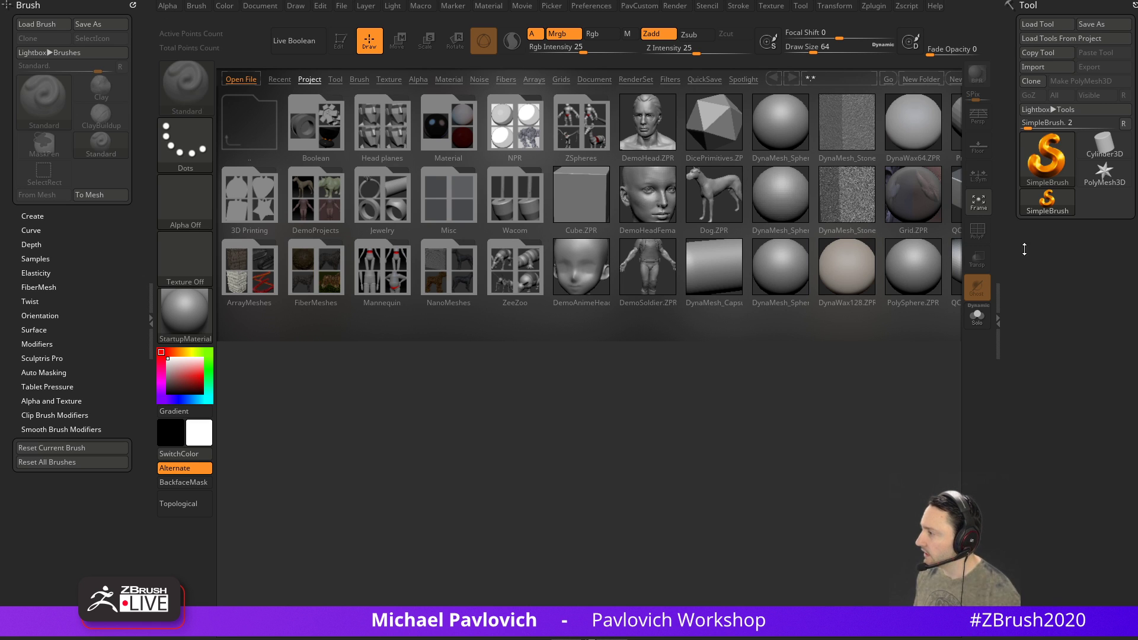
# Hide the Lightbox browser and set the brush's draw size to 22
pyautogui.press(',')
pyautogui.write('s22')
pyautogui.press('Return')
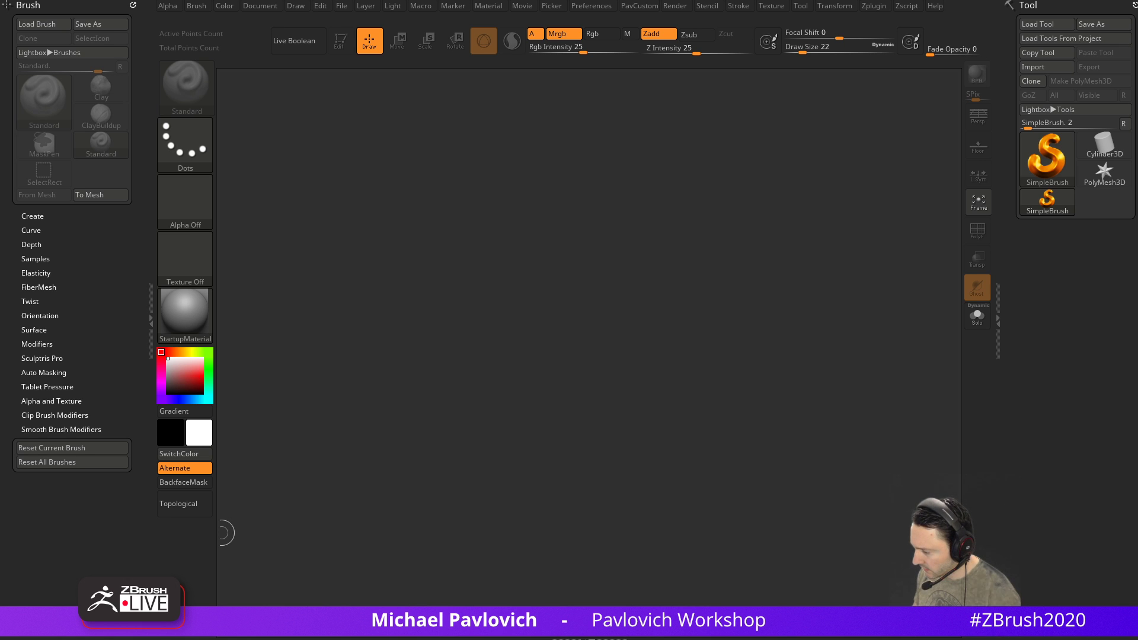
# Switch to the browser, look through the Eat3D cowboy renders on ArtStation, and return to ZBrush
pyautogui.moveTo(0, 119); pyautogui.dragTo(616, 20)
pyautogui.scroll(-15, 586, 304)
pyautogui.scroll(8, 632, 461)
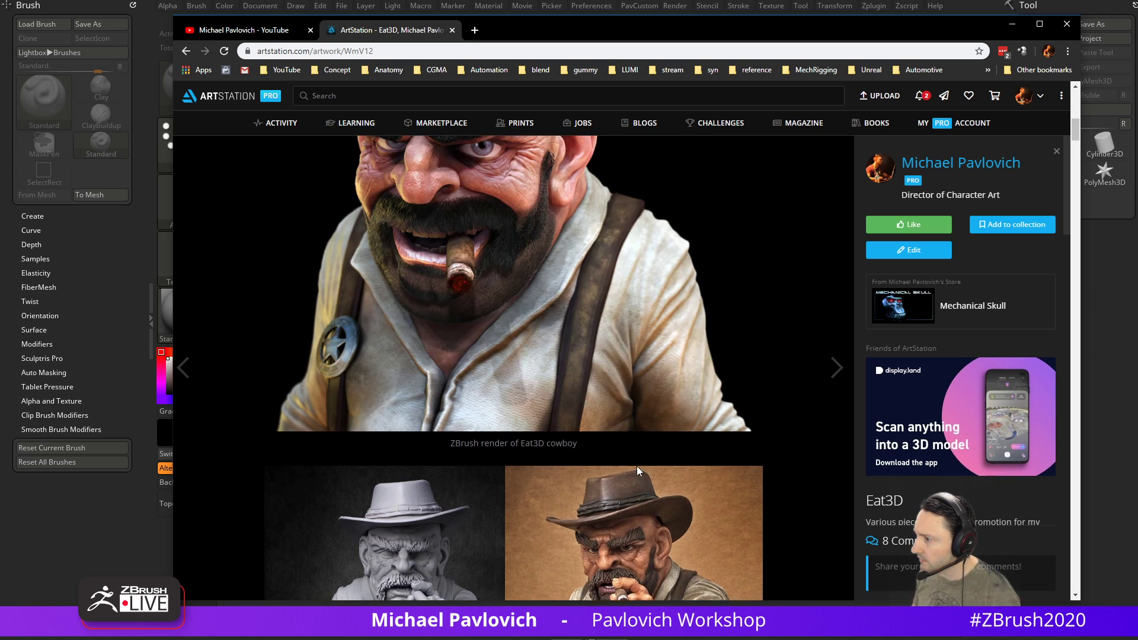
pyautogui.hotkey('alt', 'Tab')
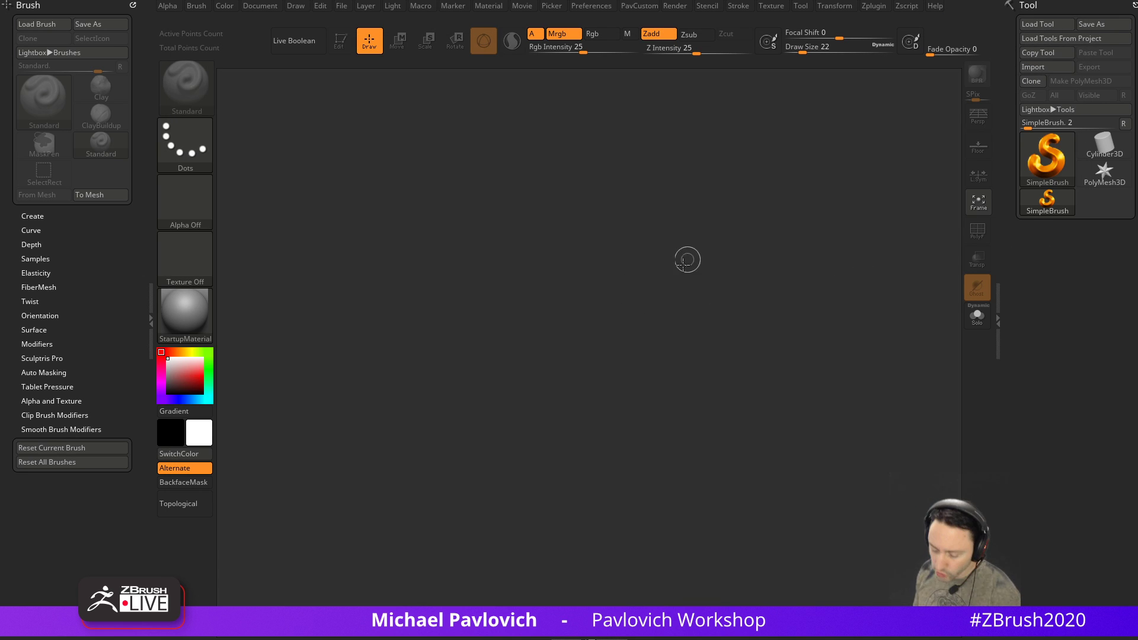
# Load the female planes-of-the-head project from the Head planes folder and view the head from several sides
pyautogui.press(',')
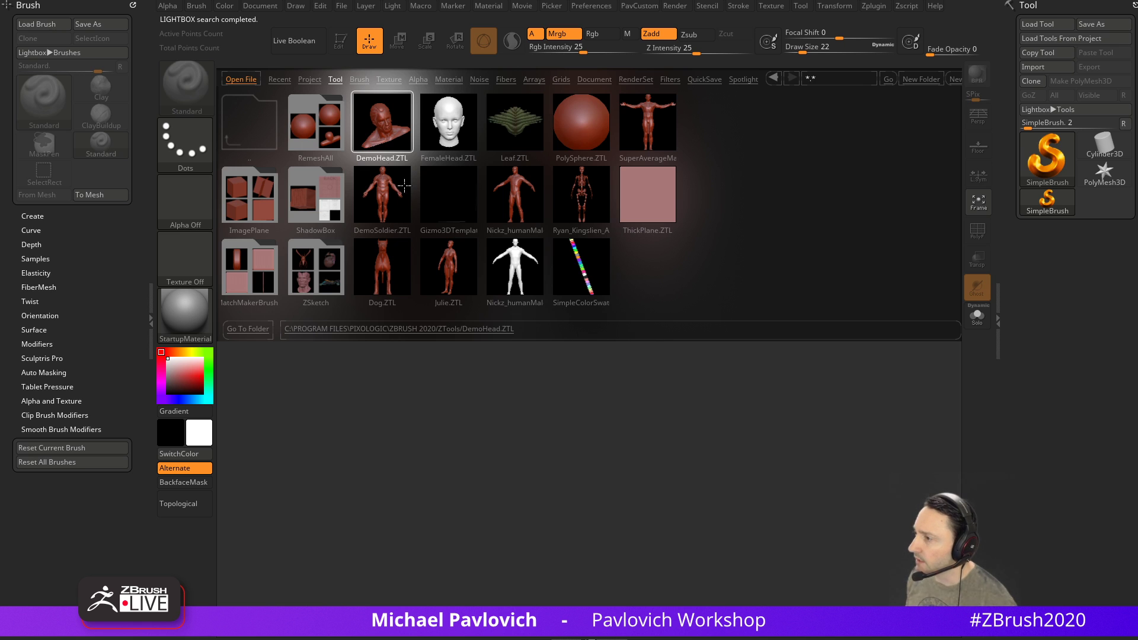
pyautogui.click(307, 82)
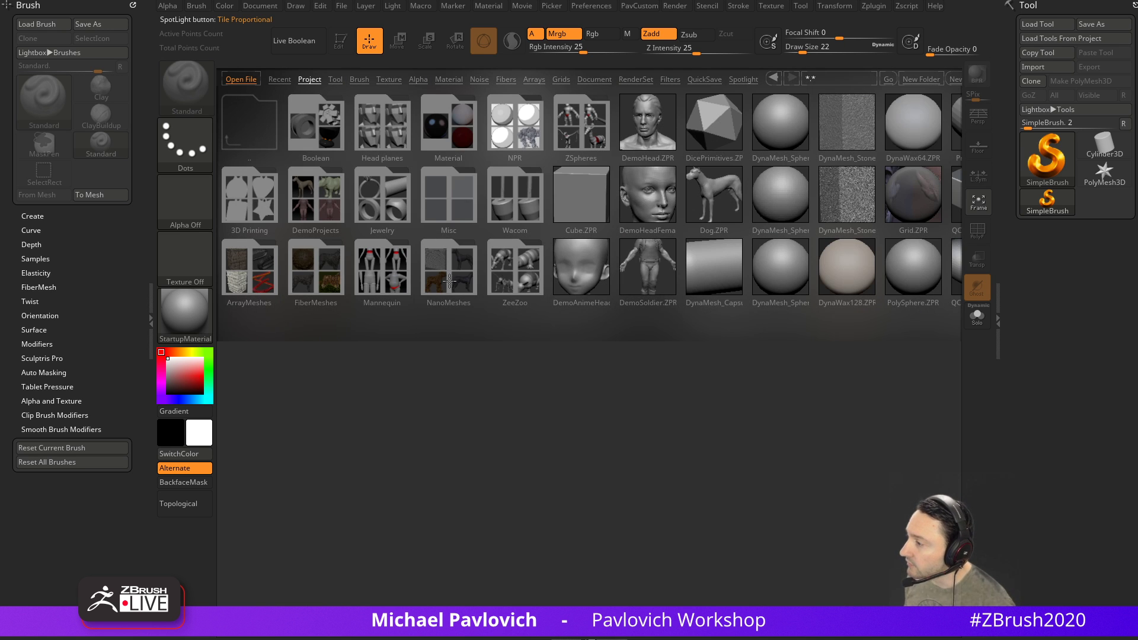
pyautogui.click(390, 129)
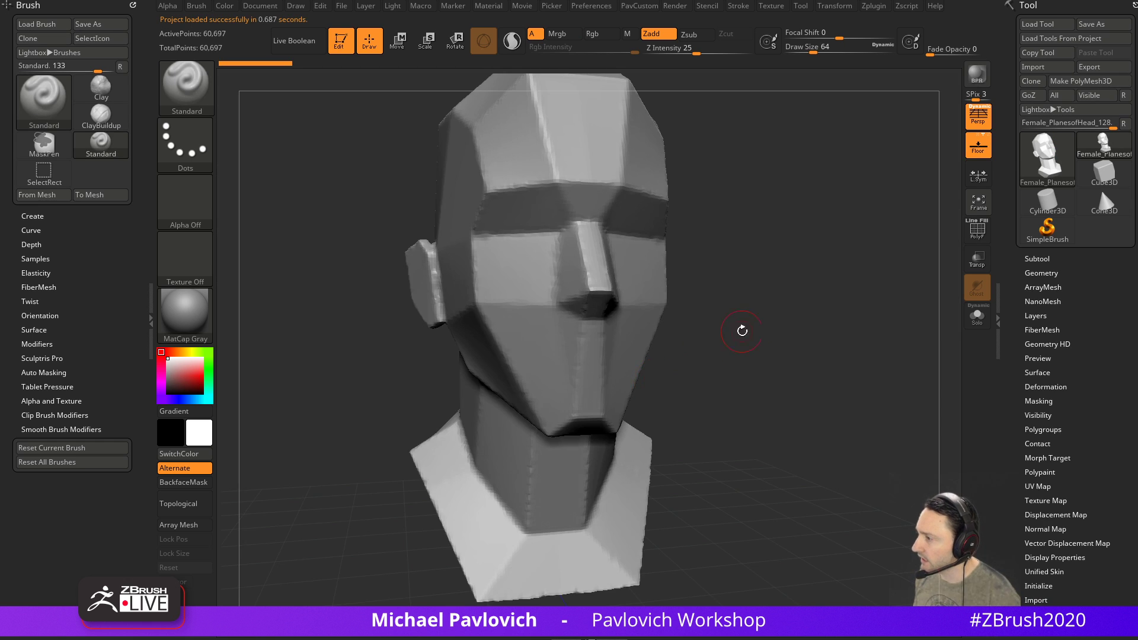
pyautogui.moveTo(742, 330); pyautogui.dragTo(809, 419)
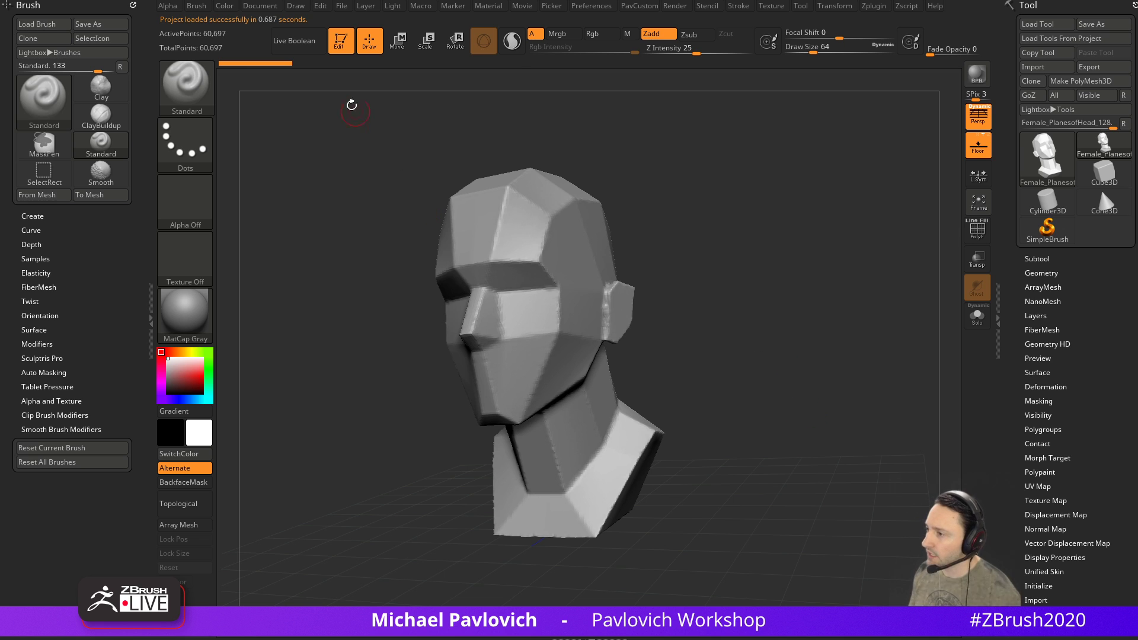
# Replace the planar head on the canvas with a new Sphere3D and convert it to a PolyMesh3D
pyautogui.click(342, 48)
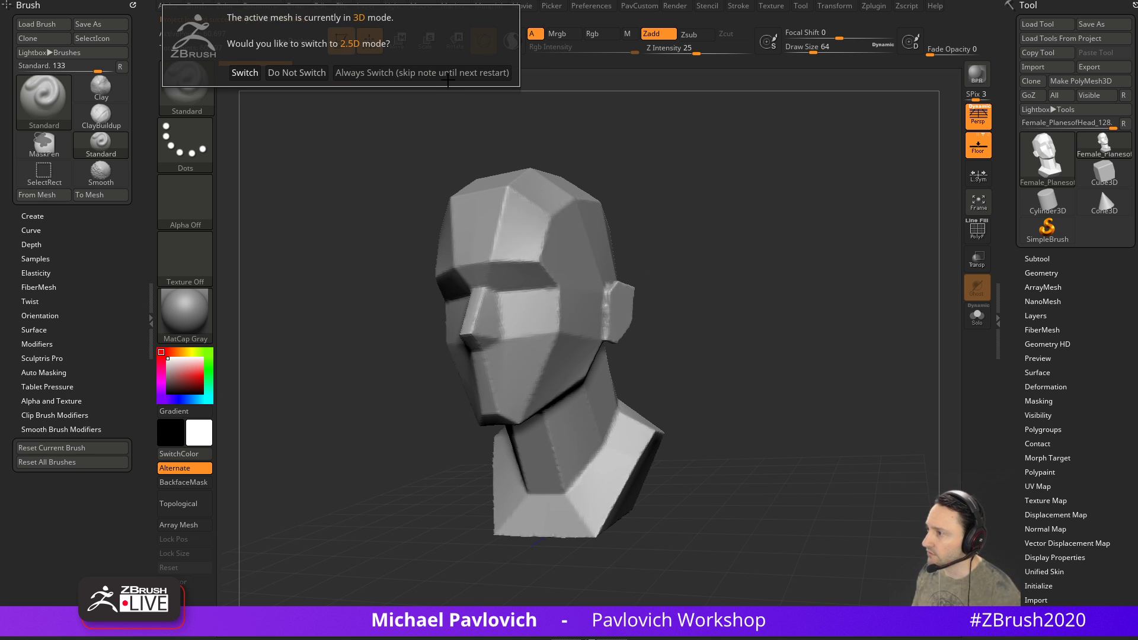
pyautogui.click(448, 77)
pyautogui.click(1047, 230)
pyautogui.click(1047, 160)
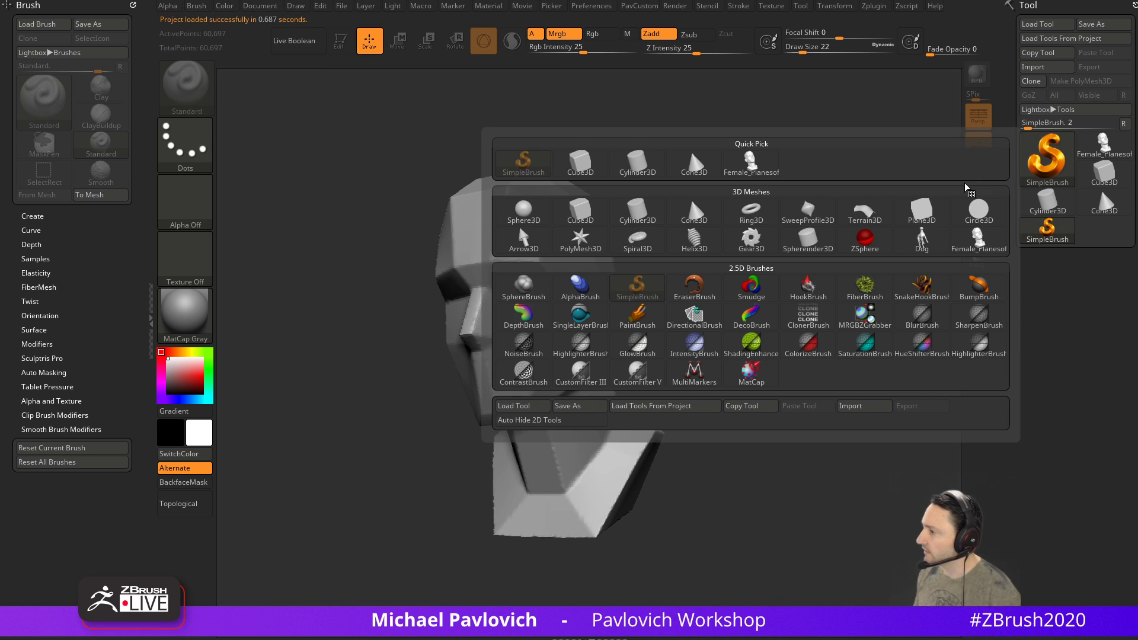
pyautogui.click(533, 213)
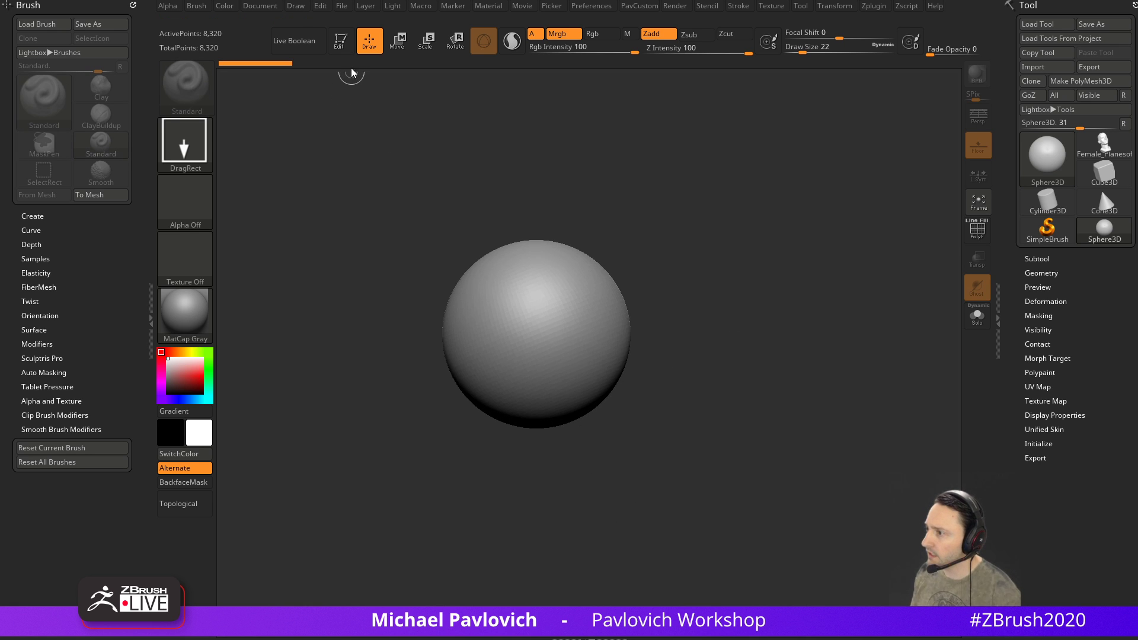
pyautogui.click(342, 44)
pyautogui.keyDown('shift'); pyautogui.moveTo(729, 244); pyautogui.dragTo(776, 259); pyautogui.keyUp('shift')
pyautogui.click(1081, 82)
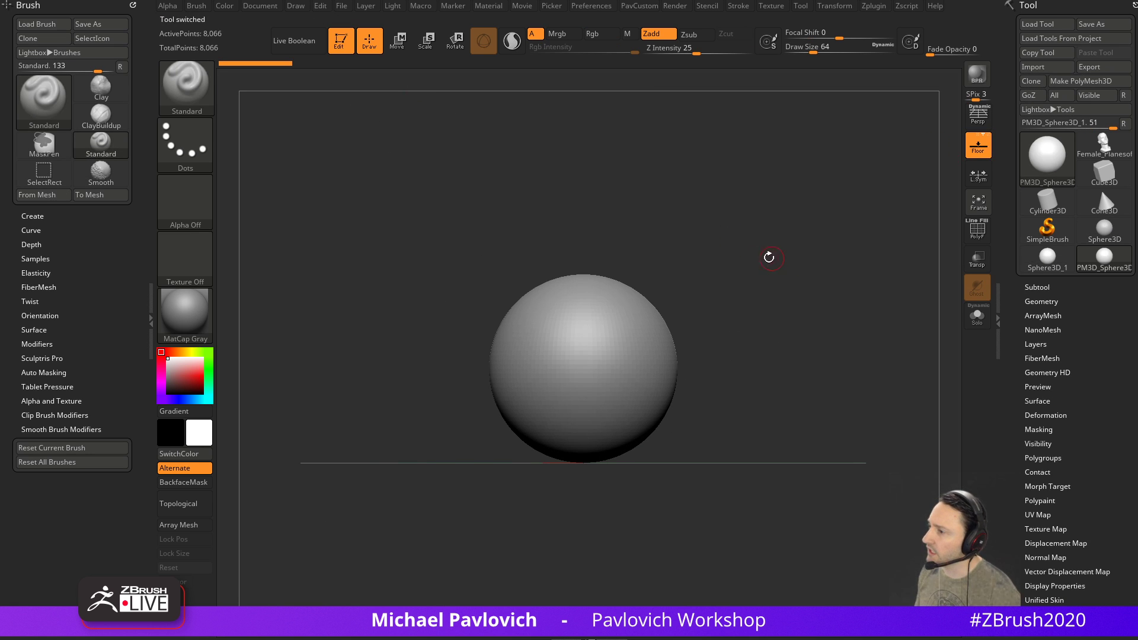
# Choose ClipCurve as the clipping brush and face the sphere straight on
pyautogui.keyDown('ctrl'); pyautogui.keyDown('shift'); pyautogui.click(192, 93); pyautogui.keyUp('shift'); pyautogui.keyUp('ctrl')
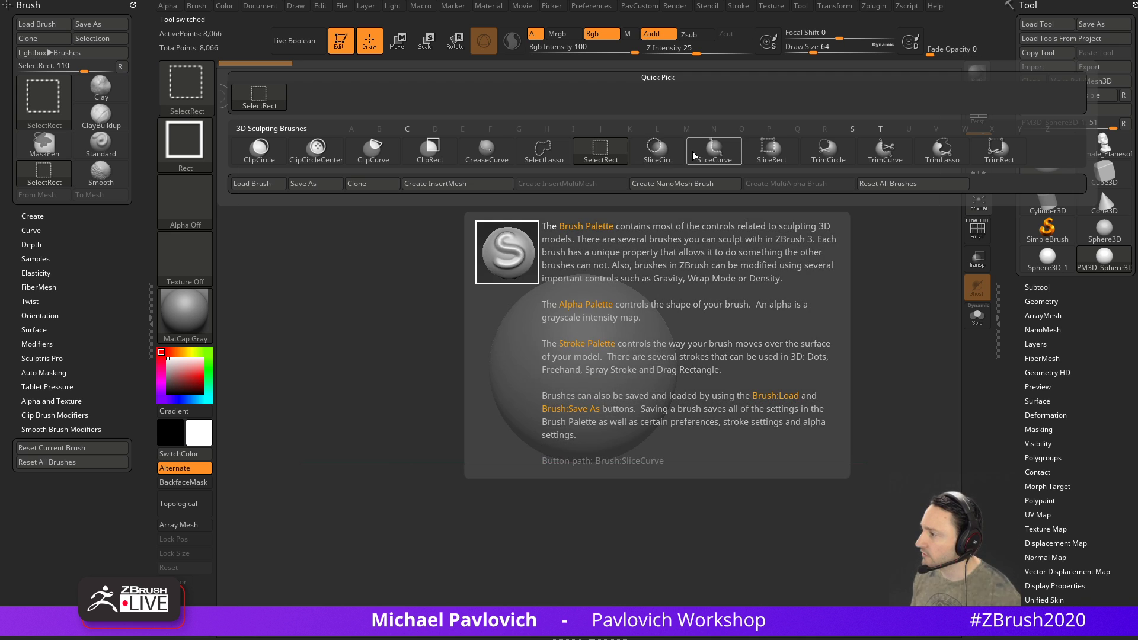
pyautogui.keyDown('ctrl'); pyautogui.keyDown('shift'); pyautogui.click(390, 151); pyautogui.keyUp('shift'); pyautogui.keyUp('ctrl')
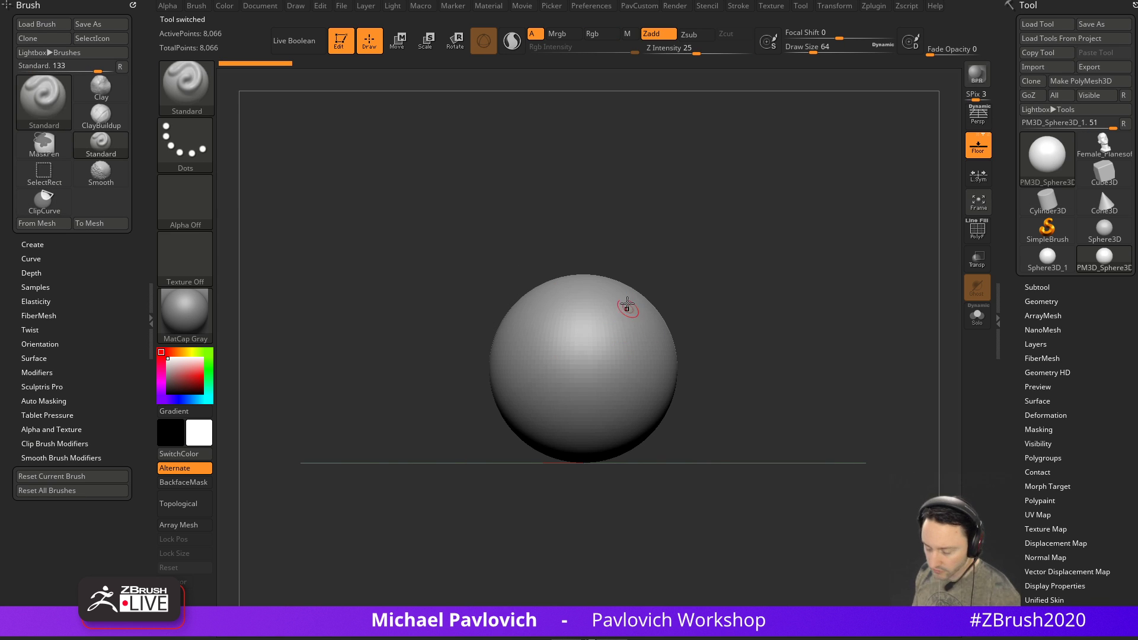
pyautogui.moveTo(857, 228); pyautogui.dragTo(810, 142)
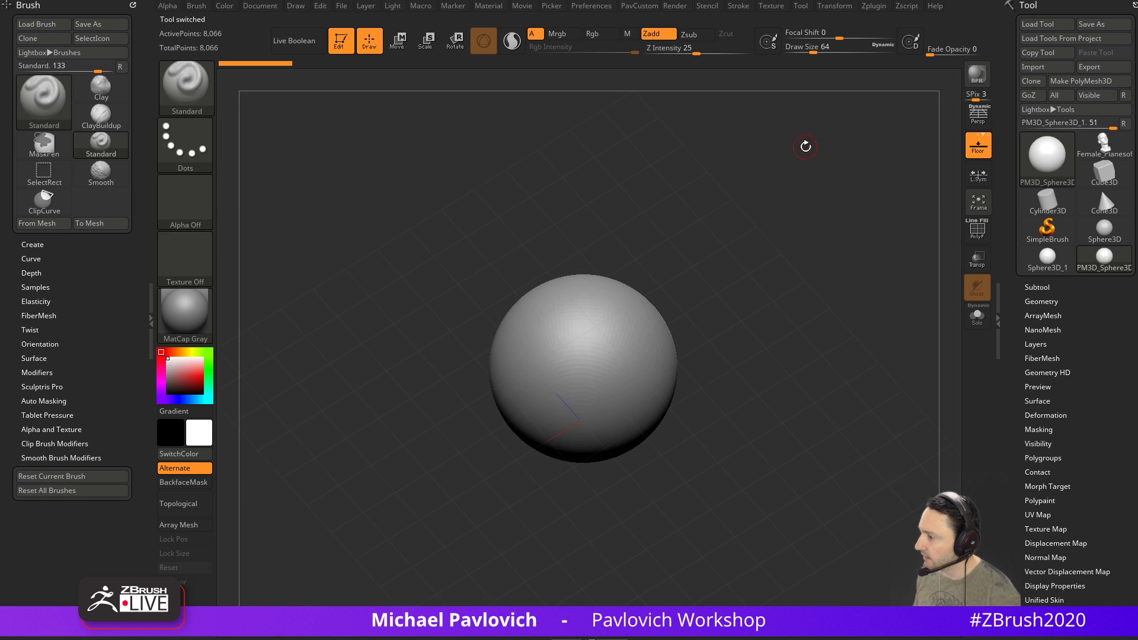
pyautogui.keyDown('shift'); pyautogui.moveTo(754, 309); pyautogui.dragTo(785, 312); pyautogui.keyUp('shift')
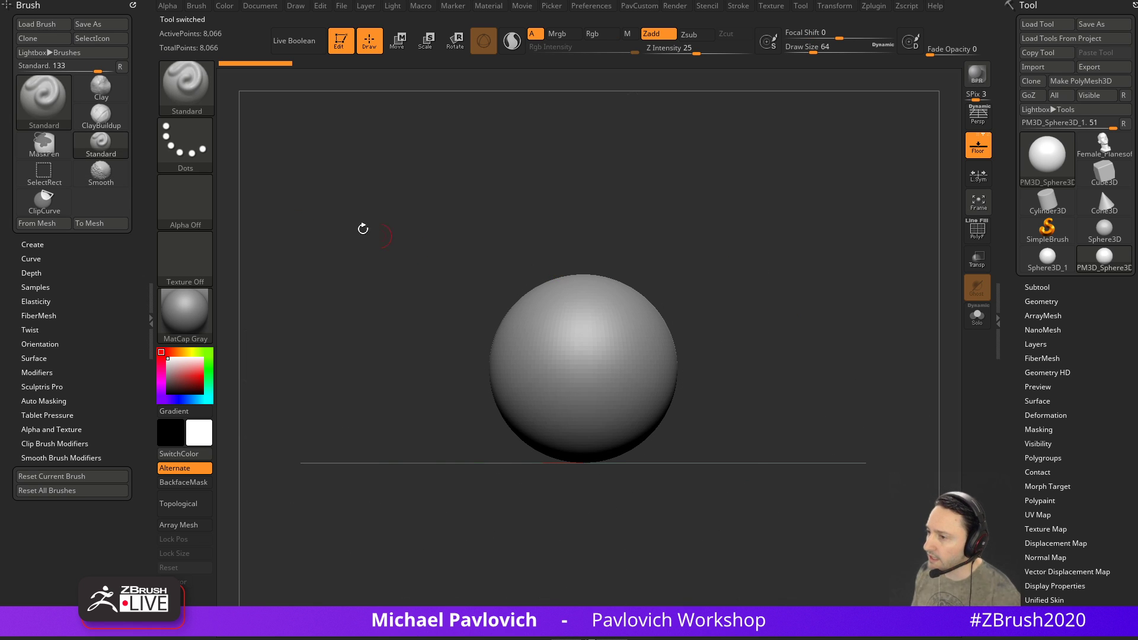
# Remove the docked Brush palette from the tray and dock the Zplugin palette in its place
pyautogui.click(133, 5)
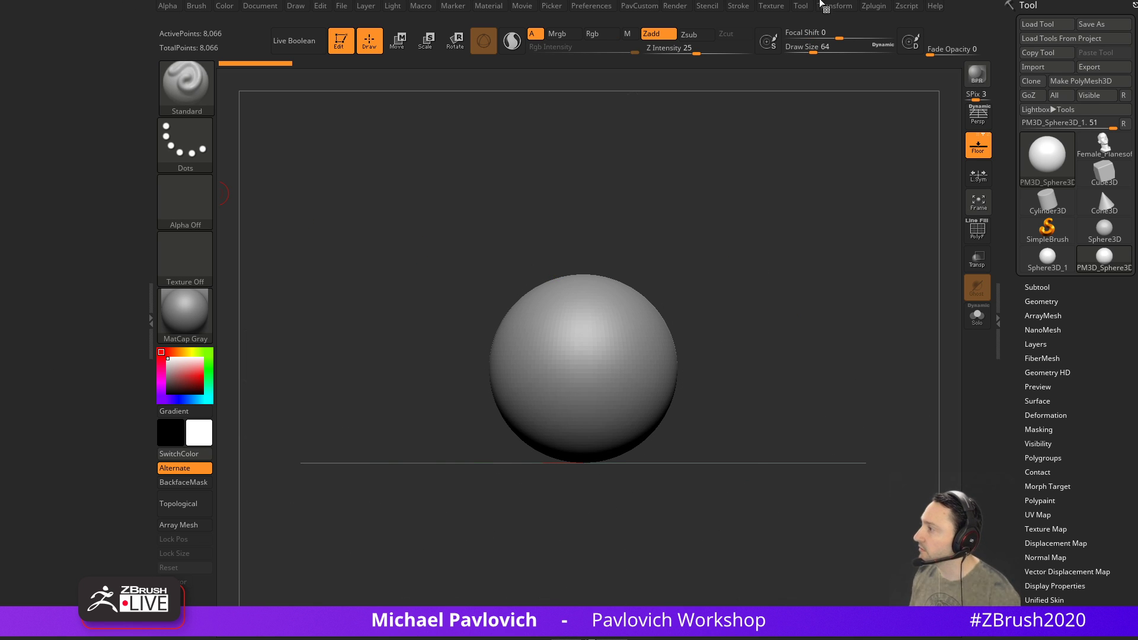
pyautogui.click(874, 6)
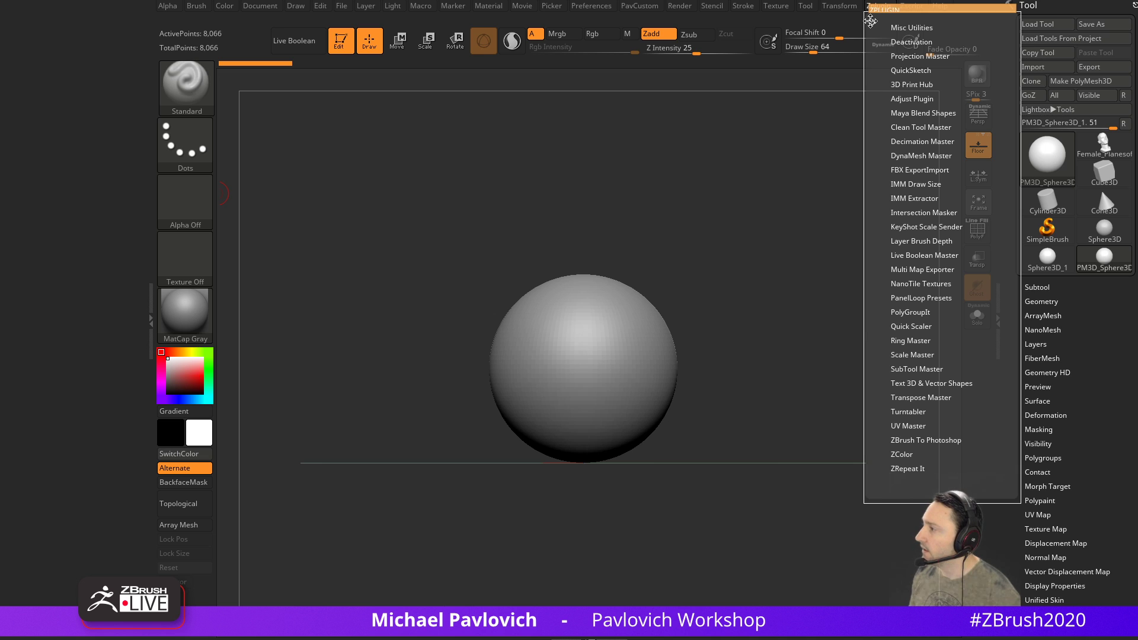
pyautogui.click(870, 21)
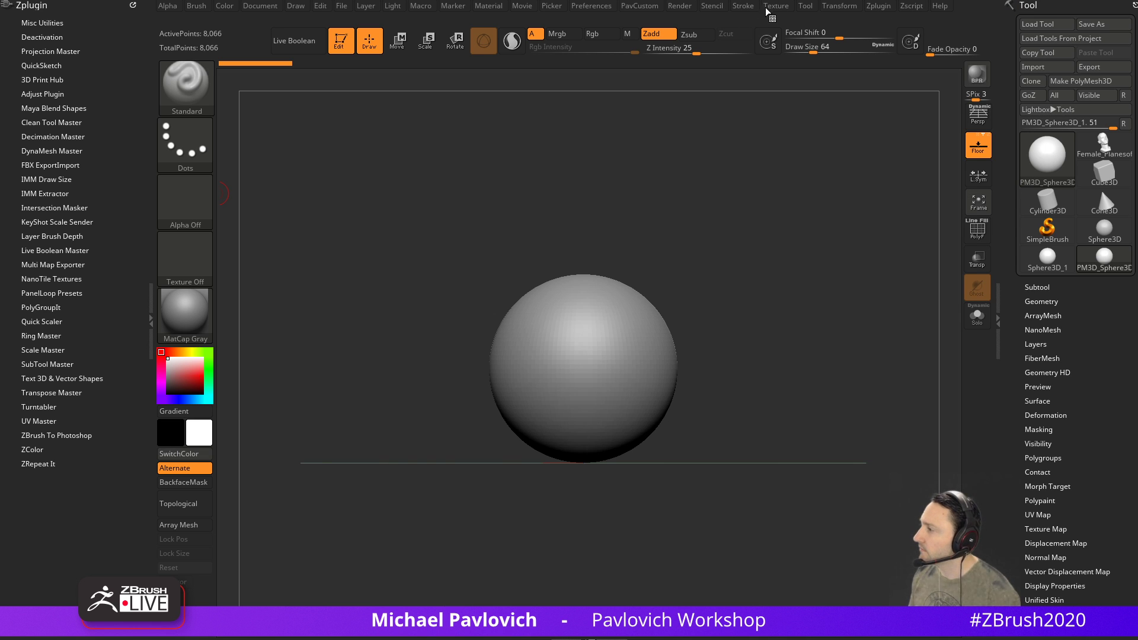
# Try out the CamView models from a docked Preferences palette, switch CamView off, and close that palette
pyautogui.click(612, 5)
pyautogui.click(577, 21)
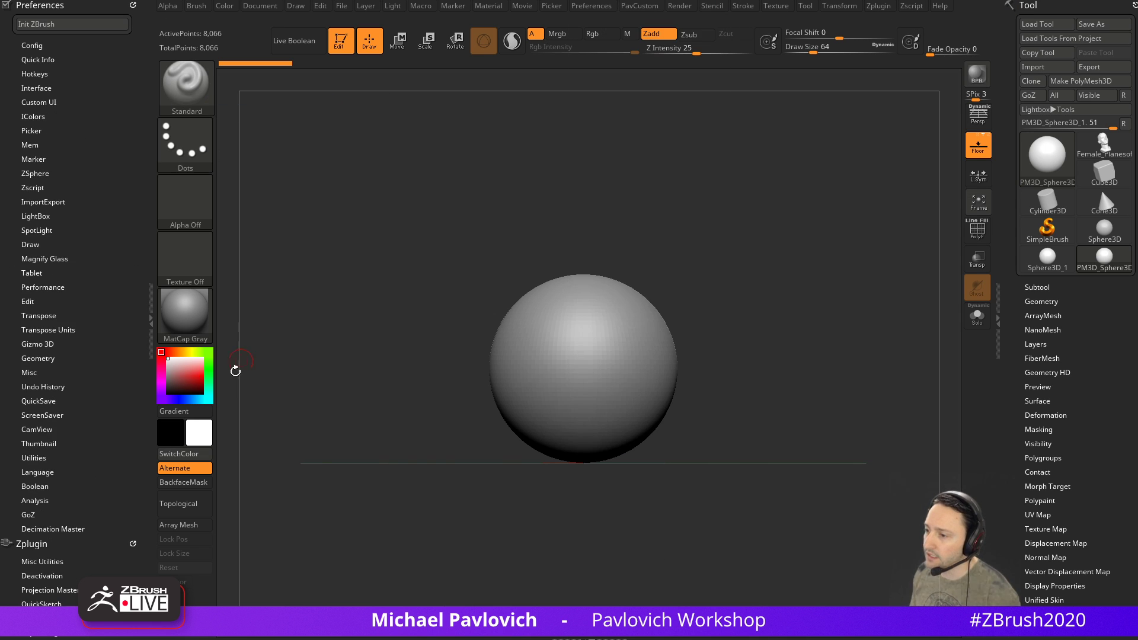
pyautogui.click(37, 429)
pyautogui.click(43, 441)
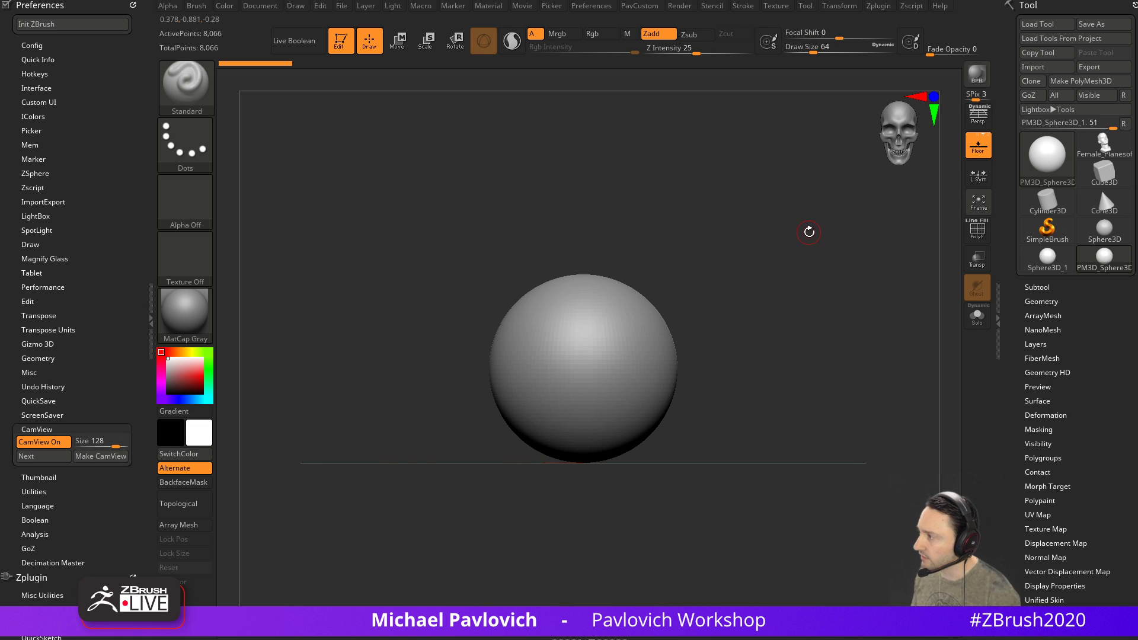
pyautogui.click(26, 456)
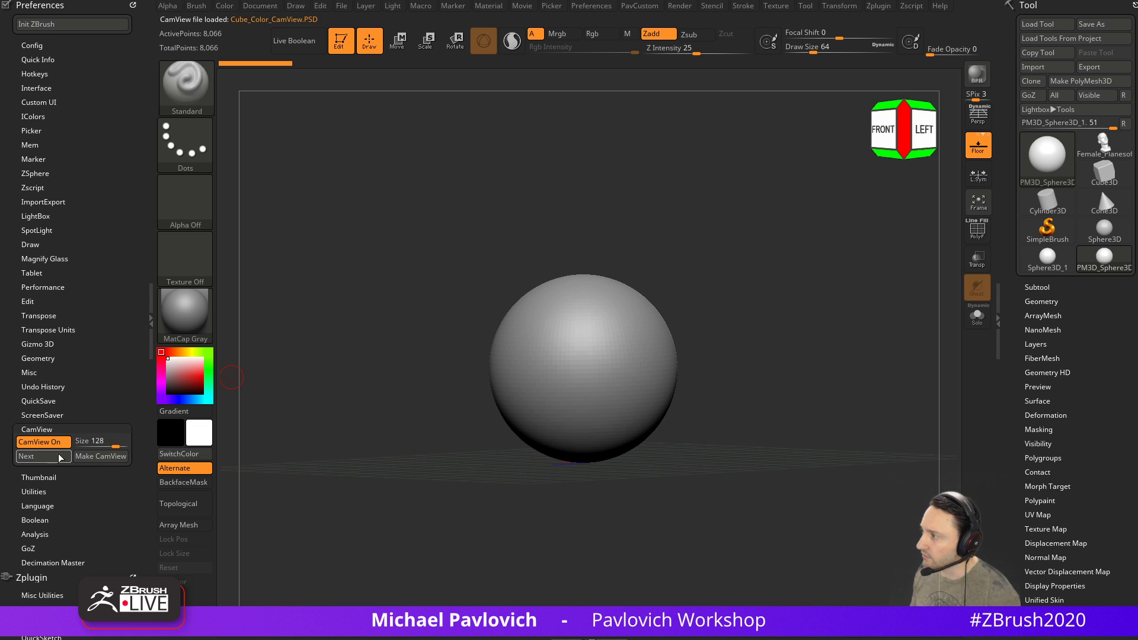
pyautogui.moveTo(708, 250); pyautogui.dragTo(755, 186)
pyautogui.click(66, 443)
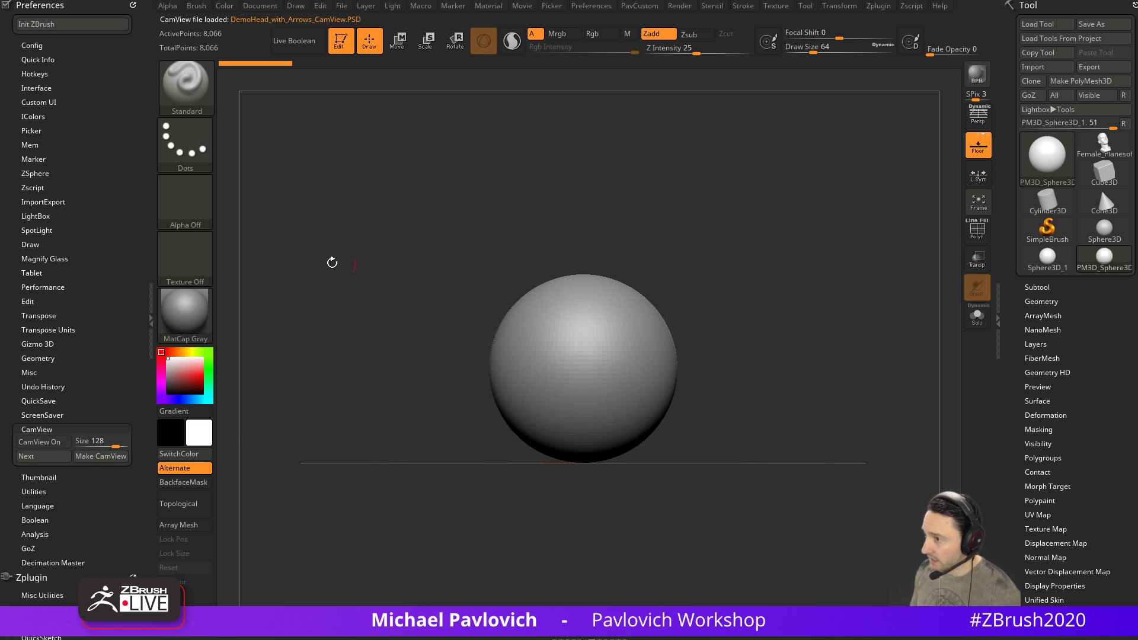
pyautogui.click(133, 6)
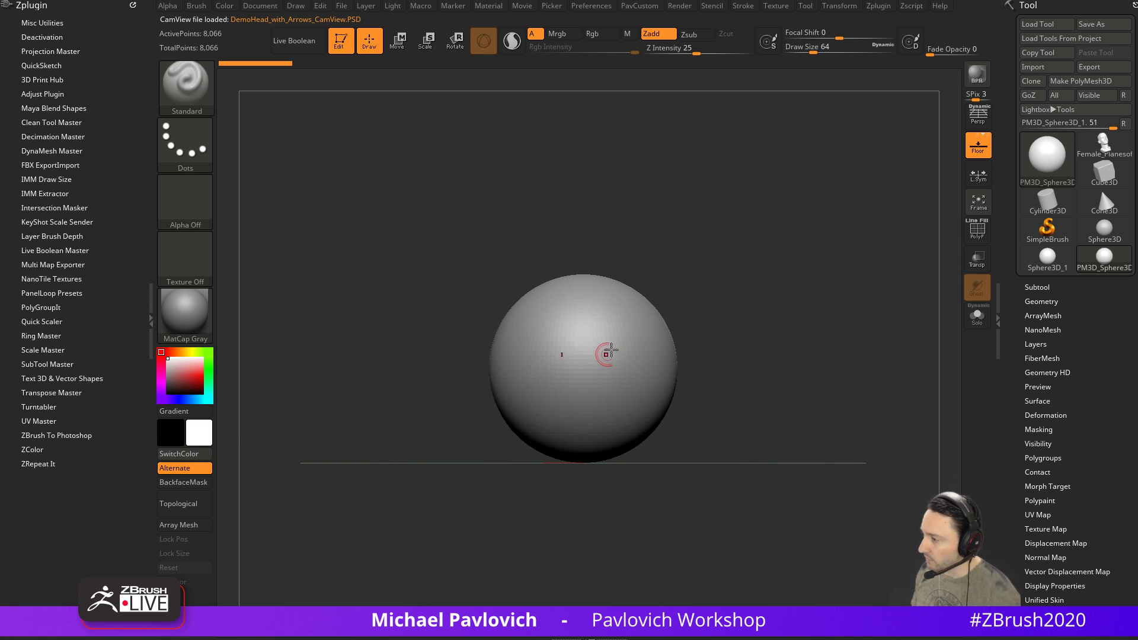
# Clip both sides of the sphere flat with a vertical ClipCurve cut
pyautogui.moveTo(682, 225)
pyautogui.keyDown('ctrl'); pyautogui.keyDown('shift'); pyautogui.mouseDown()
pyautogui.moveTo(658, 526)
pyautogui.moveTo(703, 491)
pyautogui.mouseUp(); pyautogui.keyUp('shift'); pyautogui.keyUp('ctrl')
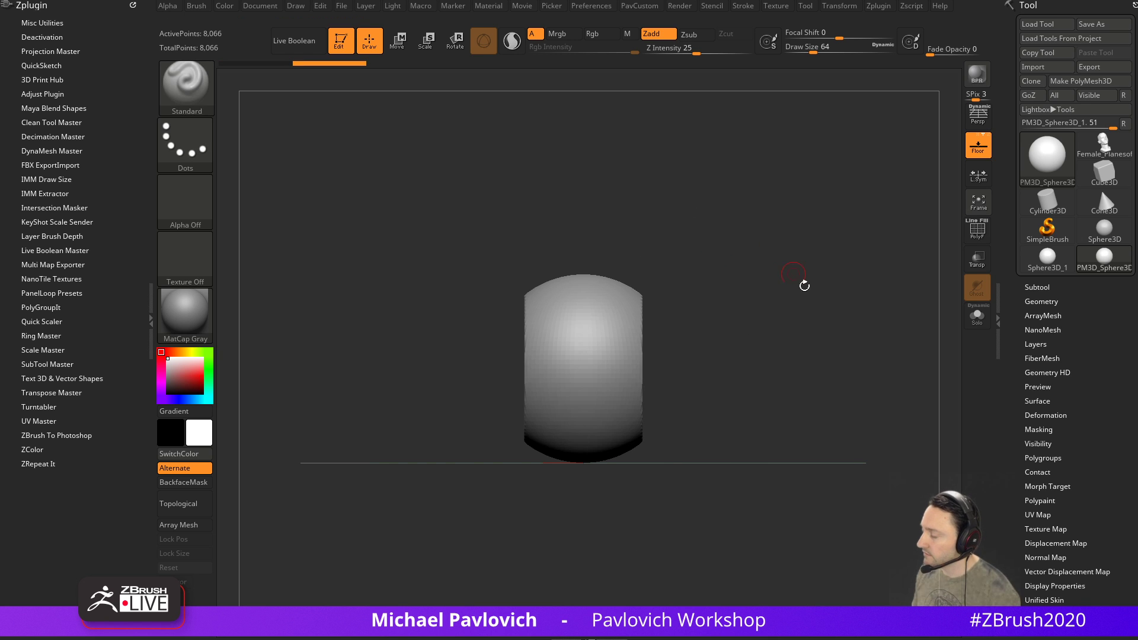
pyautogui.moveTo(815, 307); pyautogui.dragTo(736, 236)
# Shape the clipped sphere's lower half into a jaw in side view using the Move brush at draw size 542
pyautogui.press('s')
pyautogui.moveTo(555, 365); pyautogui.dragTo(564, 366)
pyautogui.press('2')
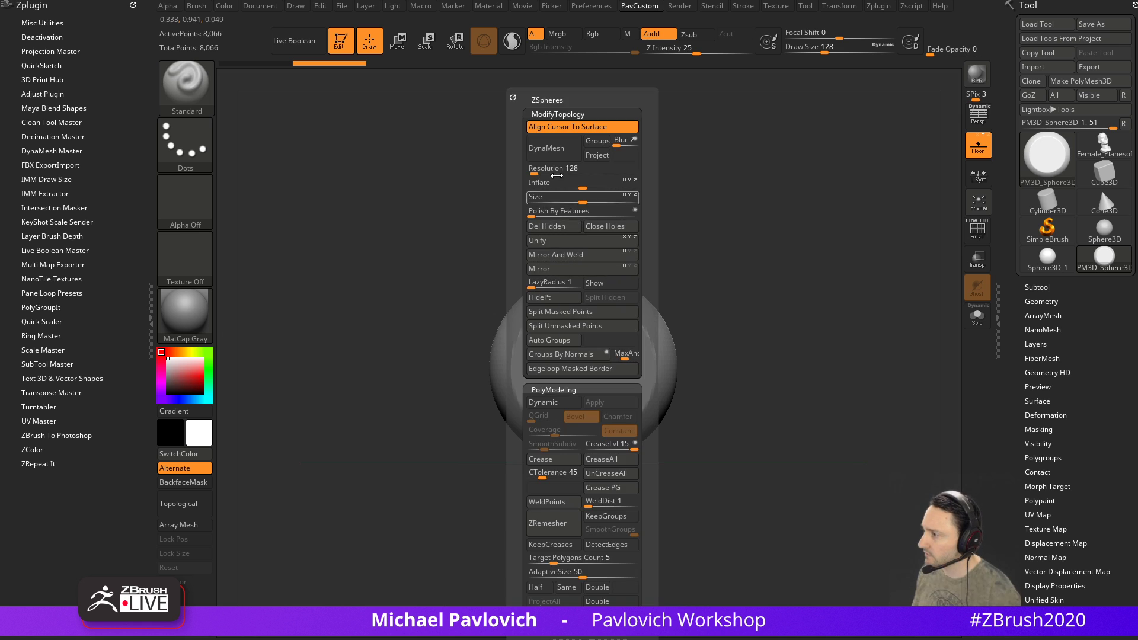
pyautogui.press('s')
pyautogui.moveTo(541, 381); pyautogui.dragTo(580, 382)
pyautogui.press('b')
pyautogui.press('m')
pyautogui.press('v')
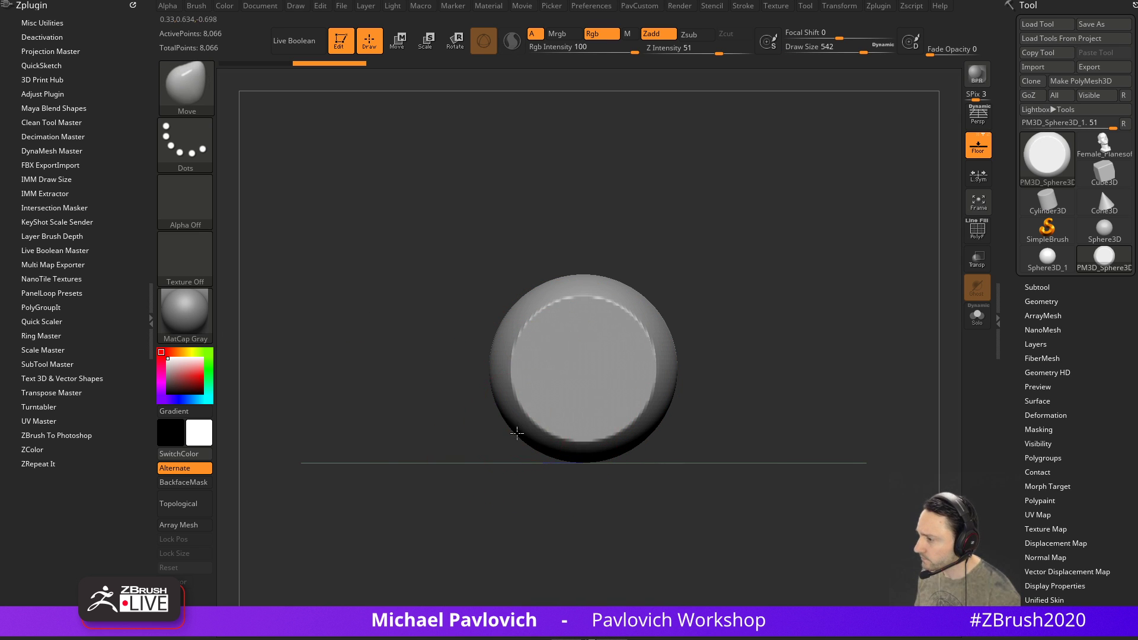
pyautogui.moveTo(520, 428); pyautogui.dragTo(519, 469)
pyautogui.moveTo(640, 424); pyautogui.dragTo(599, 404)
pyautogui.moveTo(703, 311)
pyautogui.mouseDown()
pyautogui.moveTo(827, 340)
pyautogui.moveTo(735, 338)
pyautogui.moveTo(758, 330)
pyautogui.mouseUp()
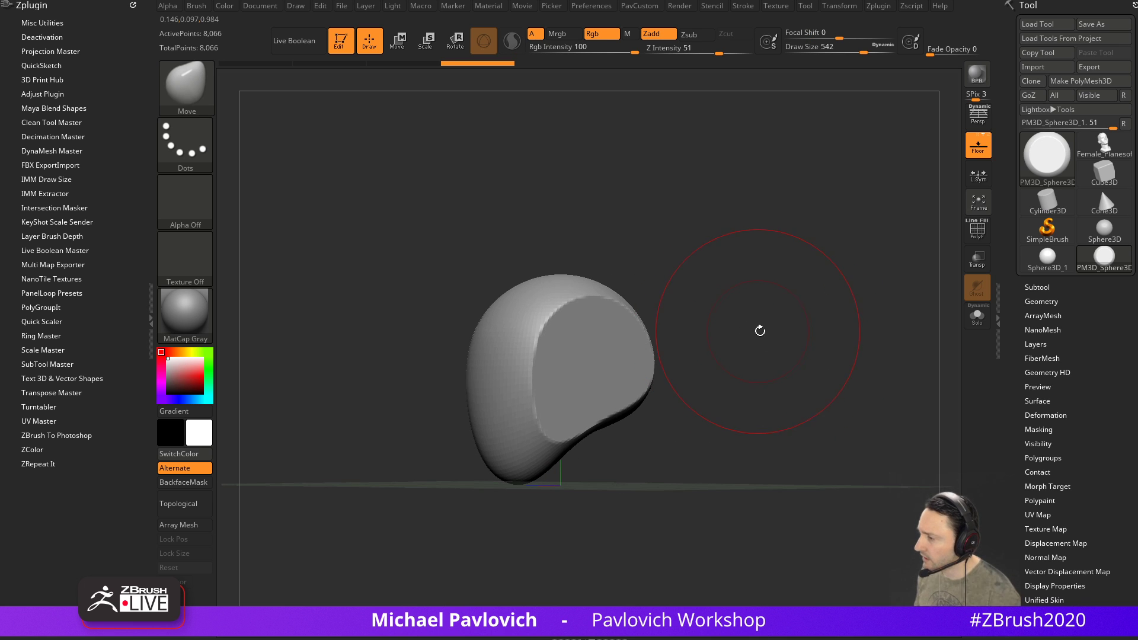
# Reduce the Move brush's draw size to 212
pyautogui.press('[')
pyautogui.press('[')
pyautogui.press('[')
pyautogui.press('[')
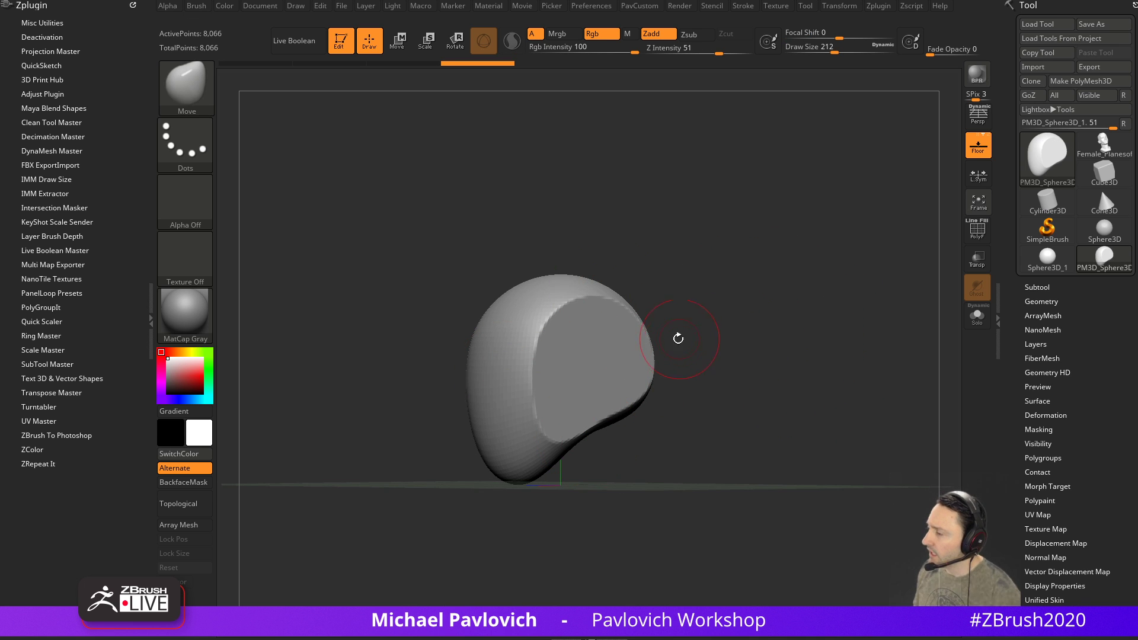
# Switch to the Standard brush, set its draw size to 49 and its Z Intensity to 35
pyautogui.moveTo(770, 309); pyautogui.dragTo(824, 314)
pyautogui.press('b')
pyautogui.press('s')
pyautogui.press('t')
pyautogui.press('s')
pyautogui.moveTo(568, 352); pyautogui.dragTo(564, 352)
pyautogui.press('s')
pyautogui.keyDown('alt'); pyautogui.moveTo(675, 318); pyautogui.dragTo(688, 328); pyautogui.keyUp('alt')
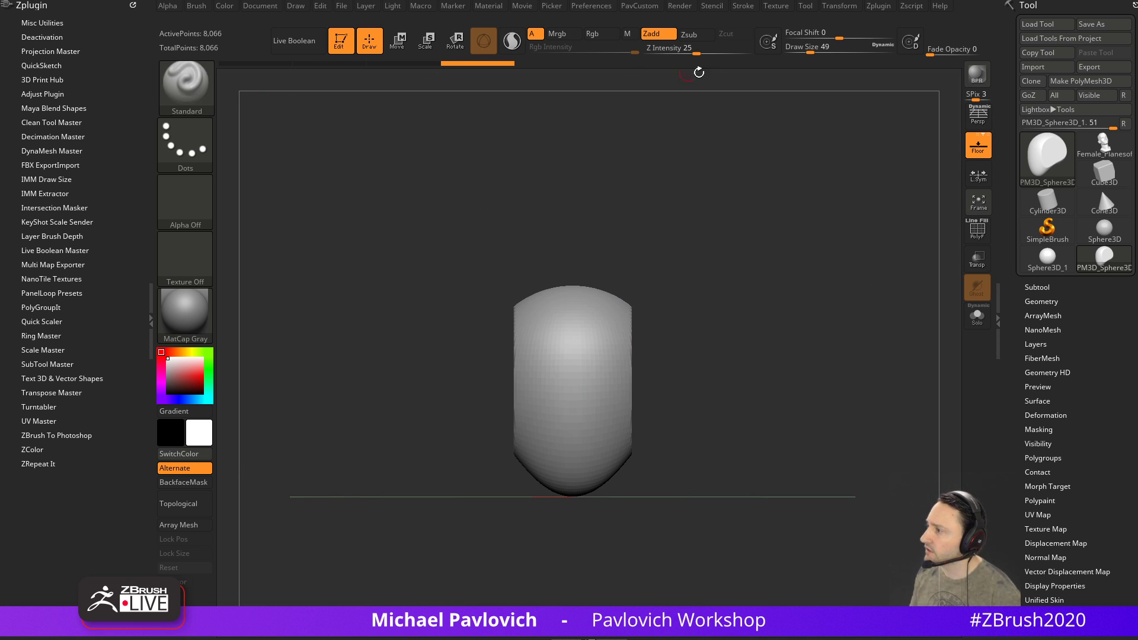
pyautogui.click(702, 51)
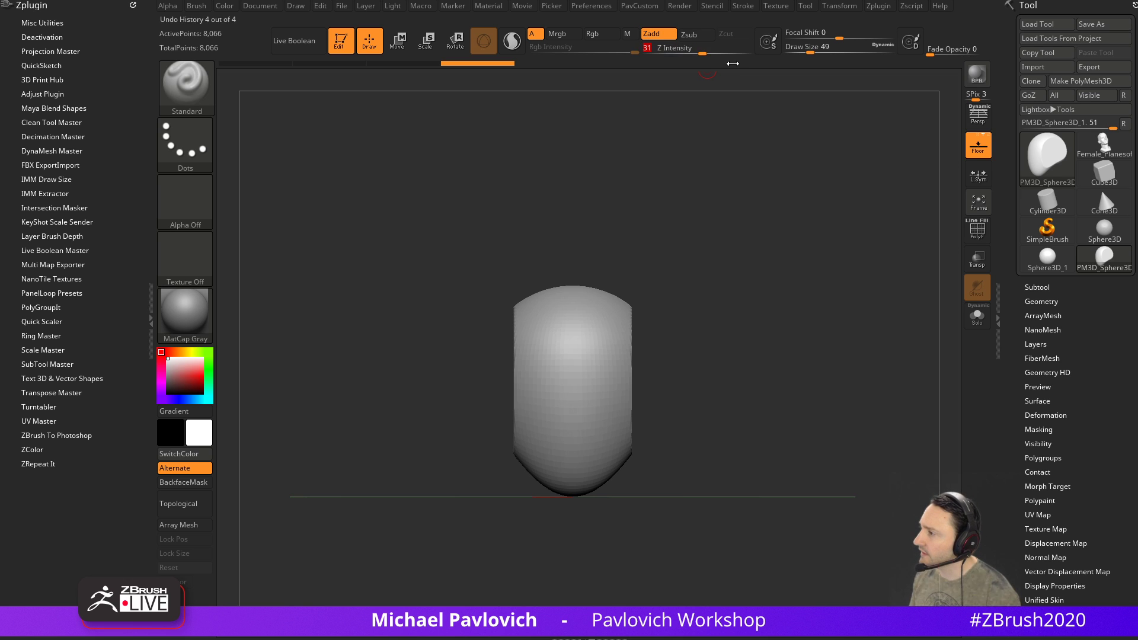
pyautogui.click(706, 50)
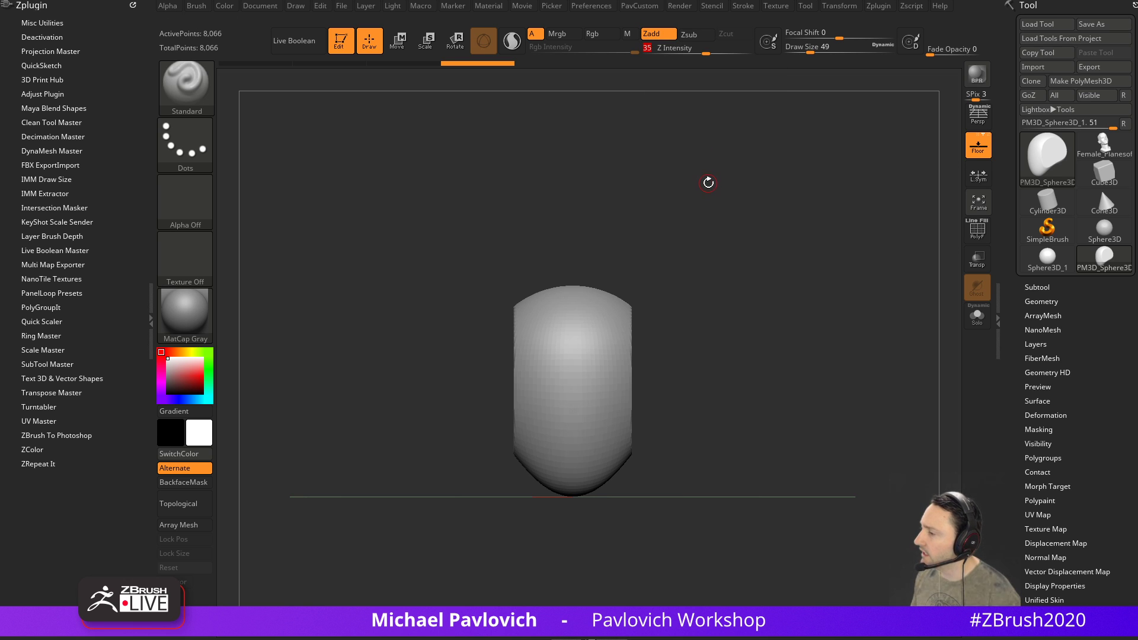
# Toggle the Standard brush's Lazy Mouse option and try a vertical stroke down the front of the head form
pyautogui.click(743, 6)
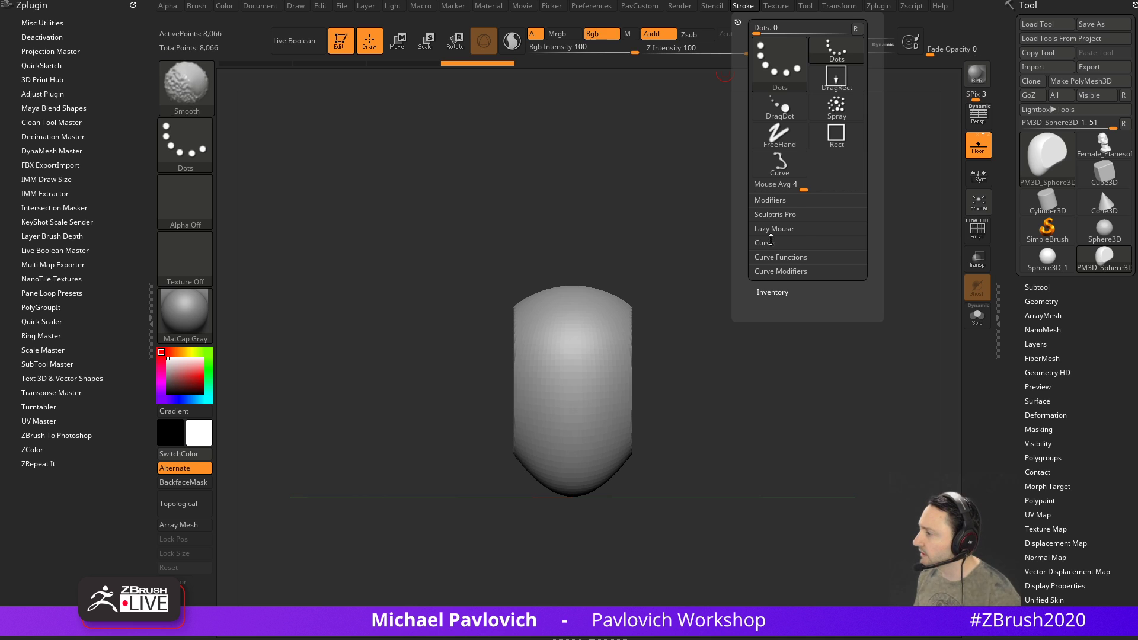
pyautogui.click(774, 228)
pyautogui.click(772, 242)
pyautogui.moveTo(569, 327)
pyautogui.mouseDown()
pyautogui.moveTo(602, 315)
pyautogui.moveTo(599, 379)
pyautogui.moveTo(570, 389)
pyautogui.mouseUp()
pyautogui.hotkey('ctrl', 'z')
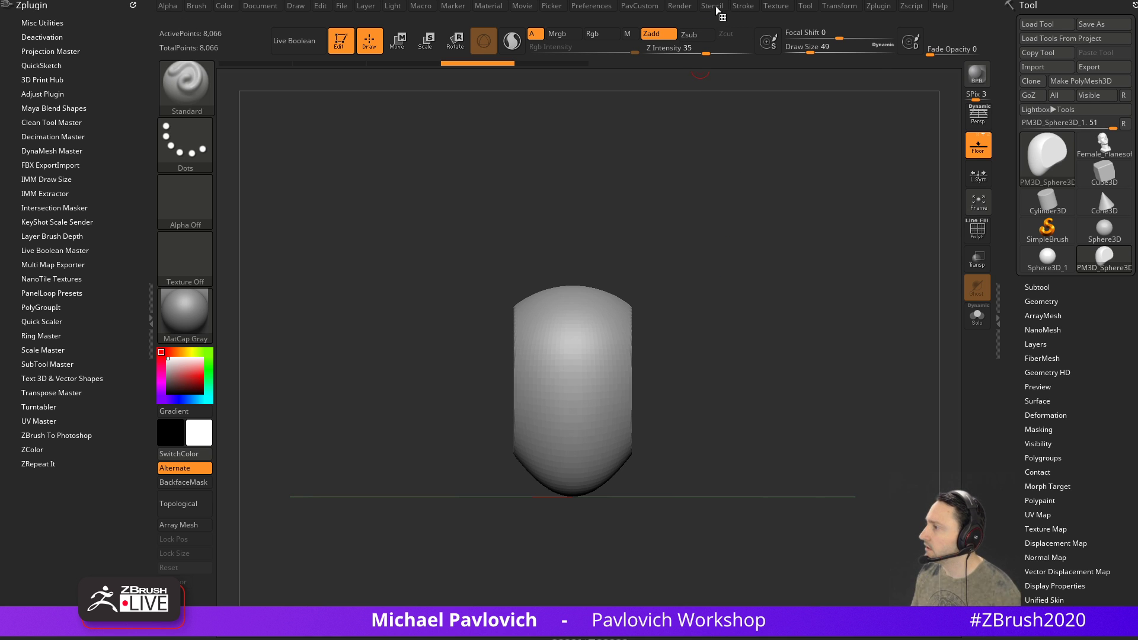
# Set the Standard brush's draw size to 39 and undo the test mark on the head's upper front
pyautogui.click(741, 7)
pyautogui.moveTo(757, 346)
pyautogui.keyDown('alt'); pyautogui.mouseDown()
pyautogui.moveTo(646, 308)
pyautogui.moveTo(752, 348)
pyautogui.moveTo(770, 307)
pyautogui.mouseUp(); pyautogui.keyUp('alt')
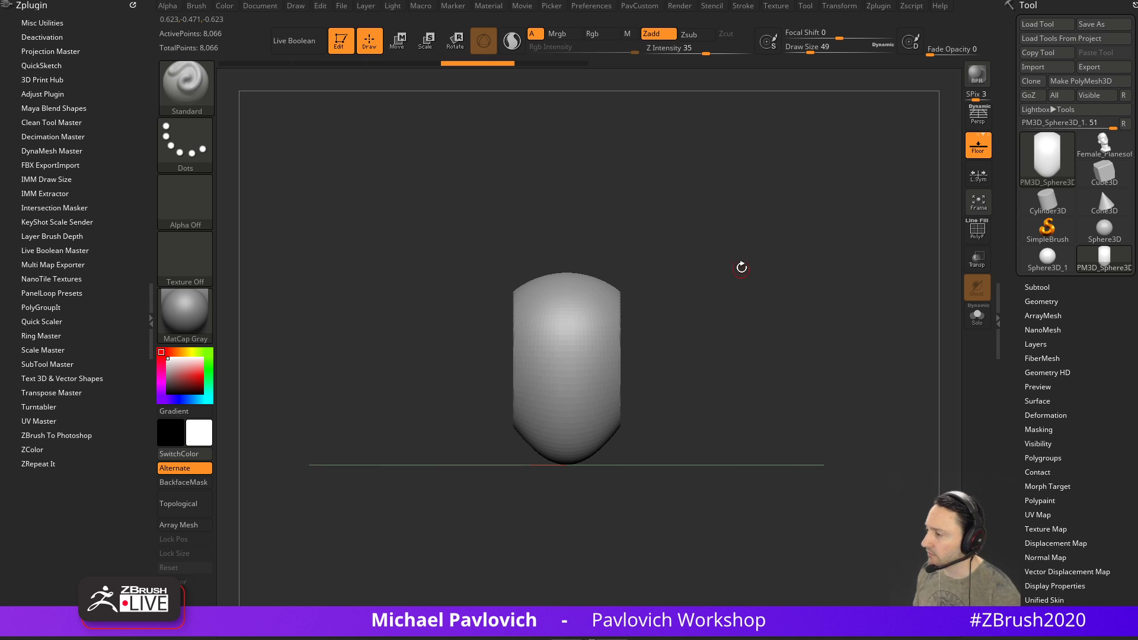
pyautogui.click(564, 298)
pyautogui.press('s')
pyautogui.moveTo(567, 287); pyautogui.dragTo(564, 288)
pyautogui.hotkey('ctrl', 'z')
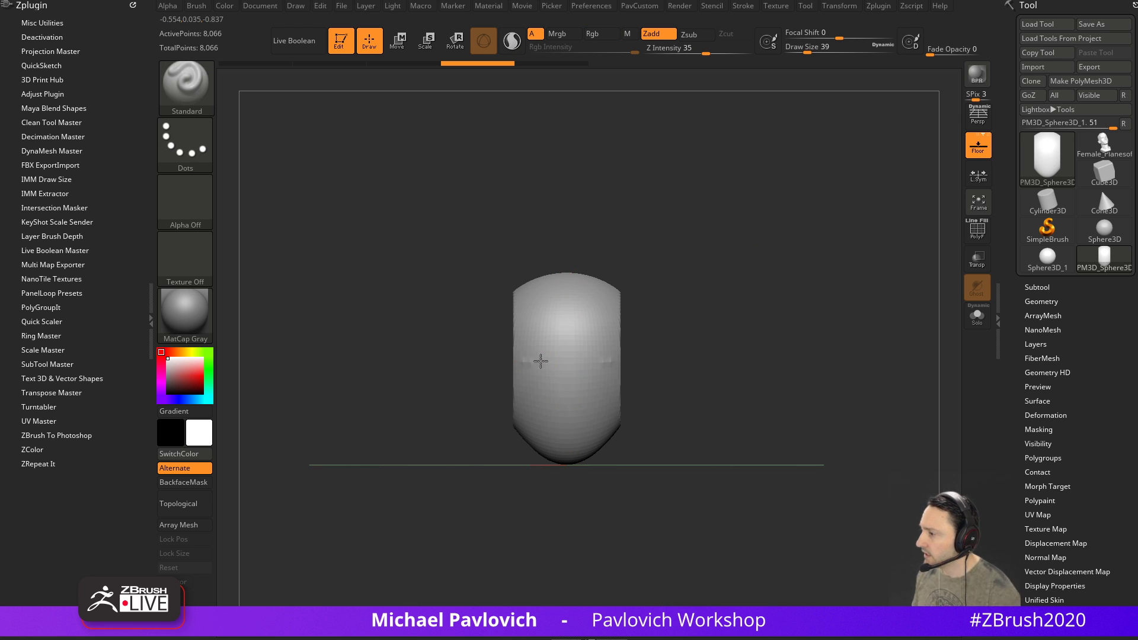
# Clear the last test mark and carve both eye sockets with the Standard brush at draw size 116
pyautogui.moveTo(430, 389); pyautogui.dragTo(429, 389)
pyautogui.hotkey('ctrl', 'z')
pyautogui.press('s')
pyautogui.moveTo(528, 360); pyautogui.dragTo(544, 360)
pyautogui.keyDown('alt'); pyautogui.moveTo(540, 359); pyautogui.dragTo(532, 365); pyautogui.keyUp('alt')
# Set the DynaMesh Blur to 0 and open the tool's DynaMesh settings under Geometry
pyautogui.moveTo(746, 317)
pyautogui.mouseDown()
pyautogui.moveTo(728, 323)
pyautogui.moveTo(770, 321)
pyautogui.mouseUp()
pyautogui.press('2')
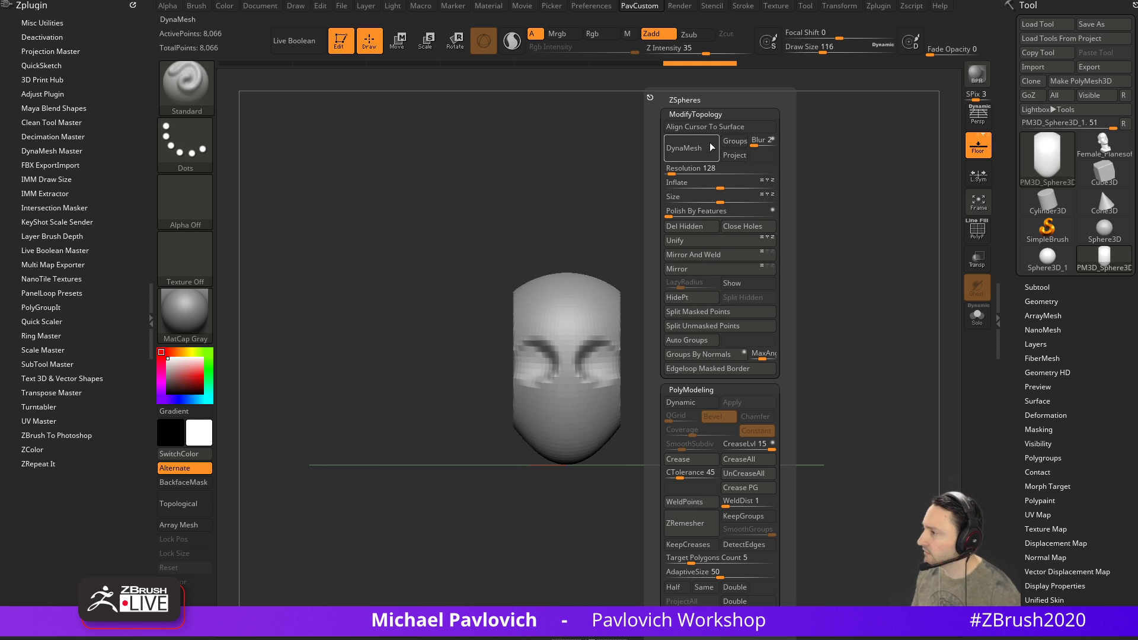
pyautogui.click(764, 143)
pyautogui.write('0')
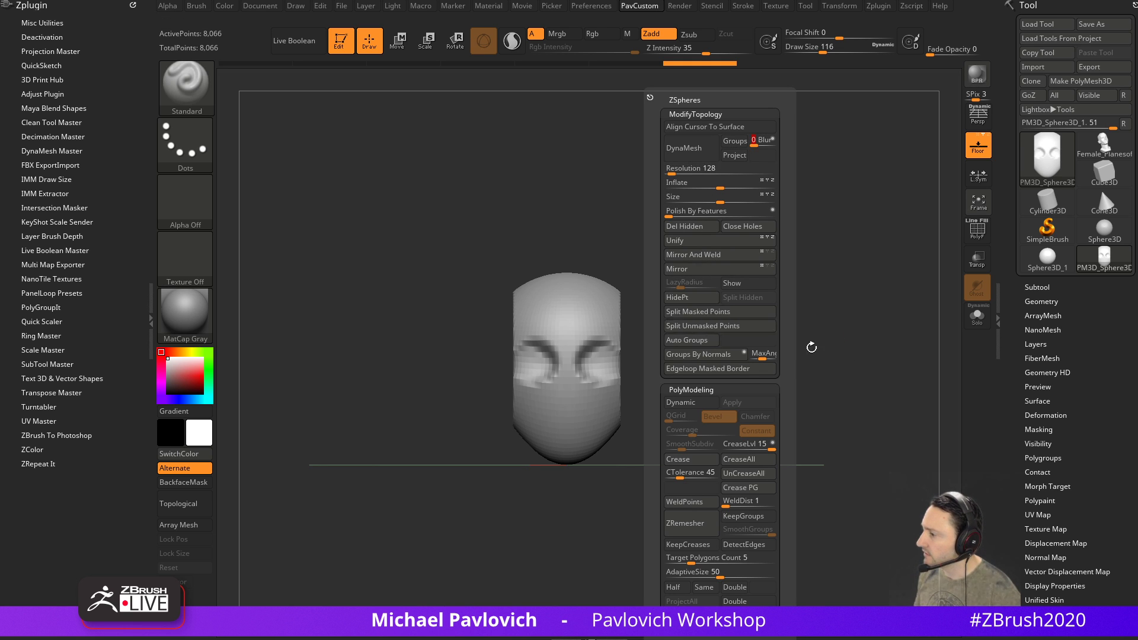
pyautogui.click(1033, 301)
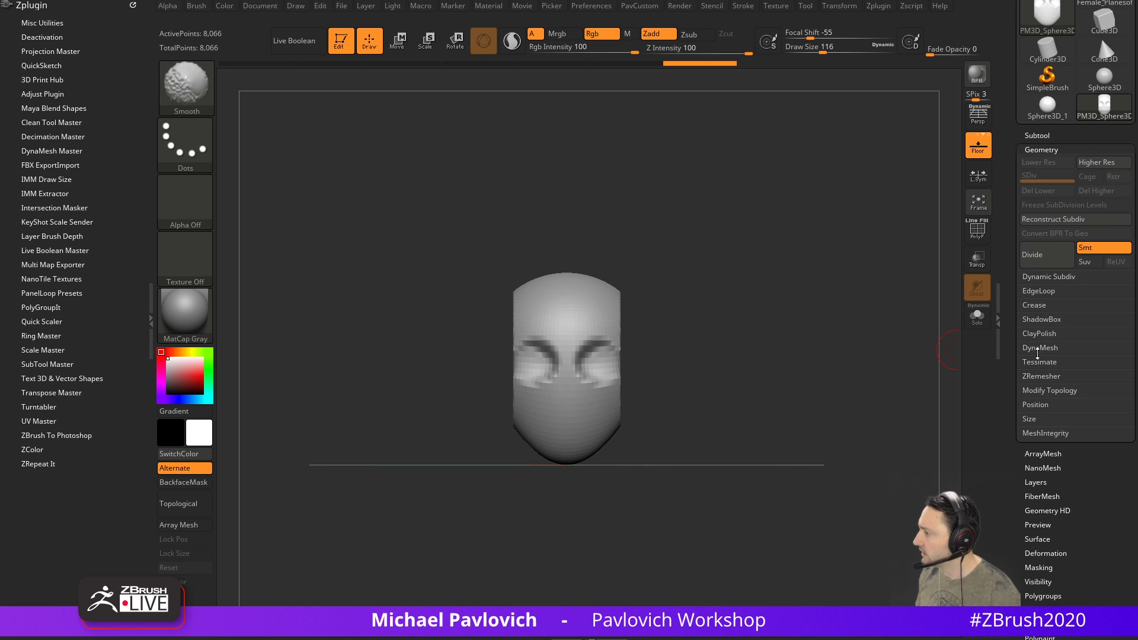
pyautogui.click(1038, 349)
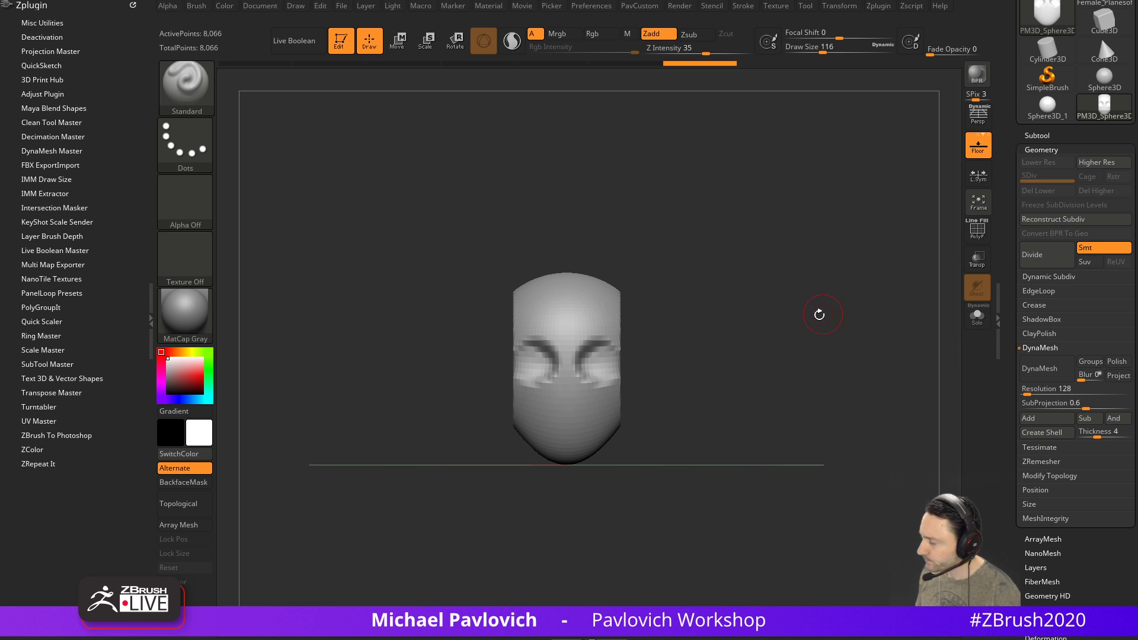
# Try to carve the temple beside the eye socket with the Standard brush at draw size 202
pyautogui.moveTo(759, 268)
pyautogui.mouseDown()
pyautogui.moveTo(741, 267)
pyautogui.moveTo(770, 264)
pyautogui.moveTo(688, 318)
pyautogui.moveTo(747, 320)
pyautogui.mouseUp()
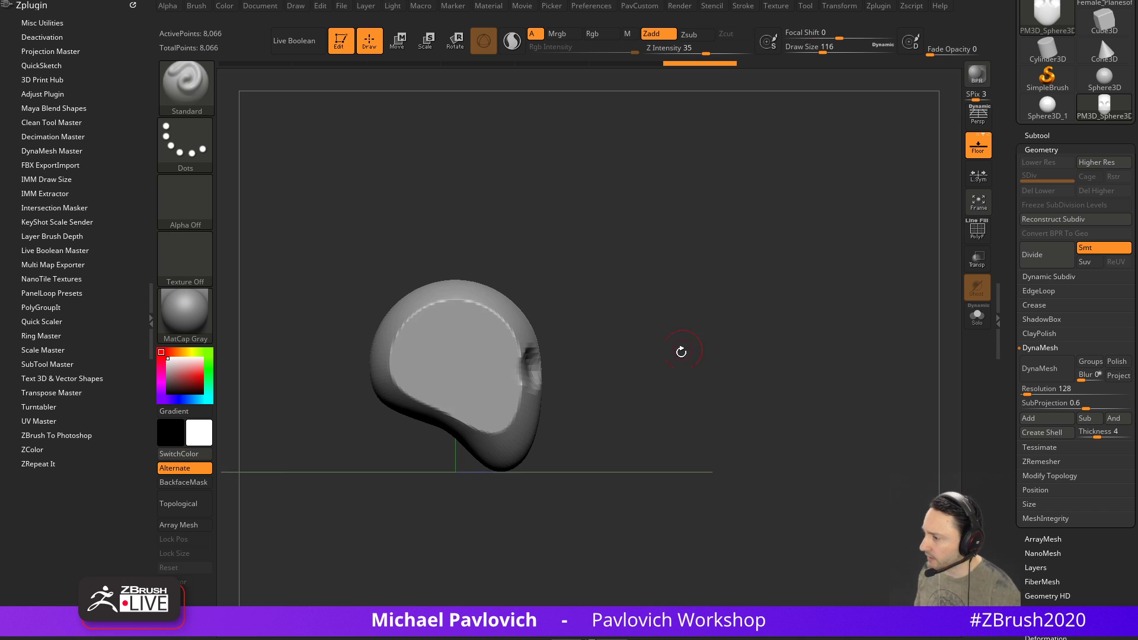
pyautogui.keyDown('alt'); pyautogui.moveTo(688, 346); pyautogui.dragTo(733, 317); pyautogui.keyUp('alt')
pyautogui.press('s')
pyautogui.moveTo(640, 326); pyautogui.dragTo(652, 325)
pyautogui.press('s')
pyautogui.keyDown('shift'); pyautogui.moveTo(706, 320); pyautogui.dragTo(643, 317); pyautogui.keyUp('shift')
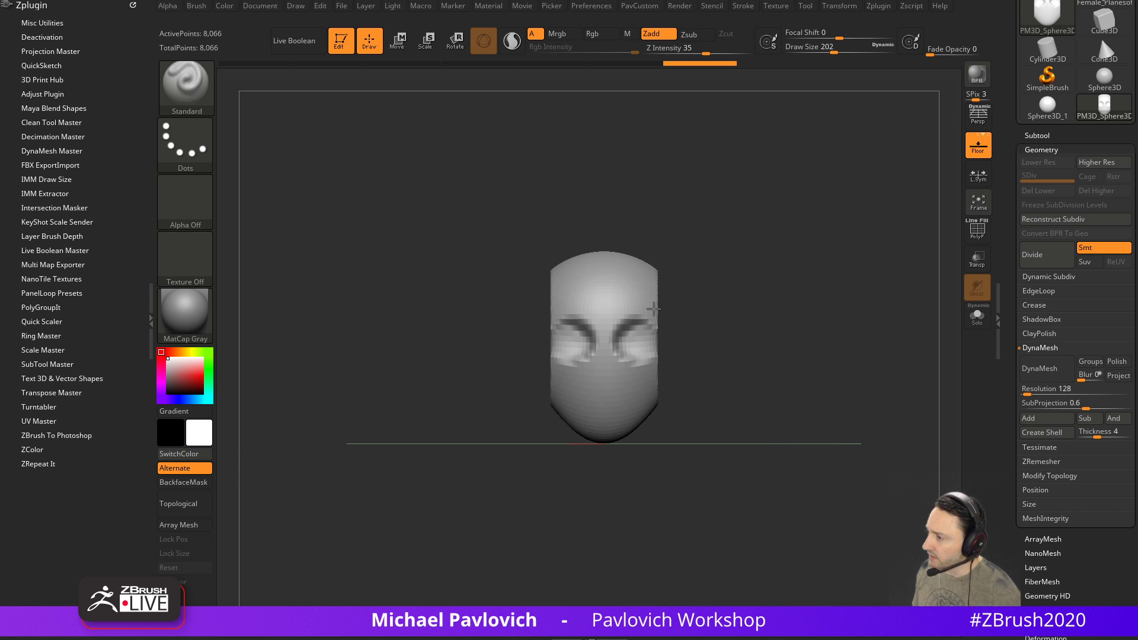
pyautogui.keyDown('shift'); pyautogui.moveTo(711, 309); pyautogui.dragTo(792, 286); pyautogui.keyUp('shift')
pyautogui.moveTo(644, 299)
pyautogui.keyDown('alt'); pyautogui.mouseDown()
pyautogui.moveTo(674, 304)
pyautogui.moveTo(658, 306)
pyautogui.mouseUp(); pyautogui.keyUp('alt')
pyautogui.press('s')
pyautogui.moveTo(653, 304)
pyautogui.mouseDown()
pyautogui.moveTo(624, 308)
pyautogui.moveTo(653, 309)
pyautogui.mouseUp()
pyautogui.press('b')
pyautogui.press('m')
pyautogui.press('v')
pyautogui.press('s')
pyautogui.hotkey('ctrl', 'z')
# Build up the temple and outer brow beside the eye socket with the Clay brush at draw size 167
pyautogui.press('b')
pyautogui.press('c')
pyautogui.press('l')
pyautogui.press('s')
pyautogui.moveTo(622, 326)
pyautogui.mouseDown()
pyautogui.moveTo(582, 325)
pyautogui.moveTo(616, 329)
pyautogui.moveTo(635, 313)
pyautogui.mouseUp()
pyautogui.keyDown('shift'); pyautogui.moveTo(711, 320); pyautogui.dragTo(791, 325); pyautogui.keyUp('shift')
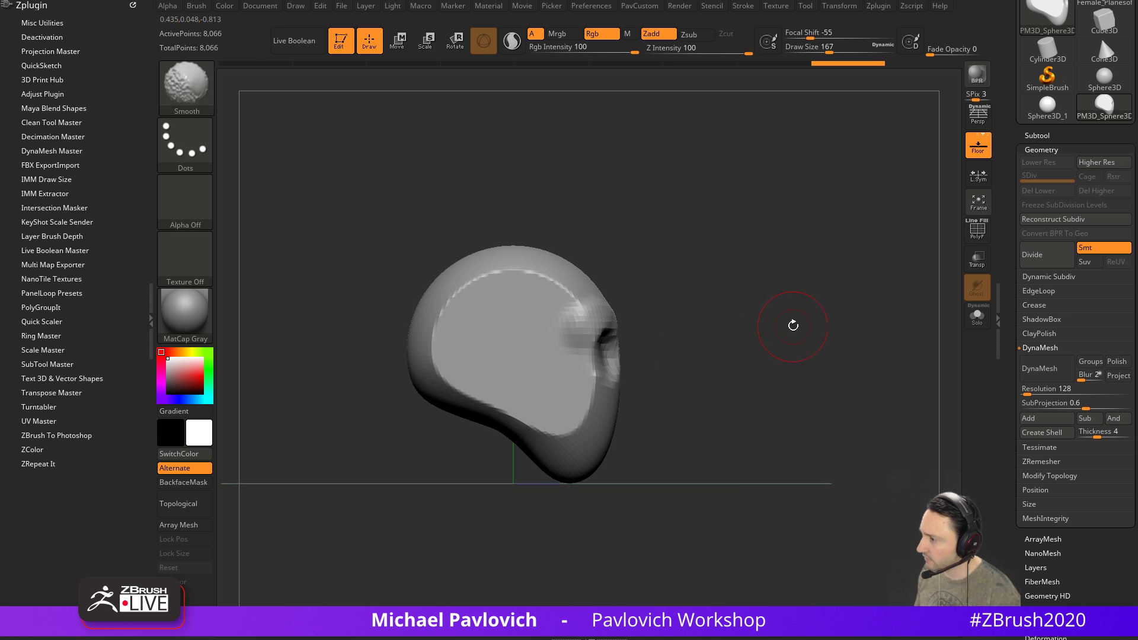
pyautogui.press('s')
pyautogui.moveTo(594, 287)
pyautogui.mouseDown()
pyautogui.moveTo(612, 288)
pyautogui.moveTo(579, 290)
pyautogui.moveTo(596, 268)
pyautogui.mouseUp()
# Reshape the brow and temple contour with the Move brush at draw size 101
pyautogui.press('b')
pyautogui.press('m')
pyautogui.press('v')
pyautogui.press('s')
pyautogui.press('s')
pyautogui.moveTo(612, 310); pyautogui.dragTo(599, 310)
pyautogui.moveTo(710, 311); pyautogui.dragTo(552, 325)
pyautogui.keyDown('shift'); pyautogui.moveTo(745, 293); pyautogui.dragTo(790, 294); pyautogui.keyUp('shift')
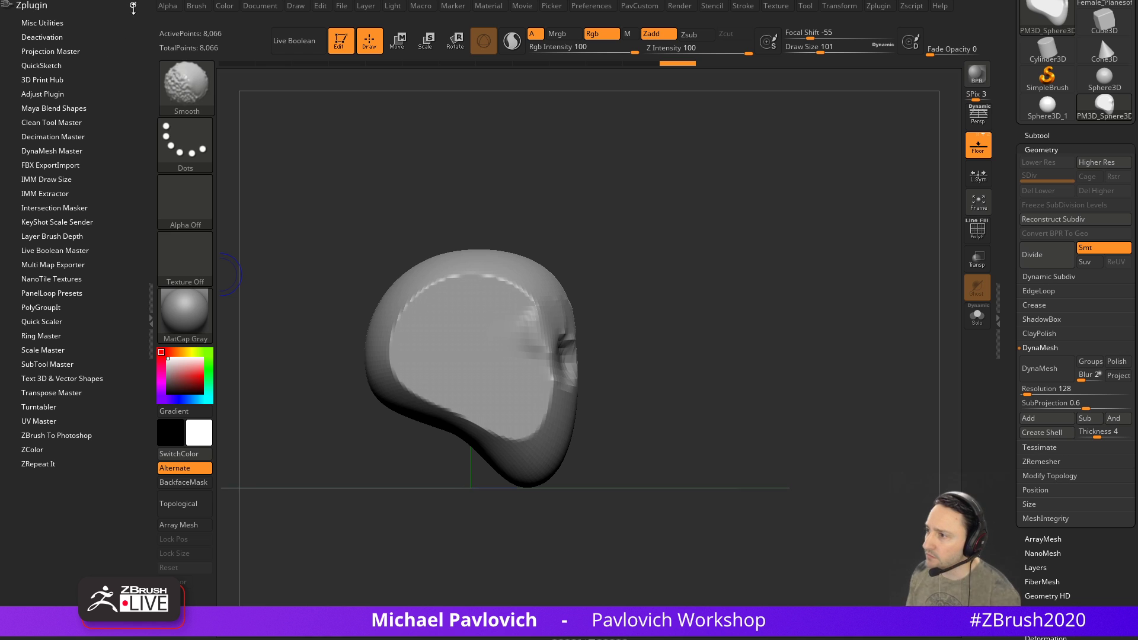
# Dock the Brush palette, expand its Smooth Brush Modifiers and smooth the temple area of the head
pyautogui.click(199, 9)
pyautogui.click(191, 19)
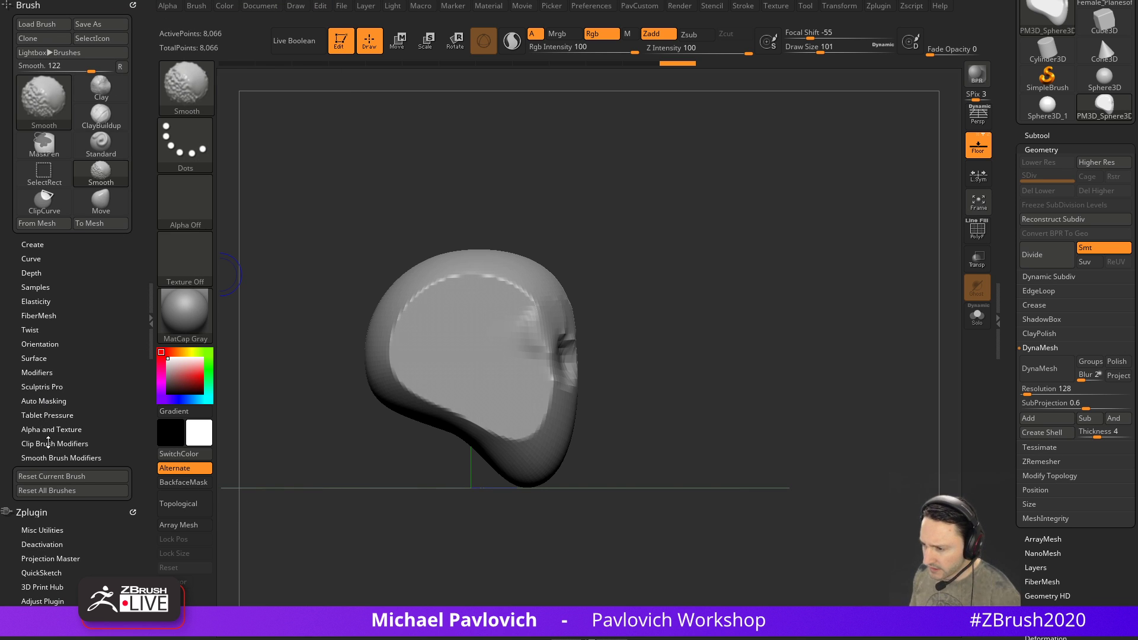
pyautogui.click(47, 457)
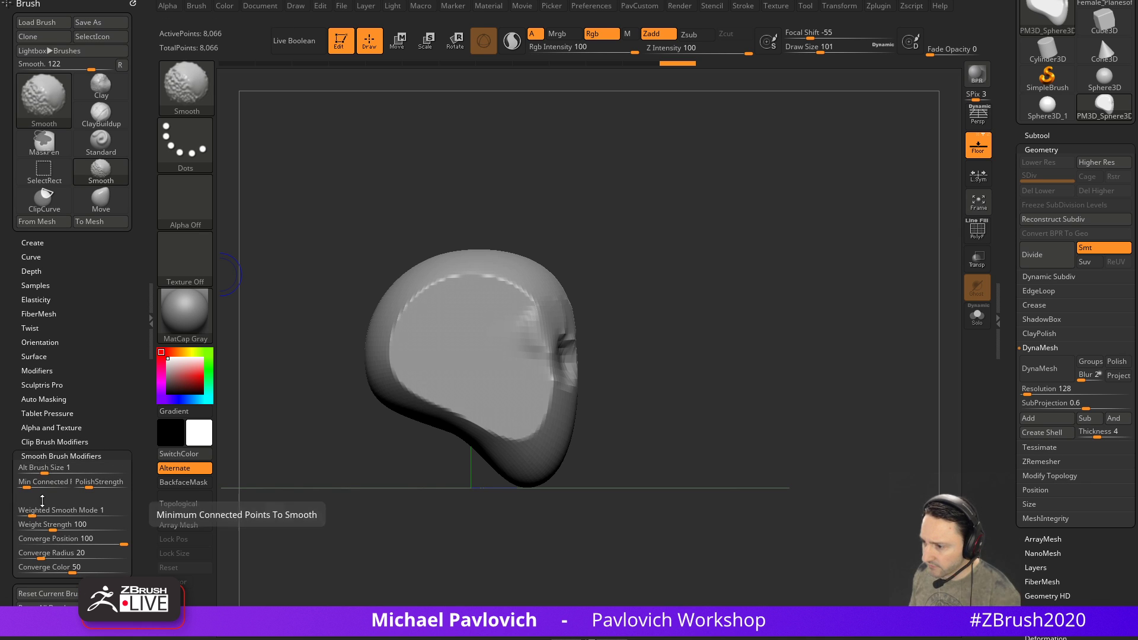
pyautogui.moveTo(662, 325); pyautogui.dragTo(604, 317)
pyautogui.keyDown('shift'); pyautogui.moveTo(541, 335); pyautogui.dragTo(491, 282); pyautogui.keyUp('shift')
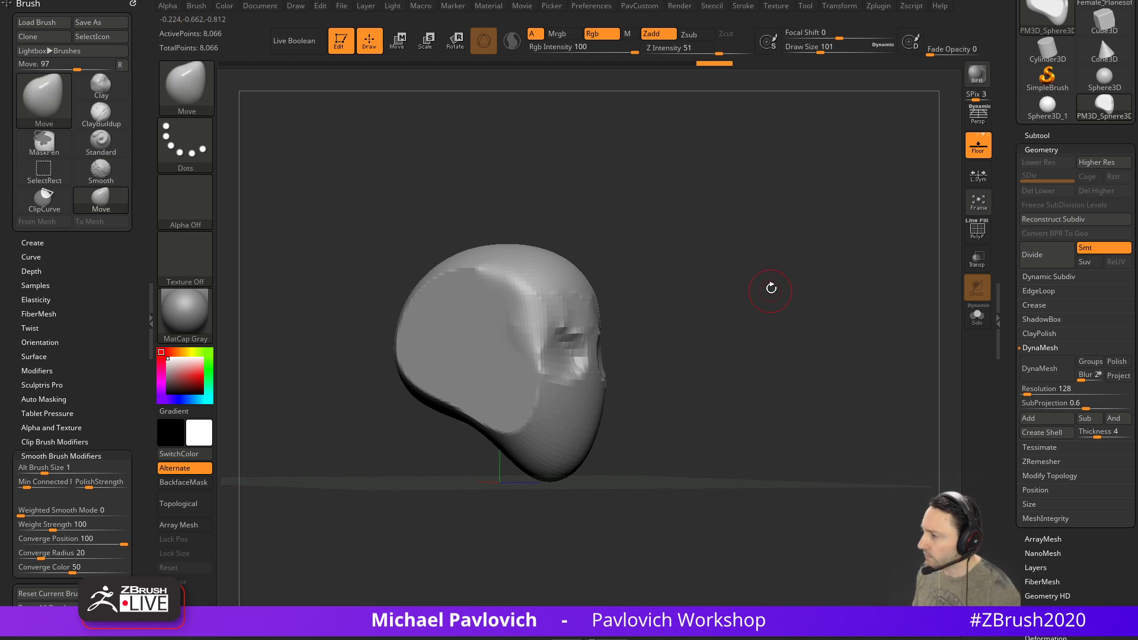
# Flatten the edge between the forehead and the side plane of the head with the TrimDynamic brush
pyautogui.press('b')
pyautogui.press('t')
pyautogui.press('d')
pyautogui.moveTo(749, 229); pyautogui.dragTo(713, 254)
pyautogui.press('s')
pyautogui.moveTo(623, 284)
pyautogui.mouseDown()
pyautogui.moveTo(701, 287)
pyautogui.moveTo(646, 268)
pyautogui.moveTo(621, 284)
pyautogui.mouseUp()
pyautogui.press('s')
pyautogui.moveTo(717, 252); pyautogui.dragTo(775, 246)
pyautogui.moveTo(753, 303)
pyautogui.keyDown('alt'); pyautogui.mouseDown()
pyautogui.moveTo(717, 302)
pyautogui.moveTo(872, 312)
pyautogui.moveTo(719, 312)
pyautogui.mouseUp(); pyautogui.keyUp('alt')
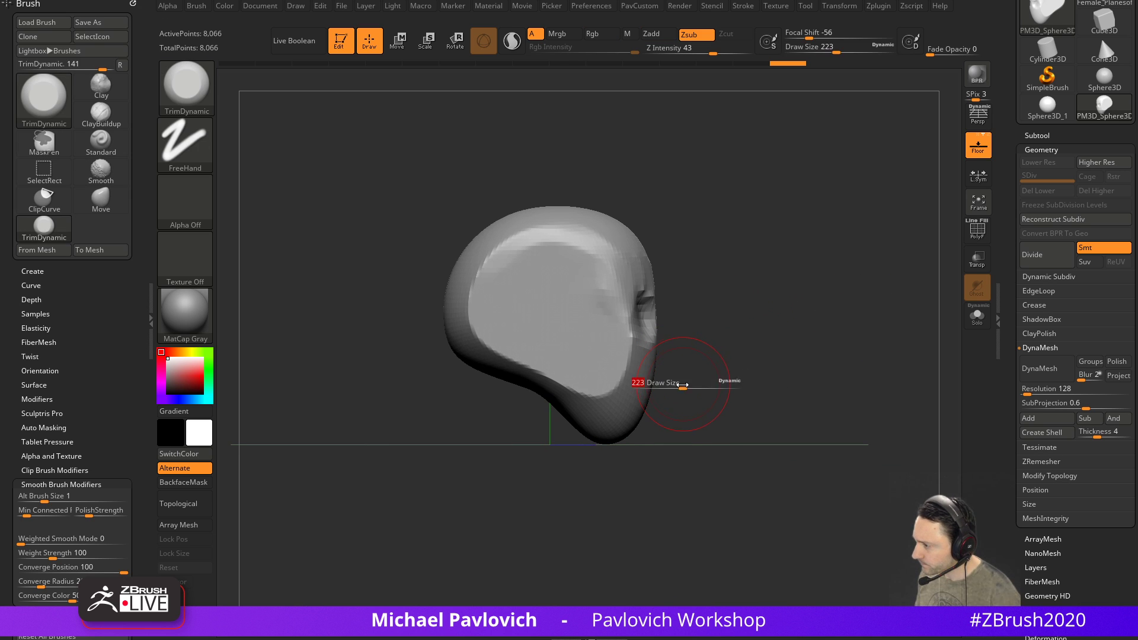
# Pull the chin and the front of the lower face forward with the Move brush
pyautogui.press('b')
pyautogui.press('m')
pyautogui.press('v')
pyautogui.press('s')
pyautogui.moveTo(627, 438); pyautogui.dragTo(640, 438)
pyautogui.moveTo(648, 398); pyautogui.dragTo(653, 401)
pyautogui.moveTo(783, 350)
pyautogui.keyDown('alt'); pyautogui.mouseDown()
pyautogui.moveTo(663, 341)
pyautogui.moveTo(703, 354)
pyautogui.mouseUp(); pyautogui.keyUp('alt')
# Draw a vertical guide line down the middle of the head's side with the Standard brush at draw size 37
pyautogui.press('b')
pyautogui.press('s')
pyautogui.press('t')
pyautogui.press('s')
pyautogui.press('s')
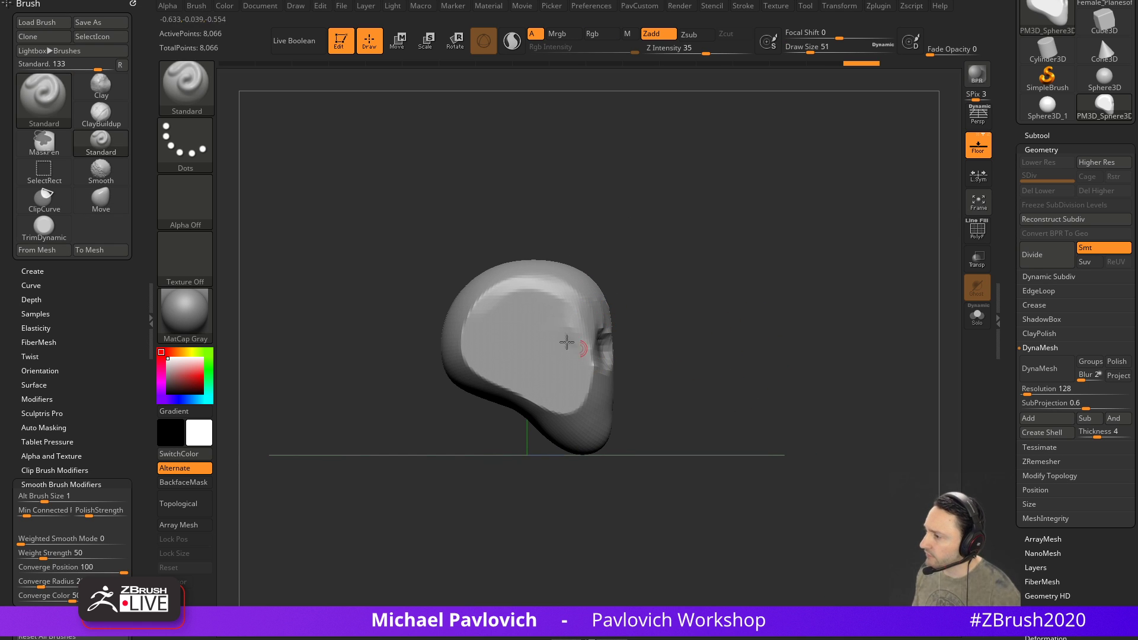
pyautogui.press('s')
pyautogui.moveTo(529, 285); pyautogui.dragTo(523, 372)
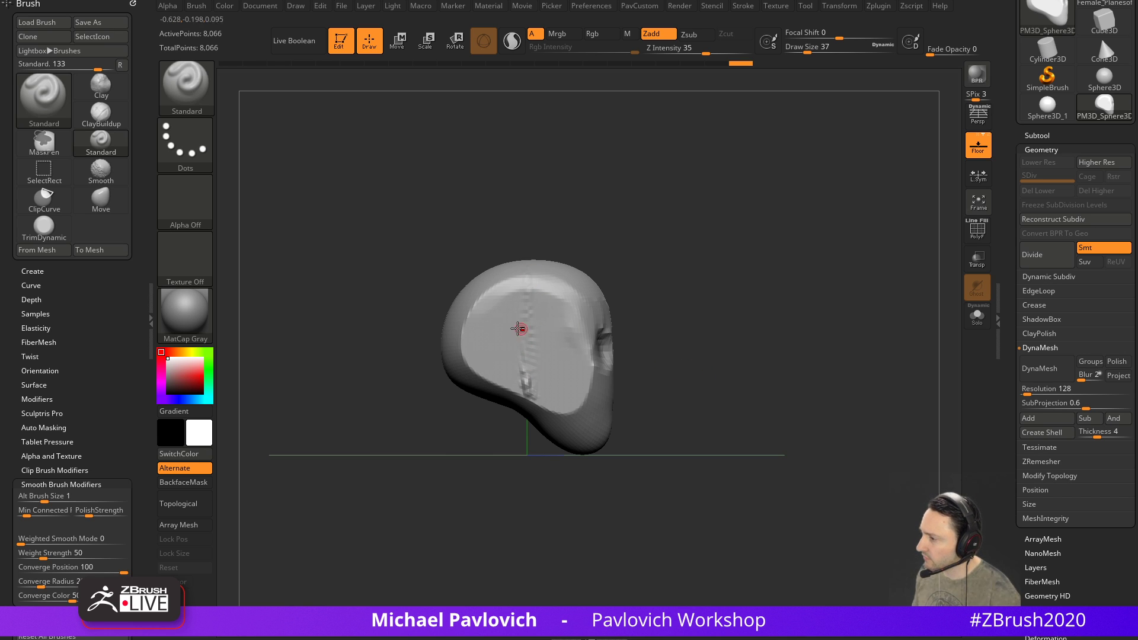
# Draw horizontal guide lines across the face at the hairline, brow, nose base and mouth with the Standard brush at draw size 37
pyautogui.moveTo(681, 361); pyautogui.dragTo(593, 379)
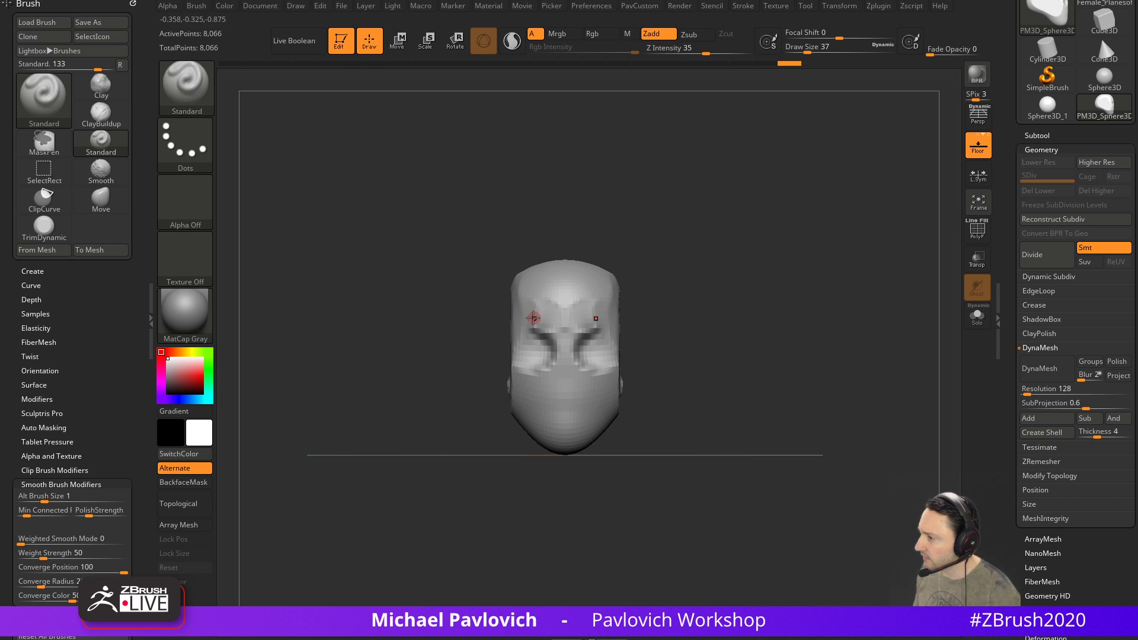
pyautogui.moveTo(580, 316); pyautogui.dragTo(617, 318)
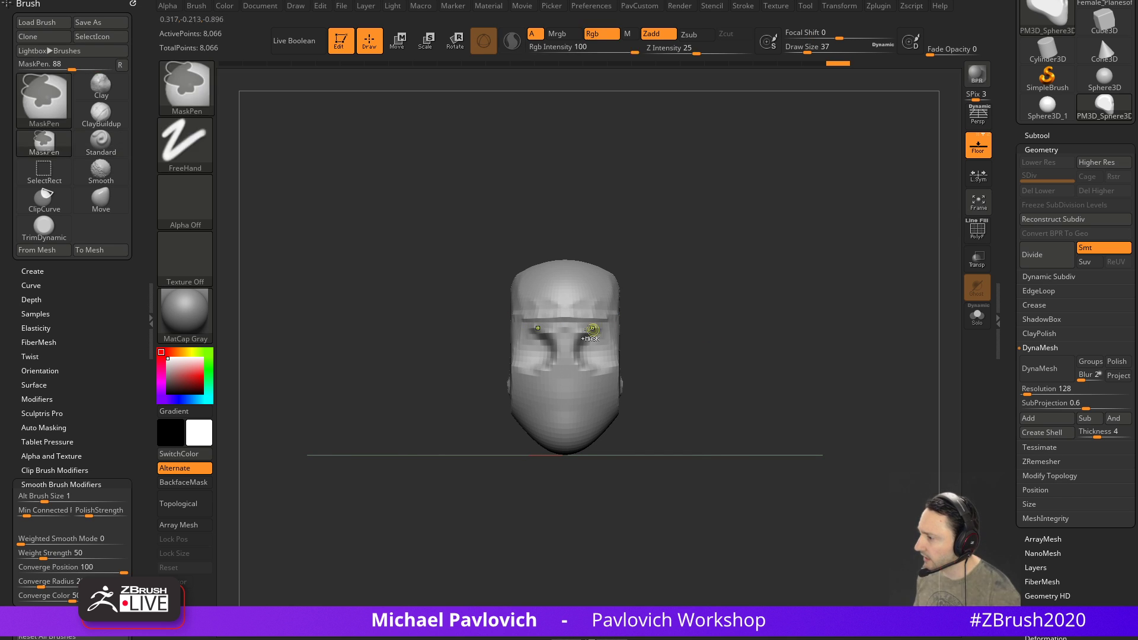
pyautogui.moveTo(517, 320); pyautogui.dragTo(637, 326)
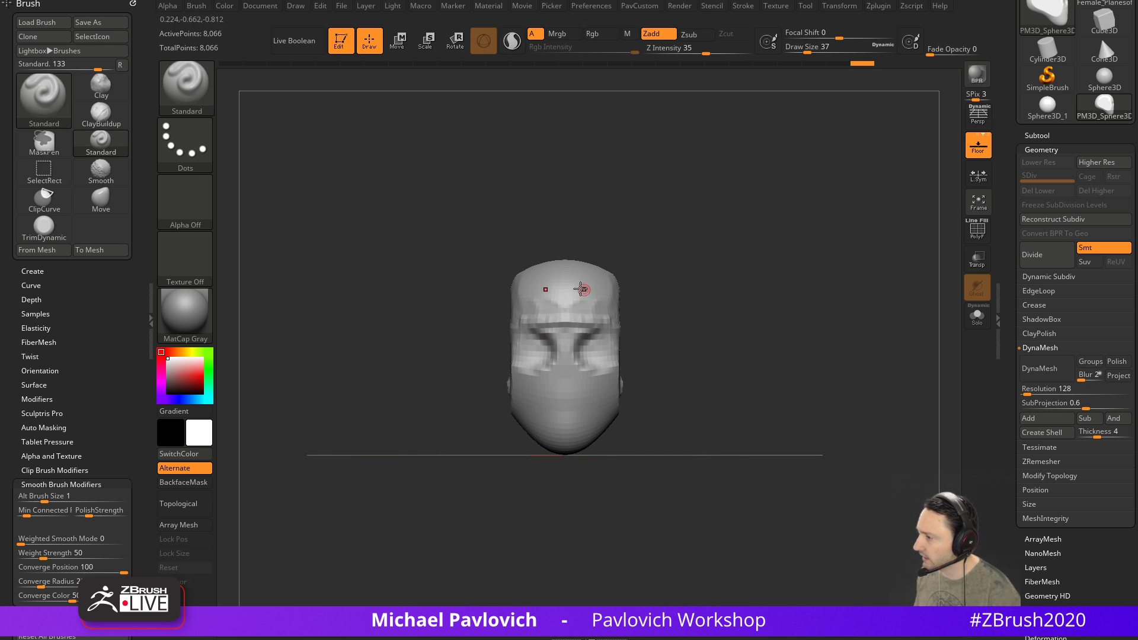
pyautogui.moveTo(588, 287); pyautogui.dragTo(595, 288)
pyautogui.moveTo(528, 379); pyautogui.dragTo(656, 381)
pyautogui.moveTo(689, 320)
pyautogui.mouseDown()
pyautogui.moveTo(732, 329)
pyautogui.moveTo(692, 331)
pyautogui.mouseUp()
pyautogui.keyDown('shift'); pyautogui.moveTo(670, 373); pyautogui.dragTo(710, 346); pyautogui.keyUp('shift')
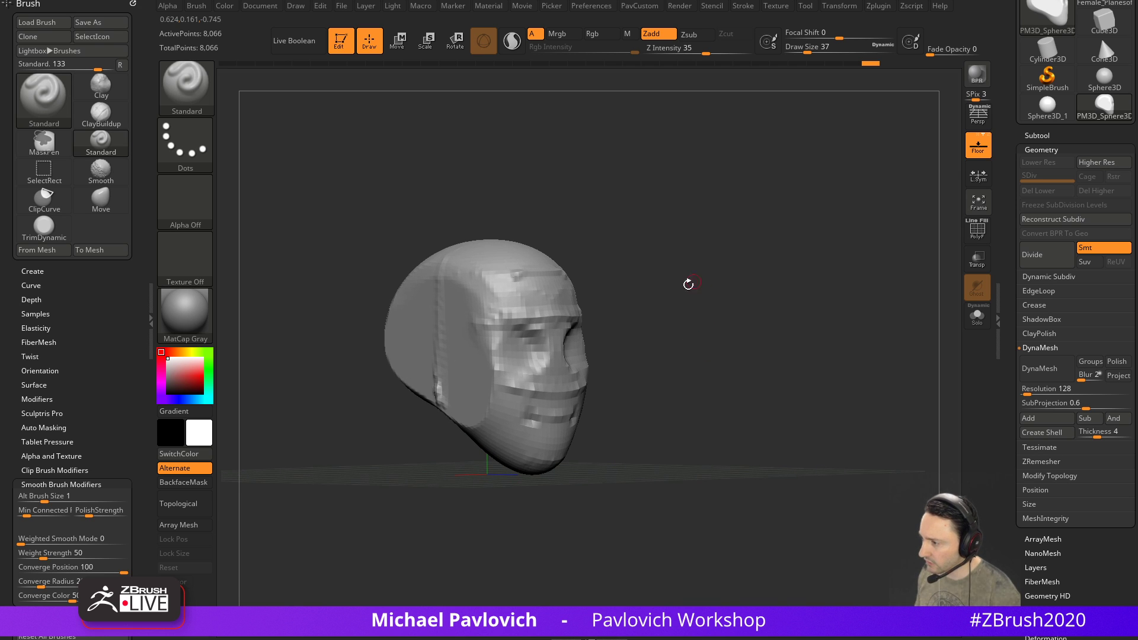
# Activate the IMM Base Primitives brush, choose a primitive and face the head from the front
pyautogui.press('m')
pyautogui.click(616, 366)
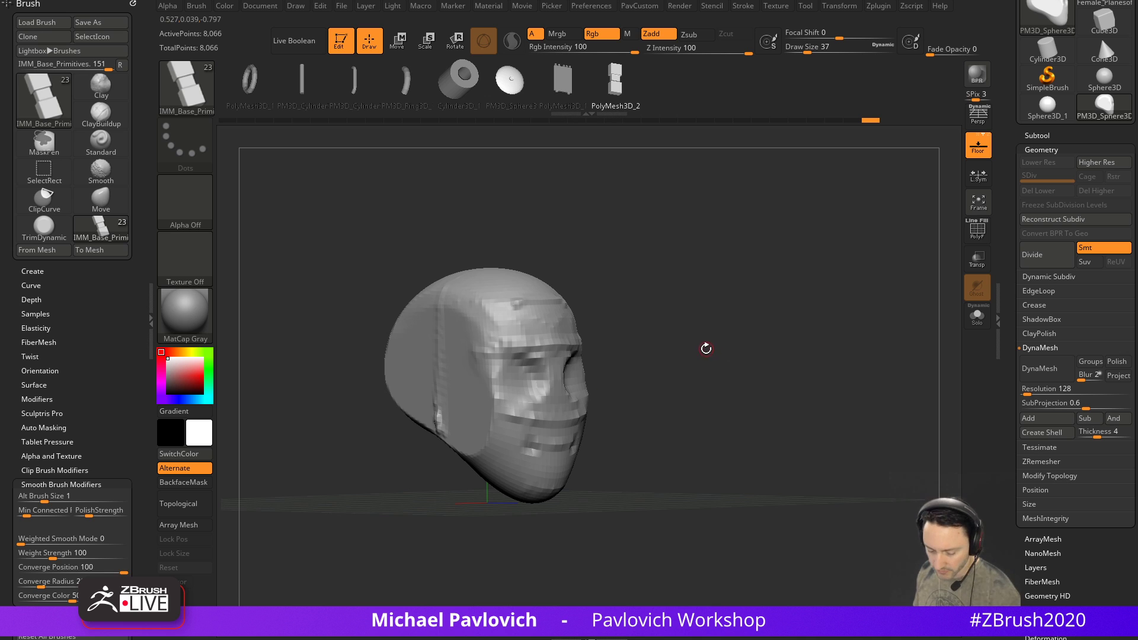
pyautogui.press('m')
pyautogui.click(562, 389)
pyautogui.keyDown('shift'); pyautogui.moveTo(642, 361); pyautogui.dragTo(618, 364); pyautogui.keyUp('shift')
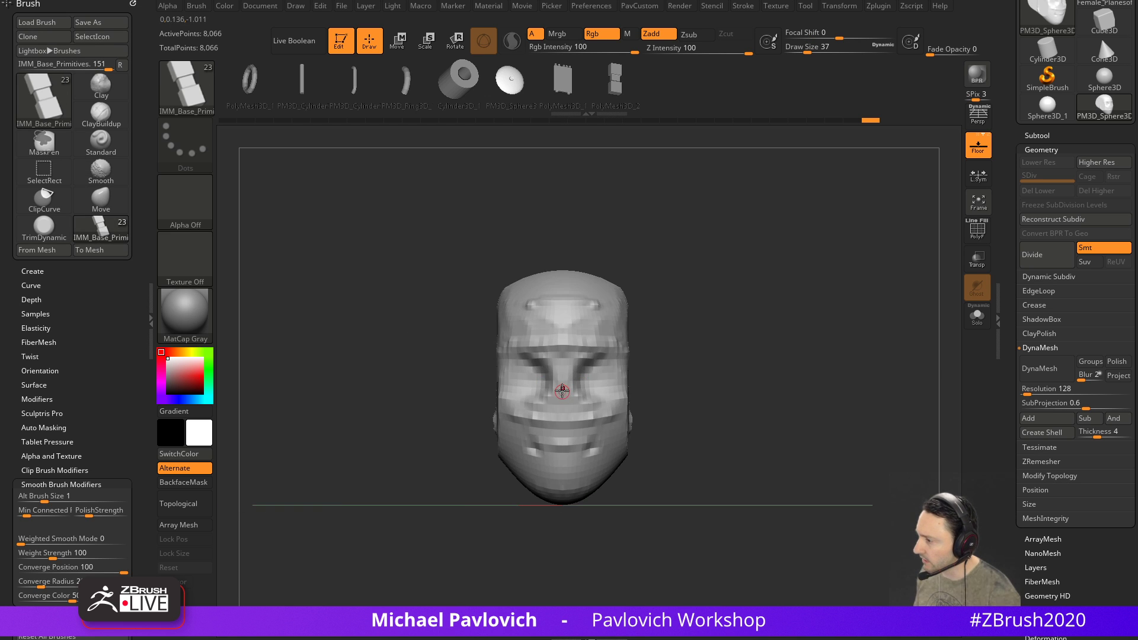
pyautogui.moveTo(563, 388); pyautogui.dragTo(585, 394)
pyautogui.moveTo(584, 393); pyautogui.dragTo(729, 353, button='right')
pyautogui.press('w')
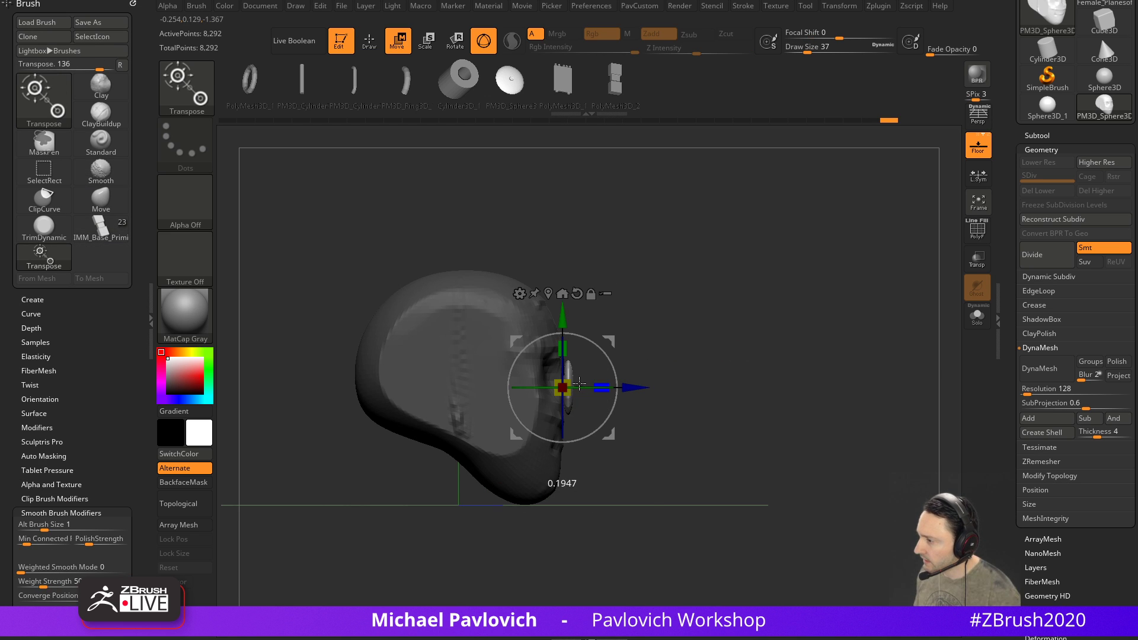
pyautogui.moveTo(588, 384); pyautogui.dragTo(603, 381)
pyautogui.hotkey('ctrl', 'z')
pyautogui.hotkey('ctrl', 'z')
pyautogui.press('q')
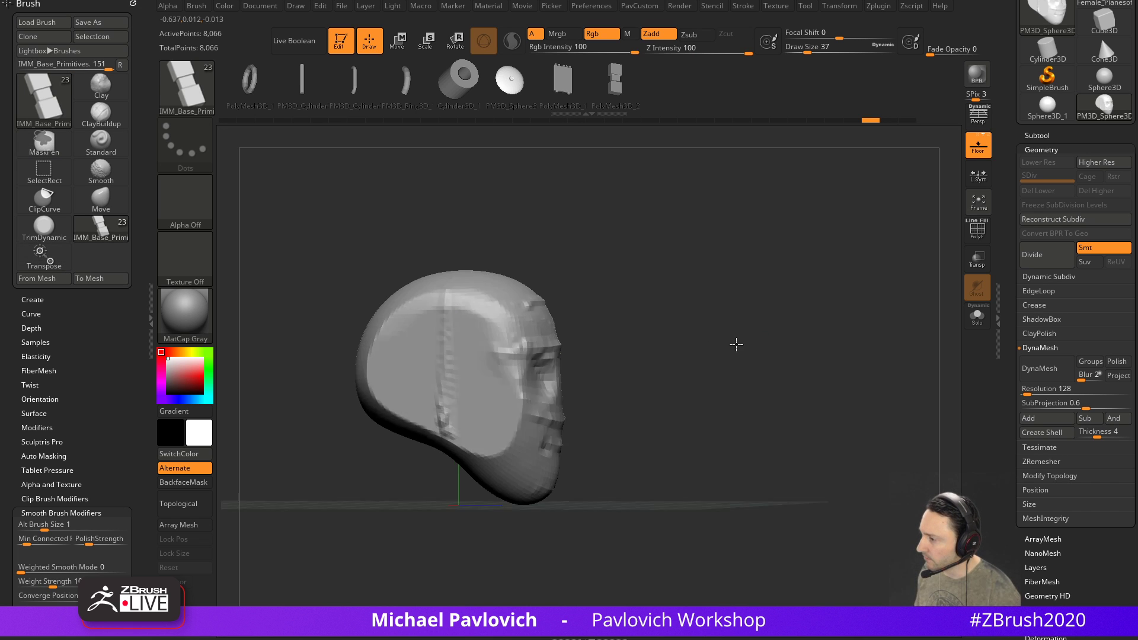
# Insert a CubeMid primitive at the center of the face as the nose block
pyautogui.moveTo(749, 340); pyautogui.dragTo(692, 351, button='right')
pyautogui.press('m')
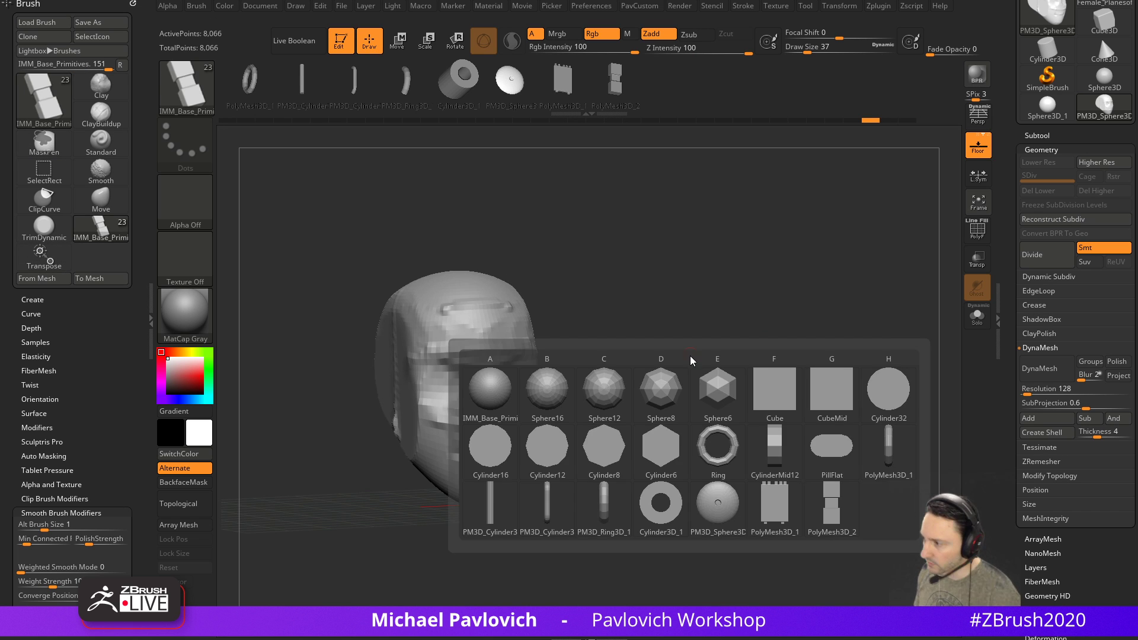
pyautogui.click(814, 388)
pyautogui.keyDown('shift'); pyautogui.moveTo(797, 371); pyautogui.dragTo(765, 353, button='right'); pyautogui.keyUp('shift')
pyautogui.keyDown('shift'); pyautogui.moveTo(704, 325); pyautogui.dragTo(722, 320, button='right'); pyautogui.keyUp('shift')
pyautogui.moveTo(459, 377); pyautogui.dragTo(460, 402)
pyautogui.keyDown('shift'); pyautogui.moveTo(599, 347); pyautogui.dragTo(690, 320, button='right'); pyautogui.keyUp('shift')
# Move the inserted nose block along its depth axis so it sits on the front of the face
pyautogui.press('w')
pyautogui.moveTo(528, 375); pyautogui.dragTo(494, 385)
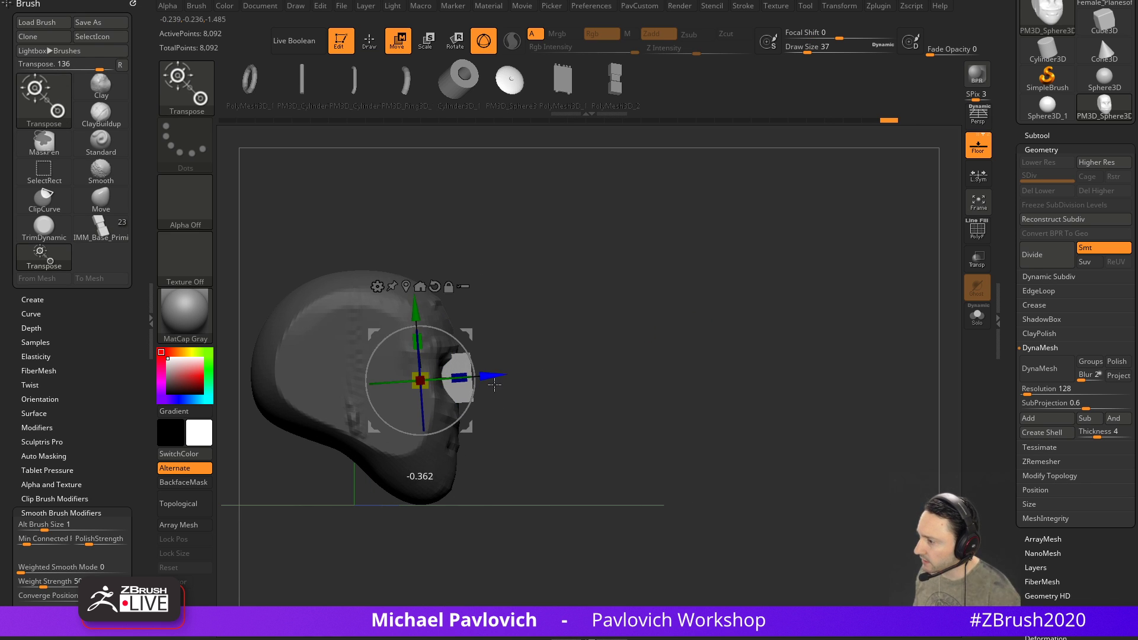
pyautogui.keyDown('shift'); pyautogui.moveTo(558, 354); pyautogui.dragTo(526, 343, button='right'); pyautogui.keyUp('shift')
pyautogui.keyDown('alt'); pyautogui.moveTo(557, 308); pyautogui.dragTo(616, 311, button='right'); pyautogui.keyUp('alt')
pyautogui.moveTo(445, 381); pyautogui.dragTo(467, 387)
pyautogui.keyDown('shift'); pyautogui.moveTo(612, 320); pyautogui.dragTo(646, 330, button='right'); pyautogui.keyUp('shift')
# Shape the nose block into a tapered wedge with the Move brush at draw size 154
pyautogui.press('q')
pyautogui.press('s')
pyautogui.moveTo(593, 381); pyautogui.dragTo(579, 381)
pyautogui.press('b')
pyautogui.press('m')
pyautogui.press('v')
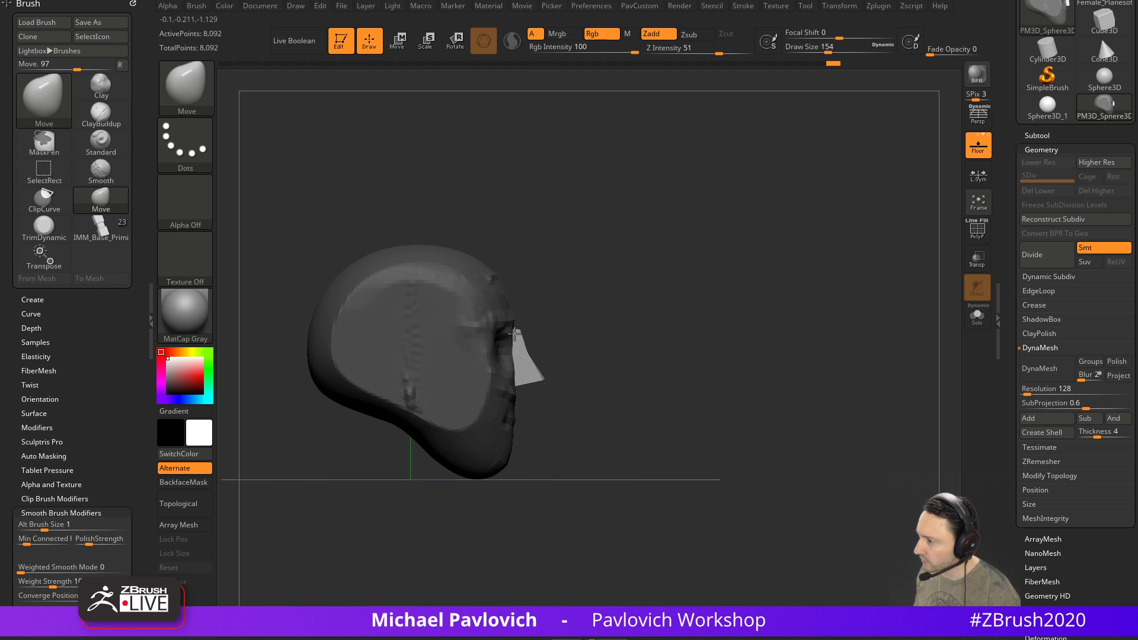
# Invert the masking so the head can be sculpted while the nose wedge is protected
pyautogui.moveTo(520, 333); pyautogui.dragTo(712, 283, button='right')
pyautogui.keyDown('ctrl'); pyautogui.keyDown('shift'); pyautogui.click(518, 303); pyautogui.keyUp('shift'); pyautogui.keyUp('ctrl')
pyautogui.keyDown('ctrl'); pyautogui.click(688, 277); pyautogui.keyUp('ctrl')
pyautogui.keyDown('ctrl'); pyautogui.keyDown('shift'); pyautogui.click(675, 251); pyautogui.keyUp('shift'); pyautogui.keyUp('ctrl')
pyautogui.keyDown('ctrl'); pyautogui.click(673, 246); pyautogui.keyUp('ctrl')
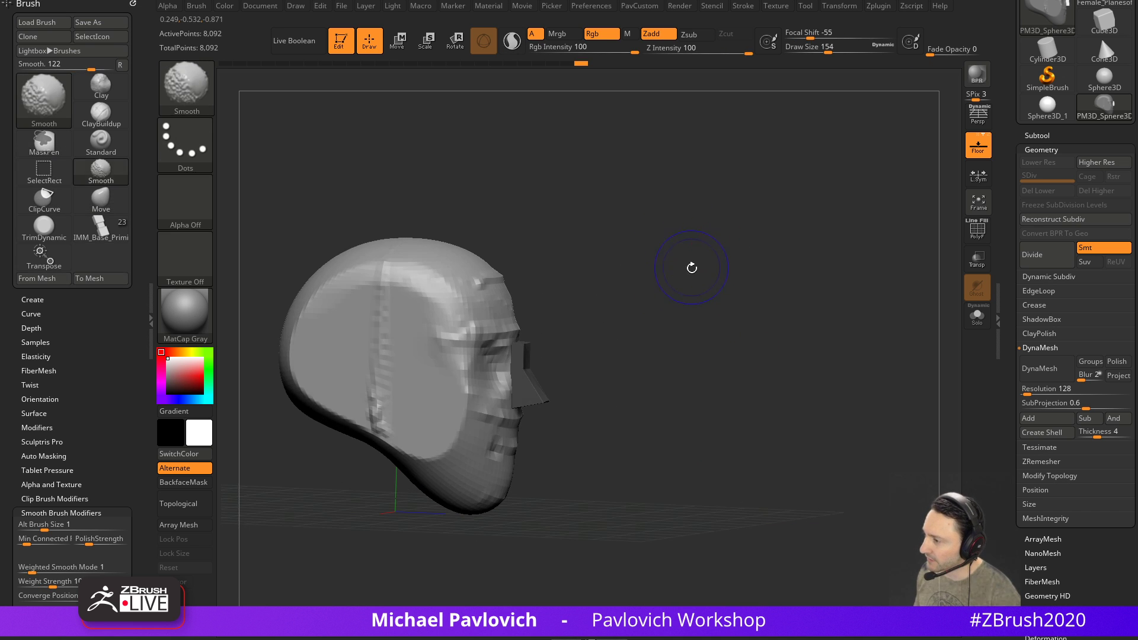
# Build up the brow ridge above the eye sockets with the Clay brush
pyautogui.press('b')
pyautogui.press('c')
pyautogui.press('l')
pyautogui.moveTo(620, 257); pyautogui.dragTo(521, 314, button='right')
pyautogui.moveTo(521, 314)
pyautogui.mouseDown()
pyautogui.moveTo(513, 296)
pyautogui.moveTo(493, 328)
pyautogui.moveTo(462, 339)
pyautogui.mouseUp()
pyautogui.moveTo(497, 325)
pyautogui.mouseDown(button='right')
pyautogui.moveTo(676, 295)
pyautogui.moveTo(737, 297)
pyautogui.mouseUp(button='right')
pyautogui.keyDown('ctrl'); pyautogui.moveTo(534, 318); pyautogui.dragTo(578, 365); pyautogui.keyUp('ctrl')
# Round the outer brow and front of the face from above with the Move brush at draw size 202
pyautogui.press('b')
pyautogui.press('m')
pyautogui.press('v')
pyautogui.moveTo(460, 385); pyautogui.dragTo(702, 253, button='right')
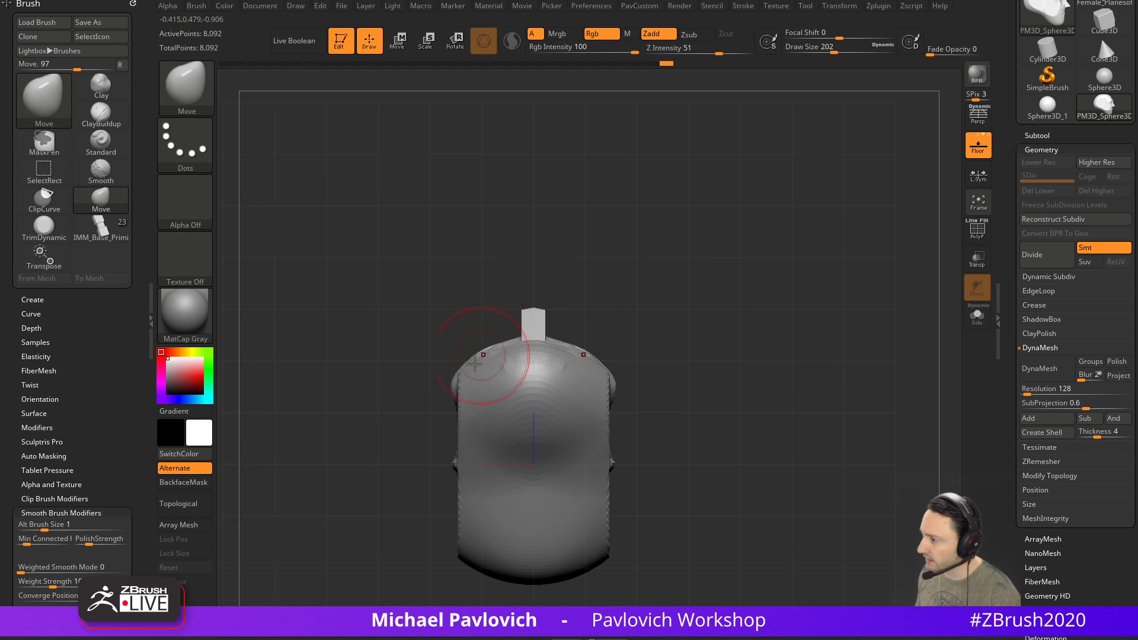
pyautogui.press(']')
pyautogui.moveTo(460, 384); pyautogui.dragTo(468, 404)
pyautogui.press('[')
pyautogui.moveTo(560, 372)
pyautogui.mouseDown(button='right')
pyautogui.moveTo(593, 332)
pyautogui.moveTo(635, 332)
pyautogui.mouseUp(button='right')
pyautogui.press('[')
pyautogui.moveTo(661, 287); pyautogui.dragTo(799, 277, button='right')
# Clear the mask and fuse the nose with the head using DynaMesh at resolution 128 and Blur 0
pyautogui.keyDown('ctrl'); pyautogui.moveTo(773, 243); pyautogui.dragTo(848, 367); pyautogui.keyUp('ctrl')
pyautogui.keyDown('ctrl'); pyautogui.moveTo(788, 260); pyautogui.dragTo(837, 356); pyautogui.keyUp('ctrl')
pyautogui.press('2')
pyautogui.moveTo(839, 146); pyautogui.dragTo(829, 148)
pyautogui.click(788, 156)
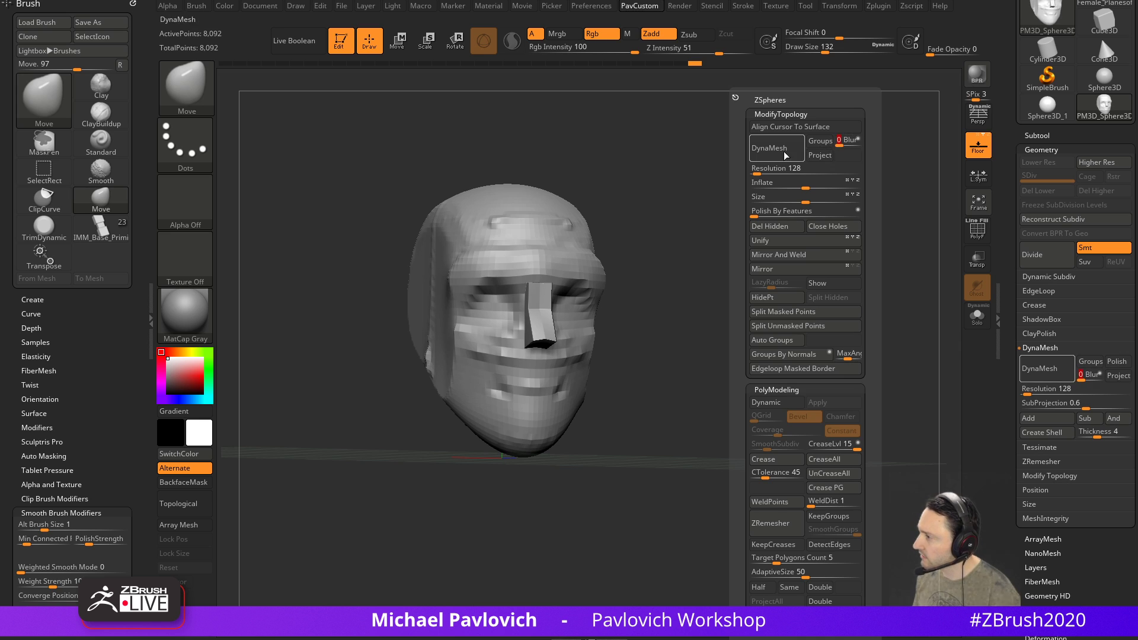
pyautogui.moveTo(711, 254)
pyautogui.mouseDown(button='right')
pyautogui.moveTo(703, 325)
pyautogui.moveTo(767, 323)
pyautogui.mouseUp(button='right')
pyautogui.press('shift')
# Set the DynaMesh resolution to 176 and remesh the head
pyautogui.press('2')
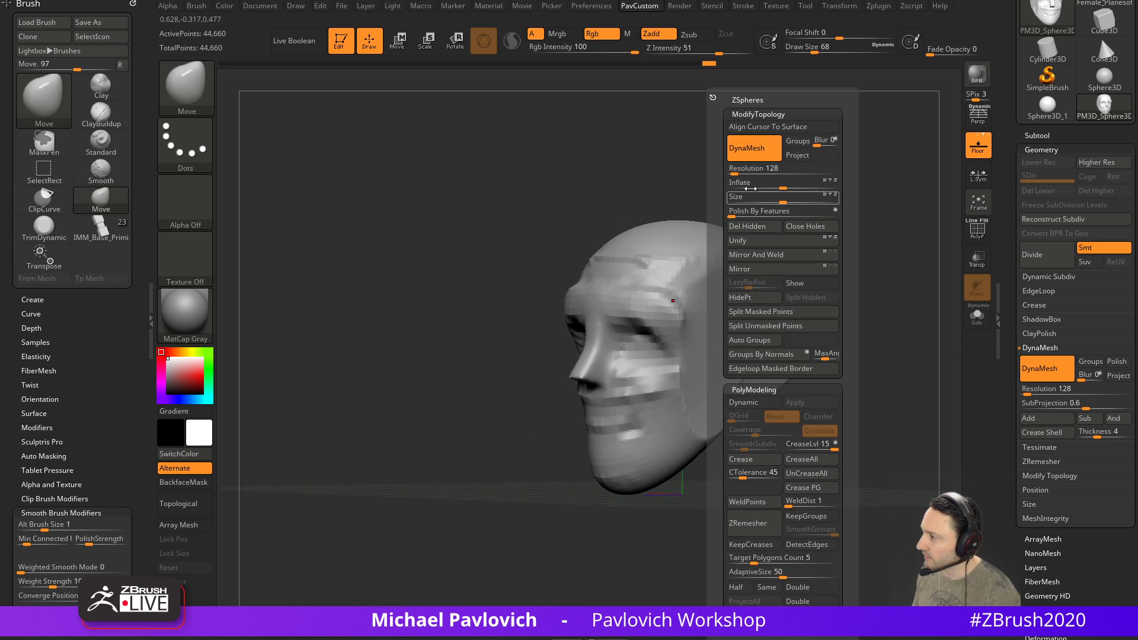
pyautogui.moveTo(736, 173); pyautogui.dragTo(738, 174)
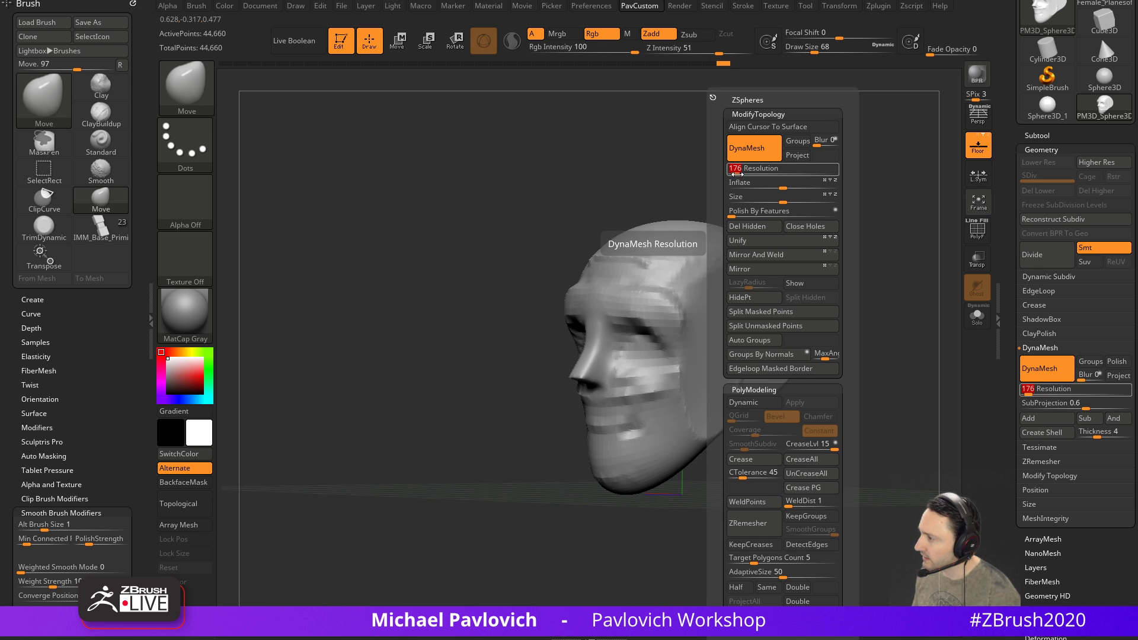
pyautogui.press('ctrl')
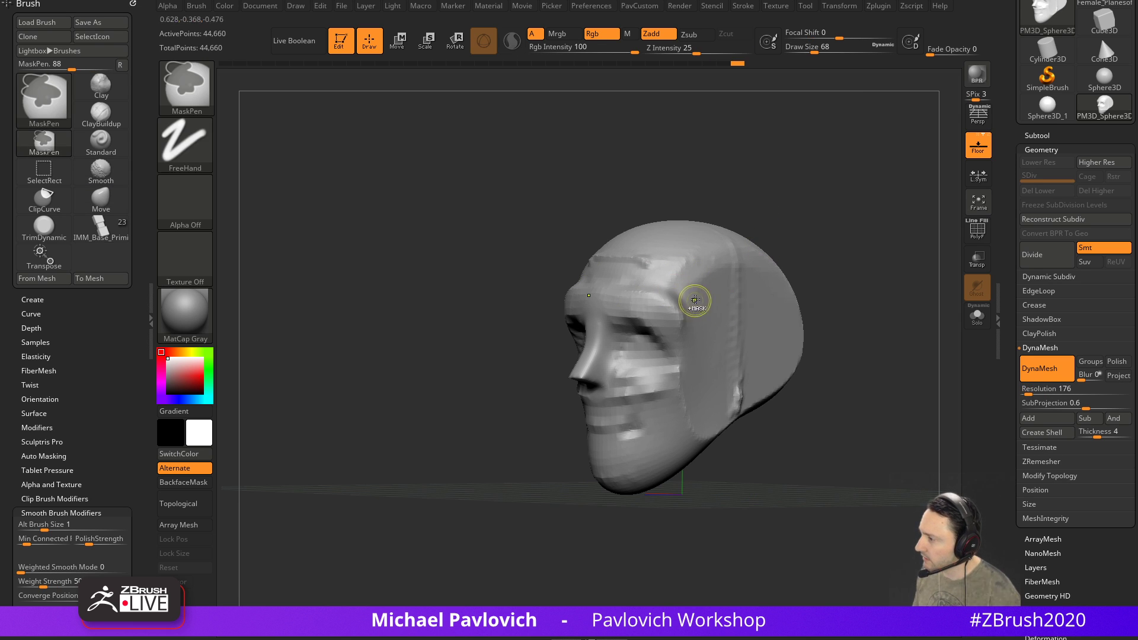
# Set the DynaMesh resolution to 104 and remesh the head
pyautogui.press('2')
pyautogui.moveTo(687, 173); pyautogui.dragTo(690, 174)
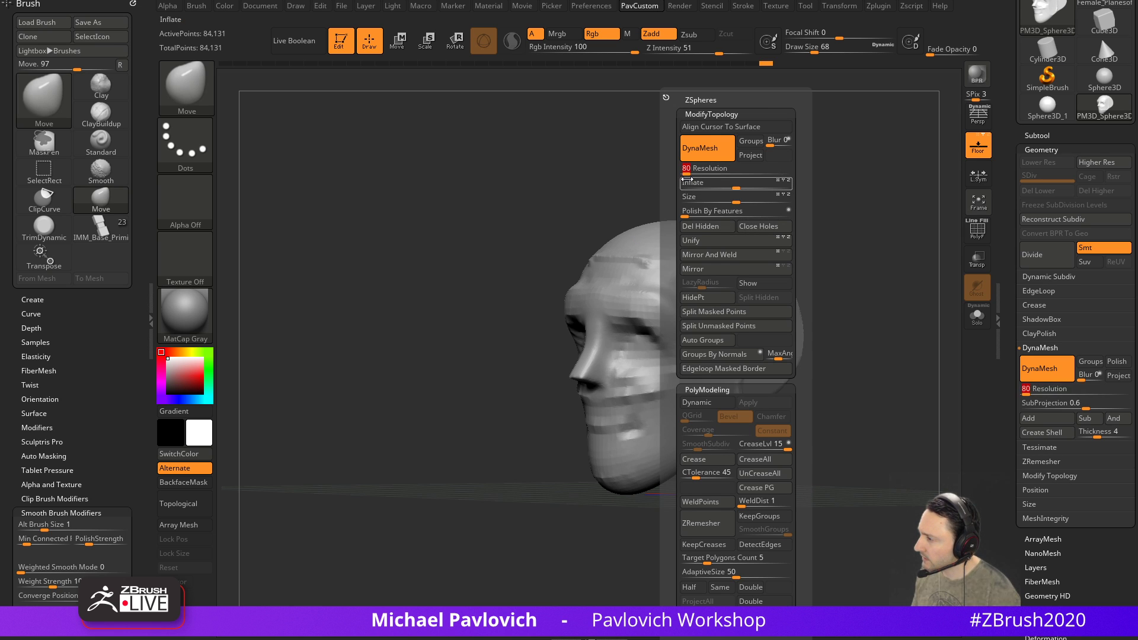
pyautogui.keyDown('ctrl'); pyautogui.moveTo(777, 158); pyautogui.dragTo(862, 215); pyautogui.keyUp('ctrl')
# Add volume to the middle of the mouth below the nose with the Standard brush at draw size 56
pyautogui.keyDown('shift'); pyautogui.moveTo(829, 279); pyautogui.dragTo(783, 311); pyautogui.keyUp('shift')
pyautogui.press('b')
pyautogui.press('s')
pyautogui.press('t')
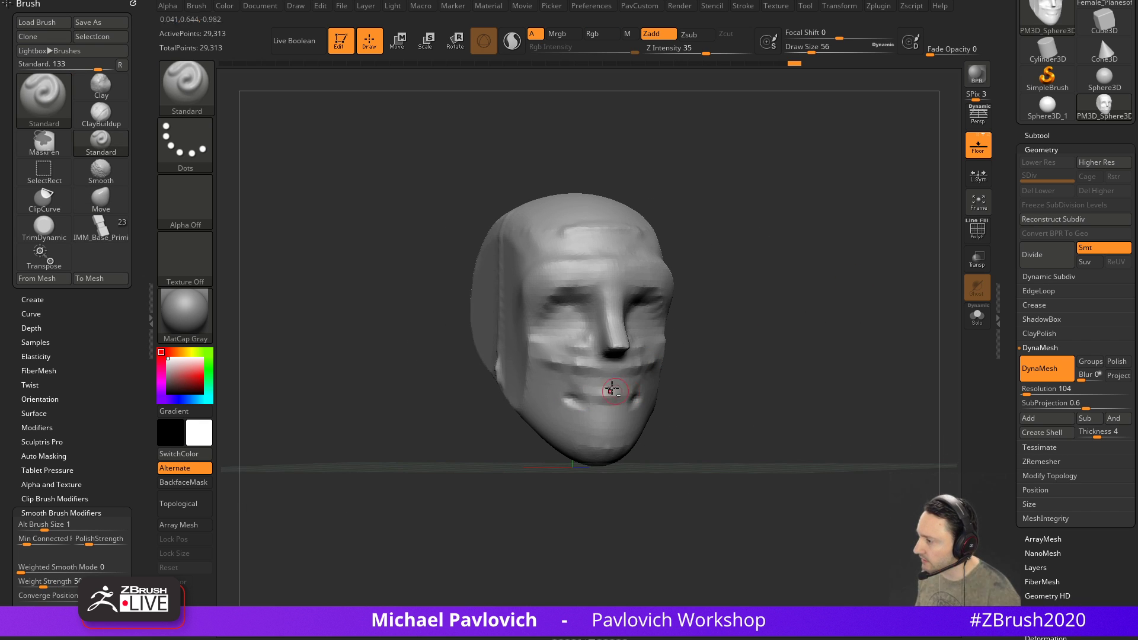
pyautogui.keyDown('shift'); pyautogui.moveTo(756, 353); pyautogui.dragTo(728, 357); pyautogui.keyUp('shift')
# Push the chin upward and adjust the cheeks with the Move brush at draw size 223
pyautogui.press('b')
pyautogui.press('m')
pyautogui.press('v')
pyautogui.moveTo(594, 428); pyautogui.dragTo(604, 416)
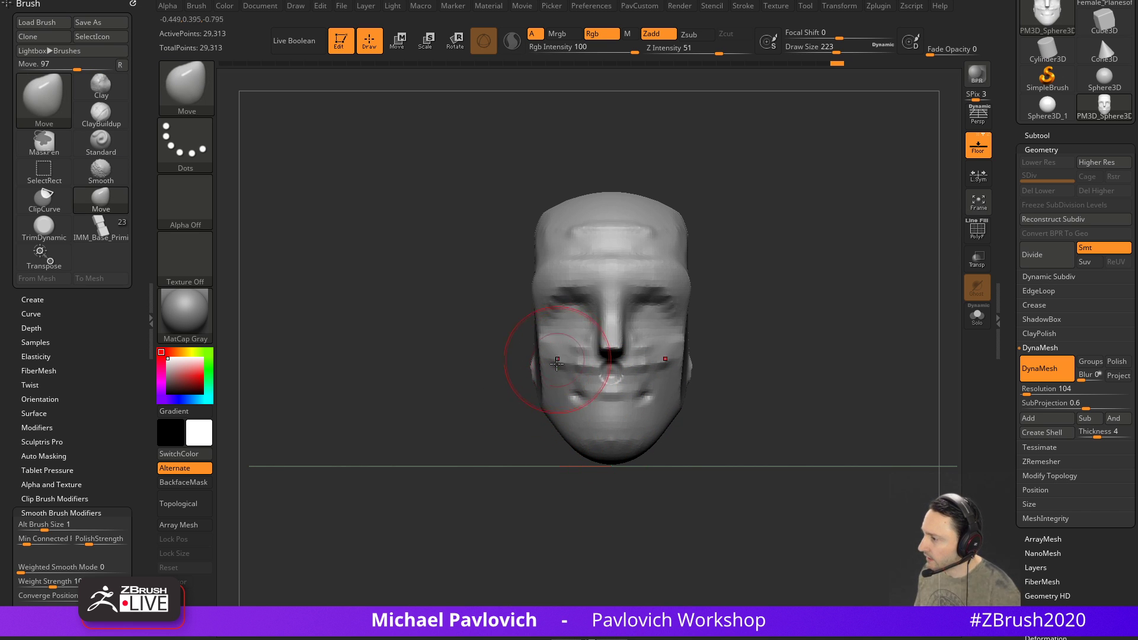
pyautogui.moveTo(540, 363); pyautogui.dragTo(548, 348)
# Push the nose bridge inward in side view with the Move brush at draw size 104
pyautogui.keyDown('shift'); pyautogui.moveTo(715, 285); pyautogui.dragTo(748, 290); pyautogui.keyUp('shift')
pyautogui.press('s')
pyautogui.moveTo(656, 306); pyautogui.dragTo(651, 306)
pyautogui.moveTo(594, 313); pyautogui.dragTo(580, 306)
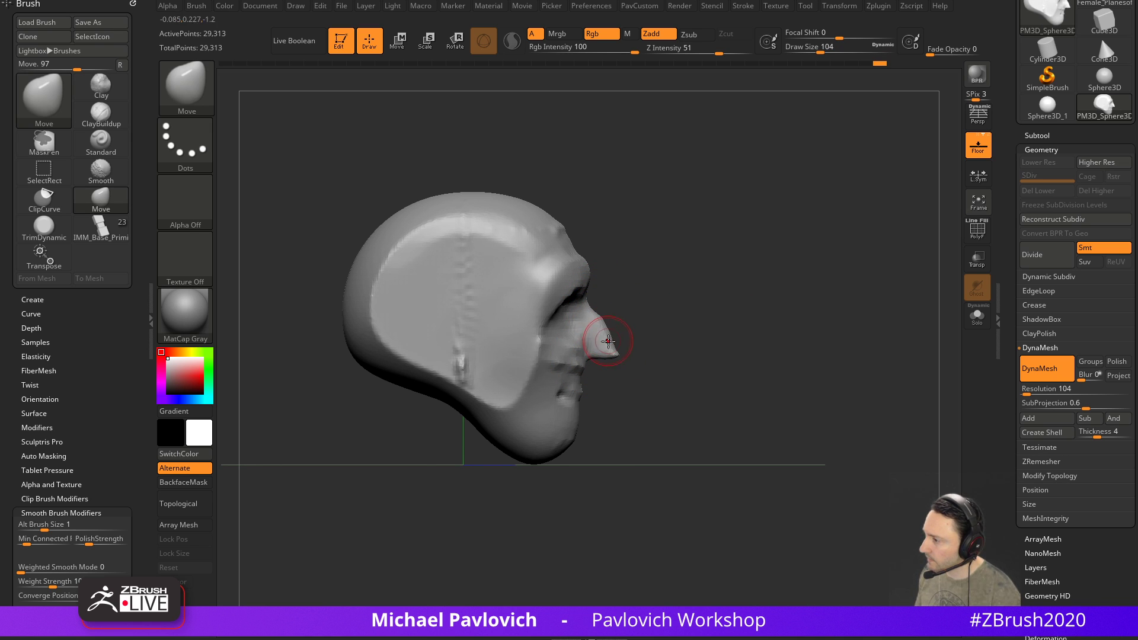
# Build up the cheekbones on the side of the face with the Clay brush
pyautogui.moveTo(715, 325); pyautogui.dragTo(724, 328)
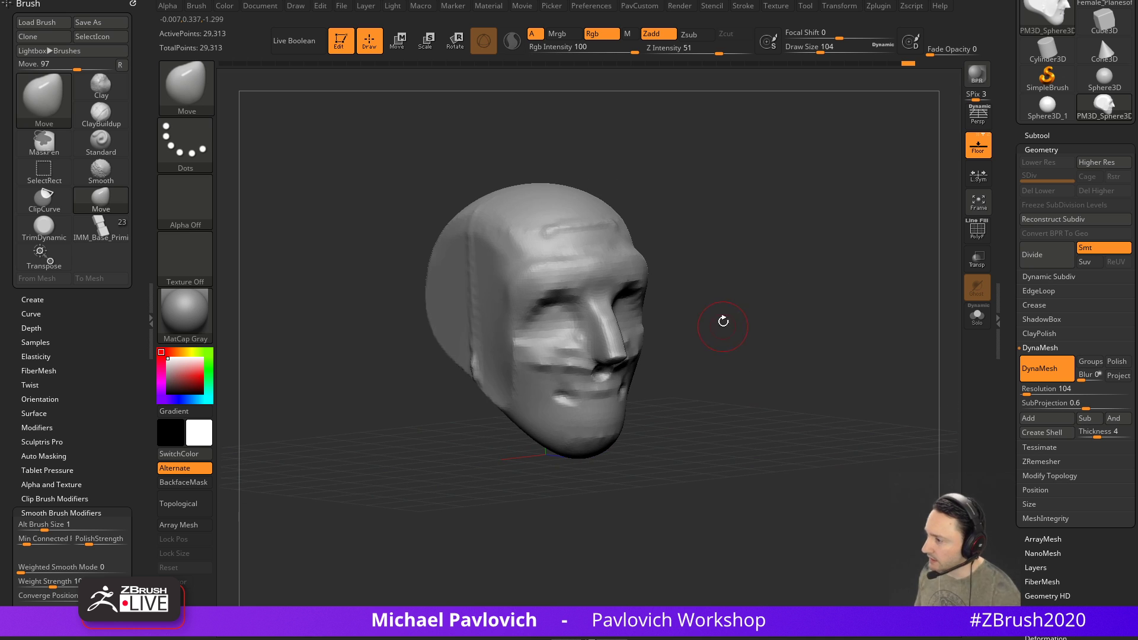
pyautogui.press('b')
pyautogui.press('c')
pyautogui.press('l')
pyautogui.moveTo(797, 311); pyautogui.dragTo(735, 327)
pyautogui.moveTo(574, 409); pyautogui.dragTo(632, 402)
pyautogui.moveTo(732, 297); pyautogui.dragTo(714, 303)
# Adjust the outline of the face in front view with the Move brush at draw size 167
pyautogui.press('b')
pyautogui.press('m')
pyautogui.press('v')
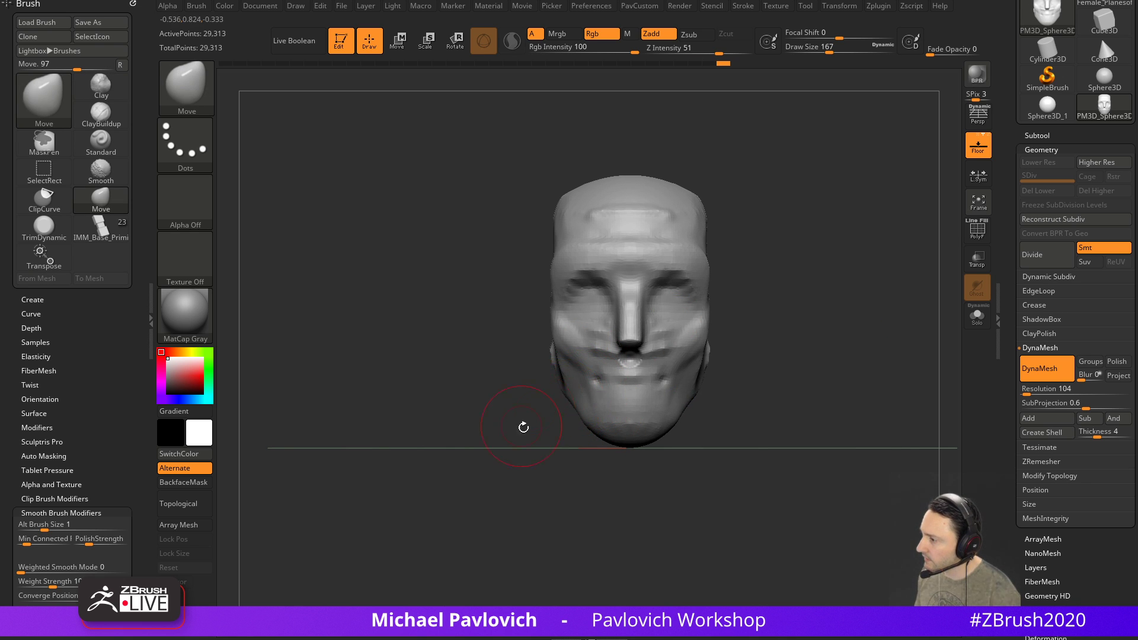
pyautogui.keyDown('shift'); pyautogui.moveTo(521, 422); pyautogui.dragTo(591, 416); pyautogui.keyUp('shift')
# Mark the ear's guide lines and outline on the side of the head with the Standard brush at draw size 31
pyautogui.press('s')
pyautogui.moveTo(629, 380); pyautogui.dragTo(609, 380)
pyautogui.press('s')
pyautogui.moveTo(645, 261); pyautogui.dragTo(645, 263)
pyautogui.press('b')
pyautogui.press('s')
pyautogui.press('t')
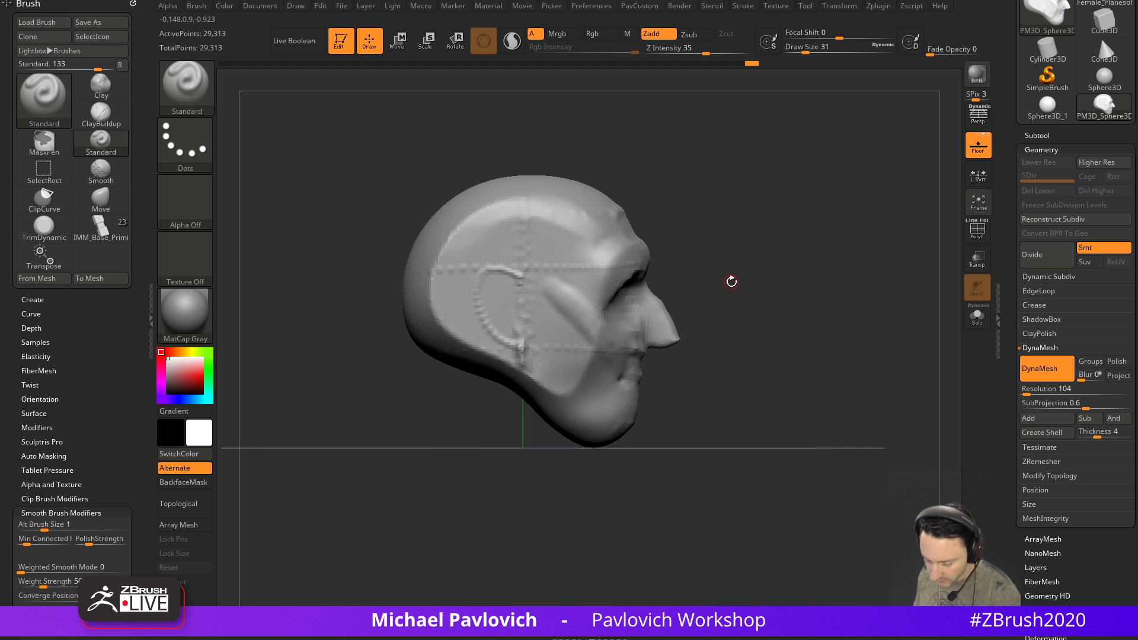
# Insert the Ear mesh from the IMM BParts brush over the ear outline on the side of the head
pyautogui.press('b')
pyautogui.press('i')
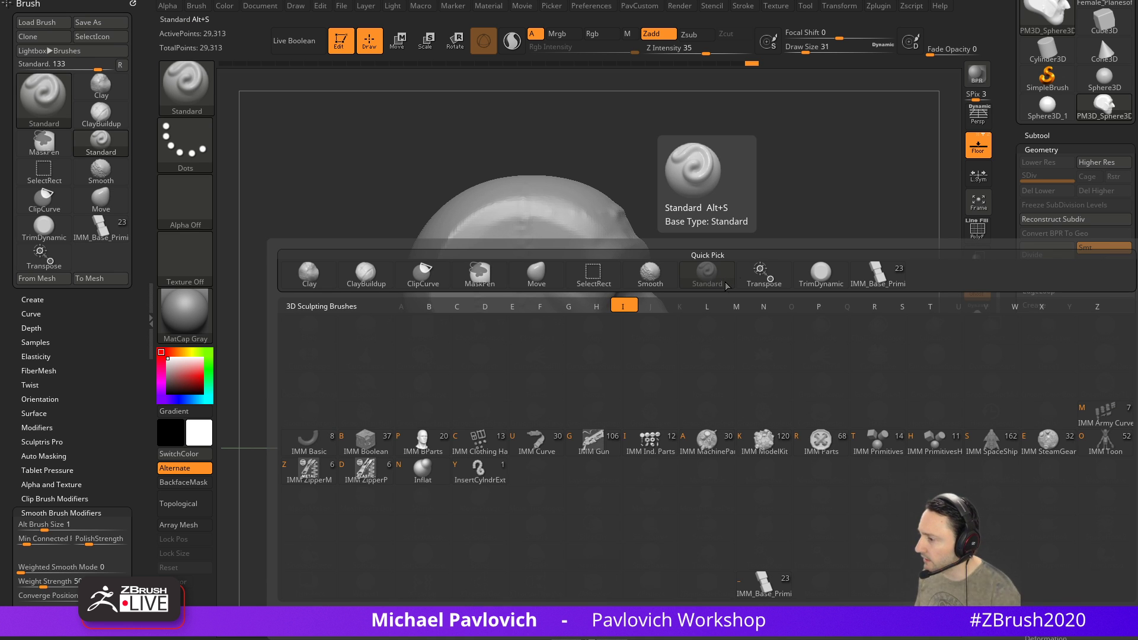
pyautogui.click(724, 283)
pyautogui.press('b')
pyautogui.press('i')
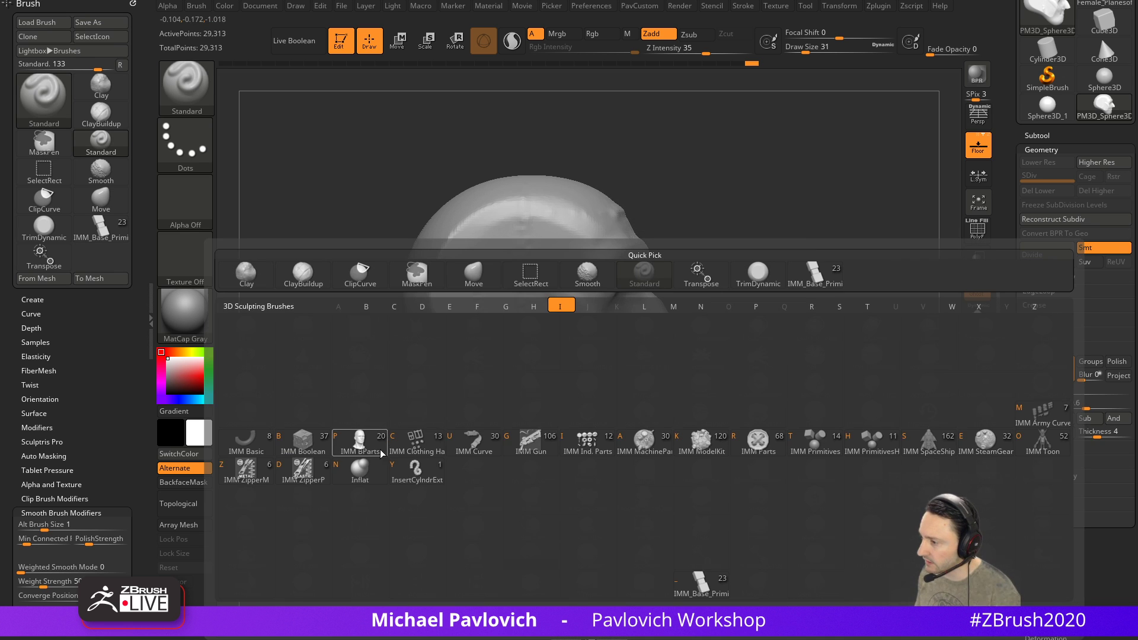
pyautogui.click(361, 435)
pyautogui.press('m')
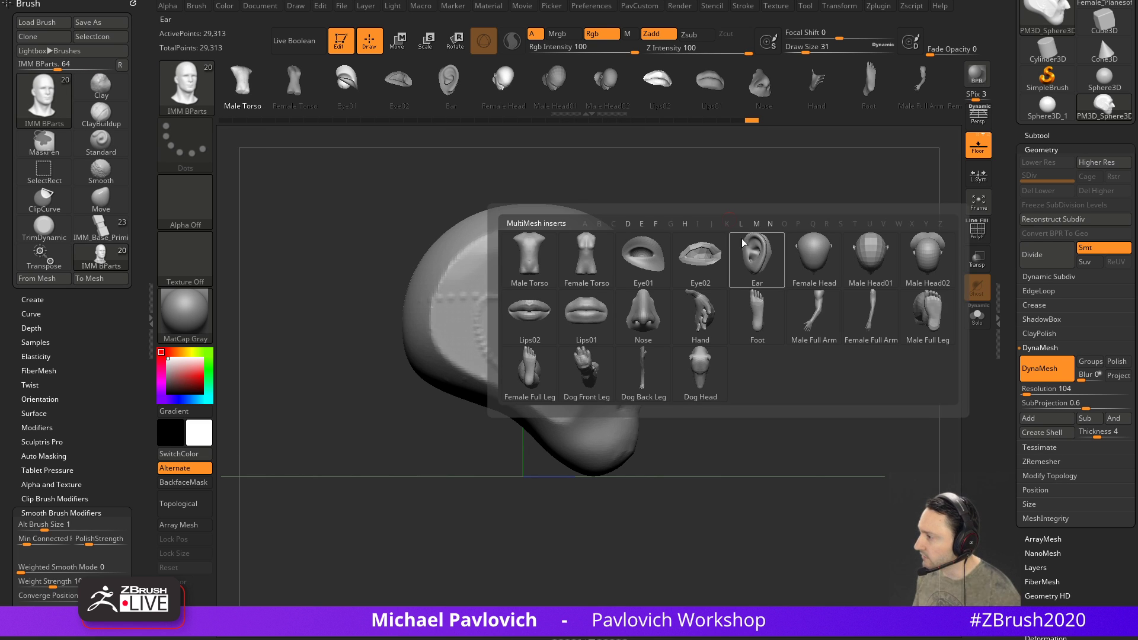
pyautogui.click(755, 253)
pyautogui.moveTo(498, 333); pyautogui.dragTo(519, 380)
pyautogui.hotkey('ctrl', 'z')
pyautogui.keyDown('shift'); pyautogui.moveTo(800, 287); pyautogui.dragTo(685, 291); pyautogui.keyUp('shift')
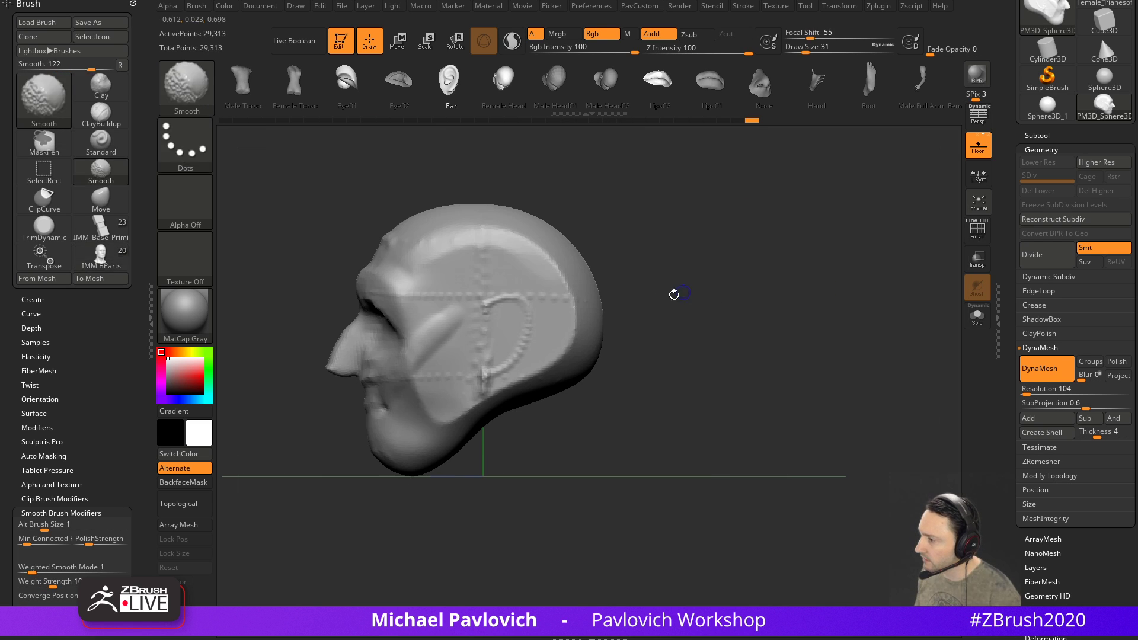
pyautogui.moveTo(497, 331); pyautogui.dragTo(509, 384)
# Position and angle the ear against the head with the gizmo, and remesh it into the head with DynaMesh
pyautogui.moveTo(643, 290)
pyautogui.mouseDown()
pyautogui.moveTo(727, 283)
pyautogui.moveTo(634, 314)
pyautogui.mouseUp()
pyautogui.press('w')
pyautogui.moveTo(609, 351); pyautogui.dragTo(603, 368)
pyautogui.moveTo(604, 298); pyautogui.dragTo(585, 295)
pyautogui.press('q')
pyautogui.moveTo(675, 290)
pyautogui.mouseDown()
pyautogui.moveTo(657, 302)
pyautogui.moveTo(706, 320)
pyautogui.moveTo(706, 302)
pyautogui.moveTo(652, 304)
pyautogui.mouseUp()
pyautogui.moveTo(723, 291)
pyautogui.keyDown('ctrl'); pyautogui.mouseDown()
pyautogui.moveTo(777, 383)
pyautogui.moveTo(765, 341)
pyautogui.moveTo(692, 301)
pyautogui.moveTo(724, 299)
pyautogui.moveTo(643, 310)
pyautogui.mouseUp(); pyautogui.keyUp('ctrl')
# Sculpt the inner forms and lobe of the ear with the Standard brush, reducing the draw size from 71 to 54
pyautogui.press('b')
pyautogui.press('s')
pyautogui.press('t')
pyautogui.press('s')
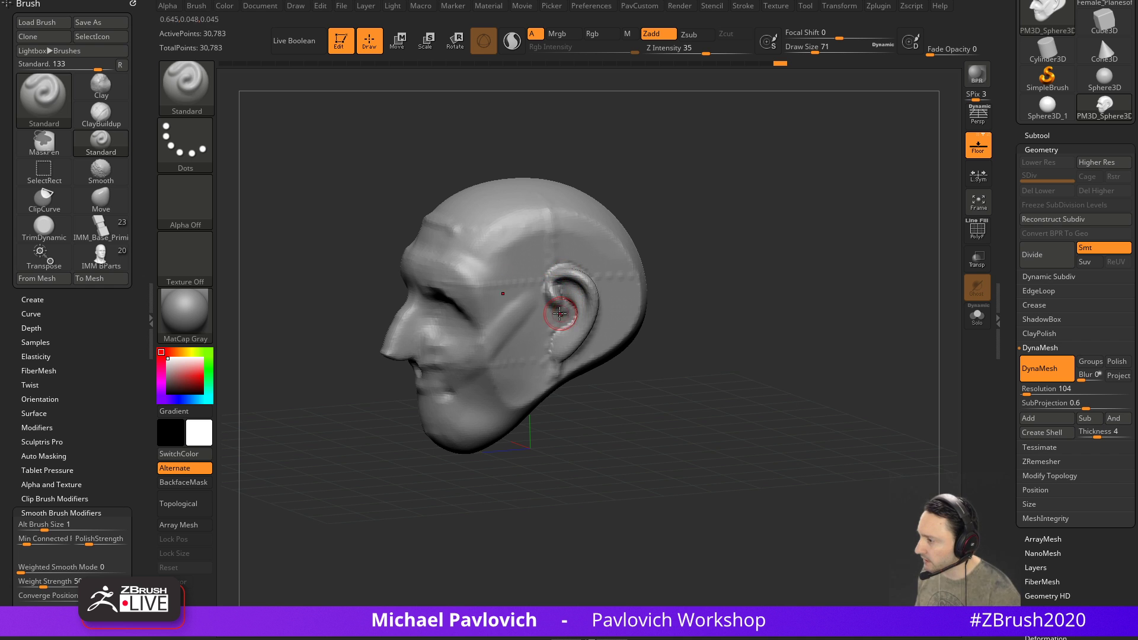
pyautogui.moveTo(649, 288); pyautogui.dragTo(673, 281)
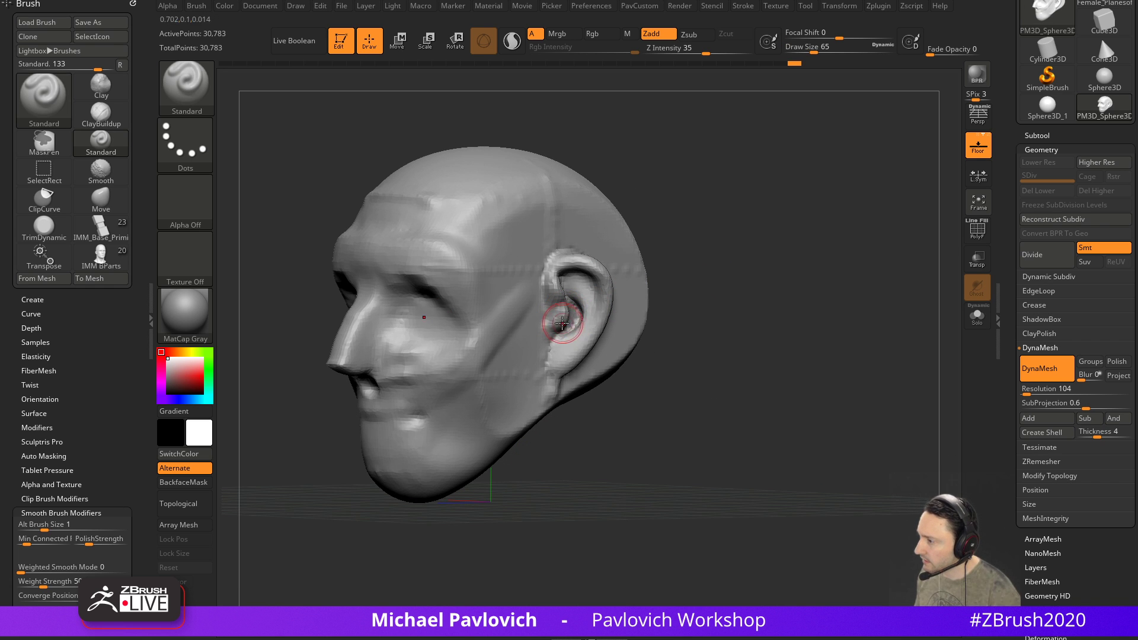
pyautogui.moveTo(731, 303); pyautogui.dragTo(747, 279)
pyautogui.moveTo(792, 325); pyautogui.dragTo(658, 356)
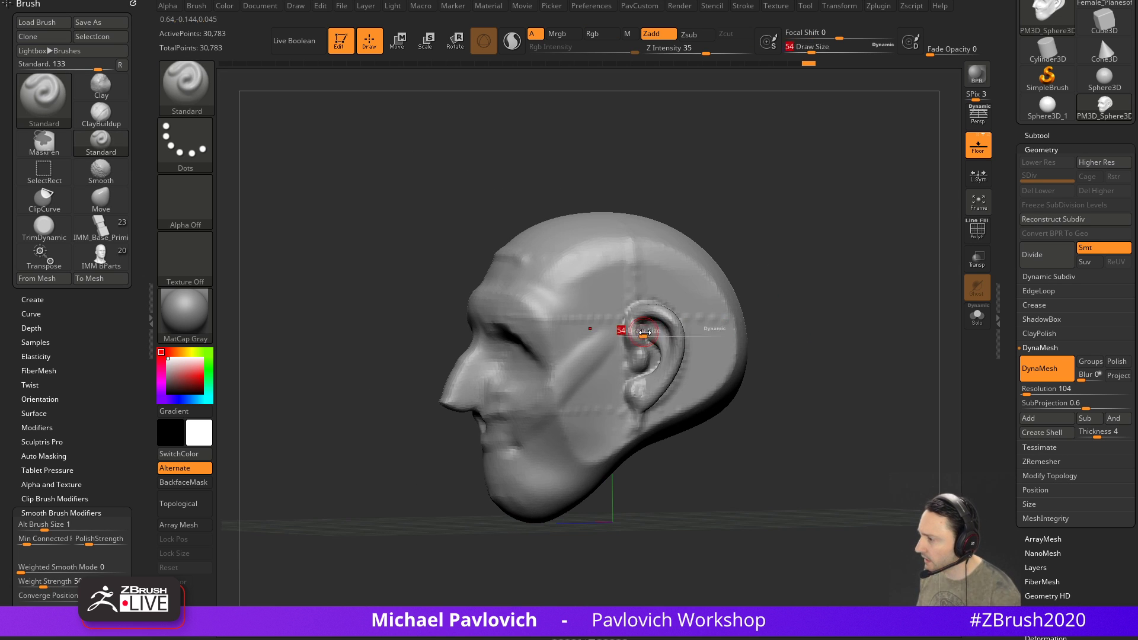
# Reshape the ear in side view with the Move brush at draw size 217
pyautogui.press('b')
pyautogui.press('m')
pyautogui.press('v')
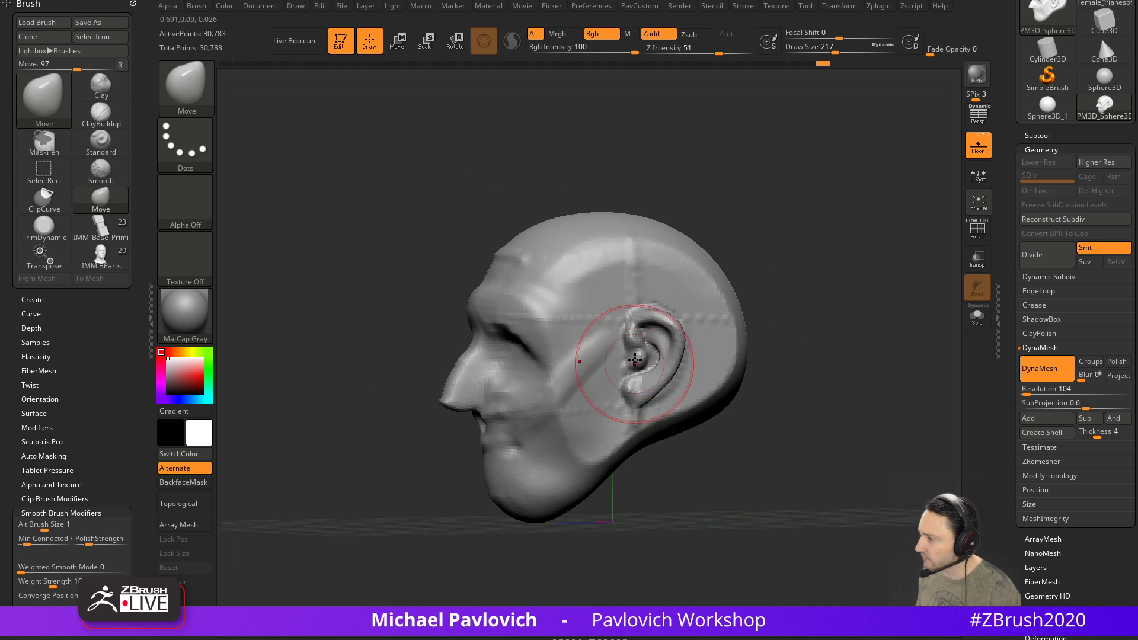
pyautogui.moveTo(777, 313)
pyautogui.mouseDown()
pyautogui.moveTo(828, 350)
pyautogui.moveTo(851, 333)
pyautogui.moveTo(800, 335)
pyautogui.mouseUp()
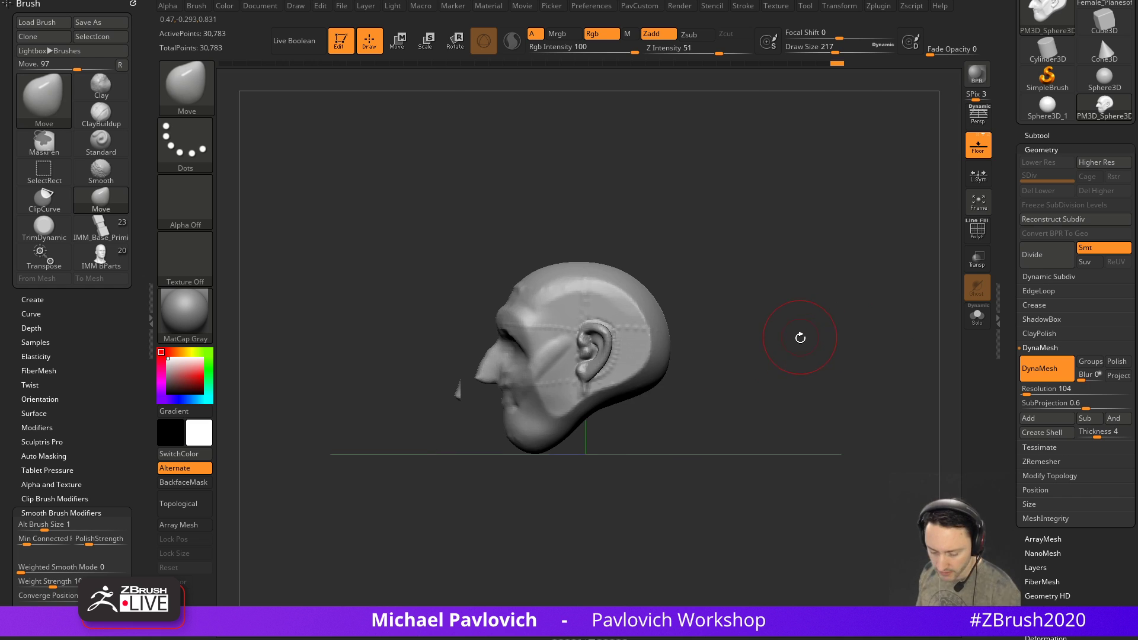
# Insert a Cylinder32 primitive from the IMM_Base_Primitives brush on the underside of the head for the neck
pyautogui.press('b')
pyautogui.press('i')
pyautogui.press('p')
pyautogui.press('m')
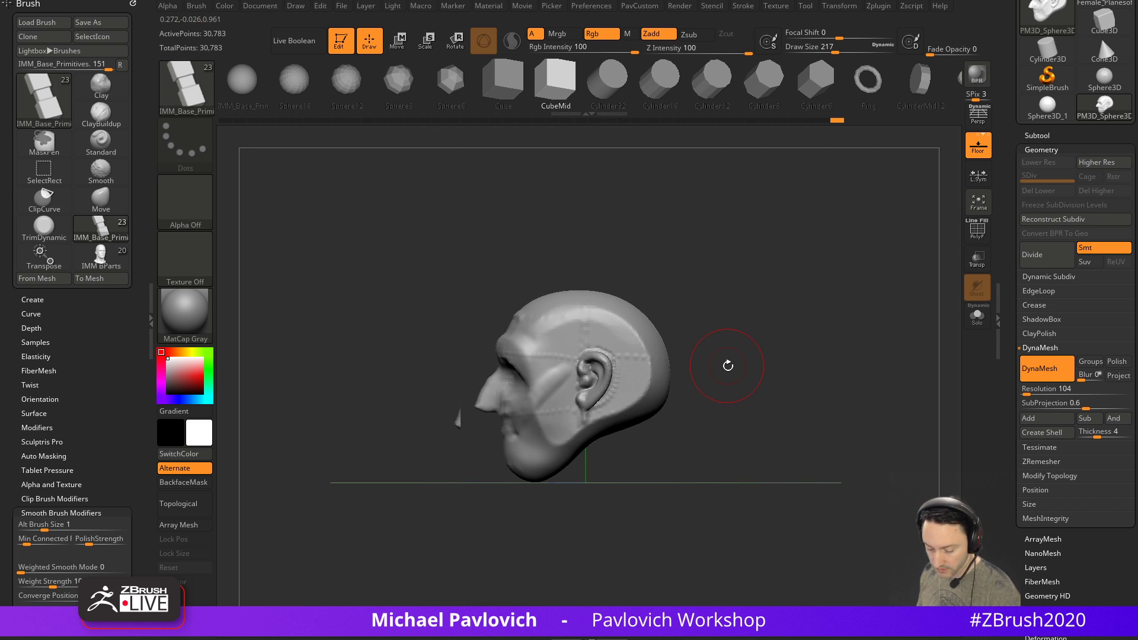
pyautogui.press('m')
pyautogui.click(914, 382)
pyautogui.moveTo(899, 339); pyautogui.dragTo(756, 353)
pyautogui.moveTo(596, 413); pyautogui.dragTo(621, 428)
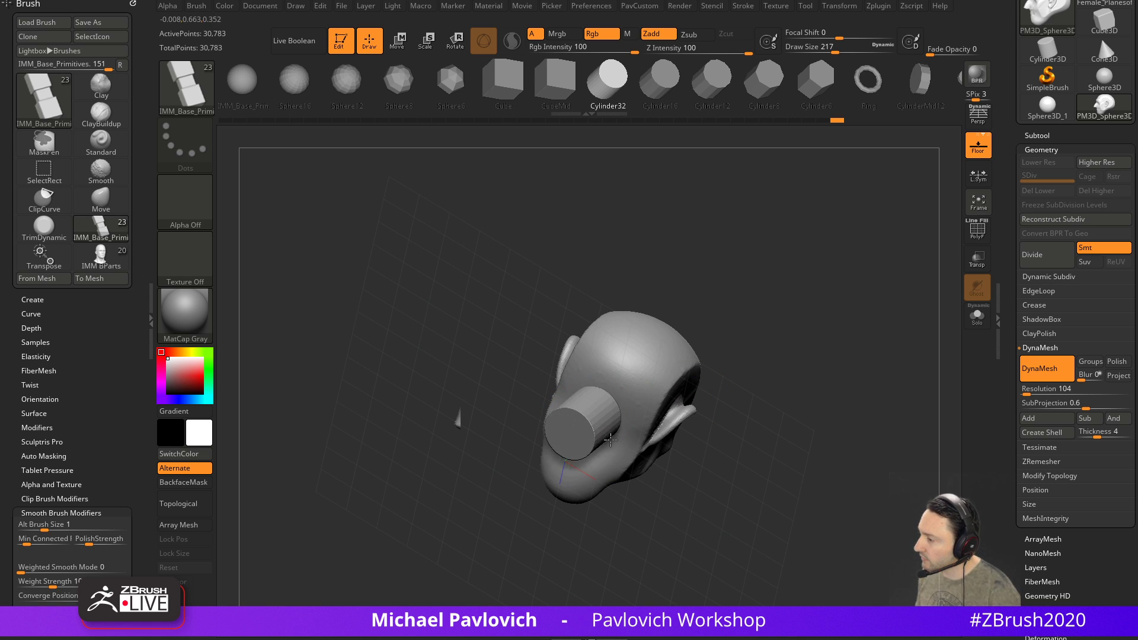
# Tilt, move and resize the neck cylinder with the gizmo in side view so it angles down from the skull
pyautogui.keyDown('shift'); pyautogui.moveTo(738, 403); pyautogui.dragTo(823, 389); pyautogui.keyUp('shift')
pyautogui.press('w')
pyautogui.moveTo(644, 388); pyautogui.dragTo(619, 371)
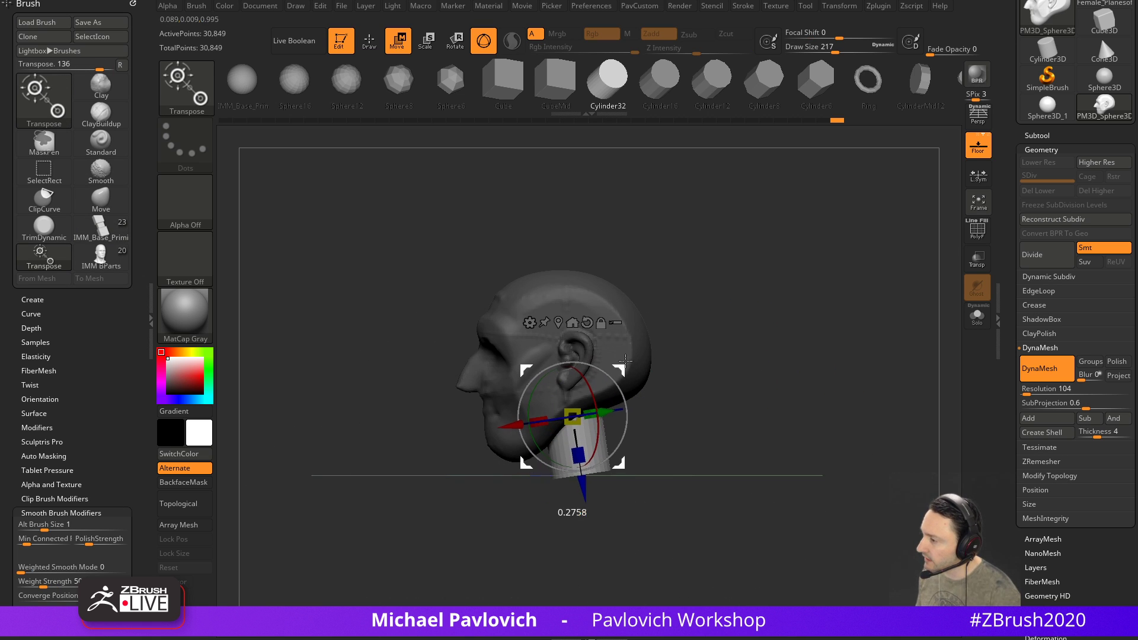
pyautogui.moveTo(574, 415)
pyautogui.mouseDown()
pyautogui.moveTo(606, 395)
pyautogui.moveTo(595, 401)
pyautogui.mouseUp()
pyautogui.moveTo(620, 370); pyautogui.dragTo(623, 390)
pyautogui.press('q')
pyautogui.moveTo(692, 349)
pyautogui.mouseDown()
pyautogui.moveTo(838, 350)
pyautogui.moveTo(669, 323)
pyautogui.mouseUp()
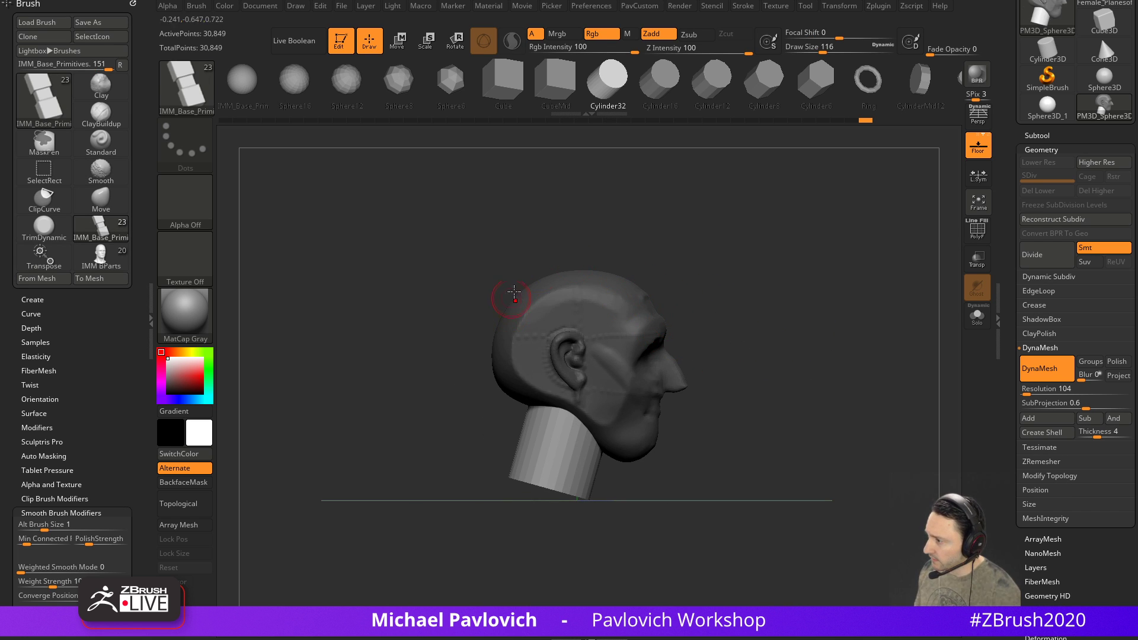
# Insert a sphere from the IMM_Base_Primitives brush at the lower end of the neck for the torso
pyautogui.keyDown('alt'); pyautogui.moveTo(796, 443); pyautogui.dragTo(622, 287); pyautogui.keyUp('alt')
pyautogui.press('m')
pyautogui.click(521, 386)
pyautogui.moveTo(521, 407); pyautogui.dragTo(526, 411)
pyautogui.moveTo(622, 374); pyautogui.dragTo(712, 338)
# Rotate the sphere and stretch it downward into a torso, and widen it in front view with the gizmo
pyautogui.press('w')
pyautogui.moveTo(550, 367); pyautogui.dragTo(541, 334)
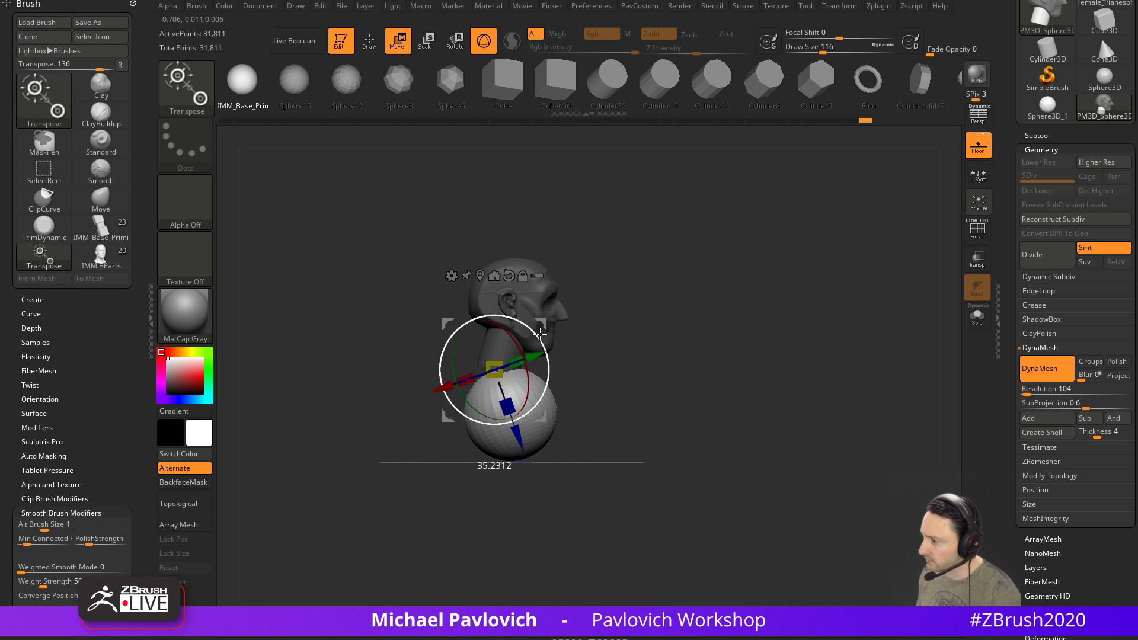
pyautogui.moveTo(500, 408); pyautogui.dragTo(505, 434)
pyautogui.moveTo(538, 336); pyautogui.dragTo(532, 312)
pyautogui.press('q')
pyautogui.moveTo(703, 325)
pyautogui.mouseDown()
pyautogui.moveTo(635, 318)
pyautogui.moveTo(622, 354)
pyautogui.mouseUp()
pyautogui.press('w')
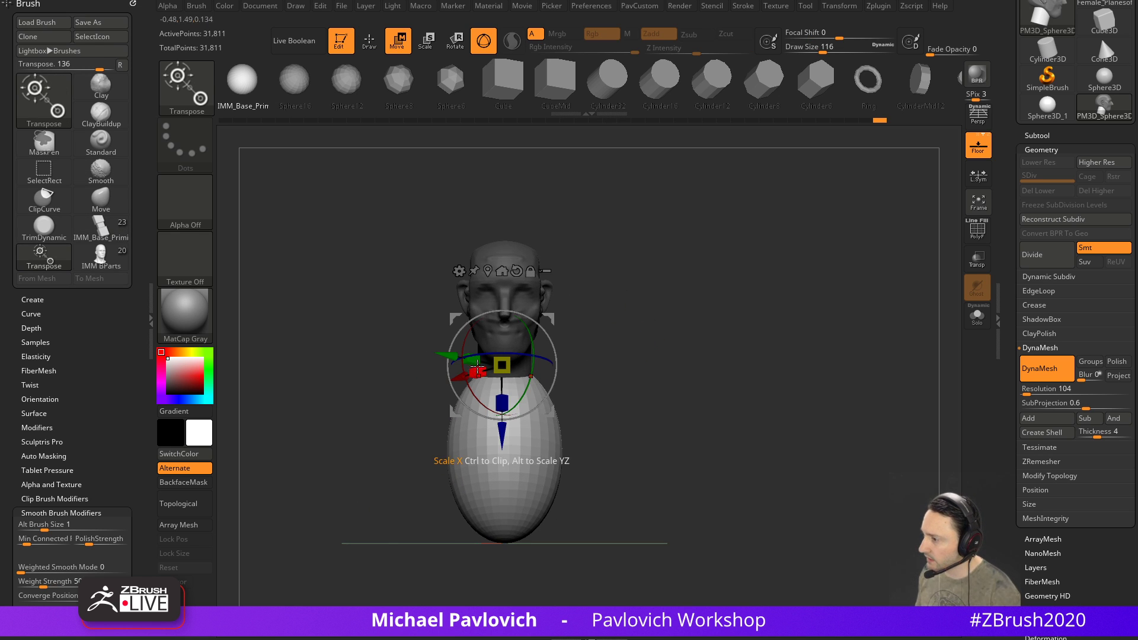
pyautogui.moveTo(468, 363); pyautogui.dragTo(449, 364)
# Clip the lower front of the torso diagonally with the ClipCurve brush
pyautogui.press('q')
pyautogui.moveTo(680, 307)
pyautogui.mouseDown()
pyautogui.moveTo(607, 321)
pyautogui.moveTo(660, 320)
pyautogui.mouseUp()
pyautogui.hotkey('ctrl', 'shift')
pyautogui.moveTo(505, 574)
pyautogui.keyDown('ctrl'); pyautogui.keyDown('shift'); pyautogui.mouseDown()
pyautogui.moveTo(380, 407)
pyautogui.moveTo(392, 409)
pyautogui.mouseUp(); pyautogui.keyUp('shift'); pyautogui.keyUp('ctrl')
pyautogui.moveTo(605, 369)
pyautogui.mouseDown()
pyautogui.moveTo(684, 353)
pyautogui.moveTo(675, 336)
pyautogui.mouseUp()
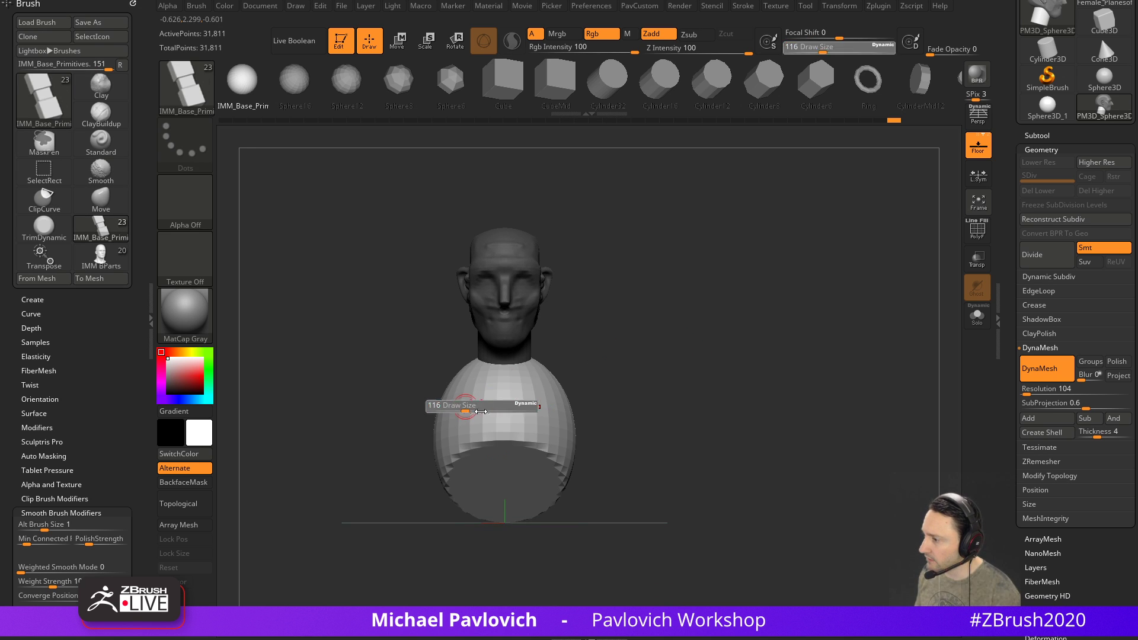
# Shape the shoulders and upper back of the torso with the Move brush at draw size 500
pyautogui.press('b')
pyautogui.press('m')
pyautogui.press('v')
pyautogui.moveTo(632, 325); pyautogui.dragTo(674, 350)
pyautogui.moveTo(440, 363)
pyautogui.mouseDown()
pyautogui.moveTo(434, 377)
pyautogui.moveTo(481, 358)
pyautogui.moveTo(556, 380)
pyautogui.mouseUp()
pyautogui.press(']')
pyautogui.moveTo(383, 405); pyautogui.dragTo(394, 407)
pyautogui.moveTo(395, 449); pyautogui.dragTo(420, 463)
pyautogui.press('[')
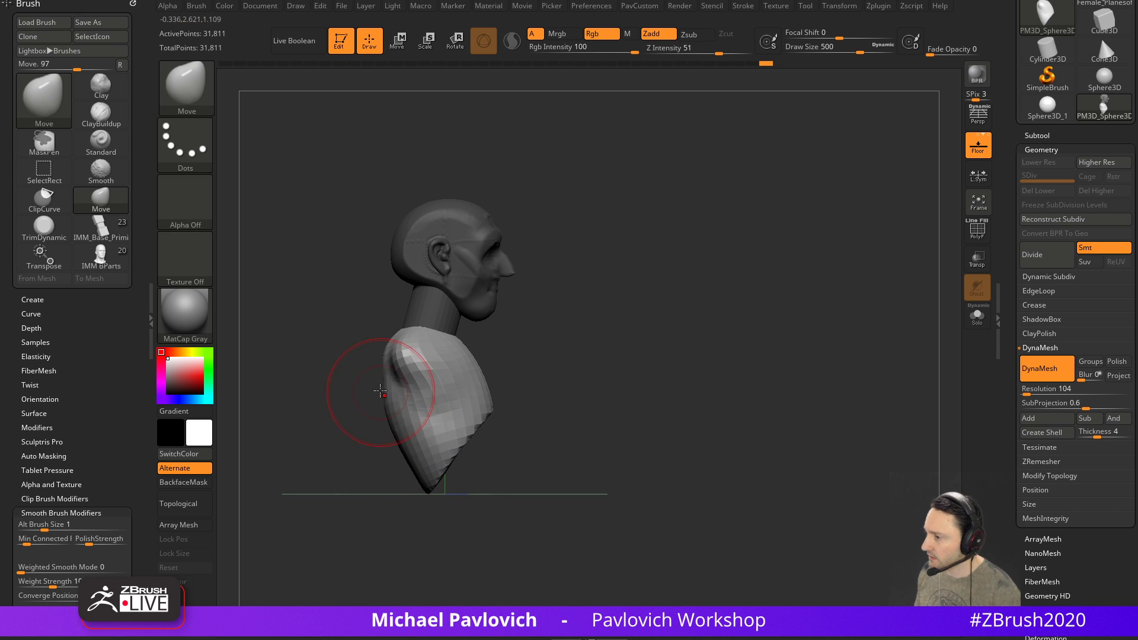
pyautogui.moveTo(371, 343)
pyautogui.mouseDown()
pyautogui.moveTo(382, 345)
pyautogui.moveTo(400, 313)
pyautogui.mouseUp()
# Broaden the shoulders and refine the chest with the Move brush at draw size 344, and remesh the bust with DynaMesh
pyautogui.press('[')
pyautogui.keyDown('shift'); pyautogui.moveTo(517, 308); pyautogui.dragTo(587, 302); pyautogui.keyUp('shift')
pyautogui.press('s')
pyautogui.moveTo(433, 338); pyautogui.dragTo(430, 338)
pyautogui.moveTo(453, 335)
pyautogui.mouseDown()
pyautogui.moveTo(449, 313)
pyautogui.moveTo(542, 305)
pyautogui.moveTo(366, 355)
pyautogui.mouseUp()
pyautogui.press('s')
pyautogui.moveTo(519, 330)
pyautogui.keyDown('shift'); pyautogui.mouseDown()
pyautogui.moveTo(565, 318)
pyautogui.moveTo(565, 306)
pyautogui.moveTo(521, 331)
pyautogui.mouseUp(); pyautogui.keyUp('shift')
pyautogui.press('s')
pyautogui.moveTo(614, 253); pyautogui.dragTo(714, 322)
# Try unifying the bust's scale and remeshing it at DynaMesh resolution 104
pyautogui.press('2')
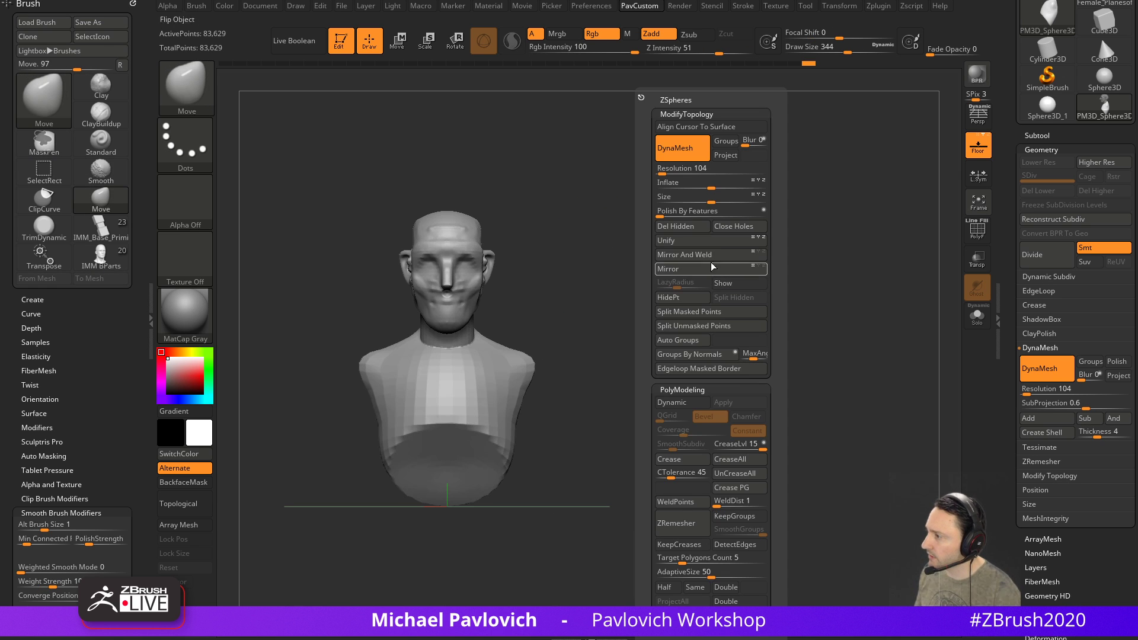
pyautogui.click(686, 242)
pyautogui.keyDown('ctrl'); pyautogui.moveTo(636, 225); pyautogui.dragTo(701, 322); pyautogui.keyUp('ctrl')
pyautogui.rightClick(633, 258)
pyautogui.moveTo(646, 232)
pyautogui.keyDown('ctrl'); pyautogui.mouseDown(button='right')
pyautogui.moveTo(713, 358)
pyautogui.moveTo(685, 326)
pyautogui.moveTo(704, 310)
pyautogui.moveTo(744, 333)
pyautogui.moveTo(564, 307)
pyautogui.moveTo(686, 307)
pyautogui.moveTo(716, 292)
pyautogui.moveTo(726, 264)
pyautogui.mouseUp(button='right'); pyautogui.keyUp('ctrl')
pyautogui.hotkey('ctrl', 'z')
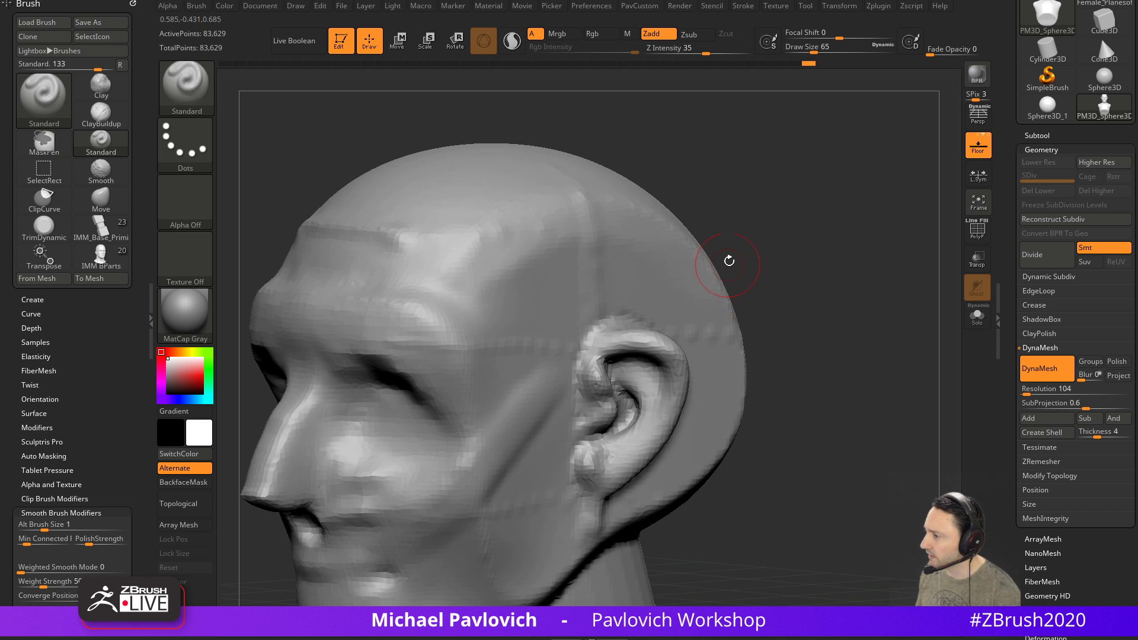
# Unify the bust's scale and undo the trial remesh that follows it
pyautogui.press('2')
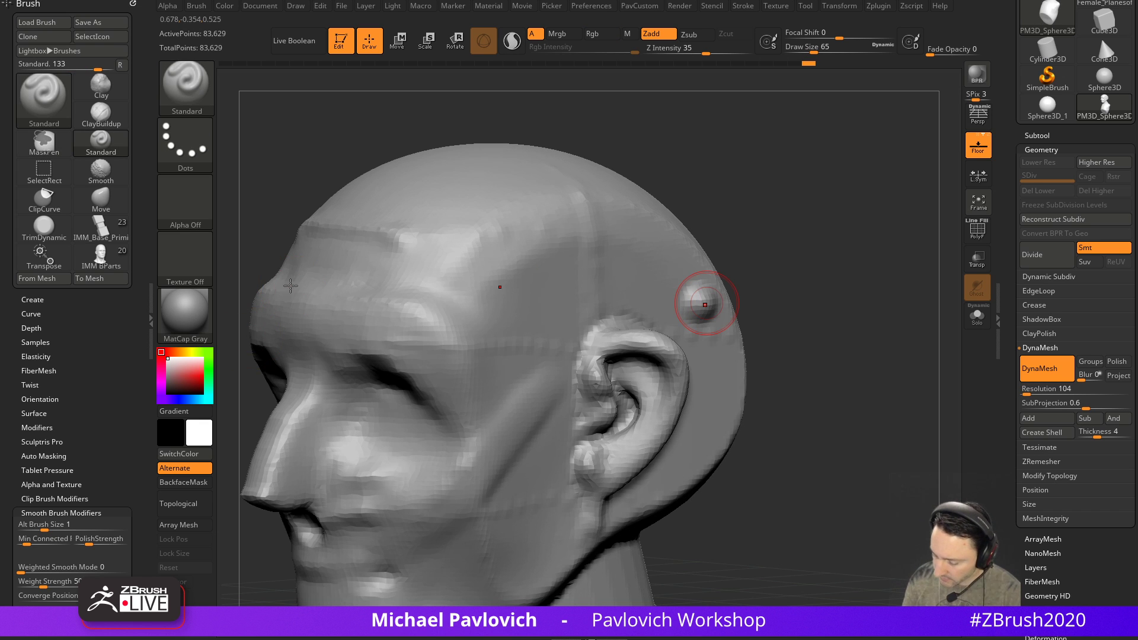
pyautogui.keyDown('ctrl'); pyautogui.moveTo(804, 274); pyautogui.dragTo(783, 208, button='right'); pyautogui.keyUp('ctrl')
pyautogui.keyDown('ctrl'); pyautogui.moveTo(784, 209); pyautogui.dragTo(847, 289); pyautogui.keyUp('ctrl')
pyautogui.keyDown('alt'); pyautogui.moveTo(817, 293); pyautogui.dragTo(737, 268, button='right'); pyautogui.keyUp('alt')
pyautogui.press('2')
pyautogui.click(737, 240)
pyautogui.keyDown('ctrl'); pyautogui.moveTo(657, 292); pyautogui.dragTo(737, 297); pyautogui.keyUp('ctrl')
pyautogui.keyDown('ctrl'); pyautogui.moveTo(701, 243); pyautogui.dragTo(748, 270, button='right'); pyautogui.keyUp('ctrl')
pyautogui.keyDown('alt'); pyautogui.moveTo(729, 208); pyautogui.dragTo(729, 246, button='right'); pyautogui.keyUp('alt')
pyautogui.hotkey('ctrl', 'z')
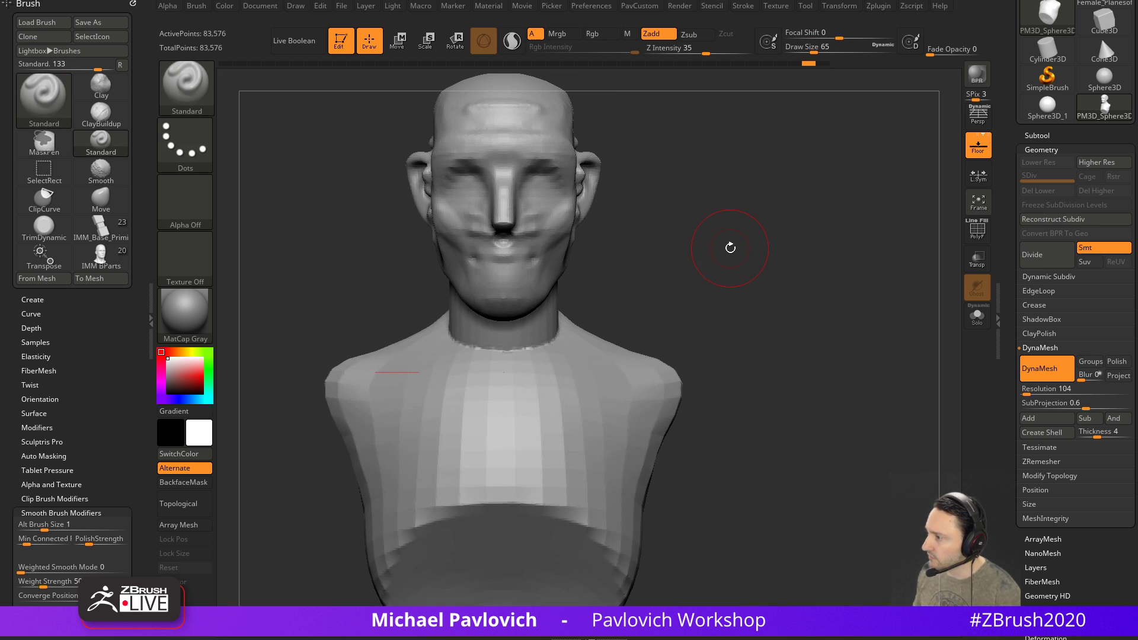
# Set the DynaMesh resolution to 176 and remesh the bust
pyautogui.write('2')
pyautogui.write('176')
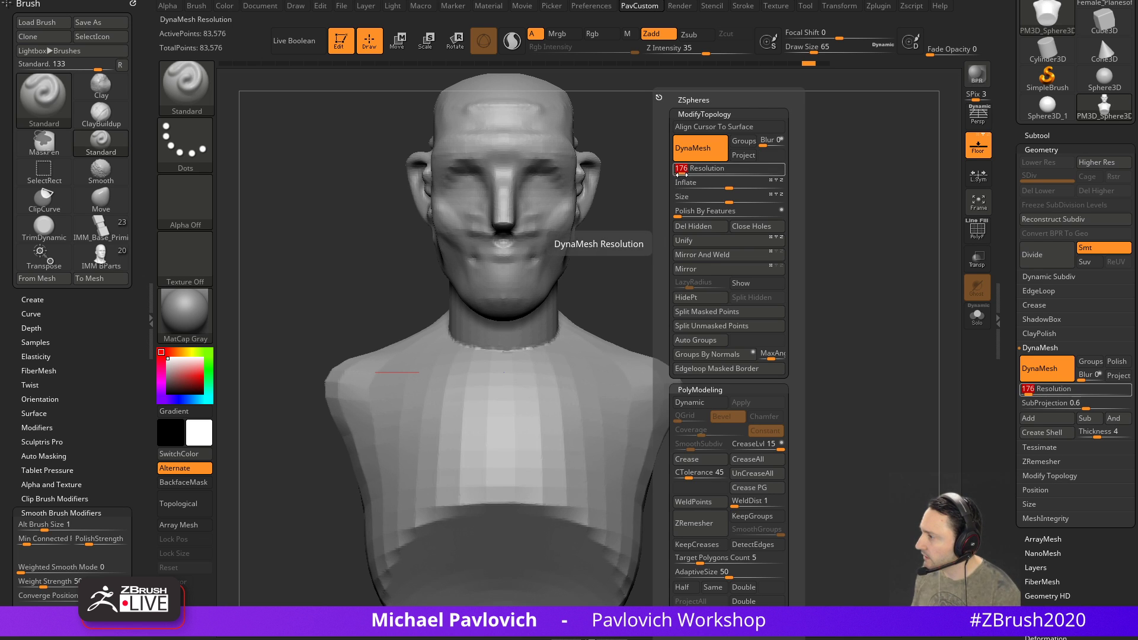
pyautogui.press('Return')
pyautogui.press('s')
pyautogui.click(558, 280)
pyautogui.moveTo(677, 246)
pyautogui.keyDown('ctrl'); pyautogui.mouseDown()
pyautogui.moveTo(762, 279)
pyautogui.moveTo(734, 267)
pyautogui.moveTo(755, 285)
pyautogui.mouseUp(); pyautogui.keyUp('ctrl')
# Smooth the back of the head and the rear join between neck and torso
pyautogui.keyDown('shift'); pyautogui.moveTo(646, 204); pyautogui.dragTo(655, 290); pyautogui.keyUp('shift')
pyautogui.moveTo(756, 276)
pyautogui.mouseDown()
pyautogui.moveTo(716, 265)
pyautogui.moveTo(644, 279)
pyautogui.moveTo(713, 266)
pyautogui.mouseUp()
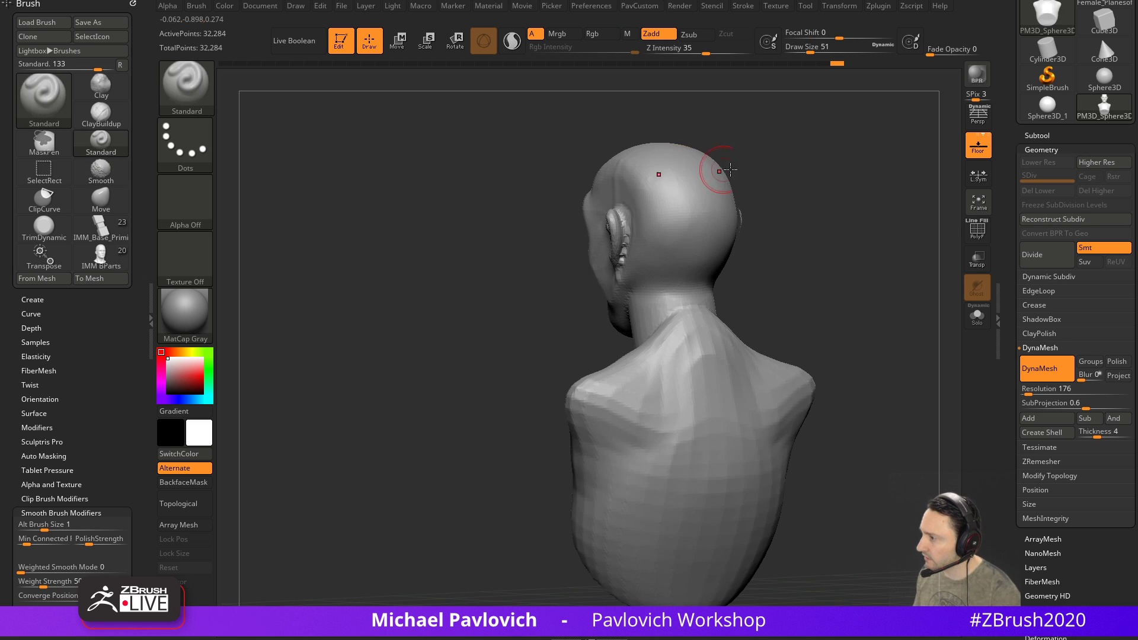
pyautogui.moveTo(756, 169); pyautogui.dragTo(825, 168)
pyautogui.moveTo(620, 285)
pyautogui.keyDown('shift'); pyautogui.mouseDown()
pyautogui.moveTo(621, 295)
pyautogui.moveTo(622, 283)
pyautogui.mouseUp(); pyautogui.keyUp('shift')
pyautogui.moveTo(715, 294); pyautogui.dragTo(761, 287)
pyautogui.keyDown('shift'); pyautogui.moveTo(748, 52); pyautogui.dragTo(723, 52); pyautogui.keyUp('shift')
# Smooth the seam around the front and sides of the neck and the tops of the shoulders
pyautogui.moveTo(729, 233); pyautogui.dragTo(773, 234)
pyautogui.keyDown('shift'); pyautogui.moveTo(645, 304); pyautogui.dragTo(617, 293); pyautogui.keyUp('shift')
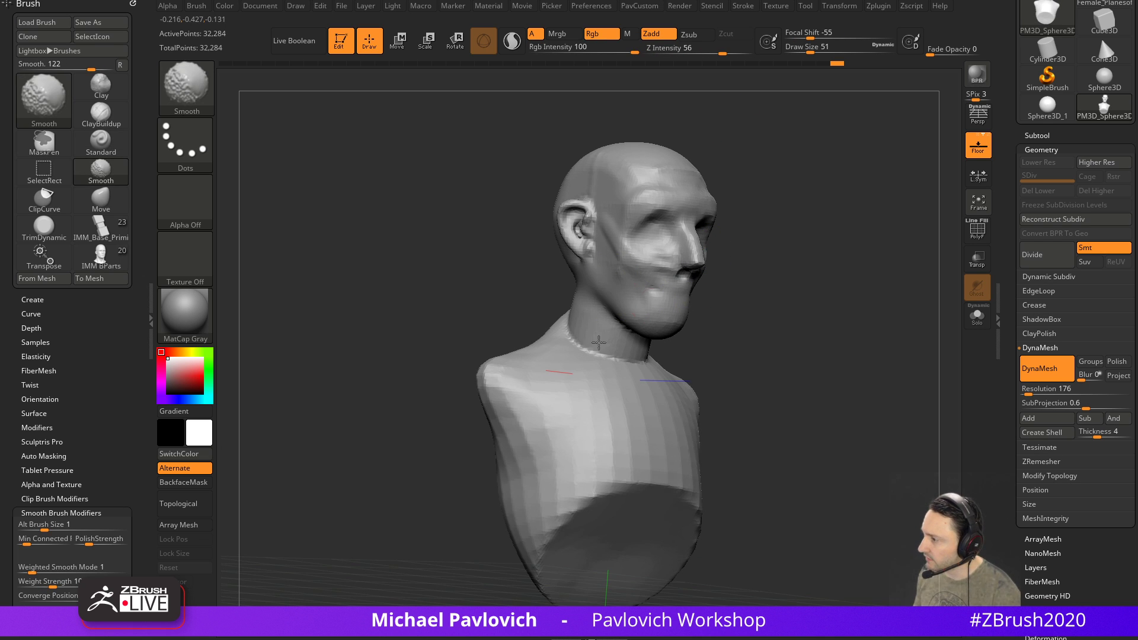
pyautogui.keyDown('shift'); pyautogui.moveTo(595, 331); pyautogui.dragTo(596, 323); pyautogui.keyUp('shift')
pyautogui.moveTo(719, 295); pyautogui.dragTo(766, 301)
pyautogui.keyDown('shift'); pyautogui.moveTo(610, 264); pyautogui.dragTo(607, 254); pyautogui.keyUp('shift')
pyautogui.moveTo(791, 296); pyautogui.dragTo(845, 294)
pyautogui.keyDown('shift'); pyautogui.moveTo(525, 362); pyautogui.dragTo(464, 326); pyautogui.keyUp('shift')
pyautogui.keyDown('shift'); pyautogui.moveTo(767, 310); pyautogui.dragTo(682, 303); pyautogui.keyUp('shift')
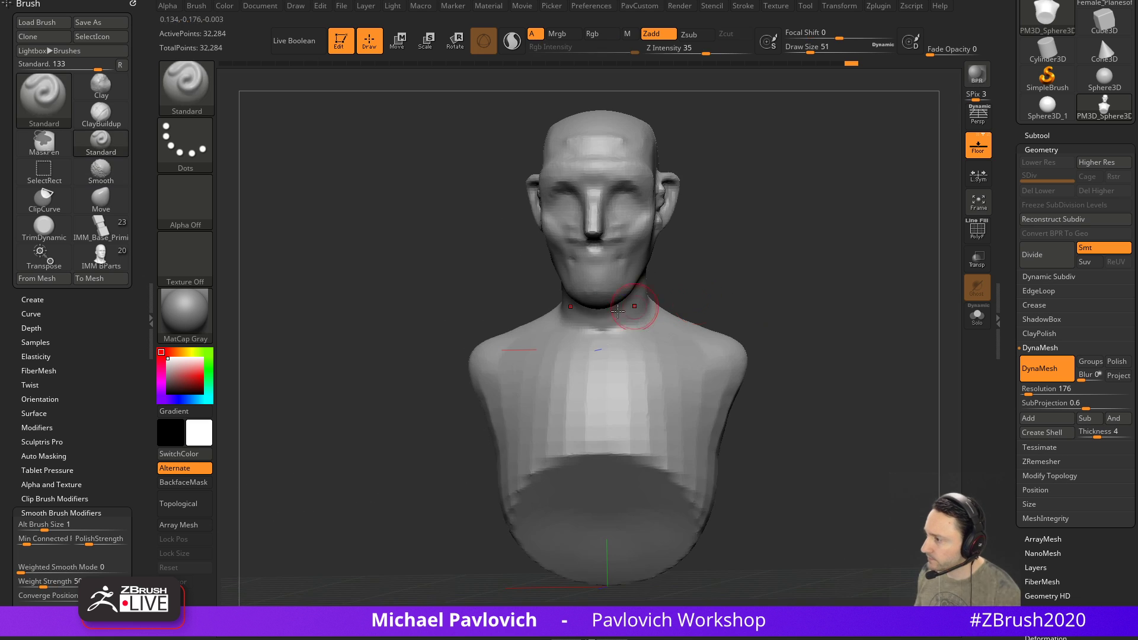
# Adjust the brow and eye area in front view with the Move brush at draw size 49
pyautogui.keyDown('alt'); pyautogui.moveTo(799, 267); pyautogui.dragTo(739, 289); pyautogui.keyUp('alt')
pyautogui.press('b')
pyautogui.press('m')
pyautogui.press('v')
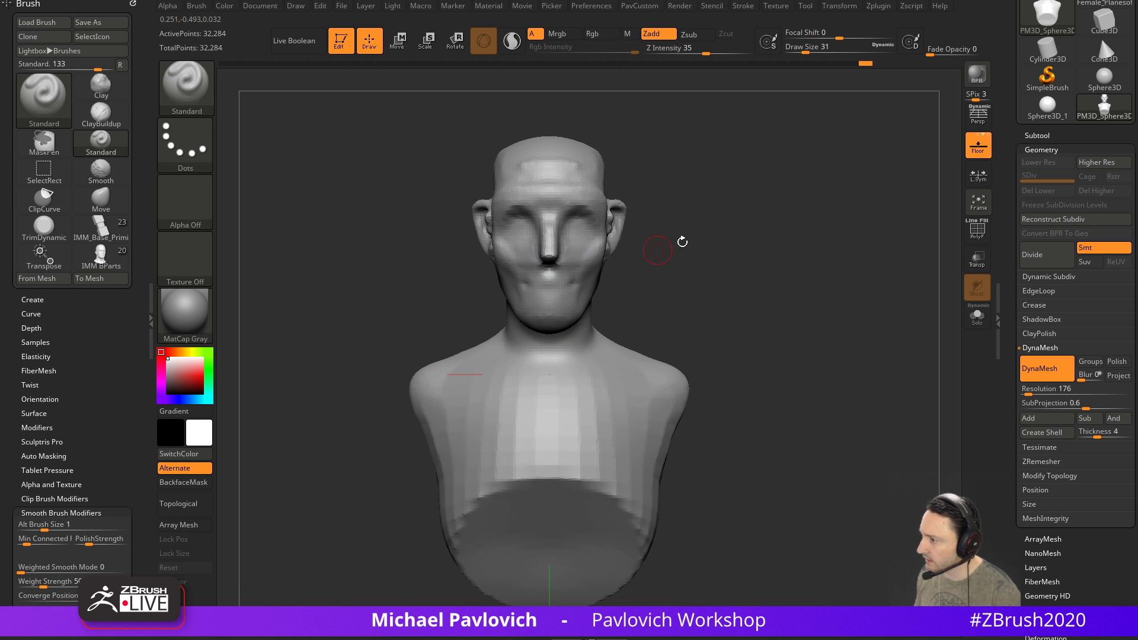
pyautogui.keyDown('alt'); pyautogui.moveTo(648, 249); pyautogui.dragTo(649, 213); pyautogui.keyUp('alt')
pyautogui.press('s')
pyautogui.moveTo(476, 279); pyautogui.dragTo(463, 279)
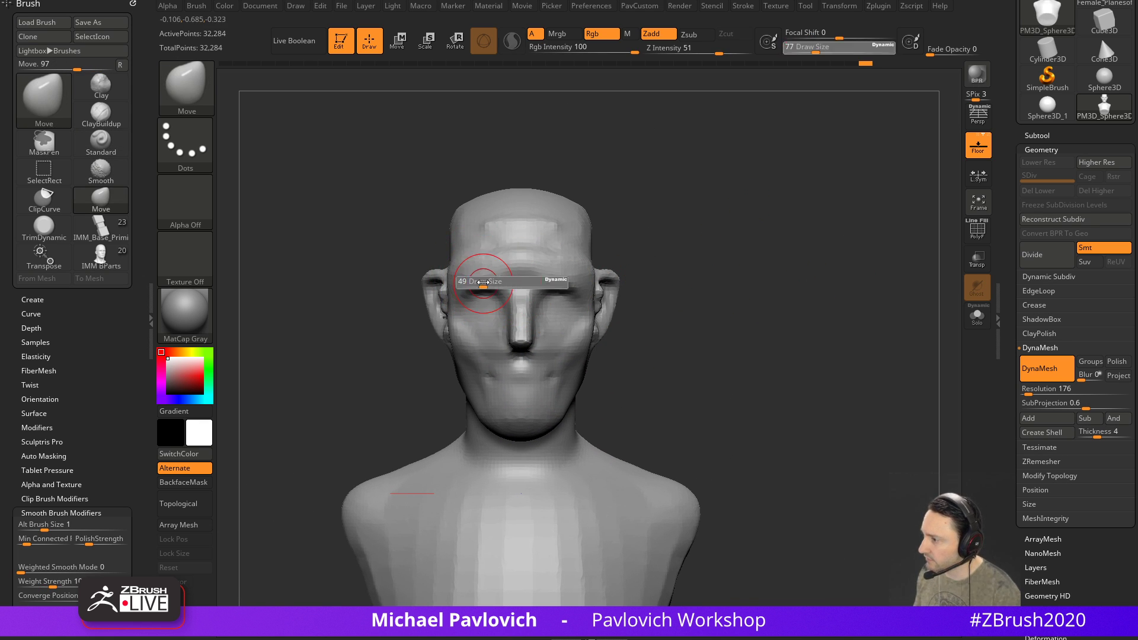
pyautogui.moveTo(650, 203)
pyautogui.mouseDown()
pyautogui.moveTo(652, 223)
pyautogui.moveTo(737, 246)
pyautogui.mouseUp()
pyautogui.keyDown('alt'); pyautogui.moveTo(670, 266); pyautogui.dragTo(714, 250); pyautogui.keyUp('alt')
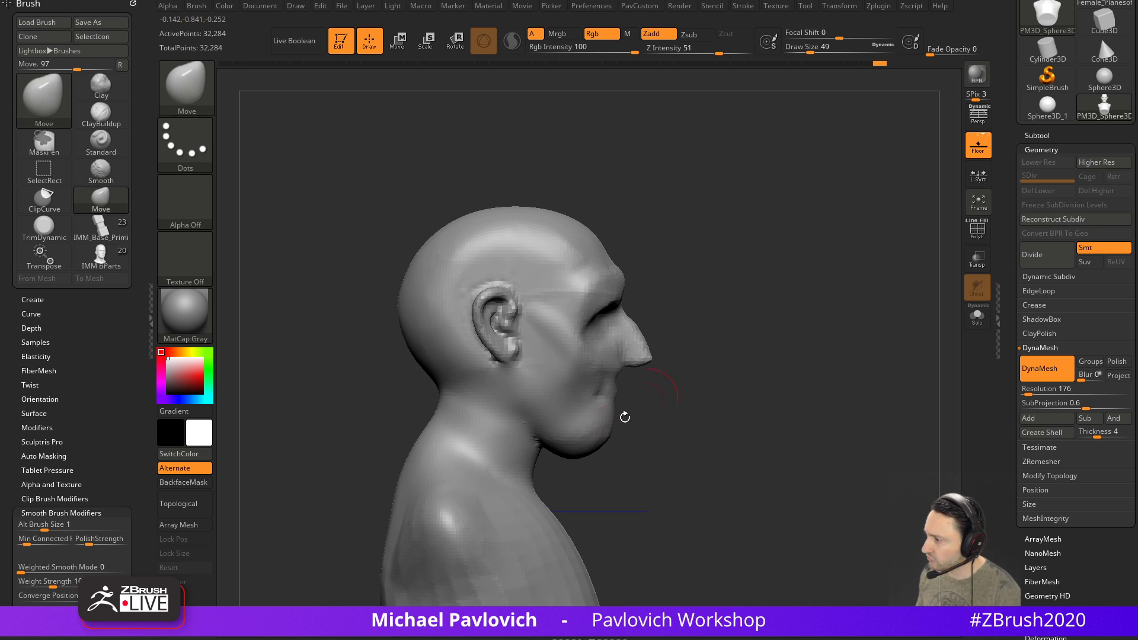
# Pull the chin forward and extend the nose tip in side view with the Move brush
pyautogui.keyDown('alt'); pyautogui.moveTo(671, 376); pyautogui.dragTo(610, 346); pyautogui.keyUp('alt')
pyautogui.press('s')
pyautogui.moveTo(526, 437); pyautogui.dragTo(599, 426)
pyautogui.press('s')
pyautogui.press('s')
pyautogui.moveTo(619, 356); pyautogui.dragTo(627, 347)
pyautogui.press('[')
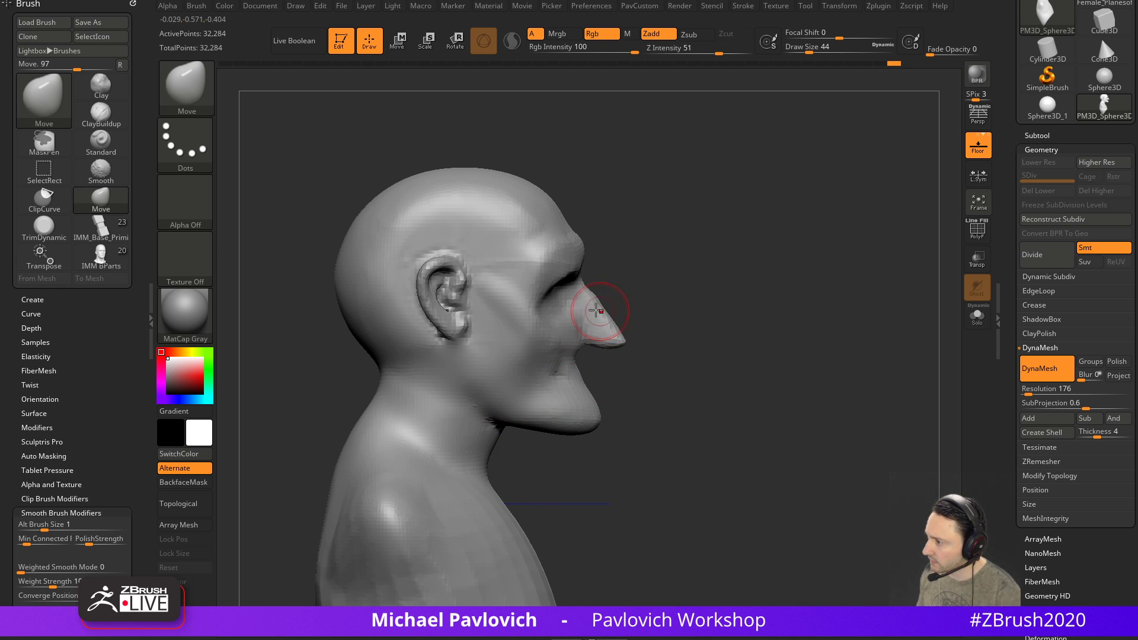
# Adjust the shape of the nose and jaw with the Move brush at varying draw sizes
pyautogui.moveTo(688, 281); pyautogui.dragTo(536, 305)
pyautogui.press('s')
pyautogui.moveTo(535, 309); pyautogui.dragTo(547, 302)
pyautogui.keyDown('shift'); pyautogui.moveTo(728, 288); pyautogui.dragTo(721, 287); pyautogui.keyUp('shift')
pyautogui.press('s')
pyautogui.moveTo(579, 379)
pyautogui.mouseDown()
pyautogui.moveTo(571, 402)
pyautogui.moveTo(581, 415)
pyautogui.mouseUp()
pyautogui.press('s')
# Swell the jaw and lower face with the Inflat brush, starting at draw size 74
pyautogui.keyDown('shift'); pyautogui.moveTo(765, 359); pyautogui.dragTo(666, 351); pyautogui.keyUp('shift')
pyautogui.press('b')
pyautogui.press('i')
pyautogui.press('n')
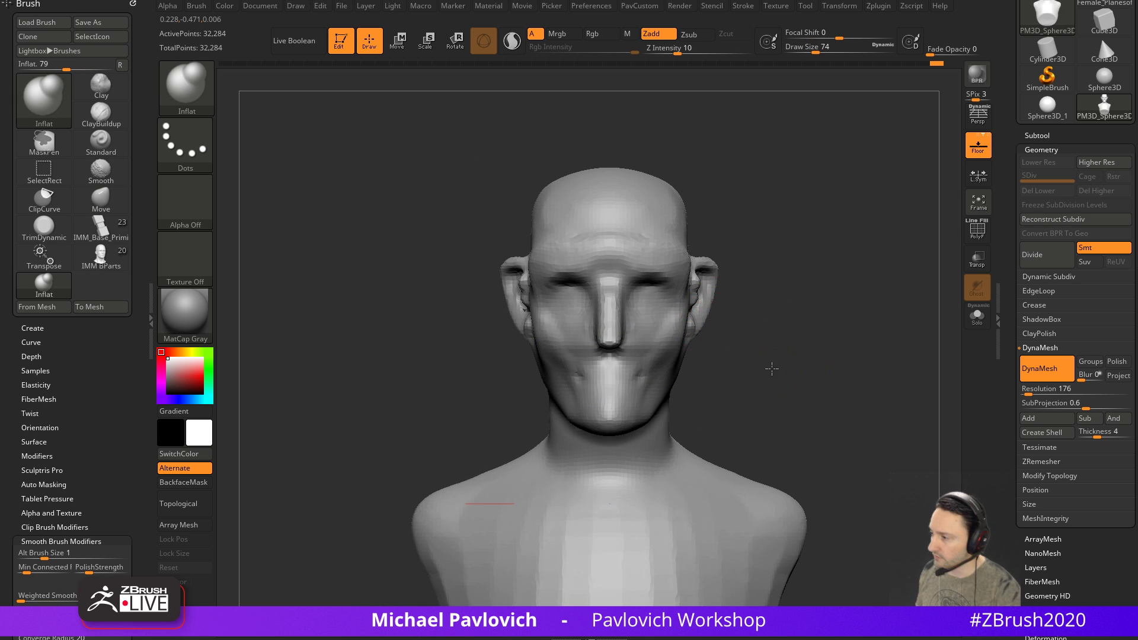
pyautogui.moveTo(775, 371); pyautogui.dragTo(616, 381)
pyautogui.moveTo(821, 385)
pyautogui.mouseDown()
pyautogui.moveTo(708, 382)
pyautogui.moveTo(815, 386)
pyautogui.mouseUp()
pyautogui.press('s')
pyautogui.press('s')
pyautogui.moveTo(683, 388); pyautogui.dragTo(672, 391)
# Reshape the heavy jaw and chin in side view with the Move brush at draw size 145
pyautogui.press('b')
pyautogui.press('m')
pyautogui.press('v')
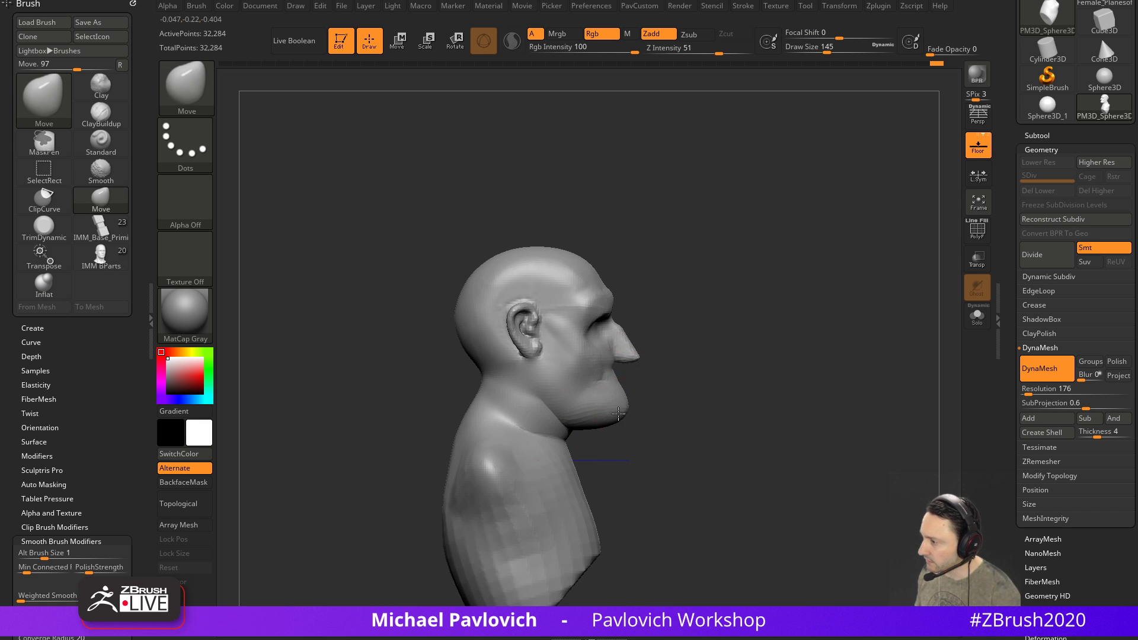
pyautogui.moveTo(604, 415); pyautogui.dragTo(673, 411)
pyautogui.press('s')
pyautogui.moveTo(672, 411); pyautogui.dragTo(665, 412)
pyautogui.moveTo(543, 414); pyautogui.dragTo(595, 406)
pyautogui.moveTo(538, 399)
pyautogui.mouseDown()
pyautogui.moveTo(701, 333)
pyautogui.moveTo(735, 332)
pyautogui.mouseUp()
# Shape the mouth and cheek area in front view with the Move brush at draw size 87
pyautogui.press('[')
pyautogui.press('s')
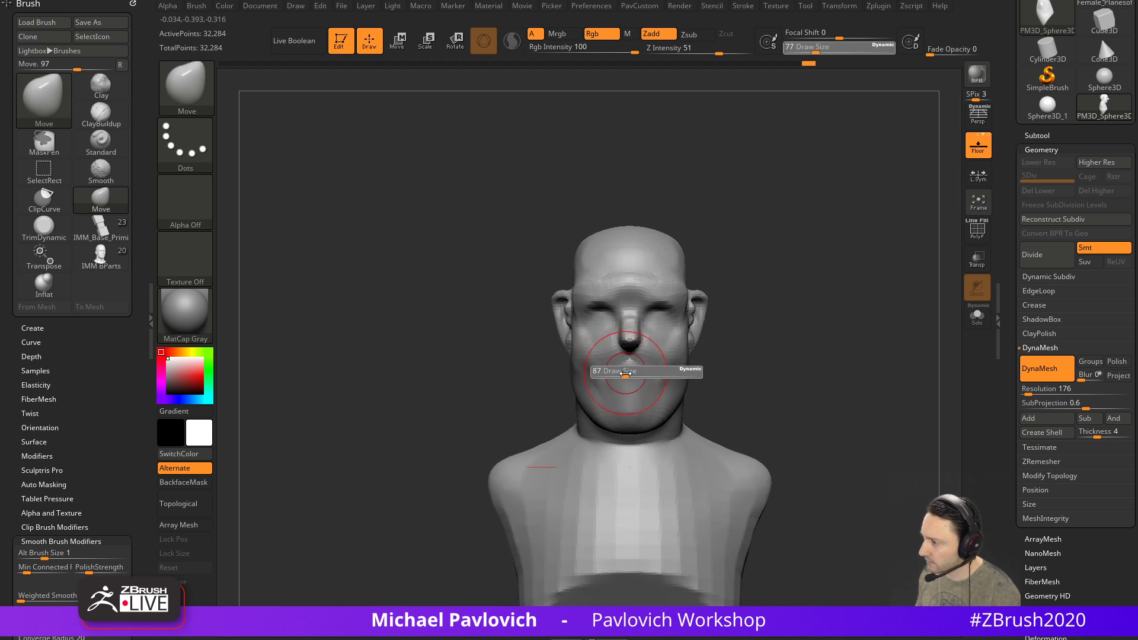
pyautogui.moveTo(624, 373); pyautogui.dragTo(631, 374)
pyautogui.moveTo(854, 388); pyautogui.dragTo(789, 357)
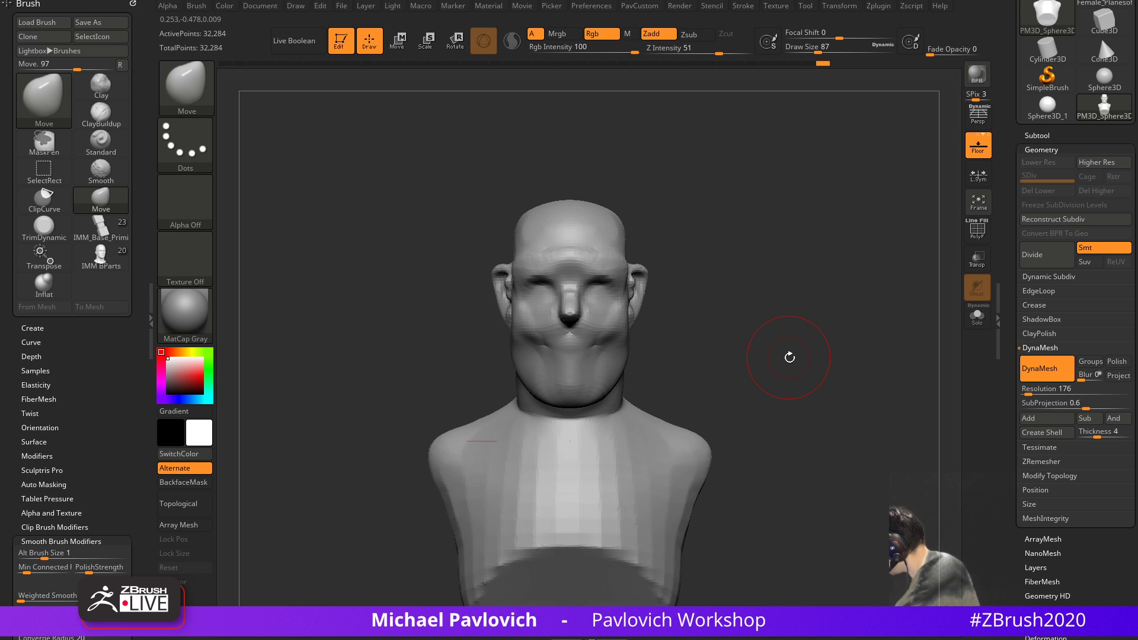
# Select the DamStandard brush and remesh the bust with DynaMesh
pyautogui.moveTo(706, 322)
pyautogui.mouseDown()
pyautogui.moveTo(830, 310)
pyautogui.moveTo(699, 312)
pyautogui.moveTo(774, 323)
pyautogui.moveTo(798, 344)
pyautogui.moveTo(802, 327)
pyautogui.mouseUp()
pyautogui.press('b')
pyautogui.press('d')
pyautogui.press('s')
pyautogui.keyDown('ctrl'); pyautogui.moveTo(790, 247); pyautogui.dragTo(867, 370); pyautogui.keyUp('ctrl')
# Duplicate the bust subtool and roll the original back to an earlier state in its undo history
pyautogui.click(1037, 137)
pyautogui.moveTo(880, 308)
pyautogui.keyDown('alt'); pyautogui.mouseDown()
pyautogui.moveTo(845, 246)
pyautogui.moveTo(860, 259)
pyautogui.mouseUp(); pyautogui.keyUp('alt')
pyautogui.moveTo(818, 64)
pyautogui.mouseDown()
pyautogui.moveTo(690, 76)
pyautogui.moveTo(828, 69)
pyautogui.mouseUp()
pyautogui.moveTo(1009, 261); pyautogui.dragTo(1008, 190)
pyautogui.click(1032, 381)
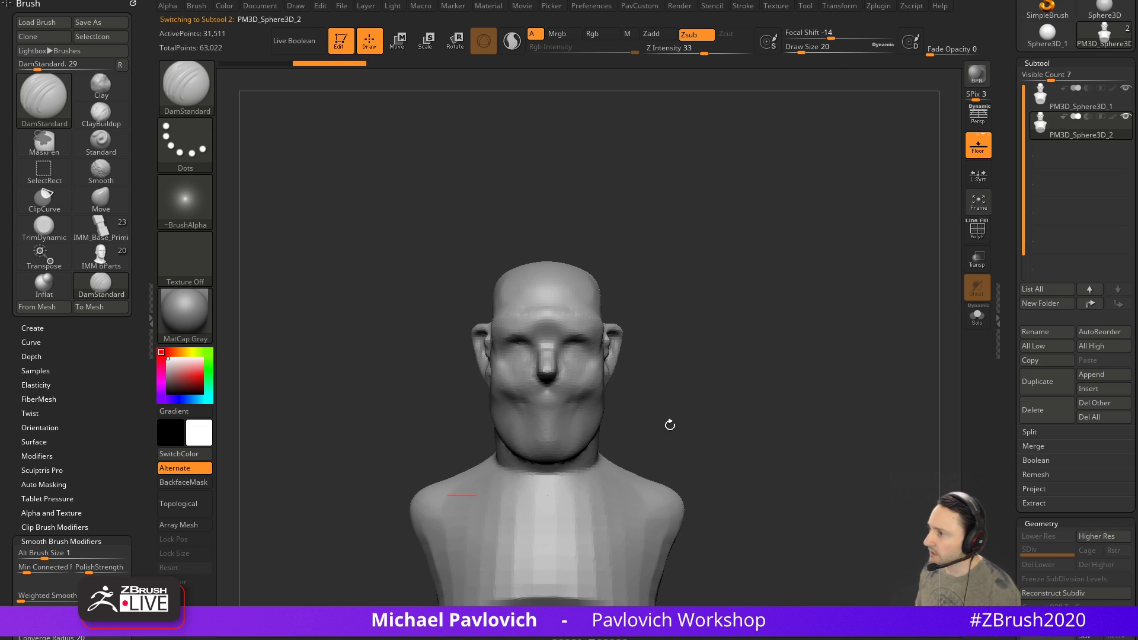
pyautogui.click(1067, 102)
pyautogui.moveTo(846, 61)
pyautogui.mouseDown()
pyautogui.moveTo(762, 69)
pyautogui.moveTo(782, 66)
pyautogui.mouseUp()
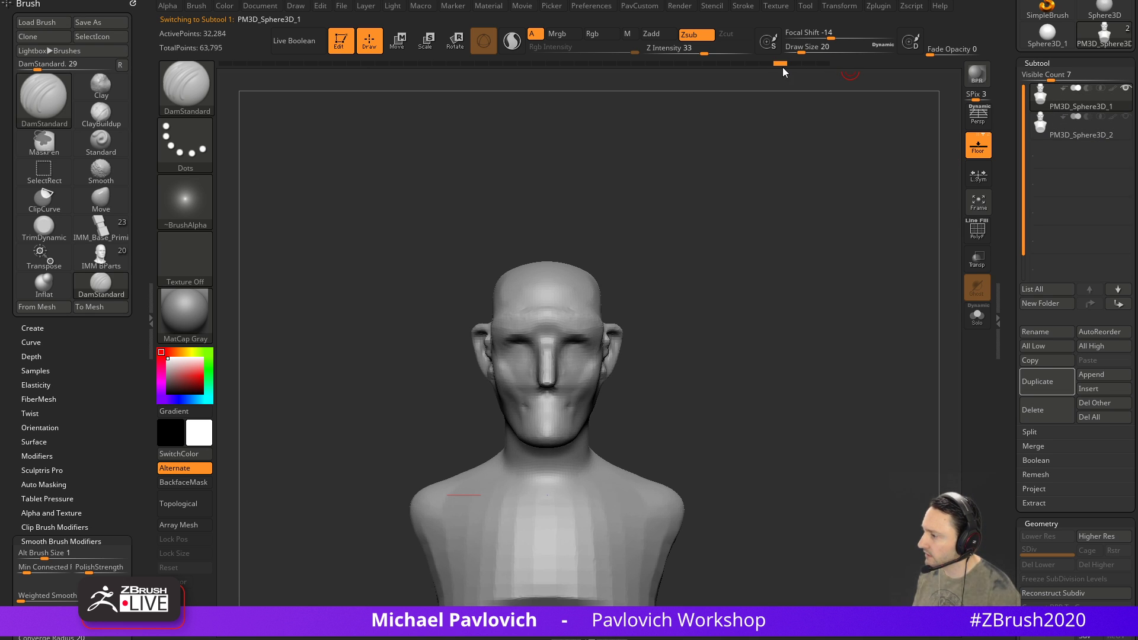
# Push in the mouth area between nose and chin in side view with the Move brush at draw size about 65
pyautogui.keyDown('alt'); pyautogui.moveTo(724, 308); pyautogui.dragTo(737, 281); pyautogui.keyUp('alt')
pyautogui.press('b')
pyautogui.press('m')
pyautogui.press('v')
pyautogui.moveTo(511, 363); pyautogui.dragTo(546, 415)
pyautogui.press('[')
pyautogui.moveTo(682, 362); pyautogui.dragTo(745, 356)
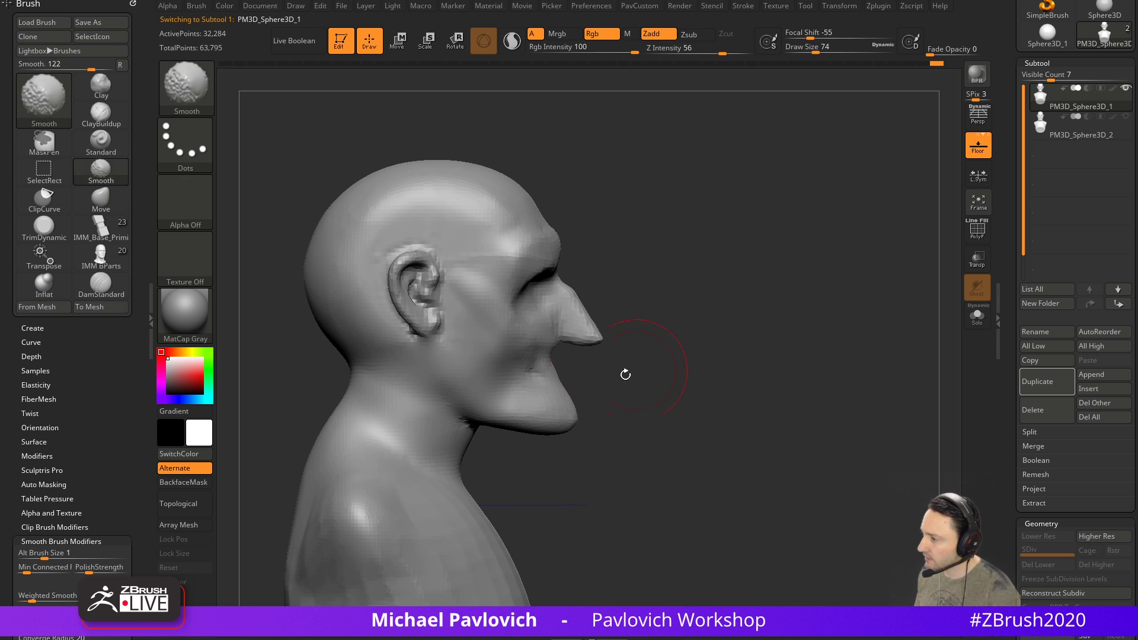
pyautogui.press('[')
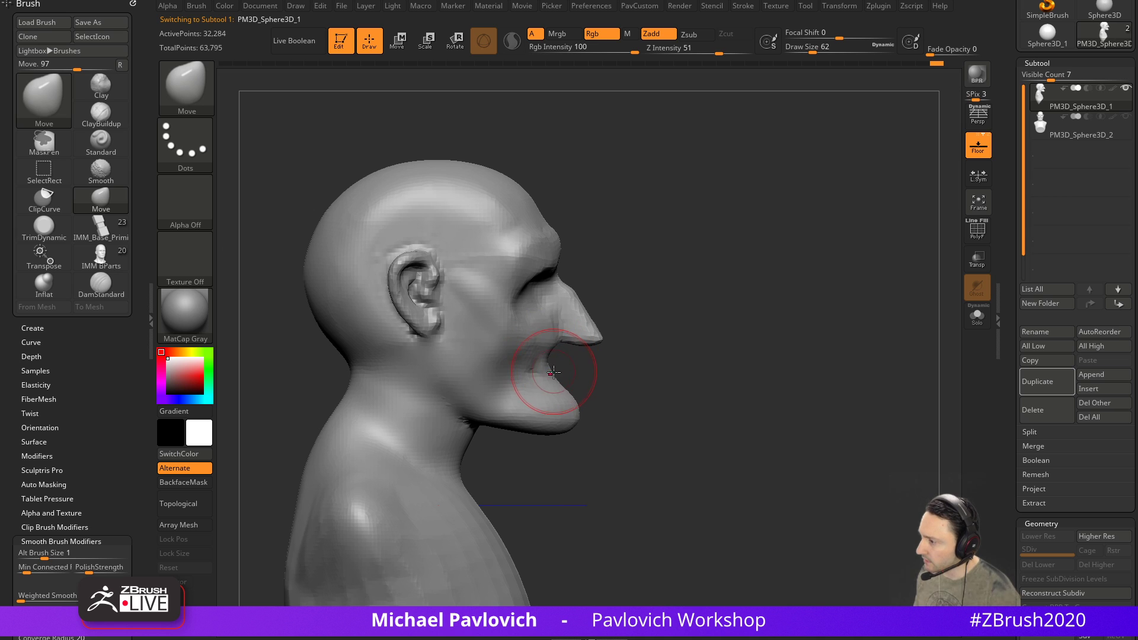
pyautogui.moveTo(508, 373); pyautogui.dragTo(490, 377)
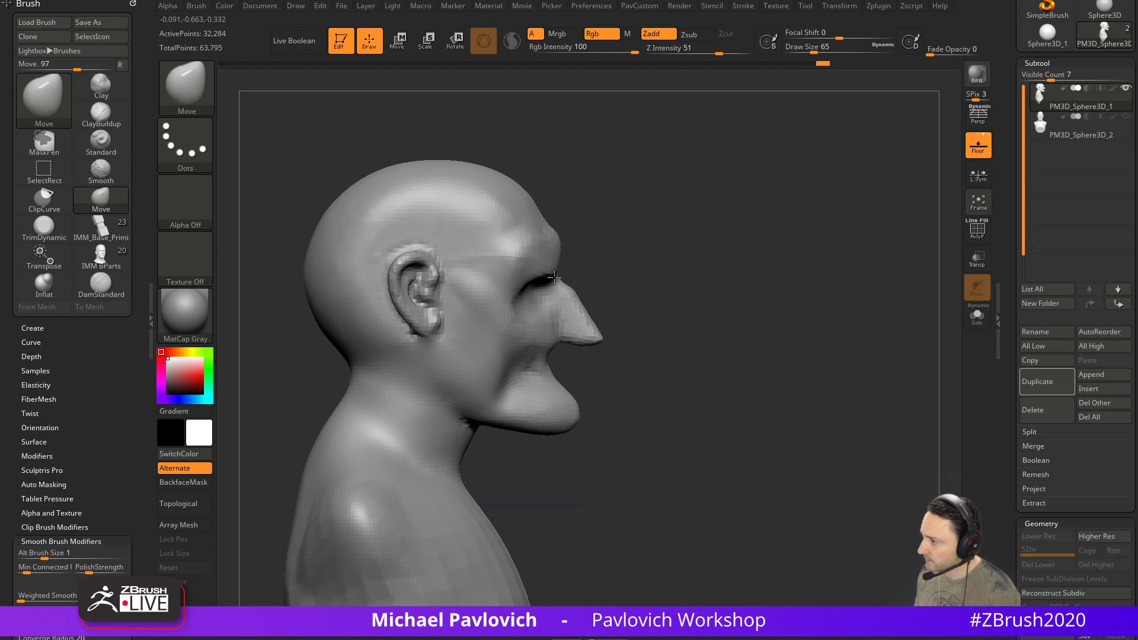
# Bulge the nose bridge at draw size 54 and refine the brow in front view with a smaller Move brush
pyautogui.press('[')
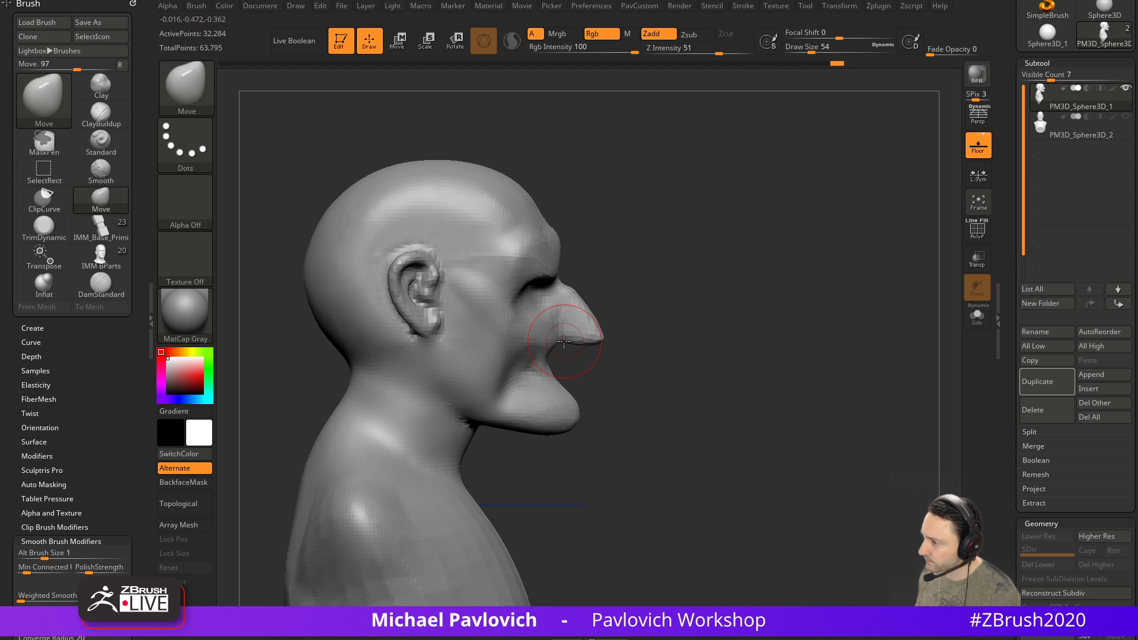
pyautogui.moveTo(728, 277)
pyautogui.mouseDown()
pyautogui.moveTo(791, 285)
pyautogui.moveTo(648, 324)
pyautogui.mouseUp()
pyautogui.press(']')
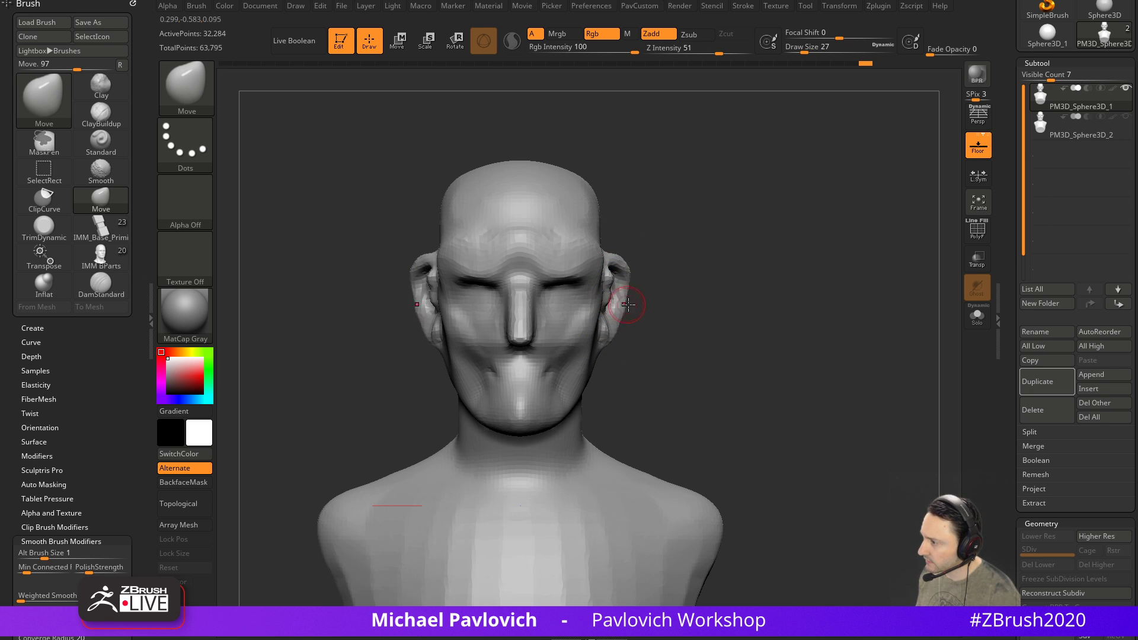
pyautogui.moveTo(732, 292)
pyautogui.keyDown('alt'); pyautogui.mouseDown()
pyautogui.moveTo(717, 280)
pyautogui.moveTo(742, 285)
pyautogui.mouseUp(); pyautogui.keyUp('alt')
pyautogui.press('s')
pyautogui.moveTo(541, 263); pyautogui.dragTo(537, 262)
pyautogui.moveTo(731, 230)
pyautogui.mouseDown()
pyautogui.moveTo(637, 216)
pyautogui.moveTo(708, 228)
pyautogui.mouseUp()
# Adjust the sides and back of the neck with the Move brush at draw size 77
pyautogui.keyDown('alt'); pyautogui.moveTo(750, 307); pyautogui.dragTo(707, 240); pyautogui.keyUp('alt')
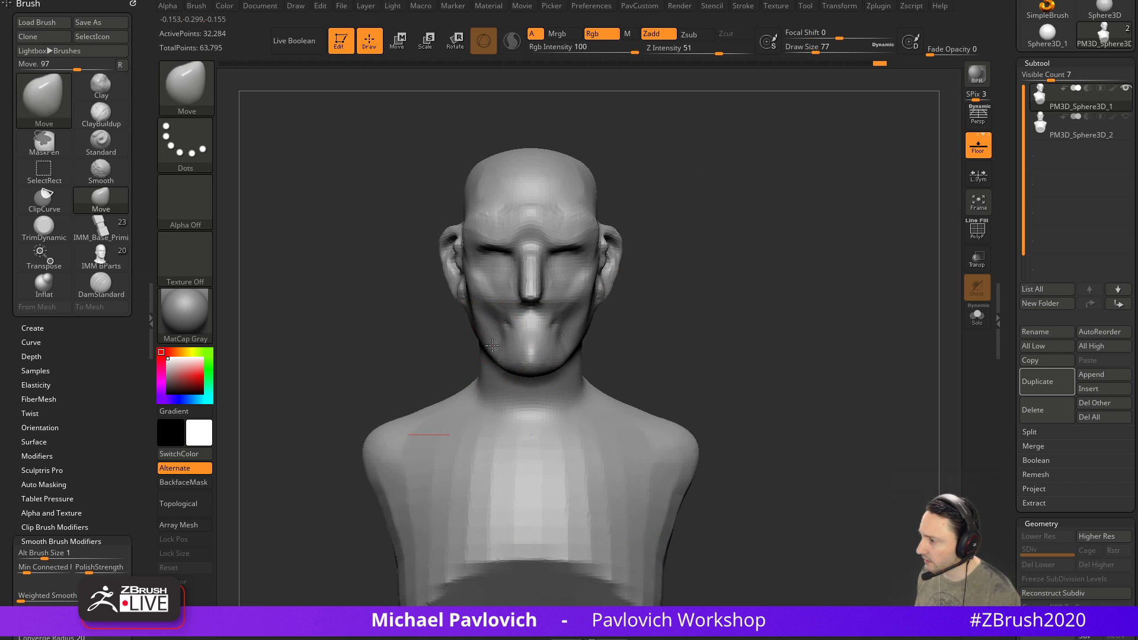
pyautogui.moveTo(408, 345); pyautogui.dragTo(447, 355)
pyautogui.moveTo(309, 363); pyautogui.dragTo(432, 358)
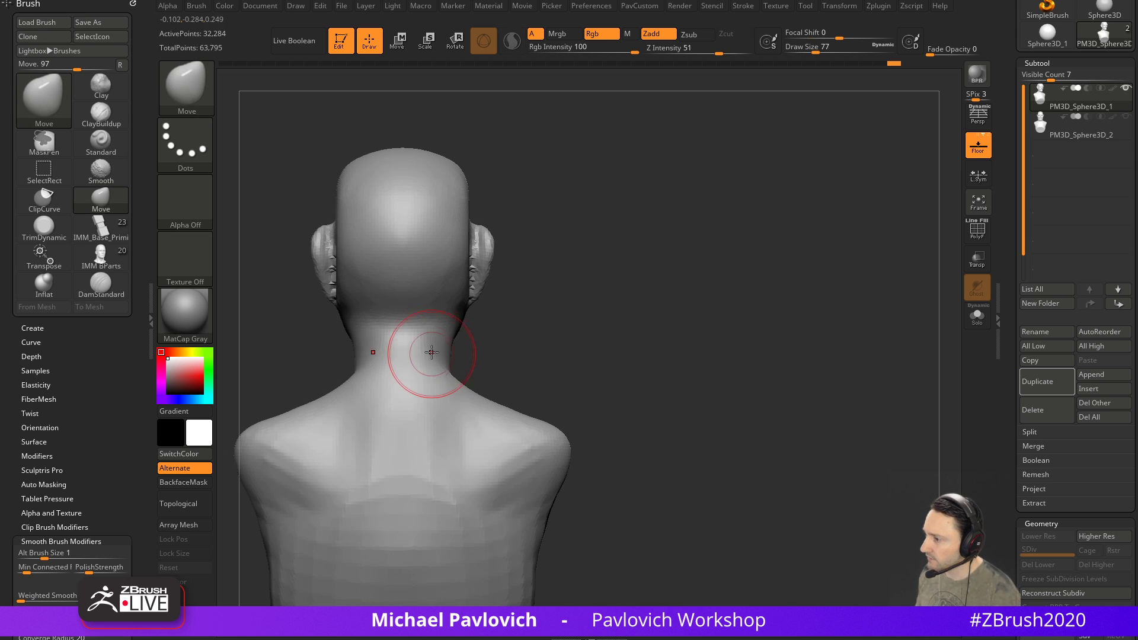
pyautogui.keyDown('shift'); pyautogui.moveTo(377, 354); pyautogui.dragTo(670, 284, button='right'); pyautogui.keyUp('shift')
# Duplicate the bust again and revert the original to an earlier history state, accepting removal of the newer entries
pyautogui.press('b')
pyautogui.press('s')
pyautogui.press('t')
pyautogui.click(1036, 381)
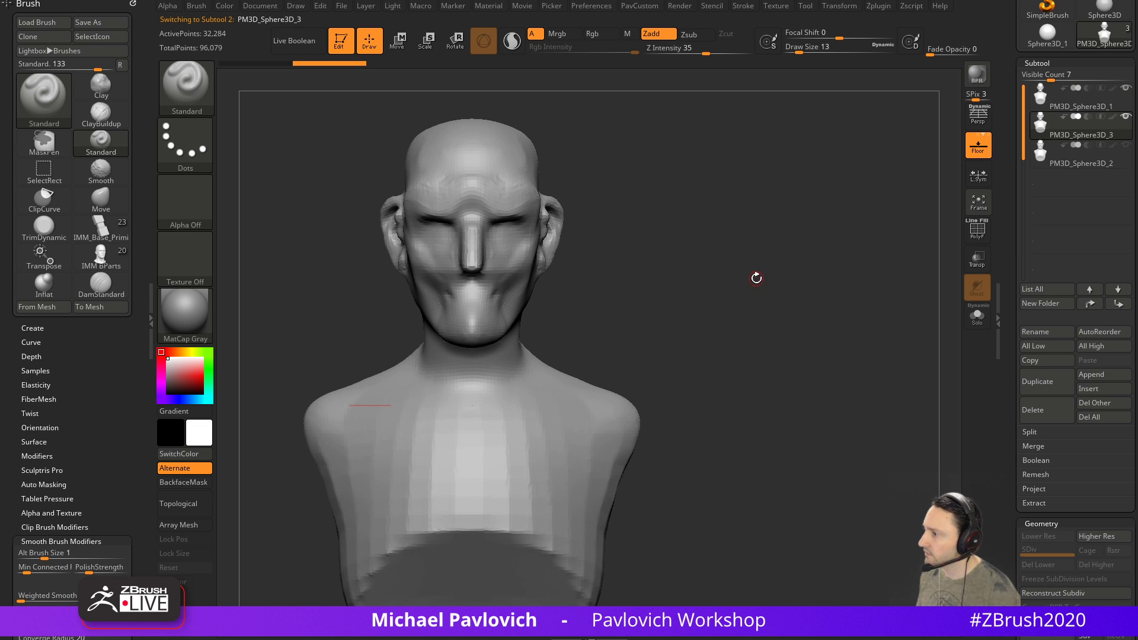
pyautogui.click(1067, 110)
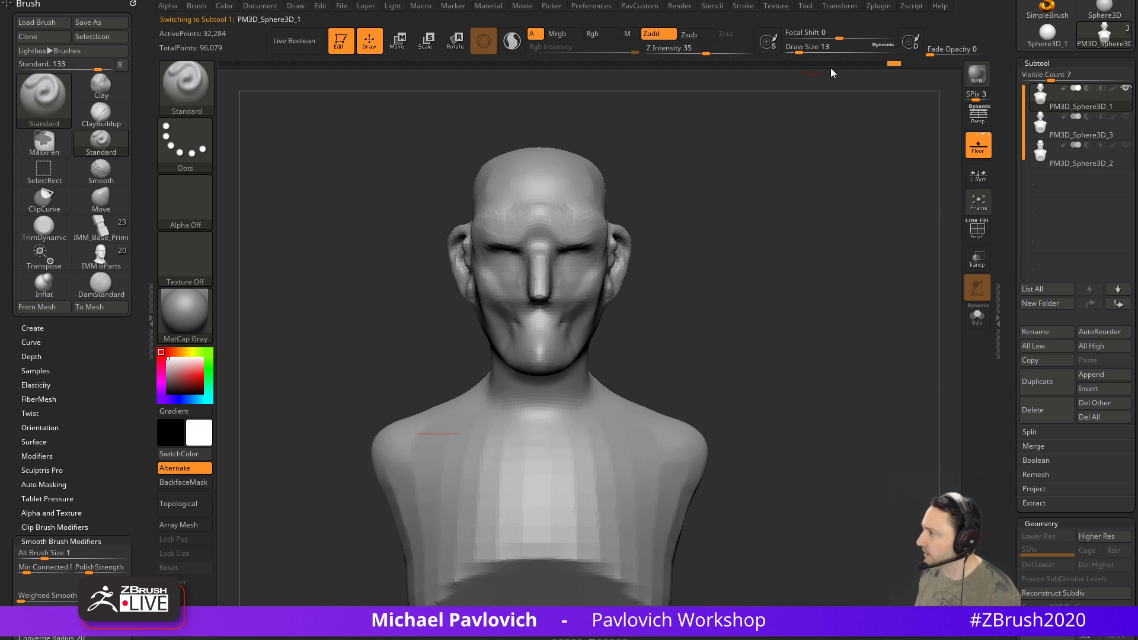
pyautogui.moveTo(890, 69); pyautogui.dragTo(751, 76)
pyautogui.keyDown('ctrl'); pyautogui.moveTo(681, 214); pyautogui.dragTo(691, 177, button='right'); pyautogui.keyUp('ctrl')
pyautogui.moveTo(563, 325); pyautogui.dragTo(596, 327)
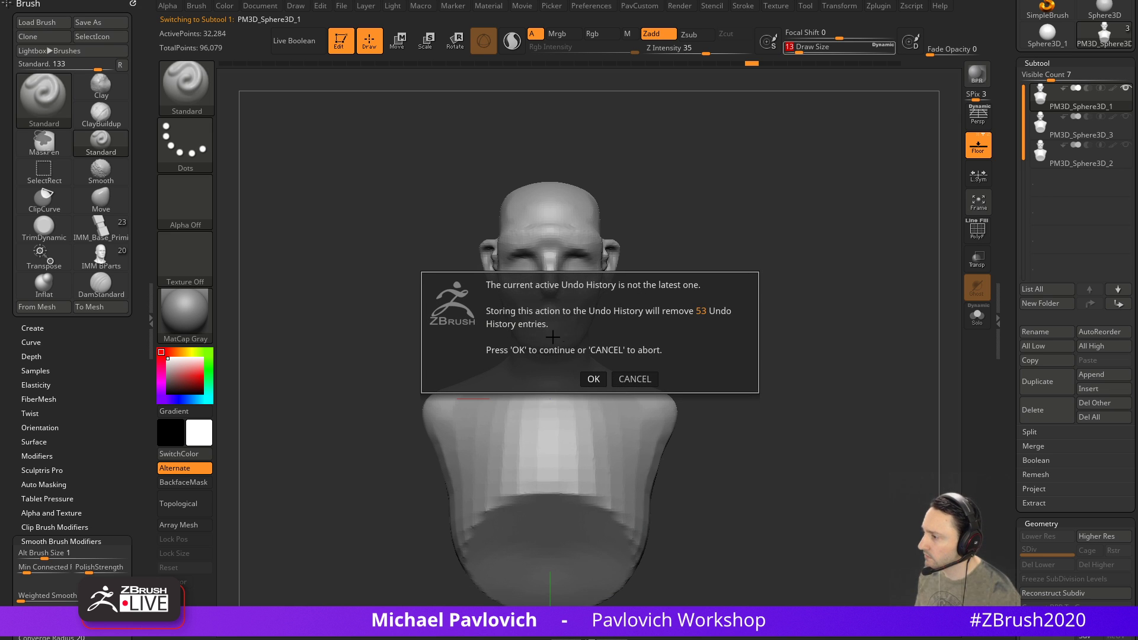
pyautogui.click(594, 379)
# Reshape the chin and raise the top of the skull with the Move brush at draw size 172
pyautogui.press('s')
pyautogui.press('b')
pyautogui.press('m')
pyautogui.press('v')
pyautogui.moveTo(554, 333); pyautogui.dragTo(537, 351)
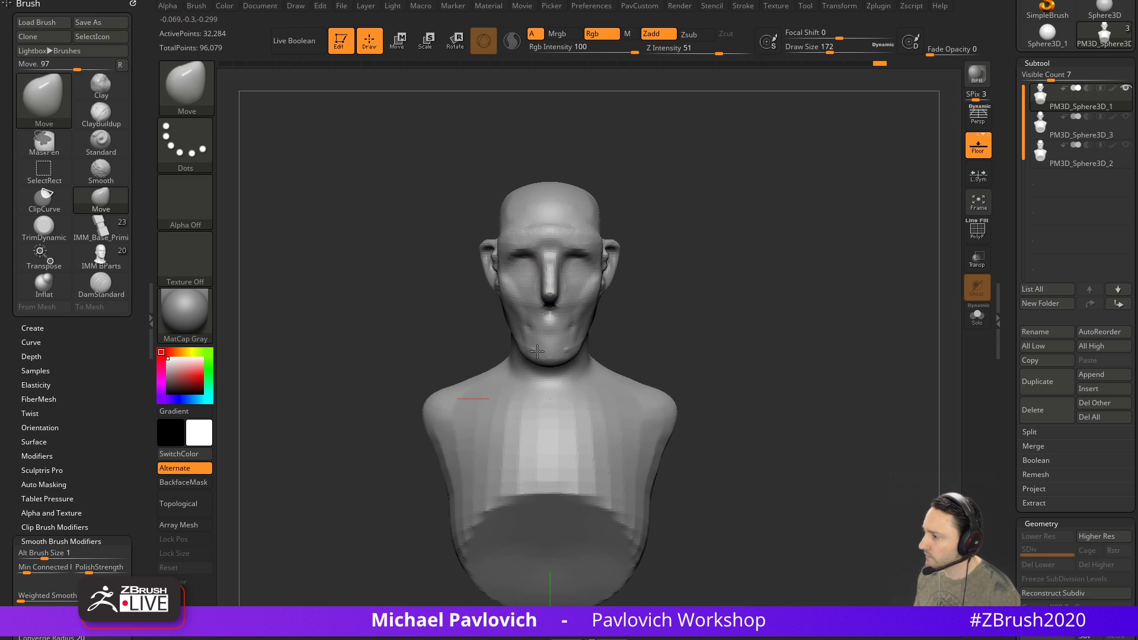
pyautogui.moveTo(548, 185); pyautogui.dragTo(546, 172)
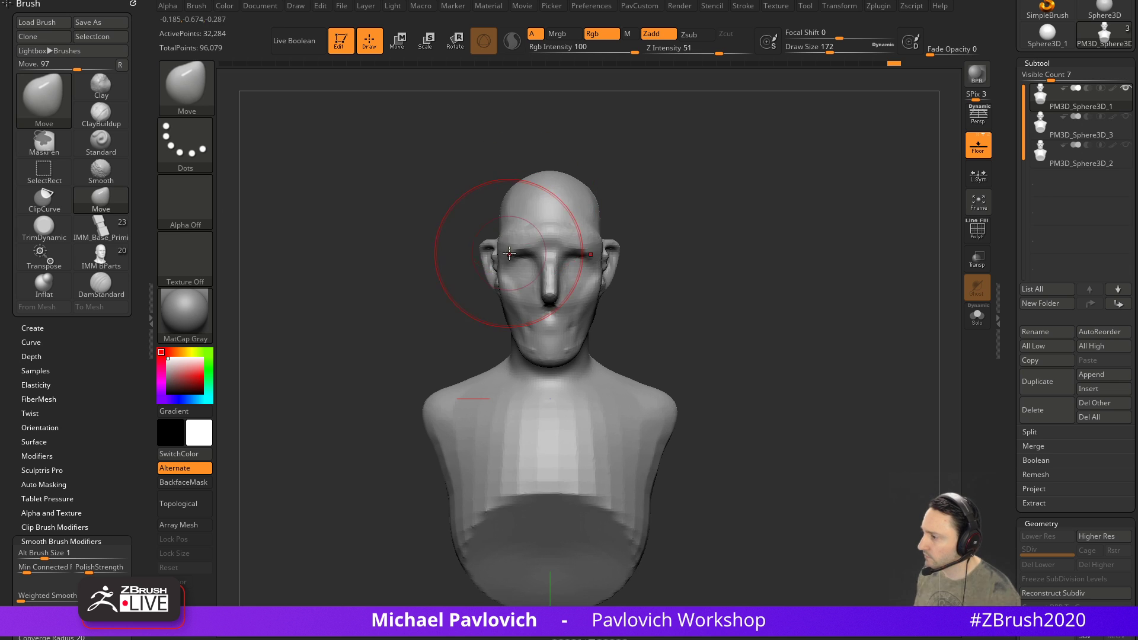
pyautogui.moveTo(445, 266); pyautogui.dragTo(478, 246)
# Mask everything except the ears and place the transform gizmo on an ear
pyautogui.press('[')
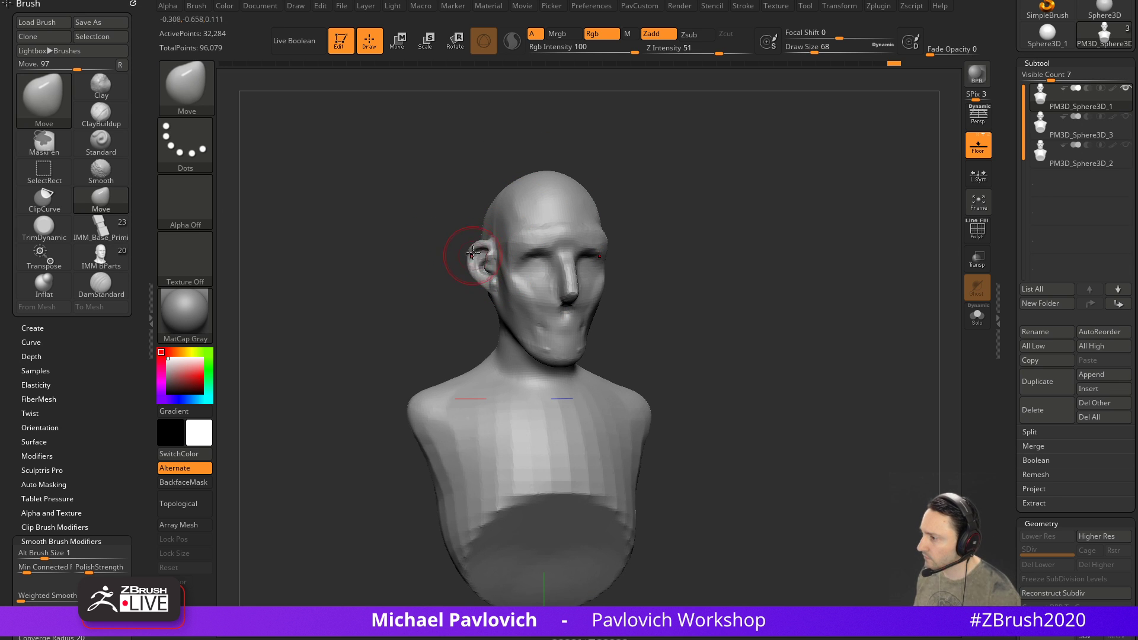
pyautogui.keyDown('shift'); pyautogui.moveTo(451, 298); pyautogui.dragTo(499, 296); pyautogui.keyUp('shift')
pyautogui.moveTo(497, 252)
pyautogui.keyDown('ctrl'); pyautogui.mouseDown()
pyautogui.moveTo(477, 279)
pyautogui.moveTo(483, 266)
pyautogui.mouseUp(); pyautogui.keyUp('ctrl')
pyautogui.keyDown('ctrl'); pyautogui.click(619, 200); pyautogui.keyUp('ctrl')
pyautogui.moveTo(622, 204)
pyautogui.mouseDown()
pyautogui.moveTo(655, 233)
pyautogui.moveTo(643, 234)
pyautogui.moveTo(653, 224)
pyautogui.moveTo(654, 249)
pyautogui.mouseUp()
pyautogui.press('w')
pyautogui.keyDown('alt'); pyautogui.click(458, 270); pyautogui.keyUp('alt')
pyautogui.moveTo(469, 275); pyautogui.dragTo(493, 270)
pyautogui.moveTo(638, 275); pyautogui.dragTo(753, 258)
pyautogui.hotkey('ctrl', 'z')
# Enable local symmetry, adjust both ears with the gizmo and clear the mask
pyautogui.click(978, 176)
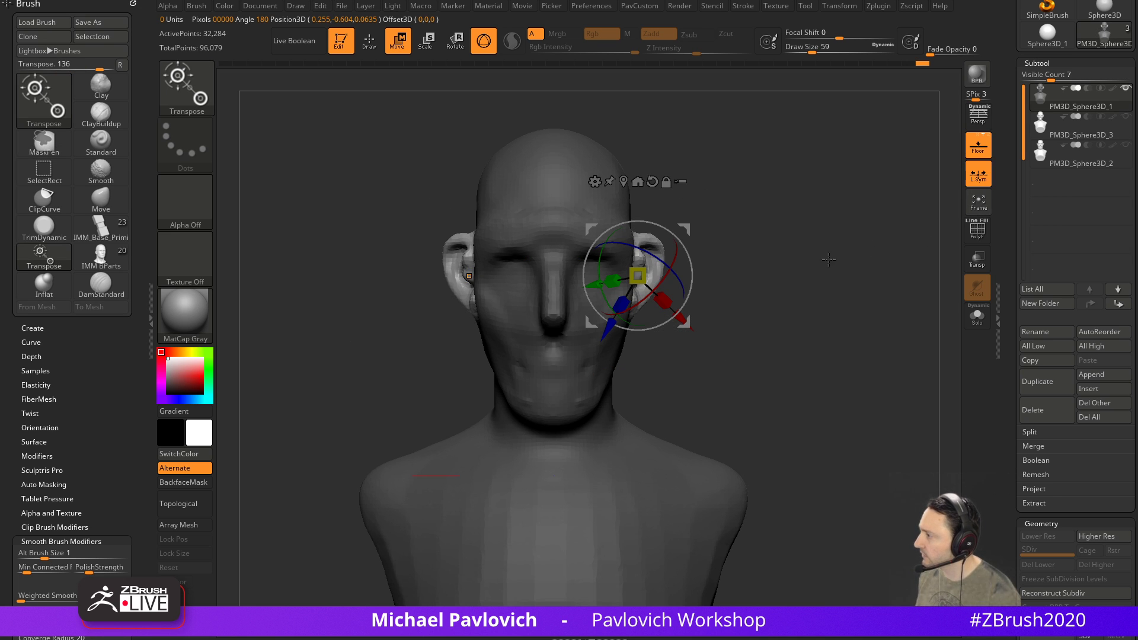
pyautogui.keyDown('alt'); pyautogui.moveTo(874, 236); pyautogui.dragTo(833, 247); pyautogui.keyUp('alt')
pyautogui.moveTo(598, 285); pyautogui.dragTo(627, 282)
pyautogui.moveTo(694, 264)
pyautogui.keyDown('shift'); pyautogui.mouseDown()
pyautogui.moveTo(649, 272)
pyautogui.moveTo(641, 241)
pyautogui.mouseUp(); pyautogui.keyUp('shift')
pyautogui.press('q')
pyautogui.press('w')
pyautogui.press('q')
pyautogui.moveTo(748, 231); pyautogui.dragTo(839, 239)
pyautogui.keyDown('ctrl'); pyautogui.moveTo(788, 258); pyautogui.dragTo(759, 236); pyautogui.keyUp('ctrl')
# Mask everything except the nose at draw size 33 and place the transform gizmo on the nose
pyautogui.press('s')
pyautogui.moveTo(573, 302); pyautogui.dragTo(568, 302)
pyautogui.keyDown('ctrl'); pyautogui.moveTo(537, 285); pyautogui.dragTo(544, 339); pyautogui.keyUp('ctrl')
pyautogui.keyDown('ctrl'); pyautogui.click(682, 250); pyautogui.keyUp('ctrl')
pyautogui.moveTo(691, 250)
pyautogui.mouseDown()
pyautogui.moveTo(752, 249)
pyautogui.moveTo(704, 254)
pyautogui.mouseUp()
pyautogui.press('w')
pyautogui.keyDown('alt'); pyautogui.click(537, 288); pyautogui.keyUp('alt')
# Reposition and resize the unmasked nose with the gizmo in side view
pyautogui.moveTo(578, 287); pyautogui.dragTo(593, 288)
pyautogui.keyDown('shift'); pyautogui.moveTo(716, 274); pyautogui.dragTo(660, 273); pyautogui.keyUp('shift')
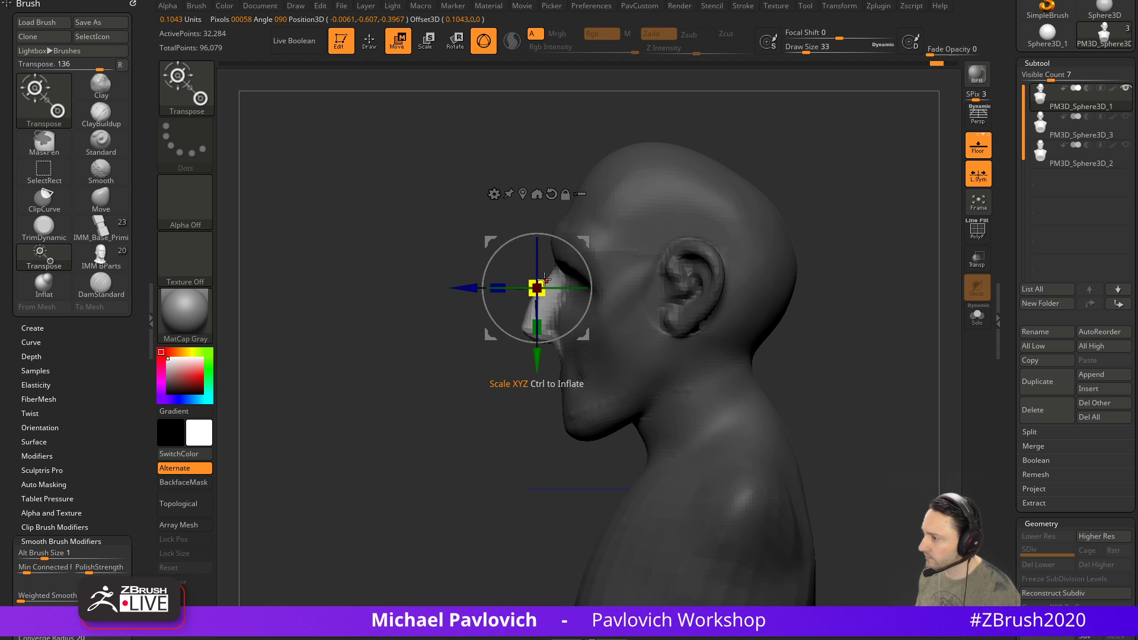
pyautogui.moveTo(568, 271); pyautogui.dragTo(591, 249)
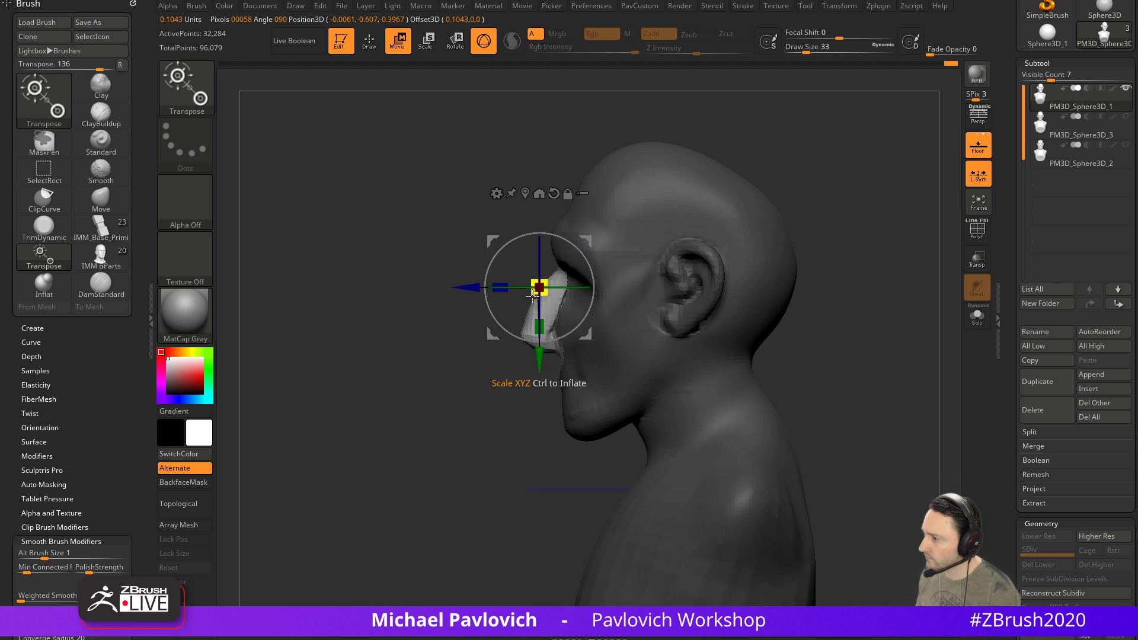
pyautogui.press('q')
pyautogui.moveTo(813, 265); pyautogui.dragTo(877, 272)
# Clear the mask and remesh the bust with DynaMesh at a resolution higher than 176
pyautogui.press('s')
pyautogui.moveTo(530, 283); pyautogui.dragTo(529, 283)
pyautogui.press('s')
pyautogui.keyDown('ctrl'); pyautogui.moveTo(738, 228); pyautogui.dragTo(748, 249); pyautogui.keyUp('ctrl')
pyautogui.press('s')
pyautogui.moveTo(741, 249)
pyautogui.keyDown('ctrl'); pyautogui.mouseDown()
pyautogui.moveTo(748, 270)
pyautogui.moveTo(722, 288)
pyautogui.moveTo(629, 288)
pyautogui.moveTo(768, 269)
pyautogui.mouseUp(); pyautogui.keyUp('ctrl')
pyautogui.hotkey('ctrl', 'z')
pyautogui.press('3')
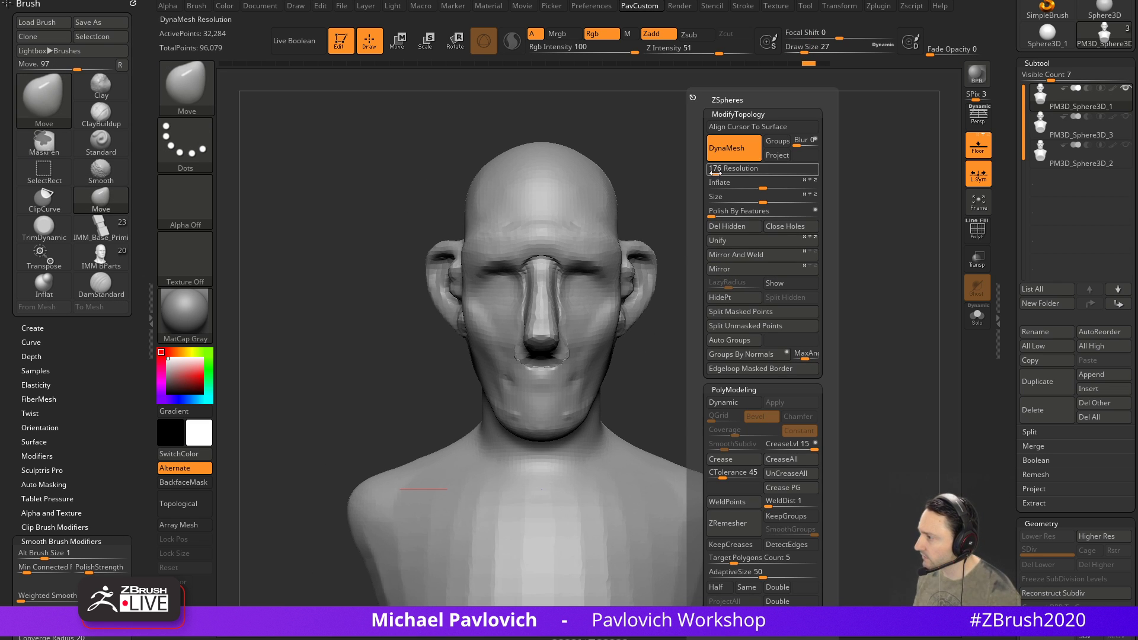
pyautogui.keyDown('alt'); pyautogui.moveTo(759, 308); pyautogui.dragTo(735, 320); pyautogui.keyUp('alt')
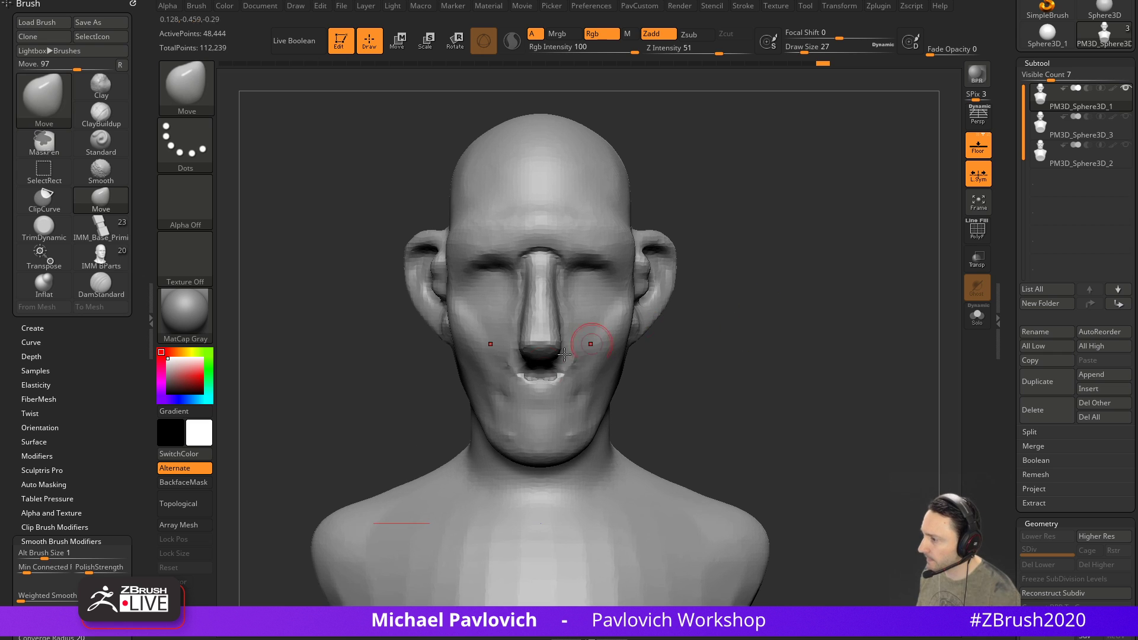
# Smooth the ragged surface beneath the nose
pyautogui.keyDown('shift'); pyautogui.moveTo(549, 379); pyautogui.dragTo(587, 382); pyautogui.keyUp('shift')
pyautogui.moveTo(691, 264)
pyautogui.keyDown('shift'); pyautogui.mouseDown()
pyautogui.moveTo(808, 254)
pyautogui.moveTo(703, 292)
pyautogui.moveTo(755, 320)
pyautogui.moveTo(925, 323)
pyautogui.mouseUp(); pyautogui.keyUp('shift')
pyautogui.keyDown('alt'); pyautogui.moveTo(741, 333); pyautogui.dragTo(589, 356); pyautogui.keyUp('alt')
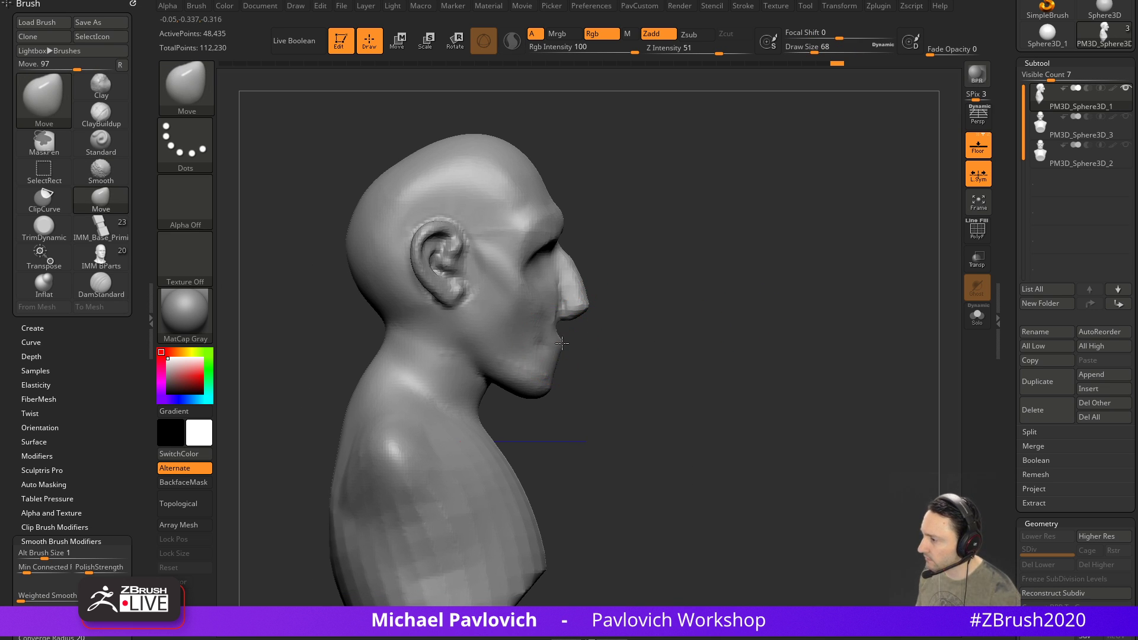
# Refine the mouth and chin profile in side view with the Move brush, reducing the draw size from 68 to 39
pyautogui.press('shift')
pyautogui.moveTo(622, 343)
pyautogui.mouseDown()
pyautogui.moveTo(555, 344)
pyautogui.moveTo(580, 349)
pyautogui.mouseUp()
pyautogui.moveTo(617, 325)
pyautogui.mouseDown(button='right')
pyautogui.moveTo(583, 379)
pyautogui.moveTo(578, 353)
pyautogui.mouseUp(button='right')
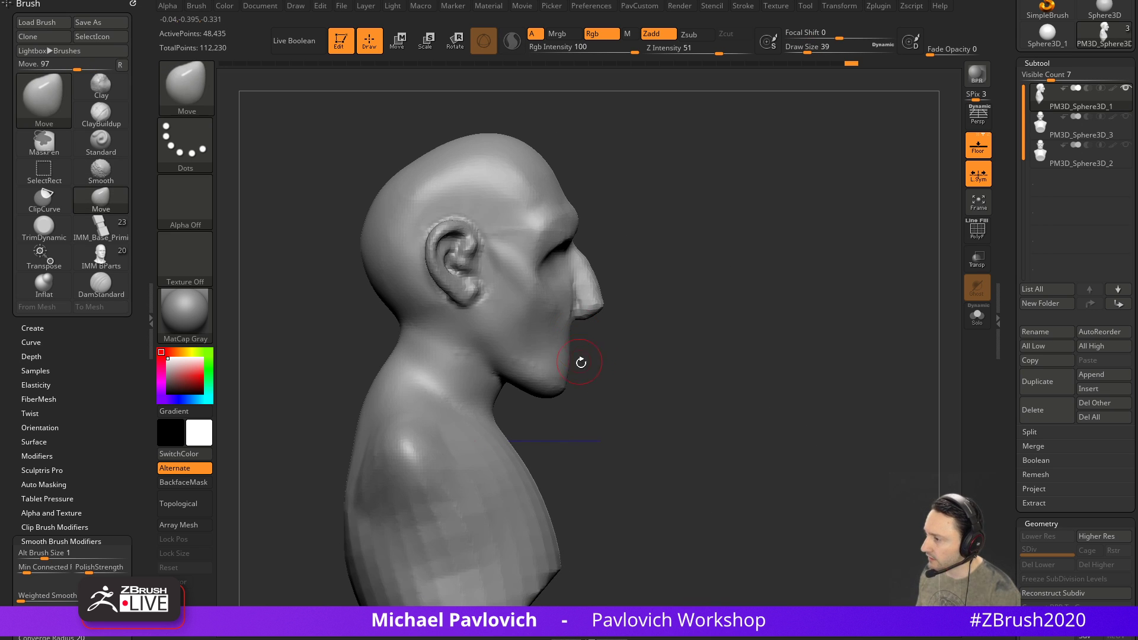
pyautogui.moveTo(790, 346)
pyautogui.mouseDown()
pyautogui.moveTo(618, 303)
pyautogui.moveTo(641, 317)
pyautogui.moveTo(577, 327)
pyautogui.mouseUp()
pyautogui.press('s')
# Mark the lower eyelids, cheek folds and mouth corners with the Standard brush at draw sizes 12 to 14
pyautogui.moveTo(766, 268)
pyautogui.mouseDown()
pyautogui.moveTo(774, 335)
pyautogui.moveTo(714, 333)
pyautogui.mouseUp()
pyautogui.press('b')
pyautogui.press('s')
pyautogui.press('t')
pyautogui.press('[')
pyautogui.press('[')
pyautogui.moveTo(502, 334)
pyautogui.keyDown('alt'); pyautogui.mouseDown()
pyautogui.moveTo(497, 369)
pyautogui.moveTo(579, 307)
pyautogui.mouseUp(); pyautogui.keyUp('alt')
pyautogui.press(']')
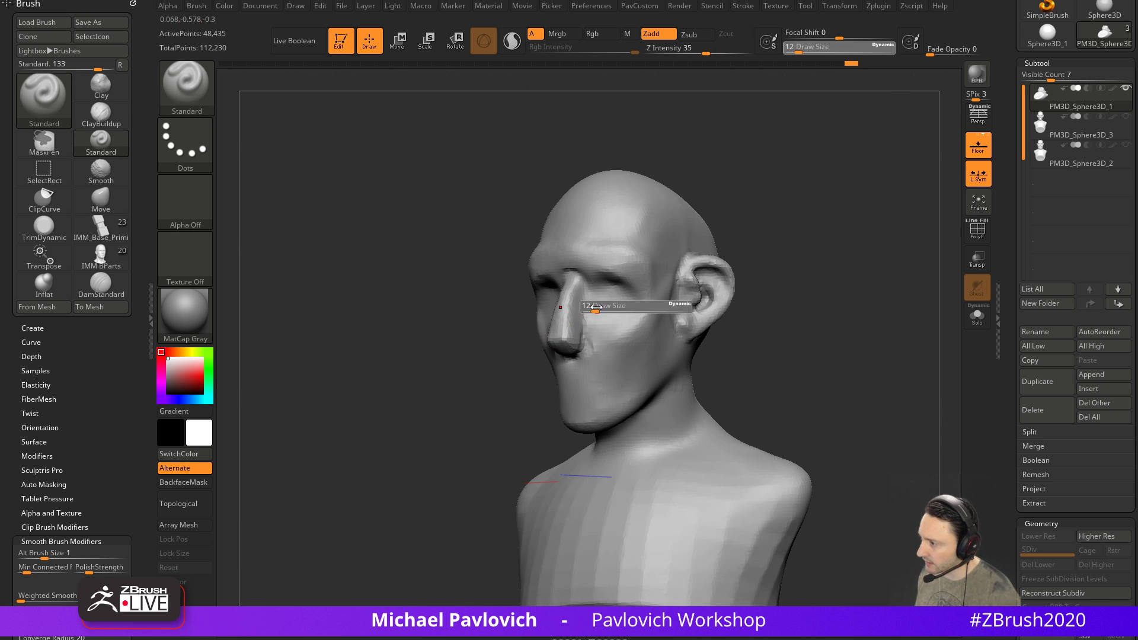
pyautogui.keyDown('shift'); pyautogui.moveTo(751, 263); pyautogui.dragTo(544, 300); pyautogui.keyUp('shift')
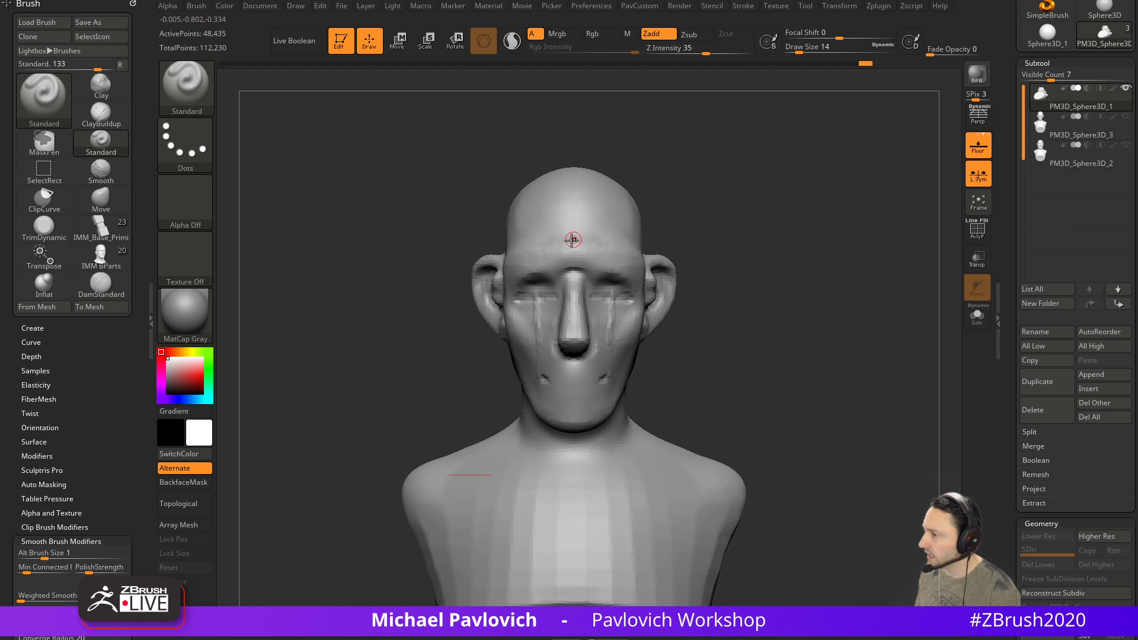
# Round out the crown at draw size 163 and shape the back of the head at 116 with the Move brush
pyautogui.moveTo(706, 270)
pyautogui.mouseDown()
pyautogui.moveTo(682, 267)
pyautogui.moveTo(780, 274)
pyautogui.moveTo(619, 264)
pyautogui.mouseUp()
pyautogui.moveTo(689, 312); pyautogui.dragTo(476, 274)
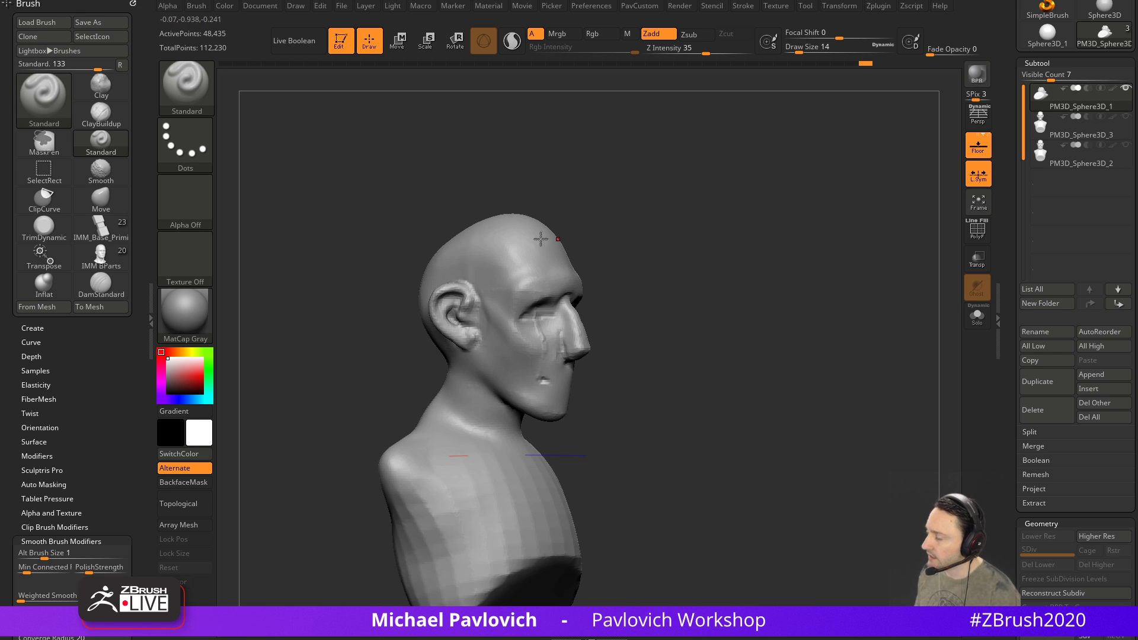
pyautogui.moveTo(574, 230); pyautogui.dragTo(554, 318)
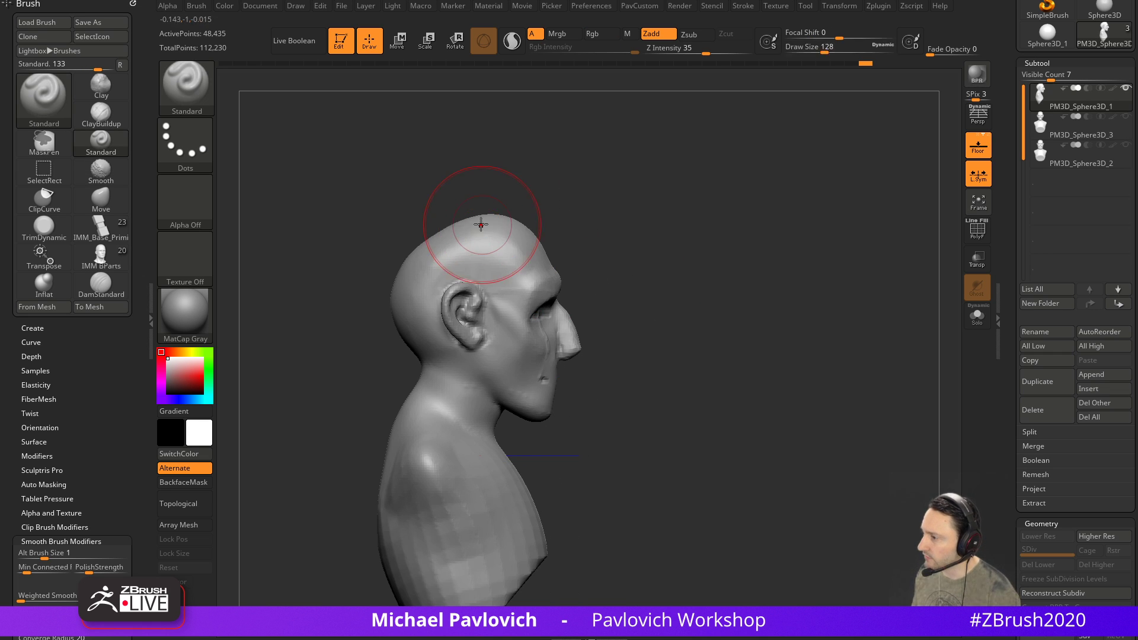
pyautogui.press('b')
pyautogui.press('m')
pyautogui.press('v')
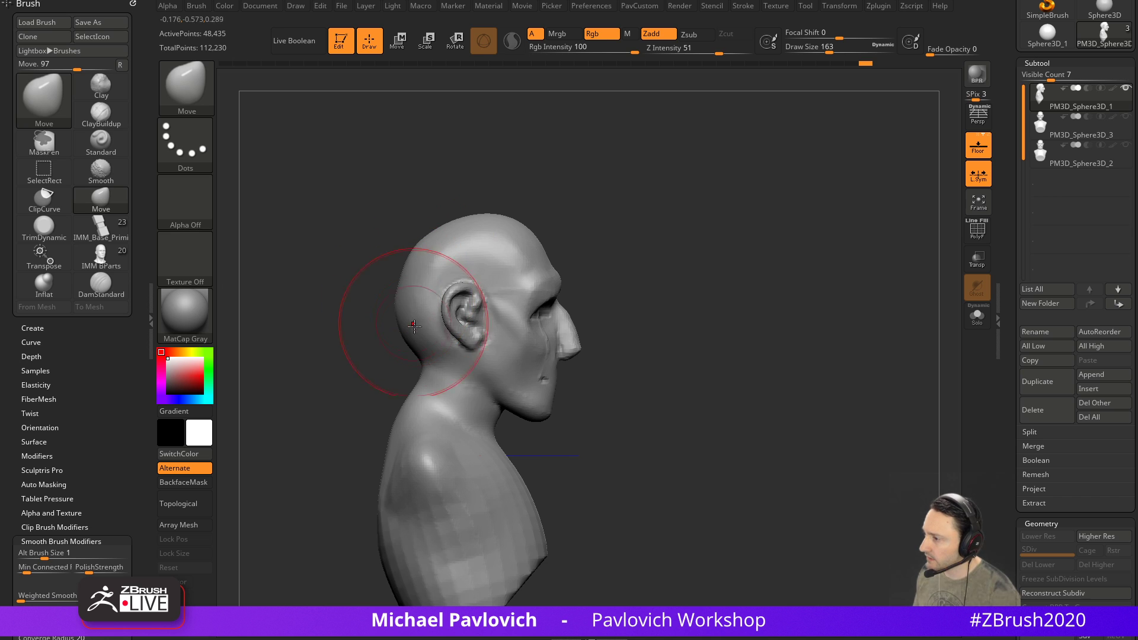
pyautogui.press('s')
pyautogui.moveTo(417, 310); pyautogui.dragTo(410, 310)
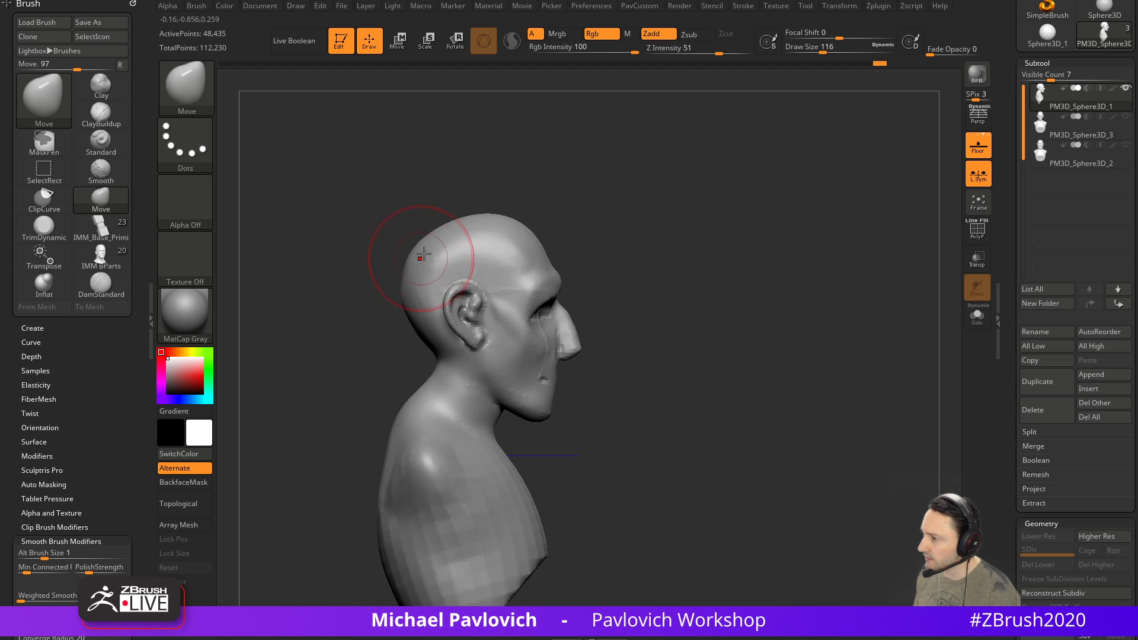
# Switch to the Clay brush at draw size 12 for work on the mouth area
pyautogui.moveTo(723, 237)
pyautogui.mouseDown()
pyautogui.moveTo(622, 250)
pyautogui.moveTo(678, 258)
pyautogui.mouseUp()
pyautogui.press('s')
pyautogui.moveTo(704, 258)
pyautogui.mouseDown()
pyautogui.moveTo(615, 264)
pyautogui.moveTo(699, 258)
pyautogui.moveTo(653, 265)
pyautogui.moveTo(593, 305)
pyautogui.mouseUp()
pyautogui.press('b')
pyautogui.press('c')
pyautogui.press('l')
pyautogui.moveTo(509, 378)
pyautogui.mouseDown()
pyautogui.moveTo(551, 359)
pyautogui.moveTo(501, 386)
pyautogui.moveTo(540, 377)
pyautogui.mouseUp()
pyautogui.keyDown('shift'); pyautogui.moveTo(626, 349); pyautogui.dragTo(719, 326); pyautogui.keyUp('shift')
pyautogui.press('s')
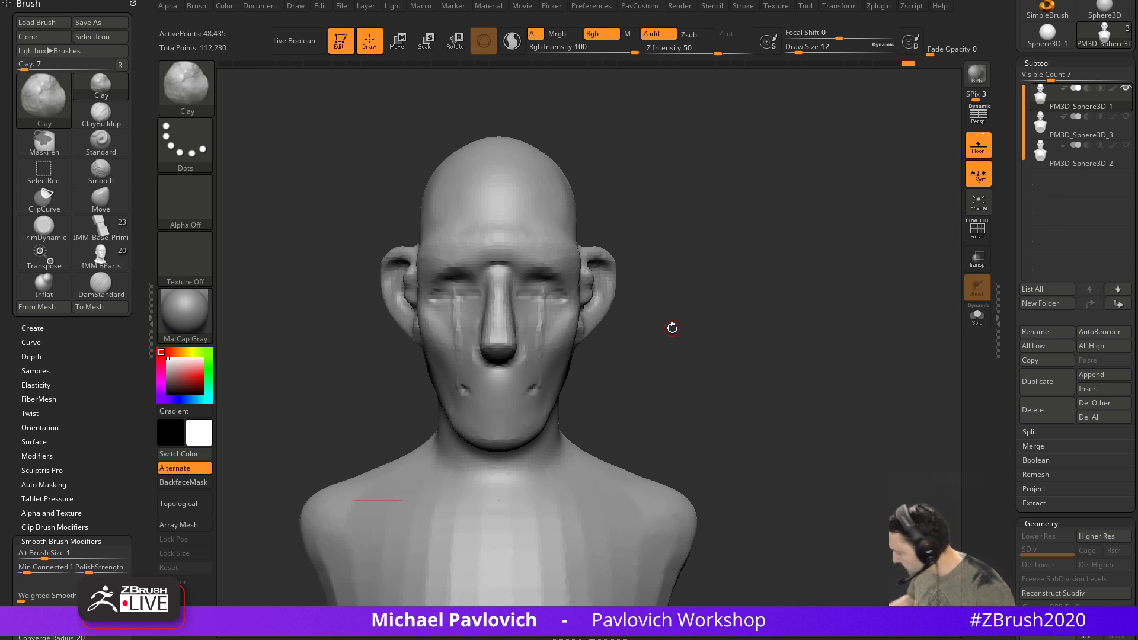
# Compare the PM3D_Sphere3D_3 and PM3D_Sphere3D_2 bust variants with PM3D_Sphere3D_1 in Solo mode, ending on PM3D_Sphere3D_1 with Solo off
pyautogui.moveTo(737, 217); pyautogui.dragTo(773, 311)
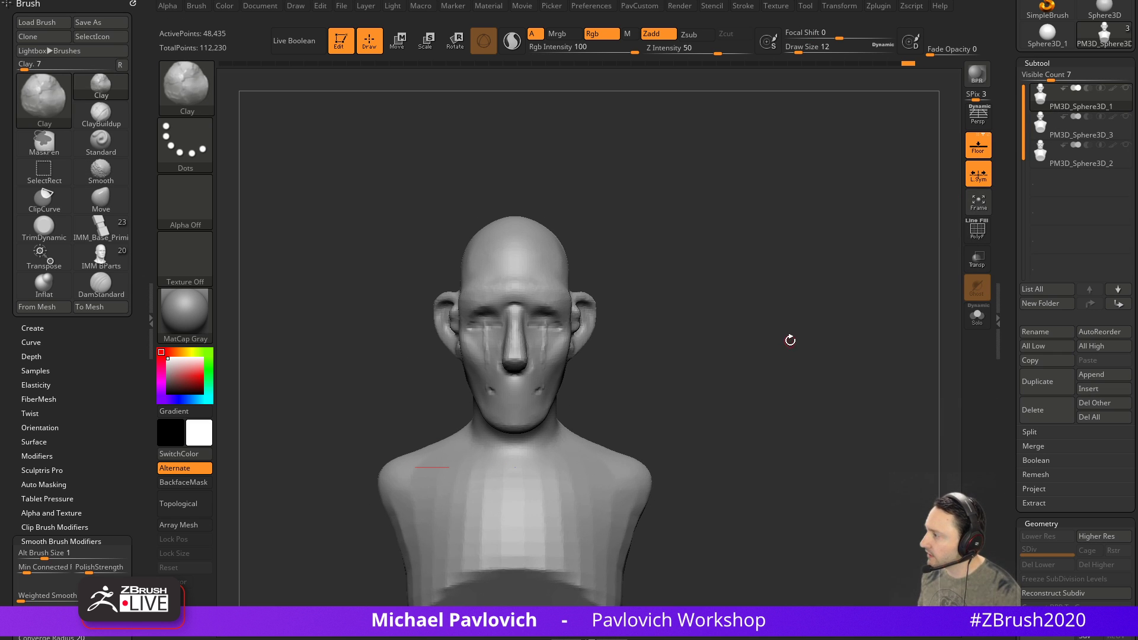
pyautogui.click(976, 316)
pyautogui.moveTo(937, 316); pyautogui.dragTo(896, 315)
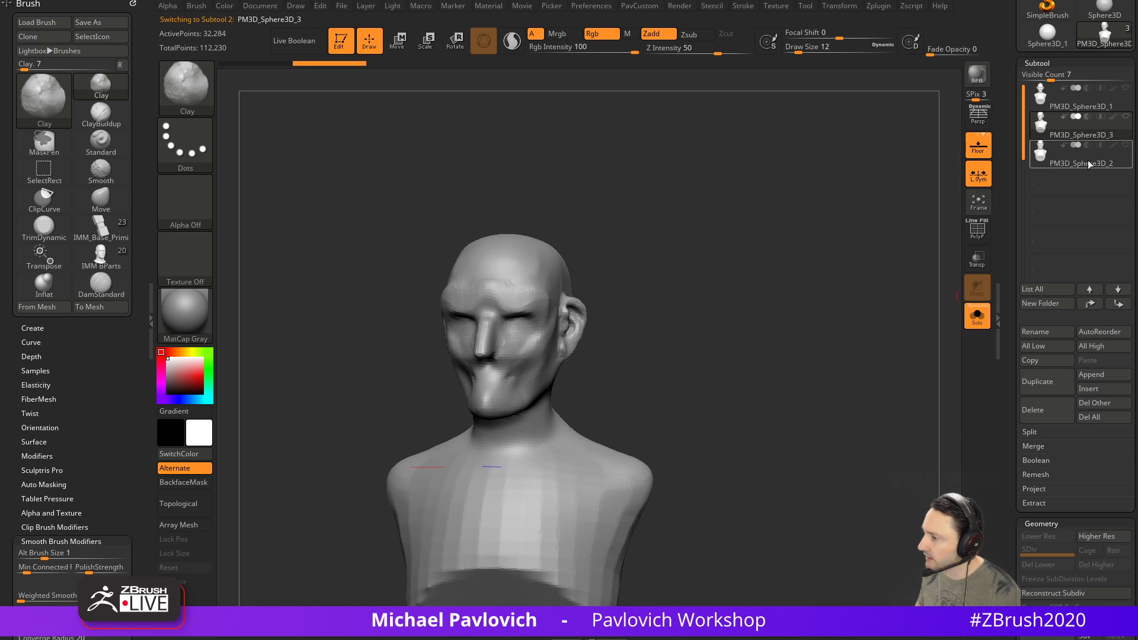
pyautogui.click(1087, 161)
pyautogui.click(1085, 101)
pyautogui.moveTo(788, 205); pyautogui.dragTo(858, 204)
pyautogui.click(982, 326)
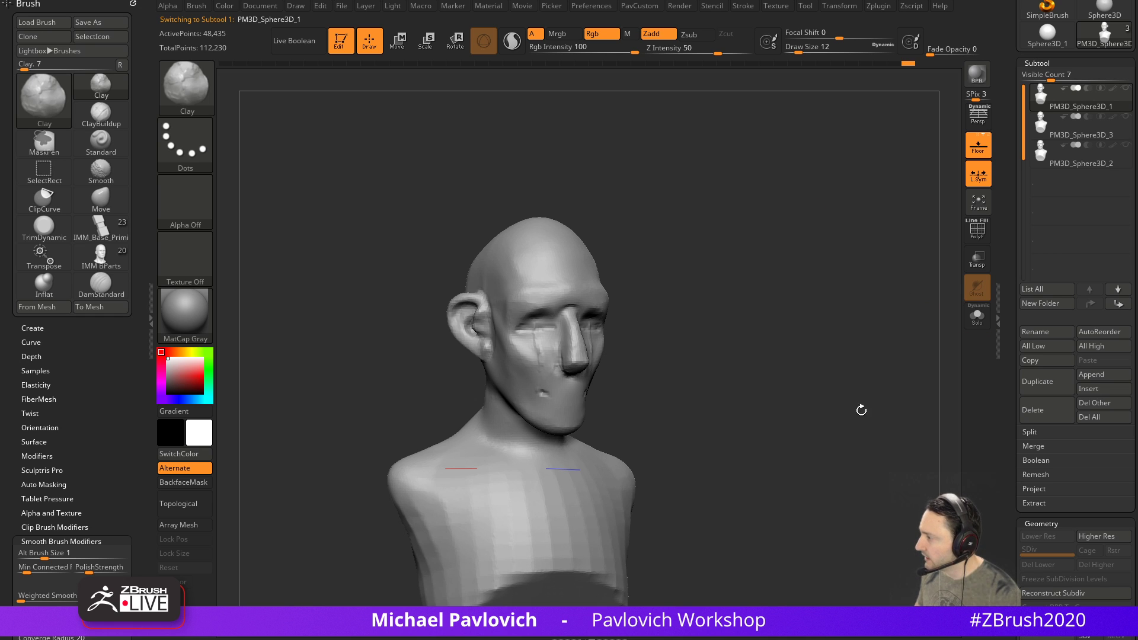
pyautogui.moveTo(763, 202); pyautogui.dragTo(755, 208)
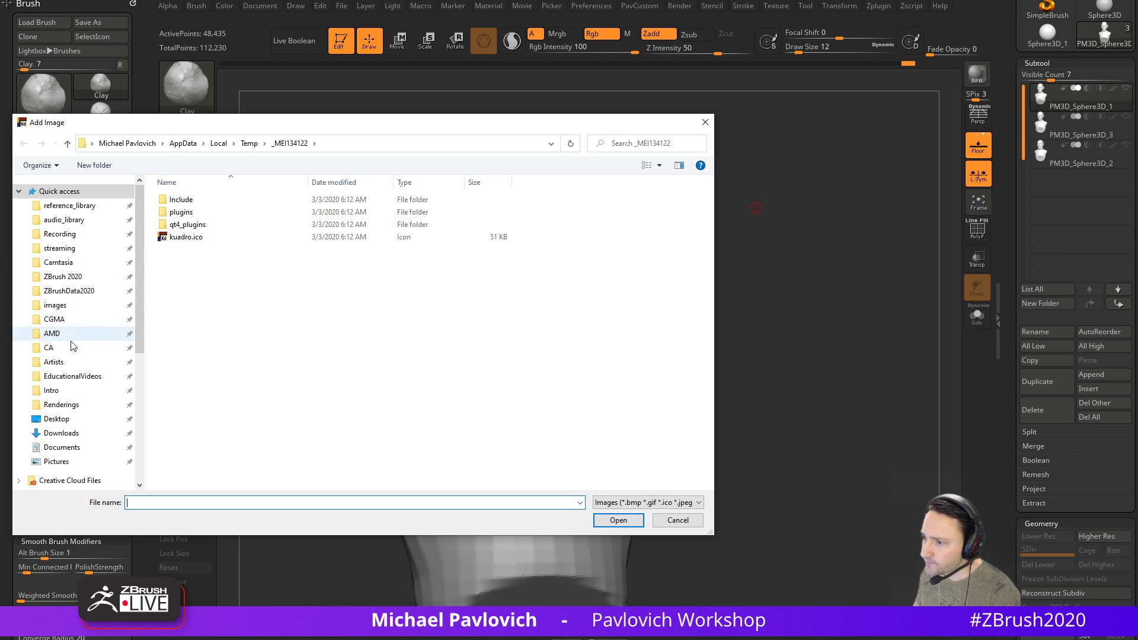
# In Kuadro's image dialog, open the Schell folder inside the Artists reference folder and select only 0-goon.jpg
pyautogui.click(59, 362)
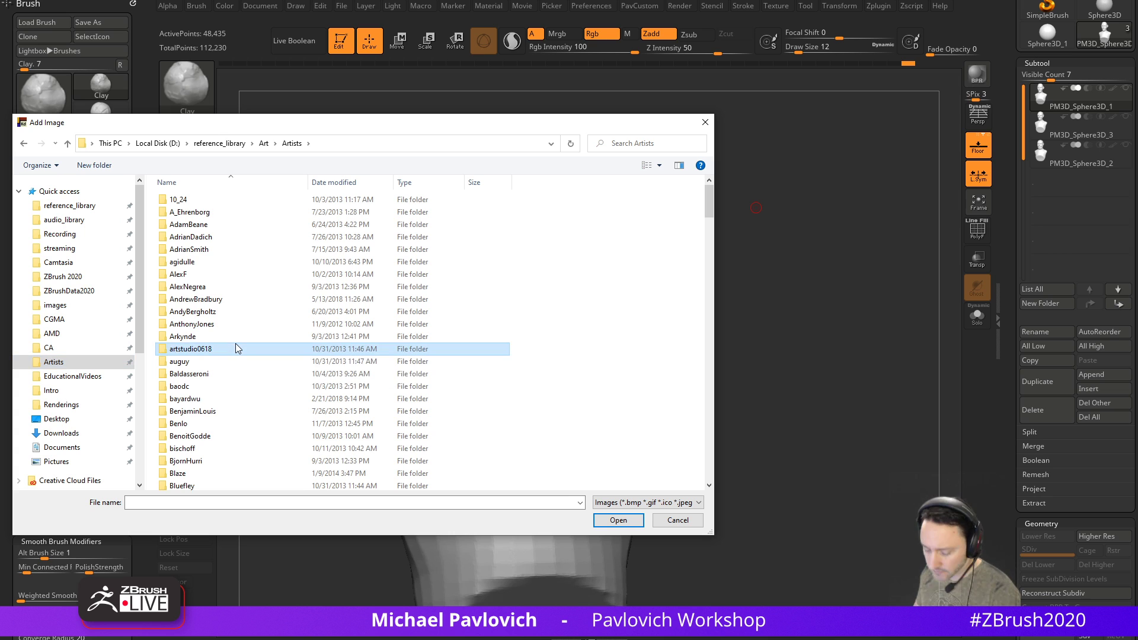
pyautogui.scroll(-20, 237, 343)
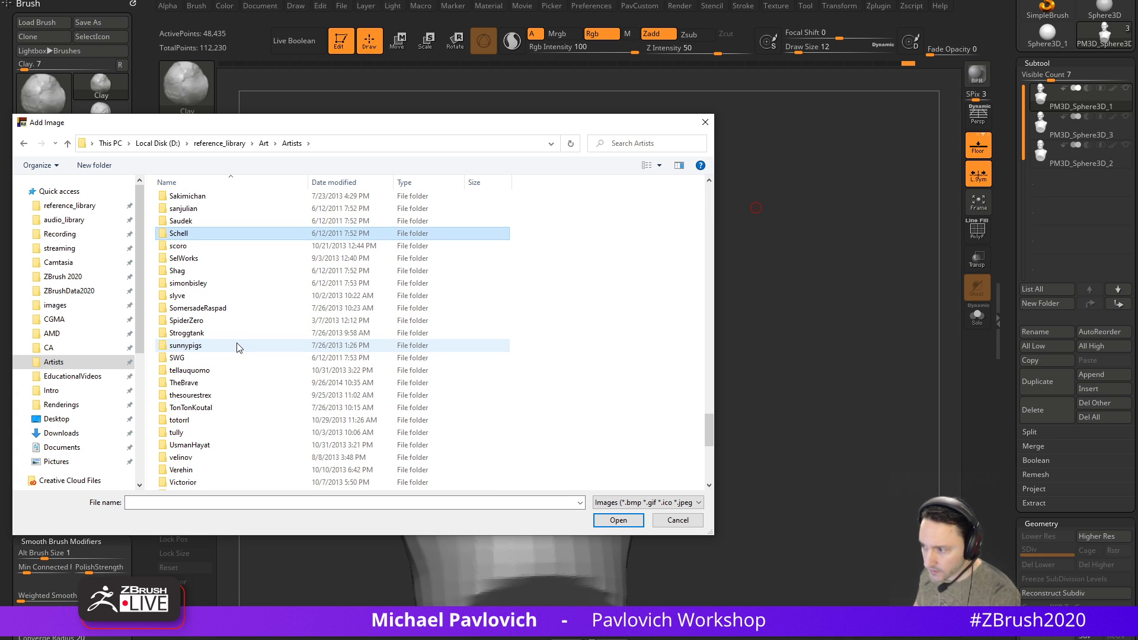
pyautogui.doubleClick(192, 233)
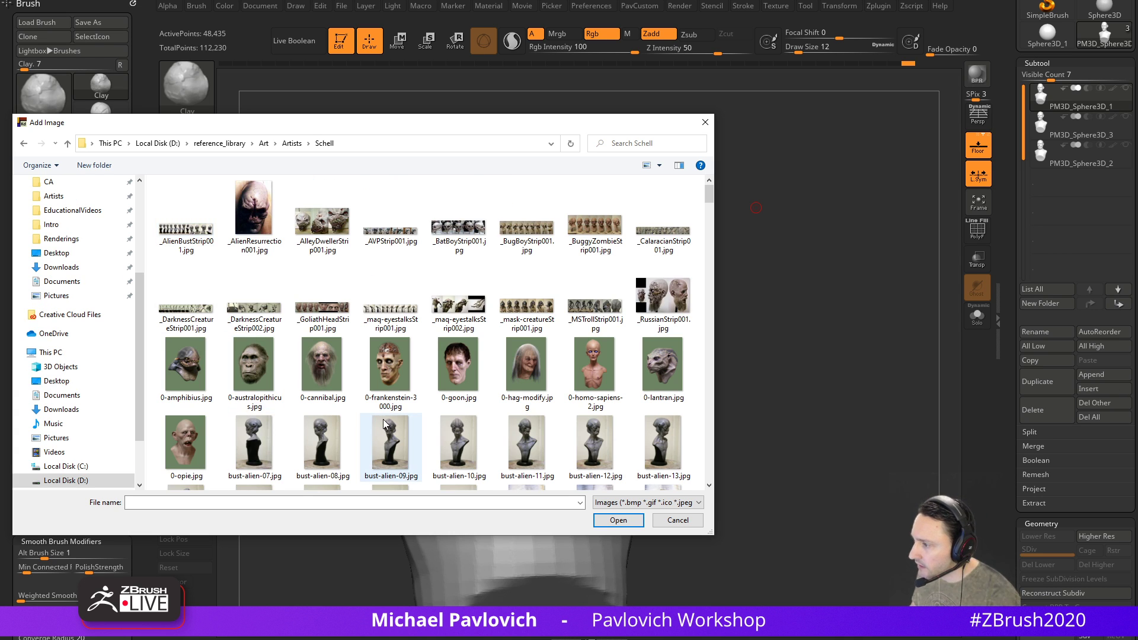
pyautogui.click(461, 378)
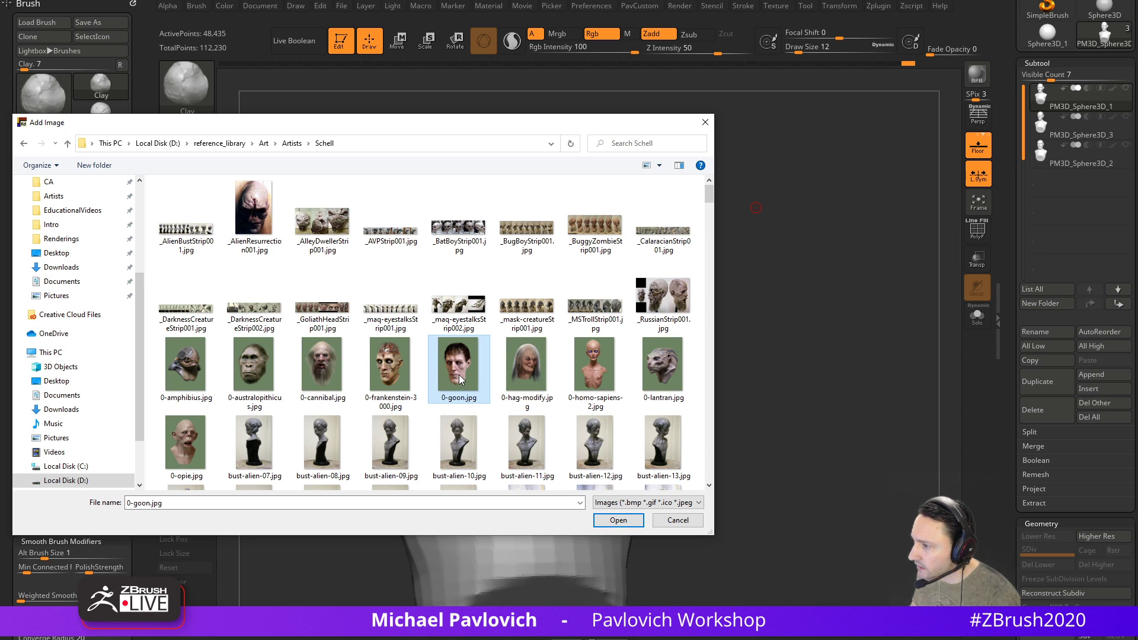
pyautogui.keyDown('ctrl'); pyautogui.click(349, 316); pyautogui.keyUp('ctrl')
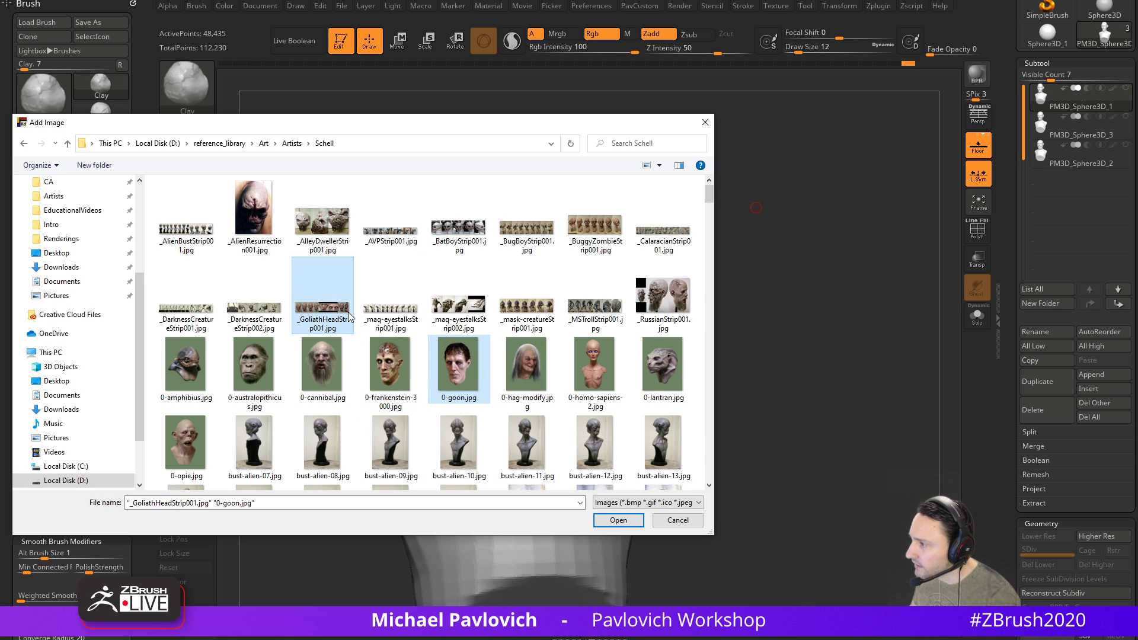
pyautogui.click(456, 367)
# Add mask-frankenstein-3000-15.jpg and mask-goon-01, 03, 04, 05, 08 and 10 to the selection and open all chosen images as references
pyautogui.scroll(-10, 456, 368)
pyautogui.scroll(-10, 456, 367)
pyautogui.scroll(-10, 456, 368)
pyautogui.scroll(-10, 456, 372)
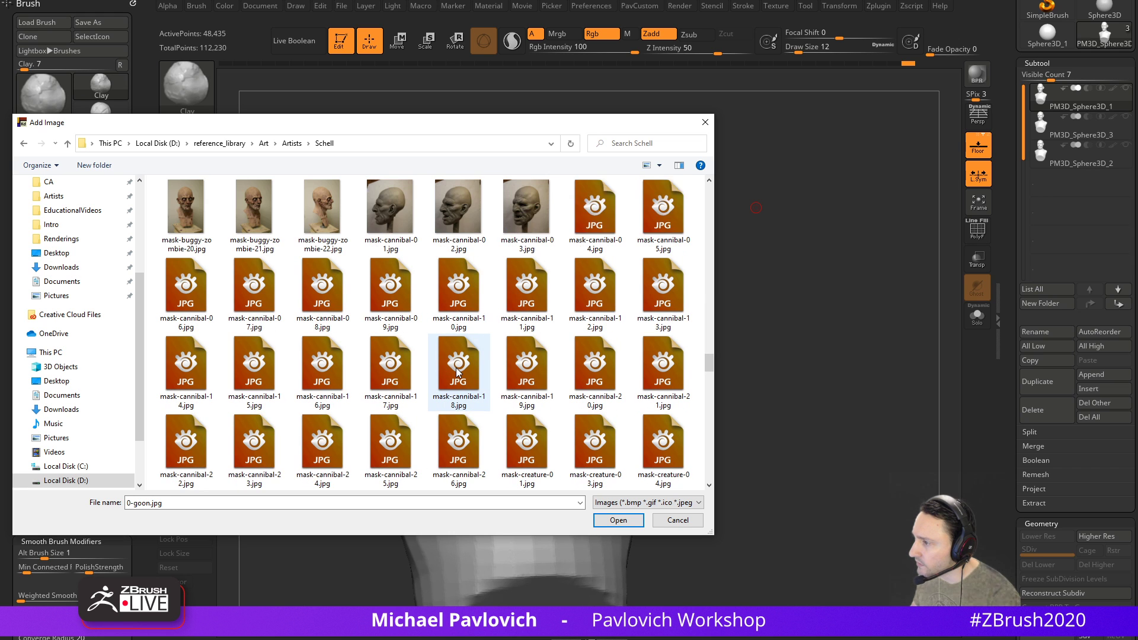
pyautogui.scroll(-3, 456, 368)
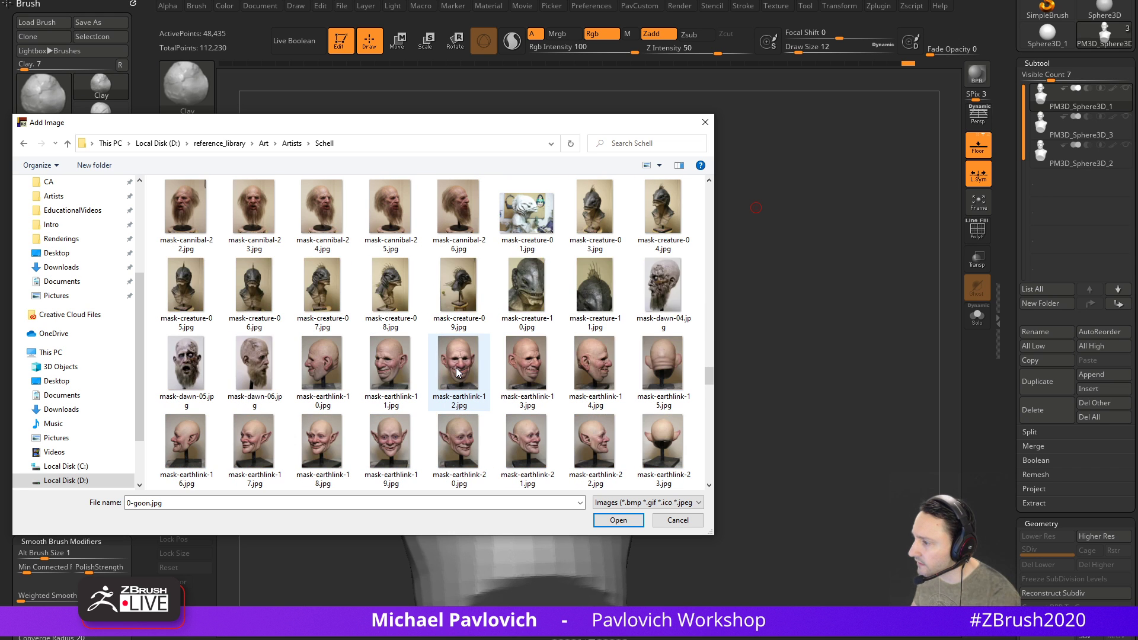
pyautogui.scroll(-10, 456, 369)
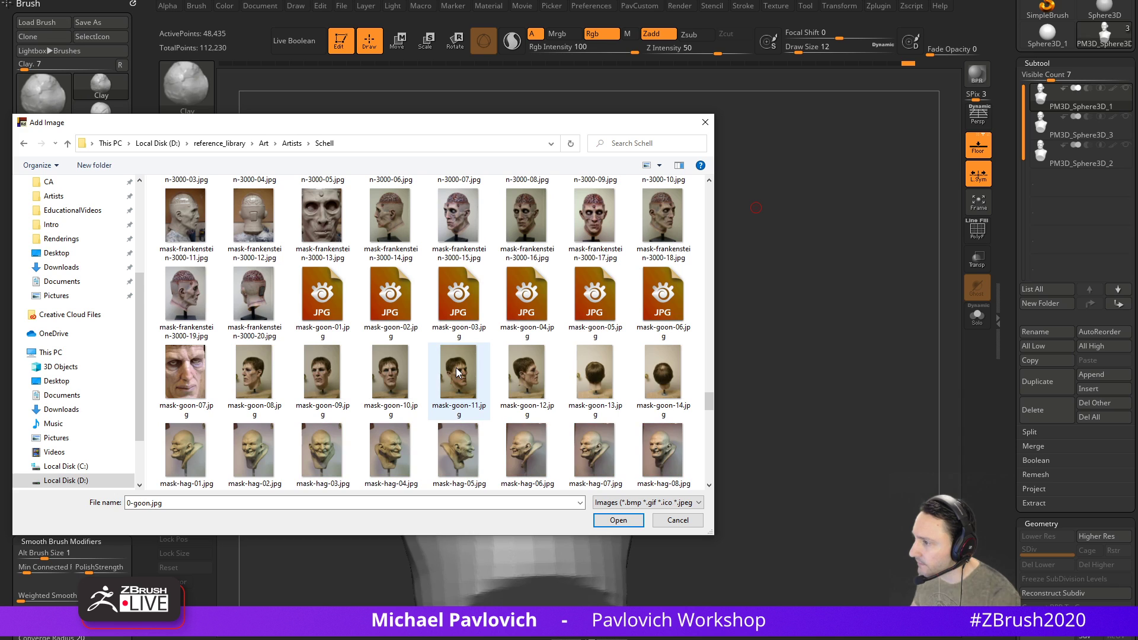
pyautogui.keyDown('ctrl'); pyautogui.click(457, 232); pyautogui.keyUp('ctrl')
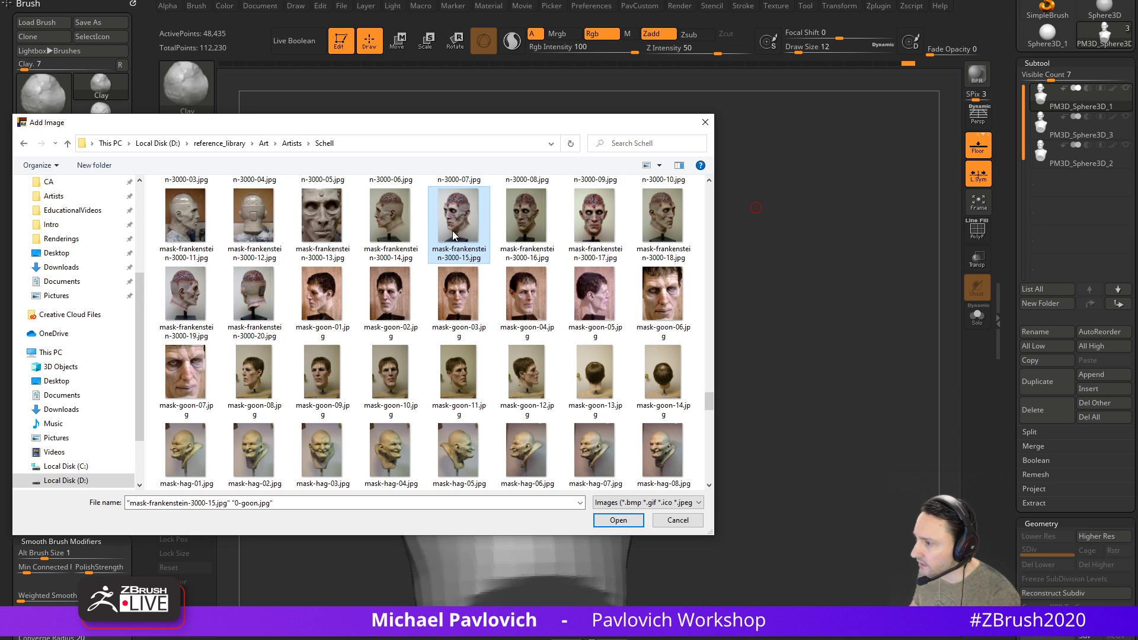
pyautogui.keyDown('ctrl'); pyautogui.click(323, 300); pyautogui.keyUp('ctrl')
pyautogui.keyDown('ctrl'); pyautogui.click(457, 301); pyautogui.keyUp('ctrl')
pyautogui.keyDown('ctrl'); pyautogui.click(527, 302); pyautogui.keyUp('ctrl')
pyautogui.keyDown('ctrl'); pyautogui.click(595, 296); pyautogui.keyUp('ctrl')
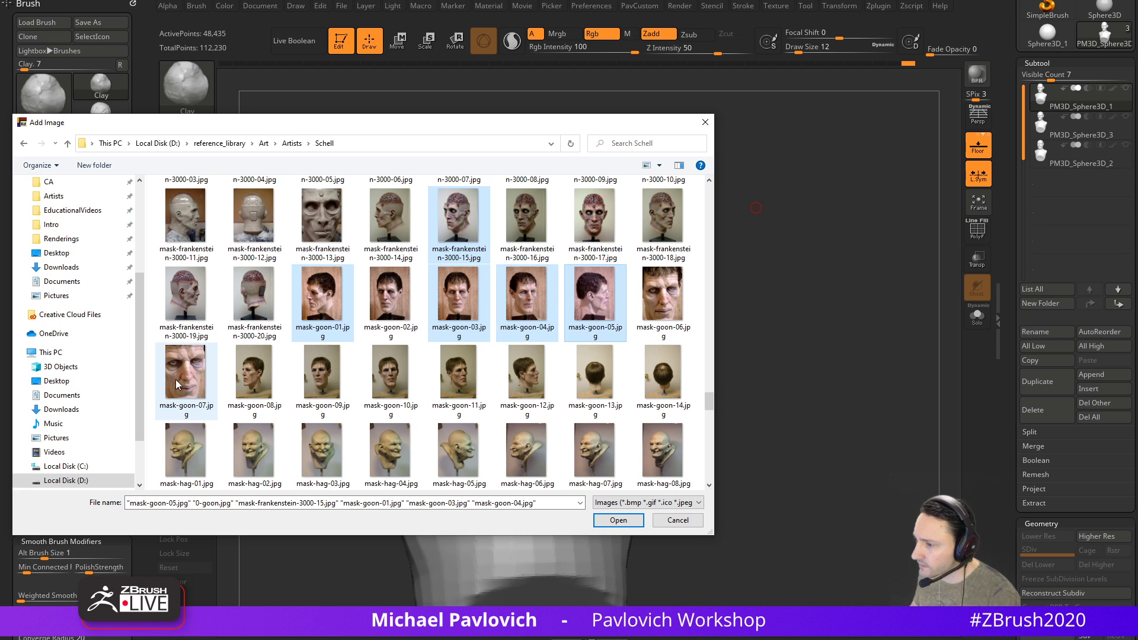
pyautogui.keyDown('ctrl'); pyautogui.click(402, 372); pyautogui.keyUp('ctrl')
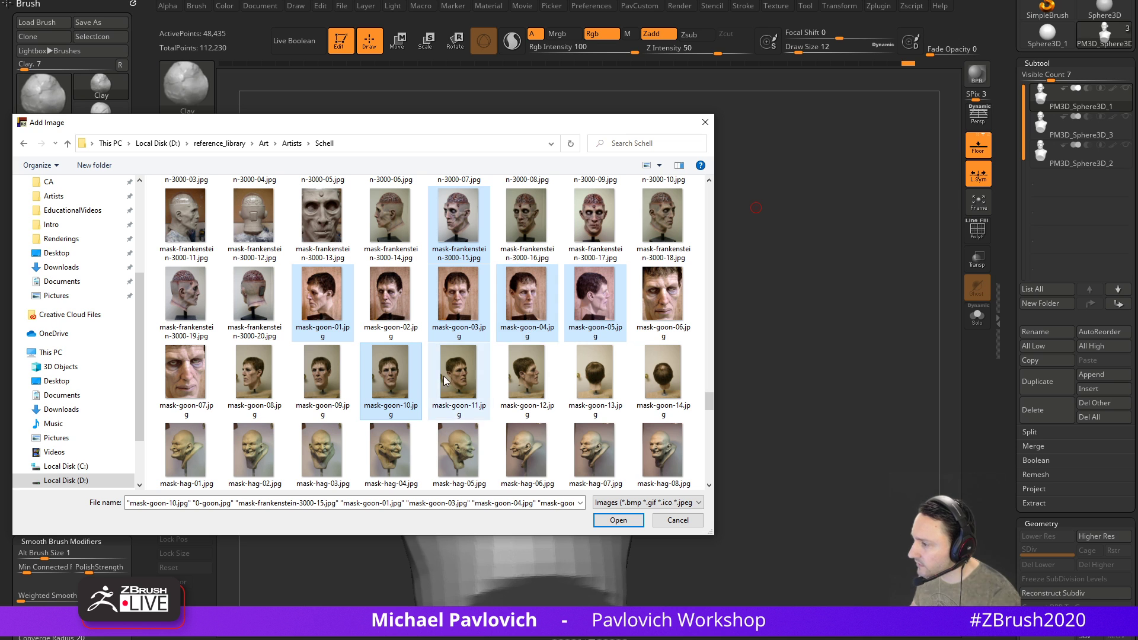
pyautogui.keyDown('ctrl'); pyautogui.click(253, 373); pyautogui.keyUp('ctrl')
pyautogui.scroll(-3, 254, 374)
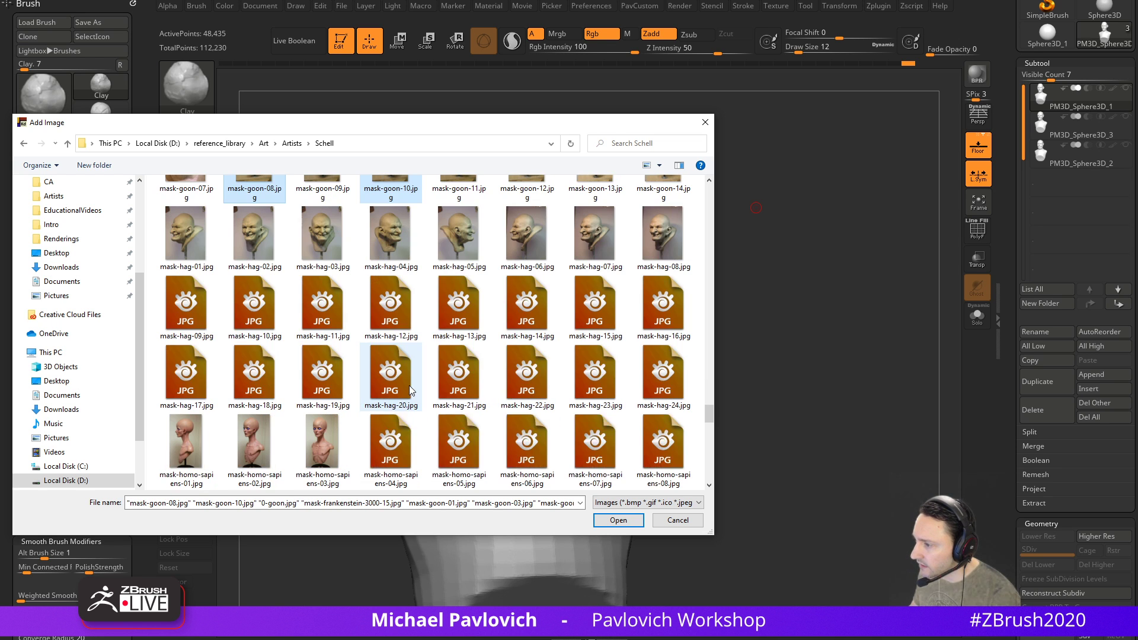
pyautogui.click(608, 522)
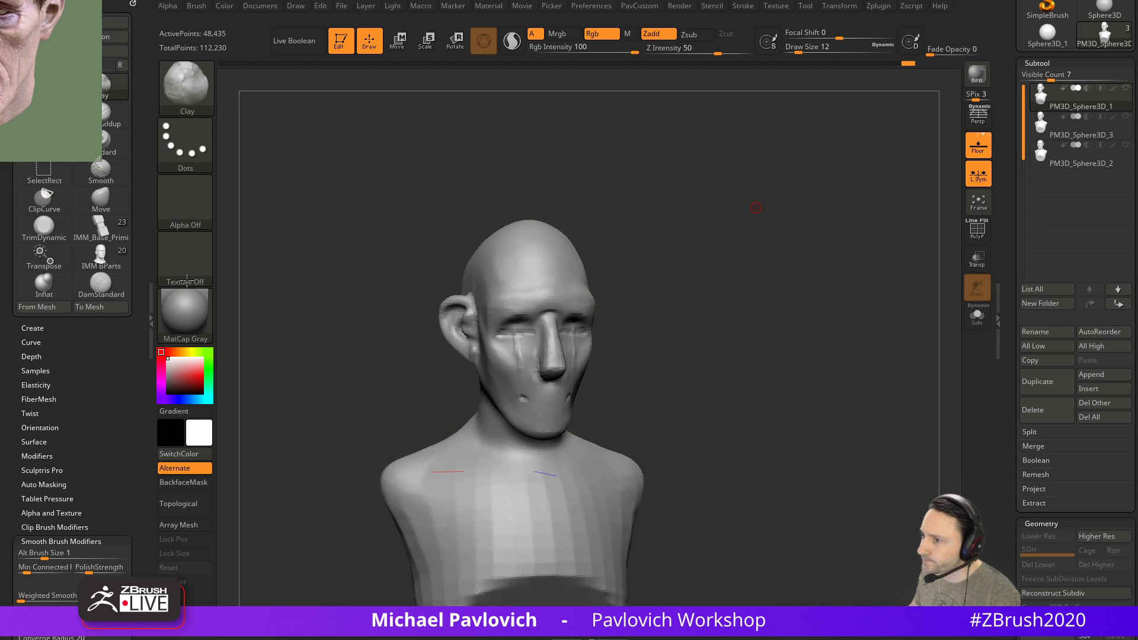
# Move the opened reference images one by one off the sculpting screen so they no longer cover the ZBrush interface
pyautogui.moveTo(8, 36); pyautogui.dragTo(1137, 196)
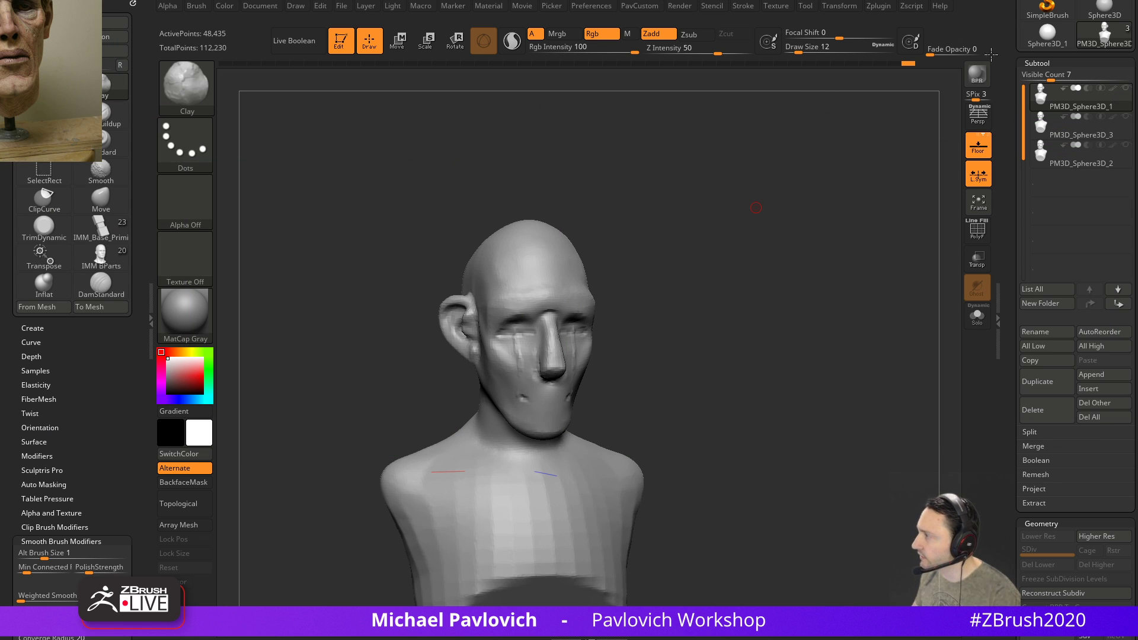
pyautogui.moveTo(42, 42); pyautogui.dragTo(1137, 421)
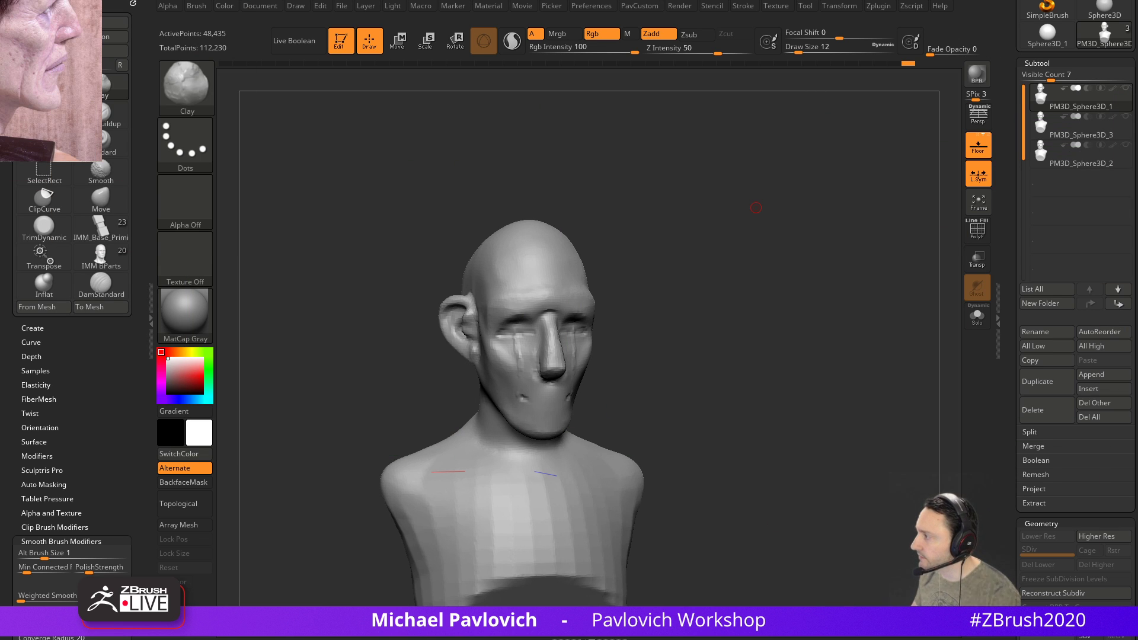
pyautogui.moveTo(92, 64); pyautogui.dragTo(1137, 296)
pyautogui.moveTo(42, 48); pyautogui.dragTo(955, 1)
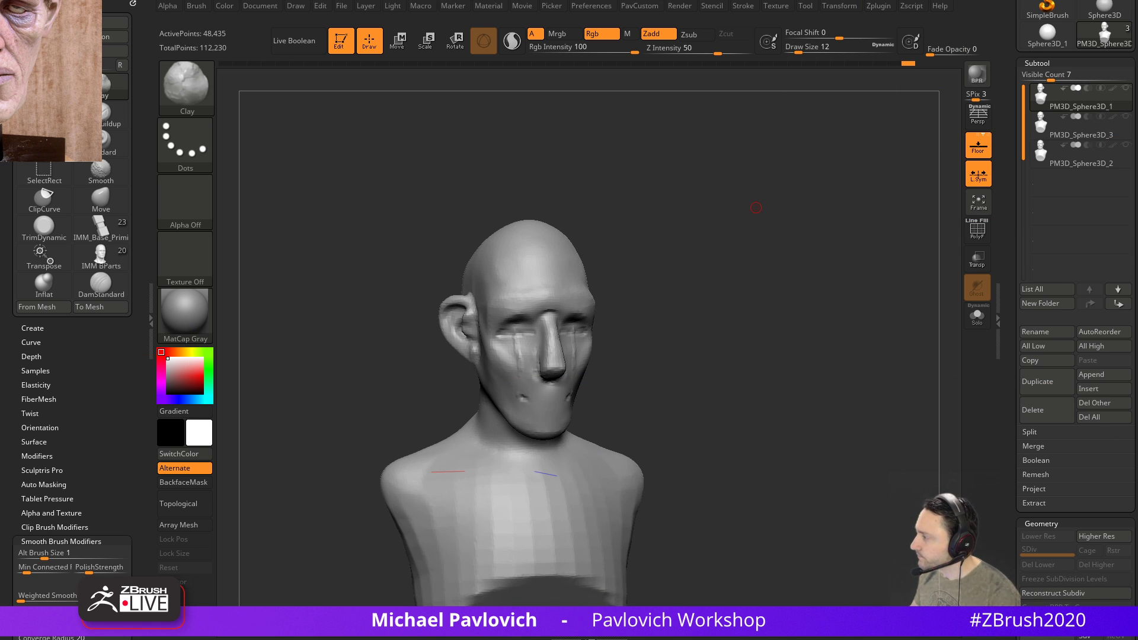
pyautogui.moveTo(41, 47); pyautogui.dragTo(1, 415)
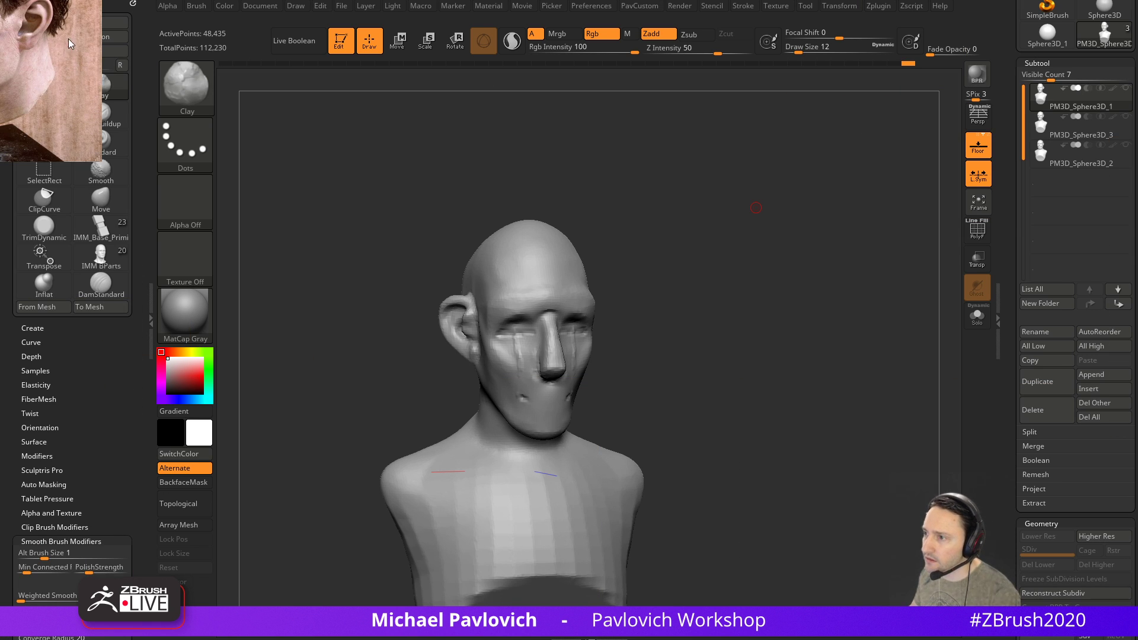
pyautogui.moveTo(41, 48); pyautogui.dragTo(1, 60)
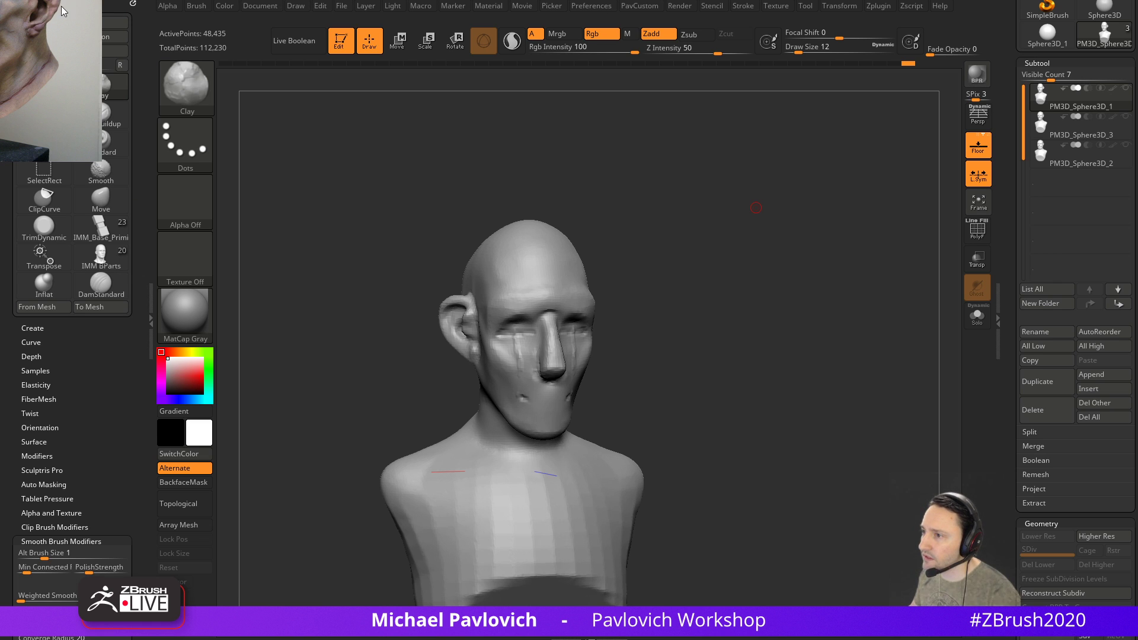
pyautogui.moveTo(71, 10); pyautogui.dragTo(2, 36)
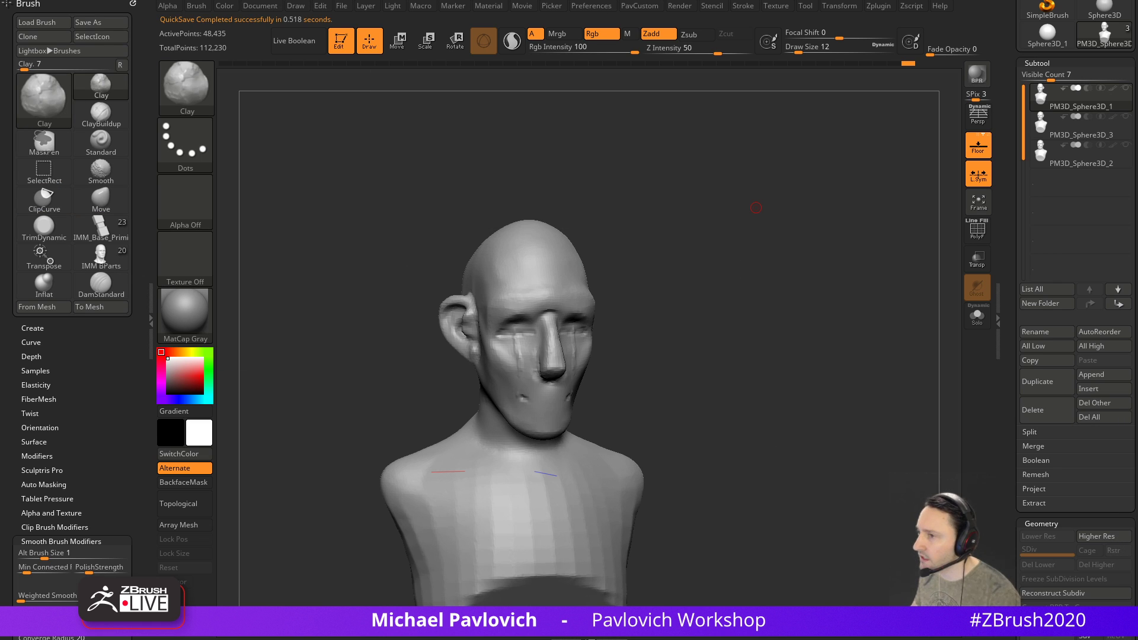
# Back in ZBrush, mask the bust's head in side view with the MaskLasso brush and invert the mask
pyautogui.moveTo(613, 324); pyautogui.dragTo(714, 220)
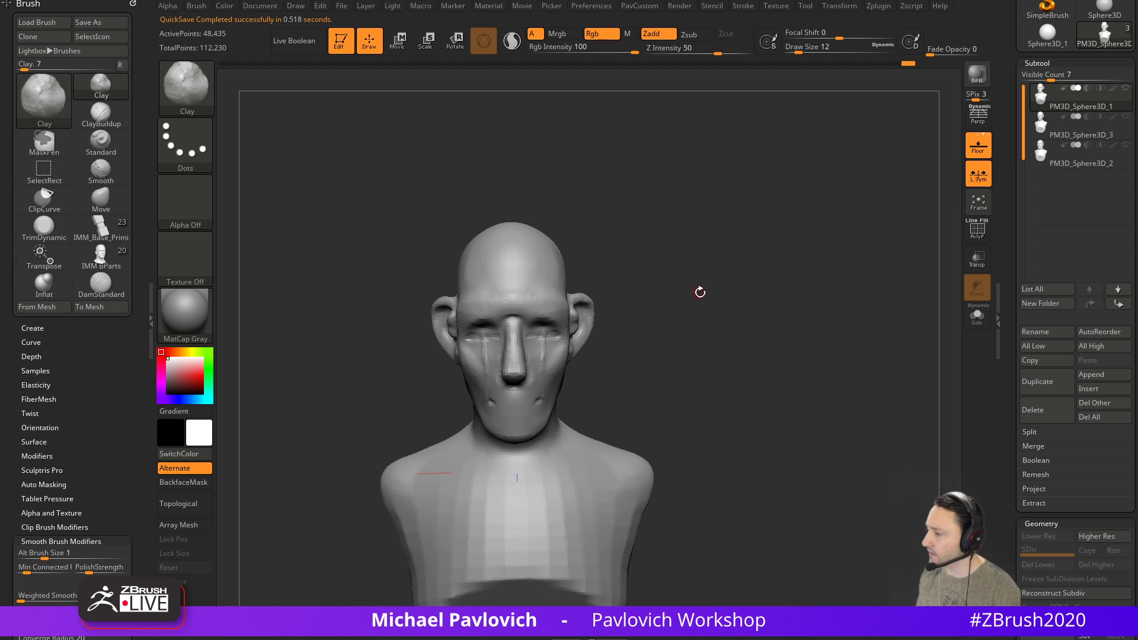
pyautogui.moveTo(721, 327); pyautogui.dragTo(646, 288)
pyautogui.hotkey('ctrl', 'b')
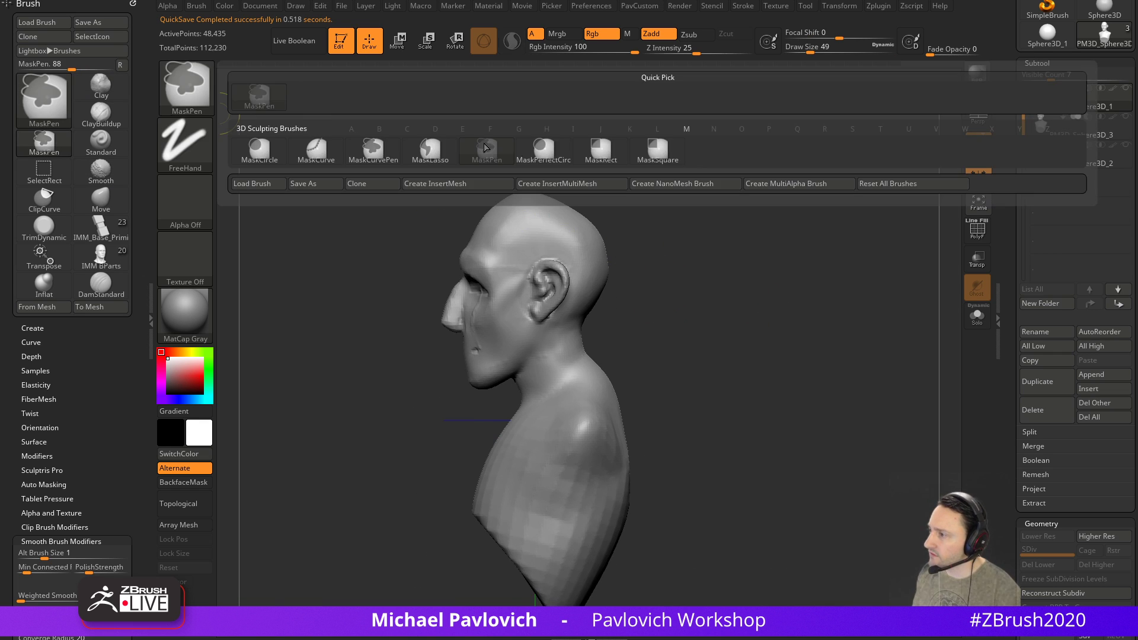
pyautogui.click(425, 160)
pyautogui.moveTo(622, 195)
pyautogui.keyDown('ctrl'); pyautogui.mouseDown()
pyautogui.moveTo(447, 140)
pyautogui.moveTo(418, 403)
pyautogui.moveTo(664, 267)
pyautogui.mouseUp(); pyautogui.keyUp('ctrl')
pyautogui.keyDown('ctrl'); pyautogui.click(690, 262); pyautogui.keyUp('ctrl')
# Move the head up and slightly forward with the gizmo to lengthen the neck, clear the mask and update the DynaMesh
pyautogui.press('w')
pyautogui.keyDown('alt'); pyautogui.click(551, 342); pyautogui.keyUp('alt')
pyautogui.moveTo(598, 296); pyautogui.dragTo(586, 272)
pyautogui.keyDown('ctrl'); pyautogui.moveTo(659, 265); pyautogui.dragTo(723, 283); pyautogui.keyUp('ctrl')
pyautogui.keyDown('ctrl'); pyautogui.moveTo(774, 326); pyautogui.dragTo(764, 350); pyautogui.keyUp('ctrl')
pyautogui.press('q')
pyautogui.moveTo(676, 296)
pyautogui.mouseDown()
pyautogui.moveTo(777, 290)
pyautogui.moveTo(708, 297)
pyautogui.mouseUp()
pyautogui.press('s')
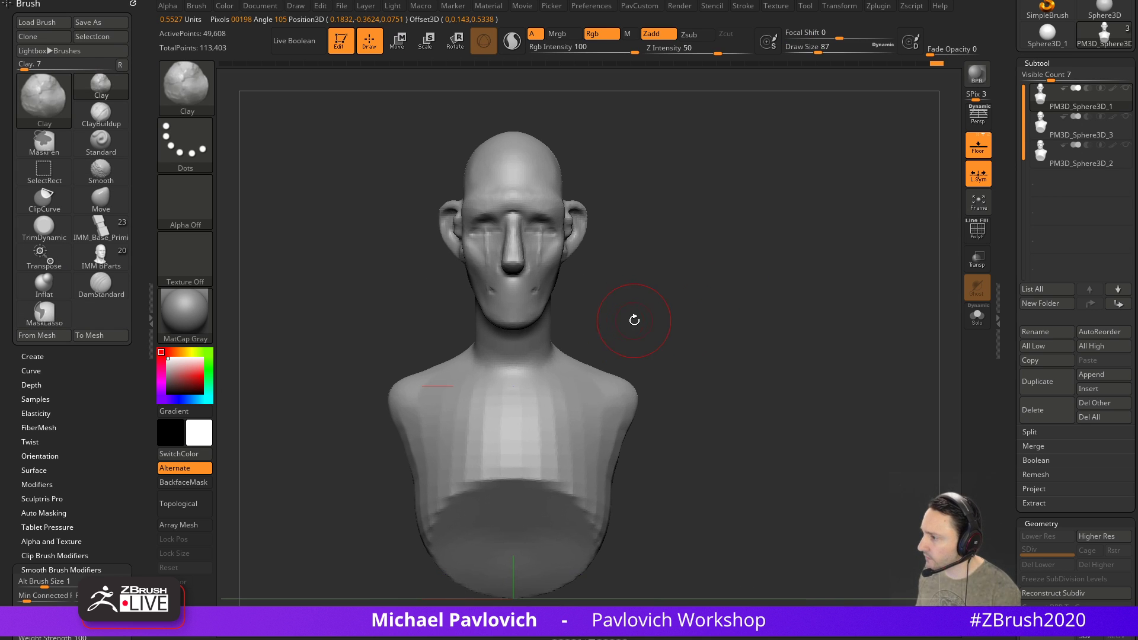
pyautogui.press('b')
pyautogui.press('s')
pyautogui.press('t')
pyautogui.moveTo(640, 287)
pyautogui.keyDown('alt'); pyautogui.mouseDown()
pyautogui.moveTo(698, 310)
pyautogui.moveTo(736, 381)
pyautogui.mouseUp(); pyautogui.keyUp('alt')
pyautogui.press('[')
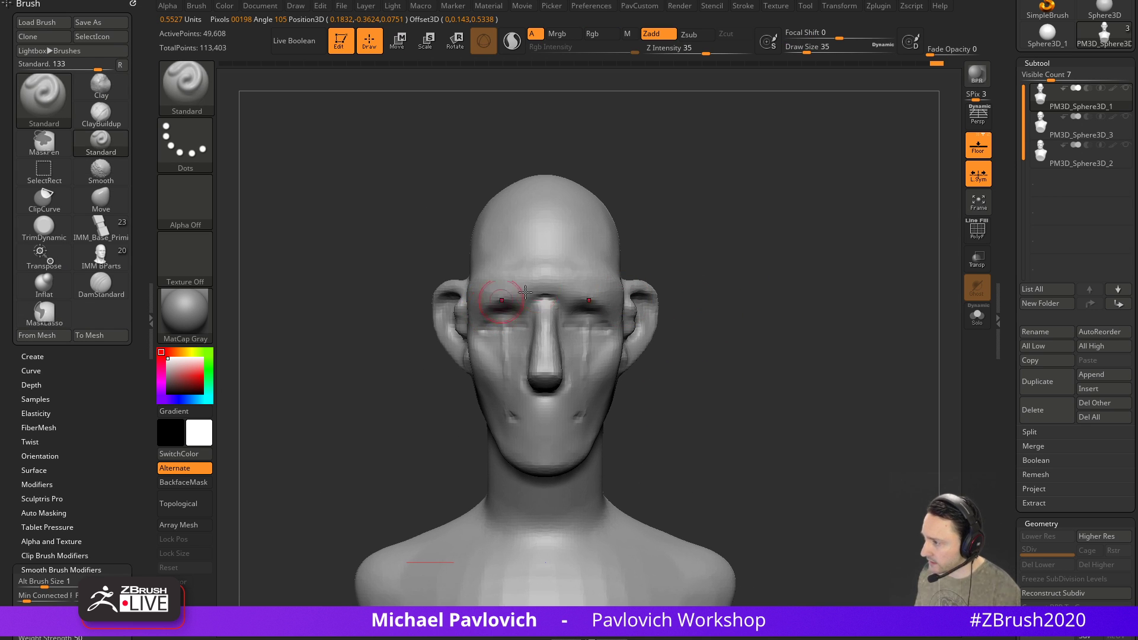
# Adjust the area where the ears meet the skull with the MoveAccu brush at draw size 54, working from several angles
pyautogui.press('b')
pyautogui.press('m')
pyautogui.press('a')
pyautogui.moveTo(722, 235); pyautogui.dragTo(635, 284)
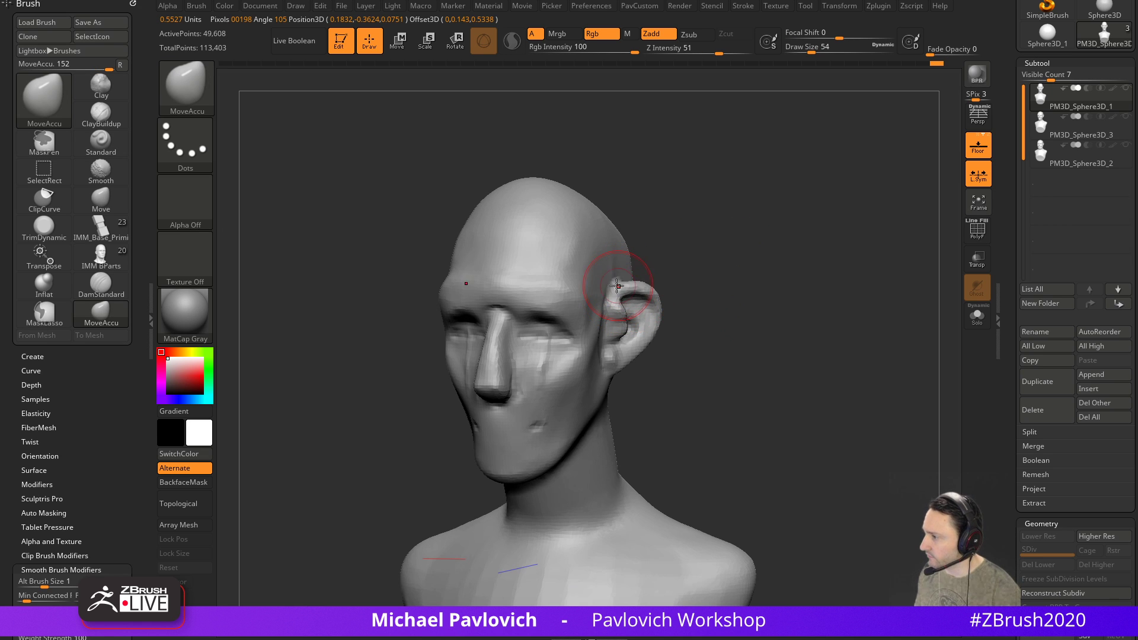
pyautogui.moveTo(680, 253); pyautogui.dragTo(660, 267)
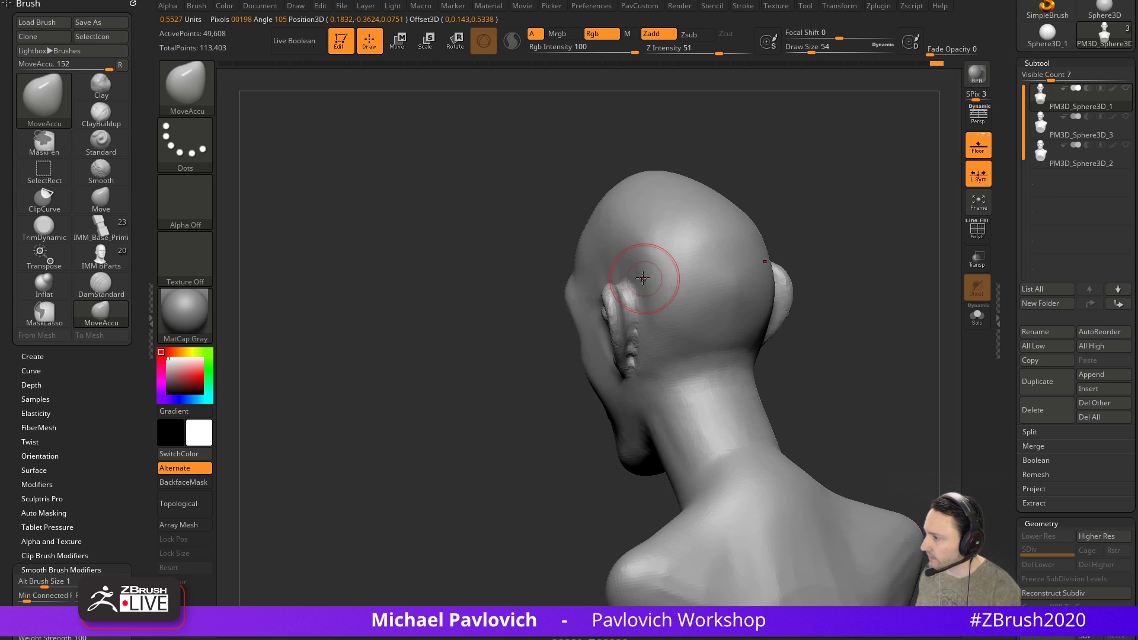
pyautogui.moveTo(536, 304)
pyautogui.mouseDown()
pyautogui.moveTo(625, 287)
pyautogui.moveTo(604, 257)
pyautogui.mouseUp()
pyautogui.moveTo(714, 273); pyautogui.dragTo(772, 263)
pyautogui.moveTo(750, 310)
pyautogui.keyDown('alt'); pyautogui.mouseDown()
pyautogui.moveTo(841, 263)
pyautogui.moveTo(643, 330)
pyautogui.mouseUp(); pyautogui.keyUp('alt')
# Build up the cheek and jaw forms with the Clay brush at draw size 49
pyautogui.press('b')
pyautogui.press('c')
pyautogui.press('l')
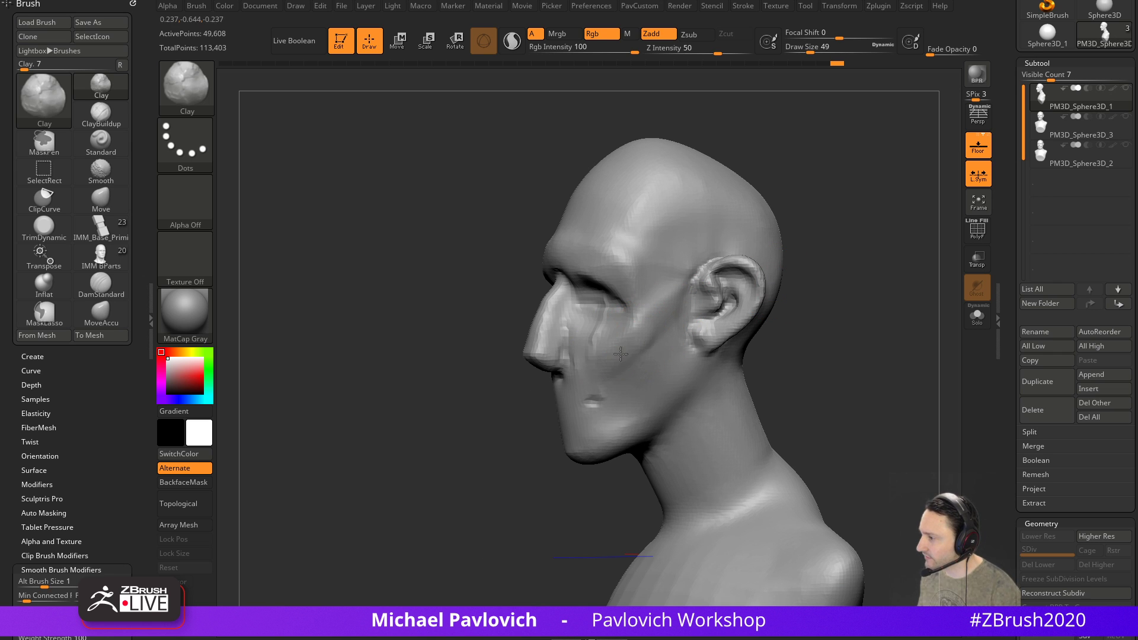
pyautogui.moveTo(537, 438)
pyautogui.mouseDown()
pyautogui.moveTo(515, 417)
pyautogui.moveTo(545, 419)
pyautogui.mouseUp()
pyautogui.press('s')
pyautogui.moveTo(754, 334)
pyautogui.keyDown('alt'); pyautogui.mouseDown()
pyautogui.moveTo(785, 335)
pyautogui.moveTo(769, 346)
pyautogui.mouseUp(); pyautogui.keyUp('alt')
# Carve the folds running from the nostrils past the mouth corners with the DamStandard brush at draw size 25
pyautogui.press('b')
pyautogui.press('d')
pyautogui.press('s')
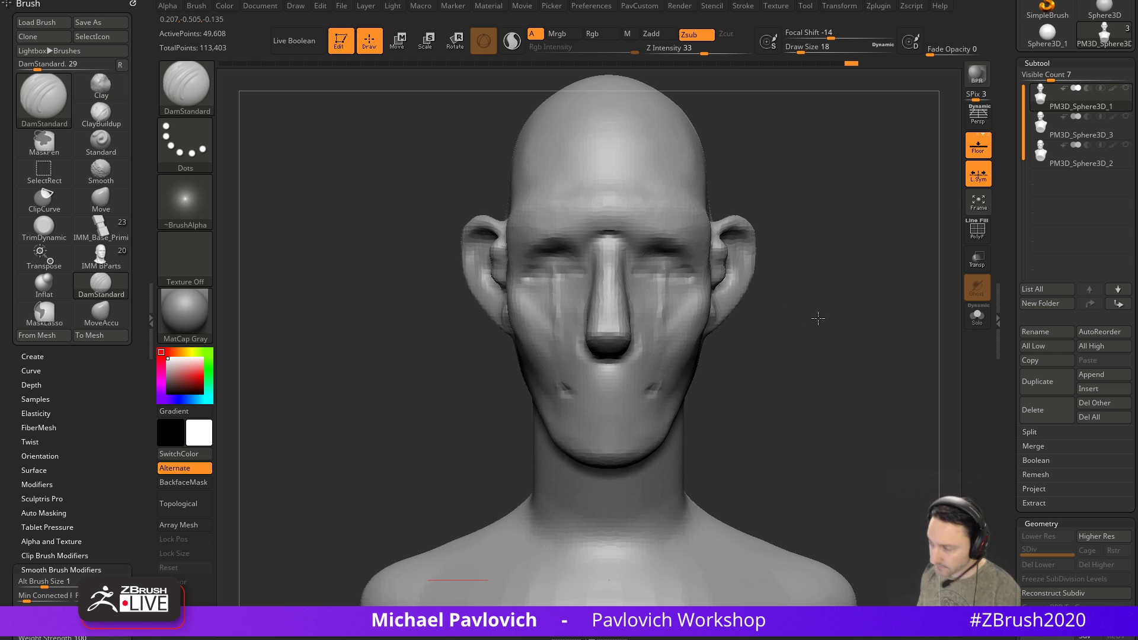
pyautogui.moveTo(823, 318); pyautogui.dragTo(629, 345)
pyautogui.press('s')
pyautogui.moveTo(559, 432)
pyautogui.mouseDown()
pyautogui.moveTo(652, 355)
pyautogui.moveTo(694, 405)
pyautogui.mouseUp()
pyautogui.moveTo(463, 436); pyautogui.dragTo(629, 444)
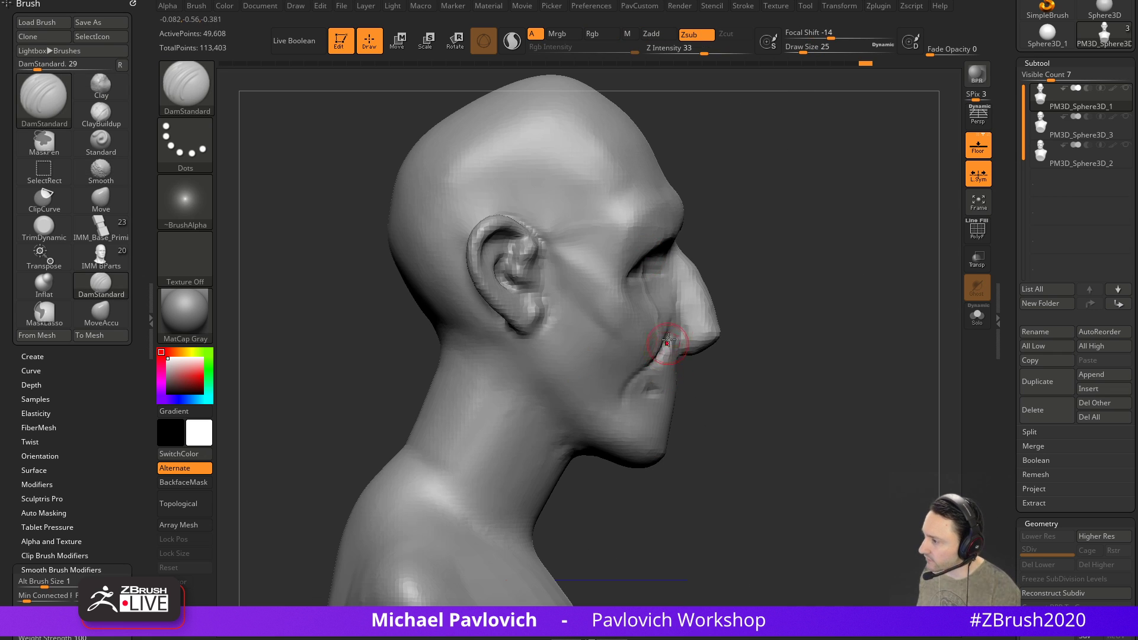
pyautogui.keyDown('shift'); pyautogui.moveTo(797, 345); pyautogui.dragTo(712, 341); pyautogui.keyUp('shift')
pyautogui.keyDown('alt'); pyautogui.moveTo(884, 290); pyautogui.dragTo(770, 329); pyautogui.keyUp('alt')
pyautogui.moveTo(859, 317)
pyautogui.mouseDown()
pyautogui.moveTo(729, 314)
pyautogui.moveTo(864, 294)
pyautogui.moveTo(724, 328)
pyautogui.moveTo(635, 316)
pyautogui.mouseUp()
# Reshape the ears with the Move brush, reducing the draw size from 97 to 37
pyautogui.press('b')
pyautogui.press('m')
pyautogui.press('v')
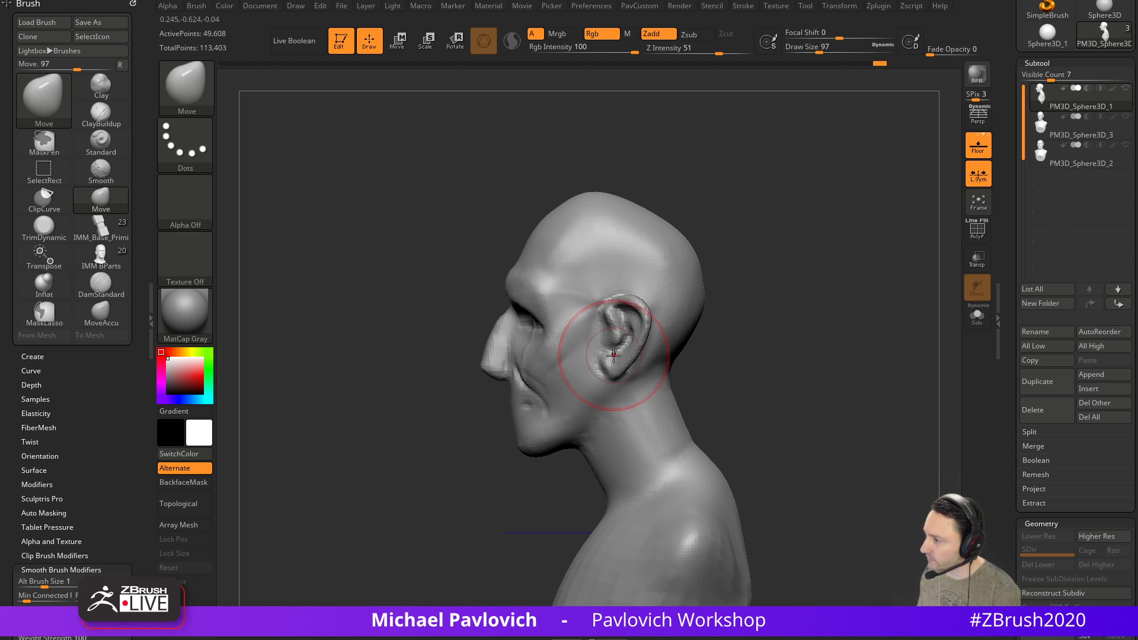
pyautogui.moveTo(759, 289); pyautogui.dragTo(680, 310)
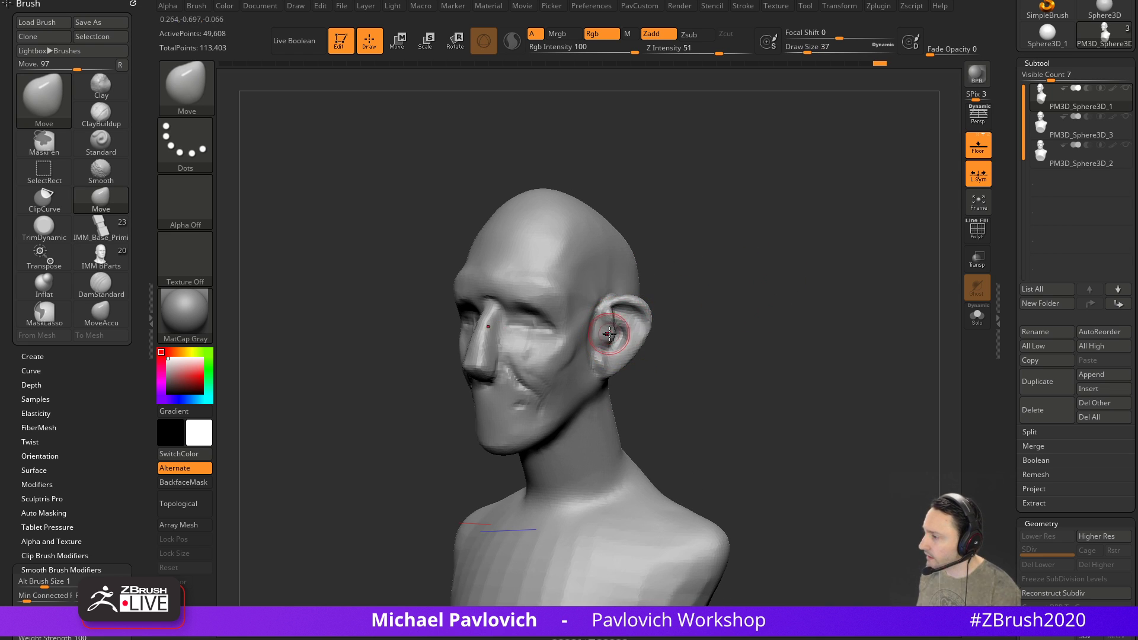
pyautogui.moveTo(597, 332); pyautogui.dragTo(599, 332)
pyautogui.moveTo(665, 325)
pyautogui.mouseDown()
pyautogui.moveTo(701, 320)
pyautogui.moveTo(688, 302)
pyautogui.moveTo(618, 322)
pyautogui.moveTo(614, 340)
pyautogui.mouseUp()
# Refine the inner folds of the ear with the Standard brush at draw size 17, smoothing the rough spots
pyautogui.press('b')
pyautogui.press('s')
pyautogui.press('t')
pyautogui.moveTo(723, 265)
pyautogui.keyDown('alt'); pyautogui.mouseDown()
pyautogui.moveTo(735, 275)
pyautogui.moveTo(708, 277)
pyautogui.mouseUp(); pyautogui.keyUp('alt')
pyautogui.moveTo(735, 319); pyautogui.dragTo(686, 305)
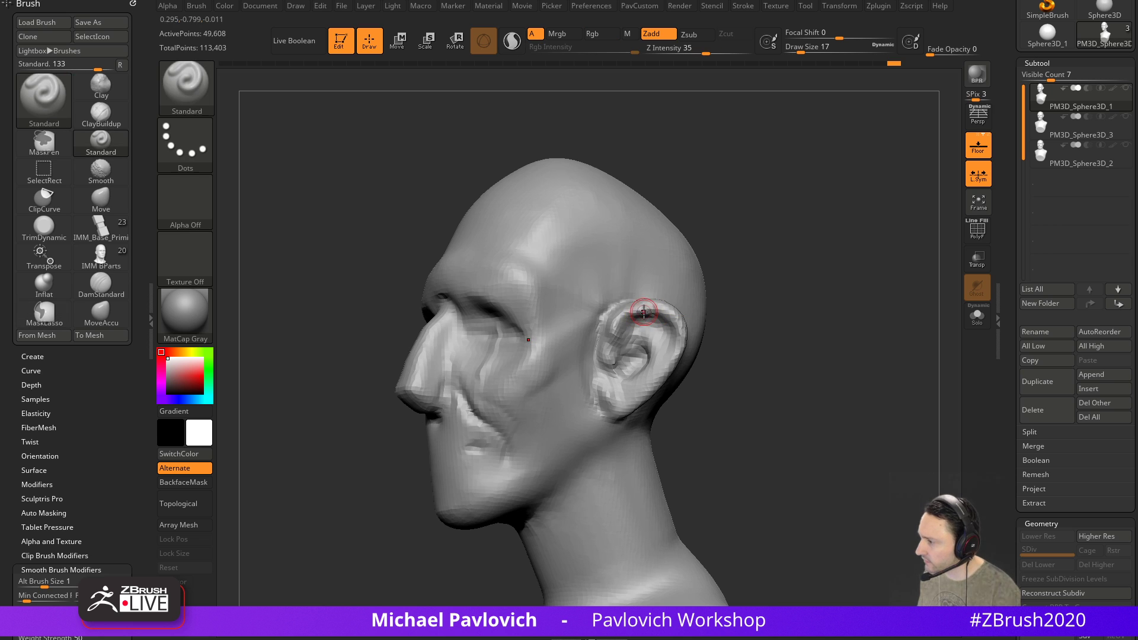
pyautogui.moveTo(610, 340); pyautogui.dragTo(611, 342)
pyautogui.moveTo(741, 309)
pyautogui.mouseDown()
pyautogui.moveTo(721, 308)
pyautogui.moveTo(767, 297)
pyautogui.mouseUp()
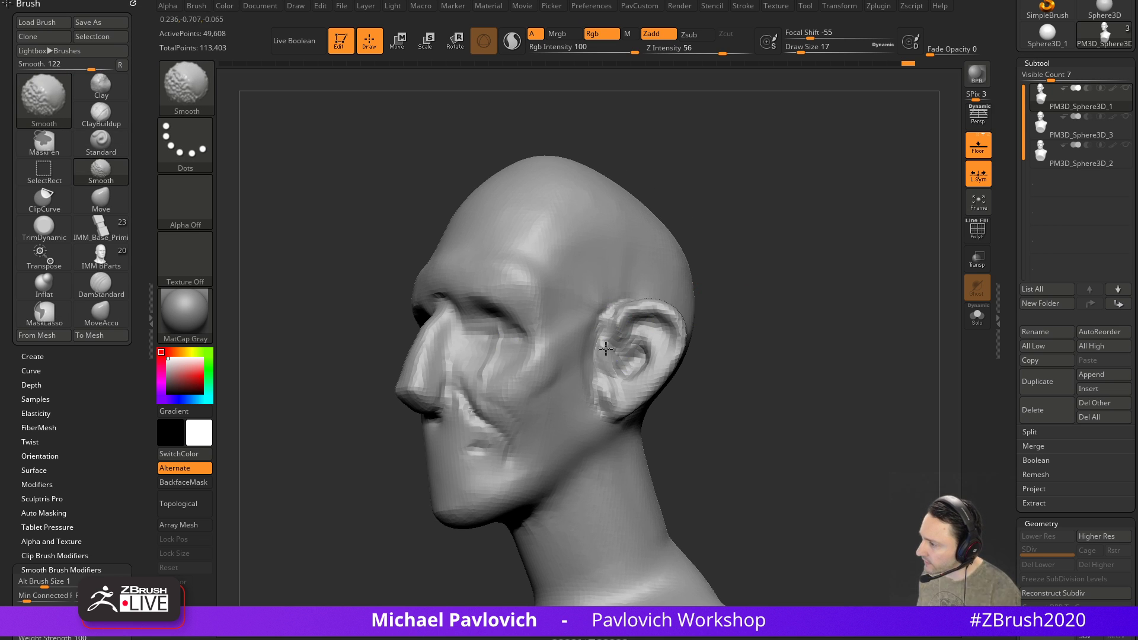
pyautogui.keyDown('shift'); pyautogui.moveTo(609, 356); pyautogui.dragTo(616, 356); pyautogui.keyUp('shift')
pyautogui.moveTo(623, 356); pyautogui.dragTo(613, 357, button='right')
pyautogui.moveTo(611, 358)
pyautogui.mouseDown()
pyautogui.moveTo(606, 370)
pyautogui.moveTo(613, 364)
pyautogui.mouseUp()
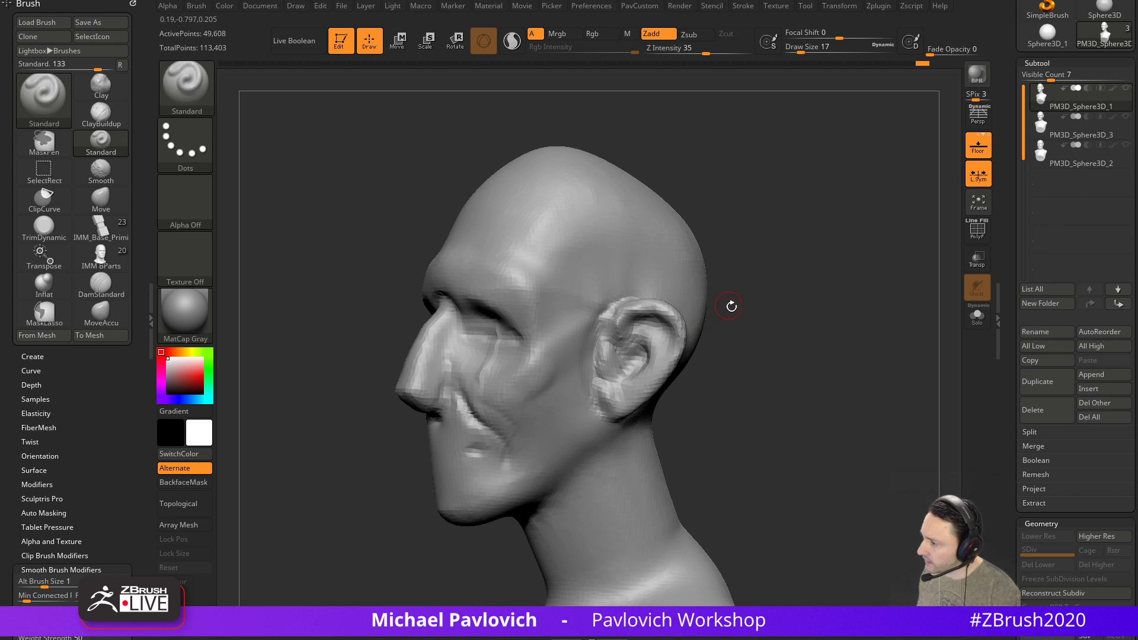
# Touch up the form where the ear joins the side of the head with the Clay brush at draw size 27
pyautogui.moveTo(726, 304); pyautogui.dragTo(753, 305)
pyautogui.press('b')
pyautogui.press('c')
pyautogui.press('l')
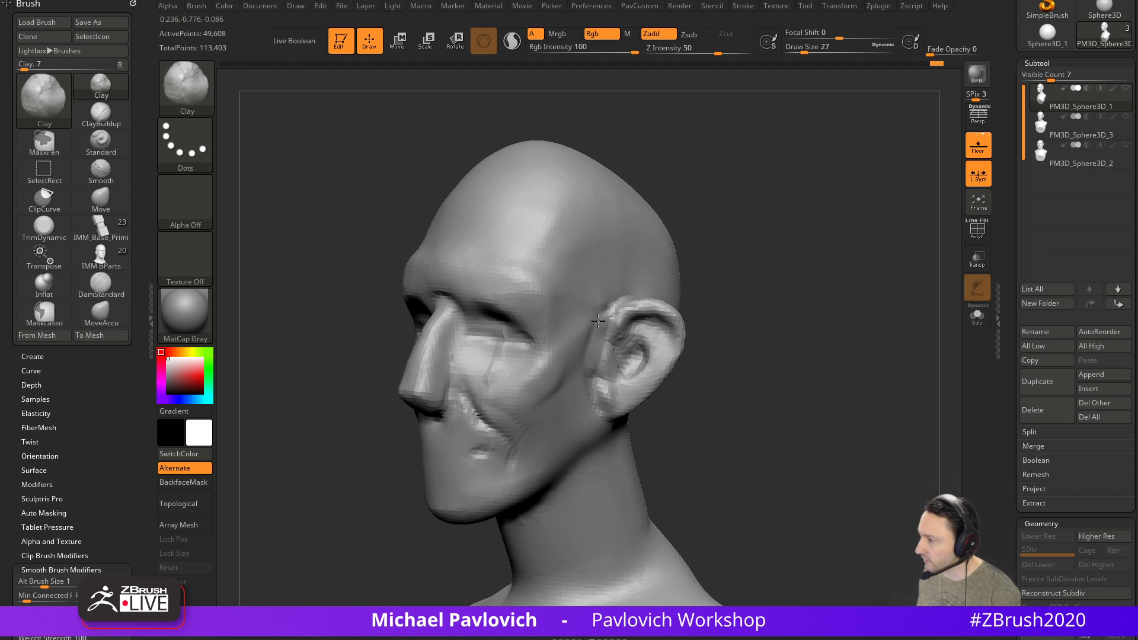
pyautogui.keyDown('shift'); pyautogui.moveTo(816, 320); pyautogui.dragTo(806, 319); pyautogui.keyUp('shift')
pyautogui.moveTo(744, 346)
pyautogui.keyDown('alt'); pyautogui.mouseDown()
pyautogui.moveTo(751, 318)
pyautogui.moveTo(748, 350)
pyautogui.mouseUp(); pyautogui.keyUp('alt')
pyautogui.moveTo(523, 400)
pyautogui.keyDown('alt'); pyautogui.mouseDown()
pyautogui.moveTo(514, 414)
pyautogui.moveTo(521, 404)
pyautogui.mouseUp(); pyautogui.keyUp('alt')
pyautogui.moveTo(687, 379); pyautogui.dragTo(510, 403)
pyautogui.keyDown('alt'); pyautogui.moveTo(736, 400); pyautogui.dragTo(719, 331); pyautogui.keyUp('alt')
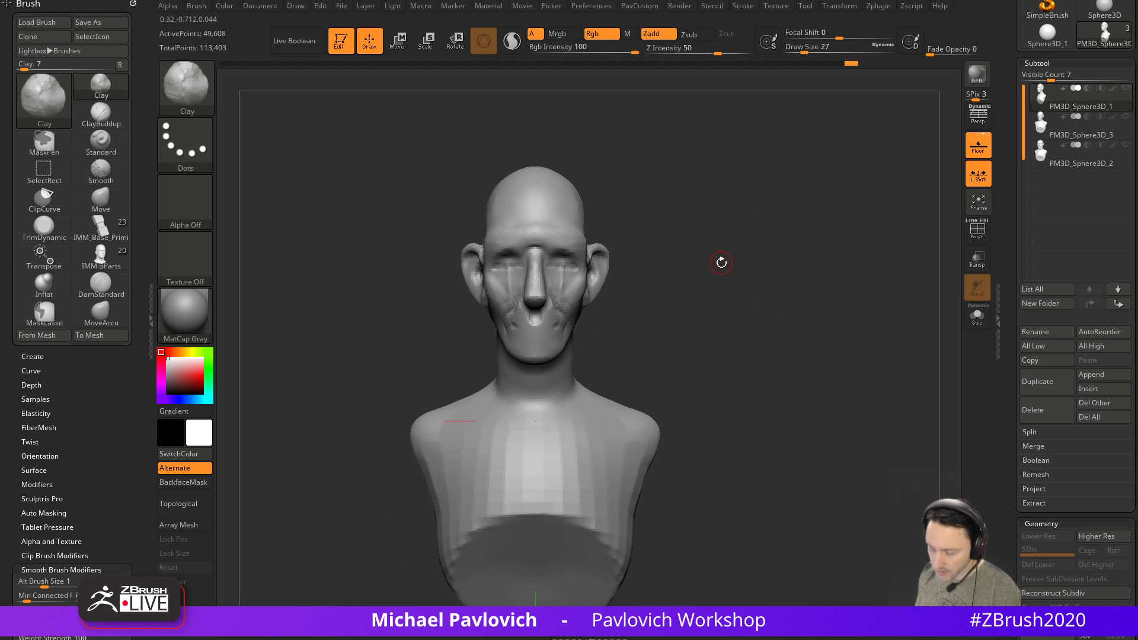
# Block in the collarbones and upper chest with the ClayTubes brush at Z intensity 43, focal shift 0 and draw size 37
pyautogui.press('b')
pyautogui.press('c')
pyautogui.press('t')
pyautogui.moveTo(727, 251)
pyautogui.keyDown('alt'); pyautogui.mouseDown()
pyautogui.moveTo(719, 277)
pyautogui.moveTo(742, 274)
pyautogui.mouseUp(); pyautogui.keyUp('alt')
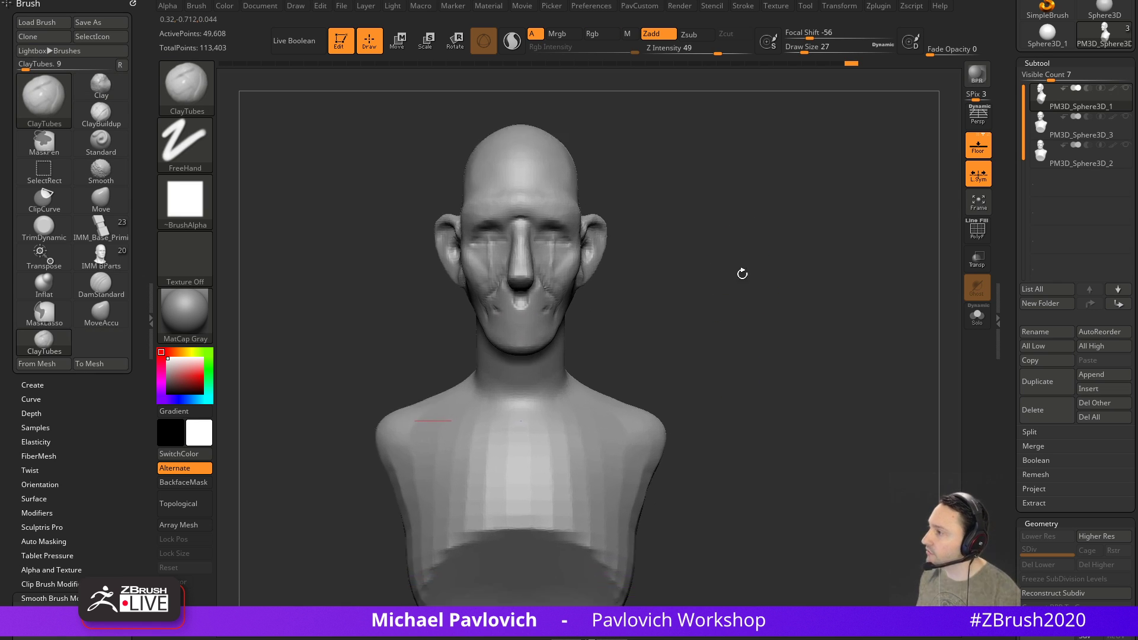
pyautogui.click(714, 52)
pyautogui.moveTo(813, 33); pyautogui.dragTo(849, 28)
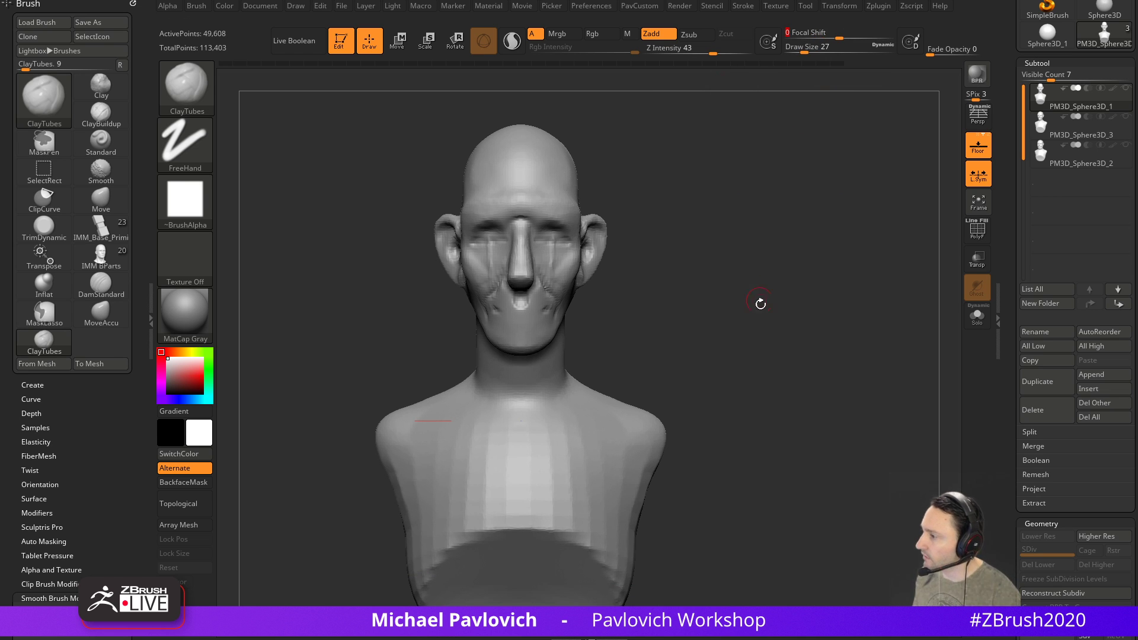
pyautogui.keyDown('alt'); pyautogui.moveTo(754, 287); pyautogui.dragTo(747, 235); pyautogui.keyUp('alt')
pyautogui.press('s')
pyautogui.moveTo(553, 358)
pyautogui.mouseDown()
pyautogui.moveTo(582, 401)
pyautogui.moveTo(560, 414)
pyautogui.mouseUp()
pyautogui.press('s')
pyautogui.moveTo(693, 351)
pyautogui.mouseDown()
pyautogui.moveTo(661, 362)
pyautogui.moveTo(697, 305)
pyautogui.mouseUp()
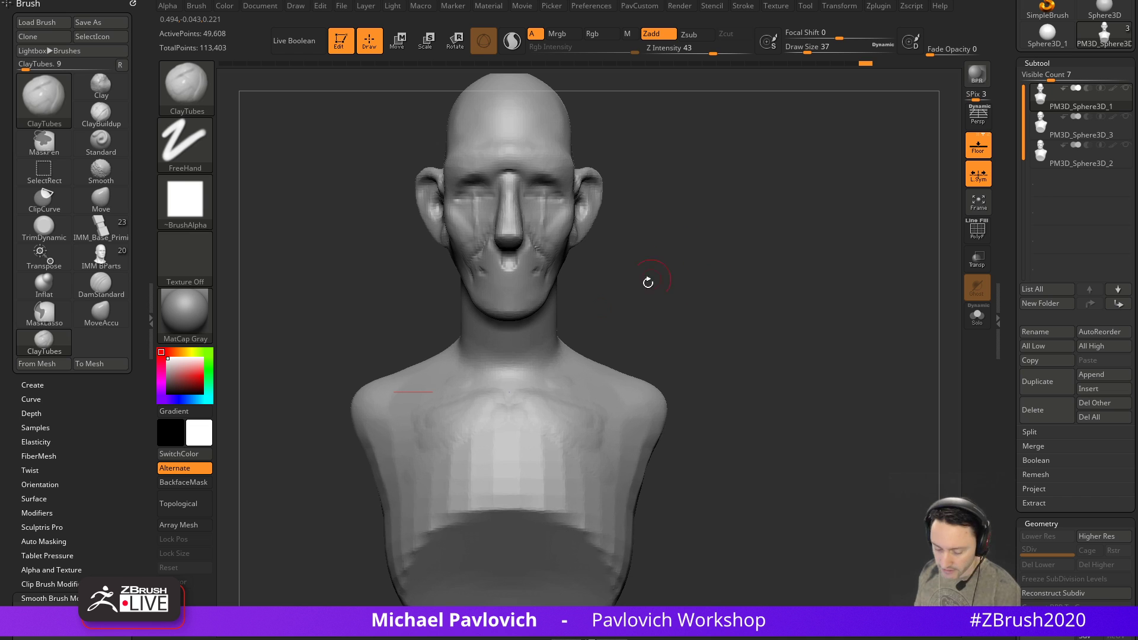
# Carve the muscle lines down the neck with the DamStandard brush at draw size 37, undoing the last smoothing stroke
pyautogui.press('b')
pyautogui.press('d')
pyautogui.press('s')
pyautogui.moveTo(520, 367); pyautogui.dragTo(538, 320)
pyautogui.moveTo(622, 321); pyautogui.dragTo(566, 321)
pyautogui.moveTo(553, 270)
pyautogui.mouseDown()
pyautogui.moveTo(532, 378)
pyautogui.moveTo(543, 292)
pyautogui.mouseUp()
pyautogui.moveTo(619, 286)
pyautogui.mouseDown()
pyautogui.moveTo(581, 285)
pyautogui.moveTo(549, 374)
pyautogui.moveTo(592, 269)
pyautogui.moveTo(542, 344)
pyautogui.moveTo(562, 278)
pyautogui.moveTo(632, 266)
pyautogui.mouseUp()
pyautogui.moveTo(563, 274)
pyautogui.keyDown('shift'); pyautogui.mouseDown()
pyautogui.moveTo(564, 307)
pyautogui.moveTo(573, 300)
pyautogui.moveTo(554, 386)
pyautogui.mouseUp(); pyautogui.keyUp('shift')
pyautogui.hotkey('ctrl', 'z')
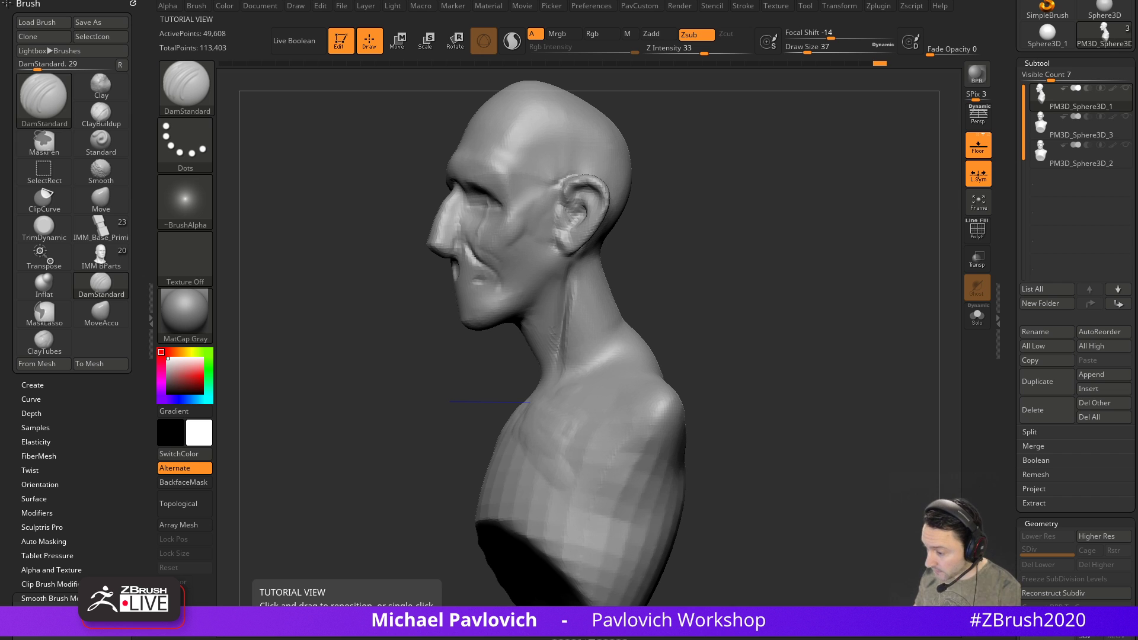
# Switch to Zygote Body in the browser and fade out the skin layer to show the head, neck and shoulder muscles
pyautogui.moveTo(1137, 131); pyautogui.dragTo(557, 7)
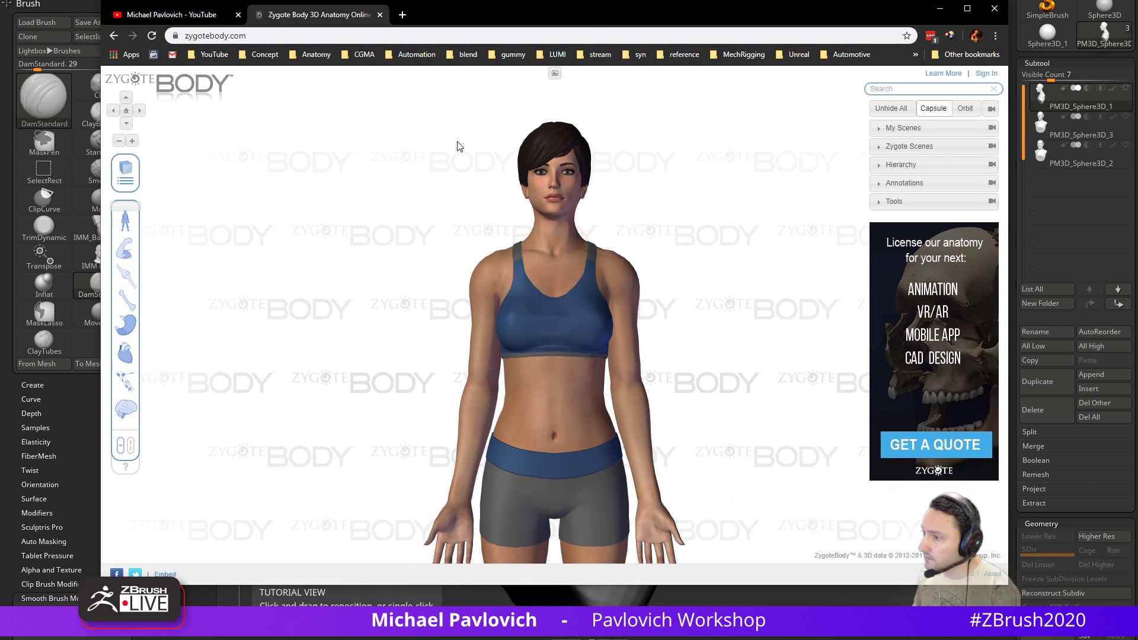
pyautogui.click(134, 443)
pyautogui.moveTo(140, 415); pyautogui.dragTo(71, 375)
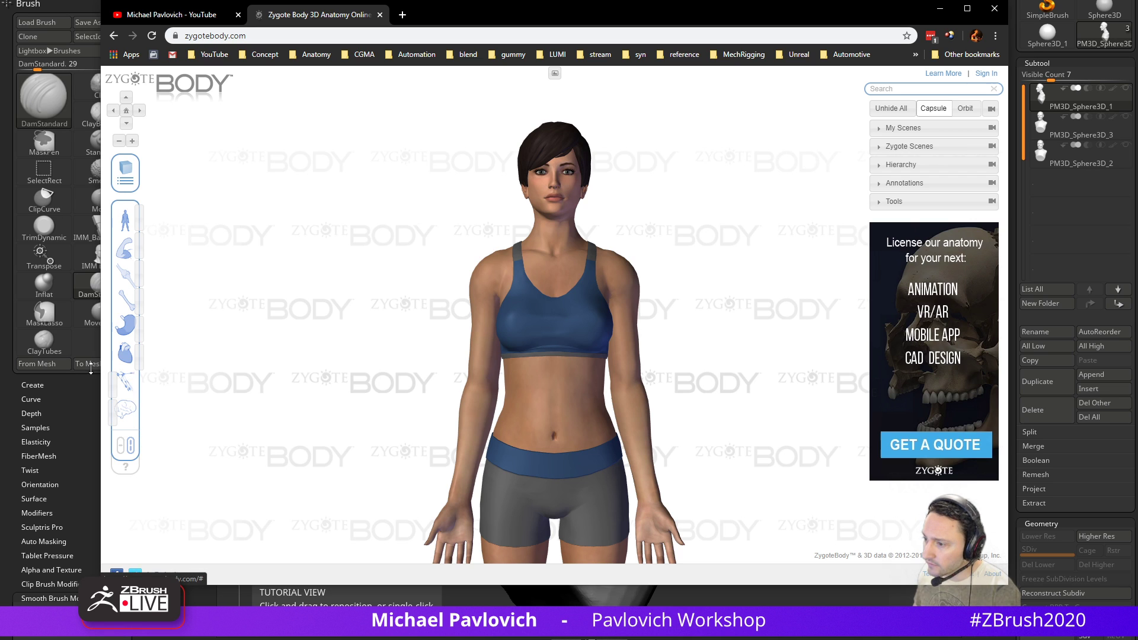
pyautogui.moveTo(129, 352); pyautogui.dragTo(112, 329)
pyautogui.moveTo(138, 274); pyautogui.dragTo(112, 274)
pyautogui.moveTo(131, 220); pyautogui.dragTo(113, 221)
pyautogui.moveTo(665, 265); pyautogui.dragTo(686, 269)
pyautogui.scroll(5, 684, 264)
pyautogui.moveTo(711, 169); pyautogui.dragTo(724, 269)
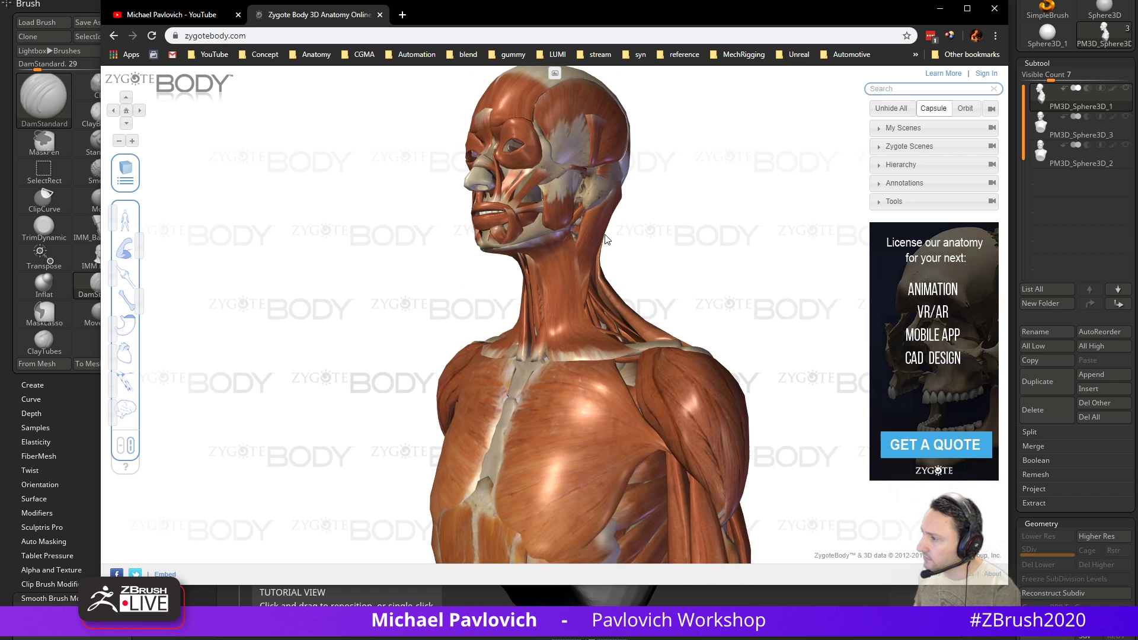
# Examine the sternocleidomastoid from the front and side, checking where it attaches behind the ear and at the collarbone
pyautogui.click(610, 242)
pyautogui.click(728, 287)
pyautogui.moveTo(732, 279); pyautogui.dragTo(653, 270)
pyautogui.click(588, 262)
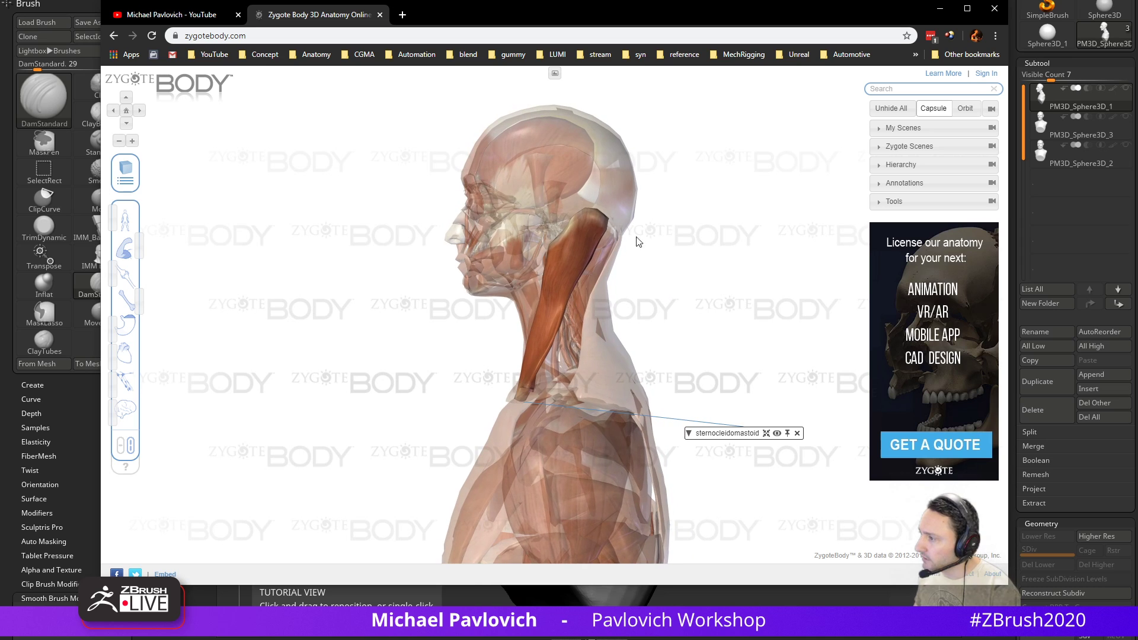
pyautogui.moveTo(599, 232); pyautogui.dragTo(774, 272)
pyautogui.click(774, 272)
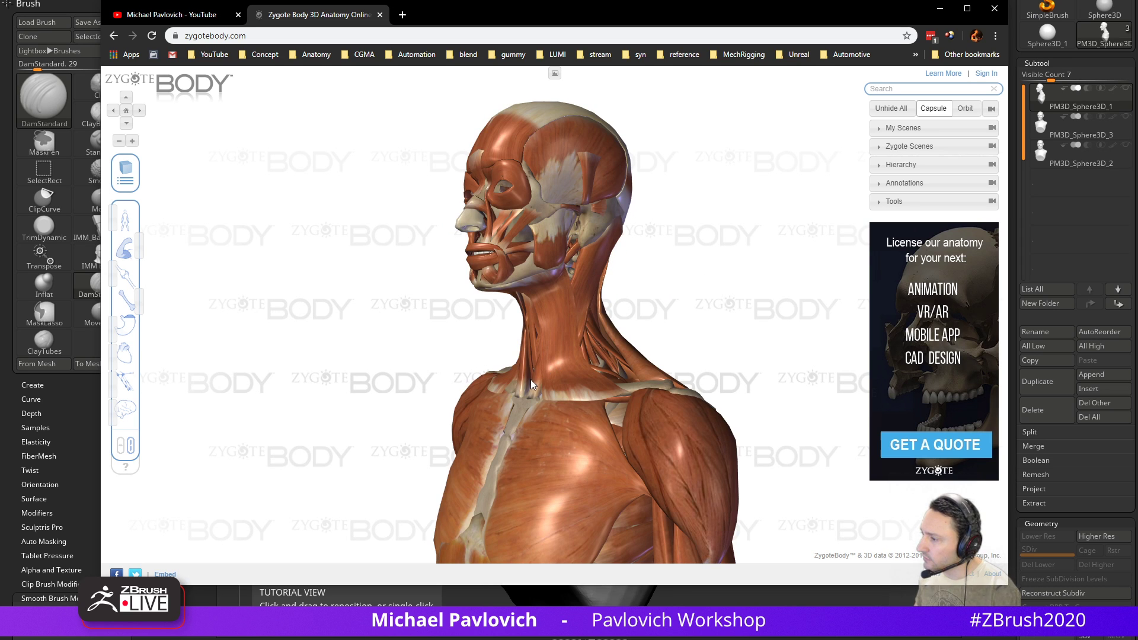
pyautogui.click(544, 372)
pyautogui.moveTo(551, 357); pyautogui.dragTo(729, 326)
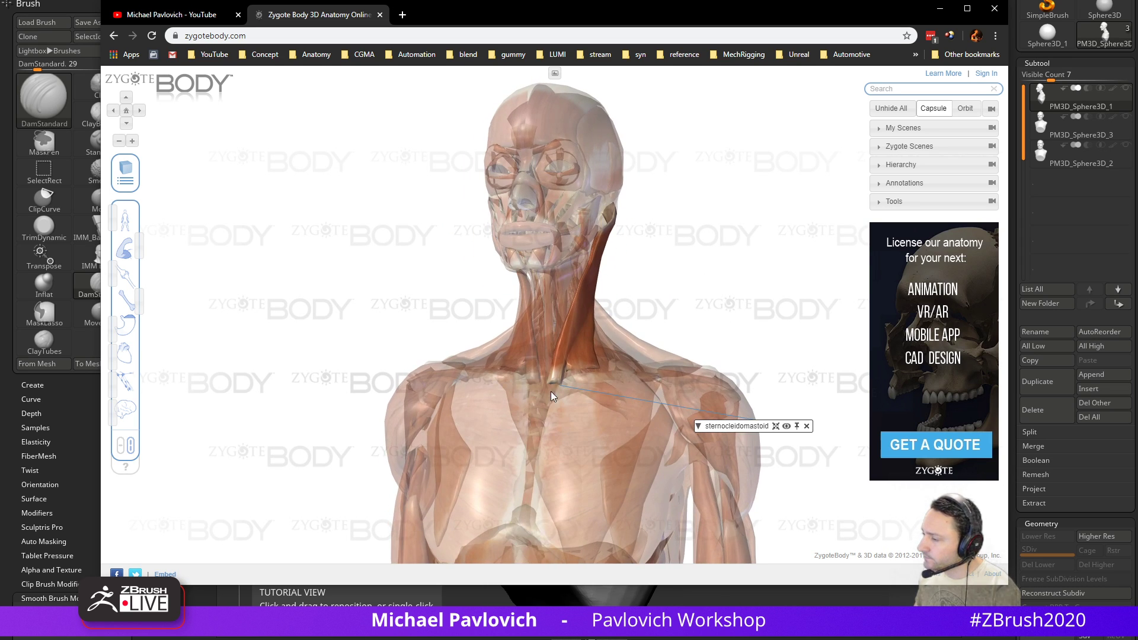
pyautogui.click(691, 302)
# Examine the trapezius and platysma around the neck, and remove the platysma from the highlighted muscles
pyautogui.click(558, 282)
pyautogui.moveTo(795, 310); pyautogui.dragTo(597, 321)
pyautogui.click(596, 321)
pyautogui.moveTo(716, 303); pyautogui.dragTo(713, 371)
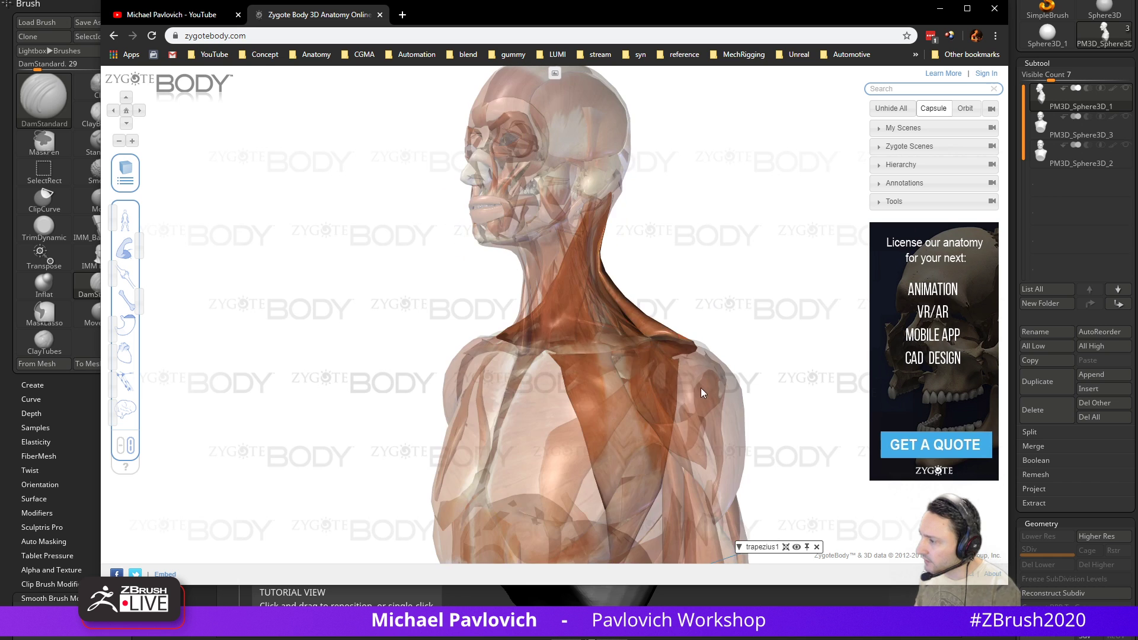
pyautogui.click(708, 400)
pyautogui.click(585, 381)
pyautogui.moveTo(722, 303); pyautogui.dragTo(707, 333)
pyautogui.click(707, 333)
pyautogui.click(564, 304)
pyautogui.click(605, 275)
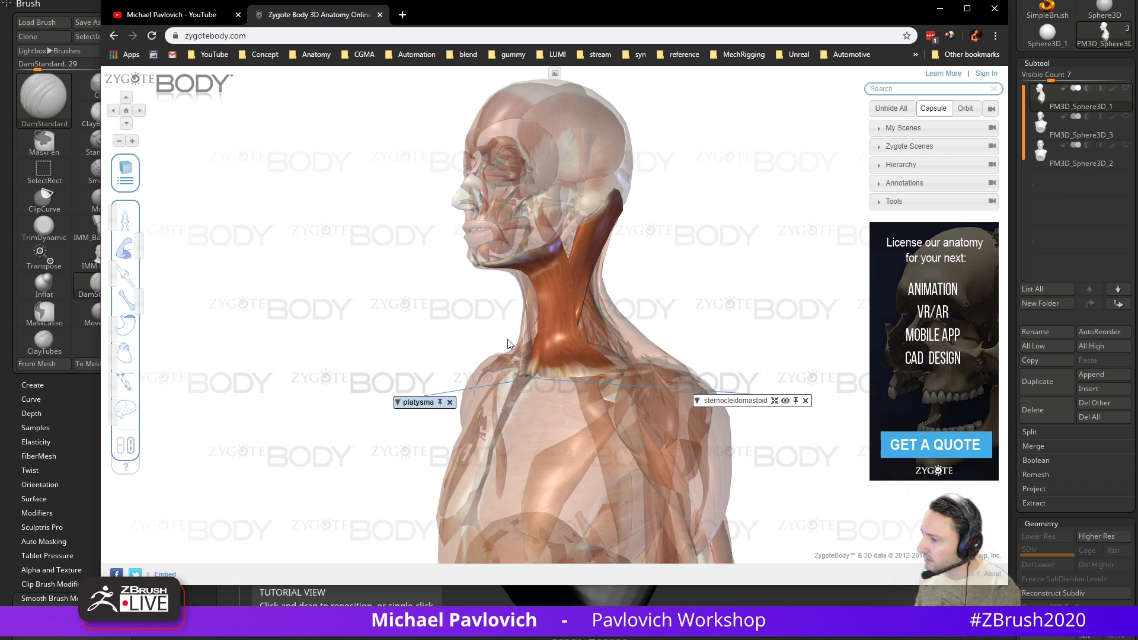
pyautogui.click(450, 403)
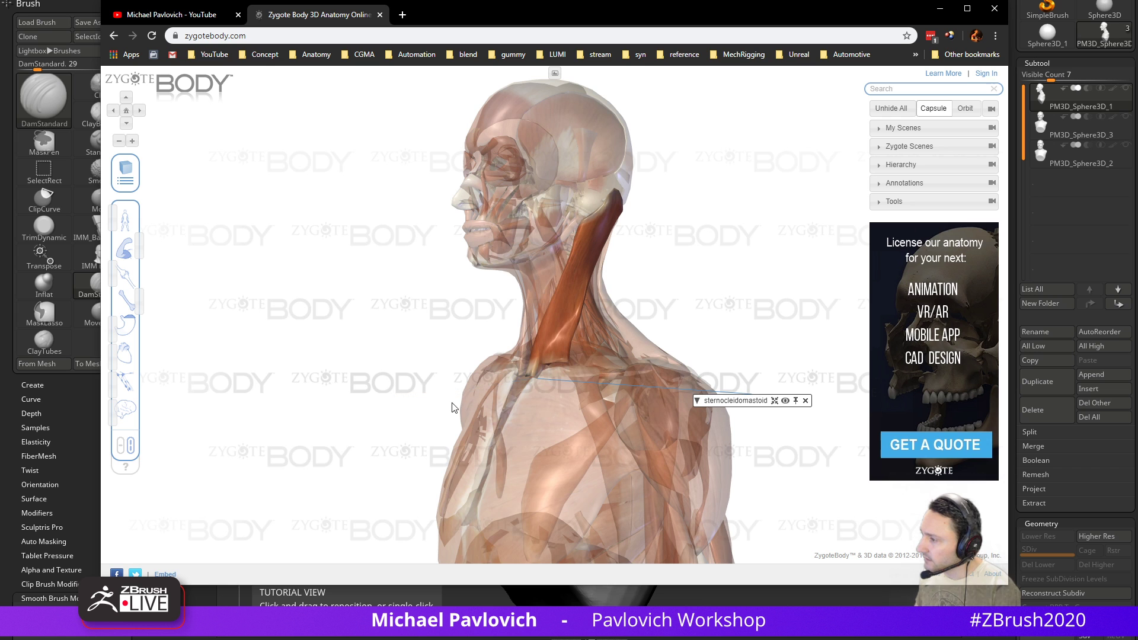
# Highlight the pectoralis, deltoid and trapezius alongside the sternocleidomastoid, and examine them from the front and back
pyautogui.click(560, 415)
pyautogui.click(656, 415)
pyautogui.moveTo(729, 342); pyautogui.dragTo(668, 339)
pyautogui.click(582, 317)
pyautogui.moveTo(593, 309); pyautogui.dragTo(764, 179)
pyautogui.moveTo(672, 220); pyautogui.dragTo(540, 230)
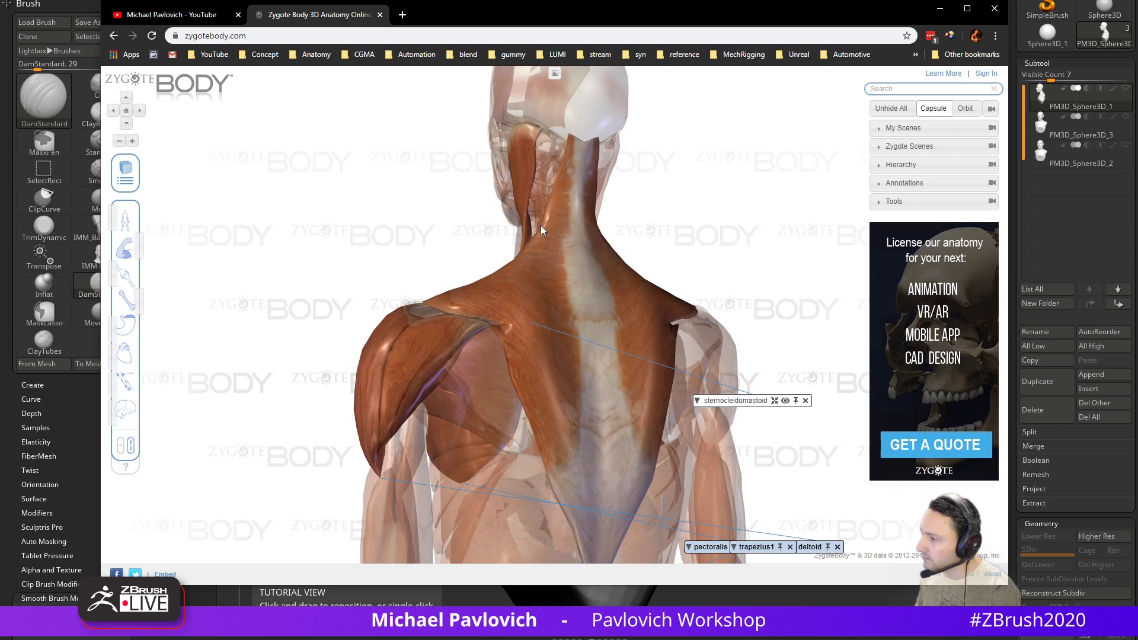
# Highlight the infraspinatus, teres minor, teres major and latissimus dorsi on the back, and follow them around to the side
pyautogui.click(476, 358)
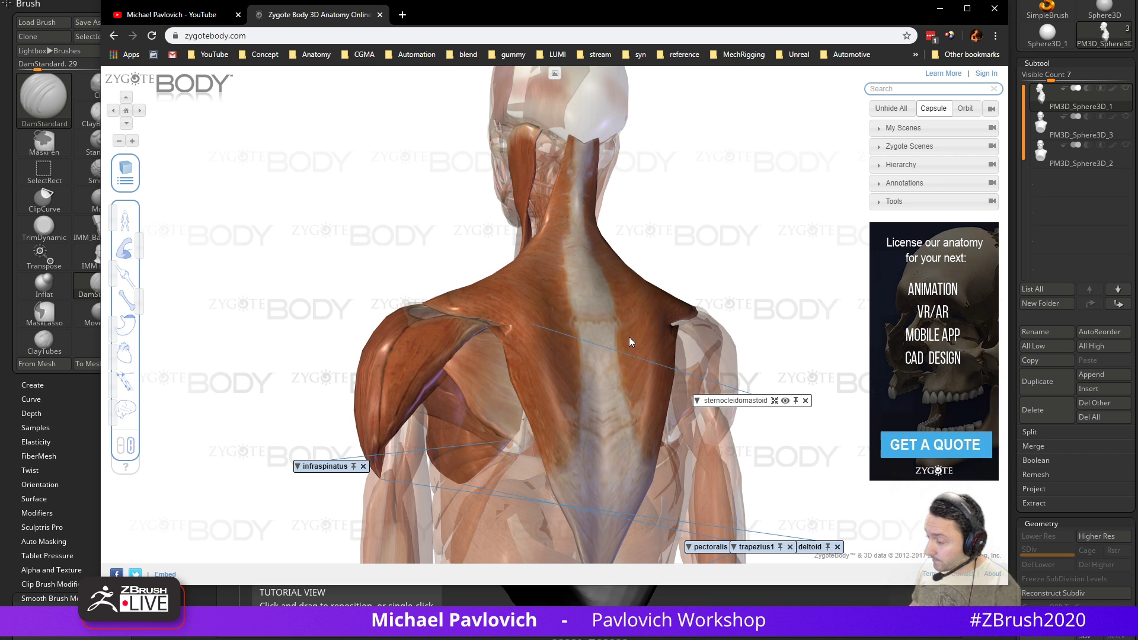
pyautogui.moveTo(699, 258); pyautogui.dragTo(495, 326)
pyautogui.click(485, 371)
pyautogui.click(476, 394)
pyautogui.click(441, 313)
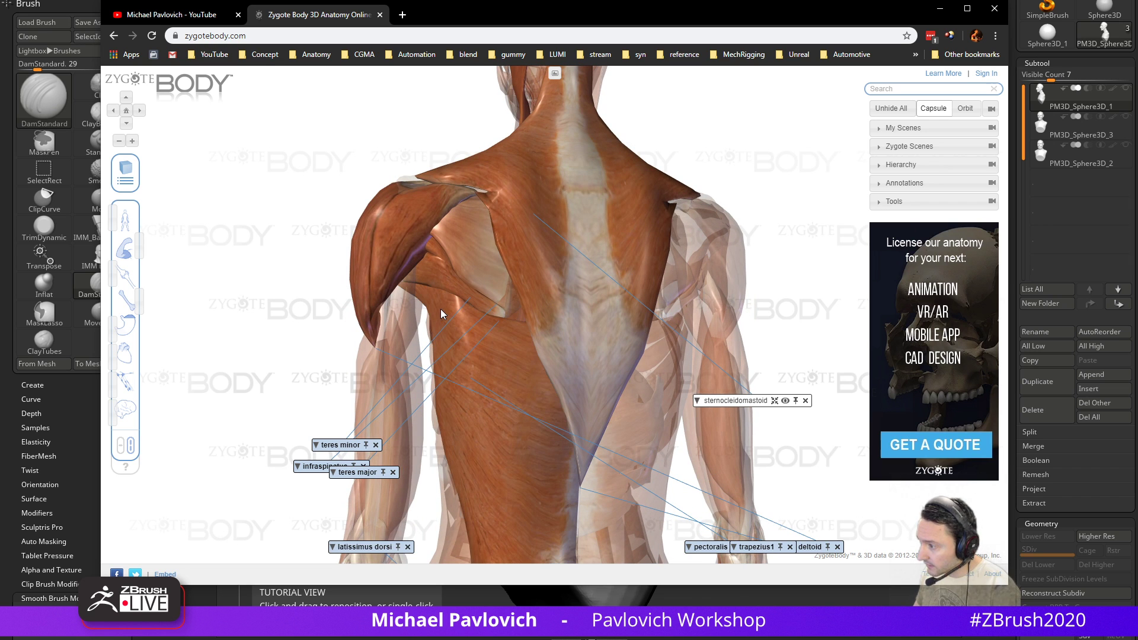
pyautogui.moveTo(786, 242); pyautogui.dragTo(916, 211)
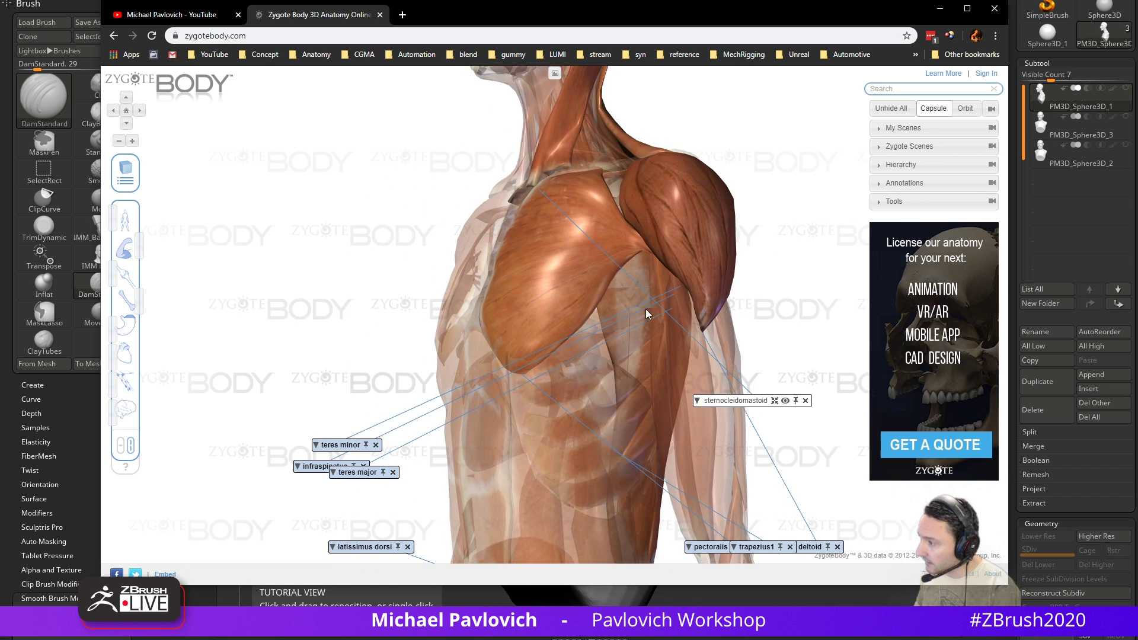
# Examine the muscles along the side and front of the rib cage, and return to ZBrush
pyautogui.click(641, 346)
pyautogui.moveTo(765, 292); pyautogui.dragTo(786, 306)
pyautogui.click(516, 368)
pyautogui.click(588, 436)
pyautogui.moveTo(789, 357); pyautogui.dragTo(803, 406)
pyautogui.moveTo(657, 21); pyautogui.dragTo(662, 639)
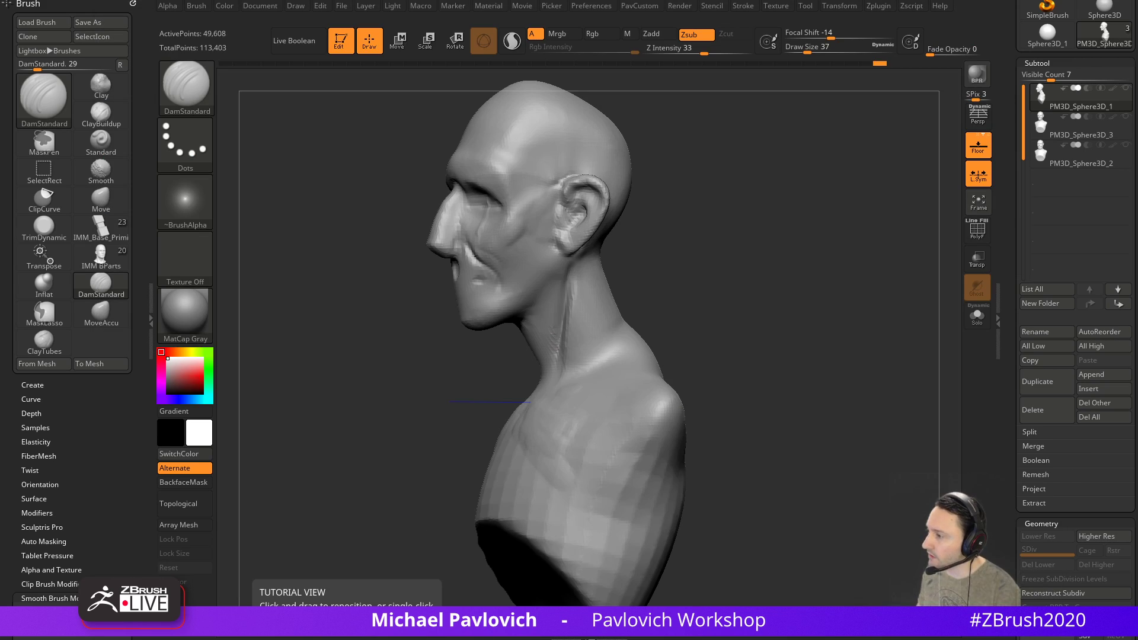
# Build up the base of the skull at the back of the head with the Clay brush at draw size 37
pyautogui.moveTo(719, 224)
pyautogui.mouseDown()
pyautogui.moveTo(737, 252)
pyautogui.moveTo(673, 257)
pyautogui.mouseUp()
pyautogui.press('1')
pyautogui.moveTo(613, 295); pyautogui.dragTo(605, 277)
pyautogui.moveTo(748, 268); pyautogui.dragTo(689, 279)
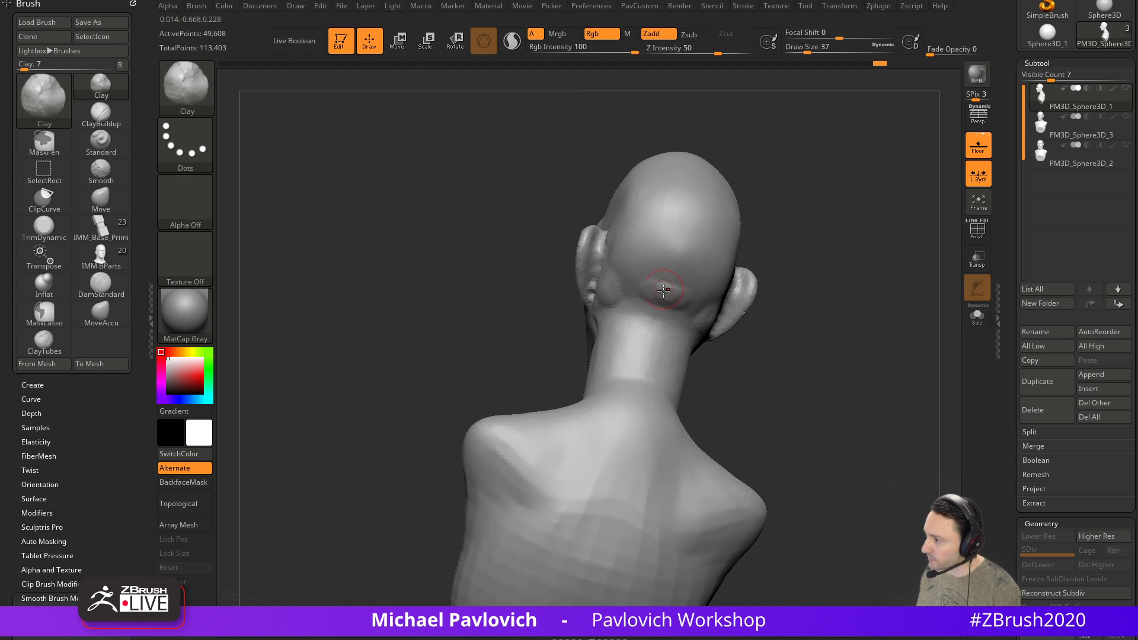
pyautogui.moveTo(770, 279)
pyautogui.mouseDown()
pyautogui.moveTo(846, 257)
pyautogui.moveTo(826, 282)
pyautogui.moveTo(770, 296)
pyautogui.moveTo(785, 254)
pyautogui.mouseUp()
# Carve a central spine groove from the base of the skull down the back with the DamStandard brush
pyautogui.press('b')
pyautogui.press('d')
pyautogui.press('s')
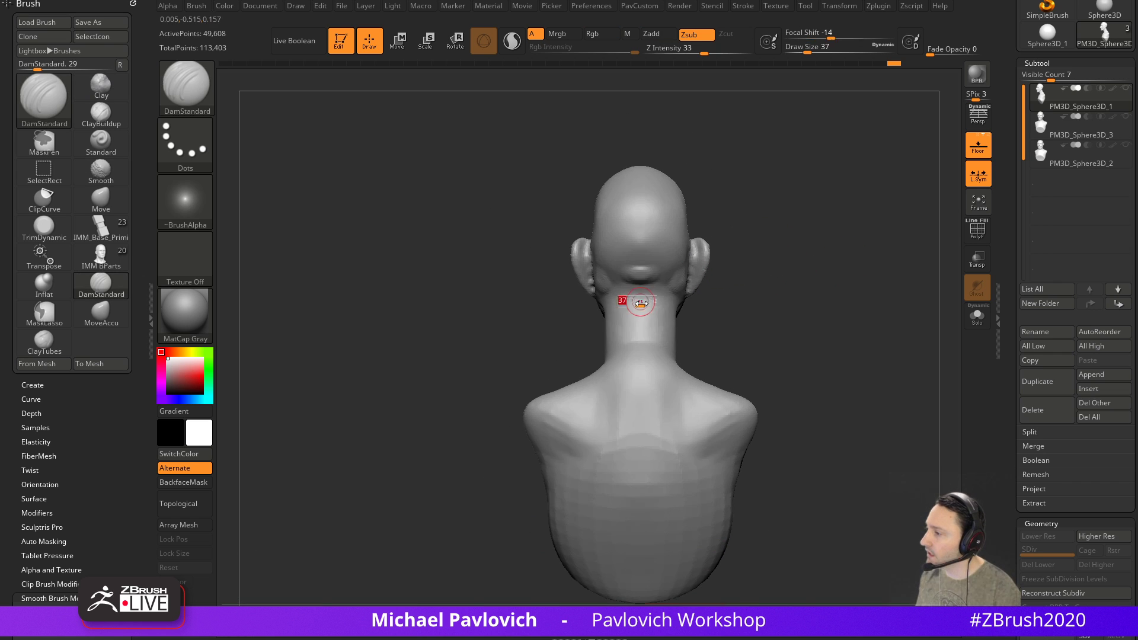
pyautogui.press('s')
pyautogui.moveTo(637, 303); pyautogui.dragTo(640, 384)
pyautogui.moveTo(639, 280); pyautogui.dragTo(641, 417)
pyautogui.keyDown('alt'); pyautogui.moveTo(754, 318); pyautogui.dragTo(723, 271); pyautogui.keyUp('alt')
pyautogui.press('s')
pyautogui.moveTo(606, 294); pyautogui.dragTo(610, 294)
pyautogui.moveTo(610, 255); pyautogui.dragTo(611, 415)
pyautogui.moveTo(610, 320); pyautogui.dragTo(610, 508)
pyautogui.moveTo(609, 345); pyautogui.dragTo(610, 536)
pyautogui.moveTo(748, 274)
pyautogui.mouseDown()
pyautogui.moveTo(828, 287)
pyautogui.moveTo(785, 272)
pyautogui.moveTo(789, 261)
pyautogui.moveTo(715, 259)
pyautogui.mouseUp()
# Shape the nape beside the spine groove with the Clay brush, reducing the draw size from 62 to 41, and smooth the skull base
pyautogui.press('b')
pyautogui.press('c')
pyautogui.press('l')
pyautogui.keyDown('alt'); pyautogui.moveTo(606, 258); pyautogui.dragTo(598, 302); pyautogui.keyUp('alt')
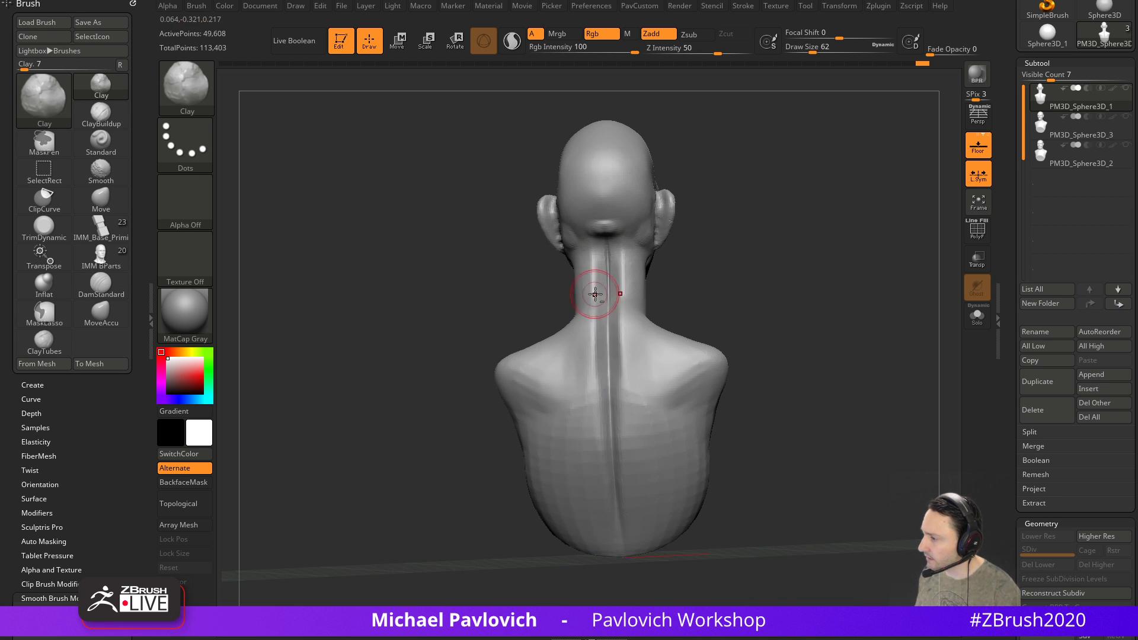
pyautogui.keyDown('shift'); pyautogui.moveTo(723, 303); pyautogui.dragTo(733, 301); pyautogui.keyUp('shift')
pyautogui.press('s')
pyautogui.moveTo(609, 279); pyautogui.dragTo(605, 278)
pyautogui.keyDown('shift'); pyautogui.moveTo(607, 228); pyautogui.dragTo(606, 244); pyautogui.keyUp('shift')
# Remesh the bust with DynaMesh and smooth the spine groove along the neck and back
pyautogui.keyDown('ctrl'); pyautogui.moveTo(766, 188); pyautogui.dragTo(807, 326); pyautogui.keyUp('ctrl')
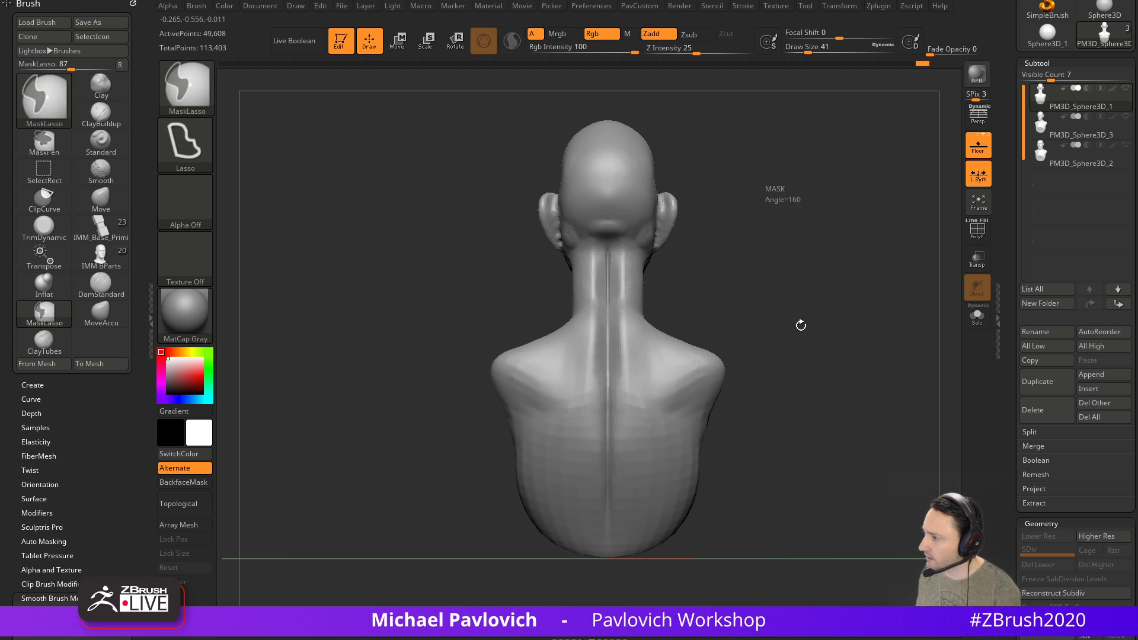
pyautogui.keyDown('shift'); pyautogui.moveTo(608, 259); pyautogui.dragTo(604, 536); pyautogui.keyUp('shift')
pyautogui.moveTo(770, 279); pyautogui.dragTo(778, 298)
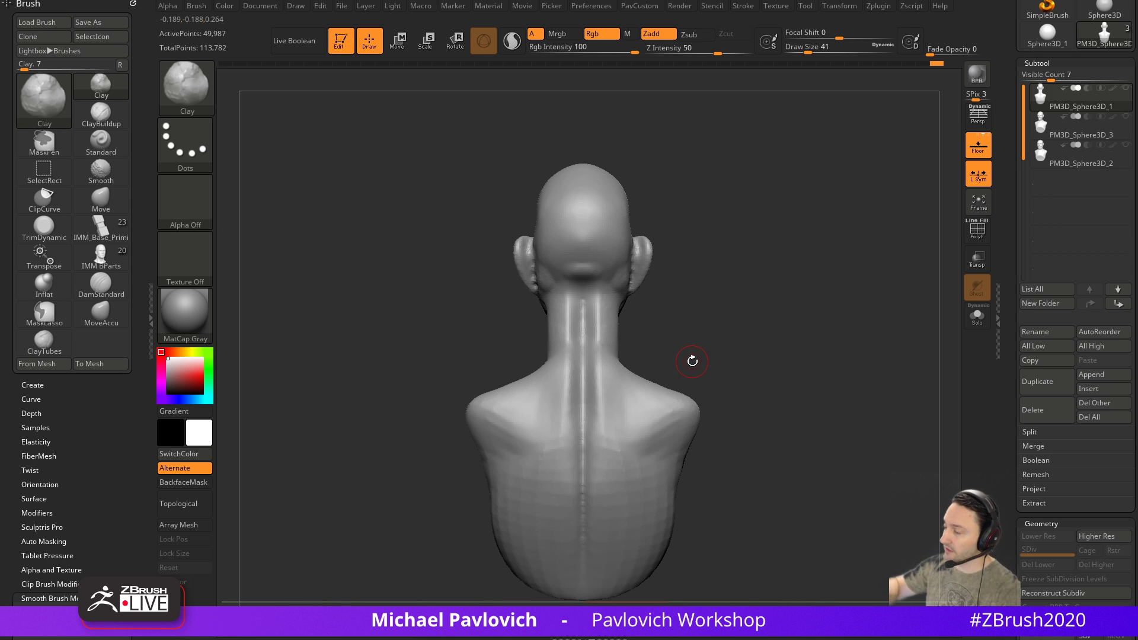
# Develop the back of the neck and the upper back around the spine with the Clay brush, working from several angles
pyautogui.moveTo(664, 242); pyautogui.dragTo(776, 257)
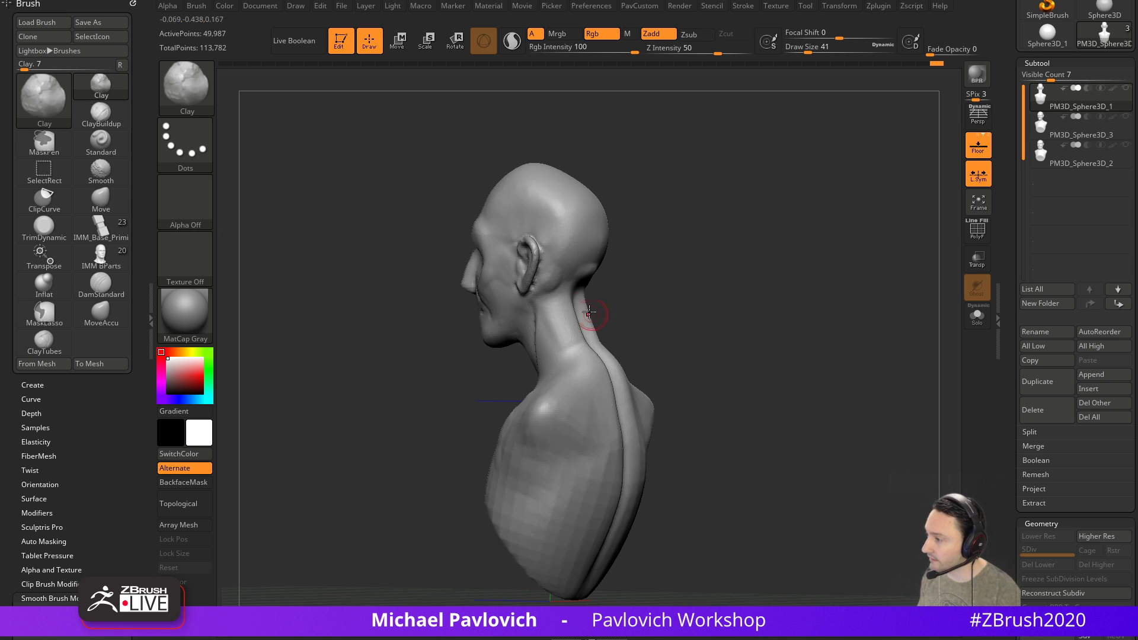
pyautogui.moveTo(706, 317); pyautogui.dragTo(635, 341)
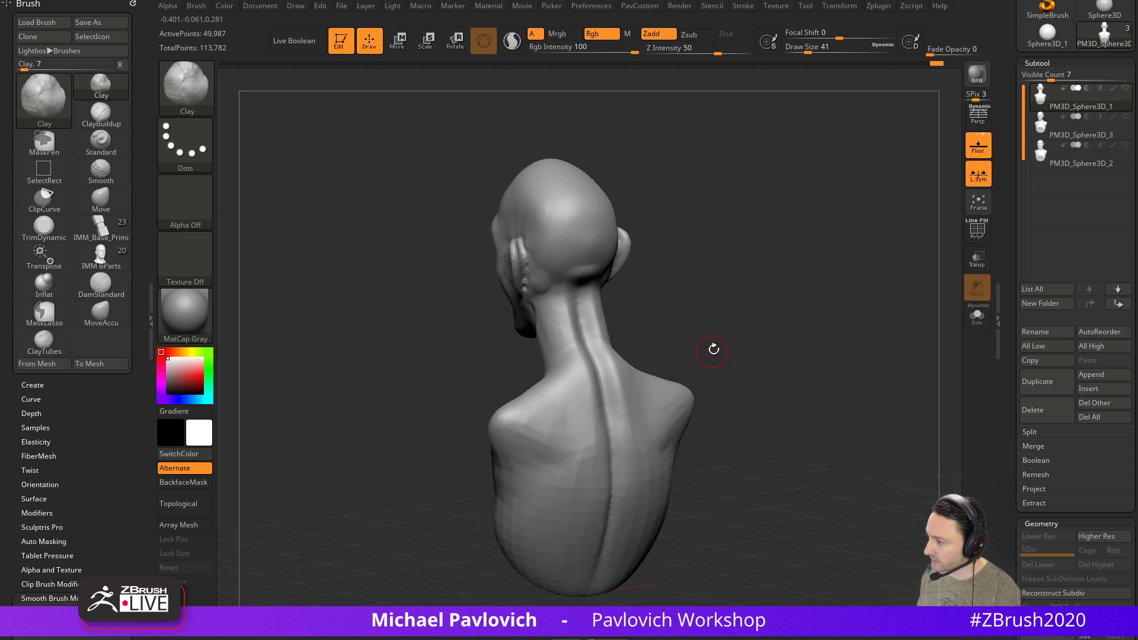
pyautogui.moveTo(706, 268); pyautogui.dragTo(602, 343)
pyautogui.moveTo(672, 313); pyautogui.dragTo(600, 350)
pyautogui.press('s')
pyautogui.moveTo(681, 279)
pyautogui.mouseDown()
pyautogui.moveTo(790, 300)
pyautogui.moveTo(582, 349)
pyautogui.mouseUp()
pyautogui.moveTo(676, 323)
pyautogui.mouseDown()
pyautogui.moveTo(606, 323)
pyautogui.moveTo(606, 341)
pyautogui.mouseUp()
pyautogui.keyDown('alt'); pyautogui.moveTo(673, 332); pyautogui.dragTo(654, 259); pyautogui.keyUp('alt')
pyautogui.press('[')
pyautogui.moveTo(605, 370); pyautogui.dragTo(598, 337)
pyautogui.moveTo(658, 294); pyautogui.dragTo(576, 272)
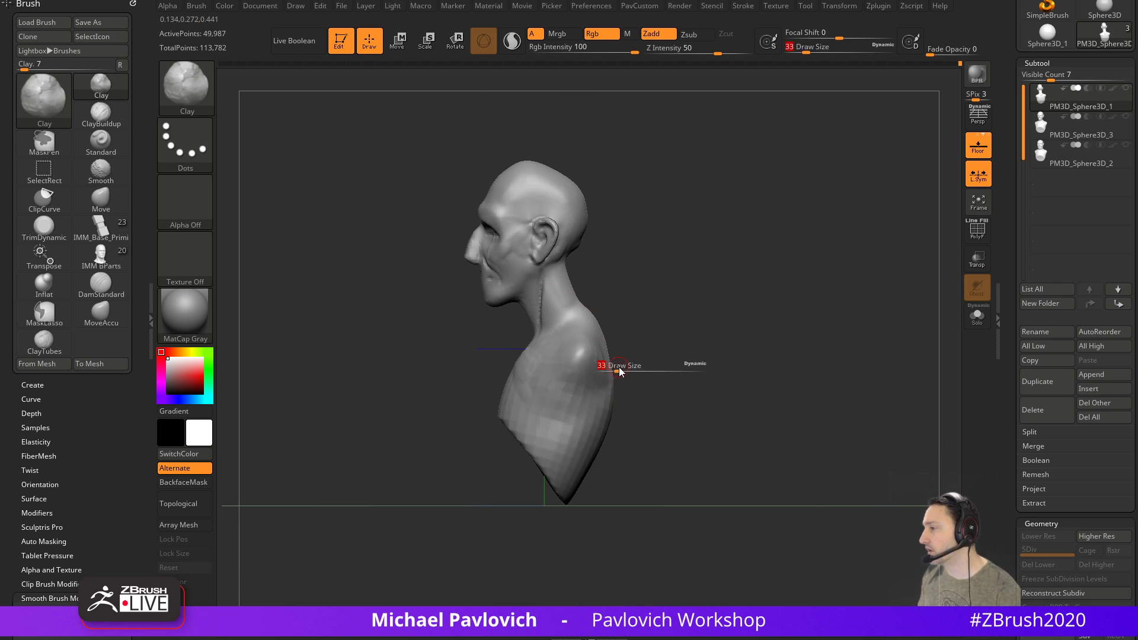
# Adjust the profile of the upper back and neck with the Move brush, starting at draw size 104
pyautogui.moveTo(619, 367); pyautogui.dragTo(630, 361)
pyautogui.press('b')
pyautogui.press('m')
pyautogui.press('v')
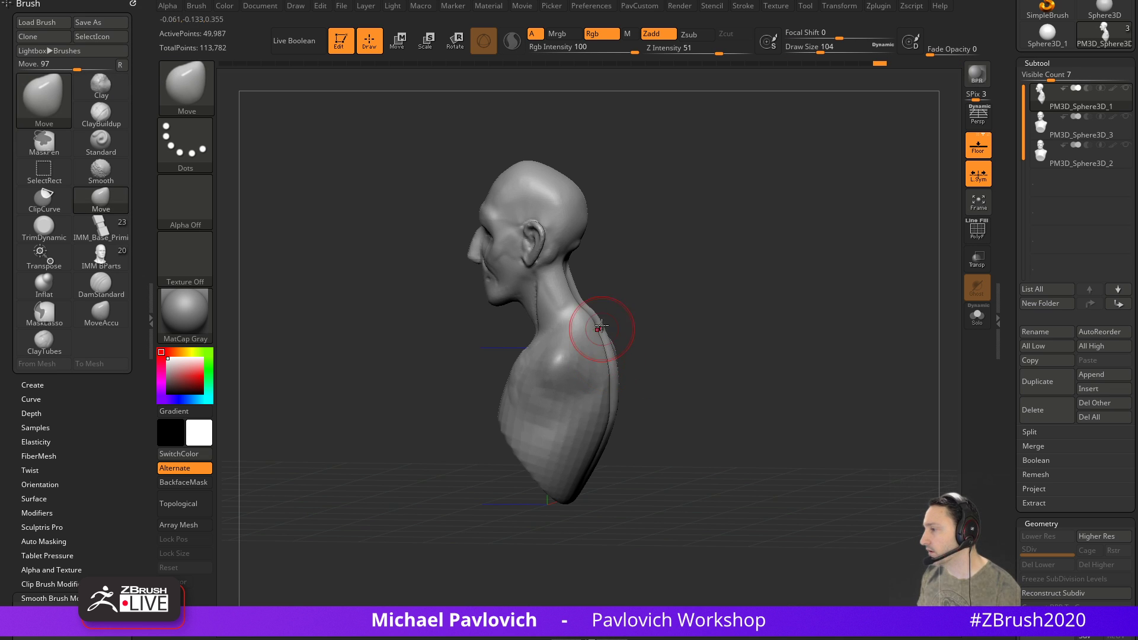
pyautogui.press('s')
pyautogui.keyDown('shift'); pyautogui.moveTo(651, 309); pyautogui.dragTo(592, 299); pyautogui.keyUp('shift')
pyautogui.keyDown('alt'); pyautogui.moveTo(613, 250); pyautogui.dragTo(614, 309); pyautogui.keyUp('alt')
pyautogui.press('s')
pyautogui.moveTo(614, 308); pyautogui.dragTo(601, 304)
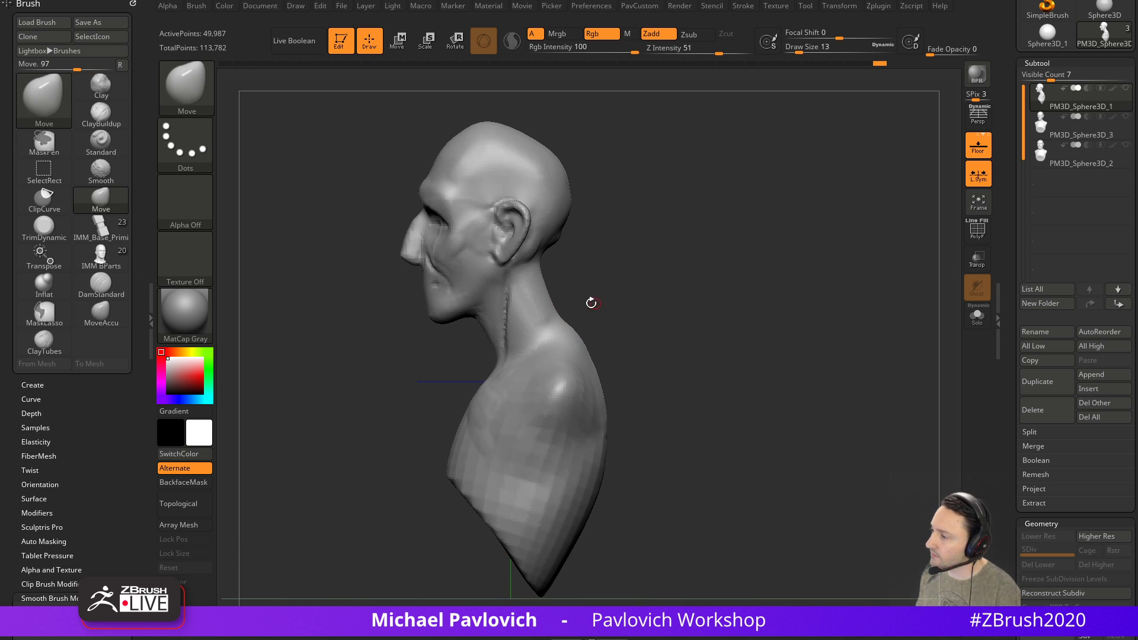
# Adjust the shoulder and torso profile from the side with the Move brush, varying the draw size
pyautogui.moveTo(658, 361)
pyautogui.keyDown('alt'); pyautogui.mouseDown()
pyautogui.moveTo(646, 326)
pyautogui.moveTo(625, 333)
pyautogui.moveTo(605, 314)
pyautogui.mouseUp(); pyautogui.keyUp('alt')
pyautogui.press('s')
pyautogui.press('s')
pyautogui.moveTo(605, 314); pyautogui.dragTo(601, 316)
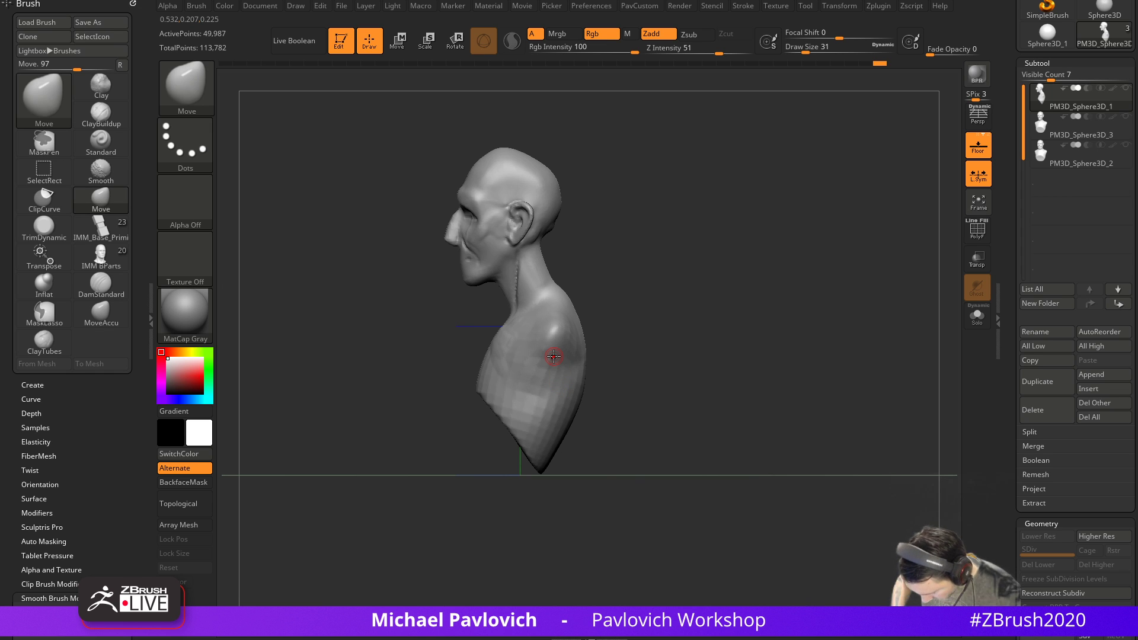
pyautogui.keyDown('alt'); pyautogui.moveTo(640, 309); pyautogui.dragTo(634, 248); pyautogui.keyUp('alt')
pyautogui.press('s')
pyautogui.moveTo(513, 362); pyautogui.dragTo(534, 363)
pyautogui.press('s')
# Pull the bottom of the torso down into a long waist with the SnakeHook brush at draw size 140 and Sculptris Pro enabled
pyautogui.press('b')
pyautogui.press('s')
pyautogui.press('h')
pyautogui.moveTo(571, 373); pyautogui.dragTo(545, 378)
pyautogui.click(512, 41)
pyautogui.moveTo(615, 348); pyautogui.dragTo(569, 363)
pyautogui.press('s')
pyautogui.moveTo(563, 367); pyautogui.dragTo(529, 457)
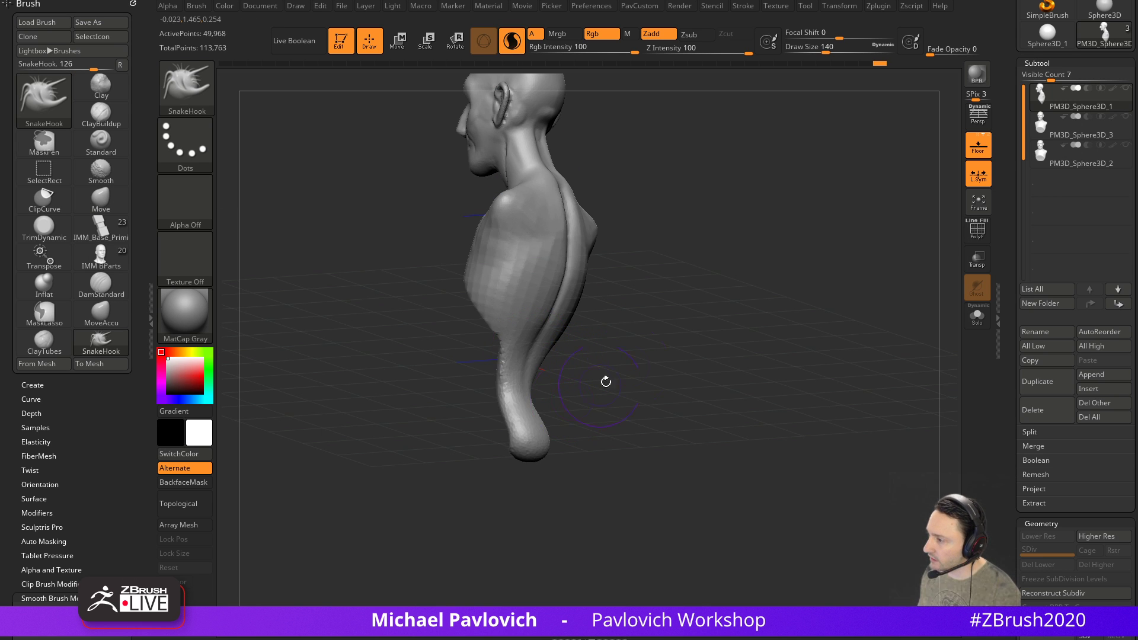
# Bend the lower end of the waist forward in side view with the SnakeHook brush at draw size 83
pyautogui.moveTo(579, 394); pyautogui.dragTo(681, 414)
pyautogui.moveTo(663, 336)
pyautogui.mouseDown()
pyautogui.moveTo(655, 381)
pyautogui.moveTo(816, 379)
pyautogui.moveTo(611, 388)
pyautogui.moveTo(698, 400)
pyautogui.mouseUp()
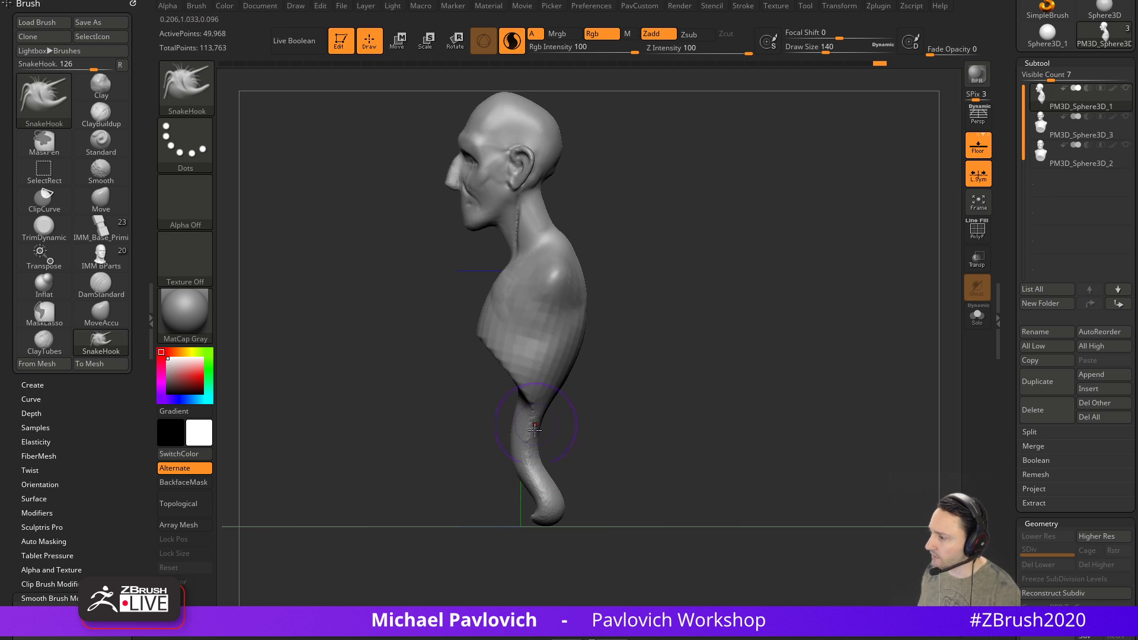
pyautogui.press('s')
pyautogui.moveTo(551, 235); pyautogui.dragTo(543, 234)
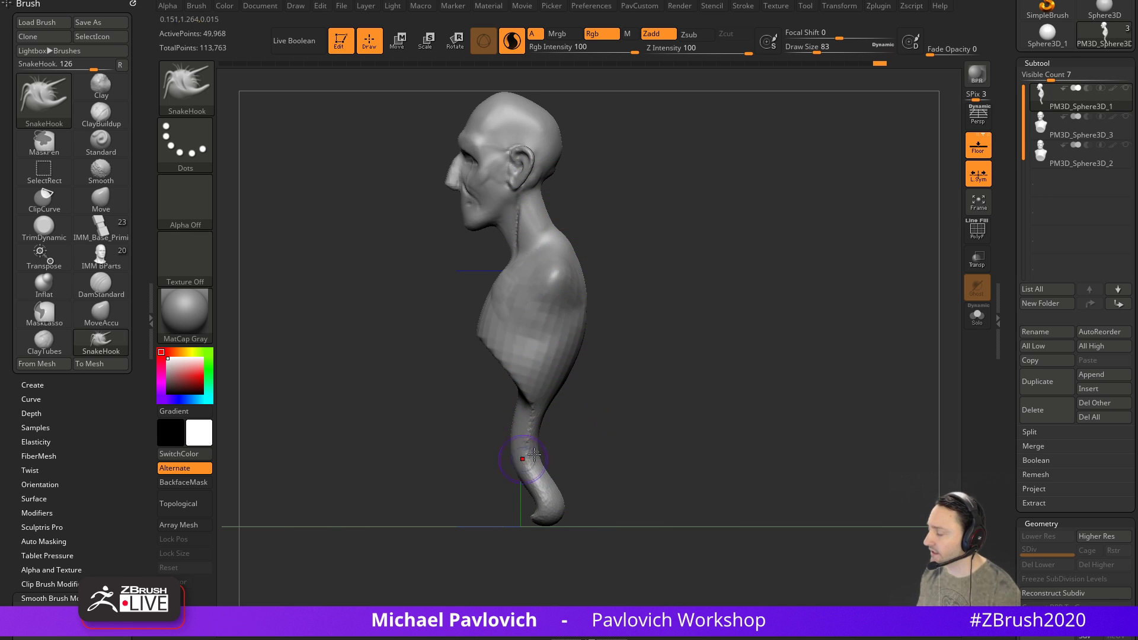
pyautogui.keyDown('alt'); pyautogui.moveTo(682, 414); pyautogui.dragTo(674, 350); pyautogui.keyUp('alt')
pyautogui.moveTo(535, 460)
pyautogui.mouseDown()
pyautogui.moveTo(517, 475)
pyautogui.moveTo(532, 479)
pyautogui.mouseUp()
pyautogui.keyDown('alt'); pyautogui.moveTo(569, 434); pyautogui.dragTo(631, 362); pyautogui.keyUp('alt')
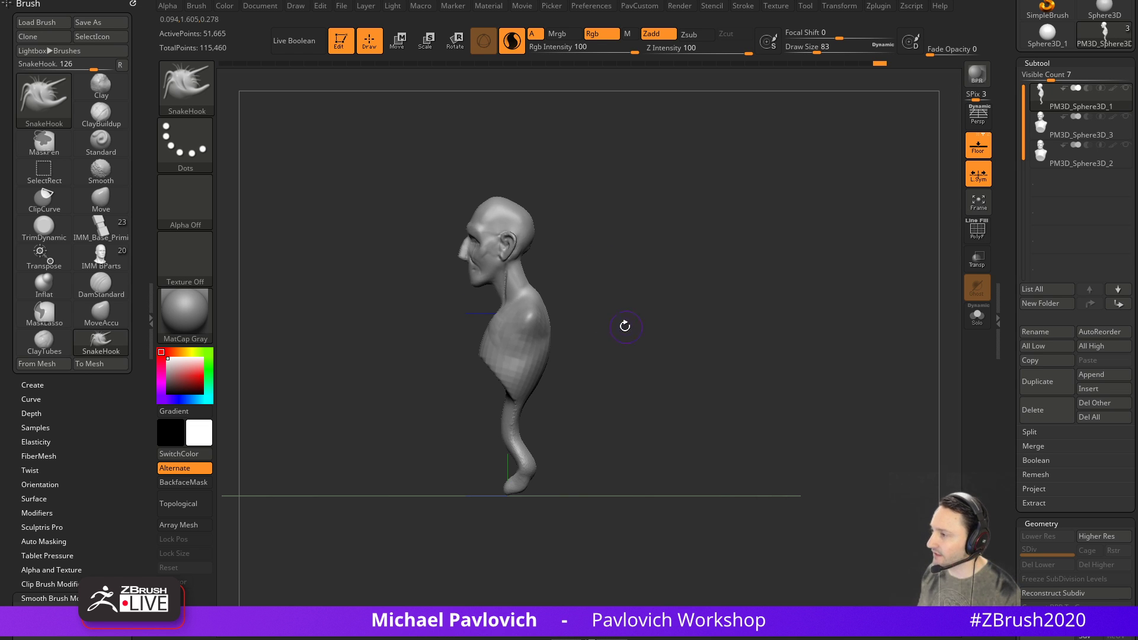
pyautogui.moveTo(622, 315)
pyautogui.keyDown('shift'); pyautogui.mouseDown()
pyautogui.moveTo(694, 310)
pyautogui.moveTo(684, 312)
pyautogui.moveTo(711, 322)
pyautogui.moveTo(630, 330)
pyautogui.moveTo(720, 308)
pyautogui.moveTo(666, 318)
pyautogui.moveTo(661, 342)
pyautogui.moveTo(665, 307)
pyautogui.mouseUp(); pyautogui.keyUp('shift')
# Switch from Gizmo 3D to the transpose line and measure the whole figure vertically from its base to above the head
pyautogui.press('s')
pyautogui.moveTo(521, 189); pyautogui.dragTo(514, 189)
pyautogui.moveTo(579, 173)
pyautogui.keyDown('alt'); pyautogui.mouseDown()
pyautogui.moveTo(676, 223)
pyautogui.moveTo(684, 214)
pyautogui.mouseUp(); pyautogui.keyUp('alt')
pyautogui.press('w')
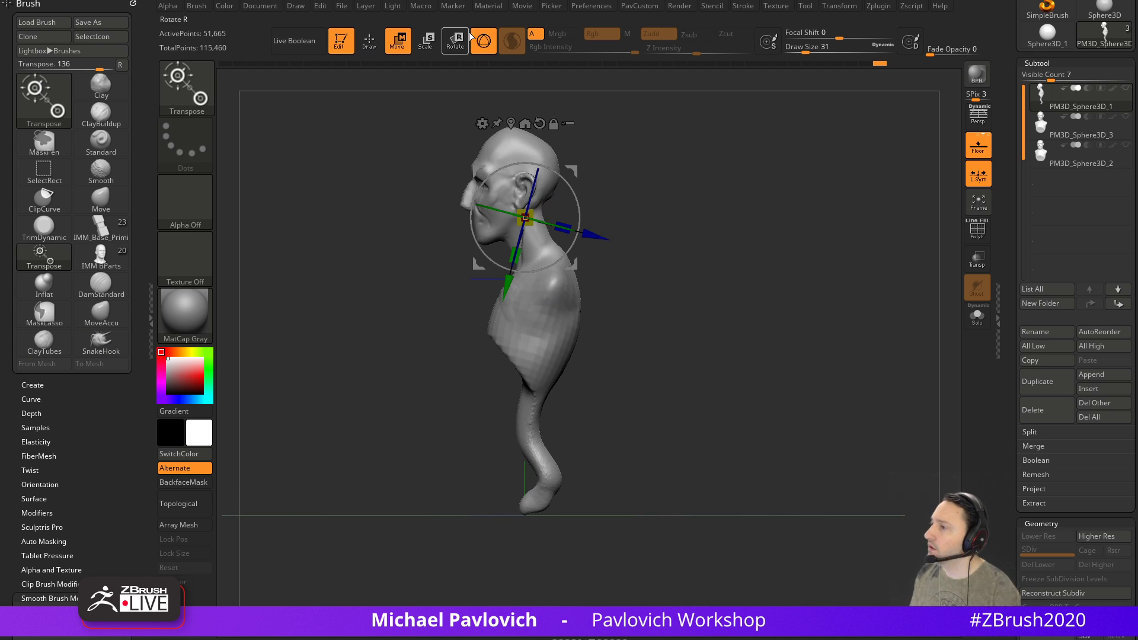
pyautogui.click(489, 43)
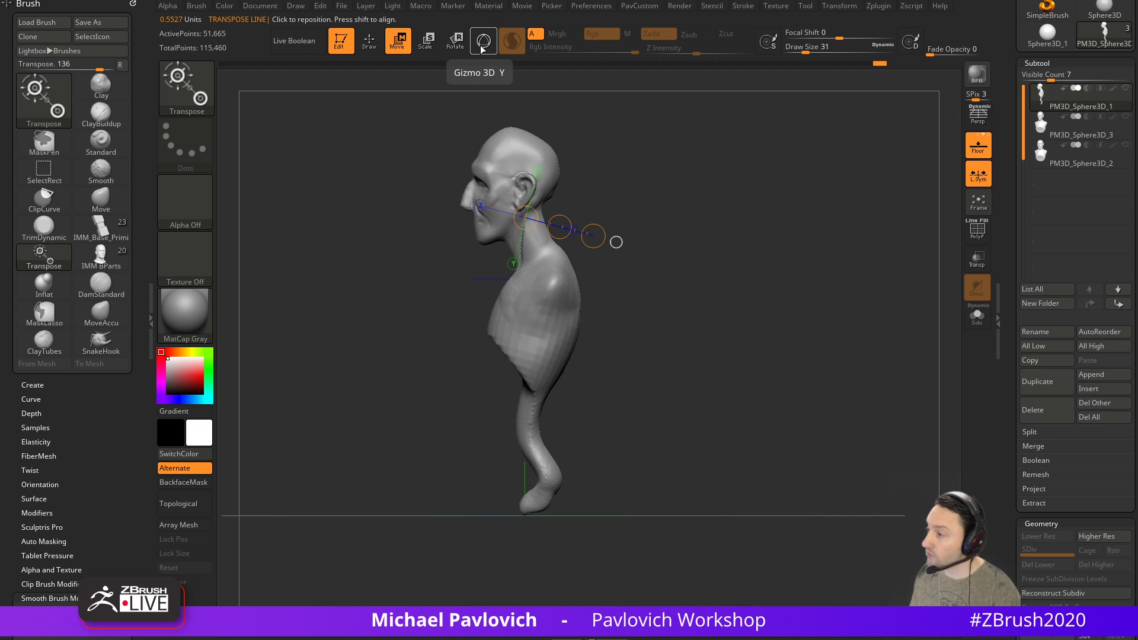
pyautogui.click(486, 45)
pyautogui.click(485, 45)
pyautogui.keyDown('shift'); pyautogui.moveTo(526, 511); pyautogui.dragTo(520, 115); pyautogui.keyUp('shift')
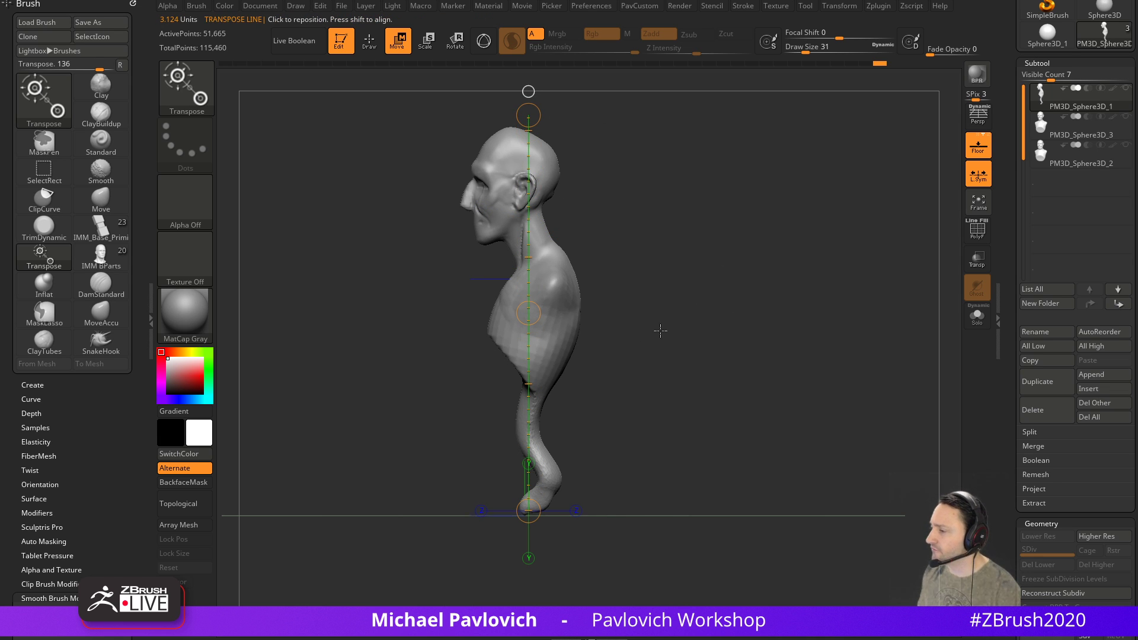
# Draw a vertical transpose line in side view from the chin up to the crown of the head
pyautogui.keyDown('alt'); pyautogui.moveTo(709, 257); pyautogui.dragTo(736, 379, button='right'); pyautogui.keyUp('alt')
pyautogui.keyDown('alt'); pyautogui.moveTo(768, 233); pyautogui.dragTo(768, 329, button='right'); pyautogui.keyUp('alt')
pyautogui.moveTo(442, 430)
pyautogui.mouseDown()
pyautogui.moveTo(440, 152)
pyautogui.moveTo(439, 164)
pyautogui.mouseUp()
pyautogui.moveTo(439, 170); pyautogui.dragTo(440, 172)
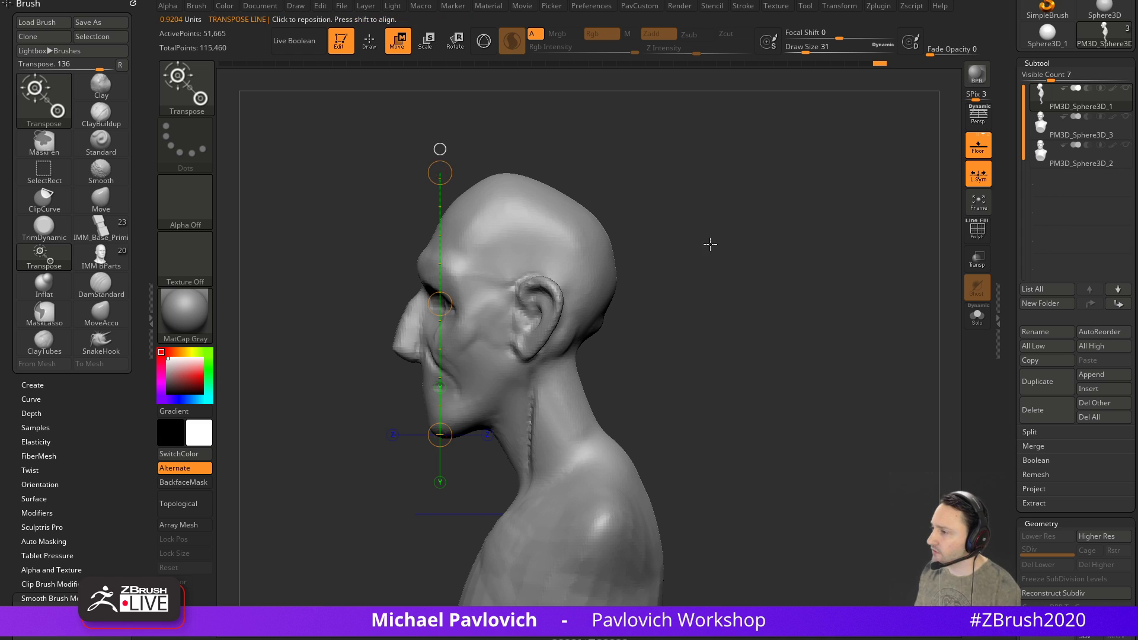
pyautogui.keyDown('alt'); pyautogui.moveTo(701, 219); pyautogui.dragTo(736, 241); pyautogui.keyUp('alt')
# Switch to the browser and examine the Demon Horns artwork in the open ArtStation portfolio
pyautogui.click(133, 6)
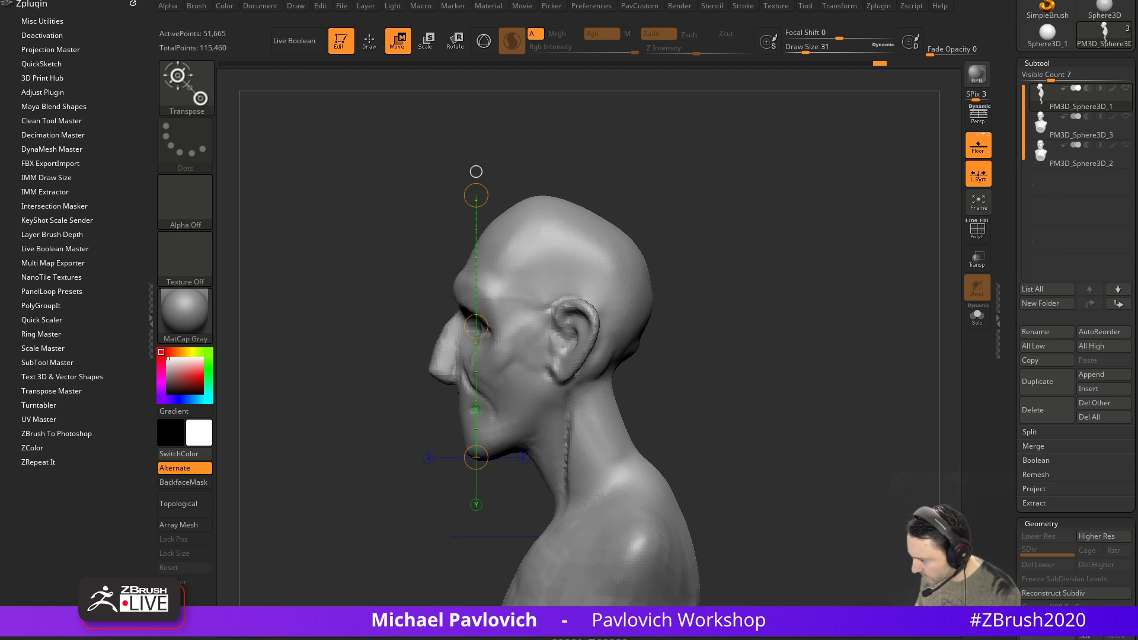
pyautogui.click(559, 637)
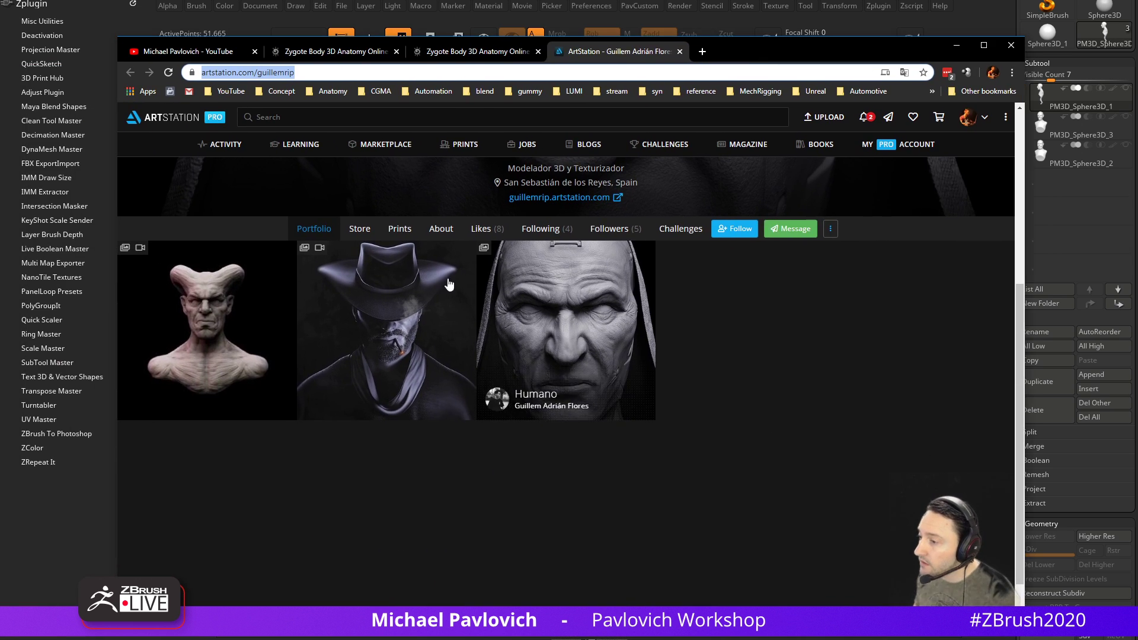
pyautogui.scroll(5, 552, 300)
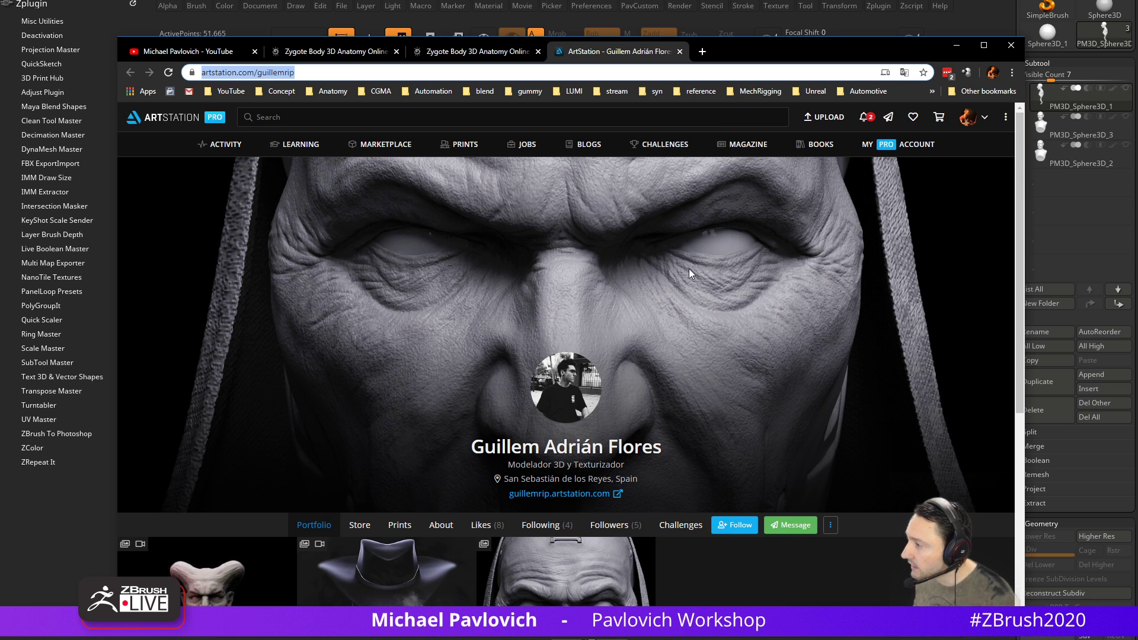
pyautogui.scroll(-3, 457, 284)
pyautogui.click(207, 427)
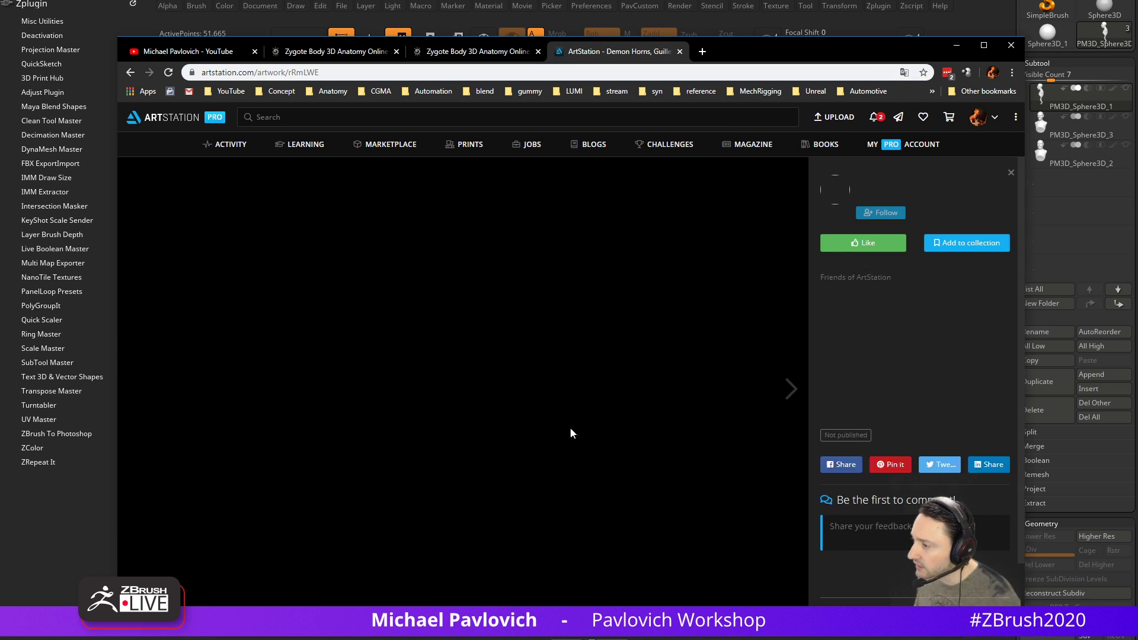
pyautogui.scroll(-5, 492, 386)
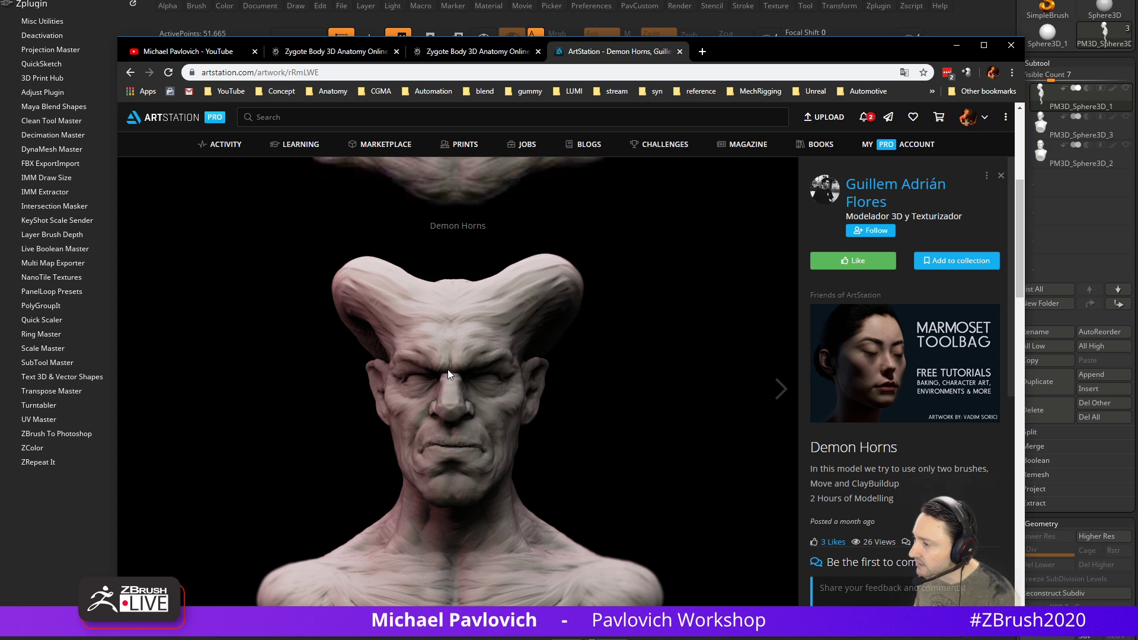
pyautogui.scroll(-5, 446, 369)
pyautogui.scroll(1, 489, 420)
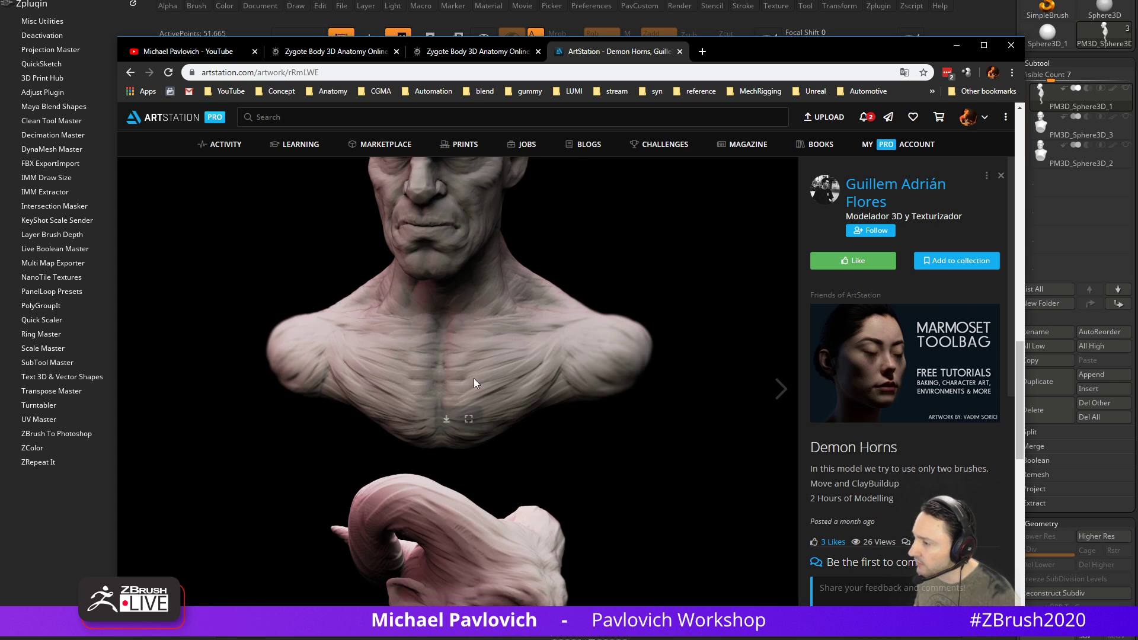
pyautogui.scroll(-5, 474, 448)
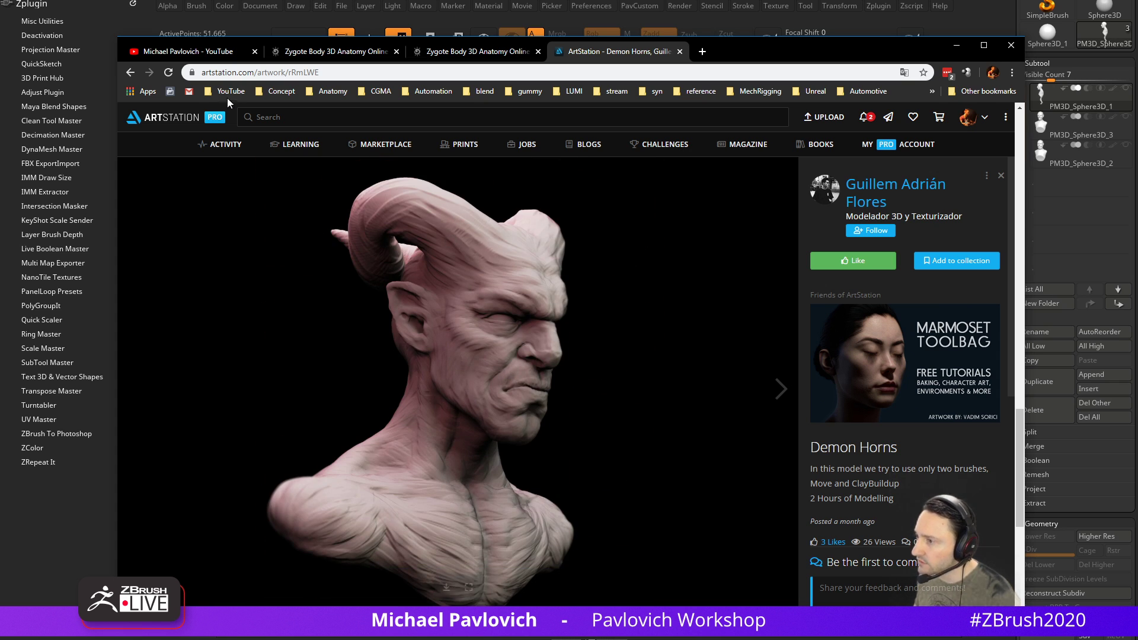
# Examine the Cowboy of Darkness and Humano artworks in the portfolio, and return to ZBrush
pyautogui.click(131, 72)
pyautogui.click(437, 434)
pyautogui.scroll(-5, 465, 318)
pyautogui.scroll(-10, 465, 318)
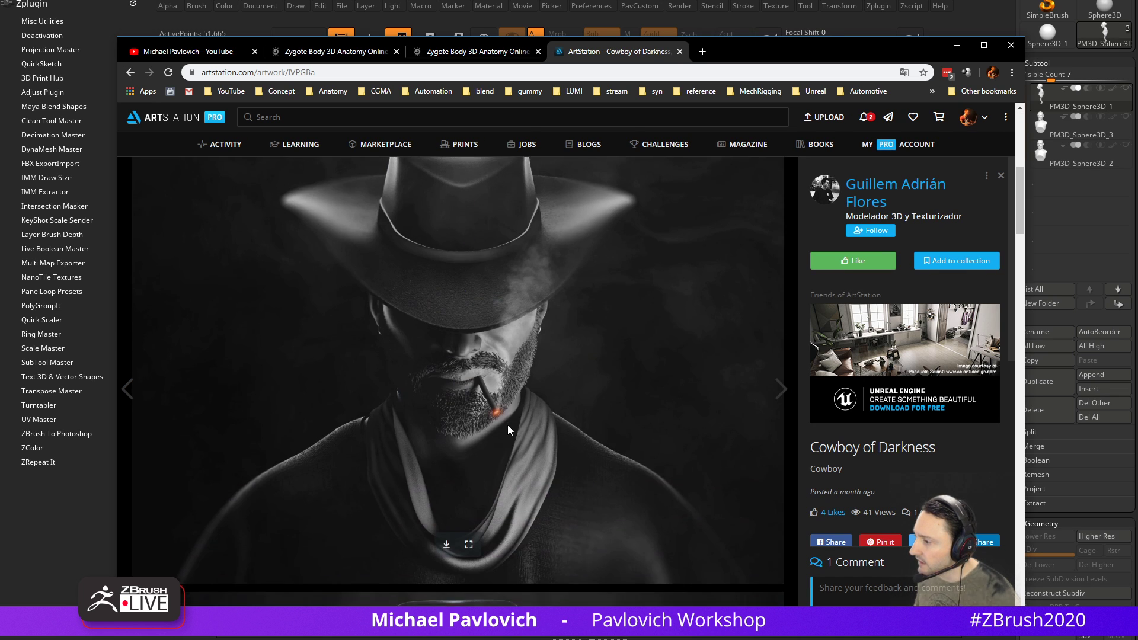
pyautogui.click(125, 72)
pyautogui.click(548, 389)
pyautogui.scroll(-10, 446, 365)
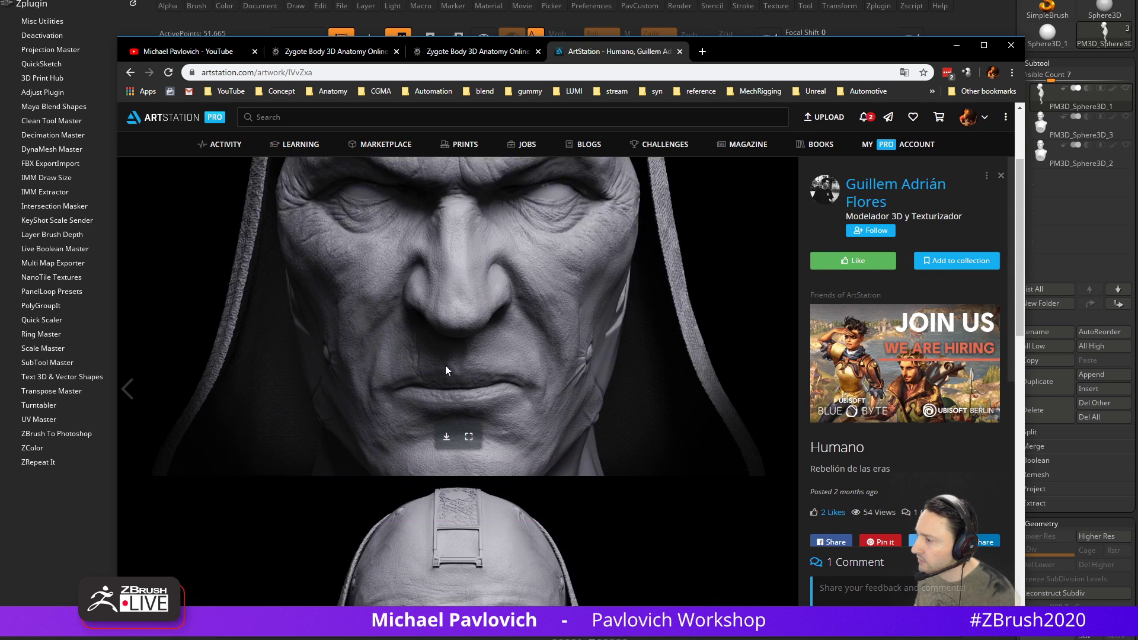
pyautogui.scroll(-5, 432, 362)
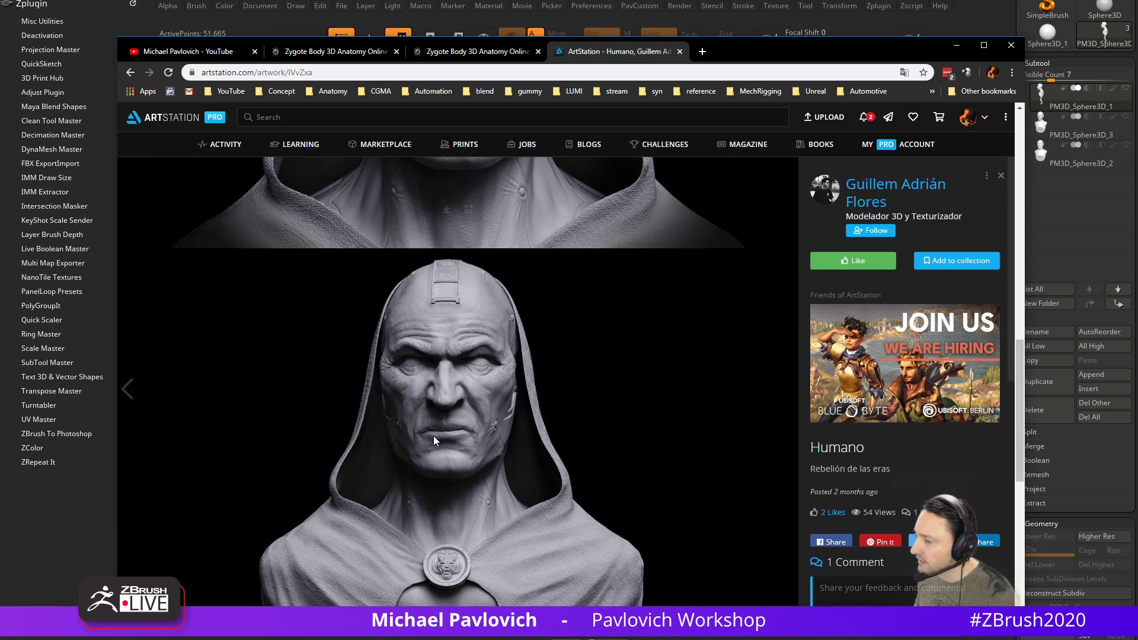
pyautogui.moveTo(732, 56); pyautogui.dragTo(800, 639)
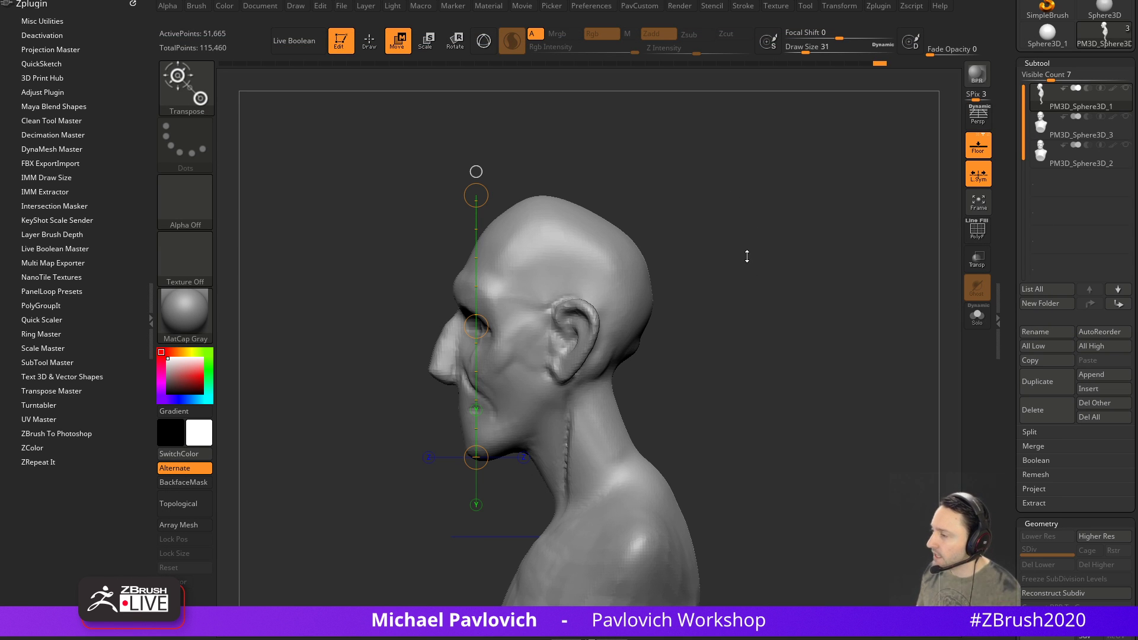
# Dock the preferences palette beside the canvas and open its Transpose Units settings
pyautogui.click(62, 391)
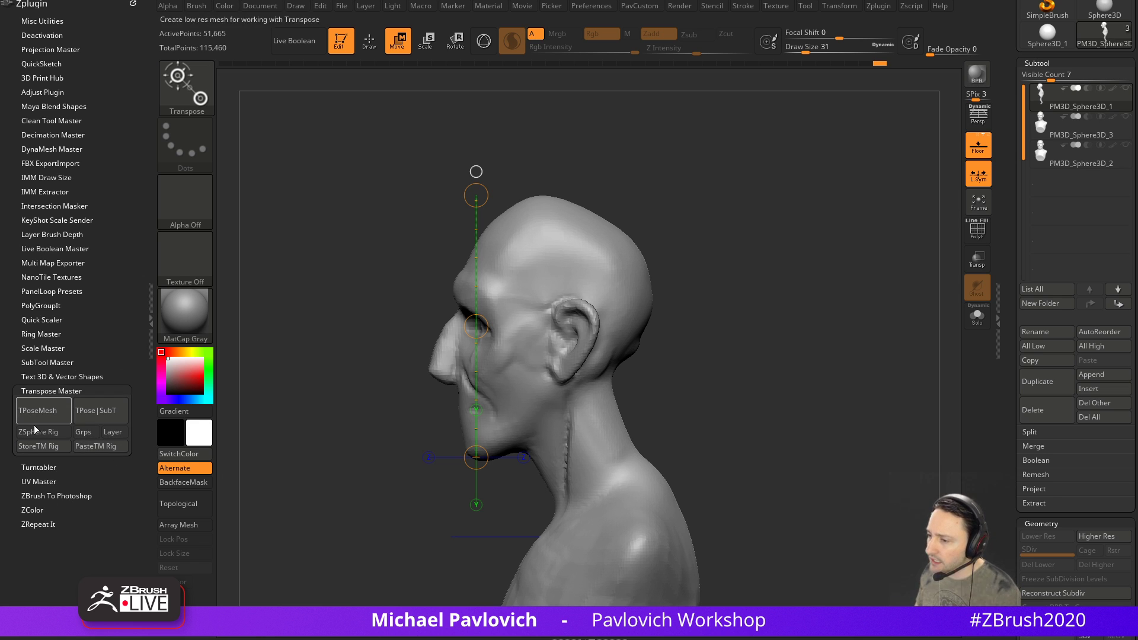
pyautogui.click(51, 391)
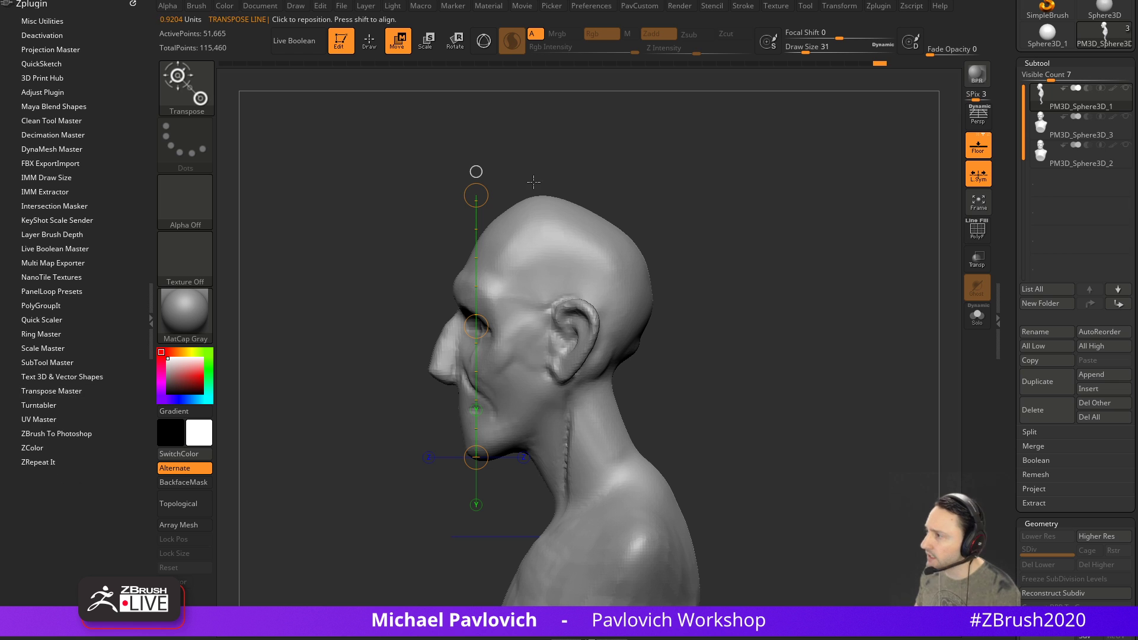
pyautogui.click(591, 6)
pyautogui.moveTo(573, 23); pyautogui.dragTo(49, 57)
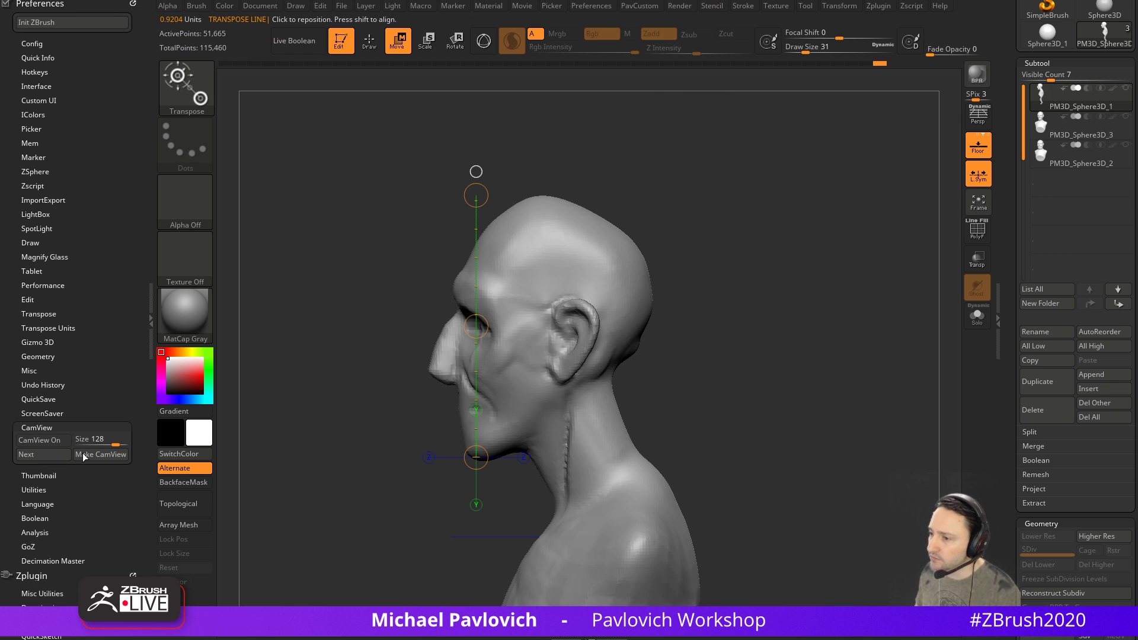
pyautogui.click(52, 428)
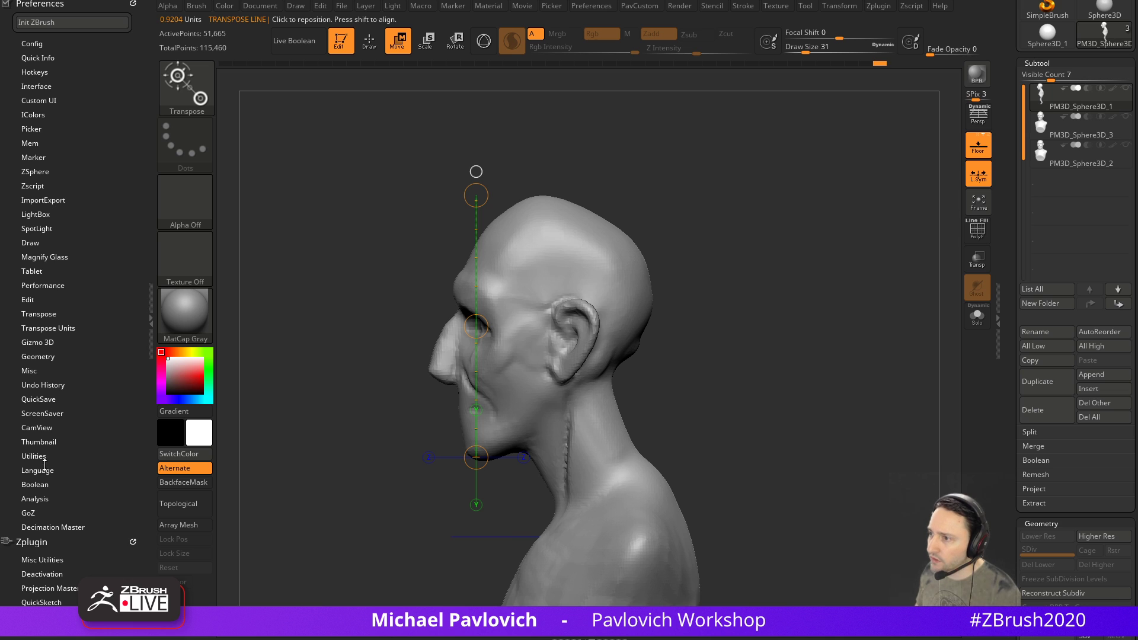
pyautogui.click(43, 328)
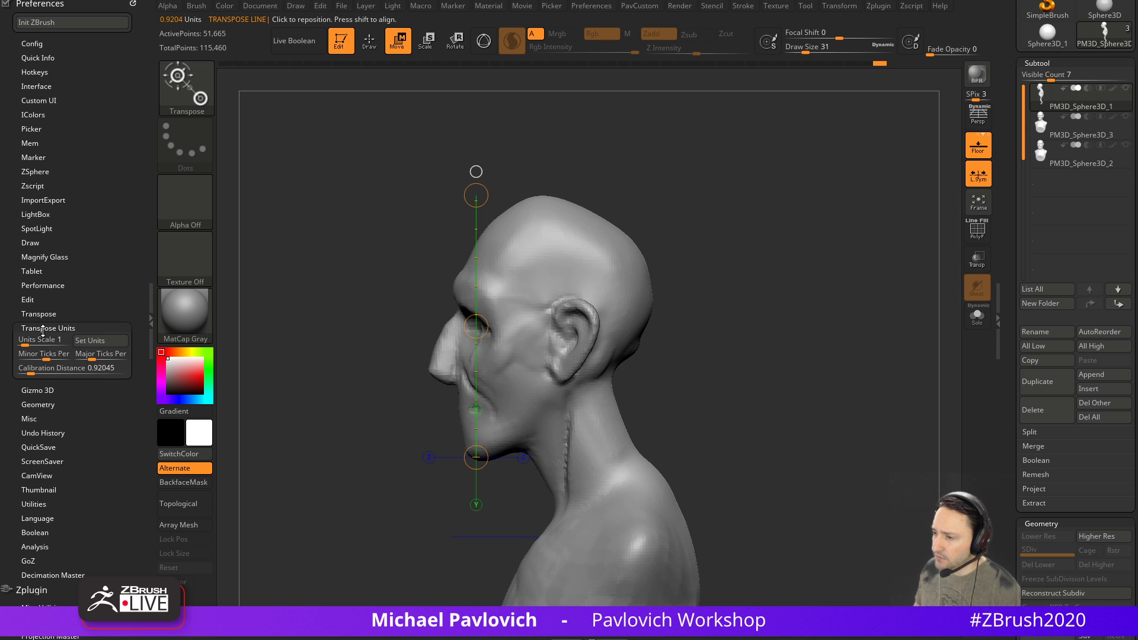
pyautogui.click(30, 369)
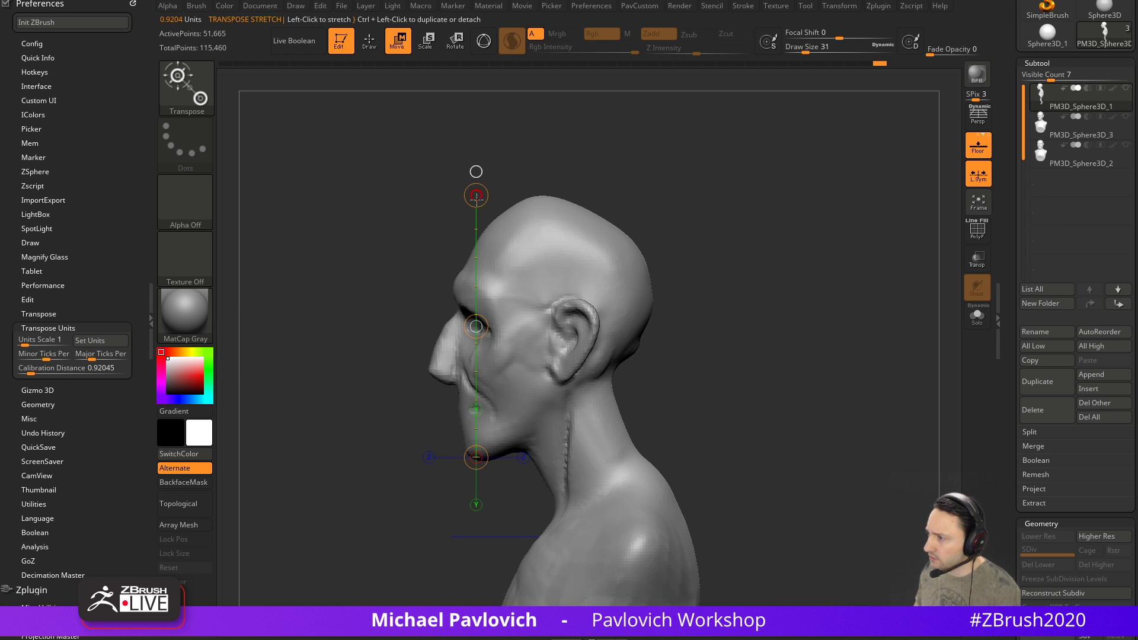
# Calibrate the chin-to-crown transpose line to a distance of 1, name its units Head, and adjust the minor ticks
pyautogui.keyDown('shift'); pyautogui.moveTo(697, 230); pyautogui.dragTo(774, 207); pyautogui.keyUp('shift')
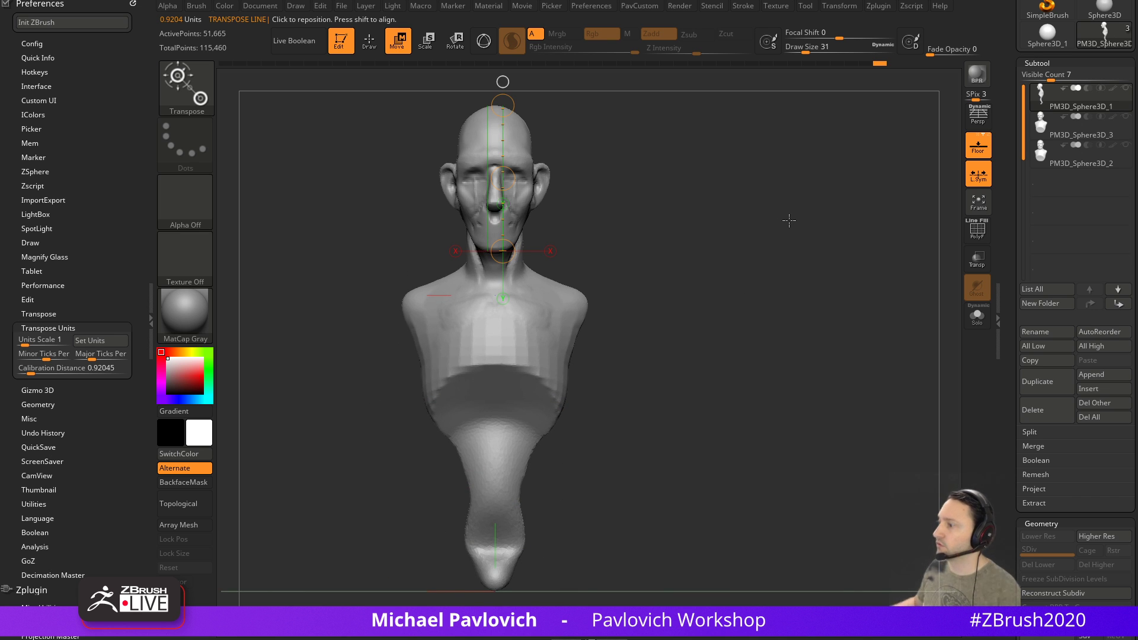
pyautogui.moveTo(718, 198); pyautogui.dragTo(797, 364)
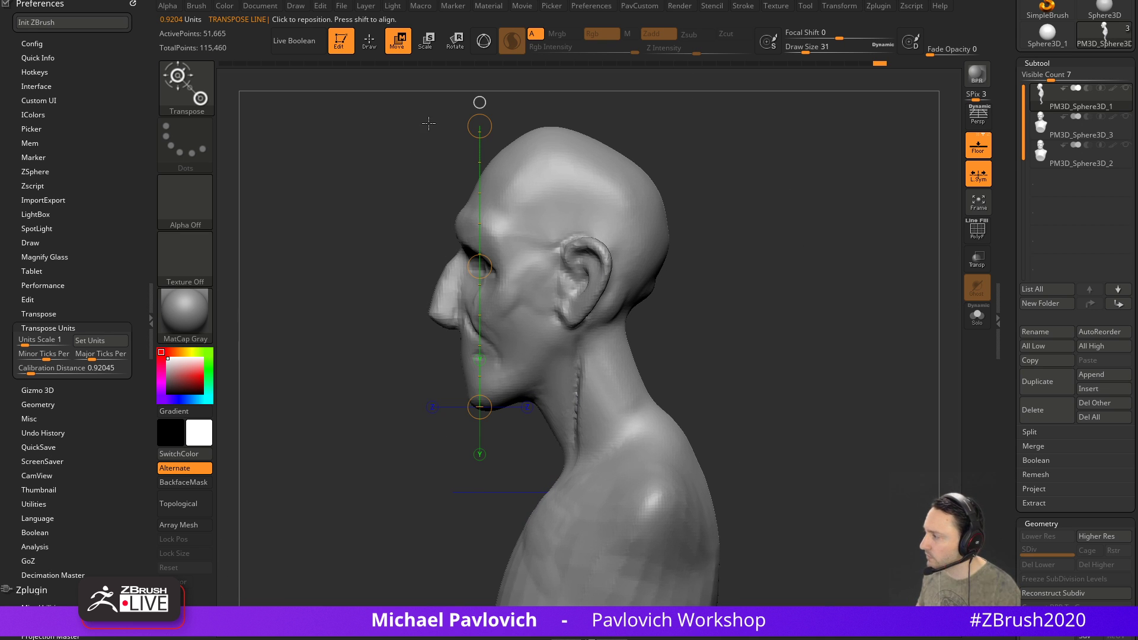
pyautogui.keyDown('alt'); pyautogui.moveTo(408, 144); pyautogui.dragTo(395, 166); pyautogui.keyUp('alt')
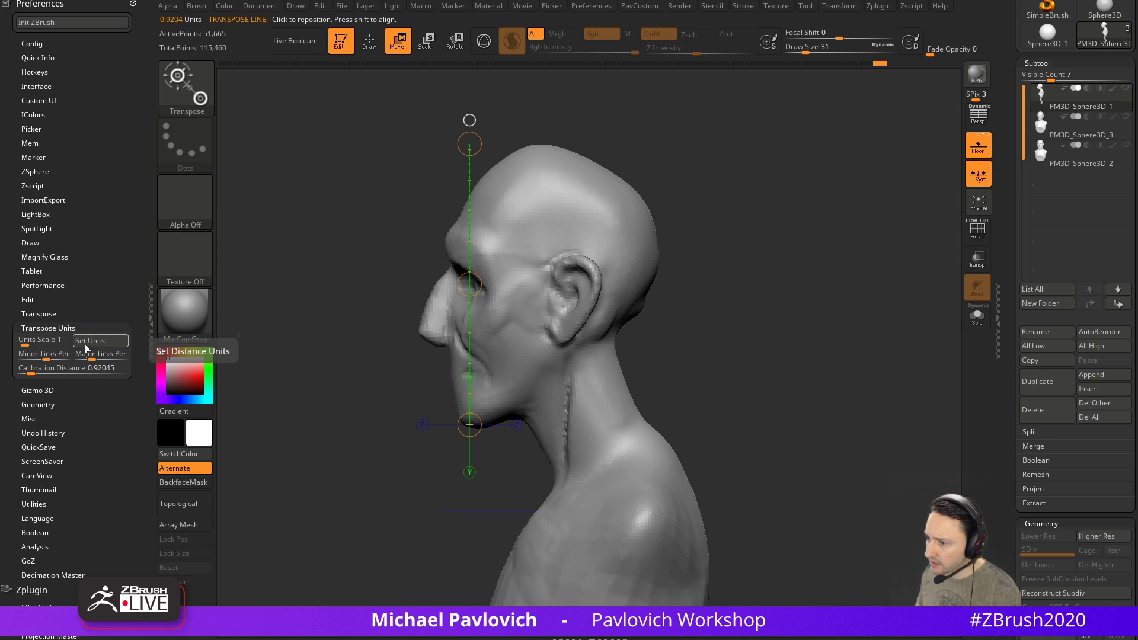
pyautogui.click(48, 369)
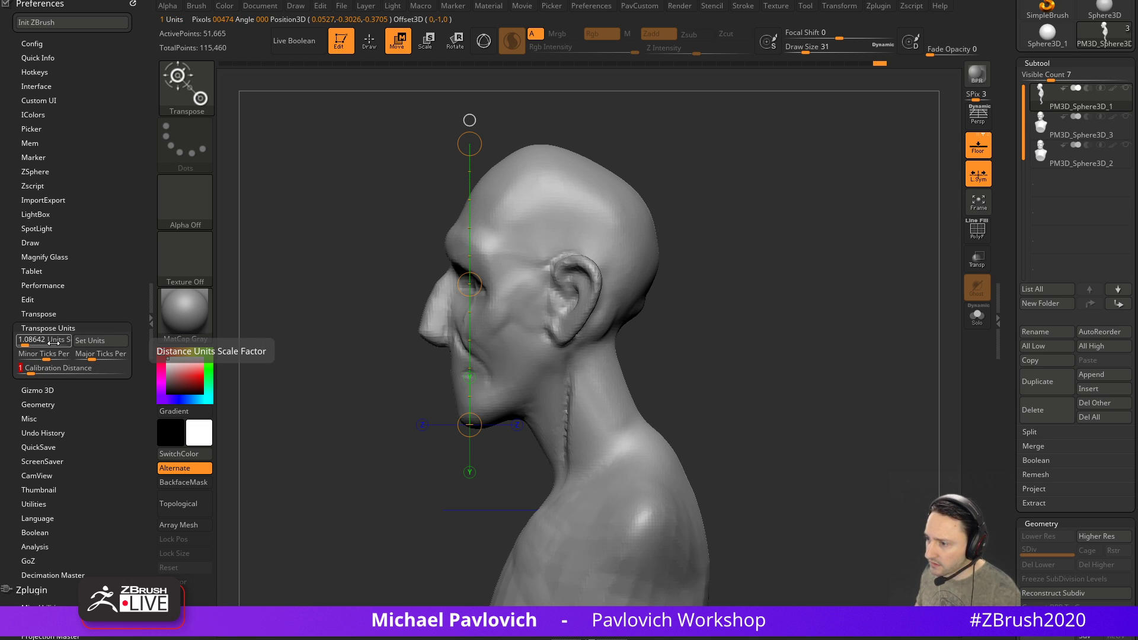
pyautogui.click(97, 343)
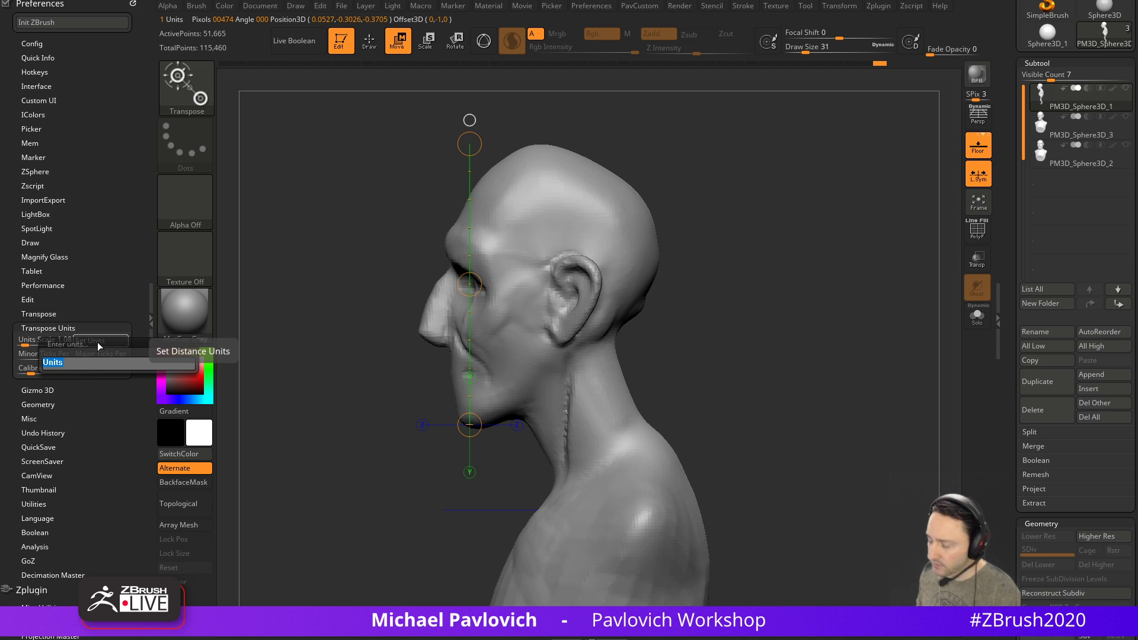
pyautogui.write('Head')
pyautogui.press('Return')
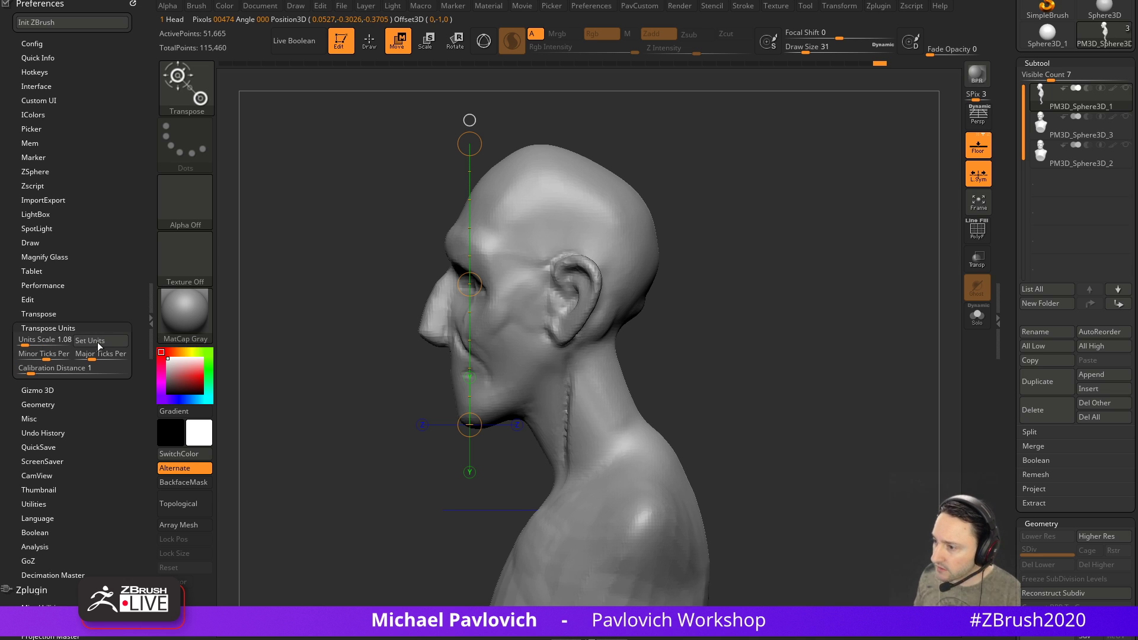
pyautogui.moveTo(57, 358); pyautogui.dragTo(52, 359)
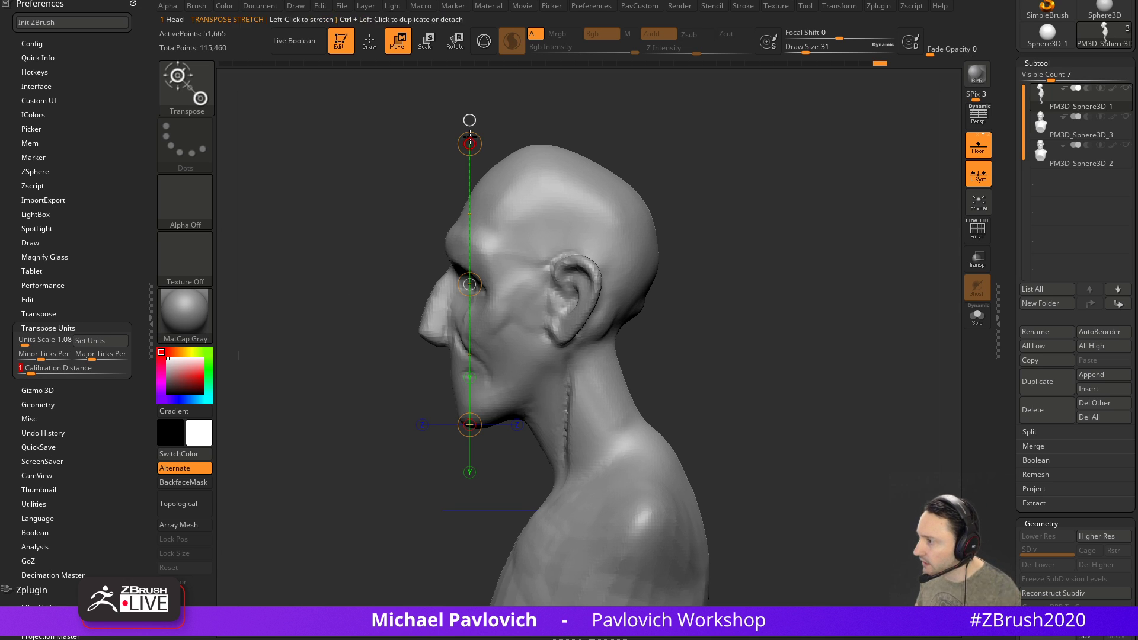
# Test the head units by stretching the transpose line slightly above the crown and below the chin
pyautogui.moveTo(471, 133); pyautogui.dragTo(472, 130)
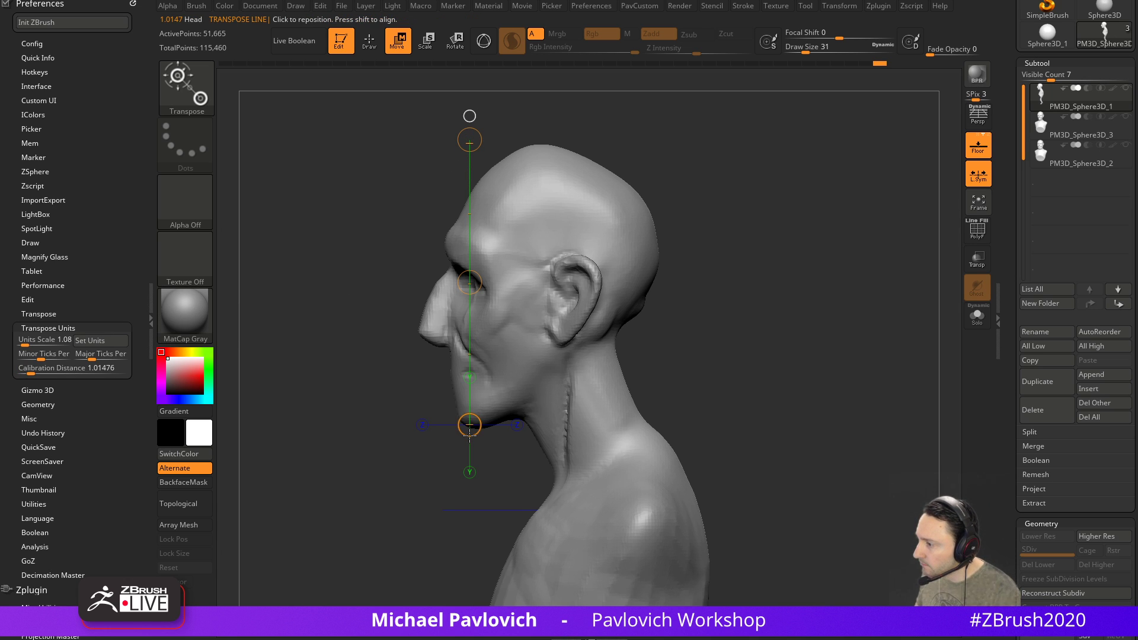
pyautogui.keyDown('shift'); pyautogui.moveTo(469, 435); pyautogui.dragTo(470, 479); pyautogui.keyUp('shift')
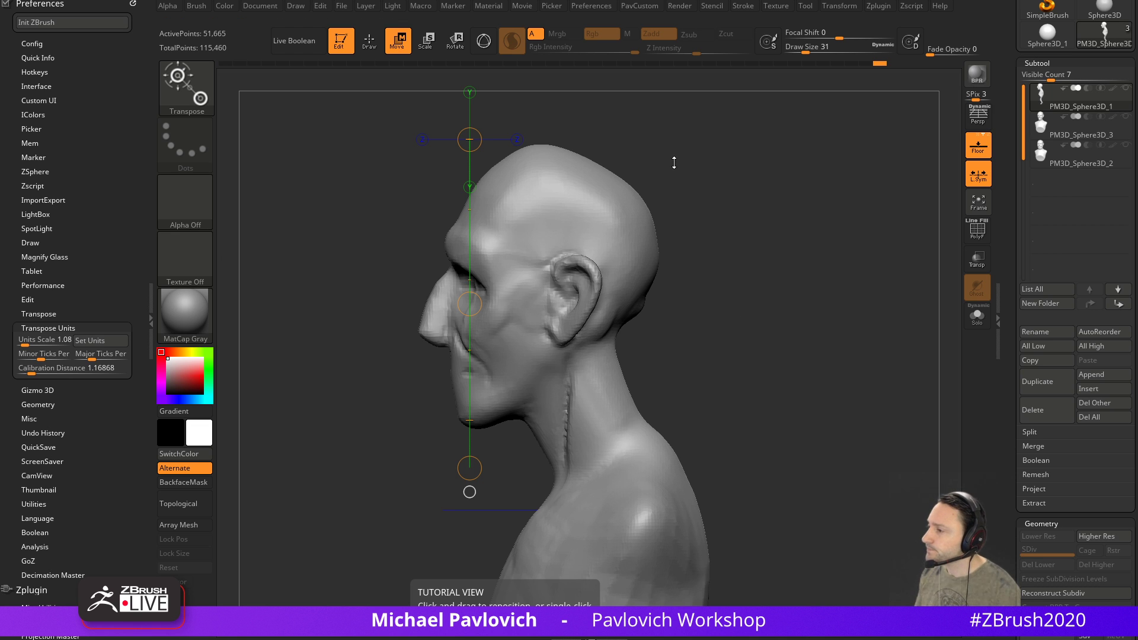
pyautogui.moveTo(739, 255); pyautogui.dragTo(703, 230, button='right')
pyautogui.keyDown('alt'); pyautogui.moveTo(683, 273); pyautogui.dragTo(608, 178, button='right'); pyautogui.keyUp('alt')
pyautogui.moveTo(479, 222); pyautogui.dragTo(648, 194)
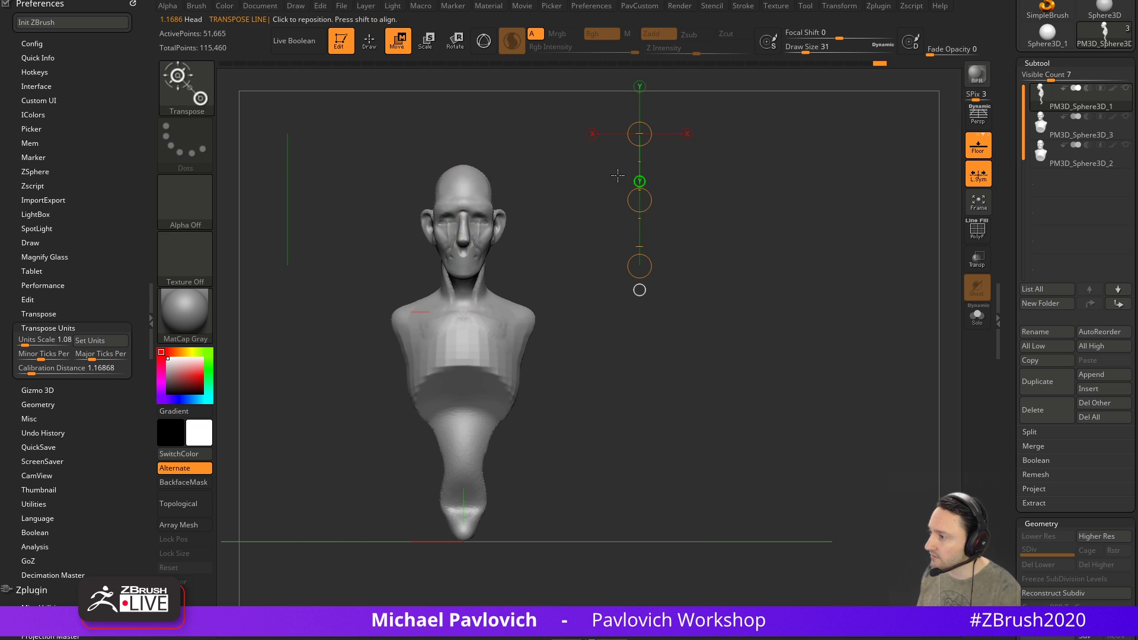
# Draw a straight vertical transpose line about 7 heads long in front view, from the crown to well below the torso
pyautogui.moveTo(460, 169)
pyautogui.mouseDown()
pyautogui.moveTo(493, 537)
pyautogui.moveTo(480, 541)
pyautogui.mouseUp()
pyautogui.keyDown('ctrl'); pyautogui.moveTo(676, 498); pyautogui.dragTo(658, 368, button='right'); pyautogui.keyUp('ctrl')
pyautogui.moveTo(474, 369); pyautogui.dragTo(481, 529)
pyautogui.hotkey('ctrl', 'z')
pyautogui.keyDown('shift'); pyautogui.moveTo(482, 362); pyautogui.dragTo(476, 568); pyautogui.keyUp('shift')
pyautogui.keyDown('ctrl'); pyautogui.moveTo(574, 498); pyautogui.dragTo(576, 450, button='right'); pyautogui.keyUp('ctrl')
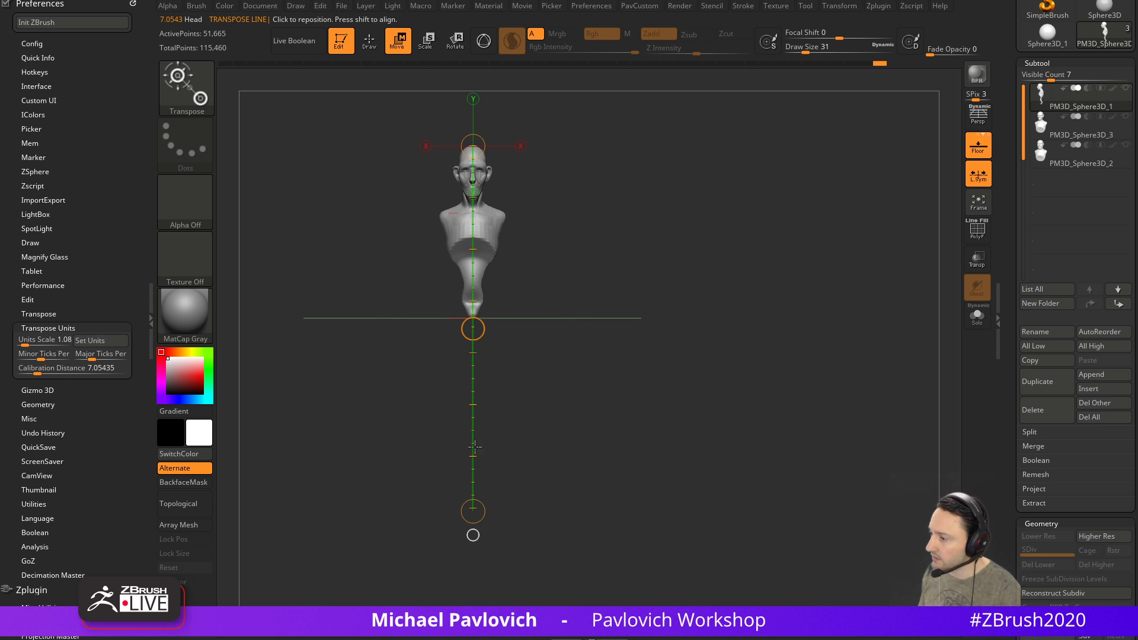
# Extend the vertical transpose line to about 8 heads long and turn the figure to a side view
pyautogui.moveTo(476, 510); pyautogui.dragTo(485, 564)
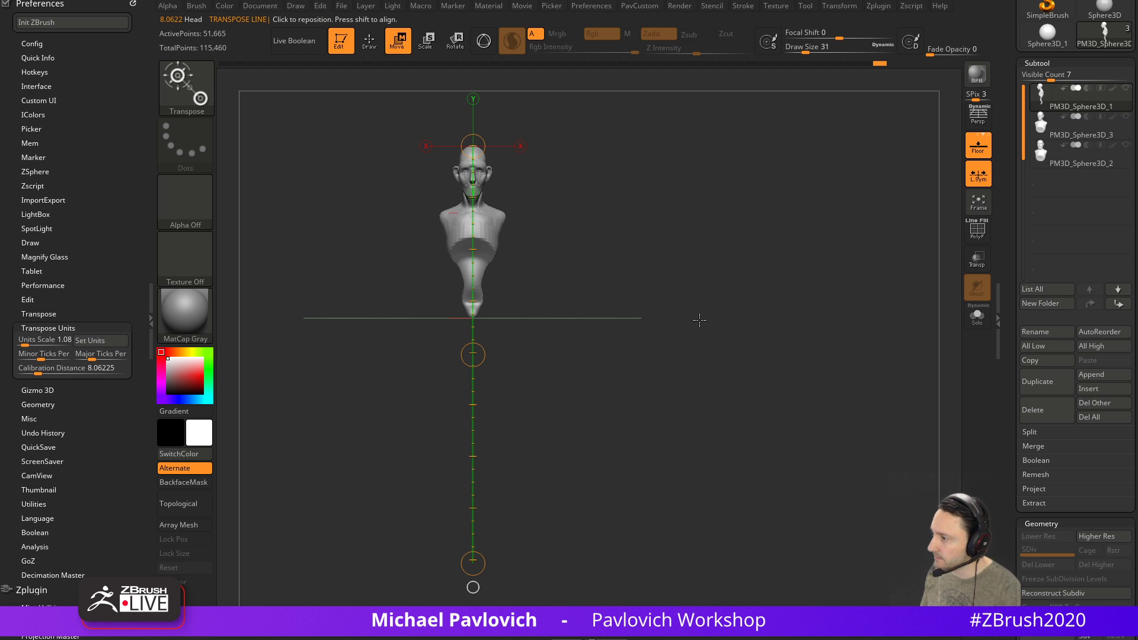
pyautogui.keyDown('shift'); pyautogui.moveTo(780, 315); pyautogui.dragTo(686, 301); pyautogui.keyUp('shift')
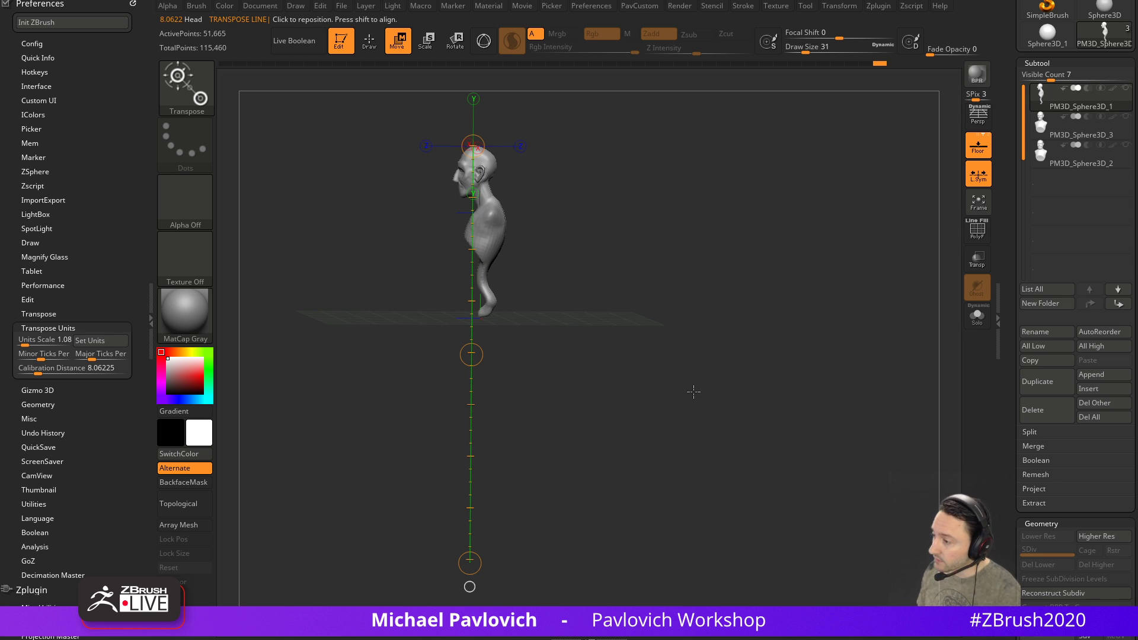
pyautogui.moveTo(699, 386); pyautogui.dragTo(699, 368)
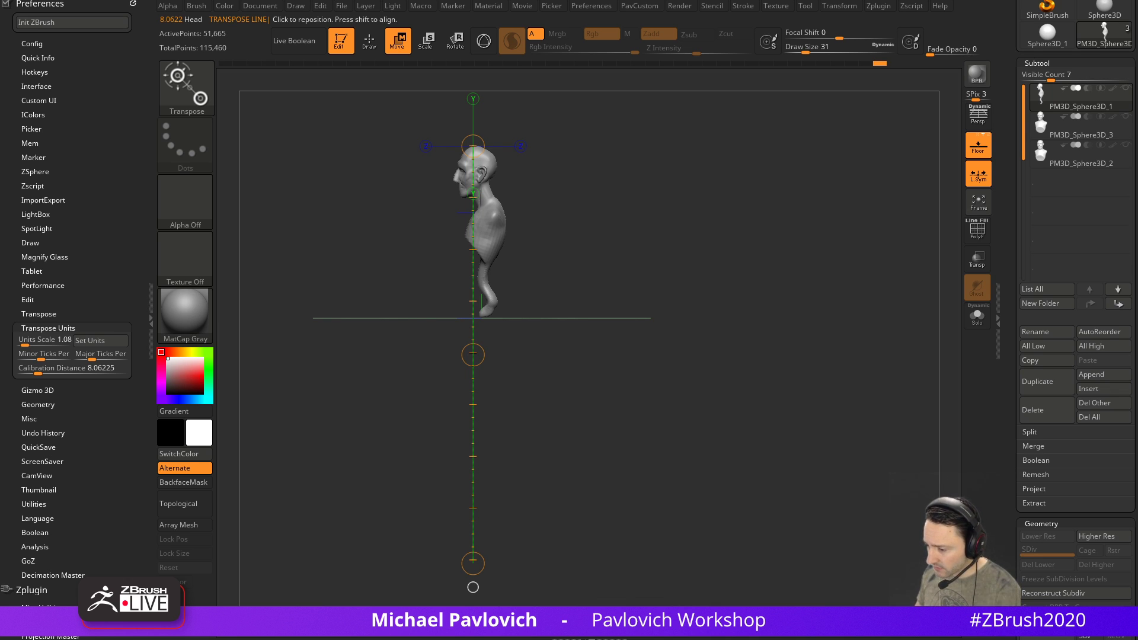
# Switch to the browser and look through the Intro to ZBrush series page in ArtStation's learning section
pyautogui.moveTo(1007, 639); pyautogui.dragTo(735, 17)
pyautogui.scroll(-7, 396, 345)
pyautogui.scroll(-10, 396, 345)
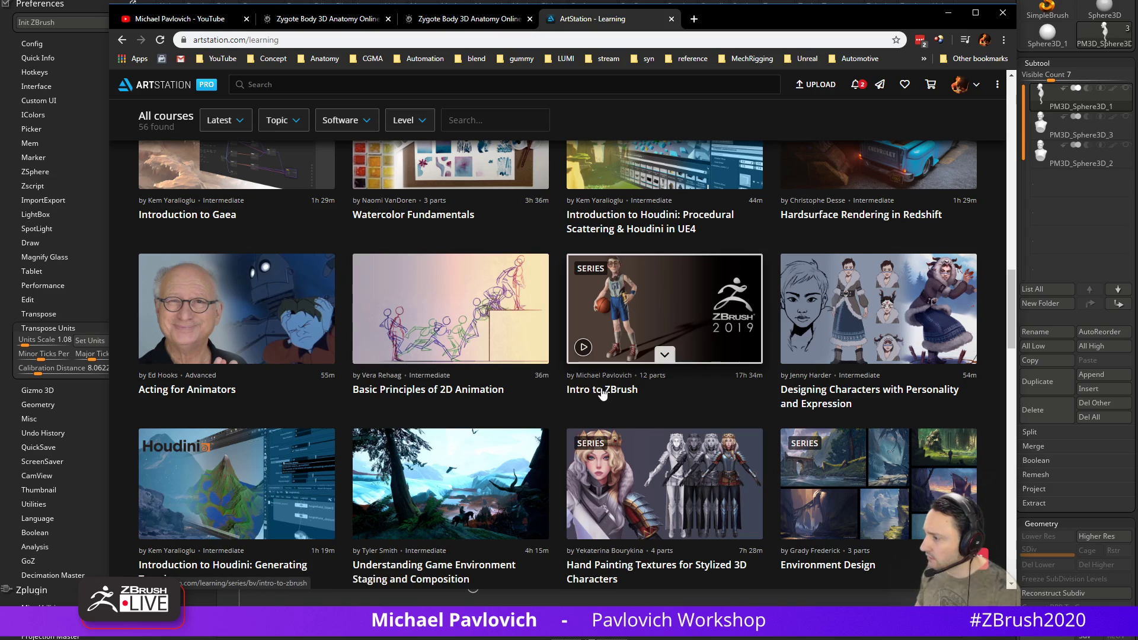
pyautogui.click(640, 386)
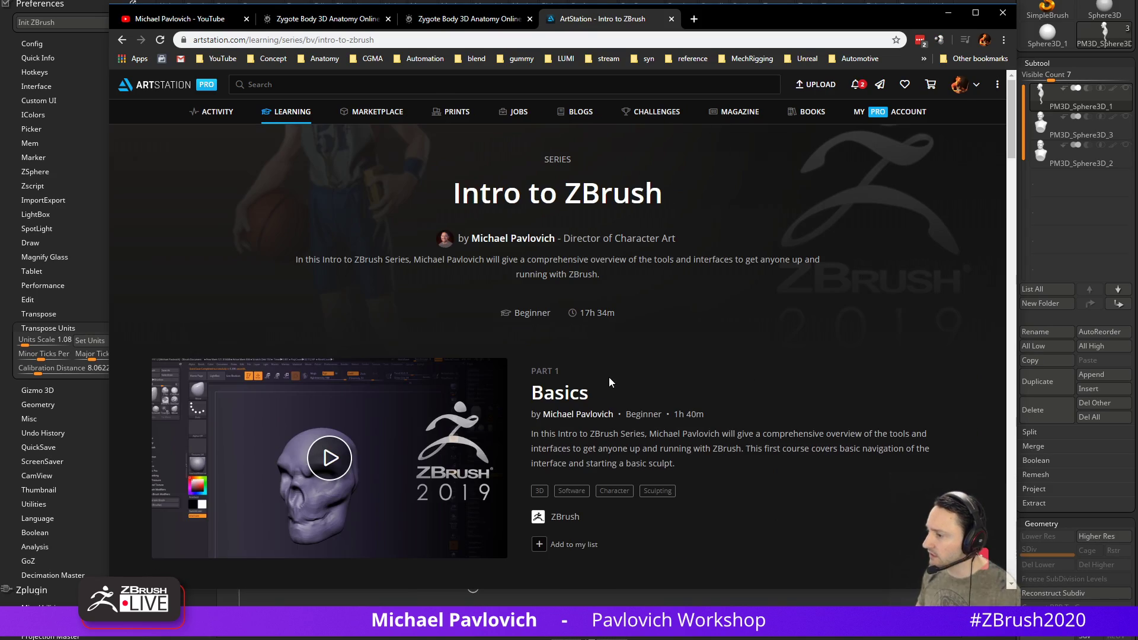
pyautogui.scroll(-20, 610, 378)
pyautogui.scroll(20, 609, 371)
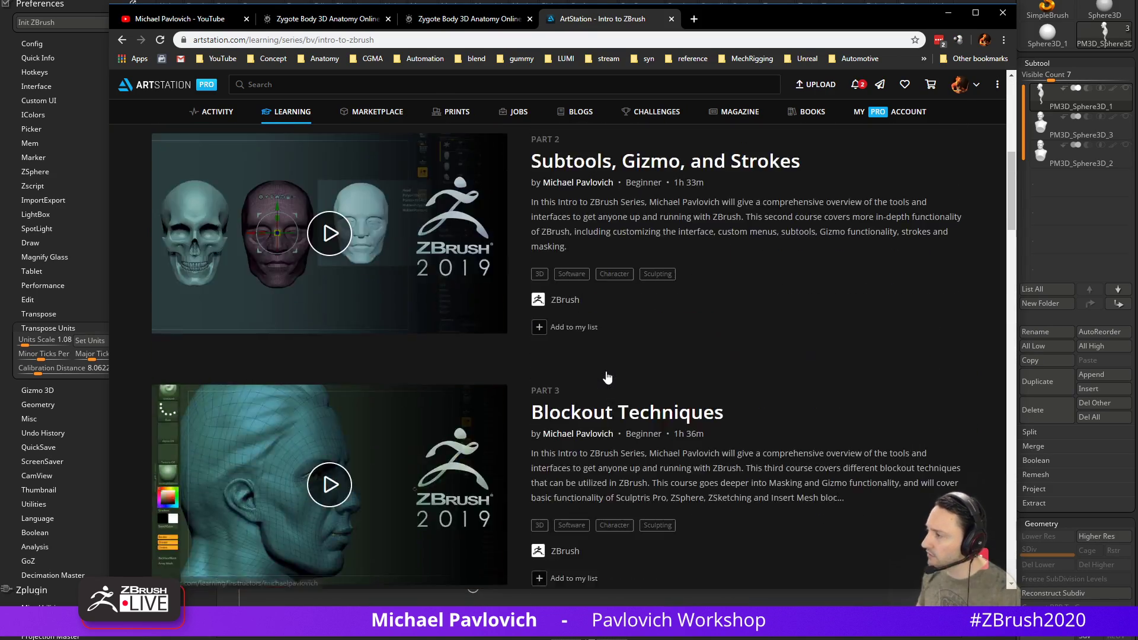
pyautogui.hotkey('ctrl', 'a')
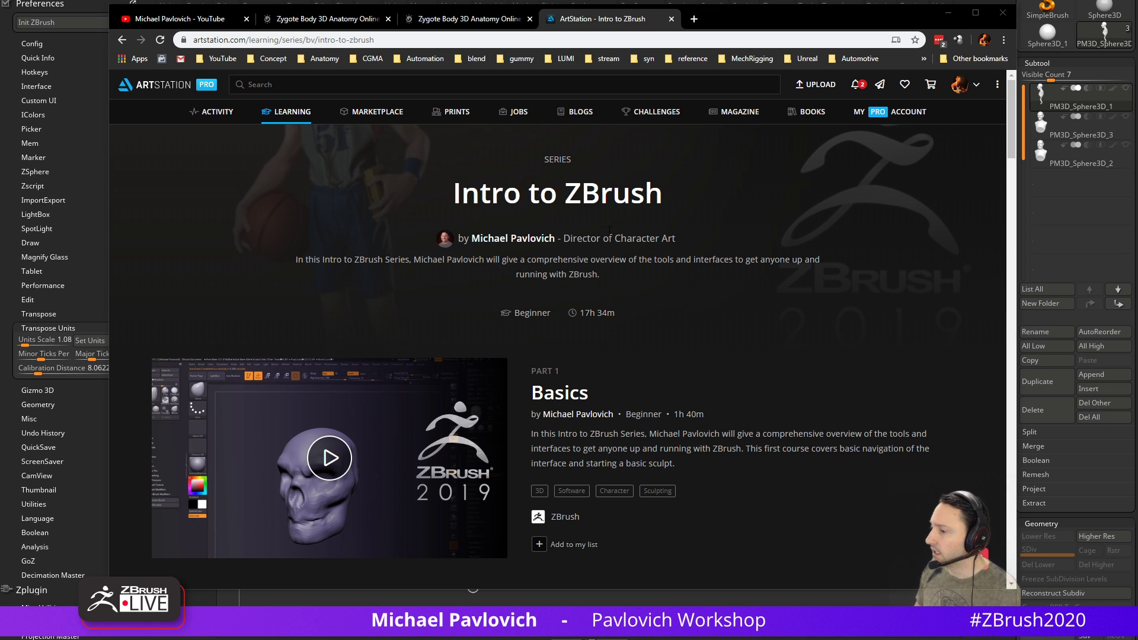
pyautogui.scroll(-20, 542, 309)
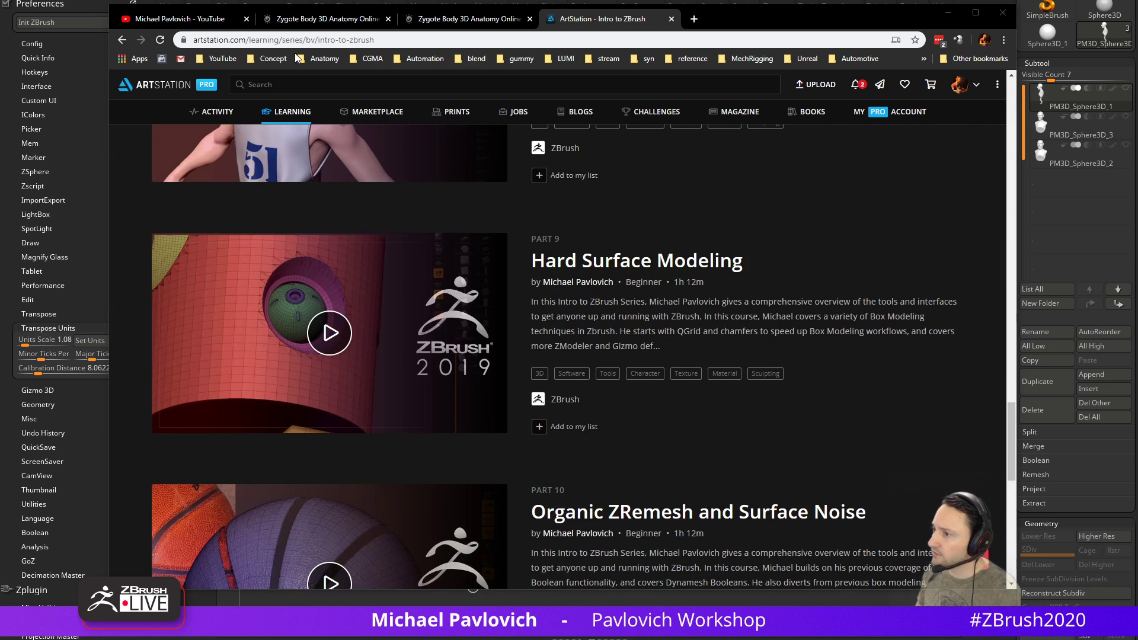
# Open the YouTube playlist "NEW Intro to ZBrush - ZBrush for Ideation (Updated for 2020!)", browse its videos and select its web address
pyautogui.click(176, 19)
pyautogui.click(489, 302)
pyautogui.scroll(-4, 483, 318)
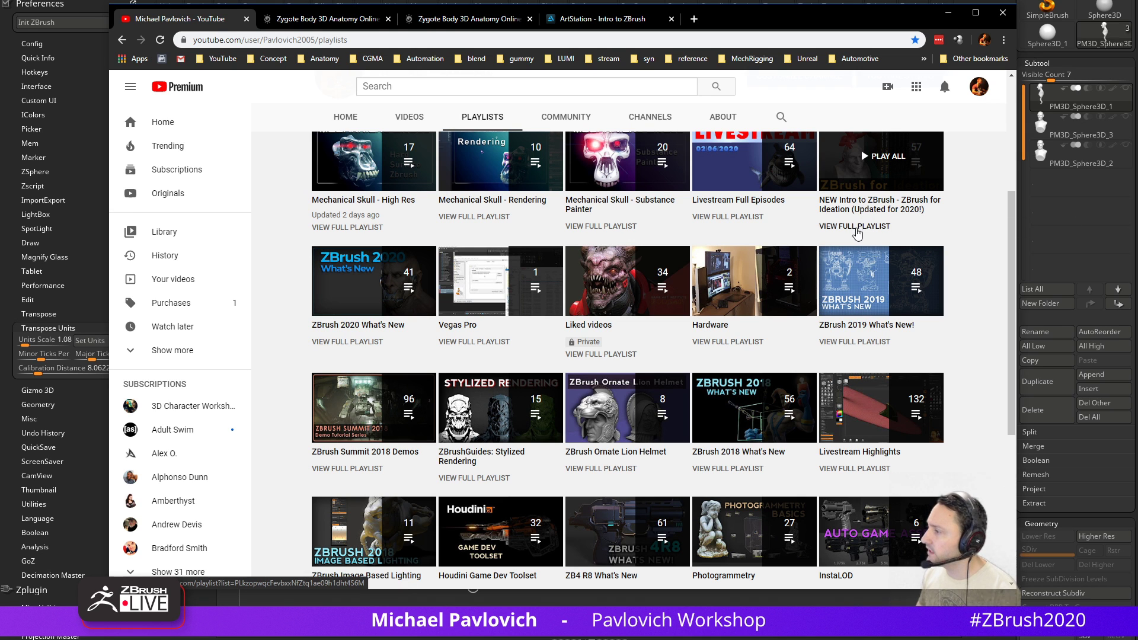
pyautogui.click(856, 228)
pyautogui.scroll(-12, 648, 268)
pyautogui.scroll(-20, 649, 268)
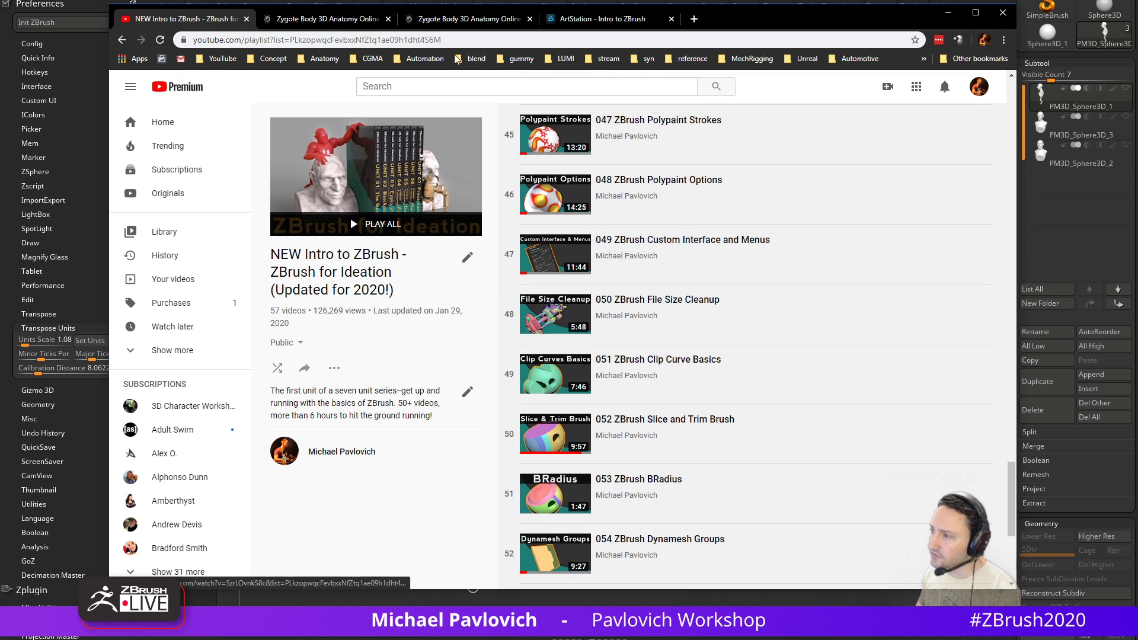
pyautogui.click(461, 38)
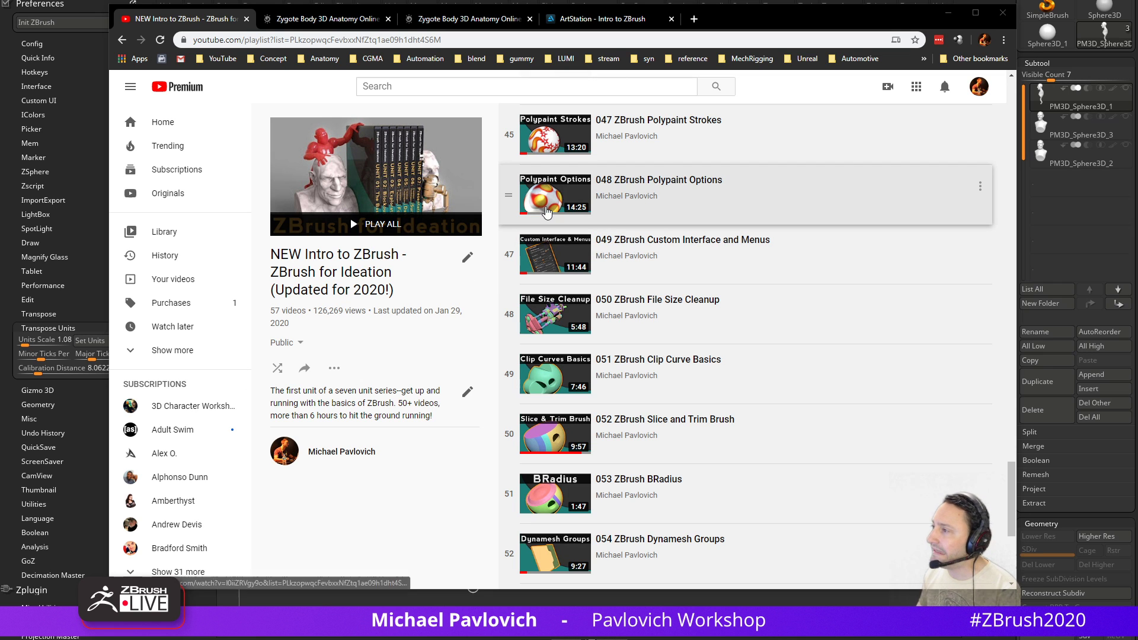
# Return to the ArtStation Intro to ZBrush series page and open the account's blog management page
pyautogui.click(619, 23)
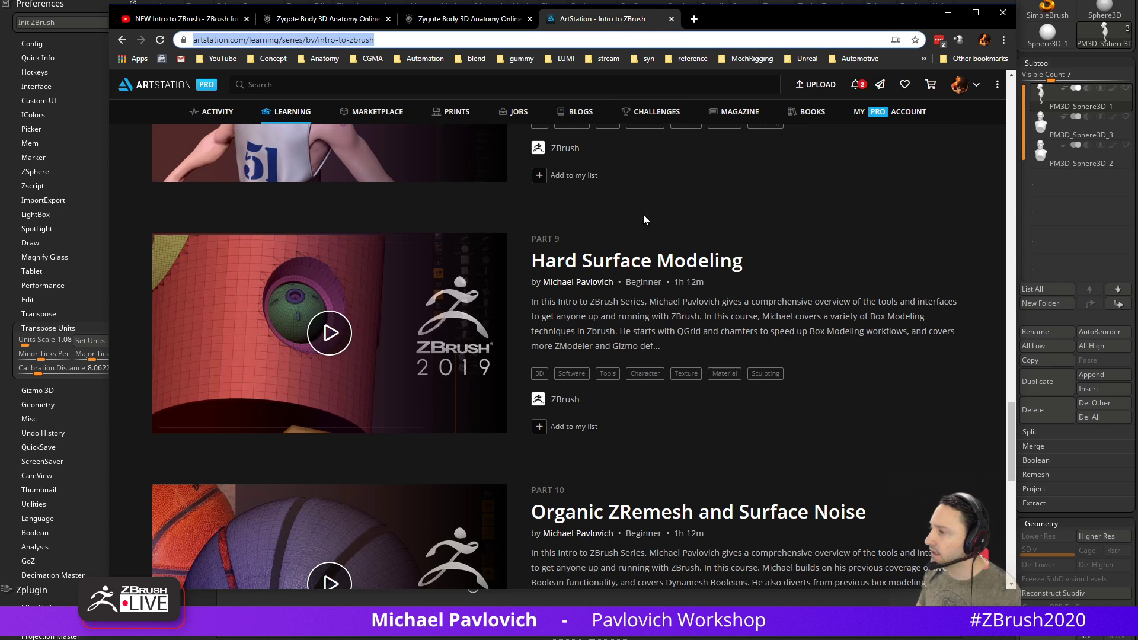
pyautogui.scroll(20, 582, 203)
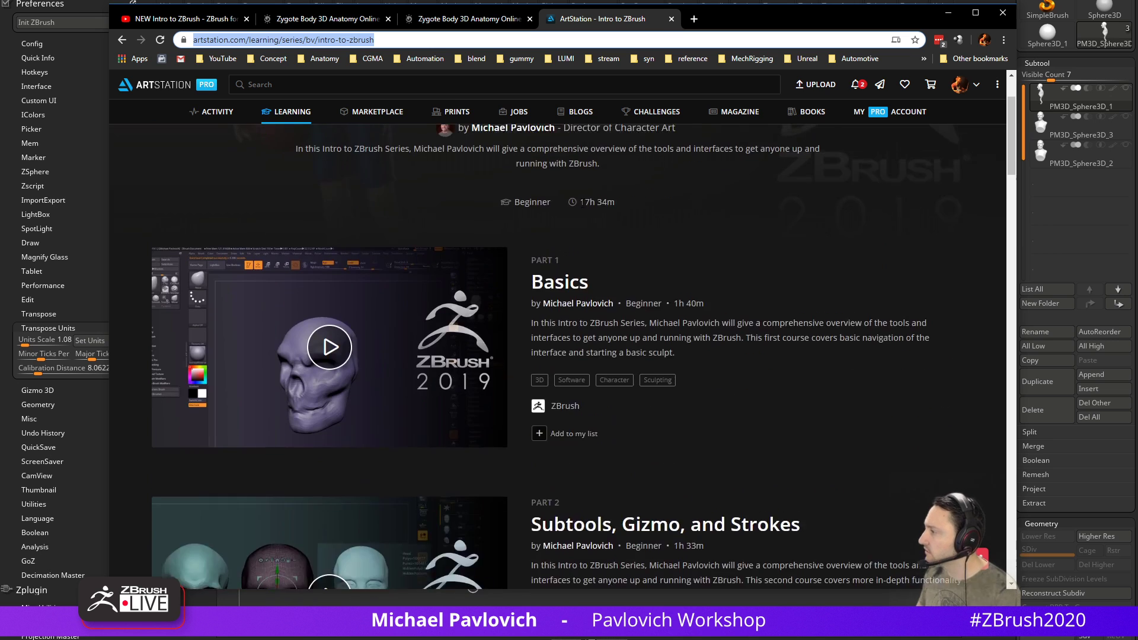
pyautogui.click(975, 86)
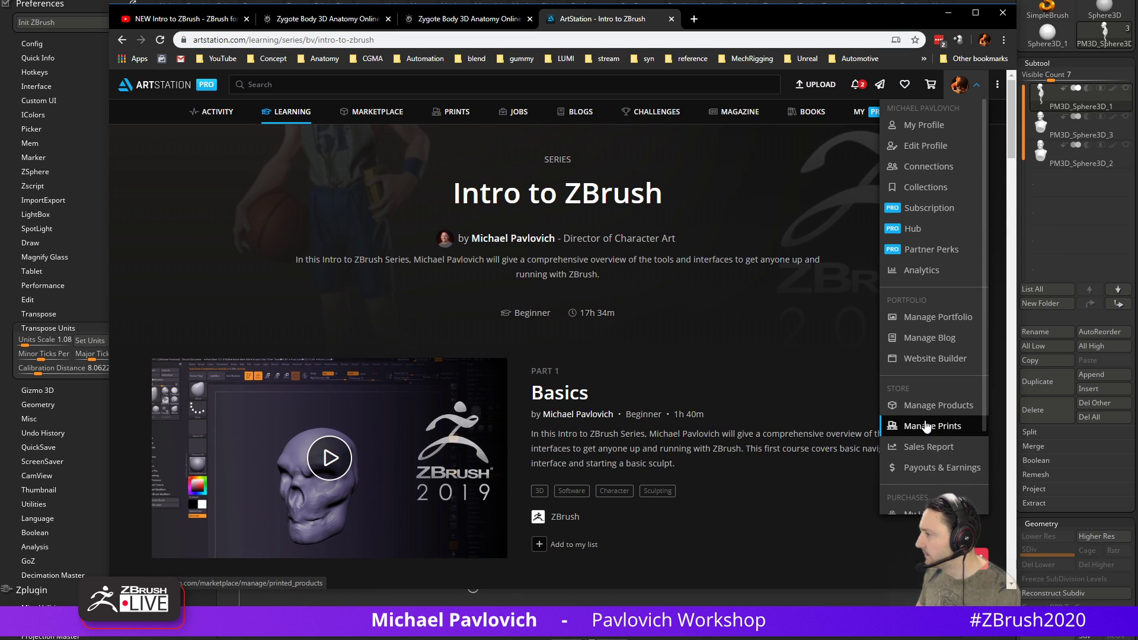
pyautogui.click(931, 339)
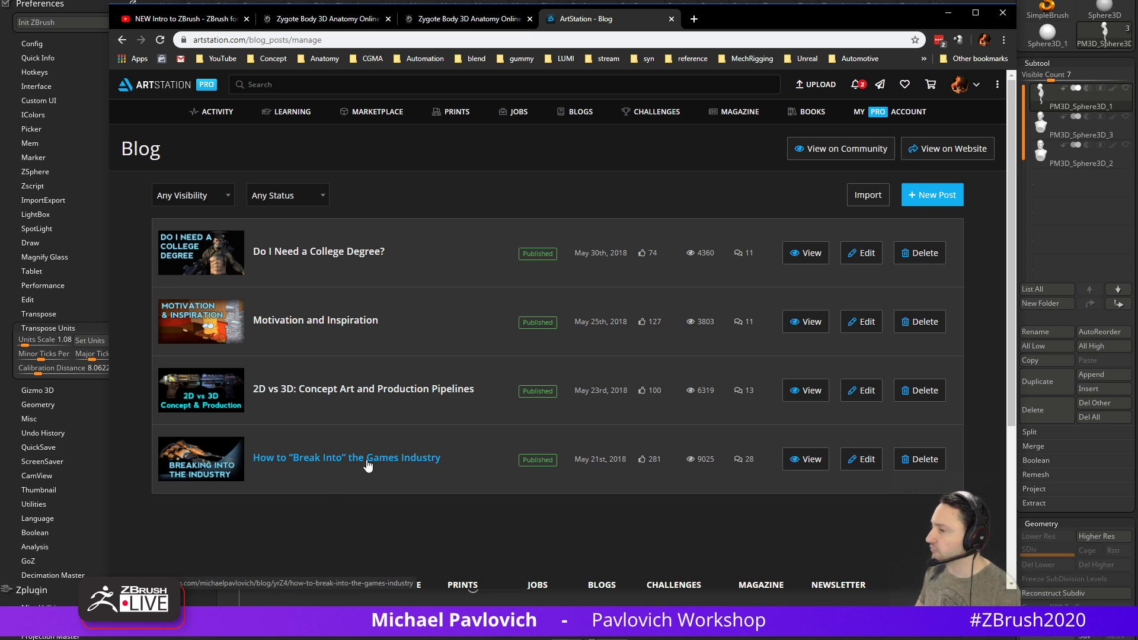
# Show the blog on the public ArtStation profile, select its web address and return to ZBrush
pyautogui.click(960, 84)
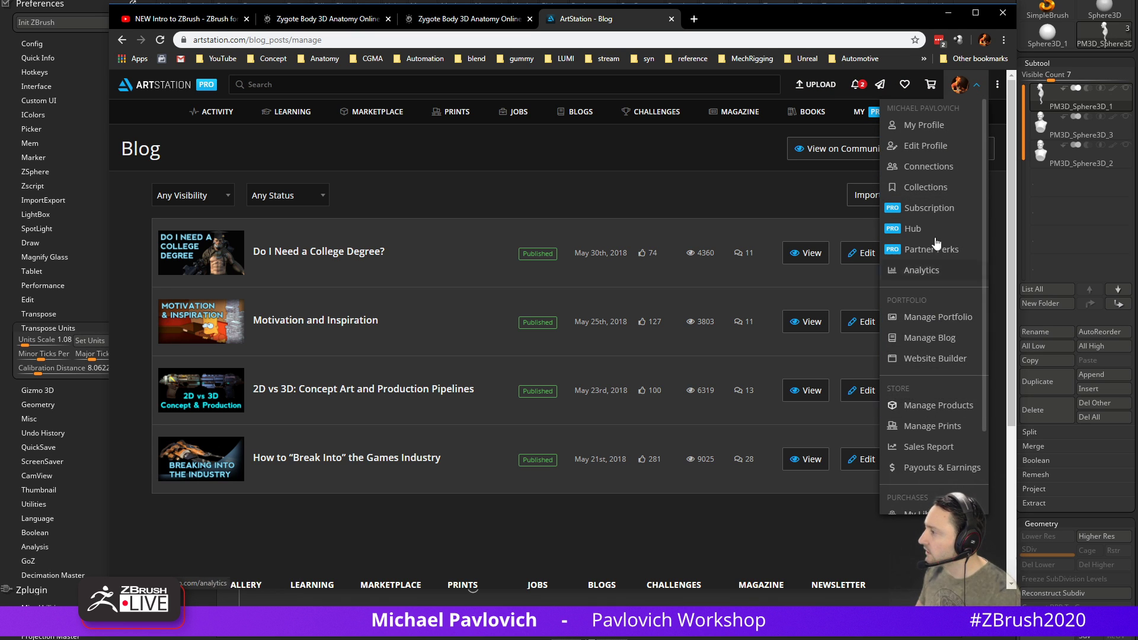
pyautogui.click(923, 125)
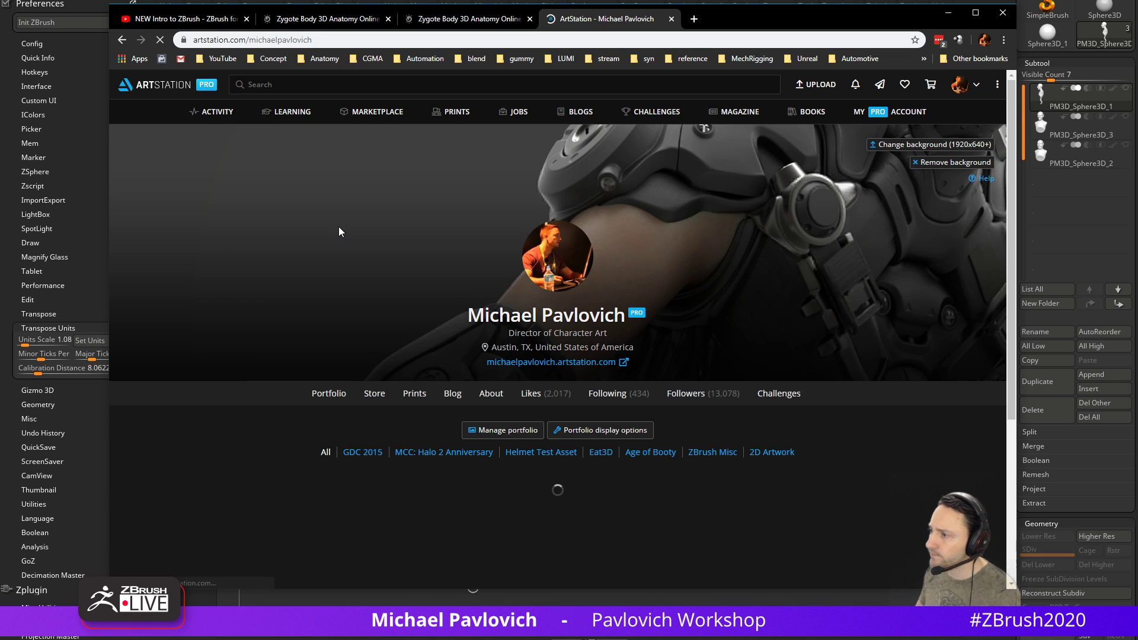
pyautogui.click(433, 408)
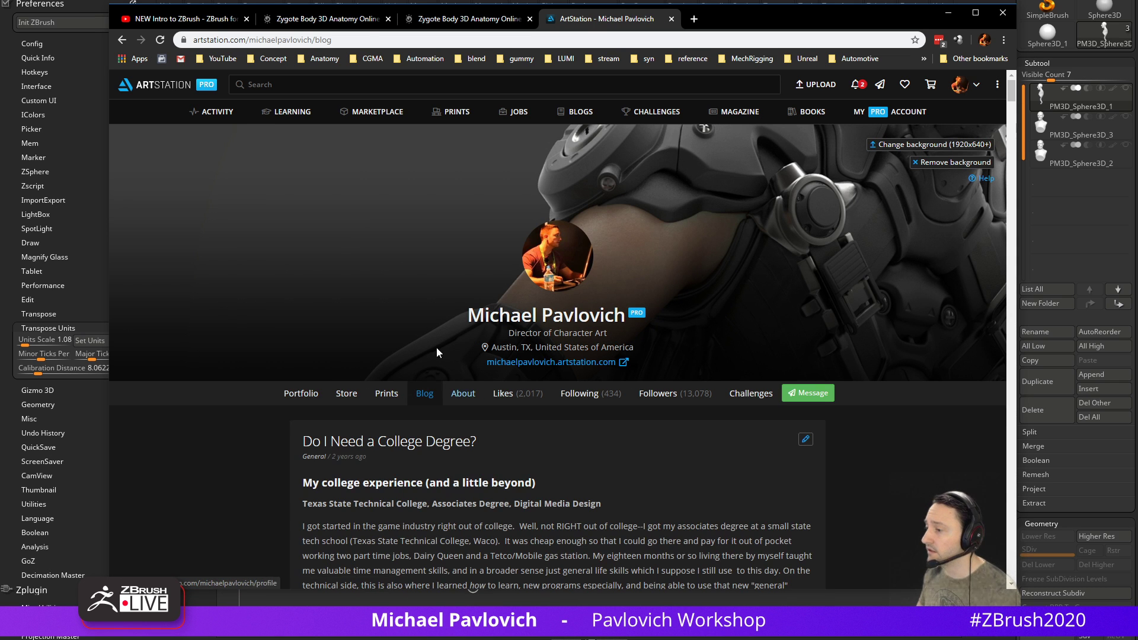
pyautogui.click(380, 39)
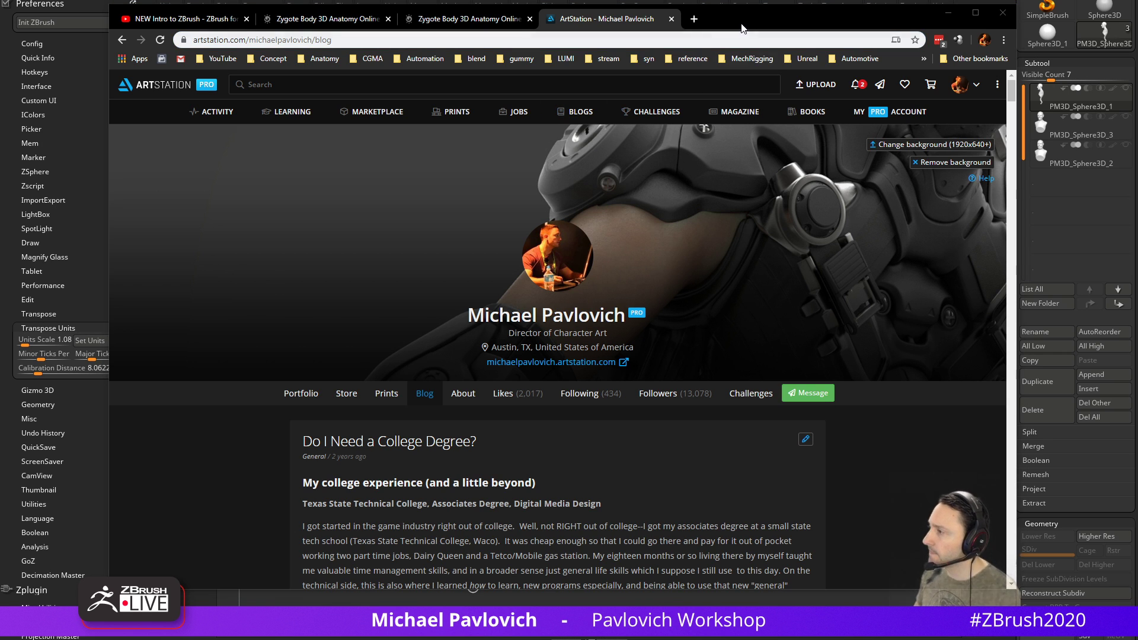
pyautogui.moveTo(743, 27); pyautogui.dragTo(743, 0)
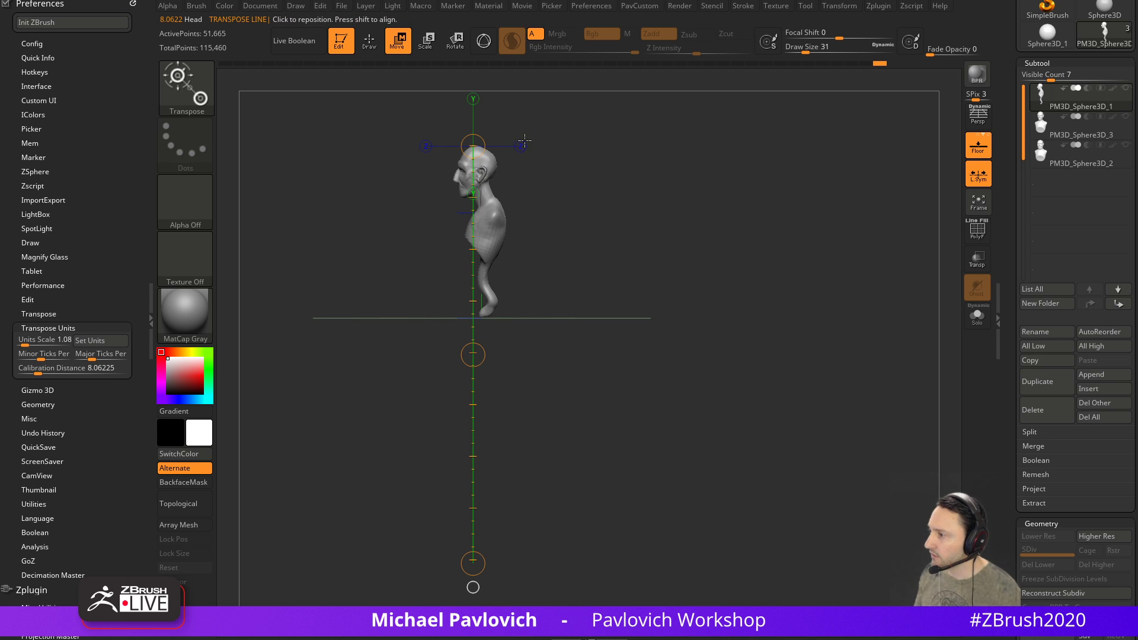
# Mask the head and stretch the unmasked body downward along the transpose line to lengthen the neck and torso
pyautogui.moveTo(542, 137)
pyautogui.keyDown('ctrl'); pyautogui.mouseDown()
pyautogui.moveTo(446, 143)
pyautogui.moveTo(458, 211)
pyautogui.moveTo(510, 215)
pyautogui.moveTo(533, 153)
pyautogui.mouseUp(); pyautogui.keyUp('ctrl')
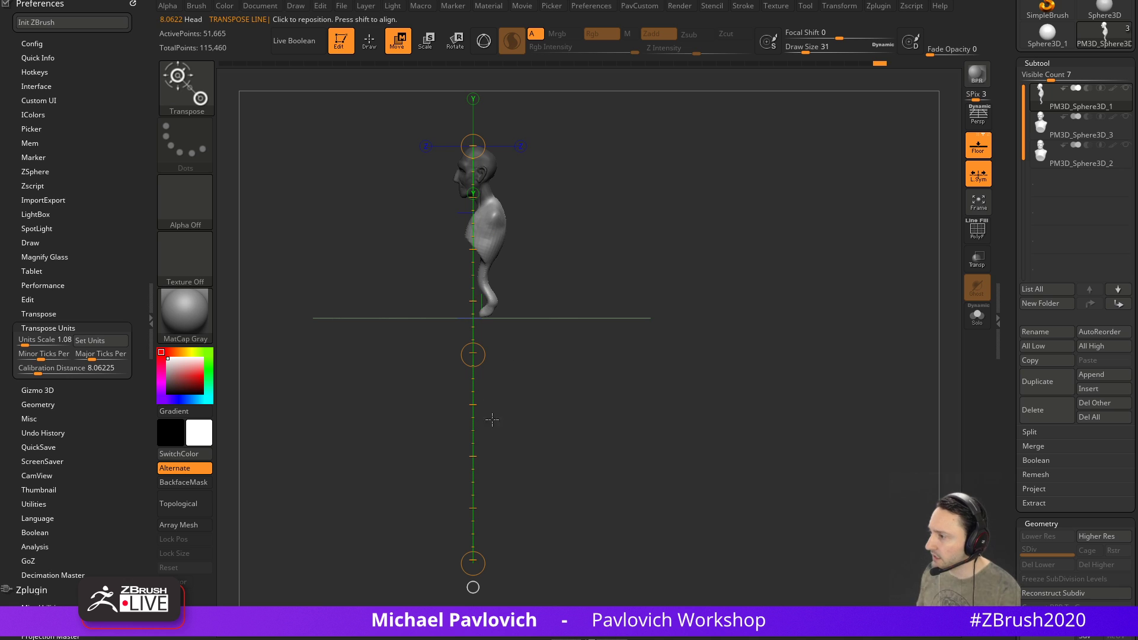
pyautogui.moveTo(478, 558); pyautogui.dragTo(477, 638)
pyautogui.moveTo(477, 576); pyautogui.dragTo(473, 587)
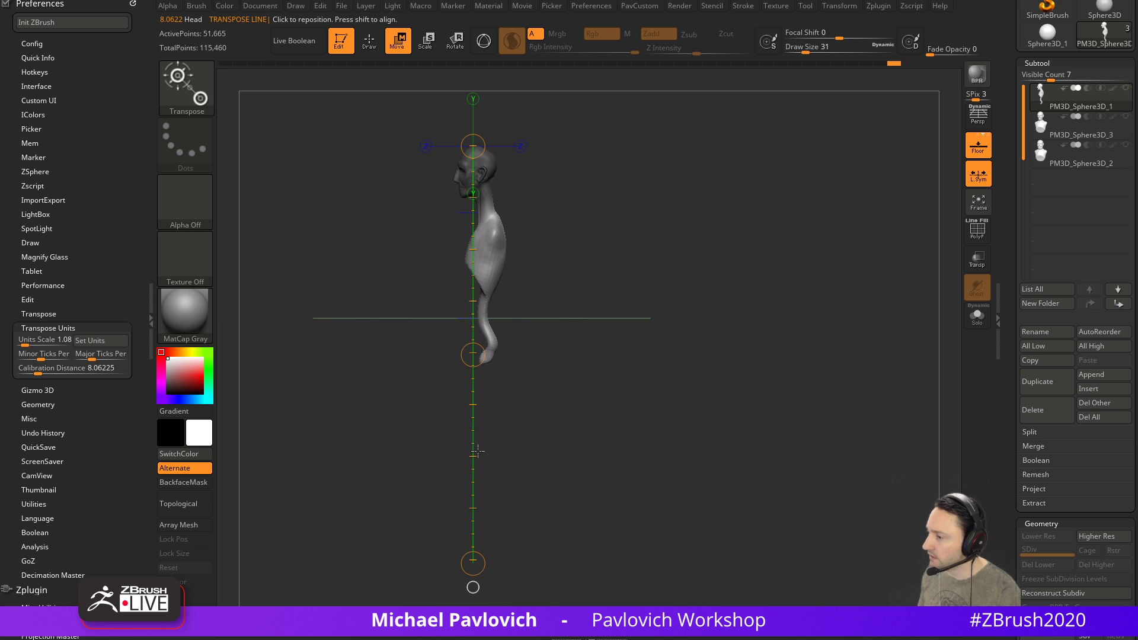
pyautogui.click(474, 557)
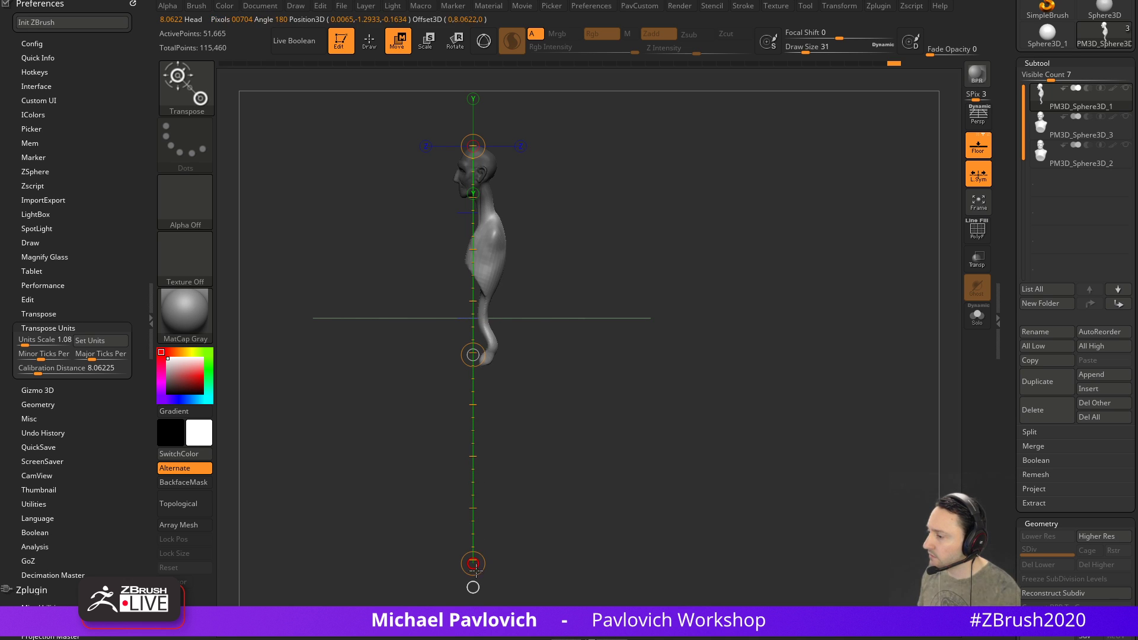
pyautogui.hotkey('ctrl', 'z')
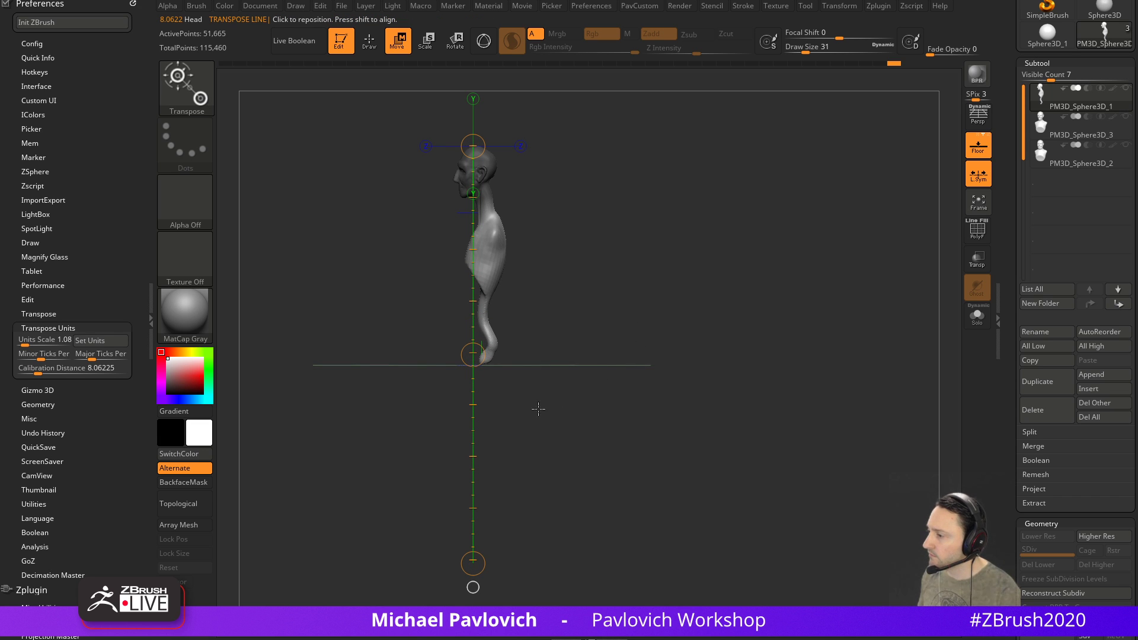
# Raise and widen the shoulders in front view with a large Move brush
pyautogui.moveTo(640, 295); pyautogui.dragTo(688, 303, button='right')
pyautogui.press('q')
pyautogui.moveTo(644, 249)
pyautogui.keyDown('ctrl'); pyautogui.mouseDown(button='right')
pyautogui.moveTo(662, 235)
pyautogui.moveTo(679, 243)
pyautogui.mouseUp(button='right'); pyautogui.keyUp('ctrl')
pyautogui.press('s')
pyautogui.moveTo(490, 320); pyautogui.dragTo(533, 320)
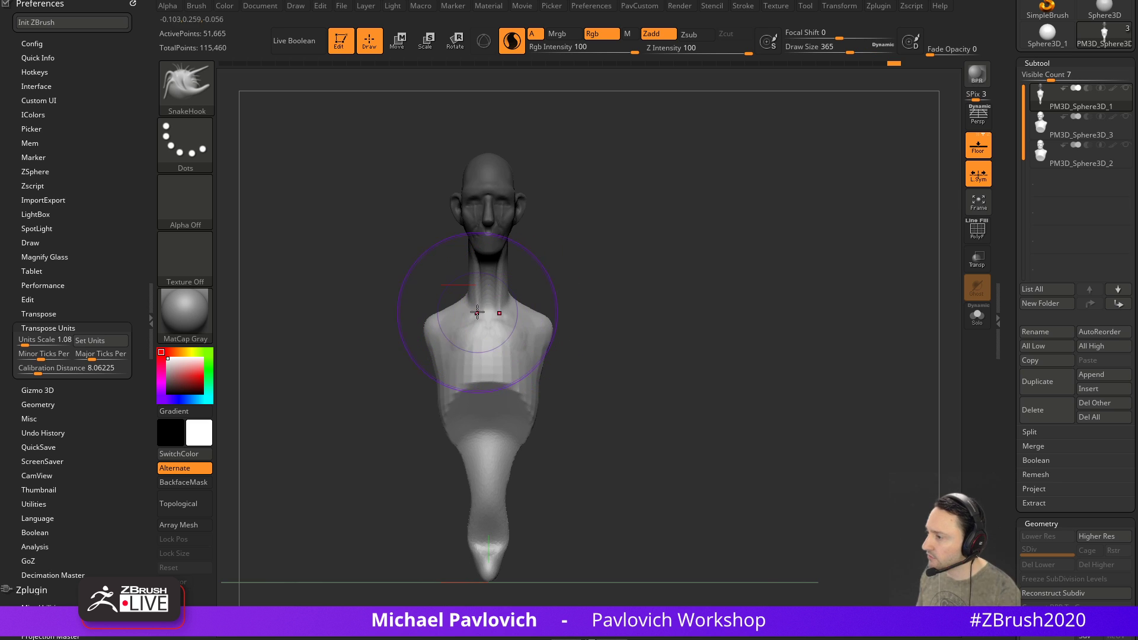
pyautogui.press('b')
pyautogui.press('m')
pyautogui.press('v')
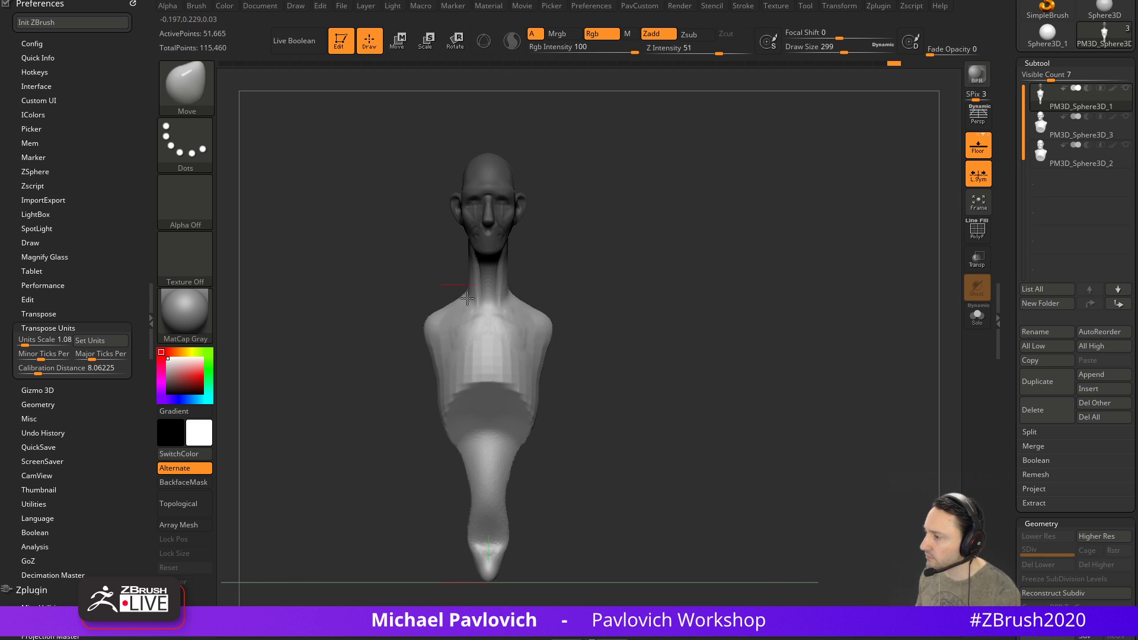
pyautogui.press('[')
pyautogui.press('[')
pyautogui.moveTo(455, 319); pyautogui.dragTo(450, 301)
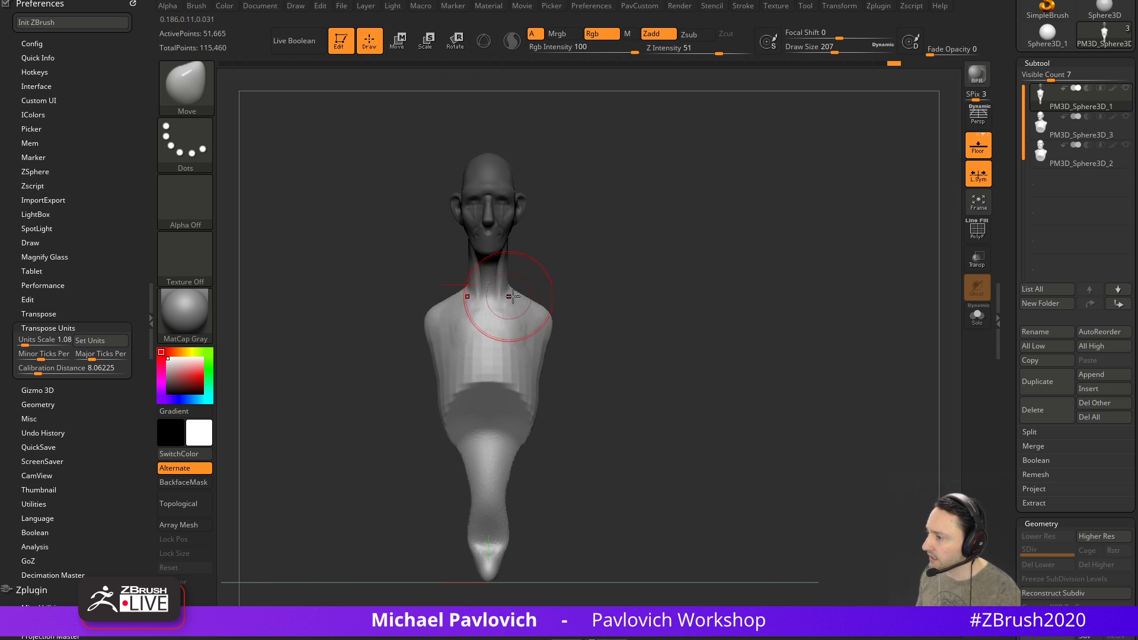
pyautogui.moveTo(552, 344); pyautogui.dragTo(553, 327)
pyautogui.press('s')
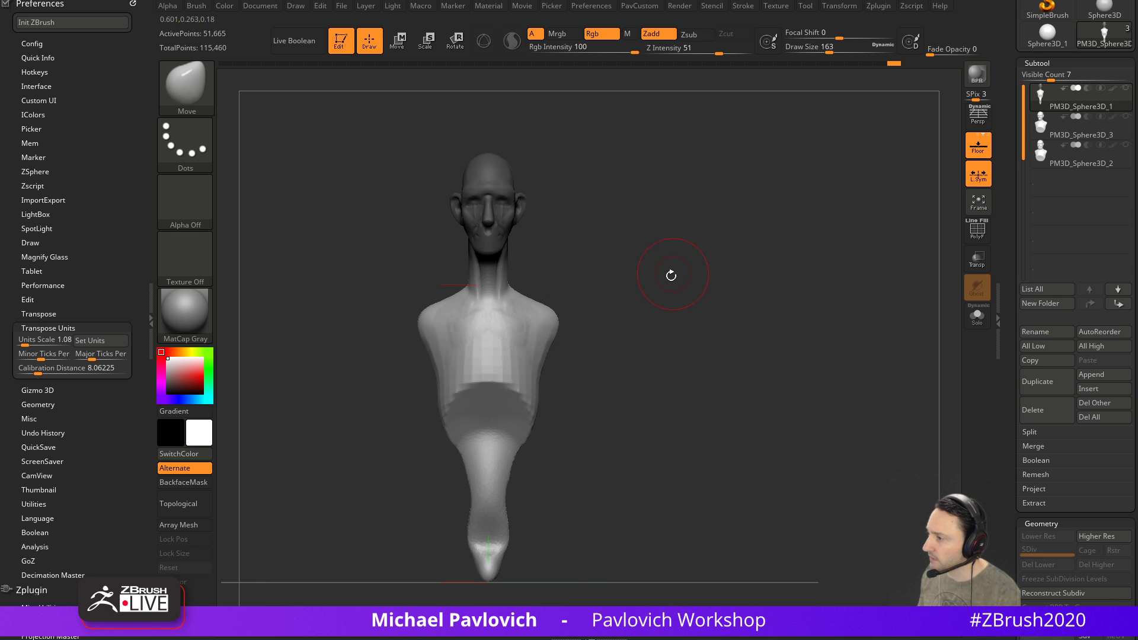
# Clear the head mask and reshape the slopes between neck and shoulders with the Move brush
pyautogui.keyDown('shift'); pyautogui.moveTo(673, 270); pyautogui.dragTo(579, 284, button='right'); pyautogui.keyUp('shift')
pyautogui.keyDown('ctrl'); pyautogui.moveTo(663, 236); pyautogui.dragTo(677, 244); pyautogui.keyUp('ctrl')
pyautogui.keyDown('alt'); pyautogui.moveTo(678, 243); pyautogui.dragTo(633, 312, button='right'); pyautogui.keyUp('alt')
pyautogui.press('s')
pyautogui.moveTo(614, 323); pyautogui.dragTo(618, 324)
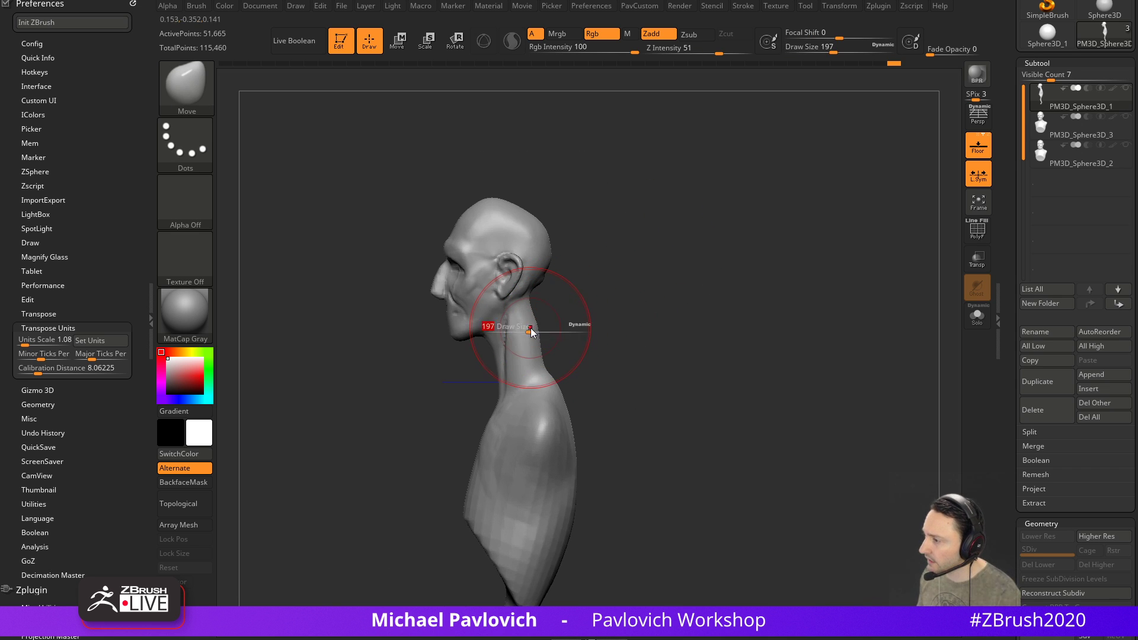
pyautogui.keyDown('shift'); pyautogui.moveTo(552, 346); pyautogui.dragTo(634, 346, button='right'); pyautogui.keyUp('shift')
pyautogui.press('s')
pyautogui.moveTo(460, 395); pyautogui.dragTo(467, 395)
pyautogui.moveTo(460, 405); pyautogui.dragTo(462, 394)
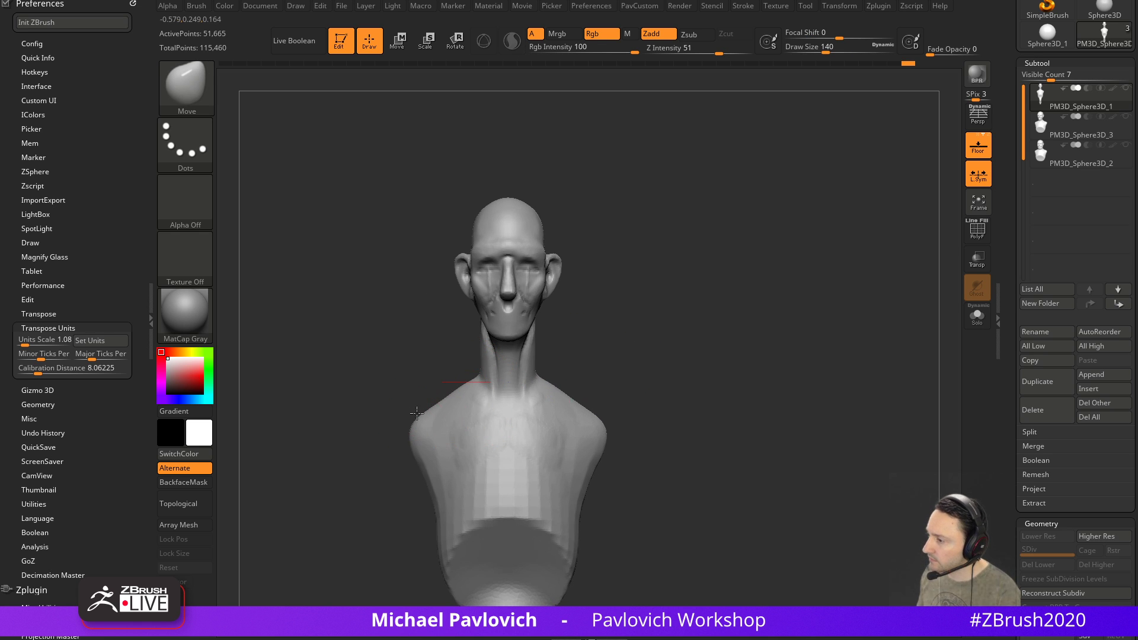
# Refine the side contours of the neck below the jaw with a smaller Move brush
pyautogui.keyDown('alt'); pyautogui.moveTo(673, 373); pyautogui.dragTo(647, 294, button='right'); pyautogui.keyUp('alt')
pyautogui.press('s')
pyautogui.moveTo(647, 295); pyautogui.dragTo(633, 301)
pyautogui.keyDown('alt'); pyautogui.moveTo(636, 305); pyautogui.dragTo(659, 308, button='right'); pyautogui.keyUp('alt')
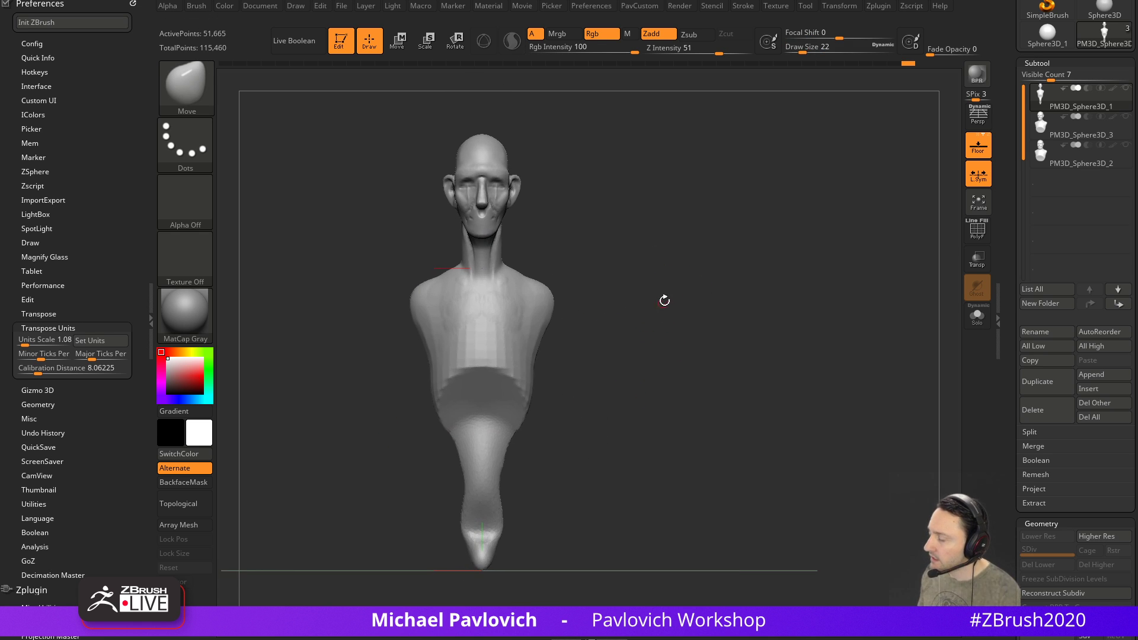
pyautogui.moveTo(614, 259)
pyautogui.mouseDown(button='right')
pyautogui.moveTo(610, 300)
pyautogui.moveTo(628, 295)
pyautogui.moveTo(611, 281)
pyautogui.moveTo(581, 295)
pyautogui.moveTo(632, 305)
pyautogui.moveTo(686, 295)
pyautogui.moveTo(733, 316)
pyautogui.moveTo(678, 269)
pyautogui.moveTo(714, 277)
pyautogui.moveTo(755, 308)
pyautogui.moveTo(648, 315)
pyautogui.moveTo(701, 300)
pyautogui.moveTo(726, 318)
pyautogui.moveTo(658, 328)
pyautogui.moveTo(746, 322)
pyautogui.moveTo(775, 243)
pyautogui.mouseUp(button='right')
pyautogui.keyDown('alt'); pyautogui.moveTo(776, 243); pyautogui.dragTo(734, 354, button='right'); pyautogui.keyUp('alt')
pyautogui.keyDown('ctrl'); pyautogui.moveTo(729, 299); pyautogui.dragTo(709, 319, button='right'); pyautogui.keyUp('ctrl')
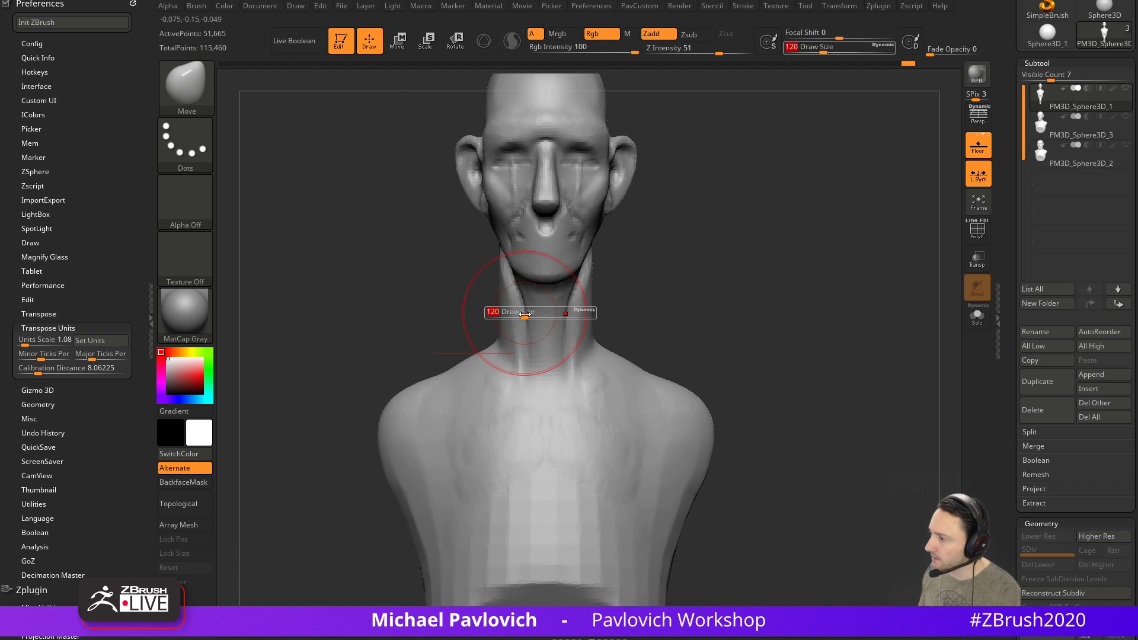
pyautogui.moveTo(502, 277); pyautogui.dragTo(508, 310)
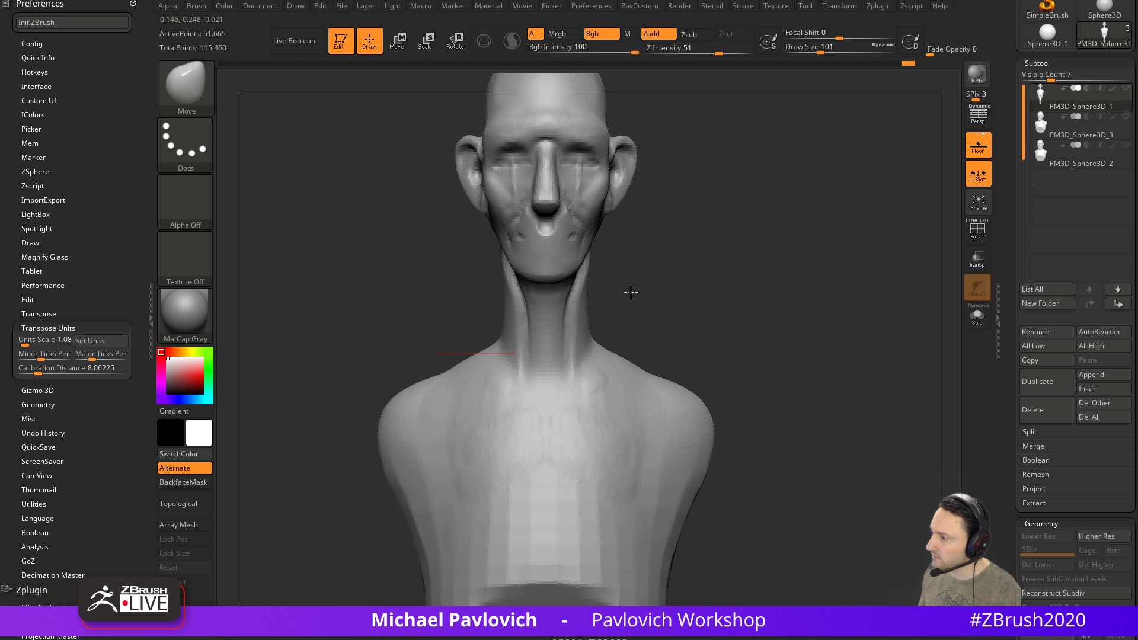
# Build up the long muscle running from behind the ear down the side of the neck with ClayTubes
pyautogui.keyDown('alt'); pyautogui.moveTo(642, 272); pyautogui.dragTo(611, 305, button='right'); pyautogui.keyUp('alt')
pyautogui.press('s')
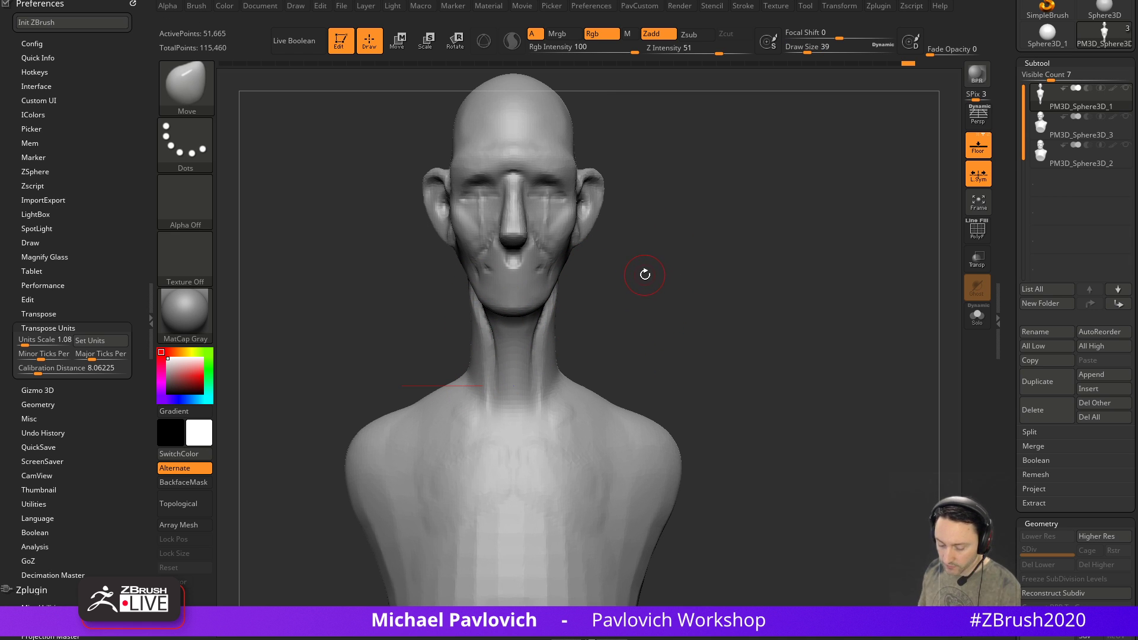
pyautogui.press('b')
pyautogui.press('c')
pyautogui.press('t')
pyautogui.moveTo(640, 254)
pyautogui.mouseDown(button='right')
pyautogui.moveTo(676, 313)
pyautogui.moveTo(592, 338)
pyautogui.moveTo(535, 321)
pyautogui.mouseUp(button='right')
pyautogui.moveTo(511, 293); pyautogui.dragTo(499, 417)
pyautogui.moveTo(522, 323); pyautogui.dragTo(572, 296, button='right')
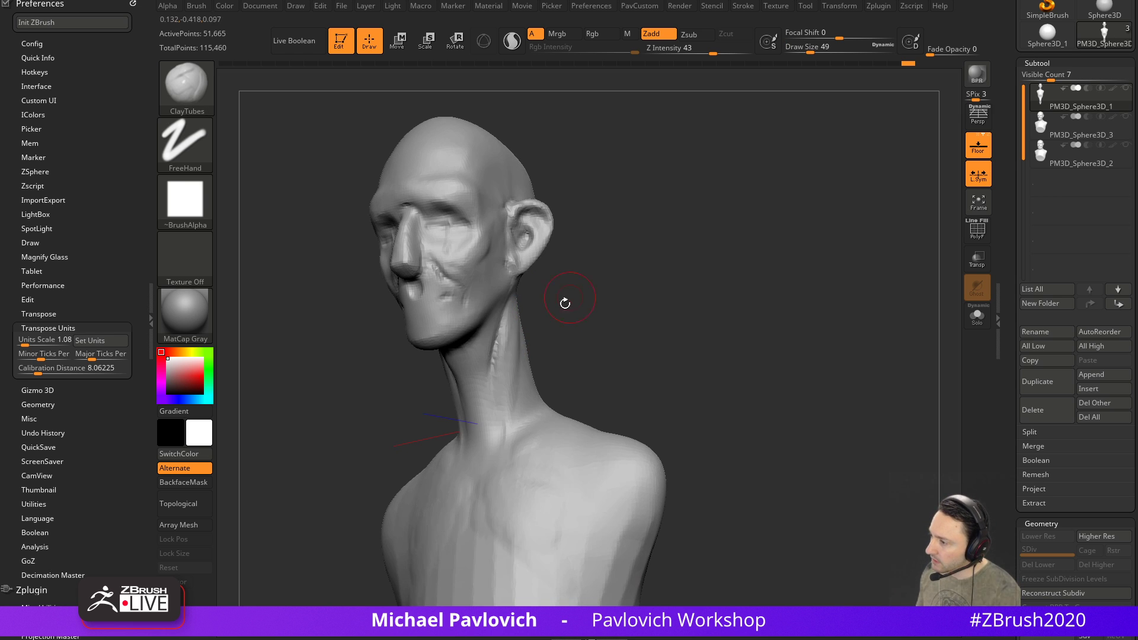
pyautogui.moveTo(512, 332)
pyautogui.mouseDown(button='right')
pyautogui.moveTo(501, 344)
pyautogui.moveTo(536, 314)
pyautogui.mouseUp(button='right')
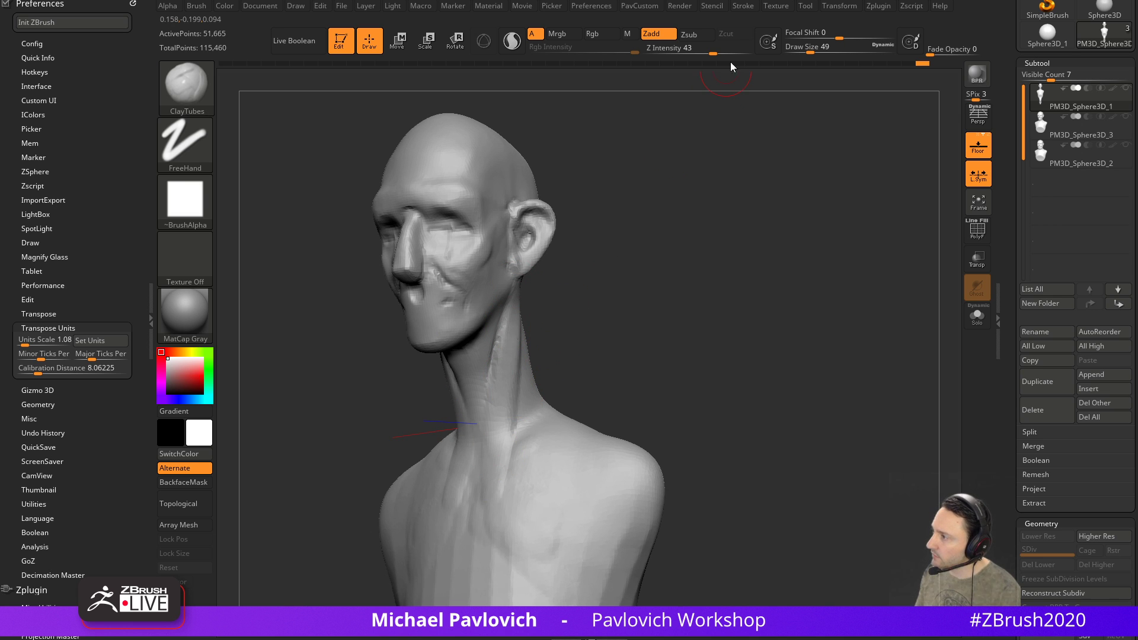
# Slim the neck contours below the jaw in front view with the Move brush
pyautogui.keyDown('shift'); pyautogui.moveTo(661, 290); pyautogui.dragTo(689, 295, button='right'); pyautogui.keyUp('shift')
pyautogui.keyDown('alt'); pyautogui.moveTo(439, 371); pyautogui.dragTo(469, 336, button='right'); pyautogui.keyUp('alt')
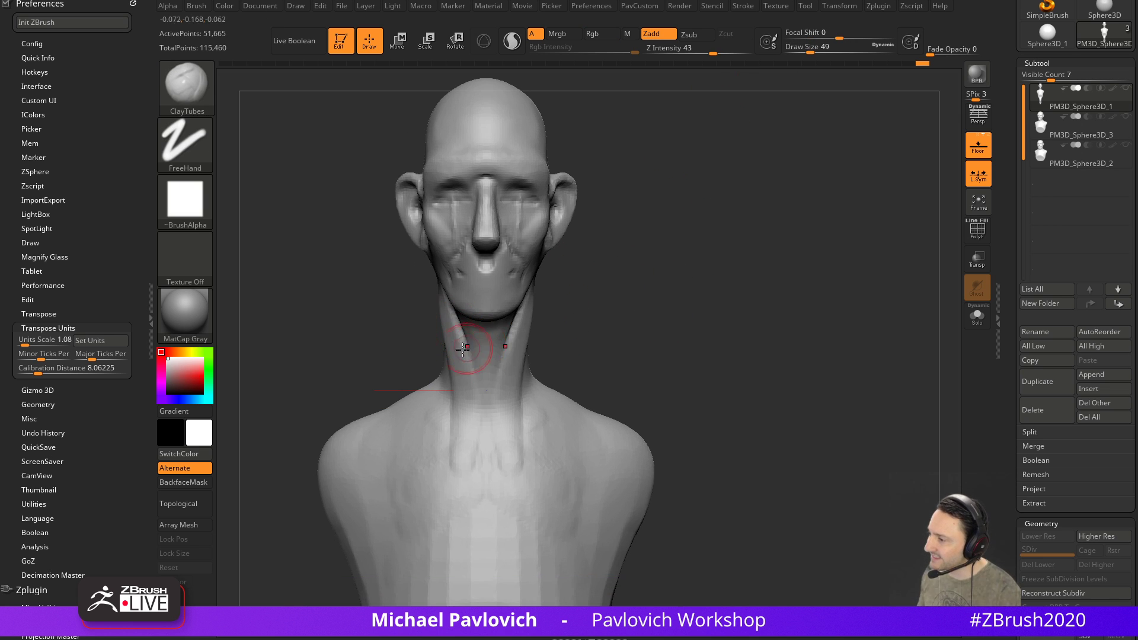
pyautogui.press('b')
pyautogui.press('m')
pyautogui.press('v')
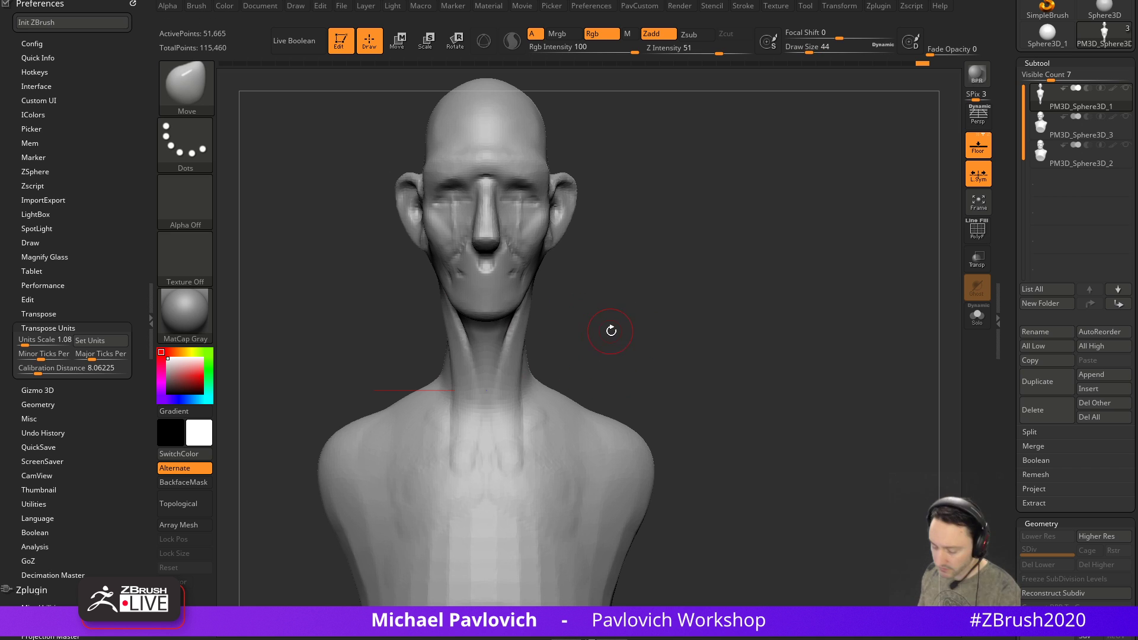
# Build up the muscle columns from the skull base down the back of the neck with ClayTubes
pyautogui.press('b')
pyautogui.press('c')
pyautogui.press('t')
pyautogui.moveTo(665, 305)
pyautogui.mouseDown(button='right')
pyautogui.moveTo(681, 309)
pyautogui.moveTo(562, 321)
pyautogui.mouseUp(button='right')
pyautogui.moveTo(437, 259)
pyautogui.mouseDown()
pyautogui.moveTo(447, 284)
pyautogui.moveTo(430, 279)
pyautogui.moveTo(435, 301)
pyautogui.moveTo(435, 271)
pyautogui.mouseUp()
pyautogui.hotkey('ctrl', 'z')
pyautogui.press('s')
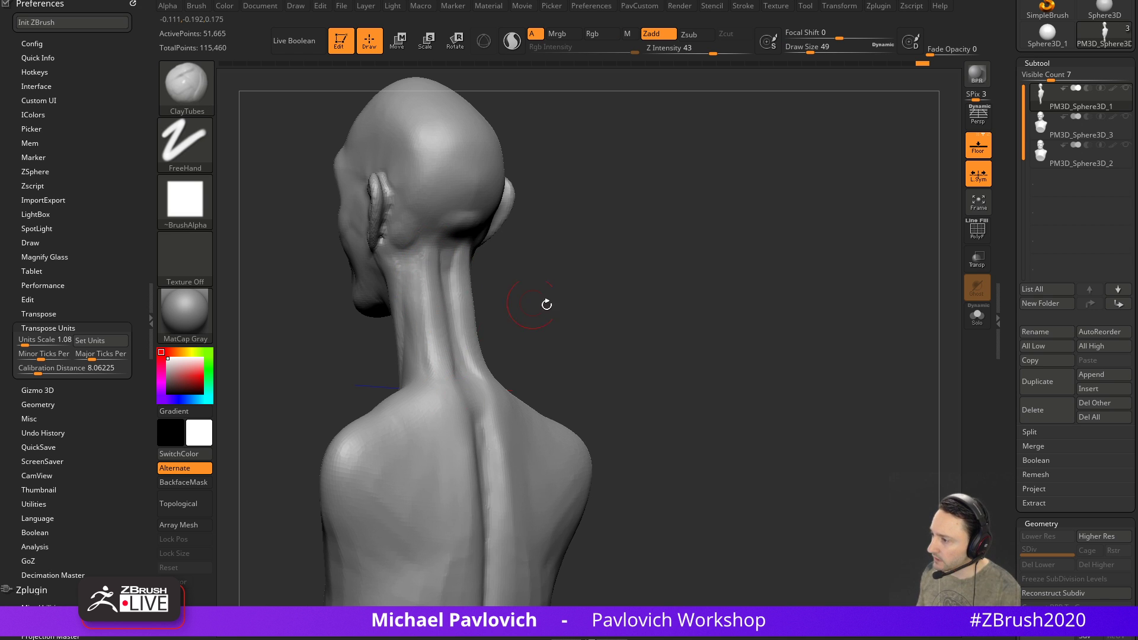
pyautogui.moveTo(508, 314); pyautogui.dragTo(506, 335, button='right')
pyautogui.moveTo(427, 260); pyautogui.dragTo(416, 385)
pyautogui.moveTo(549, 269); pyautogui.dragTo(486, 294, button='right')
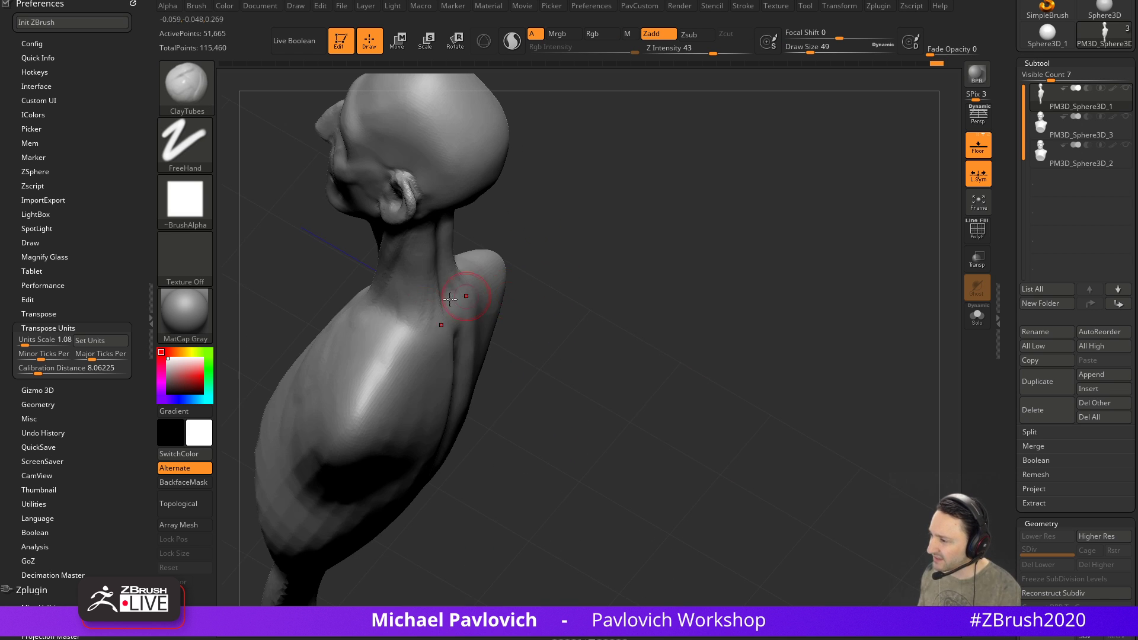
pyautogui.moveTo(393, 304); pyautogui.dragTo(436, 255, button='right')
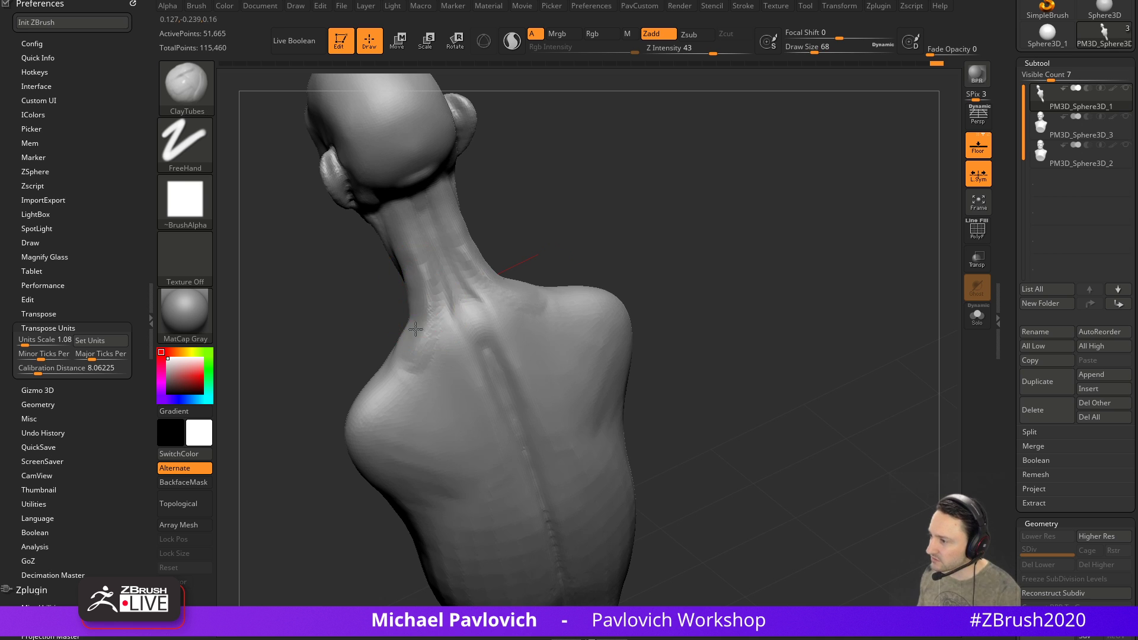
pyautogui.moveTo(581, 261); pyautogui.dragTo(521, 330, button='right')
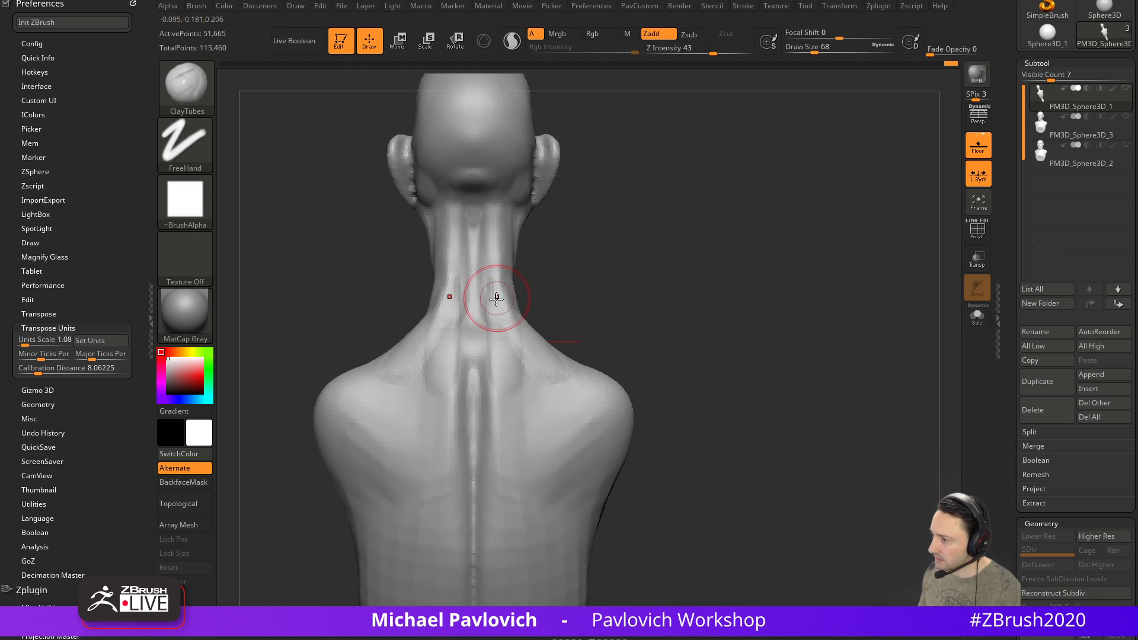
# Add ClayTubes volume to the trapezius, from the base of the neck across the shoulders and upper back
pyautogui.moveTo(596, 356); pyautogui.dragTo(612, 321, button='right')
pyautogui.moveTo(518, 328)
pyautogui.mouseDown()
pyautogui.moveTo(582, 323)
pyautogui.moveTo(581, 337)
pyautogui.moveTo(611, 327)
pyautogui.mouseUp()
pyautogui.moveTo(691, 313); pyautogui.dragTo(684, 297)
pyautogui.moveTo(562, 366)
pyautogui.mouseDown()
pyautogui.moveTo(592, 348)
pyautogui.moveTo(571, 414)
pyautogui.moveTo(585, 465)
pyautogui.mouseUp()
pyautogui.moveTo(716, 340); pyautogui.dragTo(710, 287)
pyautogui.moveTo(576, 308)
pyautogui.mouseDown()
pyautogui.moveTo(558, 344)
pyautogui.moveTo(559, 437)
pyautogui.mouseUp()
pyautogui.keyDown('shift'); pyautogui.moveTo(722, 374); pyautogui.dragTo(708, 367); pyautogui.keyUp('shift')
pyautogui.moveTo(450, 360); pyautogui.dragTo(492, 435)
# Carve V-shaped creases down the front of the neck with DamStandard, declining the Dynamic Subdiv offer
pyautogui.moveTo(679, 240)
pyautogui.mouseDown()
pyautogui.moveTo(689, 288)
pyautogui.moveTo(716, 267)
pyautogui.moveTo(699, 284)
pyautogui.moveTo(763, 267)
pyautogui.moveTo(575, 205)
pyautogui.moveTo(576, 263)
pyautogui.mouseUp()
pyautogui.press('b')
pyautogui.press('d')
pyautogui.press('s')
pyautogui.press('d')
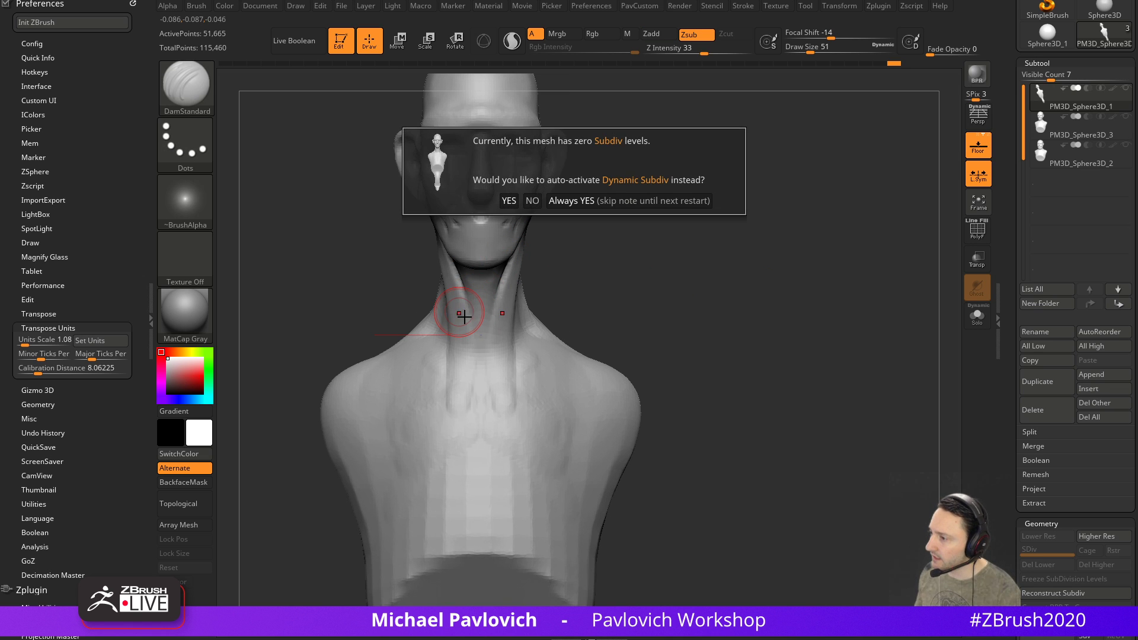
pyautogui.click(532, 201)
pyautogui.press('s')
pyautogui.moveTo(474, 320); pyautogui.dragTo(472, 320)
pyautogui.keyDown('alt'); pyautogui.moveTo(492, 291); pyautogui.dragTo(483, 316, button='right'); pyautogui.keyUp('alt')
pyautogui.moveTo(441, 300); pyautogui.dragTo(473, 371)
pyautogui.keyDown('ctrl'); pyautogui.moveTo(587, 307); pyautogui.dragTo(588, 286, button='right'); pyautogui.keyUp('ctrl')
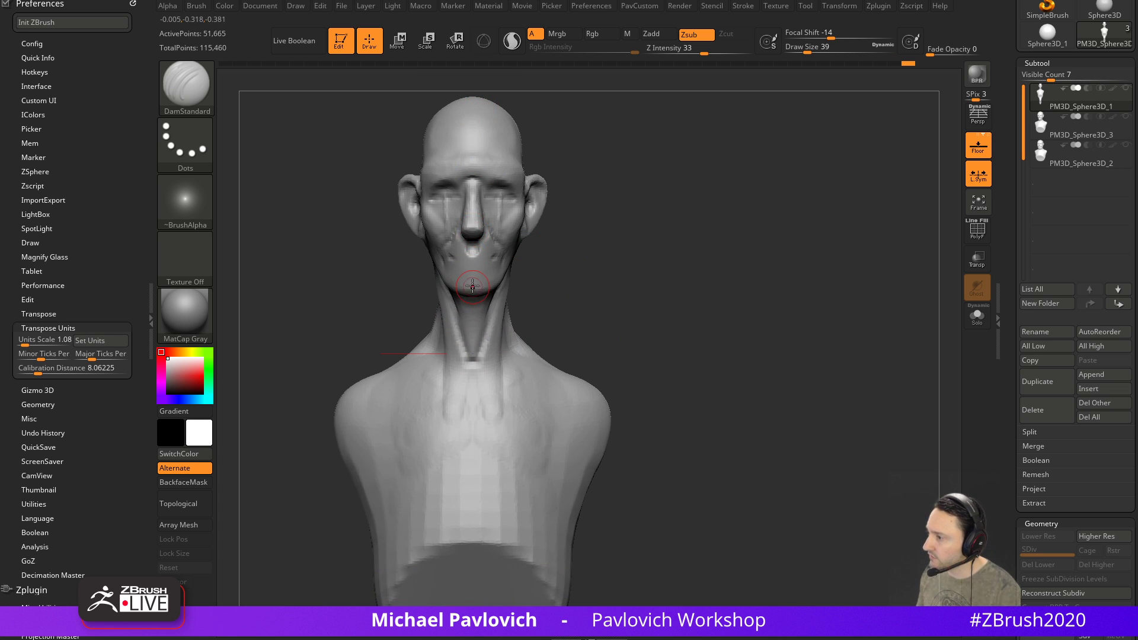
# Cut the pit of the neck and a vertical sternum line down the upper chest with DamStandard
pyautogui.moveTo(486, 311)
pyautogui.mouseDown(button='right')
pyautogui.moveTo(604, 244)
pyautogui.moveTo(610, 223)
pyautogui.moveTo(635, 320)
pyautogui.moveTo(592, 330)
pyautogui.mouseUp(button='right')
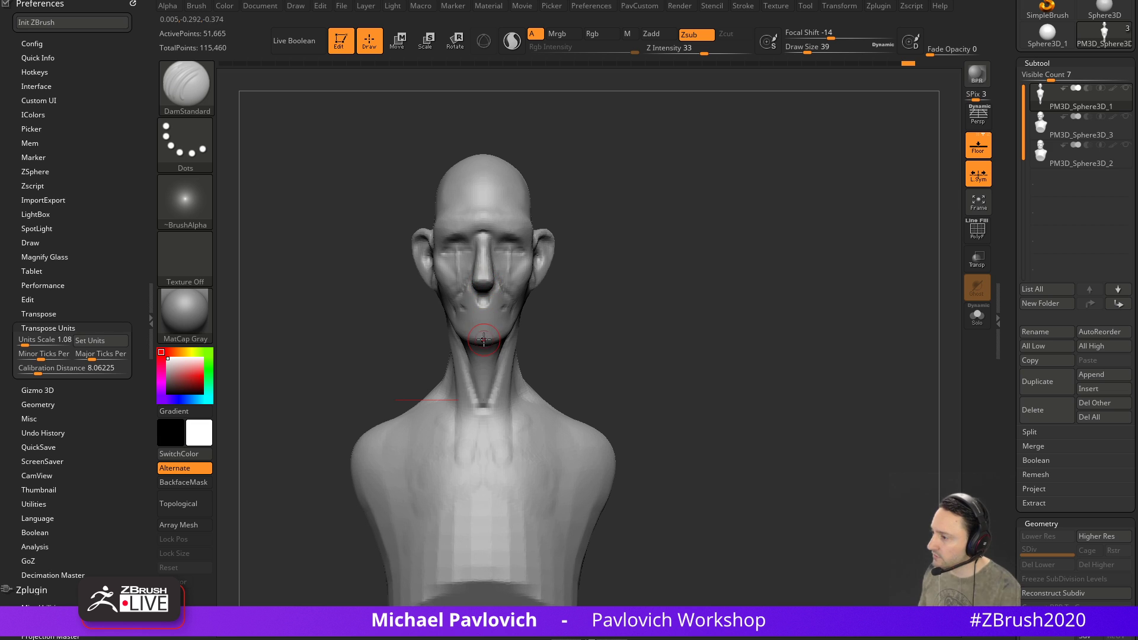
pyautogui.keyDown('ctrl'); pyautogui.moveTo(497, 407); pyautogui.dragTo(546, 373, button='right'); pyautogui.keyUp('ctrl')
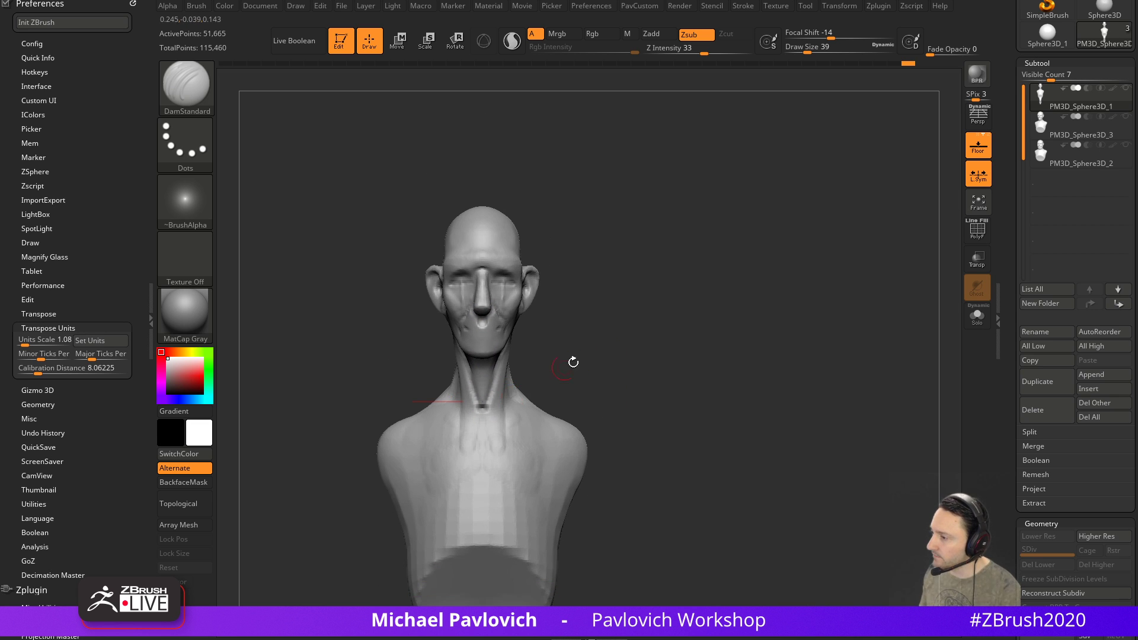
pyautogui.moveTo(475, 406); pyautogui.dragTo(486, 412)
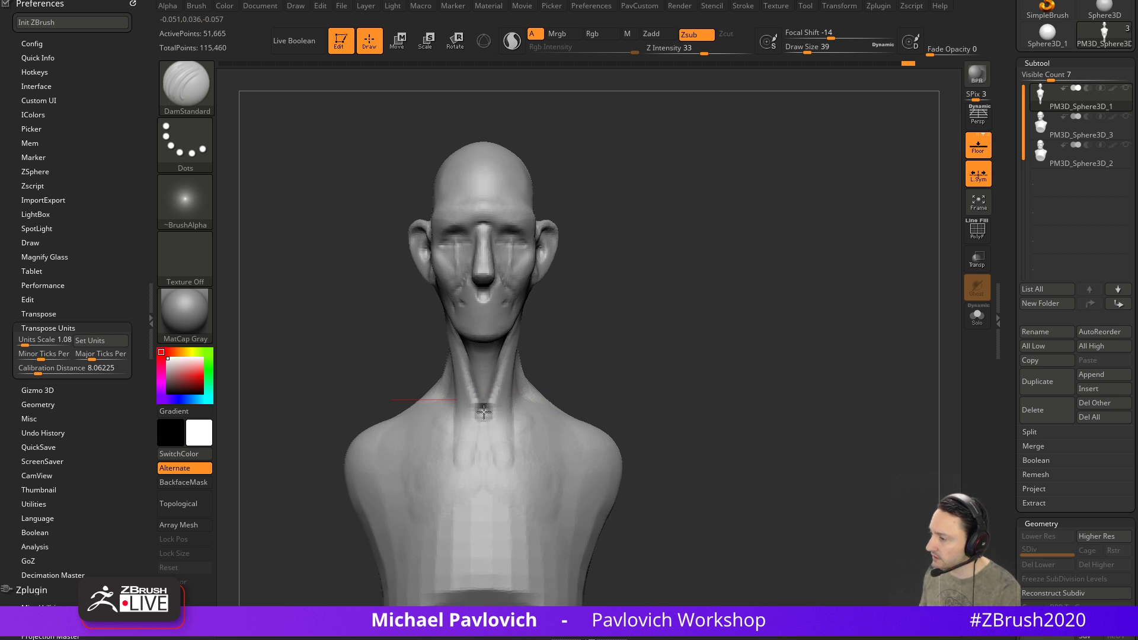
pyautogui.keyDown('alt'); pyautogui.moveTo(580, 366); pyautogui.dragTo(574, 308, button='right'); pyautogui.keyUp('alt')
pyautogui.moveTo(479, 360); pyautogui.dragTo(478, 455)
pyautogui.moveTo(662, 361)
pyautogui.keyDown('ctrl'); pyautogui.mouseDown(button='right')
pyautogui.moveTo(654, 345)
pyautogui.moveTo(615, 348)
pyautogui.moveTo(663, 345)
pyautogui.moveTo(658, 361)
pyautogui.moveTo(661, 306)
pyautogui.mouseUp(button='right'); pyautogui.keyUp('ctrl')
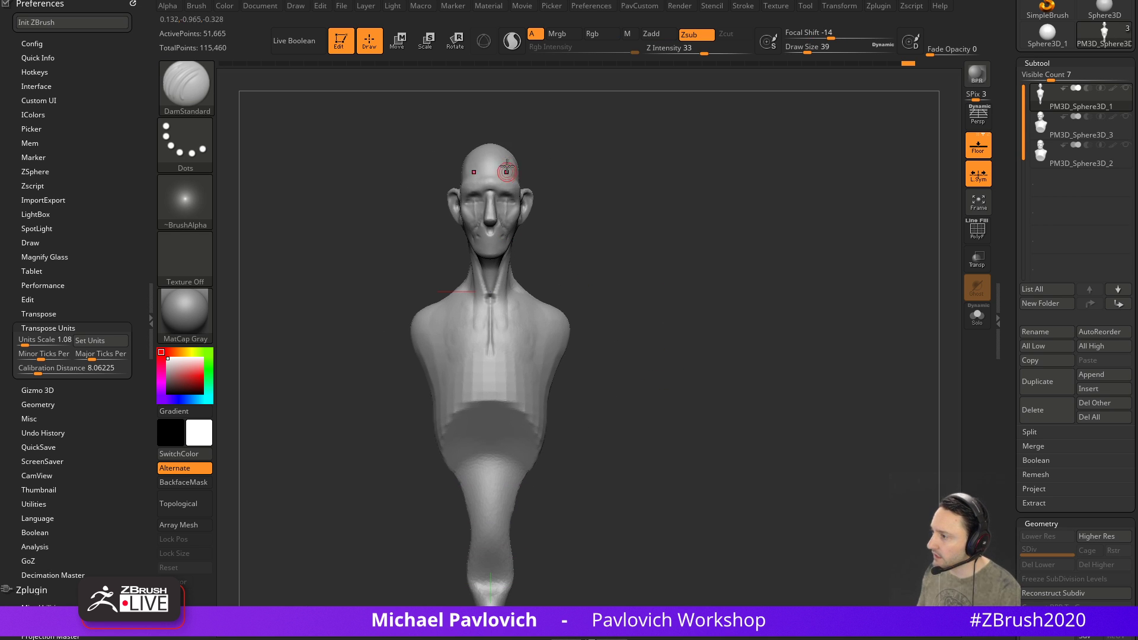
# Carve the lower pectoral borders across the chest and deepen the sternum line with DamStandard
pyautogui.moveTo(488, 360); pyautogui.dragTo(521, 360)
pyautogui.keyDown('alt'); pyautogui.moveTo(713, 379); pyautogui.dragTo(649, 335); pyautogui.keyUp('alt')
pyautogui.moveTo(493, 356); pyautogui.dragTo(550, 363)
pyautogui.keyDown('alt'); pyautogui.moveTo(636, 341); pyautogui.dragTo(624, 357); pyautogui.keyUp('alt')
pyautogui.moveTo(491, 392); pyautogui.dragTo(573, 368)
pyautogui.keyDown('alt'); pyautogui.moveTo(623, 341); pyautogui.dragTo(591, 366); pyautogui.keyUp('alt')
pyautogui.moveTo(591, 366); pyautogui.dragTo(609, 366)
pyautogui.moveTo(448, 411); pyautogui.dragTo(471, 410)
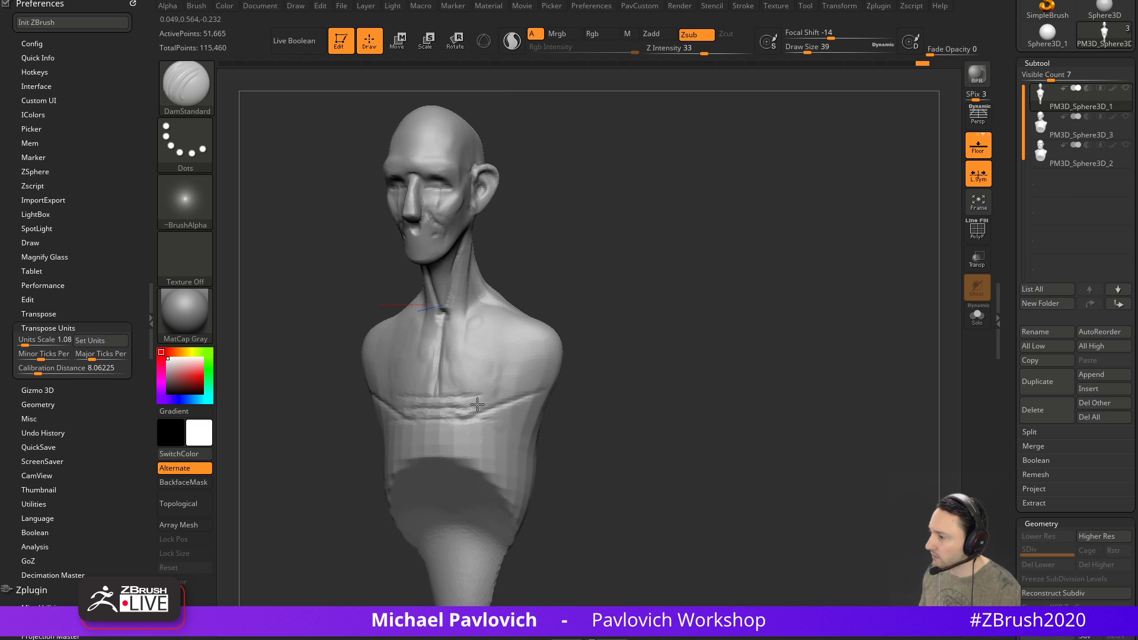
pyautogui.moveTo(578, 379); pyautogui.dragTo(605, 379)
pyautogui.moveTo(442, 337); pyautogui.dragTo(440, 393)
pyautogui.moveTo(573, 288)
pyautogui.keyDown('alt'); pyautogui.mouseDown()
pyautogui.moveTo(554, 323)
pyautogui.moveTo(567, 305)
pyautogui.mouseUp(); pyautogui.keyUp('alt')
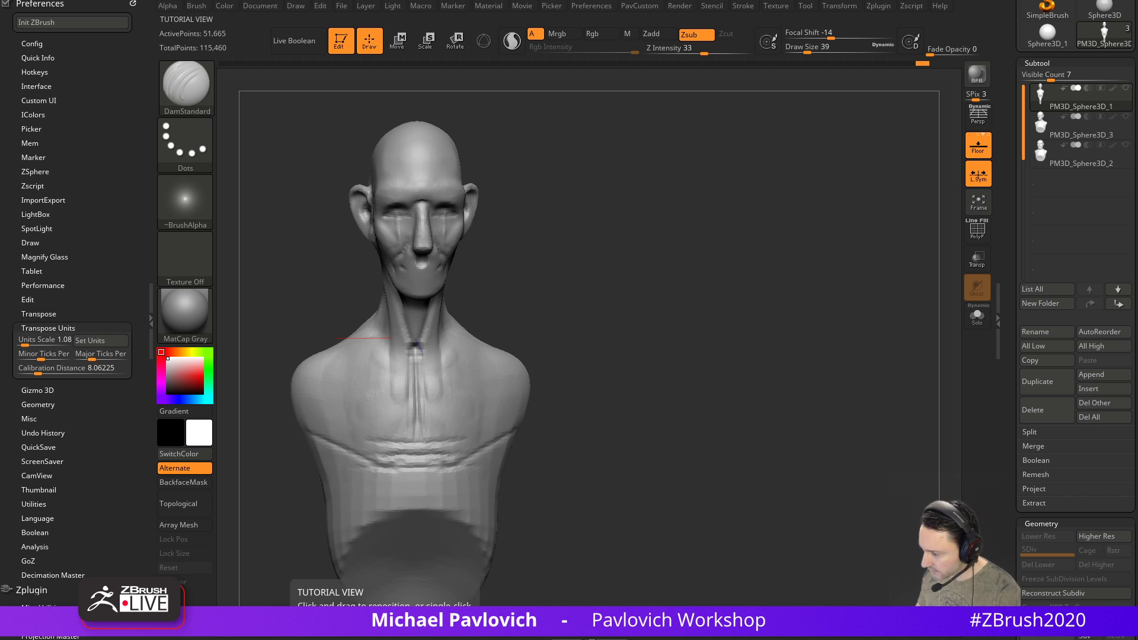
# Switch to the Zygote Body anatomy page in the browser and remove the pinned muscle labels
pyautogui.hotkey('alt', 'Tab')
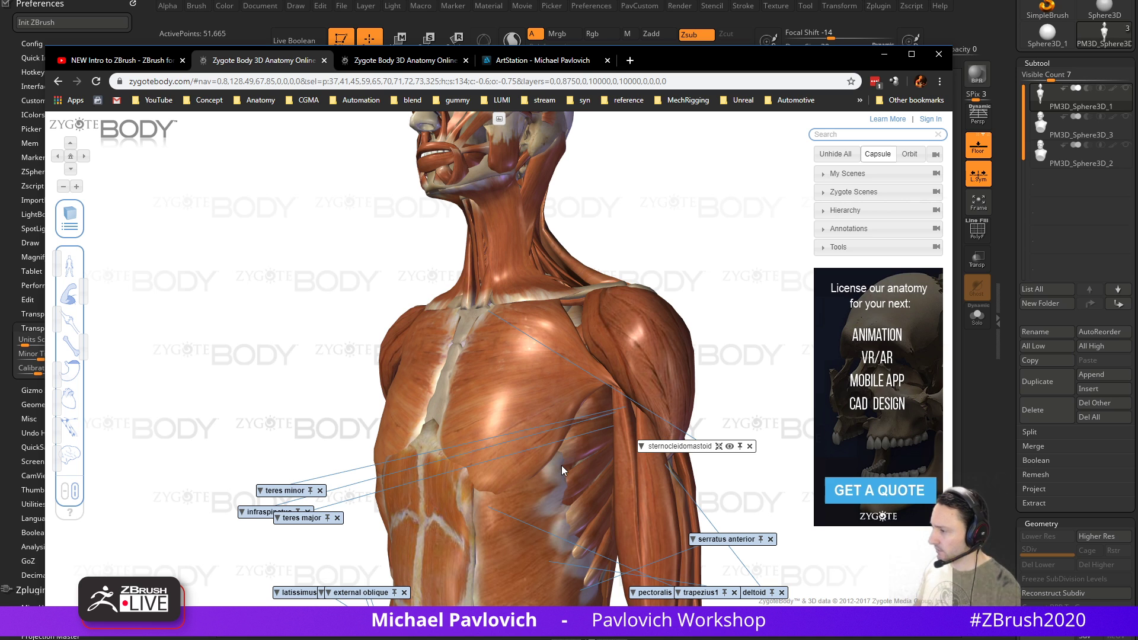
pyautogui.click(557, 372)
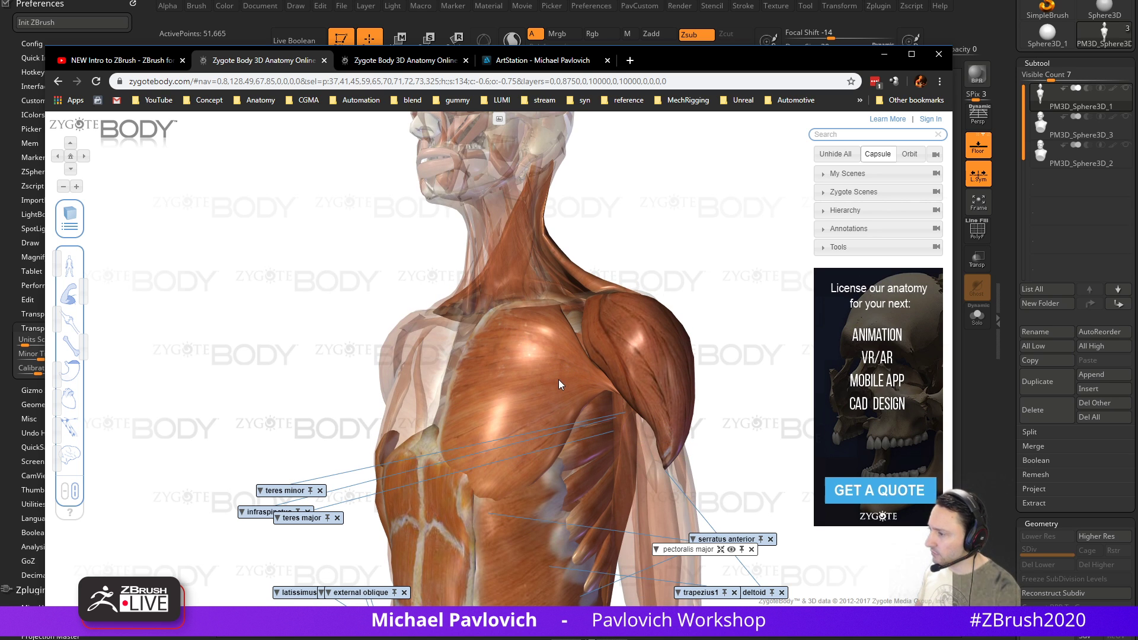
pyautogui.click(558, 379)
pyautogui.click(770, 539)
pyautogui.click(733, 553)
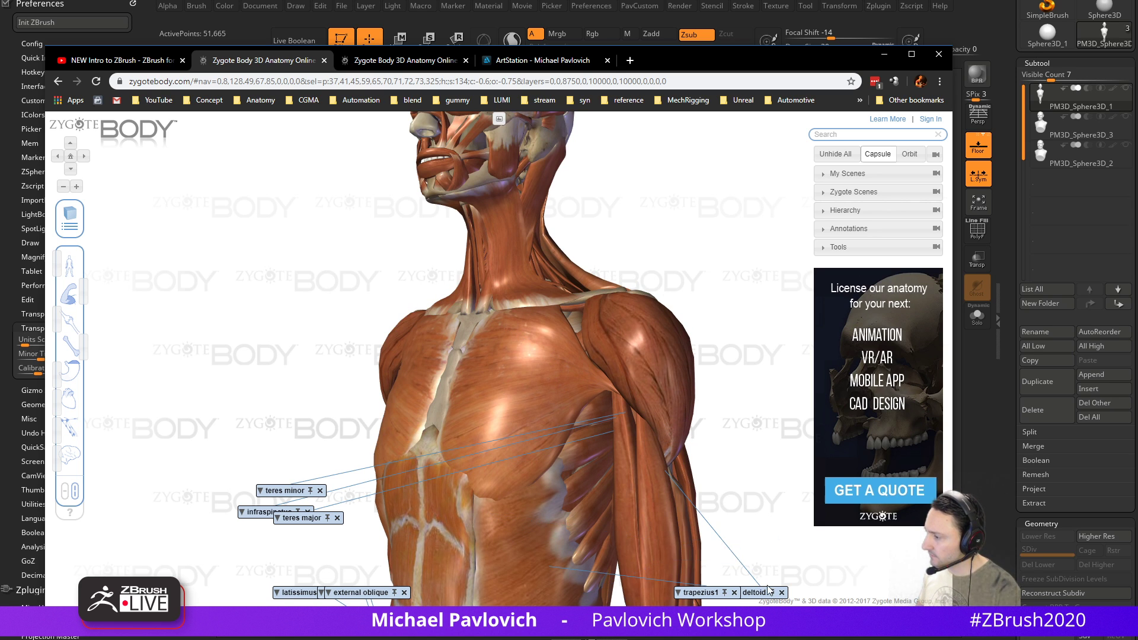
pyautogui.click(781, 592)
pyautogui.click(404, 592)
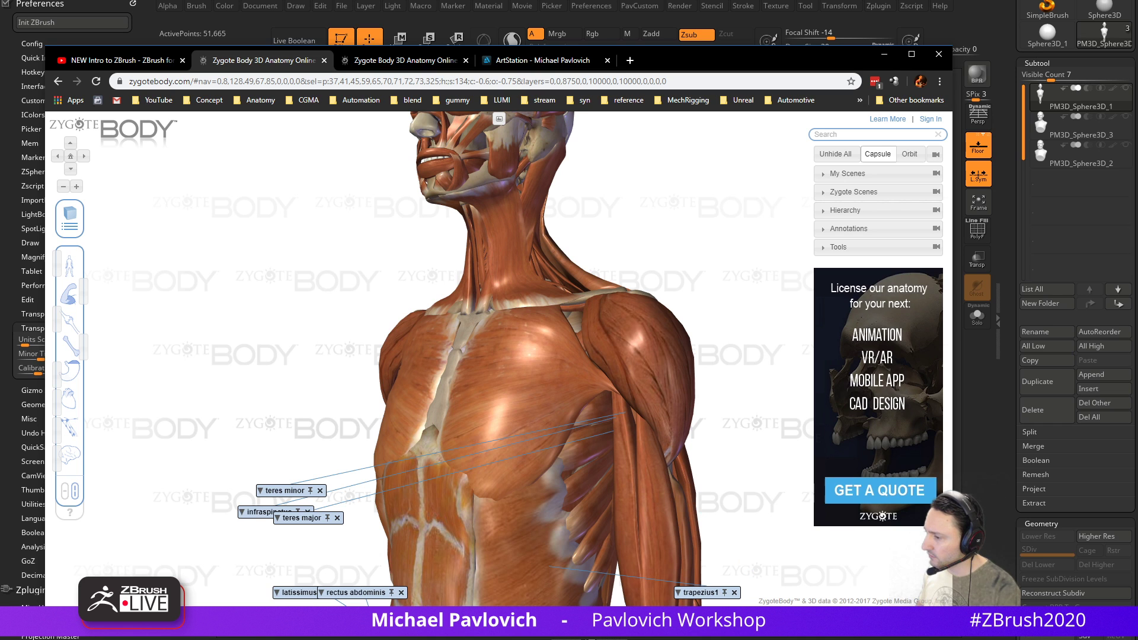
pyautogui.click(733, 593)
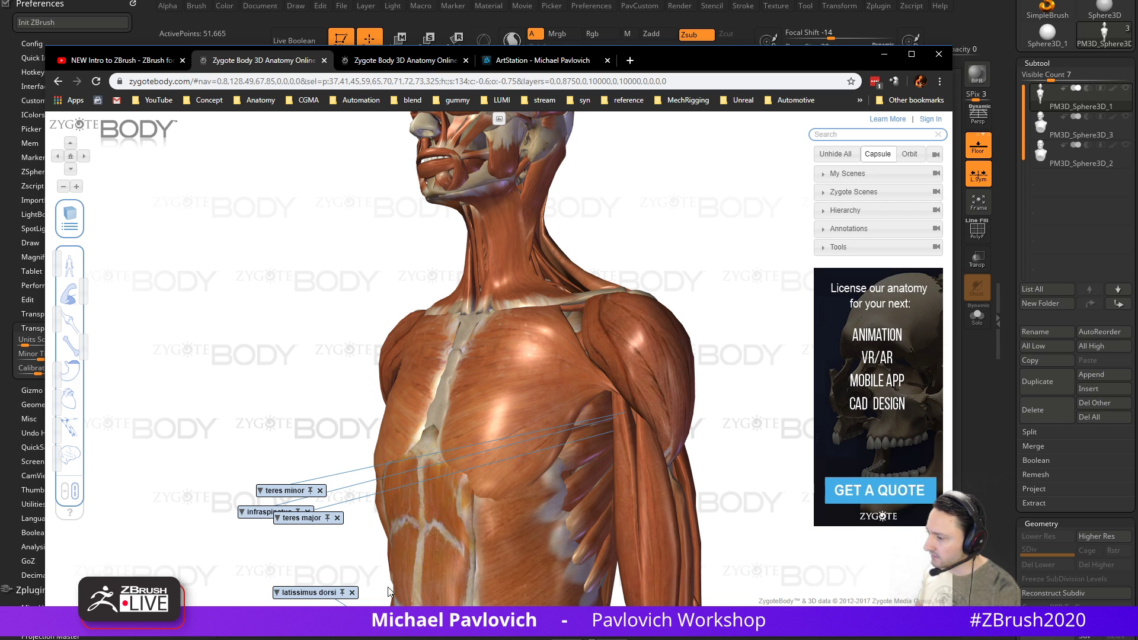
pyautogui.click(351, 594)
pyautogui.click(337, 518)
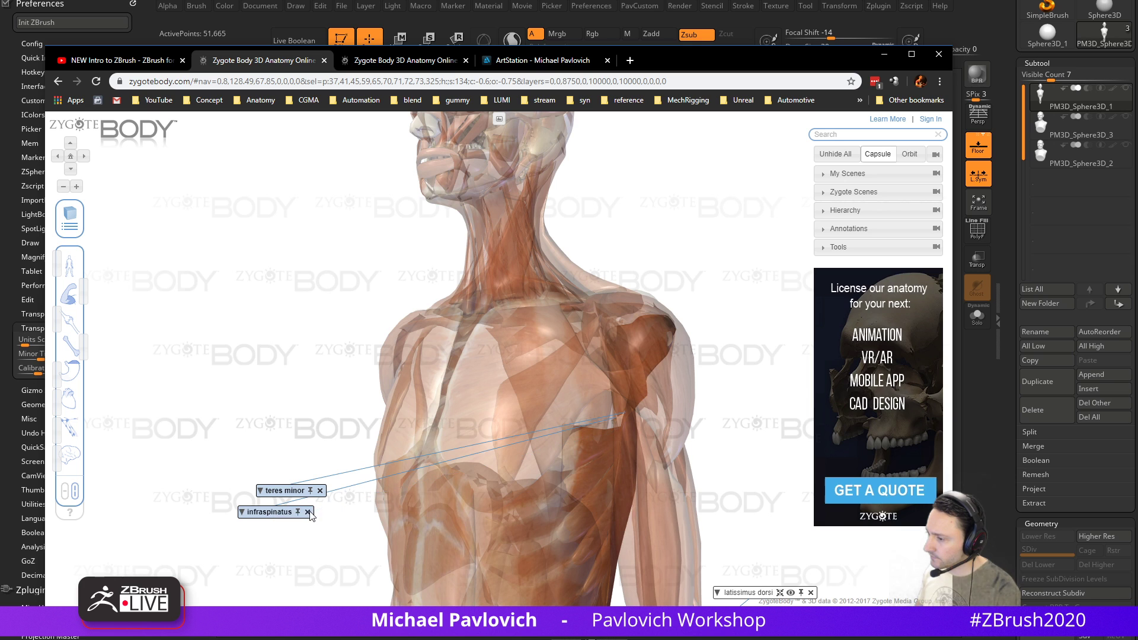
pyautogui.click(308, 512)
pyautogui.click(320, 491)
# Isolate the pectoralis major over the skeleton to examine its attachment at the upper arm
pyautogui.click(558, 356)
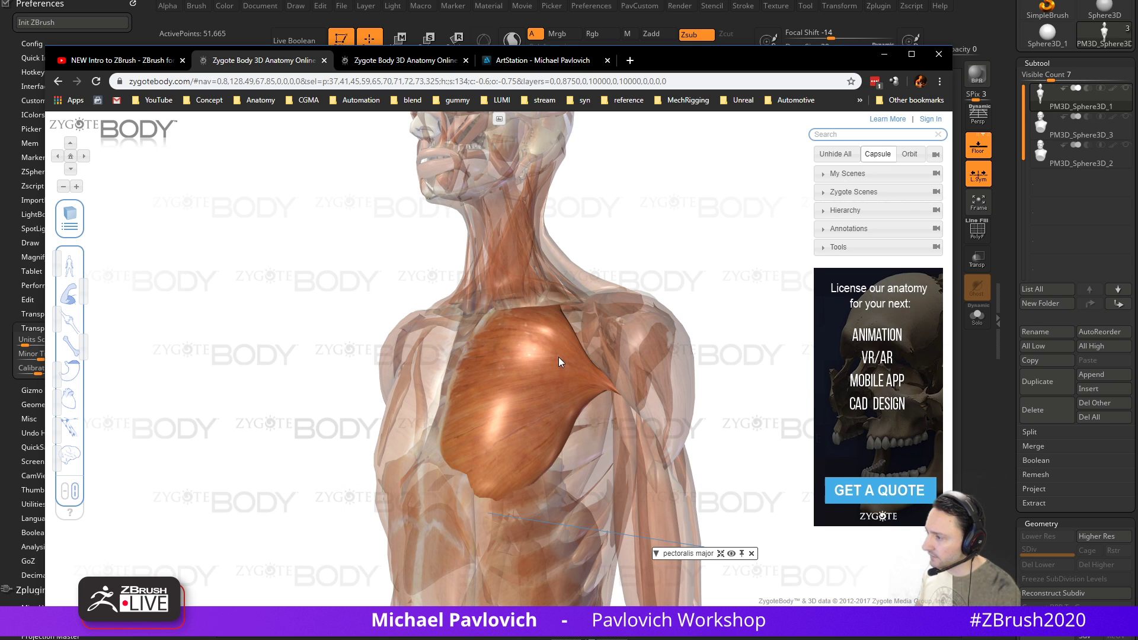
pyautogui.moveTo(84, 295); pyautogui.dragTo(51, 306)
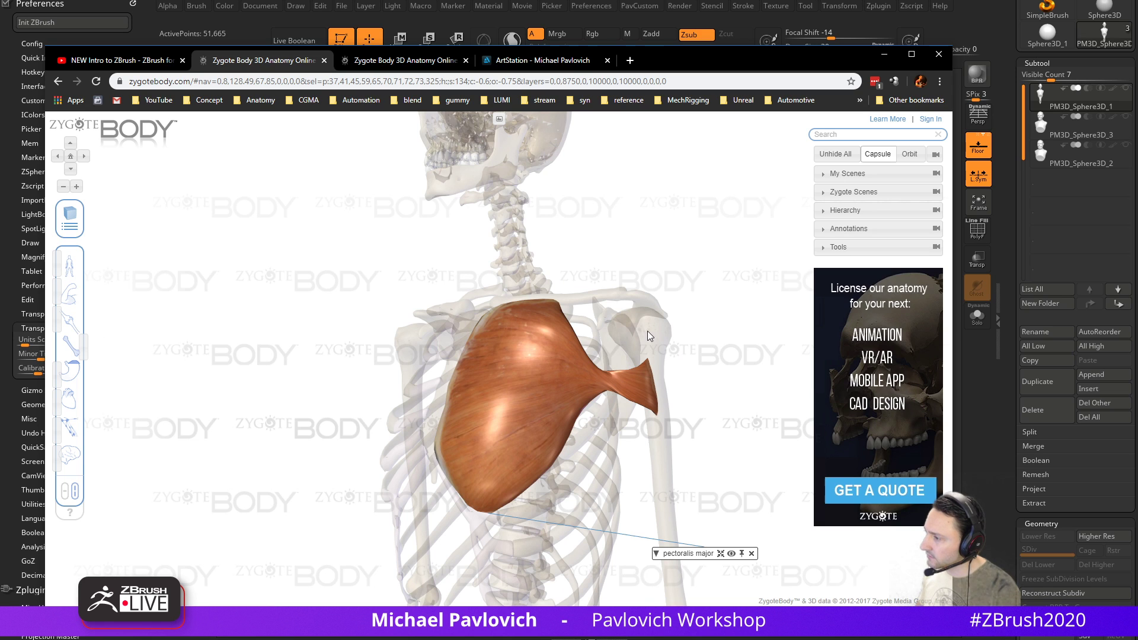
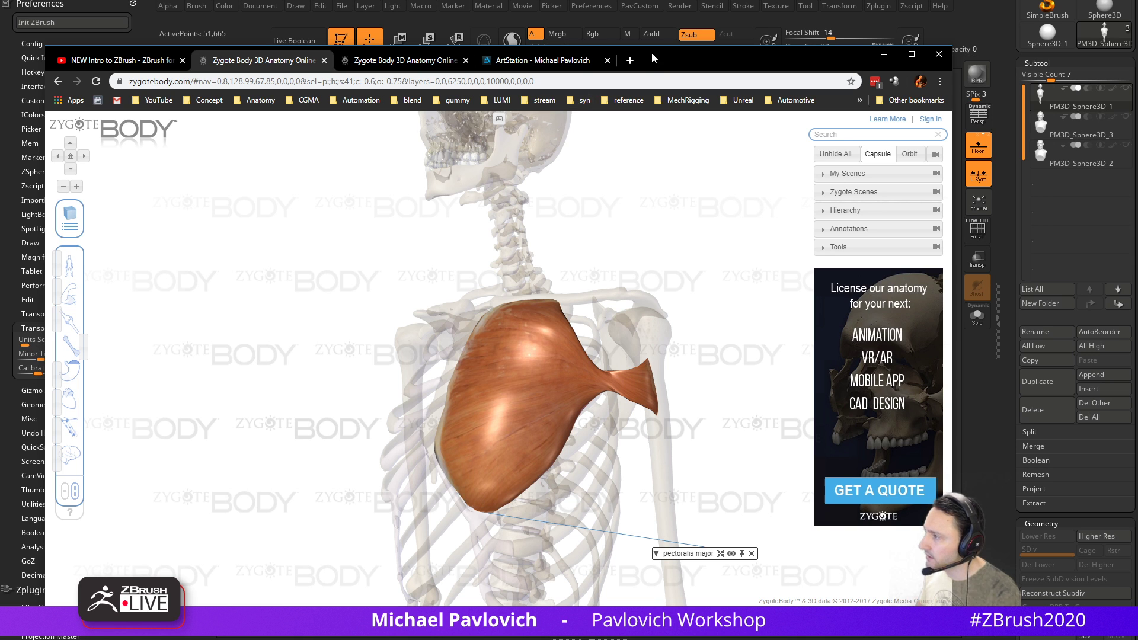
# Return to ZBrush and hollow out a socket at each shoulder with a large Clay brush
pyautogui.hotkey('alt', 'Tab')
pyautogui.moveTo(695, 309)
pyautogui.mouseDown()
pyautogui.moveTo(652, 326)
pyautogui.moveTo(628, 326)
pyautogui.moveTo(613, 310)
pyautogui.mouseUp()
pyautogui.press('b')
pyautogui.press('c')
pyautogui.press('l')
pyautogui.press(']')
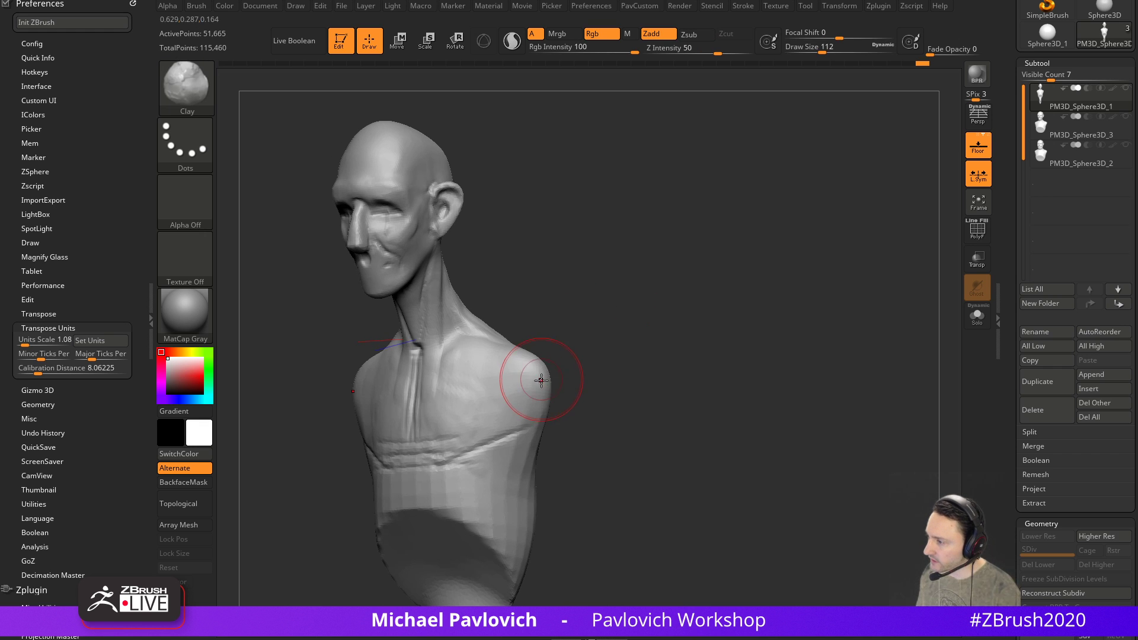
pyautogui.moveTo(569, 348)
pyautogui.mouseDown()
pyautogui.moveTo(539, 378)
pyautogui.moveTo(508, 381)
pyautogui.moveTo(515, 373)
pyautogui.moveTo(521, 386)
pyautogui.moveTo(666, 259)
pyautogui.mouseUp()
# Insert a Sphere16 from the IMM Primitives brush at both shoulders and check its placement in side view
pyautogui.press('b')
pyautogui.press('i')
pyautogui.press('p')
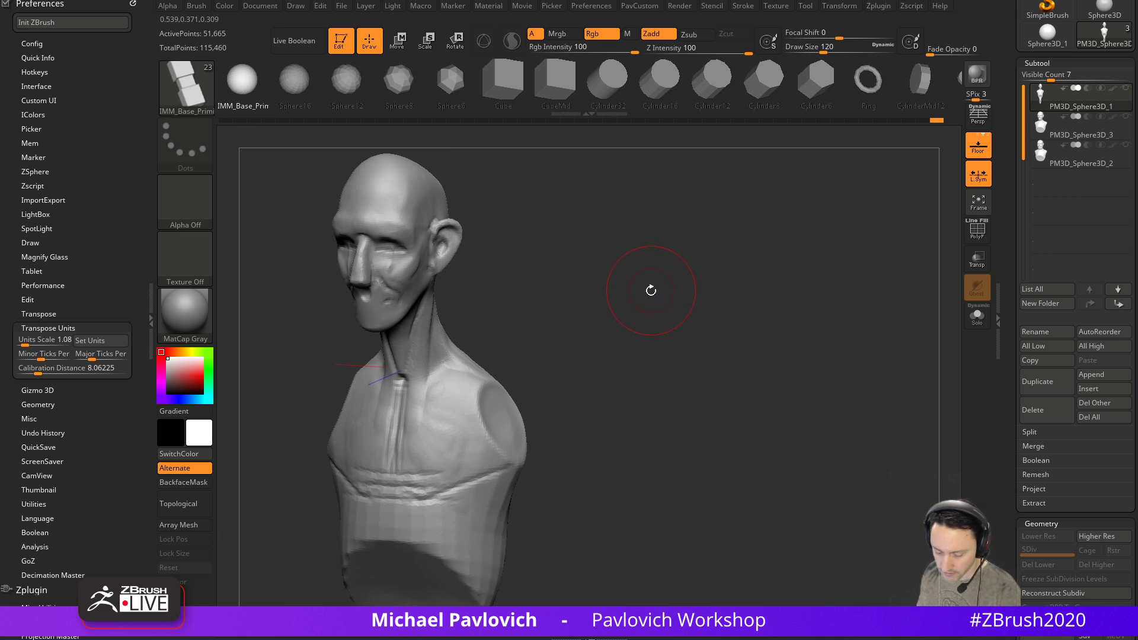
pyautogui.press('m')
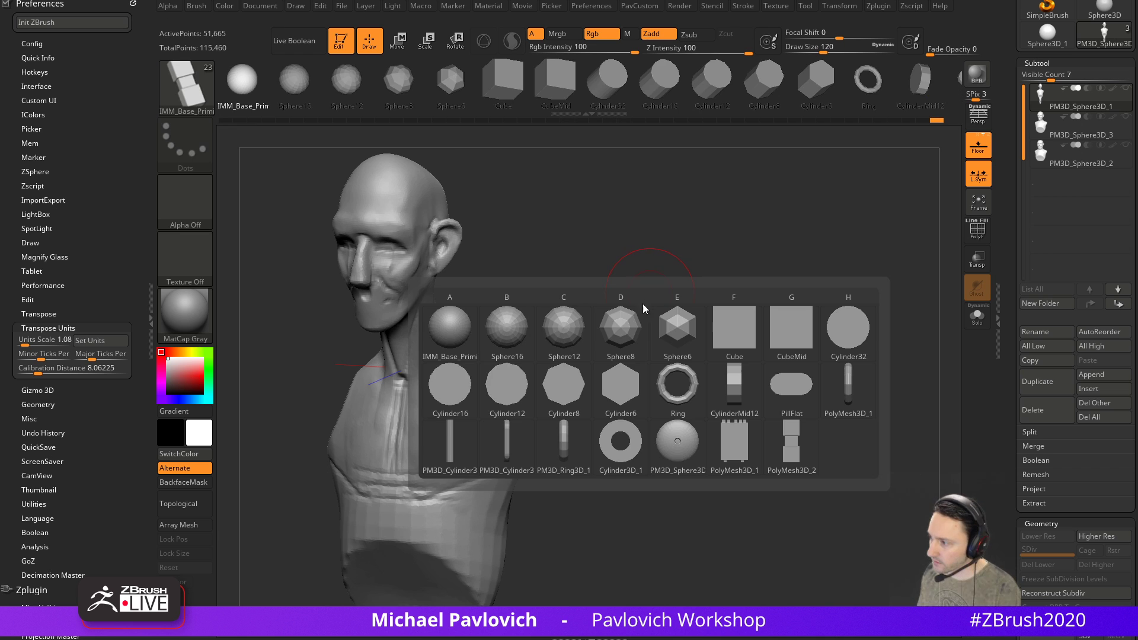
pyautogui.click(513, 335)
pyautogui.moveTo(508, 419); pyautogui.dragTo(510, 403)
pyautogui.moveTo(586, 367); pyautogui.dragTo(644, 365)
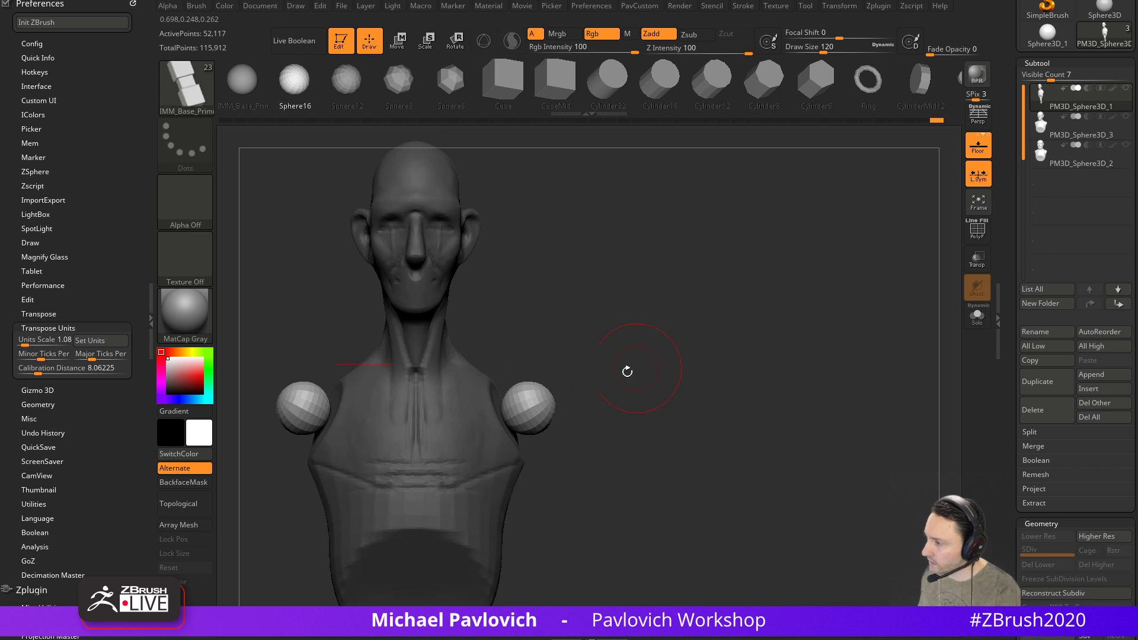
pyautogui.press('w')
pyautogui.press('y')
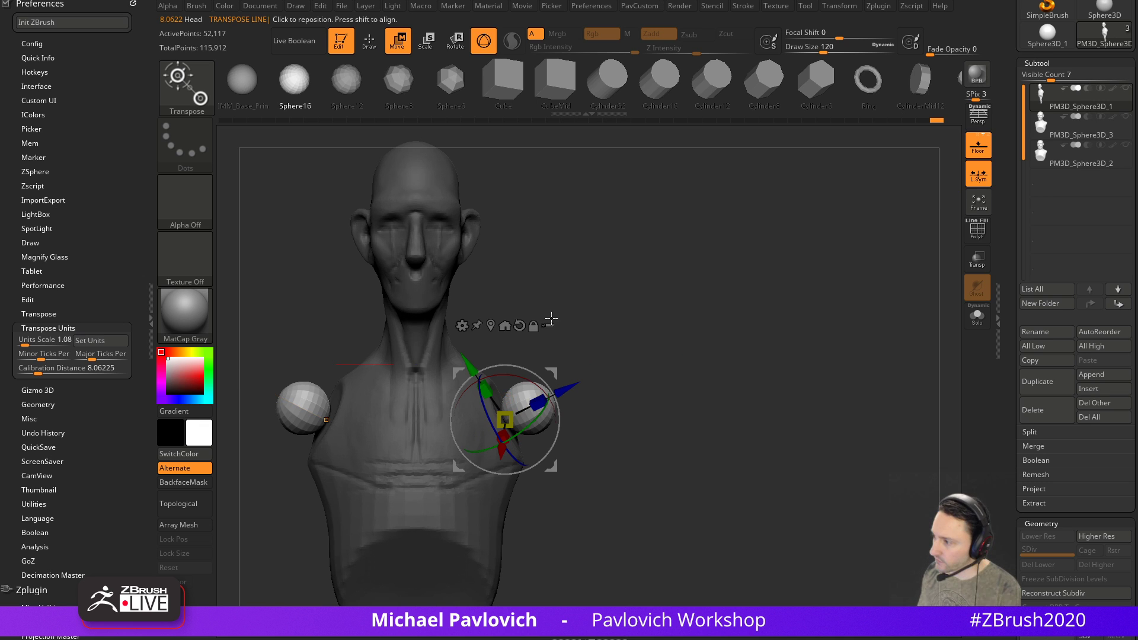
pyautogui.moveTo(537, 387); pyautogui.dragTo(674, 391)
# Split the unmasked shoulder spheres into their own subtool and turn on polyframe display
pyautogui.hotkey('alt', '1')
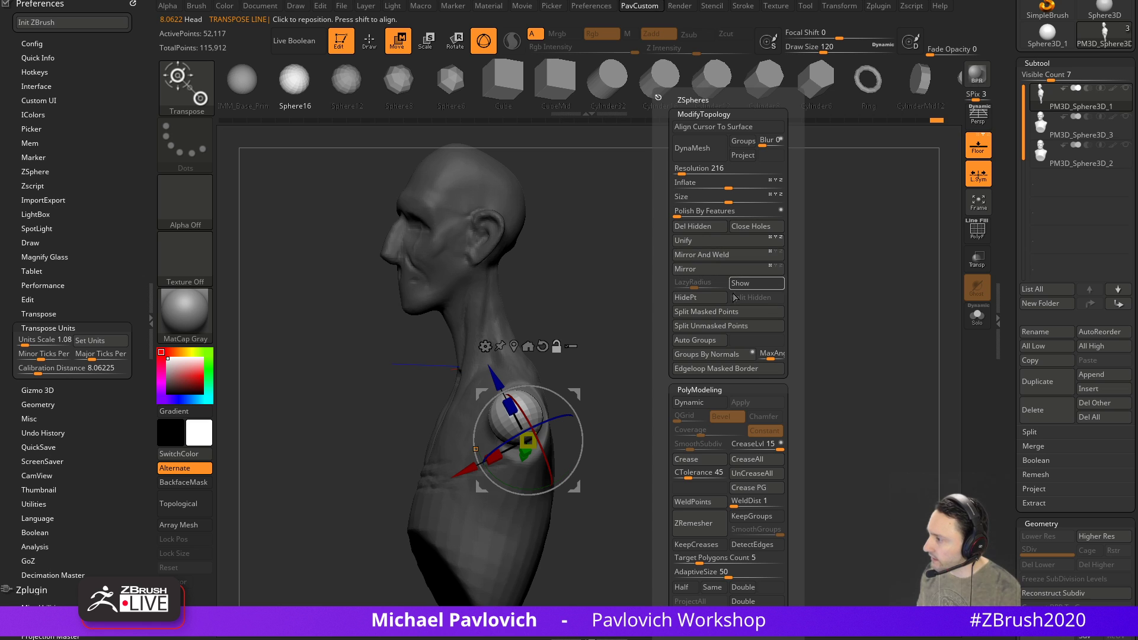
pyautogui.click(738, 326)
pyautogui.hotkey('shift', 'f')
pyautogui.moveTo(737, 266)
pyautogui.keyDown('alt'); pyautogui.mouseDown()
pyautogui.moveTo(770, 379)
pyautogui.moveTo(650, 341)
pyautogui.moveTo(655, 361)
pyautogui.moveTo(652, 329)
pyautogui.mouseUp(); pyautogui.keyUp('alt')
# Mark the rings of polygons around the pole on the underside of the shoulder spheres with ZModeler
pyautogui.press('q')
pyautogui.press('b')
pyautogui.press('z')
pyautogui.press('m')
pyautogui.keyDown('alt'); pyautogui.moveTo(493, 395); pyautogui.dragTo(489, 449); pyautogui.keyUp('alt')
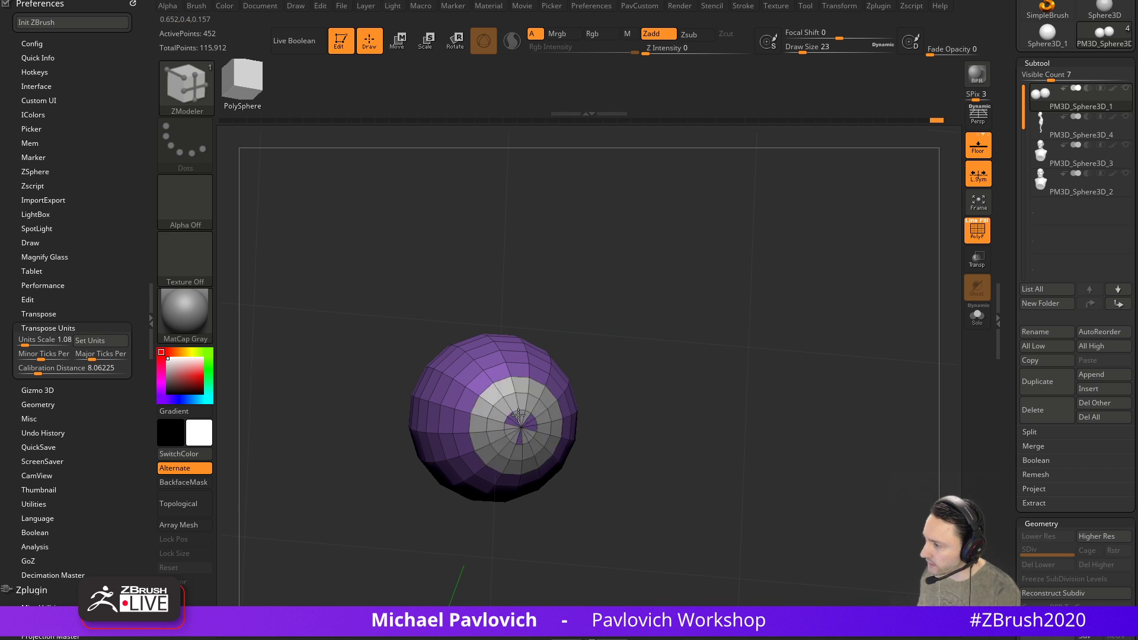
pyautogui.moveTo(606, 352); pyautogui.dragTo(654, 358)
pyautogui.moveTo(653, 358)
pyautogui.keyDown('alt'); pyautogui.mouseDown()
pyautogui.moveTo(627, 345)
pyautogui.moveTo(636, 370)
pyautogui.mouseUp(); pyautogui.keyUp('alt')
pyautogui.moveTo(635, 370); pyautogui.dragTo(627, 363)
# Extrude the marked sphere caps downward and outward with the gizmo to form upper-arm cylinders, and clear the mask
pyautogui.press('w')
pyautogui.keyDown('alt'); pyautogui.moveTo(540, 372); pyautogui.dragTo(399, 482); pyautogui.keyUp('alt')
pyautogui.keyDown('alt'); pyautogui.click(499, 414); pyautogui.keyUp('alt')
pyautogui.moveTo(586, 368)
pyautogui.keyDown('alt'); pyautogui.mouseDown()
pyautogui.moveTo(597, 312)
pyautogui.moveTo(560, 366)
pyautogui.moveTo(590, 354)
pyautogui.mouseUp(); pyautogui.keyUp('alt')
pyautogui.keyDown('ctrl'); pyautogui.moveTo(569, 400); pyautogui.dragTo(791, 355); pyautogui.keyUp('ctrl')
pyautogui.moveTo(813, 332); pyautogui.dragTo(872, 234)
pyautogui.moveTo(871, 234)
pyautogui.keyDown('alt'); pyautogui.mouseDown()
pyautogui.moveTo(792, 292)
pyautogui.moveTo(831, 401)
pyautogui.moveTo(936, 322)
pyautogui.mouseUp(); pyautogui.keyUp('alt')
pyautogui.keyDown('ctrl'); pyautogui.click(899, 331); pyautogui.keyUp('ctrl')
# Turn off the floor grid and show the torso subtool to compare it with the arm cylinders from the side
pyautogui.press('q')
pyautogui.click(978, 145)
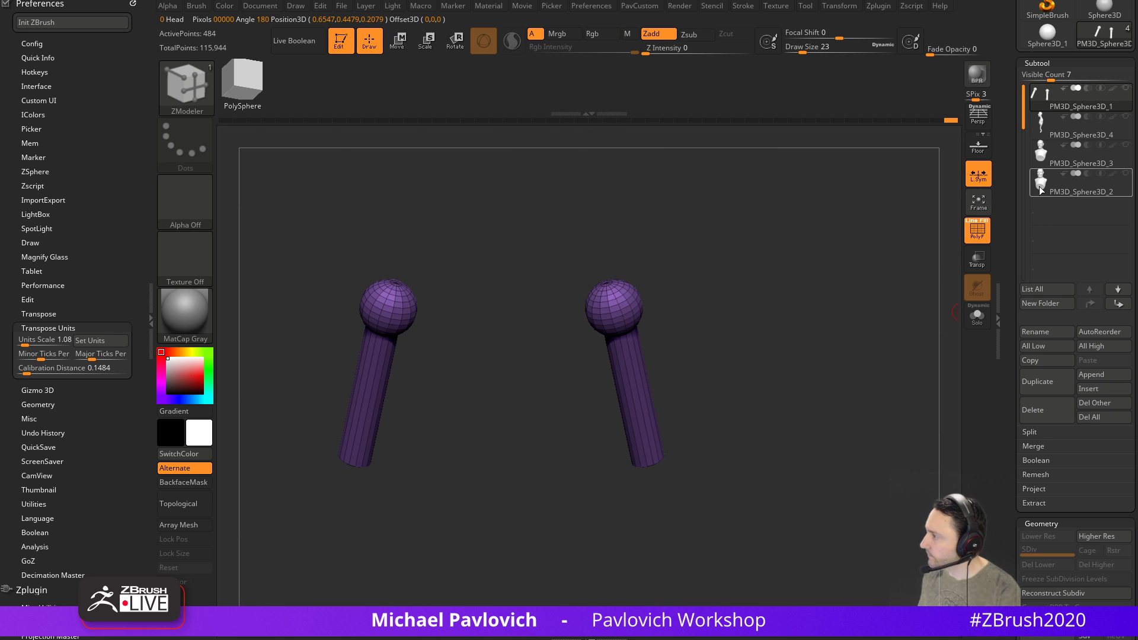
pyautogui.click(1125, 116)
pyautogui.moveTo(755, 309)
pyautogui.mouseDown()
pyautogui.moveTo(790, 314)
pyautogui.moveTo(762, 299)
pyautogui.mouseUp()
pyautogui.press('w')
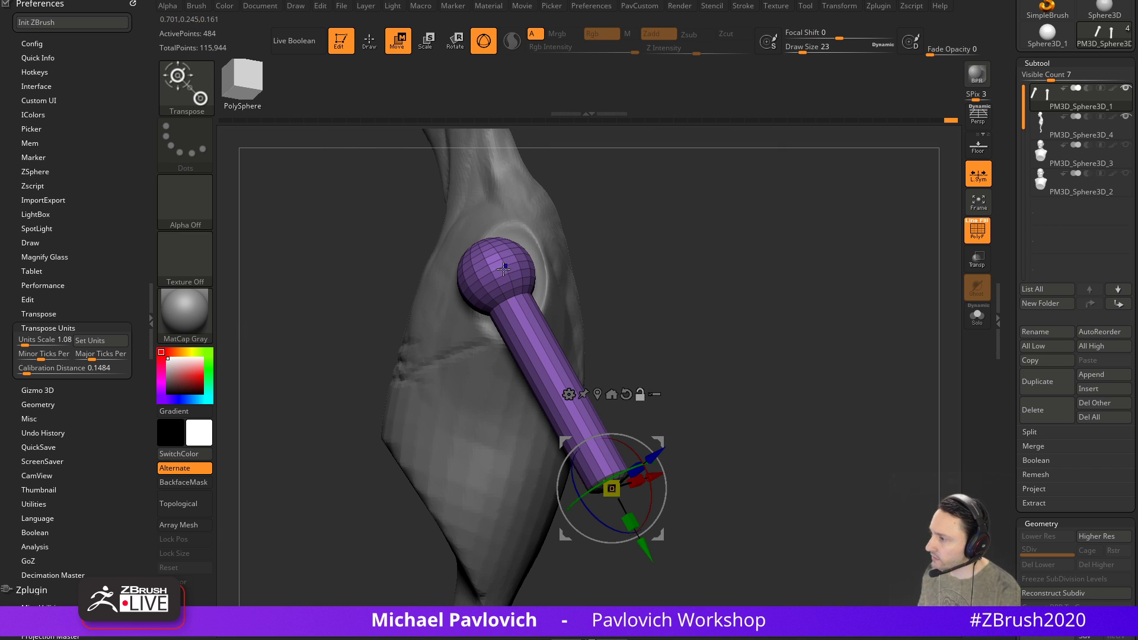
# Rotate the arm cylinders about the centres of the shoulder spheres so the upper arms hang closer to vertical
pyautogui.keyDown('alt'); pyautogui.click(503, 271); pyautogui.keyUp('alt')
pyautogui.moveTo(553, 293); pyautogui.dragTo(566, 323)
pyautogui.keyDown('shift'); pyautogui.moveTo(719, 271); pyautogui.dragTo(787, 281); pyautogui.keyUp('shift')
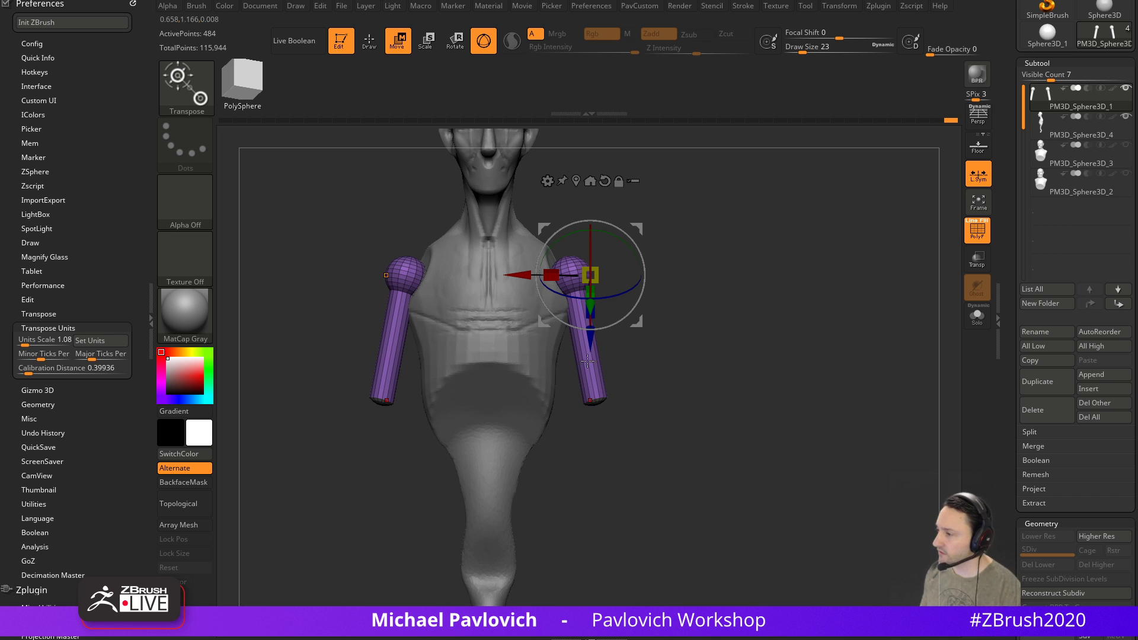
pyautogui.moveTo(720, 321)
pyautogui.keyDown('alt'); pyautogui.mouseDown(button='right')
pyautogui.moveTo(752, 333)
pyautogui.moveTo(749, 297)
pyautogui.mouseUp(button='right'); pyautogui.keyUp('alt')
# Choose the Cylinder16 primitive for the IMM base primitives insert brush
pyautogui.press('q')
pyautogui.press('4')
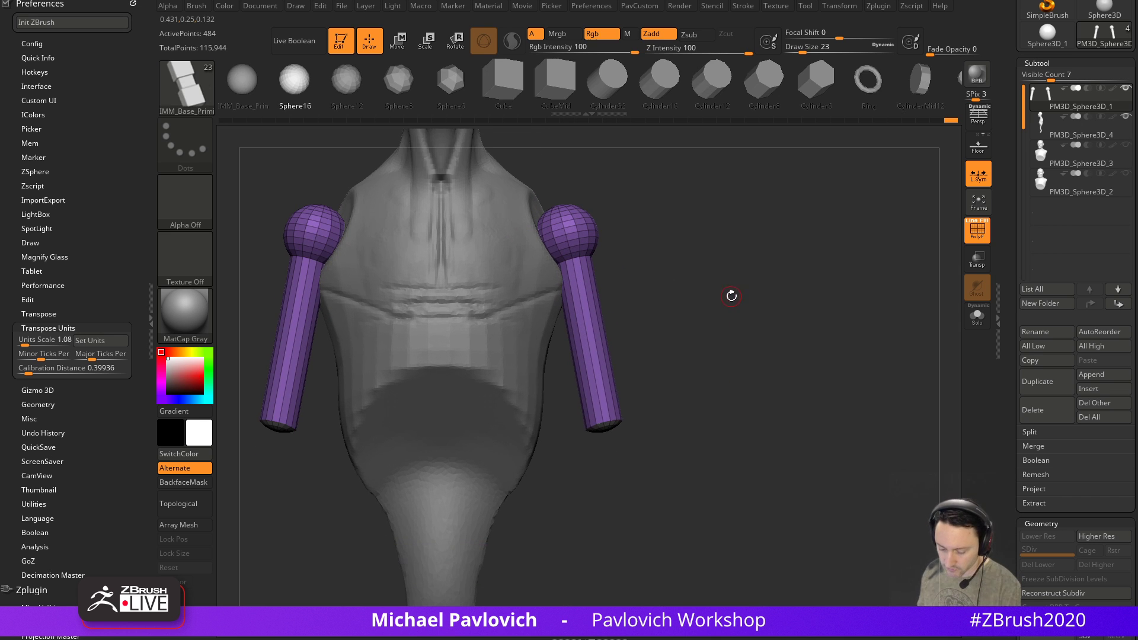
pyautogui.press('m')
pyautogui.click(532, 389)
pyautogui.moveTo(572, 409); pyautogui.dragTo(670, 310)
pyautogui.moveTo(685, 240); pyautogui.dragTo(694, 377)
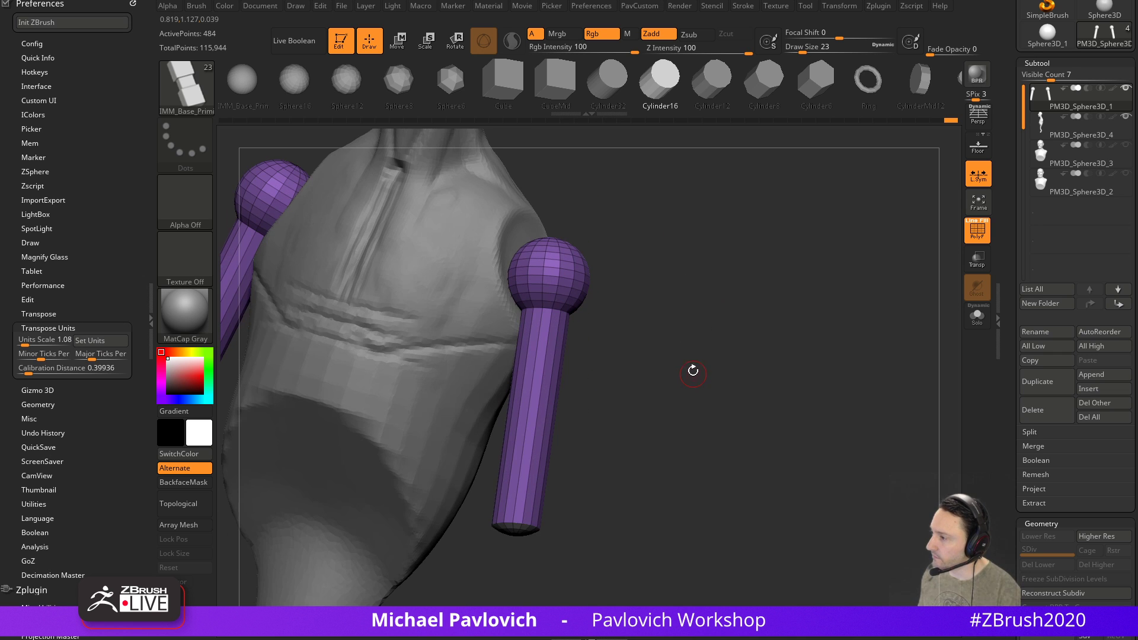
# Assign polygroups to the arm meshes with Auto Groups and Groups By Normals, then match the groups across both arms
pyautogui.press('2')
pyautogui.click(728, 354)
pyautogui.press('2')
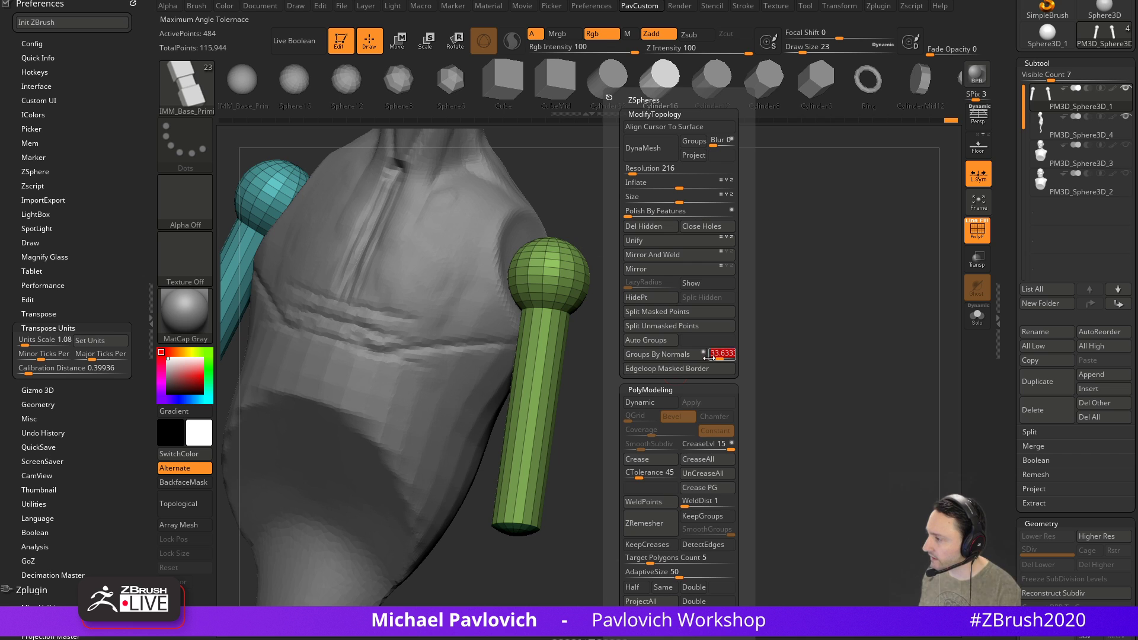
pyautogui.click(702, 356)
pyautogui.keyDown('alt'); pyautogui.moveTo(670, 381); pyautogui.dragTo(726, 332); pyautogui.keyUp('alt')
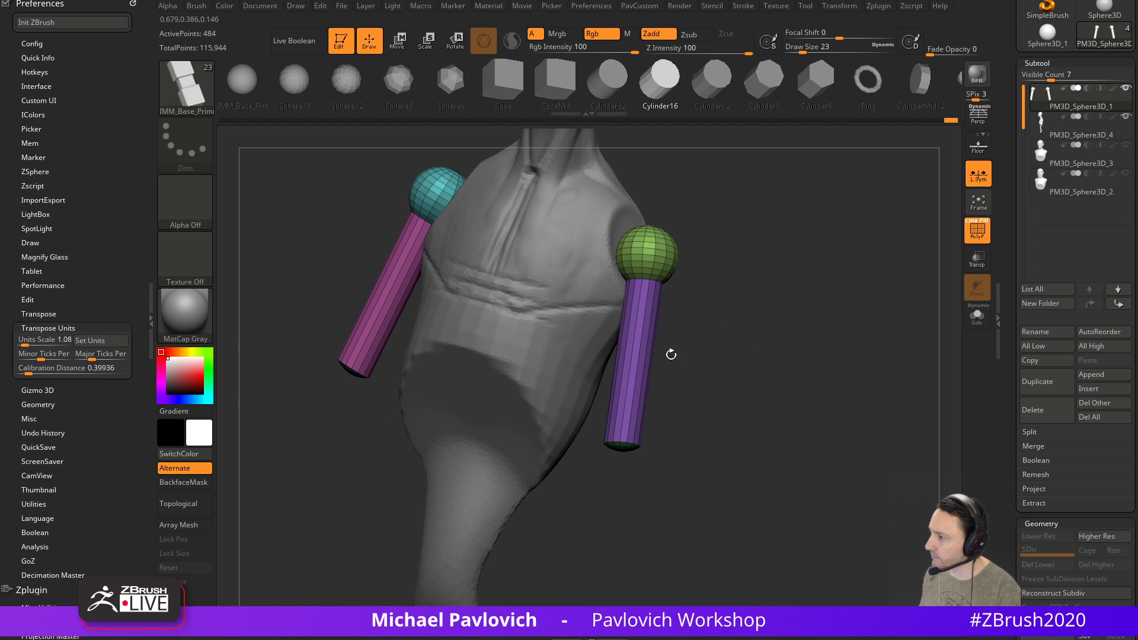
pyautogui.press('2')
pyautogui.click(773, 255)
# Thin the upper-arm shafts by pushing their polygroup inward with ZModeler's QMesh on Polygroup All
pyautogui.keyDown('alt'); pyautogui.moveTo(705, 363); pyautogui.dragTo(754, 377); pyautogui.keyUp('alt')
pyautogui.press('b')
pyautogui.press('z')
pyautogui.press('m')
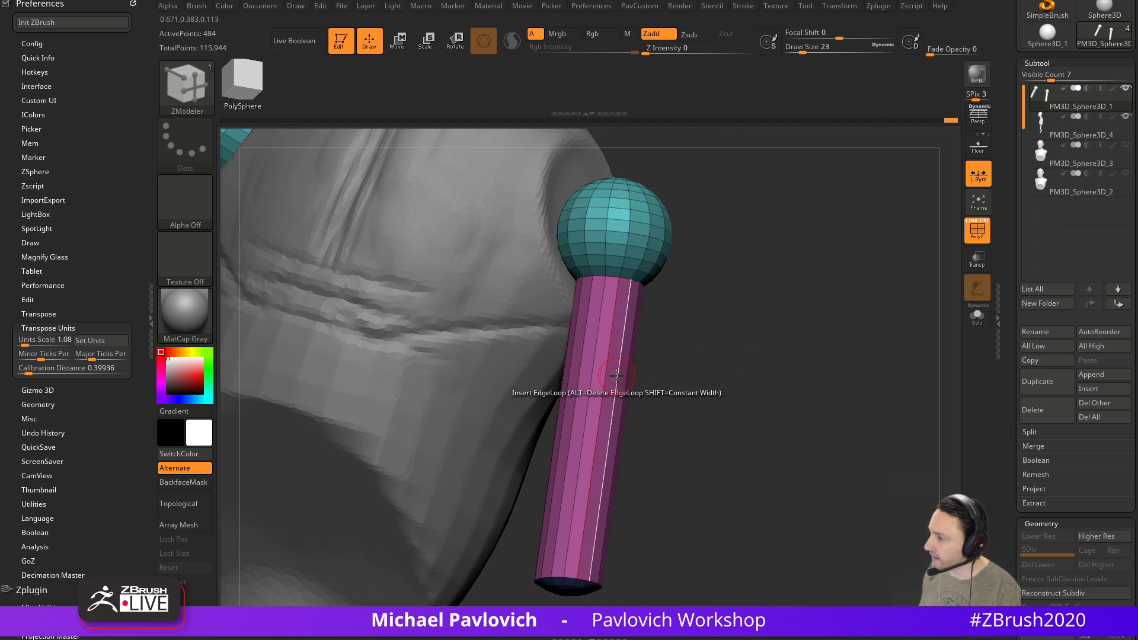
pyautogui.press('space')
pyautogui.click(695, 320)
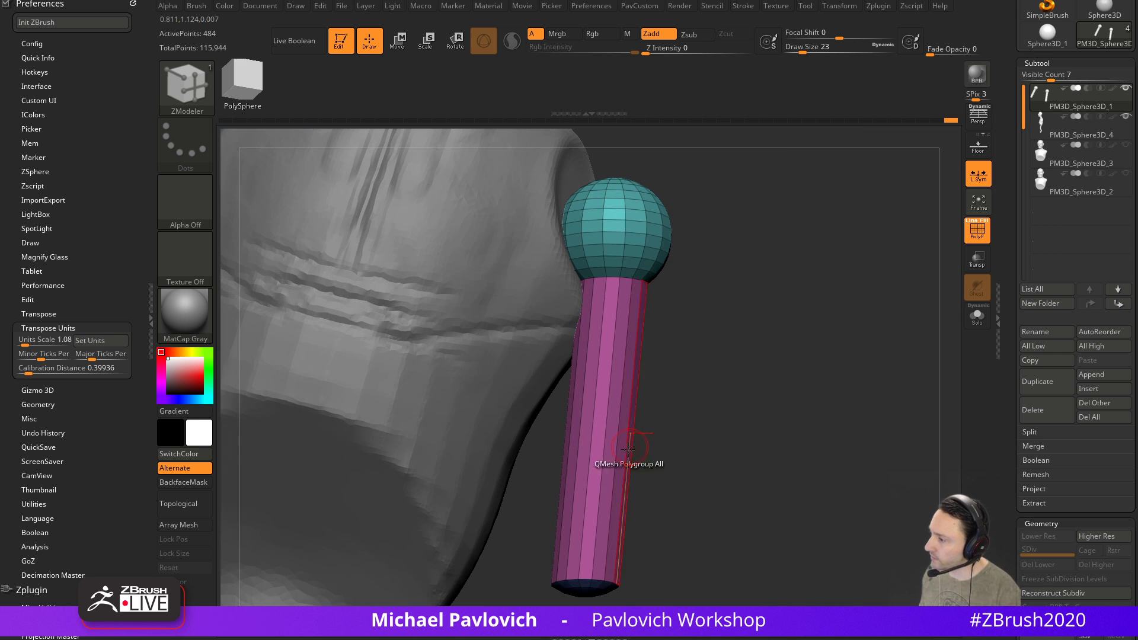
pyautogui.moveTo(609, 453); pyautogui.dragTo(601, 454)
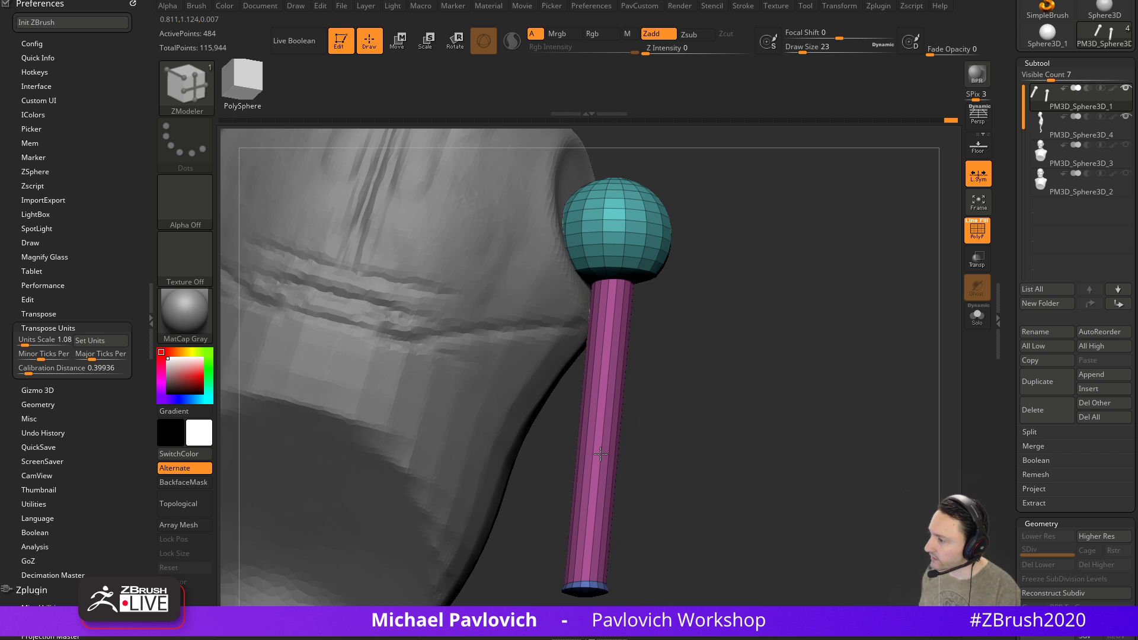
# Insert a small Cylinder16 primitive at the lower end of each upper-arm shaft as an elbow joint
pyautogui.moveTo(709, 424); pyautogui.dragTo(693, 345)
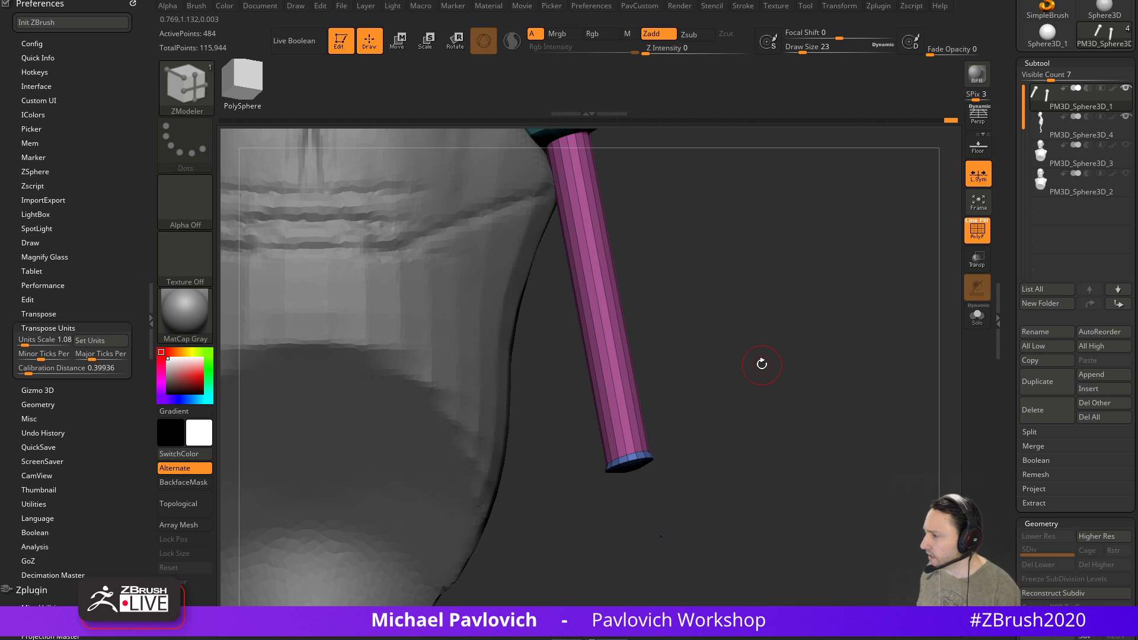
pyautogui.press('m')
pyautogui.press('Escape')
pyautogui.press('m')
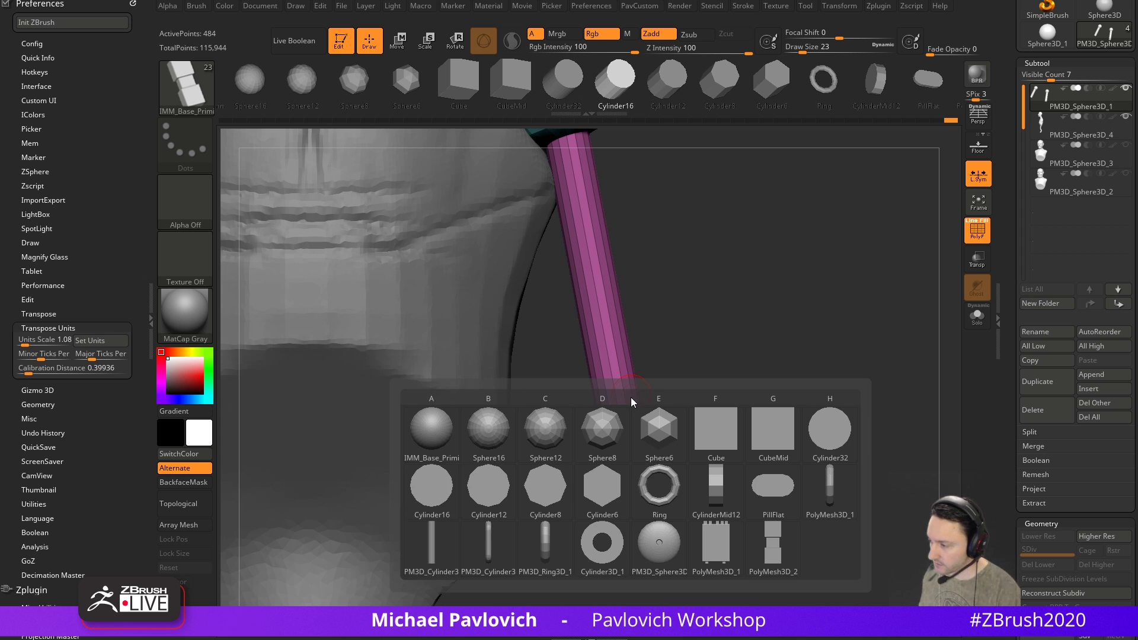
pyautogui.press('Escape')
pyautogui.moveTo(634, 394); pyautogui.dragTo(674, 353)
pyautogui.moveTo(611, 335); pyautogui.dragTo(620, 357)
# Rotate and move the elbow cylinders so they lie crosswise at the ends of the arm shafts, and clear the mask
pyautogui.press('w')
pyautogui.moveTo(678, 320); pyautogui.dragTo(563, 437)
pyautogui.moveTo(574, 347)
pyautogui.mouseDown()
pyautogui.moveTo(505, 371)
pyautogui.moveTo(576, 347)
pyautogui.mouseUp()
pyautogui.moveTo(757, 305); pyautogui.dragTo(691, 273)
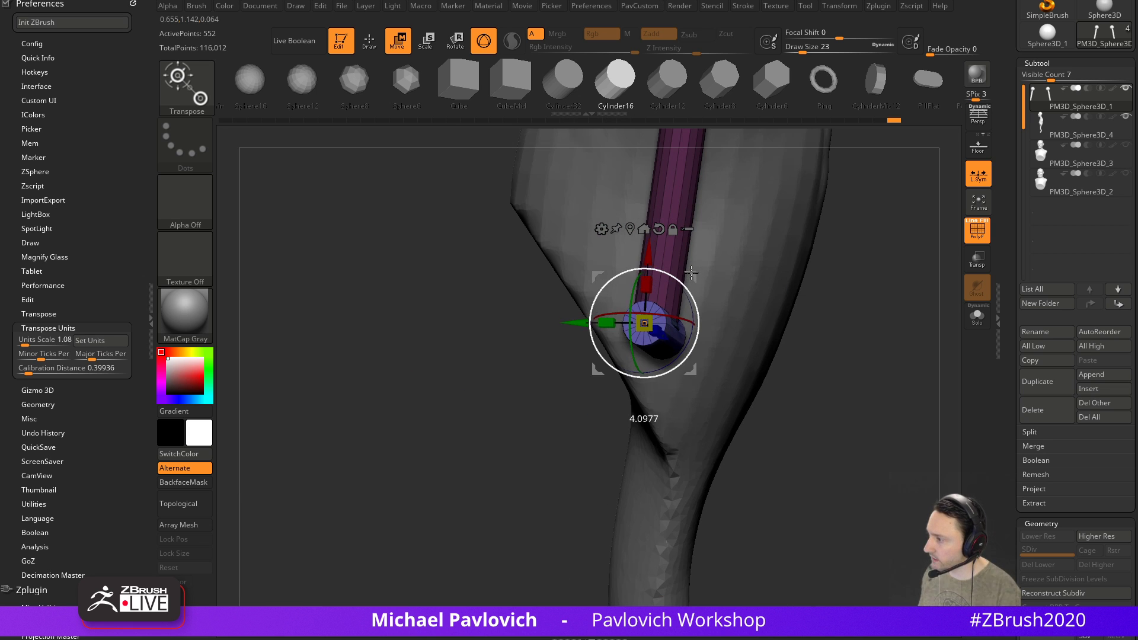
pyautogui.moveTo(813, 272); pyautogui.dragTo(894, 399)
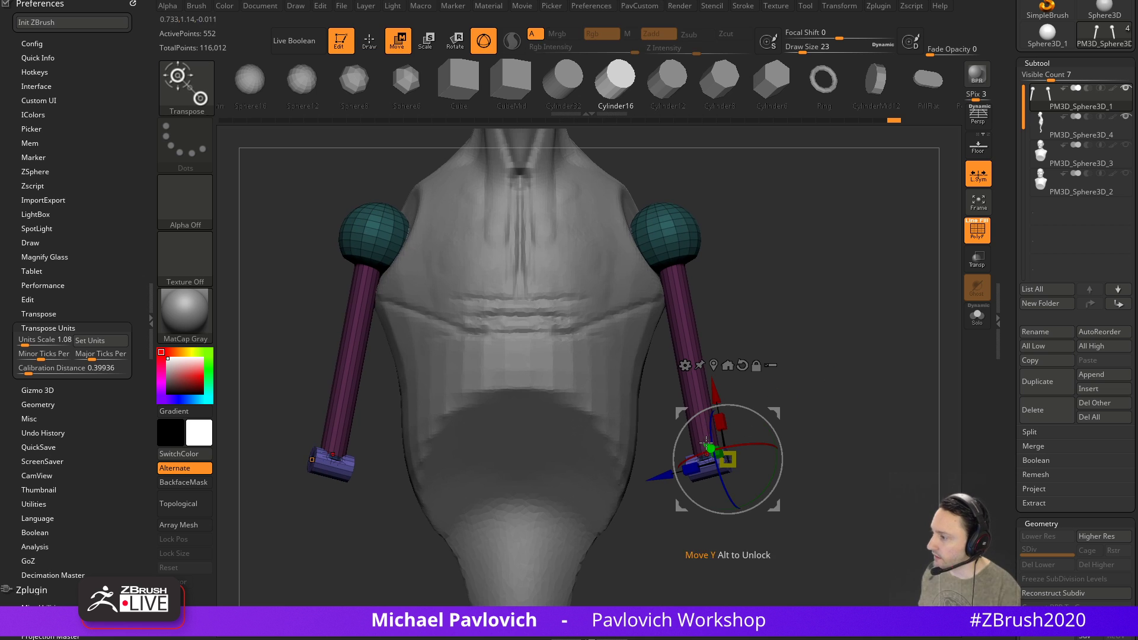
pyautogui.moveTo(686, 469); pyautogui.dragTo(667, 476)
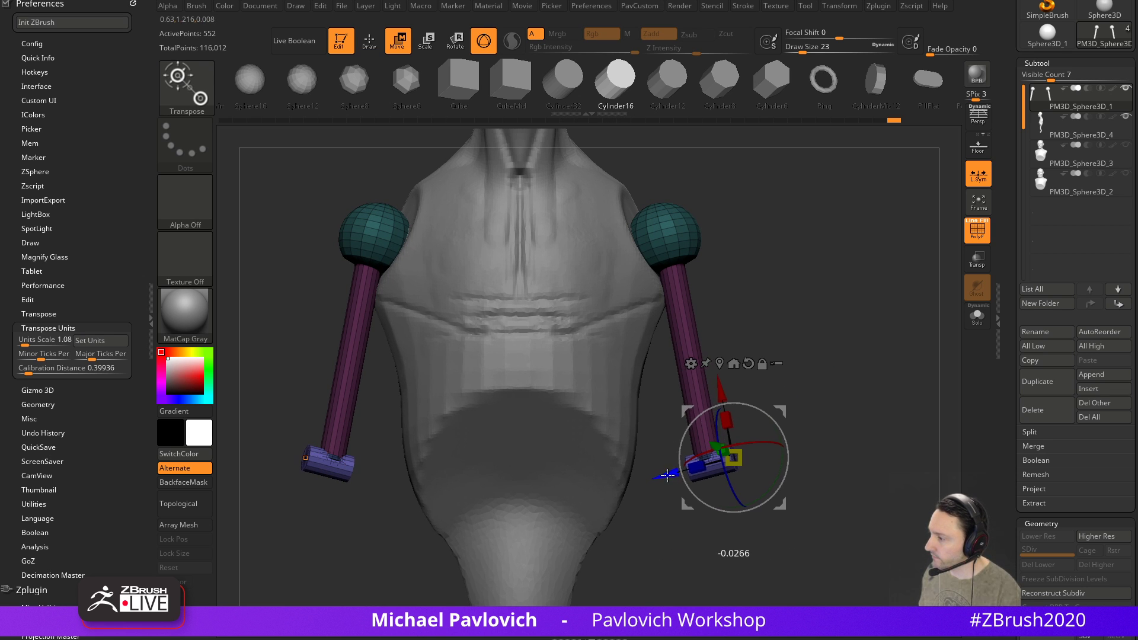
pyautogui.press('q')
pyautogui.keyDown('ctrl'); pyautogui.moveTo(800, 287); pyautogui.dragTo(815, 309); pyautogui.keyUp('ctrl')
# Select the DamStandard brush, make the head and torso subtool active, and turn off polyframe display
pyautogui.moveTo(819, 336)
pyautogui.keyDown('alt'); pyautogui.mouseDown()
pyautogui.moveTo(821, 353)
pyautogui.moveTo(813, 321)
pyautogui.mouseUp(); pyautogui.keyUp('alt')
pyautogui.moveTo(813, 332)
pyautogui.mouseDown()
pyautogui.moveTo(816, 356)
pyautogui.moveTo(846, 358)
pyautogui.moveTo(853, 415)
pyautogui.mouseUp()
pyautogui.press('s')
pyautogui.moveTo(771, 362); pyautogui.dragTo(765, 374)
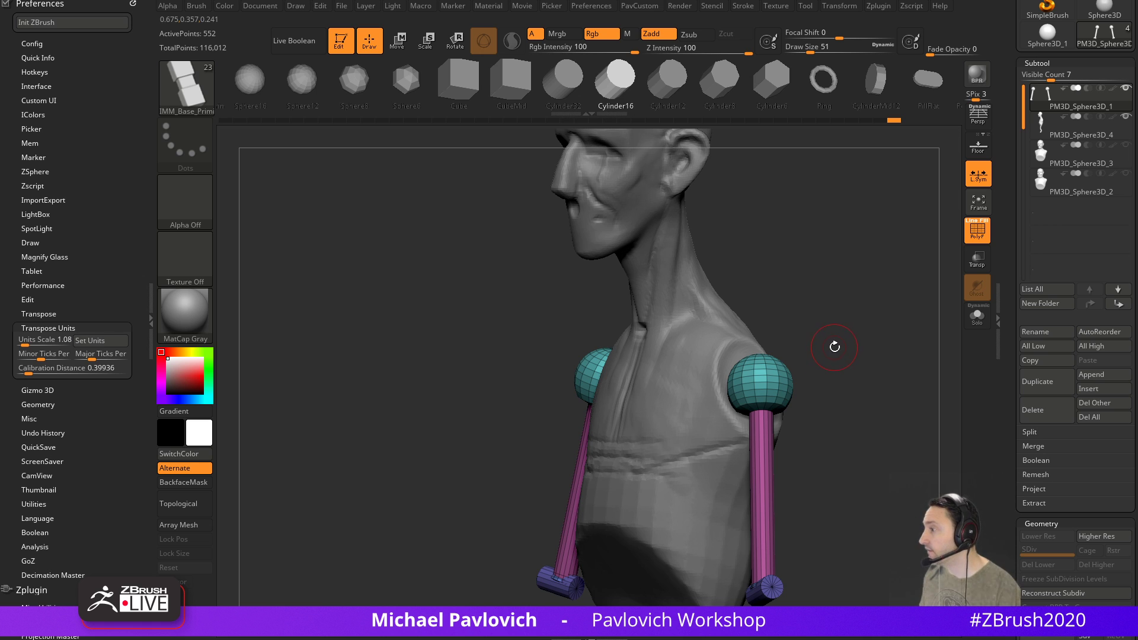
pyautogui.moveTo(851, 333)
pyautogui.mouseDown()
pyautogui.moveTo(785, 300)
pyautogui.moveTo(823, 297)
pyautogui.moveTo(818, 323)
pyautogui.moveTo(834, 324)
pyautogui.mouseUp()
pyautogui.moveTo(821, 282); pyautogui.dragTo(719, 318)
pyautogui.press('b')
pyautogui.press('d')
pyautogui.press('s')
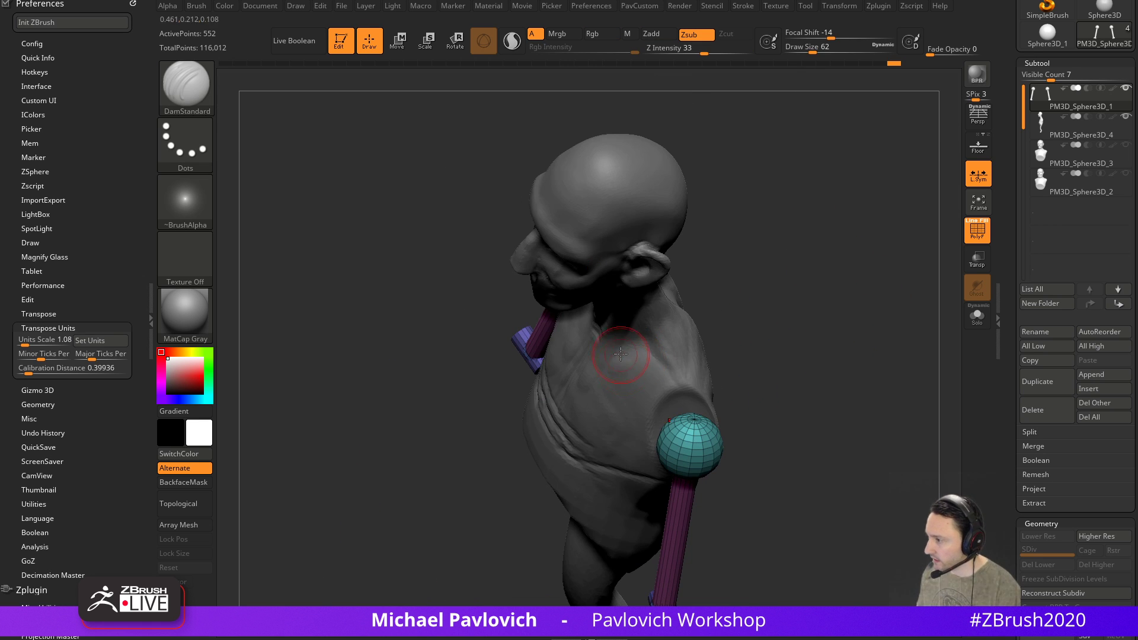
pyautogui.keyDown('alt'); pyautogui.click(642, 378); pyautogui.keyUp('alt')
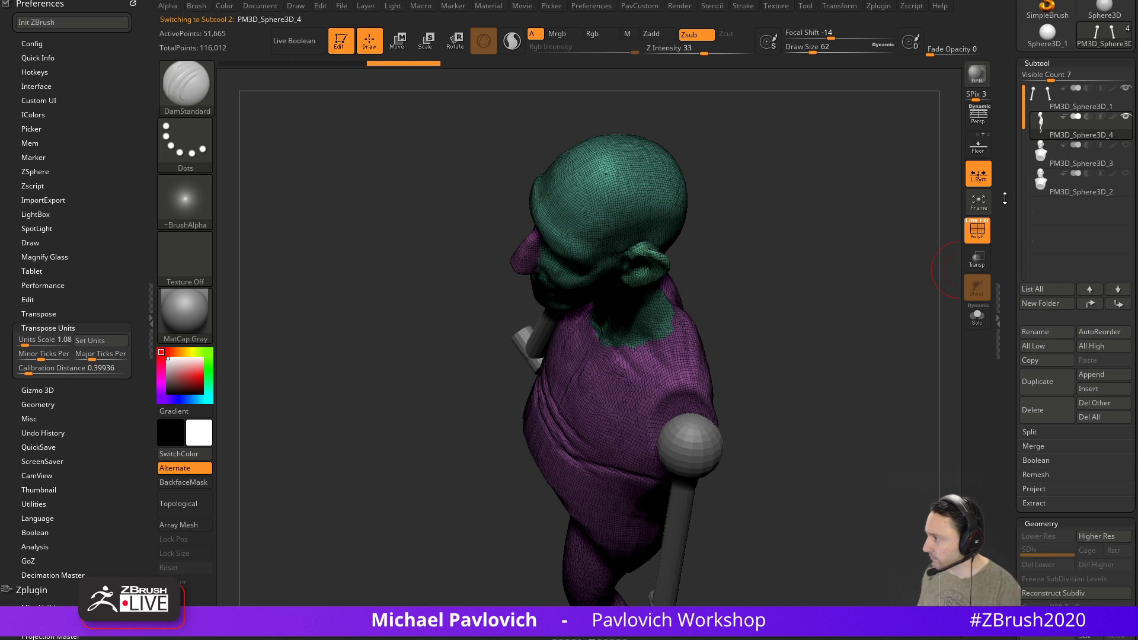
pyautogui.click(978, 230)
pyautogui.moveTo(826, 259); pyautogui.dragTo(618, 361)
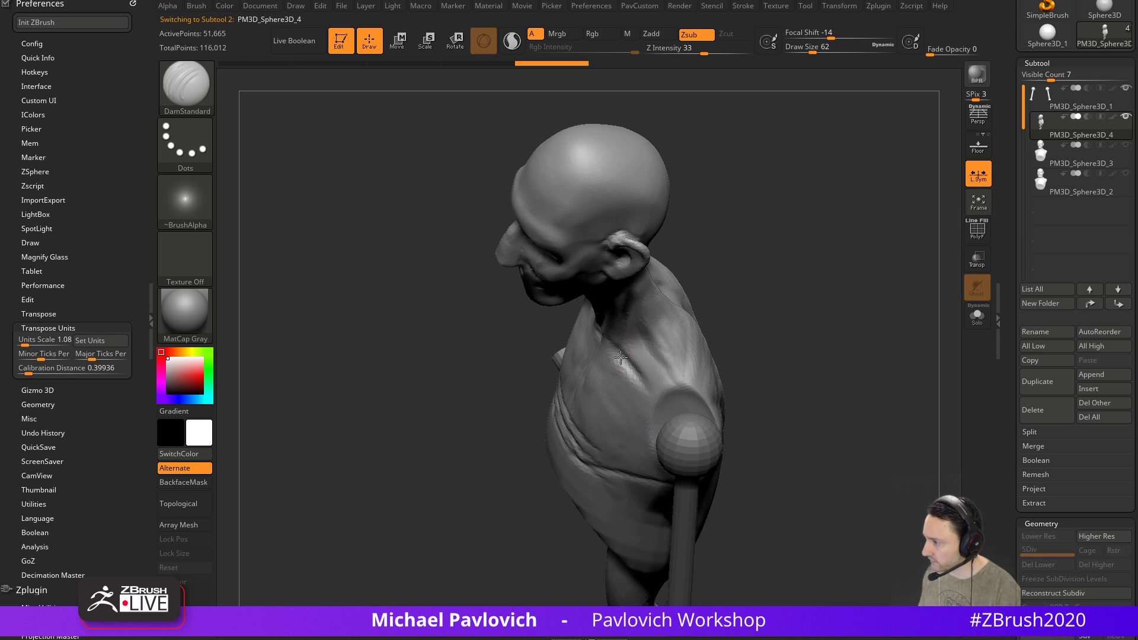
# Build up the collarbone between the neck and the shoulder on the torso with the Clay brush
pyautogui.moveTo(747, 349)
pyautogui.mouseDown()
pyautogui.moveTo(800, 310)
pyautogui.moveTo(843, 314)
pyautogui.moveTo(757, 331)
pyautogui.moveTo(801, 312)
pyautogui.moveTo(821, 328)
pyautogui.mouseUp()
pyautogui.press('b')
pyautogui.press('c')
pyautogui.press('l')
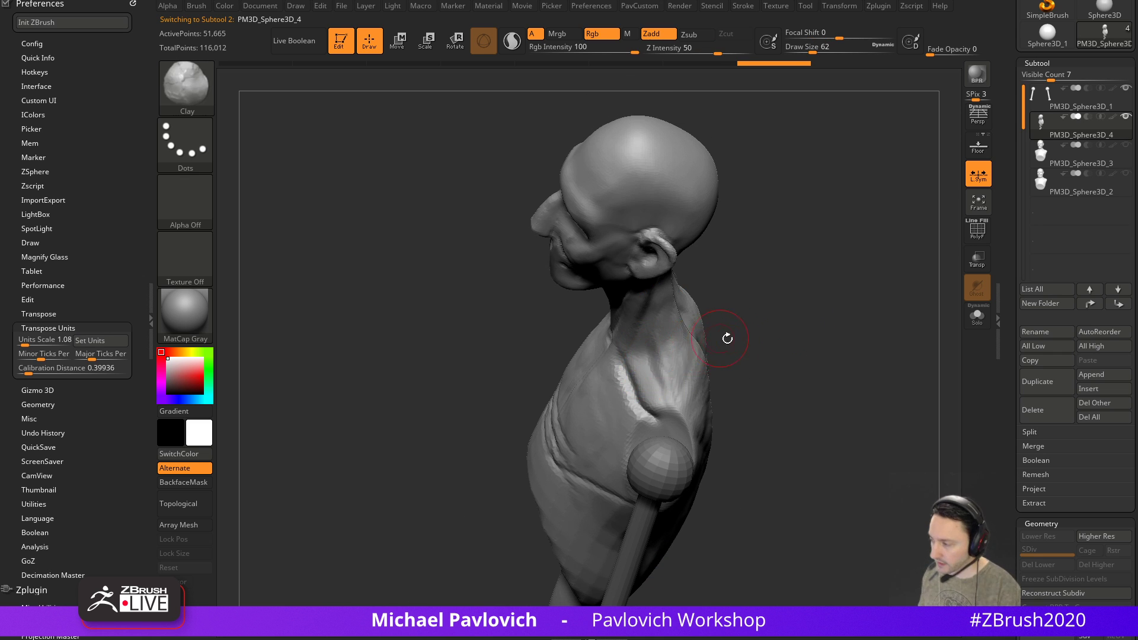
pyautogui.moveTo(717, 336); pyautogui.dragTo(735, 350)
pyautogui.moveTo(635, 370); pyautogui.dragTo(635, 362)
pyautogui.moveTo(726, 350)
pyautogui.mouseDown()
pyautogui.moveTo(720, 308)
pyautogui.moveTo(637, 330)
pyautogui.moveTo(652, 350)
pyautogui.mouseUp()
pyautogui.moveTo(720, 332)
pyautogui.mouseDown()
pyautogui.moveTo(736, 322)
pyautogui.moveTo(750, 350)
pyautogui.moveTo(716, 359)
pyautogui.moveTo(838, 277)
pyautogui.moveTo(829, 339)
pyautogui.moveTo(775, 358)
pyautogui.mouseUp()
# Raise the collarbone ridge toward the shoulder with the Standard brush and check it from the front and above
pyautogui.press('b')
pyautogui.press('s')
pyautogui.press('t')
pyautogui.moveTo(646, 388)
pyautogui.mouseDown()
pyautogui.moveTo(632, 368)
pyautogui.moveTo(627, 408)
pyautogui.moveTo(625, 384)
pyautogui.moveTo(631, 420)
pyautogui.moveTo(654, 445)
pyautogui.mouseUp()
pyautogui.moveTo(744, 463)
pyautogui.mouseDown()
pyautogui.moveTo(871, 415)
pyautogui.moveTo(676, 504)
pyautogui.mouseUp()
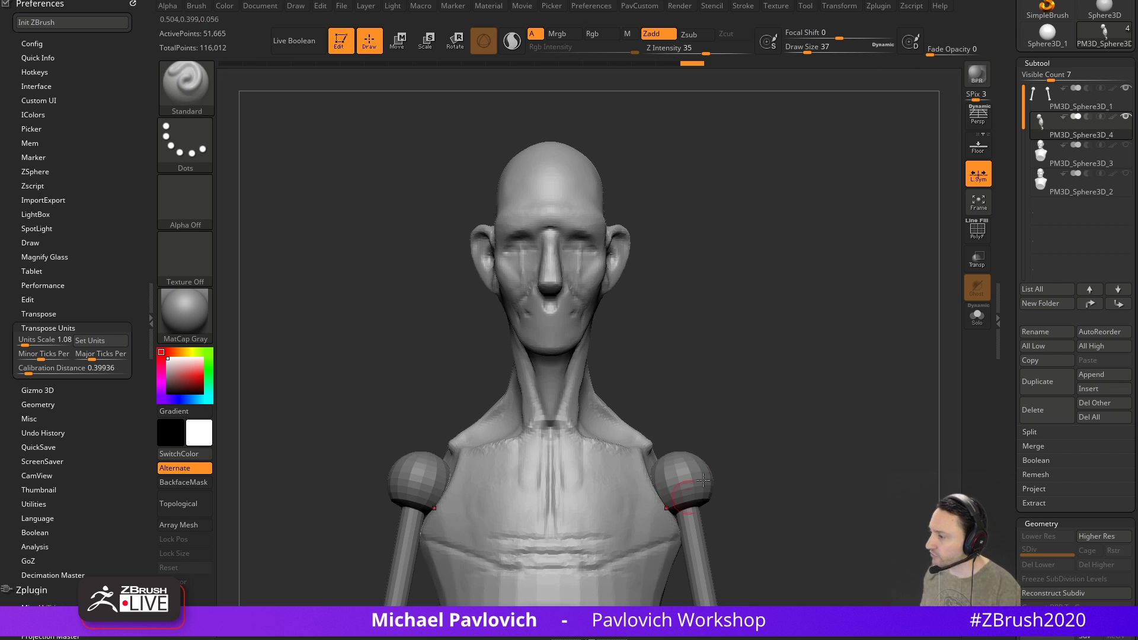
pyautogui.moveTo(717, 389)
pyautogui.mouseDown()
pyautogui.moveTo(714, 302)
pyautogui.moveTo(652, 403)
pyautogui.mouseUp()
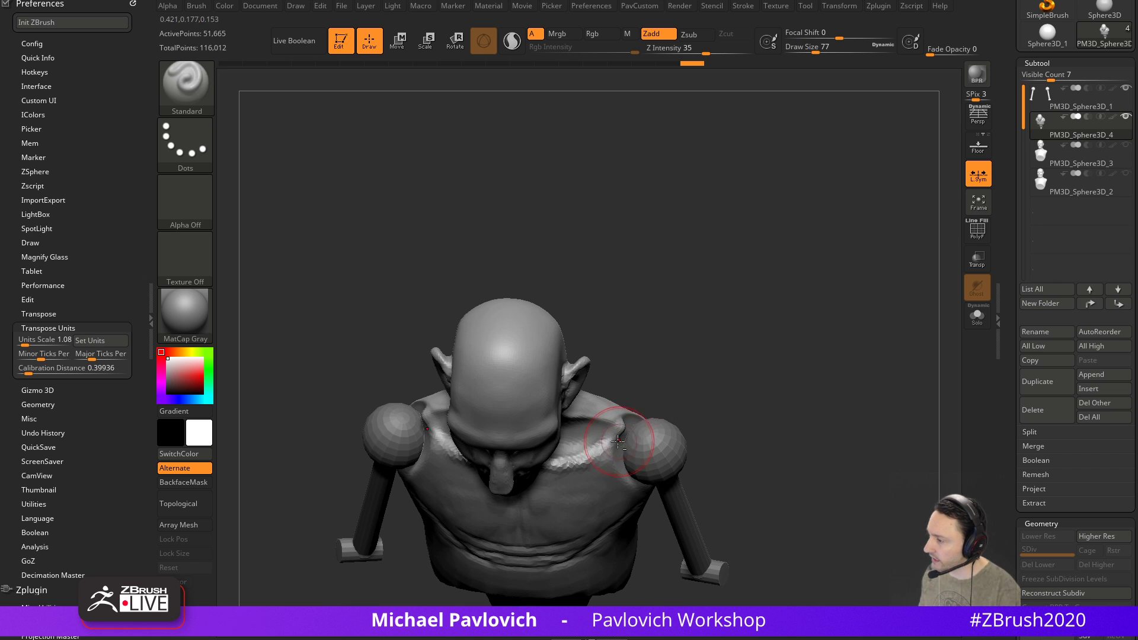
# Reshape the outer end of the collarbone where it meets the shoulder sphere with the Move brush
pyautogui.press('b')
pyautogui.press('m')
pyautogui.press('v')
pyautogui.moveTo(625, 450); pyautogui.dragTo(620, 436)
pyautogui.moveTo(756, 420)
pyautogui.mouseDown()
pyautogui.moveTo(810, 318)
pyautogui.moveTo(700, 341)
pyautogui.mouseUp()
pyautogui.moveTo(726, 398); pyautogui.dragTo(720, 409)
pyautogui.moveTo(790, 379)
pyautogui.mouseDown()
pyautogui.moveTo(726, 343)
pyautogui.moveTo(769, 316)
pyautogui.moveTo(779, 344)
pyautogui.mouseUp()
# Switch to the Standard brush and set its draw size to 25
pyautogui.press('b')
pyautogui.press('s')
pyautogui.press('t')
pyautogui.press('s')
pyautogui.moveTo(615, 406); pyautogui.dragTo(619, 407)
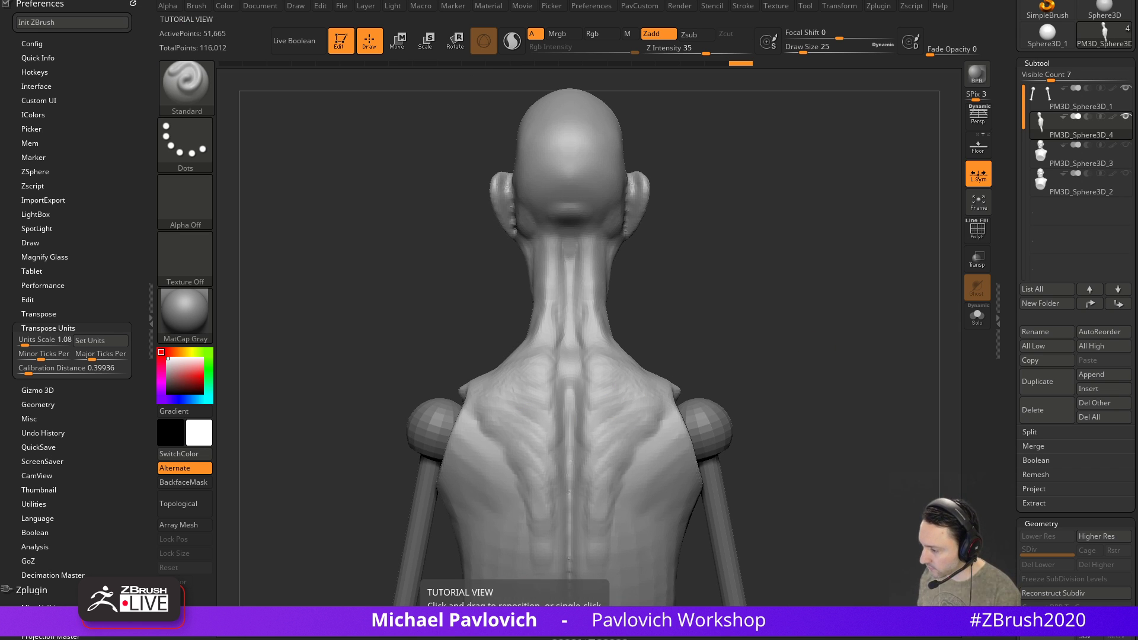
# Switch to the Zygote Body reference in the browser and examine the scapula's shape from the back, side and front
pyautogui.hotkey('alt', 'Tab')
pyautogui.moveTo(765, 62); pyautogui.dragTo(747, 51)
pyautogui.moveTo(745, 211); pyautogui.dragTo(646, 233)
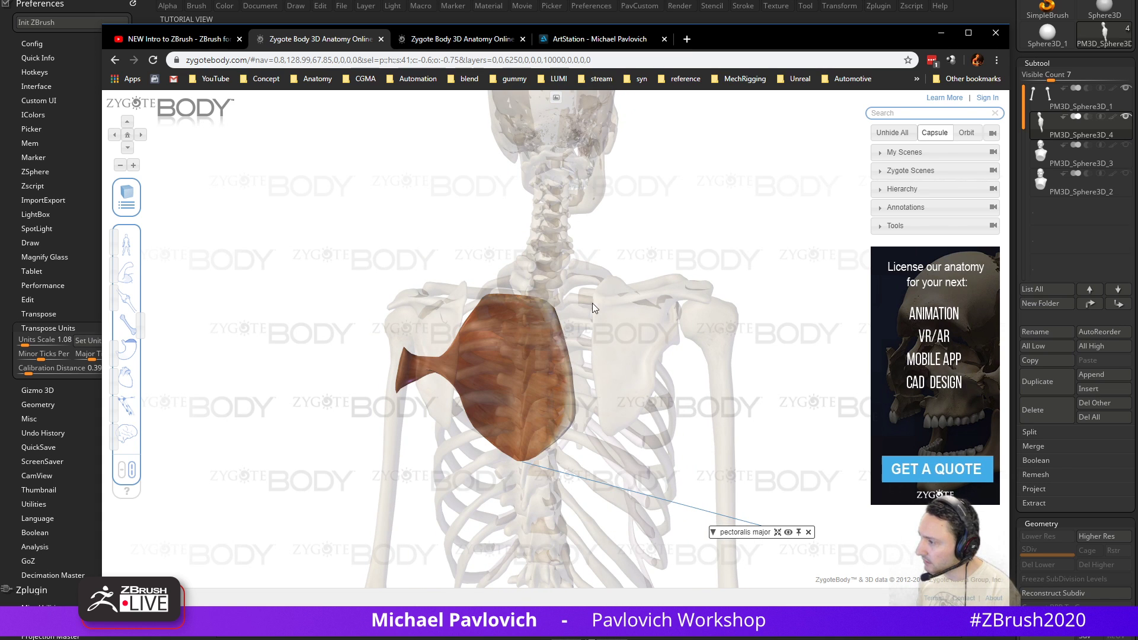
pyautogui.click(809, 204)
pyautogui.moveTo(809, 205); pyautogui.dragTo(615, 344)
pyautogui.click(569, 354)
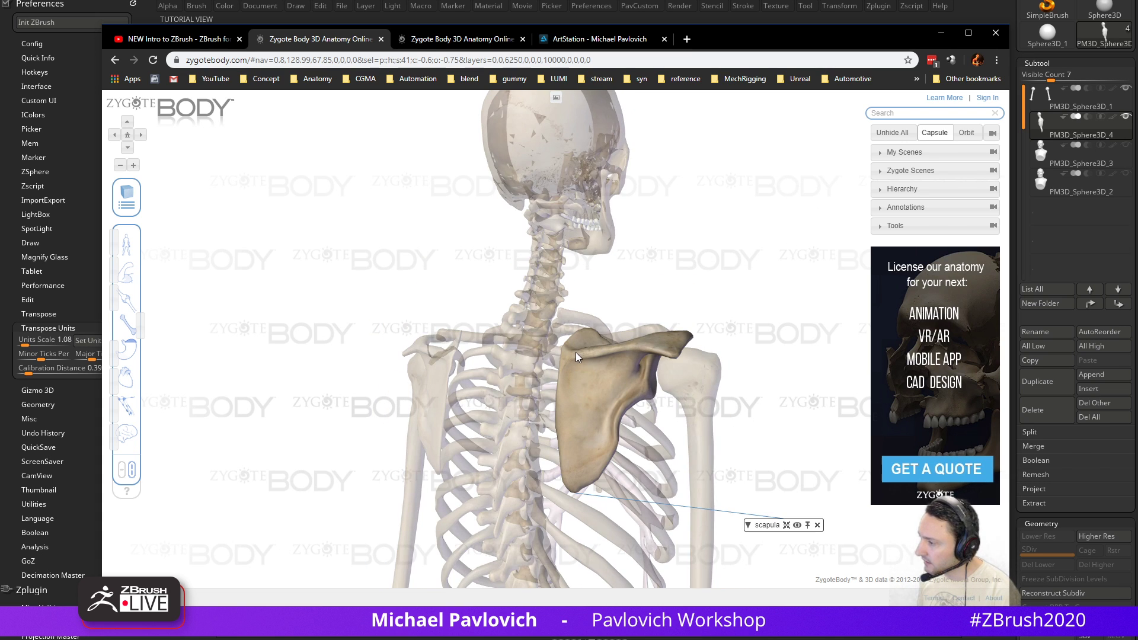
pyautogui.moveTo(688, 342); pyautogui.dragTo(638, 310)
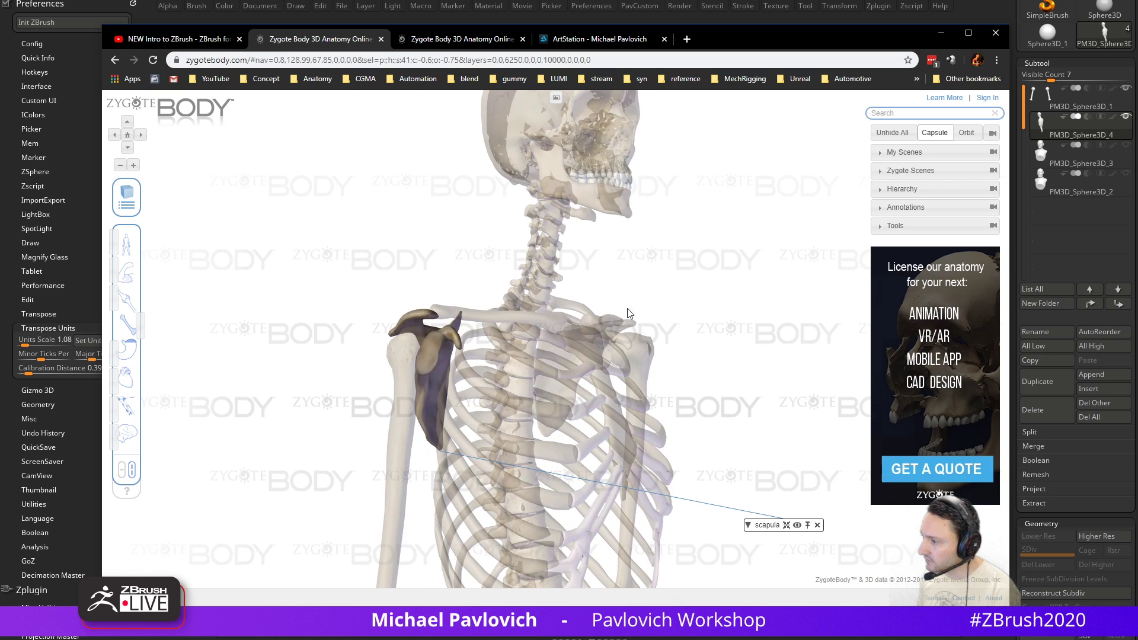
pyautogui.moveTo(711, 292); pyautogui.dragTo(666, 341)
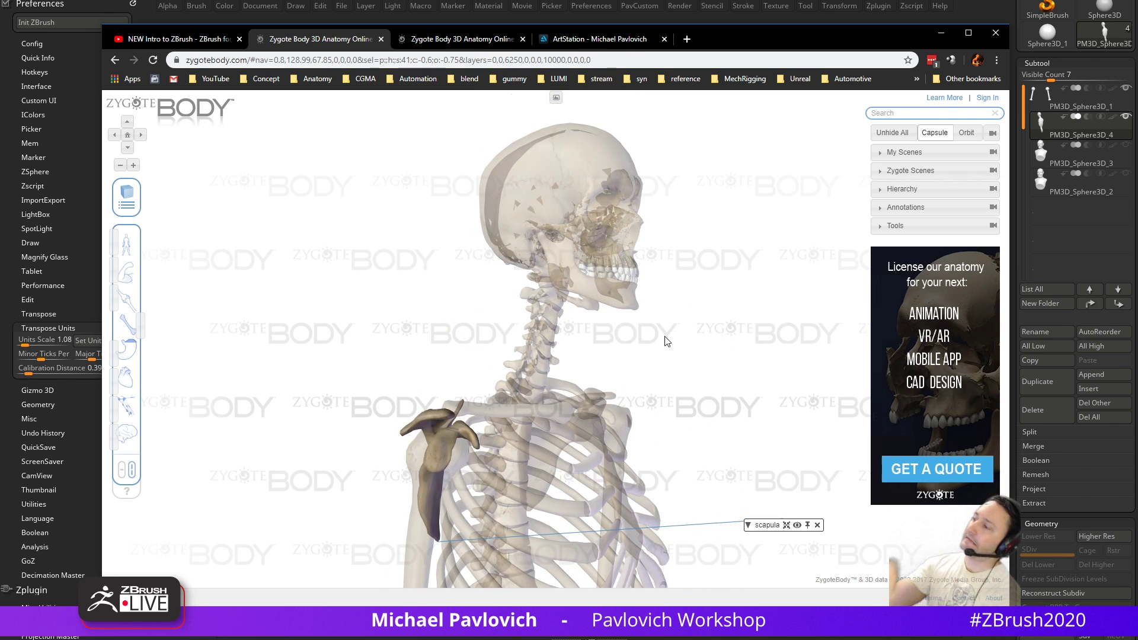
# Highlight the clavicle, scapula and humerus together in the skeleton reference, examine how they connect, and return to ZBrush
pyautogui.click(667, 340)
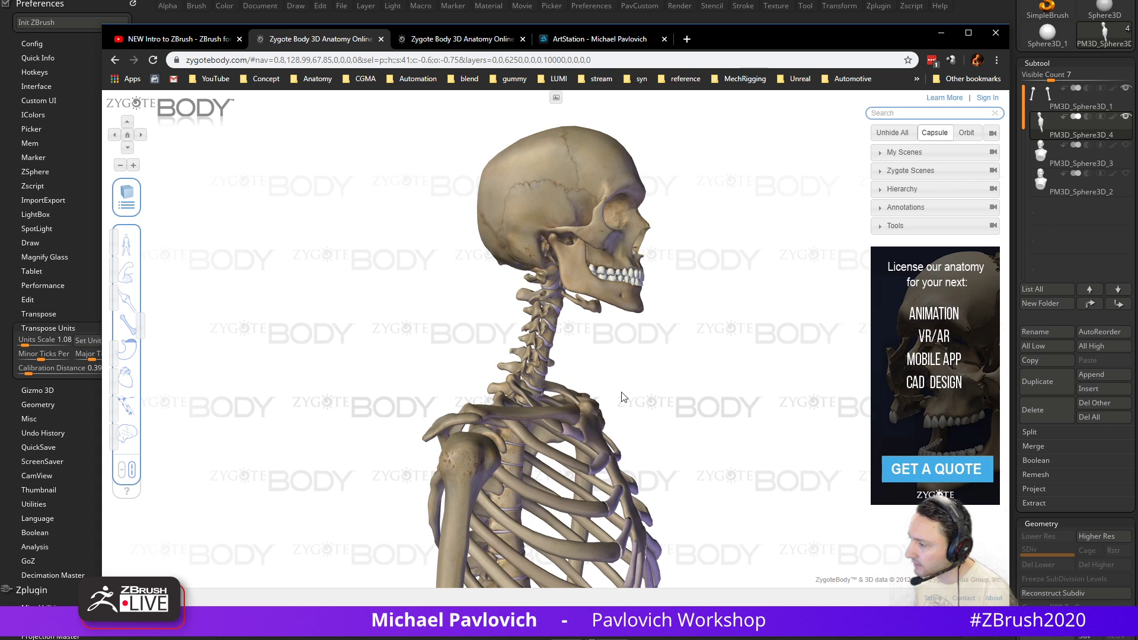
pyautogui.click(566, 419)
pyautogui.click(450, 422)
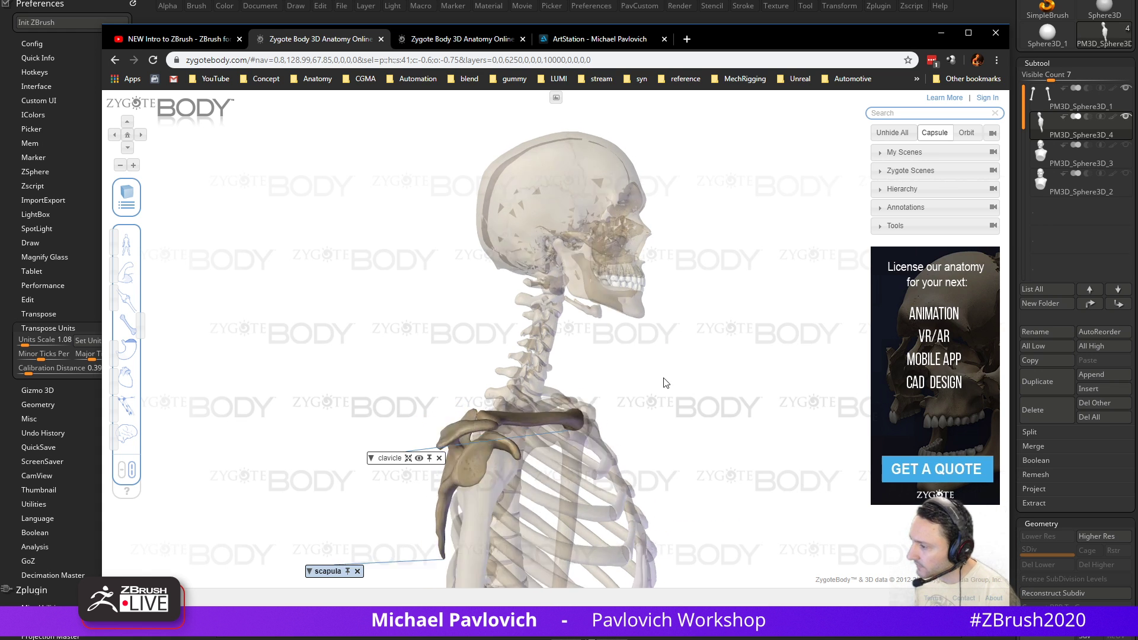
pyautogui.moveTo(728, 365); pyautogui.dragTo(621, 344)
pyautogui.keyDown('shift'); pyautogui.click(669, 404); pyautogui.keyUp('shift')
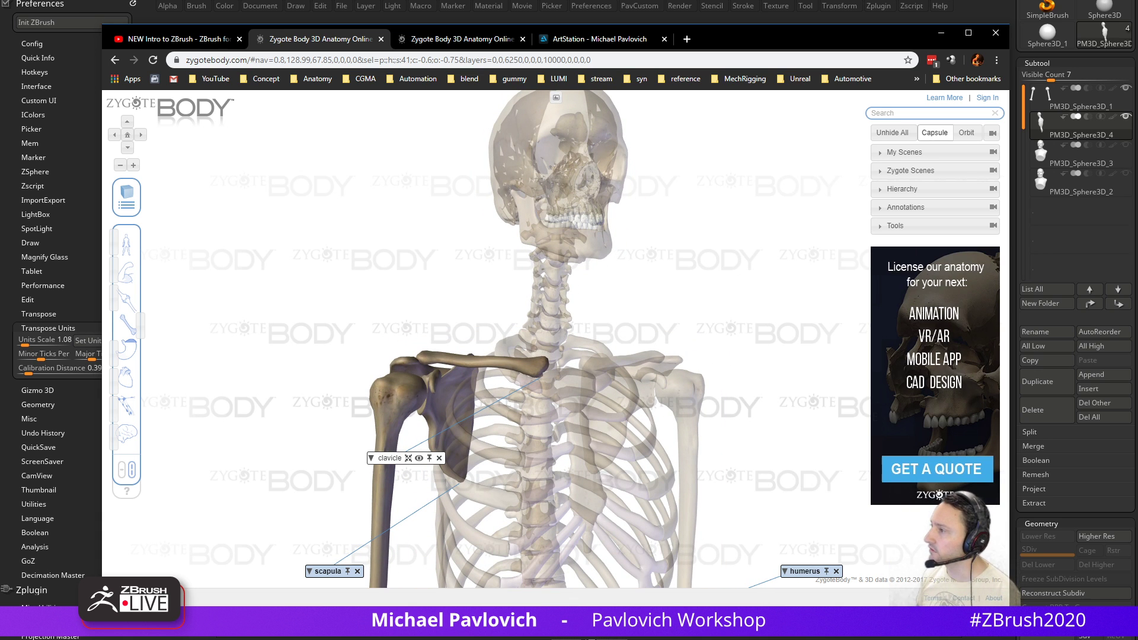
pyautogui.click(649, 20)
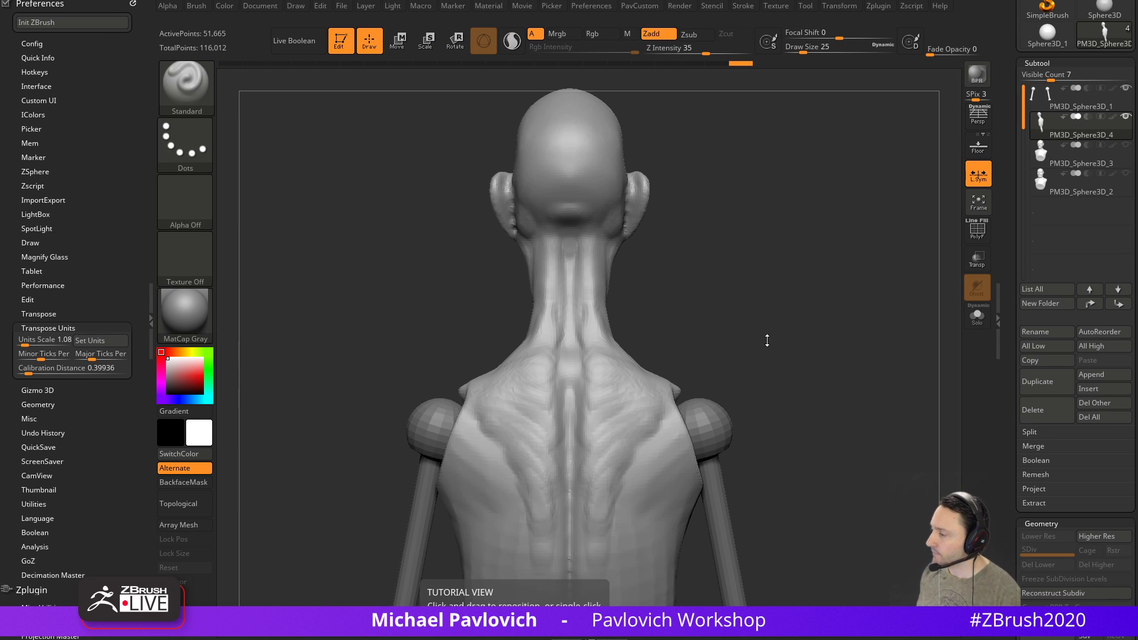
# Raise two vertebra bumps along the spine at the base of the neck with a small Standard brush
pyautogui.keyDown('alt'); pyautogui.moveTo(798, 353); pyautogui.dragTo(766, 357); pyautogui.keyUp('alt')
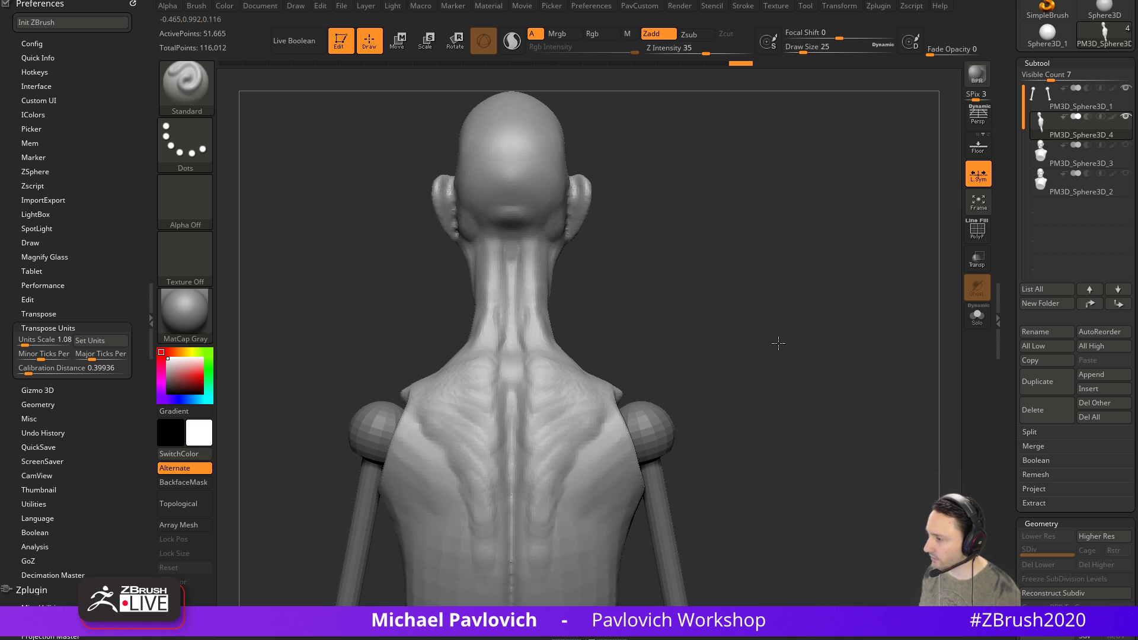
pyautogui.keyDown('alt'); pyautogui.moveTo(778, 344); pyautogui.dragTo(761, 342); pyautogui.keyUp('alt')
pyautogui.press('[')
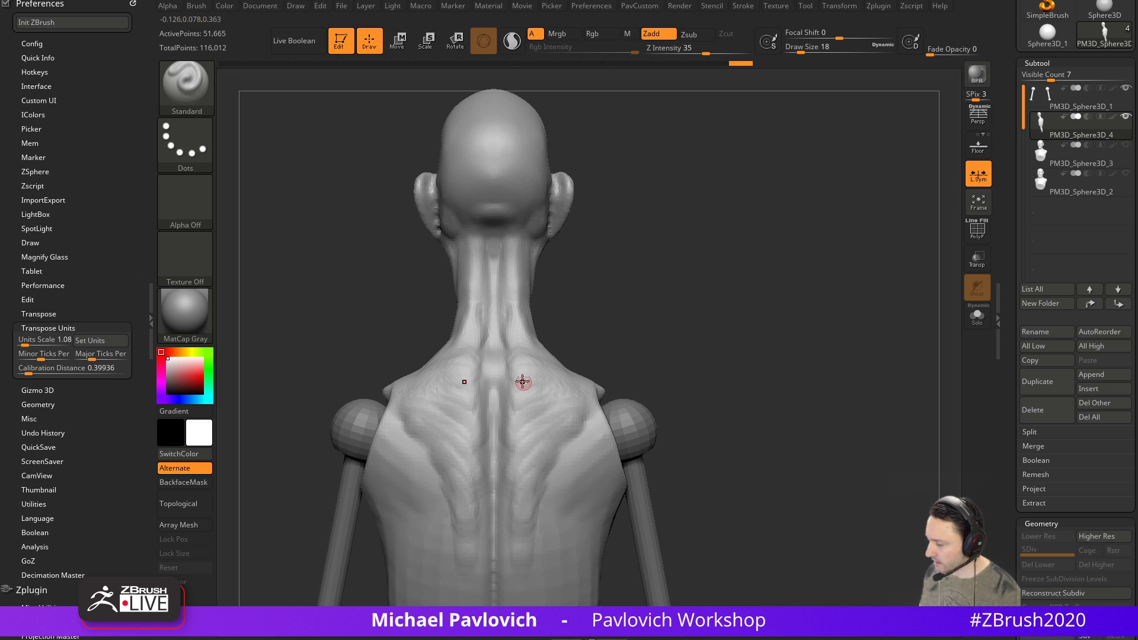
pyautogui.click(493, 368)
pyautogui.click(495, 336)
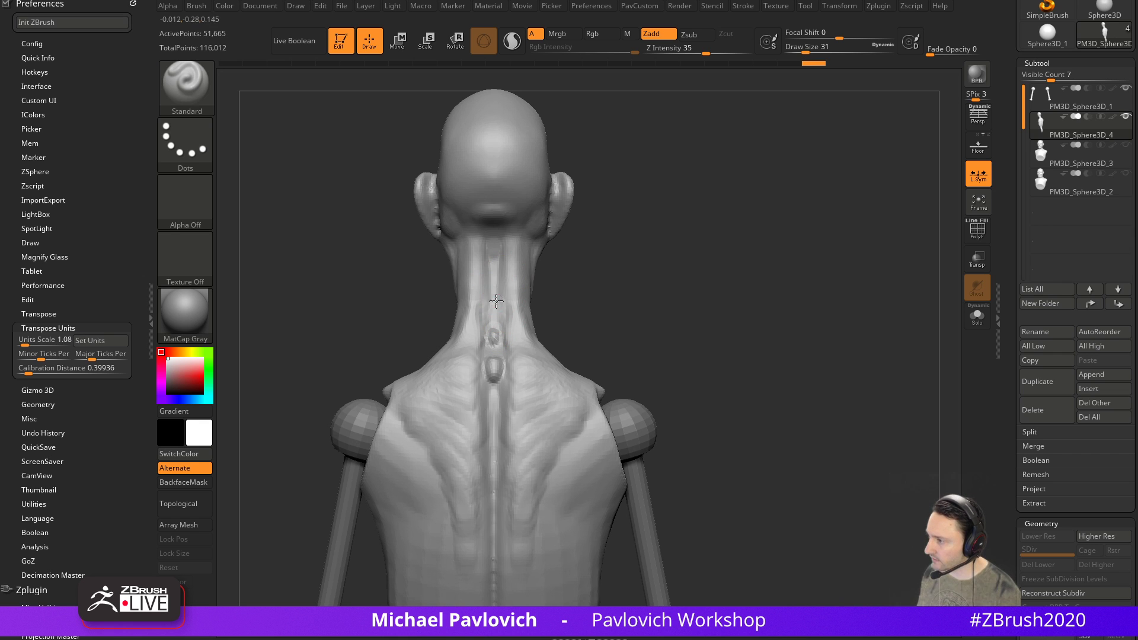
pyautogui.moveTo(687, 311)
pyautogui.keyDown('shift'); pyautogui.mouseDown()
pyautogui.moveTo(750, 305)
pyautogui.moveTo(681, 300)
pyautogui.mouseUp(); pyautogui.keyUp('shift')
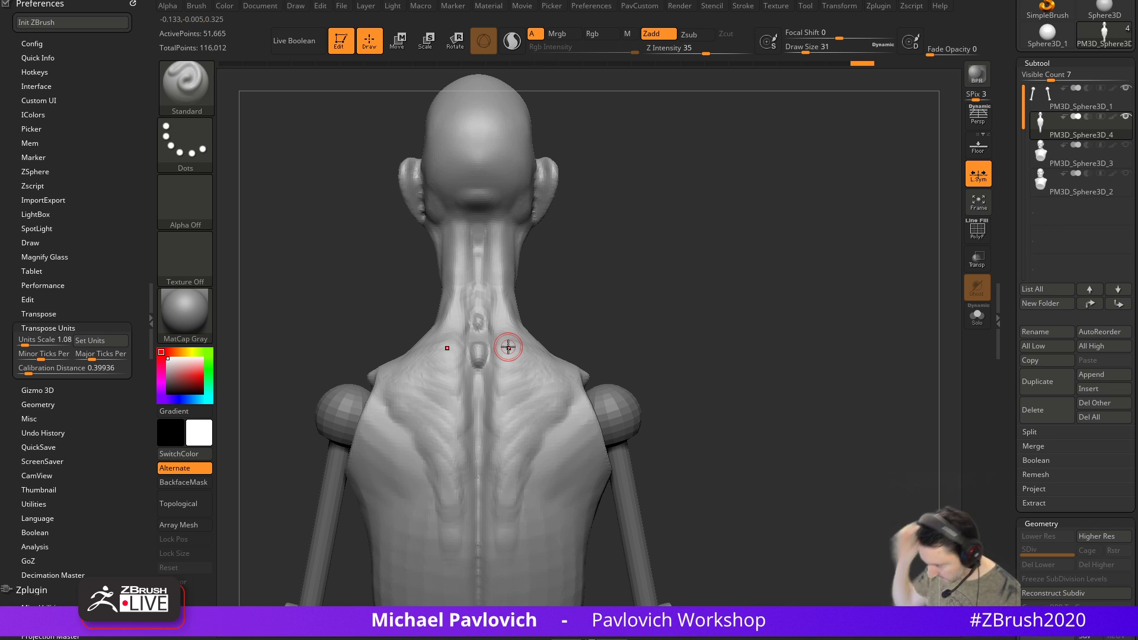
pyautogui.keyDown('alt'); pyautogui.moveTo(687, 368); pyautogui.dragTo(673, 357); pyautogui.keyUp('alt')
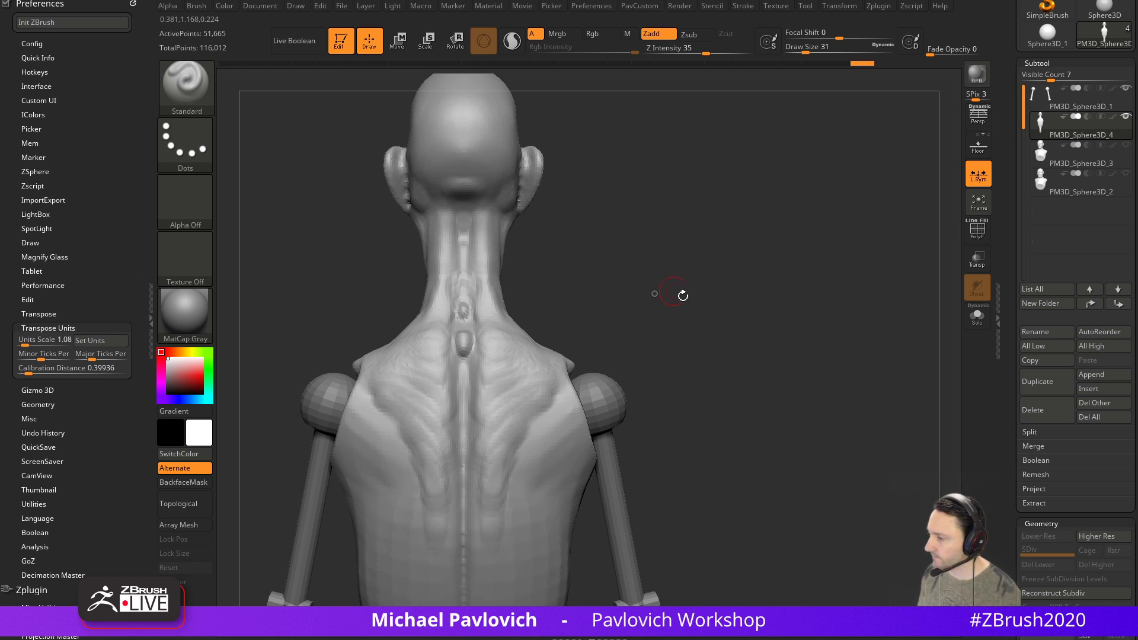
pyautogui.keyDown('alt'); pyautogui.moveTo(693, 325); pyautogui.dragTo(670, 336); pyautogui.keyUp('alt')
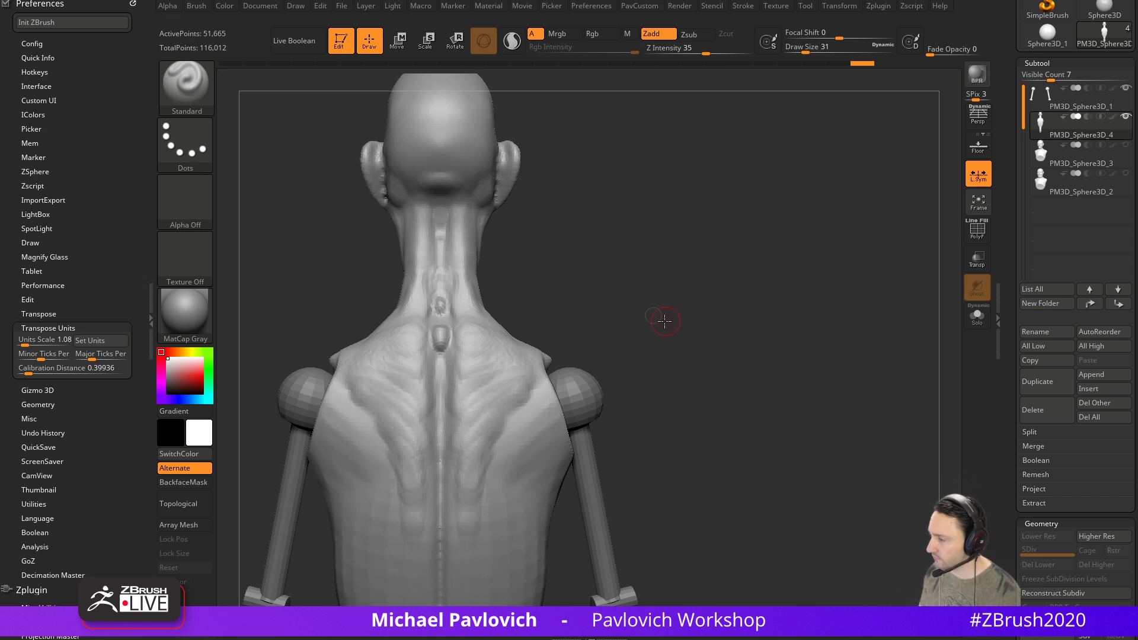
# Raise the scapula ridges across the upper back towards both shoulder tips with the Standard brush at draw size 25
pyautogui.press('s')
pyautogui.moveTo(485, 380); pyautogui.dragTo(506, 360)
pyautogui.moveTo(610, 316); pyautogui.dragTo(554, 324)
pyautogui.moveTo(467, 363); pyautogui.dragTo(525, 362)
pyautogui.moveTo(707, 342)
pyautogui.mouseDown()
pyautogui.moveTo(753, 286)
pyautogui.moveTo(706, 299)
pyautogui.mouseUp()
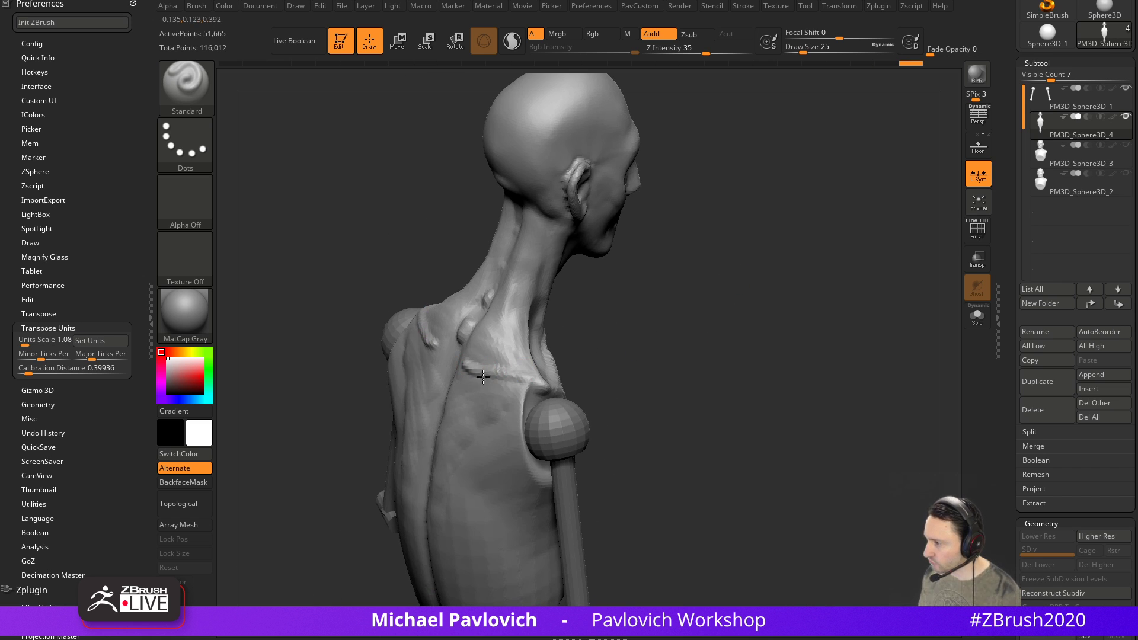
pyautogui.moveTo(469, 369); pyautogui.dragTo(533, 383)
pyautogui.moveTo(629, 356); pyautogui.dragTo(586, 382)
pyautogui.moveTo(509, 393); pyautogui.dragTo(529, 396)
pyautogui.moveTo(616, 344)
pyautogui.mouseDown()
pyautogui.moveTo(662, 318)
pyautogui.moveTo(648, 356)
pyautogui.mouseUp()
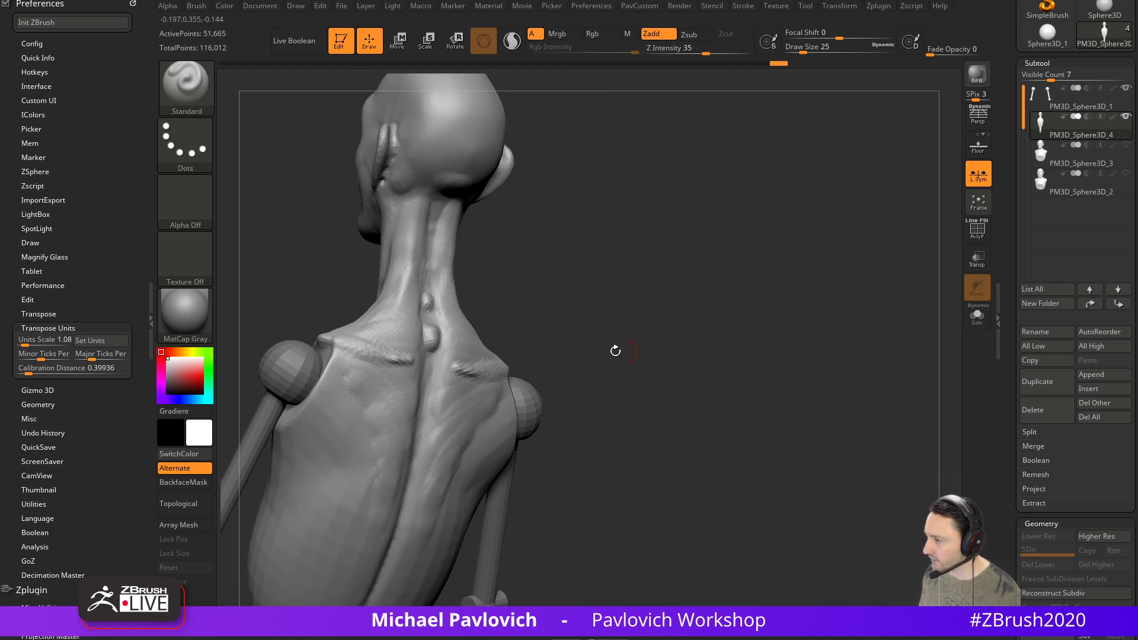
# Smooth the inner ends of the scapula ridges and refine their run out to the shoulder tips
pyautogui.keyDown('shift'); pyautogui.moveTo(460, 361); pyautogui.dragTo(466, 368); pyautogui.keyUp('shift')
pyautogui.moveTo(667, 332)
pyautogui.keyDown('shift'); pyautogui.mouseDown()
pyautogui.moveTo(634, 323)
pyautogui.moveTo(649, 372)
pyautogui.mouseUp(); pyautogui.keyUp('shift')
pyautogui.moveTo(554, 353); pyautogui.dragTo(509, 369)
pyautogui.moveTo(556, 350); pyautogui.dragTo(538, 358)
pyautogui.moveTo(649, 323); pyautogui.dragTo(663, 271)
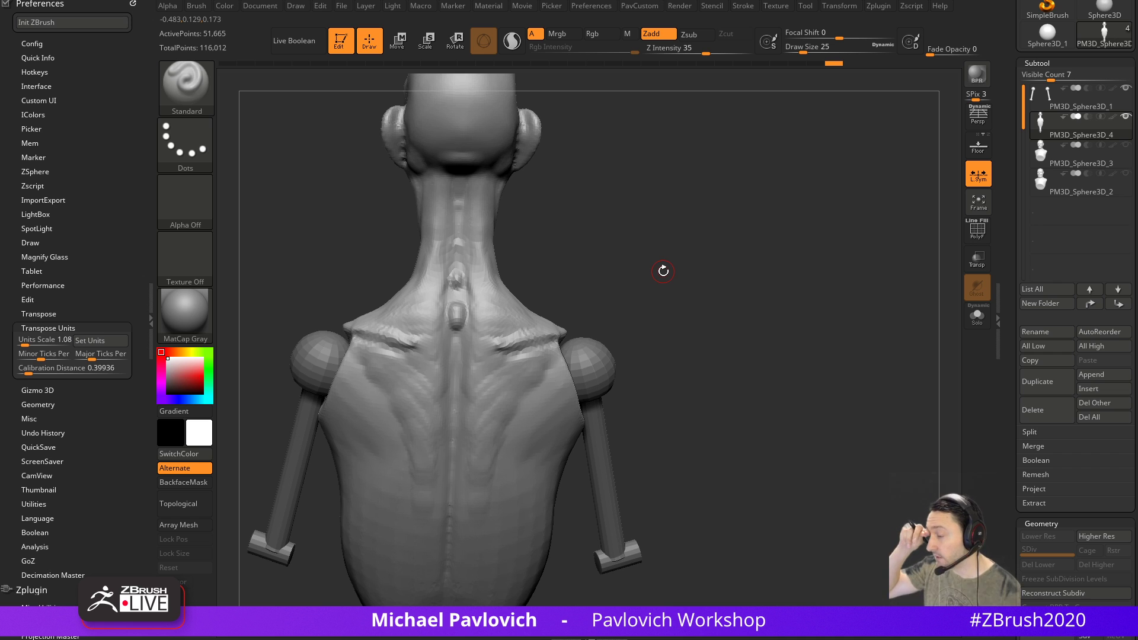
pyautogui.moveTo(692, 346)
pyautogui.mouseDown()
pyautogui.moveTo(710, 312)
pyautogui.moveTo(661, 337)
pyautogui.moveTo(600, 315)
pyautogui.mouseUp()
# Build up the shoulder blade area below the scapula ridges with a small Clay brush and smooth it
pyautogui.press('b')
pyautogui.press('c')
pyautogui.press('l')
pyautogui.press('[')
pyautogui.press('[')
pyautogui.moveTo(521, 351)
pyautogui.mouseDown()
pyautogui.moveTo(537, 413)
pyautogui.moveTo(524, 385)
pyautogui.mouseUp()
pyautogui.moveTo(655, 370)
pyautogui.mouseDown()
pyautogui.moveTo(542, 406)
pyautogui.moveTo(548, 373)
pyautogui.mouseUp()
pyautogui.keyDown('shift'); pyautogui.moveTo(830, 352); pyautogui.dragTo(802, 350); pyautogui.keyUp('shift')
pyautogui.keyDown('alt'); pyautogui.moveTo(871, 324); pyautogui.dragTo(807, 331); pyautogui.keyUp('alt')
pyautogui.moveTo(600, 411)
pyautogui.keyDown('shift'); pyautogui.mouseDown()
pyautogui.moveTo(612, 415)
pyautogui.moveTo(632, 379)
pyautogui.mouseUp(); pyautogui.keyUp('shift')
# Compare the chest, sternum and shoulder forms from the front and the back
pyautogui.keyDown('alt'); pyautogui.moveTo(807, 294); pyautogui.dragTo(740, 304); pyautogui.keyUp('alt')
pyautogui.moveTo(732, 367)
pyautogui.keyDown('alt'); pyautogui.mouseDown()
pyautogui.moveTo(734, 353)
pyautogui.moveTo(682, 357)
pyautogui.mouseUp(); pyautogui.keyUp('alt')
pyautogui.moveTo(472, 315)
pyautogui.mouseDown()
pyautogui.moveTo(469, 422)
pyautogui.moveTo(526, 430)
pyautogui.moveTo(455, 409)
pyautogui.mouseUp()
pyautogui.keyDown('alt'); pyautogui.moveTo(668, 323); pyautogui.dragTo(672, 304); pyautogui.keyUp('alt')
pyautogui.moveTo(672, 304)
pyautogui.keyDown('shift'); pyautogui.mouseDown()
pyautogui.moveTo(685, 306)
pyautogui.moveTo(648, 309)
pyautogui.mouseUp(); pyautogui.keyUp('shift')
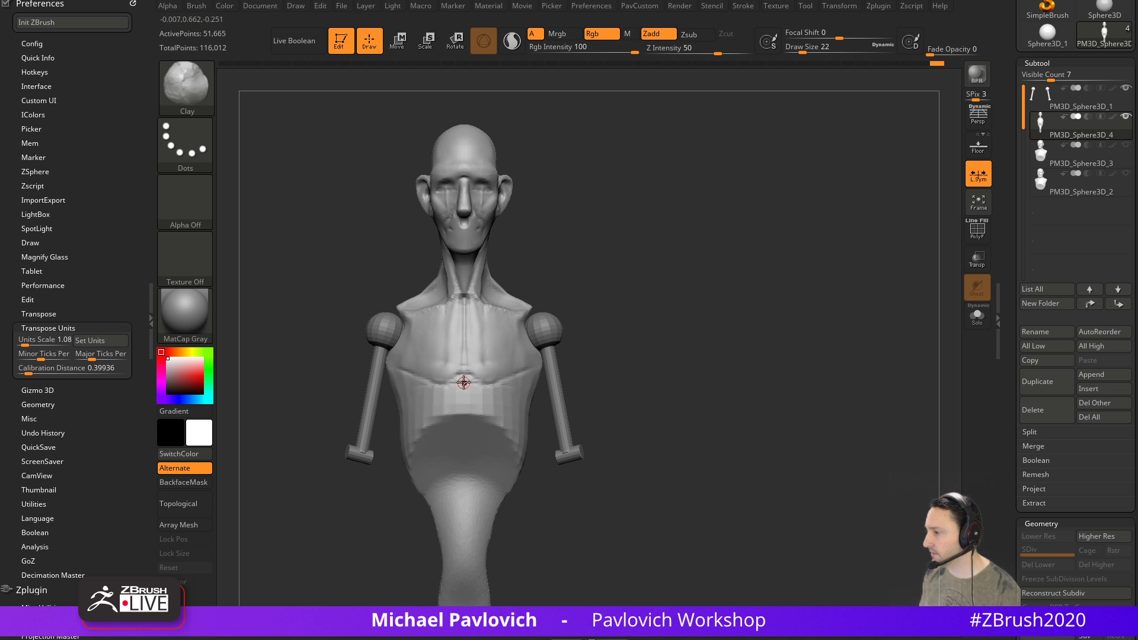
pyautogui.keyDown('alt'); pyautogui.moveTo(646, 355); pyautogui.dragTo(641, 333); pyautogui.keyUp('alt')
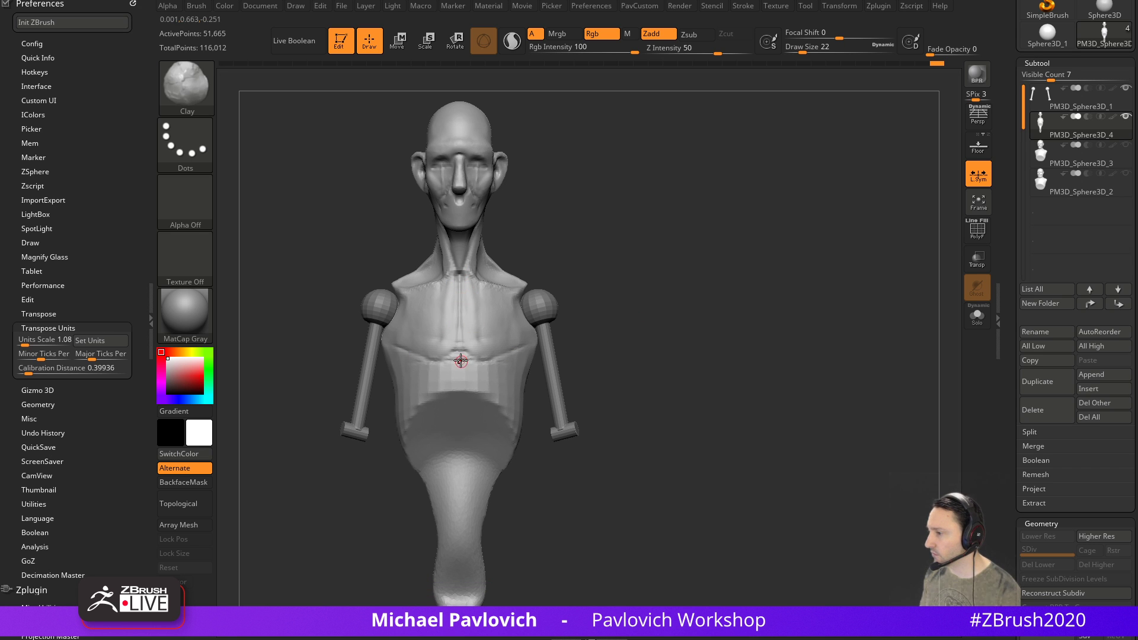
pyautogui.moveTo(601, 293); pyautogui.dragTo(645, 292)
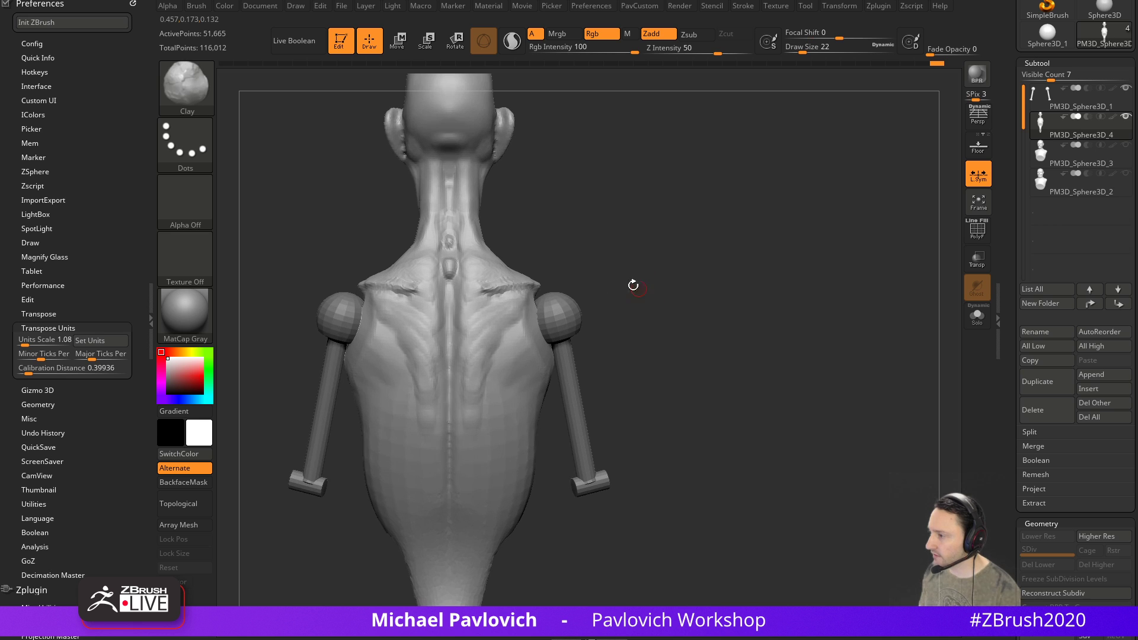
# Strengthen the scapula ridges with the Standard brush at draw size 29, and switch to the Move brush at draw size 80
pyautogui.press('1')
pyautogui.moveTo(483, 300); pyautogui.dragTo(506, 291)
pyautogui.moveTo(614, 254)
pyautogui.mouseDown()
pyautogui.moveTo(627, 277)
pyautogui.moveTo(692, 272)
pyautogui.mouseUp()
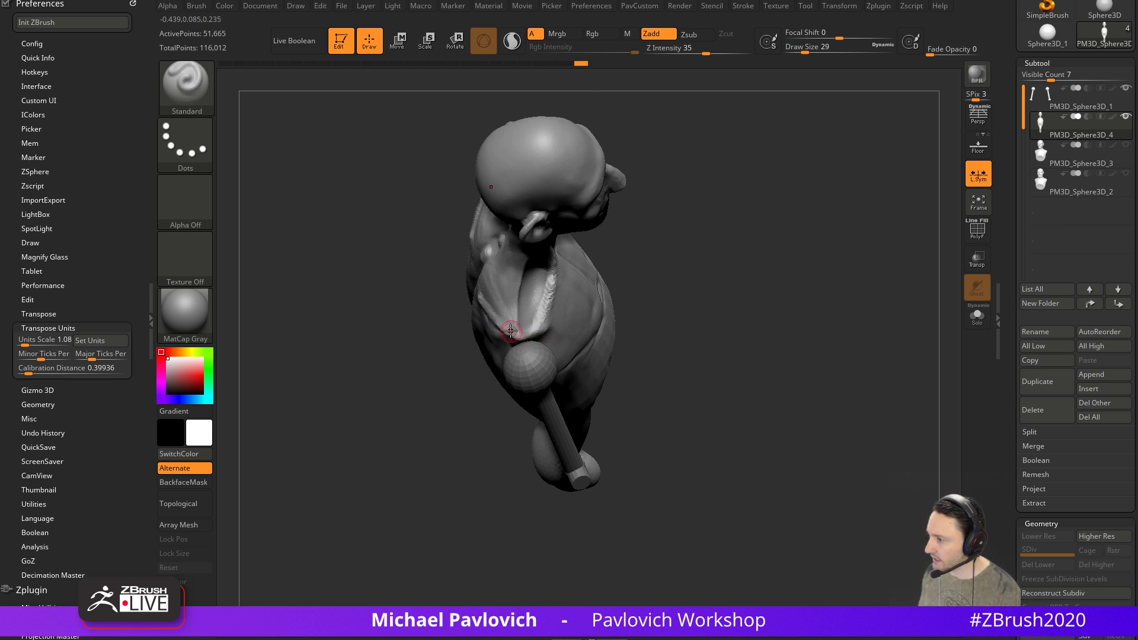
pyautogui.moveTo(646, 308)
pyautogui.mouseDown()
pyautogui.moveTo(714, 257)
pyautogui.moveTo(707, 323)
pyautogui.moveTo(810, 254)
pyautogui.moveTo(587, 319)
pyautogui.mouseUp()
pyautogui.press('2')
pyautogui.moveTo(756, 364); pyautogui.dragTo(679, 332)
pyautogui.press('[')
pyautogui.moveTo(803, 345); pyautogui.dragTo(841, 305)
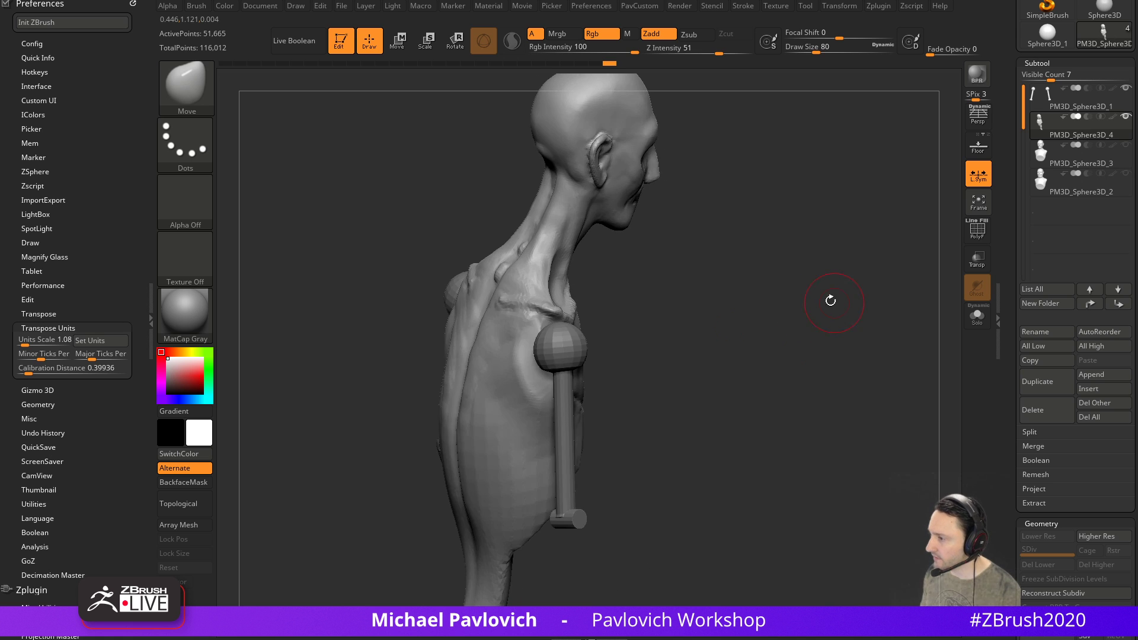
pyautogui.moveTo(628, 344)
pyautogui.mouseDown()
pyautogui.moveTo(800, 315)
pyautogui.moveTo(703, 295)
pyautogui.moveTo(711, 280)
pyautogui.moveTo(706, 314)
pyautogui.mouseUp()
# Make the arms the active subtool, set the draw size to 23 and display the polyframe around the shoulder ball
pyautogui.keyDown('alt'); pyautogui.click(569, 337); pyautogui.keyUp('alt')
pyautogui.press('s')
pyautogui.click(594, 344)
pyautogui.click(974, 232)
pyautogui.keyDown('alt'); pyautogui.moveTo(847, 246); pyautogui.dragTo(791, 323); pyautogui.keyUp('alt')
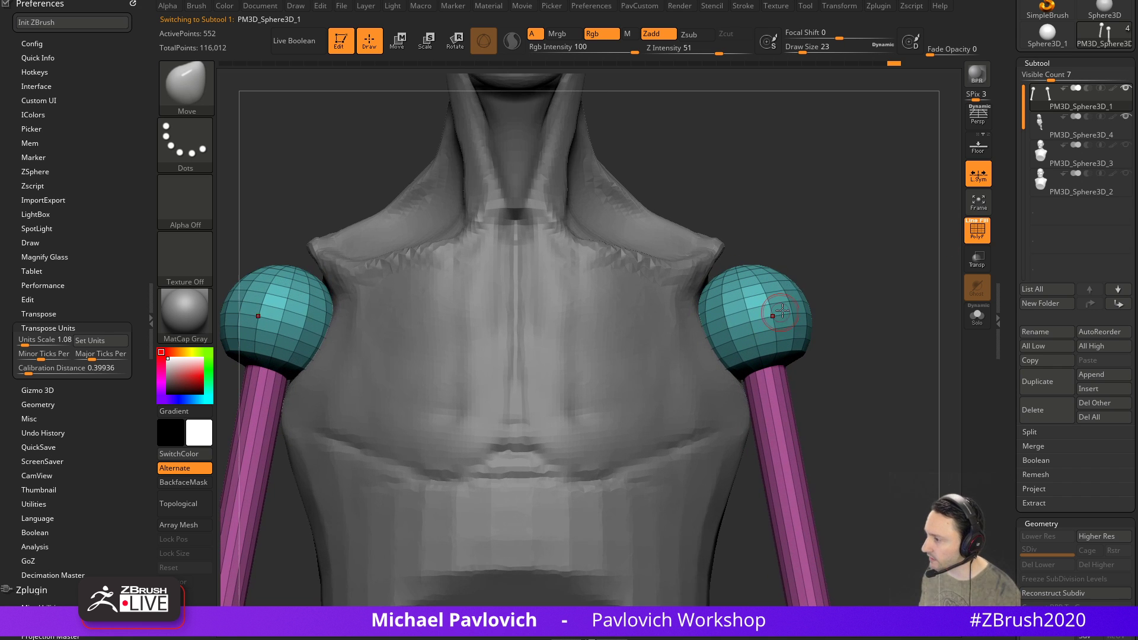
pyautogui.keyDown('alt'); pyautogui.moveTo(871, 265); pyautogui.dragTo(710, 292); pyautogui.keyUp('alt')
pyautogui.moveTo(711, 292); pyautogui.dragTo(730, 282)
# Recolour the whole shoulder ball's polygroup with the ZModeler brush
pyautogui.press('b')
pyautogui.press('z')
pyautogui.press('m')
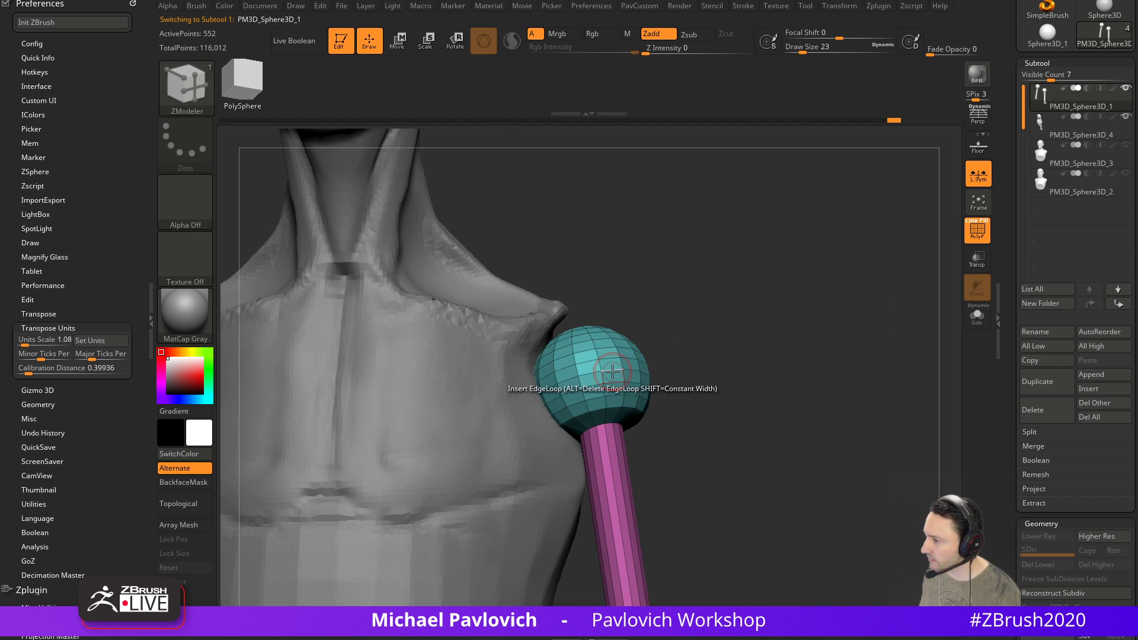
pyautogui.press('space')
pyautogui.click(581, 271)
pyautogui.moveTo(593, 279); pyautogui.dragTo(611, 302)
pyautogui.click(619, 379)
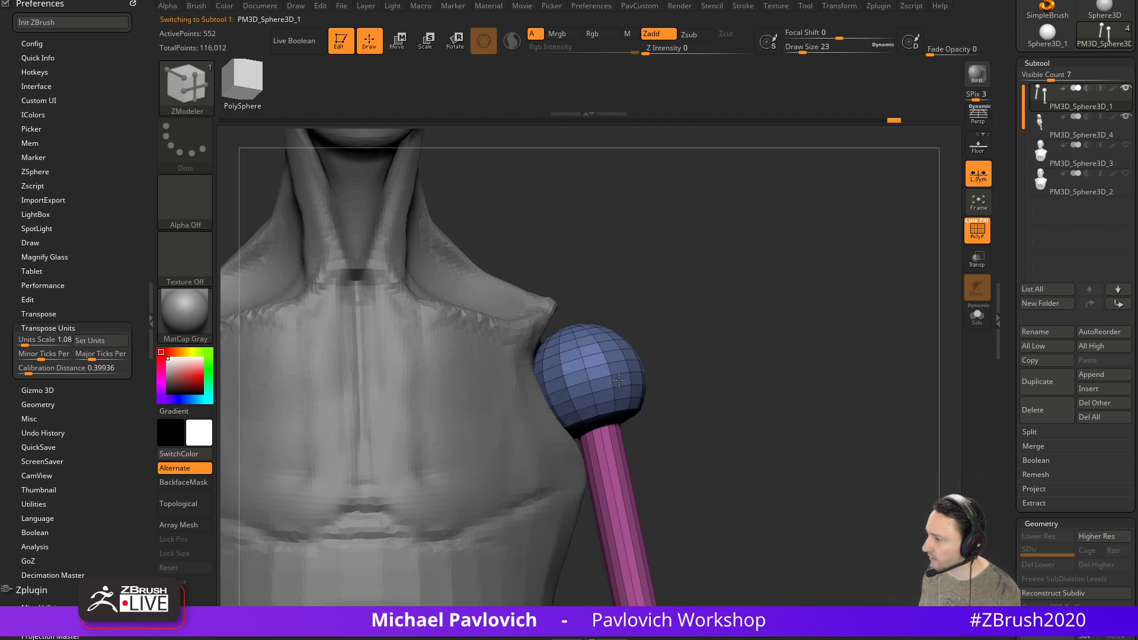
pyautogui.keyDown('ctrl'); pyautogui.moveTo(703, 365); pyautogui.dragTo(720, 319, button='right'); pyautogui.keyUp('ctrl')
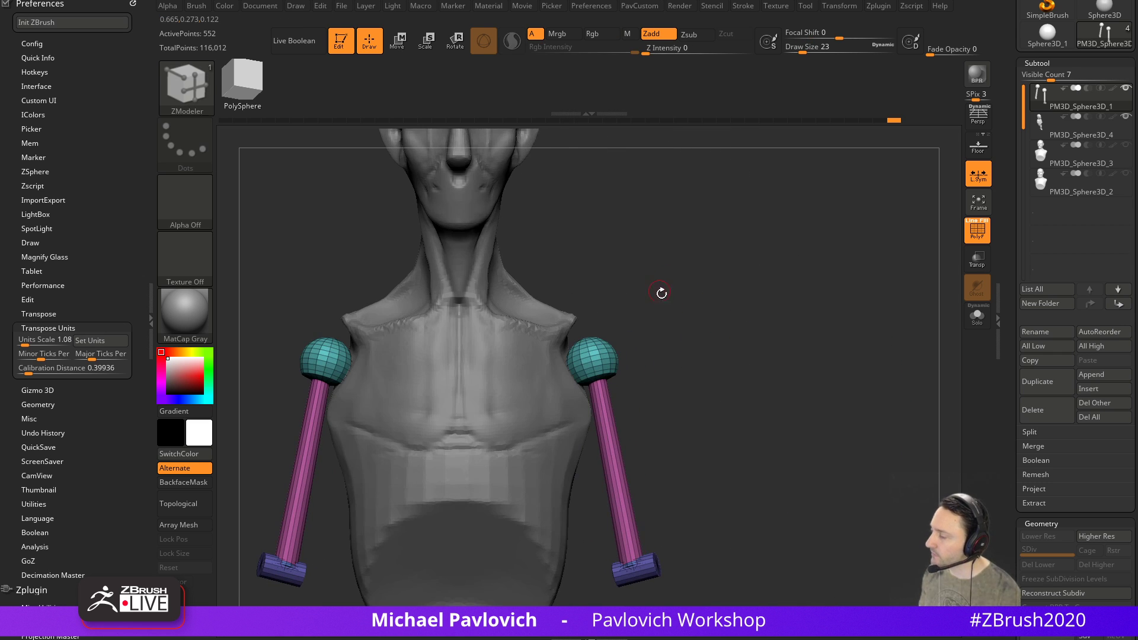
# Turn off the polyframe and shift the arms slightly up and inward towards the torso
pyautogui.press('Down')
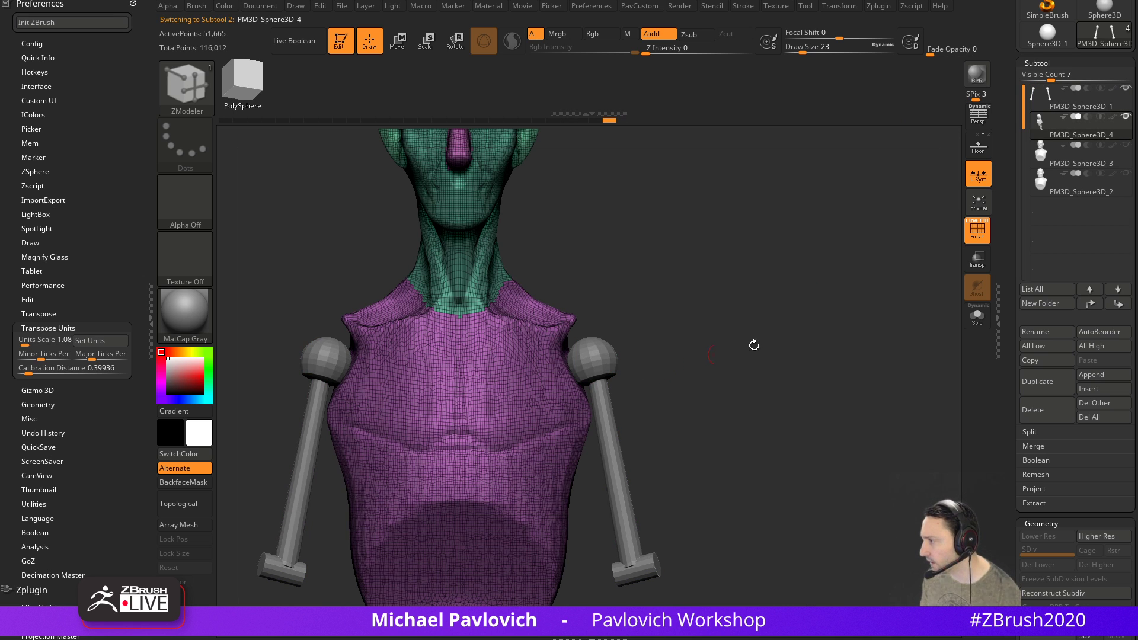
pyautogui.click(977, 231)
pyautogui.moveTo(773, 319); pyautogui.dragTo(762, 338, button='right')
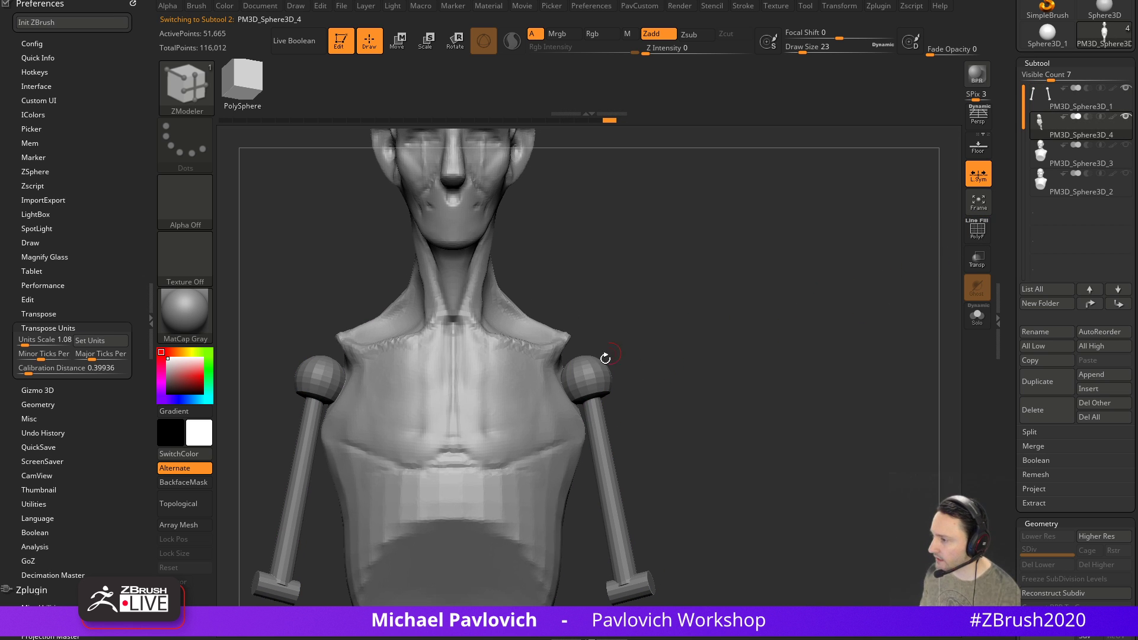
pyautogui.keyDown('alt'); pyautogui.click(608, 379); pyautogui.keyUp('alt')
pyautogui.press('w')
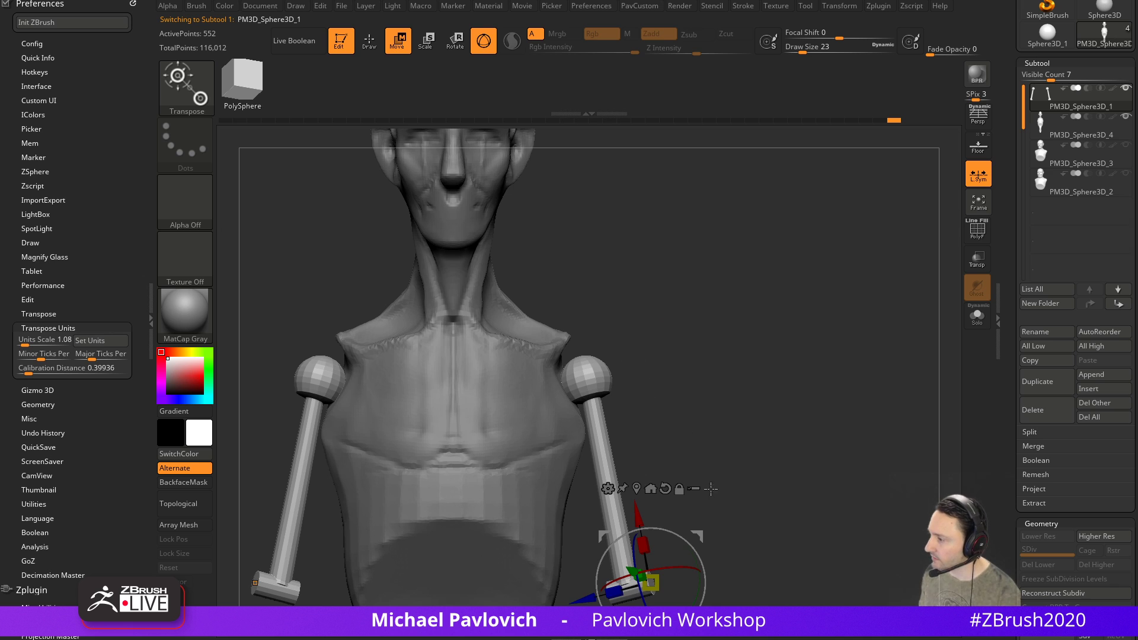
pyautogui.moveTo(699, 532); pyautogui.dragTo(694, 520)
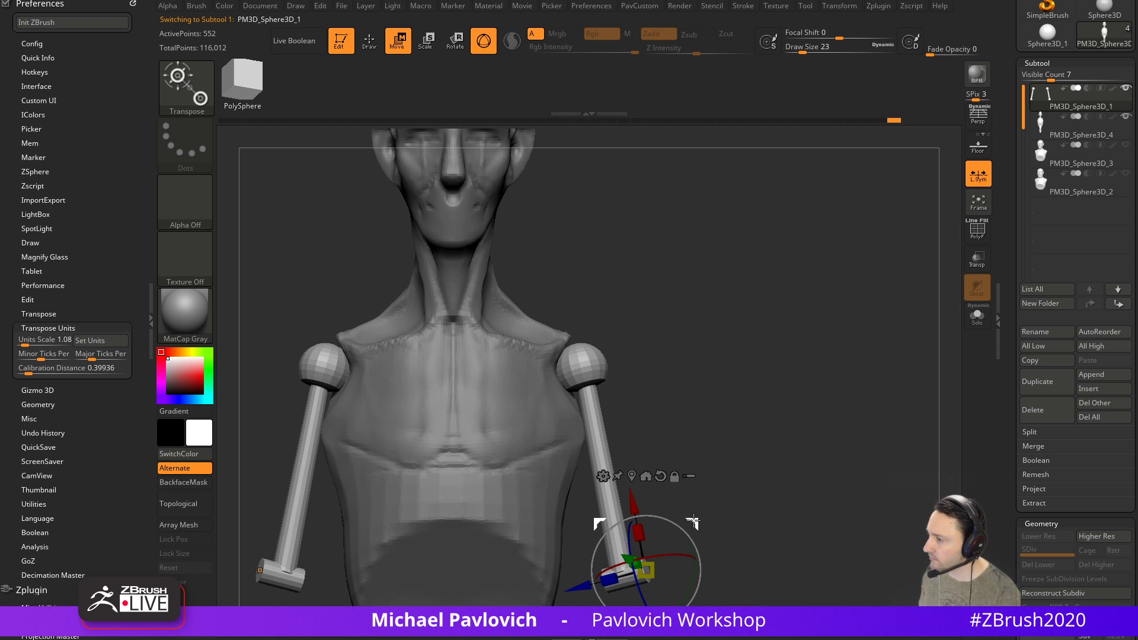
# Place the gizmo pivot on the shoulder ball, rotate both arms outward and return to draw mode
pyautogui.click(582, 361)
pyautogui.moveTo(633, 355); pyautogui.dragTo(628, 324)
pyautogui.moveTo(627, 314); pyautogui.dragTo(619, 316)
pyautogui.keyDown('alt'); pyautogui.moveTo(748, 309); pyautogui.dragTo(784, 338); pyautogui.keyUp('alt')
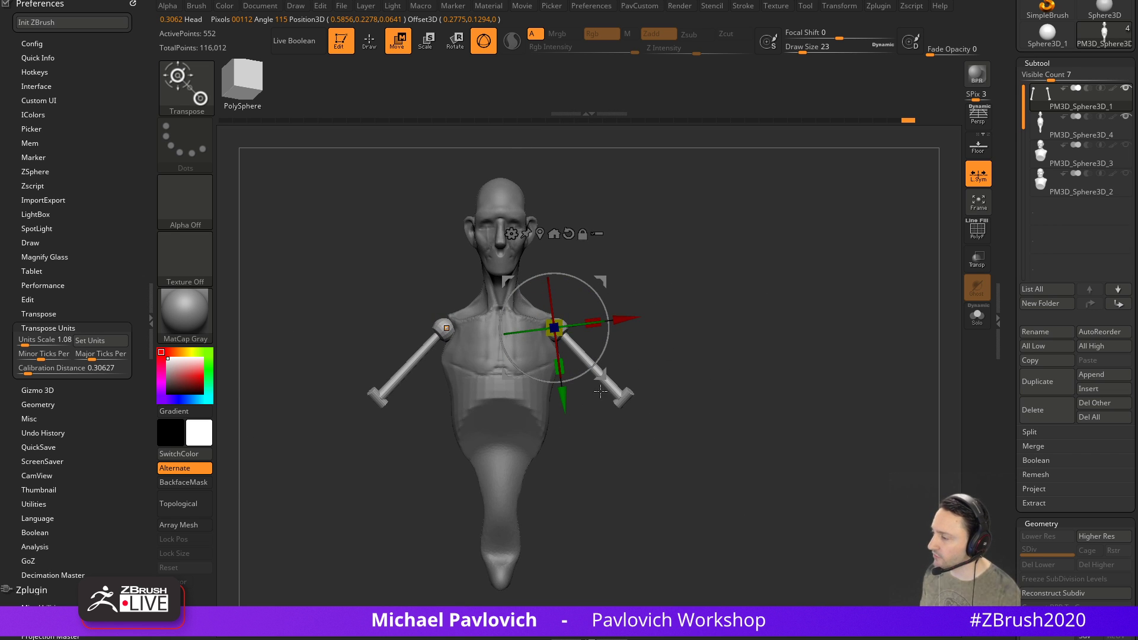
pyautogui.moveTo(639, 305); pyautogui.dragTo(603, 347)
pyautogui.keyDown('alt'); pyautogui.moveTo(730, 261); pyautogui.dragTo(607, 285); pyautogui.keyUp('alt')
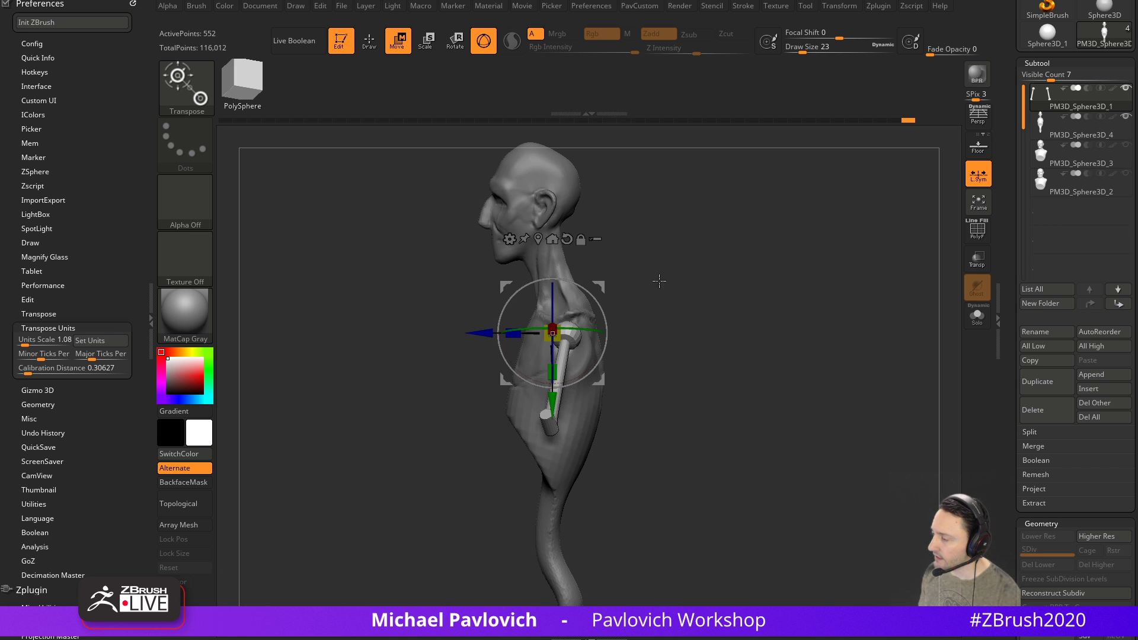
pyautogui.moveTo(748, 280)
pyautogui.mouseDown()
pyautogui.moveTo(830, 312)
pyautogui.moveTo(803, 308)
pyautogui.moveTo(765, 326)
pyautogui.moveTo(734, 300)
pyautogui.moveTo(739, 317)
pyautogui.mouseUp()
pyautogui.press('q')
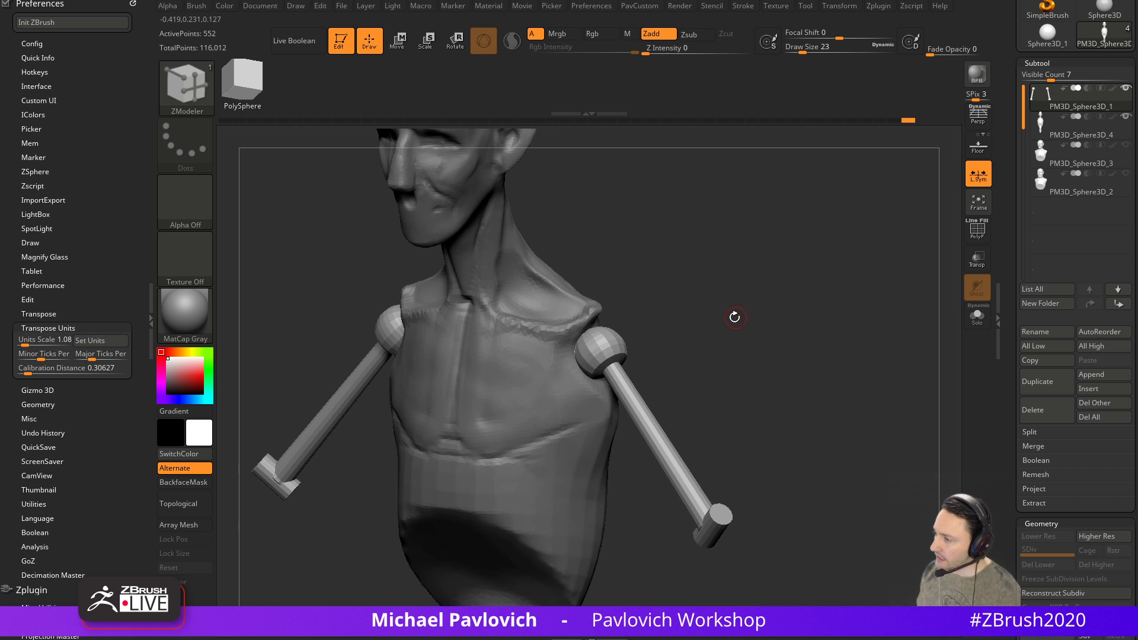
# Make the torso the active subtool and switch to the Move brush at draw size 87
pyautogui.press('b')
pyautogui.press('d')
pyautogui.press('s')
pyautogui.moveTo(649, 273); pyautogui.dragTo(692, 282)
pyautogui.moveTo(612, 242); pyautogui.dragTo(650, 237)
pyautogui.keyDown('shift'); pyautogui.moveTo(566, 262); pyautogui.dragTo(548, 271); pyautogui.keyUp('shift')
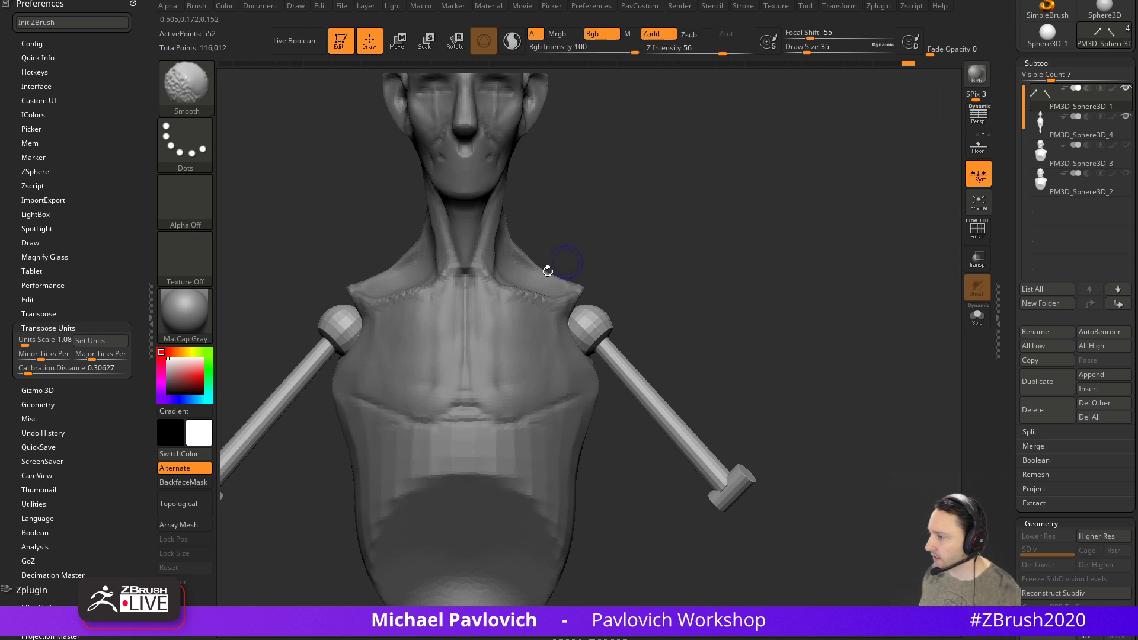
pyautogui.keyDown('alt'); pyautogui.click(464, 290); pyautogui.keyUp('alt')
pyautogui.press('b')
pyautogui.press('m')
pyautogui.press('v')
pyautogui.press('[')
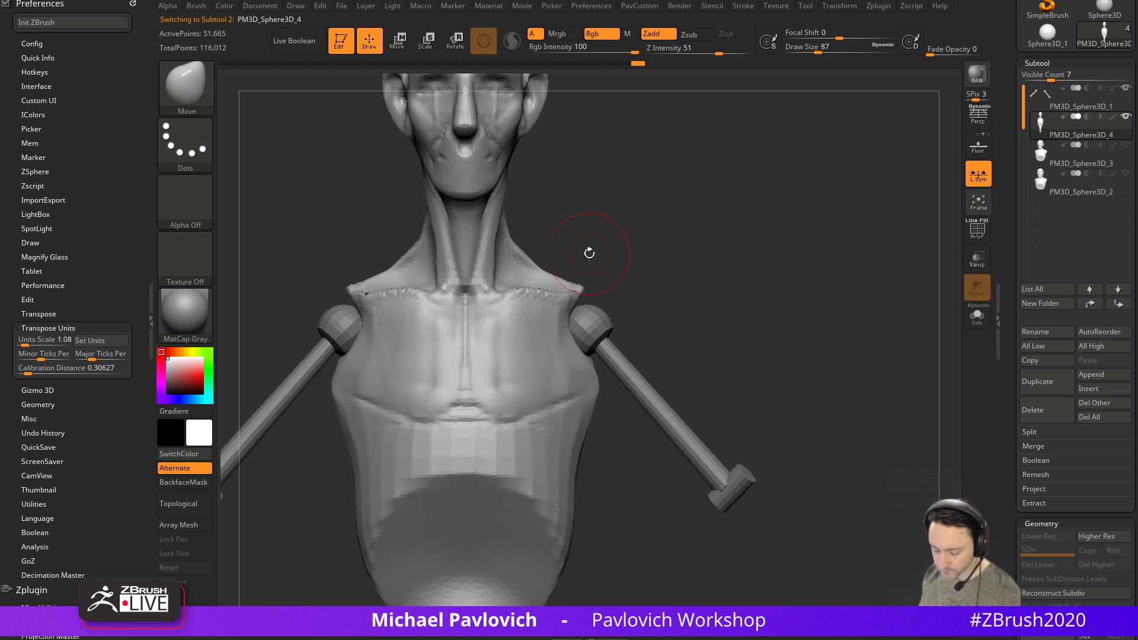
# Carve the sternum's edges and the lower border of the chest with the DamStandard brush at draw size 35
pyautogui.press('b')
pyautogui.press('d')
pyautogui.press('s')
pyautogui.moveTo(476, 290)
pyautogui.mouseDown()
pyautogui.moveTo(470, 404)
pyautogui.moveTo(486, 411)
pyautogui.mouseUp()
pyautogui.keyDown('alt'); pyautogui.moveTo(696, 319); pyautogui.dragTo(628, 320); pyautogui.keyUp('alt')
pyautogui.moveTo(453, 411)
pyautogui.mouseDown()
pyautogui.moveTo(533, 419)
pyautogui.moveTo(425, 411)
pyautogui.mouseUp()
pyautogui.moveTo(604, 425)
pyautogui.keyDown('alt'); pyautogui.mouseDown()
pyautogui.moveTo(663, 365)
pyautogui.moveTo(483, 424)
pyautogui.mouseUp(); pyautogui.keyUp('alt')
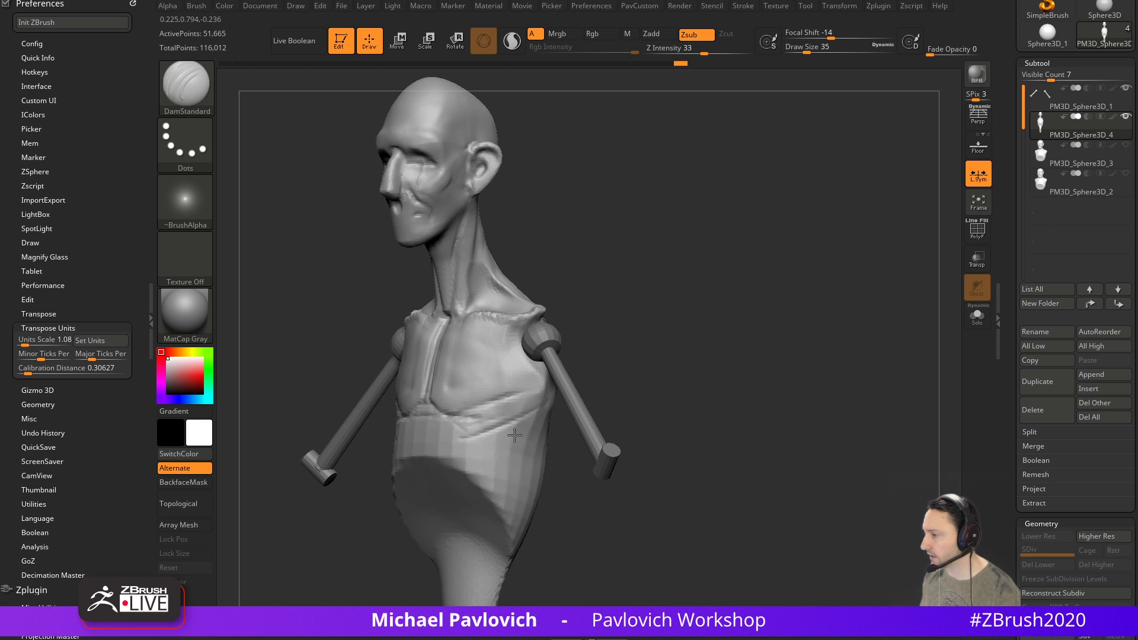
# Cut diagonal grooves below the chest muscle across the side of the rib cage with DamStandard
pyautogui.moveTo(617, 325)
pyautogui.keyDown('alt'); pyautogui.mouseDown()
pyautogui.moveTo(628, 343)
pyautogui.moveTo(622, 335)
pyautogui.mouseUp(); pyautogui.keyUp('alt')
pyautogui.moveTo(482, 375); pyautogui.dragTo(532, 436)
pyautogui.moveTo(687, 385); pyautogui.dragTo(553, 343)
pyautogui.moveTo(640, 350); pyautogui.dragTo(534, 392)
pyautogui.moveTo(601, 380)
pyautogui.mouseDown()
pyautogui.moveTo(697, 360)
pyautogui.moveTo(734, 312)
pyautogui.moveTo(622, 356)
pyautogui.mouseUp()
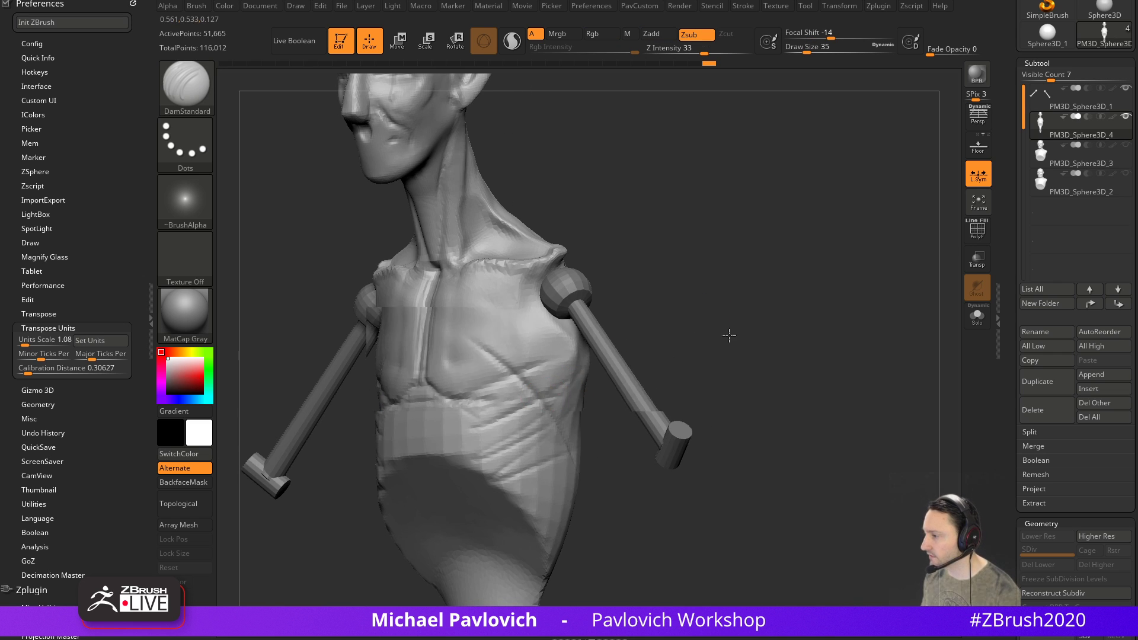
# Continue the rib grooves around the flank and carve the inner border of the shoulder blade on the back
pyautogui.moveTo(739, 332); pyautogui.dragTo(610, 367)
pyautogui.moveTo(549, 415); pyautogui.dragTo(577, 403)
pyautogui.moveTo(741, 363); pyautogui.dragTo(676, 356)
pyautogui.moveTo(578, 428); pyautogui.dragTo(605, 413)
pyautogui.moveTo(575, 461); pyautogui.dragTo(614, 439)
pyautogui.moveTo(764, 359); pyautogui.dragTo(670, 350)
pyautogui.moveTo(668, 285); pyautogui.dragTo(664, 418)
pyautogui.moveTo(857, 285); pyautogui.dragTo(815, 302)
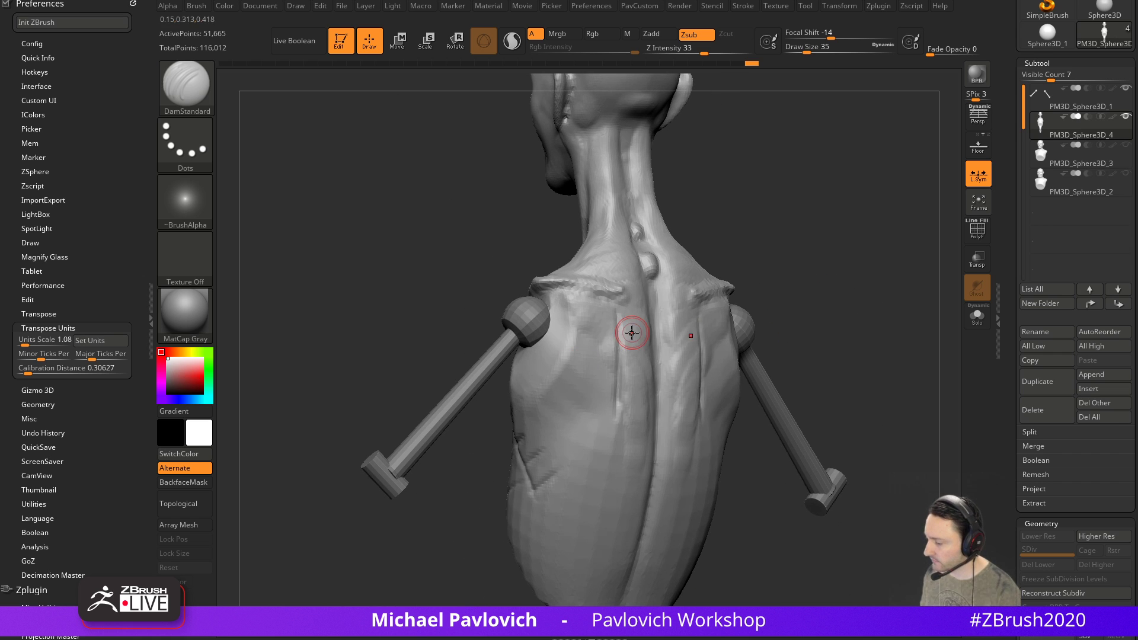
# Examine the pectoralis major and the serratus anterior over the skeleton in the Zygote Body reference, and return to ZBrush
pyautogui.hotkey('alt', 'Tab')
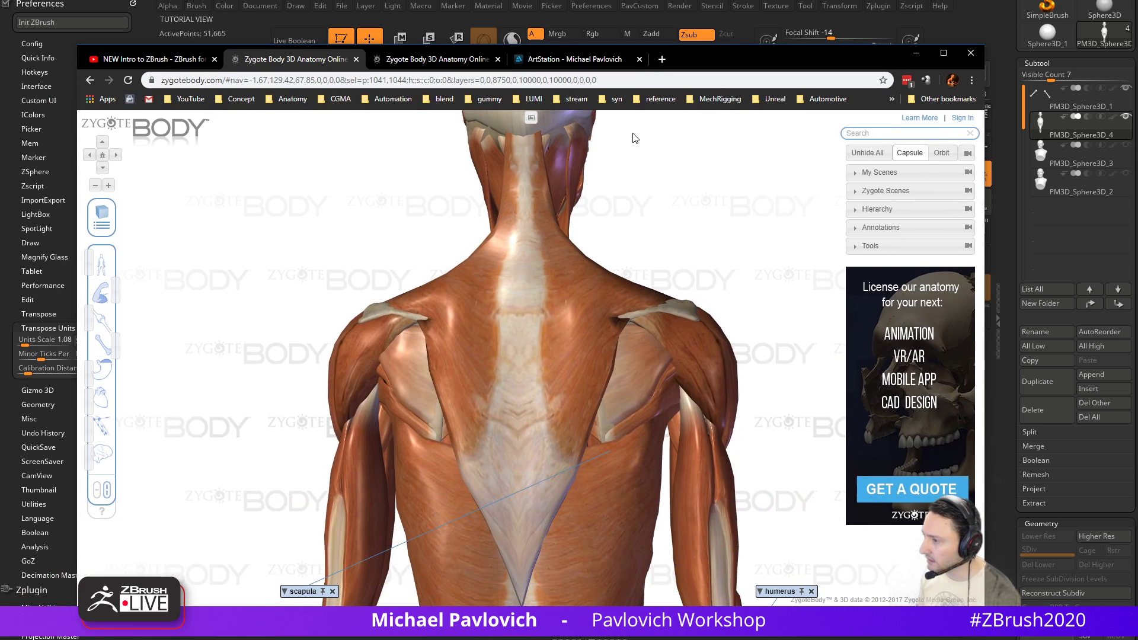
pyautogui.moveTo(686, 230); pyautogui.dragTo(797, 205)
pyautogui.click(555, 351)
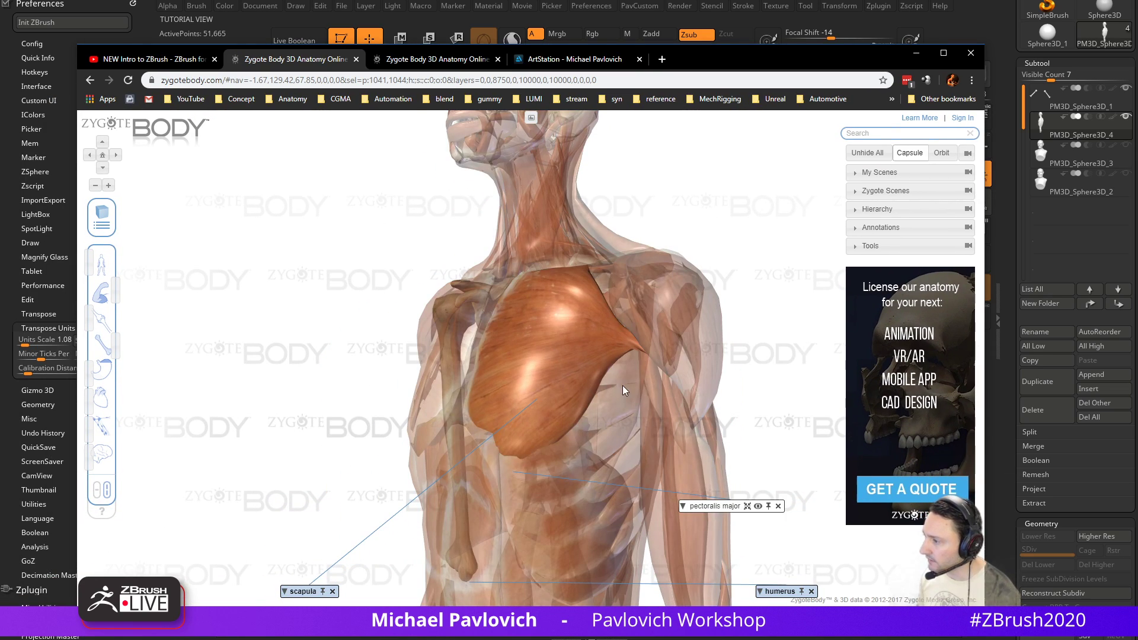
pyautogui.click(622, 386)
pyautogui.moveTo(741, 290); pyautogui.dragTo(630, 302)
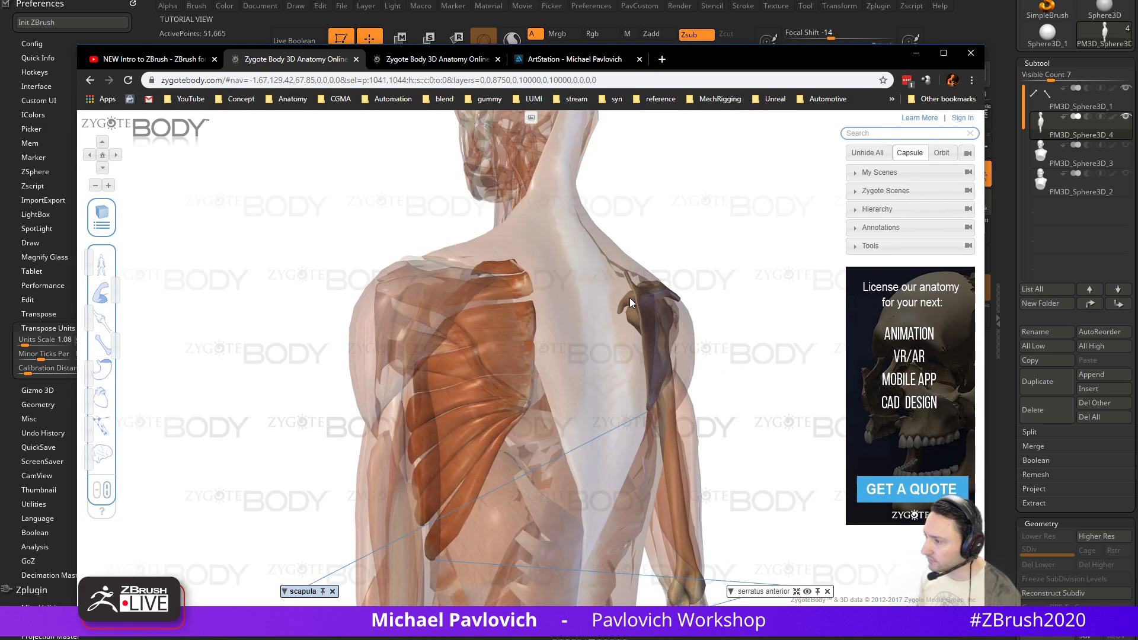
pyautogui.click(114, 291)
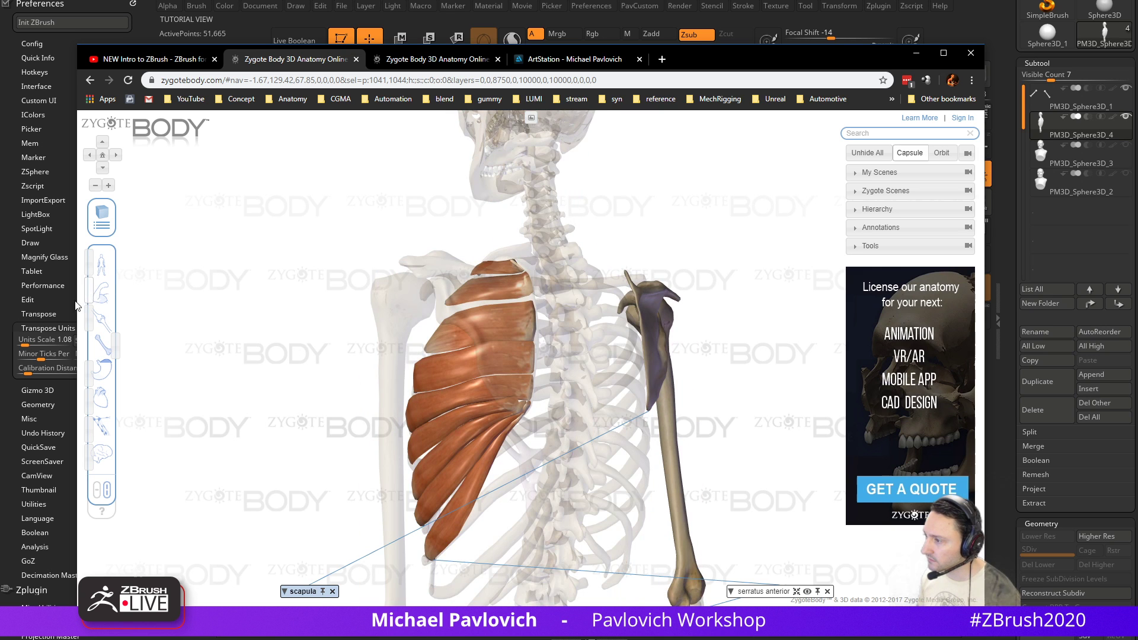
pyautogui.moveTo(246, 309); pyautogui.dragTo(326, 302)
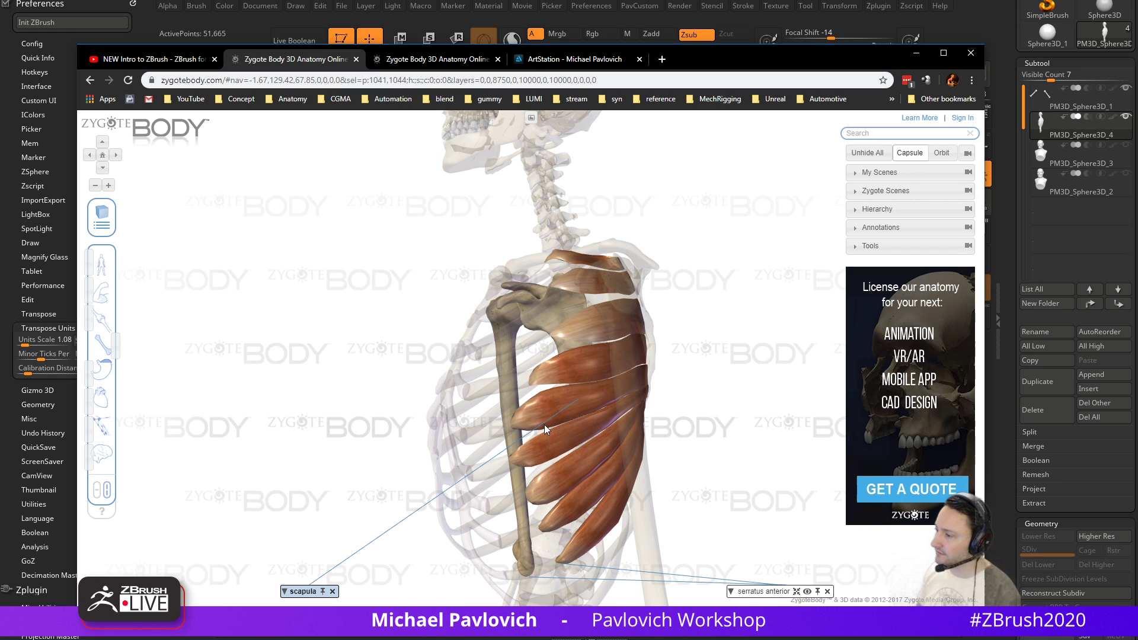
pyautogui.moveTo(685, 377); pyautogui.dragTo(596, 383)
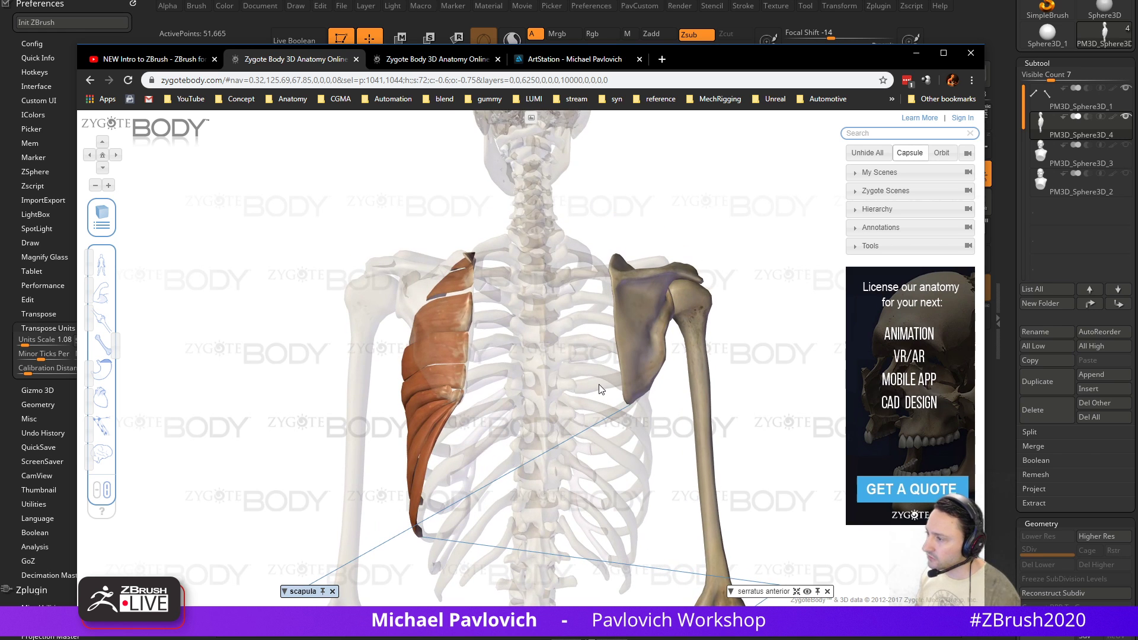
pyautogui.click(916, 53)
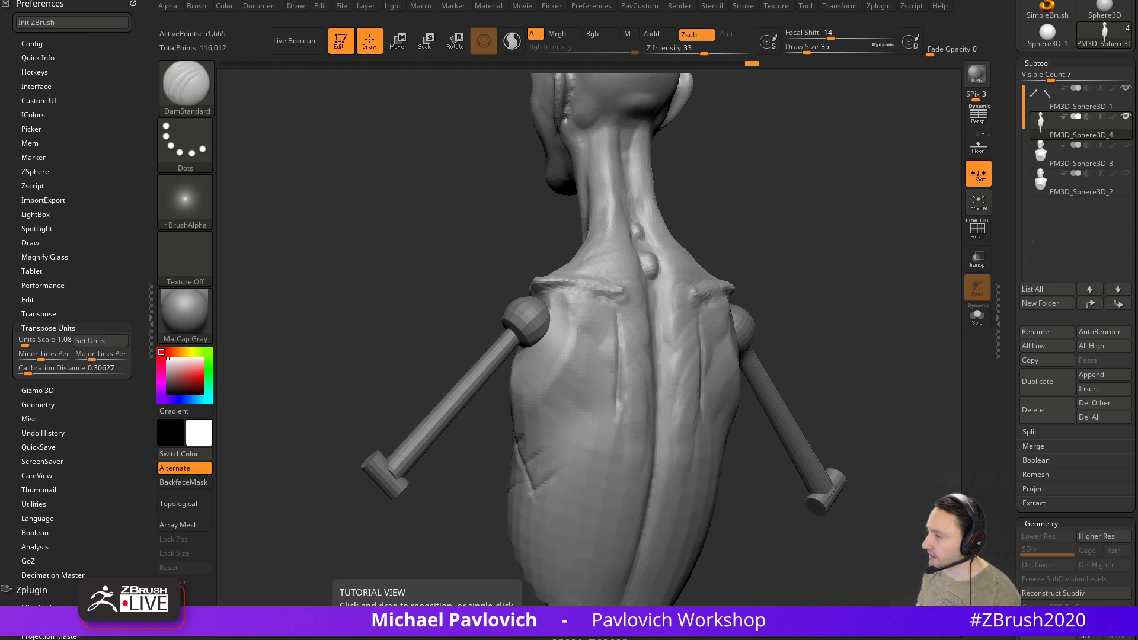
# Build up the serratus muscle forms along the side of the rib cage with the Clay brush at draw size 49
pyautogui.moveTo(810, 224); pyautogui.dragTo(870, 206)
pyautogui.moveTo(832, 255)
pyautogui.mouseDown()
pyautogui.moveTo(809, 257)
pyautogui.moveTo(846, 287)
pyautogui.moveTo(803, 261)
pyautogui.mouseUp()
pyautogui.press('b')
pyautogui.press('c')
pyautogui.press('l')
pyautogui.moveTo(670, 337); pyautogui.dragTo(649, 347)
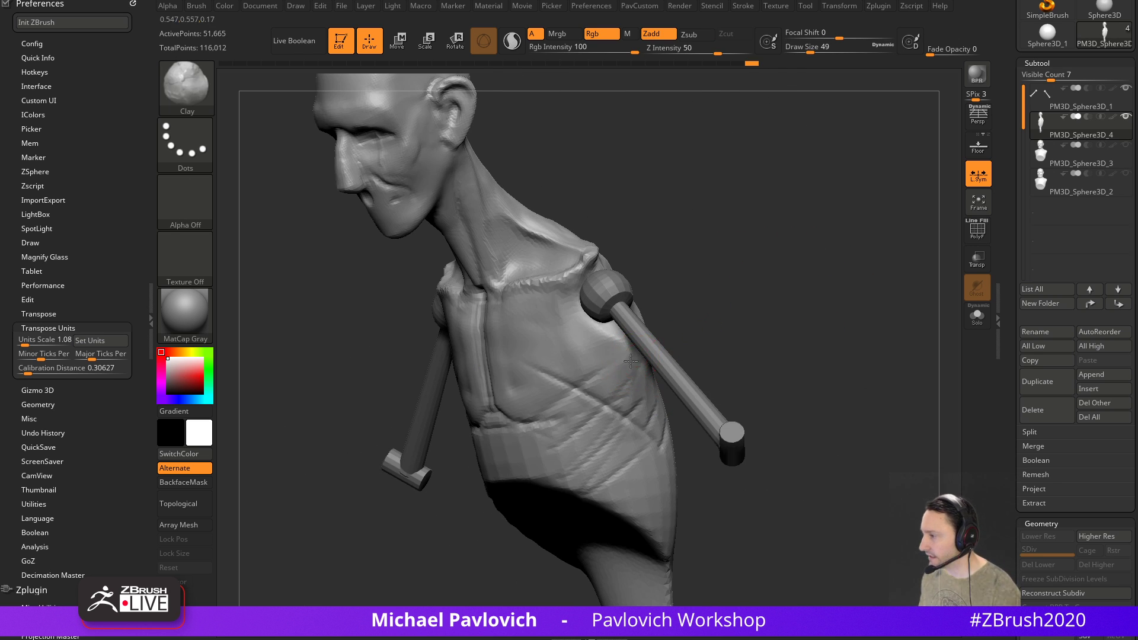
pyautogui.moveTo(638, 390)
pyautogui.mouseDown()
pyautogui.moveTo(686, 385)
pyautogui.moveTo(592, 386)
pyautogui.mouseUp()
# Adjust the outline of the rib cage below the armpit with the Move brush at draw size 124
pyautogui.press('b')
pyautogui.press('m')
pyautogui.press('v')
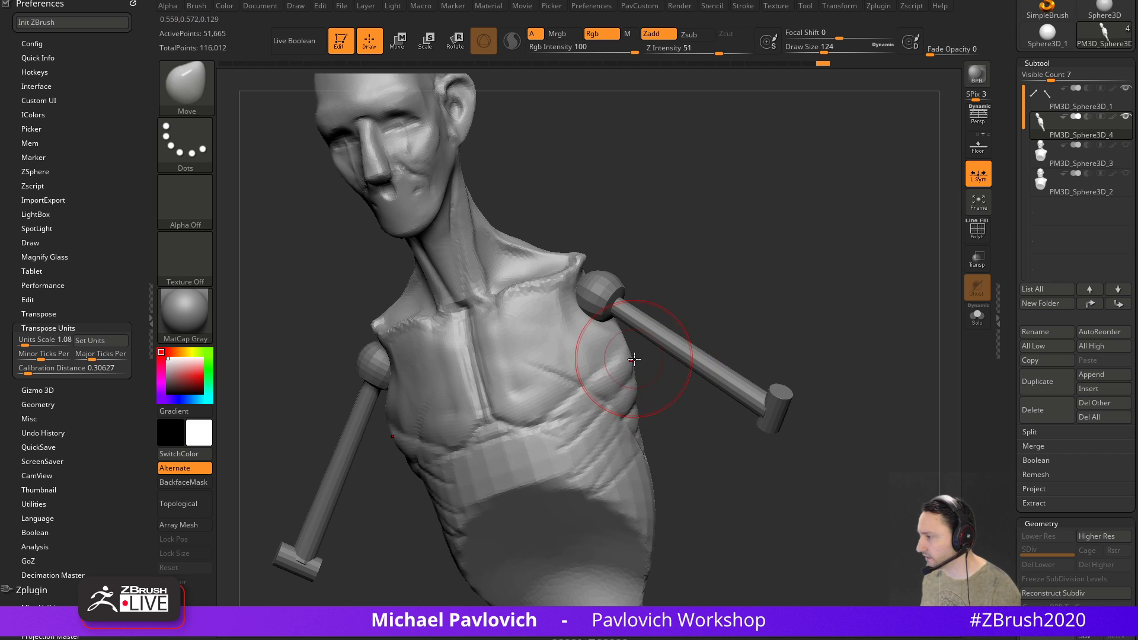
pyautogui.moveTo(678, 394)
pyautogui.mouseDown()
pyautogui.moveTo(664, 374)
pyautogui.moveTo(808, 407)
pyautogui.moveTo(744, 293)
pyautogui.mouseUp()
# Add Clay volume to the flank and the serratus bands beside the abdomen, and smooth their transitions
pyautogui.press('b')
pyautogui.press('c')
pyautogui.press('l')
pyautogui.press('s')
pyautogui.moveTo(622, 392)
pyautogui.mouseDown()
pyautogui.moveTo(612, 391)
pyautogui.moveTo(624, 383)
pyautogui.mouseUp()
pyautogui.moveTo(568, 351); pyautogui.dragTo(553, 379)
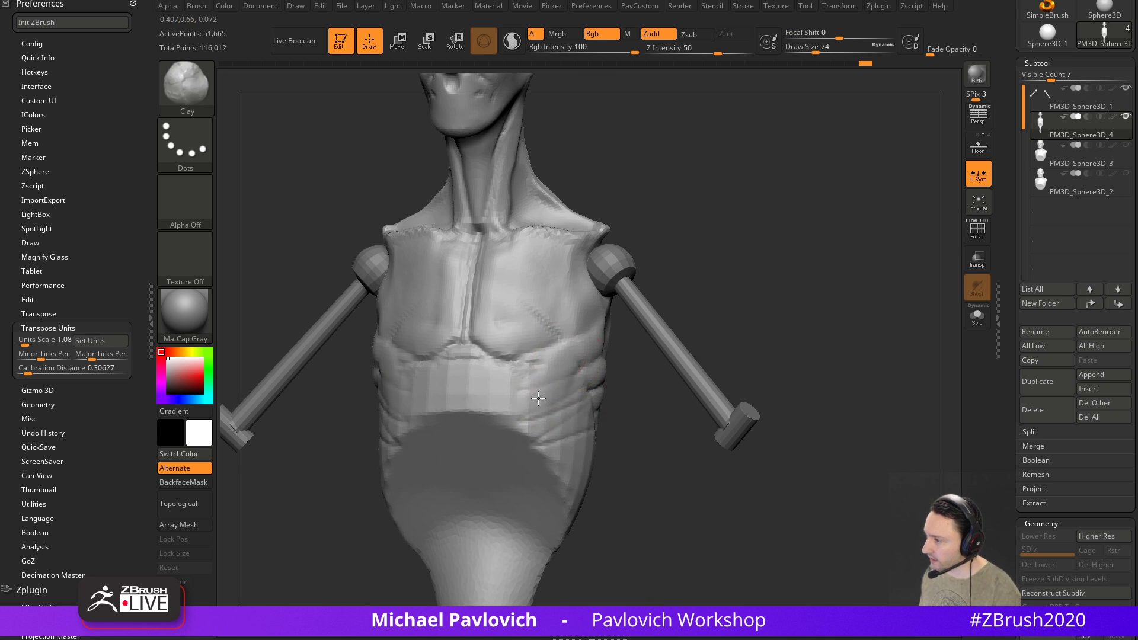
pyautogui.moveTo(654, 403)
pyautogui.mouseDown()
pyautogui.moveTo(603, 413)
pyautogui.moveTo(591, 435)
pyautogui.mouseUp()
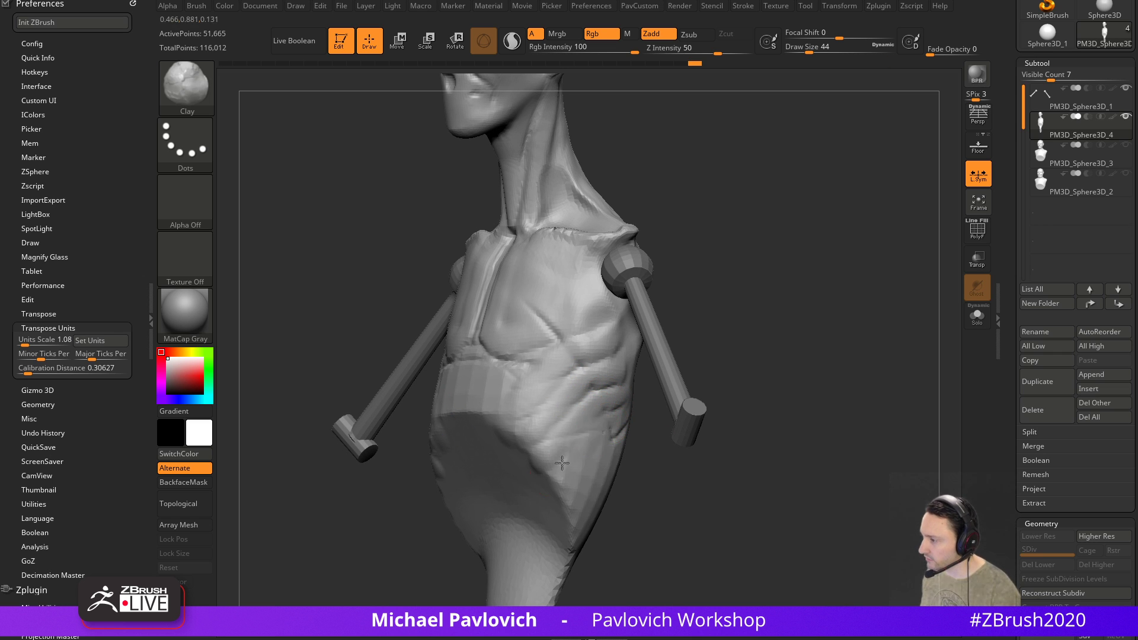
pyautogui.moveTo(649, 460); pyautogui.dragTo(691, 473)
pyautogui.moveTo(813, 340)
pyautogui.keyDown('shift'); pyautogui.mouseDown()
pyautogui.moveTo(851, 305)
pyautogui.moveTo(828, 308)
pyautogui.mouseUp(); pyautogui.keyUp('shift')
# Switch to the DamStandard brush for carving the grooves between the ribs
pyautogui.press('b')
pyautogui.press('d')
pyautogui.press('s')
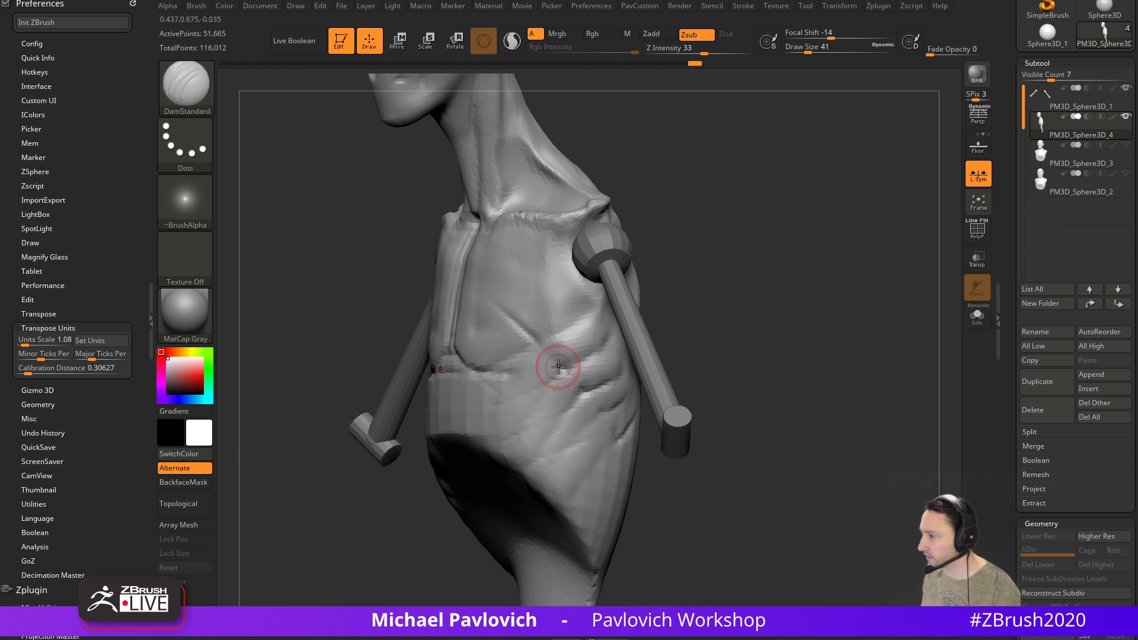
# Sculpt and smooth an arched ridge along the lower front of the rib cage with the Standard brush at draw size 31
pyautogui.moveTo(576, 393); pyautogui.dragTo(501, 450, button='right')
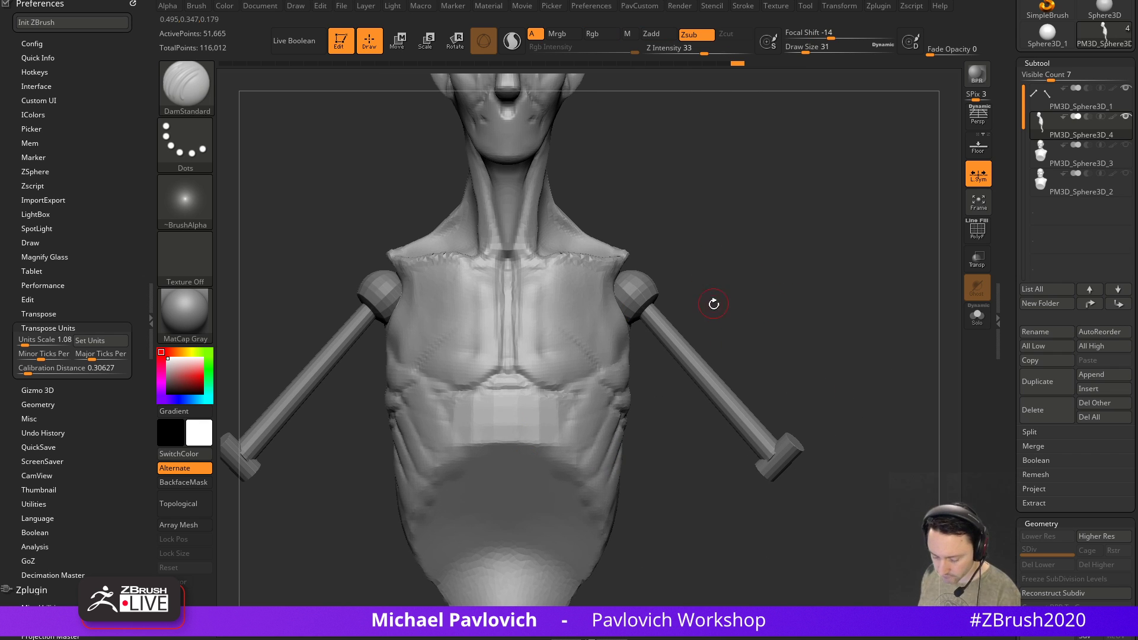
pyautogui.press('b')
pyautogui.press('s')
pyautogui.press('t')
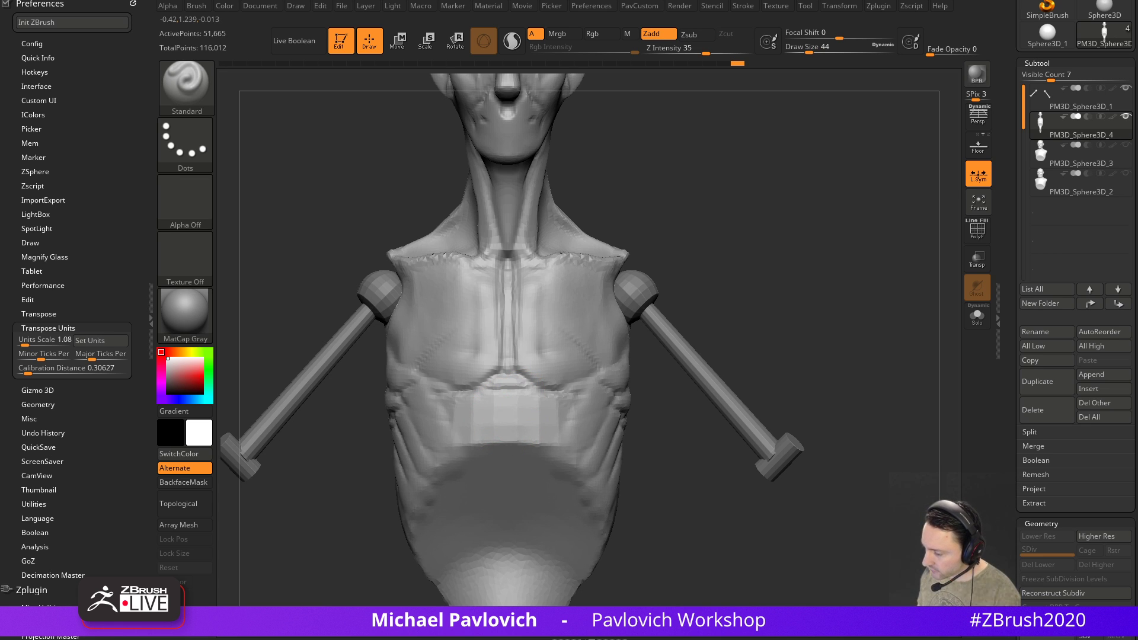
pyautogui.moveTo(724, 245); pyautogui.dragTo(787, 320, button='right')
pyautogui.press('[')
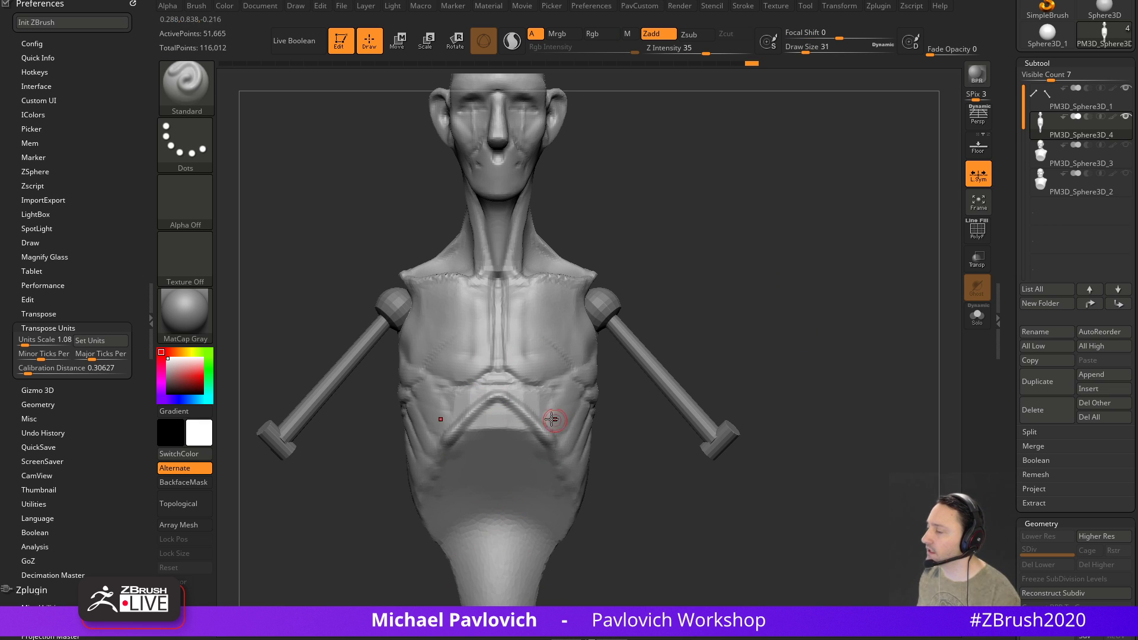
pyautogui.keyDown('shift'); pyautogui.moveTo(541, 412); pyautogui.dragTo(563, 376); pyautogui.keyUp('shift')
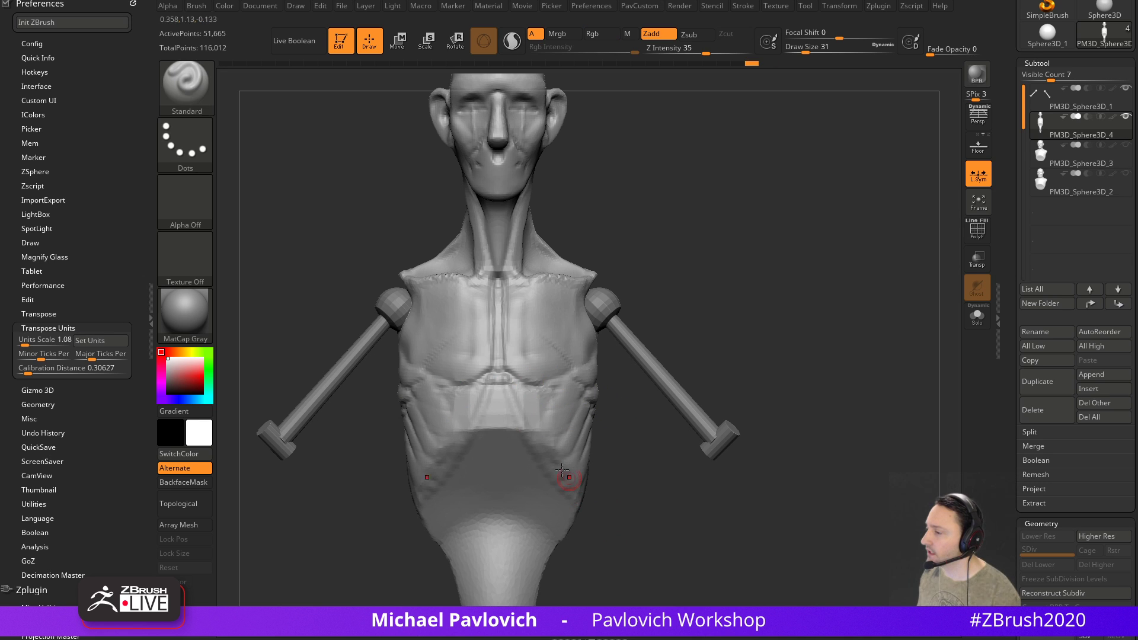
pyautogui.moveTo(644, 460)
pyautogui.mouseDown()
pyautogui.moveTo(628, 486)
pyautogui.moveTo(671, 488)
pyautogui.moveTo(648, 498)
pyautogui.moveTo(524, 388)
pyautogui.mouseUp()
pyautogui.press('ctrl')
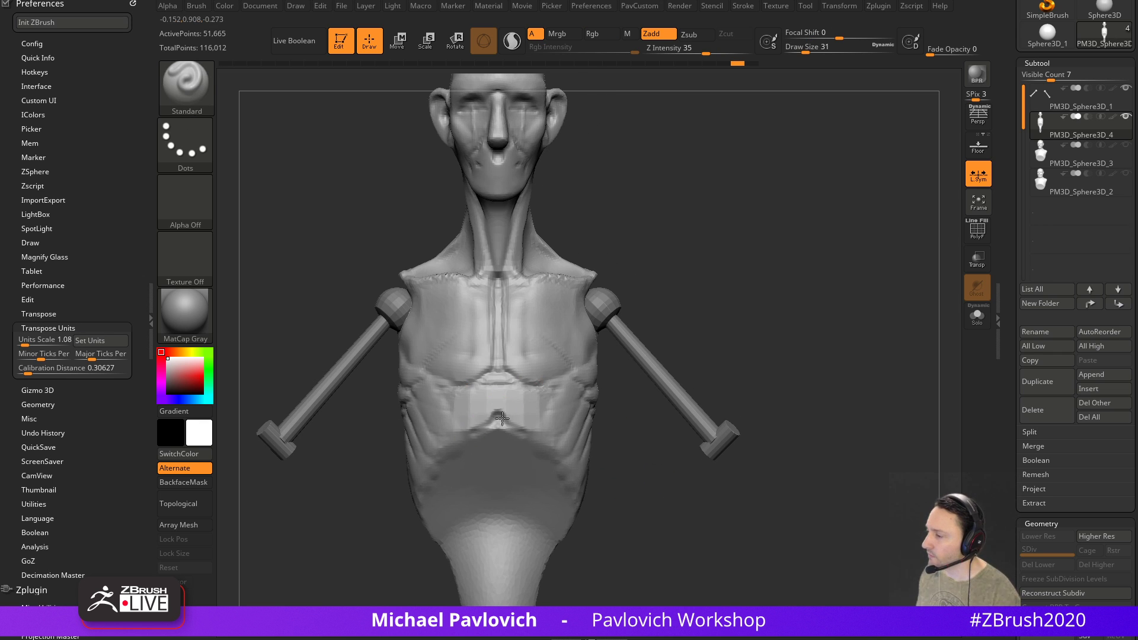
# Build up the front of the rib arch below the sternum with the Clay brush at draw size 39
pyautogui.moveTo(549, 450); pyautogui.dragTo(574, 443, button='right')
pyautogui.moveTo(694, 297); pyautogui.dragTo(726, 264, button='right')
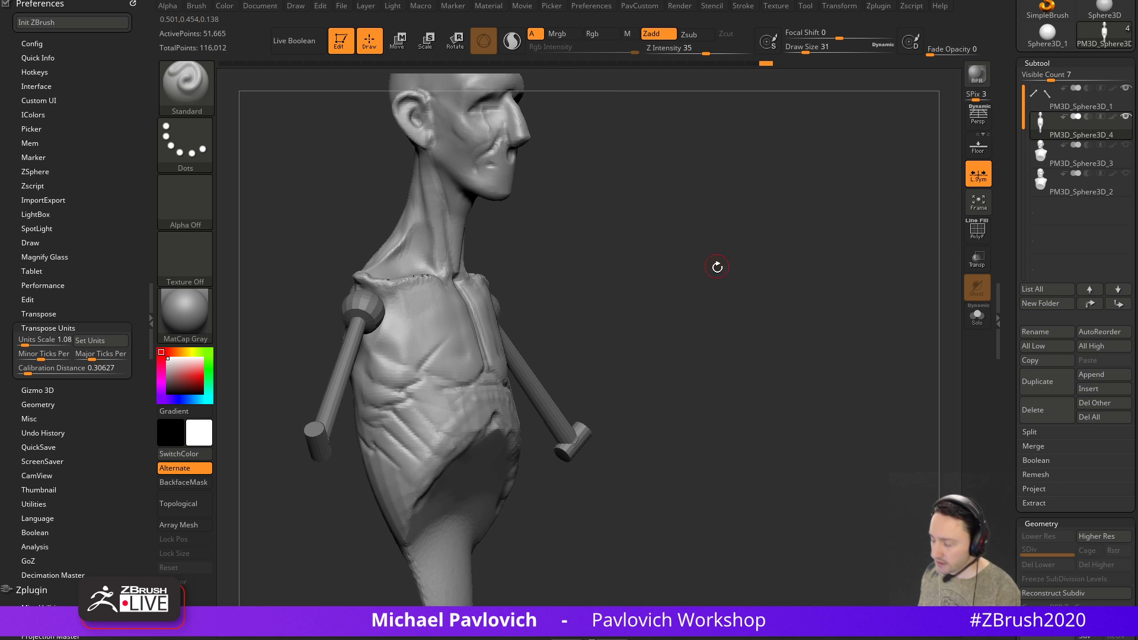
pyautogui.keyDown('shift'); pyautogui.moveTo(663, 280); pyautogui.dragTo(480, 380, button='right'); pyautogui.keyUp('shift')
pyautogui.press('b')
pyautogui.press('c')
pyautogui.press('l')
pyautogui.moveTo(569, 310); pyautogui.dragTo(576, 308, button='right')
pyautogui.moveTo(717, 285)
pyautogui.mouseDown(button='right')
pyautogui.moveTo(749, 292)
pyautogui.moveTo(735, 295)
pyautogui.mouseUp(button='right')
pyautogui.keyDown('alt'); pyautogui.moveTo(736, 294); pyautogui.dragTo(729, 262, button='right'); pyautogui.keyUp('alt')
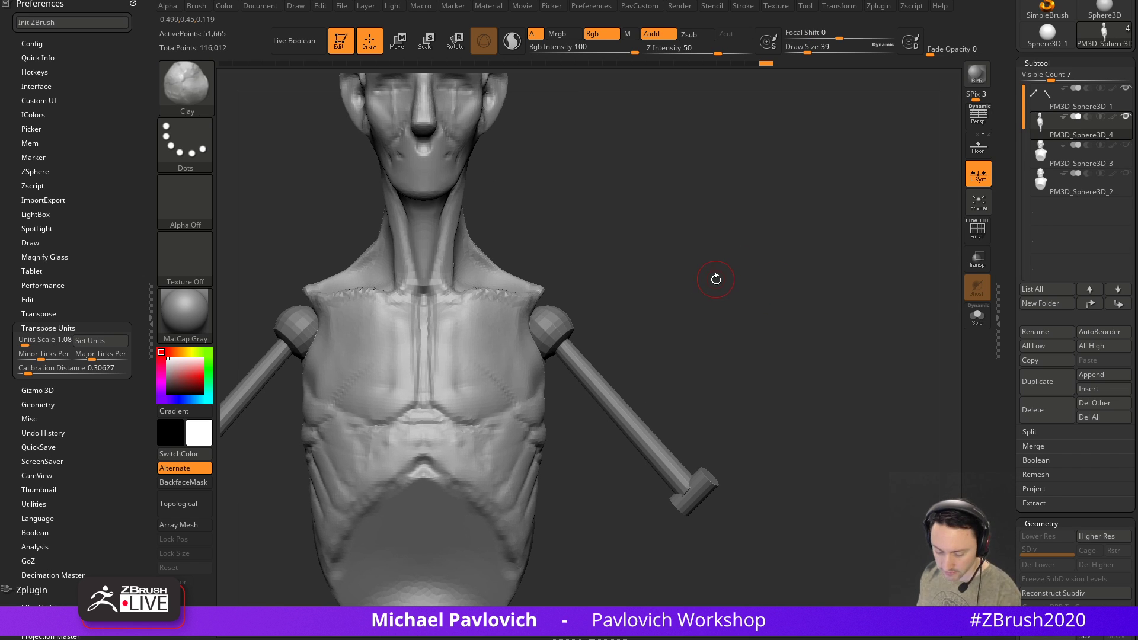
# Tighten the vertical centre line of the sternum with the Pinch brush
pyautogui.press('b')
pyautogui.press('d')
pyautogui.press('s')
pyautogui.press('b')
pyautogui.press('p')
pyautogui.press('i')
pyautogui.press('s')
pyautogui.moveTo(418, 333)
pyautogui.mouseDown()
pyautogui.moveTo(437, 334)
pyautogui.moveTo(427, 334)
pyautogui.moveTo(427, 277)
pyautogui.moveTo(425, 388)
pyautogui.mouseUp()
pyautogui.moveTo(830, 316)
pyautogui.mouseDown(button='right')
pyautogui.moveTo(713, 324)
pyautogui.moveTo(770, 320)
pyautogui.mouseUp(button='right')
pyautogui.press('s')
pyautogui.moveTo(726, 323); pyautogui.dragTo(712, 323)
pyautogui.keyDown('alt'); pyautogui.moveTo(722, 282); pyautogui.dragTo(733, 312, button='right'); pyautogui.keyUp('alt')
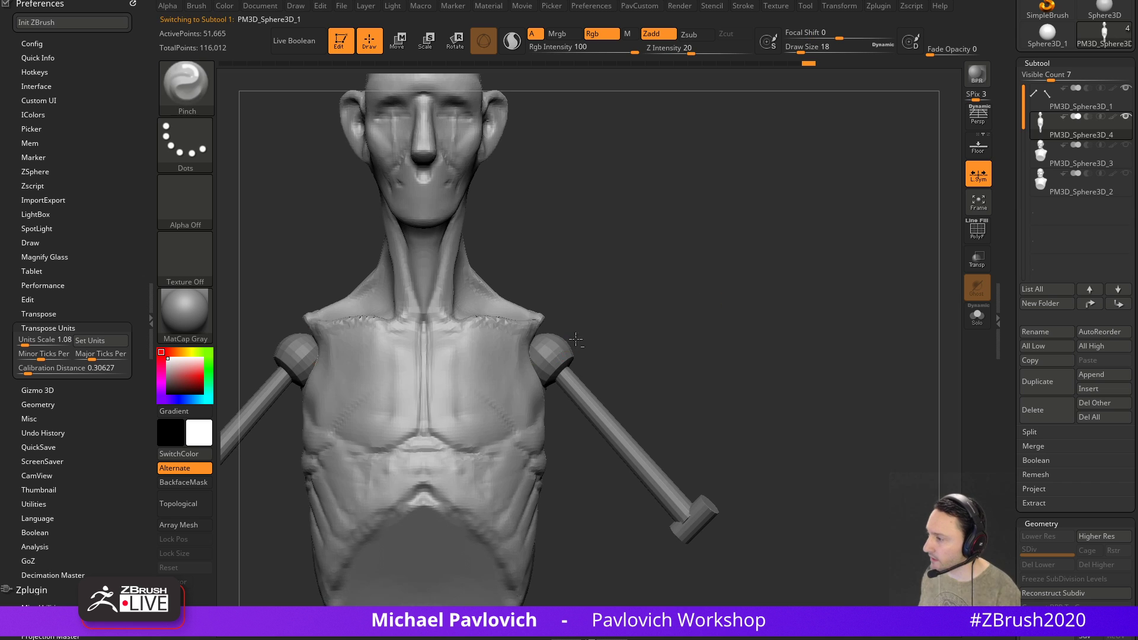
# Select the arms subtool and lower the Smooth brush's Z Intensity to 23
pyautogui.keyDown('alt'); pyautogui.click(569, 348); pyautogui.keyUp('alt')
pyautogui.press('w')
pyautogui.moveTo(569, 349)
pyautogui.mouseDown(button='right')
pyautogui.moveTo(621, 314)
pyautogui.moveTo(594, 311)
pyautogui.mouseUp(button='right')
pyautogui.press('q')
pyautogui.moveTo(687, 312); pyautogui.dragTo(793, 319, button='right')
pyautogui.keyDown('alt'); pyautogui.moveTo(600, 355); pyautogui.dragTo(612, 349, button='right'); pyautogui.keyUp('alt')
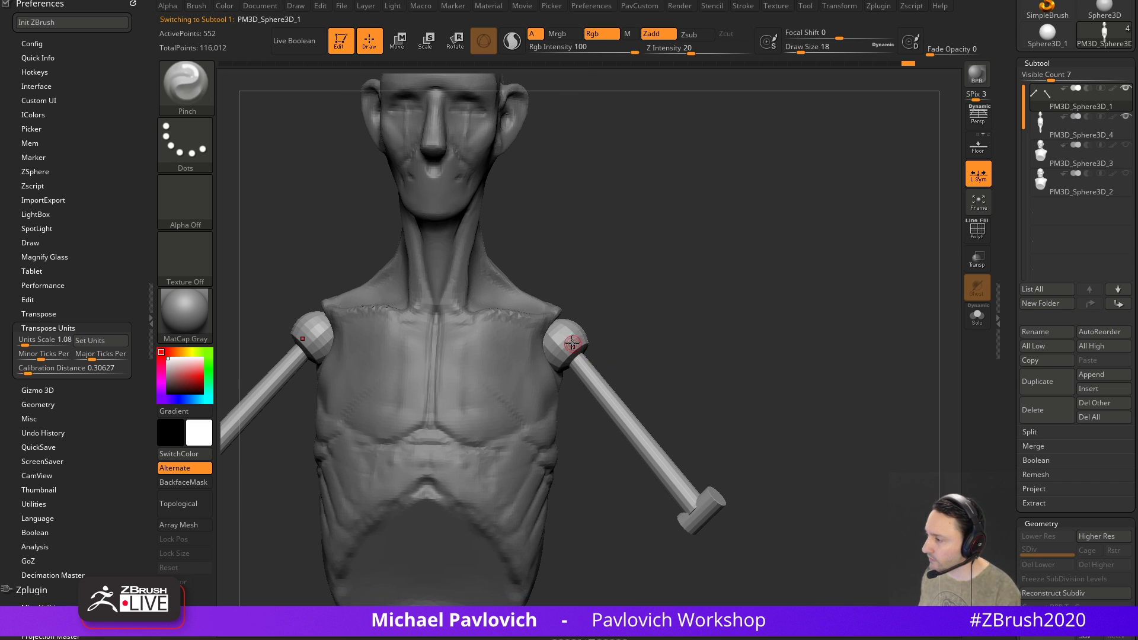
pyautogui.keyDown('shift'); pyautogui.moveTo(574, 345); pyautogui.dragTo(582, 333); pyautogui.keyUp('shift')
pyautogui.hotkey('ctrl', 'z')
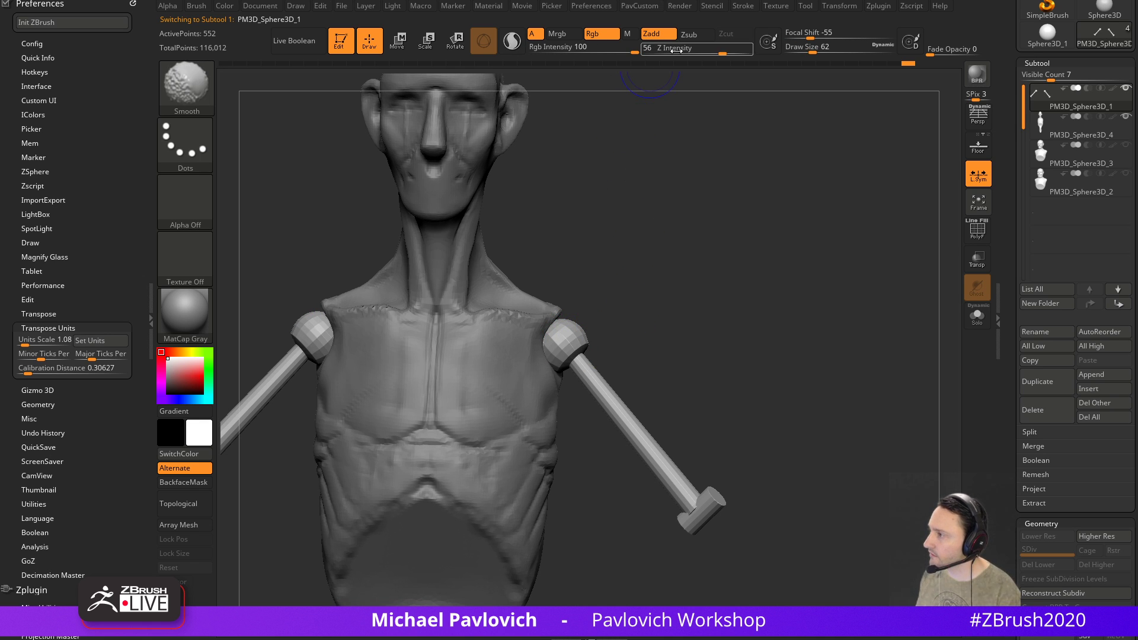
pyautogui.moveTo(722, 53); pyautogui.dragTo(703, 62)
# Smooth the shoulder balls from all sides until they taper into the upper arms
pyautogui.moveTo(696, 183); pyautogui.dragTo(594, 323, button='right')
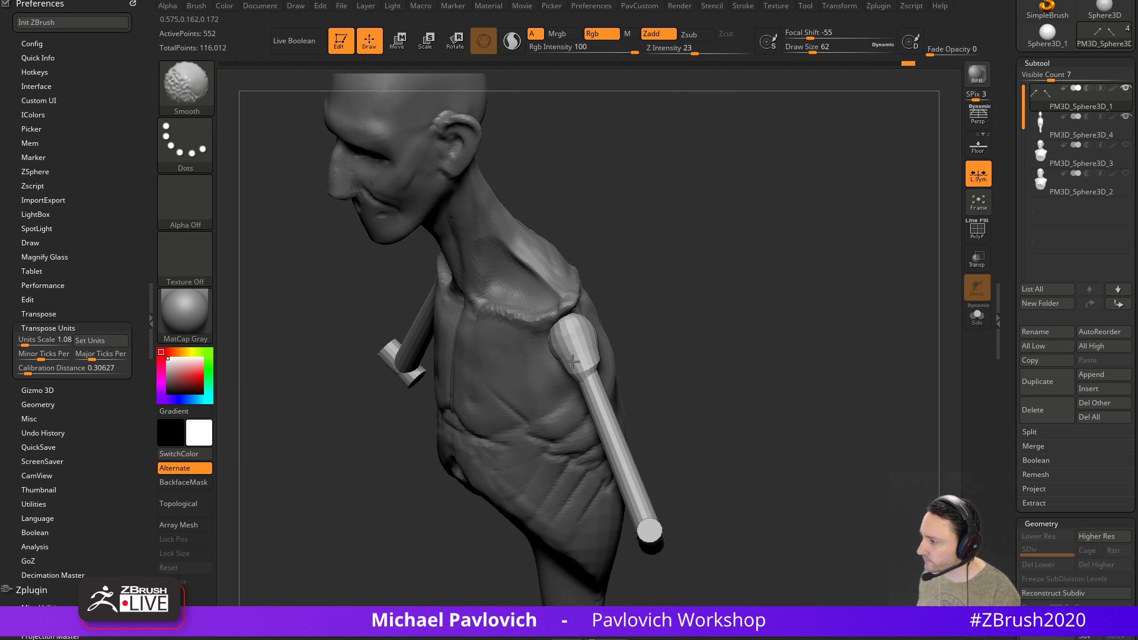
pyautogui.moveTo(683, 323); pyautogui.dragTo(586, 369, button='right')
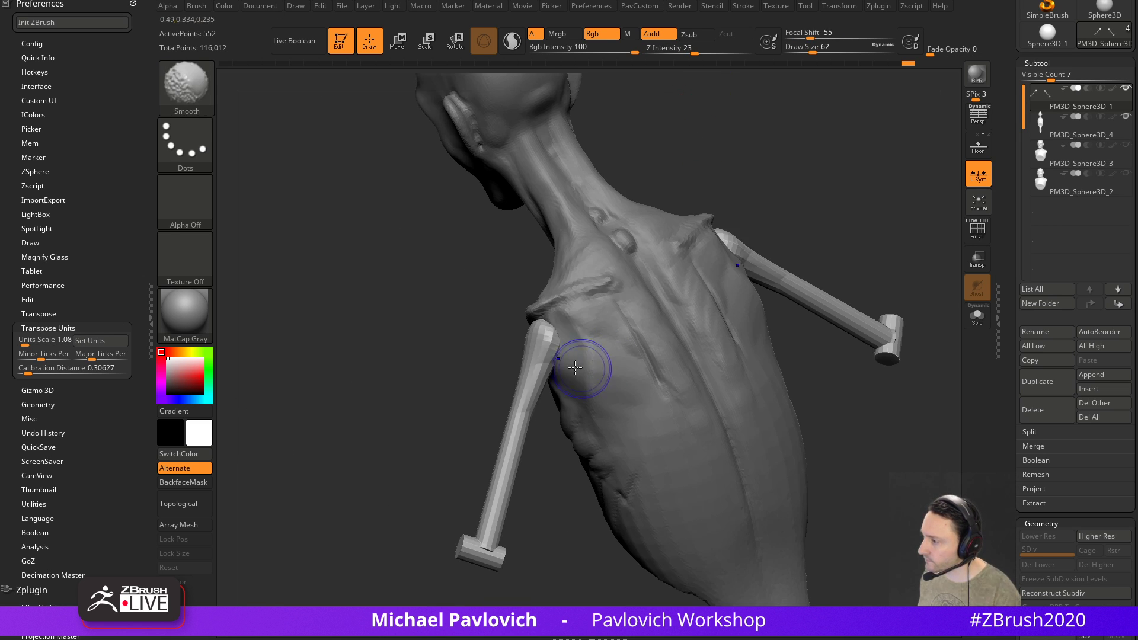
pyautogui.keyDown('shift'); pyautogui.moveTo(641, 313); pyautogui.dragTo(780, 203, button='right'); pyautogui.keyUp('shift')
pyautogui.press('s')
pyautogui.moveTo(626, 337)
pyautogui.mouseDown()
pyautogui.moveTo(639, 338)
pyautogui.moveTo(596, 372)
pyautogui.moveTo(588, 355)
pyautogui.mouseUp()
pyautogui.press('b')
pyautogui.press('p')
pyautogui.press('i')
pyautogui.moveTo(682, 323); pyautogui.dragTo(596, 363, button='right')
pyautogui.moveTo(578, 394); pyautogui.dragTo(567, 428)
pyautogui.keyDown('shift'); pyautogui.moveTo(445, 430); pyautogui.dragTo(592, 362, button='right'); pyautogui.keyUp('shift')
pyautogui.press('s')
pyautogui.moveTo(582, 363); pyautogui.dragTo(565, 363)
# Select the torso subtool and switch to the MoveAccu brush
pyautogui.keyDown('alt'); pyautogui.click(557, 353); pyautogui.keyUp('alt')
pyautogui.keyDown('alt'); pyautogui.moveTo(711, 254); pyautogui.dragTo(725, 268, button='right'); pyautogui.keyUp('alt')
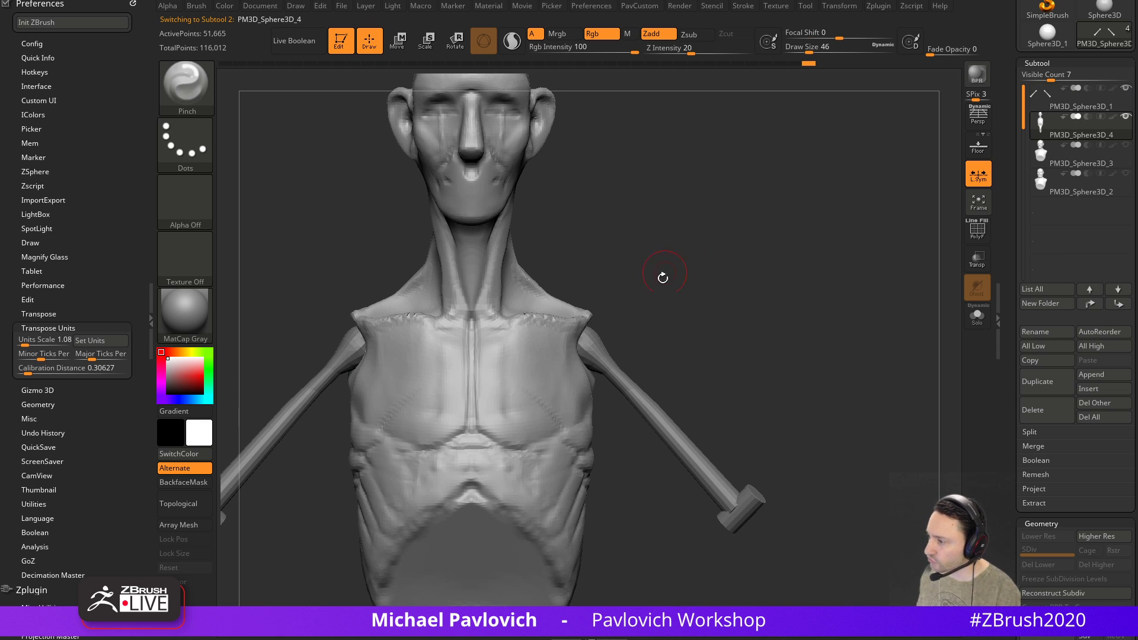
pyautogui.moveTo(694, 306)
pyautogui.mouseDown(button='right')
pyautogui.moveTo(701, 288)
pyautogui.moveTo(649, 274)
pyautogui.mouseUp(button='right')
pyautogui.press('1')
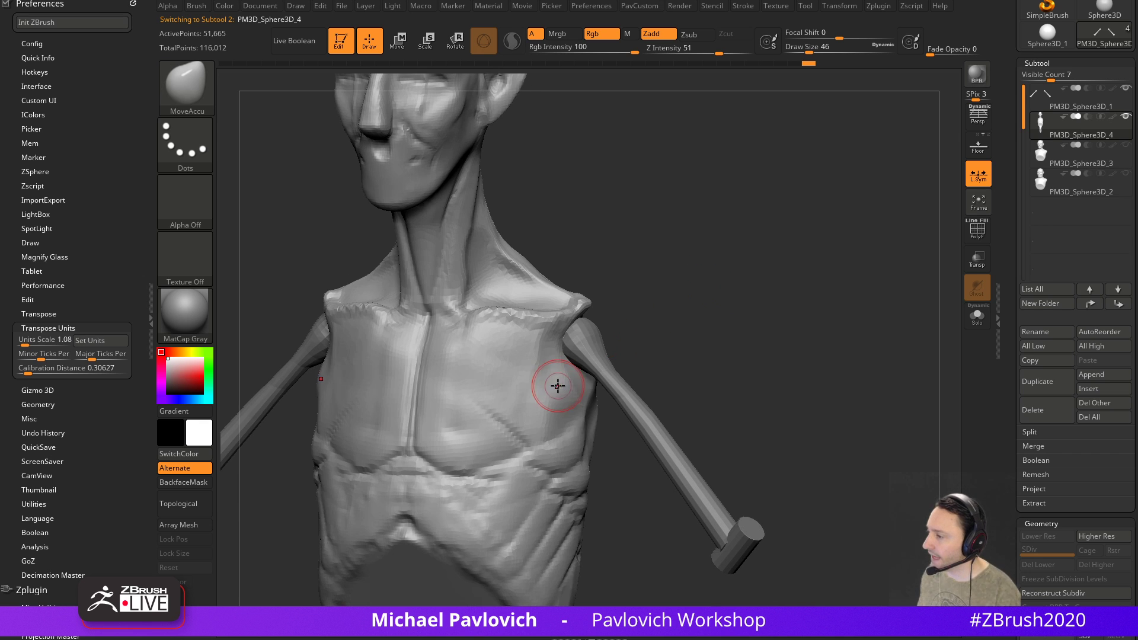
# Dock the Brush palette in place of Preferences, check the Smooth brush's Depth settings, and expand its Curve settings
pyautogui.moveTo(84, 105); pyautogui.dragTo(123, 332)
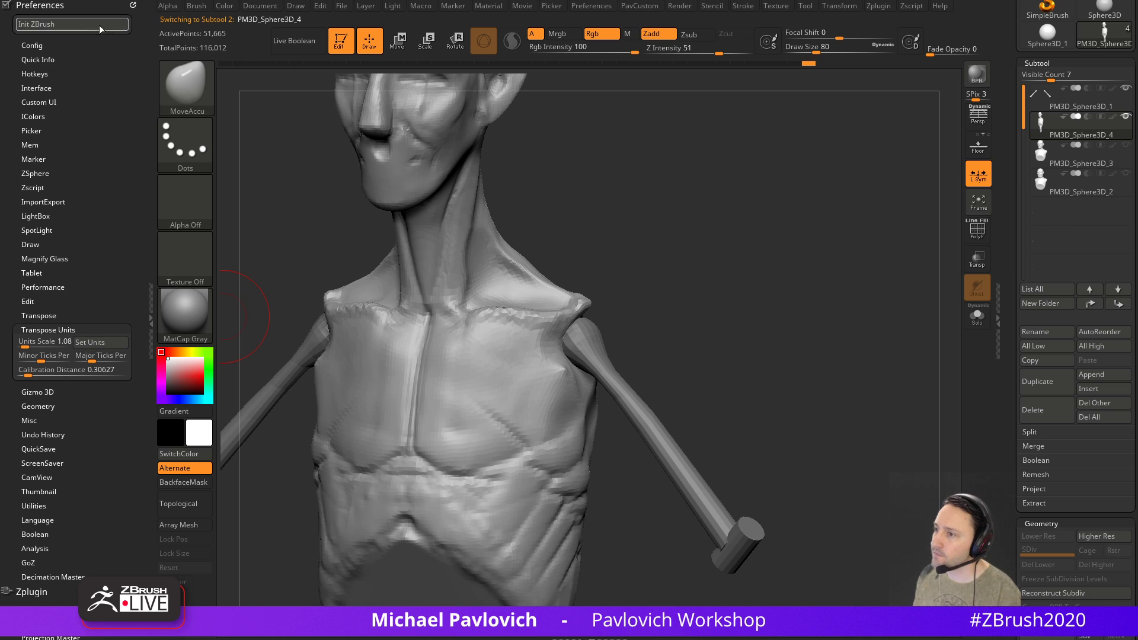
pyautogui.click(131, 5)
pyautogui.click(196, 6)
pyautogui.moveTo(191, 21)
pyautogui.mouseDown()
pyautogui.moveTo(86, 33)
pyautogui.moveTo(131, 255)
pyautogui.mouseUp()
pyautogui.moveTo(48, 443); pyautogui.dragTo(69, 350)
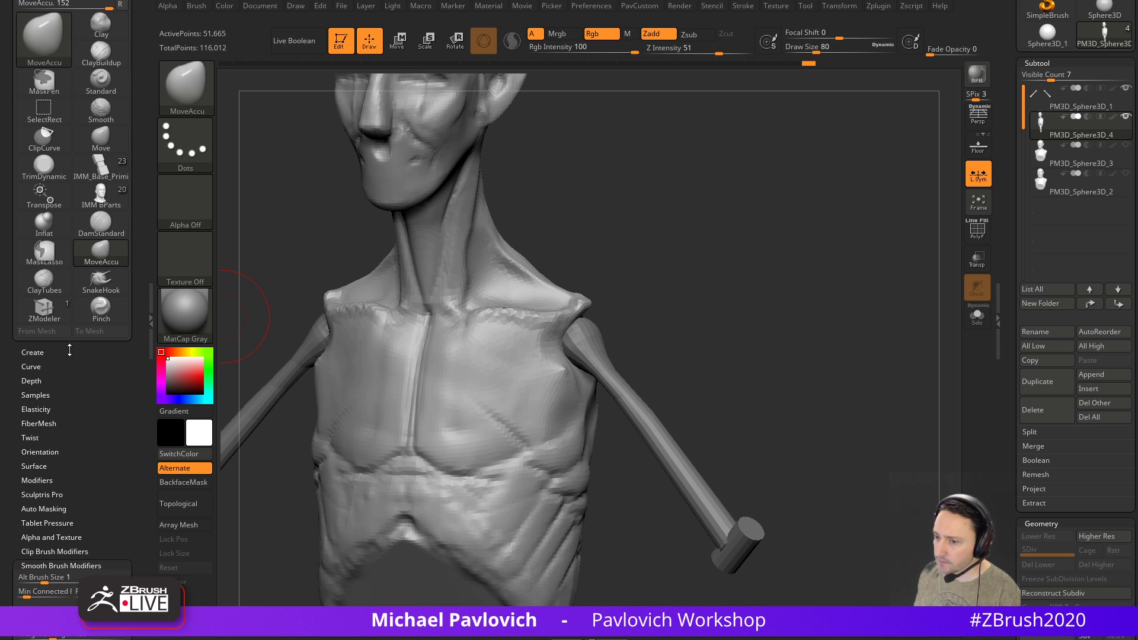
pyautogui.press('shift')
pyautogui.keyDown('shift'); pyautogui.click(36, 381); pyautogui.keyUp('shift')
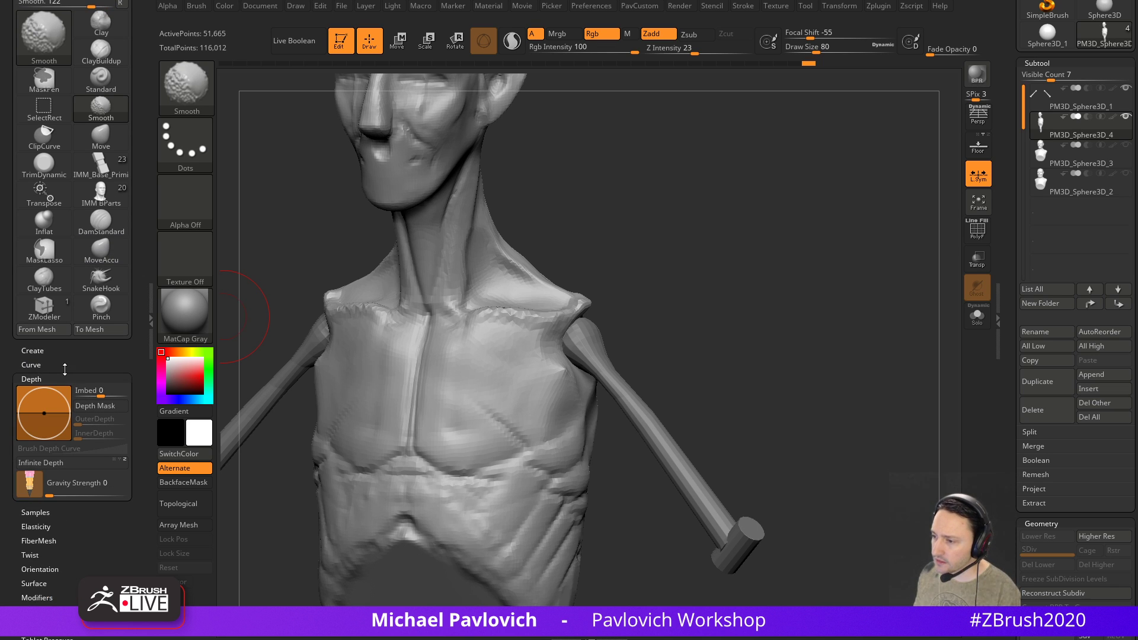
pyautogui.click(36, 380)
pyautogui.click(36, 366)
pyautogui.moveTo(77, 357); pyautogui.dragTo(78, 337)
# Smooth the outer chest and pull the pectorals out over the upper arms with the MoveAccu brush
pyautogui.moveTo(708, 323)
pyautogui.keyDown('shift'); pyautogui.mouseDown()
pyautogui.moveTo(580, 356)
pyautogui.moveTo(567, 370)
pyautogui.mouseUp(); pyautogui.keyUp('shift')
pyautogui.press('s')
pyautogui.moveTo(564, 365); pyautogui.dragTo(584, 372)
pyautogui.moveTo(660, 330); pyautogui.dragTo(730, 355)
pyautogui.moveTo(615, 363)
pyautogui.mouseDown()
pyautogui.moveTo(599, 369)
pyautogui.moveTo(644, 371)
pyautogui.mouseUp()
pyautogui.press('s')
pyautogui.moveTo(557, 390); pyautogui.dragTo(563, 397)
pyautogui.moveTo(676, 353); pyautogui.dragTo(625, 351)
# Remesh the torso with DynaMesh and refine the pectoral attachments at the upper arms with the Move brush
pyautogui.moveTo(712, 247)
pyautogui.keyDown('ctrl'); pyautogui.mouseDown()
pyautogui.moveTo(775, 338)
pyautogui.moveTo(760, 270)
pyautogui.mouseUp(); pyautogui.keyUp('ctrl')
pyautogui.press('`')
pyautogui.click(740, 159)
pyautogui.moveTo(683, 335); pyautogui.dragTo(673, 357)
pyautogui.press('b')
pyautogui.press('m')
pyautogui.press('v')
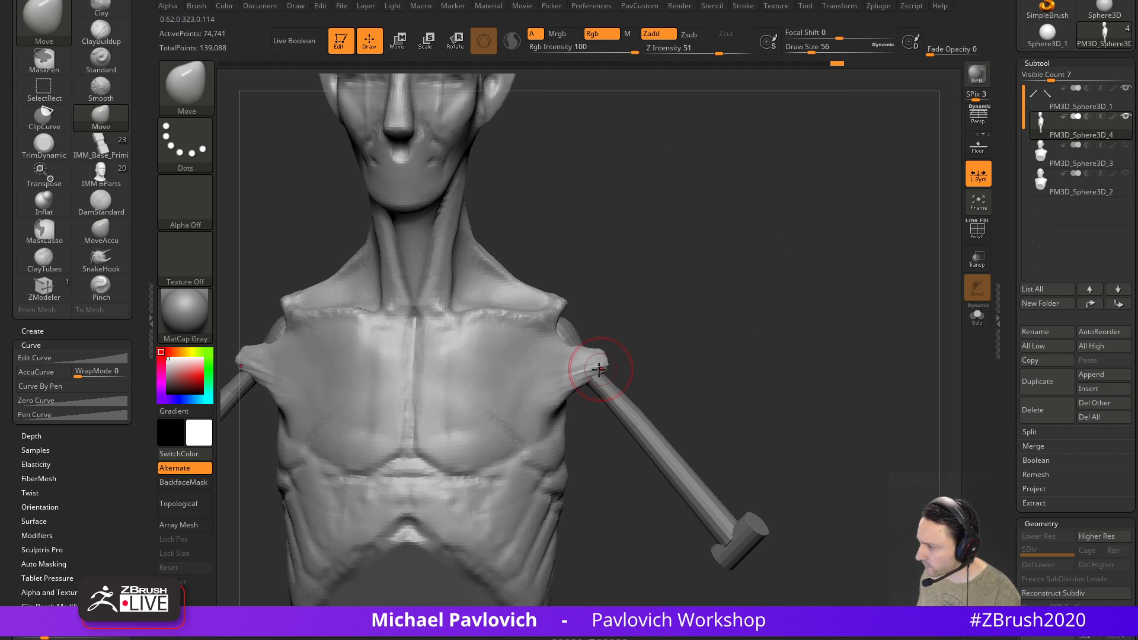
# Carve the lower pectoral edges and the sternum's centre line with the DamStandard brush at draw size 44
pyautogui.press('b')
pyautogui.press('d')
pyautogui.press('s')
pyautogui.moveTo(677, 312); pyautogui.dragTo(661, 326)
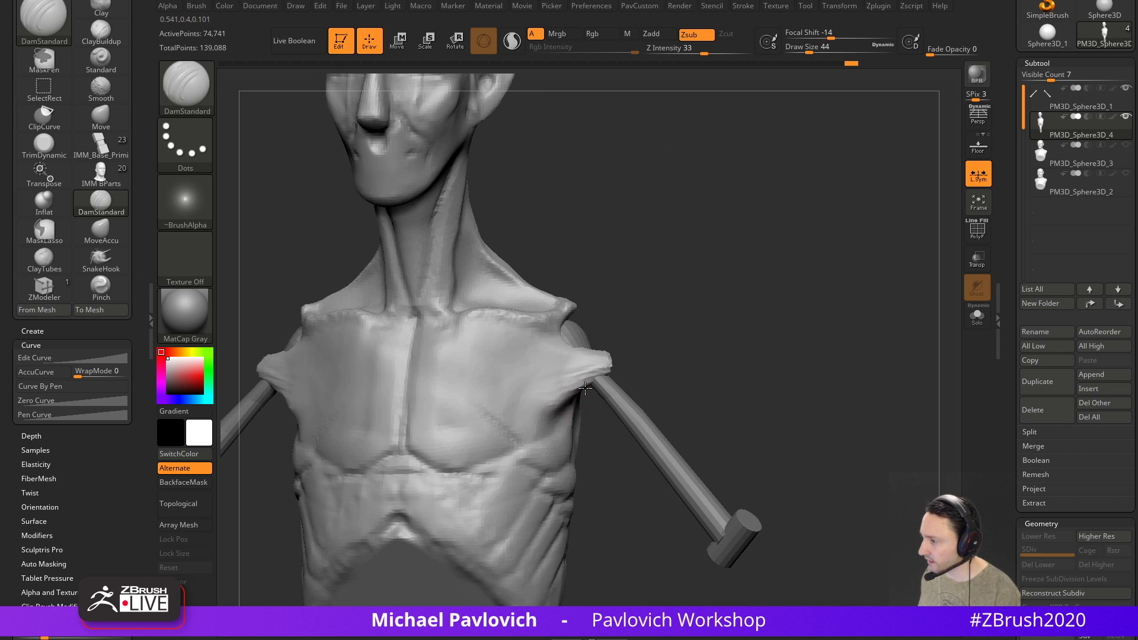
pyautogui.moveTo(422, 477)
pyautogui.mouseDown()
pyautogui.moveTo(519, 468)
pyautogui.moveTo(532, 444)
pyautogui.mouseUp()
pyautogui.moveTo(653, 353); pyautogui.dragTo(676, 349)
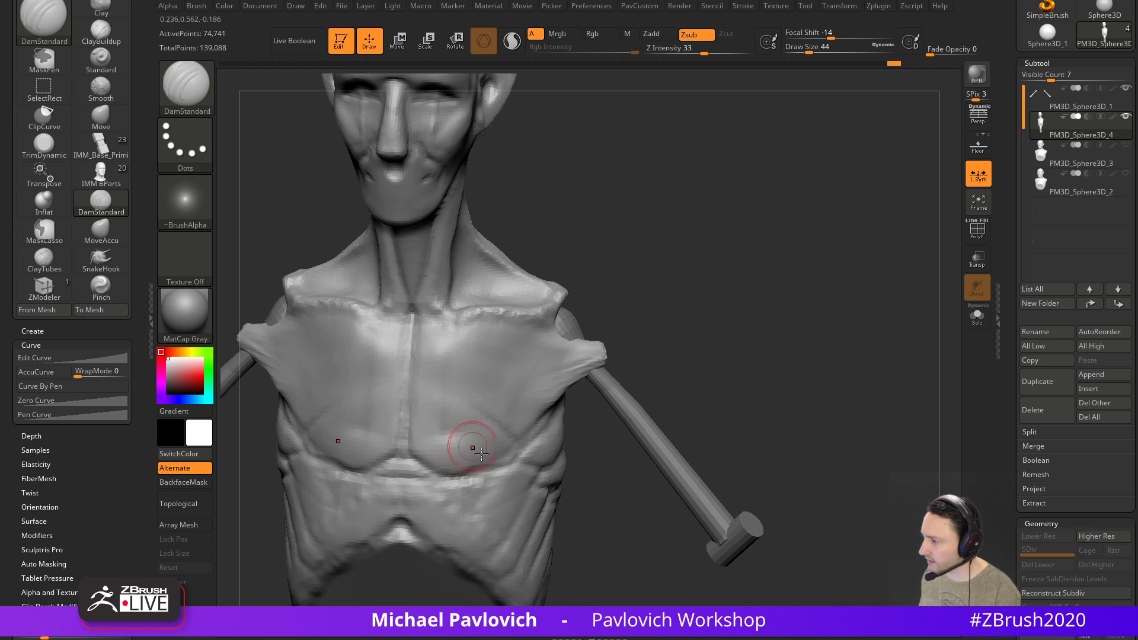
pyautogui.moveTo(636, 297); pyautogui.dragTo(650, 289)
pyautogui.moveTo(422, 320); pyautogui.dragTo(415, 448)
# Carve diagonal muscle fibres from the collarbone across the upper pectoral with the DamStandard brush at draw size 35
pyautogui.moveTo(655, 343)
pyautogui.mouseDown()
pyautogui.moveTo(745, 265)
pyautogui.moveTo(628, 350)
pyautogui.moveTo(617, 313)
pyautogui.mouseUp()
pyautogui.press('[')
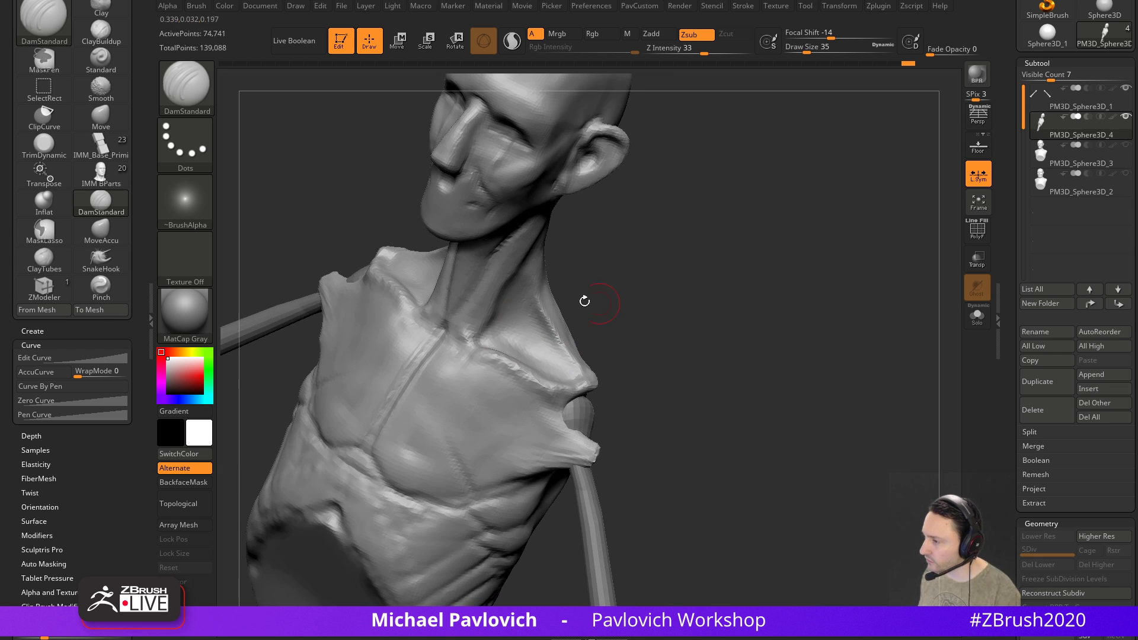
pyautogui.moveTo(458, 339); pyautogui.dragTo(546, 393)
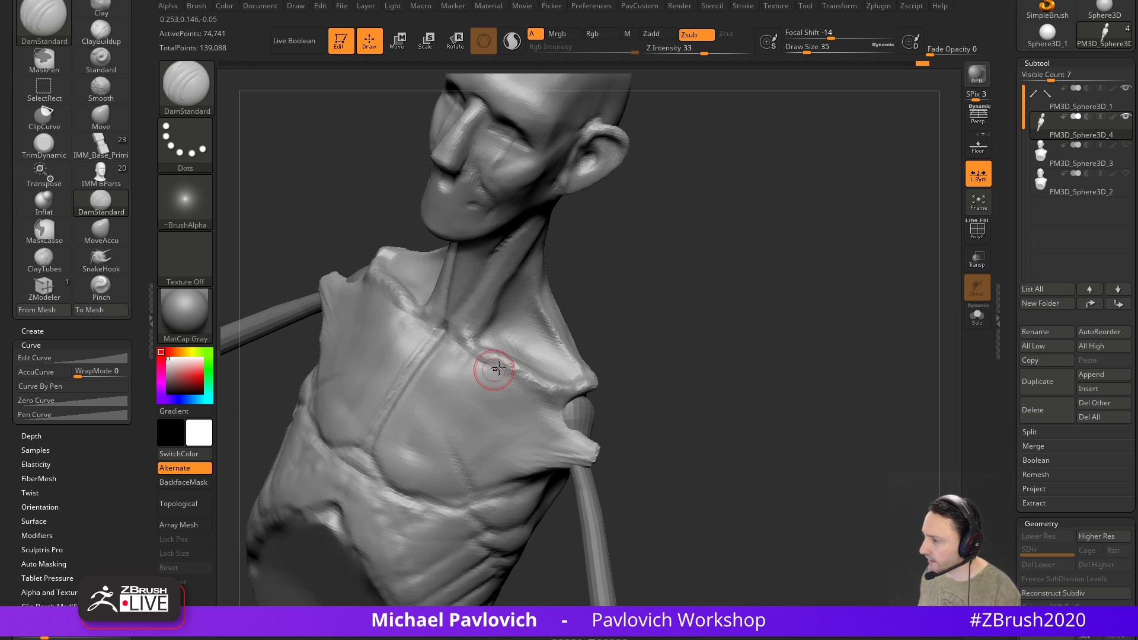
pyautogui.moveTo(482, 375); pyautogui.dragTo(478, 351, button='right')
pyautogui.moveTo(468, 359); pyautogui.dragTo(526, 450)
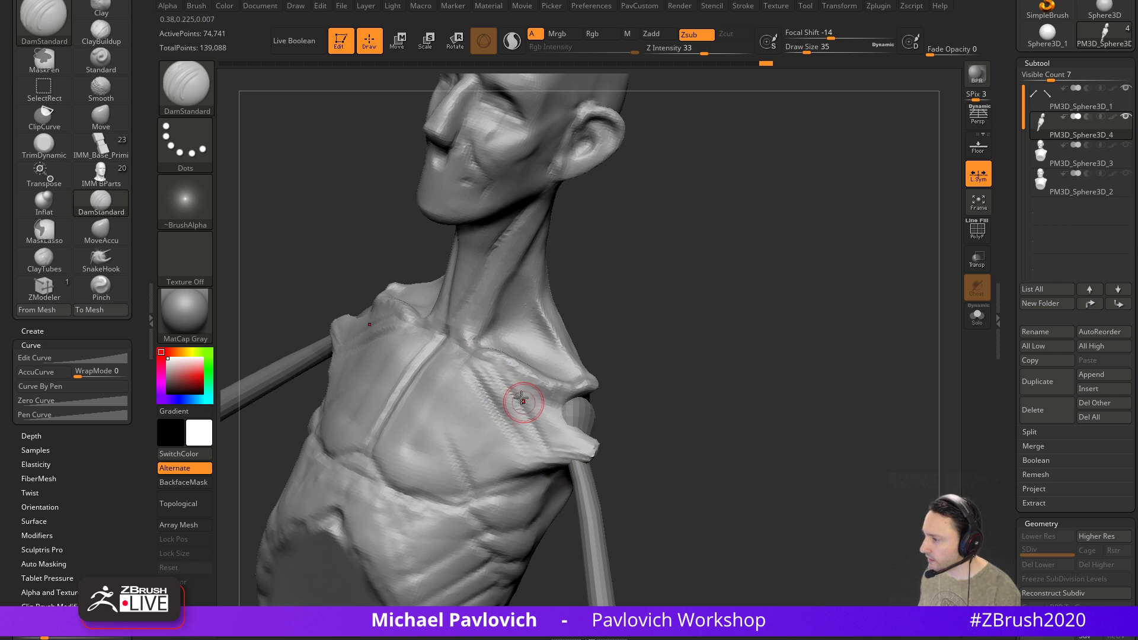
# Reshape the outer ends of the pectorals around the upper arms with the Move brush
pyautogui.press('b')
pyautogui.press('m')
pyautogui.press('v')
pyautogui.moveTo(575, 467)
pyautogui.mouseDown()
pyautogui.moveTo(583, 476)
pyautogui.moveTo(675, 462)
pyautogui.mouseUp()
pyautogui.press('s')
pyautogui.moveTo(612, 486)
pyautogui.mouseDown()
pyautogui.moveTo(580, 458)
pyautogui.moveTo(639, 439)
pyautogui.mouseUp()
pyautogui.moveTo(558, 475); pyautogui.dragTo(553, 484)
pyautogui.moveTo(704, 441)
pyautogui.mouseDown()
pyautogui.moveTo(662, 419)
pyautogui.moveTo(671, 407)
pyautogui.mouseUp()
pyautogui.press('s')
pyautogui.moveTo(670, 406); pyautogui.dragTo(710, 356)
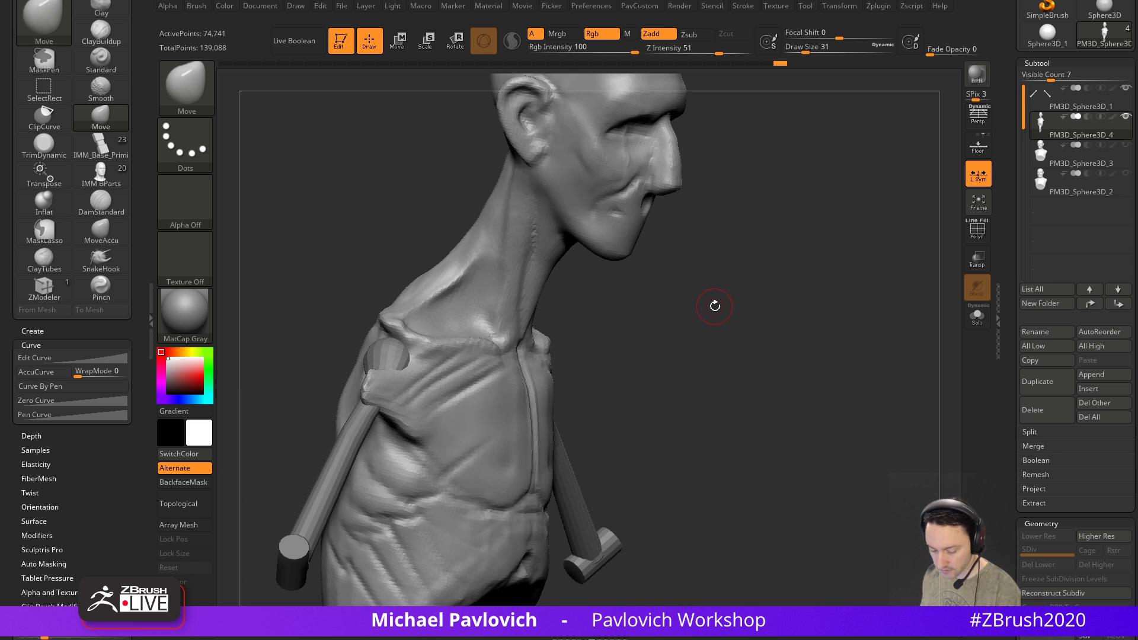
# Carve fanning muscle fibres across the pectorals toward the armpits with the DamStandard brush at draw size 33
pyautogui.press('b')
pyautogui.press('d')
pyautogui.press('s')
pyautogui.moveTo(715, 308); pyautogui.dragTo(701, 346)
pyautogui.moveTo(508, 415)
pyautogui.mouseDown()
pyautogui.moveTo(446, 441)
pyautogui.moveTo(529, 428)
pyautogui.mouseUp()
pyautogui.moveTo(627, 374)
pyautogui.mouseDown()
pyautogui.moveTo(584, 386)
pyautogui.moveTo(675, 376)
pyautogui.mouseUp()
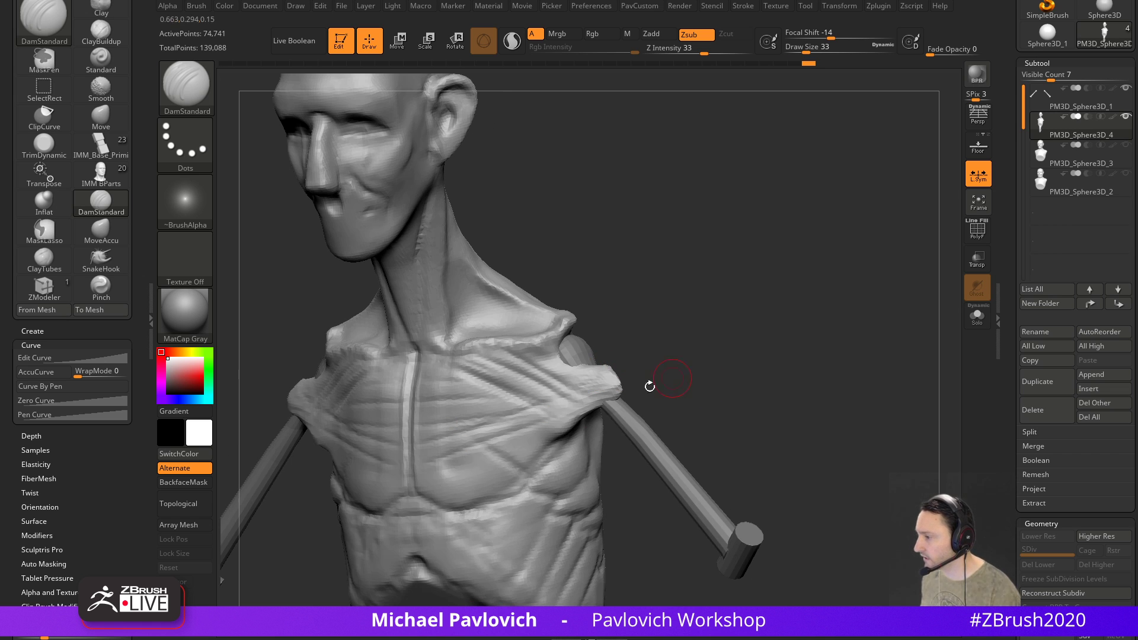
pyautogui.moveTo(590, 390); pyautogui.dragTo(564, 407)
pyautogui.moveTo(703, 329)
pyautogui.mouseDown()
pyautogui.moveTo(755, 306)
pyautogui.moveTo(629, 332)
pyautogui.mouseUp()
pyautogui.moveTo(741, 344)
pyautogui.mouseDown()
pyautogui.moveTo(778, 321)
pyautogui.moveTo(754, 300)
pyautogui.moveTo(498, 376)
pyautogui.moveTo(467, 336)
pyautogui.moveTo(543, 386)
pyautogui.moveTo(574, 436)
pyautogui.mouseUp()
# Build up volume on the outer and lower pectorals with the Clay brush
pyautogui.press('b')
pyautogui.press('c')
pyautogui.press('l')
pyautogui.moveTo(657, 376)
pyautogui.mouseDown()
pyautogui.moveTo(700, 333)
pyautogui.moveTo(583, 379)
pyautogui.mouseUp()
pyautogui.moveTo(500, 461)
pyautogui.mouseDown()
pyautogui.moveTo(599, 386)
pyautogui.moveTo(551, 456)
pyautogui.mouseUp()
# Insert a mirrored pair of Sphere16 primitives at the shoulders with the IMM primitives brush
pyautogui.moveTo(809, 300)
pyautogui.mouseDown()
pyautogui.moveTo(838, 257)
pyautogui.moveTo(781, 336)
pyautogui.moveTo(854, 338)
pyautogui.moveTo(806, 331)
pyautogui.moveTo(755, 292)
pyautogui.mouseUp()
pyautogui.press('b')
pyautogui.press('i')
pyautogui.press('p')
pyautogui.press('m')
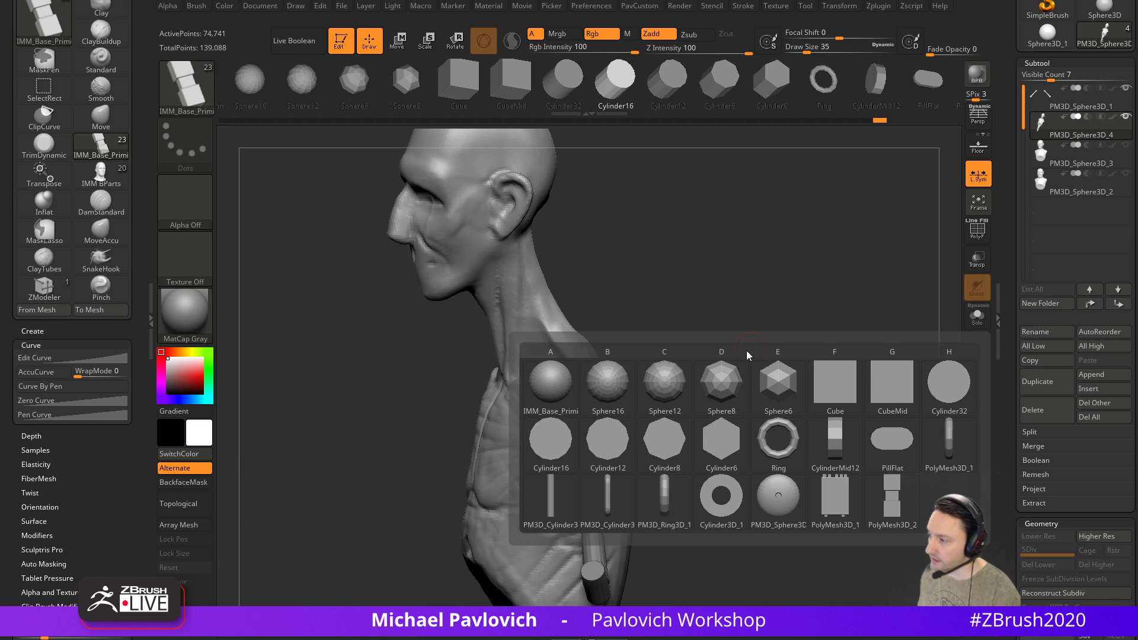
pyautogui.press('m')
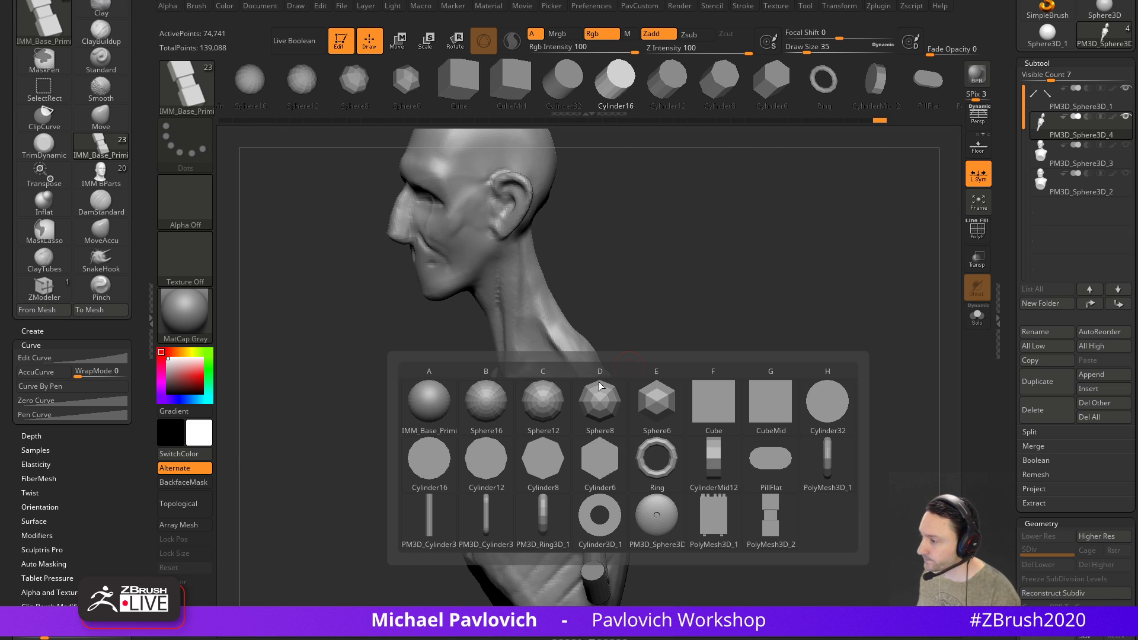
pyautogui.click(480, 407)
pyautogui.moveTo(576, 382); pyautogui.dragTo(604, 402)
pyautogui.keyDown('shift'); pyautogui.moveTo(699, 369); pyautogui.dragTo(770, 332); pyautogui.keyUp('shift')
# Split the unmasked shoulder spheres into their own subtool and reposition them against the shoulders
pyautogui.press('2')
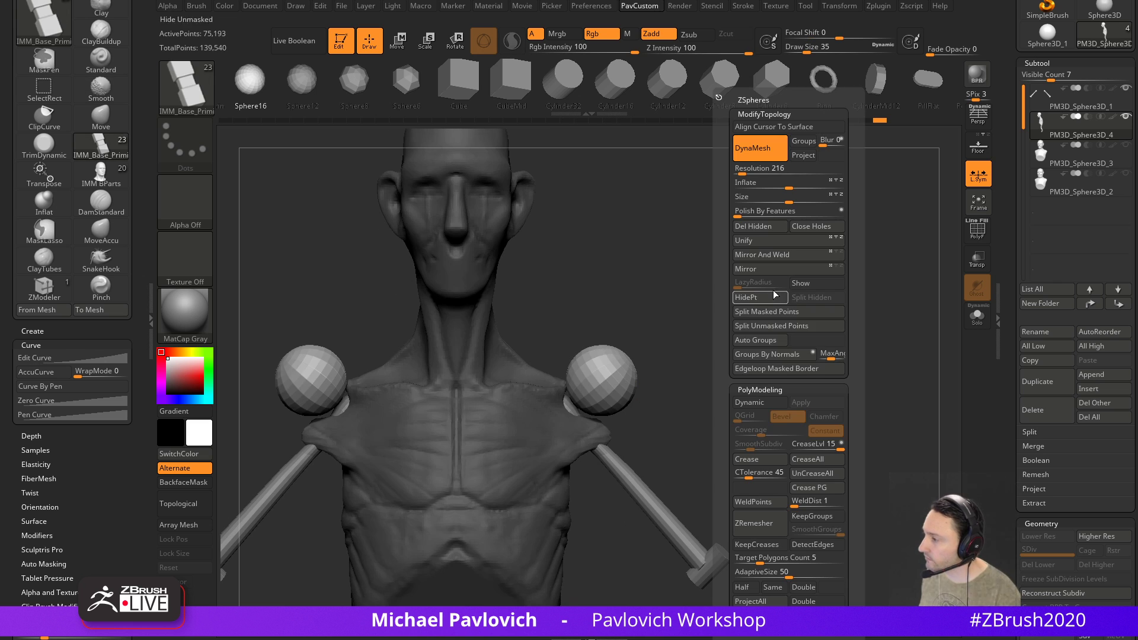
pyautogui.click(787, 325)
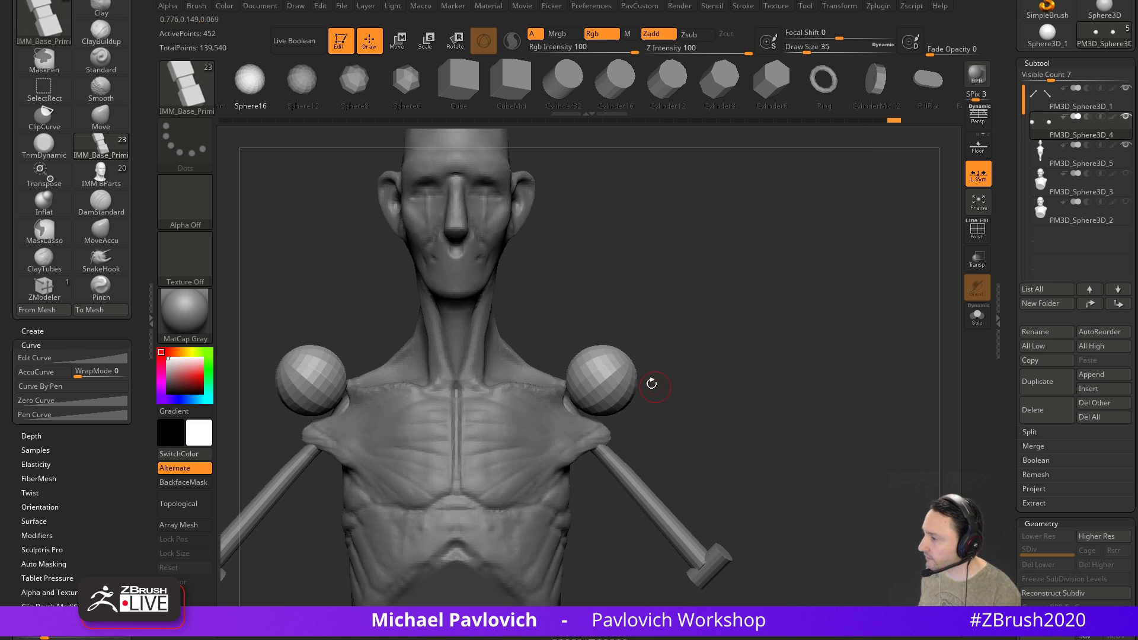
pyautogui.press('w')
pyautogui.moveTo(622, 361)
pyautogui.mouseDown()
pyautogui.moveTo(604, 391)
pyautogui.moveTo(622, 416)
pyautogui.mouseUp()
pyautogui.press('q')
pyautogui.keyDown('ctrl'); pyautogui.moveTo(751, 337); pyautogui.dragTo(744, 301, button='right'); pyautogui.keyUp('ctrl')
pyautogui.moveTo(744, 301)
pyautogui.mouseDown(button='right')
pyautogui.moveTo(756, 348)
pyautogui.moveTo(801, 231)
pyautogui.mouseUp(button='right')
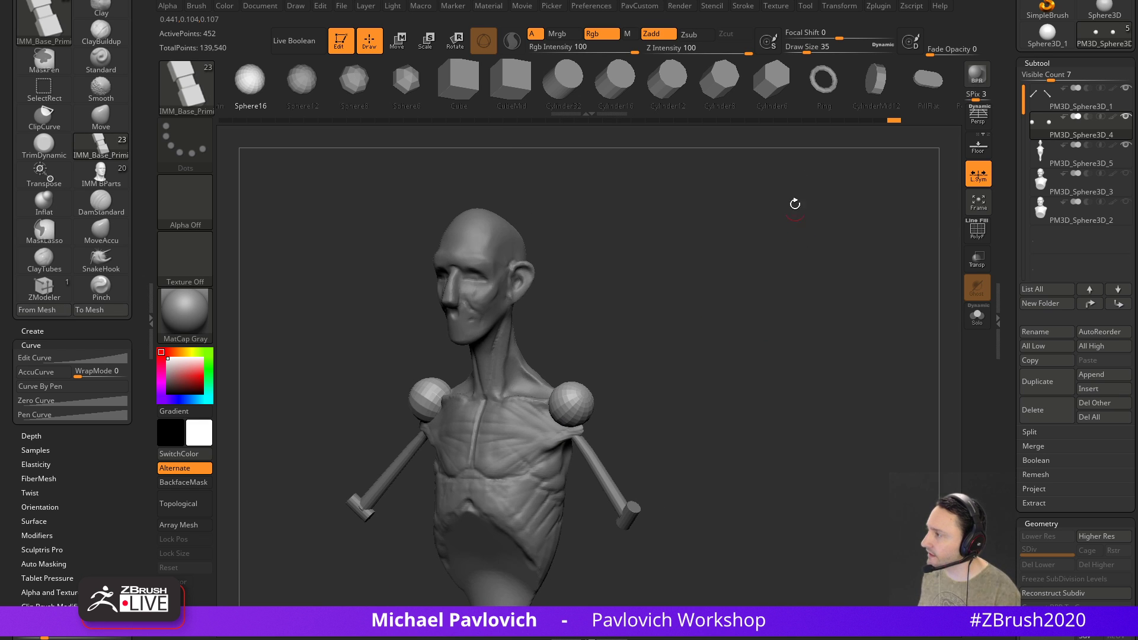
# Open the QS_3441_UH.ZPR project from LightBox's QuickSave files without saving the current changes
pyautogui.click(855, 6)
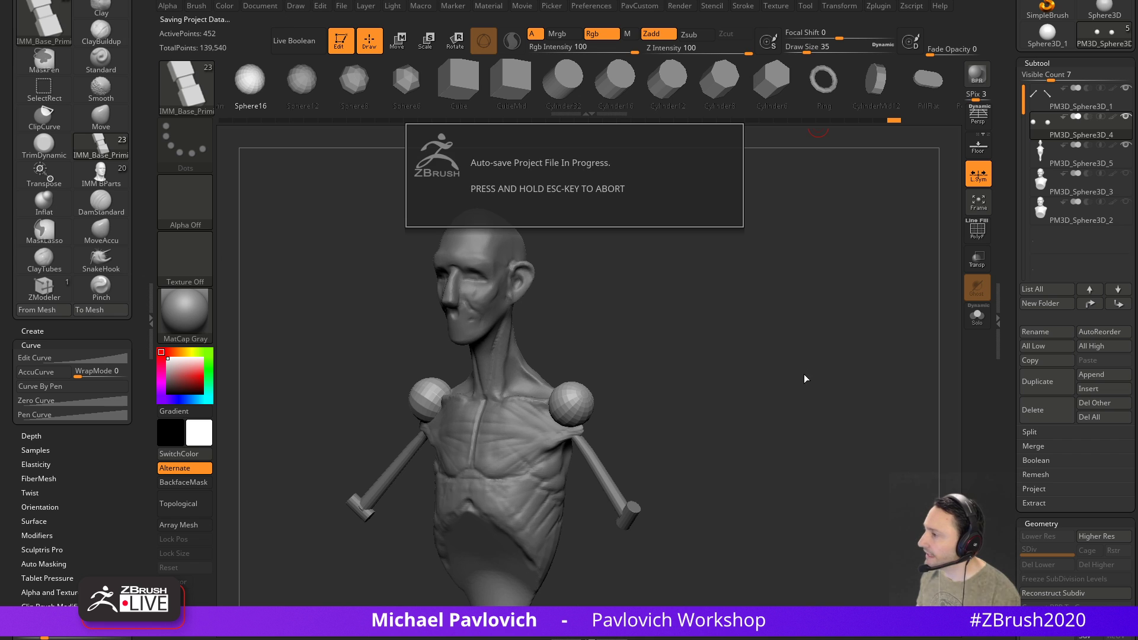
pyautogui.press(',')
pyautogui.click(704, 136)
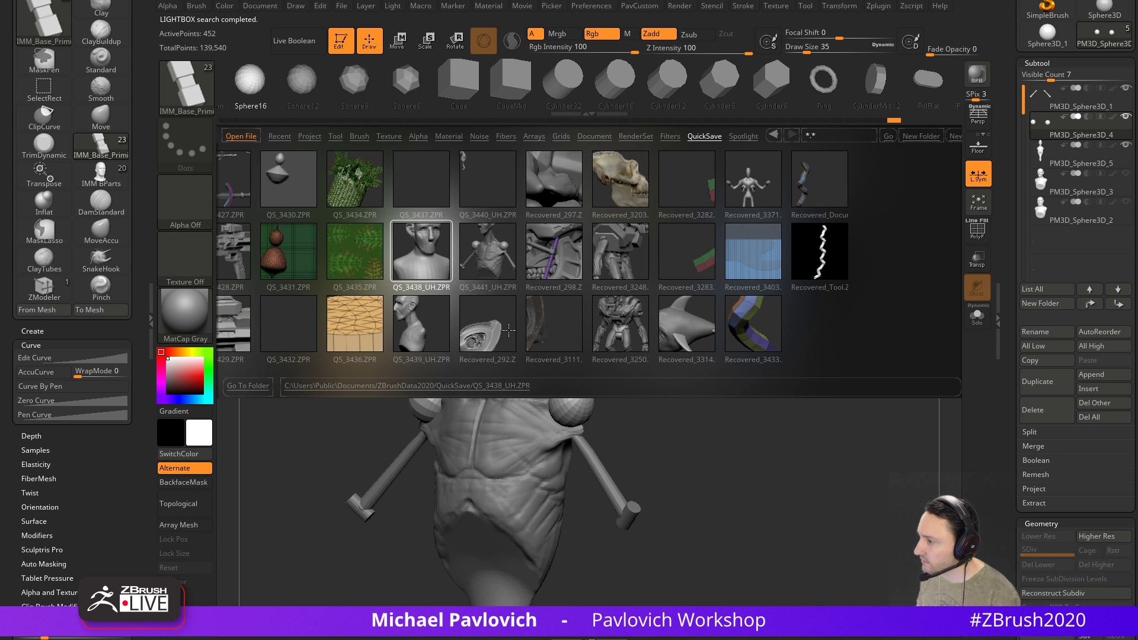
pyautogui.doubleClick(501, 259)
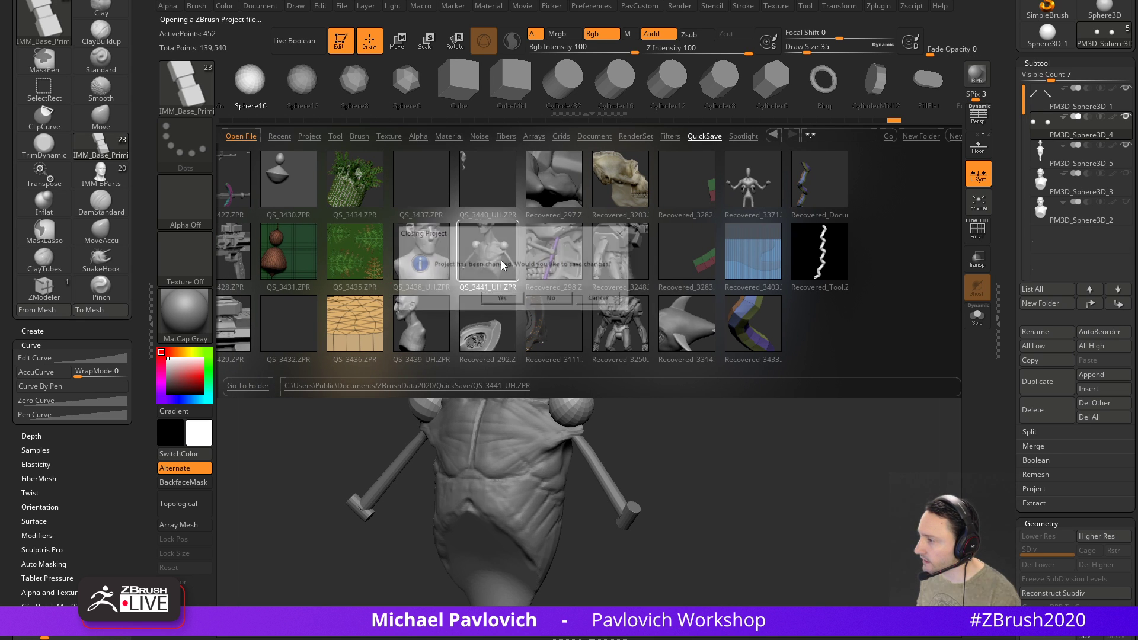
pyautogui.click(553, 300)
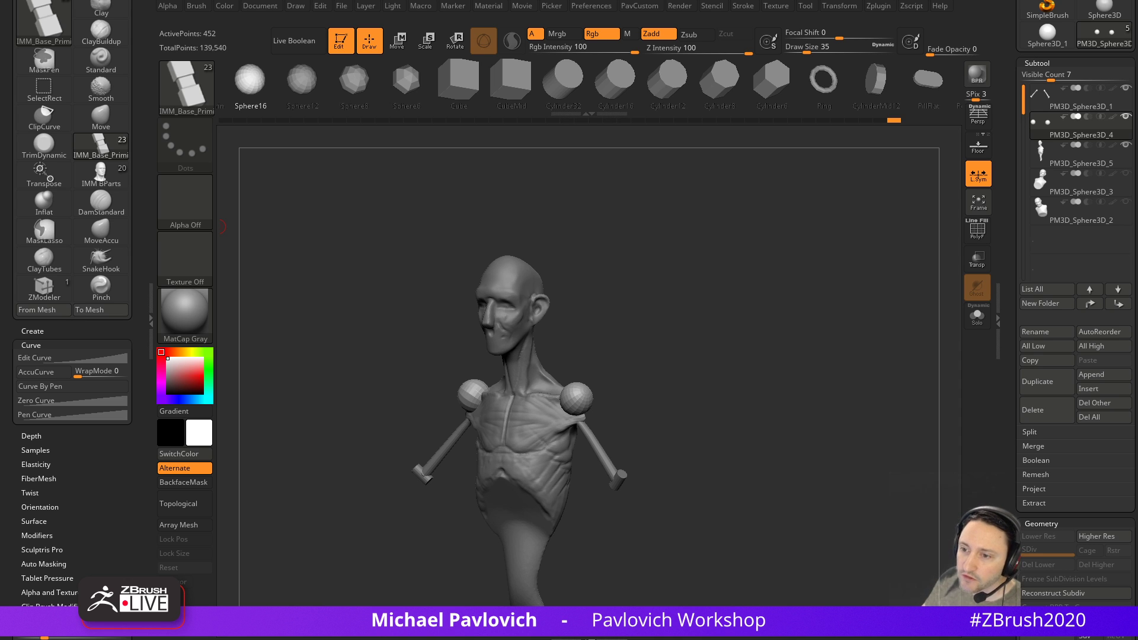
pyautogui.moveTo(531, 246); pyautogui.dragTo(592, 229)
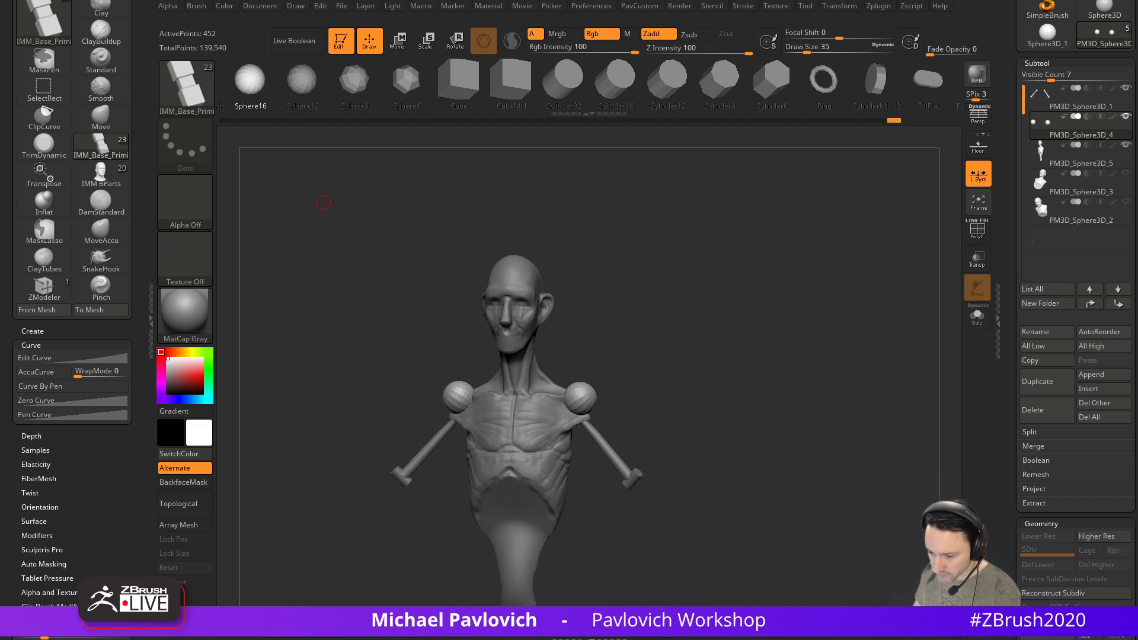
# Switch to File Explorer and compare the ZAlphas folder of the ZBrush 2020 installation with LightBox's Alpha library
pyautogui.moveTo(628, 639); pyautogui.dragTo(474, 77)
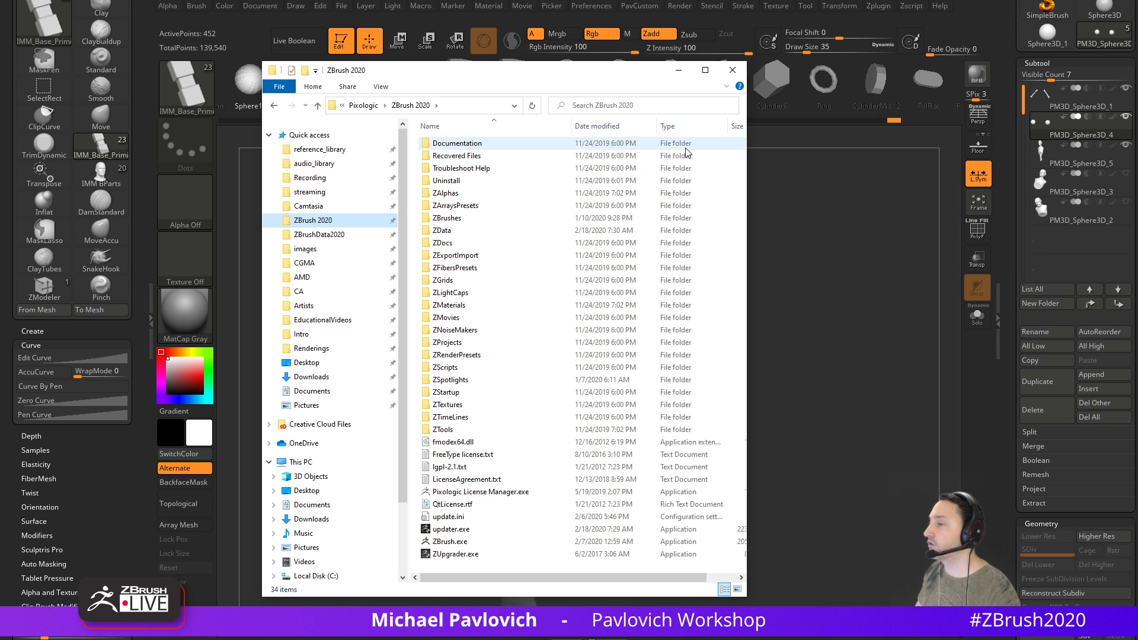
pyautogui.click(484, 194)
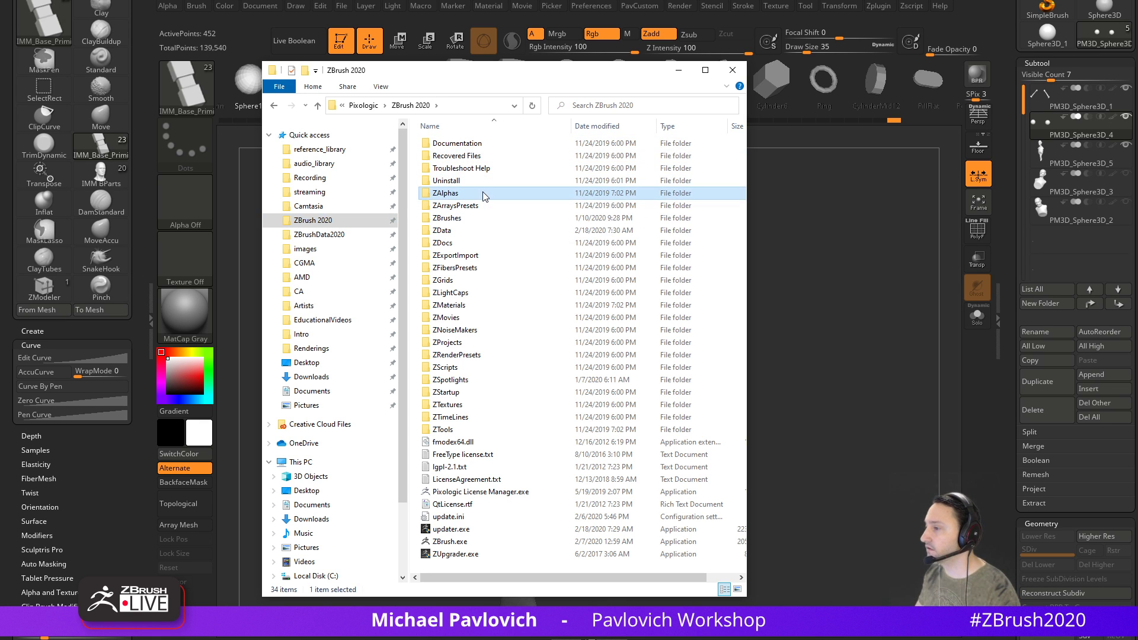
pyautogui.click(480, 219)
pyautogui.click(678, 70)
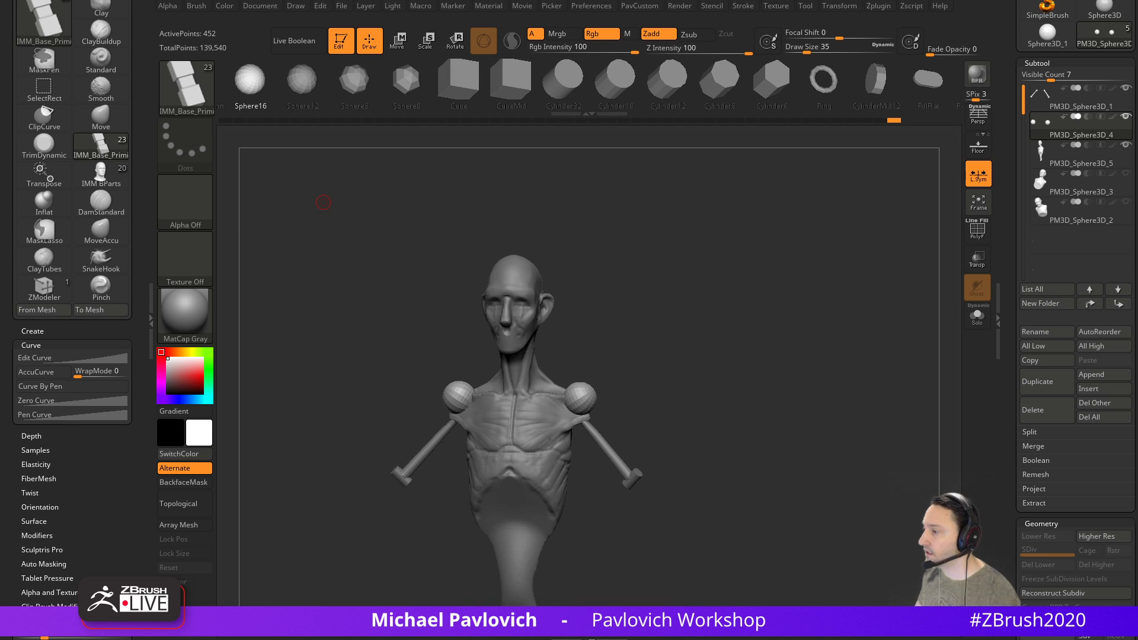
pyautogui.moveTo(748, 319); pyautogui.dragTo(757, 317)
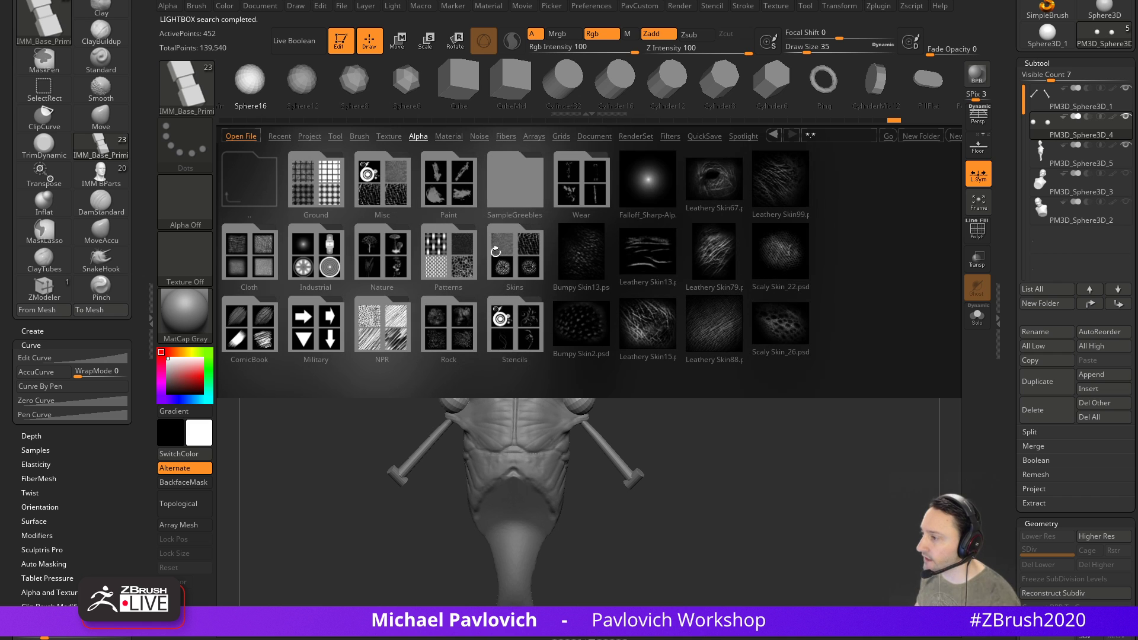
pyautogui.moveTo(322, 637); pyautogui.dragTo(582, 134)
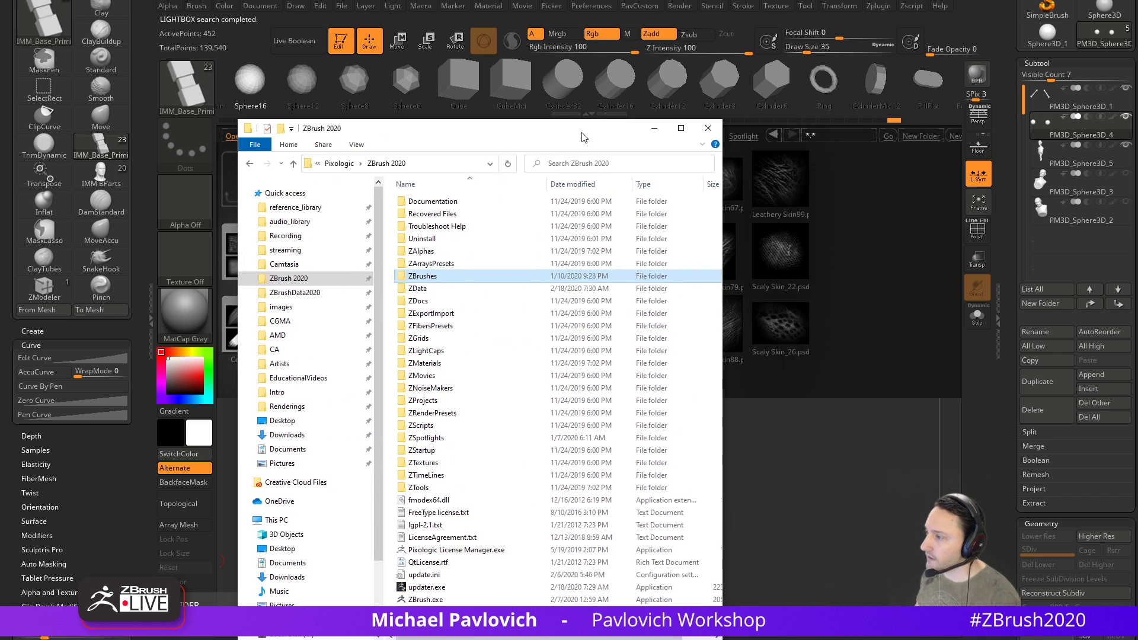
pyautogui.doubleClick(422, 251)
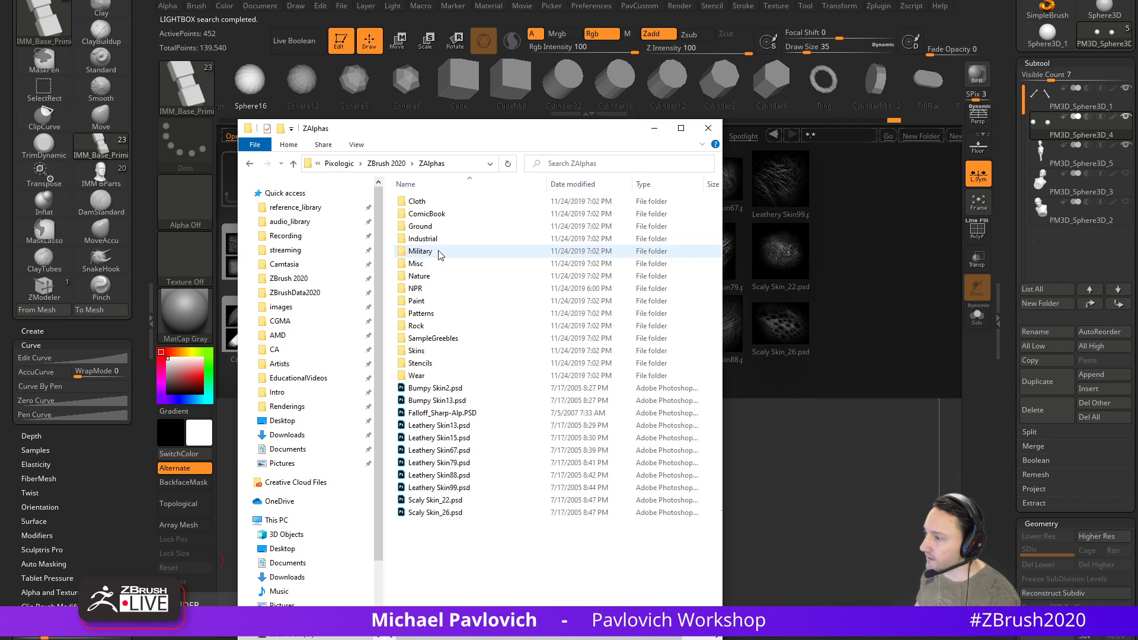
pyautogui.click(387, 163)
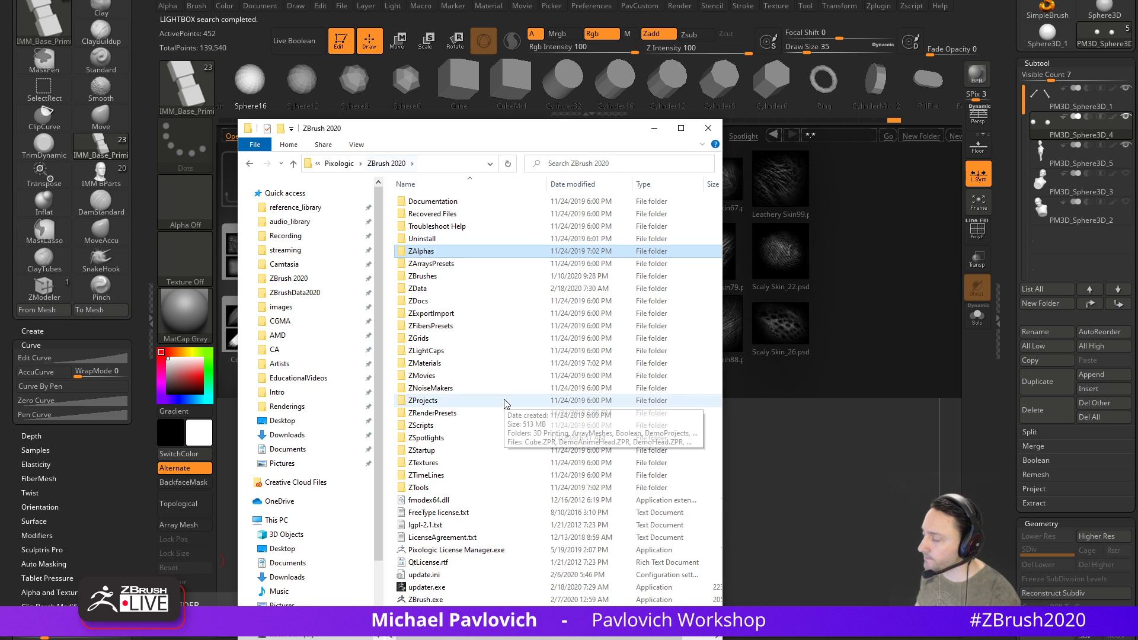
# Examine the Alphas and BrushPresets folders inside ZStartup in the ZBrush 2020 installation
pyautogui.doubleClick(448, 450)
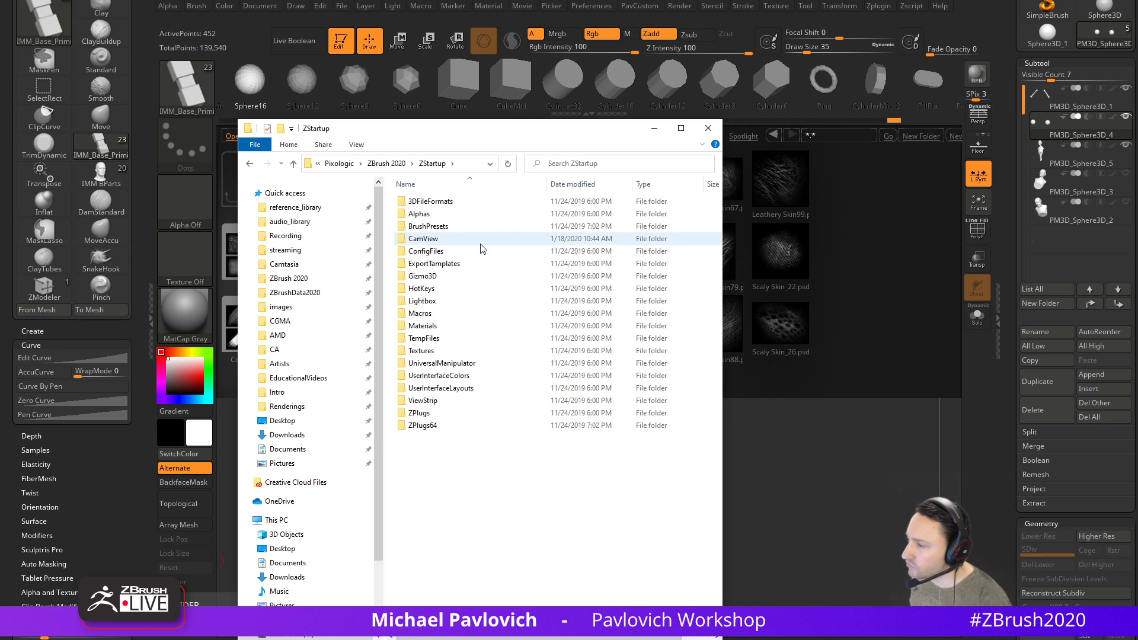
pyautogui.doubleClick(428, 214)
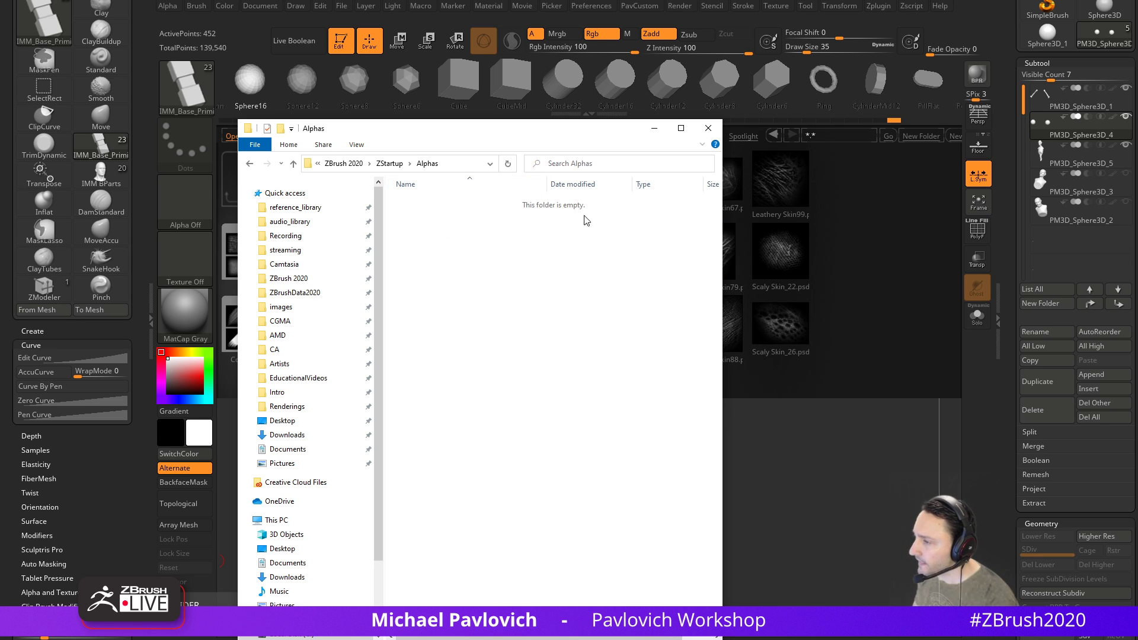
pyautogui.moveTo(490, 133); pyautogui.dragTo(385, 639)
pyautogui.click(181, 205)
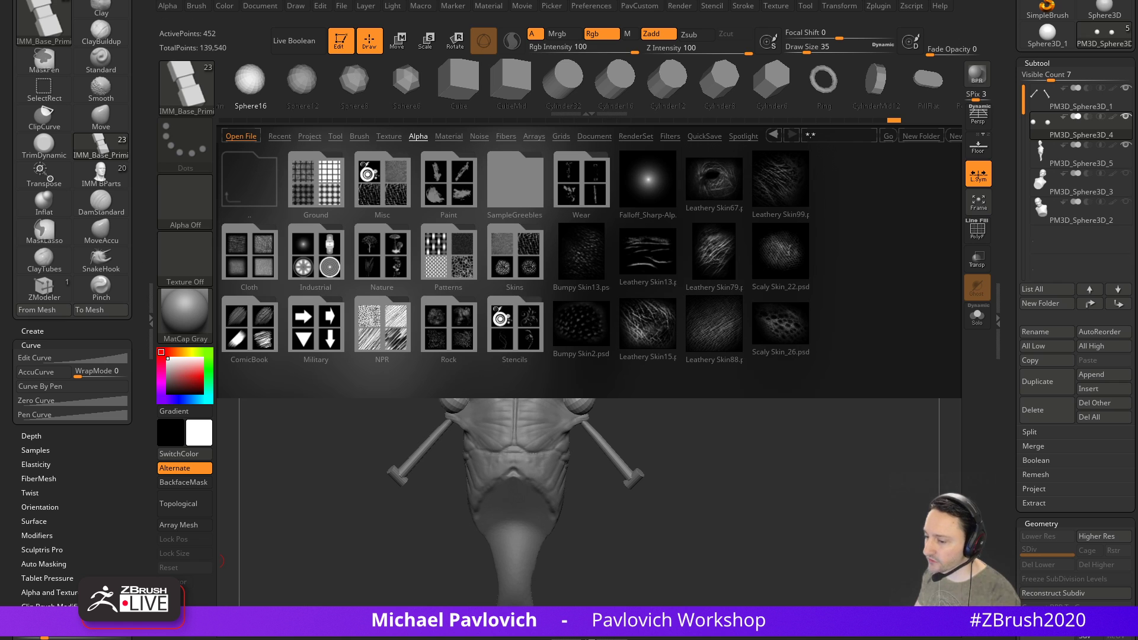
pyautogui.moveTo(385, 639); pyautogui.dragTo(385, 140)
pyautogui.click(393, 176)
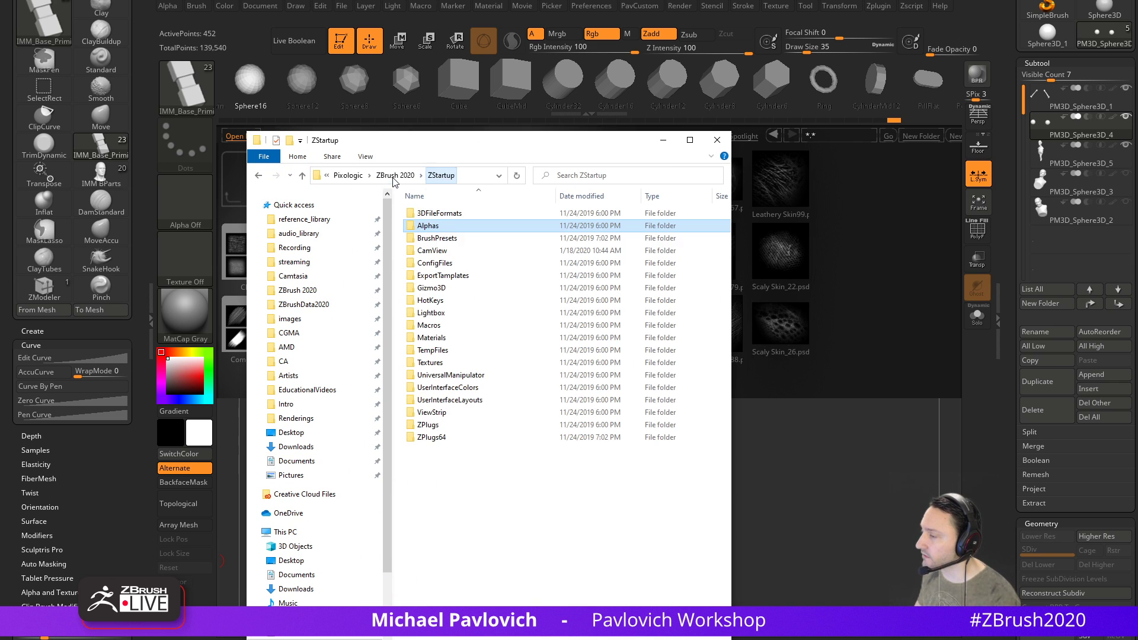
pyautogui.doubleClick(439, 238)
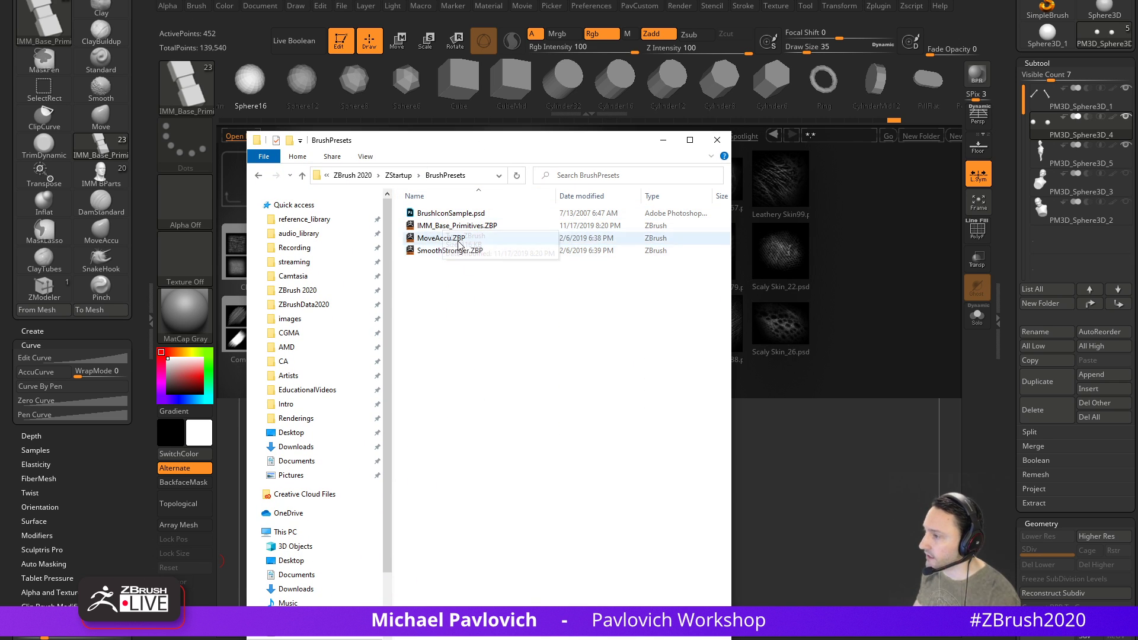
pyautogui.click(399, 175)
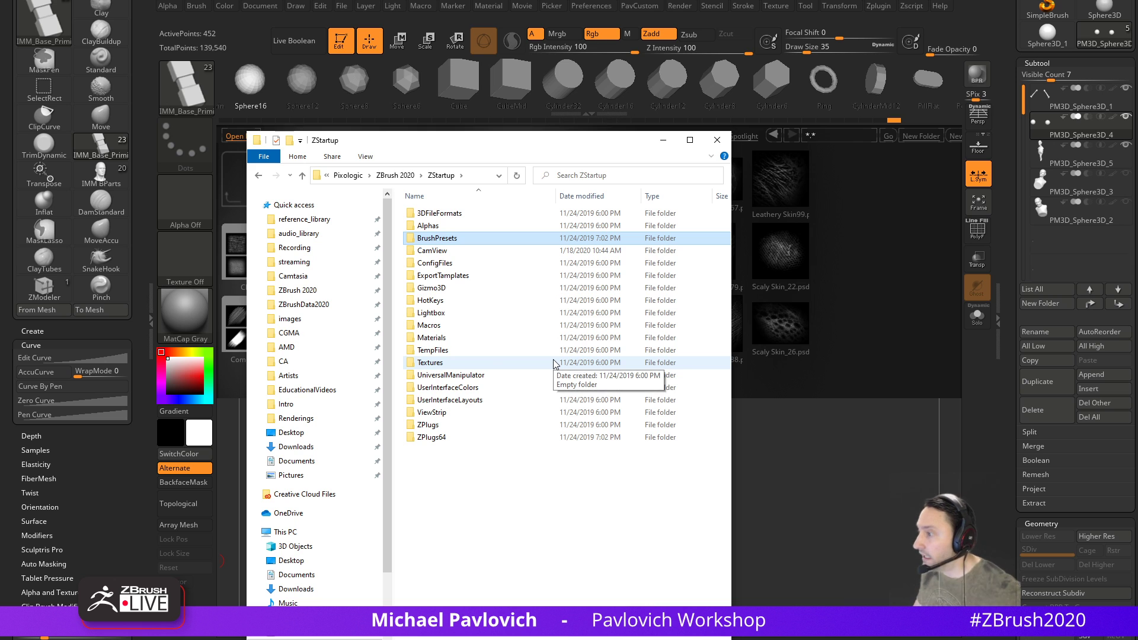
# Look through the alpha PSD files in the ZData Alphas folder of the ZBrush 2020 installation
pyautogui.click(395, 176)
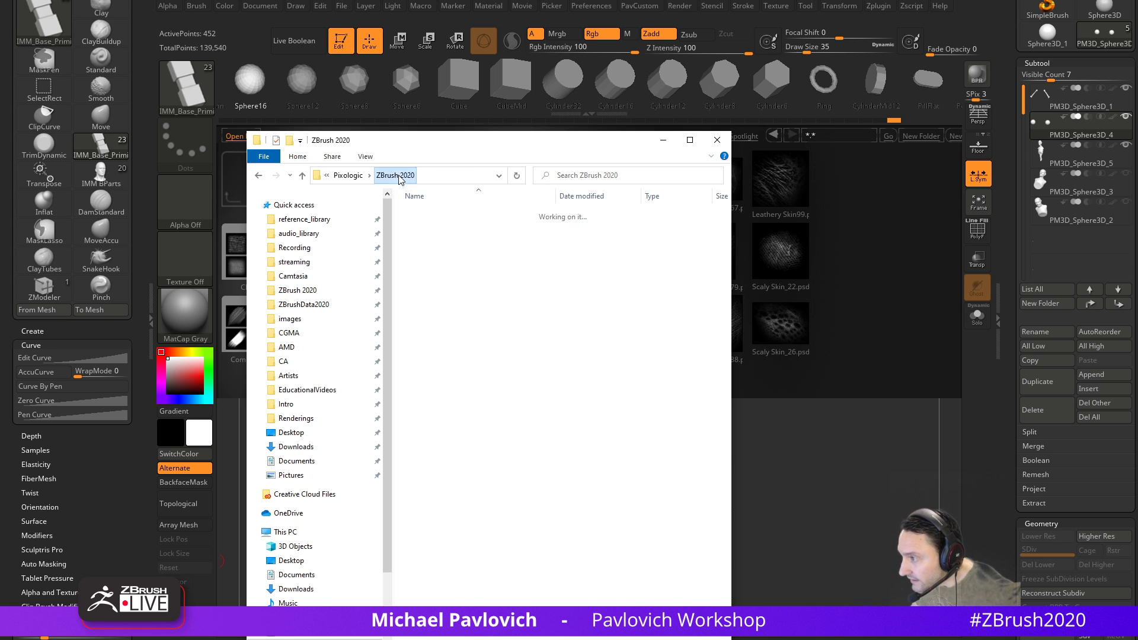
pyautogui.doubleClick(427, 300)
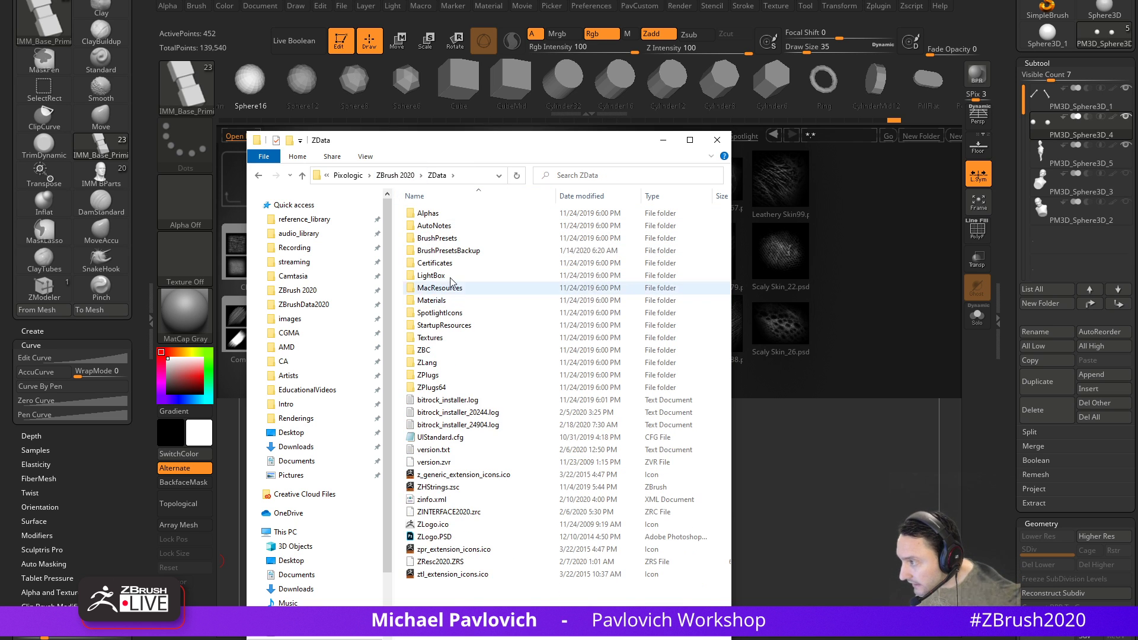
pyautogui.doubleClick(468, 218)
pyautogui.scroll(-5, 492, 261)
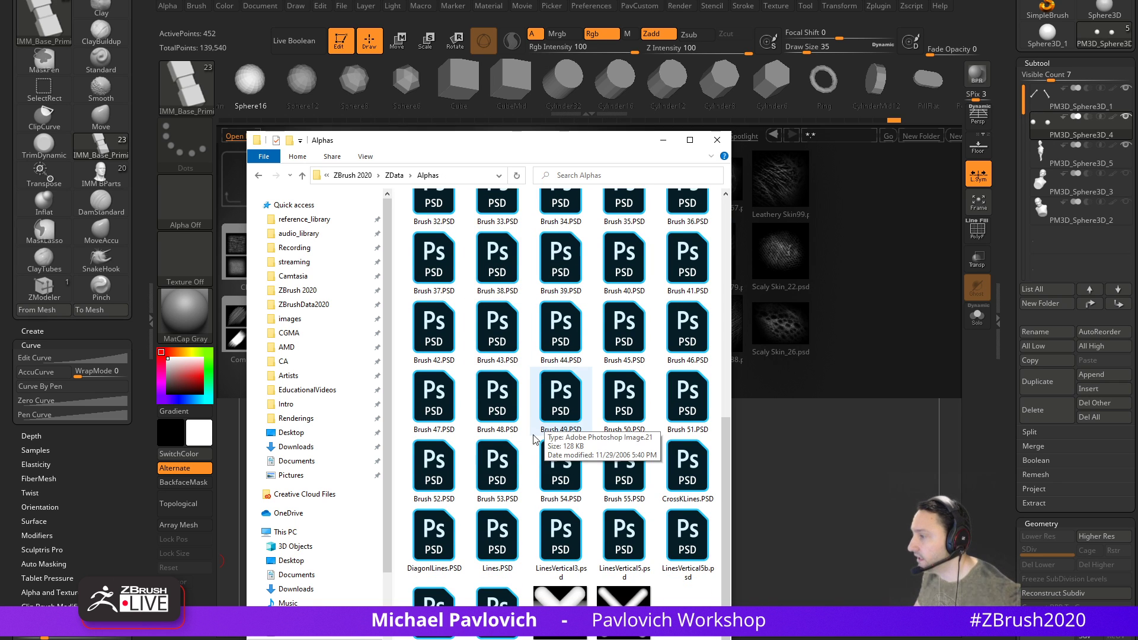
pyautogui.scroll(6, 621, 465)
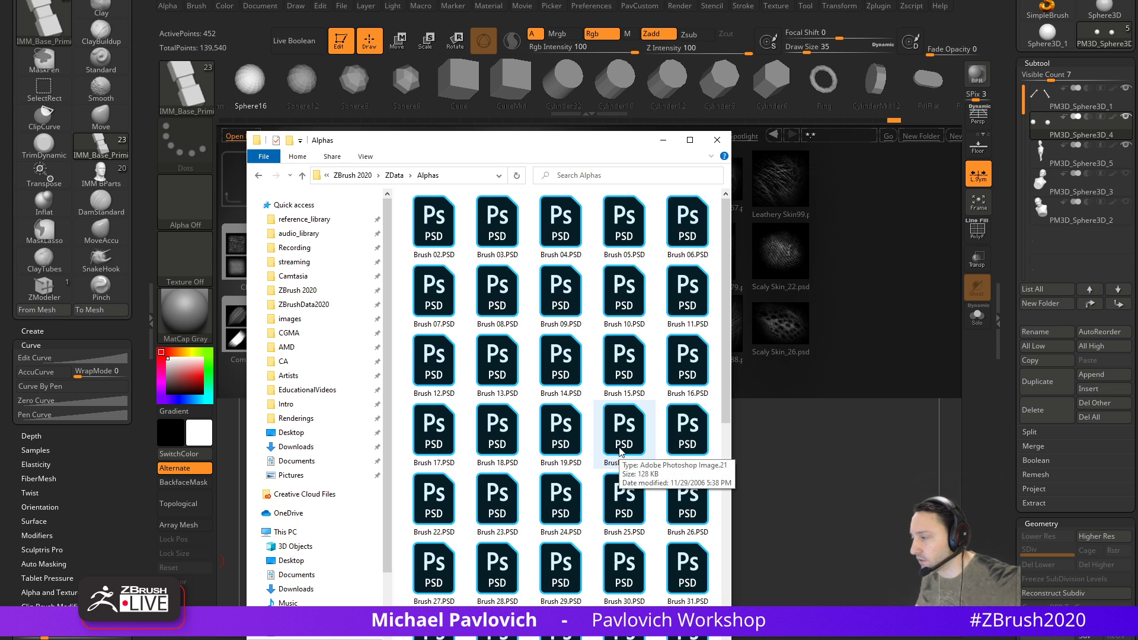
# Look through the default ZBP brush files in the ZData BrushPresets folder
pyautogui.click(394, 175)
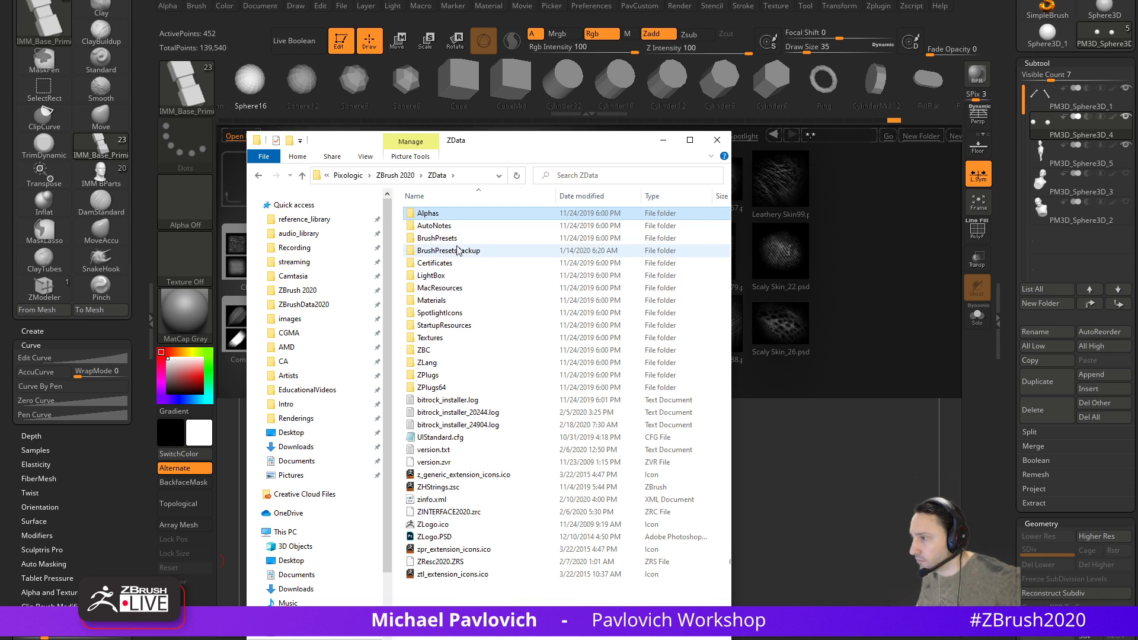
pyautogui.doubleClick(437, 238)
pyautogui.scroll(-5, 495, 303)
pyautogui.scroll(-6, 495, 303)
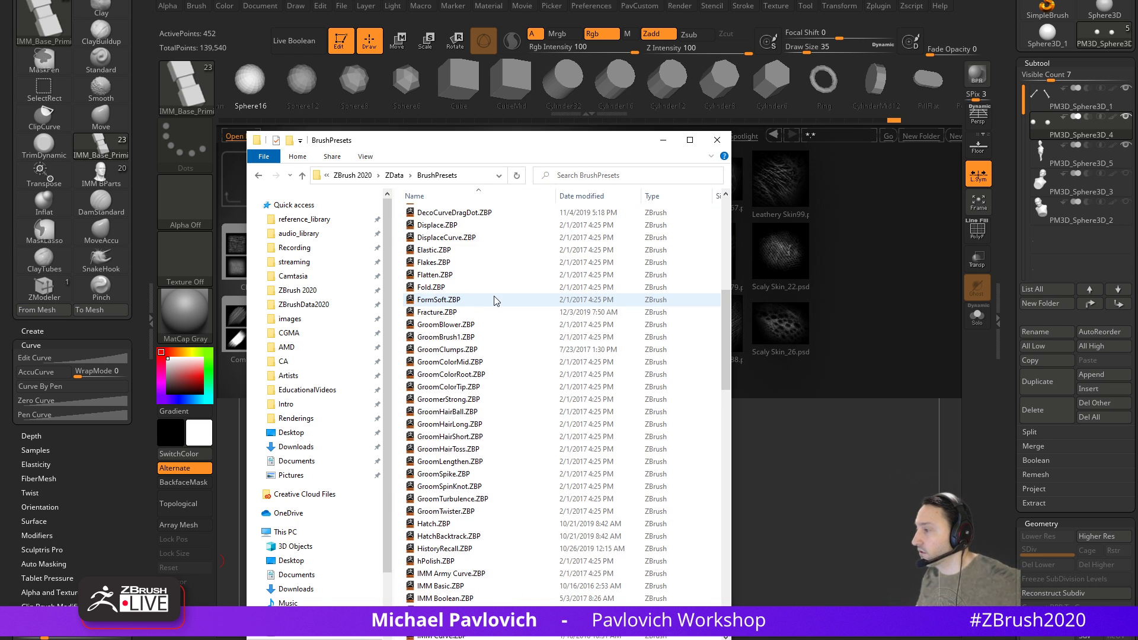
pyautogui.scroll(-2, 495, 296)
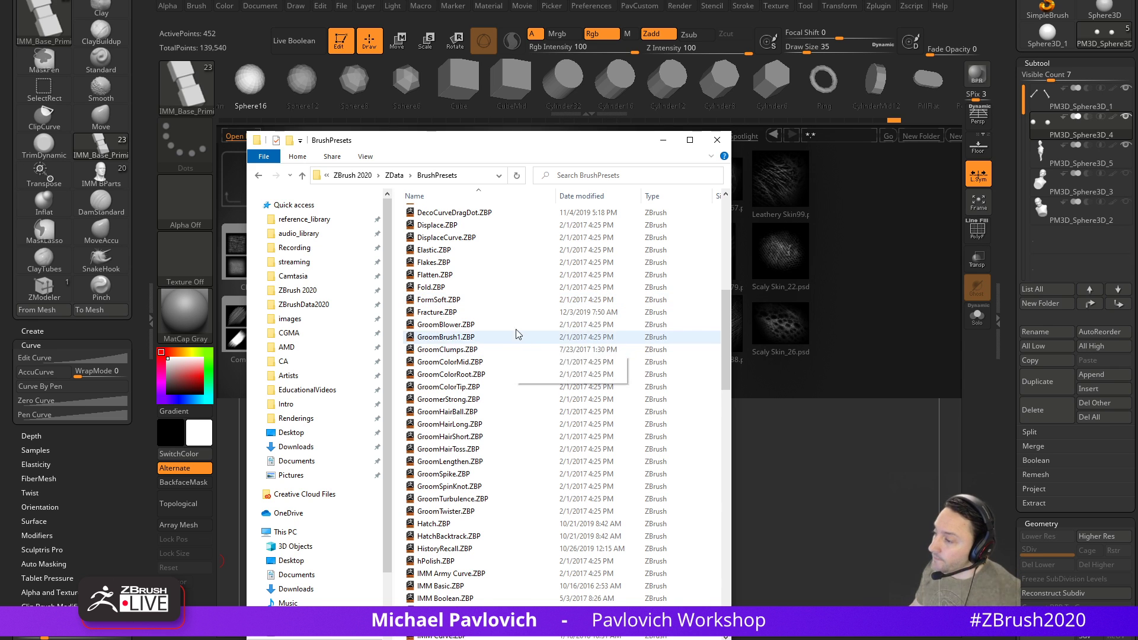
pyautogui.click(394, 175)
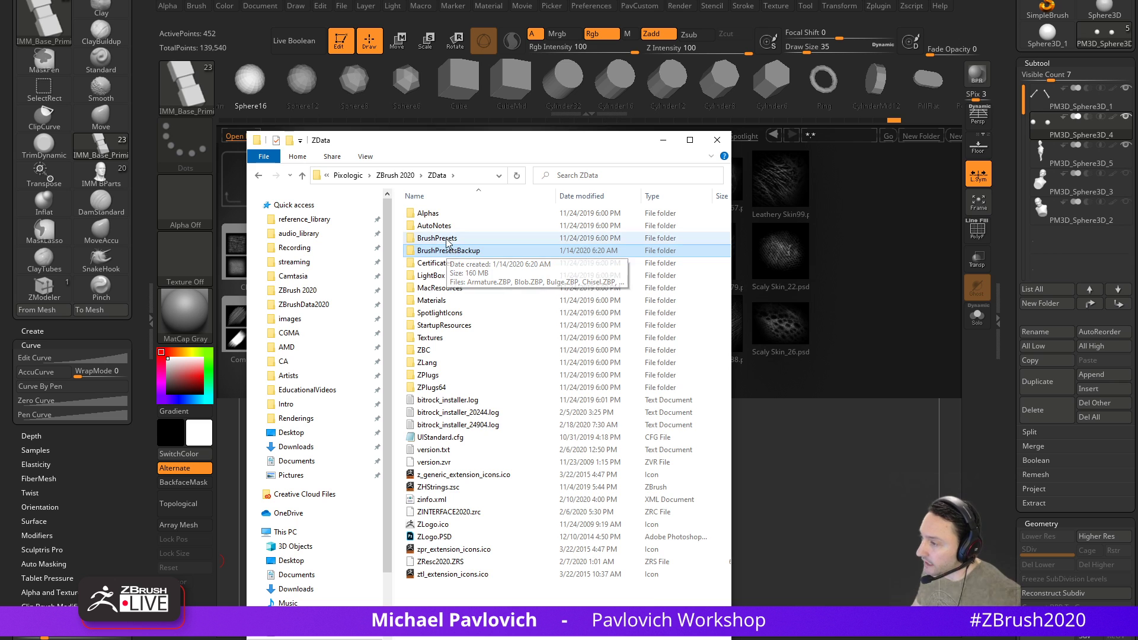
pyautogui.doubleClick(450, 238)
pyautogui.scroll(-3, 477, 464)
pyautogui.scroll(-16, 480, 465)
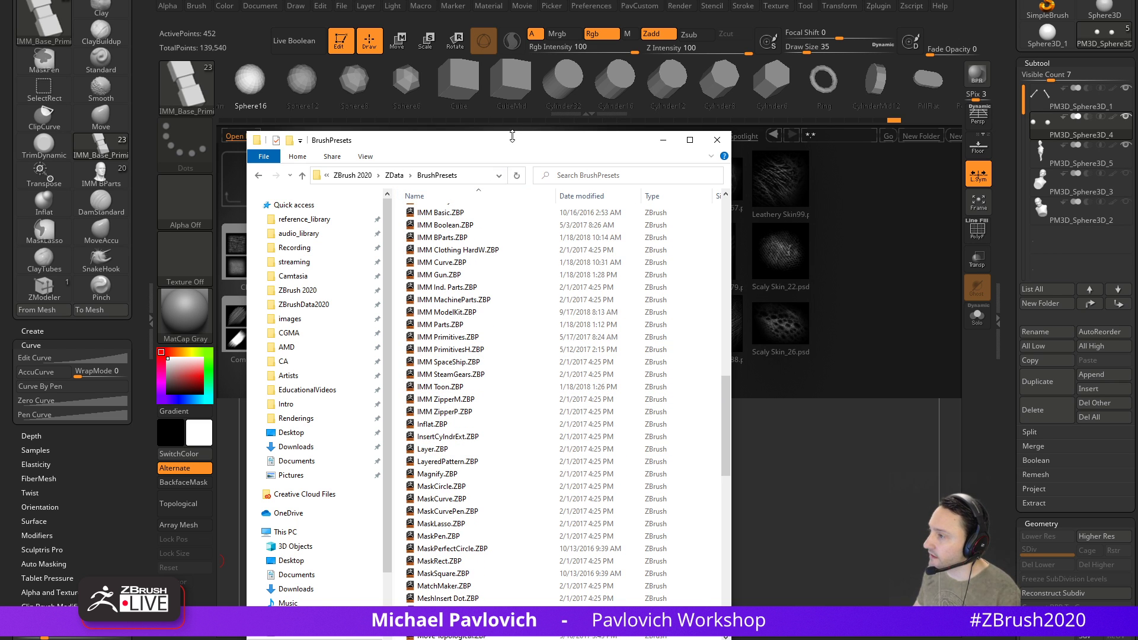
pyautogui.moveTo(516, 142); pyautogui.dragTo(516, 639)
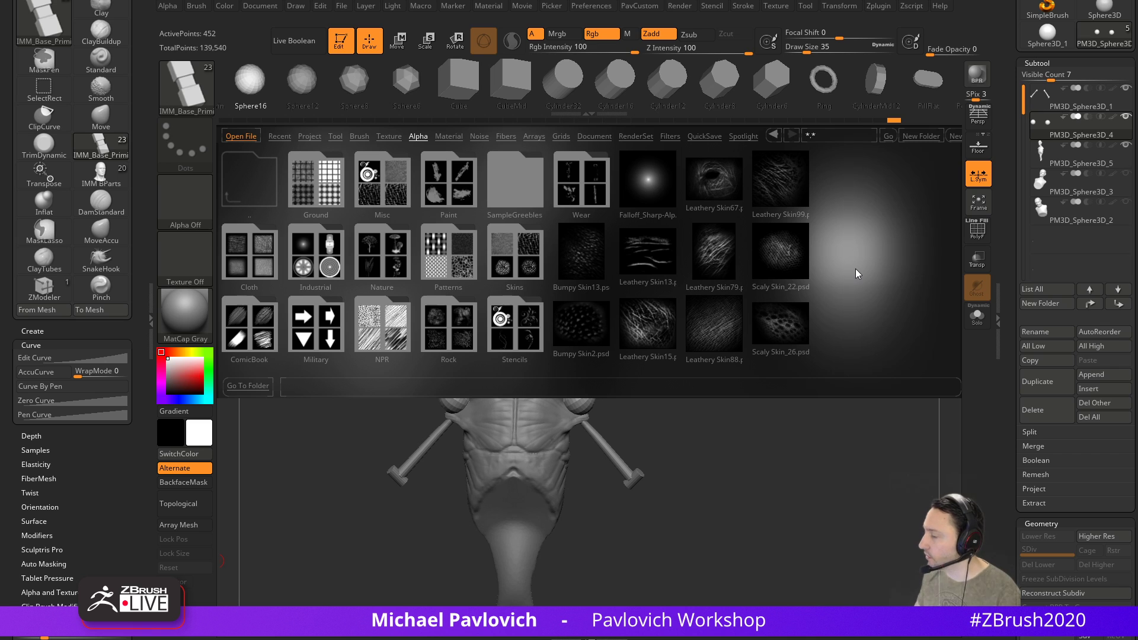
# Close LightBox and examine the alphas available in the current alpha picker
pyautogui.press(',')
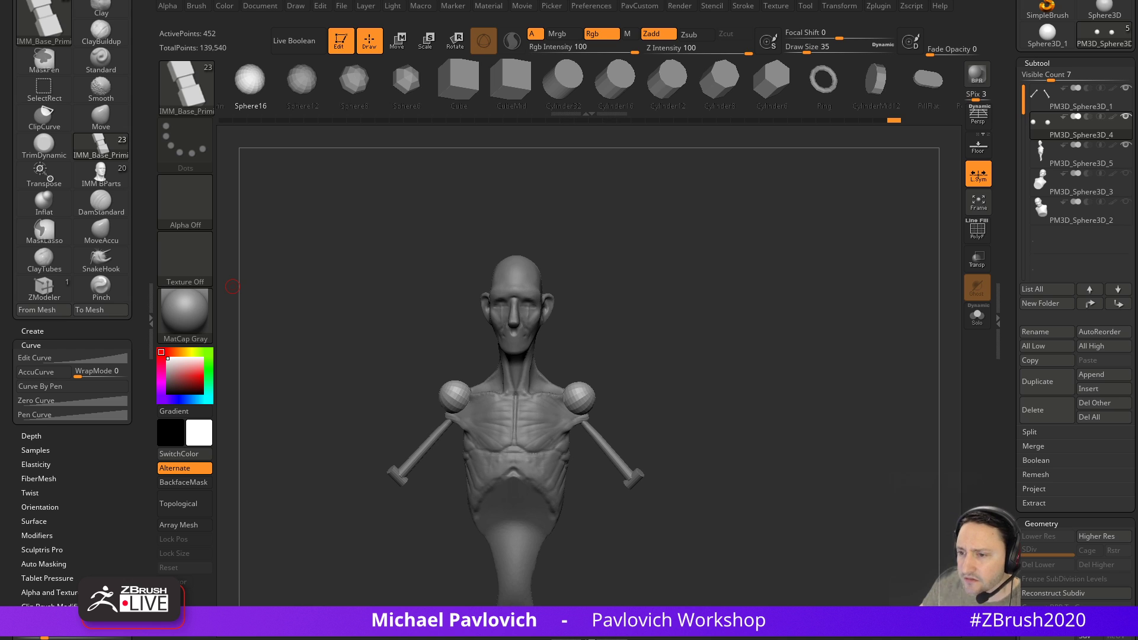
pyautogui.click(179, 196)
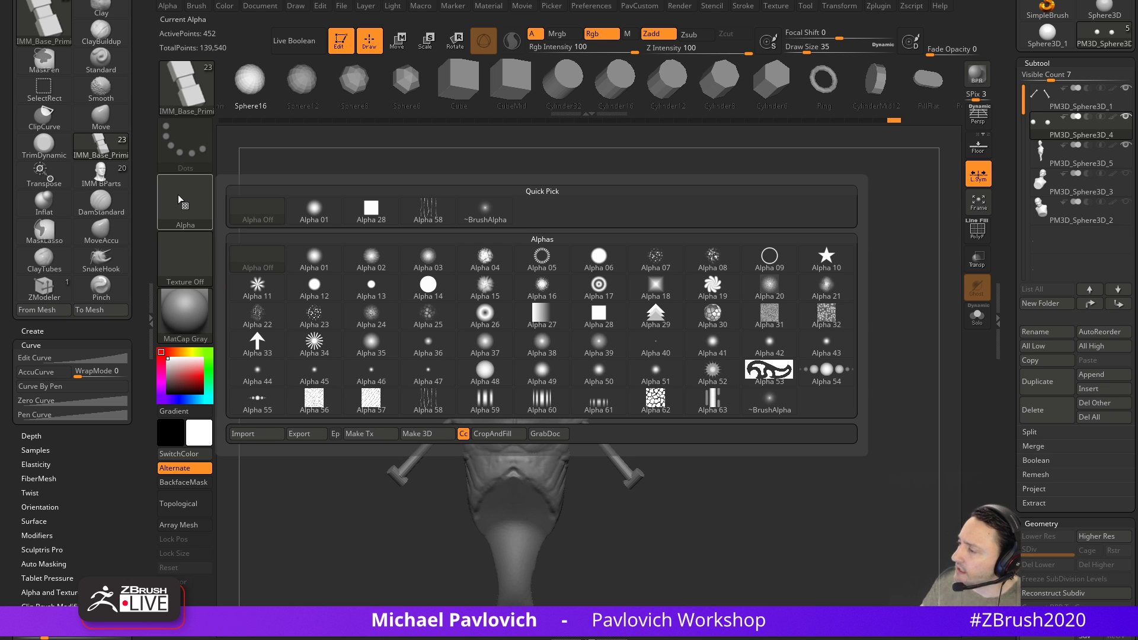
pyautogui.click(252, 264)
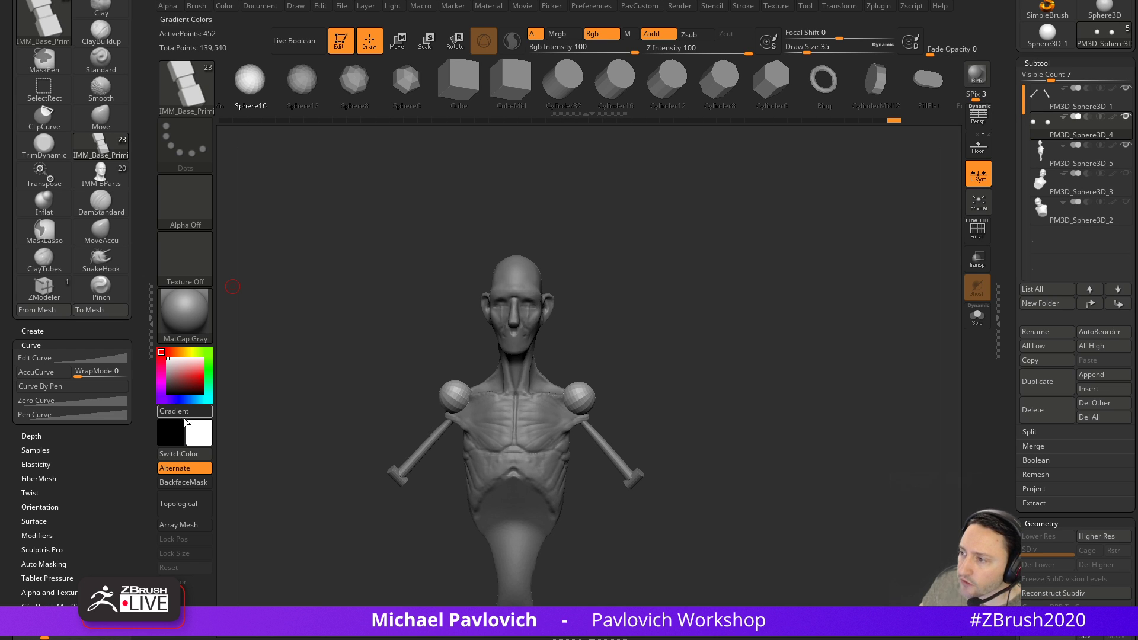
pyautogui.click(193, 218)
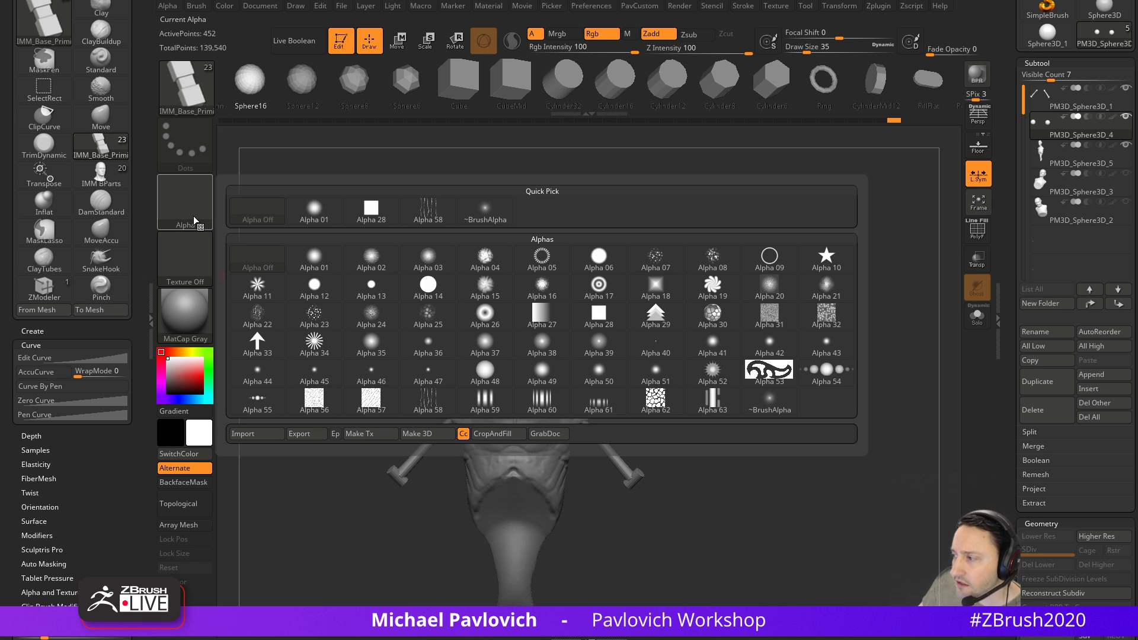
pyautogui.moveTo(419, 300)
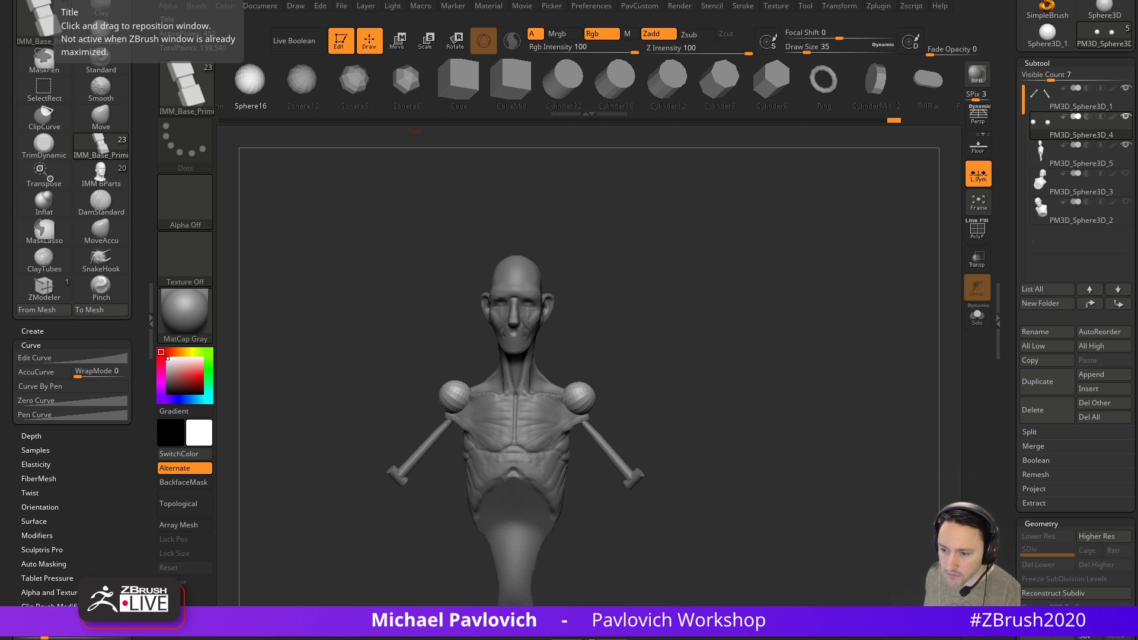
# Make the body subtool active and pick the Move brush with a draw size of 49, framing the neck and shoulders
pyautogui.moveTo(732, 301)
pyautogui.mouseDown(button='right')
pyautogui.moveTo(701, 284)
pyautogui.moveTo(702, 321)
pyautogui.moveTo(759, 335)
pyautogui.moveTo(702, 322)
pyautogui.mouseUp(button='right')
pyautogui.press('s')
pyautogui.moveTo(701, 336); pyautogui.dragTo(671, 344)
pyautogui.press('Down')
pyautogui.press('b')
pyautogui.press('s')
pyautogui.press('t')
pyautogui.press('s')
pyautogui.moveTo(696, 344)
pyautogui.mouseDown(button='right')
pyautogui.moveTo(659, 333)
pyautogui.moveTo(715, 307)
pyautogui.mouseUp(button='right')
pyautogui.moveTo(679, 262)
pyautogui.keyDown('alt'); pyautogui.mouseDown(button='right')
pyautogui.moveTo(722, 340)
pyautogui.moveTo(725, 372)
pyautogui.mouseUp(button='right'); pyautogui.keyUp('alt')
pyautogui.press('s')
pyautogui.press('b')
pyautogui.press('m')
pyautogui.press('v')
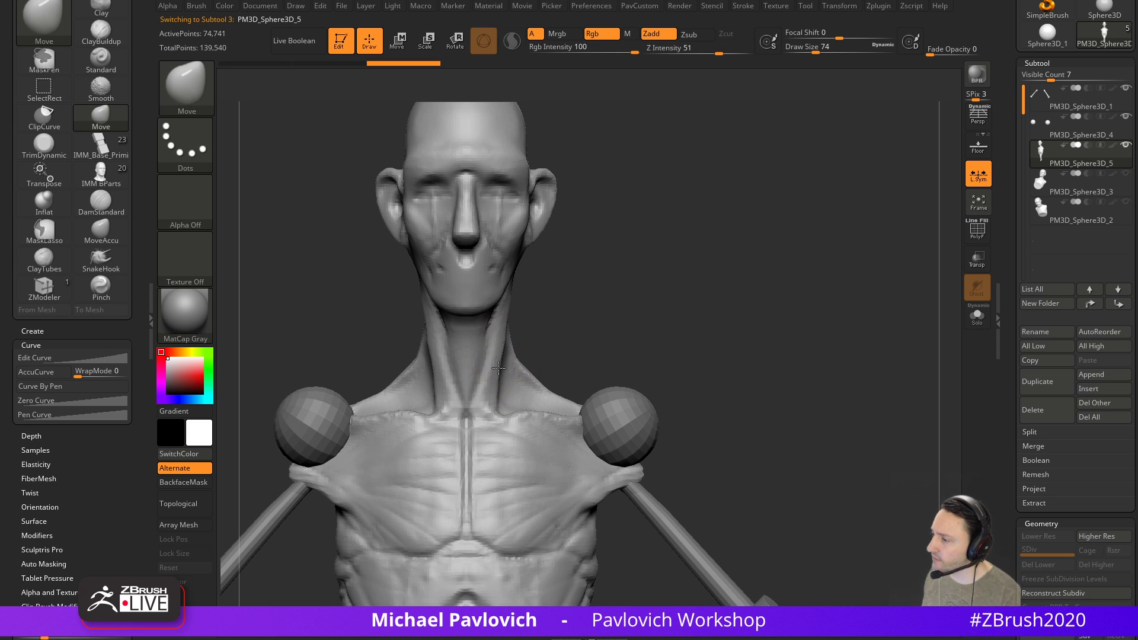
pyautogui.moveTo(489, 398); pyautogui.dragTo(502, 381)
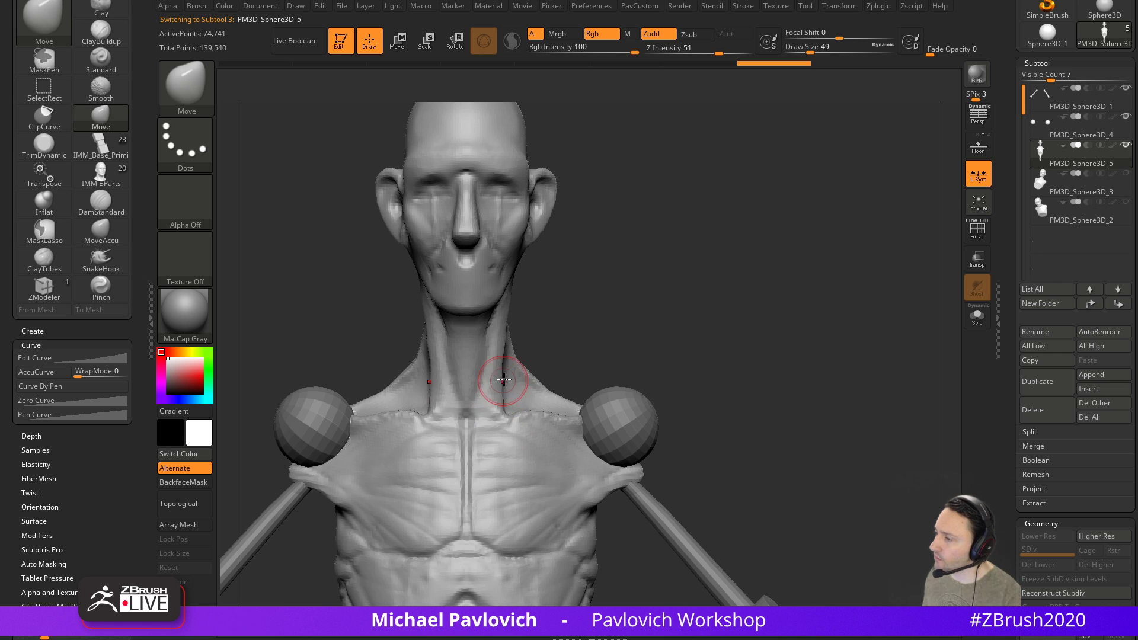
# Insert a mirrored pair of Hand meshes at the ends of the arm rods with the IMM BParts brush
pyautogui.keyDown('ctrl'); pyautogui.moveTo(653, 346); pyautogui.dragTo(647, 306, button='right'); pyautogui.keyUp('ctrl')
pyautogui.keyDown('alt'); pyautogui.moveTo(731, 427); pyautogui.dragTo(704, 366, button='right'); pyautogui.keyUp('alt')
pyautogui.press('s')
pyautogui.moveTo(704, 366)
pyautogui.mouseDown(button='right')
pyautogui.moveTo(695, 386)
pyautogui.moveTo(656, 399)
pyautogui.moveTo(640, 390)
pyautogui.moveTo(708, 383)
pyautogui.moveTo(649, 405)
pyautogui.moveTo(642, 466)
pyautogui.moveTo(636, 410)
pyautogui.moveTo(688, 375)
pyautogui.mouseUp(button='right')
pyautogui.press('b')
pyautogui.press('i')
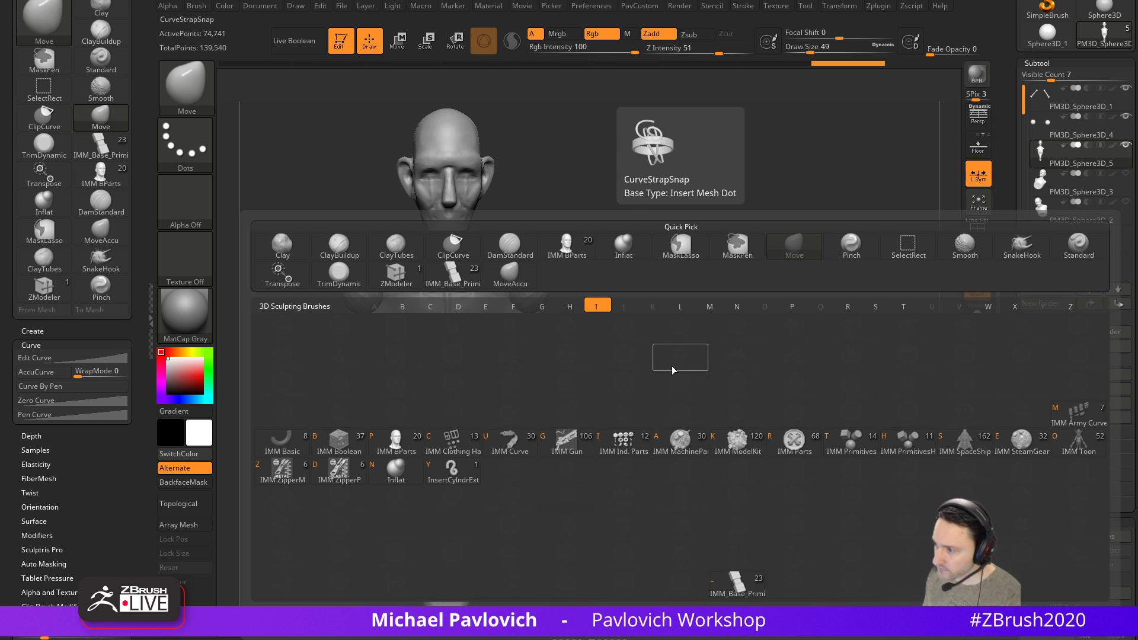
pyautogui.click(412, 444)
pyautogui.press('m')
pyautogui.click(709, 368)
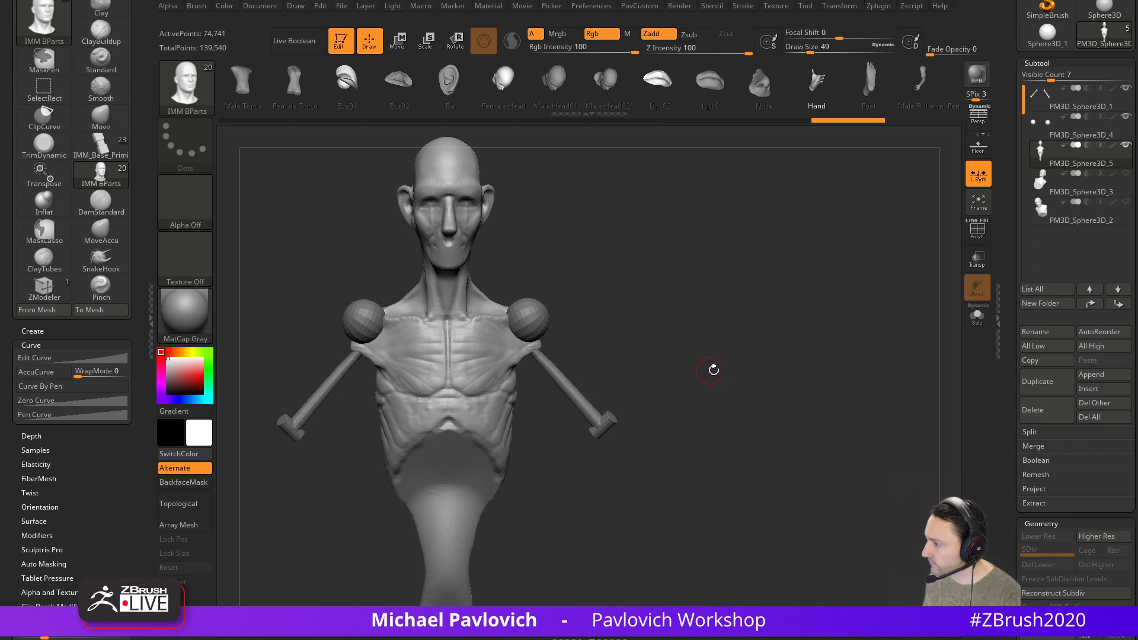
pyautogui.moveTo(708, 368); pyautogui.dragTo(681, 338, button='right')
pyautogui.moveTo(622, 368); pyautogui.dragTo(658, 371)
pyautogui.moveTo(734, 361); pyautogui.dragTo(778, 323, button='right')
# Split the inserted hands from the body into their own subtool and adjust their placement against the arm rods
pyautogui.press('5')
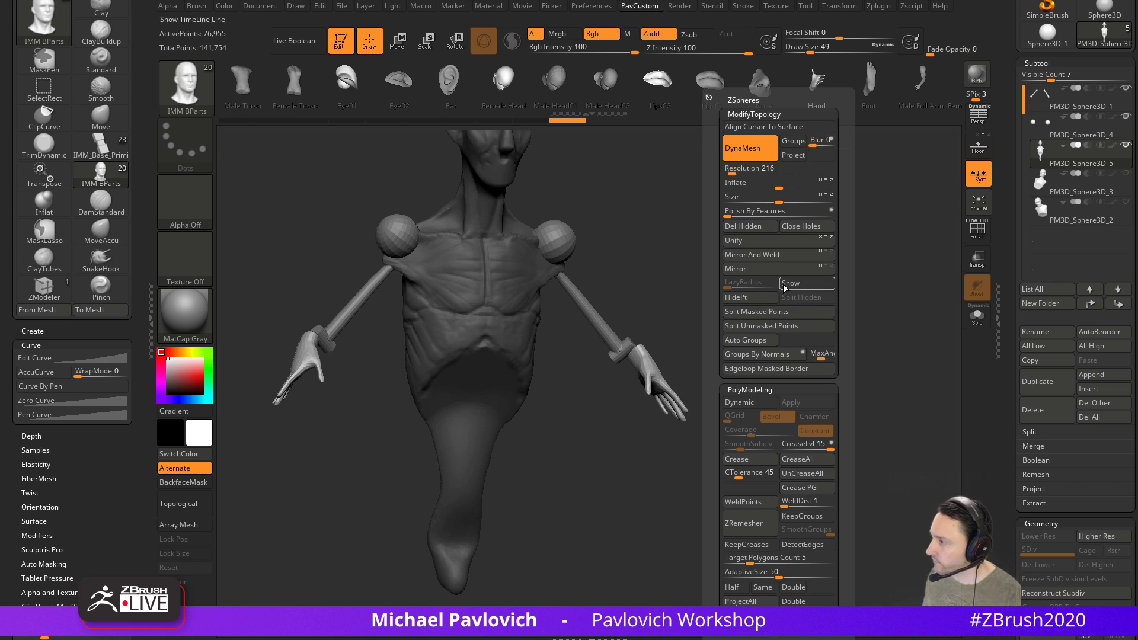
pyautogui.click(783, 312)
pyautogui.press('w')
pyautogui.moveTo(667, 306); pyautogui.dragTo(660, 301)
pyautogui.press('q')
pyautogui.moveTo(772, 297)
pyautogui.keyDown('alt'); pyautogui.mouseDown(button='right')
pyautogui.moveTo(743, 328)
pyautogui.moveTo(762, 302)
pyautogui.moveTo(634, 366)
pyautogui.moveTo(719, 364)
pyautogui.moveTo(708, 327)
pyautogui.moveTo(715, 371)
pyautogui.mouseUp(button='right'); pyautogui.keyUp('alt')
pyautogui.press('`')
pyautogui.click(716, 371)
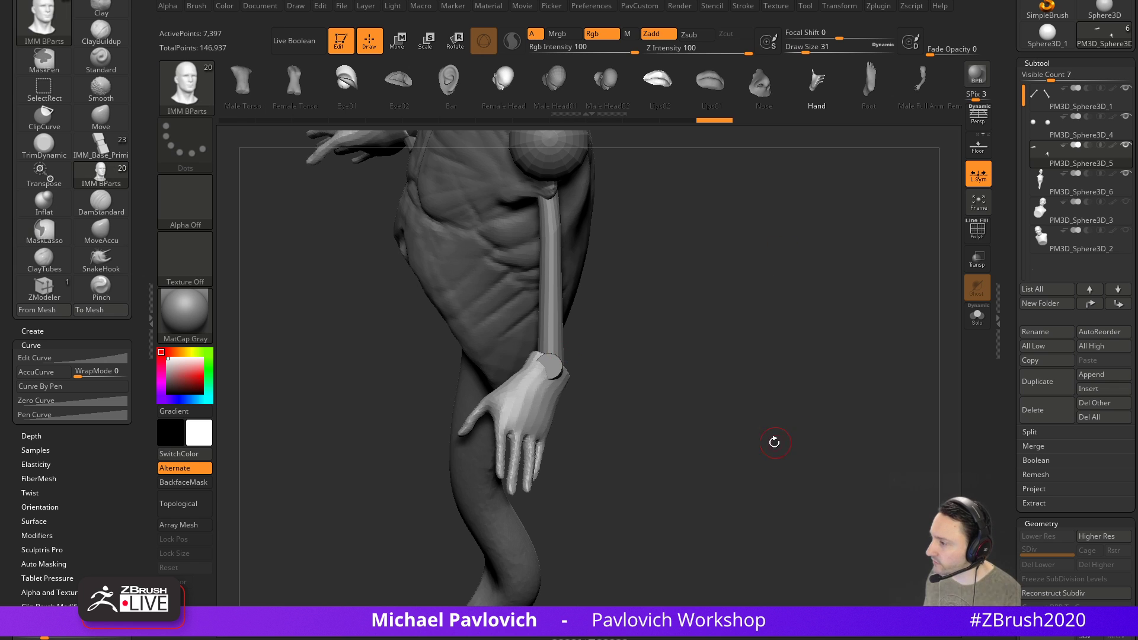
pyautogui.moveTo(780, 442); pyautogui.dragTo(681, 437, button='right')
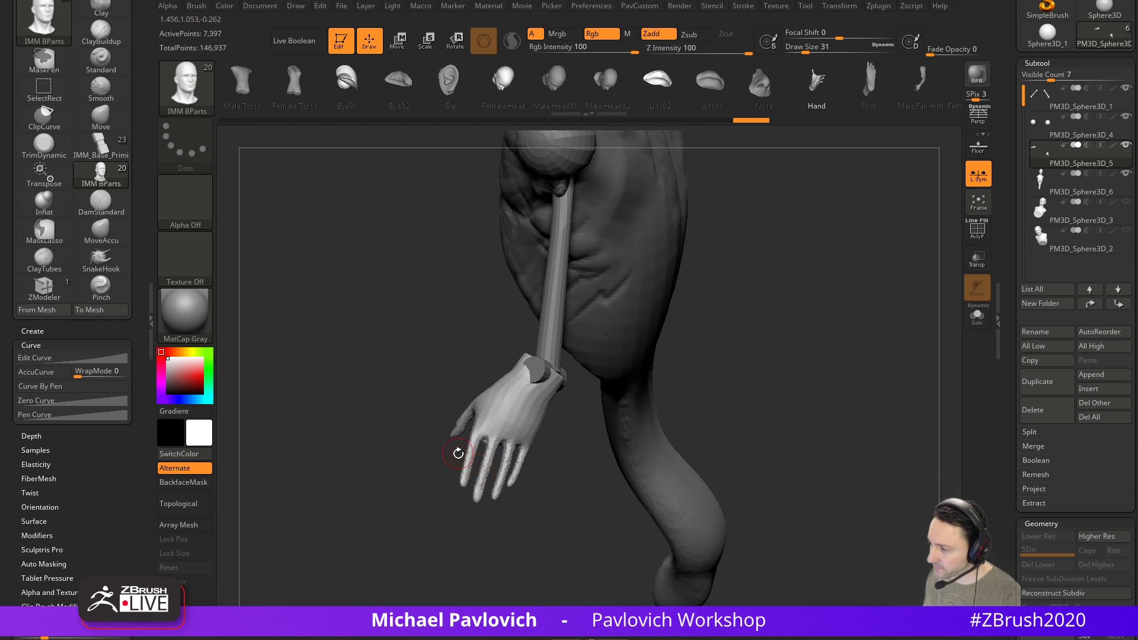
# Undo the last hand edit and check the hands' placement against the arms and torso with transparent display
pyautogui.moveTo(745, 385); pyautogui.dragTo(465, 434, button='right')
pyautogui.hotkey('ctrl', 'z')
pyautogui.moveTo(724, 358); pyautogui.dragTo(859, 318, button='right')
pyautogui.click(977, 259)
pyautogui.hotkey('shift', 'f')
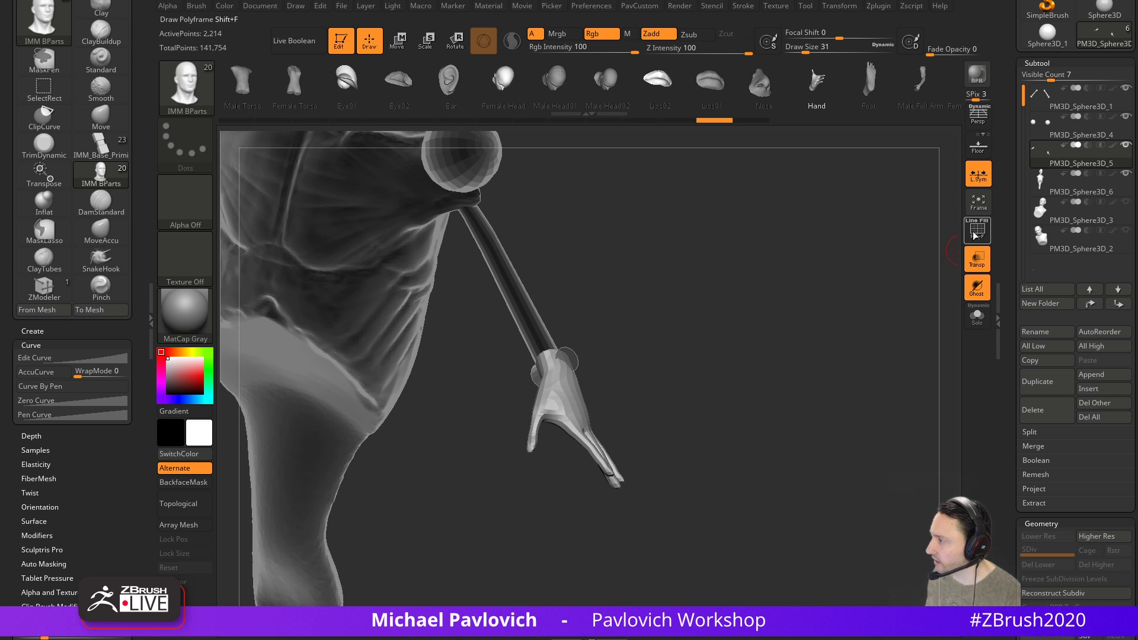
pyautogui.moveTo(701, 345)
pyautogui.keyDown('shift'); pyautogui.mouseDown(button='right')
pyautogui.moveTo(704, 319)
pyautogui.moveTo(778, 345)
pyautogui.mouseUp(button='right'); pyautogui.keyUp('shift')
pyautogui.click(977, 231)
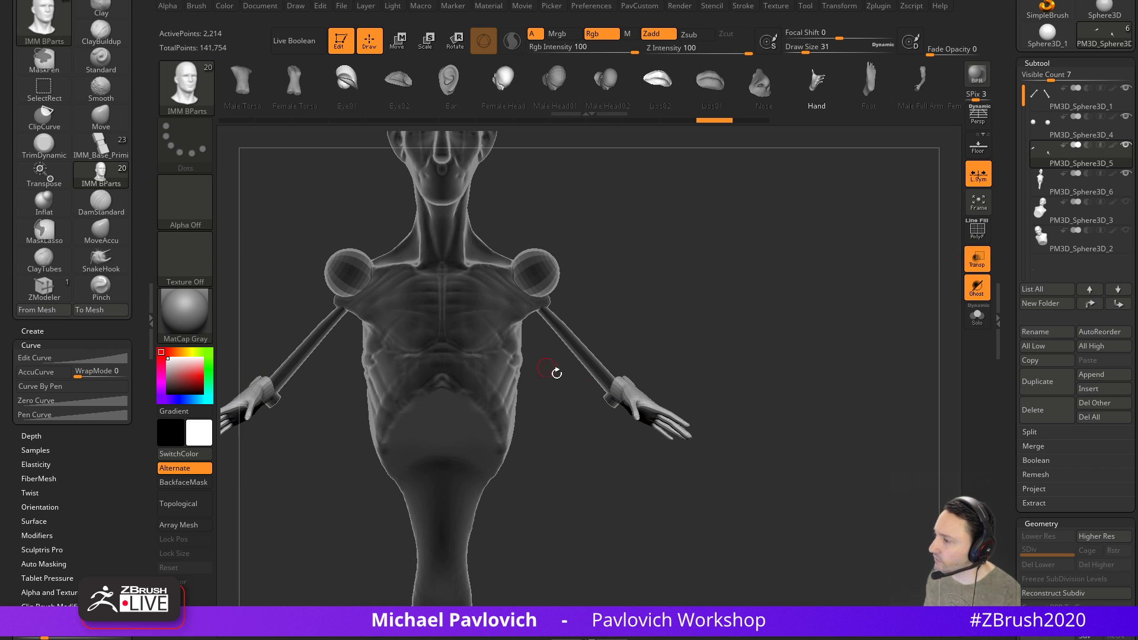
pyautogui.keyDown('alt'); pyautogui.click(480, 341); pyautogui.keyUp('alt')
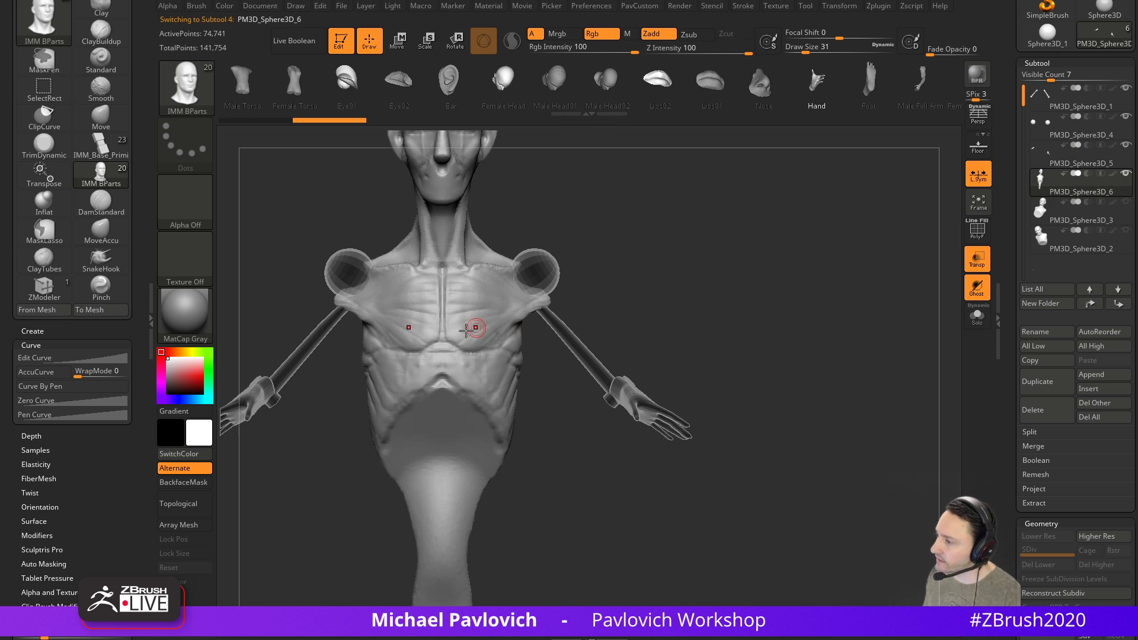
pyautogui.click(977, 261)
# Make the hands subtool active and delete it, confirming the deletion
pyautogui.keyDown('alt'); pyautogui.moveTo(813, 303); pyautogui.dragTo(610, 353, button='right'); pyautogui.keyUp('alt')
pyautogui.press('space')
pyautogui.moveTo(602, 305)
pyautogui.mouseDown(button='right')
pyautogui.moveTo(696, 265)
pyautogui.moveTo(679, 300)
pyautogui.moveTo(737, 297)
pyautogui.mouseUp(button='right')
pyautogui.moveTo(737, 297); pyautogui.dragTo(655, 357, button='right')
pyautogui.press('b')
pyautogui.press('s')
pyautogui.press('t')
pyautogui.keyDown('alt'); pyautogui.click(583, 320); pyautogui.keyUp('alt')
pyautogui.keyDown('alt'); pyautogui.click(611, 499); pyautogui.keyUp('alt')
pyautogui.scroll(-1, 1003, 389)
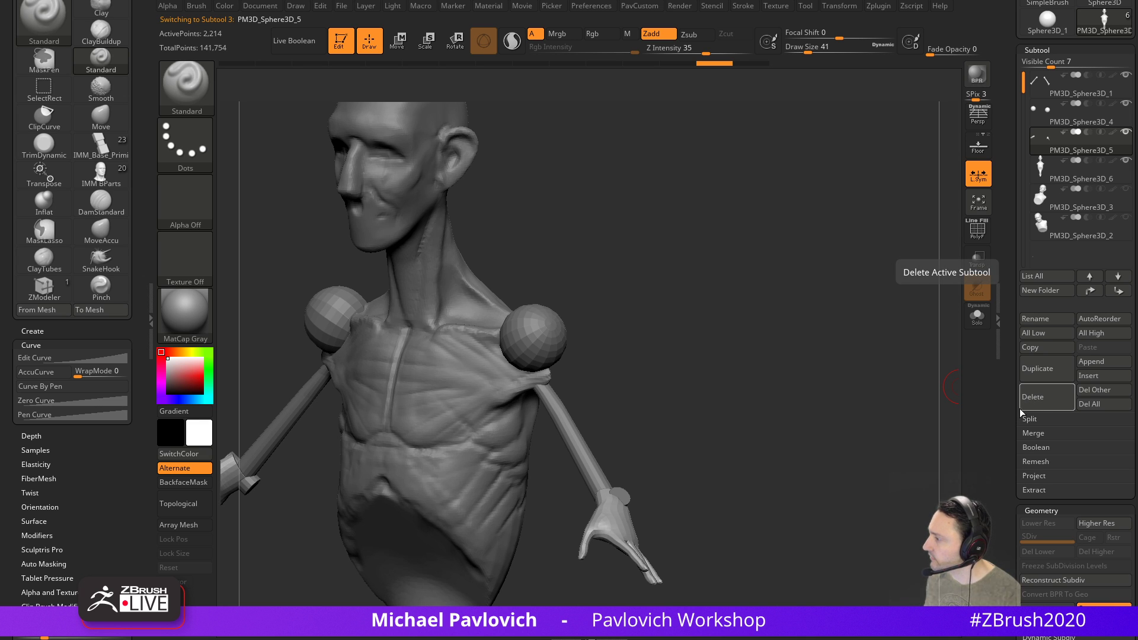
pyautogui.click(1030, 402)
pyautogui.click(909, 419)
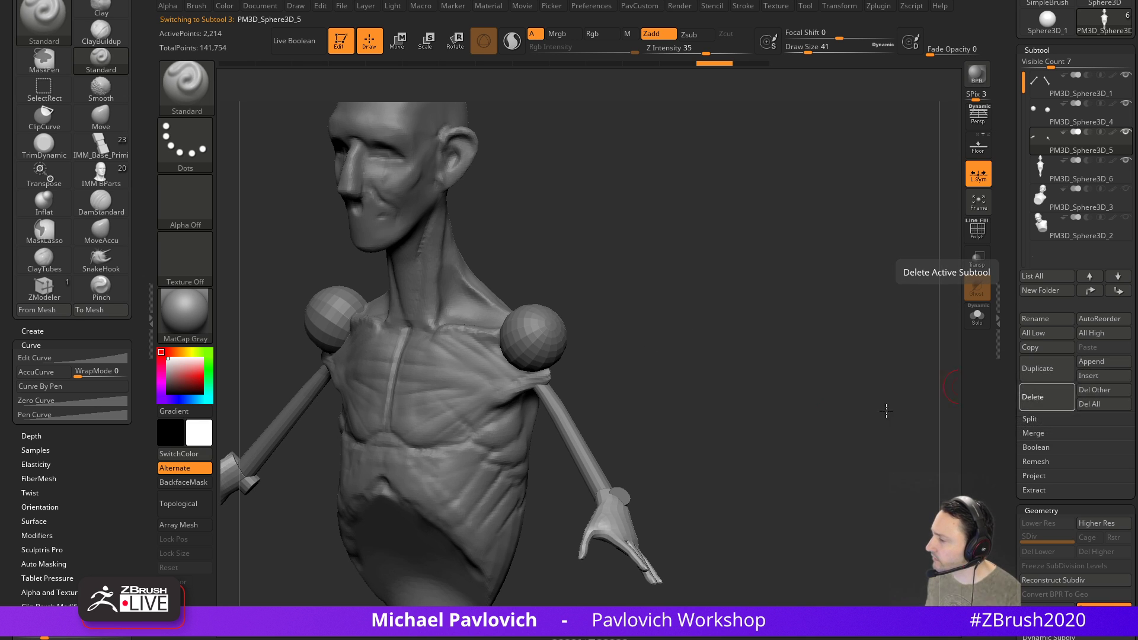
# Make the shoulder spheres active and pull them outward and down over the upper arms with the Move brush
pyautogui.keyDown('alt'); pyautogui.click(553, 338); pyautogui.keyUp('alt')
pyautogui.moveTo(643, 289)
pyautogui.keyDown('alt'); pyautogui.mouseDown(button='right')
pyautogui.moveTo(642, 323)
pyautogui.moveTo(660, 361)
pyautogui.moveTo(670, 357)
pyautogui.moveTo(664, 333)
pyautogui.moveTo(579, 363)
pyautogui.mouseUp(button='right'); pyautogui.keyUp('alt')
pyautogui.press('b')
pyautogui.press('m')
pyautogui.press('v')
pyautogui.press('s')
pyautogui.moveTo(531, 365); pyautogui.dragTo(563, 425)
pyautogui.press('[')
pyautogui.press('[')
pyautogui.moveTo(599, 379)
pyautogui.mouseDown()
pyautogui.moveTo(646, 371)
pyautogui.moveTo(658, 385)
pyautogui.mouseUp()
# Shape the shoulder masses into deltoids with the Move brush, extending them toward the collarbone and refining their outer contour
pyautogui.press('s')
pyautogui.moveTo(573, 332); pyautogui.dragTo(497, 352)
pyautogui.moveTo(543, 314); pyautogui.dragTo(527, 359)
pyautogui.press('s')
pyautogui.moveTo(526, 359)
pyautogui.mouseDown()
pyautogui.moveTo(490, 342)
pyautogui.moveTo(491, 330)
pyautogui.mouseUp()
pyautogui.press('[')
pyautogui.keyDown('shift'); pyautogui.moveTo(602, 323); pyautogui.dragTo(614, 290); pyautogui.keyUp('shift')
pyautogui.moveTo(514, 357); pyautogui.dragTo(509, 369)
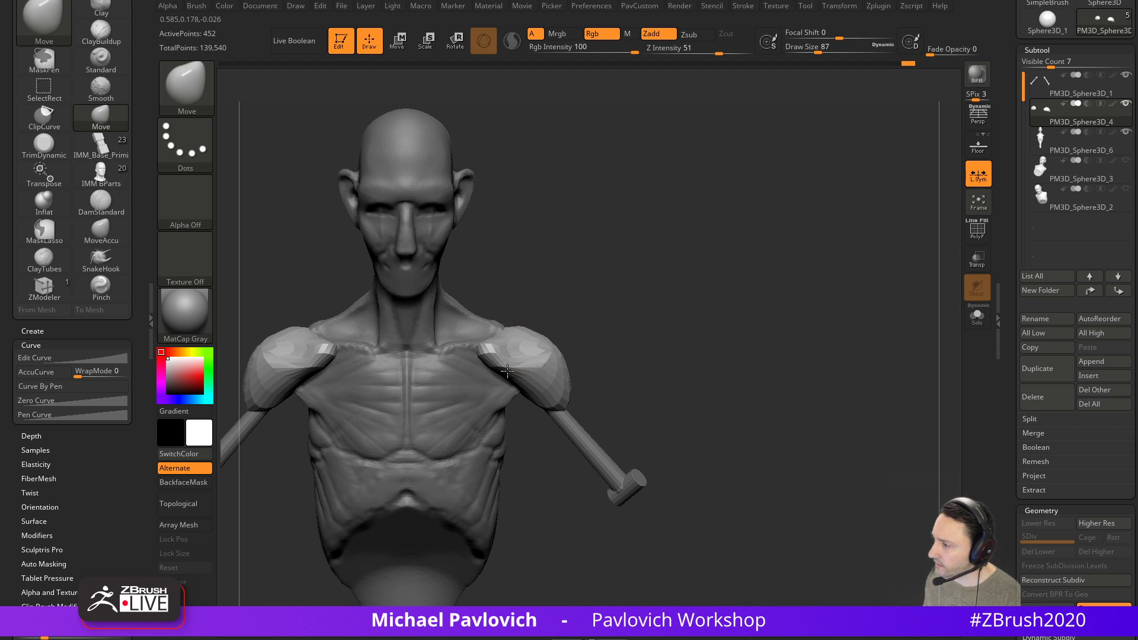
pyautogui.moveTo(595, 358); pyautogui.dragTo(571, 401)
pyautogui.moveTo(699, 389); pyautogui.dragTo(587, 344)
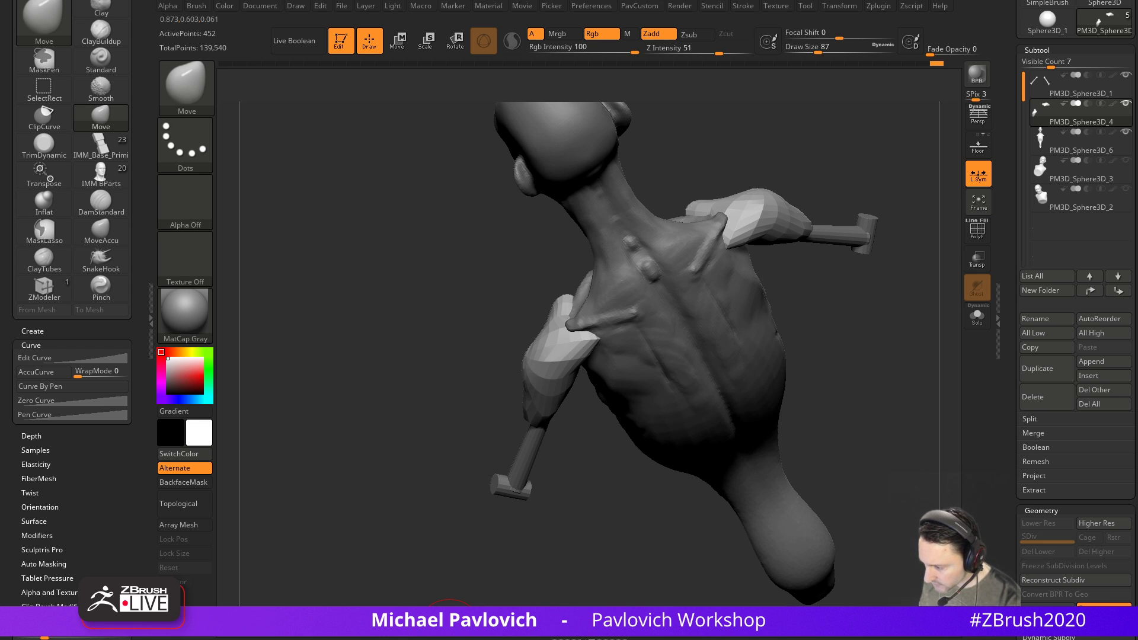
# Switch to the Zygote Body anatomy page, isolate attention on the deltoid from the side, and return to ZBrush
pyautogui.moveTo(606, 639); pyautogui.dragTo(617, 89)
pyautogui.moveTo(574, 239); pyautogui.dragTo(593, 270)
pyautogui.click(598, 289)
pyautogui.moveTo(695, 259); pyautogui.dragTo(635, 296)
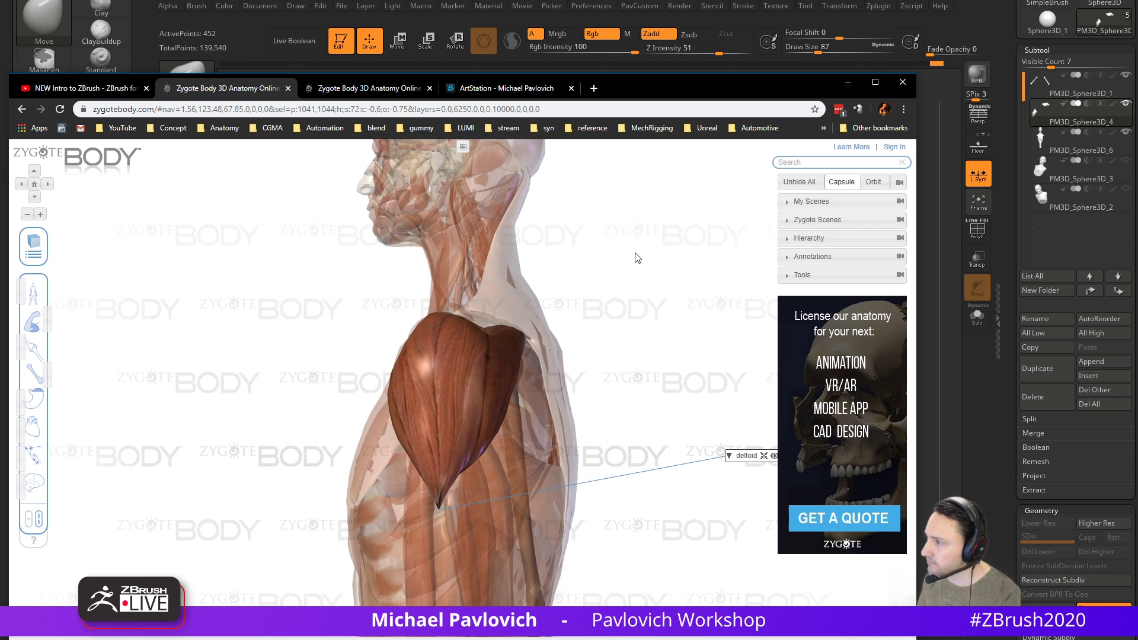
pyautogui.moveTo(684, 88); pyautogui.dragTo(449, 637)
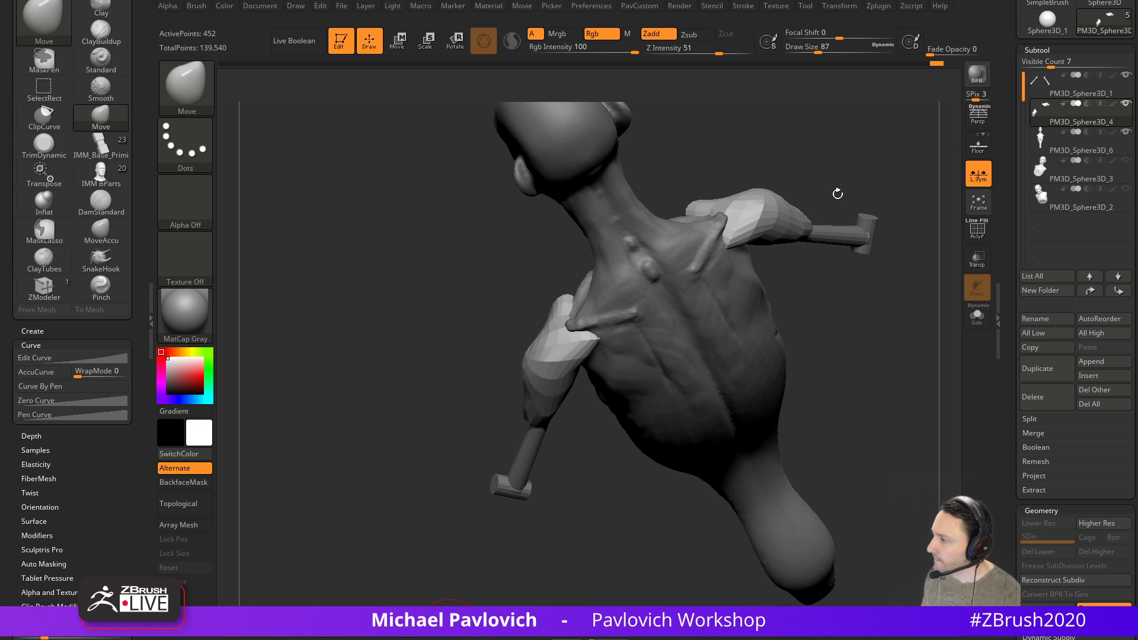
# Reshape the back and side of the deltoids with the Move brush so they wrap around the shoulder blade
pyautogui.moveTo(833, 196); pyautogui.dragTo(754, 226)
pyautogui.moveTo(589, 325); pyautogui.dragTo(602, 318)
pyautogui.moveTo(712, 332)
pyautogui.mouseDown()
pyautogui.moveTo(765, 332)
pyautogui.moveTo(800, 308)
pyautogui.mouseUp()
pyautogui.moveTo(600, 328); pyautogui.dragTo(616, 335)
pyautogui.moveTo(533, 384); pyautogui.dragTo(511, 379)
pyautogui.press('s')
pyautogui.moveTo(571, 371)
pyautogui.mouseDown()
pyautogui.moveTo(560, 349)
pyautogui.moveTo(545, 381)
pyautogui.moveTo(560, 358)
pyautogui.moveTo(603, 346)
pyautogui.mouseUp()
pyautogui.moveTo(439, 403)
pyautogui.mouseDown()
pyautogui.moveTo(556, 410)
pyautogui.moveTo(690, 347)
pyautogui.mouseUp()
# DynaMesh the deltoids and smooth out their faceted surface down to the arm insertion
pyautogui.keyDown('ctrl'); pyautogui.moveTo(771, 279); pyautogui.dragTo(889, 430); pyautogui.keyUp('ctrl')
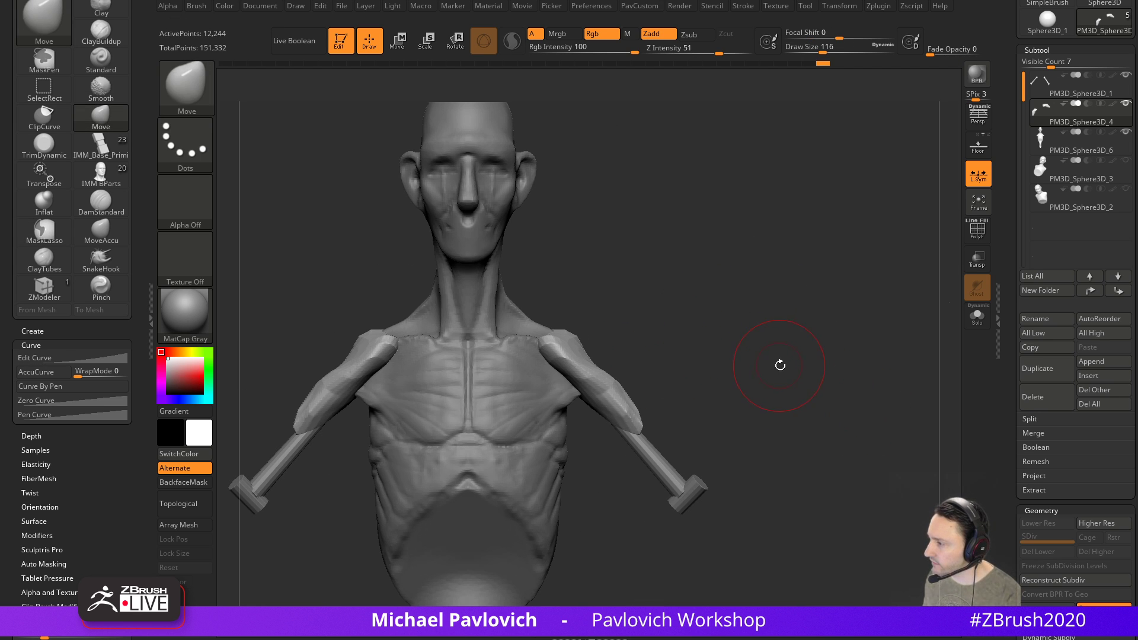
pyautogui.moveTo(705, 328)
pyautogui.keyDown('alt'); pyautogui.mouseDown()
pyautogui.moveTo(656, 330)
pyautogui.moveTo(628, 358)
pyautogui.mouseUp(); pyautogui.keyUp('alt')
pyautogui.keyDown('shift'); pyautogui.moveTo(503, 372); pyautogui.dragTo(478, 389); pyautogui.keyUp('shift')
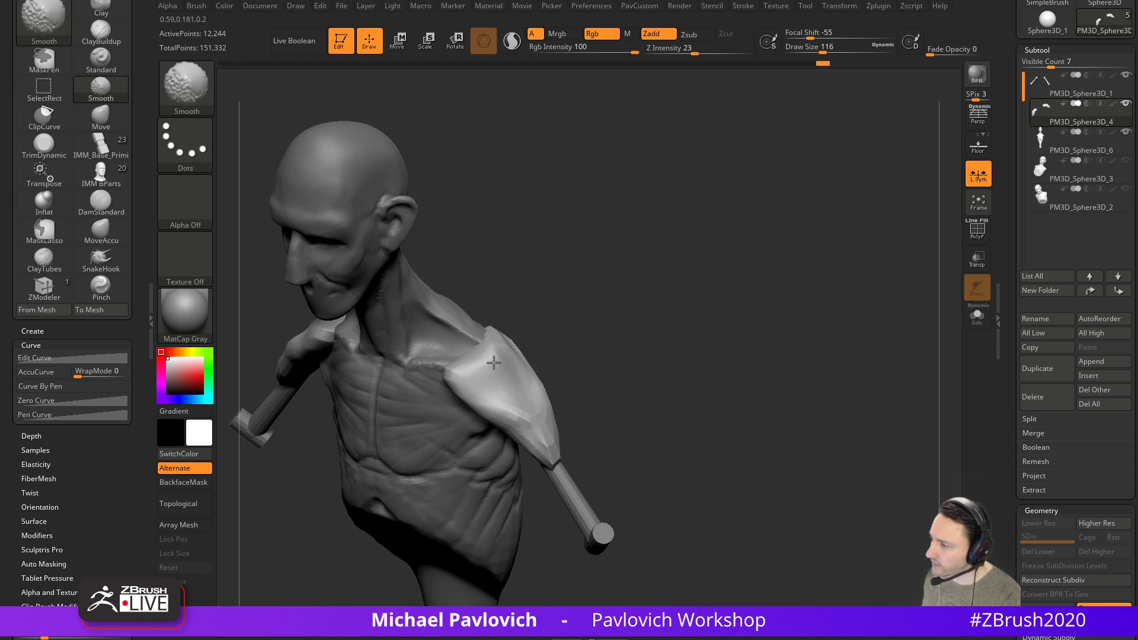
pyautogui.keyDown('shift'); pyautogui.moveTo(696, 53); pyautogui.dragTo(722, 52); pyautogui.keyUp('shift')
pyautogui.keyDown('shift'); pyautogui.moveTo(486, 368); pyautogui.dragTo(548, 448); pyautogui.keyUp('shift')
pyautogui.moveTo(644, 385)
pyautogui.mouseDown()
pyautogui.moveTo(541, 351)
pyautogui.moveTo(484, 359)
pyautogui.moveTo(502, 363)
pyautogui.mouseUp()
pyautogui.press('s')
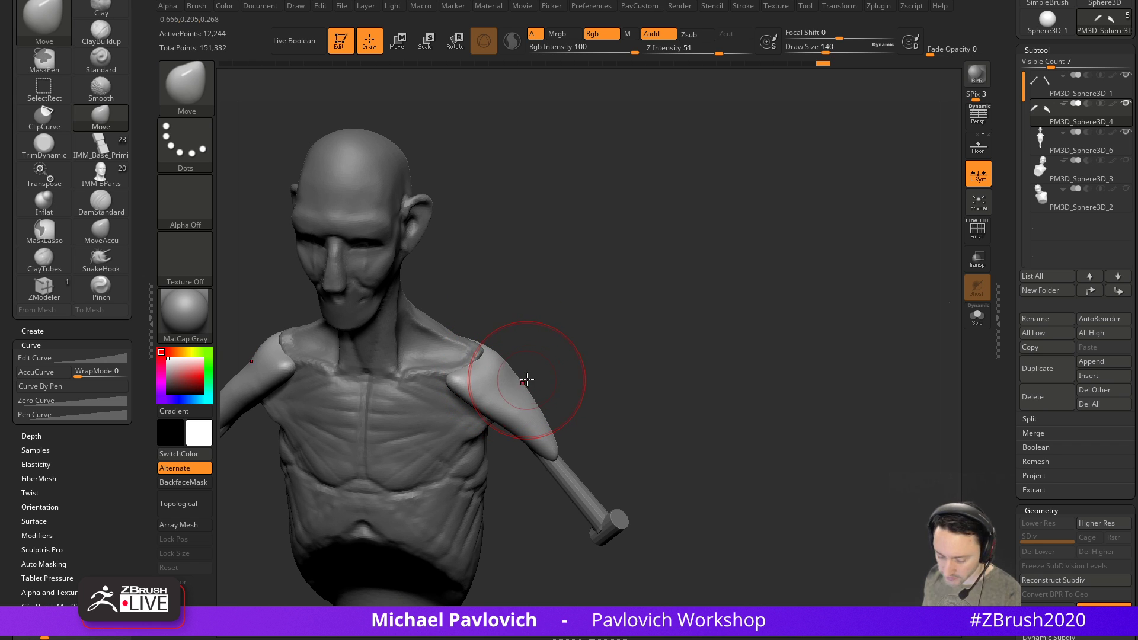
# Refine the volume and upper edge of the deltoids with the Clay brush and the Move brush
pyautogui.press('b')
pyautogui.press('c')
pyautogui.press('l')
pyautogui.moveTo(592, 330); pyautogui.dragTo(489, 391)
pyautogui.moveTo(569, 352)
pyautogui.mouseDown()
pyautogui.moveTo(525, 357)
pyautogui.moveTo(585, 317)
pyautogui.mouseUp()
pyautogui.press('b')
pyautogui.press('m')
pyautogui.press('v')
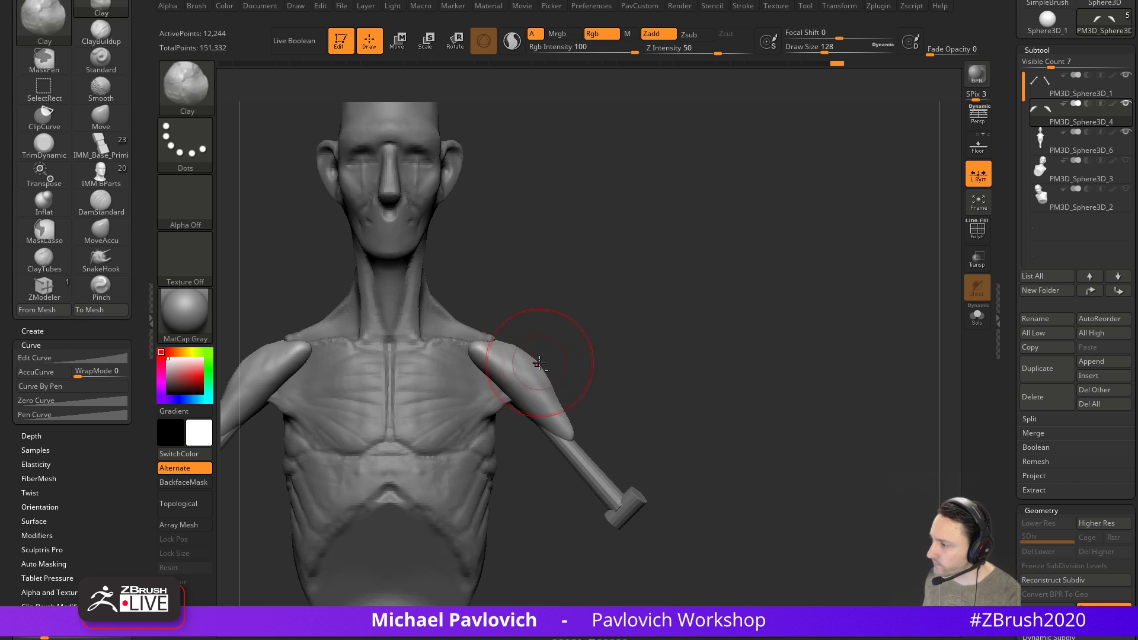
pyautogui.keyDown('alt'); pyautogui.moveTo(551, 363); pyautogui.dragTo(527, 347); pyautogui.keyUp('alt')
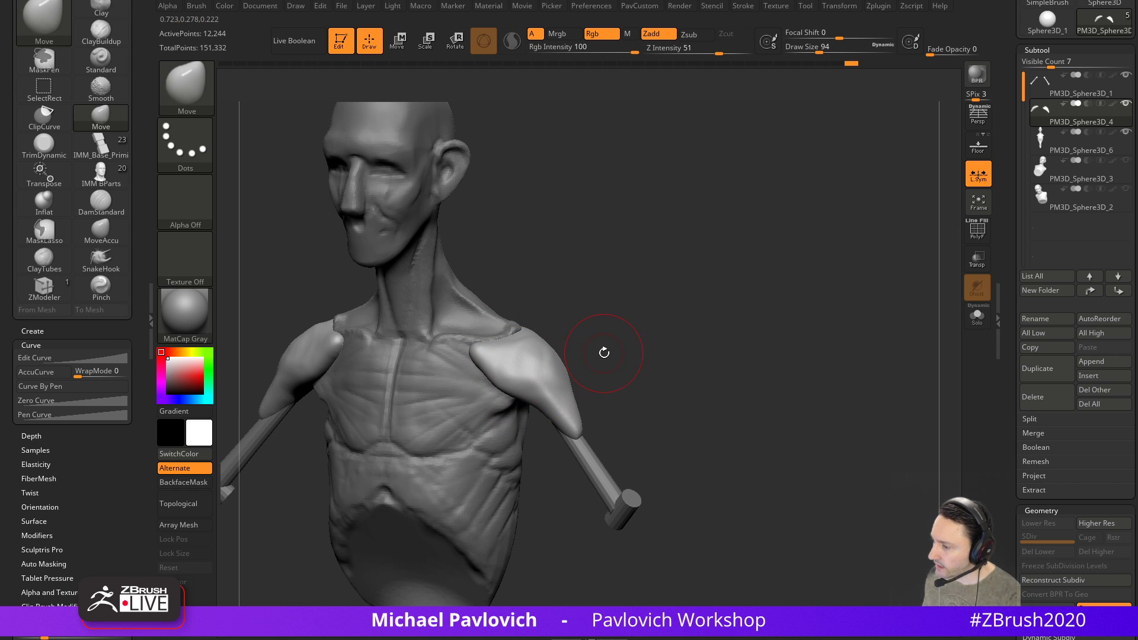
pyautogui.moveTo(602, 353); pyautogui.dragTo(660, 302)
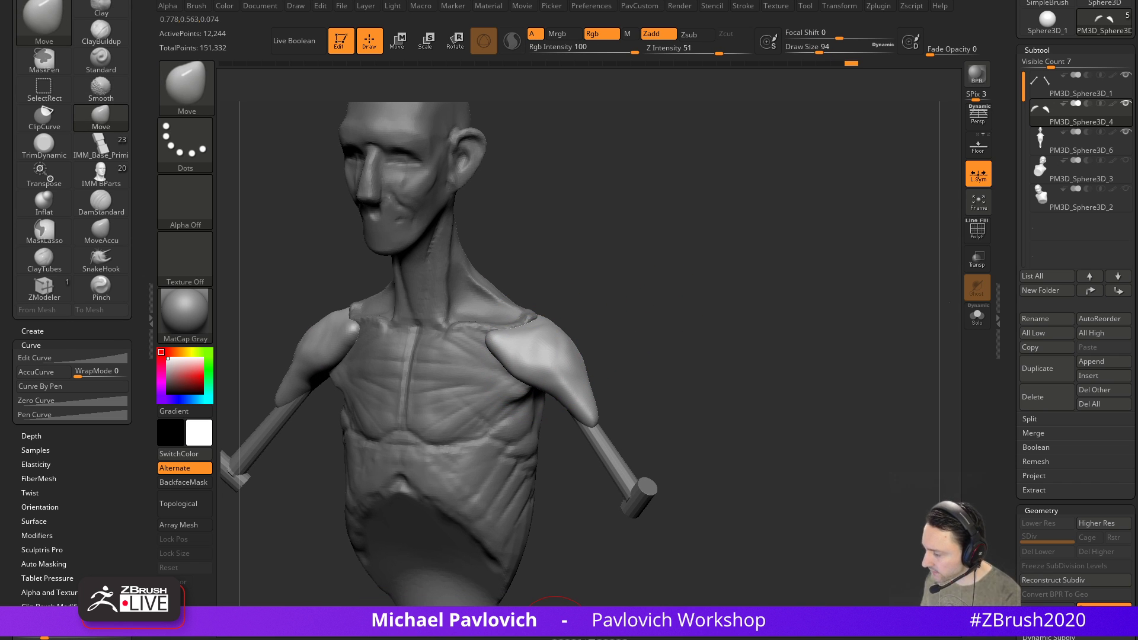
pyautogui.moveTo(620, 285)
pyautogui.mouseDown()
pyautogui.moveTo(634, 254)
pyautogui.moveTo(628, 285)
pyautogui.moveTo(571, 330)
pyautogui.moveTo(588, 331)
pyautogui.mouseUp()
pyautogui.moveTo(505, 334); pyautogui.dragTo(551, 342)
# Adjust the deltoids' lower insertion on the arm with the Move brush, reducing the draw size to 49
pyautogui.press('s')
pyautogui.moveTo(533, 368)
pyautogui.mouseDown()
pyautogui.moveTo(642, 398)
pyautogui.moveTo(595, 419)
pyautogui.mouseUp()
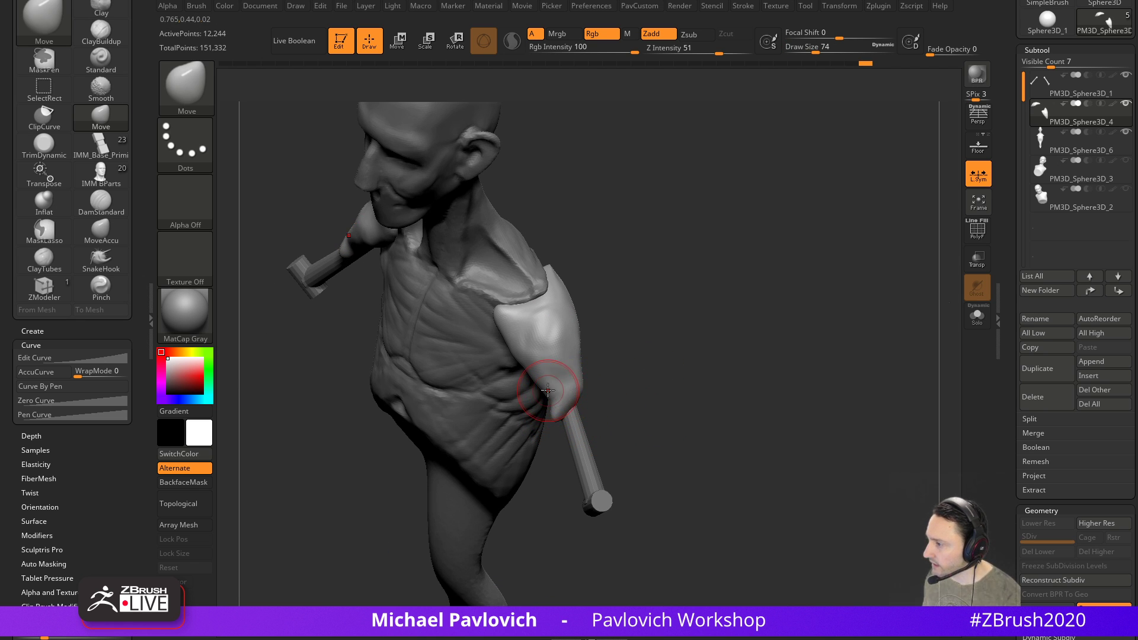
pyautogui.moveTo(556, 390)
pyautogui.mouseDown()
pyautogui.moveTo(584, 389)
pyautogui.moveTo(582, 378)
pyautogui.mouseUp()
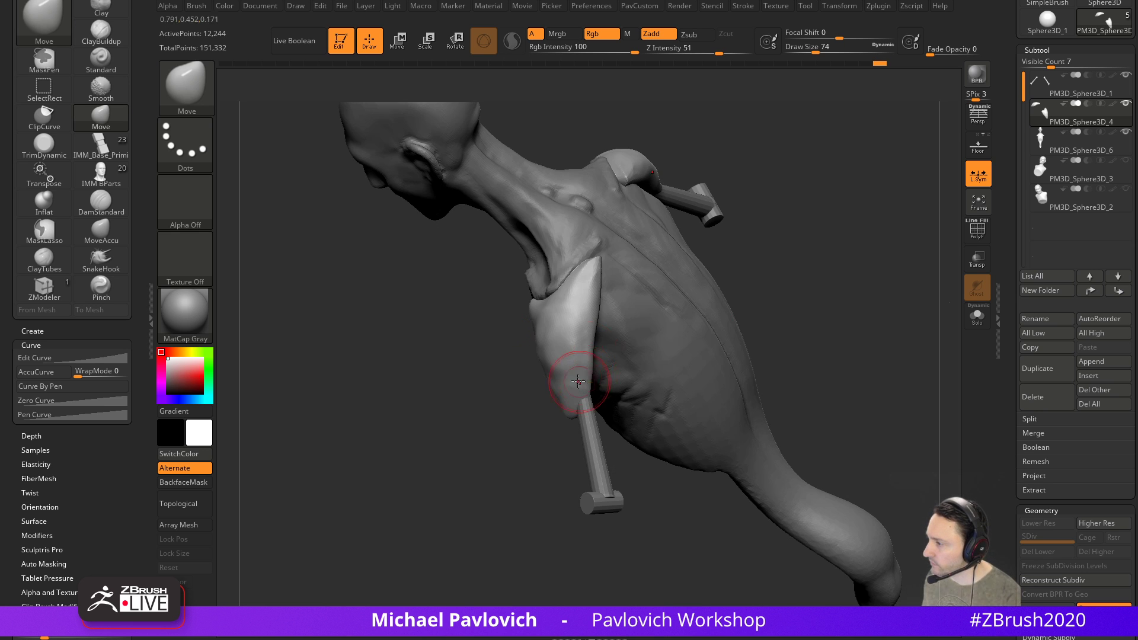
pyautogui.moveTo(557, 363); pyautogui.dragTo(569, 384, button='right')
pyautogui.press('s')
pyautogui.moveTo(569, 389); pyautogui.dragTo(563, 390)
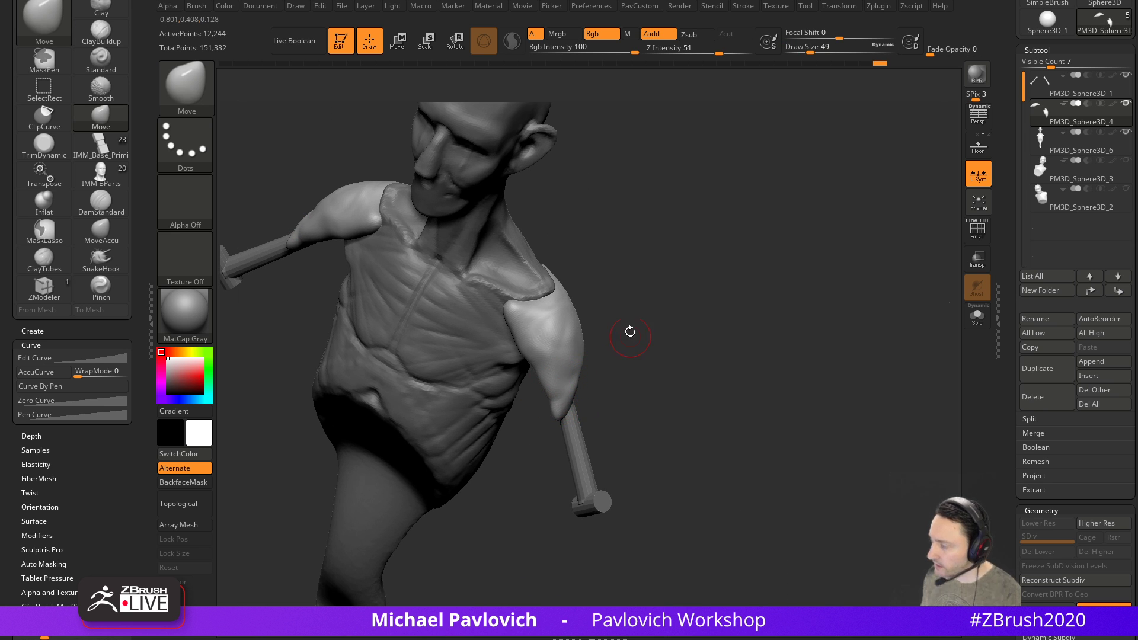
# Build up the front of the deltoids with the Clay brush at a draw size of 41
pyautogui.moveTo(615, 336); pyautogui.dragTo(619, 313)
pyautogui.press('b')
pyautogui.press('c')
pyautogui.press('l')
pyautogui.press('s')
pyautogui.moveTo(551, 348); pyautogui.dragTo(549, 349)
pyautogui.moveTo(533, 351); pyautogui.dragTo(549, 383)
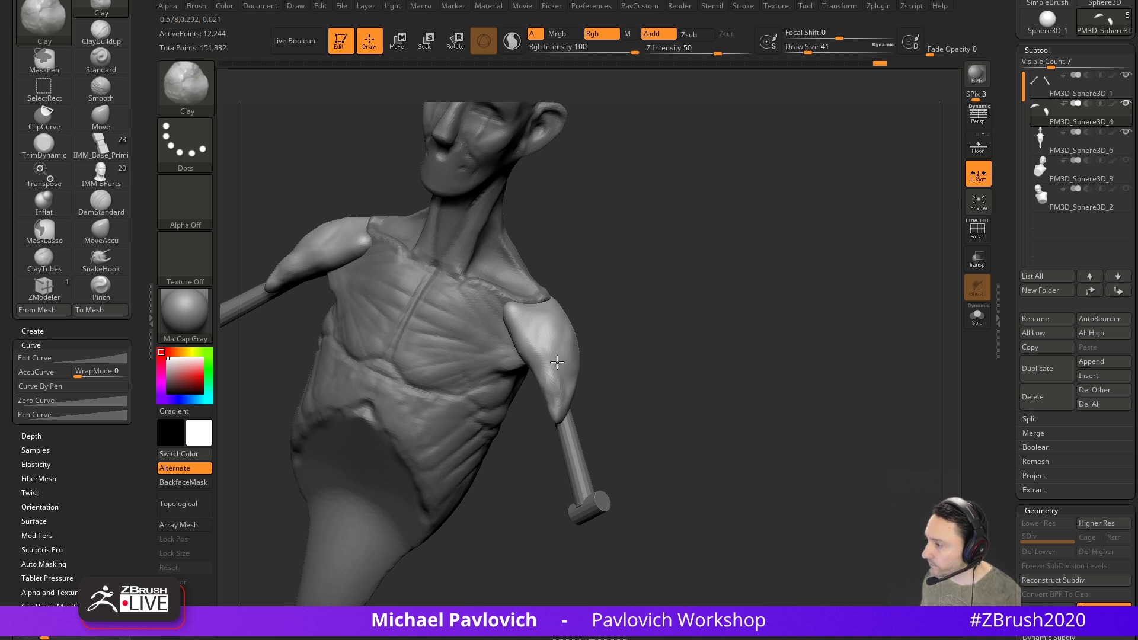
# Make the arm rods active and thicken them with Inflate
pyautogui.keyDown('shift'); pyautogui.moveTo(556, 387); pyautogui.dragTo(591, 332, button='right'); pyautogui.keyUp('shift')
pyautogui.keyDown('ctrl'); pyautogui.moveTo(684, 331); pyautogui.dragTo(704, 349, button='right'); pyautogui.keyUp('ctrl')
pyautogui.keyDown('alt'); pyautogui.click(569, 418); pyautogui.keyUp('alt')
pyautogui.press('5')
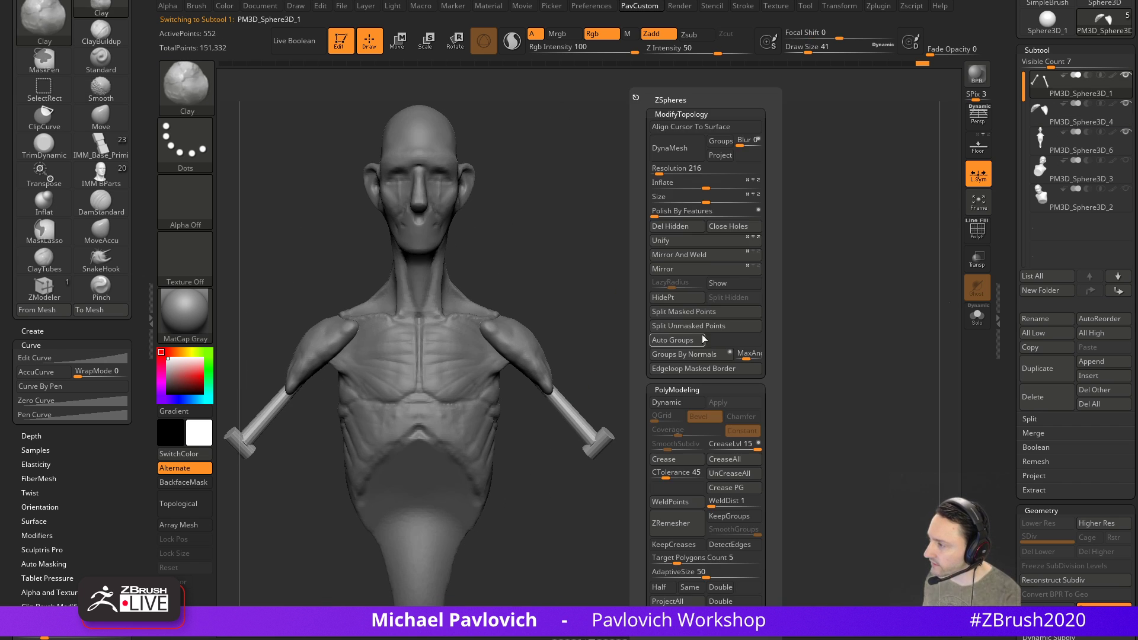
pyautogui.moveTo(706, 184); pyautogui.dragTo(722, 184)
pyautogui.press('s')
pyautogui.moveTo(524, 330)
pyautogui.mouseDown()
pyautogui.moveTo(538, 329)
pyautogui.moveTo(533, 358)
pyautogui.mouseUp()
# Reshape the arm rods with the Move brush, adjusting the upper arms and elbow ends from front and back
pyautogui.press('b')
pyautogui.press('m')
pyautogui.press('v')
pyautogui.press('s')
pyautogui.moveTo(531, 359); pyautogui.dragTo(521, 361)
pyautogui.moveTo(591, 389); pyautogui.dragTo(409, 404)
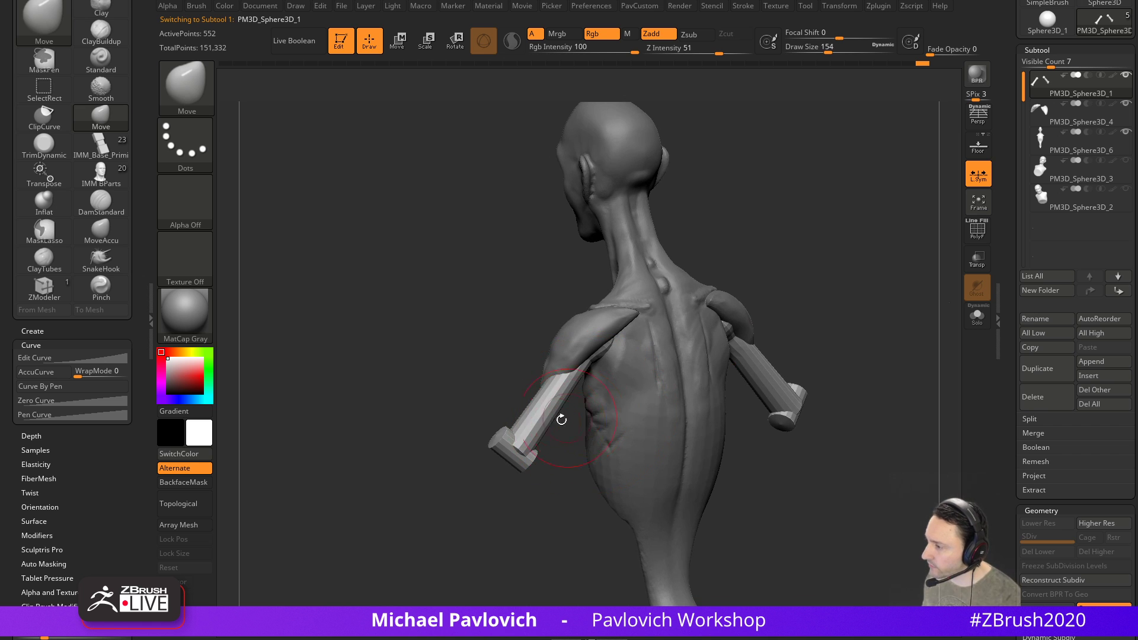
pyautogui.keyDown('shift'); pyautogui.moveTo(441, 446); pyautogui.dragTo(561, 450); pyautogui.keyUp('shift')
pyautogui.press('s')
pyautogui.keyDown('alt'); pyautogui.moveTo(569, 409); pyautogui.dragTo(664, 409); pyautogui.keyUp('alt')
pyautogui.press('s')
pyautogui.moveTo(610, 418); pyautogui.dragTo(635, 469)
pyautogui.press('s')
pyautogui.moveTo(664, 420); pyautogui.dragTo(649, 419)
# Make the deltoid, torso and arm subtools active in turn, checking how the parts meet at the shoulder
pyautogui.moveTo(675, 347)
pyautogui.keyDown('alt'); pyautogui.mouseDown()
pyautogui.moveTo(658, 386)
pyautogui.moveTo(584, 403)
pyautogui.moveTo(616, 396)
pyautogui.mouseUp(); pyautogui.keyUp('alt')
pyautogui.keyDown('alt'); pyautogui.click(551, 350); pyautogui.keyUp('alt')
pyautogui.keyDown('alt'); pyautogui.moveTo(633, 293); pyautogui.dragTo(658, 345); pyautogui.keyUp('alt')
pyautogui.press('2')
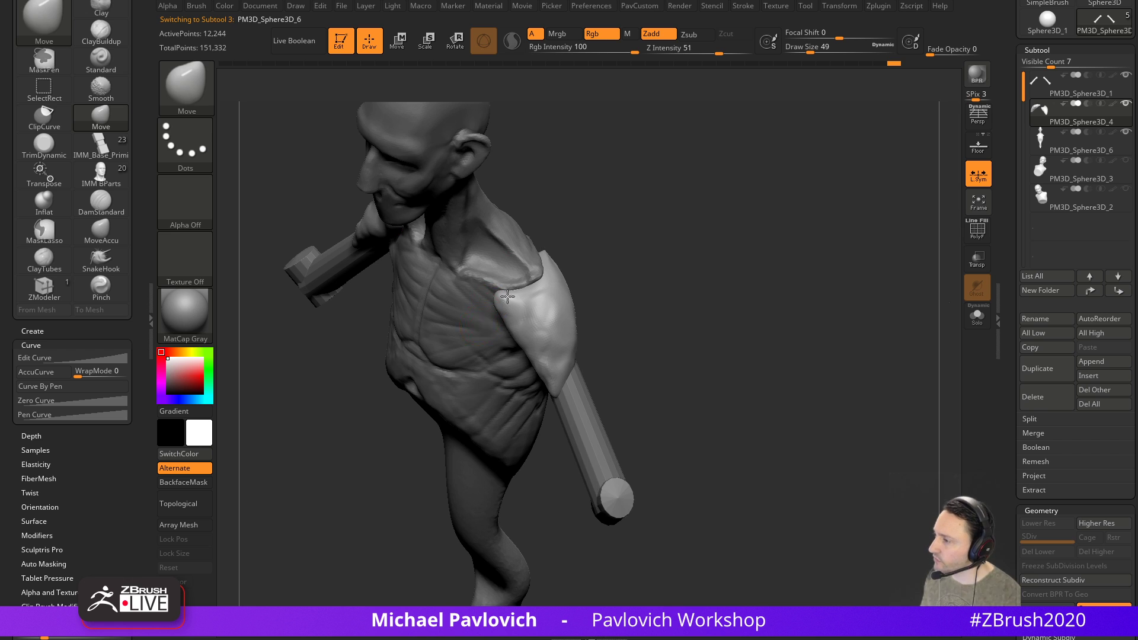
pyautogui.keyDown('alt'); pyautogui.click(485, 318); pyautogui.keyUp('alt')
pyautogui.press('2')
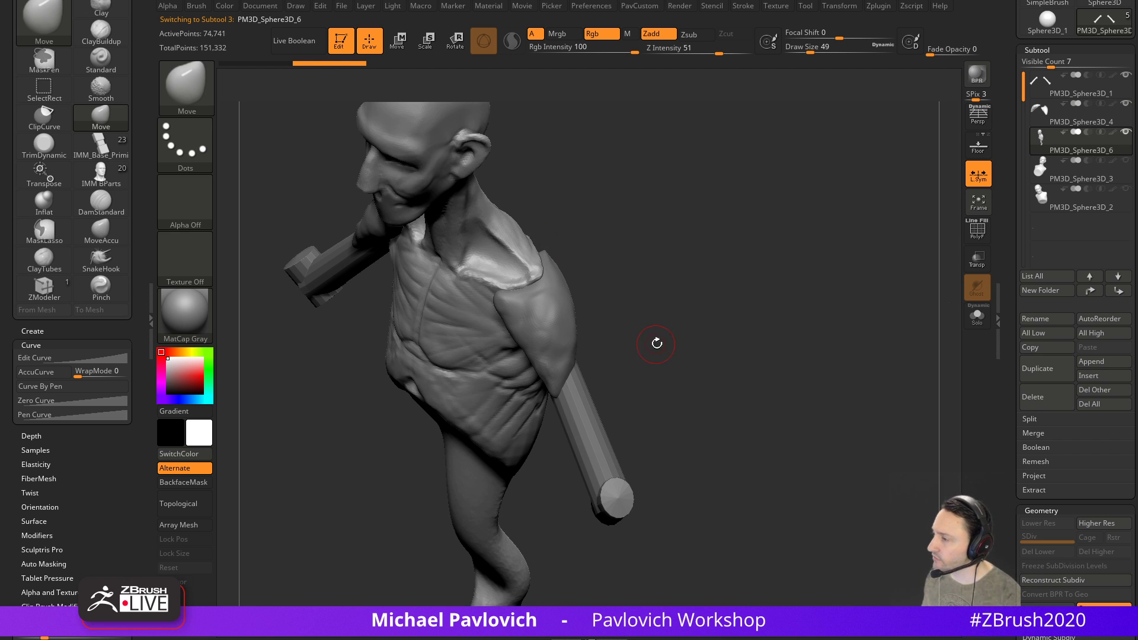
pyautogui.moveTo(656, 345); pyautogui.dragTo(627, 340)
pyautogui.keyDown('alt'); pyautogui.click(581, 409); pyautogui.keyUp('alt')
pyautogui.press('2')
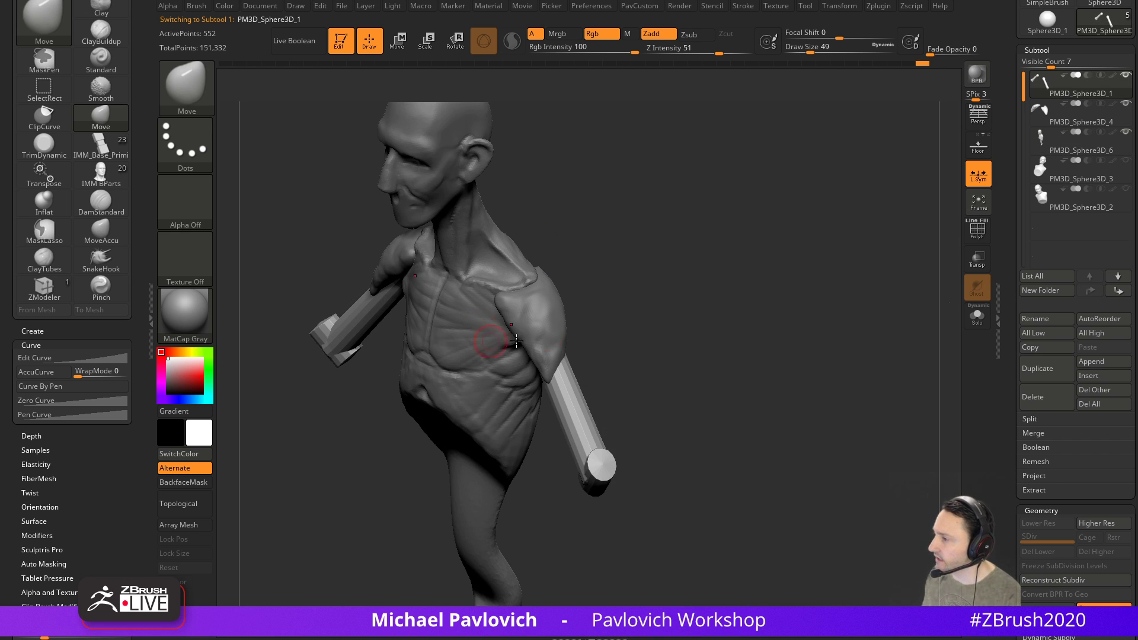
# Move the torso subtool to the head of the list, merge the arms and deltoids into it, and DynaMesh at resolution 216
pyautogui.keyDown('alt'); pyautogui.click(514, 291); pyautogui.keyUp('alt')
pyautogui.moveTo(792, 320); pyautogui.dragTo(865, 303)
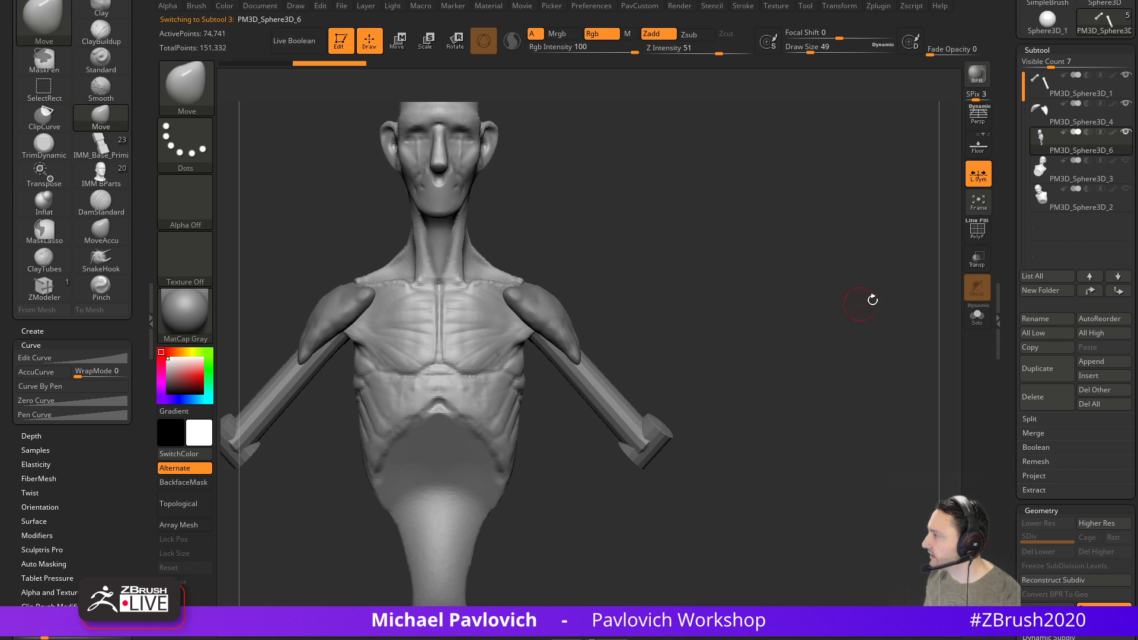
pyautogui.keyDown('shift'); pyautogui.click(1088, 292); pyautogui.keyUp('shift')
pyautogui.hotkey('ctrl', 'e')
pyautogui.click(828, 396)
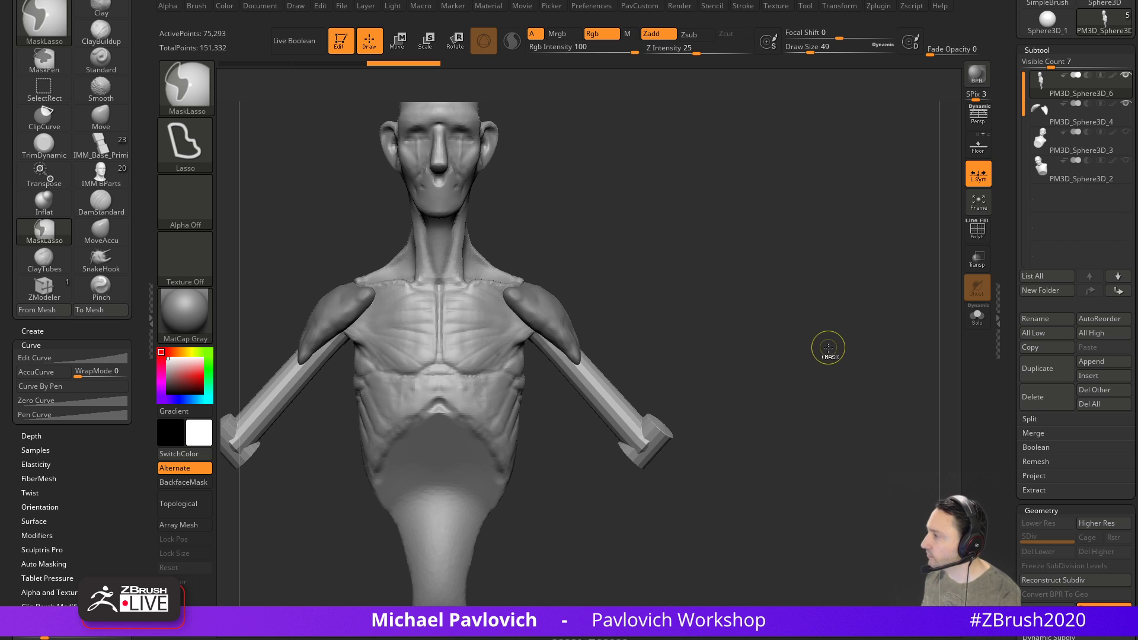
pyautogui.press('2')
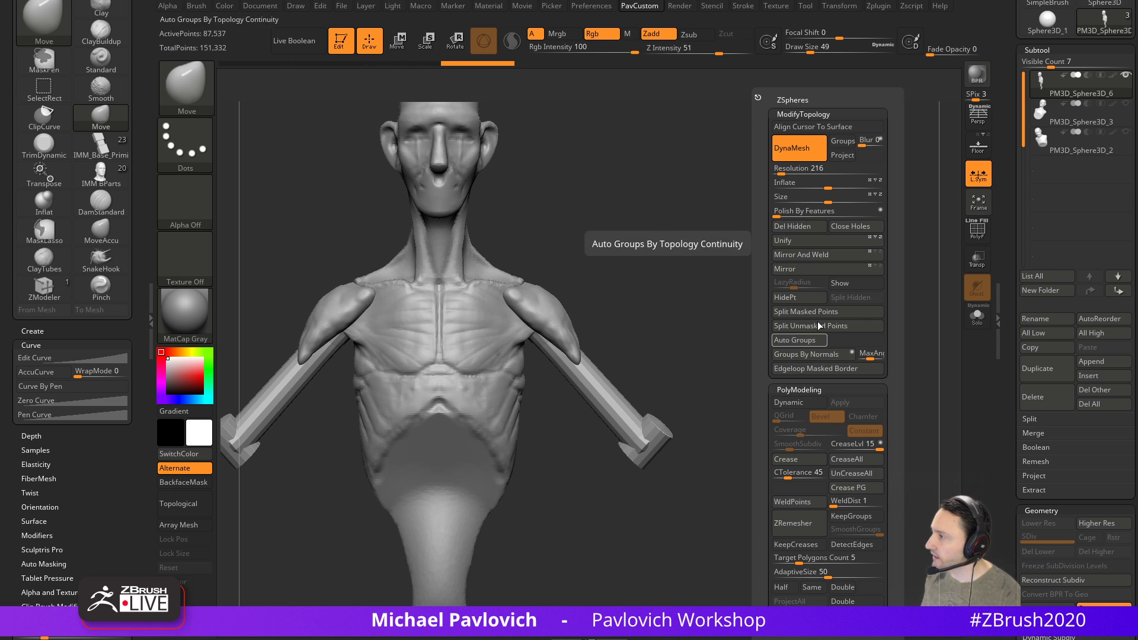
pyautogui.moveTo(769, 321); pyautogui.dragTo(737, 326)
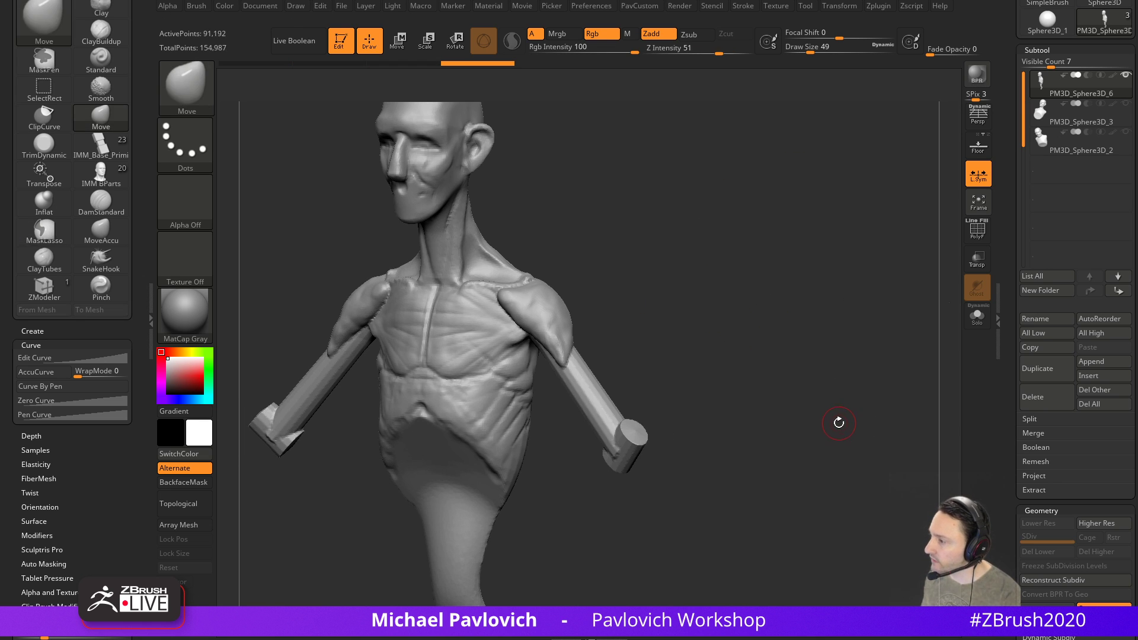
pyautogui.keyDown('shift'); pyautogui.moveTo(778, 376); pyautogui.dragTo(795, 370); pyautogui.keyUp('shift')
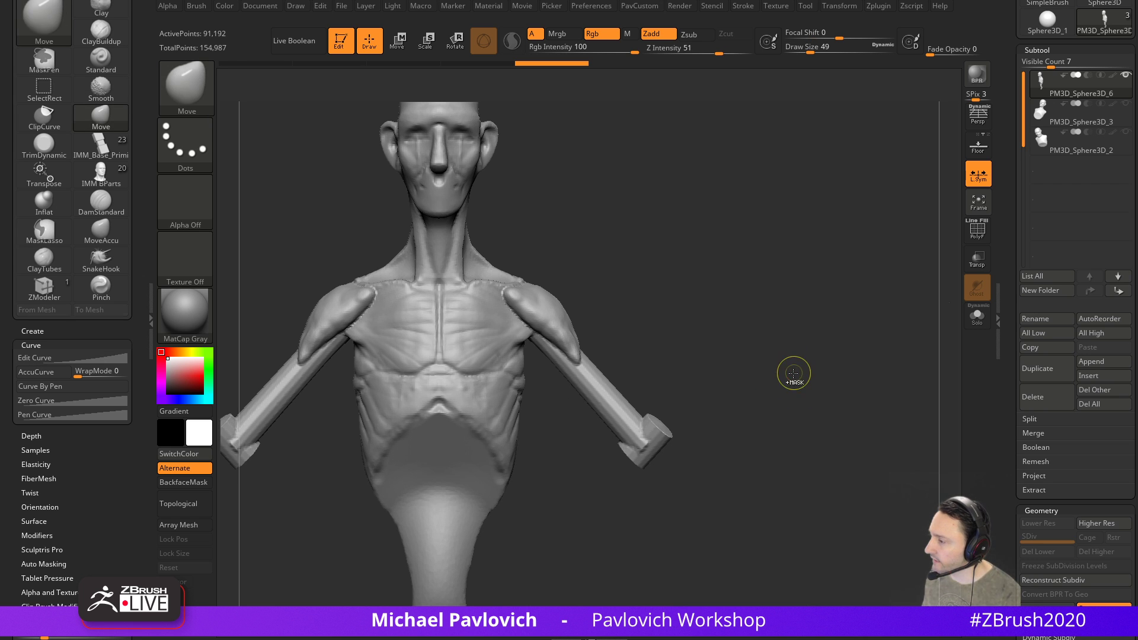
# Undo the merged body's remesh, inspect its polygroups and part visibility, and show the full mesh again
pyautogui.hotkey('shift', 'f')
pyautogui.keyDown('shift'); pyautogui.moveTo(917, 257); pyautogui.dragTo(594, 377); pyautogui.keyUp('shift')
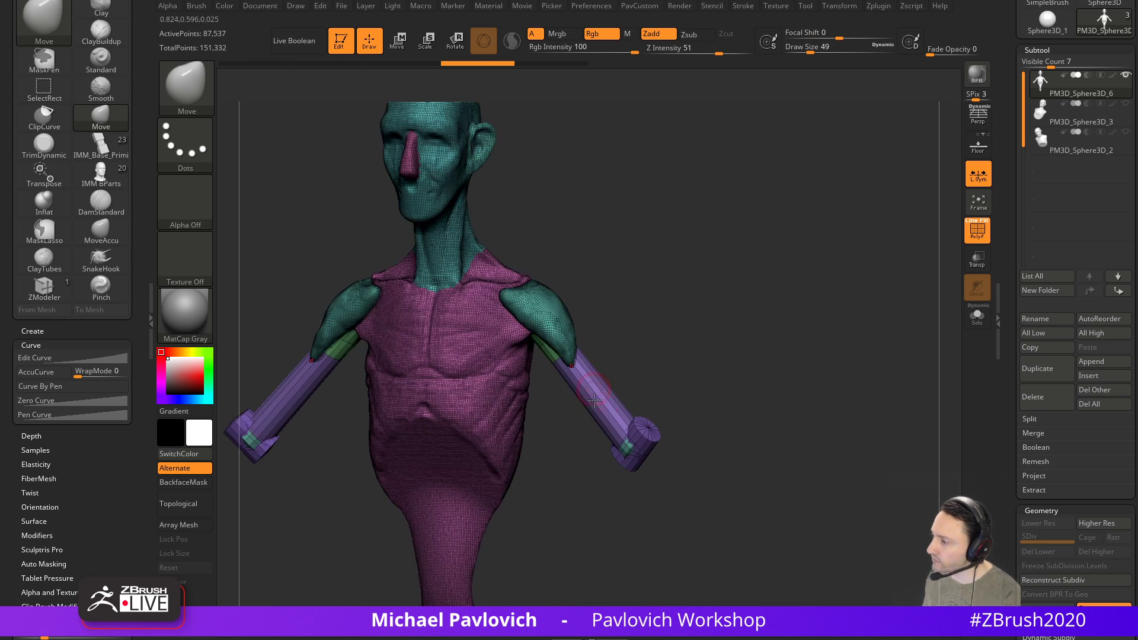
pyautogui.click(978, 231)
pyautogui.keyDown('shift'); pyautogui.moveTo(769, 329); pyautogui.dragTo(775, 325); pyautogui.keyUp('shift')
pyautogui.hotkey('ctrl', 'z')
pyautogui.keyDown('ctrl'); pyautogui.keyDown('shift'); pyautogui.click(205, 96); pyautogui.keyUp('shift'); pyautogui.keyUp('ctrl')
pyautogui.keyDown('ctrl'); pyautogui.keyDown('shift'); pyautogui.click(315, 98); pyautogui.keyUp('shift'); pyautogui.keyUp('ctrl')
pyautogui.keyDown('ctrl'); pyautogui.keyDown('shift'); pyautogui.moveTo(727, 380); pyautogui.dragTo(601, 374); pyautogui.keyUp('shift'); pyautogui.keyUp('ctrl')
pyautogui.hotkey('ctrl', 'shift', 'a')
pyautogui.press('2')
pyautogui.keyDown('ctrl'); pyautogui.keyDown('shift'); pyautogui.click(771, 372); pyautogui.keyUp('shift'); pyautogui.keyUp('ctrl')
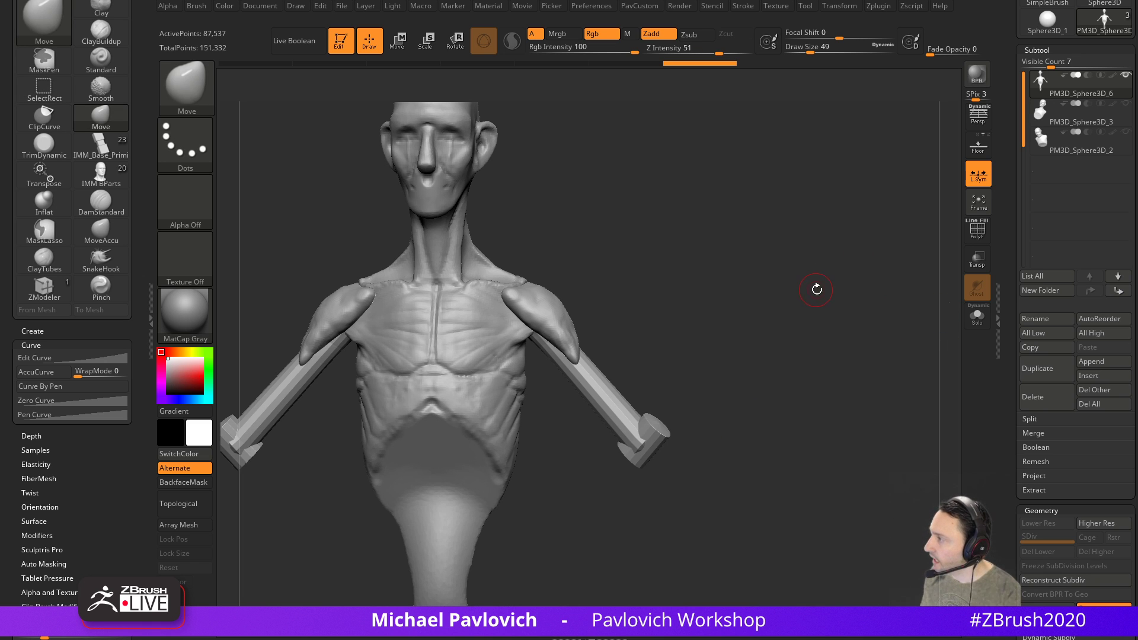
# DynaMesh the merged body and smooth the arms from the deltoid down to the elbow
pyautogui.keyDown('ctrl'); pyautogui.moveTo(764, 285); pyautogui.dragTo(838, 371); pyautogui.keyUp('ctrl')
pyautogui.press('s')
pyautogui.moveTo(566, 354); pyautogui.dragTo(639, 442)
pyautogui.moveTo(782, 320); pyautogui.dragTo(617, 330)
# Smooth the seams where the deltoids join the collarbone, chest and shoulder blade
pyautogui.press('s')
pyautogui.keyDown('shift'); pyautogui.moveTo(617, 285); pyautogui.dragTo(620, 291); pyautogui.keyUp('shift')
pyautogui.moveTo(711, 229); pyautogui.dragTo(742, 272)
pyautogui.keyDown('shift'); pyautogui.moveTo(611, 268); pyautogui.dragTo(600, 275); pyautogui.keyUp('shift')
pyautogui.moveTo(681, 270); pyautogui.dragTo(709, 236)
pyautogui.moveTo(586, 259)
pyautogui.keyDown('shift'); pyautogui.mouseDown()
pyautogui.moveTo(594, 273)
pyautogui.moveTo(772, 284)
pyautogui.mouseUp(); pyautogui.keyUp('shift')
pyautogui.keyDown('shift'); pyautogui.moveTo(571, 304); pyautogui.dragTo(569, 285); pyautogui.keyUp('shift')
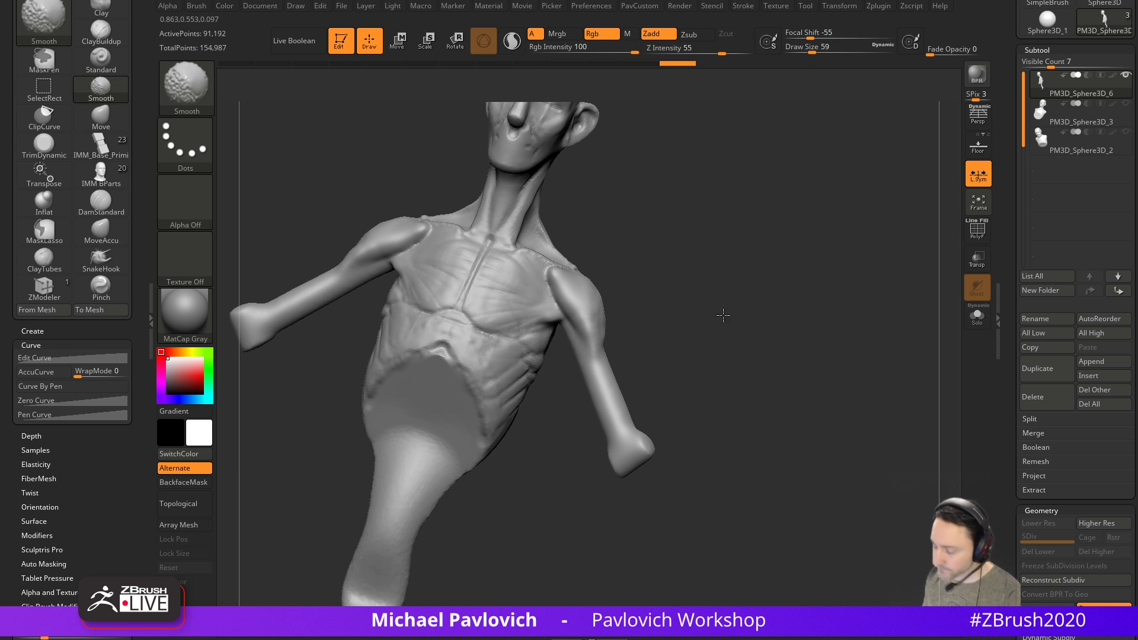
# Build up volume along the upper arm between the deltoid and the elbow with the Clay brush
pyautogui.press('b')
pyautogui.press('c')
pyautogui.press('l')
pyautogui.moveTo(713, 243)
pyautogui.mouseDown()
pyautogui.moveTo(640, 297)
pyautogui.moveTo(670, 326)
pyautogui.mouseUp()
pyautogui.press('s')
pyautogui.click(601, 351)
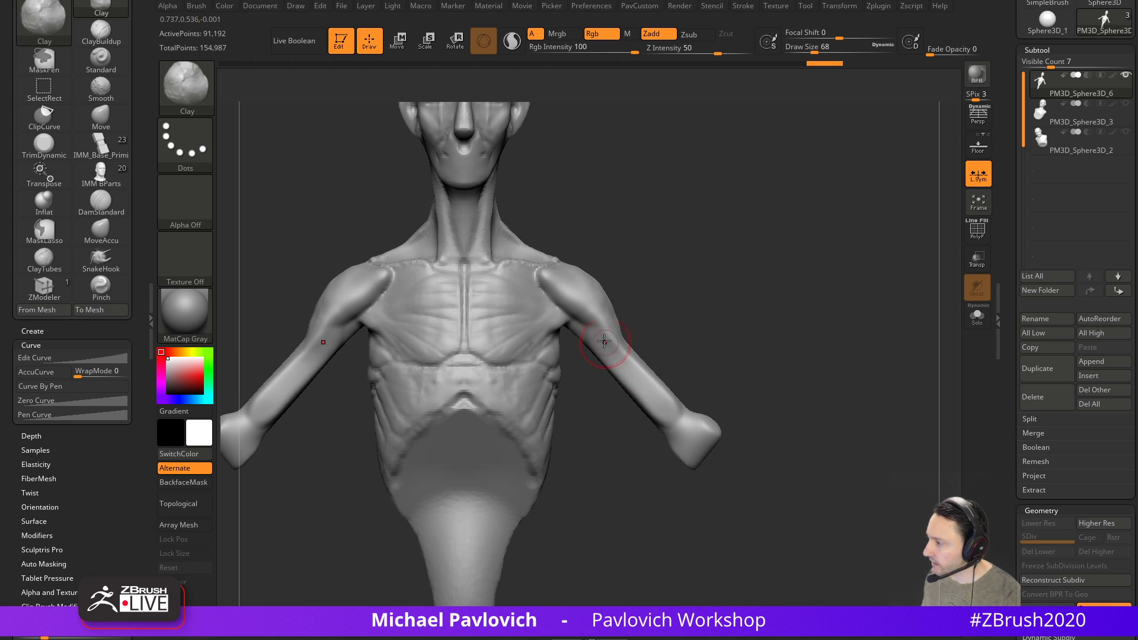
pyautogui.moveTo(686, 337); pyautogui.dragTo(753, 368)
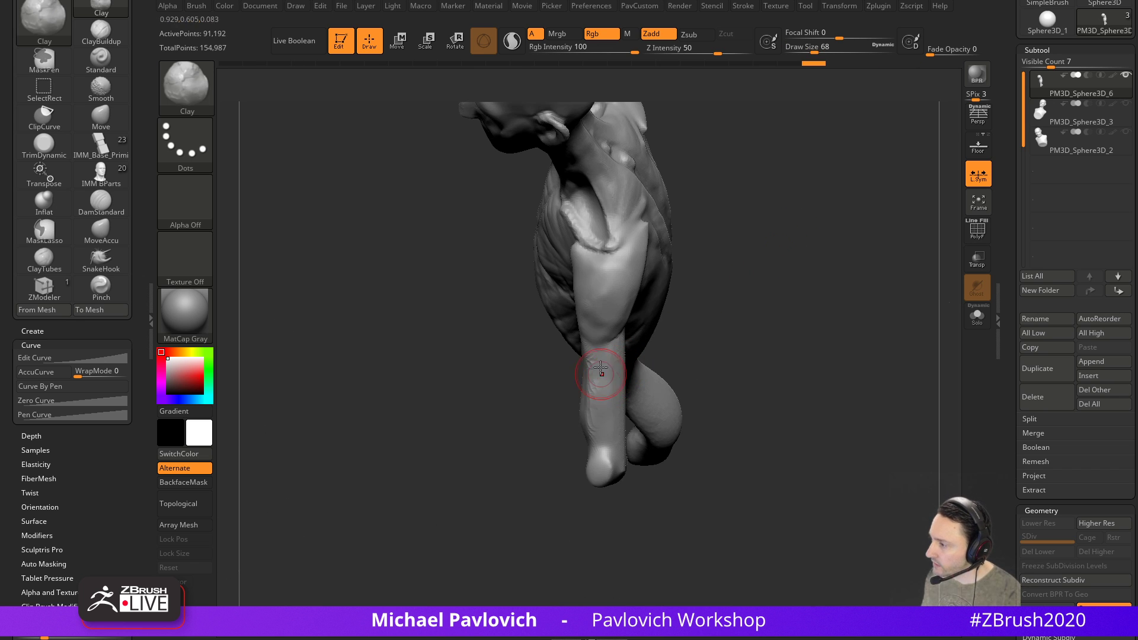
pyautogui.moveTo(595, 396); pyautogui.dragTo(595, 351)
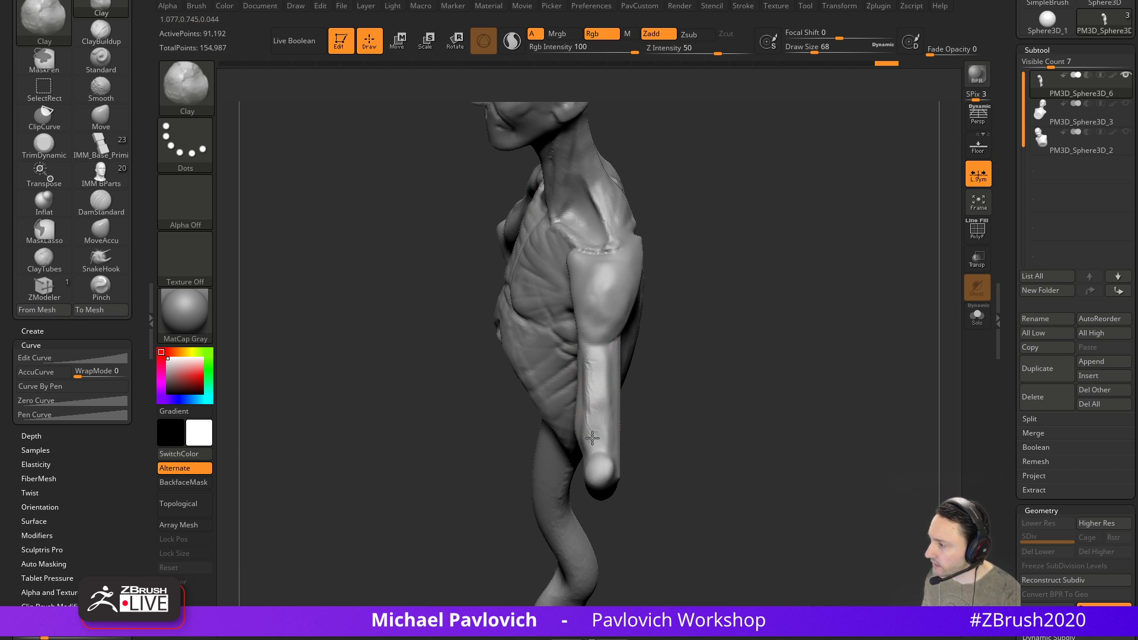
pyautogui.moveTo(596, 417); pyautogui.dragTo(657, 394)
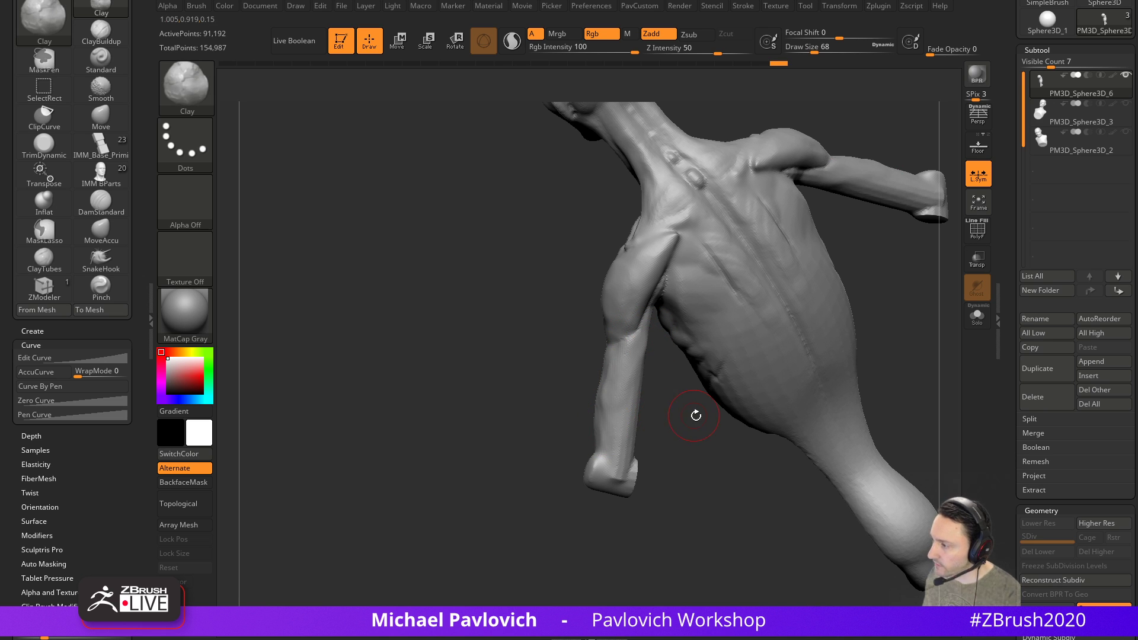
# Insert a Sphere16 primitive on the back of each upper arm and stretch it along the arm
pyautogui.press('i')
pyautogui.press('m')
pyautogui.click(537, 436)
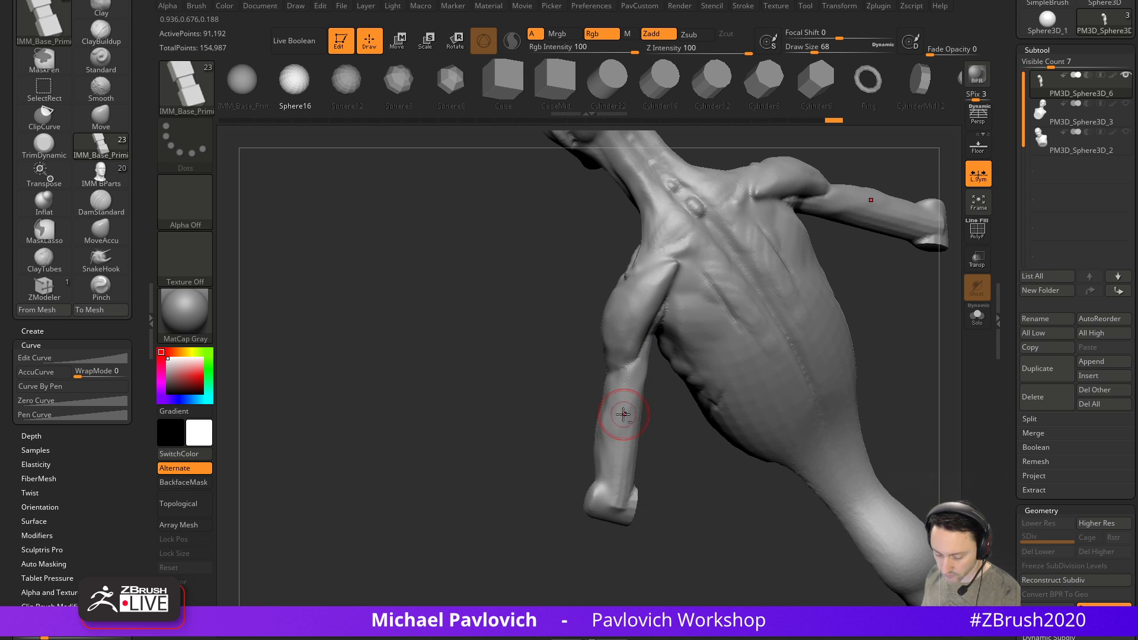
pyautogui.press('m')
pyautogui.click(529, 449)
pyautogui.moveTo(626, 390); pyautogui.dragTo(718, 460)
pyautogui.press('w')
pyautogui.moveTo(675, 385); pyautogui.dragTo(651, 385)
pyautogui.keyDown('shift'); pyautogui.moveTo(752, 373); pyautogui.dragTo(623, 370); pyautogui.keyUp('shift')
pyautogui.press('q')
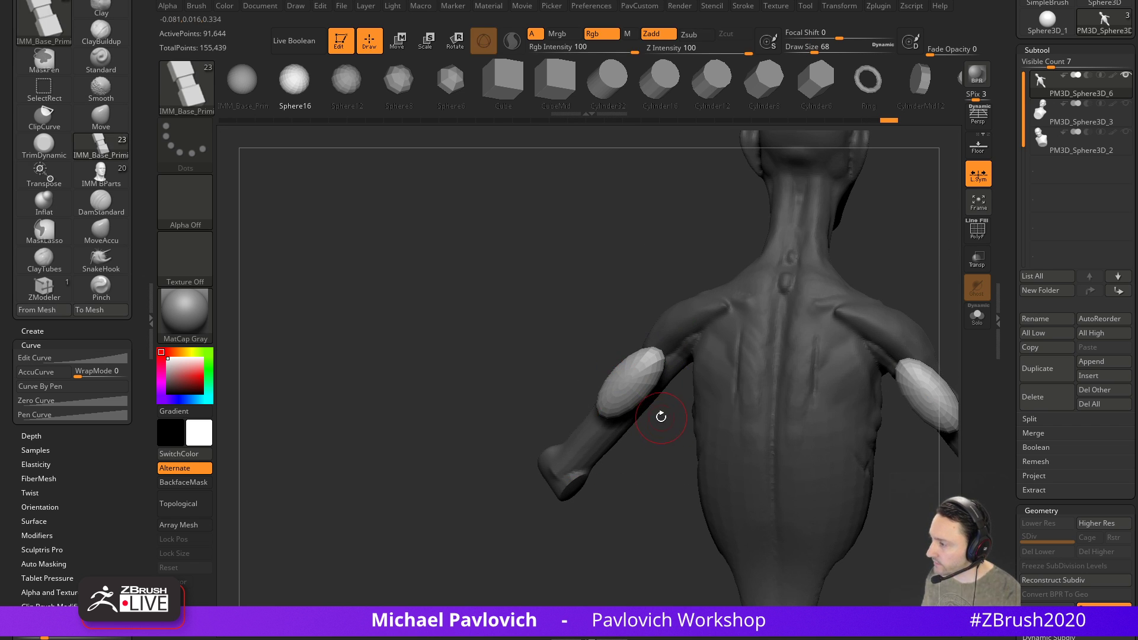
# Reshape the inserted spheres into long triceps masses that follow the arms with the Move brush
pyautogui.moveTo(663, 419); pyautogui.dragTo(635, 408)
pyautogui.moveTo(635, 408); pyautogui.dragTo(619, 396, button='right')
pyautogui.press('b')
pyautogui.press('m')
pyautogui.press('v')
pyautogui.moveTo(643, 324); pyautogui.dragTo(654, 311)
pyautogui.moveTo(613, 382); pyautogui.dragTo(597, 435)
pyautogui.moveTo(526, 444); pyautogui.dragTo(597, 381)
pyautogui.moveTo(808, 247); pyautogui.dragTo(922, 264)
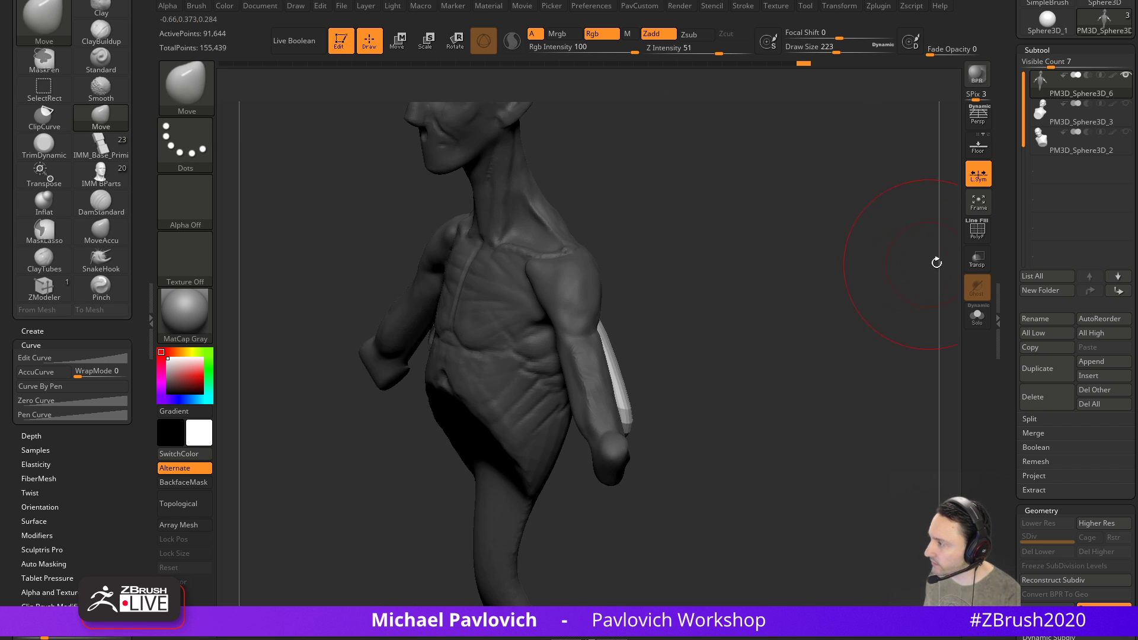
# Show the polyframe and split the masked body from the triceps masses into a separate subtool
pyautogui.hotkey('shift', 'f')
pyautogui.press('[')
pyautogui.moveTo(756, 328); pyautogui.dragTo(693, 335)
pyautogui.press('2')
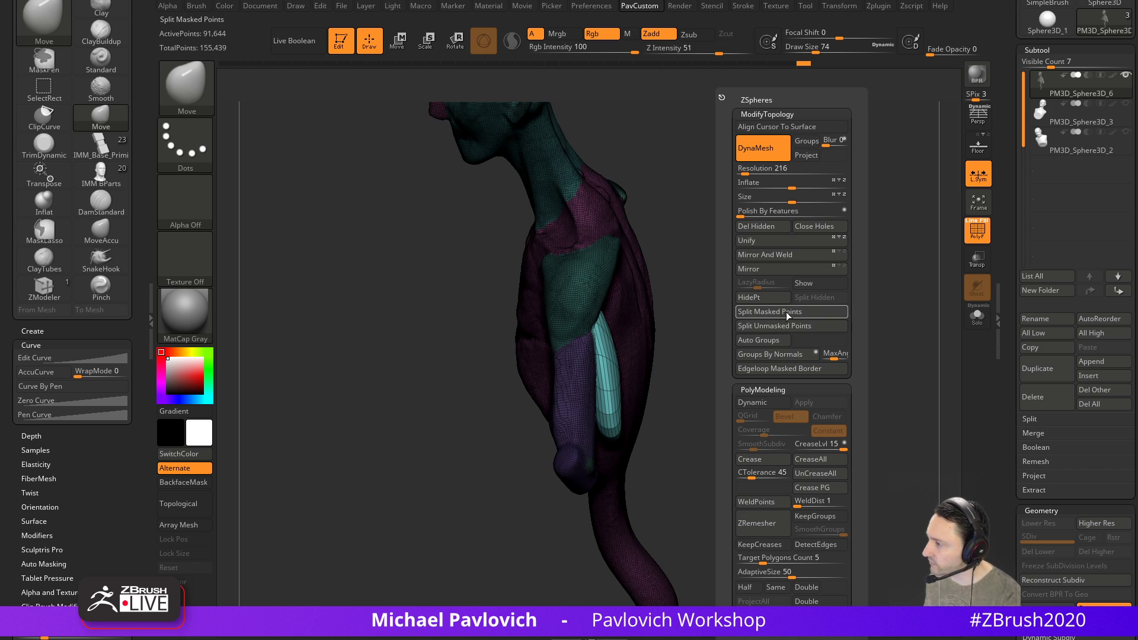
pyautogui.click(786, 312)
# ZRemesh the triceps masses at half the polygon count with AdaptiveSize 0
pyautogui.press('2')
pyautogui.click(789, 522)
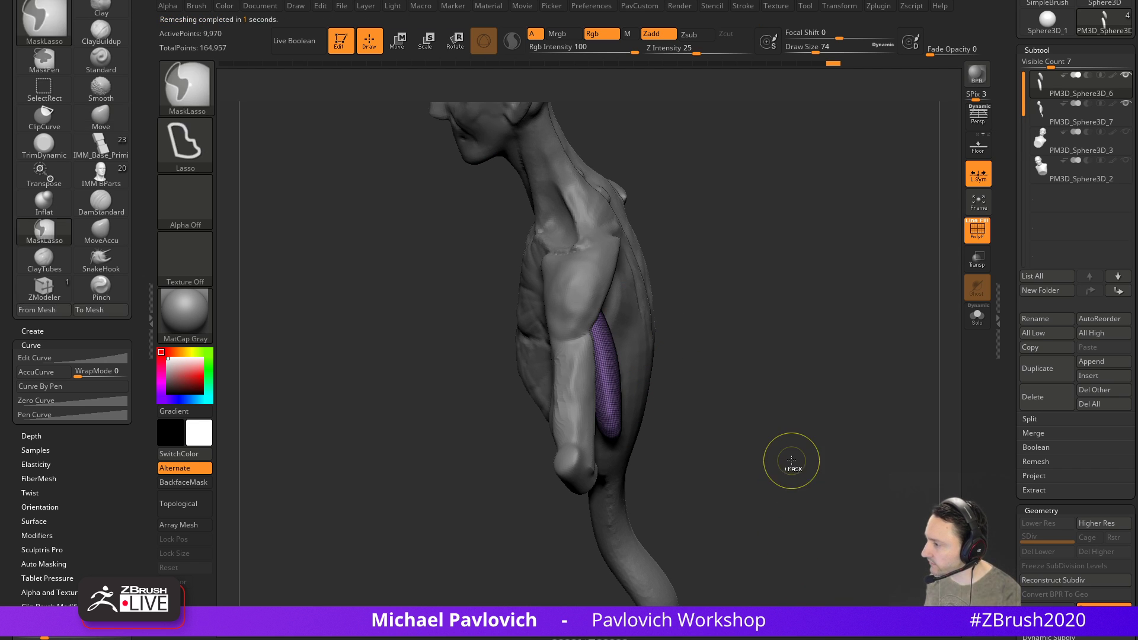
pyautogui.press('2')
pyautogui.click(760, 591)
pyautogui.moveTo(762, 574); pyautogui.dragTo(744, 573)
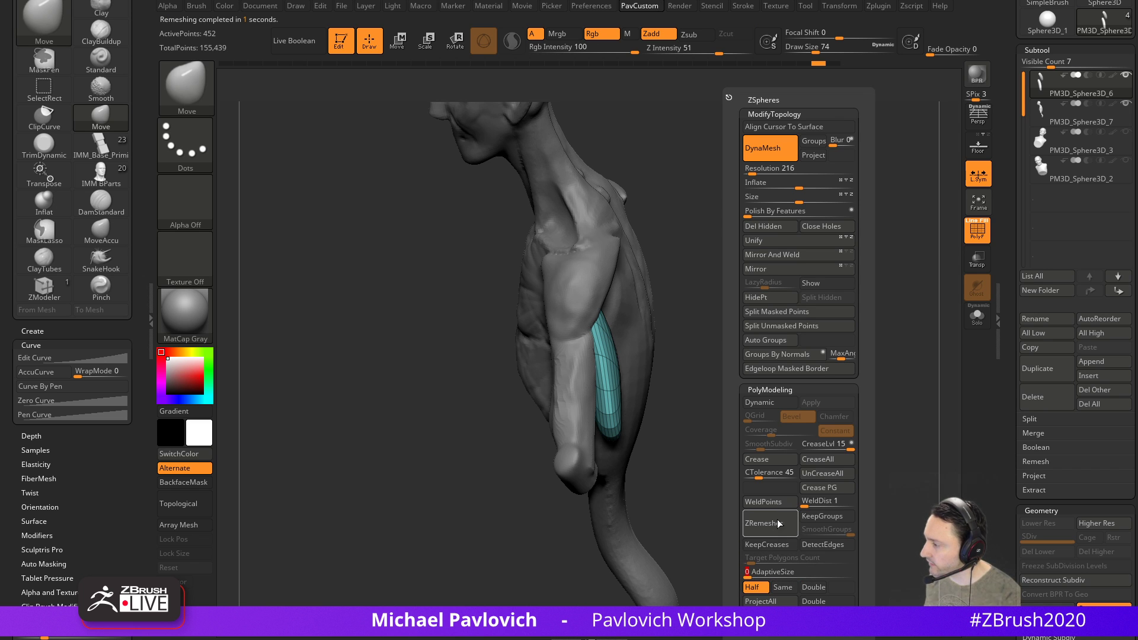
pyautogui.click(777, 521)
# Shape the remeshed triceps mass into a tapered muscle head running from the deltoid to the elbow with the Move brush
pyautogui.moveTo(663, 325); pyautogui.dragTo(631, 401)
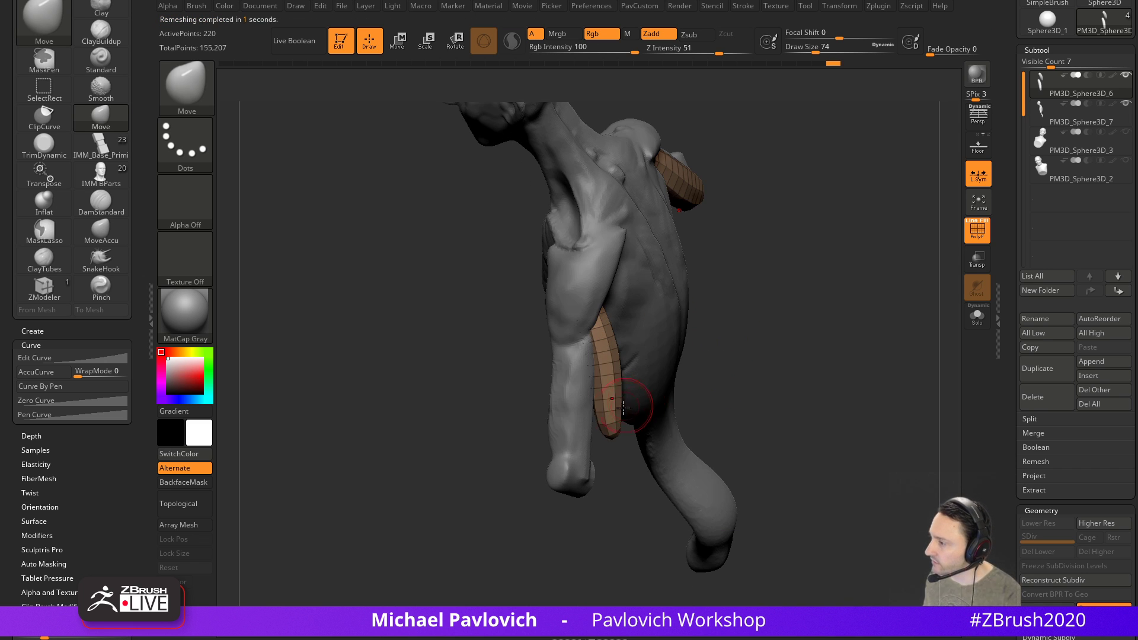
pyautogui.moveTo(712, 414); pyautogui.dragTo(610, 432)
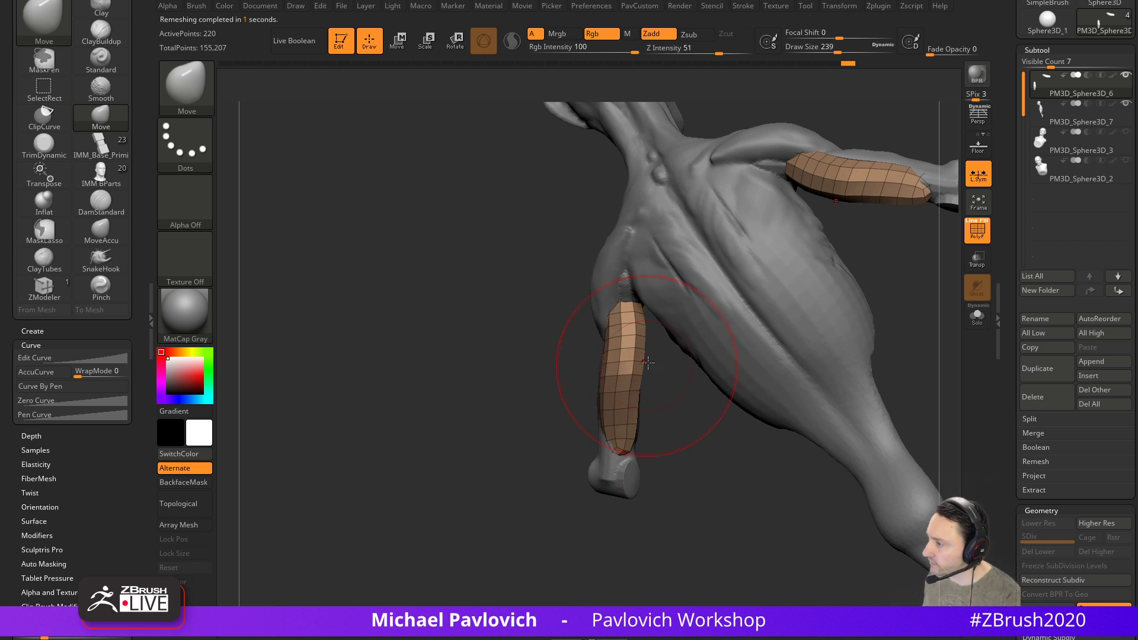
pyautogui.moveTo(569, 378); pyautogui.dragTo(555, 376)
pyautogui.moveTo(624, 355); pyautogui.dragTo(606, 352)
pyautogui.moveTo(623, 409); pyautogui.dragTo(613, 401)
pyautogui.press('[')
pyautogui.moveTo(604, 350); pyautogui.dragTo(614, 345)
pyautogui.moveTo(638, 381); pyautogui.dragTo(669, 381)
pyautogui.moveTo(627, 416)
pyautogui.mouseDown()
pyautogui.moveTo(616, 413)
pyautogui.moveTo(620, 431)
pyautogui.moveTo(614, 380)
pyautogui.mouseUp()
pyautogui.moveTo(700, 382); pyautogui.dragTo(691, 404)
# Duplicate the triceps head beside the original and shape both so they taper towards the elbow
pyautogui.press('w')
pyautogui.keyDown('ctrl'); pyautogui.moveTo(658, 308); pyautogui.dragTo(679, 320); pyautogui.keyUp('ctrl')
pyautogui.press('s')
pyautogui.press('q')
pyautogui.moveTo(665, 377); pyautogui.dragTo(623, 383)
pyautogui.moveTo(638, 327); pyautogui.dragTo(633, 314)
pyautogui.moveTo(666, 373); pyautogui.dragTo(654, 401)
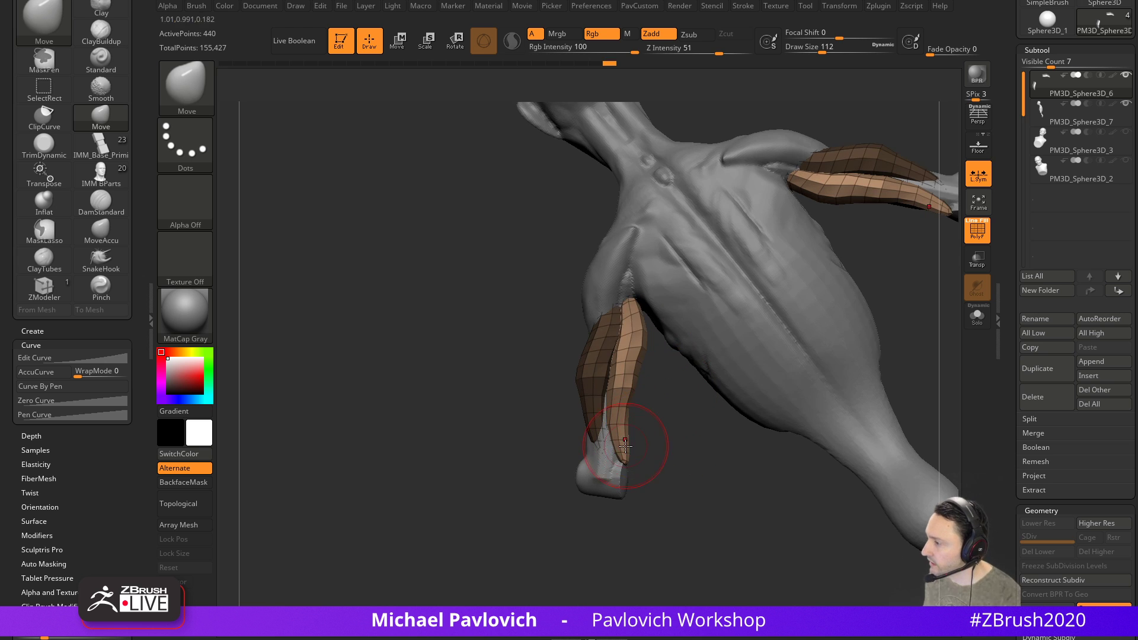
pyautogui.moveTo(691, 451)
pyautogui.mouseDown()
pyautogui.moveTo(629, 437)
pyautogui.moveTo(706, 441)
pyautogui.moveTo(701, 425)
pyautogui.mouseUp()
pyautogui.press('[')
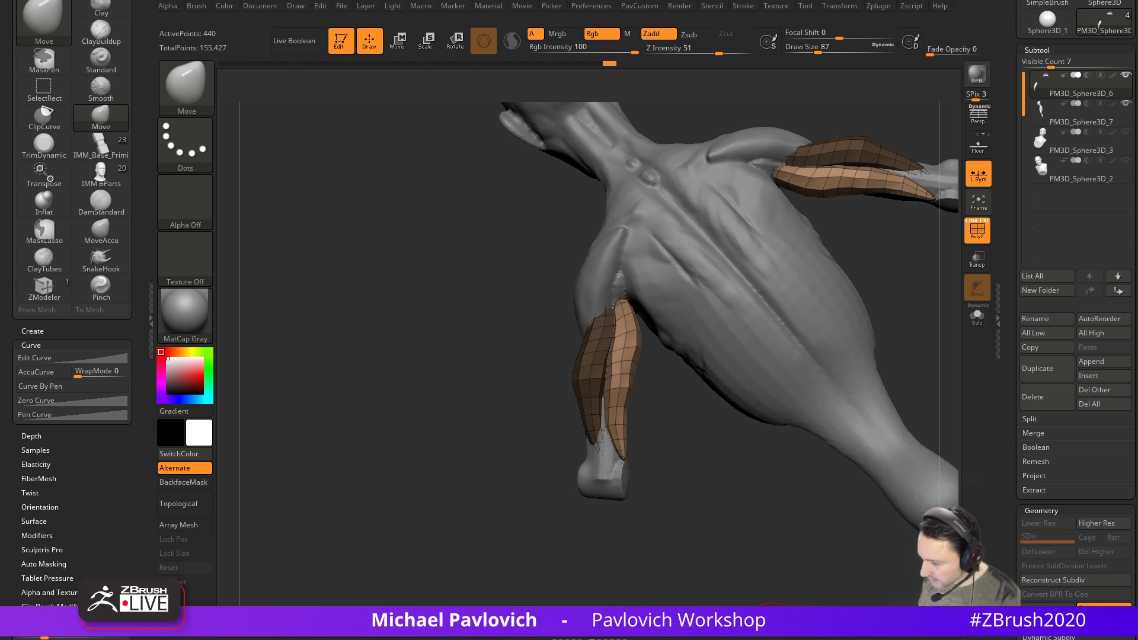
# Switch to Zygote Body in the browser, examine the triceps heads from behind and the side, and return to ZBrush
pyautogui.hotkey('alt', 'Tab')
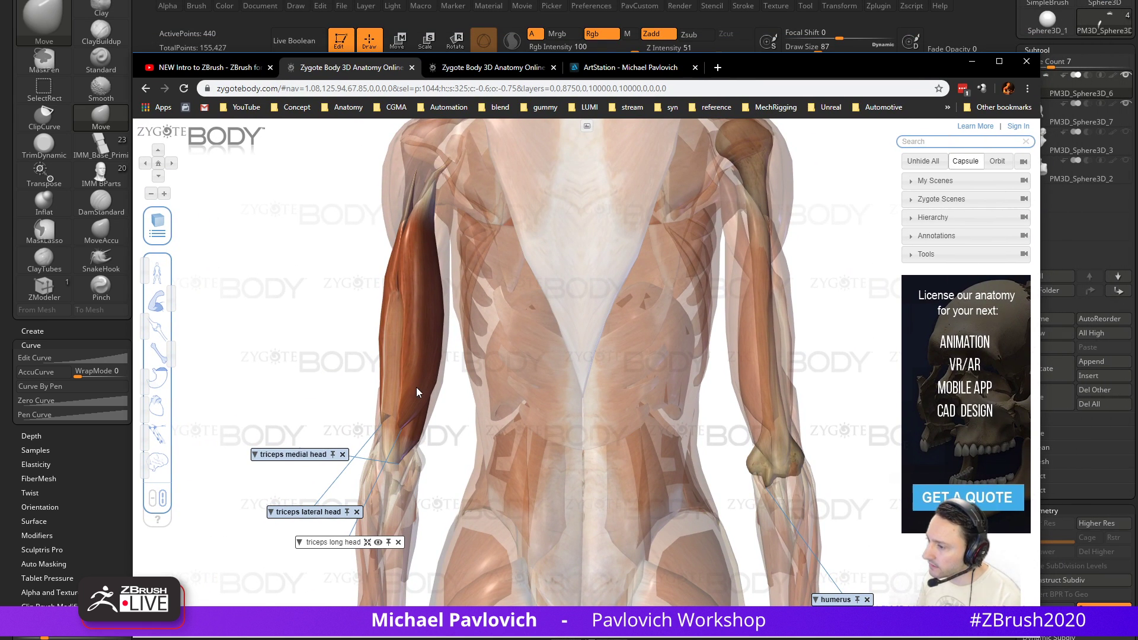
pyautogui.moveTo(336, 359); pyautogui.dragTo(396, 362)
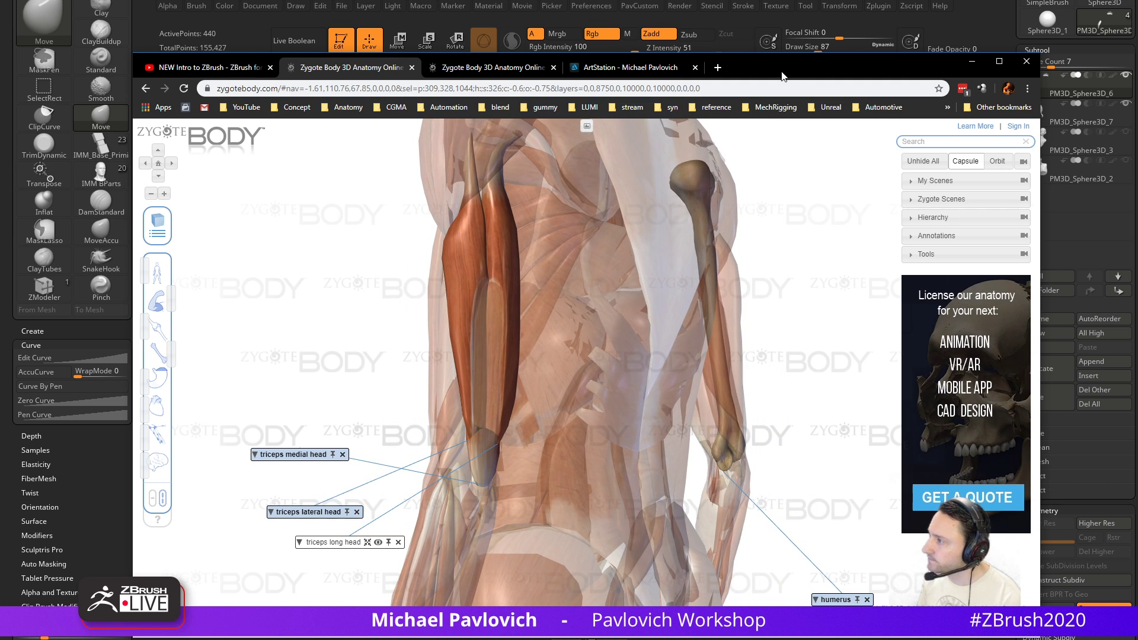
pyautogui.hotkey('alt', 'Tab')
# Select the body subtool, hide the polyframe, and work the arm around the triceps ends near the elbow with the Clay brush
pyautogui.moveTo(451, 425); pyautogui.dragTo(631, 439)
pyautogui.keyDown('alt'); pyautogui.click(620, 416); pyautogui.keyUp('alt')
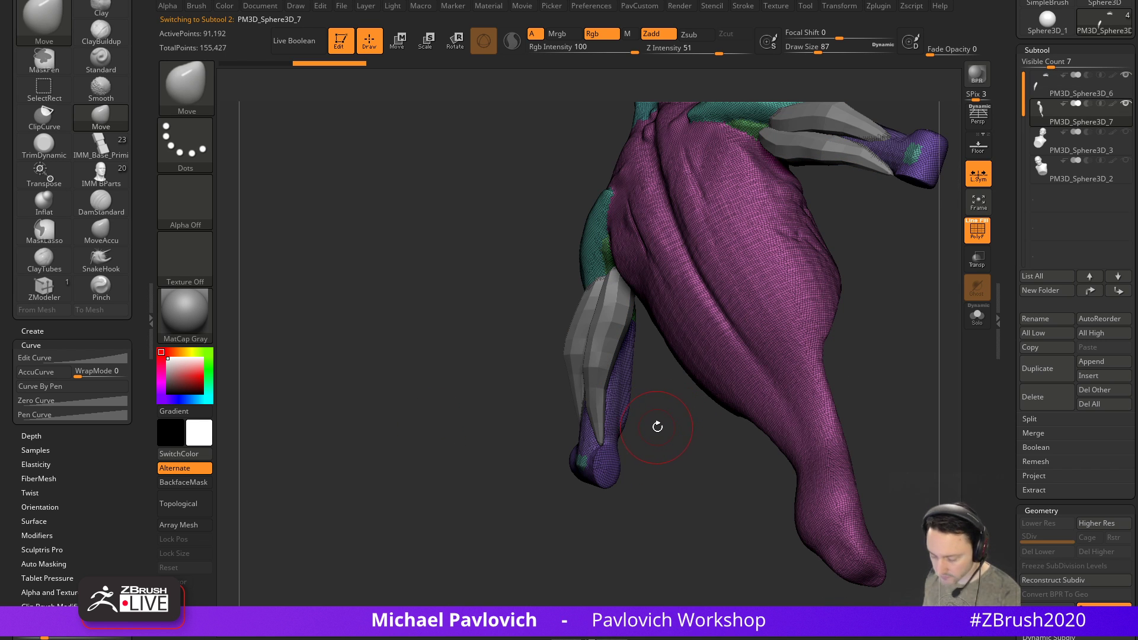
pyautogui.press('b')
pyautogui.press('c')
pyautogui.press('l')
pyautogui.hotkey('shift', 'f')
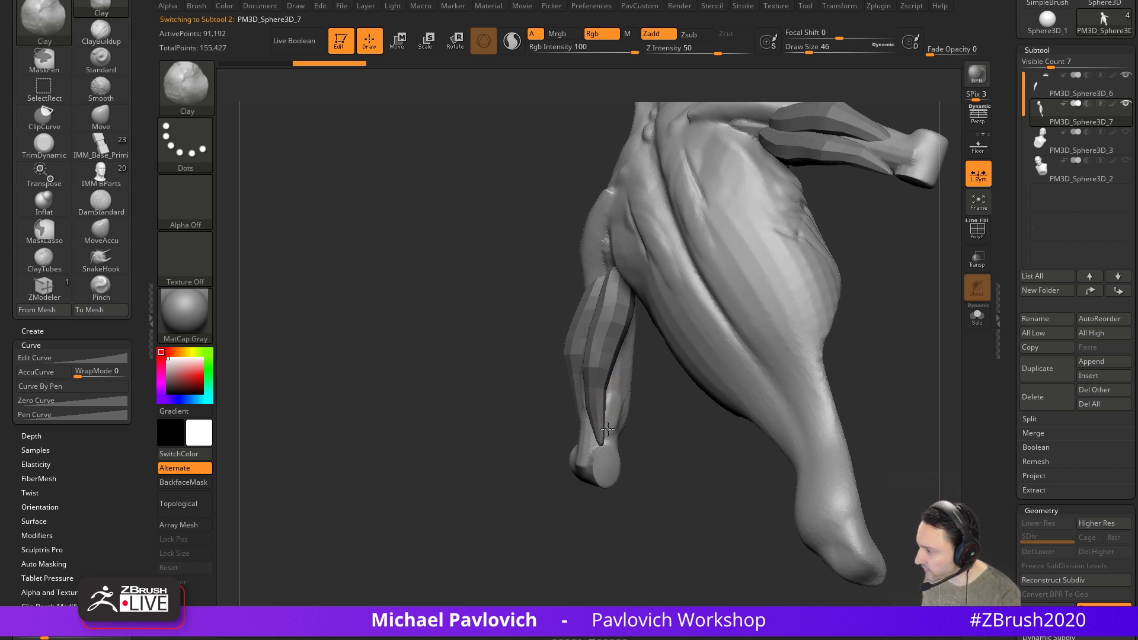
pyautogui.moveTo(678, 460); pyautogui.dragTo(567, 429)
pyautogui.moveTo(591, 474); pyautogui.dragTo(714, 334)
pyautogui.moveTo(648, 307); pyautogui.dragTo(725, 336)
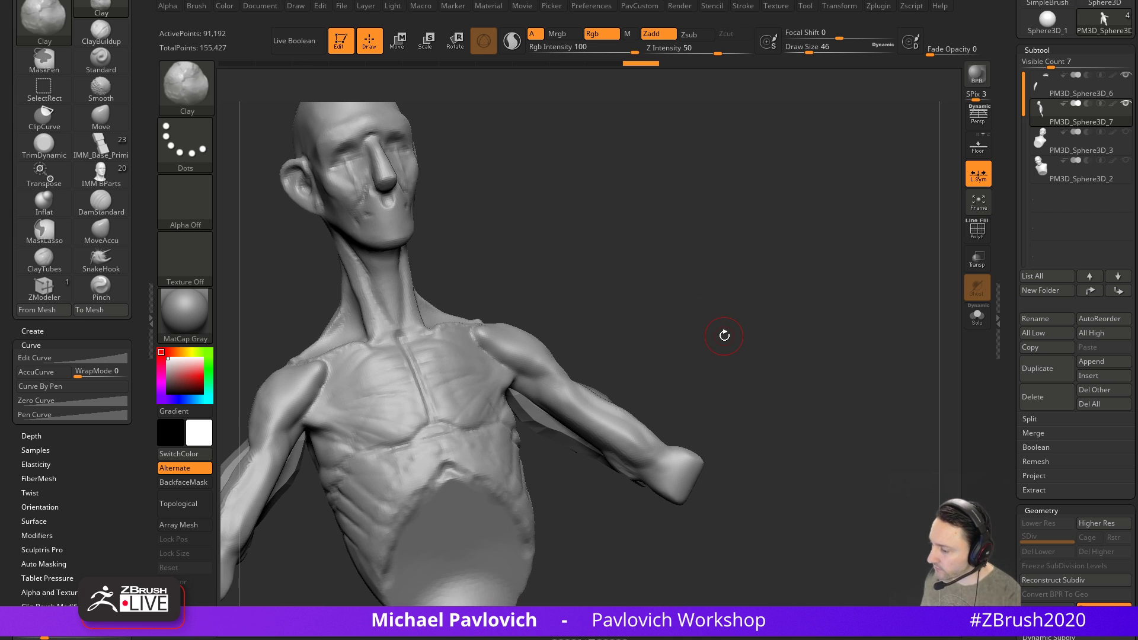
# Switch to Zygote Body and examine how the triceps attach to the scapula and humerus with the muscles faded out
pyautogui.hotkey('alt', 'Tab')
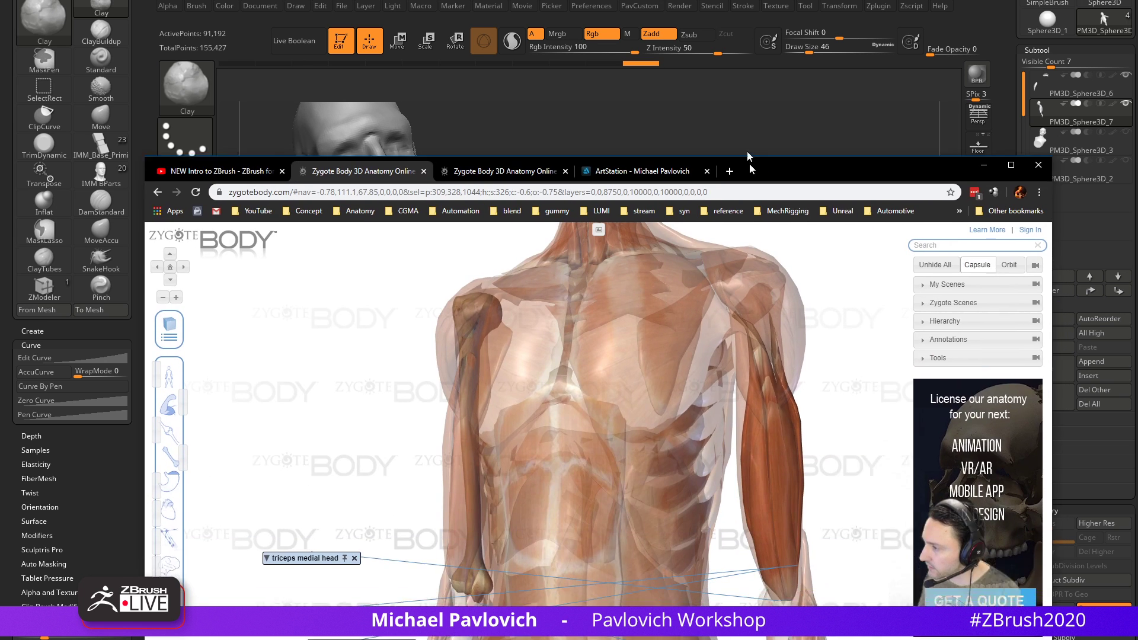
pyautogui.moveTo(752, 169); pyautogui.dragTo(699, 73)
pyautogui.moveTo(758, 211); pyautogui.dragTo(729, 271)
pyautogui.moveTo(138, 310); pyautogui.dragTo(86, 309)
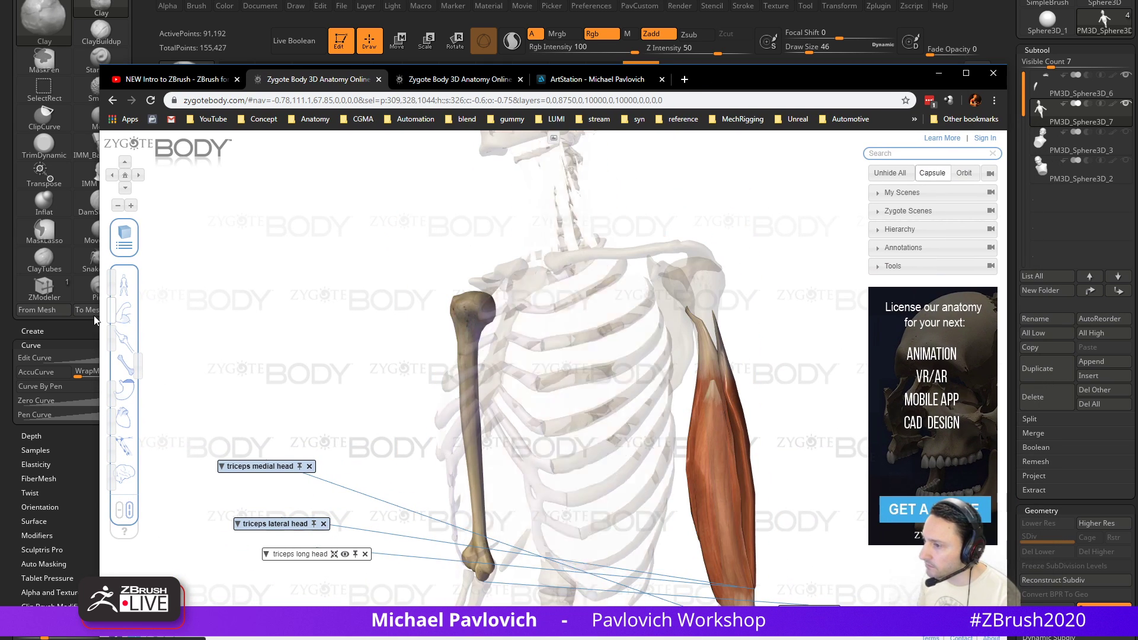
pyautogui.moveTo(641, 221); pyautogui.dragTo(707, 204)
pyautogui.click(674, 287)
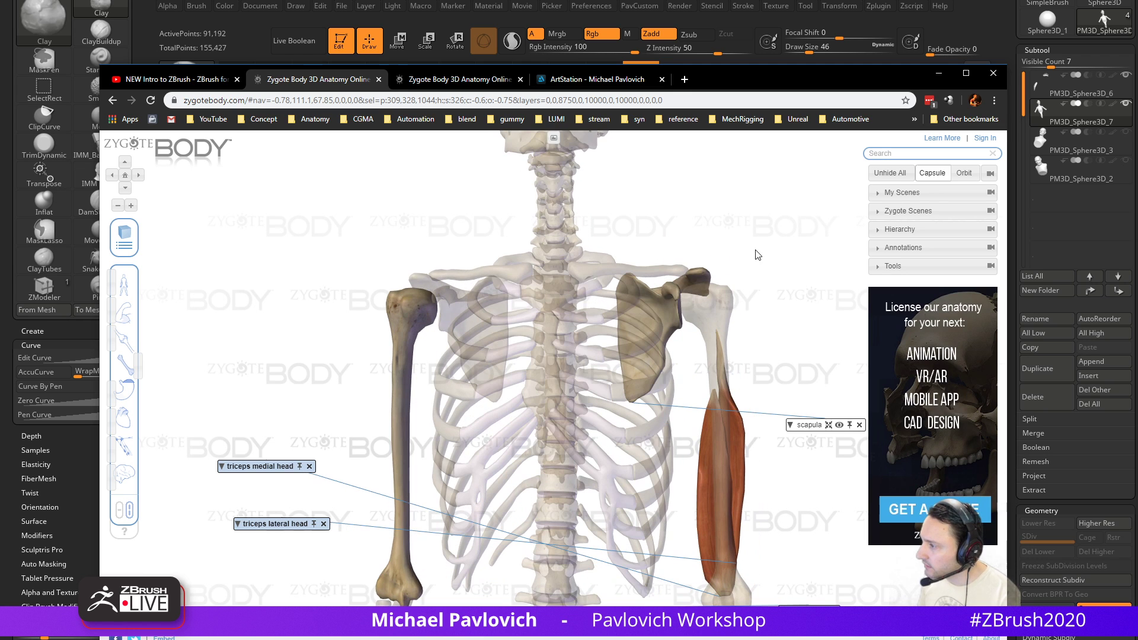
pyautogui.moveTo(742, 263); pyautogui.dragTo(722, 264)
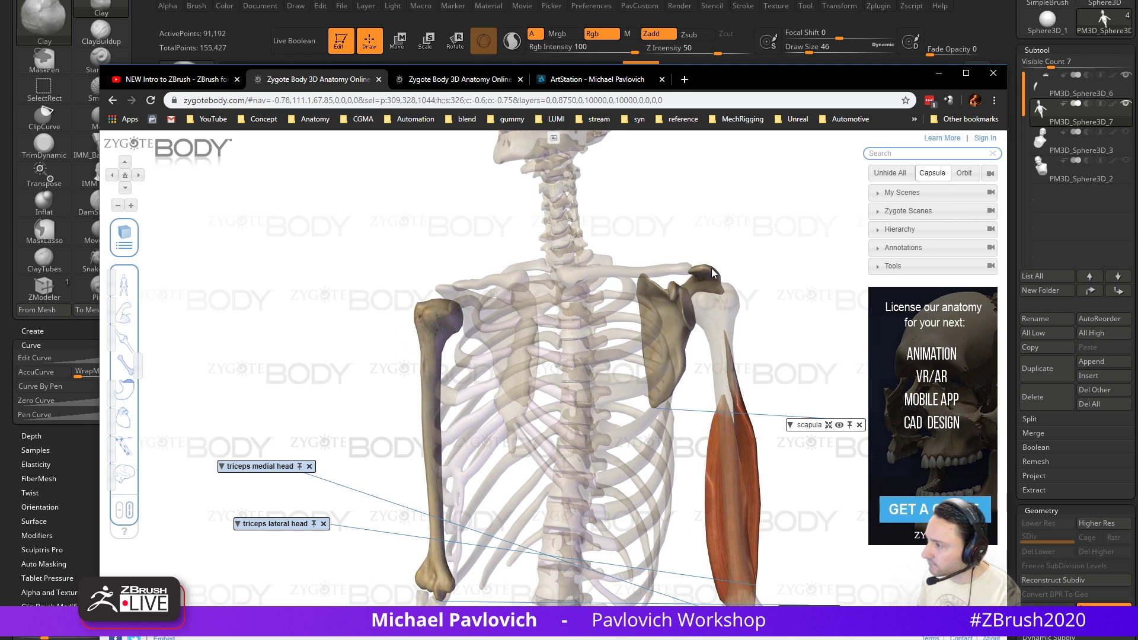
pyautogui.click(858, 424)
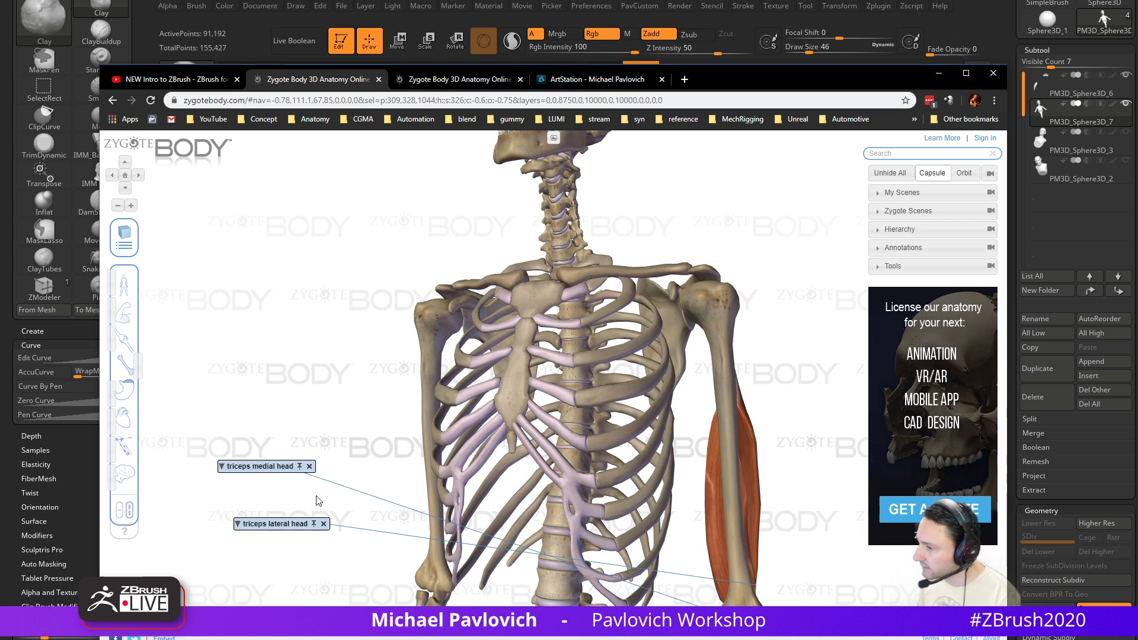
# Clear the triceps selections, reveal the deeper muscles, examine the coracobrachialis, and move the browser out of the way
pyautogui.click(310, 466)
pyautogui.click(324, 523)
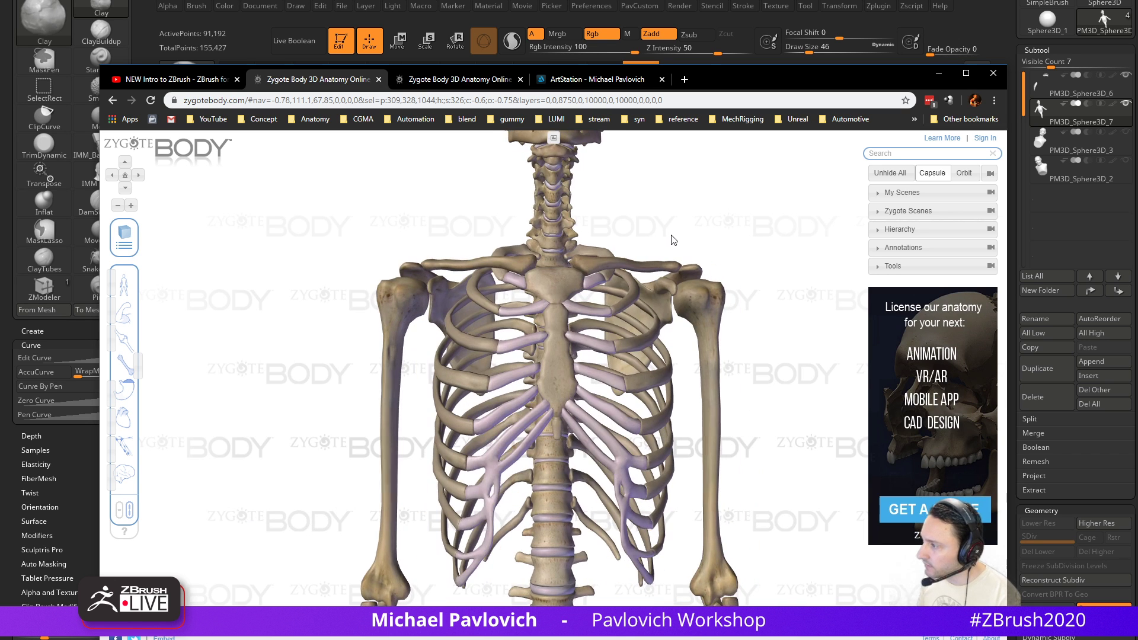
pyautogui.click(109, 310)
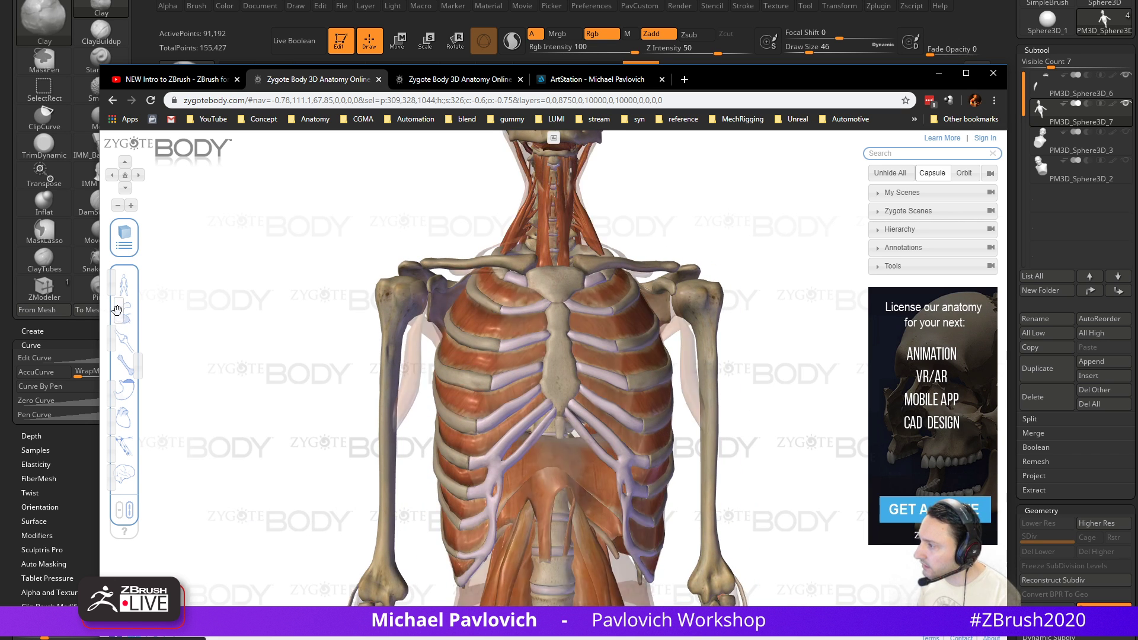
pyautogui.click(685, 366)
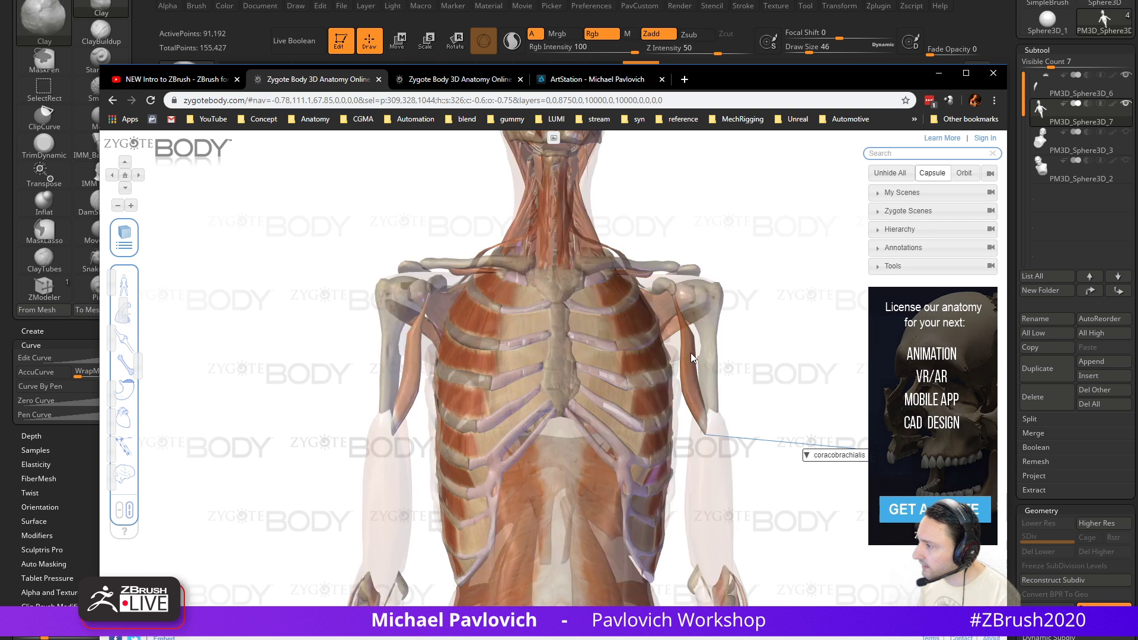
pyautogui.moveTo(773, 326); pyautogui.dragTo(761, 306)
pyautogui.moveTo(775, 79); pyautogui.dragTo(813, 639)
# Carve the armpit creases where the inner arm meets the chest with the DamStandard brush
pyautogui.moveTo(713, 314)
pyautogui.mouseDown()
pyautogui.moveTo(674, 290)
pyautogui.moveTo(699, 262)
pyautogui.moveTo(696, 293)
pyautogui.moveTo(771, 259)
pyautogui.moveTo(706, 278)
pyautogui.mouseUp()
pyautogui.press('b')
pyautogui.press('d')
pyautogui.press('s')
pyautogui.moveTo(629, 384); pyautogui.dragTo(657, 374)
pyautogui.moveTo(747, 335); pyautogui.dragTo(785, 317)
pyautogui.moveTo(674, 367); pyautogui.dragTo(659, 389)
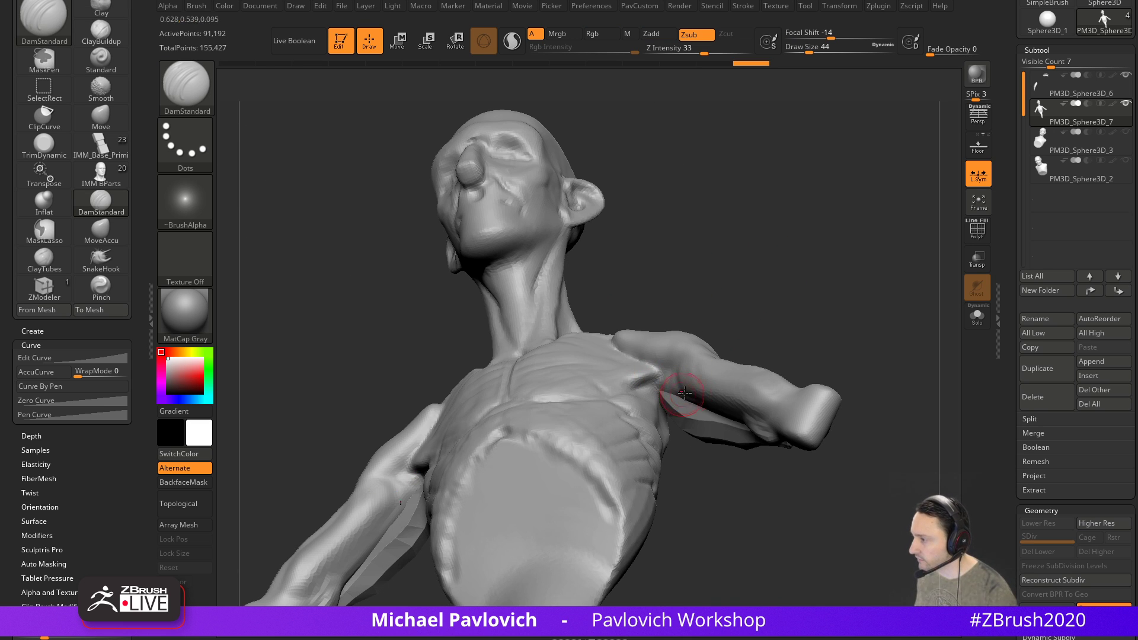
pyautogui.moveTo(748, 308); pyautogui.dragTo(755, 339)
pyautogui.moveTo(659, 386)
pyautogui.mouseDown()
pyautogui.moveTo(694, 391)
pyautogui.moveTo(664, 391)
pyautogui.mouseUp()
pyautogui.moveTo(765, 350); pyautogui.dragTo(758, 302)
pyautogui.moveTo(692, 392); pyautogui.dragTo(667, 389)
pyautogui.moveTo(831, 322)
pyautogui.mouseDown()
pyautogui.moveTo(793, 333)
pyautogui.moveTo(773, 291)
pyautogui.mouseUp()
# Select the triceps subtool and adjust the muscle near the armpit with the Move brush
pyautogui.keyDown('alt'); pyautogui.click(692, 403); pyautogui.keyUp('alt')
pyautogui.press('b')
pyautogui.press('m')
pyautogui.press('v')
pyautogui.moveTo(679, 420)
pyautogui.mouseDown()
pyautogui.moveTo(706, 432)
pyautogui.moveTo(695, 429)
pyautogui.mouseUp()
pyautogui.press('s')
pyautogui.moveTo(787, 285)
pyautogui.keyDown('shift'); pyautogui.mouseDown()
pyautogui.moveTo(821, 381)
pyautogui.moveTo(876, 350)
pyautogui.moveTo(786, 348)
pyautogui.moveTo(823, 347)
pyautogui.moveTo(857, 298)
pyautogui.mouseUp(); pyautogui.keyUp('shift')
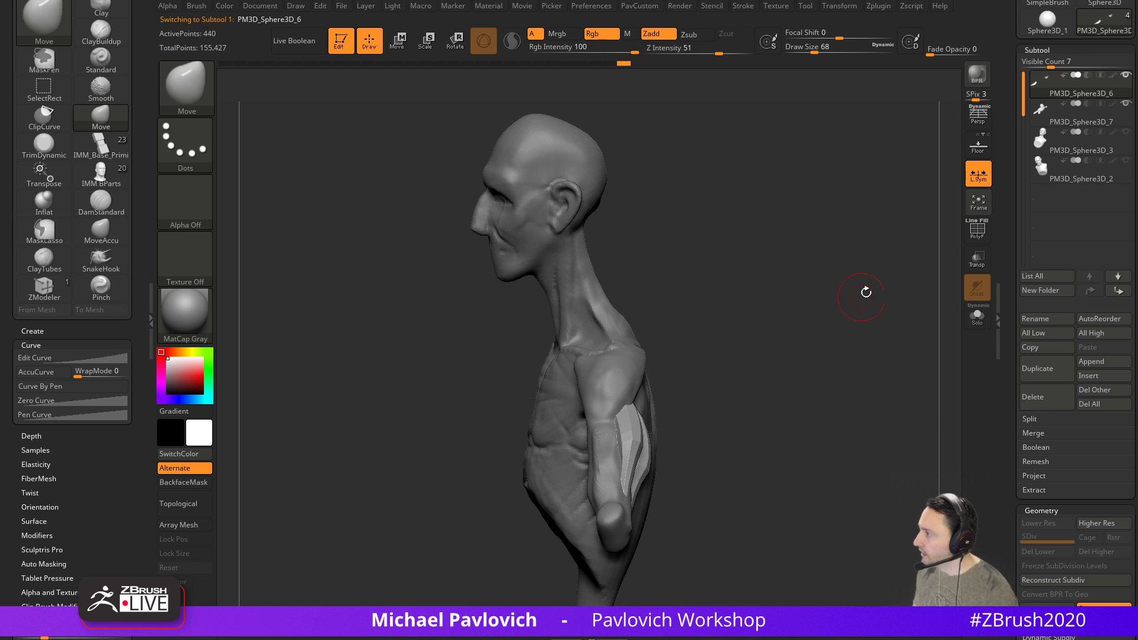
# Merge the triceps subtool with the body and DynaMesh them into one mesh
pyautogui.click(1069, 123)
pyautogui.click(1067, 92)
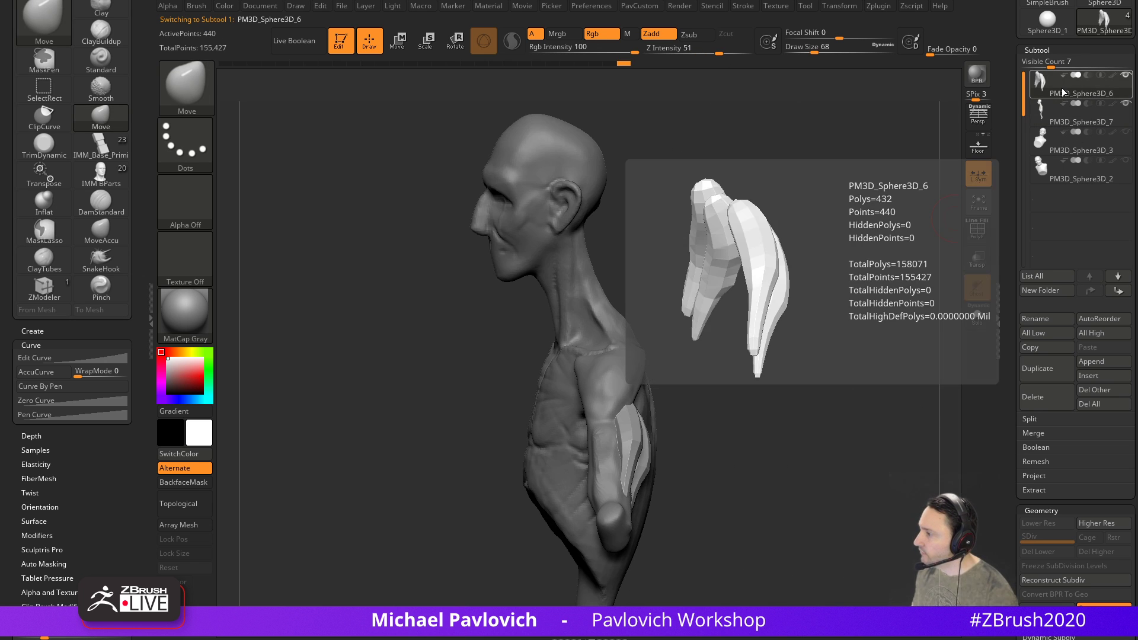
pyautogui.press('`')
pyautogui.moveTo(761, 271)
pyautogui.mouseDown()
pyautogui.moveTo(787, 280)
pyautogui.moveTo(761, 279)
pyautogui.mouseUp()
pyautogui.moveTo(633, 359); pyautogui.dragTo(755, 342)
pyautogui.moveTo(733, 386)
pyautogui.mouseDown()
pyautogui.moveTo(826, 344)
pyautogui.moveTo(831, 230)
pyautogui.moveTo(855, 248)
pyautogui.mouseUp()
pyautogui.hotkey('ctrl', 'e')
# Smooth the seams where the merged triceps meet the deltoid and the arm
pyautogui.moveTo(626, 414)
pyautogui.keyDown('shift'); pyautogui.mouseDown()
pyautogui.moveTo(589, 435)
pyautogui.moveTo(563, 509)
pyautogui.moveTo(620, 421)
pyautogui.mouseUp(); pyautogui.keyUp('shift')
pyautogui.moveTo(632, 531); pyautogui.dragTo(592, 477)
pyautogui.keyDown('shift'); pyautogui.moveTo(632, 420); pyautogui.dragTo(602, 477); pyautogui.keyUp('shift')
pyautogui.moveTo(620, 570)
pyautogui.mouseDown()
pyautogui.moveTo(624, 521)
pyautogui.moveTo(653, 487)
pyautogui.moveTo(729, 574)
pyautogui.moveTo(828, 323)
pyautogui.moveTo(735, 374)
pyautogui.mouseUp()
# Build up the upper arm around the armpit and triceps with the Clay brush
pyautogui.press('b')
pyautogui.press('c')
pyautogui.press('l')
pyautogui.moveTo(676, 398)
pyautogui.mouseDown()
pyautogui.moveTo(648, 378)
pyautogui.moveTo(665, 422)
pyautogui.mouseUp()
pyautogui.moveTo(750, 468)
pyautogui.mouseDown()
pyautogui.moveTo(841, 425)
pyautogui.moveTo(713, 434)
pyautogui.mouseUp()
pyautogui.press('s')
pyautogui.moveTo(722, 444); pyautogui.dragTo(677, 412)
pyautogui.moveTo(666, 370)
pyautogui.mouseDown()
pyautogui.moveTo(657, 434)
pyautogui.moveTo(660, 420)
pyautogui.mouseUp()
# Bring Zygote Body back up, examine the coracobrachialis and brachialis on the upper arm, and return to ZBrush
pyautogui.moveTo(756, 639); pyautogui.dragTo(748, 70)
pyautogui.moveTo(103, 302); pyautogui.dragTo(113, 305)
pyautogui.moveTo(595, 351); pyautogui.dragTo(738, 309)
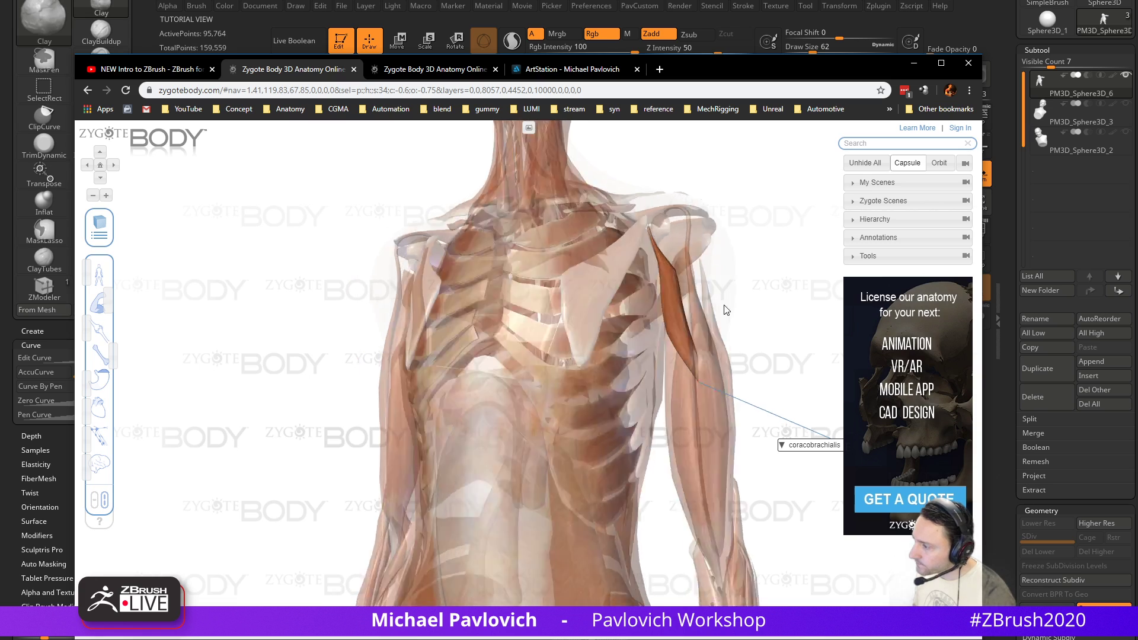
pyautogui.moveTo(682, 343); pyautogui.dragTo(814, 292)
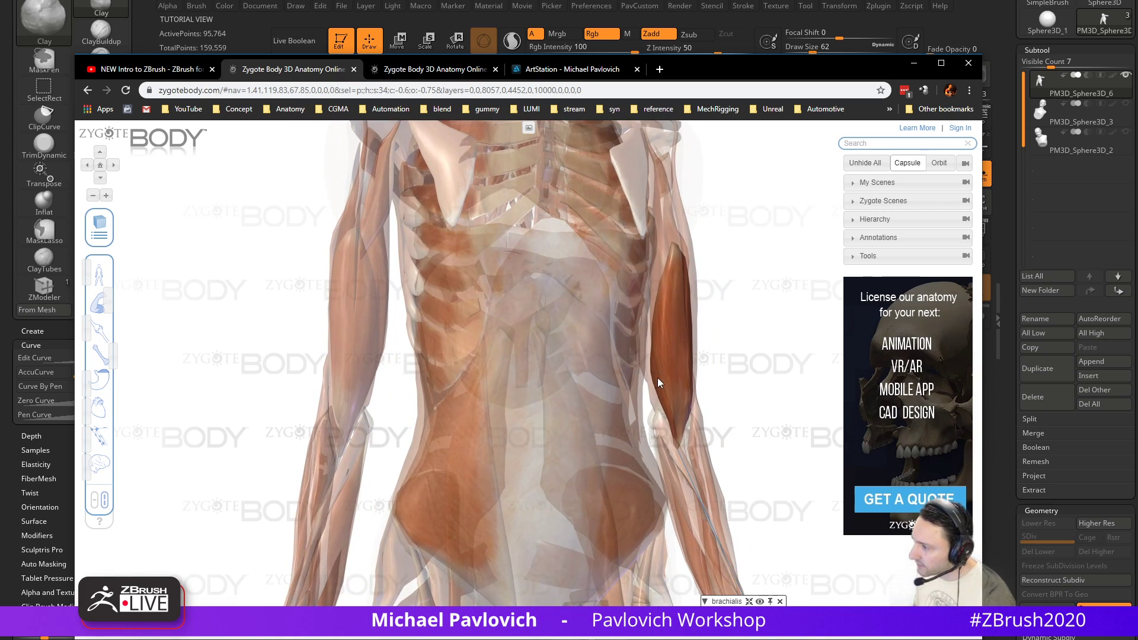
pyautogui.click(774, 324)
pyautogui.moveTo(805, 72); pyautogui.dragTo(808, 114)
pyautogui.moveTo(746, 364); pyautogui.dragTo(771, 355)
pyautogui.moveTo(767, 211); pyautogui.dragTo(659, 249)
pyautogui.click(674, 341)
pyautogui.moveTo(732, 313); pyautogui.dragTo(807, 303)
pyautogui.click(776, 82)
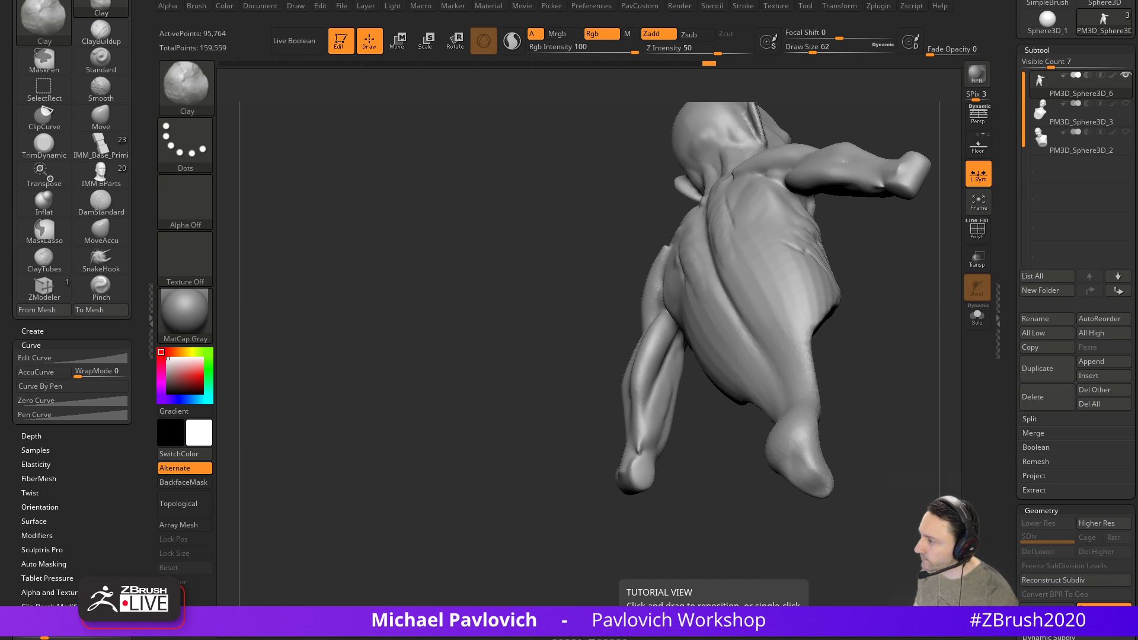
# Add clay to the back and side of the upper arm to define the muscles above the elbow
pyautogui.moveTo(593, 414); pyautogui.dragTo(674, 444)
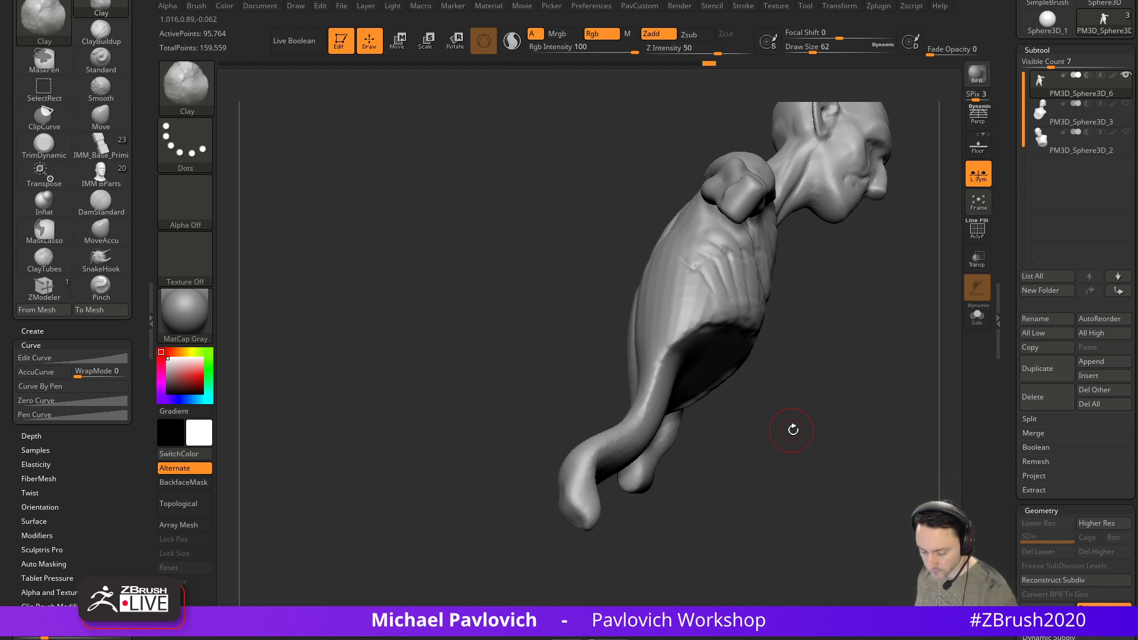
pyautogui.moveTo(791, 430); pyautogui.dragTo(754, 397)
pyautogui.press('s')
pyautogui.click(697, 414)
pyautogui.moveTo(650, 425)
pyautogui.mouseDown()
pyautogui.moveTo(652, 396)
pyautogui.moveTo(656, 433)
pyautogui.mouseUp()
pyautogui.moveTo(693, 442); pyautogui.dragTo(732, 353)
pyautogui.moveTo(650, 363); pyautogui.dragTo(646, 414)
# Refine the outer upper arm from the deltoid to the elbow and smooth the transitions between its muscles
pyautogui.moveTo(713, 390)
pyautogui.mouseDown()
pyautogui.moveTo(669, 369)
pyautogui.moveTo(671, 394)
pyautogui.moveTo(665, 386)
pyautogui.mouseUp()
pyautogui.moveTo(680, 343)
pyautogui.mouseDown()
pyautogui.moveTo(678, 401)
pyautogui.moveTo(684, 388)
pyautogui.mouseUp()
pyautogui.moveTo(724, 451); pyautogui.dragTo(700, 445)
pyautogui.press('s')
pyautogui.click(686, 395)
pyautogui.moveTo(692, 329); pyautogui.dragTo(694, 401)
pyautogui.moveTo(624, 380)
pyautogui.mouseDown()
pyautogui.moveTo(679, 393)
pyautogui.moveTo(675, 368)
pyautogui.mouseUp()
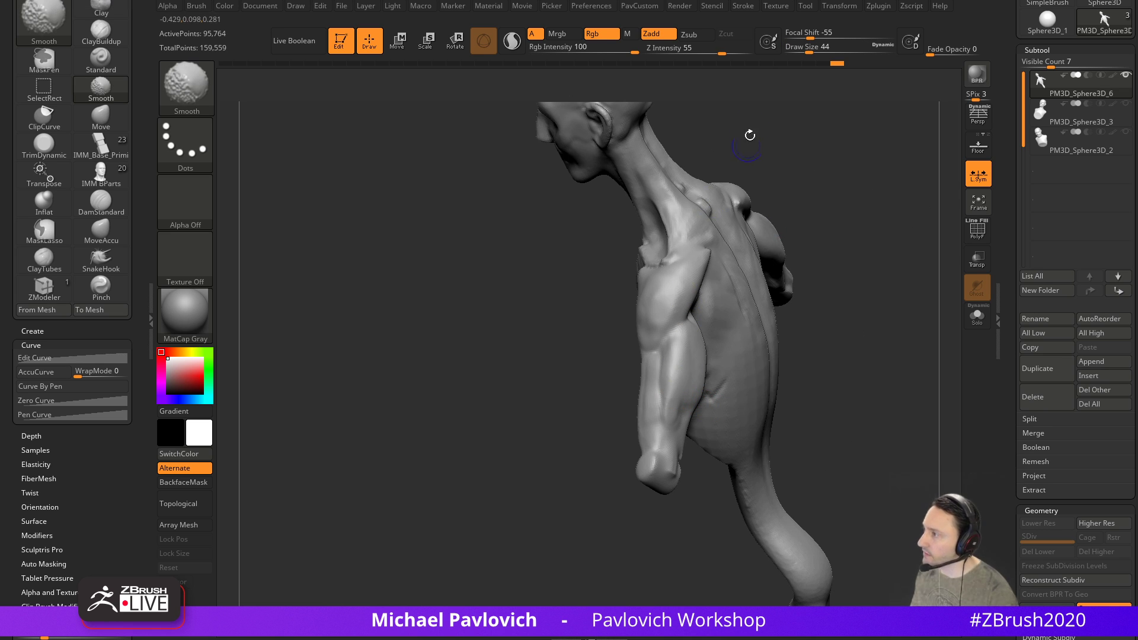
# Select the Standard brush and view the whole figure from the front
pyautogui.moveTo(876, 332); pyautogui.dragTo(908, 296)
pyautogui.moveTo(743, 205); pyautogui.dragTo(812, 219)
pyautogui.keyDown('alt'); pyautogui.moveTo(740, 265); pyautogui.dragTo(726, 246); pyautogui.keyUp('alt')
pyautogui.press('b')
pyautogui.press('s')
pyautogui.press('t')
pyautogui.press('s')
pyautogui.click(711, 269)
pyautogui.moveTo(715, 285)
pyautogui.keyDown('alt'); pyautogui.mouseDown()
pyautogui.moveTo(669, 280)
pyautogui.moveTo(732, 260)
pyautogui.mouseUp(); pyautogui.keyUp('alt')
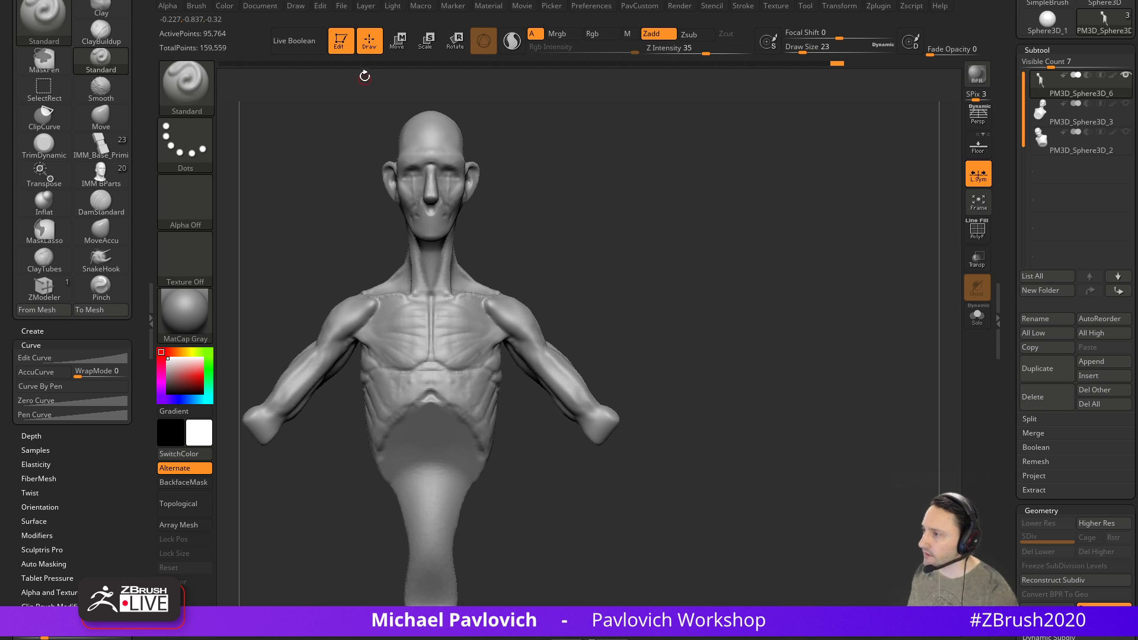
# Leave Edit mode and try a Dots stroke with Alpha 06 on the empty canvas beside the figure
pyautogui.press('t')
pyautogui.click(185, 142)
pyautogui.click(254, 152)
pyautogui.click(186, 200)
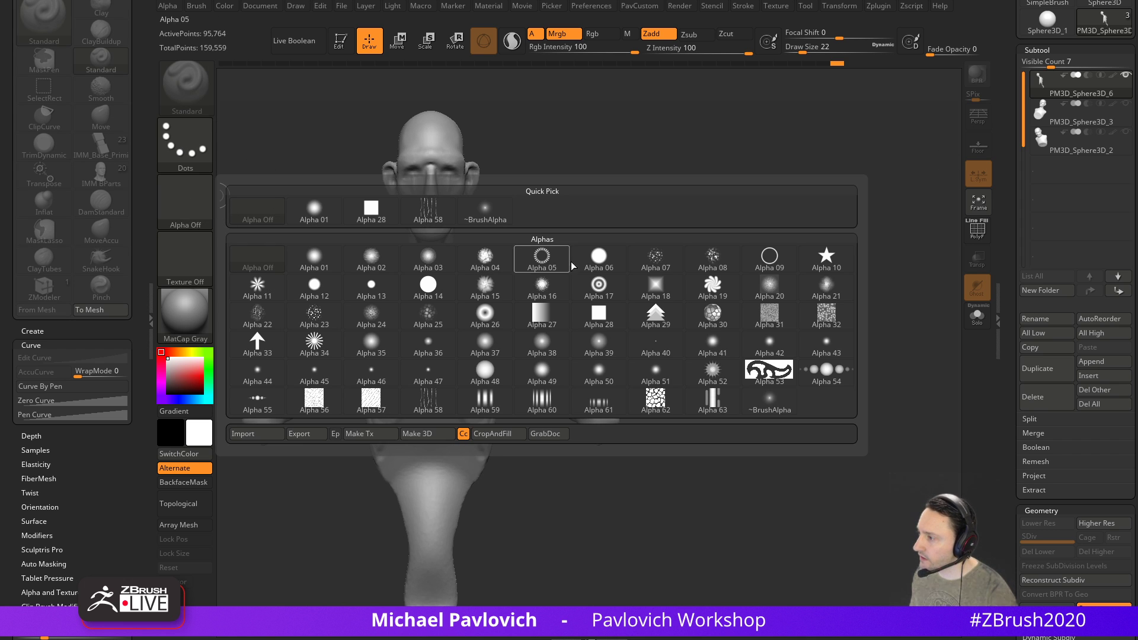
pyautogui.click(598, 259)
pyautogui.moveTo(621, 173)
pyautogui.mouseDown()
pyautogui.moveTo(631, 166)
pyautogui.moveTo(653, 234)
pyautogui.mouseUp()
pyautogui.hotkey('ctrl', 'z')
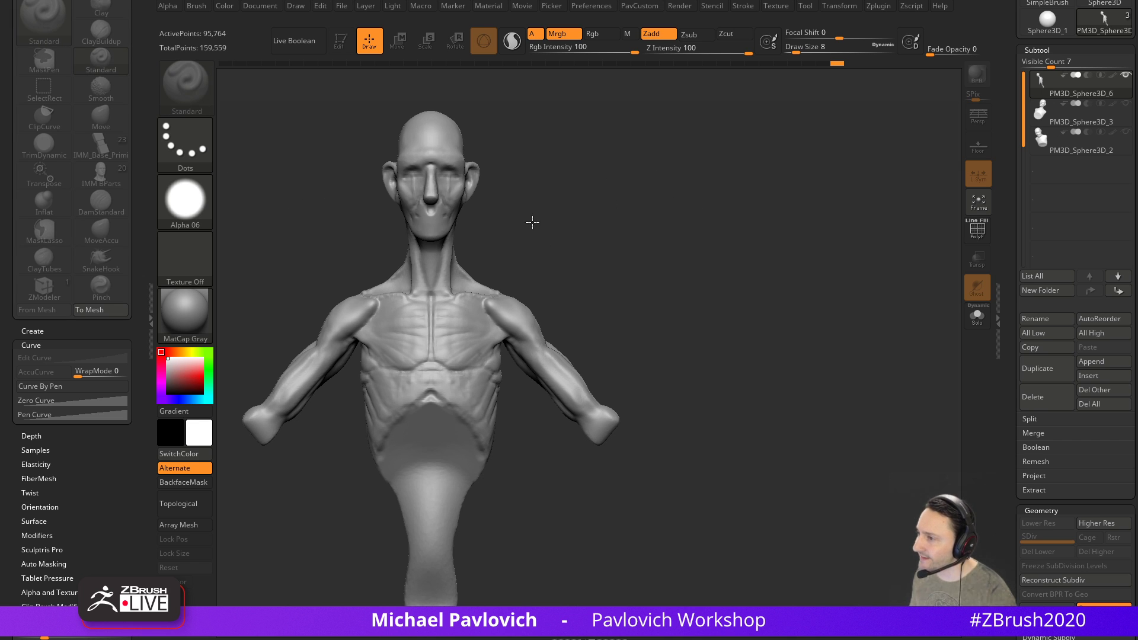
# Choose the SimpleBrush with the Dots stroke and Alpha 01, and try strokes on the empty canvas
pyautogui.moveTo(1008, 168); pyautogui.dragTo(1013, 265)
pyautogui.click(1054, 238)
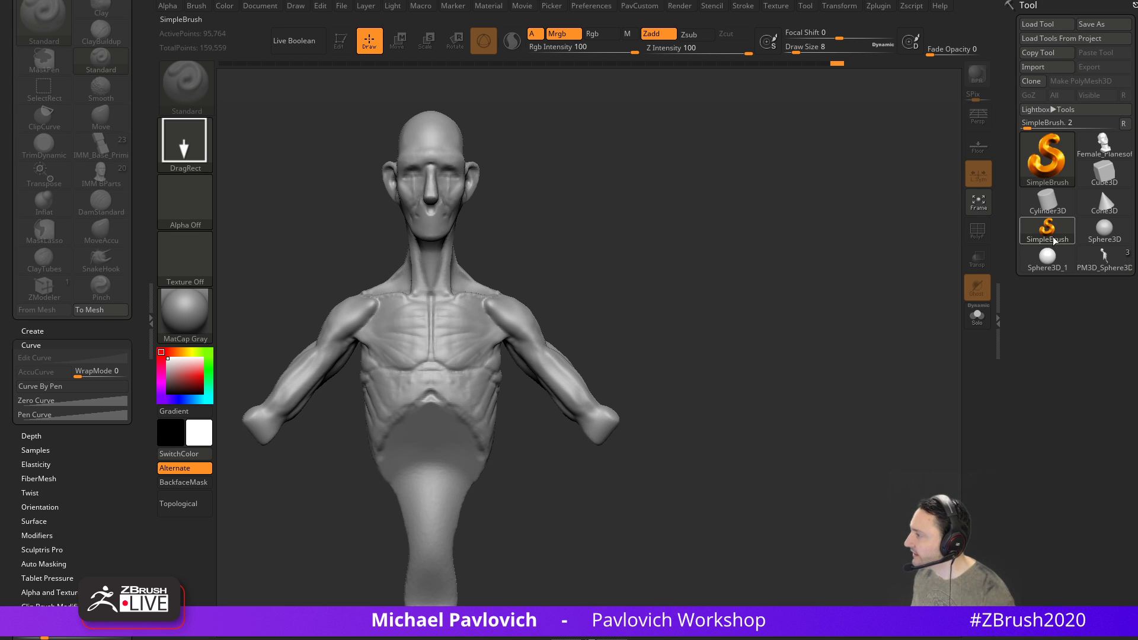
pyautogui.moveTo(576, 152); pyautogui.dragTo(652, 180)
pyautogui.hotkey('ctrl', 'z')
pyautogui.click(193, 152)
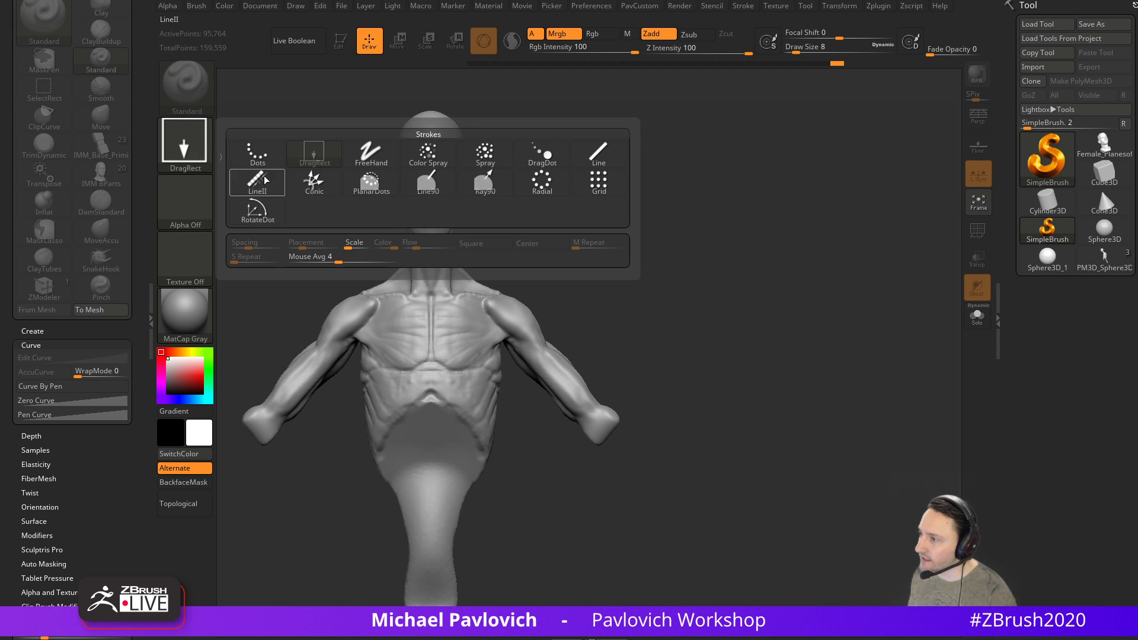
pyautogui.click(257, 153)
pyautogui.click(185, 201)
pyautogui.click(312, 211)
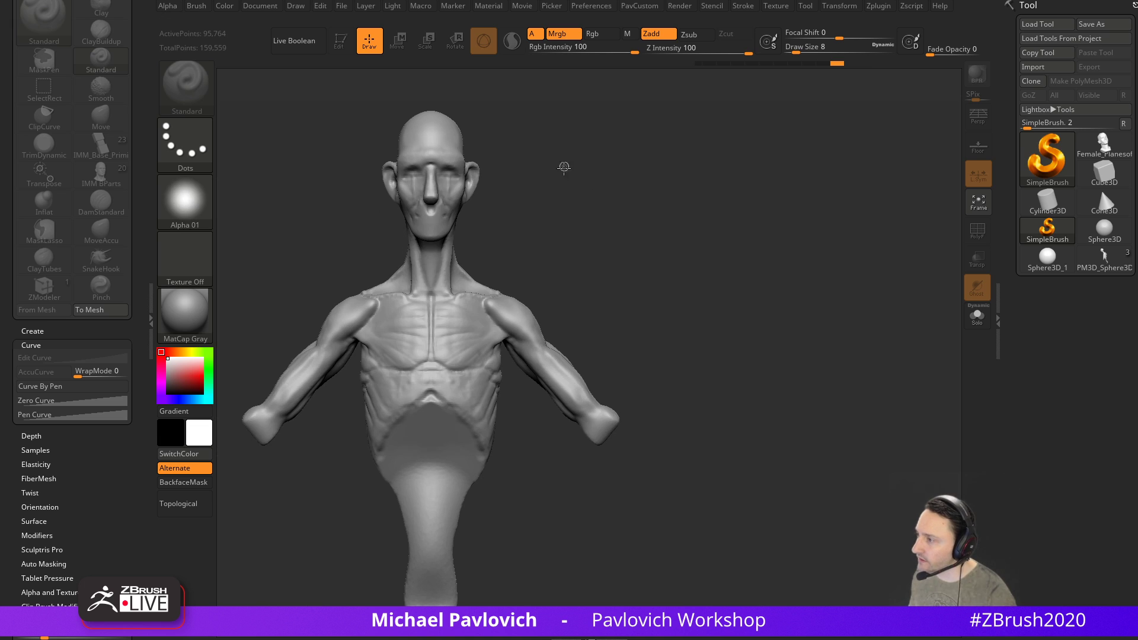
pyautogui.moveTo(565, 170); pyautogui.dragTo(681, 223)
pyautogui.hotkey('ctrl', 'z')
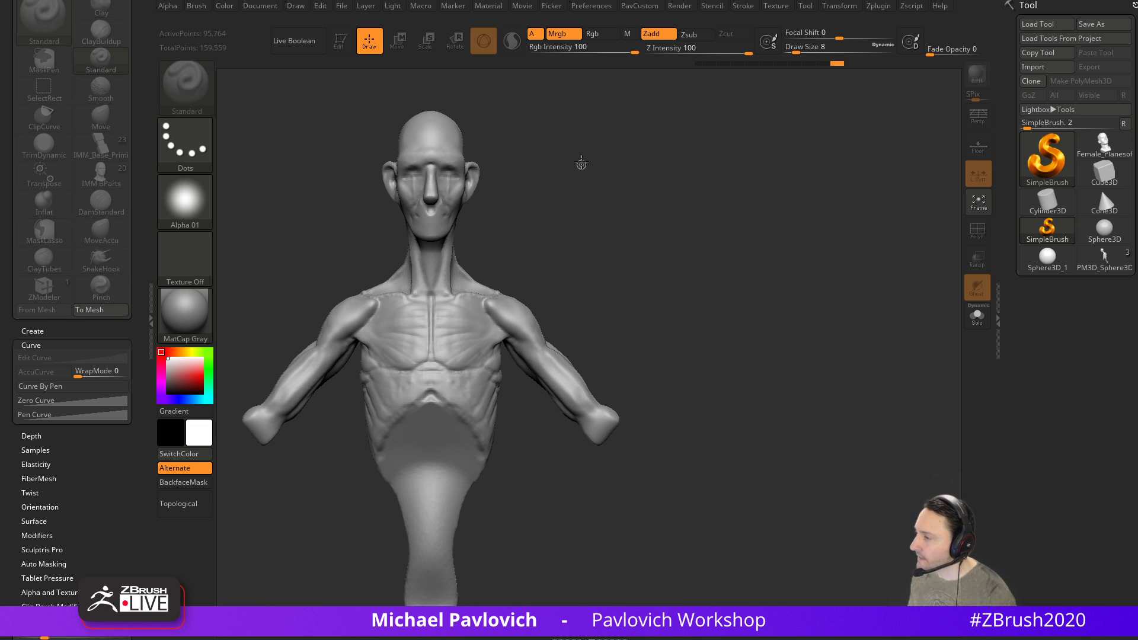
# Sketch an explanatory outline of the shoulder and arm with overlapping muscle shapes beside the figure
pyautogui.moveTo(611, 176)
pyautogui.mouseDown()
pyautogui.moveTo(603, 158)
pyautogui.moveTo(629, 207)
pyautogui.moveTo(647, 212)
pyautogui.mouseUp()
pyautogui.moveTo(588, 176); pyautogui.dragTo(595, 169)
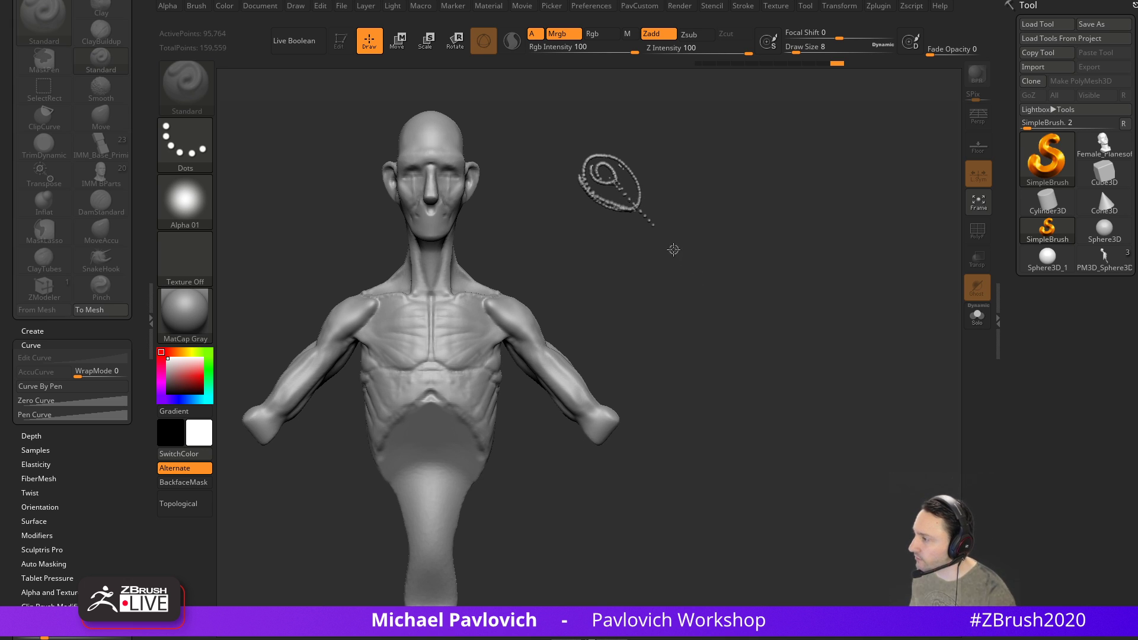
pyautogui.moveTo(585, 160)
pyautogui.mouseDown()
pyautogui.moveTo(637, 202)
pyautogui.moveTo(658, 201)
pyautogui.moveTo(717, 266)
pyautogui.mouseUp()
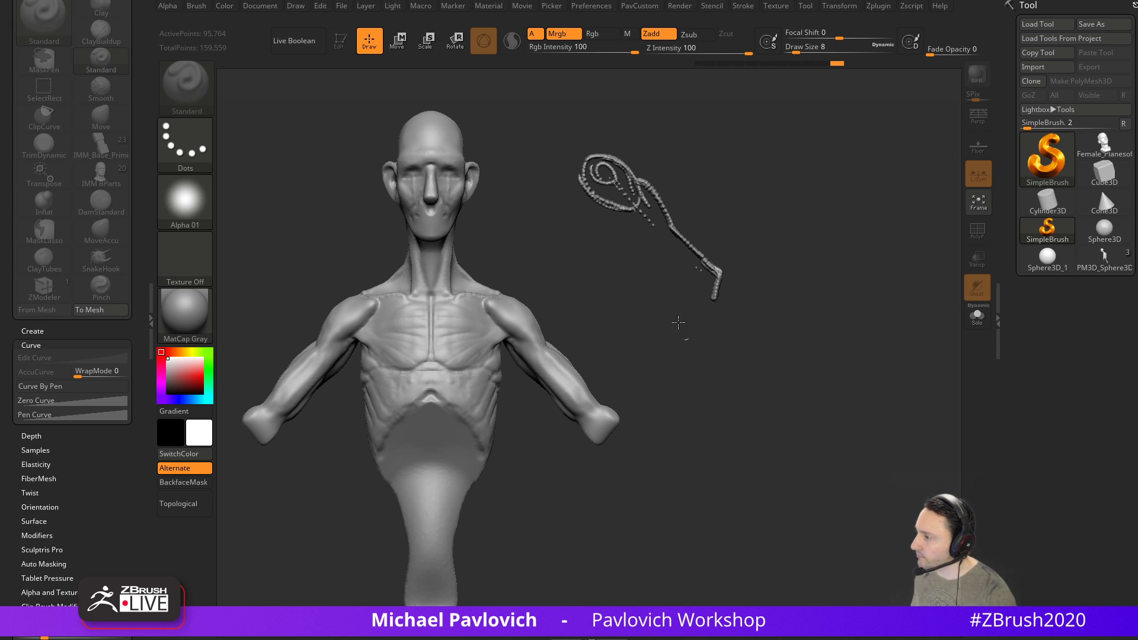
pyautogui.moveTo(636, 238); pyautogui.dragTo(690, 302)
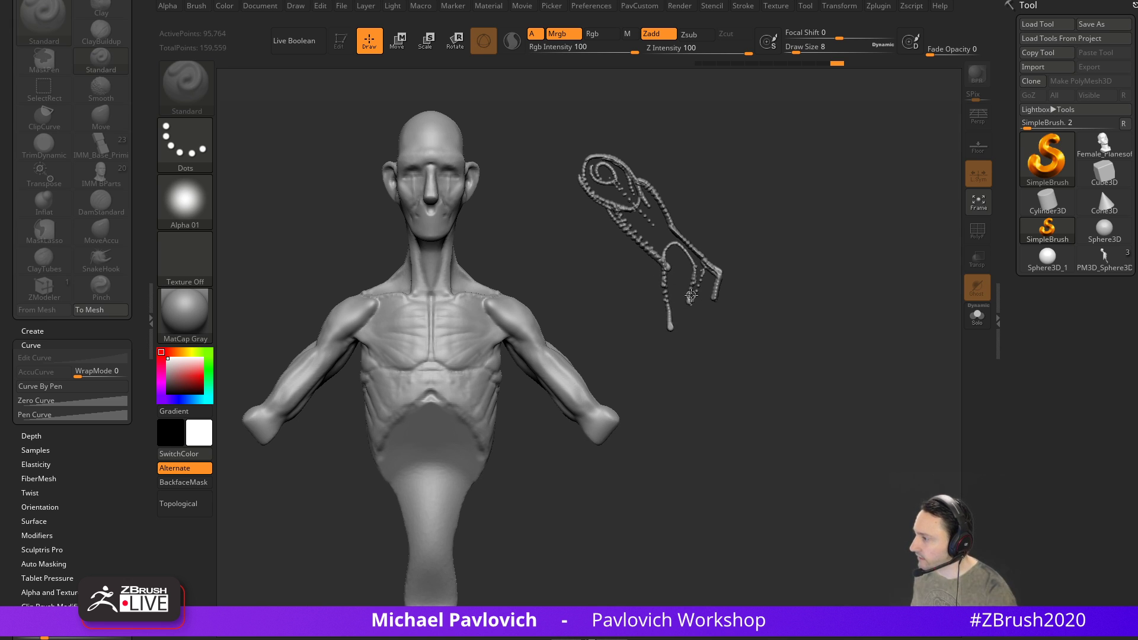
pyautogui.moveTo(717, 296); pyautogui.dragTo(680, 381)
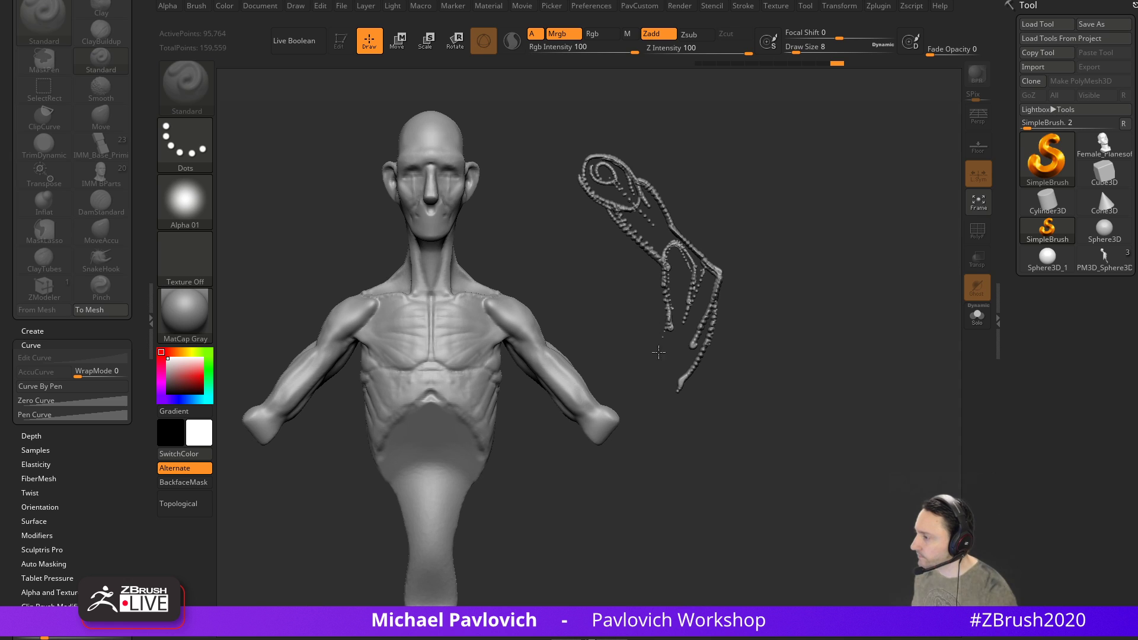
pyautogui.moveTo(667, 322); pyautogui.dragTo(667, 354)
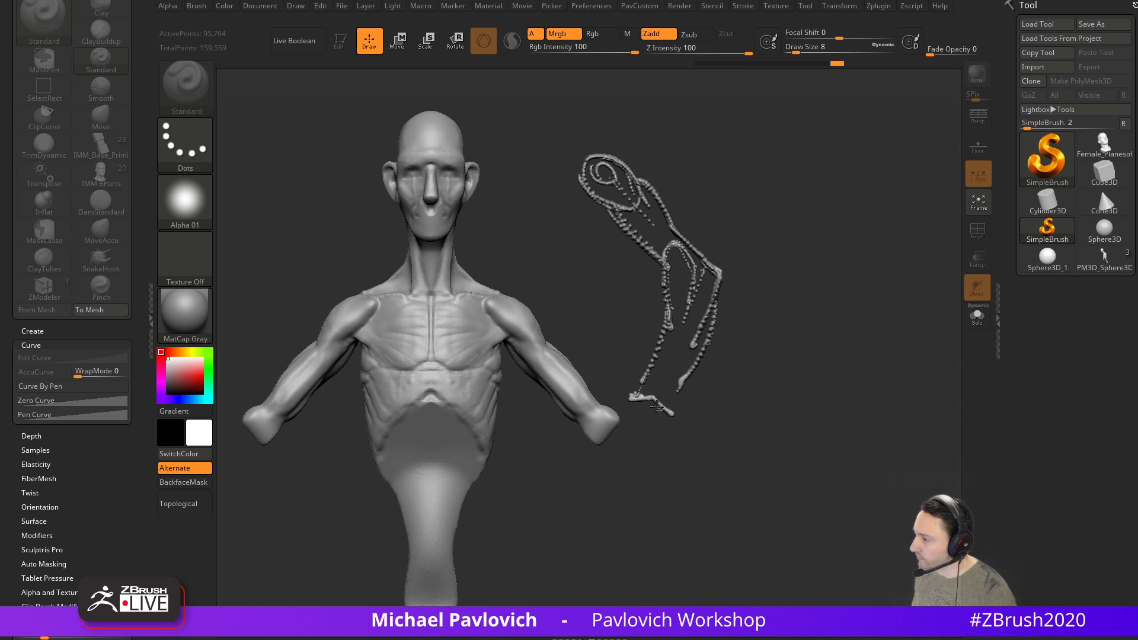
pyautogui.moveTo(630, 405); pyautogui.dragTo(638, 411)
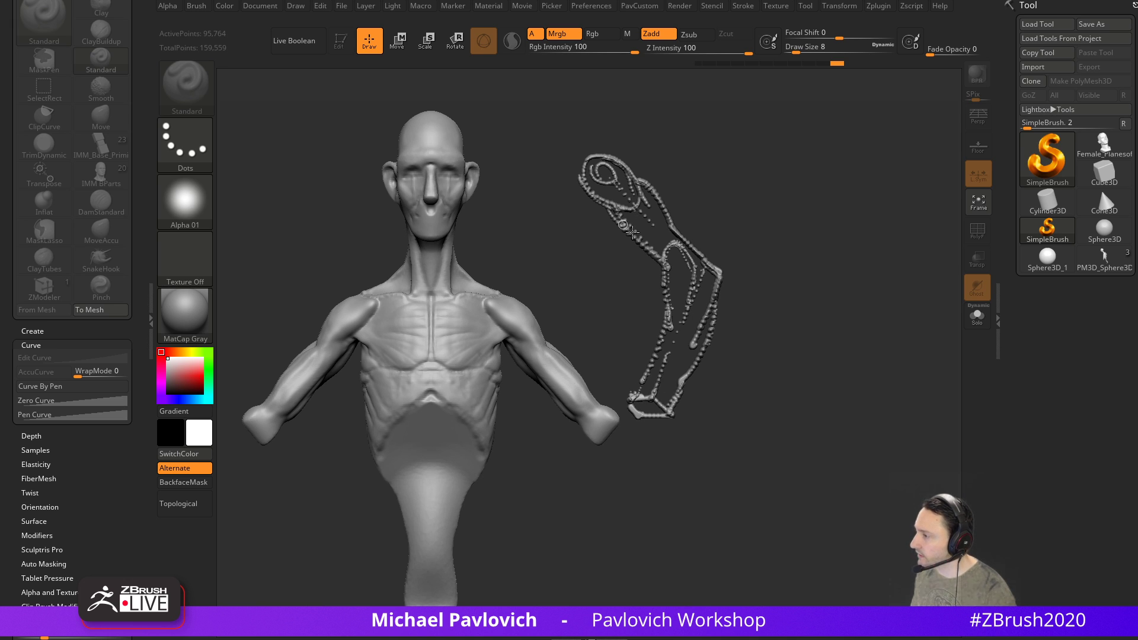
pyautogui.moveTo(634, 169)
pyautogui.mouseDown()
pyautogui.moveTo(600, 151)
pyautogui.moveTo(569, 182)
pyautogui.mouseUp()
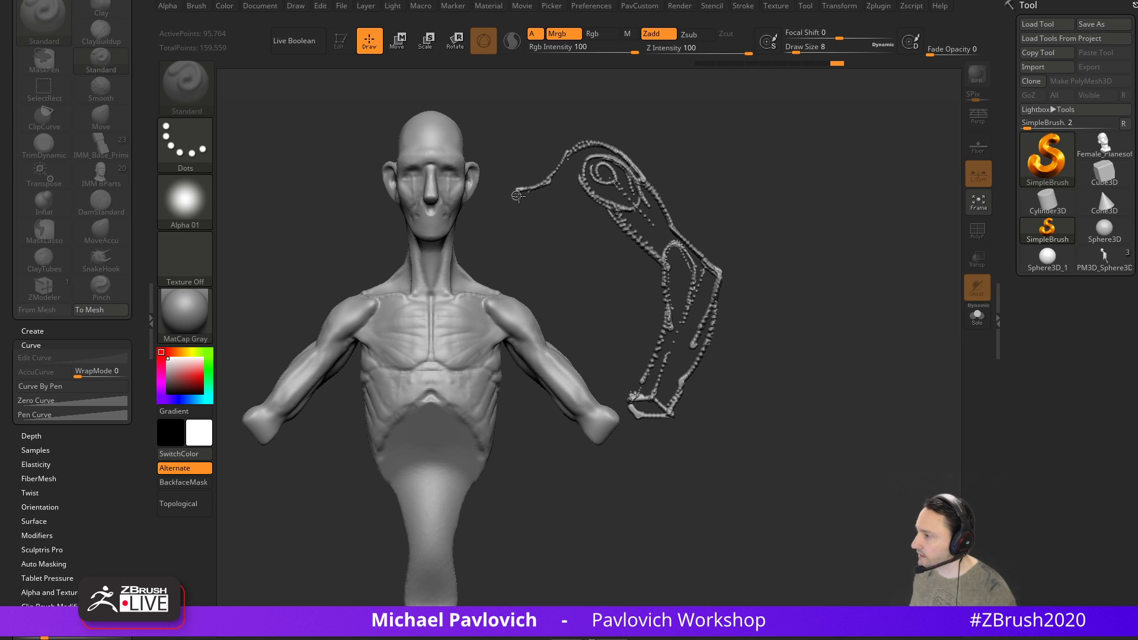
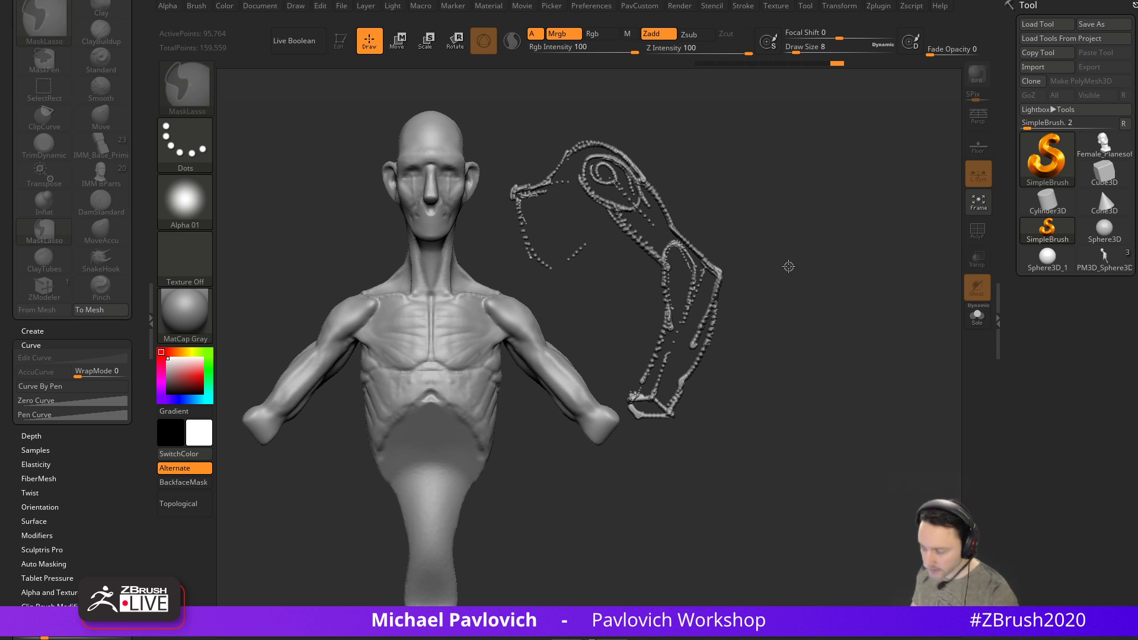
# Clear the canvas, redraw the figure with DragRect in Edit mode, and turn off the Standard brush's alpha
pyautogui.hotkey('ctrl', 'n')
pyautogui.click(1103, 261)
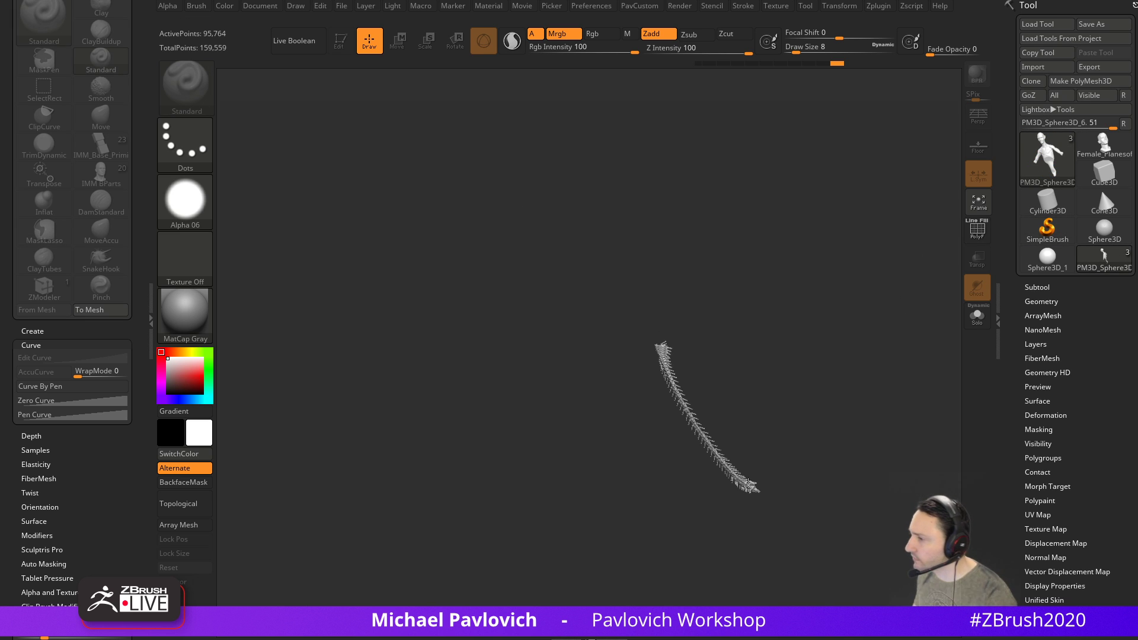
pyautogui.click(197, 155)
pyautogui.click(315, 156)
pyautogui.moveTo(454, 275); pyautogui.dragTo(520, 406)
pyautogui.click(342, 47)
pyautogui.hotkey('ctrl', 'n')
pyautogui.moveTo(643, 176)
pyautogui.keyDown('shift'); pyautogui.mouseDown()
pyautogui.moveTo(655, 209)
pyautogui.moveTo(803, 247)
pyautogui.mouseUp(); pyautogui.keyUp('shift')
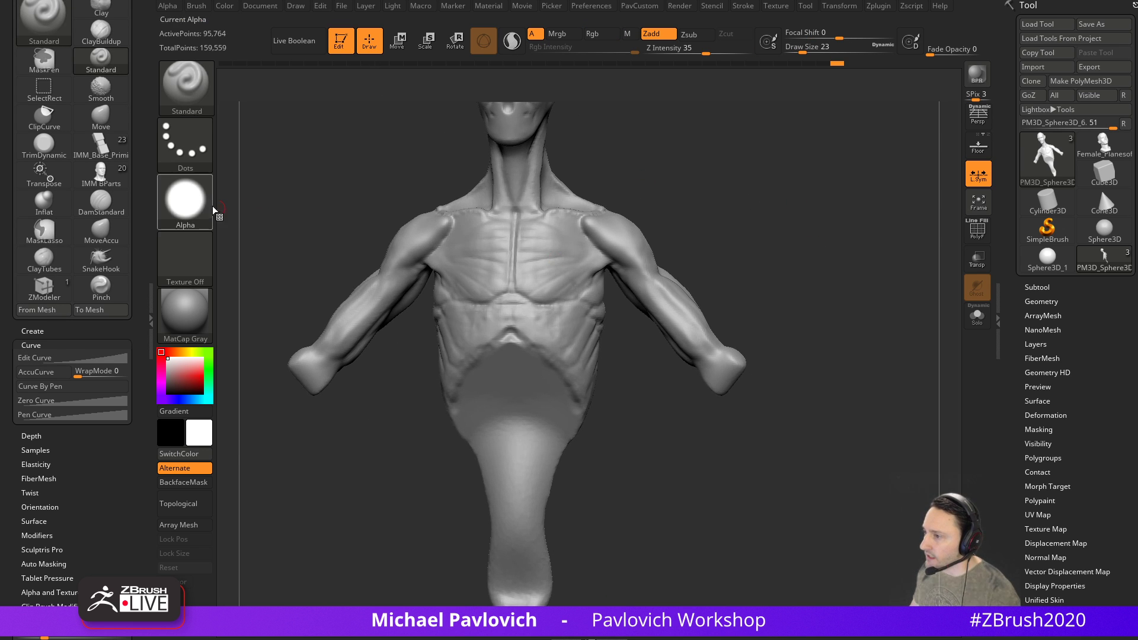
pyautogui.click(191, 207)
pyautogui.click(248, 207)
# Add clay with the ClayTubes brush at the front of the shoulder below the outer collarbone
pyautogui.keyDown('alt'); pyautogui.moveTo(678, 205); pyautogui.dragTo(706, 299); pyautogui.keyUp('alt')
pyautogui.moveTo(731, 296); pyautogui.dragTo(719, 282)
pyautogui.moveTo(768, 203)
pyautogui.mouseDown()
pyautogui.moveTo(760, 237)
pyautogui.moveTo(780, 243)
pyautogui.mouseUp()
pyautogui.press('b')
pyautogui.press('c')
pyautogui.press('t')
pyautogui.press(']')
pyautogui.press('[')
pyautogui.moveTo(699, 332); pyautogui.dragTo(670, 326)
pyautogui.moveTo(568, 343)
pyautogui.mouseDown()
pyautogui.moveTo(616, 333)
pyautogui.moveTo(578, 340)
pyautogui.mouseUp()
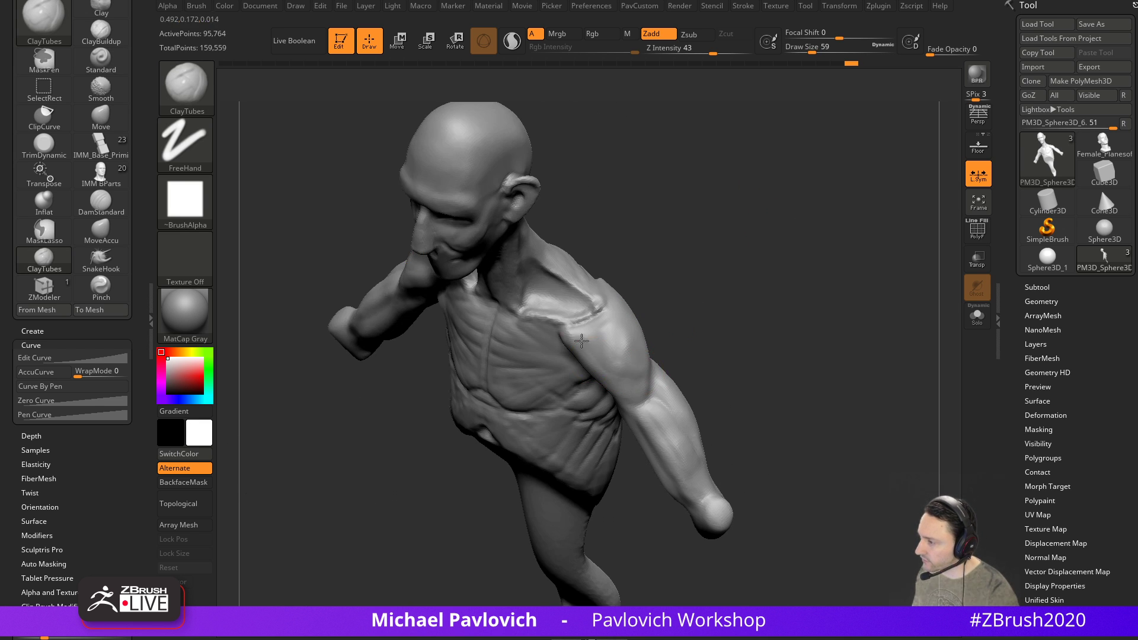
# Build up the deltoid from the collarbone over the top and outside of the shoulder
pyautogui.moveTo(666, 367); pyautogui.dragTo(627, 320)
pyautogui.moveTo(677, 351); pyautogui.dragTo(643, 368, button='right')
pyautogui.moveTo(618, 303); pyautogui.dragTo(646, 344)
pyautogui.moveTo(649, 346); pyautogui.dragTo(631, 406, button='right')
pyautogui.moveTo(632, 251); pyautogui.dragTo(655, 331)
pyautogui.moveTo(655, 335)
pyautogui.mouseDown(button='right')
pyautogui.moveTo(739, 269)
pyautogui.moveTo(815, 249)
pyautogui.moveTo(800, 224)
pyautogui.moveTo(800, 284)
pyautogui.moveTo(675, 307)
pyautogui.moveTo(767, 261)
pyautogui.moveTo(723, 332)
pyautogui.moveTo(662, 356)
pyautogui.moveTo(632, 418)
pyautogui.moveTo(641, 454)
pyautogui.mouseUp(button='right')
# Adjust the contour of the upper arm toward the elbow with a large Move brush
pyautogui.press('b')
pyautogui.press('m')
pyautogui.press('v')
pyautogui.moveTo(803, 379); pyautogui.dragTo(652, 409, button='right')
pyautogui.press('[')
pyautogui.press('[')
pyautogui.press('[')
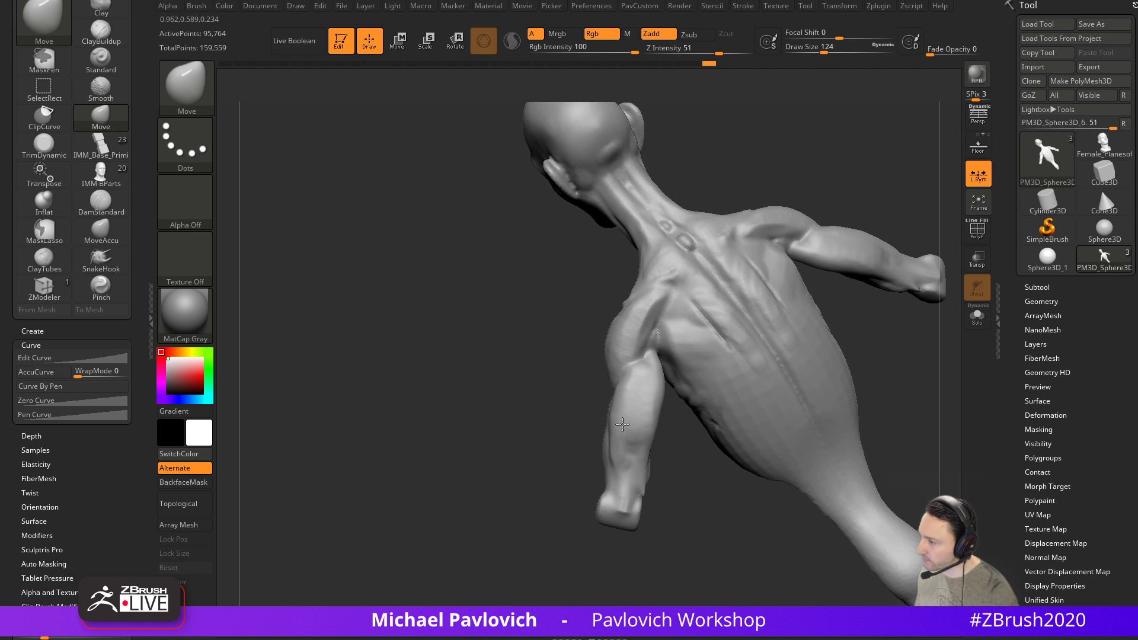
pyautogui.moveTo(616, 466)
pyautogui.mouseDown(button='right')
pyautogui.moveTo(640, 470)
pyautogui.moveTo(695, 442)
pyautogui.mouseUp(button='right')
pyautogui.press('s')
pyautogui.moveTo(696, 442); pyautogui.dragTo(692, 441)
pyautogui.keyDown('shift'); pyautogui.moveTo(625, 463); pyautogui.dragTo(637, 446, button='right'); pyautogui.keyUp('shift')
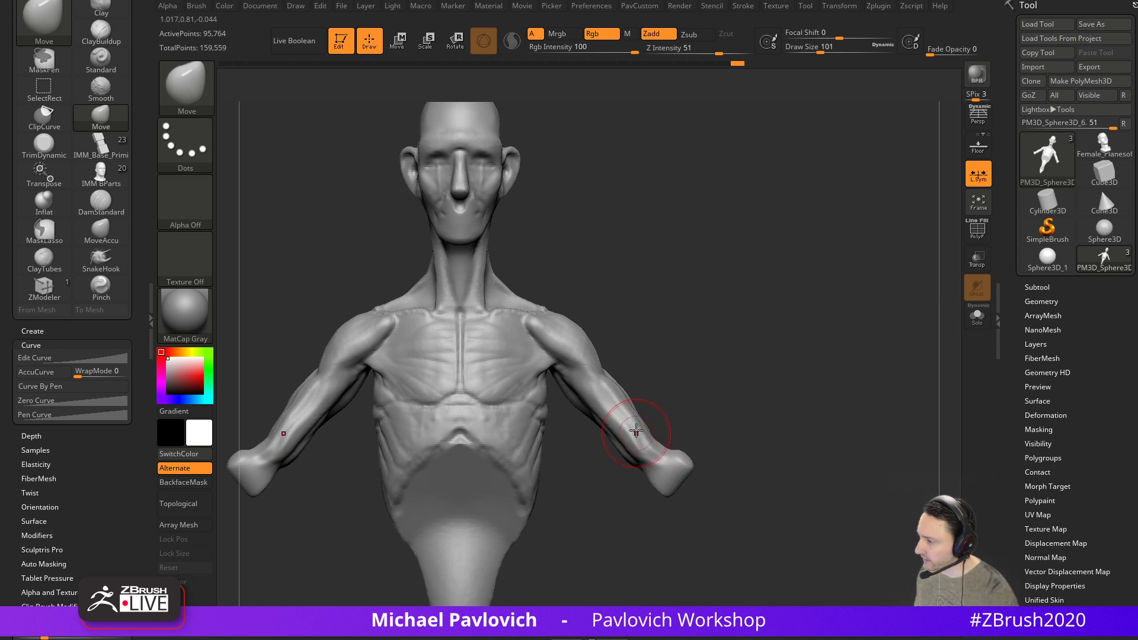
# Smooth the upper arm and the transition between the front deltoid and the chest
pyautogui.press('shift')
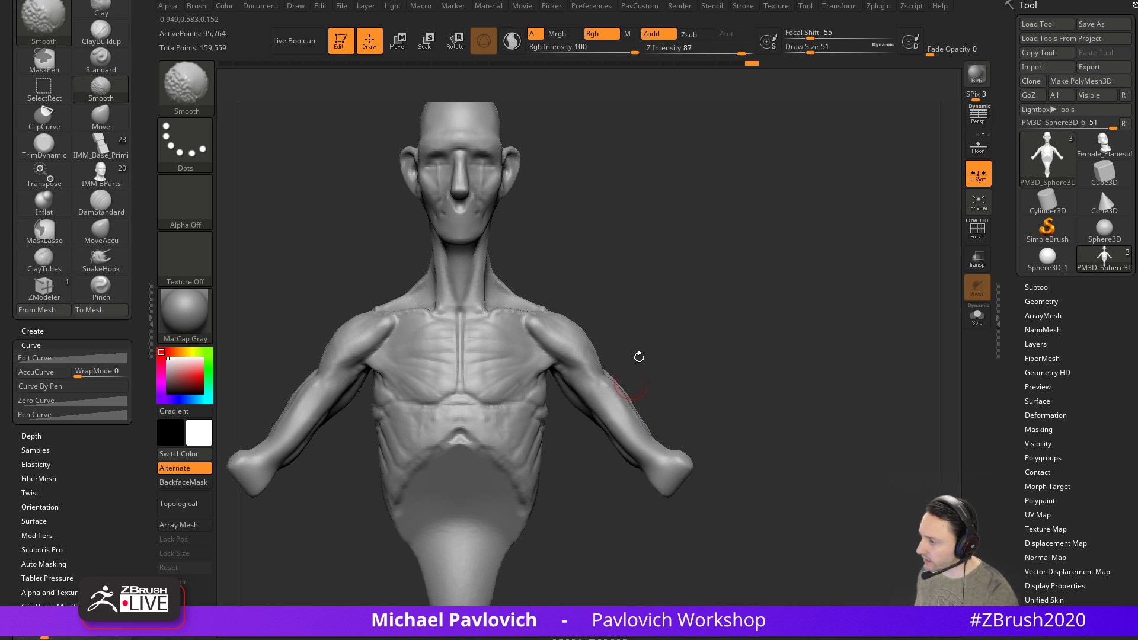
pyautogui.keyDown('alt'); pyautogui.moveTo(658, 299); pyautogui.dragTo(680, 333, button='right'); pyautogui.keyUp('alt')
pyautogui.keyDown('shift'); pyautogui.moveTo(551, 374); pyautogui.dragTo(566, 382); pyautogui.keyUp('shift')
pyautogui.moveTo(628, 300)
pyautogui.mouseDown(button='right')
pyautogui.moveTo(593, 379)
pyautogui.moveTo(643, 343)
pyautogui.mouseUp(button='right')
pyautogui.press('shift')
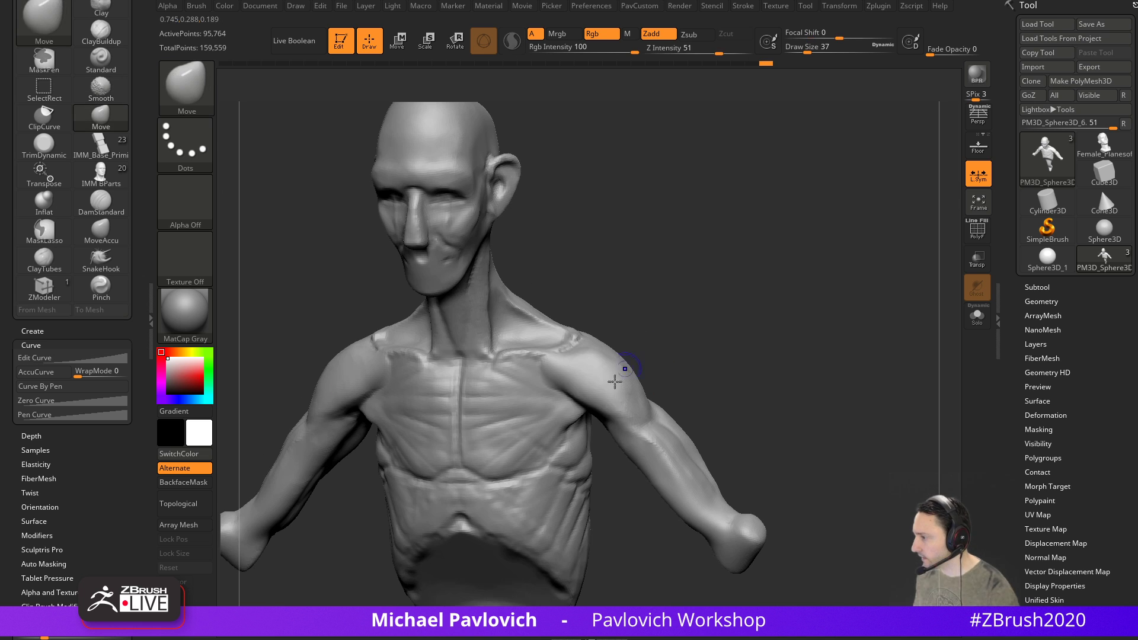
pyautogui.moveTo(722, 371)
pyautogui.keyDown('alt'); pyautogui.mouseDown(button='right')
pyautogui.moveTo(760, 312)
pyautogui.moveTo(749, 331)
pyautogui.mouseUp(button='right'); pyautogui.keyUp('alt')
pyautogui.keyDown('shift'); pyautogui.moveTo(563, 388); pyautogui.dragTo(573, 409); pyautogui.keyUp('shift')
pyautogui.moveTo(675, 374)
pyautogui.mouseDown(button='right')
pyautogui.moveTo(714, 389)
pyautogui.moveTo(692, 374)
pyautogui.moveTo(759, 304)
pyautogui.moveTo(812, 335)
pyautogui.moveTo(676, 352)
pyautogui.mouseUp(button='right')
# Fill the area between the chest muscle and the front deltoid with the Clay brush
pyautogui.press('b')
pyautogui.press('c')
pyautogui.press('l')
pyautogui.press('s')
pyautogui.moveTo(595, 399); pyautogui.dragTo(600, 398)
pyautogui.moveTo(812, 267); pyautogui.dragTo(842, 320, button='right')
pyautogui.press('s')
pyautogui.moveTo(614, 417); pyautogui.dragTo(617, 416)
pyautogui.moveTo(533, 412); pyautogui.dragTo(584, 386)
# Strengthen the outer chest muscle where it tucks under the deltoid with the ClayTubes brush
pyautogui.press('b')
pyautogui.press('c')
pyautogui.press('t')
pyautogui.moveTo(551, 443); pyautogui.dragTo(592, 417)
pyautogui.moveTo(658, 288); pyautogui.dragTo(681, 280, button='right')
pyautogui.moveTo(605, 405)
pyautogui.mouseDown()
pyautogui.moveTo(579, 419)
pyautogui.moveTo(591, 467)
pyautogui.moveTo(606, 416)
pyautogui.mouseUp()
pyautogui.moveTo(726, 287); pyautogui.dragTo(830, 240, button='right')
pyautogui.moveTo(831, 240); pyautogui.dragTo(758, 284)
pyautogui.moveTo(586, 443)
pyautogui.mouseDown()
pyautogui.moveTo(581, 428)
pyautogui.moveTo(620, 425)
pyautogui.moveTo(619, 415)
pyautogui.mouseUp()
# Reshape the silhouette of the triceps and elbow with a smaller Move brush
pyautogui.moveTo(762, 289)
pyautogui.mouseDown()
pyautogui.moveTo(784, 267)
pyautogui.moveTo(782, 310)
pyautogui.moveTo(748, 356)
pyautogui.mouseUp()
pyautogui.moveTo(732, 401); pyautogui.dragTo(704, 417, button='right')
pyautogui.press('s')
pyautogui.moveTo(691, 433)
pyautogui.mouseDown()
pyautogui.moveTo(668, 433)
pyautogui.moveTo(676, 455)
pyautogui.mouseUp()
pyautogui.press('b')
pyautogui.press('m')
pyautogui.press('v')
pyautogui.press('[')
pyautogui.keyDown('alt'); pyautogui.moveTo(771, 422); pyautogui.dragTo(762, 350); pyautogui.keyUp('alt')
pyautogui.press('s')
pyautogui.click(735, 431)
pyautogui.moveTo(701, 439); pyautogui.dragTo(721, 453)
pyautogui.moveTo(708, 494); pyautogui.dragTo(701, 483)
# Refine the muscle forms along the upper arm between the shoulder and the elbow
pyautogui.press('[')
pyautogui.moveTo(798, 406); pyautogui.dragTo(742, 423)
pyautogui.moveTo(717, 431); pyautogui.dragTo(768, 410, button='right')
pyautogui.moveTo(614, 379)
pyautogui.mouseDown(button='right')
pyautogui.moveTo(617, 393)
pyautogui.moveTo(749, 398)
pyautogui.moveTo(739, 370)
pyautogui.mouseUp(button='right')
pyautogui.moveTo(741, 342)
pyautogui.mouseDown()
pyautogui.moveTo(741, 395)
pyautogui.moveTo(745, 385)
pyautogui.mouseUp()
pyautogui.moveTo(780, 397); pyautogui.dragTo(777, 392, button='right')
pyautogui.press('s')
pyautogui.moveTo(777, 391)
pyautogui.mouseDown()
pyautogui.moveTo(766, 392)
pyautogui.moveTo(744, 436)
pyautogui.mouseUp()
pyautogui.moveTo(644, 448)
pyautogui.mouseDown(button='right')
pyautogui.moveTo(752, 415)
pyautogui.moveTo(844, 272)
pyautogui.moveTo(821, 377)
pyautogui.mouseUp(button='right')
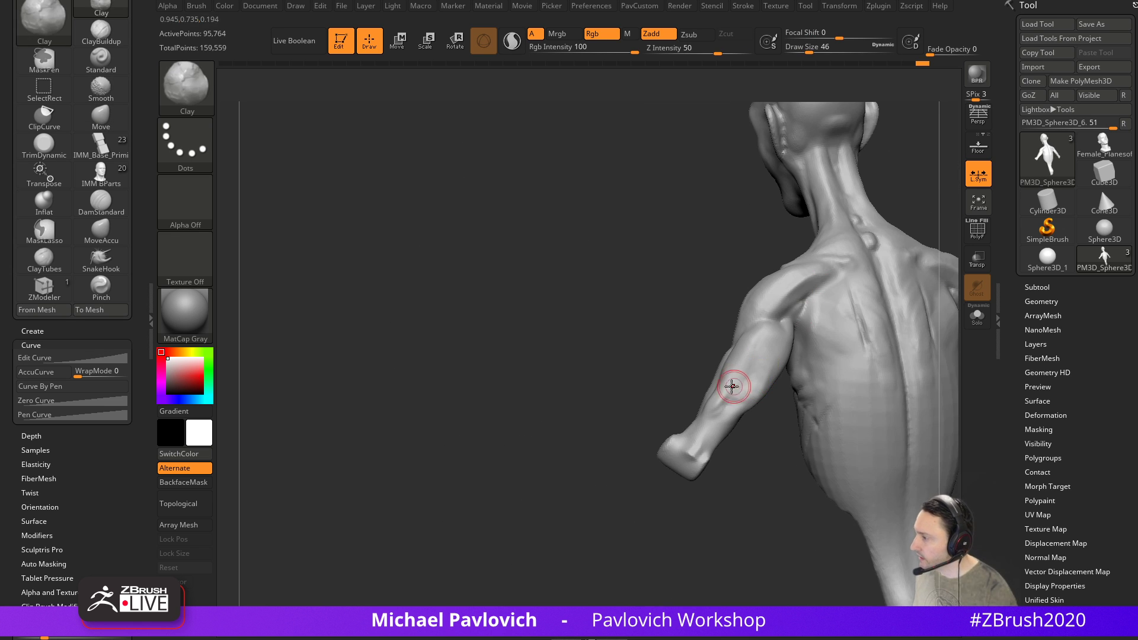
# Refine the outer upper arm above the elbow with the Clay and Move brushes
pyautogui.moveTo(753, 360); pyautogui.dragTo(682, 385, button='right')
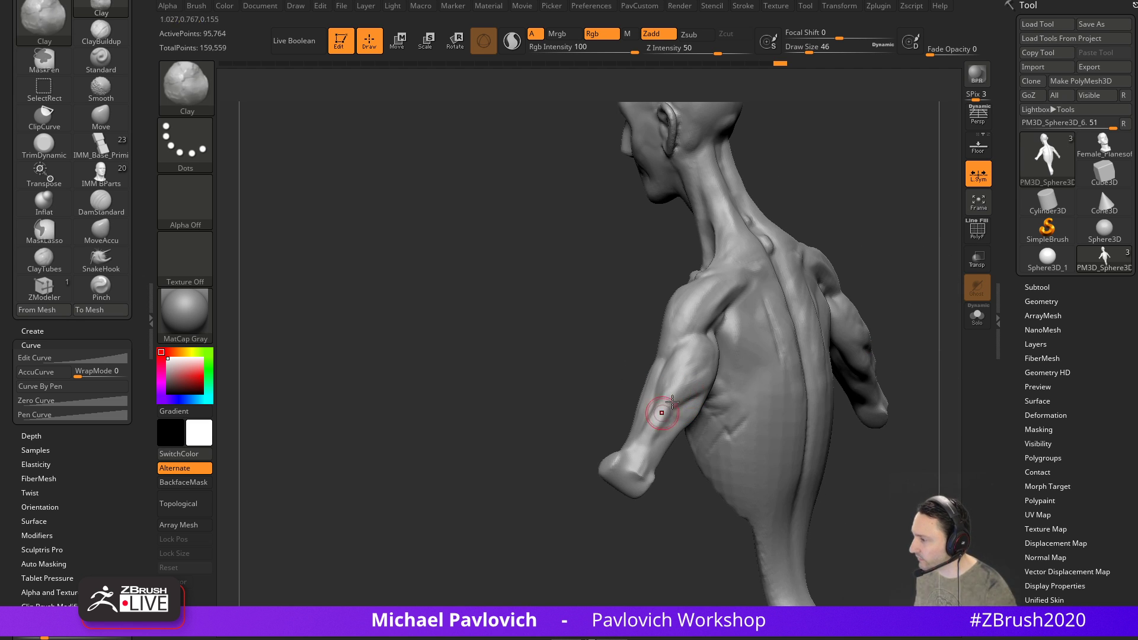
pyautogui.moveTo(692, 465)
pyautogui.mouseDown(button='right')
pyautogui.moveTo(636, 472)
pyautogui.moveTo(740, 378)
pyautogui.moveTo(605, 407)
pyautogui.moveTo(858, 373)
pyautogui.moveTo(847, 377)
pyautogui.mouseUp(button='right')
pyautogui.press('b')
pyautogui.press('m')
pyautogui.press('v')
pyautogui.moveTo(818, 453)
pyautogui.mouseDown(button='right')
pyautogui.moveTo(882, 314)
pyautogui.moveTo(766, 364)
pyautogui.mouseUp(button='right')
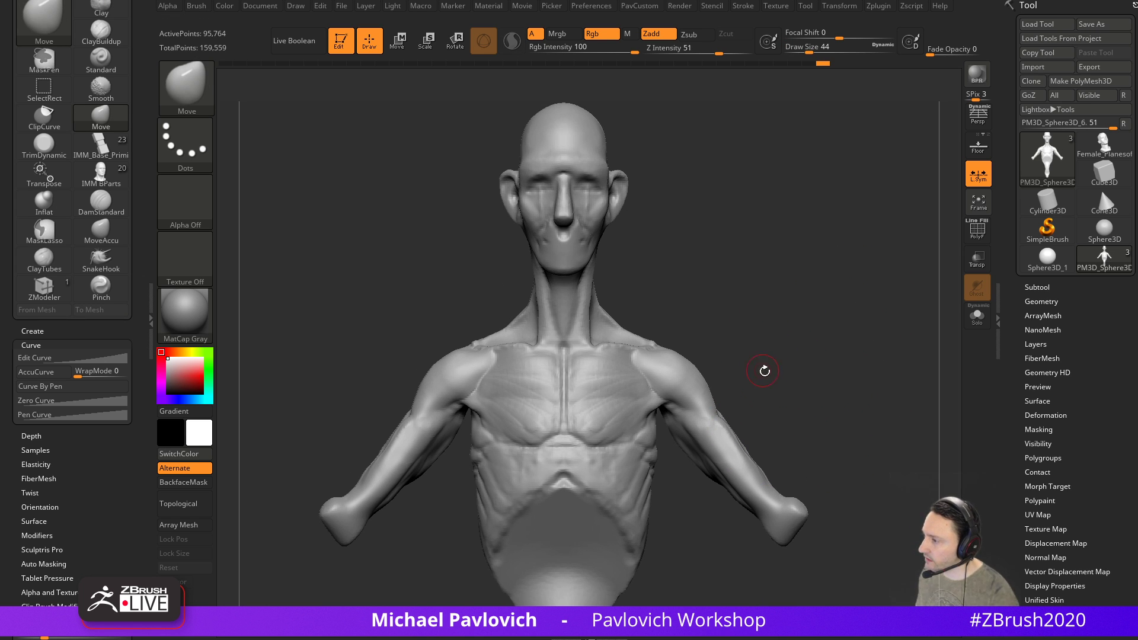
# Carve the mouth line into the lower face with the DamStandard brush
pyautogui.moveTo(732, 277)
pyautogui.keyDown('ctrl'); pyautogui.mouseDown(button='right')
pyautogui.moveTo(858, 386)
pyautogui.moveTo(810, 402)
pyautogui.mouseUp(button='right'); pyautogui.keyUp('ctrl')
pyautogui.press('b')
pyautogui.press('d')
pyautogui.press('s')
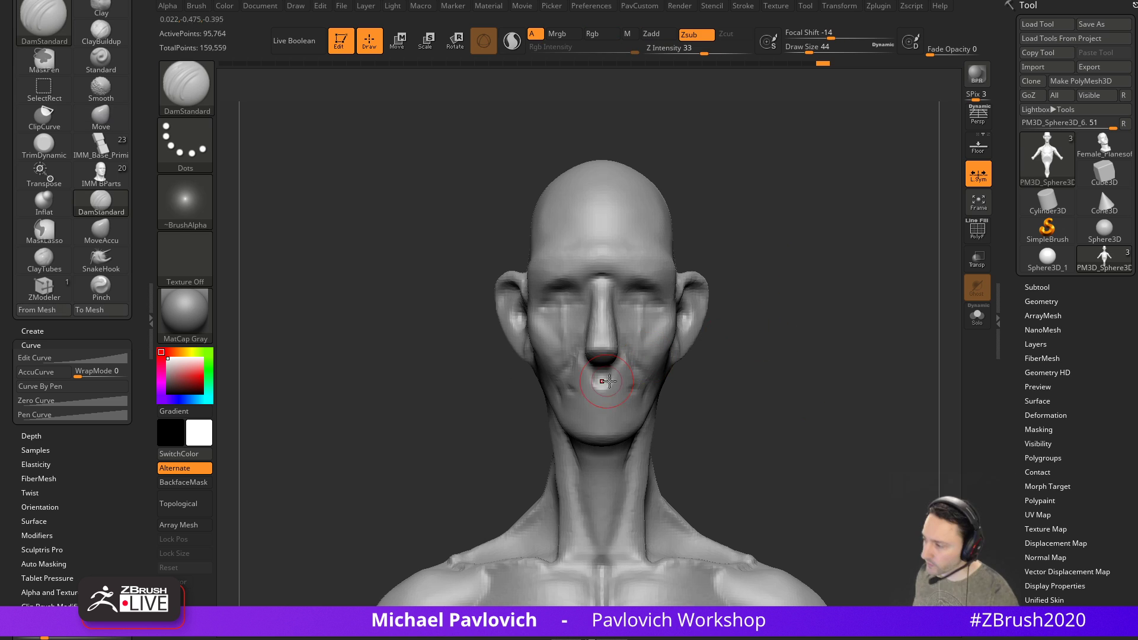
pyautogui.moveTo(717, 375); pyautogui.dragTo(766, 319, button='right')
pyautogui.moveTo(766, 318); pyautogui.dragTo(733, 313, button='right')
pyautogui.keyDown('alt'); pyautogui.moveTo(739, 272); pyautogui.dragTo(726, 334, button='right'); pyautogui.keyUp('alt')
pyautogui.keyDown('ctrl'); pyautogui.moveTo(726, 334); pyautogui.dragTo(763, 191, button='right'); pyautogui.keyUp('ctrl')
pyautogui.press('f')
pyautogui.press('s')
pyautogui.moveTo(537, 379); pyautogui.dragTo(575, 358)
# Adjust the overall proportions of the shoulders and arms with a very large Move brush
pyautogui.press('b')
pyautogui.press('m')
pyautogui.press('v')
pyautogui.moveTo(497, 323); pyautogui.dragTo(492, 327)
pyautogui.press('s')
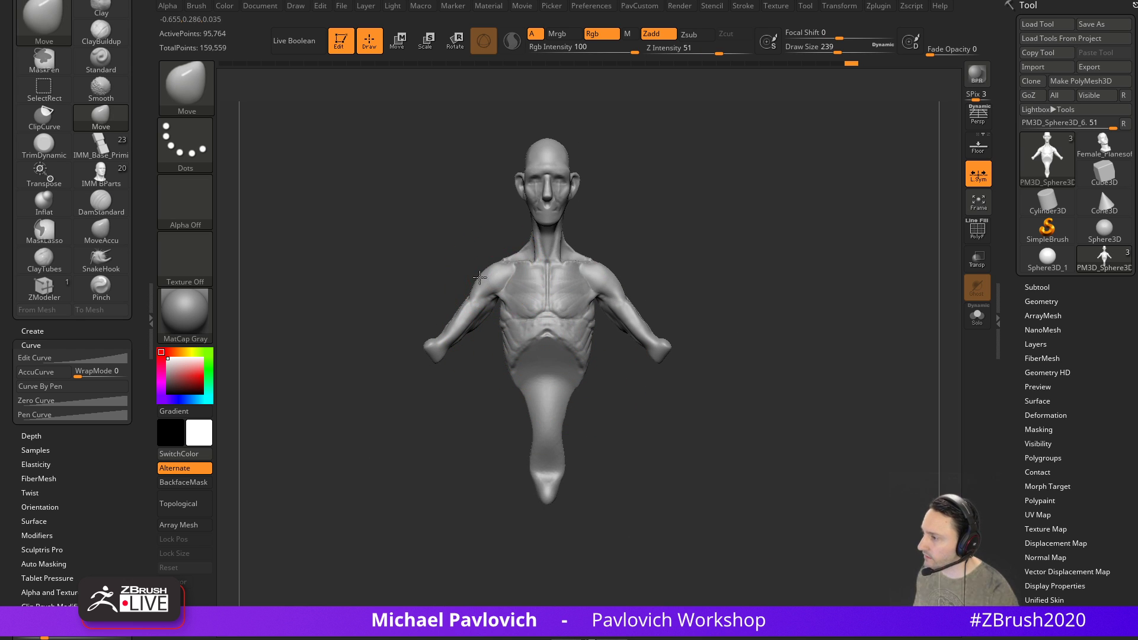
pyautogui.moveTo(625, 276); pyautogui.dragTo(623, 290)
pyautogui.press('s')
pyautogui.moveTo(633, 306); pyautogui.dragTo(630, 311)
pyautogui.moveTo(640, 309); pyautogui.dragTo(639, 335, button='right')
pyautogui.moveTo(670, 299); pyautogui.dragTo(664, 302)
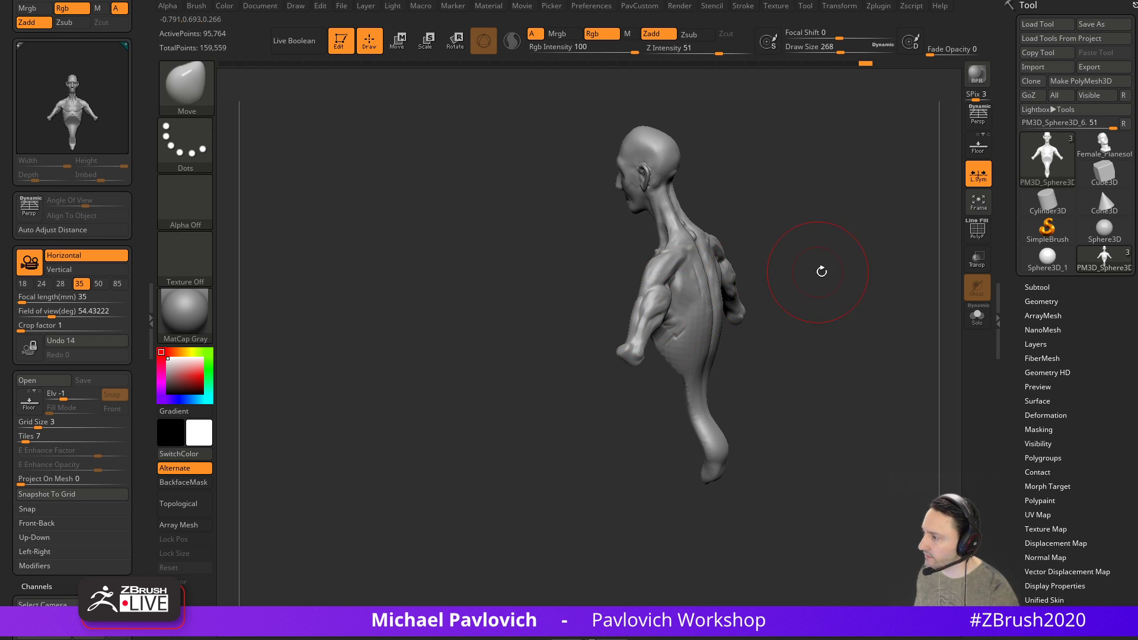
# Adjust the back of the shoulder with a much smaller Move brush and smooth the shoulder-blade area
pyautogui.keyDown('shift'); pyautogui.moveTo(815, 272); pyautogui.dragTo(770, 281); pyautogui.keyUp('shift')
pyautogui.moveTo(677, 311)
pyautogui.mouseDown()
pyautogui.moveTo(669, 301)
pyautogui.moveTo(710, 276)
pyautogui.mouseUp()
pyautogui.press('[')
pyautogui.press('[')
pyautogui.press('[')
pyautogui.press('[')
pyautogui.press('[')
pyautogui.press('[')
pyautogui.press('[')
pyautogui.press('[')
pyautogui.press('[')
pyautogui.press('[')
pyautogui.press('[')
pyautogui.press('[')
pyautogui.press('[')
pyautogui.press('[')
pyautogui.press('[')
pyautogui.moveTo(629, 292)
pyautogui.keyDown('shift'); pyautogui.mouseDown()
pyautogui.moveTo(838, 238)
pyautogui.moveTo(796, 278)
pyautogui.moveTo(852, 261)
pyautogui.moveTo(706, 332)
pyautogui.mouseUp(); pyautogui.keyUp('shift')
# Build up the muscle forms over the shoulder blade on the upper back with a small Clay brush
pyautogui.press('b')
pyautogui.press('c')
pyautogui.press('l')
pyautogui.moveTo(651, 377); pyautogui.dragTo(623, 387)
pyautogui.moveTo(852, 281)
pyautogui.mouseDown()
pyautogui.moveTo(832, 275)
pyautogui.moveTo(694, 329)
pyautogui.moveTo(746, 337)
pyautogui.moveTo(749, 314)
pyautogui.moveTo(762, 321)
pyautogui.mouseUp()
pyautogui.moveTo(762, 321)
pyautogui.keyDown('alt'); pyautogui.mouseDown()
pyautogui.moveTo(749, 300)
pyautogui.moveTo(752, 326)
pyautogui.mouseUp(); pyautogui.keyUp('alt')
pyautogui.press('s')
pyautogui.moveTo(654, 370); pyautogui.dragTo(632, 362)
pyautogui.moveTo(752, 333)
pyautogui.mouseDown()
pyautogui.moveTo(828, 356)
pyautogui.moveTo(711, 356)
pyautogui.mouseUp()
pyautogui.moveTo(613, 362); pyautogui.dragTo(645, 349)
pyautogui.moveTo(764, 382); pyautogui.dragTo(756, 418)
pyautogui.moveTo(647, 362); pyautogui.dragTo(657, 383)
pyautogui.press('[')
pyautogui.press('[')
pyautogui.moveTo(738, 391)
pyautogui.mouseDown()
pyautogui.moveTo(749, 385)
pyautogui.moveTo(627, 368)
pyautogui.mouseUp()
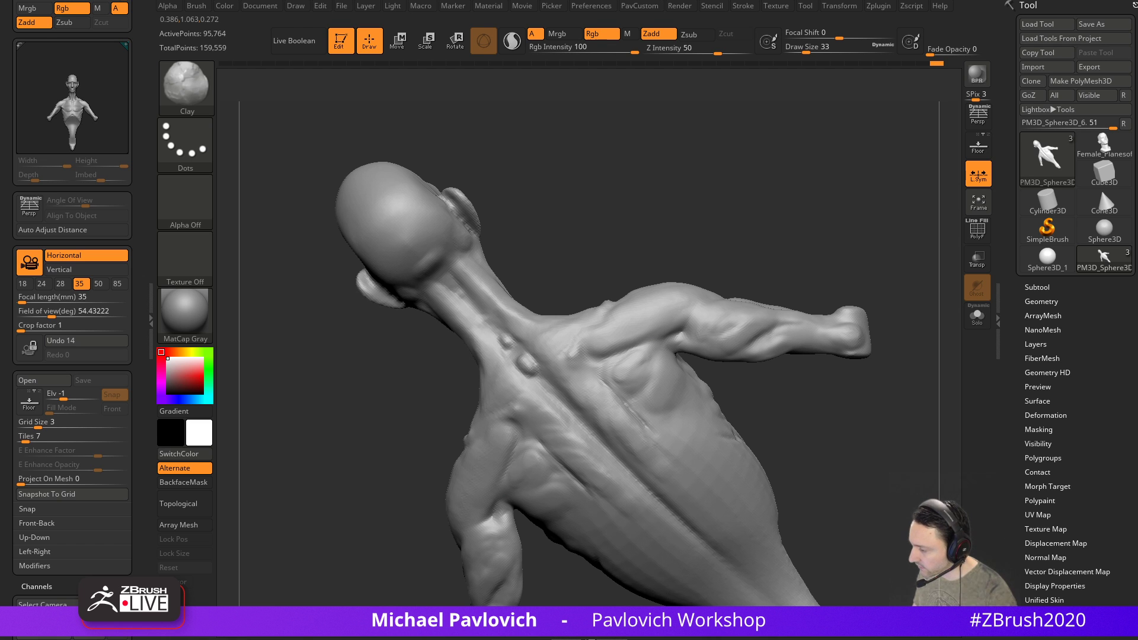
# Switch to the Zygote Body reference in the browser and examine the infraspinatus, teres minor and teres major from several angles
pyautogui.moveTo(618, 102); pyautogui.dragTo(647, 113)
pyautogui.click(613, 250)
pyautogui.moveTo(687, 278); pyautogui.dragTo(638, 319)
pyautogui.click(571, 269)
pyautogui.click(567, 312)
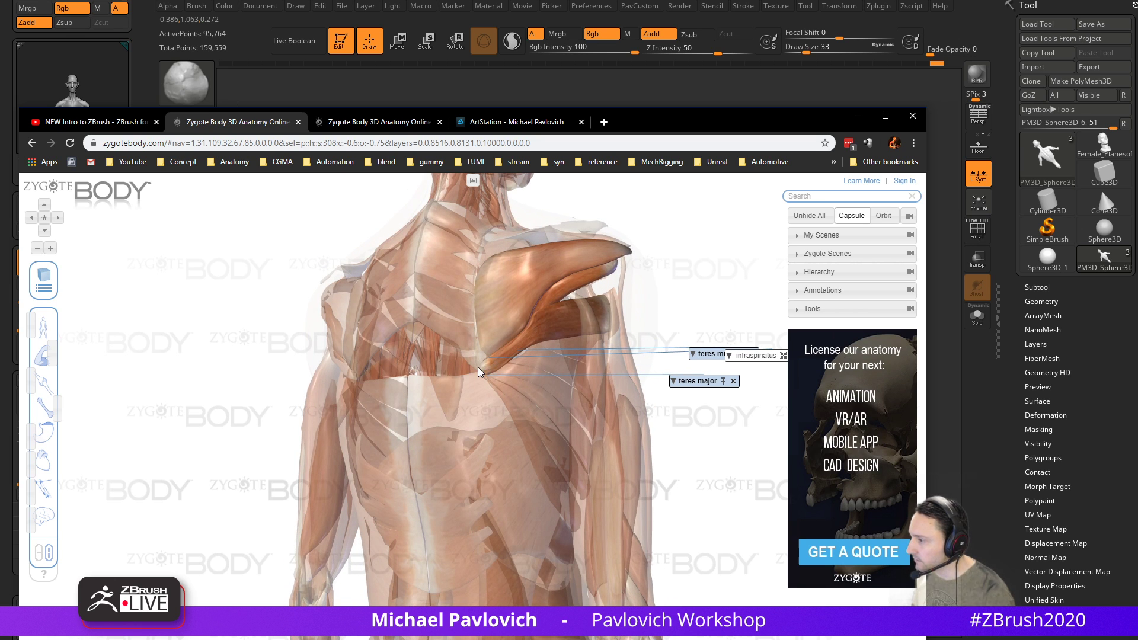
pyautogui.moveTo(533, 333); pyautogui.dragTo(382, 334)
pyautogui.moveTo(268, 336); pyautogui.dragTo(522, 335)
pyautogui.click(603, 318)
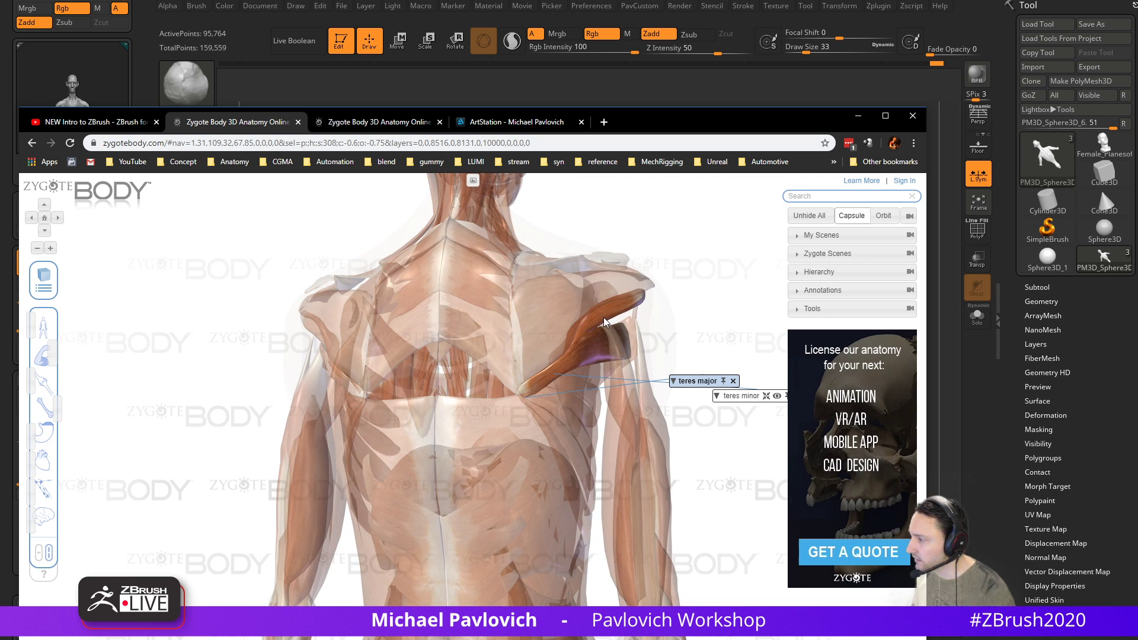
pyautogui.click(606, 319)
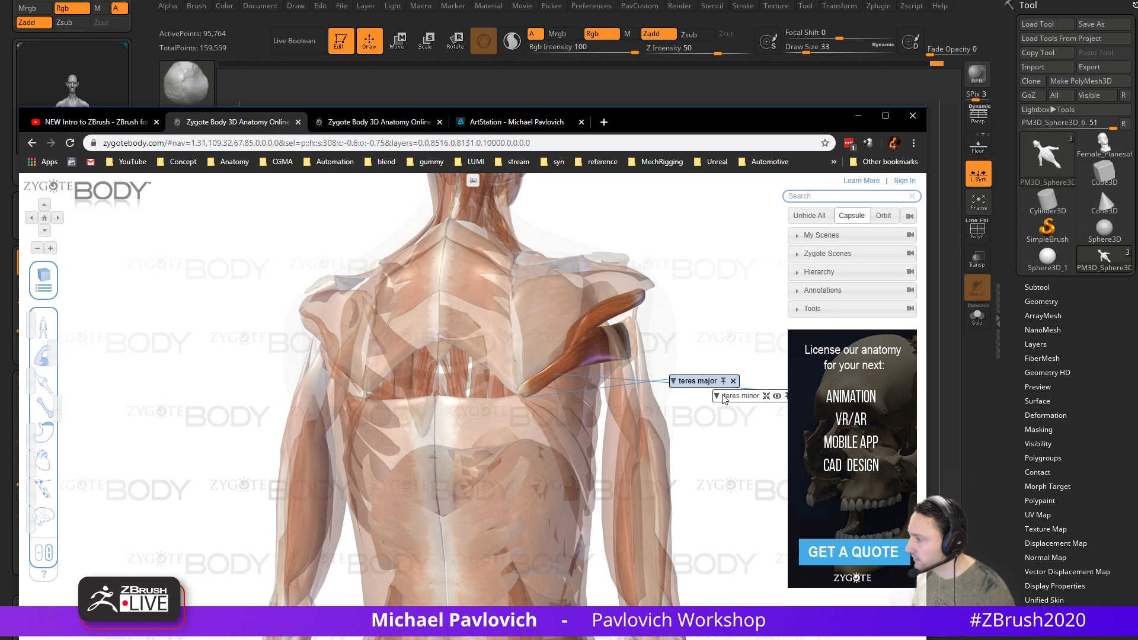
pyautogui.moveTo(715, 383); pyautogui.dragTo(706, 446)
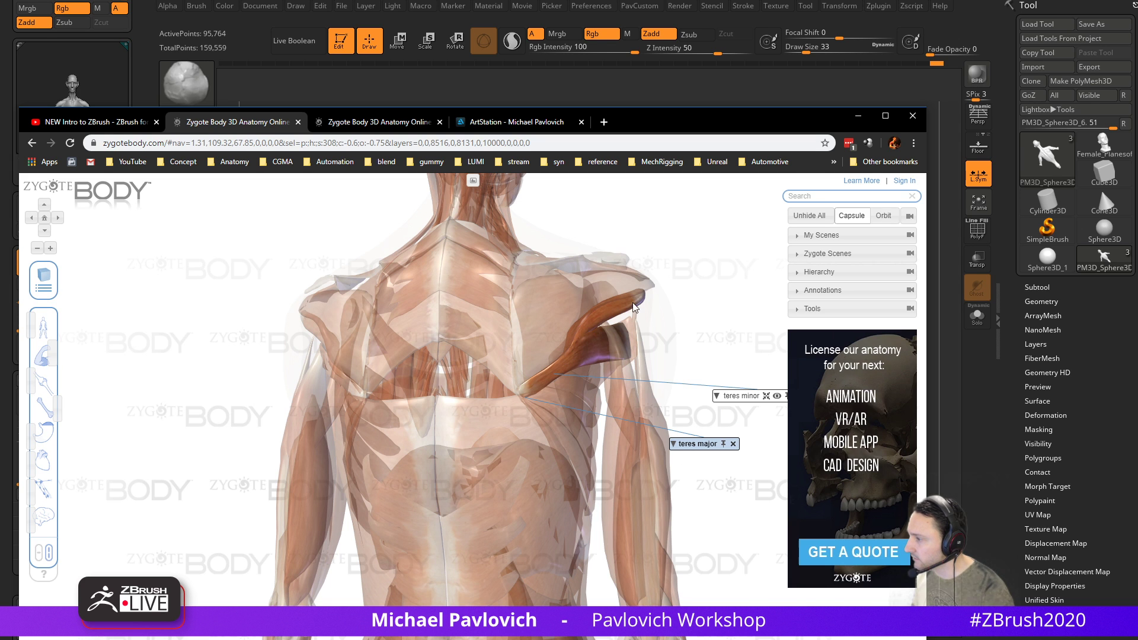
pyautogui.click(544, 311)
pyautogui.moveTo(542, 336); pyautogui.dragTo(655, 293)
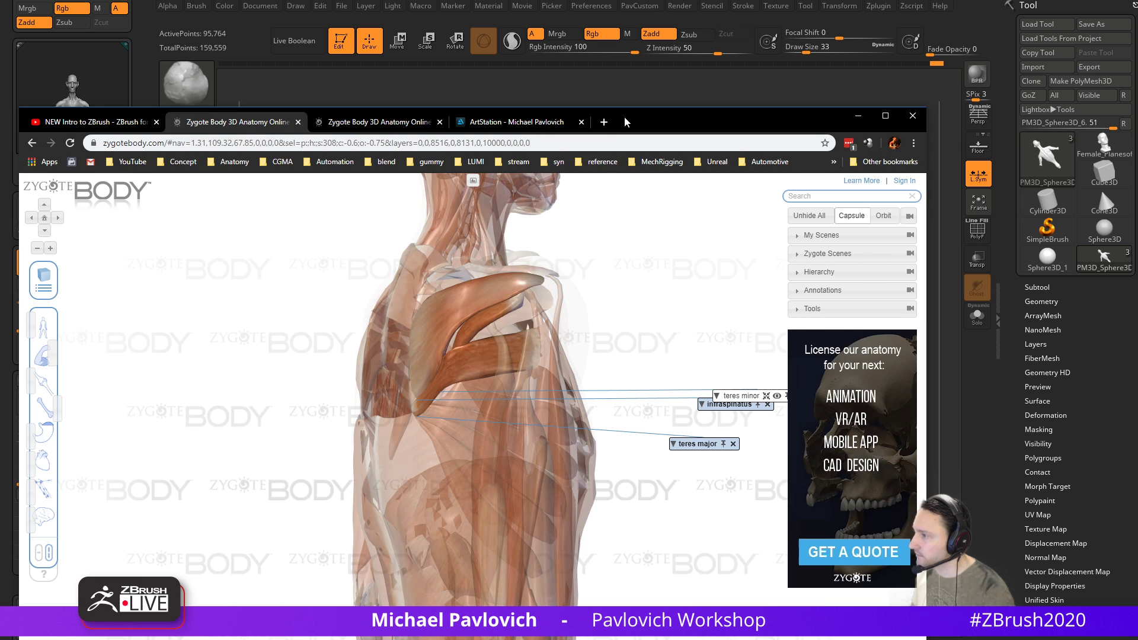
# Return to ZBrush and define the infraspinatus and teres muscles between the shoulder blade and armpit with the Clay brush
pyautogui.hotkey('alt', 'Tab')
pyautogui.moveTo(825, 189)
pyautogui.mouseDown()
pyautogui.moveTo(790, 177)
pyautogui.moveTo(831, 204)
pyautogui.moveTo(691, 386)
pyautogui.moveTo(678, 369)
pyautogui.mouseUp()
pyautogui.moveTo(736, 261); pyautogui.dragTo(704, 266)
pyautogui.moveTo(678, 358); pyautogui.dragTo(664, 407)
pyautogui.moveTo(795, 267); pyautogui.dragTo(750, 221)
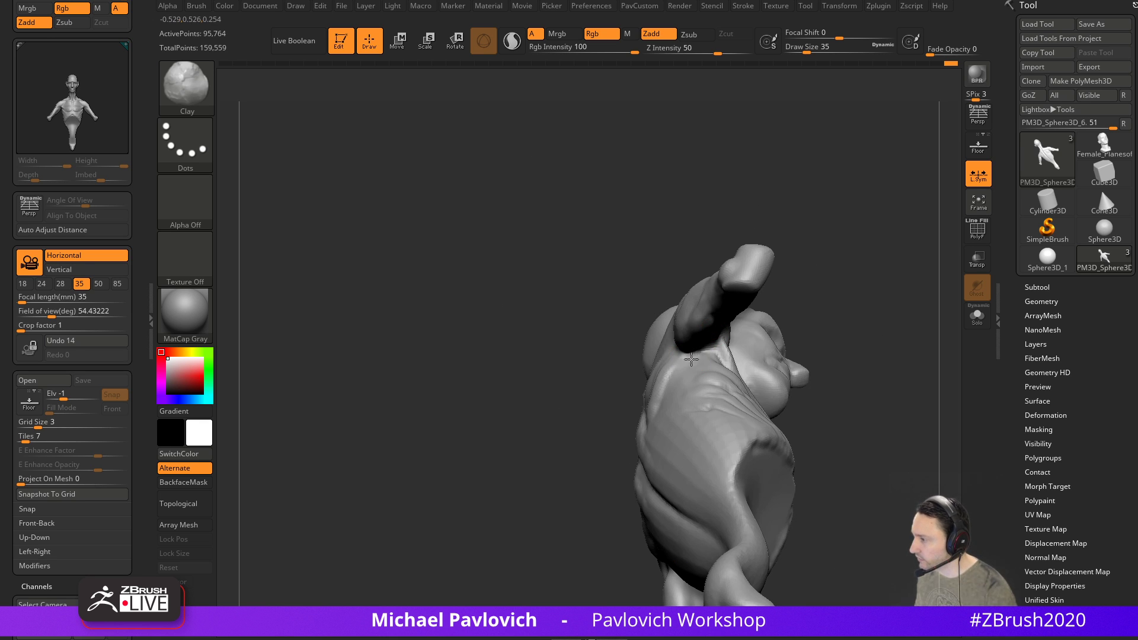
pyautogui.moveTo(789, 255); pyautogui.dragTo(757, 209)
pyautogui.moveTo(643, 361)
pyautogui.mouseDown()
pyautogui.moveTo(680, 344)
pyautogui.moveTo(643, 375)
pyautogui.mouseUp()
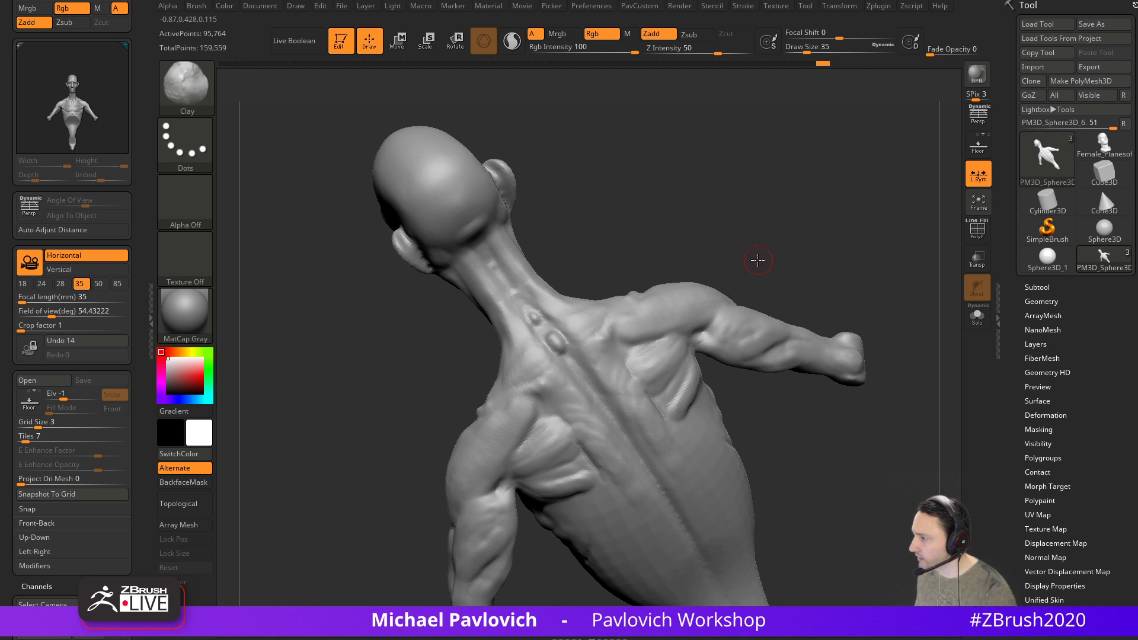
pyautogui.moveTo(758, 263); pyautogui.dragTo(678, 360)
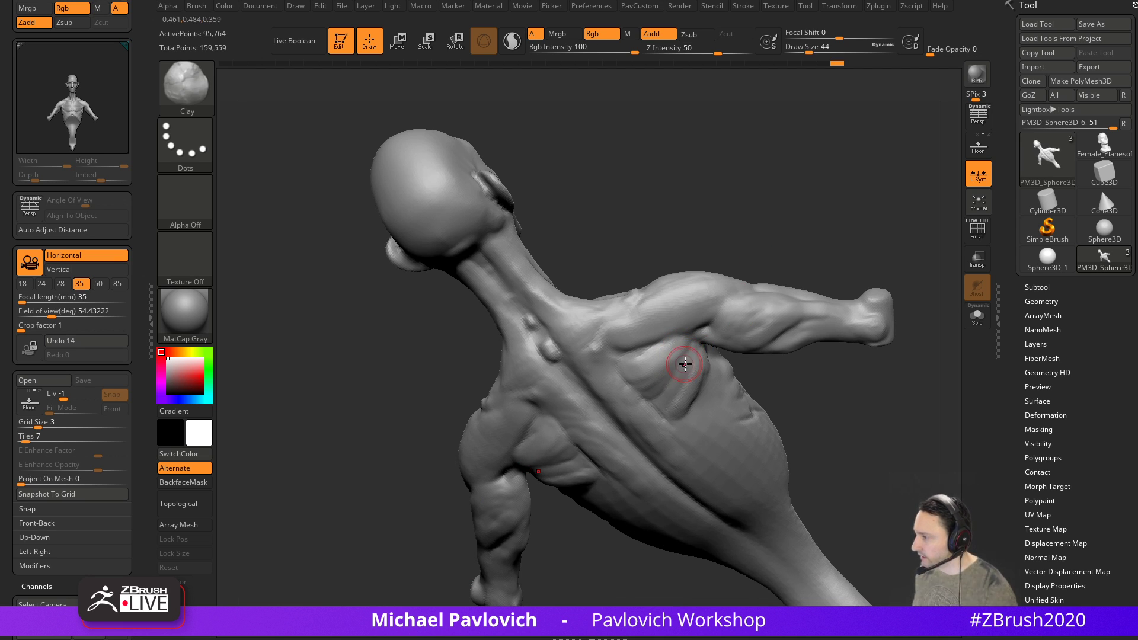
pyautogui.moveTo(805, 257)
pyautogui.keyDown('shift'); pyautogui.mouseDown()
pyautogui.moveTo(775, 259)
pyautogui.moveTo(794, 291)
pyautogui.moveTo(795, 267)
pyautogui.mouseUp(); pyautogui.keyUp('shift')
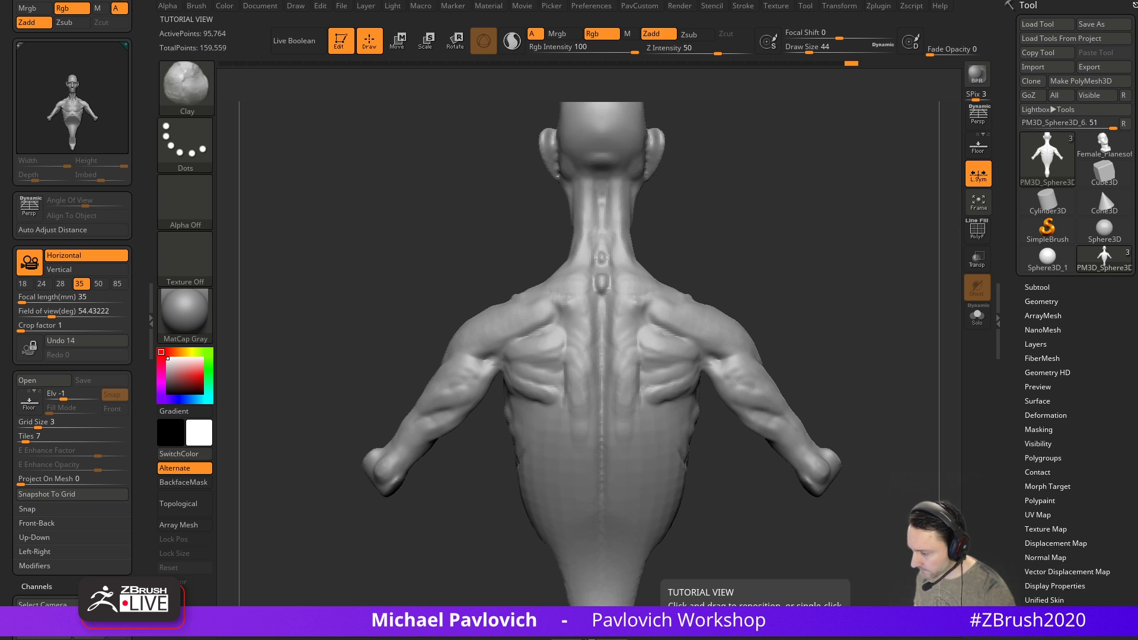
pyautogui.moveTo(652, 639); pyautogui.dragTo(709, 35)
pyautogui.moveTo(685, 127); pyautogui.dragTo(686, 157)
pyautogui.moveTo(679, 33); pyautogui.dragTo(706, 639)
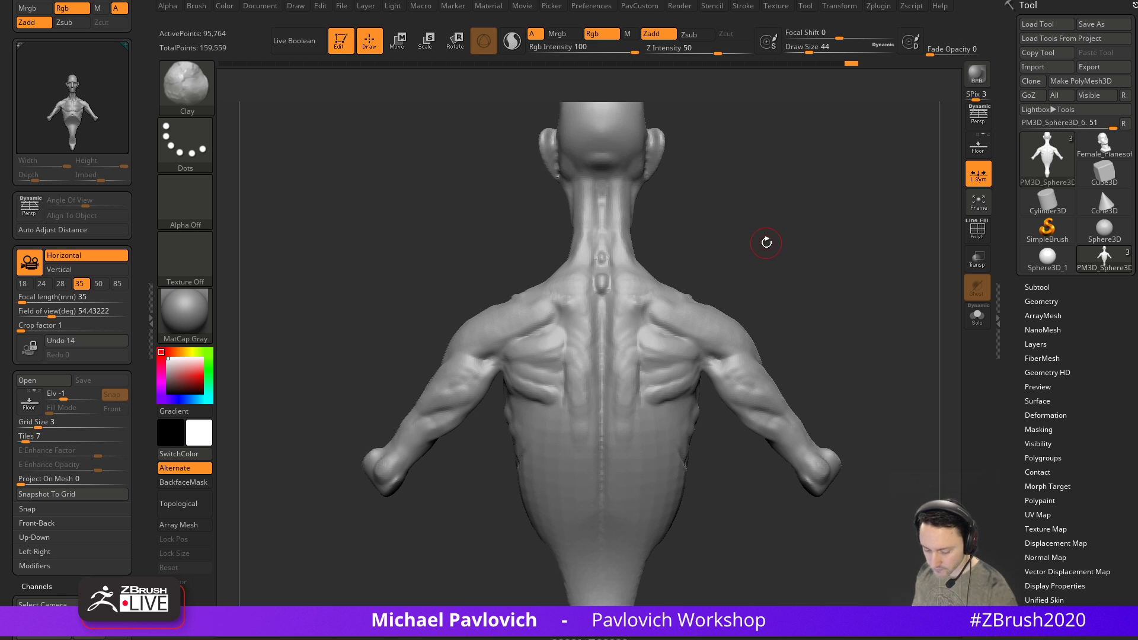
# Lay in the trapezius along the inner shoulder blade and upper back with the ClayTubes brush
pyautogui.press('b')
pyautogui.press('c')
pyautogui.press('t')
pyautogui.moveTo(649, 301); pyautogui.dragTo(626, 356)
pyautogui.press('s')
pyautogui.moveTo(648, 304)
pyautogui.mouseDown()
pyautogui.moveTo(627, 365)
pyautogui.moveTo(646, 365)
pyautogui.mouseUp()
pyautogui.moveTo(668, 295); pyautogui.dragTo(622, 320, button='right')
pyautogui.moveTo(696, 303); pyautogui.dragTo(626, 302)
pyautogui.moveTo(626, 302)
pyautogui.mouseDown(button='right')
pyautogui.moveTo(770, 223)
pyautogui.moveTo(747, 272)
pyautogui.moveTo(652, 332)
pyautogui.mouseUp(button='right')
pyautogui.moveTo(629, 333); pyautogui.dragTo(623, 329)
# Extend the lower trapezius down along the spine to the mid back with the ClayTubes brush
pyautogui.moveTo(669, 296); pyautogui.dragTo(723, 322, button='right')
pyautogui.moveTo(641, 356); pyautogui.dragTo(600, 494)
pyautogui.keyDown('alt'); pyautogui.moveTo(728, 356); pyautogui.dragTo(733, 292, button='right'); pyautogui.keyUp('alt')
pyautogui.moveTo(602, 386)
pyautogui.mouseDown()
pyautogui.moveTo(599, 374)
pyautogui.moveTo(574, 456)
pyautogui.mouseUp()
pyautogui.moveTo(713, 329)
pyautogui.keyDown('shift'); pyautogui.mouseDown(button='right')
pyautogui.moveTo(690, 353)
pyautogui.moveTo(726, 320)
pyautogui.mouseUp(button='right'); pyautogui.keyUp('shift')
pyautogui.moveTo(726, 321)
pyautogui.mouseDown(button='right')
pyautogui.moveTo(734, 300)
pyautogui.moveTo(818, 330)
pyautogui.moveTo(795, 252)
pyautogui.moveTo(626, 335)
pyautogui.mouseUp(button='right')
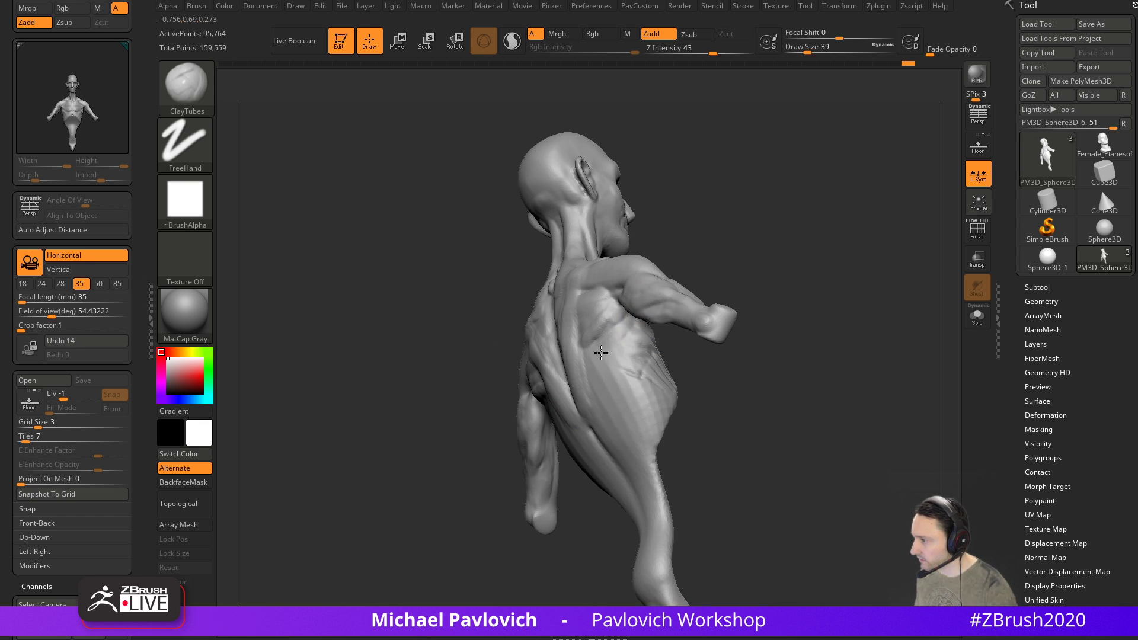
# Add mass to the latissimus below the shoulder blade and along the lower back with the ClayTubes brush at draw size 65
pyautogui.moveTo(504, 374); pyautogui.dragTo(605, 355, button='right')
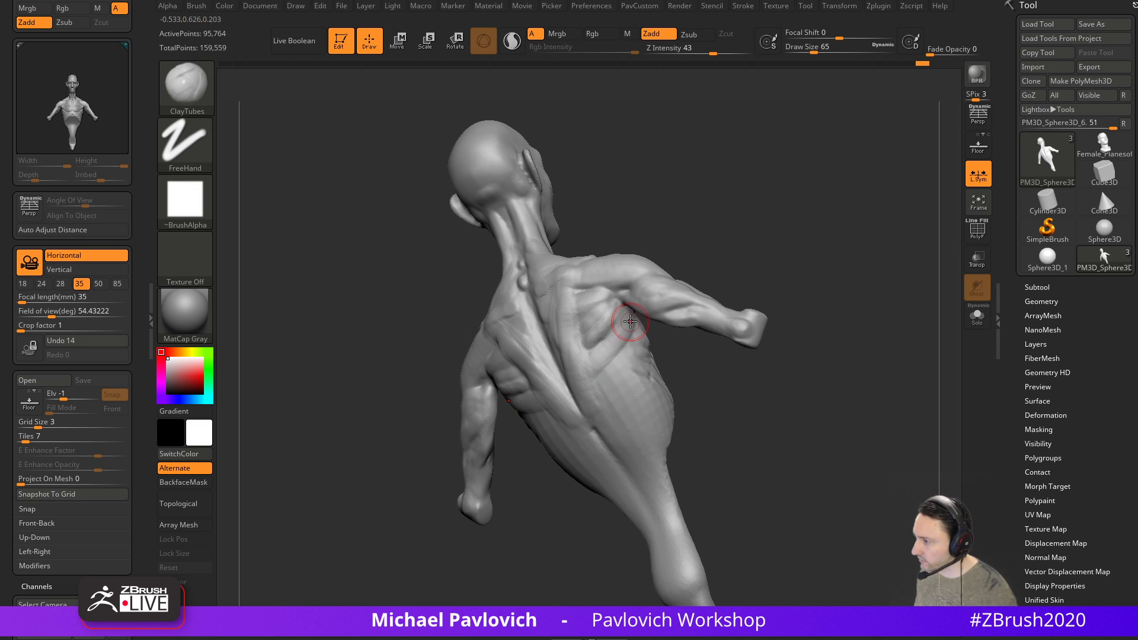
pyautogui.moveTo(633, 322); pyautogui.dragTo(628, 347)
pyautogui.moveTo(695, 378)
pyautogui.keyDown('shift'); pyautogui.mouseDown(button='right')
pyautogui.moveTo(749, 447)
pyautogui.moveTo(579, 374)
pyautogui.moveTo(673, 437)
pyautogui.moveTo(686, 398)
pyautogui.mouseUp(button='right'); pyautogui.keyUp('shift')
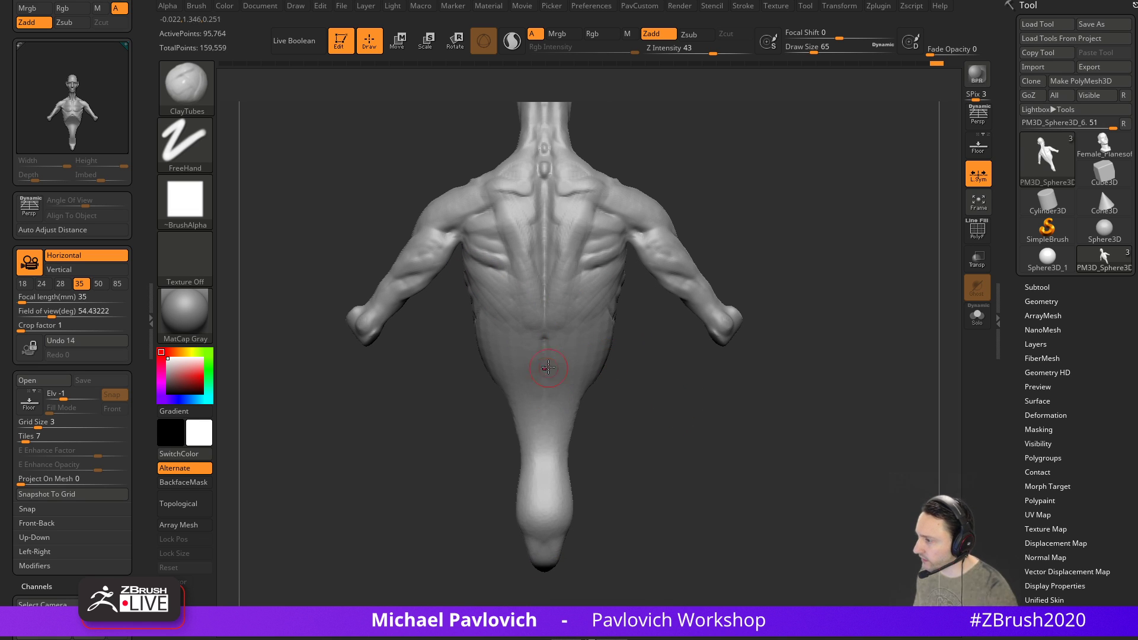
pyautogui.moveTo(640, 333); pyautogui.dragTo(602, 348, button='right')
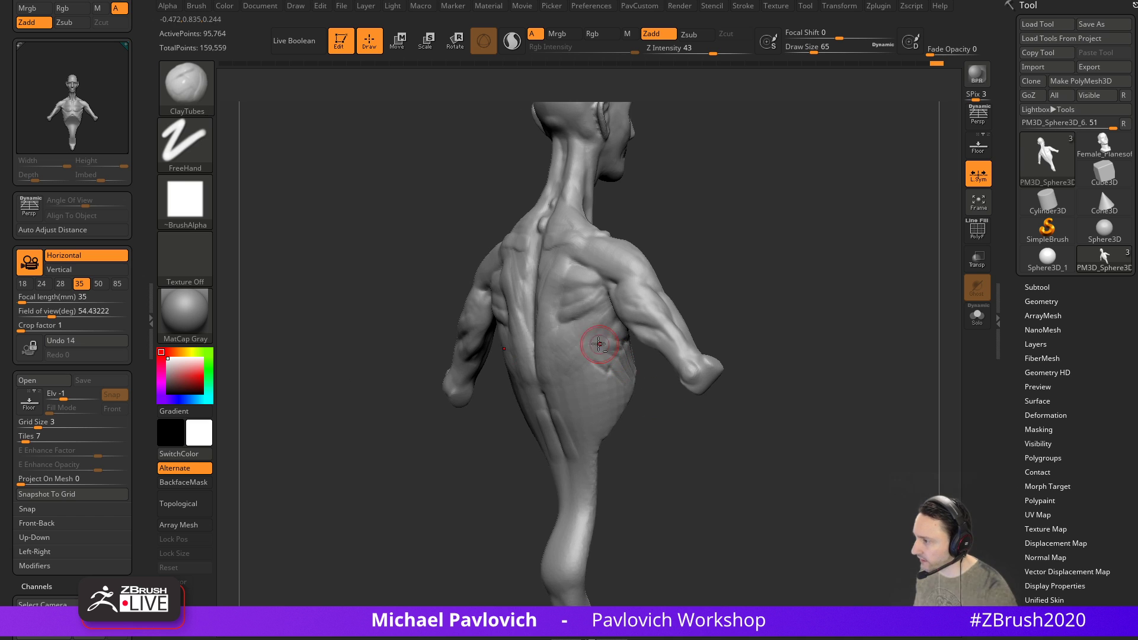
pyautogui.press('b')
pyautogui.press('s')
pyautogui.press('t')
pyautogui.moveTo(659, 283)
pyautogui.mouseDown(button='right')
pyautogui.moveTo(785, 292)
pyautogui.moveTo(649, 354)
pyautogui.moveTo(616, 344)
pyautogui.mouseUp(button='right')
# Fill out the side of the back and the lower back with the Clay brush, enlarging it to draw size 90
pyautogui.press('b')
pyautogui.press('c')
pyautogui.press('l')
pyautogui.press('s')
pyautogui.moveTo(577, 335); pyautogui.dragTo(559, 337)
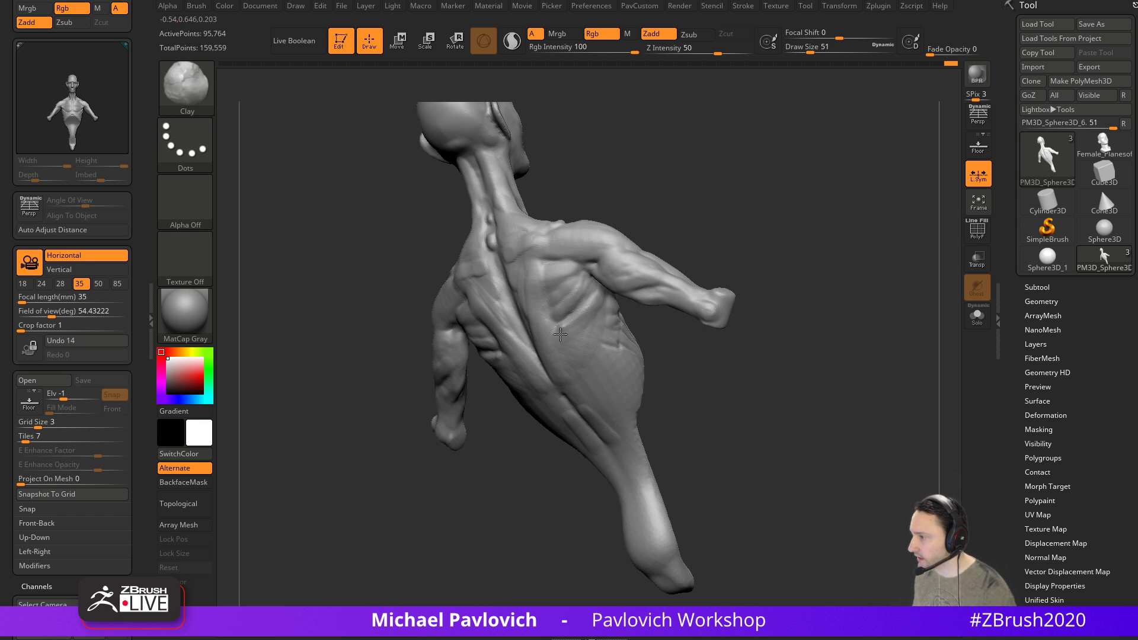
pyautogui.moveTo(577, 357)
pyautogui.keyDown('shift'); pyautogui.mouseDown(button='right')
pyautogui.moveTo(623, 355)
pyautogui.moveTo(575, 336)
pyautogui.mouseUp(button='right'); pyautogui.keyUp('shift')
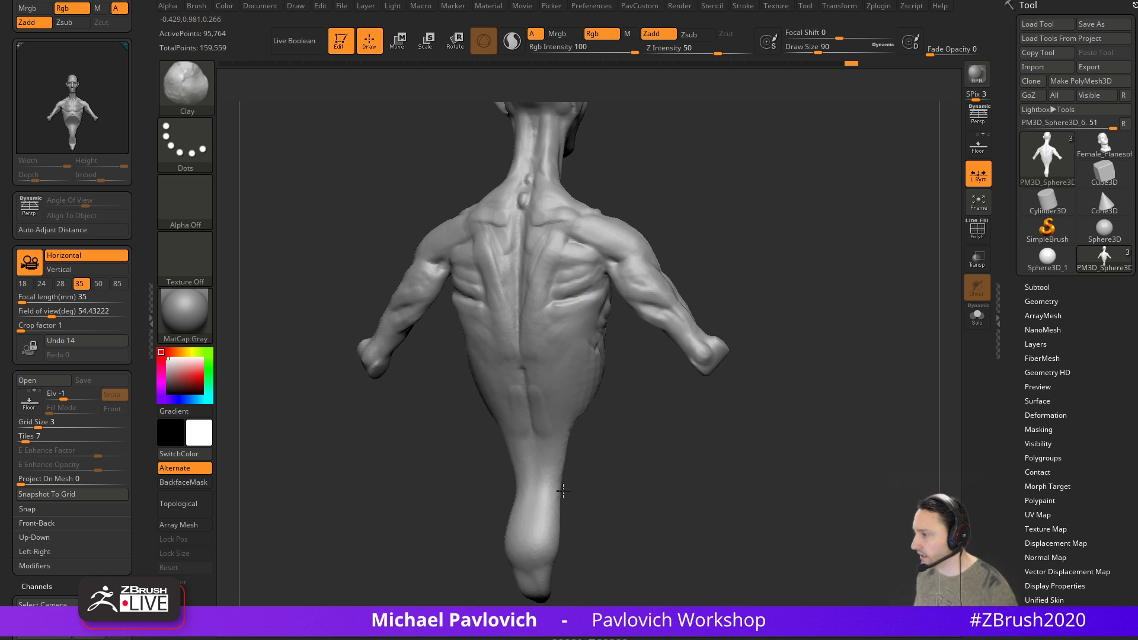
pyautogui.keyDown('shift'); pyautogui.moveTo(555, 466); pyautogui.dragTo(564, 358, button='right'); pyautogui.keyUp('shift')
pyautogui.moveTo(539, 446)
pyautogui.mouseDown(button='right')
pyautogui.moveTo(711, 320)
pyautogui.moveTo(758, 305)
pyautogui.moveTo(602, 376)
pyautogui.mouseUp(button='right')
# Adjust the silhouette of the back and torso sides with the Move brush, reducing its draw size to 112
pyautogui.press('b')
pyautogui.press('m')
pyautogui.press('v')
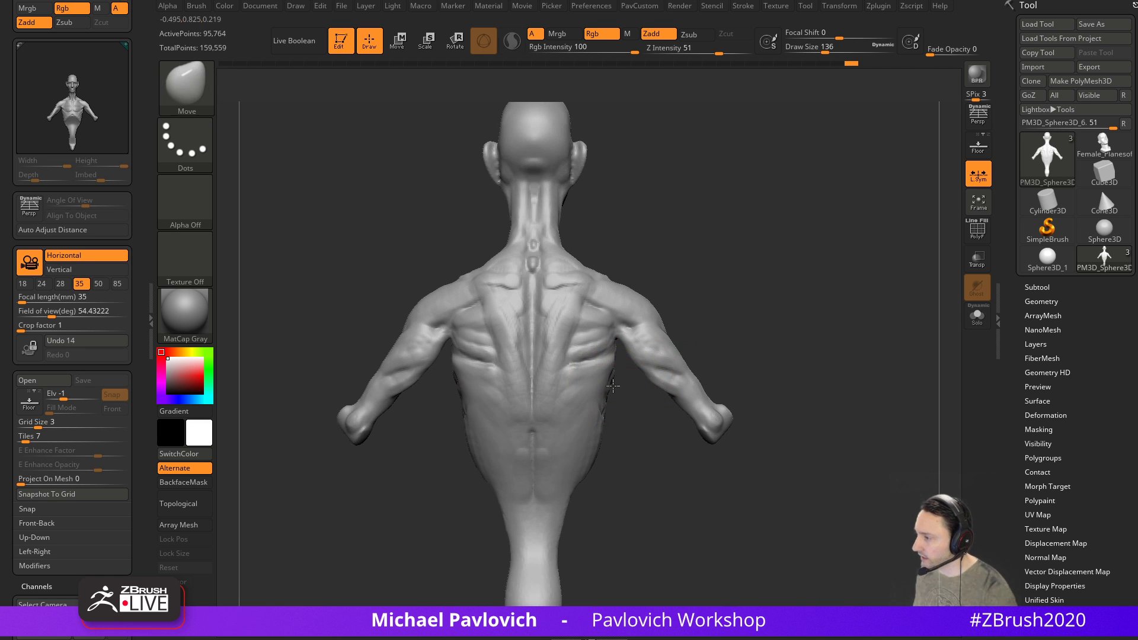
pyautogui.moveTo(620, 331)
pyautogui.mouseDown(button='right')
pyautogui.moveTo(681, 312)
pyautogui.moveTo(773, 323)
pyautogui.mouseUp(button='right')
pyautogui.press('[')
pyautogui.moveTo(652, 468); pyautogui.dragTo(661, 425)
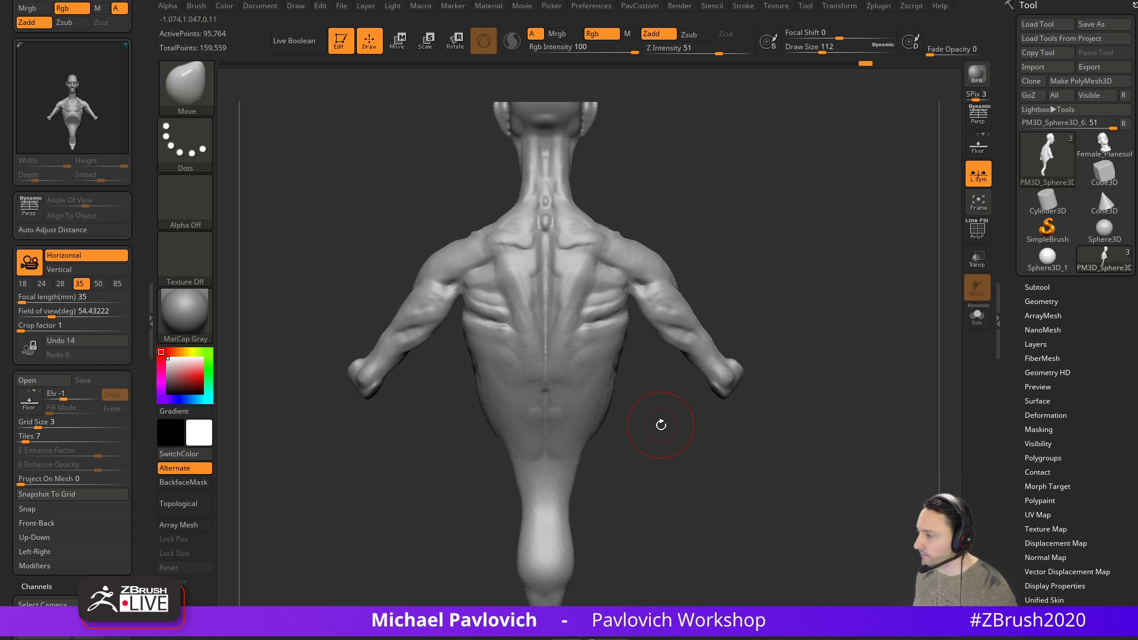
pyautogui.keyDown('shift'); pyautogui.moveTo(847, 358); pyautogui.dragTo(783, 340); pyautogui.keyUp('shift')
pyautogui.moveTo(782, 340)
pyautogui.keyDown('alt'); pyautogui.mouseDown()
pyautogui.moveTo(760, 354)
pyautogui.moveTo(801, 272)
pyautogui.mouseUp(); pyautogui.keyUp('alt')
# Build up the latissimus beneath the shoulder blade and armpit with the Clay brush, reducing its draw size to 59
pyautogui.press('2')
pyautogui.press('s')
pyautogui.moveTo(708, 290); pyautogui.dragTo(705, 288)
pyautogui.moveTo(711, 296); pyautogui.dragTo(752, 308)
pyautogui.moveTo(699, 362); pyautogui.dragTo(783, 356)
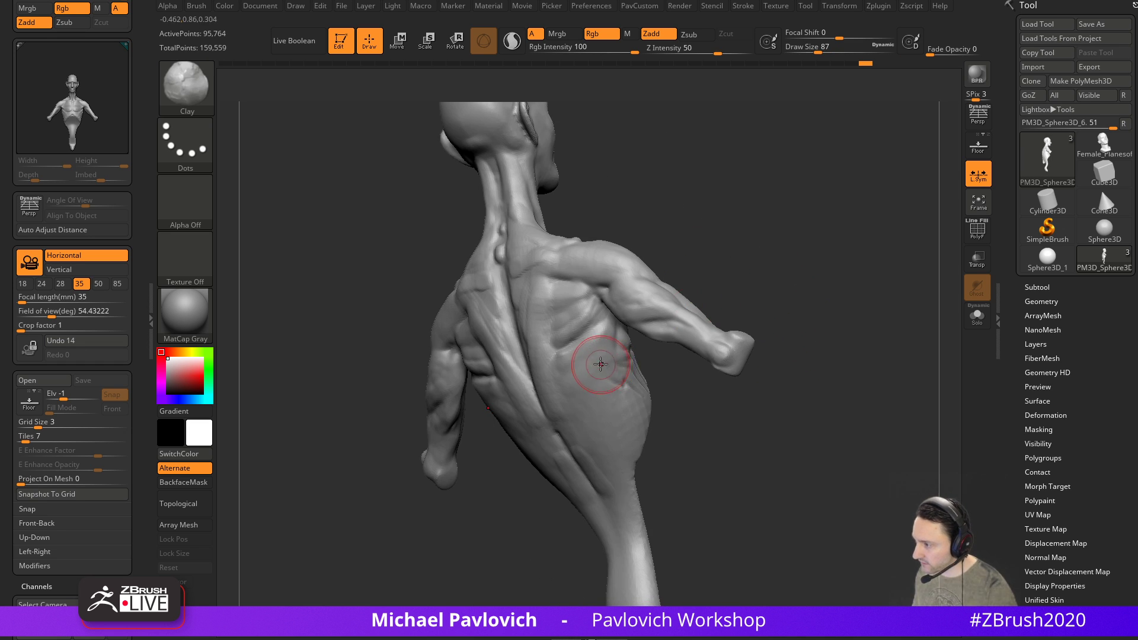
pyautogui.moveTo(729, 291); pyautogui.dragTo(670, 299)
pyautogui.press('s')
pyautogui.moveTo(628, 333); pyautogui.dragTo(611, 336)
pyautogui.moveTo(705, 311); pyautogui.dragTo(758, 310)
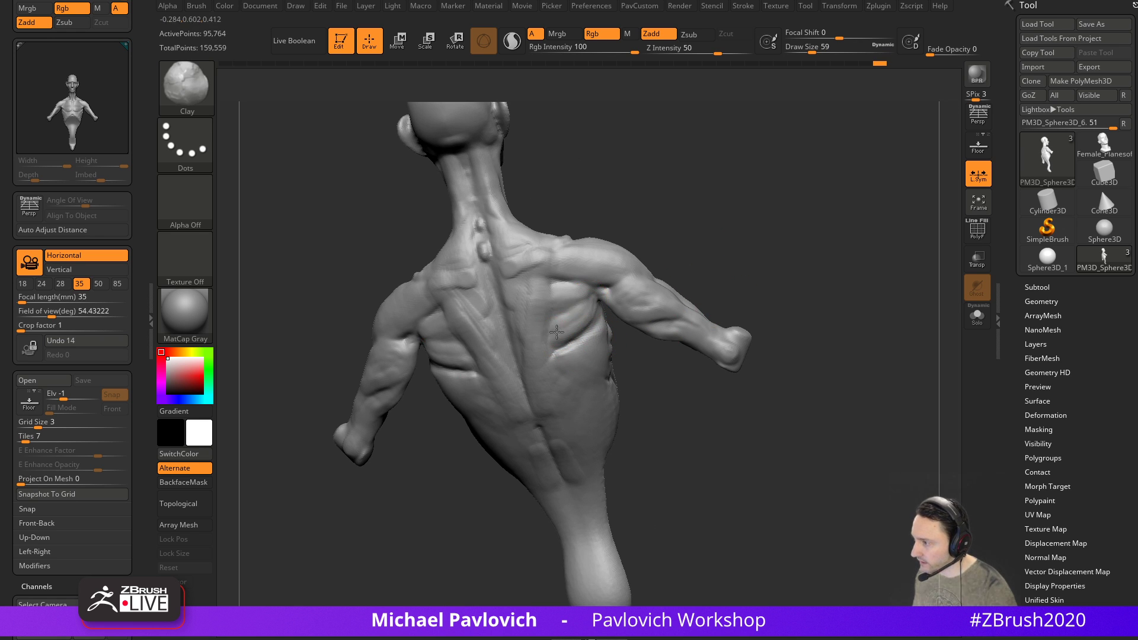
pyautogui.moveTo(678, 287); pyautogui.dragTo(557, 307, button='right')
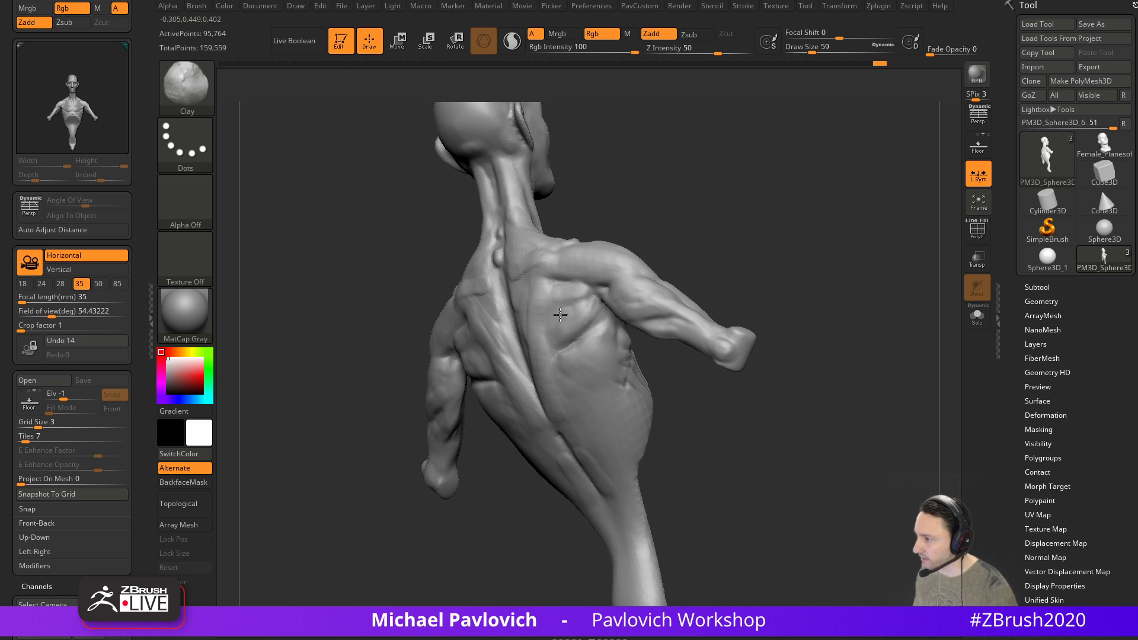
pyautogui.moveTo(759, 247); pyautogui.dragTo(565, 386)
# Carve the diagonal muscle lines across the latissimus below the shoulder blades with the DamStandard brush
pyautogui.press('b')
pyautogui.press('d')
pyautogui.press('s')
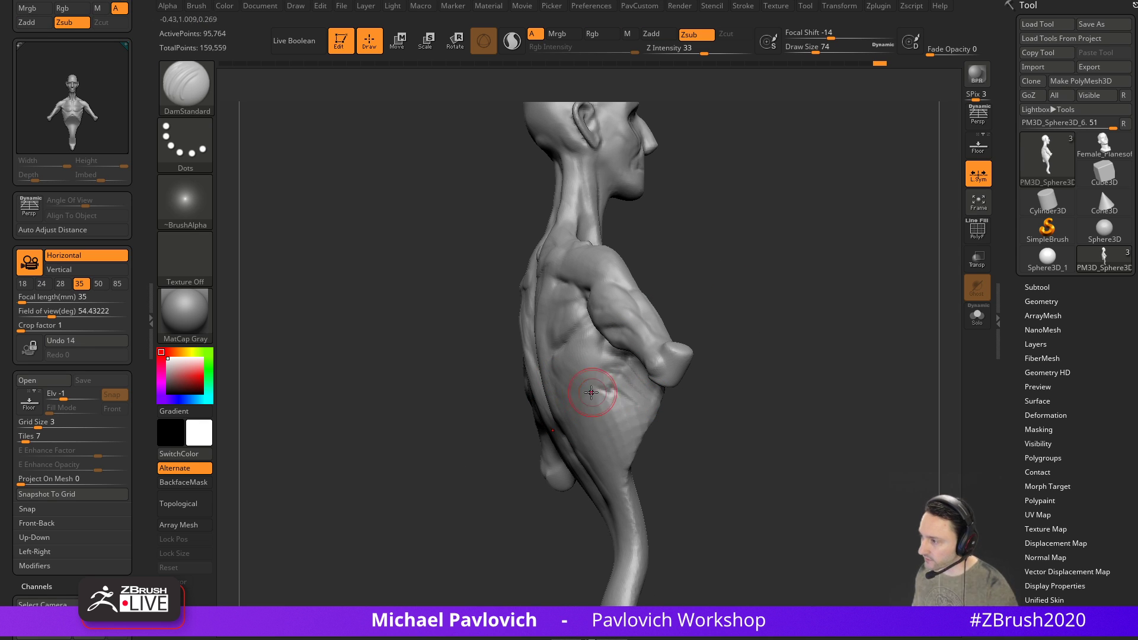
pyautogui.keyDown('shift'); pyautogui.moveTo(611, 400); pyautogui.dragTo(588, 406, button='right'); pyautogui.keyUp('shift')
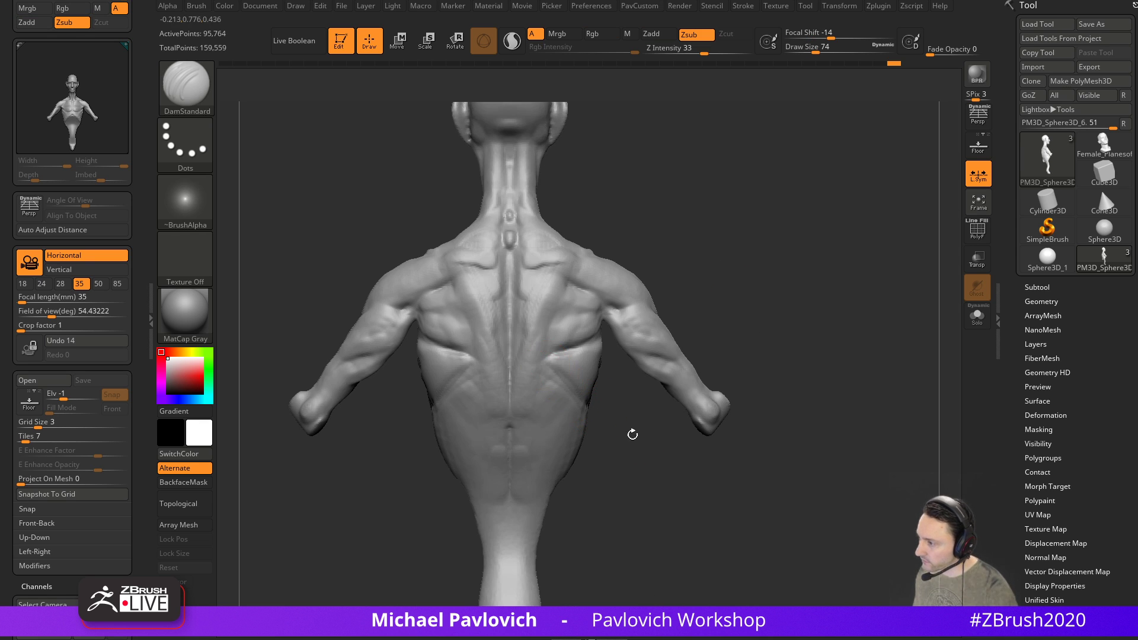
pyautogui.moveTo(610, 426); pyautogui.dragTo(568, 374)
# Fill and smooth the carved latissimus lines on the mid back with the Clay brush at draw size 62
pyautogui.press('b')
pyautogui.press('c')
pyautogui.press('l')
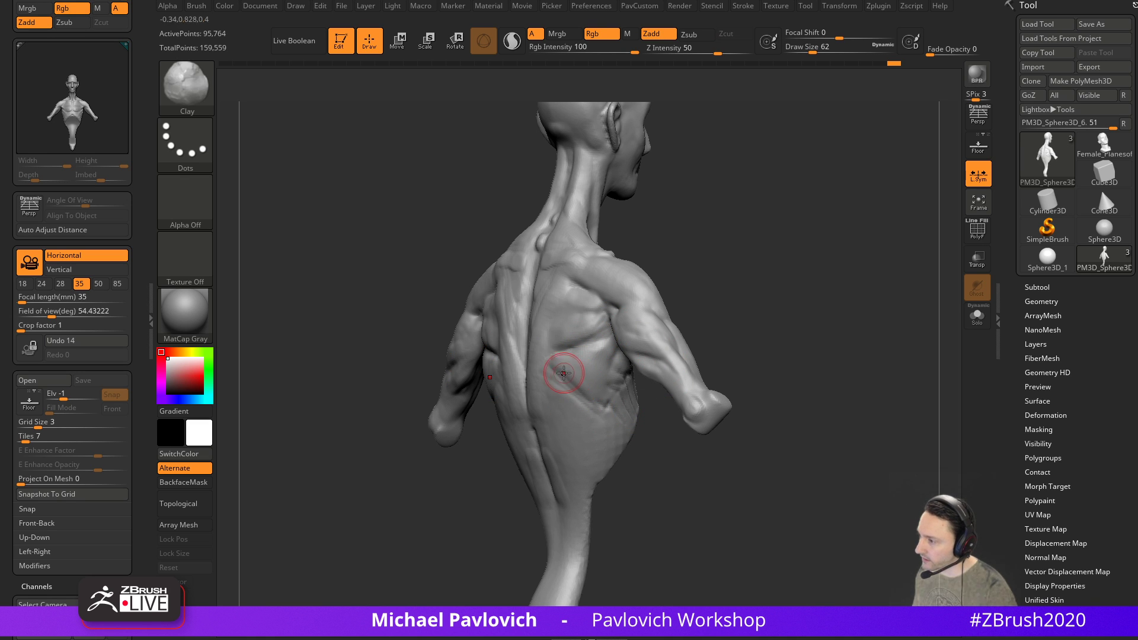
pyautogui.moveTo(626, 389)
pyautogui.keyDown('shift'); pyautogui.mouseDown(button='right')
pyautogui.moveTo(577, 371)
pyautogui.moveTo(583, 397)
pyautogui.mouseUp(button='right'); pyautogui.keyUp('shift')
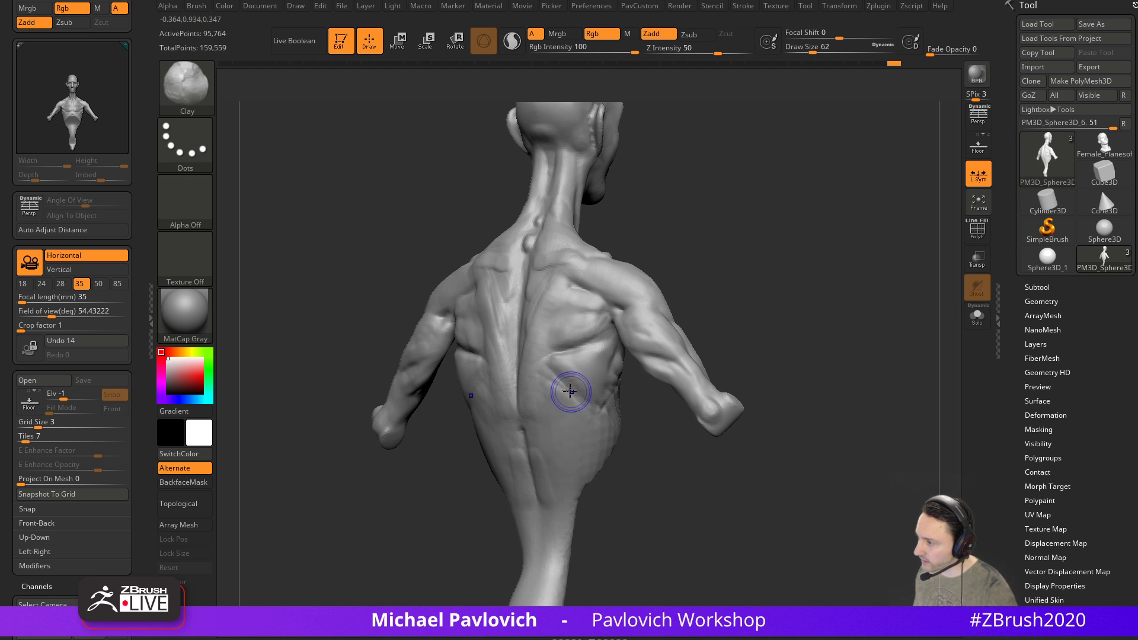
pyautogui.moveTo(634, 429)
pyautogui.keyDown('shift'); pyautogui.mouseDown(button='right')
pyautogui.moveTo(587, 359)
pyautogui.moveTo(654, 388)
pyautogui.mouseUp(button='right'); pyautogui.keyUp('shift')
pyautogui.moveTo(589, 344); pyautogui.dragTo(784, 348, button='right')
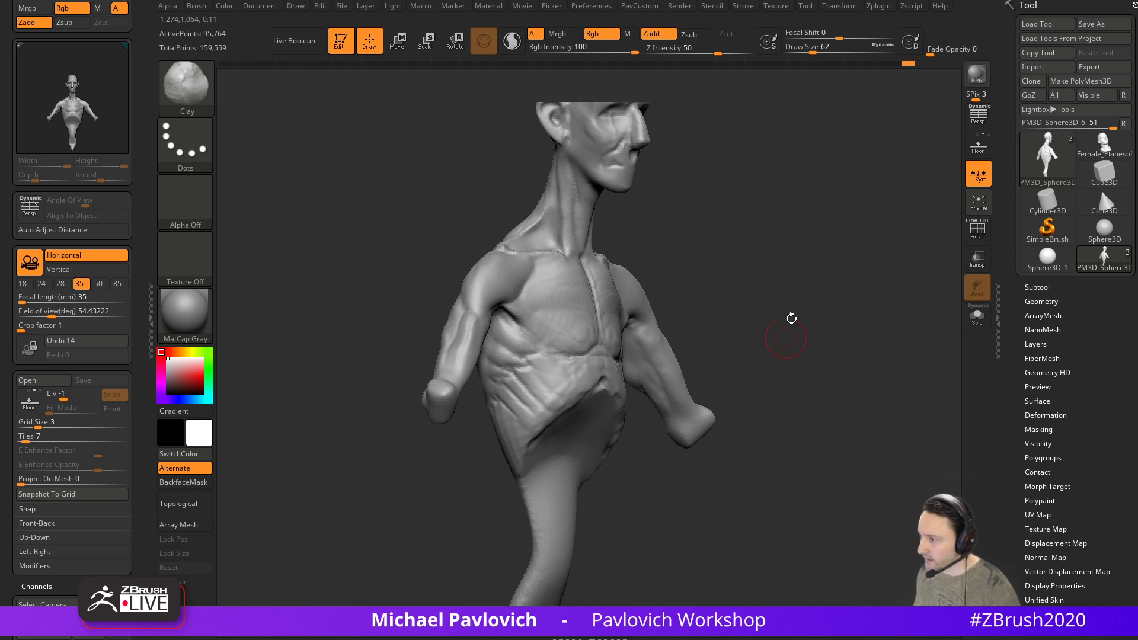
# Refine the rib and serratus forms on the side of the torso with the Clay brush at draw size 35
pyautogui.moveTo(811, 304); pyautogui.dragTo(728, 321, button='right')
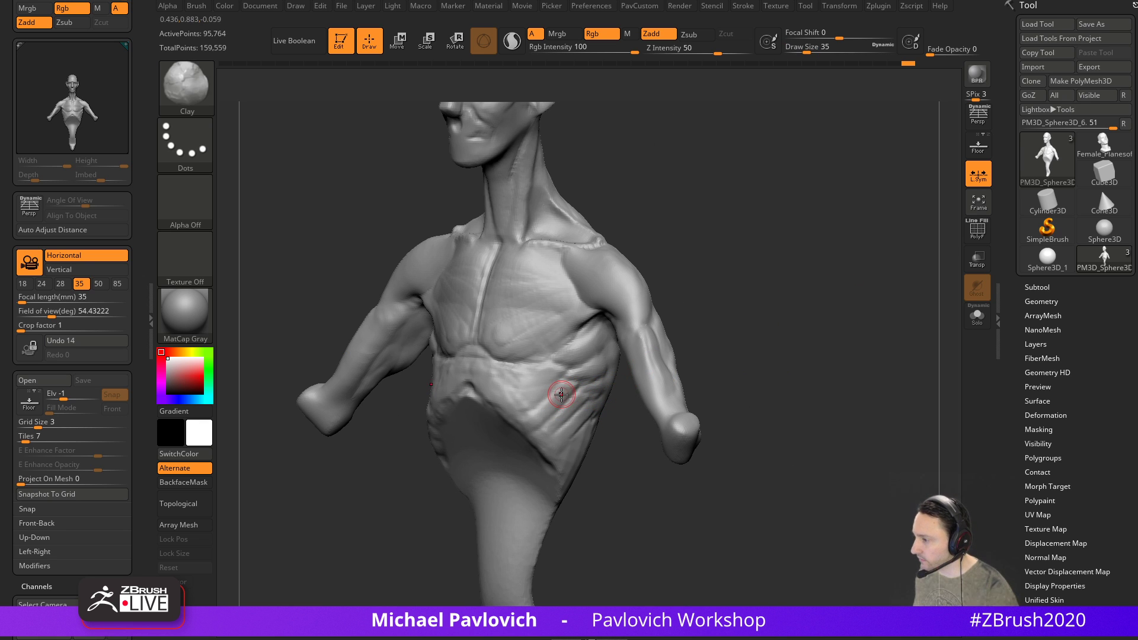
pyautogui.moveTo(593, 438); pyautogui.dragTo(566, 384, button='right')
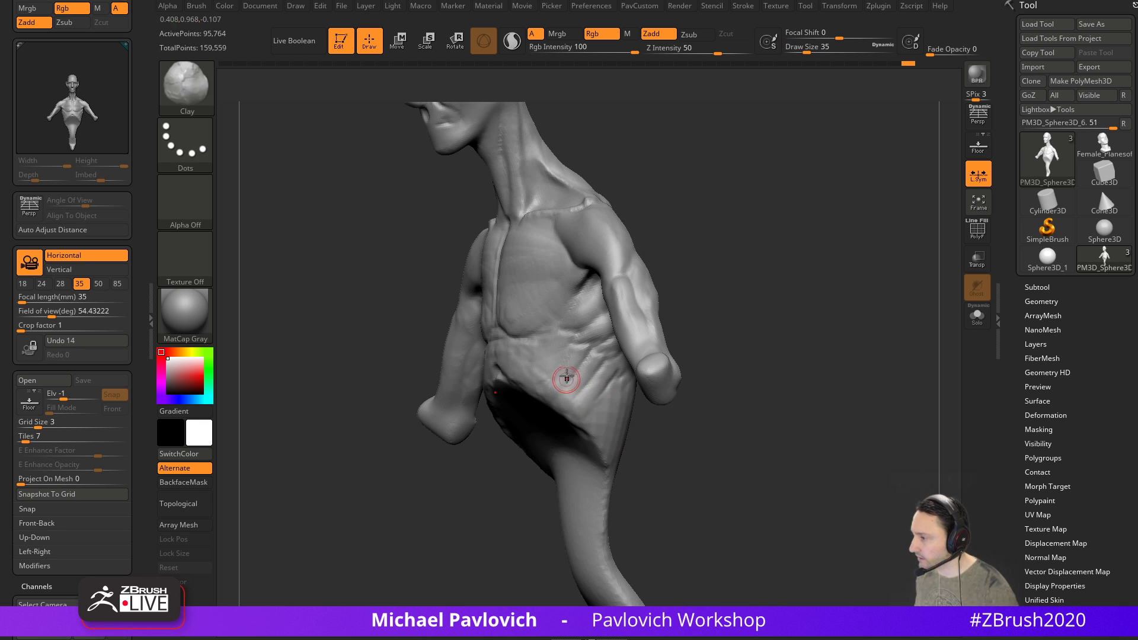
pyautogui.moveTo(654, 455)
pyautogui.mouseDown(button='right')
pyautogui.moveTo(604, 466)
pyautogui.moveTo(683, 466)
pyautogui.moveTo(551, 381)
pyautogui.moveTo(731, 269)
pyautogui.moveTo(763, 328)
pyautogui.moveTo(773, 182)
pyautogui.moveTo(797, 431)
pyautogui.mouseUp(button='right')
# Carve the mouth and its corners on the front of the face with the DamStandard brush at draw size 35
pyautogui.press('b')
pyautogui.press('s')
pyautogui.press('t')
pyautogui.keyDown('alt'); pyautogui.moveTo(708, 323); pyautogui.dragTo(749, 318, button='right'); pyautogui.keyUp('alt')
pyautogui.press('b')
pyautogui.press('d')
pyautogui.press('s')
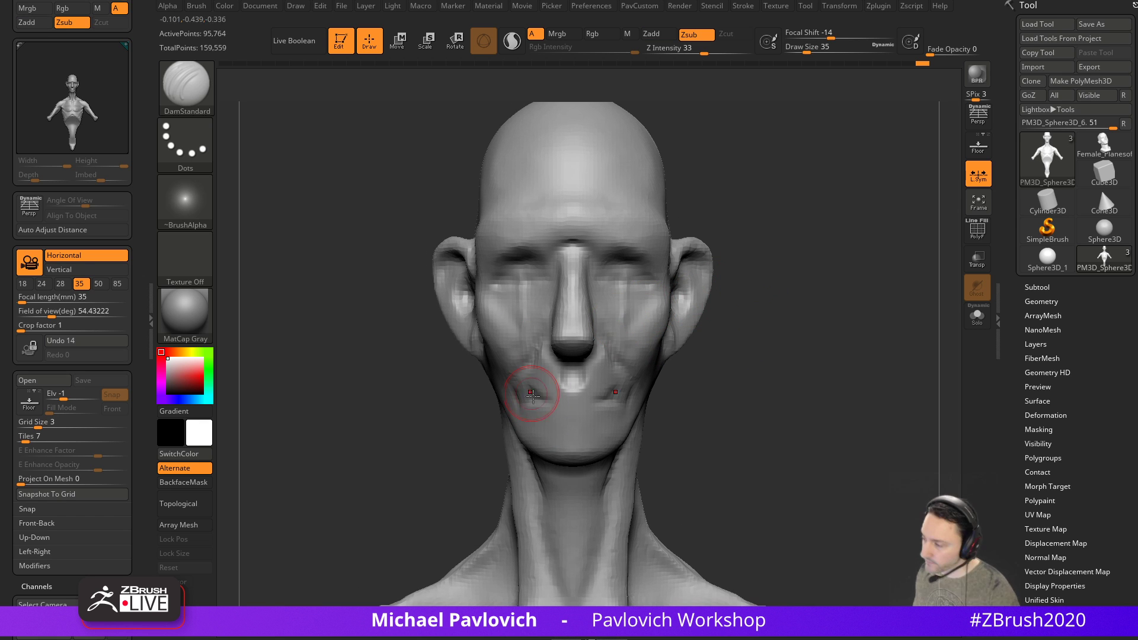
pyautogui.moveTo(544, 396); pyautogui.dragTo(738, 384, button='right')
# Shape the eye sockets and the area around the eyes with the Clay brush at draw size 33
pyautogui.moveTo(516, 283)
pyautogui.mouseDown(button='right')
pyautogui.moveTo(770, 259)
pyautogui.moveTo(599, 272)
pyautogui.moveTo(757, 217)
pyautogui.moveTo(469, 305)
pyautogui.mouseUp(button='right')
pyautogui.press('b')
pyautogui.press('c')
pyautogui.press('l')
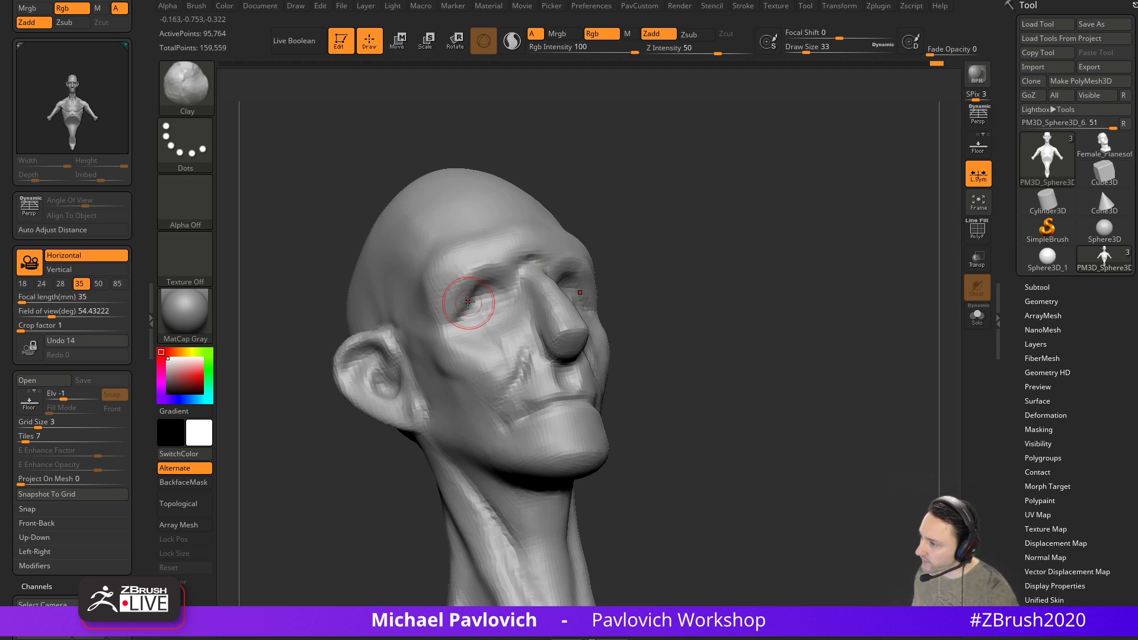
pyautogui.keyDown('shift'); pyautogui.moveTo(590, 223); pyautogui.dragTo(693, 246, button='right'); pyautogui.keyUp('shift')
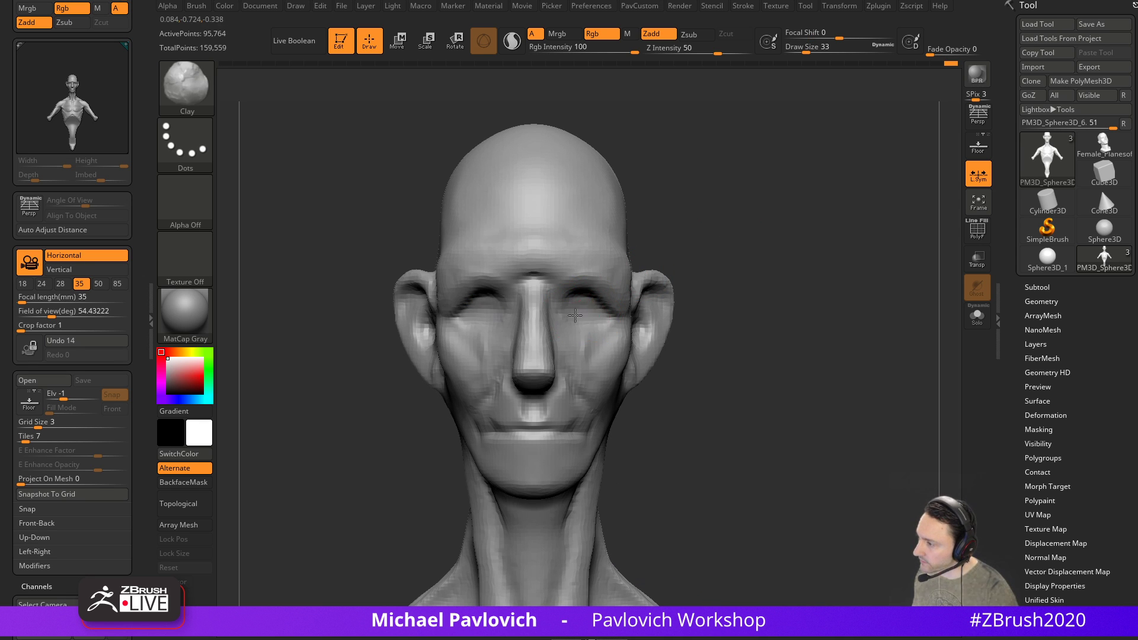
pyautogui.moveTo(727, 239)
pyautogui.mouseDown(button='right')
pyautogui.moveTo(773, 236)
pyautogui.moveTo(589, 331)
pyautogui.moveTo(729, 220)
pyautogui.mouseUp(button='right')
# Carve the frown crease between the brows and sharpen the brow and eye creases with the DamStandard brush
pyautogui.press('b')
pyautogui.press('d')
pyautogui.press('s')
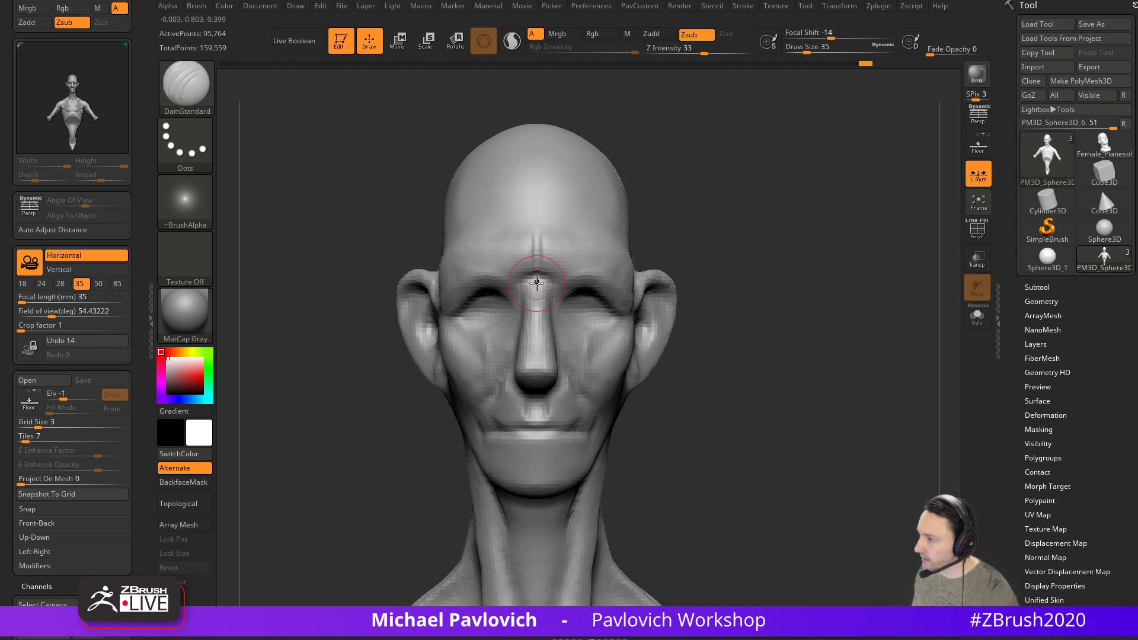
pyautogui.moveTo(645, 237); pyautogui.dragTo(557, 293, button='right')
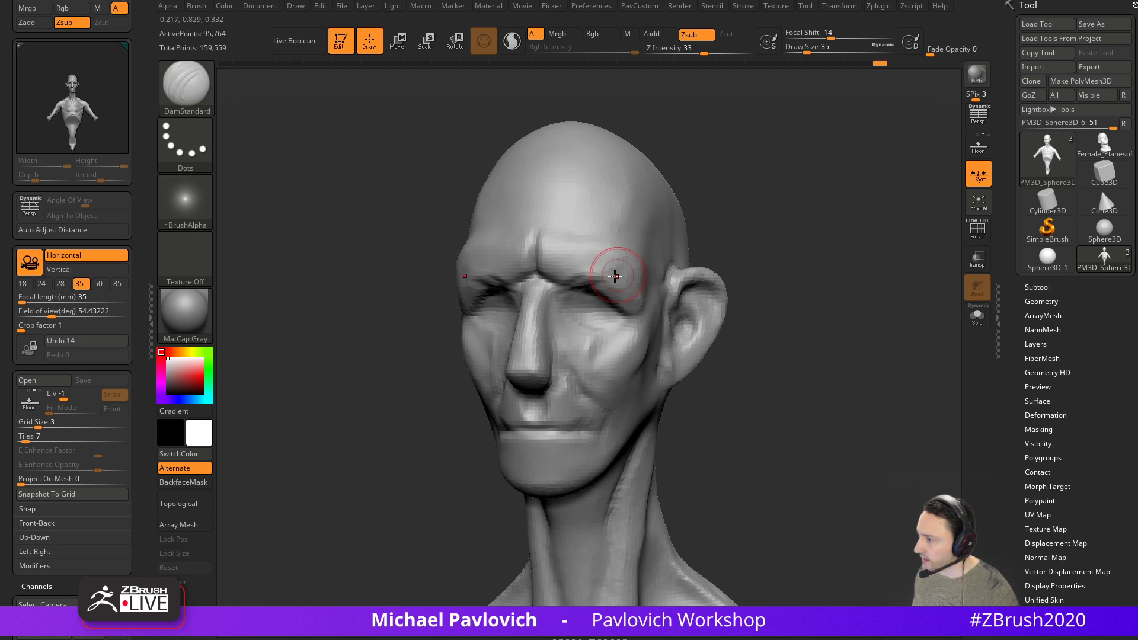
pyautogui.moveTo(791, 240)
pyautogui.mouseDown(button='right')
pyautogui.moveTo(737, 241)
pyautogui.moveTo(777, 308)
pyautogui.moveTo(759, 266)
pyautogui.moveTo(554, 322)
pyautogui.moveTo(768, 339)
pyautogui.mouseUp(button='right')
pyautogui.press('s')
pyautogui.click(573, 332)
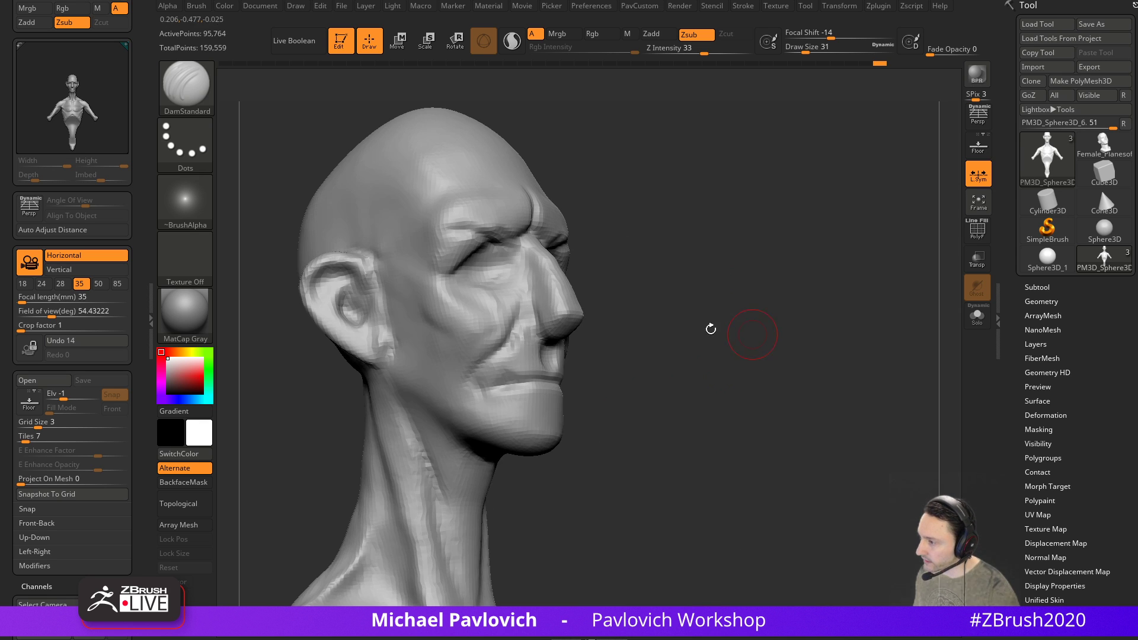
# Refine the lips and the area around the mouth with the Clay brush at draw size 31
pyautogui.moveTo(510, 382); pyautogui.dragTo(554, 361, button='right')
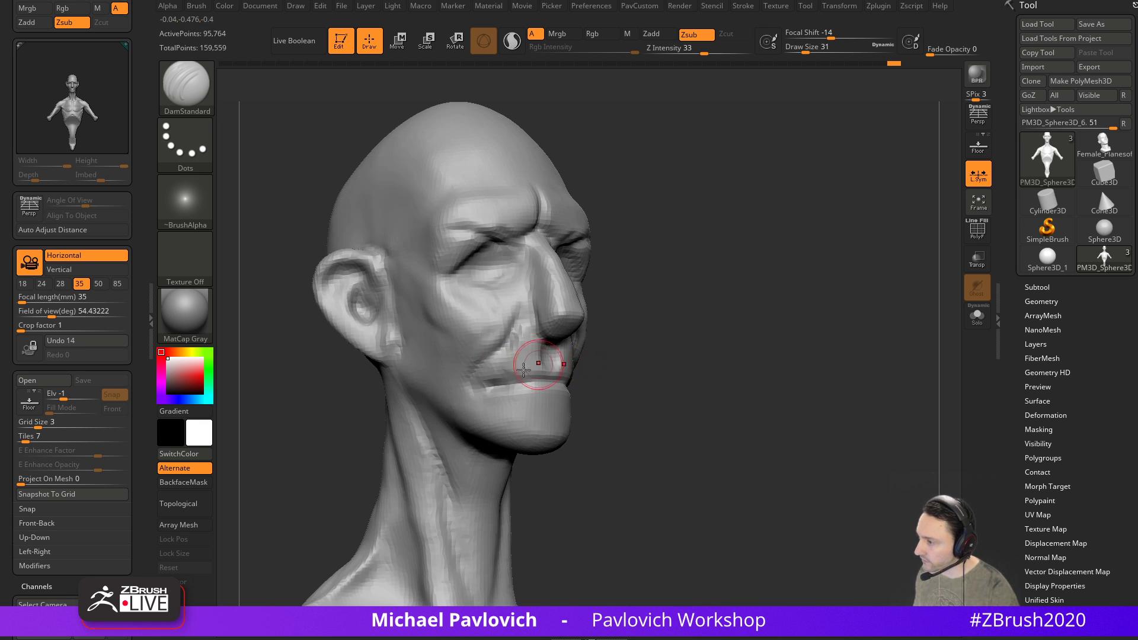
pyautogui.moveTo(587, 319); pyautogui.dragTo(508, 405, button='right')
pyautogui.moveTo(616, 401)
pyautogui.mouseDown(button='right')
pyautogui.moveTo(708, 379)
pyautogui.moveTo(690, 376)
pyautogui.mouseUp(button='right')
pyautogui.press('b')
pyautogui.press('c')
pyautogui.press('l')
pyautogui.moveTo(639, 333); pyautogui.dragTo(609, 357, button='right')
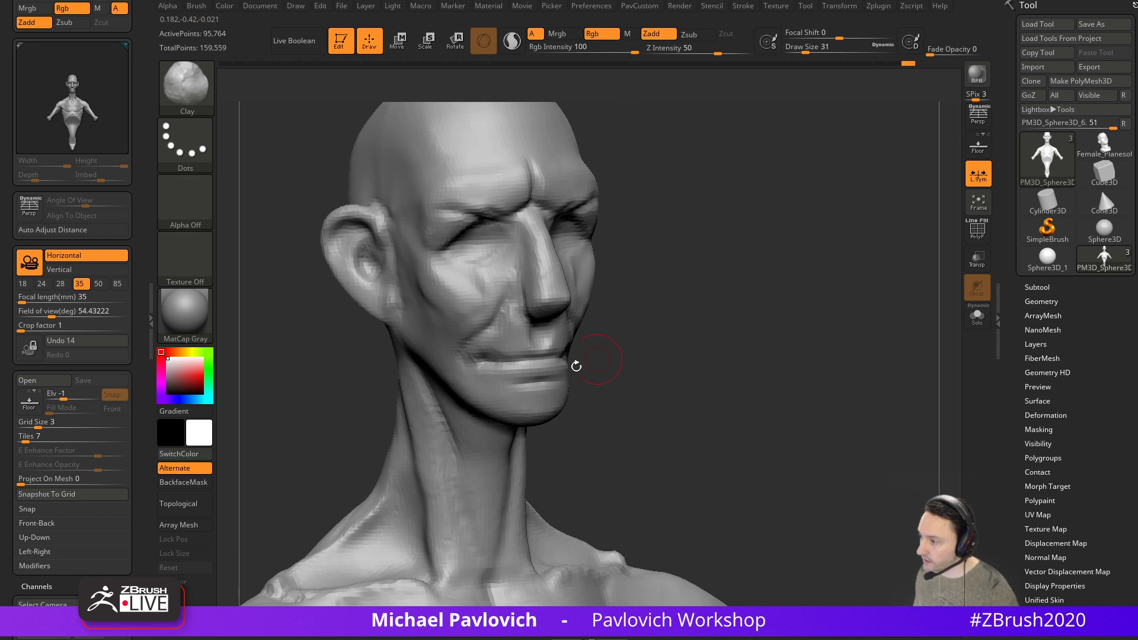
pyautogui.moveTo(518, 409)
pyautogui.mouseDown(button='right')
pyautogui.moveTo(713, 353)
pyautogui.moveTo(608, 381)
pyautogui.moveTo(784, 356)
pyautogui.mouseUp(button='right')
# Reshape the jawline and the chin from the front with the Move brush at draw sizes 68 and 41
pyautogui.press('b')
pyautogui.press('m')
pyautogui.press('v')
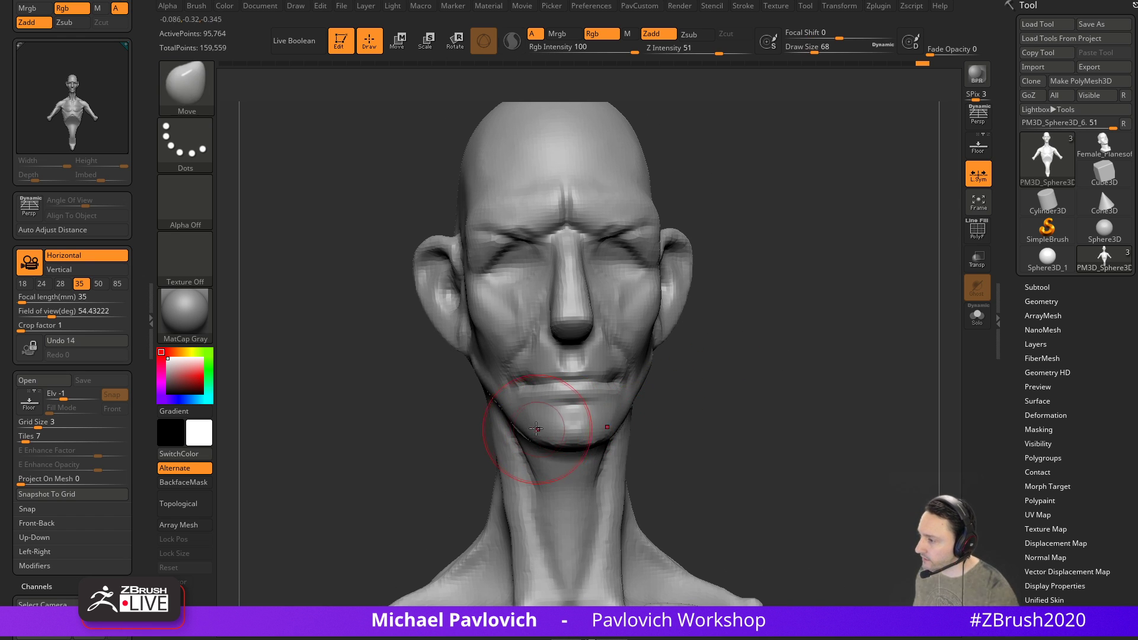
pyautogui.moveTo(541, 423); pyautogui.dragTo(515, 369)
pyautogui.press('s')
pyautogui.click(584, 364)
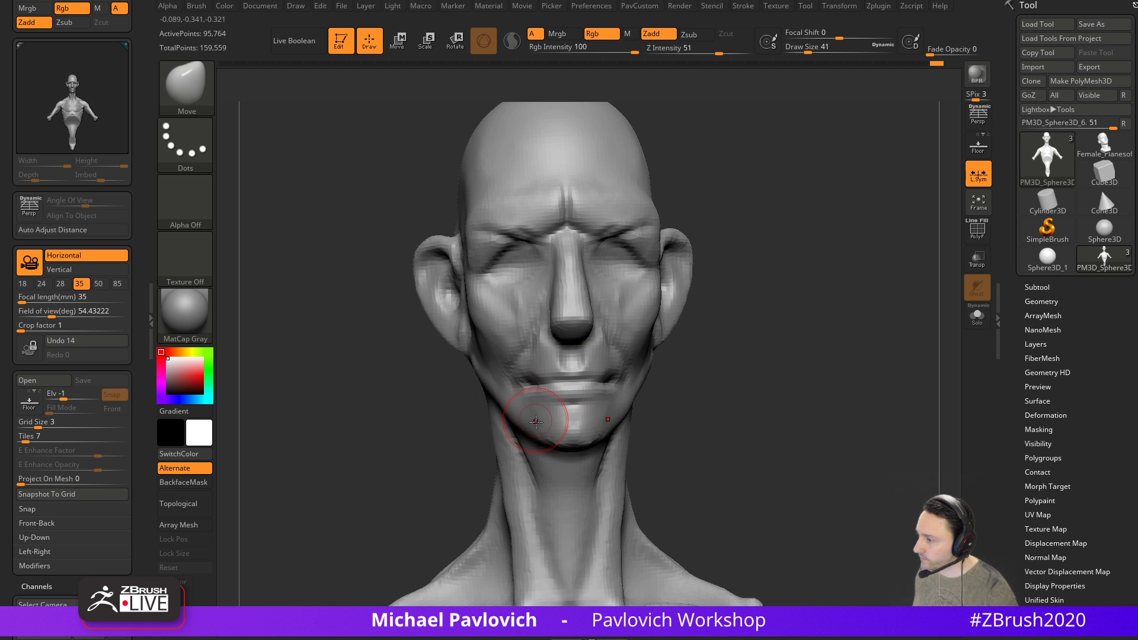
pyautogui.keyDown('ctrl'); pyautogui.moveTo(528, 431); pyautogui.dragTo(706, 396, button='right'); pyautogui.keyUp('ctrl')
# Carve the temporal line along the side of the skull with the DamStandard brush at draw size 77
pyautogui.moveTo(754, 297)
pyautogui.keyDown('alt'); pyautogui.mouseDown(button='right')
pyautogui.moveTo(734, 350)
pyautogui.moveTo(664, 296)
pyautogui.mouseUp(button='right'); pyautogui.keyUp('alt')
pyautogui.press('b')
pyautogui.press('d')
pyautogui.press('s')
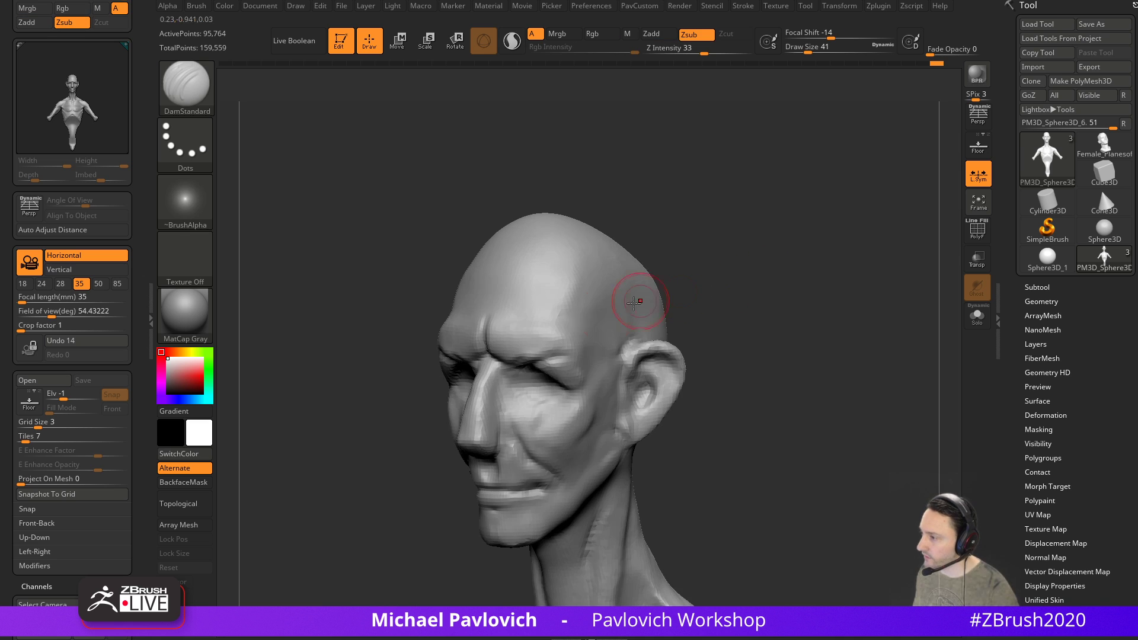
pyautogui.moveTo(642, 239); pyautogui.dragTo(529, 351, button='right')
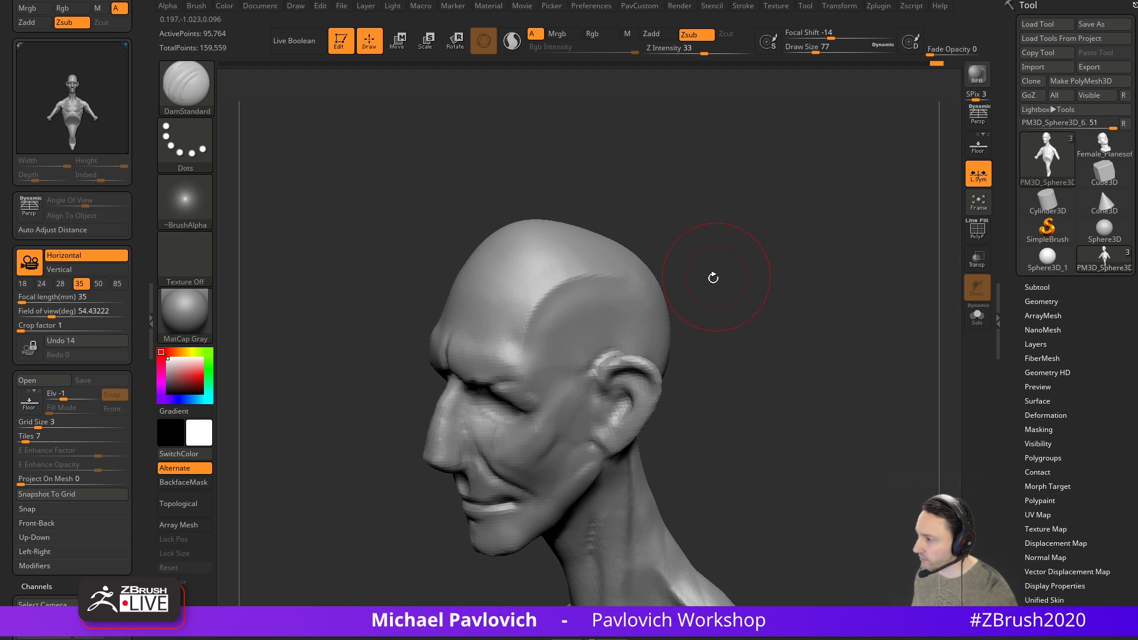
pyautogui.moveTo(718, 276); pyautogui.dragTo(693, 288, button='right')
pyautogui.moveTo(752, 322)
pyautogui.mouseDown(button='right')
pyautogui.moveTo(824, 295)
pyautogui.moveTo(803, 287)
pyautogui.mouseUp(button='right')
# Shape the temple and the edge of the temporal line with the Clay brush at draw size 39
pyautogui.press('b')
pyautogui.press('c')
pyautogui.press('l')
pyautogui.moveTo(745, 244); pyautogui.dragTo(681, 251, button='right')
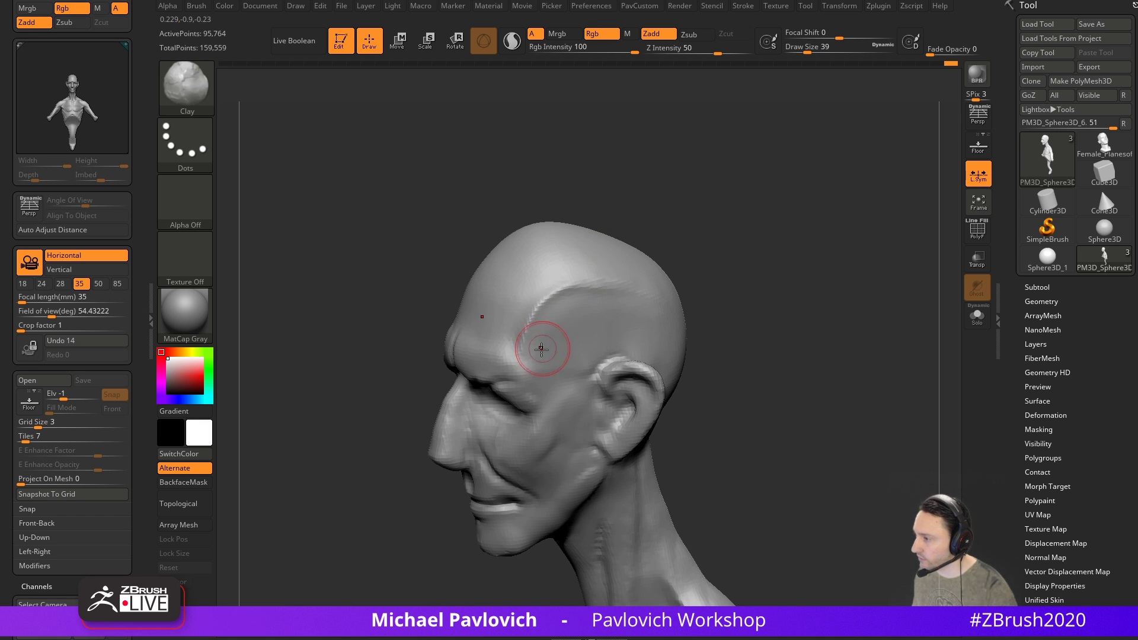
pyautogui.moveTo(581, 319); pyautogui.dragTo(766, 259, button='right')
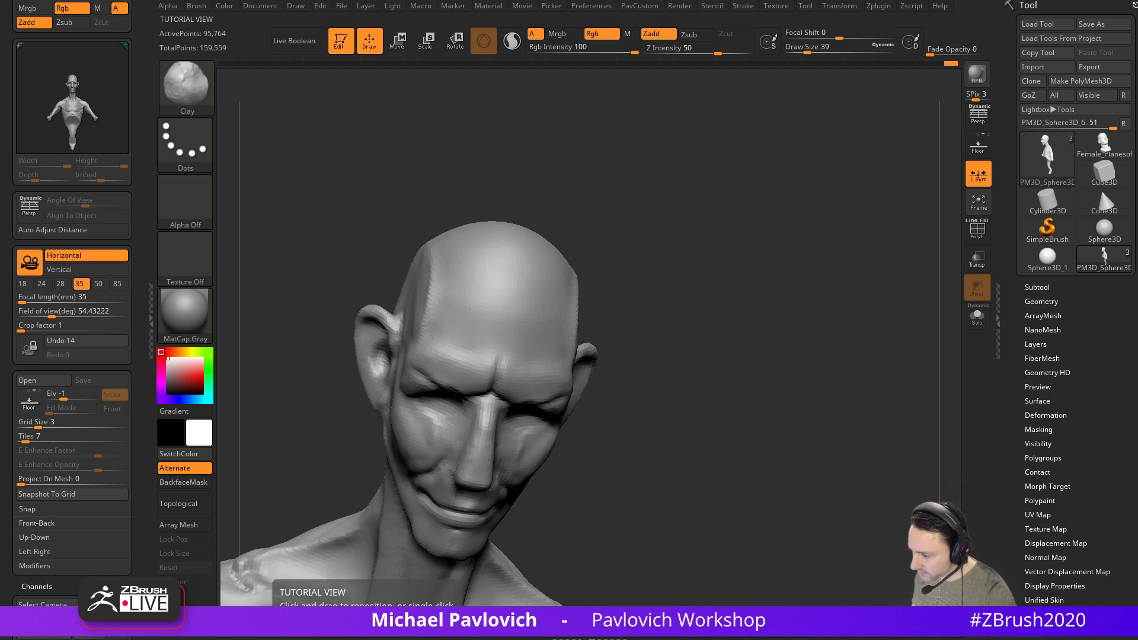
# Switch to the browser and open the Mechanical Skull tutorial project from the ArtStation portfolio
pyautogui.moveTo(877, 639); pyautogui.dragTo(854, 60)
pyautogui.click(616, 56)
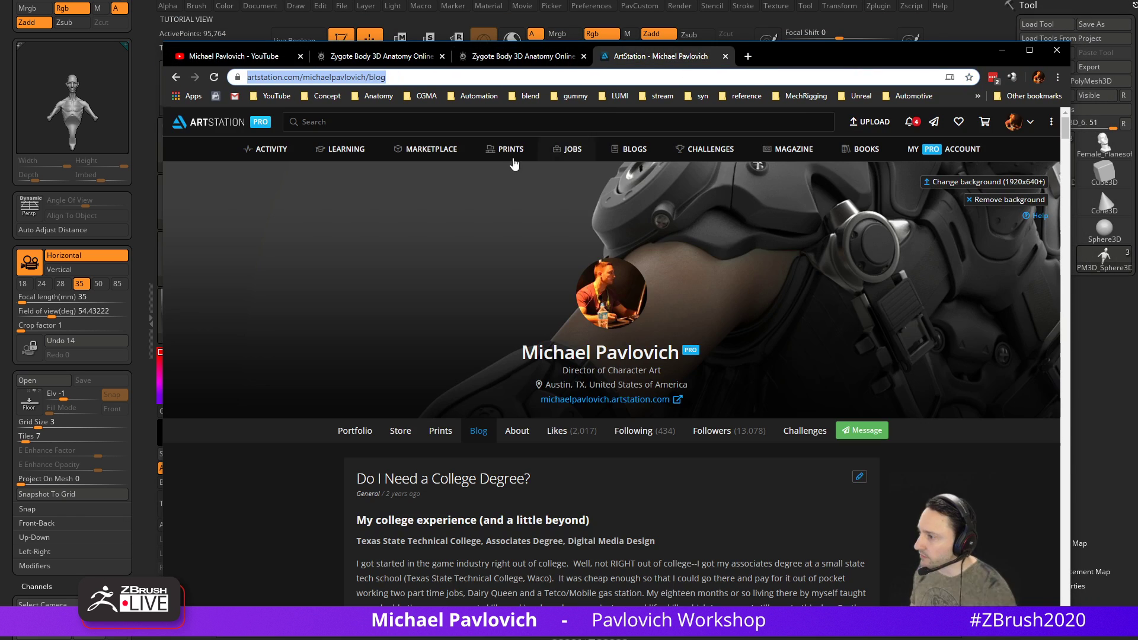
pyautogui.click(178, 78)
pyautogui.scroll(-4, 284, 356)
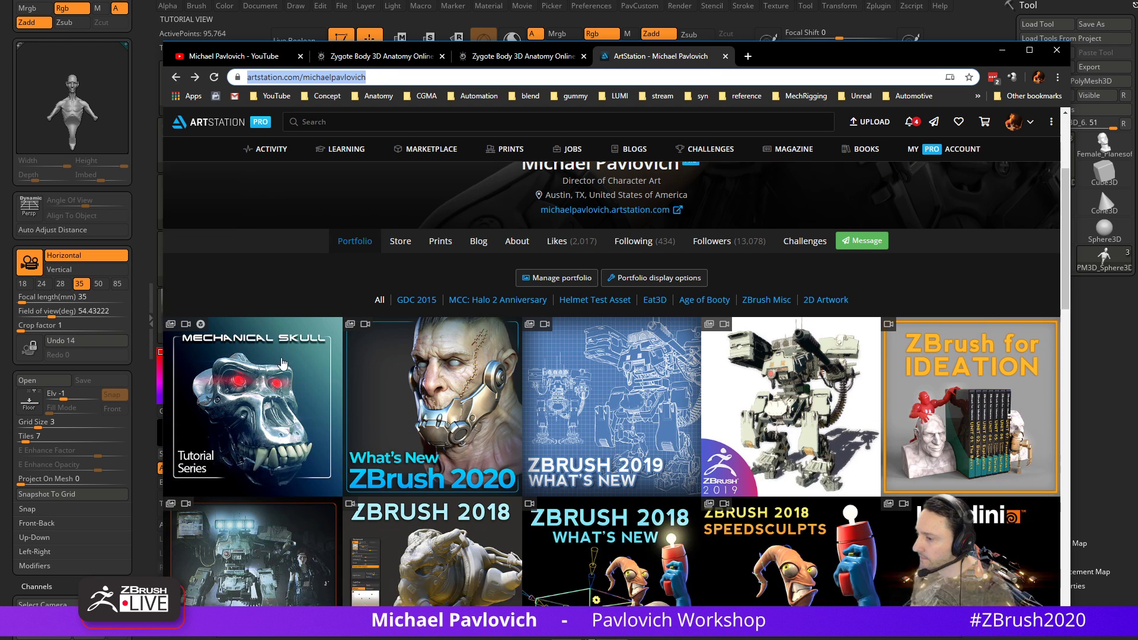
pyautogui.click(295, 349)
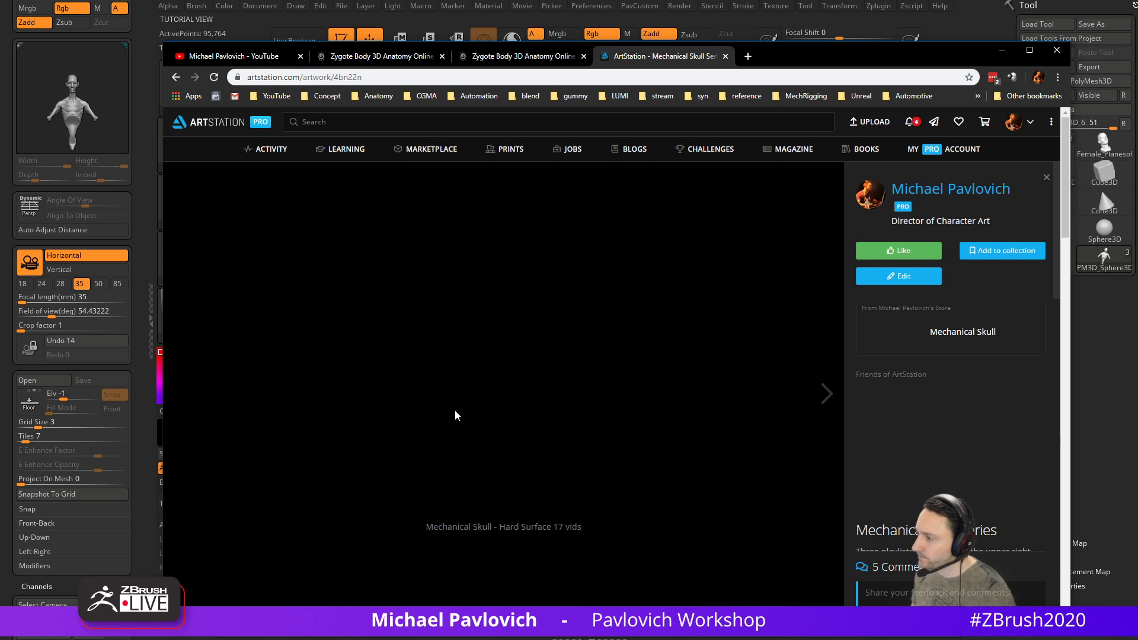
# Look through the video list of the Mechanical Skull - High Res playlist and close it
pyautogui.scroll(-2, 538, 358)
pyautogui.scroll(2, 554, 330)
pyautogui.click(794, 180)
pyautogui.scroll(-5, 686, 282)
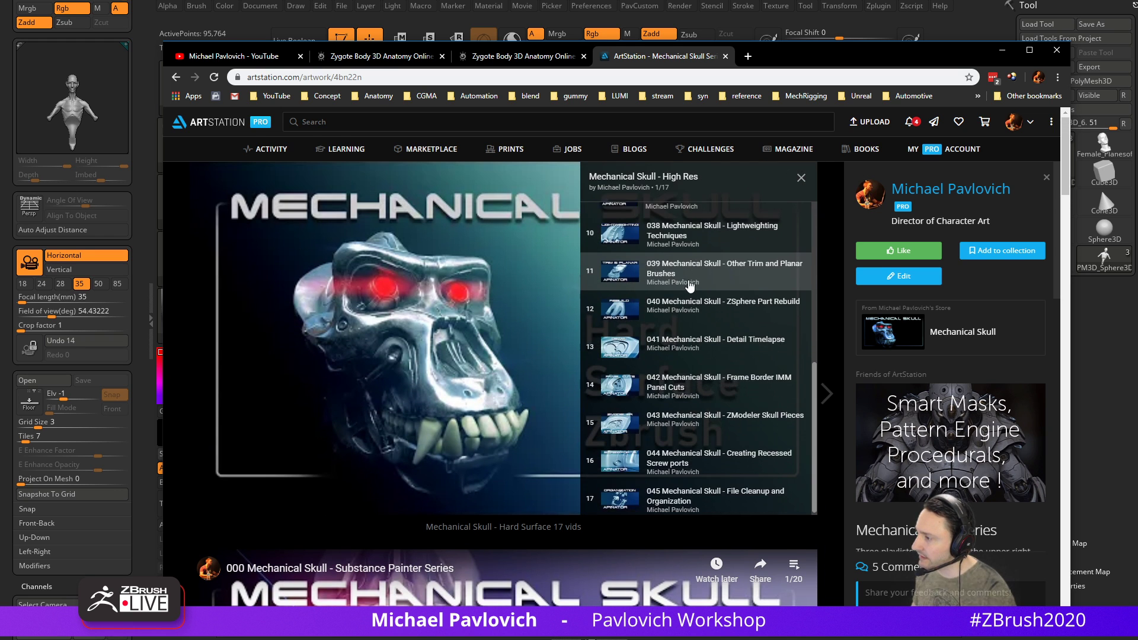
pyautogui.scroll(5, 682, 356)
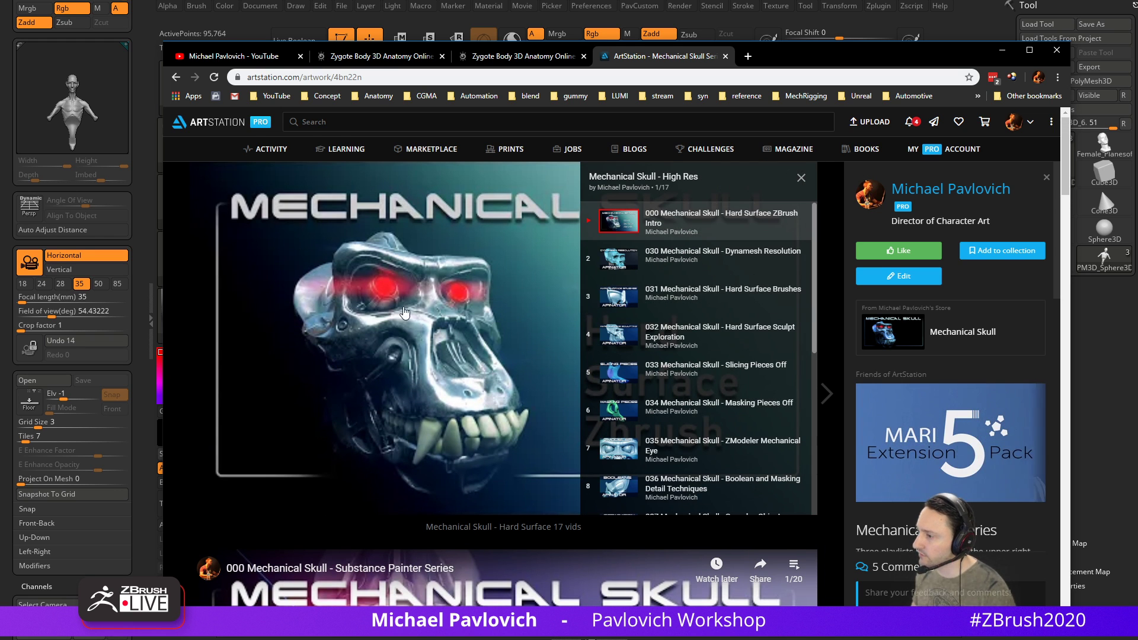
pyautogui.click(801, 178)
# Load the Mechanical Skull 3D model below the playlists and enlarge the browser window to fill the screen
pyautogui.scroll(-5, 656, 302)
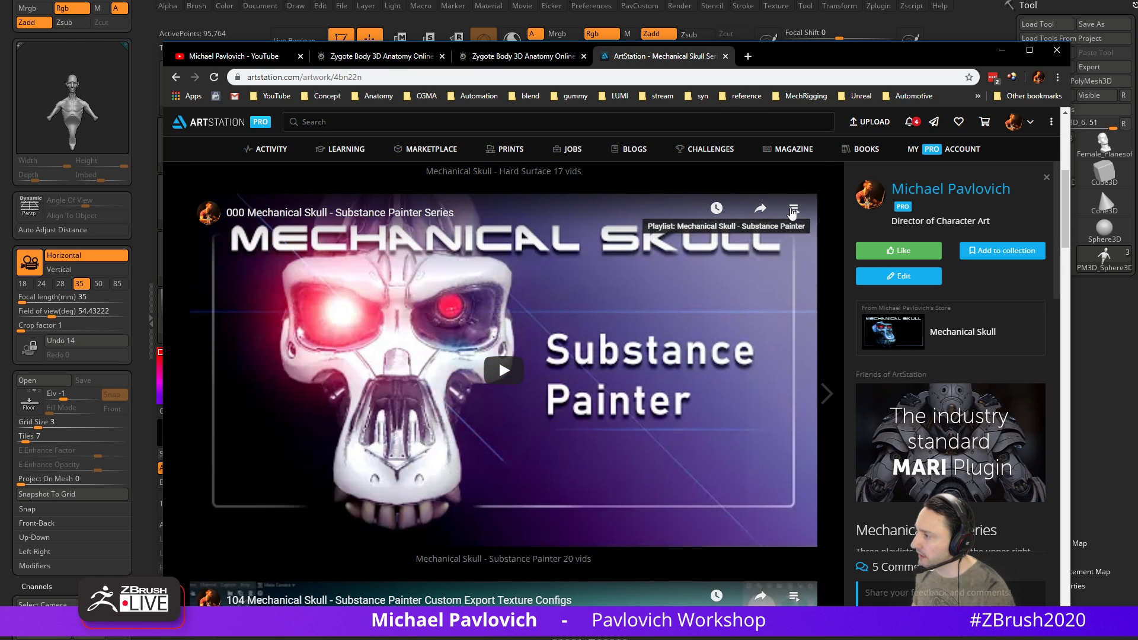
pyautogui.scroll(-7, 462, 356)
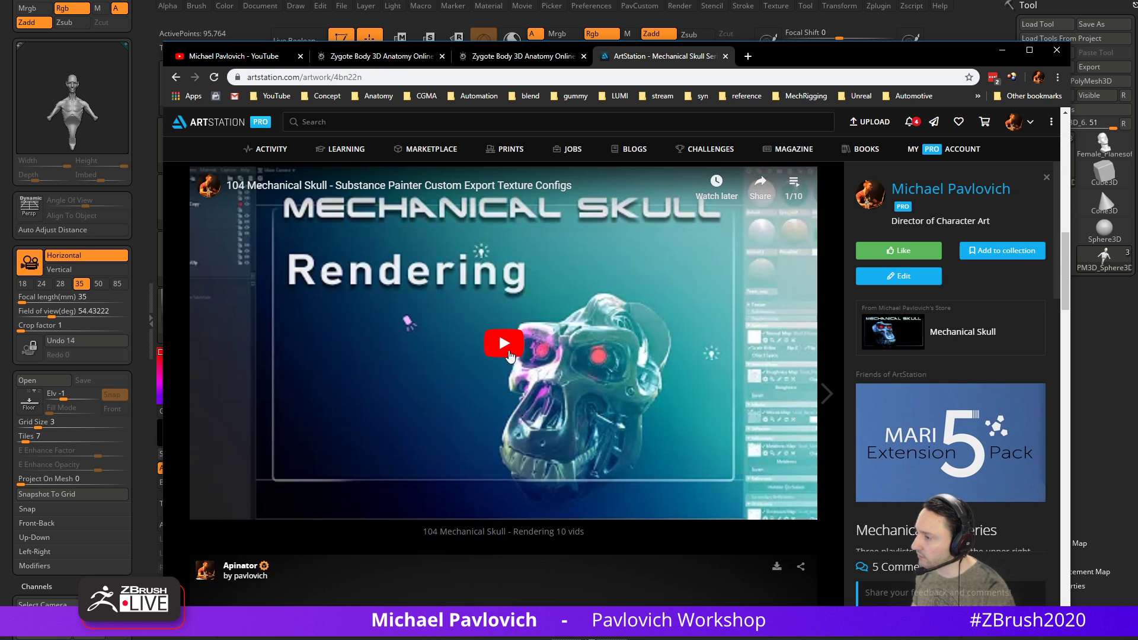
pyautogui.scroll(-1, 670, 384)
pyautogui.scroll(-6, 669, 382)
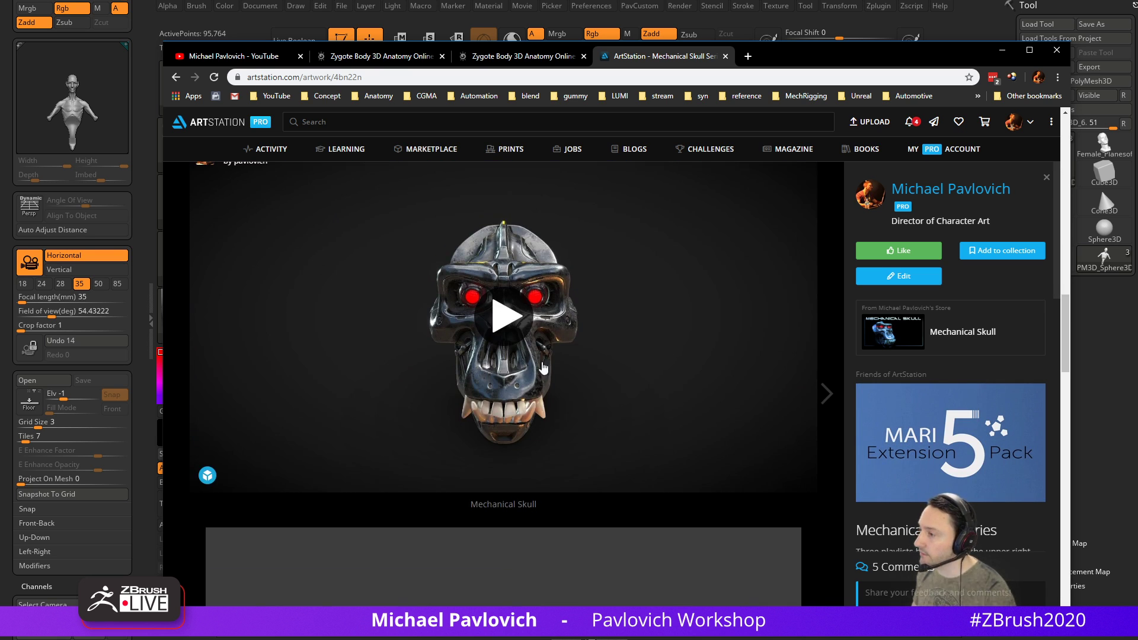
pyautogui.click(501, 310)
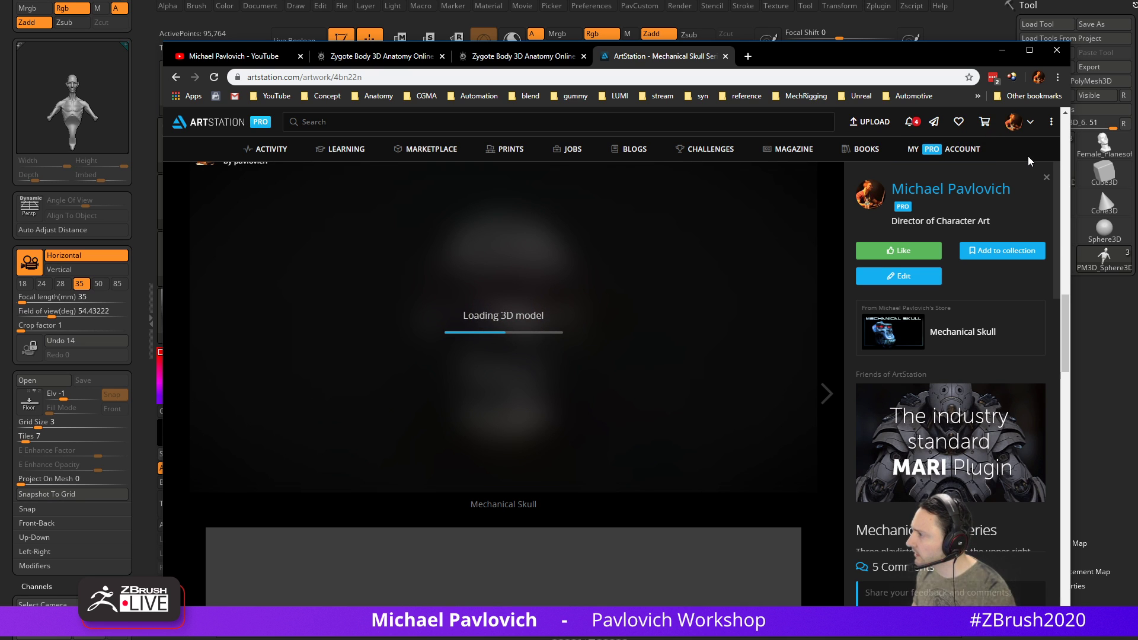
pyautogui.moveTo(169, 48); pyautogui.dragTo(0, 0)
pyautogui.moveTo(1070, 626); pyautogui.dragTo(1137, 639)
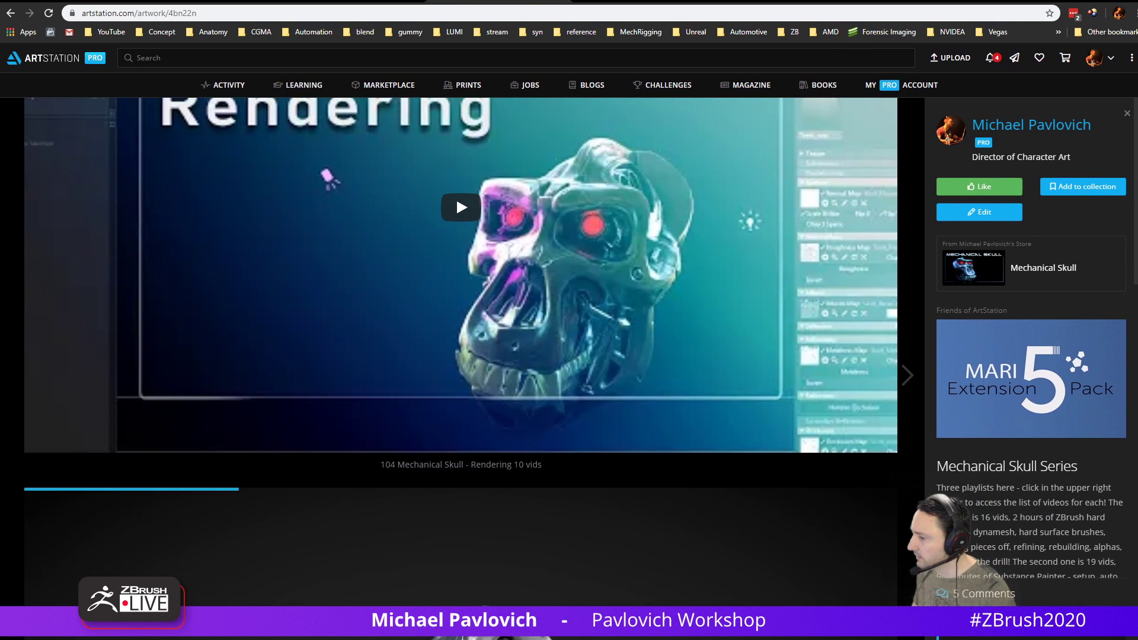
# Examine the Mechanical Skull 3D model from several angles, including close-ups of the eyes and the metal surface details
pyautogui.scroll(-3, 666, 556)
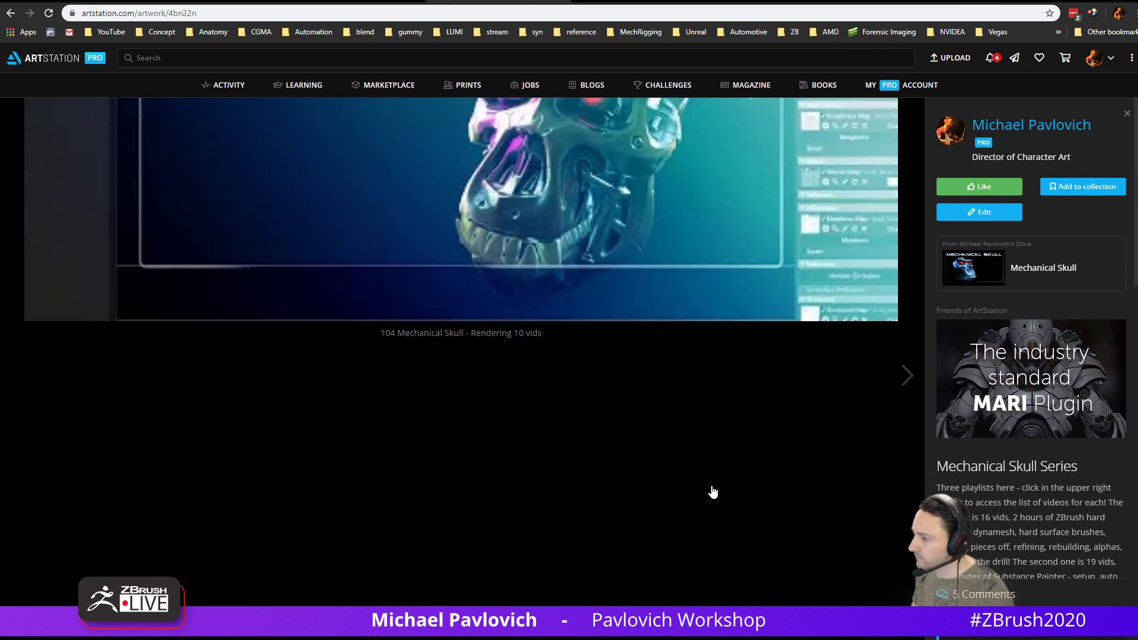
pyautogui.scroll(-4, 926, 473)
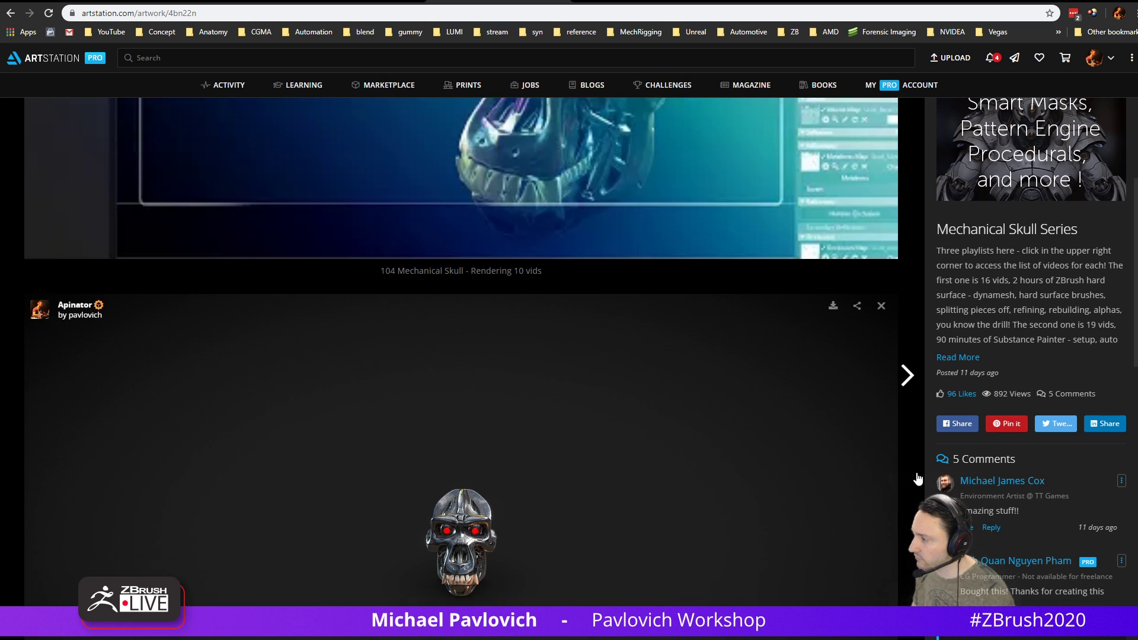
pyautogui.scroll(-4, 919, 475)
pyautogui.moveTo(521, 322)
pyautogui.mouseDown()
pyautogui.moveTo(670, 320)
pyautogui.moveTo(689, 264)
pyautogui.moveTo(640, 315)
pyautogui.moveTo(714, 320)
pyautogui.mouseUp()
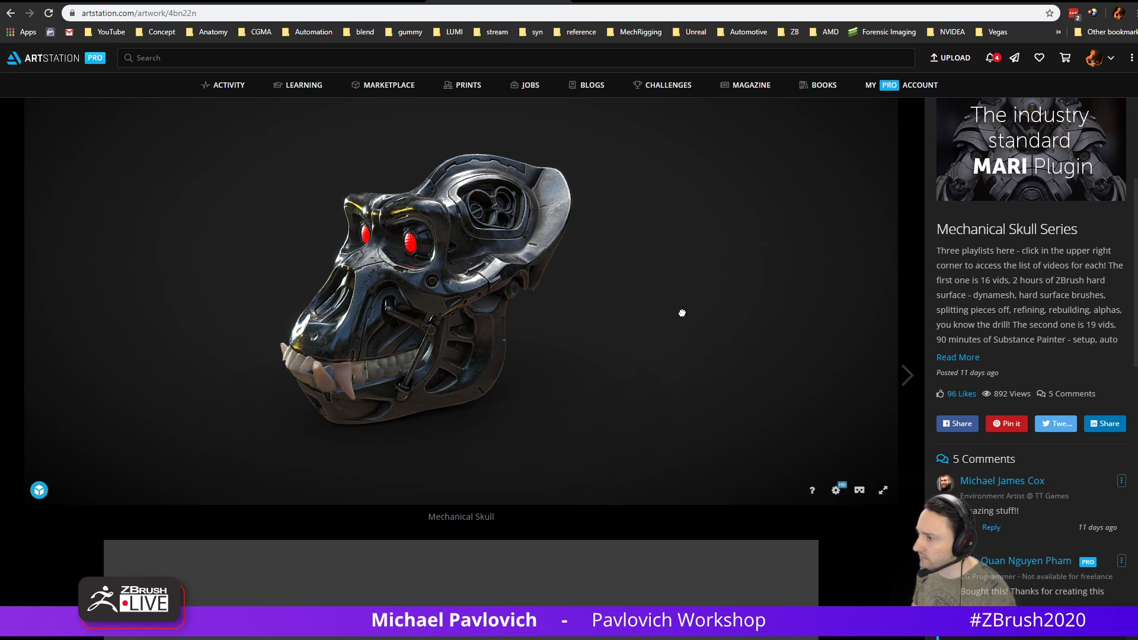
pyautogui.moveTo(640, 319)
pyautogui.mouseDown()
pyautogui.moveTo(521, 320)
pyautogui.moveTo(636, 332)
pyautogui.moveTo(593, 333)
pyautogui.moveTo(612, 345)
pyautogui.moveTo(605, 383)
pyautogui.moveTo(615, 266)
pyautogui.moveTo(622, 277)
pyautogui.moveTo(658, 259)
pyautogui.moveTo(691, 267)
pyautogui.moveTo(727, 295)
pyautogui.moveTo(696, 297)
pyautogui.moveTo(714, 305)
pyautogui.moveTo(701, 305)
pyautogui.moveTo(762, 317)
pyautogui.mouseUp()
pyautogui.scroll(5, 651, 304)
pyautogui.scroll(-2, 695, 307)
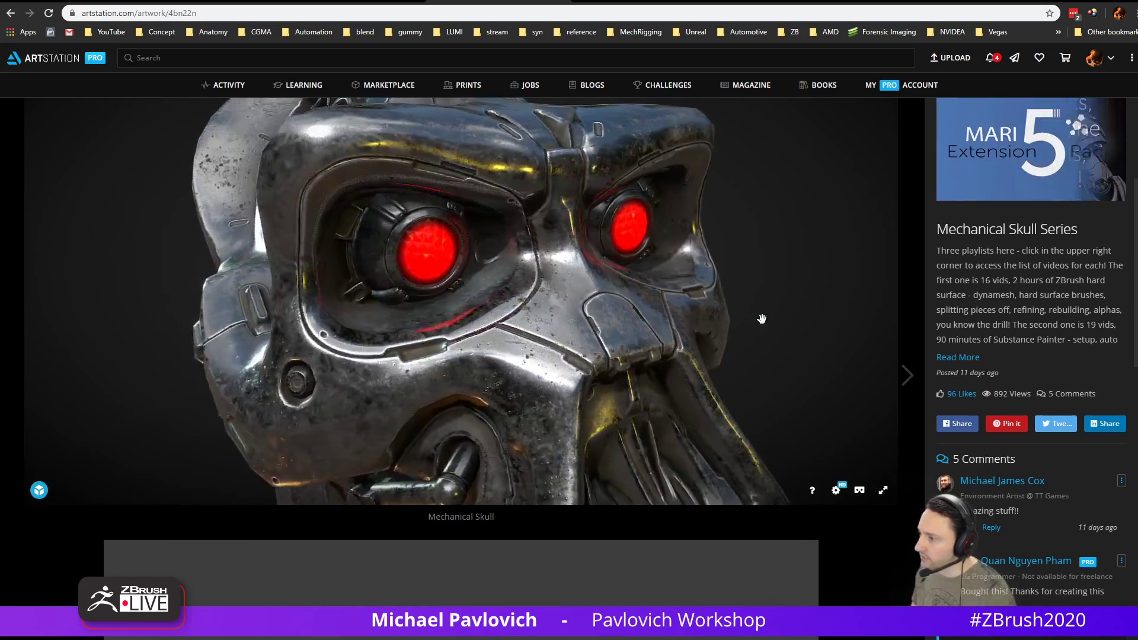
pyautogui.scroll(-5, 761, 311)
pyautogui.moveTo(661, 306)
pyautogui.mouseDown()
pyautogui.moveTo(574, 312)
pyautogui.moveTo(676, 254)
pyautogui.moveTo(668, 274)
pyautogui.mouseUp()
pyautogui.scroll(2, 638, 305)
pyautogui.scroll(3, 770, 290)
pyautogui.scroll(-10, 912, 293)
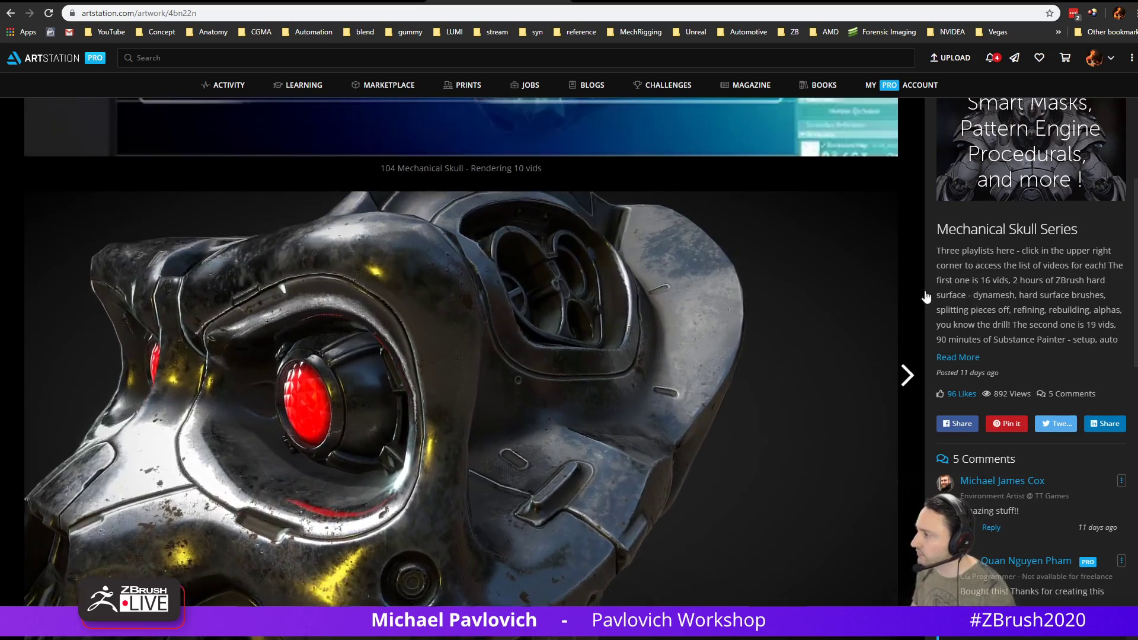
# Play the hard-surface playlist at the start of the project page and skim through the 030 Dynamesh Resolution video
pyautogui.scroll(12, 922, 226)
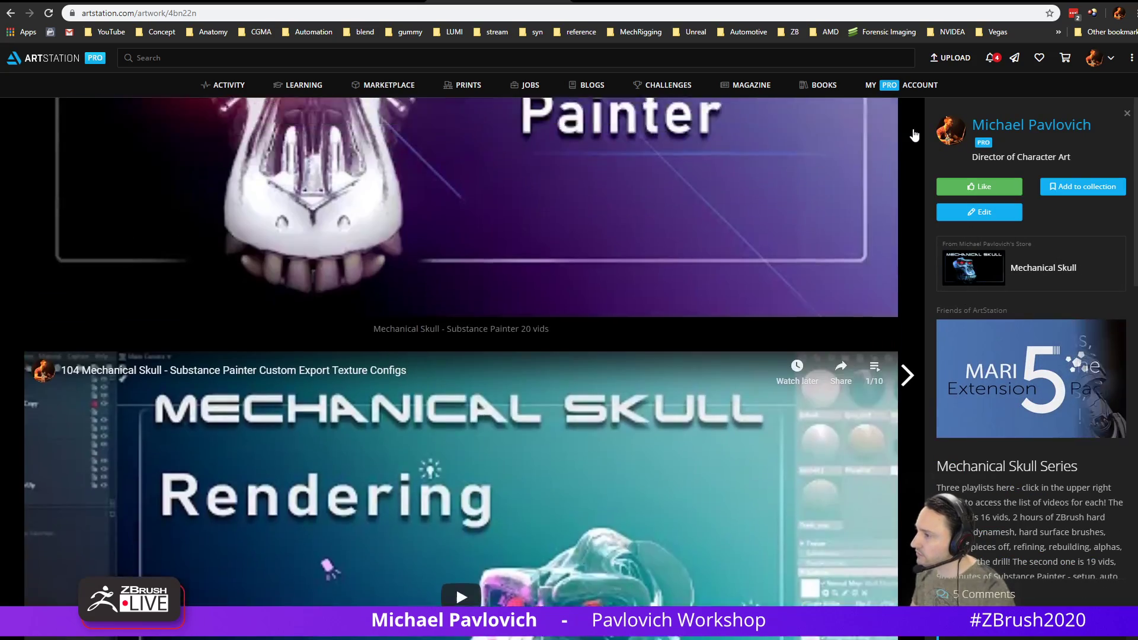
pyautogui.scroll(14, 914, 135)
pyautogui.click(247, 433)
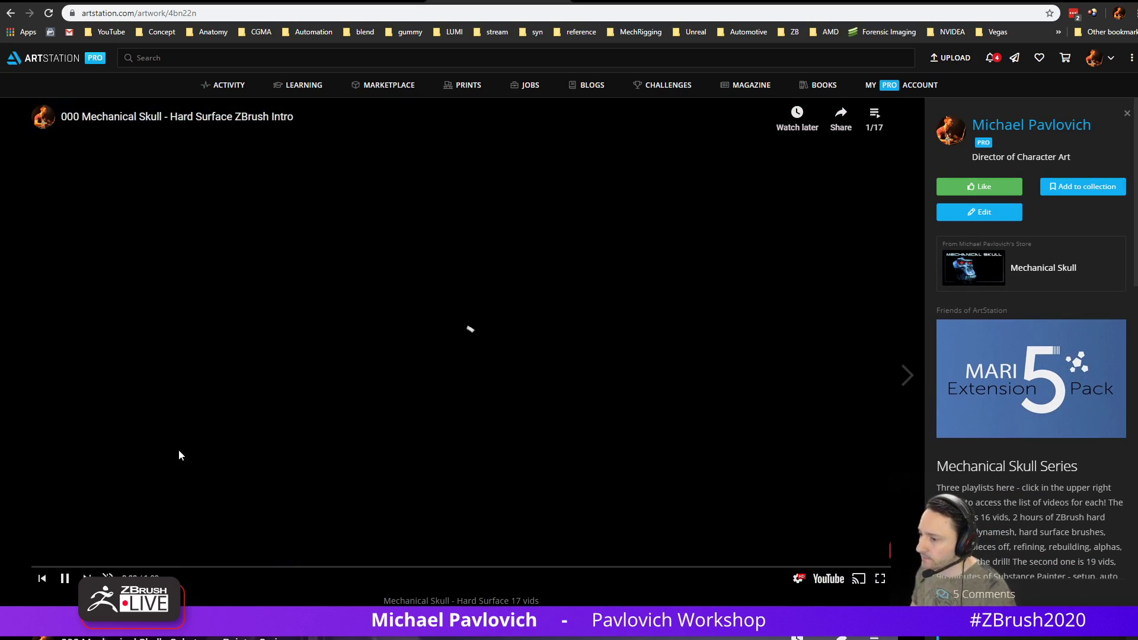
pyautogui.click(87, 579)
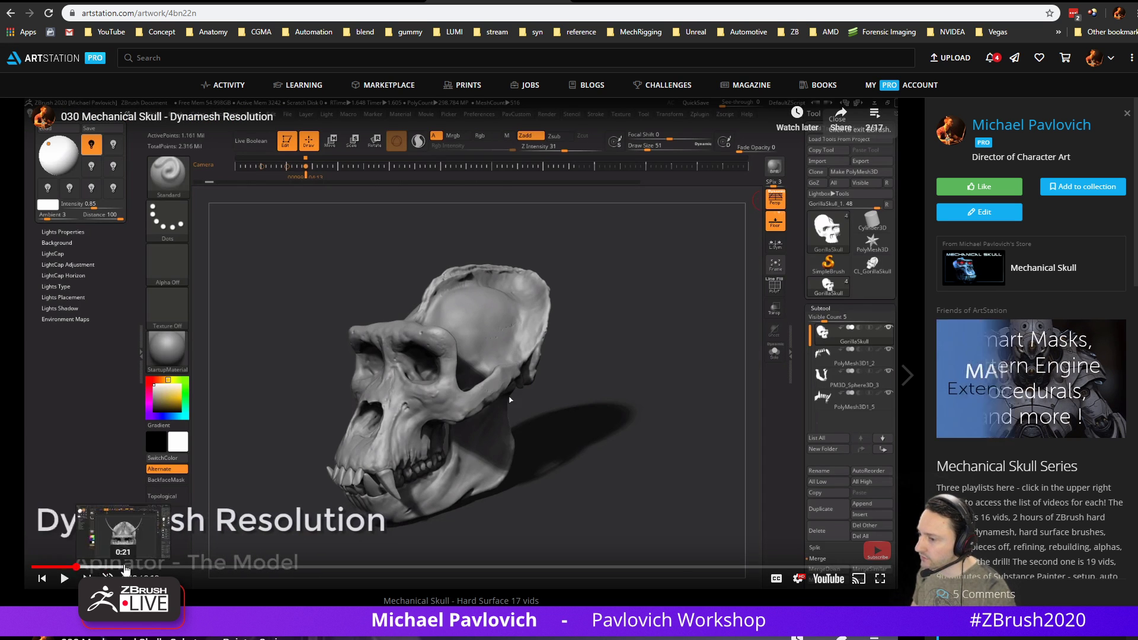
pyautogui.click(132, 568)
pyautogui.moveTo(132, 567); pyautogui.dragTo(804, 567)
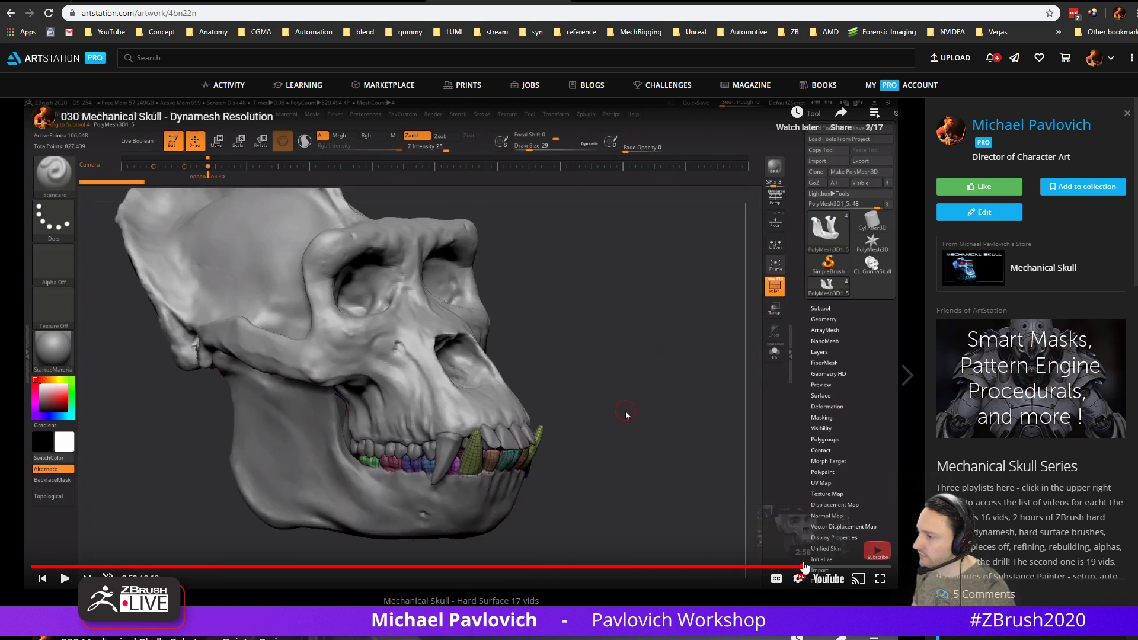
# Advance to the 031 Hard Surface Brushes video and skim through to its later sculpting stages
pyautogui.click(87, 578)
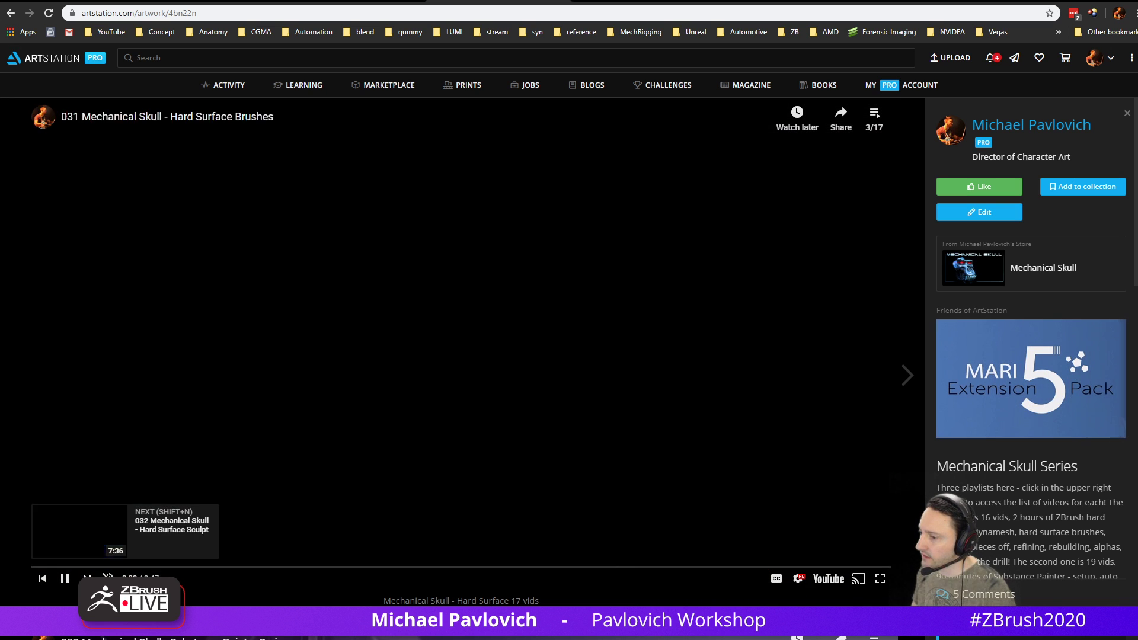
pyautogui.click(264, 568)
pyautogui.click(745, 568)
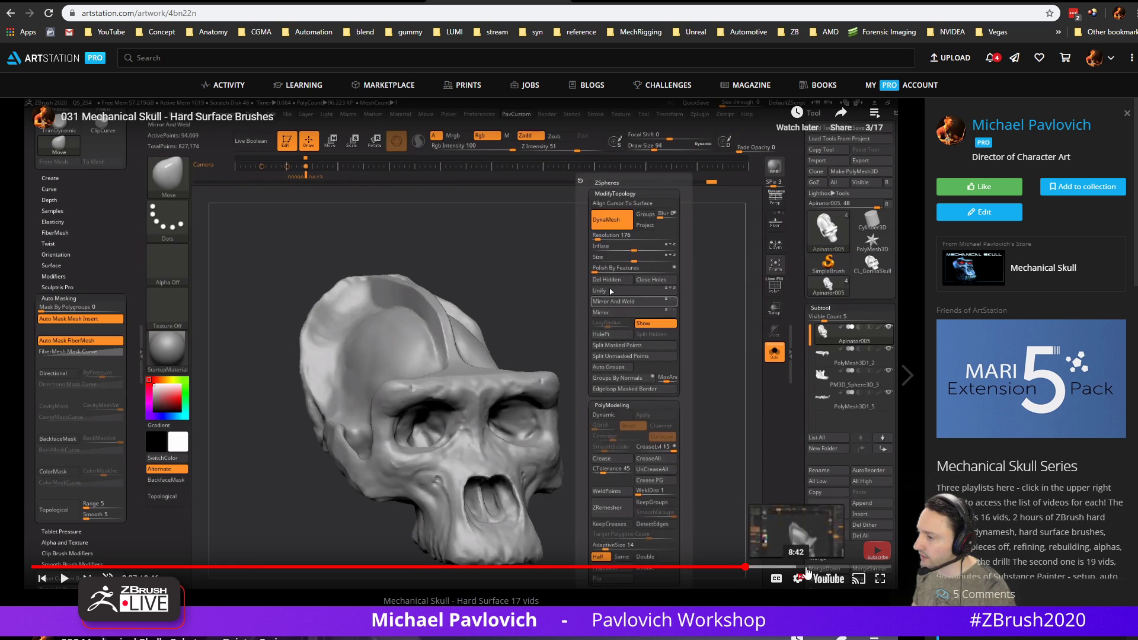
pyautogui.click(828, 569)
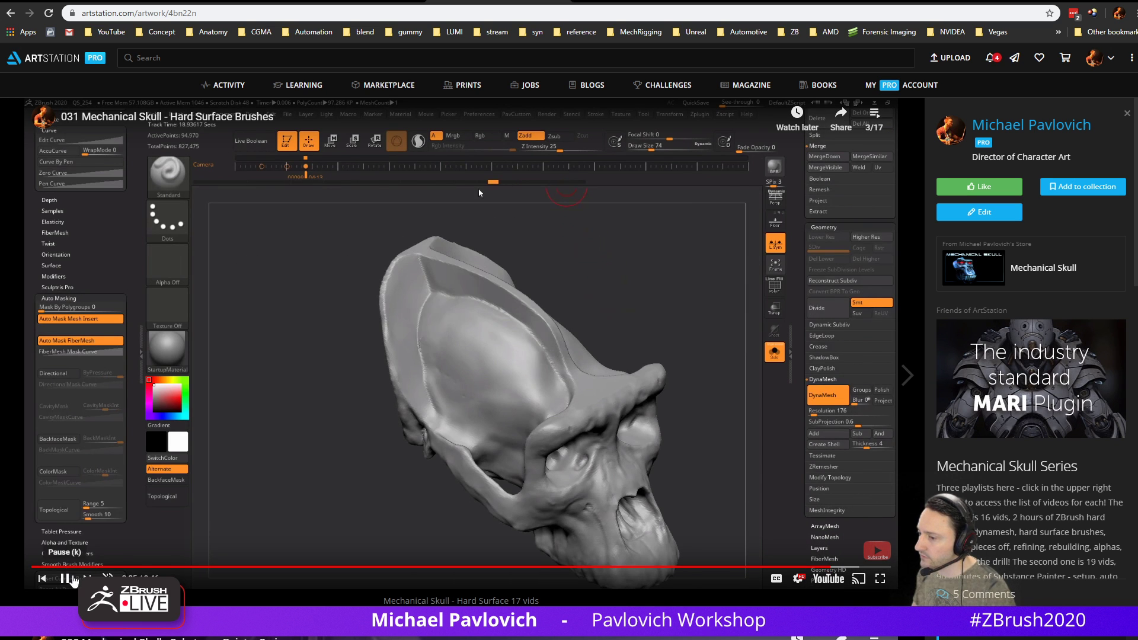
# Skim the 032 Hard Surface Sculpt Exploration video up to near its end, pause it and switch back to ZBrush
pyautogui.click(87, 578)
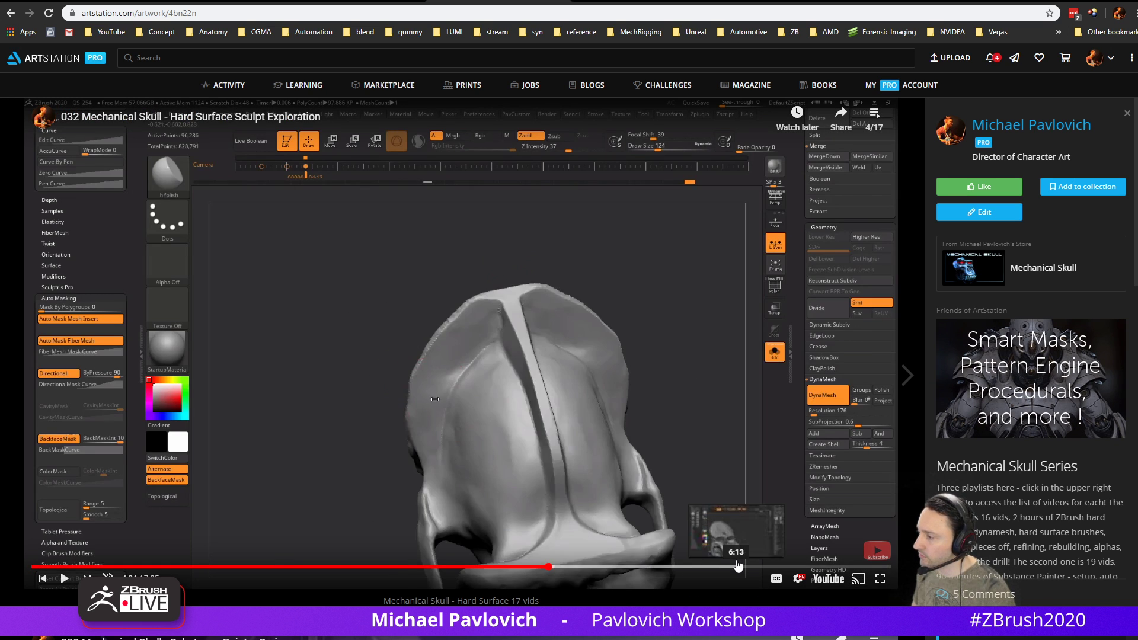
pyautogui.click(800, 568)
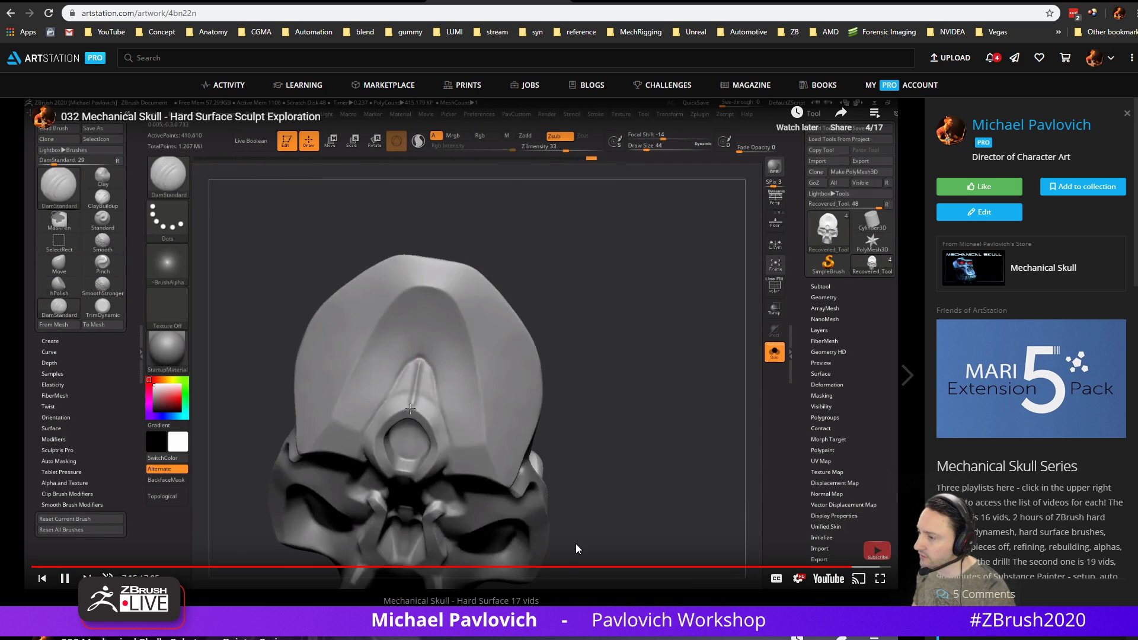
pyautogui.click(645, 382)
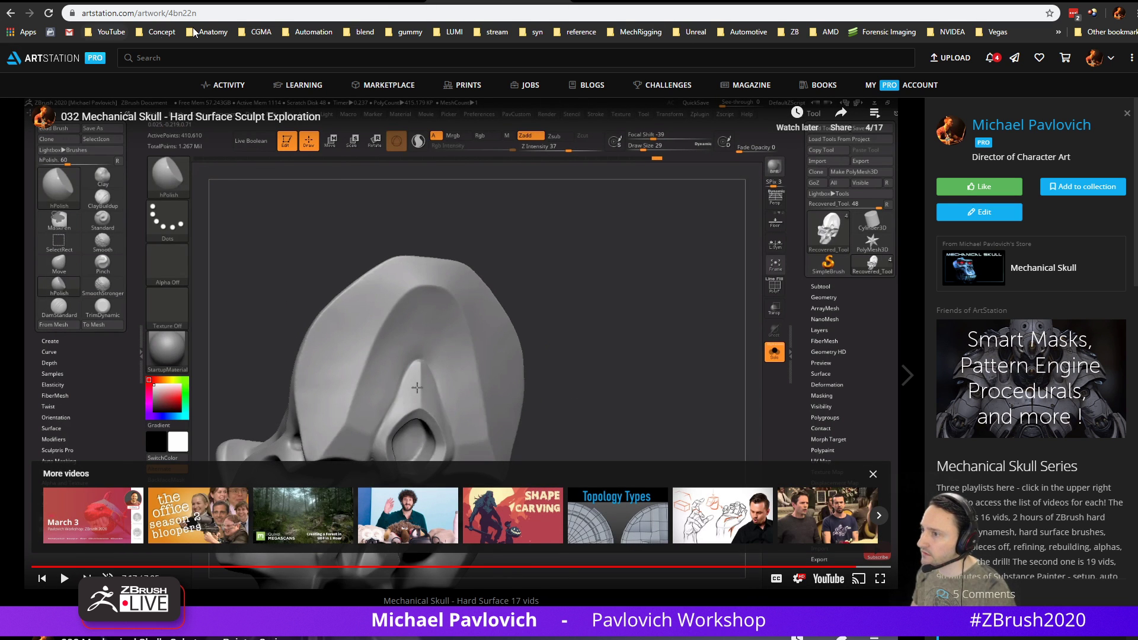
pyautogui.click(216, 14)
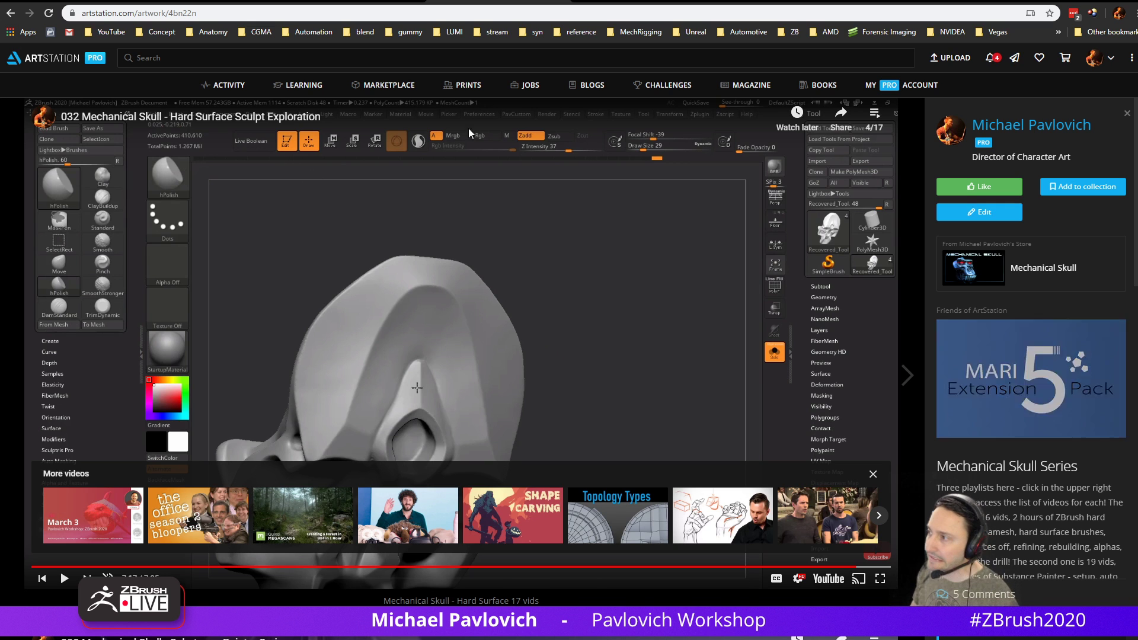
pyautogui.hotkey('alt', 'Tab')
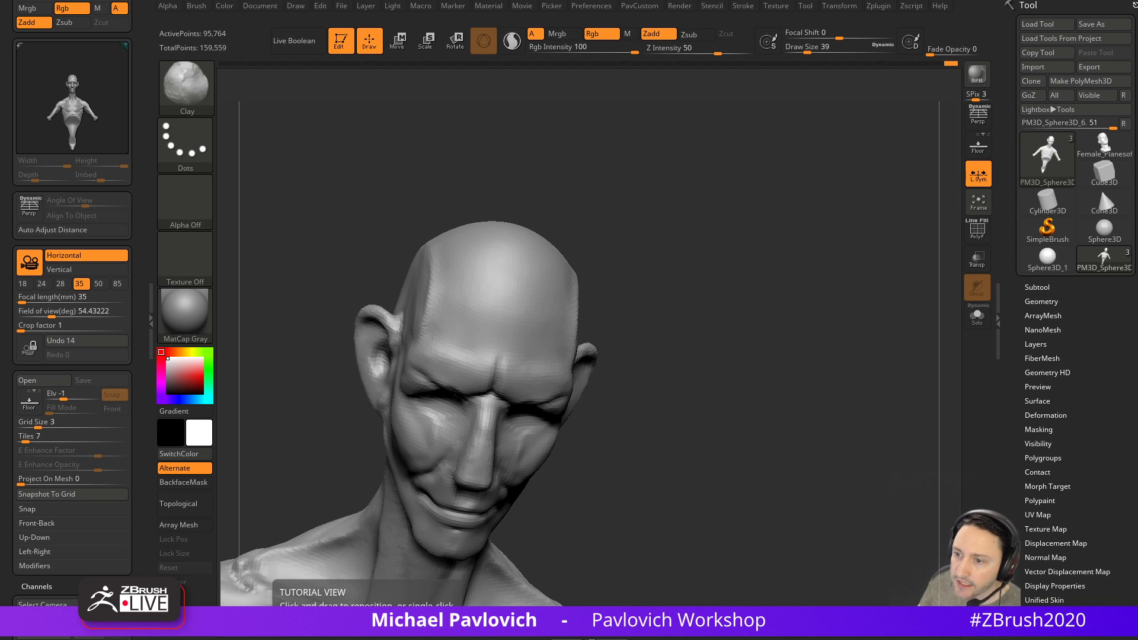
# Load the Ryan Kingslien anatomy model from the Lightbox tools, isolate its skeleton subtool and bring the skull into side view
pyautogui.moveTo(692, 315); pyautogui.dragTo(691, 291)
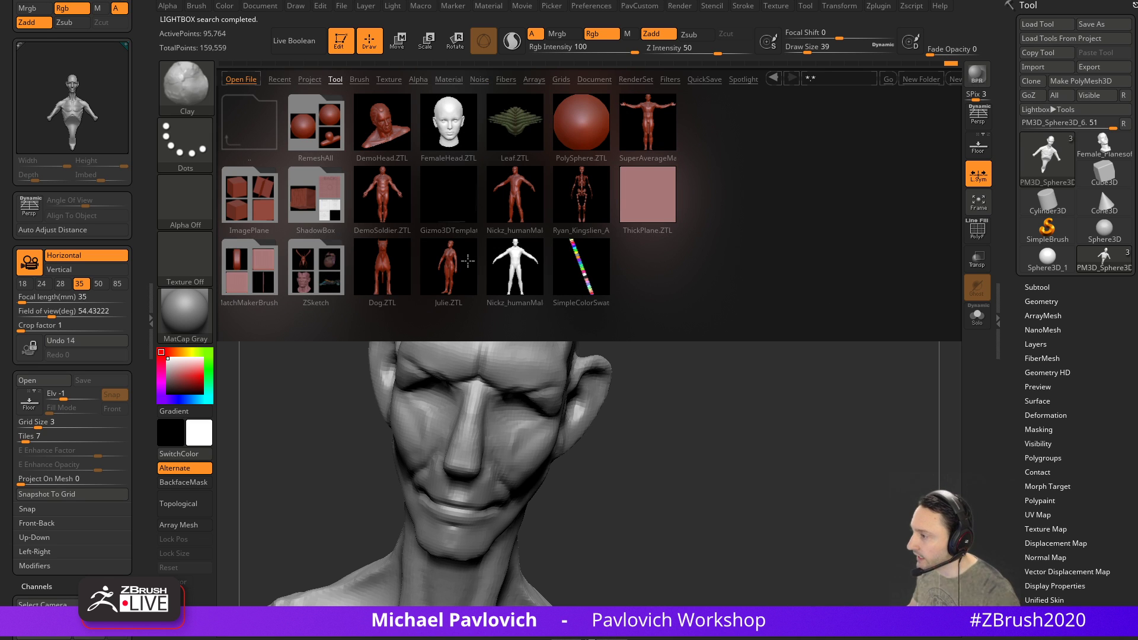
pyautogui.doubleClick(577, 200)
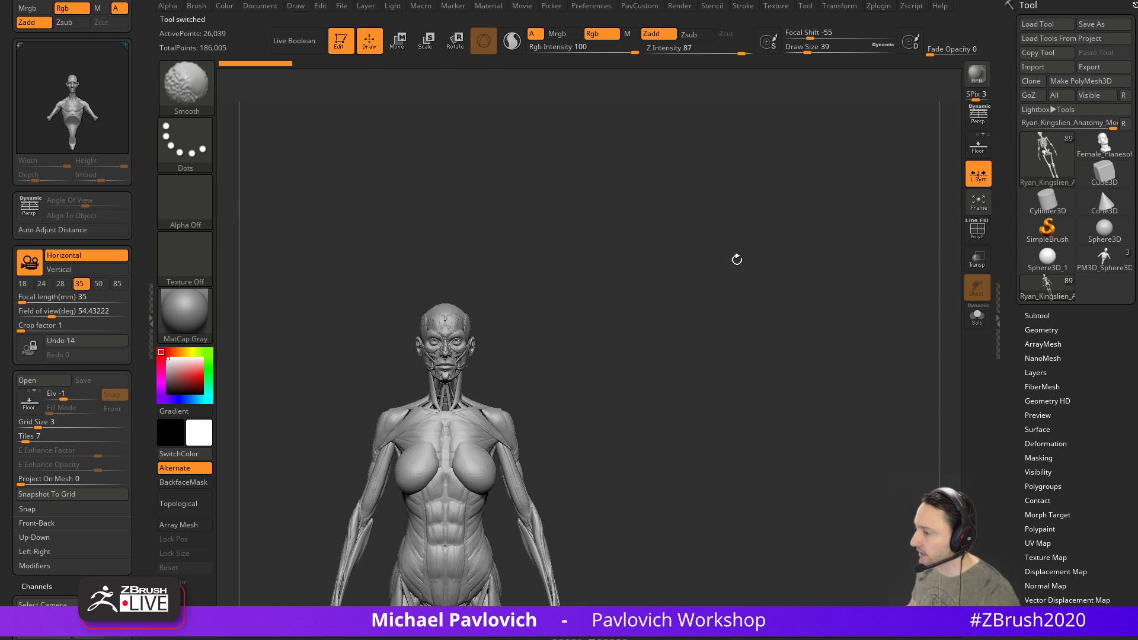
pyautogui.keyDown('alt'); pyautogui.moveTo(736, 260); pyautogui.dragTo(771, 193); pyautogui.keyUp('alt')
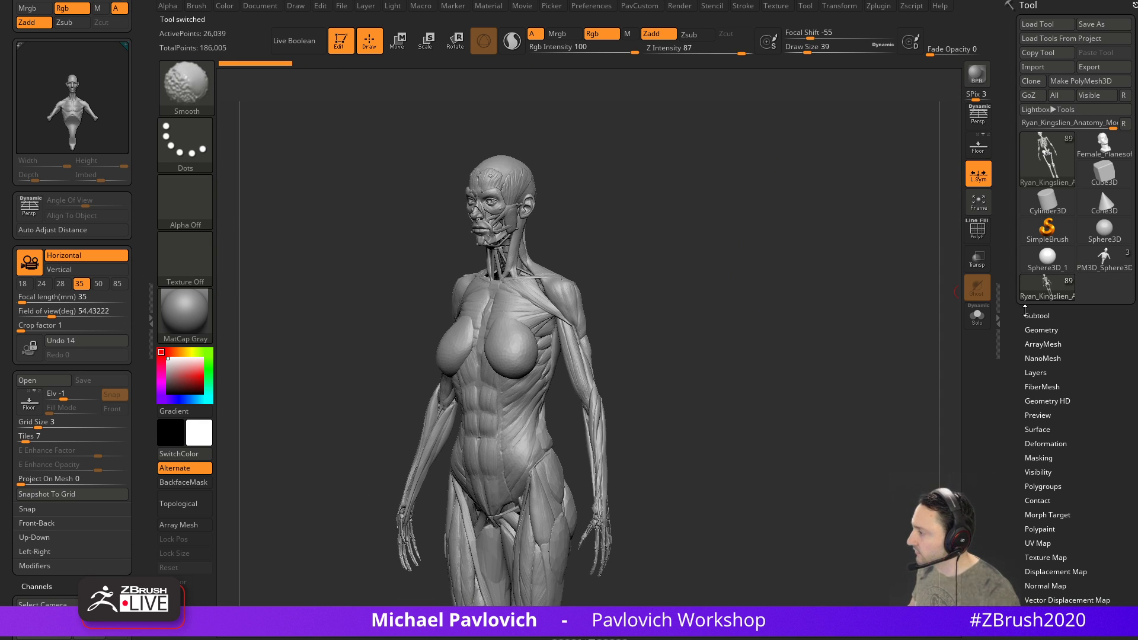
pyautogui.keyDown('shift'); pyautogui.click(1031, 315); pyautogui.keyUp('shift')
pyautogui.click(976, 316)
pyautogui.moveTo(771, 281)
pyautogui.mouseDown()
pyautogui.moveTo(975, 291)
pyautogui.moveTo(745, 255)
pyautogui.moveTo(800, 193)
pyautogui.moveTo(704, 401)
pyautogui.moveTo(755, 346)
pyautogui.moveTo(787, 457)
pyautogui.mouseUp()
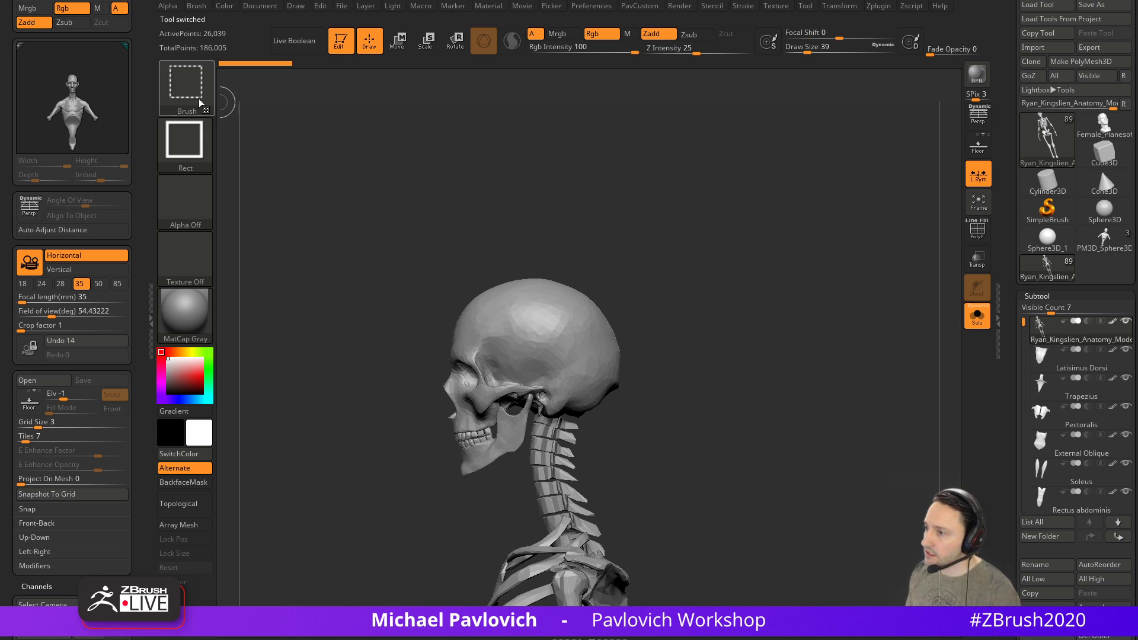
# Isolate the skull with a rectangular selection and split the hidden skeleton parts away using Split Hidden
pyautogui.keyDown('ctrl'); pyautogui.keyDown('shift'); pyautogui.click(186, 86); pyautogui.keyUp('shift'); pyautogui.keyUp('ctrl')
pyautogui.click(544, 155)
pyautogui.moveTo(508, 194)
pyautogui.keyDown('ctrl'); pyautogui.keyDown('shift'); pyautogui.mouseDown()
pyautogui.moveTo(611, 226)
pyautogui.moveTo(386, 208)
pyautogui.moveTo(415, 474)
pyautogui.mouseUp(); pyautogui.keyUp('shift'); pyautogui.keyUp('ctrl')
pyautogui.press('1')
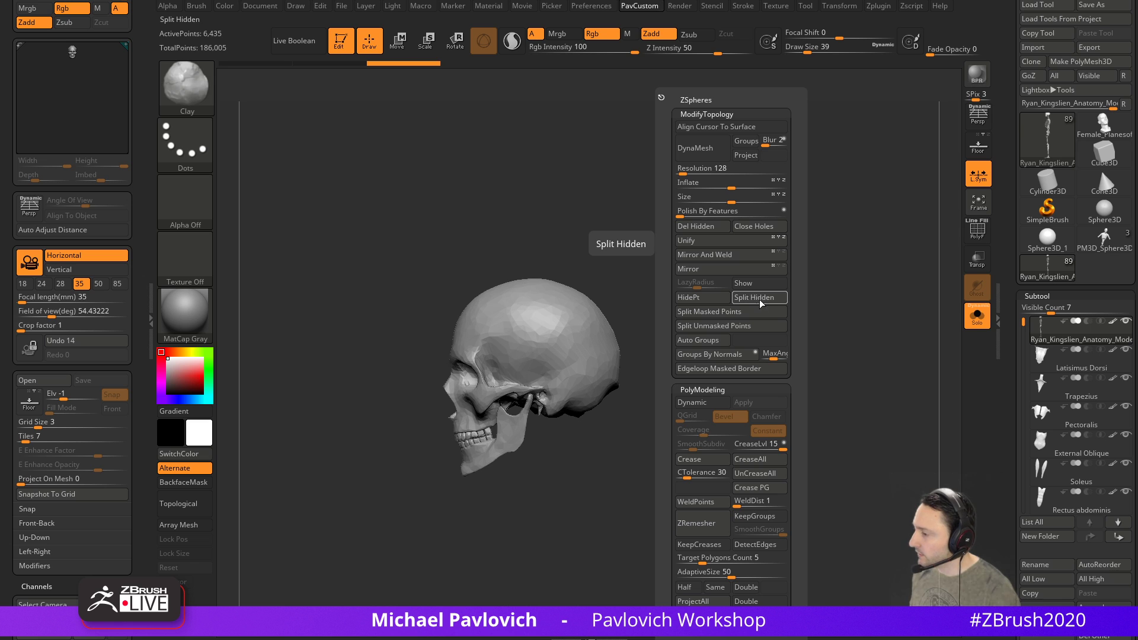
pyautogui.moveTo(613, 258)
pyautogui.keyDown('shift'); pyautogui.mouseDown()
pyautogui.moveTo(751, 252)
pyautogui.moveTo(795, 232)
pyautogui.moveTo(810, 248)
pyautogui.moveTo(787, 361)
pyautogui.moveTo(777, 310)
pyautogui.mouseUp(); pyautogui.keyUp('shift')
# Create a new InsertMesh brush from the isolated skull and return to the sculpted upper-body figure
pyautogui.press('b')
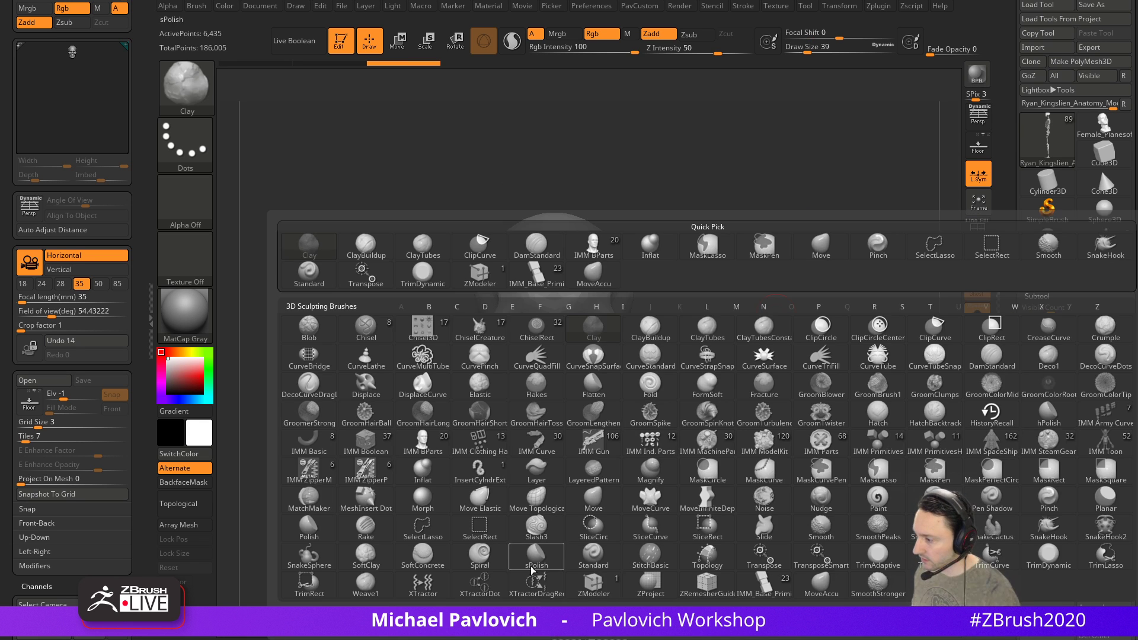
pyautogui.click(549, 620)
pyautogui.click(510, 204)
pyautogui.click(1089, 242)
# Insert the skull mesh at the figure's head and split it into its own subtool
pyautogui.press('f')
pyautogui.keyDown('alt'); pyautogui.moveTo(762, 307); pyautogui.dragTo(862, 215); pyautogui.keyUp('alt')
pyautogui.moveTo(598, 305); pyautogui.dragTo(654, 341)
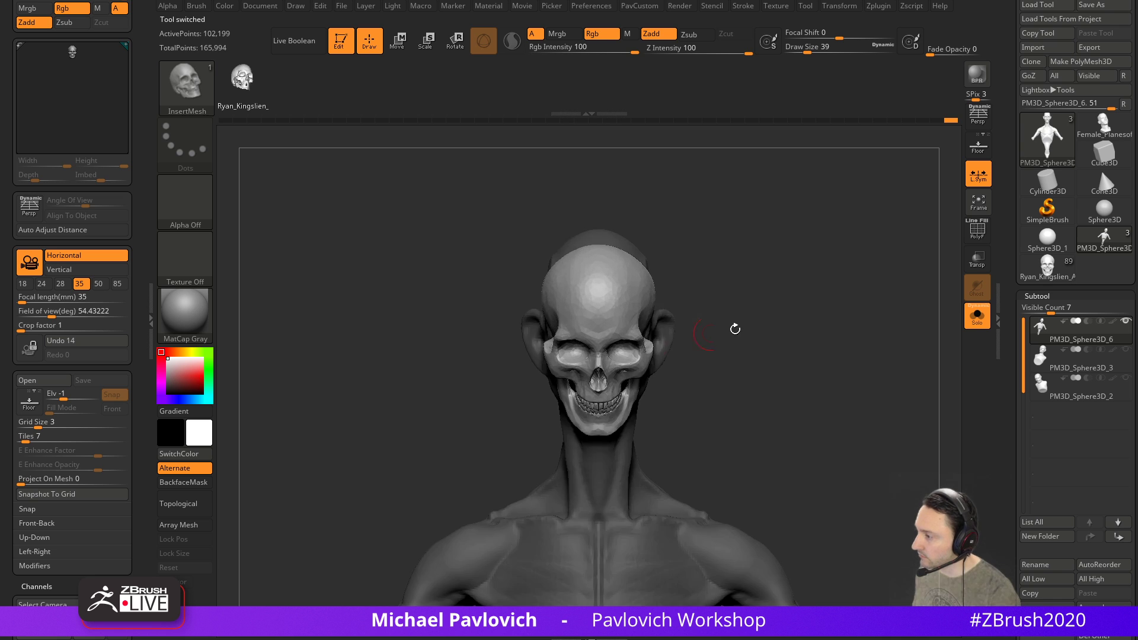
pyautogui.keyDown('shift'); pyautogui.moveTo(798, 332); pyautogui.dragTo(747, 318); pyautogui.keyUp('shift')
pyautogui.press('w')
pyautogui.moveTo(644, 275); pyautogui.dragTo(808, 285)
pyautogui.moveTo(792, 296); pyautogui.dragTo(807, 288)
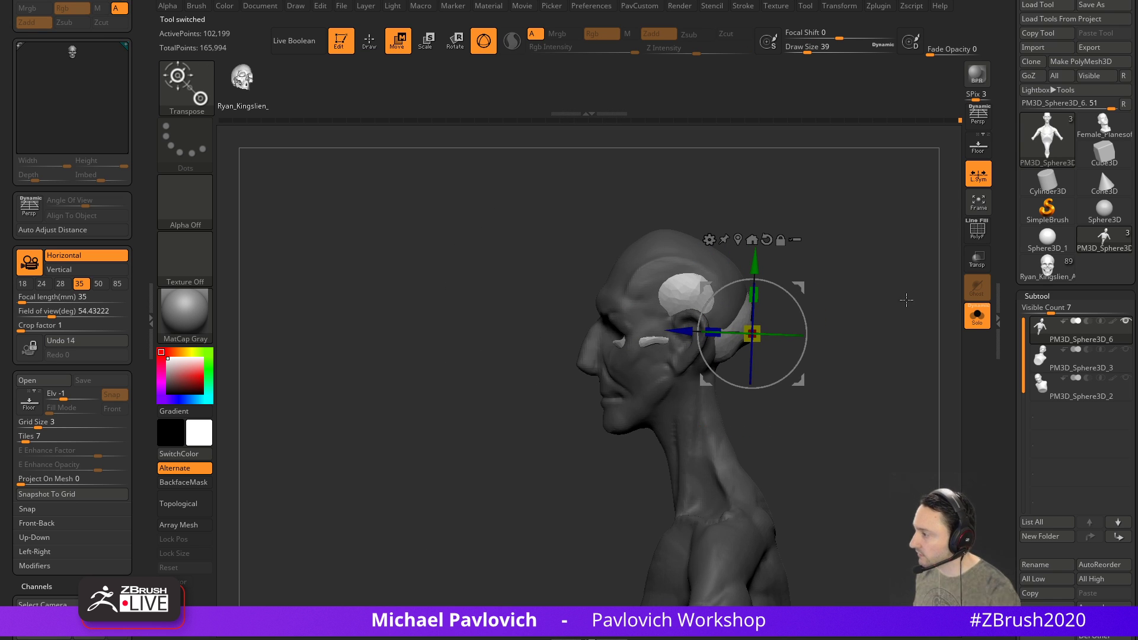
pyautogui.press('3')
pyautogui.click(892, 324)
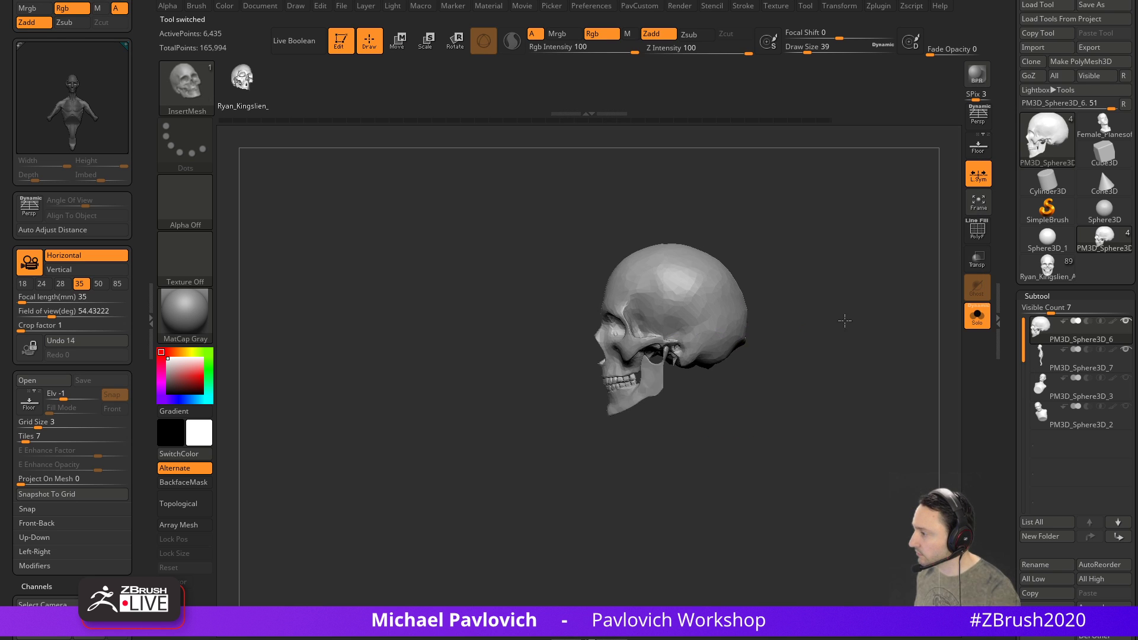
pyautogui.moveTo(871, 312); pyautogui.dragTo(889, 322)
# Show all visible subtools with transparency and move the skull to fit inside the sculpted head, checking both profiles
pyautogui.click(977, 314)
pyautogui.click(977, 259)
pyautogui.moveTo(913, 279); pyautogui.dragTo(848, 284)
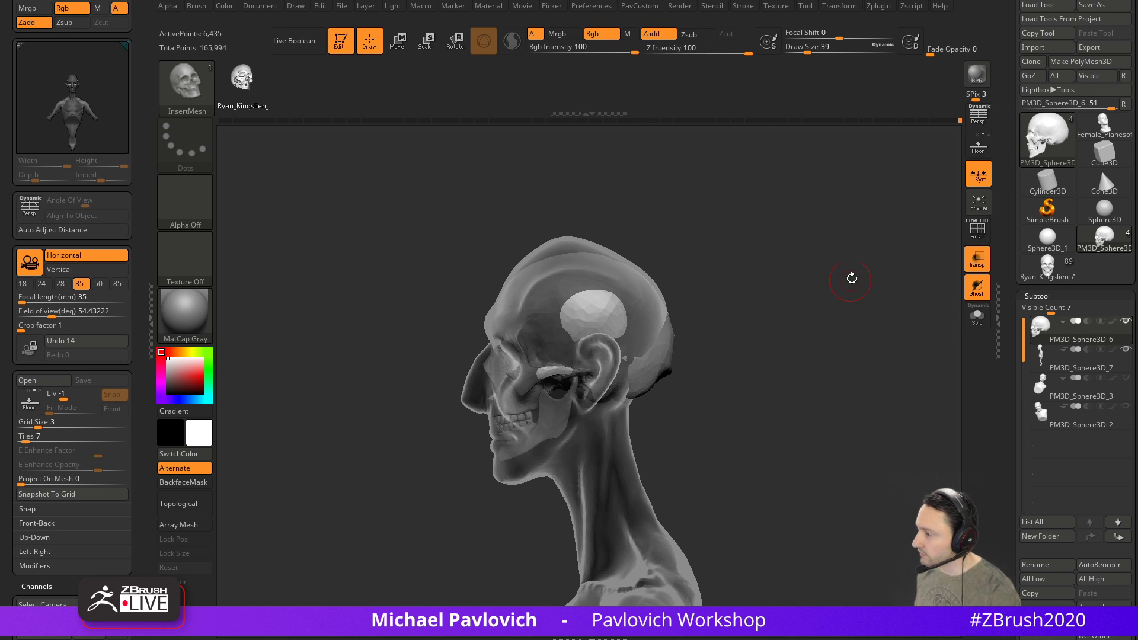
pyautogui.press('w')
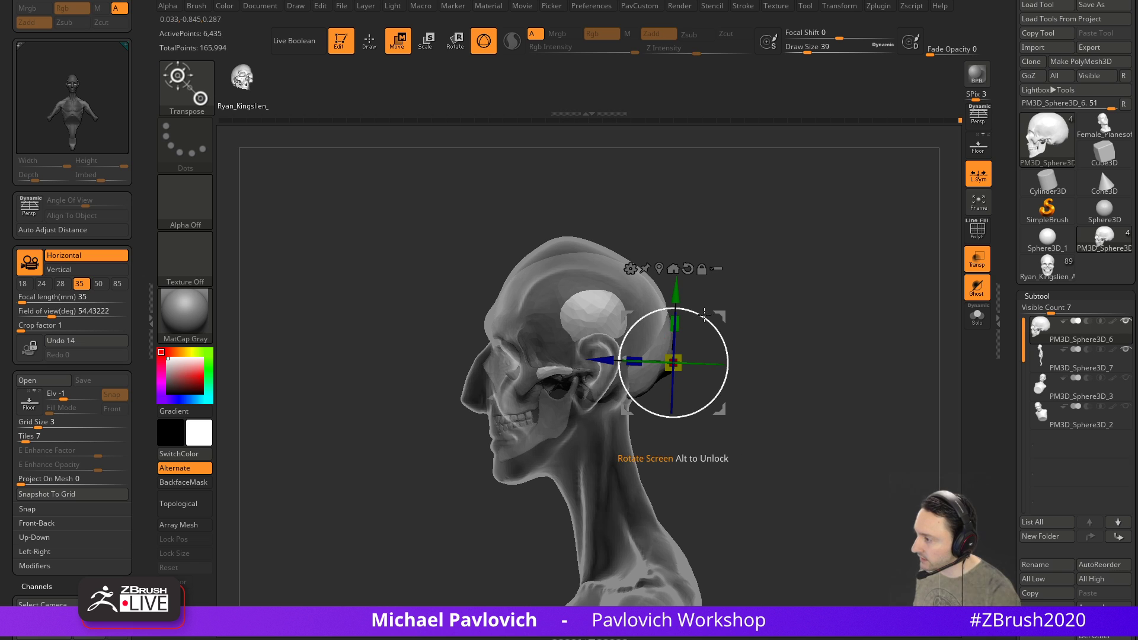
pyautogui.moveTo(707, 321); pyautogui.dragTo(720, 319)
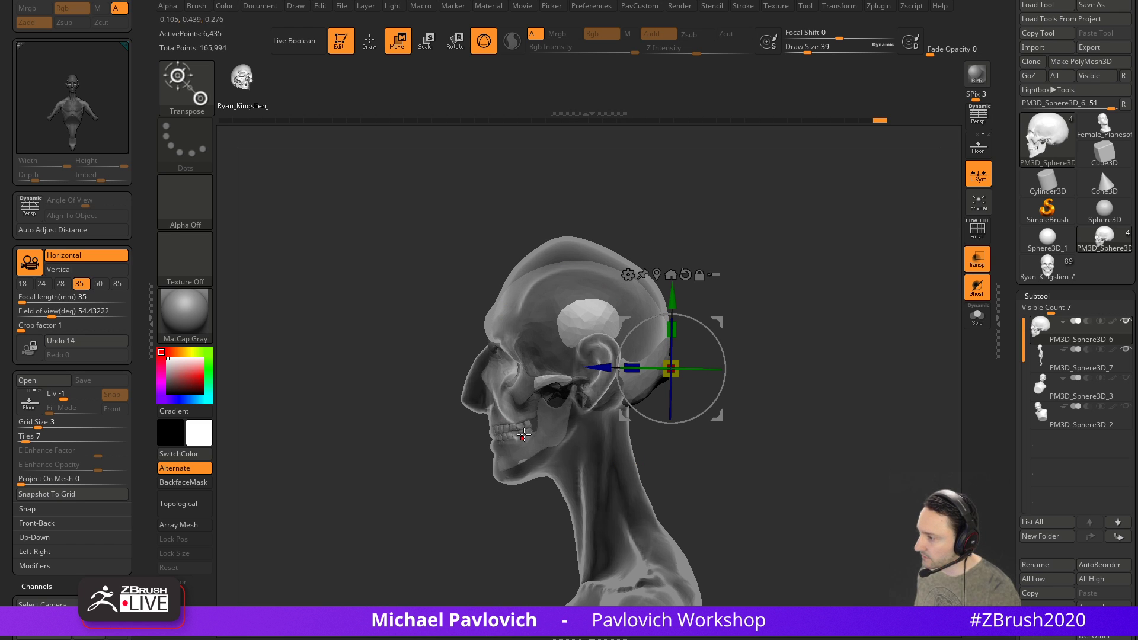
pyautogui.moveTo(446, 507); pyautogui.dragTo(560, 503)
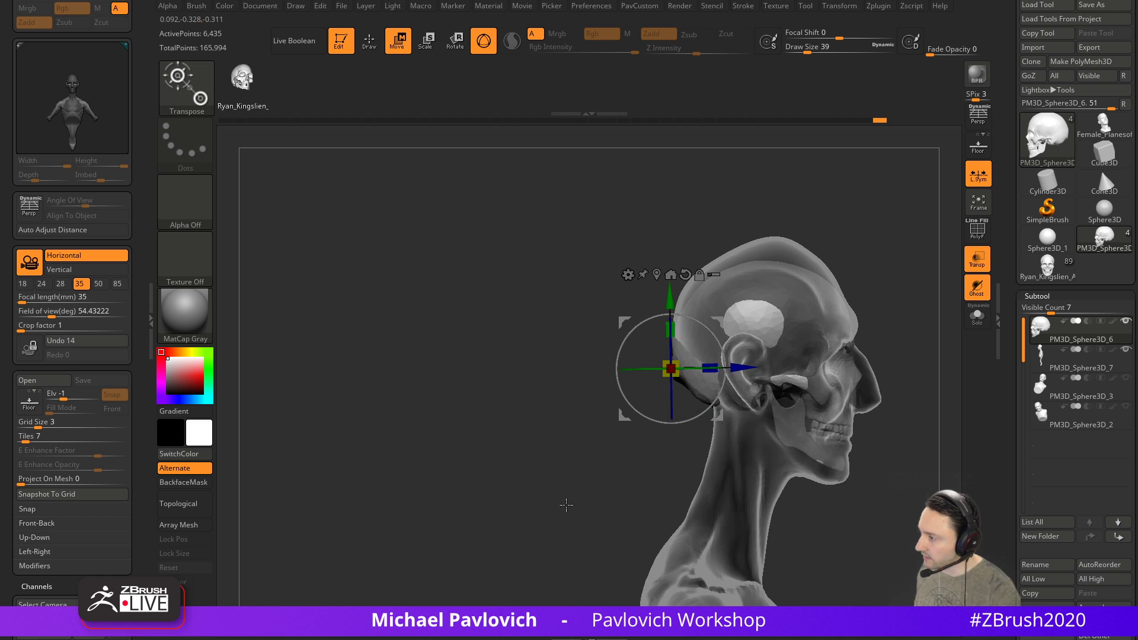
pyautogui.moveTo(887, 294); pyautogui.dragTo(741, 301)
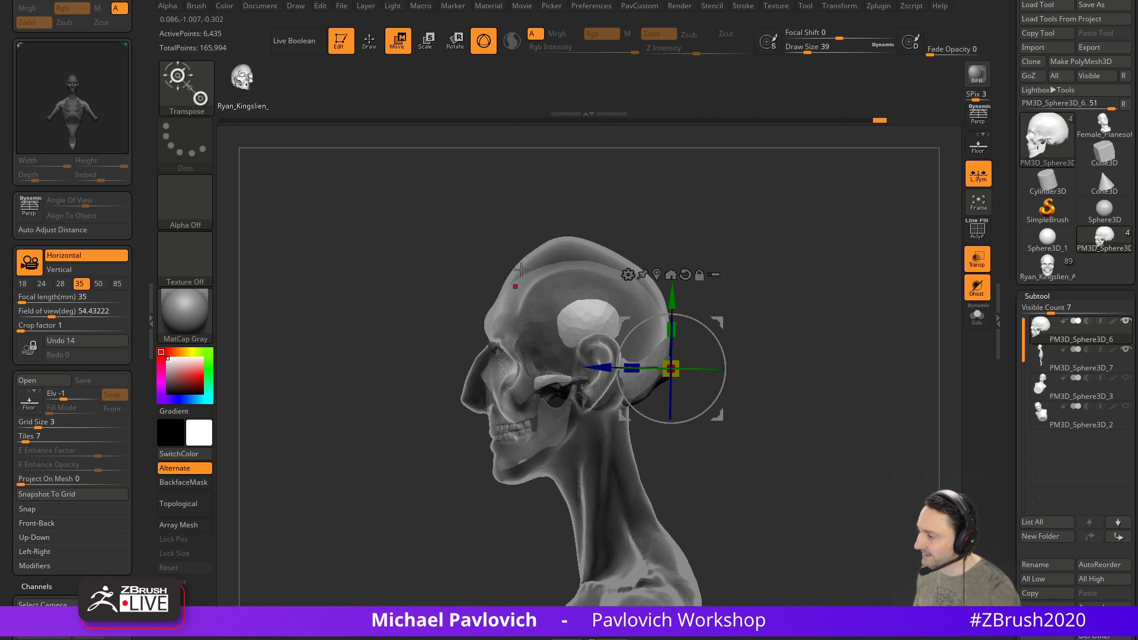
# Return to draw mode and compare the skull with the head, leaving transparency switched off
pyautogui.moveTo(812, 323)
pyautogui.keyDown('alt'); pyautogui.mouseDown()
pyautogui.moveTo(754, 322)
pyautogui.moveTo(836, 321)
pyautogui.moveTo(813, 325)
pyautogui.moveTo(907, 304)
pyautogui.moveTo(821, 304)
pyautogui.moveTo(762, 322)
pyautogui.moveTo(874, 291)
pyautogui.moveTo(867, 316)
pyautogui.moveTo(836, 315)
pyautogui.moveTo(773, 285)
pyautogui.moveTo(821, 294)
pyautogui.moveTo(680, 272)
pyautogui.moveTo(741, 283)
pyautogui.mouseUp(); pyautogui.keyUp('alt')
pyautogui.press('q')
pyautogui.click(977, 260)
pyautogui.click(976, 259)
pyautogui.moveTo(782, 356)
pyautogui.mouseDown()
pyautogui.moveTo(775, 338)
pyautogui.moveTo(826, 294)
pyautogui.moveTo(770, 330)
pyautogui.moveTo(838, 328)
pyautogui.moveTo(829, 344)
pyautogui.moveTo(841, 320)
pyautogui.moveTo(874, 306)
pyautogui.moveTo(876, 333)
pyautogui.moveTo(849, 337)
pyautogui.mouseUp()
pyautogui.click(977, 260)
# Set the draw size to 23, make the figure's body the active subtool and choose the Clay brush
pyautogui.press('s')
pyautogui.click(872, 325)
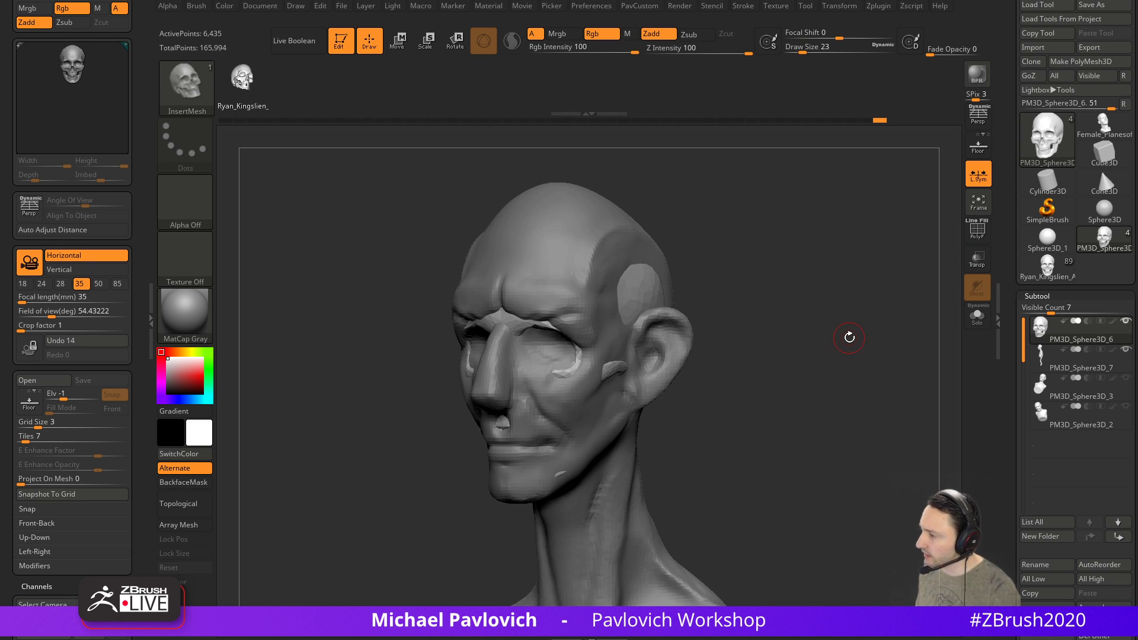
pyautogui.keyDown('alt'); pyautogui.click(615, 253); pyautogui.keyUp('alt')
pyautogui.press('b')
pyautogui.press('c')
pyautogui.press('l')
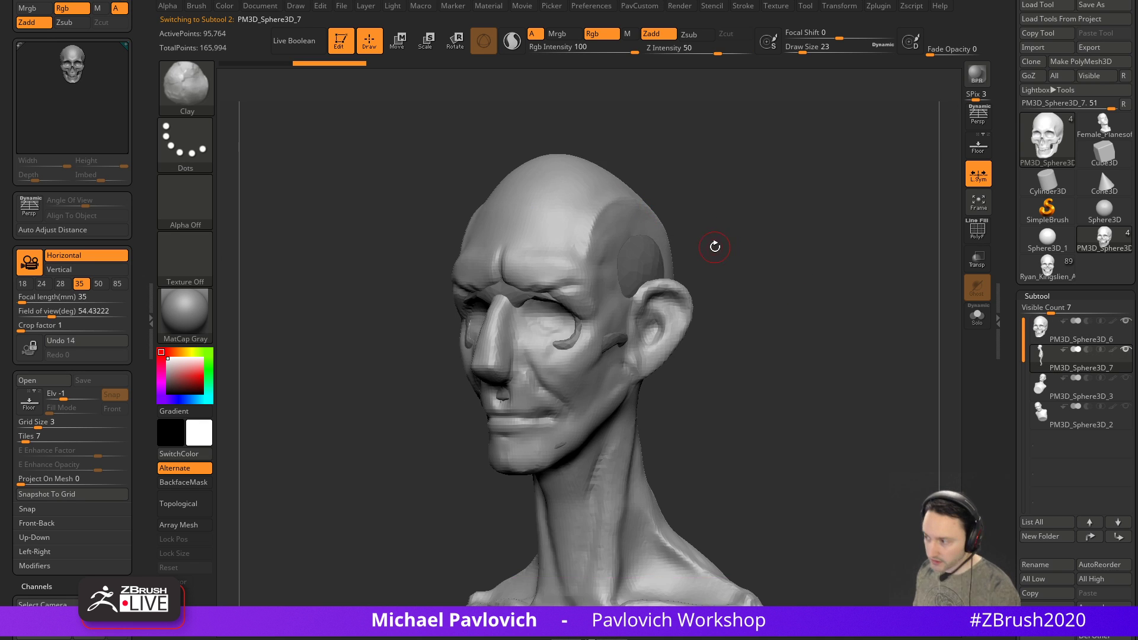
# Try small Clay strokes on the face around the embedded skull and undo them
pyautogui.moveTo(716, 247); pyautogui.dragTo(752, 257)
pyautogui.press('s')
pyautogui.click(616, 295)
pyautogui.press('s')
pyautogui.click(520, 354)
pyautogui.moveTo(520, 349)
pyautogui.keyDown('alt'); pyautogui.mouseDown()
pyautogui.moveTo(521, 414)
pyautogui.moveTo(554, 323)
pyautogui.moveTo(552, 403)
pyautogui.moveTo(527, 438)
pyautogui.mouseUp(); pyautogui.keyUp('alt')
pyautogui.moveTo(705, 315)
pyautogui.mouseDown()
pyautogui.moveTo(734, 305)
pyautogui.moveTo(723, 315)
pyautogui.moveTo(759, 343)
pyautogui.moveTo(687, 337)
pyautogui.mouseUp()
pyautogui.hotkey('ctrl', 'z')
pyautogui.hotkey('ctrl', 'z')
pyautogui.hotkey('ctrl', 'z')
pyautogui.hotkey('ctrl', 'z')
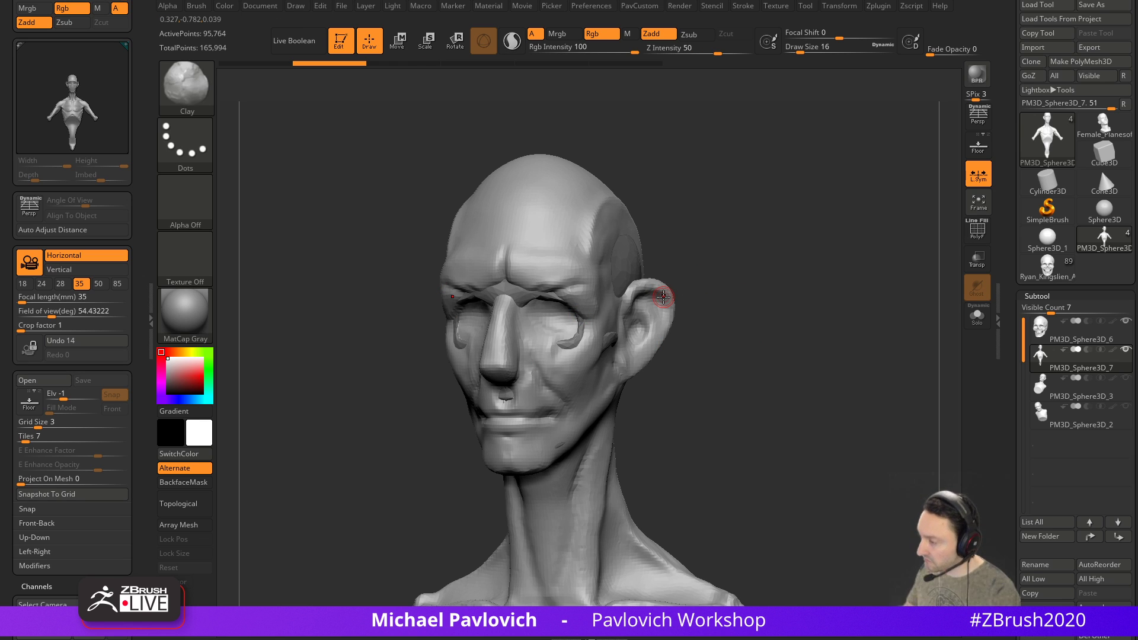
# Reduce the draw size to 12 and hide the skull subtool, leaving the figure in front view
pyautogui.press('s')
pyautogui.click(831, 309)
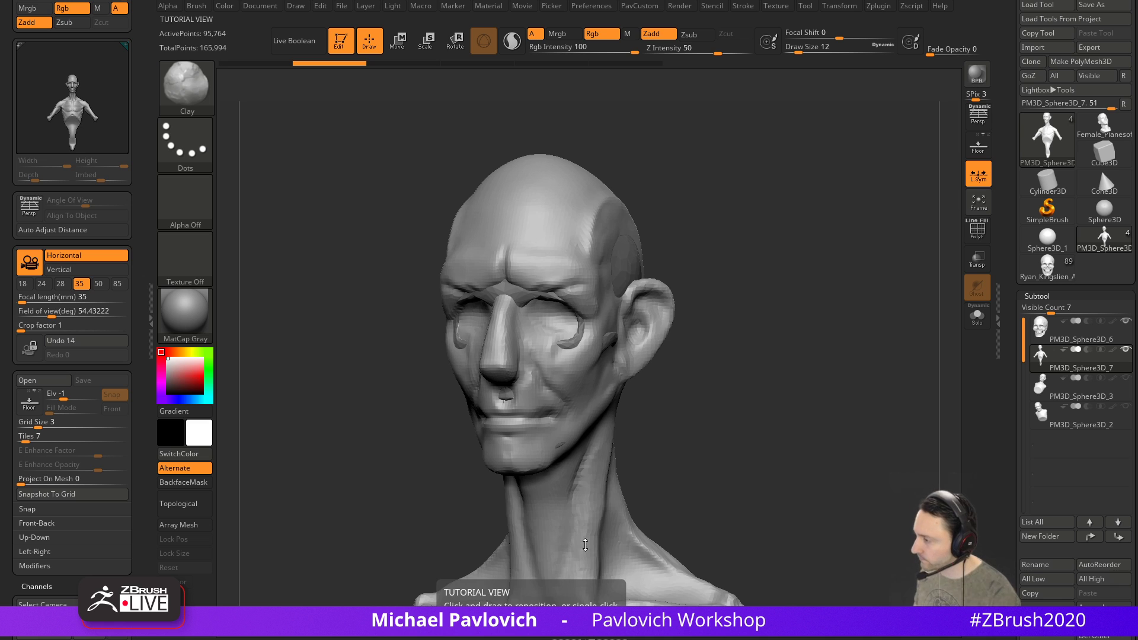
pyautogui.keyDown('shift'); pyautogui.moveTo(700, 451); pyautogui.dragTo(719, 449); pyautogui.keyUp('shift')
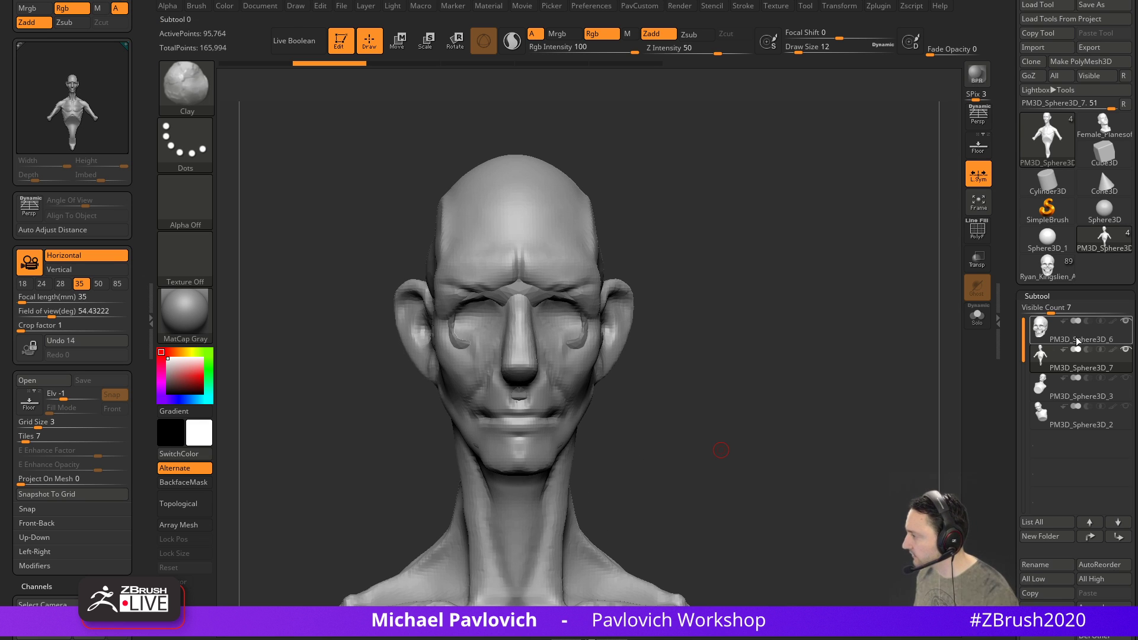
pyautogui.click(1076, 359)
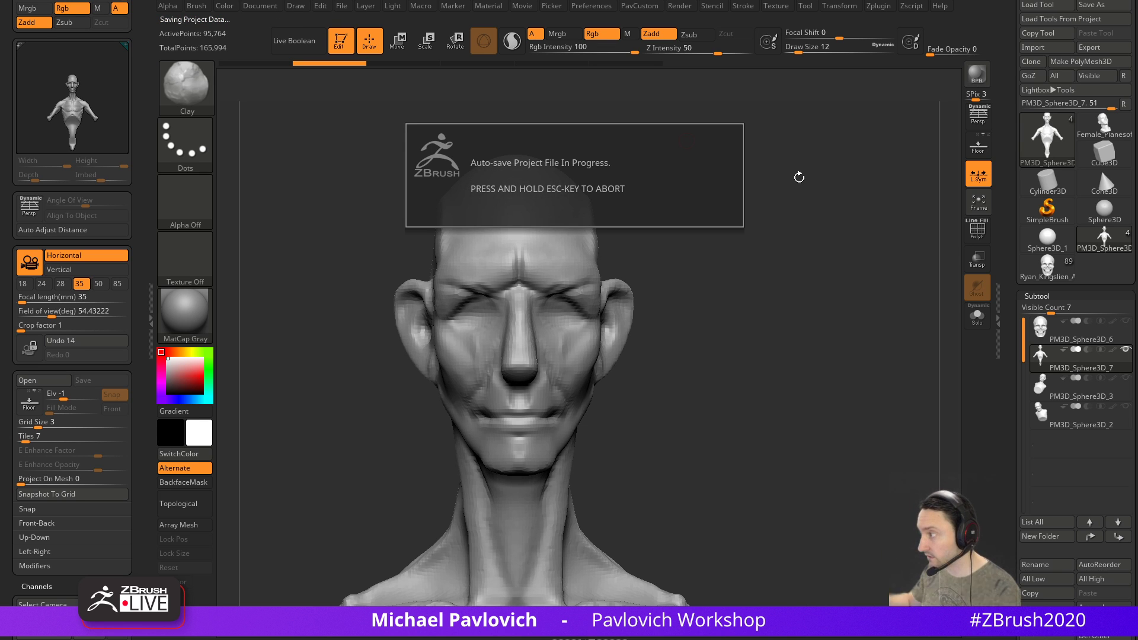
pyautogui.scroll(1, 1008, 33)
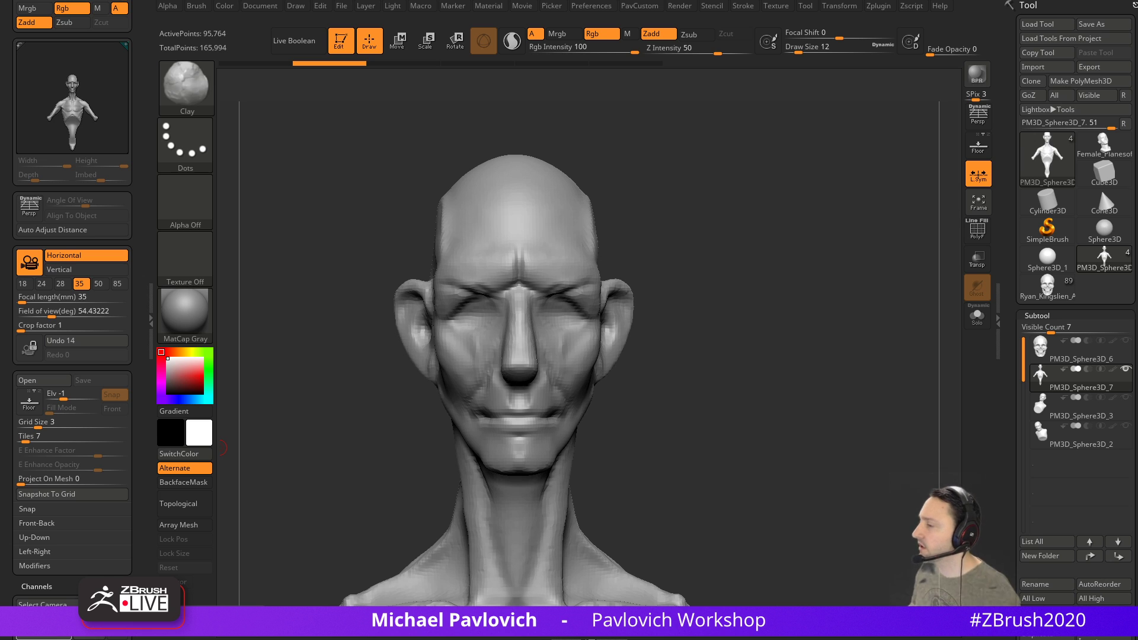
# Switch to File Explorer, browse from the ZData folder up through ZBrush 2020 to Pixologic, and return to ZBrush
pyautogui.moveTo(643, 149); pyautogui.dragTo(609, 135)
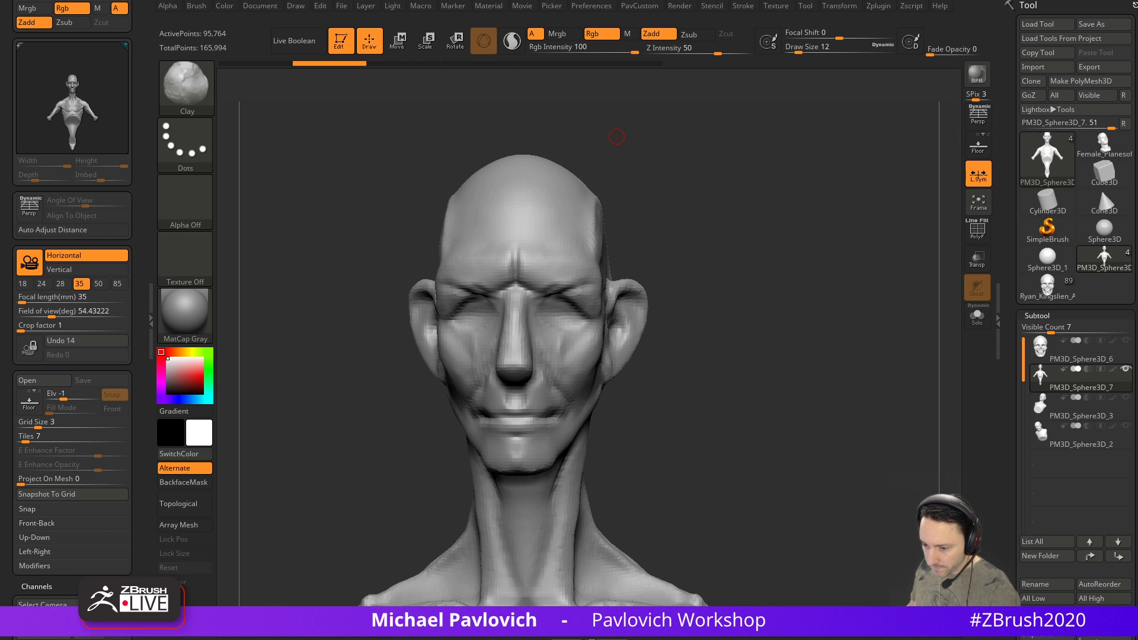
pyautogui.moveTo(715, 205); pyautogui.dragTo(576, 84)
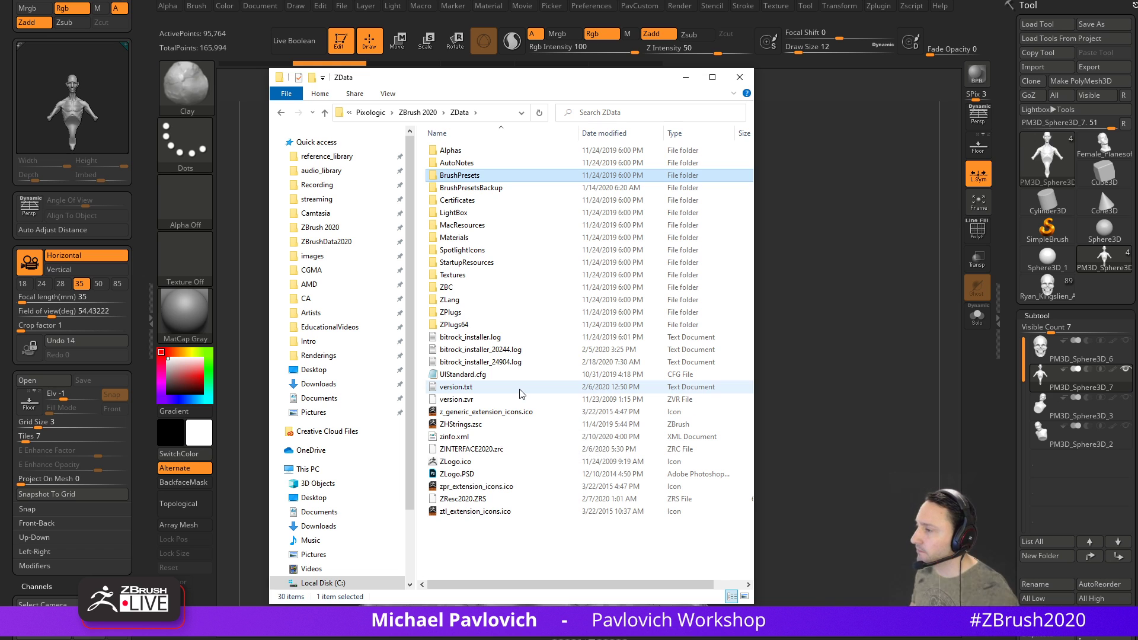
pyautogui.click(428, 113)
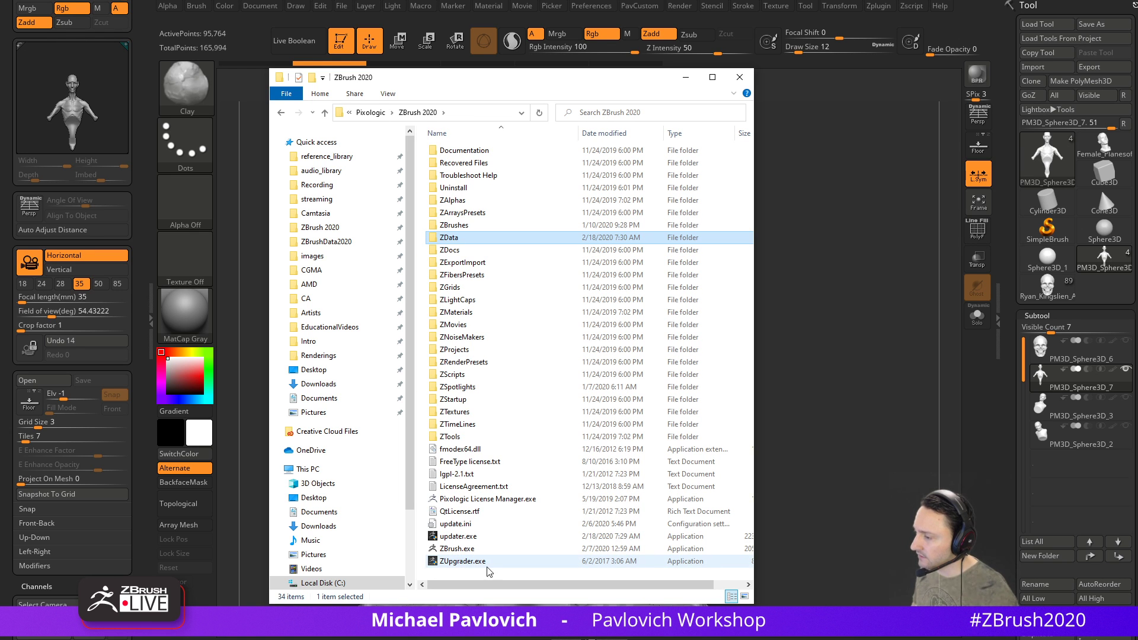
pyautogui.click(483, 62)
pyautogui.moveTo(690, 148); pyautogui.dragTo(699, 152)
pyautogui.press('2')
pyautogui.moveTo(774, 209); pyautogui.dragTo(751, 208)
pyautogui.moveTo(362, 639); pyautogui.dragTo(412, 126)
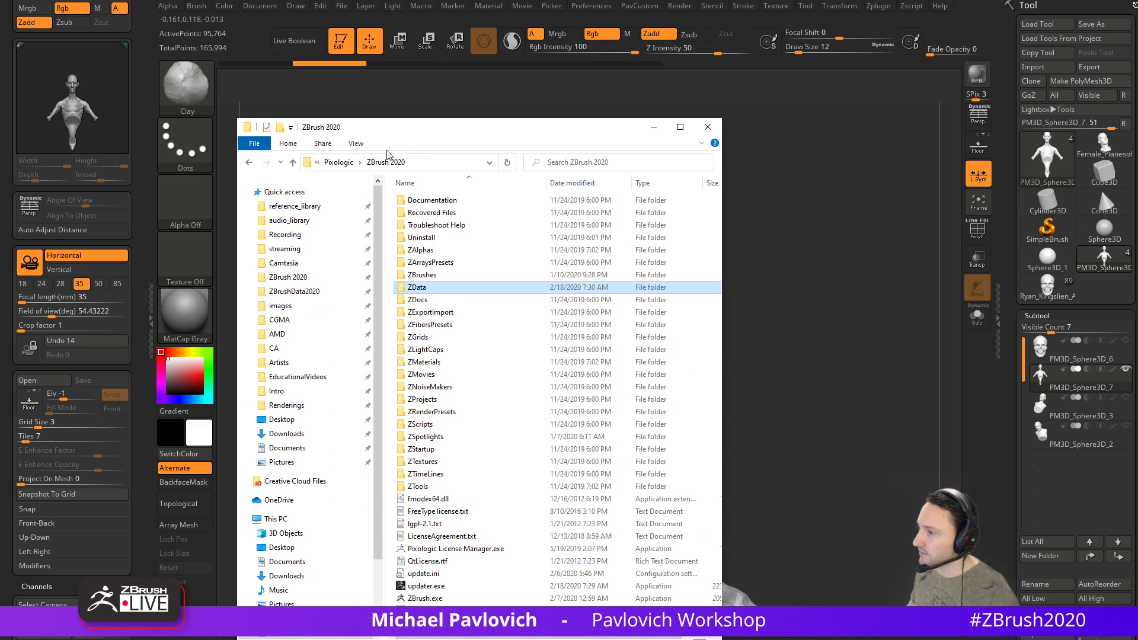
pyautogui.click(339, 162)
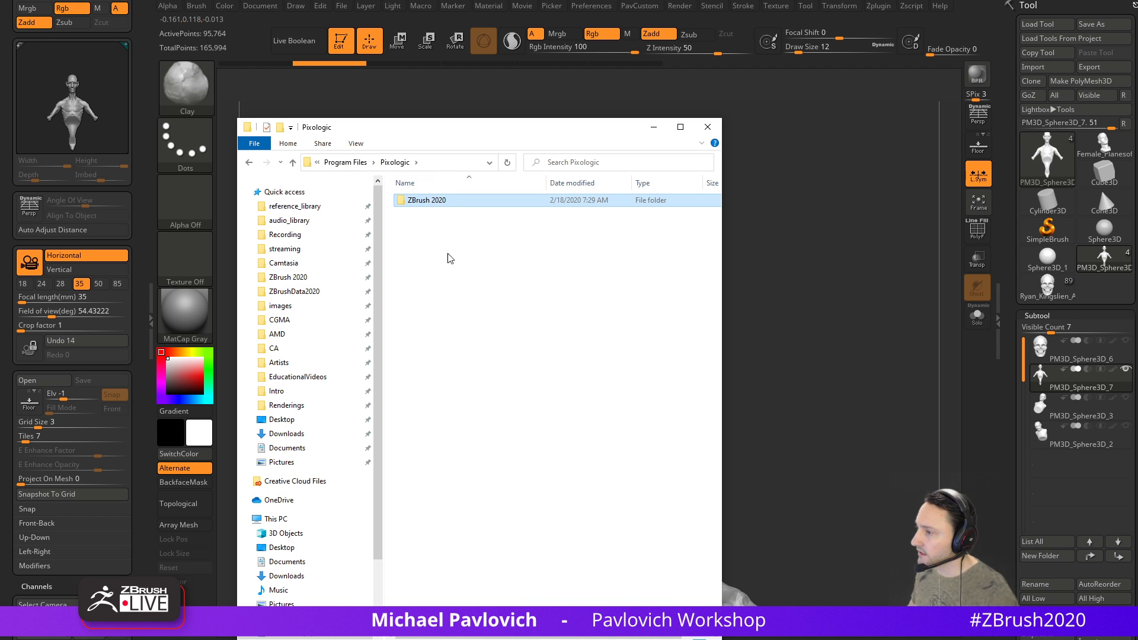
pyautogui.moveTo(543, 130); pyautogui.dragTo(552, 639)
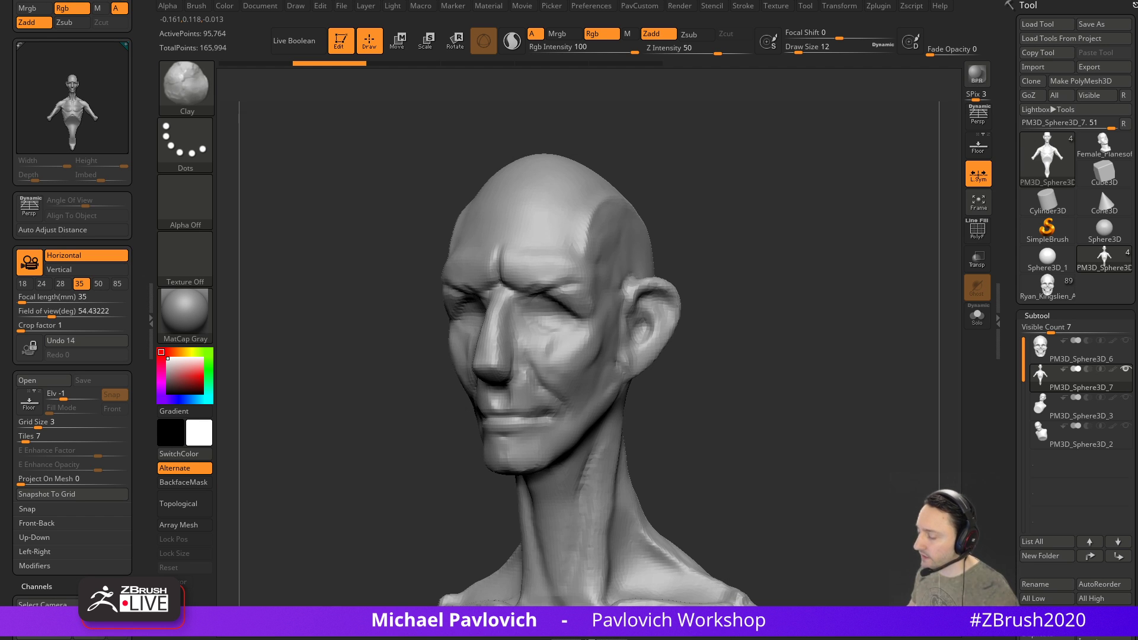
# Enlarge the Clay brush to draw size 23 and sculpt the area below the eyes beside the nose
pyautogui.moveTo(761, 209)
pyautogui.mouseDown()
pyautogui.moveTo(783, 216)
pyautogui.moveTo(781, 226)
pyautogui.moveTo(759, 223)
pyautogui.moveTo(774, 247)
pyautogui.mouseUp()
pyautogui.press(']')
pyautogui.press(']')
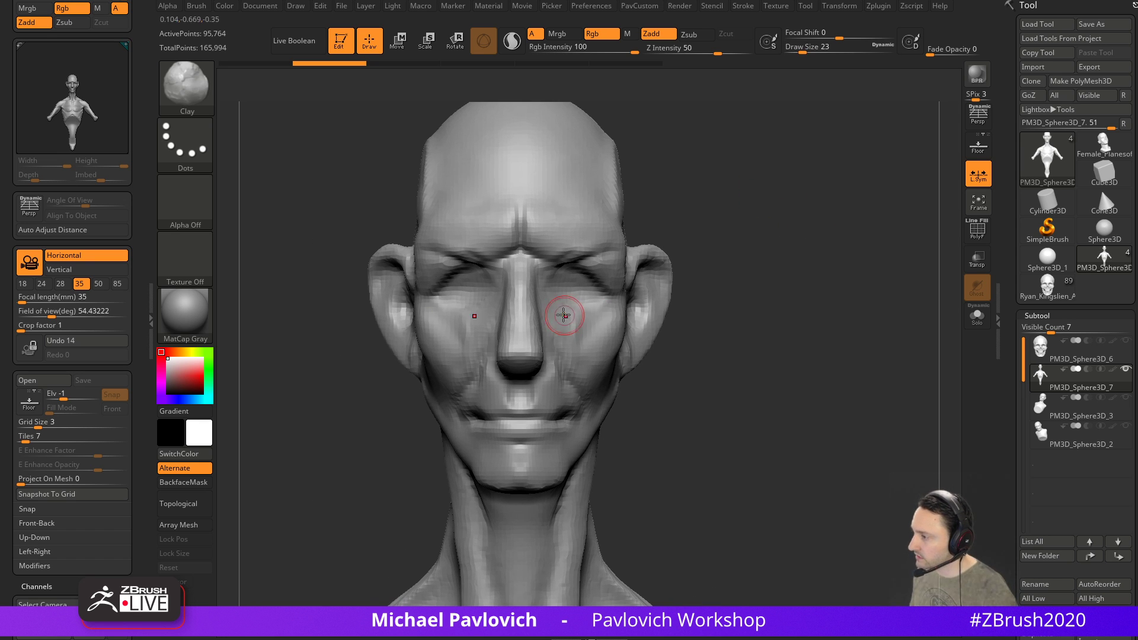
pyautogui.moveTo(696, 270); pyautogui.dragTo(664, 282)
pyautogui.moveTo(764, 257); pyautogui.dragTo(769, 244)
pyautogui.press('s')
pyautogui.moveTo(586, 295); pyautogui.dragTo(558, 285)
# Define the inner eye area toward the nose bridge with the Standard brush
pyautogui.press('b')
pyautogui.press('s')
pyautogui.press('t')
pyautogui.press('s')
pyautogui.moveTo(558, 283)
pyautogui.mouseDown()
pyautogui.moveTo(751, 303)
pyautogui.moveTo(724, 183)
pyautogui.moveTo(521, 261)
pyautogui.mouseUp()
# Reshape the eye sockets with the Move brush and smooth the cheek beside the nose
pyautogui.press('b')
pyautogui.press('m')
pyautogui.press('v')
pyautogui.moveTo(667, 201)
pyautogui.mouseDown()
pyautogui.moveTo(686, 278)
pyautogui.moveTo(713, 268)
pyautogui.moveTo(583, 267)
pyautogui.mouseUp()
pyautogui.moveTo(550, 305); pyautogui.dragTo(547, 298)
pyautogui.keyDown('shift'); pyautogui.moveTo(451, 348); pyautogui.dragTo(504, 347); pyautogui.keyUp('shift')
pyautogui.moveTo(546, 301); pyautogui.dragTo(550, 284)
# Refine the eyelid and eye socket forms with the Standard brush at draw size 16, checking the face from below
pyautogui.moveTo(714, 287); pyautogui.dragTo(616, 285)
pyautogui.moveTo(800, 207)
pyautogui.keyDown('shift'); pyautogui.mouseDown()
pyautogui.moveTo(836, 231)
pyautogui.moveTo(783, 221)
pyautogui.moveTo(760, 261)
pyautogui.mouseUp(); pyautogui.keyUp('shift')
pyautogui.moveTo(774, 306)
pyautogui.mouseDown()
pyautogui.moveTo(772, 285)
pyautogui.moveTo(658, 274)
pyautogui.moveTo(811, 273)
pyautogui.moveTo(761, 257)
pyautogui.moveTo(765, 237)
pyautogui.moveTo(765, 262)
pyautogui.moveTo(757, 241)
pyautogui.mouseUp()
pyautogui.press('b')
pyautogui.press('s')
pyautogui.press('t')
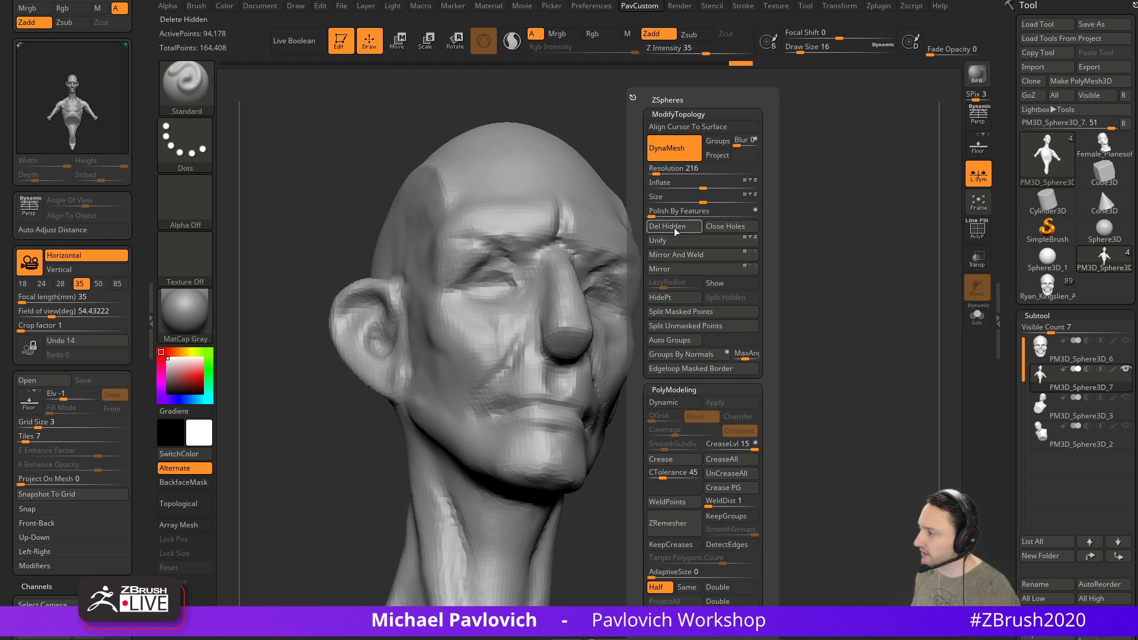
pyautogui.moveTo(688, 368); pyautogui.dragTo(761, 249)
# Build up the nostril wings and the sides of the nose with the Clay brush at draw size 23
pyautogui.press('b')
pyautogui.press('c')
pyautogui.press('l')
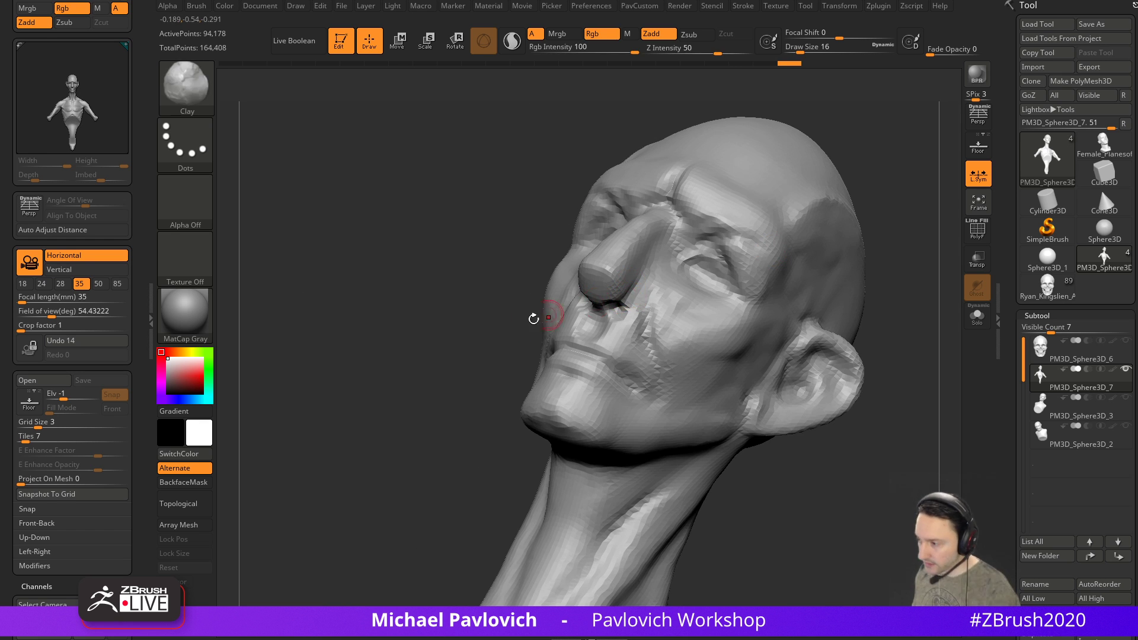
pyautogui.moveTo(626, 312); pyautogui.dragTo(611, 304, button='right')
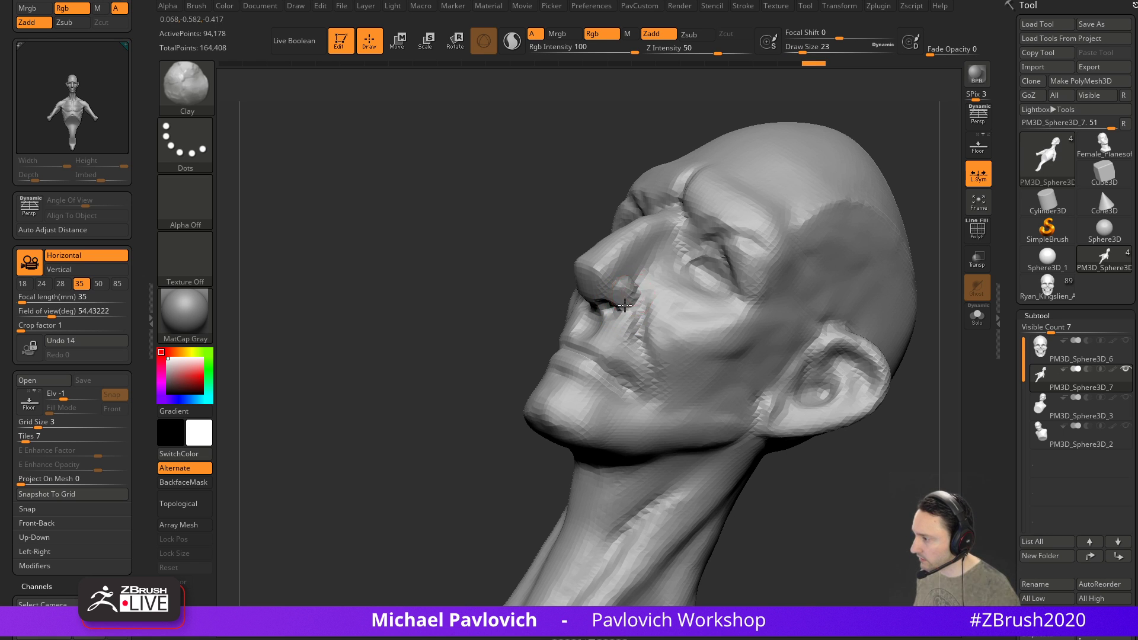
pyautogui.moveTo(498, 315); pyautogui.dragTo(664, 332)
pyautogui.moveTo(589, 274)
pyautogui.mouseDown()
pyautogui.moveTo(596, 280)
pyautogui.moveTo(575, 304)
pyautogui.mouseUp()
pyautogui.moveTo(685, 221); pyautogui.dragTo(726, 207)
pyautogui.moveTo(588, 271)
pyautogui.mouseDown()
pyautogui.moveTo(584, 296)
pyautogui.moveTo(567, 297)
pyautogui.mouseUp()
pyautogui.moveTo(581, 274); pyautogui.dragTo(590, 290)
pyautogui.moveTo(591, 291); pyautogui.dragTo(604, 288, button='right')
pyautogui.moveTo(574, 299); pyautogui.dragTo(593, 282)
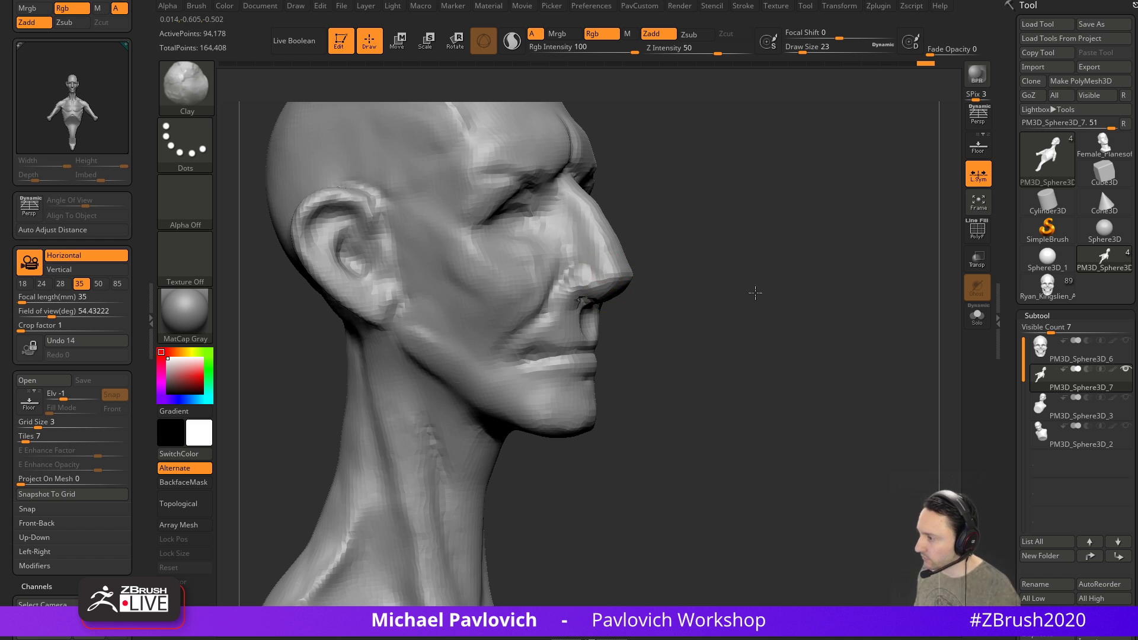
# Carve the crease around the nostril wing with the DamStandard brush
pyautogui.moveTo(871, 287); pyautogui.dragTo(761, 270)
pyautogui.press('b')
pyautogui.press('d')
pyautogui.press('s')
pyautogui.moveTo(863, 255)
pyautogui.mouseDown()
pyautogui.moveTo(854, 287)
pyautogui.moveTo(771, 290)
pyautogui.mouseUp()
pyautogui.moveTo(614, 302); pyautogui.dragTo(619, 307)
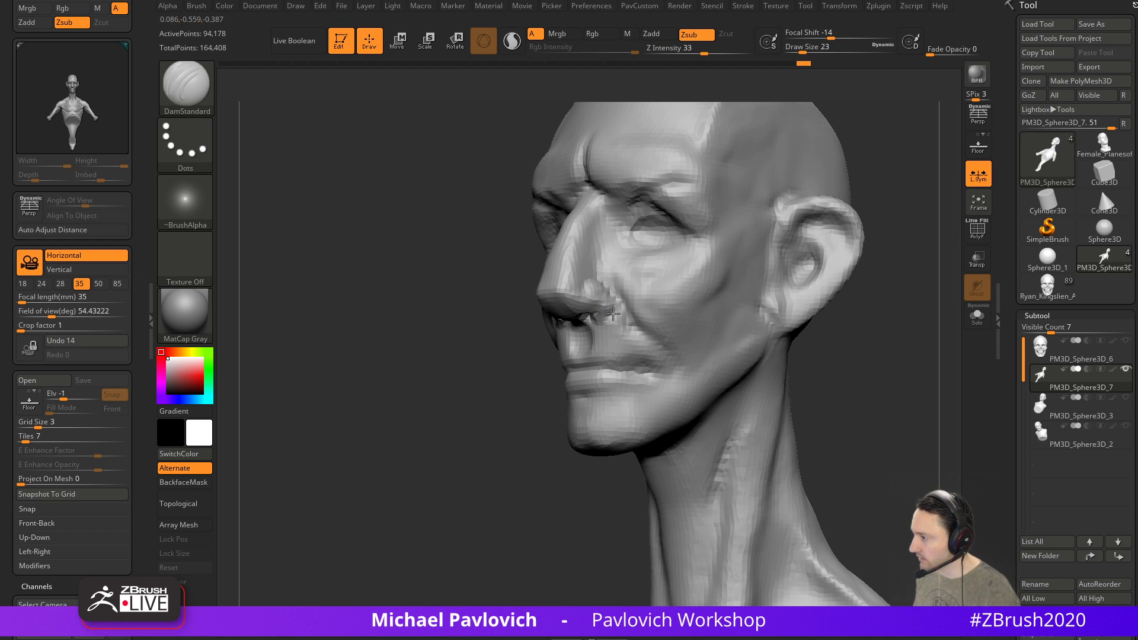
pyautogui.moveTo(467, 358)
pyautogui.mouseDown()
pyautogui.moveTo(415, 376)
pyautogui.moveTo(465, 345)
pyautogui.mouseUp()
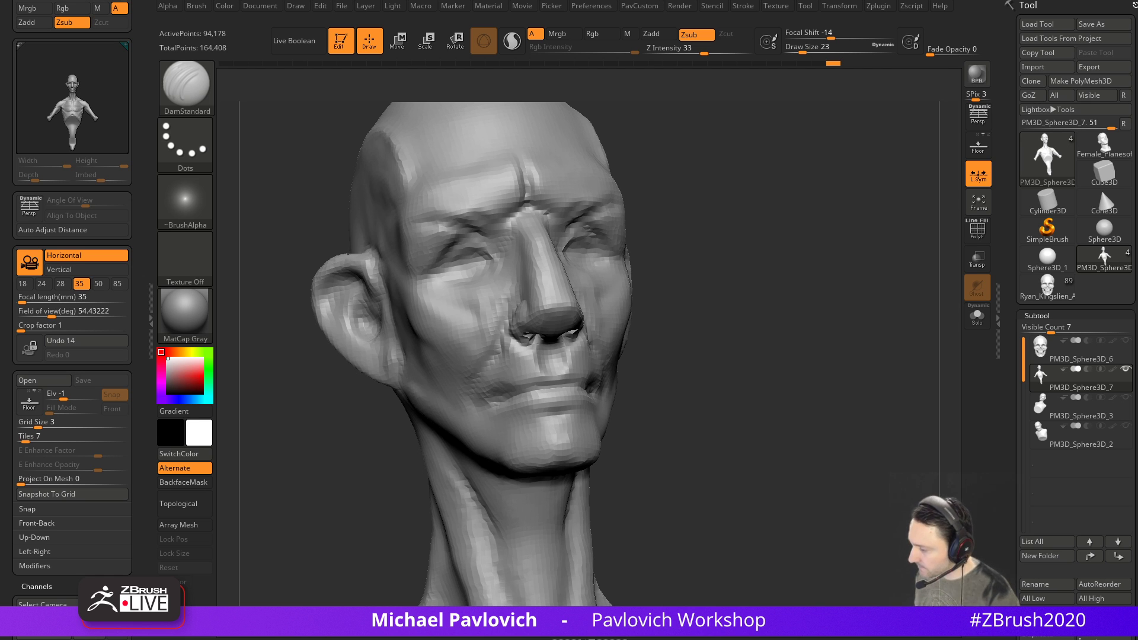
pyautogui.moveTo(791, 221); pyautogui.dragTo(639, 323)
pyautogui.moveTo(427, 411)
pyautogui.mouseDown()
pyautogui.moveTo(503, 389)
pyautogui.moveTo(527, 369)
pyautogui.mouseUp()
# Adjust the jaw below the ear in profile with the Move brush at draw size 22
pyautogui.press('b')
pyautogui.press('m')
pyautogui.press('v')
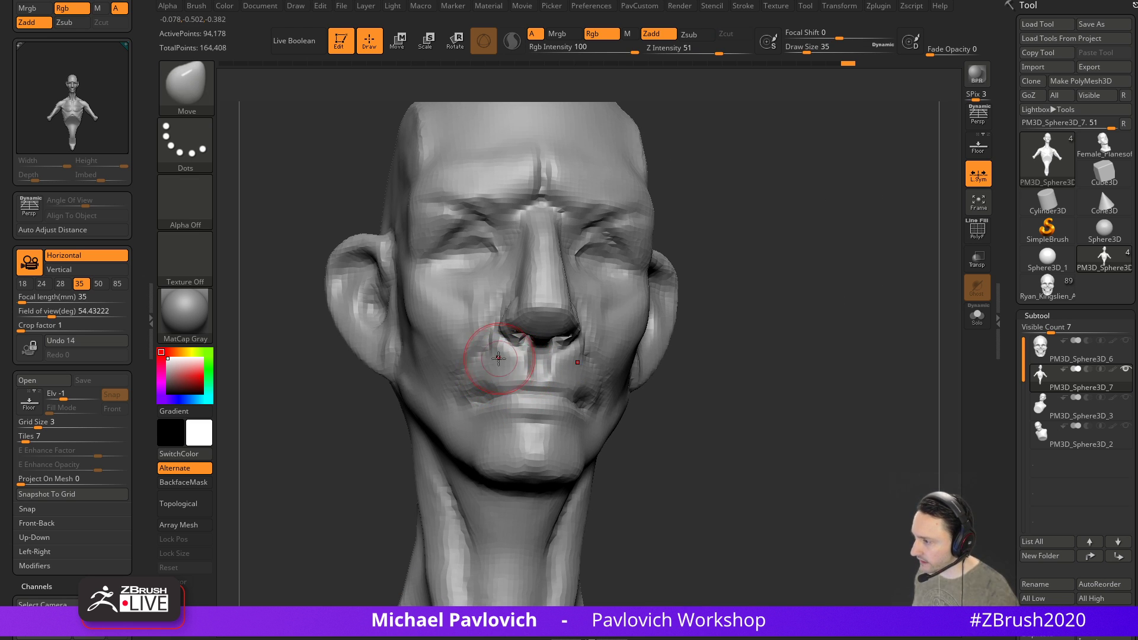
pyautogui.moveTo(706, 331)
pyautogui.mouseDown()
pyautogui.moveTo(770, 346)
pyautogui.moveTo(774, 360)
pyautogui.moveTo(745, 343)
pyautogui.mouseUp()
pyautogui.press('s')
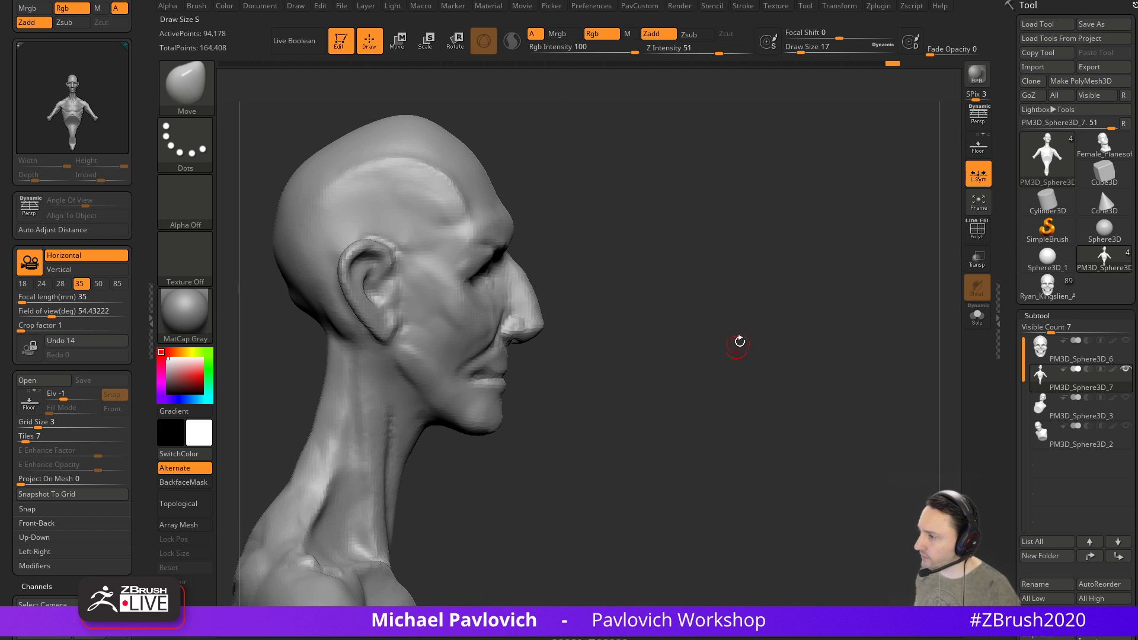
pyautogui.press('s')
pyautogui.moveTo(423, 378); pyautogui.dragTo(438, 378)
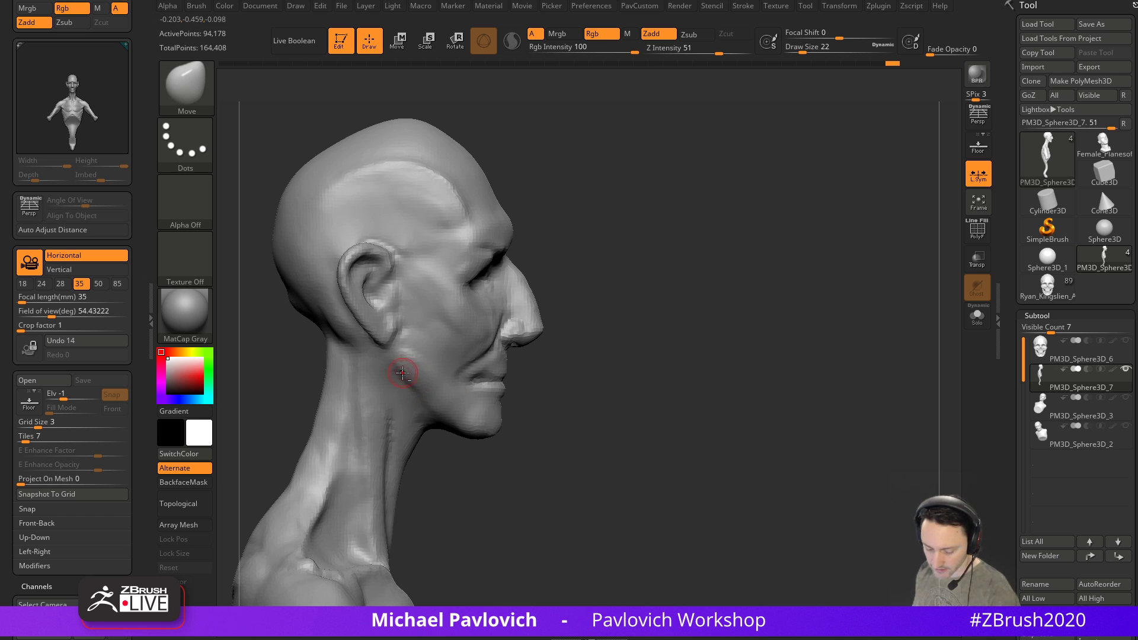
# Build up the jaw angle beneath the earlobe with the Standard brush at draw size 20
pyautogui.press('b')
pyautogui.press('s')
pyautogui.press('t')
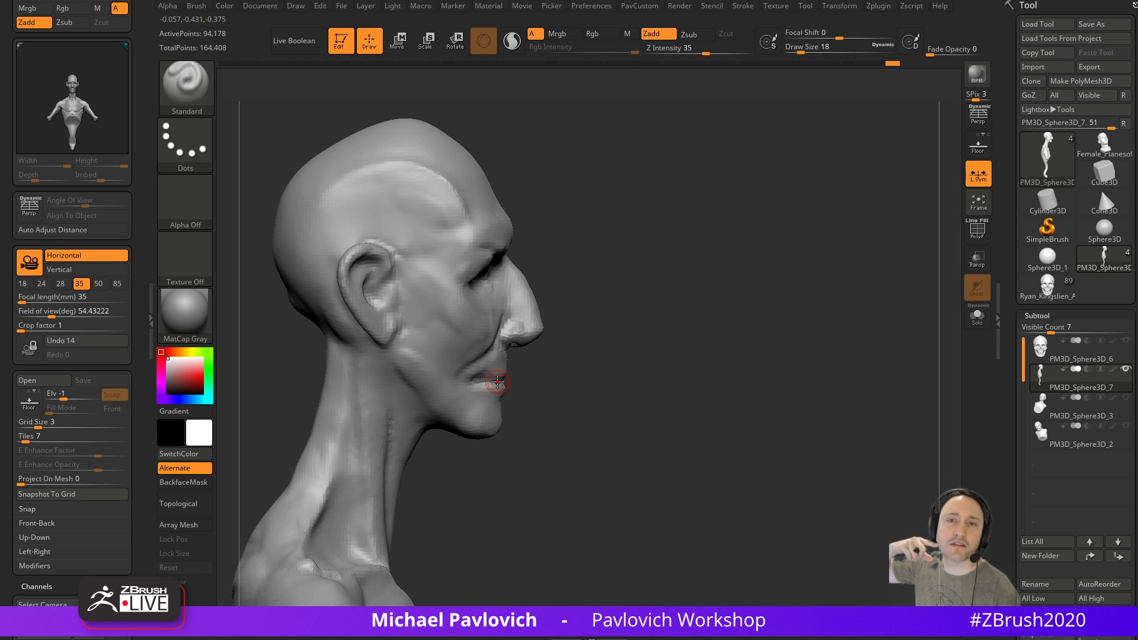
pyautogui.press('s')
pyautogui.moveTo(407, 348)
pyautogui.mouseDown()
pyautogui.moveTo(402, 332)
pyautogui.moveTo(404, 369)
pyautogui.mouseUp()
pyautogui.press('s')
pyautogui.click(401, 333)
# Reshape the jawline and the rear corner of the jaw in profile with the Move brush
pyautogui.moveTo(620, 446)
pyautogui.mouseDown()
pyautogui.moveTo(682, 428)
pyautogui.moveTo(636, 435)
pyautogui.mouseUp()
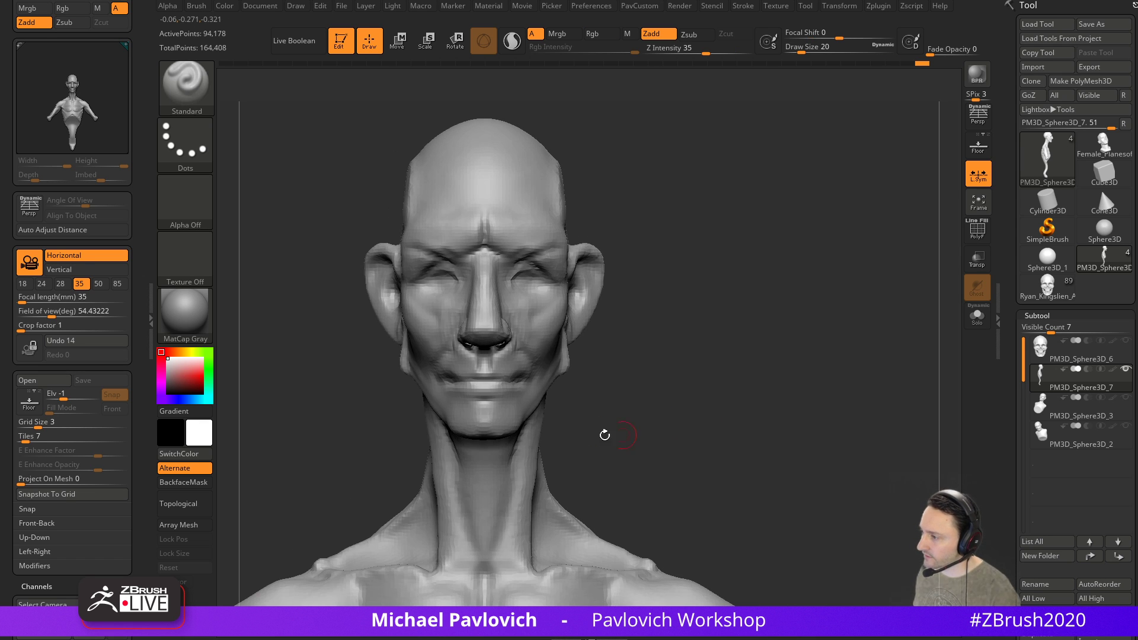
pyautogui.moveTo(371, 410)
pyautogui.mouseDown()
pyautogui.moveTo(738, 385)
pyautogui.moveTo(559, 378)
pyautogui.mouseUp()
pyautogui.press('shift')
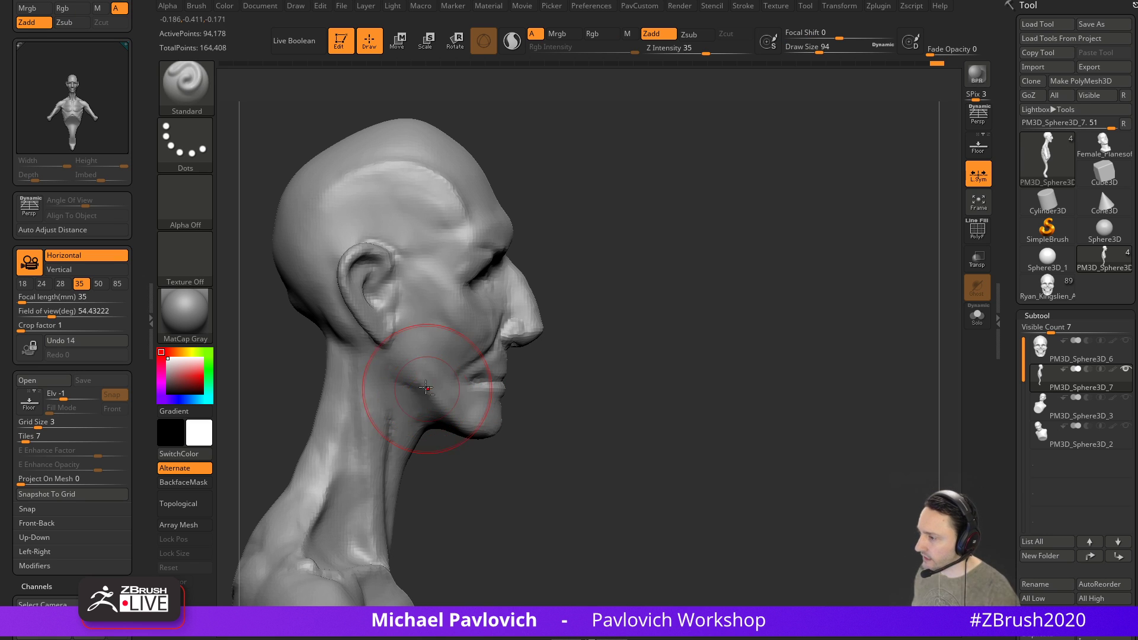
pyautogui.press('b')
pyautogui.press('m')
pyautogui.press('v')
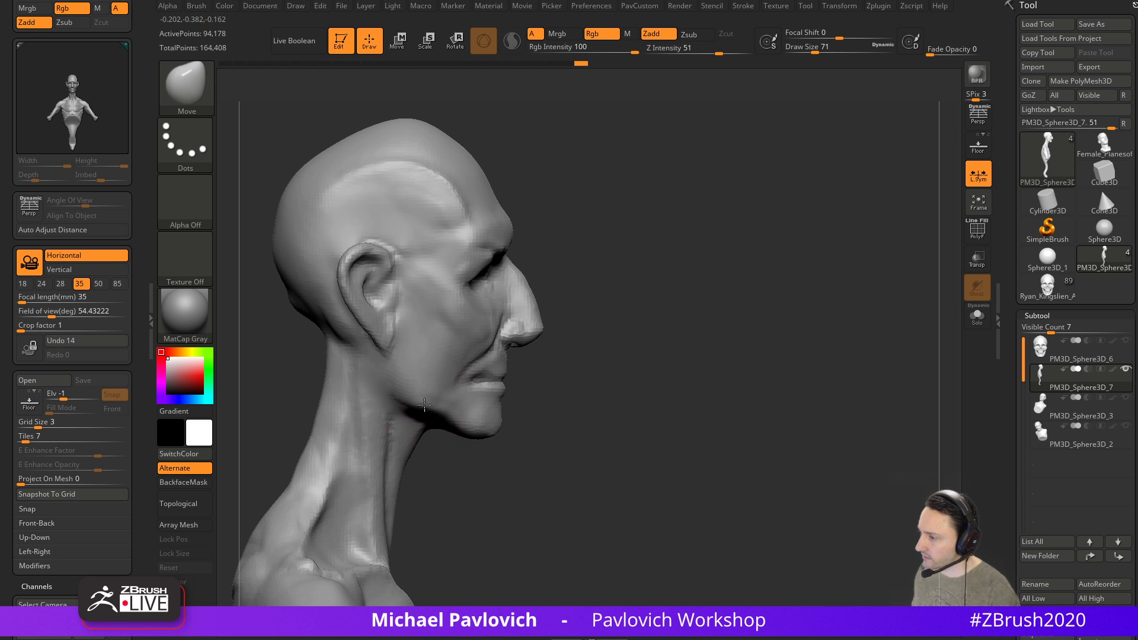
pyautogui.press('s')
pyautogui.moveTo(435, 415); pyautogui.dragTo(414, 405)
pyautogui.moveTo(408, 409); pyautogui.dragTo(403, 395)
pyautogui.moveTo(702, 349)
pyautogui.mouseDown()
pyautogui.moveTo(630, 355)
pyautogui.moveTo(682, 351)
pyautogui.mouseUp()
pyautogui.press('s')
pyautogui.moveTo(389, 404)
pyautogui.mouseDown()
pyautogui.moveTo(402, 400)
pyautogui.moveTo(396, 378)
pyautogui.mouseUp()
pyautogui.press('s')
pyautogui.moveTo(384, 390); pyautogui.dragTo(374, 392)
# Build up the cheekbone below the eye with the Clay brush at draw size 37
pyautogui.press('b')
pyautogui.press('d')
pyautogui.press('s')
pyautogui.moveTo(677, 306)
pyautogui.mouseDown()
pyautogui.moveTo(634, 330)
pyautogui.moveTo(731, 338)
pyautogui.mouseUp()
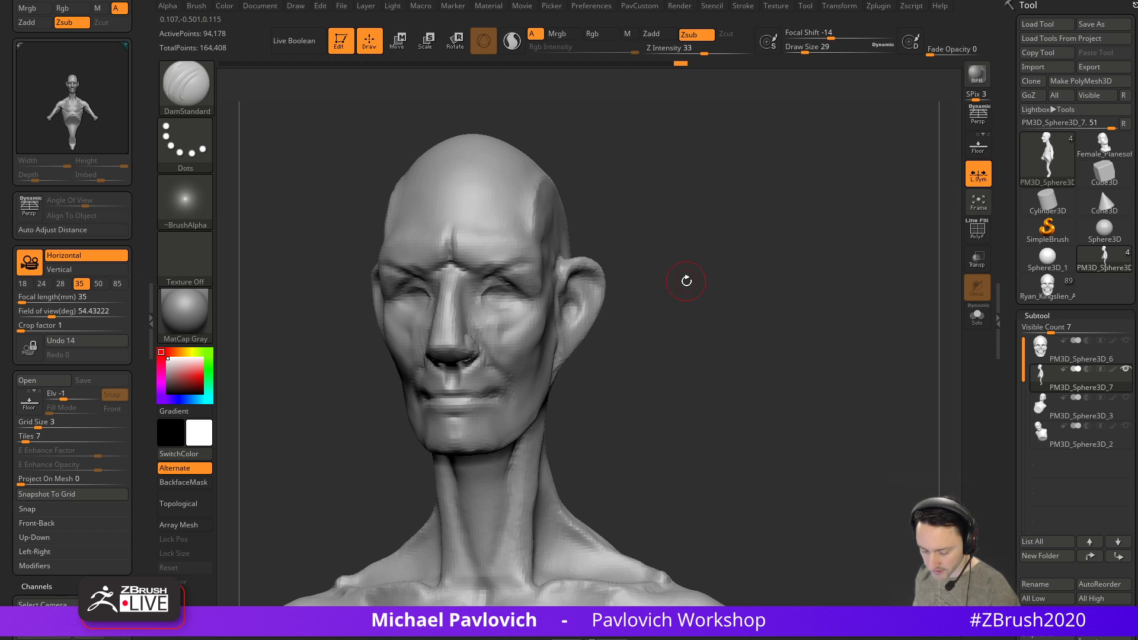
pyautogui.press('b')
pyautogui.press('c')
pyautogui.press('l')
pyautogui.moveTo(708, 288); pyautogui.dragTo(691, 300)
pyautogui.press('s')
pyautogui.moveTo(520, 336); pyautogui.dragTo(523, 336)
pyautogui.moveTo(663, 282)
pyautogui.mouseDown()
pyautogui.moveTo(707, 299)
pyautogui.moveTo(690, 300)
pyautogui.mouseUp()
pyautogui.moveTo(522, 337); pyautogui.dragTo(511, 350)
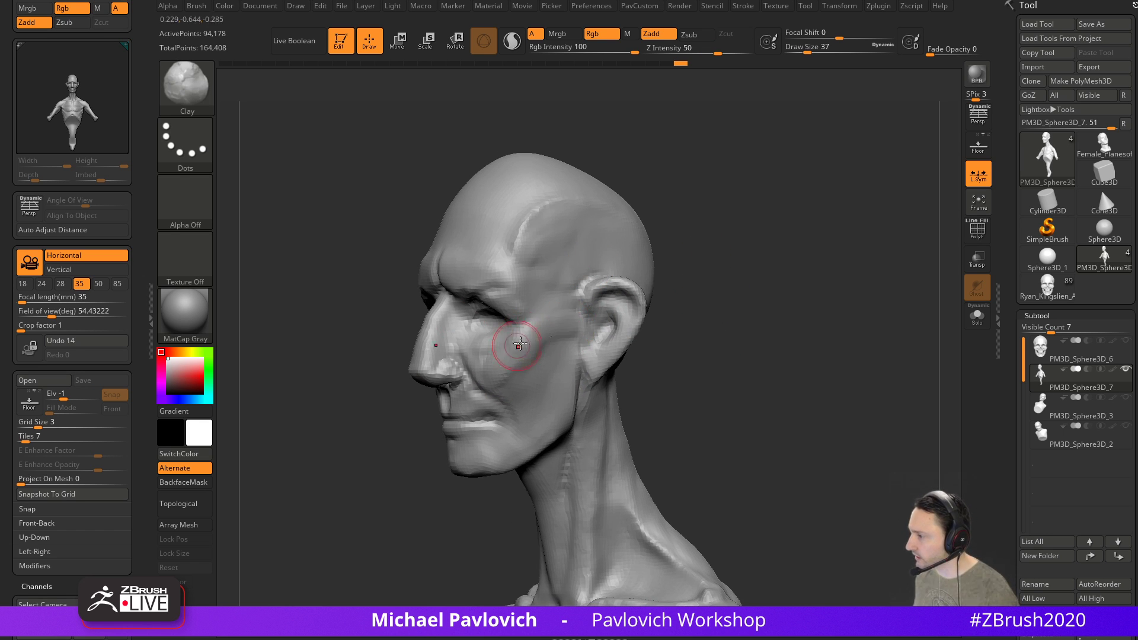
pyautogui.moveTo(686, 346); pyautogui.dragTo(763, 336)
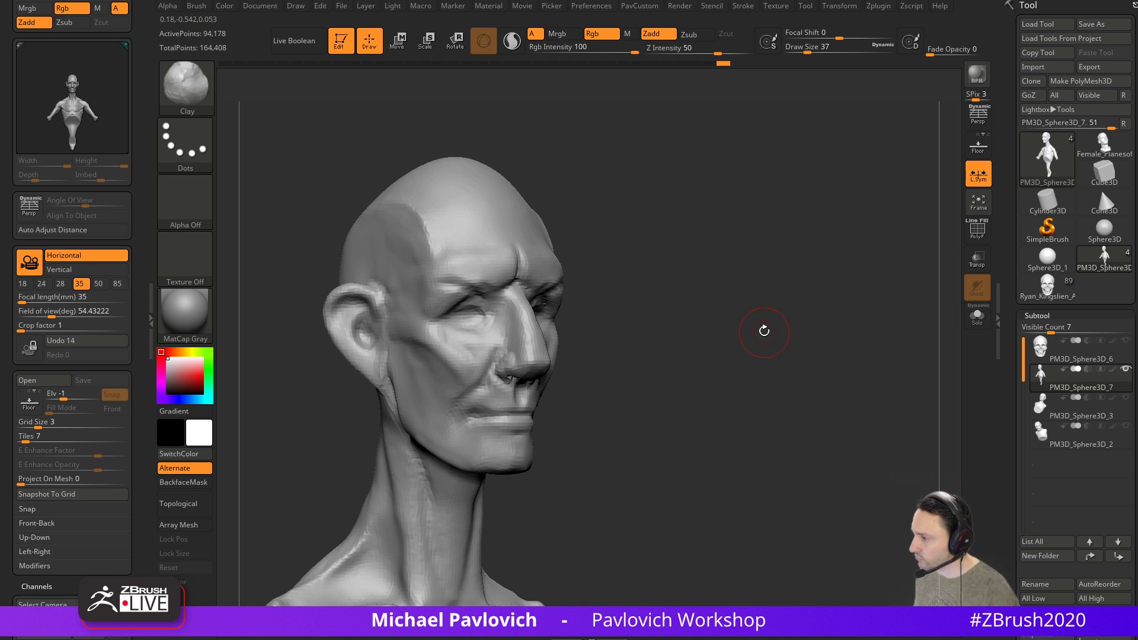
# Define the cheekbone arch and the hollow cheek beneath it with the Clay brush at draw size 29
pyautogui.moveTo(698, 369)
pyautogui.mouseDown()
pyautogui.moveTo(622, 378)
pyautogui.moveTo(721, 364)
pyautogui.moveTo(610, 396)
pyautogui.moveTo(460, 386)
pyautogui.mouseUp()
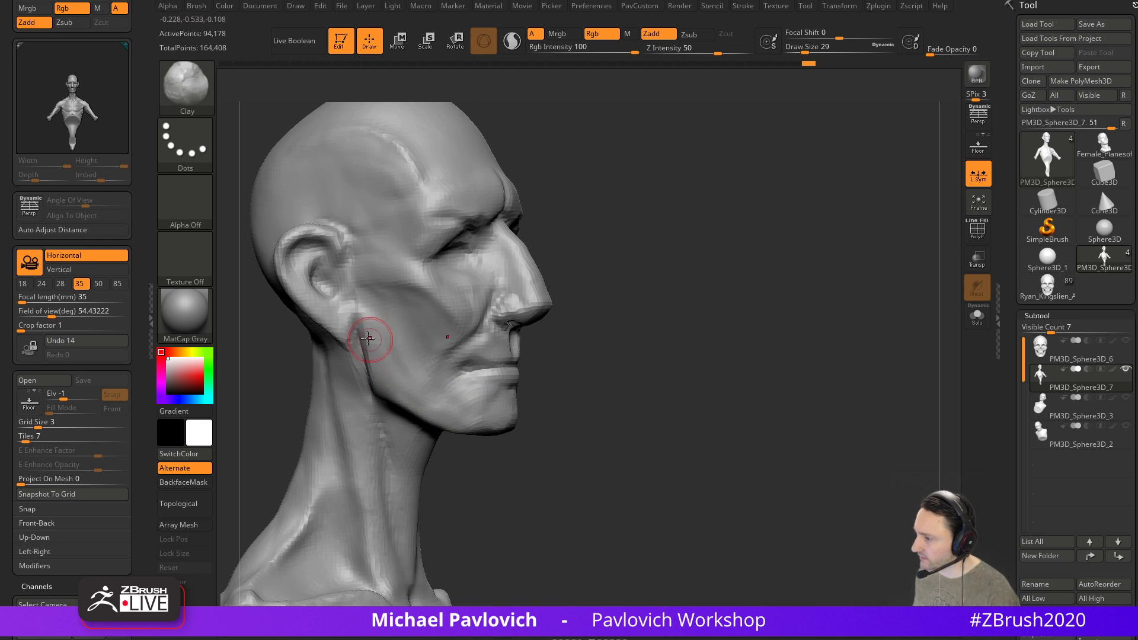
pyautogui.moveTo(726, 361); pyautogui.dragTo(541, 371)
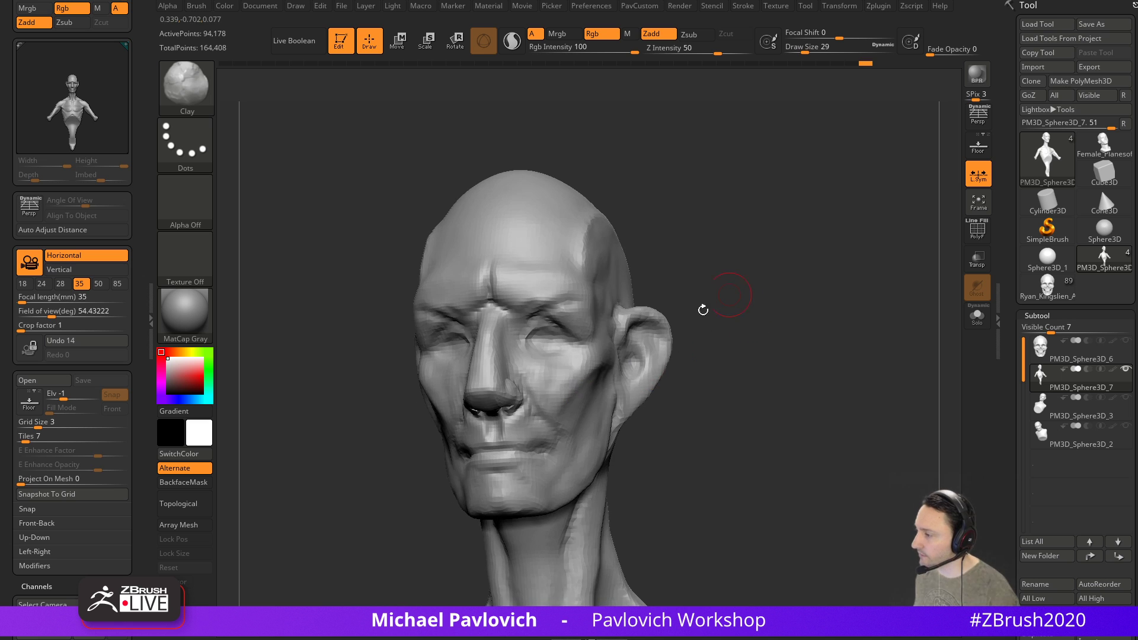
pyautogui.moveTo(744, 300)
pyautogui.mouseDown()
pyautogui.moveTo(755, 340)
pyautogui.moveTo(788, 317)
pyautogui.mouseUp()
pyautogui.keyDown('shift'); pyautogui.moveTo(651, 341); pyautogui.dragTo(642, 348); pyautogui.keyUp('shift')
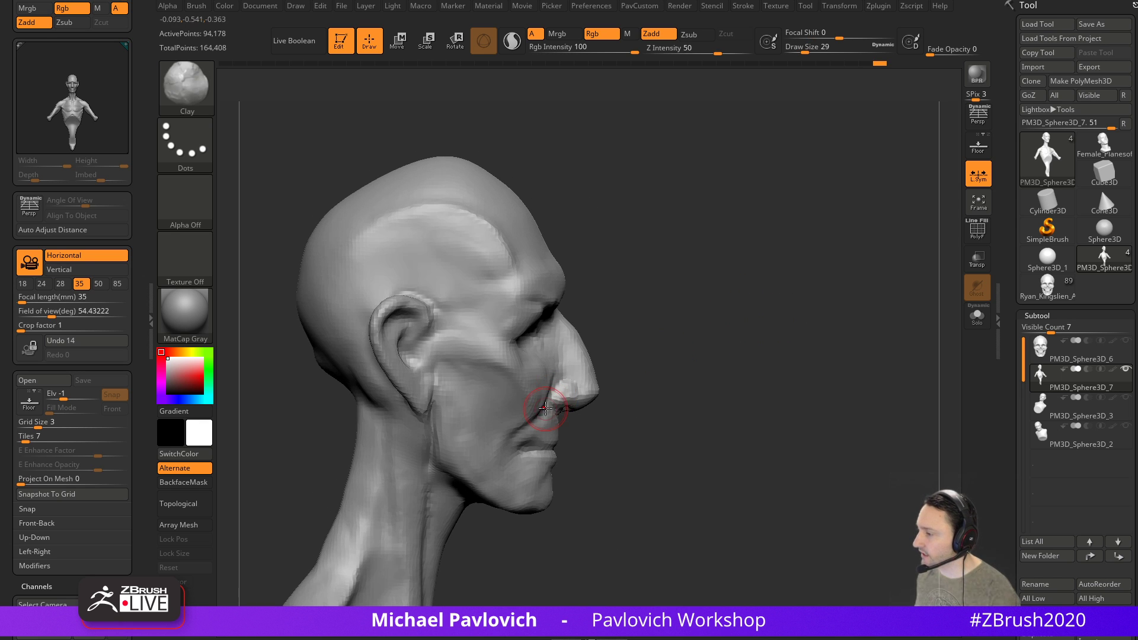
# Adjust the upper lip and mouth corner in profile with the Move brush at draw size 25
pyautogui.press('s')
pyautogui.moveTo(540, 411); pyautogui.dragTo(546, 415)
pyautogui.press('b')
pyautogui.press('m')
pyautogui.press('v')
pyautogui.press('[')
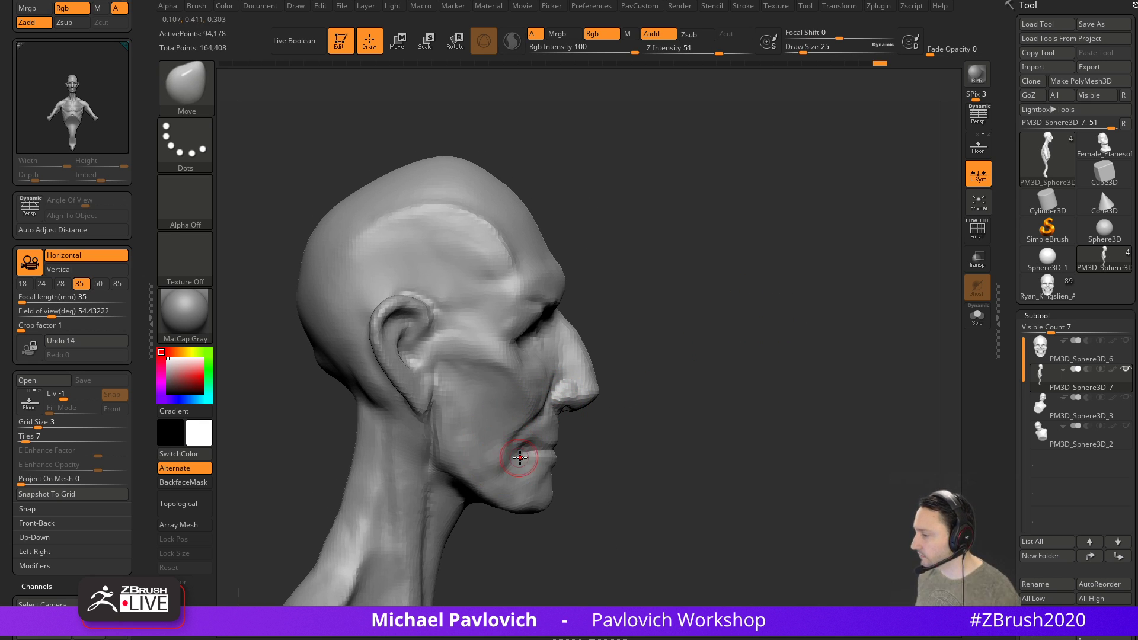
# Add volume to the cheek and the area beside the mouth with the Clay brush at draw size 29
pyautogui.press('b')
pyautogui.press('c')
pyautogui.press('l')
pyautogui.moveTo(778, 354); pyautogui.dragTo(707, 327)
pyautogui.press('s')
pyautogui.moveTo(762, 369); pyautogui.dragTo(643, 356)
pyautogui.press('s')
pyautogui.click(512, 408)
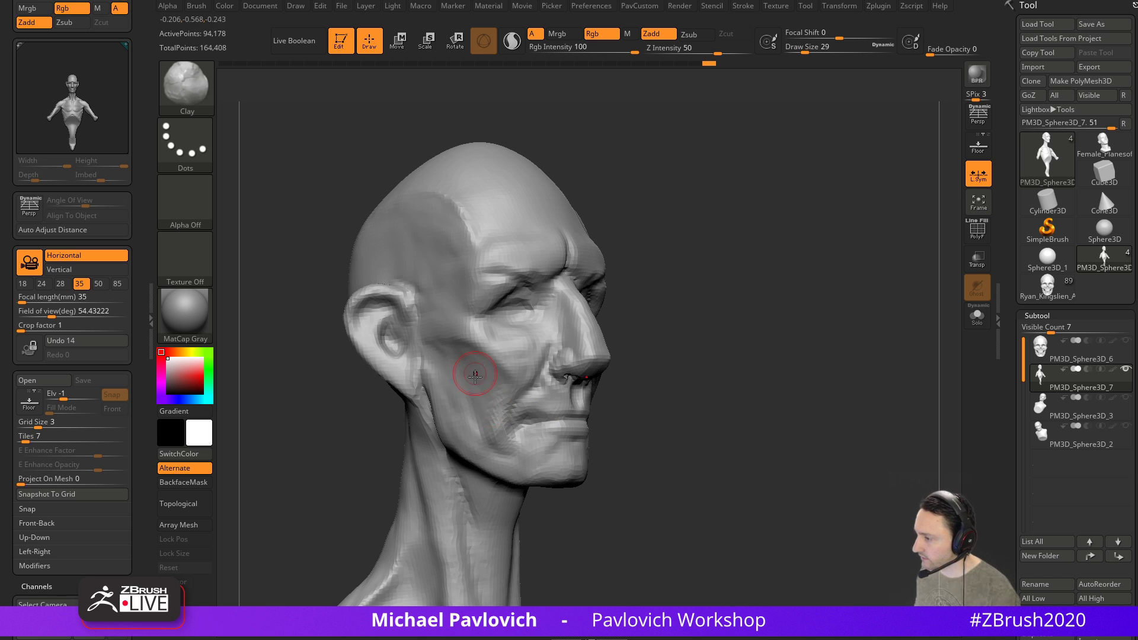
pyautogui.moveTo(692, 352)
pyautogui.mouseDown()
pyautogui.moveTo(706, 363)
pyautogui.moveTo(686, 374)
pyautogui.moveTo(714, 325)
pyautogui.moveTo(703, 284)
pyautogui.mouseUp()
# Reshape the lower cheeks and the forms beside the mouth from below and in front with the Move brush at draw size 35
pyautogui.press(']')
pyautogui.press('b')
pyautogui.press('m')
pyautogui.press('v')
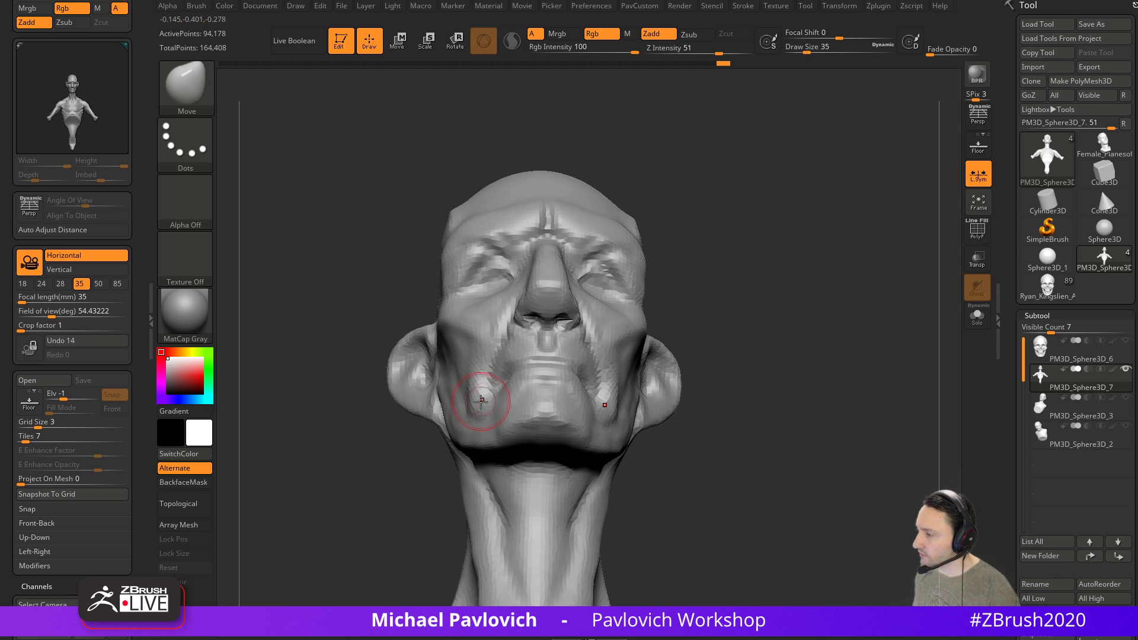
pyautogui.moveTo(472, 413); pyautogui.dragTo(470, 386)
pyautogui.moveTo(398, 421); pyautogui.dragTo(480, 407)
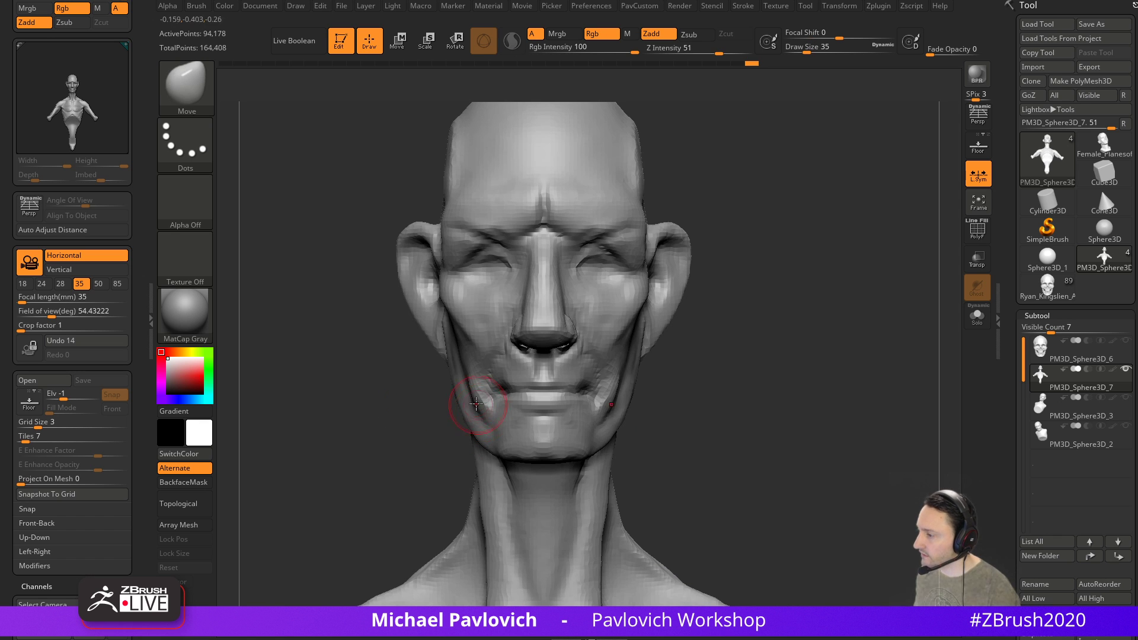
pyautogui.moveTo(397, 455); pyautogui.dragTo(472, 421)
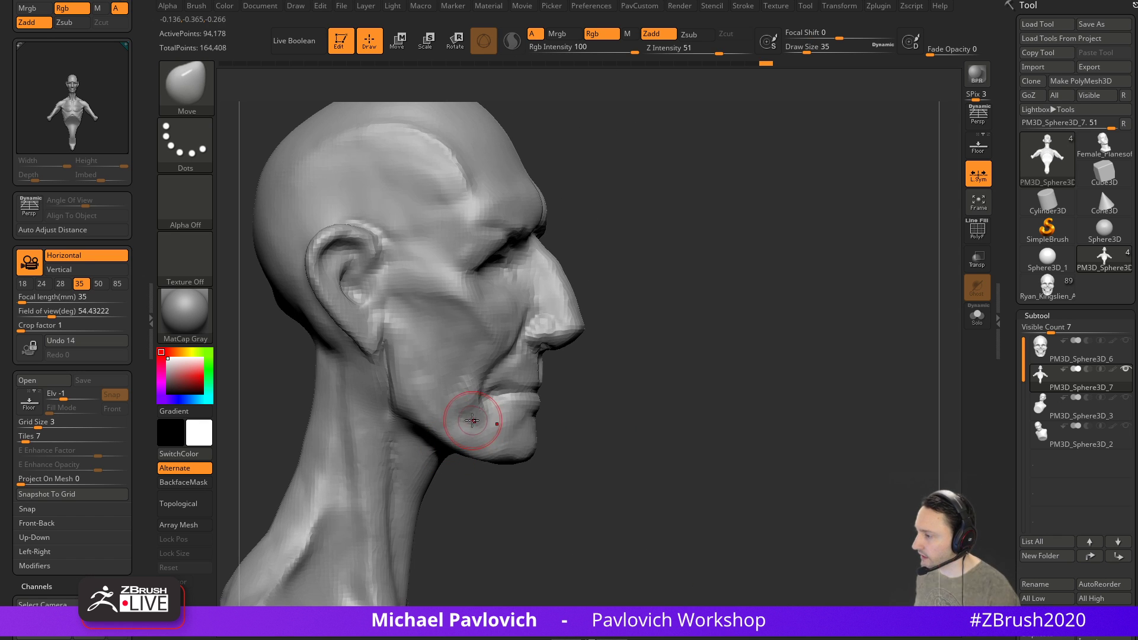
# Reposition the lips and mouth corner in profile with a smaller Move brush at draw size 27
pyautogui.moveTo(656, 369)
pyautogui.mouseDown()
pyautogui.moveTo(579, 385)
pyautogui.moveTo(582, 397)
pyautogui.mouseUp()
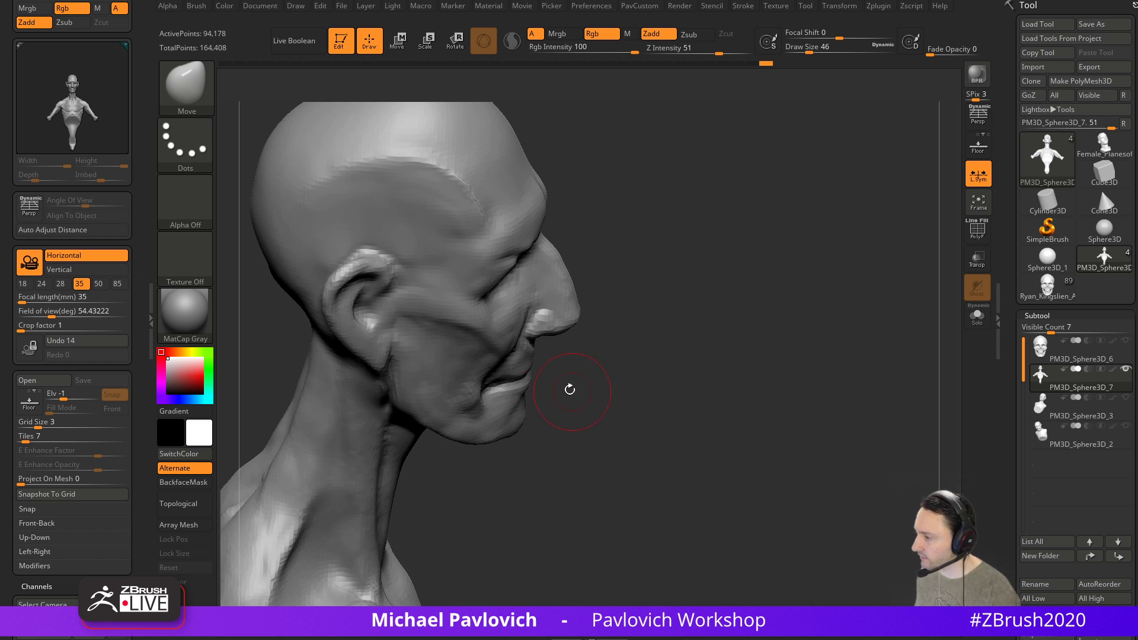
pyautogui.press('s')
pyautogui.moveTo(504, 384); pyautogui.dragTo(499, 384)
pyautogui.moveTo(640, 373)
pyautogui.mouseDown()
pyautogui.moveTo(648, 323)
pyautogui.moveTo(730, 353)
pyautogui.mouseUp()
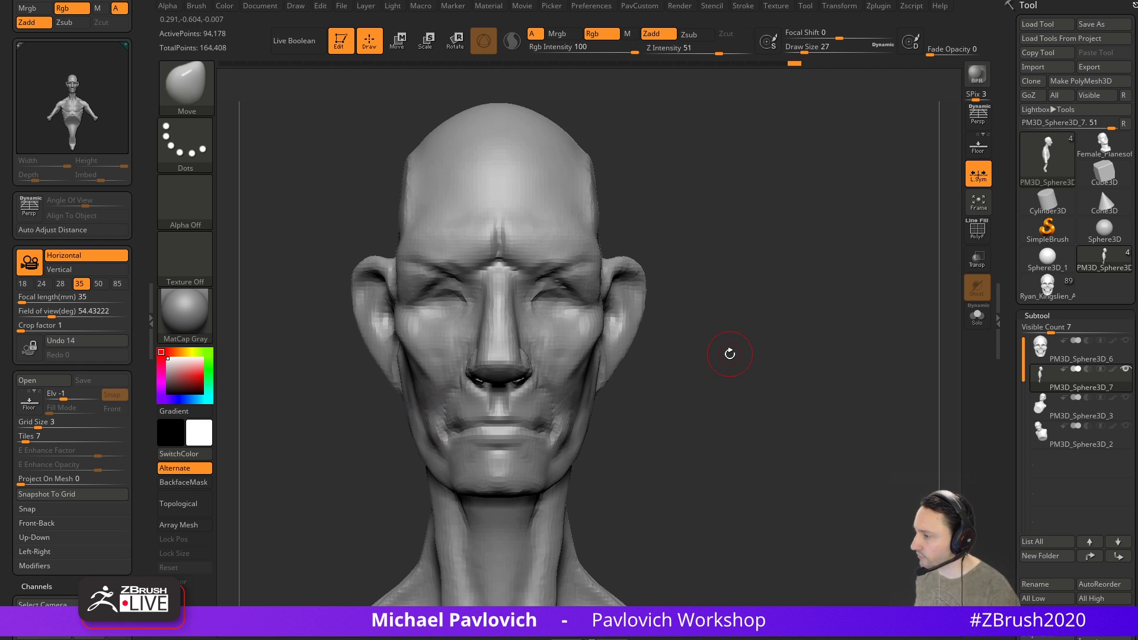
# Build up the outer brow and temple with the Clay brush at draw size 29 and smooth the temple surface
pyautogui.moveTo(705, 211)
pyautogui.mouseDown()
pyautogui.moveTo(701, 266)
pyautogui.moveTo(675, 251)
pyautogui.mouseUp()
pyautogui.press('2')
pyautogui.moveTo(554, 303)
pyautogui.mouseDown()
pyautogui.moveTo(508, 329)
pyautogui.moveTo(542, 323)
pyautogui.moveTo(528, 324)
pyautogui.moveTo(508, 294)
pyautogui.moveTo(536, 285)
pyautogui.mouseUp()
pyautogui.moveTo(634, 285)
pyautogui.mouseDown()
pyautogui.moveTo(542, 290)
pyautogui.moveTo(563, 293)
pyautogui.mouseUp()
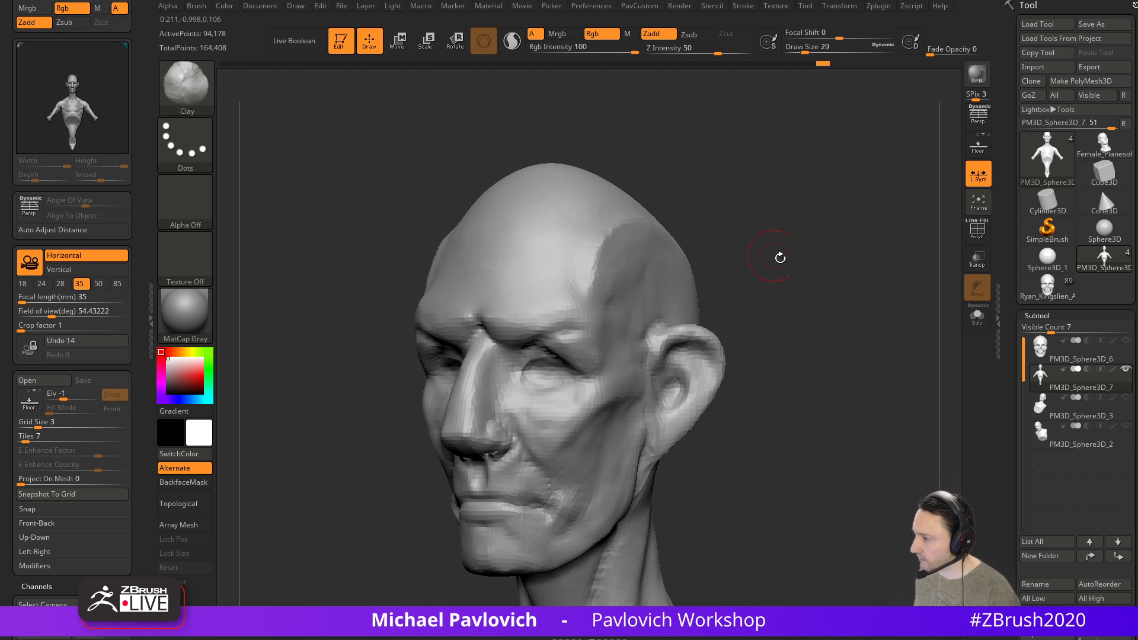
pyautogui.moveTo(765, 251); pyautogui.dragTo(682, 255)
pyautogui.moveTo(569, 279)
pyautogui.keyDown('shift'); pyautogui.mouseDown()
pyautogui.moveTo(604, 269)
pyautogui.moveTo(587, 292)
pyautogui.mouseUp(); pyautogui.keyUp('shift')
pyautogui.moveTo(823, 246); pyautogui.dragTo(800, 252)
pyautogui.keyDown('shift'); pyautogui.moveTo(669, 293); pyautogui.dragTo(617, 295); pyautogui.keyUp('shift')
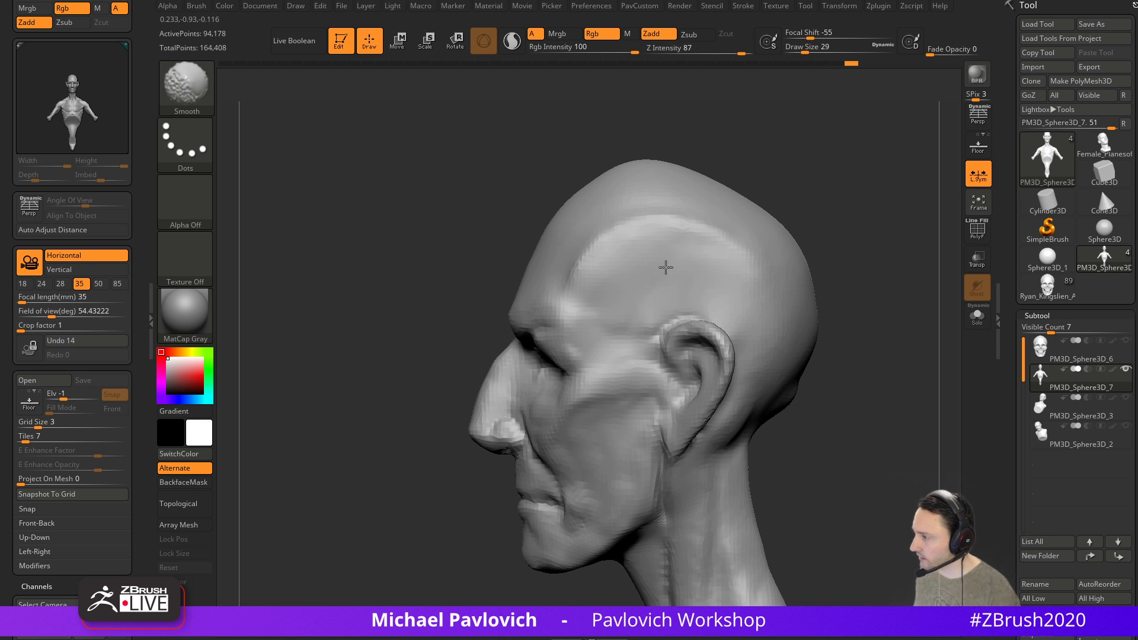
# Sculpt the temporal area above the ear and the side of the cheek with the Clay brush at draw size 33
pyautogui.moveTo(799, 200)
pyautogui.mouseDown()
pyautogui.moveTo(815, 196)
pyautogui.moveTo(798, 236)
pyautogui.moveTo(711, 243)
pyautogui.moveTo(836, 234)
pyautogui.moveTo(720, 254)
pyautogui.mouseUp()
pyautogui.moveTo(610, 314); pyautogui.dragTo(692, 246)
pyautogui.moveTo(843, 196)
pyautogui.mouseDown()
pyautogui.moveTo(826, 215)
pyautogui.moveTo(830, 237)
pyautogui.moveTo(866, 255)
pyautogui.moveTo(622, 317)
pyautogui.mouseUp()
pyautogui.moveTo(560, 388); pyautogui.dragTo(569, 373)
pyautogui.moveTo(795, 363)
pyautogui.mouseDown()
pyautogui.moveTo(823, 368)
pyautogui.moveTo(788, 369)
pyautogui.moveTo(815, 258)
pyautogui.moveTo(597, 397)
pyautogui.mouseUp()
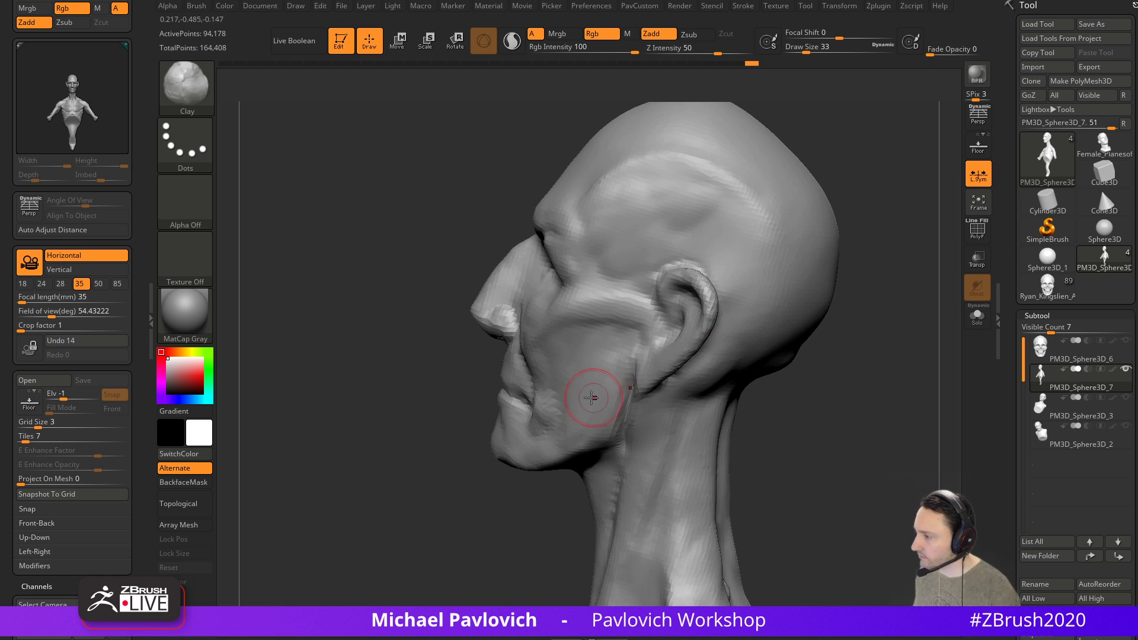
# Build up the mouth corner and the side of the chin with the Clay brush
pyautogui.moveTo(561, 495)
pyautogui.mouseDown()
pyautogui.moveTo(751, 385)
pyautogui.moveTo(782, 347)
pyautogui.mouseUp()
pyautogui.press('s')
pyautogui.moveTo(528, 401); pyautogui.dragTo(523, 401)
pyautogui.moveTo(687, 374); pyautogui.dragTo(771, 380)
pyautogui.moveTo(652, 409); pyautogui.dragTo(596, 406)
pyautogui.press('s')
pyautogui.moveTo(521, 437); pyautogui.dragTo(503, 444)
# Refine the inner forms of the ear with the Standard brush at draw size 12
pyautogui.press('b')
pyautogui.press('m')
pyautogui.press('v')
pyautogui.moveTo(737, 371)
pyautogui.mouseDown()
pyautogui.moveTo(788, 377)
pyautogui.moveTo(771, 374)
pyautogui.moveTo(812, 324)
pyautogui.moveTo(687, 344)
pyautogui.moveTo(565, 315)
pyautogui.mouseUp()
pyautogui.press('b')
pyautogui.press('s')
pyautogui.press('t')
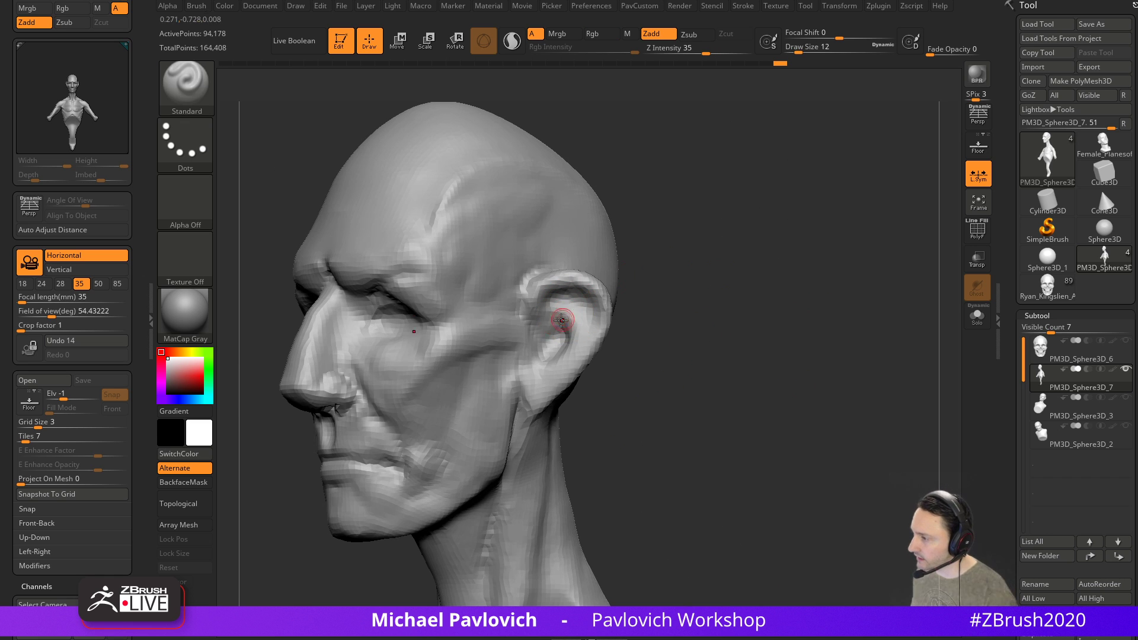
pyautogui.moveTo(555, 320); pyautogui.dragTo(539, 338, button='right')
# Isolate the head with a lasso selection and split the hidden body into a separate subtool
pyautogui.moveTo(524, 298)
pyautogui.mouseDown(button='right')
pyautogui.moveTo(731, 346)
pyautogui.moveTo(706, 336)
pyautogui.moveTo(752, 308)
pyautogui.moveTo(697, 302)
pyautogui.moveTo(752, 289)
pyautogui.moveTo(696, 247)
pyautogui.mouseUp(button='right')
pyautogui.hotkey('ctrl', 'shift')
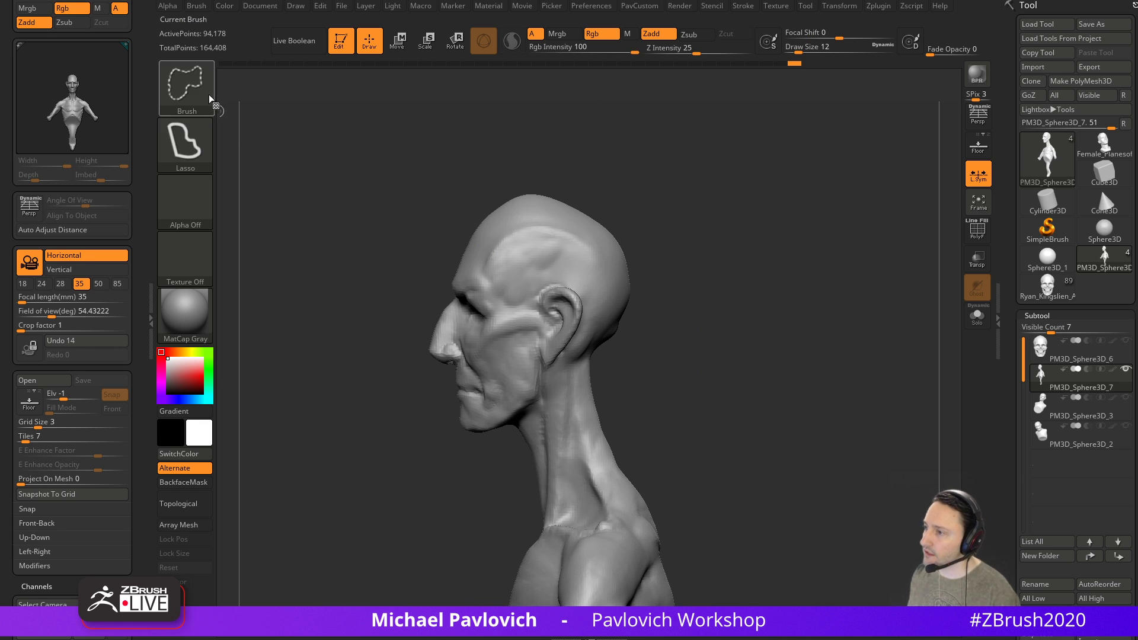
pyautogui.keyDown('ctrl'); pyautogui.keyDown('shift'); pyautogui.click(210, 97); pyautogui.keyUp('shift'); pyautogui.keyUp('ctrl')
pyautogui.moveTo(683, 226)
pyautogui.keyDown('ctrl'); pyautogui.keyDown('shift'); pyautogui.mouseDown()
pyautogui.moveTo(377, 241)
pyautogui.moveTo(461, 479)
pyautogui.moveTo(519, 420)
pyautogui.moveTo(541, 369)
pyautogui.moveTo(649, 333)
pyautogui.mouseUp(); pyautogui.keyUp('shift'); pyautogui.keyUp('ctrl')
pyautogui.press('space')
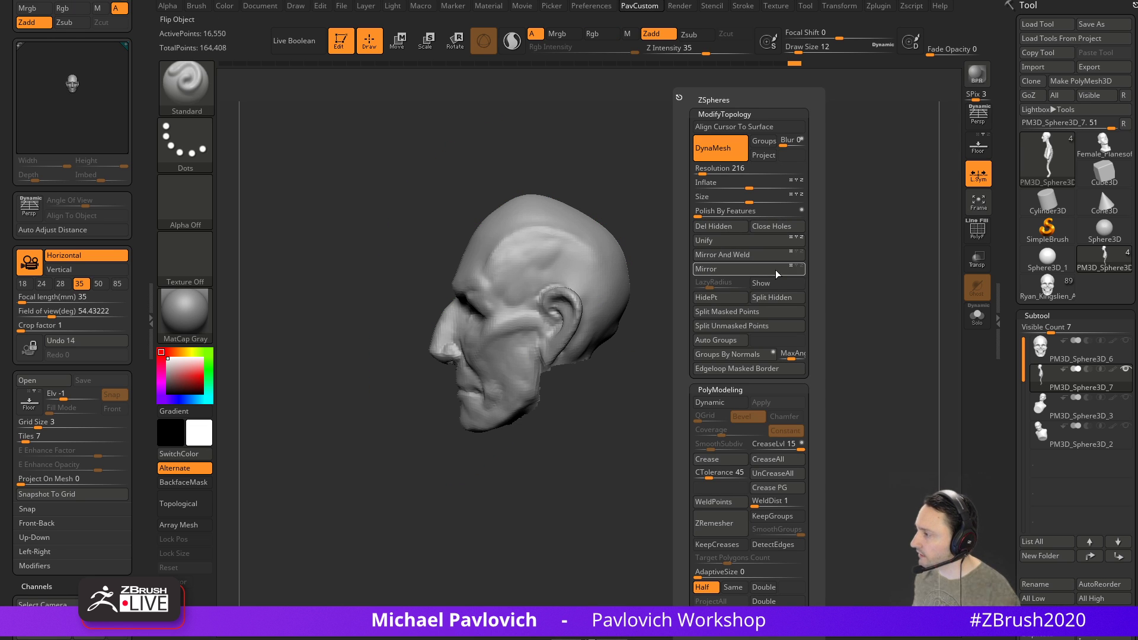
pyautogui.click(767, 298)
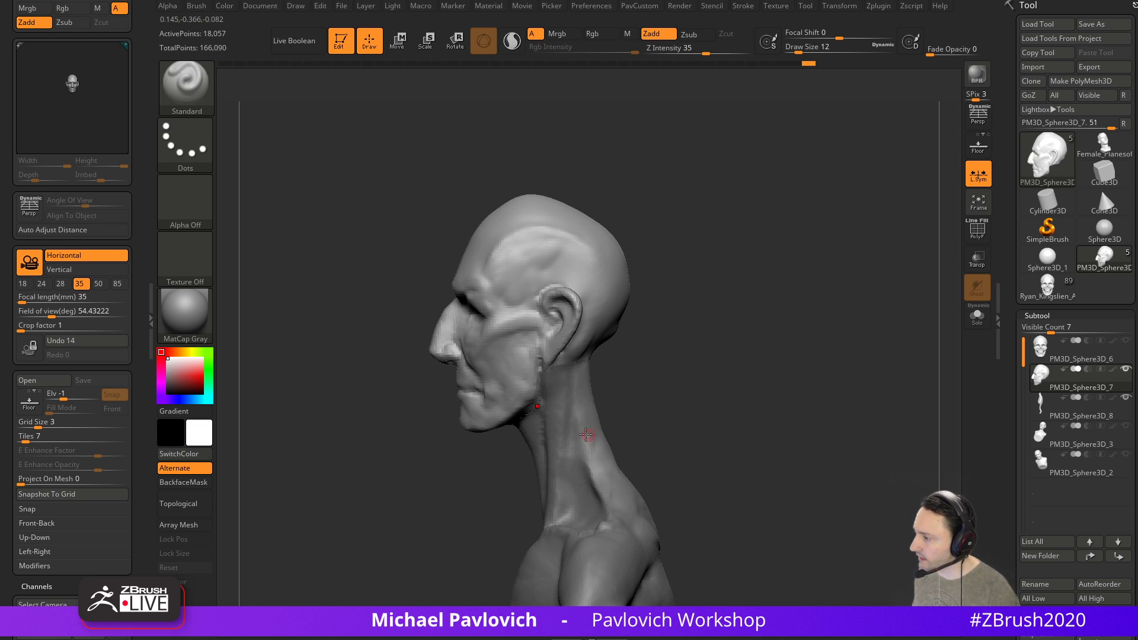
# Select the head subtool and remesh it with DynaMesh at resolution 216
pyautogui.keyDown('alt'); pyautogui.click(611, 304); pyautogui.keyUp('alt')
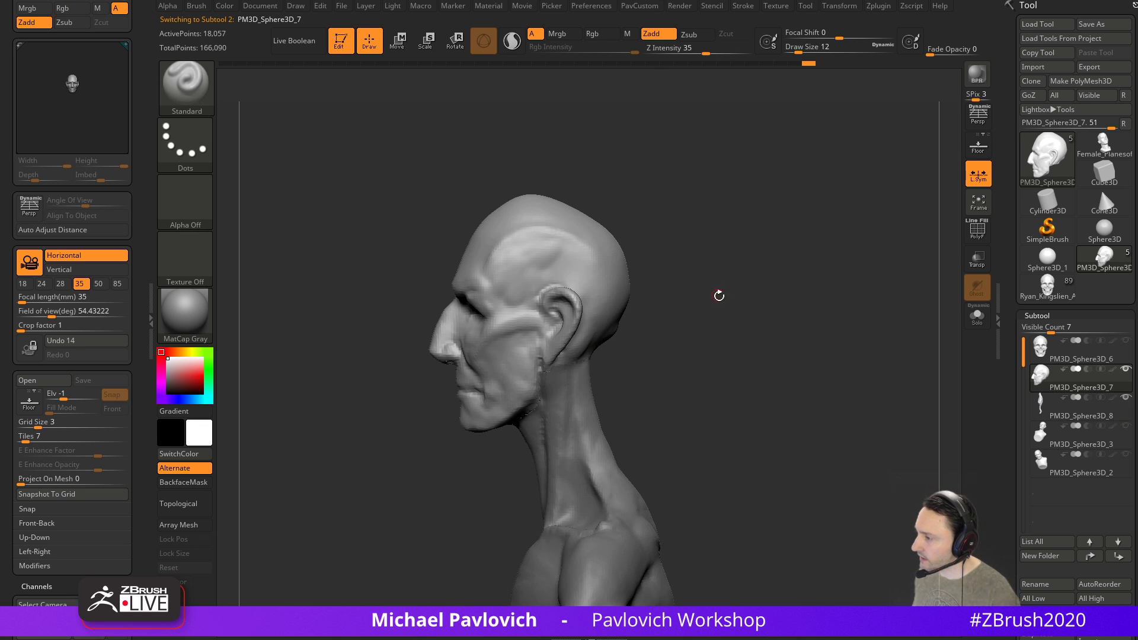
pyautogui.press('space')
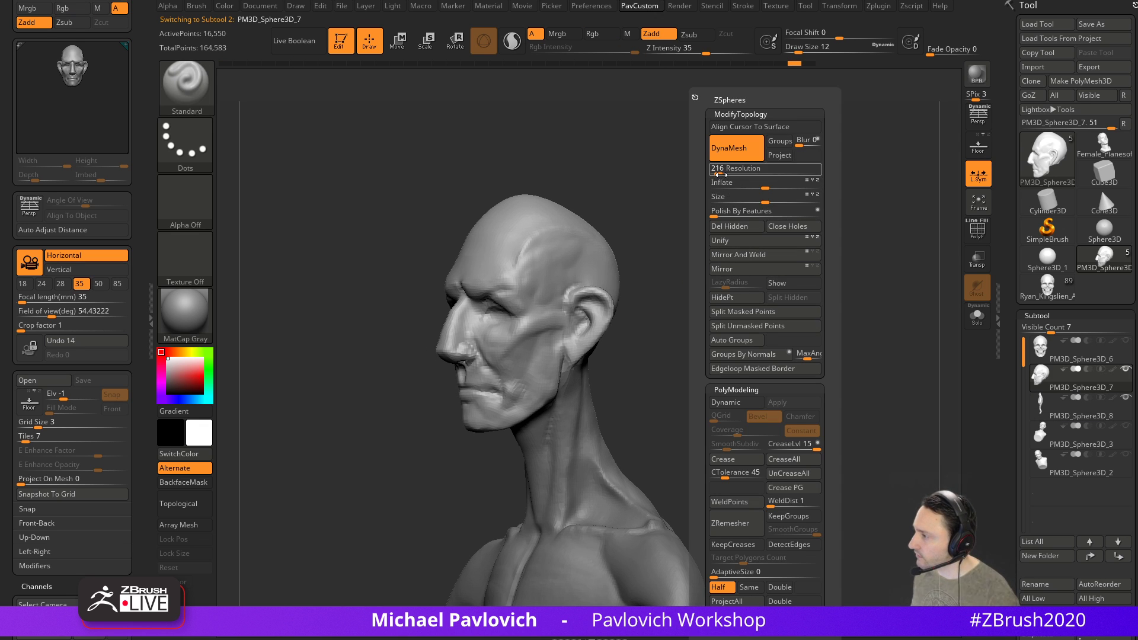
pyautogui.click(729, 149)
# Select the body subtool, remesh it with DynaMesh at resolution 216 and show it in Solo mode
pyautogui.keyDown('alt'); pyautogui.click(589, 451); pyautogui.keyUp('alt')
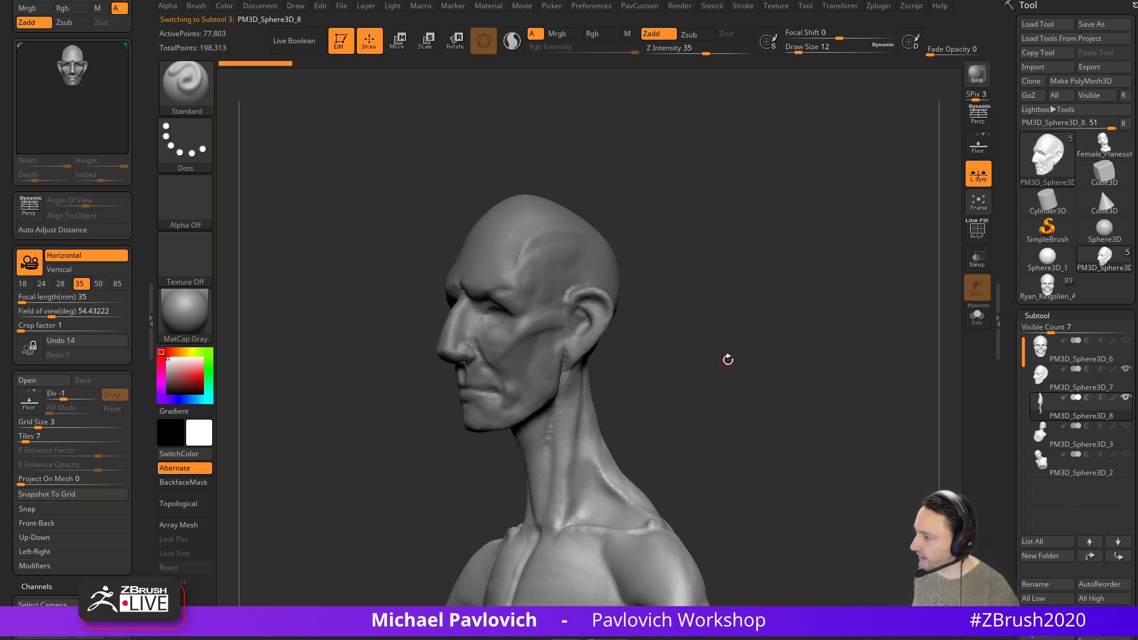
pyautogui.keyDown('alt'); pyautogui.moveTo(723, 363); pyautogui.dragTo(749, 332); pyautogui.keyUp('alt')
pyautogui.press('space')
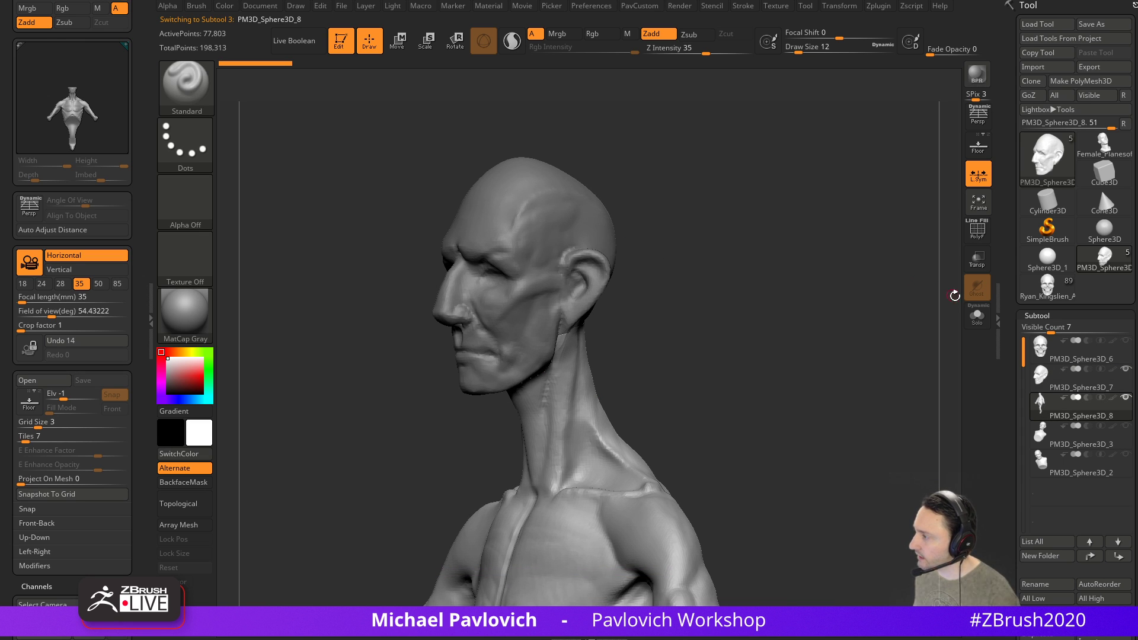
pyautogui.click(978, 315)
pyautogui.press('space')
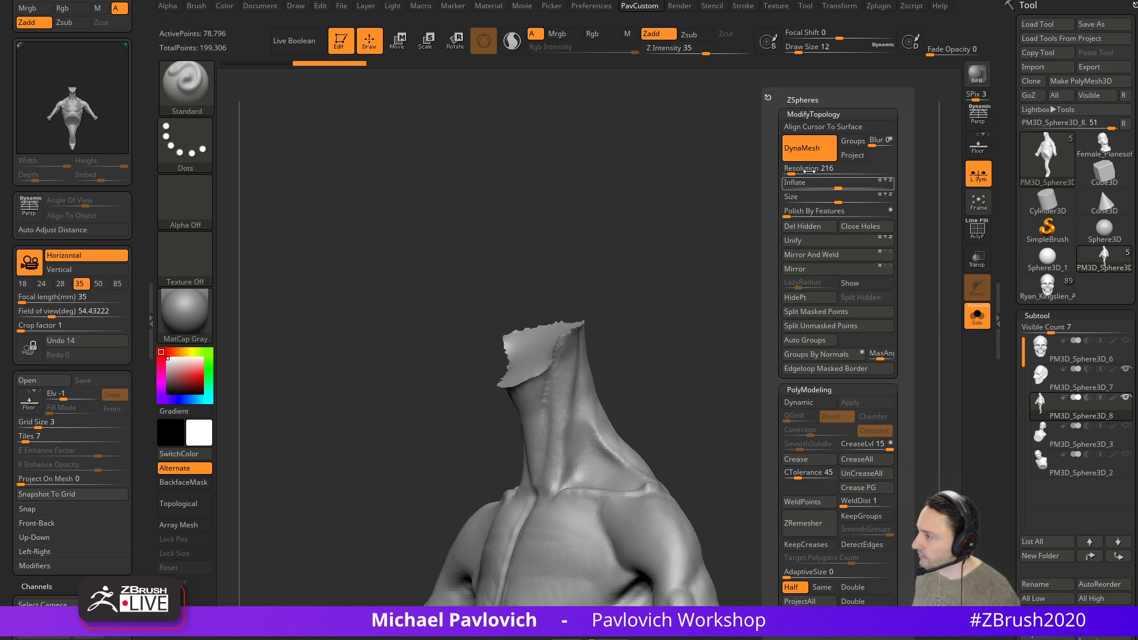
pyautogui.moveTo(658, 281); pyautogui.dragTo(566, 332)
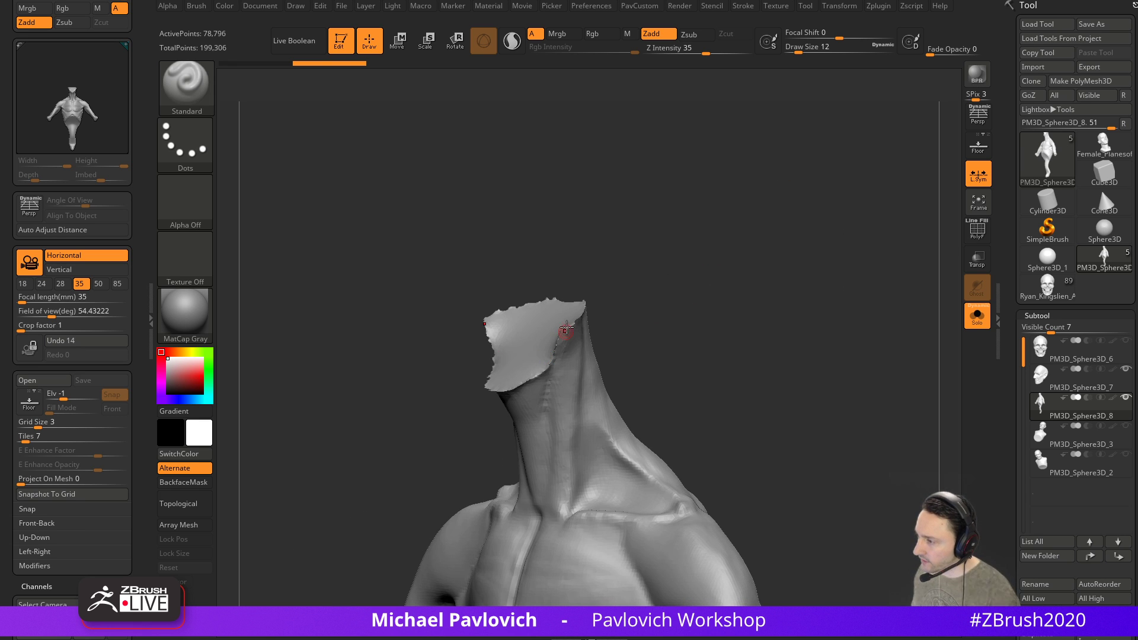
pyautogui.moveTo(617, 156)
pyautogui.mouseDown()
pyautogui.moveTo(627, 271)
pyautogui.moveTo(552, 353)
pyautogui.mouseUp()
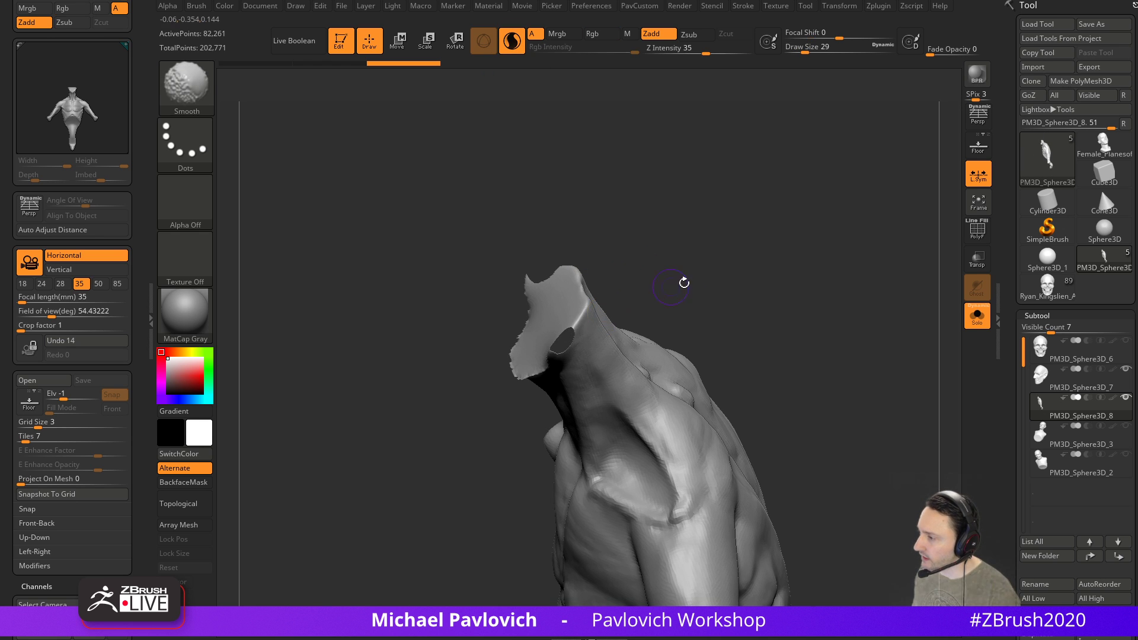
pyautogui.moveTo(650, 293); pyautogui.dragTo(754, 222)
pyautogui.press('space')
pyautogui.click(738, 240)
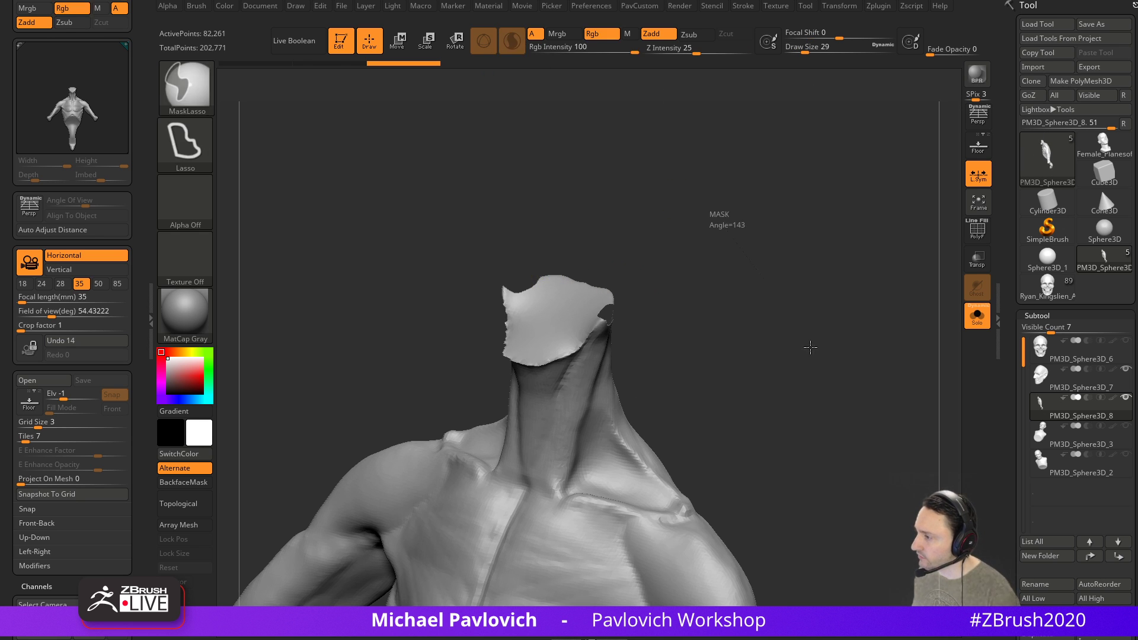
pyautogui.moveTo(704, 291); pyautogui.dragTo(642, 310)
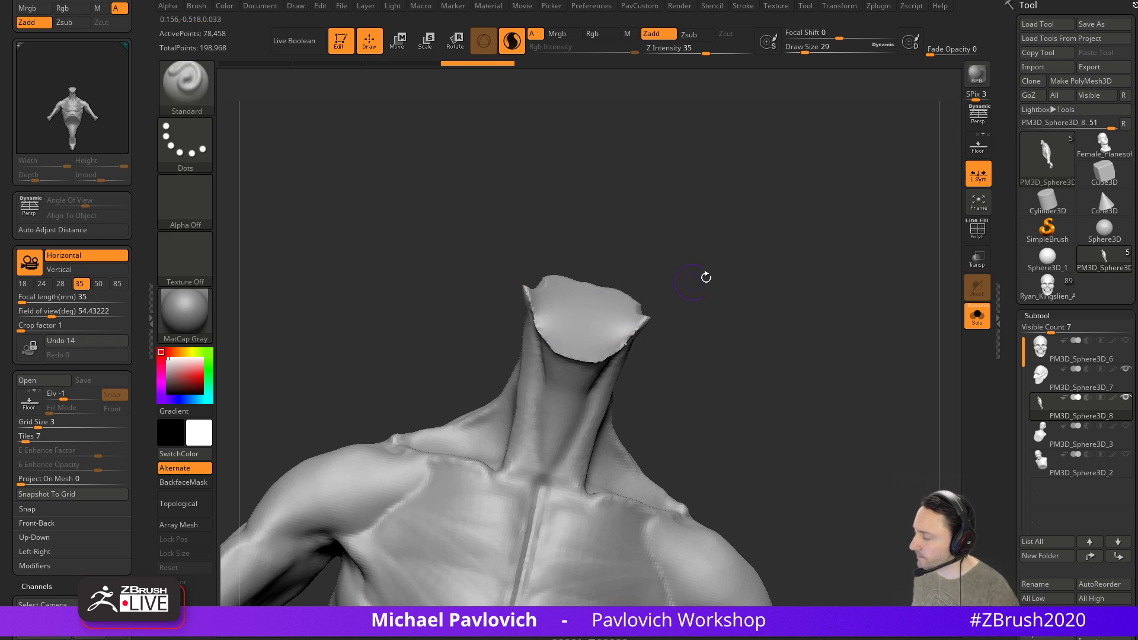
pyautogui.hotkey('ctrl', 'z')
pyautogui.hotkey('ctrl', 'z')
# Try to close the body's open neck hole, and mirror and weld the mesh
pyautogui.moveTo(817, 272); pyautogui.dragTo(794, 269)
pyautogui.press('space')
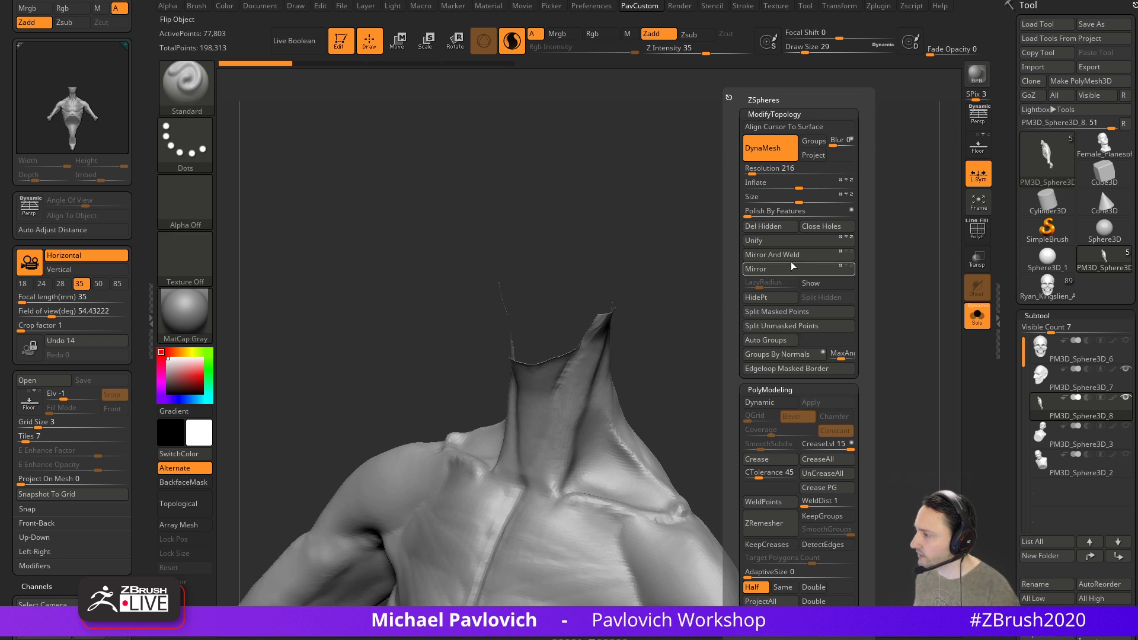
pyautogui.click(821, 226)
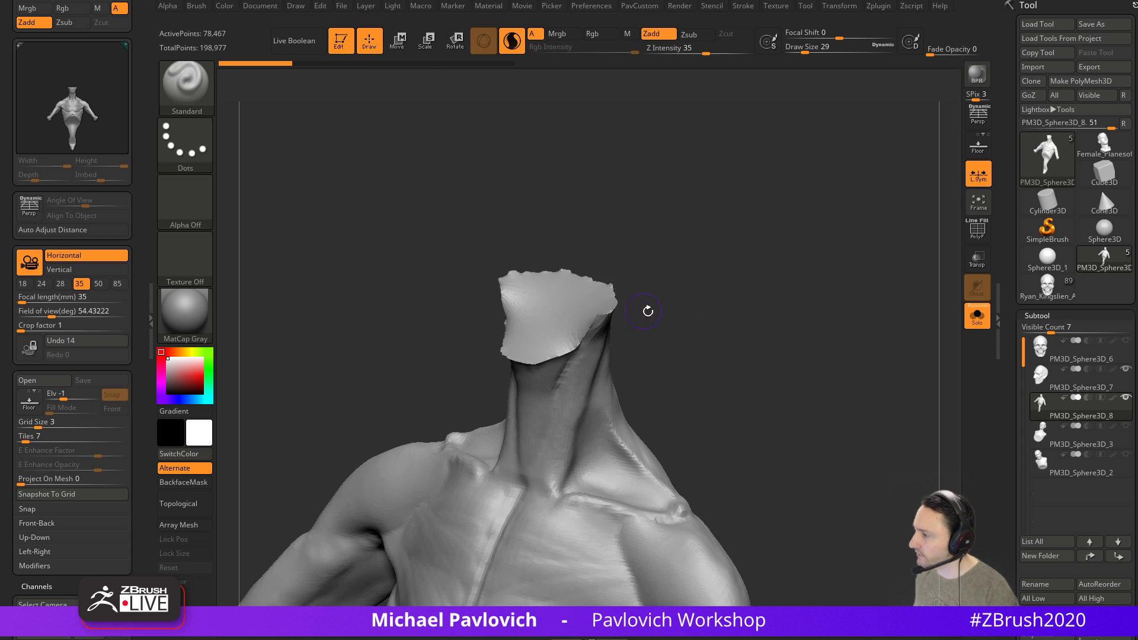
pyautogui.moveTo(634, 309); pyautogui.dragTo(732, 287)
pyautogui.press('w')
pyautogui.press('q')
pyautogui.press('space')
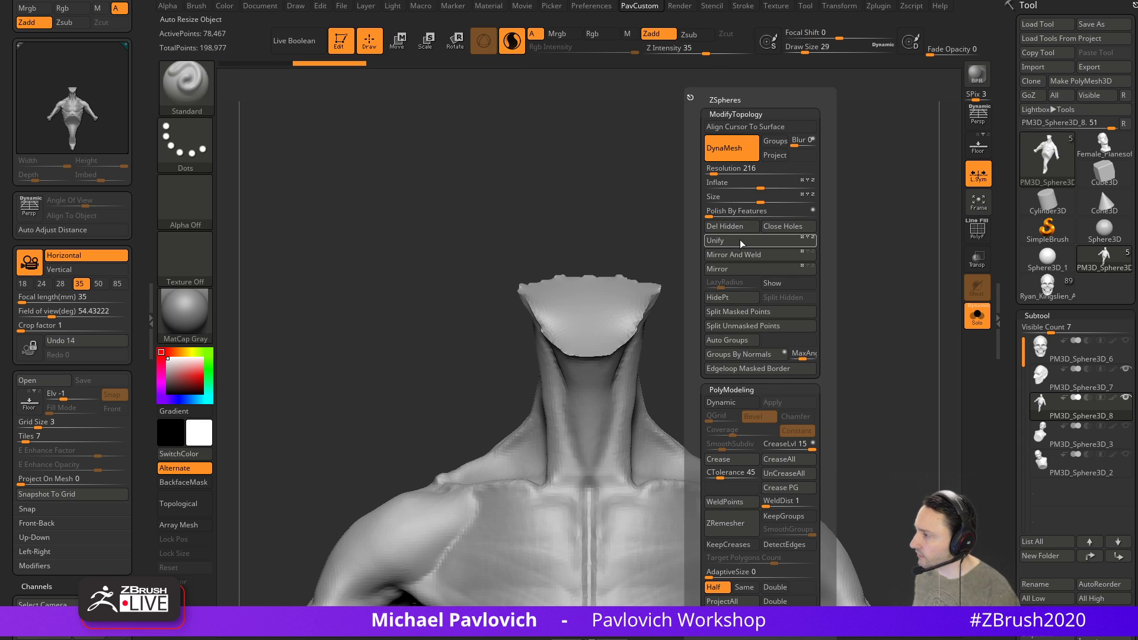
pyautogui.click(726, 254)
# Try to isolate the neck cap's polygroup by masking the rest of the body and adjust it with the transform gizmo
pyautogui.press('w')
pyautogui.keyDown('ctrl'); pyautogui.click(600, 300); pyautogui.keyUp('ctrl')
pyautogui.keyDown('ctrl'); pyautogui.moveTo(730, 249); pyautogui.dragTo(729, 299, button='right'); pyautogui.keyUp('ctrl')
pyautogui.moveTo(647, 251)
pyautogui.keyDown('alt'); pyautogui.mouseDown()
pyautogui.moveTo(631, 249)
pyautogui.moveTo(655, 245)
pyautogui.mouseUp(); pyautogui.keyUp('alt')
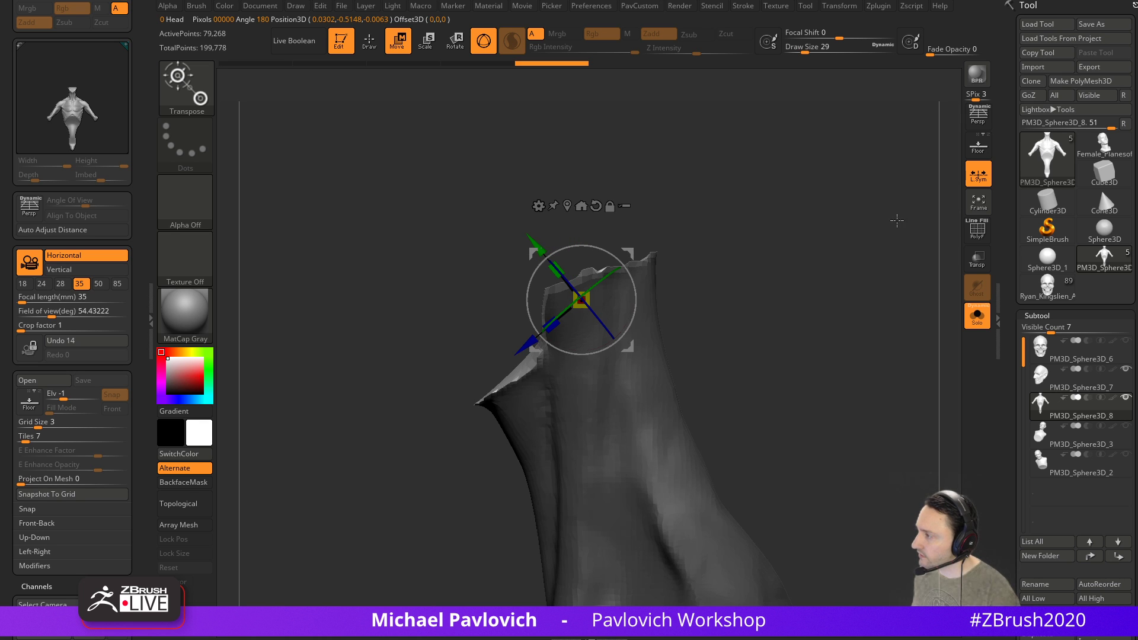
pyautogui.hotkey('shift', 'f')
pyautogui.moveTo(828, 224); pyautogui.dragTo(858, 242)
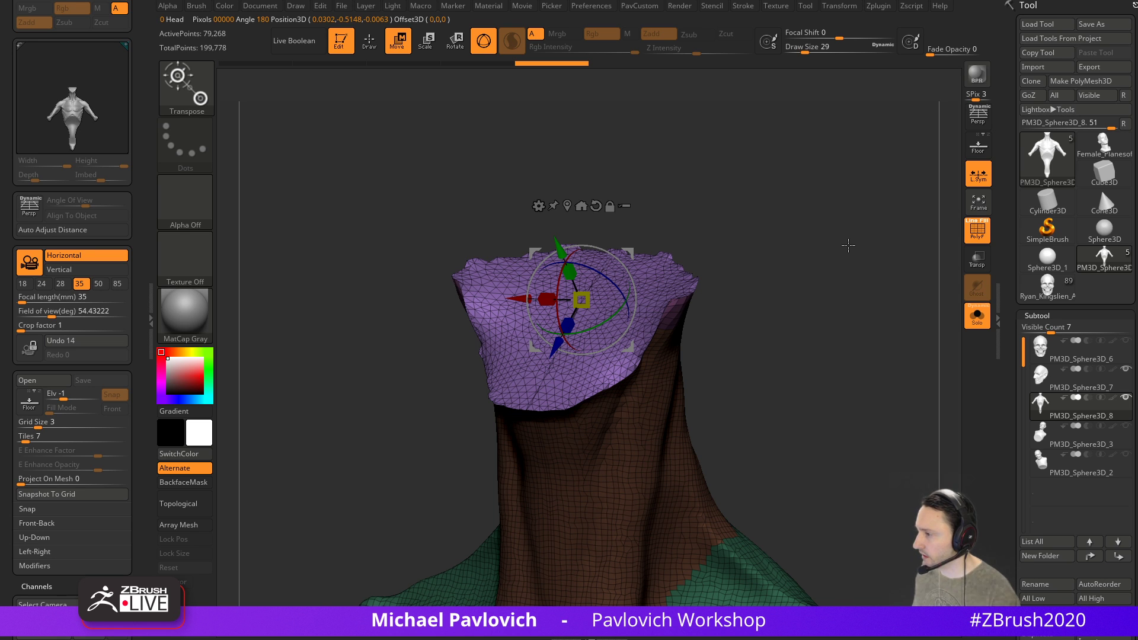
pyautogui.press('y')
pyautogui.moveTo(841, 246); pyautogui.dragTo(832, 250)
pyautogui.press('r')
pyautogui.press('e')
pyautogui.keyDown('ctrl'); pyautogui.moveTo(519, 169); pyautogui.dragTo(539, 194); pyautogui.keyUp('ctrl')
pyautogui.press('q')
pyautogui.moveTo(812, 246)
pyautogui.mouseDown()
pyautogui.moveTo(836, 262)
pyautogui.moveTo(827, 222)
pyautogui.mouseUp()
pyautogui.hotkey('shift', 'f')
pyautogui.moveTo(907, 247)
pyautogui.mouseDown()
pyautogui.moveTo(795, 254)
pyautogui.moveTo(823, 254)
pyautogui.moveTo(794, 256)
pyautogui.moveTo(790, 281)
pyautogui.mouseUp()
# Undo the neck cap changes back to the open neck
pyautogui.hotkey('ctrl', 'z')
pyautogui.hotkey('ctrl', 'z')
pyautogui.hotkey('ctrl', 'z')
pyautogui.hotkey('ctrl', 'z')
pyautogui.hotkey('ctrl', 'z')
pyautogui.hotkey('ctrl', 'z')
pyautogui.hotkey('ctrl', 'z')
# Mask the neck opening by feature using only Border, with Groups and Crease disabled, and invert the mask
pyautogui.press('s')
pyautogui.moveTo(803, 279); pyautogui.dragTo(824, 238)
pyautogui.moveTo(1009, 362); pyautogui.dragTo(1020, 264)
pyautogui.click(1038, 179)
pyautogui.click(1092, 277)
pyautogui.click(1095, 265)
pyautogui.click(1052, 275)
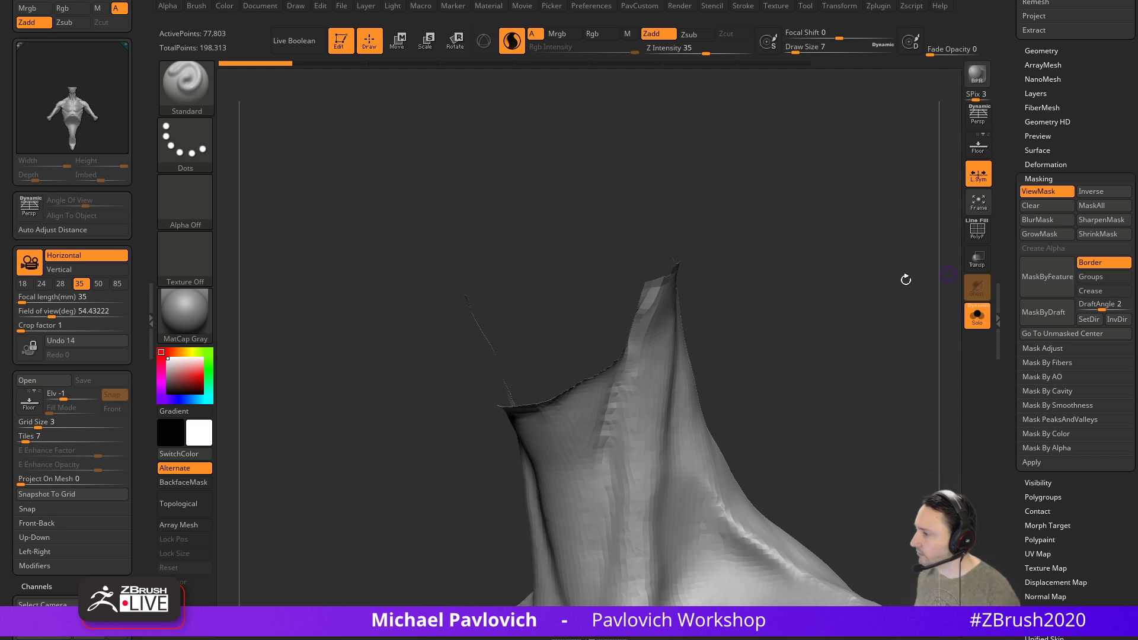
pyautogui.keyDown('ctrl'); pyautogui.click(819, 267); pyautogui.keyUp('ctrl')
# Extend the unmasked border of the neck opening upward and adjust it with the transform gizmo
pyautogui.keyDown('shift'); pyautogui.moveTo(828, 251); pyautogui.dragTo(836, 216); pyautogui.keyUp('shift')
pyautogui.press('w')
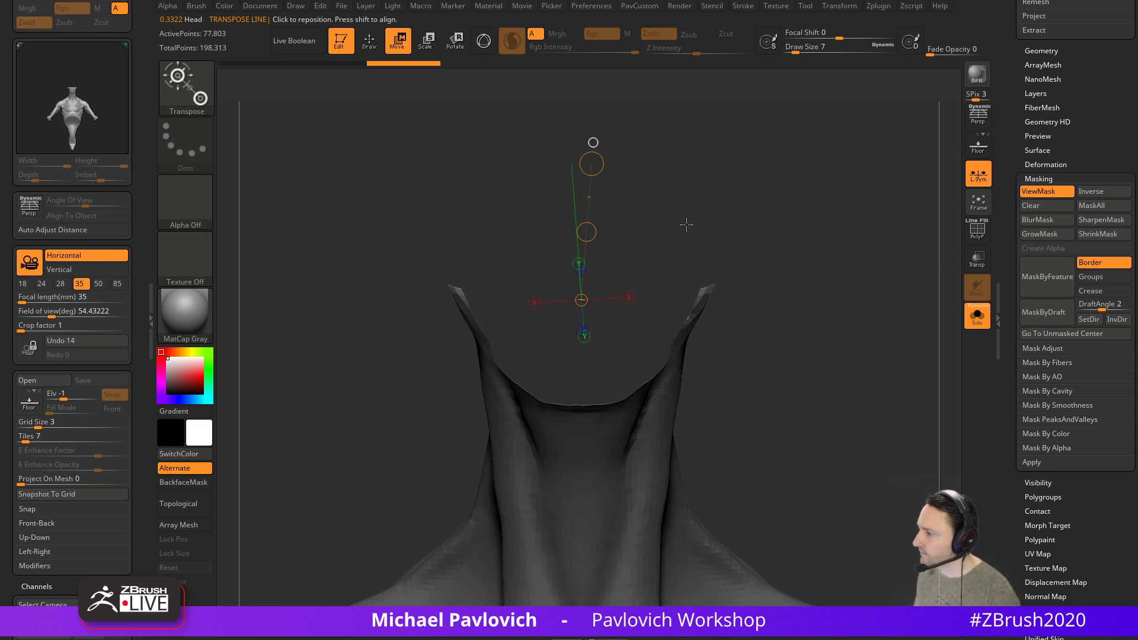
pyautogui.press('y')
pyautogui.keyDown('alt'); pyautogui.moveTo(696, 154); pyautogui.dragTo(697, 227); pyautogui.keyUp('alt')
pyautogui.moveTo(584, 157); pyautogui.dragTo(585, 147)
pyautogui.moveTo(549, 219); pyautogui.dragTo(555, 219)
pyautogui.press('q')
pyautogui.moveTo(808, 237)
pyautogui.mouseDown()
pyautogui.moveTo(707, 259)
pyautogui.moveTo(725, 266)
pyautogui.moveTo(713, 254)
pyautogui.moveTo(772, 242)
pyautogui.mouseUp()
# Smooth the extended neck edge, turn off Sculptris Pro and remesh the body with DynaMesh
pyautogui.press('`')
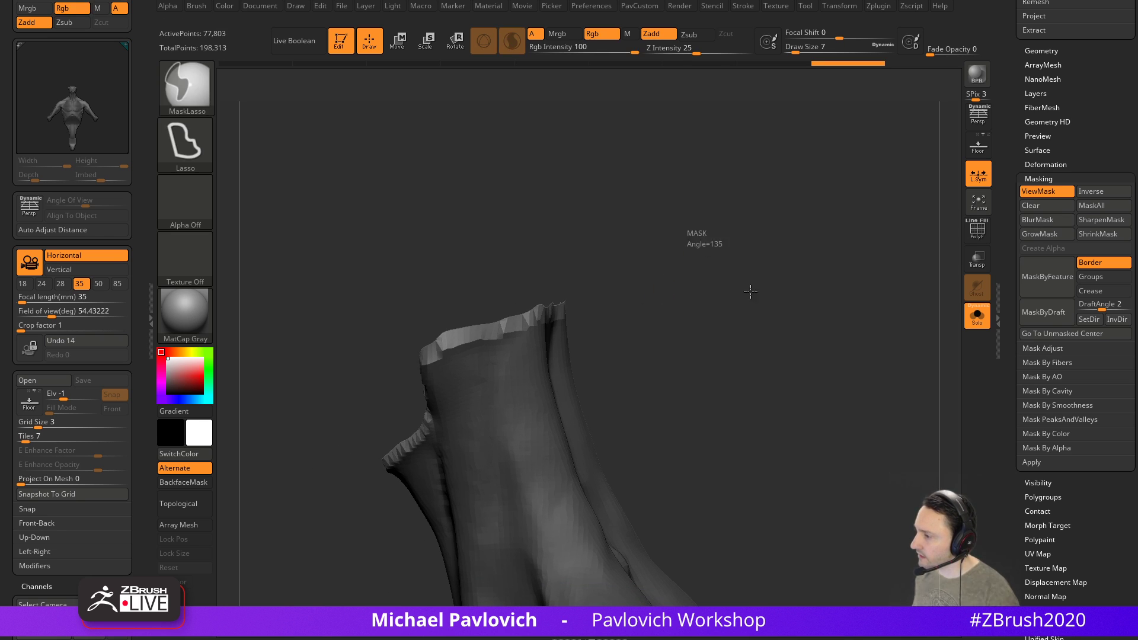
pyautogui.hotkey('ctrl', 'h')
pyautogui.moveTo(681, 241)
pyautogui.mouseDown()
pyautogui.moveTo(747, 230)
pyautogui.moveTo(691, 269)
pyautogui.mouseUp()
pyautogui.keyDown('shift'); pyautogui.moveTo(570, 316); pyautogui.dragTo(570, 321); pyautogui.keyUp('shift')
pyautogui.click(512, 42)
pyautogui.press('s')
pyautogui.moveTo(629, 253); pyautogui.dragTo(627, 260)
pyautogui.moveTo(761, 255)
pyautogui.keyDown('ctrl'); pyautogui.mouseDown()
pyautogui.moveTo(806, 276)
pyautogui.moveTo(765, 251)
pyautogui.moveTo(819, 191)
pyautogui.mouseUp(); pyautogui.keyUp('ctrl')
# Leave Solo mode, select the head subtool and refine the area around the ear with the Clay brush
pyautogui.click(978, 316)
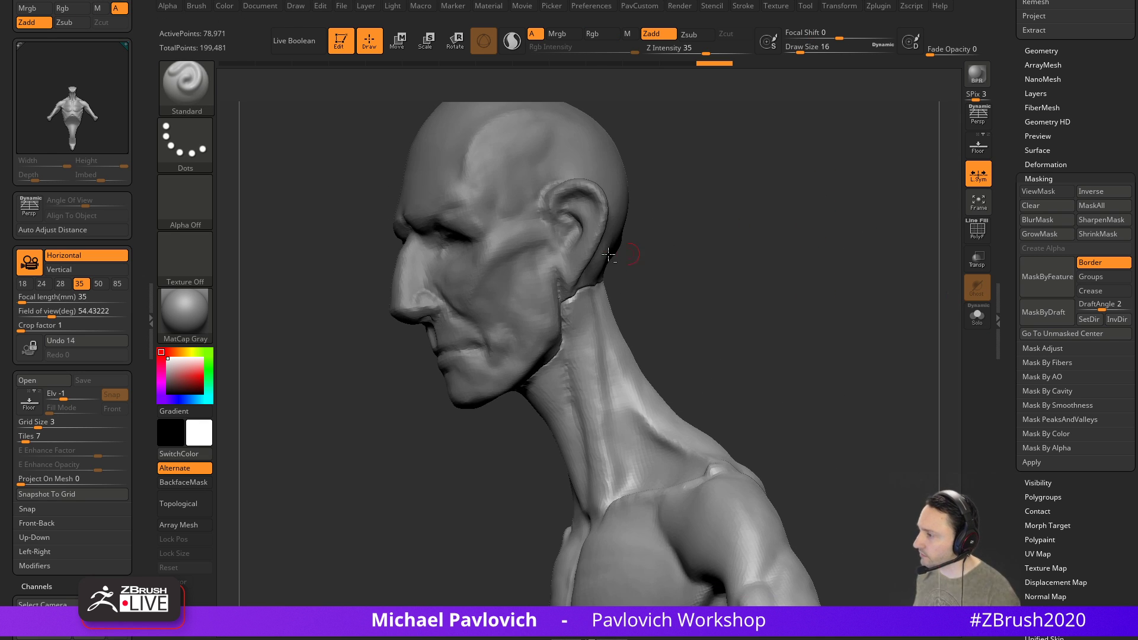
pyautogui.keyDown('alt'); pyautogui.click(560, 261); pyautogui.keyUp('alt')
pyautogui.moveTo(754, 260)
pyautogui.mouseDown()
pyautogui.moveTo(739, 267)
pyautogui.moveTo(775, 252)
pyautogui.mouseUp()
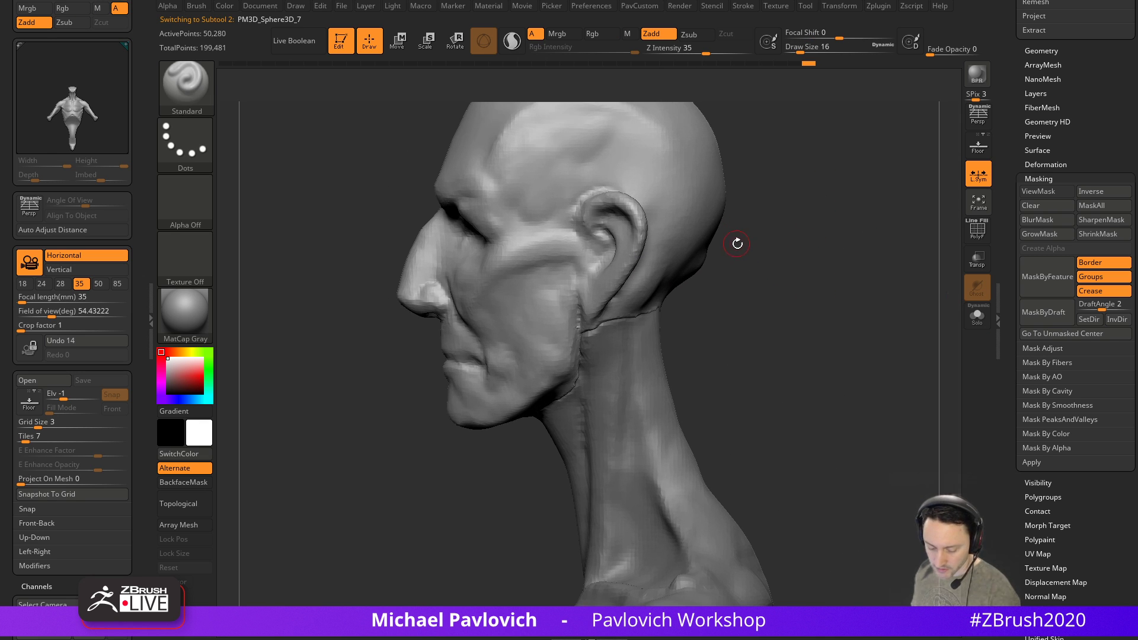
pyautogui.press('b')
pyautogui.press('c')
pyautogui.press('l')
pyautogui.moveTo(763, 247)
pyautogui.mouseDown()
pyautogui.moveTo(780, 279)
pyautogui.moveTo(679, 282)
pyautogui.mouseUp()
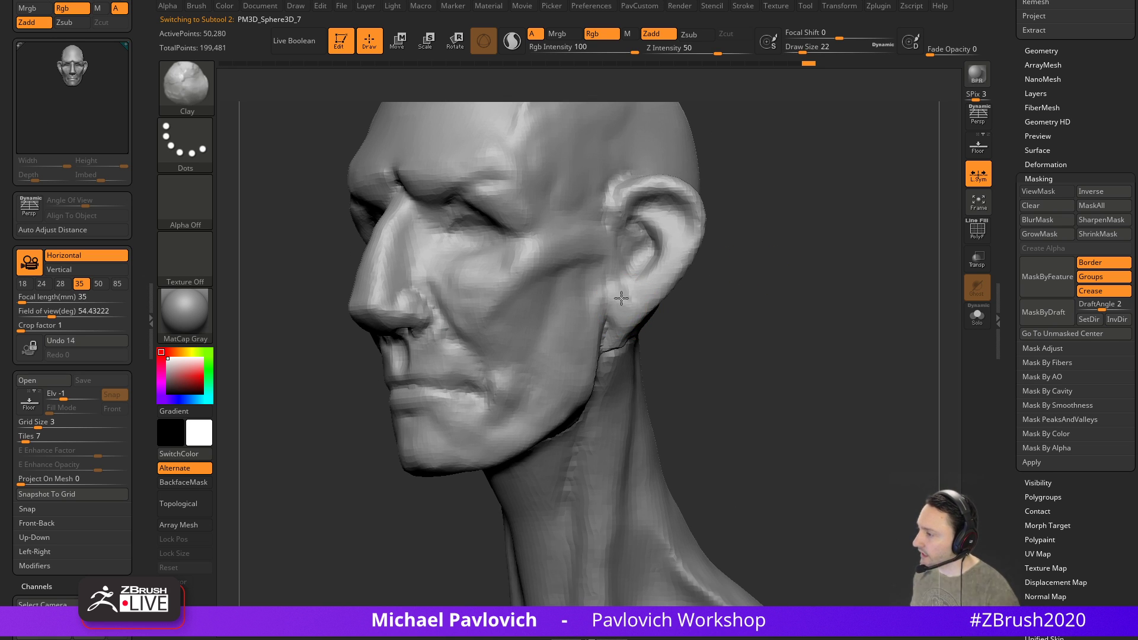
pyautogui.press('[')
pyautogui.moveTo(770, 203)
pyautogui.mouseDown()
pyautogui.moveTo(758, 254)
pyautogui.moveTo(765, 211)
pyautogui.mouseUp()
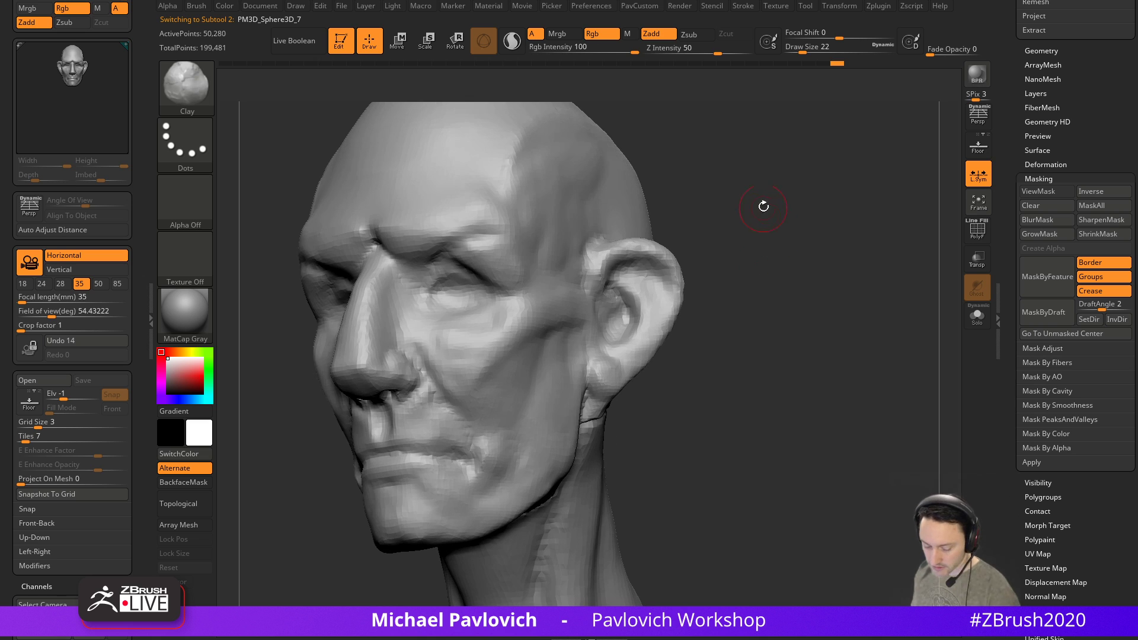
# Carve the inner folds of the ear with the DamStandard brush at draw size 22
pyautogui.press('b')
pyautogui.press('d')
pyautogui.press('s')
pyautogui.moveTo(611, 274)
pyautogui.mouseDown()
pyautogui.moveTo(667, 279)
pyautogui.moveTo(659, 332)
pyautogui.moveTo(639, 358)
pyautogui.mouseUp()
pyautogui.moveTo(721, 299)
pyautogui.mouseDown()
pyautogui.moveTo(729, 279)
pyautogui.moveTo(658, 308)
pyautogui.moveTo(637, 341)
pyautogui.moveTo(649, 332)
pyautogui.mouseUp()
pyautogui.moveTo(726, 297); pyautogui.dragTo(697, 278)
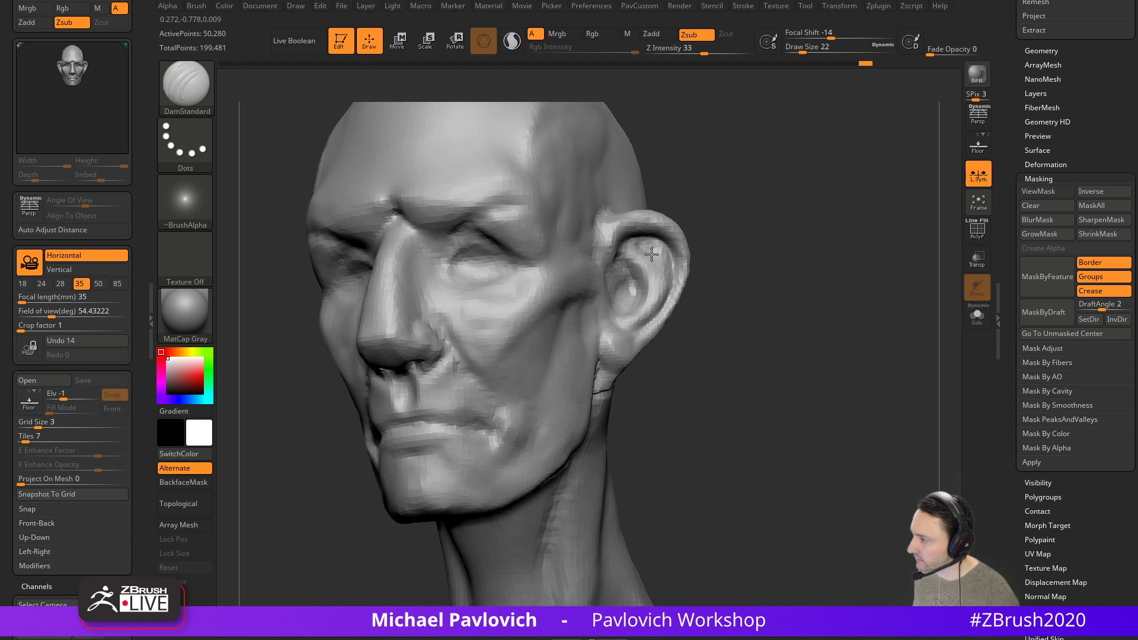
# Deepen the crease along the ear's upper front rim where it meets the temple with DamStandard
pyautogui.moveTo(647, 249); pyautogui.dragTo(670, 259, button='right')
pyautogui.moveTo(610, 254)
pyautogui.mouseDown()
pyautogui.moveTo(599, 241)
pyautogui.moveTo(614, 217)
pyautogui.mouseUp()
pyautogui.moveTo(622, 215); pyautogui.dragTo(708, 203, button='right')
pyautogui.moveTo(595, 231); pyautogui.dragTo(594, 253)
pyautogui.moveTo(732, 248)
pyautogui.mouseDown()
pyautogui.moveTo(687, 239)
pyautogui.moveTo(622, 258)
pyautogui.moveTo(692, 224)
pyautogui.moveTo(616, 267)
pyautogui.moveTo(682, 246)
pyautogui.moveTo(666, 256)
pyautogui.mouseUp()
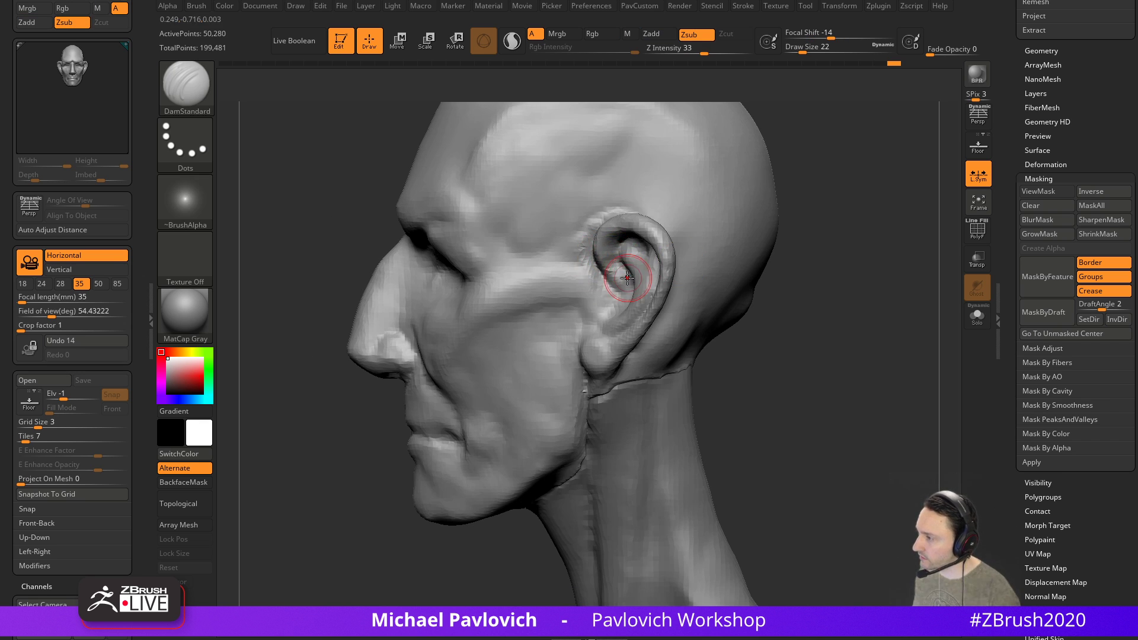
pyautogui.moveTo(789, 240); pyautogui.dragTo(716, 234)
pyautogui.press('[')
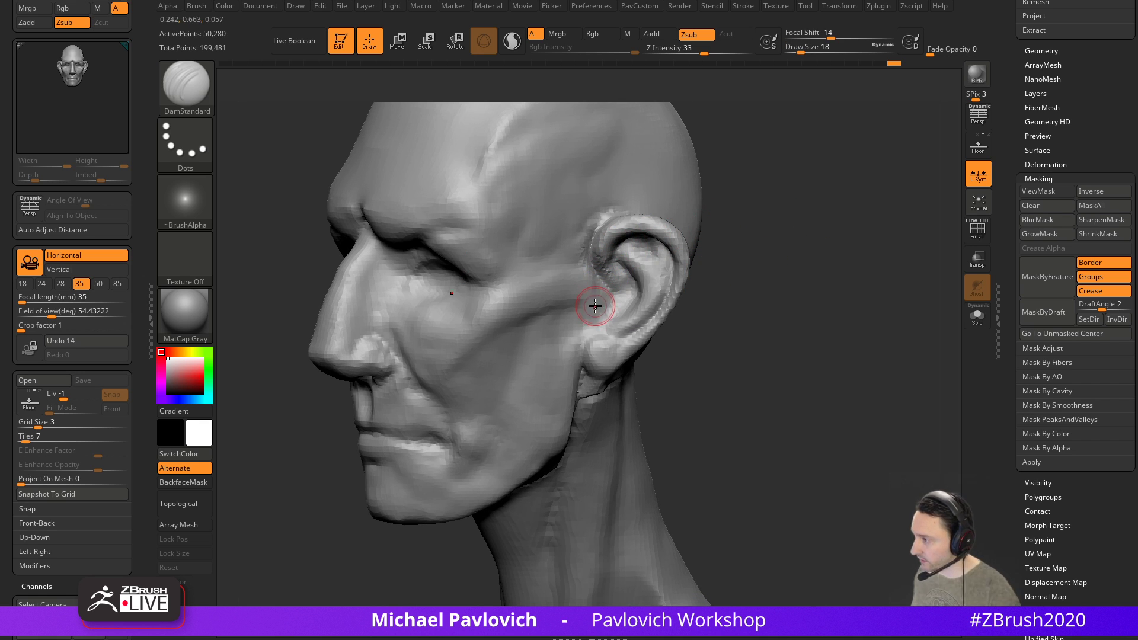
# Build up the tragus area in front of the ear canal with the Clay and Standard brushes
pyautogui.press('b')
pyautogui.press('c')
pyautogui.press('l')
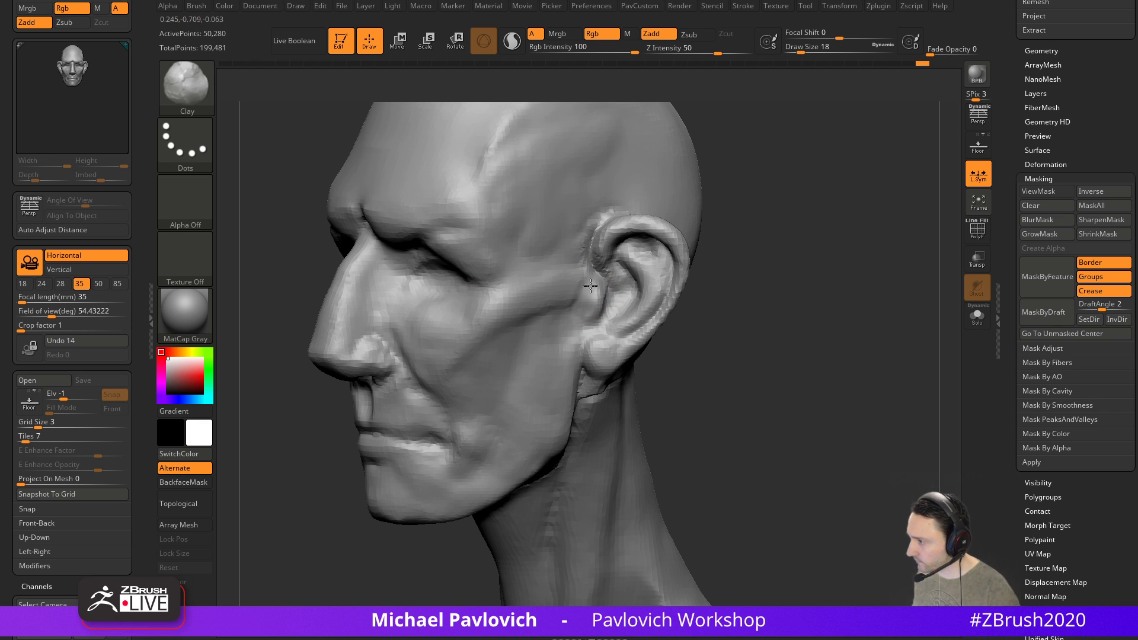
pyautogui.moveTo(747, 279)
pyautogui.mouseDown()
pyautogui.moveTo(795, 213)
pyautogui.moveTo(749, 325)
pyautogui.moveTo(651, 292)
pyautogui.moveTo(786, 247)
pyautogui.moveTo(769, 281)
pyautogui.moveTo(720, 249)
pyautogui.moveTo(818, 272)
pyautogui.mouseUp()
pyautogui.press('b')
pyautogui.press('s')
pyautogui.press('t')
# Sharpen the recess behind the tragus with the DamStandard brush at draw size 17
pyautogui.press('b')
pyautogui.press('d')
pyautogui.press('s')
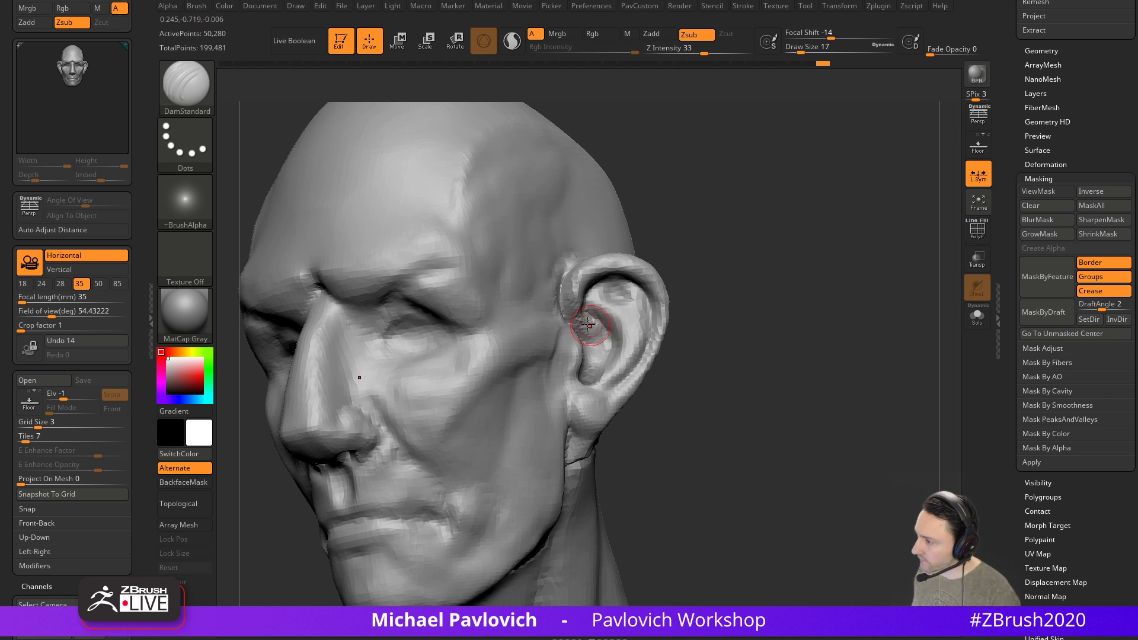
pyautogui.moveTo(694, 277); pyautogui.dragTo(724, 276)
# Raise the inner ridges of the ear with the Standard brush
pyautogui.press('b')
pyautogui.press('s')
pyautogui.press('t')
pyautogui.moveTo(613, 294); pyautogui.dragTo(621, 296)
pyautogui.moveTo(706, 277)
pyautogui.mouseDown()
pyautogui.moveTo(693, 254)
pyautogui.moveTo(714, 252)
pyautogui.moveTo(634, 308)
pyautogui.moveTo(643, 336)
pyautogui.moveTo(598, 354)
pyautogui.mouseUp()
# Reshape the lower part of the ear with the Move brush
pyautogui.press('b')
pyautogui.press('m')
pyautogui.press('v')
pyautogui.moveTo(708, 311)
pyautogui.mouseDown()
pyautogui.moveTo(679, 333)
pyautogui.moveTo(597, 358)
pyautogui.mouseUp()
# Add volume to the earlobe with the Standard brush
pyautogui.press('b')
pyautogui.press('s')
pyautogui.press('t')
pyautogui.moveTo(710, 333)
pyautogui.mouseDown()
pyautogui.moveTo(685, 314)
pyautogui.moveTo(719, 325)
pyautogui.mouseUp()
pyautogui.press('s')
pyautogui.moveTo(599, 364)
pyautogui.mouseDown()
pyautogui.moveTo(611, 358)
pyautogui.moveTo(588, 374)
pyautogui.moveTo(617, 358)
pyautogui.moveTo(599, 378)
pyautogui.mouseUp()
# Define the crease around the earlobe and behind the ear with the DamStandard brush
pyautogui.press('b')
pyautogui.press('d')
pyautogui.press('s')
pyautogui.press('s')
pyautogui.press('s')
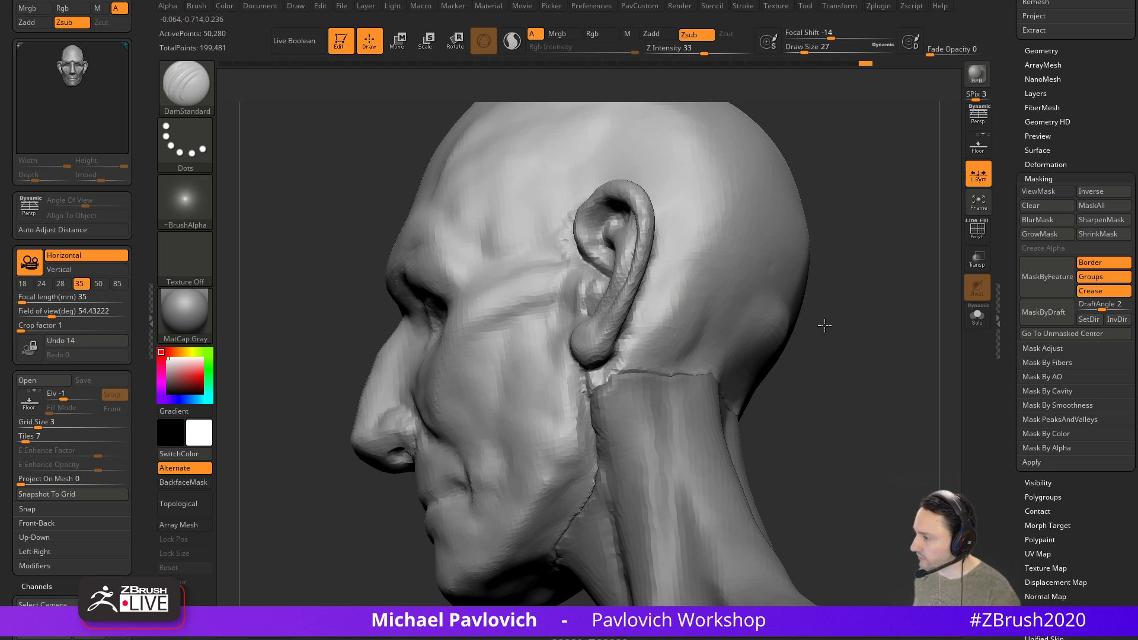
pyautogui.moveTo(869, 339)
pyautogui.mouseDown()
pyautogui.moveTo(897, 358)
pyautogui.moveTo(881, 351)
pyautogui.mouseUp()
# Paint a freehand mask over the earlobe and invert it so only the lobe is editable
pyautogui.keyDown('ctrl'); pyautogui.moveTo(605, 401); pyautogui.dragTo(605, 395); pyautogui.keyUp('ctrl')
pyautogui.keyDown('ctrl'); pyautogui.click(197, 92); pyautogui.keyUp('ctrl')
pyautogui.keyDown('ctrl'); pyautogui.click(349, 133); pyautogui.keyUp('ctrl')
pyautogui.keyDown('ctrl'); pyautogui.moveTo(605, 401); pyautogui.dragTo(610, 394); pyautogui.keyUp('ctrl')
pyautogui.keyDown('ctrl'); pyautogui.click(856, 363); pyautogui.keyUp('ctrl')
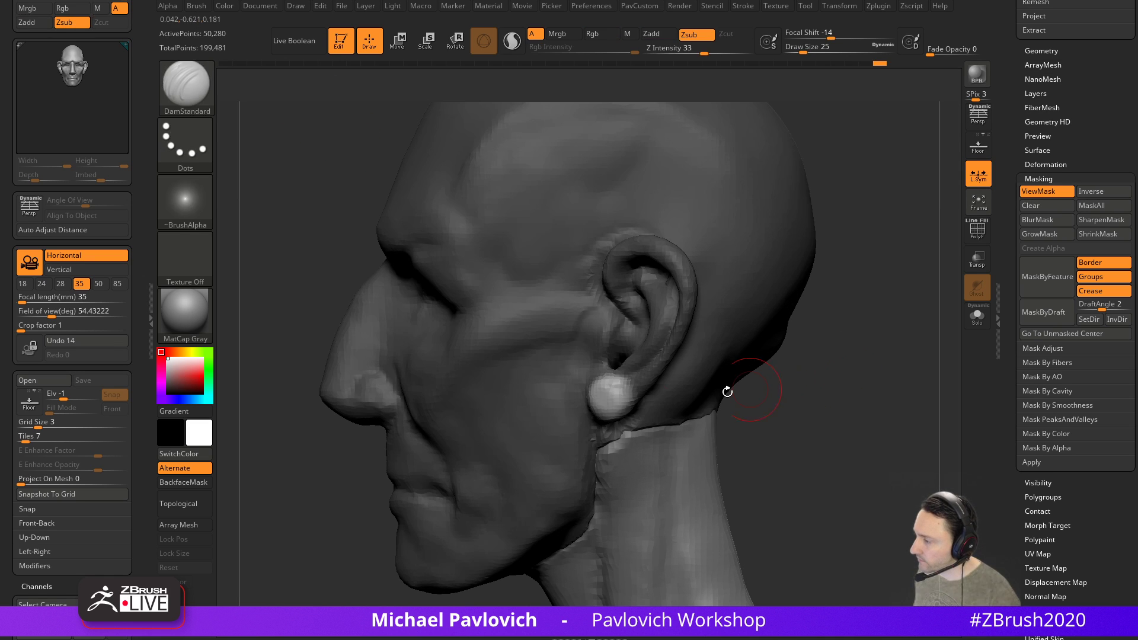
# Reposition the unmasked earlobe with the Move gizmo and clear the mask
pyautogui.press('w')
pyautogui.keyDown('alt'); pyautogui.click(611, 399); pyautogui.keyUp('alt')
pyautogui.moveTo(653, 446); pyautogui.dragTo(650, 463)
pyautogui.press('q')
pyautogui.moveTo(782, 366); pyautogui.dragTo(845, 368)
pyautogui.keyDown('ctrl'); pyautogui.click(792, 373); pyautogui.keyUp('ctrl')
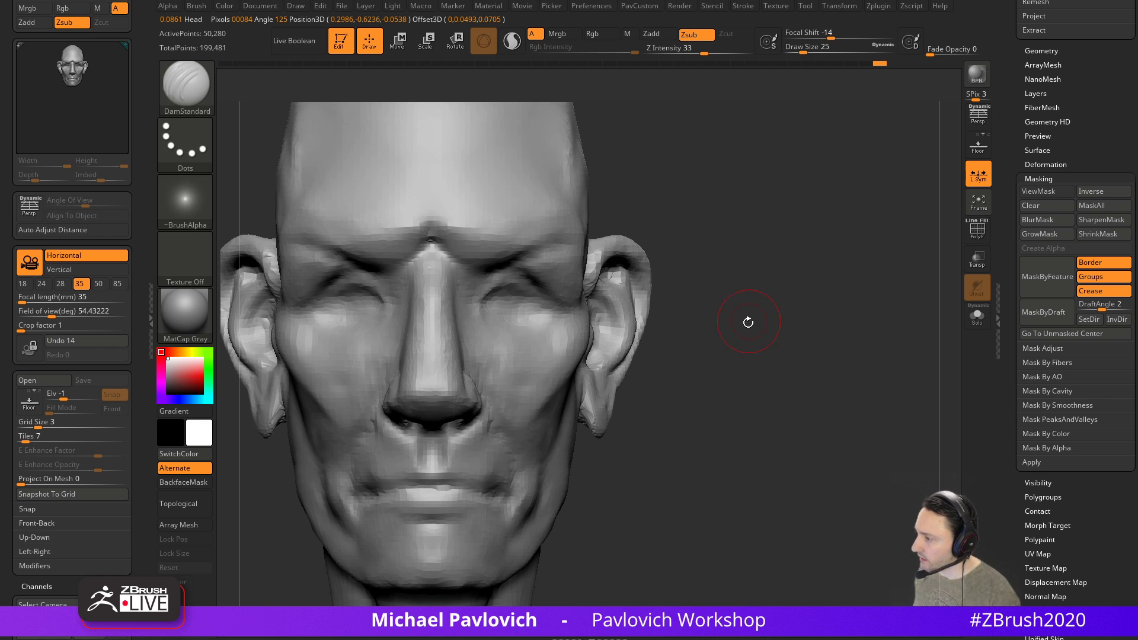
# Smooth the earlobe and build up its transition into the ear with the Clay brush at draw size 25
pyautogui.keyDown('shift'); pyautogui.moveTo(607, 418); pyautogui.dragTo(601, 403); pyautogui.keyUp('shift')
pyautogui.press('b')
pyautogui.press('c')
pyautogui.press('l')
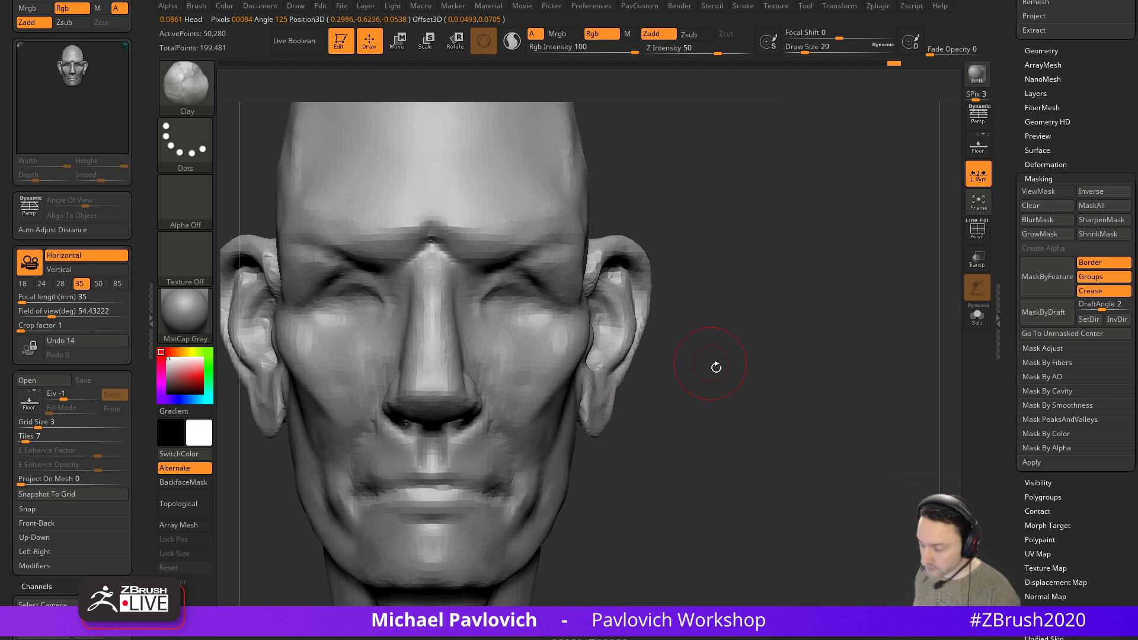
pyautogui.moveTo(701, 356); pyautogui.dragTo(648, 364)
pyautogui.moveTo(612, 402)
pyautogui.mouseDown()
pyautogui.moveTo(598, 404)
pyautogui.moveTo(616, 415)
pyautogui.moveTo(621, 375)
pyautogui.moveTo(643, 382)
pyautogui.moveTo(618, 379)
pyautogui.mouseUp()
pyautogui.moveTo(710, 356); pyautogui.dragTo(615, 381)
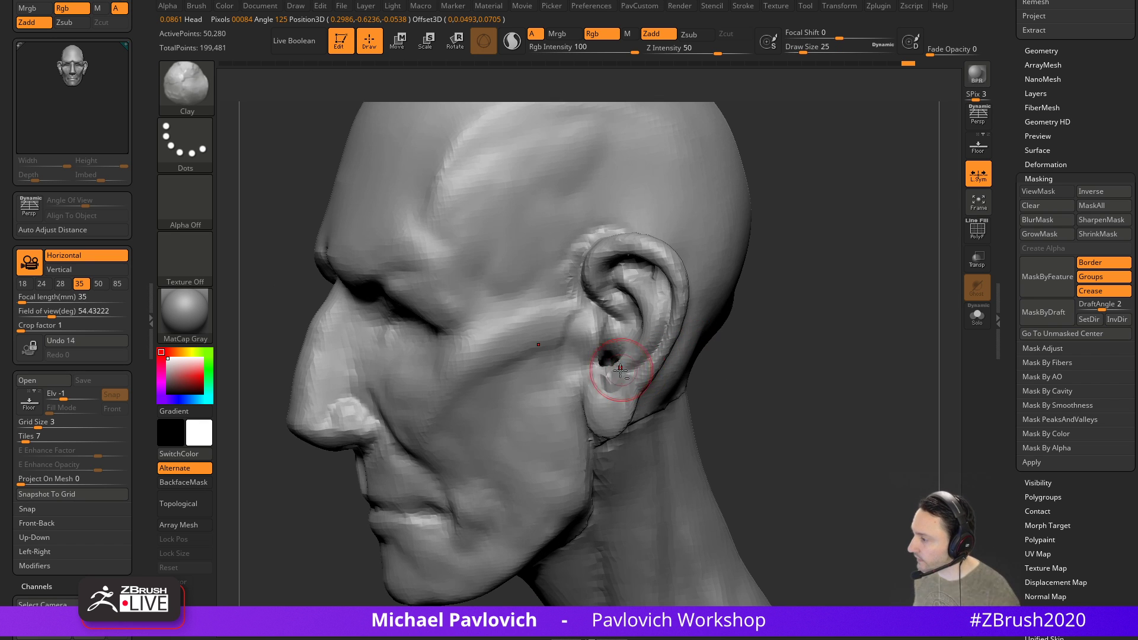
# Adjust the notch above the earlobe and the ear's outline with the Move brush
pyautogui.press('b')
pyautogui.press('m')
pyautogui.press('v')
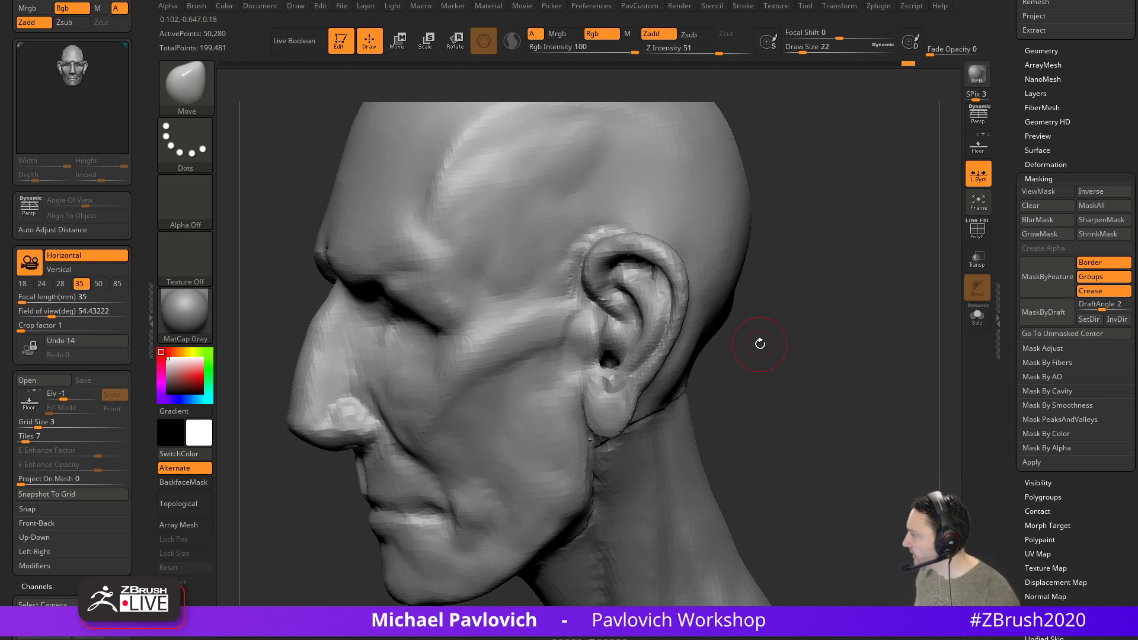
pyautogui.moveTo(619, 366); pyautogui.dragTo(614, 365)
pyautogui.moveTo(710, 353); pyautogui.dragTo(635, 353)
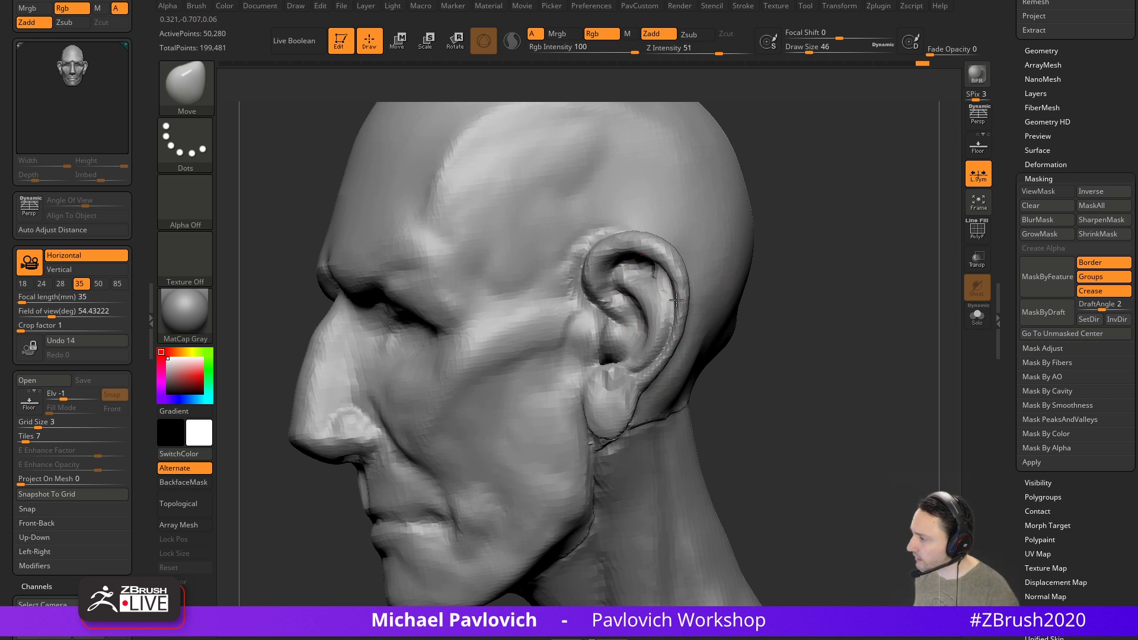
# Define the crease between the back of the ear and the skull with DamStandard at draw size 29
pyautogui.moveTo(782, 290); pyautogui.dragTo(761, 254)
pyautogui.press('b')
pyautogui.press('d')
pyautogui.press('s')
pyautogui.moveTo(824, 237); pyautogui.dragTo(741, 219)
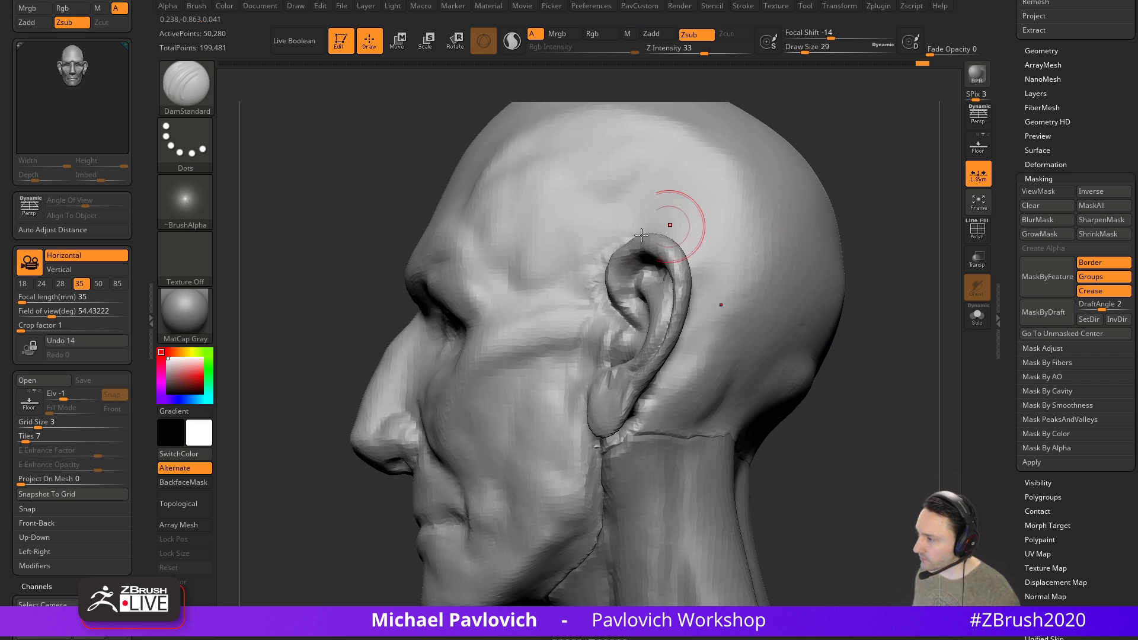
pyautogui.moveTo(679, 297); pyautogui.dragTo(665, 338)
pyautogui.moveTo(854, 279)
pyautogui.mouseDown()
pyautogui.moveTo(893, 267)
pyautogui.moveTo(853, 281)
pyautogui.moveTo(881, 307)
pyautogui.moveTo(861, 315)
pyautogui.moveTo(871, 311)
pyautogui.moveTo(699, 293)
pyautogui.moveTo(838, 275)
pyautogui.moveTo(832, 244)
pyautogui.moveTo(859, 300)
pyautogui.moveTo(724, 322)
pyautogui.mouseUp()
# Smooth the ear's surface and refine its inner forms with the Standard brush
pyautogui.press('f')
pyautogui.press('b')
pyautogui.press('s')
pyautogui.press('t')
pyautogui.moveTo(622, 320)
pyautogui.keyDown('shift'); pyautogui.mouseDown()
pyautogui.moveTo(620, 309)
pyautogui.moveTo(633, 341)
pyautogui.mouseUp(); pyautogui.keyUp('shift')
pyautogui.keyDown('shift'); pyautogui.moveTo(741, 299); pyautogui.dragTo(697, 312); pyautogui.keyUp('shift')
pyautogui.moveTo(642, 332); pyautogui.dragTo(616, 319)
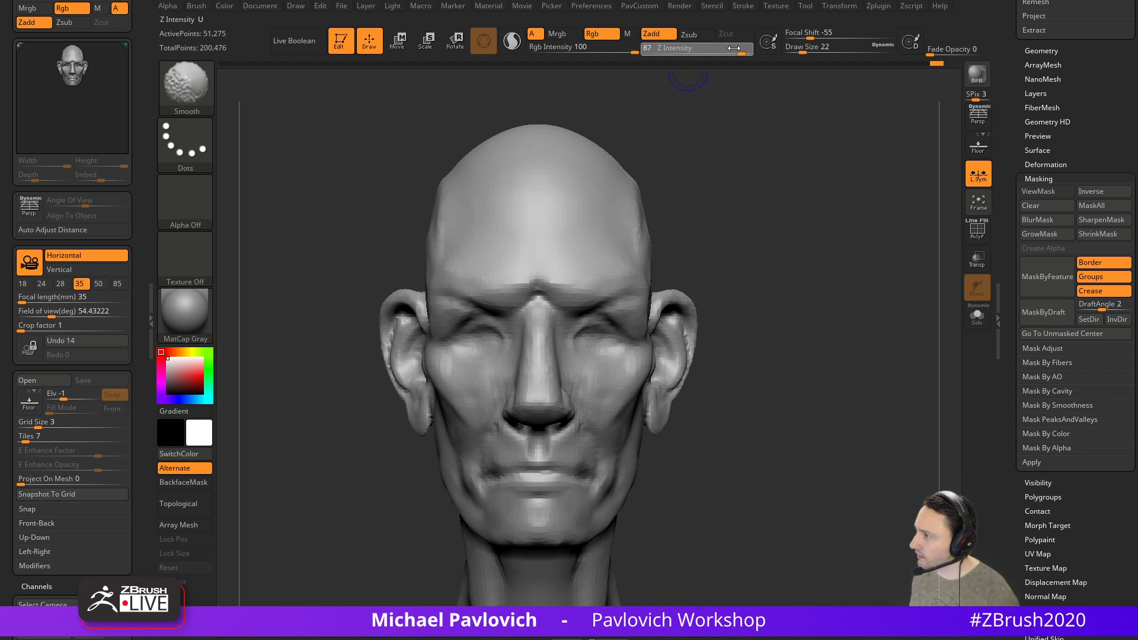
# Carve the line between the lips and the mouth corners with the DamStandard brush at draw size 22
pyautogui.moveTo(683, 117); pyautogui.dragTo(714, 213)
pyautogui.moveTo(777, 282)
pyautogui.mouseDown()
pyautogui.moveTo(756, 247)
pyautogui.moveTo(612, 323)
pyautogui.moveTo(665, 359)
pyautogui.moveTo(693, 323)
pyautogui.mouseUp()
pyautogui.press('b')
pyautogui.press('d')
pyautogui.press('s')
pyautogui.moveTo(642, 359); pyautogui.dragTo(684, 364)
pyautogui.moveTo(875, 229); pyautogui.dragTo(834, 262)
pyautogui.moveTo(600, 352); pyautogui.dragTo(652, 377)
pyautogui.moveTo(800, 317); pyautogui.dragTo(779, 335)
pyautogui.moveTo(853, 287); pyautogui.dragTo(621, 330)
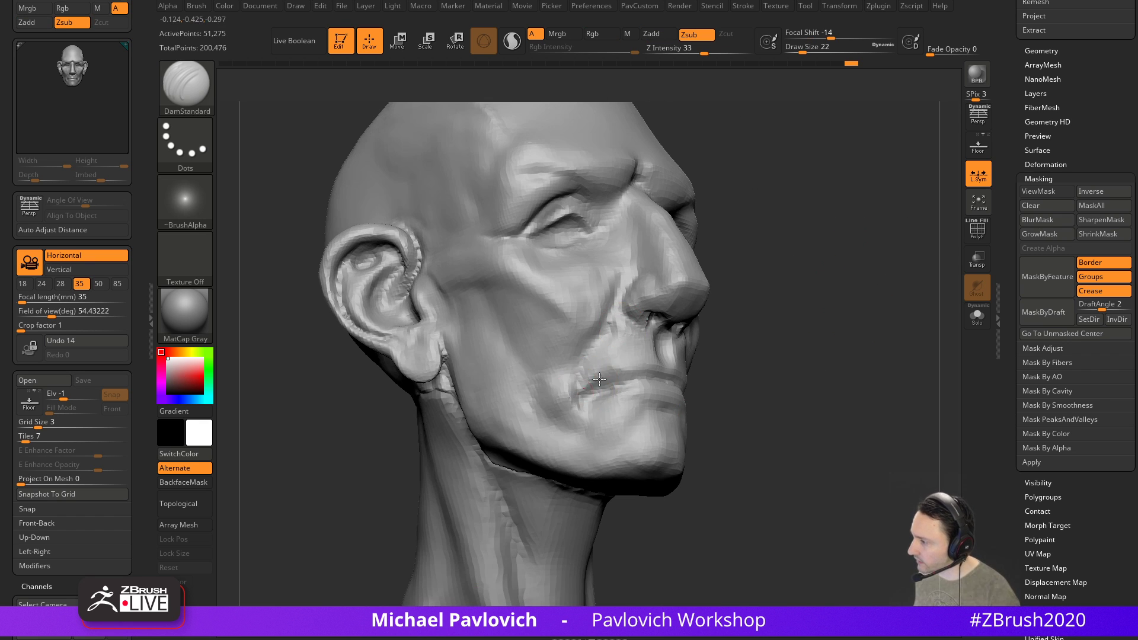
pyautogui.moveTo(739, 356); pyautogui.dragTo(590, 394)
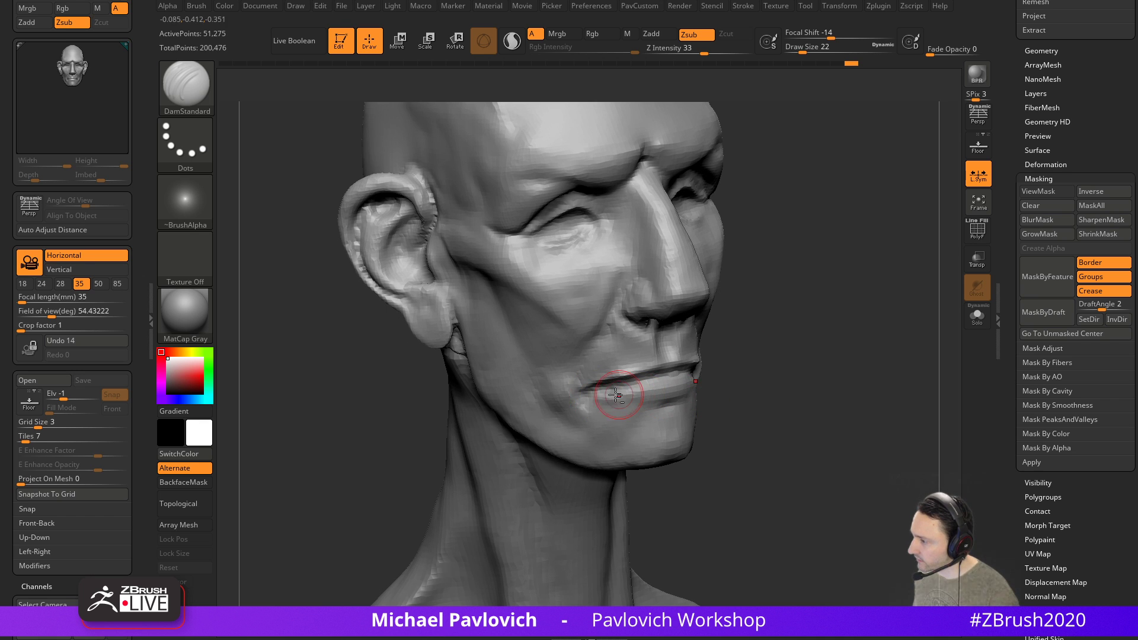
pyautogui.moveTo(709, 382); pyautogui.dragTo(733, 369)
pyautogui.moveTo(733, 368); pyautogui.dragTo(792, 379, button='right')
pyautogui.moveTo(643, 391); pyautogui.dragTo(678, 396, button='right')
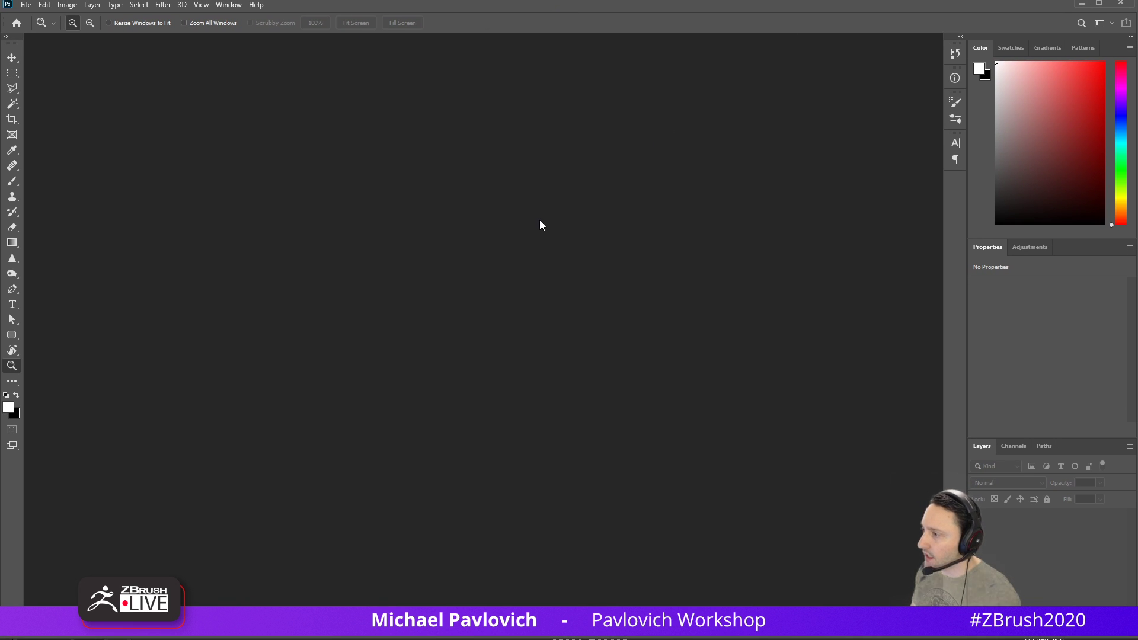
# Switch to Photoshop and create a 1200 by 955 pixel, 8-bit grayscale document with a white background
pyautogui.hotkey('ctrl', 'n')
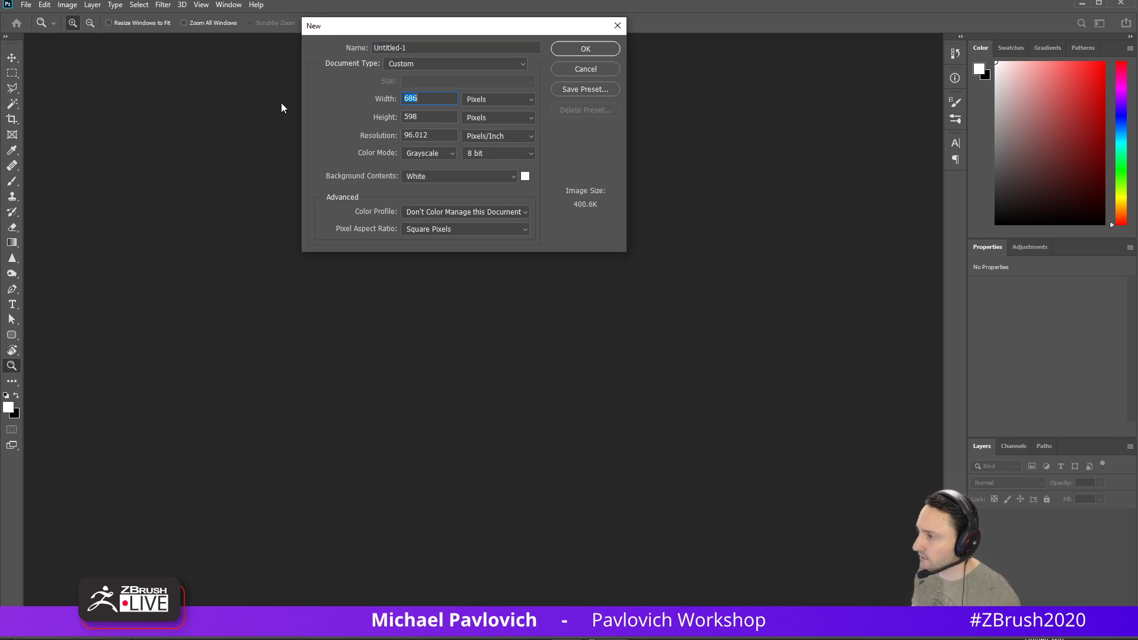
pyautogui.write('1200')
pyautogui.press('Tab')
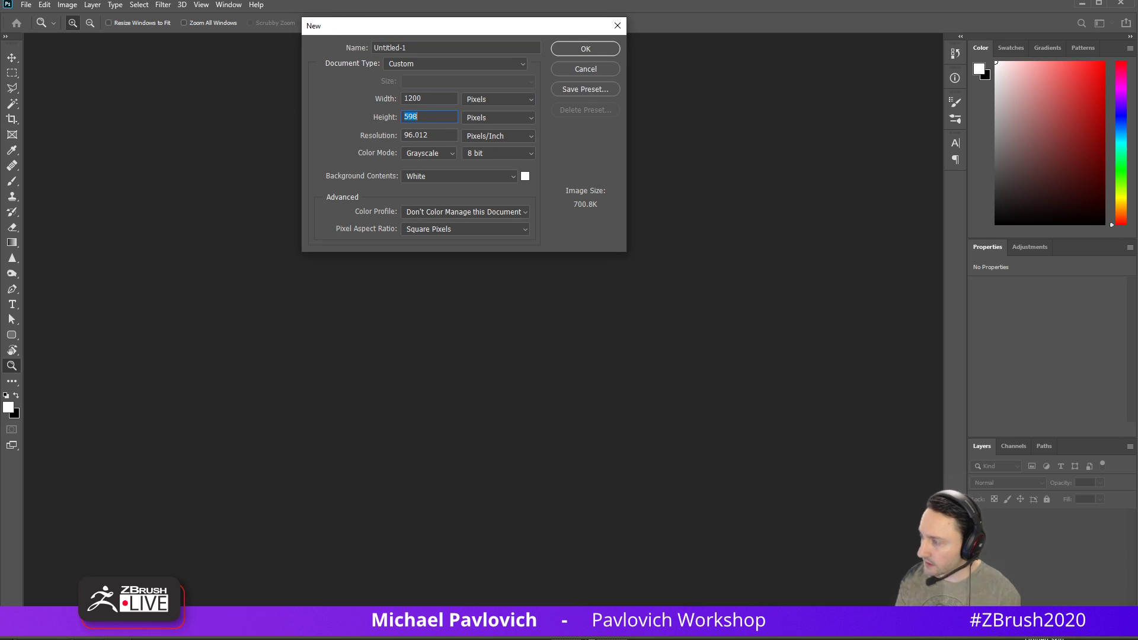
pyautogui.press('Return')
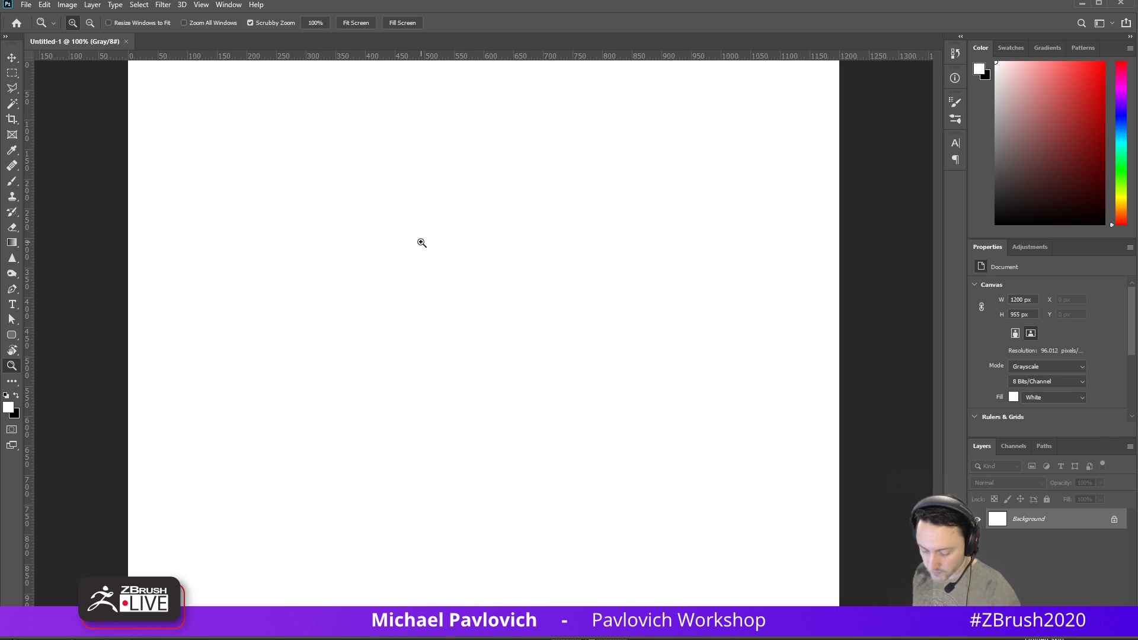
# Fill the background with light gray using a new foreground color, and add an empty layer above it
pyautogui.press('b')
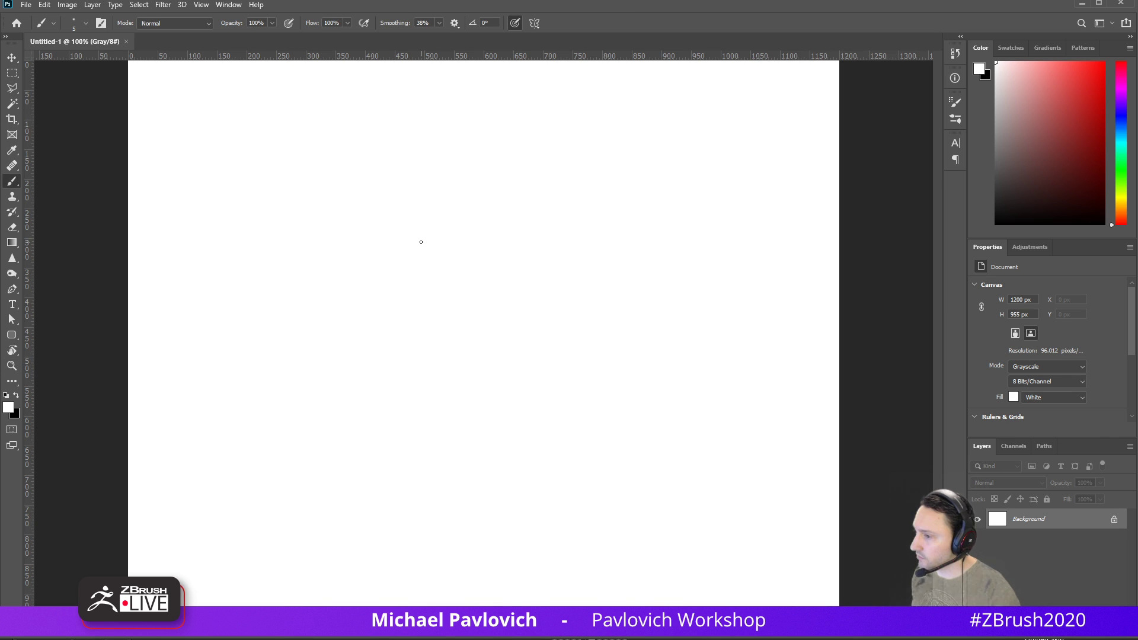
pyautogui.click(8, 408)
pyautogui.click(355, 91)
pyautogui.click(611, 49)
pyautogui.hotkey('alt', 'BackSpace')
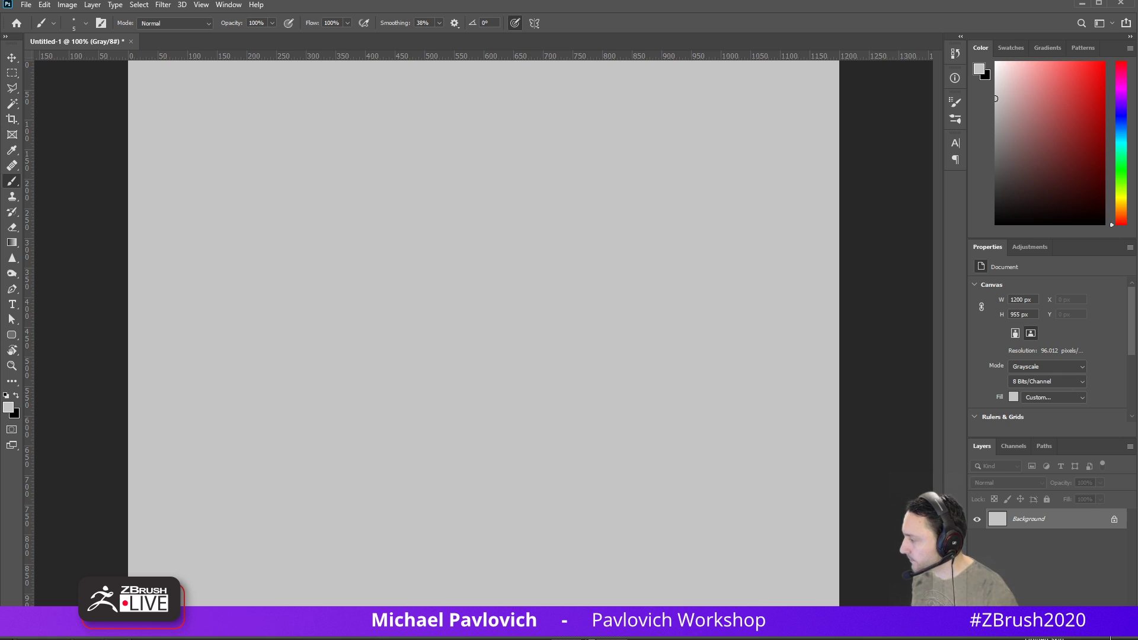
pyautogui.hotkey('ctrl', 'shift', 'alt', 'n')
# Set the Brush to black with 70% opacity, 50% flow and 0% smoothing, undoing the test strokes
pyautogui.moveTo(334, 291); pyautogui.dragTo(420, 324)
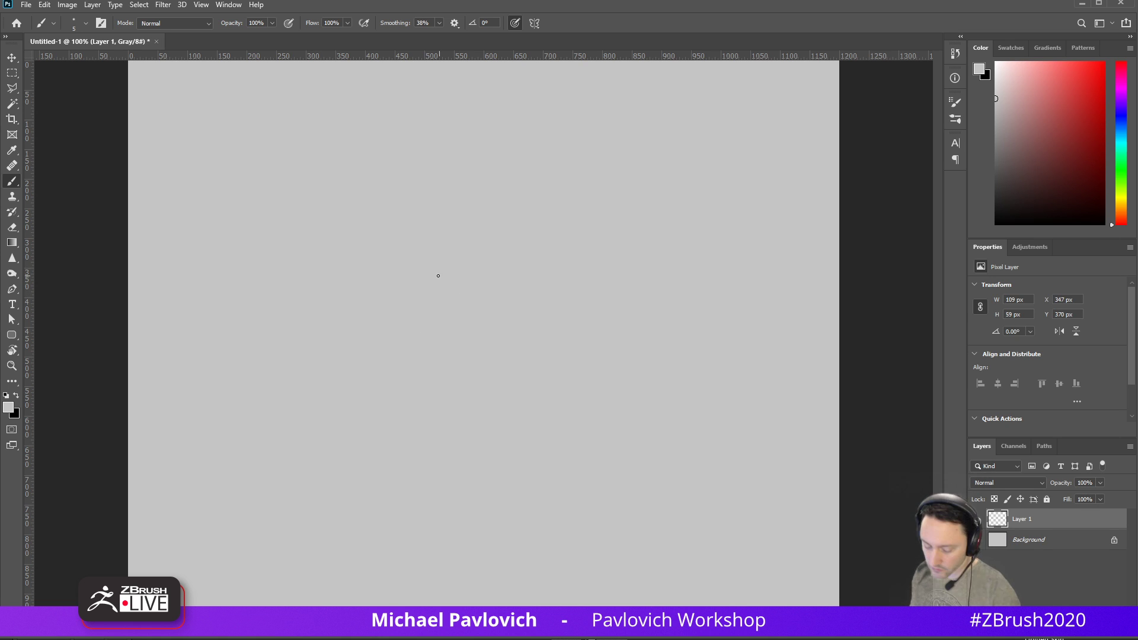
pyautogui.moveTo(377, 281)
pyautogui.mouseDown()
pyautogui.moveTo(490, 318)
pyautogui.moveTo(597, 301)
pyautogui.mouseUp()
pyautogui.hotkey('ctrl', 'z')
pyautogui.hotkey('ctrl', 'z')
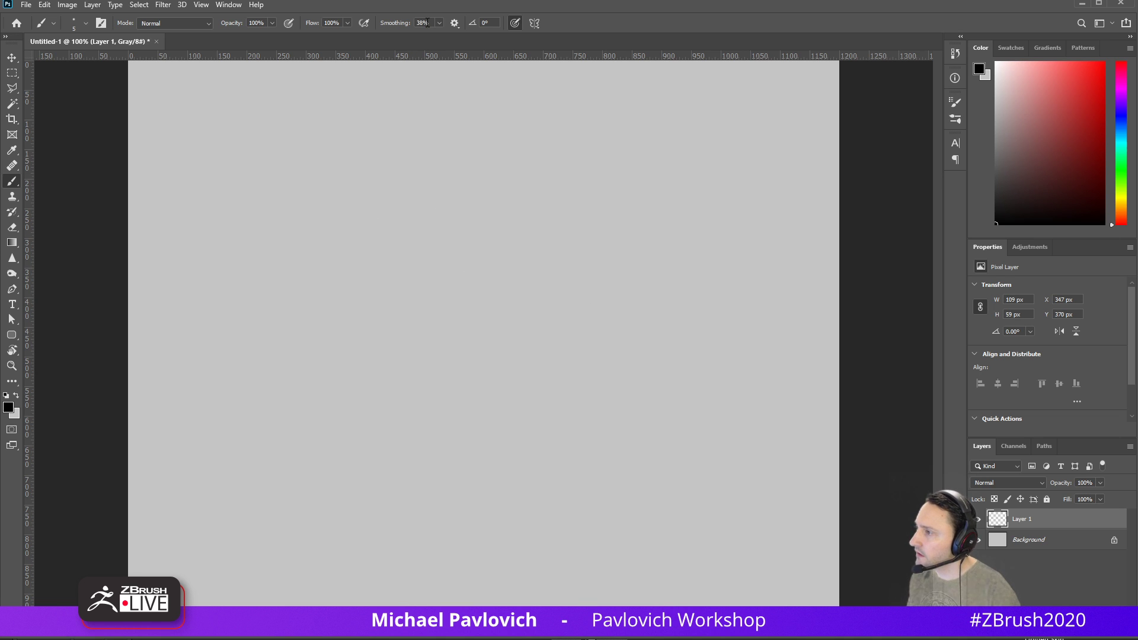
pyautogui.moveTo(359, 214); pyautogui.dragTo(699, 246)
pyautogui.hotkey('ctrl', 'z')
pyautogui.moveTo(403, 227); pyautogui.dragTo(446, 289)
pyautogui.hotkey('ctrl', 'z')
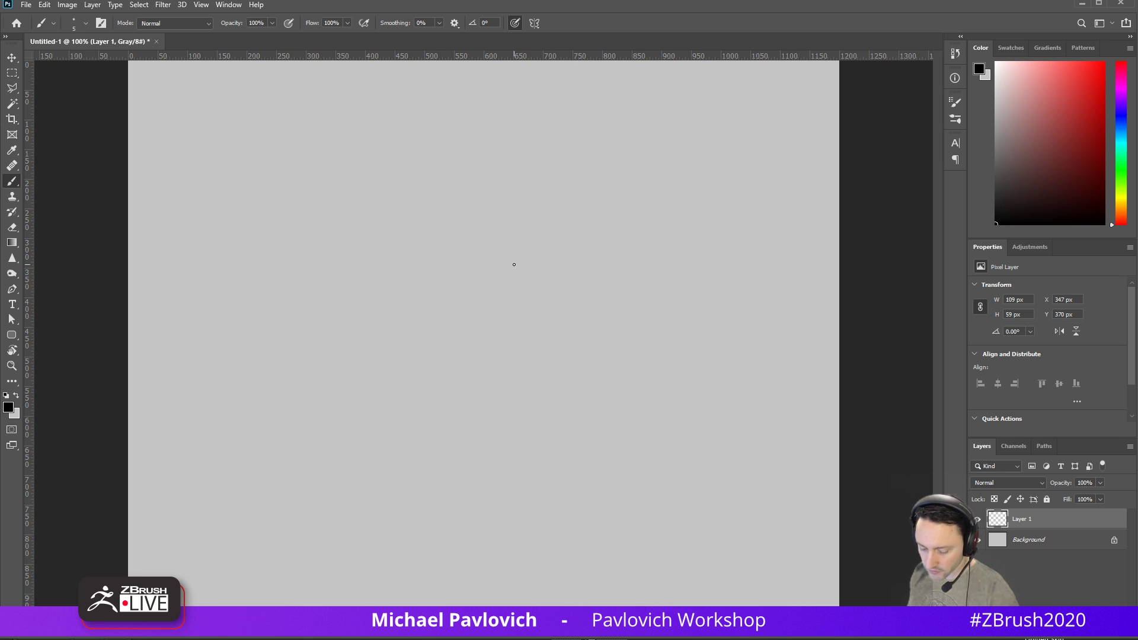
pyautogui.moveTo(405, 247); pyautogui.dragTo(606, 300)
pyautogui.hotkey('ctrl', 'z')
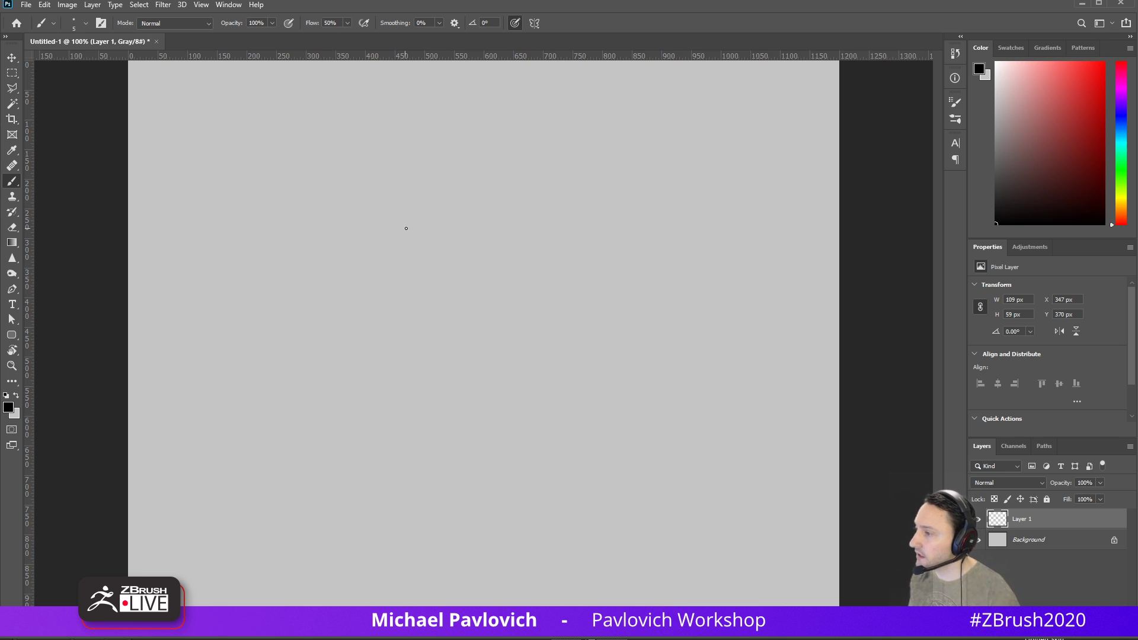
pyautogui.moveTo(399, 142)
pyautogui.mouseDown()
pyautogui.moveTo(452, 247)
pyautogui.moveTo(595, 301)
pyautogui.mouseUp()
pyautogui.hotkey('ctrl', 'z')
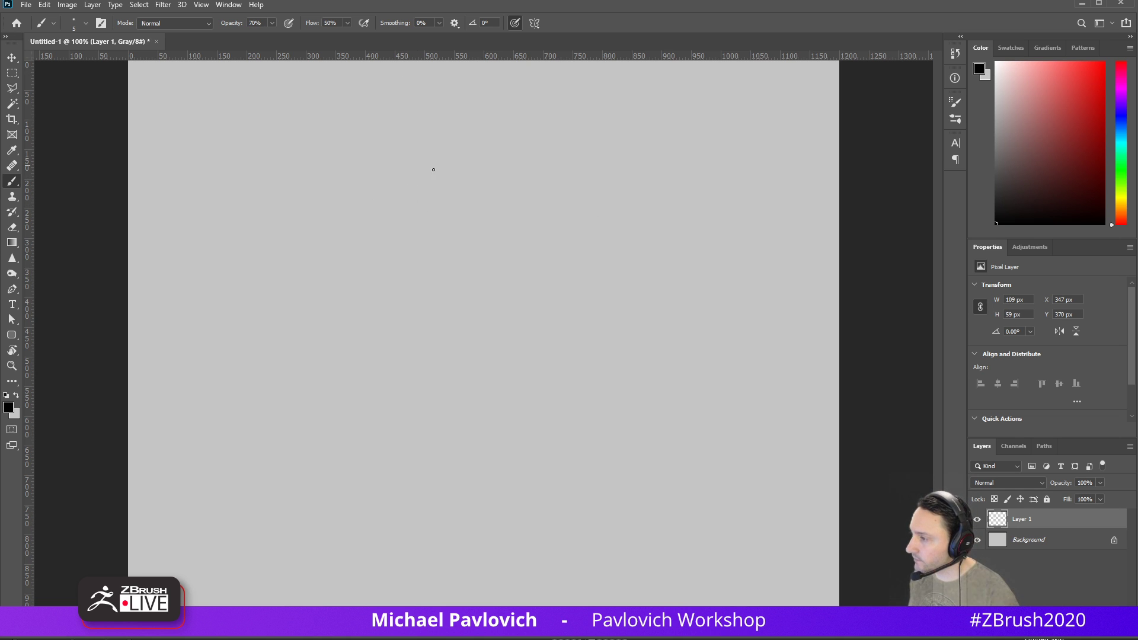
# Sketch a three-quarter head construction with a round cranium, an oval side plane and a rough face and jaw outline
pyautogui.moveTo(484, 221)
pyautogui.mouseDown()
pyautogui.moveTo(482, 249)
pyautogui.moveTo(498, 265)
pyautogui.mouseUp()
pyautogui.moveTo(459, 158); pyautogui.dragTo(445, 269)
pyautogui.moveTo(455, 165)
pyautogui.mouseDown()
pyautogui.moveTo(478, 341)
pyautogui.moveTo(481, 321)
pyautogui.mouseUp()
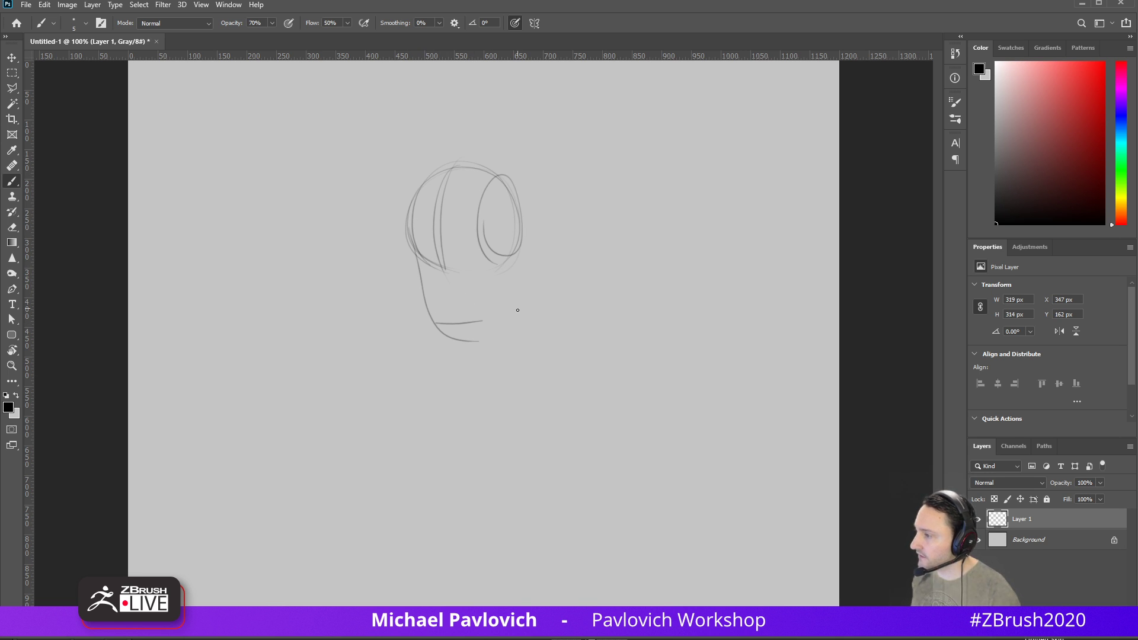
pyautogui.moveTo(507, 178); pyautogui.dragTo(508, 288)
pyautogui.moveTo(514, 178)
pyautogui.mouseDown()
pyautogui.moveTo(531, 225)
pyautogui.moveTo(524, 254)
pyautogui.moveTo(452, 172)
pyautogui.moveTo(421, 217)
pyautogui.mouseUp()
pyautogui.moveTo(514, 196)
pyautogui.mouseDown()
pyautogui.moveTo(509, 317)
pyautogui.moveTo(475, 328)
pyautogui.mouseUp()
pyautogui.moveTo(509, 292); pyautogui.dragTo(459, 335)
pyautogui.moveTo(410, 237); pyautogui.dragTo(431, 318)
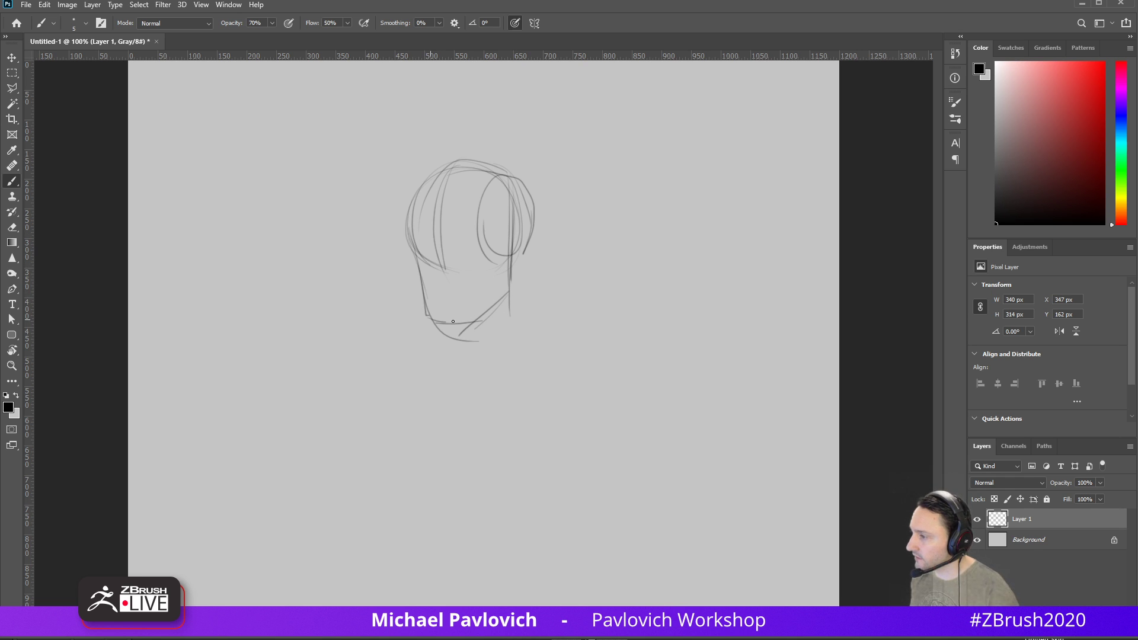
# Draw the face's centre line and the hairline and brow guides, and block in the nose
pyautogui.moveTo(461, 163)
pyautogui.mouseDown()
pyautogui.moveTo(436, 186)
pyautogui.moveTo(444, 323)
pyautogui.mouseUp()
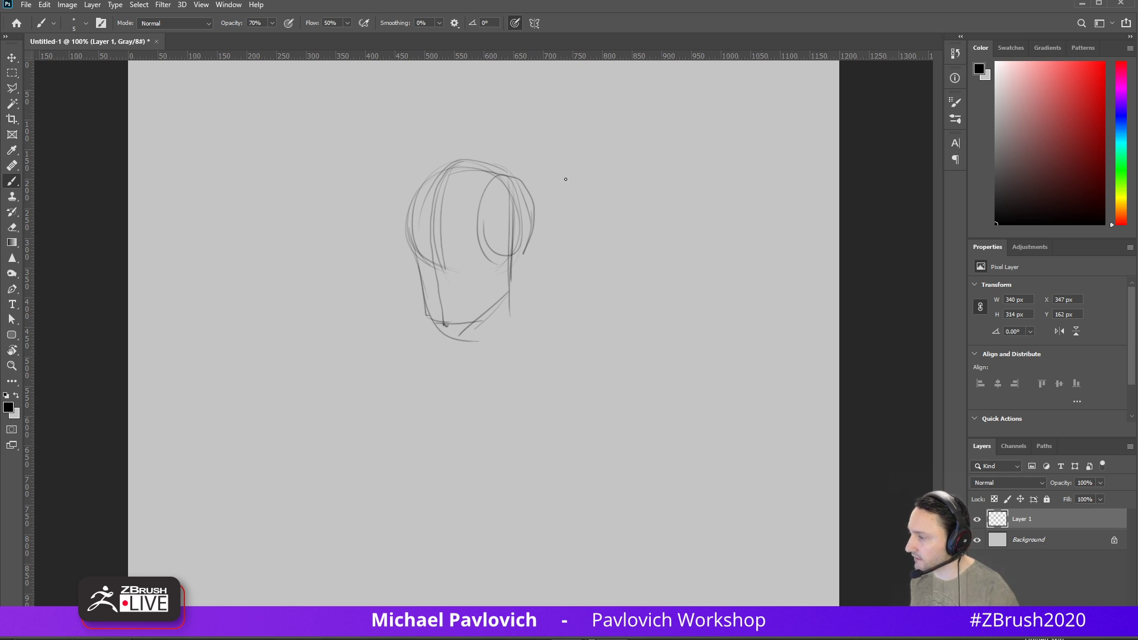
pyautogui.moveTo(426, 180); pyautogui.dragTo(514, 166)
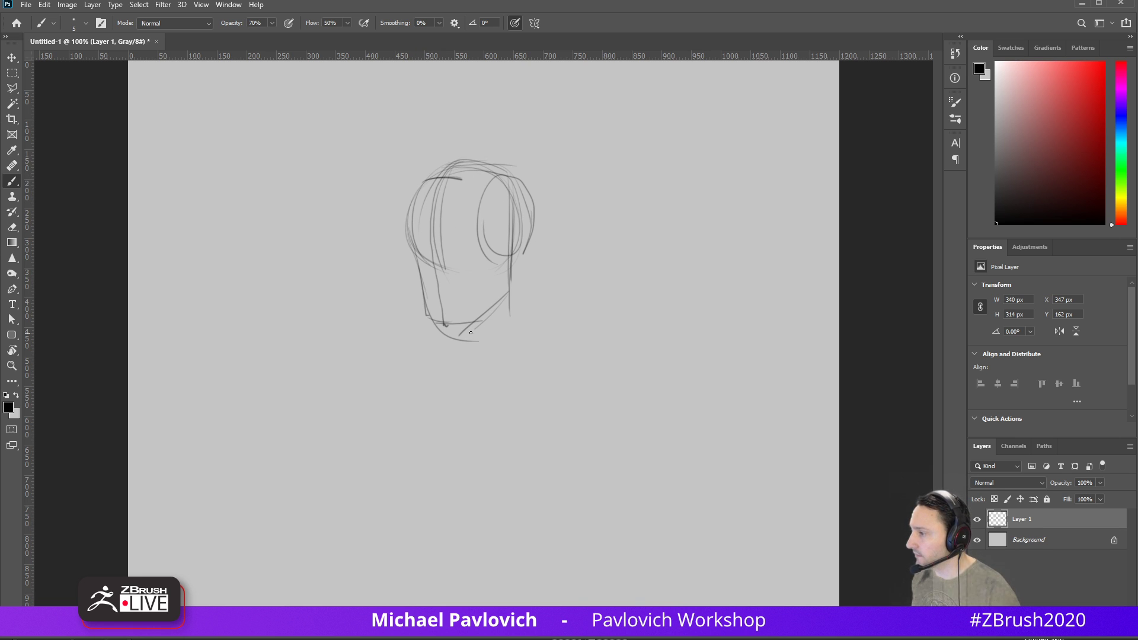
pyautogui.moveTo(411, 236); pyautogui.dragTo(531, 241)
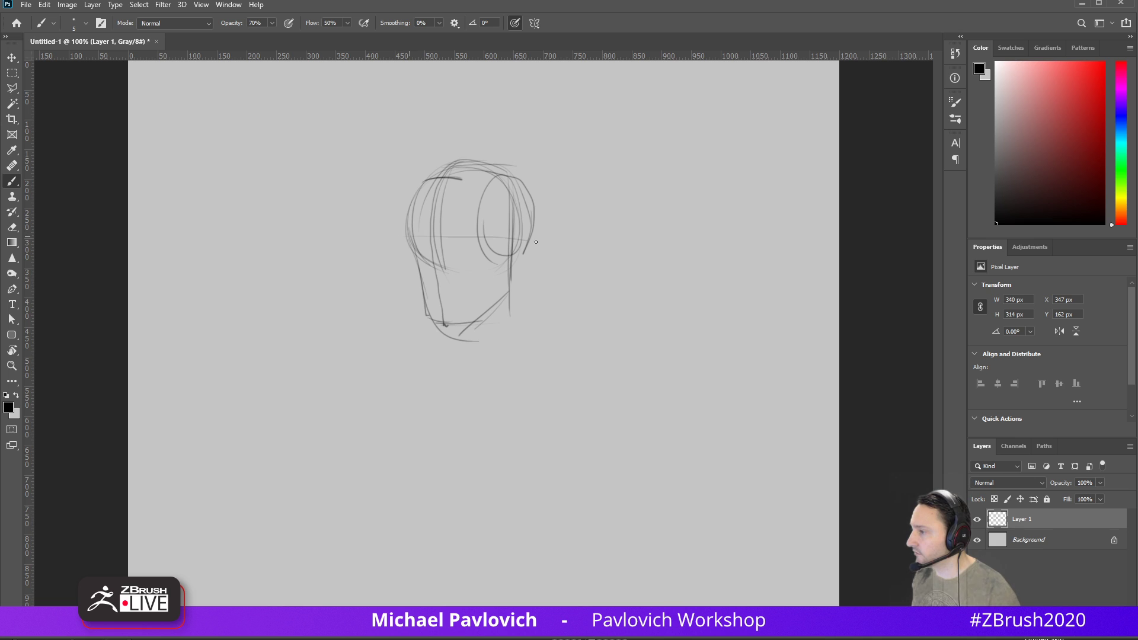
pyautogui.moveTo(410, 241); pyautogui.dragTo(531, 245)
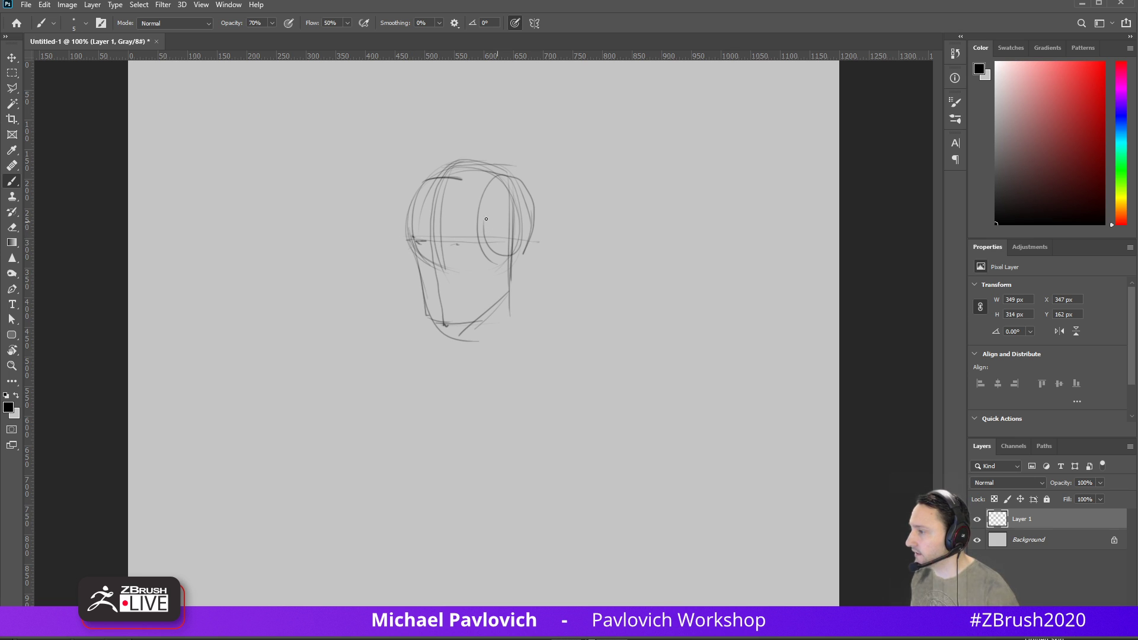
pyautogui.moveTo(406, 232); pyautogui.dragTo(468, 232)
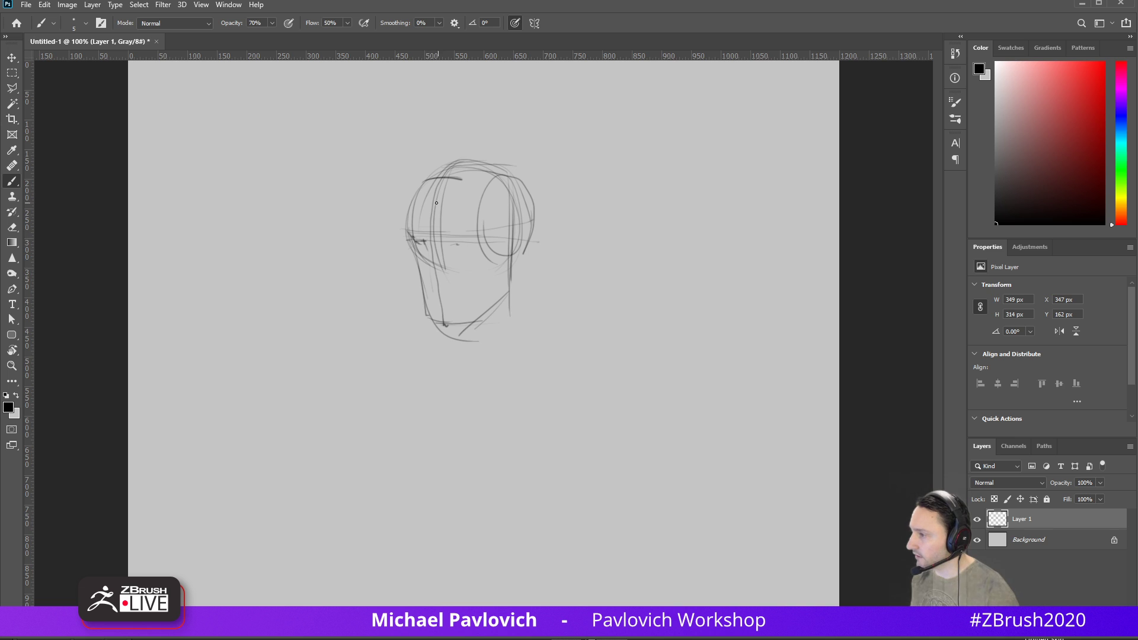
pyautogui.moveTo(454, 180); pyautogui.dragTo(486, 195)
pyautogui.moveTo(406, 236); pyautogui.dragTo(464, 237)
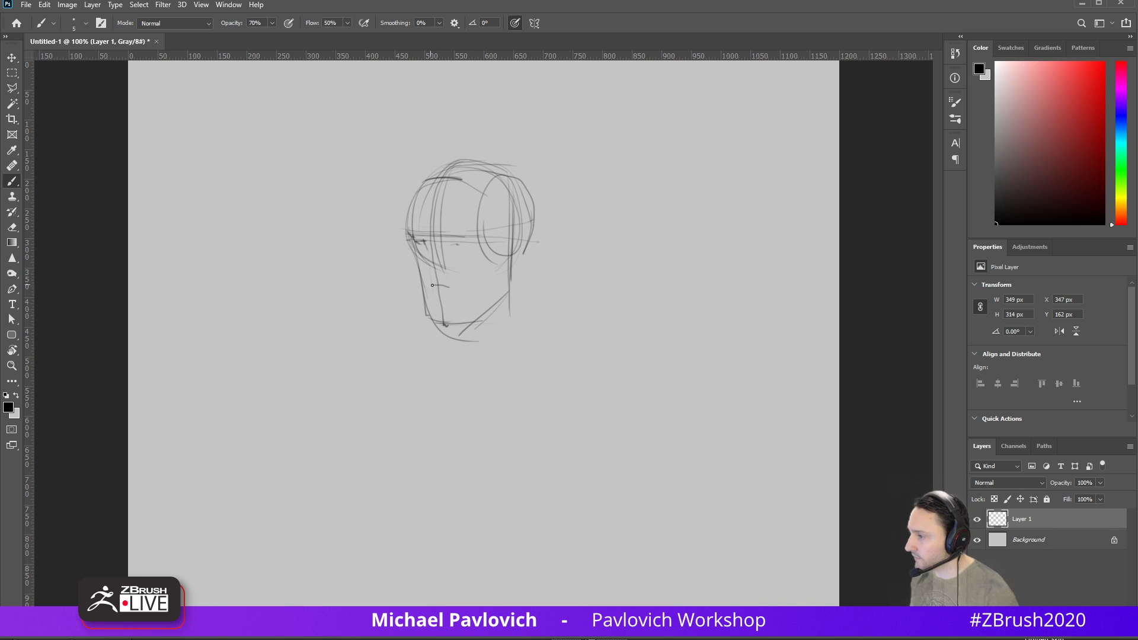
pyautogui.moveTo(428, 241)
pyautogui.mouseDown()
pyautogui.moveTo(424, 280)
pyautogui.moveTo(448, 286)
pyautogui.mouseUp()
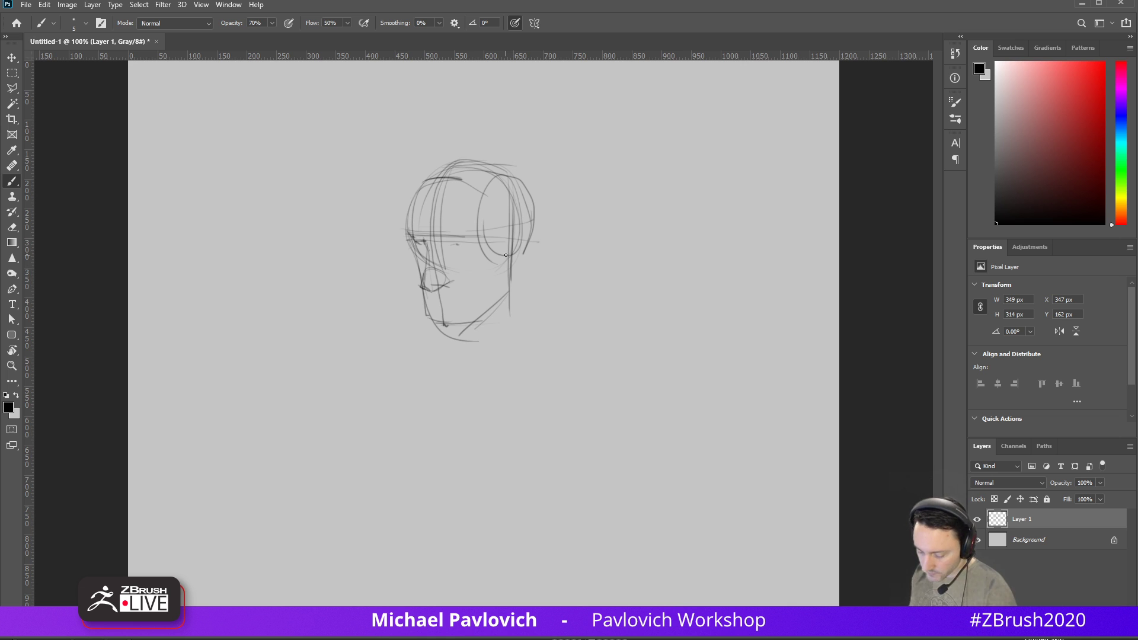
# Sketch the eye sockets below the brow line and place the round eyeballs in them
pyautogui.hotkey('ctrl', '+')
pyautogui.moveTo(477, 185); pyautogui.dragTo(492, 363)
pyautogui.moveTo(395, 379); pyautogui.dragTo(515, 392)
pyautogui.hotkey('ctrl', 'z')
pyautogui.keyDown('alt'); pyautogui.moveTo(490, 335); pyautogui.dragTo(480, 339, button='right'); pyautogui.keyUp('alt')
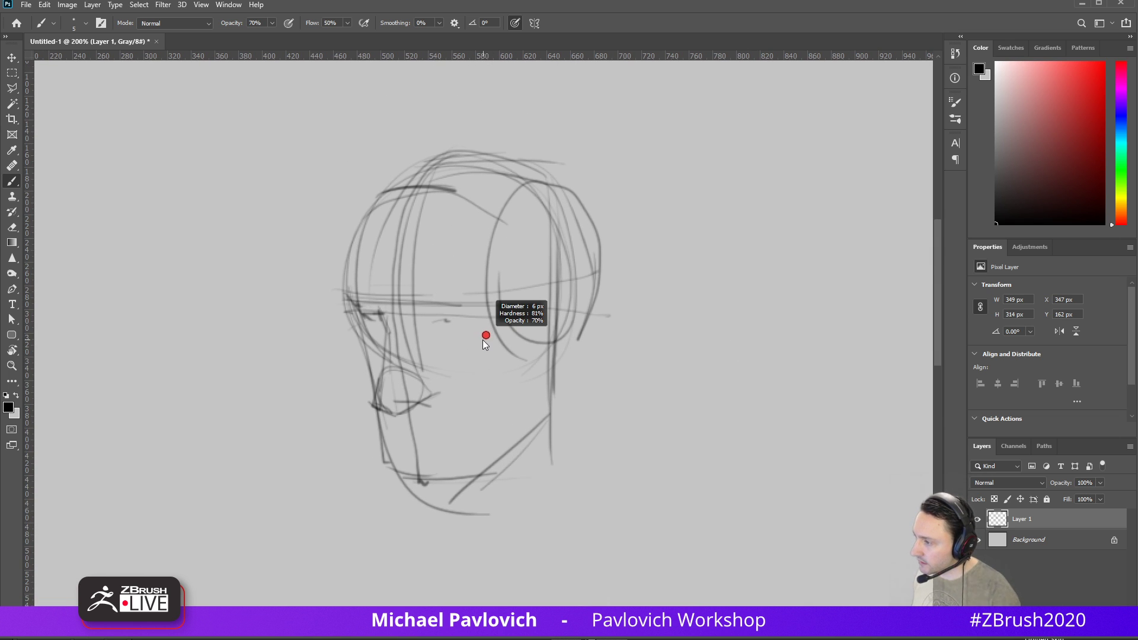
pyautogui.moveTo(407, 321)
pyautogui.mouseDown()
pyautogui.moveTo(420, 305)
pyautogui.moveTo(474, 305)
pyautogui.moveTo(479, 319)
pyautogui.mouseUp()
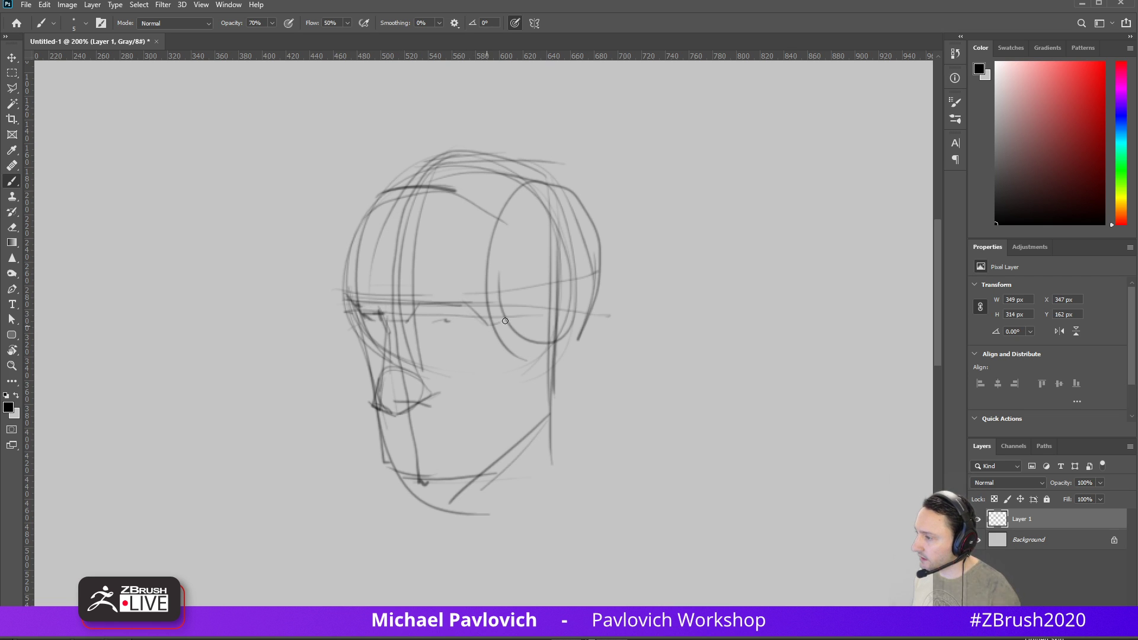
pyautogui.moveTo(413, 332)
pyautogui.mouseDown()
pyautogui.moveTo(473, 336)
pyautogui.moveTo(445, 302)
pyautogui.moveTo(364, 325)
pyautogui.moveTo(385, 342)
pyautogui.mouseUp()
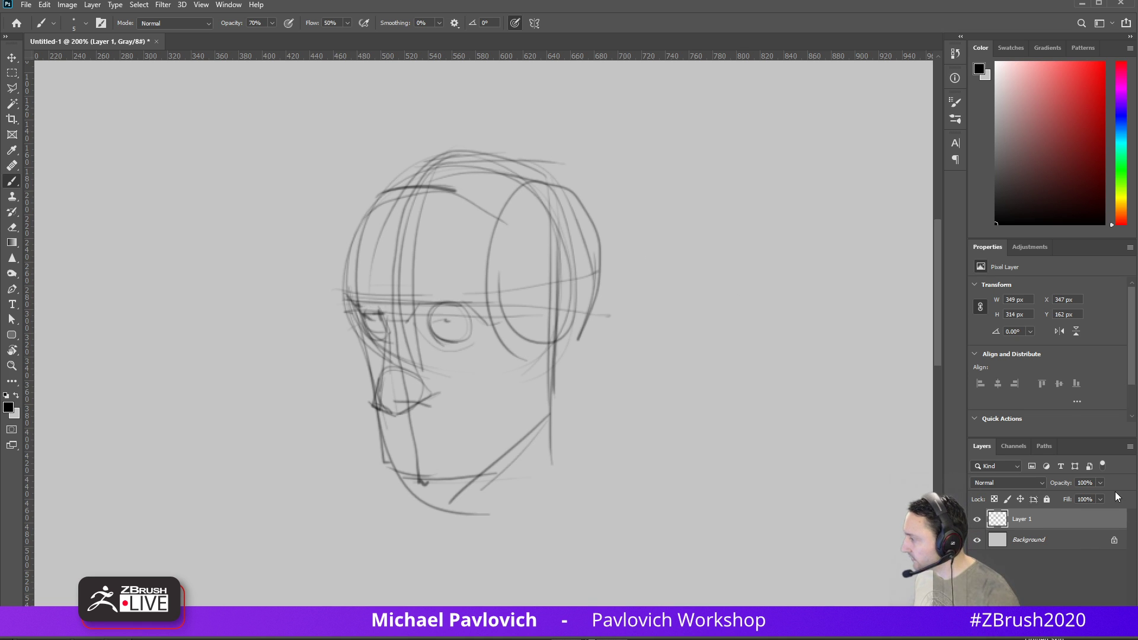
# Lower the opacity of the construction sketch on Layer 1 and add a new layer above it
pyautogui.click(1099, 483)
pyautogui.moveTo(1080, 498); pyautogui.dragTo(1074, 499)
pyautogui.hotkey('ctrl', 'shift', 'alt', 'n')
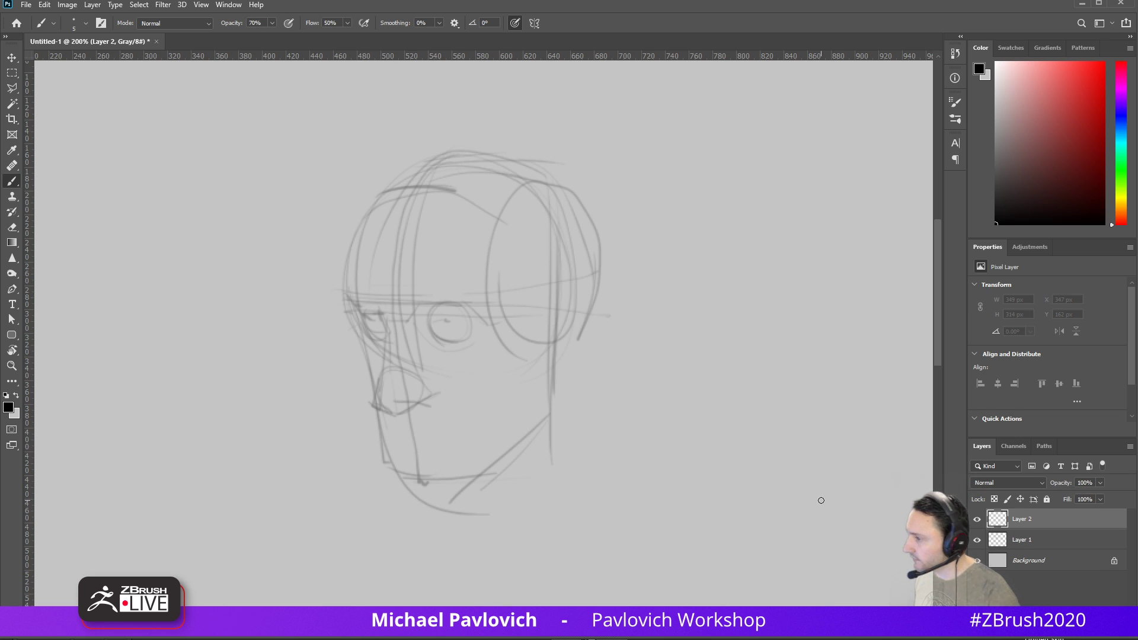
# Draw darker lines over the forehead, brows and eyelids on the new layer, and add an arrow behind the cheek
pyautogui.moveTo(382, 190)
pyautogui.mouseDown()
pyautogui.moveTo(355, 244)
pyautogui.moveTo(353, 310)
pyautogui.moveTo(386, 325)
pyautogui.moveTo(438, 305)
pyautogui.moveTo(496, 326)
pyautogui.mouseUp()
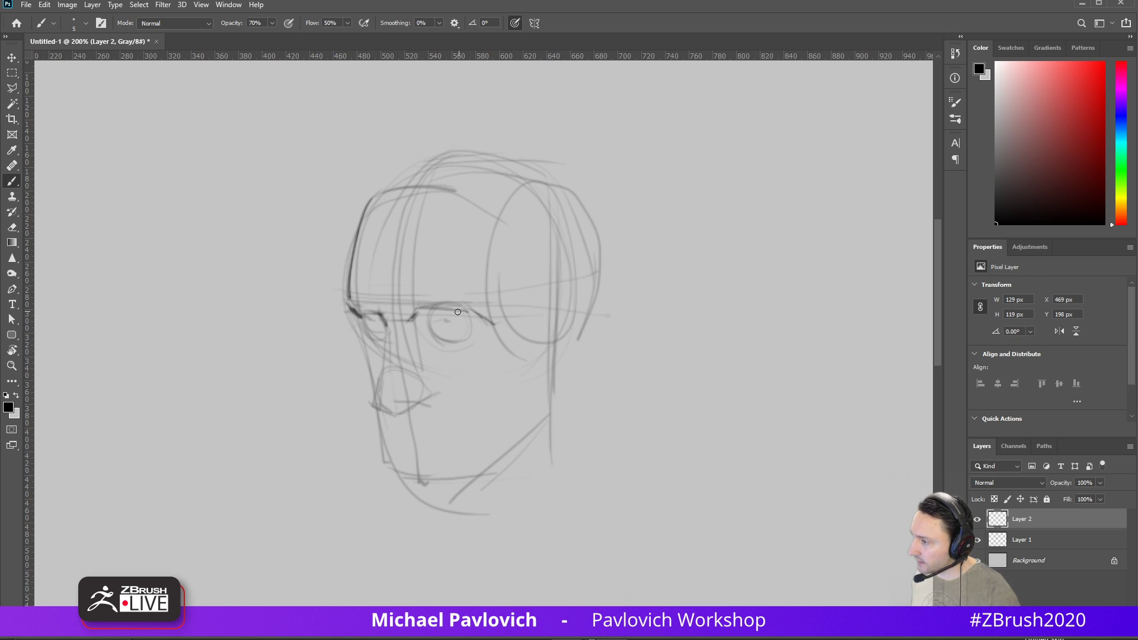
pyautogui.moveTo(420, 345)
pyautogui.mouseDown()
pyautogui.moveTo(478, 338)
pyautogui.moveTo(431, 329)
pyautogui.moveTo(463, 345)
pyautogui.mouseUp()
pyautogui.moveTo(373, 314)
pyautogui.mouseDown()
pyautogui.moveTo(384, 342)
pyautogui.moveTo(386, 324)
pyautogui.moveTo(391, 341)
pyautogui.moveTo(430, 320)
pyautogui.moveTo(477, 329)
pyautogui.moveTo(429, 333)
pyautogui.moveTo(471, 338)
pyautogui.moveTo(460, 339)
pyautogui.moveTo(360, 322)
pyautogui.moveTo(373, 337)
pyautogui.moveTo(434, 333)
pyautogui.mouseUp()
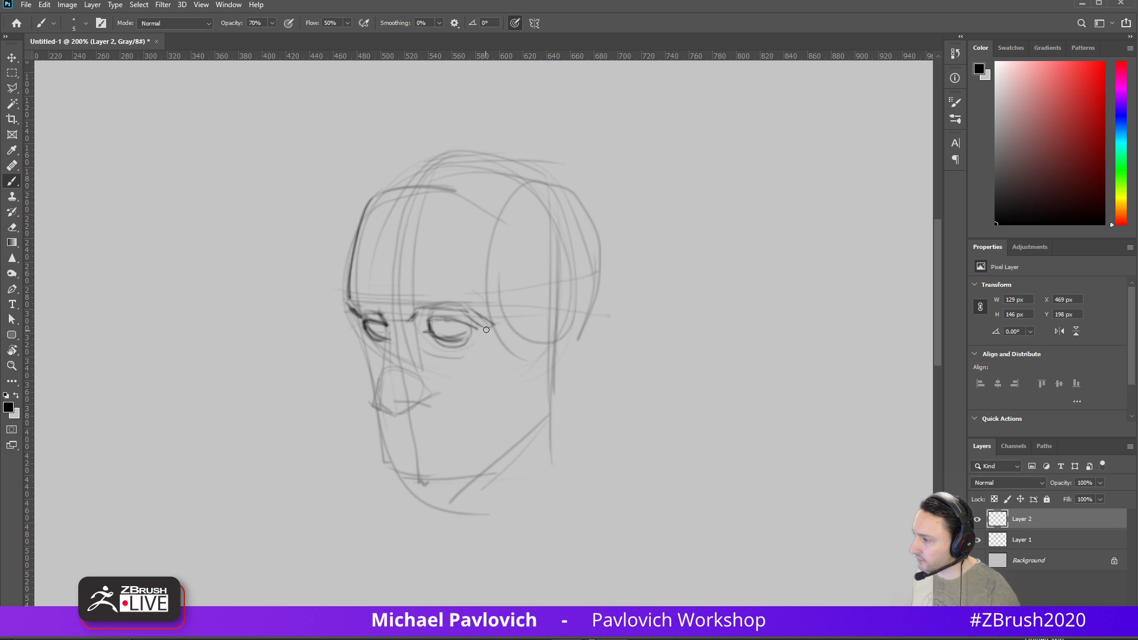
pyautogui.moveTo(558, 359)
pyautogui.mouseDown()
pyautogui.moveTo(603, 342)
pyautogui.moveTo(594, 356)
pyautogui.mouseUp()
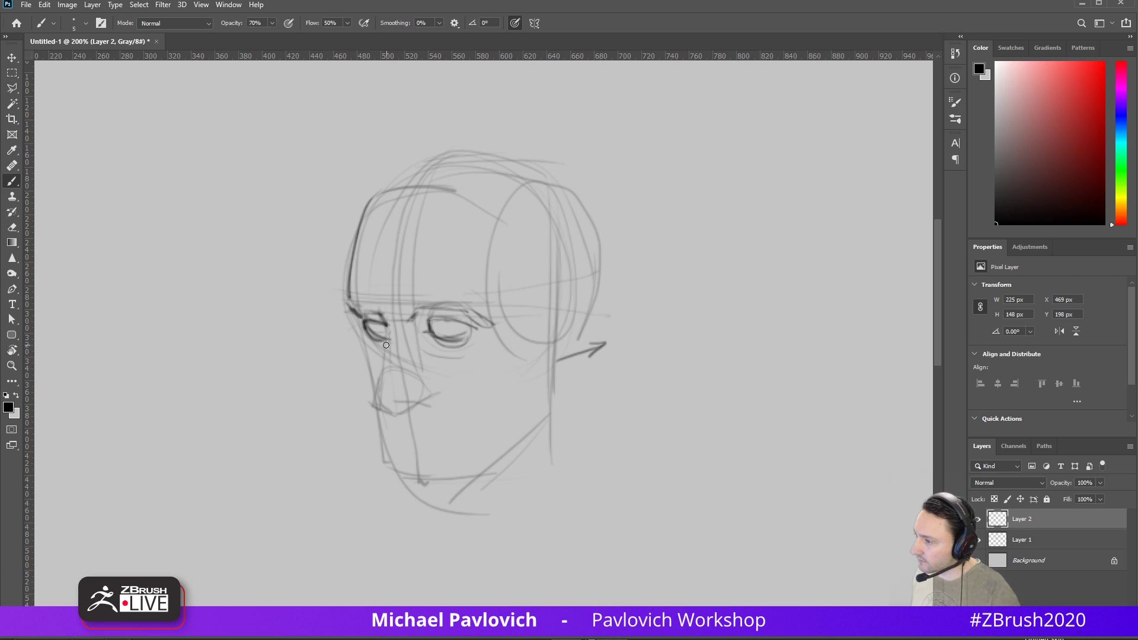
# Draw the lower face in darker lines, from the nose and mouth with its corner to the chin crease and jawline
pyautogui.moveTo(385, 342); pyautogui.dragTo(374, 409)
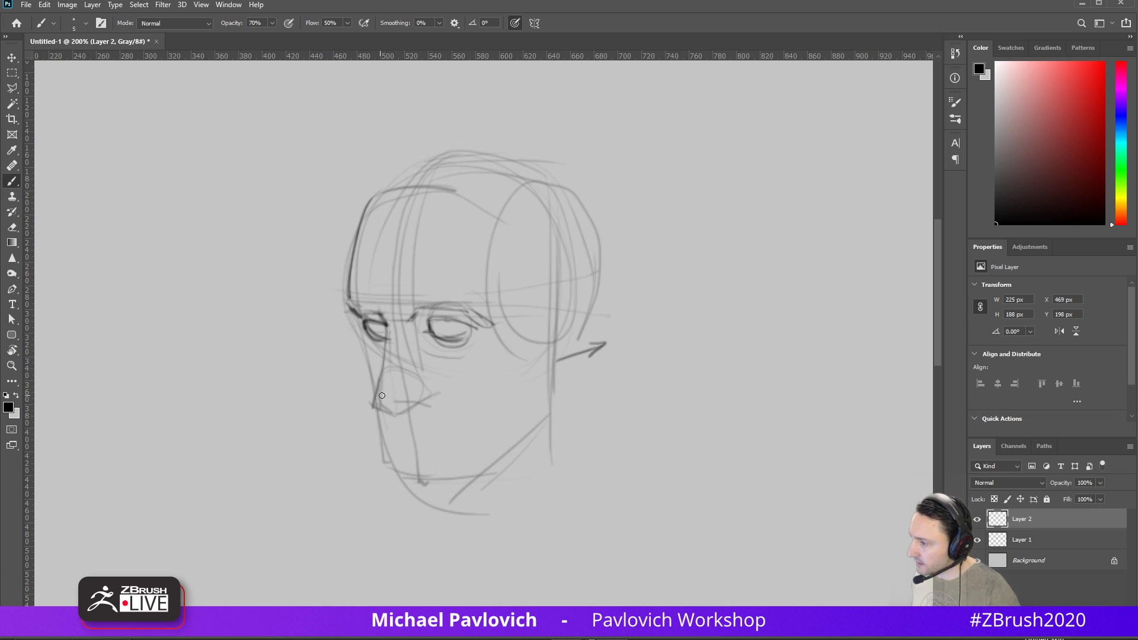
pyautogui.moveTo(409, 393)
pyautogui.mouseDown()
pyautogui.moveTo(431, 461)
pyautogui.moveTo(409, 466)
pyautogui.mouseUp()
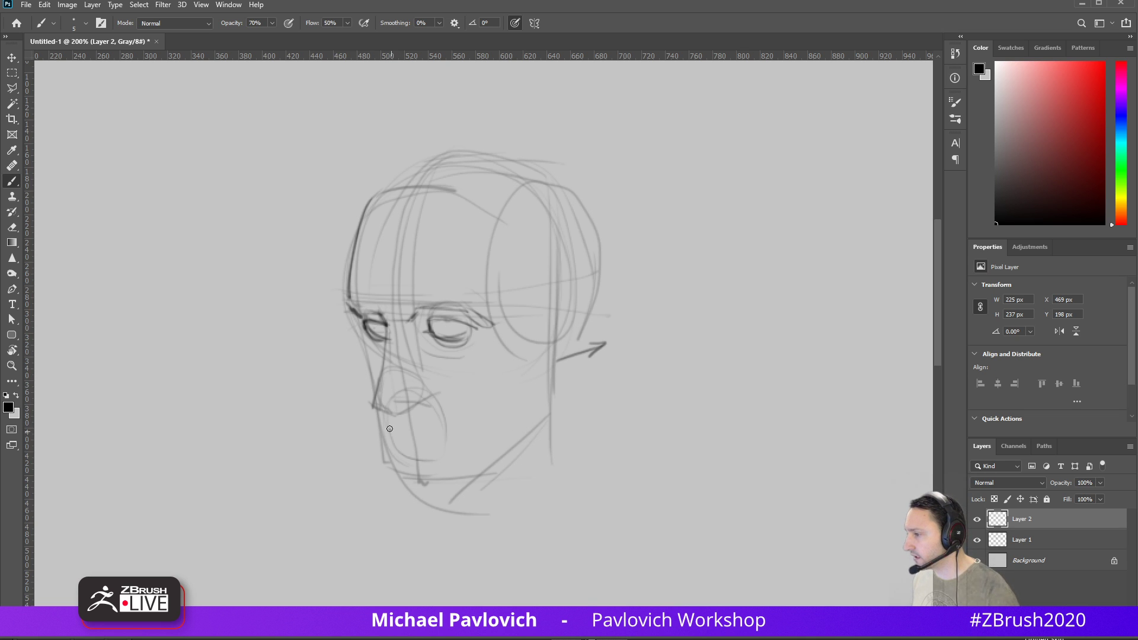
pyautogui.moveTo(451, 432)
pyautogui.mouseDown()
pyautogui.moveTo(435, 436)
pyautogui.moveTo(460, 423)
pyautogui.moveTo(378, 425)
pyautogui.moveTo(415, 449)
pyautogui.mouseUp()
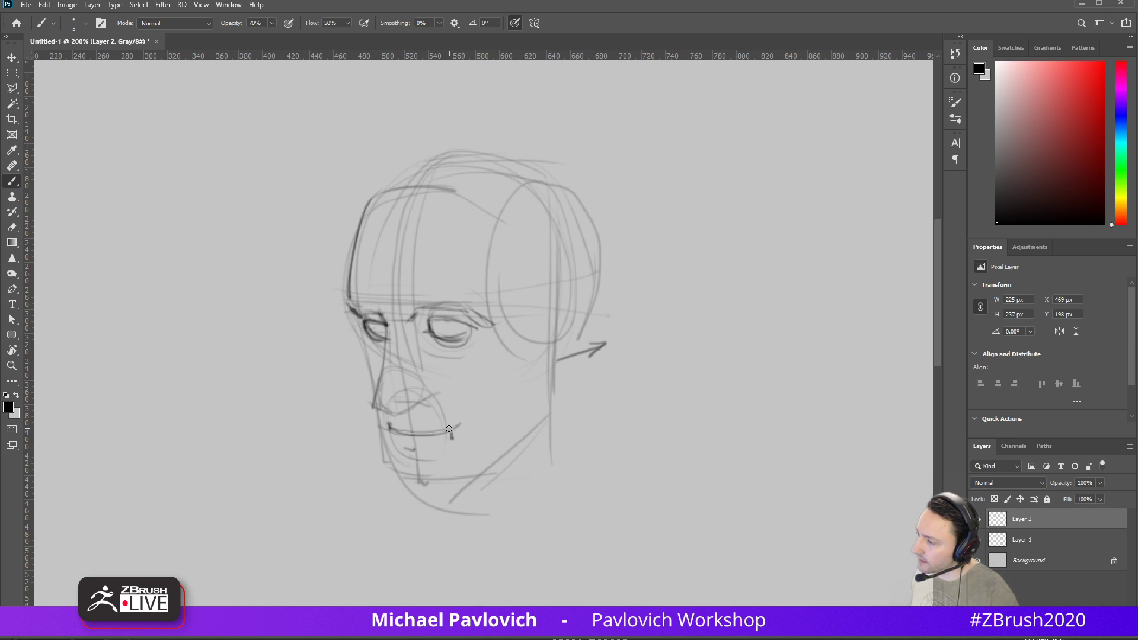
pyautogui.moveTo(451, 428)
pyautogui.mouseDown()
pyautogui.moveTo(460, 437)
pyautogui.moveTo(450, 436)
pyautogui.mouseUp()
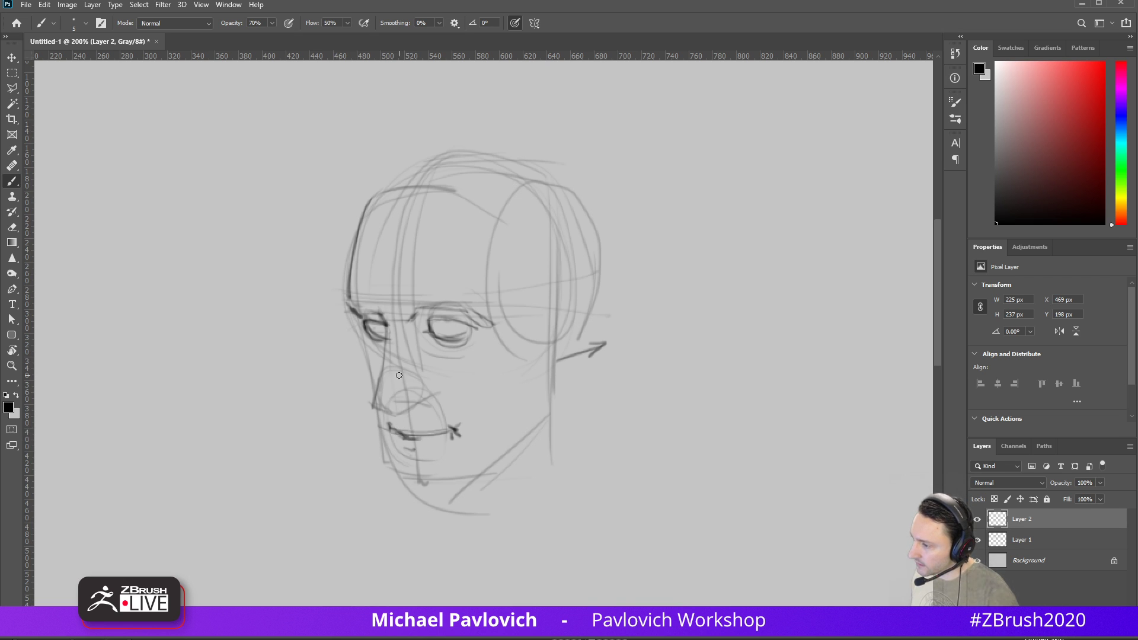
pyautogui.moveTo(426, 432)
pyautogui.mouseDown()
pyautogui.moveTo(456, 434)
pyautogui.moveTo(393, 429)
pyautogui.moveTo(405, 451)
pyautogui.moveTo(441, 447)
pyautogui.moveTo(402, 456)
pyautogui.moveTo(437, 448)
pyautogui.moveTo(406, 483)
pyautogui.moveTo(443, 486)
pyautogui.moveTo(472, 447)
pyautogui.moveTo(548, 409)
pyautogui.mouseUp()
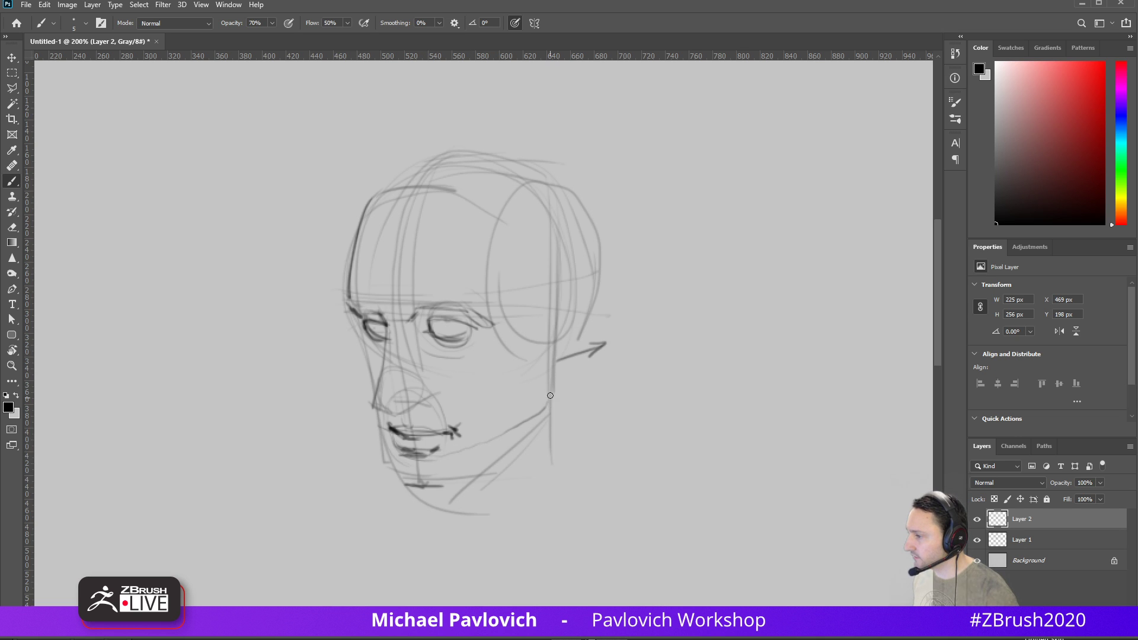
pyautogui.moveTo(546, 365)
pyautogui.mouseDown()
pyautogui.moveTo(548, 419)
pyautogui.moveTo(475, 478)
pyautogui.mouseUp()
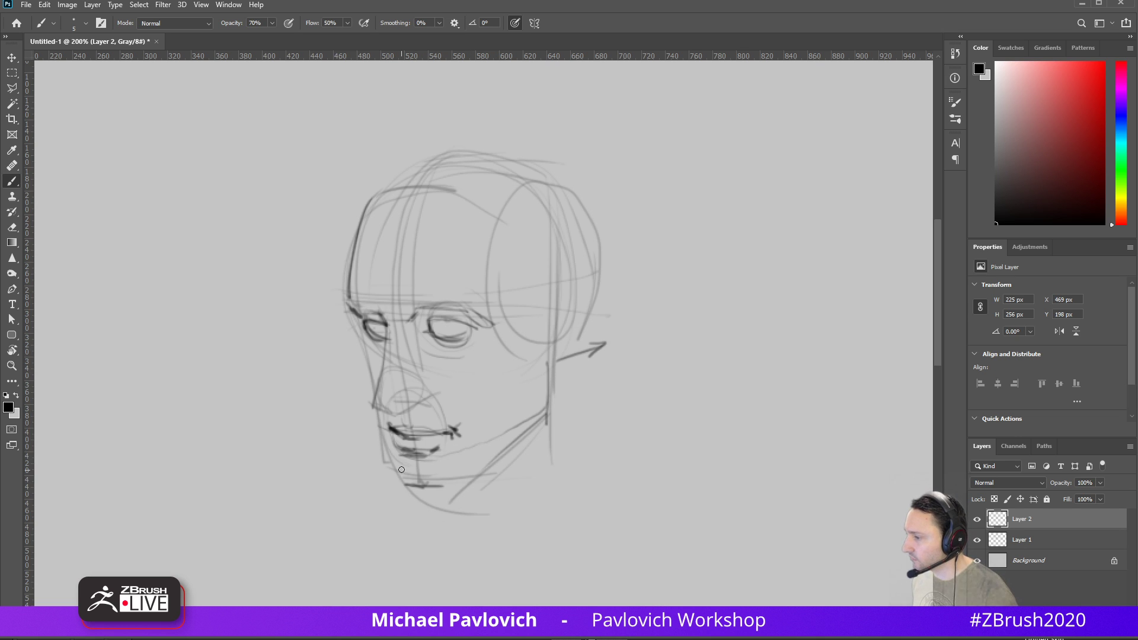
# Draw the far cheek contour, the diagonal cheekbone lines running down from the ear area, and a short line above the near brow
pyautogui.moveTo(364, 326); pyautogui.dragTo(359, 369)
pyautogui.moveTo(549, 323); pyautogui.dragTo(494, 385)
pyautogui.moveTo(558, 297); pyautogui.dragTo(471, 402)
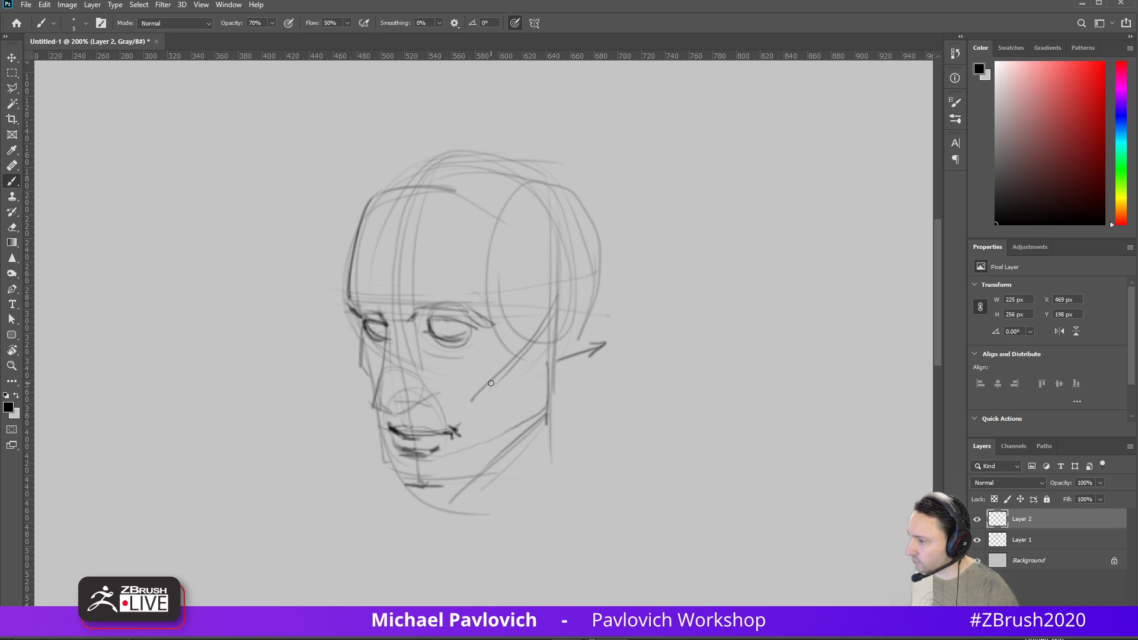
pyautogui.moveTo(409, 295); pyautogui.dragTo(439, 301)
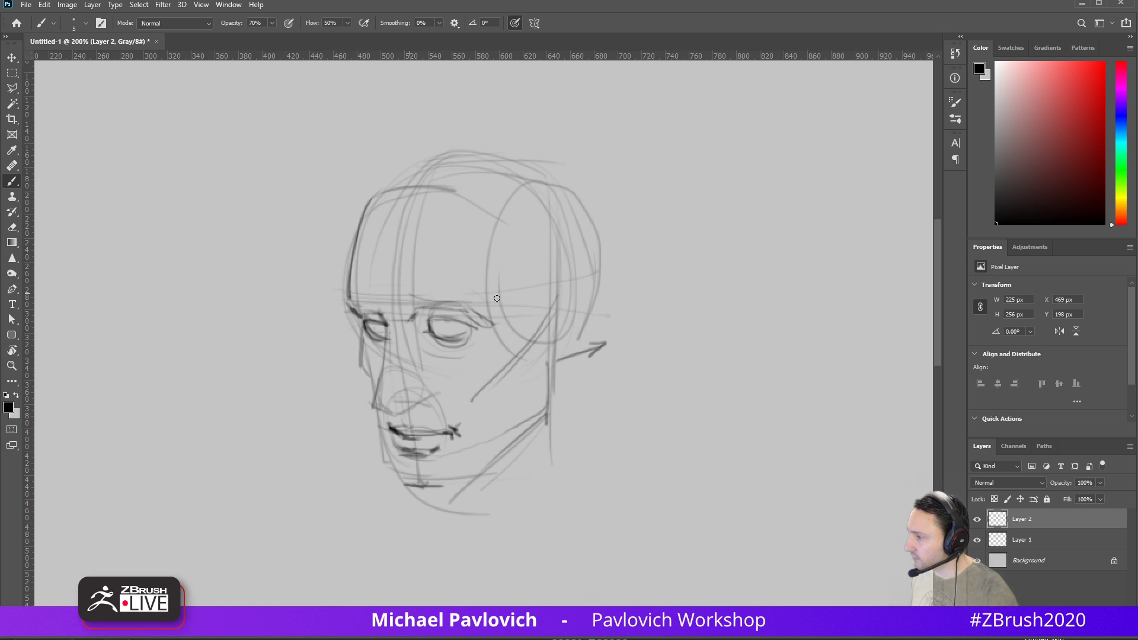
# Sketch the ear behind the jaw, with its outer rim, inner folds and lobe, over the arrow
pyautogui.moveTo(573, 290)
pyautogui.mouseDown()
pyautogui.moveTo(561, 289)
pyautogui.moveTo(586, 341)
pyautogui.mouseUp()
pyautogui.moveTo(549, 373); pyautogui.dragTo(584, 352)
pyautogui.moveTo(594, 320)
pyautogui.mouseDown()
pyautogui.moveTo(568, 283)
pyautogui.moveTo(555, 350)
pyautogui.moveTo(560, 326)
pyautogui.mouseUp()
pyautogui.moveTo(563, 287)
pyautogui.mouseDown()
pyautogui.moveTo(558, 310)
pyautogui.moveTo(571, 326)
pyautogui.moveTo(584, 295)
pyautogui.moveTo(582, 339)
pyautogui.moveTo(547, 379)
pyautogui.moveTo(583, 334)
pyautogui.moveTo(575, 361)
pyautogui.mouseUp()
pyautogui.moveTo(598, 295)
pyautogui.mouseDown()
pyautogui.moveTo(599, 327)
pyautogui.moveTo(577, 359)
pyautogui.mouseUp()
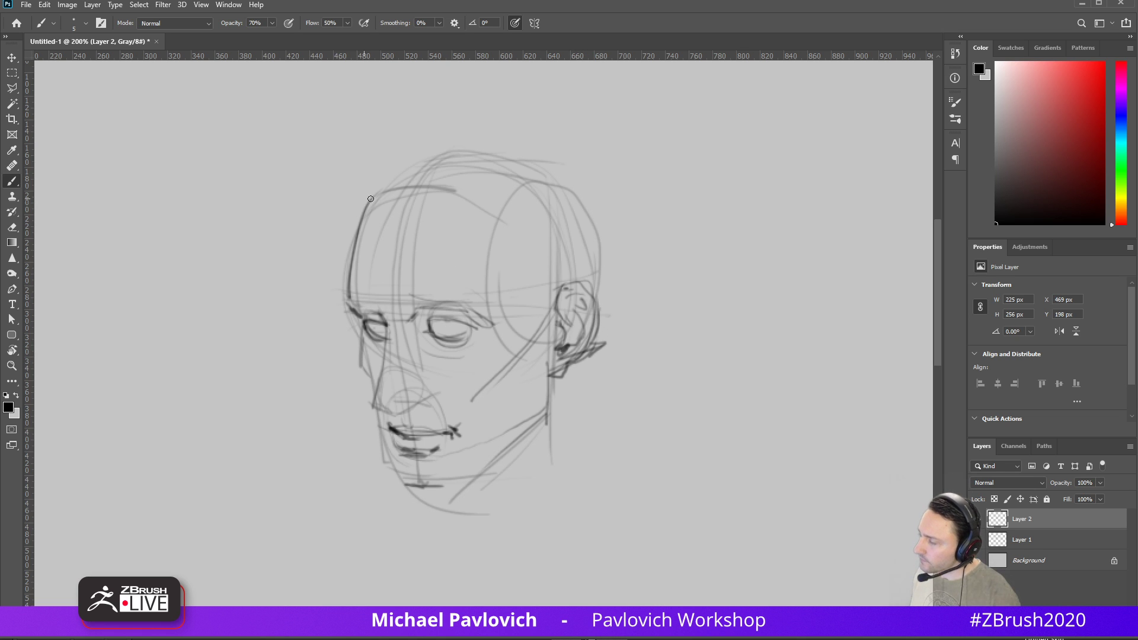
# Draw the hairline from the forehead around the temple to the ear and hatch in the sideburn
pyautogui.moveTo(359, 215)
pyautogui.mouseDown()
pyautogui.moveTo(443, 201)
pyautogui.moveTo(456, 221)
pyautogui.moveTo(494, 228)
pyautogui.moveTo(501, 291)
pyautogui.moveTo(536, 323)
pyautogui.moveTo(534, 350)
pyautogui.moveTo(561, 335)
pyautogui.mouseUp()
pyautogui.moveTo(531, 282)
pyautogui.mouseDown()
pyautogui.moveTo(520, 392)
pyautogui.moveTo(541, 409)
pyautogui.mouseUp()
pyautogui.moveTo(556, 338)
pyautogui.mouseDown()
pyautogui.moveTo(552, 402)
pyautogui.moveTo(530, 355)
pyautogui.moveTo(528, 382)
pyautogui.moveTo(548, 409)
pyautogui.mouseUp()
pyautogui.moveTo(528, 253)
pyautogui.mouseDown()
pyautogui.moveTo(507, 280)
pyautogui.moveTo(511, 297)
pyautogui.mouseUp()
pyautogui.moveTo(500, 229)
pyautogui.mouseDown()
pyautogui.moveTo(473, 216)
pyautogui.moveTo(507, 246)
pyautogui.mouseUp()
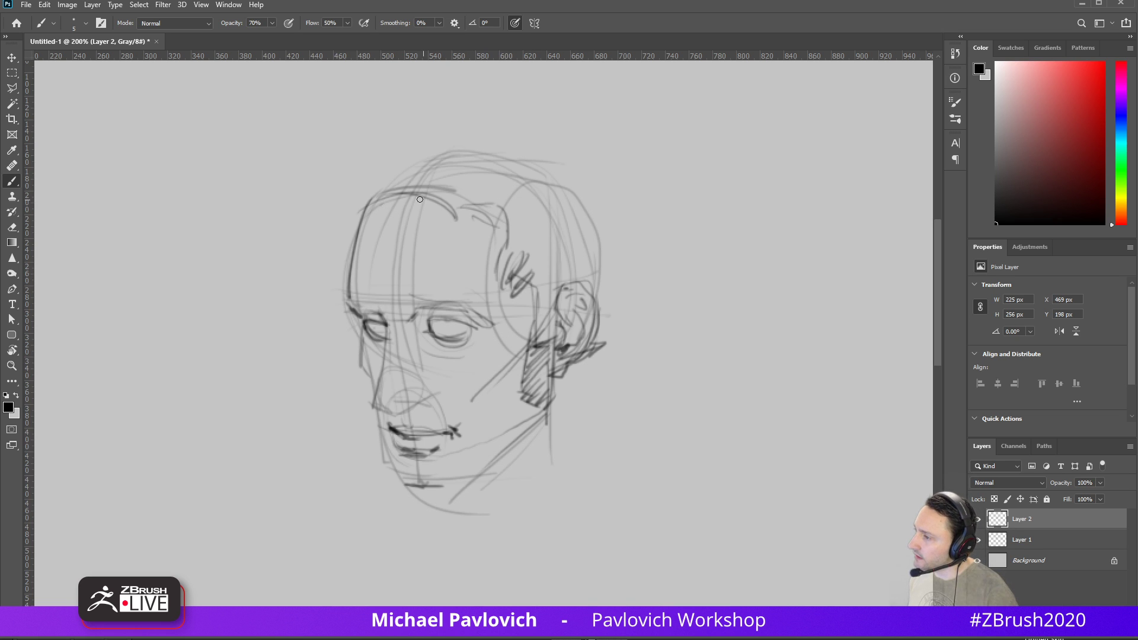
# Outline the hair over the crown and back of the skull, and add curved strokes at the temple
pyautogui.moveTo(386, 192)
pyautogui.mouseDown()
pyautogui.moveTo(455, 252)
pyautogui.moveTo(448, 153)
pyautogui.moveTo(546, 196)
pyautogui.moveTo(548, 223)
pyautogui.mouseUp()
pyautogui.moveTo(465, 256); pyautogui.dragTo(490, 230)
pyautogui.moveTo(460, 273); pyautogui.dragTo(499, 249)
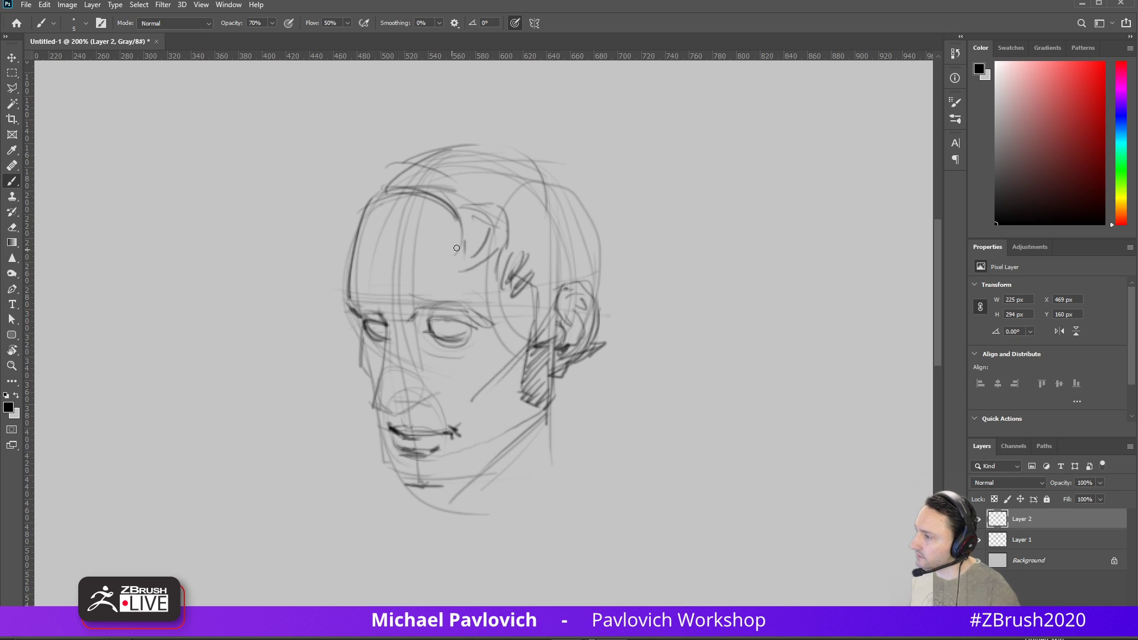
pyautogui.moveTo(382, 180); pyautogui.dragTo(355, 252)
pyautogui.moveTo(521, 154)
pyautogui.mouseDown()
pyautogui.moveTo(580, 197)
pyautogui.moveTo(598, 269)
pyautogui.mouseUp()
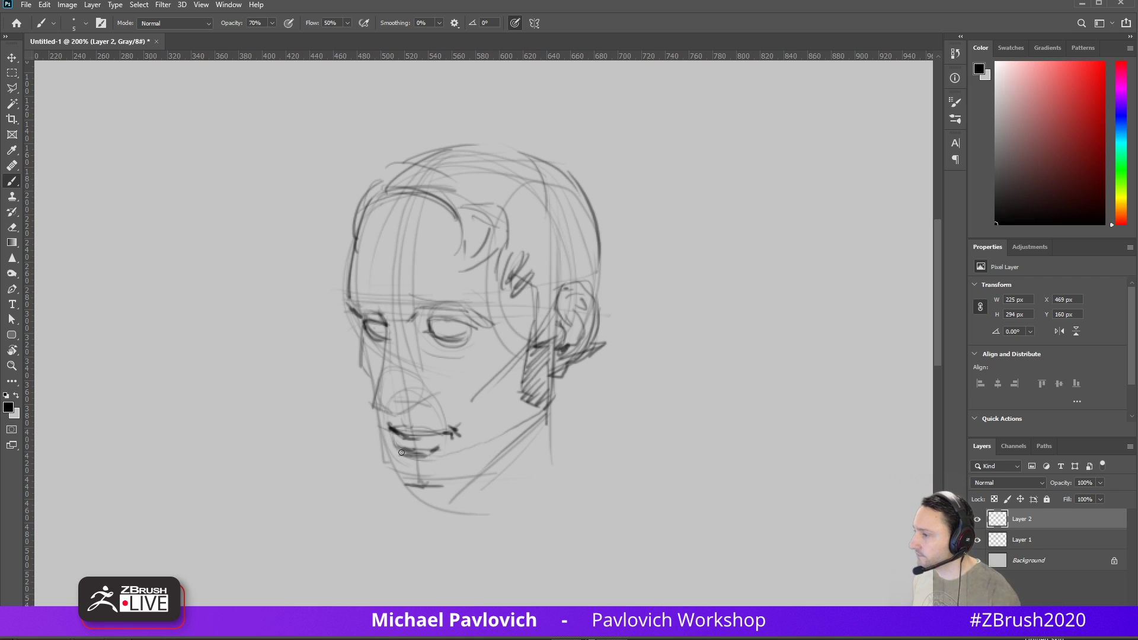
# Draw the creases around the mouth, darken the chin and jaw contour, and extend the front and back neck lines below the head
pyautogui.moveTo(483, 387); pyautogui.dragTo(469, 443)
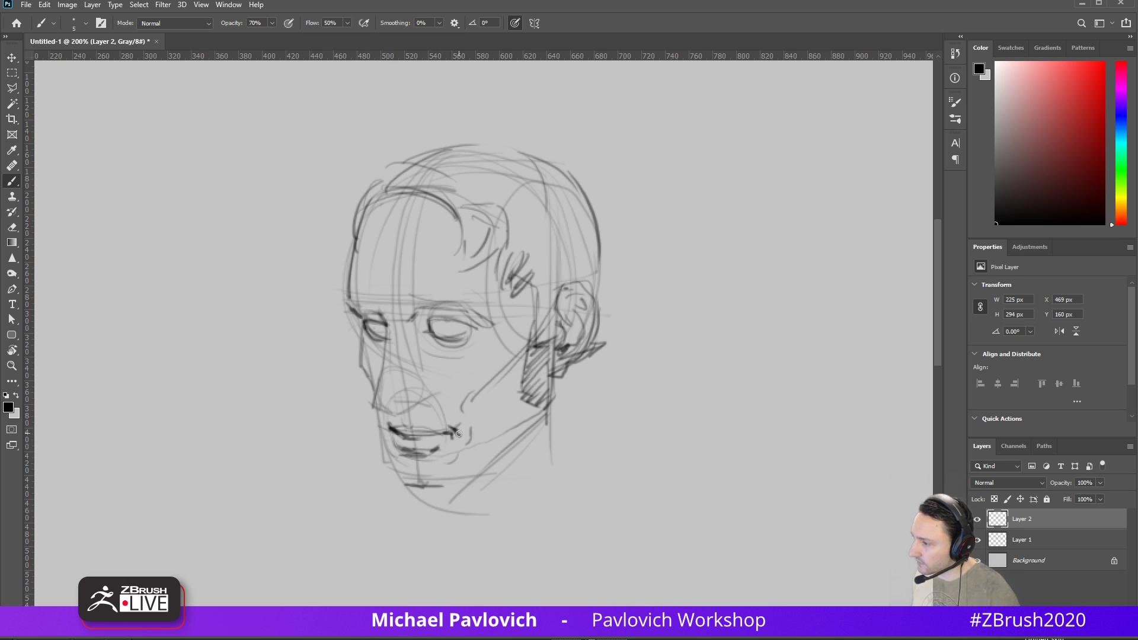
pyautogui.moveTo(457, 454); pyautogui.dragTo(426, 464)
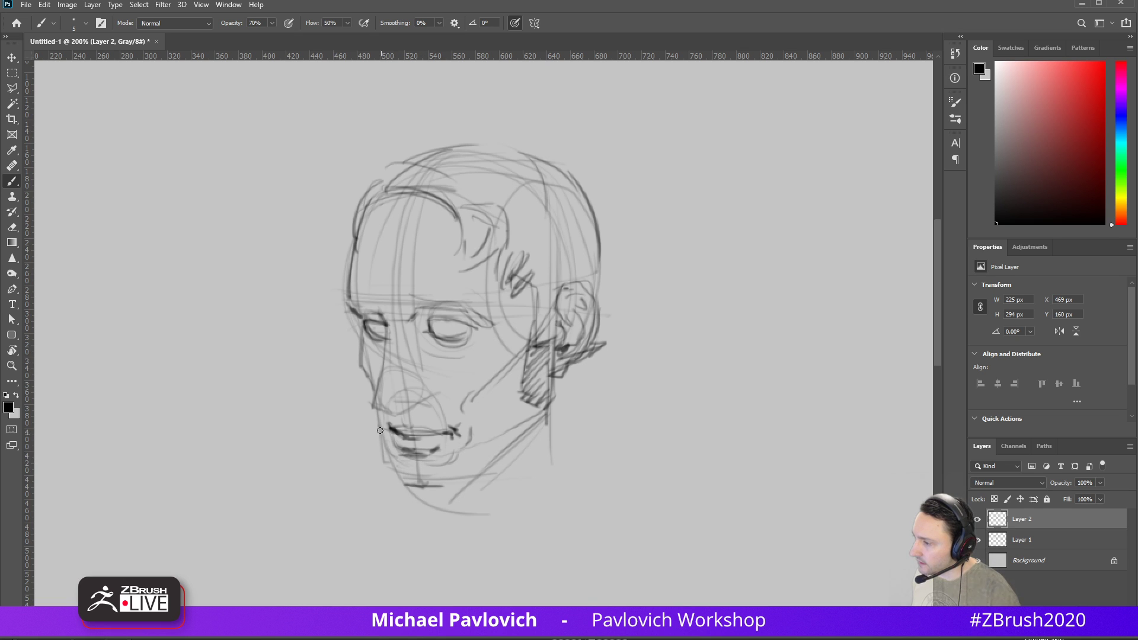
pyautogui.moveTo(377, 413)
pyautogui.mouseDown()
pyautogui.moveTo(394, 485)
pyautogui.moveTo(462, 497)
pyautogui.moveTo(518, 453)
pyautogui.mouseUp()
pyautogui.moveTo(474, 487); pyautogui.dragTo(563, 423)
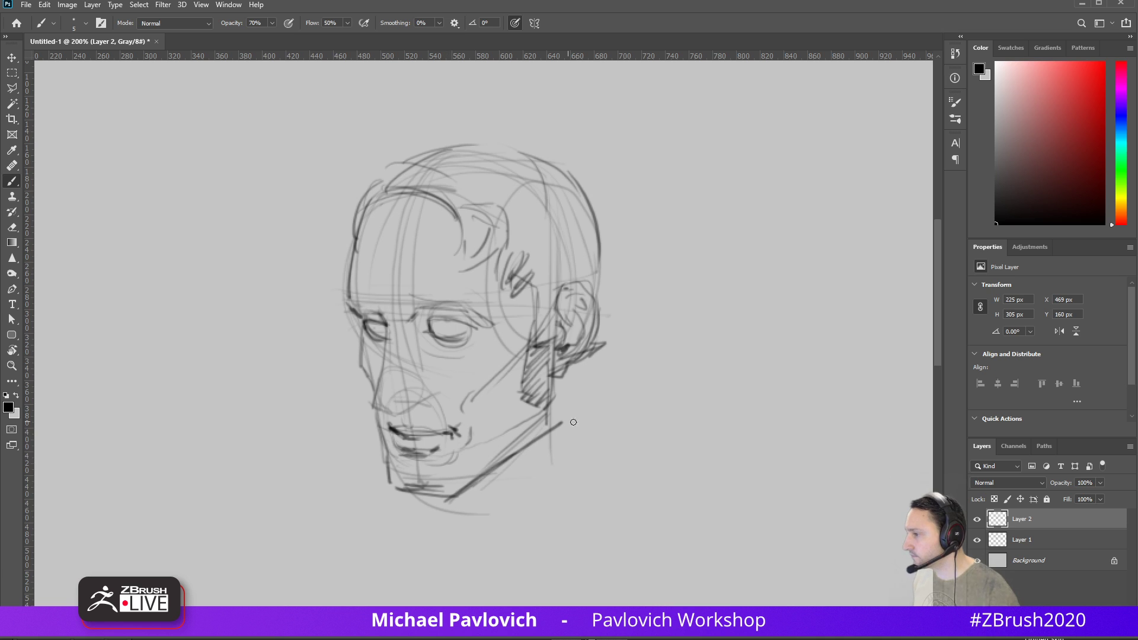
pyautogui.moveTo(580, 343); pyautogui.dragTo(581, 462)
pyautogui.moveTo(460, 485); pyautogui.dragTo(493, 553)
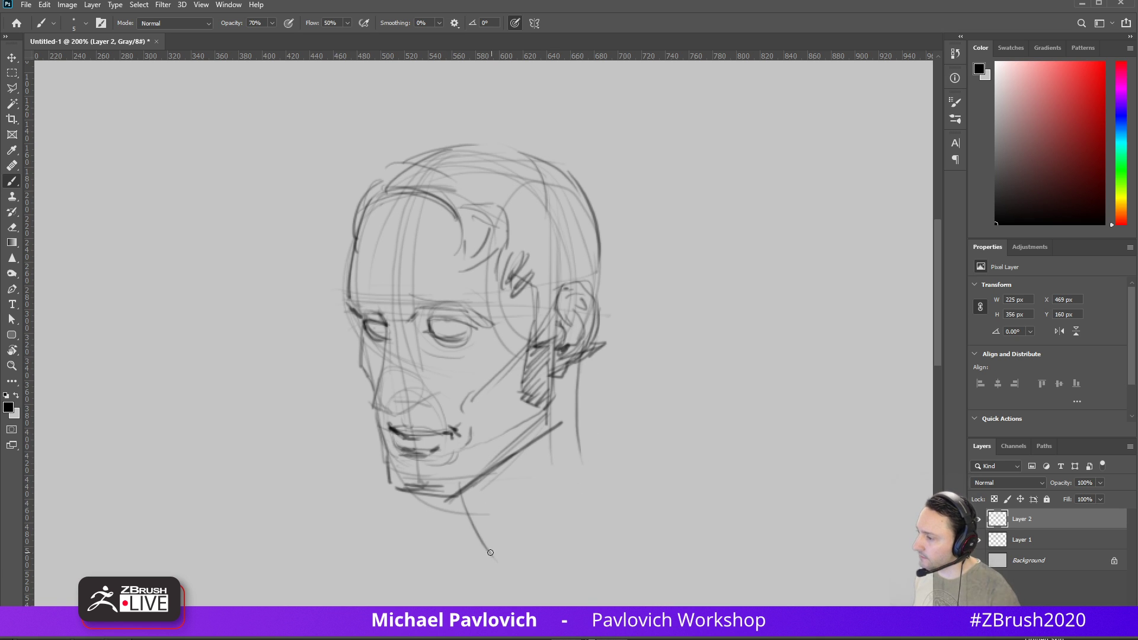
# Sketch a small side-view figure beside the head, with a round skull, face wedge, neck, shoulder and the start of the ribcage
pyautogui.moveTo(719, 176)
pyautogui.mouseDown()
pyautogui.moveTo(716, 229)
pyautogui.moveTo(704, 224)
pyautogui.moveTo(740, 232)
pyautogui.mouseUp()
pyautogui.moveTo(733, 159); pyautogui.dragTo(766, 194)
pyautogui.moveTo(762, 166)
pyautogui.mouseDown()
pyautogui.moveTo(709, 166)
pyautogui.moveTo(723, 204)
pyautogui.mouseUp()
pyautogui.moveTo(707, 167); pyautogui.dragTo(706, 238)
pyautogui.moveTo(763, 188)
pyautogui.mouseDown()
pyautogui.moveTo(768, 240)
pyautogui.moveTo(751, 262)
pyautogui.moveTo(777, 301)
pyautogui.mouseUp()
pyautogui.moveTo(711, 323)
pyautogui.mouseDown()
pyautogui.moveTo(759, 261)
pyautogui.moveTo(793, 278)
pyautogui.moveTo(752, 354)
pyautogui.mouseUp()
pyautogui.moveTo(748, 264); pyautogui.dragTo(714, 362)
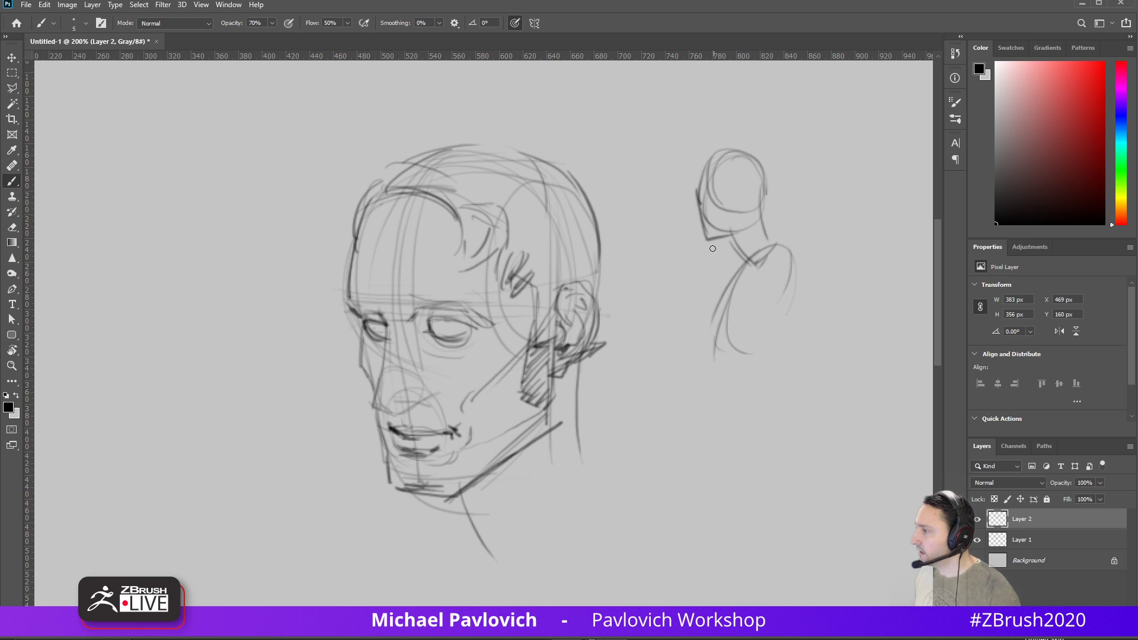
# Close the small figure's ribcage oval and extend its body downward with waist and hip curves
pyautogui.moveTo(716, 315); pyautogui.dragTo(719, 360)
pyautogui.moveTo(784, 298)
pyautogui.mouseDown()
pyautogui.moveTo(755, 359)
pyautogui.moveTo(757, 412)
pyautogui.mouseUp()
pyautogui.moveTo(732, 368)
pyautogui.mouseDown()
pyautogui.moveTo(750, 441)
pyautogui.moveTo(768, 437)
pyautogui.moveTo(761, 449)
pyautogui.mouseUp()
pyautogui.moveTo(750, 430); pyautogui.dragTo(745, 453)
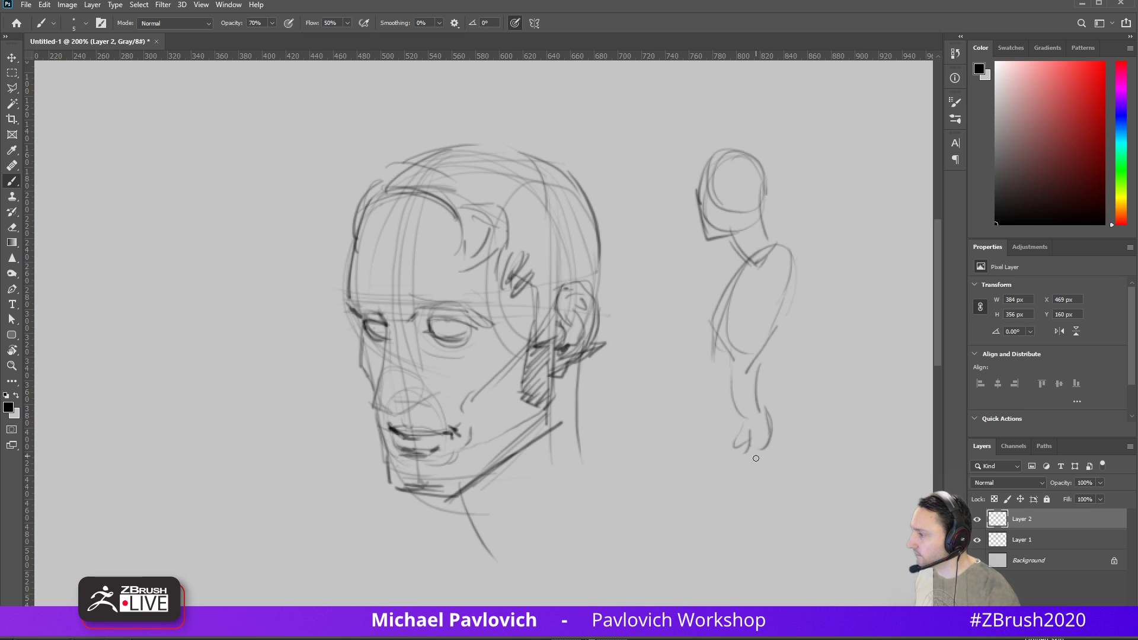
# Draw the upper arm on the side-view figure, with shoulder joint, elbow and rough deltoid and arm muscle contours, plus a chest line
pyautogui.moveTo(772, 242); pyautogui.dragTo(772, 270)
pyautogui.moveTo(780, 339)
pyautogui.mouseDown()
pyautogui.moveTo(788, 363)
pyautogui.moveTo(799, 361)
pyautogui.moveTo(780, 368)
pyautogui.moveTo(799, 358)
pyautogui.moveTo(796, 374)
pyautogui.mouseUp()
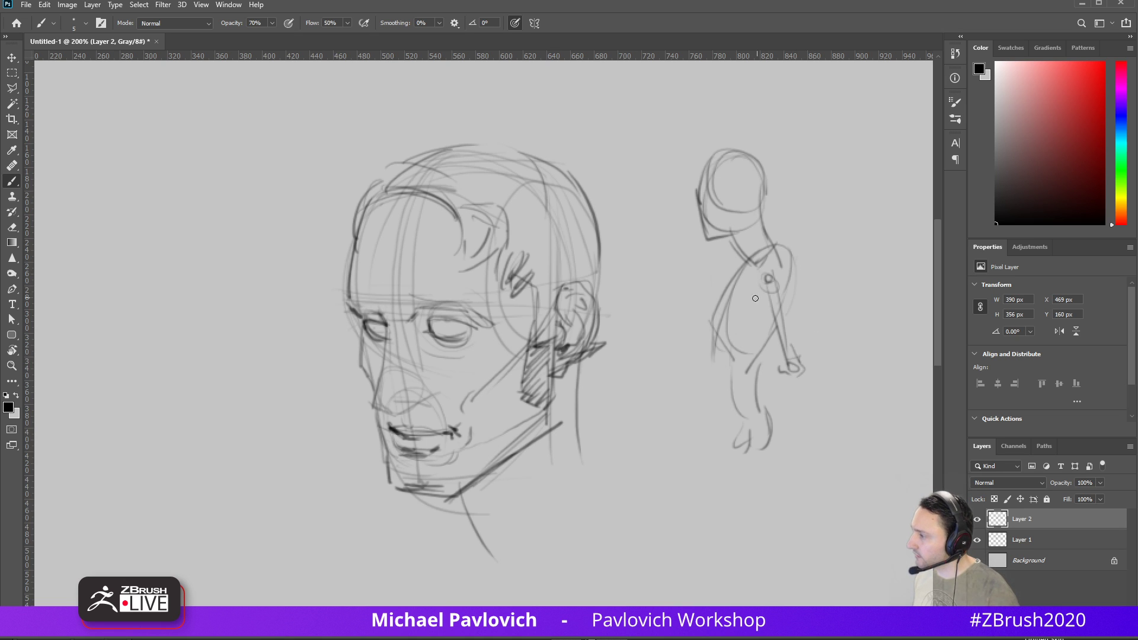
pyautogui.moveTo(717, 322)
pyautogui.mouseDown()
pyautogui.moveTo(781, 293)
pyautogui.moveTo(769, 284)
pyautogui.moveTo(767, 298)
pyautogui.mouseUp()
pyautogui.moveTo(761, 208); pyautogui.dragTo(779, 284)
pyautogui.moveTo(775, 246)
pyautogui.mouseDown()
pyautogui.moveTo(765, 296)
pyautogui.moveTo(783, 316)
pyautogui.mouseUp()
pyautogui.moveTo(788, 270)
pyautogui.mouseDown()
pyautogui.moveTo(787, 321)
pyautogui.moveTo(801, 357)
pyautogui.moveTo(792, 288)
pyautogui.moveTo(804, 358)
pyautogui.mouseUp()
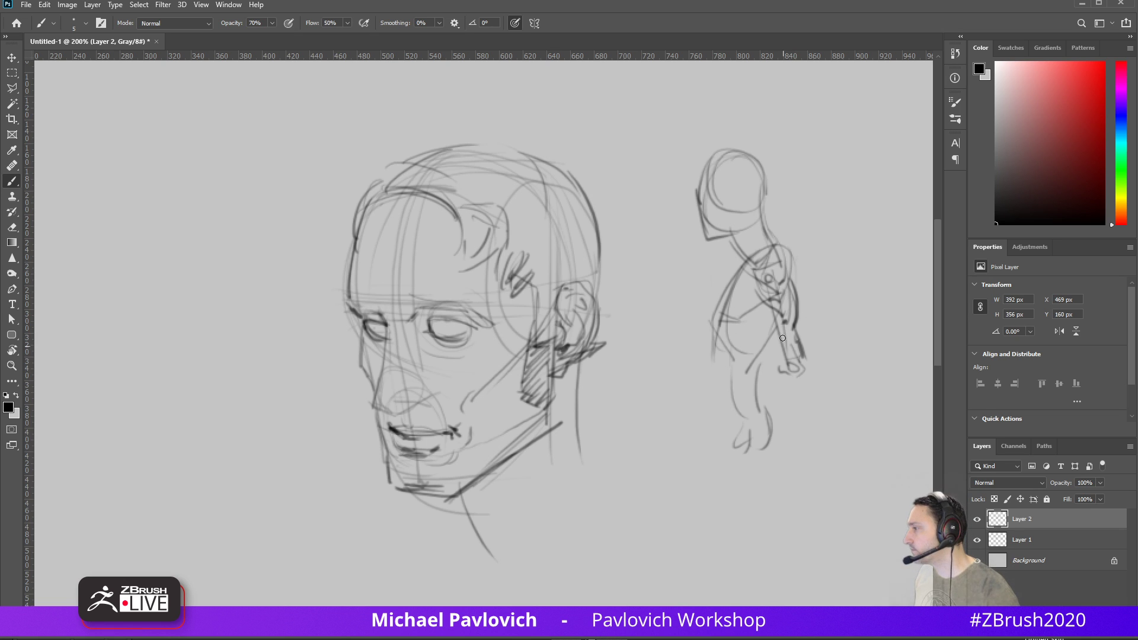
# Add the forearm, belly contour and rib and hip lines to the side-view figure
pyautogui.moveTo(771, 305)
pyautogui.mouseDown()
pyautogui.moveTo(781, 355)
pyautogui.moveTo(770, 363)
pyautogui.moveTo(793, 340)
pyautogui.moveTo(794, 377)
pyautogui.moveTo(807, 371)
pyautogui.moveTo(761, 415)
pyautogui.mouseUp()
pyautogui.moveTo(773, 359)
pyautogui.mouseDown()
pyautogui.moveTo(741, 415)
pyautogui.moveTo(754, 428)
pyautogui.moveTo(734, 425)
pyautogui.mouseUp()
pyautogui.moveTo(717, 327); pyautogui.dragTo(720, 422)
pyautogui.moveTo(719, 336); pyautogui.dragTo(719, 436)
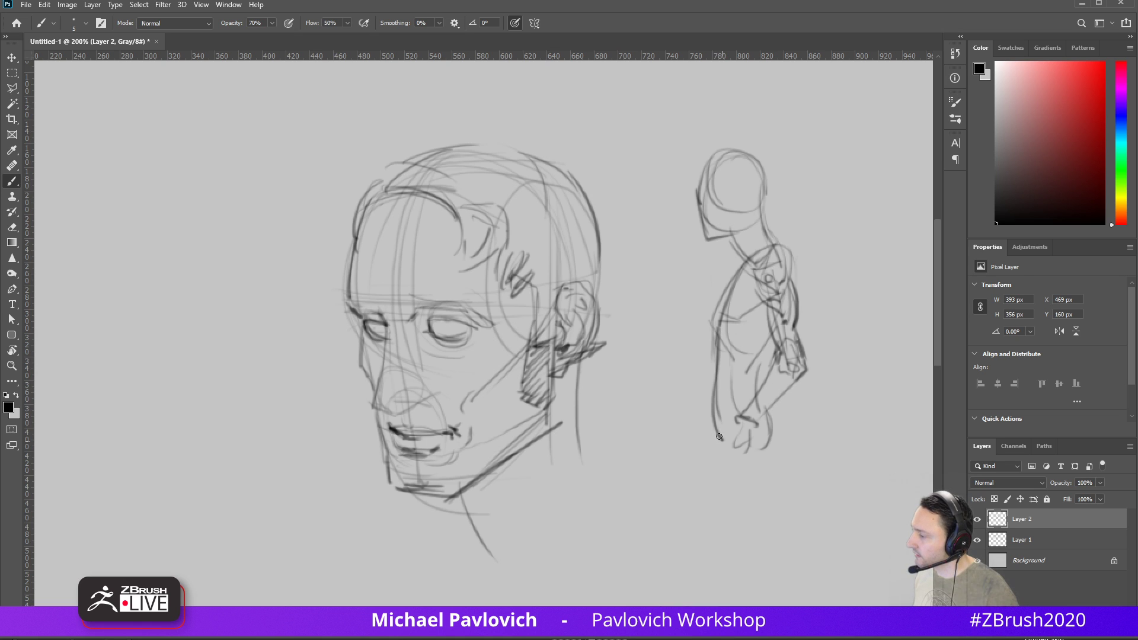
pyautogui.moveTo(757, 313)
pyautogui.mouseDown()
pyautogui.moveTo(780, 344)
pyautogui.moveTo(750, 377)
pyautogui.moveTo(761, 390)
pyautogui.moveTo(743, 410)
pyautogui.moveTo(730, 401)
pyautogui.moveTo(754, 408)
pyautogui.mouseUp()
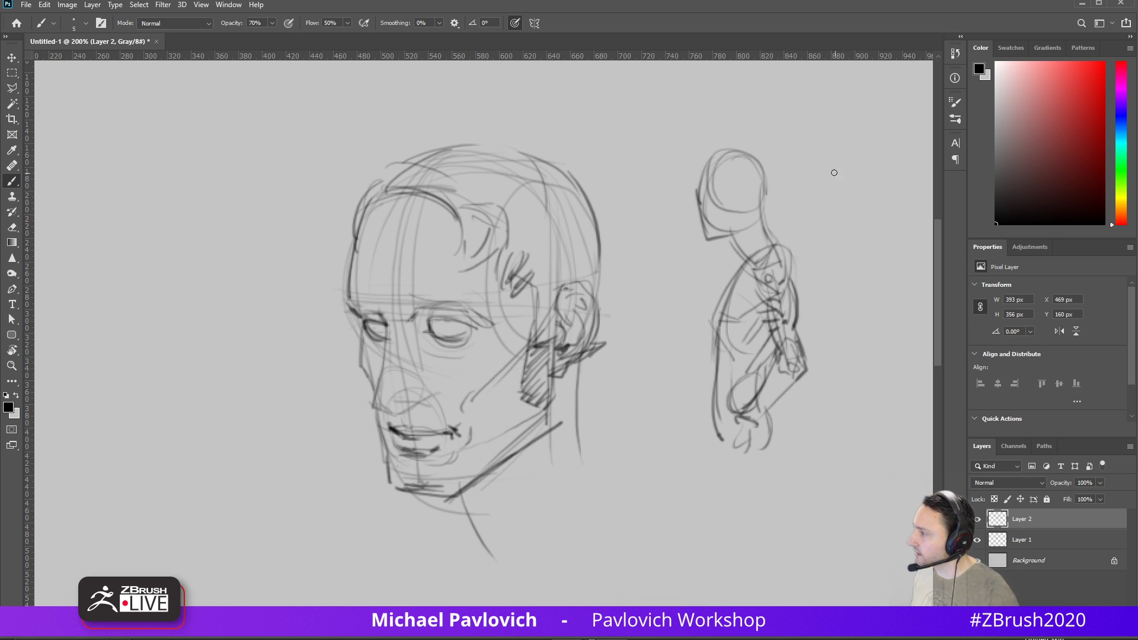
# Sketch a small front-view torso beside the side-view figure, with an egg-shaped ribcage, centre line, boxy pelvis, shoulder joints and upper arms
pyautogui.moveTo(818, 149); pyautogui.dragTo(850, 189)
pyautogui.moveTo(842, 117)
pyautogui.mouseDown()
pyautogui.moveTo(842, 199)
pyautogui.moveTo(842, 156)
pyautogui.moveTo(859, 190)
pyautogui.mouseUp()
pyautogui.moveTo(818, 132)
pyautogui.mouseDown()
pyautogui.moveTo(827, 188)
pyautogui.moveTo(870, 192)
pyautogui.moveTo(828, 238)
pyautogui.mouseUp()
pyautogui.moveTo(867, 205); pyautogui.dragTo(867, 237)
pyautogui.moveTo(828, 237); pyautogui.dragTo(866, 235)
pyautogui.moveTo(812, 129)
pyautogui.mouseDown()
pyautogui.moveTo(807, 142)
pyautogui.moveTo(868, 133)
pyautogui.mouseUp()
pyautogui.moveTo(876, 136); pyautogui.dragTo(885, 171)
pyautogui.moveTo(809, 133)
pyautogui.mouseDown()
pyautogui.moveTo(798, 197)
pyautogui.moveTo(860, 202)
pyautogui.moveTo(832, 217)
pyautogui.moveTo(863, 220)
pyautogui.mouseUp()
pyautogui.moveTo(821, 172)
pyautogui.mouseDown()
pyautogui.moveTo(867, 180)
pyautogui.moveTo(875, 160)
pyautogui.mouseUp()
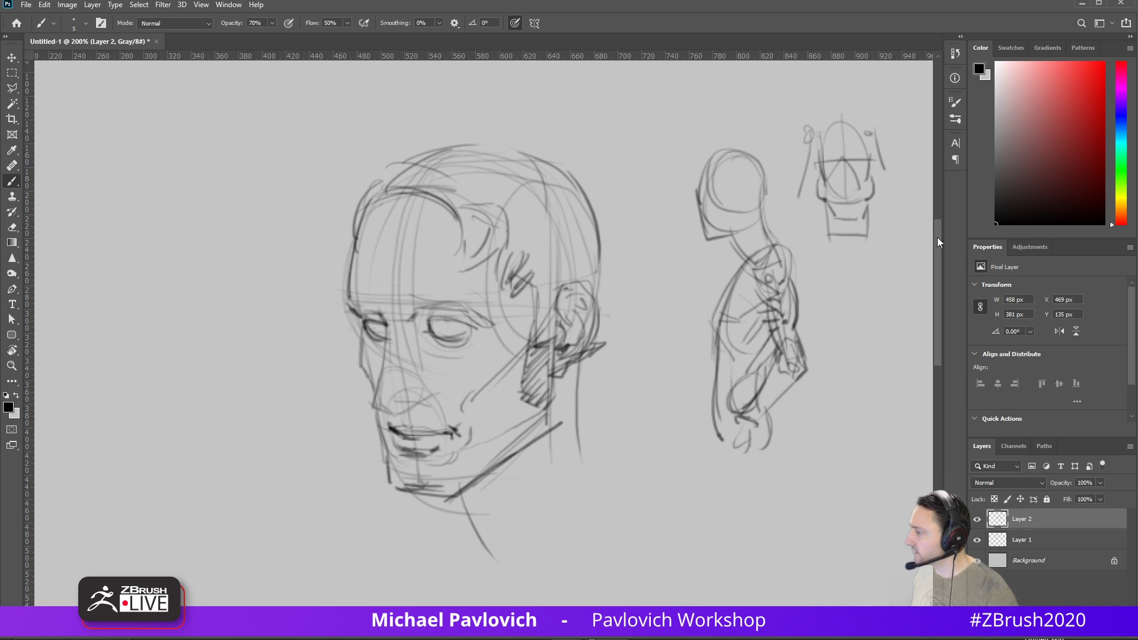
# Extend the front-view torso's outer side lines down into the legs and draw an arrow pointing at its waist
pyautogui.moveTo(818, 196); pyautogui.dragTo(826, 285)
pyautogui.moveTo(872, 198); pyautogui.dragTo(869, 282)
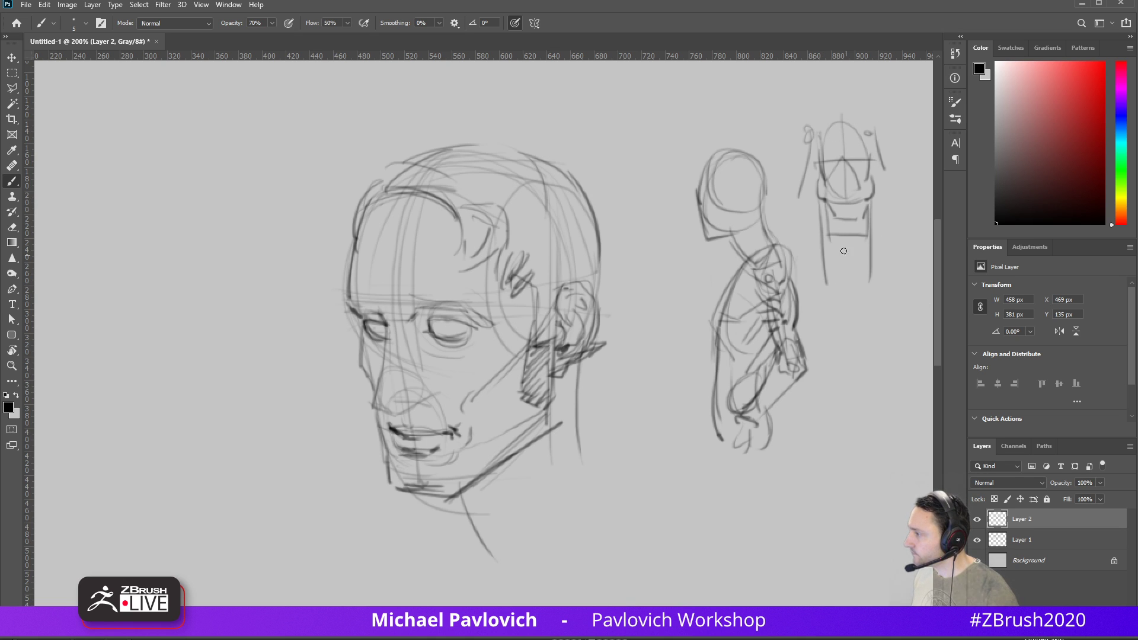
pyautogui.moveTo(800, 208); pyautogui.dragTo(814, 209)
pyautogui.moveTo(805, 203); pyautogui.dragTo(806, 215)
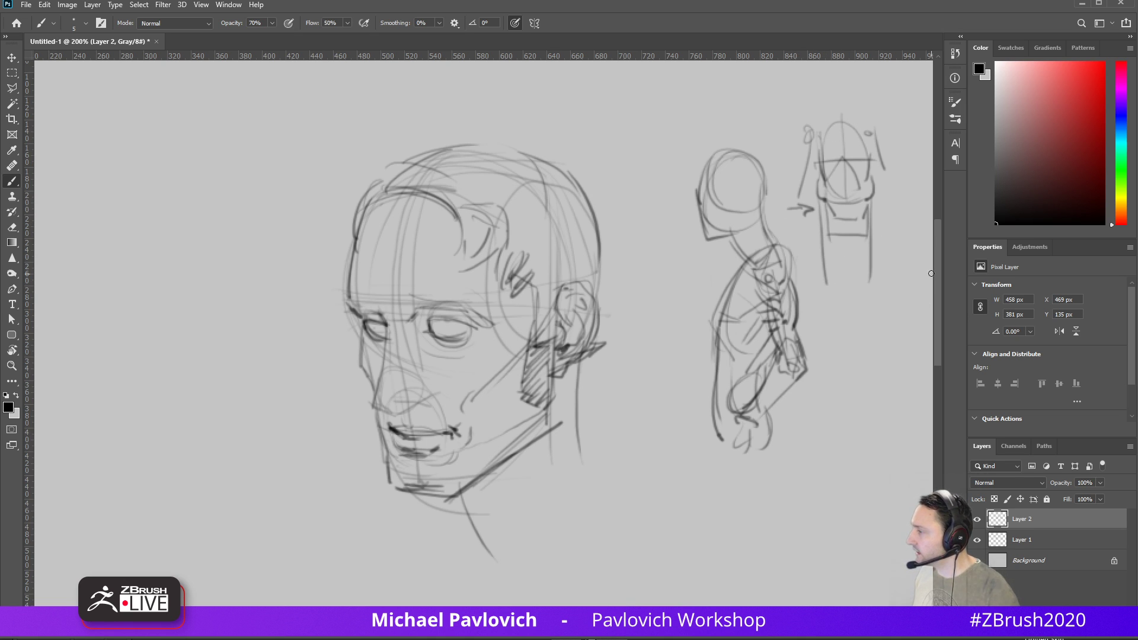
# Sketch a second front torso below the first with ribcage, waist contours, navel and pelvis, and darken the first torso's waist
pyautogui.moveTo(859, 381); pyautogui.dragTo(850, 385)
pyautogui.moveTo(845, 337)
pyautogui.mouseDown()
pyautogui.moveTo(854, 383)
pyautogui.moveTo(885, 367)
pyautogui.moveTo(833, 404)
pyautogui.mouseUp()
pyautogui.moveTo(876, 360); pyautogui.dragTo(883, 414)
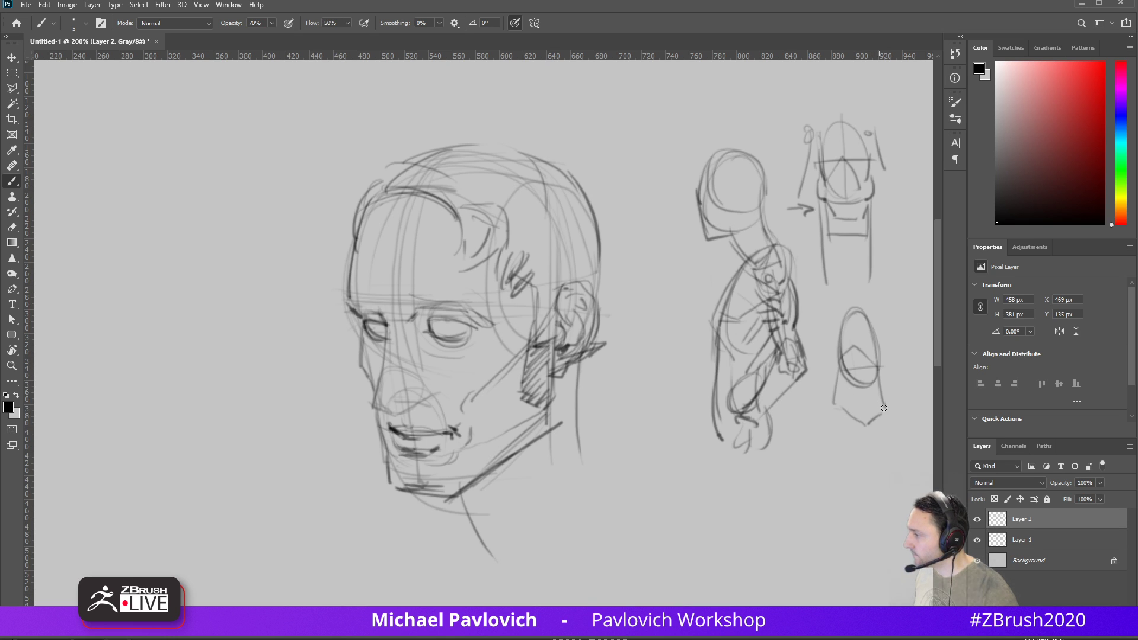
pyautogui.moveTo(845, 327)
pyautogui.mouseDown()
pyautogui.moveTo(836, 358)
pyautogui.moveTo(880, 357)
pyautogui.moveTo(829, 402)
pyautogui.mouseUp()
pyautogui.moveTo(879, 364)
pyautogui.mouseDown()
pyautogui.moveTo(889, 401)
pyautogui.moveTo(867, 424)
pyautogui.moveTo(876, 417)
pyautogui.mouseUp()
pyautogui.moveTo(839, 329)
pyautogui.mouseDown()
pyautogui.moveTo(836, 357)
pyautogui.moveTo(882, 320)
pyautogui.moveTo(832, 360)
pyautogui.moveTo(829, 410)
pyautogui.mouseUp()
pyautogui.moveTo(879, 360)
pyautogui.mouseDown()
pyautogui.moveTo(890, 418)
pyautogui.moveTo(881, 395)
pyautogui.mouseUp()
pyautogui.moveTo(844, 406); pyautogui.dragTo(879, 408)
pyautogui.moveTo(830, 203); pyautogui.dragTo(864, 215)
pyautogui.moveTo(816, 182); pyautogui.dragTo(836, 233)
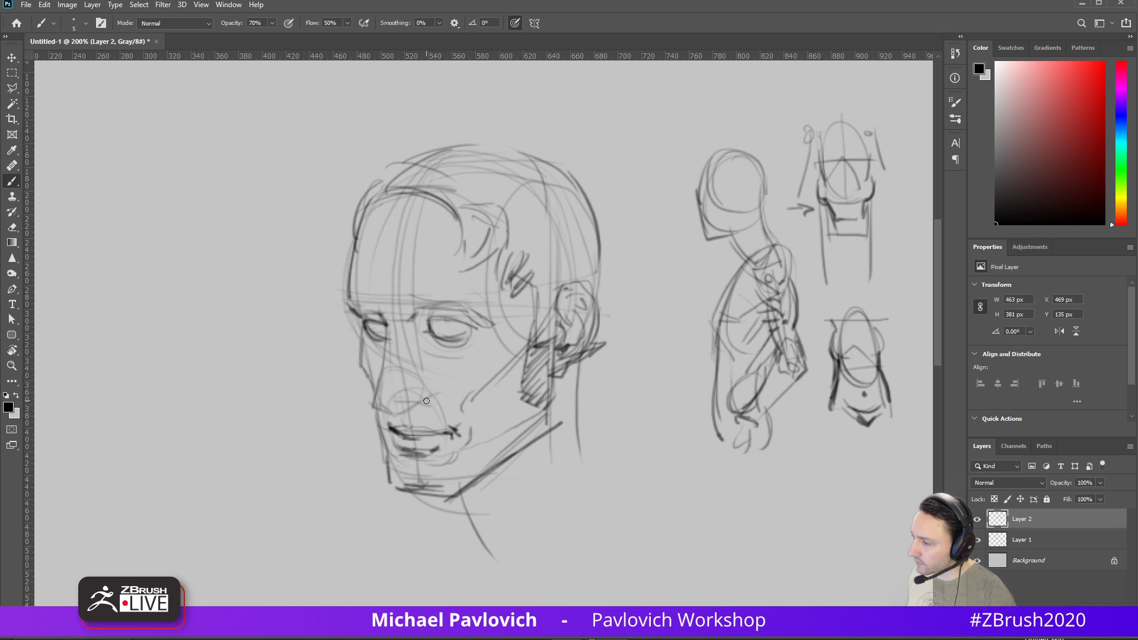
# Define the portrait's nose base, irises, mouth and upper eyelids, and draw a small light-direction arrow beside the top of the head
pyautogui.moveTo(383, 370)
pyautogui.mouseDown()
pyautogui.moveTo(378, 401)
pyautogui.moveTo(415, 405)
pyautogui.moveTo(402, 413)
pyautogui.moveTo(421, 403)
pyautogui.mouseUp()
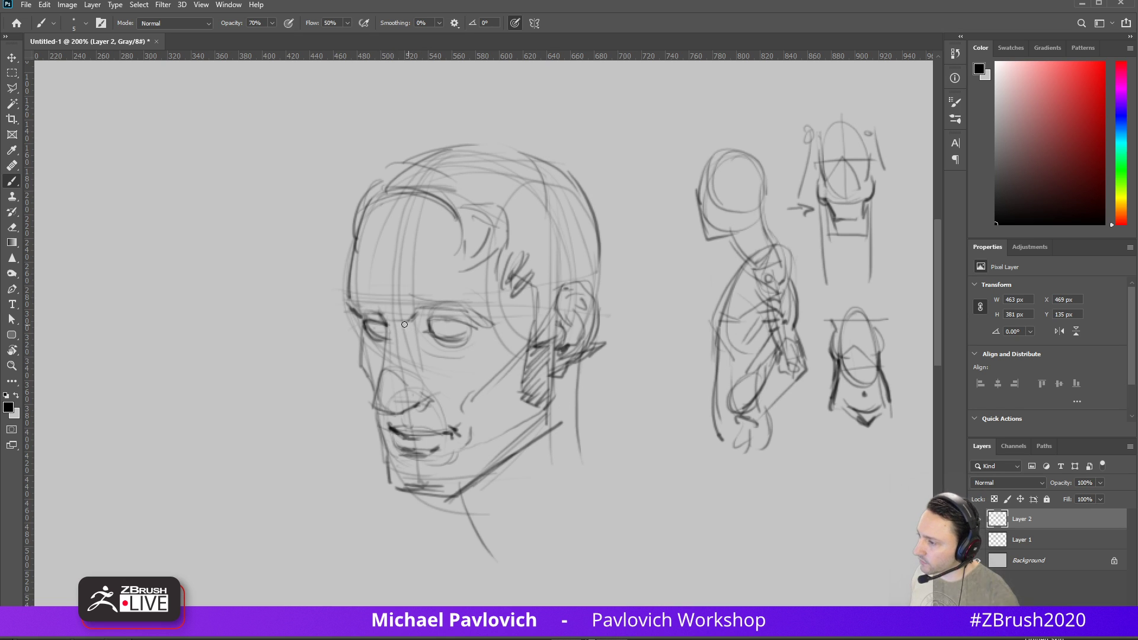
pyautogui.moveTo(377, 325)
pyautogui.mouseDown()
pyautogui.moveTo(458, 334)
pyautogui.moveTo(454, 317)
pyautogui.mouseUp()
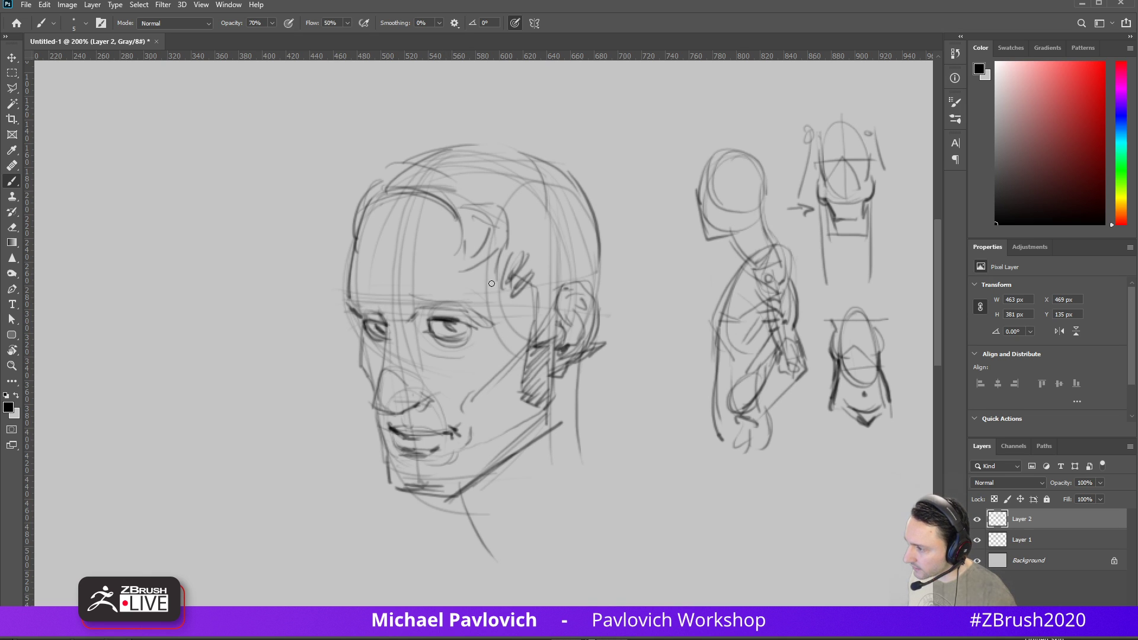
pyautogui.moveTo(598, 160)
pyautogui.mouseDown()
pyautogui.moveTo(623, 123)
pyautogui.moveTo(626, 173)
pyautogui.moveTo(594, 189)
pyautogui.mouseUp()
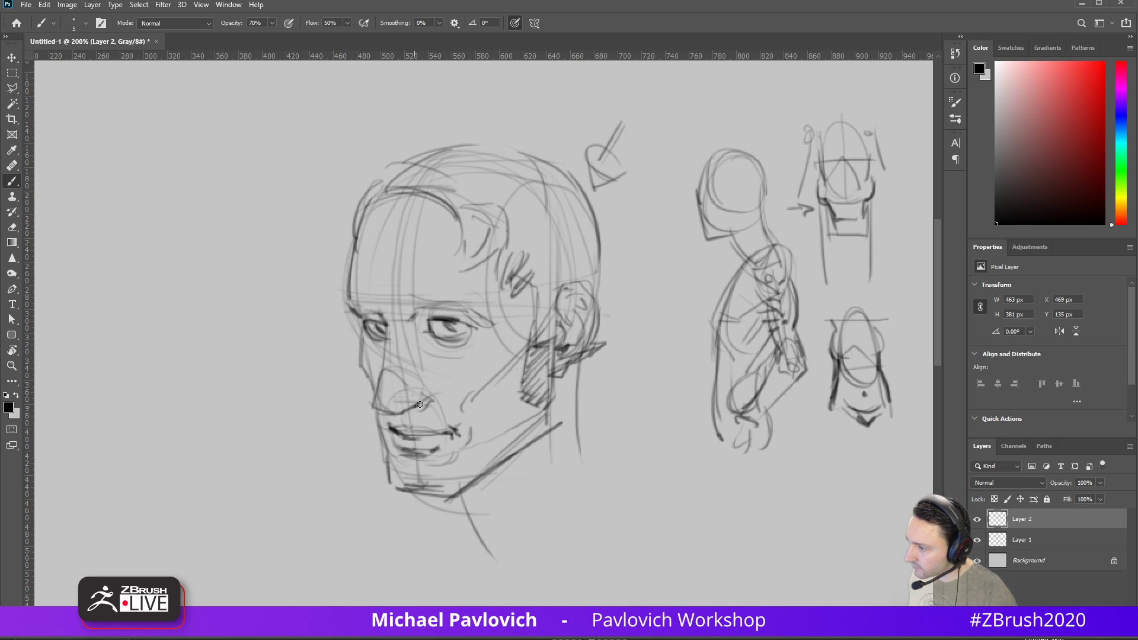
pyautogui.moveTo(373, 410)
pyautogui.mouseDown()
pyautogui.moveTo(389, 427)
pyautogui.moveTo(451, 439)
pyautogui.mouseUp()
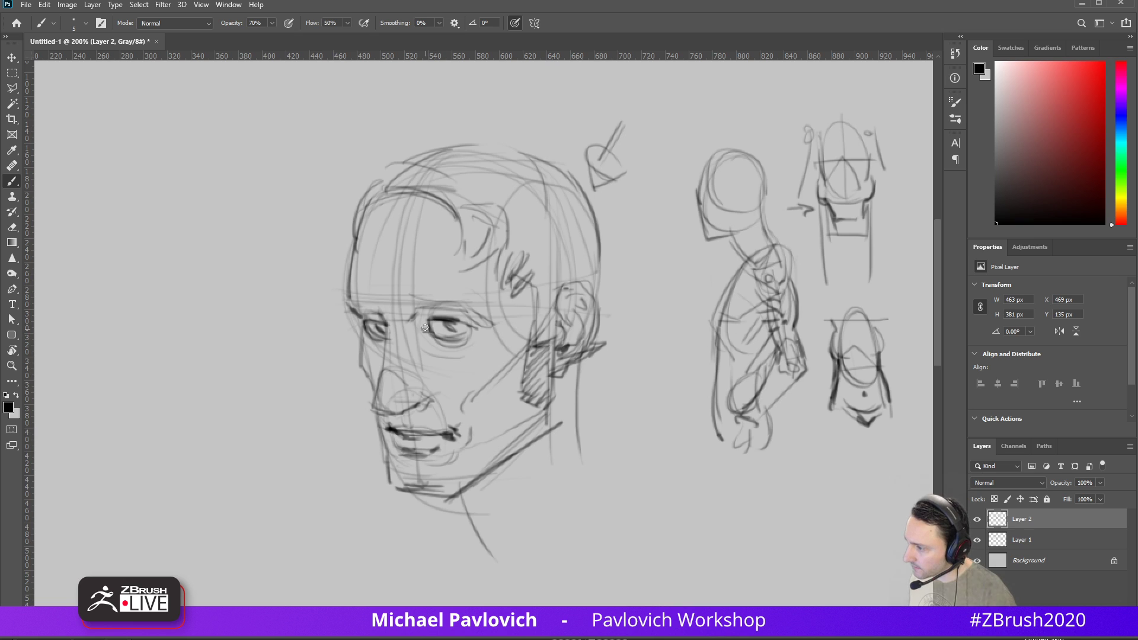
pyautogui.moveTo(427, 319)
pyautogui.mouseDown()
pyautogui.moveTo(448, 310)
pyautogui.moveTo(496, 336)
pyautogui.mouseUp()
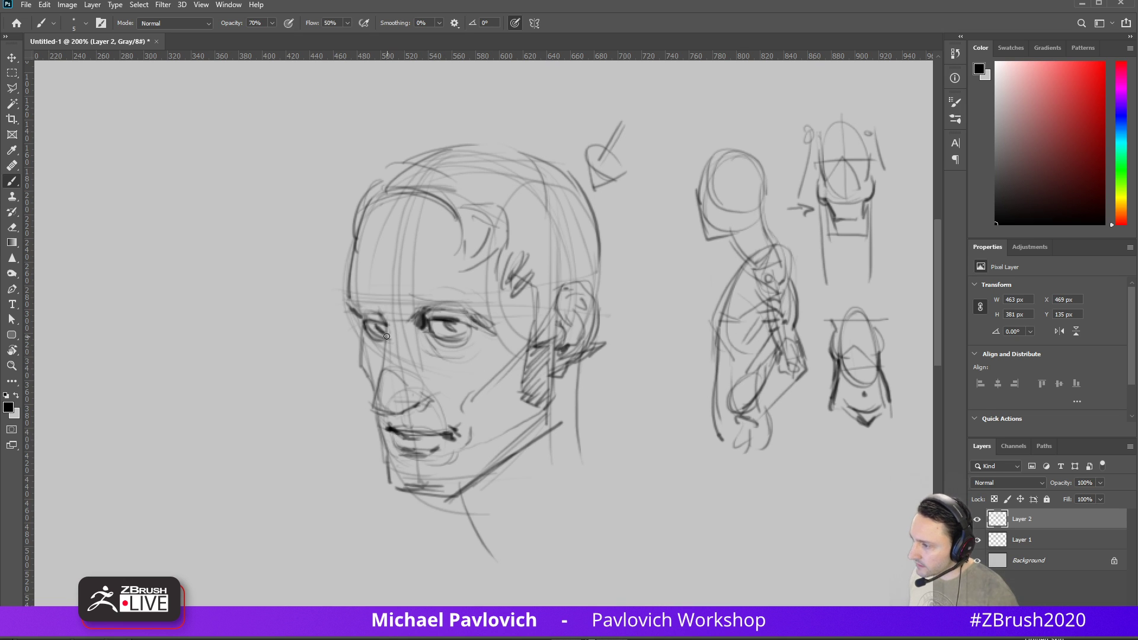
# Block in thick dark eyebrows on the portrait and strengthen the shadow line along the side of the nose
pyautogui.moveTo(381, 317); pyautogui.dragTo(358, 312)
pyautogui.moveTo(358, 312)
pyautogui.mouseDown()
pyautogui.moveTo(410, 303)
pyautogui.moveTo(403, 294)
pyautogui.moveTo(421, 305)
pyautogui.moveTo(410, 296)
pyautogui.moveTo(448, 286)
pyautogui.moveTo(427, 296)
pyautogui.moveTo(469, 288)
pyautogui.moveTo(456, 295)
pyautogui.moveTo(496, 316)
pyautogui.mouseUp()
pyautogui.moveTo(376, 298)
pyautogui.mouseDown()
pyautogui.moveTo(345, 303)
pyautogui.moveTo(353, 313)
pyautogui.mouseUp()
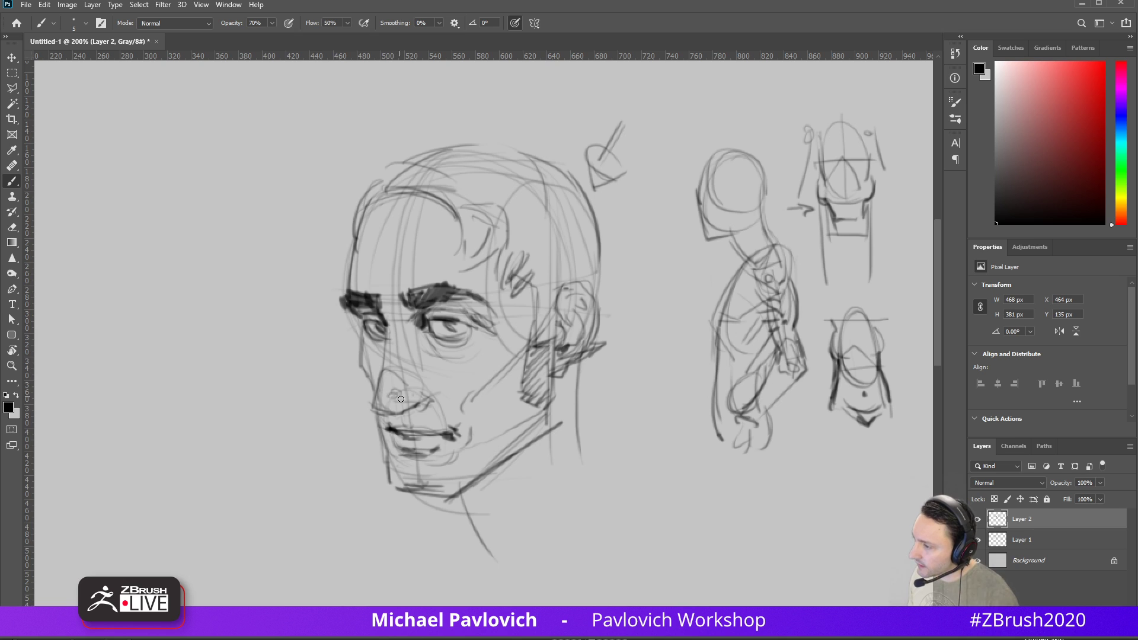
pyautogui.moveTo(388, 347)
pyautogui.mouseDown()
pyautogui.moveTo(379, 404)
pyautogui.moveTo(395, 409)
pyautogui.mouseUp()
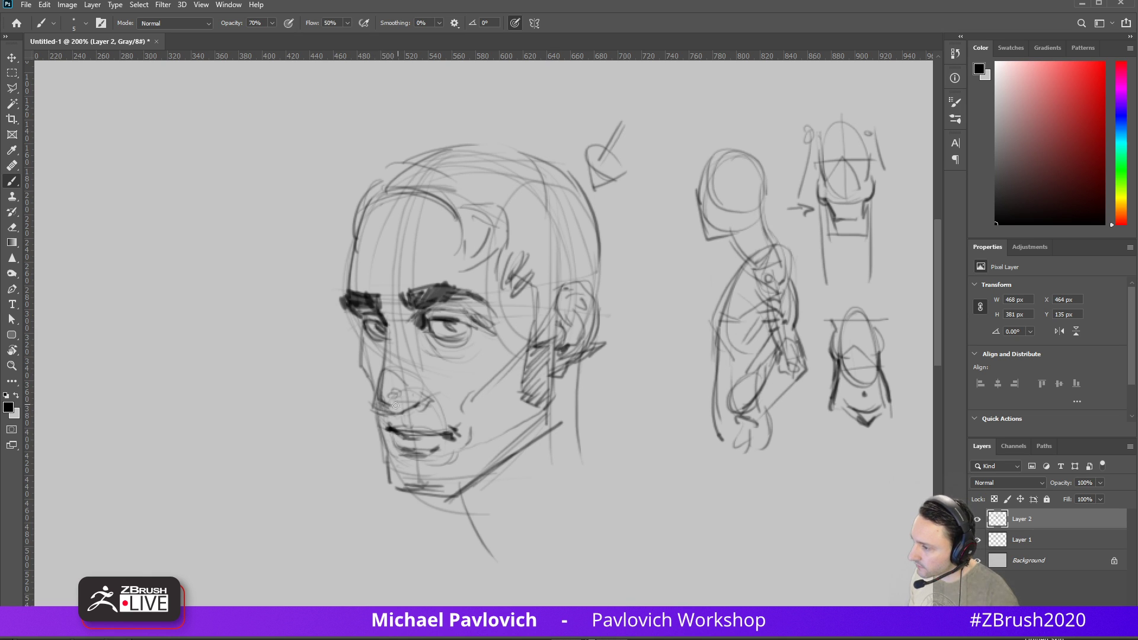
# Sketch a lighting-study sphere beside the portrait, with a highlight ellipse, a curved shadow boundary and a light-direction line
pyautogui.moveTo(255, 182); pyautogui.dragTo(264, 219)
pyautogui.moveTo(187, 192)
pyautogui.mouseDown()
pyautogui.moveTo(281, 201)
pyautogui.moveTo(277, 242)
pyautogui.mouseUp()
pyautogui.moveTo(341, 100); pyautogui.dragTo(308, 128)
pyautogui.moveTo(236, 193)
pyautogui.mouseDown()
pyautogui.moveTo(261, 214)
pyautogui.moveTo(243, 188)
pyautogui.moveTo(237, 253)
pyautogui.moveTo(261, 244)
pyautogui.mouseUp()
pyautogui.moveTo(209, 168); pyautogui.dragTo(236, 249)
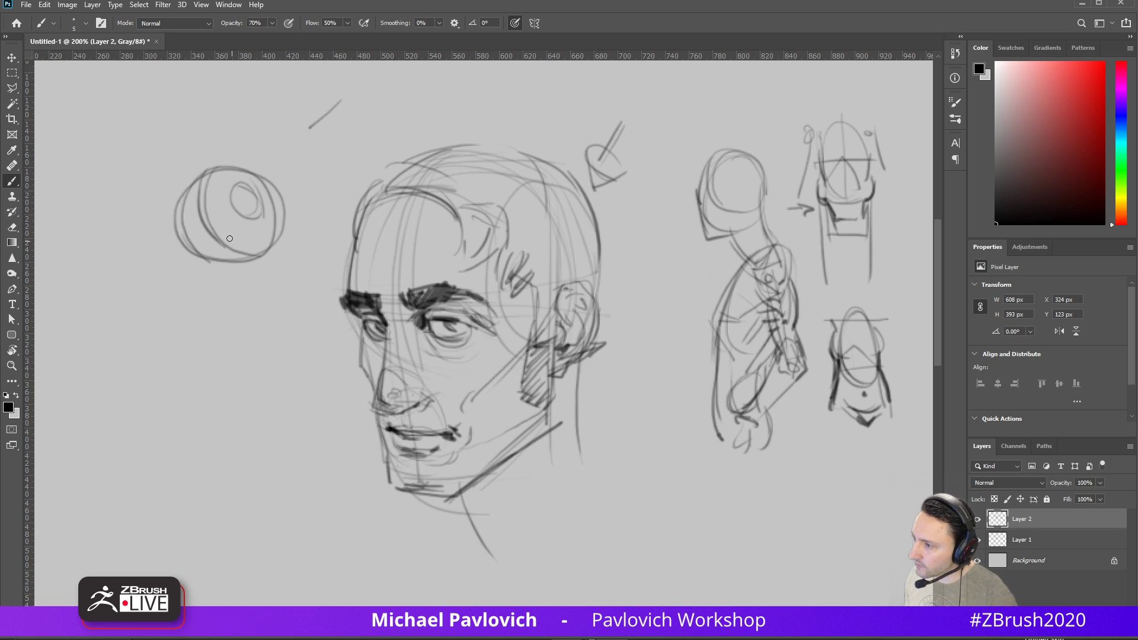
# Hatch a long cast shadow beneath the sphere and shade its dark side and core shadow
pyautogui.moveTo(201, 180)
pyautogui.mouseDown()
pyautogui.moveTo(205, 231)
pyautogui.moveTo(255, 260)
pyautogui.moveTo(118, 304)
pyautogui.mouseUp()
pyautogui.moveTo(187, 254)
pyautogui.mouseDown()
pyautogui.moveTo(182, 291)
pyautogui.moveTo(231, 264)
pyautogui.moveTo(185, 265)
pyautogui.moveTo(112, 308)
pyautogui.mouseUp()
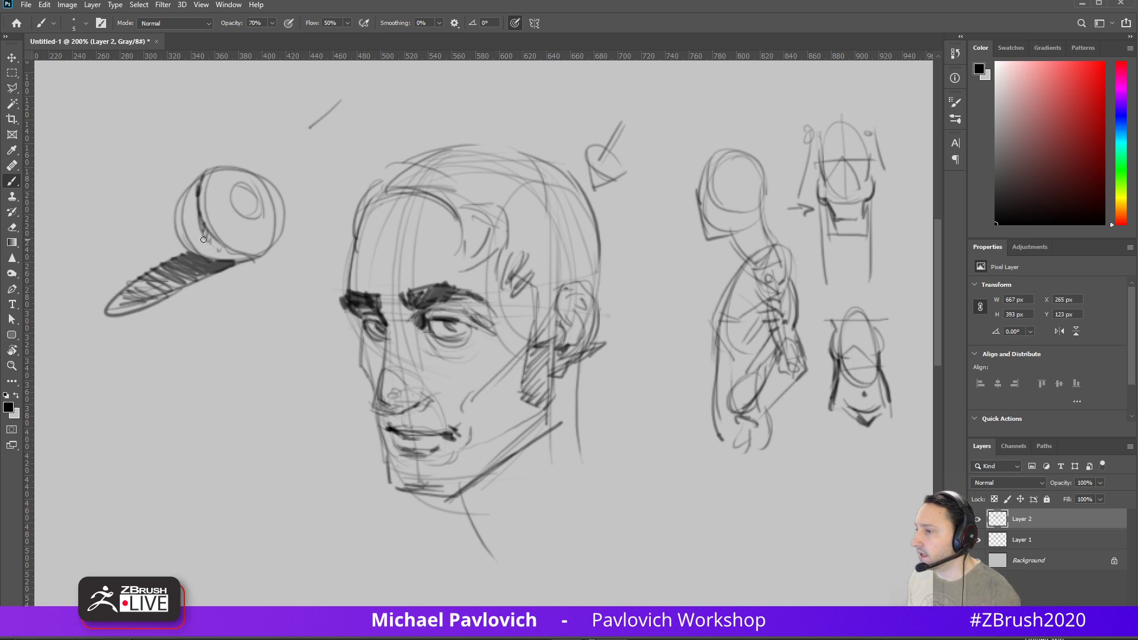
pyautogui.moveTo(213, 274); pyautogui.dragTo(216, 305)
pyautogui.moveTo(199, 179)
pyautogui.mouseDown()
pyautogui.moveTo(211, 243)
pyautogui.moveTo(186, 193)
pyautogui.moveTo(188, 236)
pyautogui.moveTo(230, 255)
pyautogui.mouseUp()
pyautogui.moveTo(178, 223)
pyautogui.mouseDown()
pyautogui.moveTo(211, 258)
pyautogui.moveTo(252, 258)
pyautogui.moveTo(184, 197)
pyautogui.moveTo(188, 217)
pyautogui.moveTo(205, 178)
pyautogui.moveTo(224, 234)
pyautogui.moveTo(253, 255)
pyautogui.moveTo(233, 237)
pyautogui.moveTo(255, 245)
pyautogui.moveTo(221, 232)
pyautogui.moveTo(208, 185)
pyautogui.moveTo(221, 190)
pyautogui.moveTo(184, 219)
pyautogui.moveTo(190, 258)
pyautogui.mouseUp()
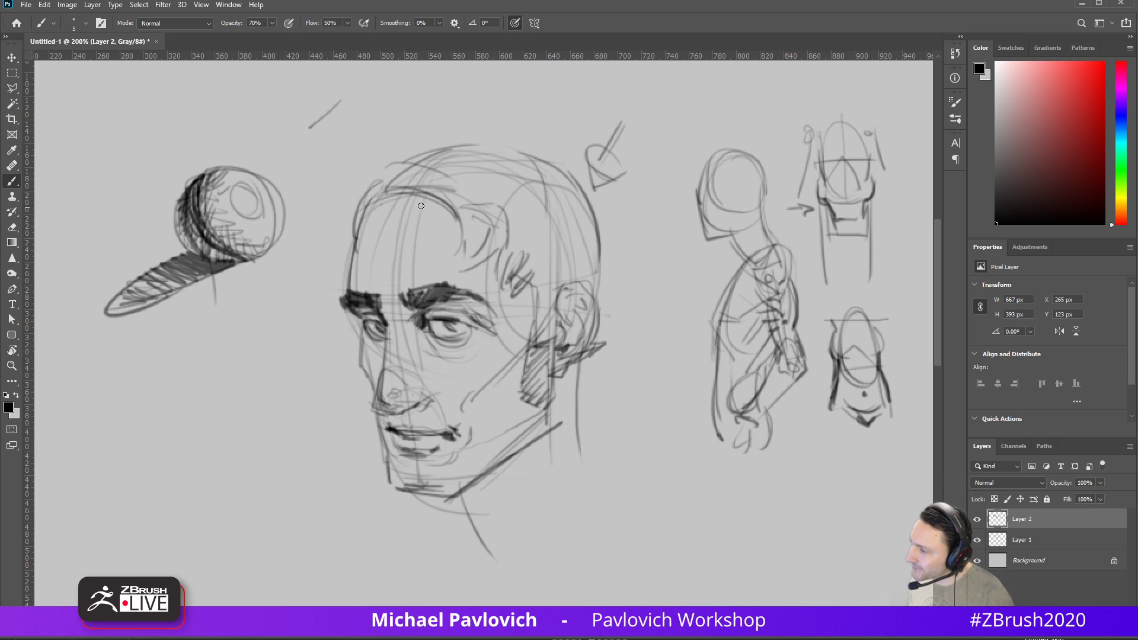
# Darken the portrait's nose edge, the shadow under the nose, the eyes and the far cheek contour
pyautogui.moveTo(373, 331)
pyautogui.mouseDown()
pyautogui.moveTo(364, 349)
pyautogui.moveTo(388, 320)
pyautogui.moveTo(375, 408)
pyautogui.moveTo(396, 426)
pyautogui.moveTo(381, 433)
pyautogui.mouseUp()
pyautogui.moveTo(431, 403)
pyautogui.mouseDown()
pyautogui.moveTo(400, 431)
pyautogui.moveTo(436, 436)
pyautogui.moveTo(380, 427)
pyautogui.mouseUp()
pyautogui.moveTo(430, 321); pyautogui.dragTo(448, 326)
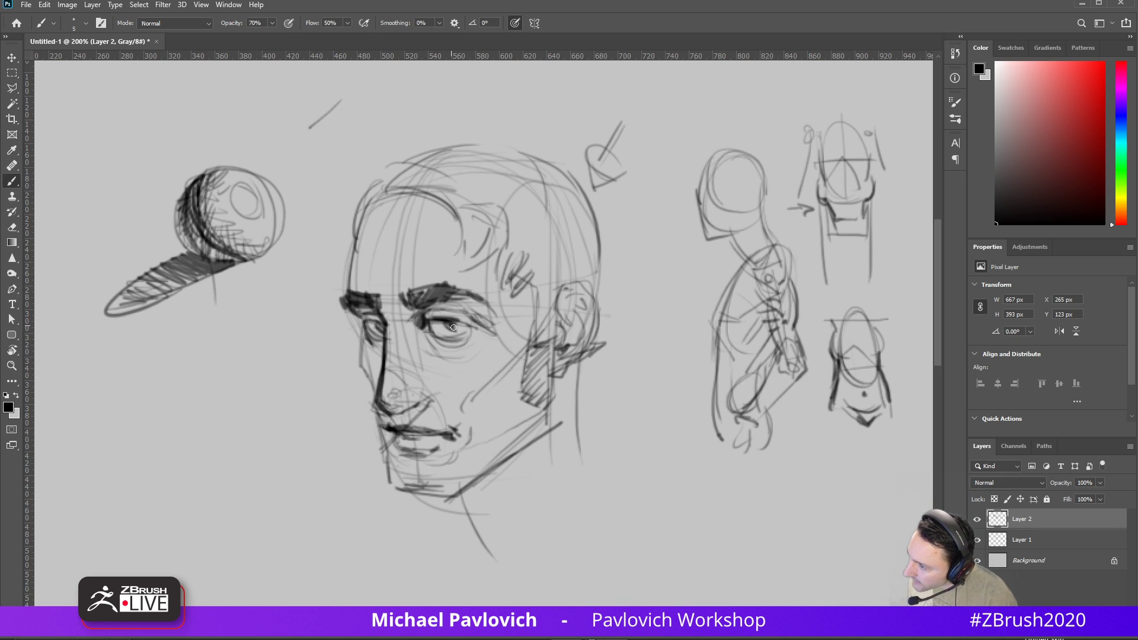
pyautogui.moveTo(444, 324)
pyautogui.mouseDown()
pyautogui.moveTo(461, 338)
pyautogui.moveTo(362, 323)
pyautogui.moveTo(374, 380)
pyautogui.mouseUp()
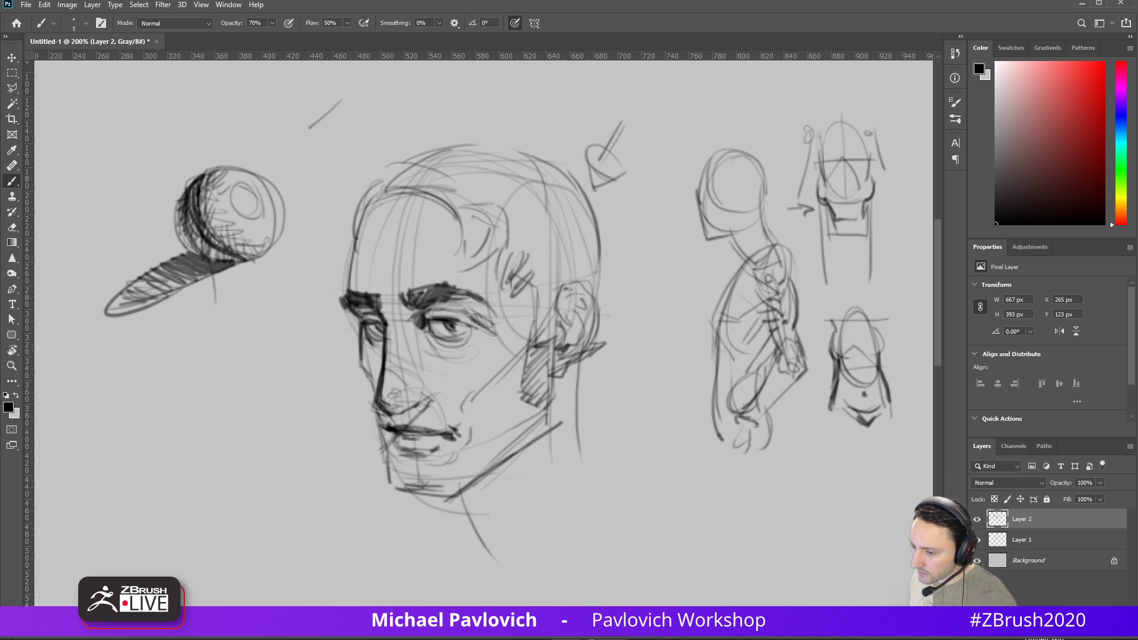
# Switch to ZBrush, enable perspective on the sculpted head and run a Best Preview Render from a three-quarter view
pyautogui.hotkey('alt', 'Tab')
pyautogui.moveTo(785, 243)
pyautogui.mouseDown()
pyautogui.moveTo(843, 266)
pyautogui.moveTo(804, 273)
pyautogui.mouseUp()
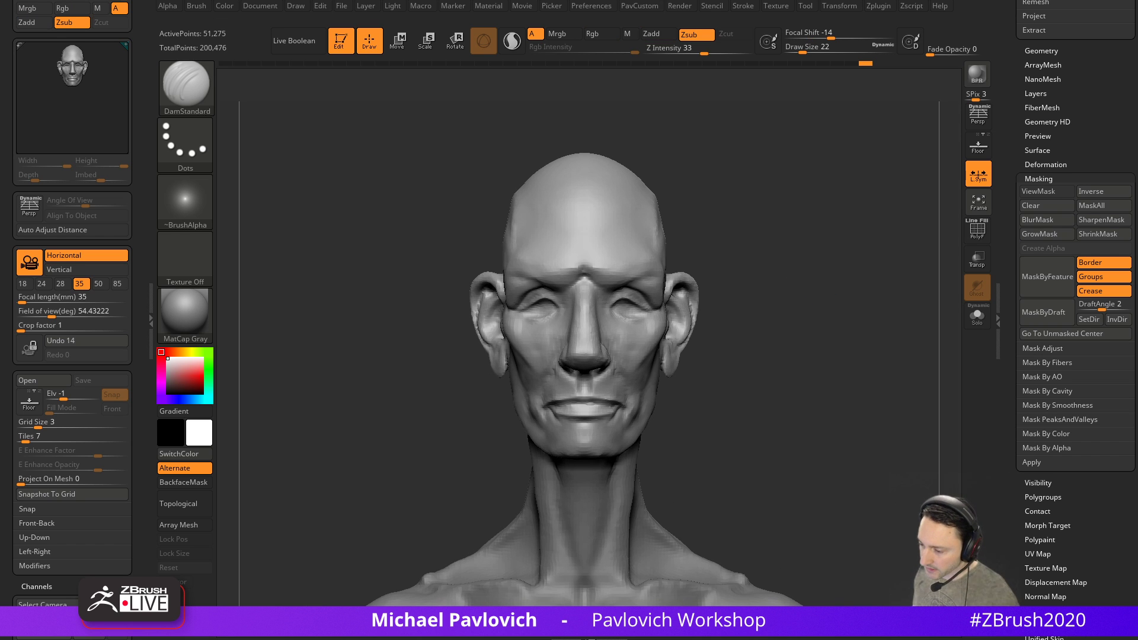
pyautogui.moveTo(790, 231)
pyautogui.mouseDown()
pyautogui.moveTo(693, 320)
pyautogui.moveTo(879, 269)
pyautogui.moveTo(808, 282)
pyautogui.moveTo(835, 261)
pyautogui.mouseUp()
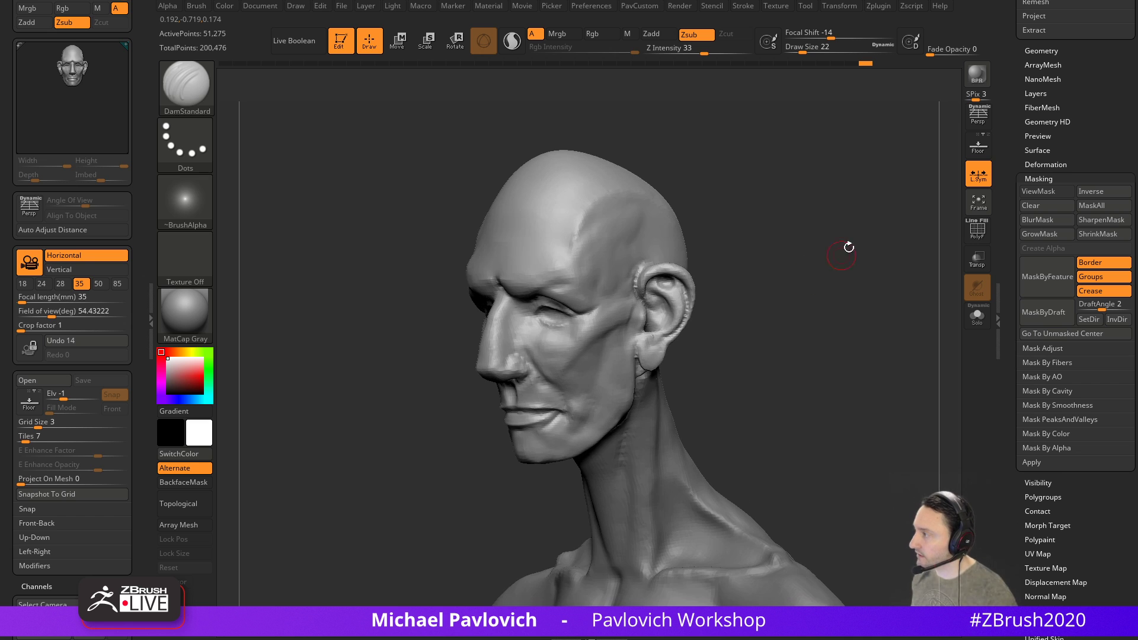
pyautogui.click(974, 120)
pyautogui.click(975, 76)
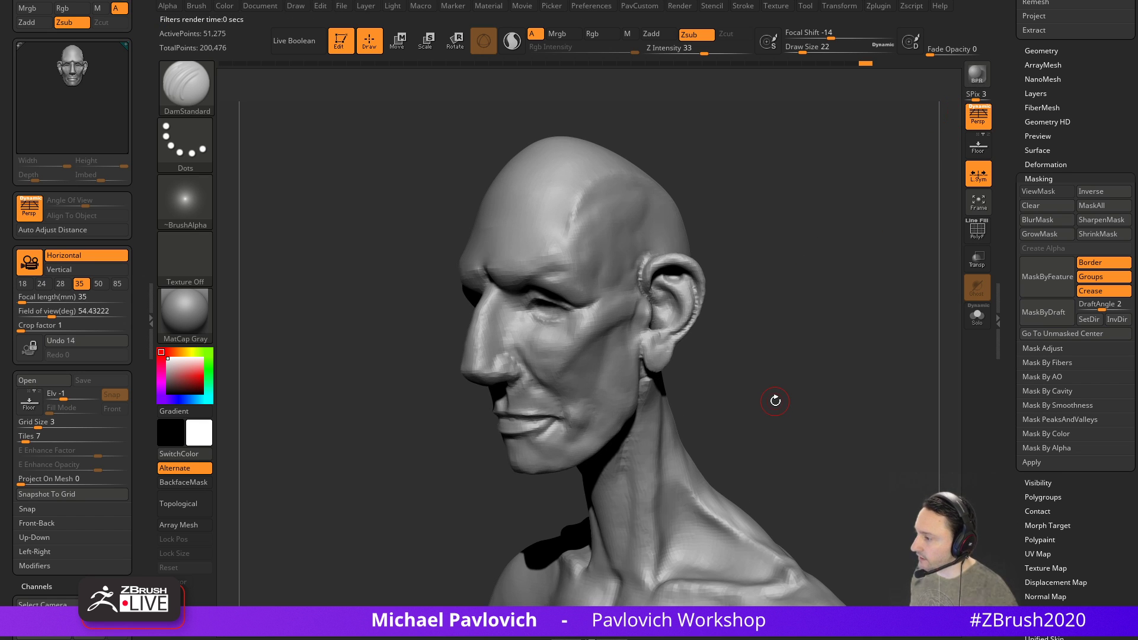
# Set the DamStandard brush's draw size to 14 and carve creases around the eyes
pyautogui.moveTo(852, 303)
pyautogui.mouseDown()
pyautogui.moveTo(869, 305)
pyautogui.moveTo(842, 302)
pyautogui.moveTo(927, 300)
pyautogui.moveTo(864, 264)
pyautogui.moveTo(729, 249)
pyautogui.mouseUp()
pyautogui.press('s')
pyautogui.moveTo(570, 310); pyautogui.dragTo(613, 341)
pyautogui.moveTo(774, 212); pyautogui.dragTo(797, 275)
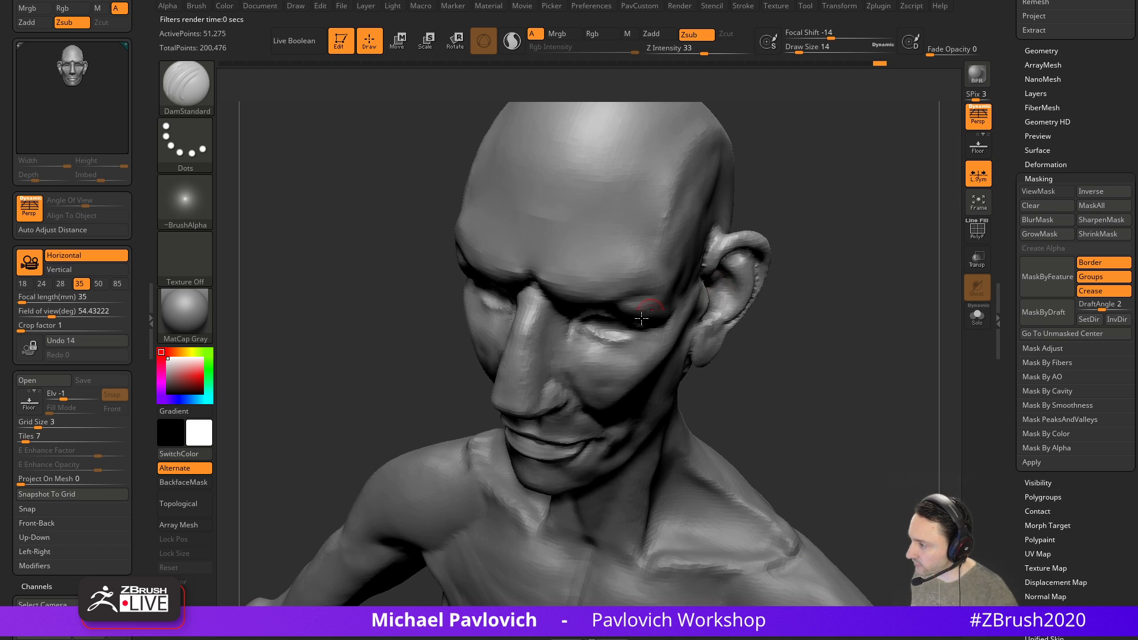
pyautogui.moveTo(768, 348); pyautogui.dragTo(727, 276)
pyautogui.moveTo(845, 259)
pyautogui.mouseDown()
pyautogui.moveTo(917, 231)
pyautogui.moveTo(797, 270)
pyautogui.mouseUp()
# Set the draw size to 18 and carve eye-bag creases beneath the eye sockets
pyautogui.press('s')
pyautogui.moveTo(606, 332); pyautogui.dragTo(615, 332)
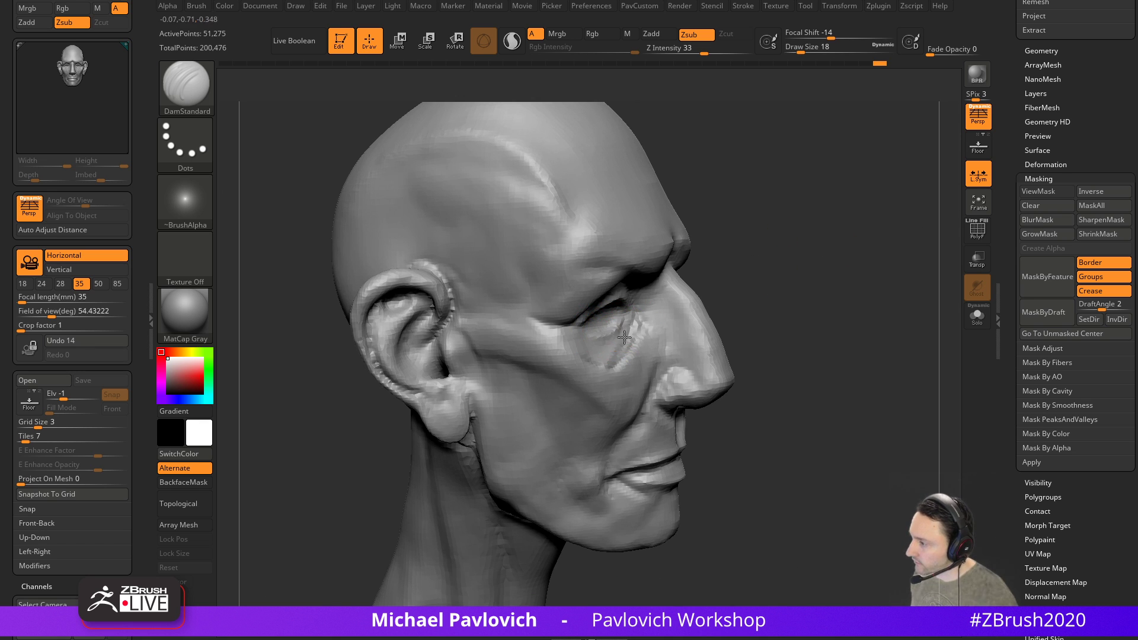
pyautogui.moveTo(820, 296)
pyautogui.mouseDown()
pyautogui.moveTo(765, 267)
pyautogui.moveTo(732, 302)
pyautogui.mouseUp()
pyautogui.moveTo(690, 393); pyautogui.dragTo(845, 281)
pyautogui.moveTo(737, 296); pyautogui.dragTo(703, 288)
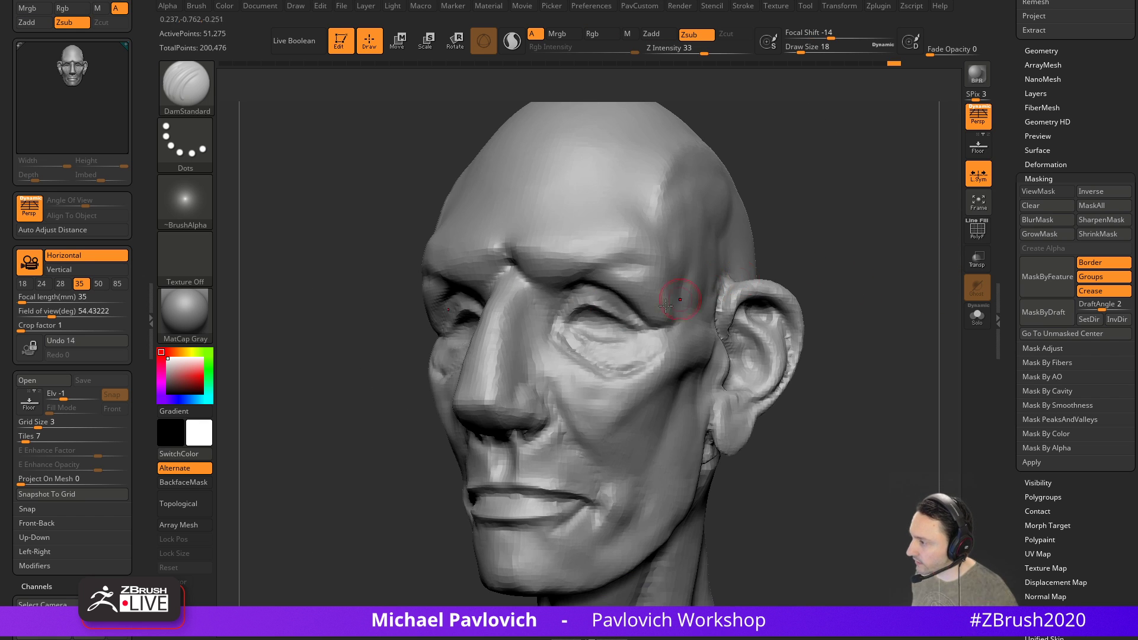
pyautogui.moveTo(820, 246); pyautogui.dragTo(790, 201)
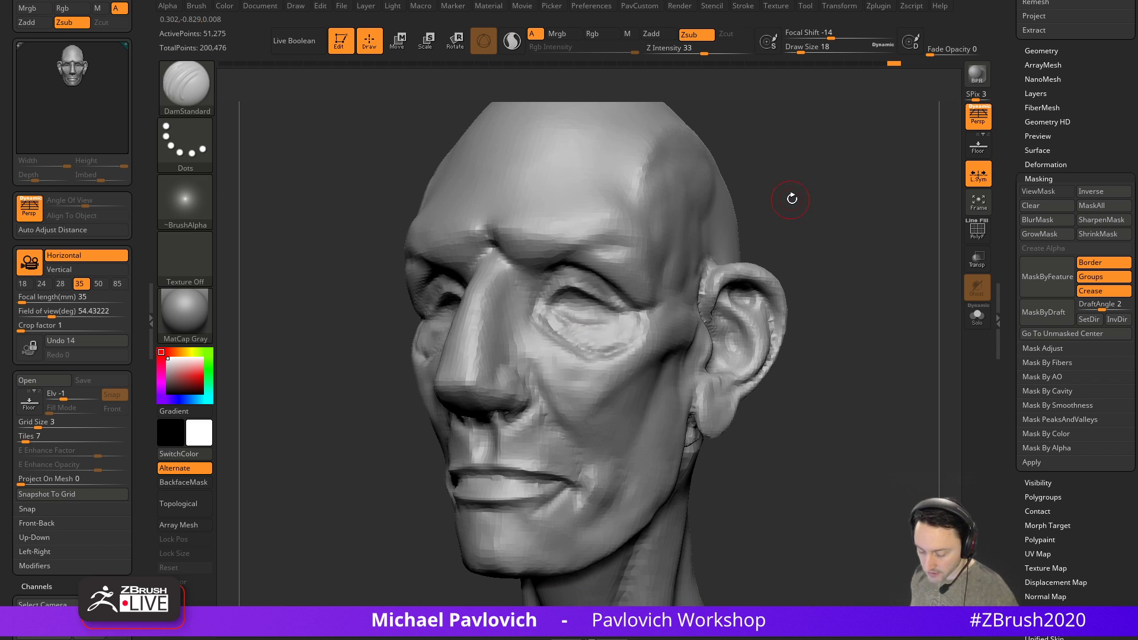
# Rework the eye area with the Clay brush at draw size 11 and turn perspective off
pyautogui.press('b')
pyautogui.press('c')
pyautogui.press('l')
pyautogui.moveTo(625, 332)
pyautogui.mouseDown(button='right')
pyautogui.moveTo(836, 274)
pyautogui.moveTo(614, 331)
pyautogui.mouseUp(button='right')
pyautogui.press('s')
pyautogui.moveTo(609, 334); pyautogui.dragTo(599, 336)
pyautogui.moveTo(572, 335)
pyautogui.mouseDown(button='right')
pyautogui.moveTo(828, 224)
pyautogui.moveTo(859, 239)
pyautogui.moveTo(779, 289)
pyautogui.moveTo(833, 295)
pyautogui.moveTo(826, 281)
pyautogui.mouseUp(button='right')
pyautogui.click(978, 114)
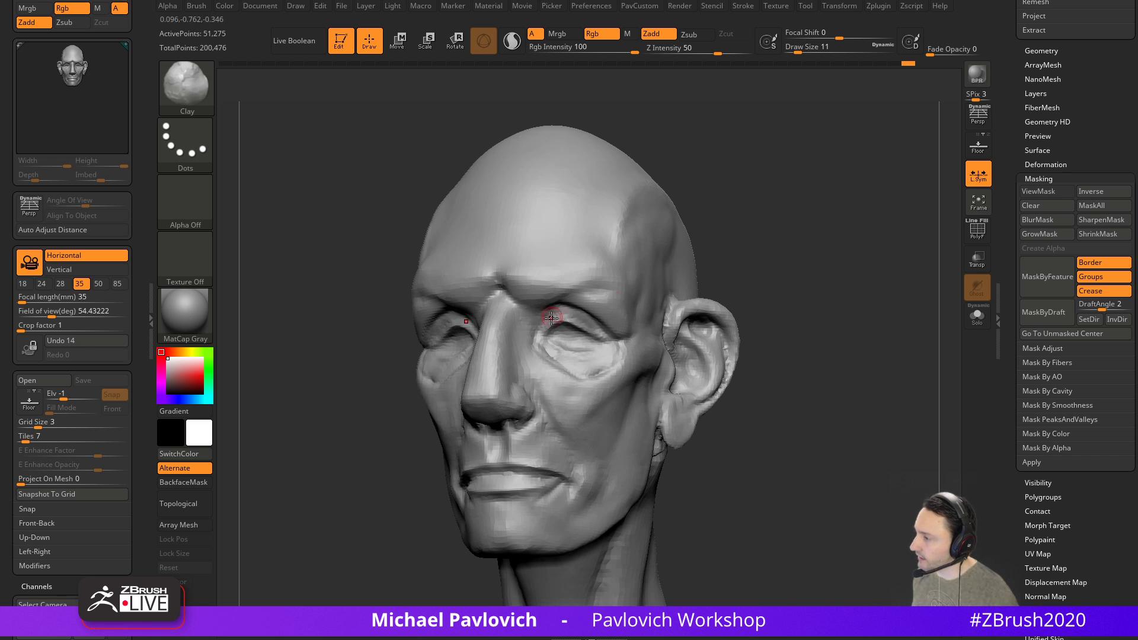
# Smooth away the rough eyelid forms inside the sockets and return to the Clay brush
pyautogui.press(']')
pyautogui.keyDown('shift'); pyautogui.moveTo(569, 323); pyautogui.dragTo(554, 323); pyautogui.keyUp('shift')
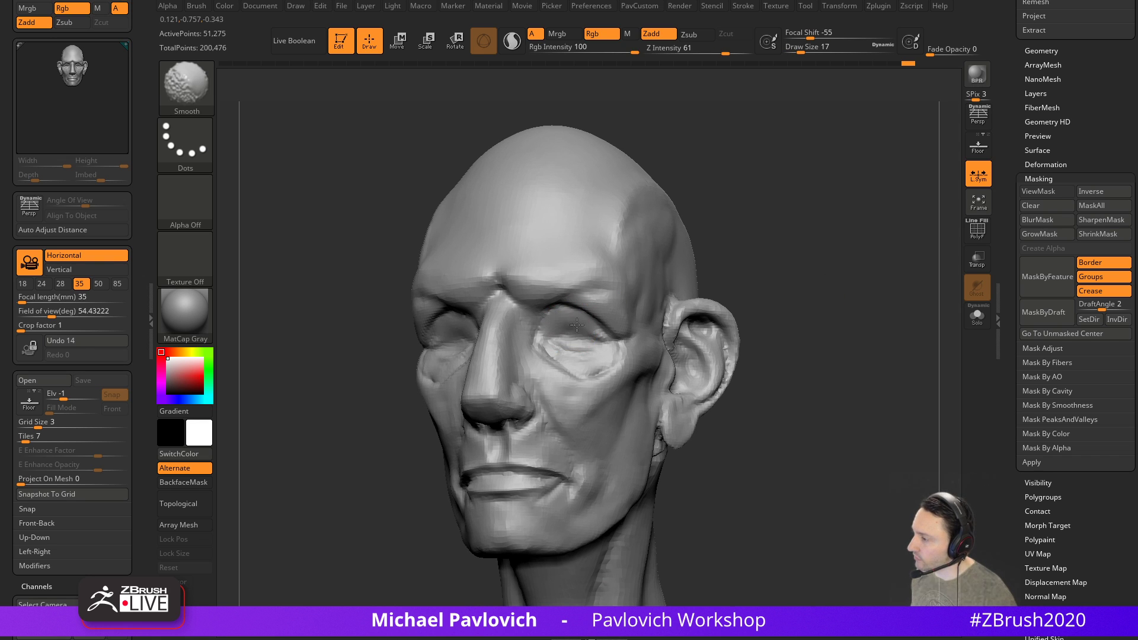
pyautogui.moveTo(594, 338)
pyautogui.keyDown('shift'); pyautogui.mouseDown(button='right')
pyautogui.moveTo(708, 229)
pyautogui.moveTo(579, 272)
pyautogui.mouseUp(button='right'); pyautogui.keyUp('shift')
pyautogui.press('b')
pyautogui.press('c')
pyautogui.press('l')
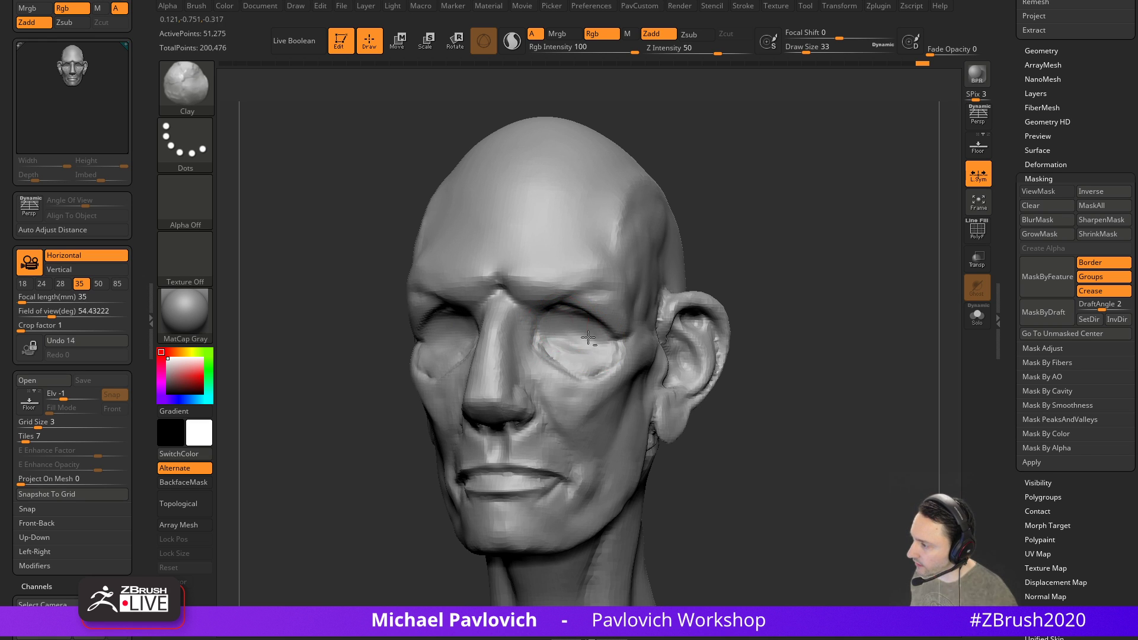
# Insert mirrored Sphere16 primitives from the IMM primitives brush over the eye sockets as eyeballs
pyautogui.moveTo(602, 319)
pyautogui.mouseDown(button='right')
pyautogui.moveTo(821, 255)
pyautogui.moveTo(786, 254)
pyautogui.mouseUp(button='right')
pyautogui.press('b')
pyautogui.press('i')
pyautogui.press('m')
pyautogui.press('m')
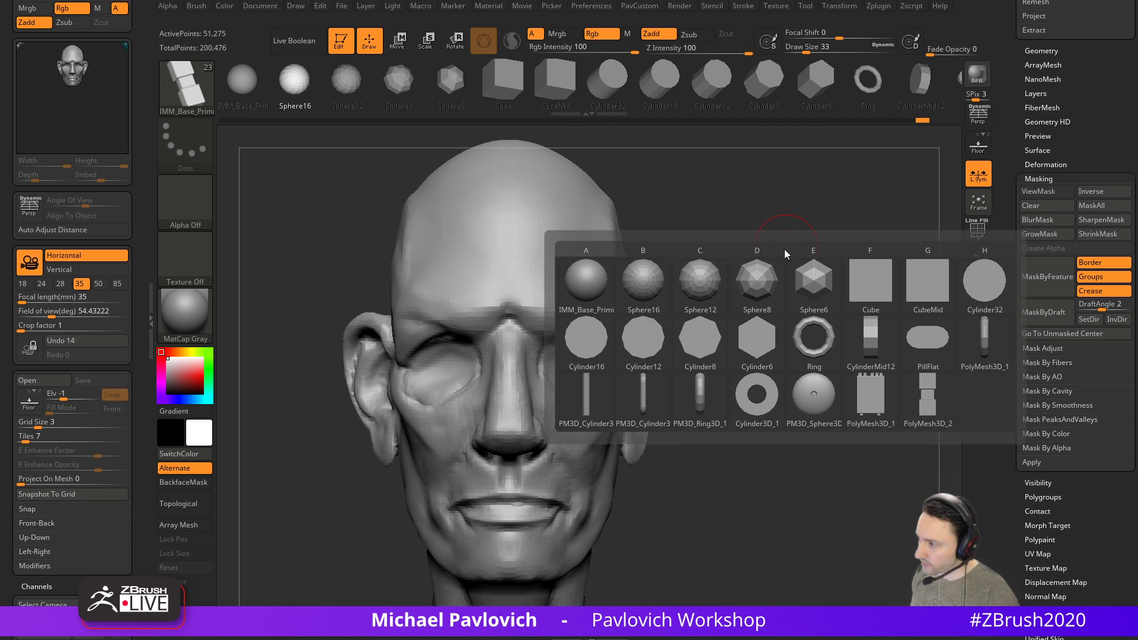
pyautogui.click(668, 305)
pyautogui.moveTo(569, 366); pyautogui.dragTo(604, 355)
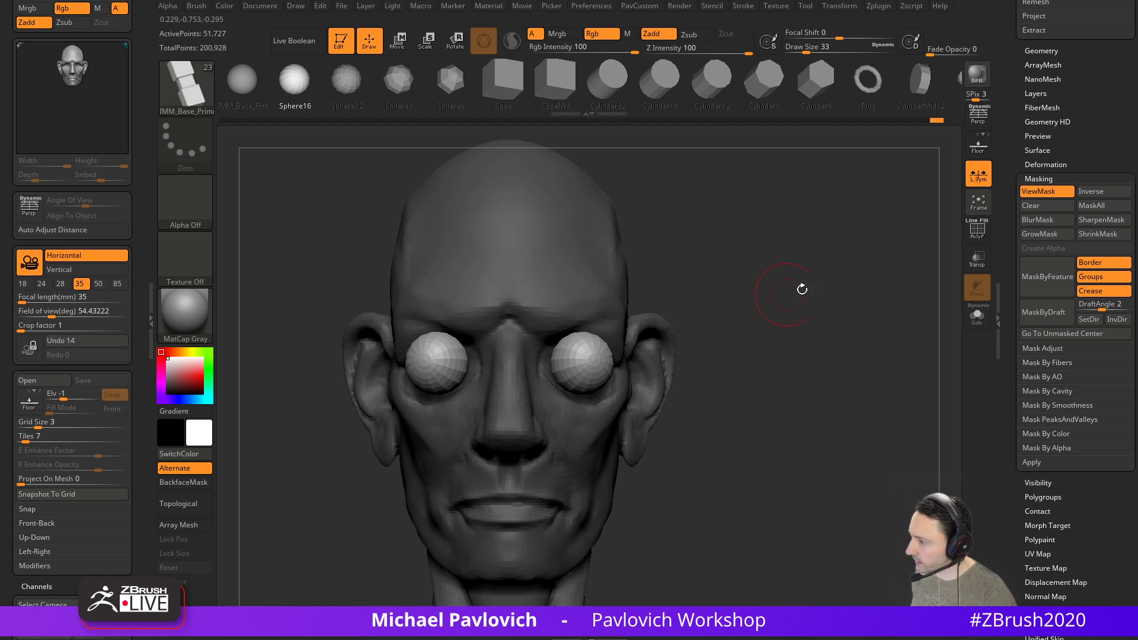
# Split the inserted eyeball spheres from the head mesh into their own subtool
pyautogui.press('space')
pyautogui.click(815, 311)
pyautogui.keyDown('shift'); pyautogui.moveTo(679, 311); pyautogui.dragTo(770, 282, button='right'); pyautogui.keyUp('shift')
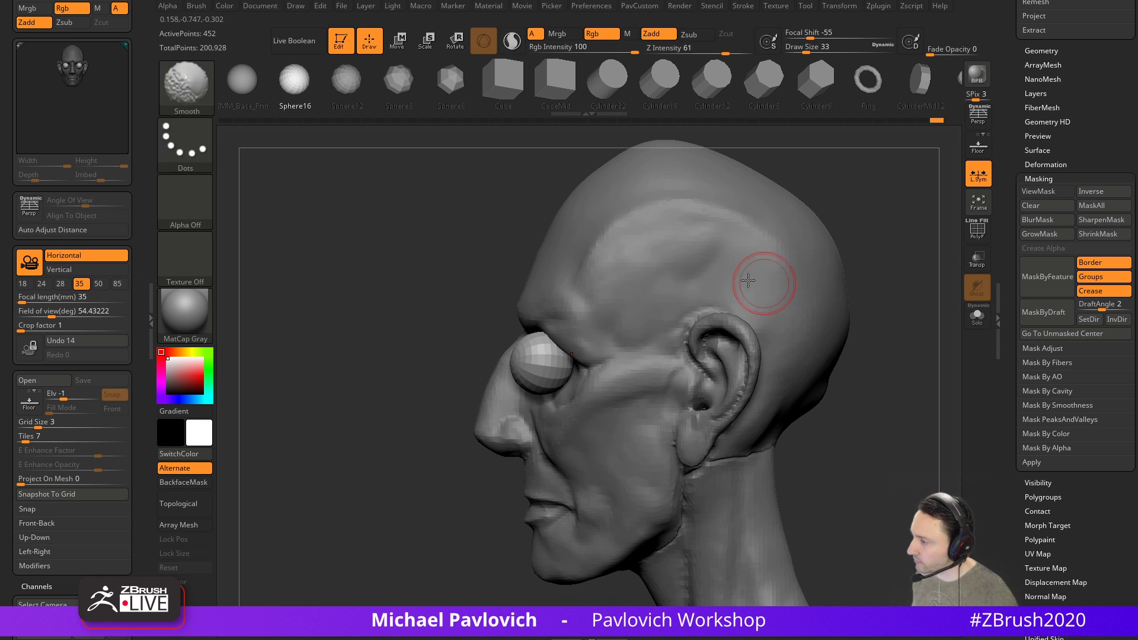
# Move the eyeball spheres back into the head's eye sockets in side view
pyautogui.press('w')
pyautogui.moveTo(615, 320); pyautogui.dragTo(655, 322)
pyautogui.press('q')
pyautogui.press('w')
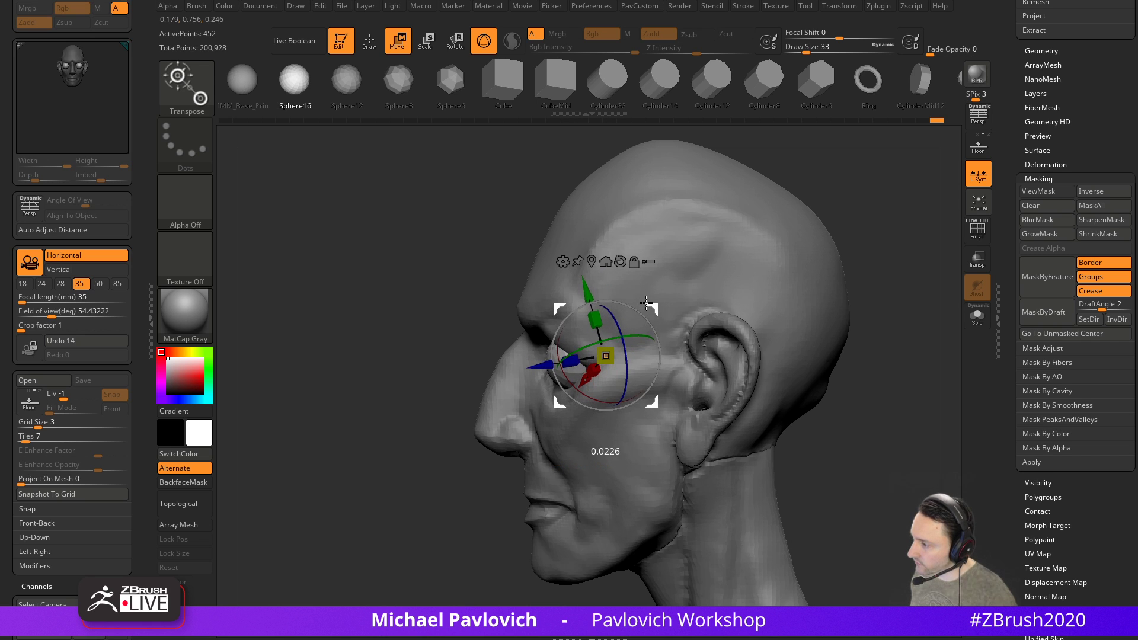
# Nudge the eyeball spheres deeper into the head's sockets, adjusting their depth in side view and placement in front view
pyautogui.press('q')
pyautogui.keyDown('shift'); pyautogui.moveTo(438, 372); pyautogui.dragTo(557, 331, button='right'); pyautogui.keyUp('shift')
pyautogui.press('w')
pyautogui.moveTo(613, 367)
pyautogui.mouseDown()
pyautogui.moveTo(619, 344)
pyautogui.moveTo(599, 326)
pyautogui.moveTo(648, 341)
pyautogui.moveTo(656, 309)
pyautogui.mouseUp()
pyautogui.press('q')
pyautogui.keyDown('ctrl'); pyautogui.moveTo(777, 288); pyautogui.dragTo(765, 308, button='right'); pyautogui.keyUp('ctrl')
pyautogui.press('w')
pyautogui.moveTo(646, 300); pyautogui.dragTo(642, 300)
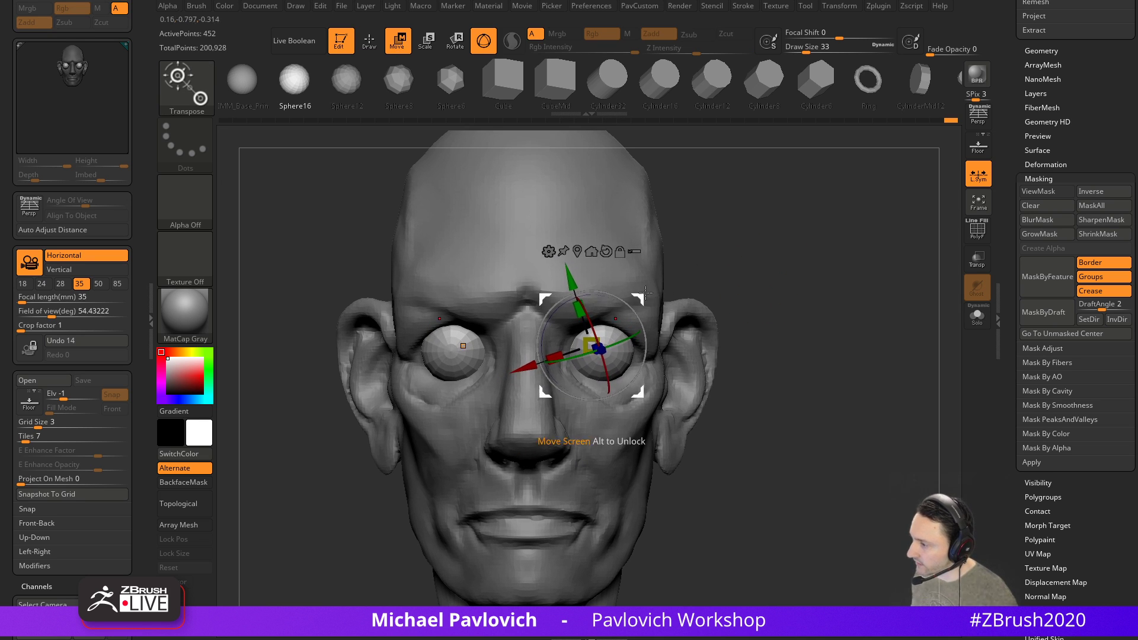
# Fine-tune the eyeballs' placement between the lids from the front and return to Draw mode
pyautogui.press('q')
pyautogui.moveTo(818, 266); pyautogui.dragTo(794, 282)
pyautogui.press('w')
pyautogui.moveTo(638, 298); pyautogui.dragTo(637, 303)
pyautogui.press('q')
pyautogui.moveTo(401, 363)
pyautogui.mouseDown()
pyautogui.moveTo(772, 262)
pyautogui.moveTo(804, 268)
pyautogui.mouseUp()
pyautogui.press('w')
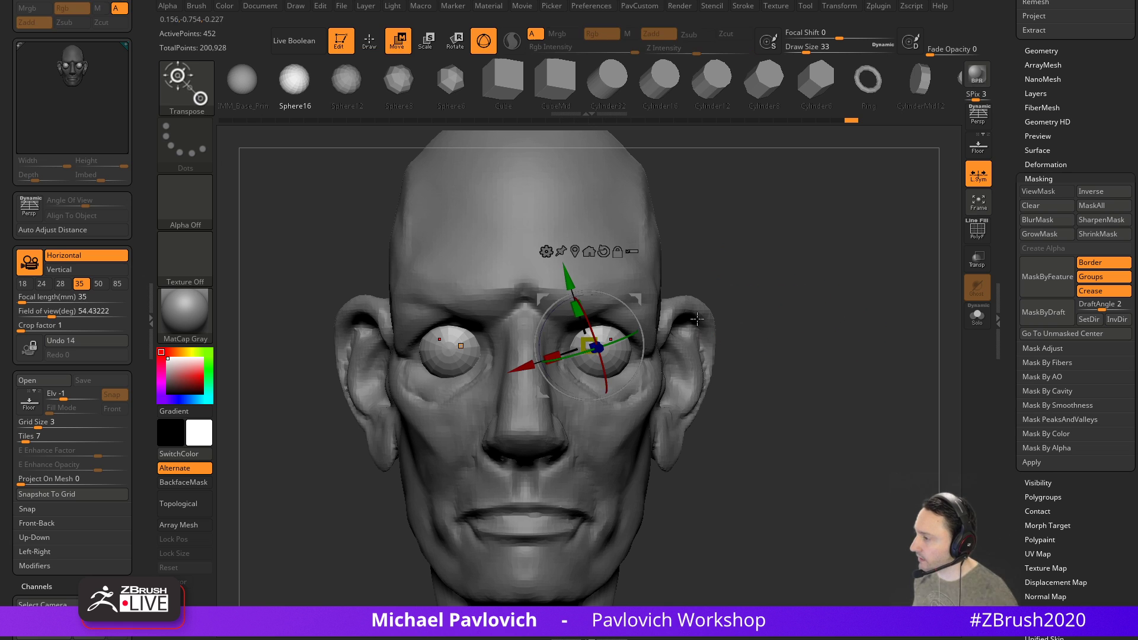
pyautogui.moveTo(637, 299); pyautogui.dragTo(641, 303)
pyautogui.press('q')
pyautogui.press('w')
pyautogui.press('q')
pyautogui.moveTo(719, 264); pyautogui.dragTo(911, 273)
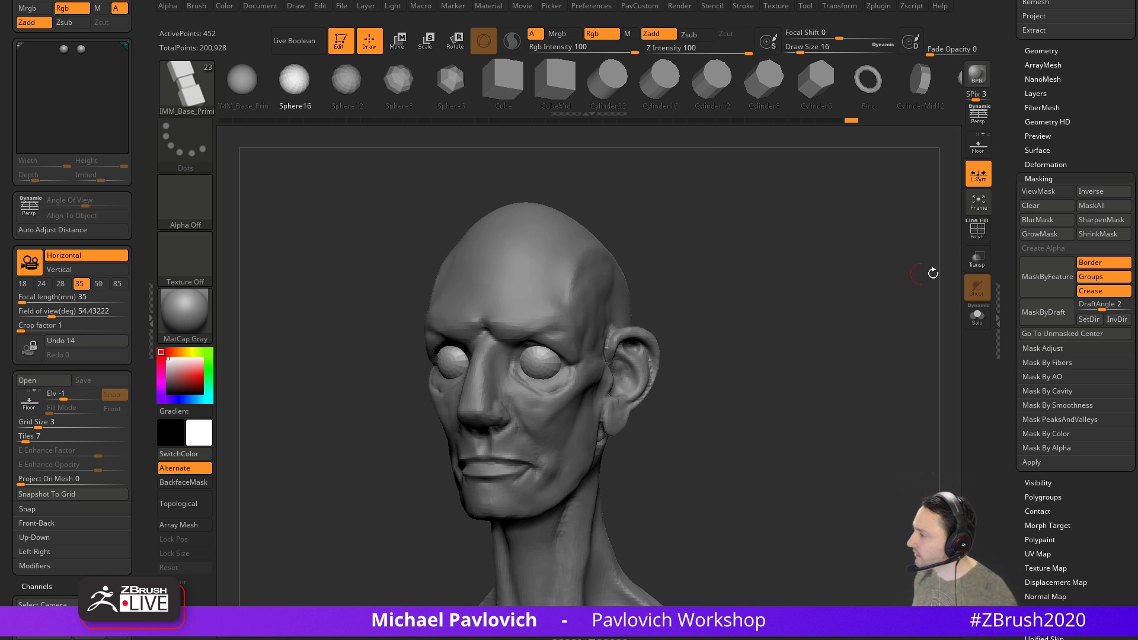
# Bring the subtool list into view and activate the Standard brush with a draw size of 14
pyautogui.press('s')
pyautogui.moveTo(1019, 265); pyautogui.dragTo(1020, 482)
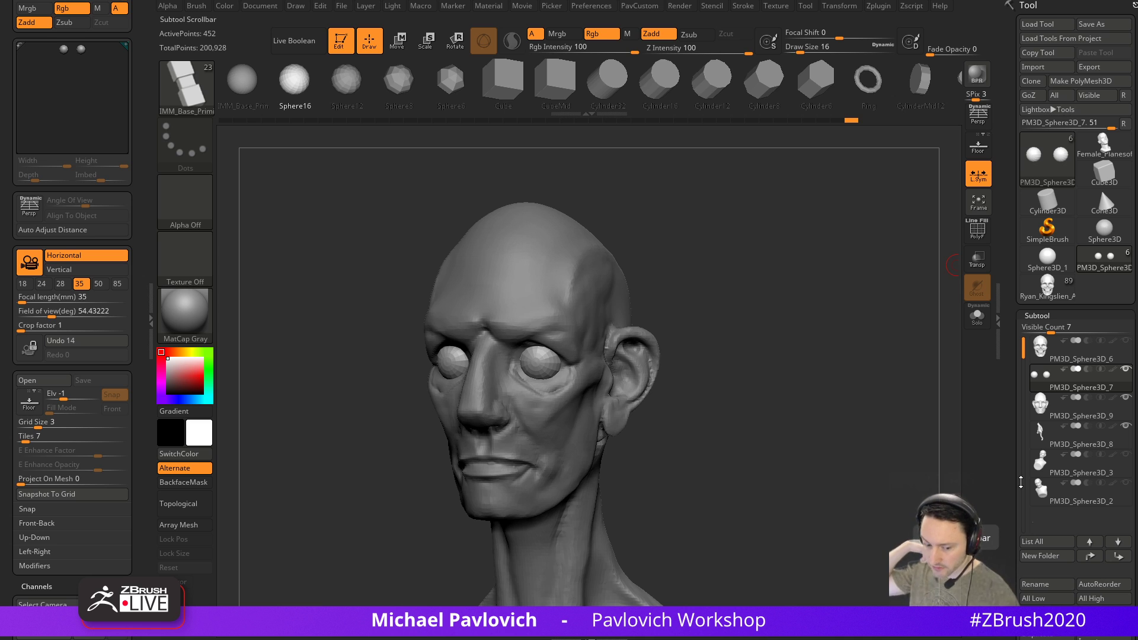
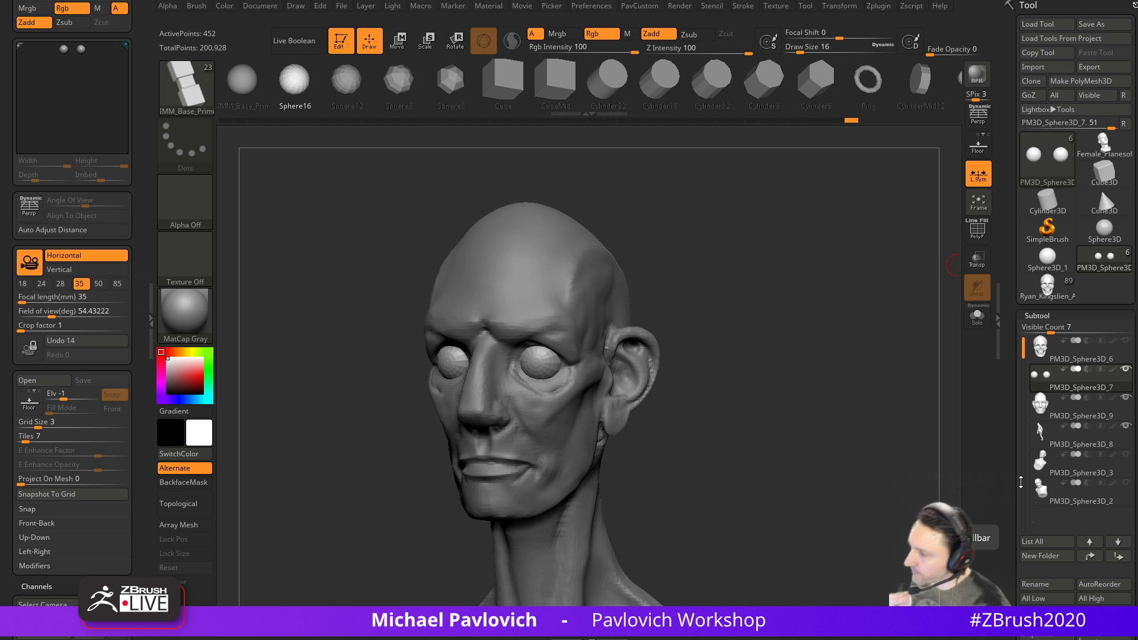
pyautogui.moveTo(700, 253)
pyautogui.mouseDown()
pyautogui.moveTo(750, 234)
pyautogui.moveTo(735, 280)
pyautogui.mouseUp()
pyautogui.press('b')
pyautogui.press('s')
pyautogui.press('t')
pyautogui.press('s')
pyautogui.moveTo(559, 363); pyautogui.dragTo(559, 364)
pyautogui.moveTo(797, 267)
pyautogui.mouseDown()
pyautogui.moveTo(788, 287)
pyautogui.moveTo(827, 289)
pyautogui.mouseUp()
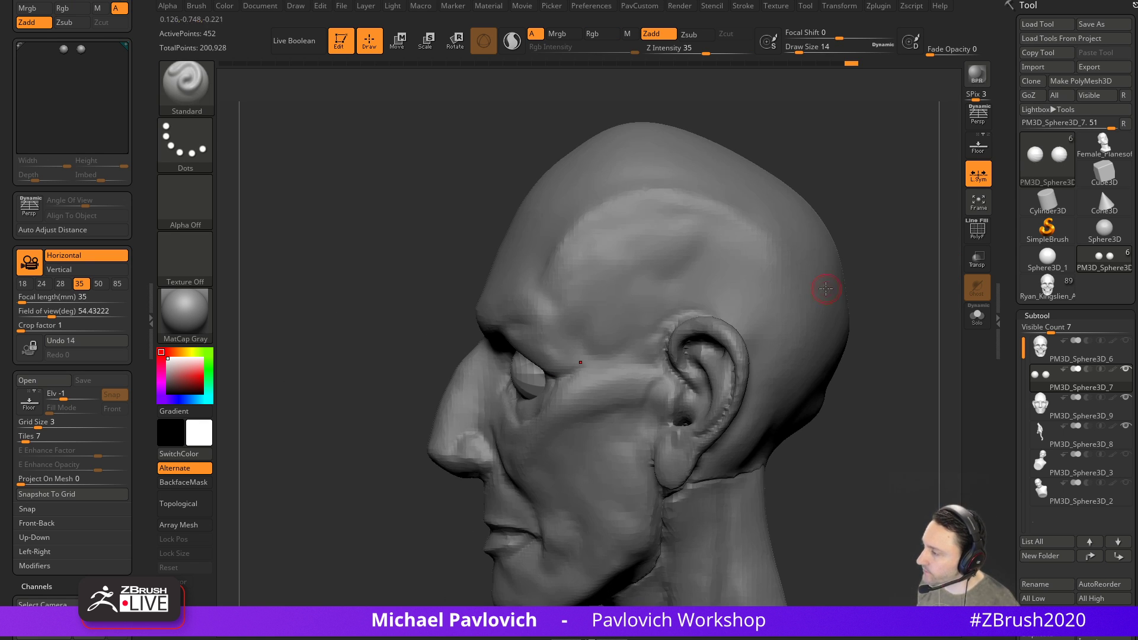
pyautogui.keyDown('alt'); pyautogui.moveTo(863, 359); pyautogui.dragTo(839, 333); pyautogui.keyUp('alt')
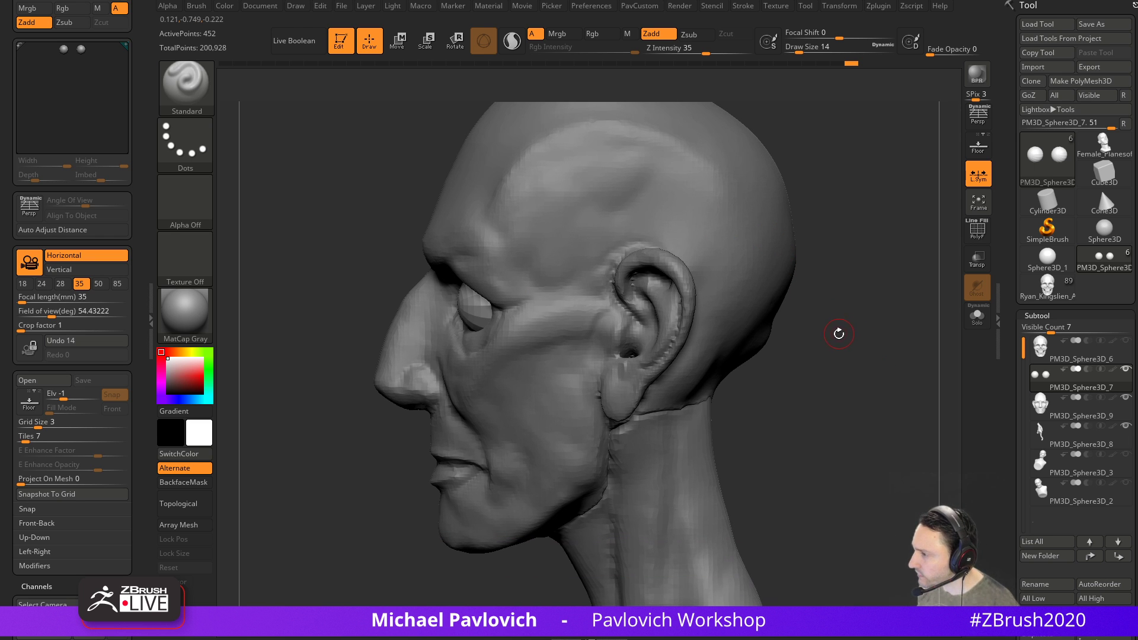
# Make the head the active subtool and reshape the area around the eye sockets with the Move brush
pyautogui.moveTo(329, 247); pyautogui.dragTo(617, 308)
pyautogui.keyDown('alt'); pyautogui.click(542, 308); pyautogui.keyUp('alt')
pyautogui.moveTo(734, 288); pyautogui.dragTo(569, 296)
pyautogui.press('s')
pyautogui.press('b')
pyautogui.press('m')
pyautogui.press('v')
pyautogui.moveTo(445, 320)
pyautogui.mouseDown()
pyautogui.moveTo(465, 320)
pyautogui.moveTo(399, 326)
pyautogui.moveTo(517, 333)
pyautogui.mouseUp()
pyautogui.moveTo(323, 337); pyautogui.dragTo(320, 326)
pyautogui.moveTo(526, 303); pyautogui.dragTo(418, 313)
# Return to the Standard brush at draw size 8 and make the eyeballs the active subtool
pyautogui.press('b')
pyautogui.press('s')
pyautogui.press('t')
pyautogui.press('s')
pyautogui.moveTo(714, 316)
pyautogui.mouseDown()
pyautogui.moveTo(680, 319)
pyautogui.moveTo(711, 318)
pyautogui.mouseUp()
pyautogui.keyDown('alt'); pyautogui.click(474, 380); pyautogui.keyUp('alt')
pyautogui.press('s')
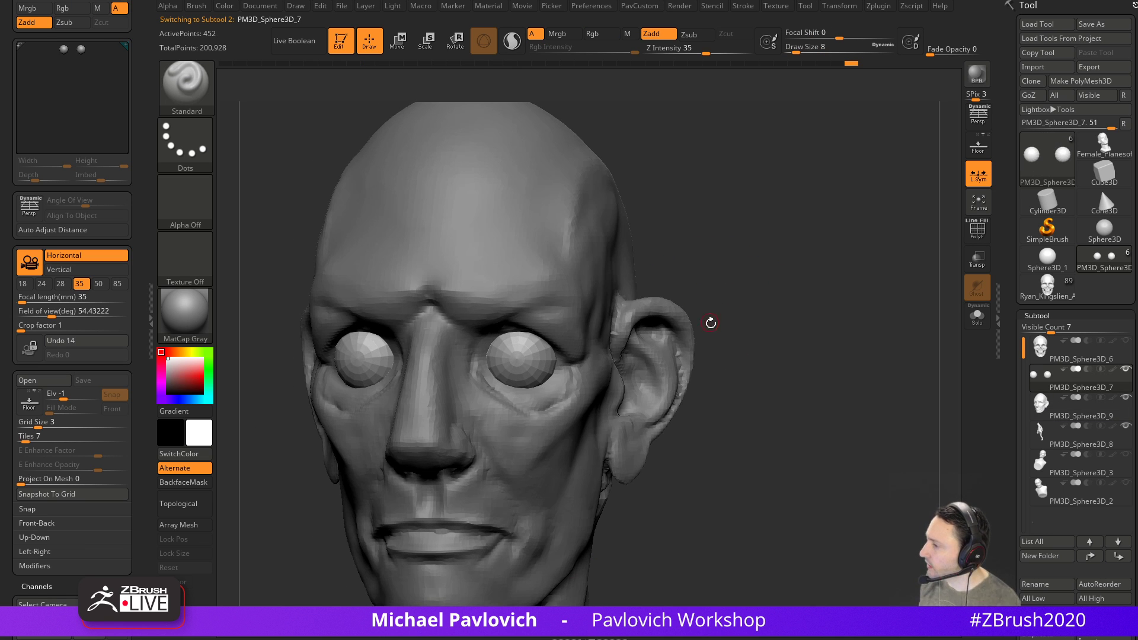
# Rename the eyeball subtool as ThisEyeballs
pyautogui.scroll(-1, 1009, 363)
pyautogui.scroll(-3, 1009, 364)
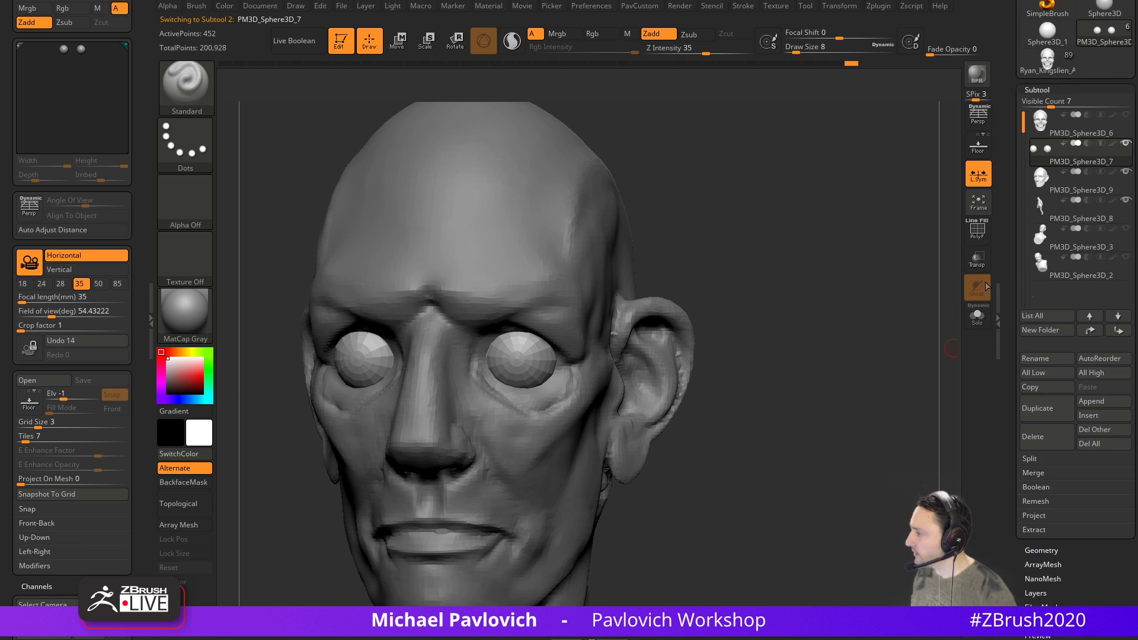
pyautogui.click(1044, 356)
pyautogui.write('ThisEyeballs')
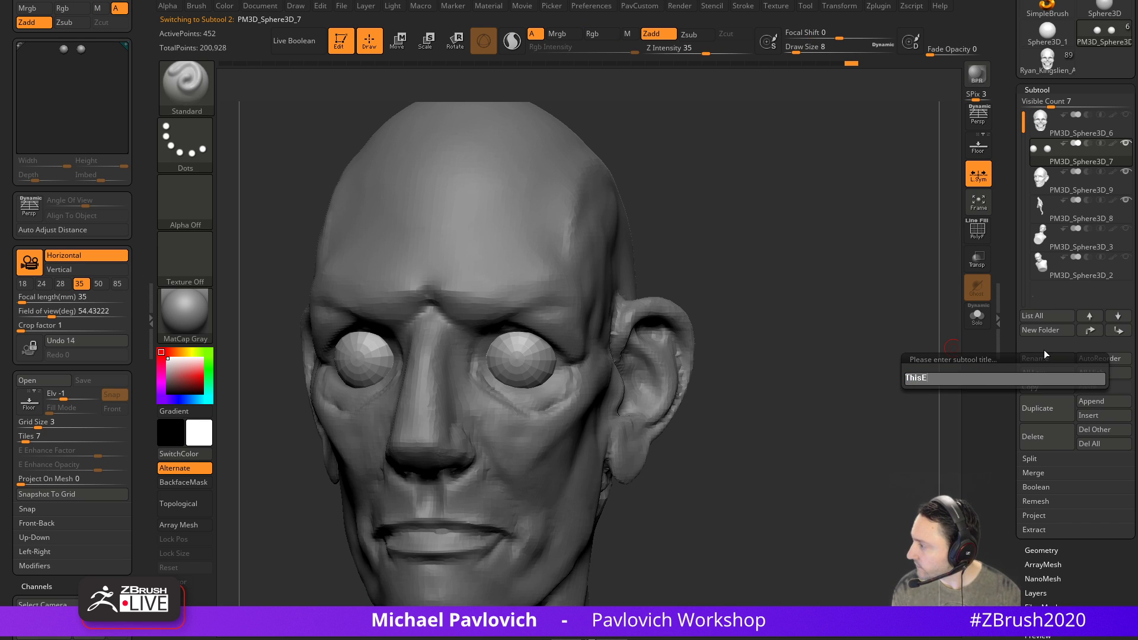
pyautogui.press('Return')
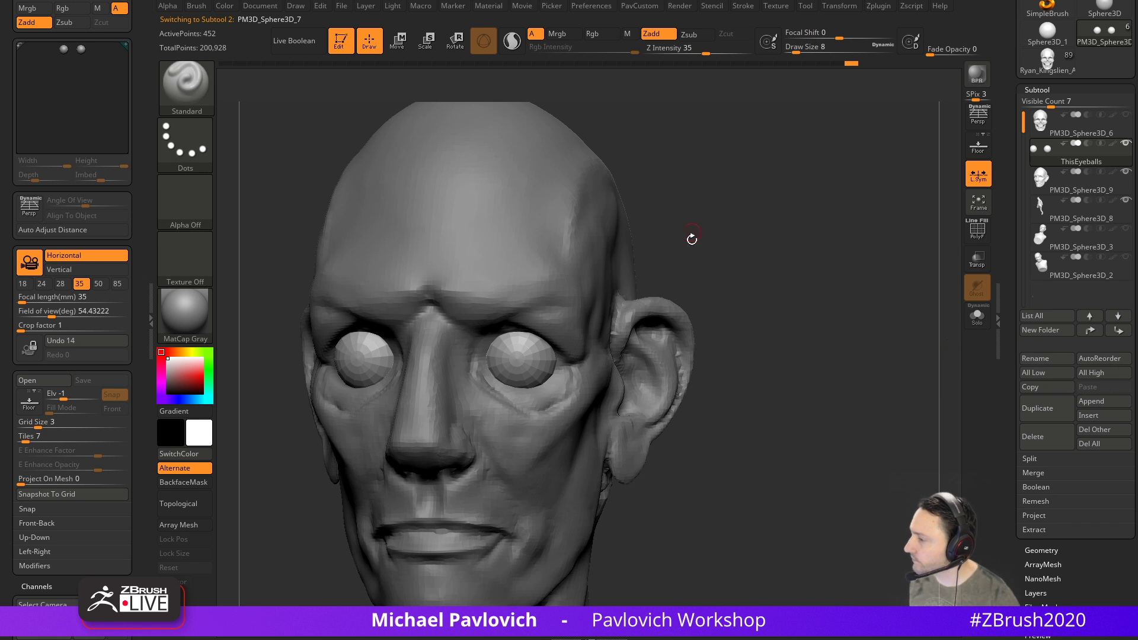
# Apply Mirror And Weld to the eyeballs so both sides match
pyautogui.moveTo(693, 228); pyautogui.dragTo(757, 250)
pyautogui.press('1')
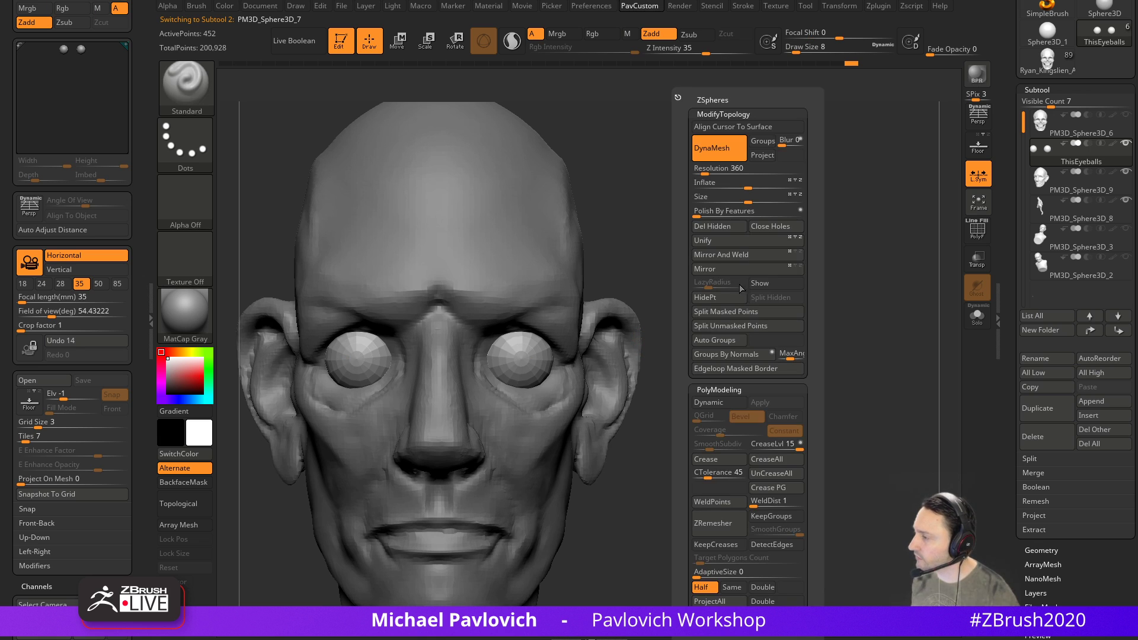
pyautogui.click(739, 255)
pyautogui.moveTo(762, 259); pyautogui.dragTo(826, 289)
# Duplicate the ThisEyeballs subtool and turn on the polyframe display in side view
pyautogui.click(1044, 409)
pyautogui.click(976, 236)
pyautogui.moveTo(901, 281); pyautogui.dragTo(844, 292)
# Trim the lower part off the duplicated spheres with TrimCurve, leaving upper eyelid shells
pyautogui.keyDown('ctrl'); pyautogui.keyDown('shift'); pyautogui.click(188, 91); pyautogui.keyUp('shift'); pyautogui.keyUp('ctrl')
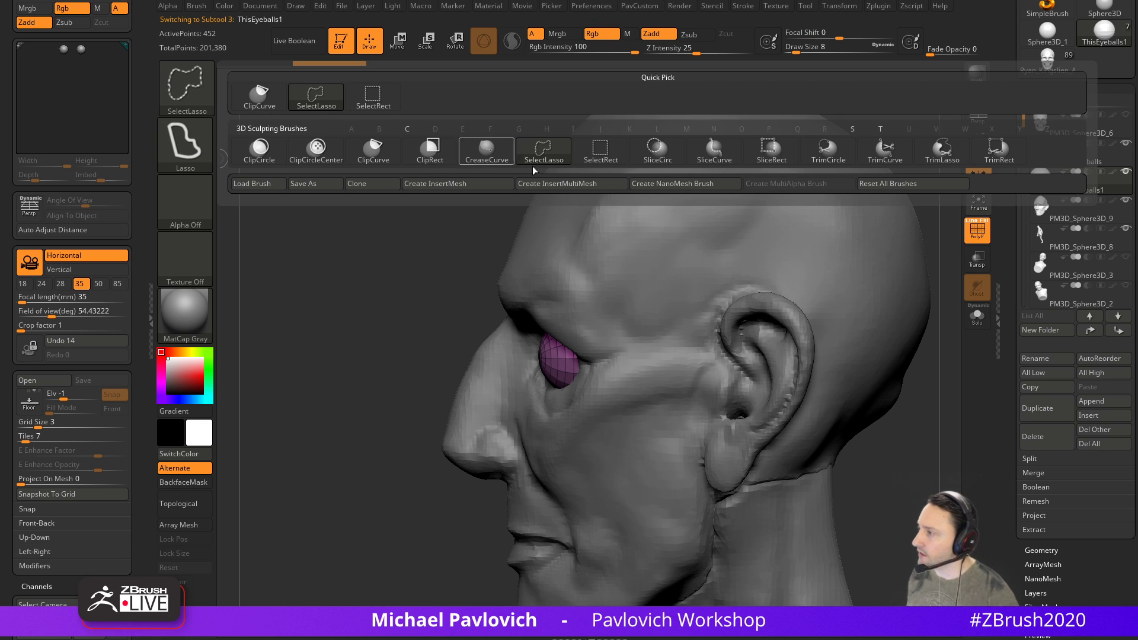
pyautogui.click(707, 157)
pyautogui.moveTo(427, 338); pyautogui.dragTo(249, 211)
pyautogui.keyDown('ctrl'); pyautogui.keyDown('shift'); pyautogui.click(186, 89); pyautogui.keyUp('shift'); pyautogui.keyUp('ctrl')
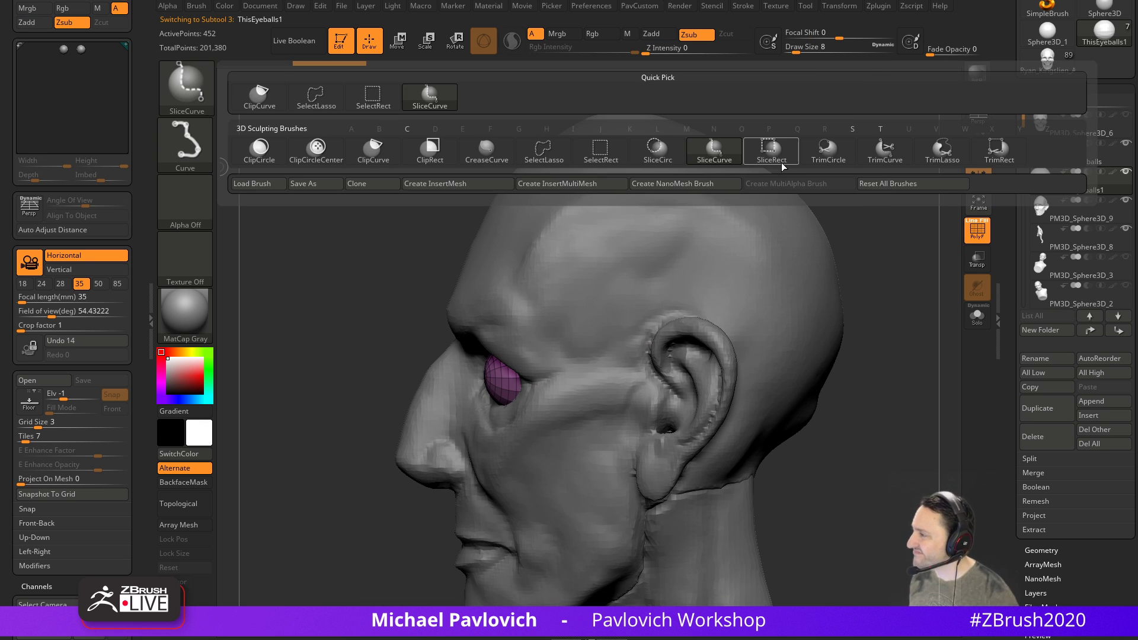
pyautogui.click(885, 151)
pyautogui.moveTo(838, 241); pyautogui.dragTo(795, 424)
pyautogui.moveTo(852, 466)
pyautogui.keyDown('ctrl'); pyautogui.keyDown('shift'); pyautogui.mouseDown()
pyautogui.moveTo(290, 280)
pyautogui.moveTo(301, 290)
pyautogui.mouseUp(); pyautogui.keyUp('shift'); pyautogui.keyUp('ctrl')
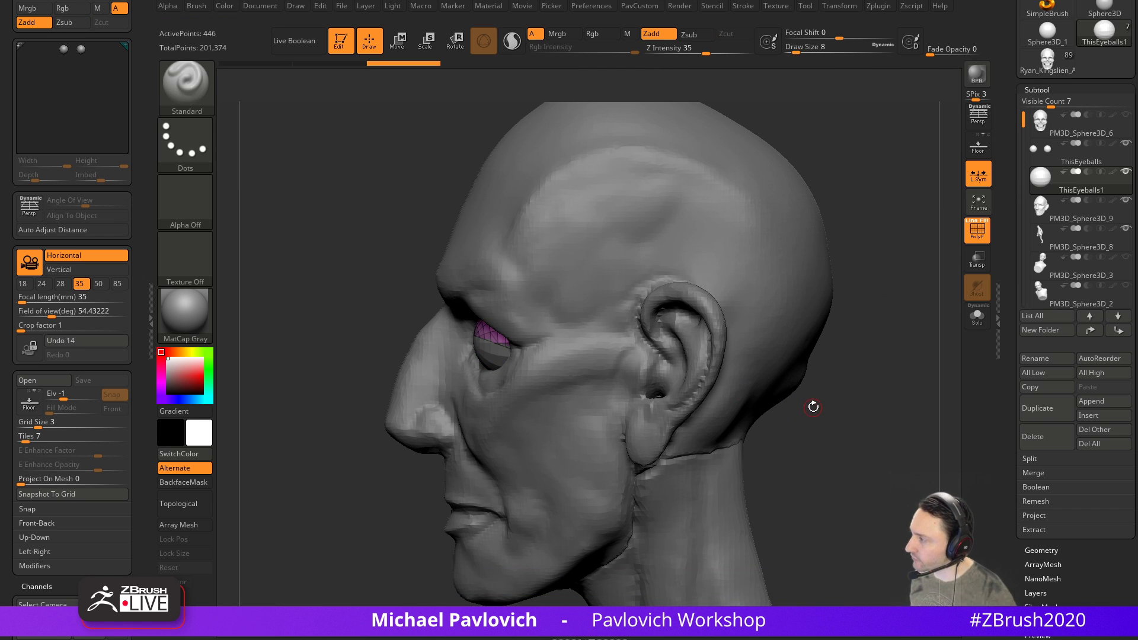
# Duplicate the full eyeballs again and trim away the upper part, leaving lower eyelid shells
pyautogui.click(1046, 408)
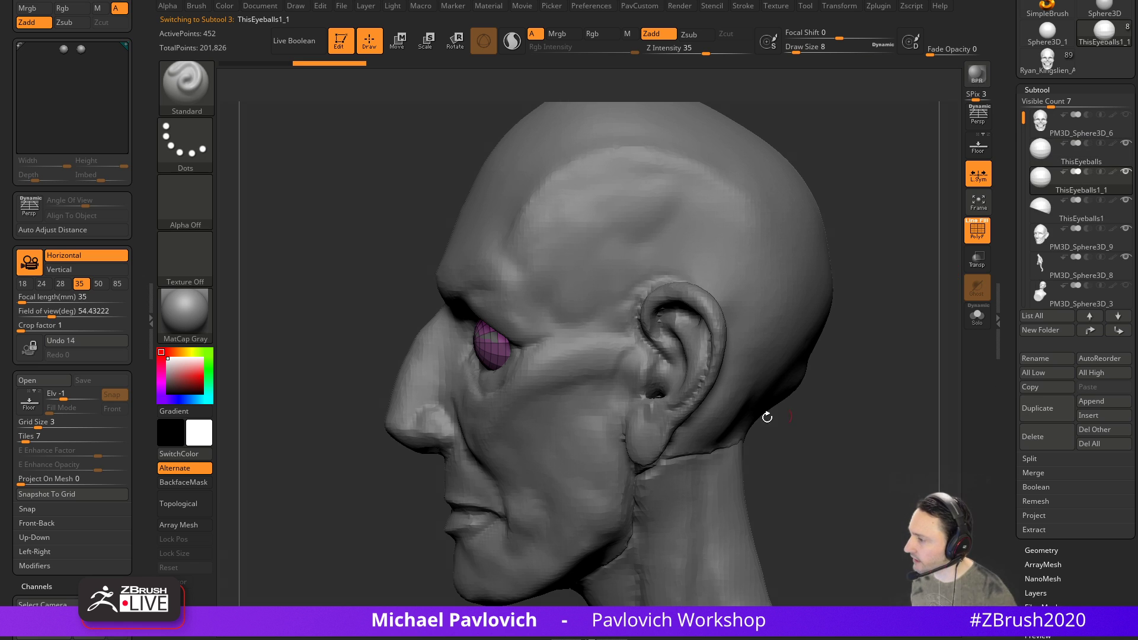
pyautogui.moveTo(332, 312)
pyautogui.keyDown('ctrl'); pyautogui.keyDown('shift'); pyautogui.mouseDown()
pyautogui.moveTo(587, 394)
pyautogui.moveTo(838, 444)
pyautogui.moveTo(884, 301)
pyautogui.moveTo(849, 284)
pyautogui.moveTo(865, 262)
pyautogui.mouseUp(); pyautogui.keyUp('shift'); pyautogui.keyUp('ctrl')
pyautogui.moveTo(855, 332)
pyautogui.mouseDown()
pyautogui.moveTo(890, 346)
pyautogui.moveTo(557, 398)
pyautogui.mouseUp()
pyautogui.keyDown('alt'); pyautogui.moveTo(733, 308); pyautogui.dragTo(866, 296); pyautogui.keyUp('alt')
# Isolate the lower eyelid shells and push their surface outward from the eyeballs with ZModeler using the Island target
pyautogui.click(976, 316)
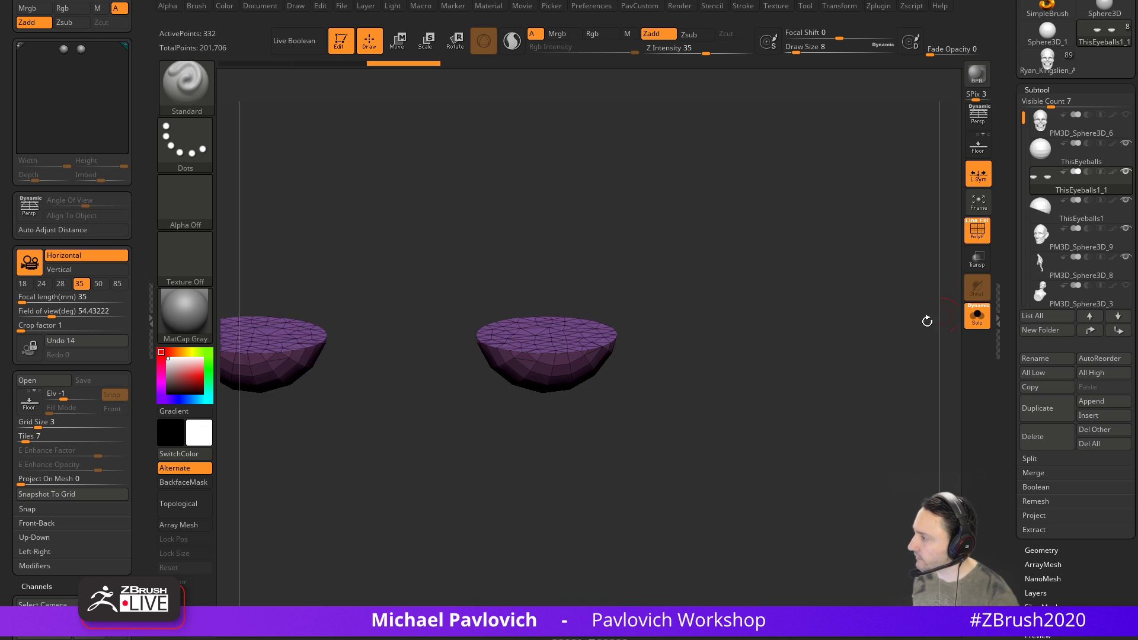
pyautogui.keyDown('alt'); pyautogui.moveTo(860, 339); pyautogui.dragTo(861, 351); pyautogui.keyUp('alt')
pyautogui.click(976, 323)
pyautogui.press('b')
pyautogui.press('z')
pyautogui.press('m')
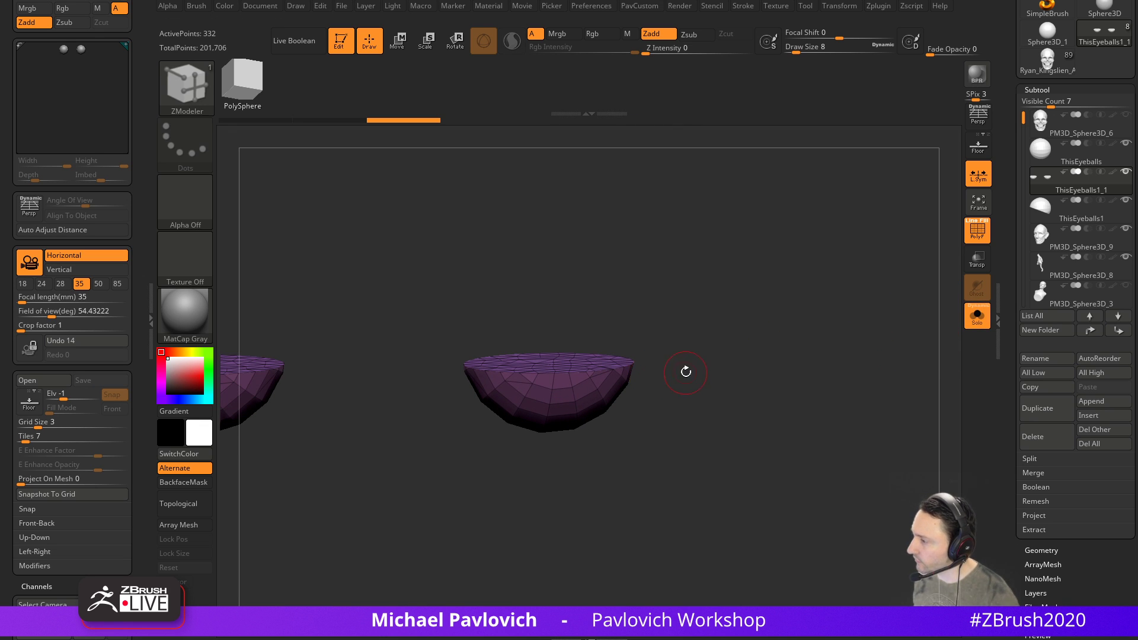
pyautogui.moveTo(683, 371); pyautogui.dragTo(679, 352)
pyautogui.press('space')
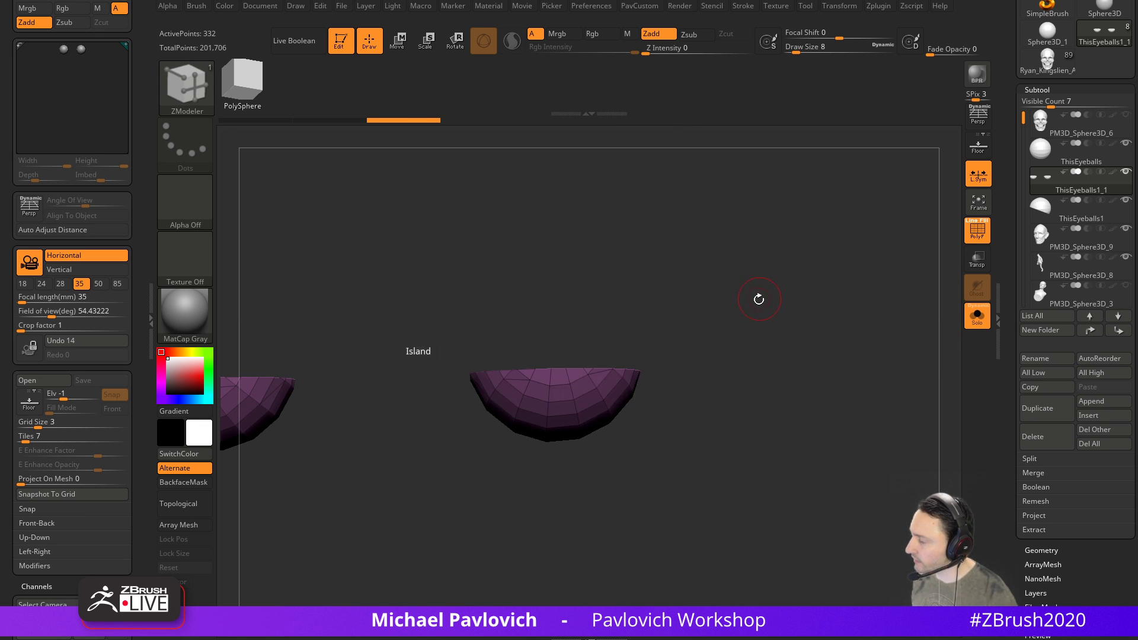
pyautogui.moveTo(762, 295); pyautogui.dragTo(759, 317)
pyautogui.moveTo(609, 388); pyautogui.dragTo(639, 386)
pyautogui.click(977, 322)
# Select the upper eyelid subtool ThisEyeballs1 and push its surface outward with ZModeler
pyautogui.keyDown('alt'); pyautogui.click(596, 323); pyautogui.keyUp('alt')
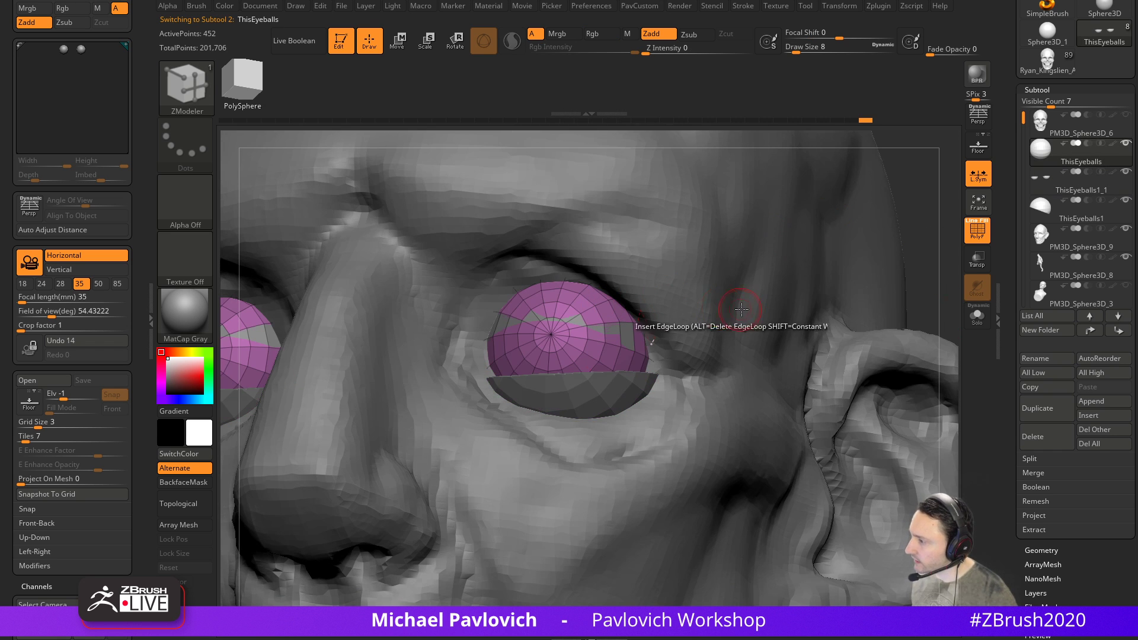
pyautogui.click(1066, 204)
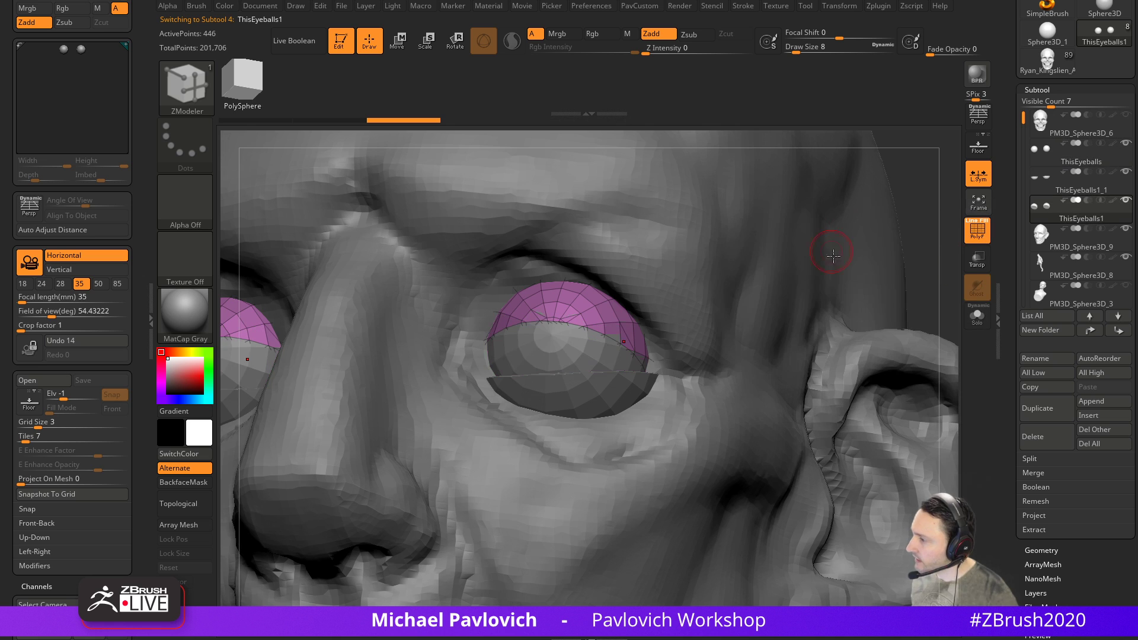
pyautogui.moveTo(593, 297); pyautogui.dragTo(598, 288)
pyautogui.keyDown('alt'); pyautogui.moveTo(925, 249); pyautogui.dragTo(859, 232); pyautogui.keyUp('alt')
pyautogui.keyDown('shift'); pyautogui.moveTo(859, 231); pyautogui.dragTo(886, 251); pyautogui.keyUp('shift')
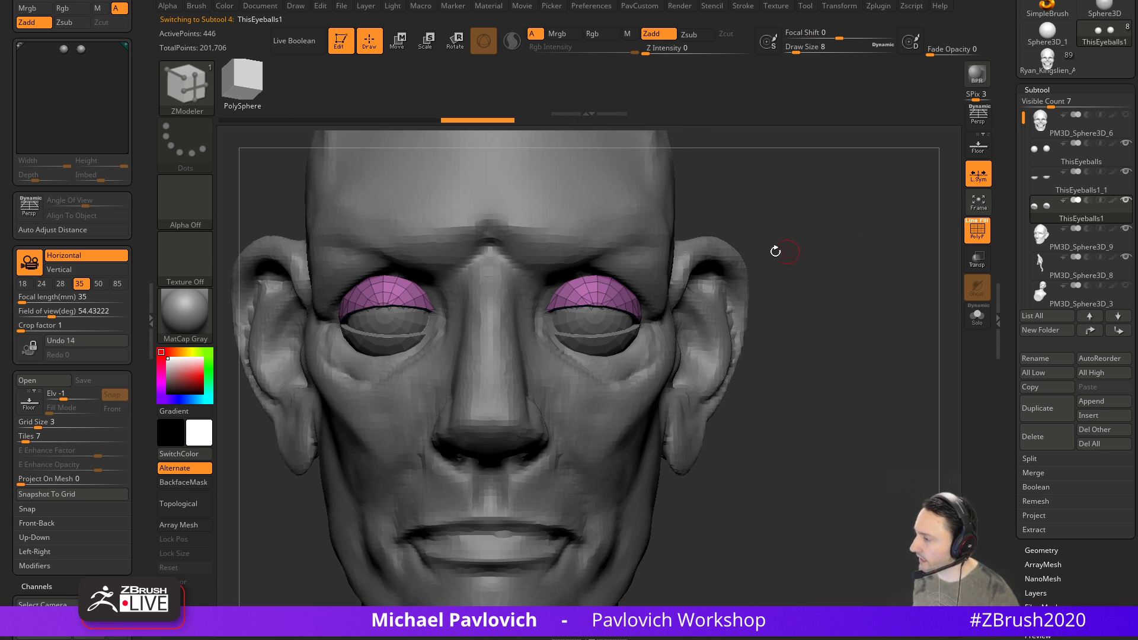
# Hide the polyframe and arch the upper lids' edges over the eyeballs with the Move brush
pyautogui.keyDown('alt'); pyautogui.moveTo(777, 200); pyautogui.dragTo(809, 224); pyautogui.keyUp('alt')
pyautogui.click(975, 233)
pyautogui.press('s')
pyautogui.press('1')
pyautogui.moveTo(613, 339)
pyautogui.mouseDown()
pyautogui.moveTo(624, 339)
pyautogui.moveTo(597, 301)
pyautogui.moveTo(595, 330)
pyautogui.mouseUp()
pyautogui.press('s')
pyautogui.moveTo(599, 307); pyautogui.dragTo(639, 293)
pyautogui.press('s')
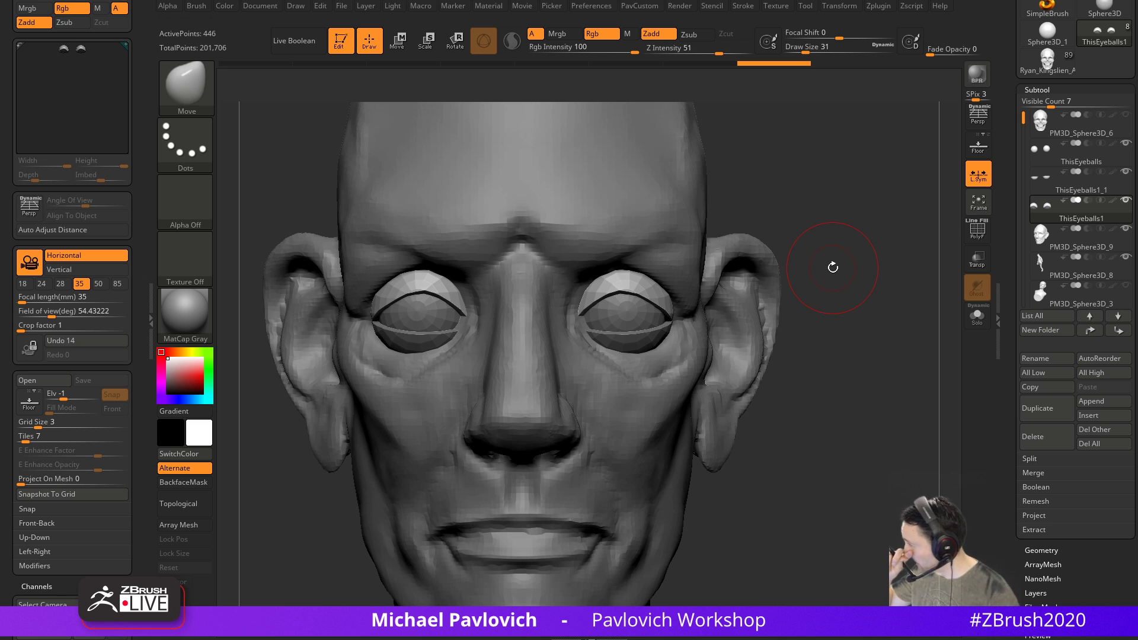
# Pull the upper lids' outer edges to wrap around the eyeballs, adjusting the Move brush's size
pyautogui.moveTo(838, 259); pyautogui.dragTo(735, 277)
pyautogui.press('s')
pyautogui.moveTo(646, 315); pyautogui.dragTo(644, 315)
pyautogui.moveTo(919, 204)
pyautogui.mouseDown()
pyautogui.moveTo(895, 198)
pyautogui.moveTo(600, 342)
pyautogui.moveTo(633, 337)
pyautogui.mouseUp()
pyautogui.moveTo(355, 291); pyautogui.dragTo(515, 353)
pyautogui.press('s')
pyautogui.moveTo(586, 345); pyautogui.dragTo(588, 346)
pyautogui.moveTo(592, 341); pyautogui.dragTo(597, 348)
# Refit the upper lids' curve to the eyeballs from a low angle with the Move brush
pyautogui.moveTo(749, 356)
pyautogui.mouseDown()
pyautogui.moveTo(795, 237)
pyautogui.moveTo(605, 302)
pyautogui.moveTo(665, 287)
pyautogui.mouseUp()
pyautogui.press('s')
pyautogui.moveTo(735, 294); pyautogui.dragTo(598, 286)
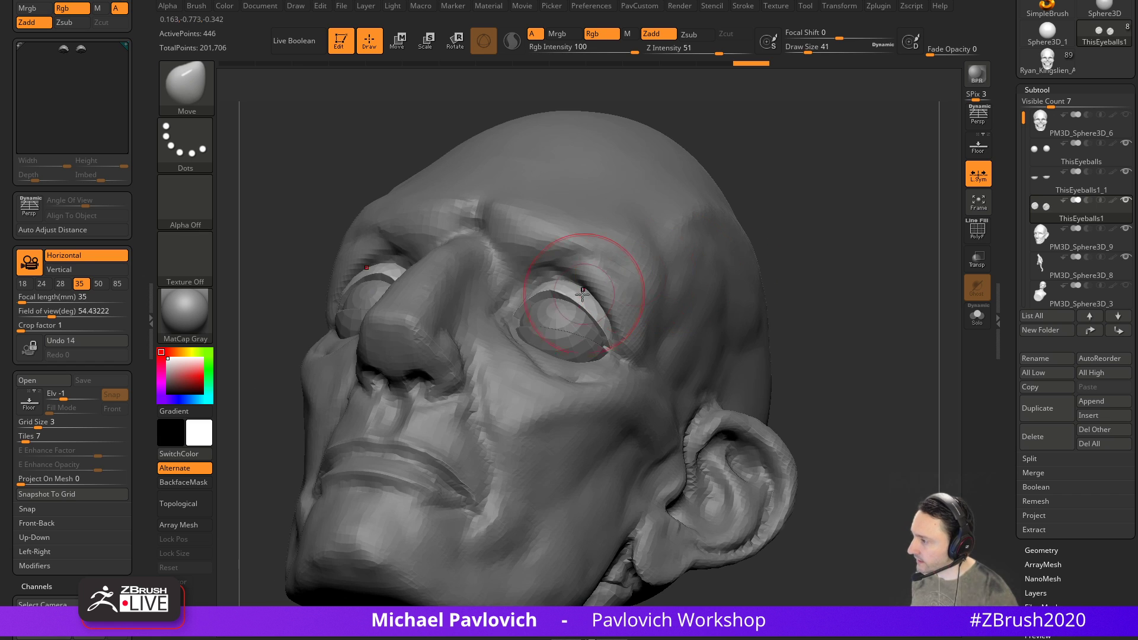
pyautogui.moveTo(519, 325); pyautogui.dragTo(543, 292)
pyautogui.moveTo(557, 290); pyautogui.dragTo(559, 285)
pyautogui.moveTo(761, 181)
pyautogui.mouseDown()
pyautogui.moveTo(825, 193)
pyautogui.moveTo(807, 196)
pyautogui.mouseUp()
pyautogui.moveTo(577, 301); pyautogui.dragTo(579, 298)
pyautogui.moveTo(777, 261)
pyautogui.mouseDown()
pyautogui.moveTo(792, 275)
pyautogui.moveTo(815, 268)
pyautogui.mouseUp()
# Select the lower eyelid subtool and shape its inner and outer corners to meet the upper lids
pyautogui.keyDown('alt'); pyautogui.click(607, 342); pyautogui.keyUp('alt')
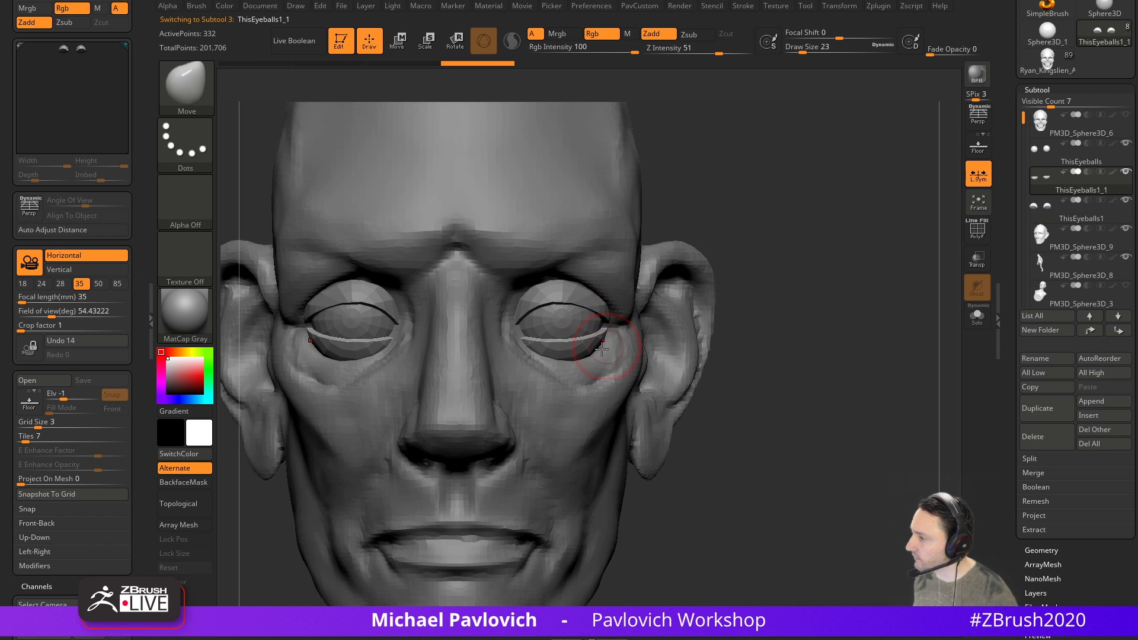
pyautogui.moveTo(510, 335); pyautogui.dragTo(512, 331)
pyautogui.moveTo(794, 303)
pyautogui.mouseDown()
pyautogui.moveTo(818, 307)
pyautogui.moveTo(746, 305)
pyautogui.mouseUp()
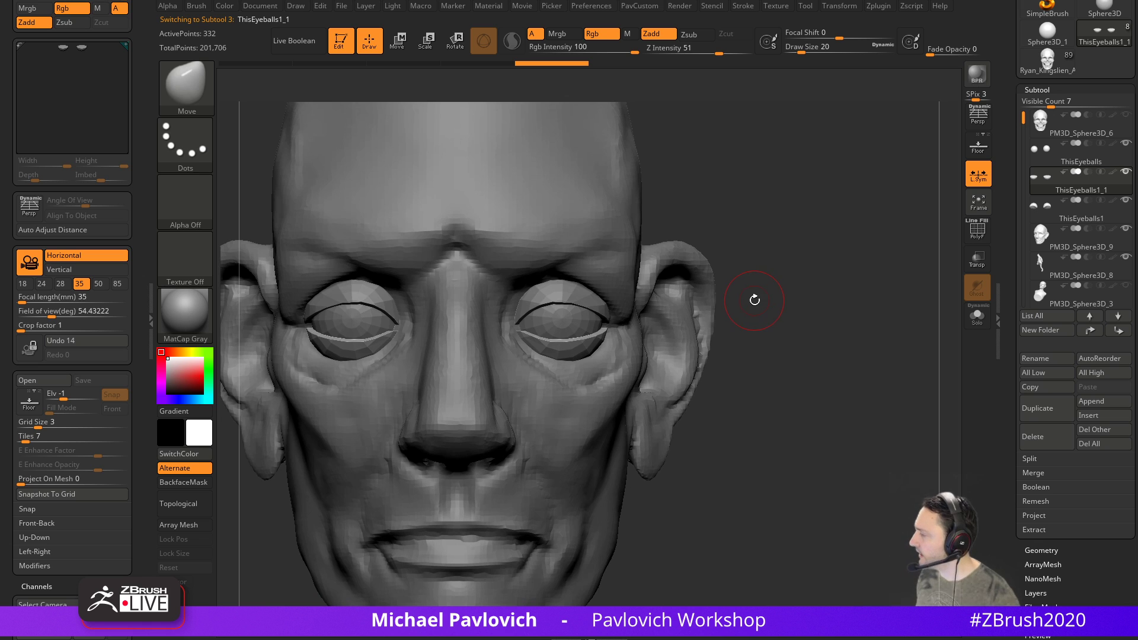
pyautogui.moveTo(1137, 279)
pyautogui.mouseDown()
pyautogui.moveTo(799, 290)
pyautogui.moveTo(1137, 260)
pyautogui.mouseUp()
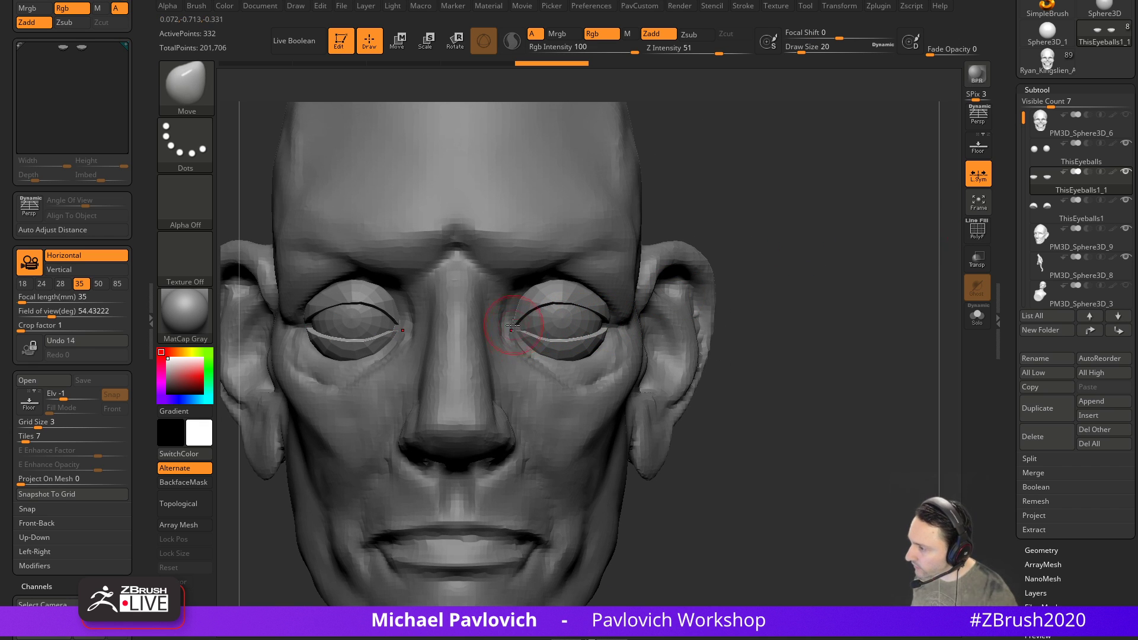
pyautogui.moveTo(747, 263)
pyautogui.mouseDown(button='right')
pyautogui.moveTo(669, 284)
pyautogui.moveTo(583, 329)
pyautogui.mouseUp(button='right')
pyautogui.moveTo(493, 338); pyautogui.dragTo(581, 344, button='right')
pyautogui.press('s')
pyautogui.moveTo(584, 344); pyautogui.dragTo(588, 344)
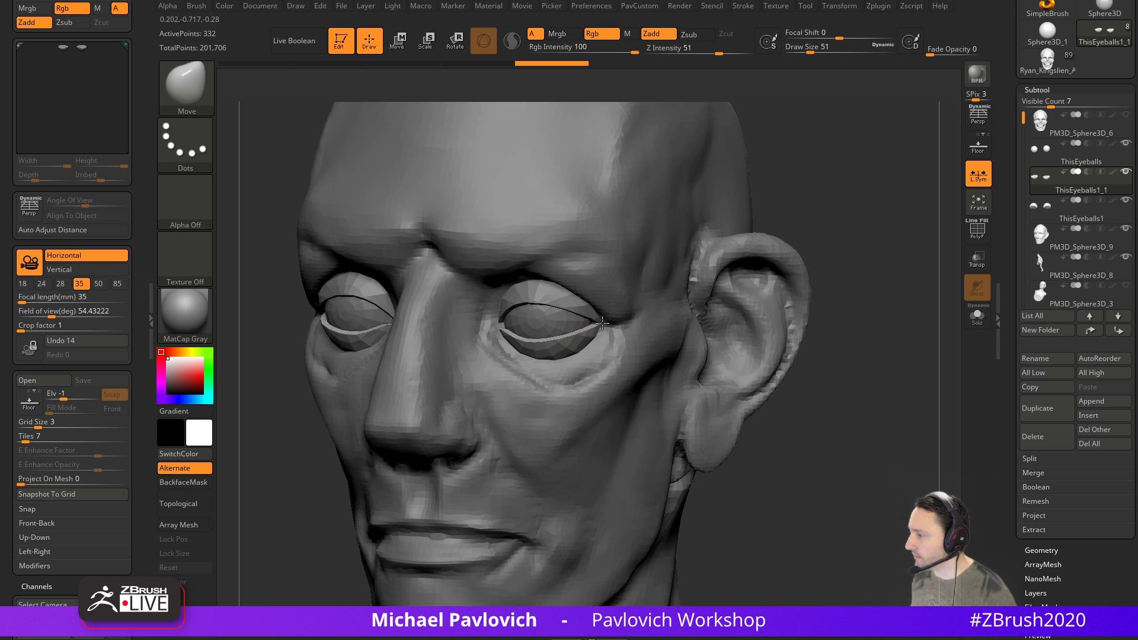
# Reselect the upper eyelids and move their inner and outer corners to meet the lower lids
pyautogui.keyDown('alt'); pyautogui.click(603, 311); pyautogui.keyUp('alt')
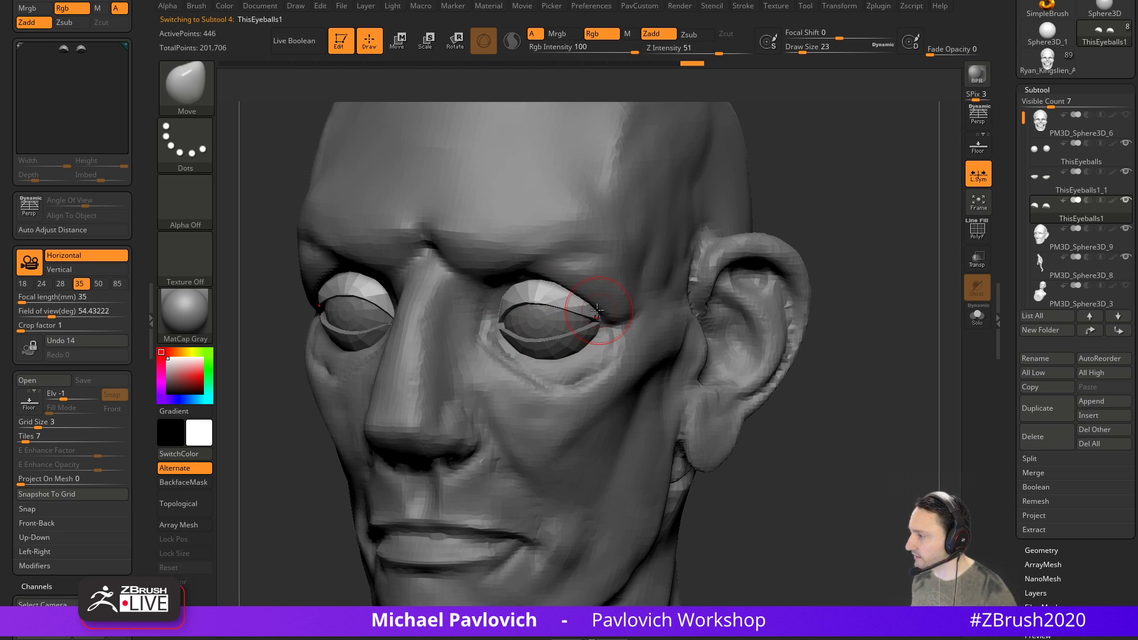
pyautogui.moveTo(676, 264)
pyautogui.keyDown('shift'); pyautogui.mouseDown(button='right')
pyautogui.moveTo(879, 228)
pyautogui.moveTo(848, 233)
pyautogui.mouseUp(button='right'); pyautogui.keyUp('shift')
pyautogui.press('s')
pyautogui.moveTo(541, 303); pyautogui.dragTo(534, 302)
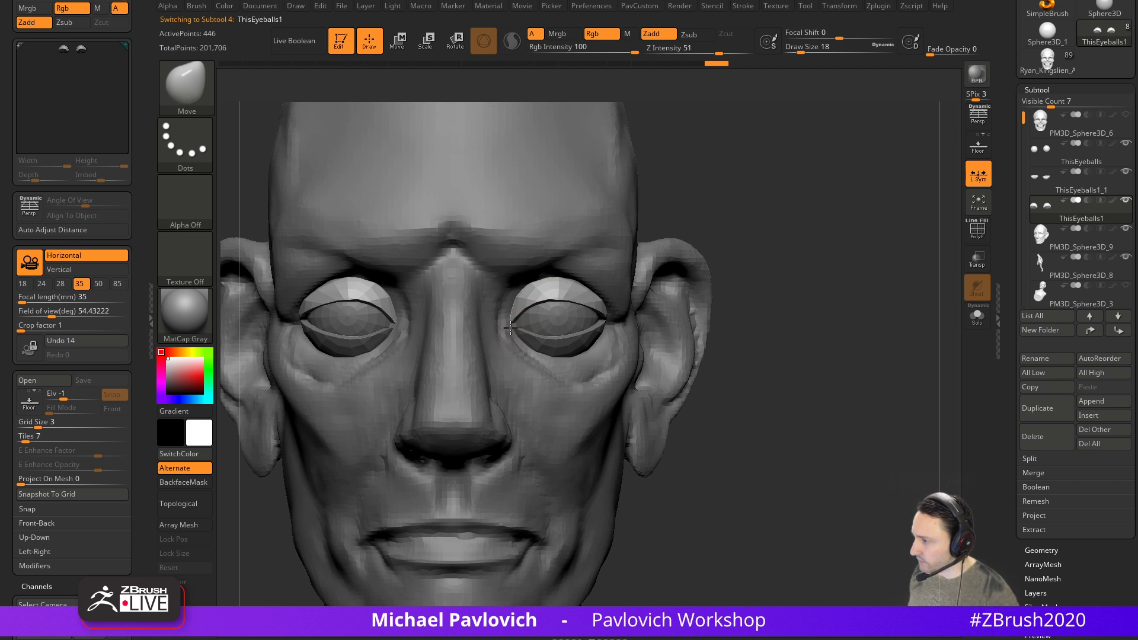
pyautogui.moveTo(814, 261)
pyautogui.mouseDown()
pyautogui.moveTo(778, 236)
pyautogui.moveTo(757, 175)
pyautogui.moveTo(803, 262)
pyautogui.mouseUp()
pyautogui.keyDown('ctrl'); pyautogui.moveTo(831, 302); pyautogui.dragTo(786, 268, button='right'); pyautogui.keyUp('ctrl')
pyautogui.press('s')
pyautogui.click(539, 337)
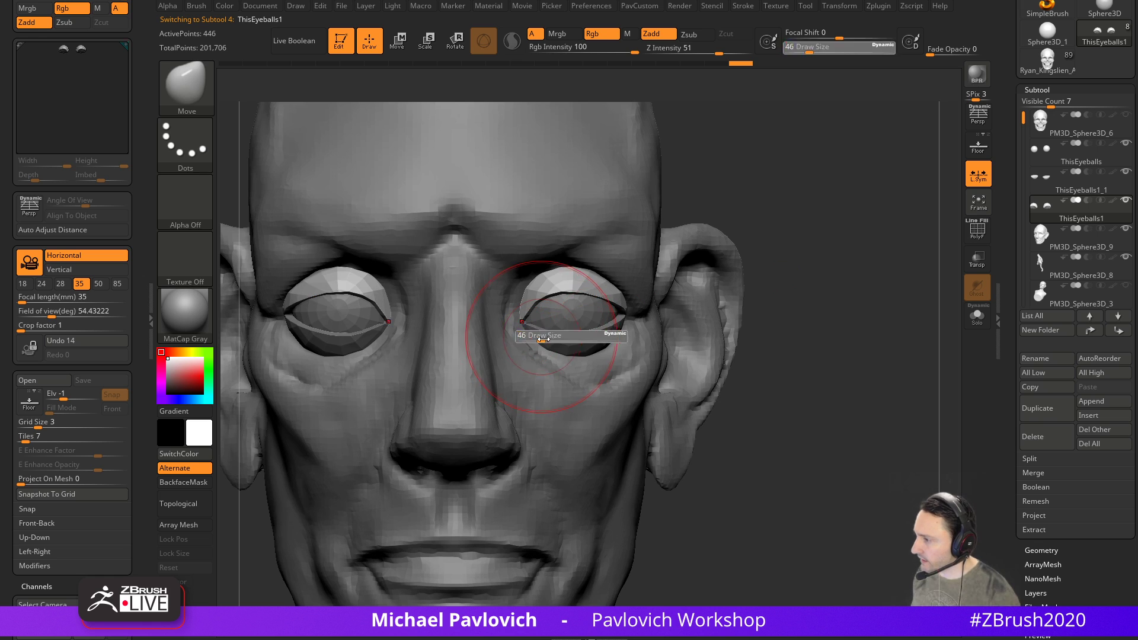
pyautogui.press('s')
pyautogui.click(625, 310)
pyautogui.moveTo(621, 310); pyautogui.dragTo(626, 306)
pyautogui.moveTo(522, 318)
pyautogui.mouseDown()
pyautogui.moveTo(519, 310)
pyautogui.moveTo(525, 326)
pyautogui.moveTo(565, 334)
pyautogui.mouseUp()
# Alternate between the lower and upper eyelid subtools and refine the upper lids' curve with the Move brush
pyautogui.keyDown('alt'); pyautogui.click(553, 335); pyautogui.keyUp('alt')
pyautogui.moveTo(764, 290)
pyautogui.mouseDown()
pyautogui.moveTo(820, 270)
pyautogui.moveTo(687, 293)
pyautogui.mouseUp()
pyautogui.press(']')
pyautogui.press(']')
pyautogui.keyDown('alt'); pyautogui.click(566, 314); pyautogui.keyUp('alt')
pyautogui.press('[')
pyautogui.moveTo(543, 337); pyautogui.dragTo(575, 323)
pyautogui.moveTo(343, 368); pyautogui.dragTo(516, 352)
pyautogui.moveTo(806, 302)
pyautogui.mouseDown()
pyautogui.moveTo(741, 305)
pyautogui.moveTo(722, 254)
pyautogui.moveTo(710, 294)
pyautogui.moveTo(782, 300)
pyautogui.moveTo(741, 295)
pyautogui.mouseUp()
pyautogui.press('s')
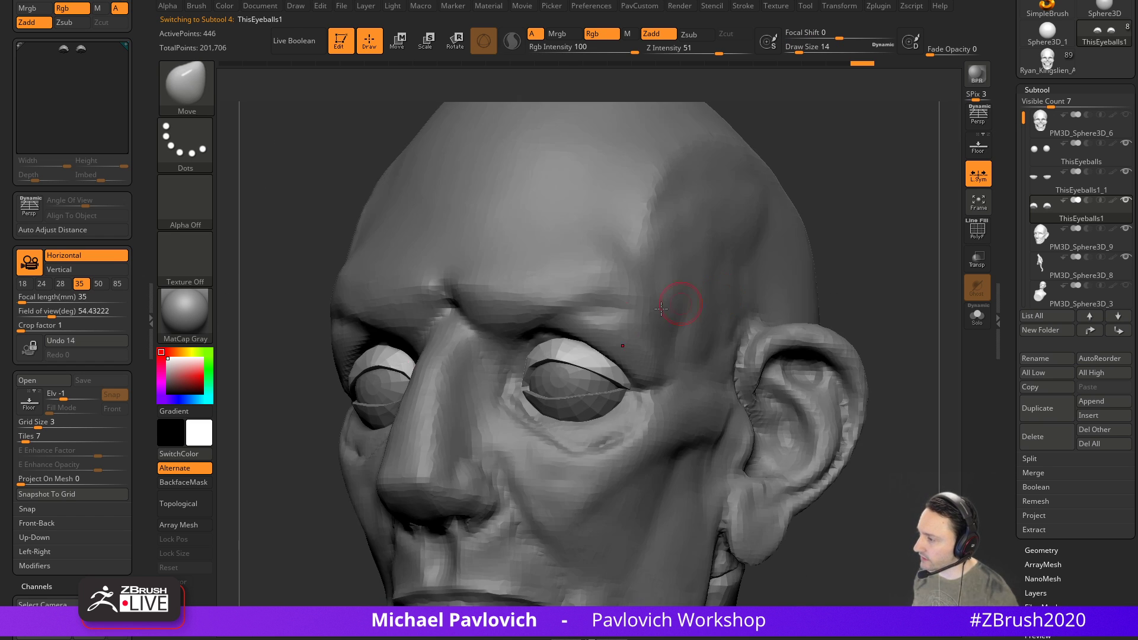
# Select the head subtool and move the outer brow and socket surface around the upper lids
pyautogui.keyDown('alt'); pyautogui.click(724, 287); pyautogui.keyUp('alt')
pyautogui.moveTo(864, 279); pyautogui.dragTo(893, 284)
pyautogui.press('s')
pyautogui.moveTo(625, 346); pyautogui.dragTo(617, 365)
pyautogui.press('s')
pyautogui.moveTo(743, 340)
pyautogui.mouseDown()
pyautogui.moveTo(625, 359)
pyautogui.moveTo(652, 358)
pyautogui.mouseUp()
pyautogui.moveTo(646, 355)
pyautogui.mouseDown(button='right')
pyautogui.moveTo(712, 296)
pyautogui.moveTo(649, 283)
pyautogui.mouseUp(button='right')
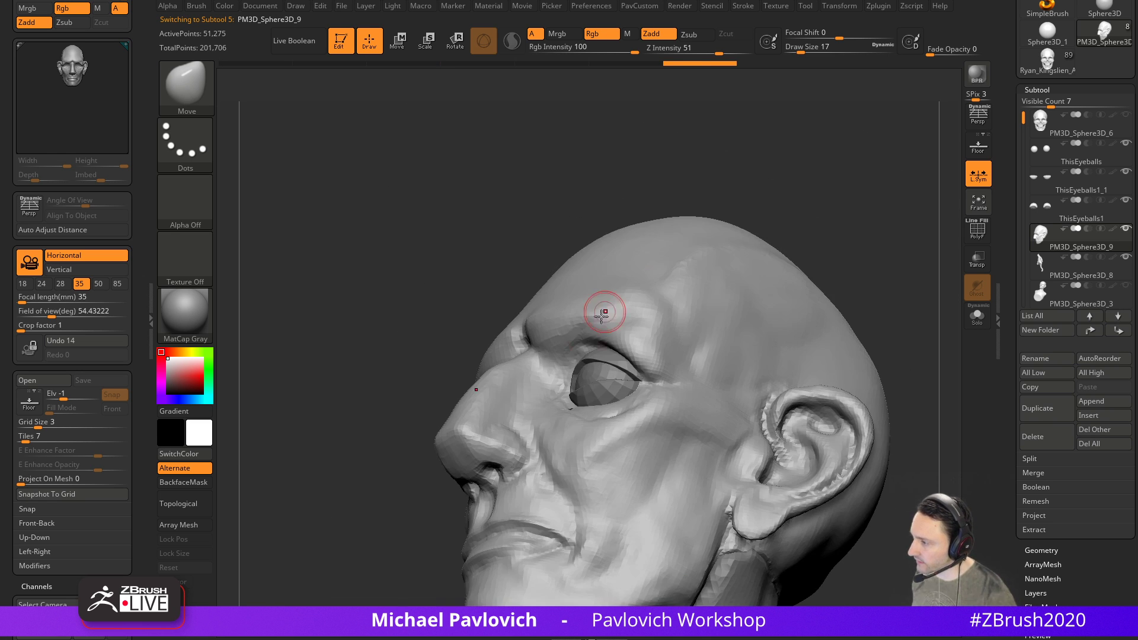
pyautogui.moveTo(682, 231)
pyautogui.mouseDown(button='right')
pyautogui.moveTo(734, 261)
pyautogui.moveTo(805, 216)
pyautogui.moveTo(836, 237)
pyautogui.moveTo(818, 208)
pyautogui.moveTo(834, 216)
pyautogui.moveTo(797, 217)
pyautogui.moveTo(559, 300)
pyautogui.mouseUp(button='right')
# Carve the creases around the eyelids and eye socket on the head with the DamStandard brush
pyautogui.press('b')
pyautogui.press('d')
pyautogui.press('s')
pyautogui.moveTo(732, 239); pyautogui.dragTo(827, 223, button='right')
pyautogui.moveTo(767, 257); pyautogui.dragTo(752, 269, button='right')
# Build up the skin around the eyelids and nose bridge with the Standard brush
pyautogui.press('b')
pyautogui.press('s')
pyautogui.press('t')
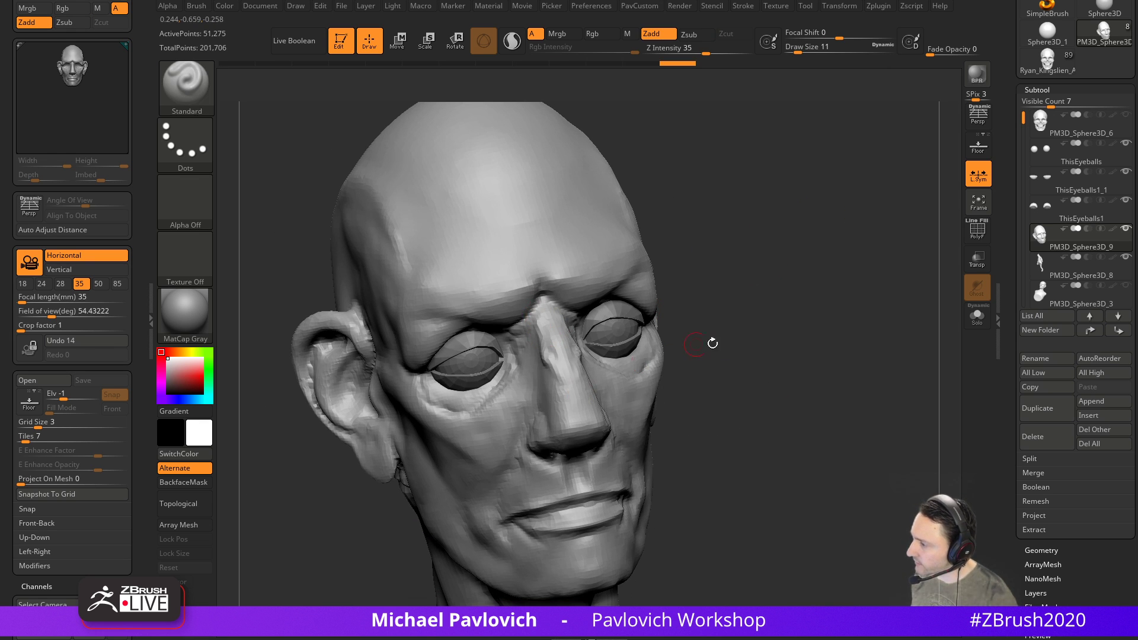
pyautogui.moveTo(683, 341); pyautogui.dragTo(617, 287, button='right')
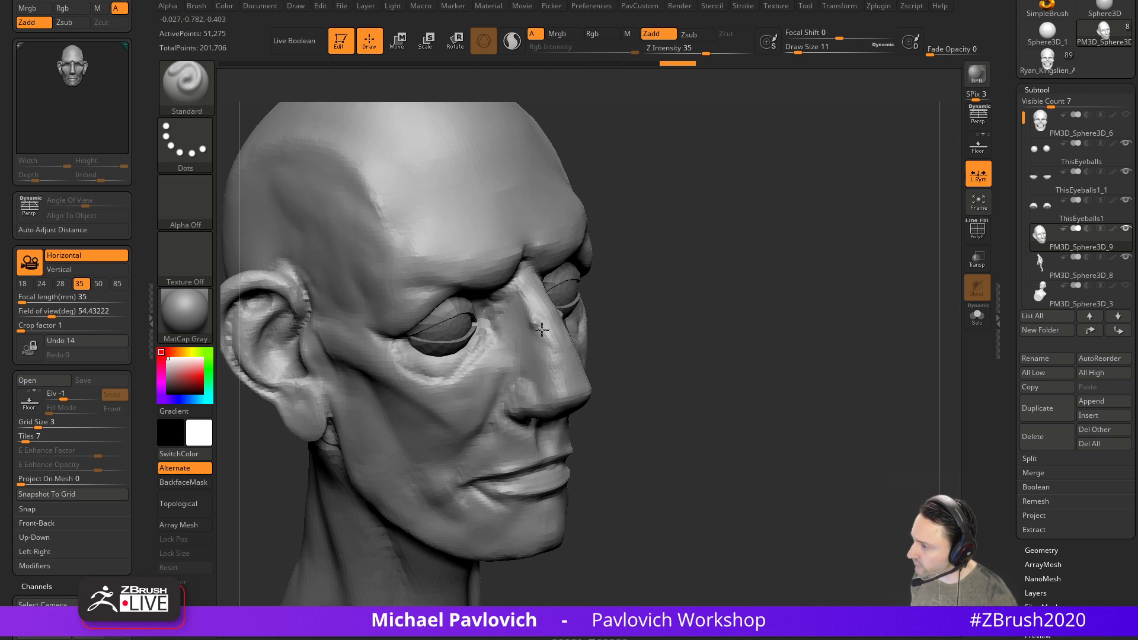
pyautogui.moveTo(541, 283); pyautogui.dragTo(531, 339, button='right')
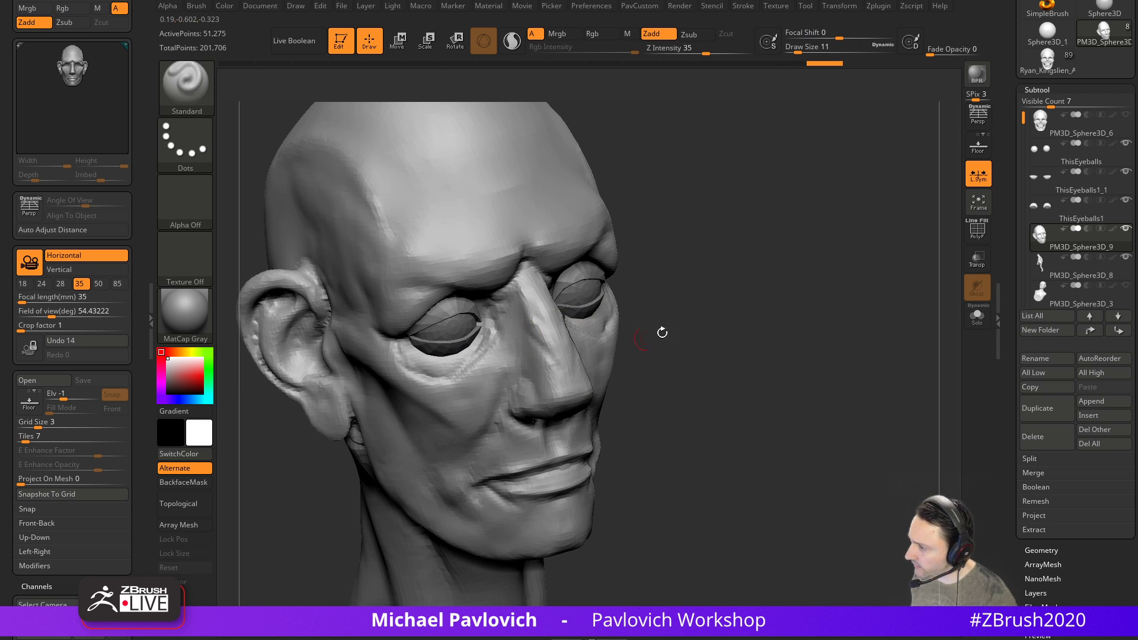
pyautogui.moveTo(632, 344); pyautogui.dragTo(562, 336, button='right')
# Add volume to the tip and side of the nose with the Clay brush
pyautogui.press('b')
pyautogui.press('c')
pyautogui.press('l')
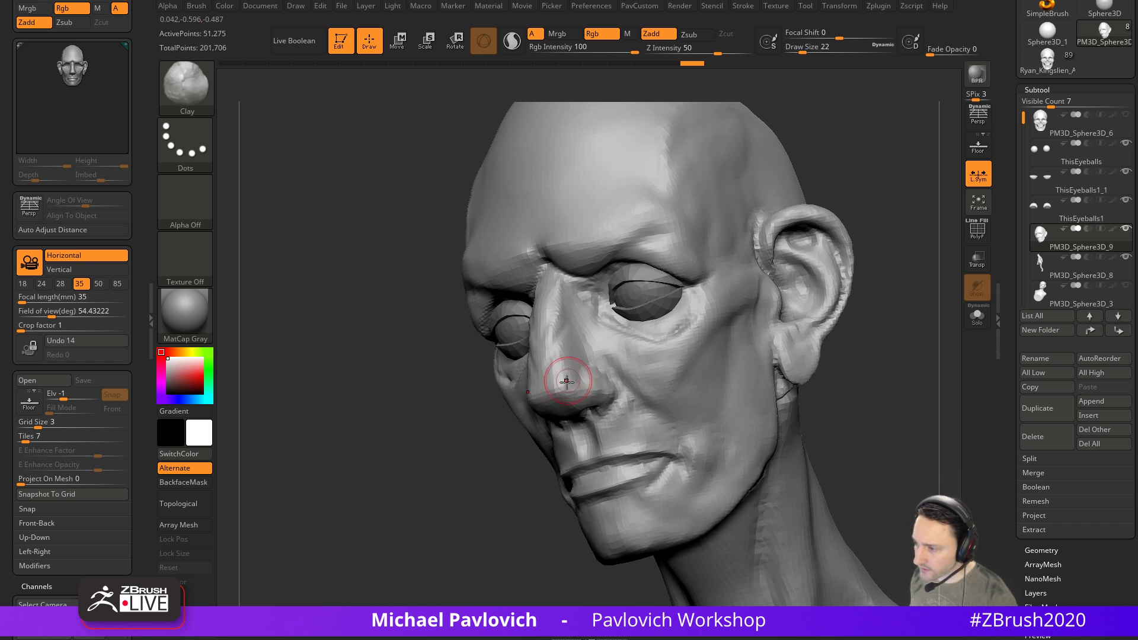
pyautogui.moveTo(484, 468); pyautogui.dragTo(529, 354, button='right')
pyautogui.moveTo(722, 325); pyautogui.dragTo(753, 317, button='right')
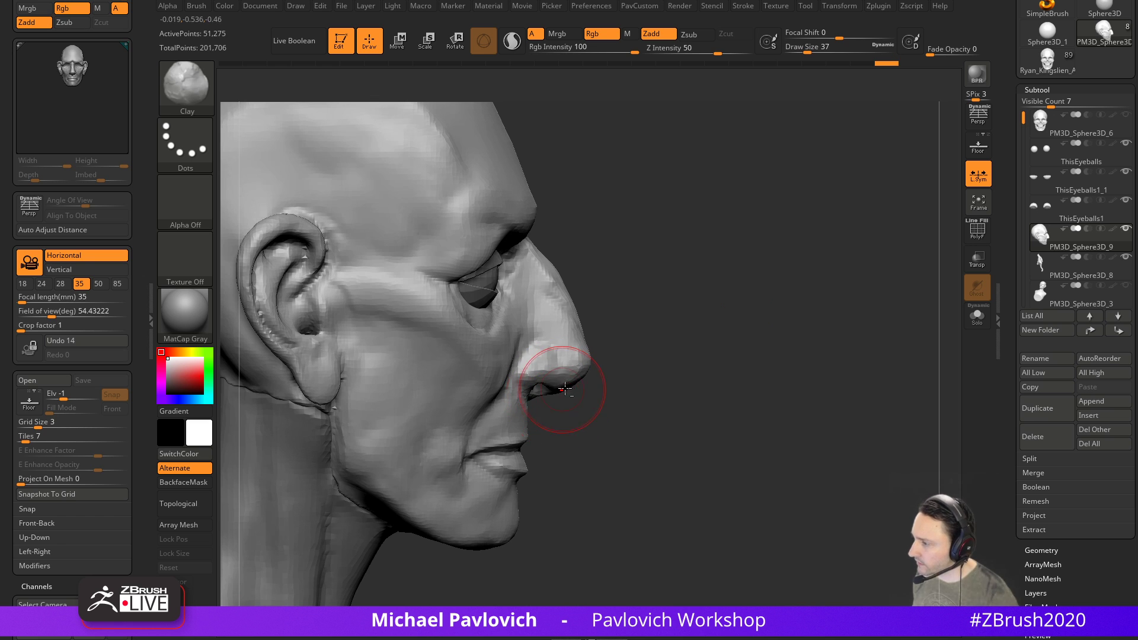
# Adjust the nose's underside with the Move brush and carve the nostril wing crease with DamStandard
pyautogui.press('b')
pyautogui.press('m')
pyautogui.press('v')
pyautogui.press('b')
pyautogui.press('d')
pyautogui.press('s')
pyautogui.moveTo(640, 305)
pyautogui.mouseDown(button='right')
pyautogui.moveTo(684, 338)
pyautogui.moveTo(833, 330)
pyautogui.moveTo(538, 375)
pyautogui.mouseUp(button='right')
# Build up the nostril wing's lower edge with the Standard brush
pyautogui.press('b')
pyautogui.press('s')
pyautogui.press('t')
pyautogui.moveTo(537, 378); pyautogui.dragTo(559, 376)
pyautogui.moveTo(665, 326)
pyautogui.mouseDown(button='right')
pyautogui.moveTo(711, 371)
pyautogui.moveTo(782, 346)
pyautogui.mouseUp(button='right')
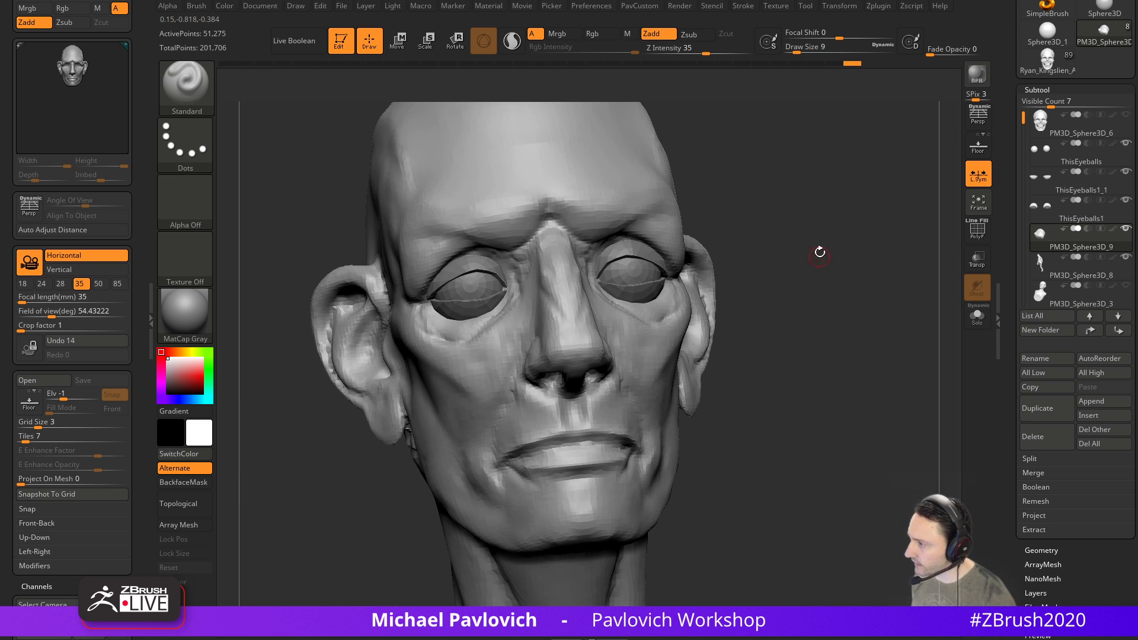
# Set the DynaMesh resolution to 408 and remesh the head
pyautogui.press('2')
pyautogui.click(778, 175)
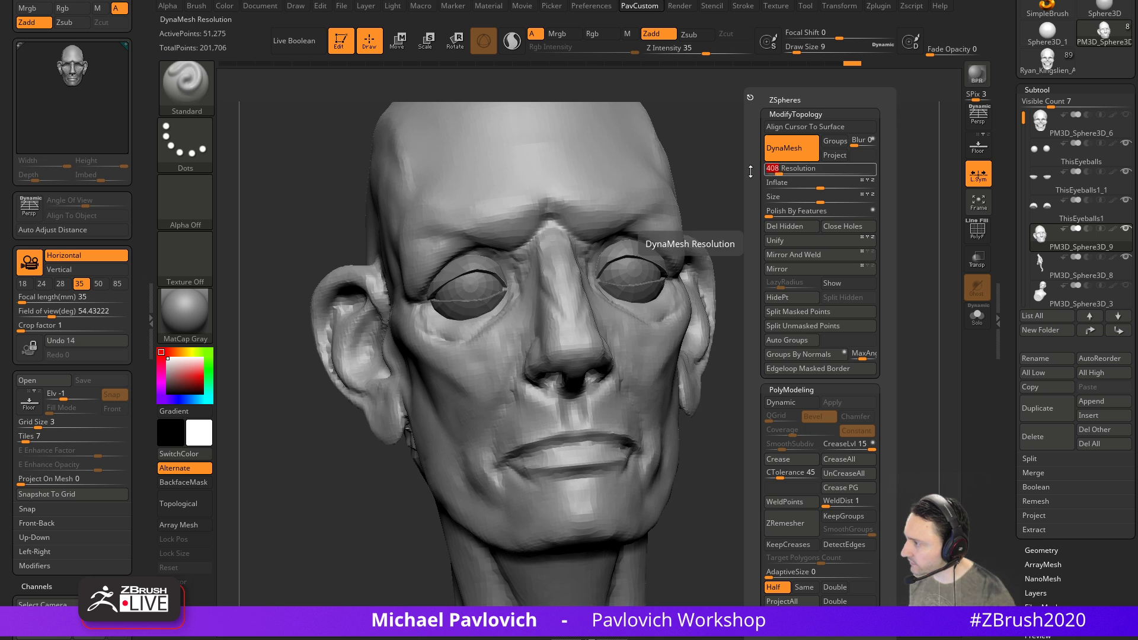
pyautogui.keyDown('ctrl'); pyautogui.moveTo(780, 125); pyautogui.dragTo(830, 202); pyautogui.keyUp('ctrl')
pyautogui.moveTo(852, 269)
pyautogui.mouseDown(button='right')
pyautogui.moveTo(847, 253)
pyautogui.moveTo(863, 241)
pyautogui.moveTo(846, 250)
pyautogui.moveTo(861, 267)
pyautogui.moveTo(754, 267)
pyautogui.mouseUp(button='right')
# Build up the area around the mouth and upper lip with the Clay brush
pyautogui.press('b')
pyautogui.press('c')
pyautogui.press('l')
pyautogui.press('s')
pyautogui.click(601, 348)
pyautogui.press('s')
pyautogui.click(559, 351)
pyautogui.moveTo(598, 365)
pyautogui.mouseDown()
pyautogui.moveTo(603, 357)
pyautogui.moveTo(628, 382)
pyautogui.mouseUp()
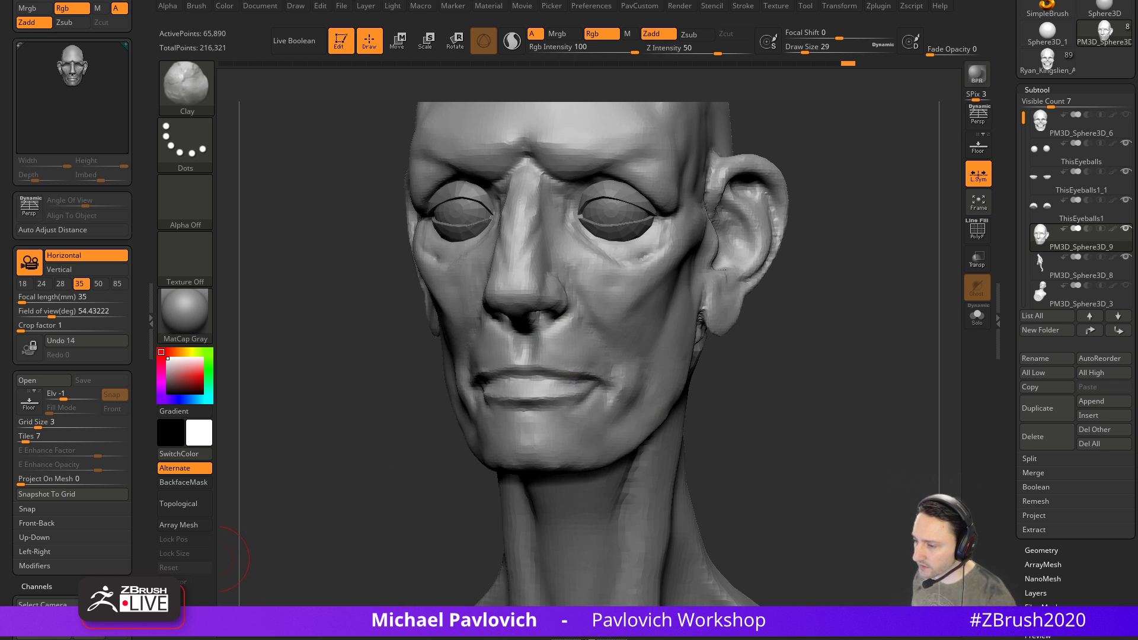
# Switch to the Photoshop sketch document and activate the Brush tool
pyautogui.hotkey('alt', 'Tab')
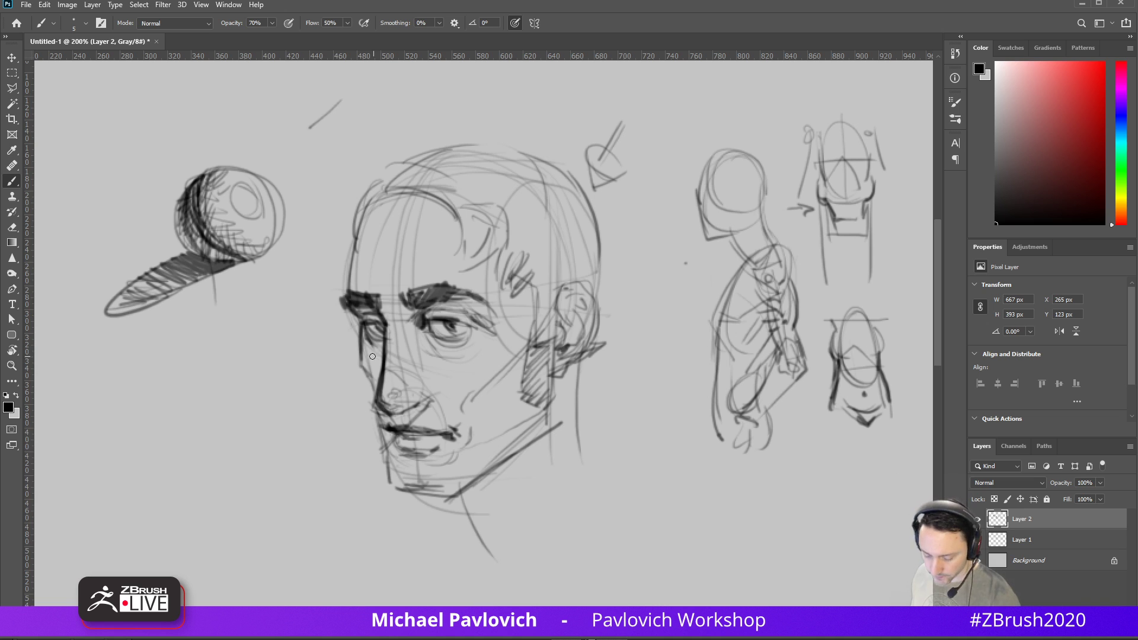
pyautogui.press('s')
pyautogui.click(207, 405)
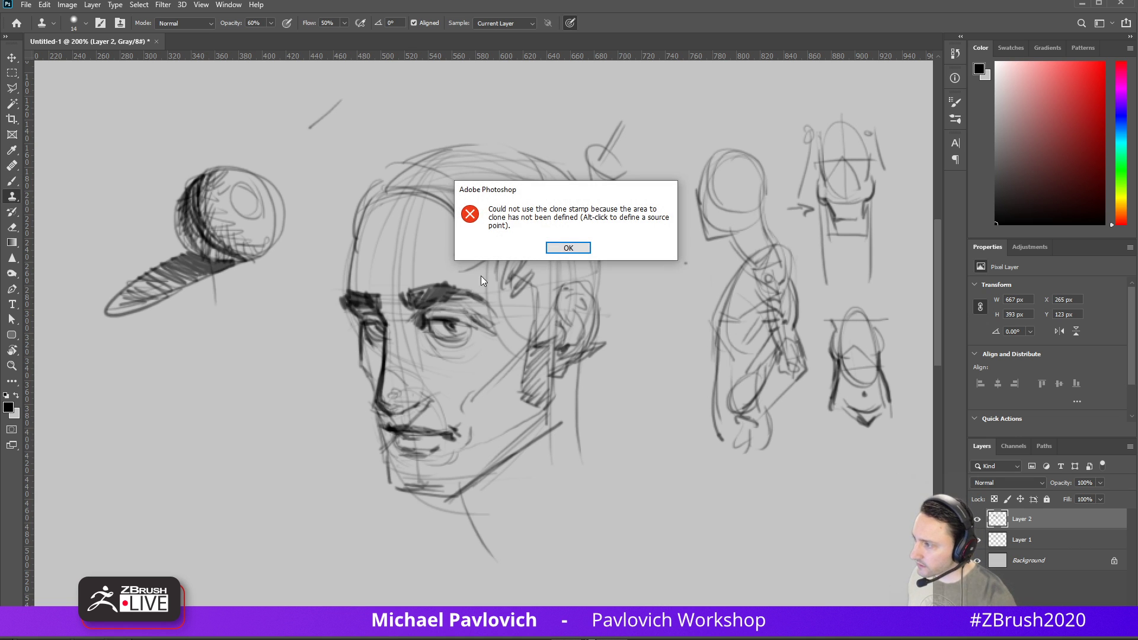
pyautogui.click(575, 251)
pyautogui.click(233, 403)
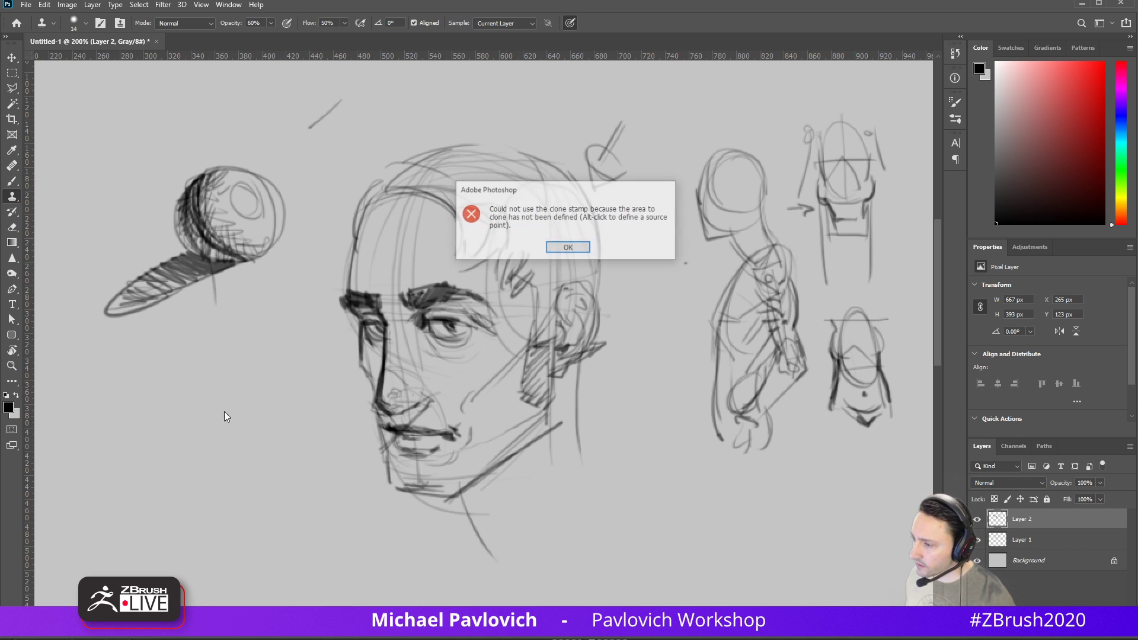
pyautogui.click(574, 248)
pyautogui.press('b')
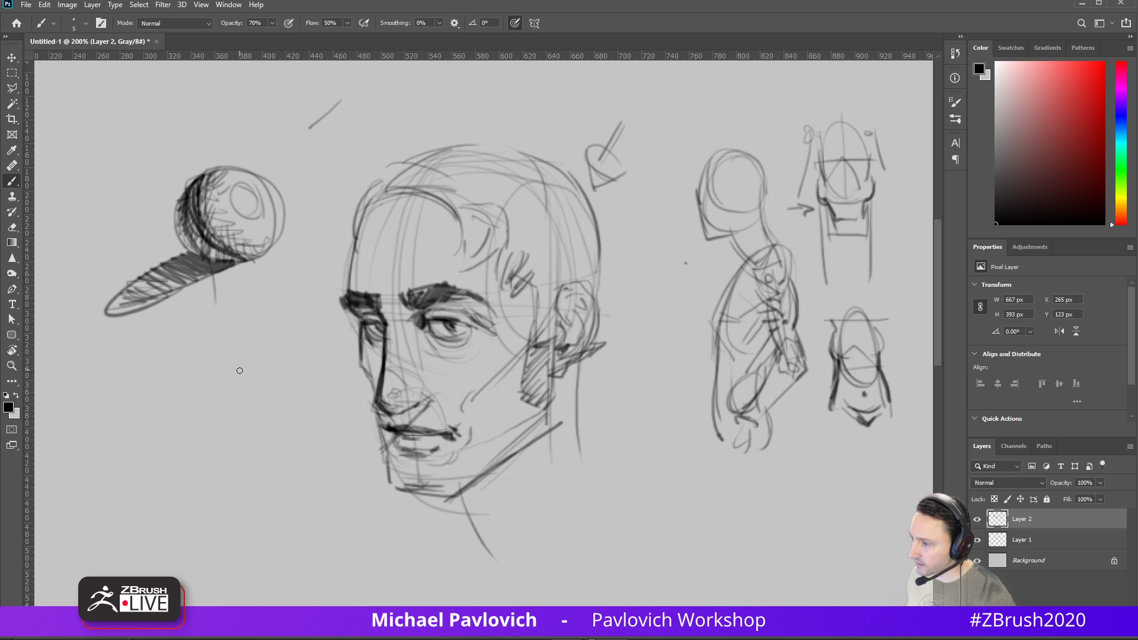
# Sketch a cylinder below the shaded sphere, with an elliptical top, a vertical contour line and a short horizontal mark
pyautogui.keyDown('alt'); pyautogui.moveTo(245, 329); pyautogui.dragTo(236, 342, button='right'); pyautogui.keyUp('alt')
pyautogui.moveTo(214, 358); pyautogui.dragTo(274, 357)
pyautogui.moveTo(192, 361); pyautogui.dragTo(209, 450)
pyautogui.moveTo(276, 356); pyautogui.dragTo(280, 458)
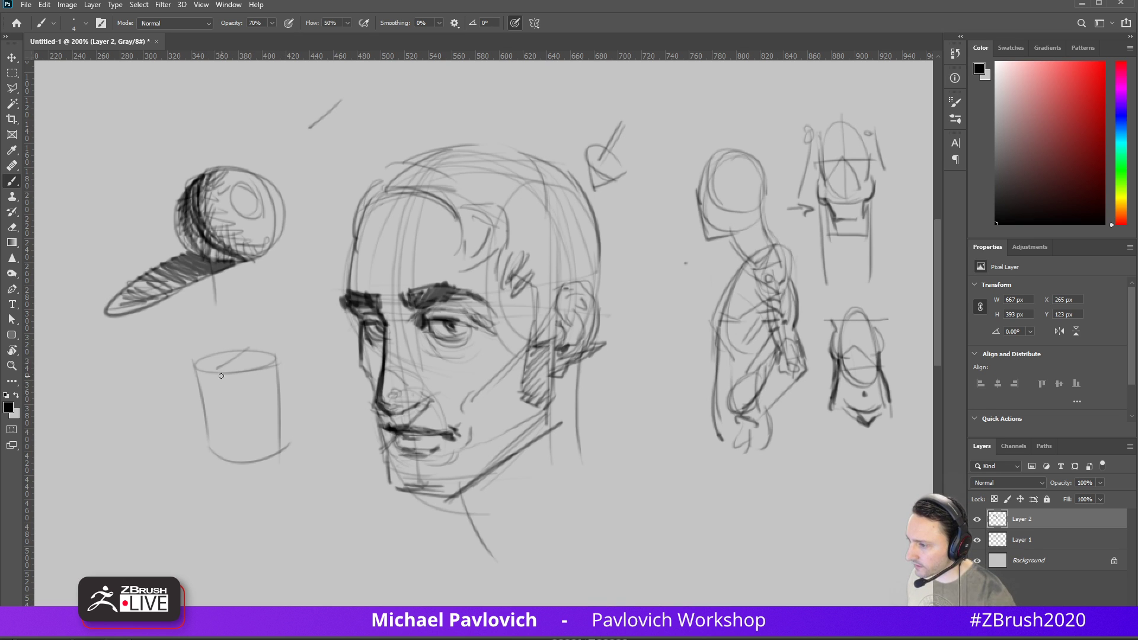
pyautogui.moveTo(215, 370); pyautogui.dragTo(227, 462)
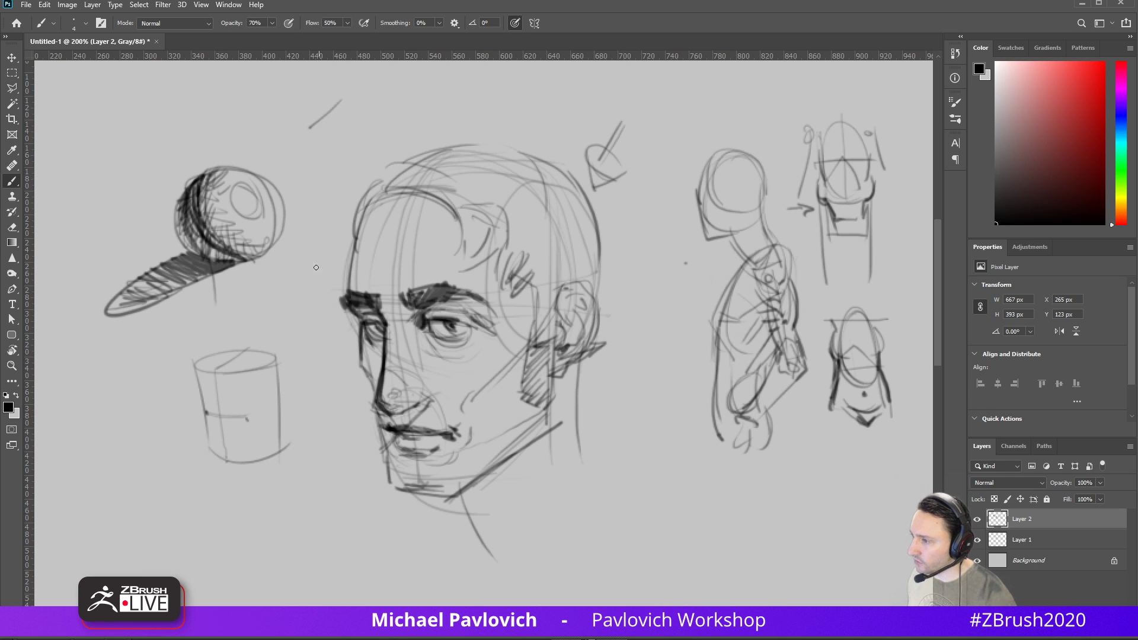
# Try sketching the horizontal line of a mouth in the empty area right of the neck
pyautogui.moveTo(623, 467)
pyautogui.mouseDown()
pyautogui.moveTo(725, 468)
pyautogui.moveTo(604, 465)
pyautogui.moveTo(715, 478)
pyautogui.moveTo(593, 489)
pyautogui.moveTo(730, 503)
pyautogui.mouseUp()
pyautogui.hotkey('ctrl', 'z')
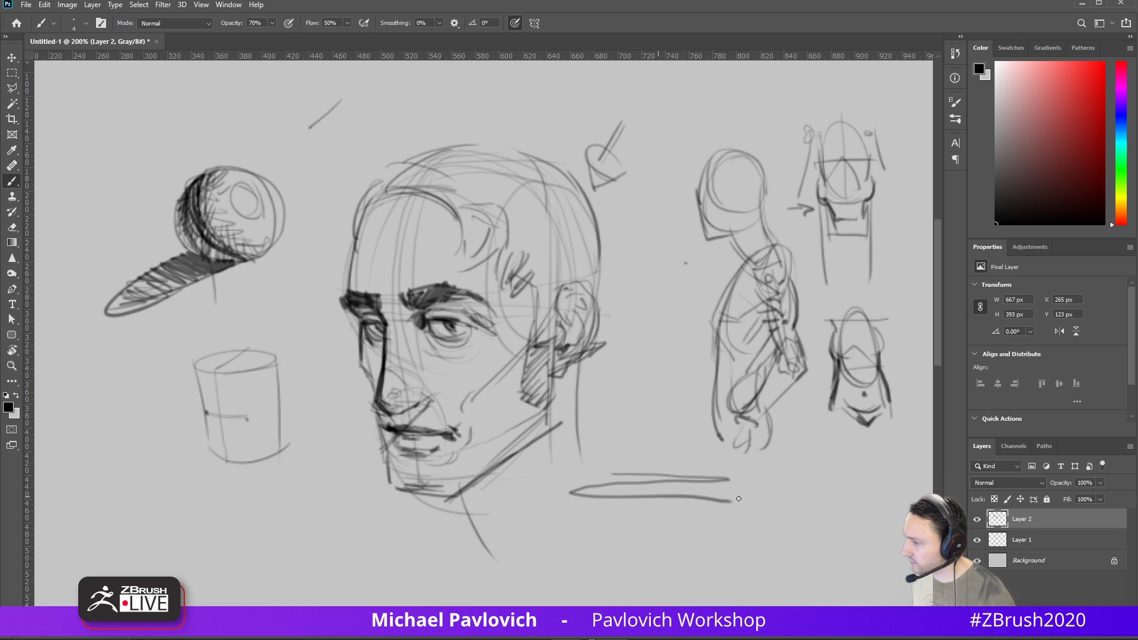
pyautogui.hotkey('ctrl', 'z')
pyautogui.moveTo(628, 484); pyautogui.dragTo(768, 483)
pyautogui.hotkey('ctrl', 'z')
pyautogui.moveTo(618, 489); pyautogui.dragTo(755, 493)
pyautogui.hotkey('ctrl', 'z')
# Sketch a front-view lip study right of the neck, with a straight mouth line, central dip and upper and lower lip contours
pyautogui.keyDown('shift'); pyautogui.click(729, 495); pyautogui.keyUp('shift')
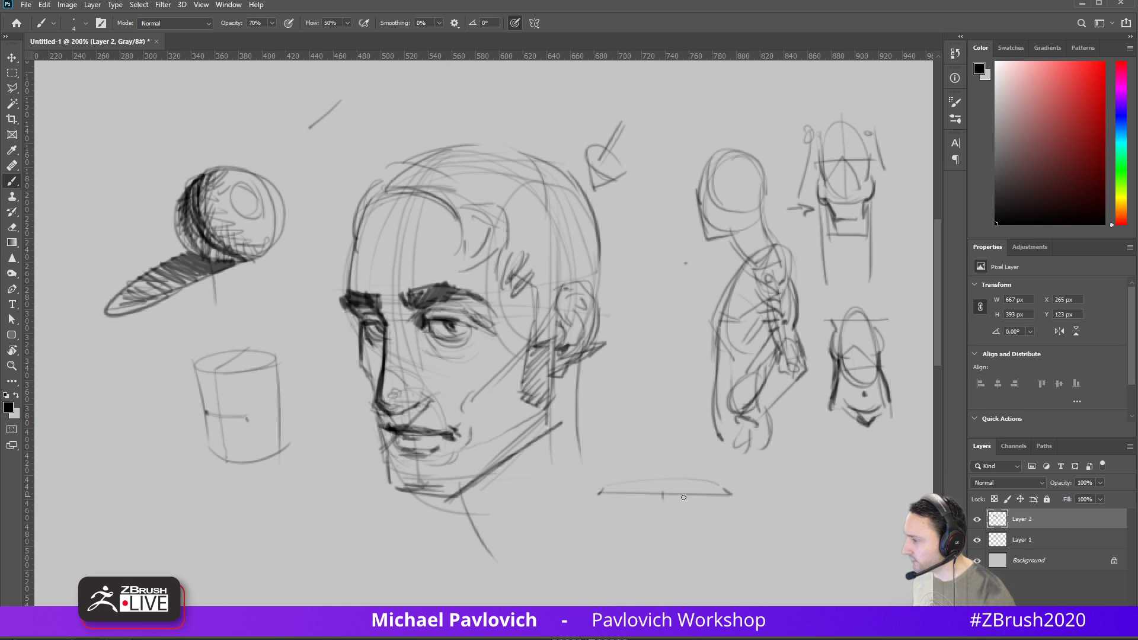
pyautogui.moveTo(611, 501); pyautogui.dragTo(730, 495)
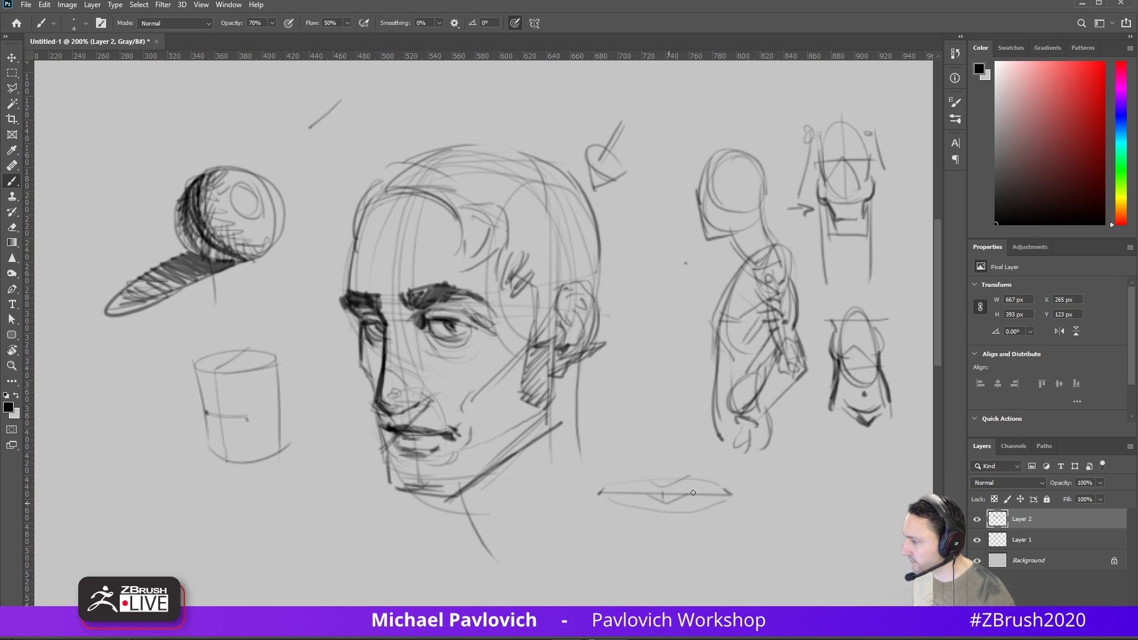
pyautogui.keyDown('shift'); pyautogui.click(597, 492); pyautogui.keyUp('shift')
pyautogui.hotkey('ctrl', 'z')
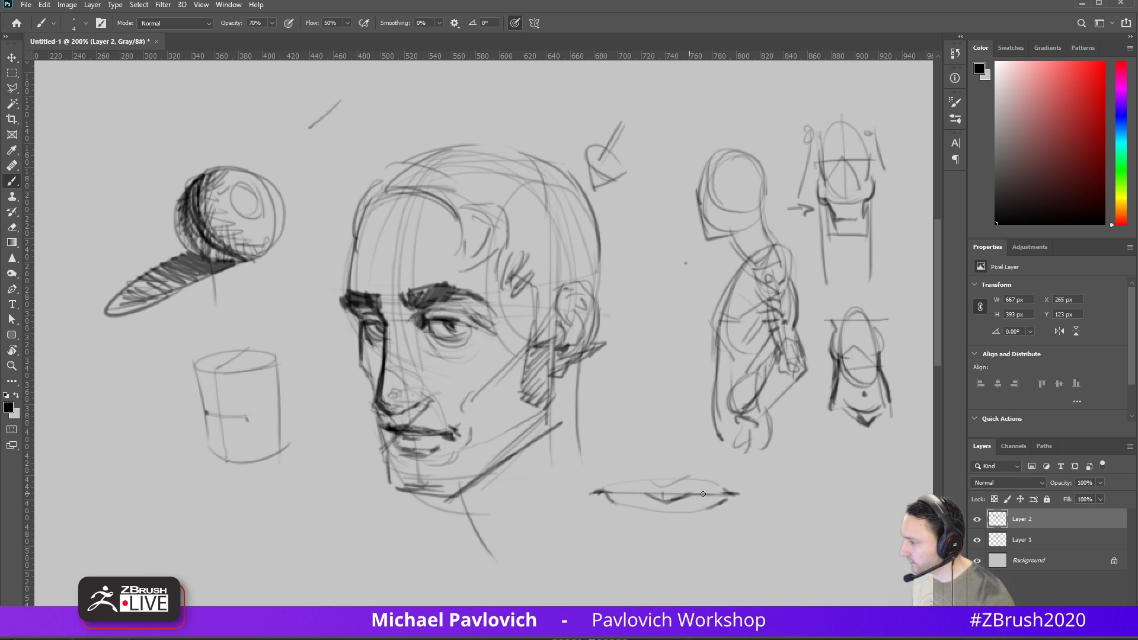
pyautogui.moveTo(642, 492); pyautogui.dragTo(593, 494)
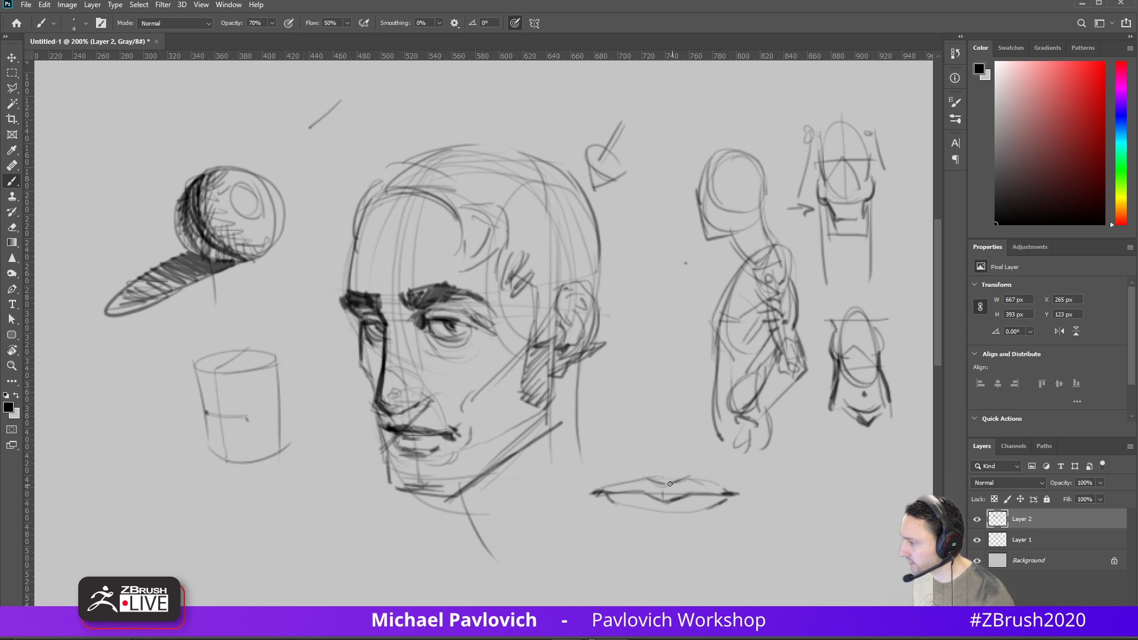
pyautogui.moveTo(610, 494); pyautogui.dragTo(648, 481)
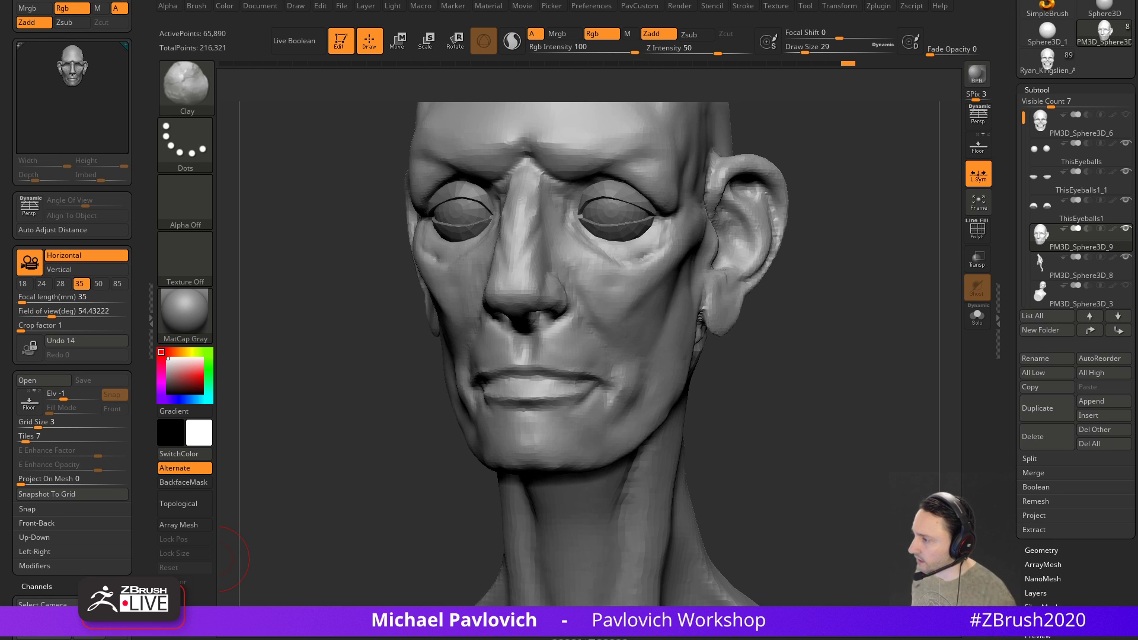
# Carve the line between the sculpted head's lips with the DamStandard brush
pyautogui.moveTo(790, 388)
pyautogui.mouseDown()
pyautogui.moveTo(772, 367)
pyautogui.moveTo(830, 361)
pyautogui.mouseUp()
pyautogui.press('b')
pyautogui.press('d')
pyautogui.press('s')
pyautogui.press('s')
pyautogui.click(537, 386)
pyautogui.moveTo(465, 389); pyautogui.dragTo(548, 369)
# Reshape the contour of the upper lip and mouth line with the Move brush
pyautogui.moveTo(705, 363); pyautogui.dragTo(640, 359)
pyautogui.press('b')
pyautogui.press('m')
pyautogui.press('v')
pyautogui.press('s')
pyautogui.click(547, 375)
pyautogui.moveTo(557, 366)
pyautogui.mouseDown()
pyautogui.moveTo(558, 380)
pyautogui.moveTo(505, 382)
pyautogui.moveTo(556, 381)
pyautogui.moveTo(473, 384)
pyautogui.mouseUp()
# Refine the position of the lips and mouth corners with the Move brush at several sizes
pyautogui.press('b')
pyautogui.press('m')
pyautogui.press('v')
pyautogui.press('s')
pyautogui.click(541, 374)
pyautogui.press('s')
pyautogui.click(542, 386)
pyautogui.press('s')
pyautogui.click(491, 384)
pyautogui.moveTo(775, 379); pyautogui.dragTo(546, 376)
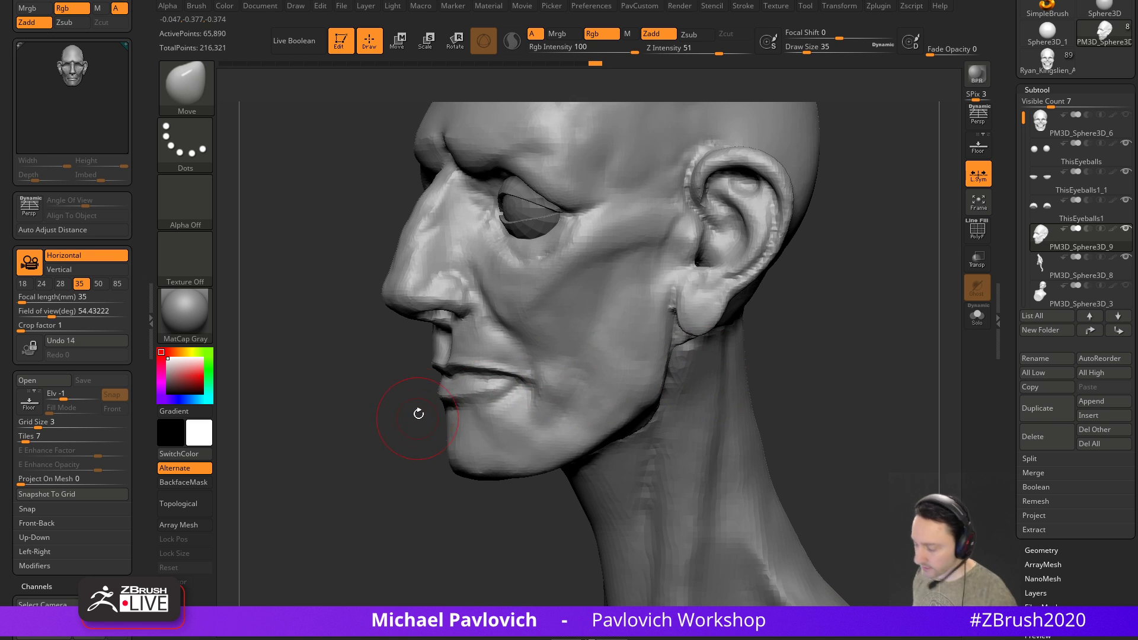
# Build up the lips with the Clay brush and smooth the surface between the nose and mouth corner
pyautogui.press('b')
pyautogui.press('c')
pyautogui.press('l')
pyautogui.press('s')
pyautogui.click(542, 367)
pyautogui.press('shift')
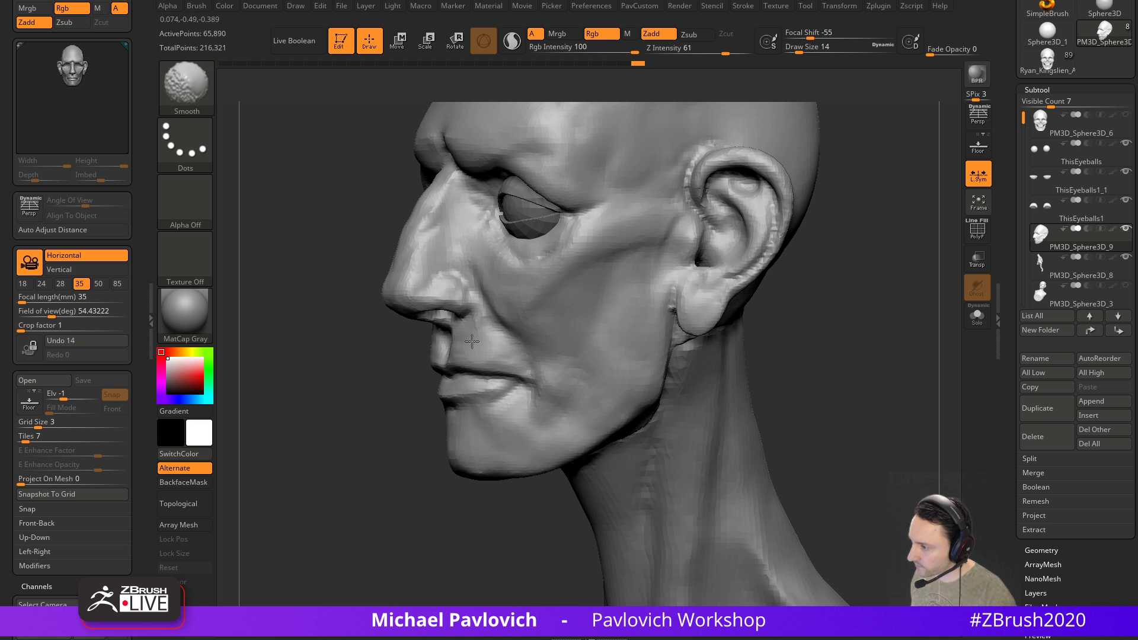
pyautogui.keyDown('shift'); pyautogui.moveTo(487, 335); pyautogui.dragTo(492, 284); pyautogui.keyUp('shift')
pyautogui.moveTo(314, 335)
pyautogui.mouseDown()
pyautogui.moveTo(577, 355)
pyautogui.moveTo(691, 308)
pyautogui.moveTo(668, 322)
pyautogui.mouseUp()
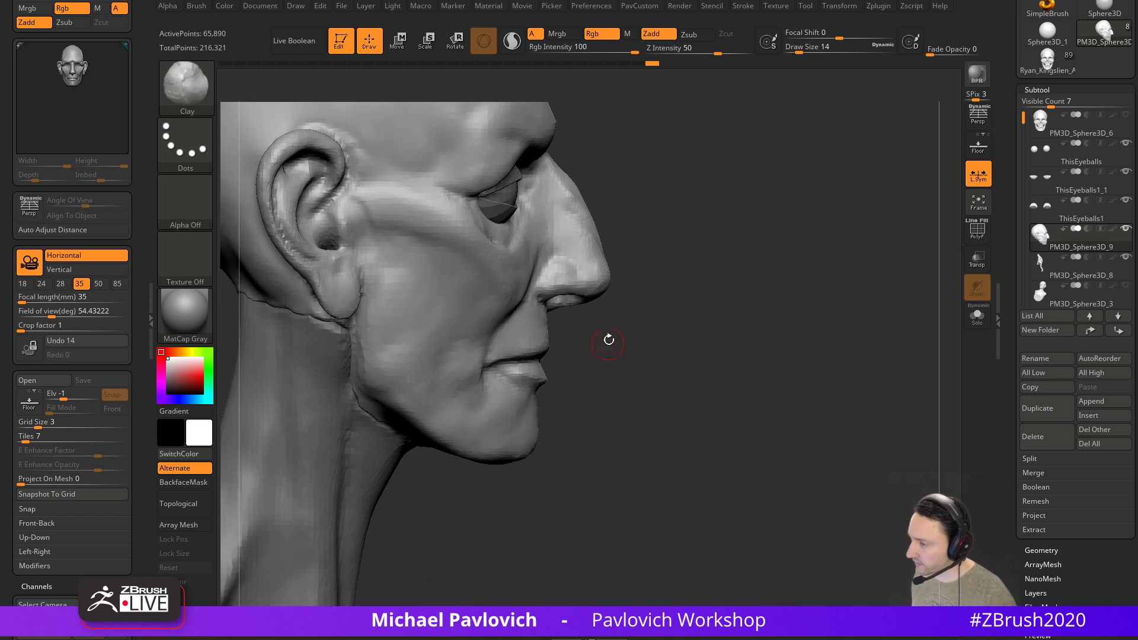
# Mask the head so that only the lower lip and chin stay free, and activate the Move gizmo
pyautogui.press('ctrl')
pyautogui.hotkey('ctrl', 'b')
pyautogui.keyDown('ctrl'); pyautogui.click(326, 98); pyautogui.keyUp('ctrl')
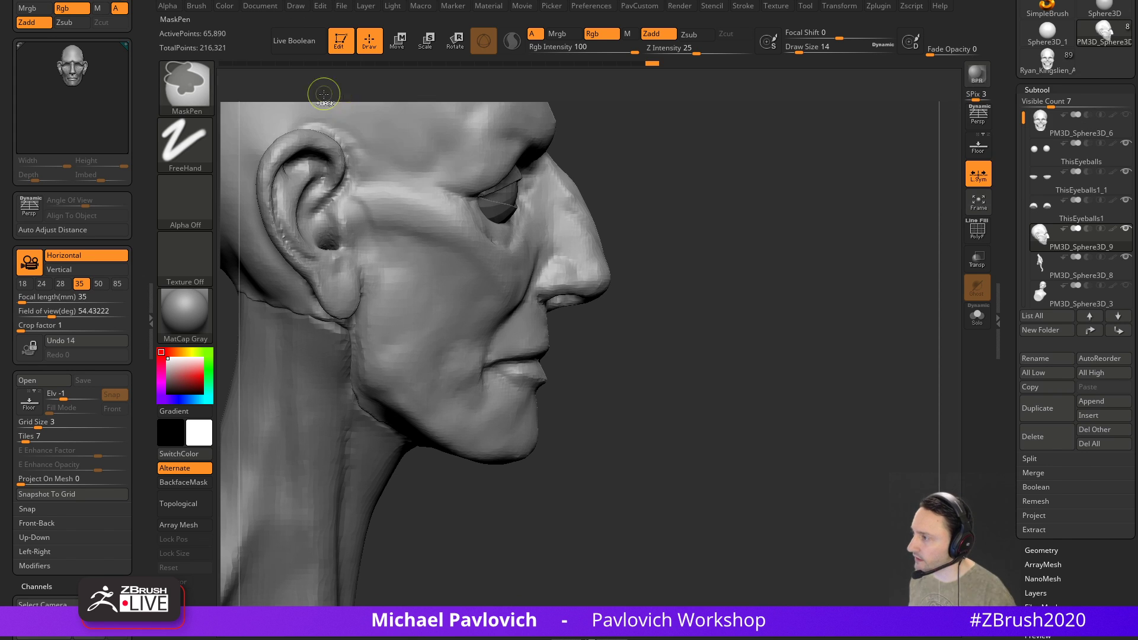
pyautogui.keyDown('ctrl'); pyautogui.click(209, 91); pyautogui.keyUp('ctrl')
pyautogui.keyDown('ctrl'); pyautogui.click(440, 162); pyautogui.keyUp('ctrl')
pyautogui.moveTo(569, 377)
pyautogui.keyDown('ctrl'); pyautogui.mouseDown()
pyautogui.moveTo(581, 386)
pyautogui.moveTo(533, 363)
pyautogui.mouseUp(); pyautogui.keyUp('ctrl')
pyautogui.moveTo(458, 402)
pyautogui.keyDown('ctrl'); pyautogui.mouseDown()
pyautogui.moveTo(652, 492)
pyautogui.moveTo(658, 415)
pyautogui.mouseUp(); pyautogui.keyUp('ctrl')
pyautogui.keyDown('ctrl'); pyautogui.click(661, 397); pyautogui.keyUp('ctrl')
pyautogui.press('w')
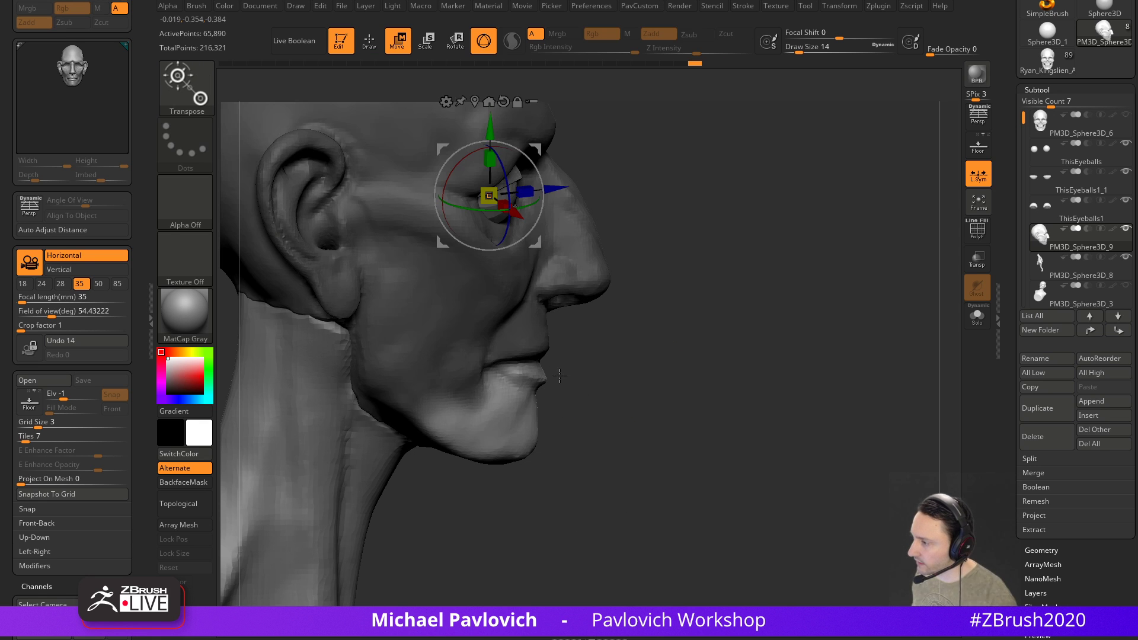
# Try to reposition the unmasked lower lip and chin with the gizmo centred on them
pyautogui.keyDown('alt'); pyautogui.click(519, 398); pyautogui.keyUp('alt')
pyautogui.moveTo(569, 350); pyautogui.dragTo(589, 343)
pyautogui.press('q')
pyautogui.moveTo(760, 341); pyautogui.dragTo(693, 345)
pyautogui.keyDown('ctrl'); pyautogui.moveTo(808, 348); pyautogui.dragTo(827, 355); pyautogui.keyUp('ctrl')
pyautogui.moveTo(830, 367)
pyautogui.keyDown('alt'); pyautogui.mouseDown()
pyautogui.moveTo(834, 353)
pyautogui.moveTo(889, 369)
pyautogui.moveTo(813, 371)
pyautogui.moveTo(845, 364)
pyautogui.moveTo(831, 351)
pyautogui.mouseUp(); pyautogui.keyUp('alt')
pyautogui.hotkey('ctrl', 'z')
pyautogui.hotkey('ctrl', 'z')
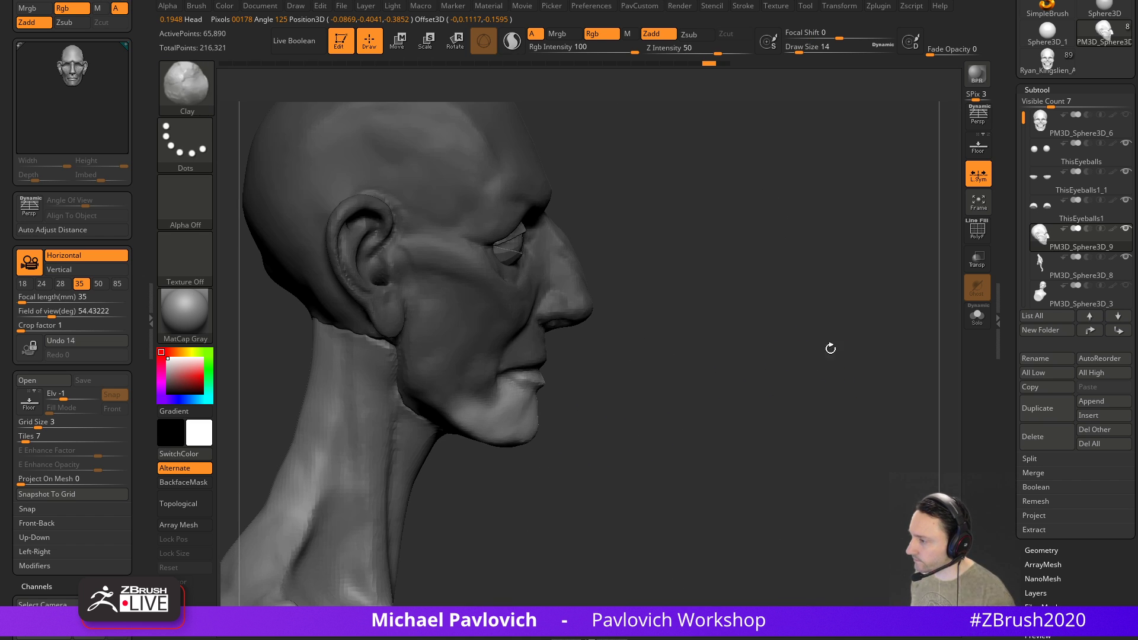
# Adjust the unmasked lower lip and chin in profile with the gizmo and clear the mask
pyautogui.press('w')
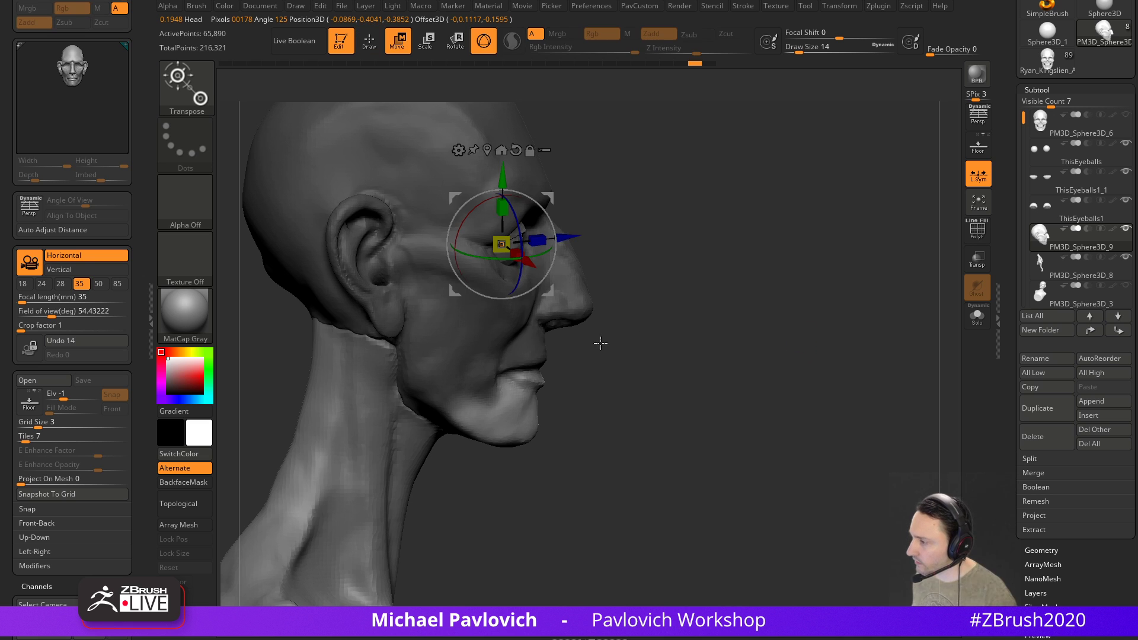
pyautogui.moveTo(553, 195); pyautogui.dragTo(549, 192)
pyautogui.press('q')
pyautogui.moveTo(839, 293)
pyautogui.mouseDown()
pyautogui.moveTo(762, 301)
pyautogui.moveTo(800, 314)
pyautogui.mouseUp()
pyautogui.keyDown('alt'); pyautogui.moveTo(726, 301); pyautogui.dragTo(830, 314); pyautogui.keyUp('alt')
# Mask the head so that only the upper lip area stays free
pyautogui.press('ctrl')
pyautogui.keyDown('ctrl'); pyautogui.click(187, 87); pyautogui.keyUp('ctrl')
pyautogui.keyDown('ctrl'); pyautogui.click(314, 96); pyautogui.keyUp('ctrl')
pyautogui.press('ctrl')
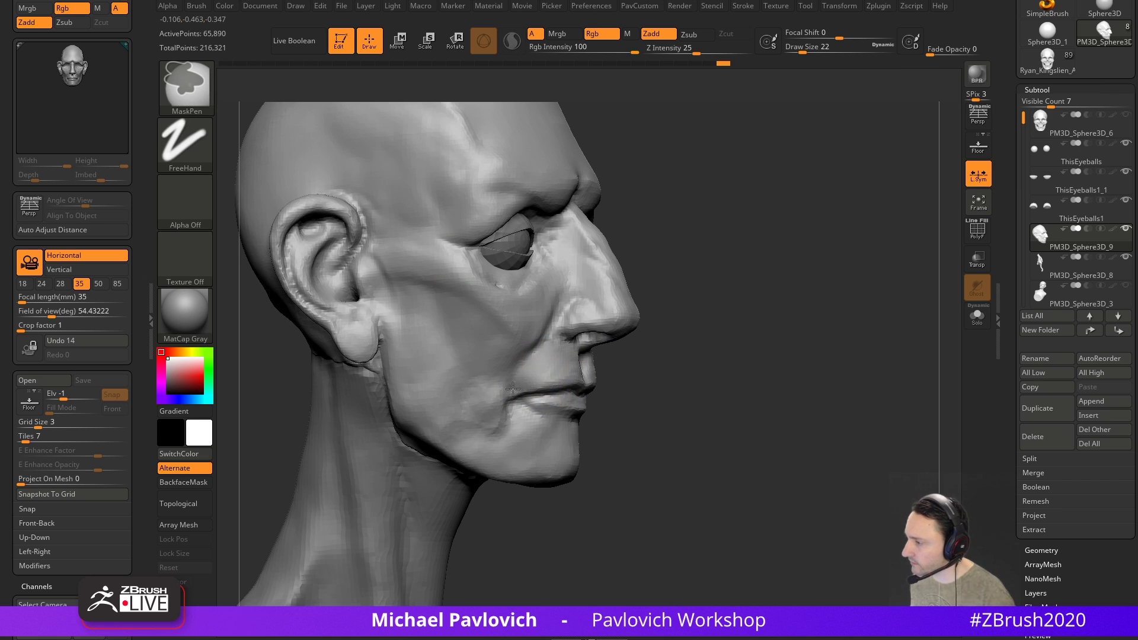
pyautogui.keyDown('ctrl'); pyautogui.click(798, 358); pyautogui.keyUp('ctrl')
pyautogui.moveTo(778, 359); pyautogui.dragTo(787, 350)
# Centre the gizmo on the upper lip and reposition the unmasked lip in profile
pyautogui.press('w')
pyautogui.keyDown('alt'); pyautogui.click(559, 374); pyautogui.keyUp('alt')
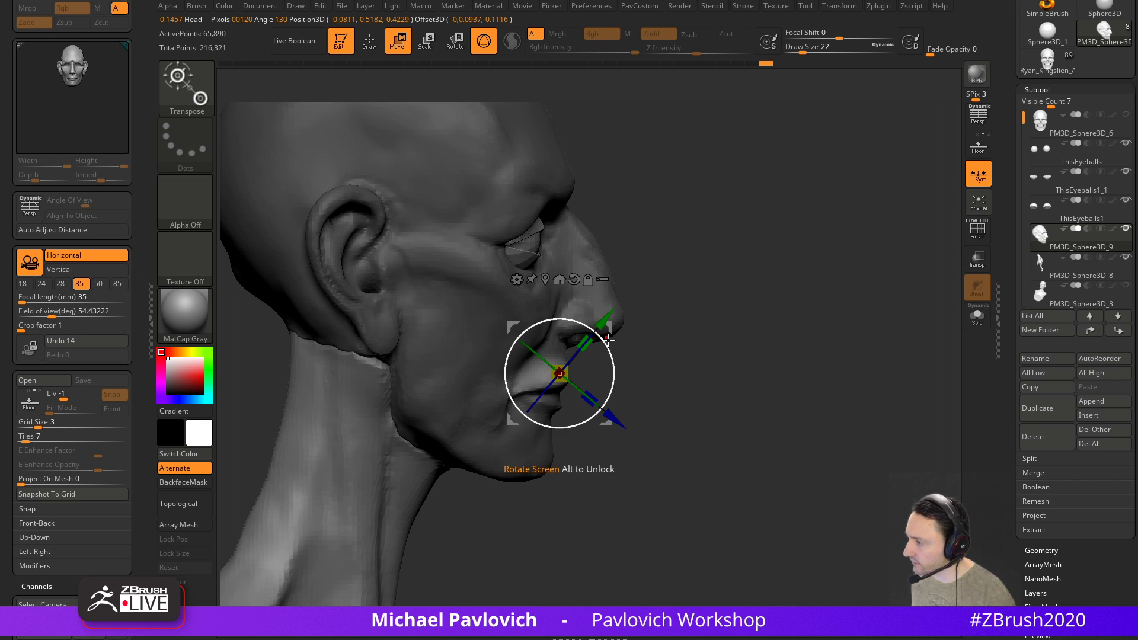
pyautogui.press('q')
pyautogui.keyDown('ctrl'); pyautogui.click(786, 342); pyautogui.keyUp('ctrl')
pyautogui.moveTo(787, 342)
pyautogui.mouseDown()
pyautogui.moveTo(718, 348)
pyautogui.moveTo(739, 350)
pyautogui.mouseUp()
pyautogui.moveTo(826, 354)
pyautogui.keyDown('alt'); pyautogui.mouseDown()
pyautogui.moveTo(806, 339)
pyautogui.moveTo(800, 291)
pyautogui.mouseUp(); pyautogui.keyUp('alt')
# Shape the curve of the unmasked upper lip from below with the Move brush and clear the mask
pyautogui.press('s')
pyautogui.moveTo(508, 408)
pyautogui.mouseDown()
pyautogui.moveTo(522, 408)
pyautogui.moveTo(514, 391)
pyautogui.moveTo(502, 413)
pyautogui.mouseUp()
pyautogui.press('b')
pyautogui.press('m')
pyautogui.press('v')
pyautogui.press('s')
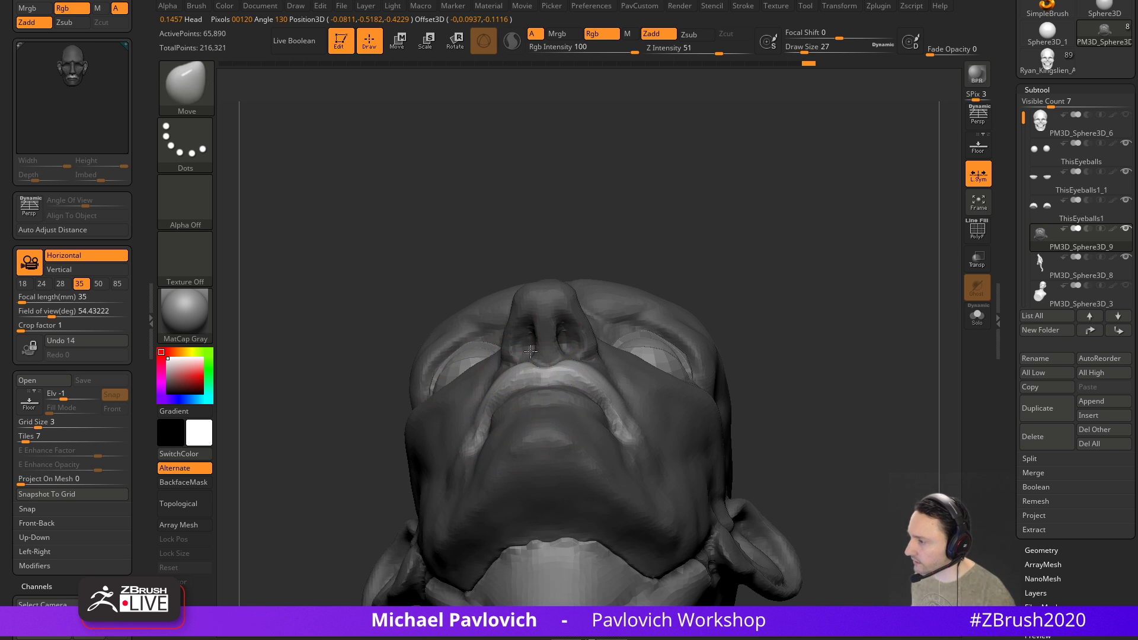
pyautogui.moveTo(516, 368); pyautogui.dragTo(520, 369, button='right')
pyautogui.moveTo(695, 306)
pyautogui.mouseDown()
pyautogui.moveTo(732, 330)
pyautogui.moveTo(662, 373)
pyautogui.mouseUp()
pyautogui.moveTo(812, 304); pyautogui.dragTo(814, 322)
pyautogui.moveTo(784, 371)
pyautogui.keyDown('alt'); pyautogui.mouseDown()
pyautogui.moveTo(794, 349)
pyautogui.moveTo(833, 351)
pyautogui.moveTo(807, 341)
pyautogui.mouseUp(); pyautogui.keyUp('alt')
# Flatten the planes around the mouth corner and lips with the TrimDynamic brush
pyautogui.press('b')
pyautogui.press('t')
pyautogui.press('d')
pyautogui.press('s')
pyautogui.moveTo(518, 386); pyautogui.dragTo(520, 385)
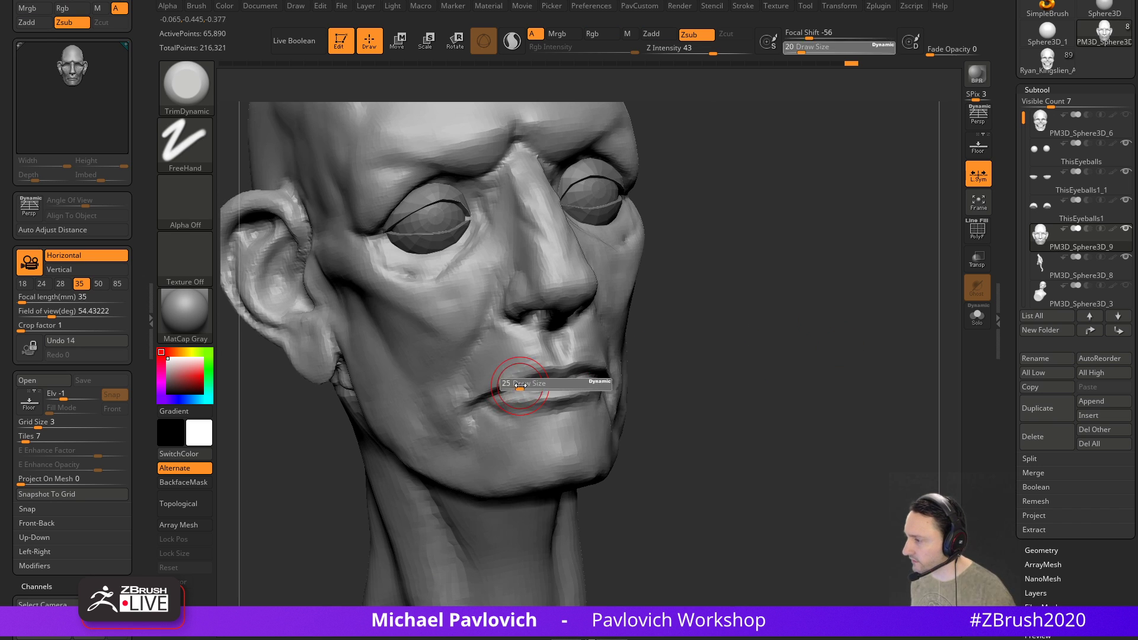
pyautogui.moveTo(708, 347); pyautogui.dragTo(674, 357)
# Build up the lower lip and mouth corners with the Clay brush from several angles
pyautogui.press('b')
pyautogui.press('c')
pyautogui.press('l')
pyautogui.moveTo(661, 319); pyautogui.dragTo(573, 384)
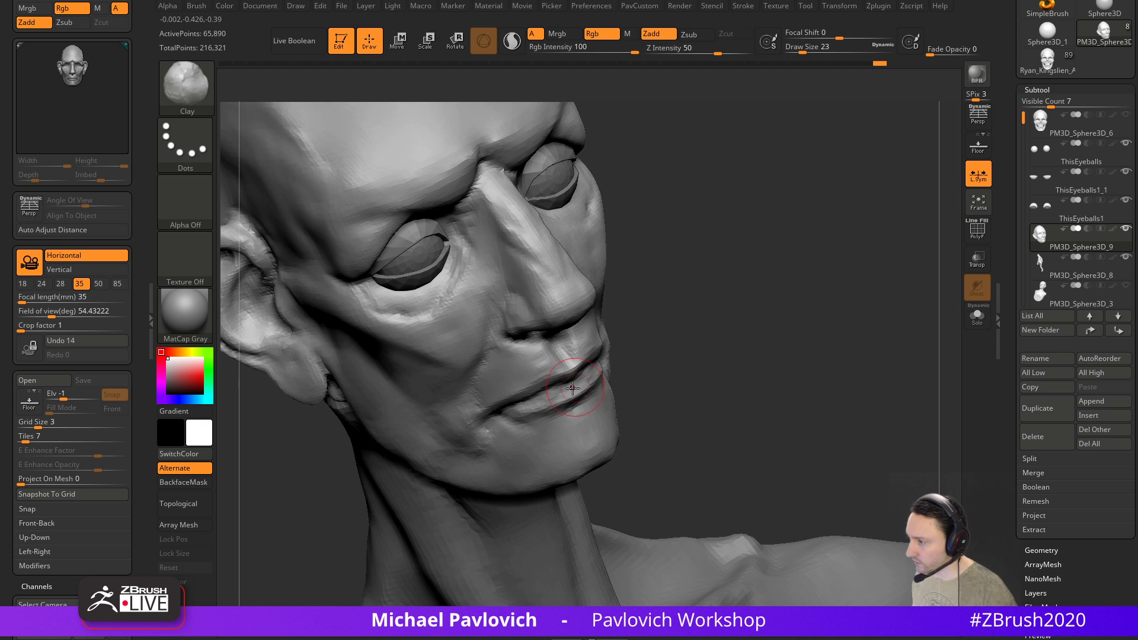
pyautogui.moveTo(700, 350); pyautogui.dragTo(527, 409)
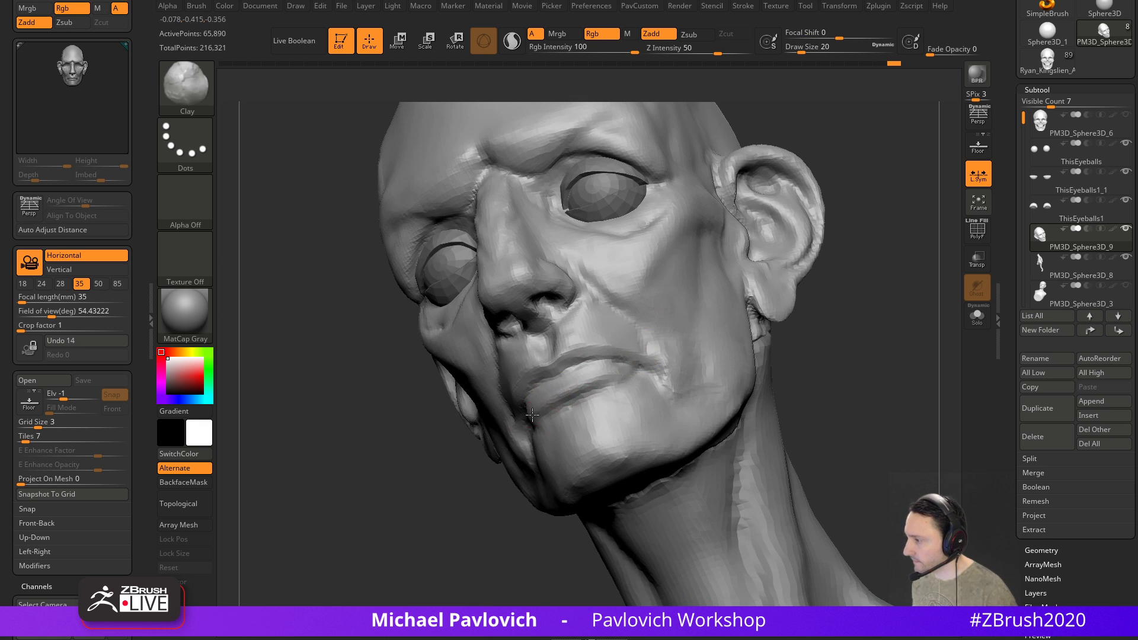
pyautogui.moveTo(635, 381); pyautogui.dragTo(659, 375)
# Cut the creases around the mouth corners and lower lip with the DamStandard brush and smooth them
pyautogui.moveTo(812, 368)
pyautogui.keyDown('shift'); pyautogui.mouseDown()
pyautogui.moveTo(856, 360)
pyautogui.moveTo(791, 317)
pyautogui.mouseUp(); pyautogui.keyUp('shift')
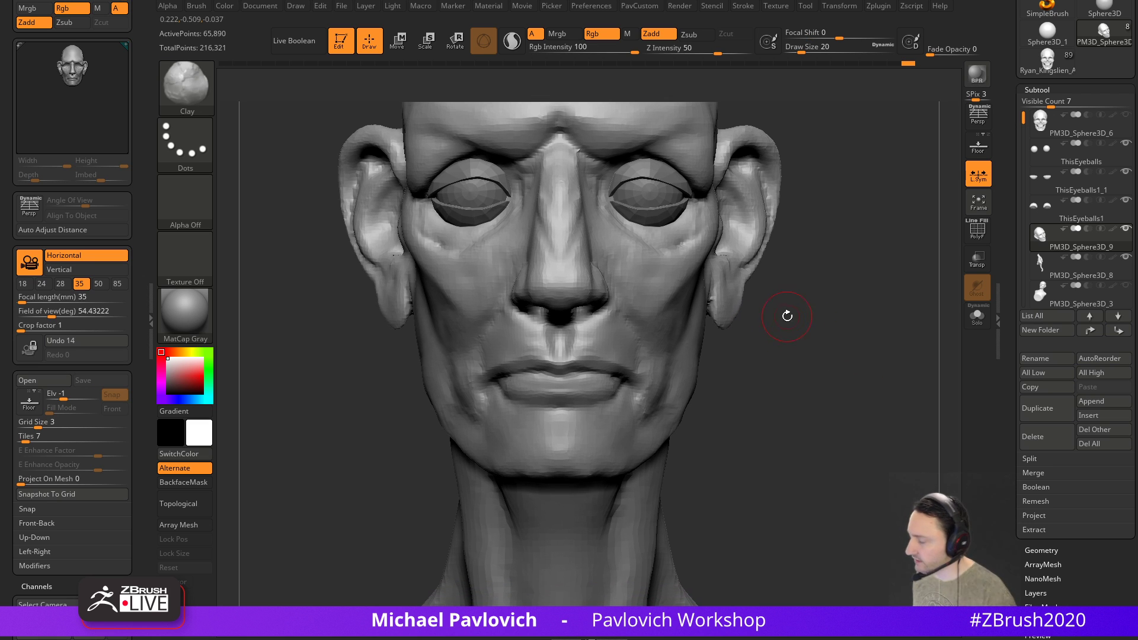
pyautogui.moveTo(730, 368)
pyautogui.keyDown('alt'); pyautogui.mouseDown()
pyautogui.moveTo(733, 331)
pyautogui.moveTo(744, 352)
pyautogui.moveTo(675, 341)
pyautogui.mouseUp(); pyautogui.keyUp('alt')
pyautogui.press('b')
pyautogui.press('d')
pyautogui.press('s')
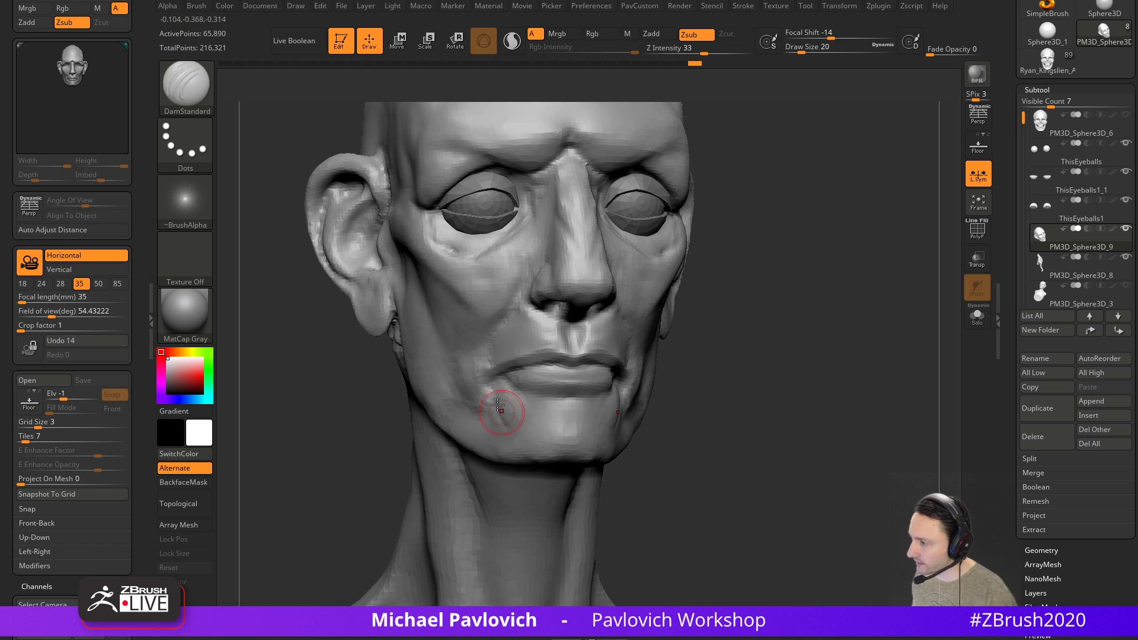
pyautogui.moveTo(705, 382)
pyautogui.mouseDown()
pyautogui.moveTo(640, 376)
pyautogui.moveTo(623, 388)
pyautogui.mouseUp()
pyautogui.moveTo(748, 382)
pyautogui.keyDown('alt'); pyautogui.mouseDown()
pyautogui.moveTo(754, 356)
pyautogui.moveTo(742, 371)
pyautogui.mouseUp(); pyautogui.keyUp('alt')
pyautogui.keyDown('shift'); pyautogui.moveTo(615, 384); pyautogui.dragTo(629, 388); pyautogui.keyUp('shift')
pyautogui.moveTo(766, 368); pyautogui.dragTo(797, 345)
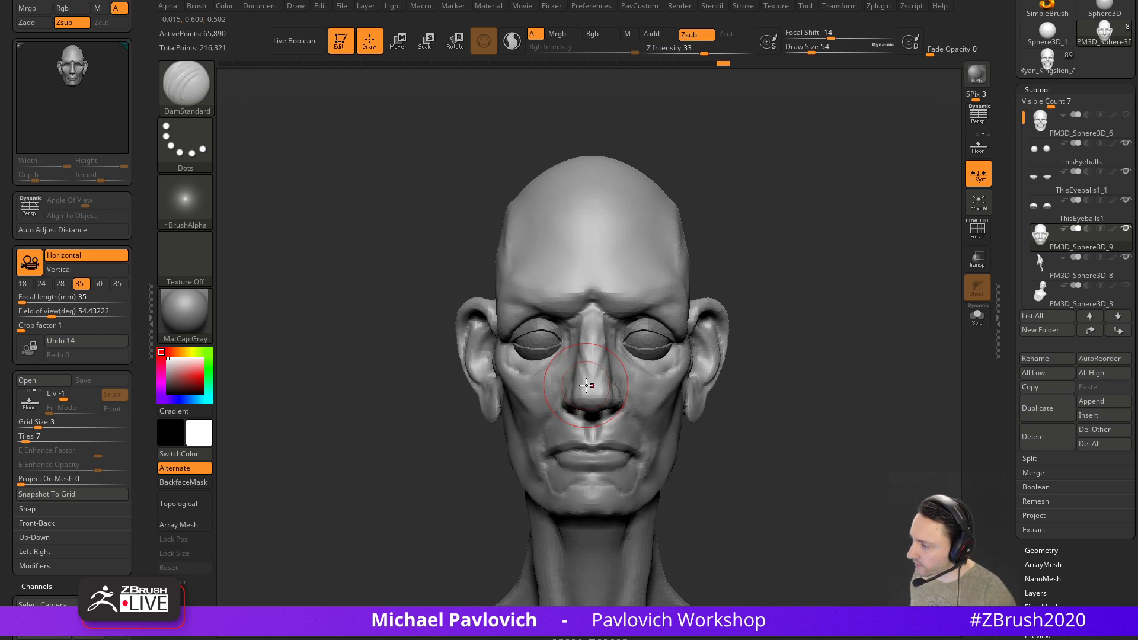
# Pull the side of the nose bridge slightly inward with the Move brush and refine the face with the Clay brush
pyautogui.press('b')
pyautogui.press('m')
pyautogui.press('v')
pyautogui.moveTo(567, 375); pyautogui.dragTo(576, 369)
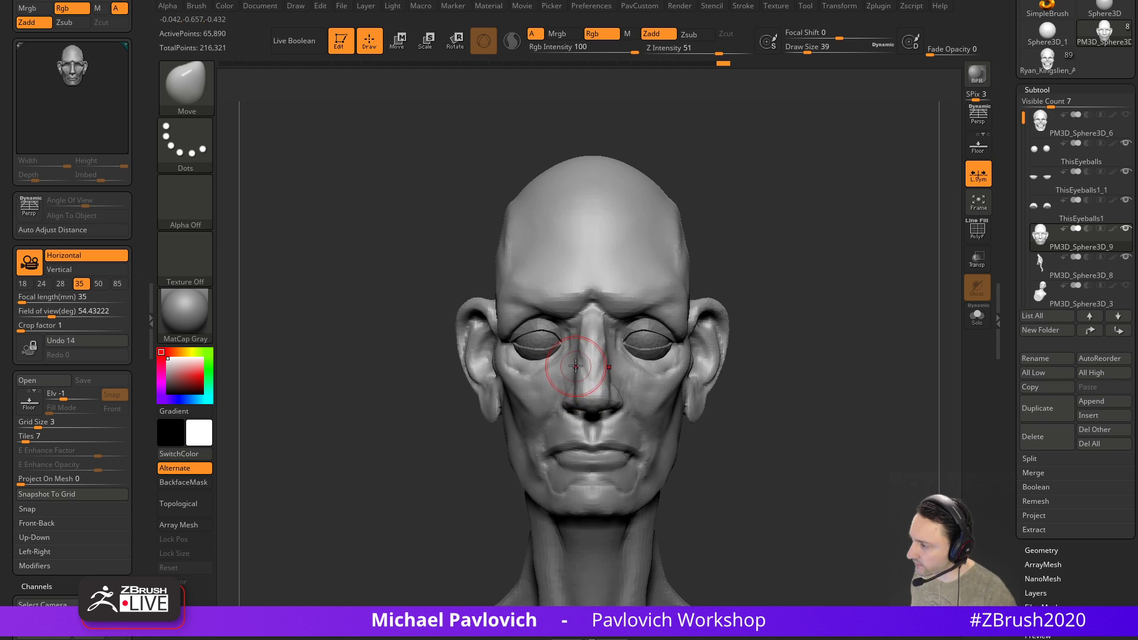
pyautogui.press('b')
pyautogui.press('c')
pyautogui.press('l')
pyautogui.moveTo(820, 272); pyautogui.dragTo(584, 330)
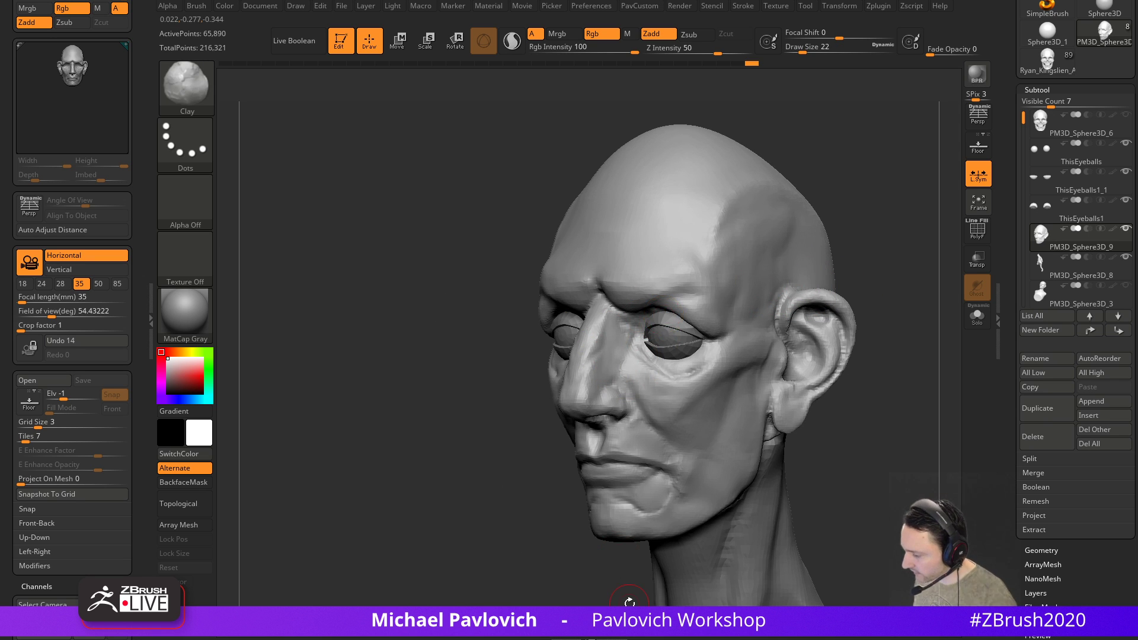
# Switch to the browser, search YouTube for "mouthbag" and return to ZBrush
pyautogui.moveTo(451, 639); pyautogui.dragTo(674, 45)
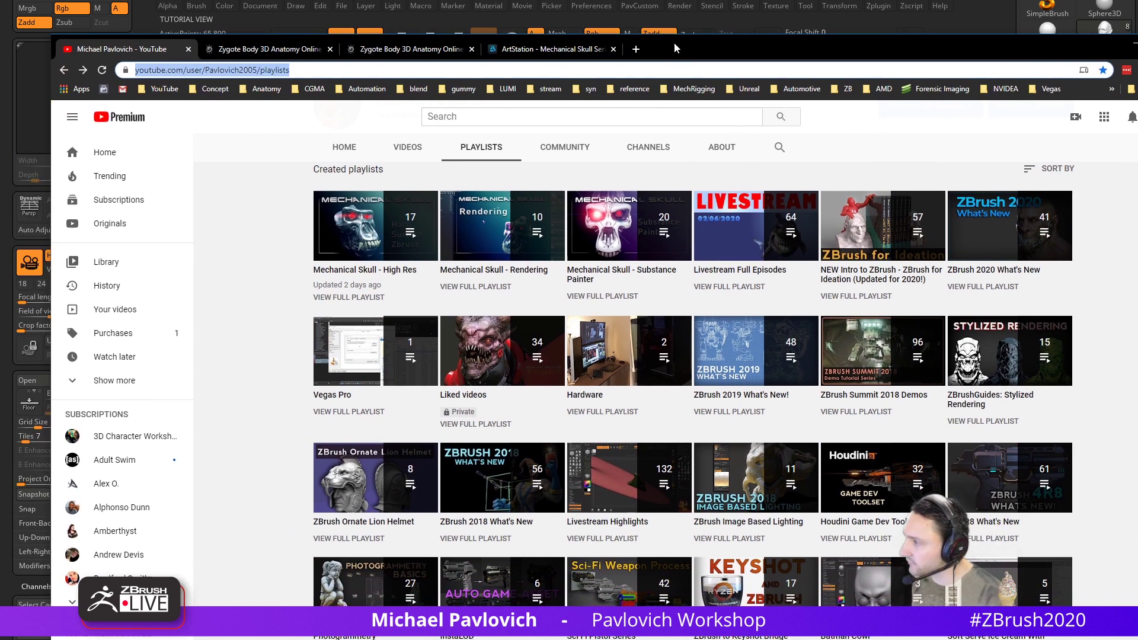
pyautogui.click(529, 111)
pyautogui.write('mouthba')
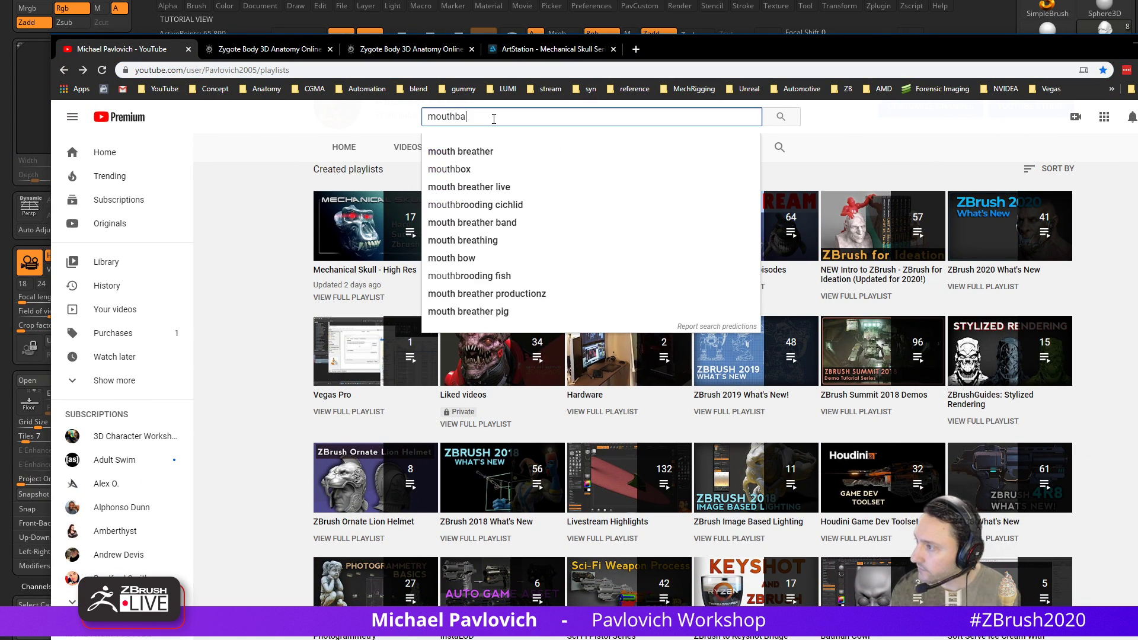
pyautogui.write('g')
pyautogui.press('Return')
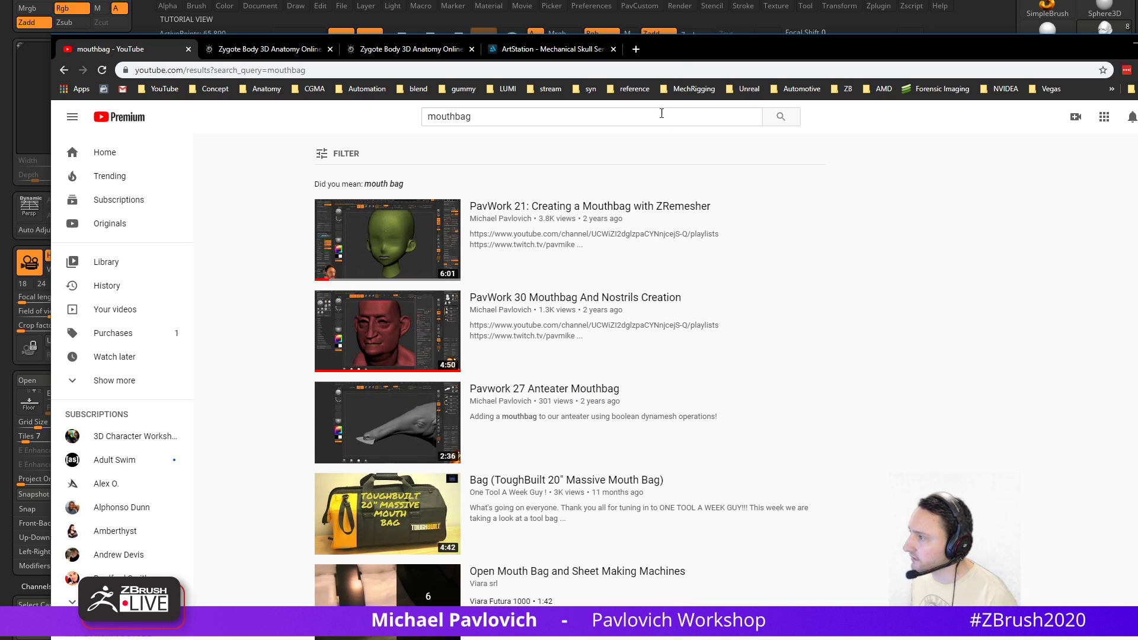
pyautogui.hotkey('alt', 'Tab')
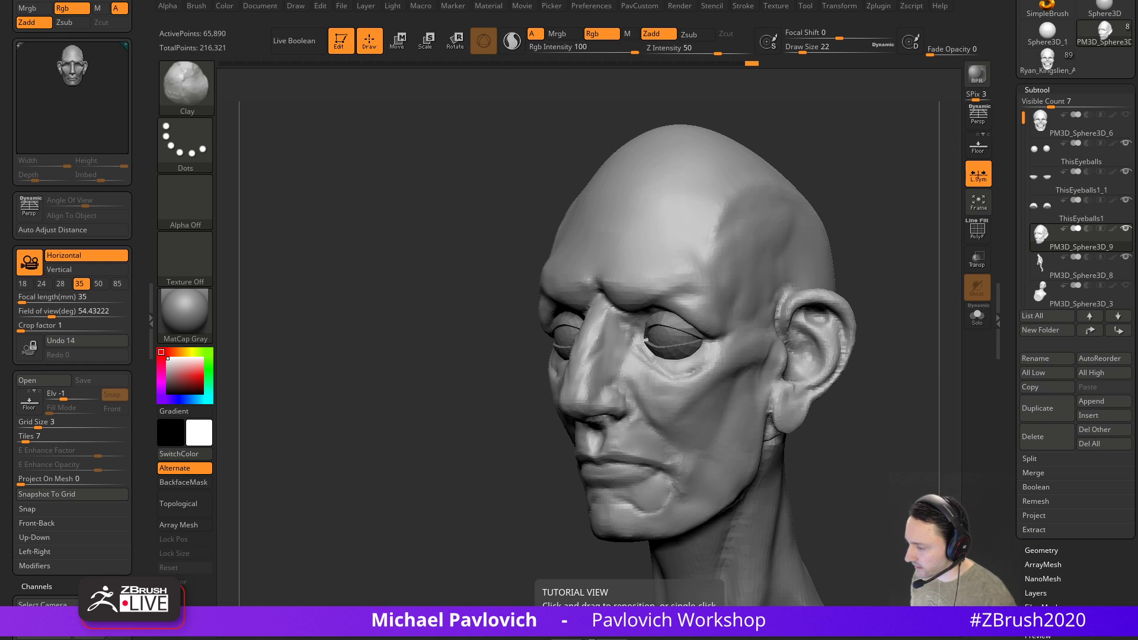
# Set the masking brush to MaskLasso and mask the lower jaw and cheek in profile
pyautogui.moveTo(809, 126)
pyautogui.mouseDown()
pyautogui.moveTo(828, 144)
pyautogui.moveTo(813, 183)
pyautogui.moveTo(821, 272)
pyautogui.moveTo(825, 257)
pyautogui.moveTo(812, 269)
pyautogui.moveTo(836, 252)
pyautogui.moveTo(849, 263)
pyautogui.moveTo(795, 322)
pyautogui.moveTo(813, 311)
pyautogui.moveTo(705, 327)
pyautogui.moveTo(677, 352)
pyautogui.mouseUp()
pyautogui.press('s')
pyautogui.press('b')
pyautogui.press('m')
pyautogui.press('v')
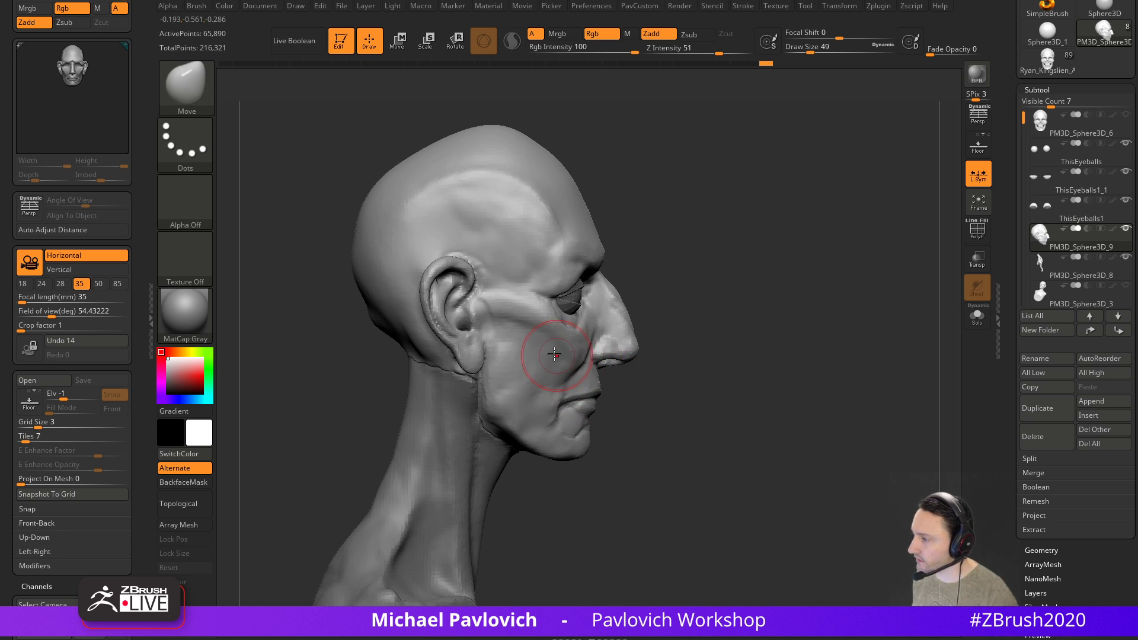
pyautogui.keyDown('ctrl'); pyautogui.click(212, 98); pyautogui.keyUp('ctrl')
pyautogui.click(441, 158)
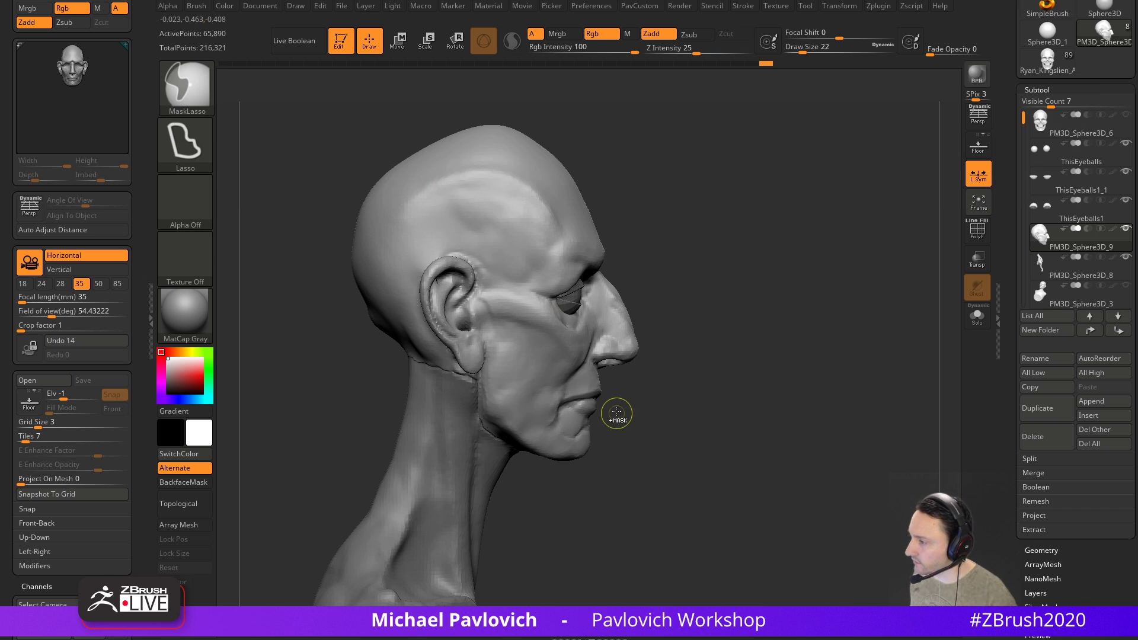
pyautogui.moveTo(543, 378)
pyautogui.keyDown('ctrl'); pyautogui.mouseDown()
pyautogui.moveTo(509, 333)
pyautogui.moveTo(484, 368)
pyautogui.moveTo(501, 436)
pyautogui.moveTo(552, 431)
pyautogui.mouseUp(); pyautogui.keyUp('ctrl')
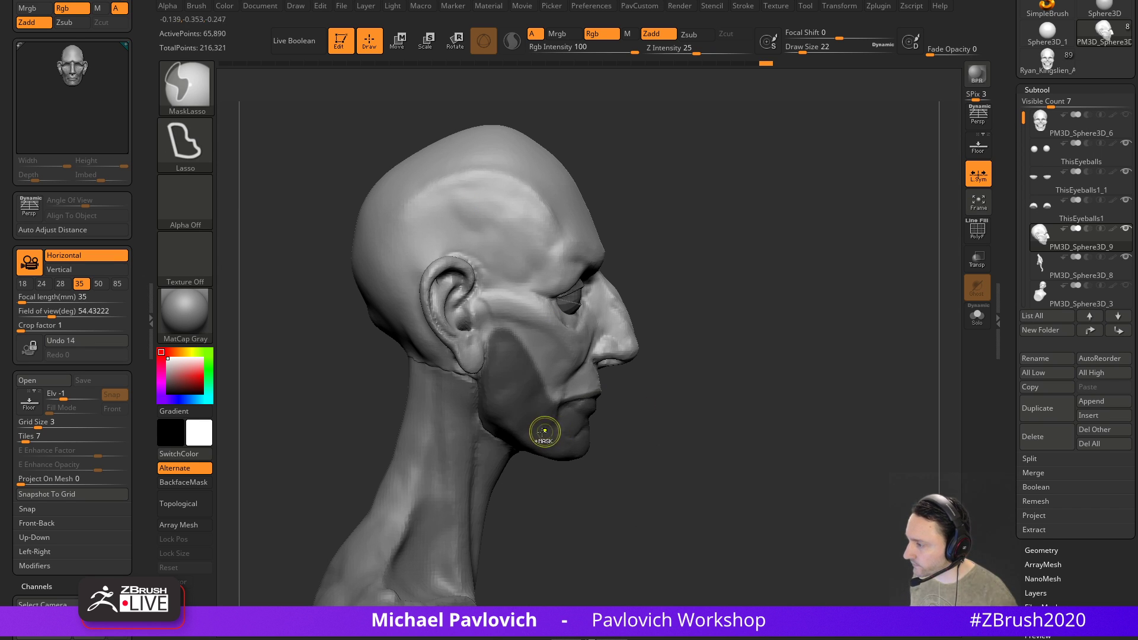
# Invert the mask, place the gizmo near the jaw joint, rotate the jaw open and clear the mask
pyautogui.hotkey('ctrl', 'i')
pyautogui.press('w')
pyautogui.click(492, 358)
pyautogui.moveTo(536, 323)
pyautogui.mouseDown()
pyautogui.moveTo(544, 340)
pyautogui.moveTo(550, 326)
pyautogui.mouseUp()
pyautogui.keyDown('ctrl'); pyautogui.click(704, 303); pyautogui.keyUp('ctrl')
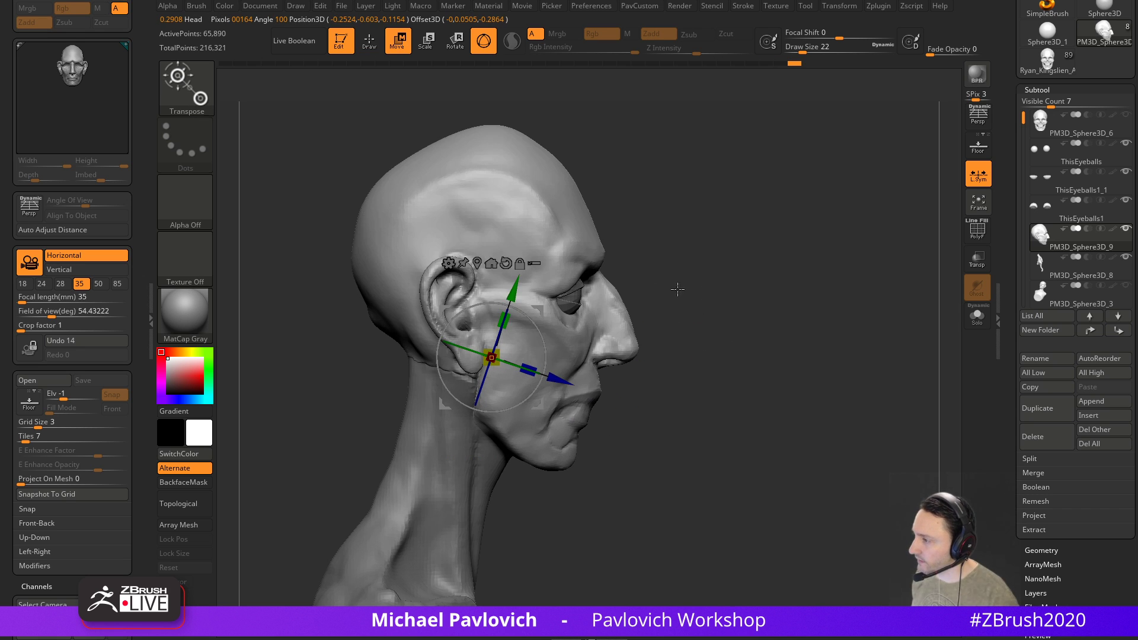
# Adjust the mouth area of the lowered jaw with the gizmo in profile and return to draw mode
pyautogui.keyDown('alt'); pyautogui.moveTo(743, 291); pyautogui.dragTo(677, 253); pyautogui.keyUp('alt')
pyautogui.keyDown('ctrl'); pyautogui.keyDown('shift'); pyautogui.moveTo(633, 193); pyautogui.dragTo(431, 307); pyautogui.keyUp('shift'); pyautogui.keyUp('ctrl')
pyautogui.keyDown('alt'); pyautogui.moveTo(643, 291); pyautogui.dragTo(745, 424); pyautogui.keyUp('alt')
pyautogui.moveTo(537, 287); pyautogui.dragTo(543, 280)
pyautogui.moveTo(788, 247)
pyautogui.mouseDown()
pyautogui.moveTo(687, 243)
pyautogui.moveTo(732, 257)
pyautogui.moveTo(788, 248)
pyautogui.moveTo(748, 251)
pyautogui.moveTo(747, 231)
pyautogui.mouseUp()
pyautogui.click(497, 235)
pyautogui.press('q')
pyautogui.moveTo(777, 299)
pyautogui.mouseDown()
pyautogui.moveTo(763, 291)
pyautogui.moveTo(806, 273)
pyautogui.moveTo(797, 250)
pyautogui.moveTo(794, 285)
pyautogui.mouseUp()
# Carve the line between the lips and the mouth corner with the DamStandard brush
pyautogui.press('b')
pyautogui.press('d')
pyautogui.press('s')
pyautogui.press('s')
pyautogui.moveTo(559, 377); pyautogui.dragTo(619, 370)
pyautogui.moveTo(735, 362); pyautogui.dragTo(610, 368)
pyautogui.moveTo(681, 355); pyautogui.dragTo(837, 333)
# Build up fullness in the lips with the Standard brush
pyautogui.press('b')
pyautogui.press('s')
pyautogui.press('t')
pyautogui.moveTo(634, 372); pyautogui.dragTo(555, 375)
pyautogui.press('s')
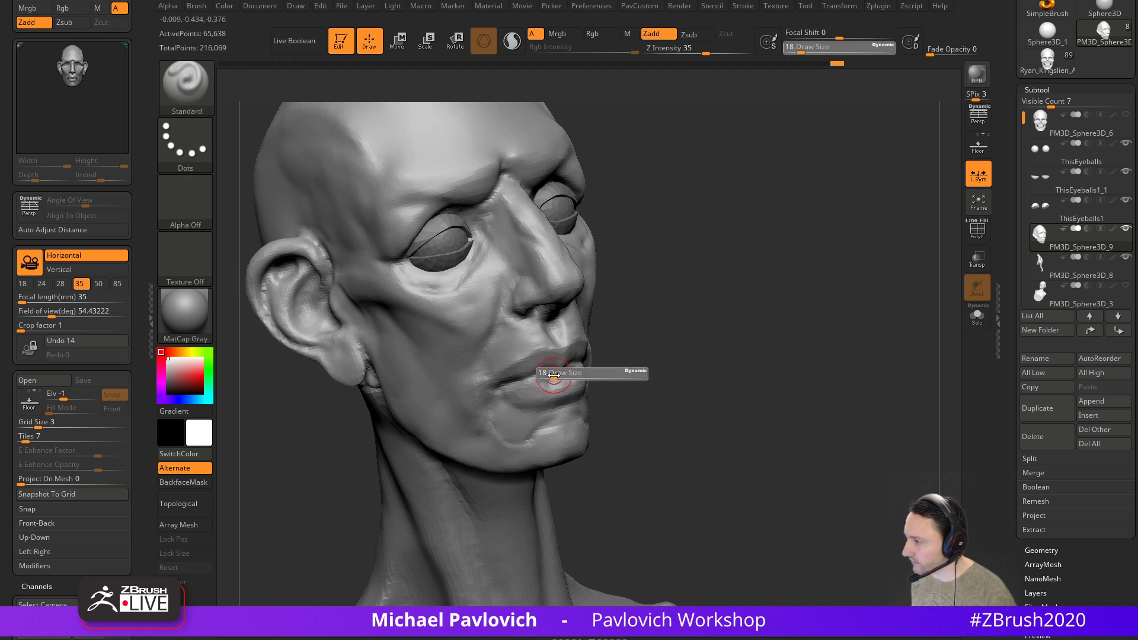
# Set the masking brush to MaskPen
pyautogui.press('ctrl')
pyautogui.keyDown('ctrl'); pyautogui.click(187, 89); pyautogui.keyUp('ctrl')
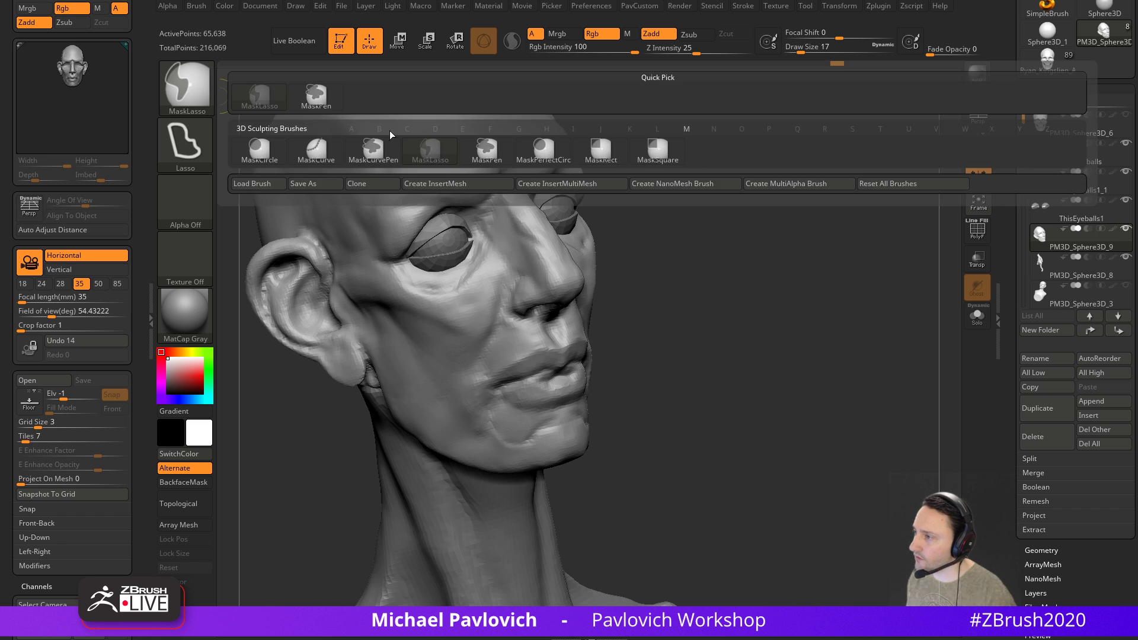
pyautogui.keyDown('ctrl'); pyautogui.click(317, 98); pyautogui.keyUp('ctrl')
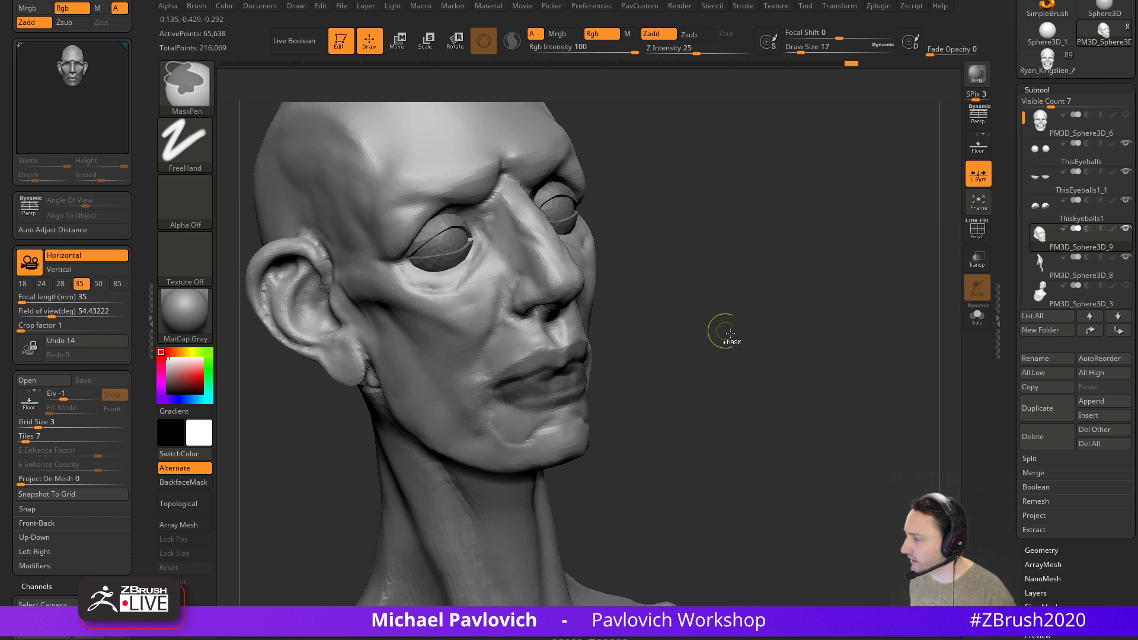
pyautogui.keyDown('ctrl'); pyautogui.click(695, 333); pyautogui.keyUp('ctrl')
pyautogui.moveTo(687, 333); pyautogui.dragTo(752, 314)
pyautogui.press('w')
pyautogui.keyDown('alt'); pyautogui.moveTo(454, 367); pyautogui.dragTo(390, 329); pyautogui.keyUp('alt')
pyautogui.moveTo(779, 326)
pyautogui.mouseDown()
pyautogui.moveTo(752, 325)
pyautogui.moveTo(818, 359)
pyautogui.moveTo(783, 338)
pyautogui.mouseUp()
pyautogui.hotkey('ctrl', 'z')
pyautogui.press('q')
# Insert a sphere at the mouth with the IMM_Base_Primitives brush
pyautogui.press('b')
pyautogui.press('i')
pyautogui.press('p')
pyautogui.press('m')
pyautogui.click(640, 350)
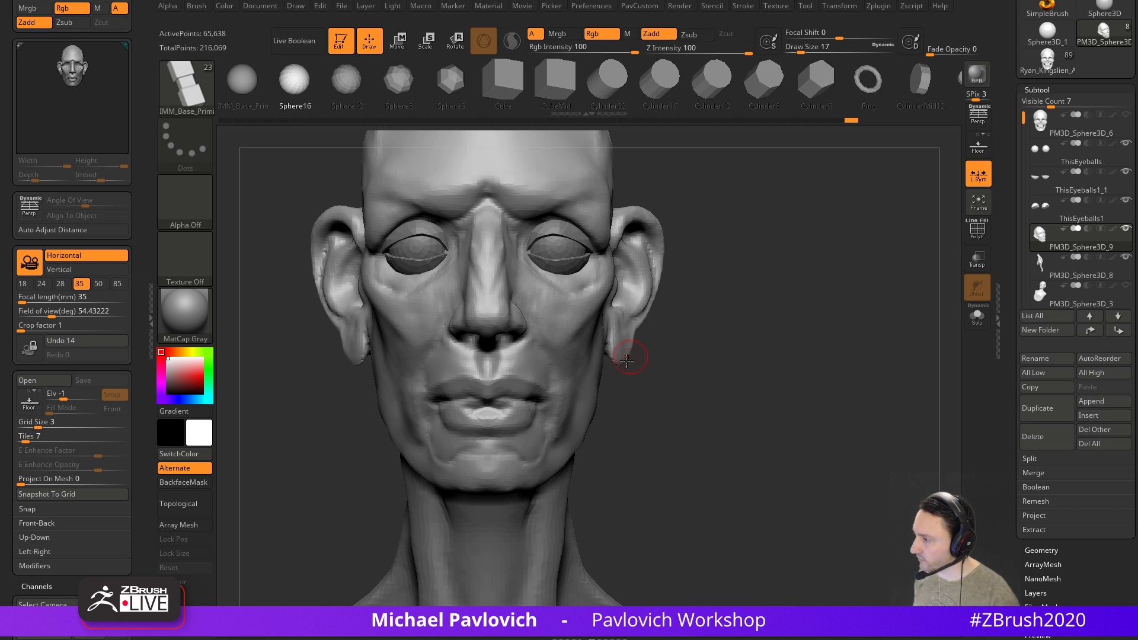
pyautogui.press('m')
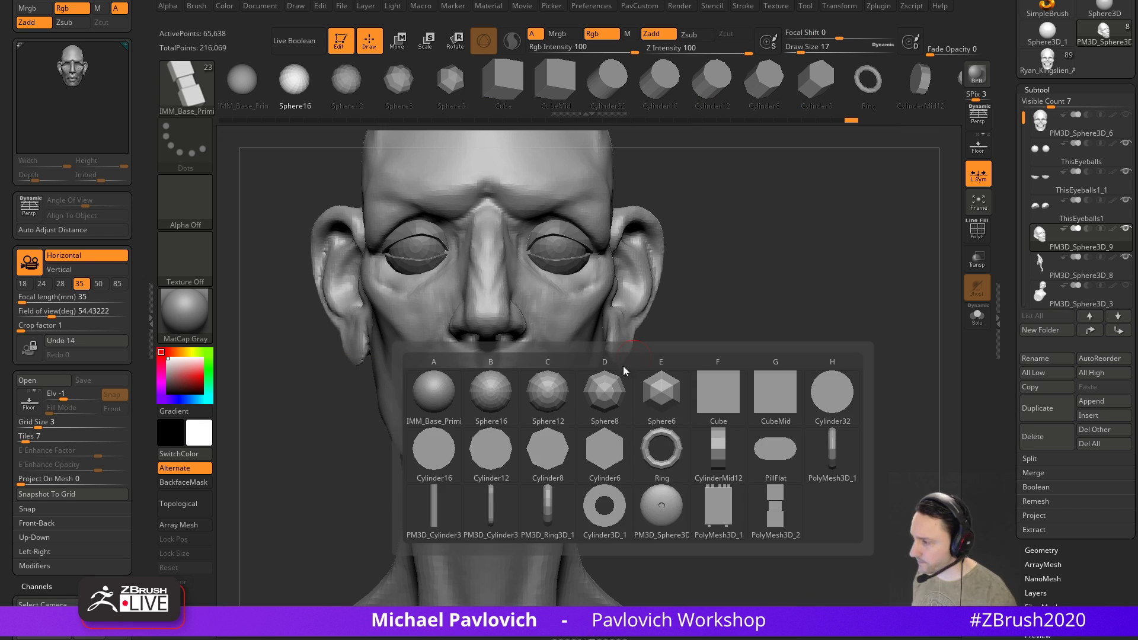
pyautogui.click(483, 401)
pyautogui.moveTo(491, 411); pyautogui.dragTo(507, 438)
# Split the masked points in profile so the sphere and the head become separate subtools
pyautogui.keyDown('shift'); pyautogui.moveTo(702, 358); pyautogui.dragTo(770, 356); pyautogui.keyUp('shift')
pyautogui.press('2')
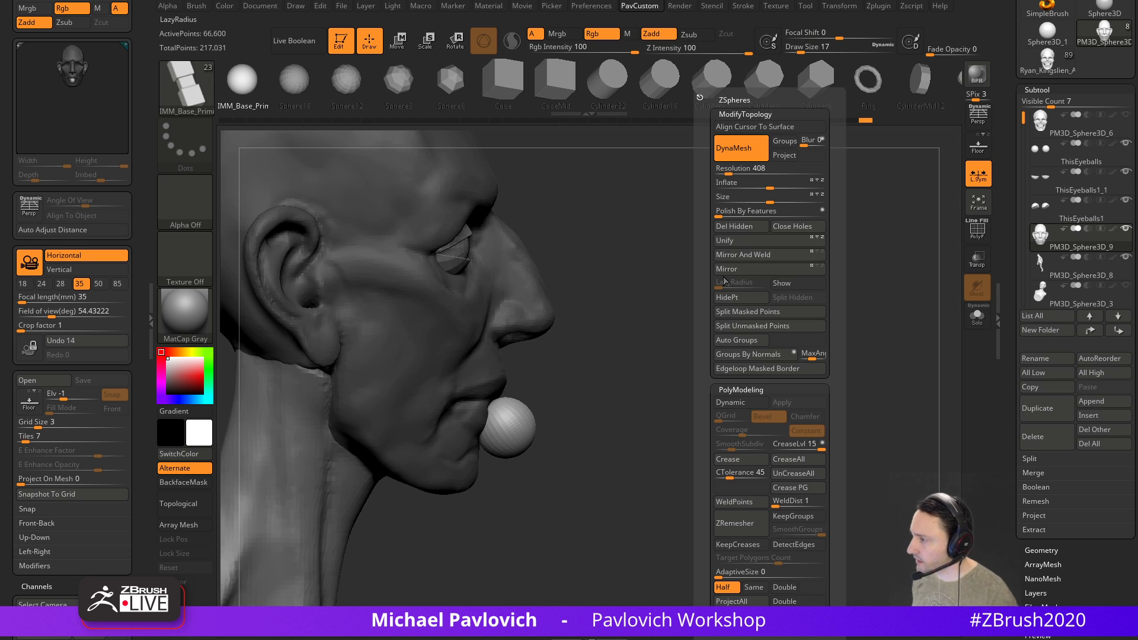
pyautogui.click(747, 310)
# Move the sphere back into the mouth in profile with the gizmo
pyautogui.press('w')
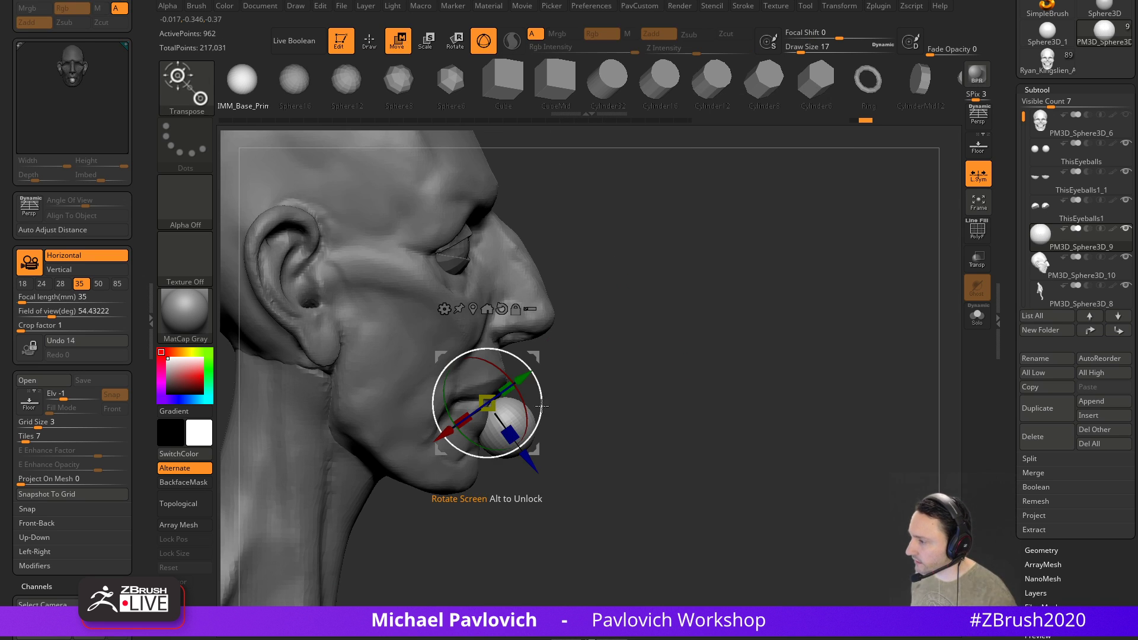
pyautogui.moveTo(526, 356); pyautogui.dragTo(493, 352)
pyautogui.press('q')
pyautogui.moveTo(658, 374)
pyautogui.mouseDown()
pyautogui.moveTo(592, 384)
pyautogui.moveTo(523, 351)
pyautogui.mouseUp()
# Reset the gizmo's orientation, centre it on the sphere and stretch the sphere sideways across the mouth
pyautogui.press('b')
pyautogui.press('s')
pyautogui.press('t')
pyautogui.press('w')
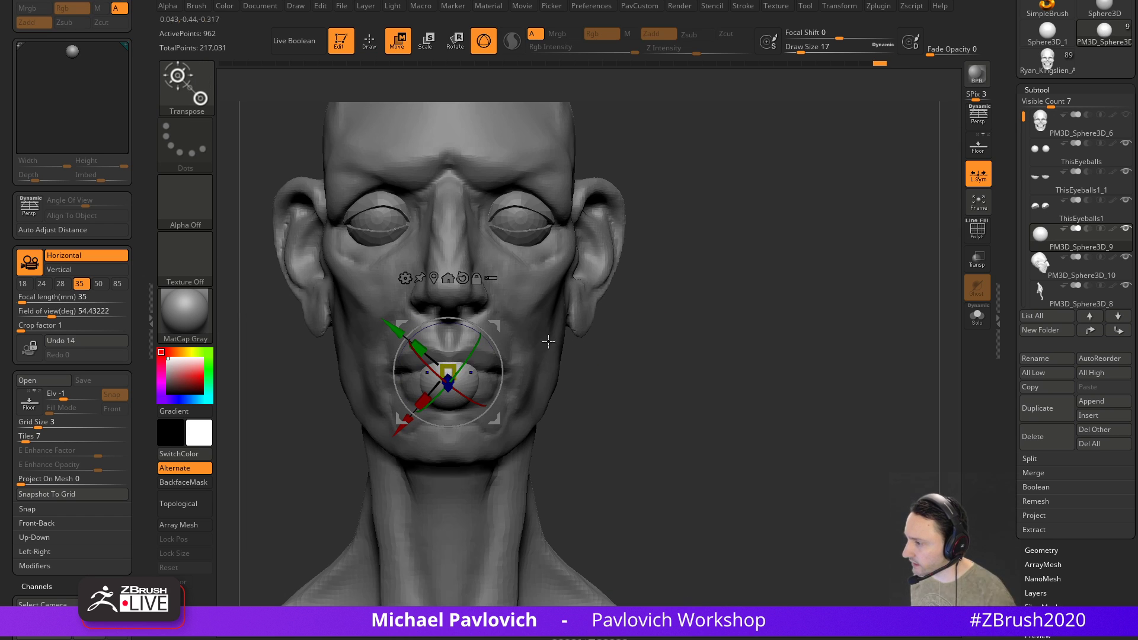
pyautogui.keyDown('alt'); pyautogui.click(458, 278); pyautogui.keyUp('alt')
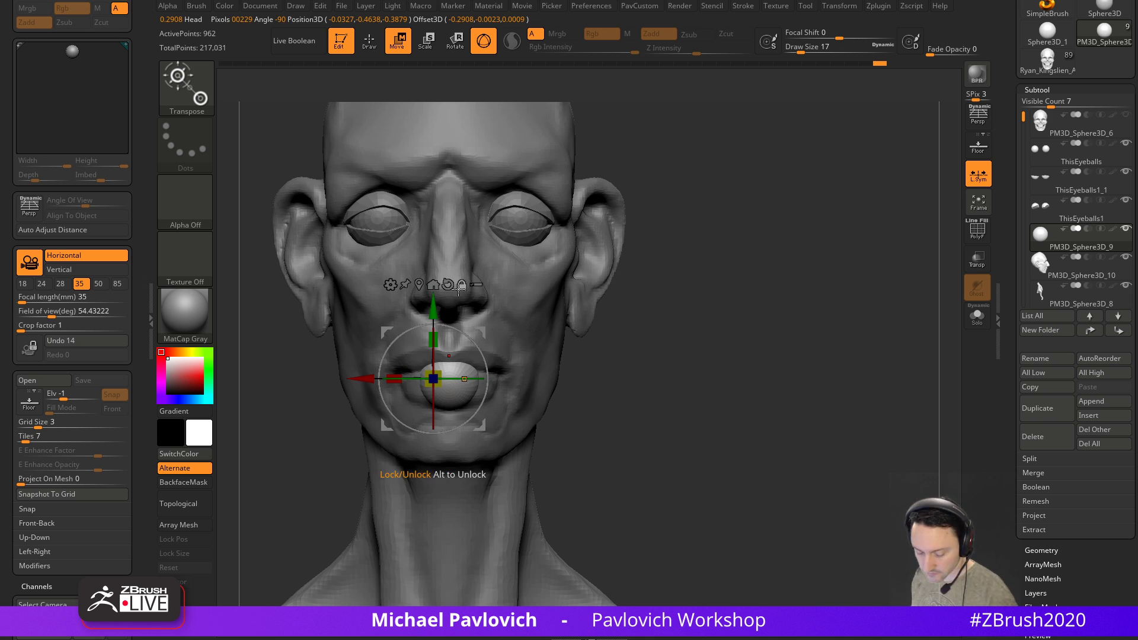
pyautogui.click(420, 284)
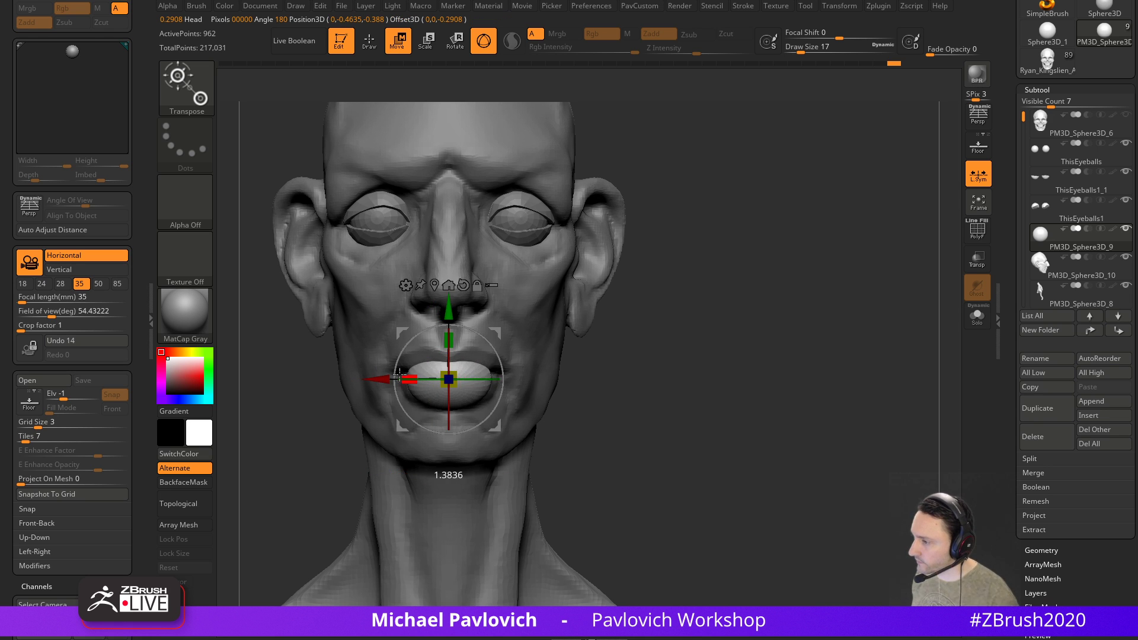
pyautogui.press('q')
# Flatten the stretched sphere and fit it between the lips in profile
pyautogui.moveTo(593, 332); pyautogui.dragTo(669, 318)
pyautogui.press('w')
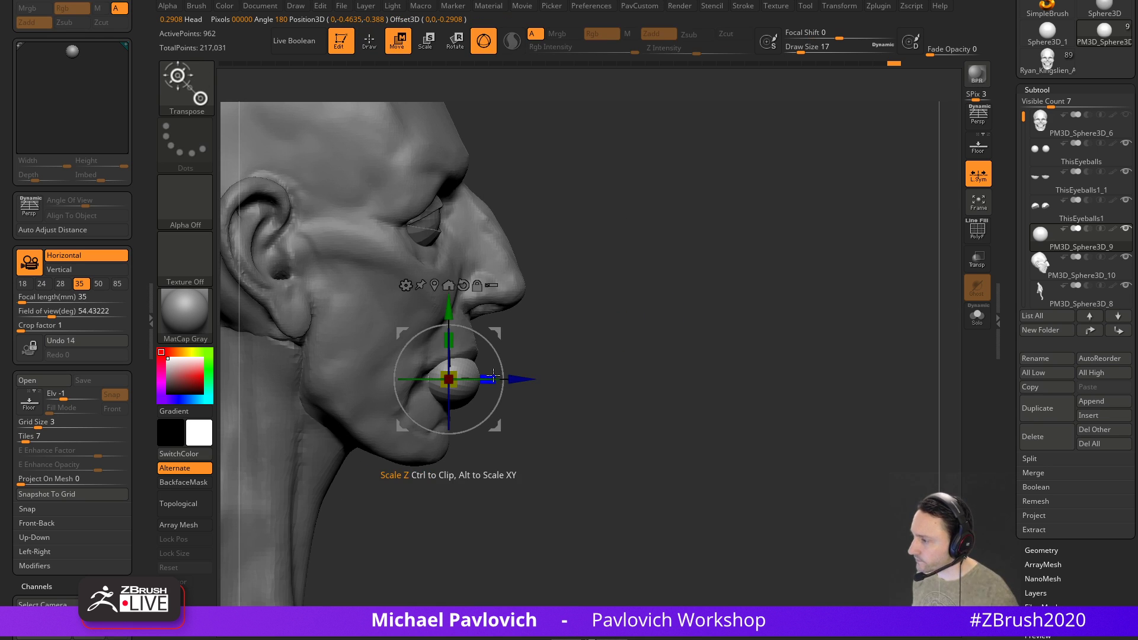
pyautogui.moveTo(498, 336); pyautogui.dragTo(435, 320)
pyautogui.press('q')
pyautogui.moveTo(634, 333)
pyautogui.mouseDown()
pyautogui.moveTo(579, 343)
pyautogui.moveTo(662, 323)
pyautogui.mouseUp()
# Remesh the flattened sphere with DynaMesh and work its outer end at the mouth corner with a small brush
pyautogui.press('s')
pyautogui.click(402, 376)
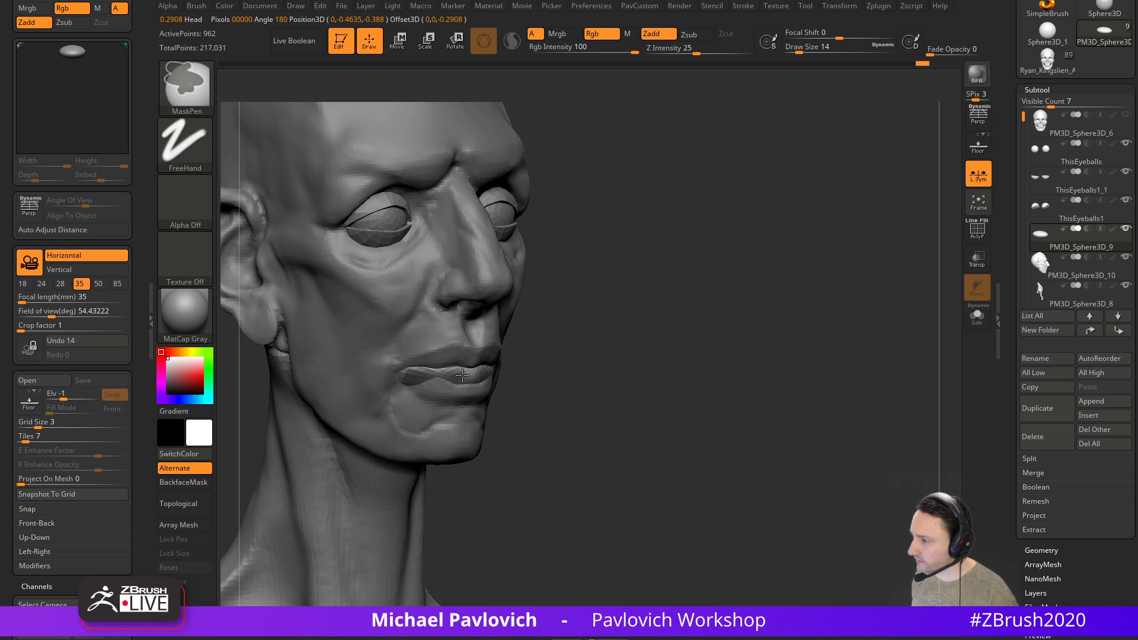
pyautogui.press('s')
pyautogui.click(411, 374)
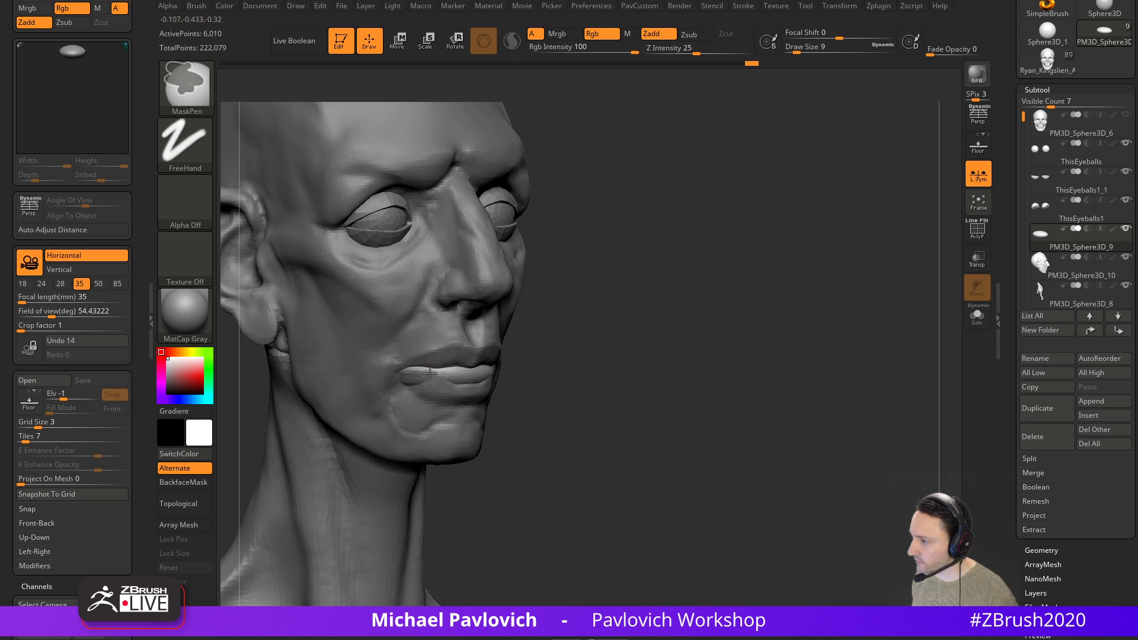
# Reposition the flattened sphere between the lips in profile with the gizmo
pyautogui.keyDown('shift'); pyautogui.moveTo(497, 364); pyautogui.dragTo(602, 345); pyautogui.keyUp('shift')
pyautogui.press('w')
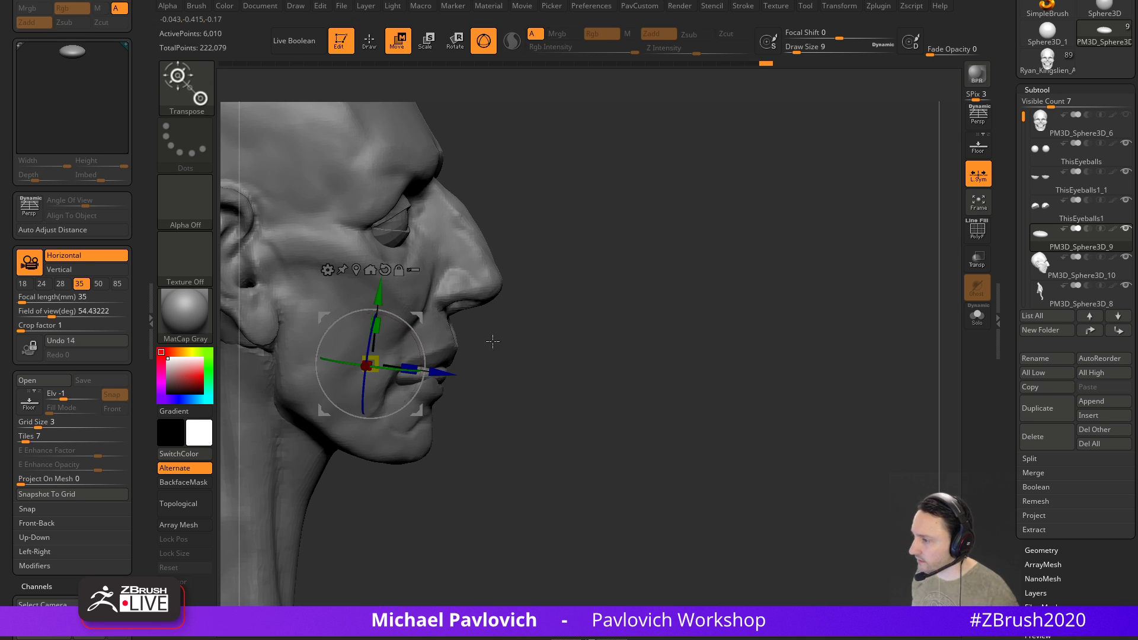
pyautogui.press('q')
pyautogui.keyDown('shift'); pyautogui.moveTo(678, 300); pyautogui.dragTo(761, 287); pyautogui.keyUp('shift')
# Turn on Live Boolean, set the flattened sphere to subtract and order it below the head subtool
pyautogui.click(320, 41)
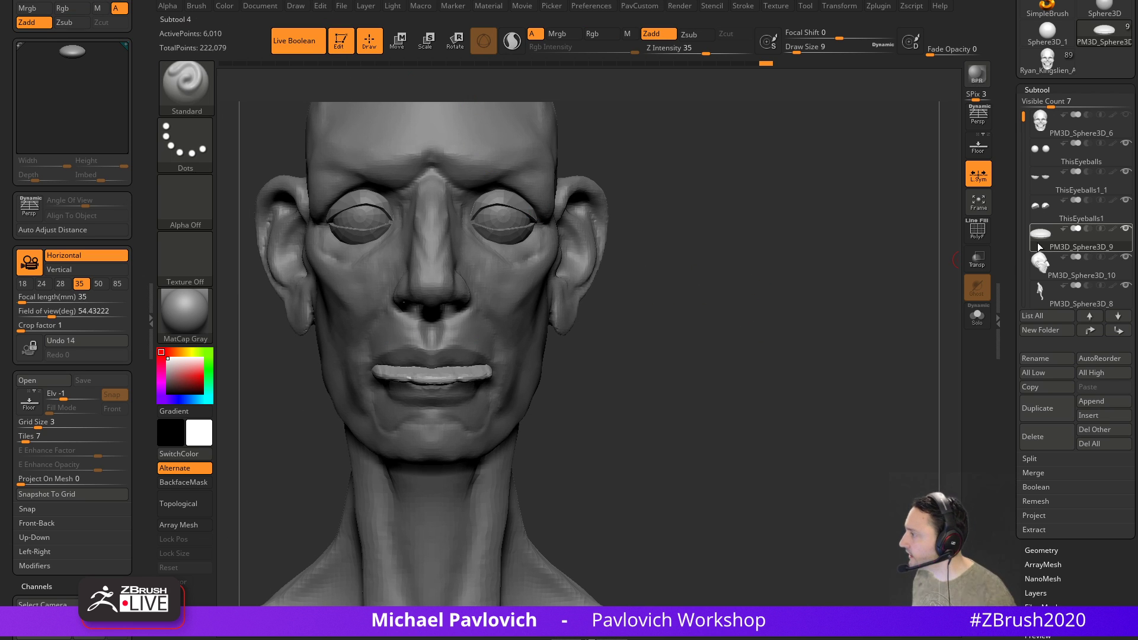
pyautogui.keyDown('alt'); pyautogui.moveTo(728, 303); pyautogui.dragTo(751, 298); pyautogui.keyUp('alt')
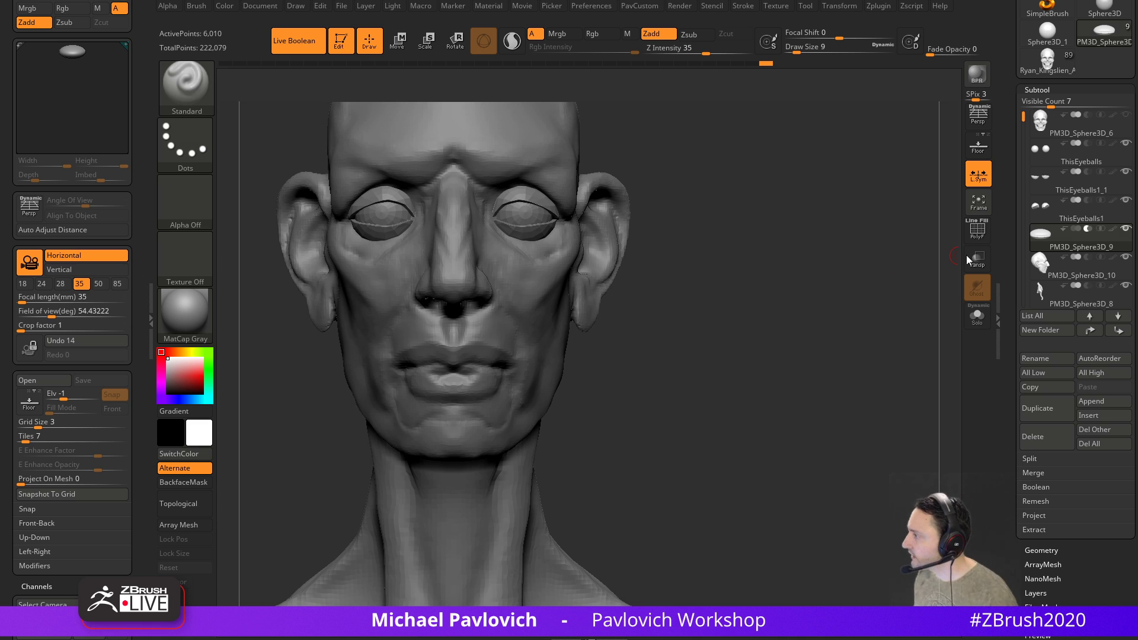
pyautogui.click(1117, 330)
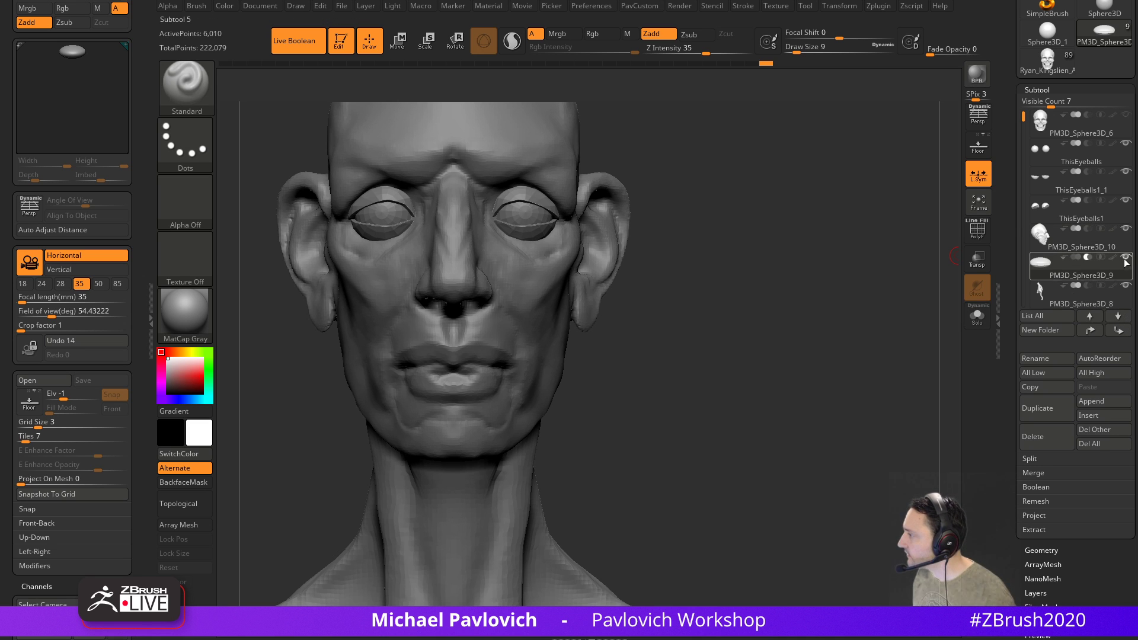
# Hide all subtools except the head and the subtracting mouth shape
pyautogui.click(1125, 259)
pyautogui.click(1124, 259)
pyautogui.keyDown('alt'); pyautogui.moveTo(728, 252); pyautogui.dragTo(681, 293); pyautogui.keyUp('alt')
pyautogui.moveTo(664, 292); pyautogui.dragTo(717, 292)
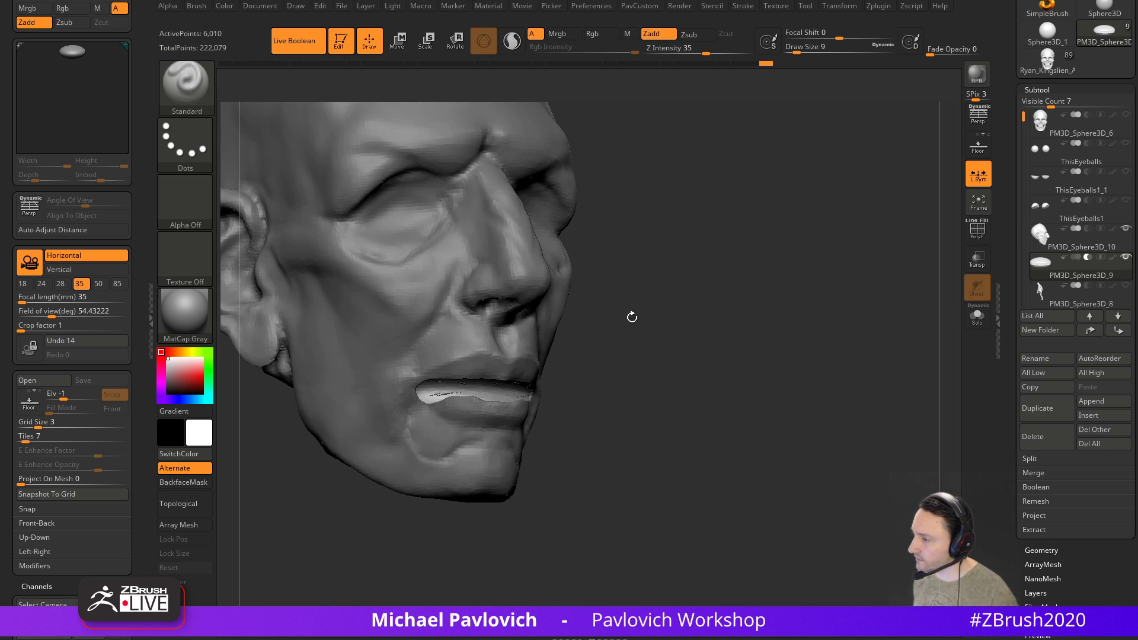
# Shape the mouth opening by pulling the subtracting form along the lips with the Move brush
pyautogui.press('b')
pyautogui.press('m')
pyautogui.press('v')
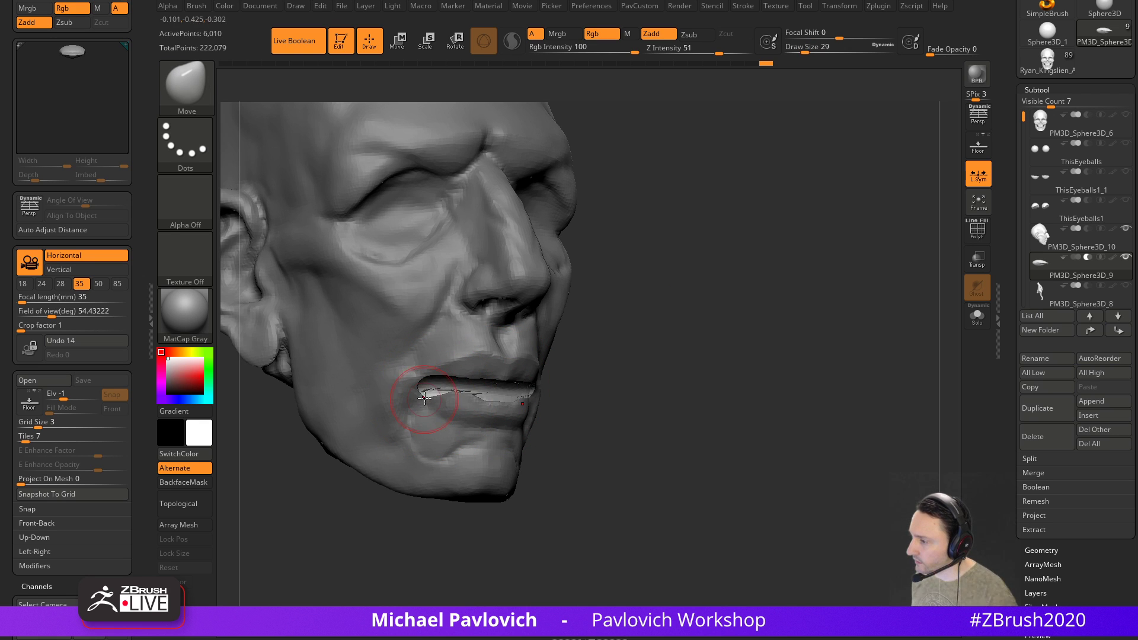
pyautogui.moveTo(464, 395); pyautogui.dragTo(465, 386)
pyautogui.moveTo(630, 377); pyautogui.dragTo(566, 374)
pyautogui.moveTo(460, 385); pyautogui.dragTo(459, 371)
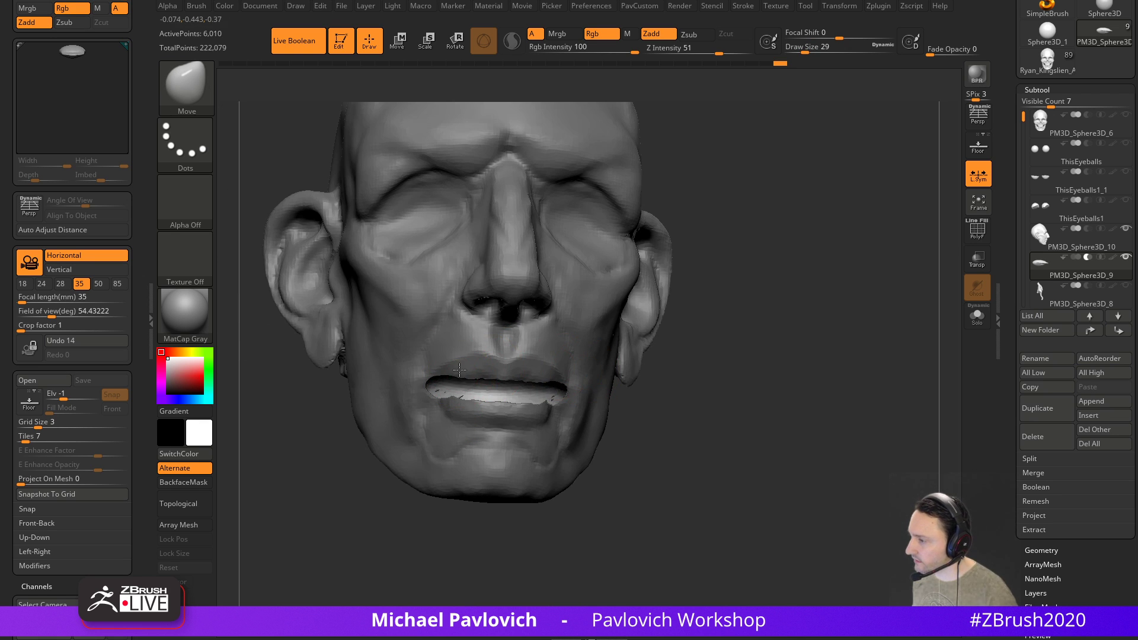
pyautogui.moveTo(672, 354); pyautogui.dragTo(553, 400)
pyautogui.moveTo(464, 441)
pyautogui.mouseDown()
pyautogui.moveTo(630, 358)
pyautogui.moveTo(504, 346)
pyautogui.moveTo(629, 383)
pyautogui.moveTo(658, 379)
pyautogui.mouseUp()
# Isolate the mouth shape and swell its inner body with the Inflat brush
pyautogui.click(976, 317)
pyautogui.moveTo(726, 357)
pyautogui.mouseDown()
pyautogui.moveTo(815, 344)
pyautogui.moveTo(777, 310)
pyautogui.mouseUp()
pyautogui.press('b')
pyautogui.press('i')
pyautogui.press('n')
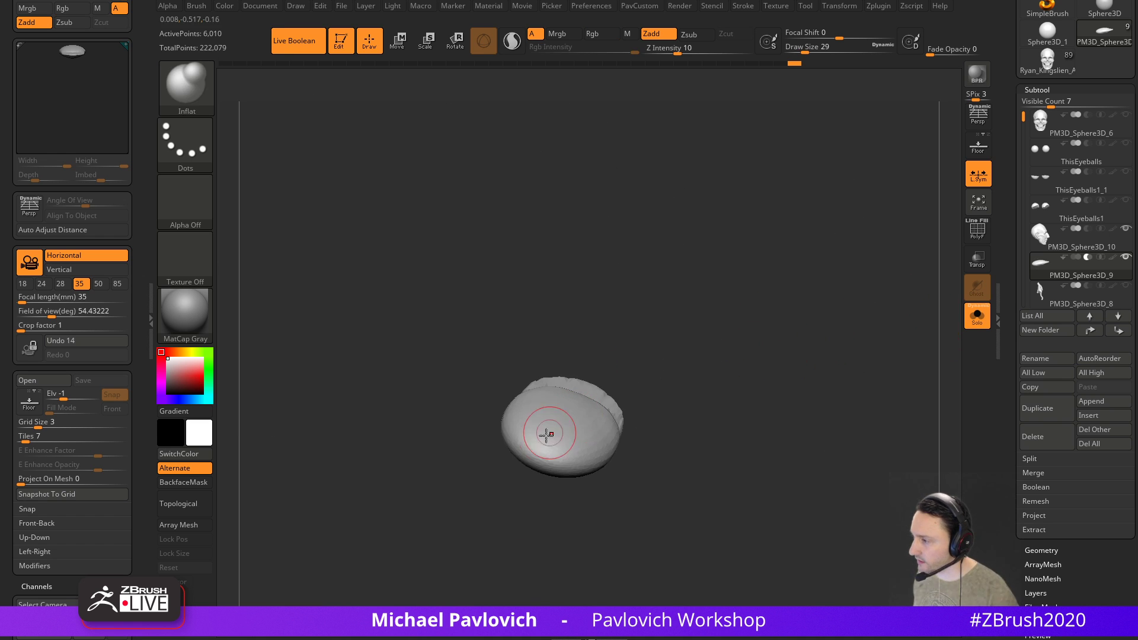
pyautogui.moveTo(547, 424); pyautogui.dragTo(557, 422)
pyautogui.press('s')
pyautogui.moveTo(726, 379)
pyautogui.mouseDown()
pyautogui.moveTo(678, 367)
pyautogui.moveTo(770, 374)
pyautogui.moveTo(818, 401)
pyautogui.mouseUp()
# Show the head again and reshape the mouth cavity form from several angles with the Move brush
pyautogui.press('b')
pyautogui.press('m')
pyautogui.press('v')
pyautogui.click(978, 316)
pyautogui.moveTo(861, 302)
pyautogui.mouseDown()
pyautogui.moveTo(828, 333)
pyautogui.moveTo(552, 446)
pyautogui.mouseUp()
pyautogui.press('s')
pyautogui.press('s')
pyautogui.moveTo(789, 375)
pyautogui.mouseDown()
pyautogui.moveTo(828, 455)
pyautogui.moveTo(588, 440)
pyautogui.mouseUp()
pyautogui.moveTo(777, 386); pyautogui.dragTo(948, 214)
pyautogui.keyDown('alt'); pyautogui.moveTo(812, 342); pyautogui.dragTo(832, 360); pyautogui.keyUp('alt')
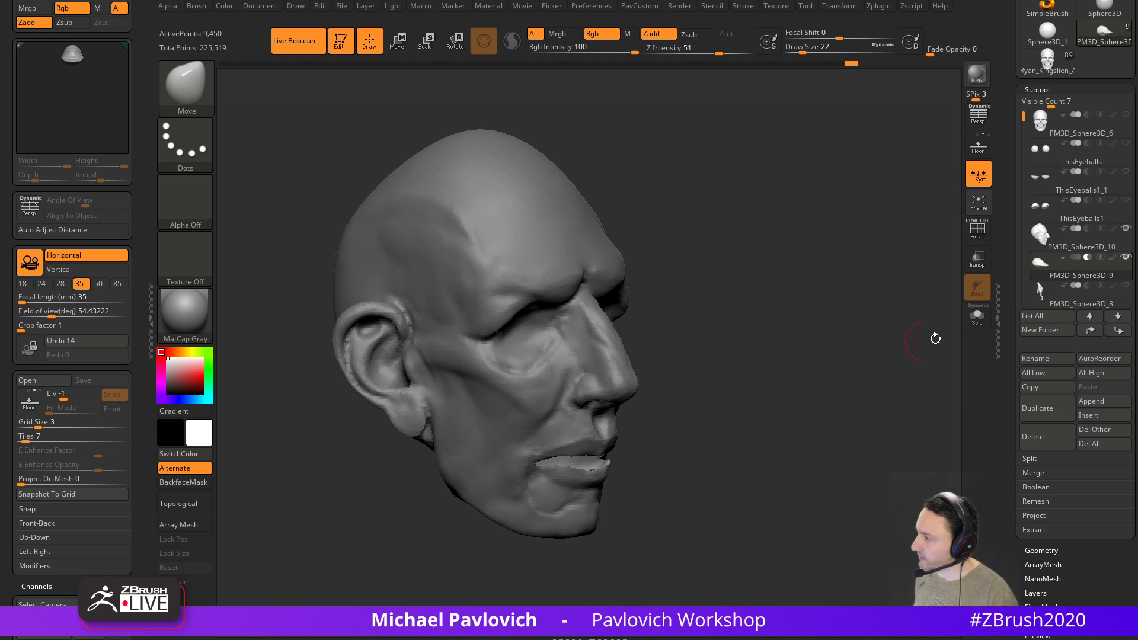
# Turn off Live Boolean, merge the subtracting mouth shape into the head and re-DynaMesh to cut the mouth cavity
pyautogui.click(311, 46)
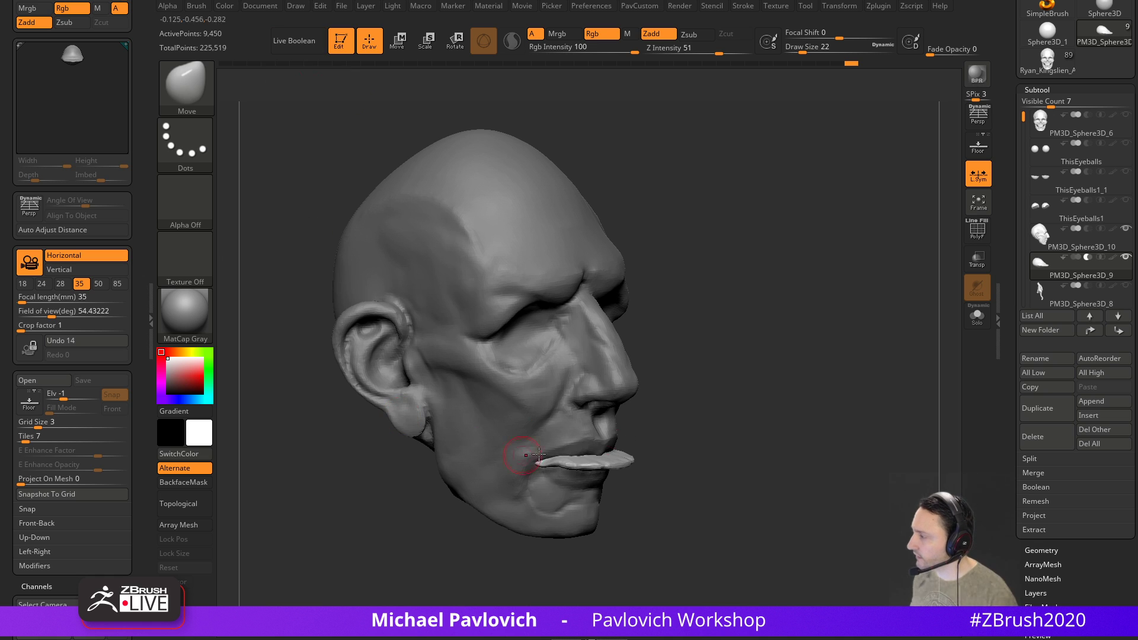
pyautogui.click(1085, 243)
pyautogui.hotkey('ctrl', 'e')
pyautogui.moveTo(795, 283)
pyautogui.keyDown('ctrl'); pyautogui.mouseDown()
pyautogui.moveTo(860, 387)
pyautogui.moveTo(805, 372)
pyautogui.moveTo(863, 373)
pyautogui.moveTo(815, 360)
pyautogui.mouseUp(); pyautogui.keyUp('ctrl')
pyautogui.keyDown('shift'); pyautogui.moveTo(568, 421); pyautogui.dragTo(596, 379); pyautogui.keyUp('shift')
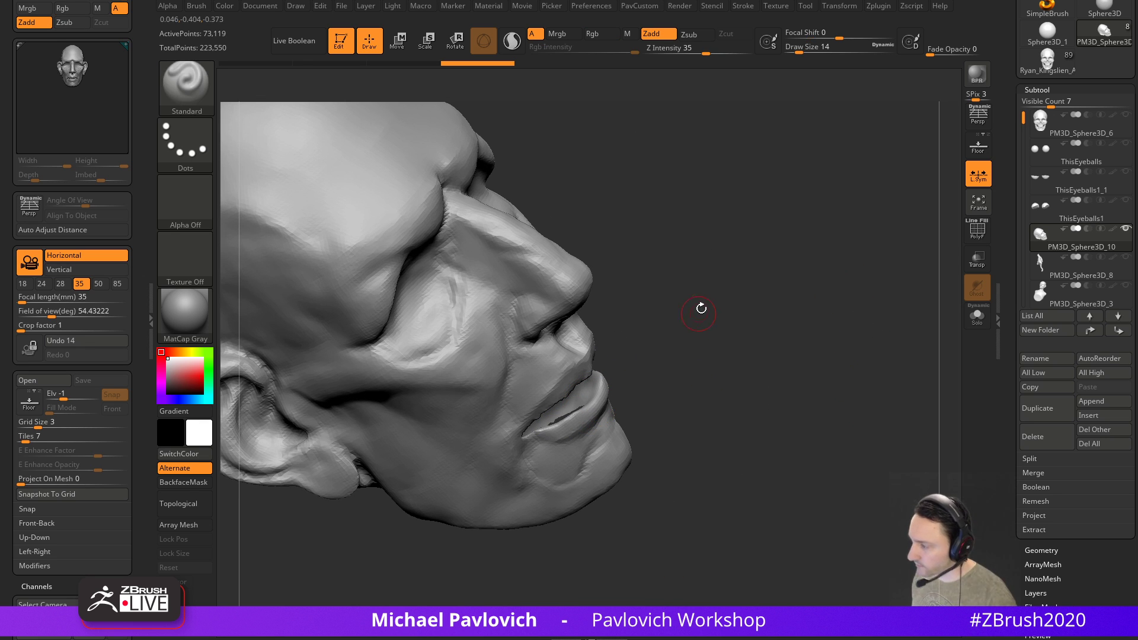
pyautogui.press('b')
pyautogui.press('i')
pyautogui.press('n')
pyautogui.moveTo(696, 287)
pyautogui.mouseDown()
pyautogui.moveTo(683, 319)
pyautogui.moveTo(701, 330)
pyautogui.moveTo(682, 367)
pyautogui.mouseUp()
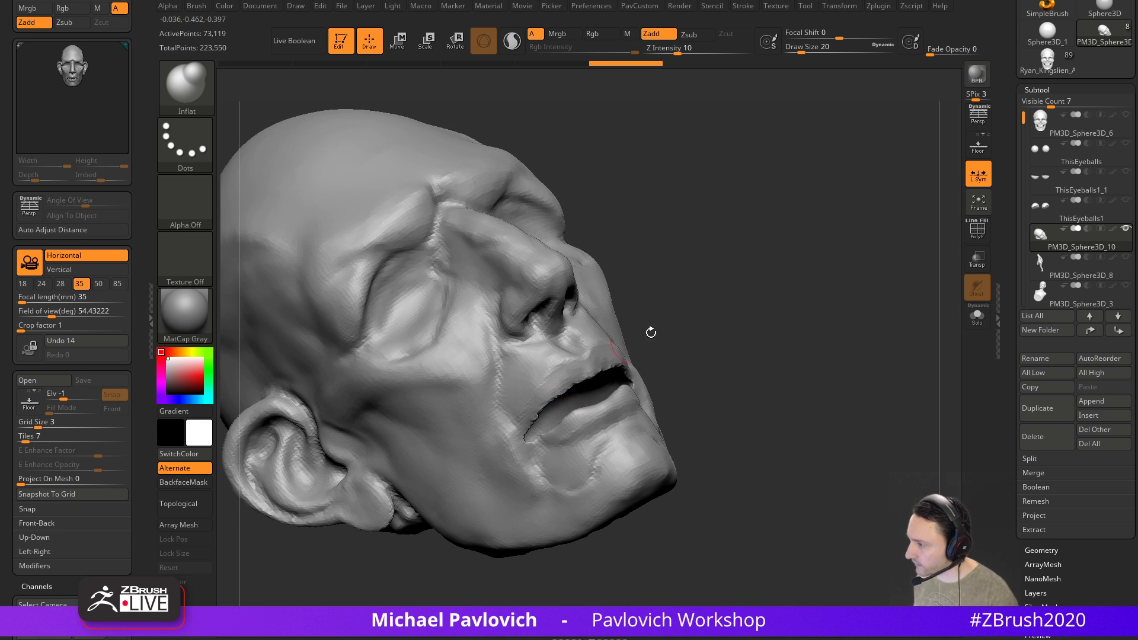
# Isolate the teeth on the skull subtool and delete the rest of the skull mesh
pyautogui.click(1079, 132)
pyautogui.moveTo(770, 296)
pyautogui.keyDown('alt'); pyautogui.mouseDown()
pyautogui.moveTo(759, 262)
pyautogui.moveTo(816, 251)
pyautogui.moveTo(809, 308)
pyautogui.moveTo(820, 277)
pyautogui.moveTo(896, 264)
pyautogui.moveTo(880, 343)
pyautogui.moveTo(867, 356)
pyautogui.mouseUp(); pyautogui.keyUp('alt')
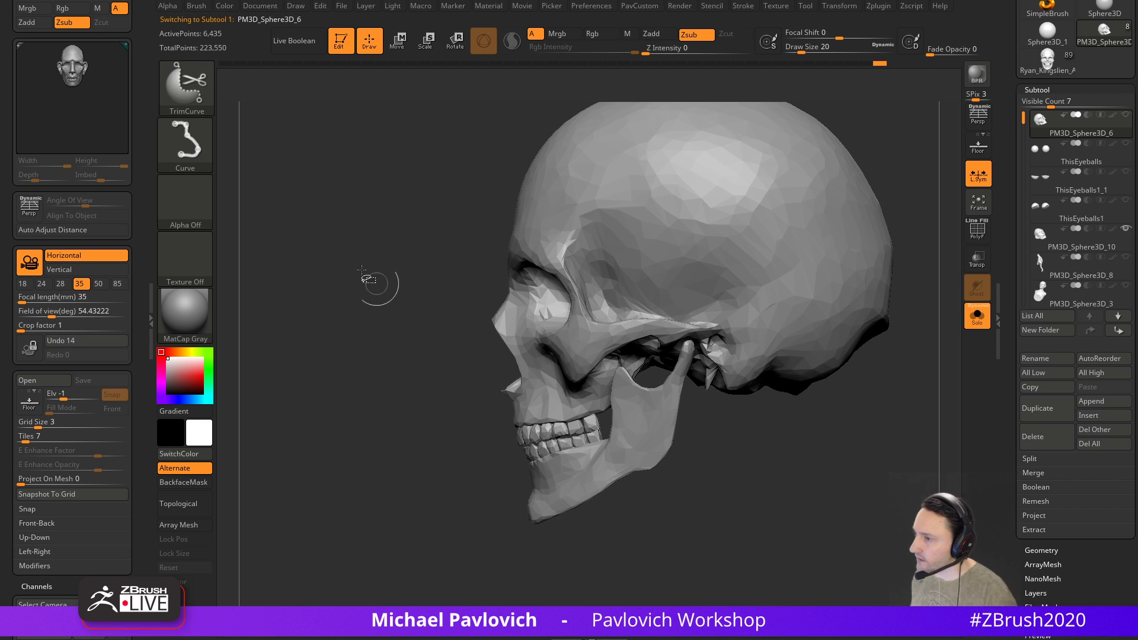
pyautogui.keyDown('ctrl'); pyautogui.keyDown('shift'); pyautogui.click(195, 94); pyautogui.keyUp('shift'); pyautogui.keyUp('ctrl')
pyautogui.click(318, 108)
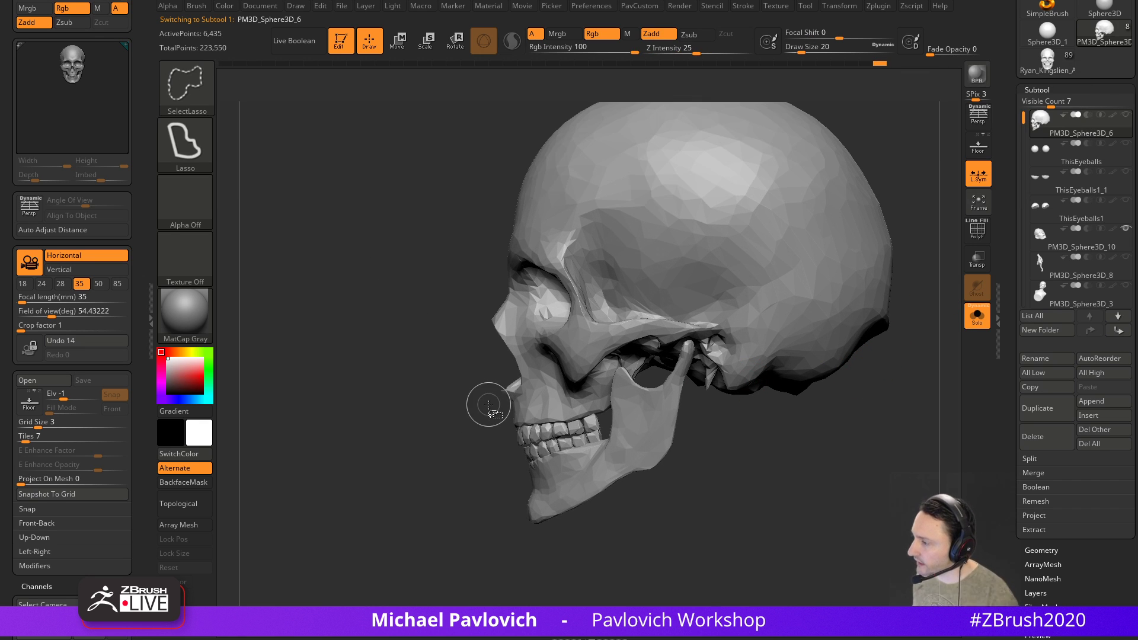
pyautogui.keyDown('ctrl'); pyautogui.keyDown('shift'); pyautogui.moveTo(549, 440); pyautogui.dragTo(589, 436); pyautogui.keyUp('shift'); pyautogui.keyUp('ctrl')
pyautogui.keyDown('ctrl'); pyautogui.keyDown('shift'); pyautogui.click(455, 429); pyautogui.keyUp('shift'); pyautogui.keyUp('ctrl')
pyautogui.keyDown('ctrl'); pyautogui.keyDown('shift'); pyautogui.click(195, 94); pyautogui.keyUp('shift'); pyautogui.keyUp('ctrl')
pyautogui.moveTo(503, 131)
pyautogui.keyDown('ctrl'); pyautogui.keyDown('shift'); pyautogui.mouseDown()
pyautogui.moveTo(530, 215)
pyautogui.moveTo(902, 416)
pyautogui.moveTo(901, 403)
pyautogui.mouseUp(); pyautogui.keyUp('shift'); pyautogui.keyUp('ctrl')
pyautogui.keyDown('ctrl'); pyautogui.keyDown('shift'); pyautogui.moveTo(889, 173); pyautogui.dragTo(930, 274); pyautogui.keyUp('shift'); pyautogui.keyUp('ctrl')
pyautogui.hotkey('ctrl', 'shift', 'a')
pyautogui.keyDown('ctrl'); pyautogui.keyDown('shift'); pyautogui.moveTo(902, 138); pyautogui.dragTo(919, 251); pyautogui.keyUp('shift'); pyautogui.keyUp('ctrl')
pyautogui.press('2')
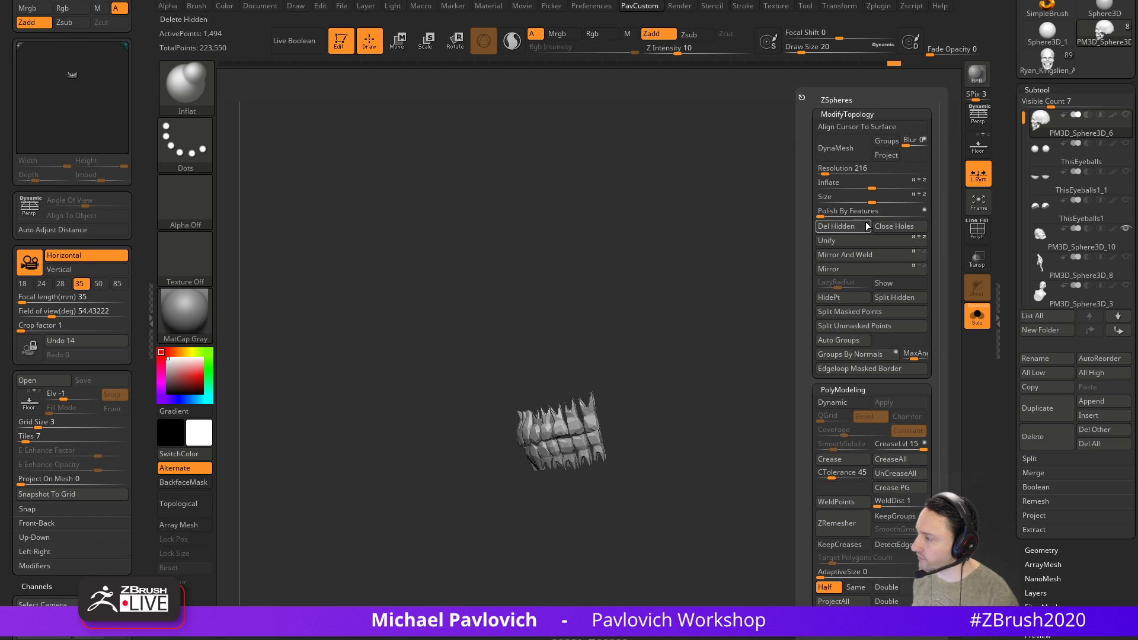
pyautogui.click(828, 240)
# Show the head together with the teeth and fit the teeth inside the mouth opening with the Move gizmo
pyautogui.click(969, 324)
pyautogui.keyDown('shift'); pyautogui.moveTo(848, 447); pyautogui.dragTo(886, 364); pyautogui.keyUp('shift')
pyautogui.press('w')
pyautogui.click(735, 406)
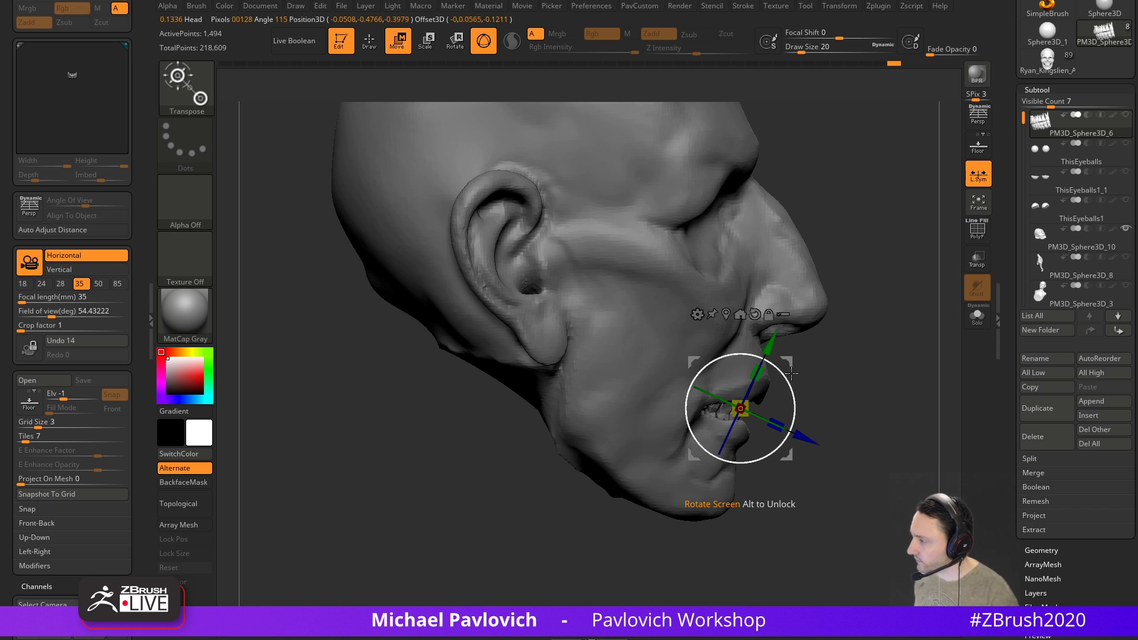
pyautogui.keyDown('shift'); pyautogui.moveTo(795, 366); pyautogui.dragTo(755, 342); pyautogui.keyUp('shift')
pyautogui.moveTo(838, 378); pyautogui.dragTo(597, 363)
pyautogui.press('w')
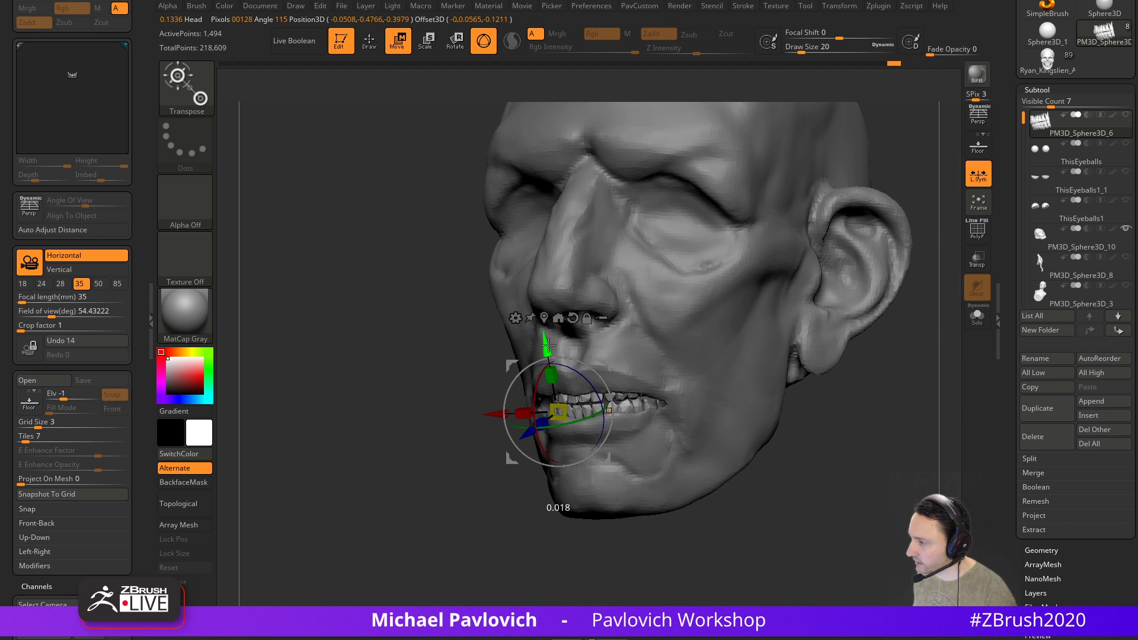
pyautogui.press('q')
# Select the head subtool and smooth the lips and surrounding skin around the mouth opening
pyautogui.keyDown('shift'); pyautogui.moveTo(433, 442); pyautogui.dragTo(476, 458); pyautogui.keyUp('shift')
pyautogui.moveTo(804, 388)
pyautogui.keyDown('alt'); pyautogui.mouseDown()
pyautogui.moveTo(795, 404)
pyautogui.moveTo(780, 402)
pyautogui.mouseUp(); pyautogui.keyUp('alt')
pyautogui.moveTo(468, 490)
pyautogui.mouseDown()
pyautogui.moveTo(591, 471)
pyautogui.moveTo(672, 420)
pyautogui.mouseUp()
pyautogui.press('s')
pyautogui.press('b')
pyautogui.press('s')
pyautogui.press('t')
pyautogui.press('s')
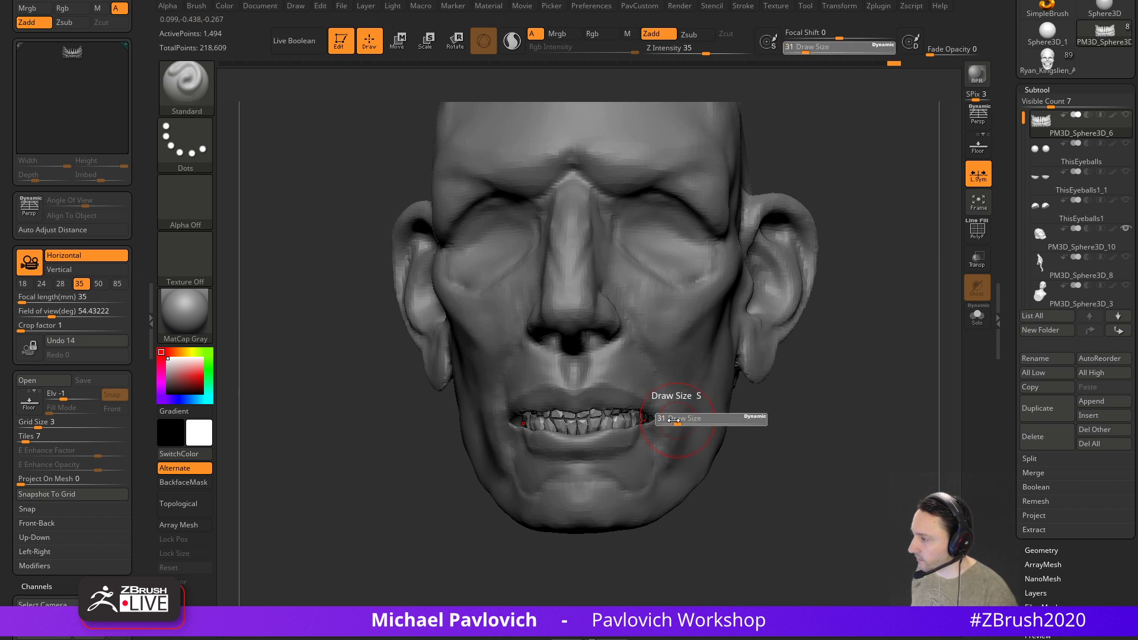
pyautogui.moveTo(808, 393)
pyautogui.mouseDown()
pyautogui.moveTo(589, 491)
pyautogui.moveTo(656, 477)
pyautogui.moveTo(797, 349)
pyautogui.moveTo(763, 358)
pyautogui.mouseUp()
pyautogui.keyDown('alt'); pyautogui.click(589, 490); pyautogui.keyUp('alt')
pyautogui.keyDown('shift'); pyautogui.moveTo(541, 389); pyautogui.dragTo(614, 368); pyautogui.keyUp('shift')
pyautogui.moveTo(765, 386); pyautogui.dragTo(747, 320)
pyautogui.keyDown('shift'); pyautogui.moveTo(616, 329); pyautogui.dragTo(507, 263); pyautogui.keyUp('shift')
pyautogui.moveTo(757, 251)
pyautogui.mouseDown()
pyautogui.moveTo(866, 310)
pyautogui.moveTo(855, 343)
pyautogui.moveTo(843, 338)
pyautogui.moveTo(855, 289)
pyautogui.mouseUp()
# Thicken the corners of the mouth with the Inflat brush and re-DynaMesh the head
pyautogui.press('b')
pyautogui.press('d')
pyautogui.press('s')
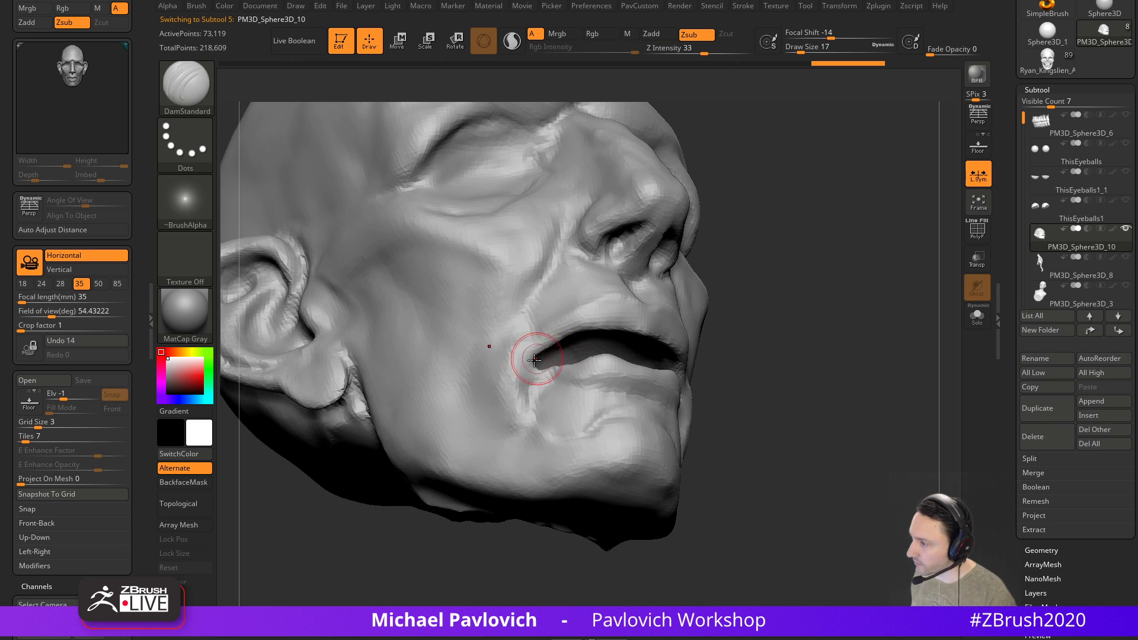
pyautogui.press('b')
pyautogui.press('i')
pyautogui.press('n')
pyautogui.moveTo(772, 310); pyautogui.dragTo(546, 407)
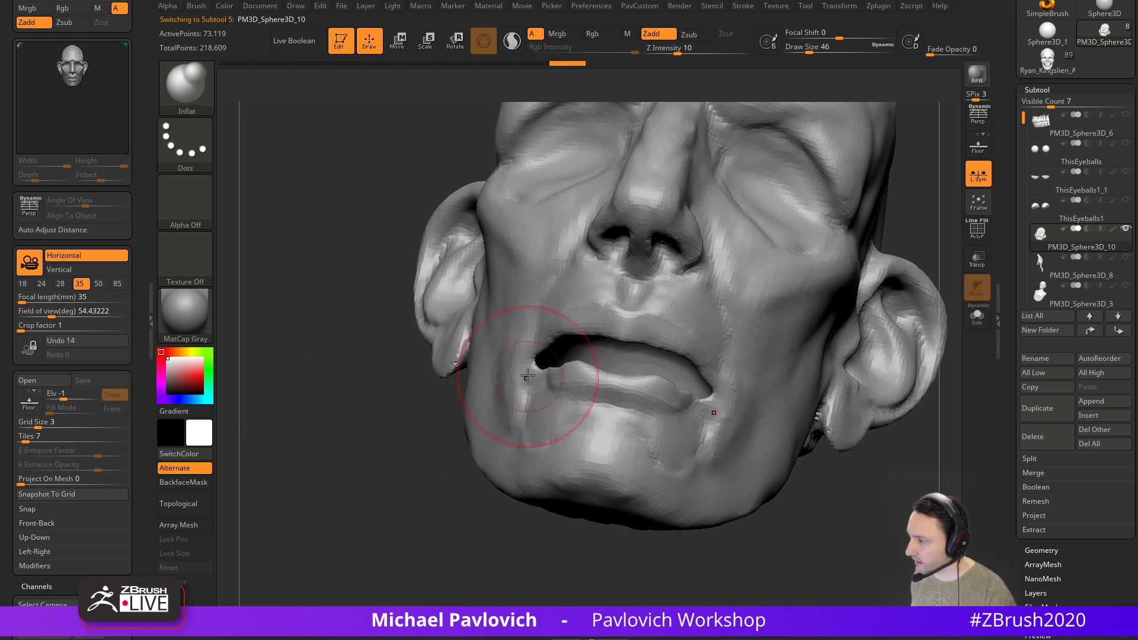
pyautogui.moveTo(543, 351); pyautogui.dragTo(529, 375)
pyautogui.moveTo(809, 53); pyautogui.dragTo(798, 52)
pyautogui.keyDown('ctrl'); pyautogui.moveTo(825, 474); pyautogui.dragTo(839, 513); pyautogui.keyUp('ctrl')
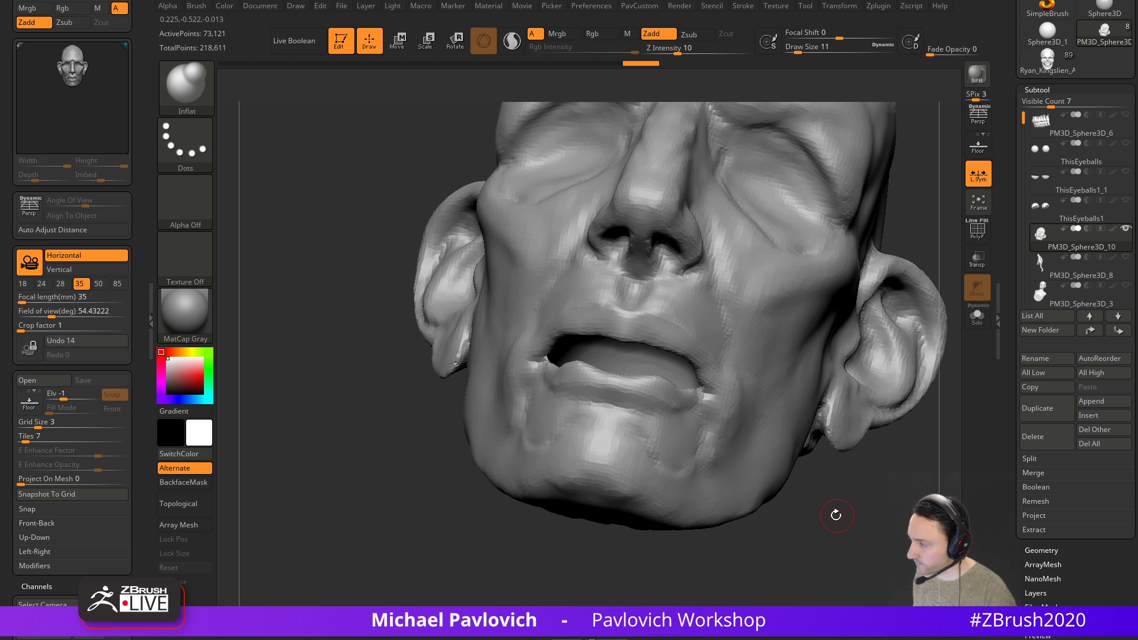
# Refine the creases around the mouth with the DamStandard brush
pyautogui.press('b')
pyautogui.press('d')
pyautogui.press('s')
pyautogui.moveTo(789, 453)
pyautogui.mouseDown()
pyautogui.moveTo(579, 354)
pyautogui.moveTo(560, 333)
pyautogui.moveTo(606, 305)
pyautogui.moveTo(669, 314)
pyautogui.mouseUp()
pyautogui.moveTo(819, 290)
pyautogui.mouseDown()
pyautogui.moveTo(847, 322)
pyautogui.moveTo(599, 305)
pyautogui.mouseUp()
# Try flattening the planes around the lips with the TrimDynamic brush and undo the strokes
pyautogui.press('b')
pyautogui.press('t')
pyautogui.press('d')
pyautogui.moveTo(726, 300); pyautogui.dragTo(748, 347)
pyautogui.press('[')
pyautogui.moveTo(563, 350); pyautogui.dragTo(658, 323)
pyautogui.moveTo(563, 351); pyautogui.dragTo(664, 320)
pyautogui.moveTo(797, 312)
pyautogui.mouseDown()
pyautogui.moveTo(874, 224)
pyautogui.moveTo(808, 330)
pyautogui.moveTo(546, 356)
pyautogui.moveTo(546, 307)
pyautogui.moveTo(518, 361)
pyautogui.moveTo(519, 332)
pyautogui.mouseUp()
pyautogui.press(']')
pyautogui.moveTo(781, 267); pyautogui.dragTo(894, 266)
pyautogui.moveTo(491, 385)
pyautogui.mouseDown()
pyautogui.moveTo(440, 407)
pyautogui.moveTo(421, 396)
pyautogui.mouseUp()
pyautogui.moveTo(740, 320)
pyautogui.mouseDown()
pyautogui.moveTo(622, 333)
pyautogui.moveTo(640, 328)
pyautogui.moveTo(622, 317)
pyautogui.mouseUp()
pyautogui.moveTo(830, 356)
pyautogui.mouseDown()
pyautogui.moveTo(891, 373)
pyautogui.moveTo(878, 364)
pyautogui.mouseUp()
pyautogui.hotkey('ctrl', 'z')
pyautogui.hotkey('ctrl', 'z')
pyautogui.hotkey('ctrl', 'z')
pyautogui.hotkey('ctrl', 'z')
# Swell the lips and the forms around the mouth with the Inflat brush
pyautogui.press('b')
pyautogui.press('i')
pyautogui.press('n')
pyautogui.moveTo(811, 325); pyautogui.dragTo(778, 366)
pyautogui.moveTo(636, 483)
pyautogui.mouseDown()
pyautogui.moveTo(646, 478)
pyautogui.moveTo(611, 492)
pyautogui.mouseUp()
pyautogui.moveTo(737, 408); pyautogui.dragTo(715, 405)
pyautogui.moveTo(660, 431); pyautogui.dragTo(641, 452)
pyautogui.moveTo(724, 428); pyautogui.dragTo(703, 361)
pyautogui.moveTo(602, 416); pyautogui.dragTo(591, 430)
pyautogui.moveTo(765, 356); pyautogui.dragTo(792, 401)
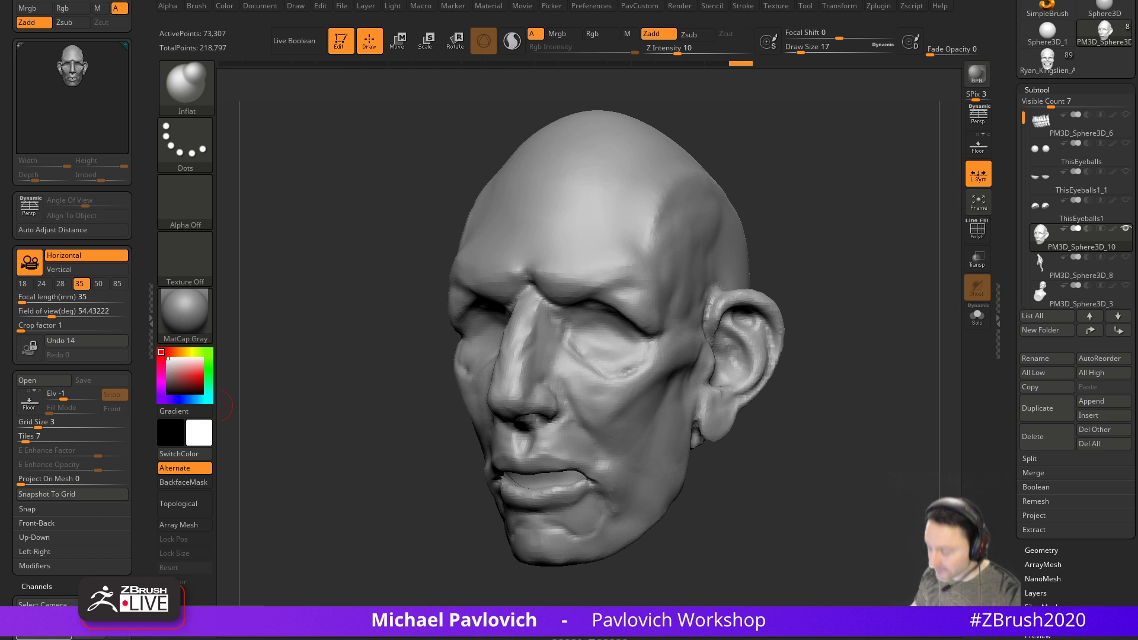
# Show all subtools and delete the neck and shoulder subtools PM3D_Sphere3D_2 and PM3D_Sphere3D_3
pyautogui.moveTo(821, 225)
pyautogui.mouseDown()
pyautogui.moveTo(823, 241)
pyautogui.moveTo(766, 266)
pyautogui.moveTo(866, 263)
pyautogui.moveTo(941, 277)
pyautogui.mouseUp()
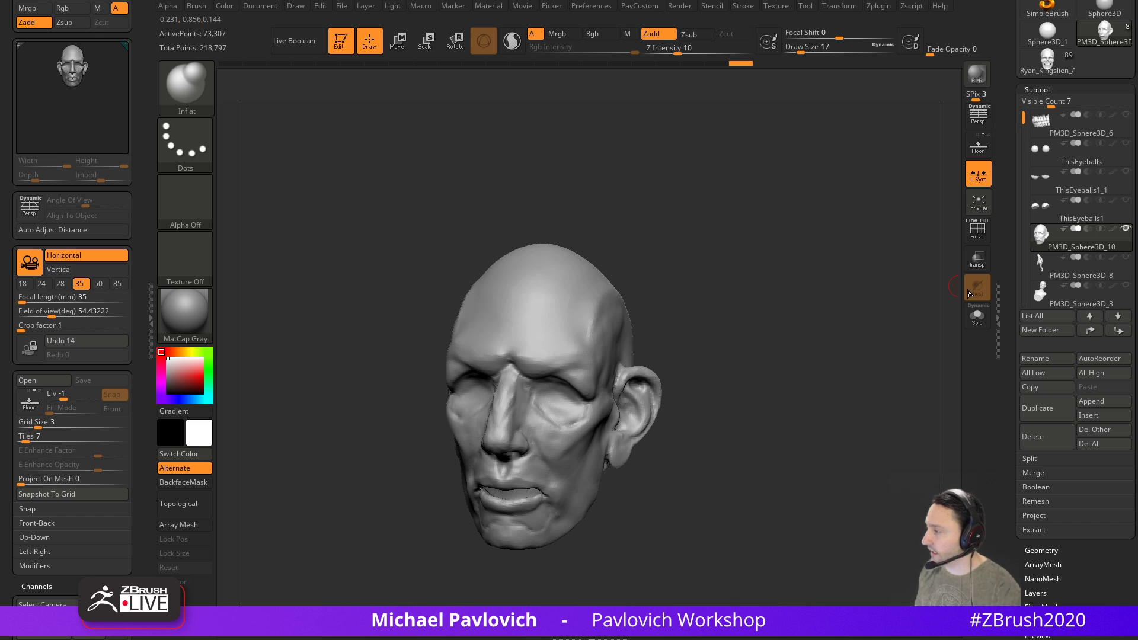
pyautogui.keyDown('shift'); pyautogui.click(1125, 230); pyautogui.keyUp('shift')
pyautogui.moveTo(794, 285)
pyautogui.mouseDown()
pyautogui.moveTo(763, 368)
pyautogui.moveTo(763, 330)
pyautogui.mouseUp()
pyautogui.keyDown('alt'); pyautogui.click(665, 511); pyautogui.keyUp('alt')
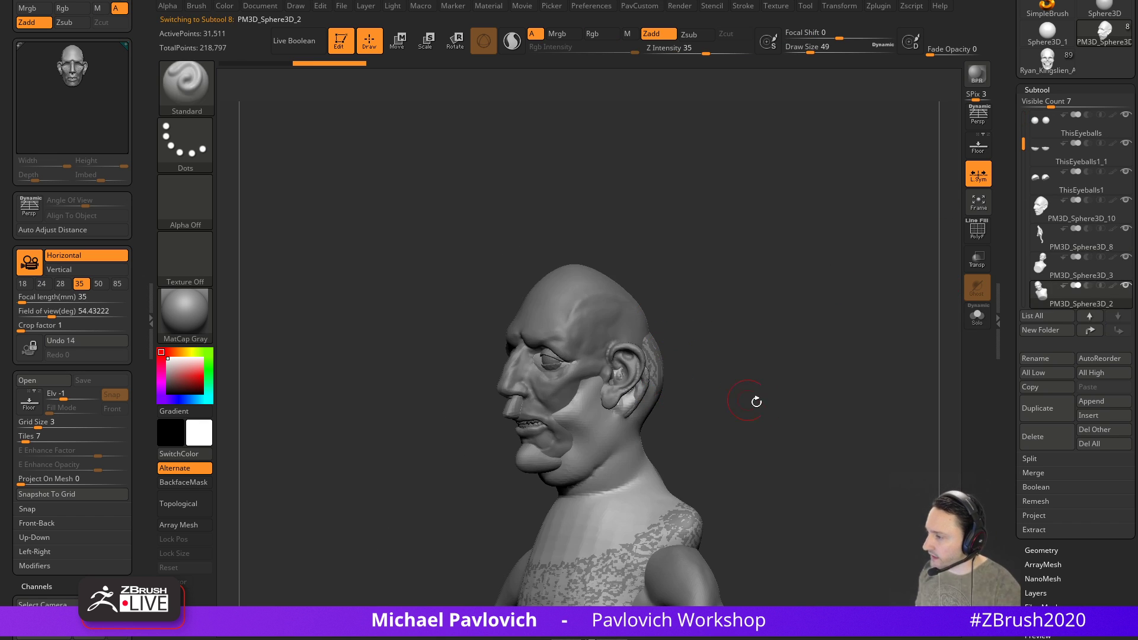
pyautogui.keyDown('alt'); pyautogui.moveTo(729, 394); pyautogui.dragTo(721, 305); pyautogui.keyUp('alt')
pyautogui.moveTo(721, 304); pyautogui.dragTo(773, 314)
pyautogui.scroll(-1, 1038, 401)
pyautogui.click(1039, 402)
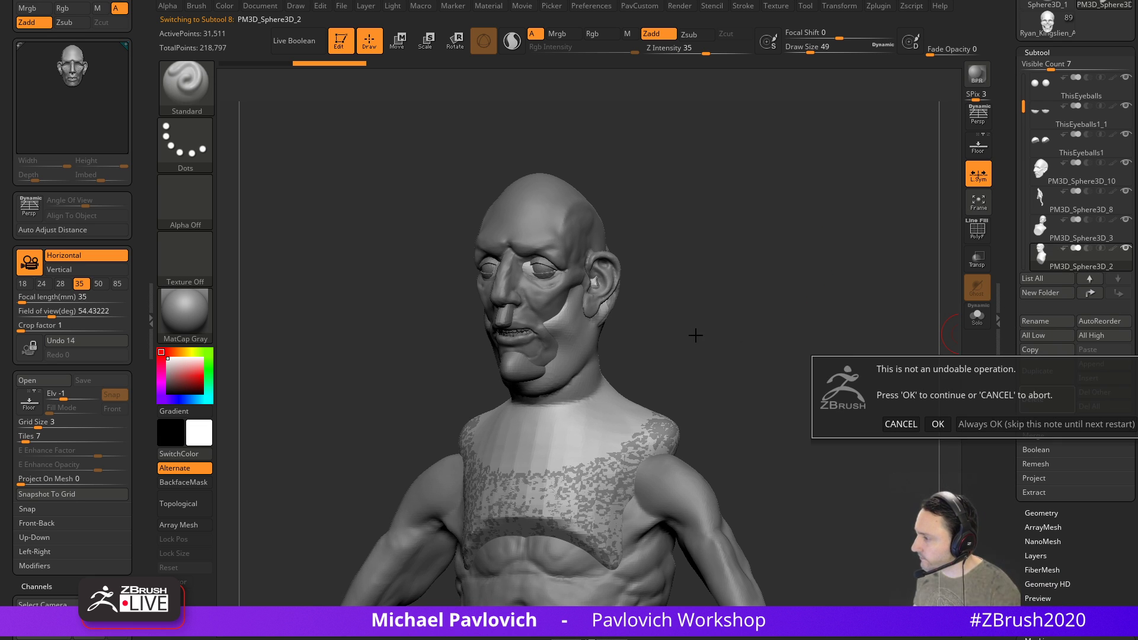
pyautogui.click(953, 424)
pyautogui.click(1039, 399)
# Reshape the torso and back of the remaining body subtool with the Move brush
pyautogui.moveTo(826, 347); pyautogui.dragTo(847, 359)
pyautogui.keyDown('alt'); pyautogui.moveTo(847, 358); pyautogui.dragTo(790, 335); pyautogui.keyUp('alt')
pyautogui.moveTo(709, 204); pyautogui.dragTo(703, 315)
pyautogui.press('s')
pyautogui.press('b')
pyautogui.press('m')
pyautogui.press('v')
pyautogui.moveTo(657, 387)
pyautogui.mouseDown()
pyautogui.moveTo(686, 432)
pyautogui.moveTo(611, 406)
pyautogui.mouseUp()
pyautogui.moveTo(714, 356)
pyautogui.mouseDown()
pyautogui.moveTo(588, 419)
pyautogui.moveTo(668, 401)
pyautogui.moveTo(719, 285)
pyautogui.moveTo(673, 365)
pyautogui.moveTo(626, 396)
pyautogui.mouseUp()
pyautogui.press('s')
pyautogui.moveTo(566, 377)
pyautogui.mouseDown()
pyautogui.moveTo(600, 394)
pyautogui.moveTo(597, 380)
pyautogui.moveTo(698, 336)
pyautogui.moveTo(634, 395)
pyautogui.mouseUp()
# Build up the back and shoulder muscles with the Clay brush and smooth the transitions
pyautogui.press('b')
pyautogui.press('c')
pyautogui.press('l')
pyautogui.moveTo(642, 330); pyautogui.dragTo(610, 330)
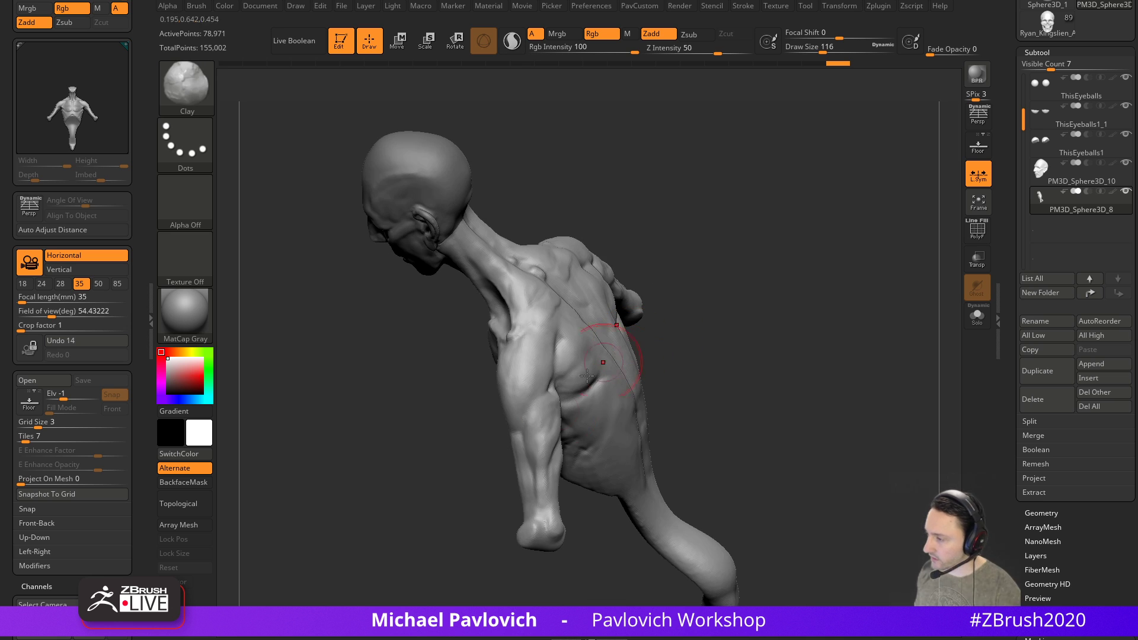
pyautogui.moveTo(467, 536); pyautogui.dragTo(578, 380)
pyautogui.moveTo(608, 484)
pyautogui.mouseDown()
pyautogui.moveTo(563, 466)
pyautogui.moveTo(564, 449)
pyautogui.moveTo(559, 463)
pyautogui.mouseUp()
pyautogui.press('shift')
pyautogui.moveTo(501, 438); pyautogui.dragTo(548, 418)
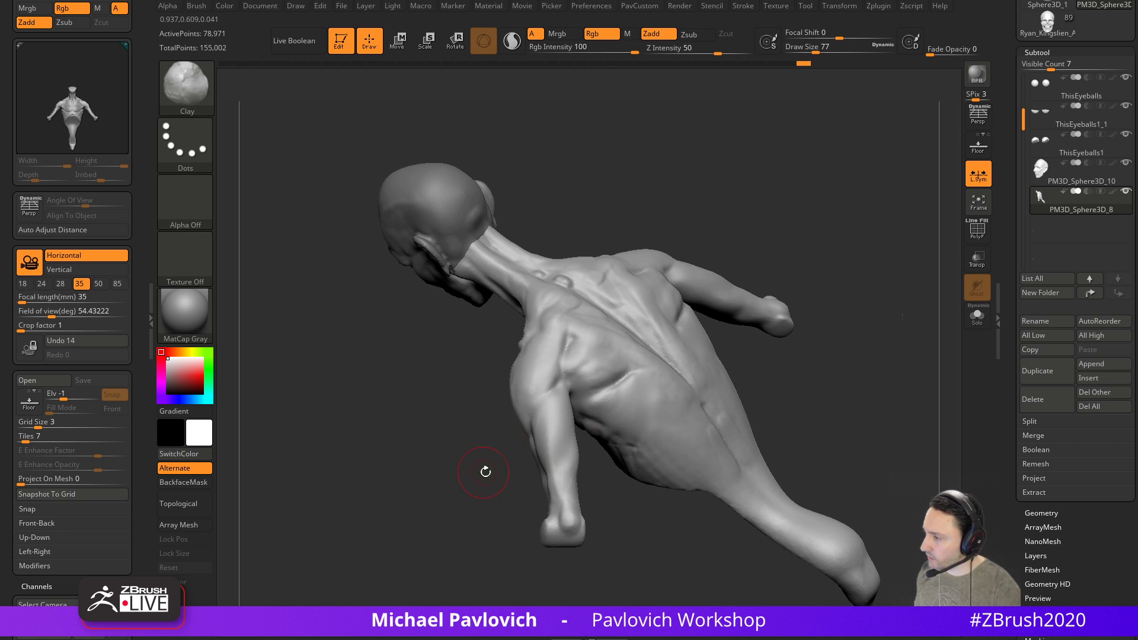
pyautogui.moveTo(486, 465); pyautogui.dragTo(528, 454)
pyautogui.moveTo(674, 300)
pyautogui.mouseDown()
pyautogui.moveTo(572, 383)
pyautogui.moveTo(543, 388)
pyautogui.mouseUp()
pyautogui.press('s')
pyautogui.press('s')
pyautogui.moveTo(536, 385); pyautogui.dragTo(533, 396)
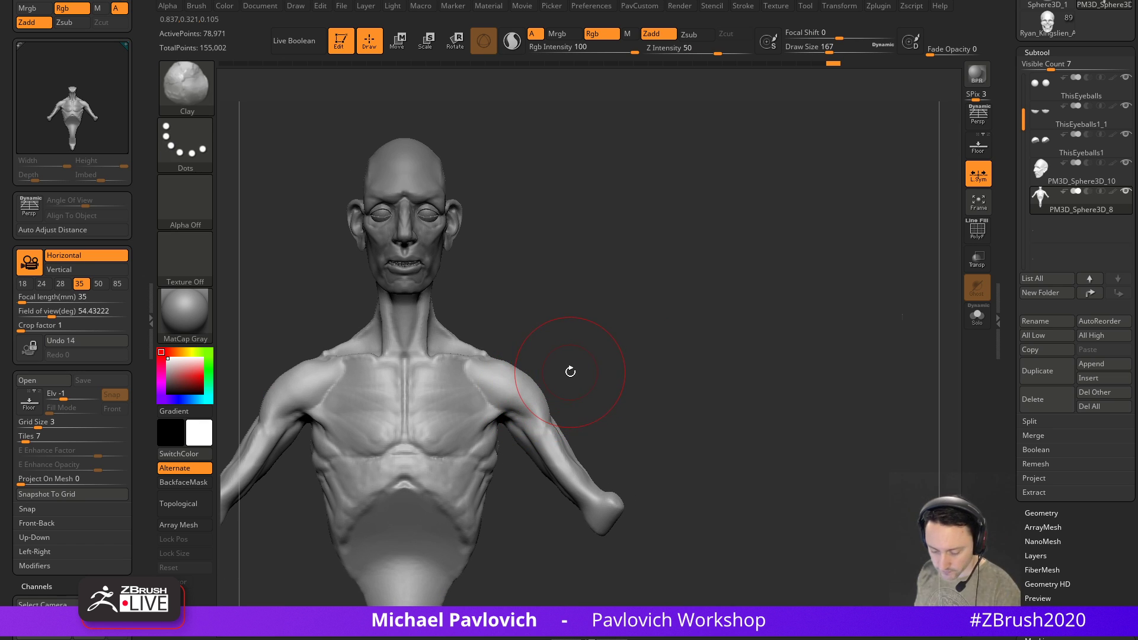
pyautogui.moveTo(590, 337)
pyautogui.mouseDown()
pyautogui.moveTo(612, 368)
pyautogui.moveTo(602, 409)
pyautogui.moveTo(635, 432)
pyautogui.mouseUp()
# Adjust the outline of the arms from the front with the Move brush and smooth them
pyautogui.press('b')
pyautogui.press('m')
pyautogui.press('v')
pyautogui.keyDown('shift'); pyautogui.moveTo(658, 428); pyautogui.dragTo(640, 445); pyautogui.keyUp('shift')
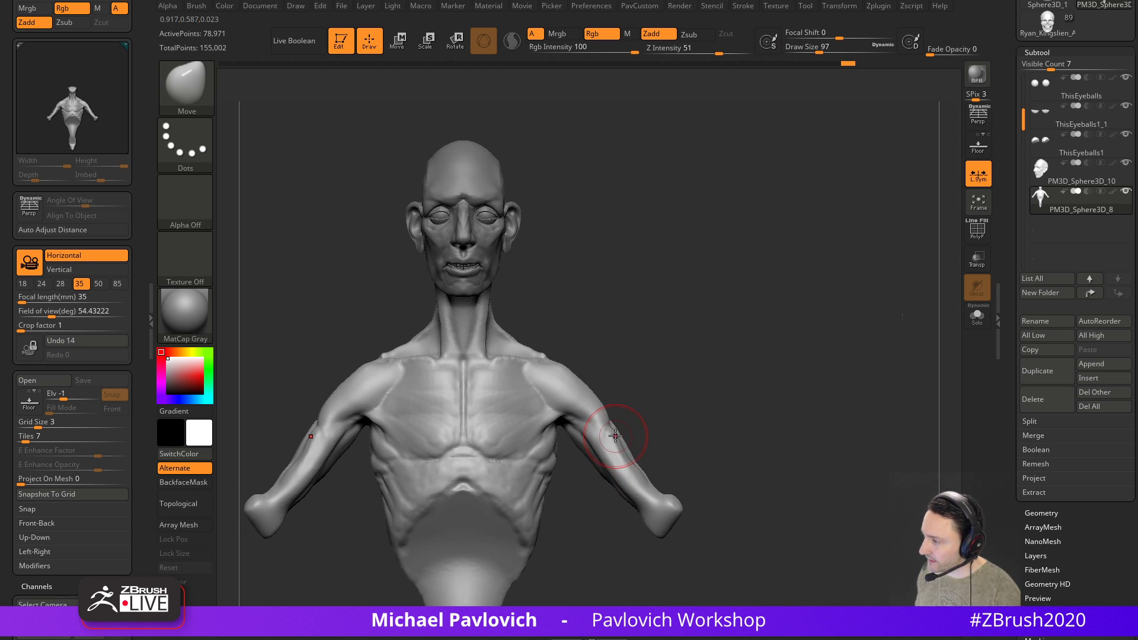
pyautogui.press('shift')
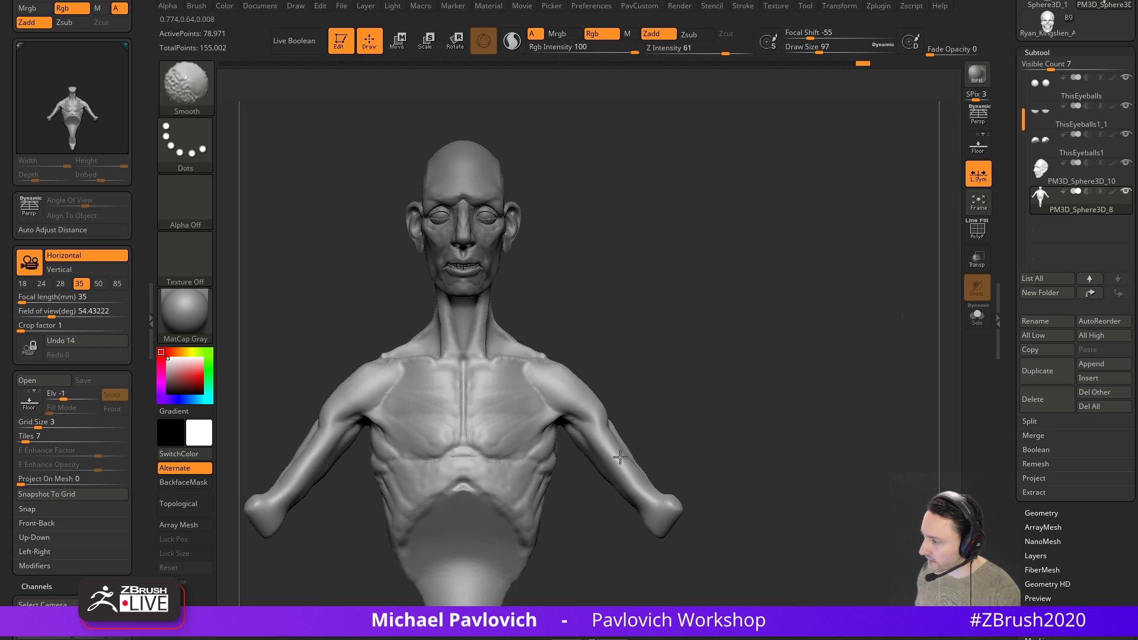
pyautogui.moveTo(688, 429); pyautogui.dragTo(643, 437)
pyautogui.press('s')
pyautogui.moveTo(637, 442); pyautogui.dragTo(642, 442)
pyautogui.press('shift')
# Reposition and shape the arms from above and other angles with a larger Move brush
pyautogui.moveTo(777, 290)
pyautogui.mouseDown()
pyautogui.moveTo(735, 285)
pyautogui.moveTo(746, 376)
pyautogui.mouseUp()
pyautogui.press('s')
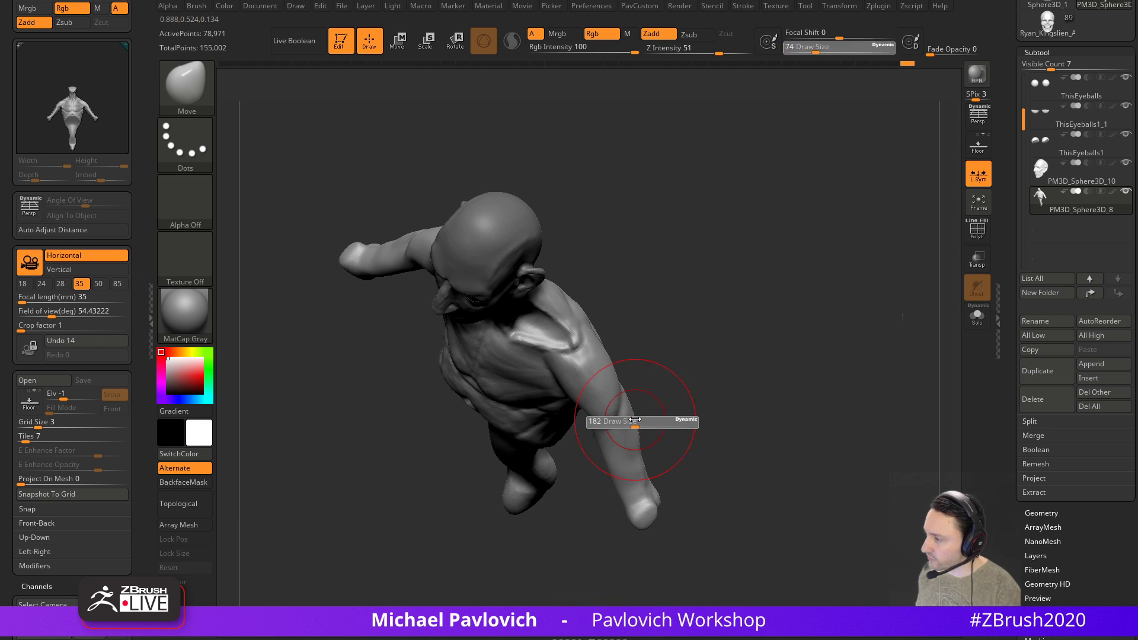
pyautogui.moveTo(633, 422); pyautogui.dragTo(639, 421)
pyautogui.moveTo(738, 380); pyautogui.dragTo(706, 341)
pyautogui.press('s')
pyautogui.moveTo(632, 459)
pyautogui.mouseDown()
pyautogui.moveTo(624, 452)
pyautogui.moveTo(625, 482)
pyautogui.mouseUp()
pyautogui.press('s')
pyautogui.moveTo(673, 435)
pyautogui.mouseDown()
pyautogui.moveTo(644, 388)
pyautogui.moveTo(605, 381)
pyautogui.moveTo(672, 337)
pyautogui.moveTo(698, 295)
pyautogui.moveTo(749, 330)
pyautogui.moveTo(736, 259)
pyautogui.moveTo(741, 279)
pyautogui.mouseUp()
pyautogui.press('s')
# Carve and smooth the edges of the collarbones with the DamStandard brush
pyautogui.press('b')
pyautogui.press('d')
pyautogui.press('s')
pyautogui.moveTo(540, 353)
pyautogui.mouseDown()
pyautogui.moveTo(543, 338)
pyautogui.moveTo(474, 383)
pyautogui.mouseUp()
pyautogui.keyDown('shift'); pyautogui.moveTo(646, 317); pyautogui.dragTo(680, 287); pyautogui.keyUp('shift')
pyautogui.moveTo(612, 259); pyautogui.dragTo(566, 323)
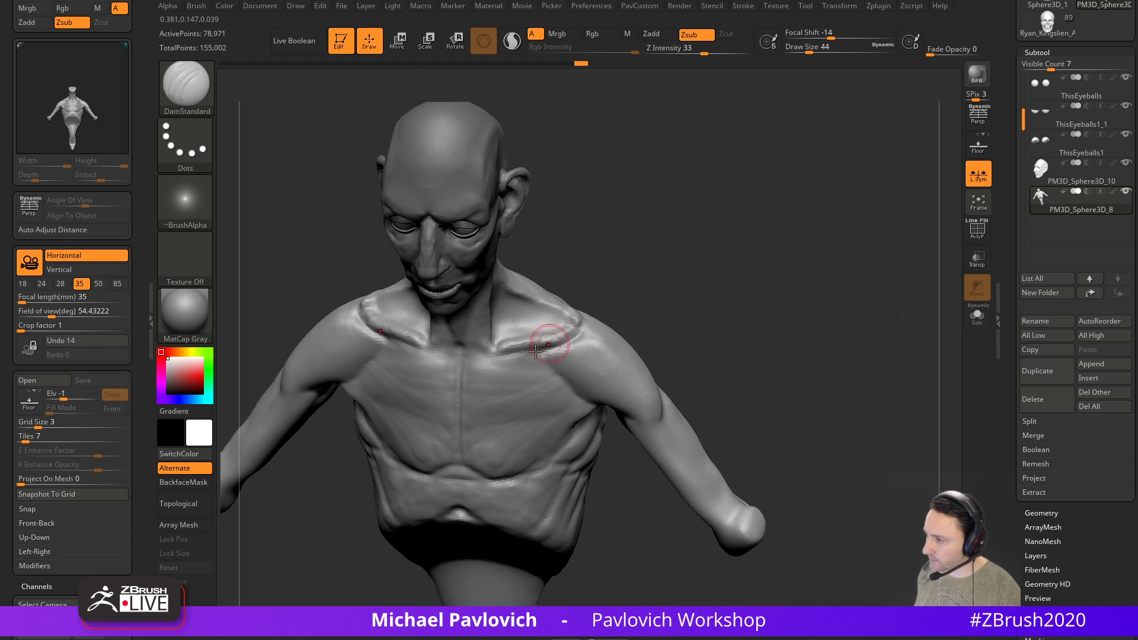
pyautogui.moveTo(651, 273); pyautogui.dragTo(624, 274)
# Carve the hollow at the base of the throat on the body with the Standard brush
pyautogui.press('b')
pyautogui.press('s')
pyautogui.press('t')
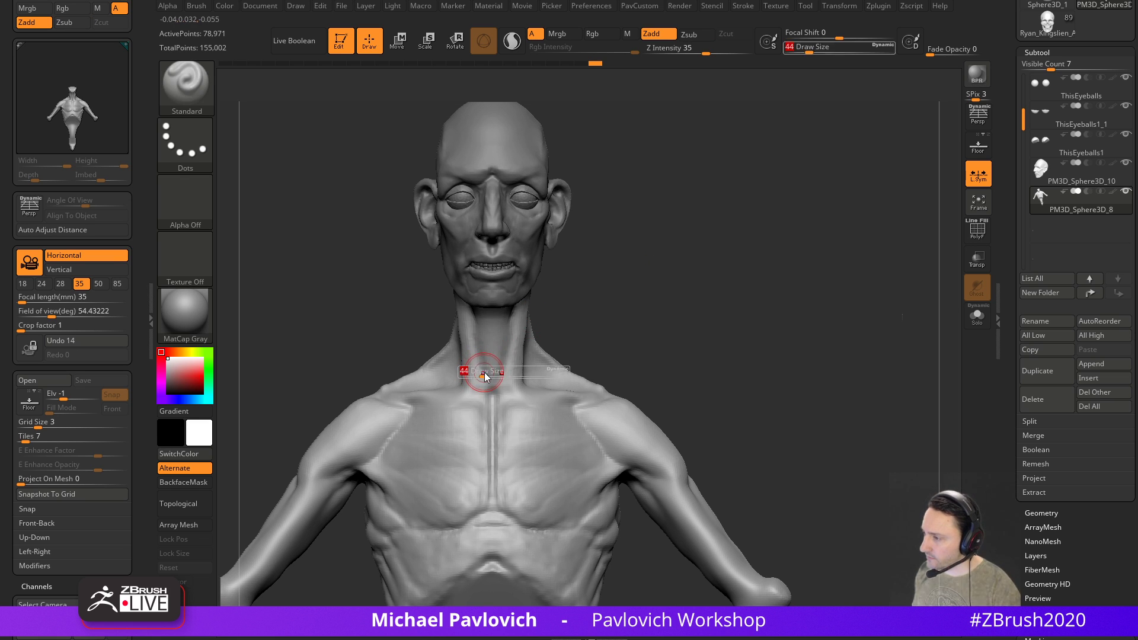
pyautogui.keyDown('alt'); pyautogui.moveTo(483, 363); pyautogui.dragTo(493, 385); pyautogui.keyUp('alt')
pyautogui.moveTo(596, 329)
pyautogui.mouseDown()
pyautogui.moveTo(564, 336)
pyautogui.moveTo(655, 304)
pyautogui.moveTo(546, 324)
pyautogui.moveTo(664, 326)
pyautogui.moveTo(752, 305)
pyautogui.moveTo(762, 241)
pyautogui.moveTo(728, 282)
pyautogui.moveTo(703, 261)
pyautogui.mouseUp()
pyautogui.press('[')
# Select the head subtool and build up the jaw area with the Clay brush
pyautogui.press('b')
pyautogui.press('m')
pyautogui.press('v')
pyautogui.keyDown('alt'); pyautogui.click(538, 314); pyautogui.keyUp('alt')
pyautogui.press('b')
pyautogui.press('c')
pyautogui.press('l')
pyautogui.press('s')
pyautogui.moveTo(510, 357); pyautogui.dragTo(542, 350)
pyautogui.moveTo(706, 284)
pyautogui.mouseDown()
pyautogui.moveTo(704, 327)
pyautogui.moveTo(741, 284)
pyautogui.mouseUp()
pyautogui.moveTo(591, 310); pyautogui.dragTo(579, 325)
# Try building up the underside of the chin with the Clay brush and undo those strokes
pyautogui.moveTo(490, 431)
pyautogui.mouseDown()
pyautogui.moveTo(511, 363)
pyautogui.moveTo(549, 354)
pyautogui.mouseUp()
pyautogui.moveTo(681, 280); pyautogui.dragTo(649, 326)
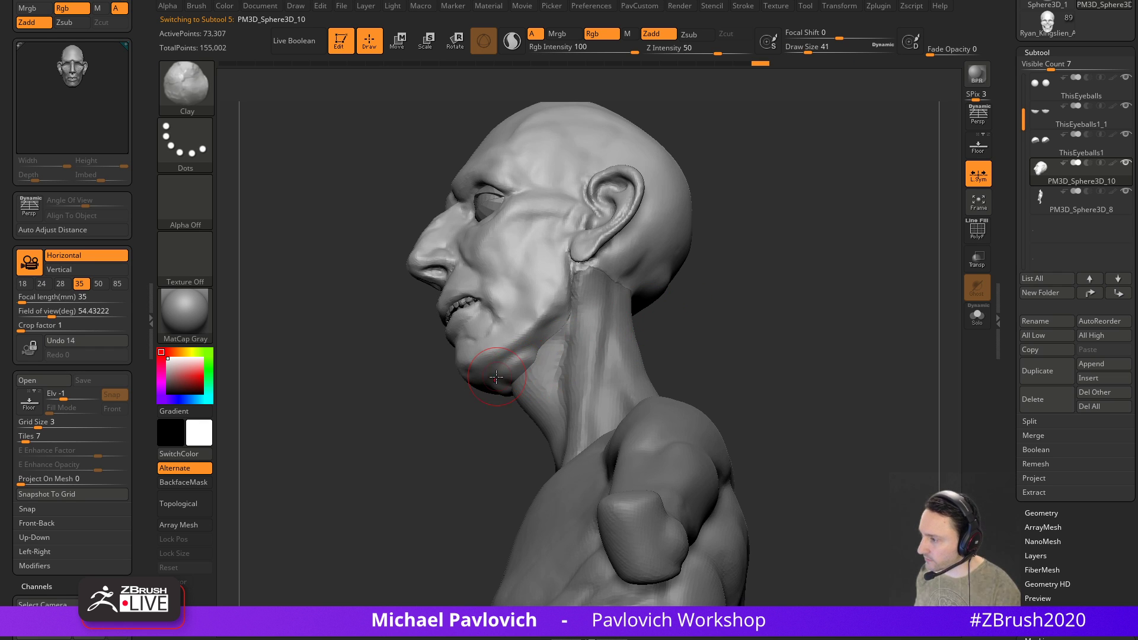
pyautogui.moveTo(499, 390); pyautogui.dragTo(512, 373)
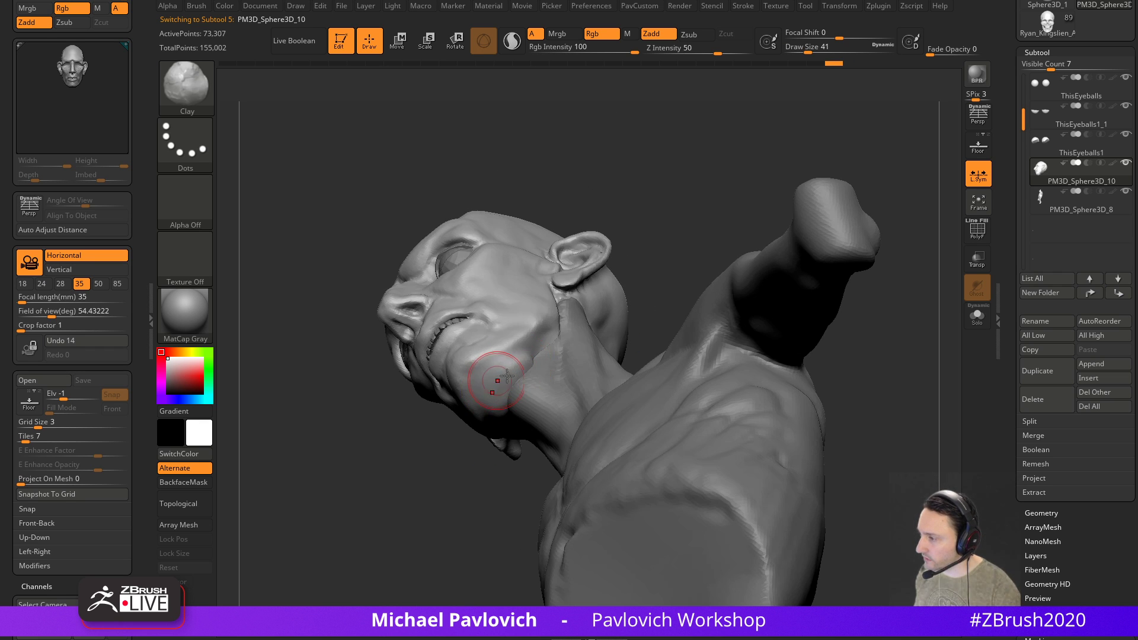
pyautogui.hotkey('ctrl', 'z')
pyautogui.hotkey('ctrl', 'z')
# Adjust the jaw and chin contour of the head from several angles with the Move brush
pyautogui.moveTo(778, 329); pyautogui.dragTo(833, 346)
pyautogui.press('s')
pyautogui.press('b')
pyautogui.press('m')
pyautogui.press('v')
pyautogui.moveTo(615, 390)
pyautogui.mouseDown()
pyautogui.moveTo(627, 389)
pyautogui.moveTo(590, 384)
pyautogui.moveTo(593, 349)
pyautogui.mouseUp()
pyautogui.moveTo(774, 364)
pyautogui.mouseDown()
pyautogui.moveTo(729, 350)
pyautogui.moveTo(690, 291)
pyautogui.mouseUp()
pyautogui.keyDown('alt'); pyautogui.click(515, 358); pyautogui.keyUp('alt')
pyautogui.moveTo(533, 363); pyautogui.dragTo(567, 336)
pyautogui.moveTo(670, 332)
pyautogui.mouseDown()
pyautogui.moveTo(798, 338)
pyautogui.moveTo(727, 342)
pyautogui.mouseUp()
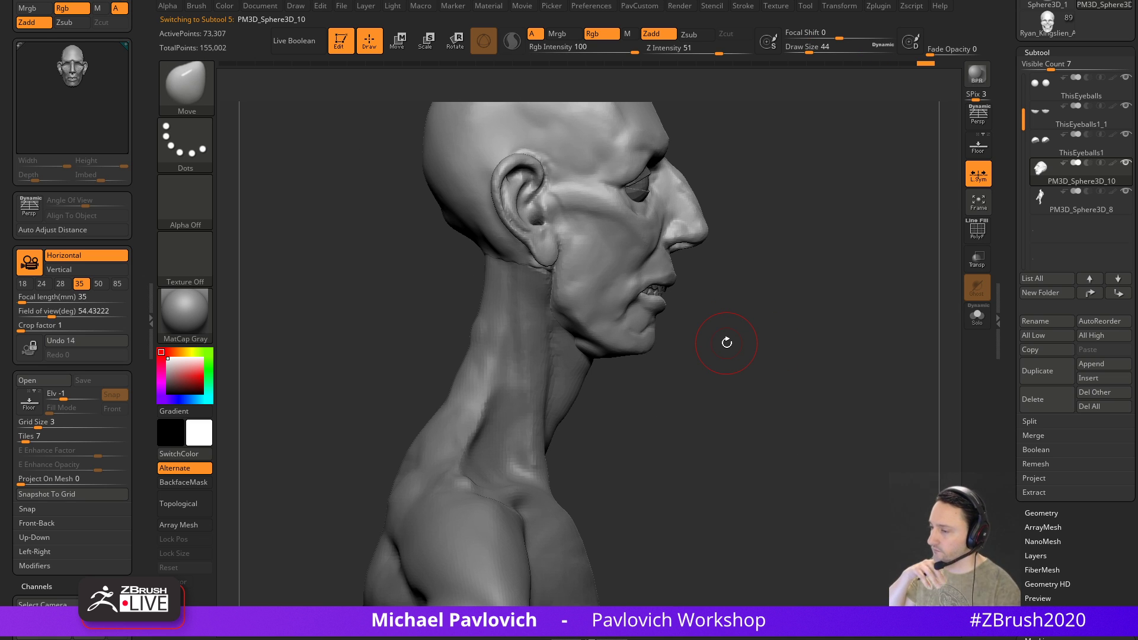
# Select the body subtool and set the Move brush's draw size to 49
pyautogui.keyDown('alt'); pyautogui.moveTo(790, 283); pyautogui.dragTo(692, 340); pyautogui.keyUp('alt')
pyautogui.keyDown('alt'); pyautogui.click(496, 393); pyautogui.keyUp('alt')
pyautogui.moveTo(670, 382); pyautogui.dragTo(740, 356)
pyautogui.moveTo(739, 356)
pyautogui.keyDown('alt'); pyautogui.mouseDown()
pyautogui.moveTo(668, 305)
pyautogui.moveTo(691, 338)
pyautogui.moveTo(728, 338)
pyautogui.mouseUp(); pyautogui.keyUp('alt')
pyautogui.moveTo(723, 285)
pyautogui.keyDown('alt'); pyautogui.mouseDown()
pyautogui.moveTo(703, 332)
pyautogui.moveTo(701, 299)
pyautogui.moveTo(704, 321)
pyautogui.mouseUp(); pyautogui.keyUp('alt')
pyautogui.press('s')
pyautogui.click(693, 324)
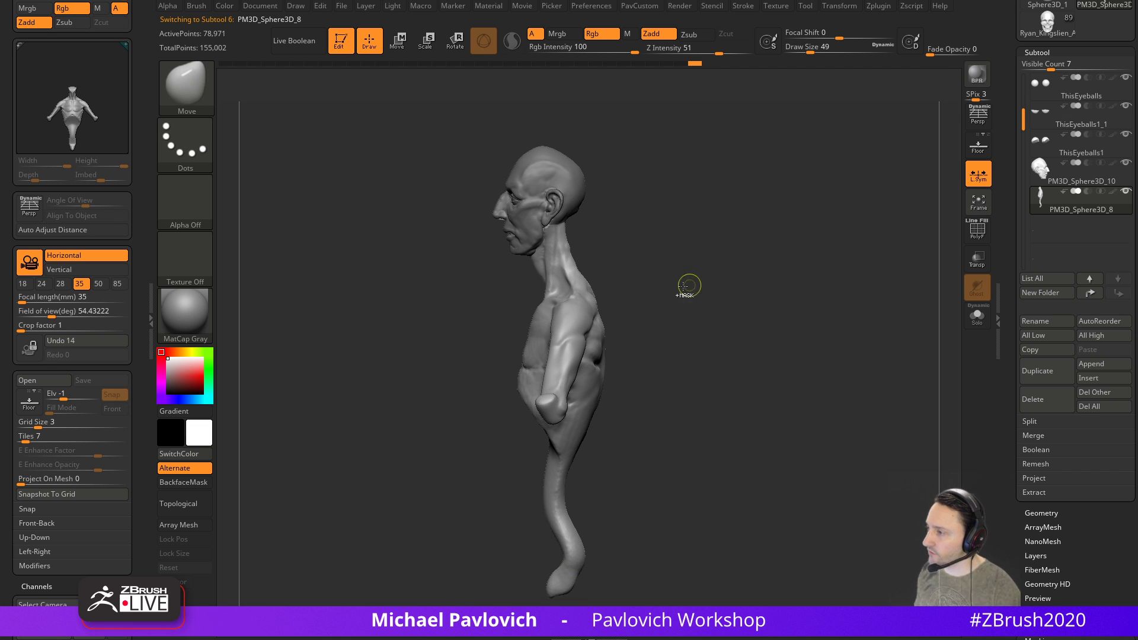
# Activate the gizmo's multi-subtool mode, place it at the shoulder, and include all subtools using SelectRect
pyautogui.press('w')
pyautogui.click(627, 105)
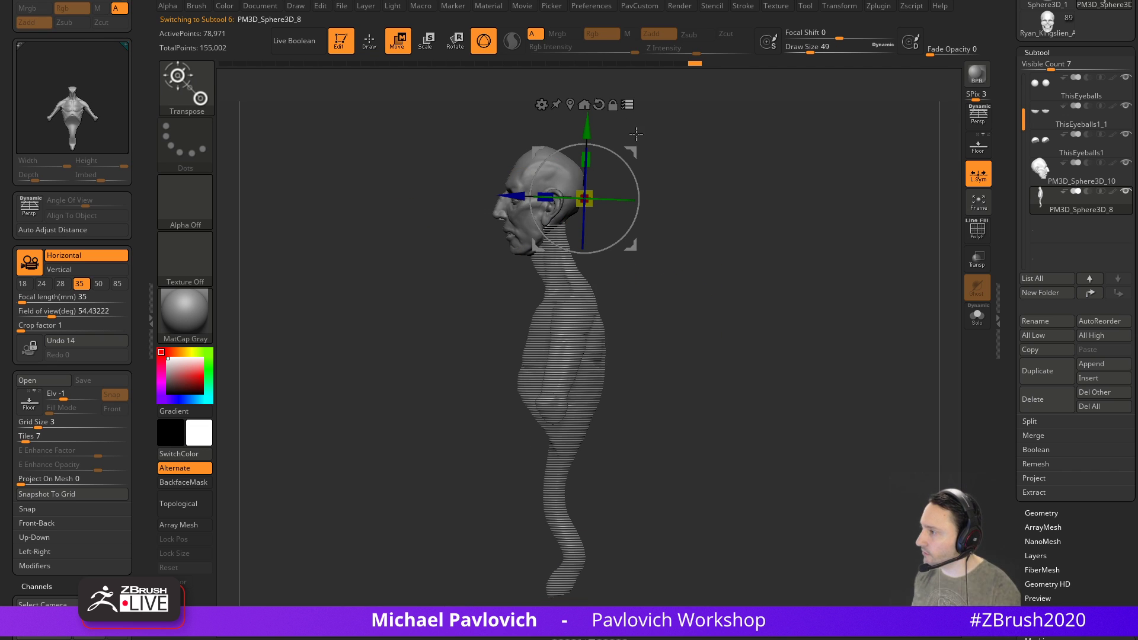
pyautogui.keyDown('alt'); pyautogui.click(579, 314); pyautogui.keyUp('alt')
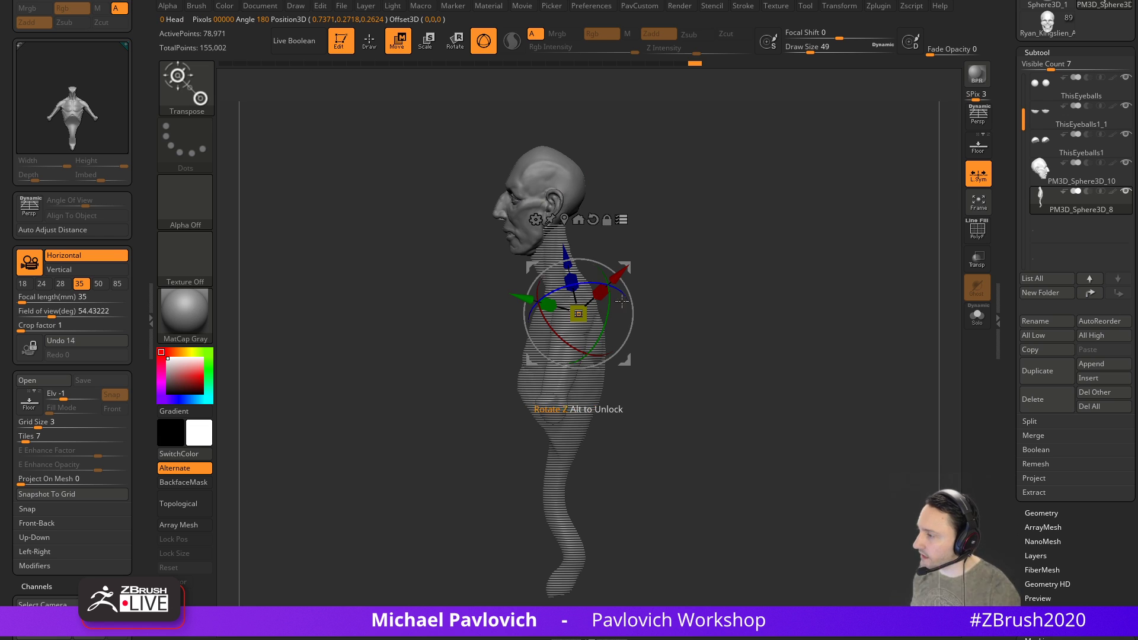
pyautogui.hotkey('ctrl', 'shift')
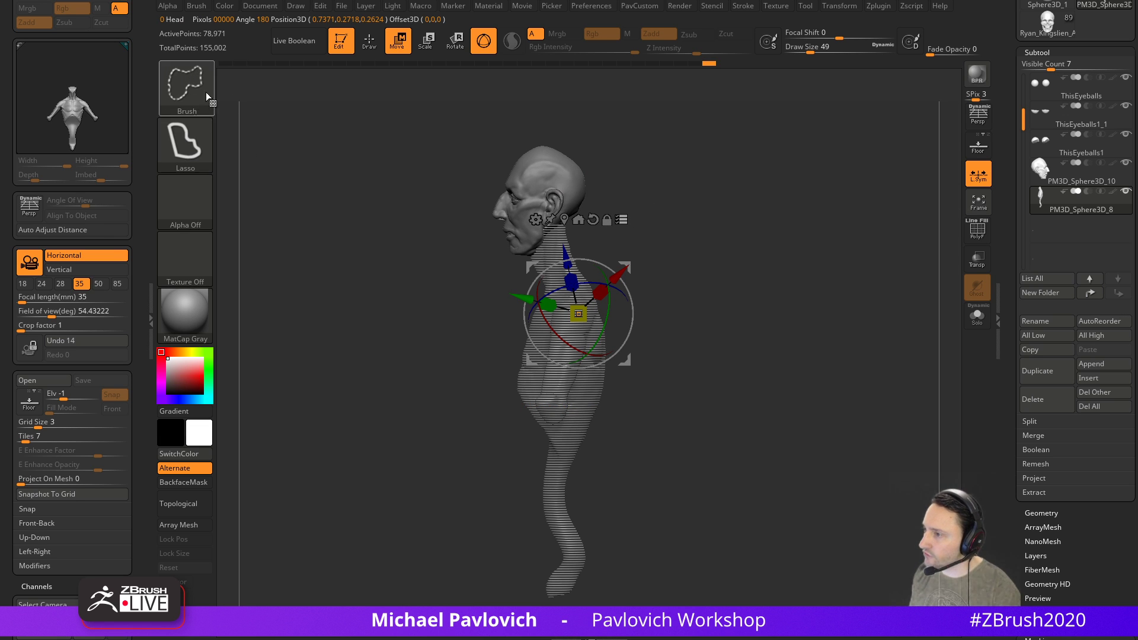
pyautogui.keyDown('ctrl'); pyautogui.keyDown('shift'); pyautogui.click(186, 96); pyautogui.keyUp('shift'); pyautogui.keyUp('ctrl')
pyautogui.keyDown('ctrl'); pyautogui.keyDown('shift'); pyautogui.click(372, 102); pyautogui.keyUp('shift'); pyautogui.keyUp('ctrl')
pyautogui.keyDown('ctrl'); pyautogui.keyDown('shift'); pyautogui.moveTo(731, 229); pyautogui.dragTo(756, 256); pyautogui.keyUp('shift'); pyautogui.keyUp('ctrl')
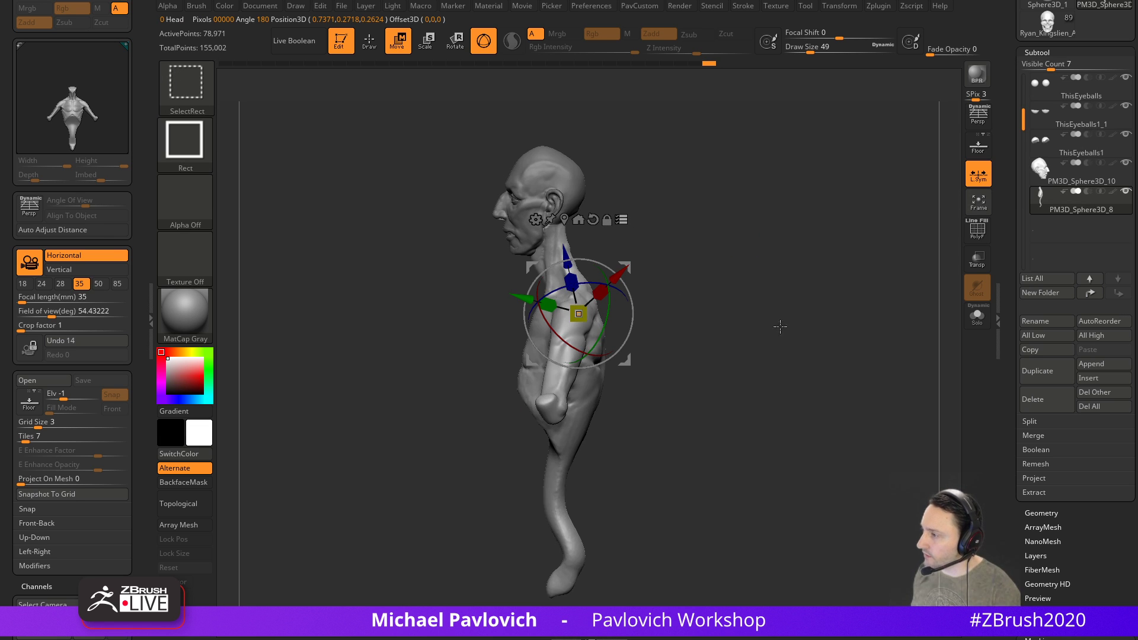
pyautogui.press('ctrl')
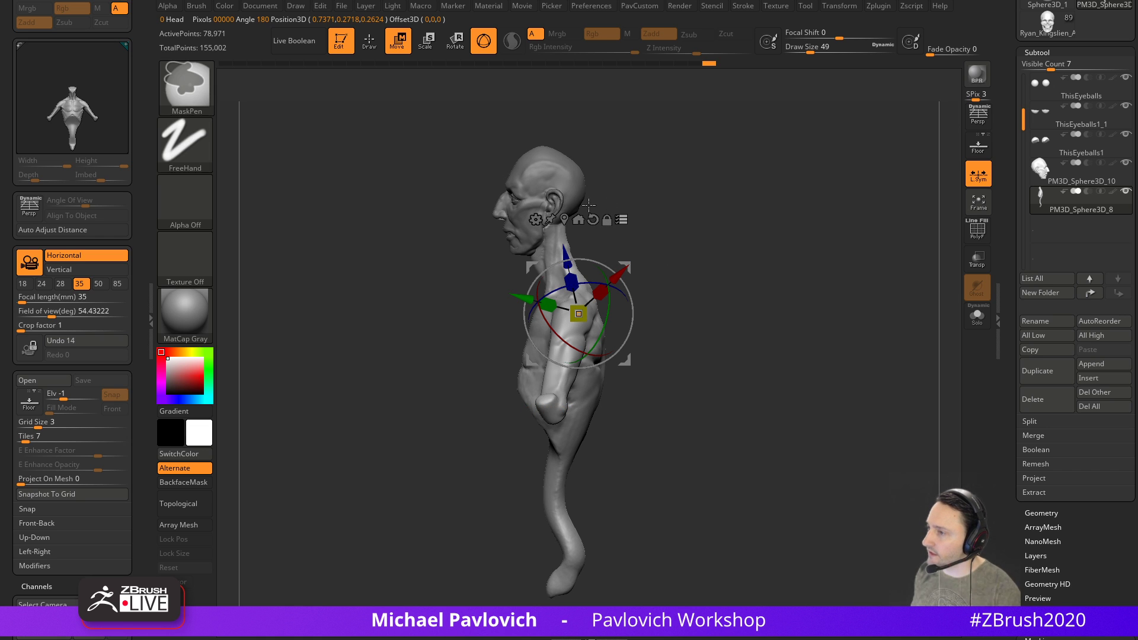
# Mask the body with MaskLasso and an inverted mask, leaving the head free to move
pyautogui.hotkey('ctrl', 'b')
pyautogui.click(451, 159)
pyautogui.moveTo(599, 112)
pyautogui.keyDown('ctrl'); pyautogui.mouseDown()
pyautogui.moveTo(436, 231)
pyautogui.moveTo(469, 304)
pyautogui.moveTo(599, 287)
pyautogui.mouseUp(); pyautogui.keyUp('ctrl')
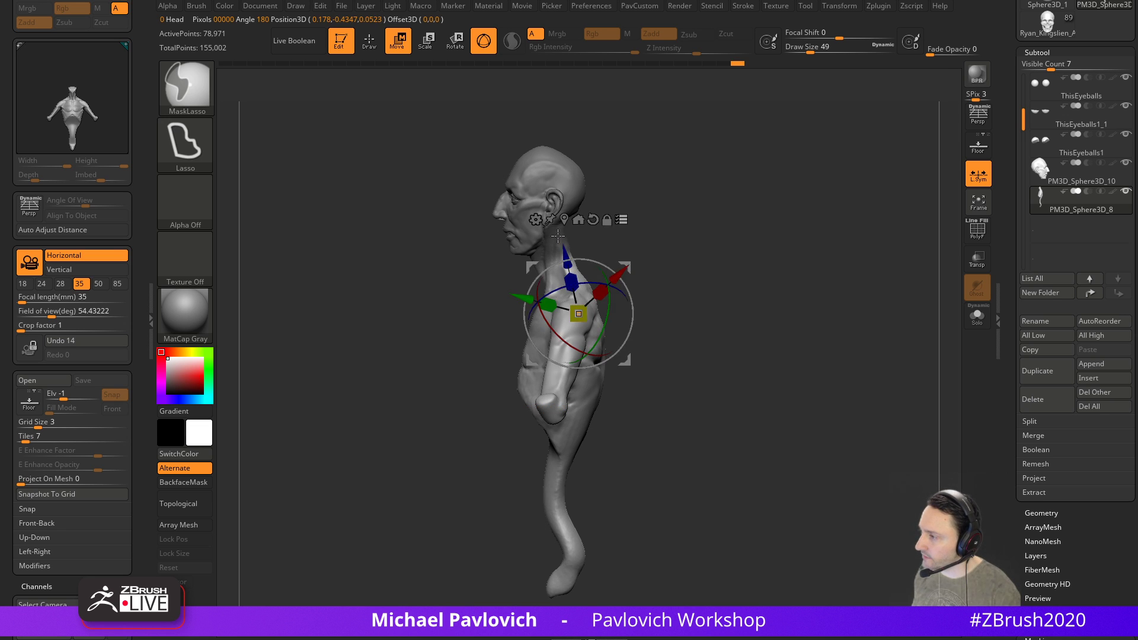
pyautogui.moveTo(771, 364)
pyautogui.keyDown('ctrl'); pyautogui.mouseDown(button='right')
pyautogui.moveTo(786, 297)
pyautogui.moveTo(778, 255)
pyautogui.mouseUp(button='right'); pyautogui.keyUp('ctrl')
pyautogui.moveTo(737, 224)
pyautogui.keyDown('ctrl'); pyautogui.mouseDown()
pyautogui.moveTo(611, 154)
pyautogui.moveTo(527, 300)
pyautogui.moveTo(593, 285)
pyautogui.mouseUp(); pyautogui.keyUp('ctrl')
pyautogui.keyDown('ctrl'); pyautogui.moveTo(786, 246); pyautogui.dragTo(797, 408, button='right'); pyautogui.keyUp('ctrl')
pyautogui.keyDown('alt'); pyautogui.moveTo(730, 210); pyautogui.dragTo(754, 299, button='right'); pyautogui.keyUp('alt')
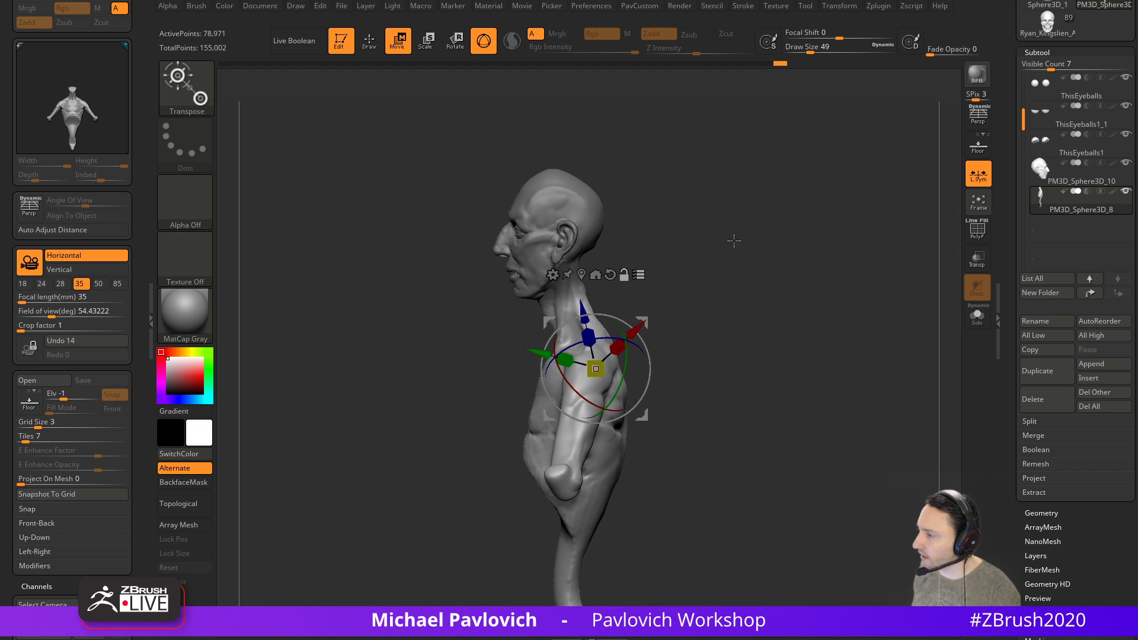
pyautogui.keyDown('ctrl'); pyautogui.click(748, 283); pyautogui.keyUp('ctrl')
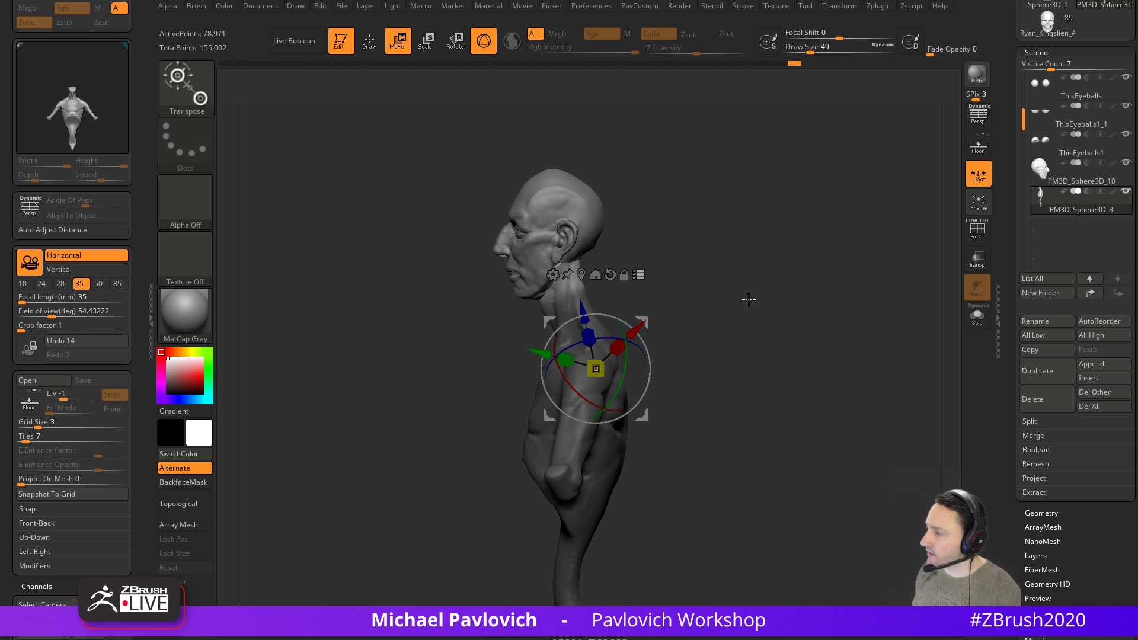
# Clear the multi-subtool selection and reselect the head and body subtools with SelectRect
pyautogui.hotkey('ctrl', 'shift')
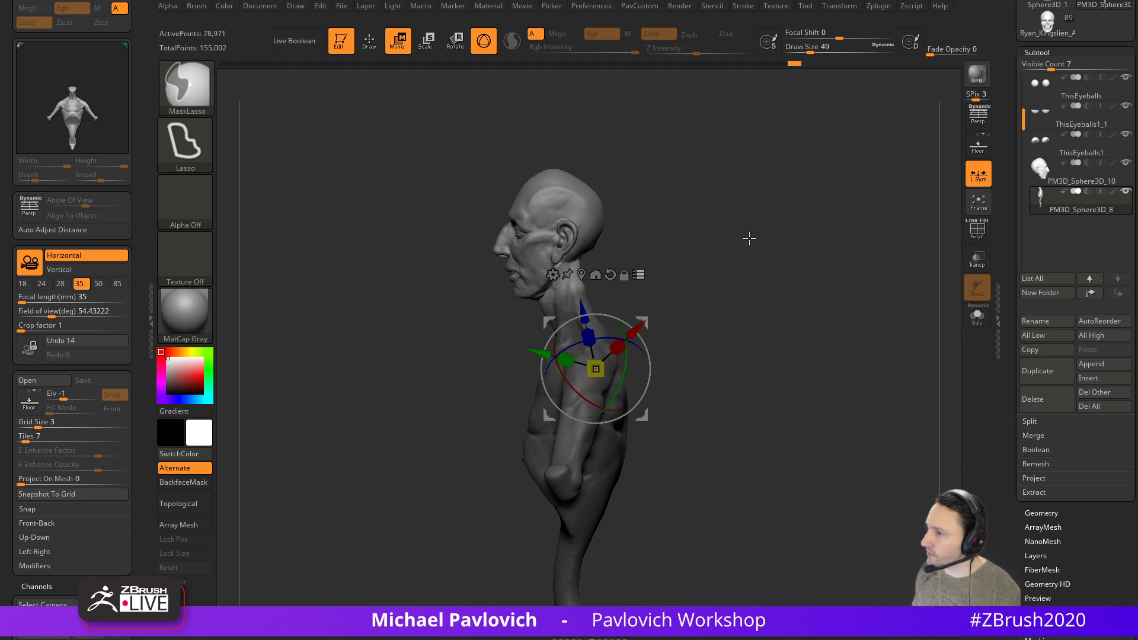
pyautogui.keyDown('ctrl'); pyautogui.keyDown('shift'); pyautogui.moveTo(741, 215); pyautogui.dragTo(788, 272); pyautogui.keyUp('shift'); pyautogui.keyUp('ctrl')
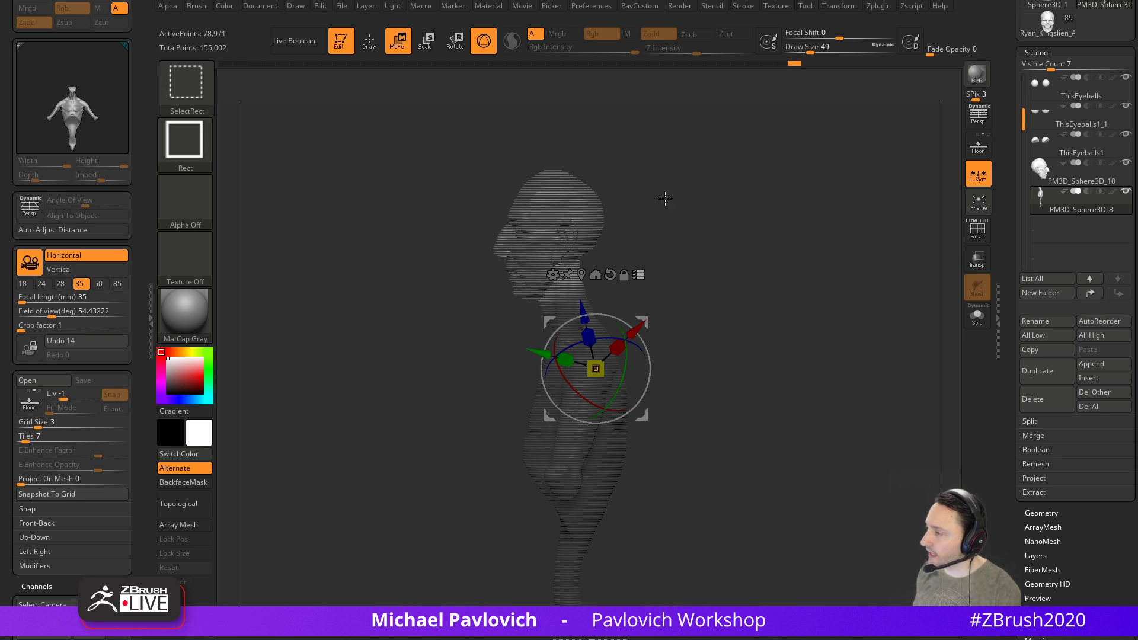
pyautogui.keyDown('ctrl'); pyautogui.keyDown('shift'); pyautogui.moveTo(464, 190); pyautogui.dragTo(632, 245); pyautogui.keyUp('shift'); pyautogui.keyUp('ctrl')
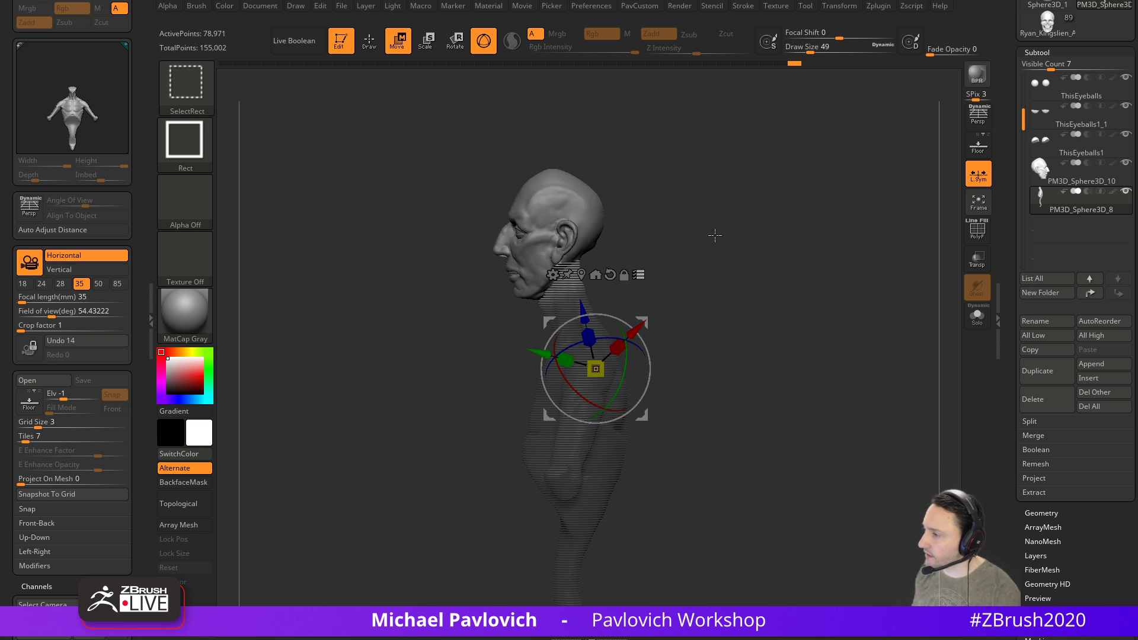
pyautogui.keyDown('ctrl'); pyautogui.keyDown('shift'); pyautogui.click(670, 258); pyautogui.keyUp('shift'); pyautogui.keyUp('ctrl')
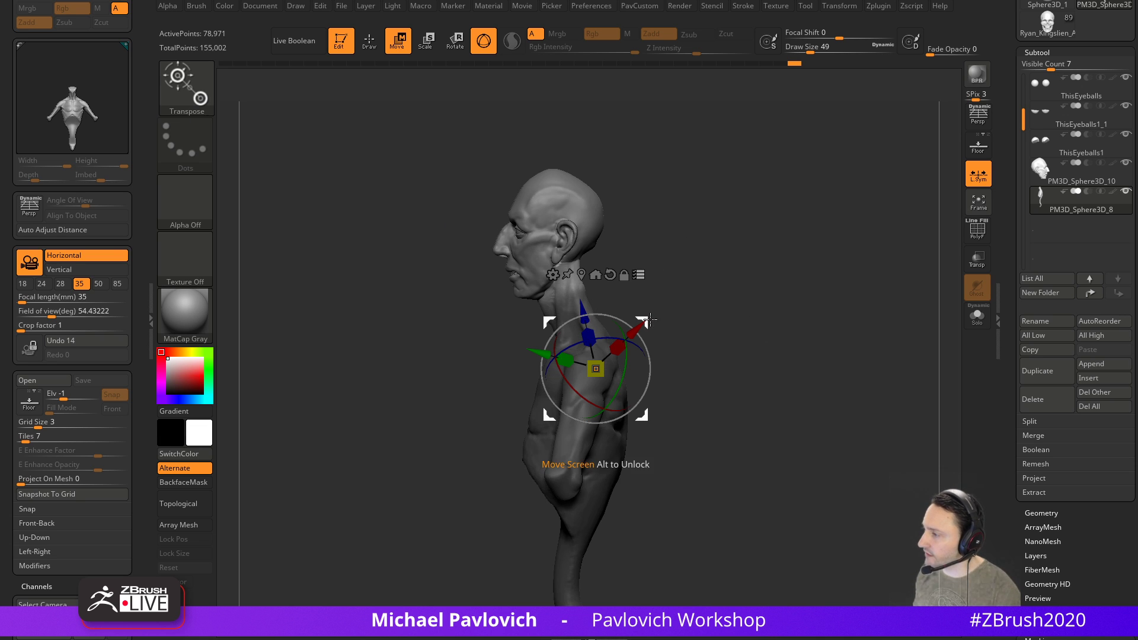
# Nudge the unmasked head with the gizmo from the side and front views, and reset the gizmo's orientation
pyautogui.moveTo(648, 321); pyautogui.dragTo(652, 332)
pyautogui.keyDown('shift'); pyautogui.moveTo(742, 298); pyautogui.dragTo(829, 285); pyautogui.keyUp('shift')
pyautogui.moveTo(831, 288)
pyautogui.mouseDown()
pyautogui.moveTo(813, 294)
pyautogui.moveTo(826, 298)
pyautogui.mouseUp()
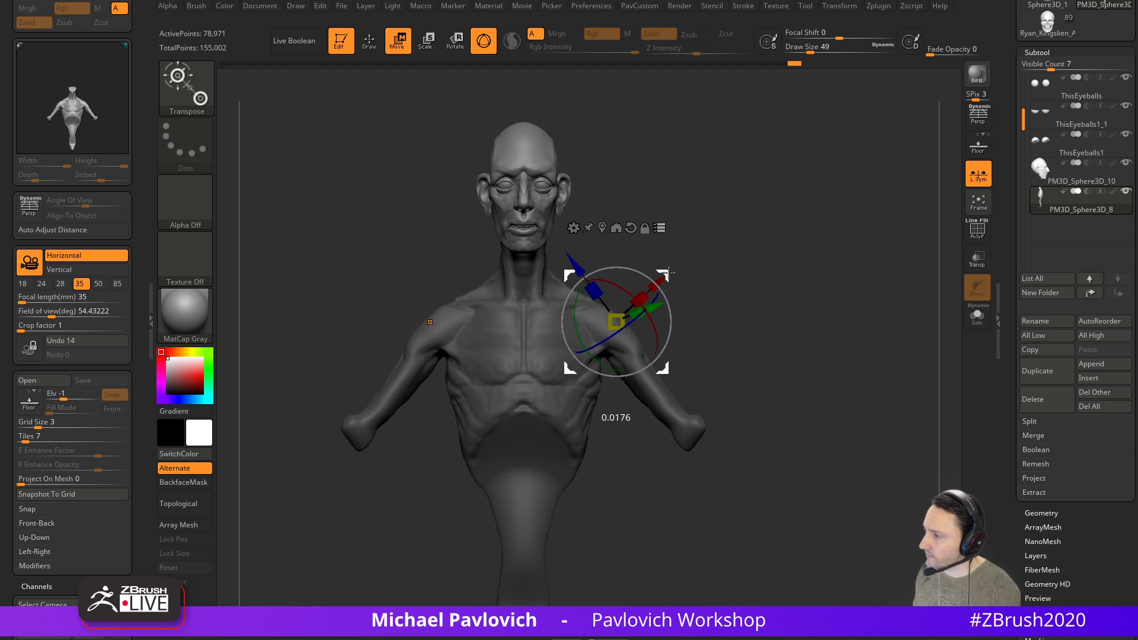
pyautogui.click(617, 226)
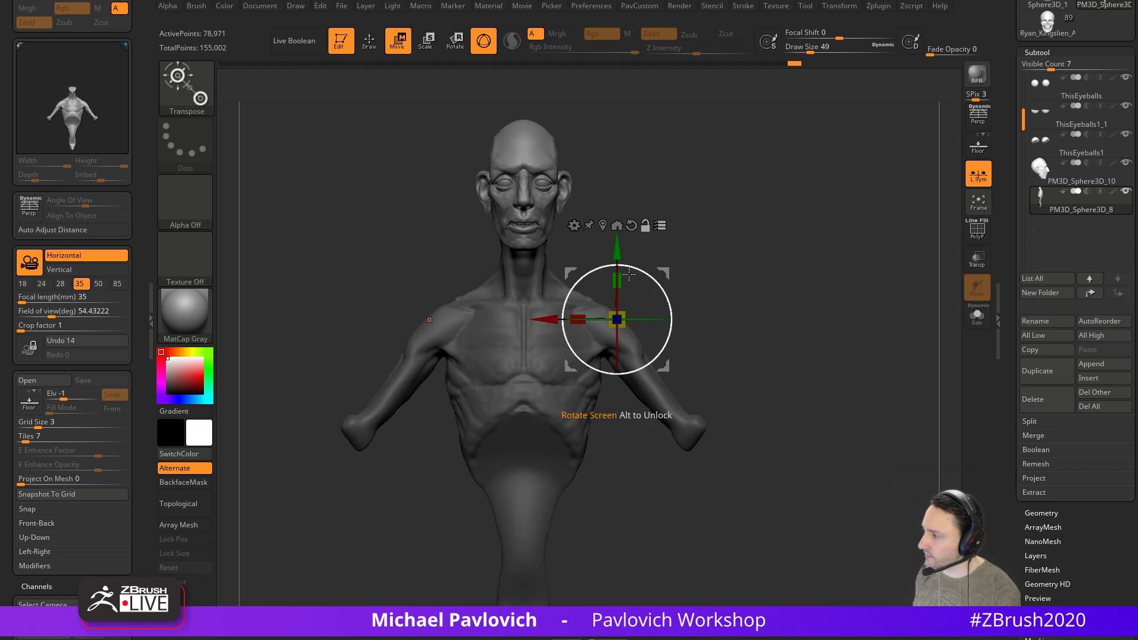
# Return to drawing on the body at draw size 44 and turn off Rgb for the Smooth brush
pyautogui.moveTo(744, 238)
pyautogui.keyDown('alt'); pyautogui.mouseDown()
pyautogui.moveTo(655, 264)
pyautogui.moveTo(670, 279)
pyautogui.moveTo(820, 284)
pyautogui.moveTo(754, 244)
pyautogui.mouseUp(); pyautogui.keyUp('alt')
pyautogui.press('q')
pyautogui.moveTo(754, 244)
pyautogui.keyDown('alt'); pyautogui.mouseDown()
pyautogui.moveTo(770, 246)
pyautogui.moveTo(718, 329)
pyautogui.mouseUp(); pyautogui.keyUp('alt')
pyautogui.press('s')
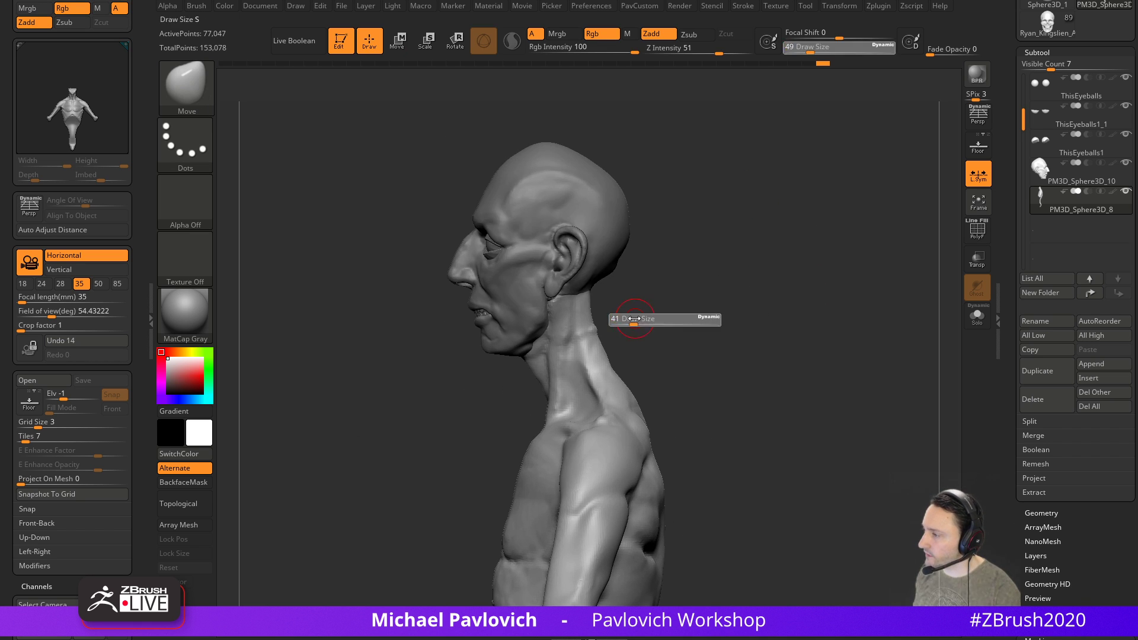
pyautogui.click(634, 324)
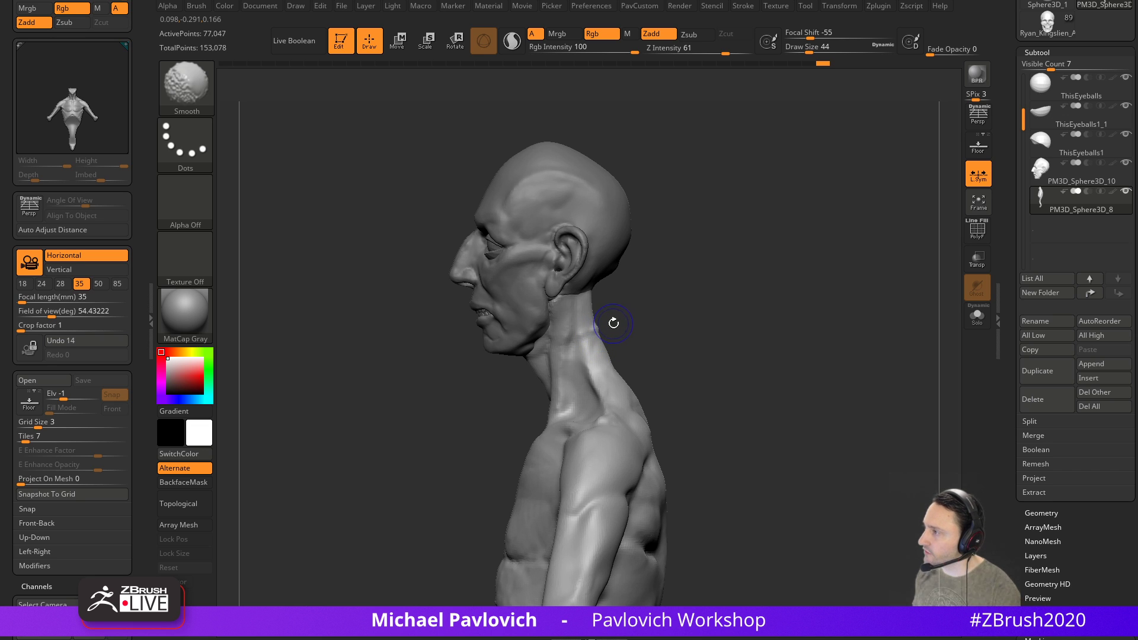
pyautogui.click(601, 33)
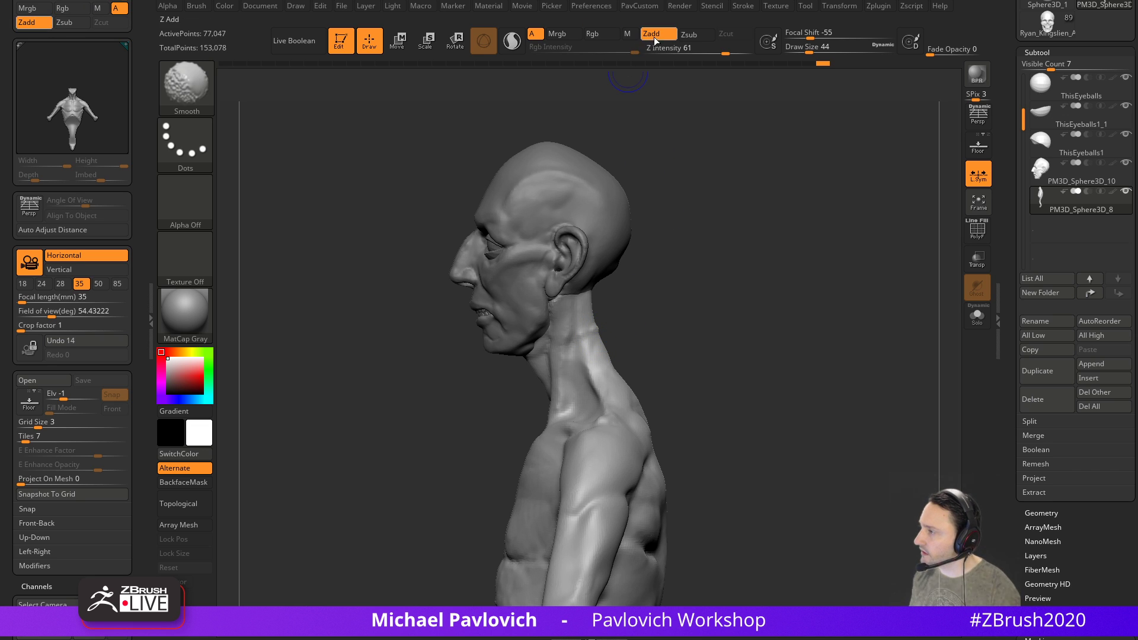
pyautogui.moveTo(699, 204); pyautogui.dragTo(657, 228)
# Smooth the back and sides of the neck on the body
pyautogui.press('d')
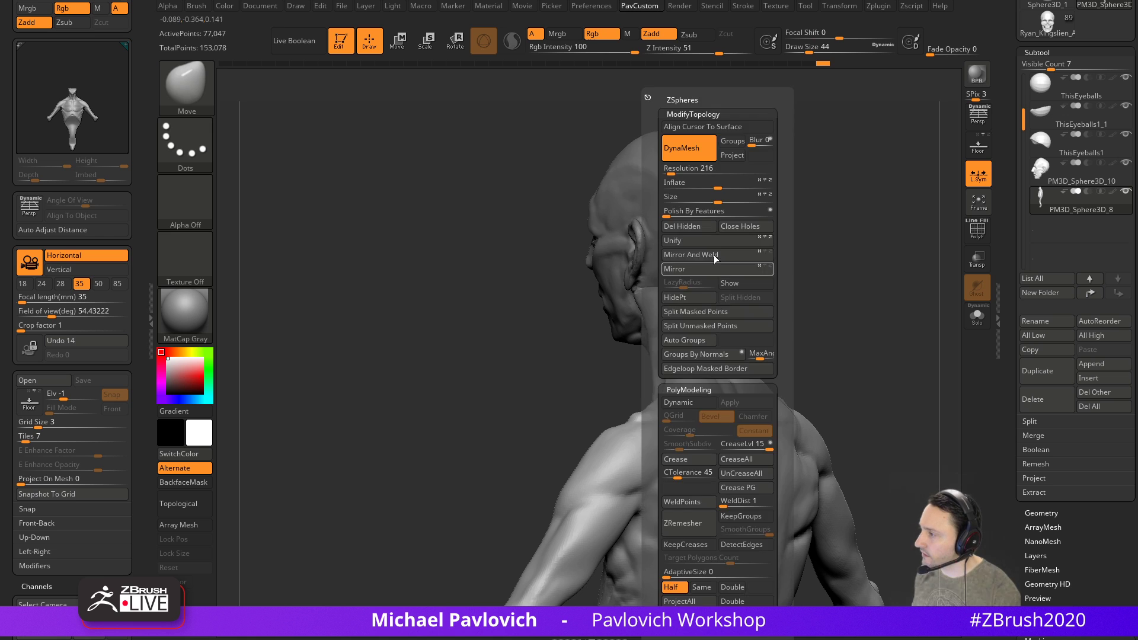
pyautogui.press('w')
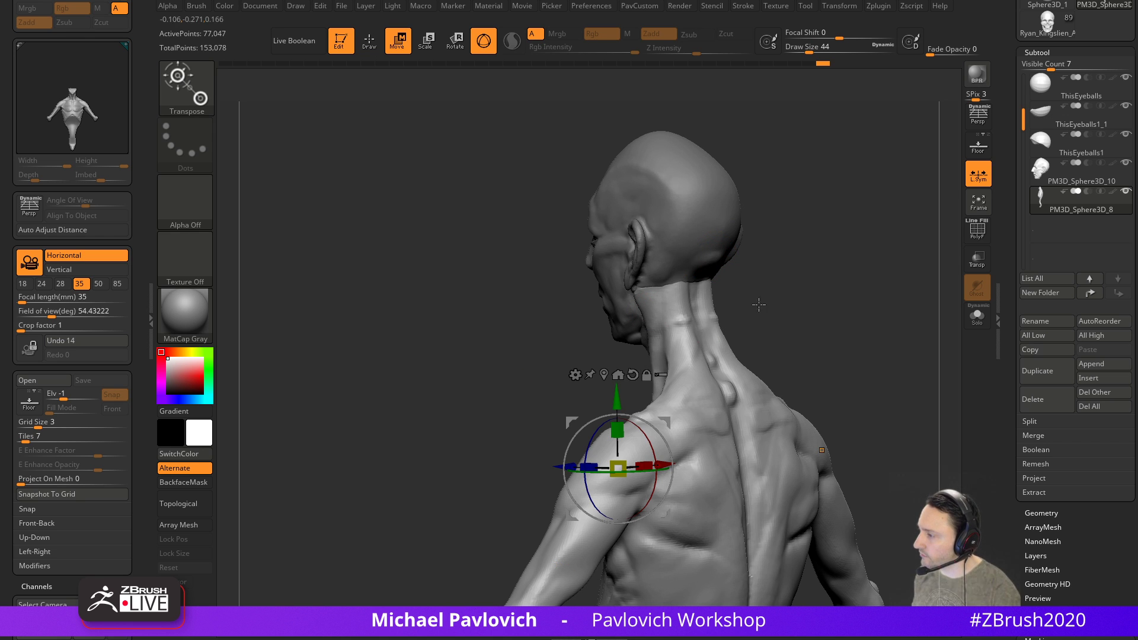
pyautogui.moveTo(750, 311); pyautogui.dragTo(788, 308)
pyautogui.press('q')
pyautogui.keyDown('shift'); pyautogui.moveTo(641, 332); pyautogui.dragTo(635, 354); pyautogui.keyUp('shift')
pyautogui.moveTo(707, 291); pyautogui.dragTo(733, 285)
pyautogui.keyDown('shift'); pyautogui.moveTo(618, 294); pyautogui.dragTo(603, 320); pyautogui.keyUp('shift')
pyautogui.moveTo(692, 265)
pyautogui.keyDown('shift'); pyautogui.mouseDown()
pyautogui.moveTo(763, 281)
pyautogui.moveTo(724, 292)
pyautogui.moveTo(723, 317)
pyautogui.moveTo(724, 292)
pyautogui.mouseUp(); pyautogui.keyUp('shift')
# Select the head and adjust the jaw below the ear with the Move brush at draw size 68
pyautogui.keyDown('alt'); pyautogui.click(617, 297); pyautogui.keyUp('alt')
pyautogui.press('s')
pyautogui.moveTo(526, 341); pyautogui.dragTo(537, 341)
pyautogui.moveTo(503, 346); pyautogui.dragTo(535, 341)
pyautogui.press('s')
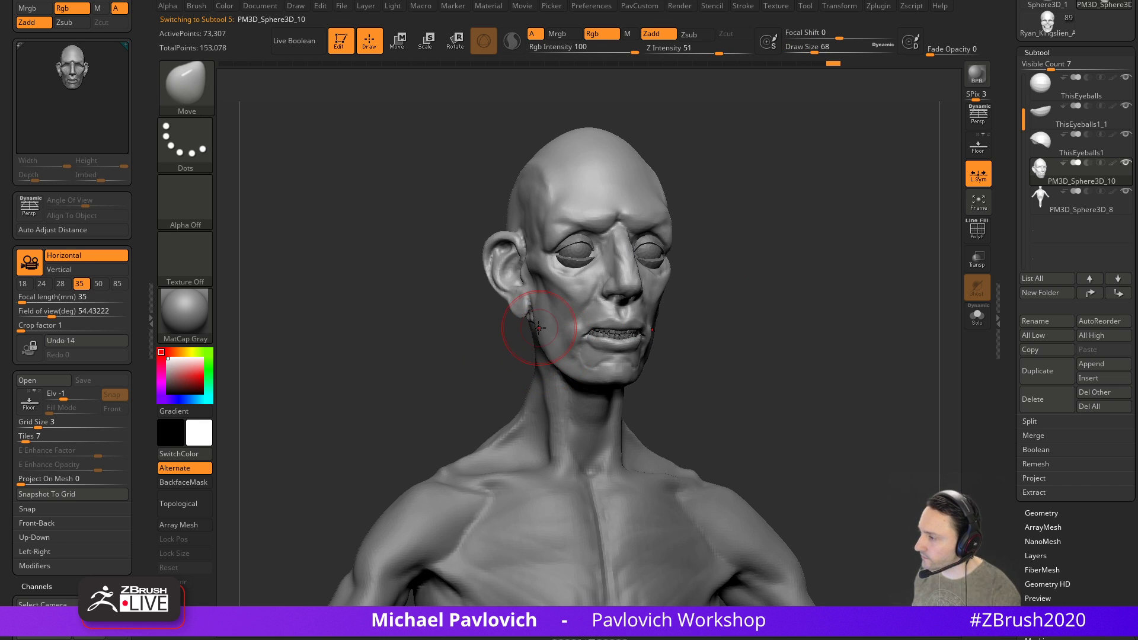
pyautogui.moveTo(610, 304); pyautogui.dragTo(614, 302)
pyautogui.moveTo(711, 293)
pyautogui.keyDown('shift'); pyautogui.mouseDown()
pyautogui.moveTo(741, 292)
pyautogui.moveTo(685, 336)
pyautogui.moveTo(687, 350)
pyautogui.mouseUp(); pyautogui.keyUp('shift')
# Switch to the Standard brush, adjust its draw size, and select the ThisEyeballs1_1 eyelid subtool
pyautogui.press('b')
pyautogui.press('s')
pyautogui.press('t')
pyautogui.moveTo(766, 310)
pyautogui.mouseDown()
pyautogui.moveTo(733, 305)
pyautogui.moveTo(810, 290)
pyautogui.moveTo(762, 288)
pyautogui.mouseUp()
pyautogui.press('s')
pyautogui.moveTo(601, 292); pyautogui.dragTo(593, 292)
pyautogui.keyDown('alt'); pyautogui.click(554, 293); pyautogui.keyUp('alt')
pyautogui.moveTo(645, 249); pyautogui.dragTo(651, 277)
pyautogui.press('s')
pyautogui.moveTo(563, 291); pyautogui.dragTo(571, 292)
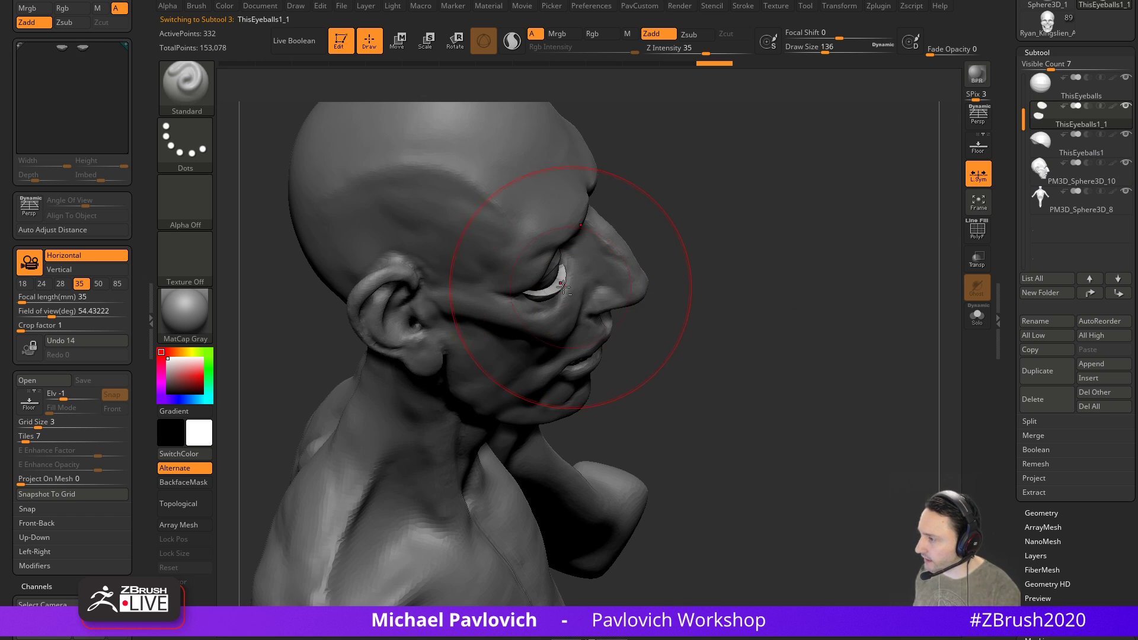
pyautogui.press('b')
pyautogui.press('m')
pyautogui.press('v')
pyautogui.moveTo(761, 268)
pyautogui.keyDown('shift'); pyautogui.mouseDown()
pyautogui.moveTo(796, 260)
pyautogui.moveTo(735, 276)
pyautogui.moveTo(710, 269)
pyautogui.moveTo(764, 297)
pyautogui.moveTo(859, 187)
pyautogui.mouseUp(); pyautogui.keyUp('shift')
pyautogui.press('b')
pyautogui.press('s')
pyautogui.press('t')
# Turn on perspective and render a three-quarter view of the bust with BPR
pyautogui.click(981, 123)
pyautogui.moveTo(812, 239)
pyautogui.mouseDown()
pyautogui.moveTo(815, 291)
pyautogui.moveTo(846, 311)
pyautogui.moveTo(831, 304)
pyautogui.mouseUp()
pyautogui.hotkey('shift', 'r')
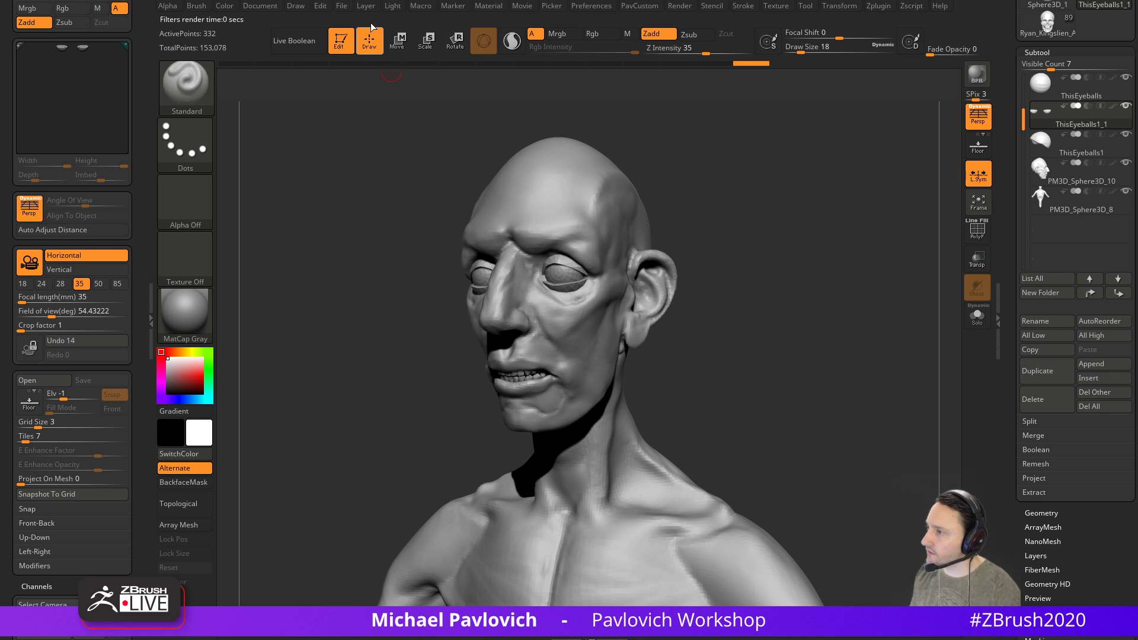
# Remove the docked Draw palette and dock the Render palette in the tray
pyautogui.click(391, 7)
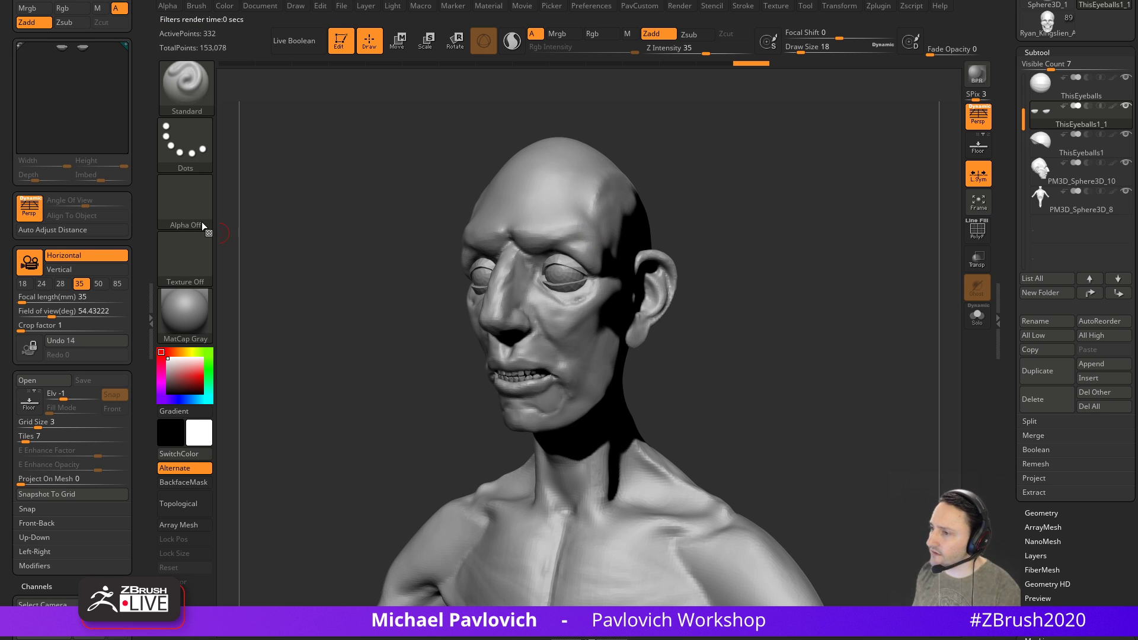
pyautogui.moveTo(140, 16); pyautogui.dragTo(147, 165)
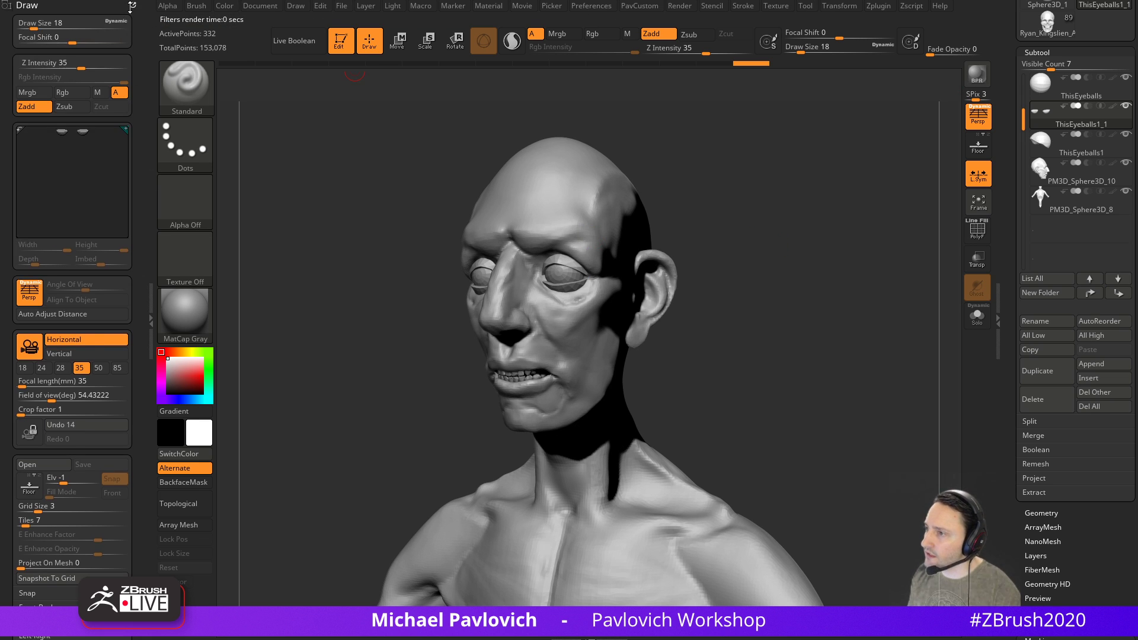
pyautogui.click(131, 7)
pyautogui.click(132, 6)
pyautogui.click(681, 9)
pyautogui.moveTo(672, 19); pyautogui.dragTo(83, 117)
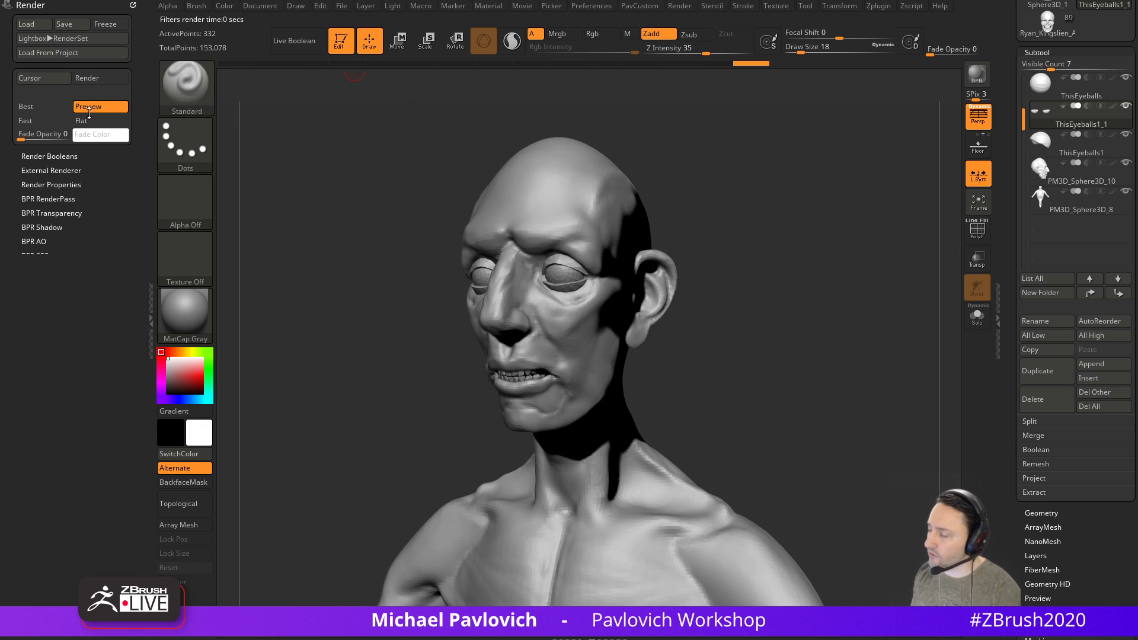
# Set the BPR shadow's FStrength to 0.67, Blur to 1 and Angle to 17.10059, and render the bust again
pyautogui.click(49, 227)
pyautogui.moveTo(114, 226); pyautogui.dragTo(62, 230)
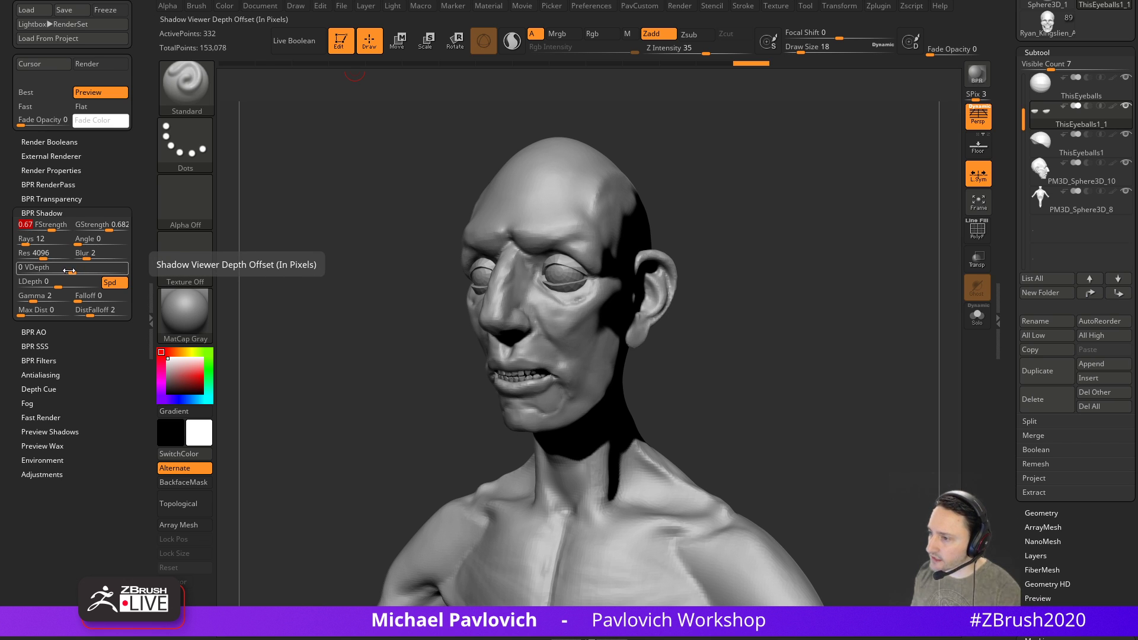
pyautogui.moveTo(86, 257); pyautogui.dragTo(83, 258)
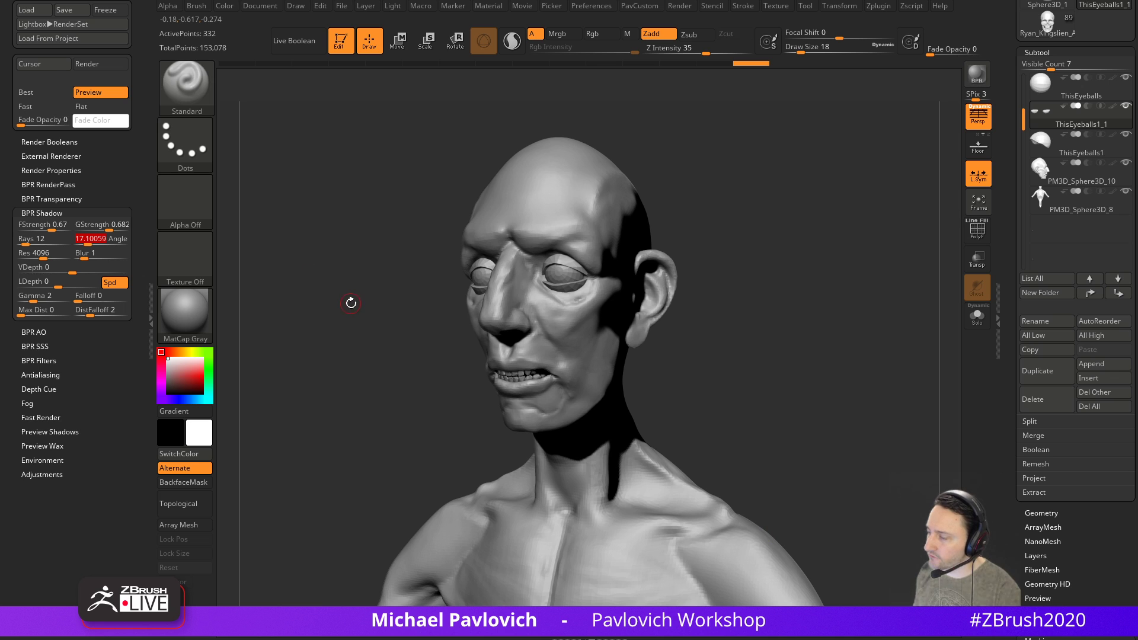
pyautogui.hotkey('shift', 'r')
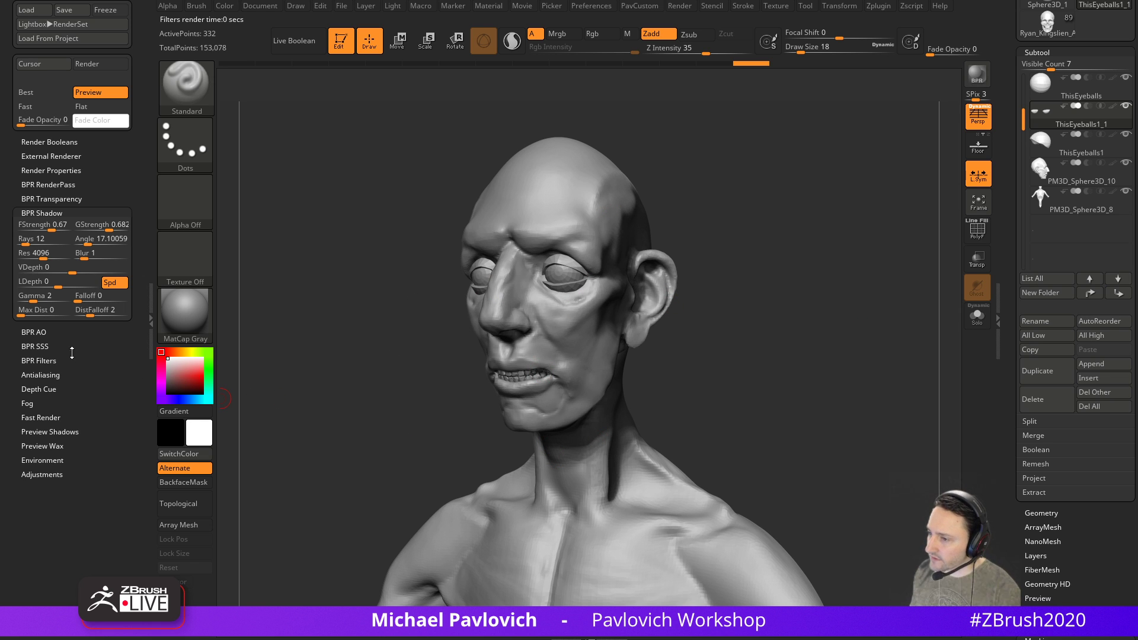
pyautogui.press('shift')
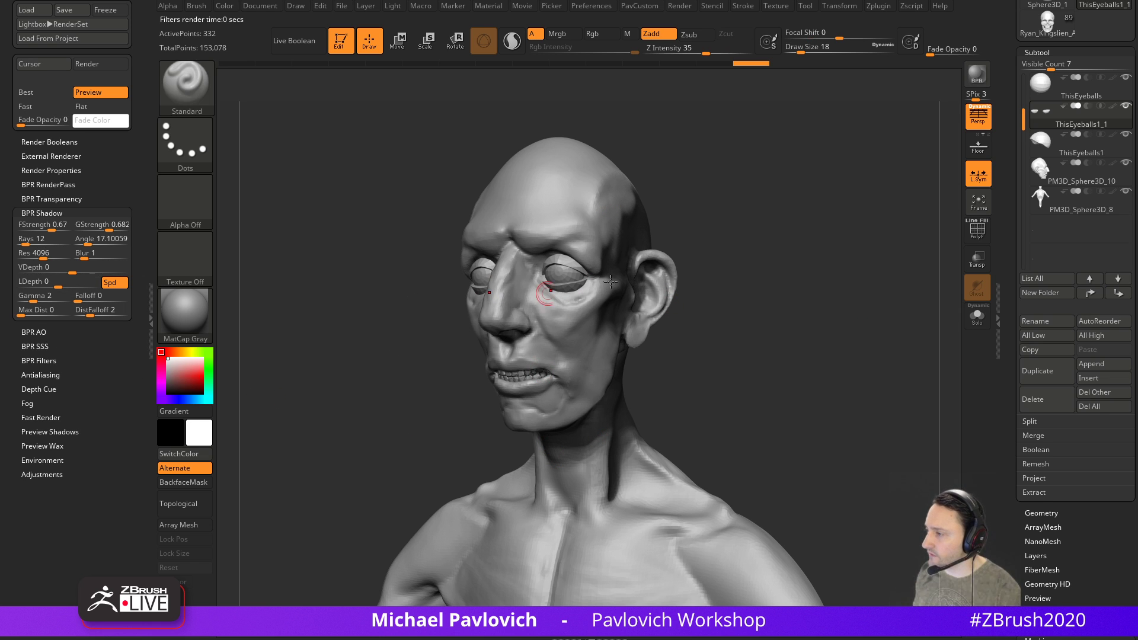
pyautogui.keyDown('shift'); pyautogui.moveTo(759, 284); pyautogui.dragTo(769, 271); pyautogui.keyUp('shift')
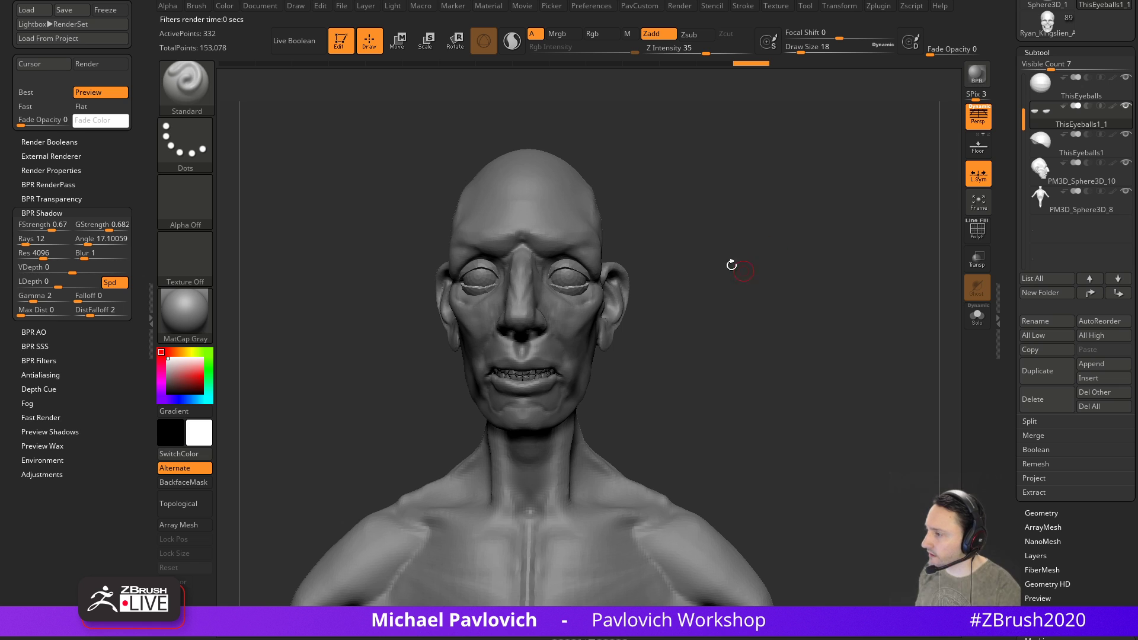
# Select the eyeballs and eyelid subtools together and shift them slightly closer to the nose with the Move gizmo
pyautogui.keyDown('alt'); pyautogui.click(566, 270); pyautogui.keyUp('alt')
pyautogui.keyDown('alt'); pyautogui.moveTo(666, 225); pyautogui.dragTo(676, 265); pyautogui.keyUp('alt')
pyautogui.press('w')
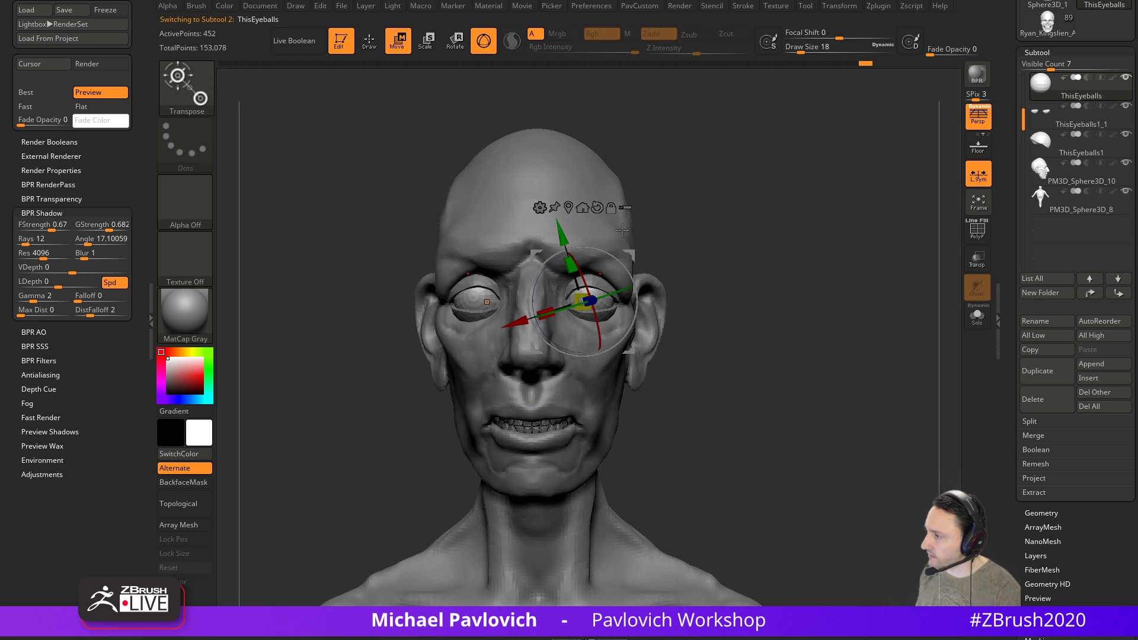
pyautogui.hotkey('ctrl', 'shift')
pyautogui.hotkey('ctrl', 'shift')
pyautogui.keyDown('ctrl'); pyautogui.keyDown('shift'); pyautogui.click(606, 277); pyautogui.keyUp('shift'); pyautogui.keyUp('ctrl')
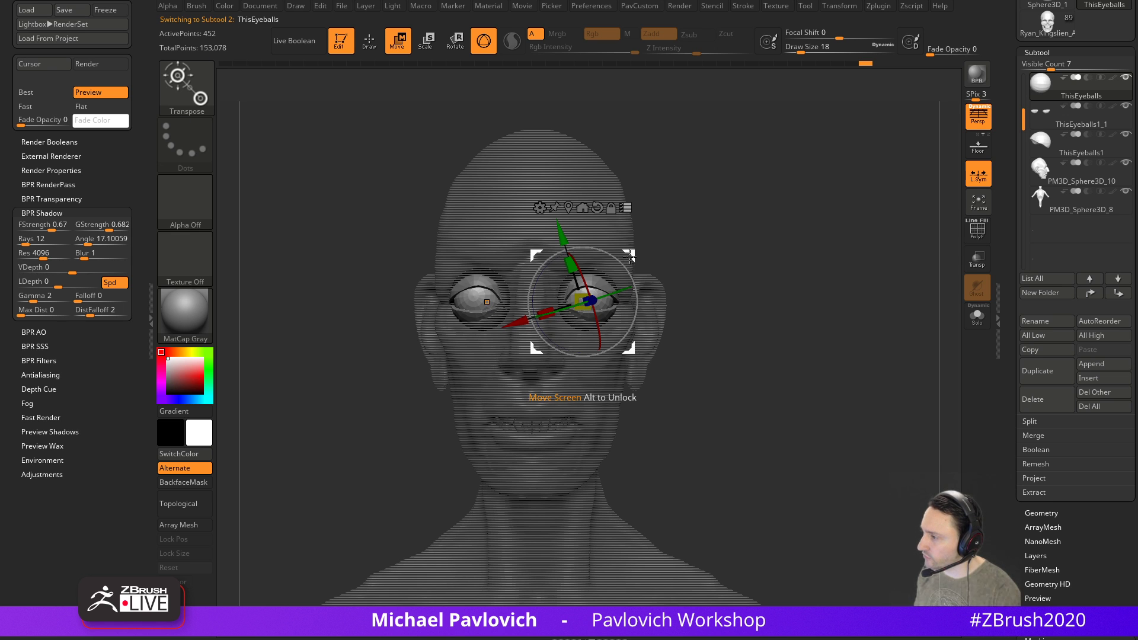
pyautogui.moveTo(632, 256); pyautogui.dragTo(624, 256)
pyautogui.press('q')
pyautogui.press('w')
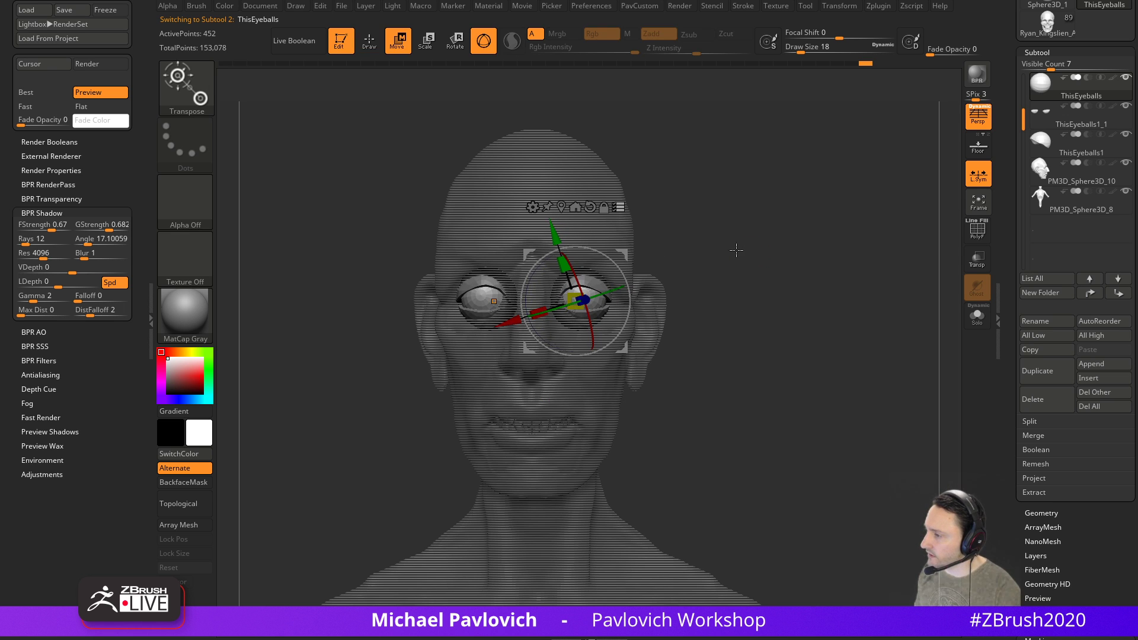
pyautogui.click(616, 208)
pyautogui.press('q')
# Select the head subtool PM3D_Sphere3D_10 and build up the form below the mouth corner with the Clay brush
pyautogui.moveTo(785, 222)
pyautogui.mouseDown()
pyautogui.moveTo(634, 236)
pyautogui.moveTo(797, 235)
pyautogui.mouseUp()
pyautogui.moveTo(853, 186)
pyautogui.mouseDown()
pyautogui.moveTo(797, 251)
pyautogui.moveTo(923, 142)
pyautogui.moveTo(889, 244)
pyautogui.moveTo(836, 261)
pyautogui.moveTo(753, 320)
pyautogui.moveTo(775, 300)
pyautogui.moveTo(782, 325)
pyautogui.moveTo(703, 318)
pyautogui.mouseUp()
pyautogui.press('b')
pyautogui.press('c')
pyautogui.press('l')
pyautogui.moveTo(719, 369)
pyautogui.keyDown('alt'); pyautogui.mouseDown()
pyautogui.moveTo(777, 310)
pyautogui.moveTo(737, 318)
pyautogui.mouseUp(); pyautogui.keyUp('alt')
pyautogui.keyDown('alt'); pyautogui.click(687, 314); pyautogui.keyUp('alt')
pyautogui.press('s')
pyautogui.moveTo(627, 365); pyautogui.dragTo(621, 369)
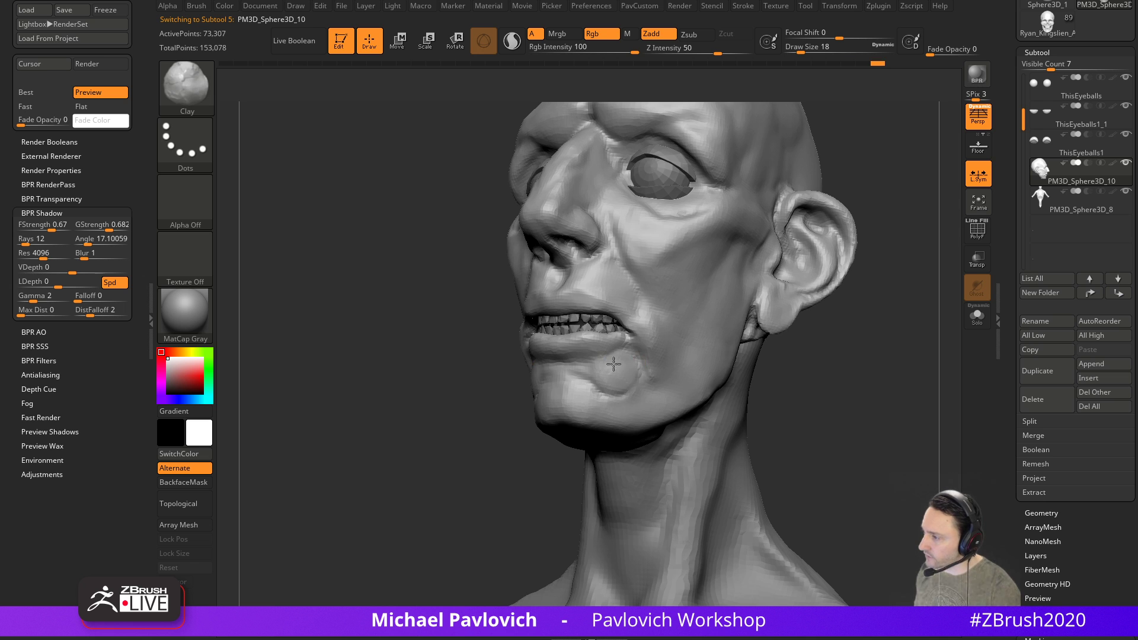
# Smooth the skin around the mouth corner and above the lip, working from both sides of the face
pyautogui.moveTo(450, 380); pyautogui.dragTo(562, 393)
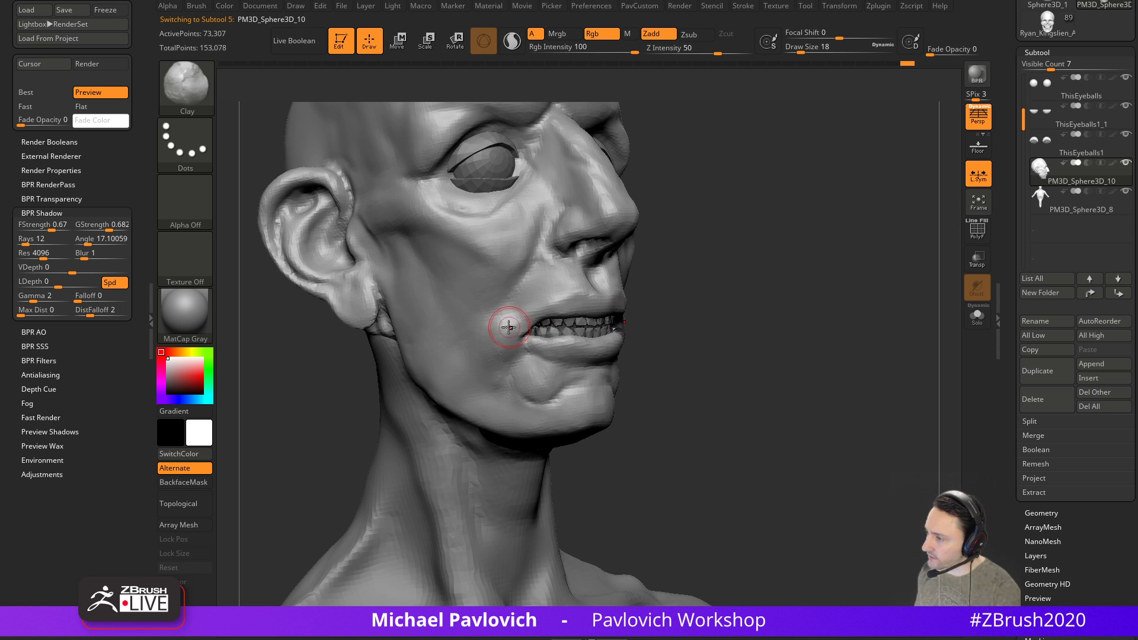
pyautogui.press('shift')
pyautogui.keyDown('shift'); pyautogui.moveTo(487, 335); pyautogui.dragTo(491, 339); pyautogui.keyUp('shift')
pyautogui.moveTo(703, 308)
pyautogui.mouseDown()
pyautogui.moveTo(590, 326)
pyautogui.moveTo(596, 363)
pyautogui.mouseUp()
pyautogui.keyDown('shift'); pyautogui.moveTo(596, 364); pyautogui.dragTo(596, 351); pyautogui.keyUp('shift')
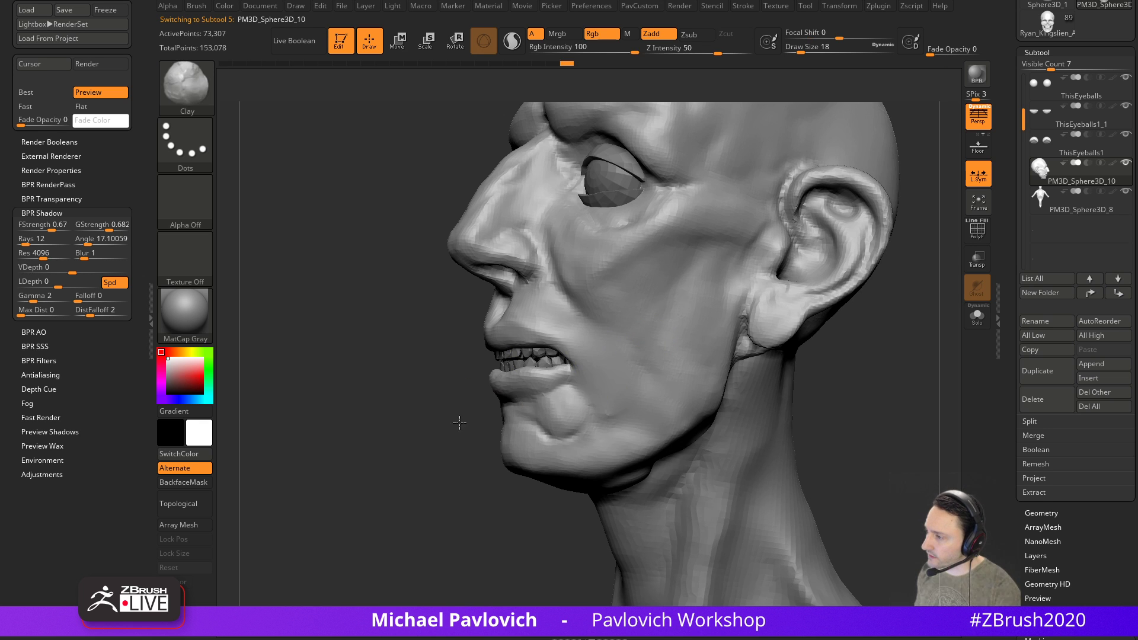
pyautogui.moveTo(447, 422); pyautogui.dragTo(507, 400)
pyautogui.keyDown('shift'); pyautogui.moveTo(530, 312); pyautogui.dragTo(531, 320); pyautogui.keyUp('shift')
# Reshape the front edge of the upper lip with the Move brush at draw size 23
pyautogui.moveTo(738, 300); pyautogui.dragTo(827, 296)
pyautogui.press('b')
pyautogui.press('m')
pyautogui.press('v')
pyautogui.moveTo(463, 344)
pyautogui.mouseDown()
pyautogui.moveTo(462, 358)
pyautogui.moveTo(453, 352)
pyautogui.mouseUp()
pyautogui.moveTo(675, 326); pyautogui.dragTo(572, 337)
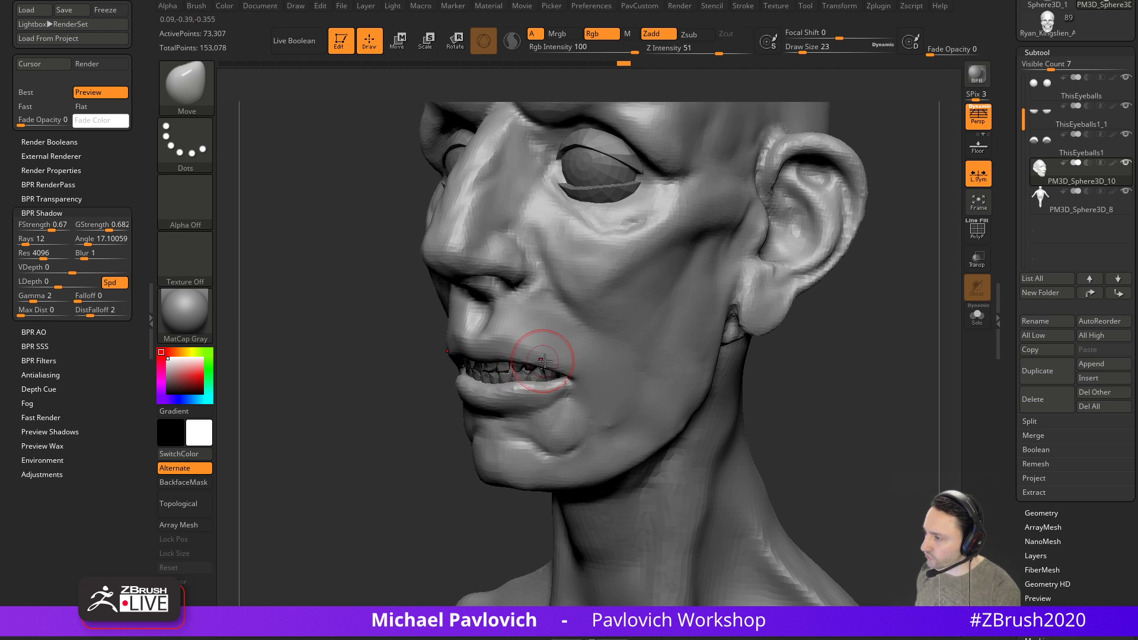
pyautogui.moveTo(407, 427); pyautogui.dragTo(538, 387)
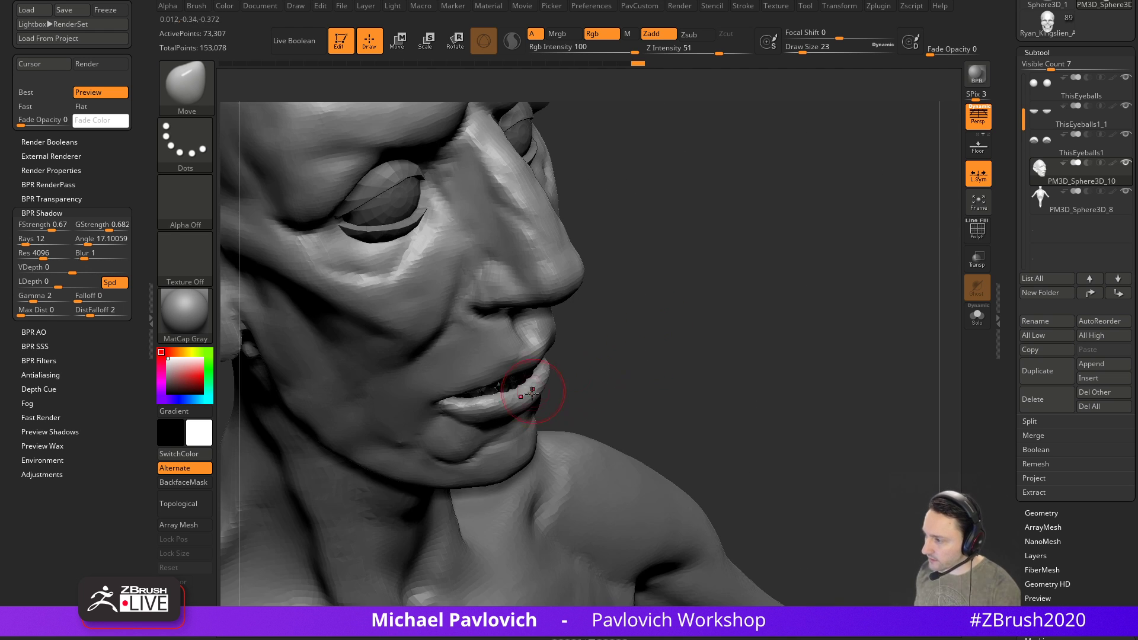
# Add volume along the lower lip toward the mouth corner with the Clay brush
pyautogui.press('b')
pyautogui.press('c')
pyautogui.press('l')
pyautogui.moveTo(610, 348); pyautogui.dragTo(554, 356)
pyautogui.moveTo(493, 400); pyautogui.dragTo(519, 390)
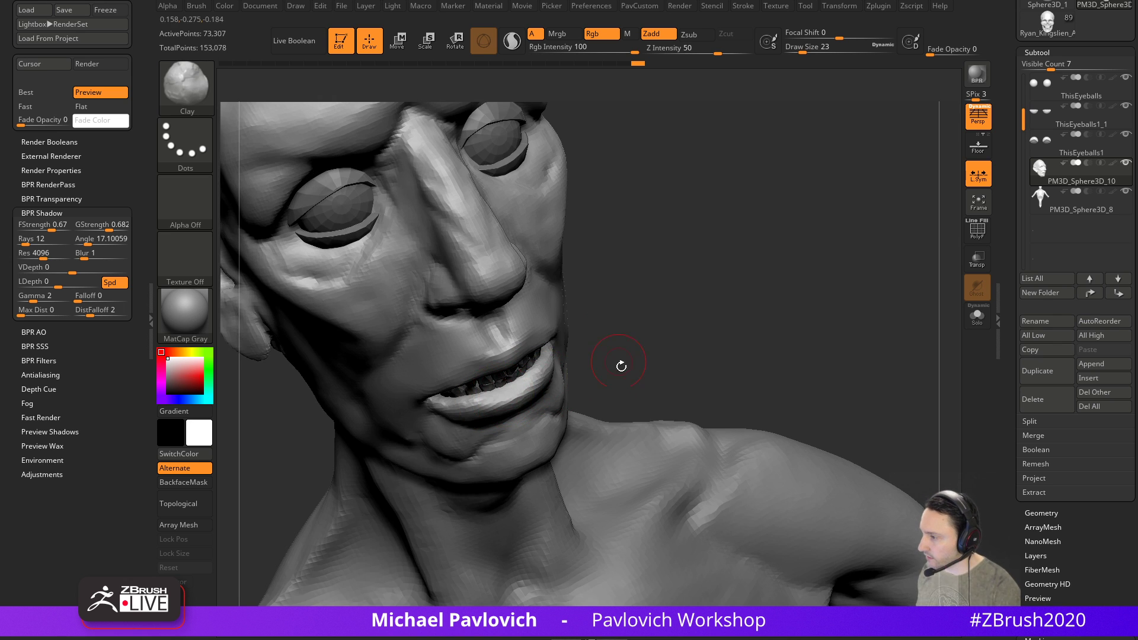
pyautogui.moveTo(615, 353); pyautogui.dragTo(560, 352)
pyautogui.moveTo(496, 411); pyautogui.dragTo(546, 394)
pyautogui.moveTo(610, 373); pyautogui.dragTo(560, 369, button='right')
# Switch to the DamStandard brush, remesh the head with DynaMesh, and reduce the draw size to 12
pyautogui.moveTo(700, 337)
pyautogui.mouseDown()
pyautogui.moveTo(650, 295)
pyautogui.moveTo(499, 335)
pyautogui.mouseUp()
pyautogui.press('b')
pyautogui.press('d')
pyautogui.press('s')
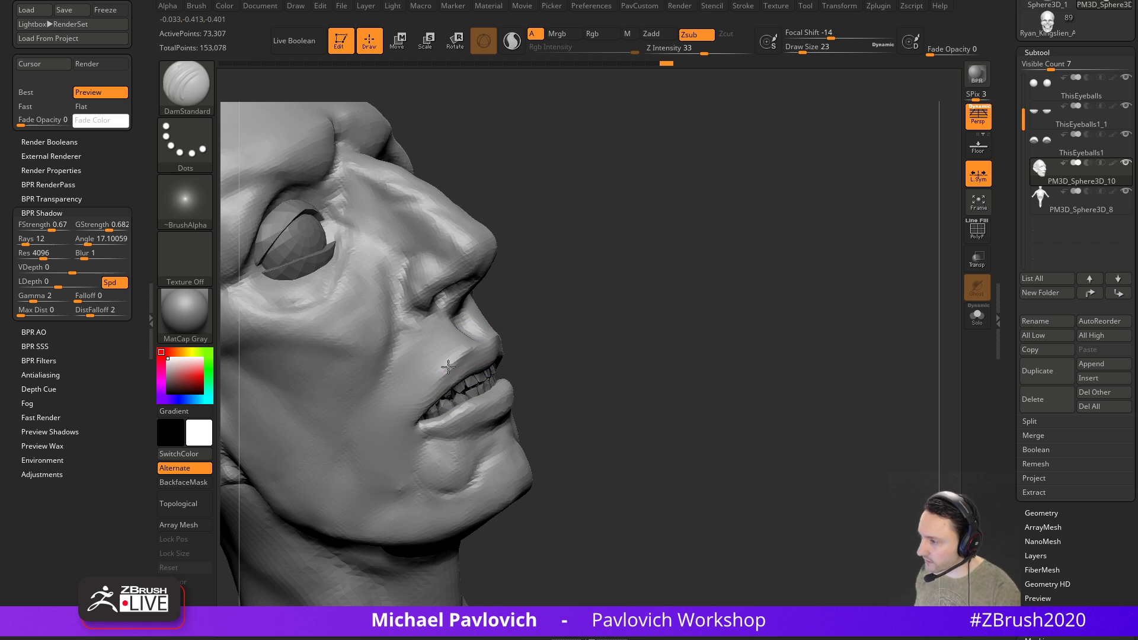
pyautogui.press('3')
pyautogui.click(625, 170)
pyautogui.press('s')
pyautogui.moveTo(424, 308); pyautogui.dragTo(419, 309)
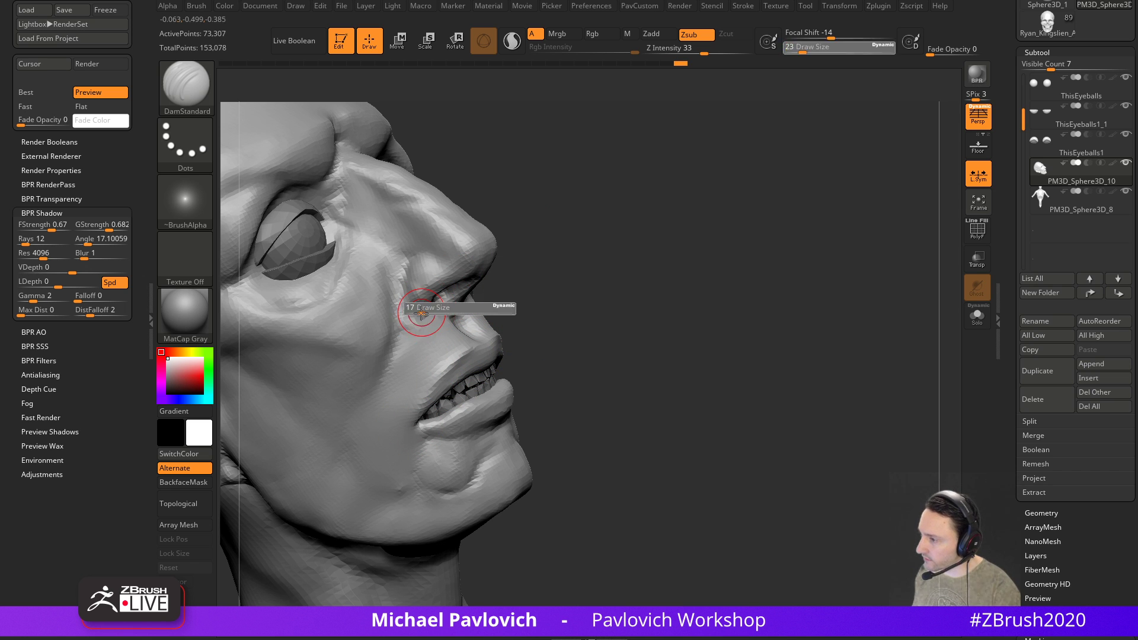
pyautogui.moveTo(622, 225)
pyautogui.keyDown('ctrl'); pyautogui.mouseDown()
pyautogui.moveTo(667, 234)
pyautogui.moveTo(612, 287)
pyautogui.mouseUp(); pyautogui.keyUp('ctrl')
pyautogui.press('[')
pyautogui.press('[')
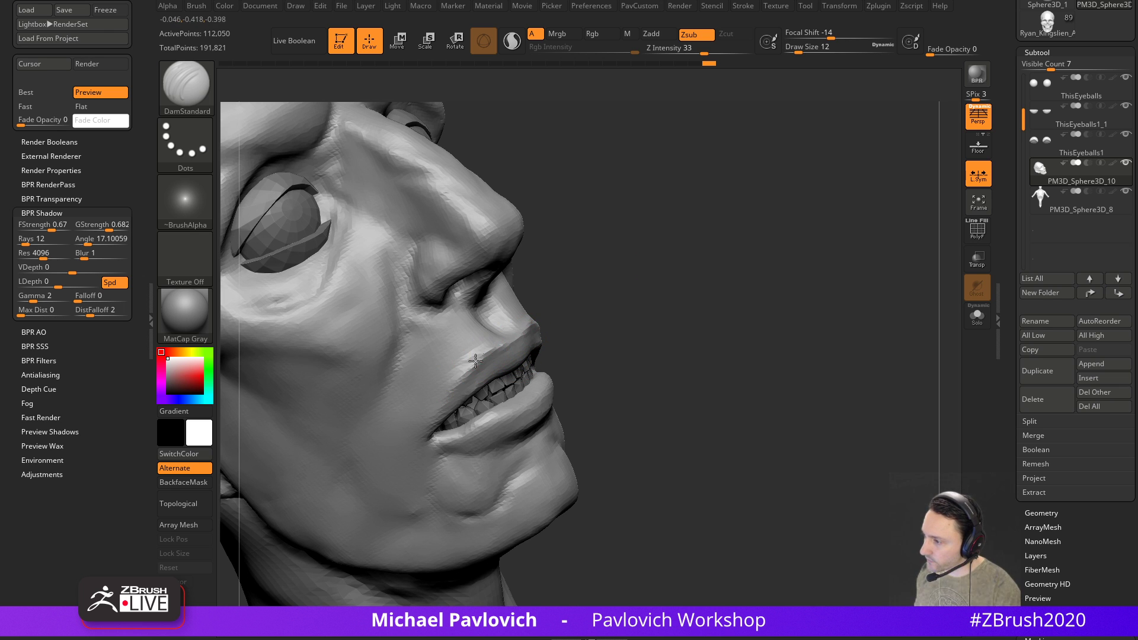
# Carve the creases at the mouth corners with DamStandard, raising the draw size to 13 for deeper cuts
pyautogui.moveTo(433, 421); pyautogui.dragTo(423, 446)
pyautogui.moveTo(830, 356); pyautogui.dragTo(691, 305)
pyautogui.moveTo(869, 389); pyautogui.dragTo(643, 350)
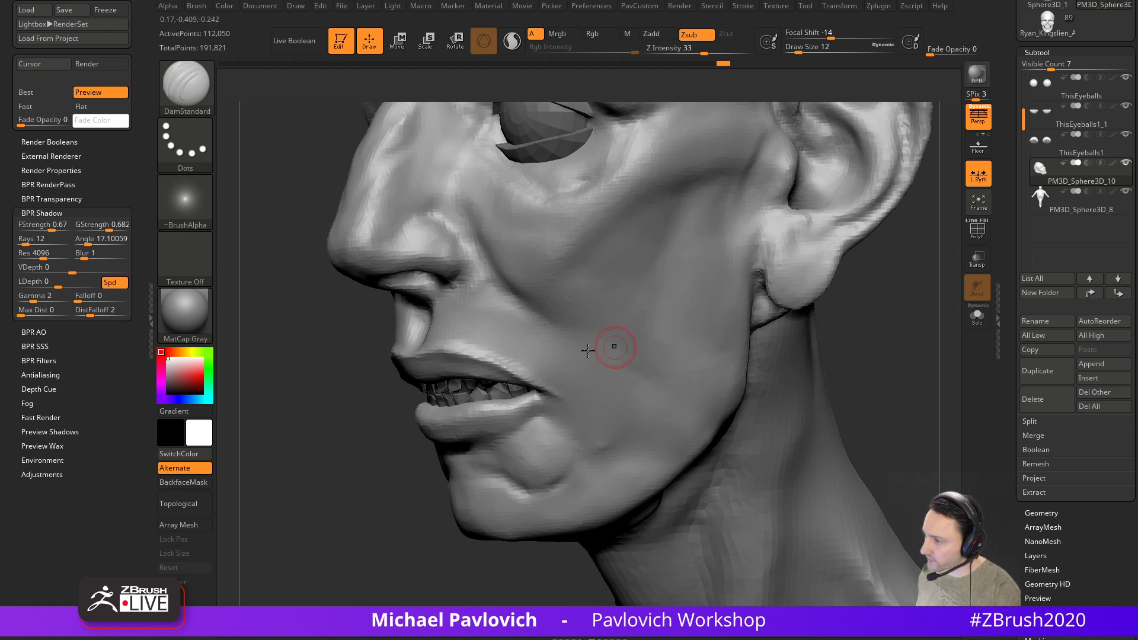
pyautogui.moveTo(529, 380); pyautogui.dragTo(566, 409)
pyautogui.moveTo(404, 475)
pyautogui.mouseDown()
pyautogui.moveTo(660, 336)
pyautogui.moveTo(804, 342)
pyautogui.moveTo(780, 333)
pyautogui.mouseUp()
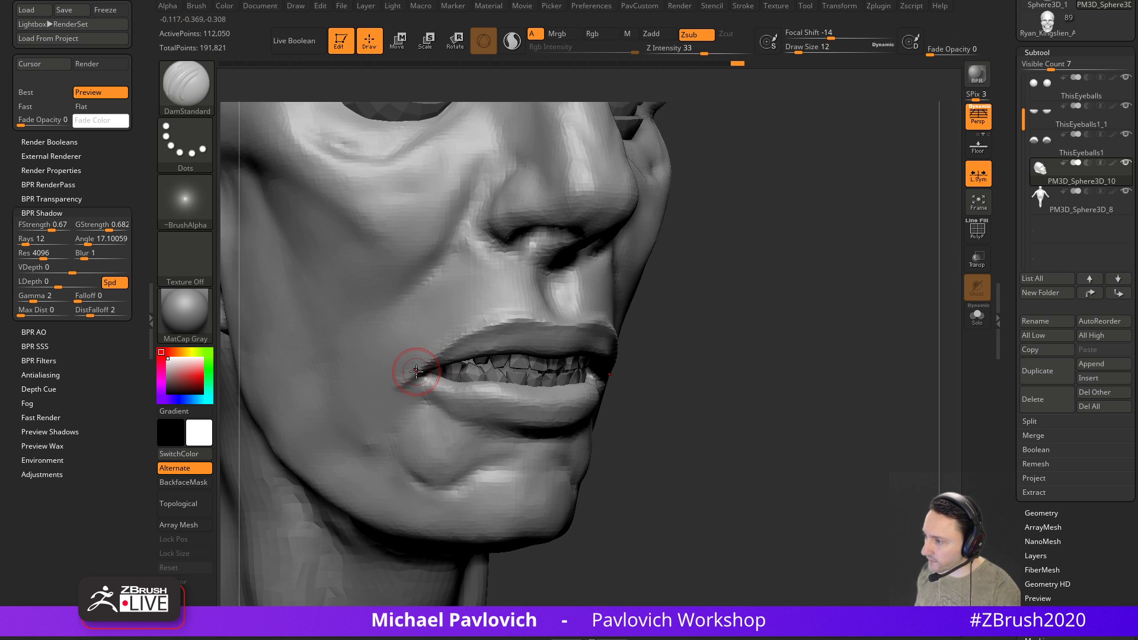
pyautogui.moveTo(680, 306)
pyautogui.mouseDown()
pyautogui.moveTo(686, 318)
pyautogui.moveTo(658, 323)
pyautogui.moveTo(726, 303)
pyautogui.mouseUp()
pyautogui.press('s')
pyautogui.moveTo(429, 377); pyautogui.dragTo(426, 378)
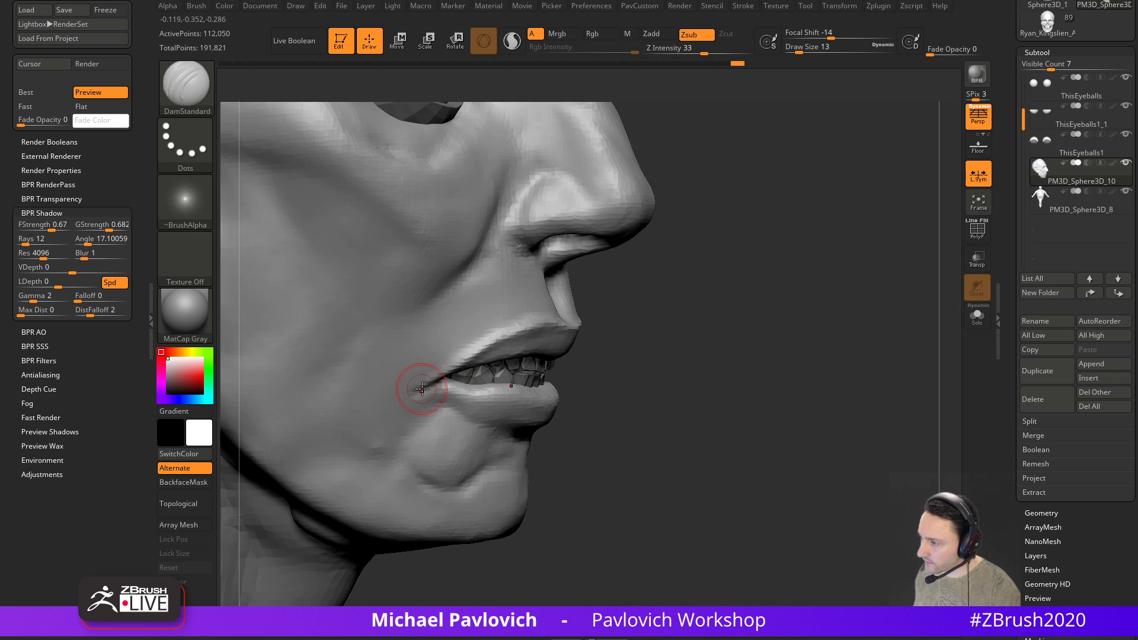
pyautogui.press('alt')
# Build up the flesh beside the mouth corner with the Clay brush, adjusting its draw size between strokes
pyautogui.moveTo(765, 314); pyautogui.dragTo(643, 323)
pyautogui.keyDown('alt'); pyautogui.moveTo(834, 368); pyautogui.dragTo(773, 358); pyautogui.keyUp('alt')
pyautogui.press('b')
pyautogui.press('c')
pyautogui.press('l')
pyautogui.press('s')
pyautogui.press('s')
pyautogui.moveTo(562, 364); pyautogui.dragTo(563, 360)
pyautogui.moveTo(341, 449)
pyautogui.mouseDown()
pyautogui.moveTo(370, 466)
pyautogui.moveTo(456, 366)
pyautogui.mouseUp()
pyautogui.press('[')
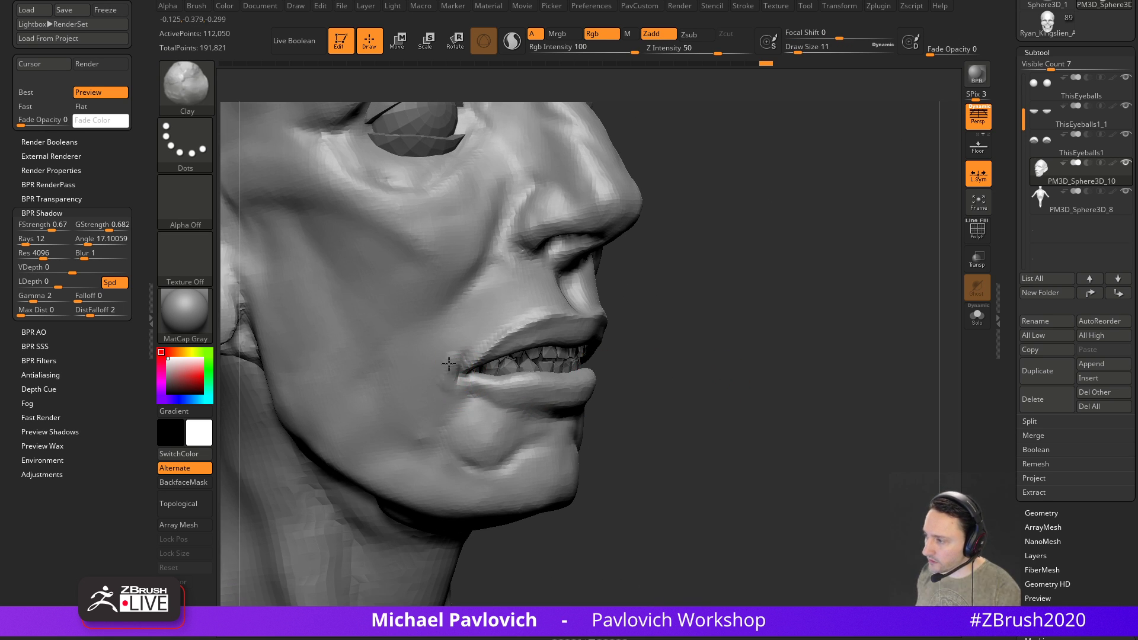
pyautogui.press('[')
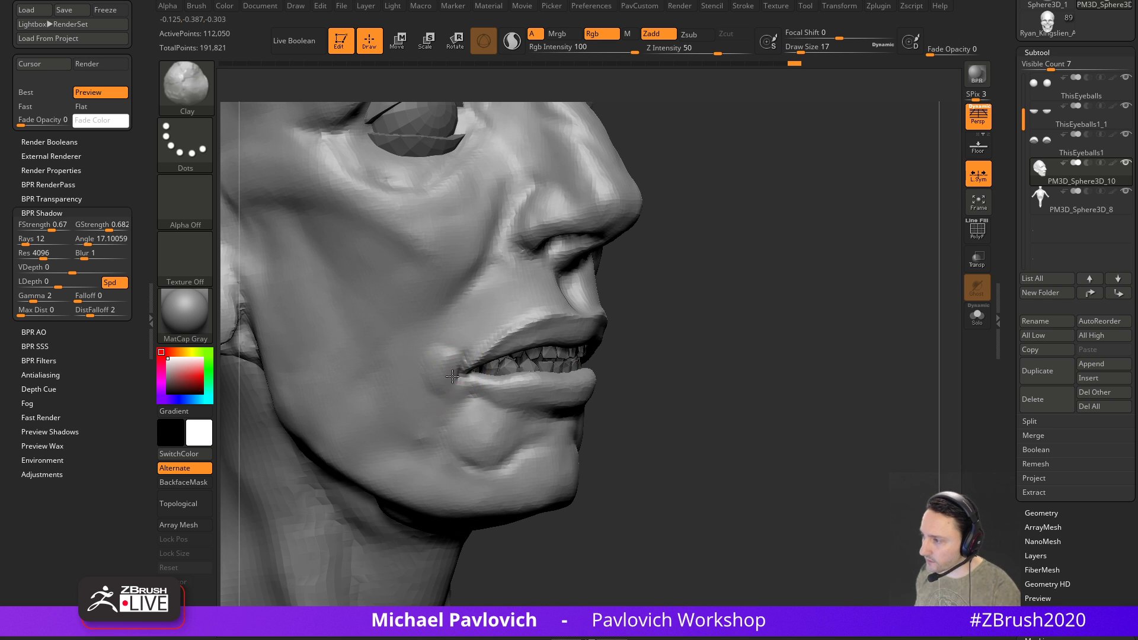
# Sharpen the crease where the lips meet at the mouth corner using DamStandard at draw size 9
pyautogui.moveTo(655, 339)
pyautogui.mouseDown()
pyautogui.moveTo(642, 335)
pyautogui.moveTo(681, 320)
pyautogui.moveTo(596, 334)
pyautogui.moveTo(667, 313)
pyautogui.moveTo(632, 319)
pyautogui.mouseUp()
pyautogui.press('b')
pyautogui.press('d')
pyautogui.press('s')
pyautogui.press('[')
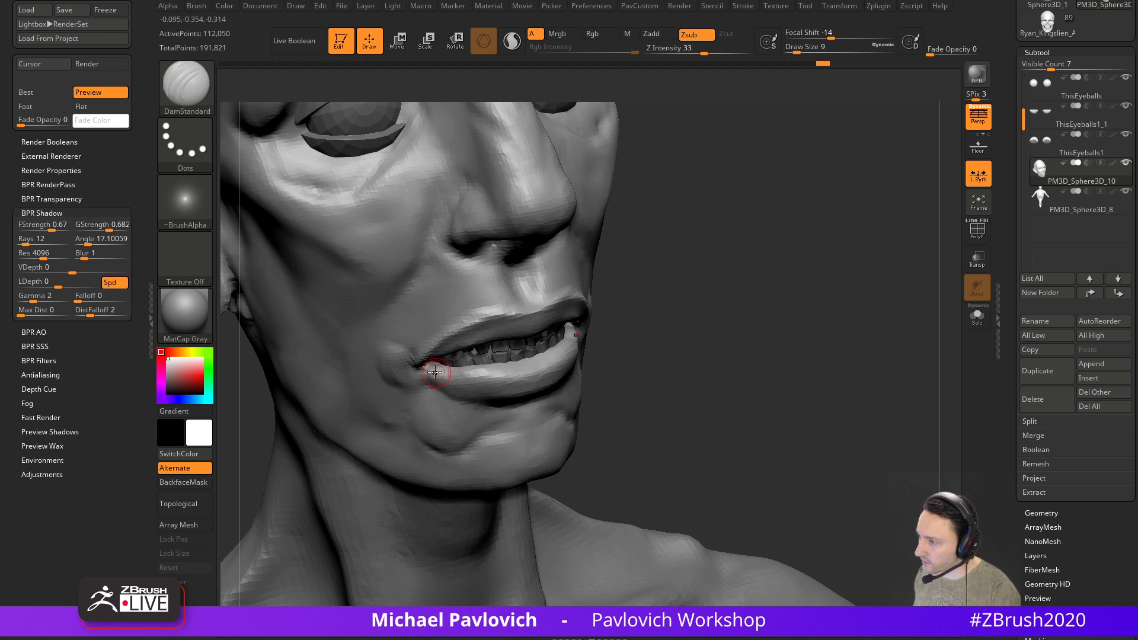
pyautogui.moveTo(670, 352)
pyautogui.mouseDown()
pyautogui.moveTo(706, 338)
pyautogui.moveTo(638, 310)
pyautogui.moveTo(660, 324)
pyautogui.moveTo(453, 363)
pyautogui.mouseUp()
pyautogui.press(']')
# Fill out the upper lip near the mouth corner with Clay and define the lower lip's edge with DamStandard at draw size 13
pyautogui.press('b')
pyautogui.press('c')
pyautogui.press('l')
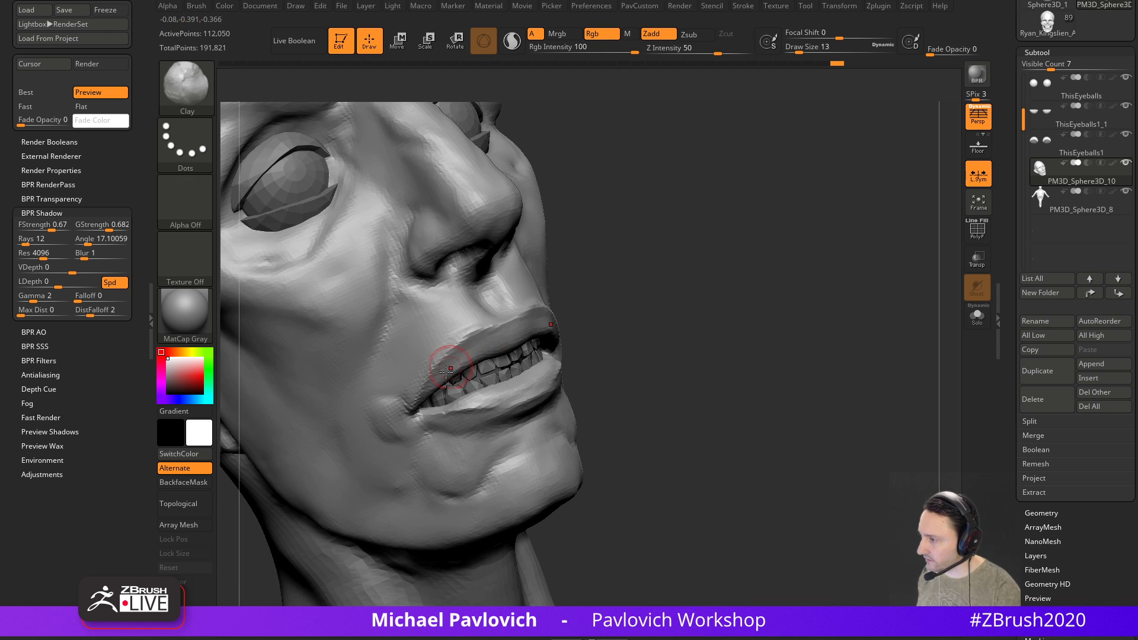
pyautogui.moveTo(652, 319)
pyautogui.mouseDown()
pyautogui.moveTo(635, 317)
pyautogui.moveTo(632, 285)
pyautogui.mouseUp()
pyautogui.press('b')
pyautogui.press('d')
pyautogui.press('s')
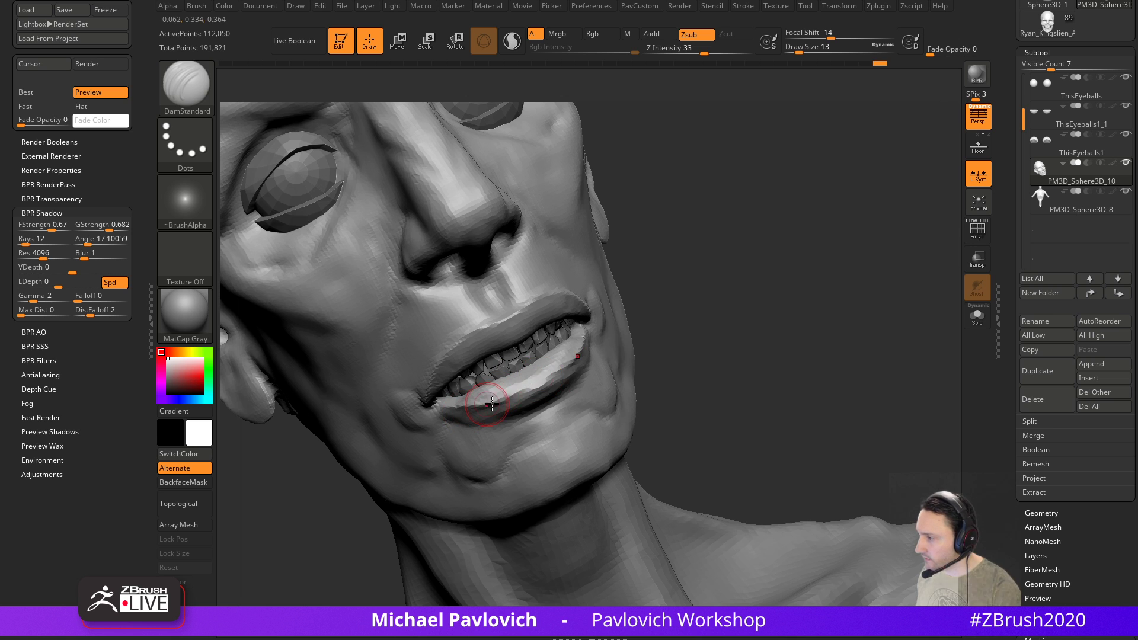
# Thicken the lower lip and build up the area beneath it with the Clay brush
pyautogui.moveTo(681, 338)
pyautogui.mouseDown()
pyautogui.moveTo(652, 323)
pyautogui.moveTo(662, 270)
pyautogui.moveTo(647, 285)
pyautogui.mouseUp()
pyautogui.press('b')
pyautogui.press('c')
pyautogui.press('l')
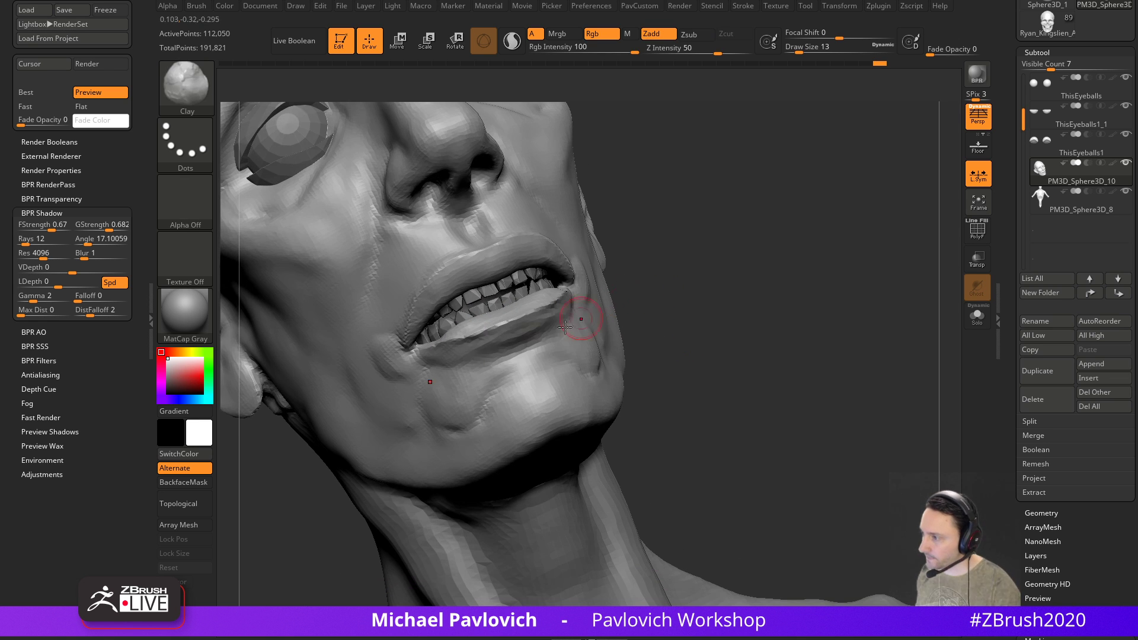
pyautogui.moveTo(473, 354); pyautogui.dragTo(548, 326)
pyautogui.moveTo(618, 306)
pyautogui.mouseDown()
pyautogui.moveTo(666, 279)
pyautogui.moveTo(521, 356)
pyautogui.mouseUp()
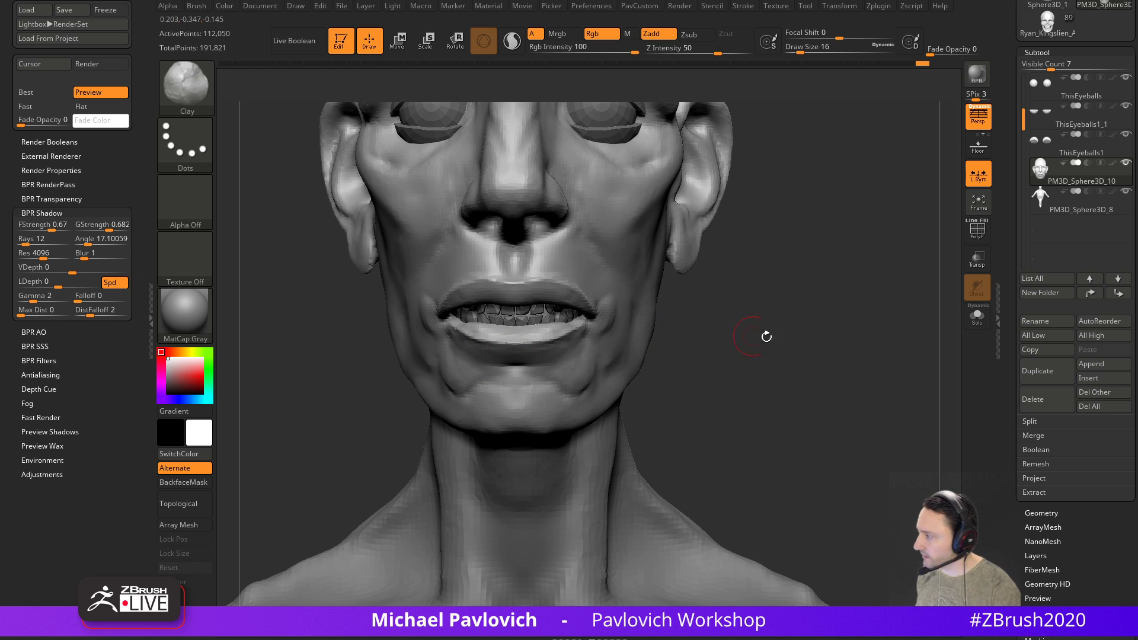
pyautogui.moveTo(1137, 534)
pyautogui.mouseDown()
pyautogui.moveTo(842, 380)
pyautogui.moveTo(874, 418)
pyautogui.moveTo(1137, 534)
pyautogui.mouseUp()
pyautogui.moveTo(744, 304); pyautogui.dragTo(714, 297)
pyautogui.moveTo(496, 365); pyautogui.dragTo(509, 392)
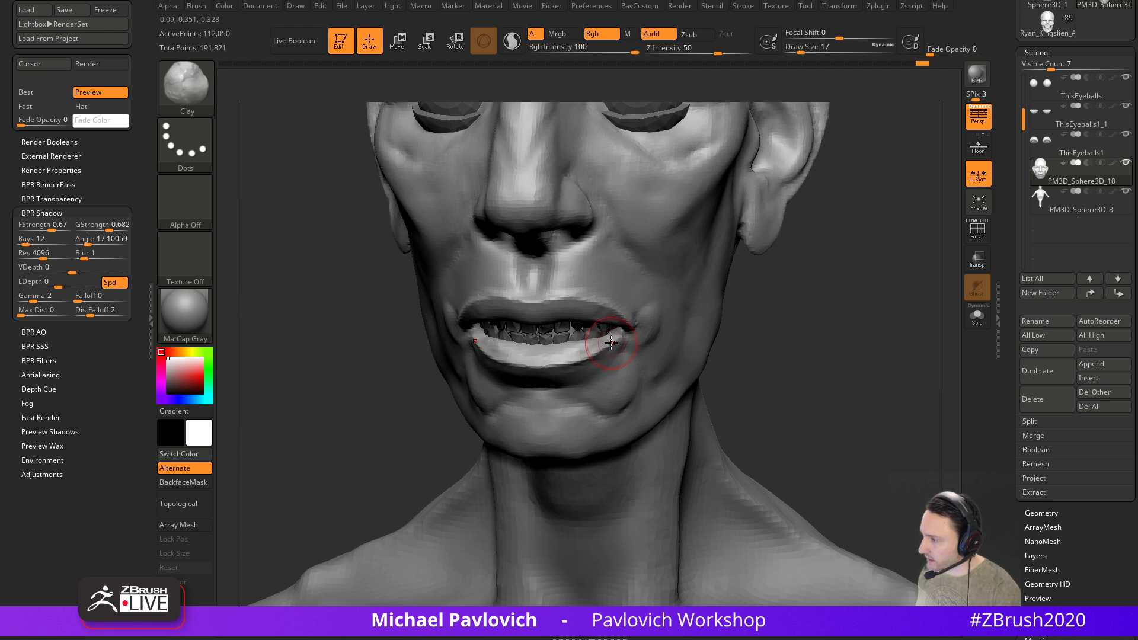
# Adjust the mouth corners and lower lip contour with the Move brush at draw size 23
pyautogui.press('b')
pyautogui.press('m')
pyautogui.press('v')
pyautogui.moveTo(609, 344); pyautogui.dragTo(619, 343)
pyautogui.moveTo(628, 323); pyautogui.dragTo(703, 334, button='right')
pyautogui.press('s')
pyautogui.moveTo(615, 344); pyautogui.dragTo(616, 344)
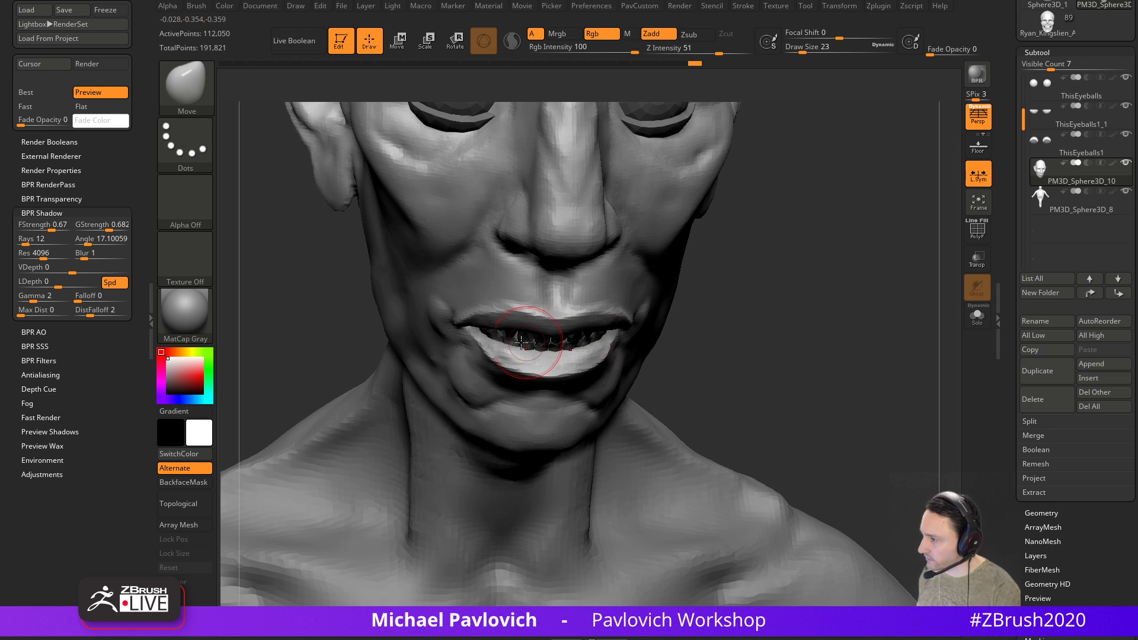
pyautogui.moveTo(478, 334); pyautogui.dragTo(492, 363)
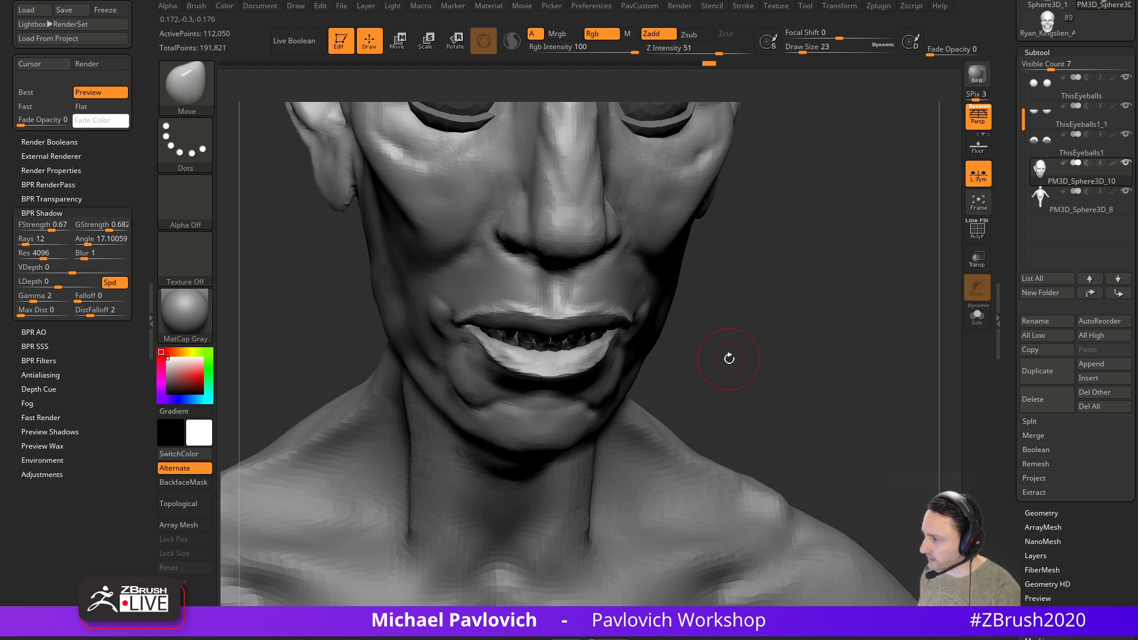
pyautogui.moveTo(730, 355); pyautogui.dragTo(734, 302)
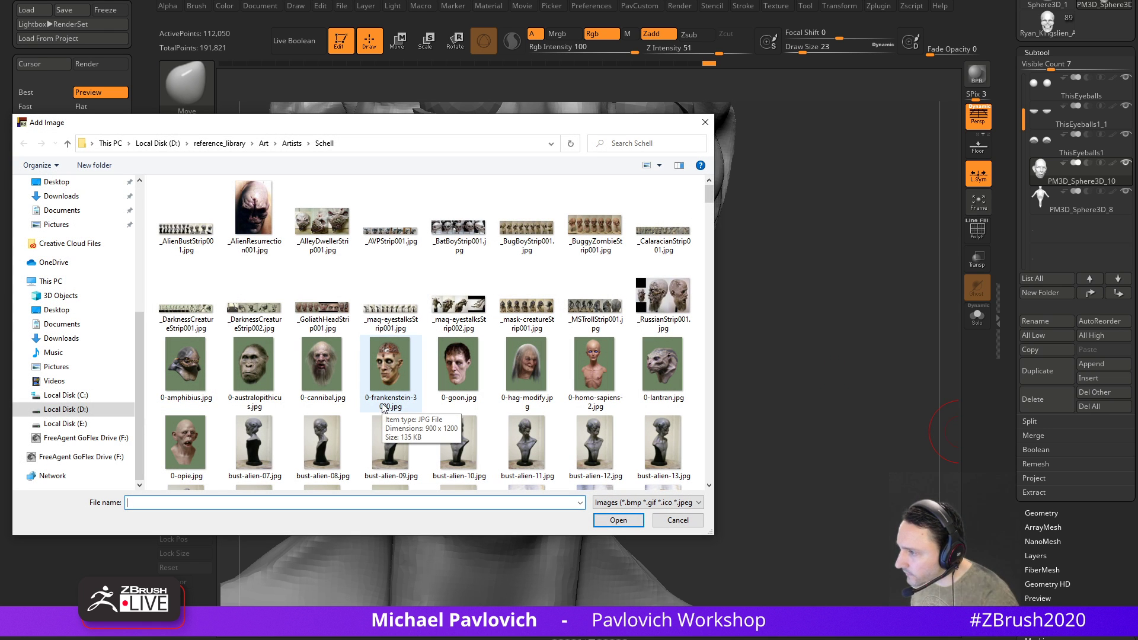
# Open _GoliathHeadStrip001.jpg from the Schell folder as a reference, enlarge it, and examine the face and eyes
pyautogui.doubleClick(342, 319)
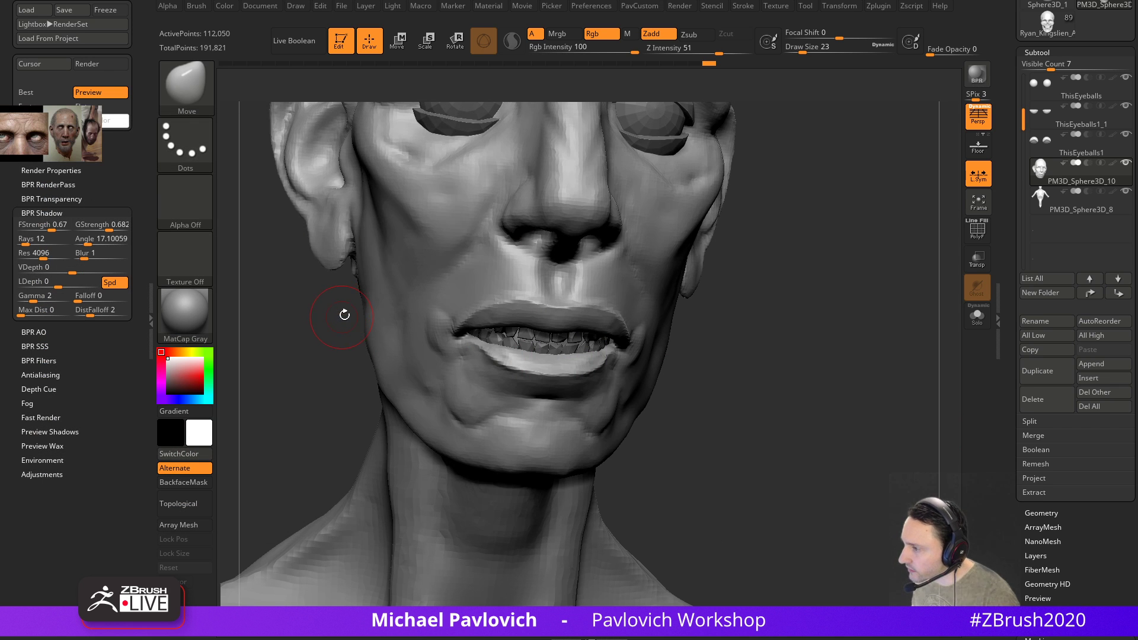
pyautogui.moveTo(17, 147); pyautogui.dragTo(1048, 549)
pyautogui.scroll(5, 627, 344)
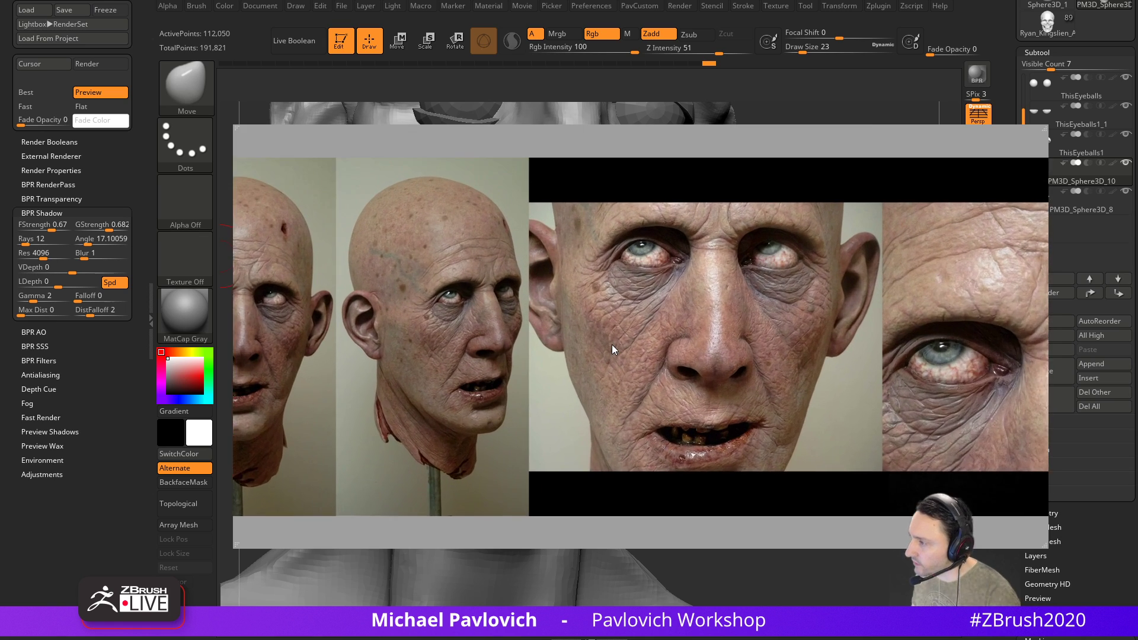
pyautogui.scroll(2, 612, 344)
pyautogui.moveTo(604, 279); pyautogui.dragTo(301, 272)
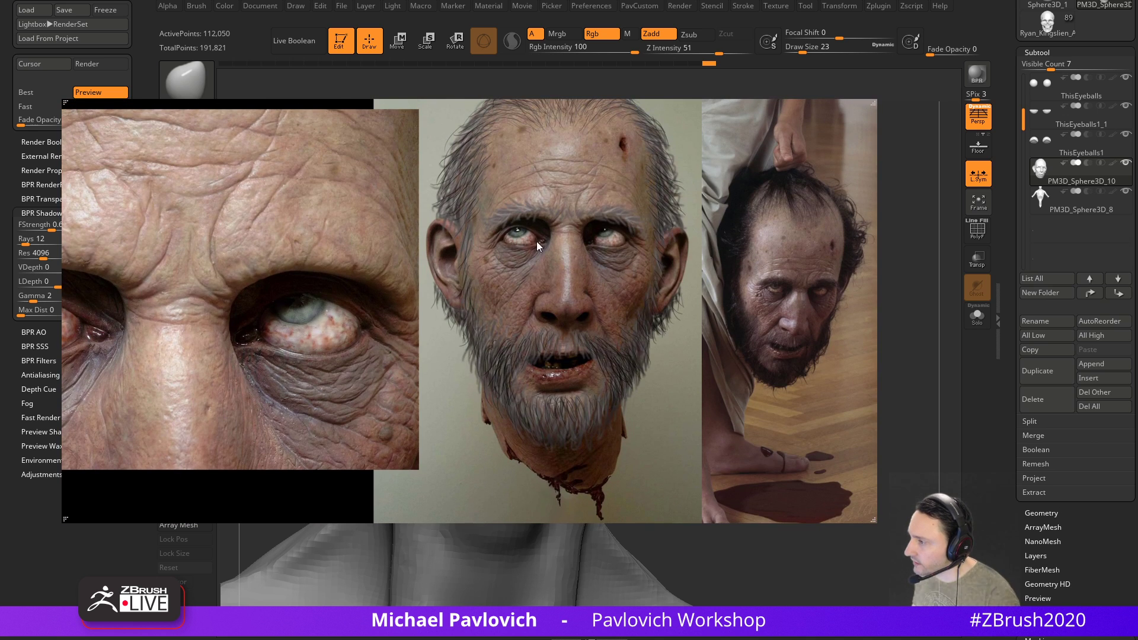
pyautogui.moveTo(458, 204)
pyautogui.mouseDown()
pyautogui.moveTo(503, 314)
pyautogui.moveTo(700, 3)
pyautogui.mouseUp()
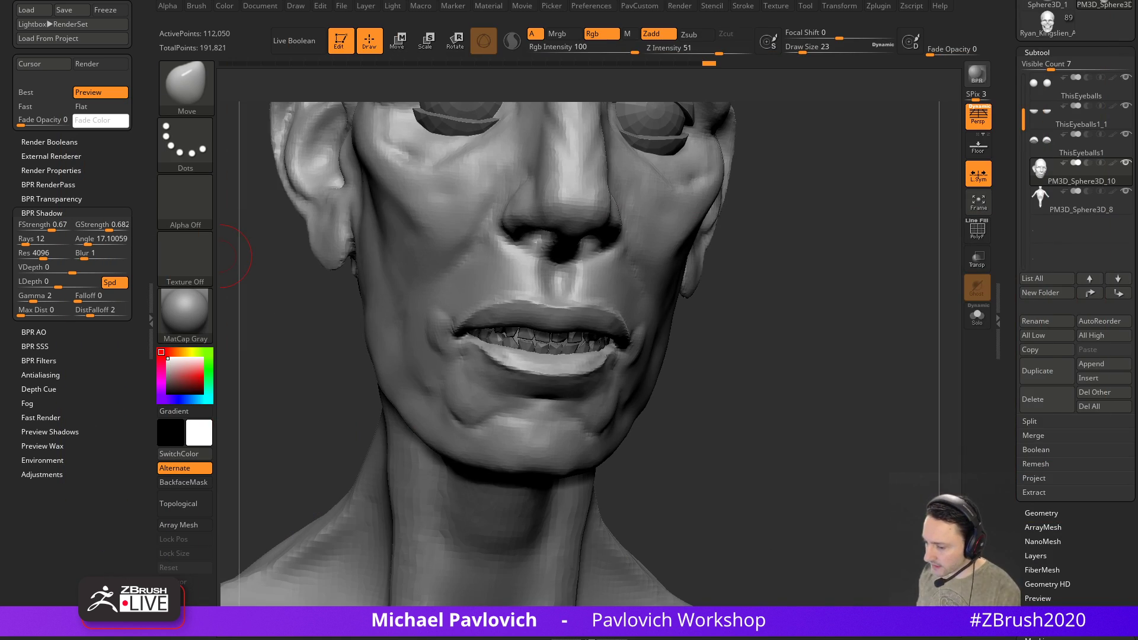
# Select the lower eyelid subtool ThisEyeballs1_1 and set up the Move brush at draw size 39 for shaping the lids
pyautogui.moveTo(789, 322)
pyautogui.mouseDown()
pyautogui.moveTo(851, 338)
pyautogui.moveTo(886, 310)
pyautogui.moveTo(791, 362)
pyautogui.moveTo(729, 328)
pyautogui.mouseUp()
pyautogui.press('b')
pyautogui.press('s')
pyautogui.press('t')
pyautogui.moveTo(833, 234)
pyautogui.mouseDown()
pyautogui.moveTo(847, 276)
pyautogui.moveTo(764, 304)
pyautogui.mouseUp()
pyautogui.keyDown('alt'); pyautogui.click(603, 340); pyautogui.keyUp('alt')
pyautogui.press('s')
pyautogui.press('b')
pyautogui.press('m')
pyautogui.press('v')
pyautogui.moveTo(550, 342)
pyautogui.mouseDown()
pyautogui.moveTo(562, 343)
pyautogui.moveTo(502, 324)
pyautogui.mouseUp()
pyautogui.moveTo(842, 368)
pyautogui.mouseDown()
pyautogui.moveTo(859, 376)
pyautogui.moveTo(828, 376)
pyautogui.mouseUp()
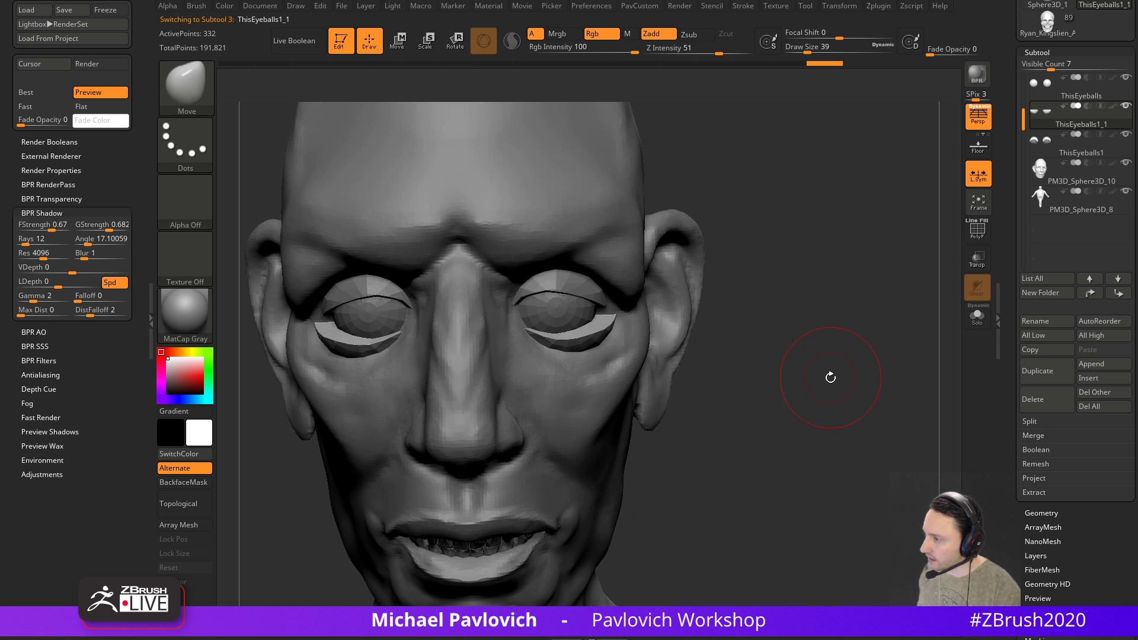
# Quick-save the project, switch to the full-body muscle anatomy tool, and frame the figure
pyautogui.press('space')
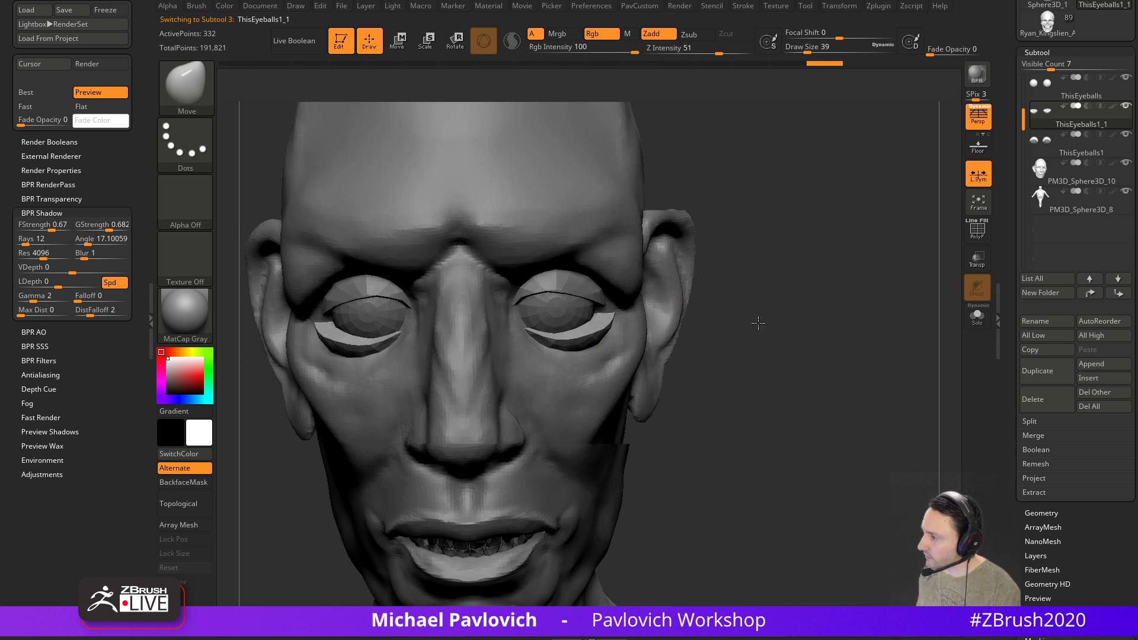
pyautogui.moveTo(755, 312); pyautogui.dragTo(849, 73)
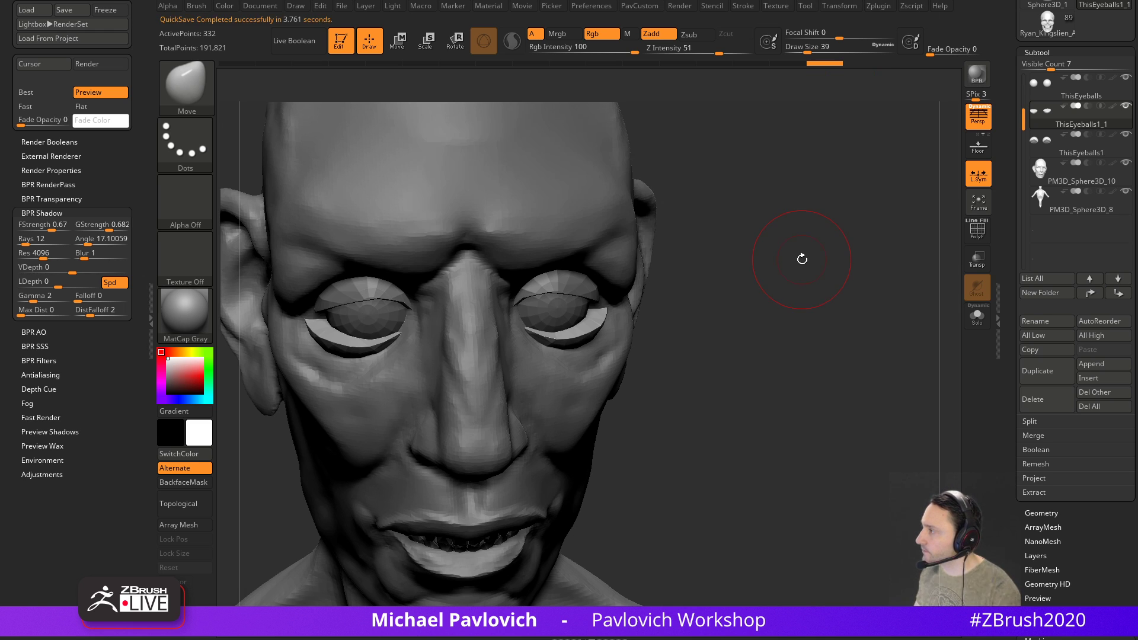
pyautogui.moveTo(1015, 164); pyautogui.dragTo(1014, 287)
pyautogui.click(1046, 277)
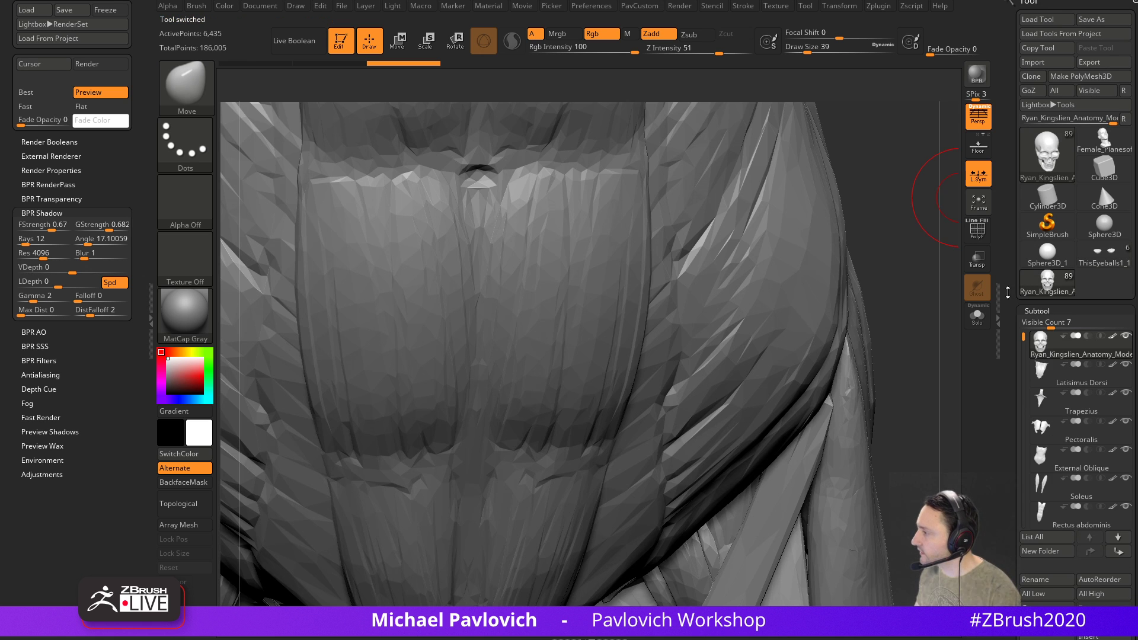
pyautogui.press('f')
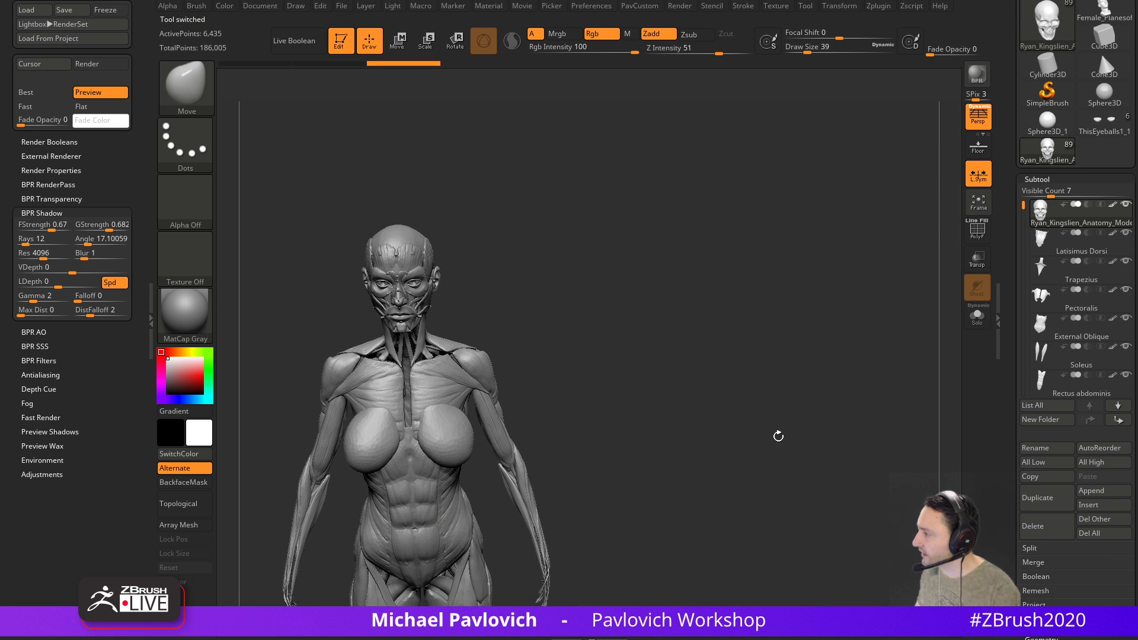
# Delete all subtools of the muscle anatomy model and return to the ThisEyeballs1_1 bust tool
pyautogui.click(1090, 533)
pyautogui.click(995, 561)
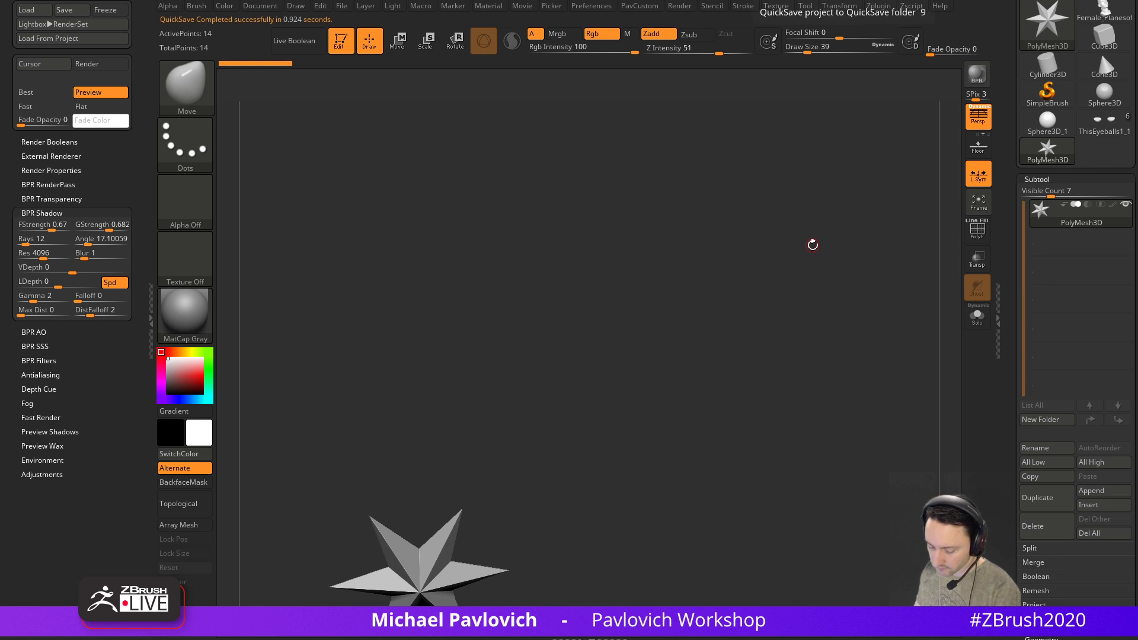
pyautogui.click(704, 80)
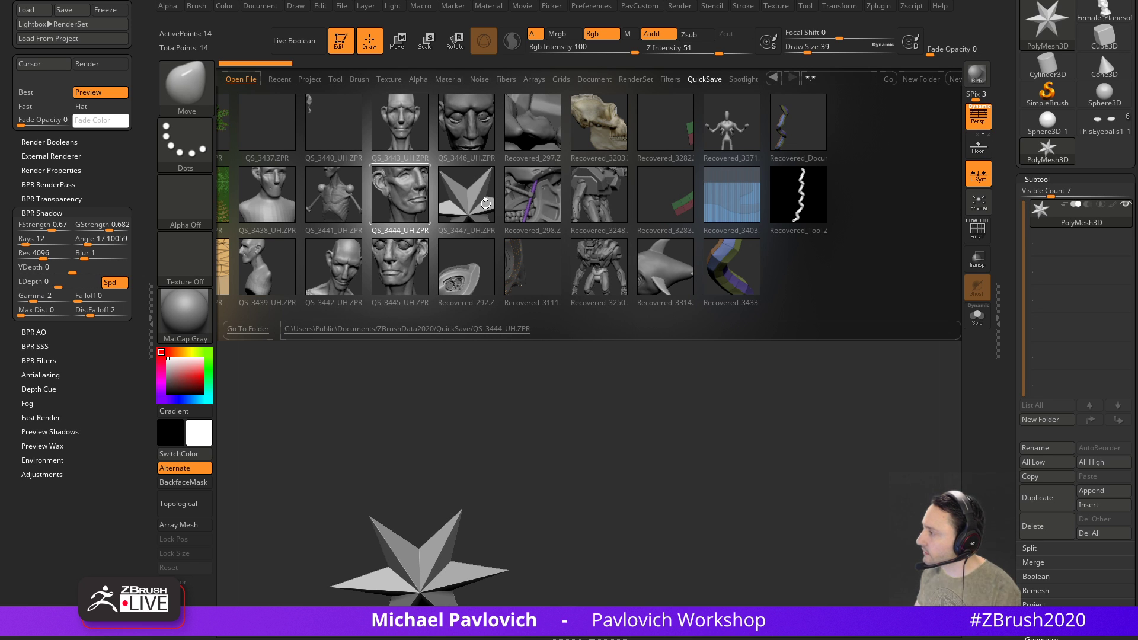
pyautogui.moveTo(1008, 98); pyautogui.dragTo(1013, 196)
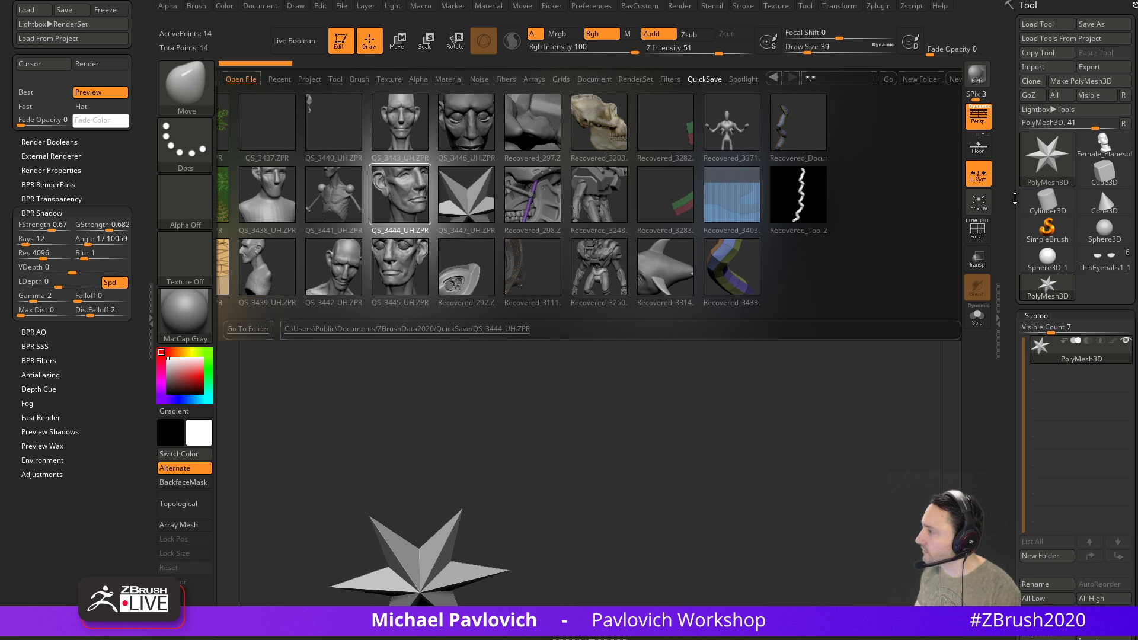
pyautogui.click(1117, 156)
pyautogui.click(1104, 259)
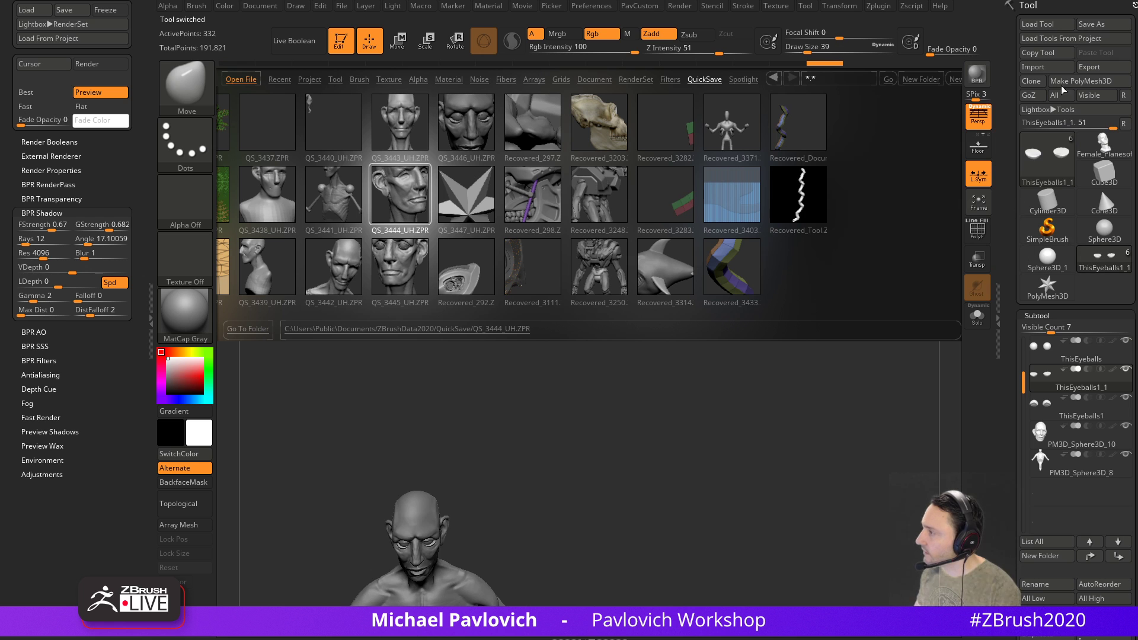
# Start saving the bust as a ZTool and create a folder named Gauntly in the streaming directory
pyautogui.click(1095, 25)
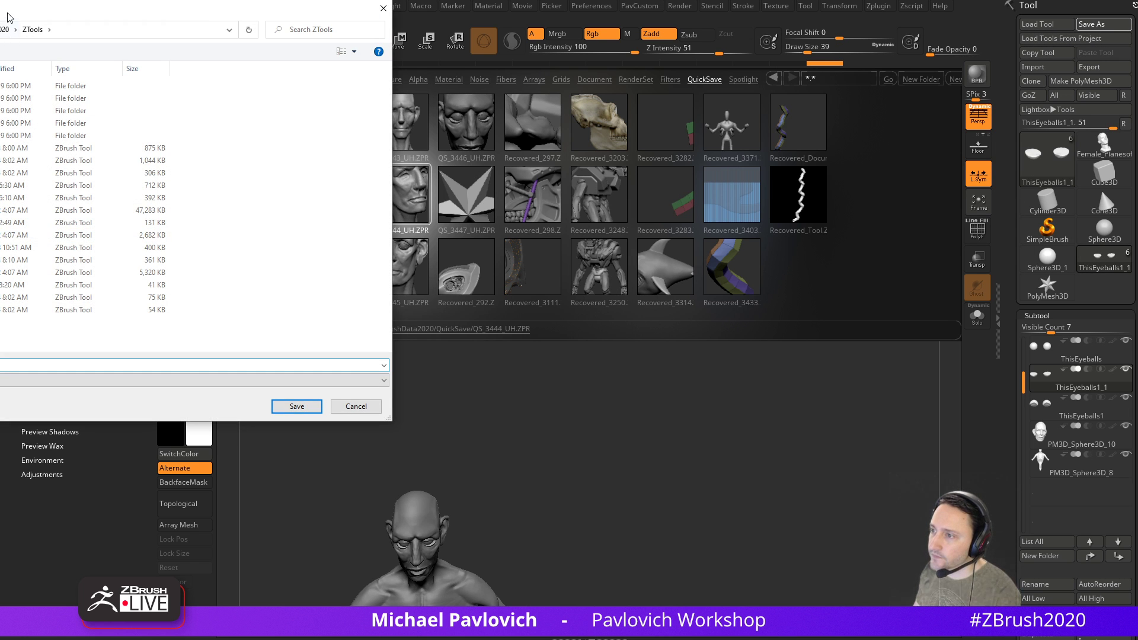
pyautogui.moveTo(8, 14); pyautogui.dragTo(430, 216)
pyautogui.scroll(7, 142, 340)
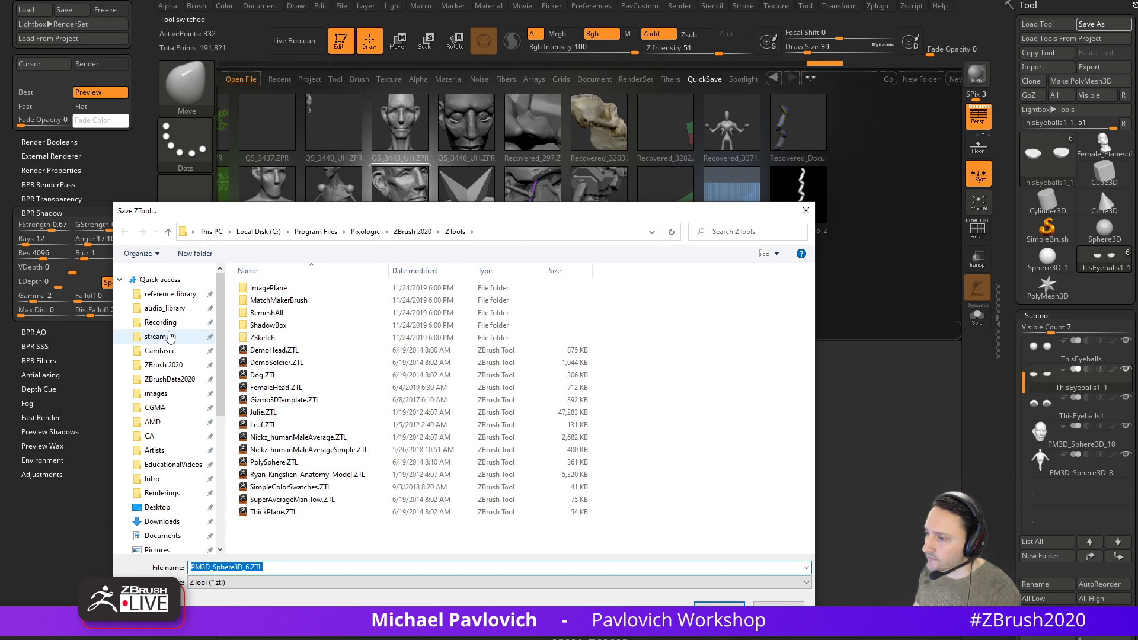
pyautogui.click(160, 336)
pyautogui.rightClick(446, 321)
pyautogui.moveTo(546, 466)
pyautogui.click(612, 461)
pyautogui.write('Ga')
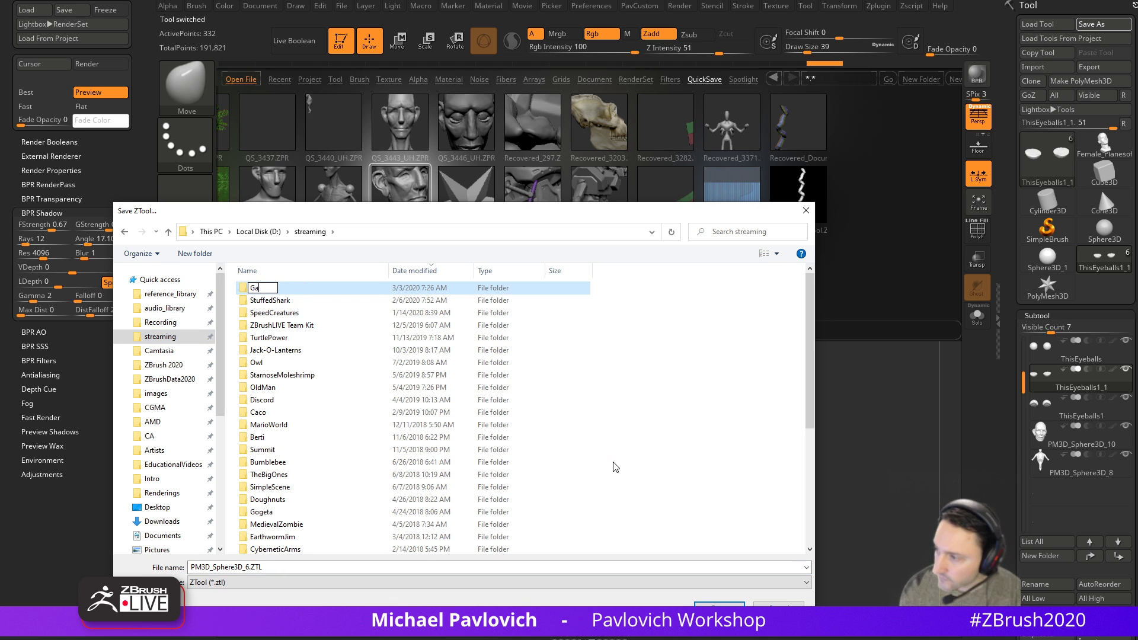
pyautogui.write('untly')
pyautogui.press('Return')
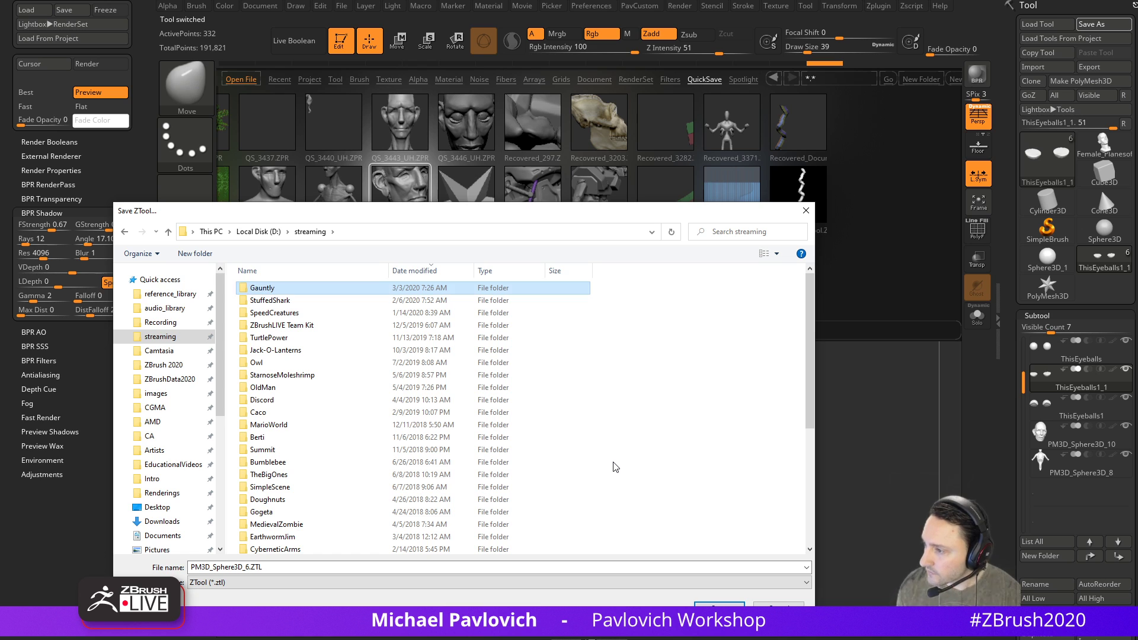
# Save the tool inside the Gauntly folder under the name WorkingBody
pyautogui.press('Return')
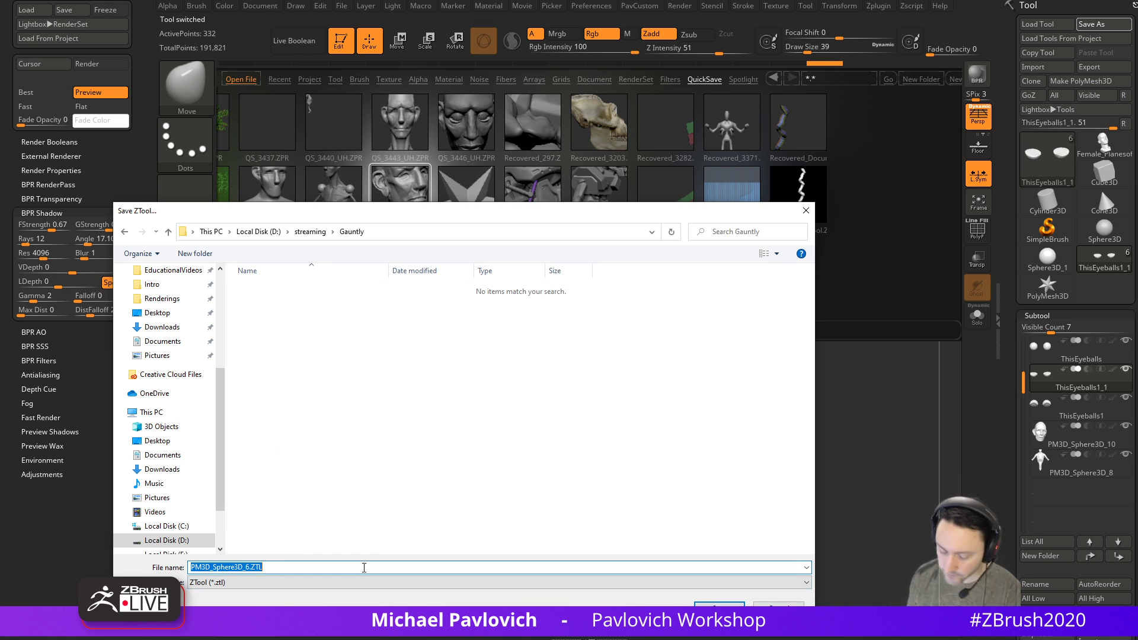
pyautogui.write('WorkingBody')
pyautogui.press('Return')
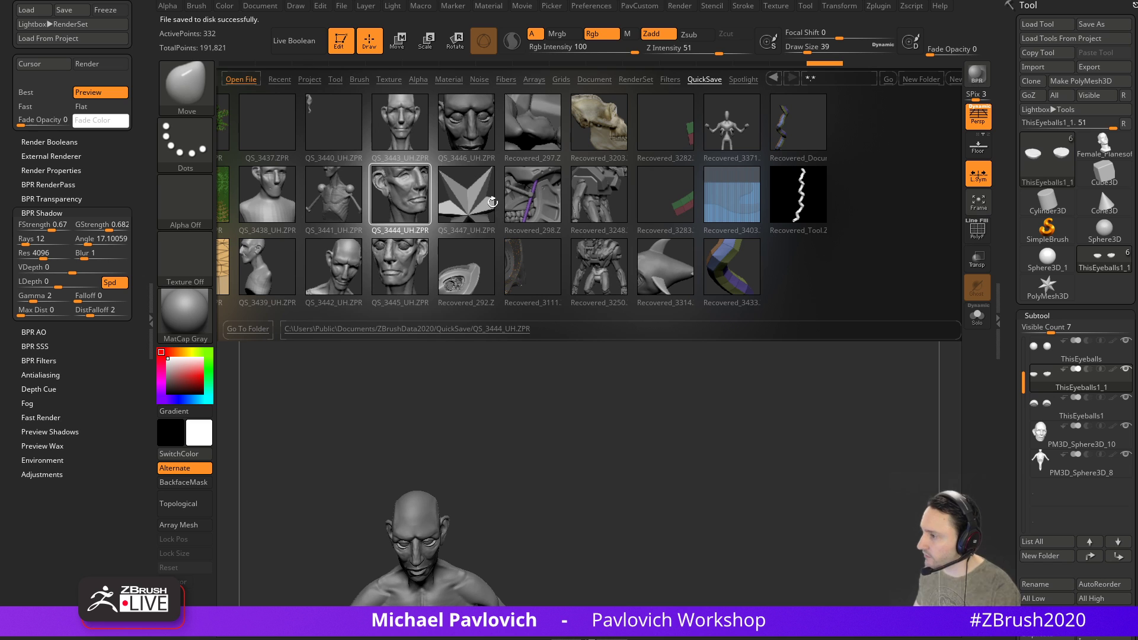
# Open the QuickSave project QS_3447_UH.ZPR and make the ThisEyeballs1_1 bust the active tool
pyautogui.doubleClick(494, 206)
pyautogui.click(556, 300)
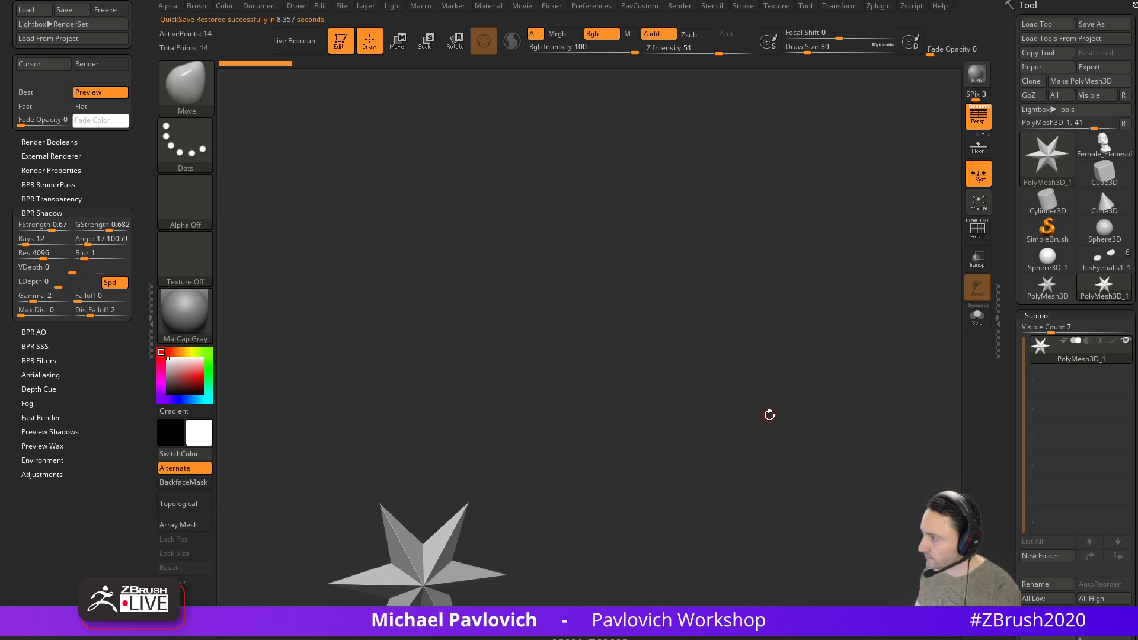
pyautogui.click(1104, 261)
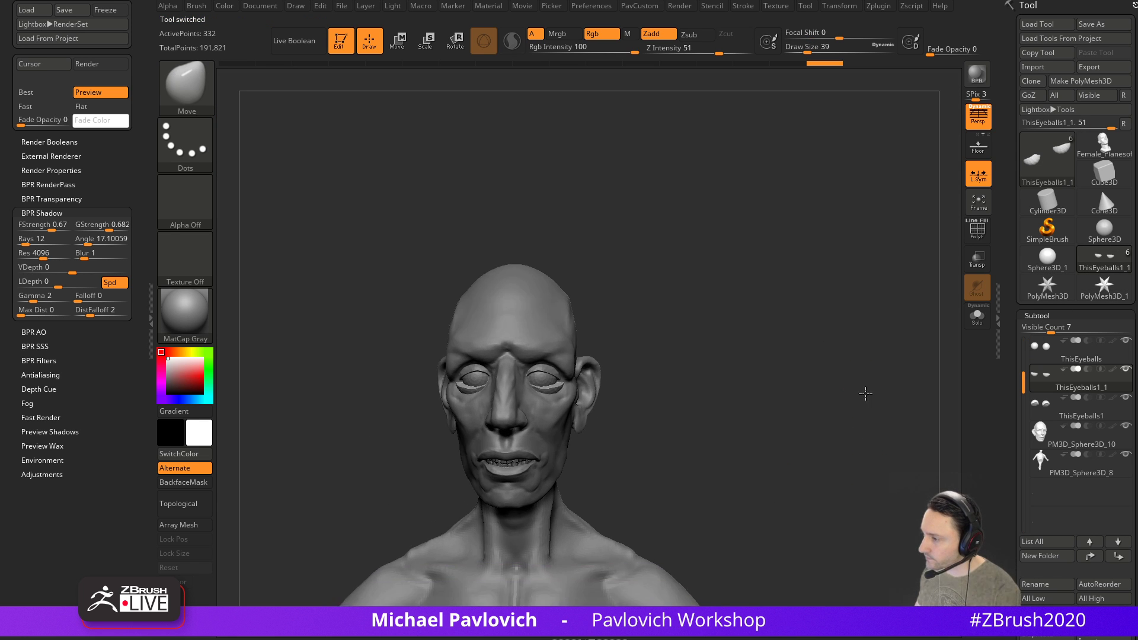
# Turn off perspective and adjust the lower eyelids of ThisEyeballs1_1 with the Move brush at draw size 37
pyautogui.press('p')
pyautogui.moveTo(745, 245); pyautogui.dragTo(763, 283)
pyautogui.press('1')
pyautogui.keyDown('alt'); pyautogui.click(580, 312); pyautogui.keyUp('alt')
pyautogui.moveTo(768, 202)
pyautogui.mouseDown()
pyautogui.moveTo(793, 236)
pyautogui.moveTo(771, 274)
pyautogui.moveTo(798, 288)
pyautogui.mouseUp()
pyautogui.keyDown('alt'); pyautogui.click(566, 354); pyautogui.keyUp('alt')
pyautogui.press('2')
pyautogui.moveTo(588, 357); pyautogui.dragTo(569, 351)
pyautogui.press('[')
pyautogui.press('[')
pyautogui.press('[')
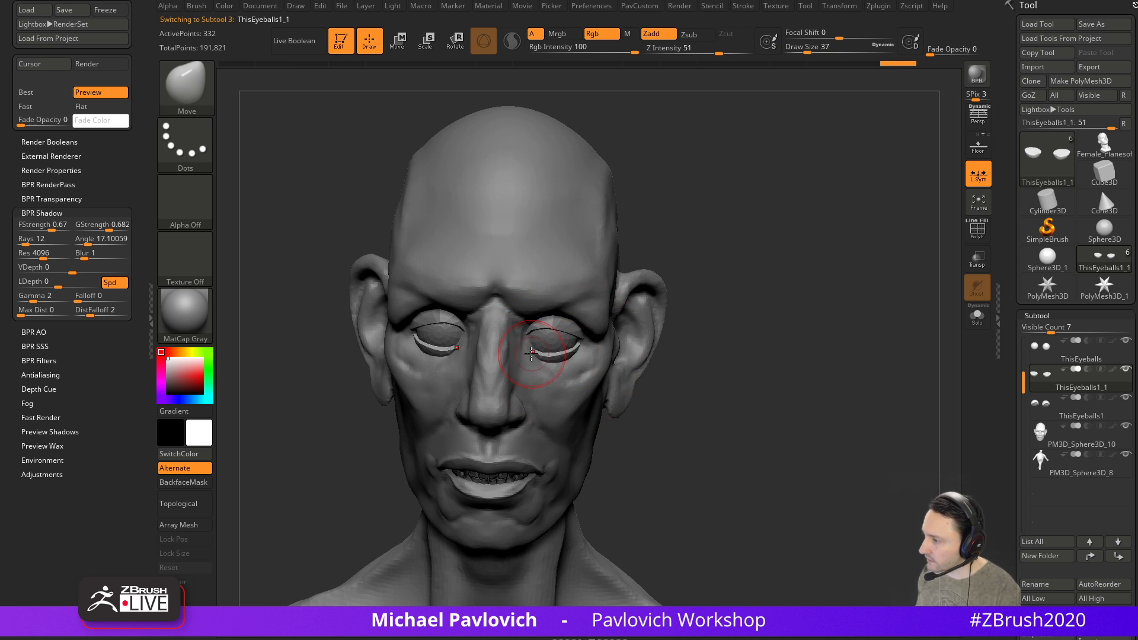
# Select the head subtool PM3D_Sphere3D_10 and nudge the skin around the eyes toward the lids
pyautogui.moveTo(703, 285); pyautogui.dragTo(667, 292)
pyautogui.keyDown('alt'); pyautogui.click(596, 379); pyautogui.keyUp('alt')
pyautogui.moveTo(822, 239)
pyautogui.keyDown('alt'); pyautogui.mouseDown()
pyautogui.moveTo(820, 259)
pyautogui.moveTo(798, 268)
pyautogui.mouseUp(); pyautogui.keyUp('alt')
pyautogui.press('s')
pyautogui.moveTo(575, 338); pyautogui.dragTo(573, 338)
pyautogui.moveTo(432, 357); pyautogui.dragTo(526, 354)
# Build up the skin around the eye sockets with the Standard and Clay brushes at draw size 16
pyautogui.press('b')
pyautogui.press('s')
pyautogui.press('t')
pyautogui.moveTo(829, 289); pyautogui.dragTo(779, 279)
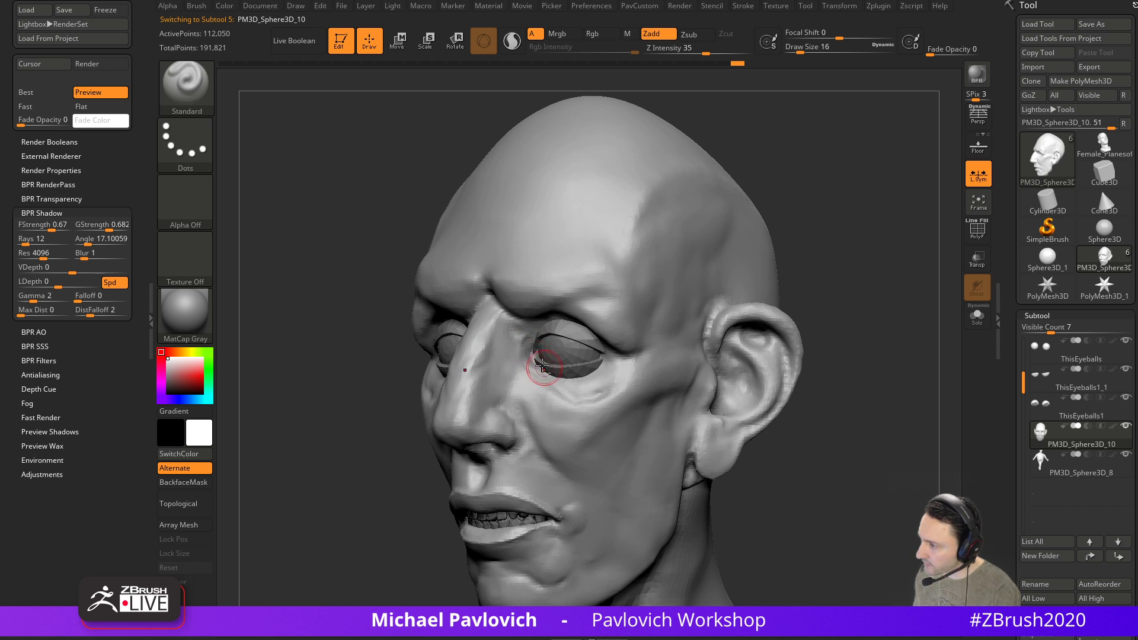
pyautogui.moveTo(843, 272)
pyautogui.mouseDown()
pyautogui.moveTo(872, 276)
pyautogui.moveTo(836, 284)
pyautogui.moveTo(787, 243)
pyautogui.moveTo(778, 283)
pyautogui.moveTo(749, 275)
pyautogui.mouseUp()
pyautogui.press('2')
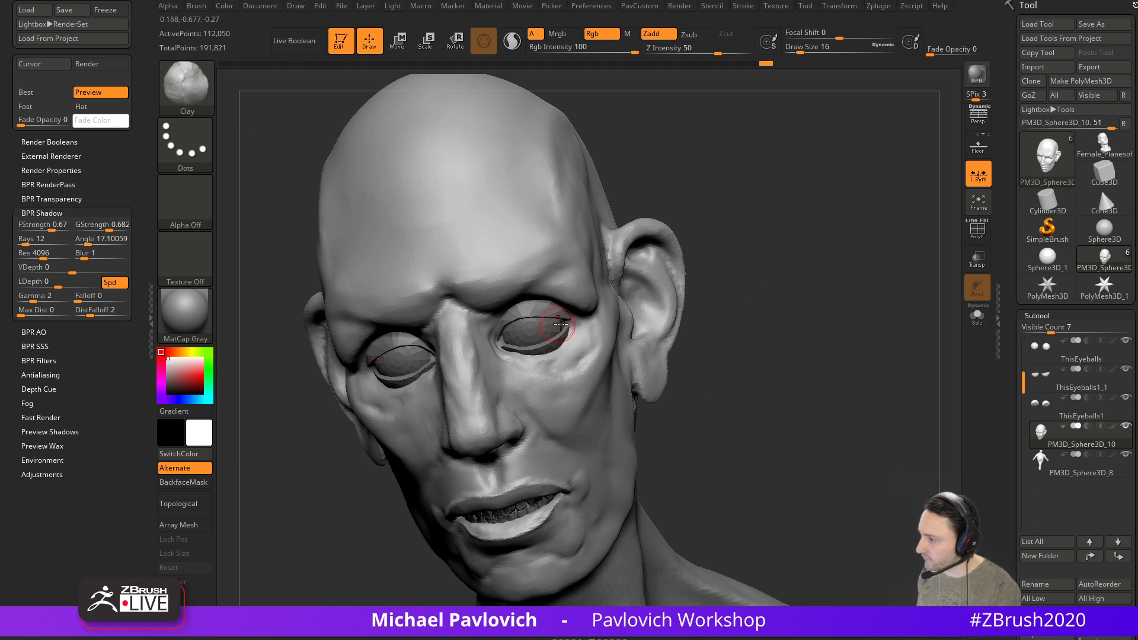
pyautogui.moveTo(738, 313)
pyautogui.keyDown('shift'); pyautogui.mouseDown()
pyautogui.moveTo(764, 307)
pyautogui.moveTo(740, 325)
pyautogui.mouseUp(); pyautogui.keyUp('shift')
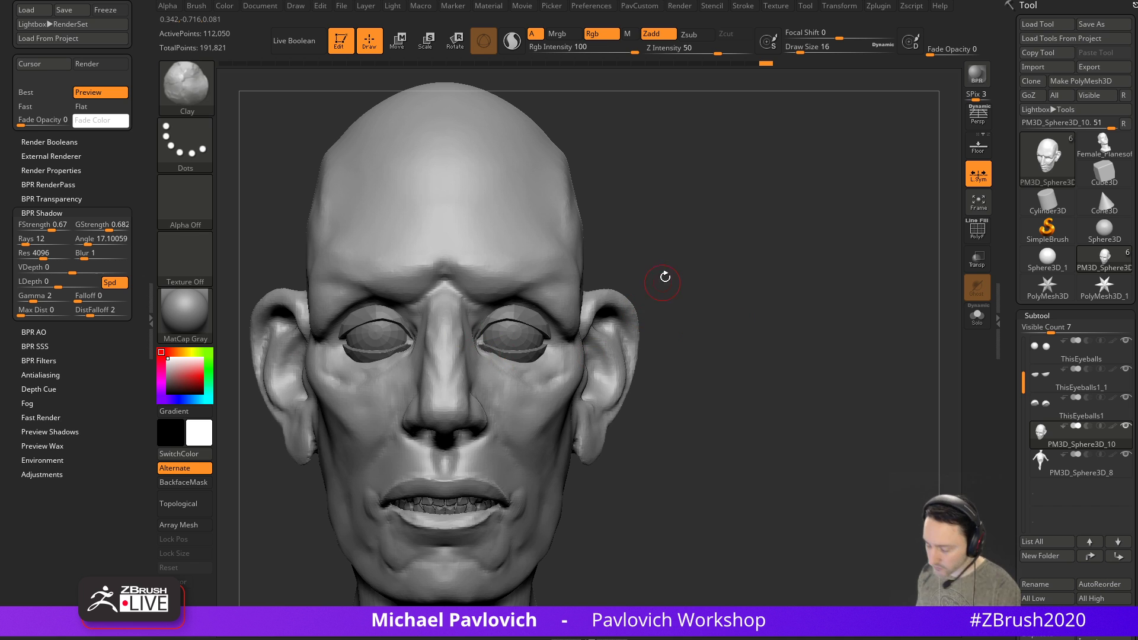
# Carve creases below the lower eyelids and inner eye corners with DamStandard at draw size 16
pyautogui.press('3')
pyautogui.moveTo(682, 278); pyautogui.dragTo(646, 275)
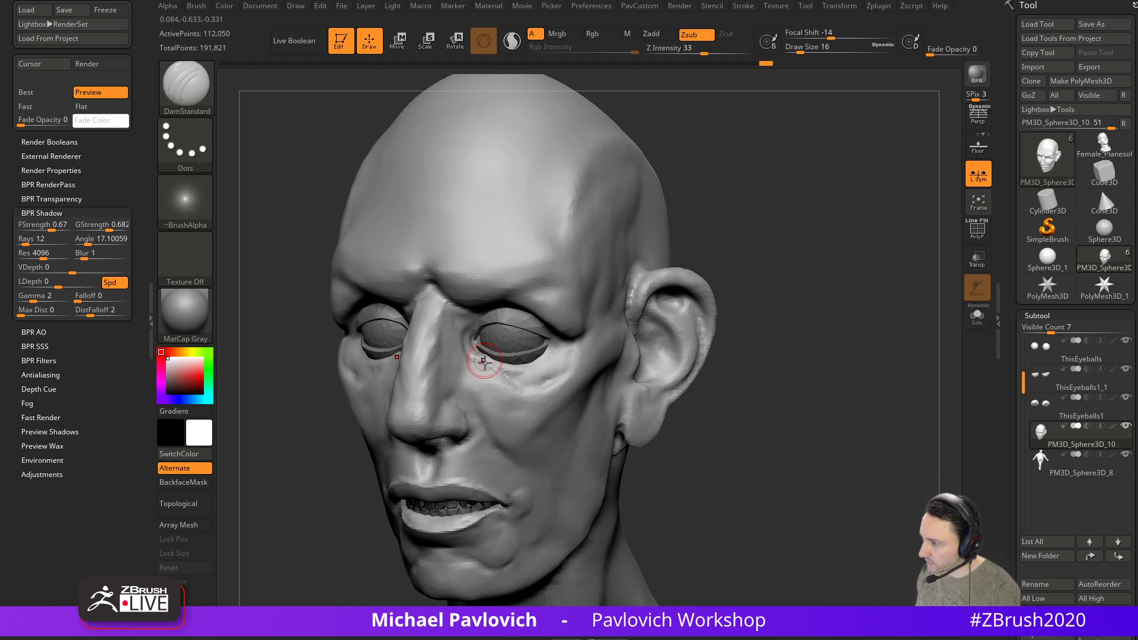
pyautogui.moveTo(538, 386); pyautogui.dragTo(548, 385)
pyautogui.moveTo(751, 268); pyautogui.dragTo(783, 247)
pyautogui.moveTo(706, 267)
pyautogui.mouseDown()
pyautogui.moveTo(644, 291)
pyautogui.moveTo(684, 290)
pyautogui.moveTo(653, 293)
pyautogui.mouseUp()
# Select ThisEyeballs1_1 and refine the lower lid edges and outer corners with the Move brush at draw sizes 33 and 23
pyautogui.keyDown('alt'); pyautogui.click(540, 354); pyautogui.keyUp('alt')
pyautogui.moveTo(828, 315)
pyautogui.keyDown('alt'); pyautogui.mouseDown()
pyautogui.moveTo(833, 297)
pyautogui.moveTo(877, 323)
pyautogui.mouseUp(); pyautogui.keyUp('alt')
pyautogui.press('1')
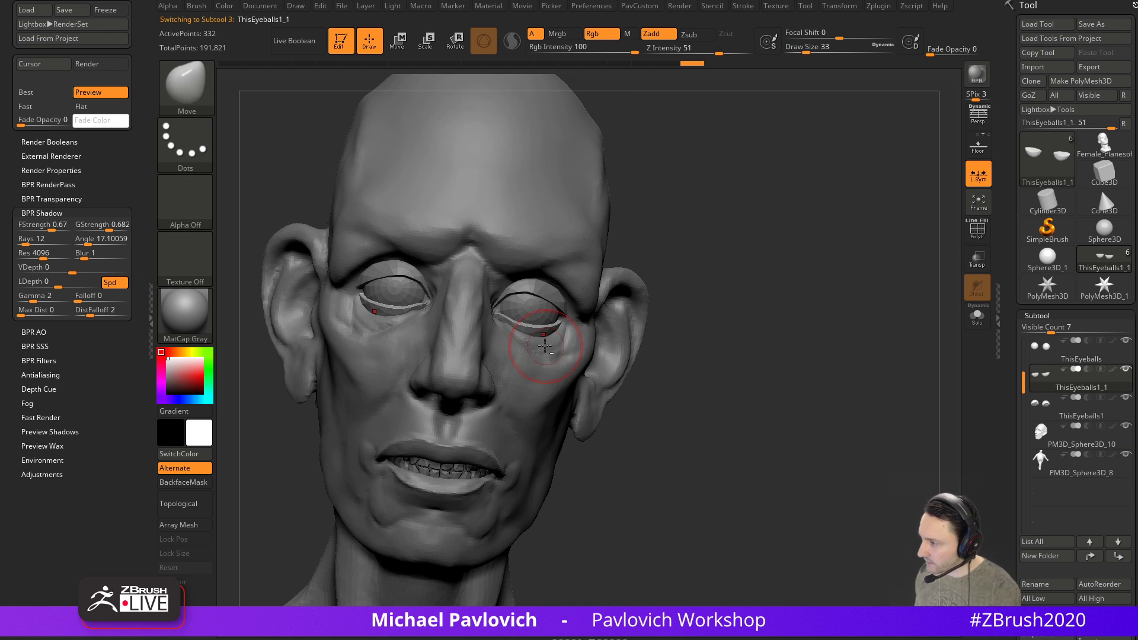
pyautogui.moveTo(549, 350); pyautogui.dragTo(548, 346)
pyautogui.press('[')
pyautogui.moveTo(754, 295)
pyautogui.keyDown('shift'); pyautogui.mouseDown()
pyautogui.moveTo(752, 311)
pyautogui.moveTo(694, 282)
pyautogui.mouseUp(); pyautogui.keyUp('shift')
pyautogui.hotkey('ctrl', 'z')
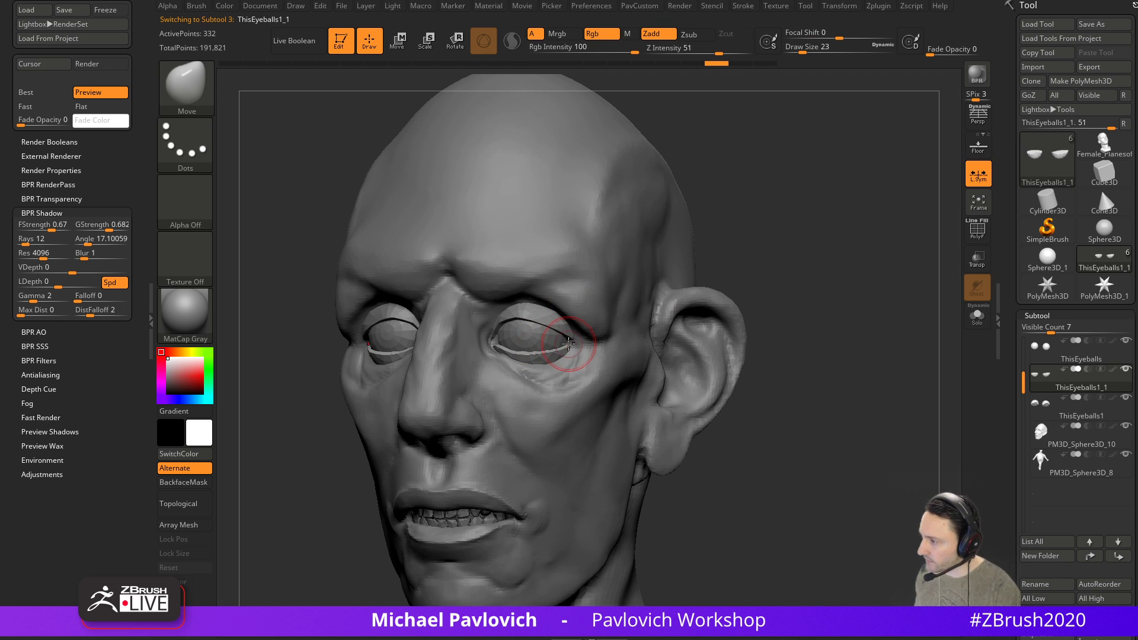
pyautogui.moveTo(574, 339); pyautogui.dragTo(575, 335)
pyautogui.moveTo(732, 274)
pyautogui.keyDown('shift'); pyautogui.mouseDown()
pyautogui.moveTo(759, 242)
pyautogui.moveTo(788, 261)
pyautogui.moveTo(813, 243)
pyautogui.mouseUp(); pyautogui.keyUp('shift')
# Select the upper eyelid subtool ThisEyeballs1 and fit its outer and inner corners with the Move brush at draw sizes 22 and 18
pyautogui.keyDown('alt'); pyautogui.click(532, 335); pyautogui.keyUp('alt')
pyautogui.moveTo(665, 294); pyautogui.dragTo(648, 322)
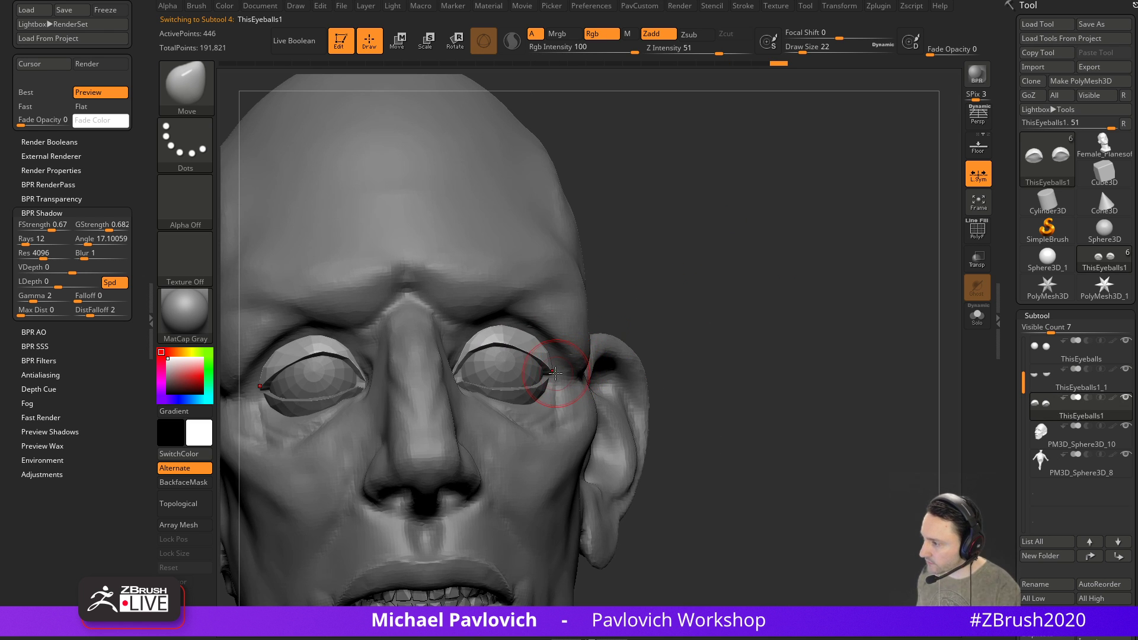
pyautogui.moveTo(560, 385); pyautogui.dragTo(559, 383)
pyautogui.moveTo(666, 326)
pyautogui.mouseDown()
pyautogui.moveTo(554, 332)
pyautogui.moveTo(671, 333)
pyautogui.moveTo(706, 310)
pyautogui.moveTo(682, 330)
pyautogui.mouseUp()
pyautogui.press('s')
pyautogui.click(472, 387)
pyautogui.press('s')
pyautogui.click(476, 387)
pyautogui.moveTo(476, 387); pyautogui.dragTo(474, 387)
pyautogui.moveTo(475, 385); pyautogui.dragTo(473, 382)
pyautogui.moveTo(767, 305)
pyautogui.mouseDown()
pyautogui.moveTo(770, 236)
pyautogui.moveTo(794, 302)
pyautogui.mouseUp()
pyautogui.moveTo(795, 302)
pyautogui.keyDown('alt'); pyautogui.mouseDown()
pyautogui.moveTo(782, 270)
pyautogui.moveTo(747, 297)
pyautogui.moveTo(770, 282)
pyautogui.moveTo(791, 290)
pyautogui.mouseUp(); pyautogui.keyUp('alt')
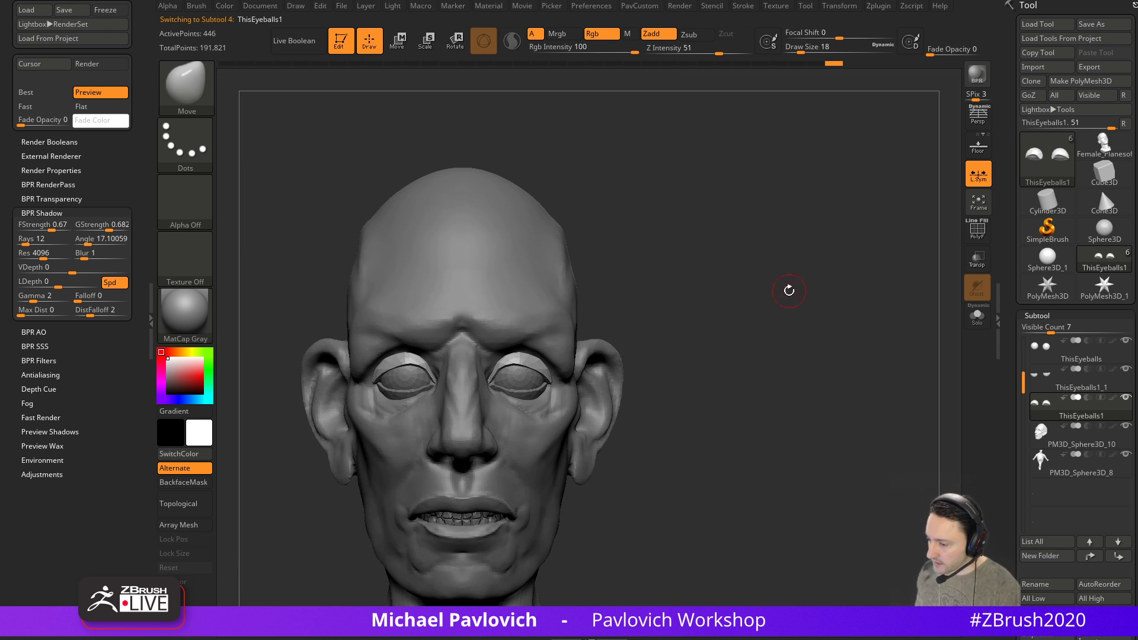
# Select the head subtool PM3D_Sphere3D_10 and reshape the brow and outer eye area with the Move brush at draw size 49
pyautogui.keyDown('alt'); pyautogui.click(564, 317); pyautogui.keyUp('alt')
pyautogui.moveTo(658, 304)
pyautogui.keyDown('alt'); pyautogui.mouseDown()
pyautogui.moveTo(703, 295)
pyautogui.moveTo(710, 310)
pyautogui.mouseUp(); pyautogui.keyUp('alt')
pyautogui.press('s')
pyautogui.moveTo(557, 360)
pyautogui.mouseDown()
pyautogui.moveTo(570, 359)
pyautogui.moveTo(521, 347)
pyautogui.mouseUp()
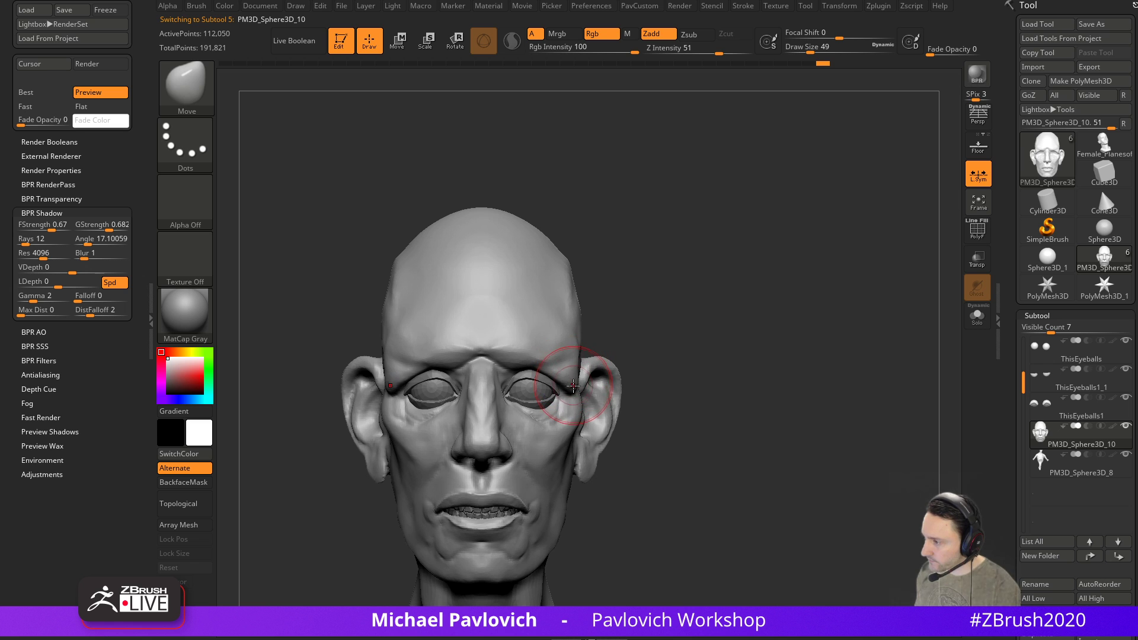
pyautogui.moveTo(703, 324)
pyautogui.mouseDown()
pyautogui.moveTo(706, 300)
pyautogui.moveTo(680, 272)
pyautogui.moveTo(653, 339)
pyautogui.mouseUp()
# Raise vertical frown ridges between the eyebrows with the Standard brush at draw size 6
pyautogui.press('1')
pyautogui.press('s')
pyautogui.moveTo(521, 371); pyautogui.dragTo(511, 372)
pyautogui.keyDown('alt'); pyautogui.moveTo(625, 333); pyautogui.dragTo(634, 345); pyautogui.keyUp('alt')
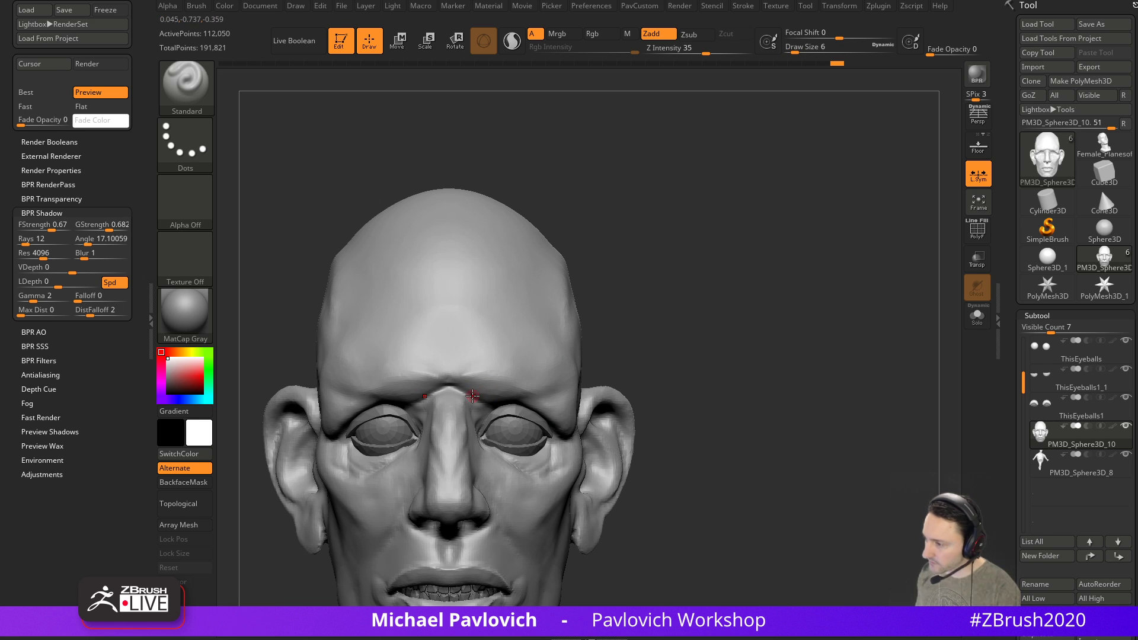
pyautogui.press('s')
pyautogui.moveTo(466, 395); pyautogui.dragTo(448, 369)
# Deepen the creases around the frown ridges and inner brow with DamStandard at draw size 16
pyautogui.press('2')
pyautogui.press('s')
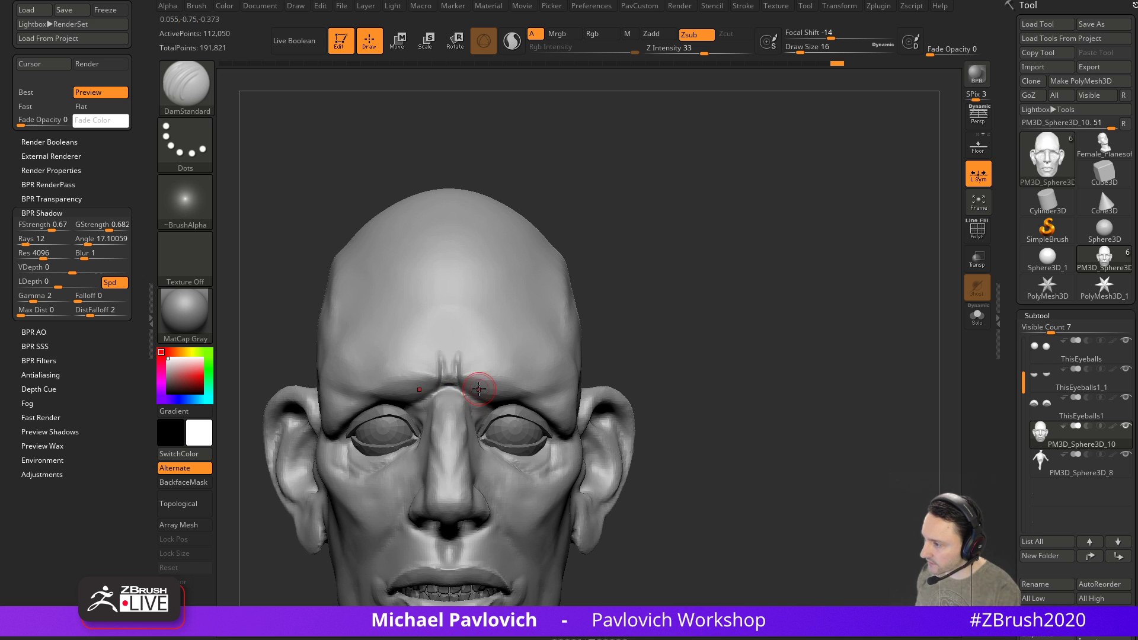
pyautogui.moveTo(528, 396); pyautogui.dragTo(498, 348, button='right')
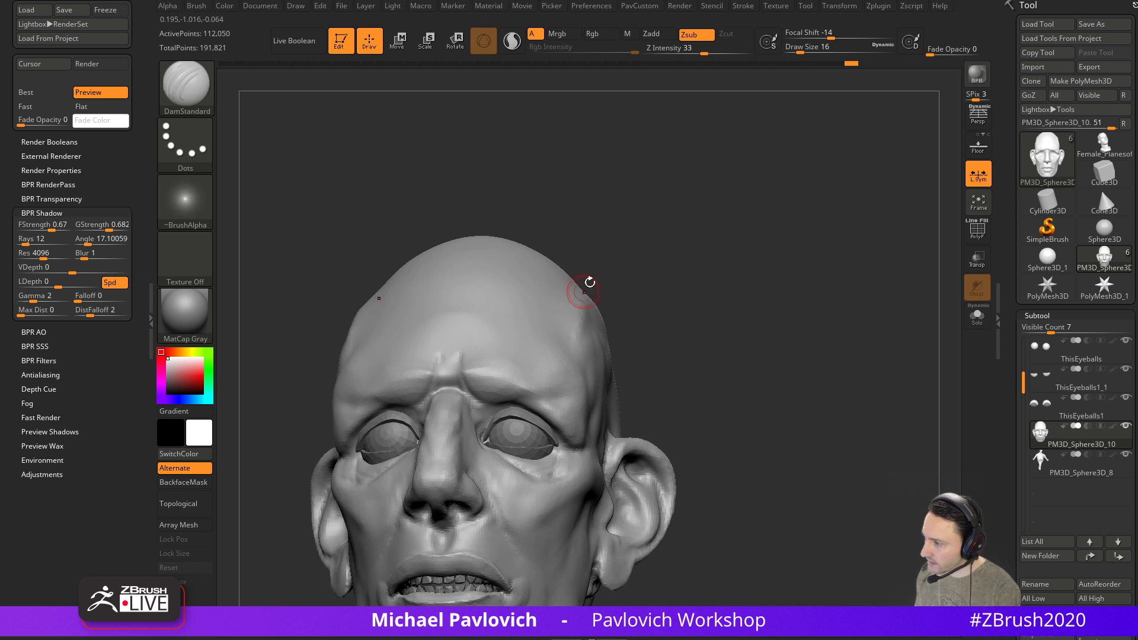
pyautogui.moveTo(568, 302); pyautogui.dragTo(565, 329, button='right')
pyautogui.press('3')
pyautogui.moveTo(572, 284)
pyautogui.mouseDown(button='right')
pyautogui.moveTo(559, 310)
pyautogui.moveTo(480, 350)
pyautogui.mouseUp(button='right')
pyautogui.moveTo(663, 311)
pyautogui.mouseDown(button='right')
pyautogui.moveTo(717, 320)
pyautogui.moveTo(646, 328)
pyautogui.mouseUp(button='right')
# Undo the small Standard brush marks above the brow and rework the inner brow with ClayTubes at draw size 11
pyautogui.press('1')
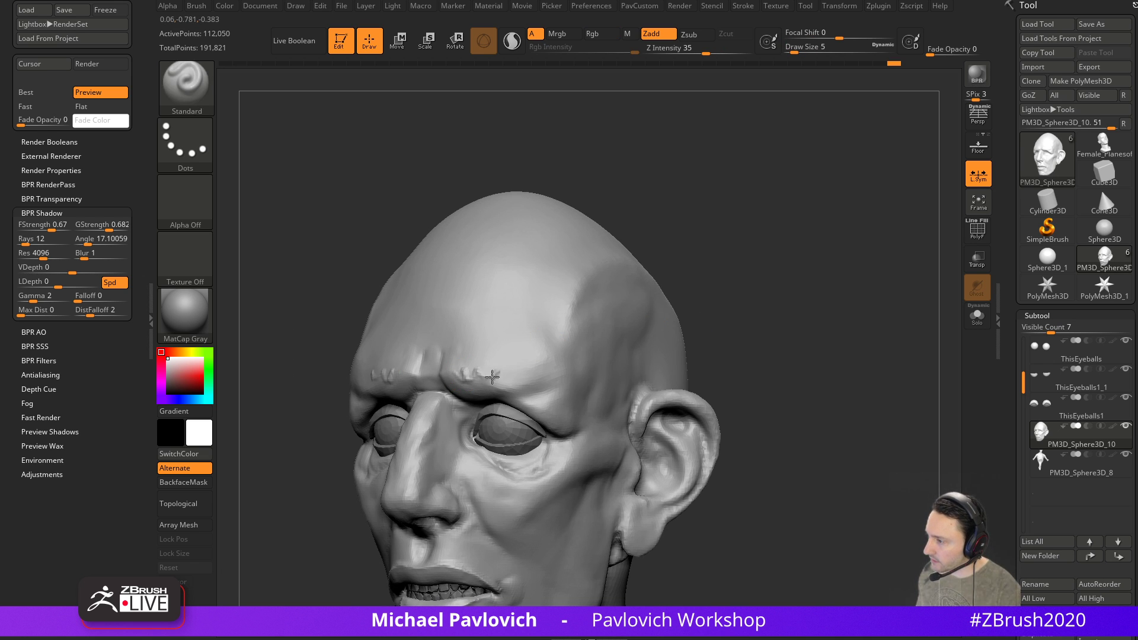
pyautogui.hotkey('ctrl', 'z')
pyautogui.press('s')
pyautogui.moveTo(456, 376); pyautogui.dragTo(465, 371)
pyautogui.press('2')
pyautogui.press('s')
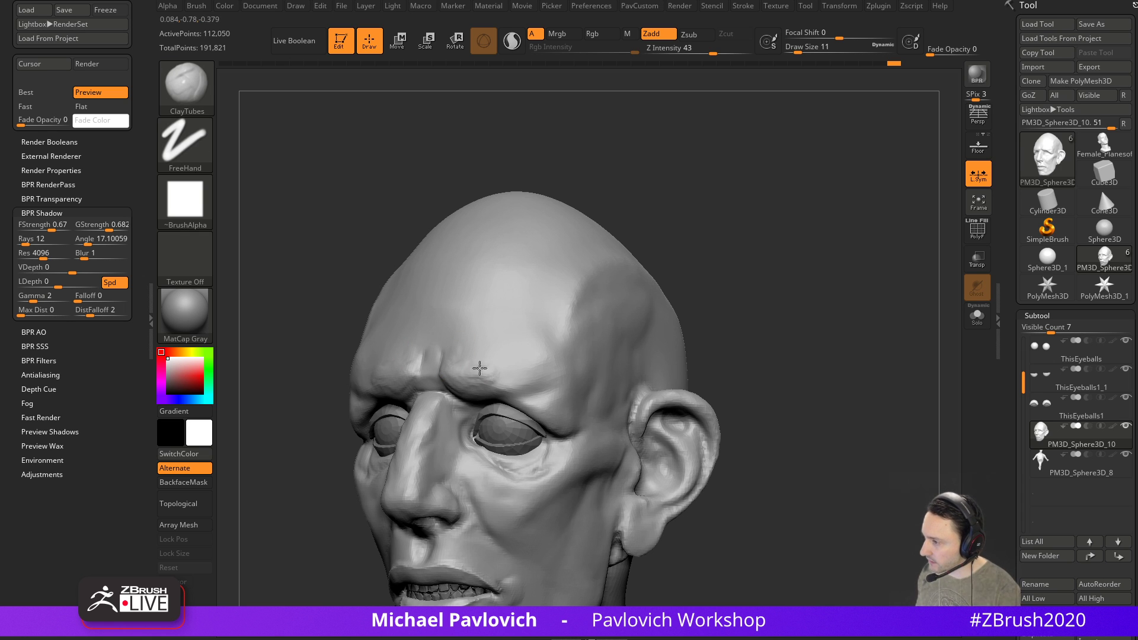
# Build up the brow and face forms with the Clay brush
pyautogui.moveTo(558, 383); pyautogui.dragTo(770, 352, button='right')
pyautogui.moveTo(554, 460); pyautogui.dragTo(810, 388, button='right')
pyautogui.press('b')
pyautogui.press('c')
pyautogui.press('l')
pyautogui.moveTo(766, 337)
pyautogui.mouseDown()
pyautogui.moveTo(785, 367)
pyautogui.moveTo(703, 388)
pyautogui.mouseUp()
# Cut the nasolabial fold from the nostril wing to the mouth corner with DamStandard
pyautogui.press('b')
pyautogui.press('d')
pyautogui.press('s')
pyautogui.moveTo(823, 362)
pyautogui.mouseDown()
pyautogui.moveTo(774, 381)
pyautogui.moveTo(524, 353)
pyautogui.mouseUp()
pyautogui.moveTo(730, 413); pyautogui.dragTo(700, 377)
pyautogui.moveTo(554, 403); pyautogui.dragTo(564, 422)
pyautogui.moveTo(726, 426)
pyautogui.mouseDown()
pyautogui.moveTo(818, 432)
pyautogui.moveTo(778, 396)
pyautogui.mouseUp()
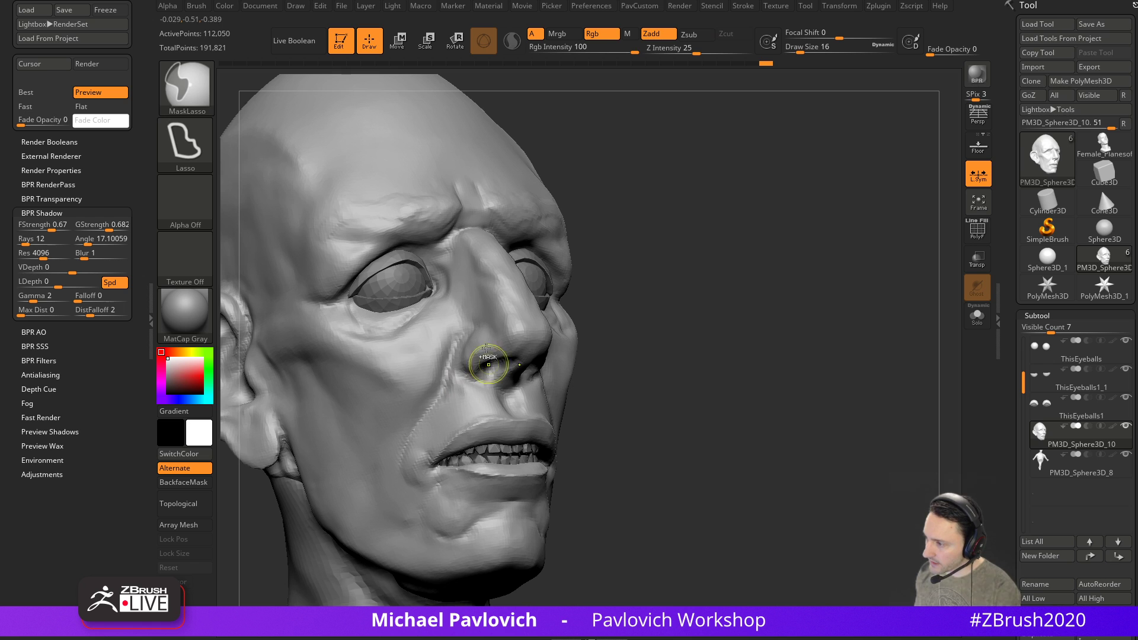
# Mask the upper lip and mouth area enclosed by the nasolabial folds
pyautogui.keyDown('ctrl'); pyautogui.click(201, 84); pyautogui.keyUp('ctrl')
pyautogui.keyDown('ctrl'); pyautogui.click(315, 101); pyautogui.keyUp('ctrl')
pyautogui.moveTo(464, 351)
pyautogui.keyDown('ctrl'); pyautogui.mouseDown()
pyautogui.moveTo(421, 481)
pyautogui.moveTo(472, 394)
pyautogui.moveTo(483, 409)
pyautogui.mouseUp(); pyautogui.keyUp('ctrl')
pyautogui.moveTo(719, 356); pyautogui.dragTo(605, 379)
pyautogui.press('s')
pyautogui.moveTo(582, 405); pyautogui.dragTo(592, 394)
# Push the unmasked cheeks over the masked mouth area with the Move brush at draw size 33 to form the nasolabial folds
pyautogui.press('b')
pyautogui.press('m')
pyautogui.press('v')
pyautogui.moveTo(718, 385); pyautogui.dragTo(611, 409, button='right')
pyautogui.press('s')
pyautogui.moveTo(609, 414); pyautogui.dragTo(611, 410)
pyautogui.moveTo(580, 364); pyautogui.dragTo(577, 369)
pyautogui.moveTo(459, 379); pyautogui.dragTo(570, 403)
pyautogui.moveTo(708, 409); pyautogui.dragTo(596, 435)
pyautogui.moveTo(414, 490); pyautogui.dragTo(462, 409)
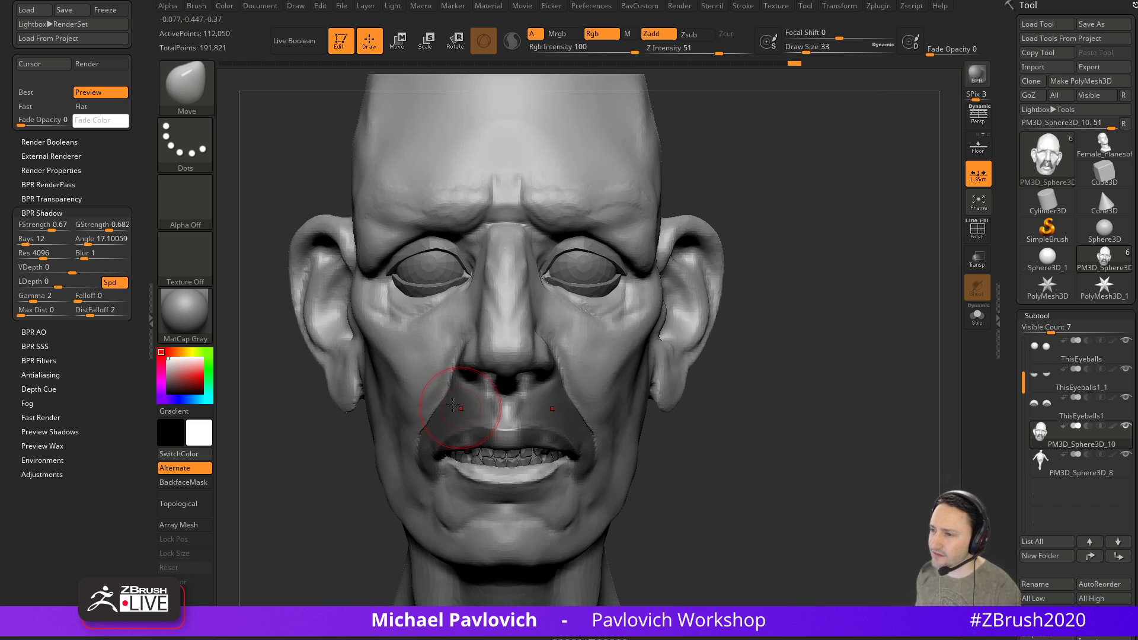
# Find the brush depth settings and set the Move brush's Gravity Strength to 100
pyautogui.moveTo(135, 69); pyautogui.dragTo(138, 233)
pyautogui.click(134, 7)
pyautogui.click(200, 6)
pyautogui.click(190, 17)
pyautogui.moveTo(88, 580)
pyautogui.mouseDown()
pyautogui.moveTo(86, 401)
pyautogui.moveTo(80, 414)
pyautogui.moveTo(116, 349)
pyautogui.mouseUp()
pyautogui.click(44, 514)
pyautogui.keyDown('shift'); pyautogui.click(37, 450); pyautogui.keyUp('shift')
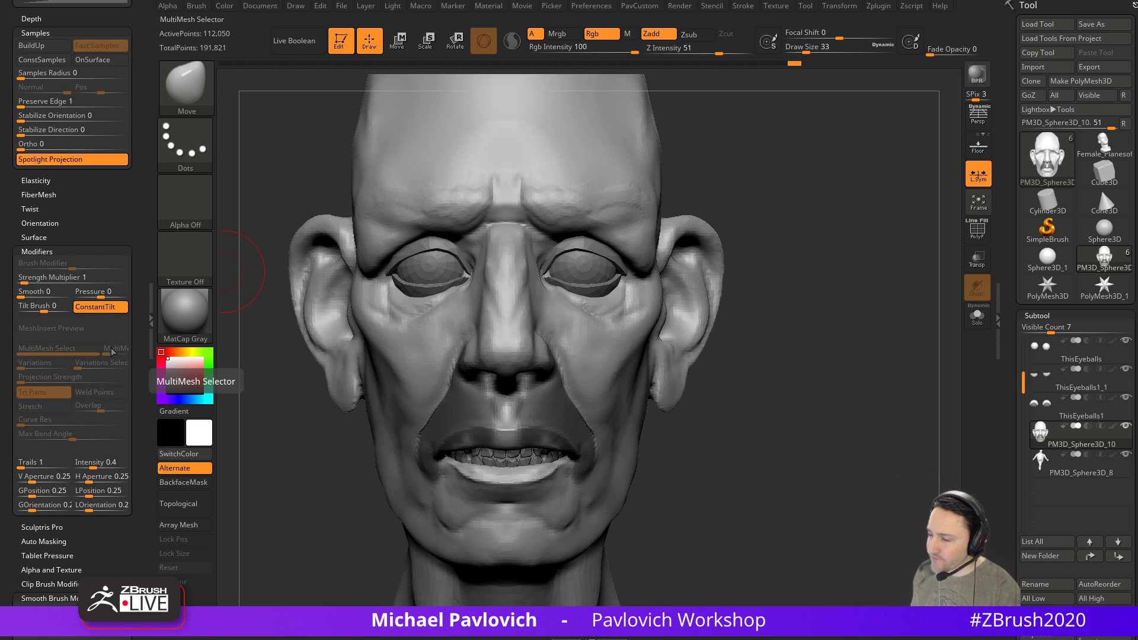
pyautogui.moveTo(116, 278)
pyautogui.mouseDown()
pyautogui.moveTo(123, 320)
pyautogui.moveTo(124, 243)
pyautogui.mouseUp()
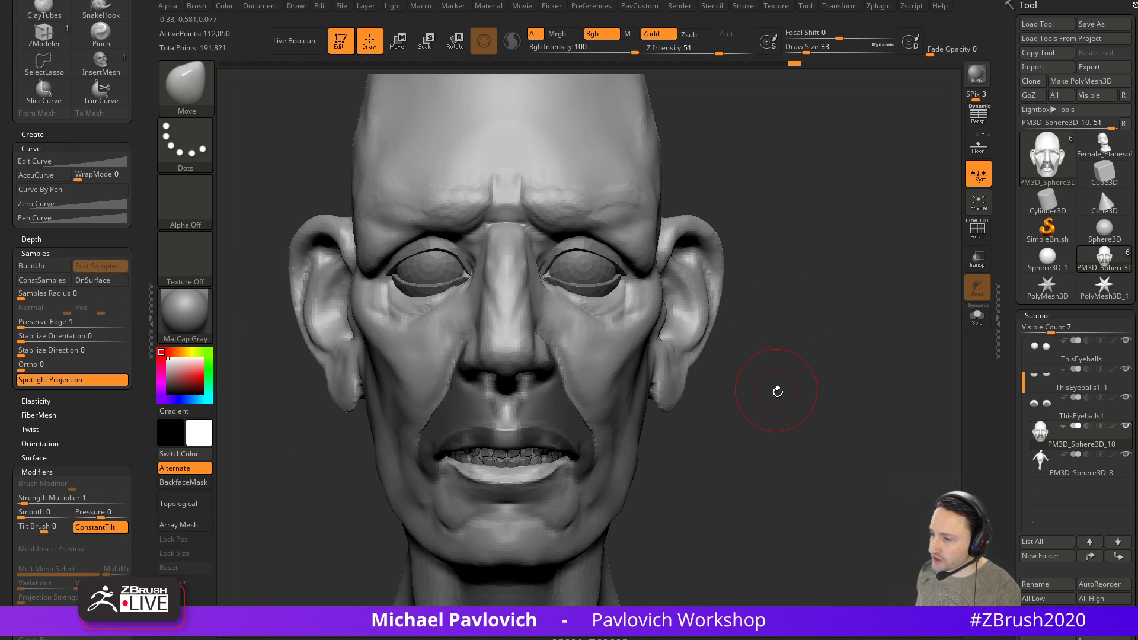
pyautogui.click(561, 7)
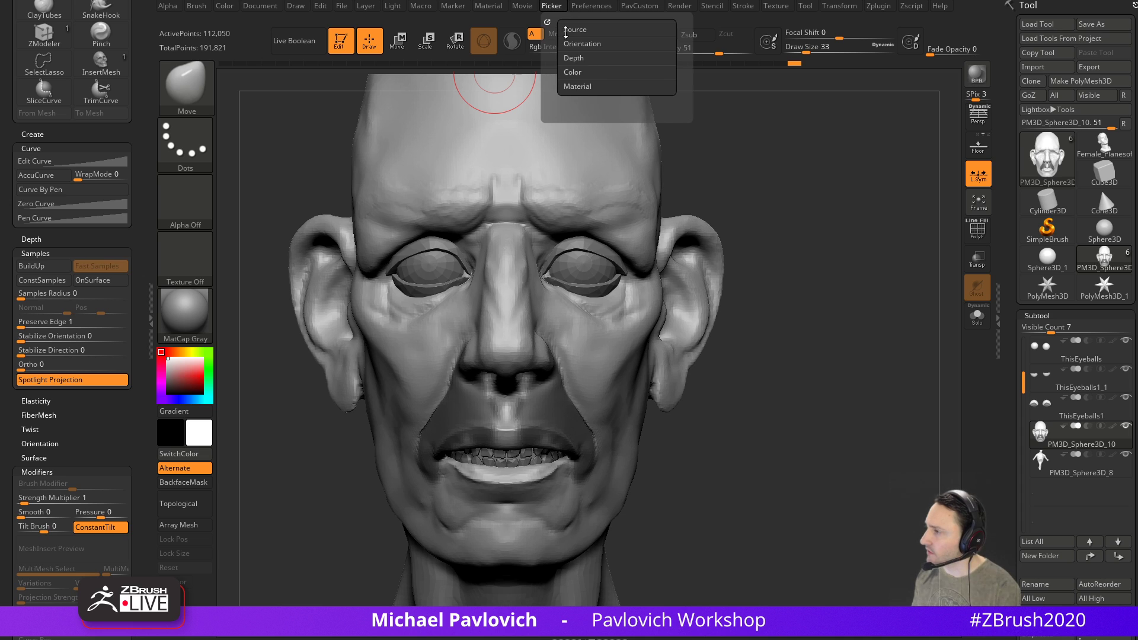
pyautogui.click(589, 47)
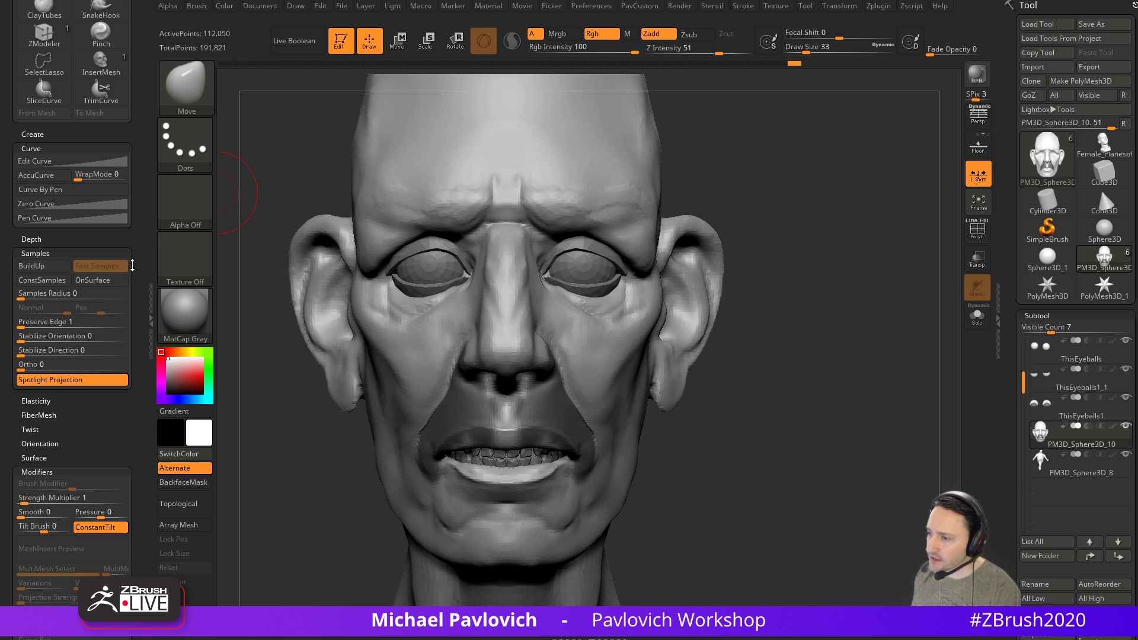
pyautogui.moveTo(135, 271); pyautogui.dragTo(142, 138)
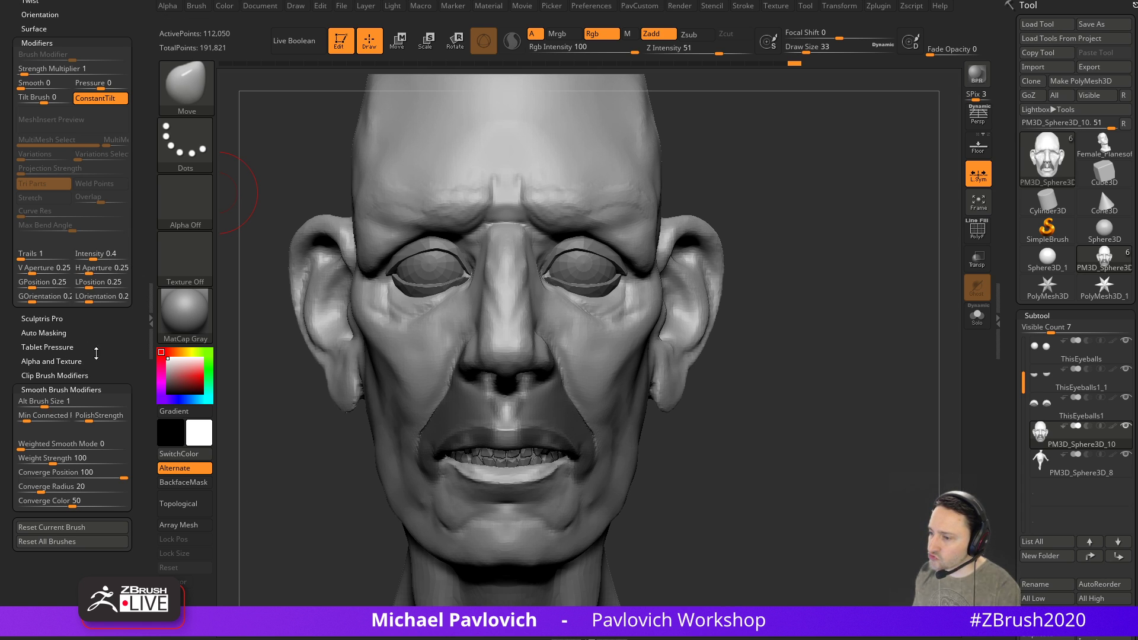
pyautogui.scroll(10, 92, 357)
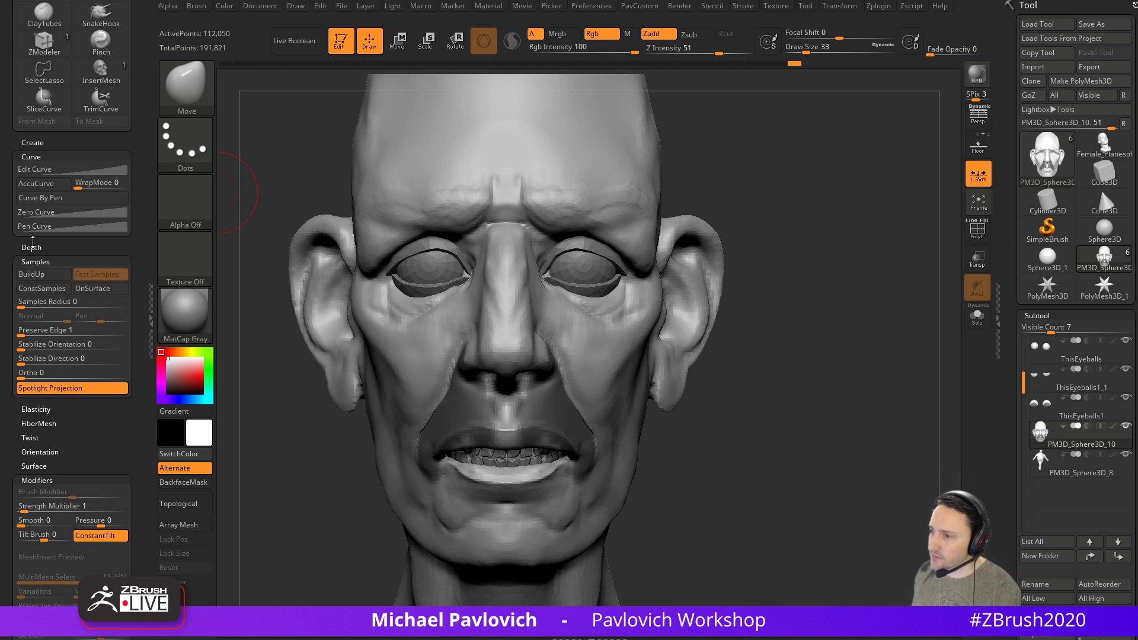
pyautogui.click(33, 243)
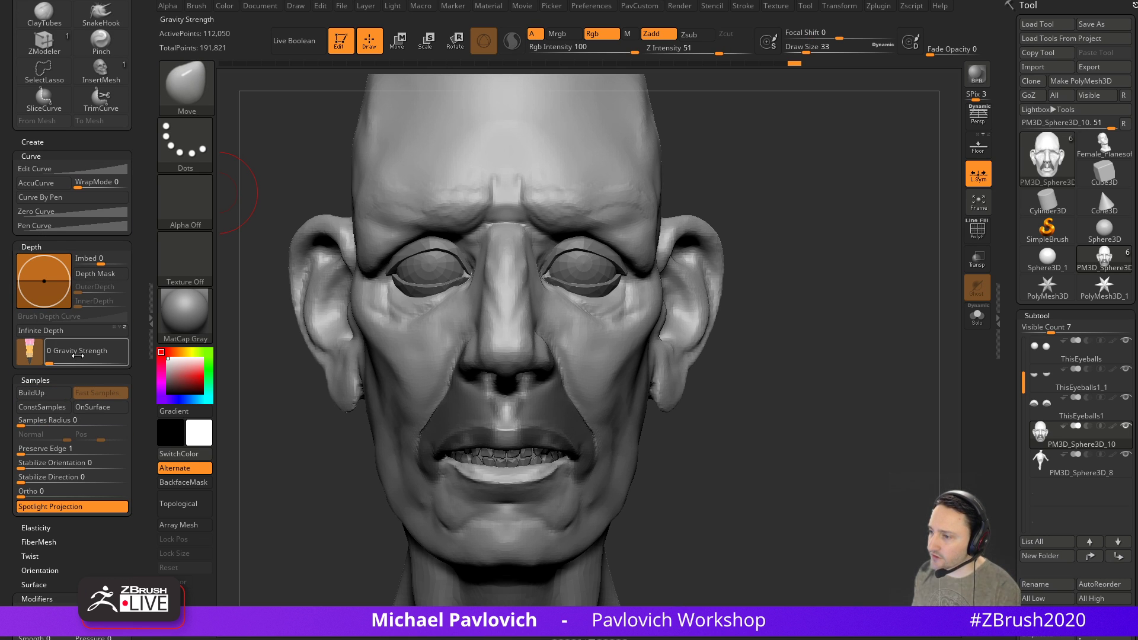
pyautogui.moveTo(65, 352); pyautogui.dragTo(128, 353)
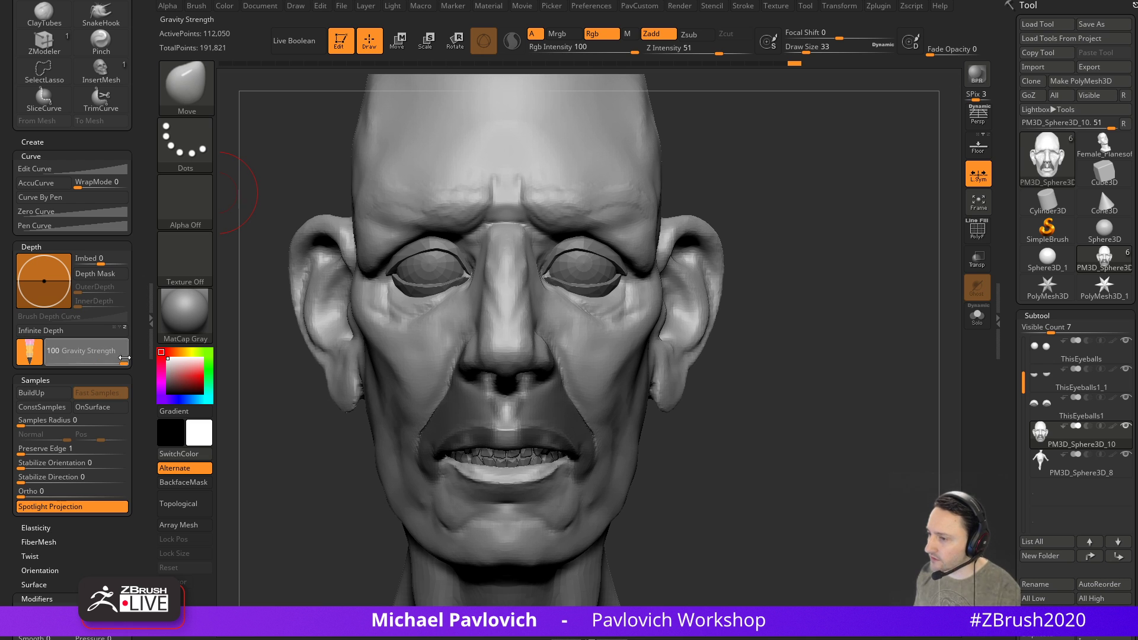
# Try a Standard brush stroke down the cheeks with Gravity Strength at 0, and undo it
pyautogui.press('b')
pyautogui.press('s')
pyautogui.press('t')
pyautogui.moveTo(706, 409); pyautogui.dragTo(679, 409)
pyautogui.moveTo(561, 332); pyautogui.dragTo(619, 446)
pyautogui.moveTo(752, 443); pyautogui.dragTo(768, 403)
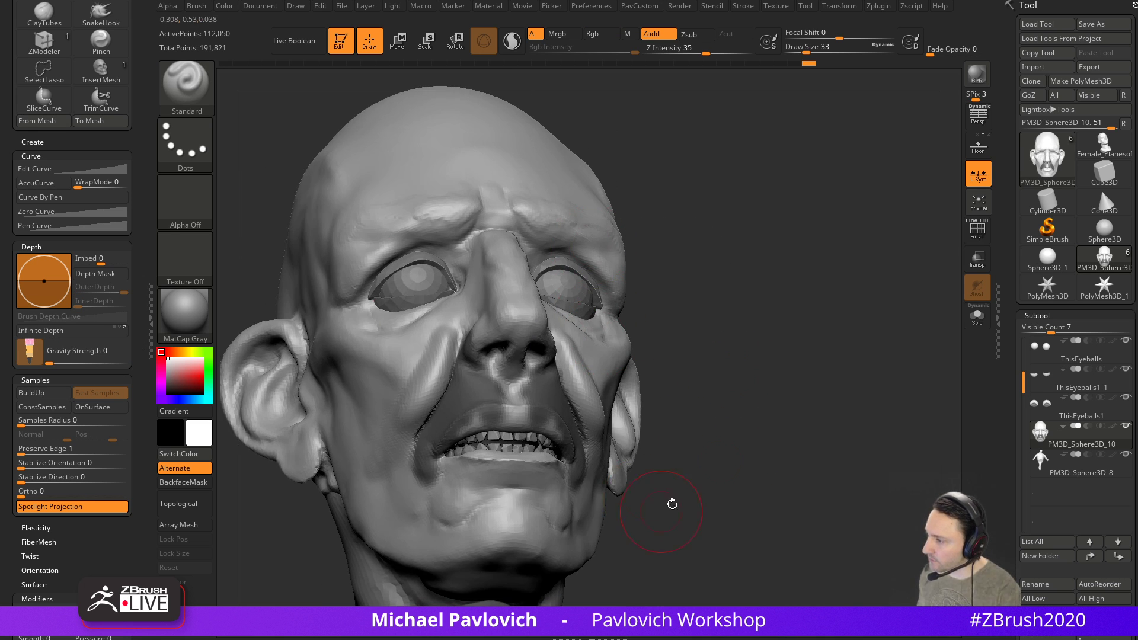
pyautogui.keyDown('shift'); pyautogui.moveTo(653, 508); pyautogui.dragTo(784, 412); pyautogui.keyUp('shift')
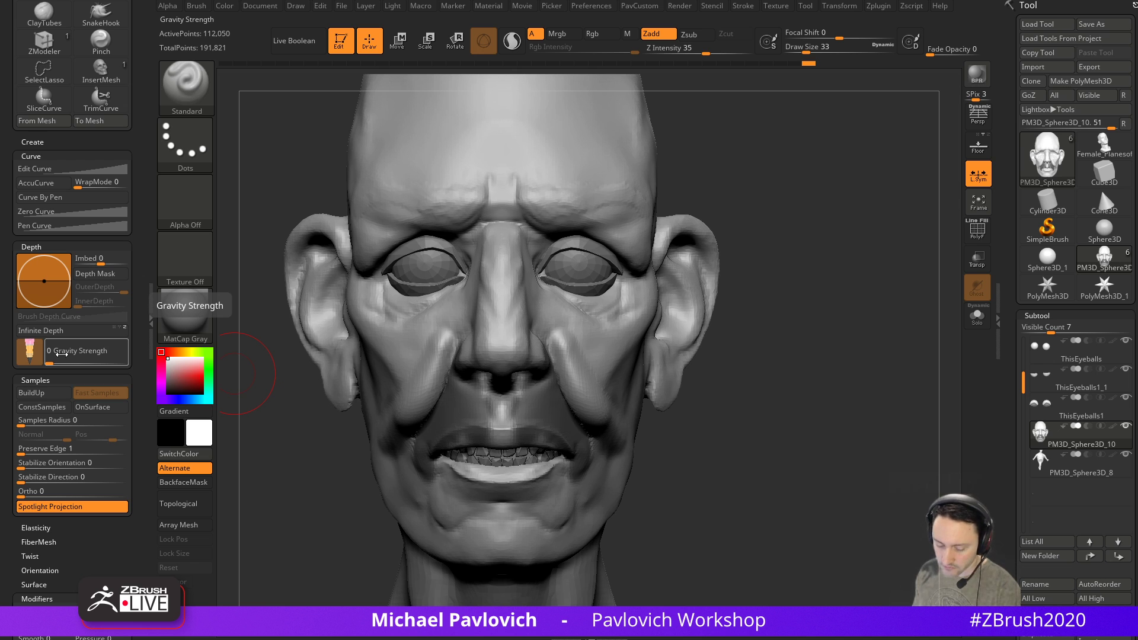
pyautogui.hotkey('ctrl', 'z')
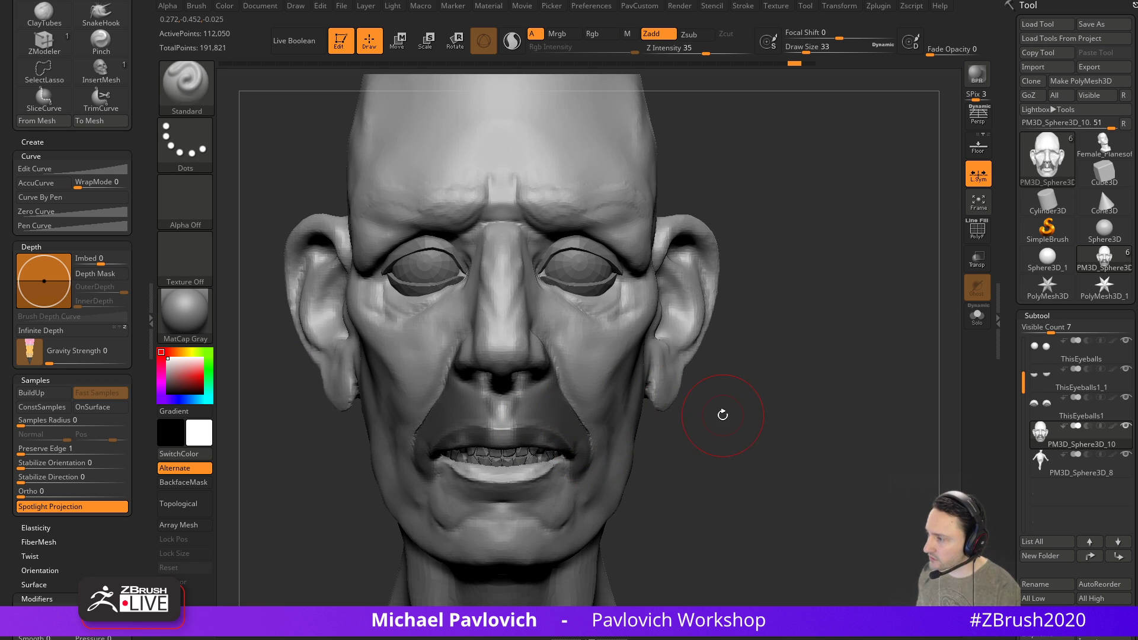
# Try Standard brush strokes on the cheeks with the head upside down and no gravity, undoing each stroke
pyautogui.moveTo(777, 410)
pyautogui.mouseDown()
pyautogui.moveTo(869, 414)
pyautogui.moveTo(866, 371)
pyautogui.moveTo(826, 376)
pyautogui.mouseUp()
pyautogui.moveTo(624, 305); pyautogui.dragTo(592, 375)
pyautogui.hotkey('ctrl', 'z')
pyautogui.moveTo(627, 304); pyautogui.dragTo(596, 373)
pyautogui.moveTo(798, 323)
pyautogui.mouseDown()
pyautogui.moveTo(735, 332)
pyautogui.moveTo(799, 305)
pyautogui.mouseUp()
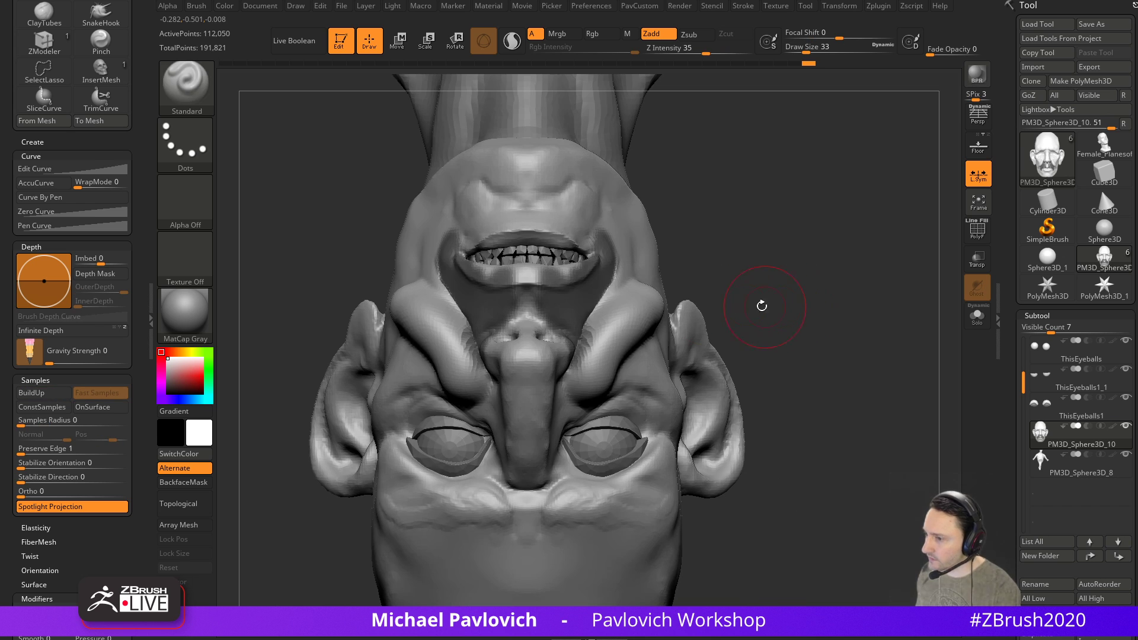
pyautogui.hotkey('ctrl', 'z')
# Try Standard brush strokes on the upside-down face with Gravity Strength 100, undoing each stroke
pyautogui.moveTo(89, 356); pyautogui.dragTo(134, 355)
pyautogui.moveTo(633, 303)
pyautogui.mouseDown()
pyautogui.moveTo(591, 359)
pyautogui.moveTo(635, 301)
pyautogui.moveTo(611, 327)
pyautogui.moveTo(591, 403)
pyautogui.mouseUp()
pyautogui.hotkey('ctrl', 'z')
pyautogui.moveTo(807, 367)
pyautogui.mouseDown()
pyautogui.moveTo(837, 184)
pyautogui.moveTo(859, 269)
pyautogui.moveTo(864, 381)
pyautogui.mouseUp()
pyautogui.moveTo(644, 365); pyautogui.dragTo(560, 478)
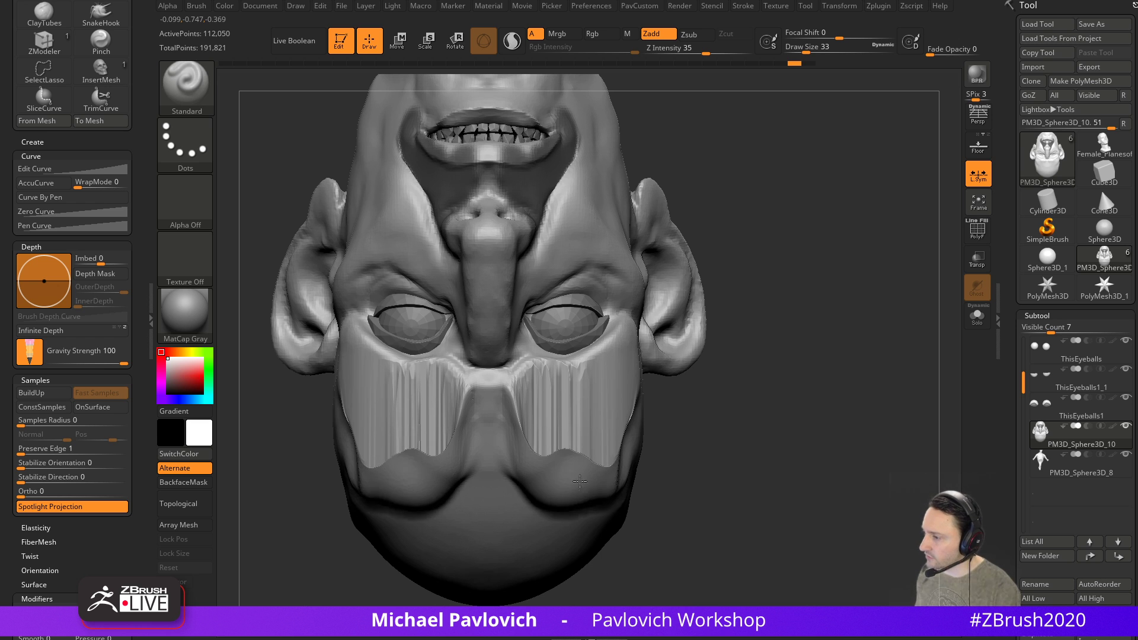
pyautogui.hotkey('ctrl', 'z')
# Test the full-gravity Standard brush on the cheek with the head upright, and undo the stroke
pyautogui.moveTo(825, 394)
pyautogui.mouseDown()
pyautogui.moveTo(838, 224)
pyautogui.moveTo(755, 279)
pyautogui.moveTo(839, 283)
pyautogui.mouseUp()
pyautogui.moveTo(839, 283)
pyautogui.keyDown('alt'); pyautogui.mouseDown()
pyautogui.moveTo(759, 265)
pyautogui.moveTo(696, 229)
pyautogui.mouseUp(); pyautogui.keyUp('alt')
pyautogui.moveTo(536, 438); pyautogui.dragTo(566, 492)
pyautogui.keyDown('alt'); pyautogui.moveTo(750, 454); pyautogui.dragTo(737, 381); pyautogui.keyUp('alt')
pyautogui.moveTo(765, 391); pyautogui.dragTo(788, 414)
pyautogui.hotkey('ctrl', 'z')
# Try Standard brush cheek strokes at Gravity Strength 34, undo them and reset the gravity to 0
pyautogui.click(74, 359)
pyautogui.moveTo(523, 349); pyautogui.dragTo(561, 424)
pyautogui.hotkey('ctrl', 'z')
pyautogui.moveTo(519, 333); pyautogui.dragTo(557, 422)
pyautogui.hotkey('ctrl', 'z')
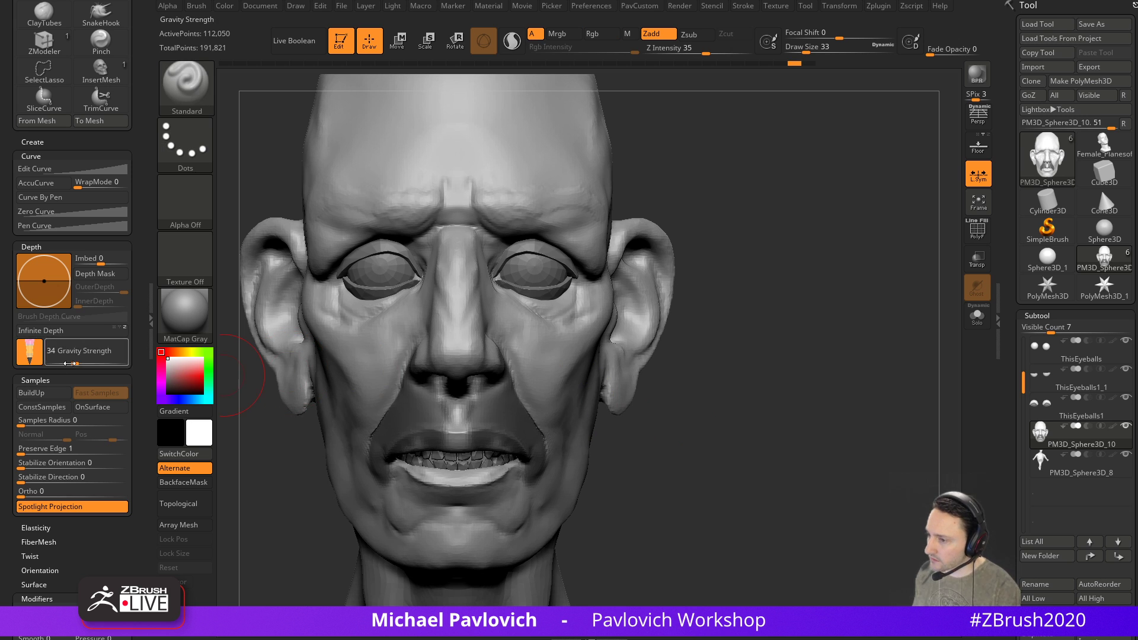
pyautogui.moveTo(67, 361); pyautogui.dragTo(45, 363)
# Drag the cheeks along the masked mouth area with the Move brush, using draw sizes 37 and 41
pyautogui.moveTo(784, 380); pyautogui.dragTo(724, 368)
pyautogui.moveTo(716, 308); pyautogui.dragTo(643, 329)
pyautogui.press('s')
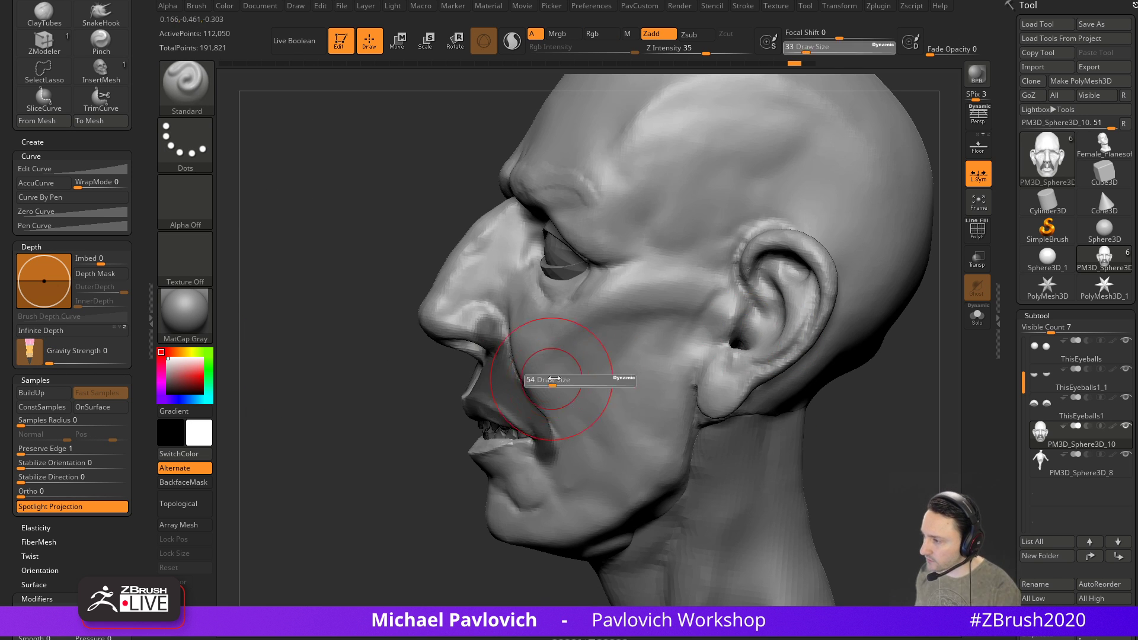
pyautogui.moveTo(545, 381); pyautogui.dragTo(550, 381)
pyautogui.press('b')
pyautogui.press('m')
pyautogui.press('v')
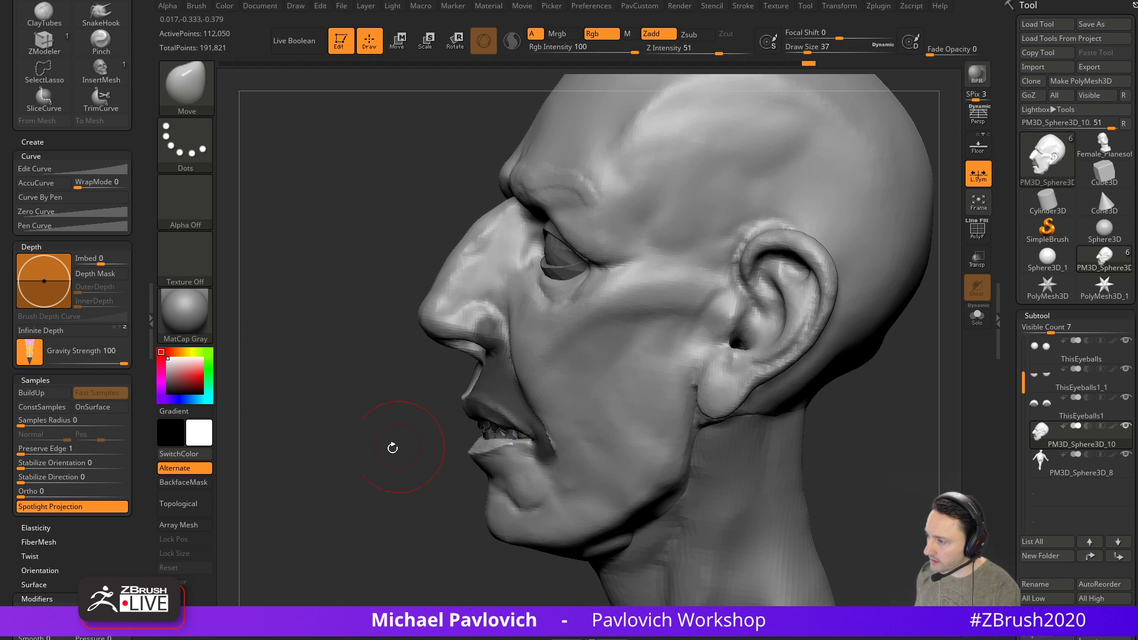
pyautogui.keyDown('shift'); pyautogui.moveTo(412, 445); pyautogui.dragTo(533, 385); pyautogui.keyUp('shift')
pyautogui.moveTo(703, 329); pyautogui.dragTo(659, 333)
pyautogui.press('s')
pyautogui.moveTo(543, 365); pyautogui.dragTo(543, 386)
pyautogui.keyDown('shift'); pyautogui.moveTo(726, 388); pyautogui.dragTo(775, 404); pyautogui.keyUp('shift')
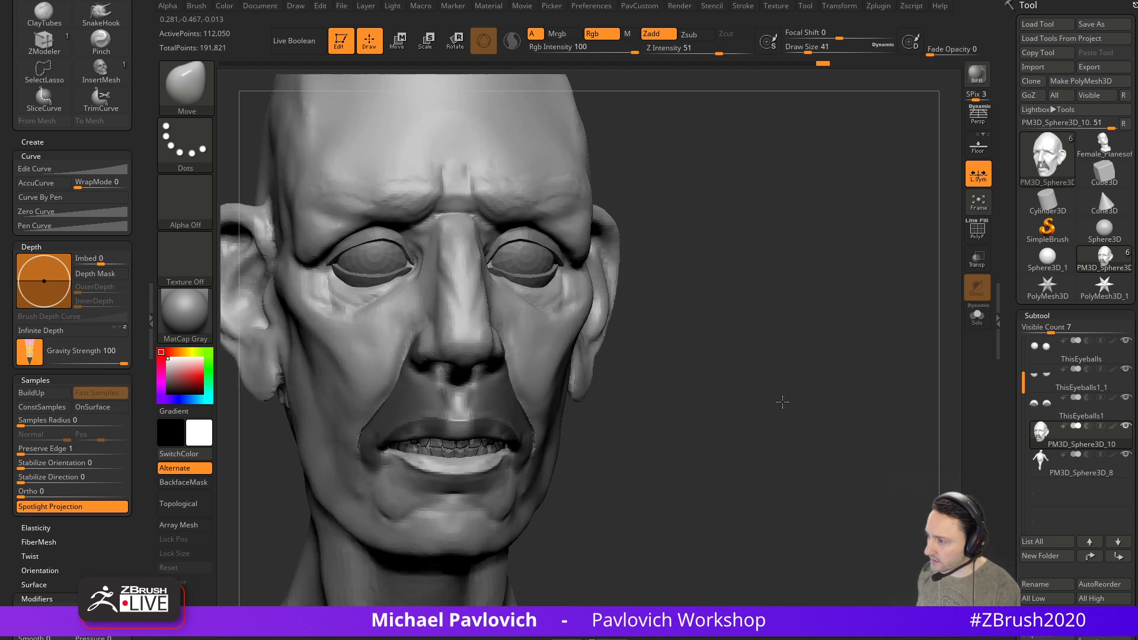
# Clear the mask and smooth the nasolabial folds from the nostrils to the mouth corners at draw size 12
pyautogui.keyDown('ctrl'); pyautogui.moveTo(760, 342); pyautogui.dragTo(735, 333); pyautogui.keyUp('ctrl')
pyautogui.press('3')
pyautogui.press('s')
pyautogui.moveTo(526, 380); pyautogui.dragTo(520, 381)
pyautogui.keyDown('shift'); pyautogui.moveTo(501, 339); pyautogui.dragTo(510, 374); pyautogui.keyUp('shift')
pyautogui.moveTo(720, 368); pyautogui.dragTo(657, 370)
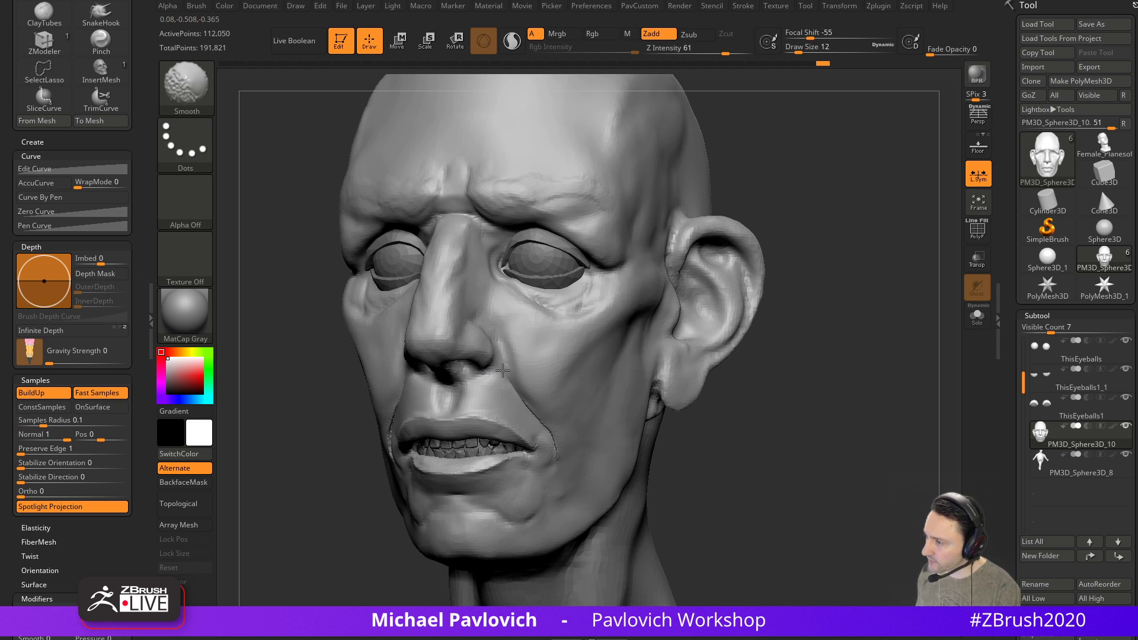
pyautogui.keyDown('shift'); pyautogui.moveTo(537, 416); pyautogui.dragTo(550, 440); pyautogui.keyUp('shift')
pyautogui.moveTo(732, 392); pyautogui.dragTo(667, 387)
pyautogui.keyDown('shift'); pyautogui.moveTo(548, 385); pyautogui.dragTo(533, 447); pyautogui.keyUp('shift')
pyautogui.moveTo(361, 498); pyautogui.dragTo(412, 473)
# Sharpen the nasolabial fold and the crease above the eye with DamStandard at draw size 22
pyautogui.press('4')
pyautogui.moveTo(722, 298); pyautogui.dragTo(646, 311)
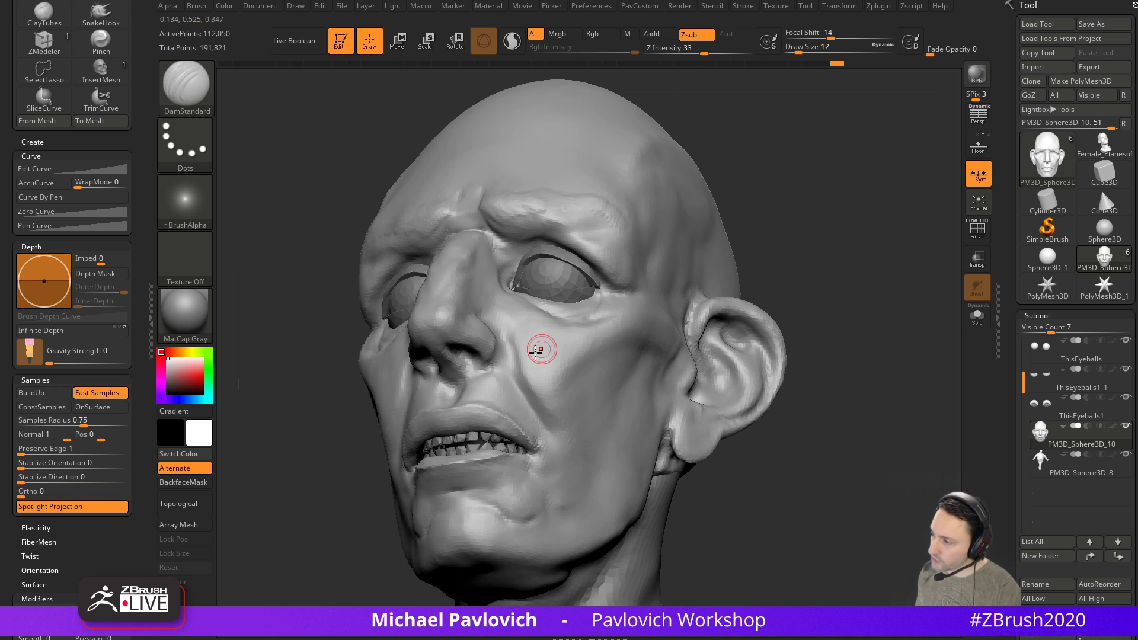
pyautogui.press('s')
pyautogui.moveTo(519, 373); pyautogui.dragTo(524, 374)
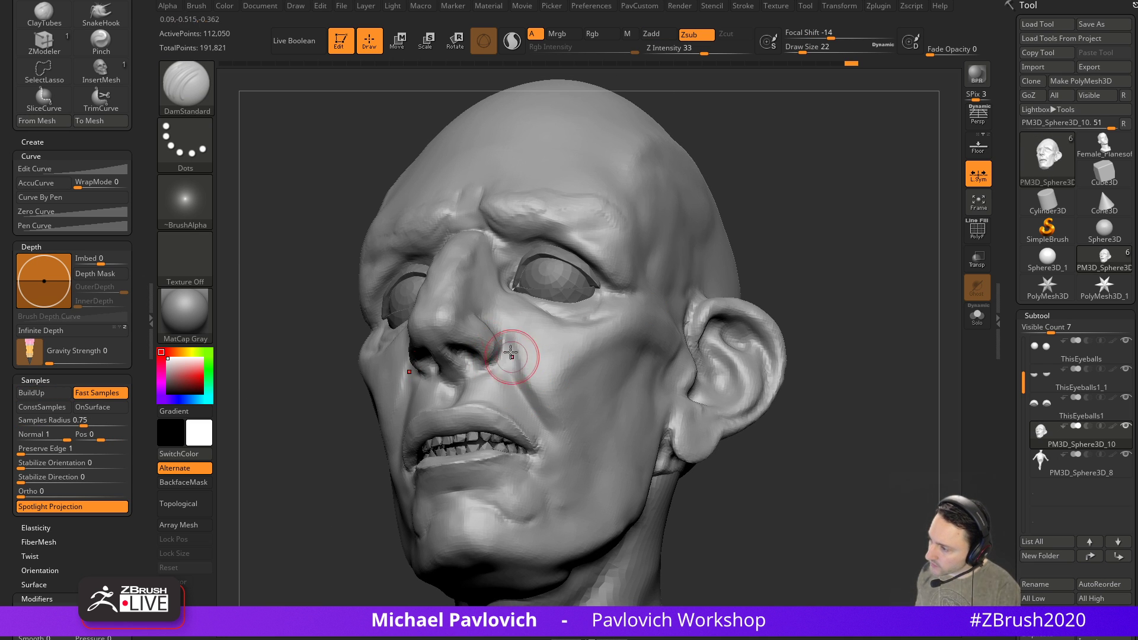
pyautogui.moveTo(737, 185); pyautogui.dragTo(549, 266)
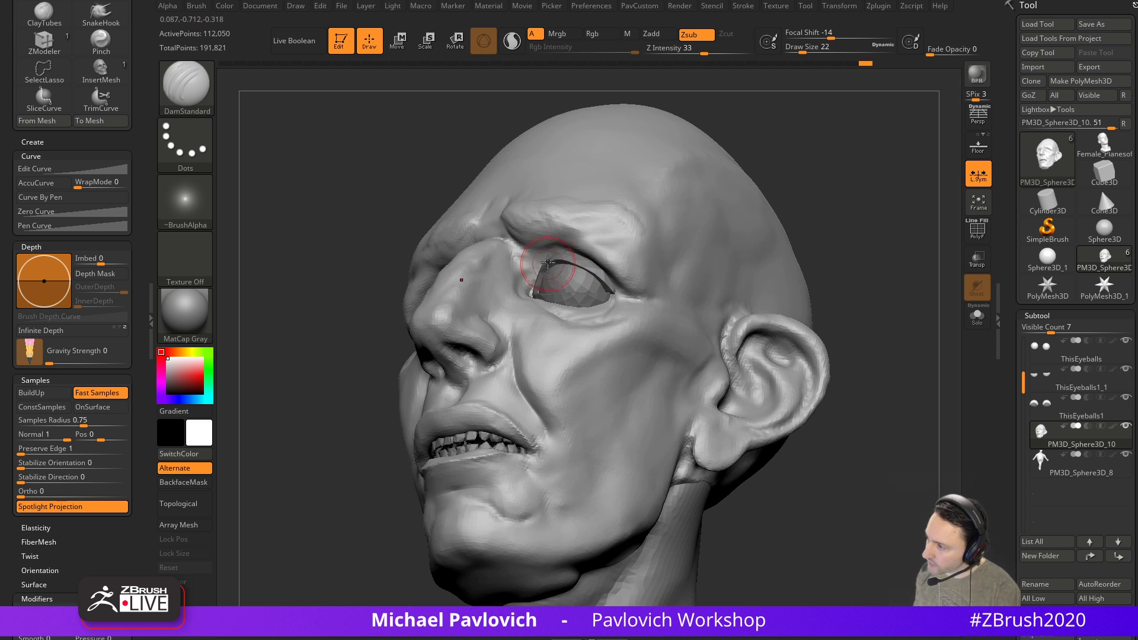
pyautogui.moveTo(824, 249); pyautogui.dragTo(788, 188)
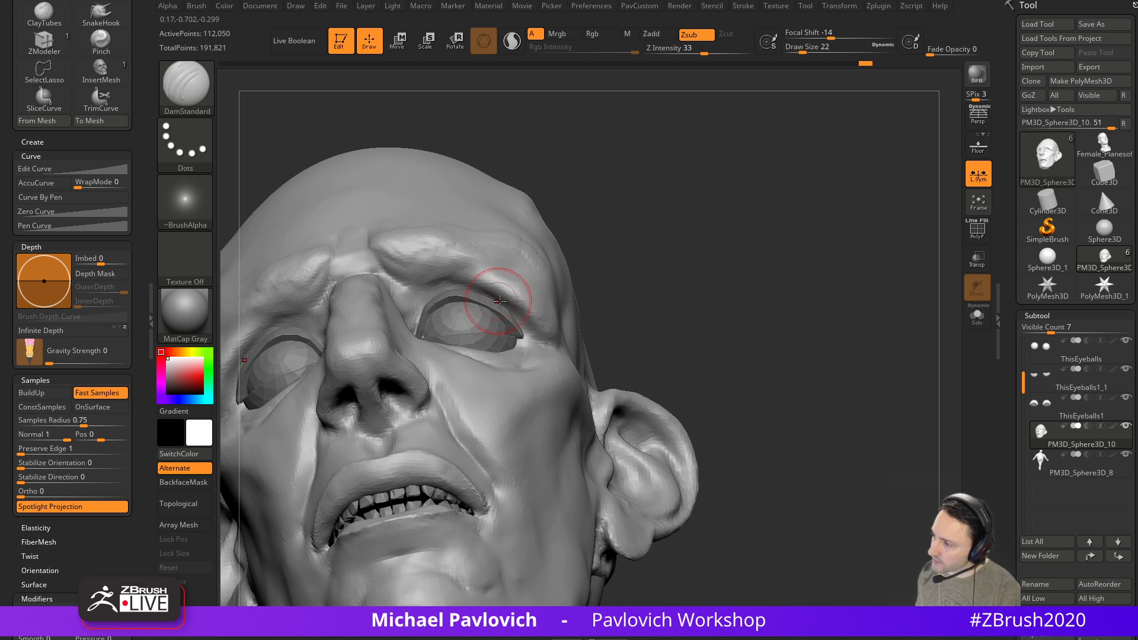
pyautogui.moveTo(667, 245); pyautogui.dragTo(662, 261)
pyautogui.moveTo(786, 180); pyautogui.dragTo(616, 329)
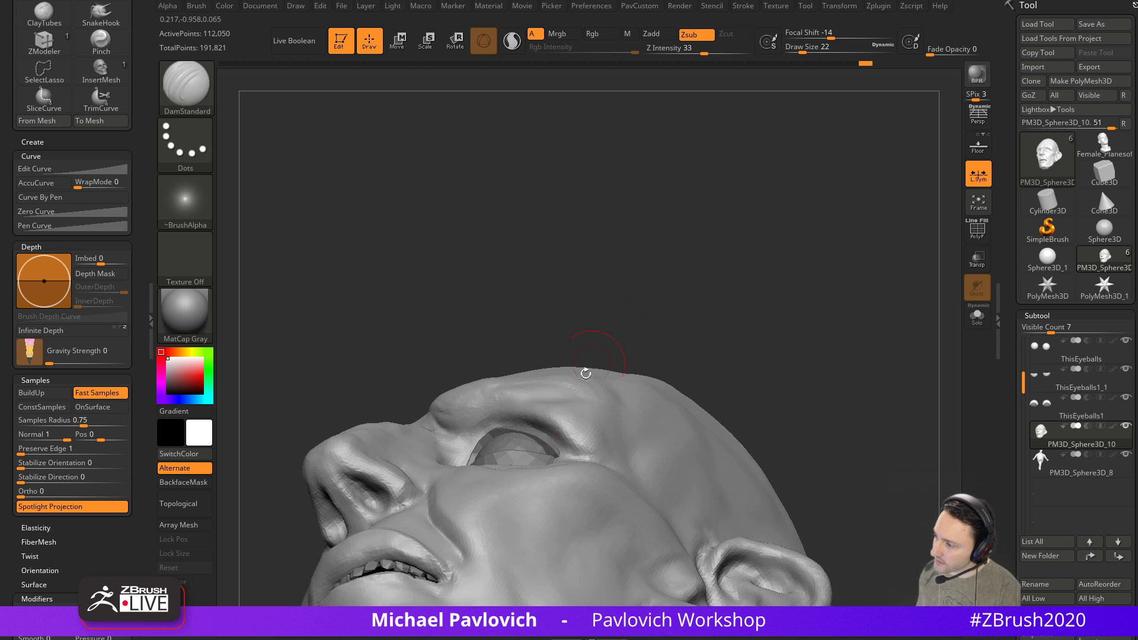
# Reshape the lips and mouth corners with the Move brush at draw sizes 22, 16 and 29
pyautogui.moveTo(634, 291)
pyautogui.mouseDown()
pyautogui.moveTo(728, 346)
pyautogui.moveTo(762, 284)
pyautogui.moveTo(782, 326)
pyautogui.moveTo(774, 371)
pyautogui.moveTo(780, 334)
pyautogui.moveTo(641, 394)
pyautogui.mouseUp()
pyautogui.press('b')
pyautogui.press('m')
pyautogui.press('v')
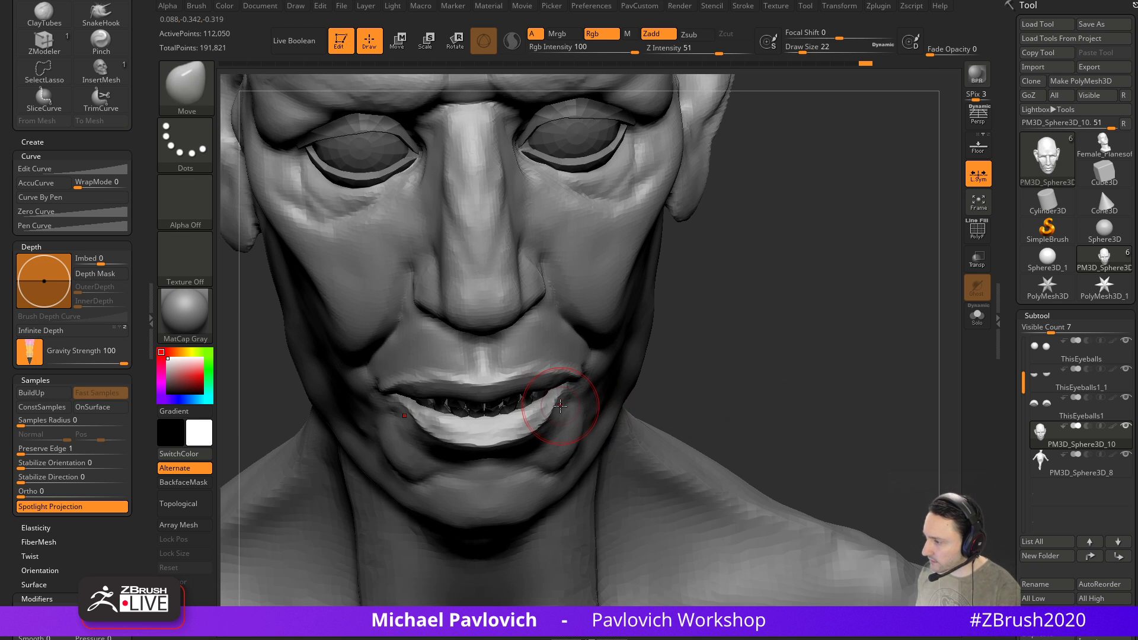
pyautogui.moveTo(729, 403); pyautogui.dragTo(711, 323)
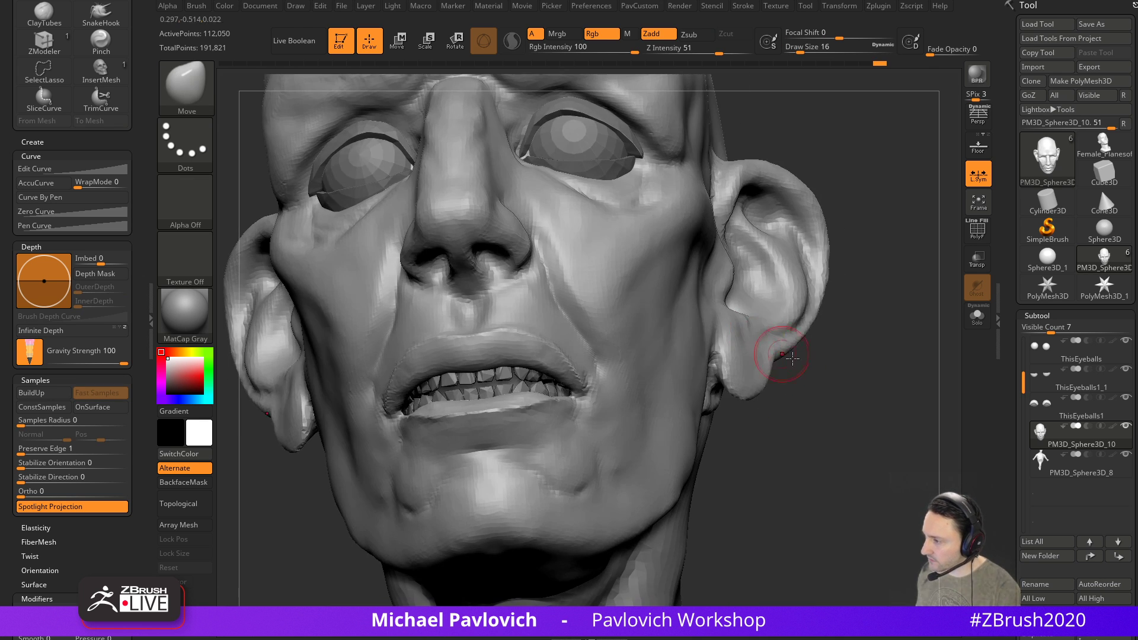
pyautogui.keyDown('shift'); pyautogui.moveTo(830, 381); pyautogui.dragTo(762, 373); pyautogui.keyUp('shift')
pyautogui.press('s')
pyautogui.moveTo(388, 398); pyautogui.dragTo(393, 398)
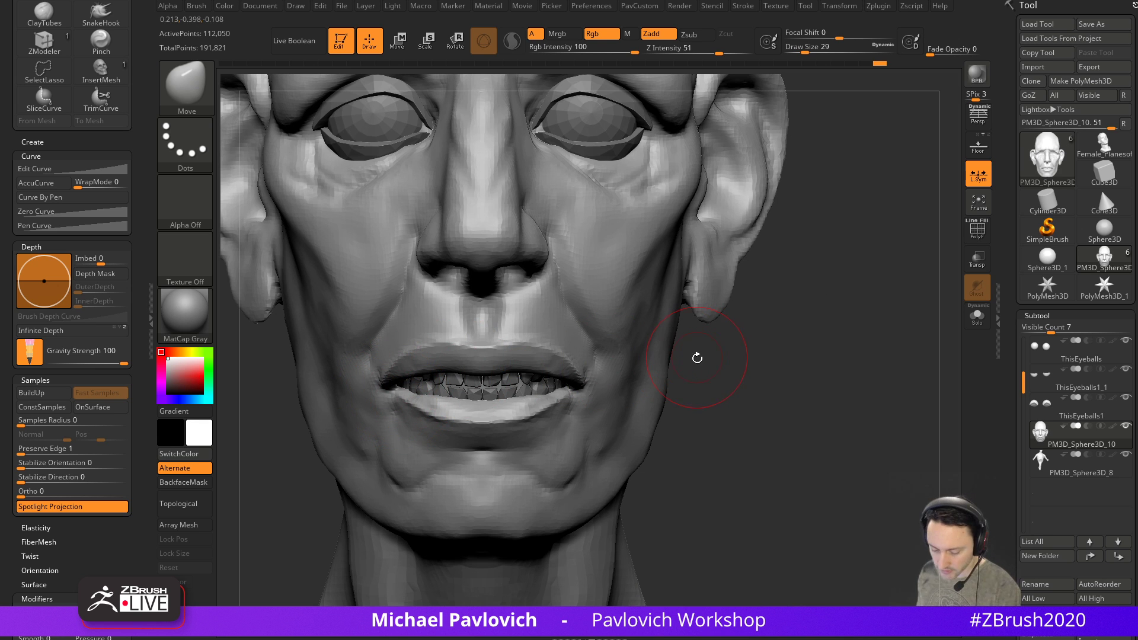
# Select the Clay brush, mask the mouth corners and upper lip edge, and invert the mask
pyautogui.press('b')
pyautogui.press('c')
pyautogui.press('l')
pyautogui.moveTo(698, 376); pyautogui.dragTo(737, 346)
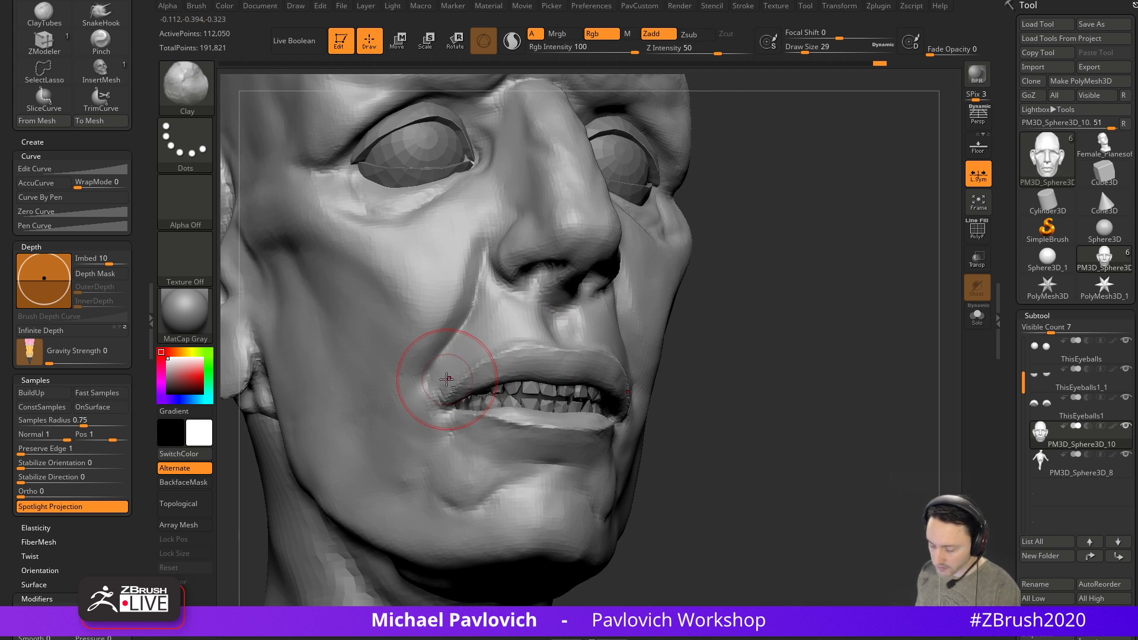
pyautogui.press('ctrl')
pyautogui.keyDown('ctrl'); pyautogui.moveTo(489, 362); pyautogui.dragTo(537, 356); pyautogui.keyUp('ctrl')
pyautogui.keyDown('ctrl'); pyautogui.click(804, 355); pyautogui.keyUp('ctrl')
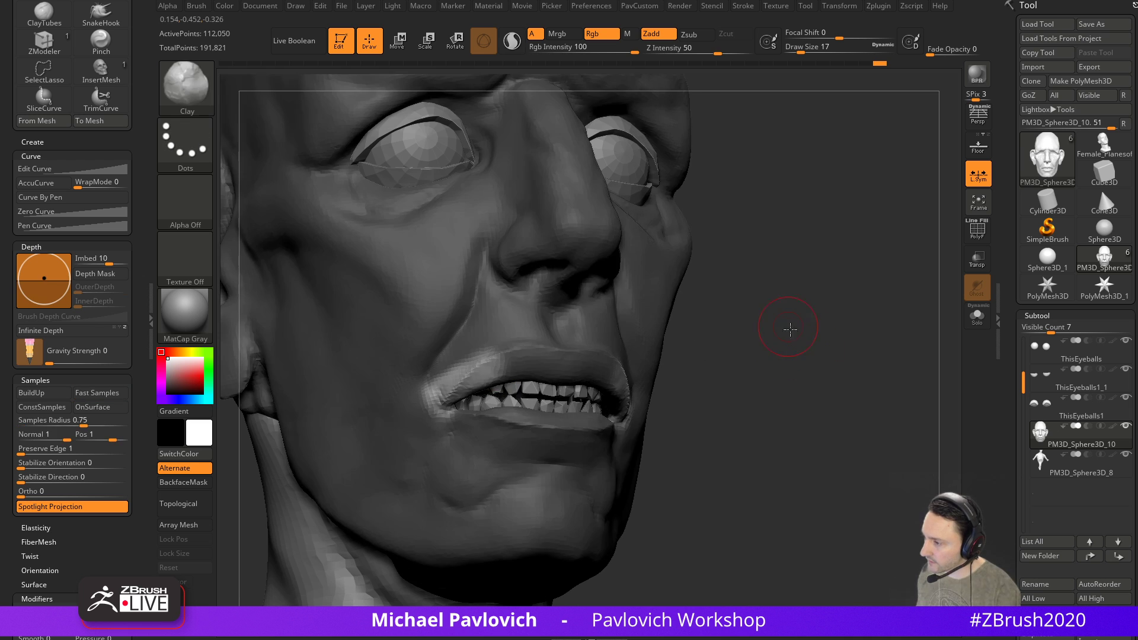
# Hide the mask display and shift the unmasked mouth corners with the Move brush
pyautogui.moveTo(788, 325); pyautogui.dragTo(833, 330)
pyautogui.hotkey('ctrl', 'h')
pyautogui.press('s')
pyautogui.moveTo(506, 411); pyautogui.dragTo(514, 412)
pyautogui.press('b')
pyautogui.press('m')
pyautogui.press('v')
pyautogui.moveTo(652, 356); pyautogui.dragTo(419, 381)
pyautogui.moveTo(824, 397)
pyautogui.keyDown('shift'); pyautogui.mouseDown()
pyautogui.moveTo(810, 419)
pyautogui.moveTo(848, 405)
pyautogui.mouseUp(); pyautogui.keyUp('shift')
# Undo the last mouth adjustment and refine the lower lip with the Move brush at draw sizes 27 and 17
pyautogui.press('s')
pyautogui.hotkey('ctrl', 'z')
pyautogui.press('s')
pyautogui.press(']')
pyautogui.press(']')
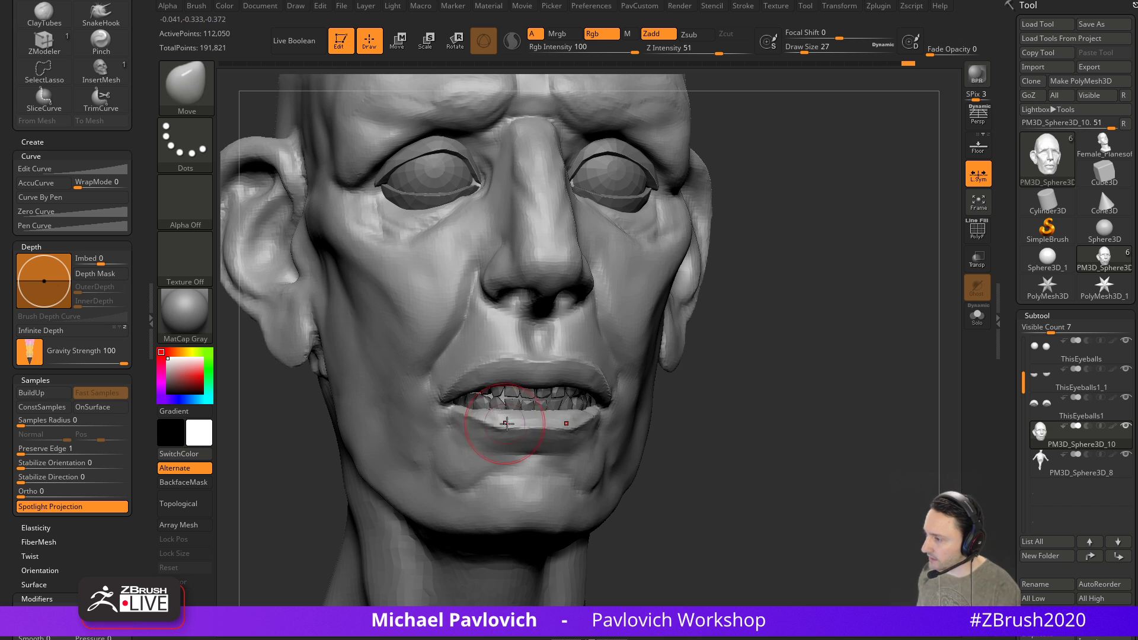
pyautogui.press('[')
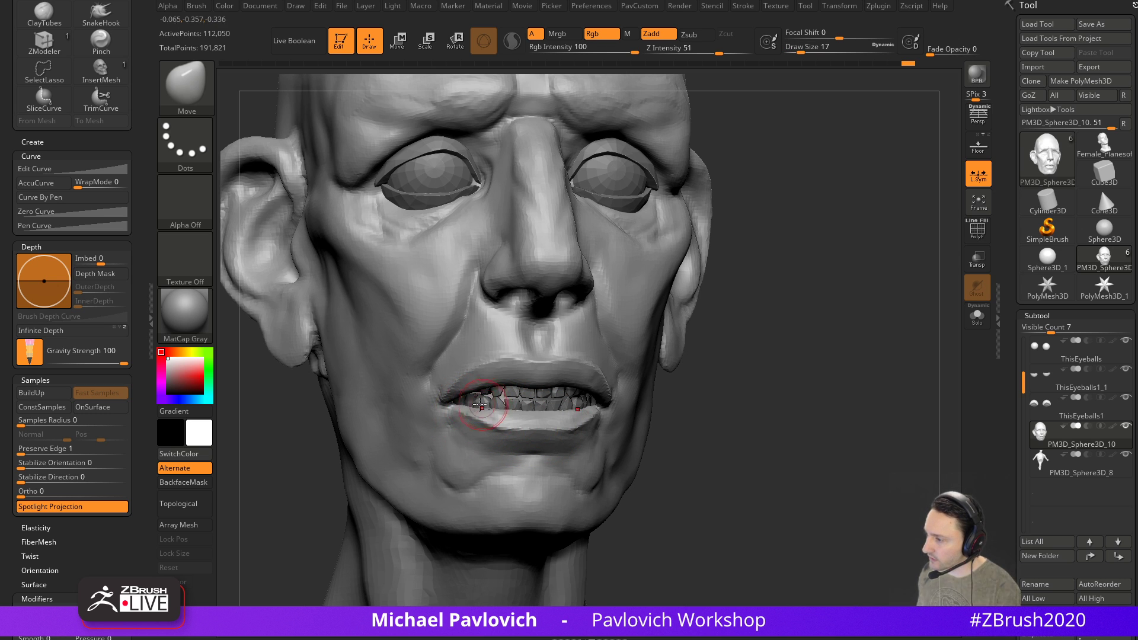
# Turn on perspective, frame the head in three-quarter view with the Standard brush active, and capture a screenshot of it
pyautogui.moveTo(741, 345); pyautogui.dragTo(796, 372)
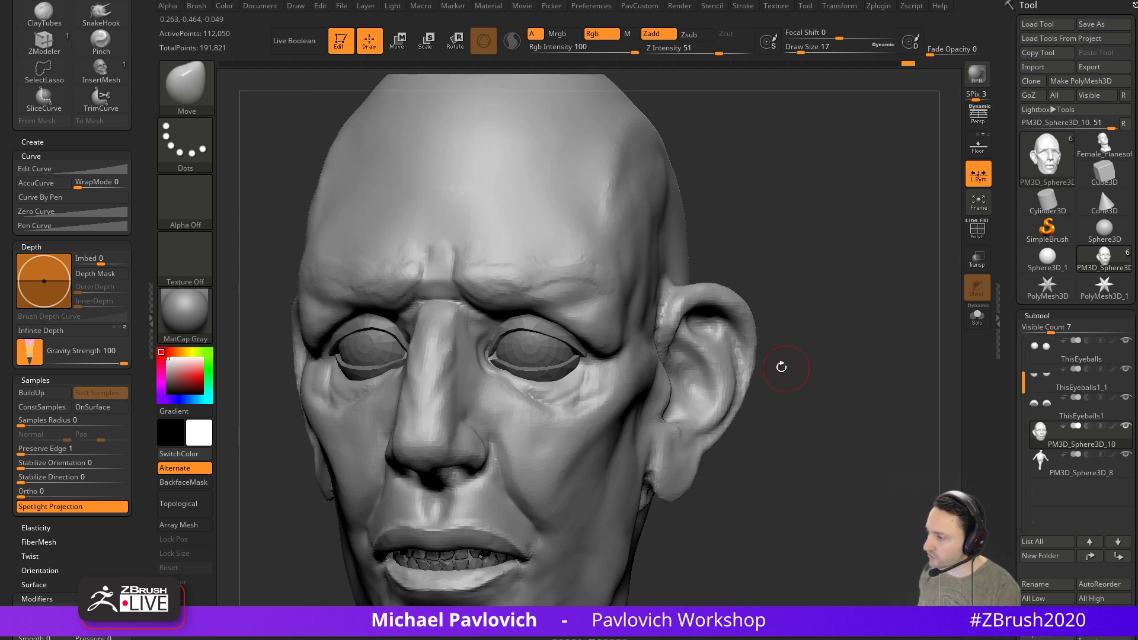
pyautogui.press('b')
pyautogui.press('s')
pyautogui.press('t')
pyautogui.moveTo(798, 285)
pyautogui.keyDown('alt'); pyautogui.mouseDown()
pyautogui.moveTo(817, 340)
pyautogui.moveTo(822, 279)
pyautogui.moveTo(801, 318)
pyautogui.moveTo(841, 240)
pyautogui.mouseUp(); pyautogui.keyUp('alt')
pyautogui.press('p')
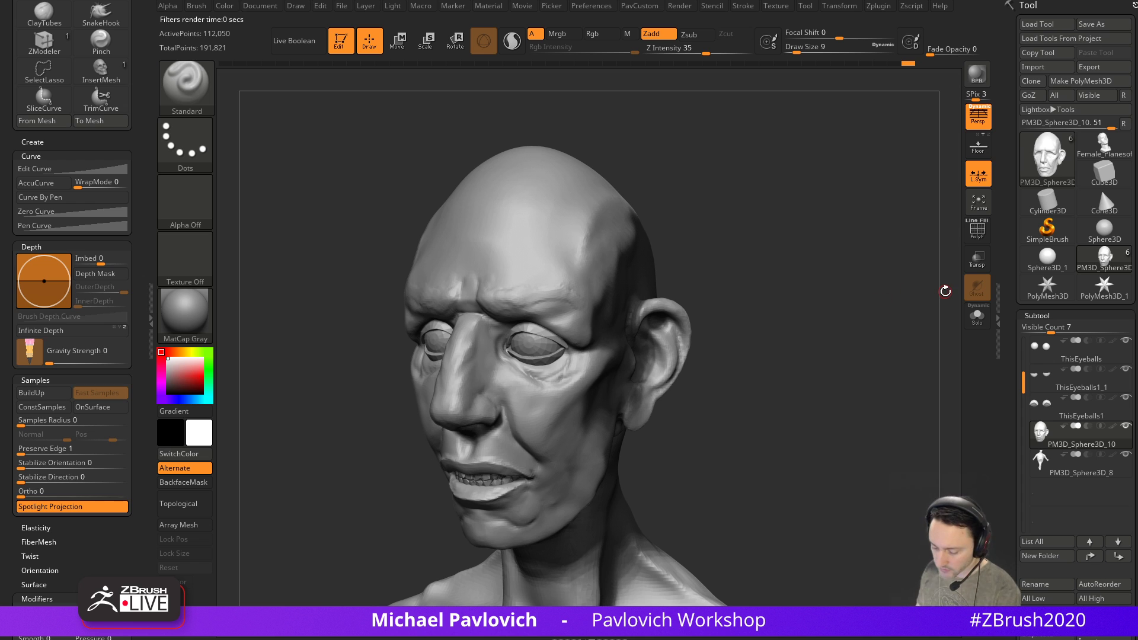
pyautogui.press('Print')
pyautogui.moveTo(361, 120); pyautogui.dragTo(739, 595)
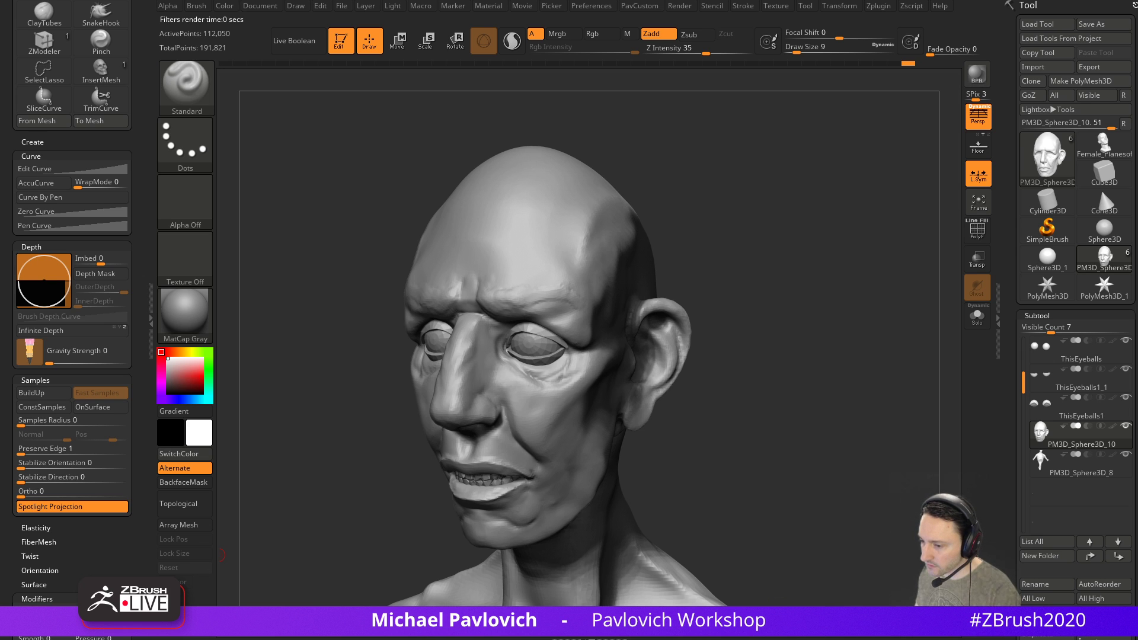
# Switch to Photoshop and paste the captured head into the existing sketch document
pyautogui.hotkey('alt', 'Tab')
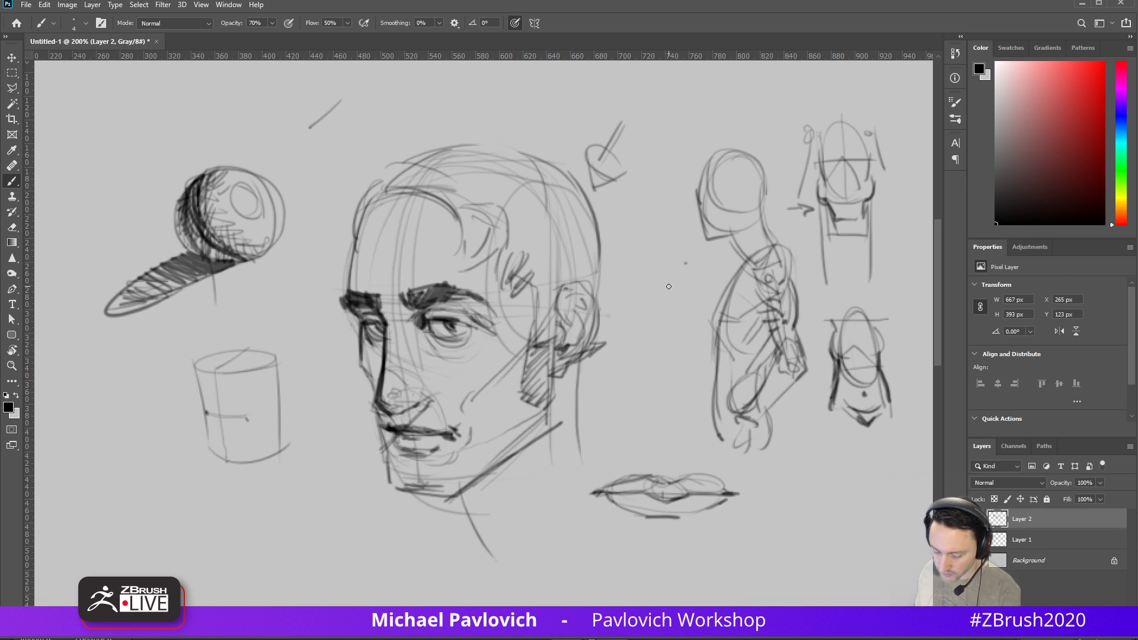
pyautogui.hotkey('ctrl', 'n')
pyautogui.click(590, 70)
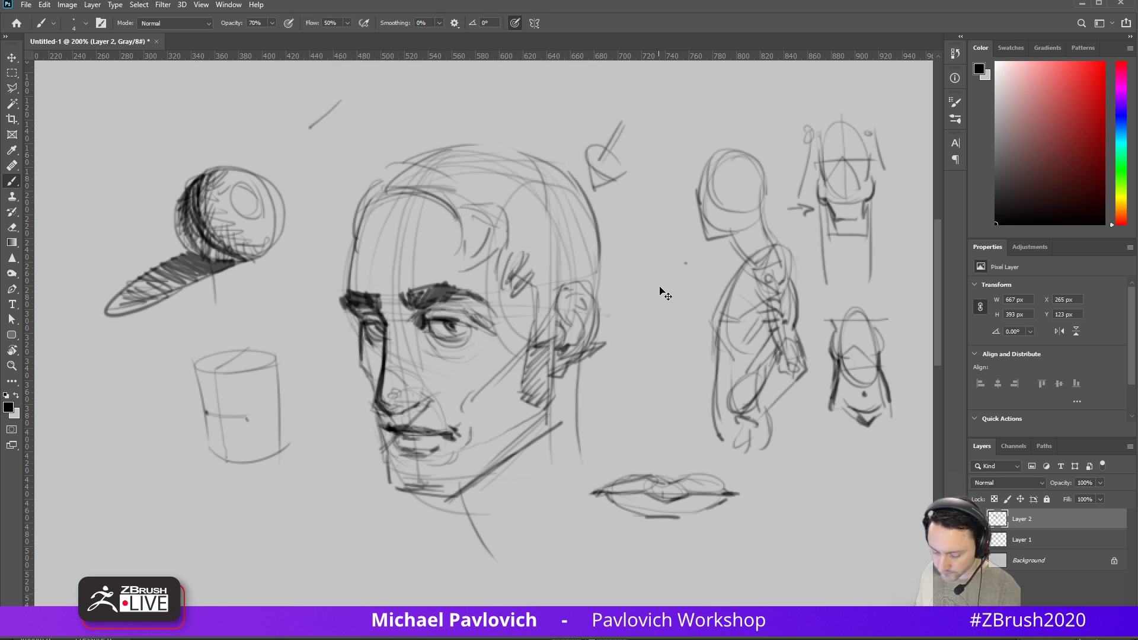
pyautogui.hotkey('ctrl', 'v')
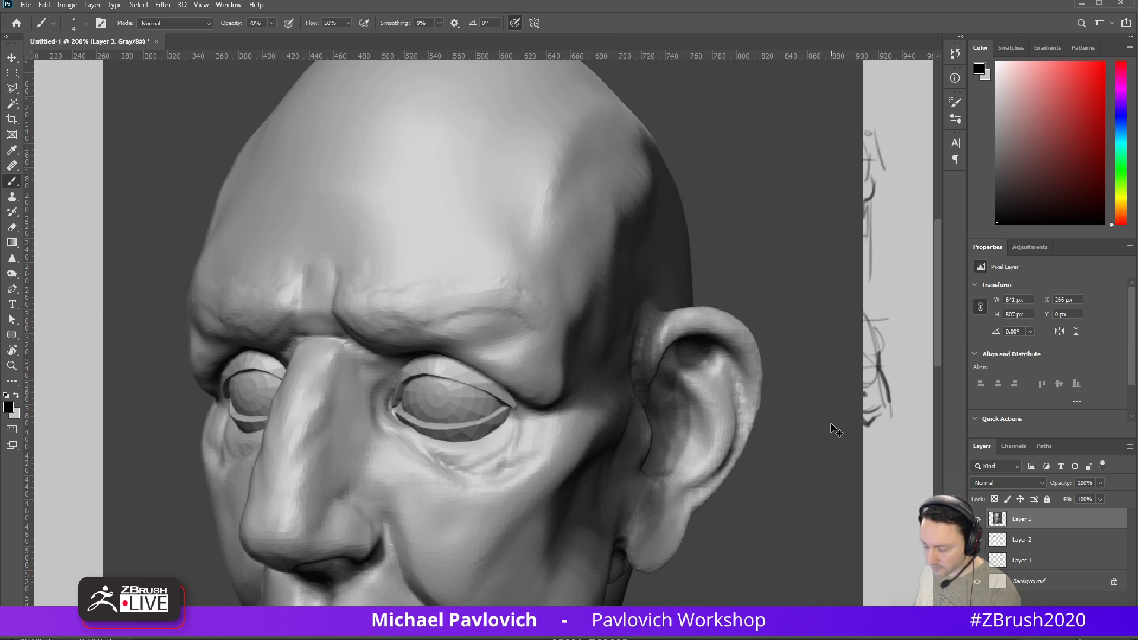
# Scale the pasted capture to about 38% and place it beside the drawn head, over the sphere and cylinder sketches
pyautogui.hotkey('ctrl', 't')
pyautogui.moveTo(792, 165); pyautogui.dragTo(766, 326)
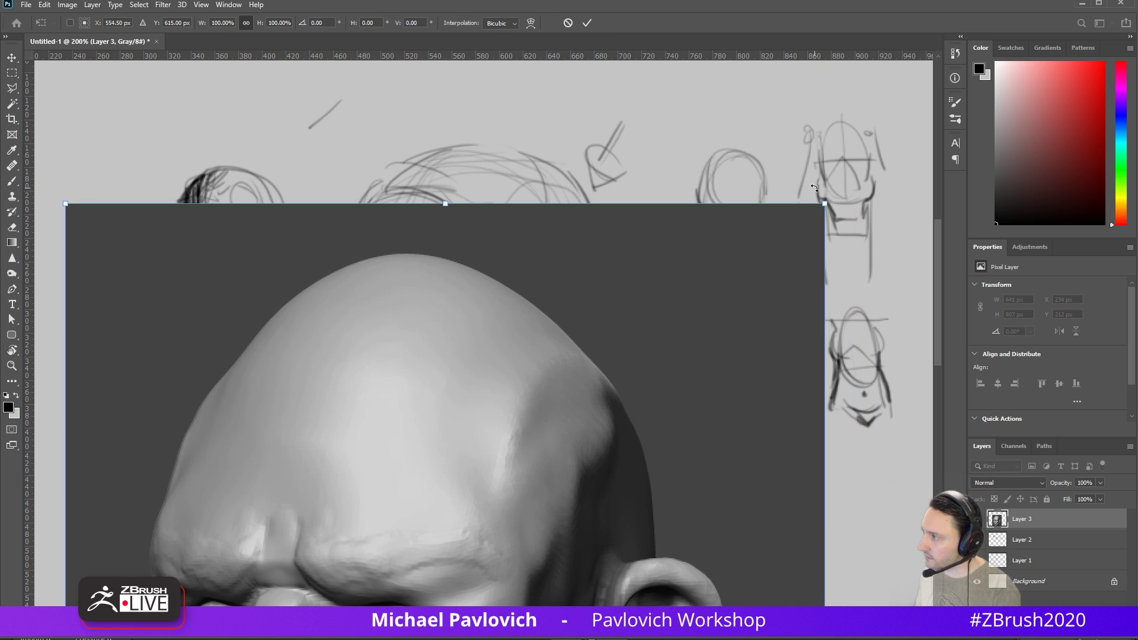
pyautogui.moveTo(824, 203)
pyautogui.mouseDown()
pyautogui.moveTo(565, 422)
pyautogui.moveTo(437, 481)
pyautogui.mouseUp()
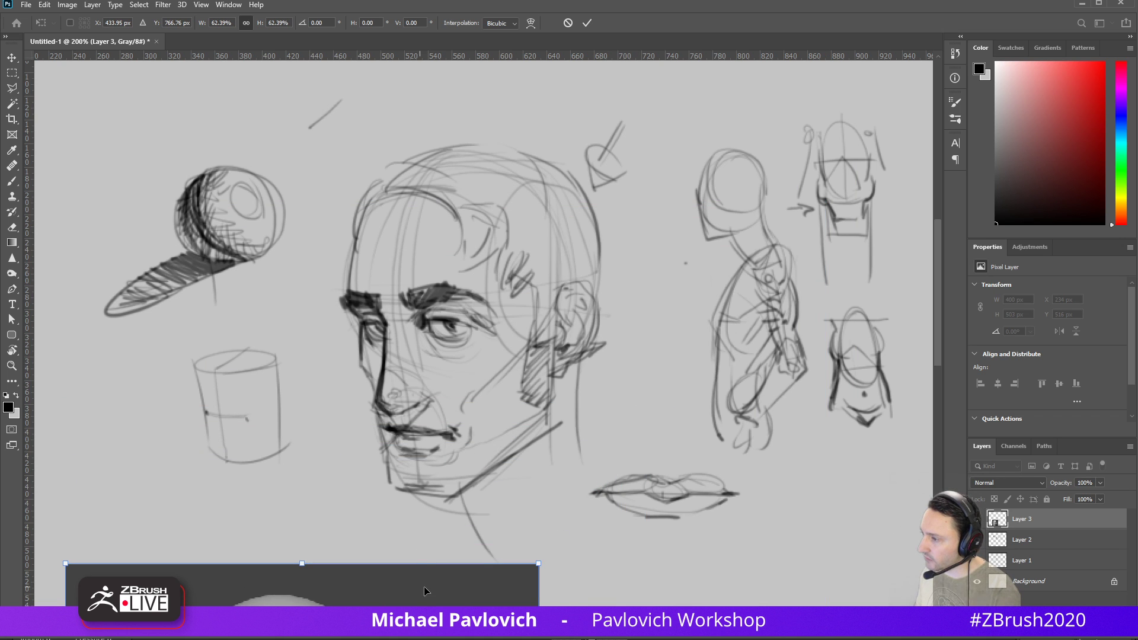
pyautogui.moveTo(420, 591); pyautogui.dragTo(745, 157)
pyautogui.moveTo(806, 185); pyautogui.dragTo(646, 334)
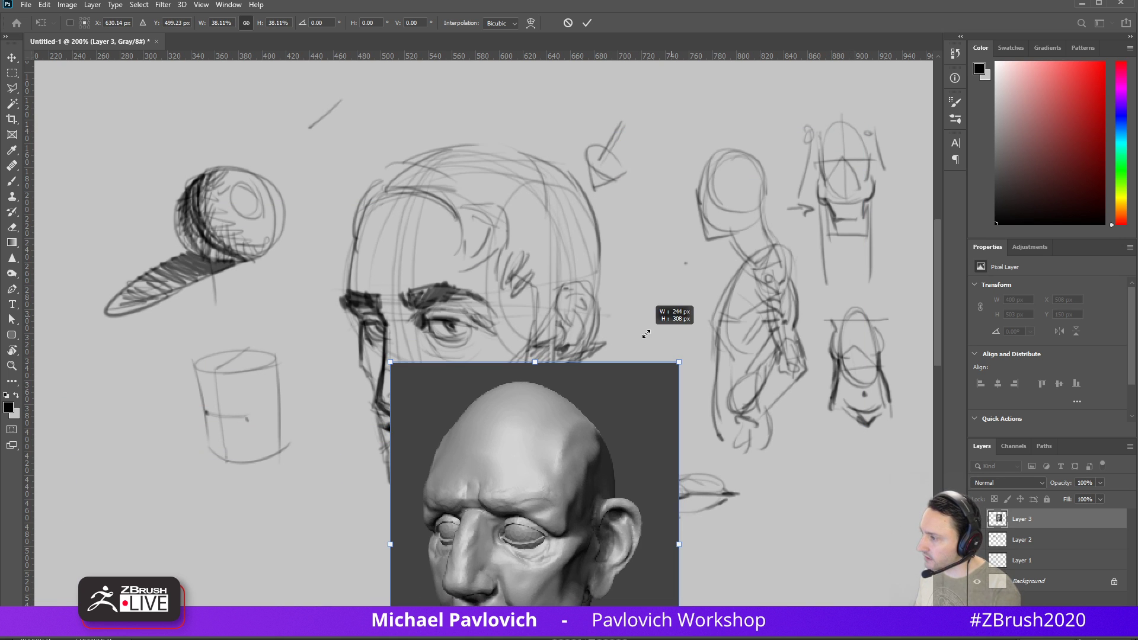
pyautogui.moveTo(254, 276); pyautogui.dragTo(273, 245)
pyautogui.press('Return')
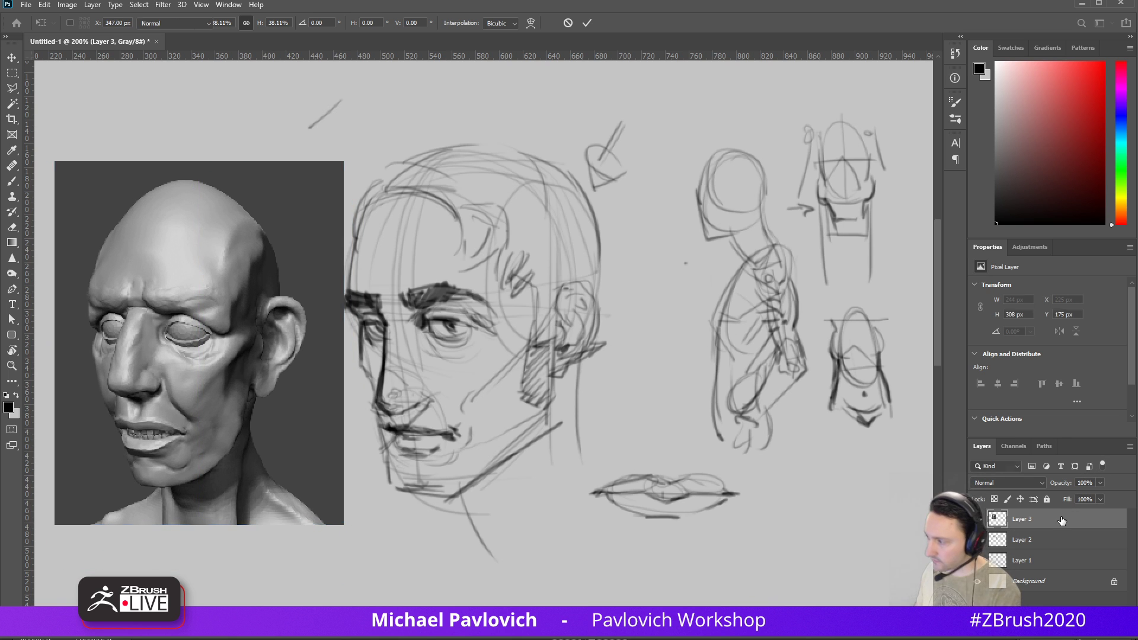
# Lower the capture layer's opacity, add a new layer above it, and check what Layer 2 contains
pyautogui.press('b')
pyautogui.moveTo(1100, 483)
pyautogui.mouseDown()
pyautogui.moveTo(1054, 504)
pyautogui.moveTo(1069, 502)
pyautogui.mouseUp()
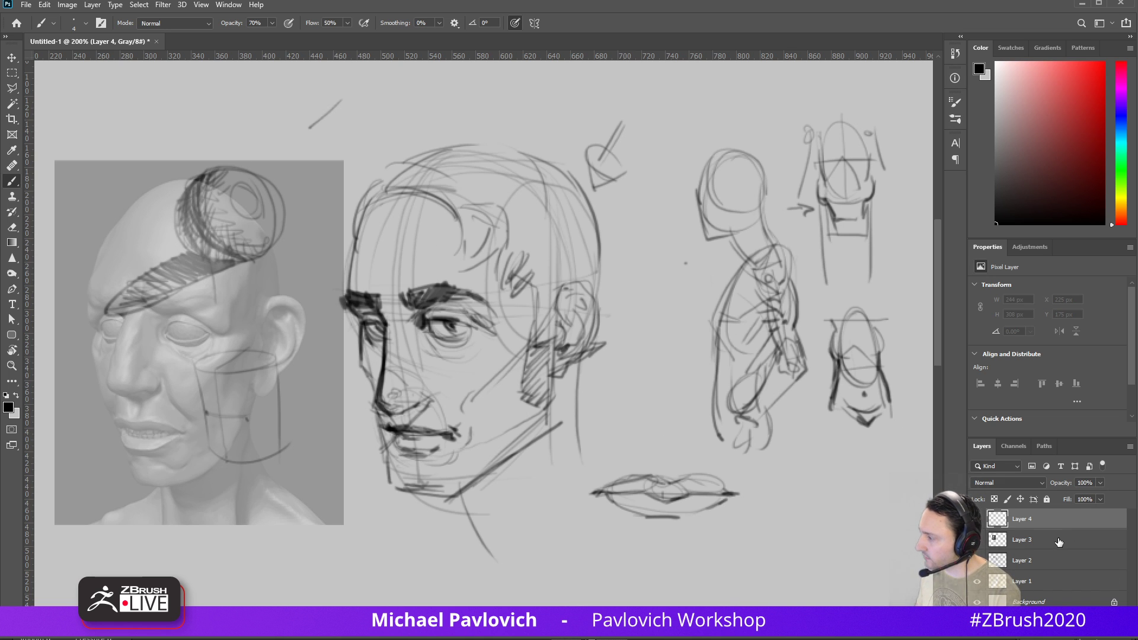
pyautogui.click(977, 561)
pyautogui.click(977, 560)
# Erase the sphere, its shadow and the cylinder from Layer 2 with the Eraser at 100% opacity and flow
pyautogui.click(1039, 562)
pyautogui.press('e')
pyautogui.moveTo(226, 257)
pyautogui.mouseDown()
pyautogui.moveTo(254, 178)
pyautogui.moveTo(222, 218)
pyautogui.mouseUp()
pyautogui.press('0')
pyautogui.hotkey('shift', '0')
pyautogui.moveTo(253, 177)
pyautogui.mouseDown()
pyautogui.moveTo(225, 193)
pyautogui.moveTo(213, 351)
pyautogui.moveTo(190, 309)
pyautogui.mouseUp()
pyautogui.moveTo(237, 283)
pyautogui.keyDown('alt'); pyautogui.mouseDown(button='right')
pyautogui.moveTo(209, 283)
pyautogui.moveTo(224, 196)
pyautogui.moveTo(215, 473)
pyautogui.mouseUp(button='right'); pyautogui.keyUp('alt')
pyautogui.keyDown('alt'); pyautogui.moveTo(234, 321); pyautogui.dragTo(183, 322, button='right'); pyautogui.keyUp('alt')
pyautogui.keyDown('alt'); pyautogui.moveTo(174, 308); pyautogui.dragTo(175, 307, button='right'); pyautogui.keyUp('alt')
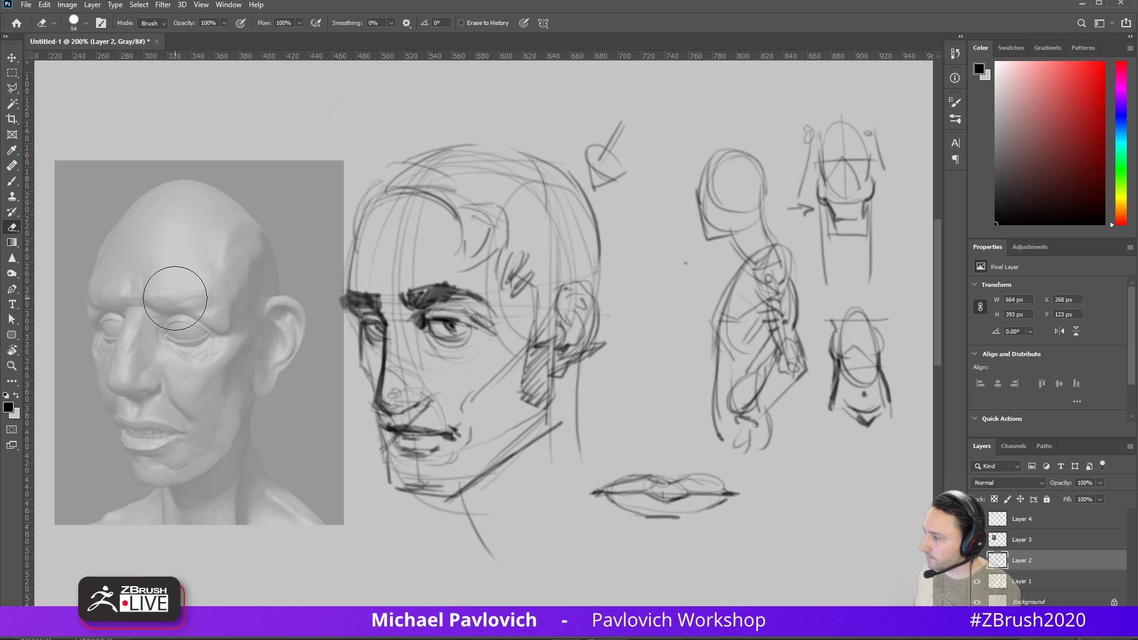
# On Layer 4, brush a centre line down the head's forehead, nose, mouth and chin, redoing the first forehead stroke
pyautogui.click(1018, 519)
pyautogui.press('b')
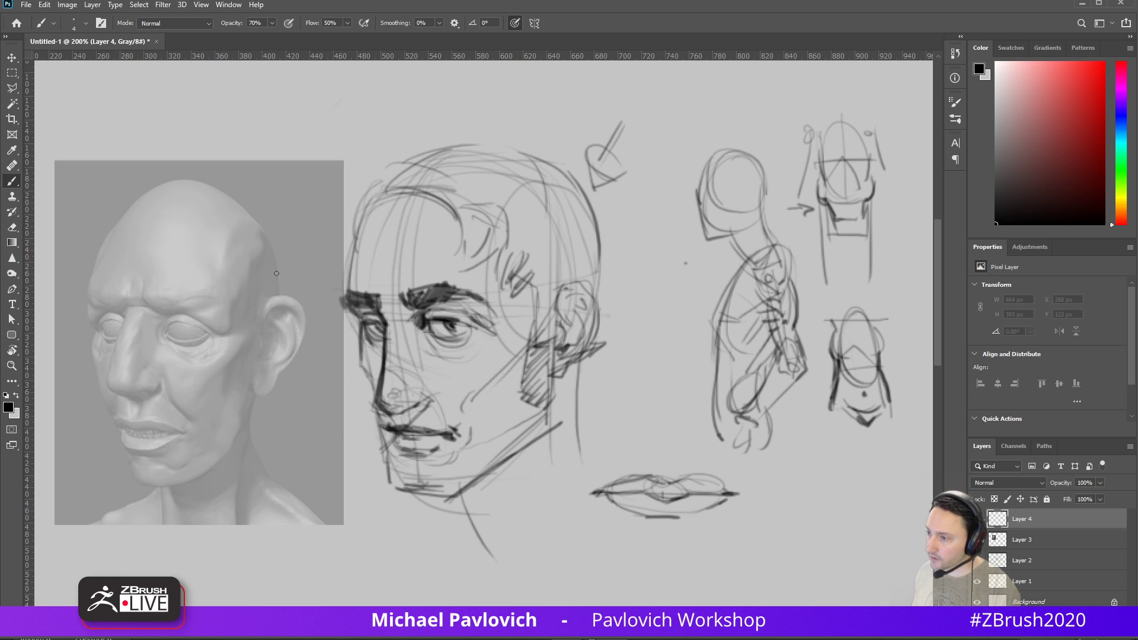
pyautogui.moveTo(170, 189); pyautogui.dragTo(142, 304)
pyautogui.hotkey('ctrl', 'z')
pyautogui.moveTo(182, 179)
pyautogui.mouseDown()
pyautogui.moveTo(145, 233)
pyautogui.moveTo(135, 302)
pyautogui.mouseUp()
pyautogui.moveTo(119, 355)
pyautogui.mouseDown()
pyautogui.moveTo(123, 396)
pyautogui.moveTo(141, 406)
pyautogui.moveTo(133, 446)
pyautogui.moveTo(143, 486)
pyautogui.mouseUp()
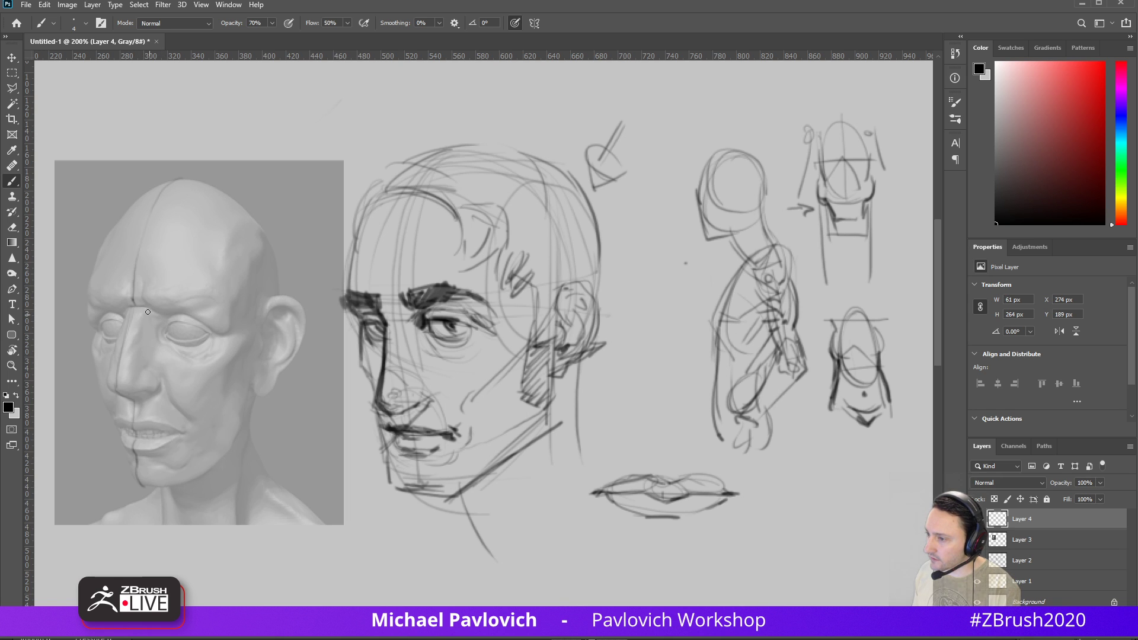
# Mark the near eye's iris, the line between the lips and the underside of the nose, undoing the stray straight line
pyautogui.moveTo(176, 325); pyautogui.dragTo(186, 328)
pyautogui.keyDown('shift'); pyautogui.click(186, 328); pyautogui.keyUp('shift')
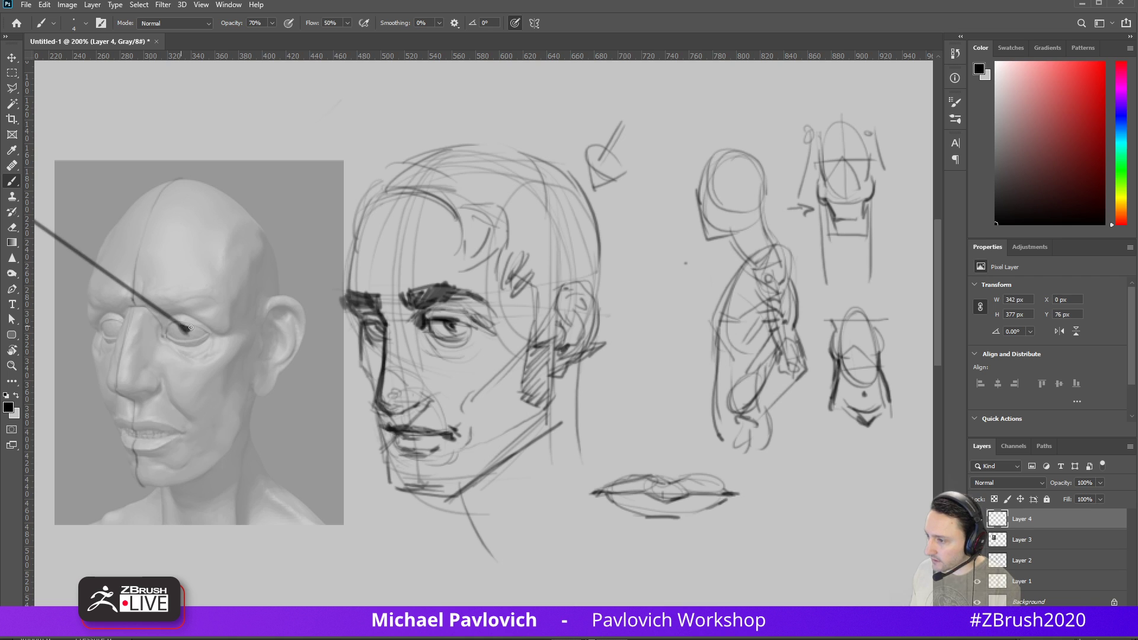
pyautogui.hotkey('ctrl', 'z')
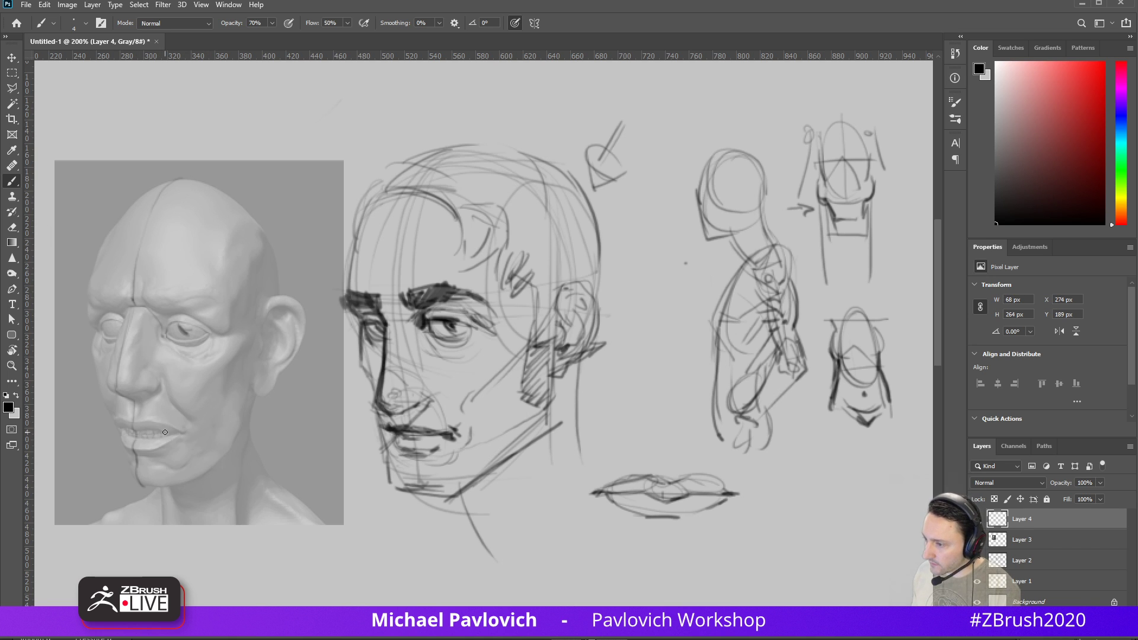
pyautogui.moveTo(124, 430); pyautogui.dragTo(120, 428)
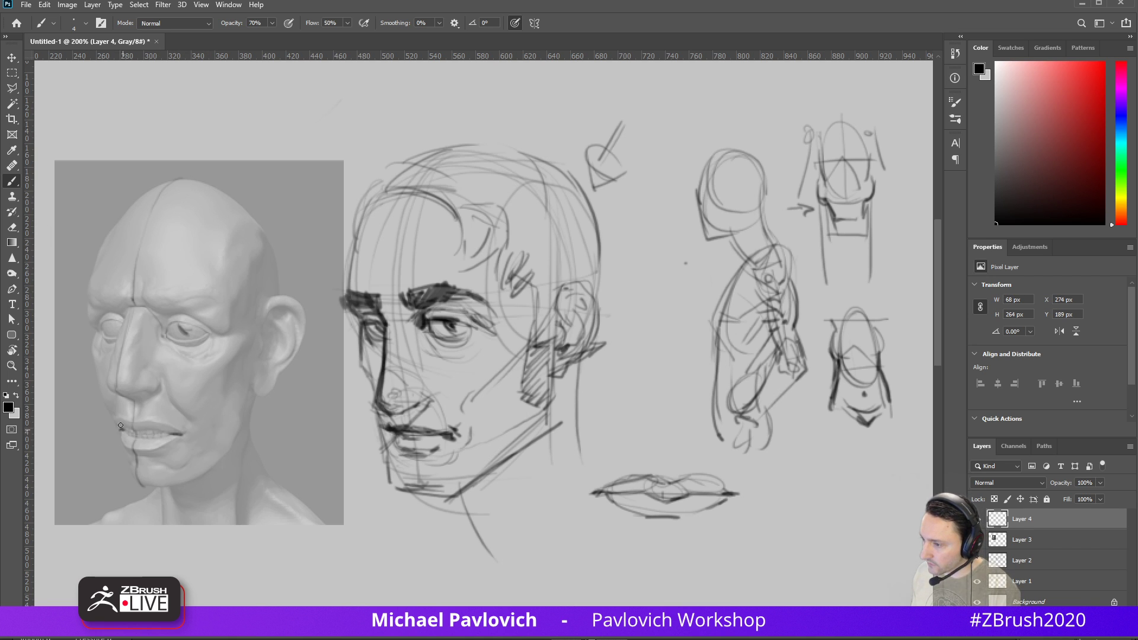
pyautogui.moveTo(146, 391); pyautogui.dragTo(136, 392)
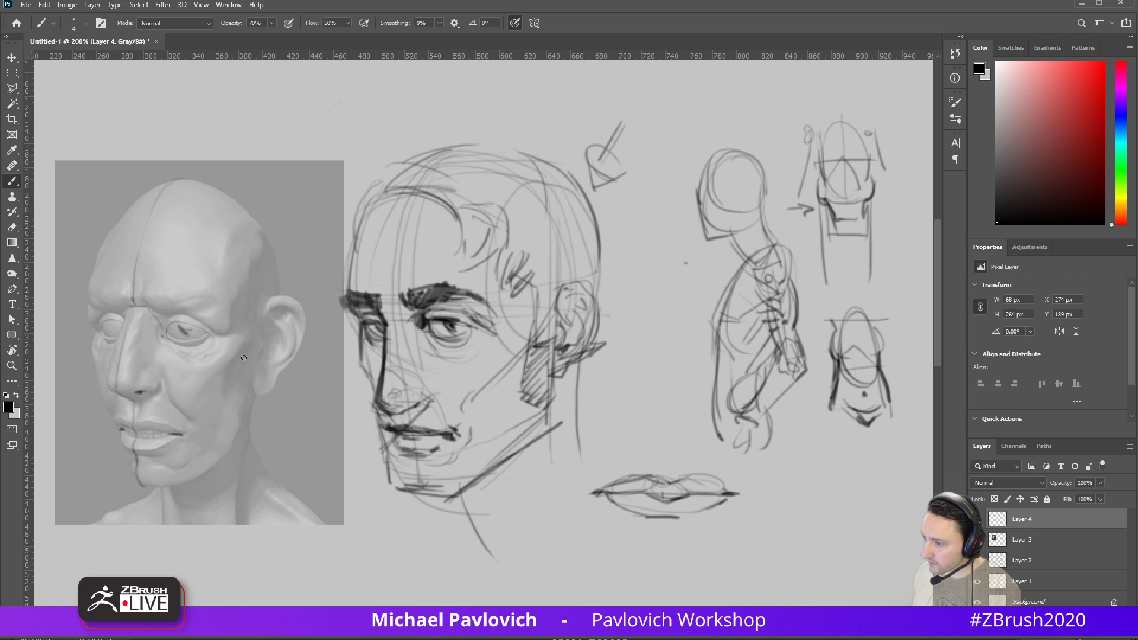
pyautogui.moveTo(174, 324); pyautogui.dragTo(179, 322)
# Sketch the near eyebrow, the hairline across the forehead and temples, and the upper eyelid lines
pyautogui.moveTo(104, 326)
pyautogui.mouseDown()
pyautogui.moveTo(189, 288)
pyautogui.moveTo(221, 301)
pyautogui.mouseUp()
pyautogui.moveTo(133, 213)
pyautogui.mouseDown()
pyautogui.moveTo(147, 231)
pyautogui.moveTo(233, 228)
pyautogui.mouseUp()
pyautogui.moveTo(236, 238); pyautogui.dragTo(248, 264)
pyautogui.moveTo(126, 218); pyautogui.dragTo(95, 269)
pyautogui.moveTo(102, 325); pyautogui.dragTo(188, 323)
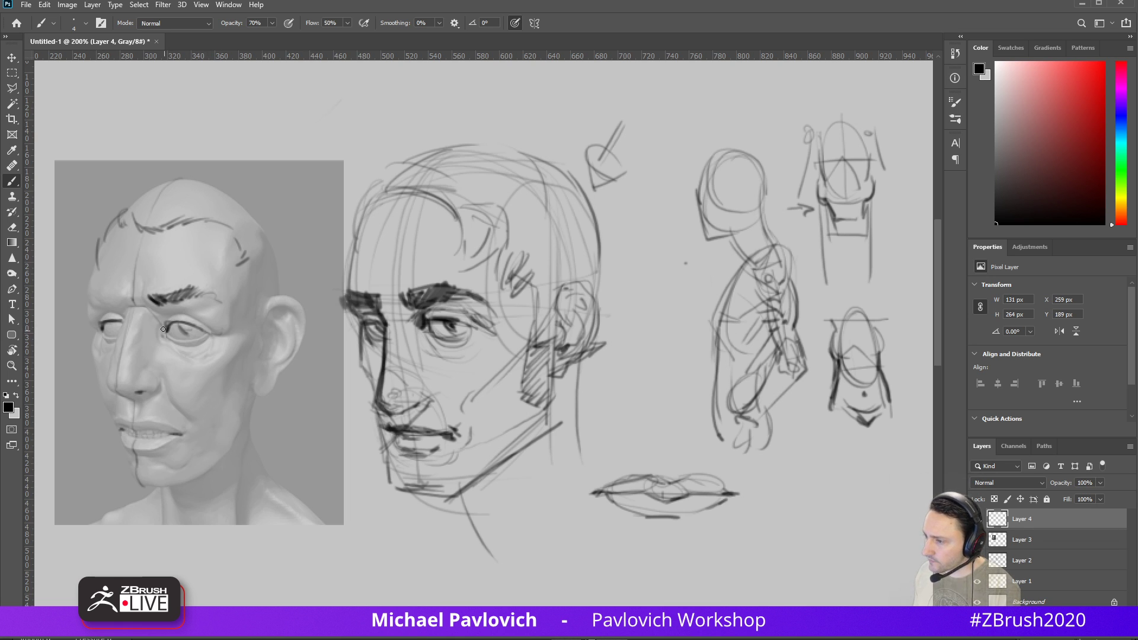
# Darken the irises and lids of both eyes, draw the far eyebrow, and extend the near eyebrow outward
pyautogui.moveTo(191, 341); pyautogui.dragTo(209, 337)
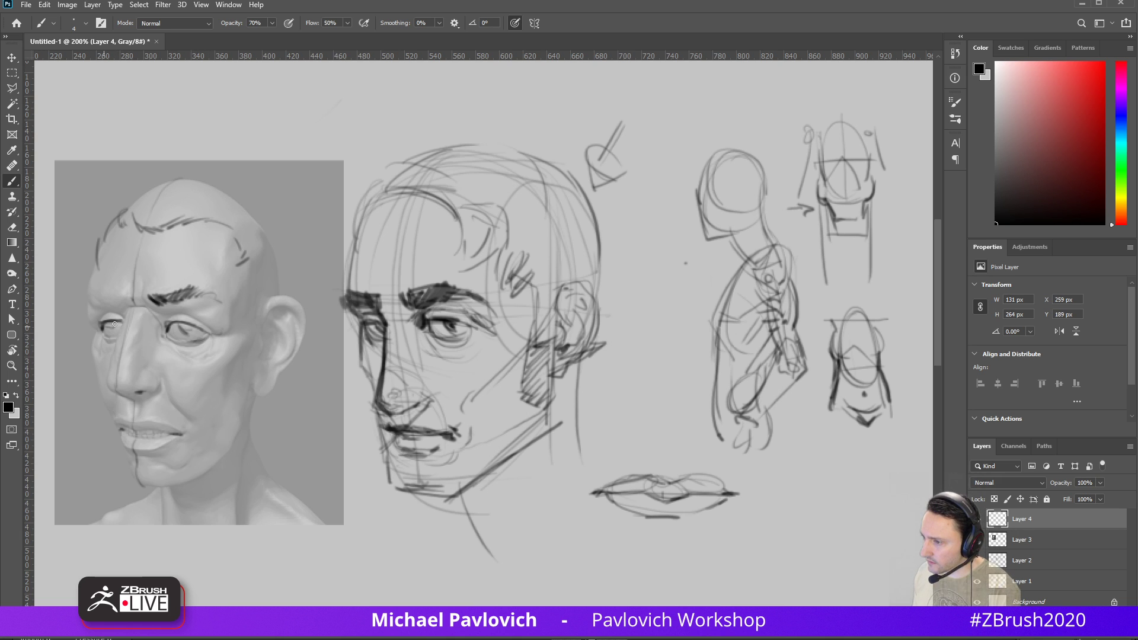
pyautogui.moveTo(108, 330); pyautogui.dragTo(183, 333)
pyautogui.moveTo(109, 324)
pyautogui.mouseDown()
pyautogui.moveTo(119, 328)
pyautogui.moveTo(104, 326)
pyautogui.moveTo(122, 295)
pyautogui.moveTo(83, 314)
pyautogui.mouseUp()
pyautogui.moveTo(210, 300)
pyautogui.mouseDown()
pyautogui.moveTo(224, 303)
pyautogui.moveTo(199, 296)
pyautogui.moveTo(232, 303)
pyautogui.mouseUp()
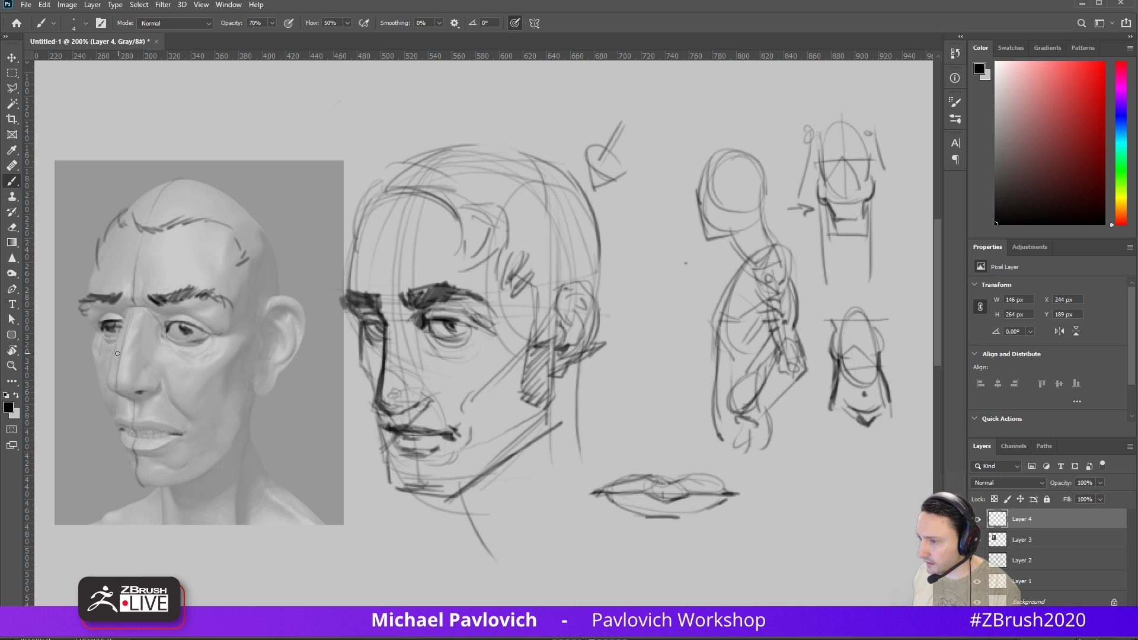
# Draw the cheekbone contours and the folds around both eye sockets, undoing the unwanted cheek strokes
pyautogui.moveTo(101, 337)
pyautogui.mouseDown()
pyautogui.moveTo(107, 356)
pyautogui.moveTo(246, 347)
pyautogui.moveTo(209, 383)
pyautogui.moveTo(240, 377)
pyautogui.moveTo(197, 388)
pyautogui.moveTo(196, 426)
pyautogui.mouseUp()
pyautogui.hotkey('ctrl', 'z')
pyautogui.hotkey('ctrl', 'z')
pyautogui.moveTo(90, 342); pyautogui.dragTo(100, 377)
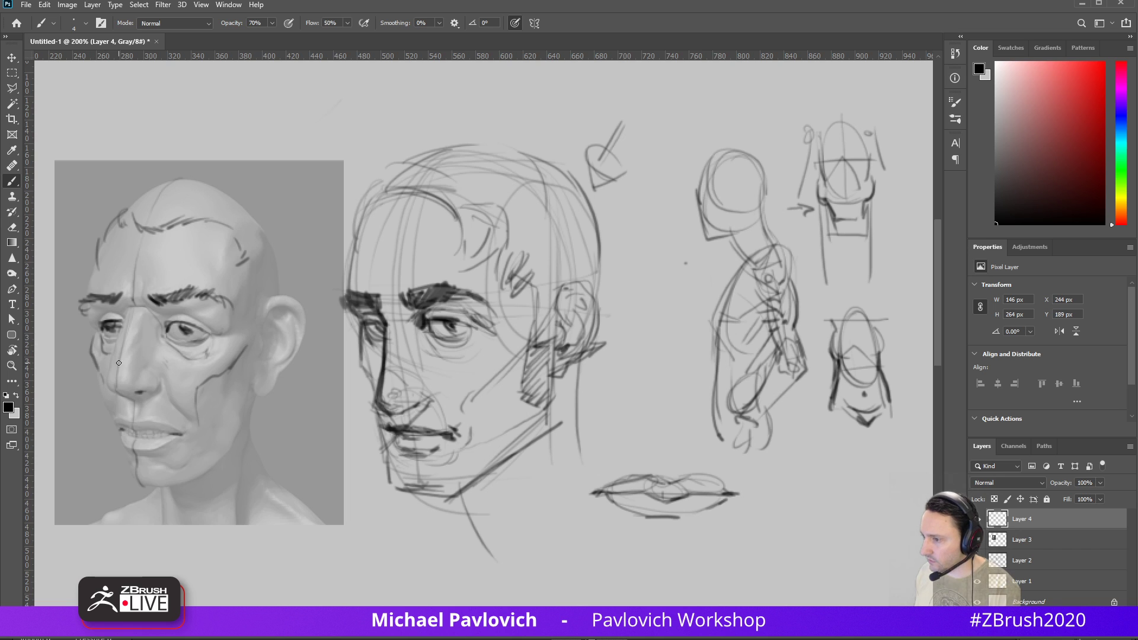
pyautogui.moveTo(80, 307); pyautogui.dragTo(108, 313)
pyautogui.moveTo(197, 316)
pyautogui.mouseDown()
pyautogui.moveTo(220, 298)
pyautogui.moveTo(230, 340)
pyautogui.mouseUp()
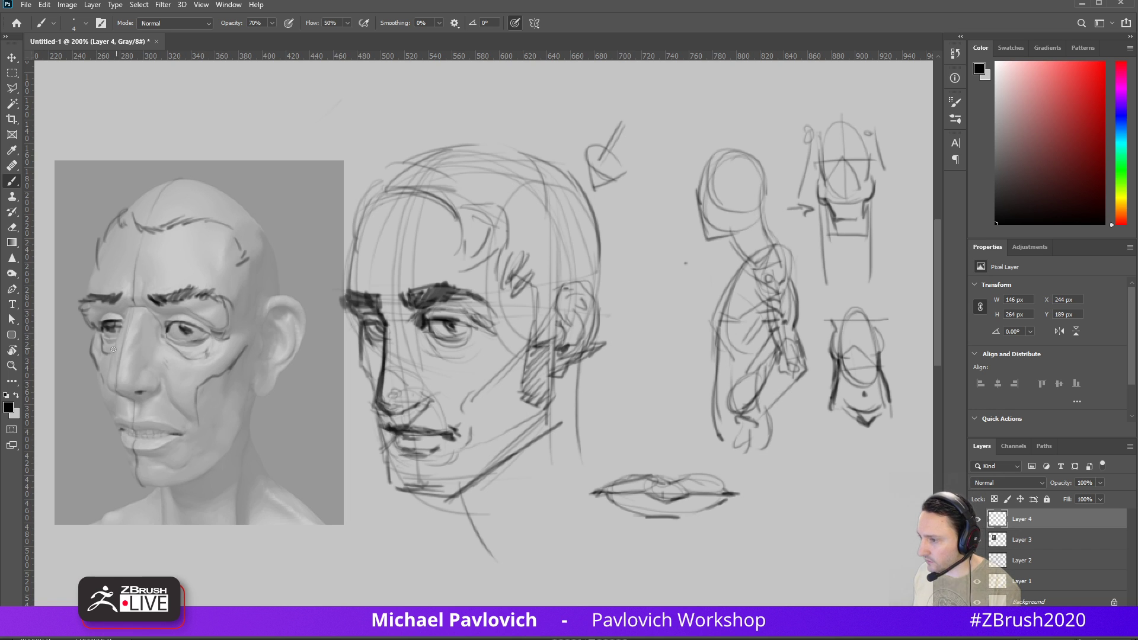
# Outline the nose tip and jaw, and draw a moustache and a goatee around the mouth
pyautogui.moveTo(123, 364)
pyautogui.mouseDown()
pyautogui.moveTo(106, 390)
pyautogui.moveTo(158, 397)
pyautogui.moveTo(148, 372)
pyautogui.moveTo(124, 411)
pyautogui.moveTo(169, 412)
pyautogui.moveTo(183, 430)
pyautogui.mouseUp()
pyautogui.moveTo(113, 414)
pyautogui.mouseDown()
pyautogui.moveTo(110, 424)
pyautogui.moveTo(181, 422)
pyautogui.moveTo(124, 423)
pyautogui.moveTo(174, 435)
pyautogui.moveTo(136, 448)
pyautogui.moveTo(152, 450)
pyautogui.moveTo(135, 464)
pyautogui.moveTo(122, 449)
pyautogui.moveTo(130, 483)
pyautogui.moveTo(208, 472)
pyautogui.moveTo(239, 437)
pyautogui.mouseUp()
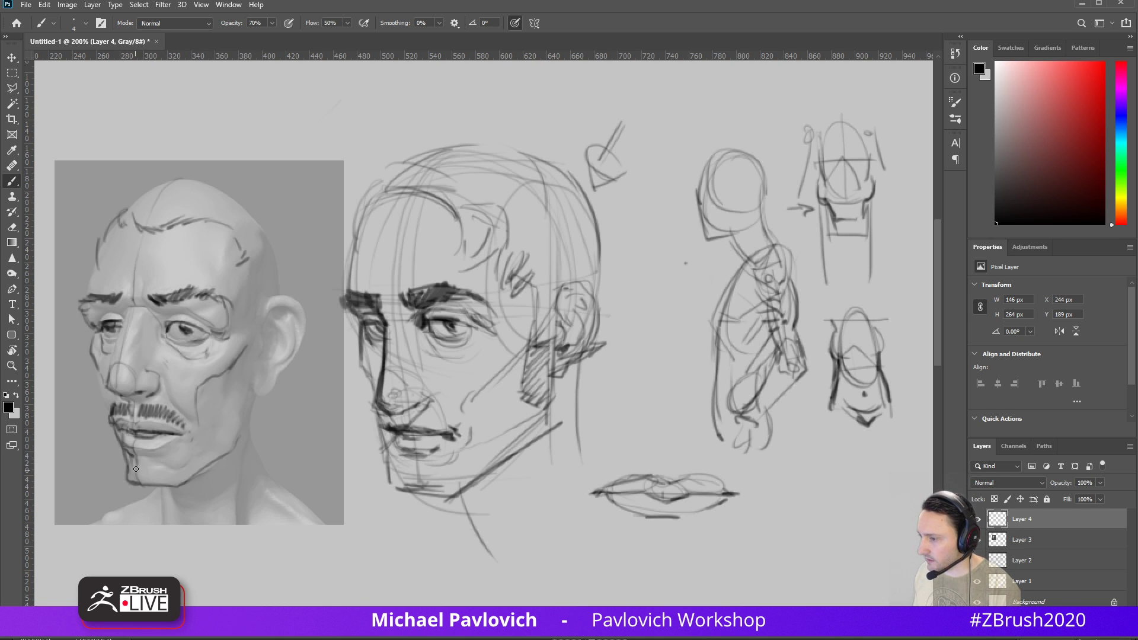
pyautogui.moveTo(134, 460)
pyautogui.mouseDown()
pyautogui.moveTo(148, 468)
pyautogui.moveTo(130, 471)
pyautogui.moveTo(144, 460)
pyautogui.moveTo(149, 470)
pyautogui.mouseUp()
pyautogui.moveTo(113, 409); pyautogui.dragTo(136, 419)
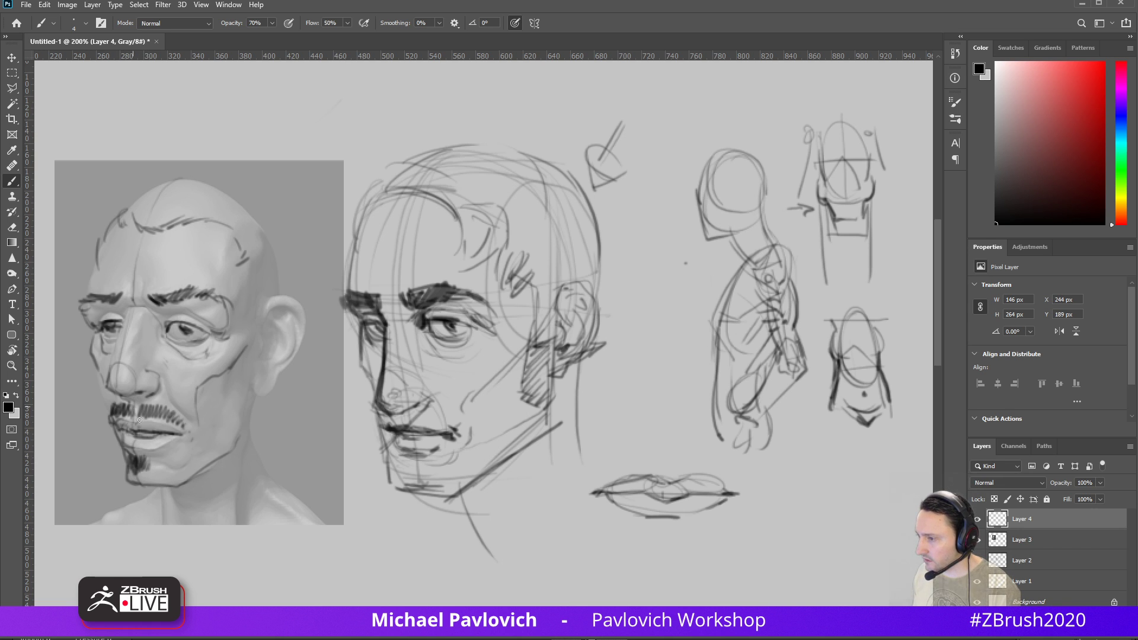
# Add frown lines between the brows and draw the ear's inner folds and lobe, undoing the stray stroke
pyautogui.moveTo(149, 296); pyautogui.dragTo(126, 310)
pyautogui.moveTo(265, 306)
pyautogui.mouseDown()
pyautogui.moveTo(274, 332)
pyautogui.moveTo(264, 359)
pyautogui.moveTo(291, 339)
pyautogui.mouseUp()
pyautogui.keyDown('shift'); pyautogui.click(271, 314); pyautogui.keyUp('shift')
pyautogui.hotkey('ctrl', 'z')
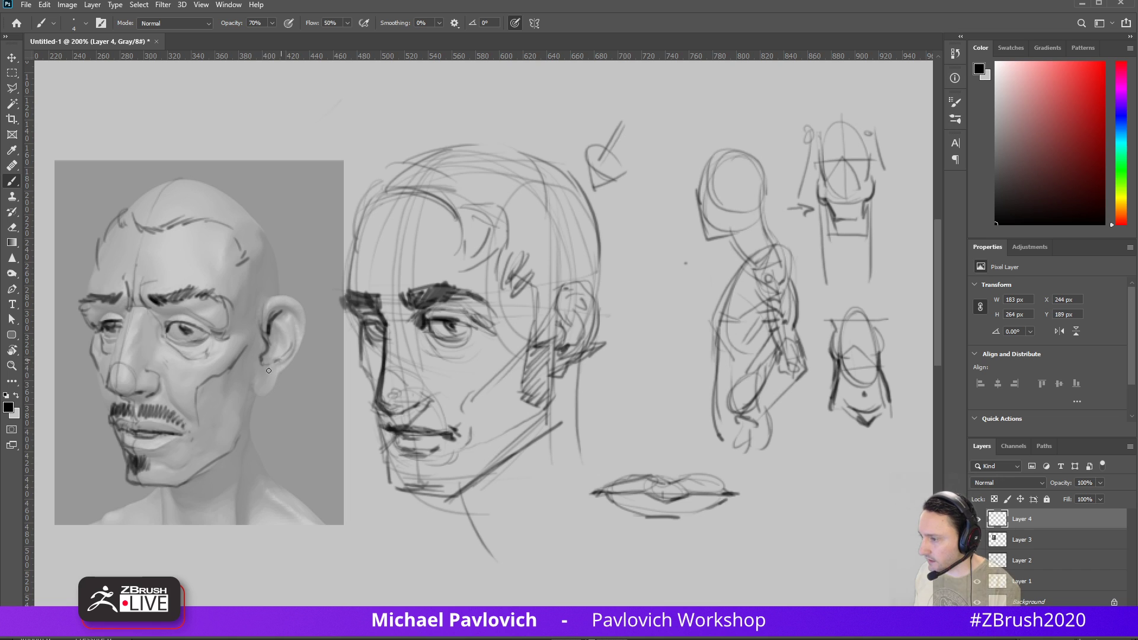
pyautogui.moveTo(266, 368)
pyautogui.mouseDown()
pyautogui.moveTo(256, 398)
pyautogui.moveTo(291, 368)
pyautogui.moveTo(294, 307)
pyautogui.moveTo(288, 321)
pyautogui.mouseUp()
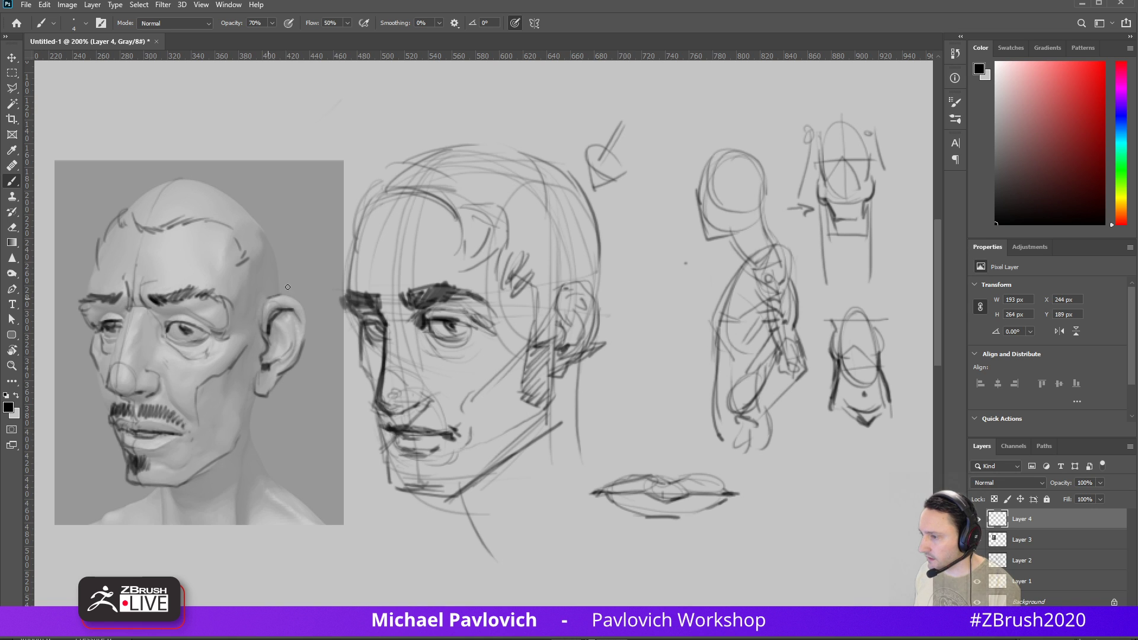
# Sketch short hair around the head, with strokes at the sideburn, behind the ear, across the crown and at both temples
pyautogui.moveTo(255, 268); pyautogui.dragTo(249, 354)
pyautogui.moveTo(277, 291); pyautogui.dragTo(275, 243)
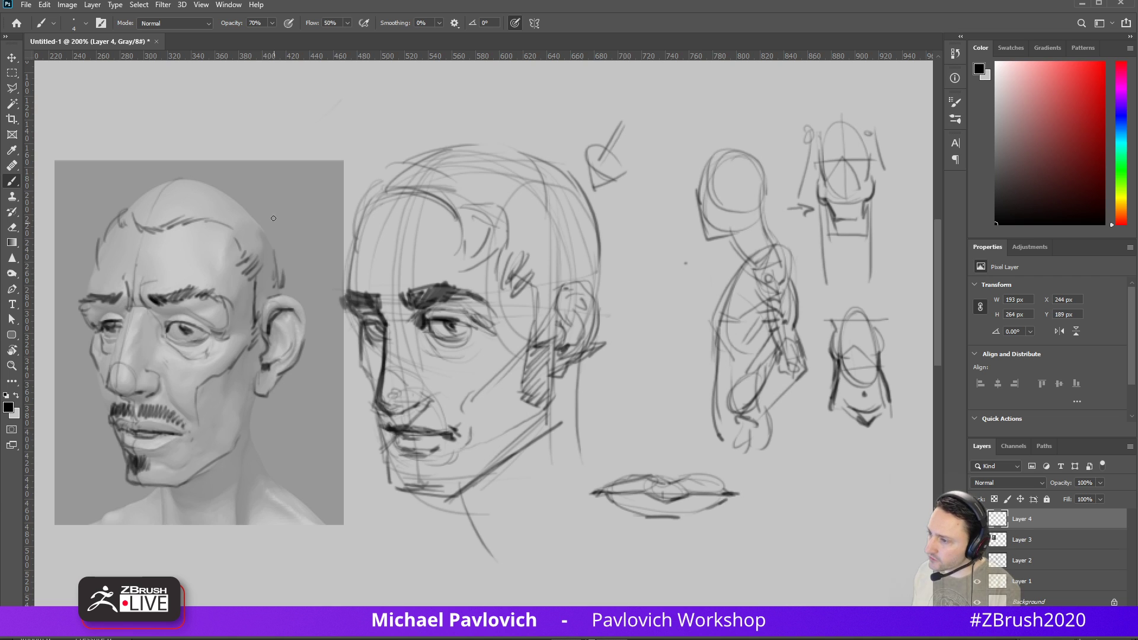
pyautogui.moveTo(175, 175)
pyautogui.mouseDown()
pyautogui.moveTo(214, 179)
pyautogui.moveTo(284, 251)
pyautogui.moveTo(288, 274)
pyautogui.mouseUp()
pyautogui.moveTo(255, 233)
pyautogui.mouseDown()
pyautogui.moveTo(242, 228)
pyautogui.moveTo(272, 225)
pyautogui.mouseUp()
pyautogui.moveTo(206, 206); pyautogui.dragTo(233, 229)
pyautogui.moveTo(225, 212); pyautogui.dragTo(248, 227)
pyautogui.moveTo(246, 208); pyautogui.dragTo(266, 222)
pyautogui.moveTo(275, 248); pyautogui.dragTo(281, 262)
pyautogui.moveTo(163, 177); pyautogui.dragTo(85, 261)
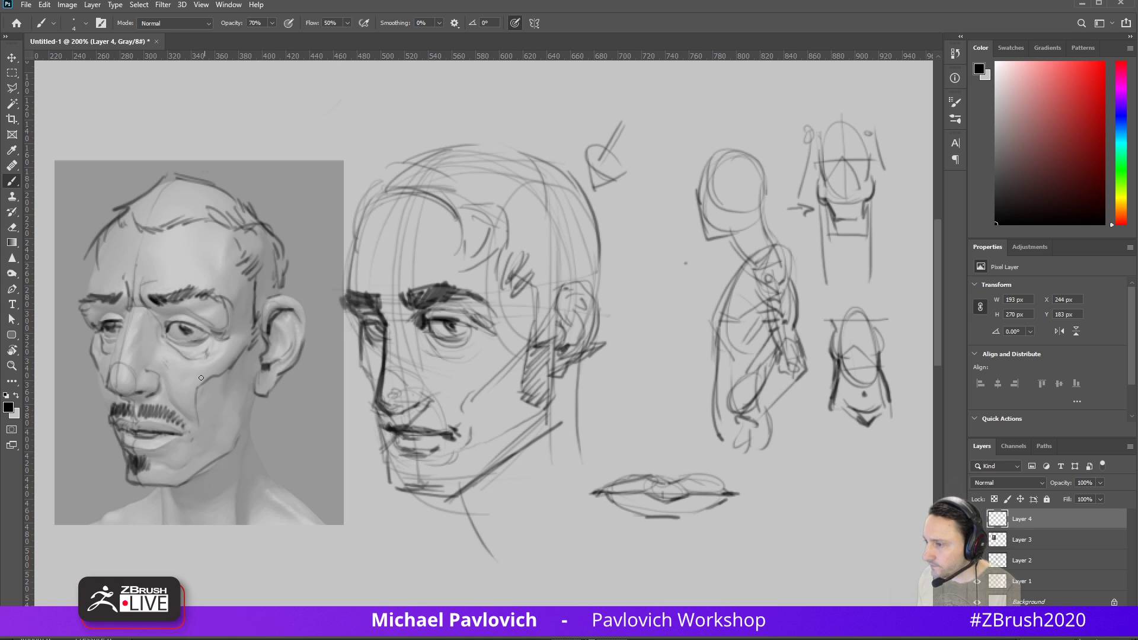
pyautogui.moveTo(123, 219); pyautogui.dragTo(98, 268)
pyautogui.moveTo(95, 240); pyautogui.dragTo(97, 295)
# Strengthen the rear jaw contour and draw a cigarette with rising smoke at the mouth
pyautogui.moveTo(249, 419); pyautogui.dragTo(236, 452)
pyautogui.moveTo(250, 392)
pyautogui.mouseDown()
pyautogui.moveTo(236, 448)
pyautogui.moveTo(241, 415)
pyautogui.mouseUp()
pyautogui.moveTo(119, 437)
pyautogui.mouseDown()
pyautogui.moveTo(84, 463)
pyautogui.moveTo(92, 473)
pyautogui.moveTo(48, 208)
pyautogui.mouseUp()
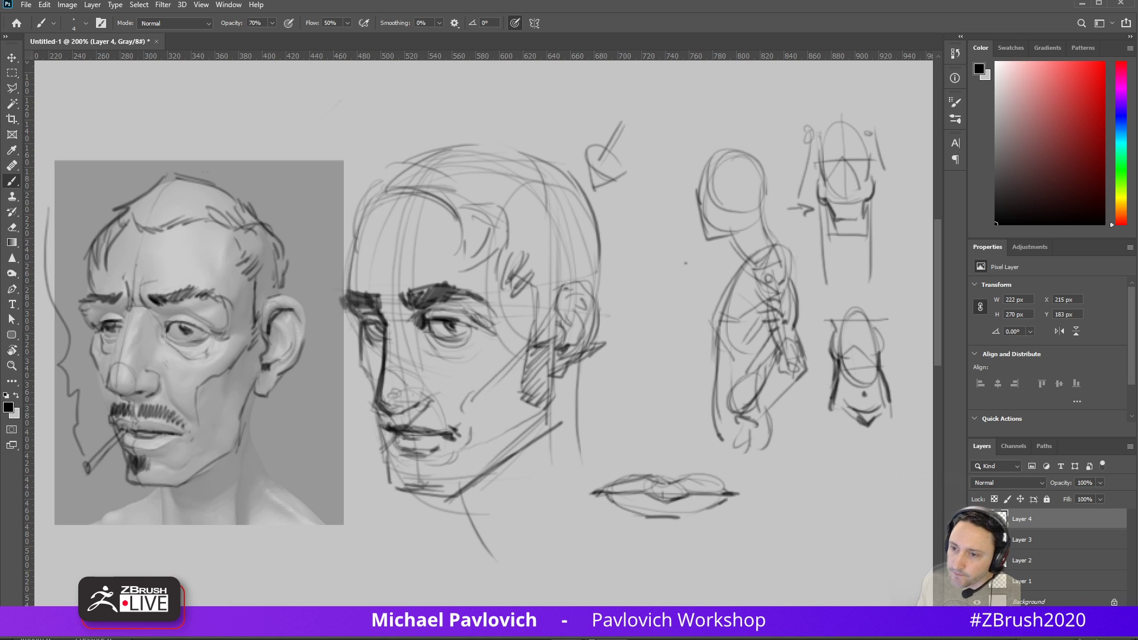
# Switch back to ZBrush, inspect the eyeball subtool and the subtool options, and make the head subtool active again
pyautogui.hotkey('alt', 'Tab')
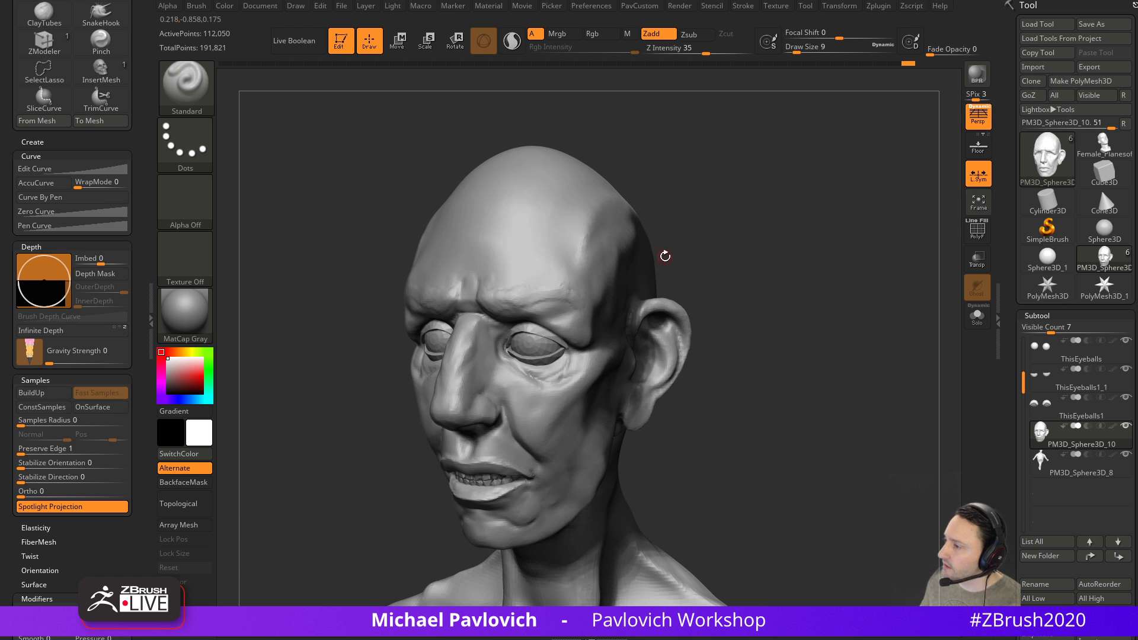
pyautogui.keyDown('alt'); pyautogui.click(556, 338); pyautogui.keyUp('alt')
pyautogui.moveTo(792, 308); pyautogui.dragTo(829, 297)
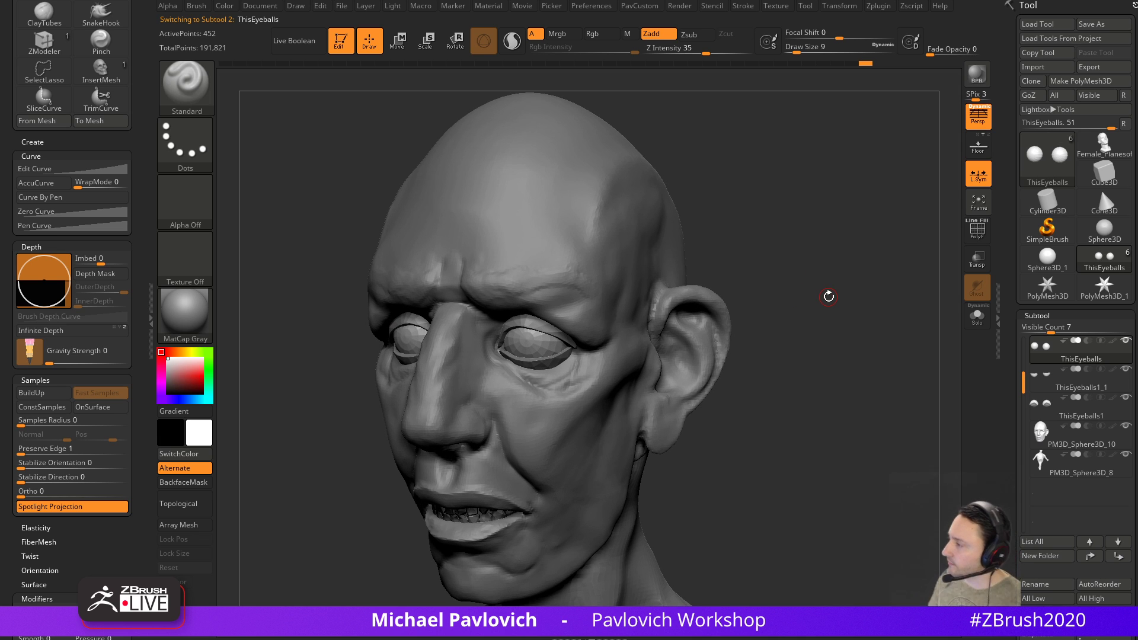
pyautogui.moveTo(1029, 565); pyautogui.dragTo(1029, 358)
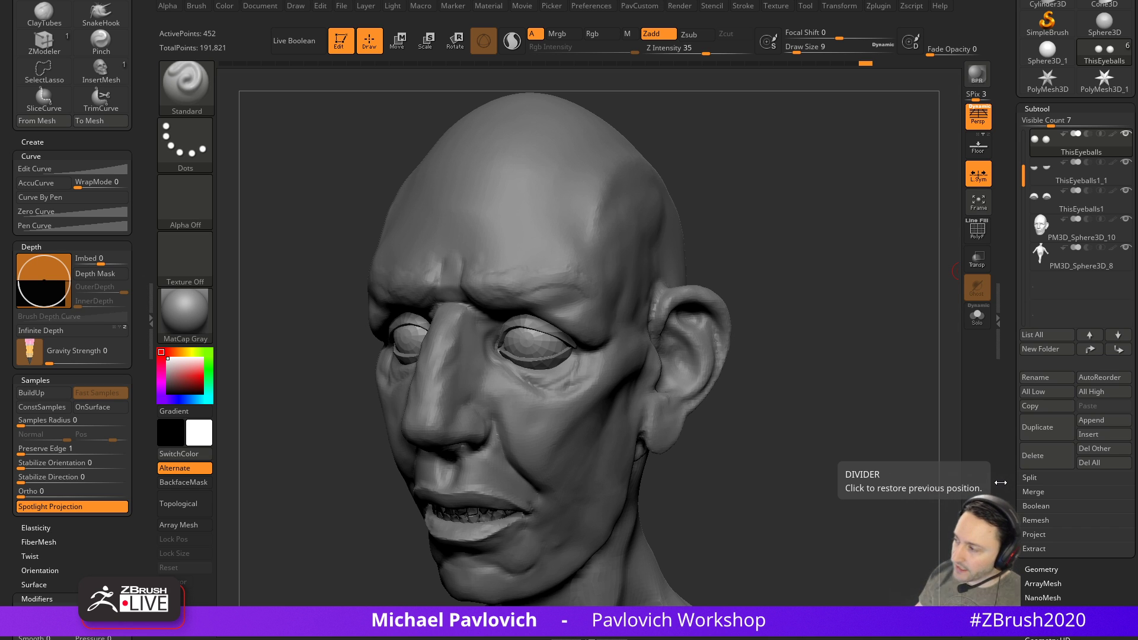
pyautogui.moveTo(928, 295); pyautogui.dragTo(917, 274)
pyautogui.moveTo(766, 212); pyautogui.dragTo(691, 254)
pyautogui.keyDown('alt'); pyautogui.click(691, 254); pyautogui.keyUp('alt')
# Select the Clay brush, enlarge it, and build up the side of the forehead and the near brow
pyautogui.moveTo(844, 270)
pyautogui.keyDown('alt'); pyautogui.mouseDown()
pyautogui.moveTo(795, 313)
pyautogui.moveTo(764, 274)
pyautogui.mouseUp(); pyautogui.keyUp('alt')
pyautogui.press('b')
pyautogui.press('c')
pyautogui.press('l')
pyautogui.press('s')
pyautogui.moveTo(622, 307)
pyautogui.mouseDown()
pyautogui.moveTo(595, 301)
pyautogui.moveTo(635, 261)
pyautogui.moveTo(608, 330)
pyautogui.mouseUp()
pyautogui.moveTo(671, 215); pyautogui.dragTo(706, 217)
pyautogui.moveTo(582, 246); pyautogui.dragTo(604, 284)
pyautogui.moveTo(722, 218); pyautogui.dragTo(646, 240)
pyautogui.moveTo(533, 335); pyautogui.dragTo(630, 319)
# Smooth the reworked forehead and brow area, and turn off perspective
pyautogui.press('s')
pyautogui.moveTo(797, 279)
pyautogui.mouseDown()
pyautogui.moveTo(822, 262)
pyautogui.moveTo(821, 303)
pyautogui.mouseUp()
pyautogui.keyDown('shift'); pyautogui.moveTo(632, 310); pyautogui.dragTo(587, 310); pyautogui.keyUp('shift')
pyautogui.click(972, 122)
pyautogui.keyDown('alt'); pyautogui.moveTo(784, 259); pyautogui.dragTo(780, 230); pyautogui.keyUp('alt')
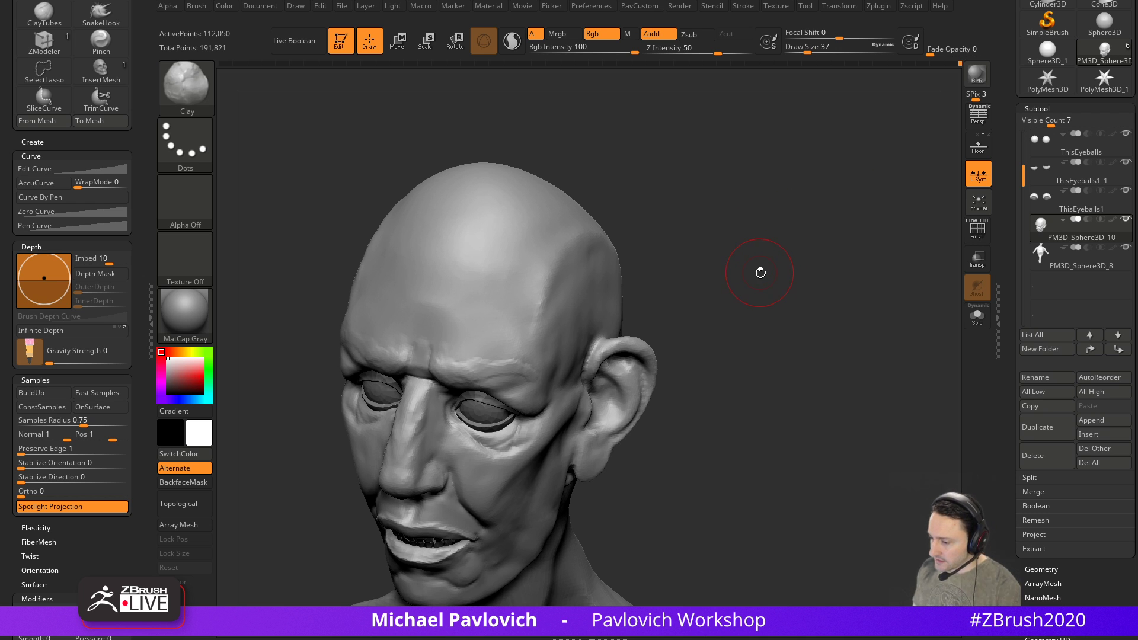
# Build up the temple just in front of the ear with the Clay brush at draw size 33 and smooth it
pyautogui.keyDown('alt'); pyautogui.moveTo(760, 252); pyautogui.dragTo(767, 278); pyautogui.keyUp('alt')
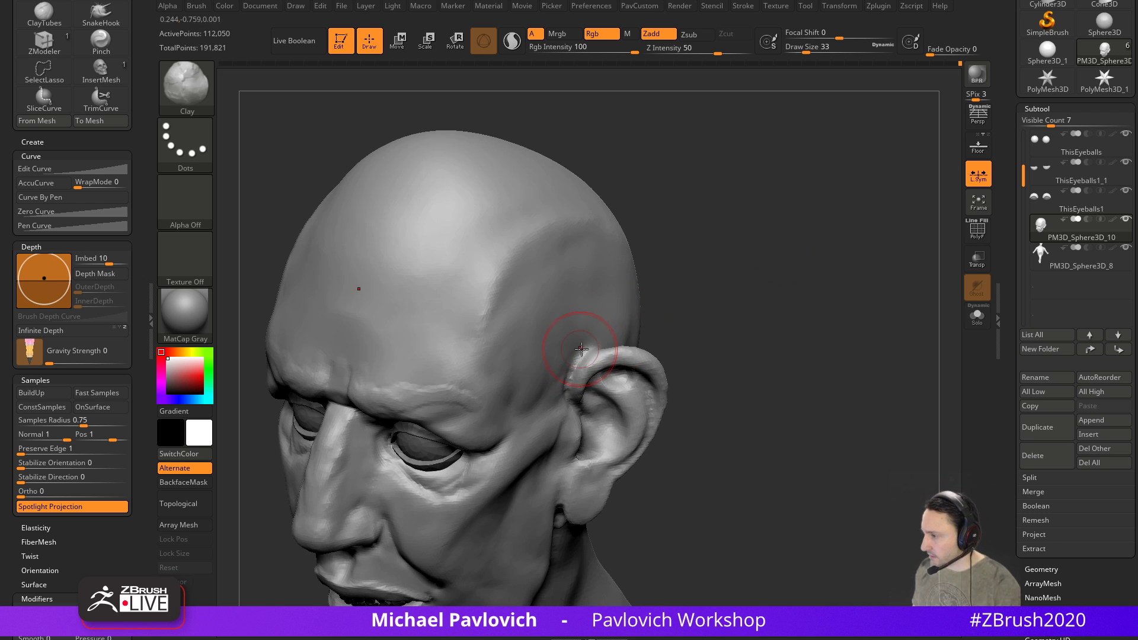
pyautogui.moveTo(666, 287); pyautogui.dragTo(458, 193)
pyautogui.moveTo(603, 337)
pyautogui.mouseDown()
pyautogui.moveTo(564, 363)
pyautogui.moveTo(561, 406)
pyautogui.mouseUp()
pyautogui.moveTo(708, 314)
pyautogui.mouseDown()
pyautogui.moveTo(724, 259)
pyautogui.moveTo(682, 283)
pyautogui.mouseUp()
pyautogui.moveTo(596, 335)
pyautogui.keyDown('shift'); pyautogui.mouseDown()
pyautogui.moveTo(564, 369)
pyautogui.moveTo(554, 363)
pyautogui.mouseUp(); pyautogui.keyUp('shift')
pyautogui.moveTo(699, 323)
pyautogui.mouseDown()
pyautogui.moveTo(676, 261)
pyautogui.moveTo(709, 272)
pyautogui.moveTo(638, 280)
pyautogui.mouseUp()
pyautogui.moveTo(724, 325)
pyautogui.mouseDown()
pyautogui.moveTo(745, 292)
pyautogui.moveTo(579, 262)
pyautogui.moveTo(720, 268)
pyautogui.moveTo(729, 243)
pyautogui.moveTo(808, 265)
pyautogui.moveTo(589, 345)
pyautogui.mouseUp()
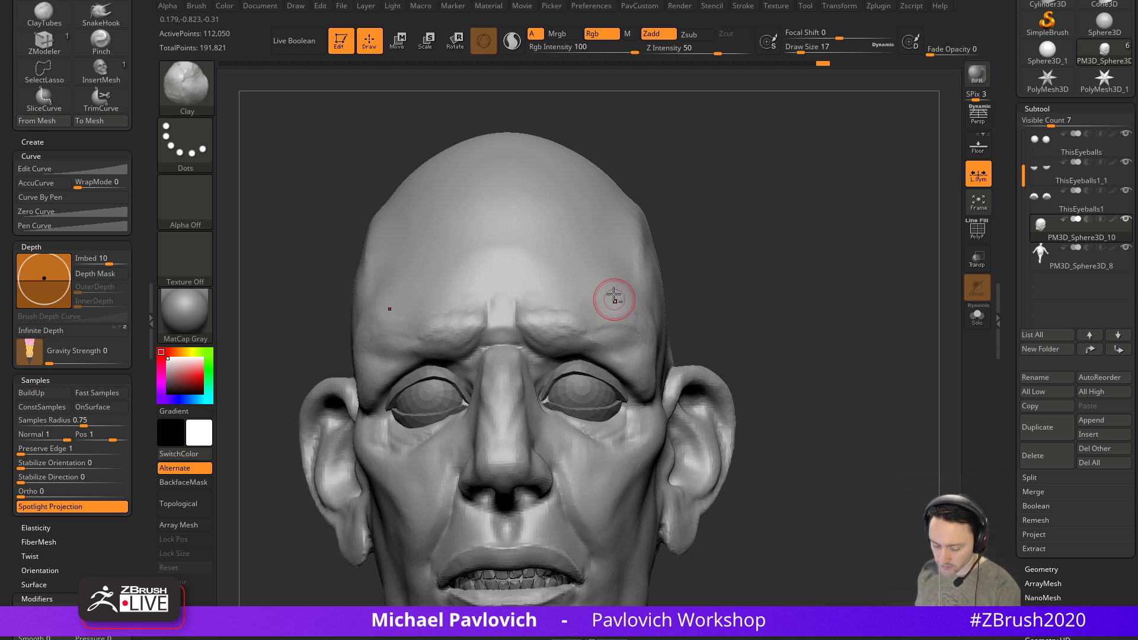
pyautogui.moveTo(630, 303); pyautogui.dragTo(557, 336, button='right')
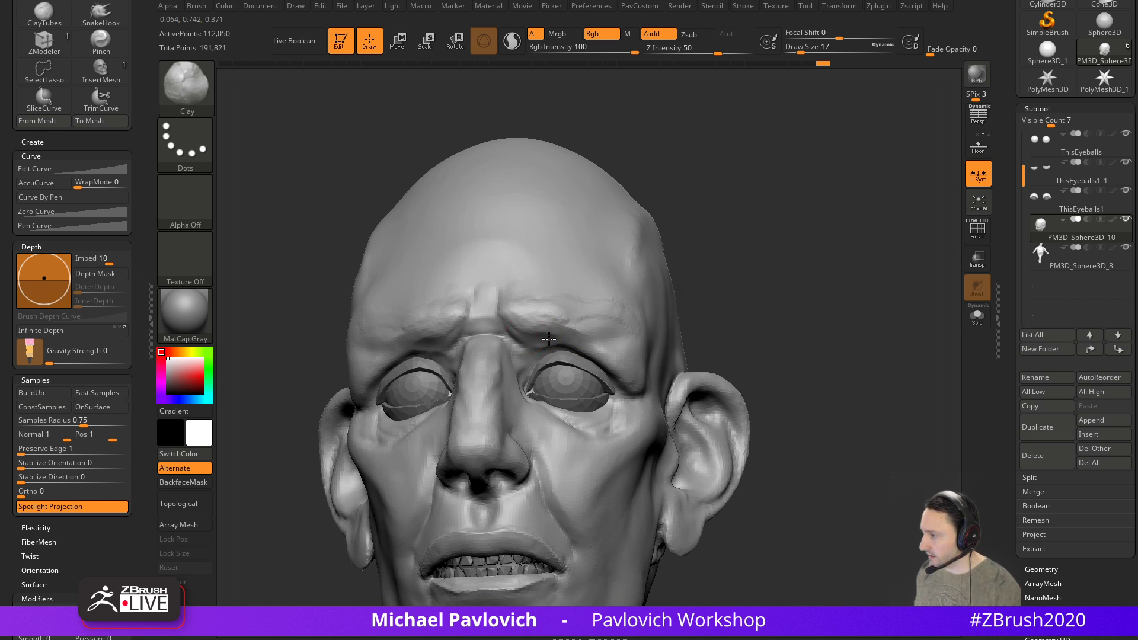
pyautogui.moveTo(687, 284)
pyautogui.mouseDown(button='right')
pyautogui.moveTo(723, 262)
pyautogui.moveTo(521, 330)
pyautogui.moveTo(598, 318)
pyautogui.moveTo(663, 279)
pyautogui.mouseUp(button='right')
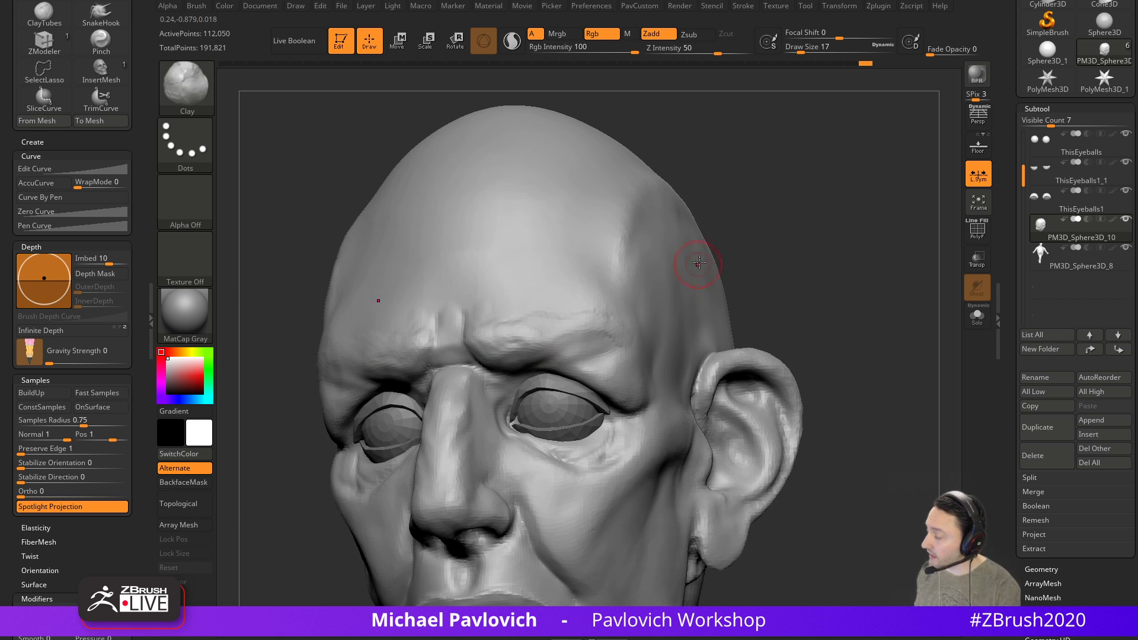
# Examine the forehead, temples, cheeks and mouth from the front and both three-quarter sides
pyautogui.moveTo(640, 323)
pyautogui.mouseDown(button='right')
pyautogui.moveTo(756, 275)
pyautogui.moveTo(495, 329)
pyautogui.mouseUp(button='right')
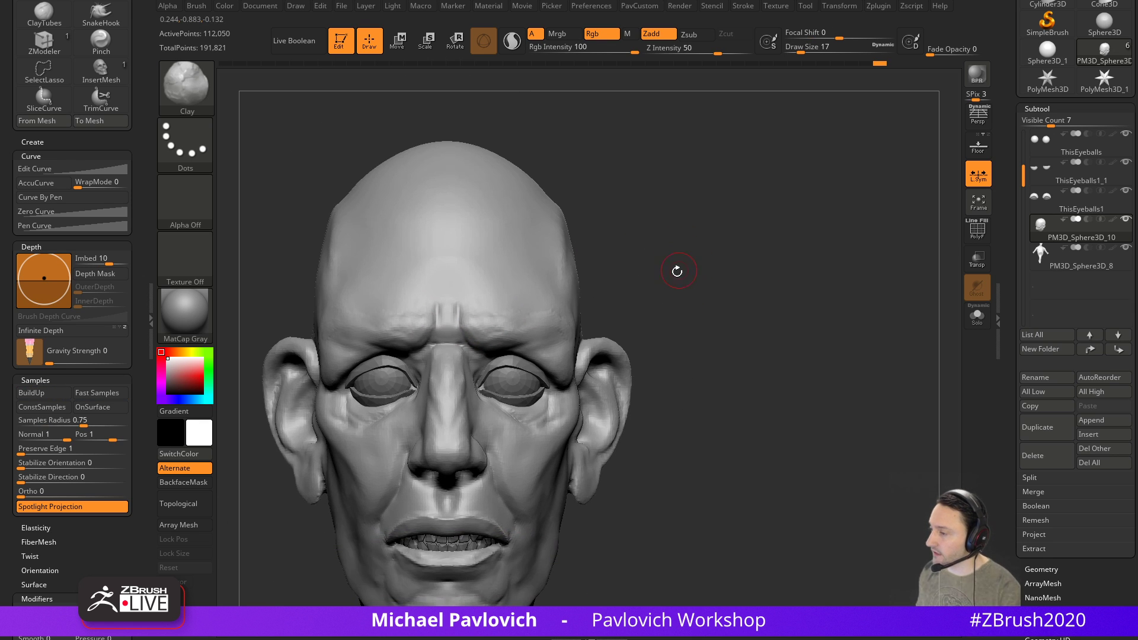
pyautogui.moveTo(681, 267); pyautogui.dragTo(563, 299, button='right')
pyautogui.moveTo(794, 259); pyautogui.dragTo(427, 376, button='right')
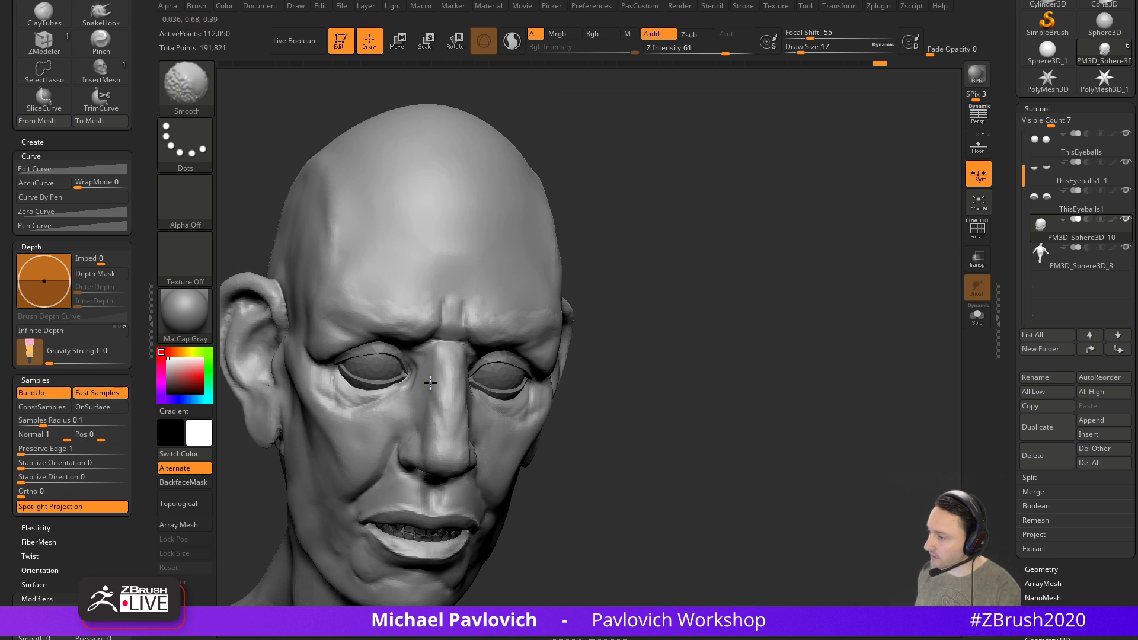
pyautogui.moveTo(704, 295)
pyautogui.mouseDown(button='right')
pyautogui.moveTo(819, 248)
pyautogui.moveTo(807, 235)
pyautogui.mouseUp(button='right')
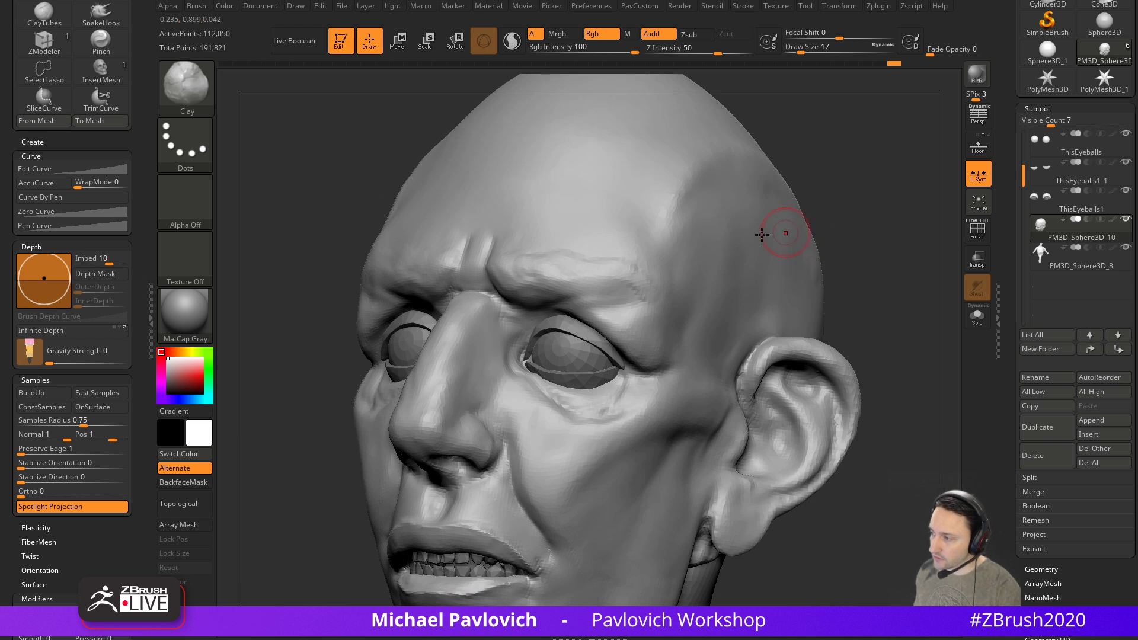
pyautogui.moveTo(697, 271)
pyautogui.mouseDown(button='right')
pyautogui.moveTo(816, 257)
pyautogui.moveTo(820, 267)
pyautogui.moveTo(790, 256)
pyautogui.moveTo(800, 297)
pyautogui.moveTo(734, 304)
pyautogui.mouseUp(button='right')
pyautogui.moveTo(688, 355)
pyautogui.mouseDown(button='right')
pyautogui.moveTo(775, 356)
pyautogui.moveTo(766, 325)
pyautogui.moveTo(701, 266)
pyautogui.mouseUp(button='right')
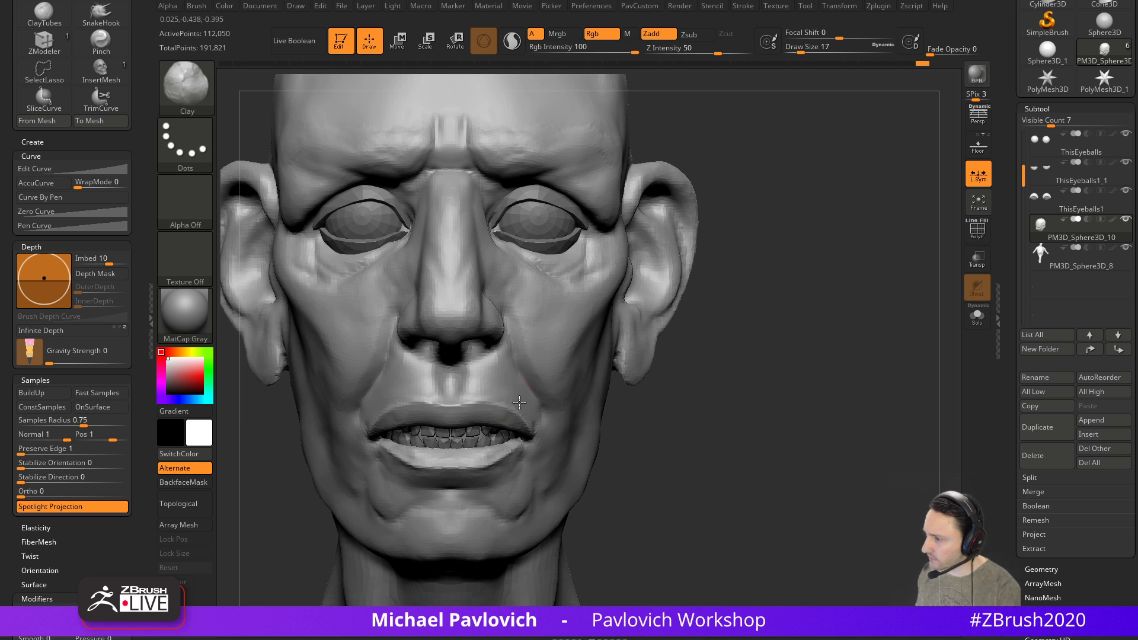
pyautogui.moveTo(583, 385)
pyautogui.mouseDown(button='right')
pyautogui.moveTo(600, 343)
pyautogui.moveTo(539, 319)
pyautogui.mouseUp(button='right')
pyautogui.moveTo(592, 267)
pyautogui.mouseDown(button='right')
pyautogui.moveTo(826, 348)
pyautogui.moveTo(846, 314)
pyautogui.moveTo(818, 326)
pyautogui.moveTo(825, 336)
pyautogui.moveTo(848, 300)
pyautogui.mouseUp(button='right')
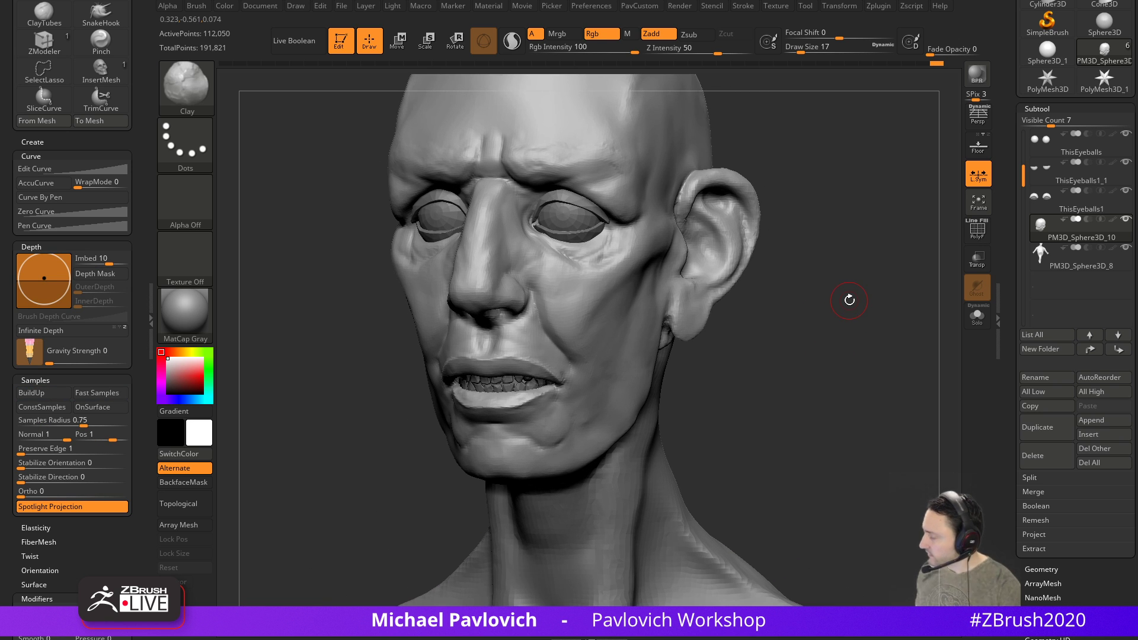
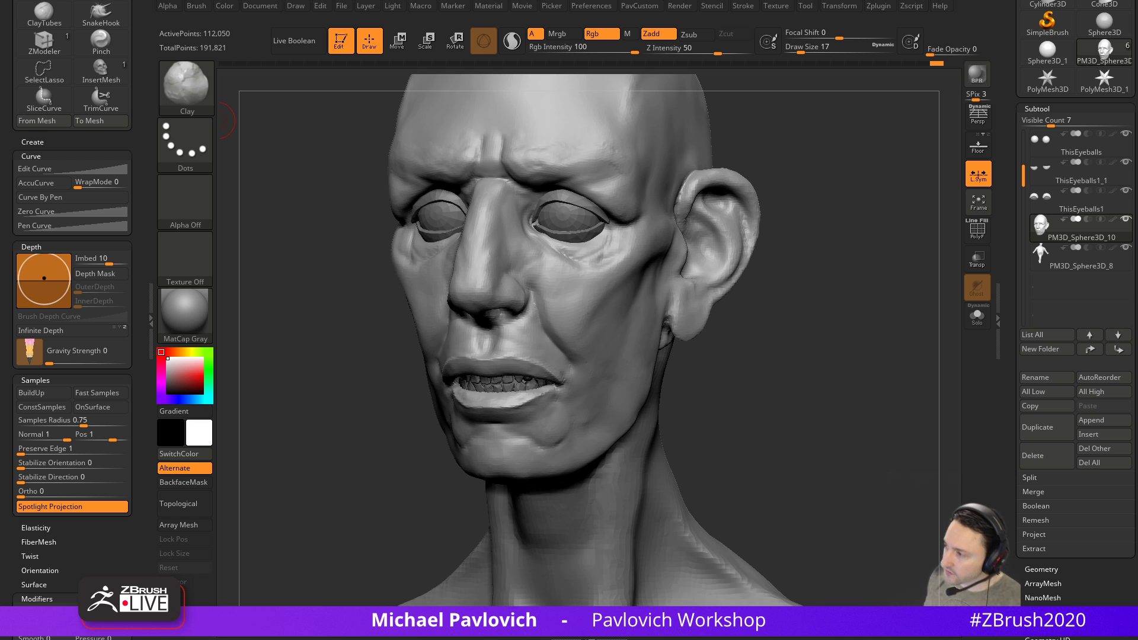
# Build up the cheek below the eye and beside the nose with the Clay brush at draw size 18
pyautogui.moveTo(806, 348); pyautogui.dragTo(791, 355)
pyautogui.moveTo(859, 322)
pyautogui.mouseDown()
pyautogui.moveTo(803, 356)
pyautogui.moveTo(787, 317)
pyautogui.moveTo(818, 335)
pyautogui.moveTo(656, 317)
pyautogui.moveTo(816, 378)
pyautogui.moveTo(622, 332)
pyautogui.mouseUp()
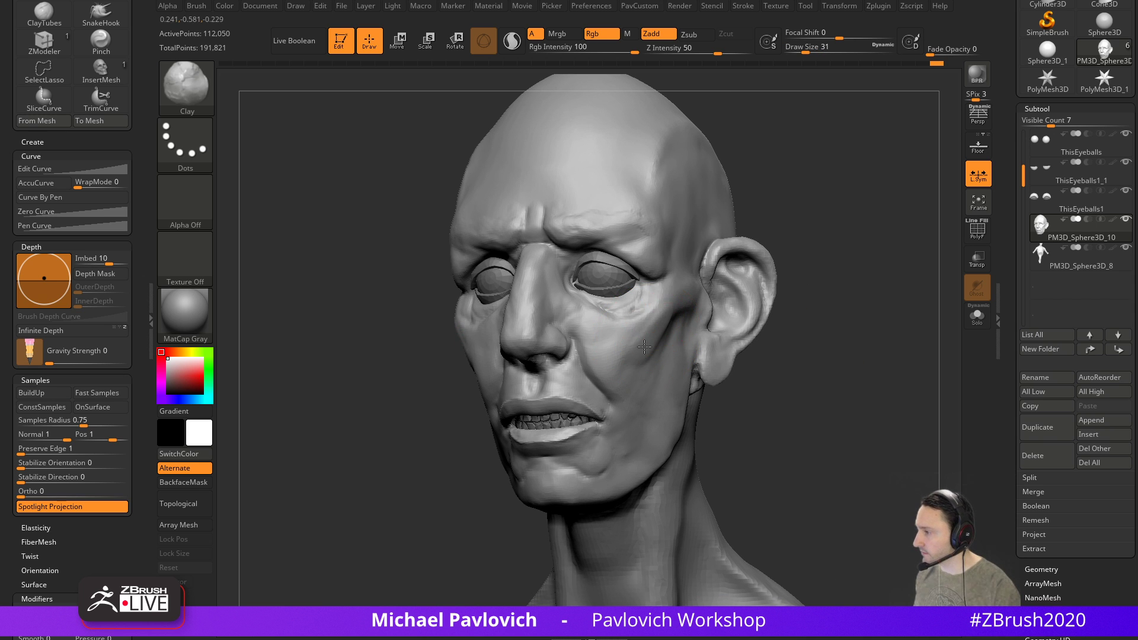
pyautogui.moveTo(792, 299); pyautogui.dragTo(700, 327)
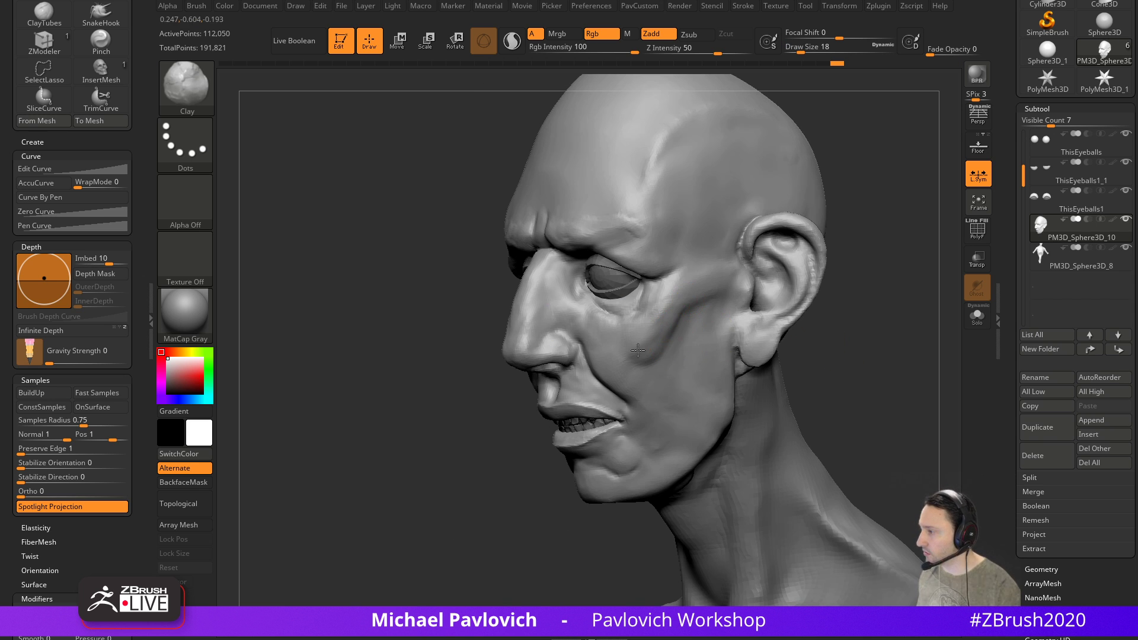
pyautogui.moveTo(786, 348); pyautogui.dragTo(864, 363)
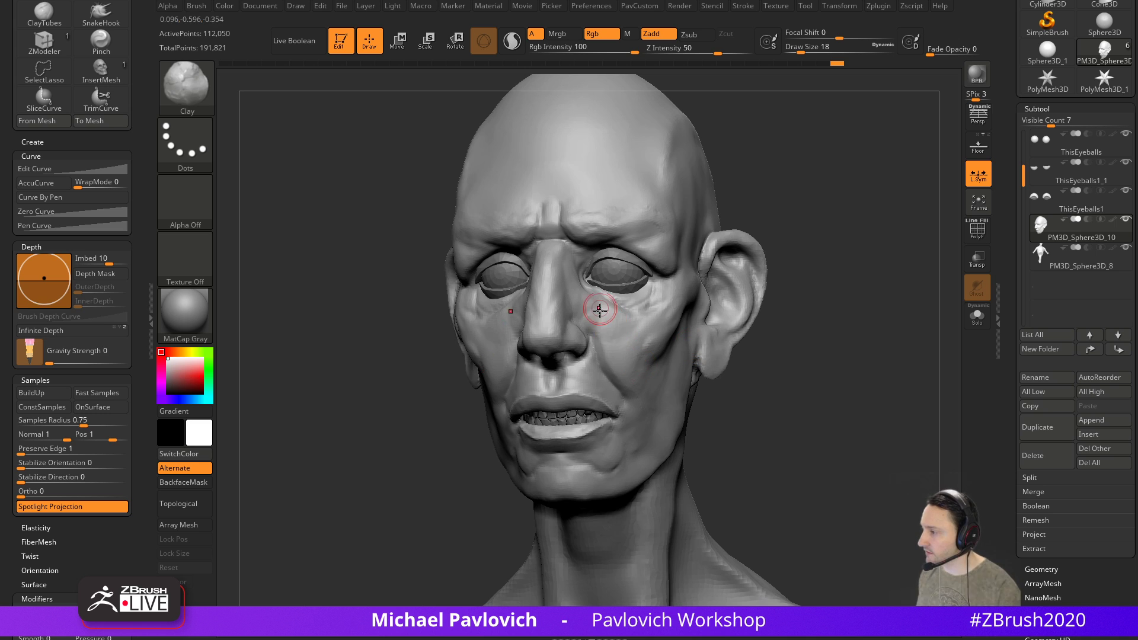
pyautogui.moveTo(623, 374); pyautogui.dragTo(627, 388)
pyautogui.moveTo(610, 336); pyautogui.dragTo(621, 391)
pyautogui.moveTo(765, 380); pyautogui.dragTo(856, 372)
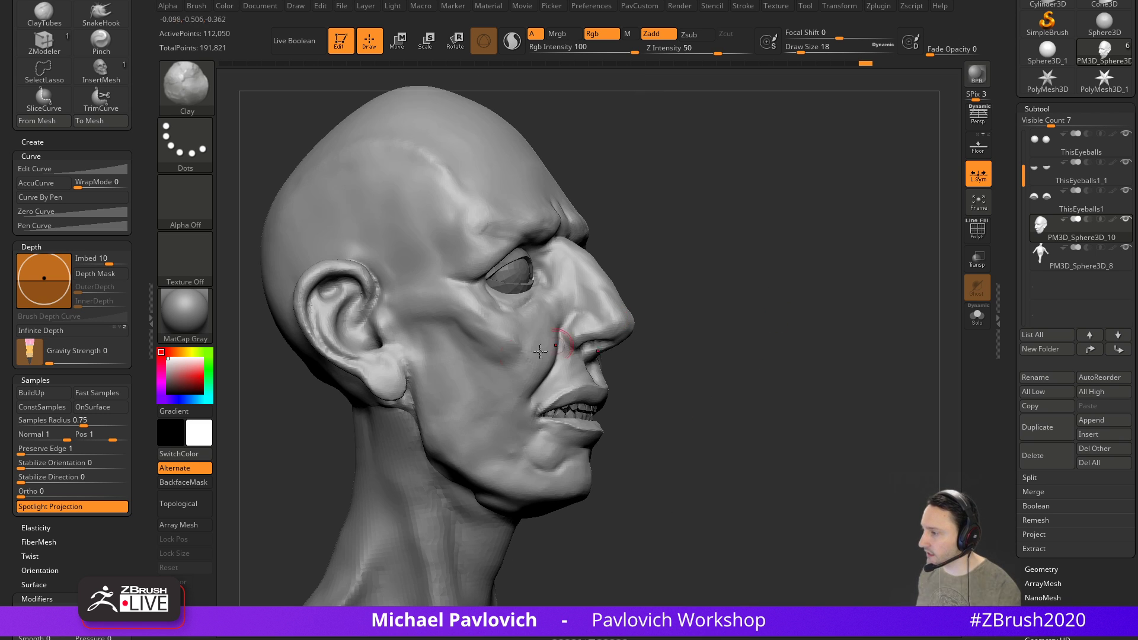
# Refine the fold beside the mouth corner and the lower cheek with the Clay brush
pyautogui.moveTo(698, 335)
pyautogui.mouseDown()
pyautogui.moveTo(526, 334)
pyautogui.moveTo(561, 379)
pyautogui.mouseUp()
pyautogui.moveTo(848, 358)
pyautogui.mouseDown()
pyautogui.moveTo(772, 355)
pyautogui.moveTo(723, 368)
pyautogui.mouseUp()
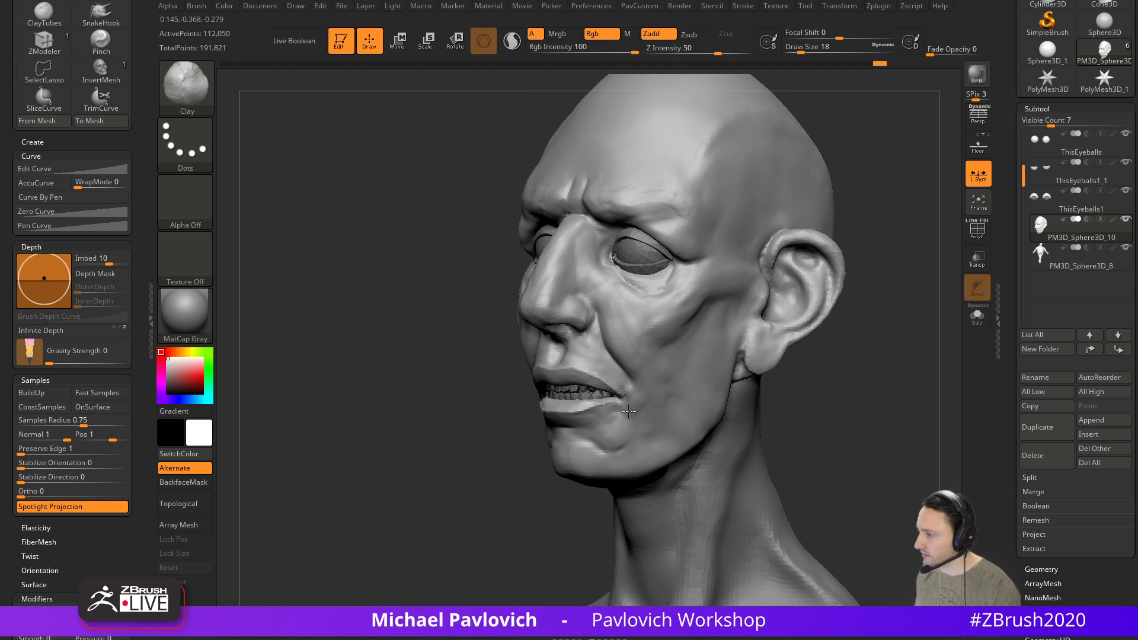
pyautogui.moveTo(518, 459); pyautogui.dragTo(643, 455)
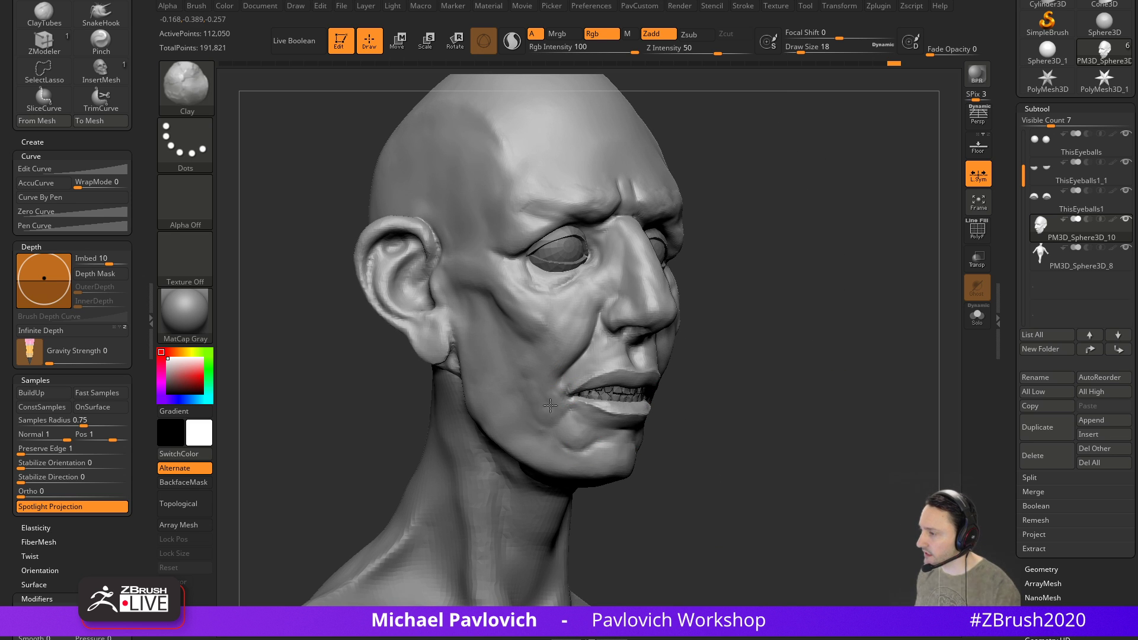
pyautogui.moveTo(747, 346); pyautogui.dragTo(633, 398)
pyautogui.moveTo(786, 390)
pyautogui.mouseDown()
pyautogui.moveTo(730, 393)
pyautogui.moveTo(825, 389)
pyautogui.moveTo(825, 372)
pyautogui.moveTo(735, 364)
pyautogui.mouseUp()
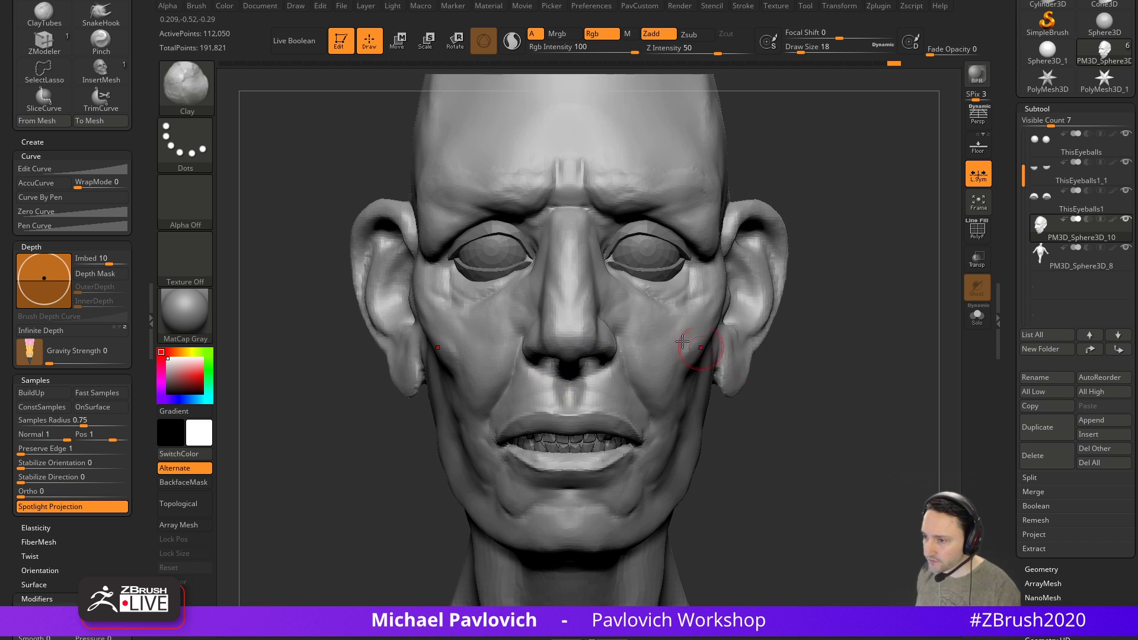
# Carve the philtrum below the nose with the DamStandard brush at draw size 6
pyautogui.press('b')
pyautogui.press('d')
pyautogui.press('s')
pyautogui.moveTo(563, 379); pyautogui.dragTo(563, 392)
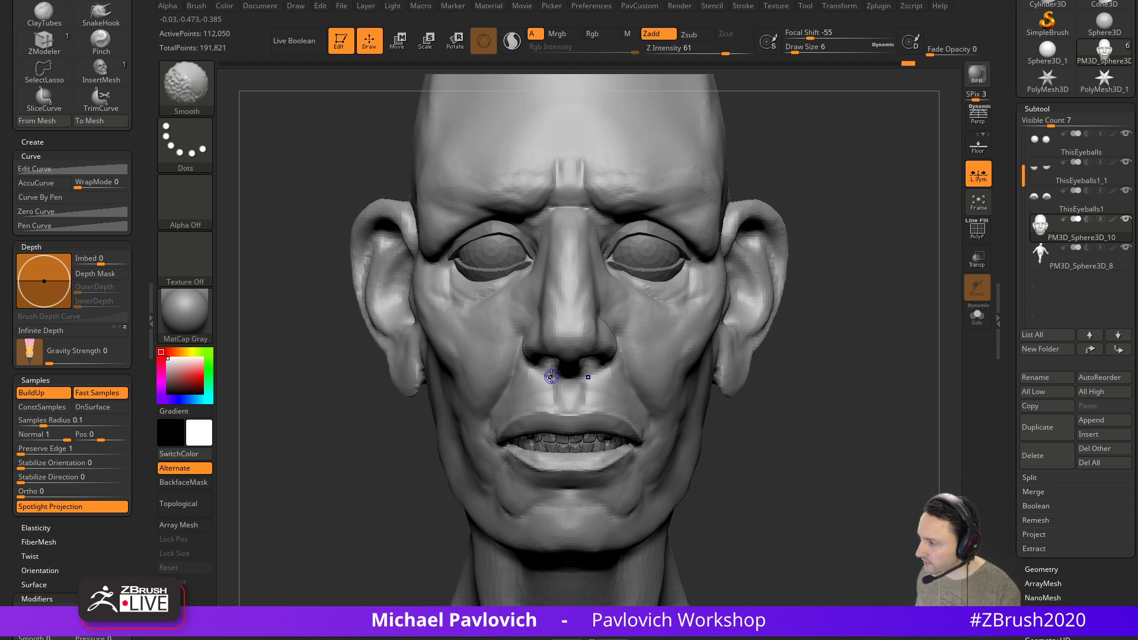
pyautogui.moveTo(783, 376)
pyautogui.mouseDown()
pyautogui.moveTo(784, 334)
pyautogui.moveTo(720, 338)
pyautogui.mouseUp()
# Fill out the upper lip area around the philtrum with the Clay brush at draw size 13
pyautogui.press('b')
pyautogui.press('c')
pyautogui.press('l')
pyautogui.press('s')
pyautogui.moveTo(618, 363)
pyautogui.mouseDown()
pyautogui.moveTo(572, 364)
pyautogui.moveTo(583, 392)
pyautogui.mouseUp()
pyautogui.press('s')
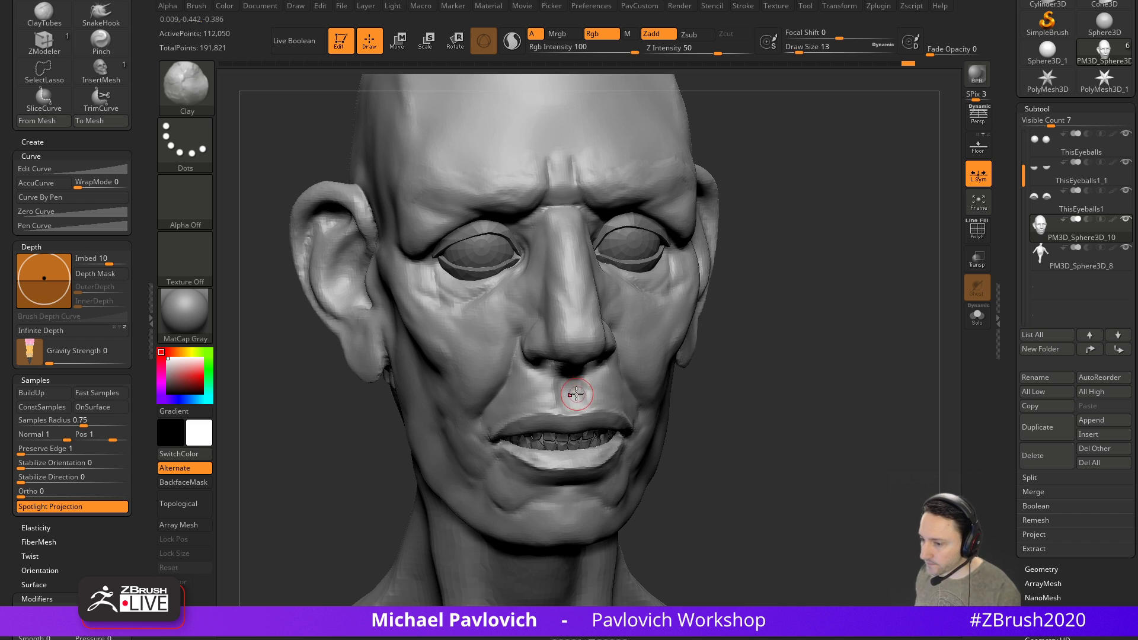
pyautogui.moveTo(738, 375); pyautogui.dragTo(609, 381)
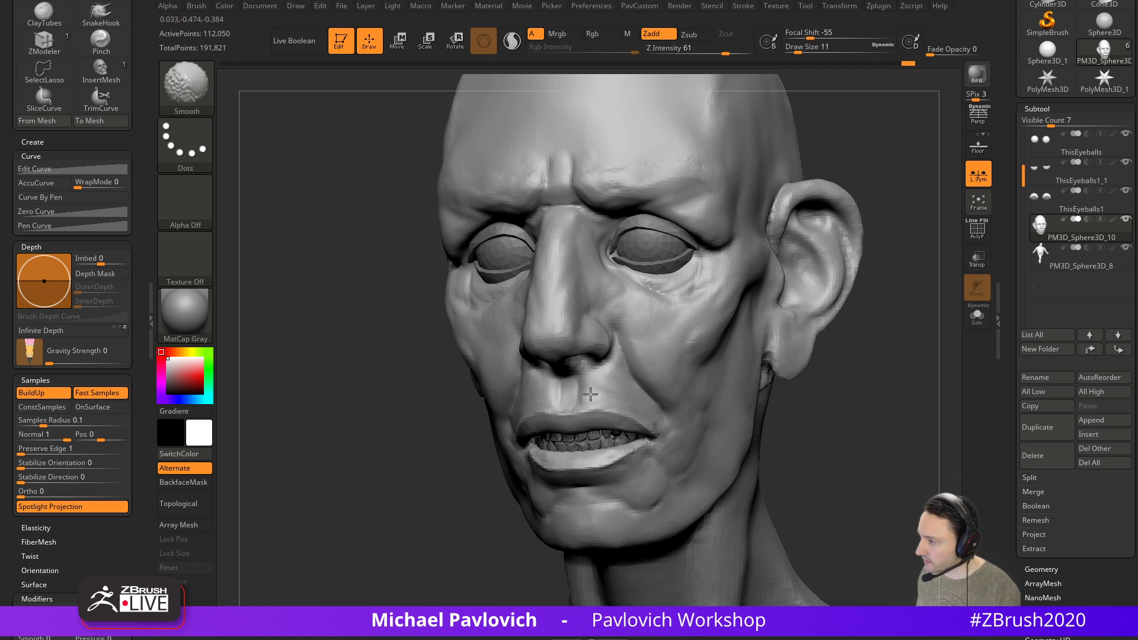
# Smooth the area between the nose and upper lip, and add clay to the lower cheek at draw size 23
pyautogui.moveTo(711, 376)
pyautogui.mouseDown()
pyautogui.moveTo(871, 319)
pyautogui.moveTo(879, 270)
pyautogui.moveTo(587, 361)
pyautogui.mouseUp()
pyautogui.moveTo(847, 244)
pyautogui.mouseDown()
pyautogui.moveTo(844, 292)
pyautogui.moveTo(821, 295)
pyautogui.moveTo(818, 315)
pyautogui.mouseUp()
pyautogui.moveTo(570, 369)
pyautogui.mouseDown(button='right')
pyautogui.moveTo(503, 382)
pyautogui.moveTo(536, 364)
pyautogui.moveTo(605, 371)
pyautogui.moveTo(419, 336)
pyautogui.moveTo(492, 412)
pyautogui.mouseUp(button='right')
pyautogui.press('shift')
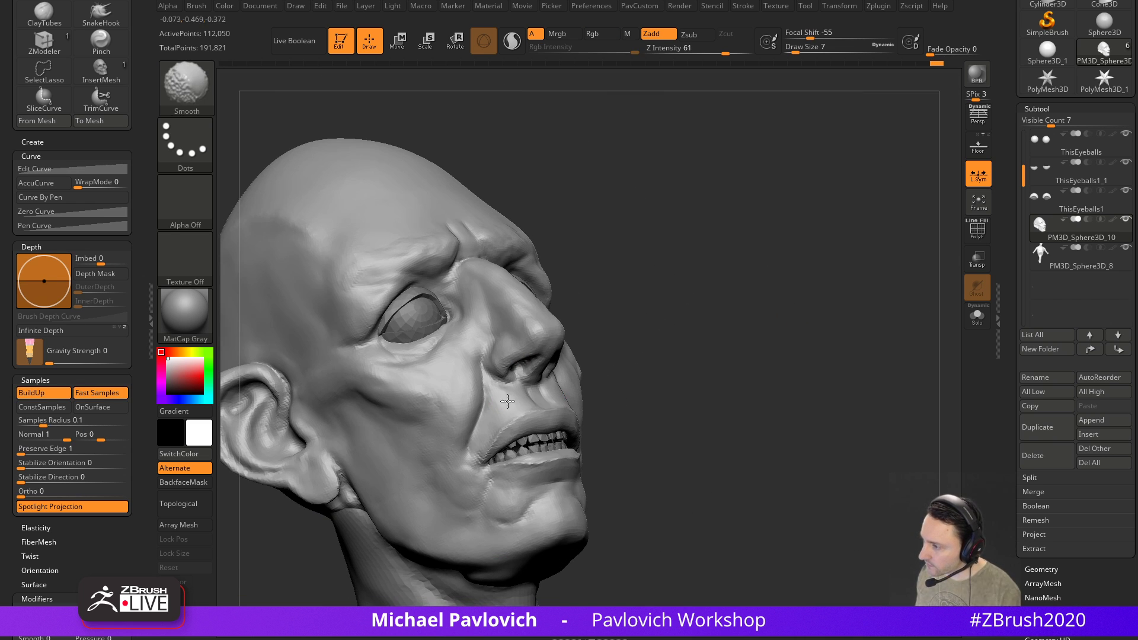
pyautogui.moveTo(749, 326)
pyautogui.mouseDown(button='right')
pyautogui.moveTo(788, 343)
pyautogui.moveTo(724, 363)
pyautogui.mouseUp(button='right')
pyautogui.keyDown('shift'); pyautogui.moveTo(445, 424); pyautogui.dragTo(490, 411, button='right'); pyautogui.keyUp('shift')
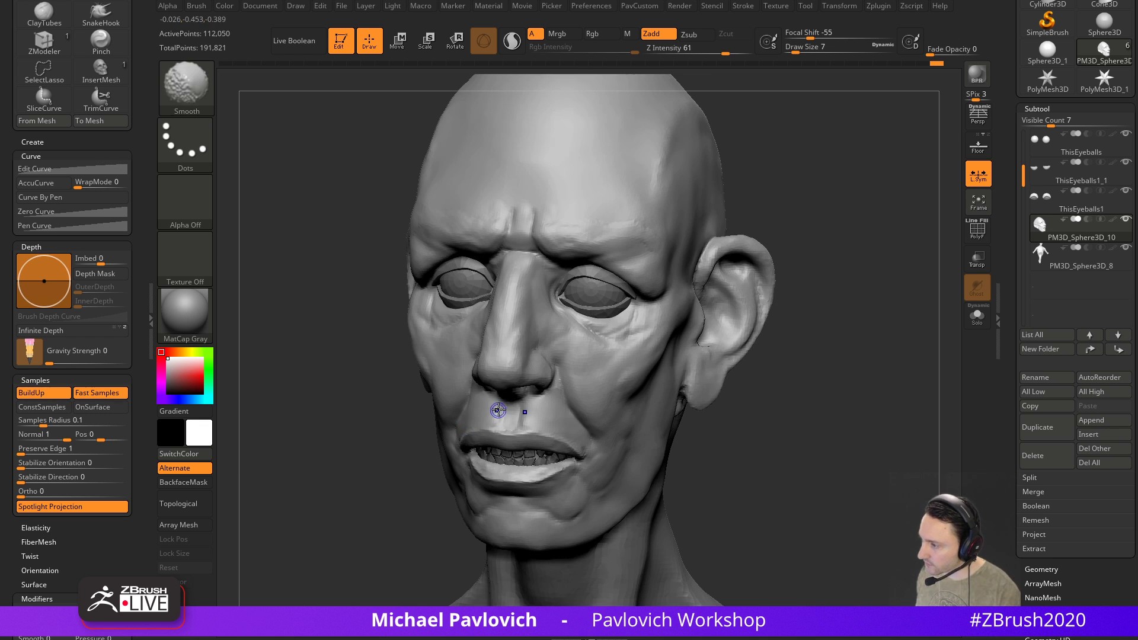
pyautogui.moveTo(802, 387)
pyautogui.mouseDown(button='right')
pyautogui.moveTo(792, 370)
pyautogui.moveTo(846, 342)
pyautogui.moveTo(806, 367)
pyautogui.mouseUp(button='right')
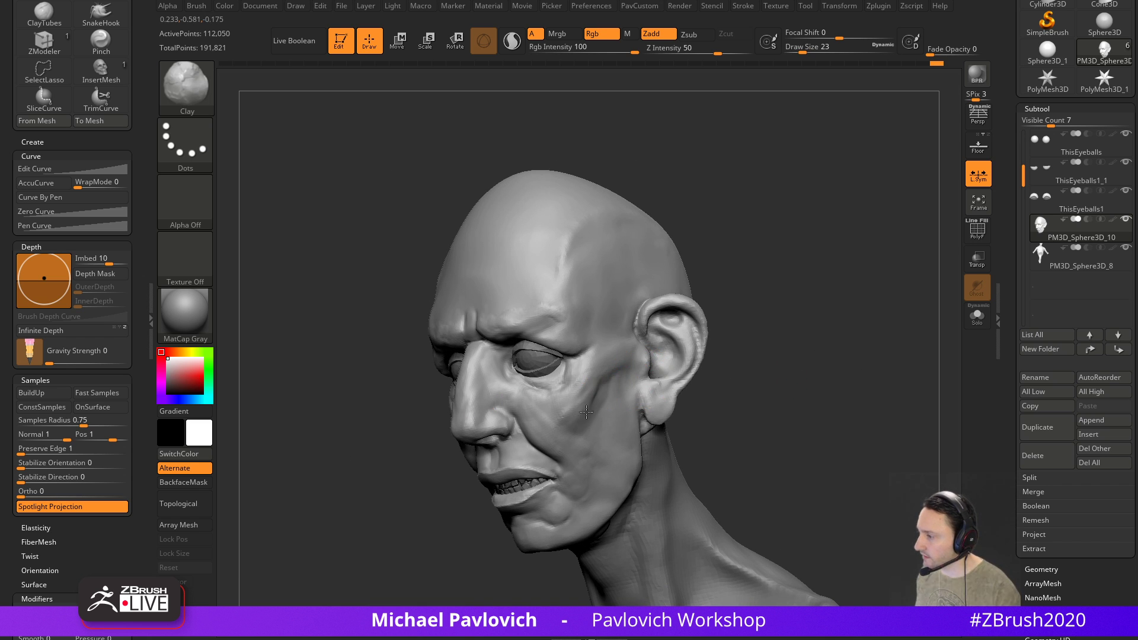
pyautogui.moveTo(584, 431); pyautogui.dragTo(591, 461)
pyautogui.moveTo(720, 389)
pyautogui.mouseDown(button='right')
pyautogui.moveTo(783, 370)
pyautogui.moveTo(773, 350)
pyautogui.moveTo(864, 294)
pyautogui.moveTo(808, 295)
pyautogui.mouseUp(button='right')
# Try pulling a pair of horns out of the skull with the SnakeHook brush at draw size 59, and undo them
pyautogui.press('b')
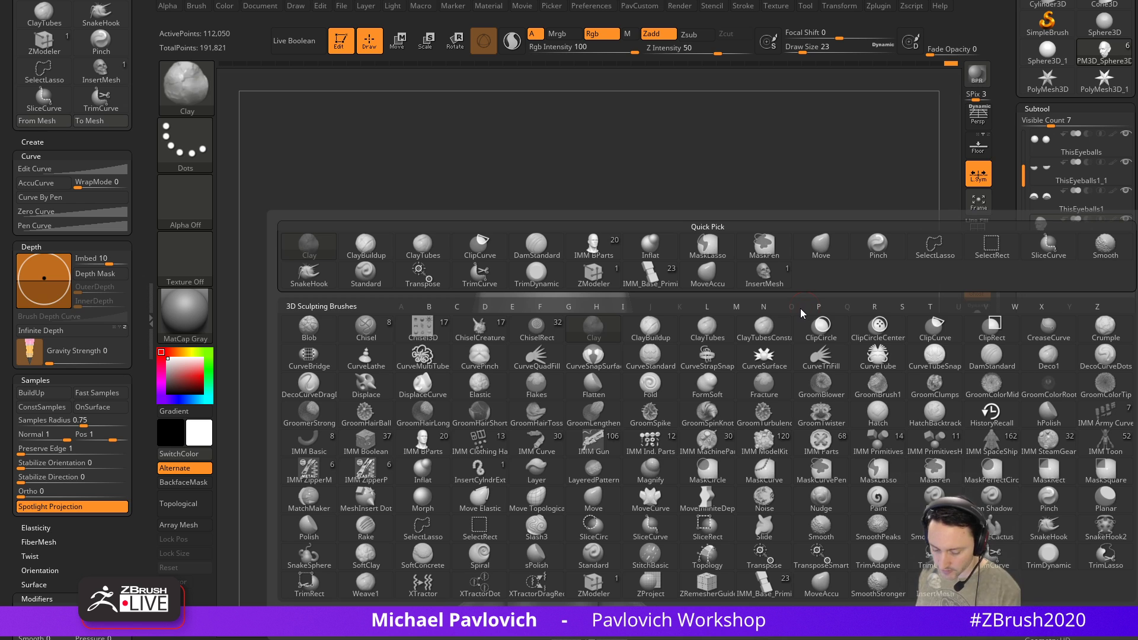
pyautogui.press('s')
pyautogui.press('h')
pyautogui.press('s')
pyautogui.moveTo(656, 295); pyautogui.dragTo(716, 149)
pyautogui.moveTo(853, 328); pyautogui.dragTo(785, 336, button='right')
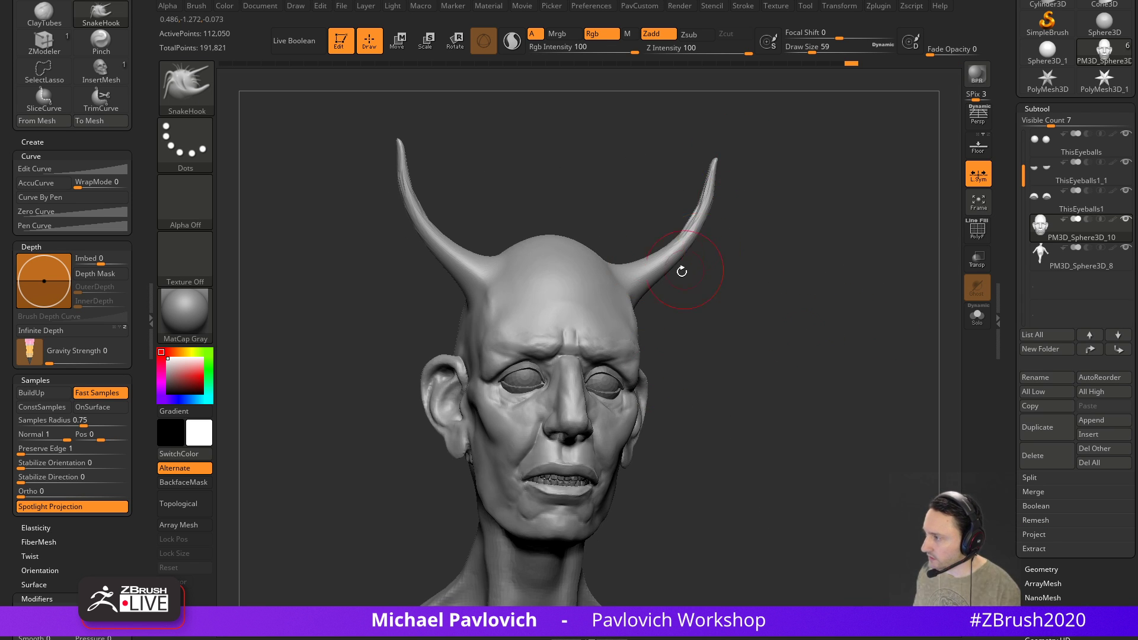
pyautogui.hotkey('ctrl', 'z')
# Make the torso subtool active and smooth the side of the neck at draw size 25
pyautogui.moveTo(854, 373)
pyautogui.keyDown('shift'); pyautogui.mouseDown(button='right')
pyautogui.moveTo(838, 378)
pyautogui.moveTo(837, 406)
pyautogui.moveTo(809, 356)
pyautogui.moveTo(681, 362)
pyautogui.mouseUp(button='right'); pyautogui.keyUp('shift')
pyautogui.keyDown('alt'); pyautogui.click(607, 410); pyautogui.keyUp('alt')
pyautogui.keyDown('alt'); pyautogui.moveTo(731, 414); pyautogui.dragTo(733, 379, button='right'); pyautogui.keyUp('alt')
pyautogui.moveTo(732, 379)
pyautogui.keyDown('shift'); pyautogui.mouseDown(button='right')
pyautogui.moveTo(784, 377)
pyautogui.moveTo(816, 338)
pyautogui.moveTo(784, 353)
pyautogui.moveTo(789, 329)
pyautogui.mouseUp(button='right'); pyautogui.keyUp('shift')
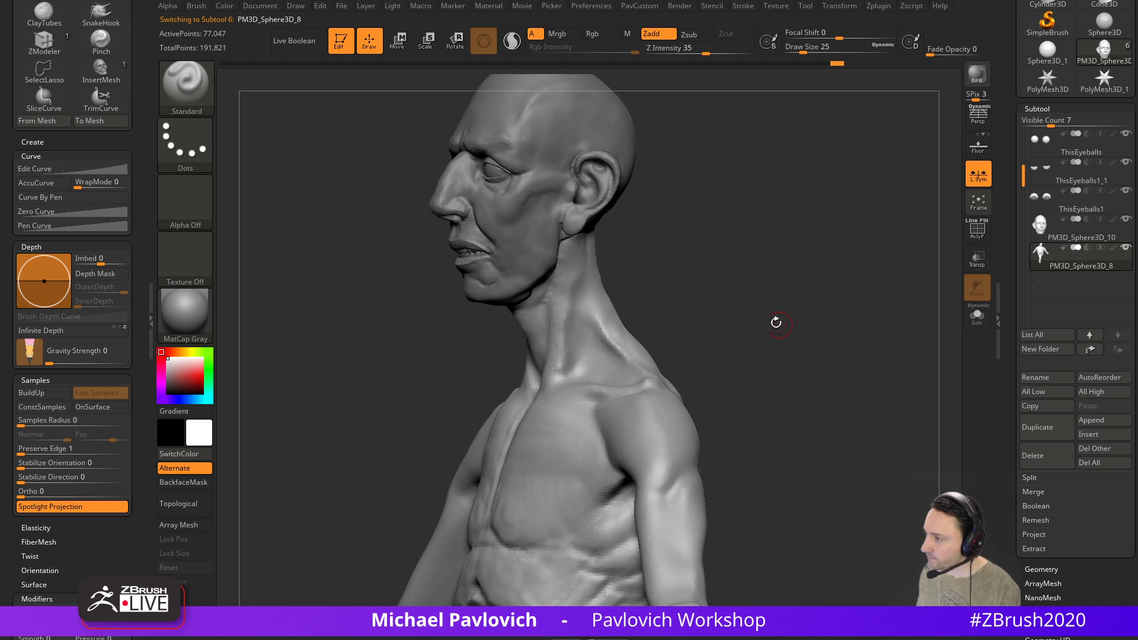
pyautogui.press('shift')
pyautogui.keyDown('shift'); pyautogui.moveTo(620, 362); pyautogui.dragTo(597, 282); pyautogui.keyUp('shift')
pyautogui.keyDown('alt'); pyautogui.moveTo(681, 320); pyautogui.dragTo(772, 294, button='right'); pyautogui.keyUp('alt')
pyautogui.keyDown('alt'); pyautogui.click(554, 233); pyautogui.keyUp('alt')
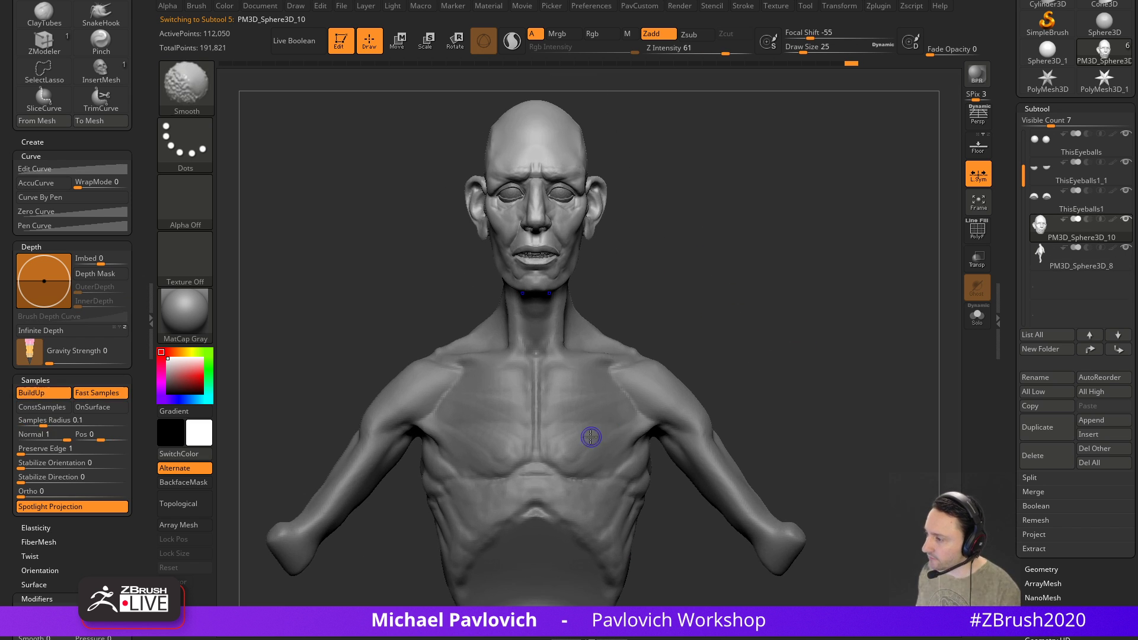
pyautogui.keyDown('alt'); pyautogui.click(579, 457); pyautogui.keyUp('alt')
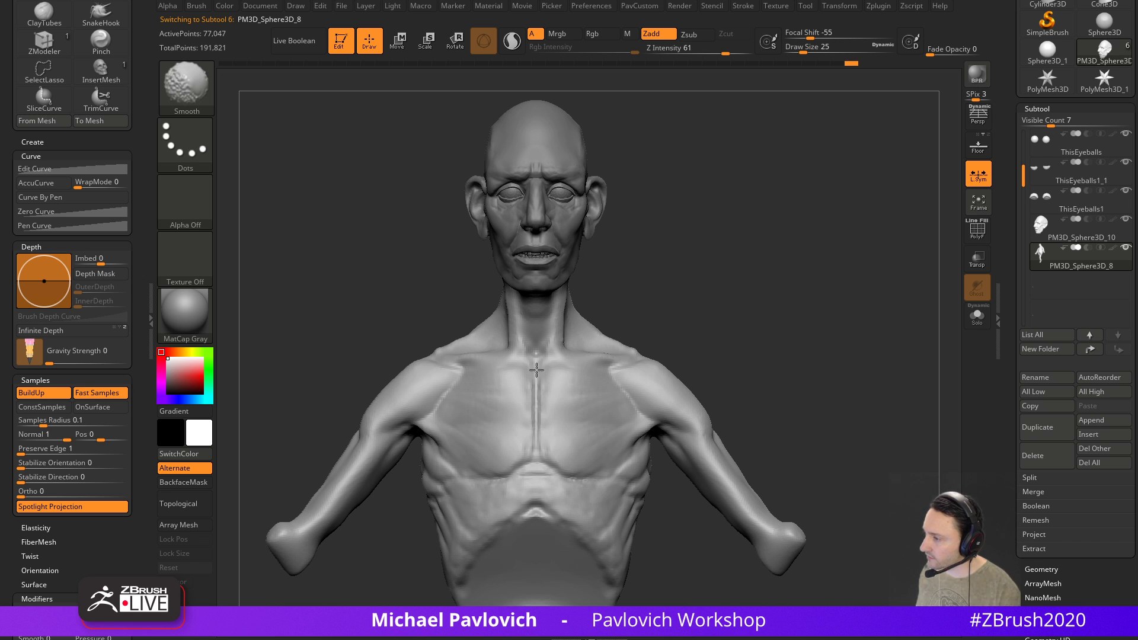
# Add nipples to the pectorals with the Standard brush at draw size 20 and smooth the base of the sternum
pyautogui.moveTo(648, 384)
pyautogui.mouseDown(button='right')
pyautogui.moveTo(490, 330)
pyautogui.moveTo(597, 423)
pyautogui.mouseUp(button='right')
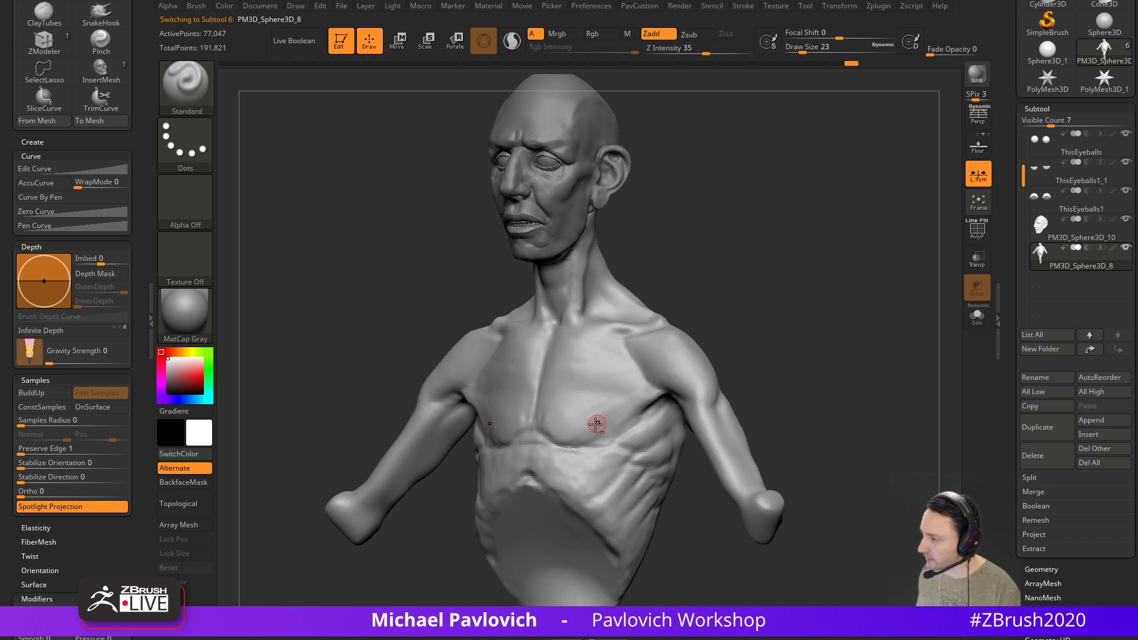
pyautogui.keyDown('alt'); pyautogui.moveTo(775, 366); pyautogui.dragTo(762, 320, button='right'); pyautogui.keyUp('alt')
pyautogui.keyDown('shift'); pyautogui.moveTo(625, 374); pyautogui.dragTo(591, 391); pyautogui.keyUp('shift')
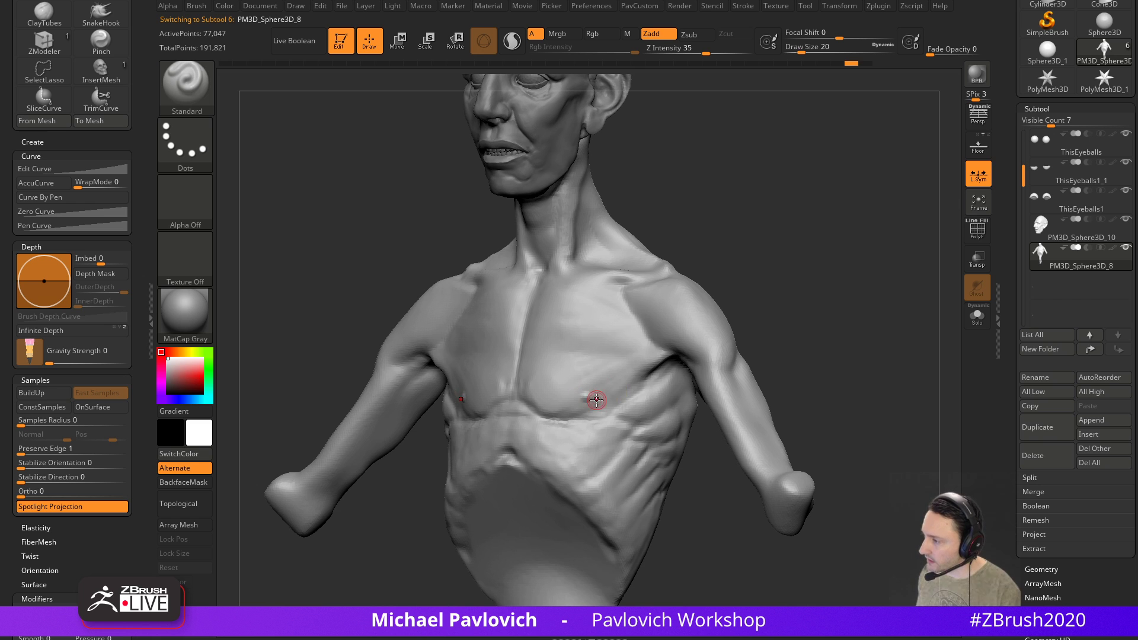
pyautogui.moveTo(776, 347)
pyautogui.mouseDown(button='right')
pyautogui.moveTo(851, 346)
pyautogui.moveTo(765, 358)
pyautogui.mouseUp(button='right')
pyautogui.press('shift')
pyautogui.keyDown('shift'); pyautogui.moveTo(515, 414); pyautogui.dragTo(525, 419); pyautogui.keyUp('shift')
pyautogui.moveTo(790, 351)
pyautogui.mouseDown(button='right')
pyautogui.moveTo(822, 320)
pyautogui.moveTo(787, 355)
pyautogui.mouseUp(button='right')
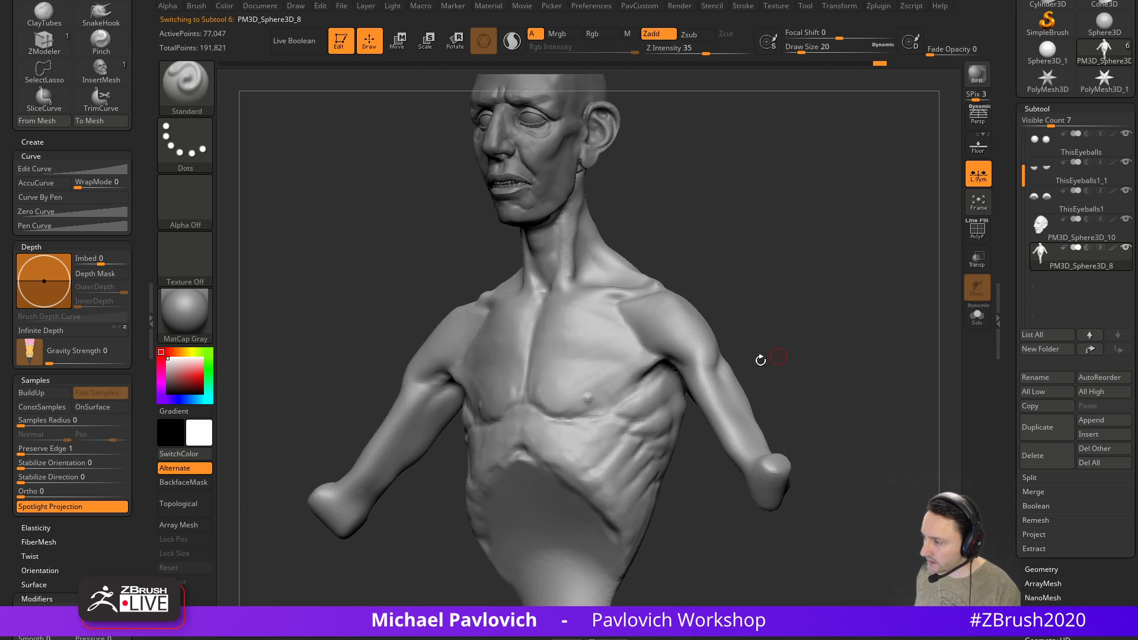
# Smooth the chest below the nipples and beneath the collarbone
pyautogui.press('shift')
pyautogui.moveTo(620, 417); pyautogui.dragTo(592, 461, button='right')
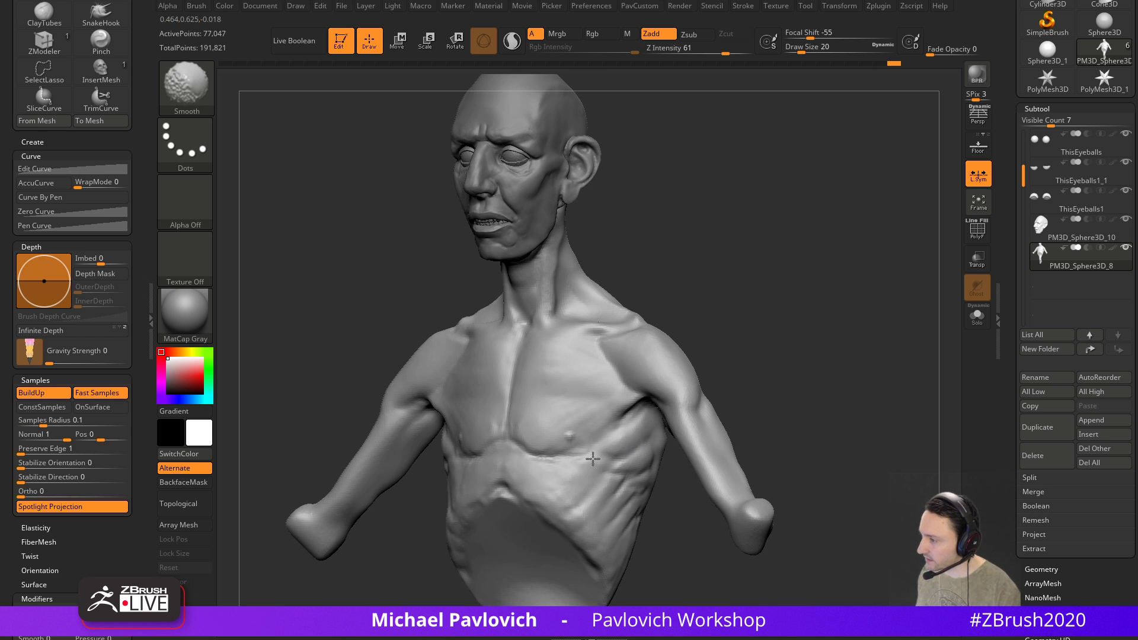
pyautogui.moveTo(658, 421); pyautogui.dragTo(574, 343, button='right')
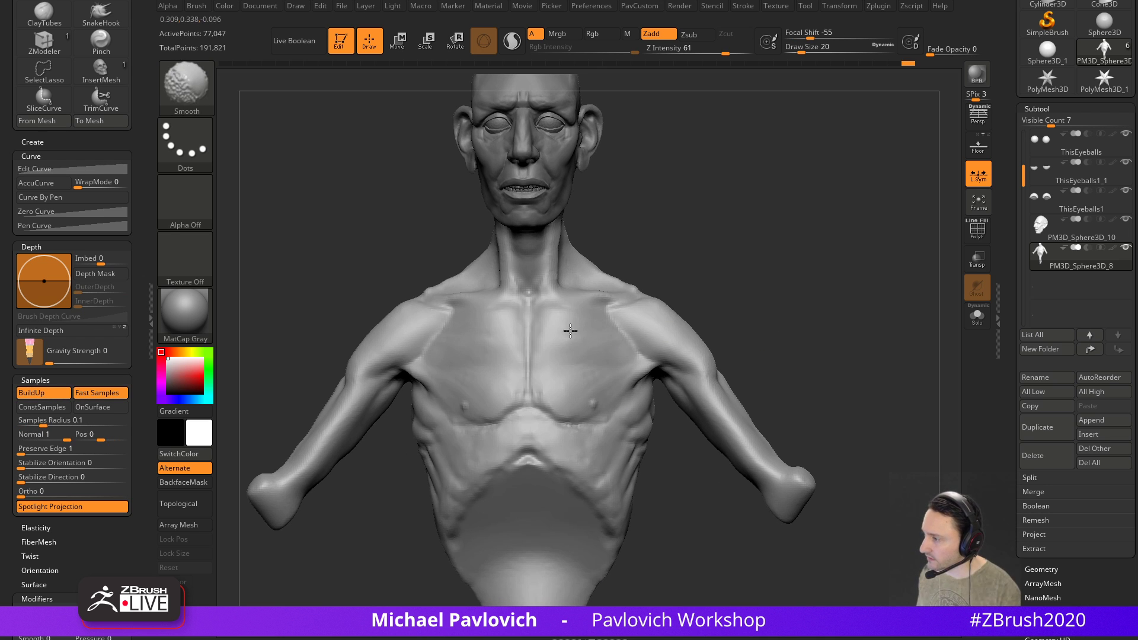
# Reshape the shoulders and upper chest with the Move brush at draw size 116
pyautogui.moveTo(720, 269)
pyautogui.mouseDown(button='right')
pyautogui.moveTo(703, 325)
pyautogui.moveTo(678, 323)
pyautogui.moveTo(739, 293)
pyautogui.moveTo(752, 330)
pyautogui.moveTo(765, 310)
pyautogui.mouseUp(button='right')
pyautogui.press('s')
pyautogui.moveTo(613, 339); pyautogui.dragTo(635, 340)
pyautogui.moveTo(678, 291); pyautogui.dragTo(658, 327, button='right')
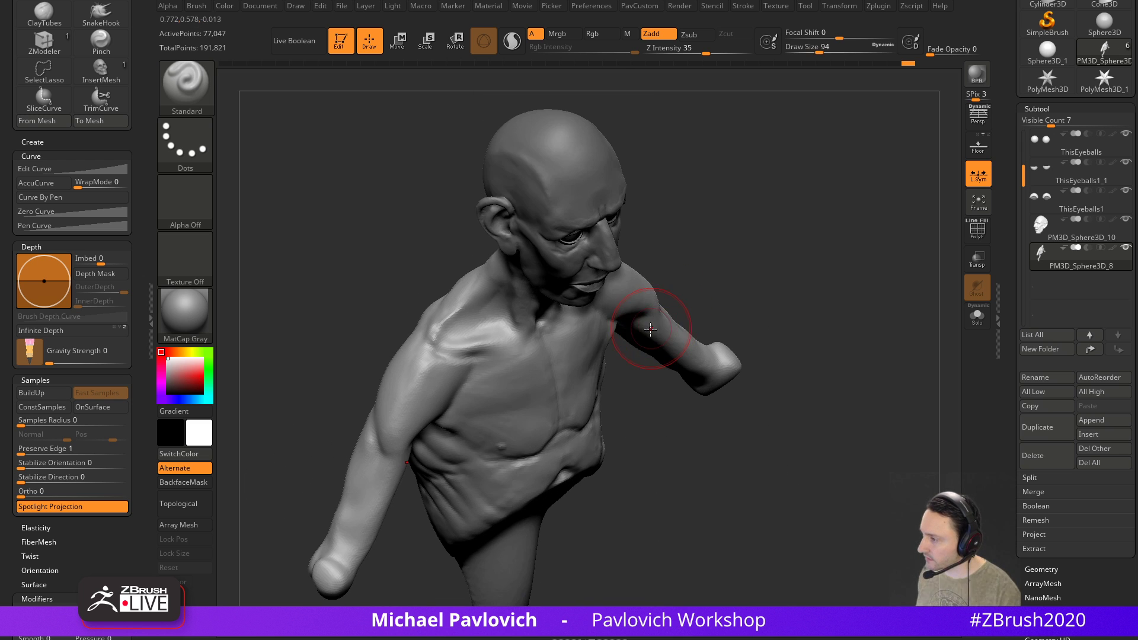
pyautogui.press('b')
pyautogui.press('m')
pyautogui.press('v')
pyautogui.moveTo(794, 325)
pyautogui.mouseDown(button='right')
pyautogui.moveTo(757, 279)
pyautogui.moveTo(735, 280)
pyautogui.mouseUp(button='right')
pyautogui.moveTo(610, 328); pyautogui.dragTo(620, 315)
pyautogui.moveTo(692, 292); pyautogui.dragTo(778, 294, button='right')
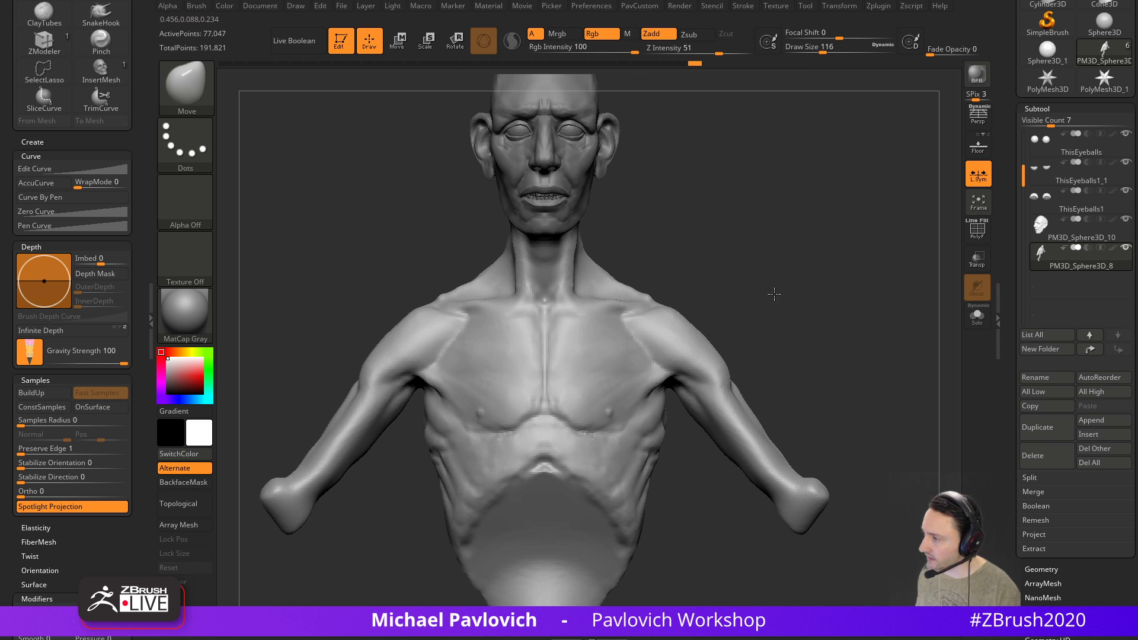
# Switch to the Standard brush at draw size 65, mask both pectorals and invert the mask
pyautogui.press('b')
pyautogui.press('s')
pyautogui.press('t')
pyautogui.press('s')
pyautogui.moveTo(579, 376); pyautogui.dragTo(569, 377)
pyautogui.keyDown('ctrl'); pyautogui.moveTo(559, 373); pyautogui.dragTo(560, 355); pyautogui.keyUp('ctrl')
pyautogui.moveTo(562, 397)
pyautogui.keyDown('ctrl'); pyautogui.mouseDown()
pyautogui.moveTo(599, 409)
pyautogui.moveTo(646, 367)
pyautogui.moveTo(617, 332)
pyautogui.moveTo(574, 329)
pyautogui.mouseUp(); pyautogui.keyUp('ctrl')
pyautogui.keyDown('ctrl'); pyautogui.click(823, 285); pyautogui.keyUp('ctrl')
pyautogui.keyDown('shift'); pyautogui.moveTo(823, 285); pyautogui.dragTo(736, 306); pyautogui.keyUp('shift')
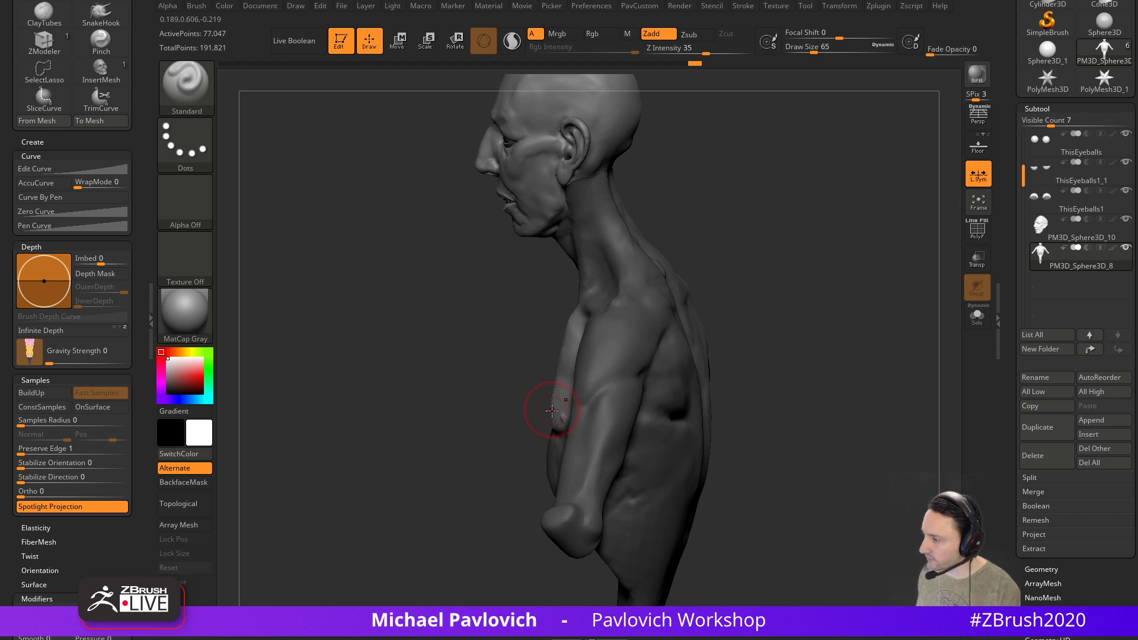
# Try reshaping the unmasked pectorals with the Move brush, clear the mask, and undo these changes
pyautogui.press('b')
pyautogui.press('m')
pyautogui.press('v')
pyautogui.moveTo(499, 414); pyautogui.dragTo(612, 414)
pyautogui.press('s')
pyautogui.keyDown('ctrl'); pyautogui.moveTo(746, 280); pyautogui.dragTo(783, 349); pyautogui.keyUp('ctrl')
pyautogui.moveTo(853, 330); pyautogui.dragTo(871, 308)
pyautogui.hotkey('ctrl', 'z')
pyautogui.hotkey('ctrl', 'z')
pyautogui.hotkey('ctrl', 'z')
pyautogui.hotkey('ctrl', 'z')
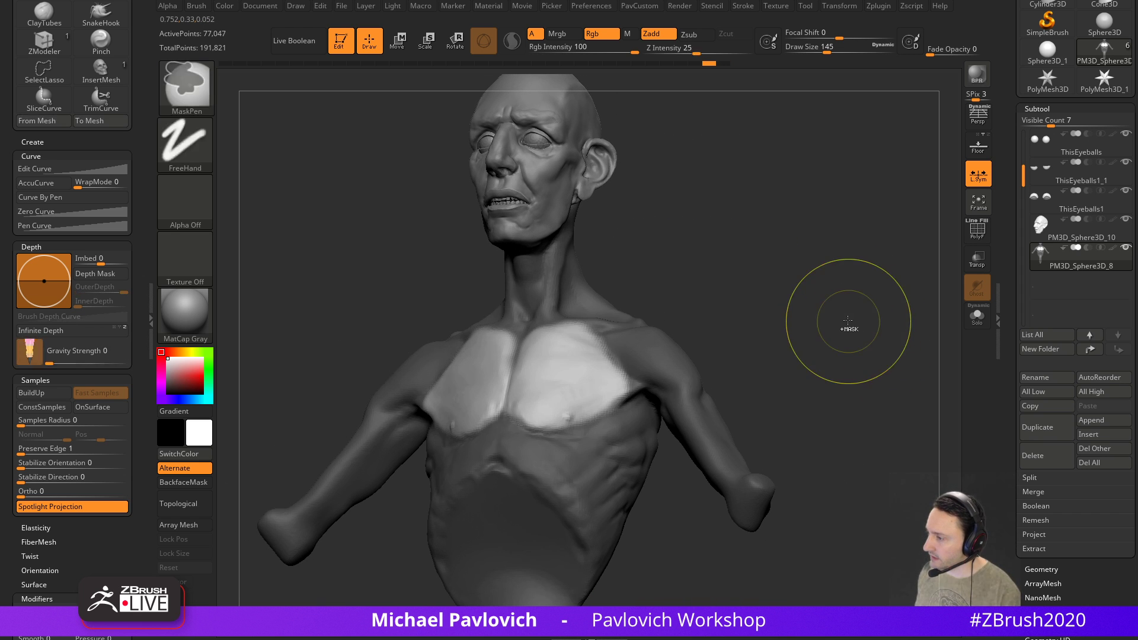
# Resize the brush and sculpt the lower part of the pectoral around the nipple
pyautogui.press('s')
pyautogui.moveTo(801, 319)
pyautogui.keyDown('shift'); pyautogui.mouseDown()
pyautogui.moveTo(818, 322)
pyautogui.moveTo(802, 295)
pyautogui.moveTo(854, 340)
pyautogui.moveTo(770, 349)
pyautogui.mouseUp(); pyautogui.keyUp('shift')
pyautogui.press('s')
pyautogui.press('2')
pyautogui.press('s')
pyautogui.moveTo(578, 394); pyautogui.dragTo(568, 431)
pyautogui.moveTo(707, 428)
pyautogui.mouseDown()
pyautogui.moveTo(721, 282)
pyautogui.moveTo(676, 302)
pyautogui.mouseUp()
# Rework the outer pectoral toward the armpit, adjusting the brush size between strokes
pyautogui.press('s')
pyautogui.moveTo(610, 383); pyautogui.dragTo(617, 382)
pyautogui.press('1')
pyautogui.moveTo(621, 394); pyautogui.dragTo(609, 382)
pyautogui.press('s')
pyautogui.moveTo(610, 382); pyautogui.dragTo(605, 381)
pyautogui.moveTo(659, 292)
pyautogui.mouseDown()
pyautogui.moveTo(699, 336)
pyautogui.moveTo(851, 233)
pyautogui.moveTo(708, 304)
pyautogui.mouseUp()
# Change the brush and its size, and refine the lower edge of the pectorals
pyautogui.press('2')
pyautogui.moveTo(777, 302)
pyautogui.keyDown('alt'); pyautogui.mouseDown()
pyautogui.moveTo(788, 272)
pyautogui.moveTo(726, 290)
pyautogui.mouseUp(); pyautogui.keyUp('alt')
pyautogui.press('s')
pyautogui.moveTo(617, 386); pyautogui.dragTo(615, 385)
pyautogui.moveTo(725, 325); pyautogui.dragTo(765, 301)
pyautogui.moveTo(589, 419); pyautogui.dragTo(595, 411)
pyautogui.moveTo(754, 295); pyautogui.dragTo(770, 302)
# Switch to the DamStandard brush and carve the sternum's edges and rib attachments down the middle of the chest
pyautogui.keyDown('alt'); pyautogui.moveTo(768, 252); pyautogui.dragTo(757, 307); pyautogui.keyUp('alt')
pyautogui.press('3')
pyautogui.moveTo(704, 277); pyautogui.dragTo(678, 274)
pyautogui.moveTo(491, 347); pyautogui.dragTo(515, 357)
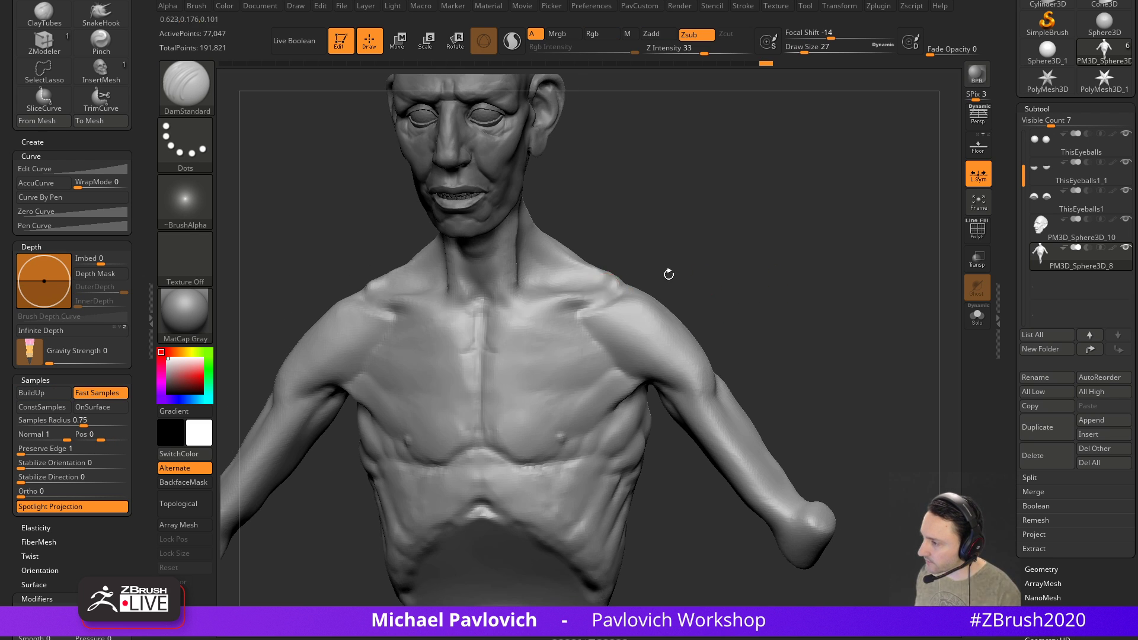
pyautogui.moveTo(492, 392)
pyautogui.mouseDown(button='right')
pyautogui.moveTo(811, 251)
pyautogui.moveTo(783, 345)
pyautogui.mouseUp(button='right')
pyautogui.moveTo(566, 357); pyautogui.dragTo(503, 369, button='right')
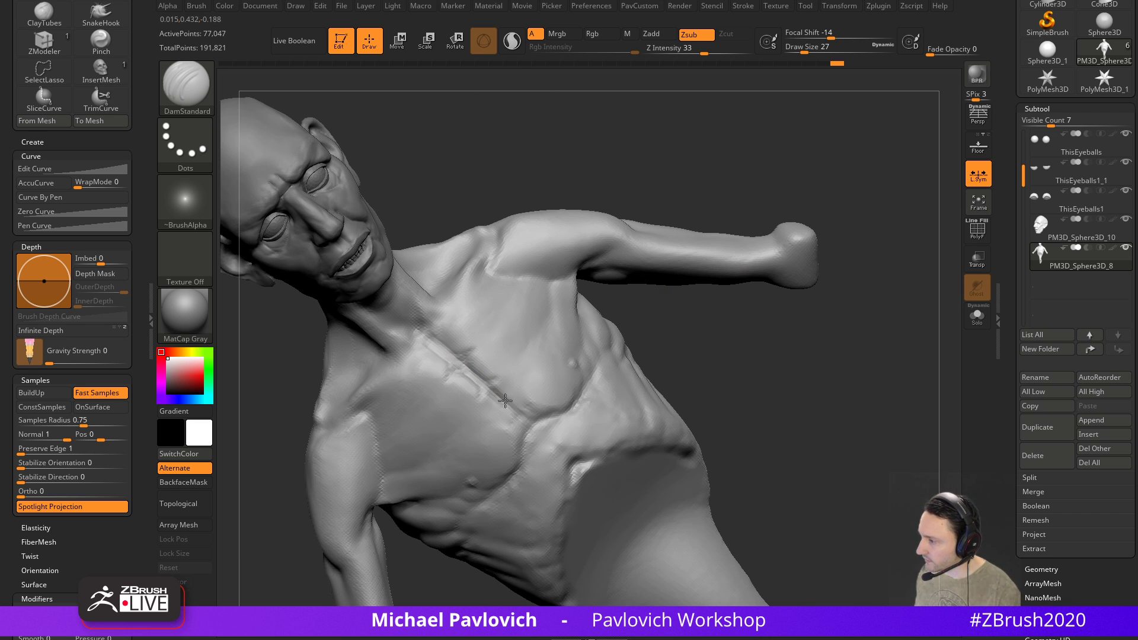
# Carve muscle fibre lines across the pectorals from the sternum toward the armpit with DamStandard, setting the brush size to 35
pyautogui.moveTo(657, 360)
pyautogui.mouseDown(button='right')
pyautogui.moveTo(498, 371)
pyautogui.moveTo(737, 223)
pyautogui.moveTo(724, 313)
pyautogui.mouseUp(button='right')
pyautogui.press(']')
pyautogui.moveTo(593, 283); pyautogui.dragTo(557, 341)
pyautogui.press('[')
pyautogui.moveTo(594, 285); pyautogui.dragTo(550, 379)
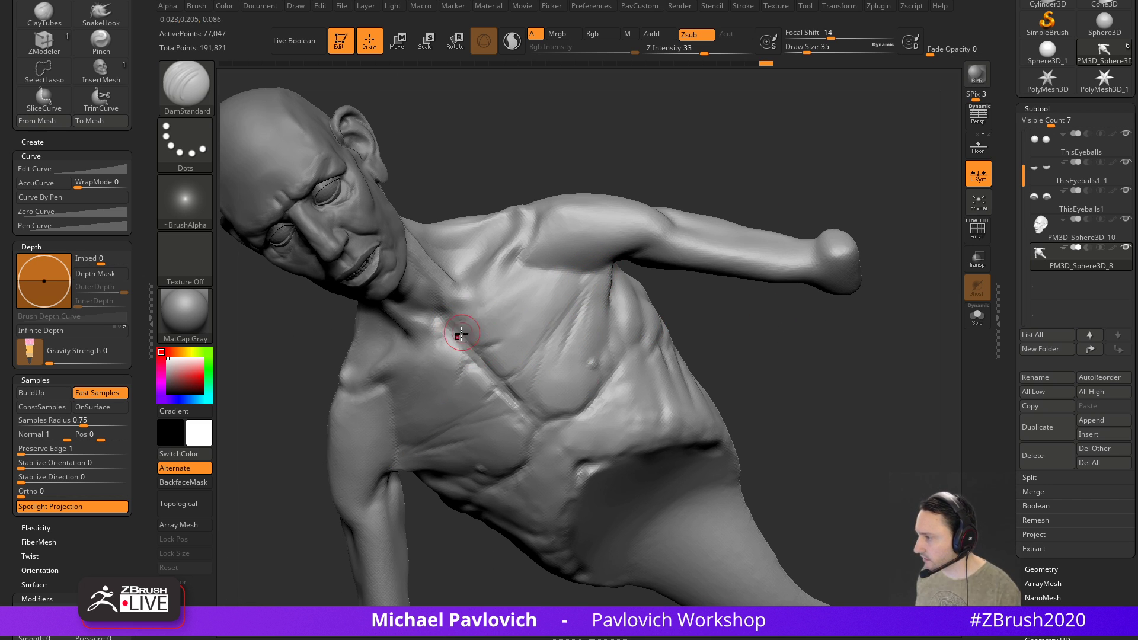
pyautogui.moveTo(665, 272)
pyautogui.mouseDown(button='right')
pyautogui.moveTo(826, 228)
pyautogui.moveTo(813, 244)
pyautogui.mouseUp(button='right')
pyautogui.moveTo(681, 311); pyautogui.dragTo(483, 317, button='right')
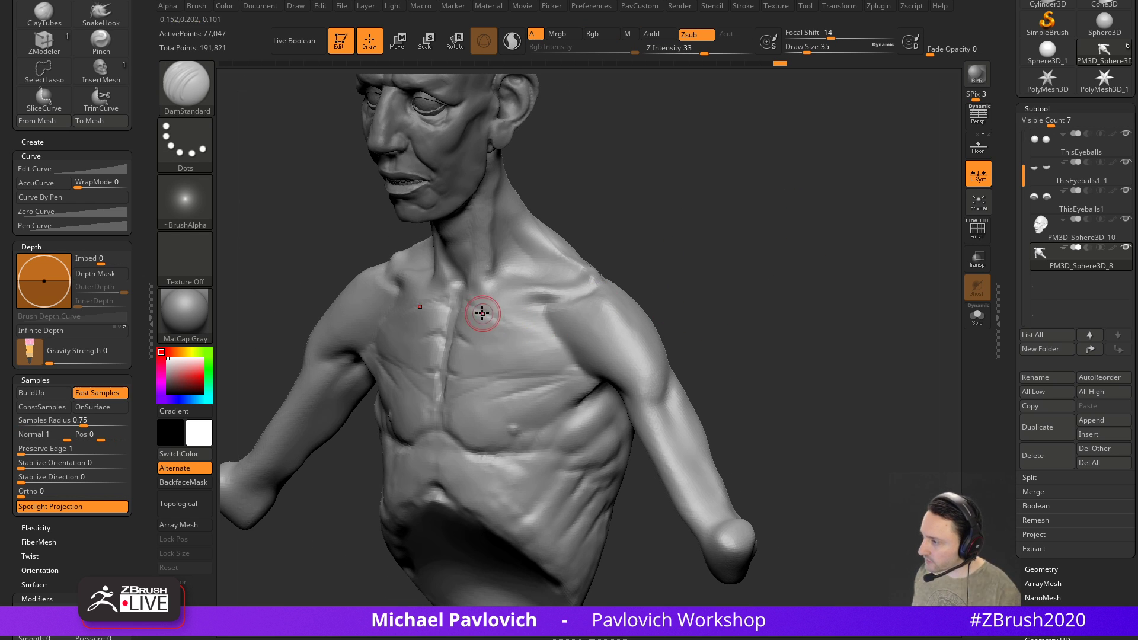
pyautogui.moveTo(650, 254)
pyautogui.mouseDown(button='right')
pyautogui.moveTo(757, 233)
pyautogui.moveTo(393, 330)
pyautogui.mouseUp(button='right')
pyautogui.moveTo(675, 323); pyautogui.dragTo(489, 388, button='right')
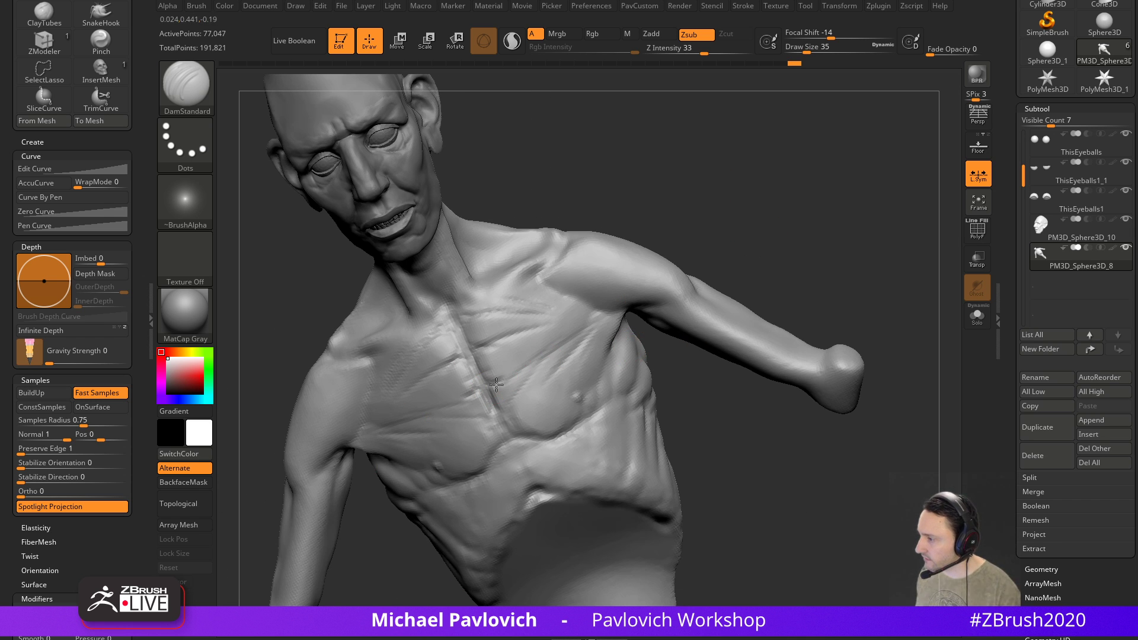
# Switch to the Clay brush and build up the muscle bundles between the carved pectoral fibre lines
pyautogui.moveTo(822, 261)
pyautogui.mouseDown(button='right')
pyautogui.moveTo(851, 231)
pyautogui.moveTo(834, 248)
pyautogui.mouseUp(button='right')
pyautogui.press('b')
pyautogui.press('c')
pyautogui.press('l')
pyautogui.moveTo(793, 245); pyautogui.dragTo(816, 261)
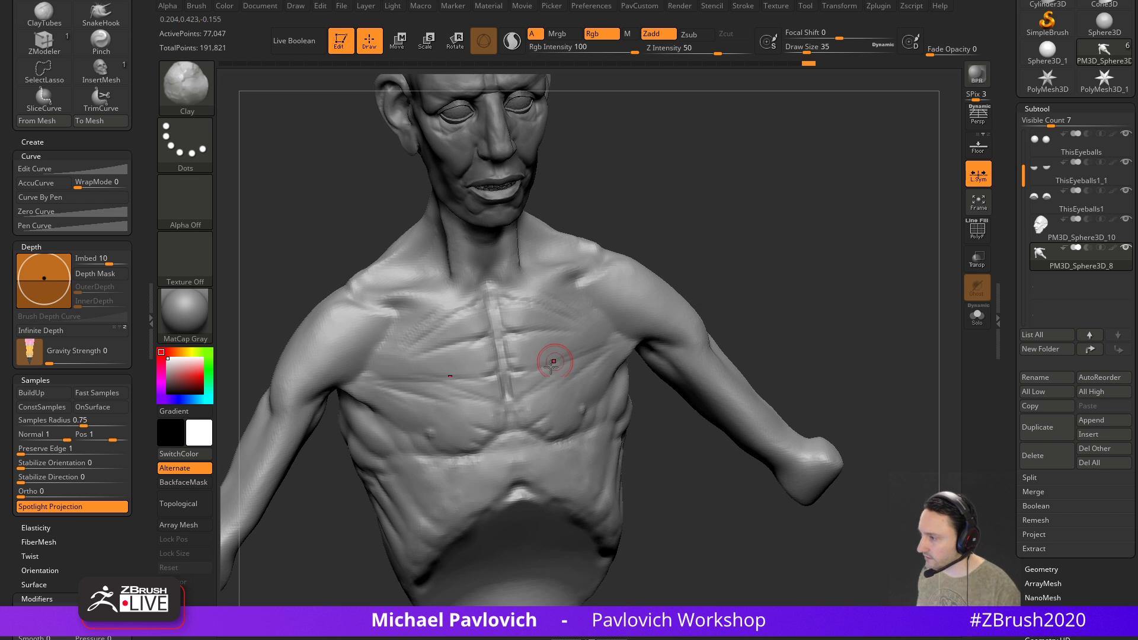
pyautogui.moveTo(507, 346); pyautogui.dragTo(569, 392, button='right')
pyautogui.moveTo(487, 407); pyautogui.dragTo(711, 385, button='right')
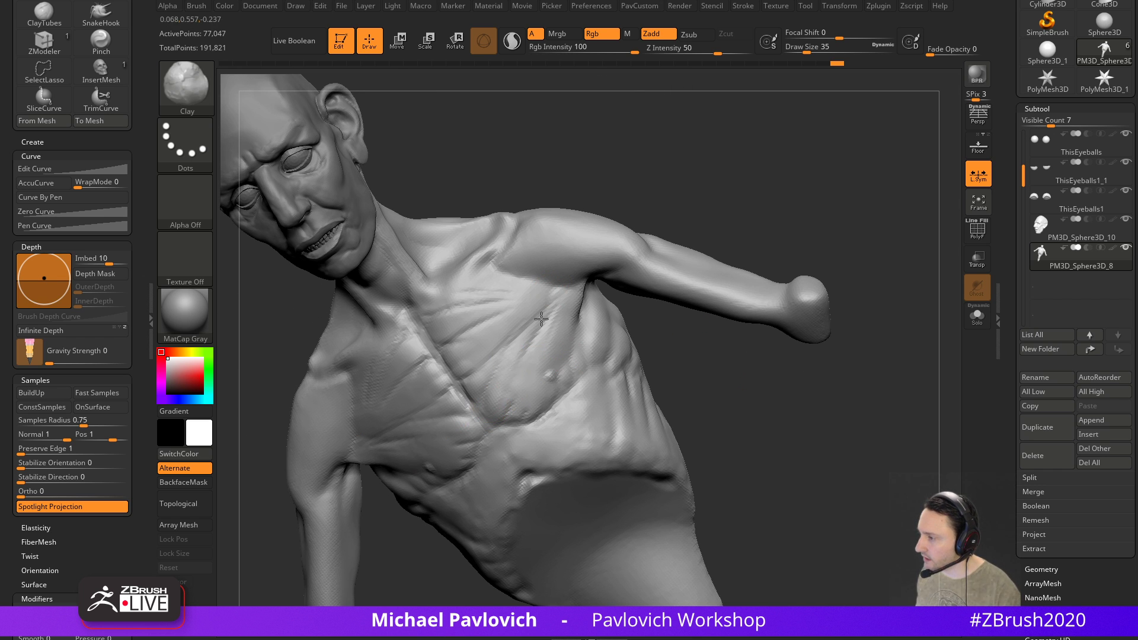
pyautogui.moveTo(620, 300)
pyautogui.mouseDown(button='right')
pyautogui.moveTo(661, 376)
pyautogui.moveTo(729, 350)
pyautogui.moveTo(730, 293)
pyautogui.moveTo(504, 388)
pyautogui.mouseUp(button='right')
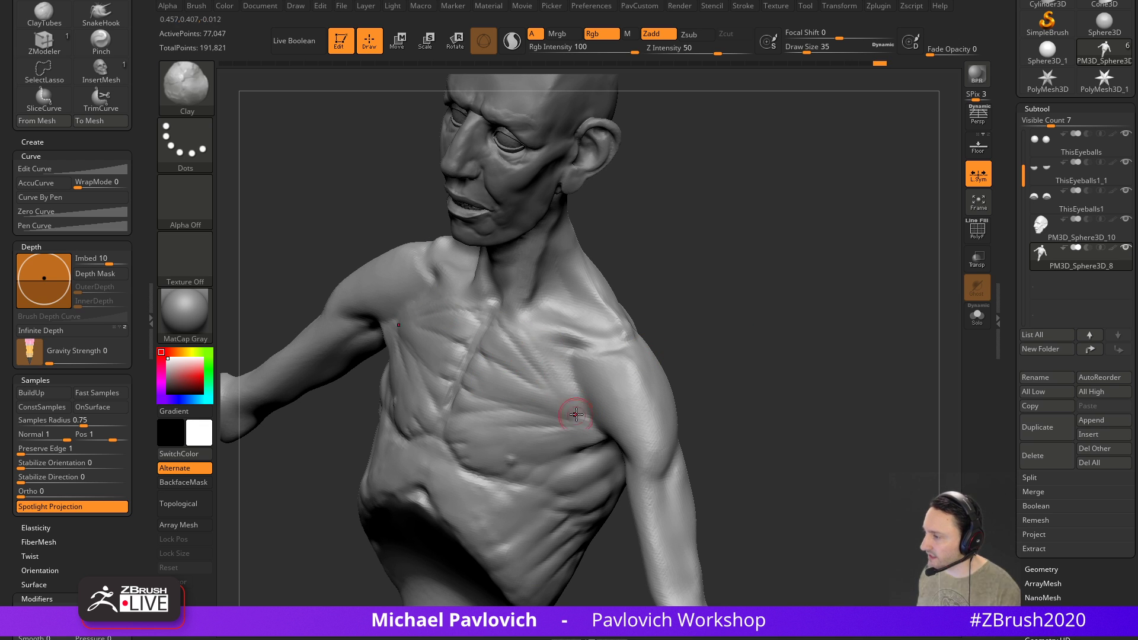
pyautogui.moveTo(718, 371)
pyautogui.mouseDown(button='right')
pyautogui.moveTo(795, 333)
pyautogui.moveTo(708, 358)
pyautogui.mouseUp(button='right')
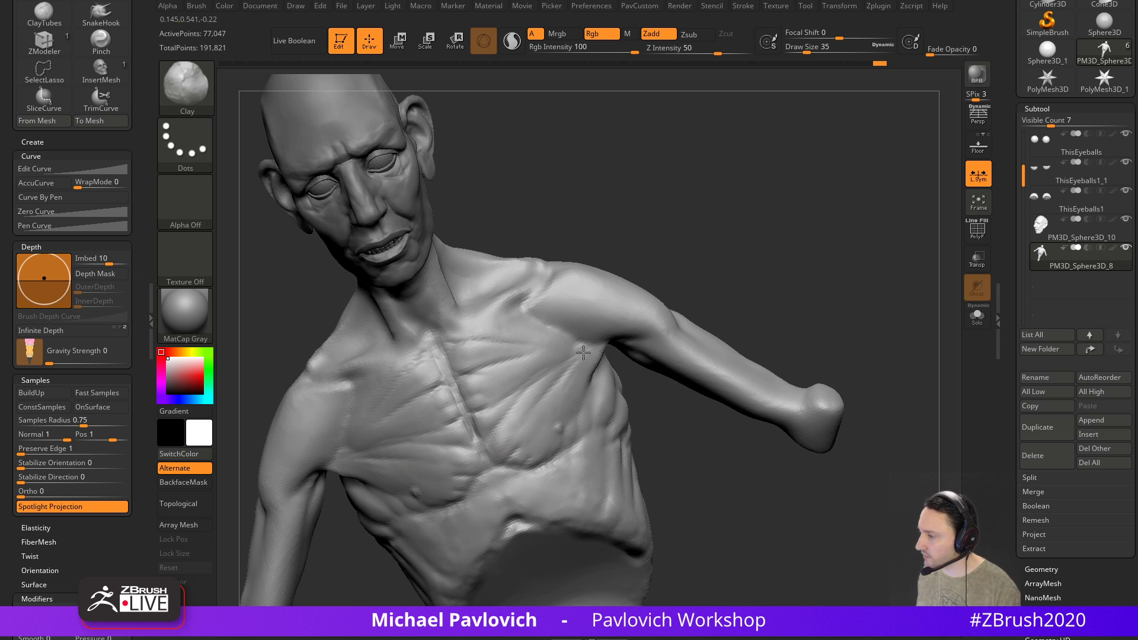
pyautogui.moveTo(635, 336); pyautogui.dragTo(569, 407, button='right')
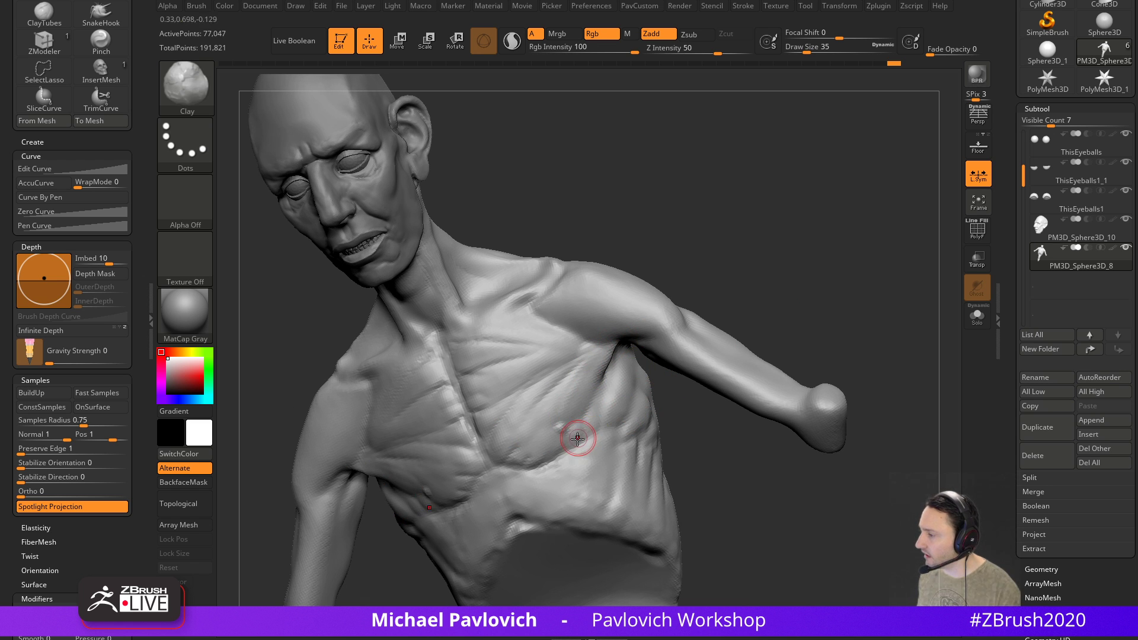
# Smooth the pectoral fibres from the sternum toward the shoulder and armpit to soften the striations, adjusting the brush size
pyautogui.moveTo(725, 287)
pyautogui.keyDown('shift'); pyautogui.mouseDown(button='right')
pyautogui.moveTo(721, 307)
pyautogui.moveTo(629, 340)
pyautogui.mouseUp(button='right'); pyautogui.keyUp('shift')
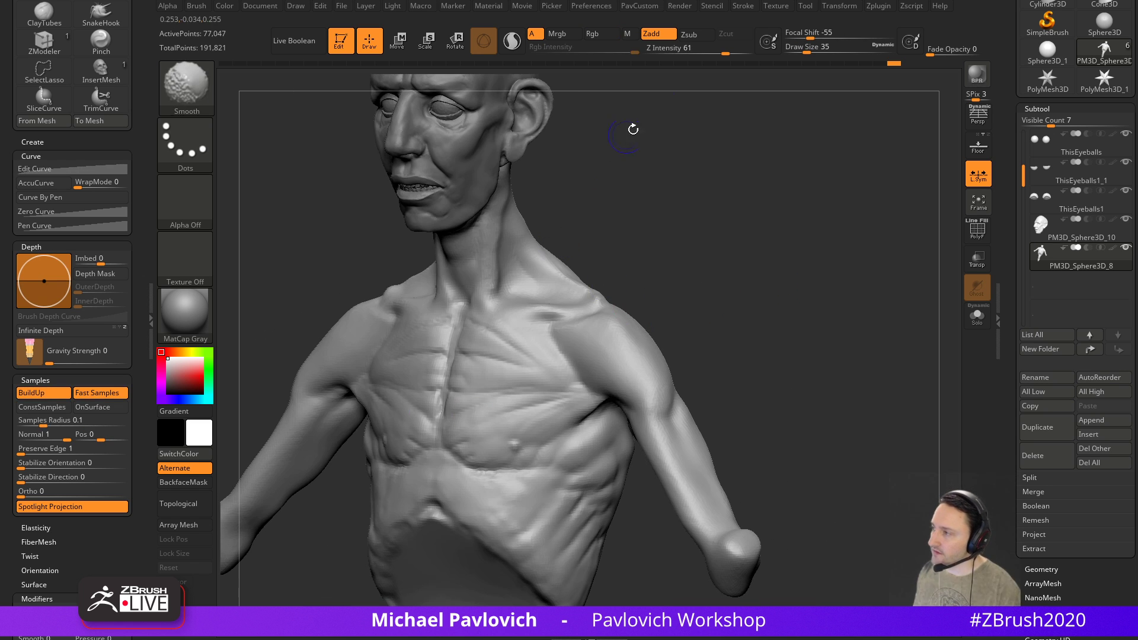
pyautogui.moveTo(726, 237); pyautogui.dragTo(699, 254, button='right')
pyautogui.keyDown('shift'); pyautogui.moveTo(480, 336); pyautogui.dragTo(557, 364); pyautogui.keyUp('shift')
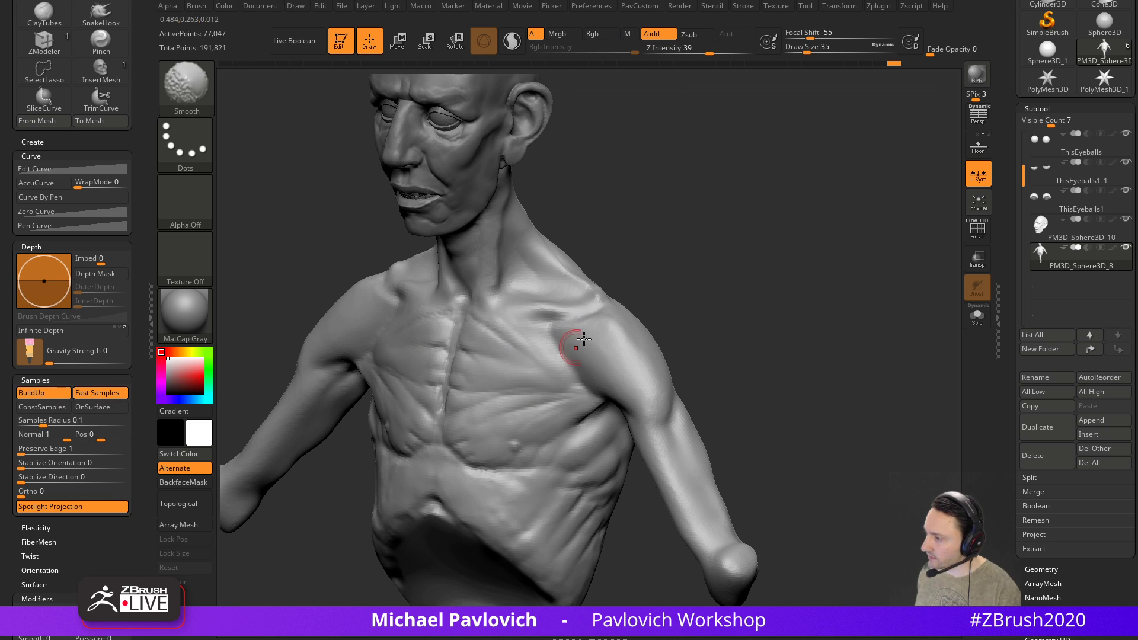
pyautogui.moveTo(483, 352); pyautogui.dragTo(532, 358, button='right')
pyautogui.press('s')
pyautogui.keyDown('shift'); pyautogui.moveTo(487, 333); pyautogui.dragTo(505, 332); pyautogui.keyUp('shift')
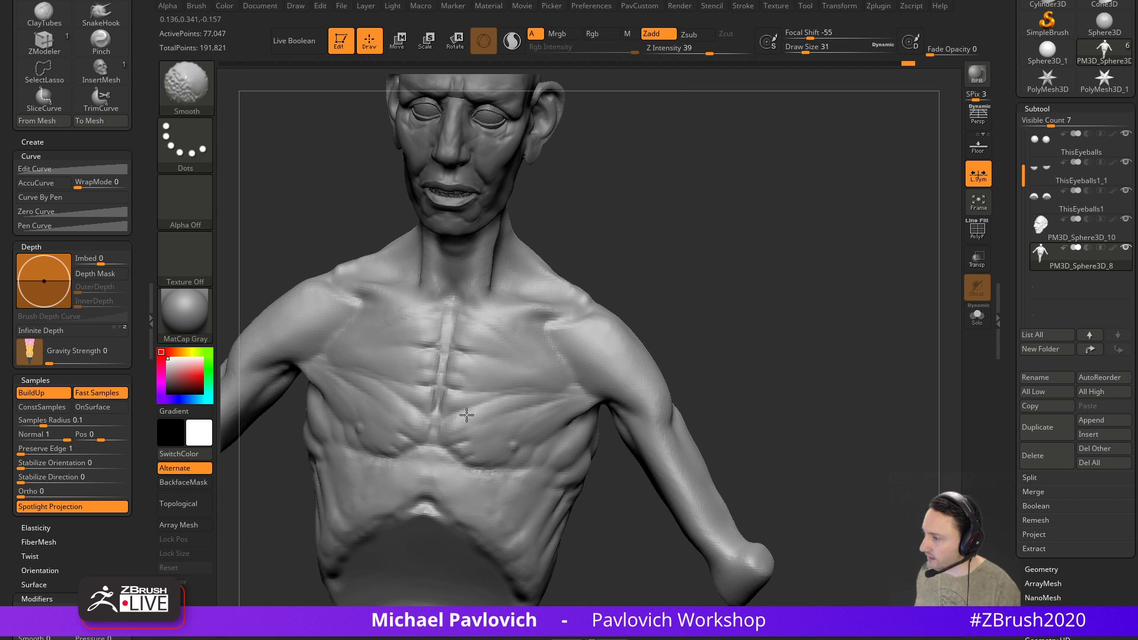
pyautogui.moveTo(653, 343); pyautogui.dragTo(593, 350, button='right')
pyautogui.keyDown('shift'); pyautogui.moveTo(549, 386); pyautogui.dragTo(574, 393); pyautogui.keyUp('shift')
pyautogui.moveTo(691, 338)
pyautogui.mouseDown(button='right')
pyautogui.moveTo(729, 251)
pyautogui.moveTo(750, 355)
pyautogui.moveTo(735, 335)
pyautogui.mouseUp(button='right')
pyautogui.keyDown('shift'); pyautogui.moveTo(551, 389); pyautogui.dragTo(577, 385); pyautogui.keyUp('shift')
pyautogui.moveTo(584, 409); pyautogui.dragTo(587, 450, button='right')
# Enlarge the Clay brush to 54 and fill out the outer pectorals beside the nipples, undoing unwanted strokes
pyautogui.moveTo(744, 362)
pyautogui.keyDown('shift'); pyautogui.mouseDown(button='right')
pyautogui.moveTo(810, 343)
pyautogui.moveTo(778, 327)
pyautogui.mouseUp(button='right'); pyautogui.keyUp('shift')
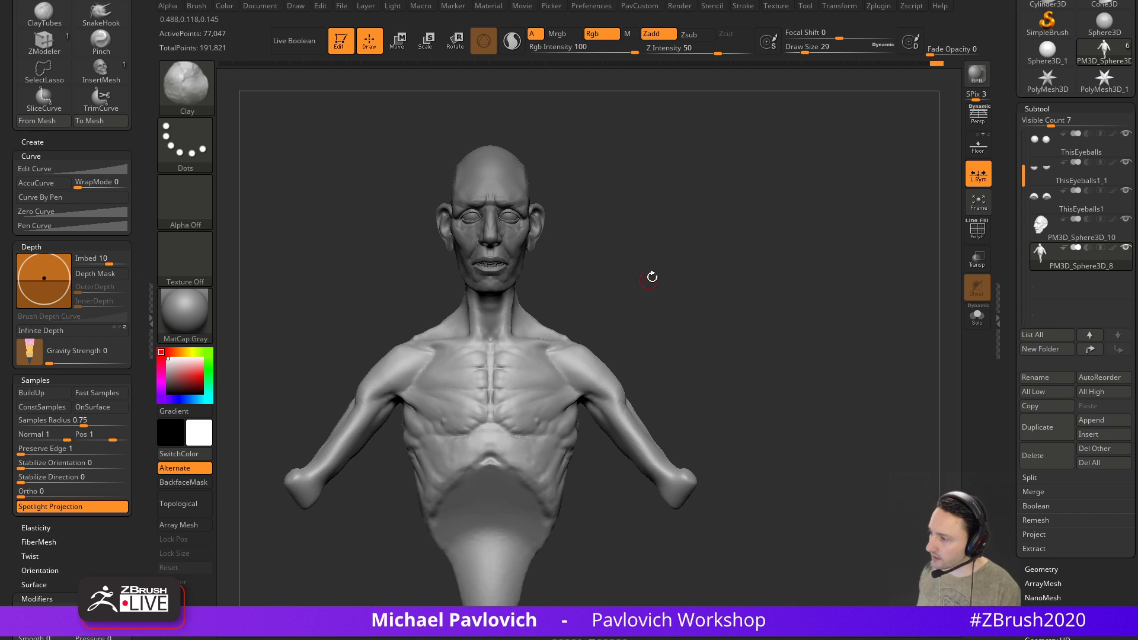
pyautogui.keyDown('ctrl'); pyautogui.moveTo(636, 290); pyautogui.dragTo(616, 308, button='right'); pyautogui.keyUp('ctrl')
pyautogui.hotkey('ctrl', 'z')
pyautogui.moveTo(514, 395); pyautogui.dragTo(739, 346, button='right')
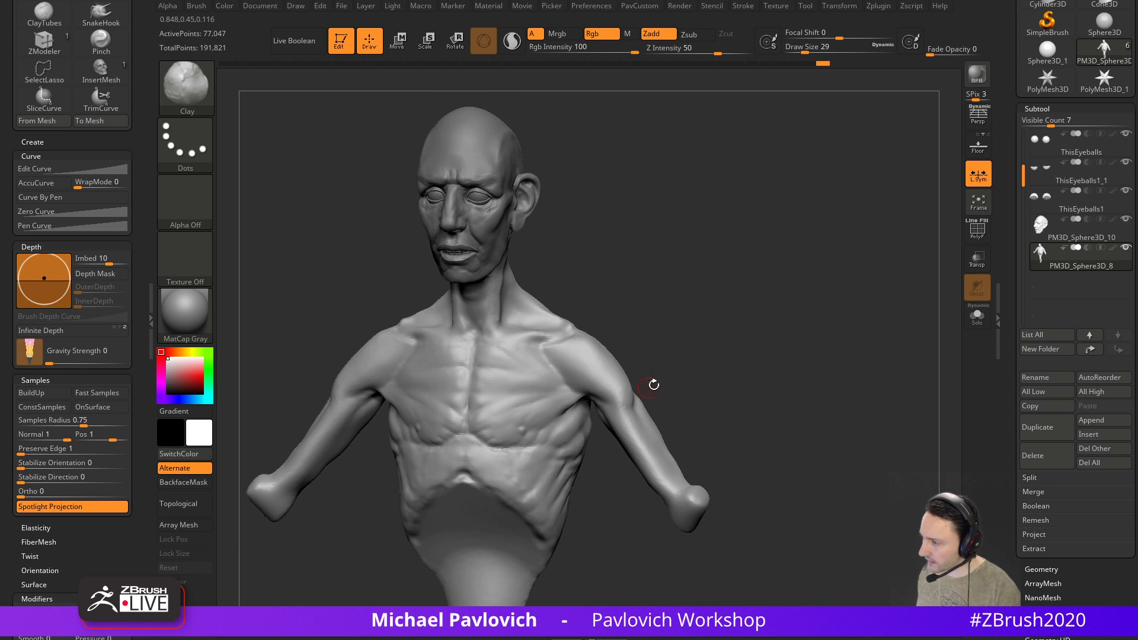
pyautogui.moveTo(663, 357); pyautogui.dragTo(644, 361, button='right')
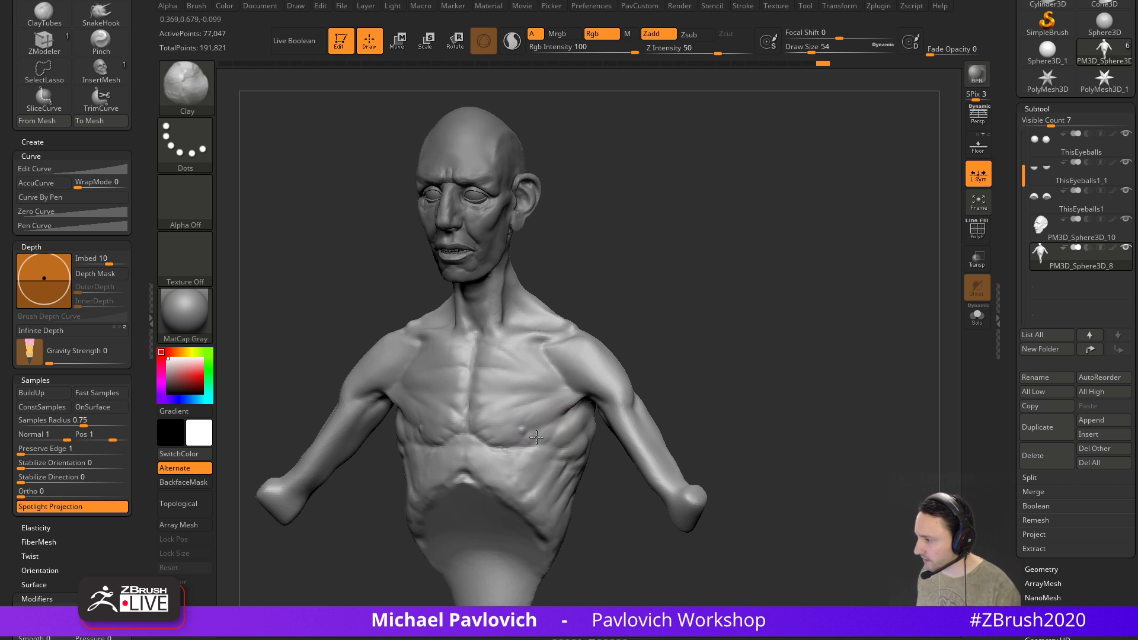
pyautogui.moveTo(575, 408); pyautogui.dragTo(605, 415, button='right')
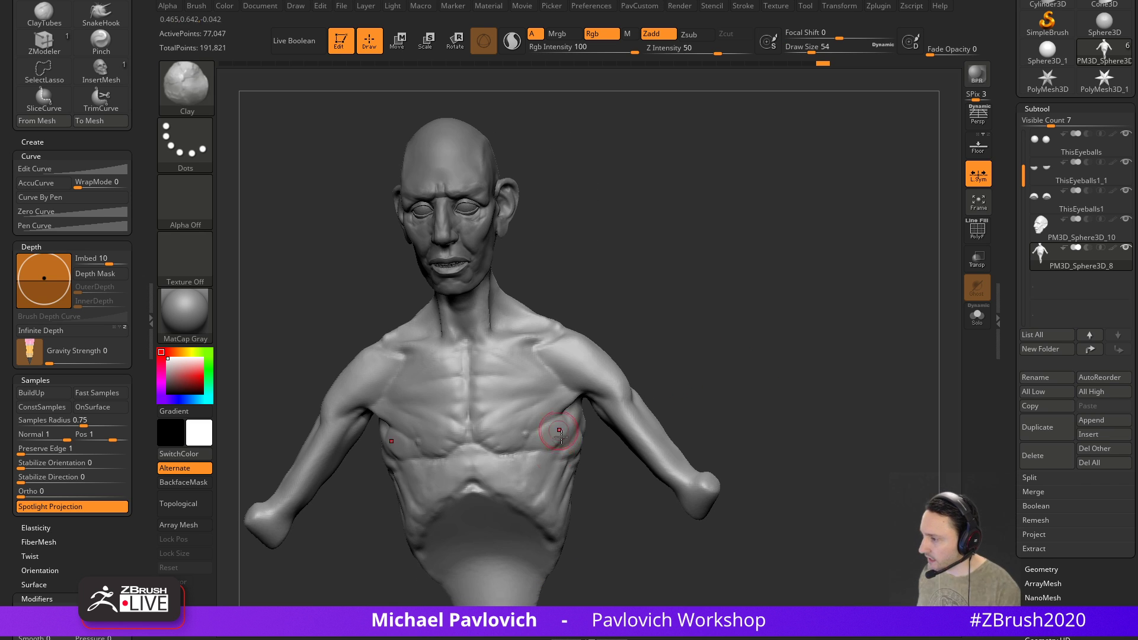
pyautogui.hotkey('ctrl', 'z')
# Reduce the Clay brush size and work on the top of the sternum at the pit of the neck
pyautogui.moveTo(696, 355)
pyautogui.keyDown('shift'); pyautogui.mouseDown(button='right')
pyautogui.moveTo(523, 375)
pyautogui.moveTo(651, 329)
pyautogui.moveTo(457, 394)
pyautogui.mouseUp(button='right'); pyautogui.keyUp('shift')
pyautogui.moveTo(589, 318)
pyautogui.mouseDown(button='right')
pyautogui.moveTo(465, 389)
pyautogui.moveTo(637, 264)
pyautogui.moveTo(582, 272)
pyautogui.moveTo(615, 300)
pyautogui.moveTo(616, 326)
pyautogui.moveTo(637, 286)
pyautogui.mouseUp(button='right')
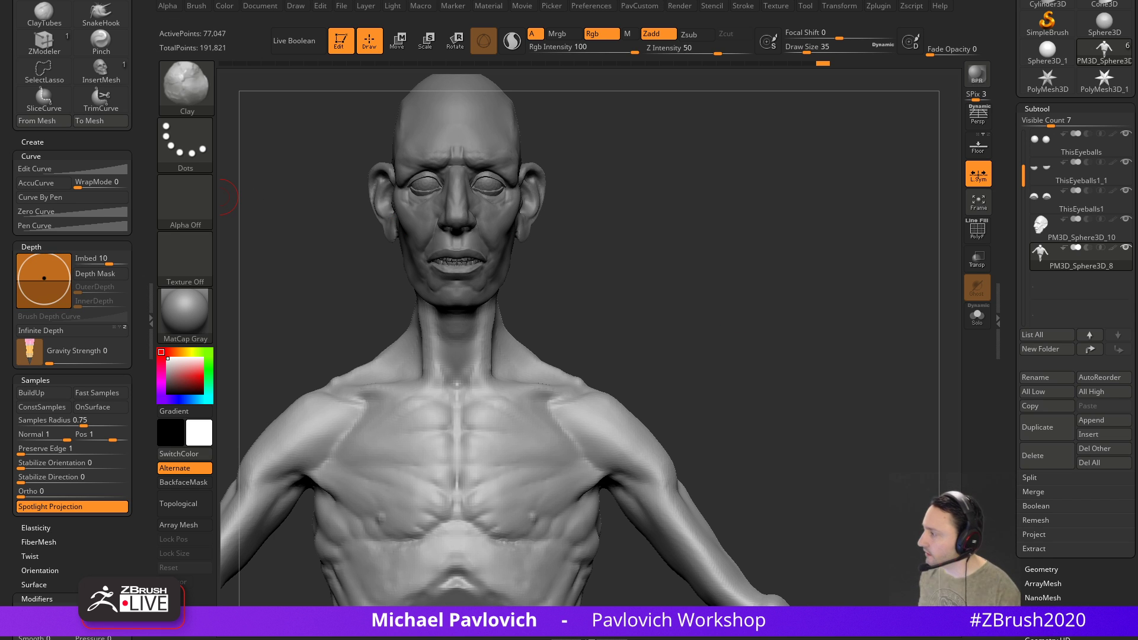
pyautogui.keyDown('ctrl'); pyautogui.moveTo(809, 336); pyautogui.dragTo(799, 320, button='right'); pyautogui.keyUp('ctrl')
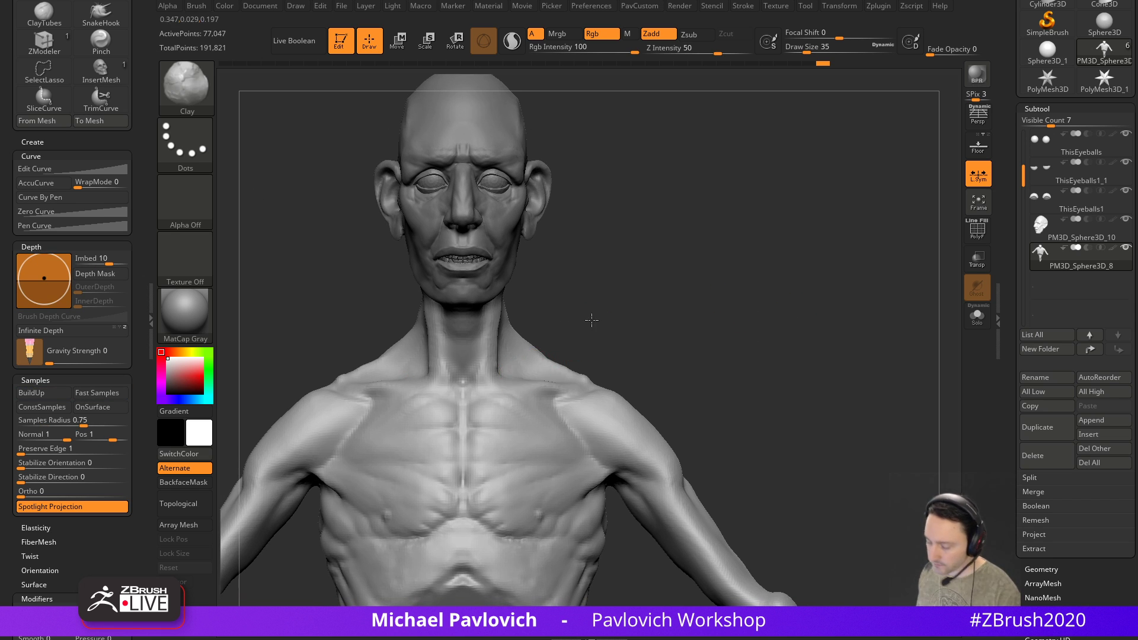
pyautogui.moveTo(591, 297); pyautogui.dragTo(501, 384, button='right')
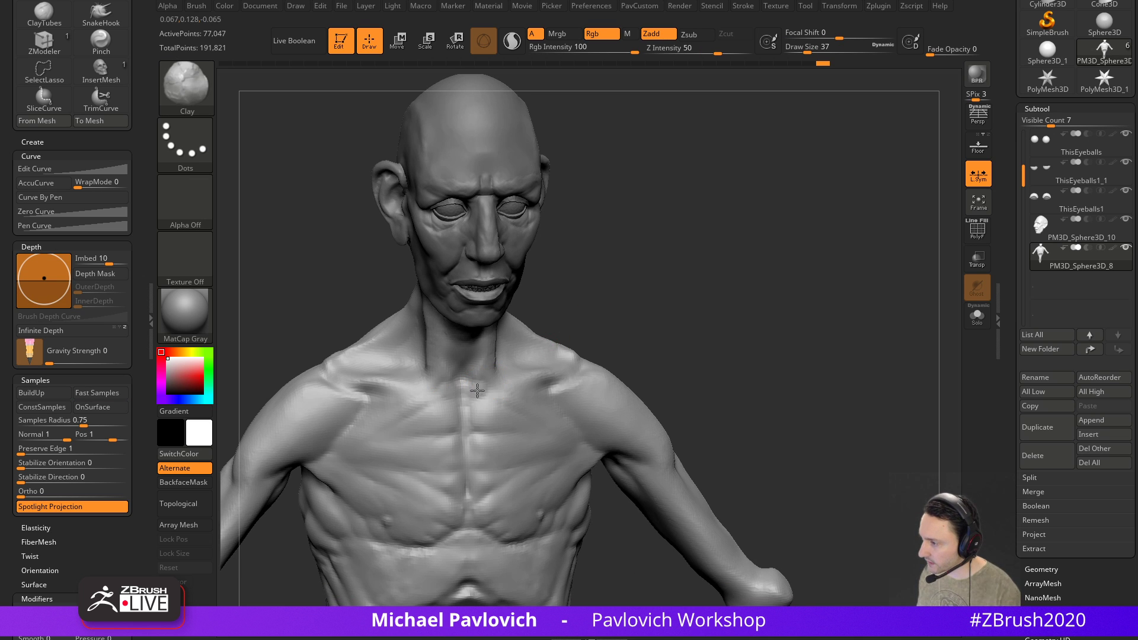
# Build up the base of the neck and the inner collarbones with the Clay brush at draw size 37
pyautogui.moveTo(606, 325); pyautogui.dragTo(596, 305, button='right')
pyautogui.moveTo(489, 355); pyautogui.dragTo(482, 370)
pyautogui.moveTo(557, 297)
pyautogui.mouseDown(button='right')
pyautogui.moveTo(557, 324)
pyautogui.moveTo(503, 396)
pyautogui.mouseUp(button='right')
pyautogui.moveTo(501, 343)
pyautogui.mouseDown(button='right')
pyautogui.moveTo(495, 421)
pyautogui.moveTo(638, 241)
pyautogui.moveTo(510, 386)
pyautogui.mouseUp(button='right')
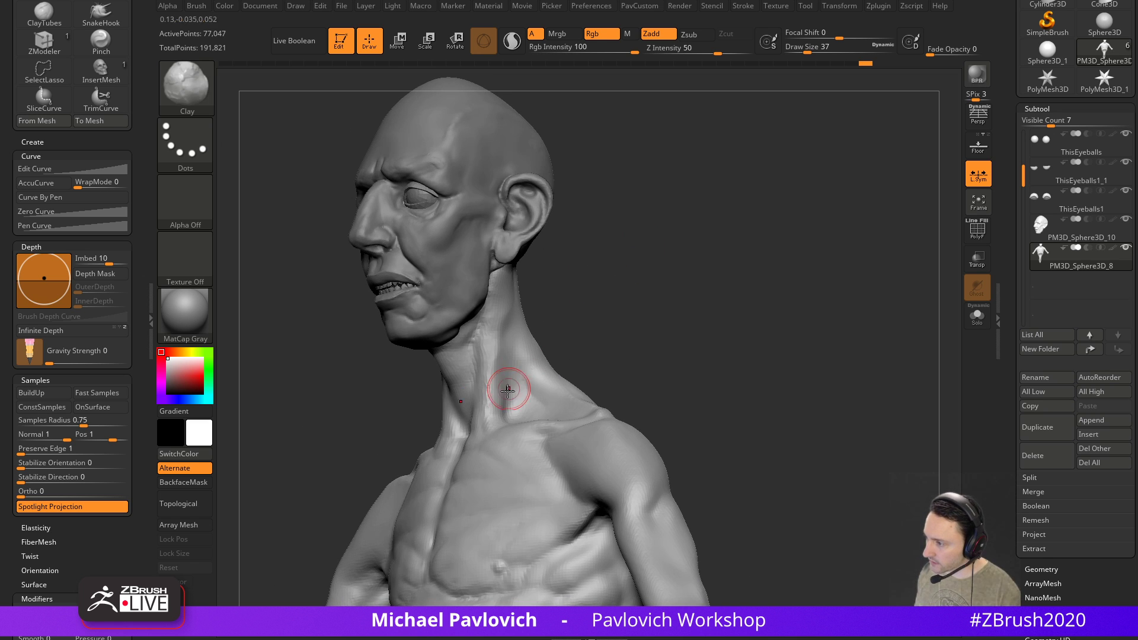
pyautogui.moveTo(548, 290); pyautogui.dragTo(493, 405, button='right')
# Sculpt the shoulder blades, spine and lower-back muscles with the Clay brush at draw size 49
pyautogui.moveTo(547, 304)
pyautogui.mouseDown(button='right')
pyautogui.moveTo(643, 310)
pyautogui.moveTo(610, 266)
pyautogui.moveTo(553, 333)
pyautogui.moveTo(691, 365)
pyautogui.moveTo(575, 425)
pyautogui.moveTo(683, 317)
pyautogui.moveTo(792, 330)
pyautogui.moveTo(751, 312)
pyautogui.moveTo(599, 394)
pyautogui.moveTo(668, 296)
pyautogui.mouseUp(button='right')
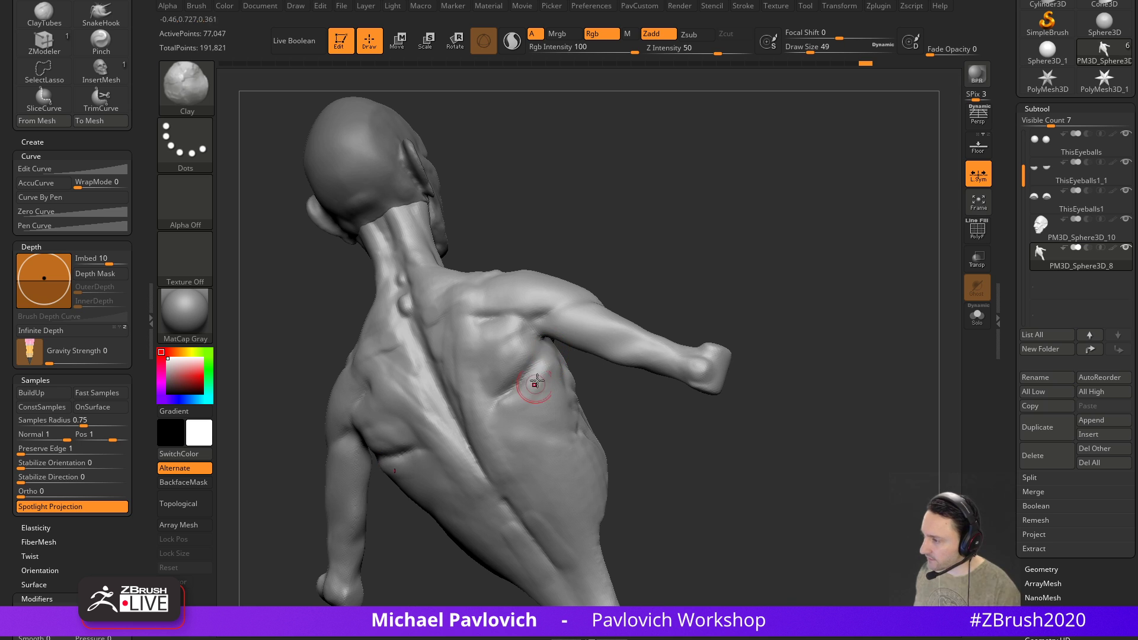
pyautogui.moveTo(542, 393); pyautogui.dragTo(542, 400, button='right')
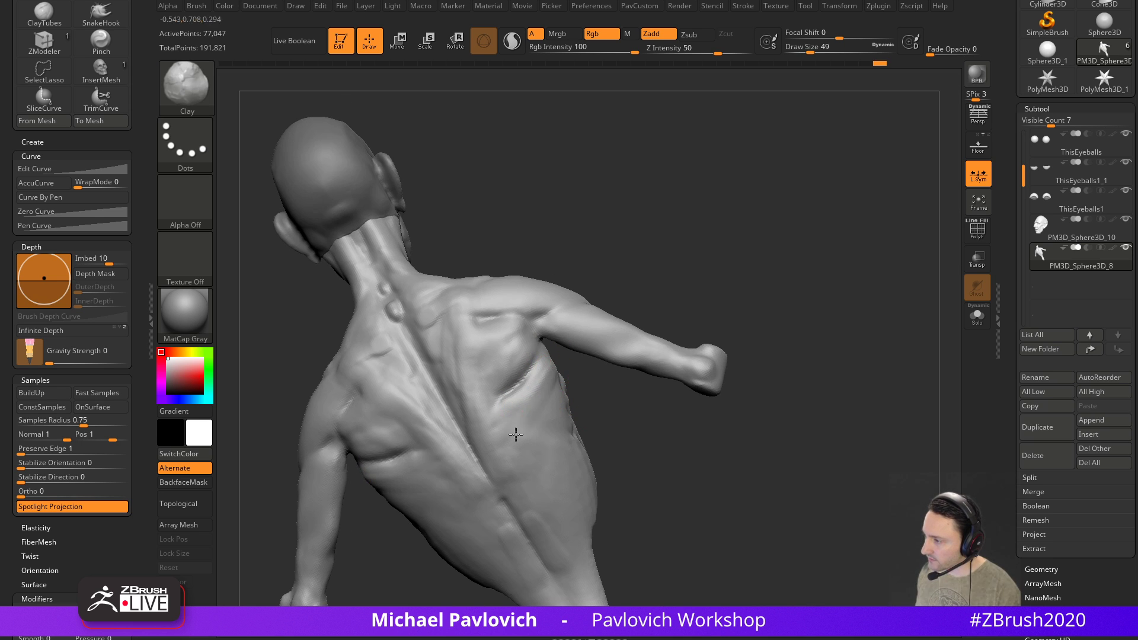
pyautogui.moveTo(637, 436); pyautogui.dragTo(502, 408, button='right')
pyautogui.moveTo(567, 424)
pyautogui.mouseDown(button='right')
pyautogui.moveTo(617, 409)
pyautogui.moveTo(554, 485)
pyautogui.moveTo(610, 409)
pyautogui.moveTo(663, 446)
pyautogui.moveTo(419, 367)
pyautogui.mouseUp(button='right')
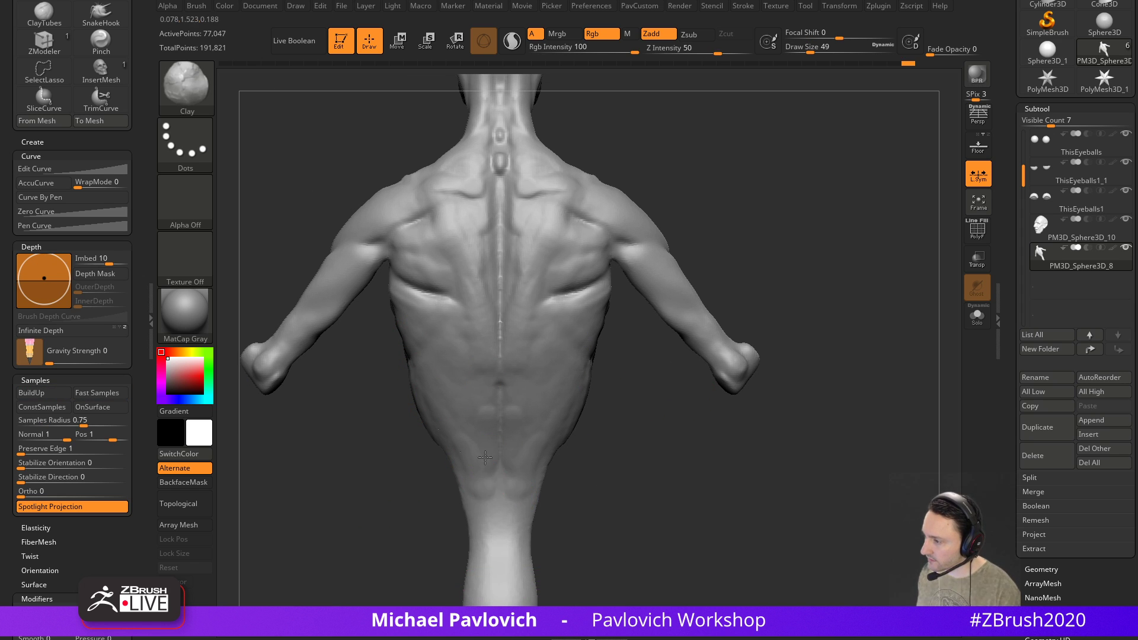
pyautogui.moveTo(624, 476); pyautogui.dragTo(514, 521, button='right')
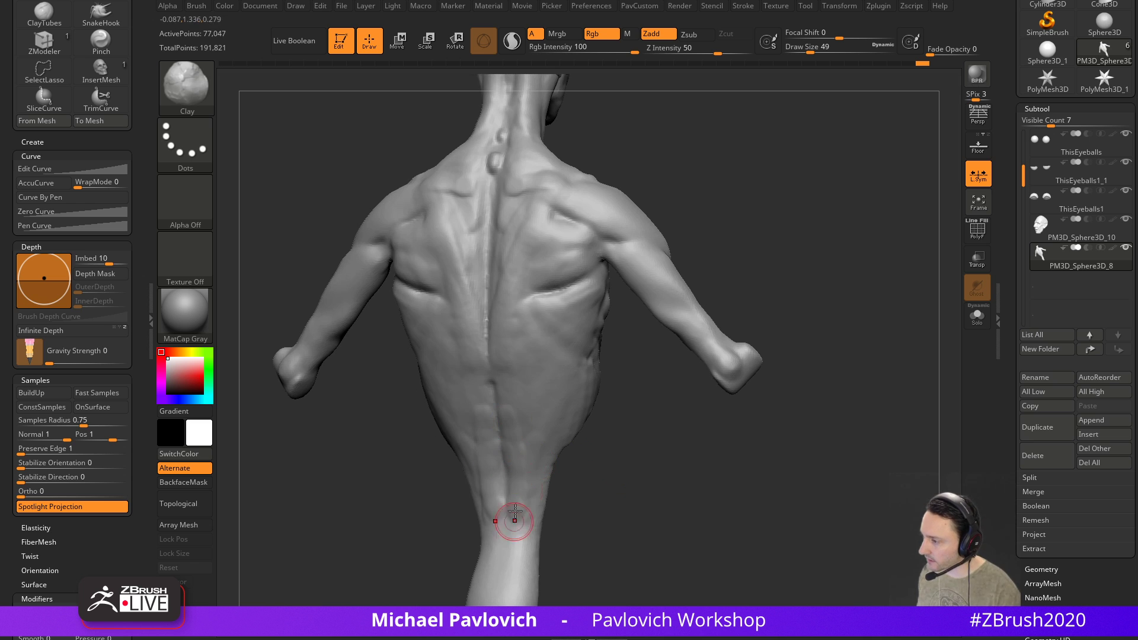
pyautogui.moveTo(575, 477); pyautogui.dragTo(479, 476, button='right')
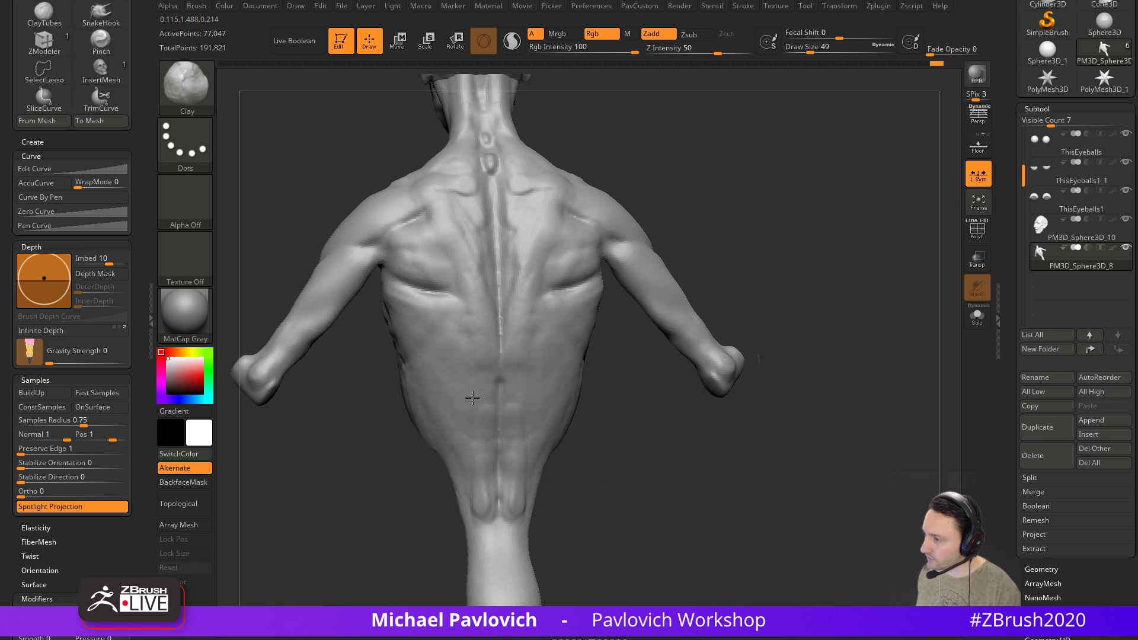
# Shape the neck muscles and the hollow above the collarbone with the Clay brush at draw size 39
pyautogui.moveTo(605, 447)
pyautogui.mouseDown(button='right')
pyautogui.moveTo(603, 498)
pyautogui.moveTo(731, 330)
pyautogui.moveTo(671, 339)
pyautogui.moveTo(790, 320)
pyautogui.moveTo(770, 332)
pyautogui.moveTo(780, 296)
pyautogui.moveTo(767, 261)
pyautogui.moveTo(749, 368)
pyautogui.mouseUp(button='right')
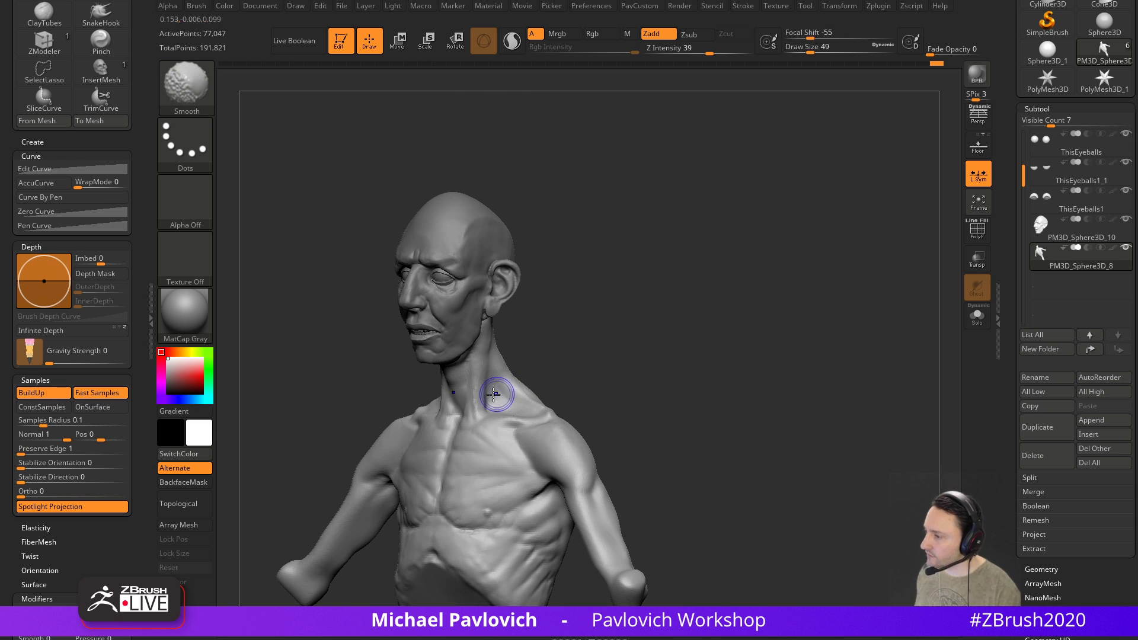
pyautogui.moveTo(586, 313)
pyautogui.mouseDown(button='right')
pyautogui.moveTo(610, 318)
pyautogui.moveTo(598, 369)
pyautogui.moveTo(563, 338)
pyautogui.mouseUp(button='right')
pyautogui.press('[')
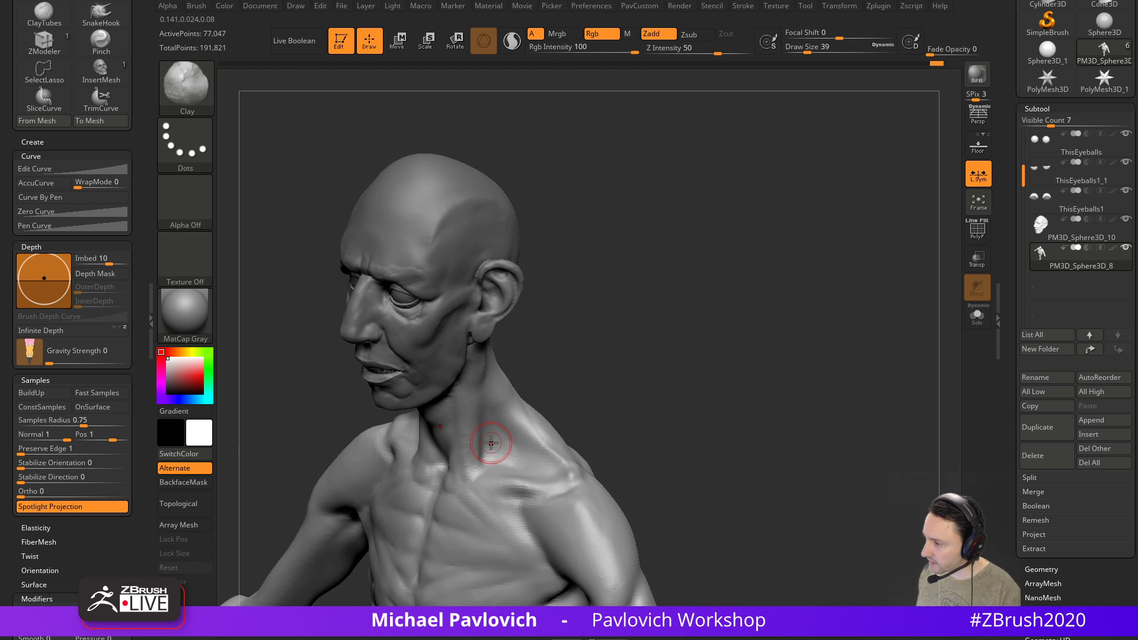
pyautogui.moveTo(465, 404); pyautogui.dragTo(521, 437, button='right')
pyautogui.press(']')
pyautogui.moveTo(545, 380)
pyautogui.mouseDown(button='right')
pyautogui.moveTo(625, 315)
pyautogui.moveTo(489, 442)
pyautogui.mouseUp(button='right')
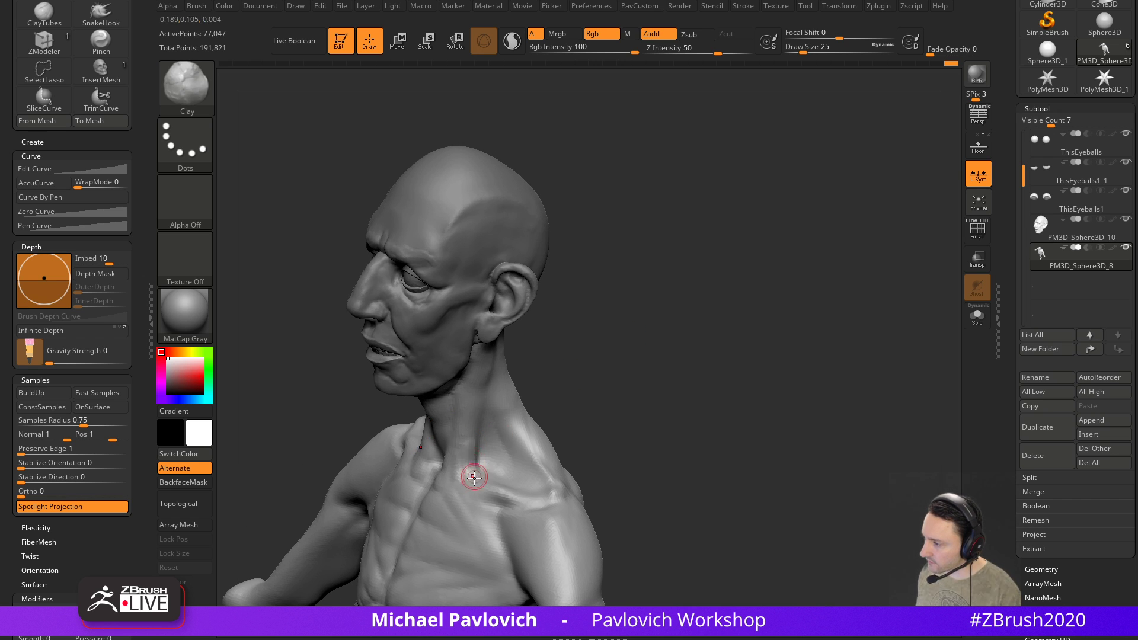
# Define the side neck muscles down to the collarbone with Clay at draw size 25 and smooth the forms
pyautogui.moveTo(562, 364); pyautogui.dragTo(461, 473, button='right')
pyautogui.moveTo(553, 387); pyautogui.dragTo(502, 344, button='right')
pyautogui.keyDown('shift'); pyautogui.moveTo(482, 462); pyautogui.dragTo(485, 424); pyautogui.keyUp('shift')
pyautogui.moveTo(569, 368)
pyautogui.mouseDown(button='right')
pyautogui.moveTo(589, 338)
pyautogui.moveTo(581, 317)
pyautogui.mouseUp(button='right')
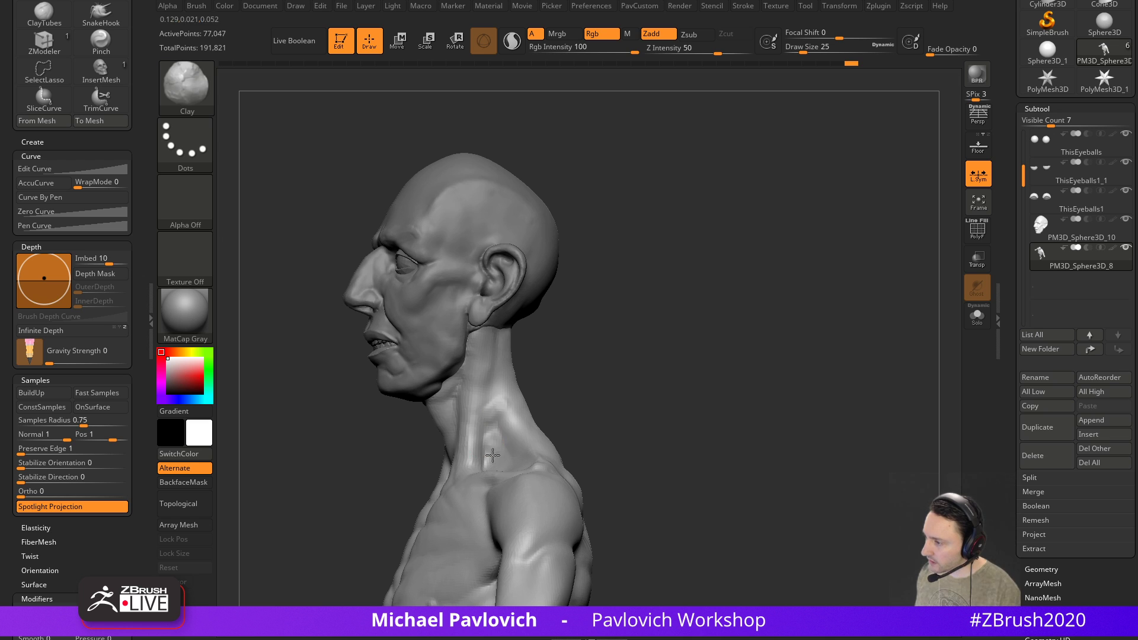
pyautogui.moveTo(554, 386); pyautogui.dragTo(521, 400, button='right')
pyautogui.keyDown('shift'); pyautogui.moveTo(498, 417); pyautogui.dragTo(498, 409); pyautogui.keyUp('shift')
# Build up the trapezius and the back of the neck with the Clay brush at draw size 39
pyautogui.moveTo(614, 361); pyautogui.dragTo(522, 383, button='right')
pyautogui.press(']')
pyautogui.moveTo(513, 384); pyautogui.dragTo(520, 410)
pyautogui.moveTo(637, 338)
pyautogui.mouseDown(button='right')
pyautogui.moveTo(542, 344)
pyautogui.moveTo(563, 365)
pyautogui.mouseUp(button='right')
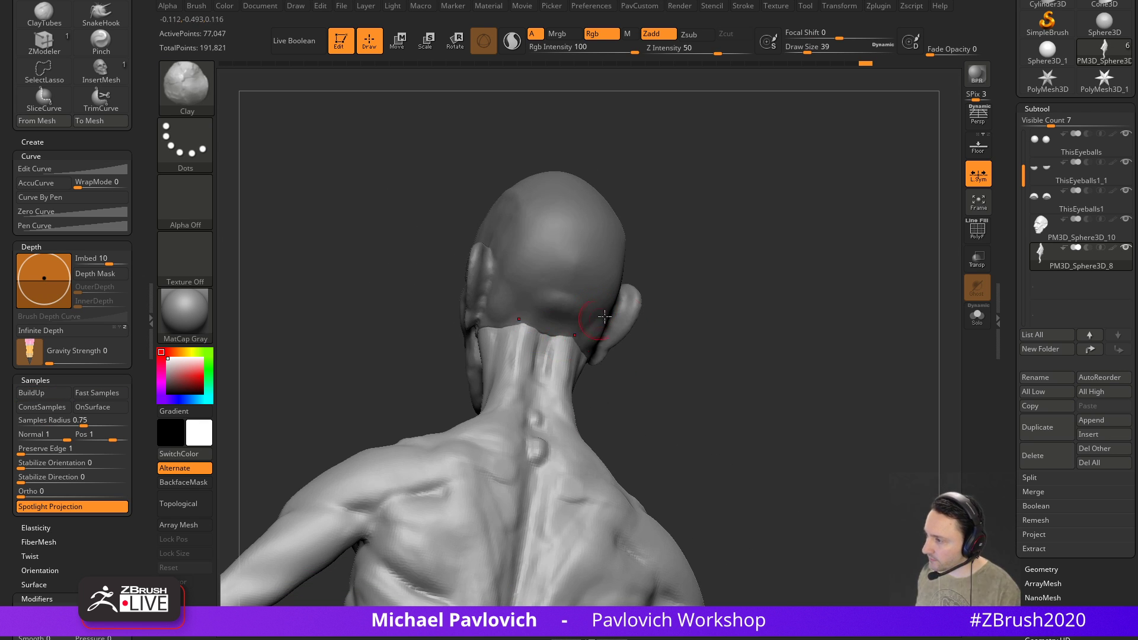
# Pull the top of the neck into the base of the skull with the Move brush at draw size 83
pyautogui.moveTo(612, 314)
pyautogui.mouseDown(button='right')
pyautogui.moveTo(726, 308)
pyautogui.moveTo(648, 318)
pyautogui.mouseUp(button='right')
pyautogui.press('b')
pyautogui.press('m')
pyautogui.press('v')
pyautogui.moveTo(554, 345); pyautogui.dragTo(563, 330)
pyautogui.press('s')
pyautogui.moveTo(550, 395); pyautogui.dragTo(550, 394)
pyautogui.moveTo(583, 335); pyautogui.dragTo(604, 333, button='right')
pyautogui.press('s')
pyautogui.moveTo(604, 333); pyautogui.dragTo(599, 333)
# Select the head subtool and smooth the base of the skull behind the ear
pyautogui.keyDown('alt'); pyautogui.click(582, 303); pyautogui.keyUp('alt')
pyautogui.moveTo(664, 307); pyautogui.dragTo(583, 318, button='right')
pyautogui.moveTo(584, 318)
pyautogui.keyDown('shift'); pyautogui.mouseDown()
pyautogui.moveTo(572, 322)
pyautogui.moveTo(593, 318)
pyautogui.mouseUp(); pyautogui.keyUp('shift')
# Adjust the back of the neck in profile with the Move brush so it meets the skull base
pyautogui.keyDown('shift'); pyautogui.moveTo(668, 297); pyautogui.dragTo(756, 301, button='right'); pyautogui.keyUp('shift')
pyautogui.keyDown('alt'); pyautogui.click(545, 347); pyautogui.keyUp('alt')
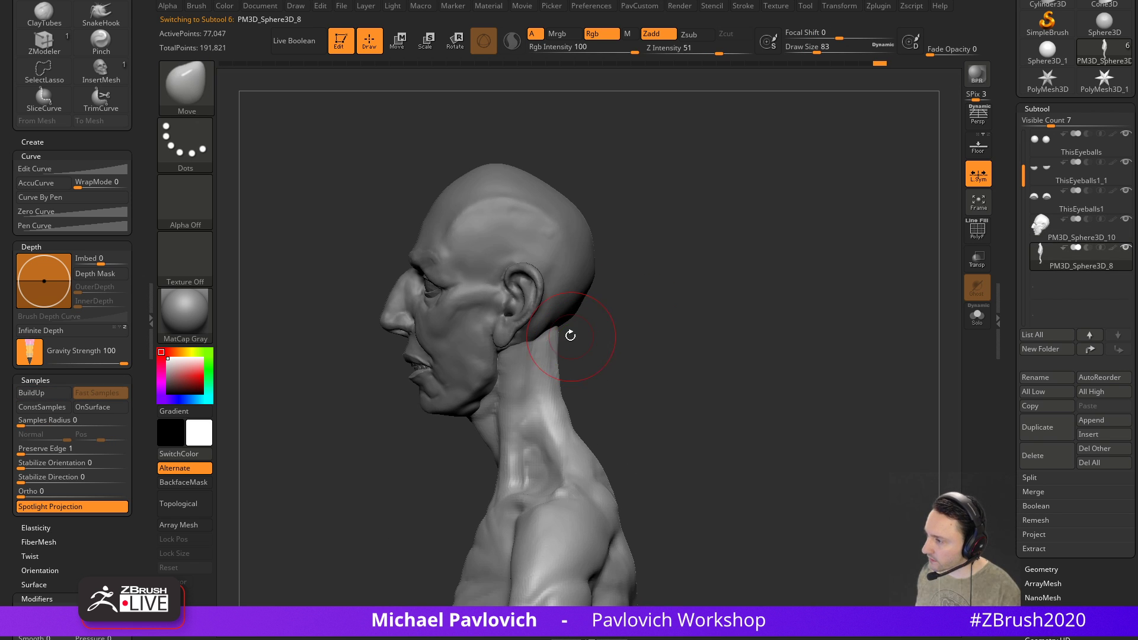
pyautogui.moveTo(602, 330); pyautogui.dragTo(631, 316, button='right')
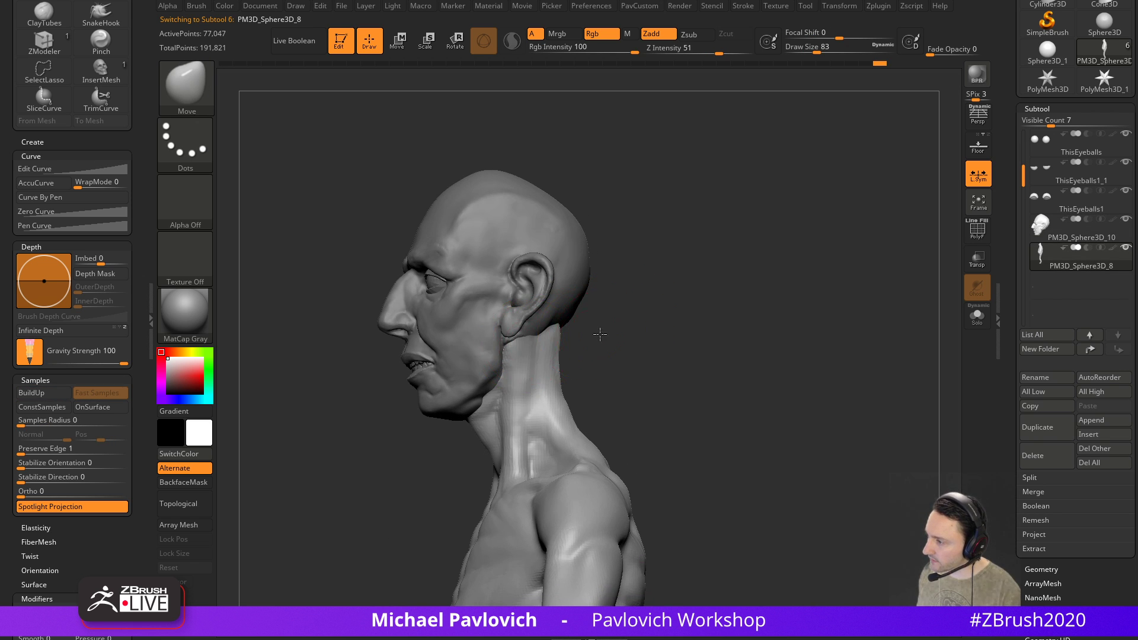
pyautogui.keyDown('alt'); pyautogui.click(541, 325); pyautogui.keyUp('alt')
pyautogui.moveTo(541, 325); pyautogui.dragTo(553, 330, button='right')
pyautogui.moveTo(451, 394)
pyautogui.mouseDown(button='right')
pyautogui.moveTo(599, 358)
pyautogui.moveTo(566, 354)
pyautogui.moveTo(596, 320)
pyautogui.moveTo(701, 333)
pyautogui.moveTo(724, 318)
pyautogui.moveTo(701, 299)
pyautogui.moveTo(767, 326)
pyautogui.moveTo(758, 316)
pyautogui.moveTo(782, 310)
pyautogui.mouseUp(button='right')
# Reshape the cranium of the PM3D_Sphere3D_10 head with the Move brush at draw sizes 145 and 77
pyautogui.keyDown('alt'); pyautogui.click(529, 348); pyautogui.keyUp('alt')
pyautogui.keyDown('alt'); pyautogui.click(569, 315); pyautogui.keyUp('alt')
pyautogui.moveTo(783, 310)
pyautogui.keyDown('alt'); pyautogui.mouseDown(button='right')
pyautogui.moveTo(780, 336)
pyautogui.moveTo(762, 313)
pyautogui.mouseUp(button='right'); pyautogui.keyUp('alt')
pyautogui.press('s')
pyautogui.click(657, 329)
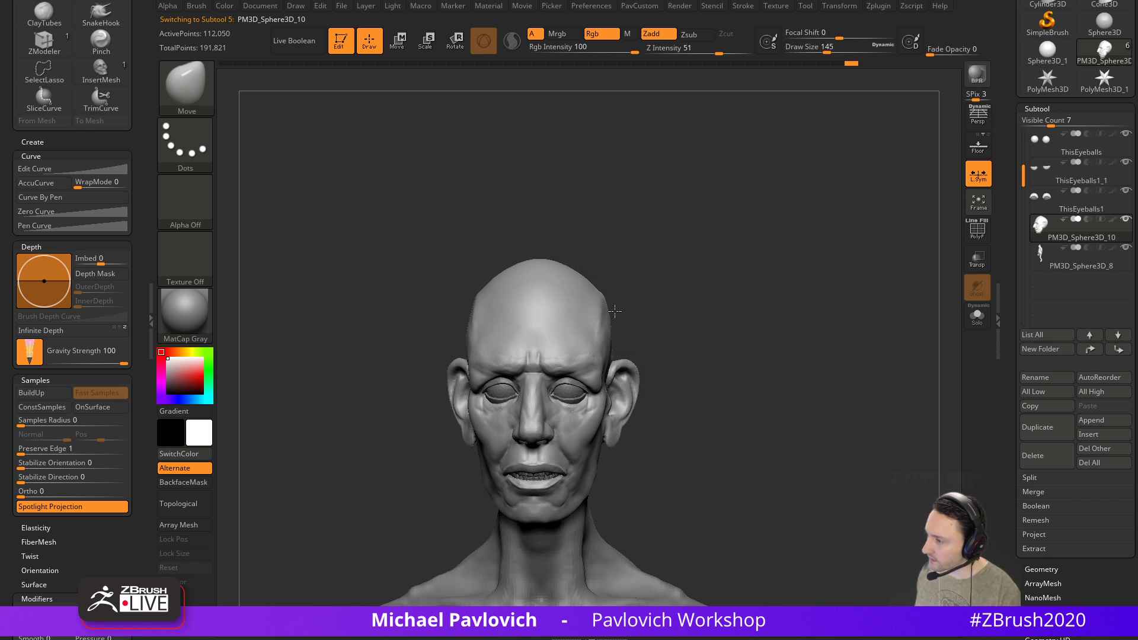
pyautogui.press('s')
pyautogui.moveTo(624, 309)
pyautogui.mouseDown(button='right')
pyautogui.moveTo(655, 312)
pyautogui.moveTo(625, 306)
pyautogui.mouseUp(button='right')
pyautogui.click(656, 313)
pyautogui.press('s')
pyautogui.click(629, 311)
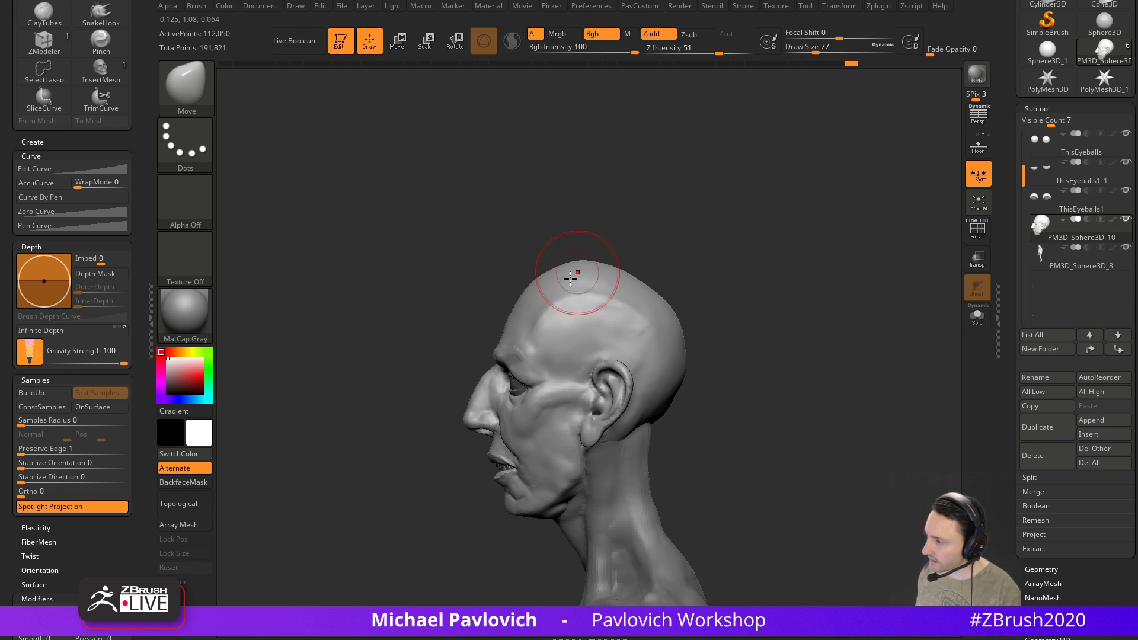
# Switch to the Standard brush at draw size 22 for the head
pyautogui.moveTo(462, 346)
pyautogui.mouseDown(button='right')
pyautogui.moveTo(534, 350)
pyautogui.moveTo(714, 297)
pyautogui.moveTo(705, 366)
pyautogui.moveTo(664, 356)
pyautogui.moveTo(617, 315)
pyautogui.moveTo(699, 335)
pyautogui.moveTo(786, 327)
pyautogui.moveTo(738, 255)
pyautogui.mouseUp(button='right')
pyautogui.press('b')
pyautogui.press('s')
pyautogui.press('t')
pyautogui.press('s')
pyautogui.moveTo(729, 350); pyautogui.dragTo(716, 351)
# Merge the head and torso subtools into one and remesh them as a single DynaMesh
pyautogui.moveTo(716, 351)
pyautogui.keyDown('ctrl'); pyautogui.mouseDown(button='right')
pyautogui.moveTo(713, 361)
pyautogui.moveTo(747, 325)
pyautogui.moveTo(729, 333)
pyautogui.moveTo(742, 358)
pyautogui.moveTo(923, 318)
pyautogui.mouseUp(button='right'); pyautogui.keyUp('ctrl')
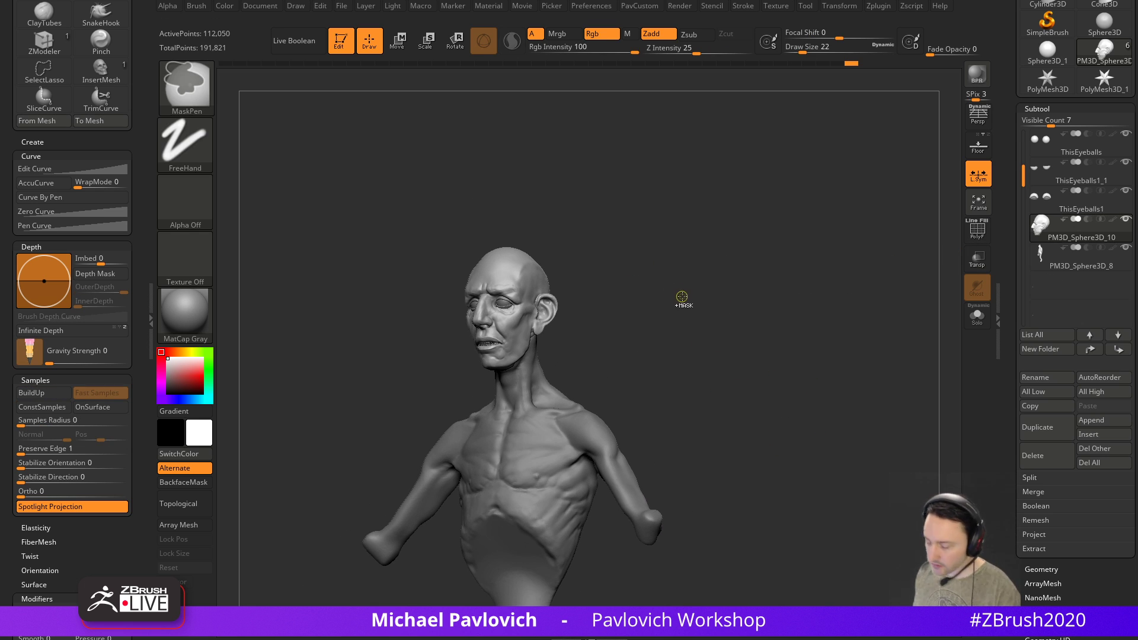
pyautogui.hotkey('ctrl', 'e')
pyautogui.keyDown('ctrl'); pyautogui.moveTo(684, 281); pyautogui.dragTo(762, 370); pyautogui.keyUp('ctrl')
pyautogui.keyDown('ctrl'); pyautogui.moveTo(681, 264); pyautogui.dragTo(763, 354, button='right'); pyautogui.keyUp('ctrl')
pyautogui.moveTo(764, 354)
pyautogui.mouseDown(button='right')
pyautogui.moveTo(719, 315)
pyautogui.moveTo(687, 320)
pyautogui.mouseUp(button='right')
pyautogui.keyDown('alt'); pyautogui.moveTo(688, 320); pyautogui.dragTo(698, 363, button='right'); pyautogui.keyUp('alt')
# Blend the seam between the head and neck behind the jaw using Smooth and the Clay brush
pyautogui.press('shift')
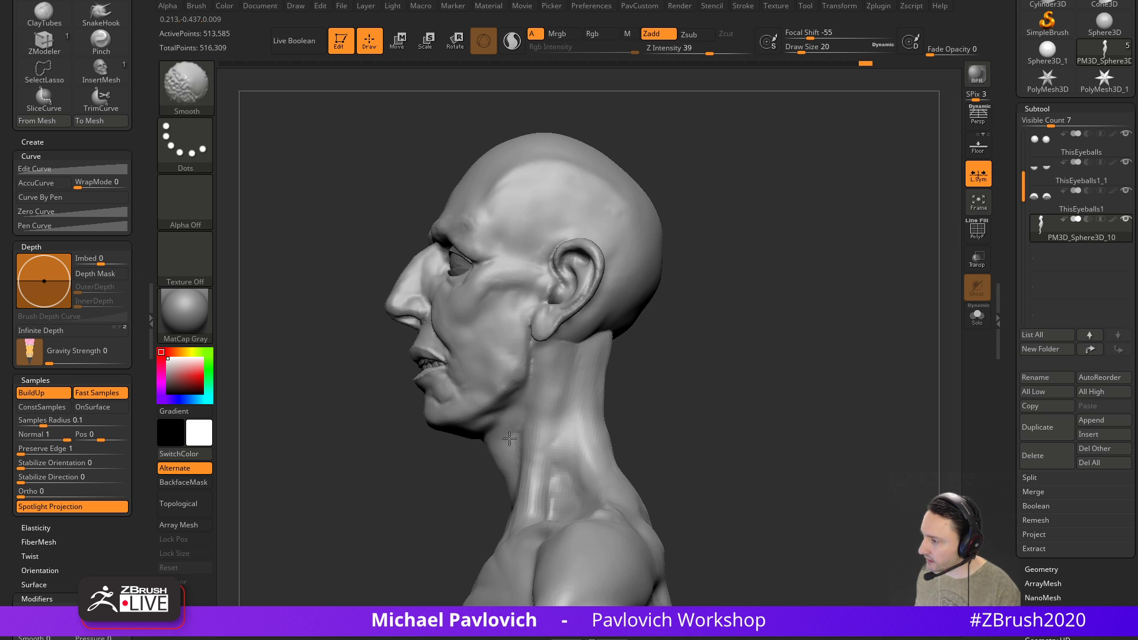
pyautogui.moveTo(526, 413); pyautogui.dragTo(706, 356, button='right')
pyautogui.keyDown('alt'); pyautogui.moveTo(678, 318); pyautogui.dragTo(697, 365, button='right'); pyautogui.keyUp('alt')
pyautogui.press('b')
pyautogui.press('c')
pyautogui.press('l')
pyautogui.moveTo(735, 303)
pyautogui.mouseDown(button='right')
pyautogui.moveTo(575, 368)
pyautogui.moveTo(598, 390)
pyautogui.mouseUp(button='right')
pyautogui.press('s')
pyautogui.moveTo(598, 390); pyautogui.dragTo(596, 390)
# Smooth the merged transition from the skull base and jaw into the neck
pyautogui.moveTo(637, 391)
pyautogui.mouseDown(button='right')
pyautogui.moveTo(752, 399)
pyautogui.moveTo(747, 288)
pyautogui.mouseUp(button='right')
pyautogui.moveTo(747, 288)
pyautogui.keyDown('alt'); pyautogui.mouseDown(button='right')
pyautogui.moveTo(757, 409)
pyautogui.moveTo(749, 356)
pyautogui.moveTo(761, 400)
pyautogui.mouseUp(button='right'); pyautogui.keyUp('alt')
pyautogui.keyDown('shift'); pyautogui.moveTo(610, 395); pyautogui.dragTo(592, 391); pyautogui.keyUp('shift')
pyautogui.moveTo(733, 323)
pyautogui.mouseDown(button='right')
pyautogui.moveTo(749, 343)
pyautogui.moveTo(631, 380)
pyautogui.moveTo(592, 374)
pyautogui.mouseUp(button='right')
pyautogui.moveTo(667, 354); pyautogui.dragTo(755, 325, button='right')
pyautogui.moveTo(564, 325)
pyautogui.keyDown('shift'); pyautogui.mouseDown()
pyautogui.moveTo(518, 340)
pyautogui.moveTo(510, 324)
pyautogui.mouseUp(); pyautogui.keyUp('shift')
pyautogui.keyDown('shift'); pyautogui.moveTo(670, 272); pyautogui.dragTo(705, 274, button='right'); pyautogui.keyUp('shift')
# Sculpt the facial folds around the cheeks and mouth with the Standard brush at draw size 20, smoothing the temple area
pyautogui.moveTo(673, 347)
pyautogui.mouseDown(button='right')
pyautogui.moveTo(758, 279)
pyautogui.moveTo(782, 305)
pyautogui.moveTo(729, 322)
pyautogui.moveTo(760, 325)
pyautogui.moveTo(791, 361)
pyautogui.mouseUp(button='right')
pyautogui.moveTo(791, 361)
pyautogui.keyDown('alt'); pyautogui.mouseDown(button='right')
pyautogui.moveTo(808, 287)
pyautogui.moveTo(808, 394)
pyautogui.moveTo(791, 267)
pyautogui.mouseUp(button='right'); pyautogui.keyUp('alt')
pyautogui.press('b')
pyautogui.press('s')
pyautogui.press('t')
pyautogui.moveTo(785, 336)
pyautogui.mouseDown(button='right')
pyautogui.moveTo(813, 363)
pyautogui.moveTo(792, 333)
pyautogui.mouseUp(button='right')
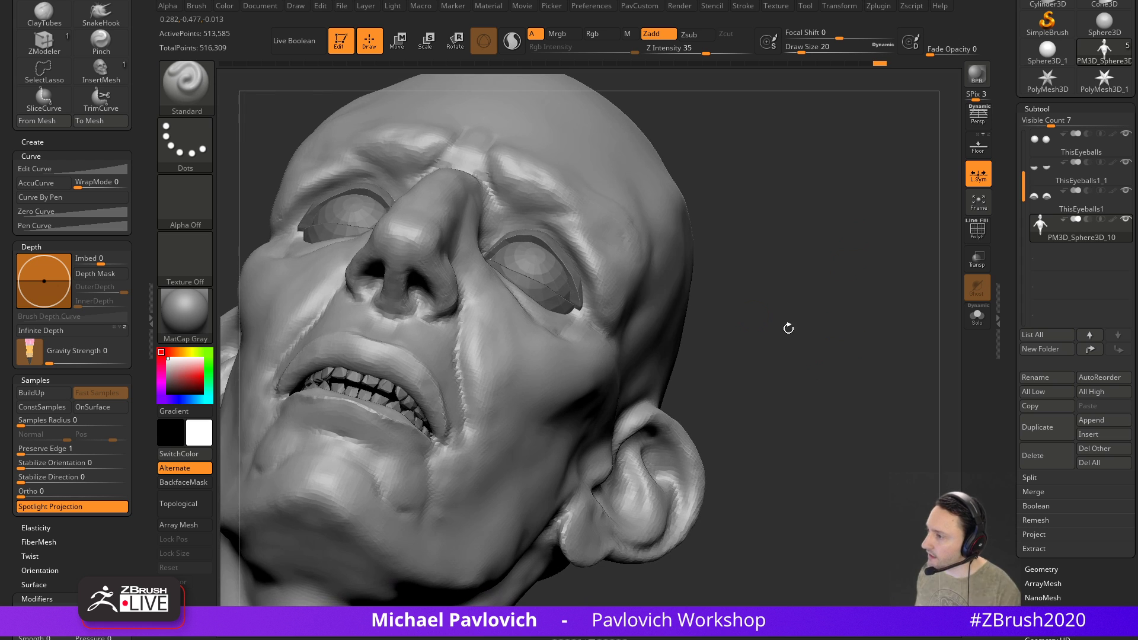
pyautogui.moveTo(623, 298)
pyautogui.mouseDown(button='right')
pyautogui.moveTo(572, 296)
pyautogui.moveTo(621, 296)
pyautogui.mouseUp(button='right')
pyautogui.moveTo(628, 260)
pyautogui.keyDown('shift'); pyautogui.mouseDown()
pyautogui.moveTo(594, 289)
pyautogui.moveTo(608, 301)
pyautogui.mouseUp(); pyautogui.keyUp('shift')
pyautogui.moveTo(608, 302); pyautogui.dragTo(818, 356, button='right')
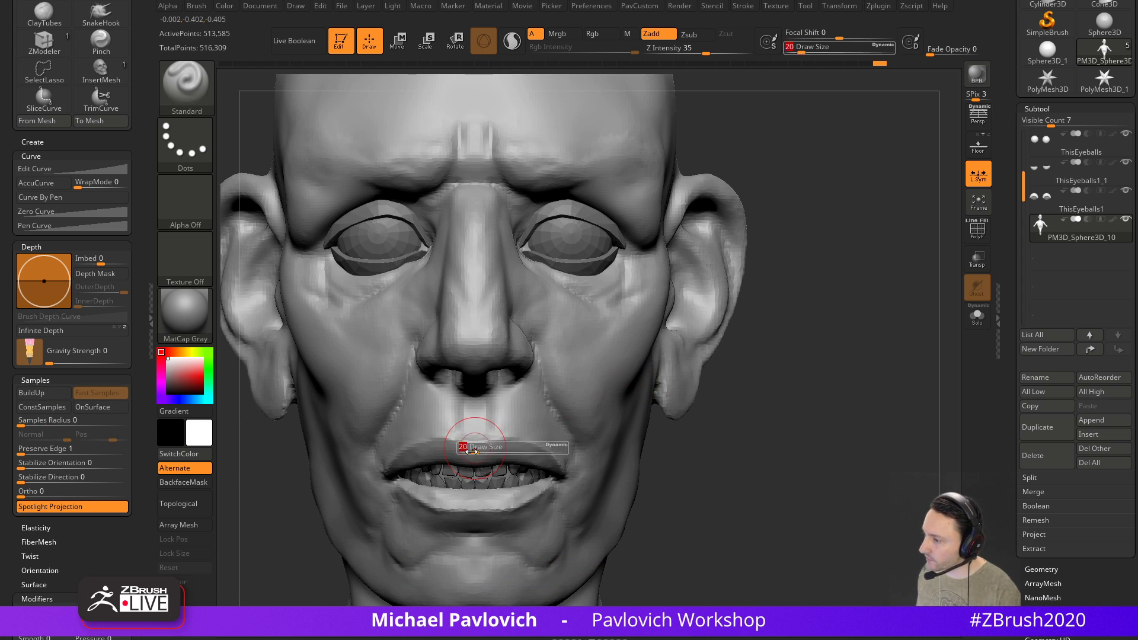
# Refine the upper lip and the jaw area below the ear with the Standard brush at draw size 18
pyautogui.keyDown('ctrl'); pyautogui.moveTo(470, 450); pyautogui.dragTo(579, 360, button='right'); pyautogui.keyUp('ctrl')
pyautogui.press('shift')
pyautogui.moveTo(735, 308)
pyautogui.keyDown('ctrl'); pyautogui.mouseDown(button='right')
pyautogui.moveTo(745, 366)
pyautogui.moveTo(739, 343)
pyautogui.moveTo(616, 332)
pyautogui.mouseUp(button='right'); pyautogui.keyUp('ctrl')
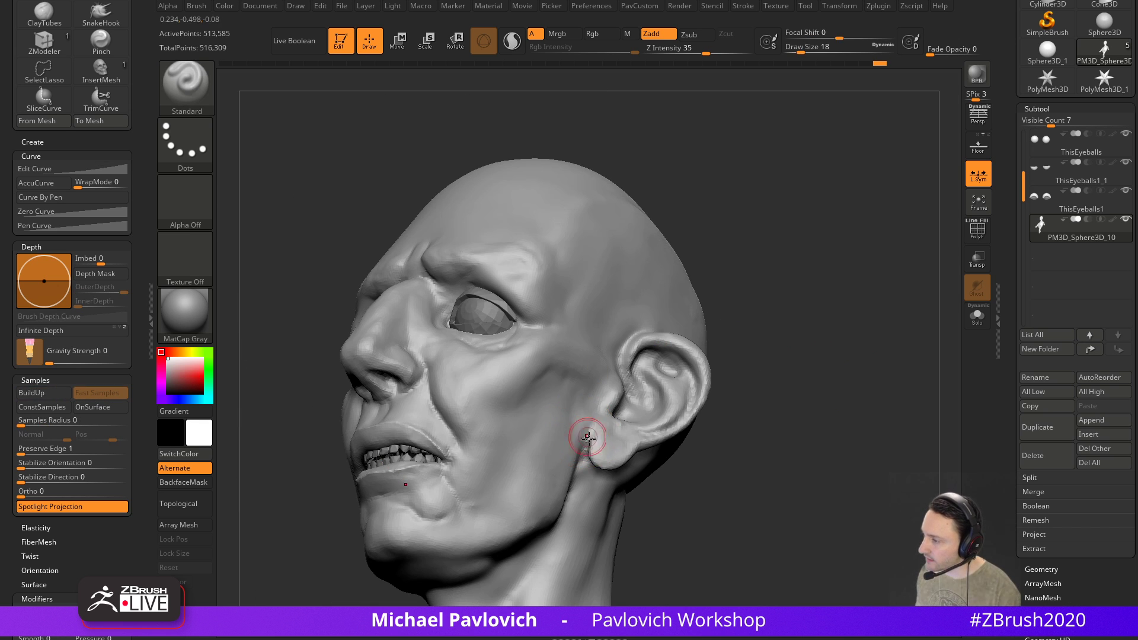
pyautogui.moveTo(583, 434); pyautogui.dragTo(781, 409, button='right')
pyautogui.moveTo(809, 419); pyautogui.dragTo(783, 370)
# Move the PM3D_Sphere3D_10 subtool up the list to directly below ThisEyeballs
pyautogui.click(1072, 210)
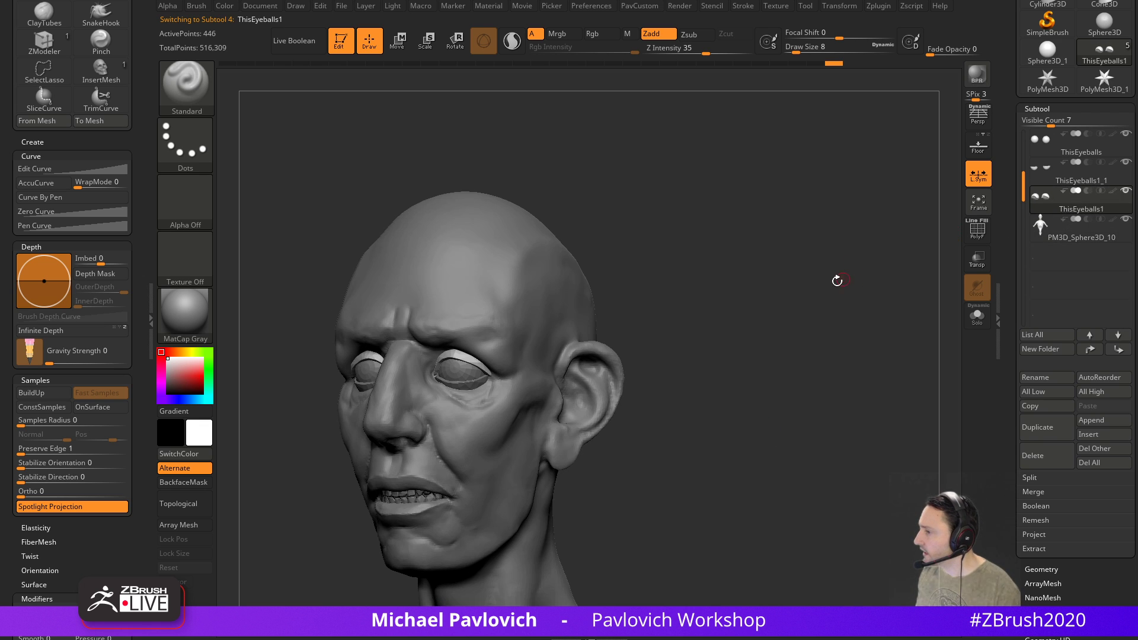
pyautogui.moveTo(848, 276); pyautogui.dragTo(854, 268)
pyautogui.click(1073, 151)
pyautogui.click(1072, 239)
pyautogui.click(1091, 350)
pyautogui.click(1091, 349)
pyautogui.click(1091, 350)
pyautogui.click(1111, 350)
pyautogui.moveTo(772, 325)
pyautogui.mouseDown()
pyautogui.moveTo(790, 320)
pyautogui.moveTo(767, 354)
pyautogui.moveTo(778, 340)
pyautogui.mouseUp()
# Turn on dynamic subdivision for the ThisEyeballs1 upper eyelids and apply it to the mesh
pyautogui.keyDown('alt'); pyautogui.click(399, 272); pyautogui.keyUp('alt')
pyautogui.keyDown('alt'); pyautogui.moveTo(718, 243); pyautogui.dragTo(798, 308); pyautogui.keyUp('alt')
pyautogui.press('`')
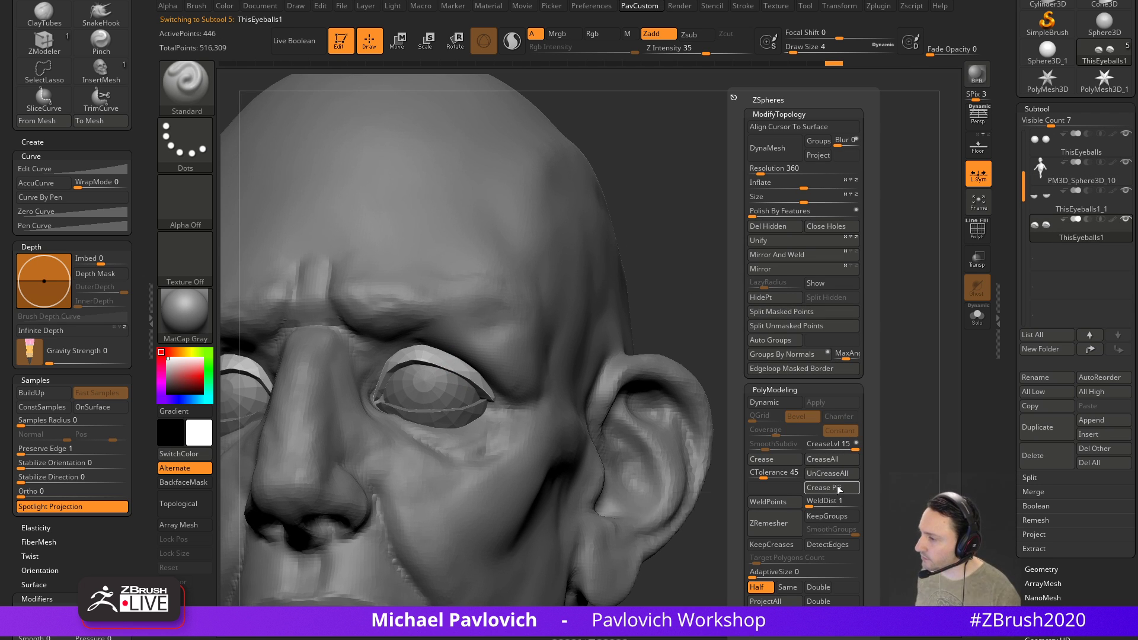
pyautogui.click(787, 405)
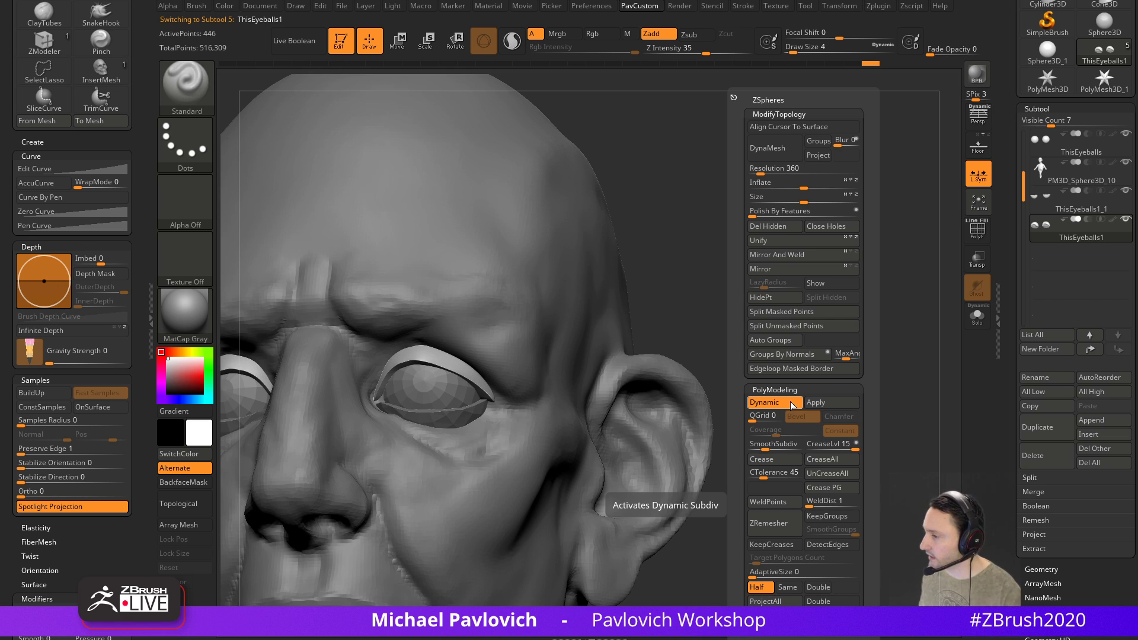
pyautogui.click(831, 407)
# Turn on dynamic subdivision for the ThisEyeballs1_1 lower eyelids and apply it to the mesh
pyautogui.keyDown('alt'); pyautogui.click(459, 424); pyautogui.keyUp('alt')
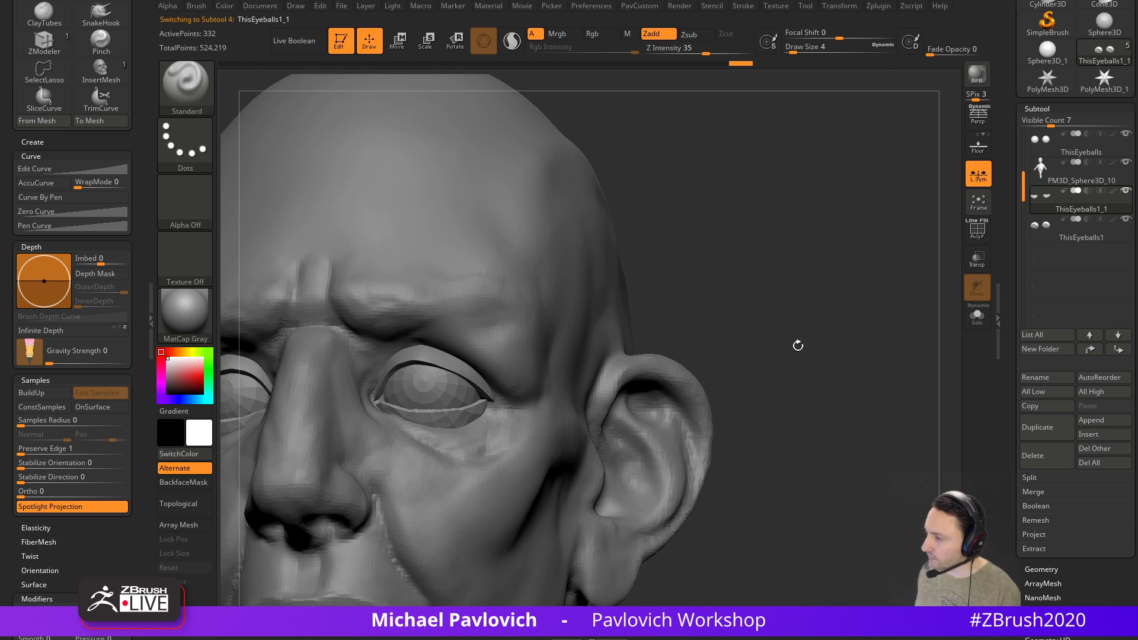
pyautogui.press('z')
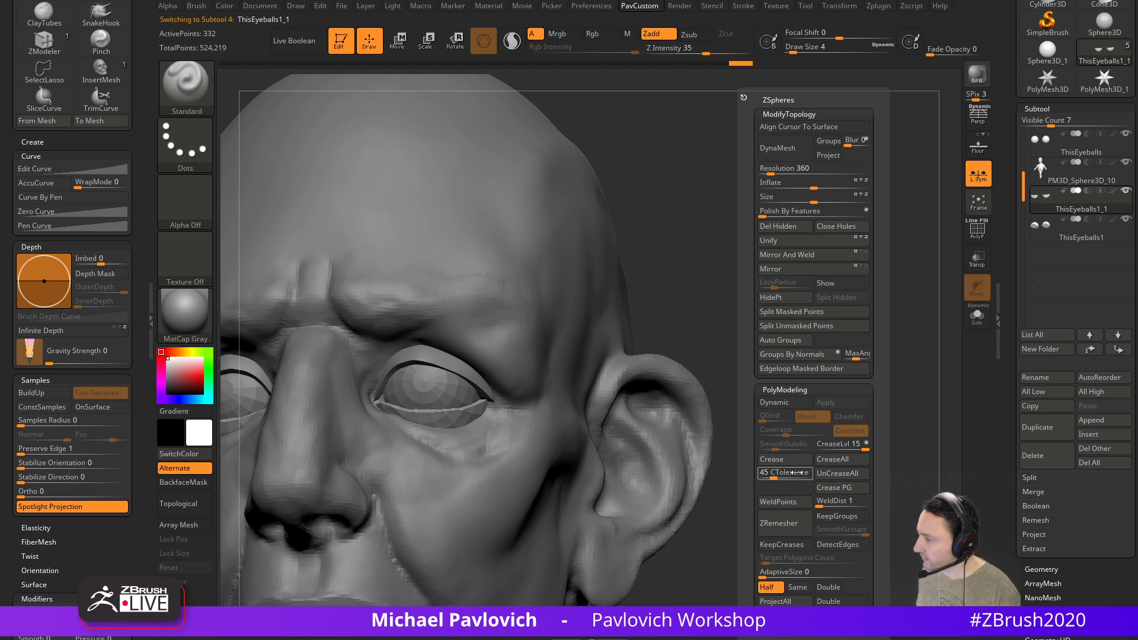
pyautogui.click(775, 402)
pyautogui.moveTo(736, 368); pyautogui.dragTo(821, 390)
pyautogui.press('z')
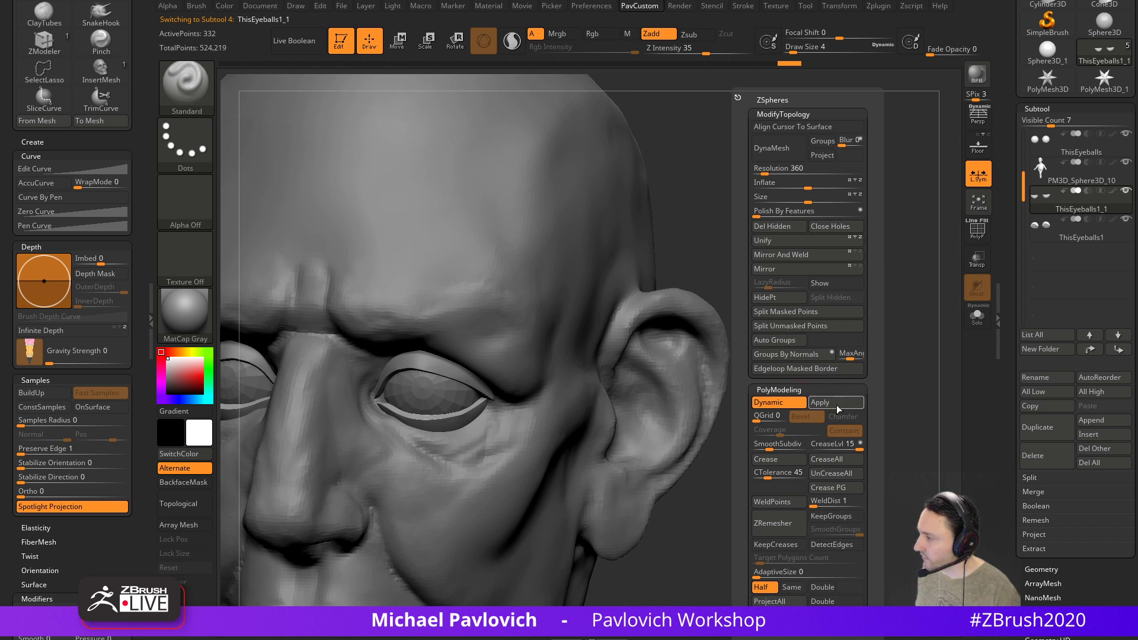
pyautogui.click(839, 402)
# Fit the lower eyelids around the eyeballs with the Move brush at draw sizes 39 and 29
pyautogui.moveTo(474, 368); pyautogui.dragTo(465, 422)
pyautogui.press('b')
pyautogui.press('m')
pyautogui.press('v')
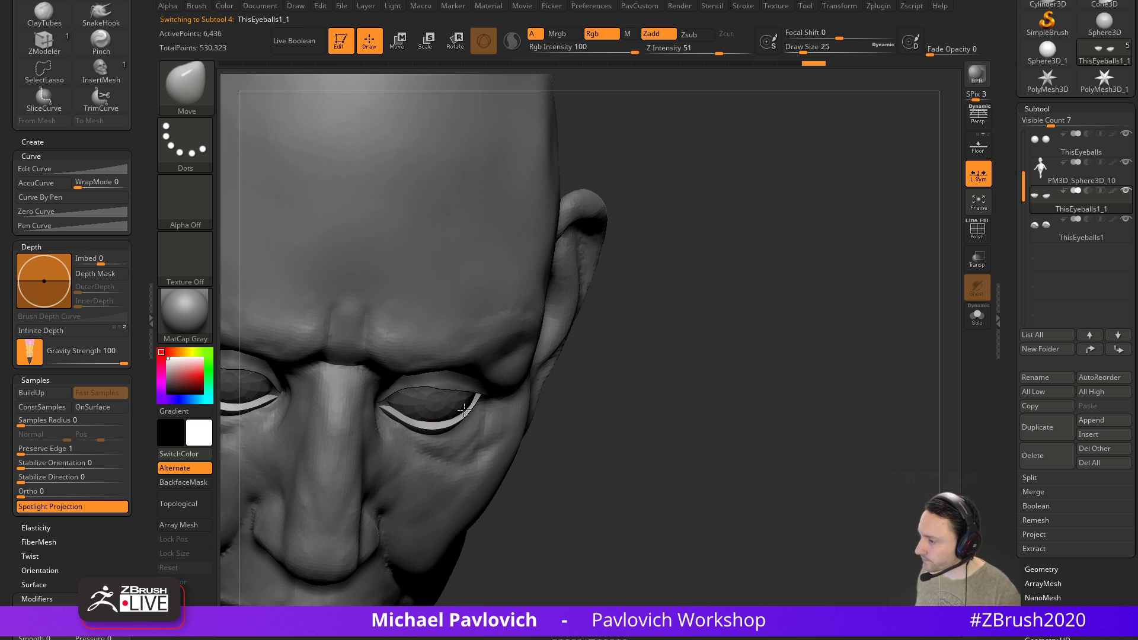
pyautogui.moveTo(581, 411); pyautogui.dragTo(382, 426)
pyautogui.moveTo(664, 431)
pyautogui.mouseDown()
pyautogui.moveTo(702, 322)
pyautogui.moveTo(483, 407)
pyautogui.mouseUp()
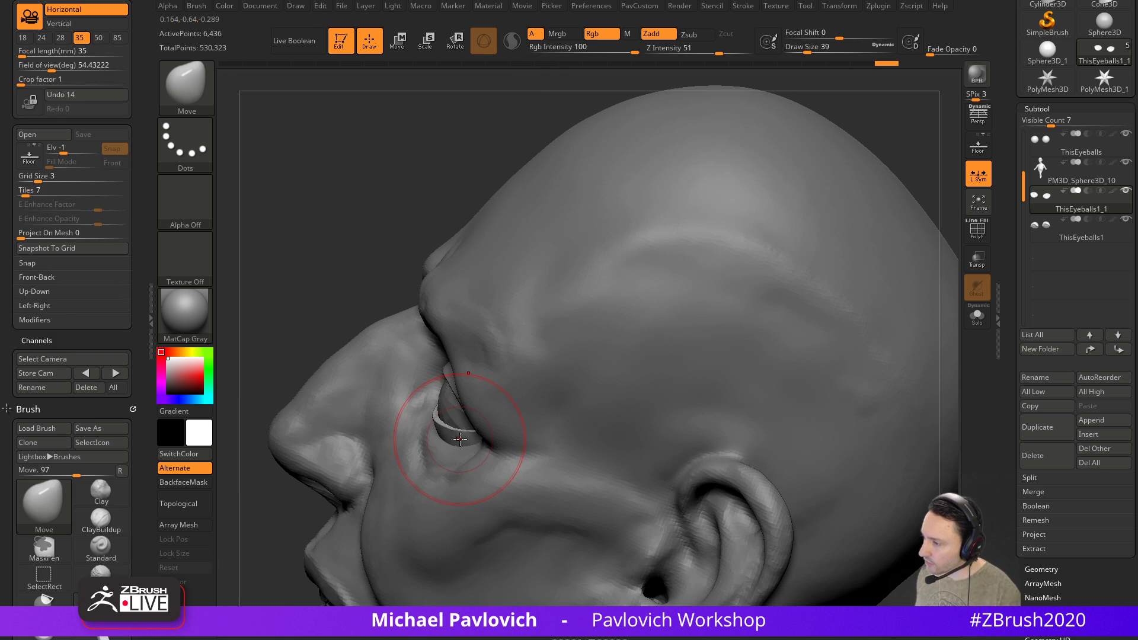
pyautogui.moveTo(335, 305)
pyautogui.mouseDown()
pyautogui.moveTo(648, 297)
pyautogui.moveTo(597, 386)
pyautogui.moveTo(572, 405)
pyautogui.mouseUp()
pyautogui.press('s')
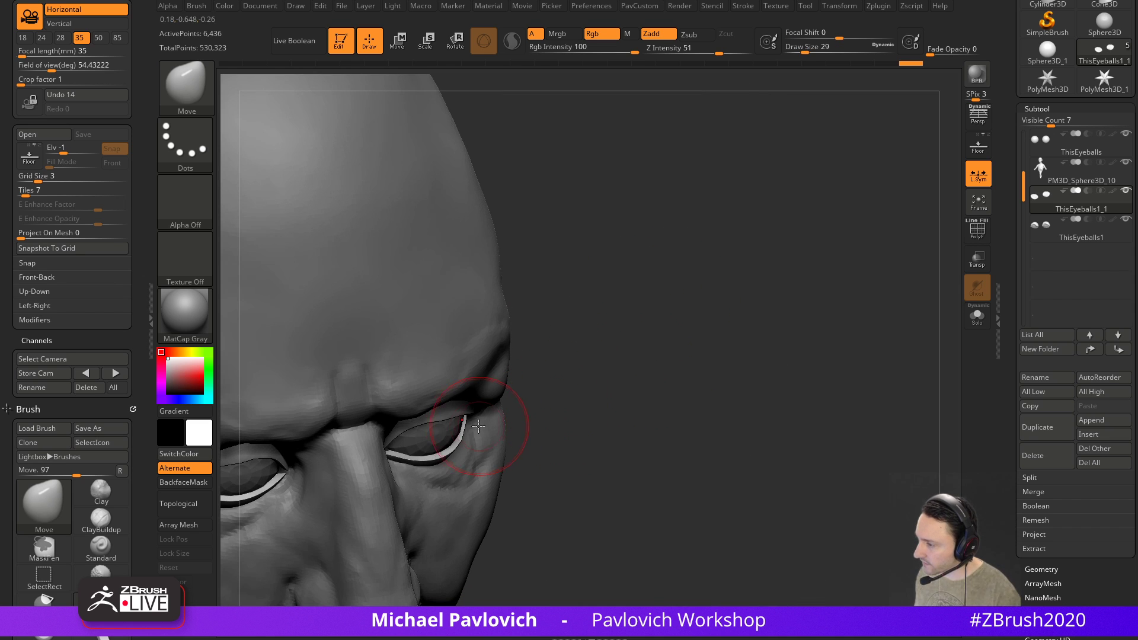
pyautogui.moveTo(465, 431); pyautogui.dragTo(466, 426)
pyautogui.moveTo(576, 394); pyautogui.dragTo(640, 282)
# Select the ThisEyeballs1 upper eyelids and pull them into shape over the eyeballs with the Move brush
pyautogui.keyDown('alt'); pyautogui.click(449, 404); pyautogui.keyUp('alt')
pyautogui.moveTo(622, 391)
pyautogui.mouseDown()
pyautogui.moveTo(658, 343)
pyautogui.moveTo(672, 291)
pyautogui.mouseUp()
pyautogui.press('s')
pyautogui.moveTo(450, 429)
pyautogui.mouseDown()
pyautogui.moveTo(466, 429)
pyautogui.moveTo(462, 443)
pyautogui.moveTo(402, 458)
pyautogui.mouseUp()
pyautogui.press('s')
pyautogui.moveTo(521, 368); pyautogui.dragTo(516, 413)
pyautogui.press('s')
pyautogui.moveTo(452, 439); pyautogui.dragTo(460, 439)
pyautogui.moveTo(508, 372); pyautogui.dragTo(517, 323)
pyautogui.moveTo(498, 396)
pyautogui.mouseDown()
pyautogui.moveTo(617, 376)
pyautogui.moveTo(705, 377)
pyautogui.moveTo(721, 308)
pyautogui.moveTo(720, 362)
pyautogui.moveTo(724, 338)
pyautogui.mouseUp()
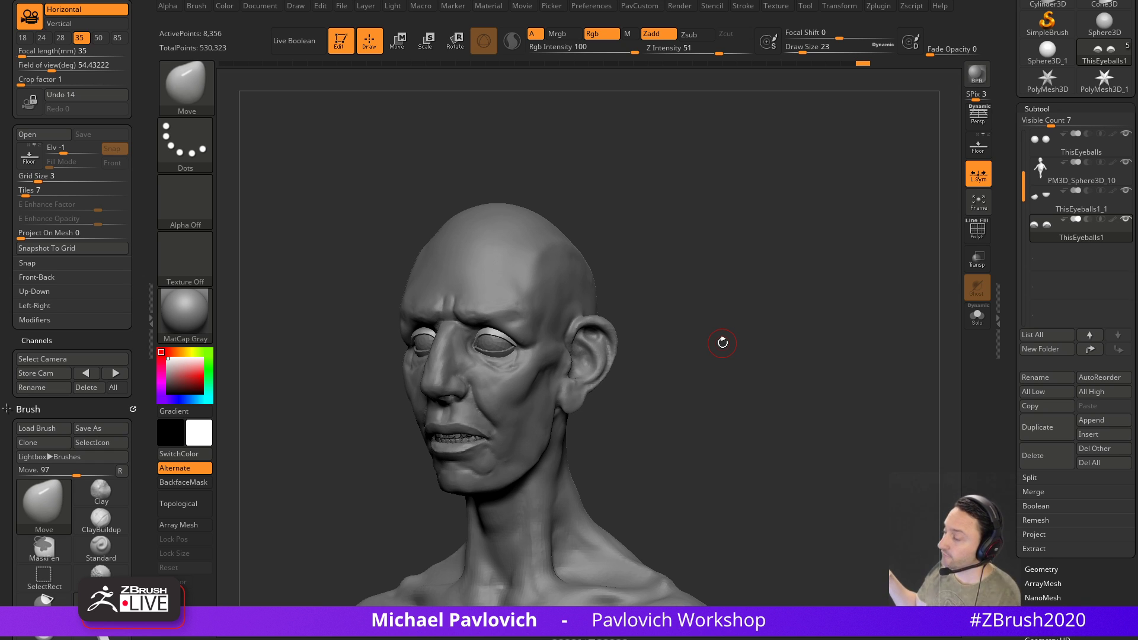
# Fine-tune the contour and corners of the upper eyelids with the Move brush, varying the draw size
pyautogui.moveTo(681, 247)
pyautogui.mouseDown()
pyautogui.moveTo(706, 257)
pyautogui.moveTo(719, 326)
pyautogui.moveTo(729, 298)
pyautogui.moveTo(717, 266)
pyautogui.moveTo(795, 246)
pyautogui.moveTo(777, 268)
pyautogui.mouseUp()
pyautogui.keyDown('alt'); pyautogui.moveTo(777, 268); pyautogui.dragTo(754, 270); pyautogui.keyUp('alt')
pyautogui.press('s')
pyautogui.moveTo(503, 365)
pyautogui.mouseDown()
pyautogui.moveTo(498, 355)
pyautogui.moveTo(531, 356)
pyautogui.mouseUp()
pyautogui.moveTo(772, 333)
pyautogui.mouseDown()
pyautogui.moveTo(744, 272)
pyautogui.moveTo(728, 265)
pyautogui.mouseUp()
pyautogui.moveTo(556, 356); pyautogui.dragTo(563, 348)
pyautogui.moveTo(758, 268)
pyautogui.mouseDown()
pyautogui.moveTo(786, 205)
pyautogui.moveTo(738, 245)
pyautogui.mouseUp()
pyautogui.press('s')
pyautogui.moveTo(539, 382); pyautogui.dragTo(549, 377)
pyautogui.press('s')
pyautogui.moveTo(550, 378); pyautogui.dragTo(545, 377)
pyautogui.moveTo(657, 298); pyautogui.dragTo(661, 380)
pyautogui.moveTo(546, 379); pyautogui.dragTo(548, 375)
pyautogui.moveTo(772, 340)
pyautogui.keyDown('alt'); pyautogui.mouseDown()
pyautogui.moveTo(745, 298)
pyautogui.moveTo(664, 314)
pyautogui.moveTo(735, 321)
pyautogui.moveTo(694, 311)
pyautogui.moveTo(734, 320)
pyautogui.moveTo(673, 322)
pyautogui.mouseUp(); pyautogui.keyUp('alt')
# Switch to the Standard brush and make the merged PM3D_Sphere3D_10 body the active subtool
pyautogui.press('b')
pyautogui.press('s')
pyautogui.press('t')
pyautogui.keyDown('alt'); pyautogui.click(554, 326); pyautogui.keyUp('alt')
pyautogui.keyDown('alt'); pyautogui.moveTo(742, 341); pyautogui.dragTo(581, 242); pyautogui.keyUp('alt')
pyautogui.moveTo(686, 355)
pyautogui.keyDown('alt'); pyautogui.mouseDown()
pyautogui.moveTo(713, 332)
pyautogui.moveTo(700, 337)
pyautogui.moveTo(737, 380)
pyautogui.moveTo(688, 314)
pyautogui.moveTo(726, 389)
pyautogui.moveTo(816, 385)
pyautogui.moveTo(726, 385)
pyautogui.moveTo(765, 427)
pyautogui.moveTo(733, 341)
pyautogui.mouseUp(); pyautogui.keyUp('alt')
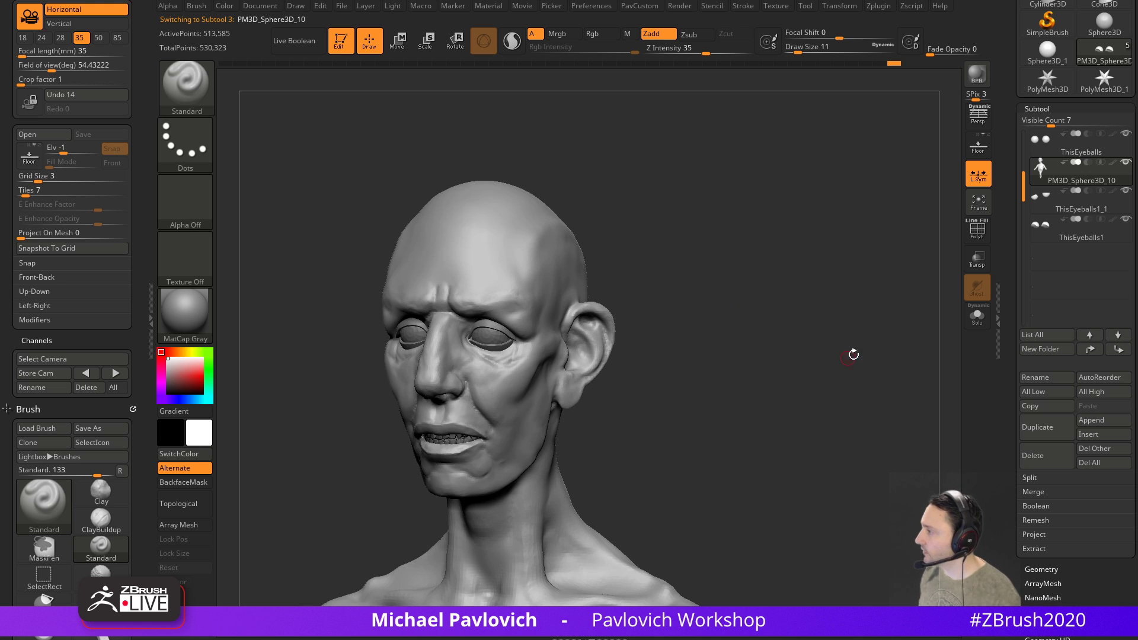
# Merge both ThisEyeballs1 eyelid subtools down into the PM3D_Sphere3D_10 body and remesh the result with DynaMesh
pyautogui.press('ctrl')
pyautogui.hotkey('ctrl', 'm')
pyautogui.hotkey('ctrl', 'm')
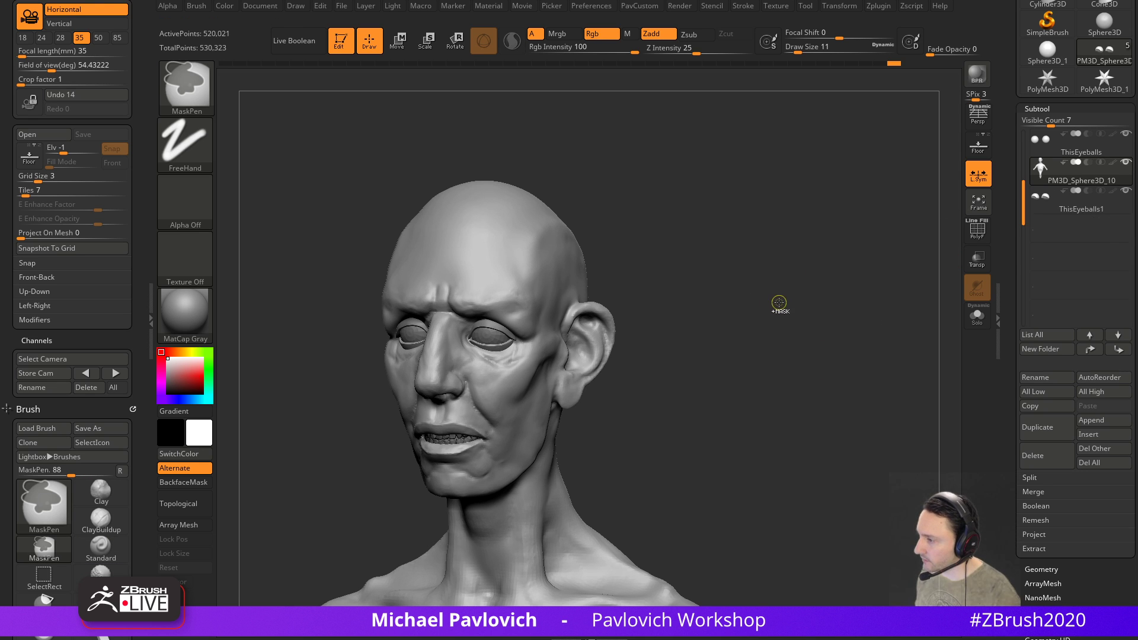
pyautogui.keyDown('ctrl'); pyautogui.moveTo(784, 261); pyautogui.dragTo(869, 349); pyautogui.keyUp('ctrl')
# Smooth the seams where the merged eyelids meet the face around both eyes, undoing the unwanted strokes
pyautogui.keyDown('alt'); pyautogui.moveTo(738, 254); pyautogui.dragTo(830, 237); pyautogui.keyUp('alt')
pyautogui.press('s')
pyautogui.moveTo(474, 369); pyautogui.dragTo(458, 362)
pyautogui.press('shift')
pyautogui.moveTo(827, 323)
pyautogui.mouseDown()
pyautogui.moveTo(759, 308)
pyautogui.moveTo(770, 262)
pyautogui.mouseUp()
pyautogui.press('2')
pyautogui.moveTo(746, 173)
pyautogui.mouseDown()
pyautogui.moveTo(802, 170)
pyautogui.moveTo(868, 282)
pyautogui.moveTo(764, 240)
pyautogui.mouseUp()
pyautogui.hotkey('ctrl', 'z')
pyautogui.hotkey('ctrl', 'z')
pyautogui.press('2')
pyautogui.keyDown('shift'); pyautogui.moveTo(452, 378); pyautogui.dragTo(524, 354); pyautogui.keyUp('shift')
pyautogui.moveTo(732, 333)
pyautogui.mouseDown()
pyautogui.moveTo(482, 389)
pyautogui.moveTo(557, 385)
pyautogui.mouseUp()
# Blend the eyelids into the surrounding skin with the Clay brush
pyautogui.press('b')
pyautogui.press('c')
pyautogui.press('l')
pyautogui.moveTo(838, 274)
pyautogui.mouseDown()
pyautogui.moveTo(851, 246)
pyautogui.moveTo(812, 302)
pyautogui.moveTo(782, 284)
pyautogui.mouseUp()
pyautogui.press(']')
pyautogui.moveTo(502, 398)
pyautogui.keyDown('alt'); pyautogui.mouseDown()
pyautogui.moveTo(546, 355)
pyautogui.moveTo(529, 386)
pyautogui.moveTo(539, 392)
pyautogui.mouseUp(); pyautogui.keyUp('alt')
pyautogui.moveTo(823, 353); pyautogui.dragTo(676, 286)
pyautogui.moveTo(833, 291); pyautogui.dragTo(596, 291)
# Carve the creases around the upper and lower eyelids with the DamStandard brush at draw size 9
pyautogui.press('b')
pyautogui.press('d')
pyautogui.press('s')
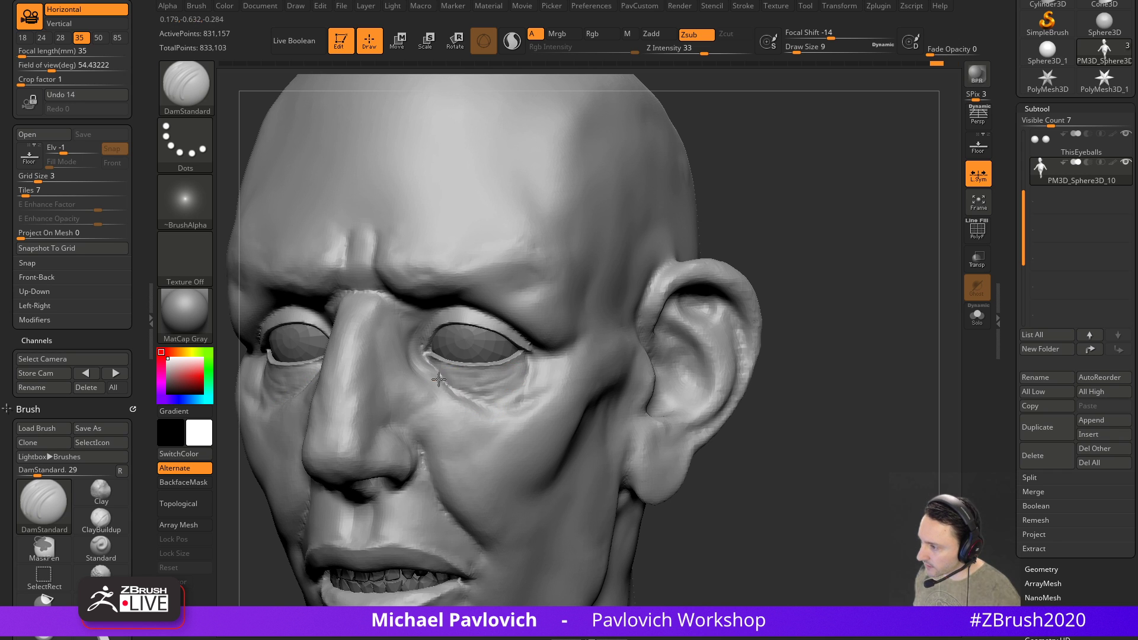
pyautogui.moveTo(784, 280)
pyautogui.mouseDown()
pyautogui.moveTo(767, 233)
pyautogui.moveTo(830, 261)
pyautogui.moveTo(751, 264)
pyautogui.moveTo(521, 351)
pyautogui.mouseUp()
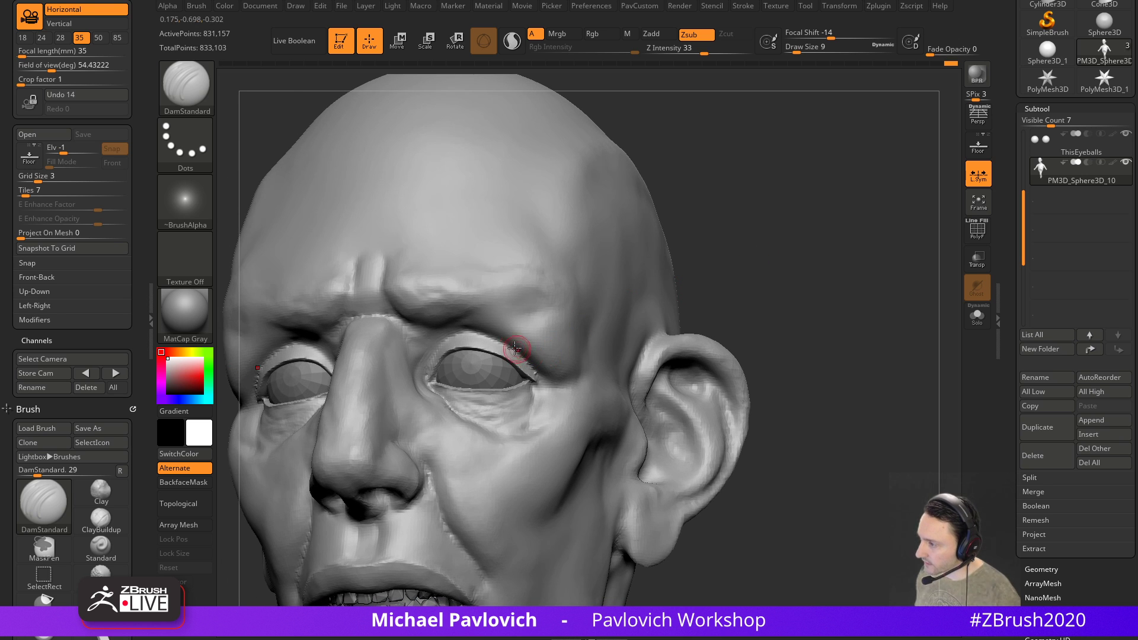
pyautogui.moveTo(662, 347); pyautogui.dragTo(552, 376, button='right')
pyautogui.moveTo(679, 354); pyautogui.dragTo(812, 285, button='right')
# Switch to the MoveAccu brush with a draw size of 25, review the whole figure, and quicksave the sculpt
pyautogui.press('1')
pyautogui.press('s')
pyautogui.moveTo(475, 387); pyautogui.dragTo(470, 386)
pyautogui.keyDown('ctrl'); pyautogui.moveTo(604, 333); pyautogui.dragTo(818, 323, button='right'); pyautogui.keyUp('ctrl')
pyautogui.moveTo(818, 323)
pyautogui.mouseDown(button='right')
pyautogui.moveTo(718, 332)
pyautogui.moveTo(772, 348)
pyautogui.moveTo(745, 331)
pyautogui.mouseUp(button='right')
pyautogui.keyDown('alt'); pyautogui.moveTo(745, 331); pyautogui.dragTo(706, 249, button='right'); pyautogui.keyUp('alt')
pyautogui.moveTo(782, 319); pyautogui.dragTo(773, 284, button='right')
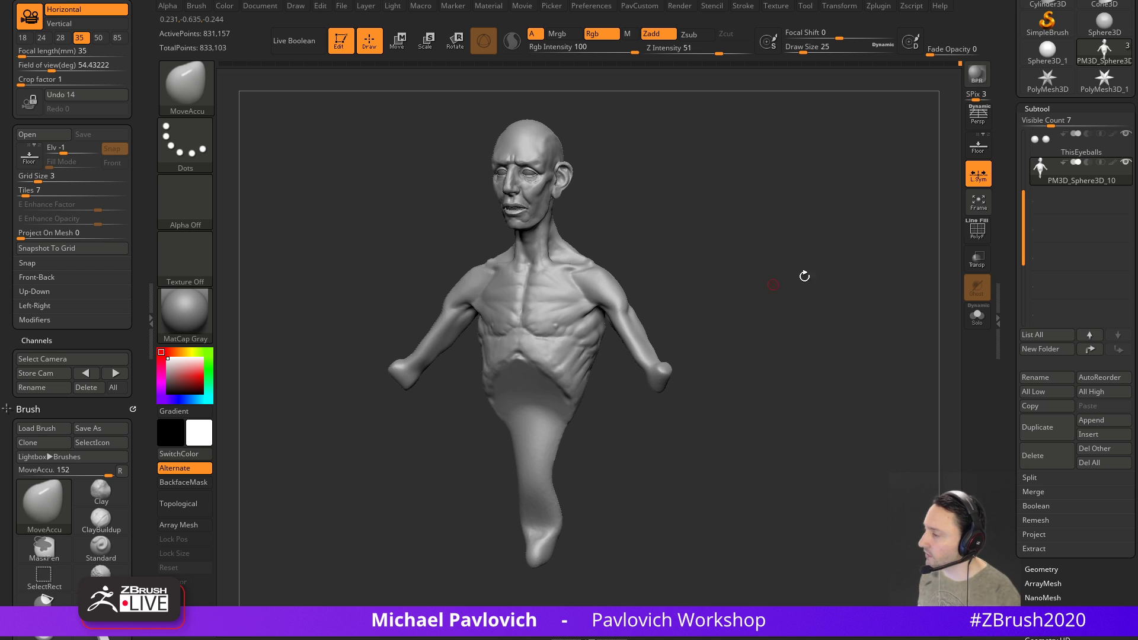
pyautogui.keyDown('alt'); pyautogui.moveTo(785, 198); pyautogui.dragTo(779, 219, button='right'); pyautogui.keyUp('alt')
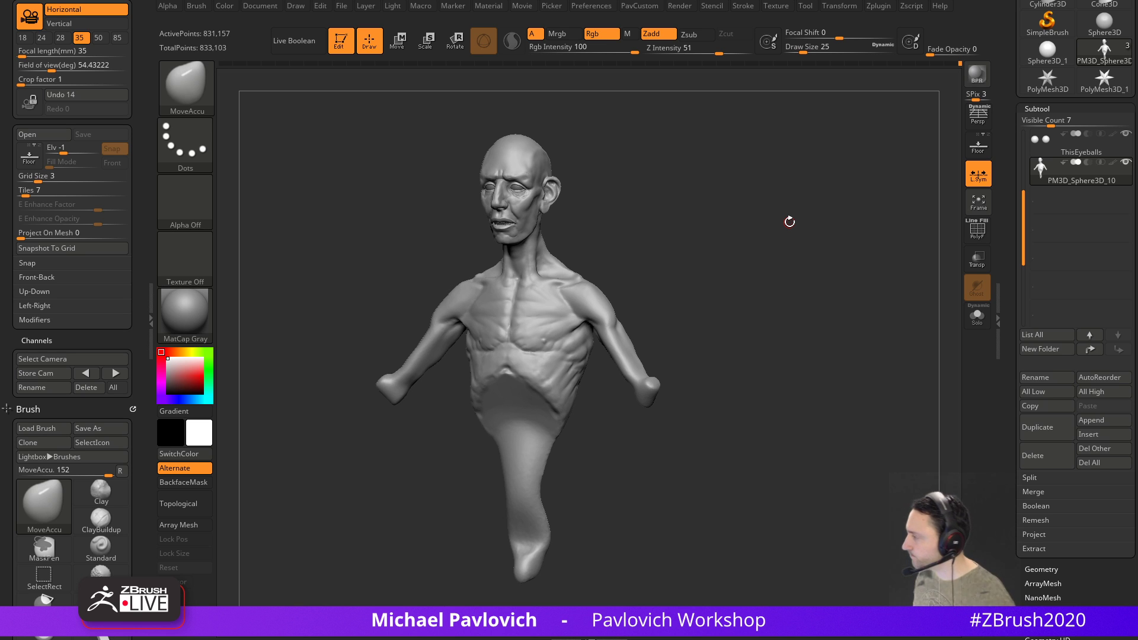
pyautogui.moveTo(855, 209); pyautogui.dragTo(863, 210)
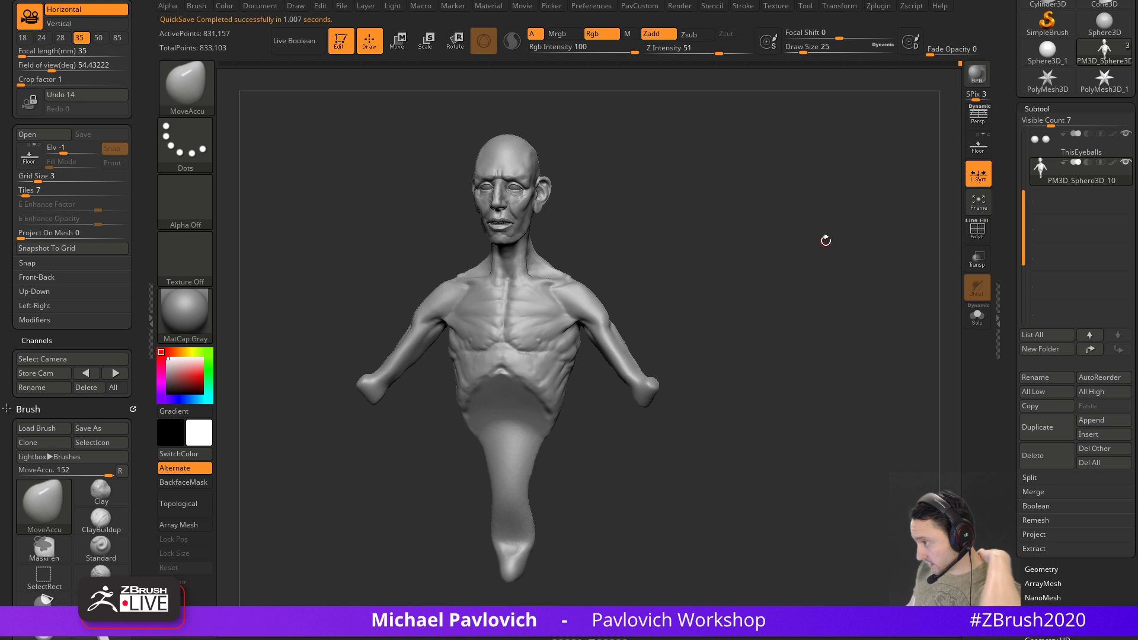
# Reopen the sculpt from the QuickSave file QS_3448_UH.ZPR in LightBox
pyautogui.press(',')
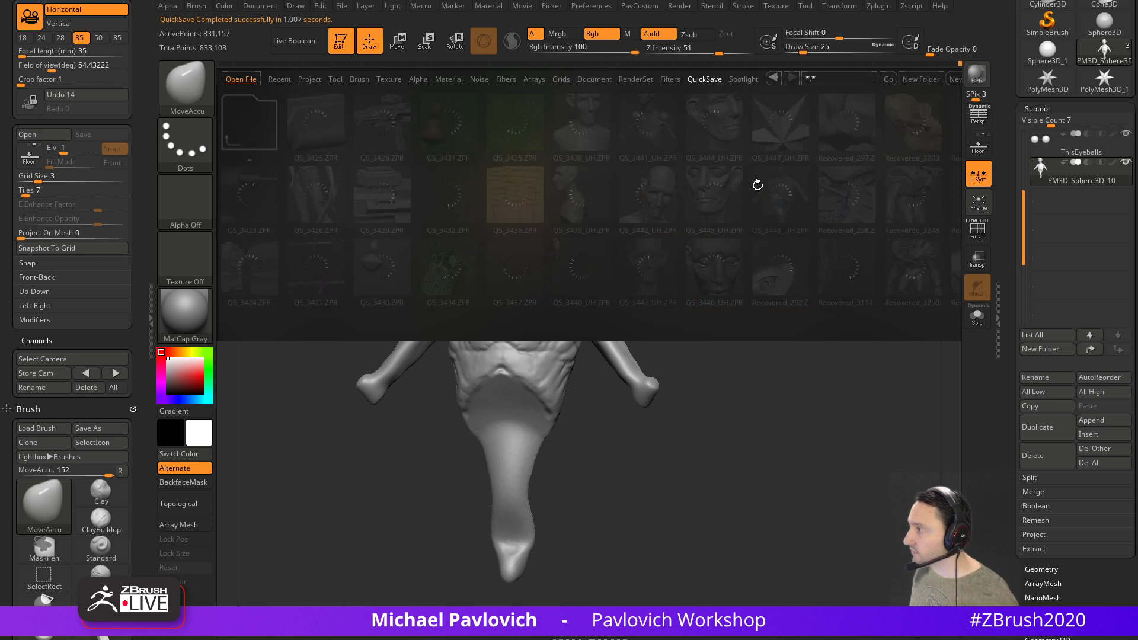
pyautogui.click(680, 198)
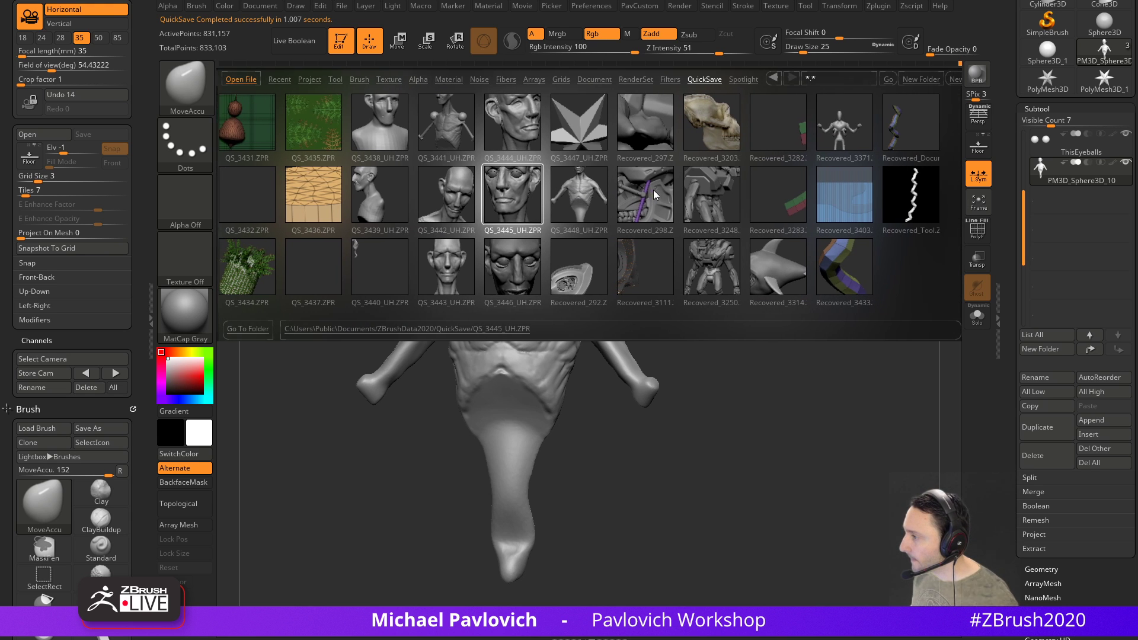
pyautogui.doubleClick(569, 202)
pyautogui.click(612, 299)
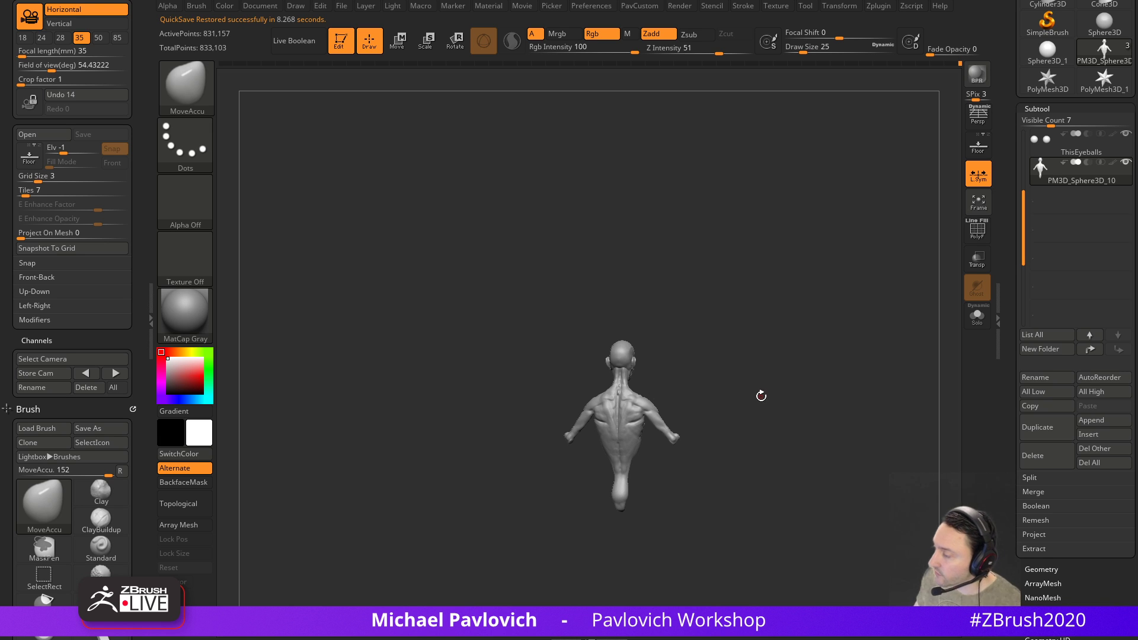
pyautogui.moveTo(811, 336); pyautogui.dragTo(783, 322)
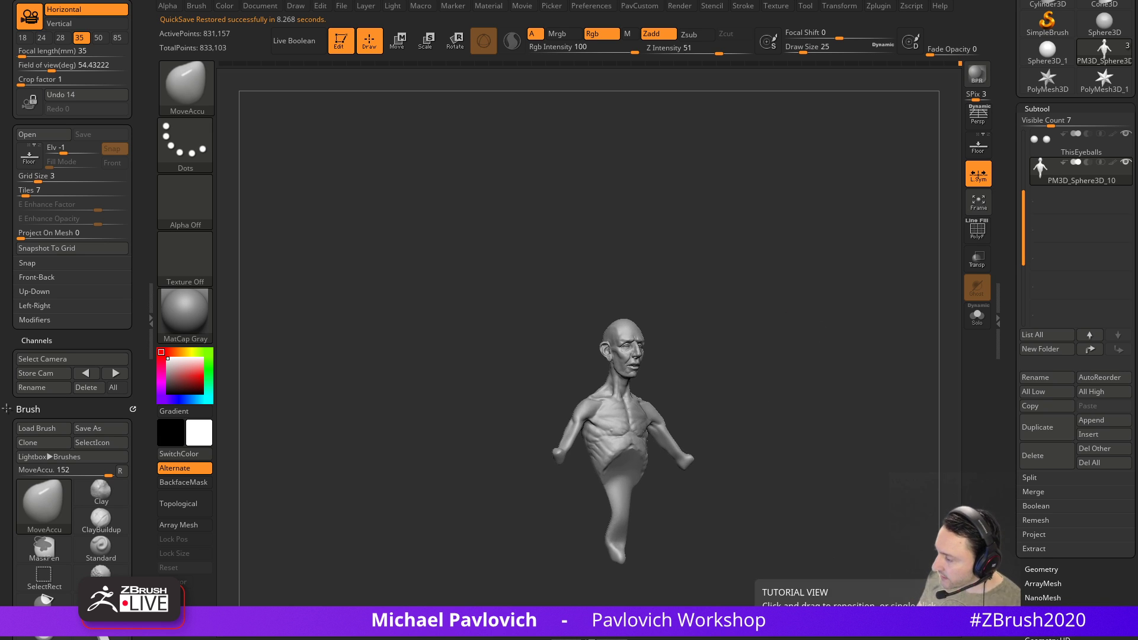
# Switch to the Zygote Body web page and examine the isolated pectoralis major muscle on the anatomy model
pyautogui.moveTo(691, 637); pyautogui.dragTo(688, 50)
pyautogui.moveTo(561, 329); pyautogui.dragTo(685, 359)
pyautogui.click(685, 361)
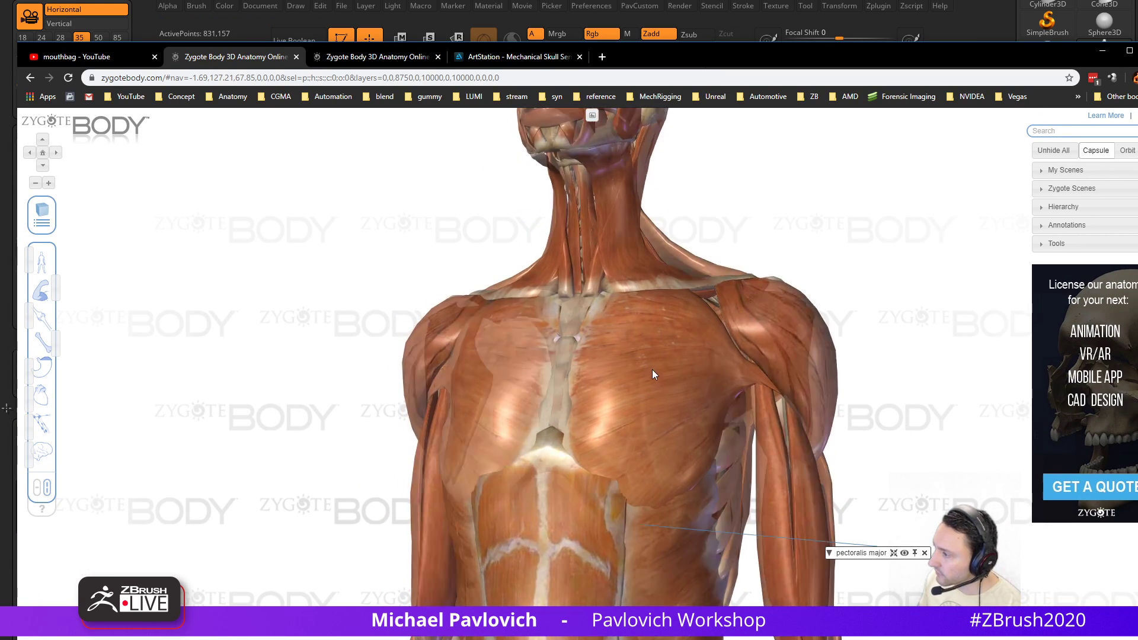
pyautogui.moveTo(54, 287); pyautogui.dragTo(21, 295)
pyautogui.moveTo(341, 335); pyautogui.dragTo(241, 312)
pyautogui.moveTo(26, 287); pyautogui.dragTo(64, 294)
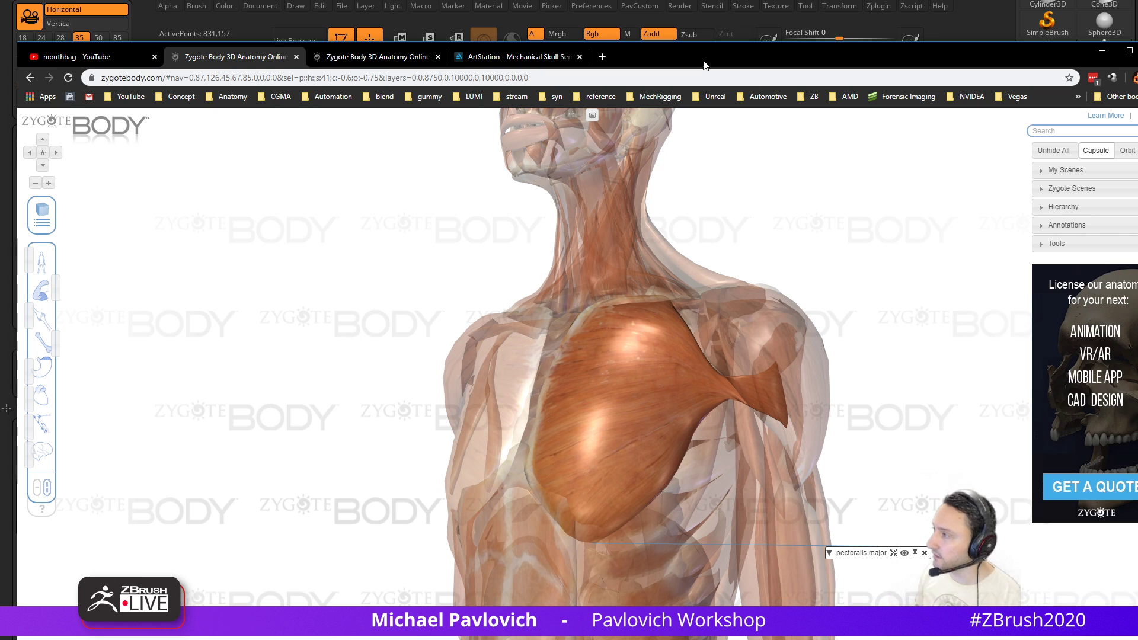
# Return to ZBrush, display PolyFrame on the body, and combine its surface into a single polygroup
pyautogui.hotkey('alt', 'Tab')
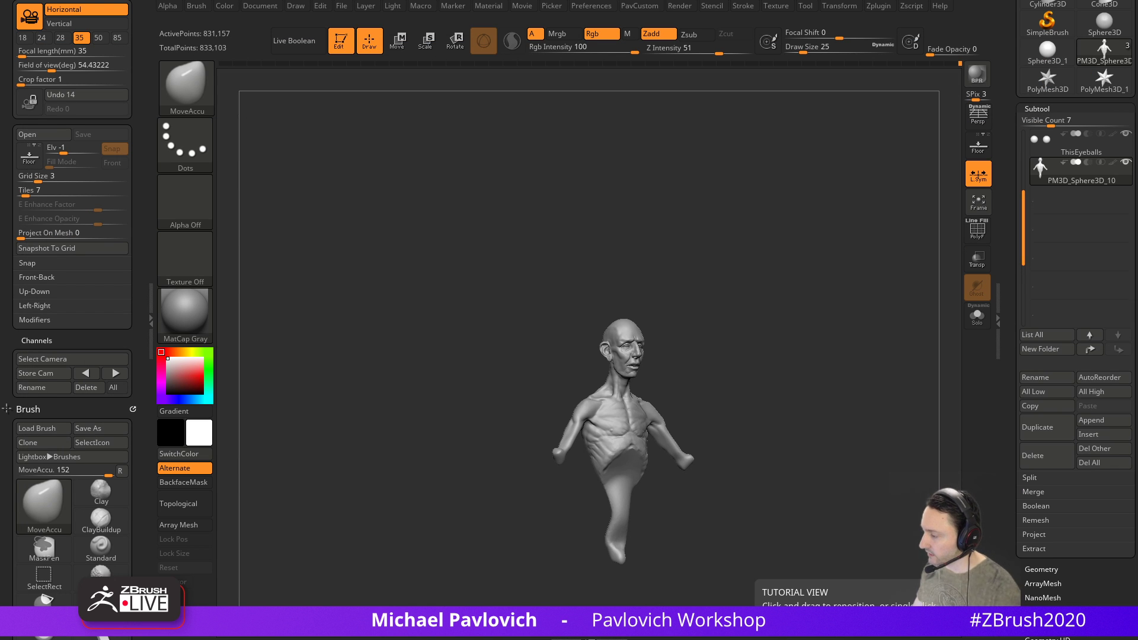
pyautogui.moveTo(758, 342)
pyautogui.mouseDown()
pyautogui.moveTo(768, 315)
pyautogui.moveTo(762, 237)
pyautogui.moveTo(749, 247)
pyautogui.moveTo(806, 262)
pyautogui.moveTo(783, 255)
pyautogui.mouseUp()
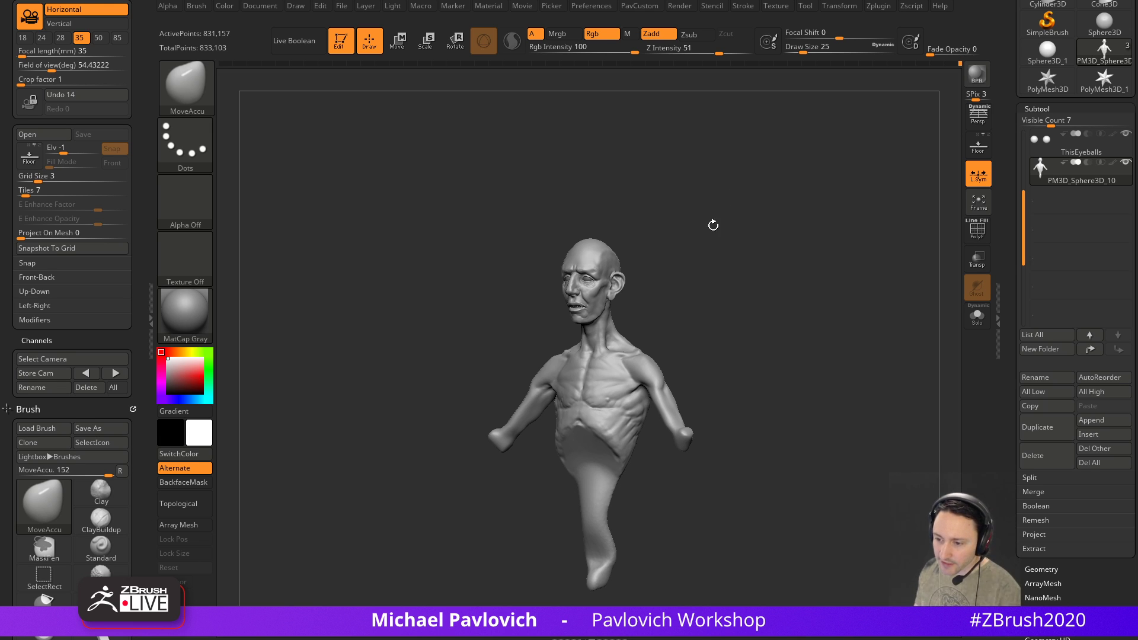
pyautogui.moveTo(755, 257)
pyautogui.keyDown('shift'); pyautogui.mouseDown()
pyautogui.moveTo(795, 259)
pyautogui.moveTo(793, 247)
pyautogui.moveTo(806, 297)
pyautogui.moveTo(773, 288)
pyautogui.moveTo(792, 269)
pyautogui.mouseUp(); pyautogui.keyUp('shift')
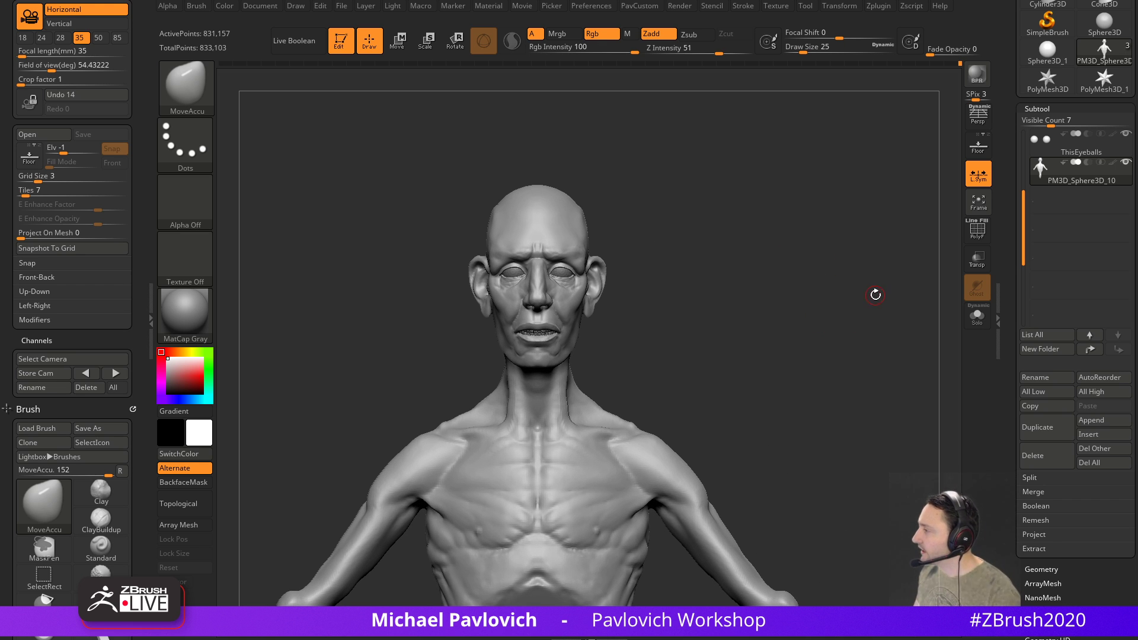
pyautogui.moveTo(875, 279); pyautogui.dragTo(834, 301)
pyautogui.moveTo(779, 229)
pyautogui.mouseDown()
pyautogui.moveTo(761, 268)
pyautogui.moveTo(770, 292)
pyautogui.moveTo(729, 272)
pyautogui.moveTo(815, 273)
pyautogui.moveTo(736, 274)
pyautogui.moveTo(738, 303)
pyautogui.moveTo(806, 222)
pyautogui.mouseUp()
pyautogui.click(975, 233)
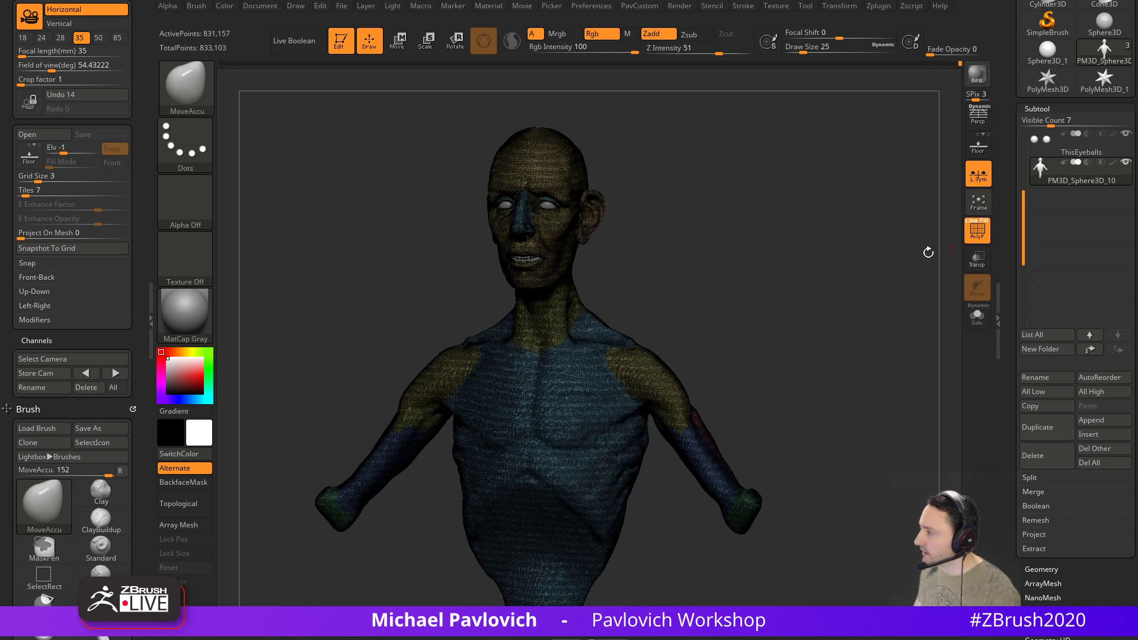
pyautogui.keyDown('alt'); pyautogui.moveTo(861, 256); pyautogui.dragTo(887, 392); pyautogui.keyUp('alt')
pyautogui.hotkey('ctrl', 'w')
pyautogui.moveTo(807, 332)
pyautogui.keyDown('alt'); pyautogui.mouseDown()
pyautogui.moveTo(770, 371)
pyautogui.moveTo(818, 402)
pyautogui.mouseUp(); pyautogui.keyUp('alt')
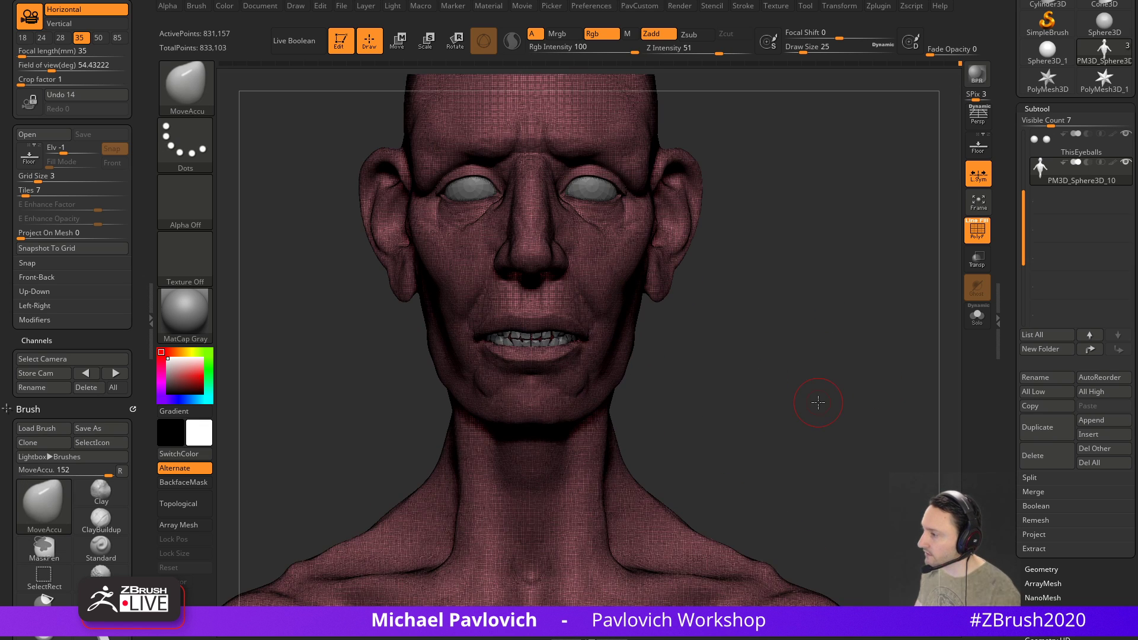
# Isolate the body with Solo, hide its wireframe lines while keeping the polygroup fill, and apply the SkinShade4 material
pyautogui.click(982, 320)
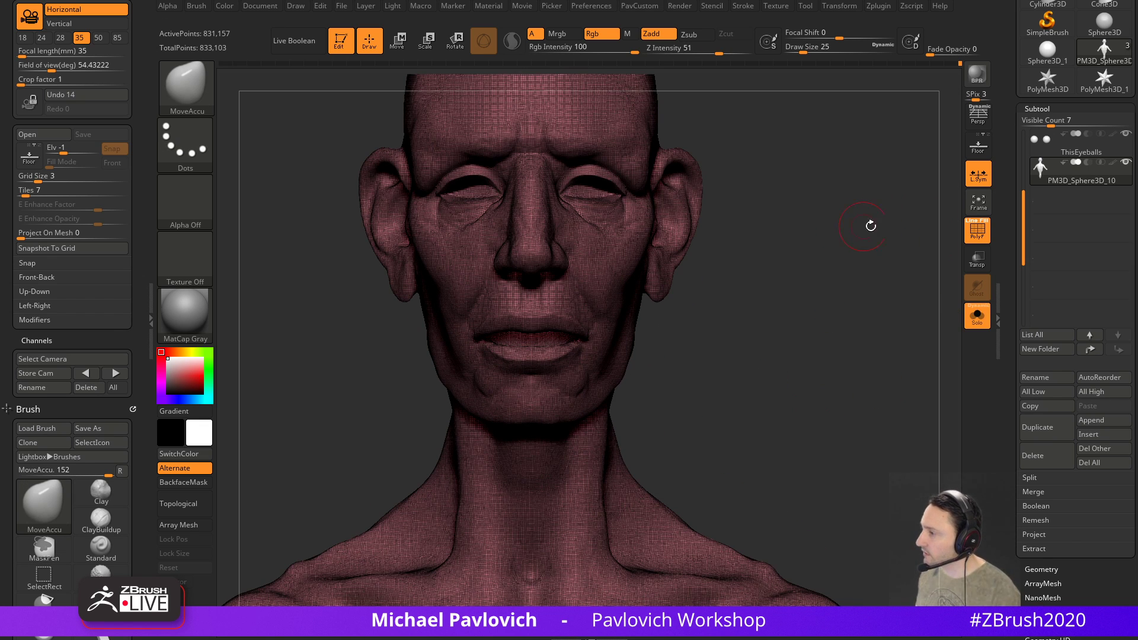
pyautogui.click(972, 223)
pyautogui.keyDown('alt'); pyautogui.moveTo(787, 240); pyautogui.dragTo(792, 294); pyautogui.keyUp('alt')
pyautogui.click(204, 335)
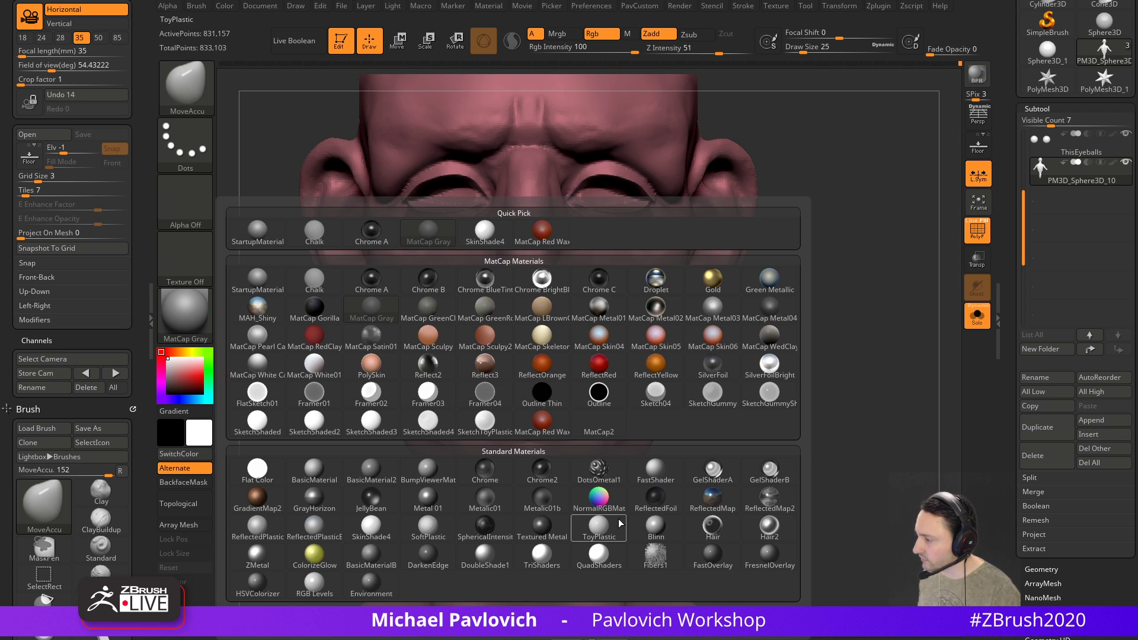
pyautogui.click(371, 528)
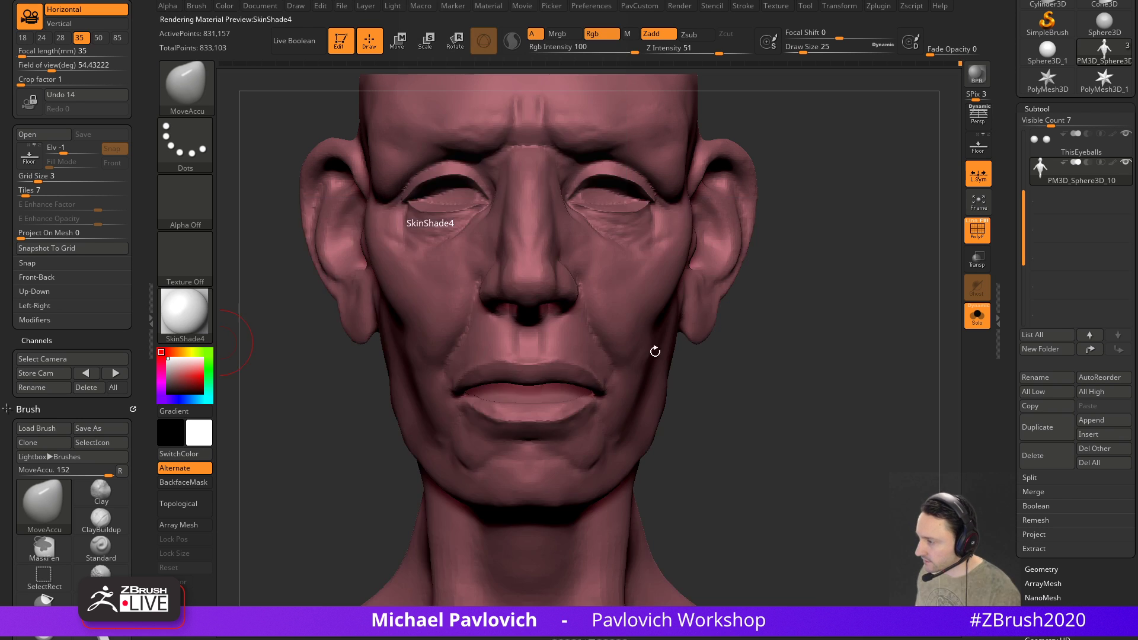
# Set the draw size to 11 and reposition the main light on the light placement sphere
pyautogui.keyDown('alt'); pyautogui.moveTo(847, 201); pyautogui.dragTo(841, 355); pyautogui.keyUp('alt')
pyautogui.press('s')
pyautogui.moveTo(630, 381); pyautogui.dragTo(624, 381)
pyautogui.keyDown('alt'); pyautogui.moveTo(803, 278); pyautogui.dragTo(824, 316); pyautogui.keyUp('alt')
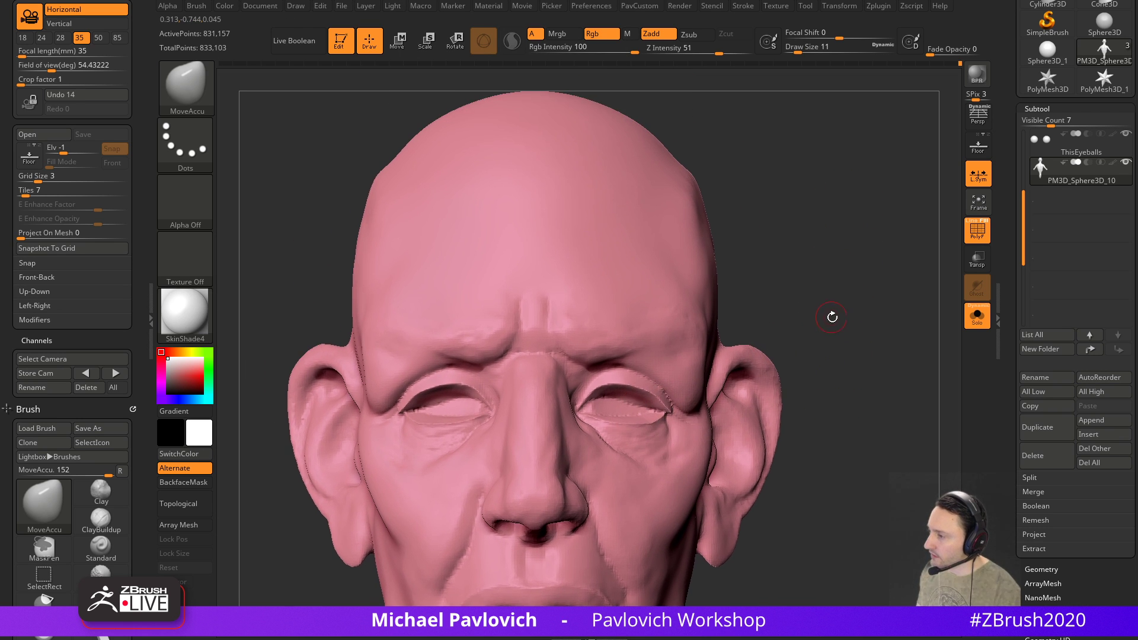
pyautogui.click(399, 7)
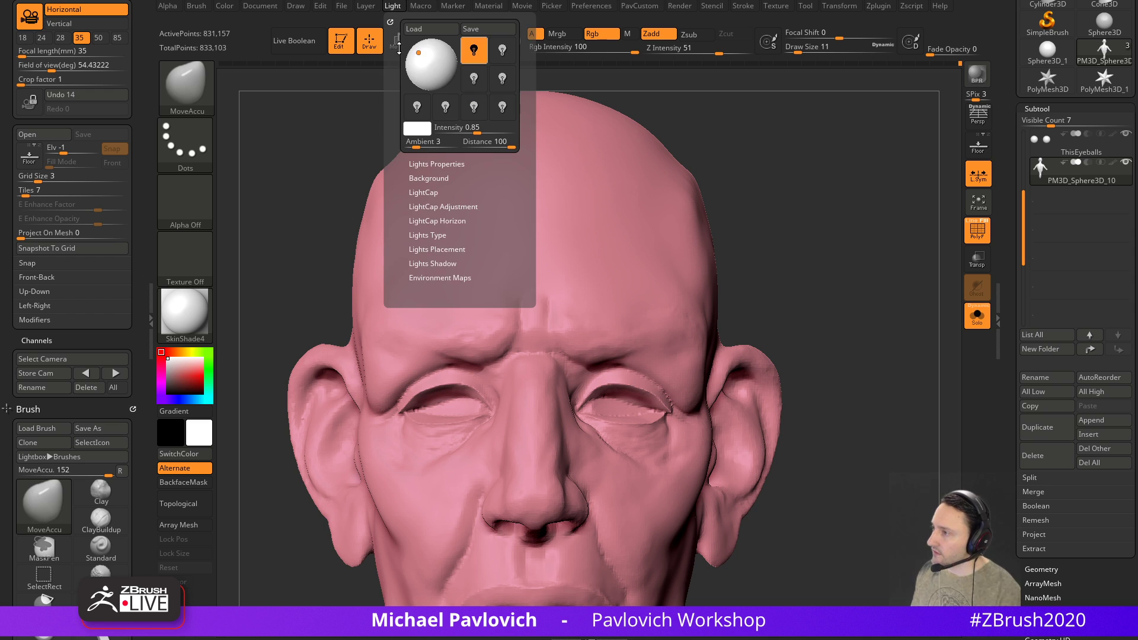
pyautogui.click(419, 51)
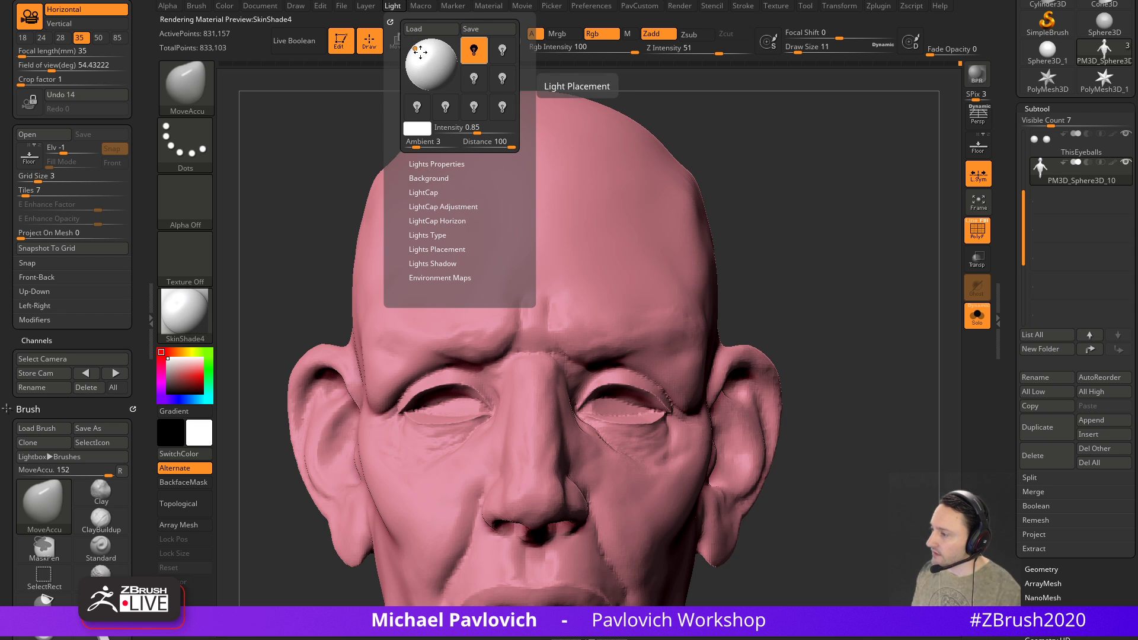
pyautogui.press('f')
pyautogui.click(393, 6)
pyautogui.click(432, 56)
pyautogui.moveTo(432, 57)
pyautogui.mouseDown()
pyautogui.moveTo(434, 43)
pyautogui.moveTo(418, 42)
pyautogui.mouseUp()
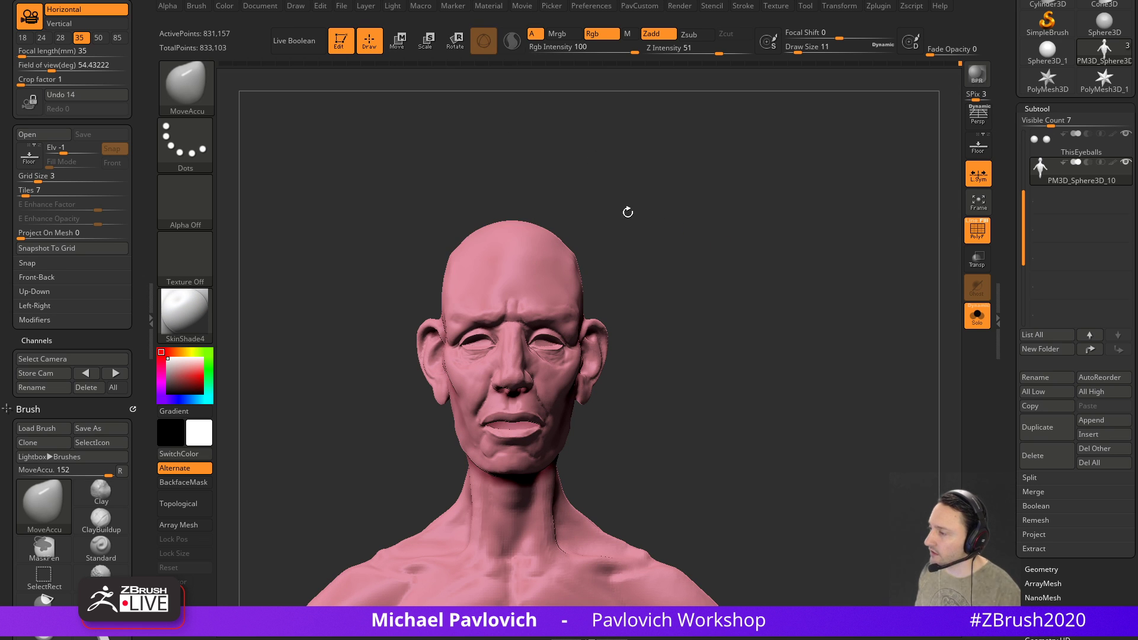
pyautogui.moveTo(396, 7)
pyautogui.moveTo(417, 42); pyautogui.dragTo(420, 54)
# Switch to the Standard brush with MaskPen for masking and reduce the draw size to 5 for the eye area
pyautogui.moveTo(758, 225)
pyautogui.keyDown('ctrl'); pyautogui.mouseDown(button='right')
pyautogui.moveTo(764, 272)
pyautogui.moveTo(831, 277)
pyautogui.moveTo(816, 536)
pyautogui.mouseUp(button='right'); pyautogui.keyUp('ctrl')
pyautogui.press('[')
pyautogui.press('[')
pyautogui.moveTo(831, 181)
pyautogui.keyDown('alt'); pyautogui.mouseDown(button='right')
pyautogui.moveTo(777, 259)
pyautogui.moveTo(741, 244)
pyautogui.moveTo(834, 221)
pyautogui.mouseUp(button='right'); pyautogui.keyUp('alt')
pyautogui.press('s')
pyautogui.press('b')
pyautogui.press('s')
pyautogui.press('t')
pyautogui.press('ctrl')
pyautogui.keyDown('ctrl'); pyautogui.click(189, 88); pyautogui.keyUp('ctrl')
pyautogui.moveTo(785, 267)
pyautogui.mouseDown(button='right')
pyautogui.moveTo(866, 263)
pyautogui.moveTo(782, 263)
pyautogui.mouseUp(button='right')
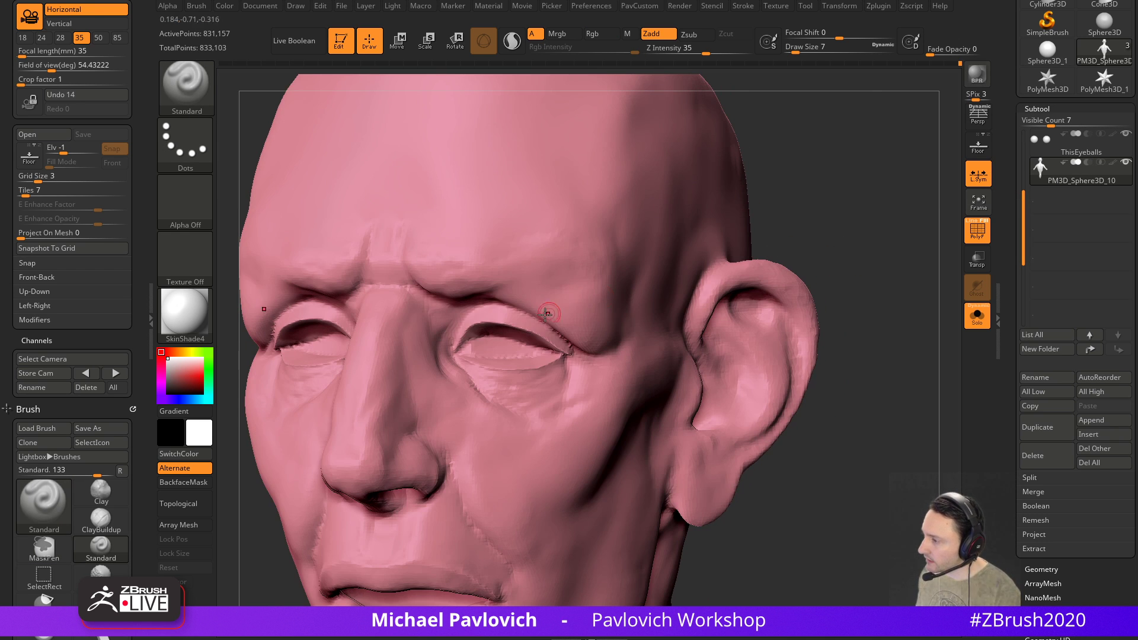
pyautogui.keyDown('alt'); pyautogui.moveTo(836, 202); pyautogui.dragTo(809, 244, button='right'); pyautogui.keyUp('alt')
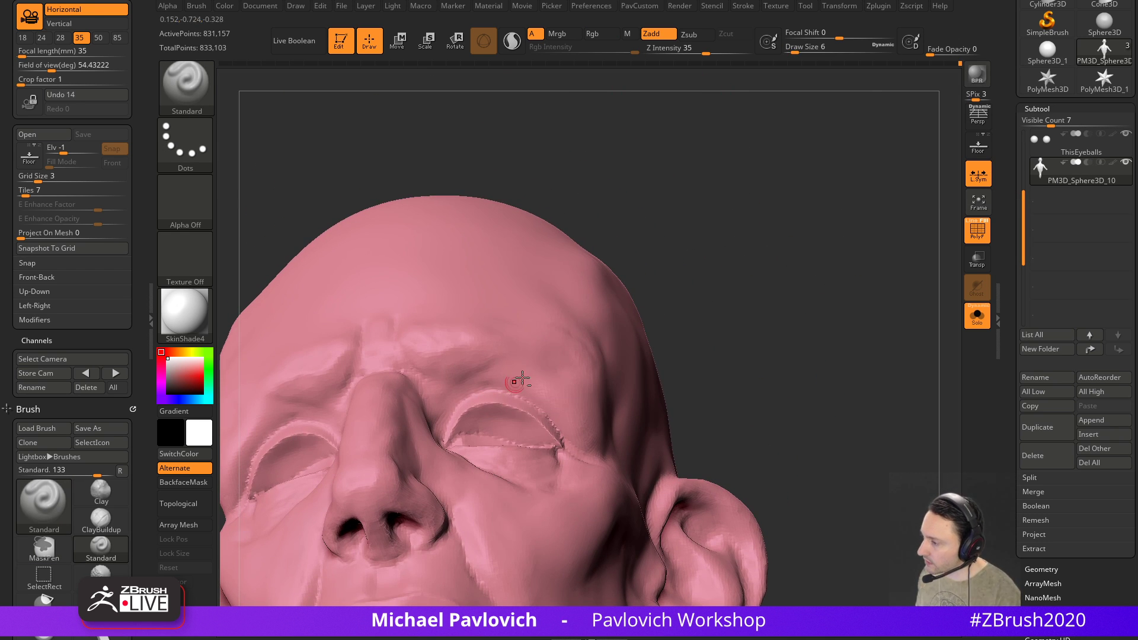
pyautogui.moveTo(681, 291); pyautogui.dragTo(688, 323, button='right')
pyautogui.keyDown('alt'); pyautogui.moveTo(688, 323); pyautogui.dragTo(727, 237, button='right'); pyautogui.keyUp('alt')
pyautogui.press('[')
# Paint a MaskPen mask over the recessed surfaces inside both eye openings, up to the eyelid edges
pyautogui.keyDown('ctrl'); pyautogui.moveTo(504, 351); pyautogui.dragTo(499, 354); pyautogui.keyUp('ctrl')
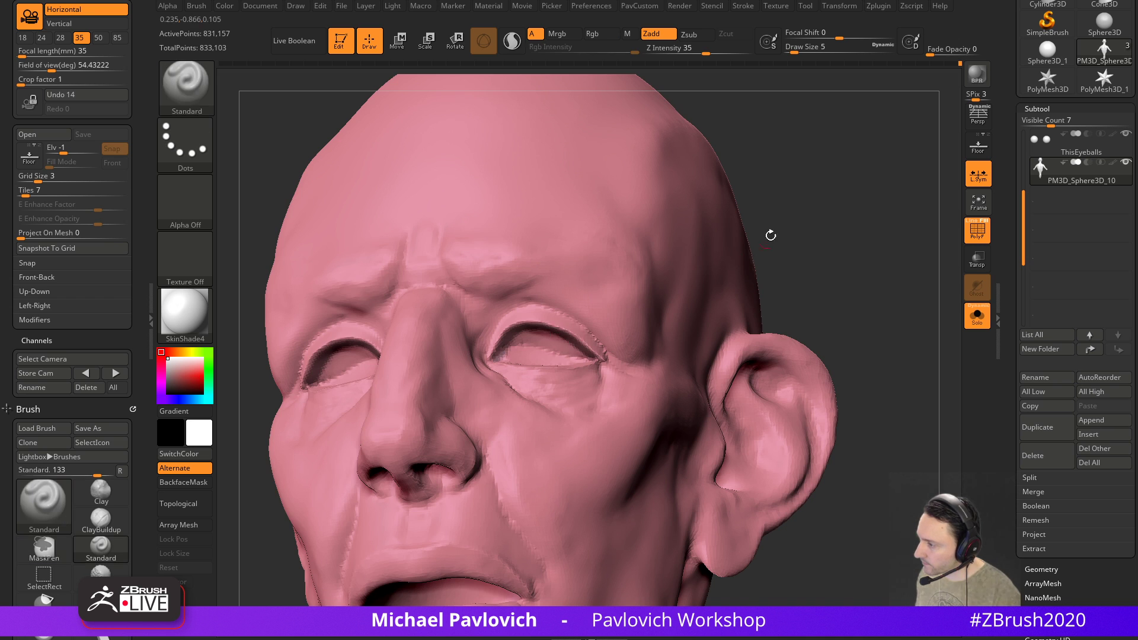
pyautogui.moveTo(574, 342); pyautogui.dragTo(512, 370, button='right')
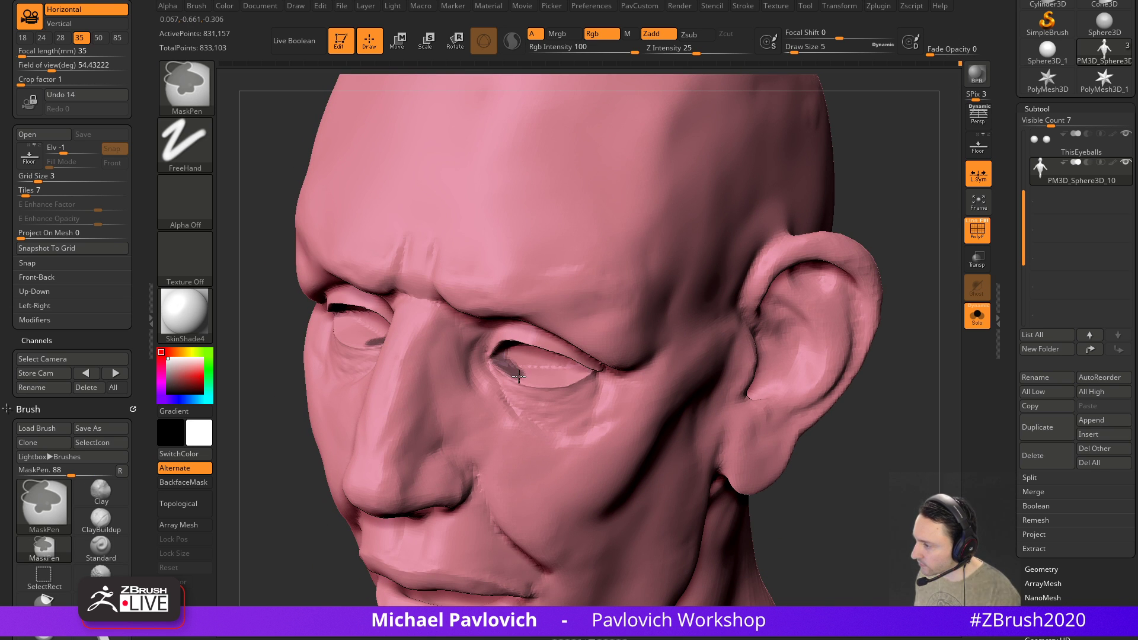
pyautogui.moveTo(574, 377)
pyautogui.mouseDown(button='right')
pyautogui.moveTo(563, 365)
pyautogui.moveTo(585, 359)
pyautogui.mouseUp(button='right')
pyautogui.moveTo(832, 279); pyautogui.dragTo(510, 343, button='right')
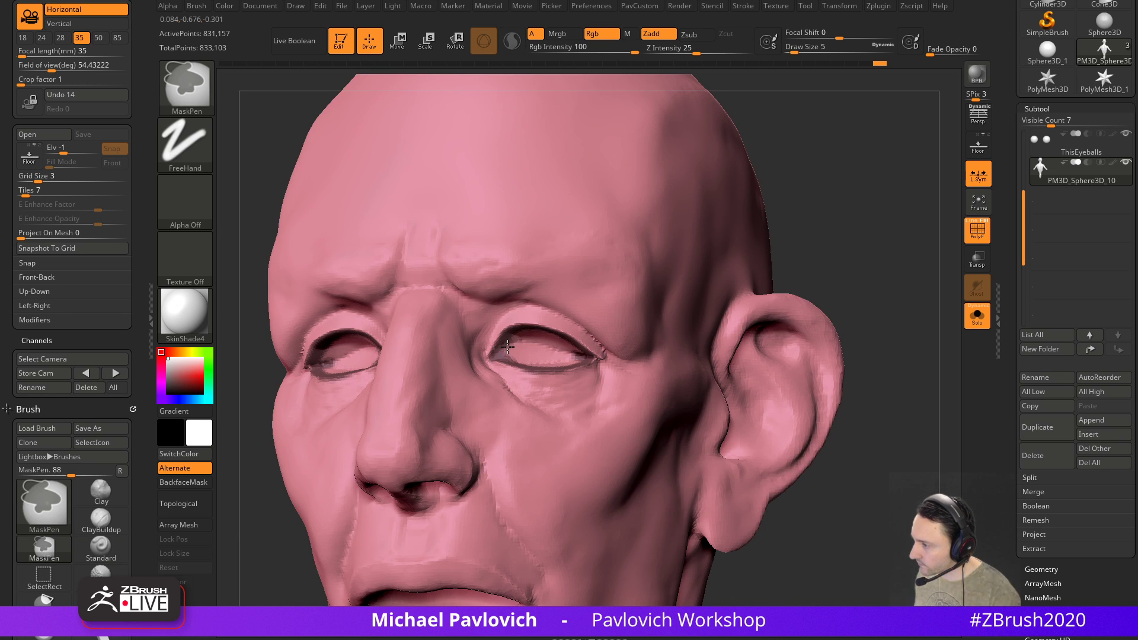
pyautogui.moveTo(615, 300); pyautogui.dragTo(540, 348, button='right')
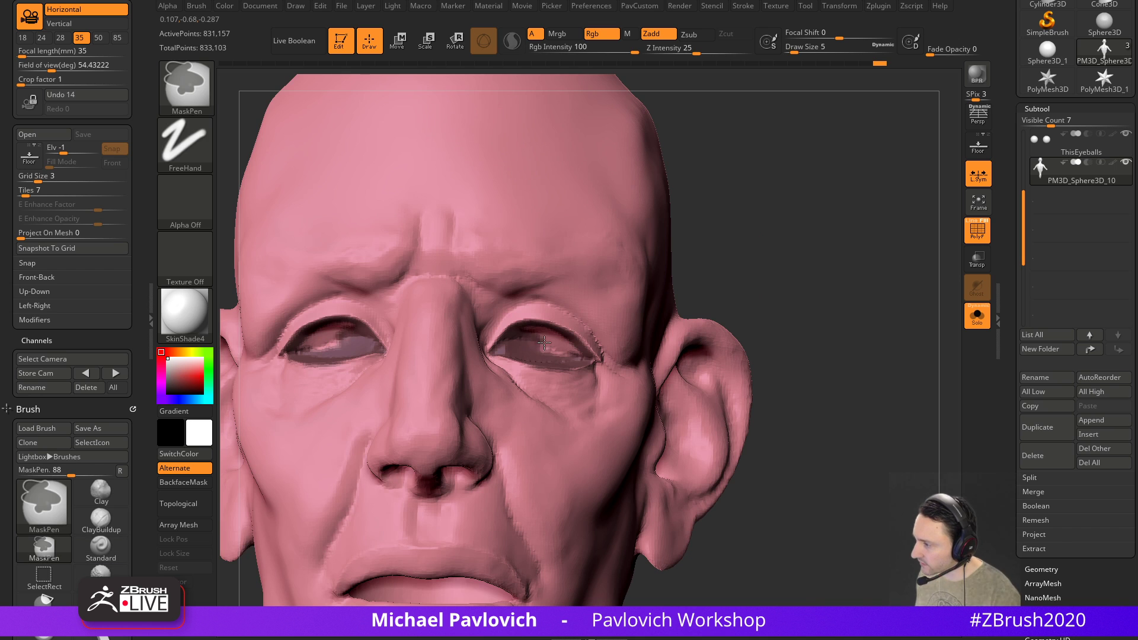
pyautogui.keyDown('alt'); pyautogui.moveTo(824, 253); pyautogui.dragTo(815, 326); pyautogui.keyUp('alt')
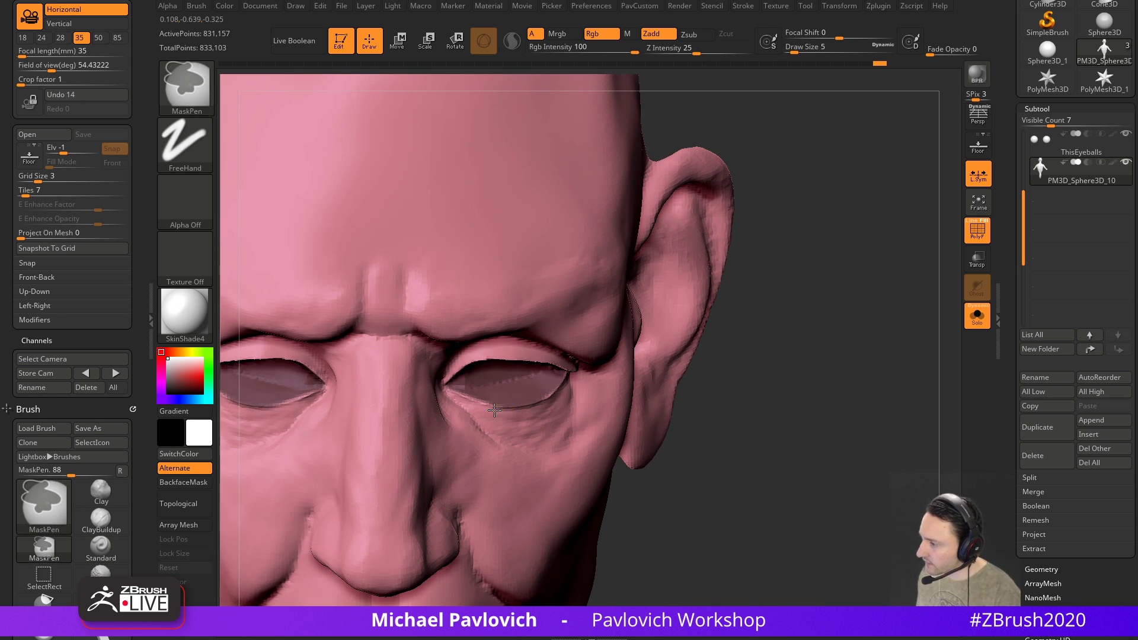
pyautogui.moveTo(788, 362); pyautogui.dragTo(833, 267)
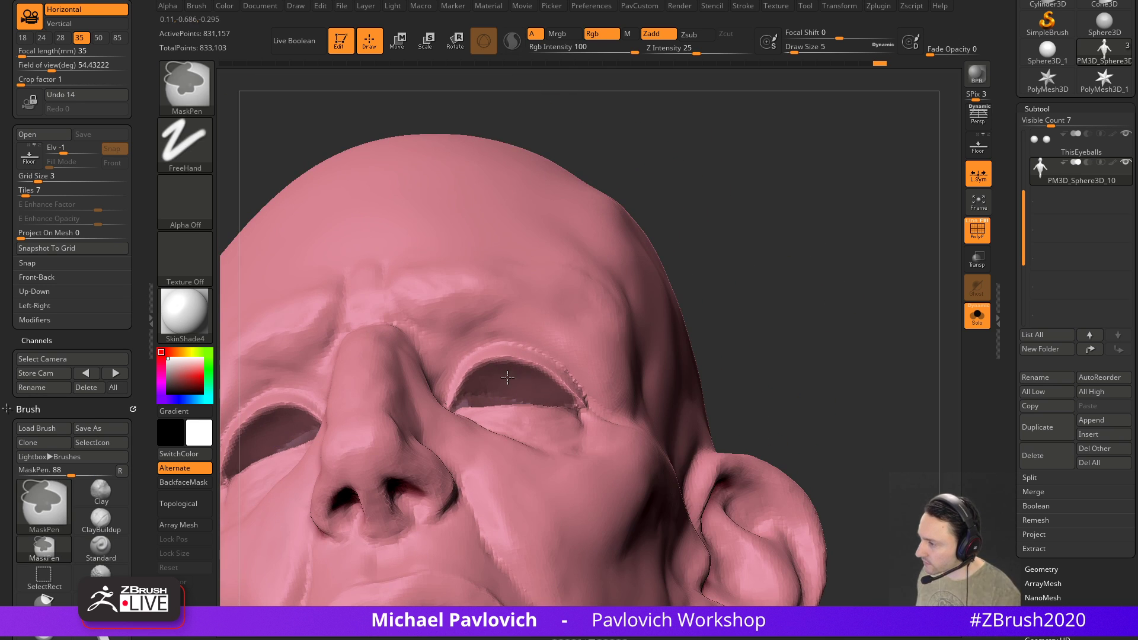
pyautogui.moveTo(859, 231)
pyautogui.mouseDown()
pyautogui.moveTo(873, 213)
pyautogui.moveTo(865, 237)
pyautogui.mouseUp()
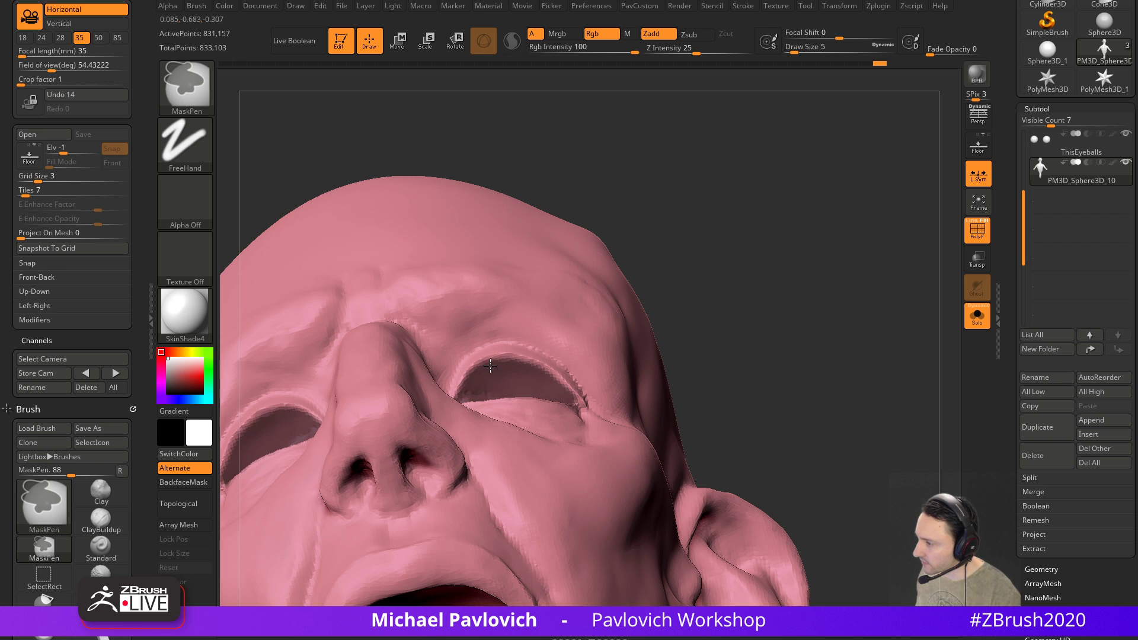
pyautogui.moveTo(765, 255); pyautogui.dragTo(682, 350)
pyautogui.keyDown('ctrl'); pyautogui.moveTo(563, 377); pyautogui.dragTo(579, 390); pyautogui.keyUp('ctrl')
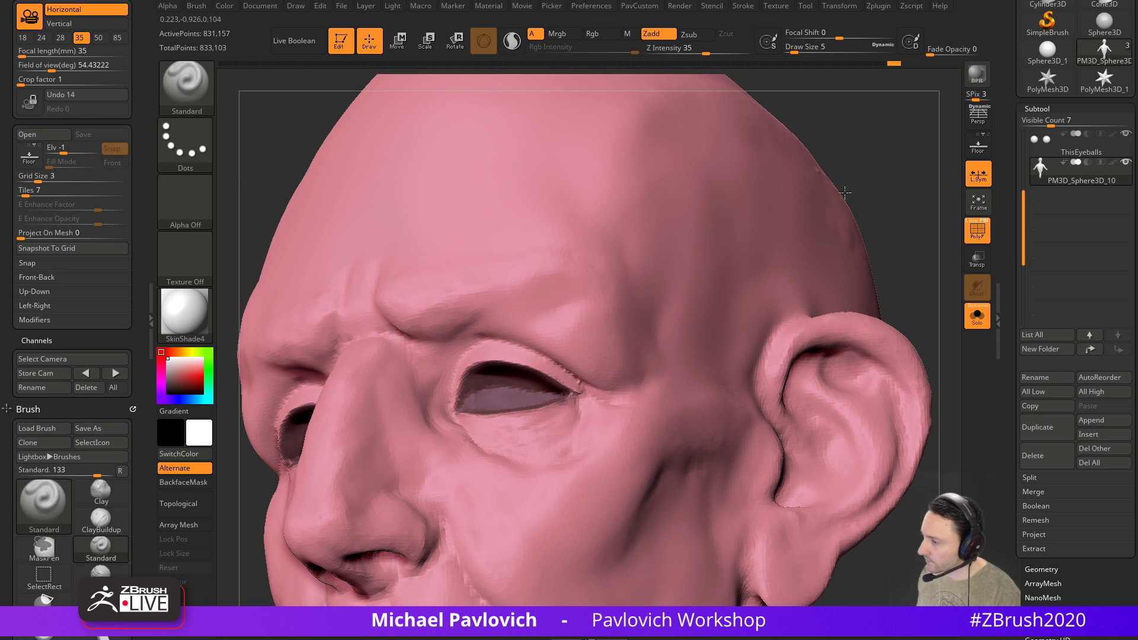
# Turn the masked eye recesses into their own polygroup with Edgeloop Masked Border
pyautogui.moveTo(903, 192)
pyautogui.mouseDown()
pyautogui.moveTo(838, 208)
pyautogui.moveTo(826, 178)
pyautogui.moveTo(935, 298)
pyautogui.mouseUp()
pyautogui.scroll(-5, 1044, 279)
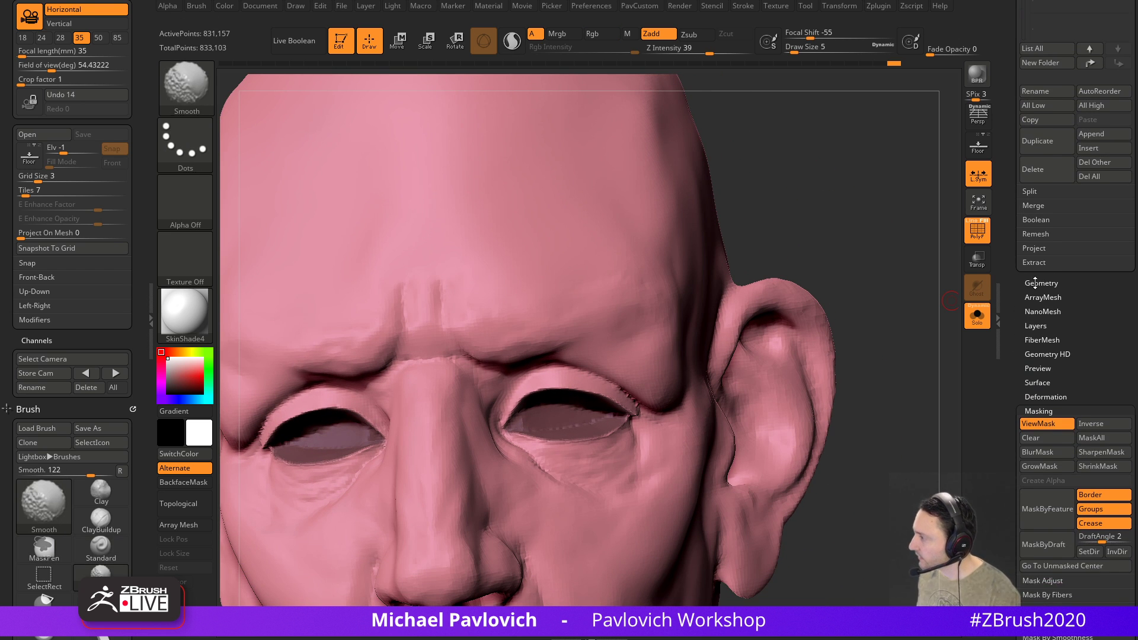
pyautogui.click(1033, 283)
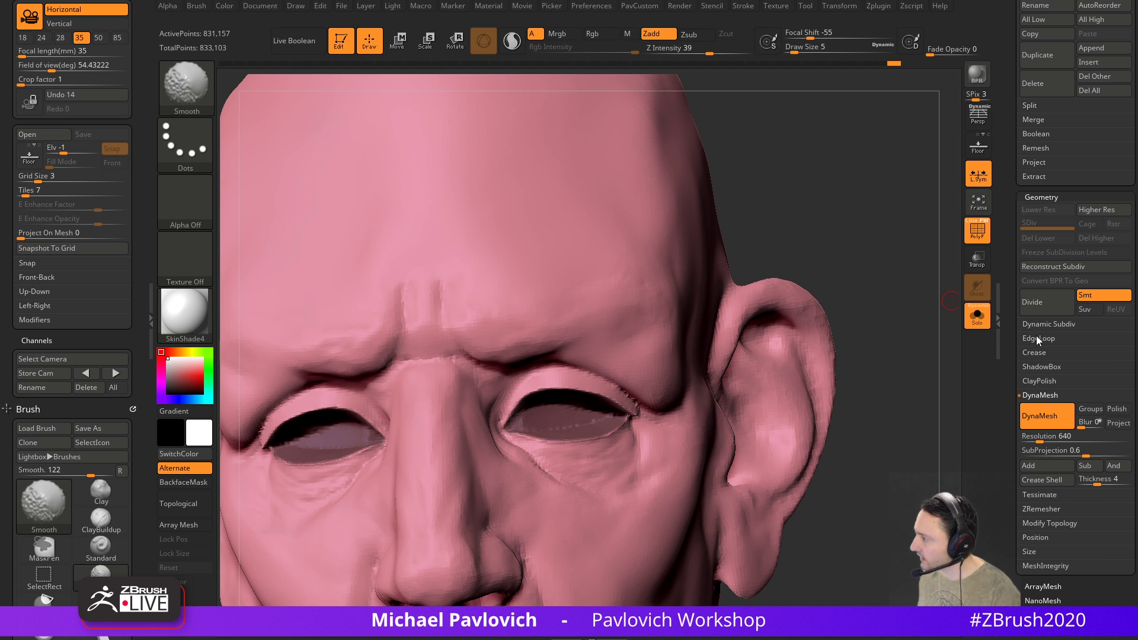
pyautogui.click(1037, 338)
pyautogui.click(1050, 353)
pyautogui.moveTo(884, 394)
pyautogui.mouseDown()
pyautogui.moveTo(879, 316)
pyautogui.moveTo(863, 326)
pyautogui.mouseUp()
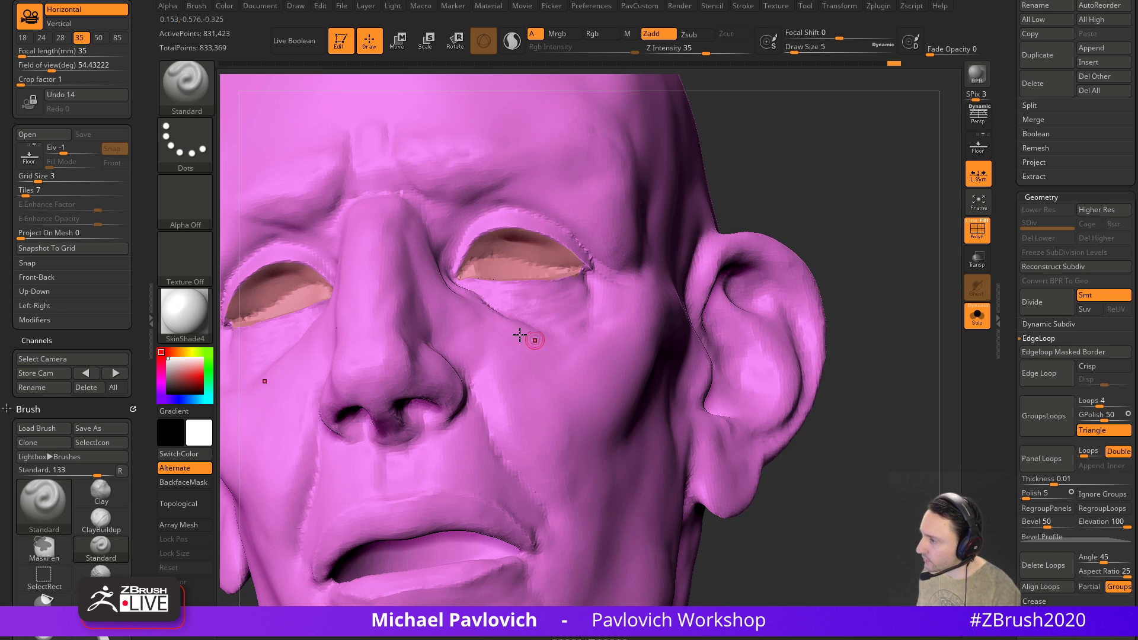
# Isolate the eye recess polygroup and set MaskByFeature to Border only, with Groups and Crease off
pyautogui.keyDown('alt'); pyautogui.moveTo(815, 195); pyautogui.dragTo(859, 293); pyautogui.keyUp('alt')
pyautogui.keyDown('ctrl'); pyautogui.keyDown('shift'); pyautogui.click(598, 363); pyautogui.keyUp('shift'); pyautogui.keyUp('ctrl')
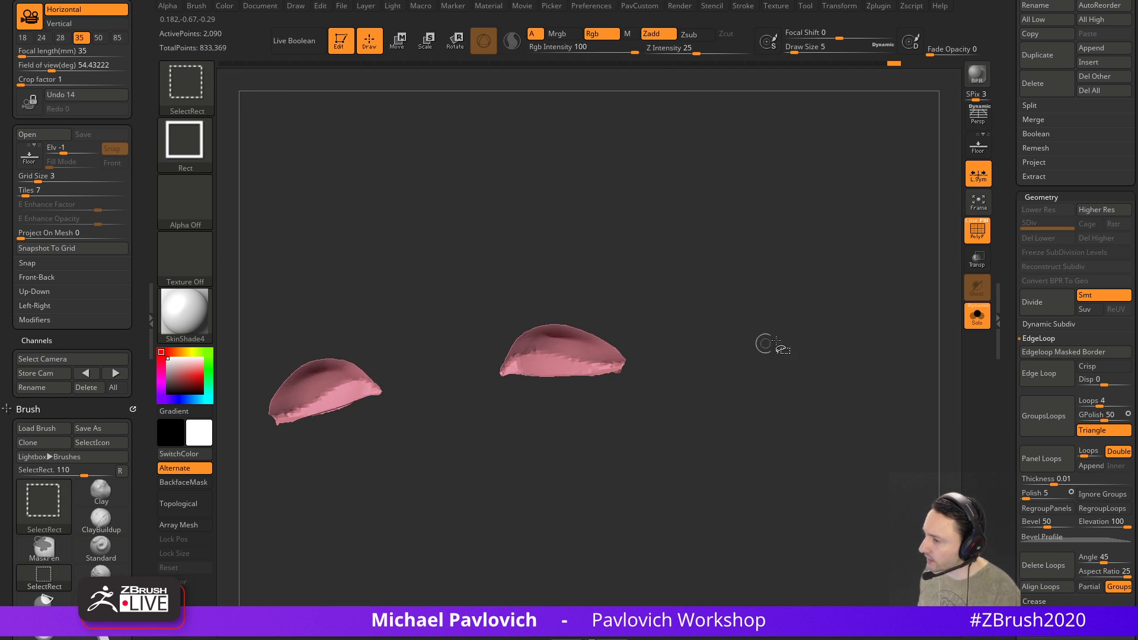
pyautogui.scroll(-10, 1065, 311)
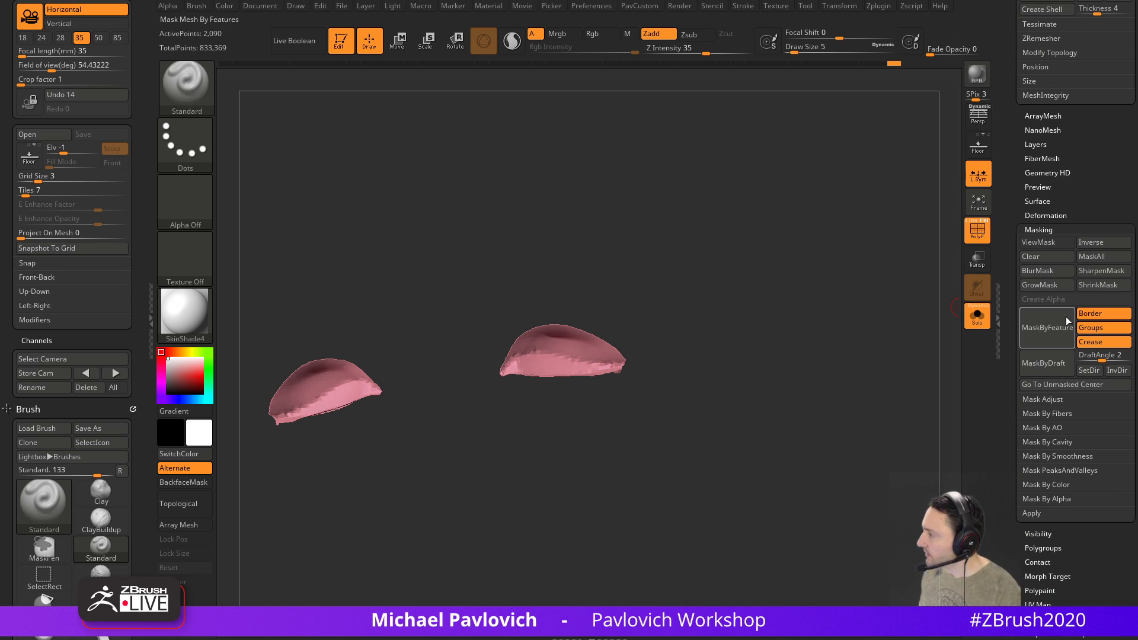
pyautogui.click(1095, 329)
pyautogui.click(1038, 338)
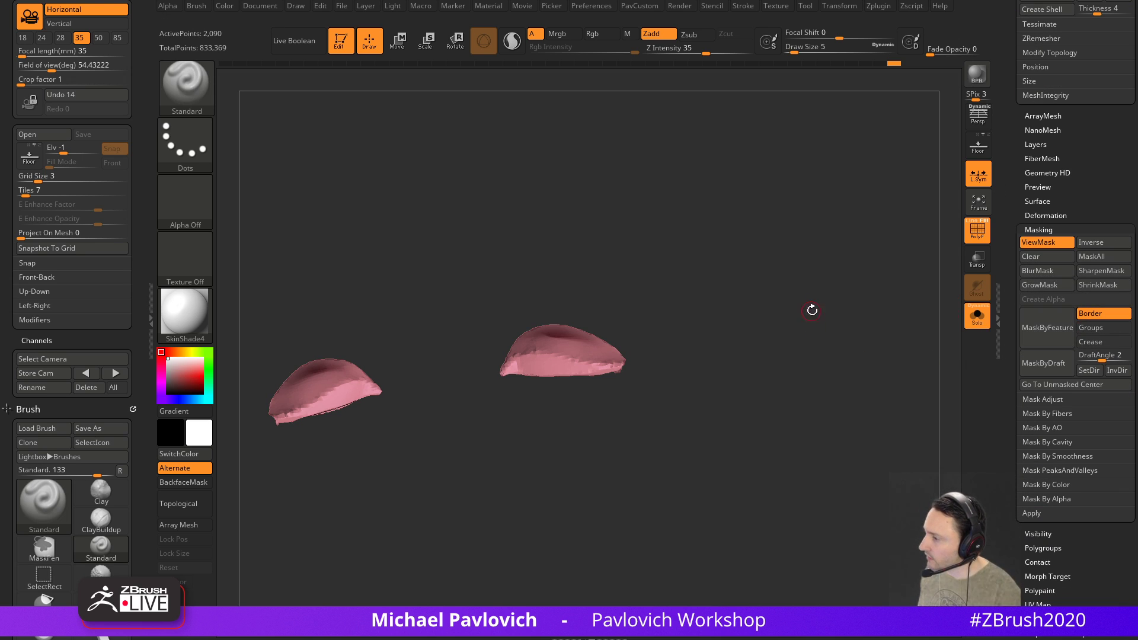
# Grow the mask, apply Polish By Features to the isolated eye recesses, and show the whole body again
pyautogui.click(1061, 274)
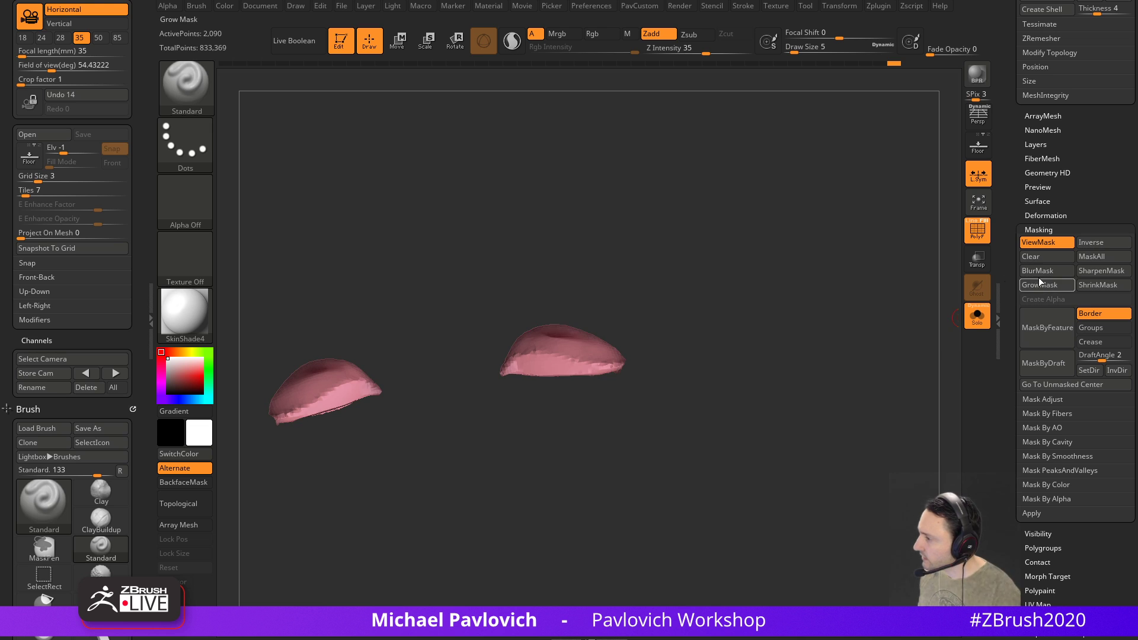
pyautogui.press('2')
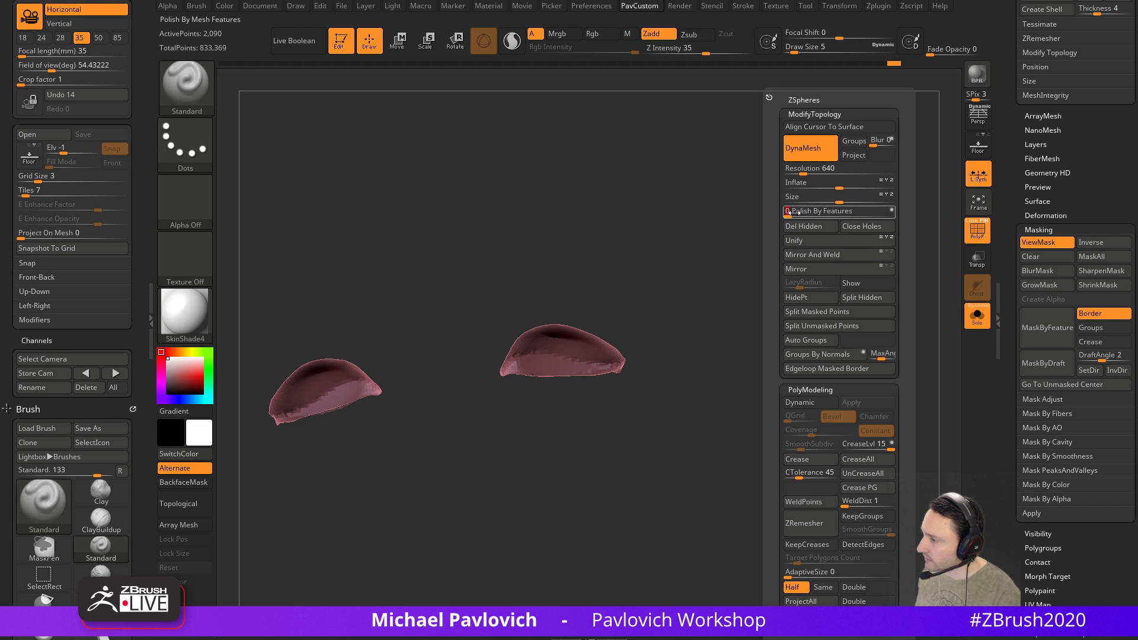
pyautogui.keyDown('ctrl'); pyautogui.keyDown('shift'); pyautogui.moveTo(724, 212); pyautogui.dragTo(794, 284); pyautogui.keyUp('shift'); pyautogui.keyUp('ctrl')
pyautogui.keyDown('ctrl'); pyautogui.keyDown('shift'); pyautogui.click(855, 260); pyautogui.keyUp('shift'); pyautogui.keyUp('ctrl')
pyautogui.moveTo(862, 246); pyautogui.dragTo(863, 214)
pyautogui.keyDown('ctrl'); pyautogui.moveTo(867, 206); pyautogui.dragTo(884, 273); pyautogui.keyUp('ctrl')
pyautogui.moveTo(884, 272)
pyautogui.mouseDown()
pyautogui.moveTo(859, 287)
pyautogui.moveTo(795, 266)
pyautogui.moveTo(724, 330)
pyautogui.moveTo(796, 296)
pyautogui.mouseUp()
# Set the draw size to 8 and paint a MaskPen mask over the inside of both nostrils
pyautogui.press('f')
pyautogui.press('s')
pyautogui.moveTo(796, 296)
pyautogui.mouseDown()
pyautogui.moveTo(853, 269)
pyautogui.moveTo(874, 241)
pyautogui.moveTo(846, 223)
pyautogui.moveTo(892, 300)
pyautogui.moveTo(745, 285)
pyautogui.mouseUp()
pyautogui.press('ctrl')
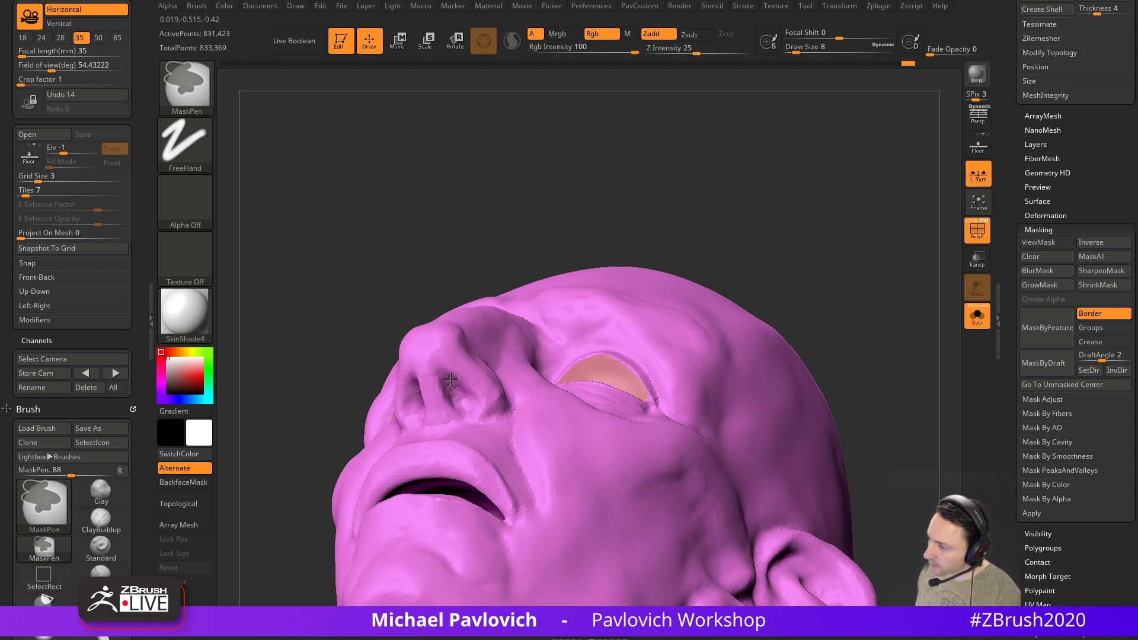
pyautogui.moveTo(509, 252)
pyautogui.mouseDown()
pyautogui.moveTo(612, 231)
pyautogui.moveTo(584, 204)
pyautogui.mouseUp()
pyautogui.keyDown('ctrl'); pyautogui.moveTo(455, 377); pyautogui.dragTo(472, 392); pyautogui.keyUp('ctrl')
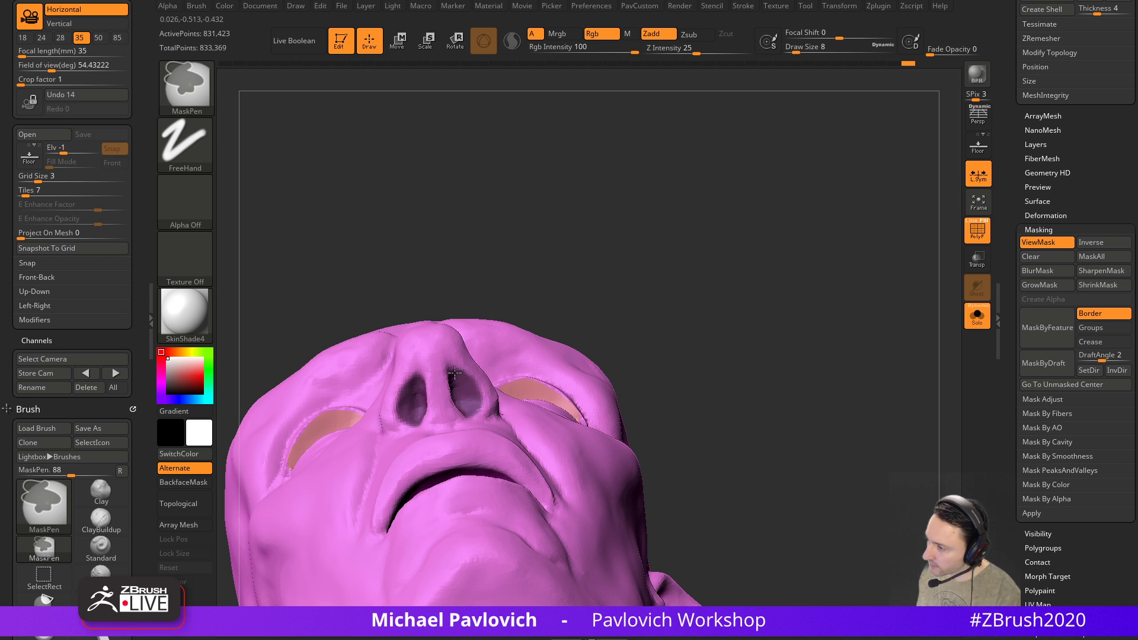
pyautogui.moveTo(640, 285); pyautogui.dragTo(716, 292)
pyautogui.press('ctrl')
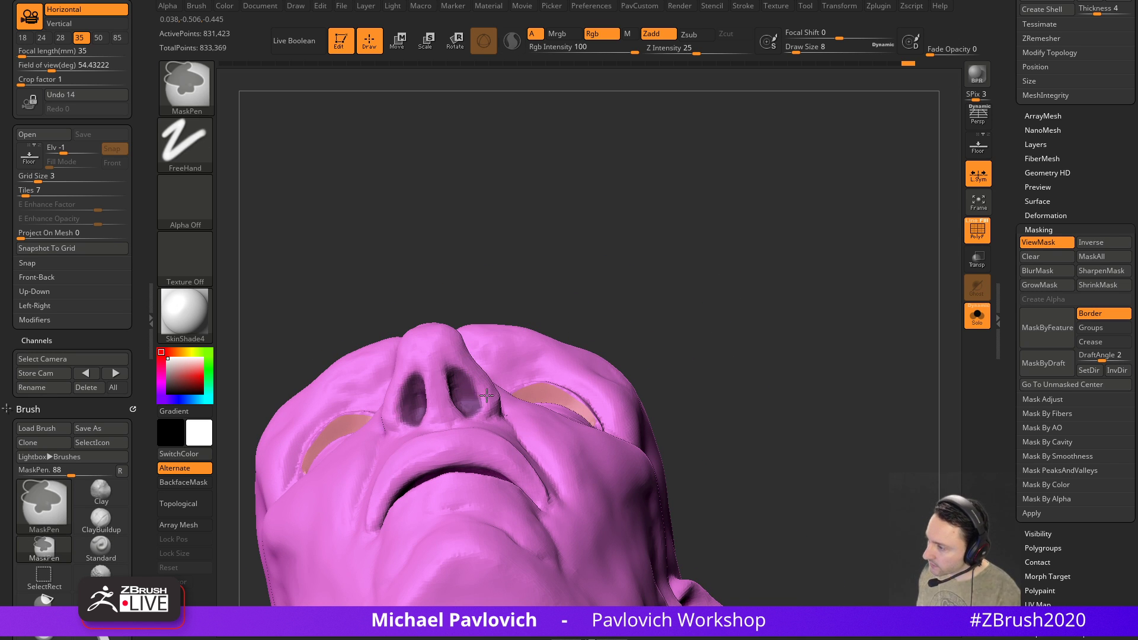
pyautogui.moveTo(630, 304); pyautogui.dragTo(804, 291)
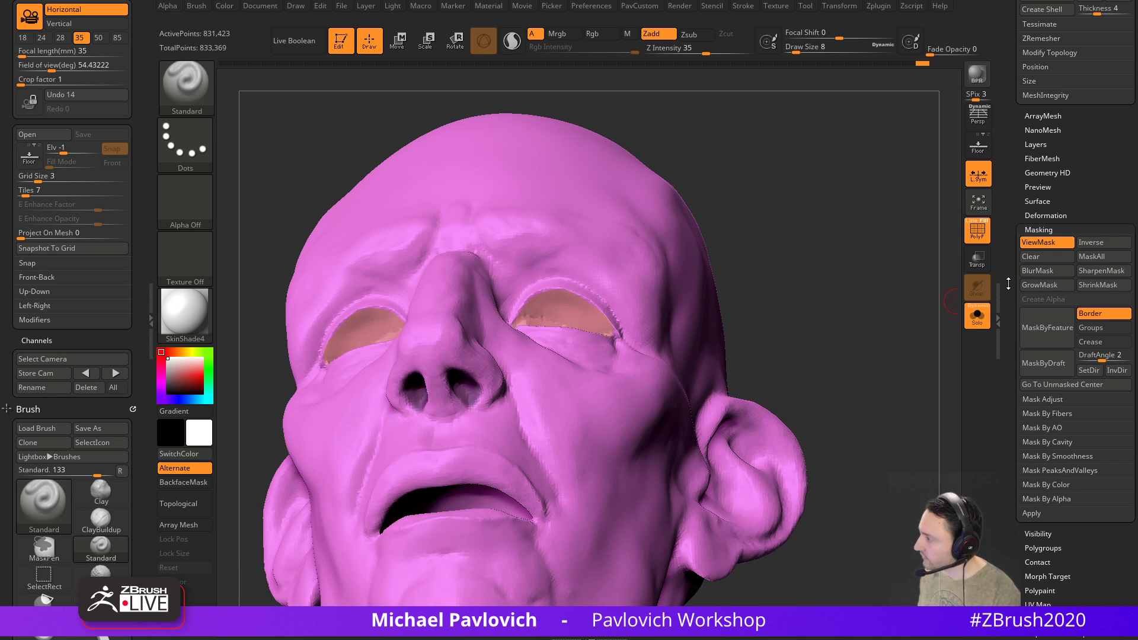
# Convert the masked nostril interiors into a separate polygroup with Edgeloop Masked Border
pyautogui.scroll(8, 1008, 284)
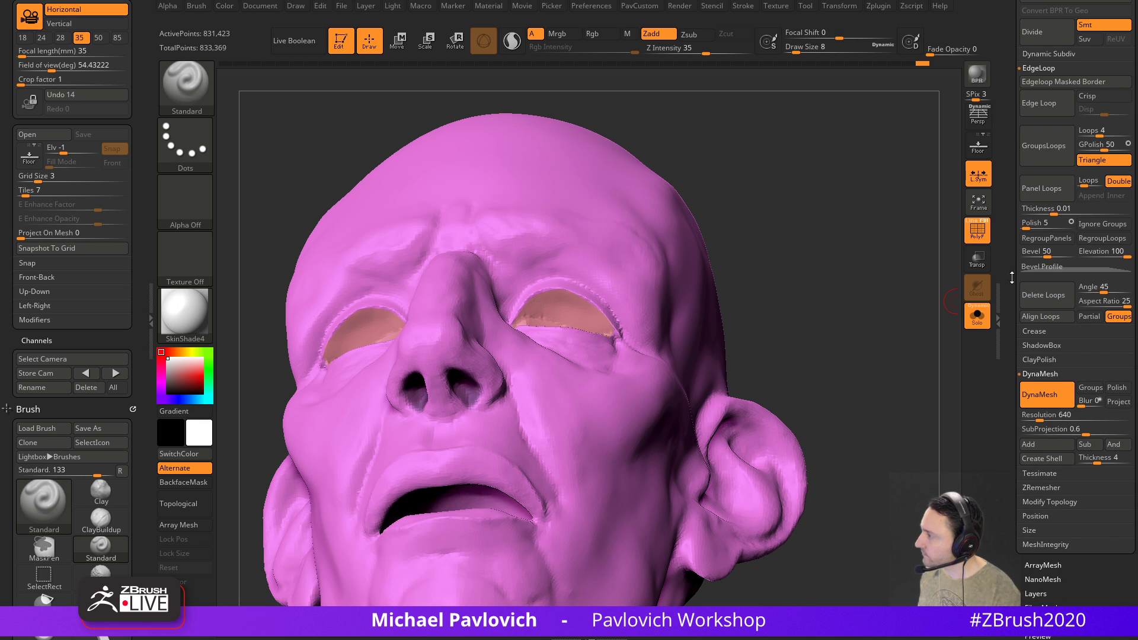
pyautogui.scroll(3, 1014, 277)
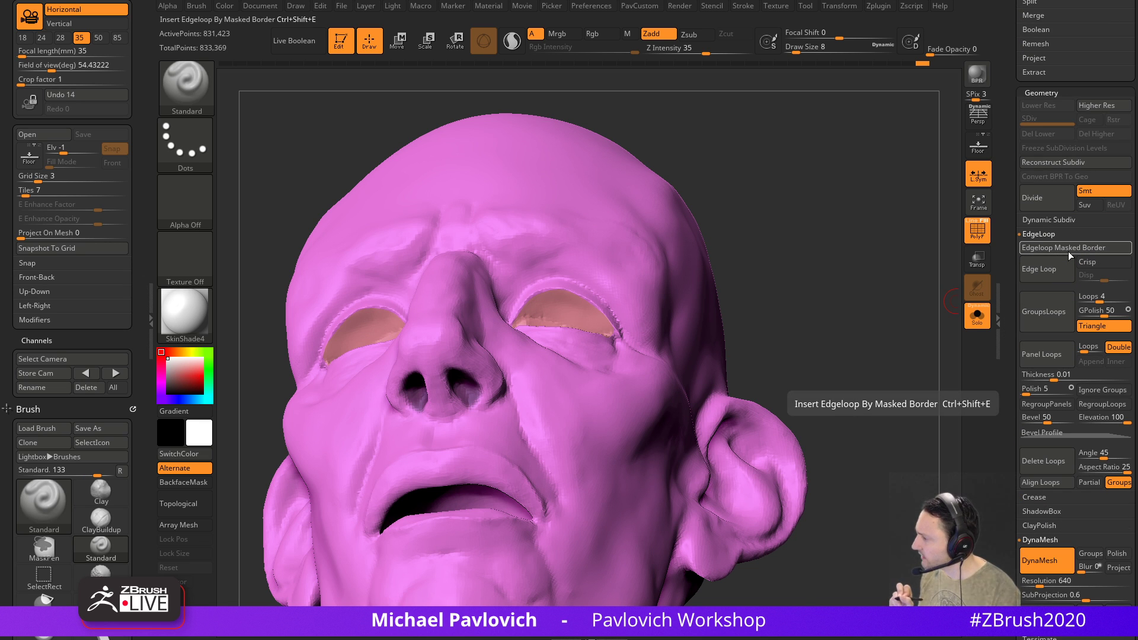
pyautogui.click(1068, 252)
pyautogui.hotkey('ctrl', 'shift')
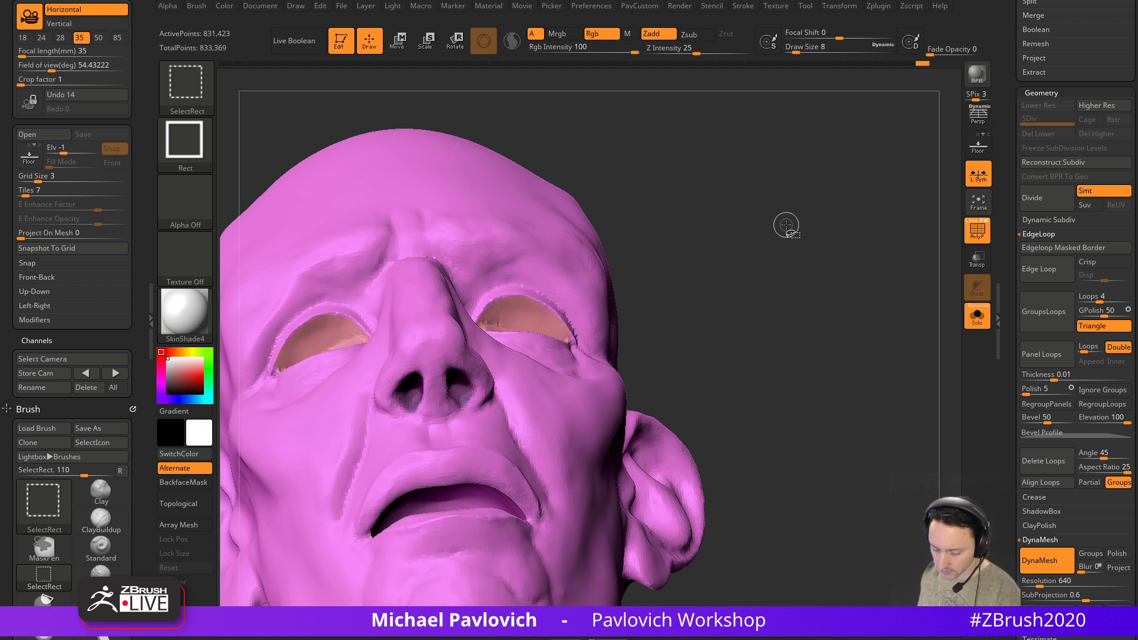
pyautogui.moveTo(782, 225)
pyautogui.mouseDown()
pyautogui.moveTo(755, 275)
pyautogui.moveTo(856, 325)
pyautogui.moveTo(848, 284)
pyautogui.moveTo(651, 334)
pyautogui.mouseUp()
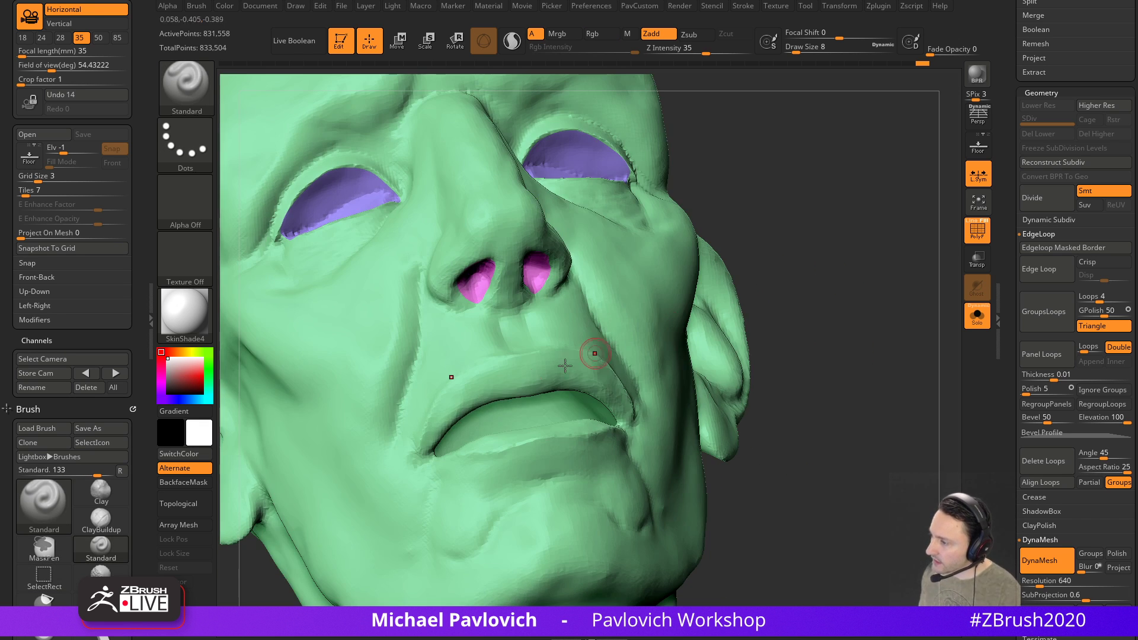
# Mask the upper lip from corner to corner with MaskPen at draw size 5
pyautogui.moveTo(437, 422)
pyautogui.keyDown('ctrl'); pyautogui.mouseDown()
pyautogui.moveTo(424, 463)
pyautogui.moveTo(438, 422)
pyautogui.moveTo(518, 383)
pyautogui.mouseUp(); pyautogui.keyUp('ctrl')
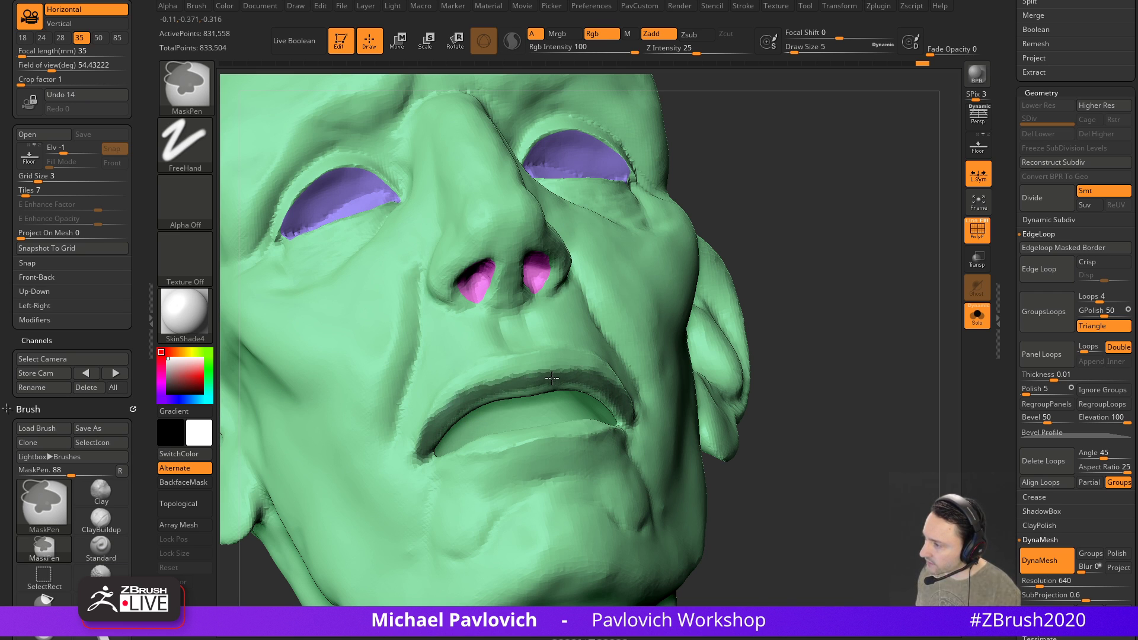
pyautogui.keyDown('ctrl'); pyautogui.moveTo(451, 394); pyautogui.dragTo(547, 366); pyautogui.keyUp('ctrl')
pyautogui.moveTo(785, 332); pyautogui.dragTo(832, 336)
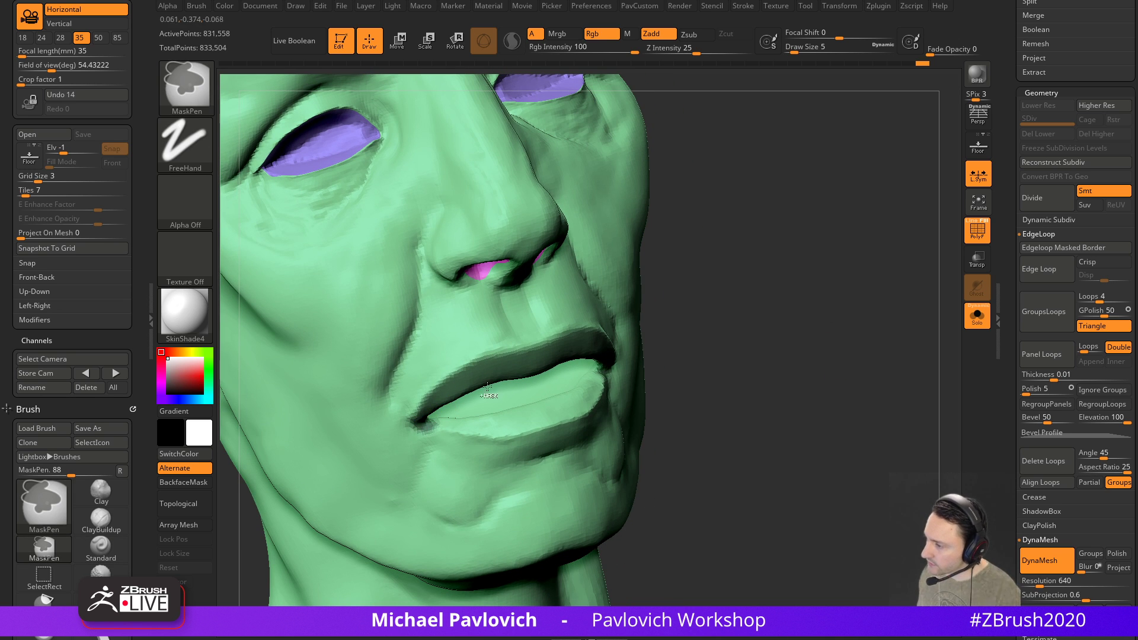
# Paint the mask across the lower lip, following its edge from the mouth corners to the centre
pyautogui.moveTo(453, 409); pyautogui.dragTo(437, 428, button='right')
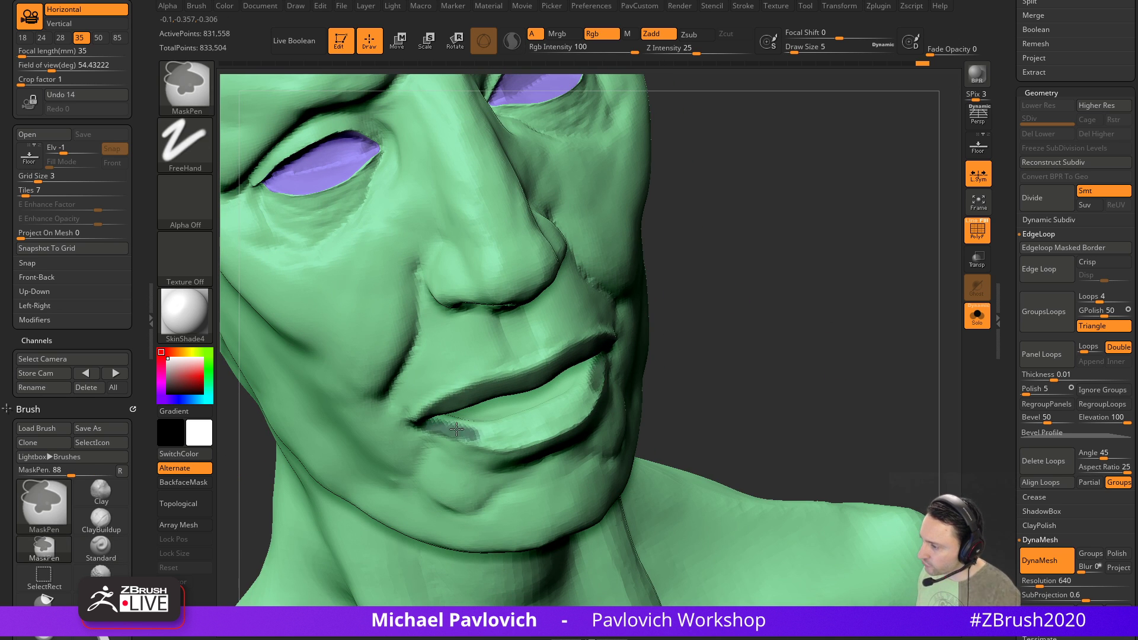
pyautogui.moveTo(503, 434); pyautogui.dragTo(726, 351, button='right')
pyautogui.keyDown('ctrl'); pyautogui.moveTo(529, 403); pyautogui.dragTo(558, 380); pyautogui.keyUp('ctrl')
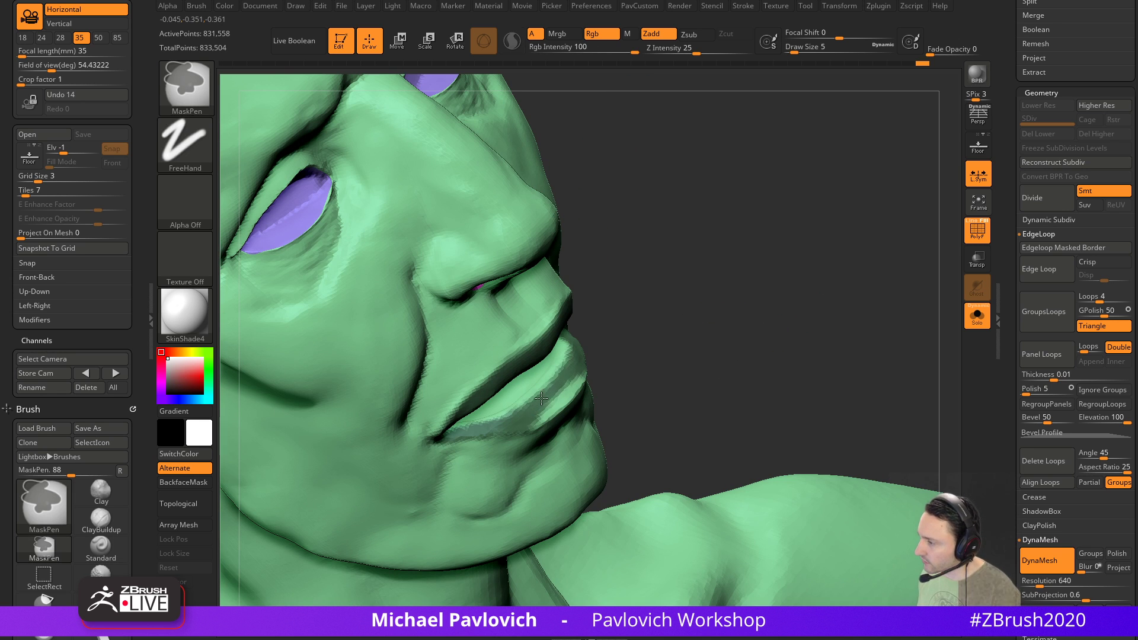
pyautogui.moveTo(705, 276); pyautogui.dragTo(656, 305, button='right')
pyautogui.keyDown('ctrl'); pyautogui.moveTo(504, 414); pyautogui.dragTo(576, 366); pyautogui.keyUp('ctrl')
pyautogui.moveTo(570, 384); pyautogui.dragTo(734, 300, button='right')
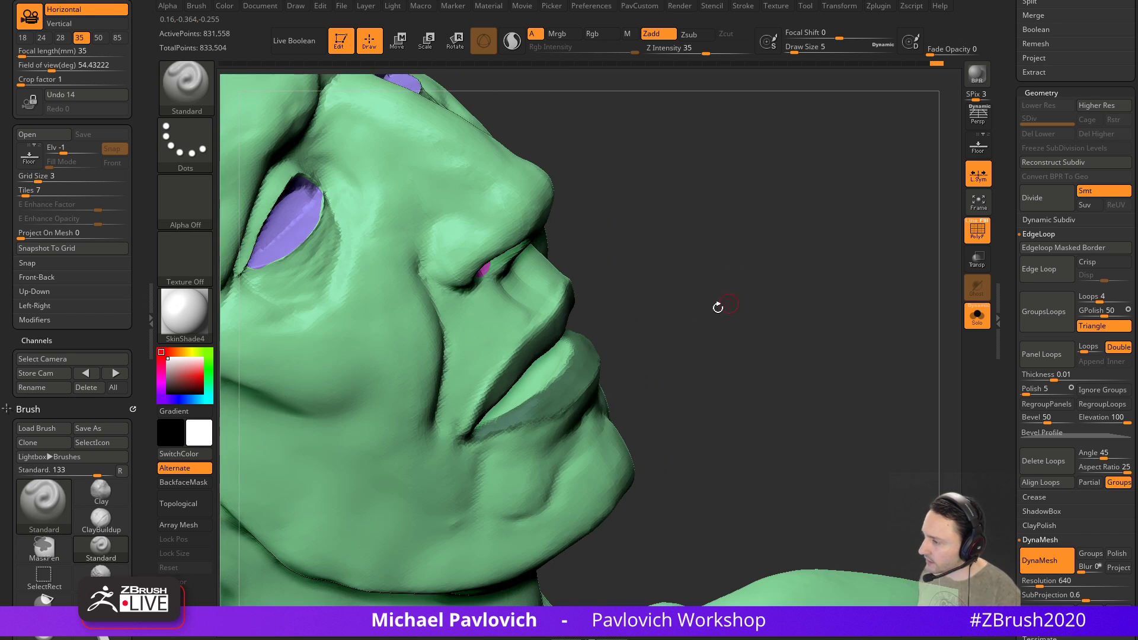
pyautogui.moveTo(680, 348); pyautogui.dragTo(679, 297, button='right')
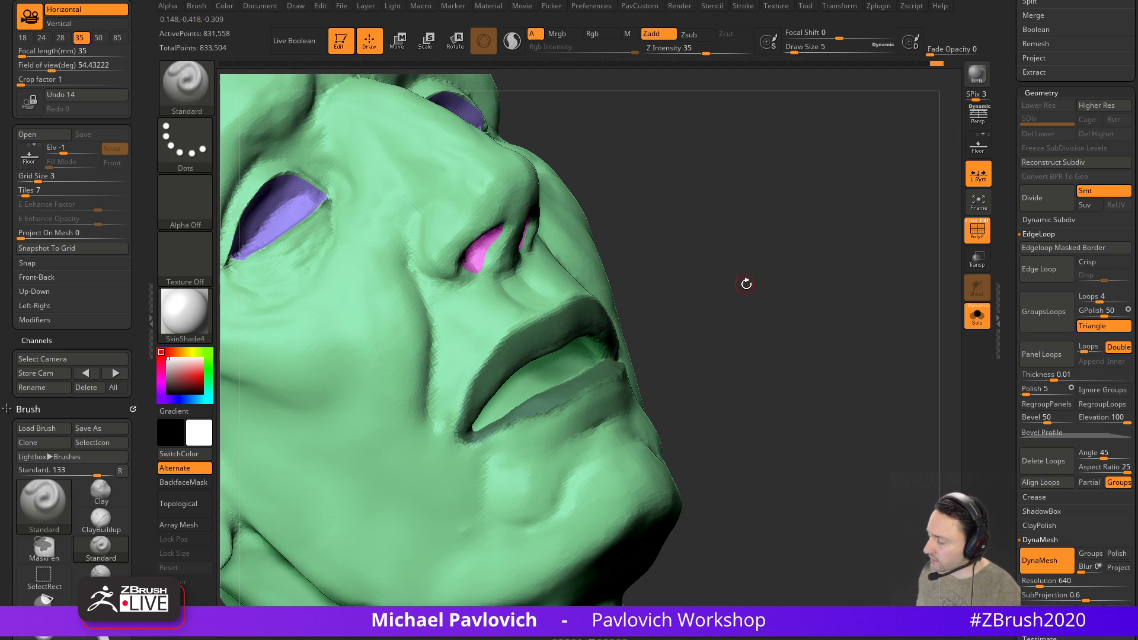
pyautogui.moveTo(741, 284); pyautogui.dragTo(725, 286, button='right')
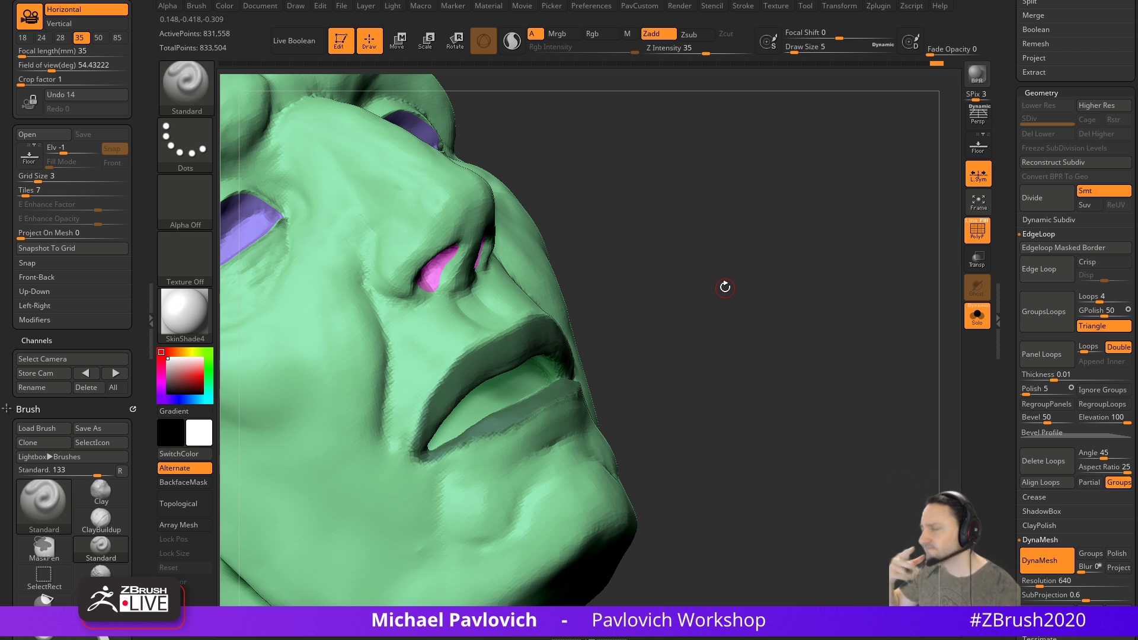
# Touch up the lip mask around the mouth corners and inner rim, and make the masked lips a polygroup with Edgeloop Masked Border
pyautogui.moveTo(725, 288)
pyautogui.mouseDown(button='right')
pyautogui.moveTo(733, 233)
pyautogui.moveTo(788, 229)
pyautogui.moveTo(826, 333)
pyautogui.moveTo(863, 348)
pyautogui.moveTo(884, 275)
pyautogui.moveTo(839, 290)
pyautogui.mouseUp(button='right')
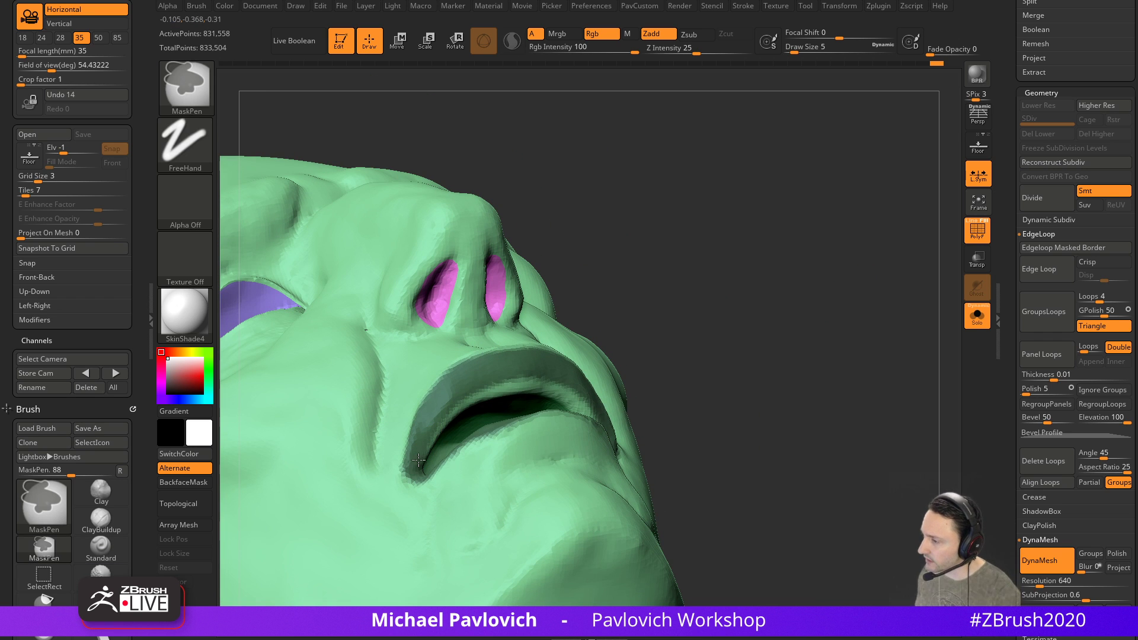
pyautogui.moveTo(521, 381); pyautogui.dragTo(709, 295, button='right')
pyautogui.moveTo(574, 372)
pyautogui.mouseDown(button='right')
pyautogui.moveTo(656, 323)
pyautogui.moveTo(574, 383)
pyautogui.mouseUp(button='right')
pyautogui.moveTo(525, 462)
pyautogui.mouseDown(button='right')
pyautogui.moveTo(763, 279)
pyautogui.moveTo(864, 335)
pyautogui.moveTo(839, 346)
pyautogui.moveTo(878, 299)
pyautogui.mouseUp(button='right')
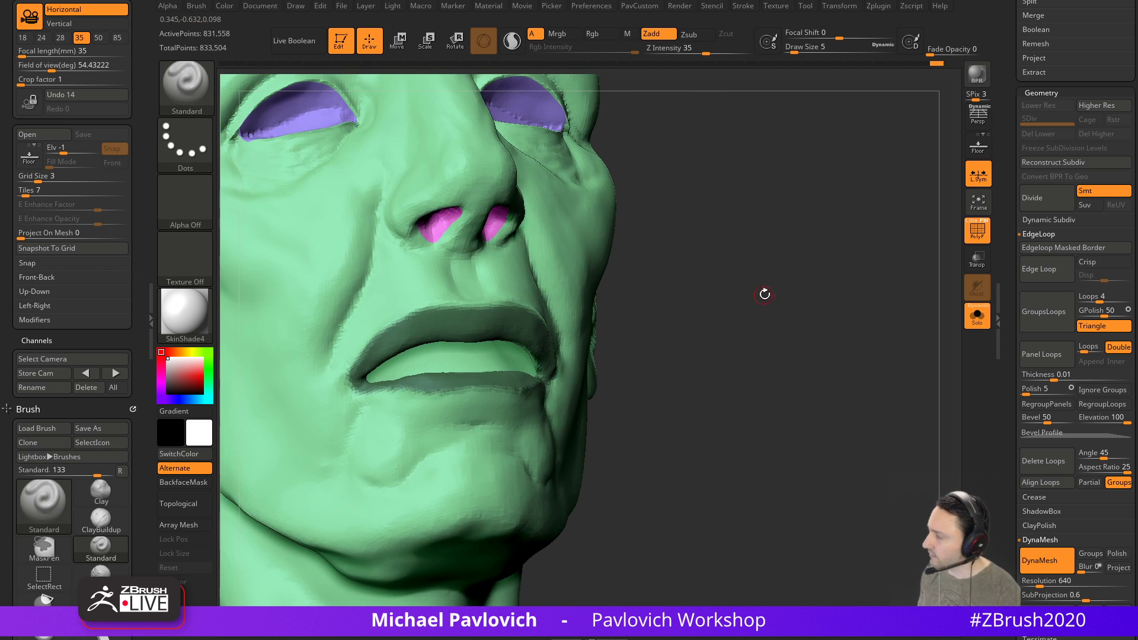
pyautogui.hotkey('ctrl', 'shift', 'e')
pyautogui.moveTo(759, 295); pyautogui.dragTo(767, 380, button='right')
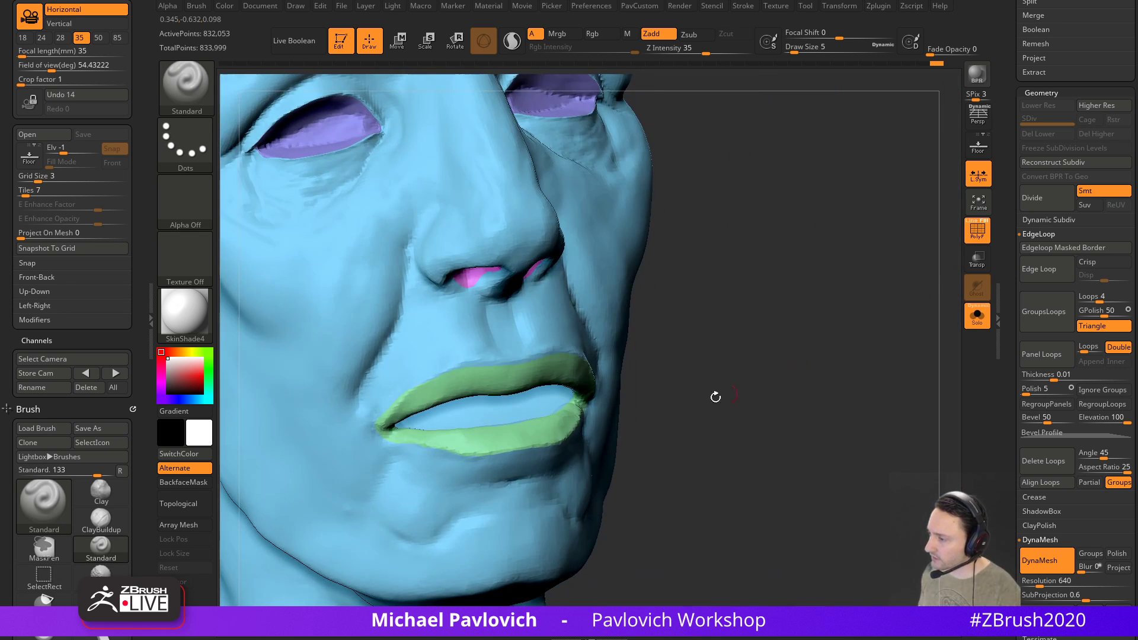
# Examine the head and torso proportions from several sides and distances, raising the draw size to 20
pyautogui.moveTo(672, 364)
pyautogui.keyDown('ctrl'); pyautogui.mouseDown(button='right')
pyautogui.moveTo(739, 340)
pyautogui.moveTo(765, 348)
pyautogui.moveTo(800, 318)
pyautogui.moveTo(782, 338)
pyautogui.moveTo(755, 314)
pyautogui.mouseUp(button='right'); pyautogui.keyUp('ctrl')
pyautogui.press('s')
pyautogui.moveTo(664, 346); pyautogui.dragTo(666, 346)
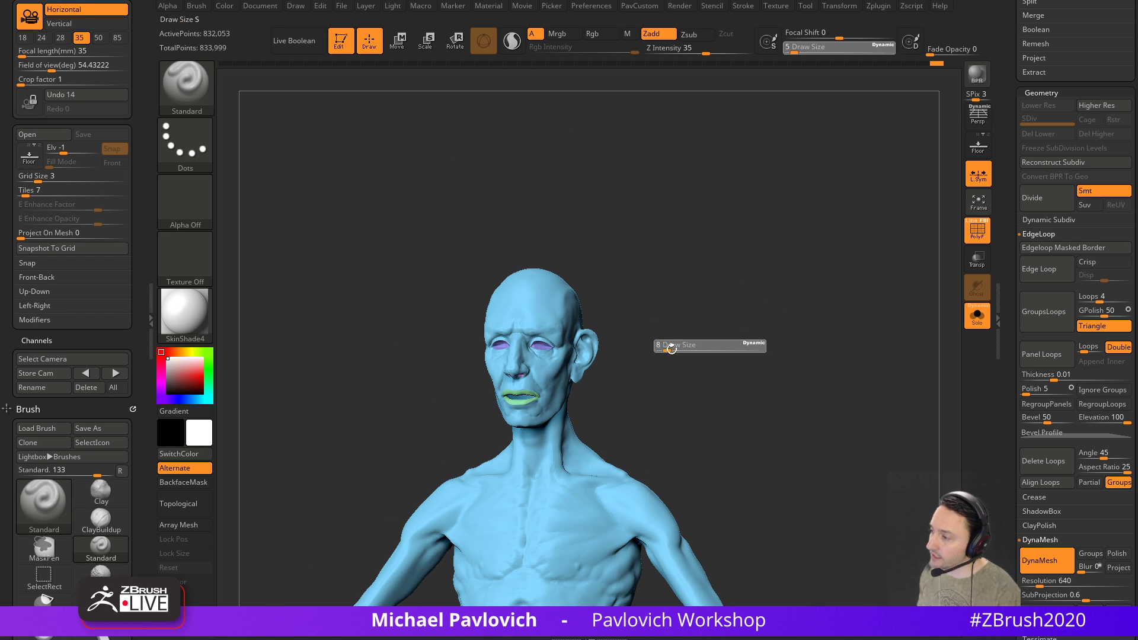
pyautogui.keyDown('alt'); pyautogui.moveTo(558, 540); pyautogui.dragTo(545, 478, button='right'); pyautogui.keyUp('alt')
pyautogui.press('s')
pyautogui.moveTo(688, 377); pyautogui.dragTo(691, 375)
pyautogui.keyDown('alt'); pyautogui.moveTo(701, 288); pyautogui.dragTo(711, 377, button='right'); pyautogui.keyUp('alt')
pyautogui.moveTo(711, 376); pyautogui.dragTo(751, 363, button='right')
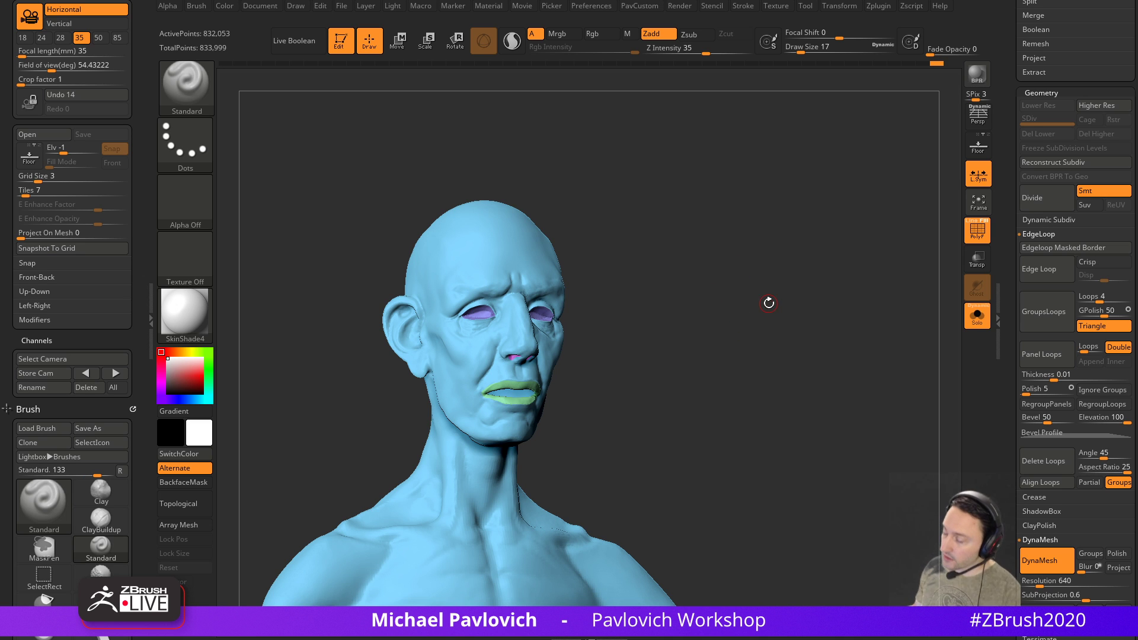
pyautogui.moveTo(750, 262); pyautogui.dragTo(537, 332, button='right')
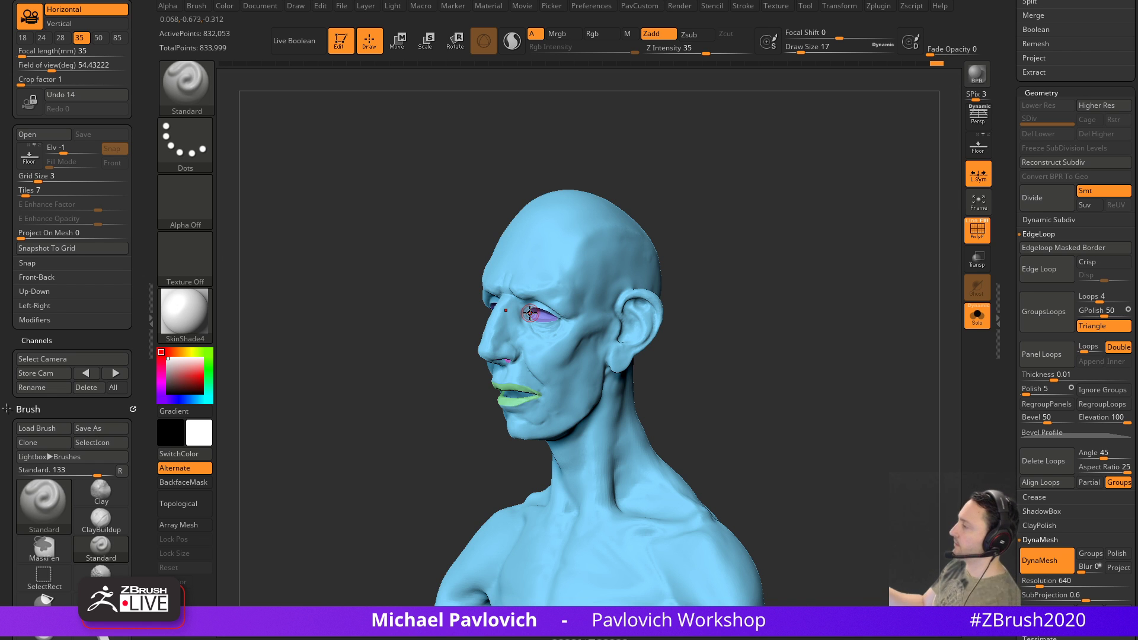
pyautogui.moveTo(750, 279)
pyautogui.mouseDown()
pyautogui.moveTo(795, 269)
pyautogui.moveTo(750, 326)
pyautogui.moveTo(757, 296)
pyautogui.moveTo(759, 307)
pyautogui.moveTo(819, 291)
pyautogui.moveTo(757, 276)
pyautogui.mouseUp()
pyautogui.moveTo(810, 367); pyautogui.dragTo(830, 351)
pyautogui.moveTo(830, 351)
pyautogui.keyDown('alt'); pyautogui.mouseDown()
pyautogui.moveTo(834, 373)
pyautogui.moveTo(796, 345)
pyautogui.moveTo(785, 355)
pyautogui.moveTo(895, 376)
pyautogui.moveTo(834, 392)
pyautogui.moveTo(800, 330)
pyautogui.moveTo(845, 363)
pyautogui.moveTo(762, 374)
pyautogui.moveTo(838, 366)
pyautogui.moveTo(829, 363)
pyautogui.mouseUp(); pyautogui.keyUp('alt')
pyautogui.press('s')
pyautogui.moveTo(630, 318); pyautogui.dragTo(634, 319)
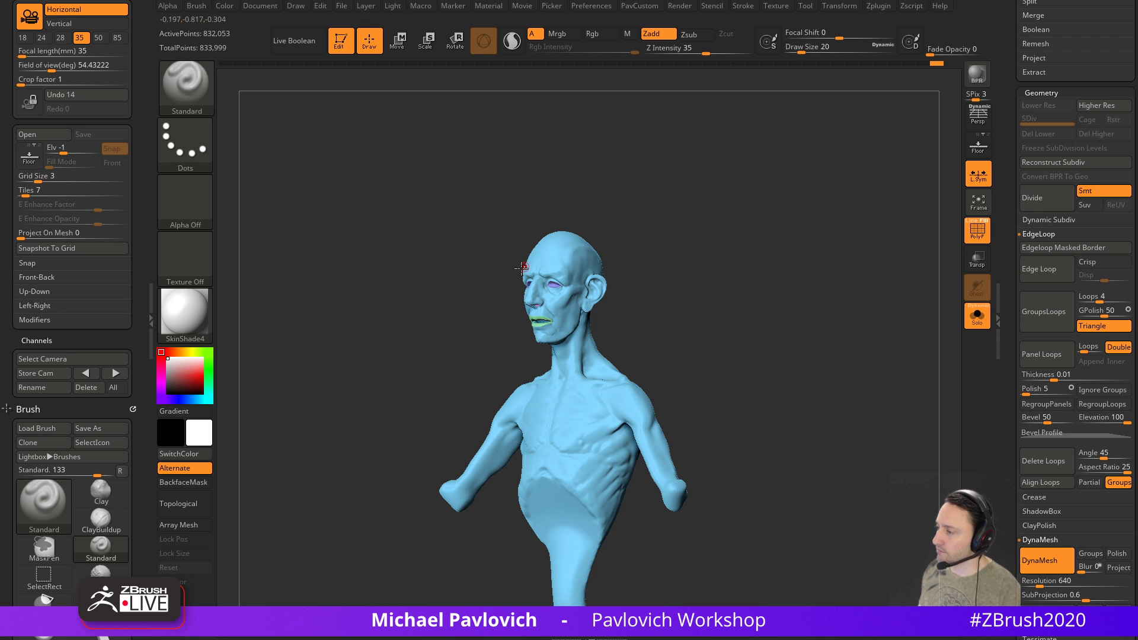
# Isolate the head polygroup without the eyes, nostrils and lips, and use Auto Groups to separate the mouth interior
pyautogui.moveTo(765, 423); pyautogui.dragTo(831, 329)
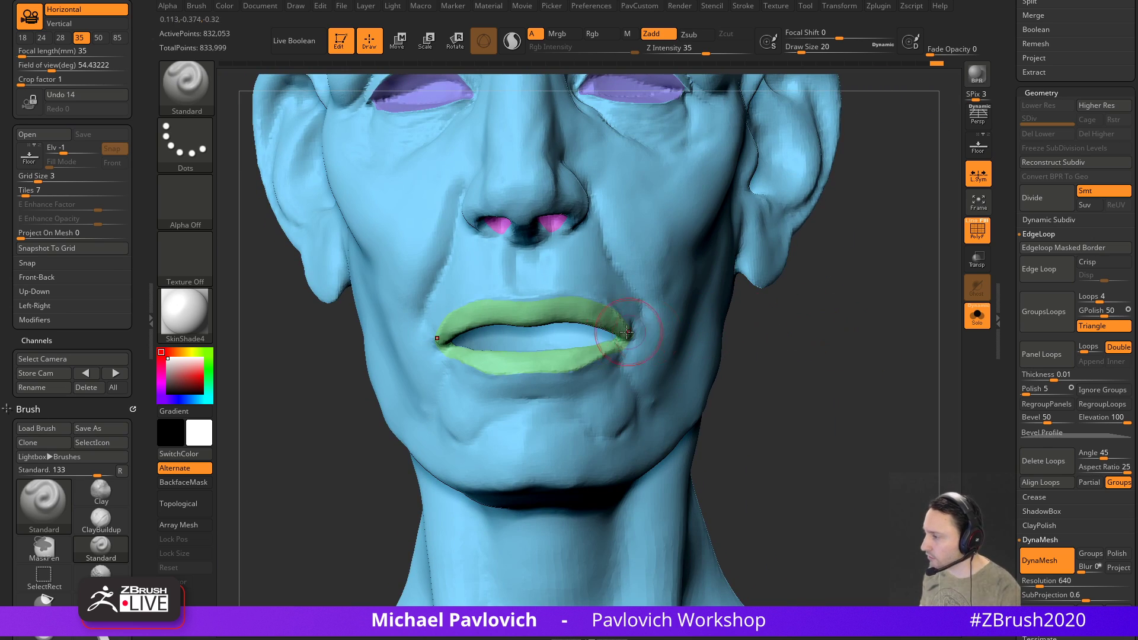
pyautogui.keyDown('ctrl'); pyautogui.keyDown('shift'); pyautogui.click(658, 323); pyautogui.keyUp('shift'); pyautogui.keyUp('ctrl')
pyautogui.press('f')
pyautogui.moveTo(812, 279); pyautogui.dragTo(835, 395)
pyautogui.press('2')
pyautogui.click(833, 327)
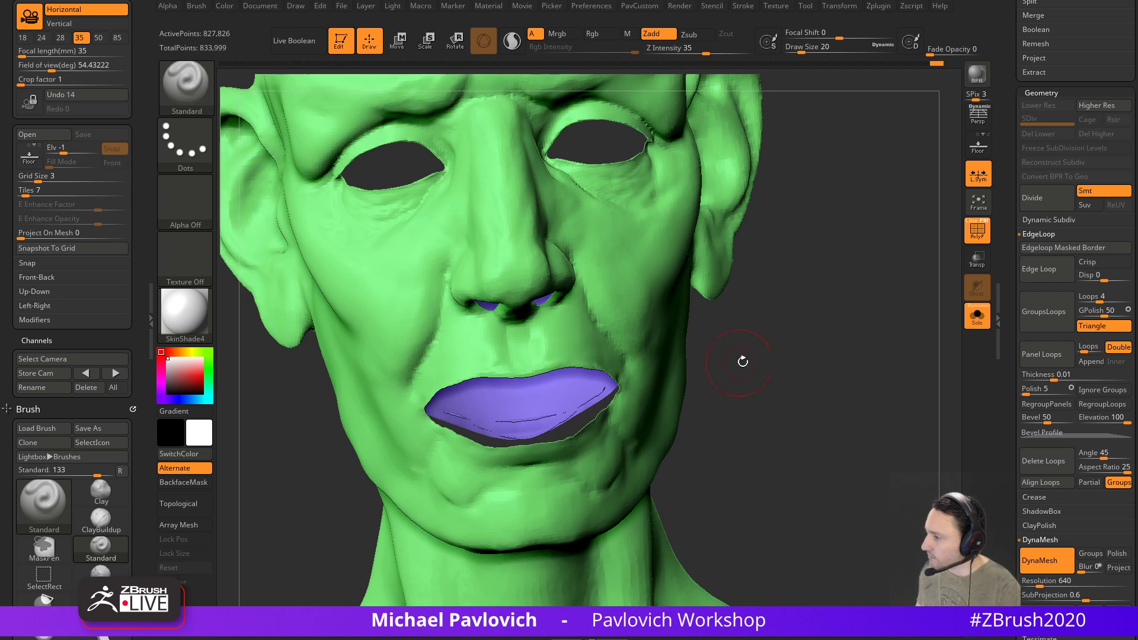
# Isolate the outer skin polygroup to check the eye, nostril and mouth openings, and restore full visibility
pyautogui.moveTo(783, 363)
pyautogui.mouseDown()
pyautogui.moveTo(751, 329)
pyautogui.moveTo(782, 358)
pyautogui.moveTo(800, 338)
pyautogui.moveTo(830, 346)
pyautogui.moveTo(806, 374)
pyautogui.moveTo(853, 361)
pyautogui.moveTo(803, 348)
pyautogui.moveTo(826, 297)
pyautogui.moveTo(606, 363)
pyautogui.mouseUp()
pyautogui.keyDown('ctrl'); pyautogui.keyDown('shift'); pyautogui.click(840, 350); pyautogui.keyUp('shift'); pyautogui.keyUp('ctrl')
pyautogui.keyDown('ctrl'); pyautogui.keyDown('shift'); pyautogui.click(639, 327); pyautogui.keyUp('shift'); pyautogui.keyUp('ctrl')
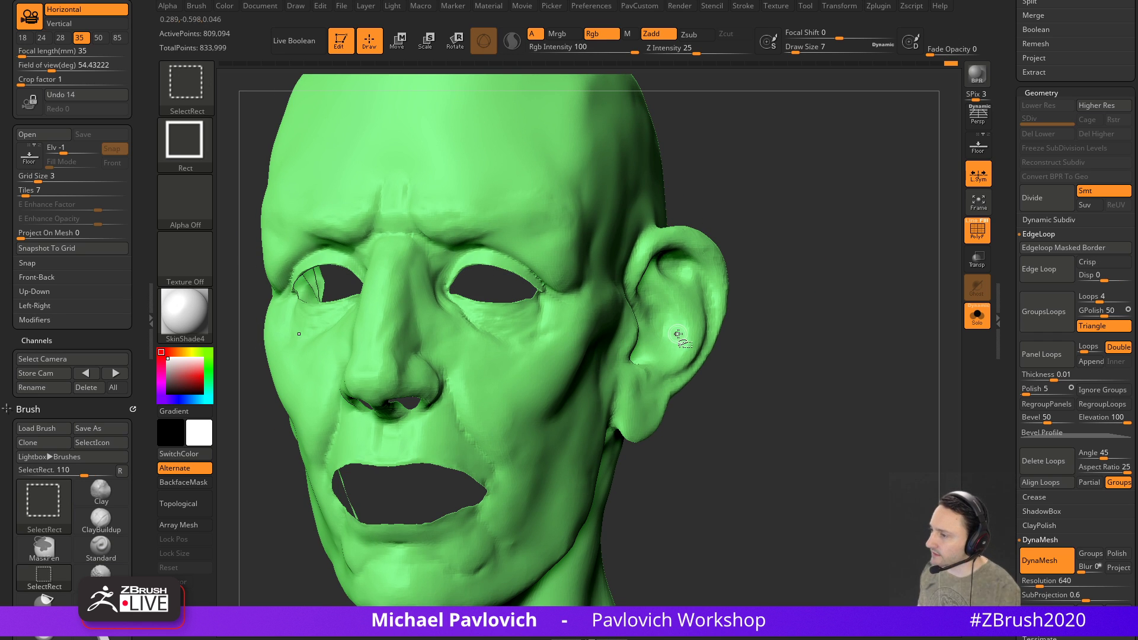
pyautogui.keyDown('ctrl'); pyautogui.keyDown('shift'); pyautogui.click(764, 291); pyautogui.keyUp('shift'); pyautogui.keyUp('ctrl')
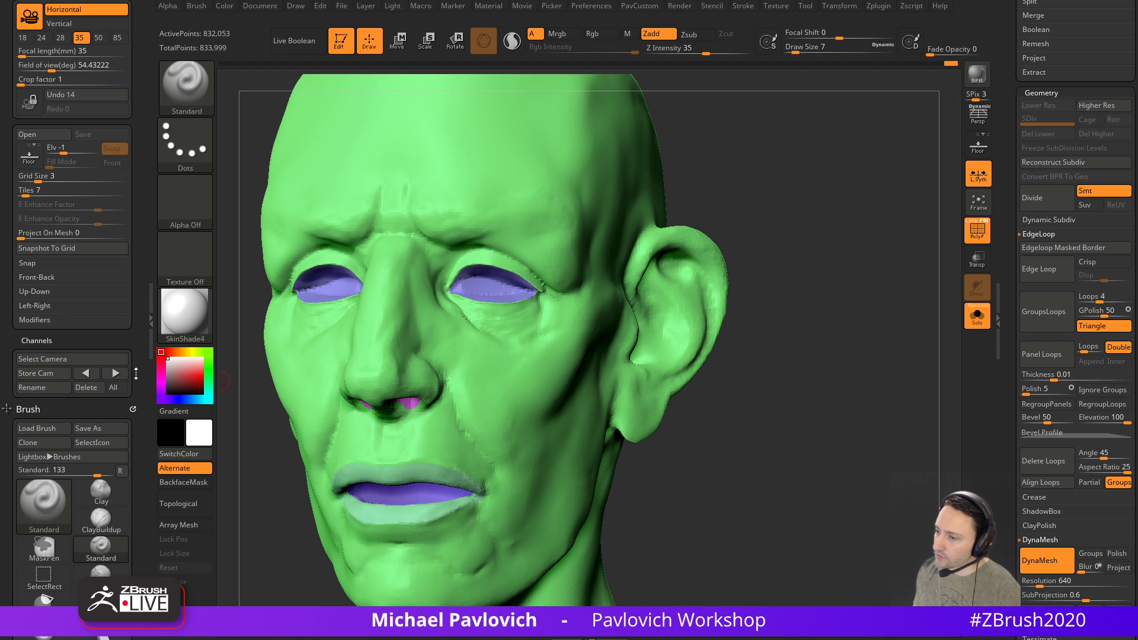
# Collapse the brush's Depth, Samples, Curve and Modifiers settings and expand its Auto Masking settings
pyautogui.scroll(-1, 141, 369)
pyautogui.scroll(-8, 141, 369)
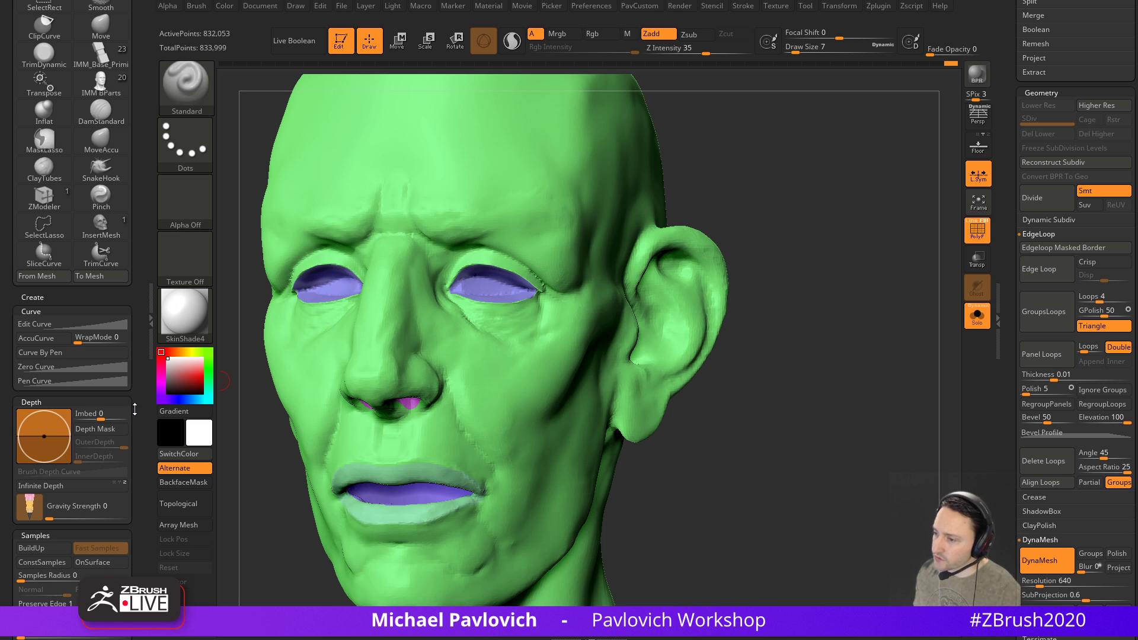
pyautogui.scroll(-5, 134, 409)
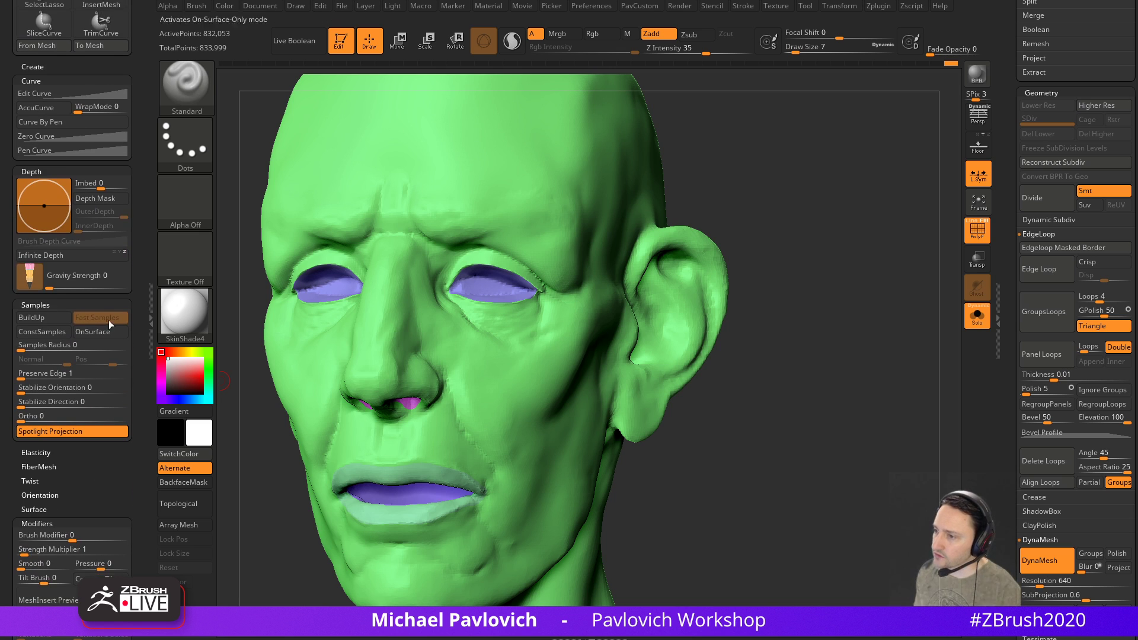
pyautogui.keyDown('shift'); pyautogui.click(52, 171); pyautogui.keyUp('shift')
pyautogui.keyDown('shift'); pyautogui.click(53, 186); pyautogui.keyUp('shift')
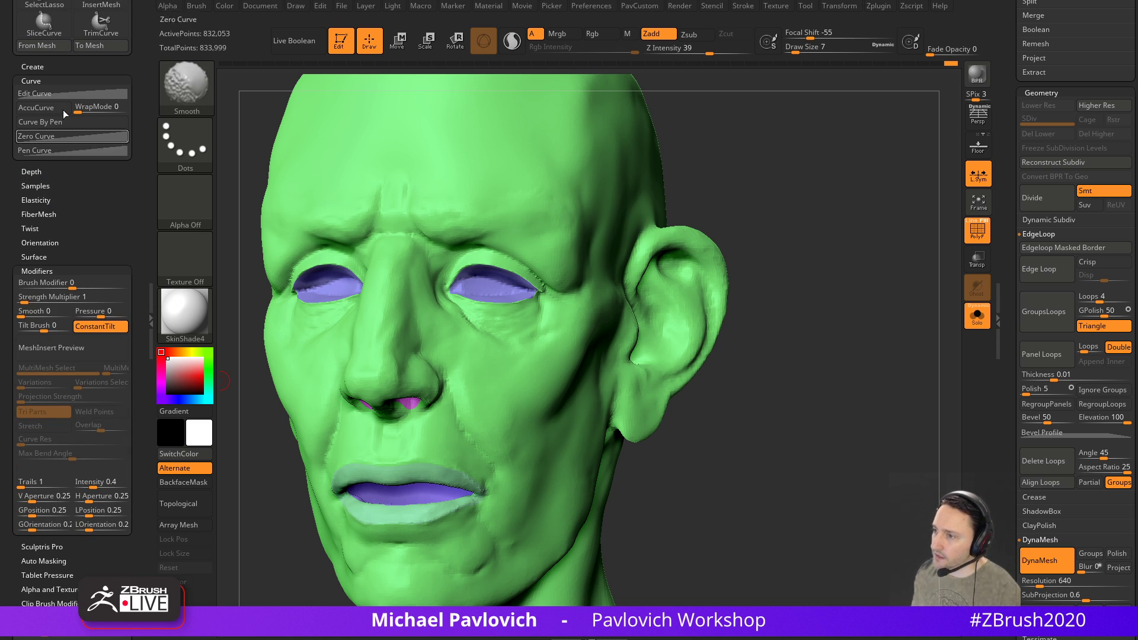
pyautogui.keyDown('shift'); pyautogui.click(63, 81); pyautogui.keyUp('shift')
pyautogui.keyDown('shift'); pyautogui.click(55, 193); pyautogui.keyUp('shift')
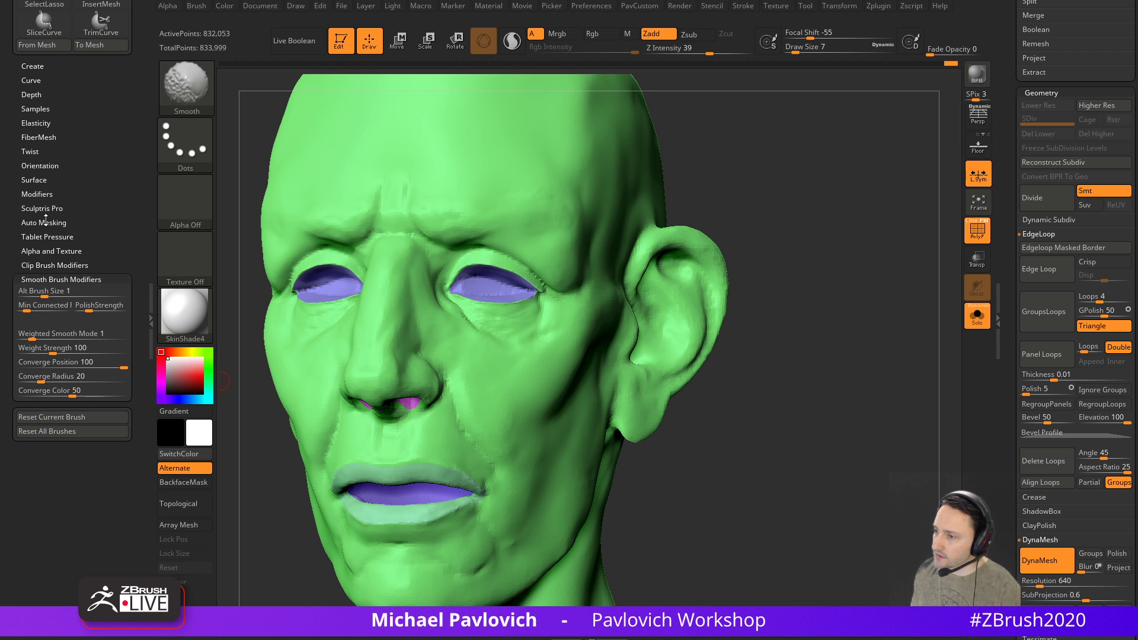
pyautogui.keyDown('shift'); pyautogui.click(46, 222); pyautogui.keyUp('shift')
# Mask the skin around both eye openings with the draw size at 12
pyautogui.moveTo(877, 332)
pyautogui.mouseDown()
pyautogui.moveTo(851, 300)
pyautogui.moveTo(589, 300)
pyautogui.moveTo(532, 312)
pyautogui.mouseUp()
pyautogui.press('s')
pyautogui.moveTo(499, 292)
pyautogui.keyDown('ctrl'); pyautogui.mouseDown()
pyautogui.moveTo(538, 277)
pyautogui.moveTo(494, 294)
pyautogui.mouseUp(); pyautogui.keyUp('ctrl')
pyautogui.keyDown('ctrl'); pyautogui.moveTo(506, 342); pyautogui.dragTo(537, 338); pyautogui.keyUp('ctrl')
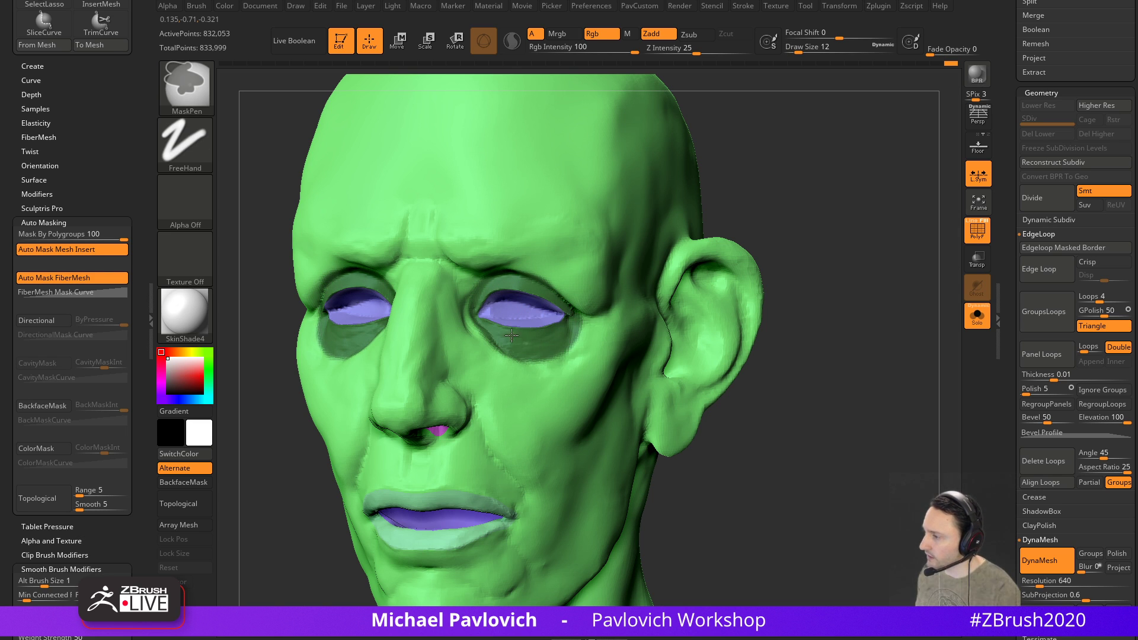
pyautogui.moveTo(813, 269)
pyautogui.mouseDown()
pyautogui.moveTo(797, 217)
pyautogui.moveTo(812, 279)
pyautogui.moveTo(803, 271)
pyautogui.mouseUp()
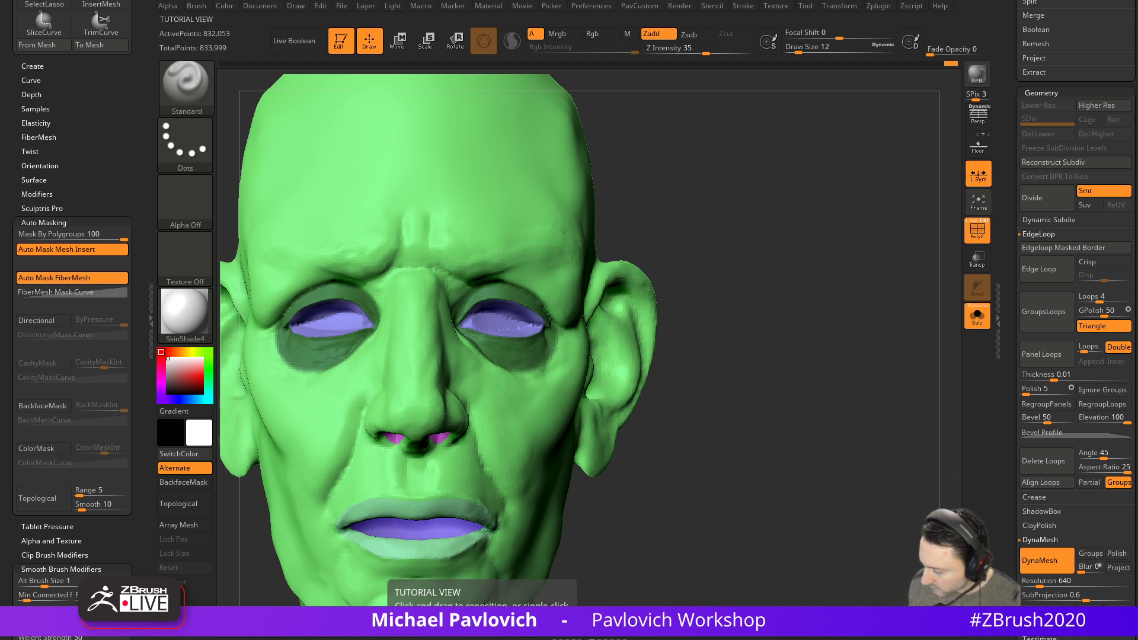
# Switch to the browser and open Go With the Flow - Part 4 from the playlist, pausing at 0:15 to examine its facial polygroups
pyautogui.hotkey('alt', 'Tab')
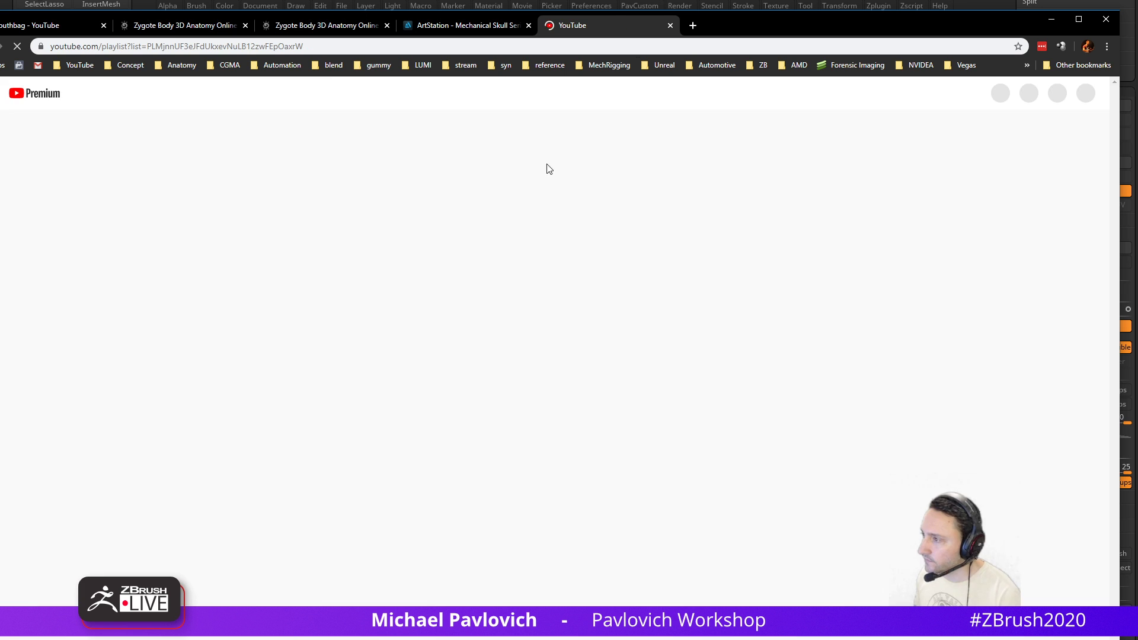
pyautogui.moveTo(722, 34); pyautogui.dragTo(771, 5)
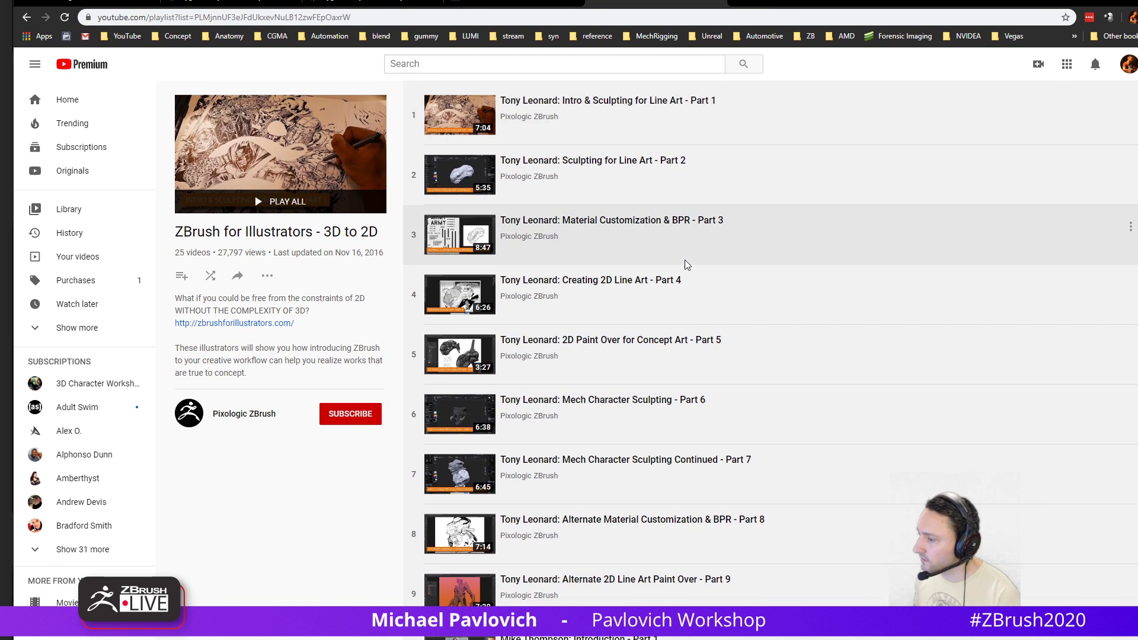
pyautogui.scroll(-13, 686, 257)
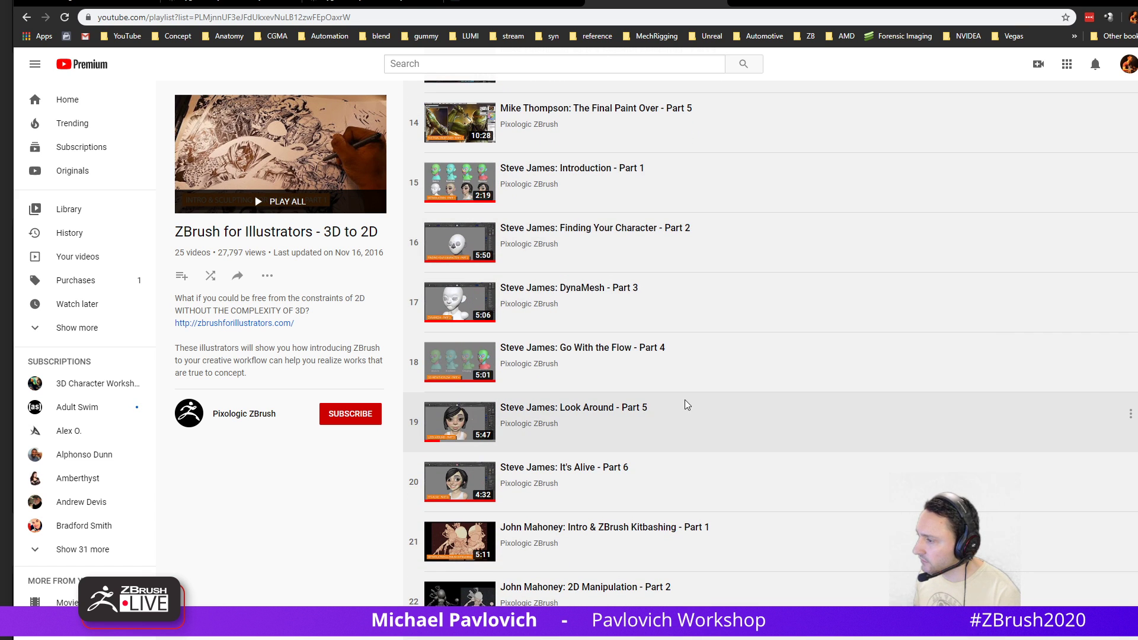
pyautogui.click(600, 350)
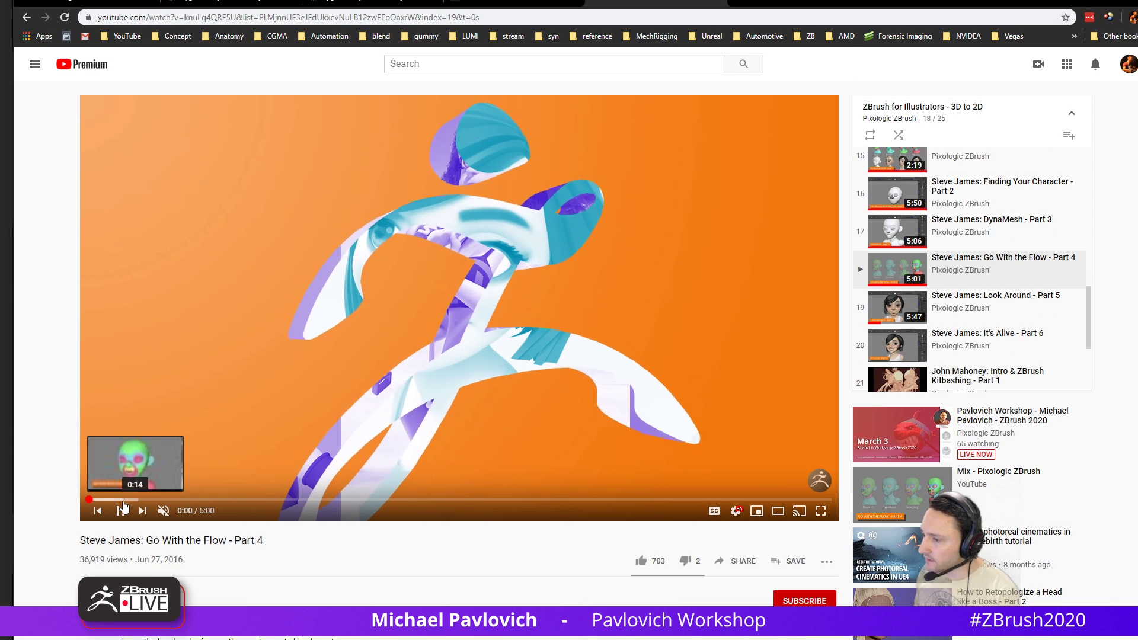
pyautogui.click(122, 500)
pyautogui.click(115, 510)
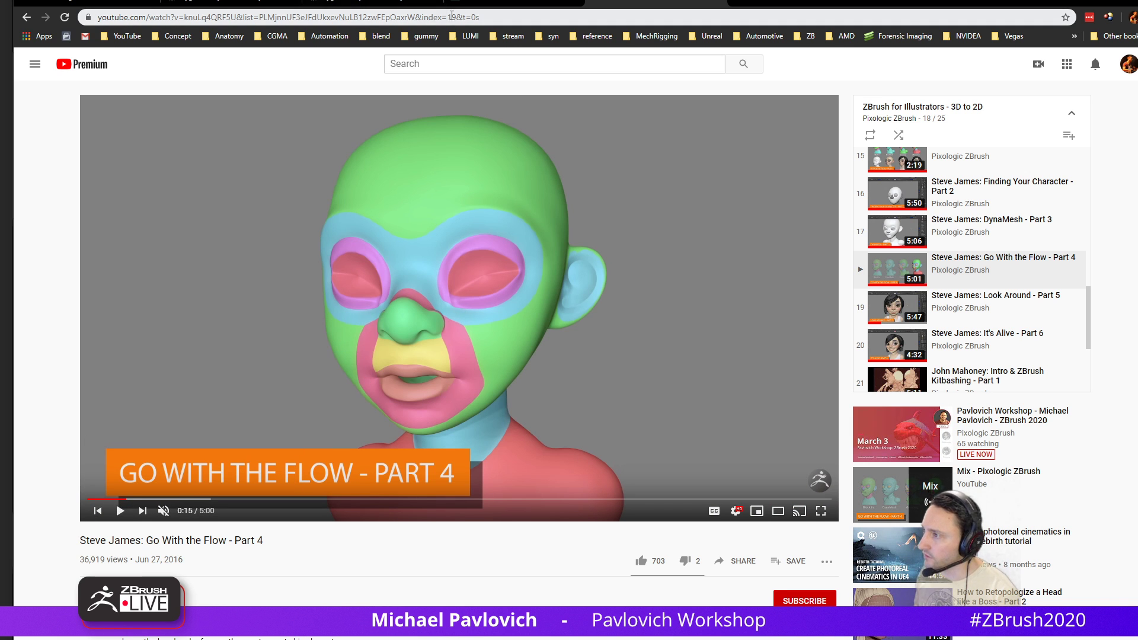
# Return to the ZBrush for Illustrators playlist, select its address, and switch back to ZBrush
pyautogui.click(26, 17)
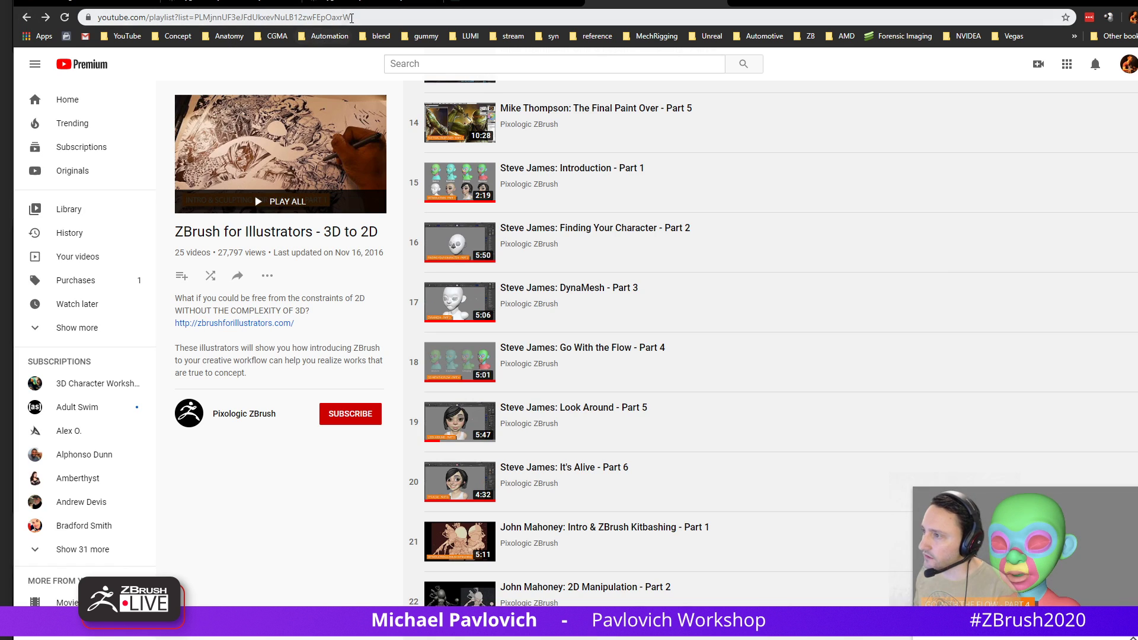
pyautogui.click(351, 18)
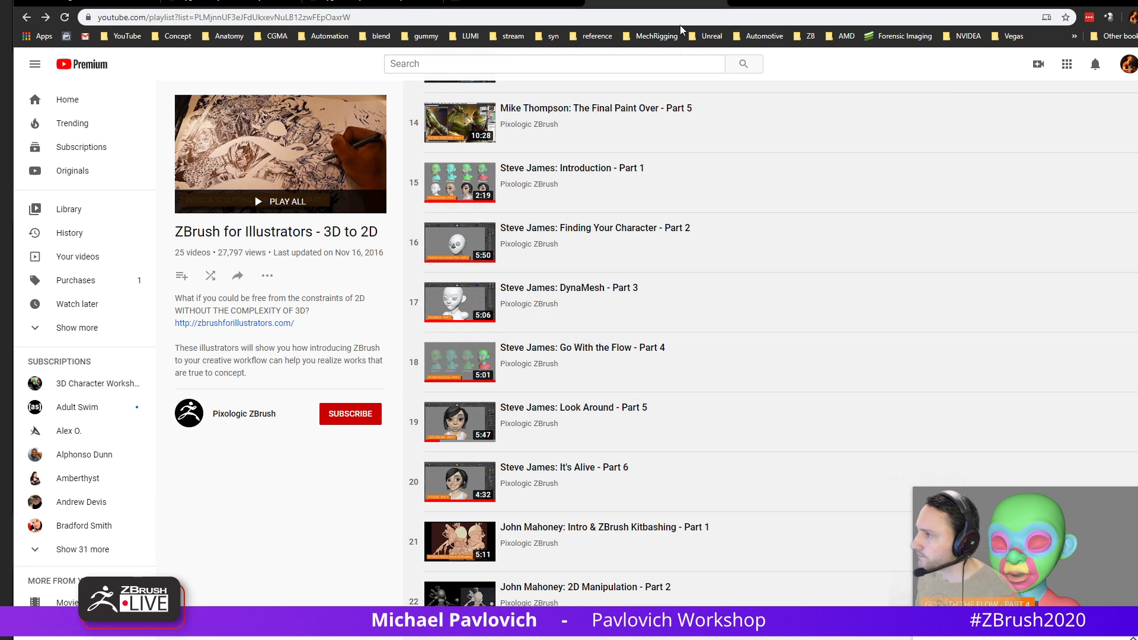
pyautogui.click(1094, 1)
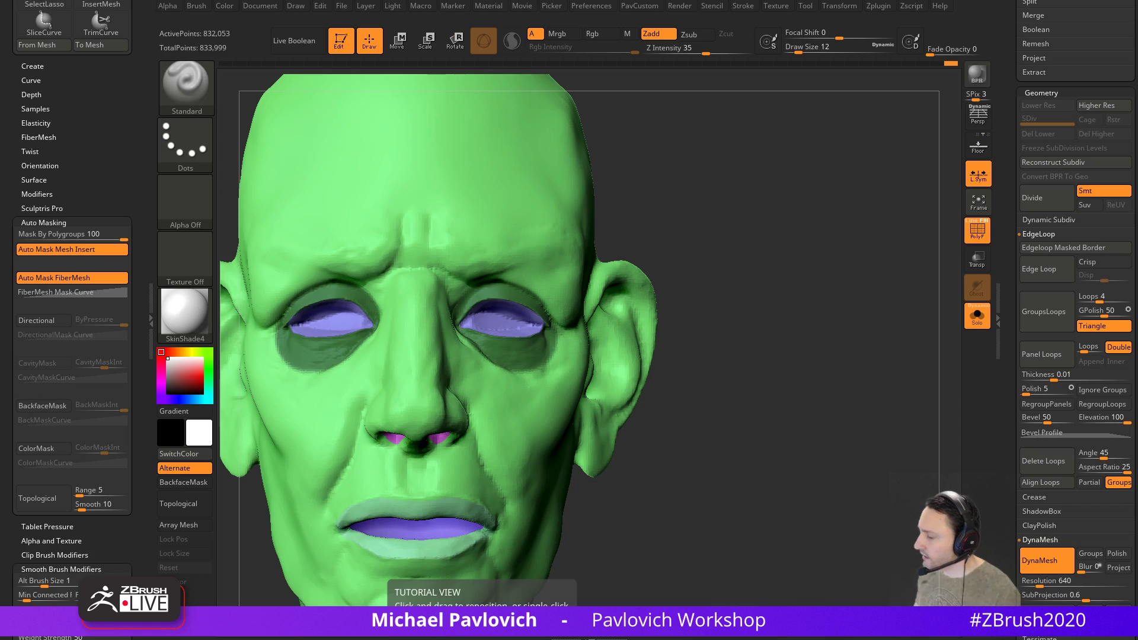
# Make the masked skin around the eyes a polygroup with Edgeloop Masked Border and clear the mask
pyautogui.moveTo(803, 272)
pyautogui.mouseDown()
pyautogui.moveTo(759, 278)
pyautogui.moveTo(771, 260)
pyautogui.moveTo(800, 265)
pyautogui.moveTo(811, 245)
pyautogui.mouseUp()
pyautogui.hotkey('ctrl', 'shift')
pyautogui.hotkey('ctrl', 'shift', 'e')
pyautogui.moveTo(811, 254)
pyautogui.keyDown('ctrl'); pyautogui.mouseDown()
pyautogui.moveTo(814, 304)
pyautogui.moveTo(838, 287)
pyautogui.moveTo(784, 318)
pyautogui.moveTo(810, 310)
pyautogui.moveTo(791, 298)
pyautogui.mouseUp(); pyautogui.keyUp('ctrl')
# Mask the nose tip and wings around the nostrils and make them a polygroup with Edgeloop Masked Border
pyautogui.press('s')
pyautogui.press('s')
pyautogui.press('ctrl')
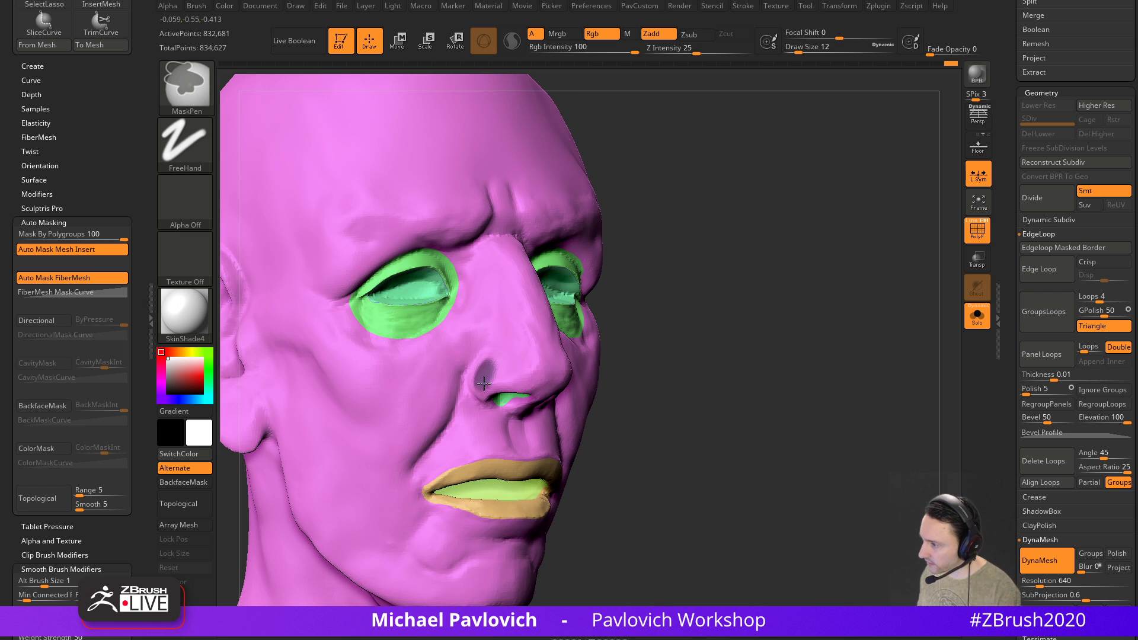
pyautogui.moveTo(737, 338); pyautogui.dragTo(561, 305)
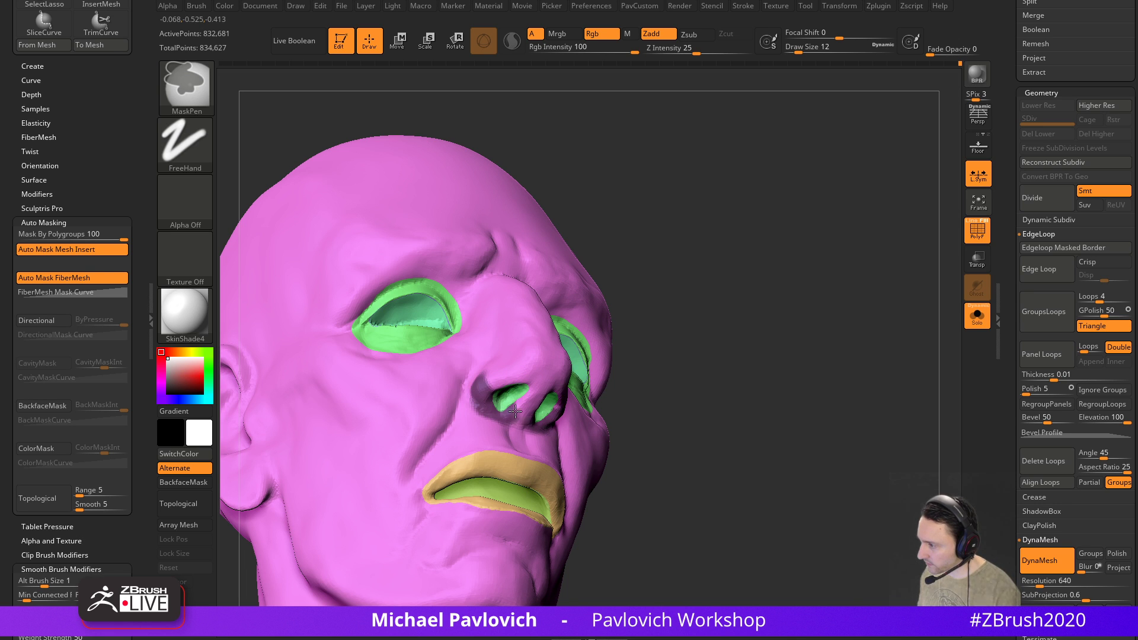
pyautogui.keyDown('shift'); pyautogui.moveTo(620, 234); pyautogui.dragTo(486, 374); pyautogui.keyUp('shift')
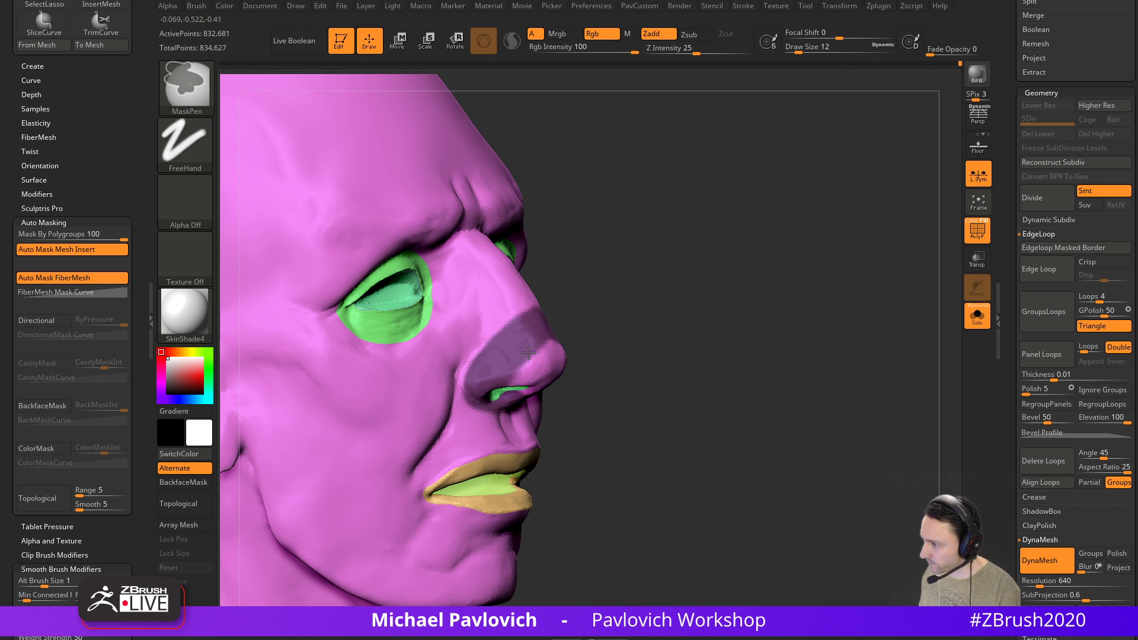
pyautogui.moveTo(561, 350); pyautogui.dragTo(536, 362)
pyautogui.moveTo(788, 332)
pyautogui.mouseDown()
pyautogui.moveTo(722, 353)
pyautogui.moveTo(729, 304)
pyautogui.moveTo(716, 323)
pyautogui.moveTo(759, 315)
pyautogui.moveTo(787, 330)
pyautogui.moveTo(843, 307)
pyautogui.moveTo(795, 337)
pyautogui.moveTo(770, 330)
pyautogui.moveTo(794, 327)
pyautogui.moveTo(714, 305)
pyautogui.mouseUp()
pyautogui.hotkey('ctrl', 'shift', 'e')
# Mask a band from the nose bridge down the cheek folds and around the chin, raising the draw size to 20
pyautogui.keyDown('ctrl'); pyautogui.moveTo(455, 351); pyautogui.dragTo(489, 331); pyautogui.keyUp('ctrl')
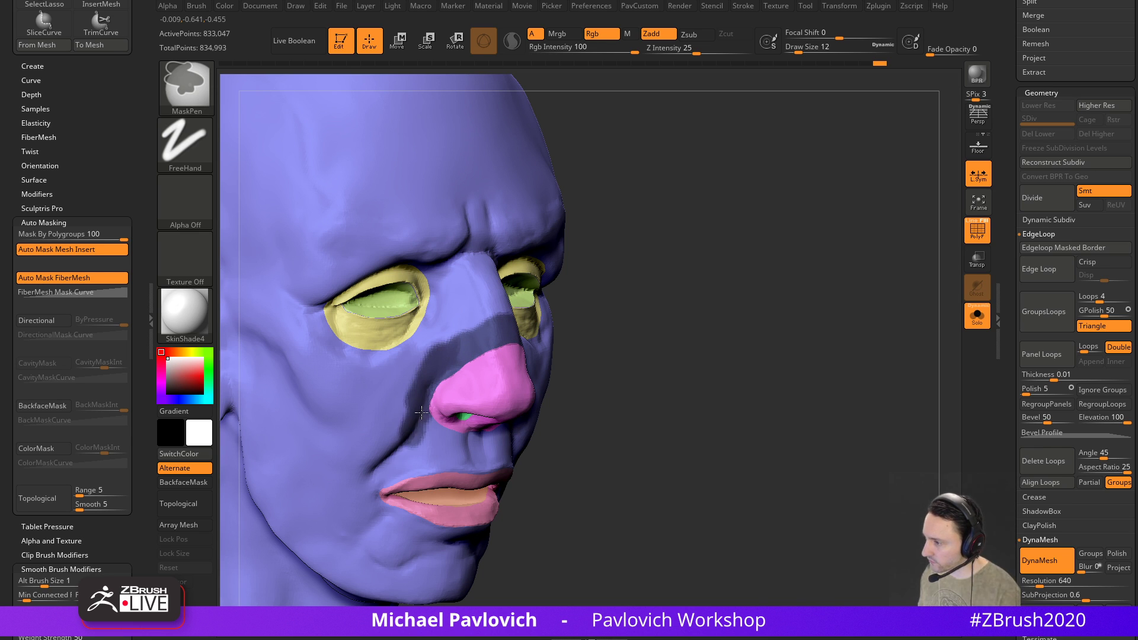
pyautogui.moveTo(635, 363); pyautogui.dragTo(649, 332)
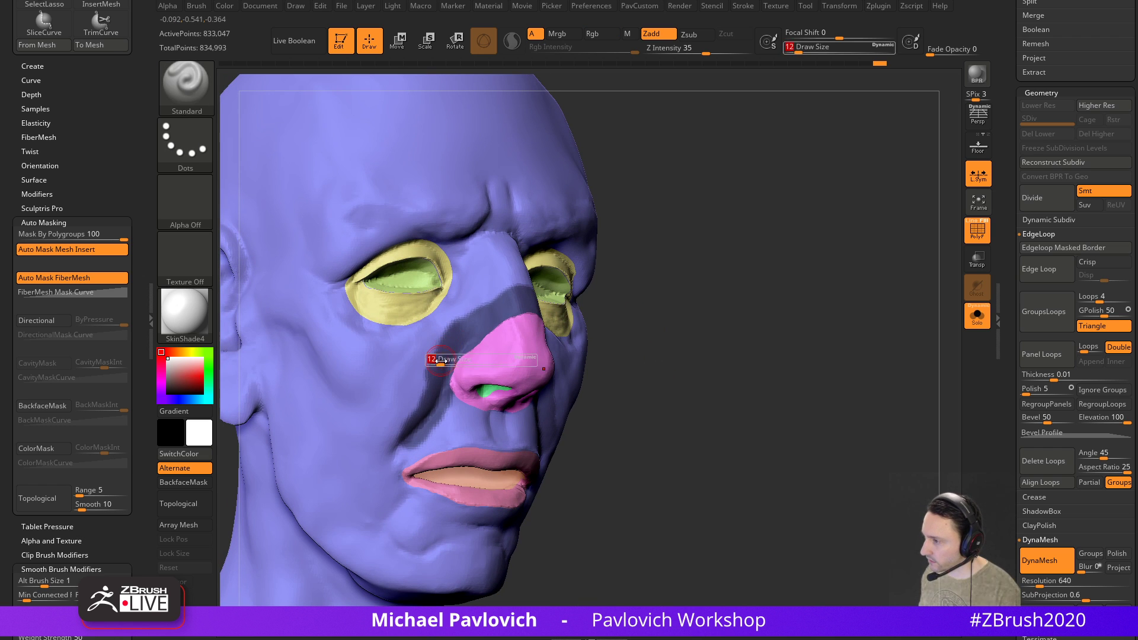
pyautogui.keyDown('ctrl'); pyautogui.moveTo(438, 380); pyautogui.dragTo(404, 438); pyautogui.keyUp('ctrl')
pyautogui.moveTo(697, 468); pyautogui.dragTo(714, 425)
pyautogui.moveTo(387, 449)
pyautogui.keyDown('ctrl'); pyautogui.mouseDown()
pyautogui.moveTo(409, 477)
pyautogui.moveTo(475, 486)
pyautogui.moveTo(450, 462)
pyautogui.mouseUp(); pyautogui.keyUp('ctrl')
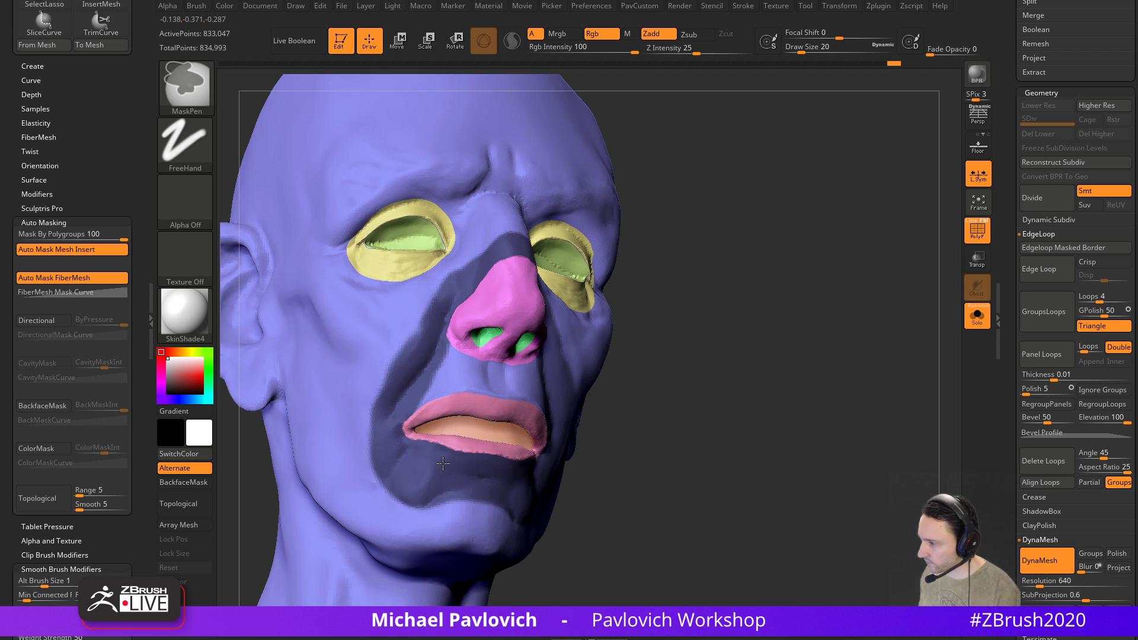
pyautogui.keyDown('ctrl'); pyautogui.moveTo(389, 414); pyautogui.dragTo(393, 388); pyautogui.keyUp('ctrl')
# Set the draw size to 14, check the band mask from both sides, and make it a polygroup with Edgeloop Masked Border
pyautogui.moveTo(640, 266); pyautogui.dragTo(802, 302)
pyautogui.press('s')
pyautogui.moveTo(560, 305); pyautogui.dragTo(548, 306)
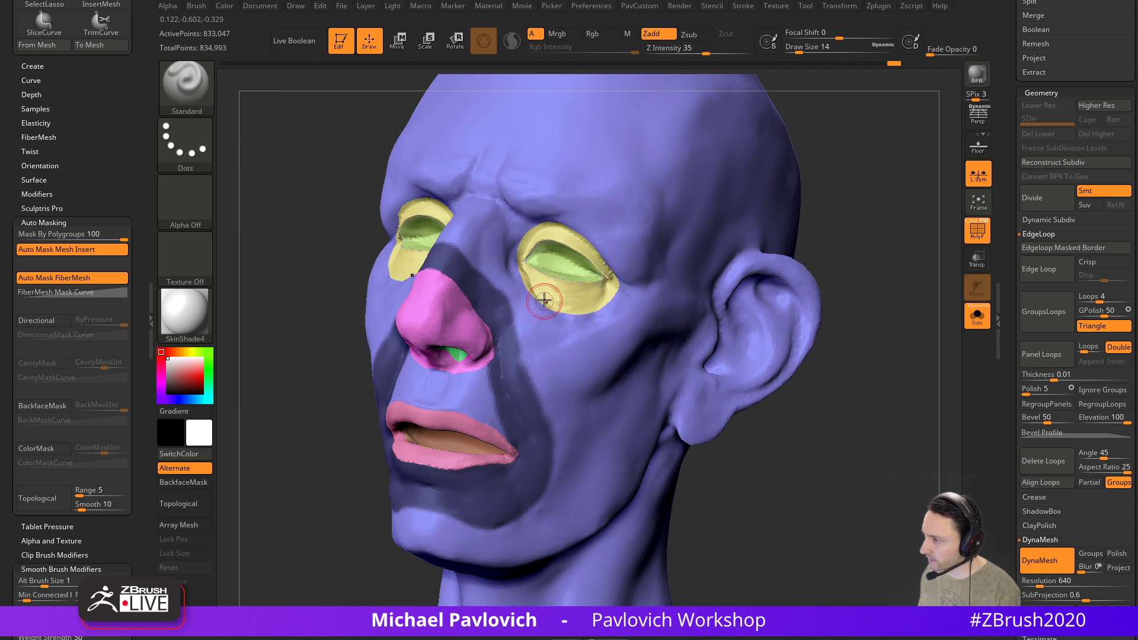
pyautogui.moveTo(913, 233); pyautogui.dragTo(780, 243)
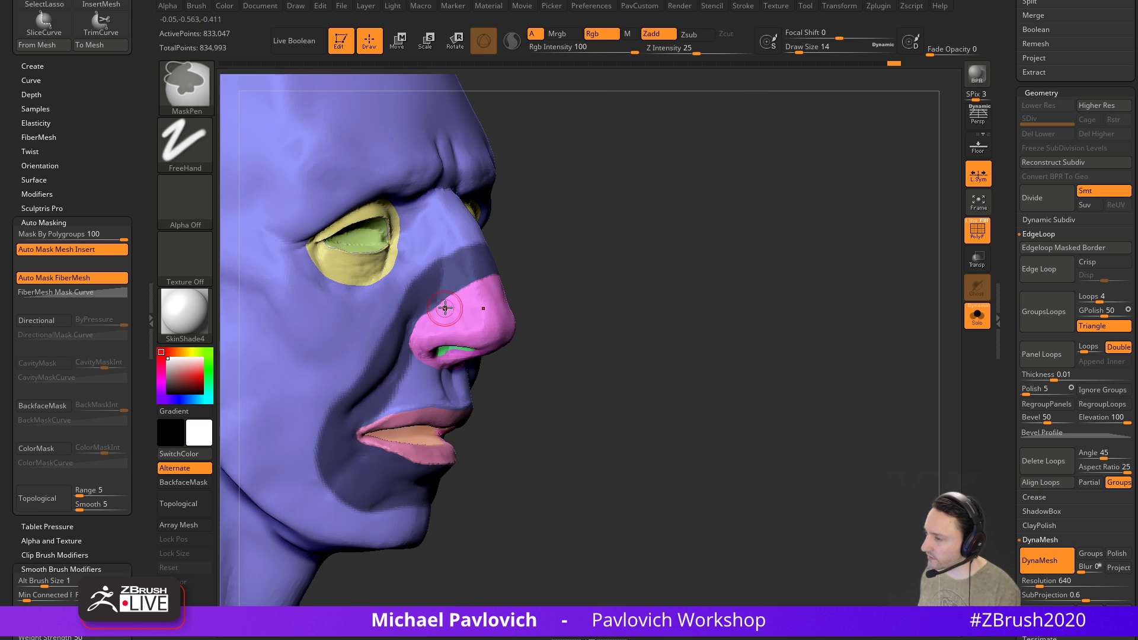
pyautogui.moveTo(696, 261); pyautogui.dragTo(637, 264)
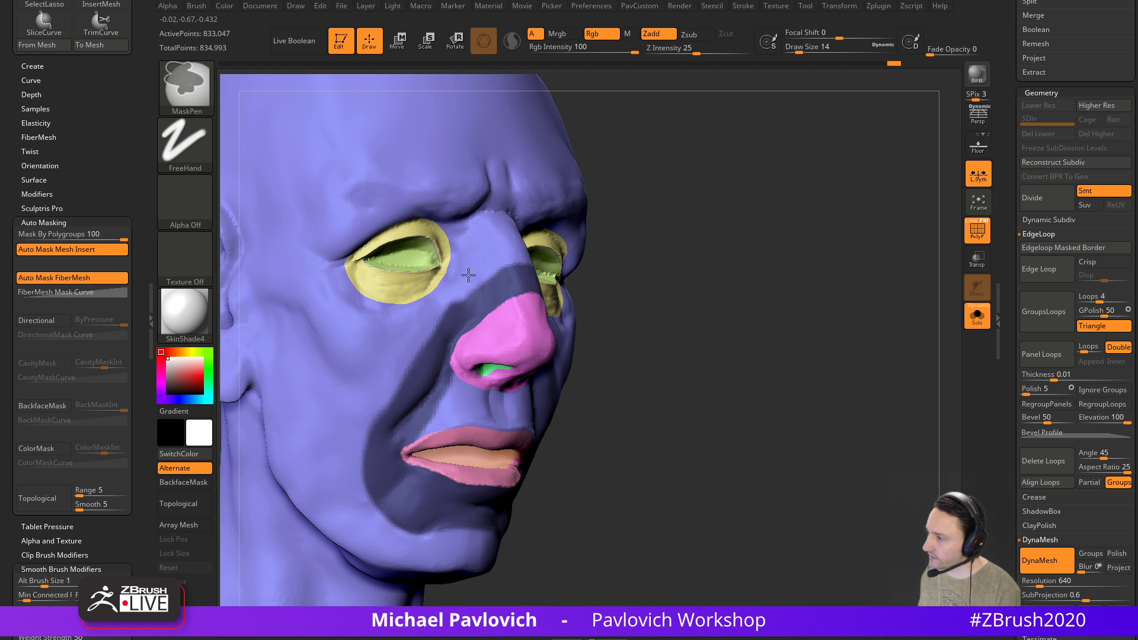
pyautogui.moveTo(681, 285); pyautogui.dragTo(566, 285)
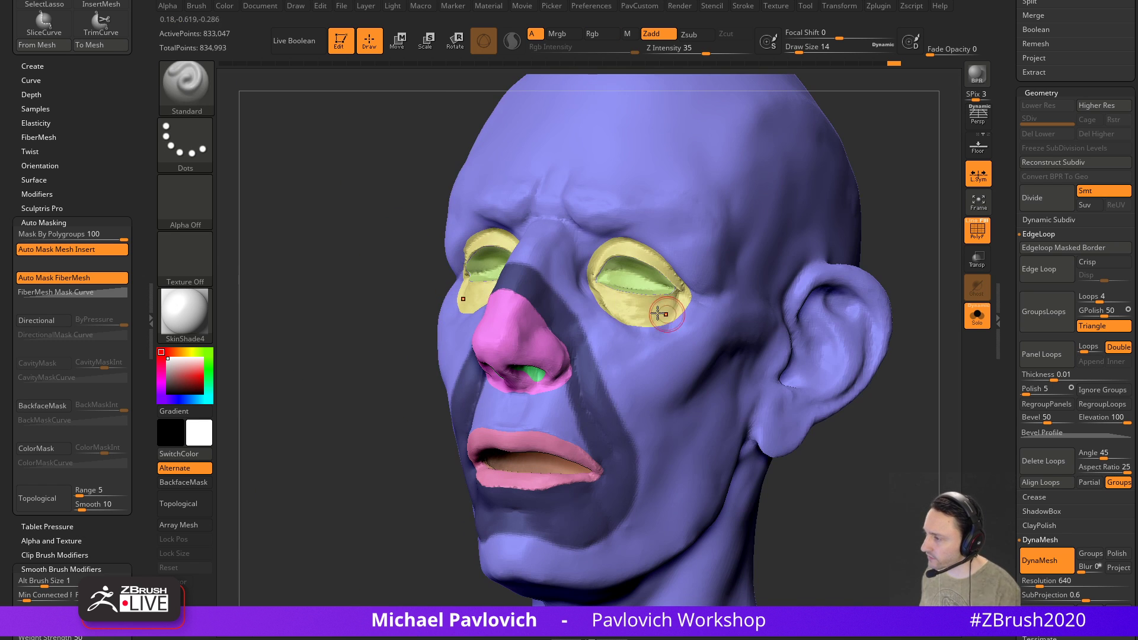
pyautogui.moveTo(820, 452); pyautogui.dragTo(635, 386)
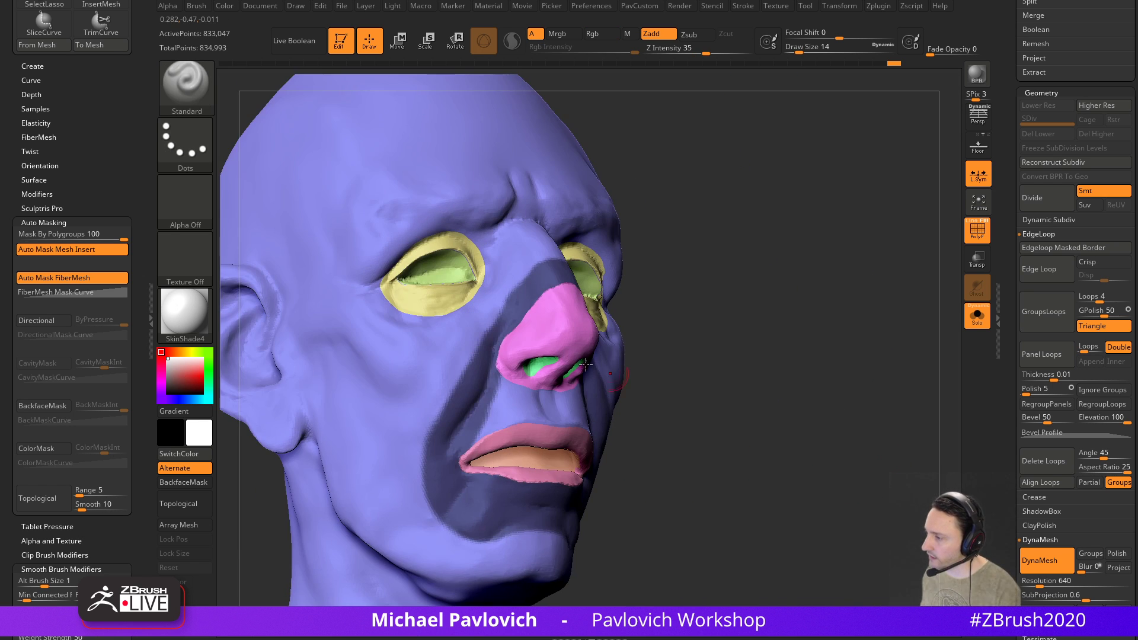
pyautogui.moveTo(704, 448)
pyautogui.mouseDown()
pyautogui.moveTo(750, 376)
pyautogui.moveTo(735, 386)
pyautogui.moveTo(756, 399)
pyautogui.moveTo(747, 403)
pyautogui.moveTo(801, 393)
pyautogui.moveTo(780, 381)
pyautogui.moveTo(856, 354)
pyautogui.moveTo(828, 340)
pyautogui.moveTo(813, 375)
pyautogui.moveTo(843, 379)
pyautogui.moveTo(871, 338)
pyautogui.moveTo(541, 374)
pyautogui.moveTo(813, 332)
pyautogui.moveTo(716, 373)
pyautogui.moveTo(783, 318)
pyautogui.moveTo(762, 343)
pyautogui.moveTo(794, 381)
pyautogui.moveTo(848, 372)
pyautogui.moveTo(803, 371)
pyautogui.moveTo(813, 386)
pyautogui.moveTo(803, 376)
pyautogui.mouseUp()
pyautogui.hotkey('ctrl', 'shift', 'e')
# Mask the nose bridge, brows and outer eye sockets in a goggle shape with the draw size at 25
pyautogui.press(']')
pyautogui.press(']')
pyautogui.moveTo(692, 268); pyautogui.dragTo(684, 295)
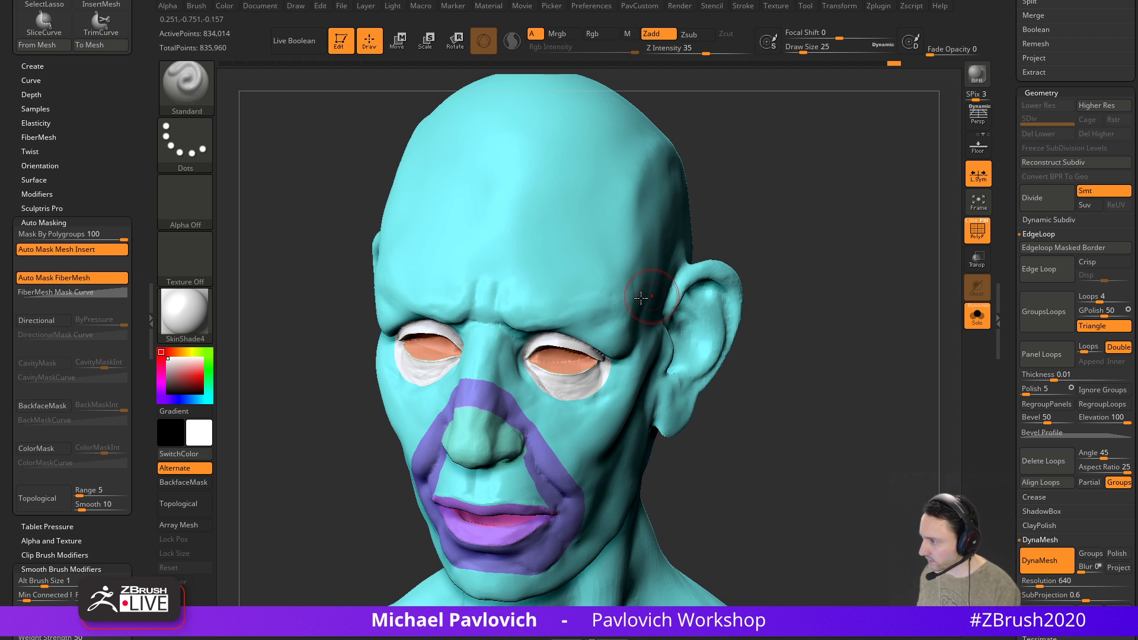
pyautogui.moveTo(766, 322); pyautogui.dragTo(735, 308)
pyautogui.moveTo(475, 344)
pyautogui.keyDown('ctrl'); pyautogui.mouseDown()
pyautogui.moveTo(497, 368)
pyautogui.moveTo(493, 352)
pyautogui.mouseUp(); pyautogui.keyUp('ctrl')
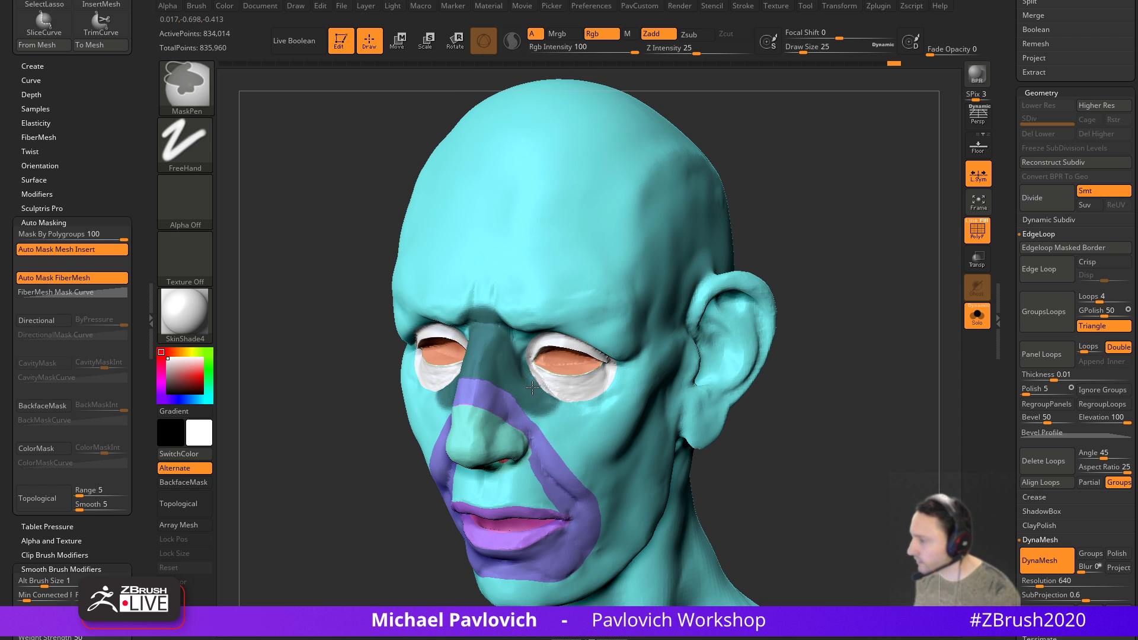
pyautogui.moveTo(553, 400)
pyautogui.keyDown('ctrl'); pyautogui.mouseDown()
pyautogui.moveTo(608, 407)
pyautogui.moveTo(625, 353)
pyautogui.mouseUp(); pyautogui.keyUp('ctrl')
pyautogui.moveTo(761, 268); pyautogui.dragTo(753, 237)
pyautogui.moveTo(520, 324)
pyautogui.keyDown('ctrl'); pyautogui.mouseDown()
pyautogui.moveTo(513, 343)
pyautogui.moveTo(518, 320)
pyautogui.moveTo(580, 332)
pyautogui.moveTo(627, 382)
pyautogui.mouseUp(); pyautogui.keyUp('ctrl')
pyautogui.moveTo(777, 244); pyautogui.dragTo(830, 244)
# Refine the brow mask at draw size 13, make the goggle region a polygroup with Edgeloop Masked Border, and clear the mask
pyautogui.press('s')
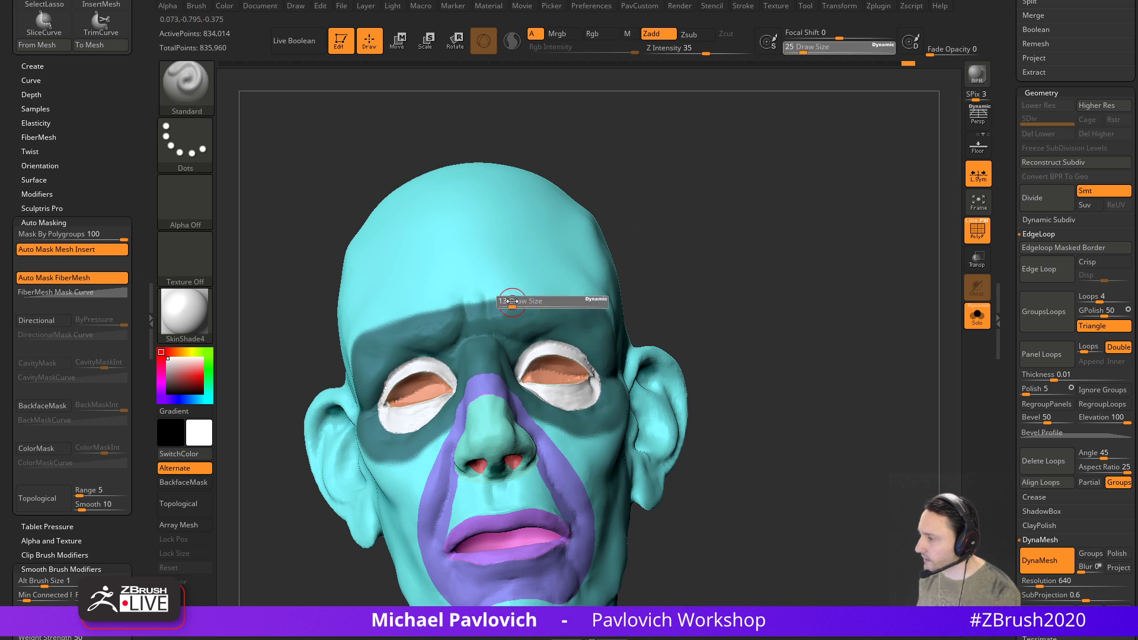
pyautogui.moveTo(513, 301); pyautogui.dragTo(508, 302)
pyautogui.keyDown('ctrl'); pyautogui.keyDown('alt'); pyautogui.moveTo(446, 297); pyautogui.dragTo(486, 292); pyautogui.keyUp('alt'); pyautogui.keyUp('ctrl')
pyautogui.moveTo(671, 283); pyautogui.dragTo(564, 322)
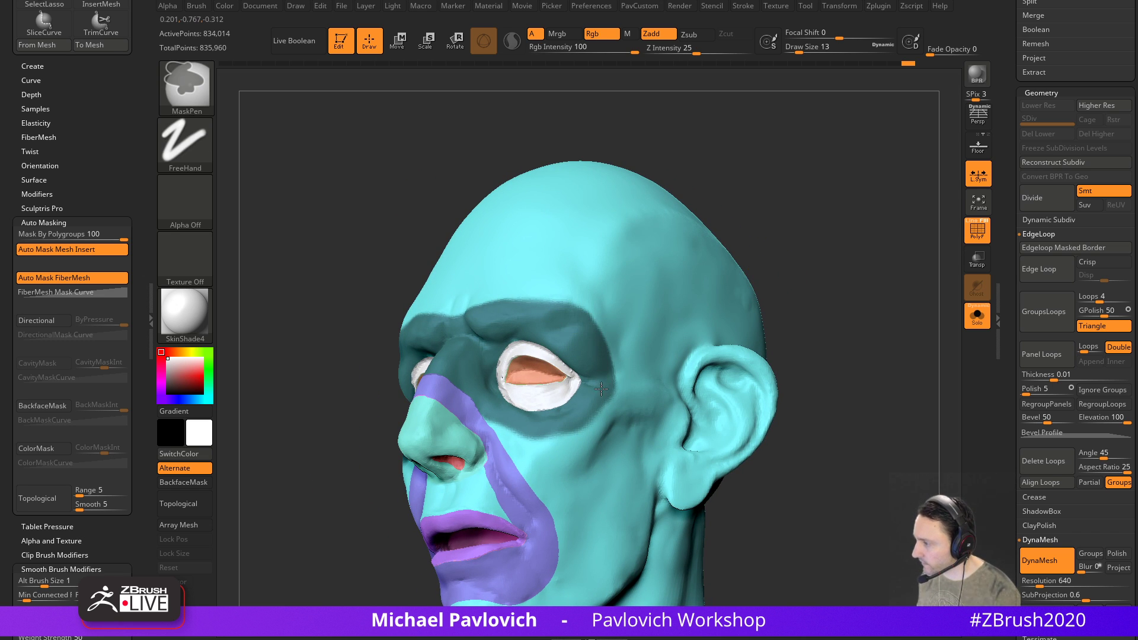
pyautogui.moveTo(765, 228)
pyautogui.mouseDown()
pyautogui.moveTo(780, 294)
pyautogui.moveTo(759, 297)
pyautogui.moveTo(778, 295)
pyautogui.mouseUp()
pyautogui.hotkey('ctrl', 'shift', 'e')
pyautogui.keyDown('ctrl'); pyautogui.moveTo(830, 330); pyautogui.dragTo(831, 333); pyautogui.keyUp('ctrl')
# Isolate the band around the nose bridge and mouth, assign it a single new polygroup, and restore full visibility
pyautogui.keyDown('alt'); pyautogui.moveTo(821, 297); pyautogui.dragTo(807, 453); pyautogui.keyUp('alt')
pyautogui.keyDown('ctrl'); pyautogui.keyDown('shift'); pyautogui.click(566, 367); pyautogui.keyUp('shift'); pyautogui.keyUp('ctrl')
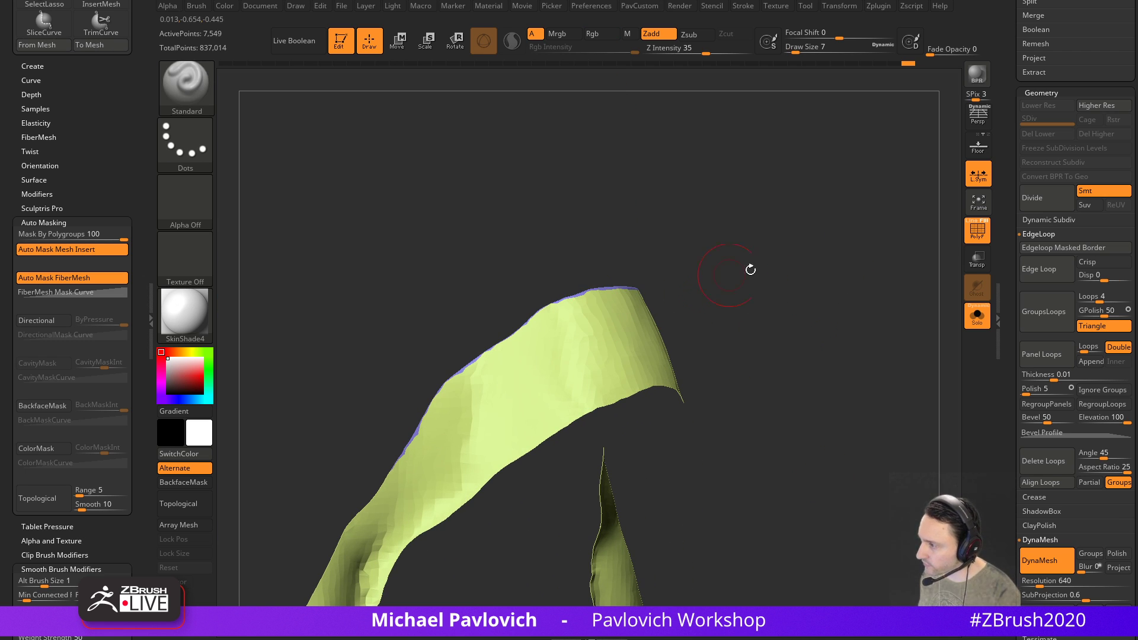
pyautogui.hotkey('ctrl', 'w')
pyautogui.keyDown('ctrl'); pyautogui.keyDown('shift'); pyautogui.click(795, 302); pyautogui.keyUp('shift'); pyautogui.keyUp('ctrl')
pyautogui.moveTo(796, 302); pyautogui.dragTo(813, 310, button='right')
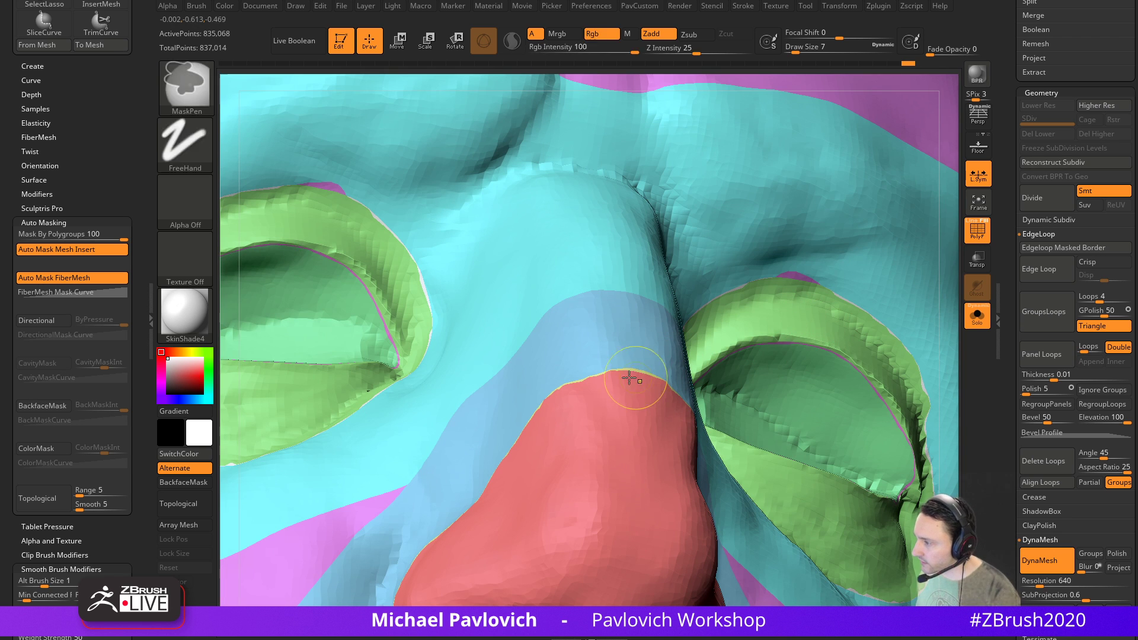
# Isolate the nose together with its thin border strip as one polygroup and restore full visibility
pyautogui.keyDown('ctrl'); pyautogui.keyDown('shift'); pyautogui.click(610, 385); pyautogui.keyUp('shift'); pyautogui.keyUp('ctrl')
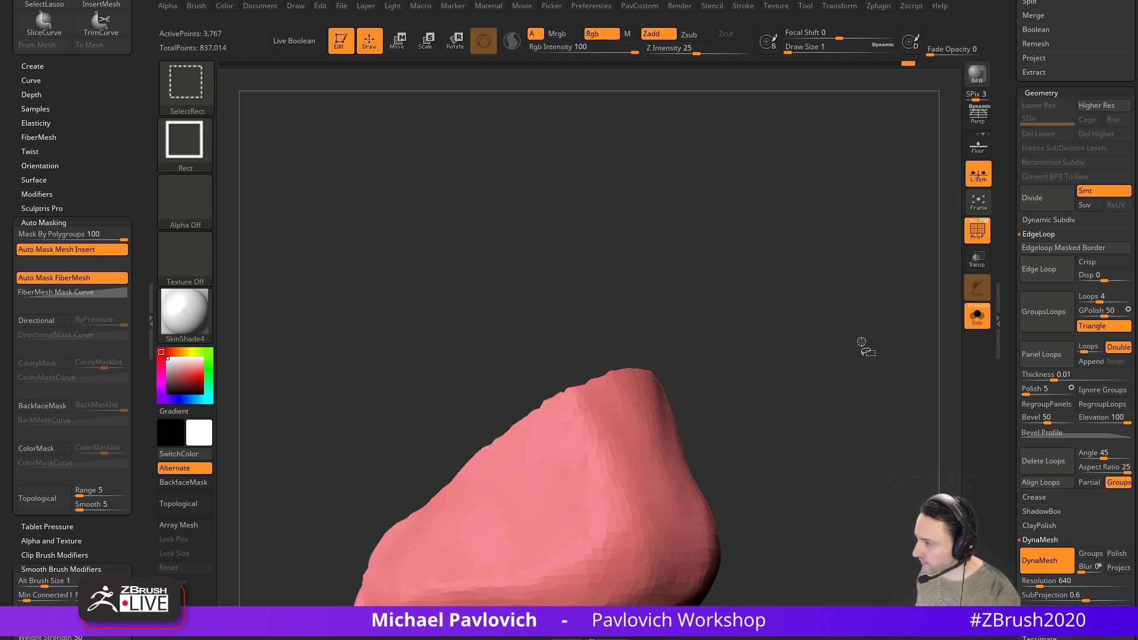
pyautogui.keyDown('ctrl'); pyautogui.keyDown('shift'); pyautogui.click(616, 375); pyautogui.keyUp('shift'); pyautogui.keyUp('ctrl')
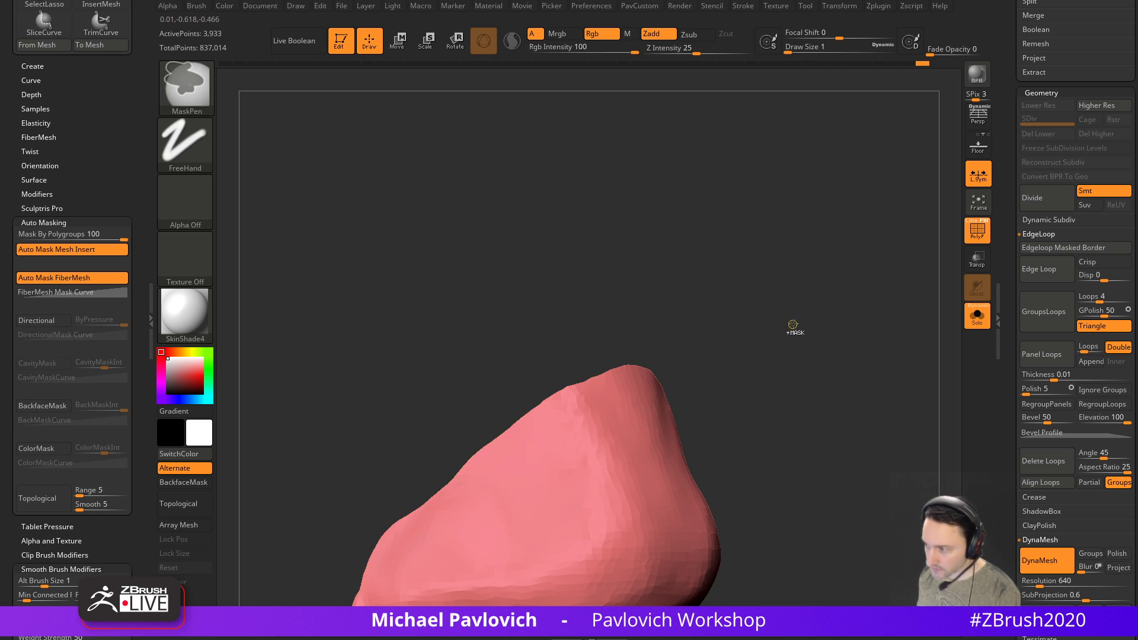
pyautogui.keyDown('ctrl'); pyautogui.keyDown('shift'); pyautogui.click(794, 329); pyautogui.keyUp('shift'); pyautogui.keyUp('ctrl')
# Isolate the cheek-fold band at the mouth corner with the draw size at 3, regroup it, and restore full visibility
pyautogui.moveTo(838, 340)
pyautogui.mouseDown()
pyautogui.moveTo(812, 282)
pyautogui.moveTo(796, 302)
pyautogui.moveTo(830, 290)
pyautogui.moveTo(818, 345)
pyautogui.moveTo(828, 287)
pyautogui.mouseUp()
pyautogui.press('s')
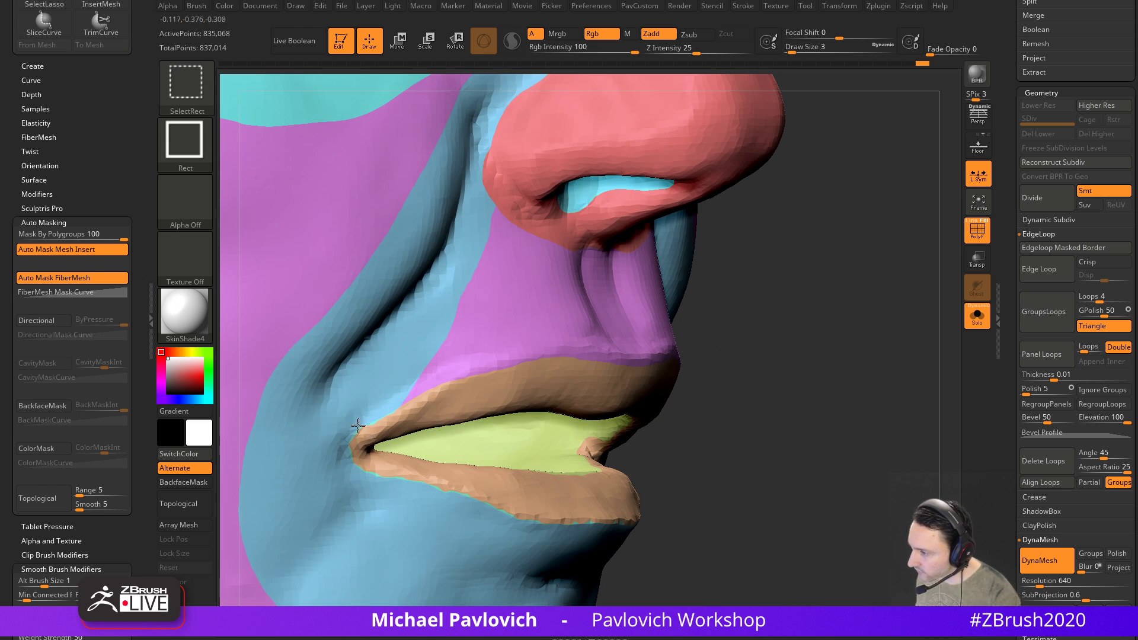
pyautogui.keyDown('ctrl'); pyautogui.keyDown('shift'); pyautogui.click(358, 425); pyautogui.keyUp('shift'); pyautogui.keyUp('ctrl')
pyautogui.hotkey('ctrl', 'w')
pyautogui.keyDown('ctrl'); pyautogui.keyDown('shift'); pyautogui.click(850, 354); pyautogui.keyUp('shift'); pyautogui.keyUp('ctrl')
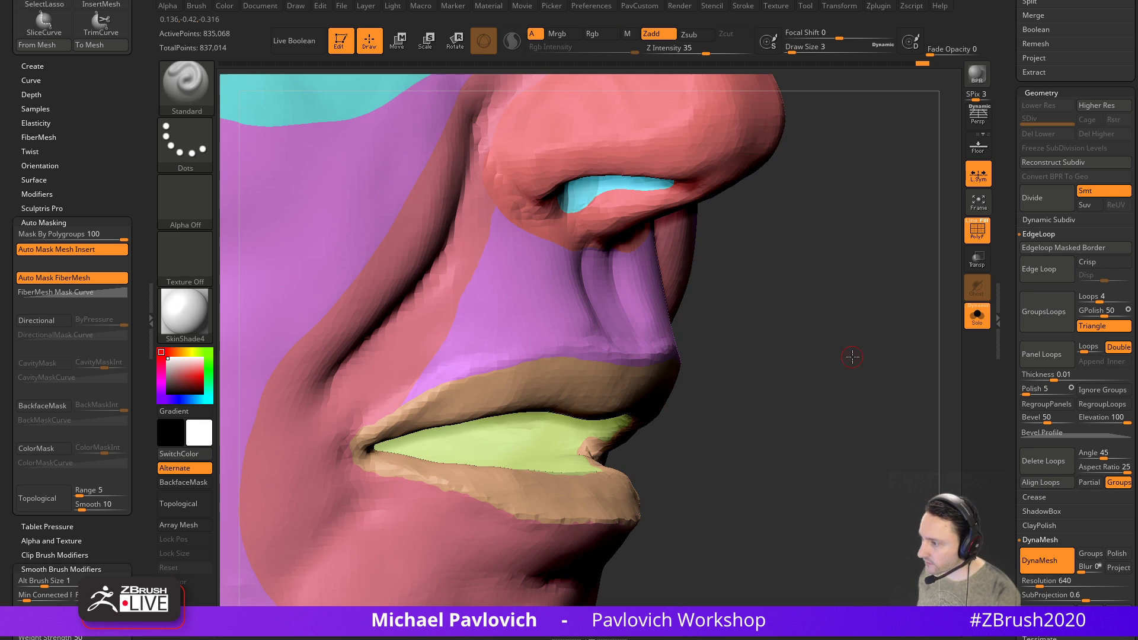
# Isolate the surfaces inside the eye openings, assign them a new polygroup, and restore full visibility
pyautogui.keyDown('alt'); pyautogui.moveTo(850, 353); pyautogui.dragTo(818, 299); pyautogui.keyUp('alt')
pyautogui.moveTo(772, 265); pyautogui.dragTo(839, 296)
pyautogui.moveTo(864, 249)
pyautogui.keyDown('alt'); pyautogui.mouseDown()
pyautogui.moveTo(860, 383)
pyautogui.moveTo(585, 399)
pyautogui.mouseUp(); pyautogui.keyUp('alt')
pyautogui.keyDown('ctrl'); pyautogui.keyDown('shift'); pyautogui.click(594, 379); pyautogui.keyUp('shift'); pyautogui.keyUp('ctrl')
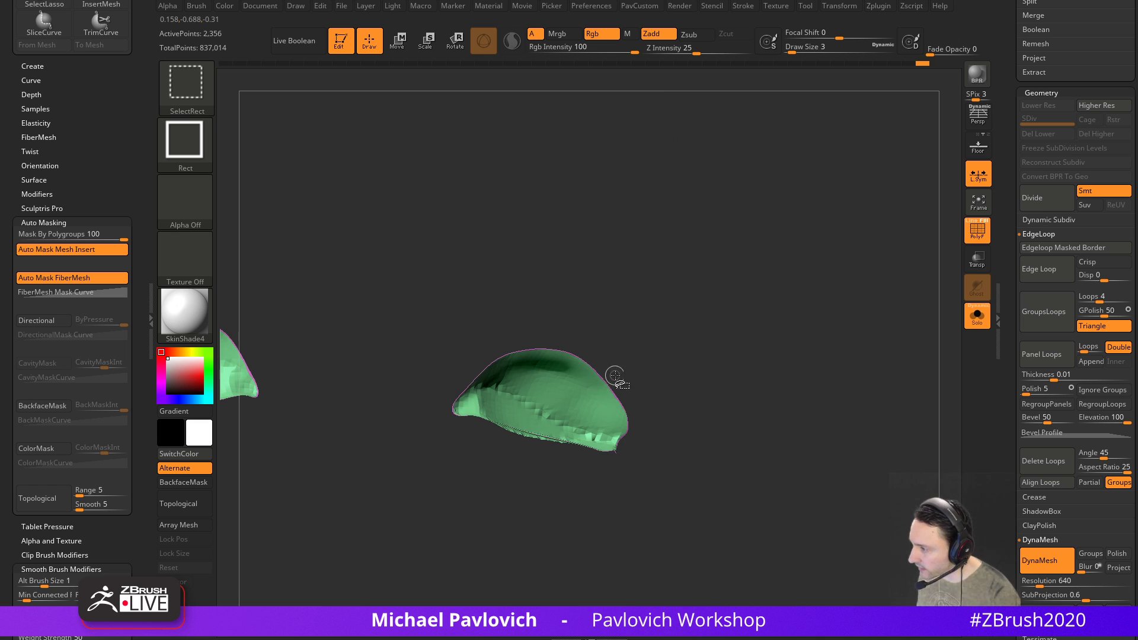
pyautogui.hotkey('ctrl', 'w')
pyautogui.keyDown('ctrl'); pyautogui.keyDown('shift'); pyautogui.click(824, 335); pyautogui.keyUp('shift'); pyautogui.keyUp('ctrl')
# Isolate the polygroup shared by the scalp, cheeks, upper-lip area and eyelid slivers, split it with Auto Groups, and restore full visibility
pyautogui.moveTo(824, 336)
pyautogui.mouseDown()
pyautogui.moveTo(808, 320)
pyautogui.moveTo(836, 306)
pyautogui.moveTo(784, 278)
pyautogui.moveTo(820, 270)
pyautogui.mouseUp()
pyautogui.keyDown('ctrl'); pyautogui.keyDown('shift'); pyautogui.click(529, 292); pyautogui.keyUp('shift'); pyautogui.keyUp('ctrl')
pyautogui.keyDown('ctrl'); pyautogui.keyDown('shift'); pyautogui.click(819, 267); pyautogui.keyUp('shift'); pyautogui.keyUp('ctrl')
pyautogui.keyDown('ctrl'); pyautogui.keyDown('shift'); pyautogui.click(688, 201); pyautogui.keyUp('shift'); pyautogui.keyUp('ctrl')
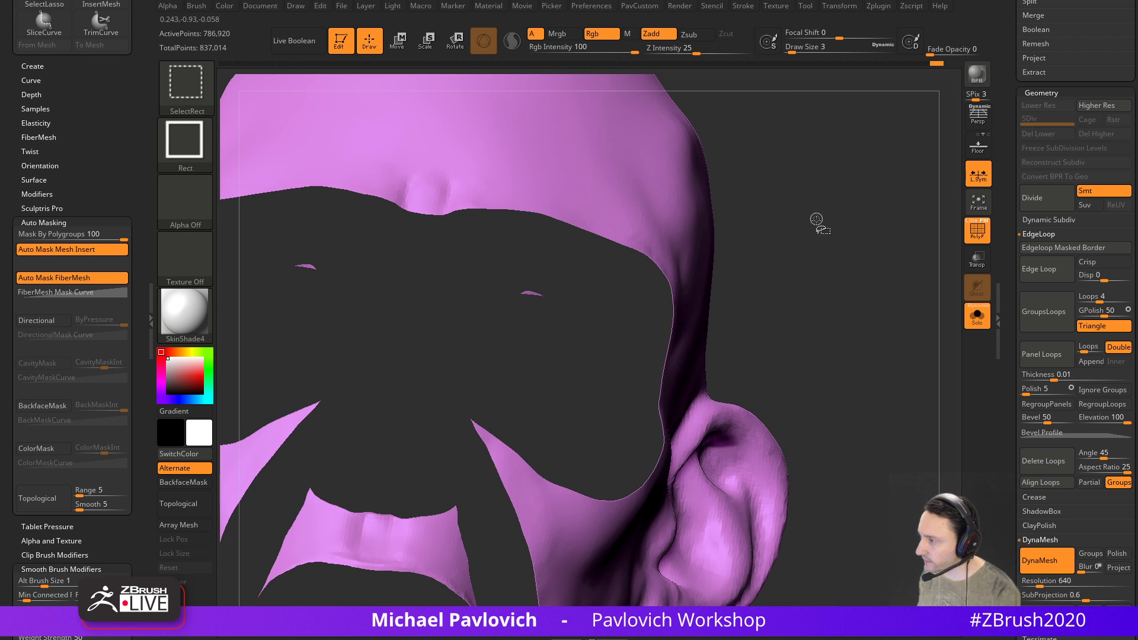
pyautogui.press('space')
pyautogui.click(784, 341)
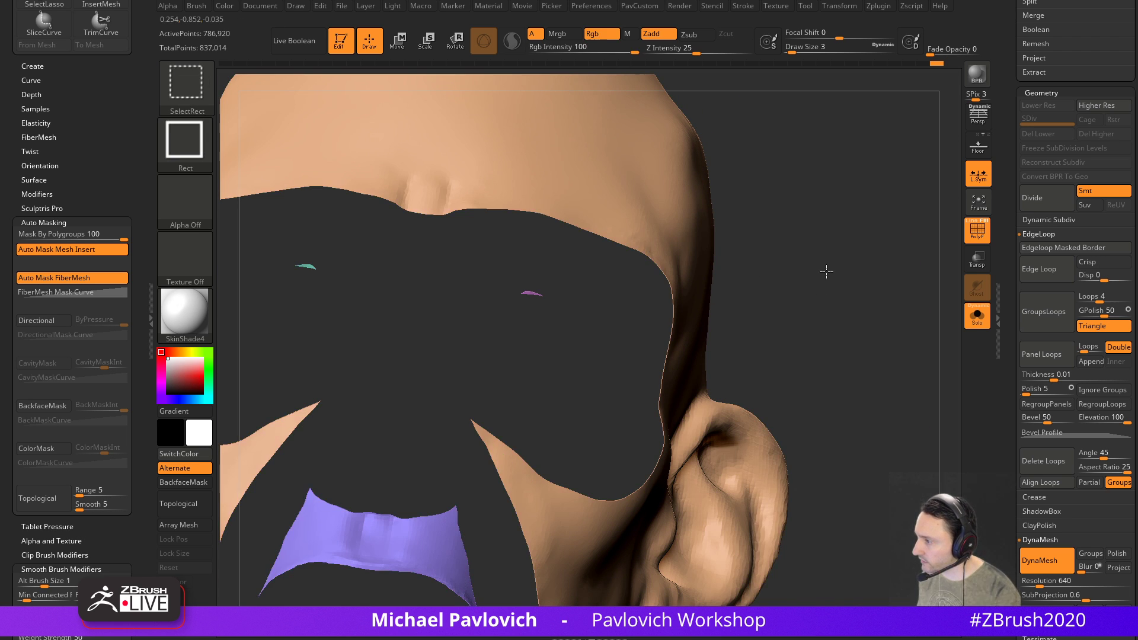
pyautogui.keyDown('ctrl'); pyautogui.keyDown('shift'); pyautogui.click(823, 277); pyautogui.keyUp('shift'); pyautogui.keyUp('ctrl')
# Try Mirror And Weld on the head with Local Symmetry on and undo it
pyautogui.press('space')
pyautogui.moveTo(825, 258)
pyautogui.keyDown('ctrl'); pyautogui.mouseDown(button='right')
pyautogui.moveTo(830, 247)
pyautogui.moveTo(848, 266)
pyautogui.moveTo(807, 254)
pyautogui.mouseUp(button='right'); pyautogui.keyUp('ctrl')
pyautogui.press('space')
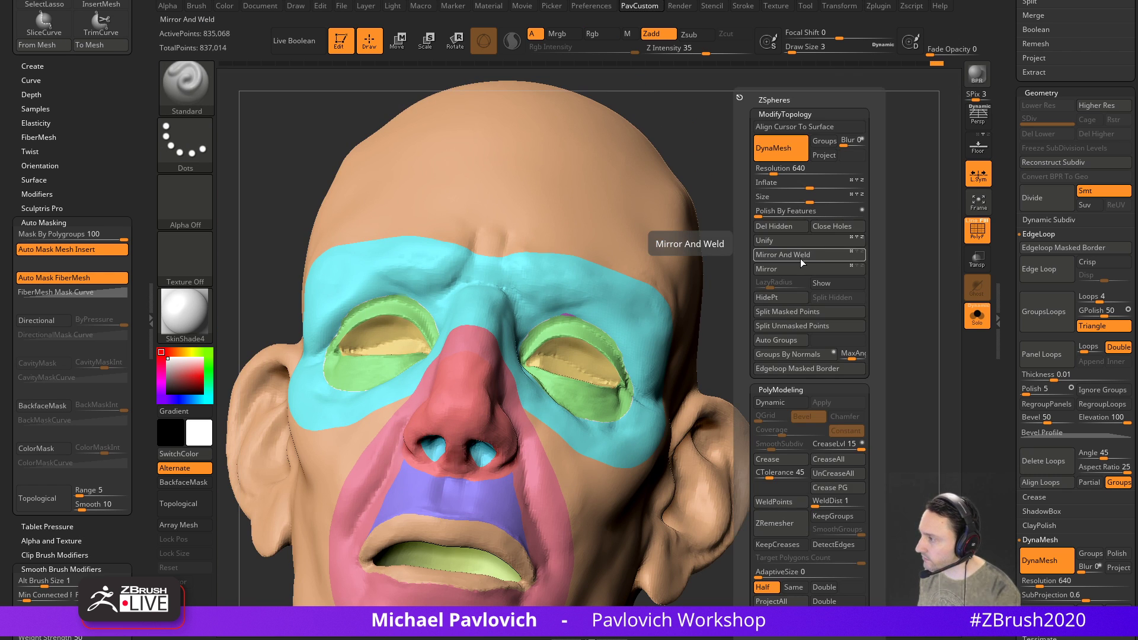
pyautogui.click(774, 244)
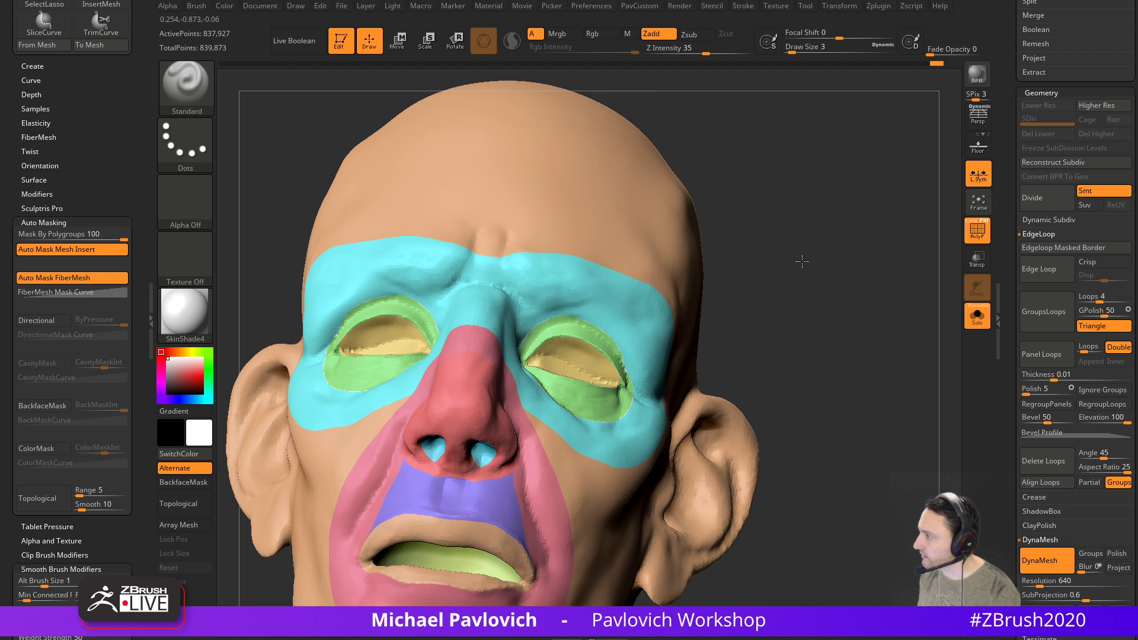
pyautogui.keyDown('ctrl'); pyautogui.moveTo(792, 266); pyautogui.dragTo(829, 297, button='right'); pyautogui.keyUp('ctrl')
pyautogui.hotkey('ctrl', 'z')
# Turn off Local Symmetry and apply Mirror And Weld to the figure
pyautogui.click(978, 174)
pyautogui.press('space')
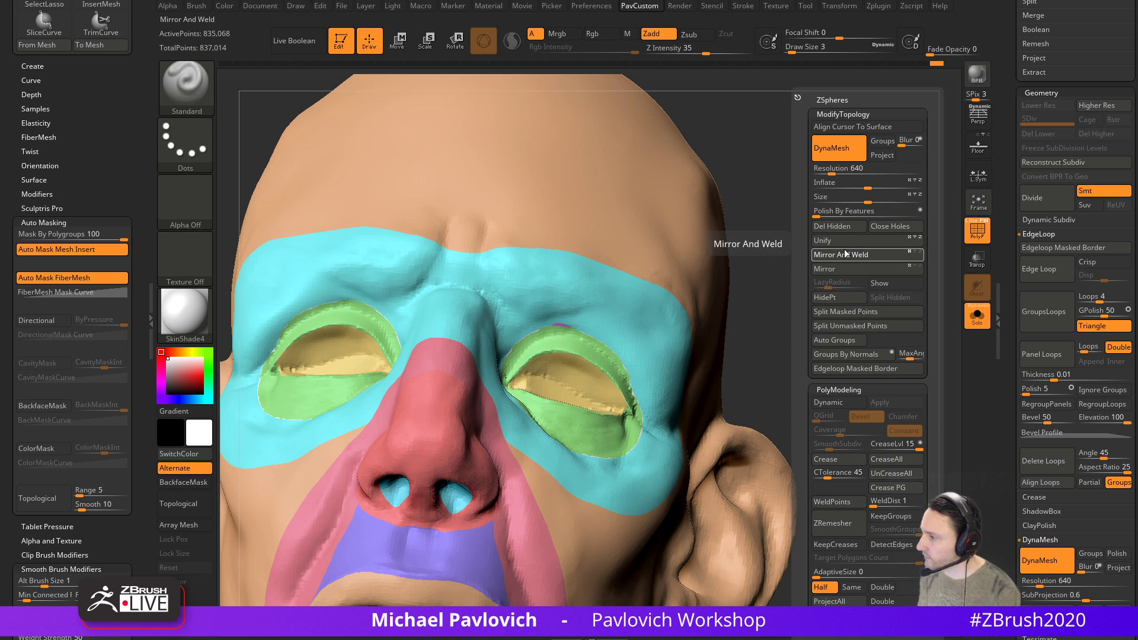
pyautogui.click(857, 254)
# Try to regroup the stray sliver above the upper eyelid and undo the change
pyautogui.moveTo(857, 253)
pyautogui.keyDown('ctrl'); pyautogui.mouseDown(button='right')
pyautogui.moveTo(831, 254)
pyautogui.moveTo(872, 281)
pyautogui.moveTo(836, 255)
pyautogui.moveTo(858, 269)
pyautogui.moveTo(749, 279)
pyautogui.moveTo(818, 262)
pyautogui.moveTo(794, 267)
pyautogui.moveTo(775, 344)
pyautogui.mouseUp(button='right'); pyautogui.keyUp('ctrl')
pyautogui.keyDown('ctrl'); pyautogui.keyDown('shift'); pyautogui.click(604, 347); pyautogui.keyUp('shift'); pyautogui.keyUp('ctrl')
pyautogui.hotkey('ctrl', 'w')
pyautogui.keyDown('ctrl'); pyautogui.keyDown('shift'); pyautogui.click(837, 300); pyautogui.keyUp('shift'); pyautogui.keyUp('ctrl')
pyautogui.hotkey('ctrl', 'z')
pyautogui.hotkey('ctrl', 'z')
pyautogui.keyDown('ctrl'); pyautogui.keyDown('shift'); pyautogui.click(821, 270); pyautogui.keyUp('shift'); pyautogui.keyUp('ctrl')
pyautogui.keyDown('ctrl'); pyautogui.keyDown('shift'); pyautogui.click(604, 336); pyautogui.keyUp('shift'); pyautogui.keyUp('ctrl')
pyautogui.keyDown('ctrl'); pyautogui.keyDown('shift'); pyautogui.click(808, 287); pyautogui.keyUp('shift'); pyautogui.keyUp('ctrl')
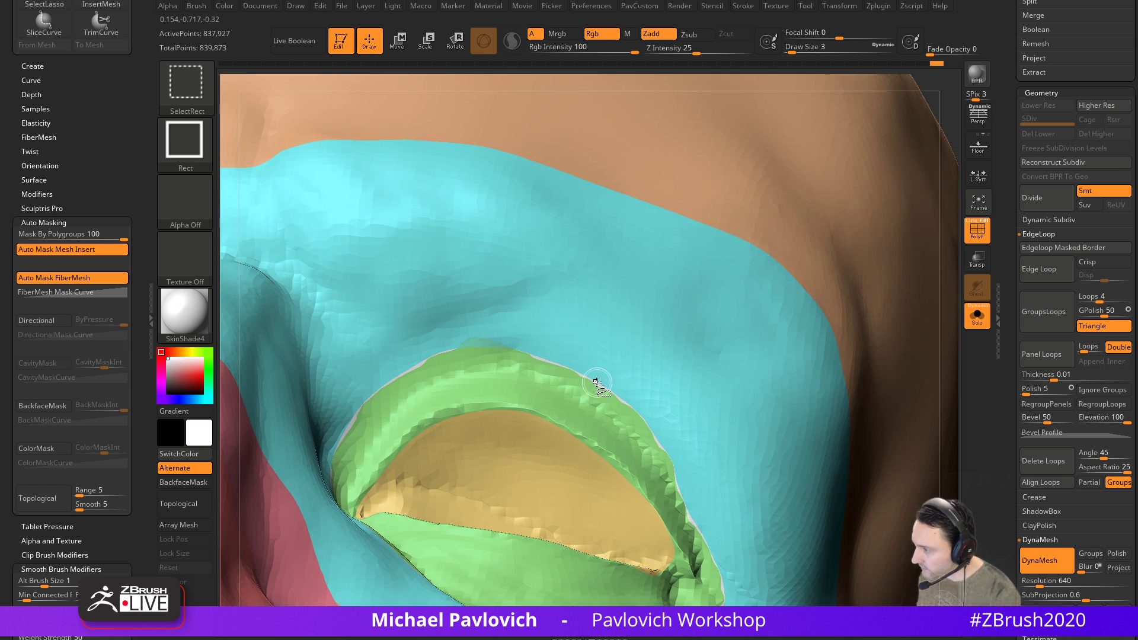
# Regroup the goggle region with the stray border sliver above the eyelid, check the neighbouring groups, and restore full visibility
pyautogui.keyDown('ctrl'); pyautogui.keyDown('shift'); pyautogui.click(597, 382); pyautogui.keyUp('shift'); pyautogui.keyUp('ctrl')
pyautogui.hotkey('ctrl', 'w')
pyautogui.keyDown('ctrl'); pyautogui.keyDown('shift'); pyautogui.click(479, 352); pyautogui.keyUp('shift'); pyautogui.keyUp('ctrl')
pyautogui.keyDown('ctrl'); pyautogui.keyDown('shift'); pyautogui.click(479, 346); pyautogui.keyUp('shift'); pyautogui.keyUp('ctrl')
pyautogui.keyDown('ctrl'); pyautogui.keyDown('shift'); pyautogui.click(731, 274); pyautogui.keyUp('shift'); pyautogui.keyUp('ctrl')
pyautogui.keyDown('ctrl'); pyautogui.keyDown('shift'); pyautogui.click(755, 277); pyautogui.keyUp('shift'); pyautogui.keyUp('ctrl')
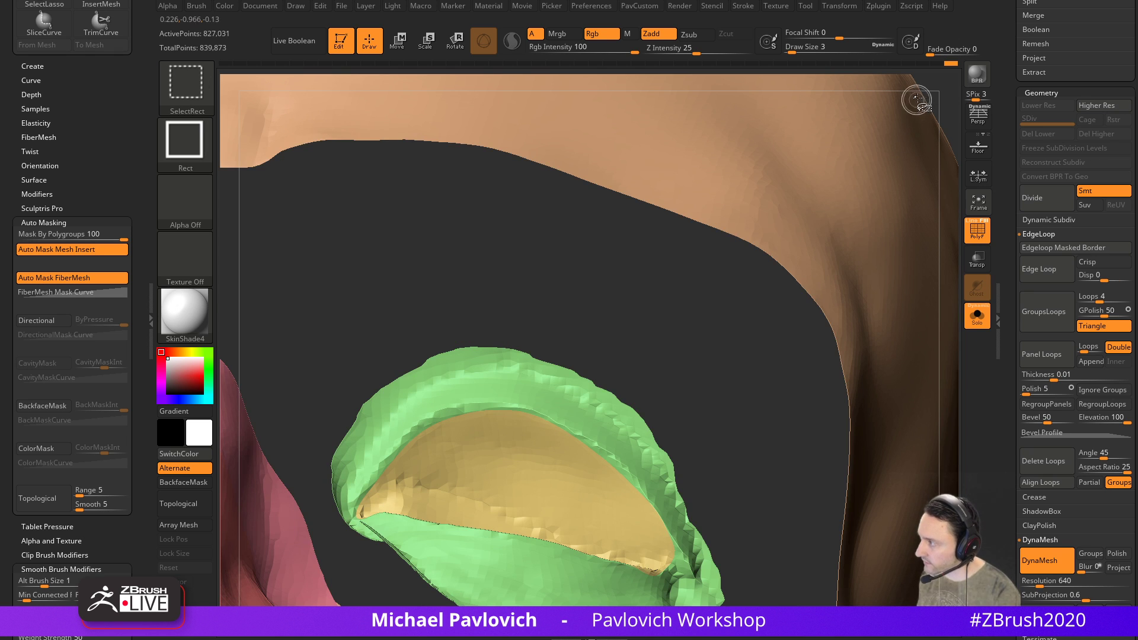
pyautogui.keyDown('ctrl'); pyautogui.keyDown('shift'); pyautogui.click(943, 98); pyautogui.keyUp('shift'); pyautogui.keyUp('ctrl')
pyautogui.hotkey('ctrl', 'w')
pyautogui.keyDown('ctrl'); pyautogui.keyDown('shift'); pyautogui.click(854, 163); pyautogui.keyUp('shift'); pyautogui.keyUp('ctrl')
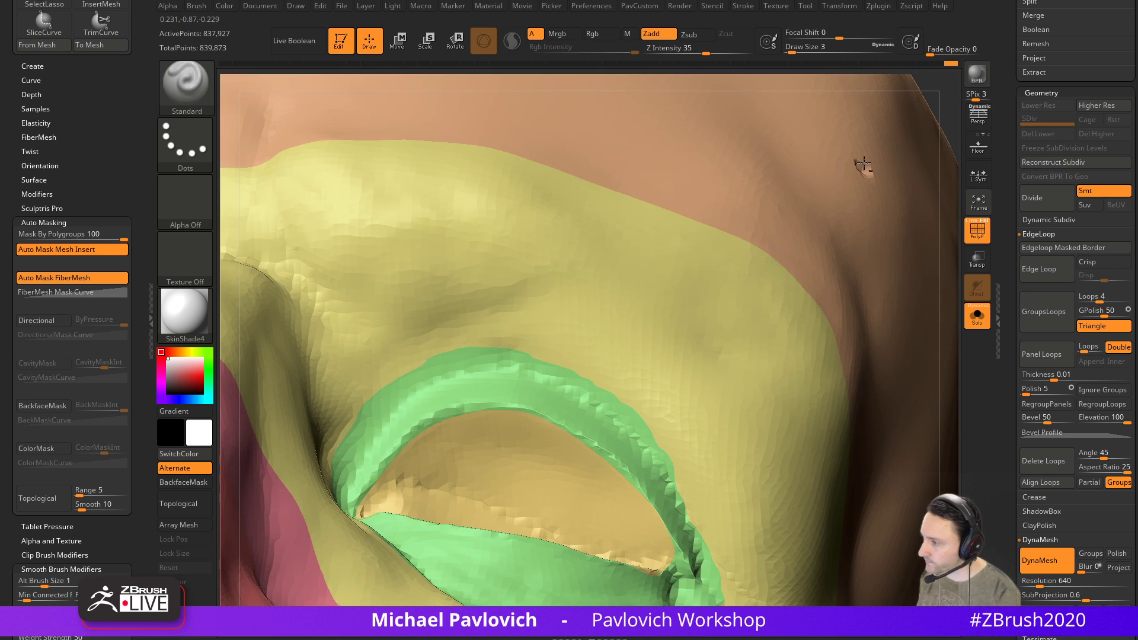
# Isolate the nose together with the thin strips around the nostril rims, assign one polygroup, and restore full visibility
pyautogui.press('f')
pyautogui.moveTo(912, 100); pyautogui.dragTo(899, 282)
pyautogui.keyDown('ctrl'); pyautogui.keyDown('shift'); pyautogui.click(560, 328); pyautogui.keyUp('shift'); pyautogui.keyUp('ctrl')
pyautogui.keyDown('ctrl'); pyautogui.keyDown('shift'); pyautogui.click(732, 259); pyautogui.keyUp('shift'); pyautogui.keyUp('ctrl')
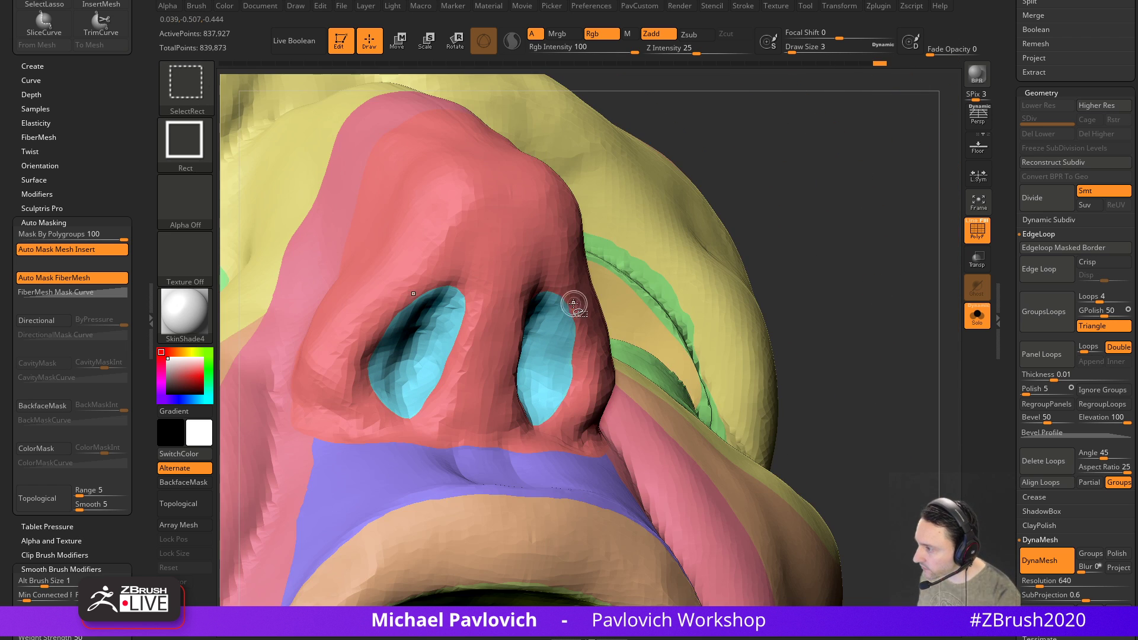
pyautogui.keyDown('ctrl'); pyautogui.keyDown('shift'); pyautogui.click(562, 302); pyautogui.keyUp('shift'); pyautogui.keyUp('ctrl')
pyautogui.keyDown('ctrl'); pyautogui.keyDown('shift'); pyautogui.click(706, 266); pyautogui.keyUp('shift'); pyautogui.keyUp('ctrl')
pyautogui.keyDown('alt'); pyautogui.moveTo(882, 203); pyautogui.dragTo(829, 332); pyautogui.keyUp('alt')
pyautogui.hotkey('ctrl', 'shift')
pyautogui.keyDown('ctrl'); pyautogui.keyDown('shift'); pyautogui.click(512, 324); pyautogui.keyUp('shift'); pyautogui.keyUp('ctrl')
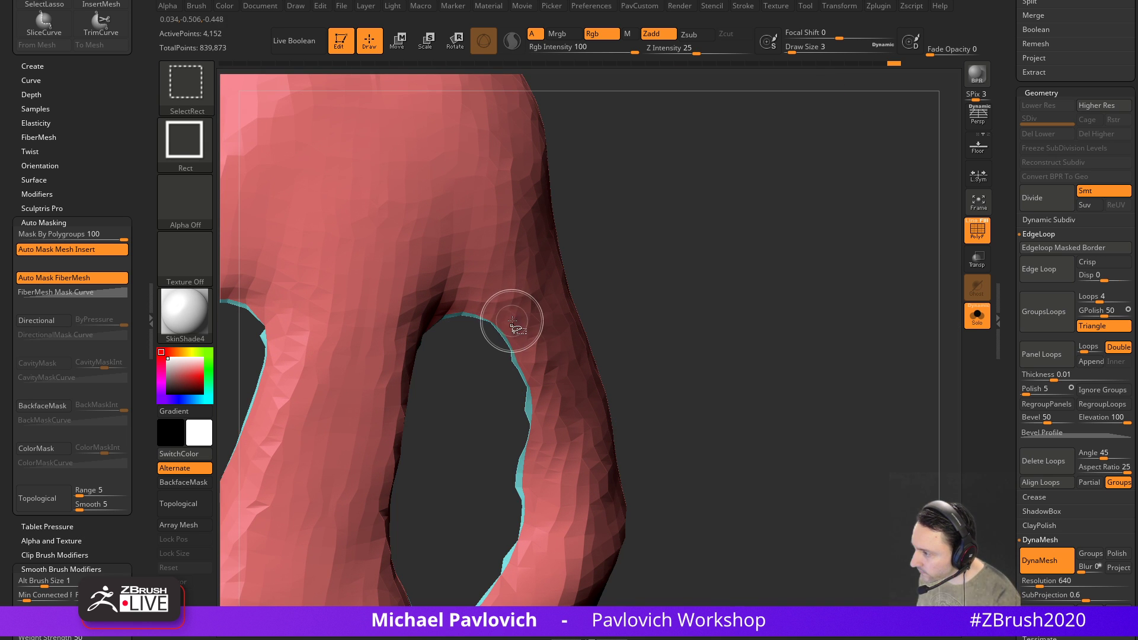
pyautogui.hotkey('ctrl', 'w')
pyautogui.keyDown('ctrl'); pyautogui.keyDown('shift'); pyautogui.click(838, 254); pyautogui.keyUp('shift'); pyautogui.keyUp('ctrl')
pyautogui.keyDown('alt'); pyautogui.moveTo(941, 154); pyautogui.dragTo(902, 368); pyautogui.keyUp('alt')
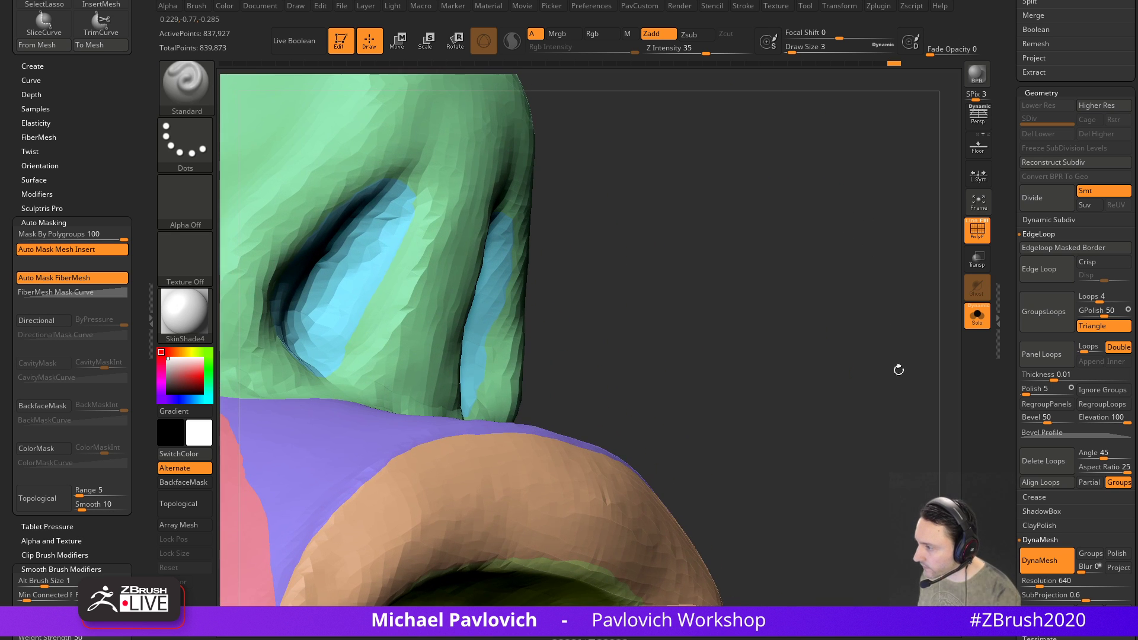
pyautogui.moveTo(749, 391)
pyautogui.mouseDown()
pyautogui.moveTo(767, 253)
pyautogui.moveTo(800, 219)
pyautogui.moveTo(762, 257)
pyautogui.moveTo(743, 307)
pyautogui.moveTo(795, 318)
pyautogui.moveTo(860, 252)
pyautogui.mouseUp()
pyautogui.hotkey('ctrl', 'shift')
pyautogui.keyDown('ctrl'); pyautogui.keyDown('shift'); pyautogui.click(439, 351); pyautogui.keyUp('shift'); pyautogui.keyUp('ctrl')
pyautogui.keyDown('ctrl'); pyautogui.keyDown('shift'); pyautogui.click(807, 235); pyautogui.keyUp('shift'); pyautogui.keyUp('ctrl')
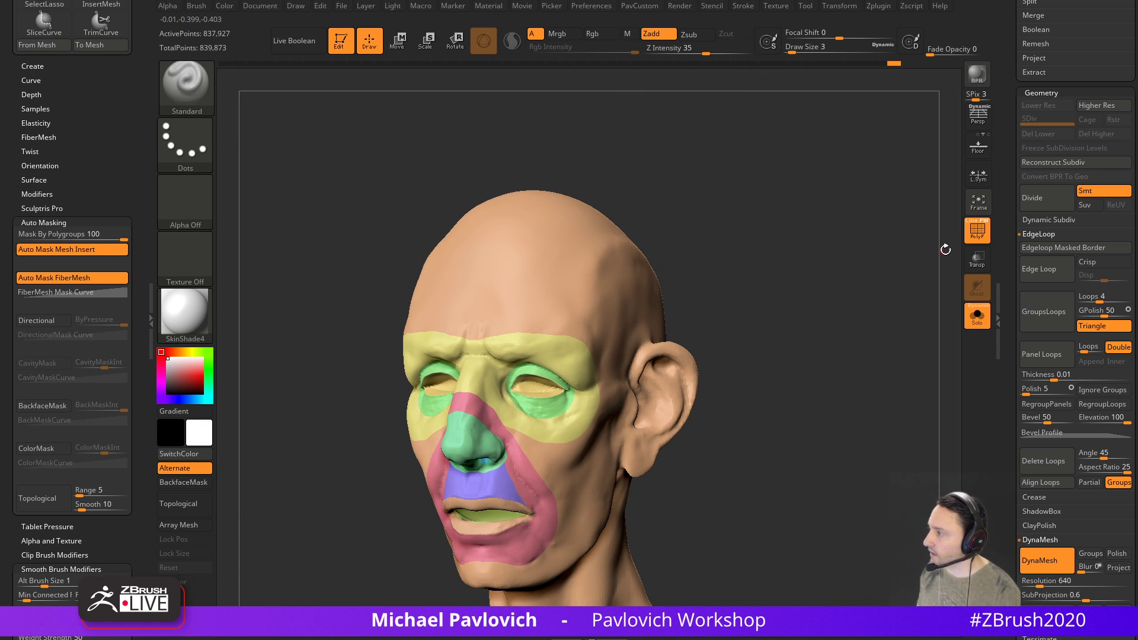
pyautogui.click(978, 230)
pyautogui.click(978, 235)
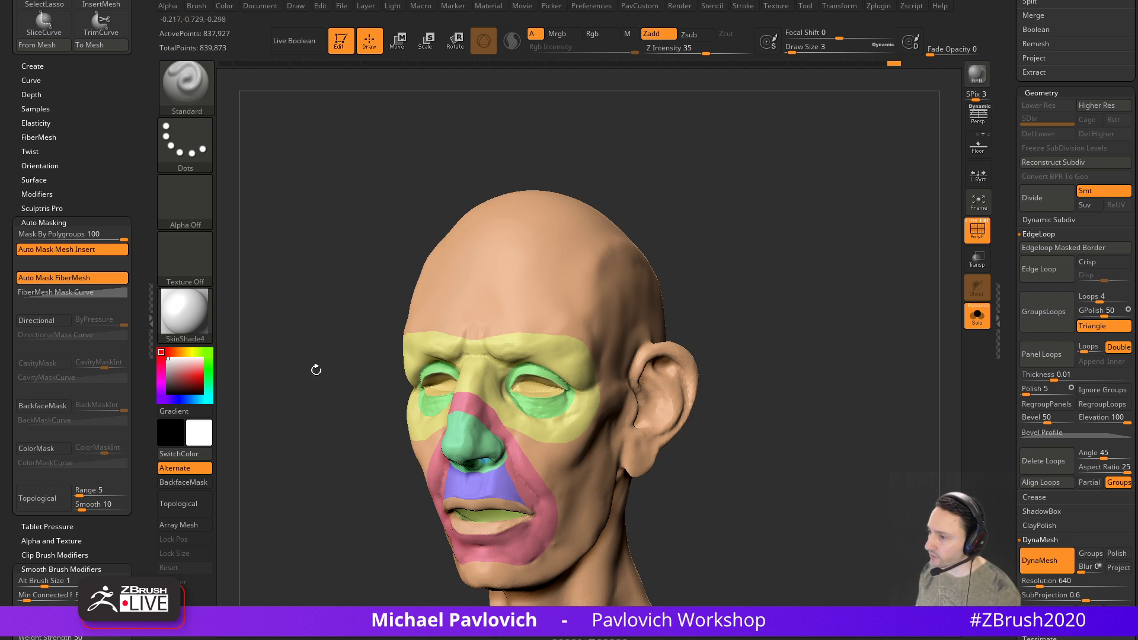
# Preview the head in StartupMaterial with the draw size at 9 and switch the material back to SkinShade4
pyautogui.click(192, 312)
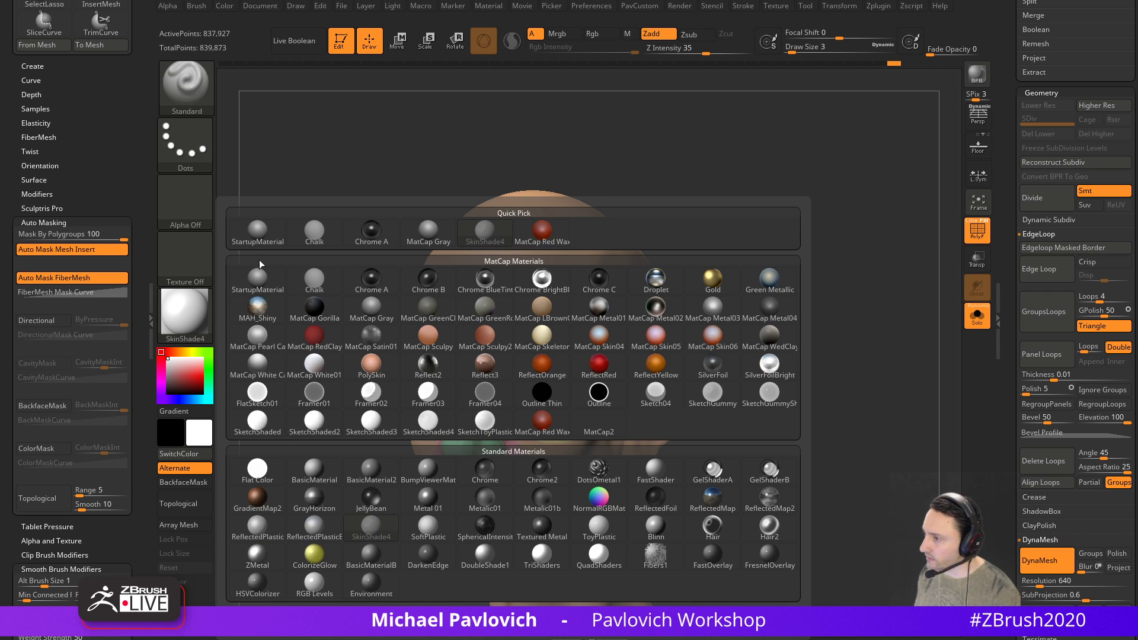
pyautogui.click(259, 234)
pyautogui.moveTo(665, 255)
pyautogui.mouseDown()
pyautogui.moveTo(815, 300)
pyautogui.moveTo(836, 294)
pyautogui.mouseUp()
pyautogui.press('s')
pyautogui.moveTo(836, 294); pyautogui.dragTo(840, 293)
pyautogui.moveTo(850, 286)
pyautogui.keyDown('alt'); pyautogui.mouseDown()
pyautogui.moveTo(832, 307)
pyautogui.moveTo(854, 315)
pyautogui.mouseUp(); pyautogui.keyUp('alt')
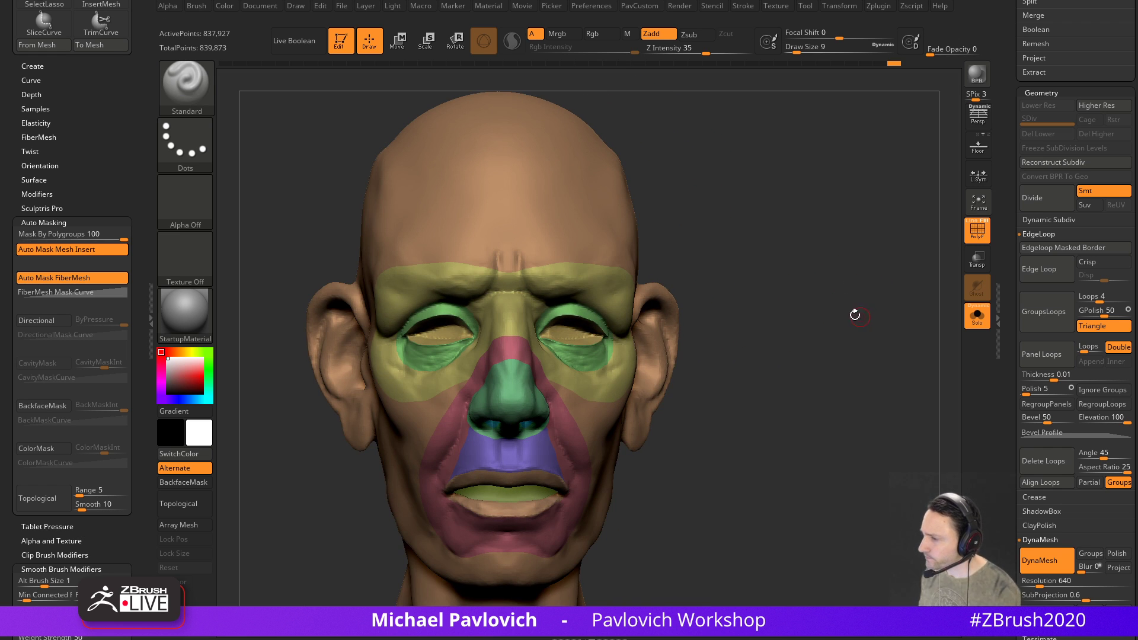
pyautogui.click(189, 307)
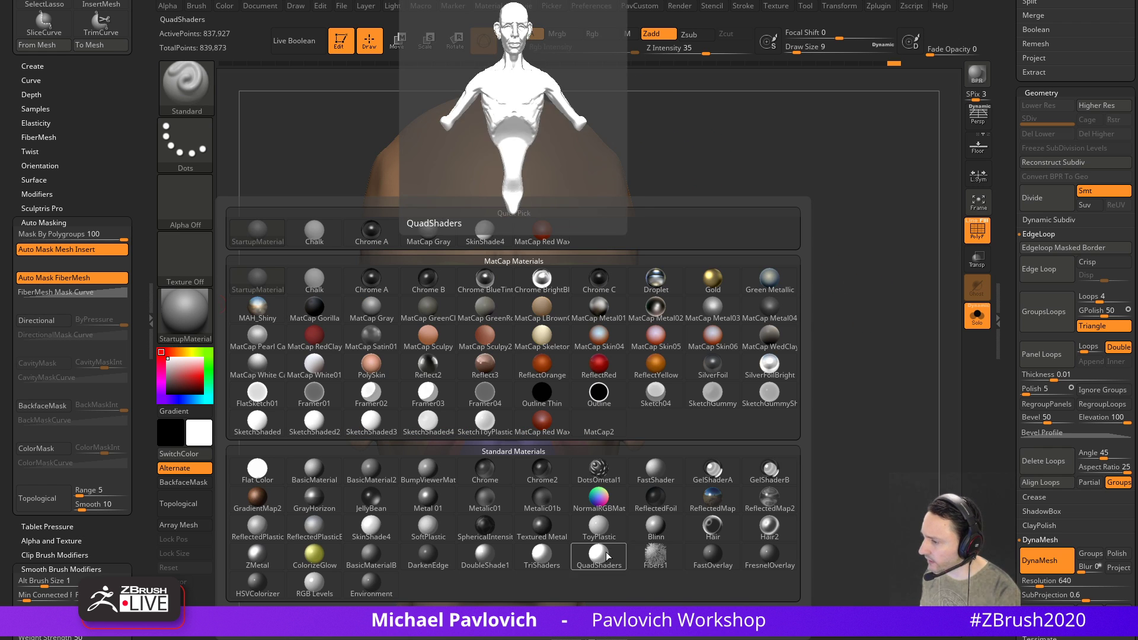
pyautogui.moveTo(761, 299); pyautogui.dragTo(753, 299)
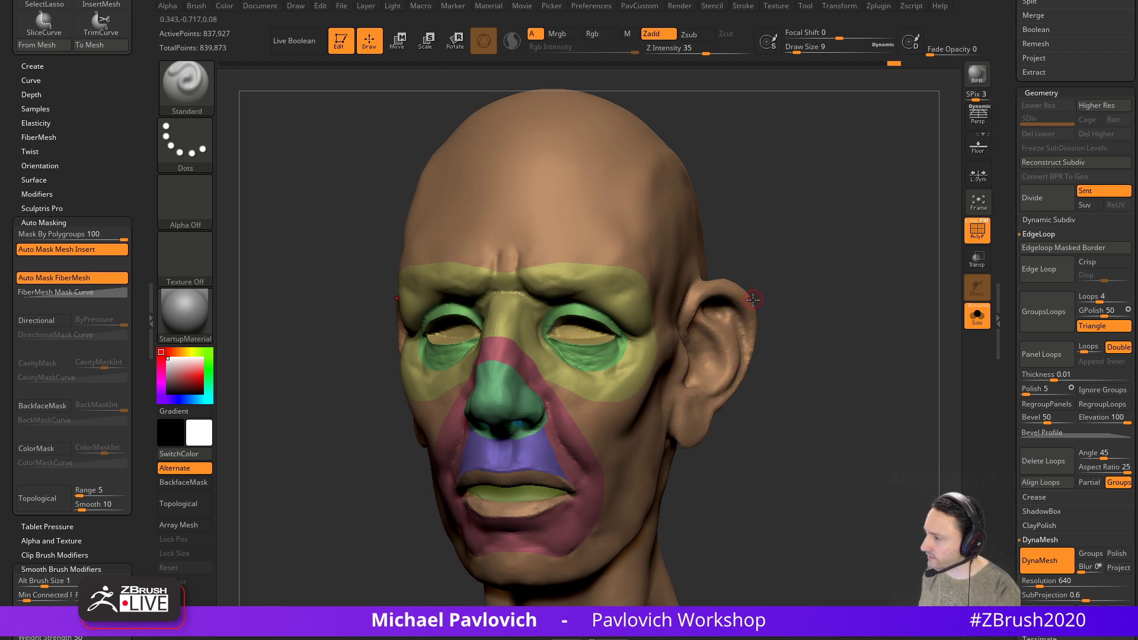
pyautogui.click(208, 319)
pyautogui.click(394, 538)
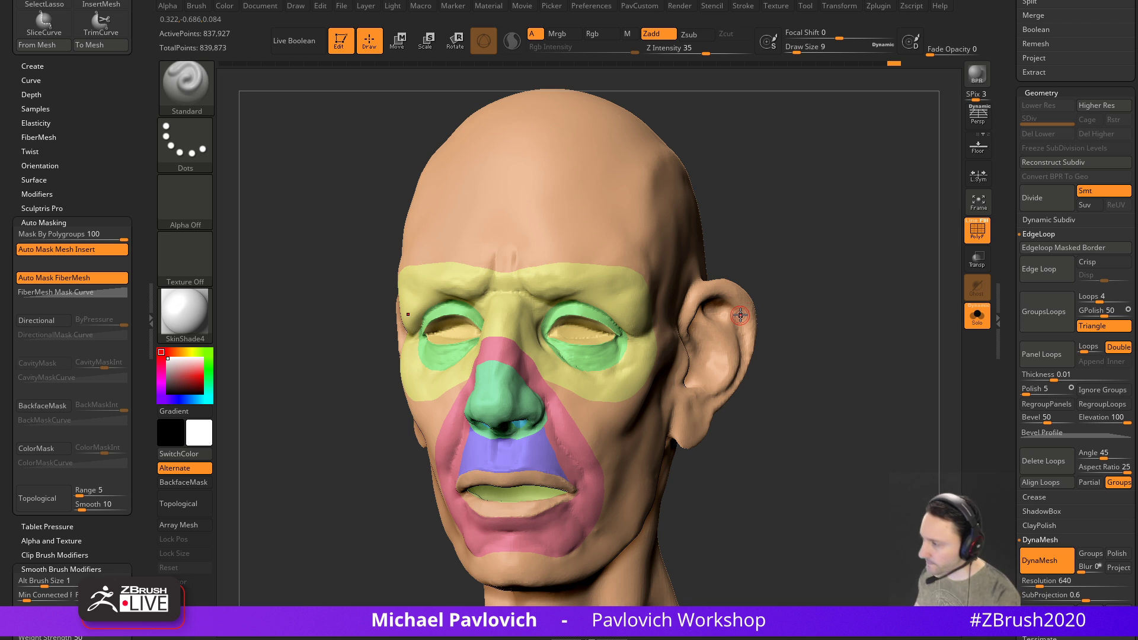
# Set the ZRemesher AdaptiveSize to 13 and enable KeepGroups
pyautogui.moveTo(1005, 356); pyautogui.dragTo(1003, 280)
pyautogui.click(1038, 256)
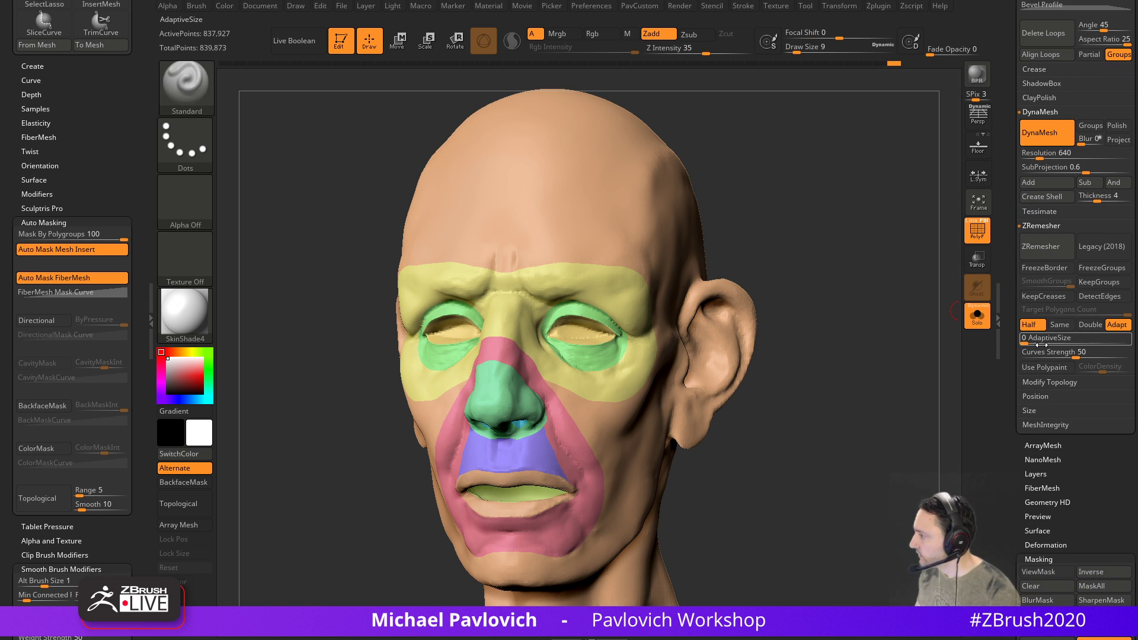
pyautogui.moveTo(1031, 344); pyautogui.dragTo(1037, 344)
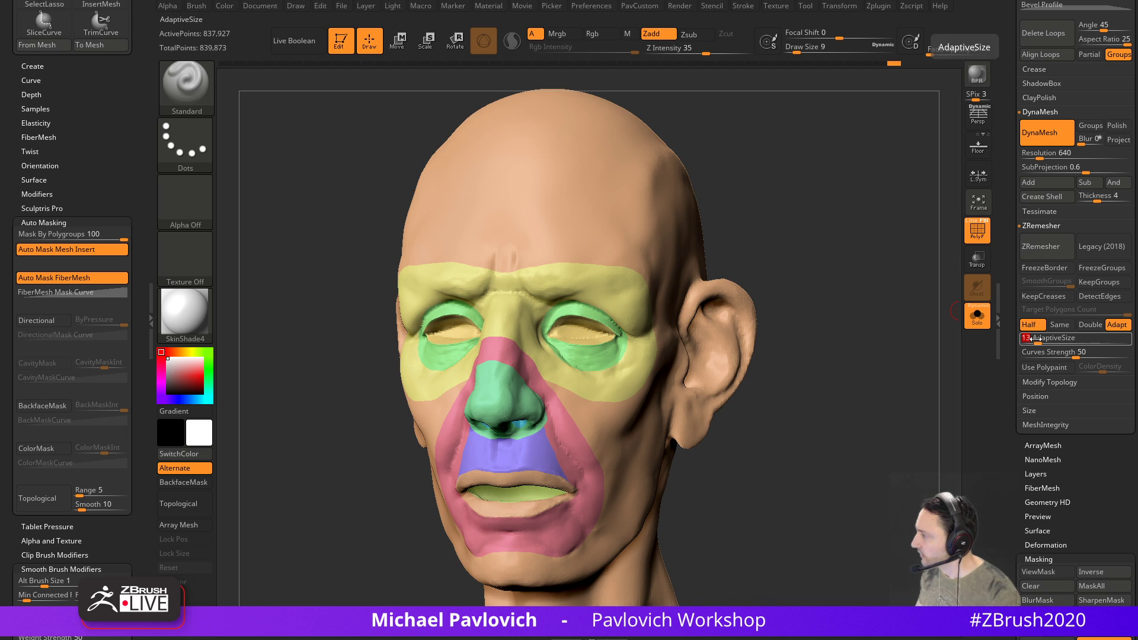
pyautogui.click(1105, 283)
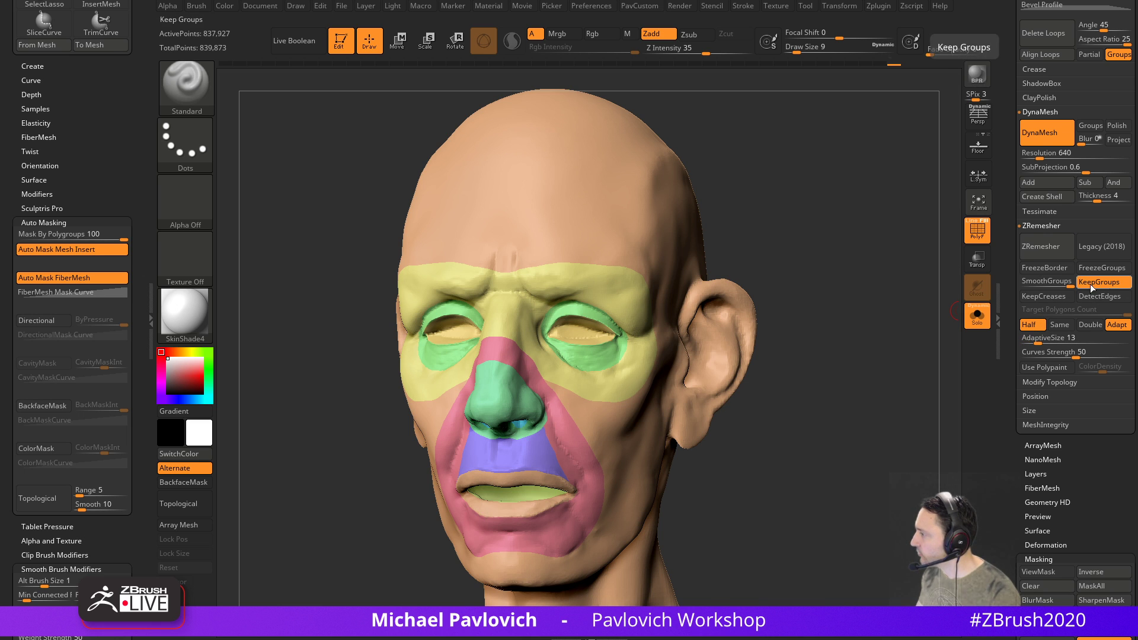
# Slice the head from the neck in side view with a SliceCurve running under the jaw and up across the nape
pyautogui.moveTo(860, 384)
pyautogui.mouseDown()
pyautogui.moveTo(860, 356)
pyautogui.moveTo(820, 306)
pyautogui.moveTo(833, 294)
pyautogui.moveTo(845, 348)
pyautogui.moveTo(851, 341)
pyautogui.moveTo(843, 354)
pyautogui.moveTo(758, 219)
pyautogui.moveTo(792, 209)
pyautogui.moveTo(864, 218)
pyautogui.moveTo(792, 203)
pyautogui.moveTo(809, 342)
pyautogui.mouseUp()
pyautogui.keyDown('ctrl'); pyautogui.keyDown('shift'); pyautogui.click(174, 82); pyautogui.keyUp('shift'); pyautogui.keyUp('ctrl')
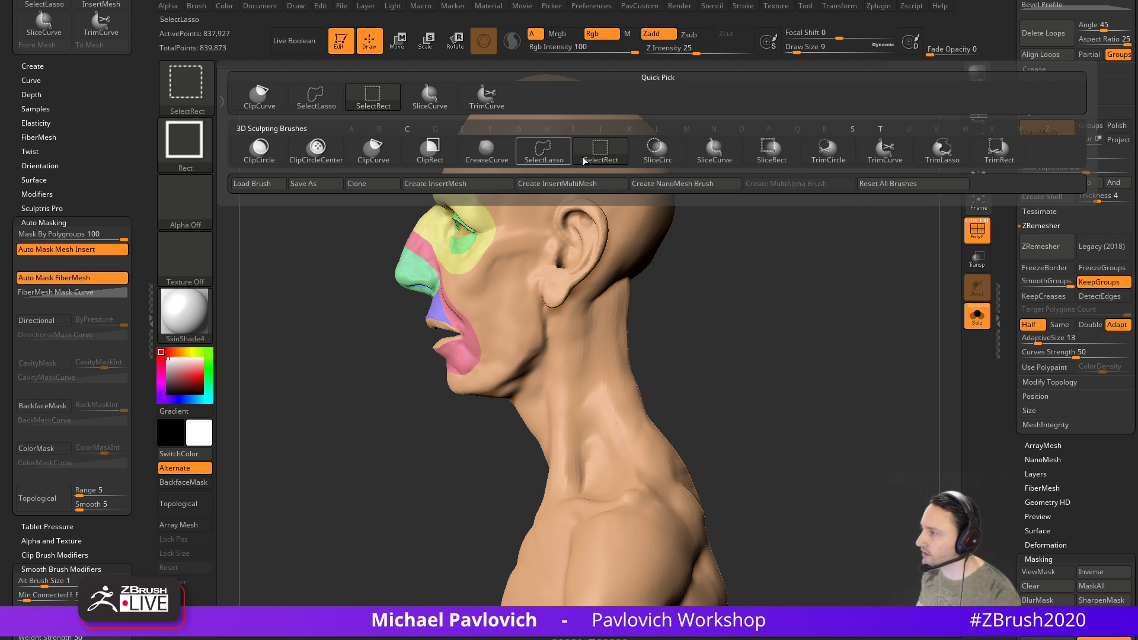
pyautogui.click(714, 158)
pyautogui.moveTo(394, 494)
pyautogui.keyDown('ctrl'); pyautogui.keyDown('shift'); pyautogui.mouseDown()
pyautogui.moveTo(522, 405)
pyautogui.moveTo(519, 393)
pyautogui.moveTo(629, 304)
pyautogui.moveTo(594, 296)
pyautogui.mouseUp(); pyautogui.keyUp('shift'); pyautogui.keyUp('ctrl')
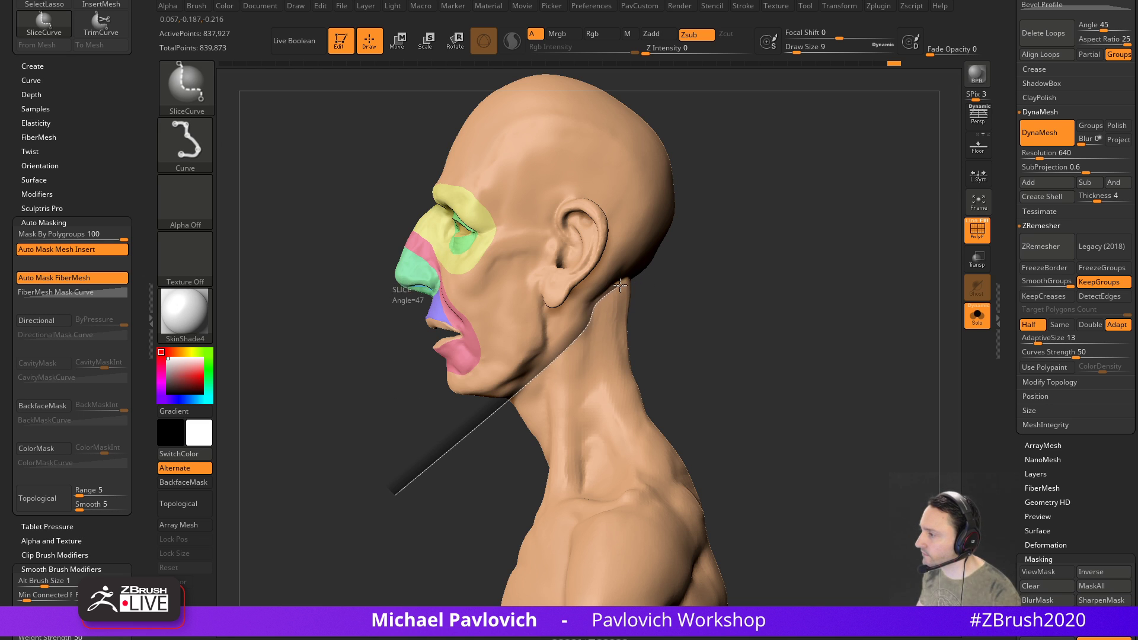
pyautogui.keyDown('ctrl'); pyautogui.keyDown('shift'); pyautogui.moveTo(627, 278); pyautogui.dragTo(865, 219); pyautogui.keyUp('shift'); pyautogui.keyUp('ctrl')
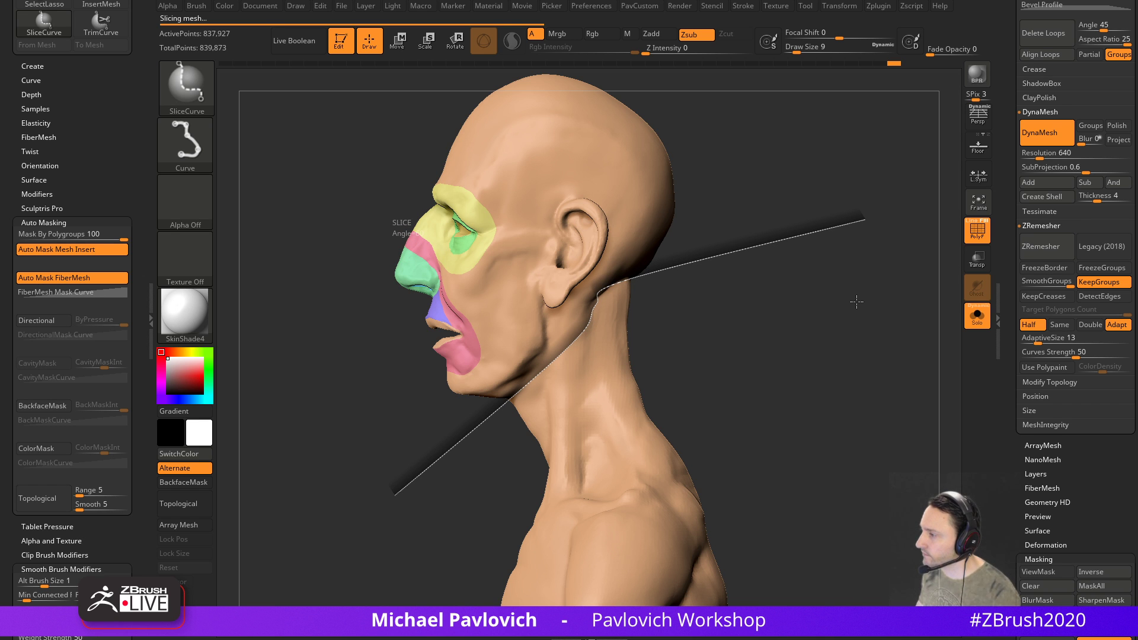
# Slice the arm from the torso in front view with a SliceCurve running down through the shoulder and armpit
pyautogui.moveTo(847, 300)
pyautogui.mouseDown()
pyautogui.moveTo(820, 292)
pyautogui.moveTo(828, 226)
pyautogui.mouseUp()
pyautogui.moveTo(768, 262)
pyautogui.mouseDown()
pyautogui.moveTo(731, 262)
pyautogui.moveTo(757, 262)
pyautogui.mouseUp()
pyautogui.hotkey('ctrl', 'shift')
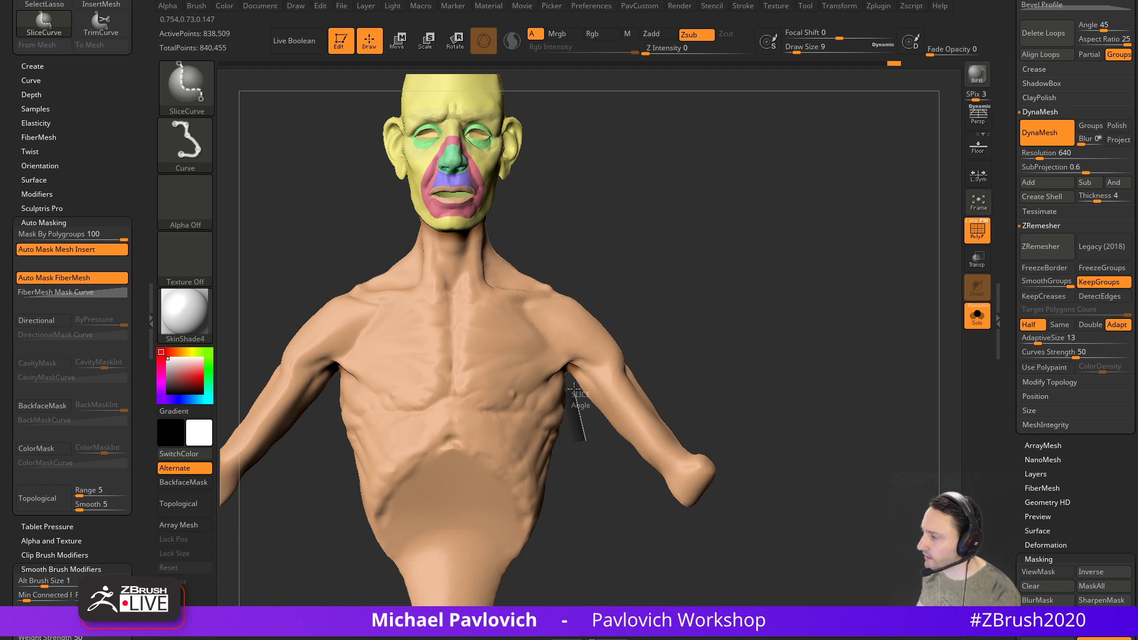
pyautogui.keyDown('ctrl'); pyautogui.keyDown('shift'); pyautogui.moveTo(569, 372); pyautogui.dragTo(599, 291); pyautogui.keyUp('shift'); pyautogui.keyUp('ctrl')
pyautogui.moveTo(615, 231)
pyautogui.keyDown('ctrl'); pyautogui.keyDown('shift'); pyautogui.mouseDown()
pyautogui.moveTo(554, 376)
pyautogui.moveTo(573, 301)
pyautogui.moveTo(561, 368)
pyautogui.moveTo(572, 497)
pyautogui.mouseUp(); pyautogui.keyUp('shift'); pyautogui.keyUp('ctrl')
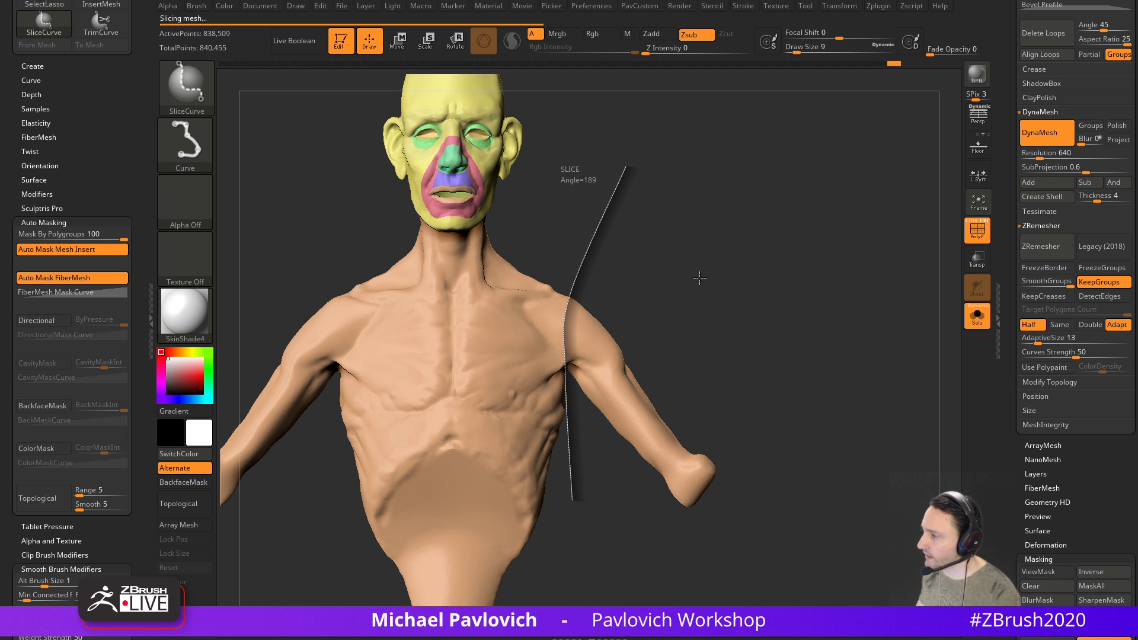
pyautogui.moveTo(830, 257); pyautogui.dragTo(790, 260)
pyautogui.press('1')
pyautogui.click(770, 271)
pyautogui.click(777, 257)
# Isolate the head with the stray faces along the nape cut, assign one polygroup, restore full visibility, and set the draw size to 13
pyautogui.moveTo(699, 261); pyautogui.dragTo(752, 237)
pyautogui.keyDown('alt'); pyautogui.moveTo(752, 236); pyautogui.dragTo(770, 266); pyautogui.keyUp('alt')
pyautogui.keyDown('ctrl'); pyautogui.keyDown('shift'); pyautogui.click(631, 339); pyautogui.keyUp('shift'); pyautogui.keyUp('ctrl')
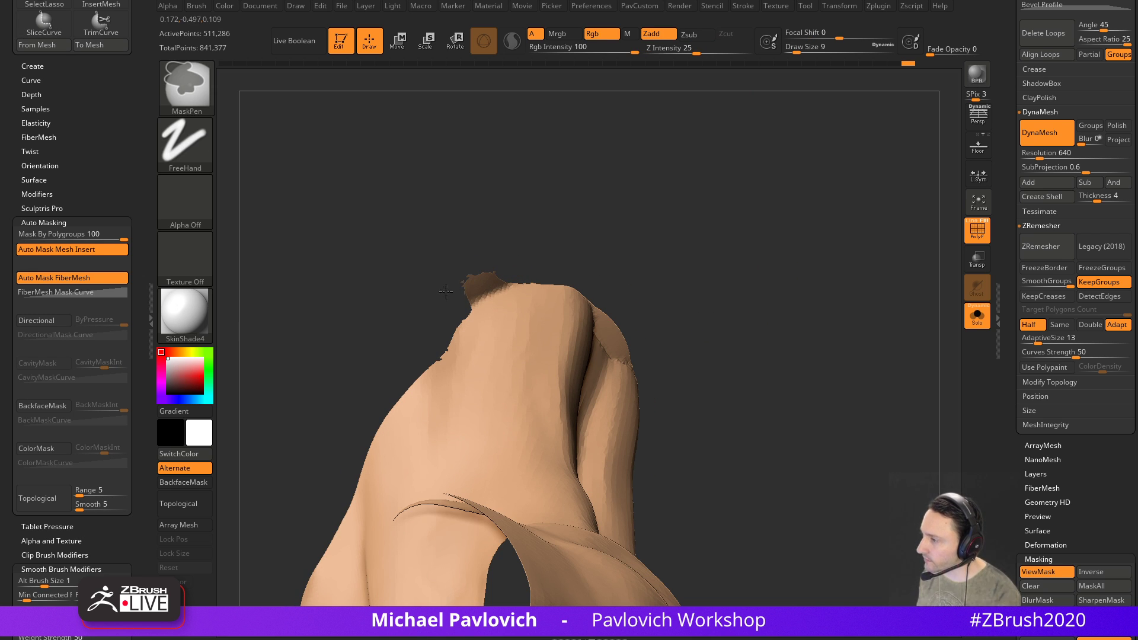
pyautogui.keyDown('ctrl'); pyautogui.keyDown('shift'); pyautogui.click(764, 277); pyautogui.keyUp('shift'); pyautogui.keyUp('ctrl')
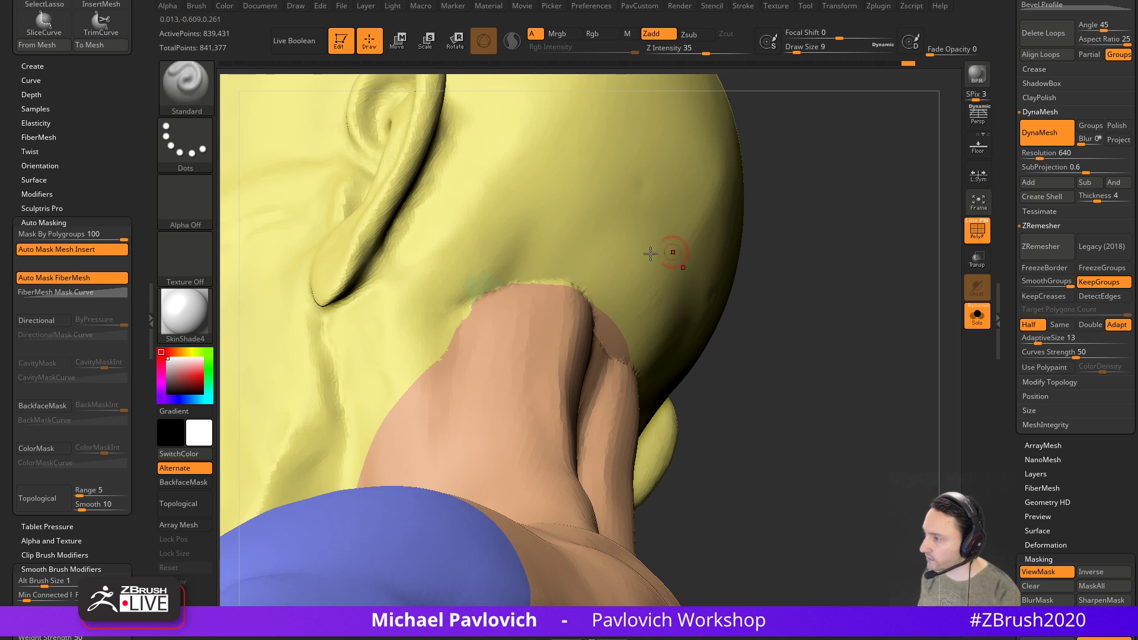
pyautogui.keyDown('ctrl'); pyautogui.keyDown('shift'); pyautogui.click(479, 274); pyautogui.keyUp('shift'); pyautogui.keyUp('ctrl')
pyautogui.hotkey('ctrl', 'w')
pyautogui.keyDown('ctrl'); pyautogui.keyDown('shift'); pyautogui.click(827, 277); pyautogui.keyUp('shift'); pyautogui.keyUp('ctrl')
pyautogui.moveTo(828, 277)
pyautogui.keyDown('alt'); pyautogui.mouseDown()
pyautogui.moveTo(762, 200)
pyautogui.moveTo(810, 275)
pyautogui.moveTo(767, 251)
pyautogui.moveTo(830, 297)
pyautogui.moveTo(741, 292)
pyautogui.moveTo(775, 305)
pyautogui.moveTo(814, 294)
pyautogui.mouseUp(); pyautogui.keyUp('alt')
pyautogui.press('s')
pyautogui.click(774, 306)
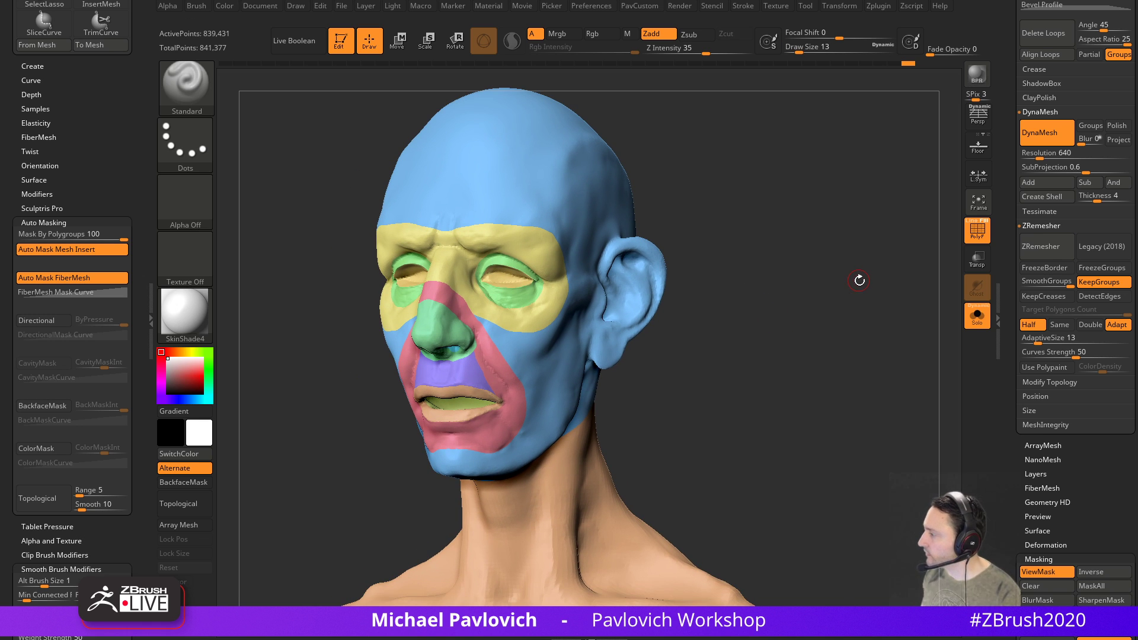
# Collapse the Masking settings and return to the ZRemesher options
pyautogui.scroll(-10, 1043, 384)
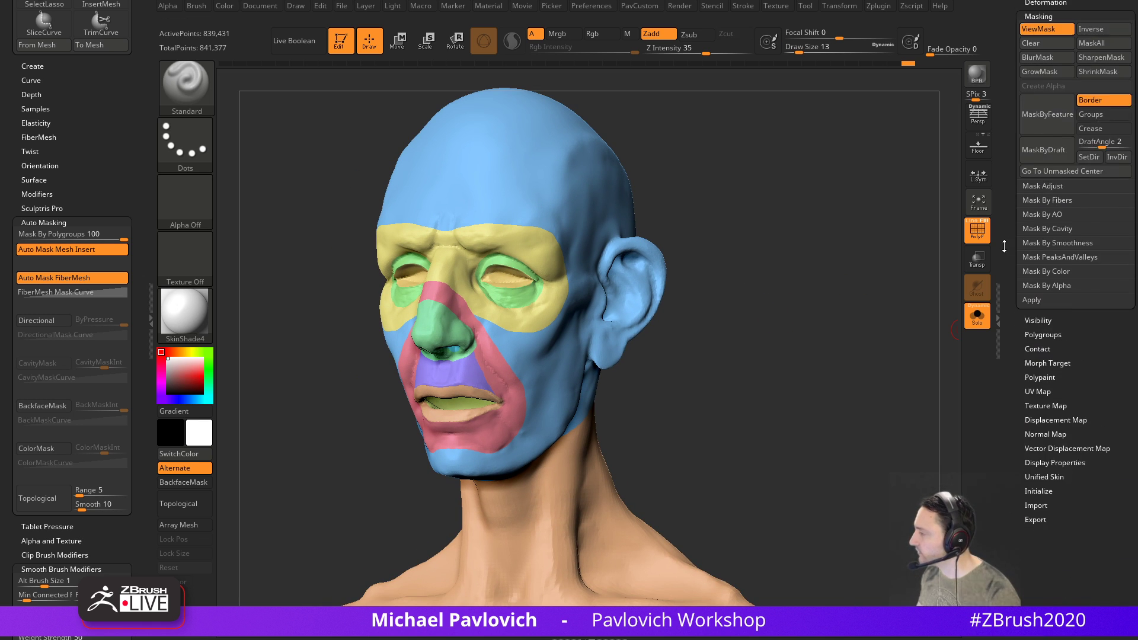
pyautogui.scroll(2, 1019, 415)
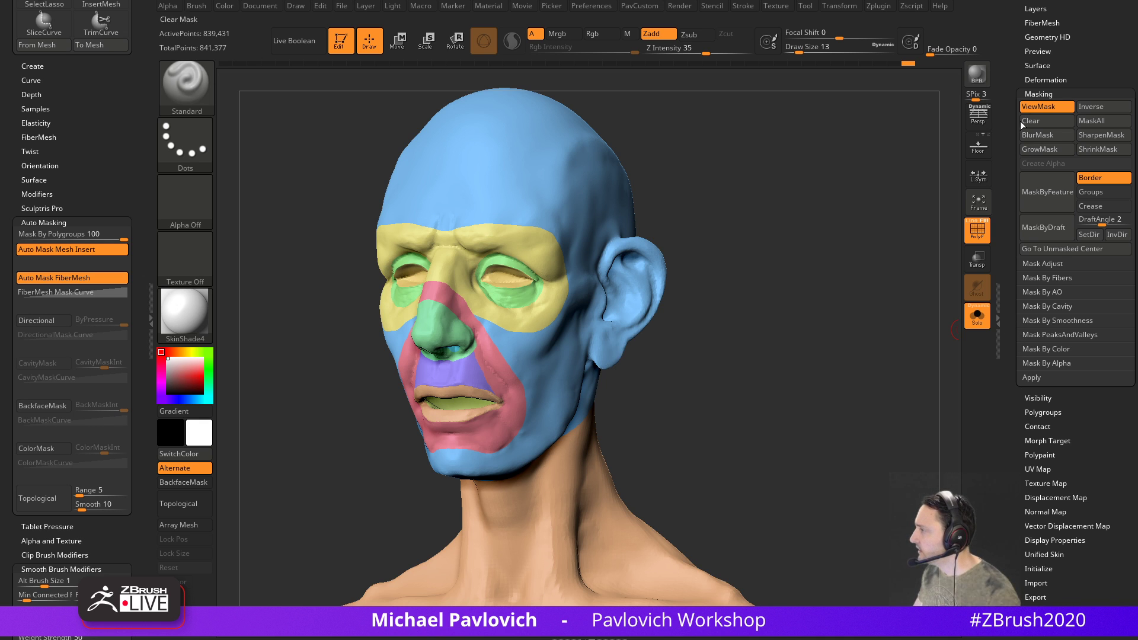
pyautogui.click(1038, 94)
pyautogui.scroll(6, 1012, 232)
pyautogui.scroll(4, 1012, 232)
pyautogui.moveTo(726, 284); pyautogui.dragTo(684, 284)
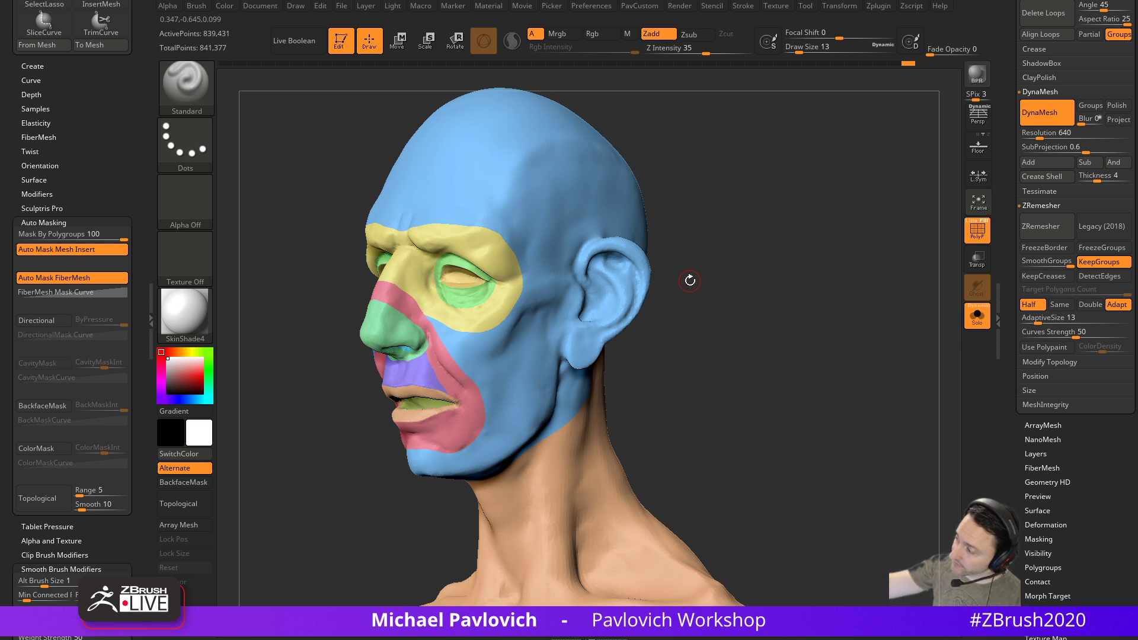
pyautogui.press('s')
pyautogui.moveTo(792, 289)
pyautogui.mouseDown()
pyautogui.moveTo(794, 277)
pyautogui.moveTo(777, 281)
pyautogui.moveTo(795, 320)
pyautogui.moveTo(785, 358)
pyautogui.moveTo(845, 440)
pyautogui.mouseUp()
pyautogui.press('s')
pyautogui.moveTo(844, 440)
pyautogui.mouseDown()
pyautogui.moveTo(695, 436)
pyautogui.moveTo(864, 429)
pyautogui.moveTo(840, 427)
pyautogui.mouseUp()
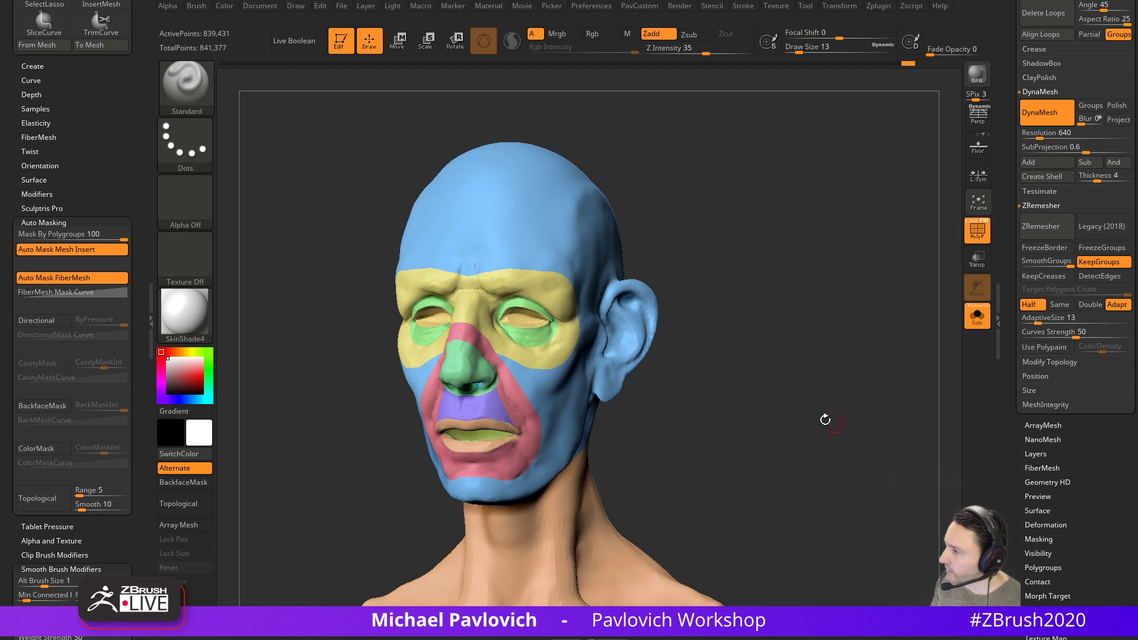
pyautogui.moveTo(756, 387); pyautogui.dragTo(780, 400)
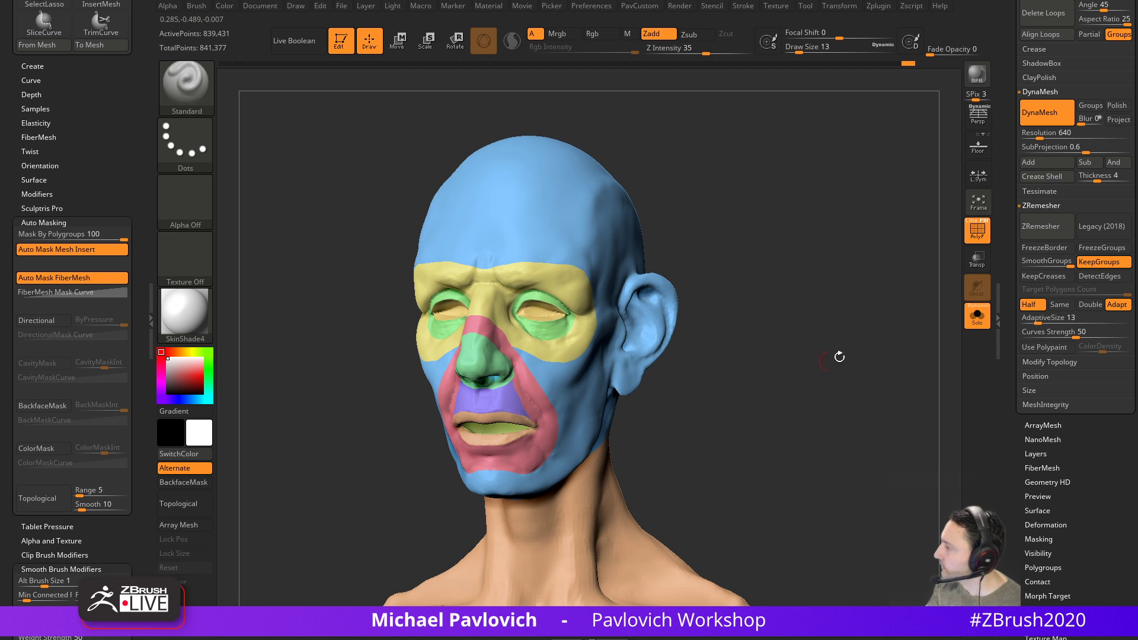
# Try to ZRemesh the bust with KeepGroups and Adapt at a target polygons count of 10, with its wireframe displayed over the polygroups
pyautogui.click(1045, 311)
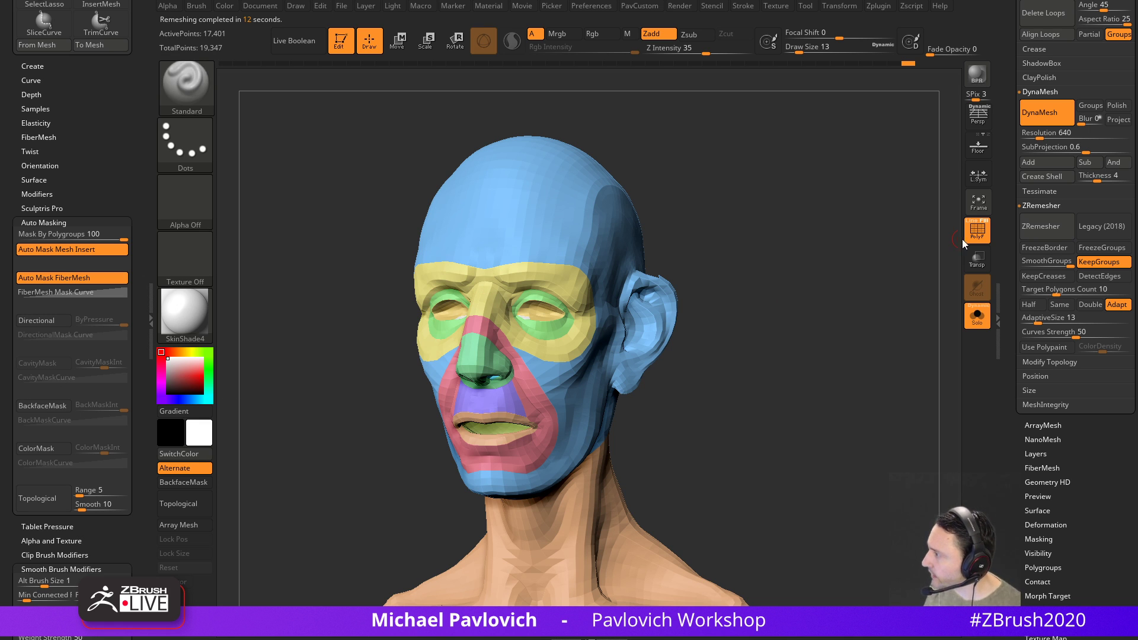
pyautogui.click(977, 228)
pyautogui.click(977, 227)
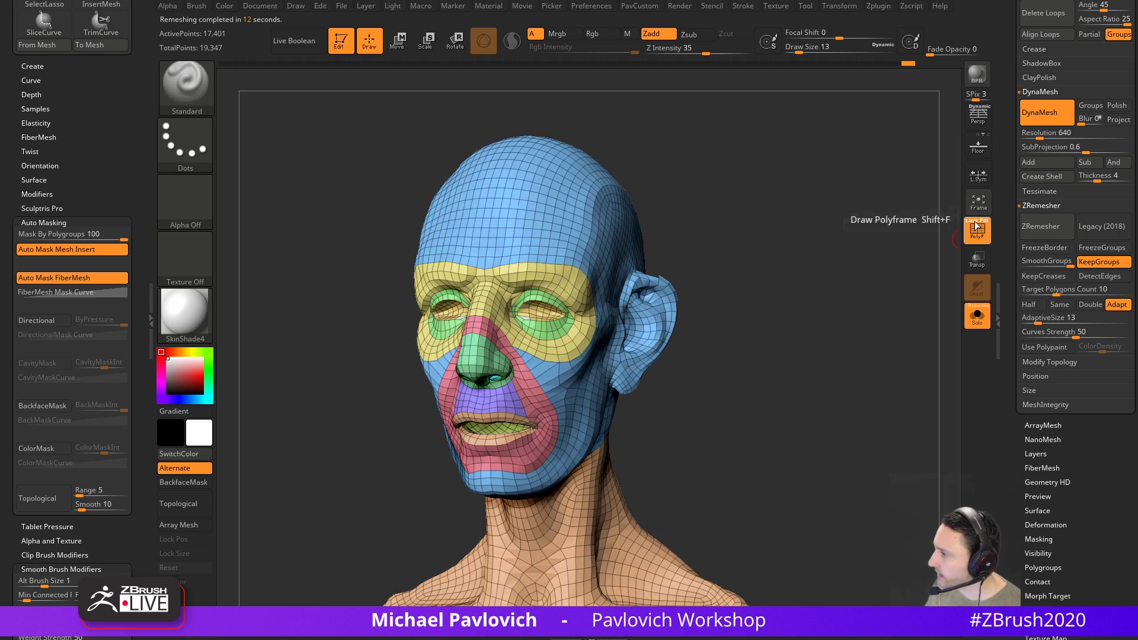
# Examine the remeshed topology and polygroup borders around the back, neck, ear and face
pyautogui.moveTo(828, 247)
pyautogui.mouseDown()
pyautogui.moveTo(856, 246)
pyautogui.moveTo(762, 252)
pyautogui.moveTo(821, 248)
pyautogui.moveTo(853, 284)
pyautogui.moveTo(840, 331)
pyautogui.mouseUp()
pyautogui.keyDown('alt'); pyautogui.moveTo(840, 330); pyautogui.dragTo(574, 418); pyautogui.keyUp('alt')
pyautogui.moveTo(800, 362); pyautogui.dragTo(792, 262)
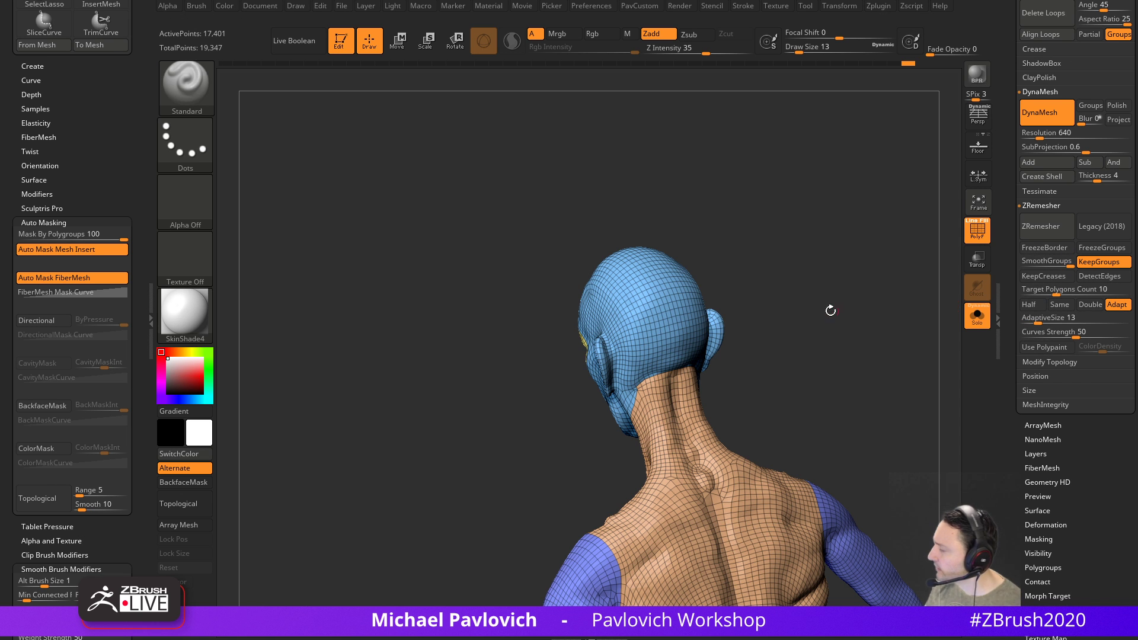
pyautogui.moveTo(852, 315); pyautogui.dragTo(890, 312)
pyautogui.moveTo(771, 320); pyautogui.dragTo(739, 320)
pyautogui.press('s')
pyautogui.moveTo(772, 315); pyautogui.dragTo(790, 316)
pyautogui.moveTo(700, 348)
pyautogui.mouseDown()
pyautogui.moveTo(783, 306)
pyautogui.moveTo(827, 303)
pyautogui.mouseUp()
pyautogui.moveTo(794, 353)
pyautogui.mouseDown()
pyautogui.moveTo(818, 363)
pyautogui.moveTo(795, 375)
pyautogui.moveTo(802, 404)
pyautogui.mouseUp()
pyautogui.press('s')
pyautogui.moveTo(803, 405); pyautogui.dragTo(761, 400)
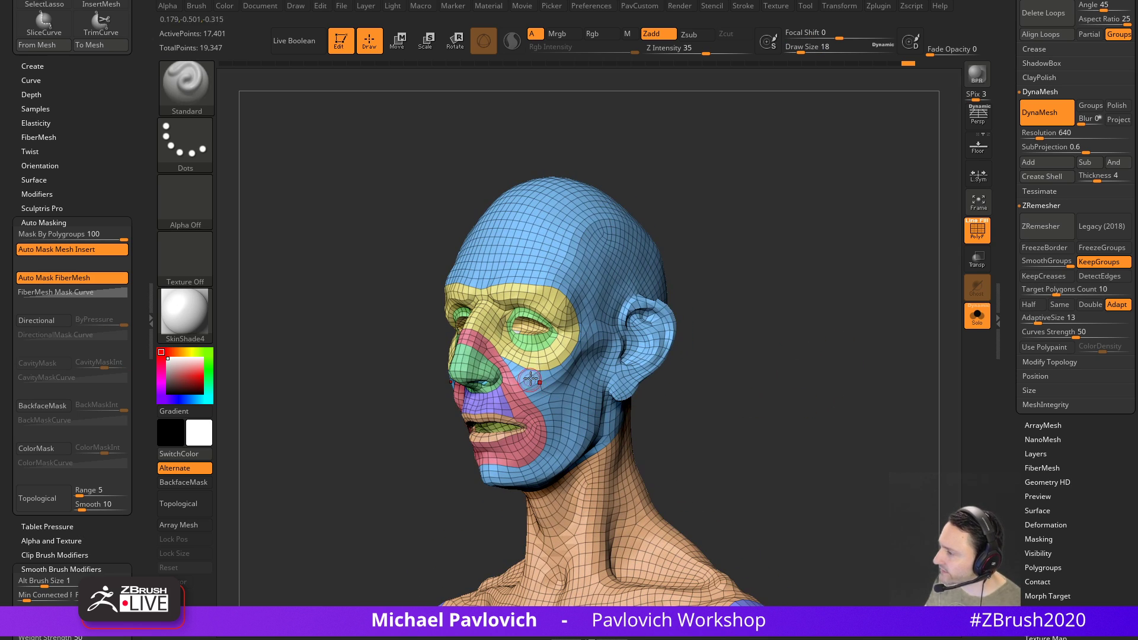
pyautogui.moveTo(678, 423); pyautogui.dragTo(781, 409)
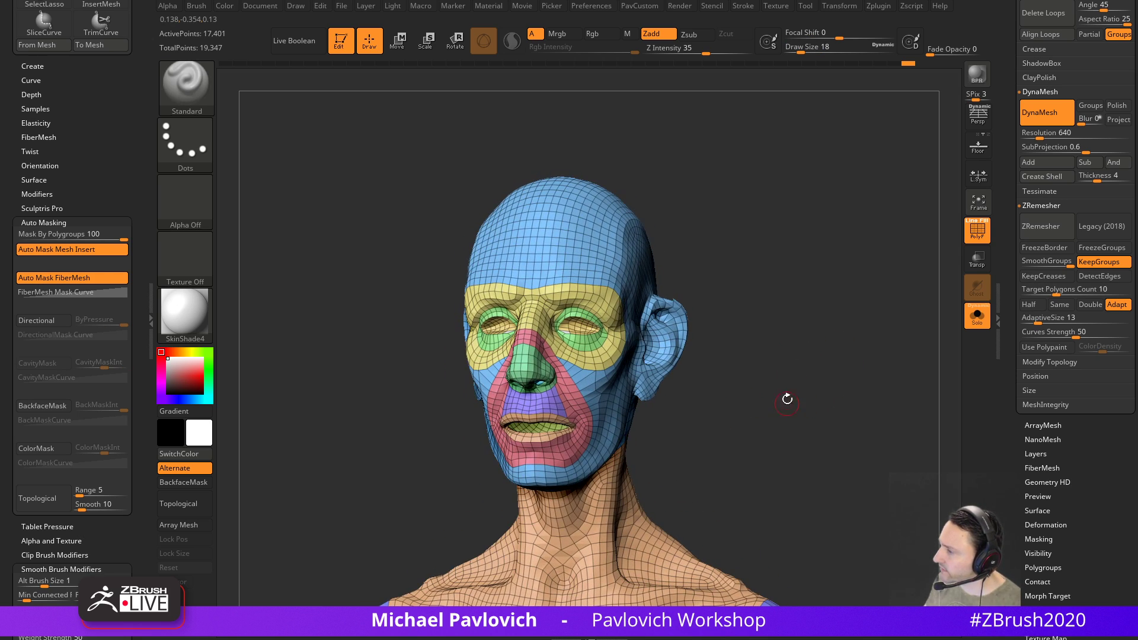
# Undo the remesh, set the target polygons count to 14, and ZRemesh the bust again with KeepGroups
pyautogui.hotkey('ctrl', 'z')
pyautogui.click(1047, 289)
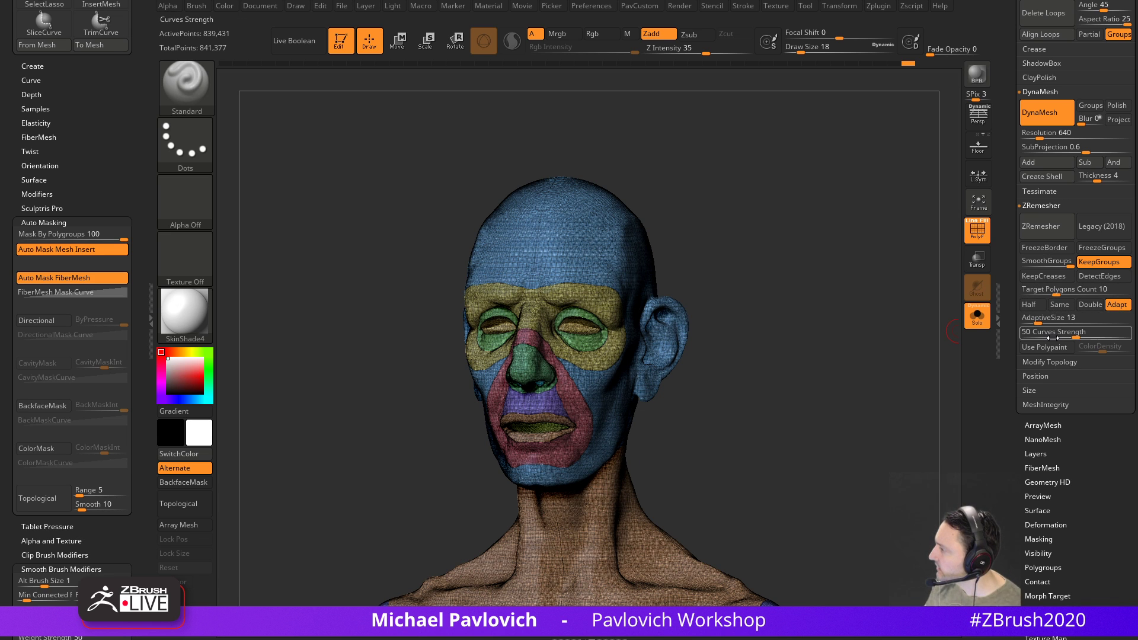
pyautogui.click(1044, 289)
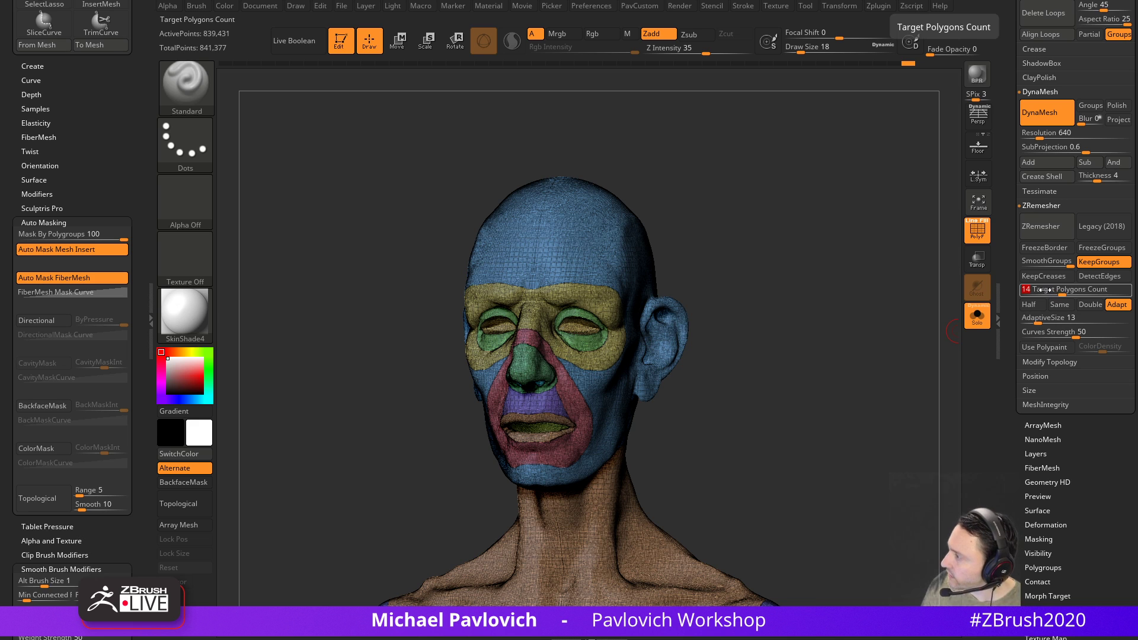
pyautogui.click(1044, 233)
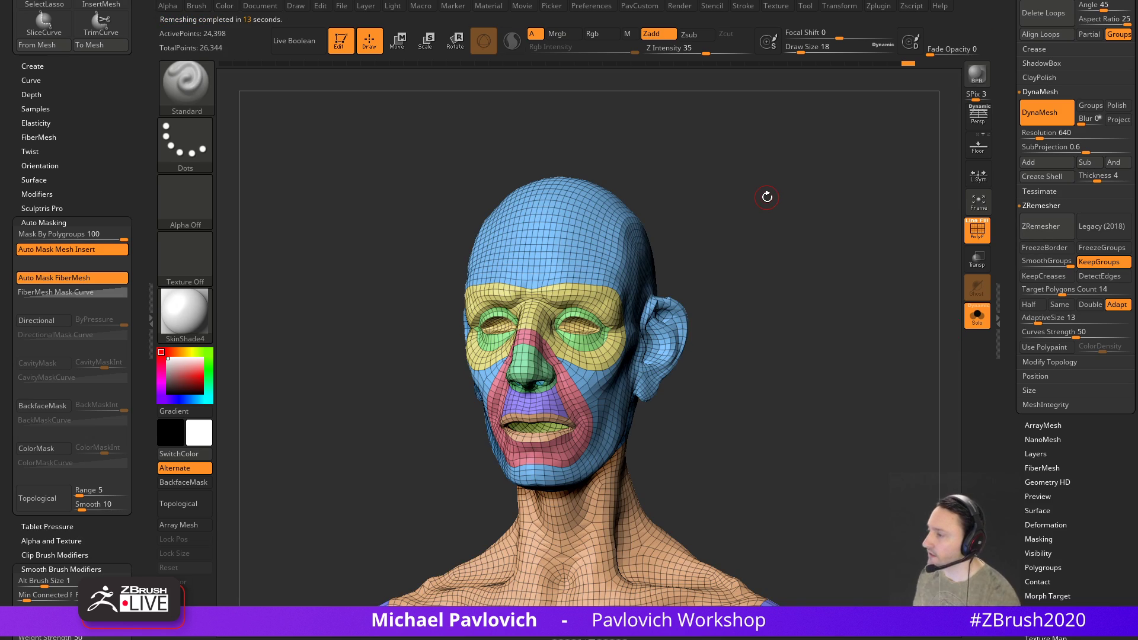
# Set the draw size to 3 and collapse stray edges beside the outer eye corner with ZModeler's edge Collapse action
pyautogui.keyDown('alt'); pyautogui.moveTo(811, 267); pyautogui.dragTo(879, 339); pyautogui.keyUp('alt')
pyautogui.press('s')
pyautogui.moveTo(879, 341); pyautogui.dragTo(862, 308)
pyautogui.moveTo(829, 208); pyautogui.dragTo(853, 247)
pyautogui.moveTo(733, 165)
pyautogui.mouseDown()
pyautogui.moveTo(819, 196)
pyautogui.moveTo(865, 173)
pyautogui.moveTo(880, 245)
pyautogui.moveTo(854, 237)
pyautogui.mouseUp()
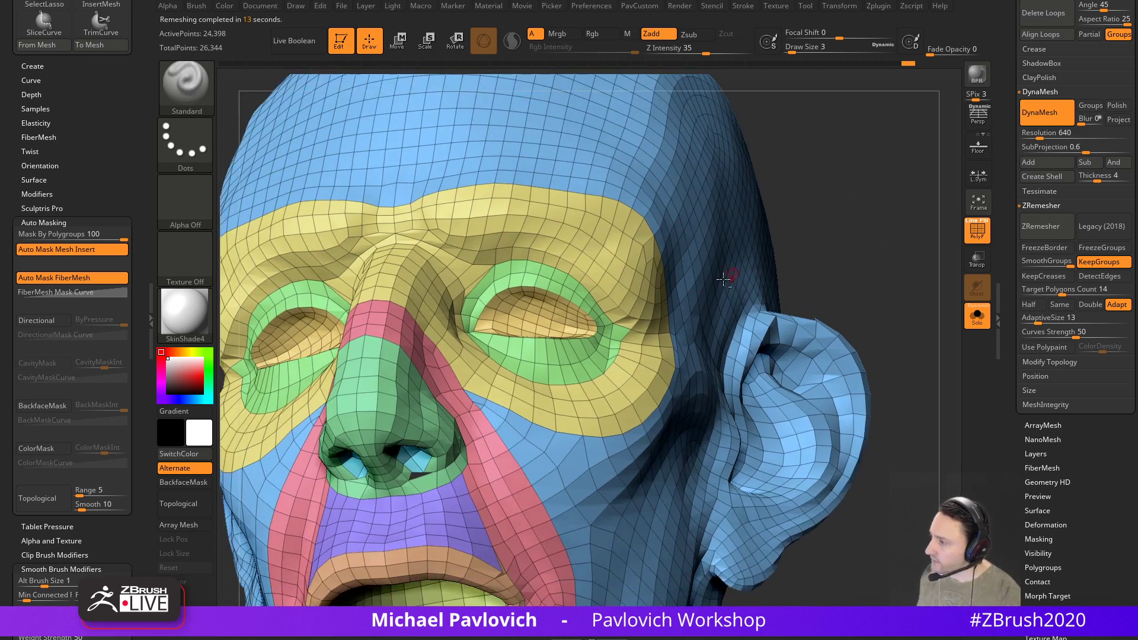
pyautogui.press('b')
pyautogui.press('z')
pyautogui.press('m')
pyautogui.press('space')
pyautogui.click(528, 344)
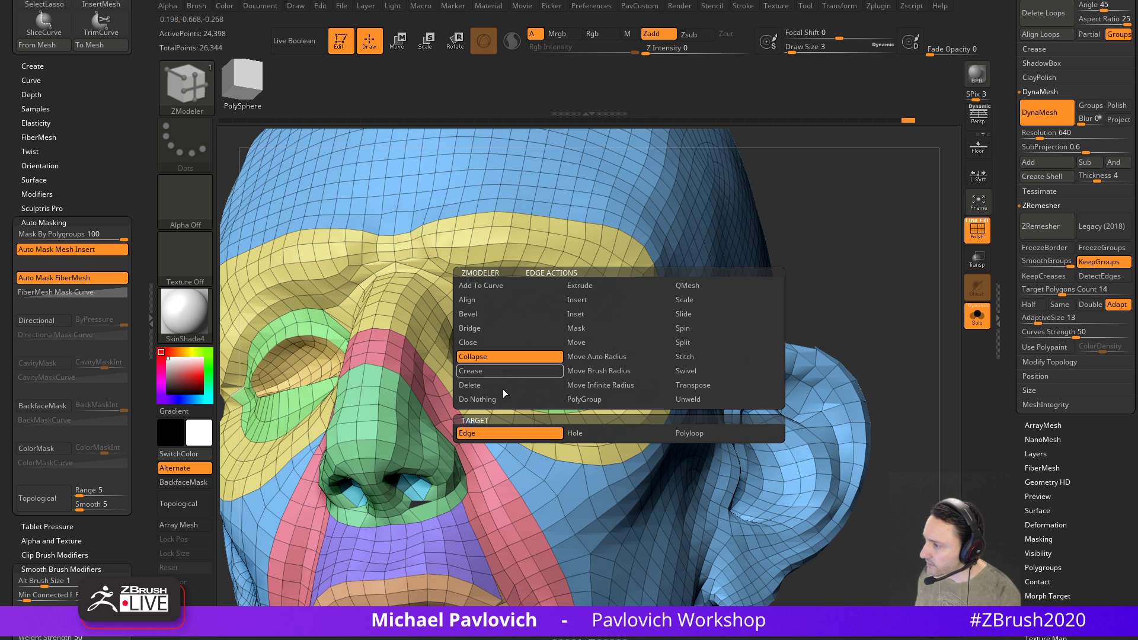
pyautogui.click(620, 370)
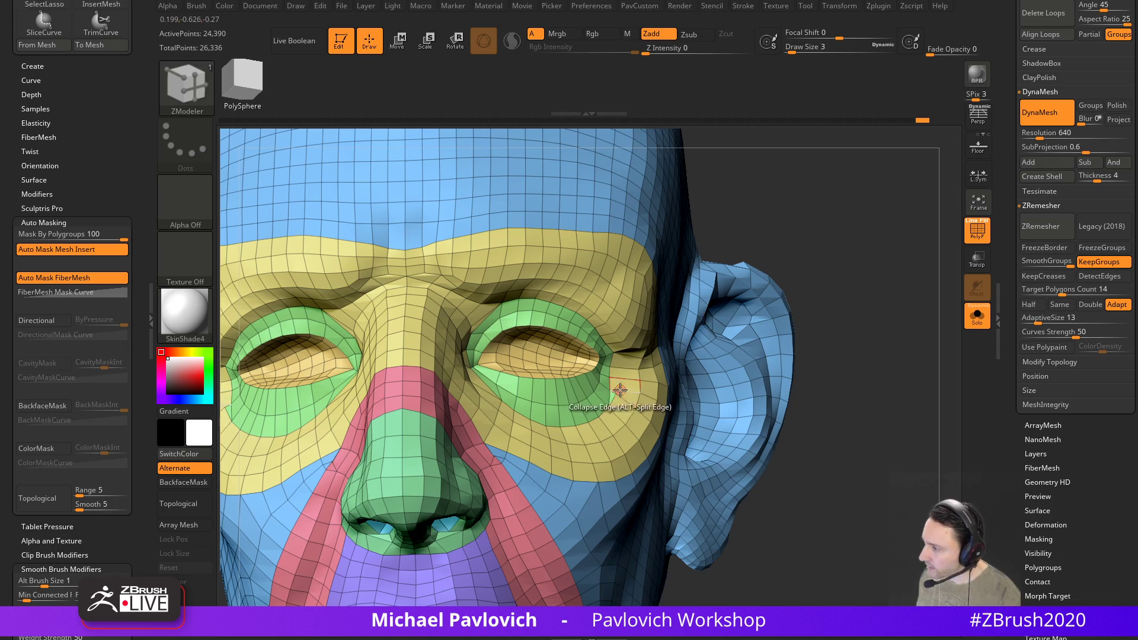
pyautogui.moveTo(761, 323); pyautogui.dragTo(794, 232, button='right')
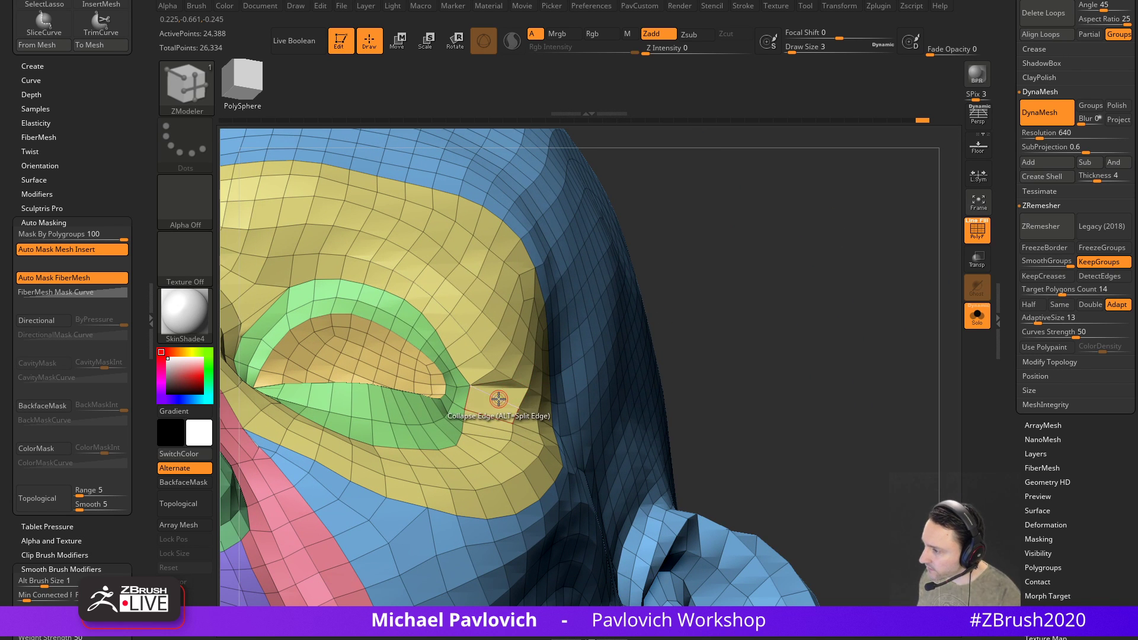
# Split the edges running down beside the outer eye corner with ZModeler to add points in the yellow group
pyautogui.press('space')
pyautogui.click(569, 341)
pyautogui.moveTo(709, 287); pyautogui.dragTo(741, 255, button='right')
pyautogui.click(493, 422)
pyautogui.click(496, 408)
pyautogui.click(500, 399)
pyautogui.click(505, 386)
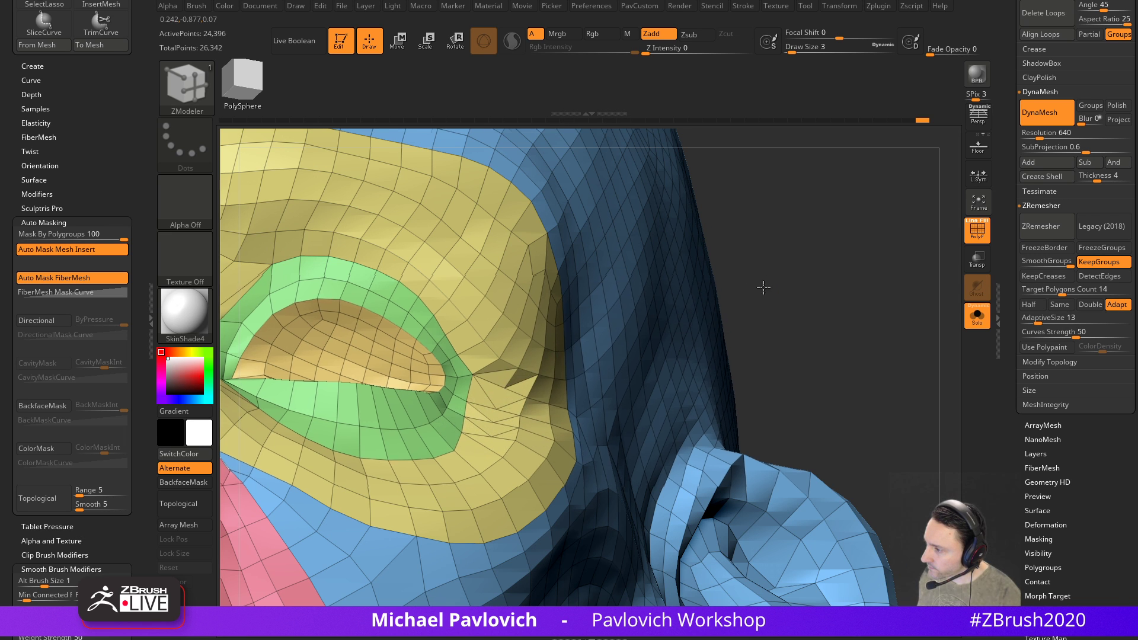
# Connect the new points beside the outer eye corner using ZModeler's Bridge Two Points action
pyautogui.moveTo(763, 286); pyautogui.dragTo(504, 386, button='right')
pyautogui.press('space')
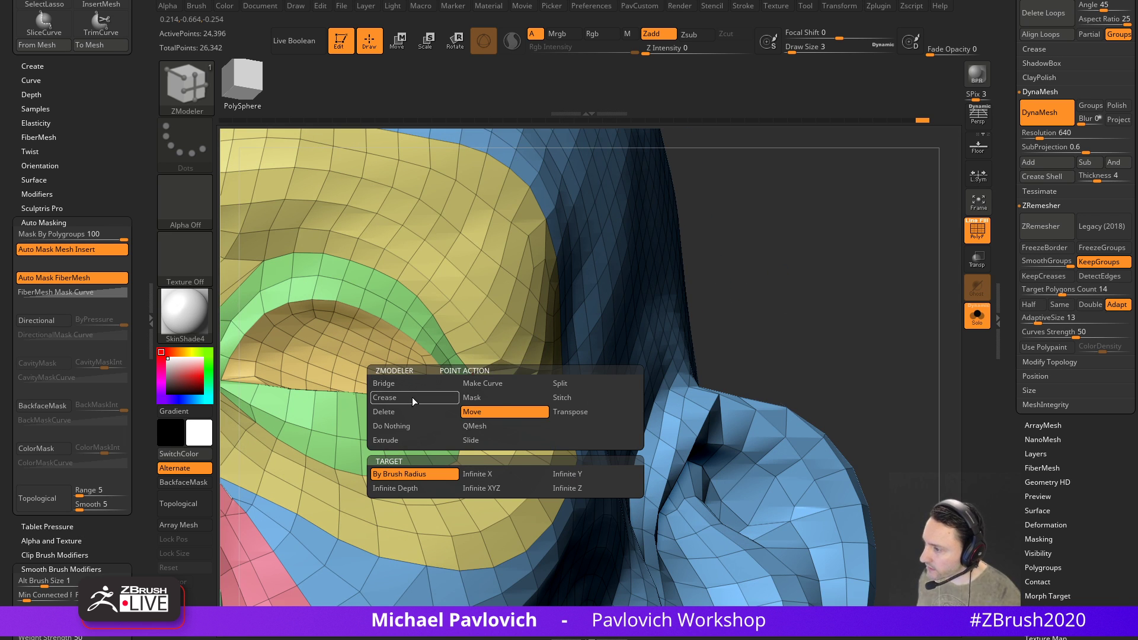
pyautogui.click(481, 426)
pyautogui.click(498, 469)
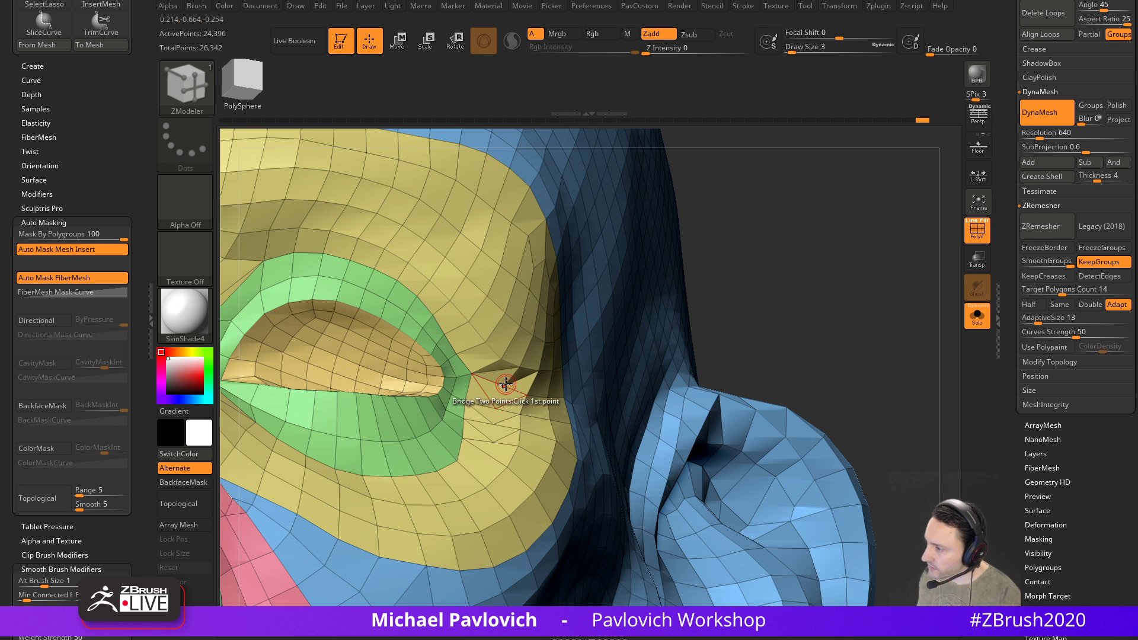
pyautogui.click(493, 423)
pyautogui.click(493, 441)
pyautogui.moveTo(764, 341); pyautogui.dragTo(795, 319)
pyautogui.moveTo(656, 339); pyautogui.dragTo(627, 307)
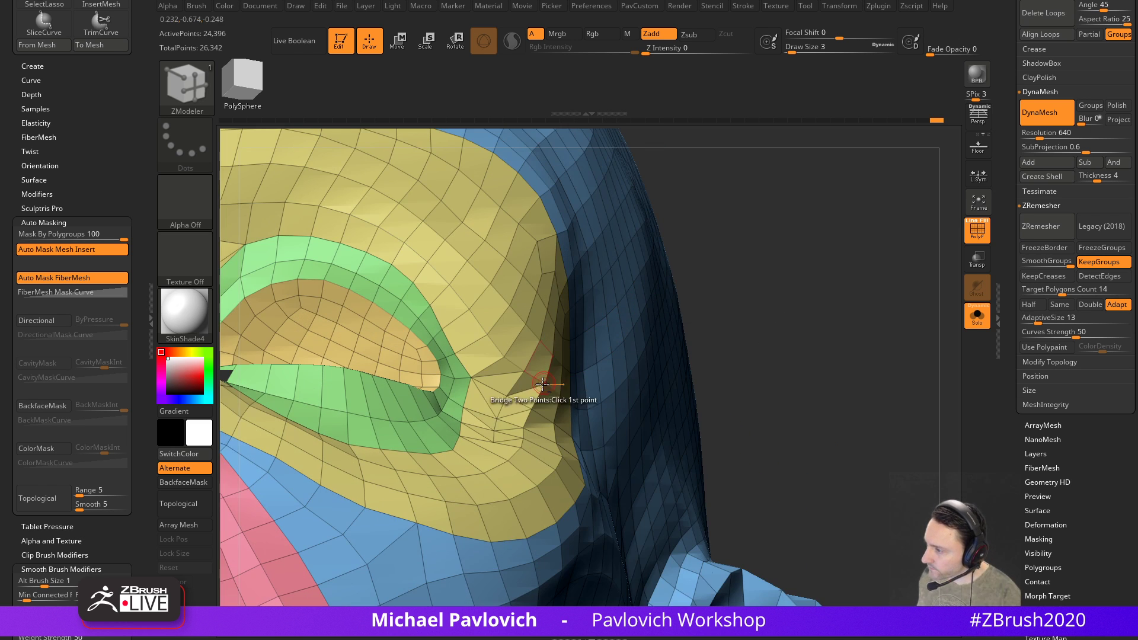
# Delete the surplus edges beside the outer eye corner with ZModeler's edge Delete action
pyautogui.press('space')
pyautogui.click(396, 384)
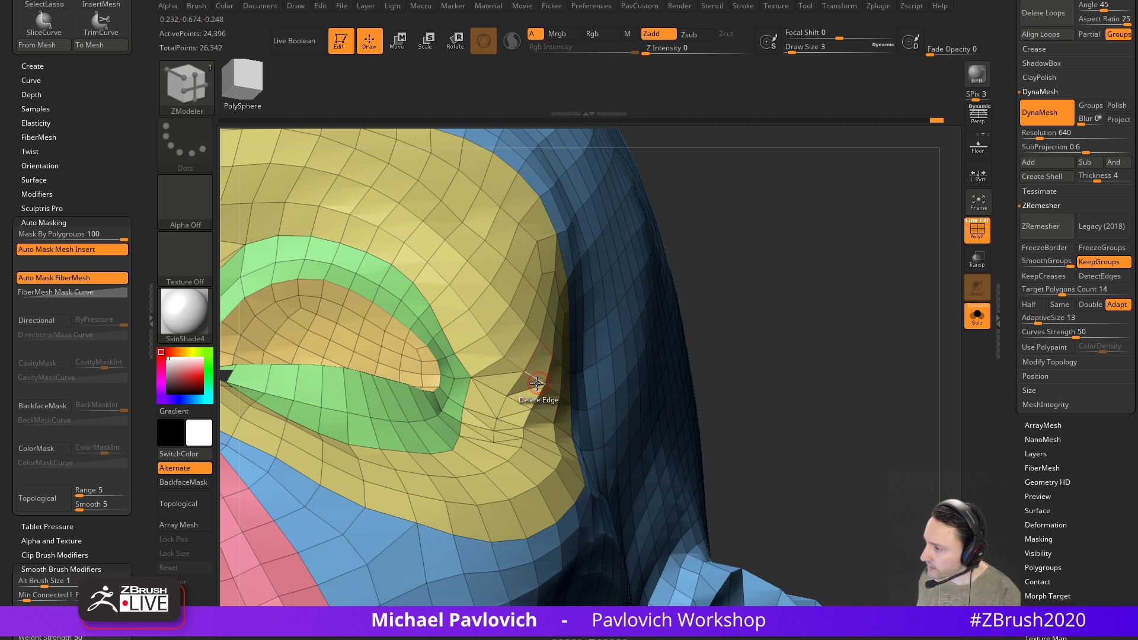
pyautogui.click(497, 374)
pyautogui.click(485, 397)
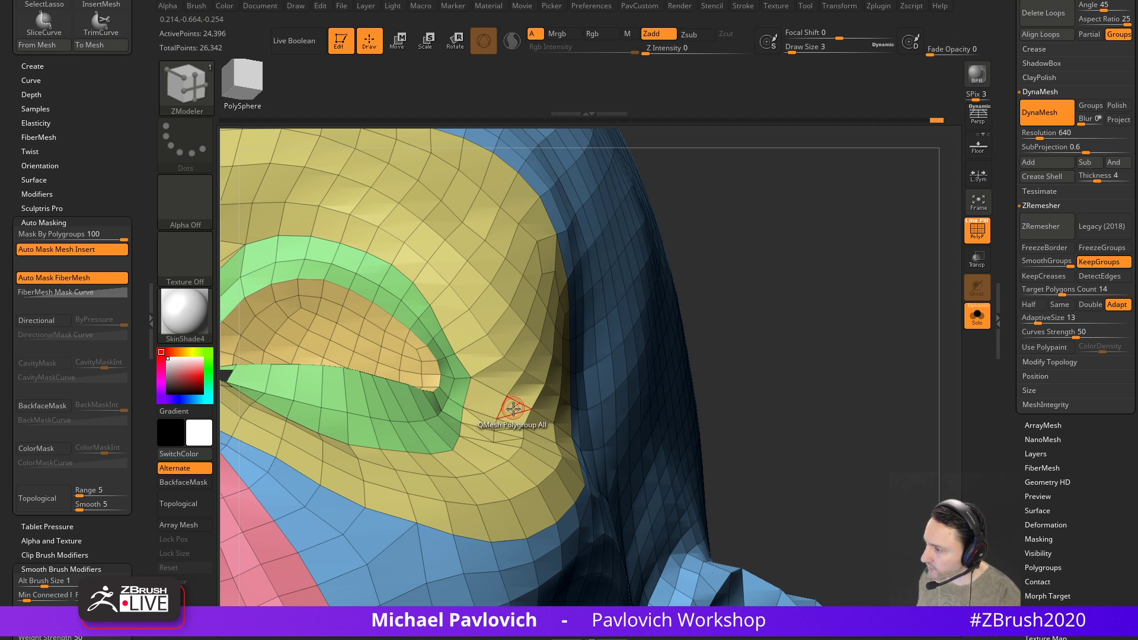
# Slide the points below the outer eye corner into more even spacing with ZModeler's point Slide action
pyautogui.moveTo(534, 388); pyautogui.dragTo(573, 404, button='right')
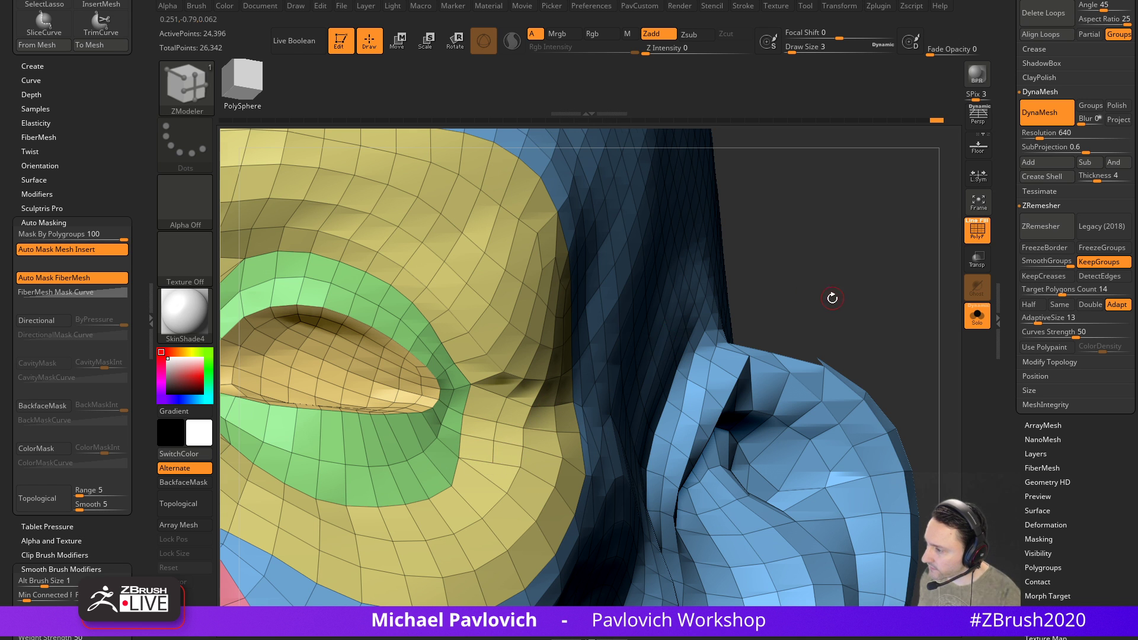
pyautogui.moveTo(833, 295); pyautogui.dragTo(759, 298, button='right')
pyautogui.moveTo(664, 379); pyautogui.dragTo(498, 465, button='right')
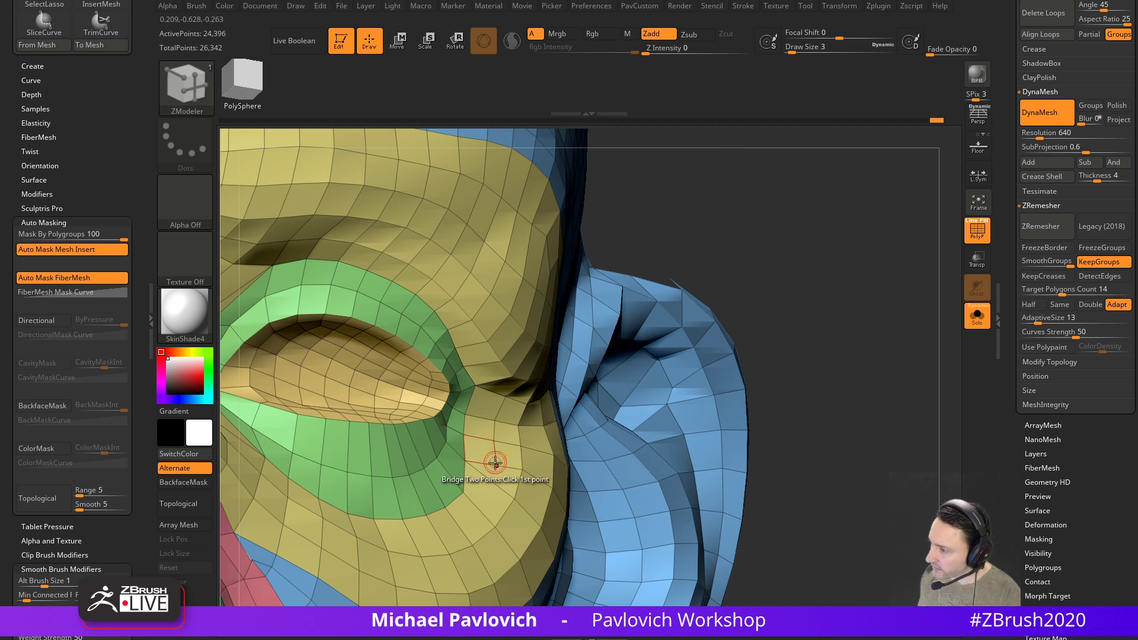
pyautogui.press('space')
pyautogui.click(461, 456)
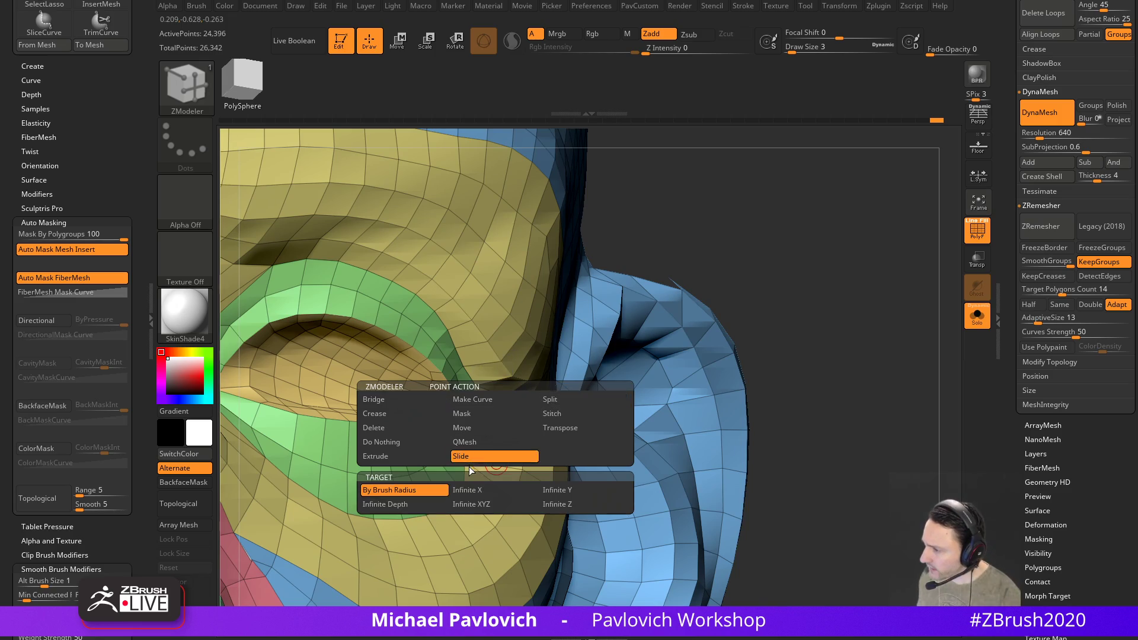
pyautogui.keyDown('ctrl'); pyautogui.moveTo(597, 386); pyautogui.dragTo(874, 381, button='right'); pyautogui.keyUp('ctrl')
# Collapse the edges where the red nasolabial band meets the cheek and the yellow eye group, using ZModeler's edge Collapse action
pyautogui.press('space')
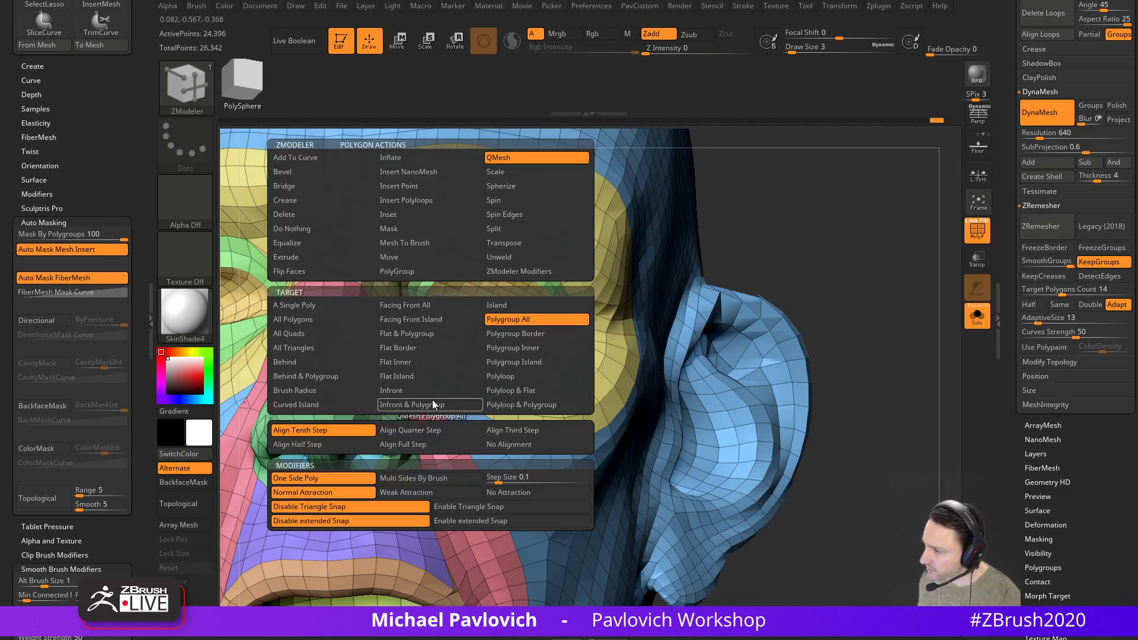
pyautogui.press('space')
pyautogui.click(340, 358)
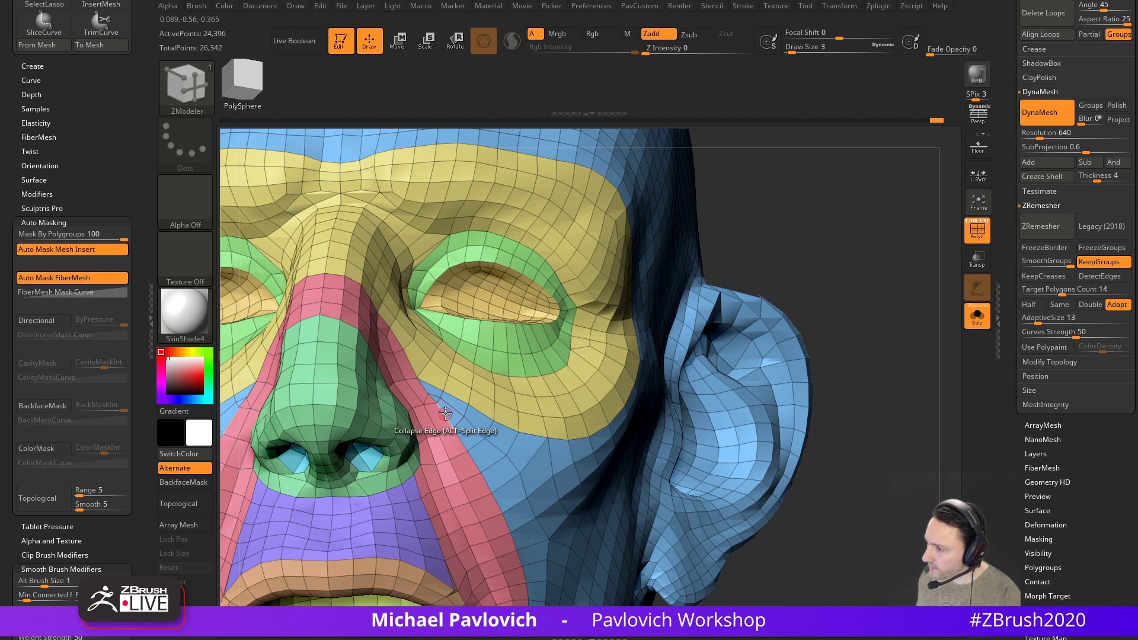
pyautogui.click(431, 394)
pyautogui.moveTo(715, 297)
pyautogui.mouseDown(button='right')
pyautogui.moveTo(681, 284)
pyautogui.moveTo(747, 300)
pyautogui.mouseUp(button='right')
pyautogui.hotkey('ctrl', 'z')
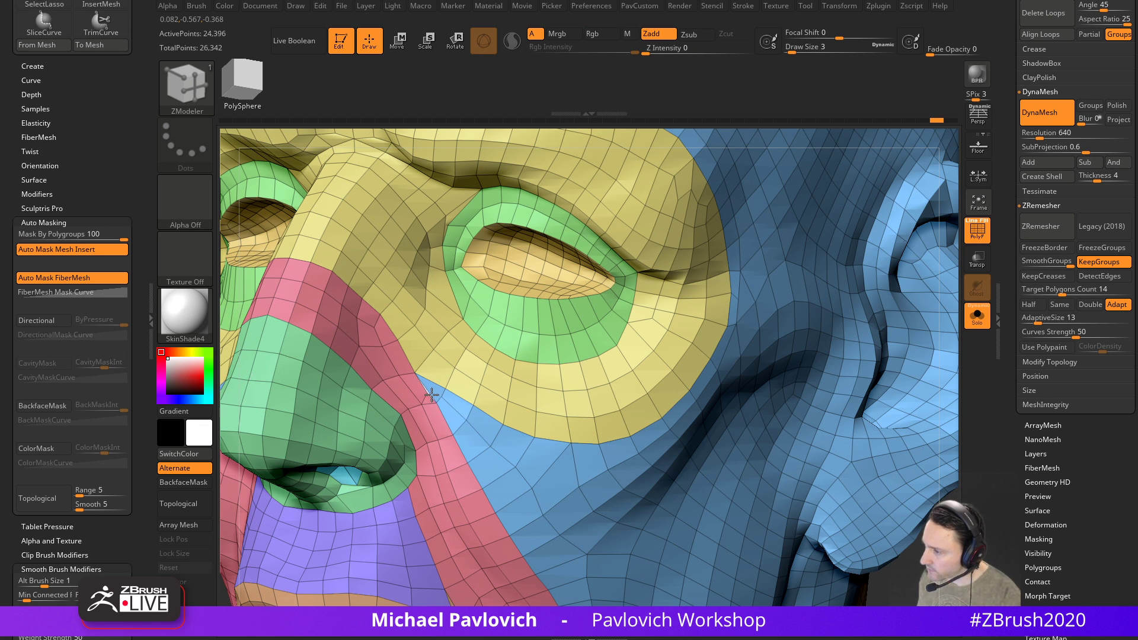
pyautogui.click(428, 394)
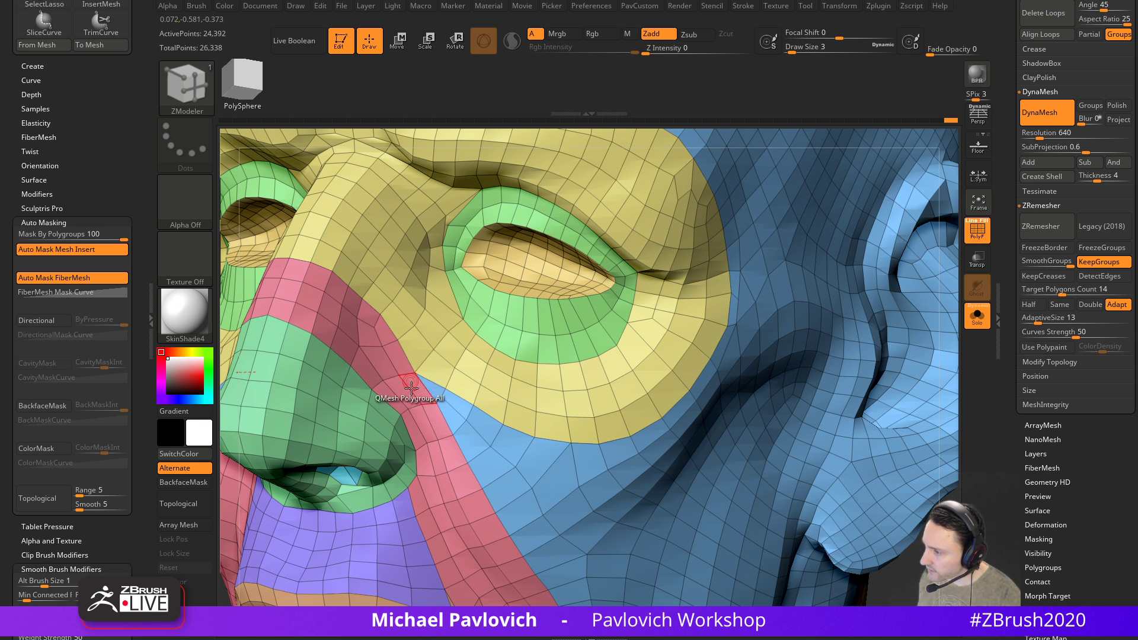
# Tidy the stray triangle at the upper lip border near the mouth corner with ZModeler's Bridge Two Points action
pyautogui.moveTo(902, 570); pyautogui.dragTo(918, 416)
pyautogui.keyDown('alt'); pyautogui.moveTo(258, 558); pyautogui.dragTo(373, 459); pyautogui.keyUp('alt')
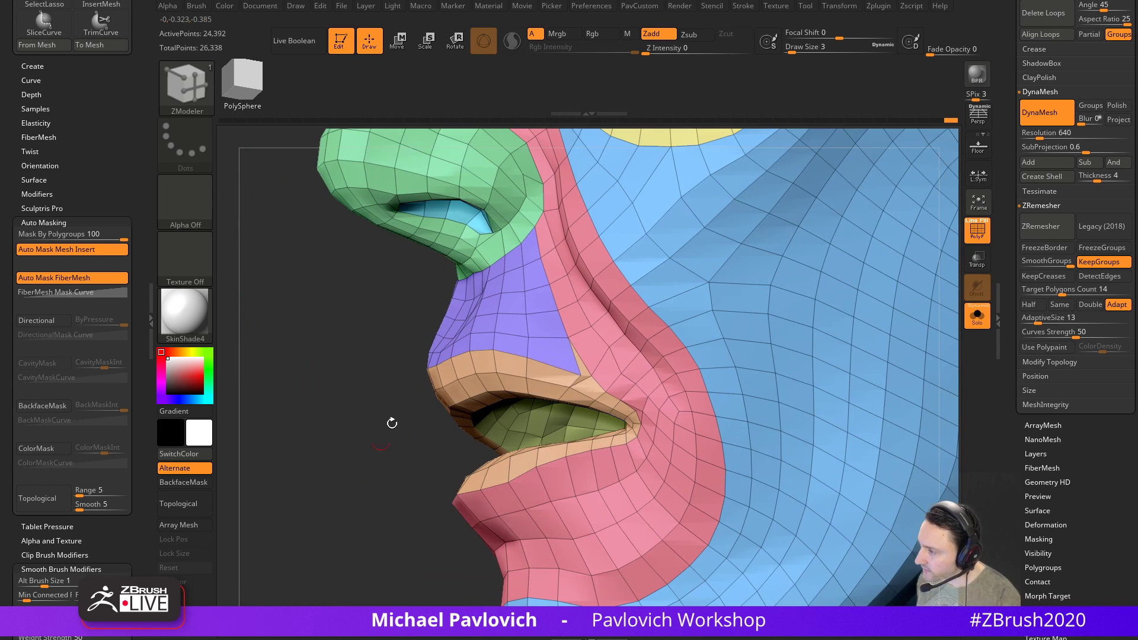
pyautogui.press('space')
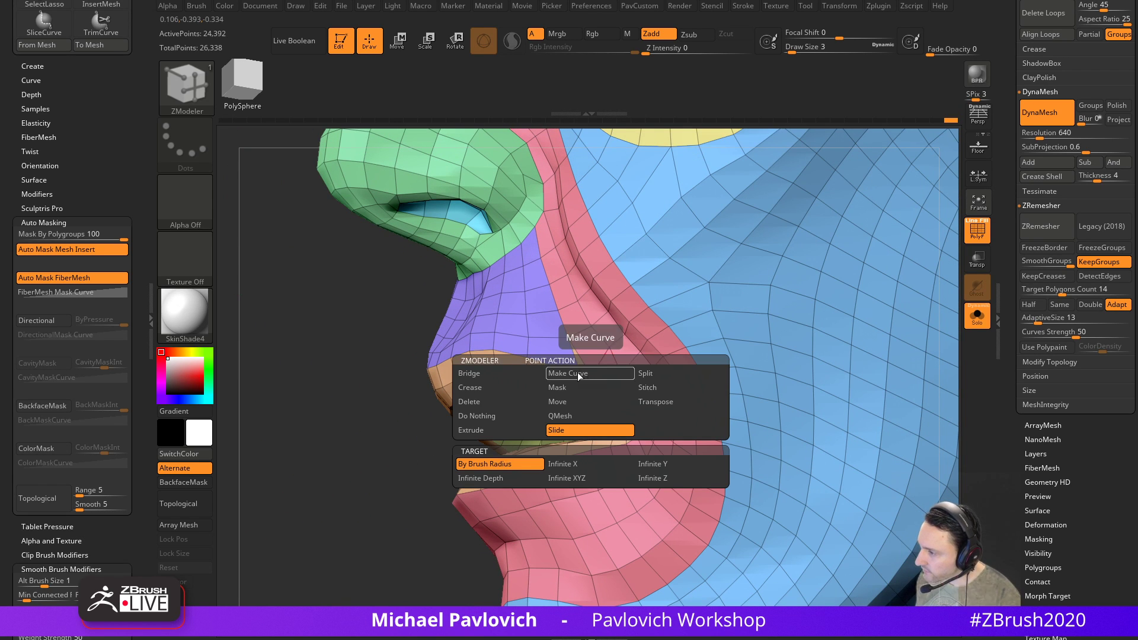
pyautogui.click(469, 373)
pyautogui.click(500, 464)
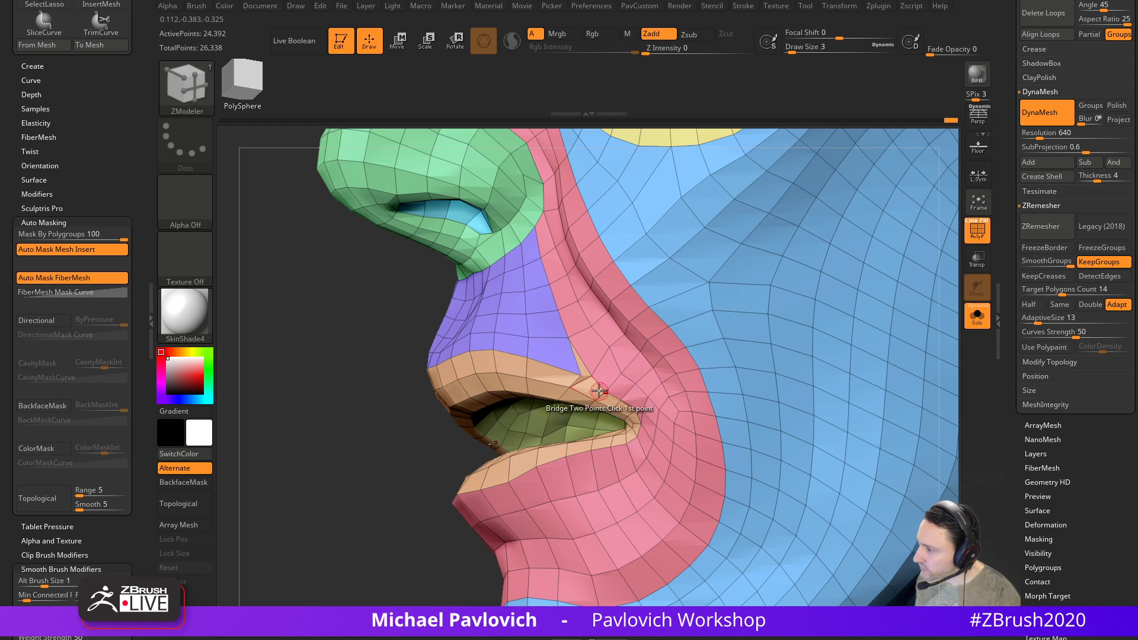
pyautogui.click(586, 375)
pyautogui.press('space')
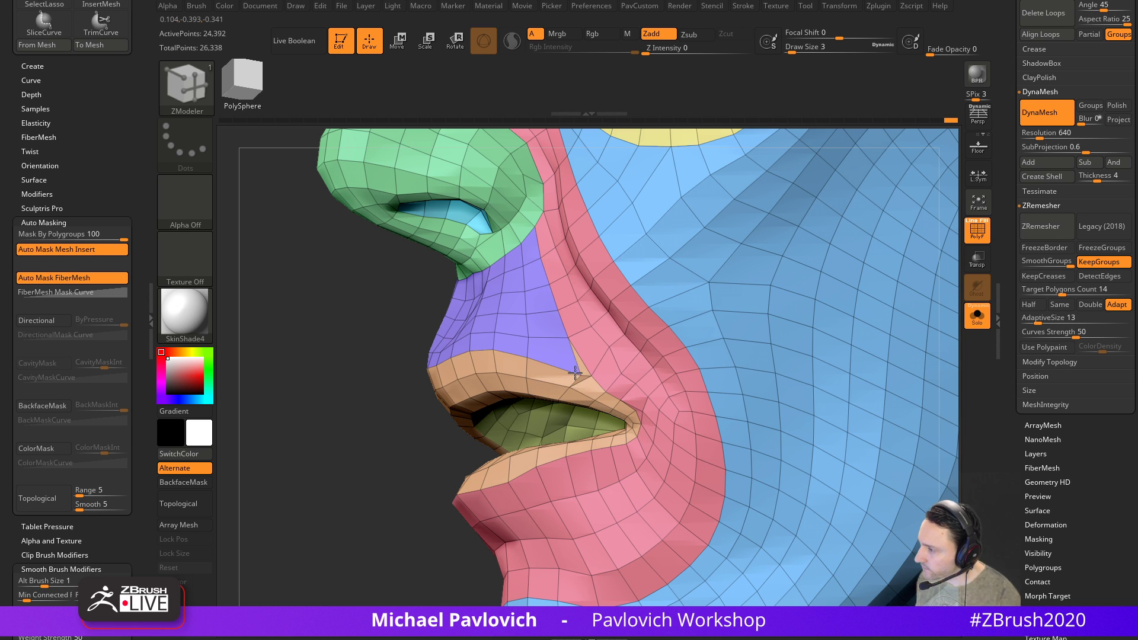
pyautogui.moveTo(387, 484); pyautogui.dragTo(284, 457)
pyautogui.moveTo(849, 281)
pyautogui.mouseDown()
pyautogui.moveTo(831, 386)
pyautogui.moveTo(845, 299)
pyautogui.mouseUp()
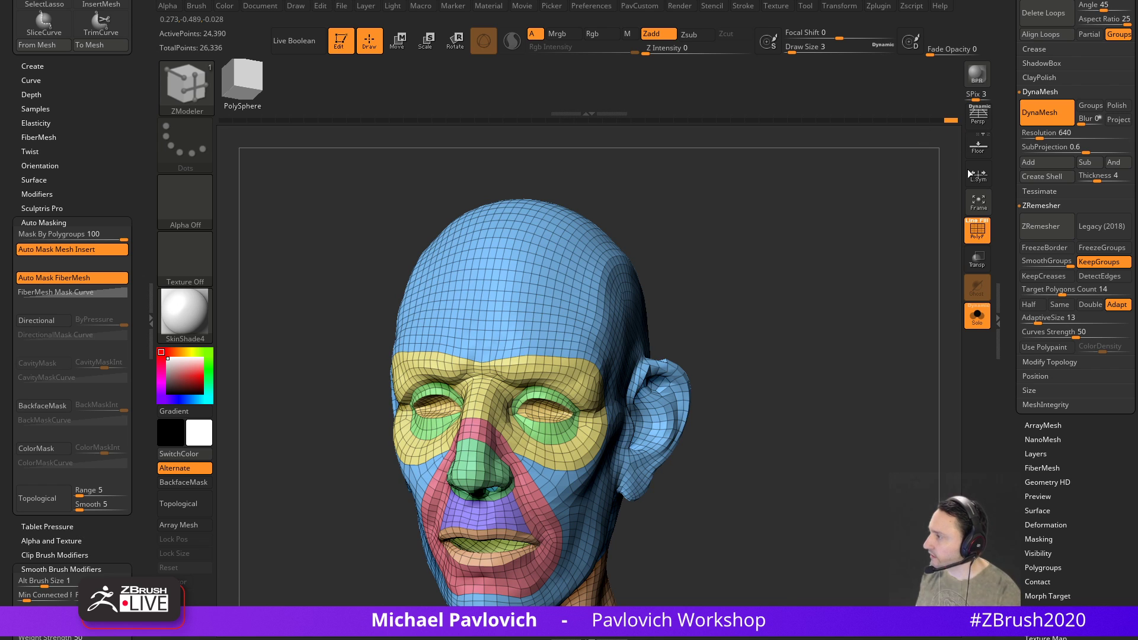
# Hide the polyframe display and apply the StartupMaterial to the bust
pyautogui.hotkey('shift', 'f')
pyautogui.click(187, 323)
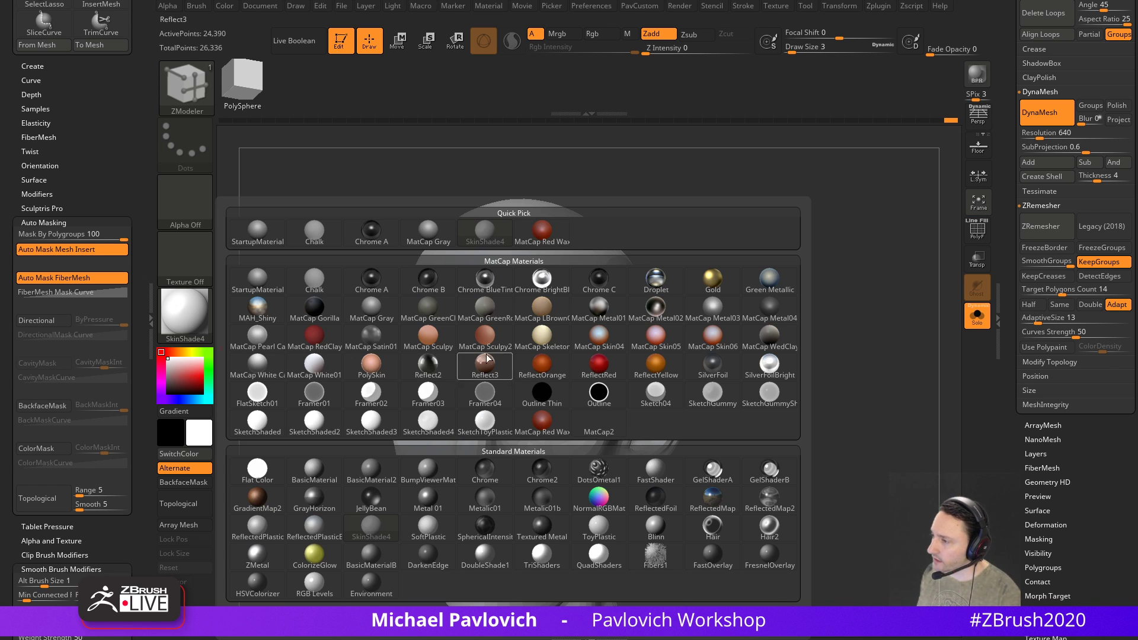
pyautogui.click(258, 280)
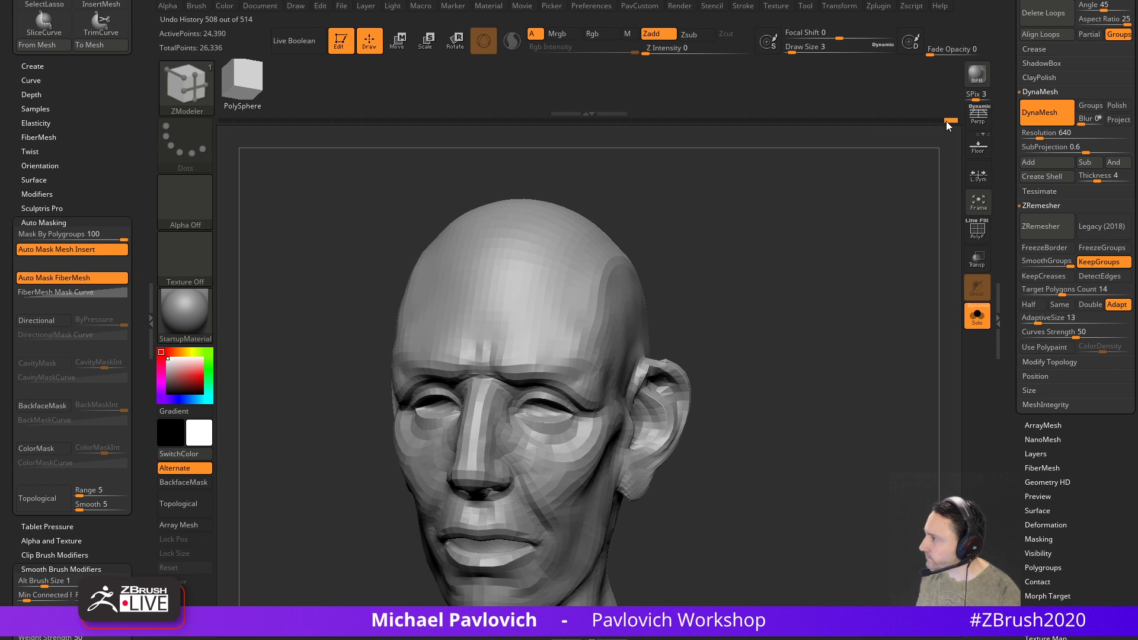
# Compare the high-resolution sculpt with the retopologized mesh through the undo history, finishing on the retopologized mesh
pyautogui.moveTo(927, 120); pyautogui.dragTo(898, 123)
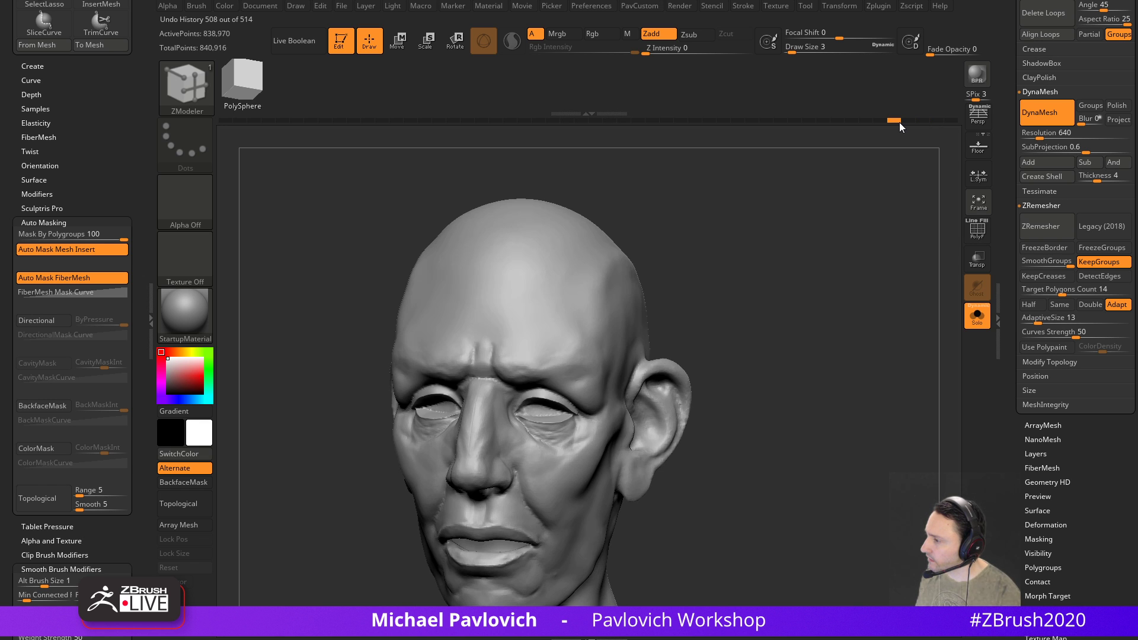
pyautogui.click(980, 233)
pyautogui.click(980, 233)
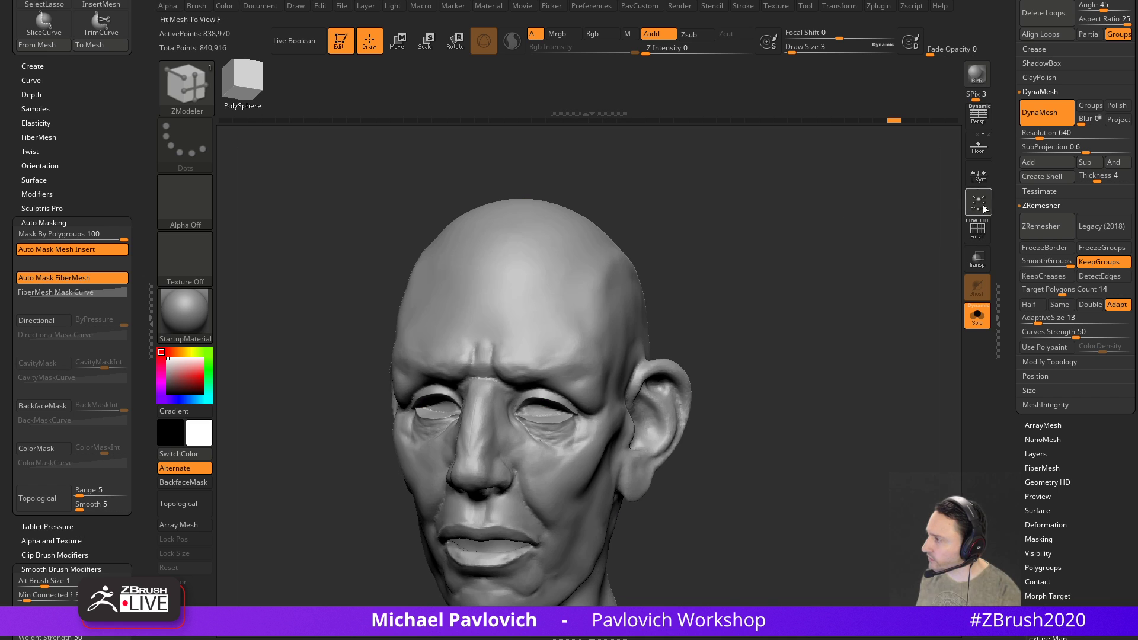
pyautogui.moveTo(899, 122); pyautogui.dragTo(951, 123)
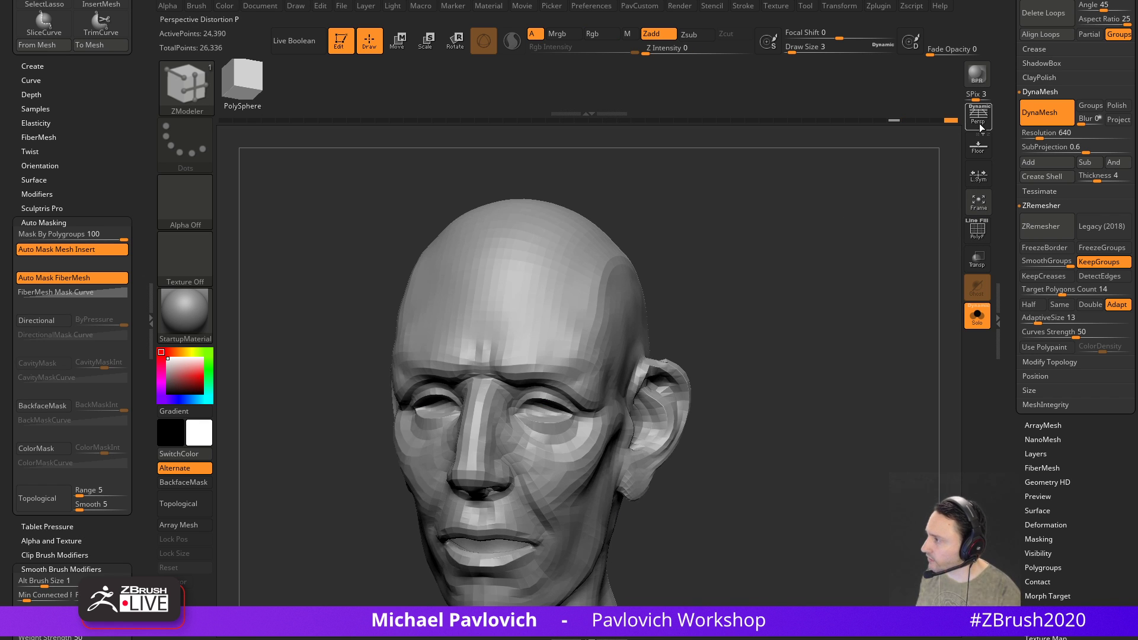
# Collapse the DynaMesh and ZRemesher settings and expand the Modify Topology settings
pyautogui.moveTo(820, 369)
pyautogui.mouseDown()
pyautogui.moveTo(889, 285)
pyautogui.moveTo(828, 338)
pyautogui.moveTo(833, 316)
pyautogui.moveTo(907, 298)
pyautogui.mouseUp()
pyautogui.click(977, 232)
pyautogui.click(977, 232)
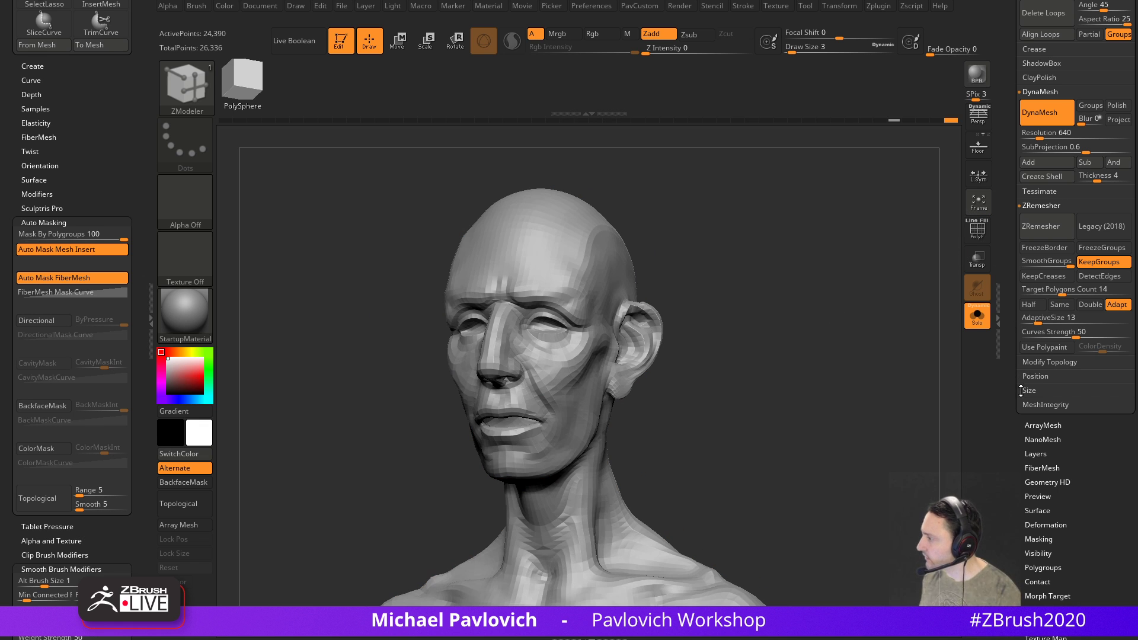
pyautogui.moveTo(1011, 388); pyautogui.dragTo(1018, 441)
pyautogui.keyDown('shift'); pyautogui.click(1038, 199); pyautogui.keyUp('shift')
pyautogui.keyDown('shift'); pyautogui.click(1049, 229); pyautogui.keyUp('shift')
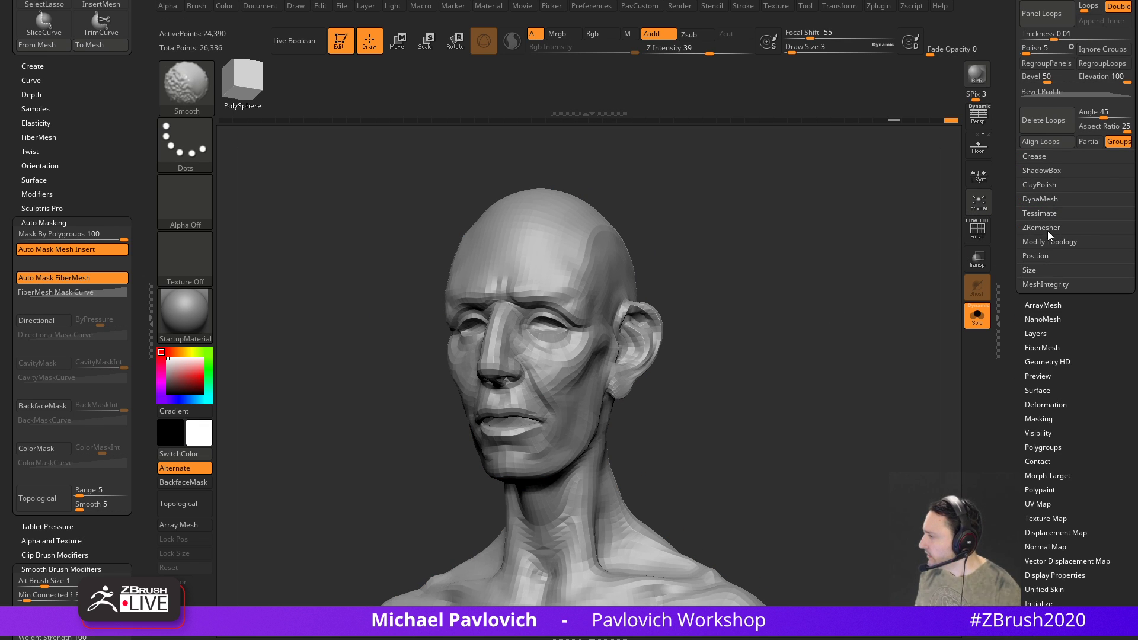
pyautogui.keyDown('shift'); pyautogui.click(1044, 243); pyautogui.keyUp('shift')
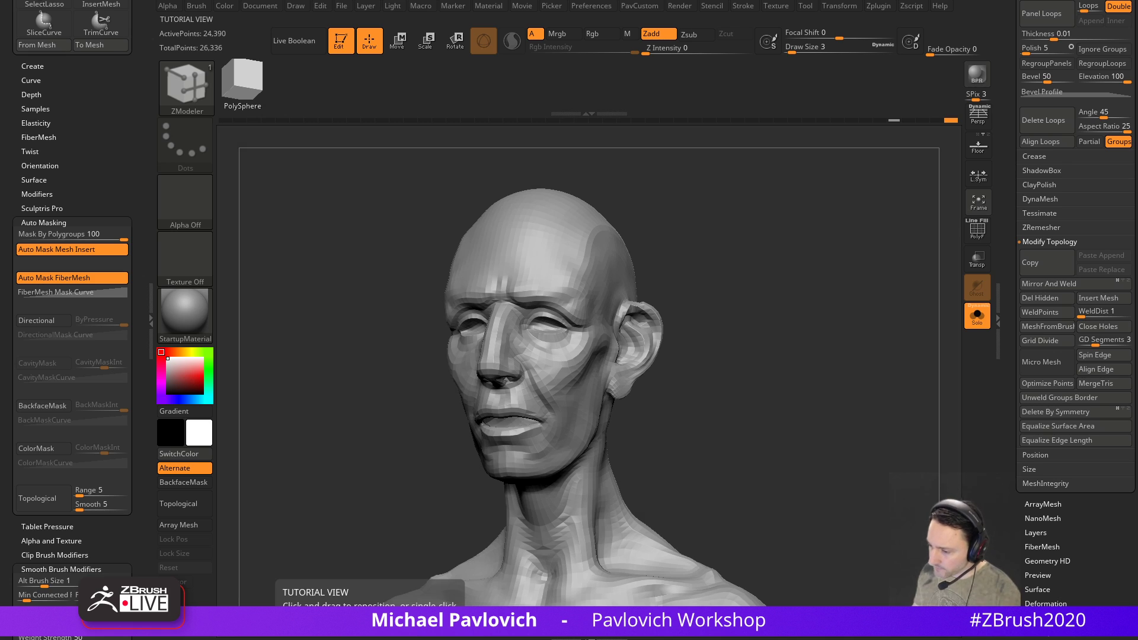
# Switch to the web browser, return to the ArtStation portfolio page, and look through its tutorial artworks
pyautogui.moveTo(765, 639); pyautogui.dragTo(825, 5)
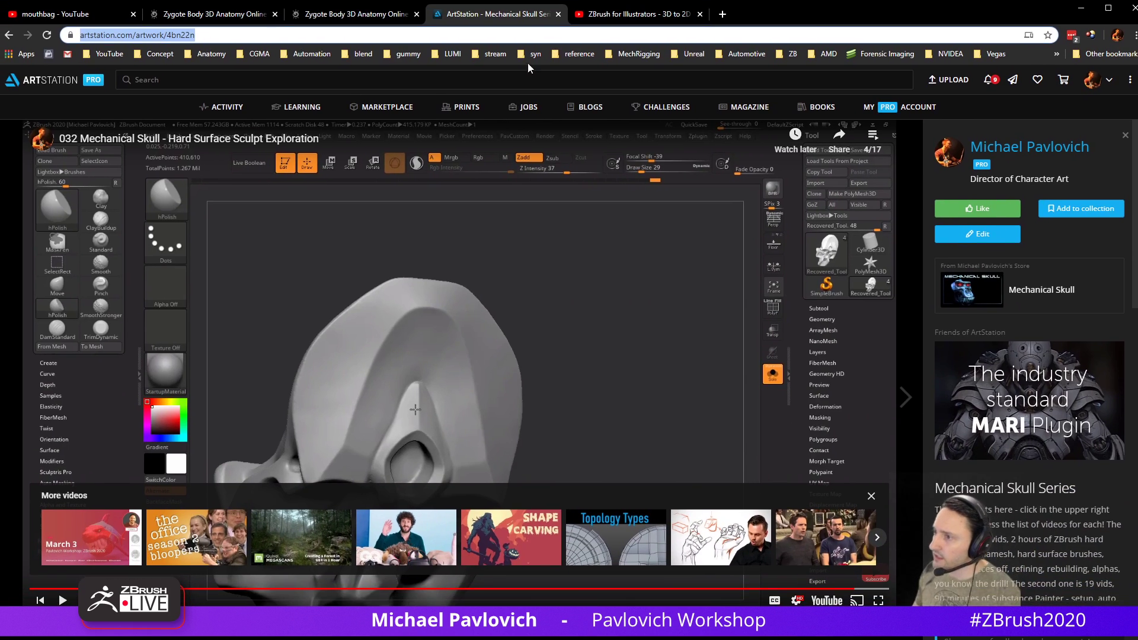
pyautogui.click(8, 35)
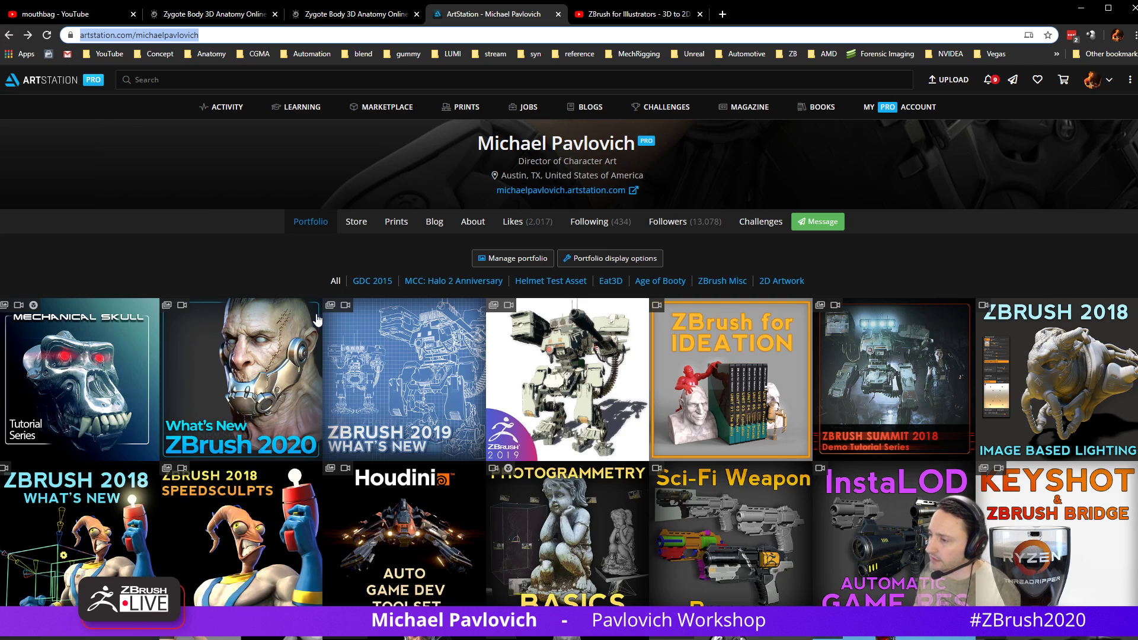
pyautogui.scroll(-4, 323, 320)
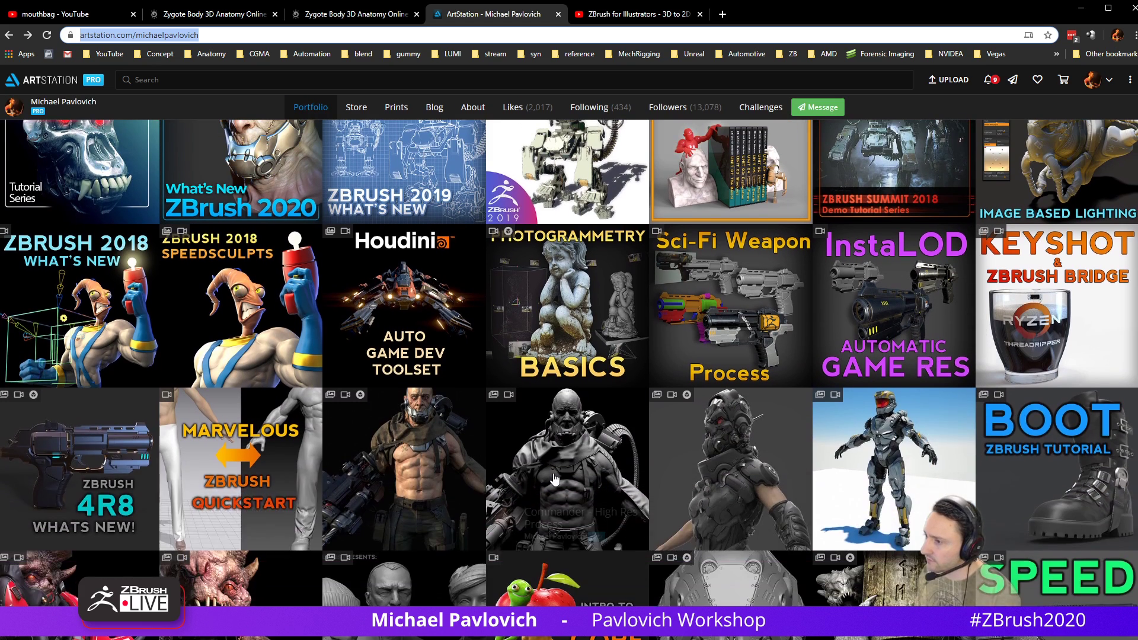
pyautogui.scroll(3, 555, 479)
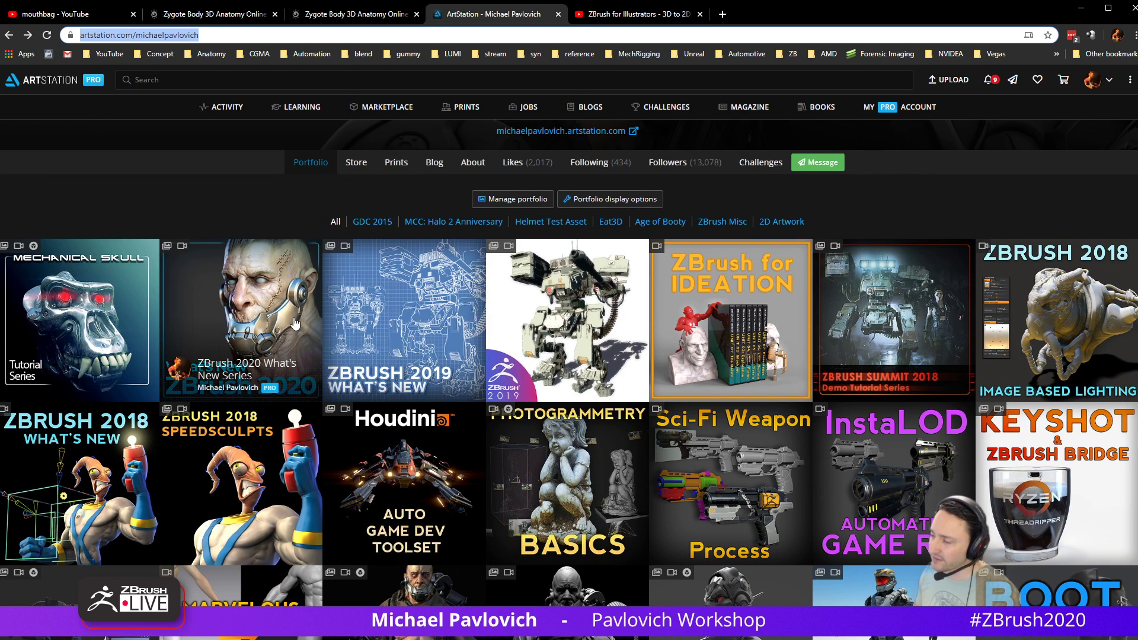
# Open the ZBrush 2019 What's New artwork, look over its video playlist and images, and go back to the portfolio
pyautogui.click(433, 304)
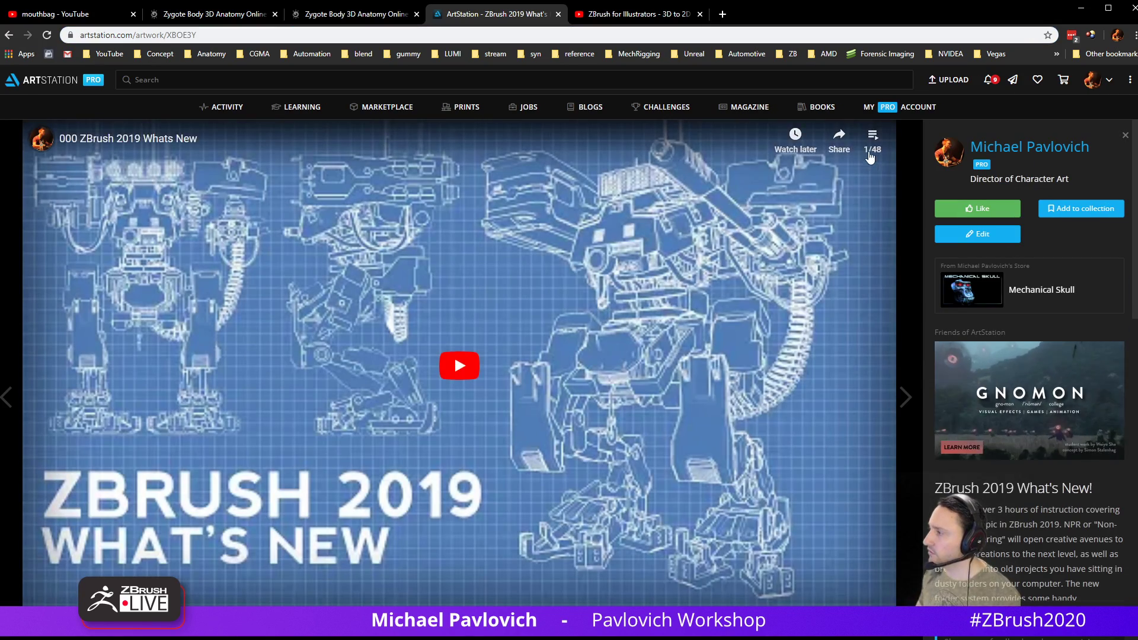
pyautogui.click(869, 153)
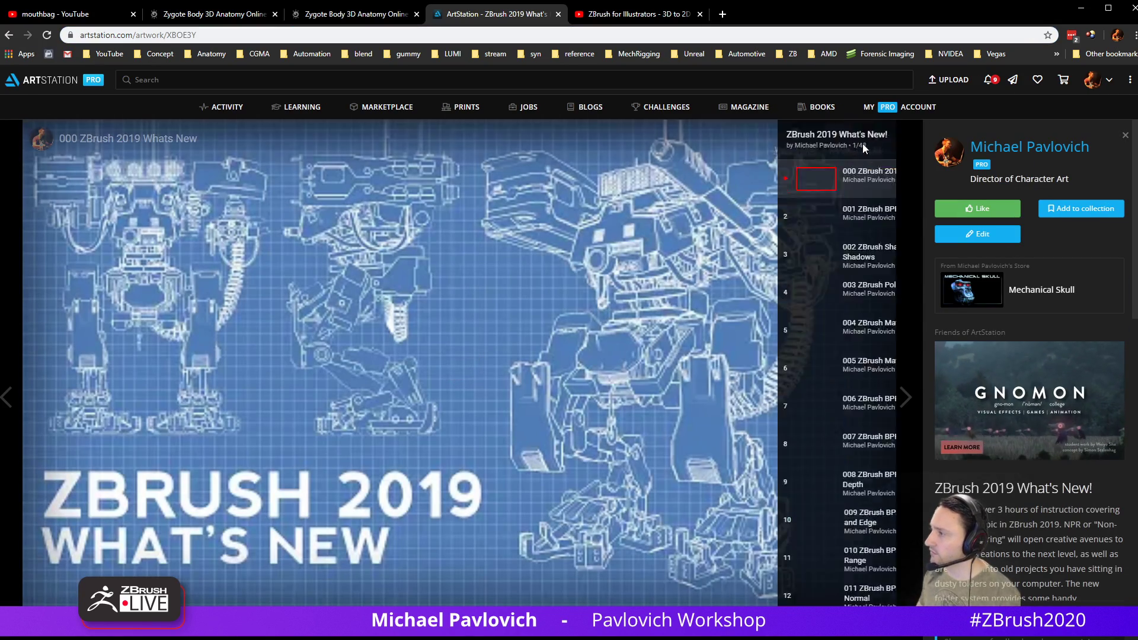
pyautogui.scroll(-10, 784, 249)
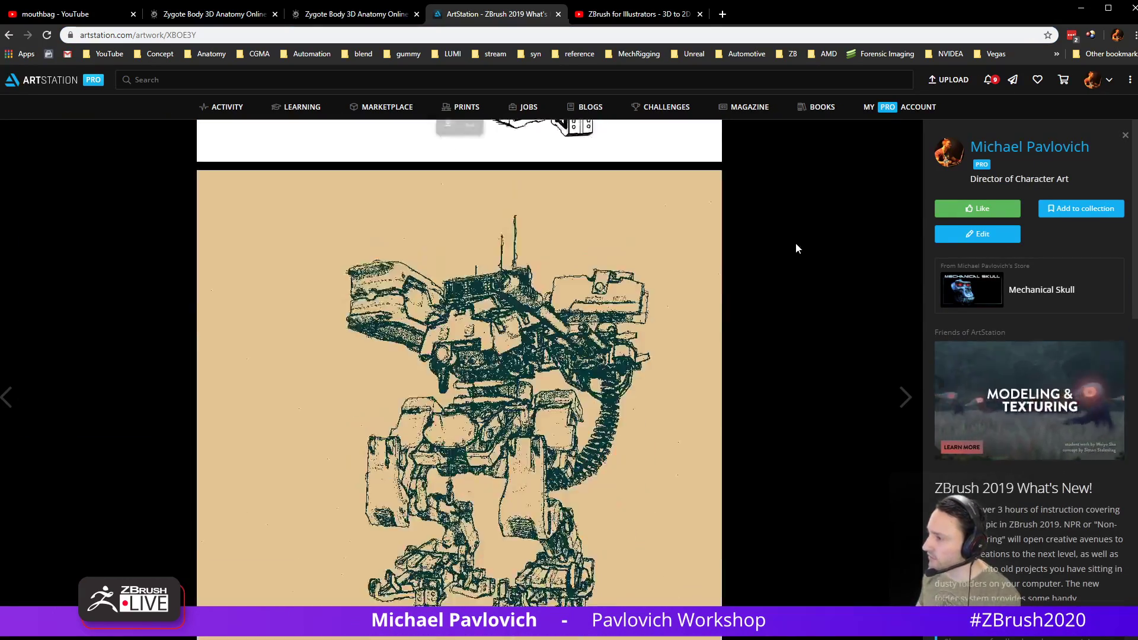
pyautogui.click(8, 35)
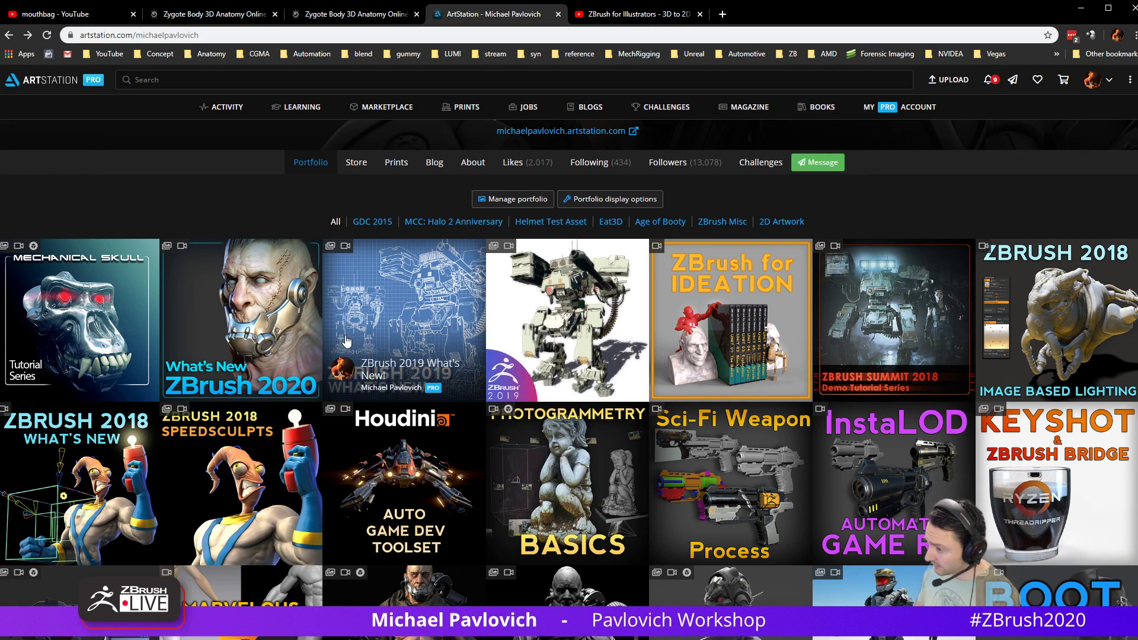
# Open the ZBrush 2020 What's New artwork and look through its video playlist and the videos below
pyautogui.click(231, 304)
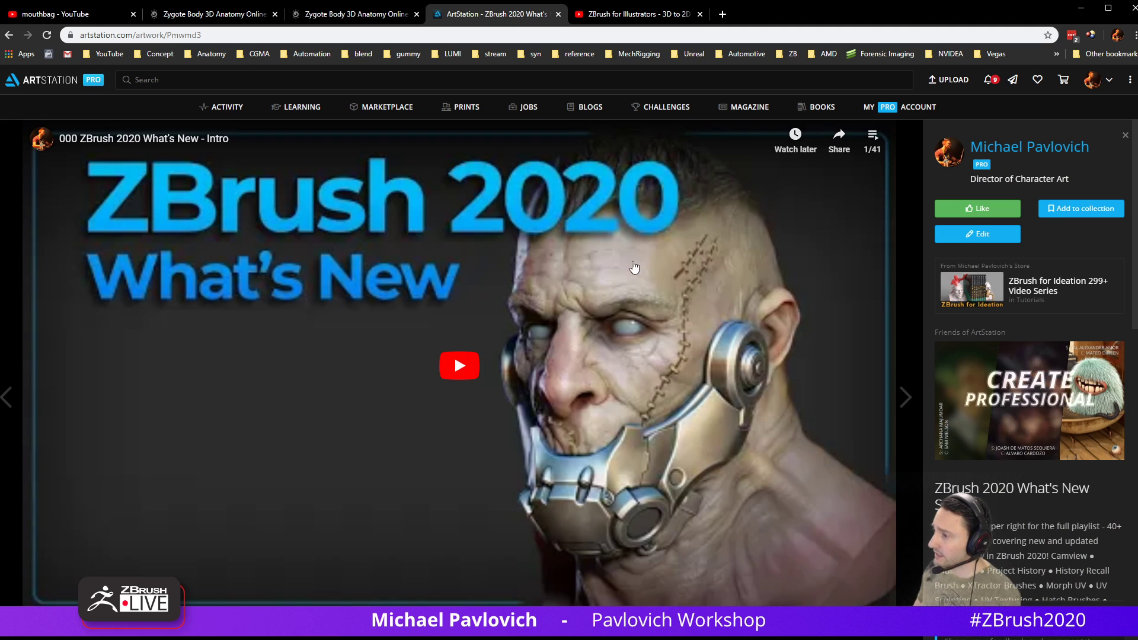
pyautogui.click(872, 141)
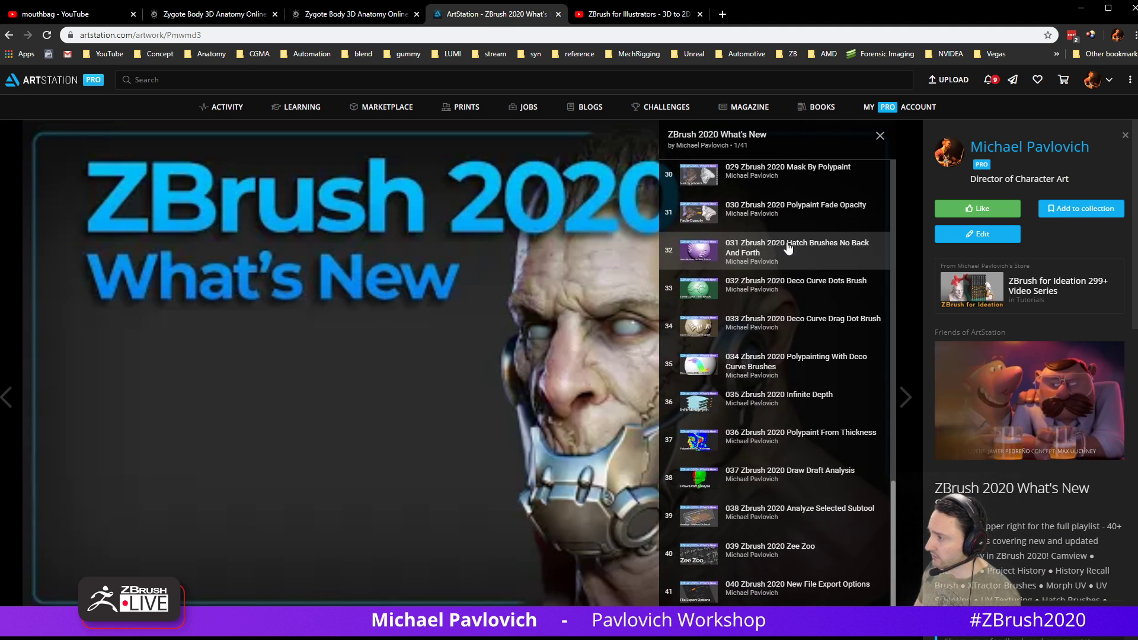
pyautogui.click(878, 138)
pyautogui.scroll(-5, 557, 286)
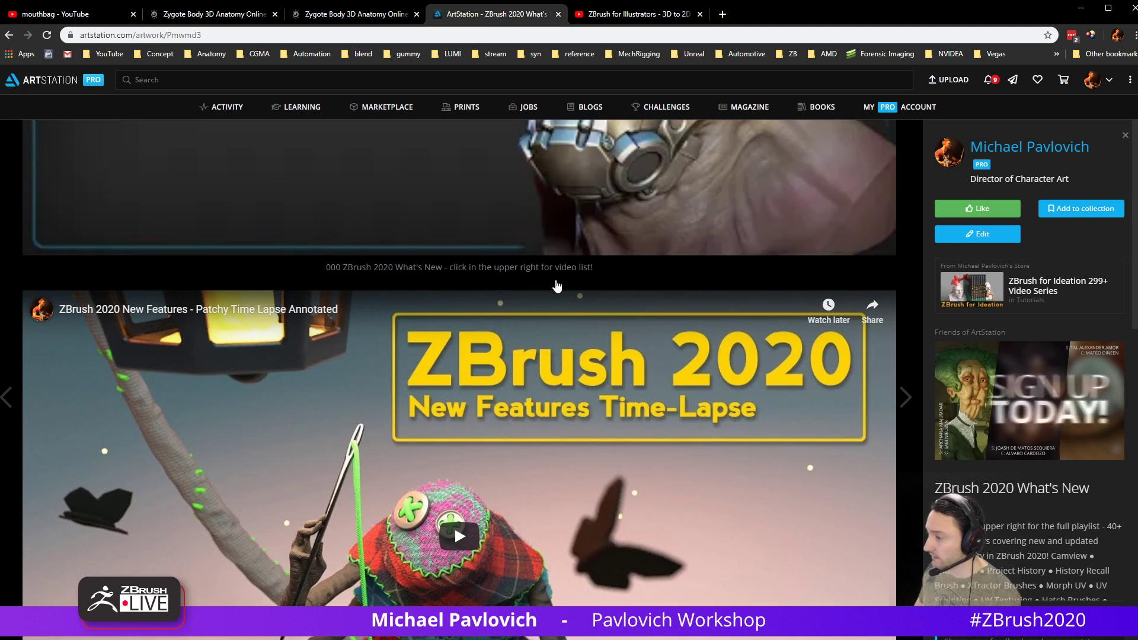
pyautogui.scroll(-4, 534, 296)
pyautogui.scroll(-1, 478, 309)
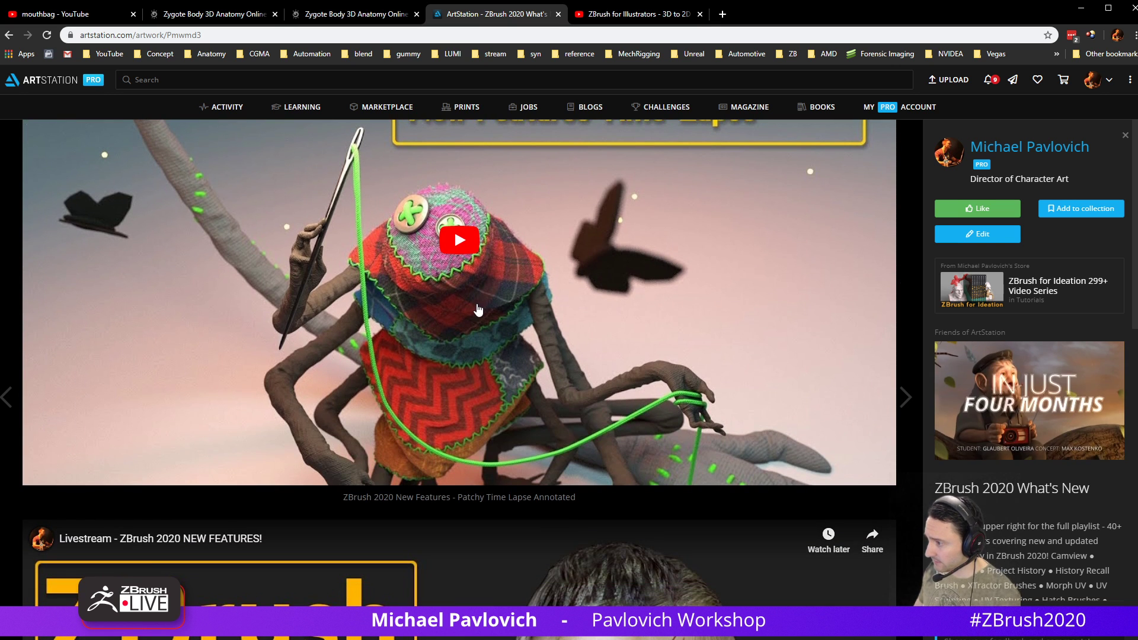
# Play the ZBrush 2020 New Features time-lapse, skip ahead through it to about 6:30, and pause it
pyautogui.click(457, 248)
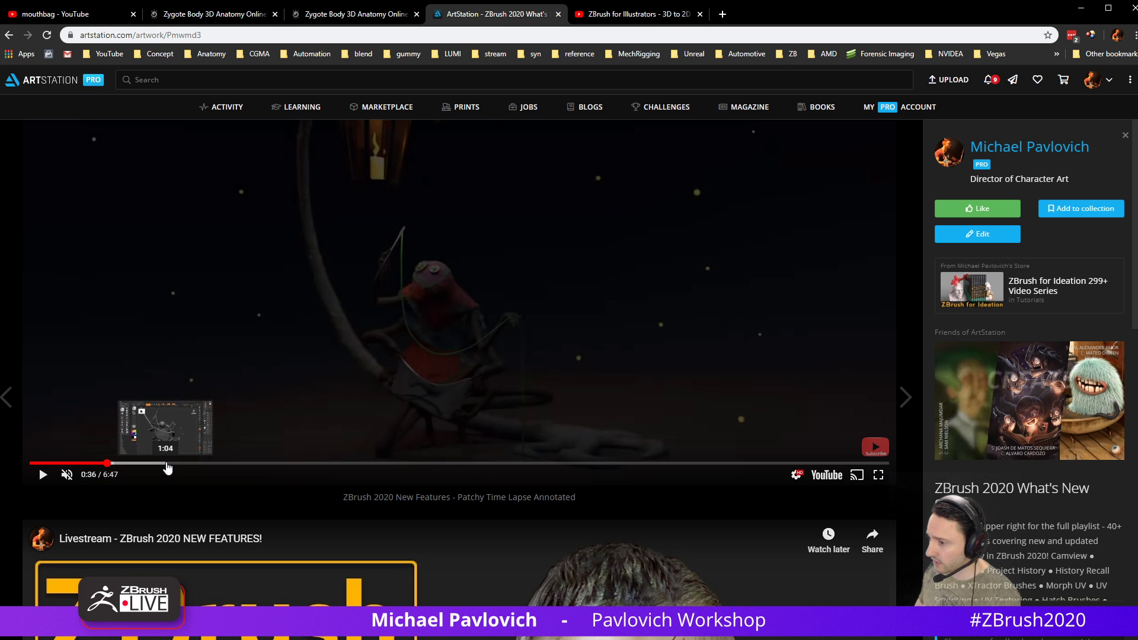
pyautogui.click(166, 465)
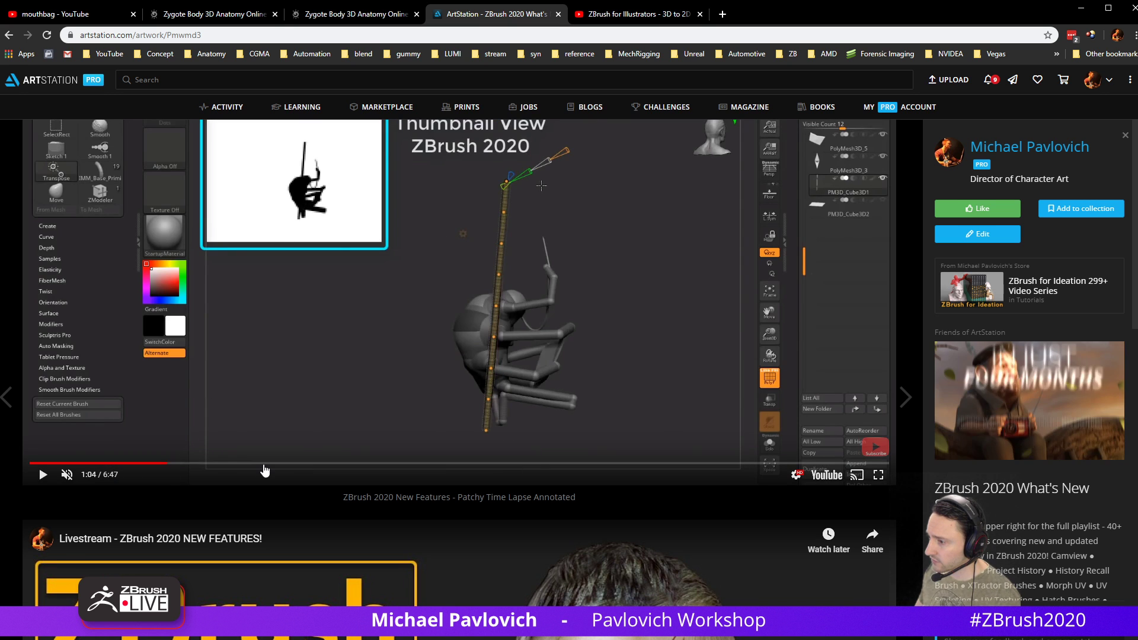
pyautogui.click(268, 465)
pyautogui.moveTo(268, 466); pyautogui.dragTo(715, 466)
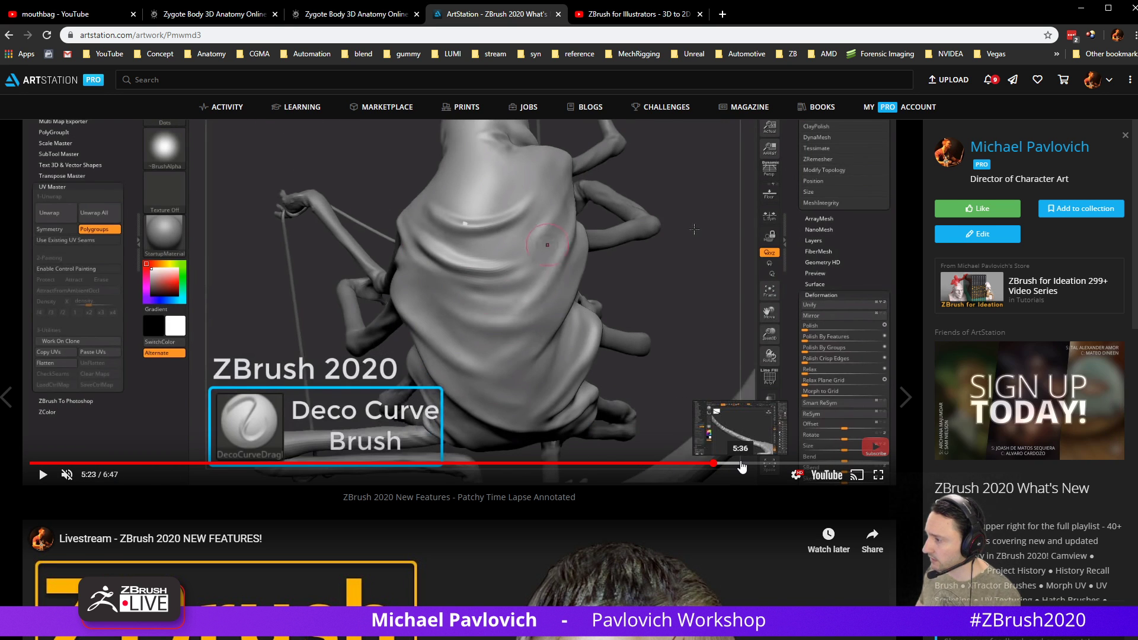
pyautogui.click(775, 465)
pyautogui.click(805, 465)
pyautogui.click(833, 466)
pyautogui.click(853, 465)
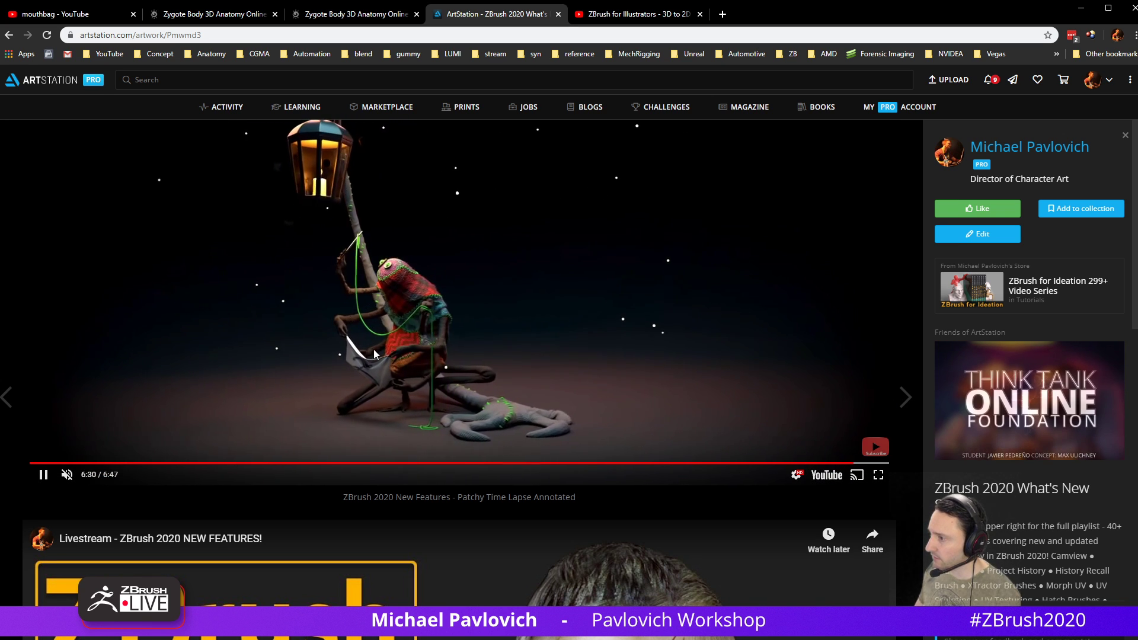
pyautogui.click(43, 474)
# Look through the remaining ZBrush 2020 livestreams and images, and return to the portfolio page with its address selected
pyautogui.scroll(-5, 419, 347)
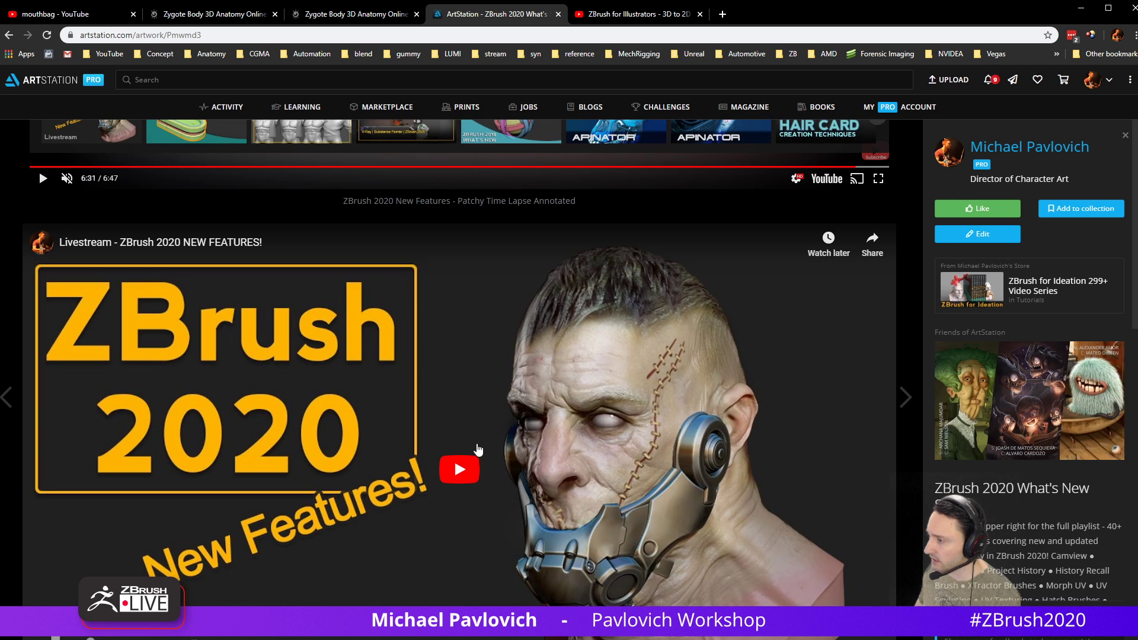
pyautogui.scroll(-10, 158, 323)
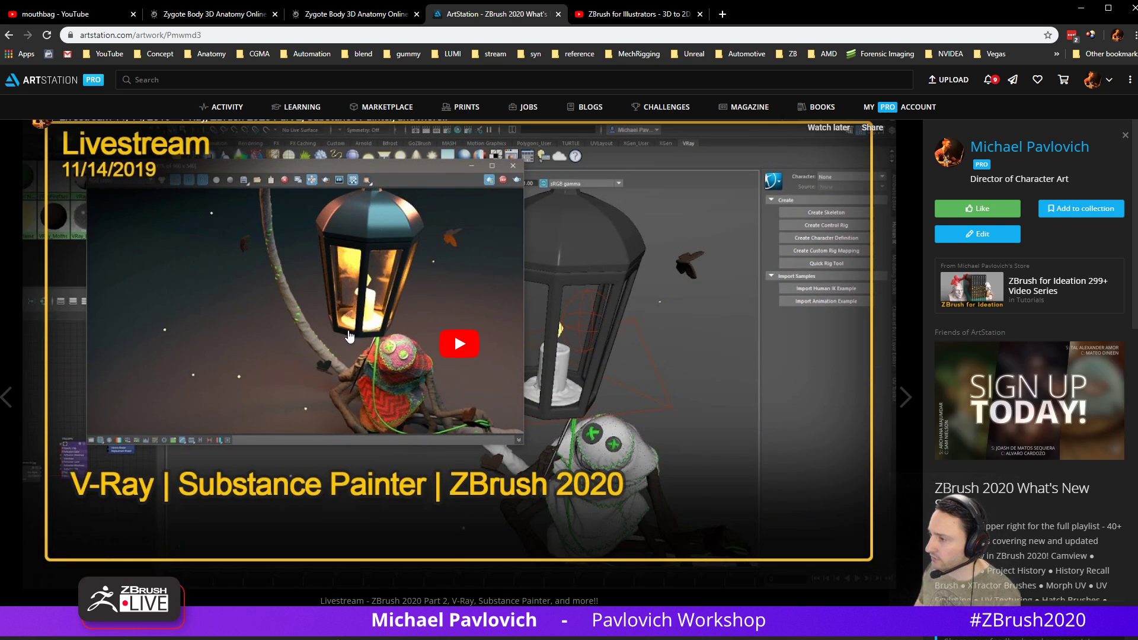
pyautogui.scroll(-10, 487, 271)
pyautogui.scroll(-10, 384, 304)
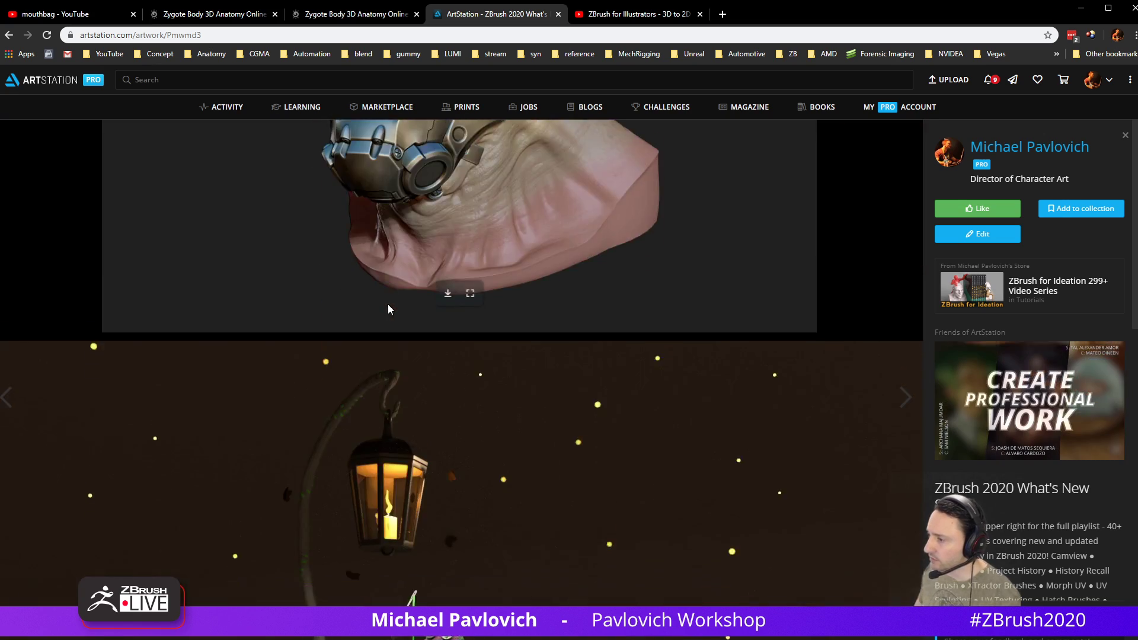
pyautogui.click(9, 36)
pyautogui.click(240, 38)
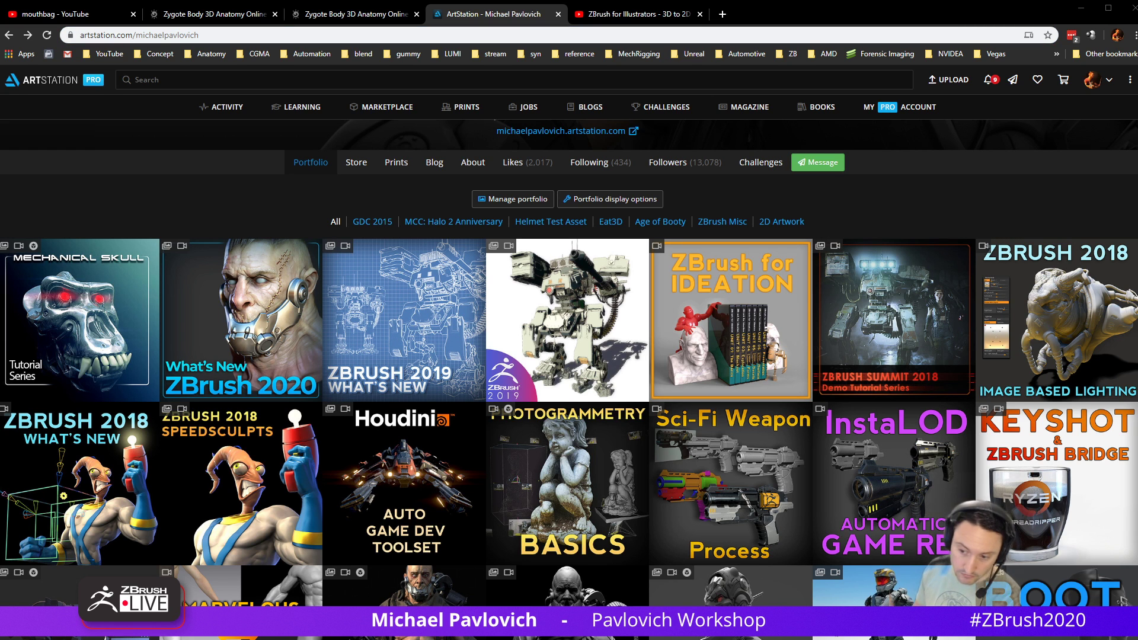
# Switch back to ZBrush and examine the bust's polygroups from the front with the polyframe shown
pyautogui.hotkey('alt', 'Tab')
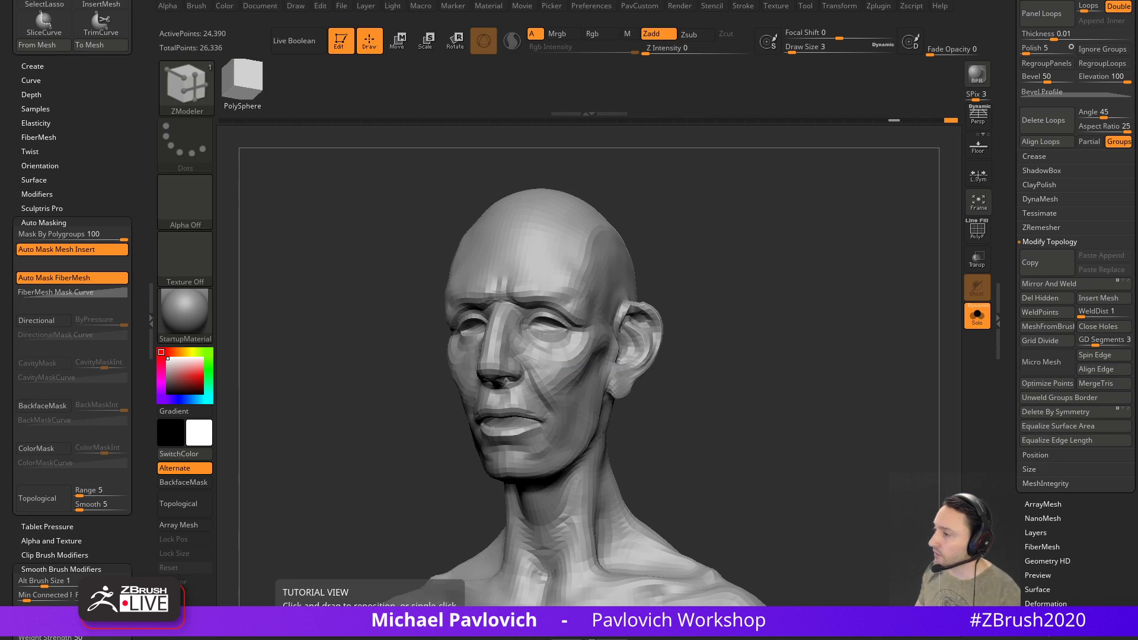
pyautogui.moveTo(774, 252); pyautogui.dragTo(863, 249)
pyautogui.hotkey('shift', 'f')
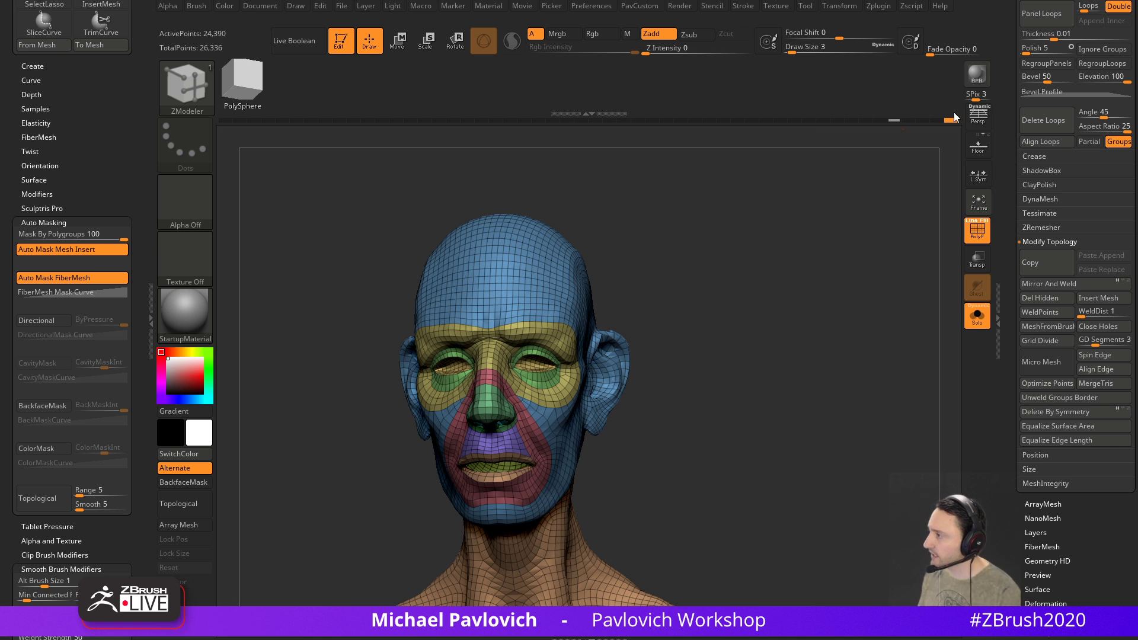
# Collapse Modify Topology, expand the subtool's Project settings, and hide the polyframe on the bust
pyautogui.click(1061, 244)
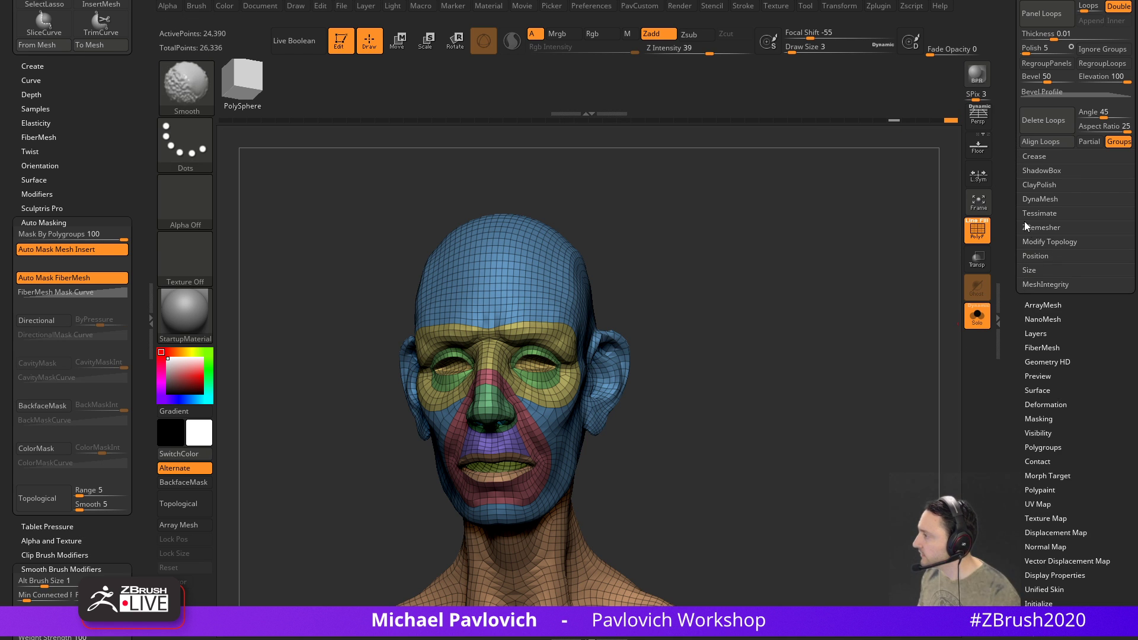
pyautogui.scroll(5, 1028, 249)
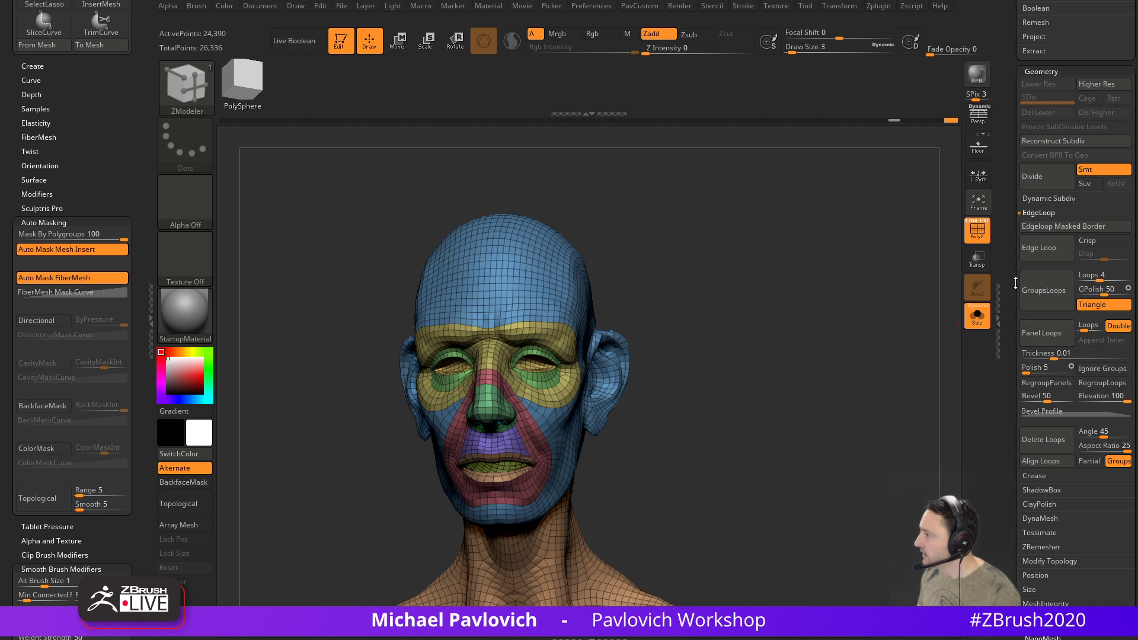
pyautogui.moveTo(1014, 69); pyautogui.dragTo(1015, 128)
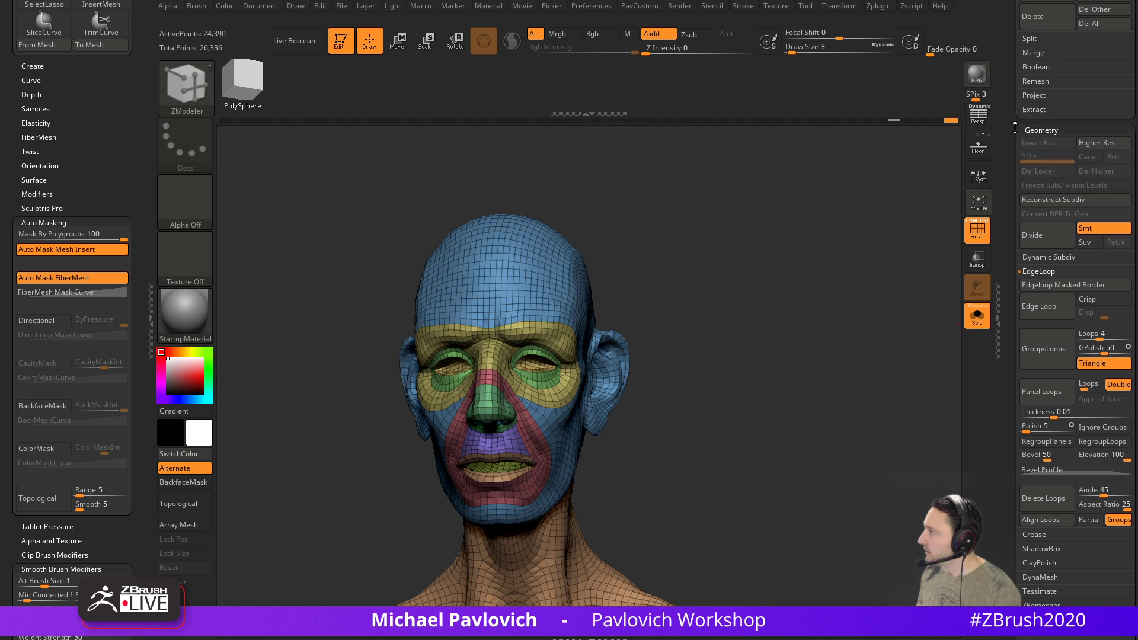
pyautogui.click(1035, 95)
pyautogui.moveTo(879, 200); pyautogui.dragTo(957, 243)
pyautogui.click(972, 239)
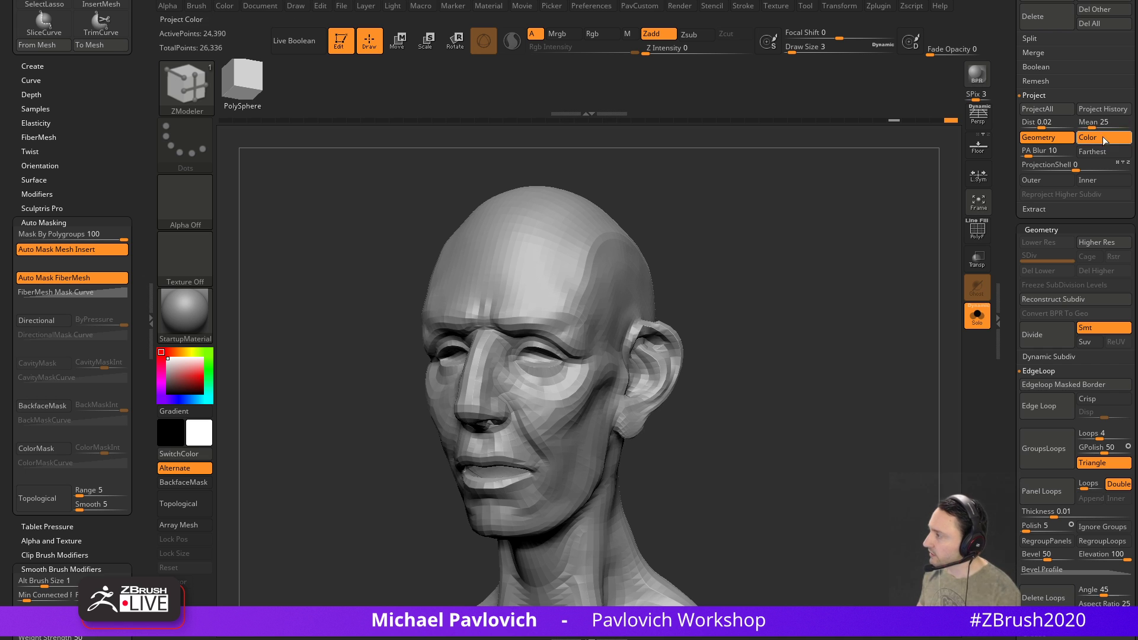
# Subdivide the bust to level 4, applying Project History at each level to recover the sculpted detail, and return to the lowest level
pyautogui.moveTo(822, 247); pyautogui.dragTo(994, 170)
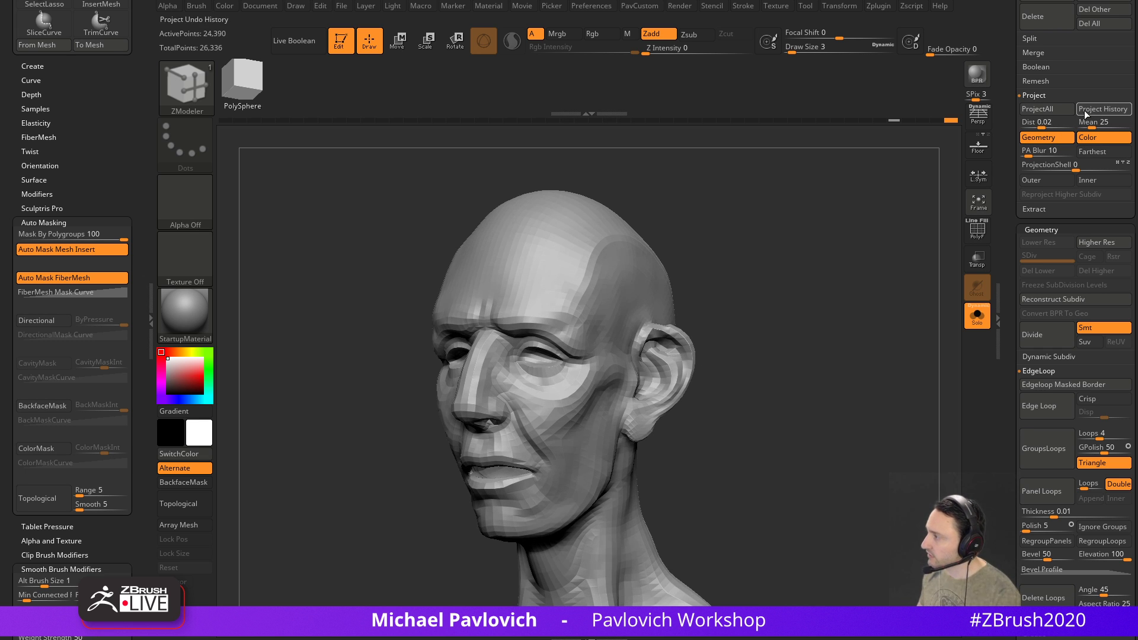
pyautogui.moveTo(706, 252); pyautogui.dragTo(812, 270)
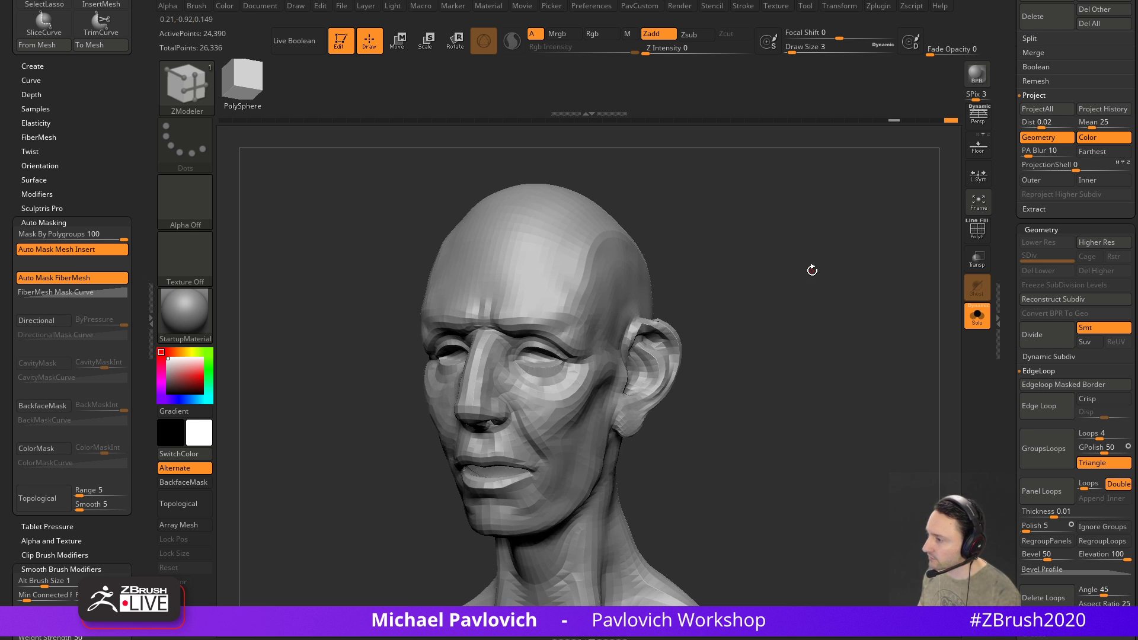
pyautogui.press('d')
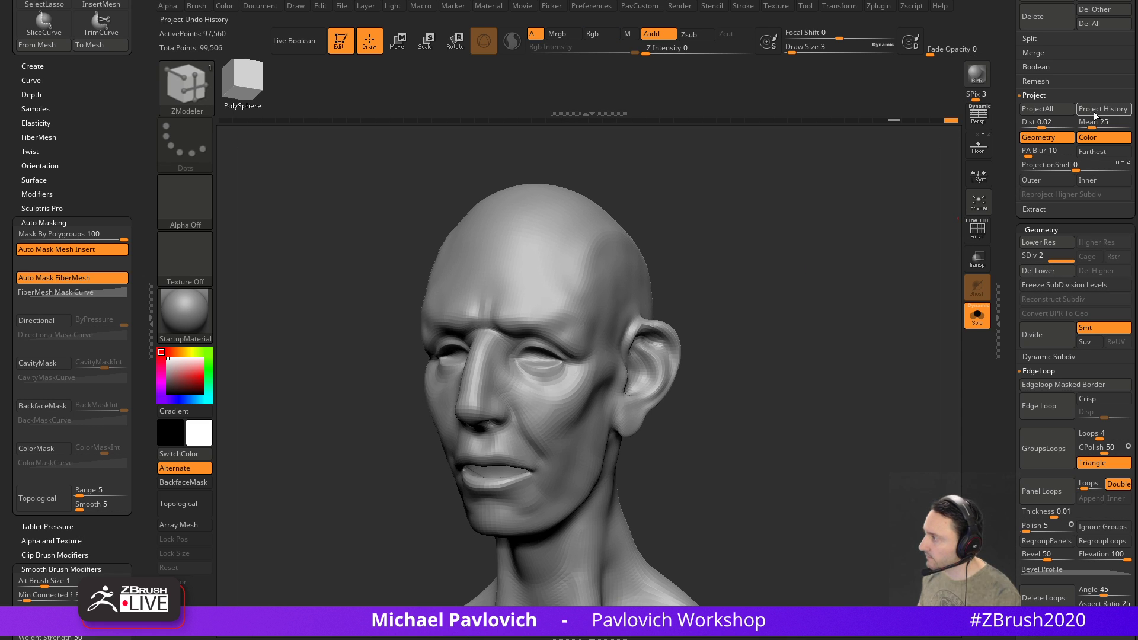
pyautogui.hotkey('ctrl', 'd')
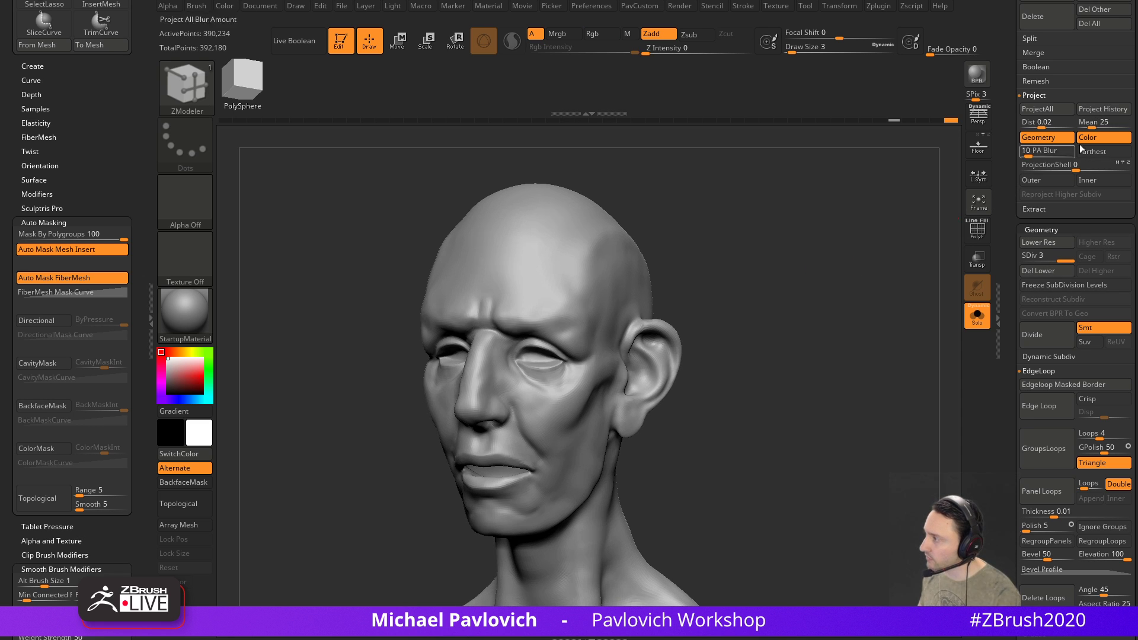
pyautogui.hotkey('ctrl', 'd')
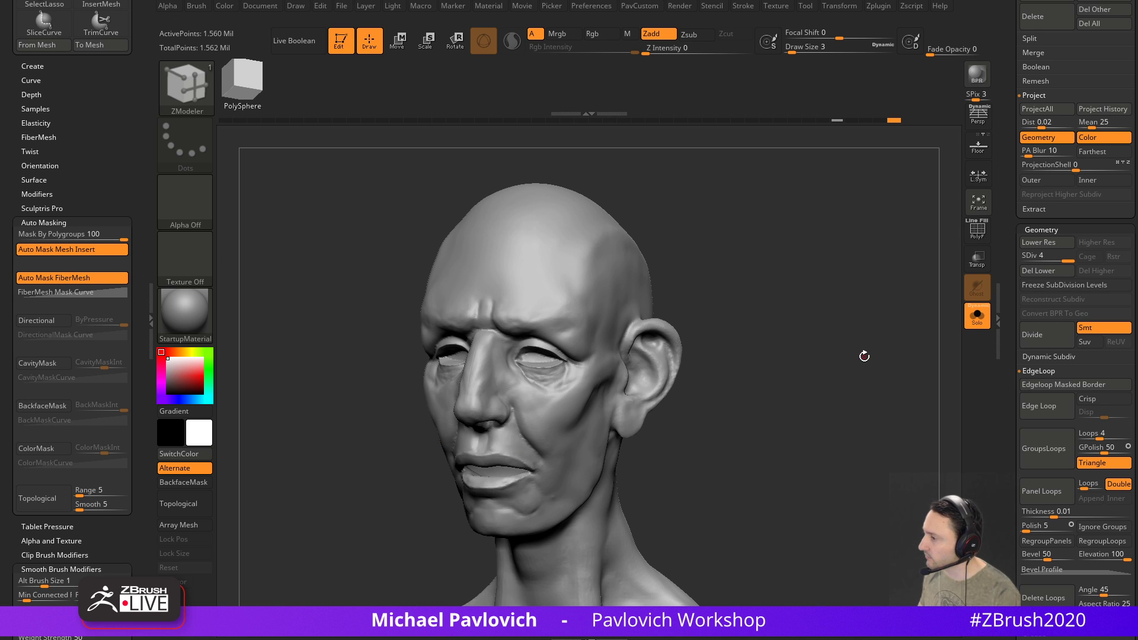
pyautogui.moveTo(1029, 255); pyautogui.dragTo(1025, 256)
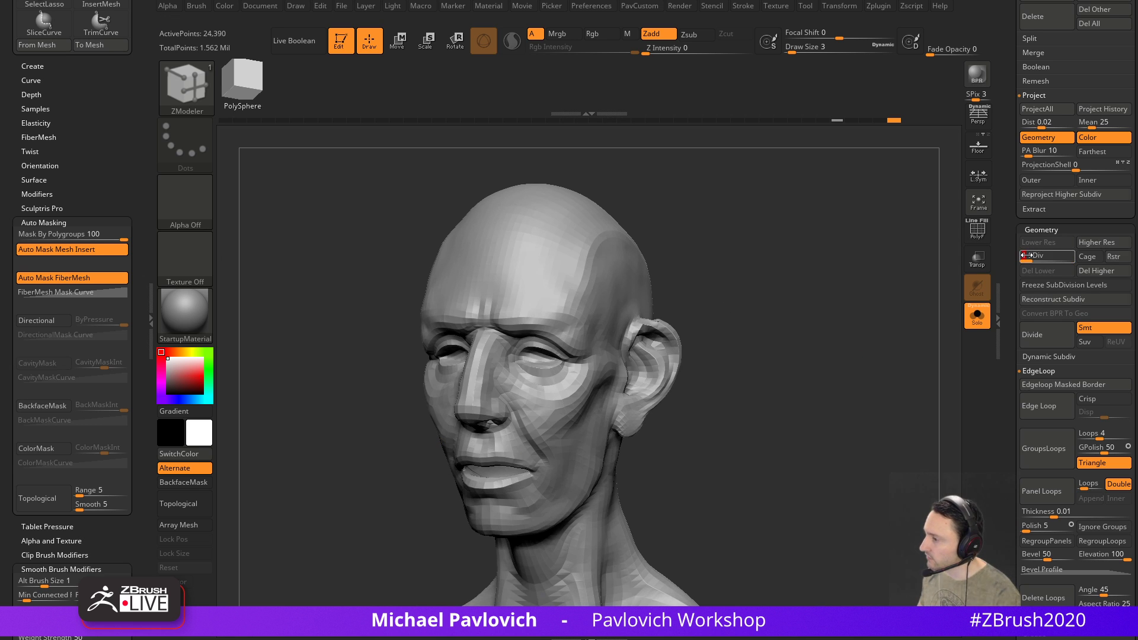
# Raise the bust to its highest subdivision level and turn off Solo to show the eyeballs and teeth with it
pyautogui.moveTo(789, 313)
pyautogui.mouseDown()
pyautogui.moveTo(841, 316)
pyautogui.moveTo(838, 247)
pyautogui.moveTo(727, 272)
pyautogui.moveTo(787, 322)
pyautogui.moveTo(797, 300)
pyautogui.mouseUp()
pyautogui.click(1062, 255)
pyautogui.moveTo(909, 294); pyautogui.dragTo(883, 315)
pyautogui.moveTo(1010, 259); pyautogui.dragTo(1006, 485)
pyautogui.moveTo(1011, 263); pyautogui.dragTo(1011, 568)
pyautogui.moveTo(1128, 236)
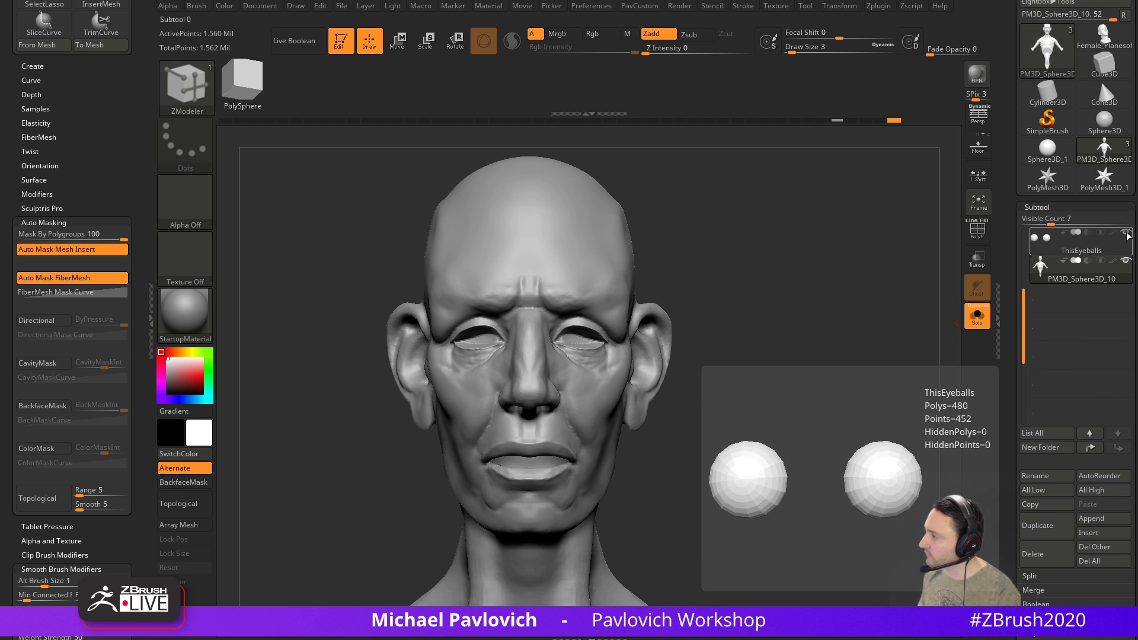
pyautogui.click(977, 315)
# Select the eyeballs subtool and turn on its dynamic subdivision so they display smoothly
pyautogui.moveTo(862, 297); pyautogui.dragTo(848, 297)
pyautogui.keyDown('alt'); pyautogui.click(598, 338); pyautogui.keyUp('alt')
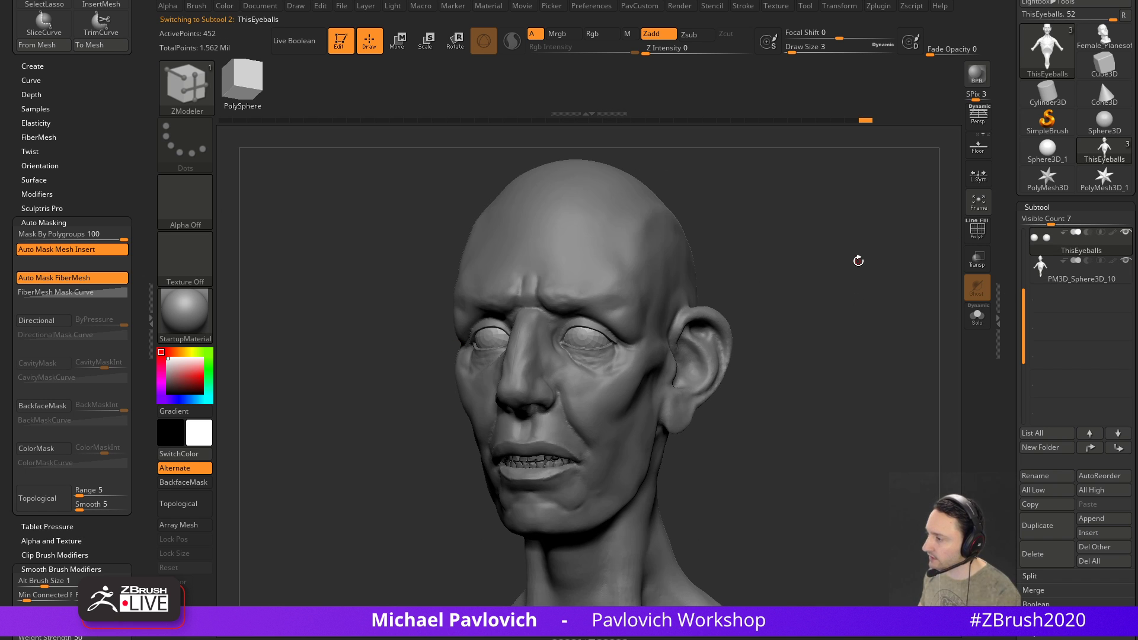
pyautogui.press('d')
pyautogui.click(699, 202)
pyautogui.moveTo(839, 265); pyautogui.dragTo(862, 272)
pyautogui.press('s')
pyautogui.moveTo(821, 285); pyautogui.dragTo(867, 305)
# Choose the Standard brush with a draw size of 16 and make the bust the active subtool again
pyautogui.press('b')
pyautogui.press('s')
pyautogui.press('t')
pyautogui.keyDown('alt'); pyautogui.click(542, 351); pyautogui.keyUp('alt')
pyautogui.press('s')
pyautogui.moveTo(841, 230); pyautogui.dragTo(834, 231)
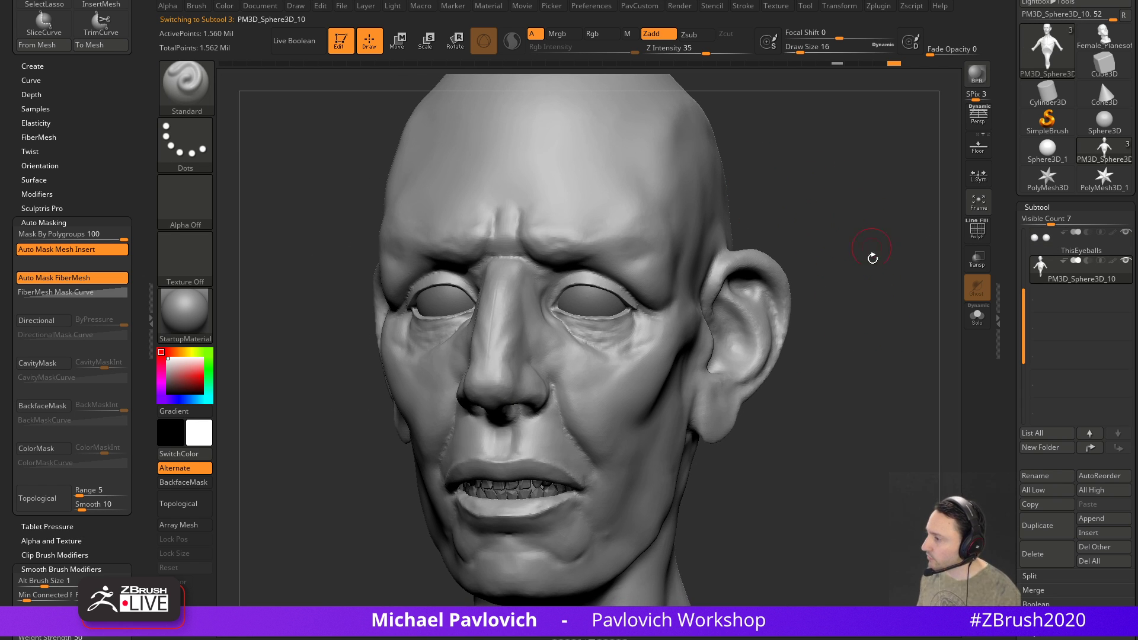
# Return the bust to subdivision level 1 and set Mask By Polygroups to 0
pyautogui.moveTo(1013, 348)
pyautogui.mouseDown()
pyautogui.moveTo(996, 217)
pyautogui.moveTo(1013, 204)
pyautogui.moveTo(995, 194)
pyautogui.mouseUp()
pyautogui.moveTo(850, 339)
pyautogui.mouseDown()
pyautogui.moveTo(881, 332)
pyautogui.moveTo(878, 350)
pyautogui.moveTo(500, 363)
pyautogui.mouseUp()
pyautogui.press('s')
pyautogui.click(497, 379)
pyautogui.moveTo(783, 342)
pyautogui.keyDown('alt'); pyautogui.mouseDown()
pyautogui.moveTo(795, 386)
pyautogui.moveTo(812, 339)
pyautogui.mouseUp(); pyautogui.keyUp('alt')
pyautogui.click(20, 235)
pyautogui.moveTo(482, 431)
pyautogui.keyDown('ctrl'); pyautogui.mouseDown()
pyautogui.moveTo(564, 406)
pyautogui.moveTo(602, 411)
pyautogui.moveTo(463, 446)
pyautogui.mouseUp(); pyautogui.keyUp('ctrl')
pyautogui.moveTo(859, 373); pyautogui.dragTo(646, 422)
# Reshape the lips and mouth corners around the teeth with the Move brush from the front and side
pyautogui.press('b')
pyautogui.press('m')
pyautogui.press('v')
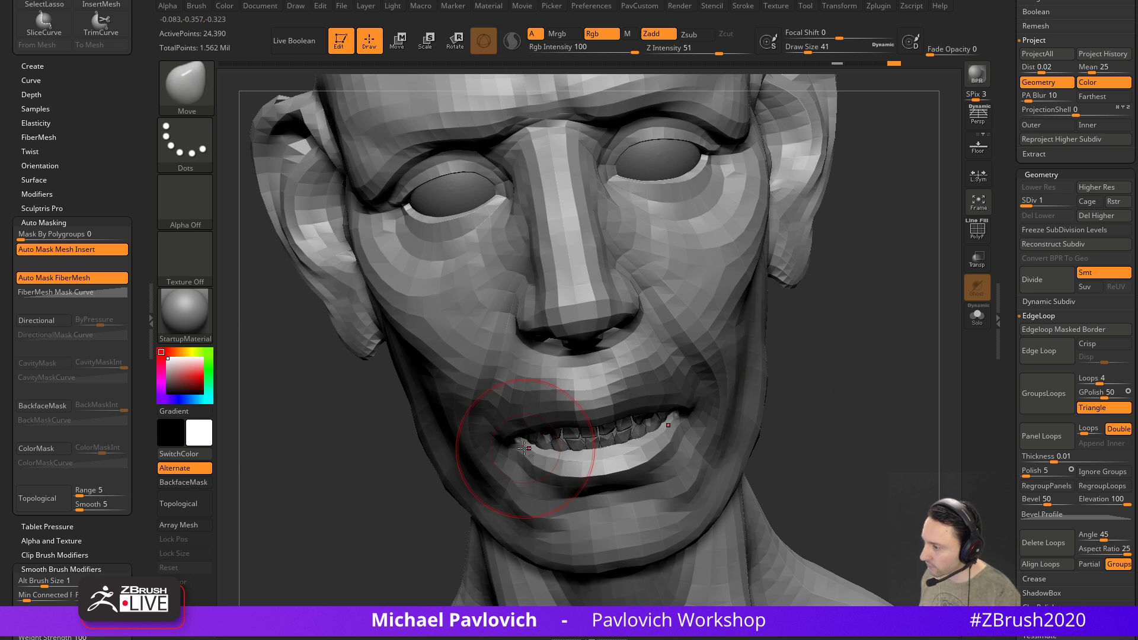
pyautogui.moveTo(778, 392); pyautogui.dragTo(847, 363)
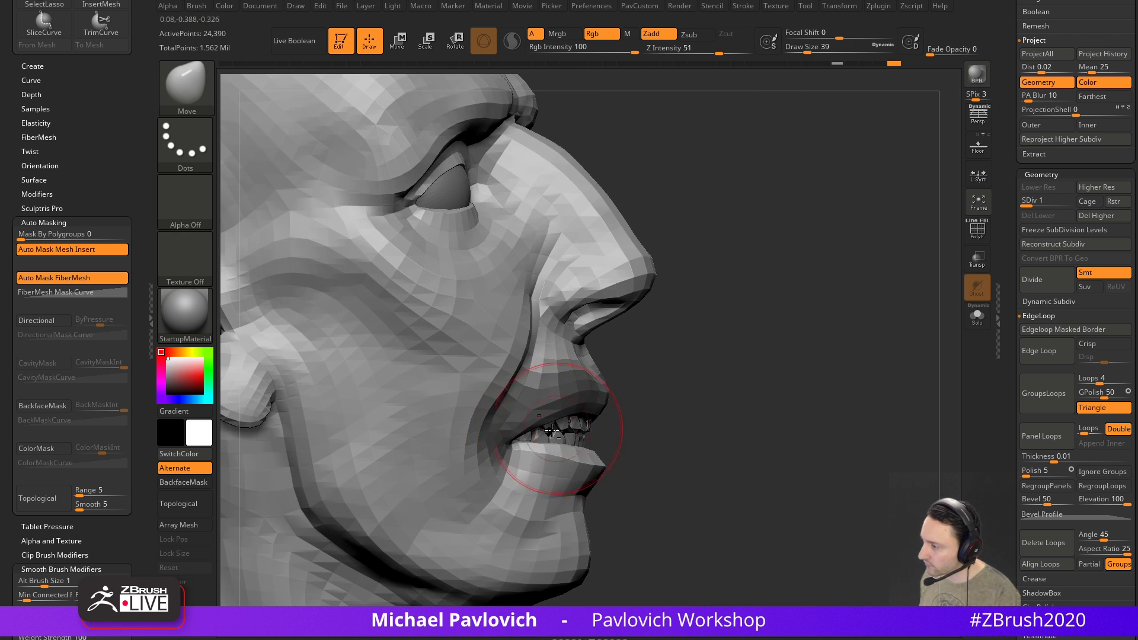
pyautogui.press('s')
pyautogui.moveTo(511, 446); pyautogui.dragTo(505, 446)
pyautogui.moveTo(809, 383); pyautogui.dragTo(699, 412)
pyautogui.moveTo(866, 438)
pyautogui.keyDown('ctrl'); pyautogui.mouseDown()
pyautogui.moveTo(885, 457)
pyautogui.moveTo(873, 457)
pyautogui.mouseUp(); pyautogui.keyUp('ctrl')
pyautogui.moveTo(897, 358); pyautogui.dragTo(857, 379)
# Adjust the eyelid area against the eyeball with the Move brush and show the polyframe
pyautogui.press('s')
pyautogui.moveTo(605, 348); pyautogui.dragTo(603, 348)
pyautogui.moveTo(883, 244)
pyautogui.keyDown('alt'); pyautogui.mouseDown()
pyautogui.moveTo(830, 287)
pyautogui.moveTo(886, 241)
pyautogui.moveTo(853, 249)
pyautogui.mouseUp(); pyautogui.keyUp('alt')
pyautogui.hotkey('shift', 'f')
pyautogui.press('s')
pyautogui.moveTo(585, 367); pyautogui.dragTo(581, 367)
pyautogui.moveTo(833, 293)
pyautogui.keyDown('alt'); pyautogui.mouseDown()
pyautogui.moveTo(806, 310)
pyautogui.moveTo(789, 347)
pyautogui.mouseUp(); pyautogui.keyUp('alt')
# Try a ZModeler operation on the upper eyelid's topology
pyautogui.press('b')
pyautogui.press('z')
pyautogui.press('m')
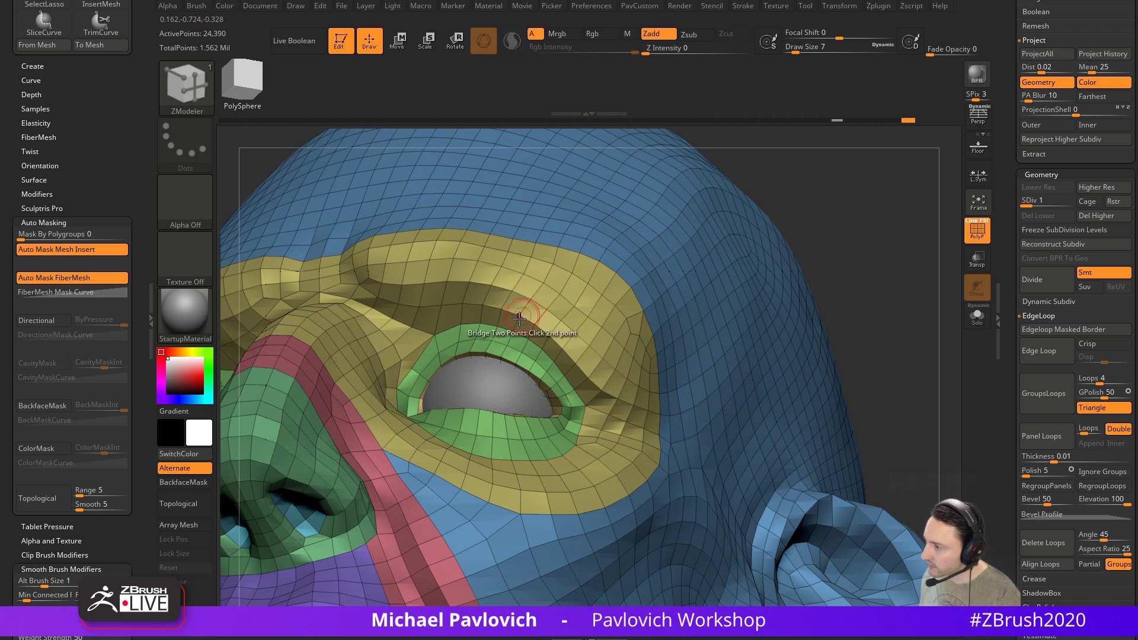
pyautogui.press('space')
pyautogui.click(486, 328)
pyautogui.click(403, 439)
pyautogui.click(503, 329)
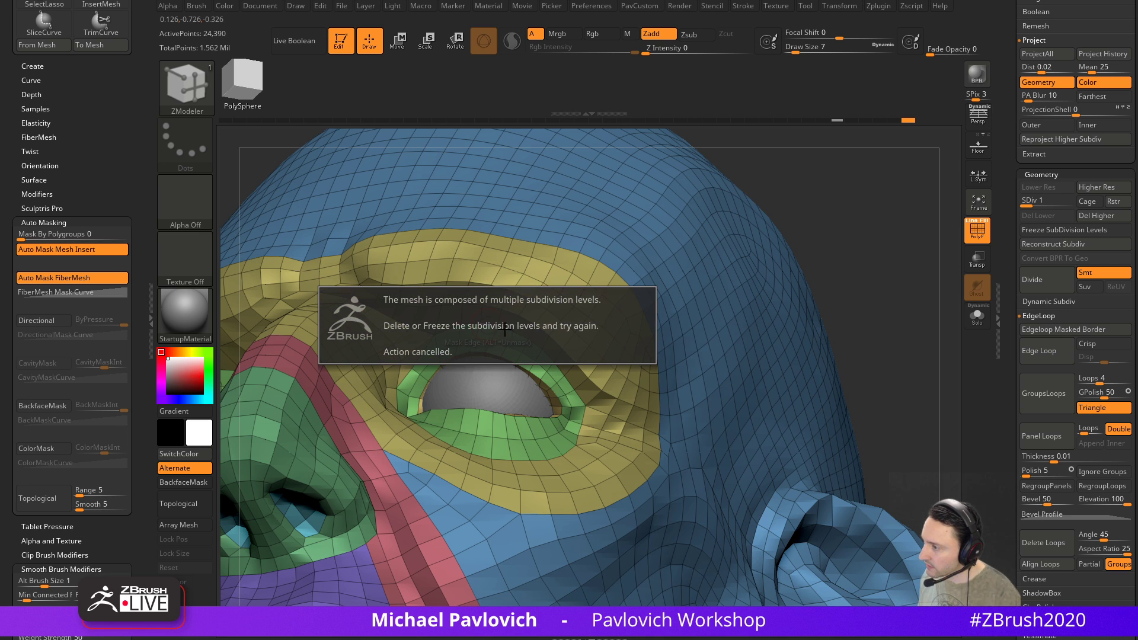
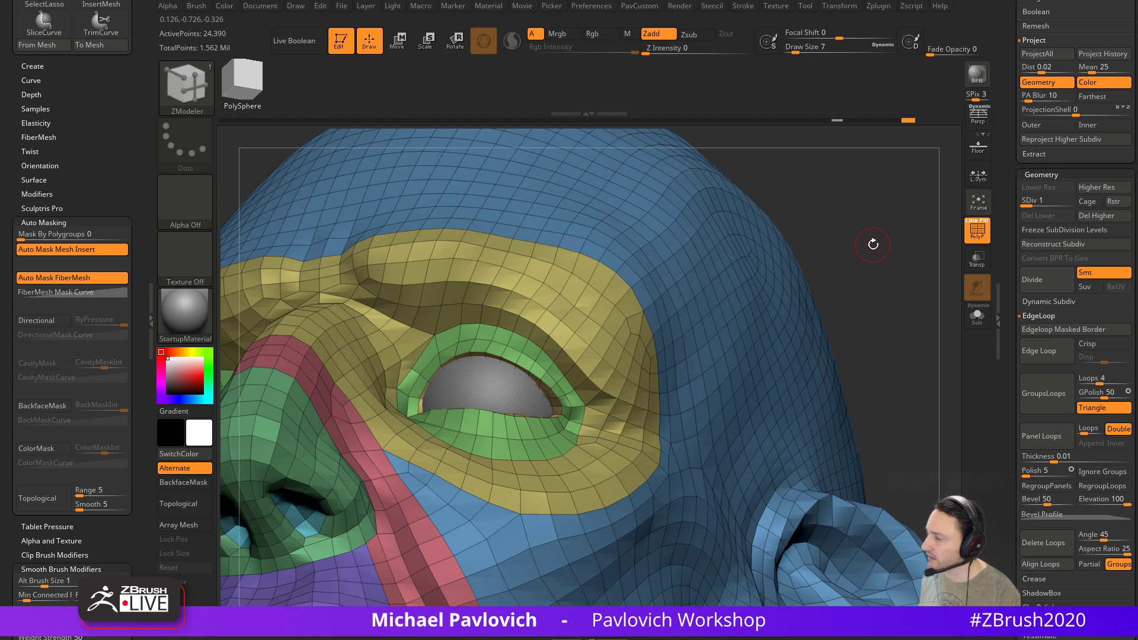
# Isolate the eyelid polygroup, mask its border with MaskByFeature, and show the whole head again
pyautogui.keyDown('ctrl'); pyautogui.keyDown('shift'); pyautogui.click(507, 345); pyautogui.keyUp('shift'); pyautogui.keyUp('ctrl')
pyautogui.moveTo(1009, 368); pyautogui.dragTo(1003, 223)
pyautogui.click(1036, 284)
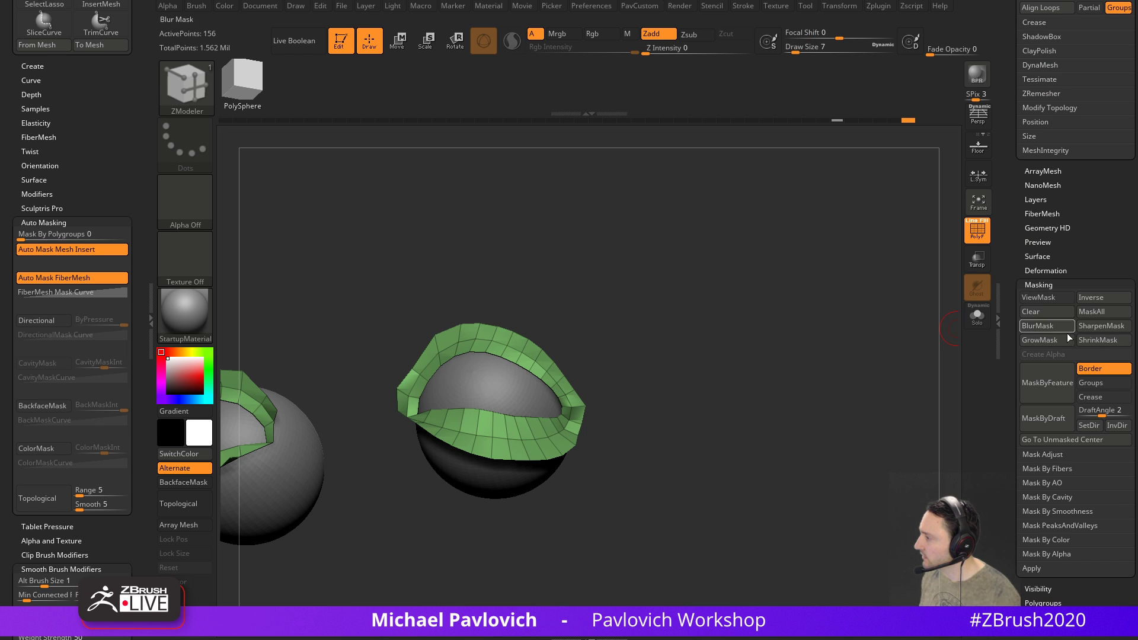
pyautogui.click(1057, 384)
pyautogui.keyDown('ctrl'); pyautogui.keyDown('shift'); pyautogui.click(945, 305); pyautogui.keyUp('shift'); pyautogui.keyUp('ctrl')
# Nudge the unmasked upper eyelid with the Move brush, undoing unwanted strokes and reducing the draw size to 13
pyautogui.moveTo(889, 303)
pyautogui.mouseDown()
pyautogui.moveTo(910, 262)
pyautogui.moveTo(835, 290)
pyautogui.mouseUp()
pyautogui.press('b')
pyautogui.press('m')
pyautogui.press('v')
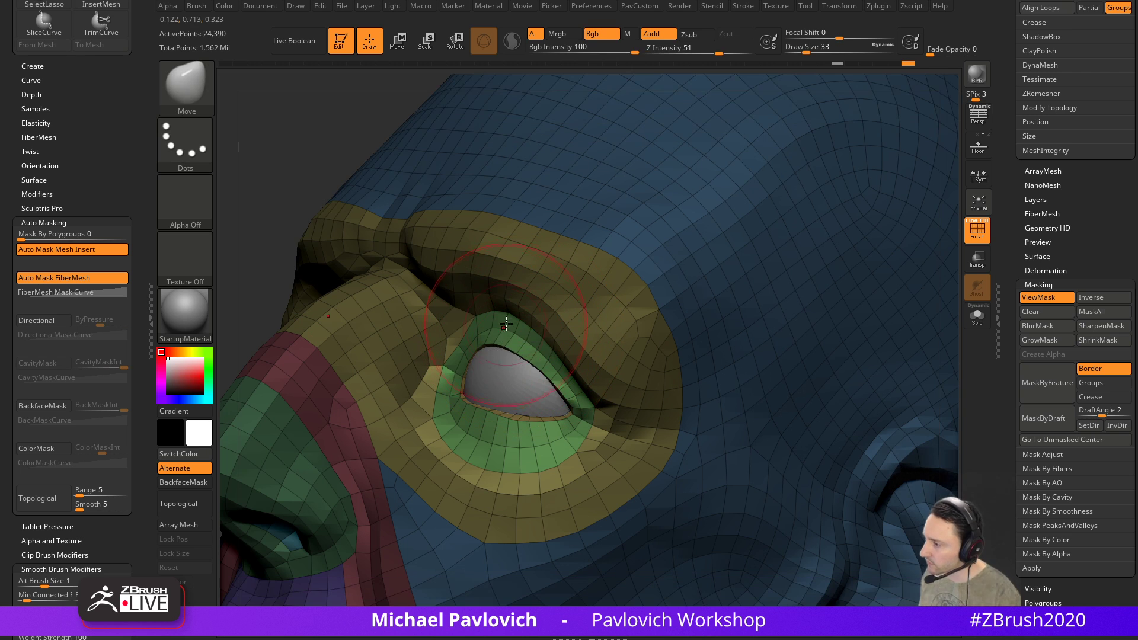
pyautogui.hotkey('ctrl', 'z')
pyautogui.press('s')
pyautogui.click(535, 349)
pyautogui.moveTo(503, 309); pyautogui.dragTo(512, 302)
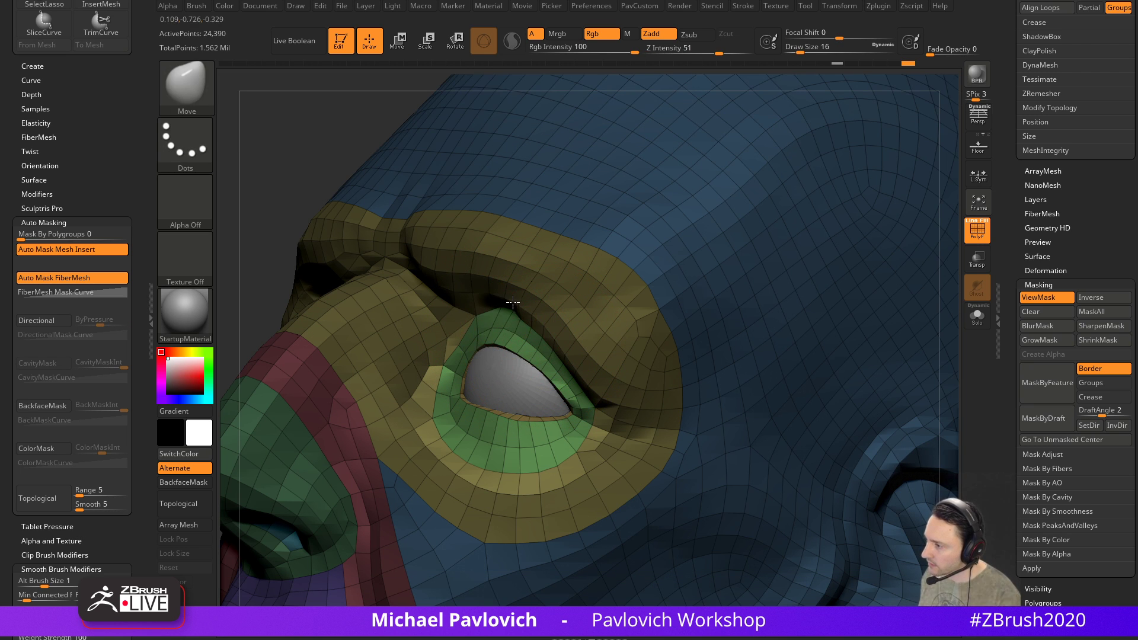
pyautogui.hotkey('ctrl', 'z')
pyautogui.press('s')
pyautogui.click(562, 369)
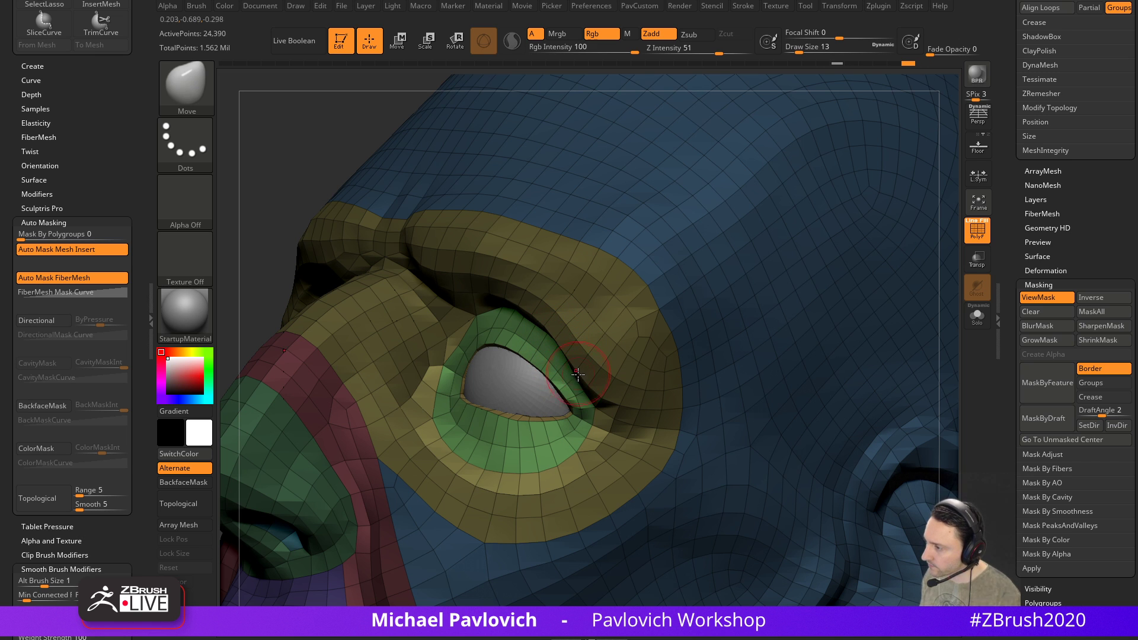
# Invert the mask to protect the eyelids and reshape the surrounding brow and eye socket with the Move brush at size 18
pyautogui.keyDown('ctrl'); pyautogui.moveTo(285, 140); pyautogui.dragTo(527, 178); pyautogui.keyUp('ctrl')
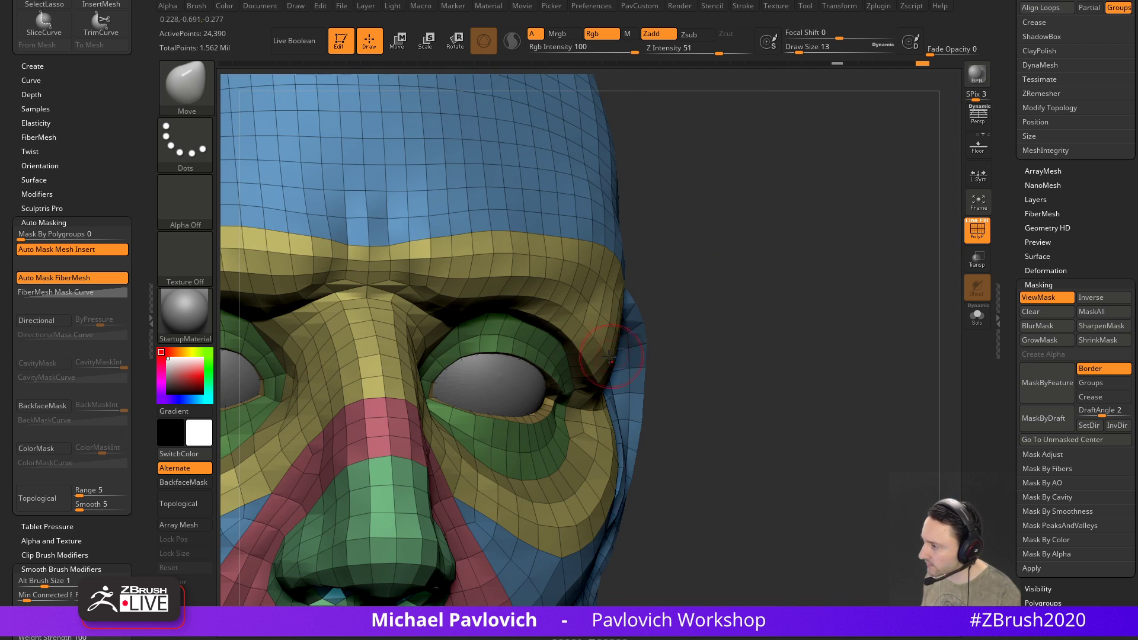
pyautogui.moveTo(788, 332)
pyautogui.mouseDown()
pyautogui.moveTo(598, 343)
pyautogui.moveTo(630, 385)
pyautogui.moveTo(672, 395)
pyautogui.mouseUp()
pyautogui.moveTo(265, 411); pyautogui.dragTo(727, 383)
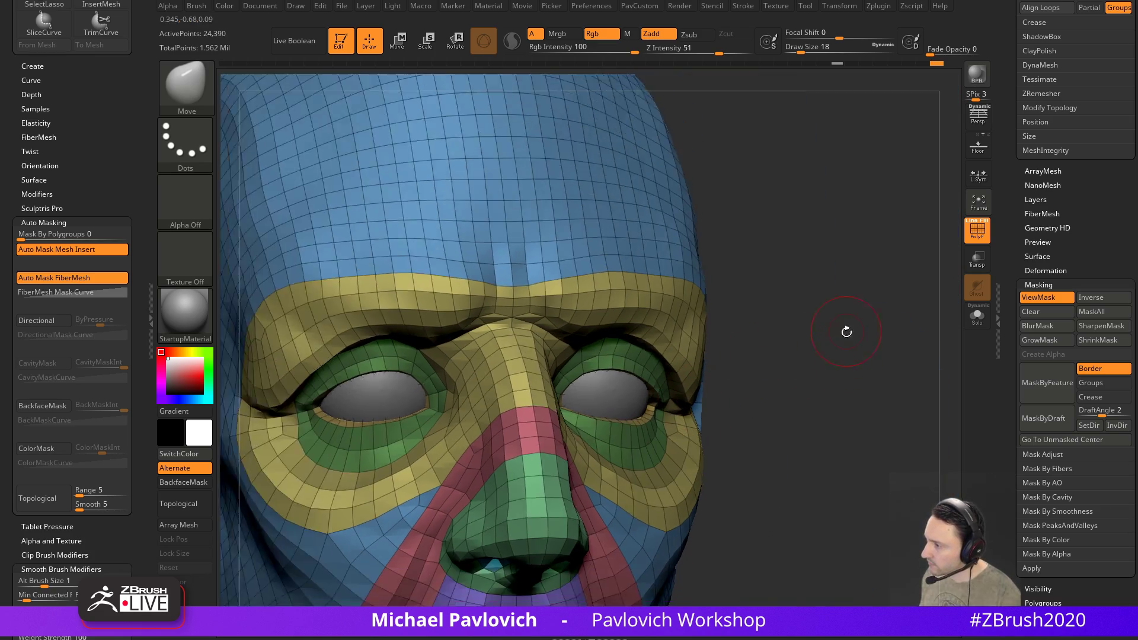
pyautogui.moveTo(843, 325); pyautogui.dragTo(598, 374)
pyautogui.moveTo(901, 100); pyautogui.dragTo(843, 134)
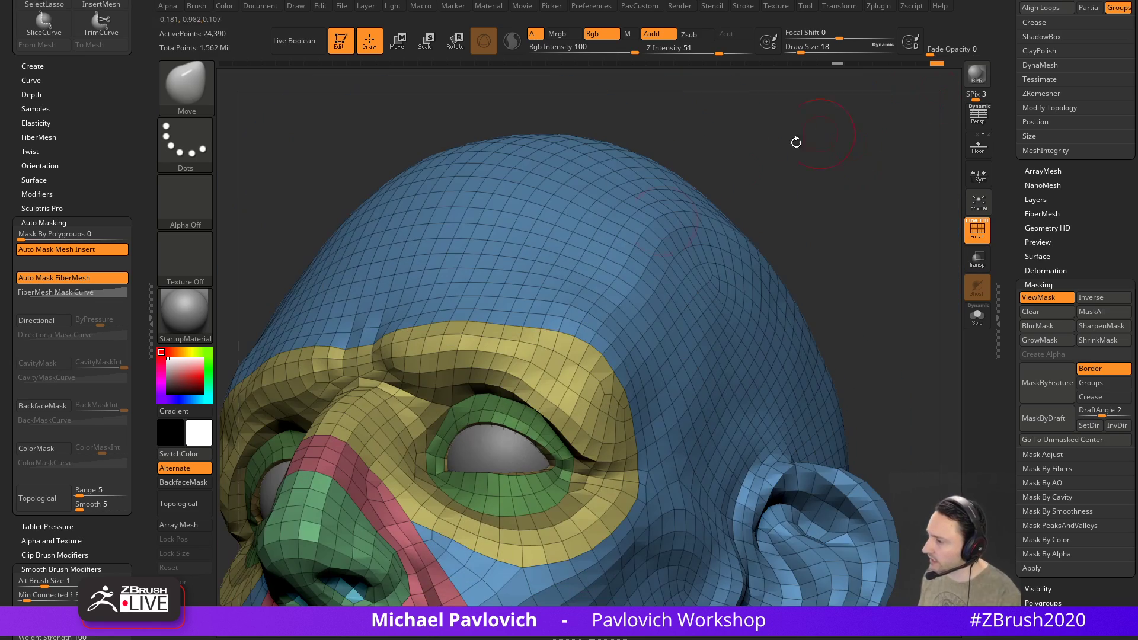
pyautogui.moveTo(815, 229); pyautogui.dragTo(910, 244)
# Step the bust up to subdivision level 2 and hide the polyframe
pyautogui.scroll(10, 1011, 275)
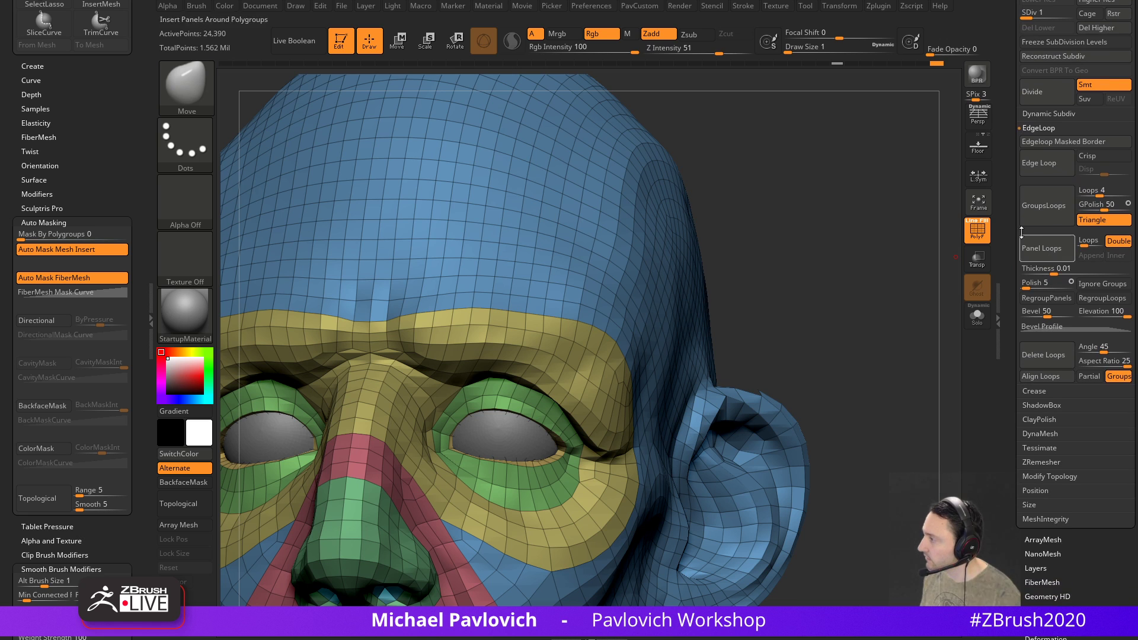
pyautogui.click(1034, 148)
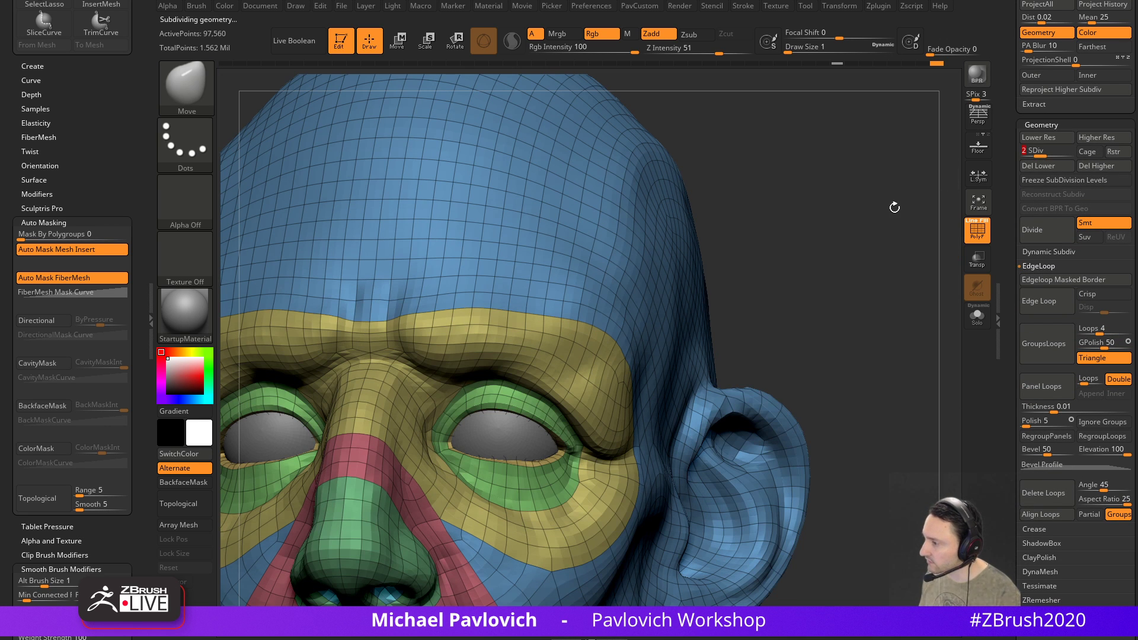
pyautogui.click(977, 235)
pyautogui.moveTo(895, 296)
pyautogui.mouseDown()
pyautogui.moveTo(847, 327)
pyautogui.moveTo(834, 310)
pyautogui.moveTo(855, 313)
pyautogui.moveTo(872, 274)
pyautogui.moveTo(872, 287)
pyautogui.moveTo(862, 273)
pyautogui.moveTo(731, 290)
pyautogui.moveTo(762, 275)
pyautogui.mouseUp()
# Build up the forms around the brow and eyes with the Clay brush at draw size 20
pyautogui.press('2')
pyautogui.press('s')
pyautogui.press(']')
pyautogui.moveTo(493, 358); pyautogui.dragTo(658, 409)
pyautogui.moveTo(816, 294)
pyautogui.mouseDown()
pyautogui.moveTo(830, 341)
pyautogui.moveTo(797, 356)
pyautogui.mouseUp()
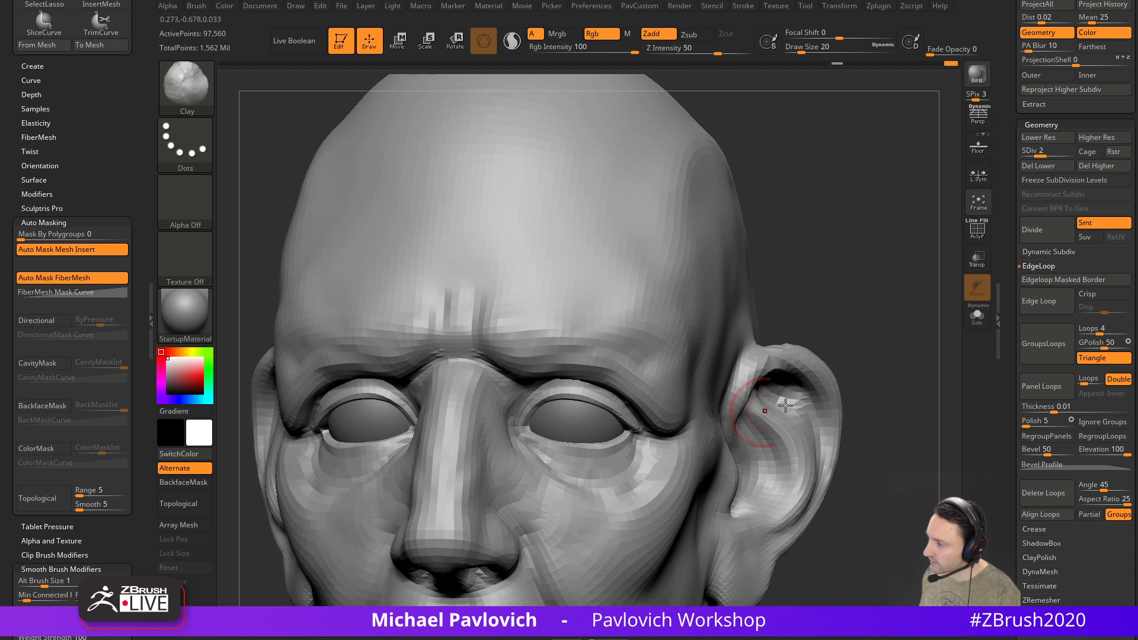
pyautogui.press('[')
pyautogui.moveTo(871, 300); pyautogui.dragTo(602, 401)
pyautogui.moveTo(318, 461); pyautogui.dragTo(815, 309)
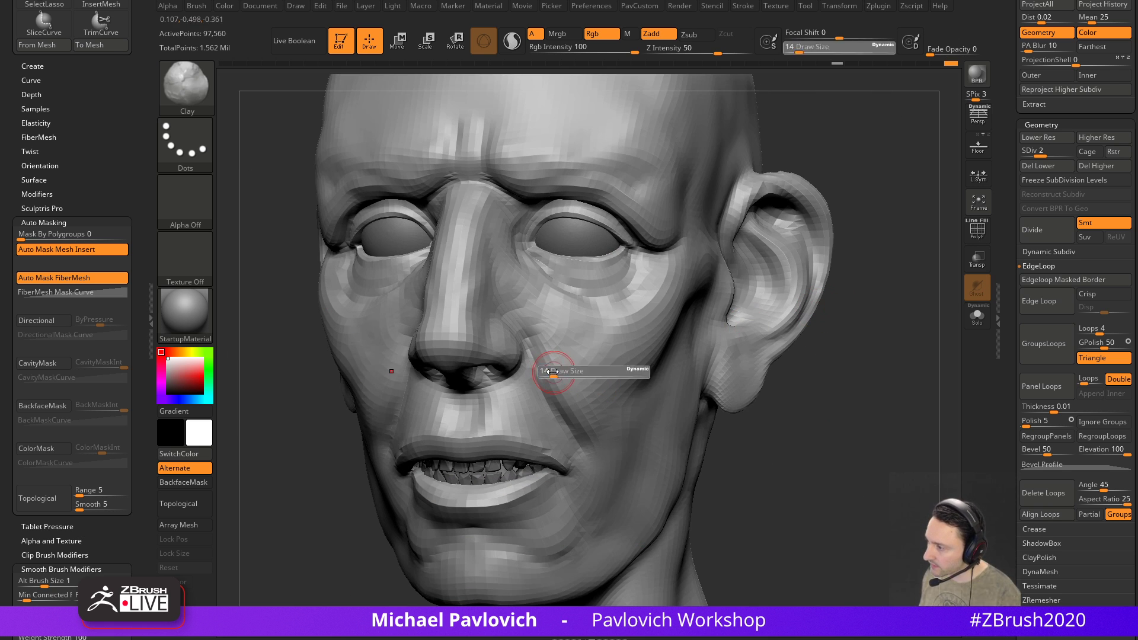
# Mask a strip along each nasolabial fold and invert the mask so only the folds stay editable
pyautogui.moveTo(539, 342)
pyautogui.keyDown('ctrl'); pyautogui.mouseDown()
pyautogui.moveTo(557, 380)
pyautogui.moveTo(538, 347)
pyautogui.mouseUp(); pyautogui.keyUp('ctrl')
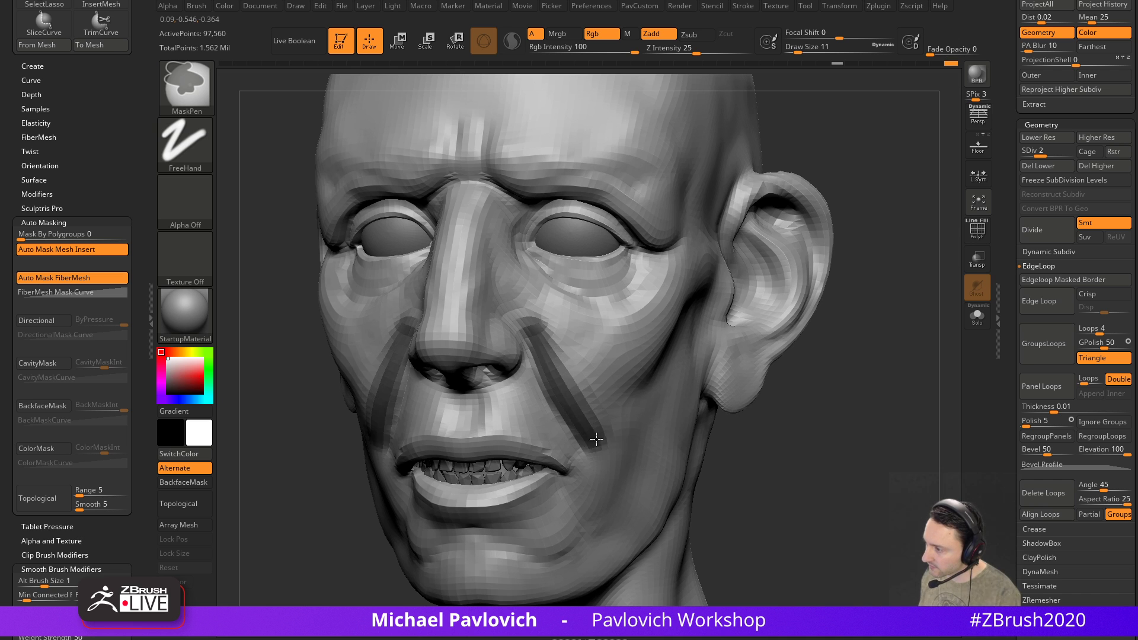
pyautogui.moveTo(785, 435)
pyautogui.mouseDown()
pyautogui.moveTo(815, 409)
pyautogui.moveTo(781, 388)
pyautogui.moveTo(797, 385)
pyautogui.mouseUp()
pyautogui.keyDown('ctrl'); pyautogui.click(897, 422); pyautogui.keyUp('ctrl')
pyautogui.moveTo(897, 422); pyautogui.dragTo(832, 437)
# Reshape the unmasked nasolabial folds with the Move brush at about size 30, and clear the mask
pyautogui.press('s')
pyautogui.click(620, 409)
pyautogui.press('b')
pyautogui.press('m')
pyautogui.press('v')
pyautogui.moveTo(621, 451); pyautogui.dragTo(615, 443)
pyautogui.press('s')
pyautogui.click(610, 443)
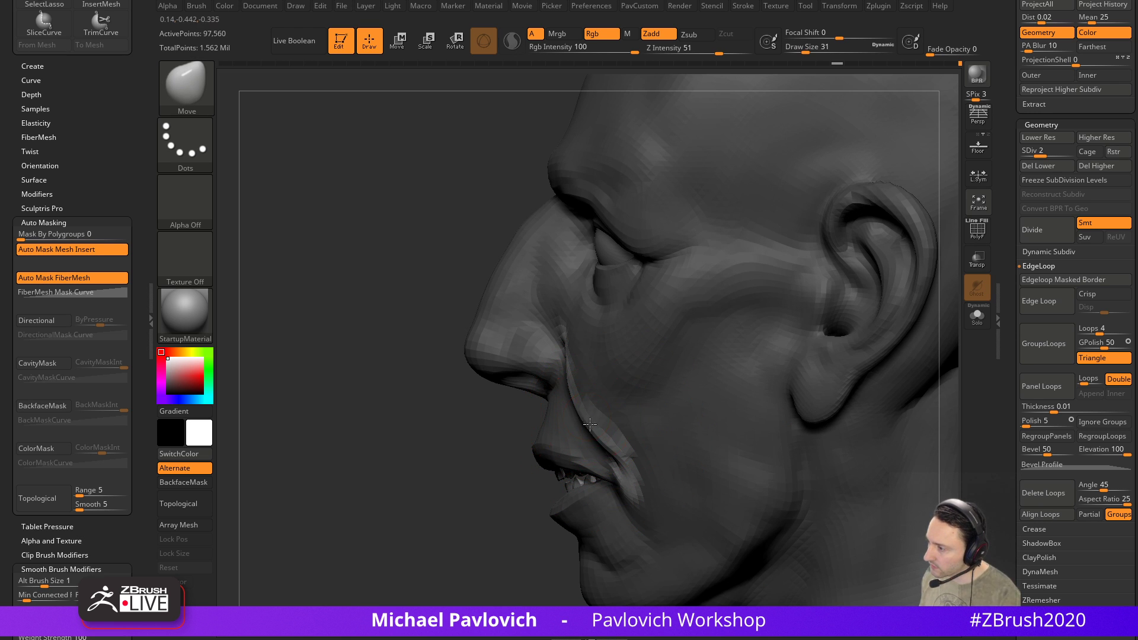
pyautogui.keyDown('shift'); pyautogui.moveTo(462, 437); pyautogui.dragTo(540, 358); pyautogui.keyUp('shift')
pyautogui.moveTo(828, 354); pyautogui.dragTo(552, 354)
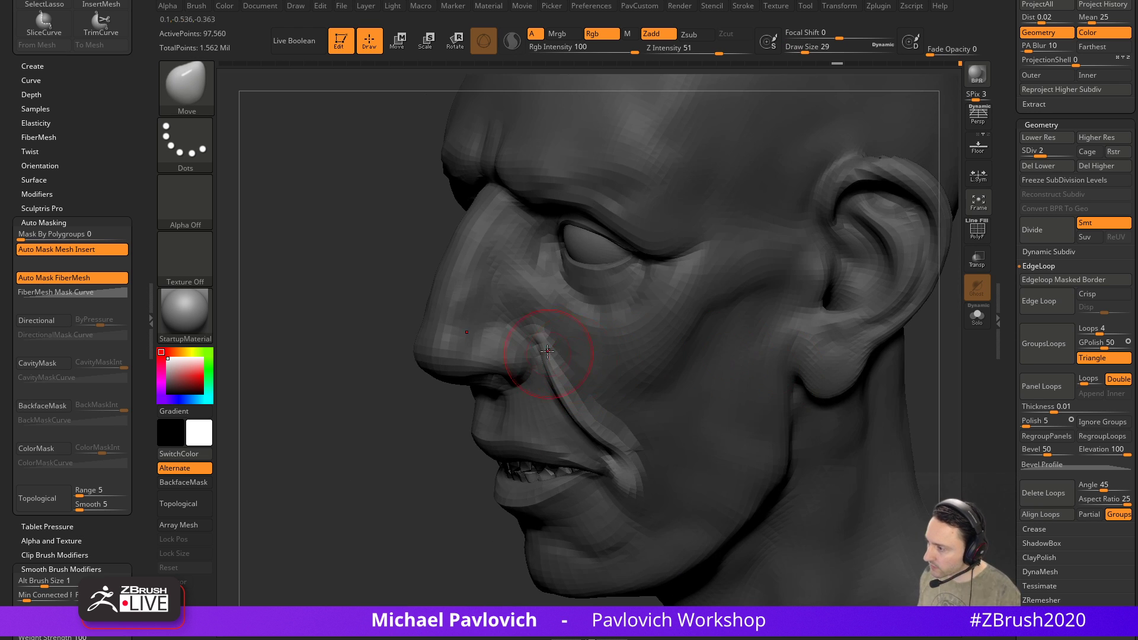
pyautogui.keyDown('shift'); pyautogui.moveTo(454, 503); pyautogui.dragTo(564, 393); pyautogui.keyUp('shift')
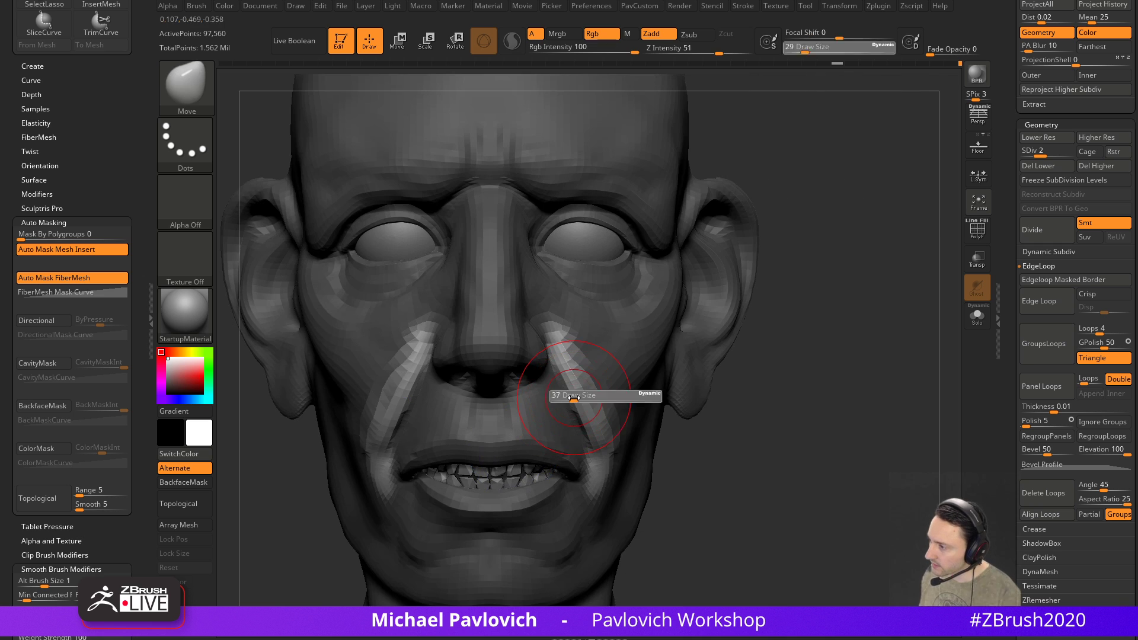
pyautogui.moveTo(818, 399); pyautogui.dragTo(605, 385)
# Smooth the nasolabial folds and adjoining cheek with a draw size of 13
pyautogui.press('s')
pyautogui.press('shift')
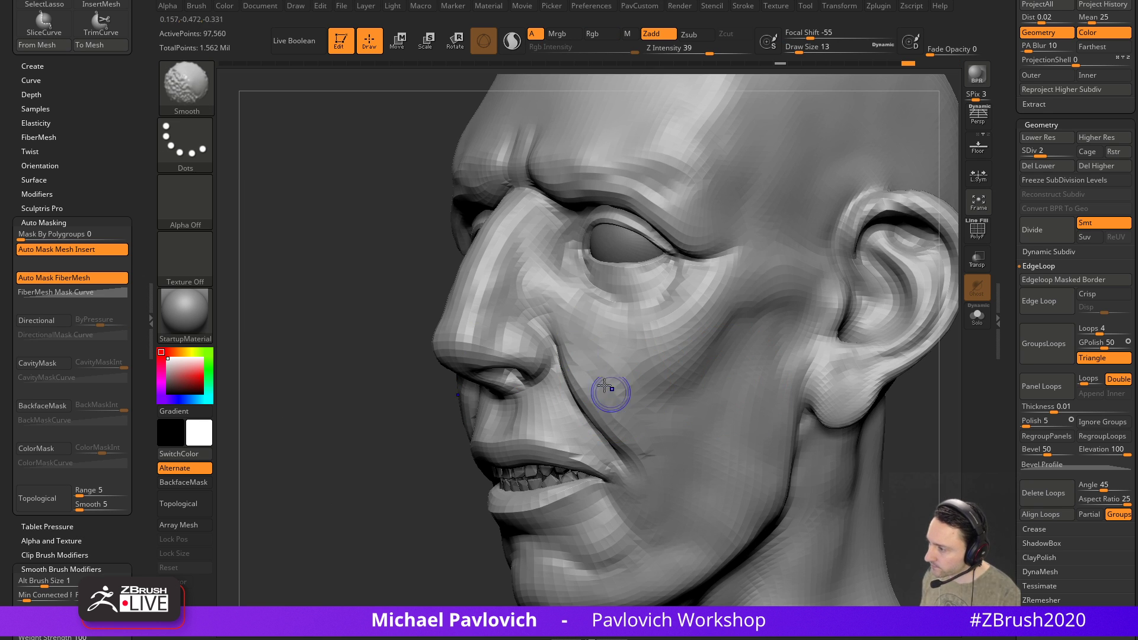
pyautogui.moveTo(386, 421); pyautogui.dragTo(578, 403)
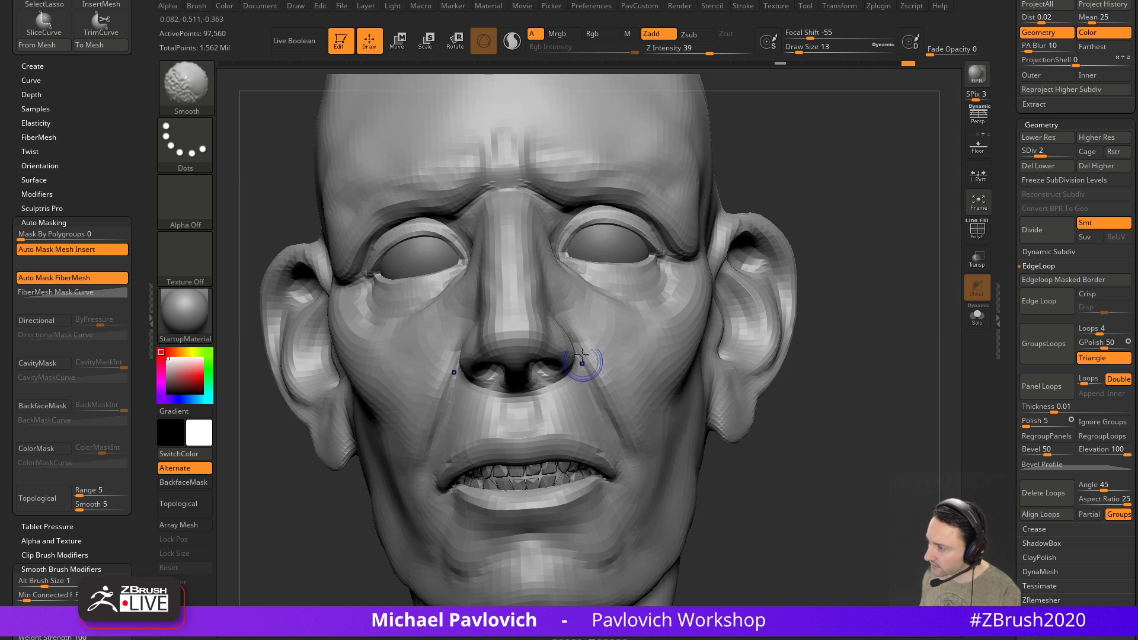
# Carve the nasolabial creases with the DamStandard brush at size 14 and smooth the cheek beside the mouth corner
pyautogui.moveTo(812, 386); pyautogui.dragTo(670, 386)
pyautogui.press('b')
pyautogui.press('d')
pyautogui.press('s')
pyautogui.press('s')
pyautogui.click(610, 388)
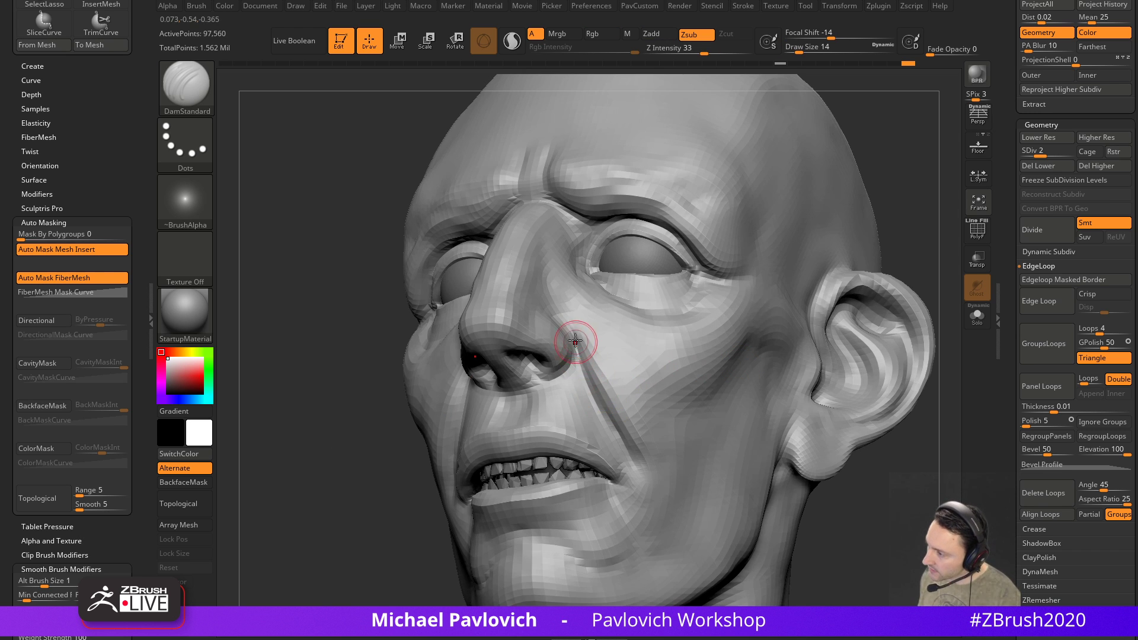
pyautogui.moveTo(379, 386); pyautogui.dragTo(813, 343)
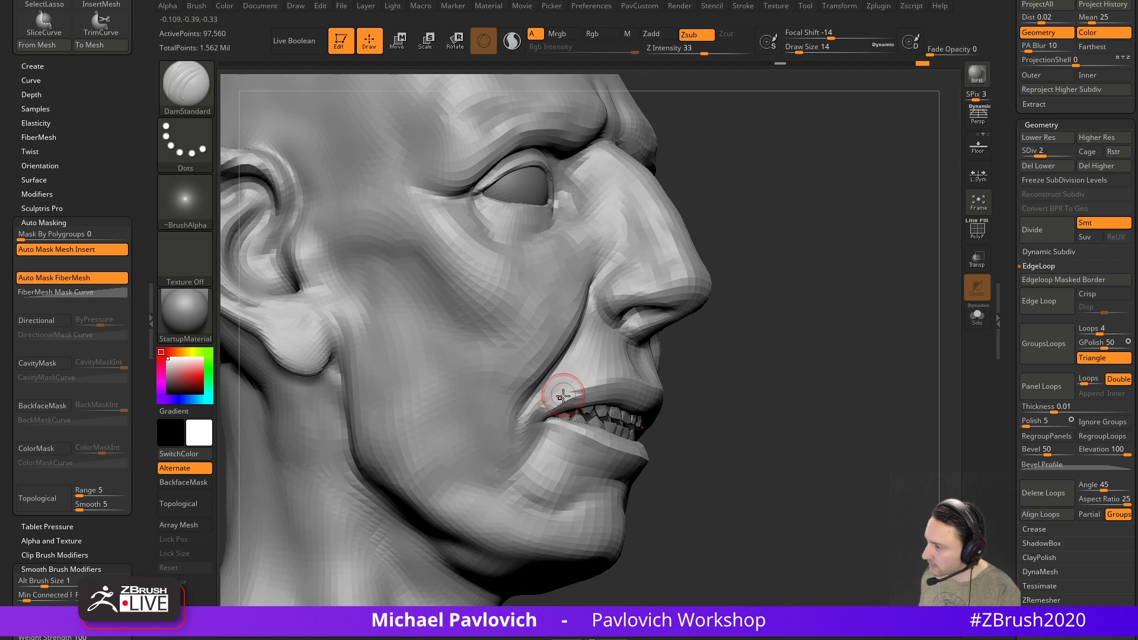
pyautogui.moveTo(699, 351); pyautogui.dragTo(643, 369)
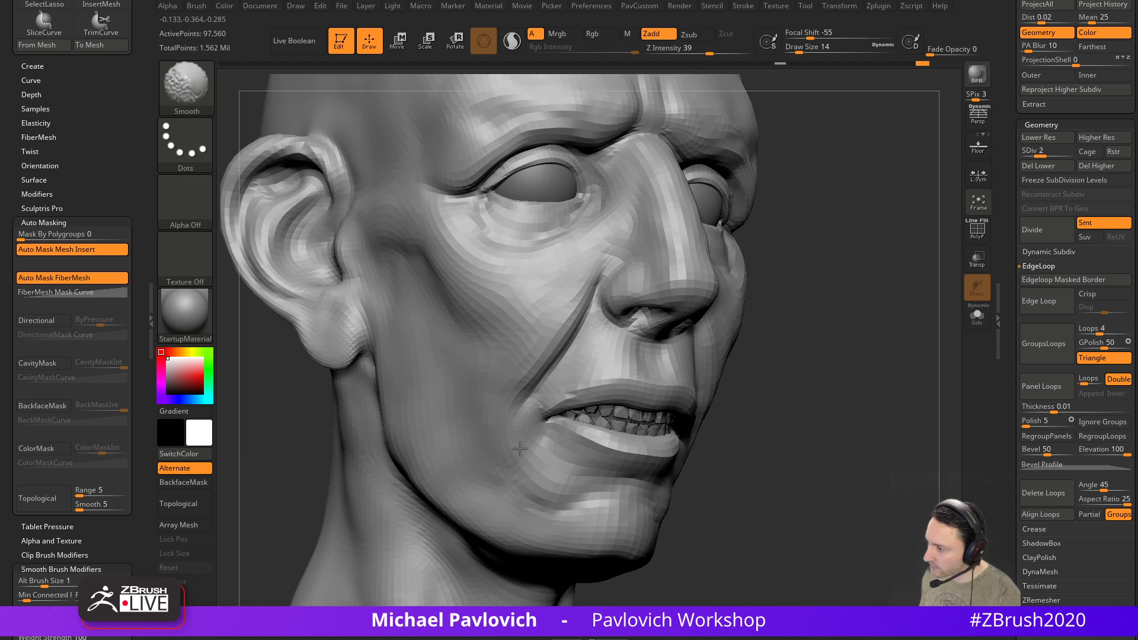
pyautogui.keyDown('shift'); pyautogui.moveTo(519, 424); pyautogui.dragTo(527, 414); pyautogui.keyUp('shift')
# Build up the cheek beside the nasolabial fold and the mouth corner with the Clay brush at size 20
pyautogui.press('2')
pyautogui.moveTo(769, 369); pyautogui.dragTo(800, 365)
pyautogui.press('s')
pyautogui.moveTo(554, 394); pyautogui.dragTo(548, 410)
pyautogui.press('s')
pyautogui.moveTo(748, 334)
pyautogui.mouseDown()
pyautogui.moveTo(762, 386)
pyautogui.moveTo(621, 334)
pyautogui.mouseUp()
pyautogui.moveTo(827, 294); pyautogui.dragTo(674, 420)
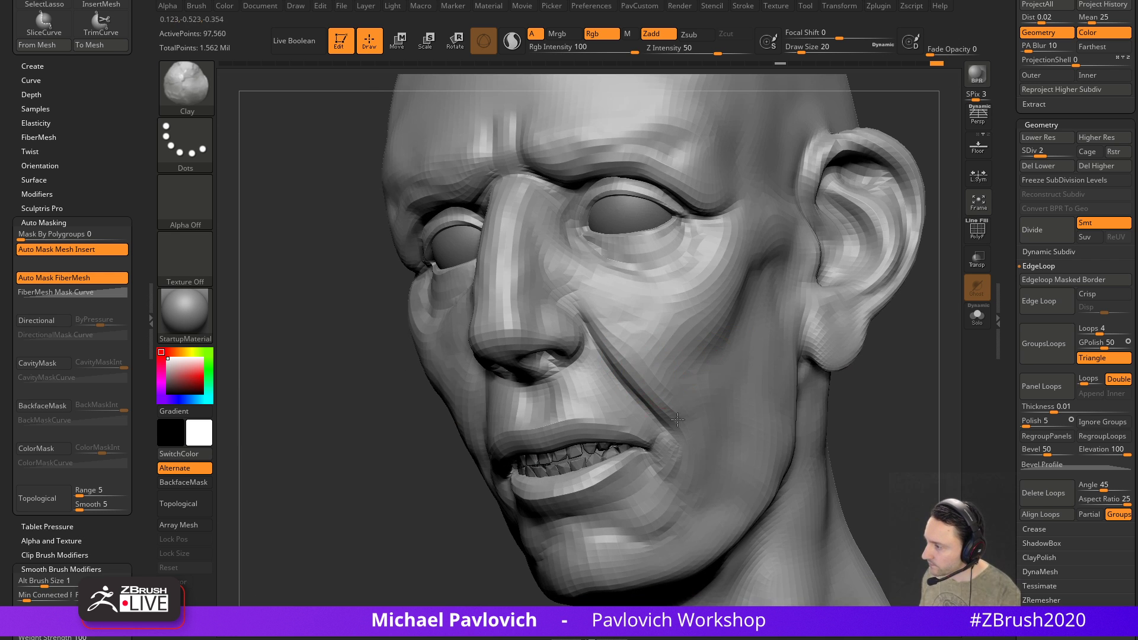
pyautogui.moveTo(475, 544); pyautogui.dragTo(546, 418)
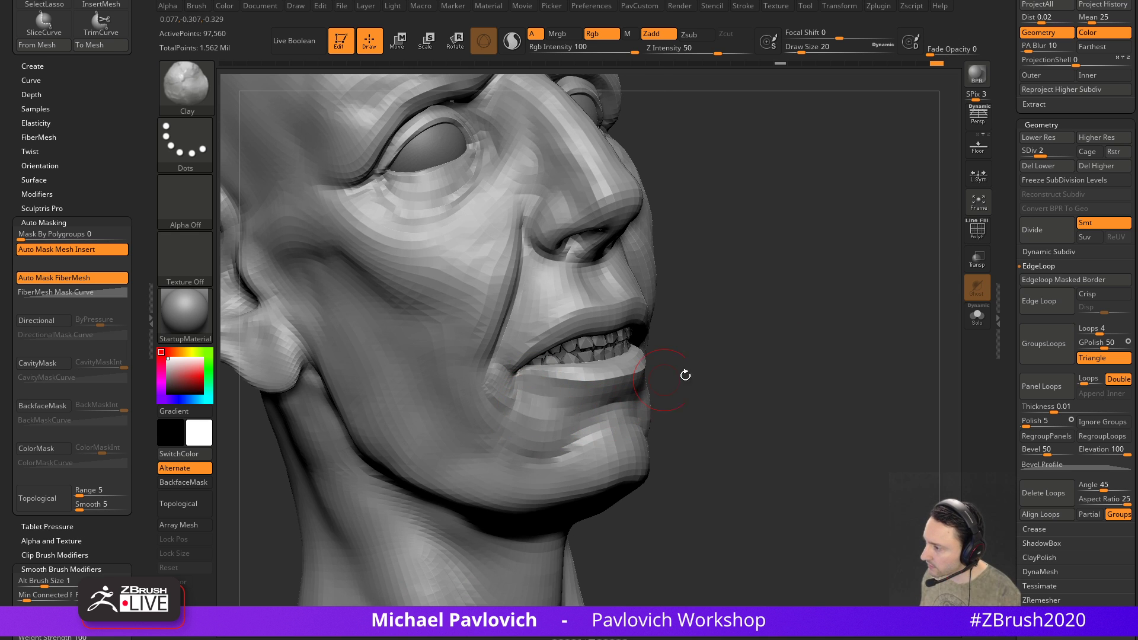
pyautogui.moveTo(676, 370); pyautogui.dragTo(616, 403)
# Smooth the area around the mouth corner and tighten its crease with the Pinch brush
pyautogui.press('[')
pyautogui.moveTo(561, 452)
pyautogui.keyDown('shift'); pyautogui.mouseDown()
pyautogui.moveTo(521, 418)
pyautogui.moveTo(511, 388)
pyautogui.mouseUp(); pyautogui.keyUp('shift')
pyautogui.moveTo(877, 358)
pyautogui.keyDown('shift'); pyautogui.mouseDown()
pyautogui.moveTo(832, 375)
pyautogui.moveTo(800, 369)
pyautogui.mouseUp(); pyautogui.keyUp('shift')
pyautogui.press('s')
pyautogui.click(525, 423)
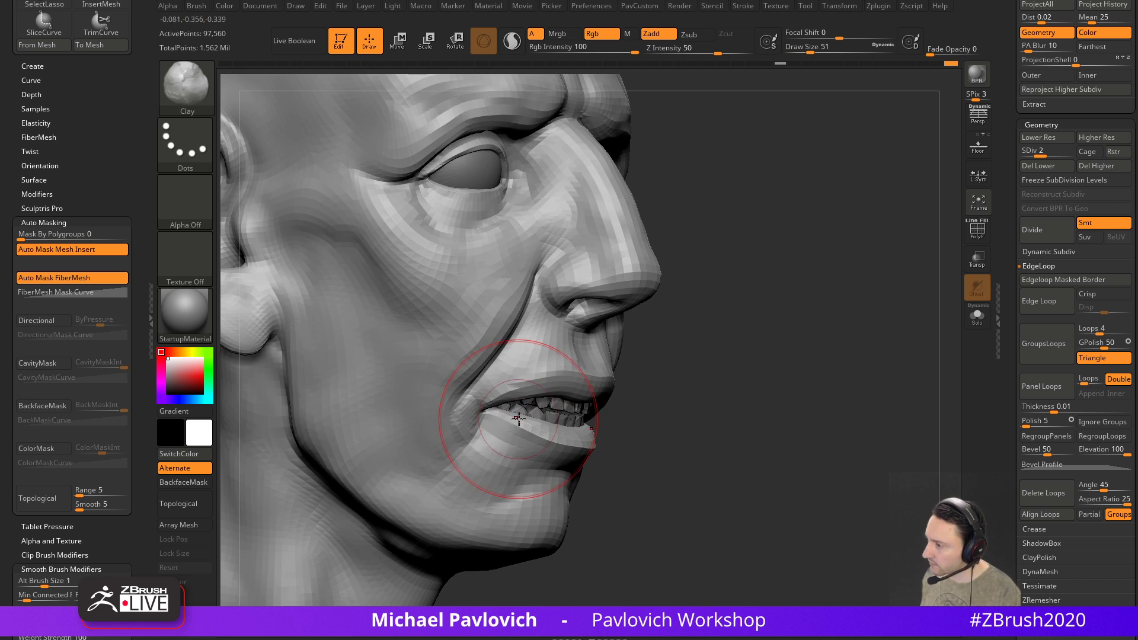
pyautogui.press('b')
pyautogui.press('p')
pyautogui.press('i')
pyautogui.moveTo(495, 395)
pyautogui.mouseDown()
pyautogui.moveTo(475, 420)
pyautogui.moveTo(483, 430)
pyautogui.mouseUp()
# Refine the facial forms with short strokes at varied brush sizes, using the Clay brush at size 14
pyautogui.moveTo(584, 169); pyautogui.dragTo(622, 267)
pyautogui.moveTo(741, 320)
pyautogui.keyDown('ctrl'); pyautogui.mouseDown(button='right')
pyautogui.moveTo(756, 262)
pyautogui.moveTo(643, 266)
pyautogui.moveTo(823, 304)
pyautogui.moveTo(854, 325)
pyautogui.moveTo(745, 229)
pyautogui.moveTo(873, 239)
pyautogui.mouseUp(button='right'); pyautogui.keyUp('ctrl')
pyautogui.press('s')
pyautogui.moveTo(611, 200); pyautogui.dragTo(567, 200)
pyautogui.moveTo(859, 234)
pyautogui.mouseDown(button='right')
pyautogui.moveTo(770, 228)
pyautogui.moveTo(875, 246)
pyautogui.mouseUp(button='right')
pyautogui.press('s')
pyautogui.moveTo(630, 233); pyautogui.dragTo(642, 233)
pyautogui.moveTo(639, 210); pyautogui.dragTo(602, 206)
pyautogui.moveTo(861, 252); pyautogui.dragTo(774, 260, button='right')
pyautogui.press('s')
pyautogui.keyDown('alt'); pyautogui.moveTo(859, 277); pyautogui.dragTo(720, 288, button='right'); pyautogui.keyUp('alt')
pyautogui.press('s')
pyautogui.moveTo(672, 289); pyautogui.dragTo(668, 289)
pyautogui.moveTo(765, 384); pyautogui.dragTo(924, 388, button='right')
pyautogui.keyDown('alt'); pyautogui.moveTo(849, 386); pyautogui.dragTo(845, 361, button='right'); pyautogui.keyUp('alt')
pyautogui.moveTo(845, 361); pyautogui.dragTo(816, 360, button='right')
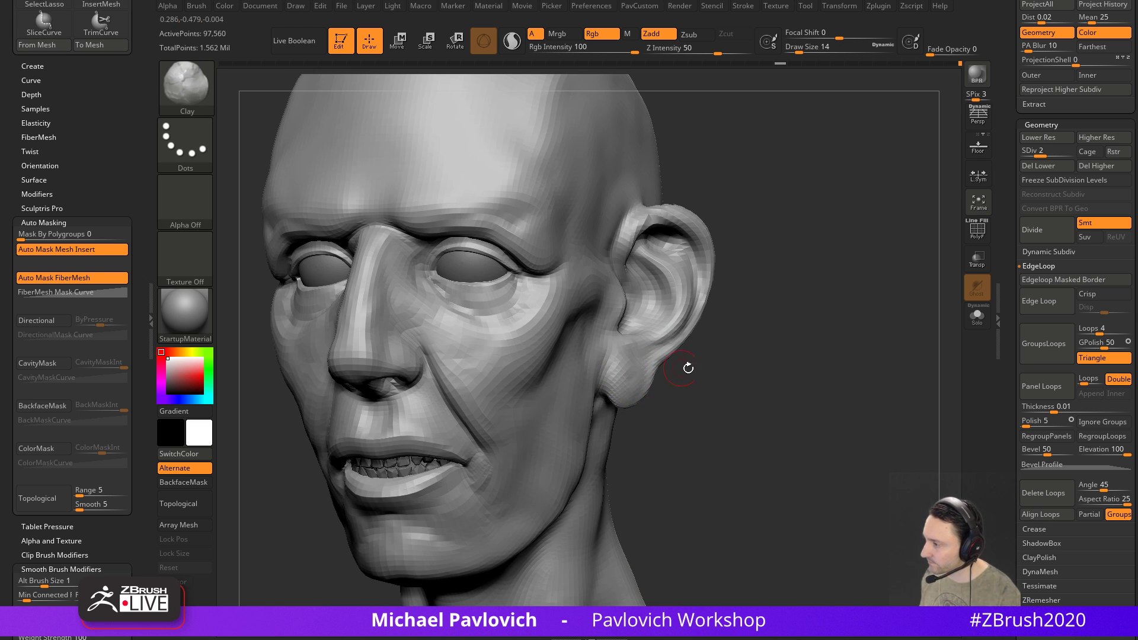
# Refine the cheek, jaw and mouth-corner forms with short Clay strokes at varied brush sizes and smooth them
pyautogui.moveTo(689, 368); pyautogui.dragTo(634, 380, button='right')
pyautogui.moveTo(558, 376)
pyautogui.mouseDown(button='right')
pyautogui.moveTo(587, 434)
pyautogui.moveTo(732, 358)
pyautogui.moveTo(714, 354)
pyautogui.moveTo(789, 324)
pyautogui.moveTo(744, 327)
pyautogui.mouseUp(button='right')
pyautogui.press('s')
pyautogui.moveTo(605, 336); pyautogui.dragTo(610, 335)
pyautogui.moveTo(754, 314)
pyautogui.mouseDown(button='right')
pyautogui.moveTo(842, 281)
pyautogui.moveTo(788, 310)
pyautogui.mouseUp(button='right')
pyautogui.press('s')
pyautogui.click(570, 362)
pyautogui.moveTo(810, 365); pyautogui.dragTo(867, 344, button='right')
pyautogui.moveTo(568, 350)
pyautogui.keyDown('shift'); pyautogui.mouseDown()
pyautogui.moveTo(581, 312)
pyautogui.moveTo(586, 350)
pyautogui.mouseUp(); pyautogui.keyUp('shift')
pyautogui.moveTo(647, 326)
pyautogui.mouseDown(button='right')
pyautogui.moveTo(734, 297)
pyautogui.moveTo(729, 333)
pyautogui.moveTo(685, 313)
pyautogui.mouseUp(button='right')
pyautogui.press('s')
pyautogui.click(618, 356)
pyautogui.press('s')
pyautogui.click(502, 359)
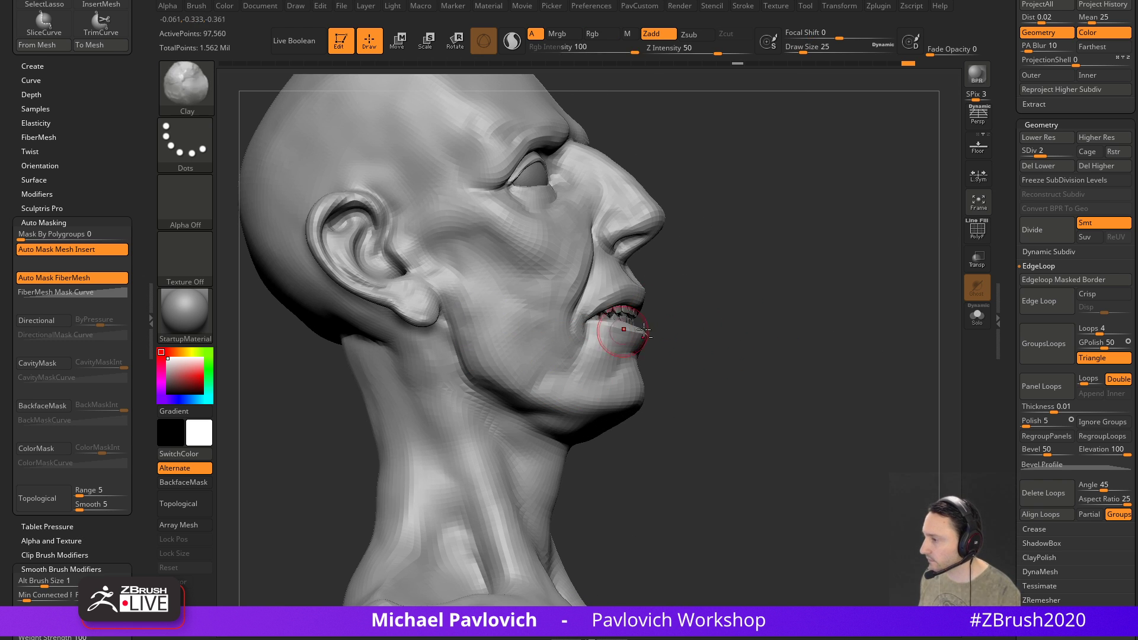
# Adjust the neck shape with the Move brush at size 51
pyautogui.moveTo(498, 362); pyautogui.dragTo(728, 348, button='right')
pyautogui.keyDown('alt'); pyautogui.moveTo(732, 408); pyautogui.dragTo(686, 368, button='right'); pyautogui.keyUp('alt')
pyautogui.press('b')
pyautogui.press('m')
pyautogui.press('v')
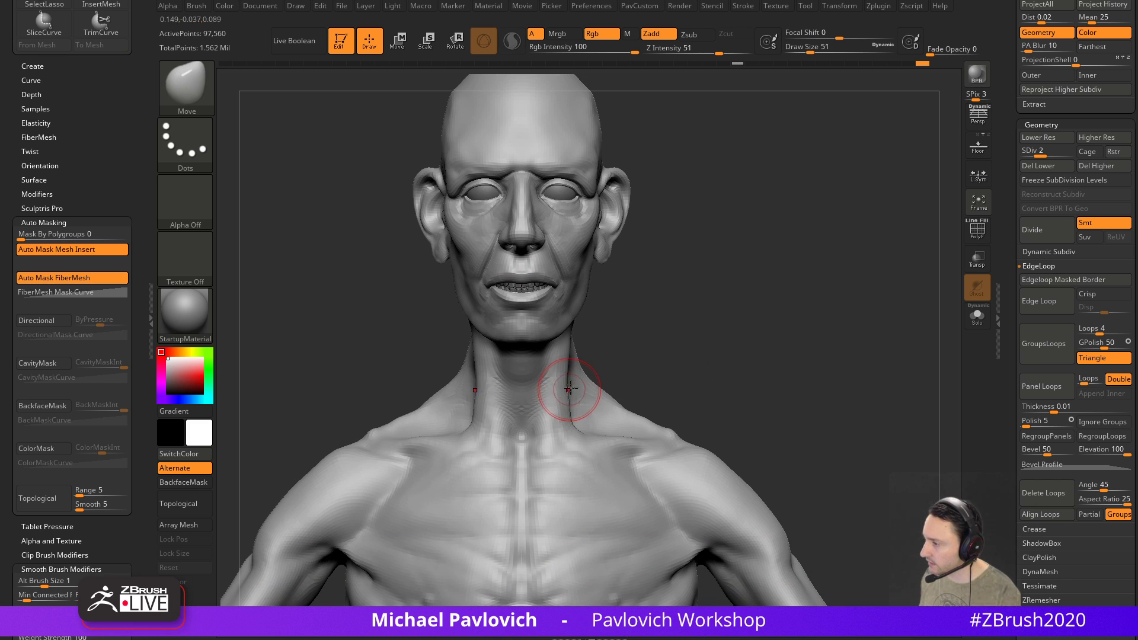
pyautogui.moveTo(687, 289)
pyautogui.keyDown('alt'); pyautogui.mouseDown(button='right')
pyautogui.moveTo(687, 317)
pyautogui.moveTo(590, 362)
pyautogui.moveTo(609, 344)
pyautogui.mouseUp(button='right'); pyautogui.keyUp('alt')
pyautogui.press(']')
pyautogui.press('[')
# Build up and smooth the side of the head and face with the Clay brush at size 35
pyautogui.press('b')
pyautogui.press('c')
pyautogui.press('l')
pyautogui.moveTo(656, 293); pyautogui.dragTo(686, 287, button='right')
pyautogui.press('[')
pyautogui.press('[')
pyautogui.press('[')
pyautogui.keyDown('shift'); pyautogui.moveTo(588, 301); pyautogui.dragTo(572, 368); pyautogui.keyUp('shift')
pyautogui.moveTo(729, 339); pyautogui.dragTo(820, 329, button='right')
pyautogui.keyDown('shift'); pyautogui.moveTo(525, 407); pyautogui.dragTo(557, 380); pyautogui.keyUp('shift')
pyautogui.moveTo(736, 370); pyautogui.dragTo(771, 368, button='right')
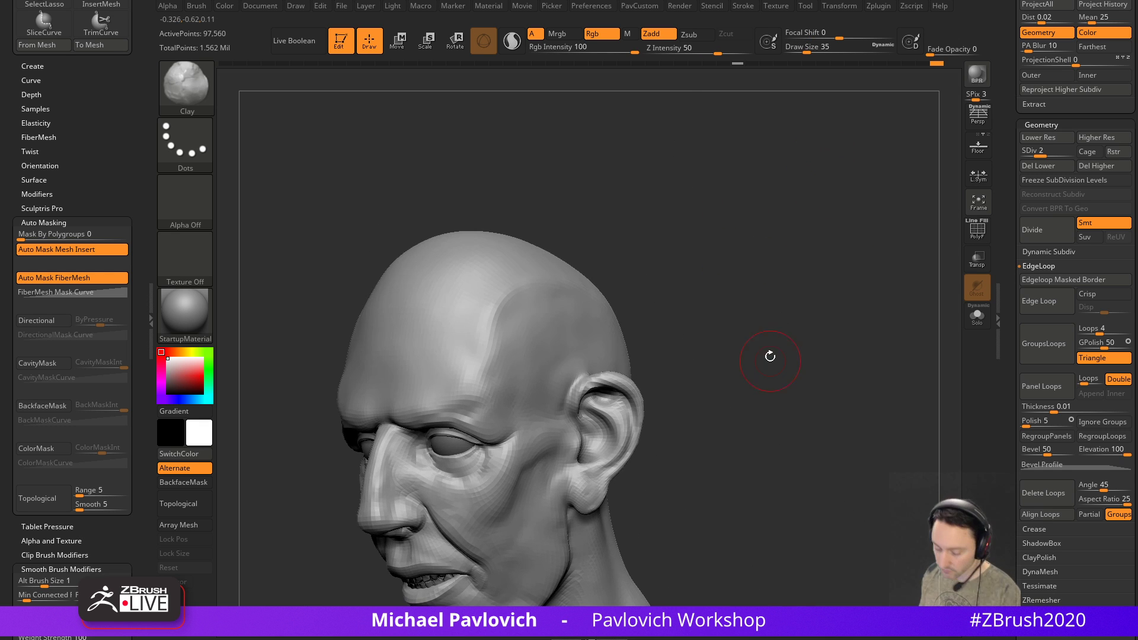
# Define the temple and brow area with the DamStandard brush at size 29 and the Standard brush at size 27
pyautogui.press('b')
pyautogui.press('d')
pyautogui.press('s')
pyautogui.moveTo(757, 280); pyautogui.dragTo(603, 364, button='right')
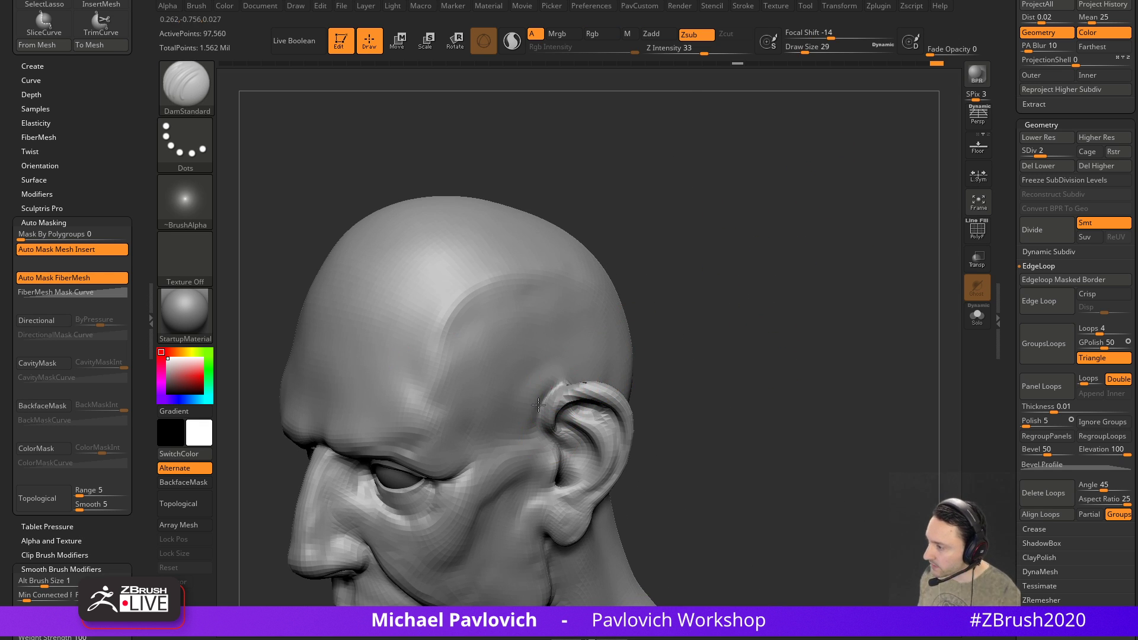
pyautogui.moveTo(533, 403)
pyautogui.keyDown('shift'); pyautogui.mouseDown(button='right')
pyautogui.moveTo(664, 355)
pyautogui.moveTo(587, 368)
pyautogui.mouseUp(button='right'); pyautogui.keyUp('shift')
pyautogui.moveTo(806, 328); pyautogui.dragTo(684, 325, button='right')
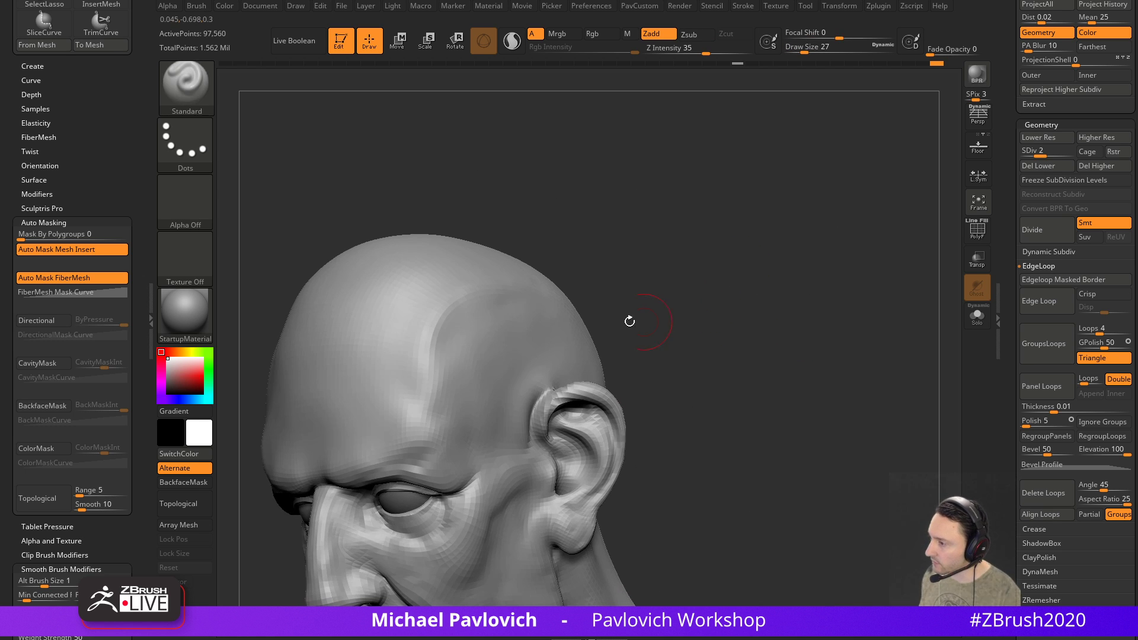
pyautogui.moveTo(438, 335)
pyautogui.mouseDown(button='right')
pyautogui.moveTo(722, 248)
pyautogui.moveTo(816, 234)
pyautogui.moveTo(828, 292)
pyautogui.moveTo(872, 308)
pyautogui.moveTo(862, 326)
pyautogui.mouseUp(button='right')
pyautogui.moveTo(862, 326)
pyautogui.keyDown('ctrl'); pyautogui.mouseDown(button='right')
pyautogui.moveTo(859, 374)
pyautogui.moveTo(858, 277)
pyautogui.mouseUp(button='right'); pyautogui.keyUp('ctrl')
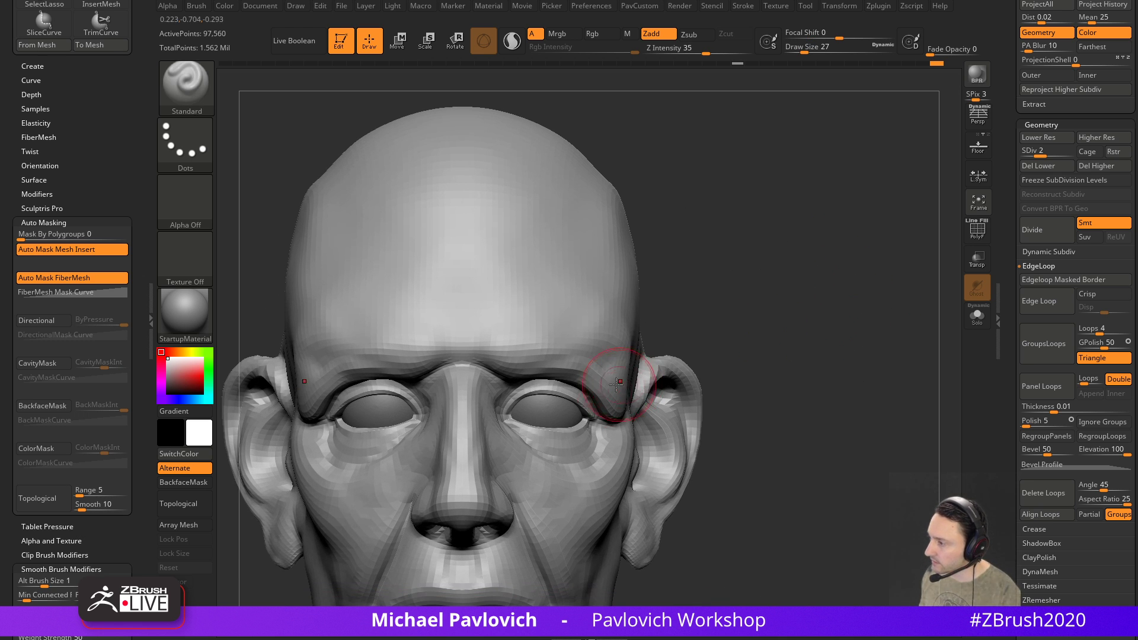
# Tighten the fold at the outer eye corner with the Pinch brush and adjust it with the Move brush, both at size 41
pyautogui.moveTo(786, 305); pyautogui.dragTo(741, 312, button='right')
pyautogui.press('b')
pyautogui.press('p')
pyautogui.press('i')
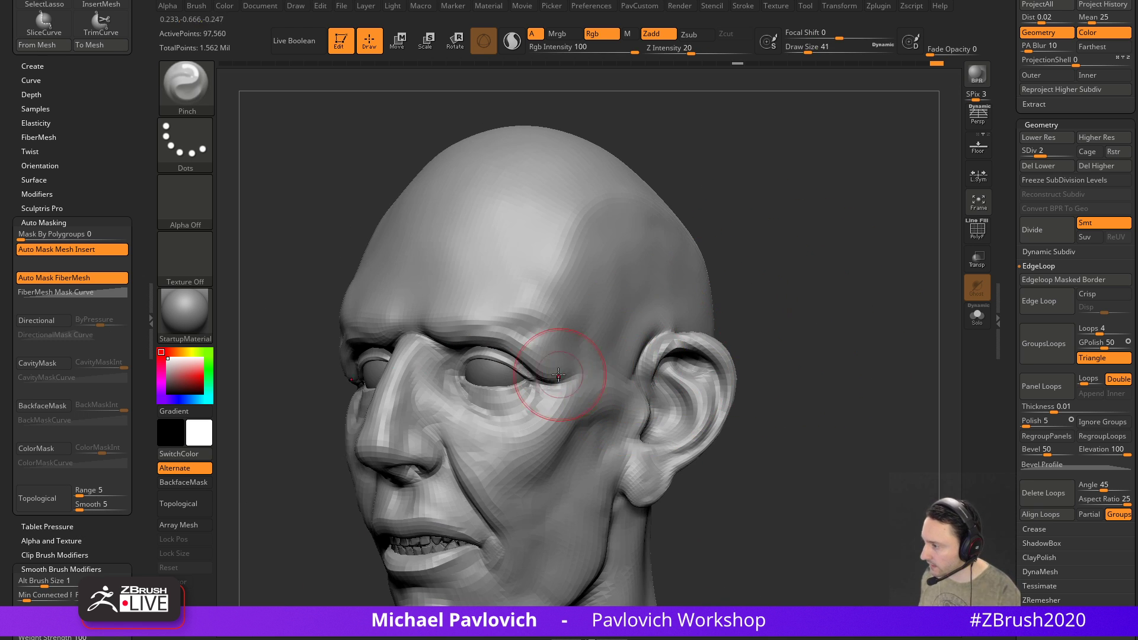
pyautogui.moveTo(577, 380); pyautogui.dragTo(744, 297, button='right')
pyautogui.press('b')
pyautogui.press('m')
pyautogui.press('v')
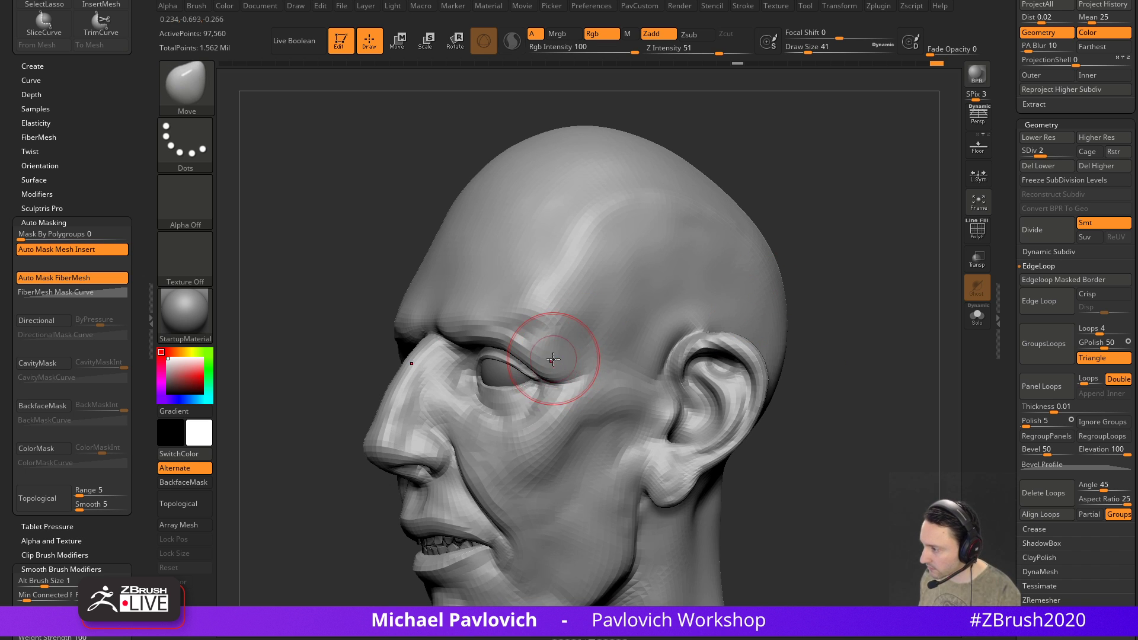
# Raise the mesh to subdivision level 3 and refine the bag under the eye with the Standard brush at size 16, smoothing the result
pyautogui.click(1053, 154)
pyautogui.moveTo(826, 325)
pyautogui.keyDown('shift'); pyautogui.mouseDown(button='right')
pyautogui.moveTo(734, 354)
pyautogui.moveTo(774, 333)
pyautogui.moveTo(797, 300)
pyautogui.moveTo(706, 332)
pyautogui.mouseUp(button='right'); pyautogui.keyUp('shift')
pyautogui.press('b')
pyautogui.press('s')
pyautogui.press('t')
pyautogui.keyDown('shift'); pyautogui.moveTo(514, 377); pyautogui.dragTo(582, 402); pyautogui.keyUp('shift')
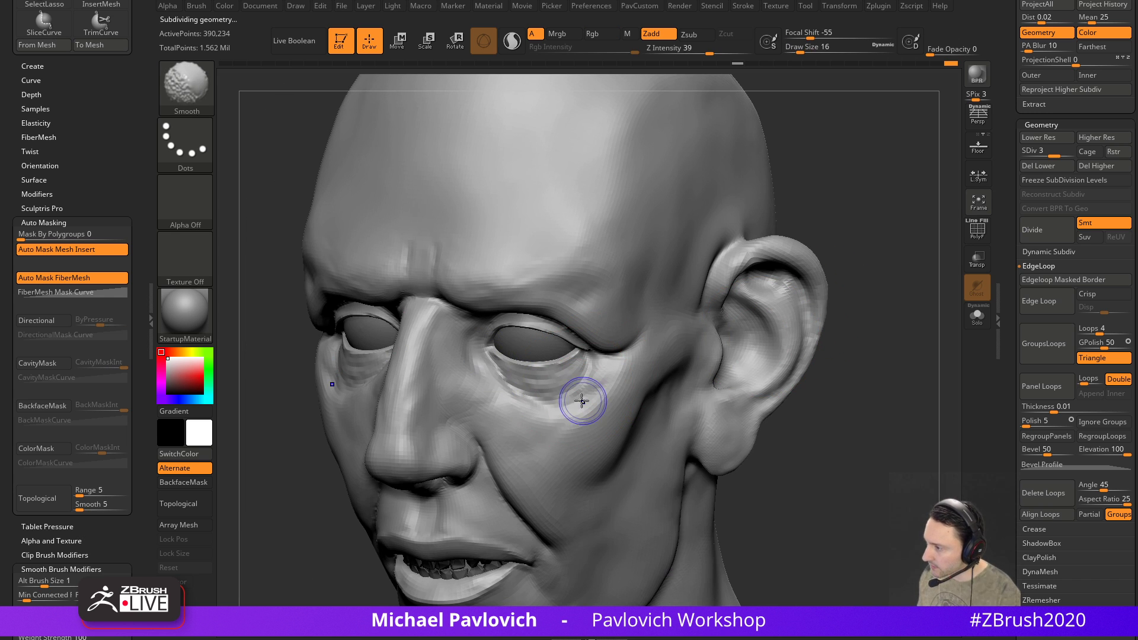
# Carve the lower edge of the eye bag with the DamStandard brush and soften it with the Clay brush, both at size 14
pyautogui.moveTo(869, 310)
pyautogui.mouseDown(button='right')
pyautogui.moveTo(848, 290)
pyautogui.moveTo(858, 295)
pyautogui.moveTo(800, 299)
pyautogui.mouseUp(button='right')
pyautogui.press('b')
pyautogui.press('d')
pyautogui.press('s')
pyautogui.press('s')
pyautogui.click(590, 397)
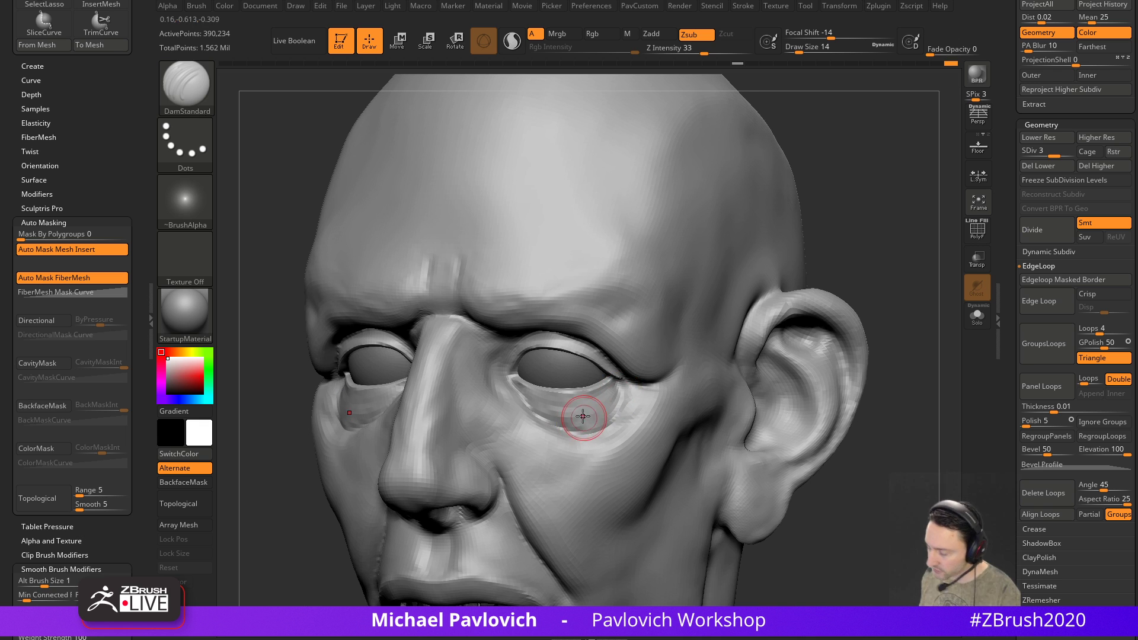
pyautogui.press('b')
pyautogui.press('c')
pyautogui.press('l')
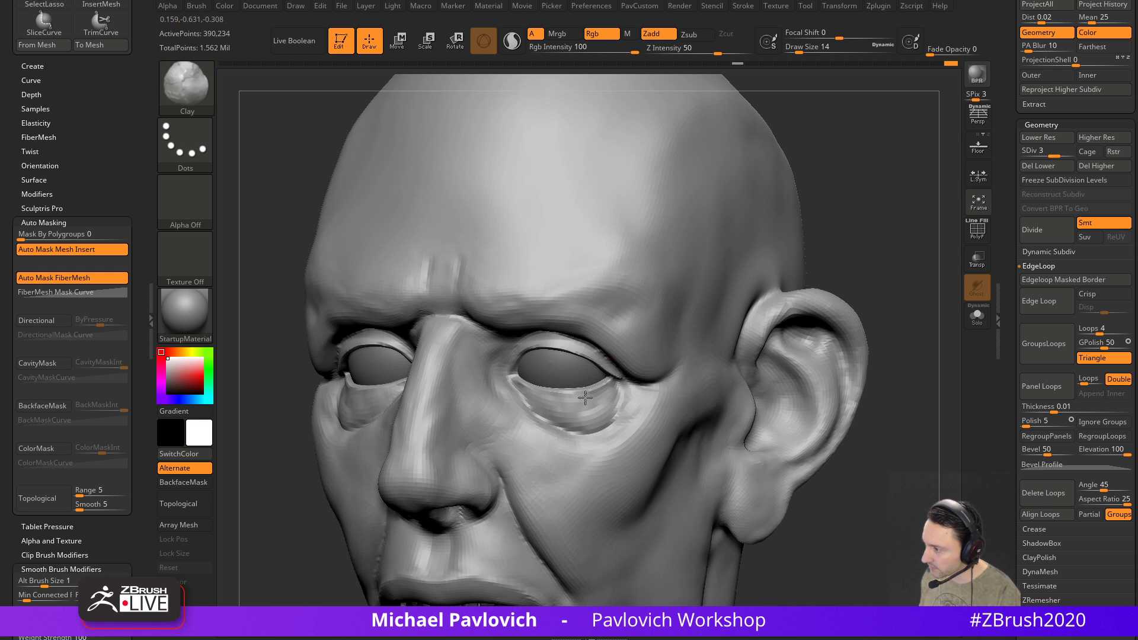
pyautogui.moveTo(857, 323); pyautogui.dragTo(918, 307, button='right')
pyautogui.keyDown('alt'); pyautogui.moveTo(748, 363); pyautogui.dragTo(798, 297, button='right'); pyautogui.keyUp('alt')
pyautogui.moveTo(847, 371); pyautogui.dragTo(822, 381, button='right')
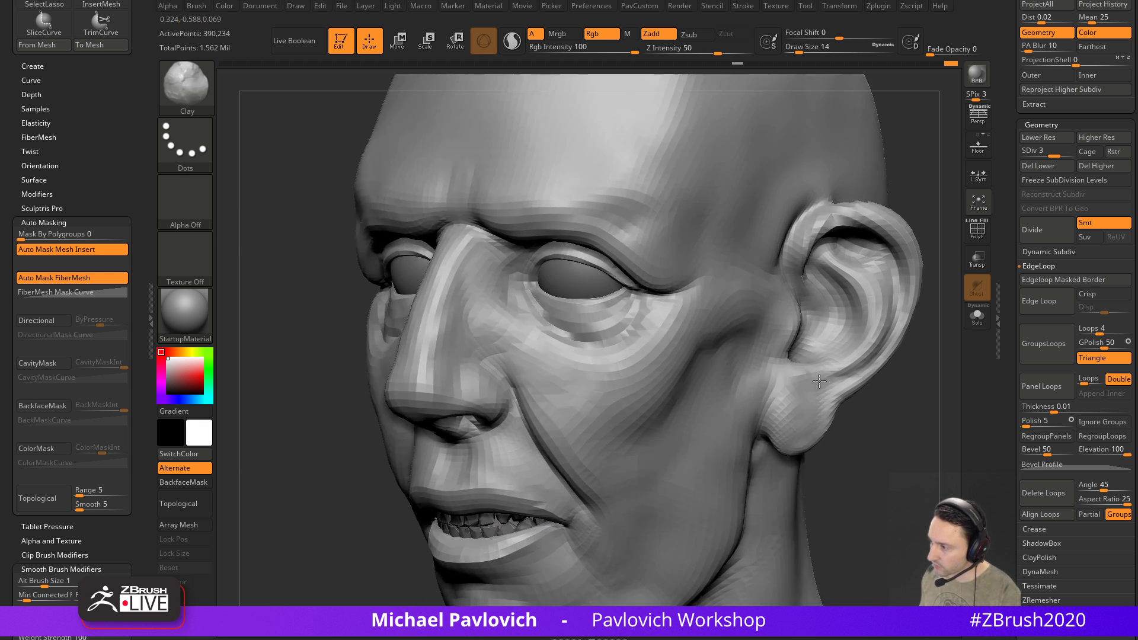
# Carve the creases around the nostril wing and upper nasolabial fold with the DamStandard brush at size 11
pyautogui.press('b')
pyautogui.press('d')
pyautogui.press('s')
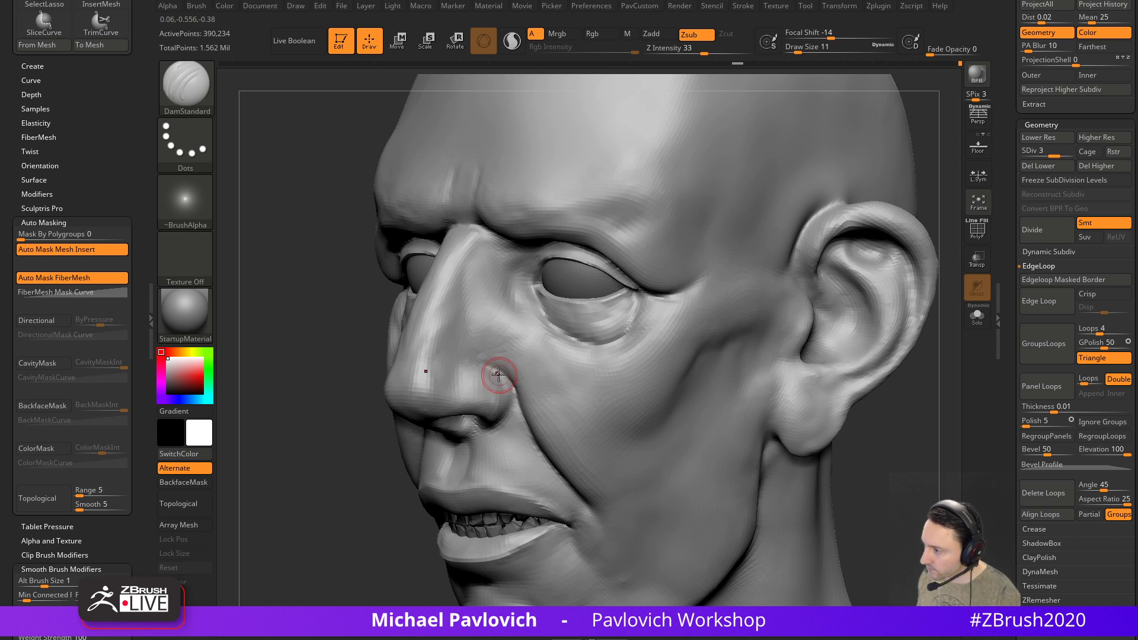
pyautogui.moveTo(339, 484); pyautogui.dragTo(501, 452, button='right')
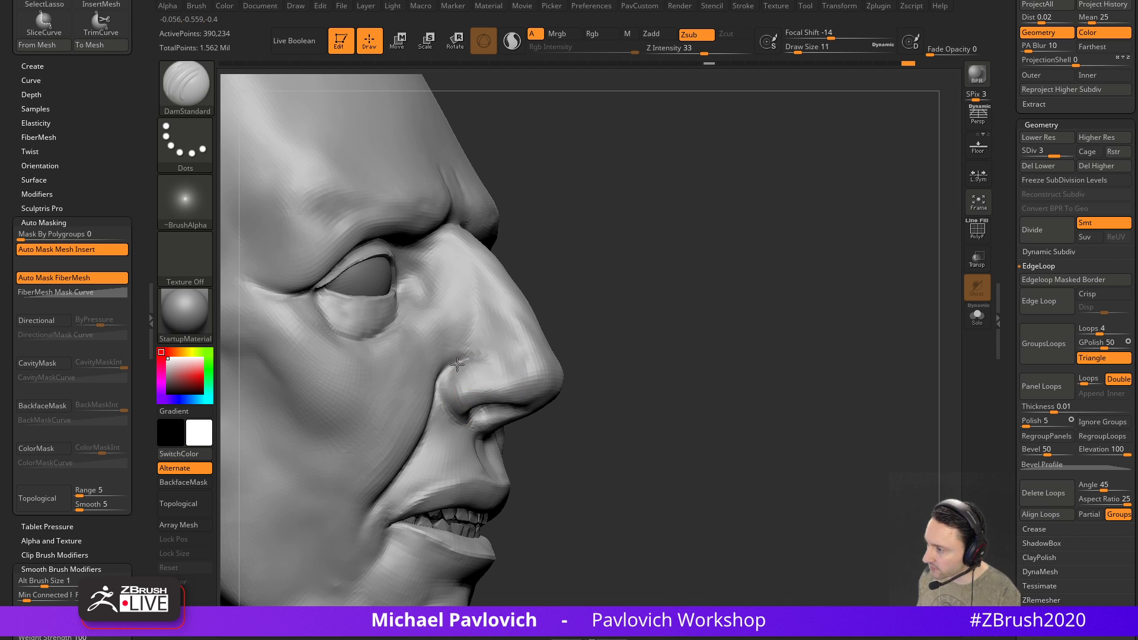
pyautogui.moveTo(452, 418); pyautogui.dragTo(500, 371, button='right')
pyautogui.moveTo(451, 405); pyautogui.dragTo(456, 389, button='right')
pyautogui.moveTo(604, 356); pyautogui.dragTo(567, 333, button='right')
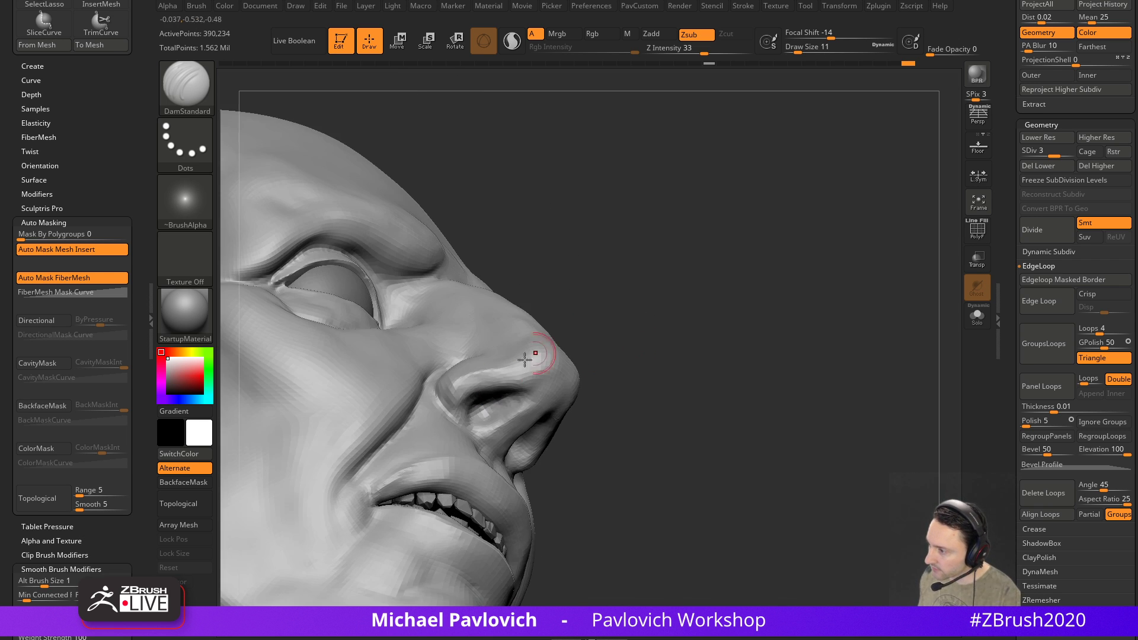
pyautogui.moveTo(591, 375); pyautogui.dragTo(585, 362, button='right')
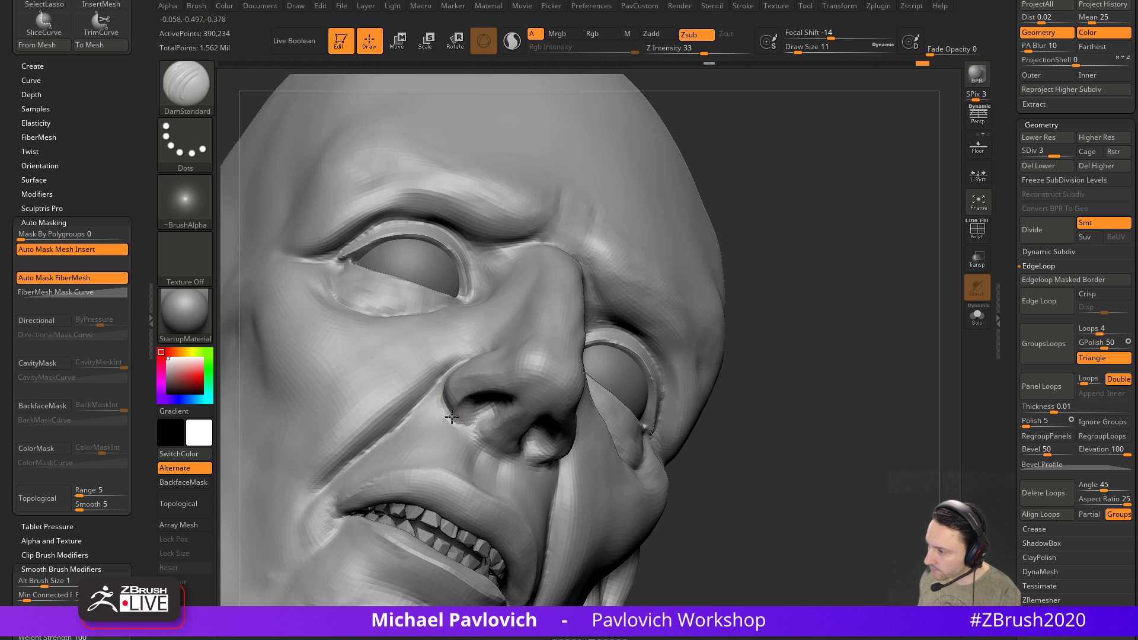
pyautogui.moveTo(758, 343)
pyautogui.mouseDown(button='right')
pyautogui.moveTo(782, 316)
pyautogui.moveTo(726, 249)
pyautogui.mouseUp(button='right')
# Flatten the nostril wing with the TrimDynamic brush at size 11 and shape the philtrum with the Standard brush at size 8
pyautogui.press('b')
pyautogui.press('t')
pyautogui.press('d')
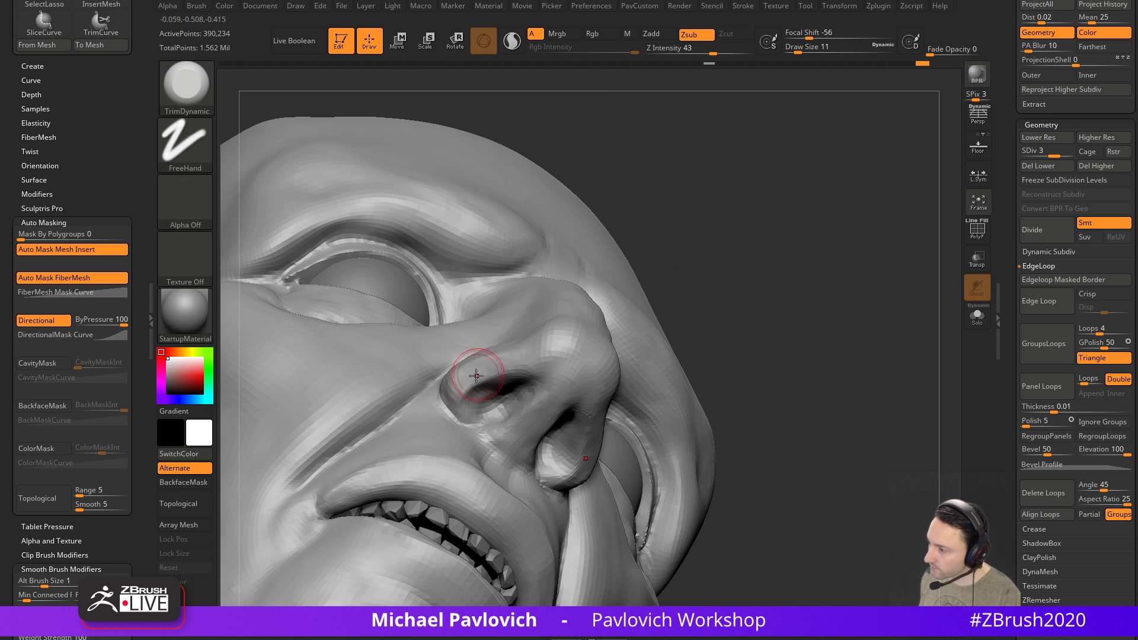
pyautogui.moveTo(489, 413)
pyautogui.mouseDown(button='right')
pyautogui.moveTo(483, 398)
pyautogui.moveTo(478, 408)
pyautogui.moveTo(508, 424)
pyautogui.mouseUp(button='right')
pyautogui.press('b')
pyautogui.press('s')
pyautogui.press('t')
pyautogui.moveTo(648, 367); pyautogui.dragTo(553, 434, button='right')
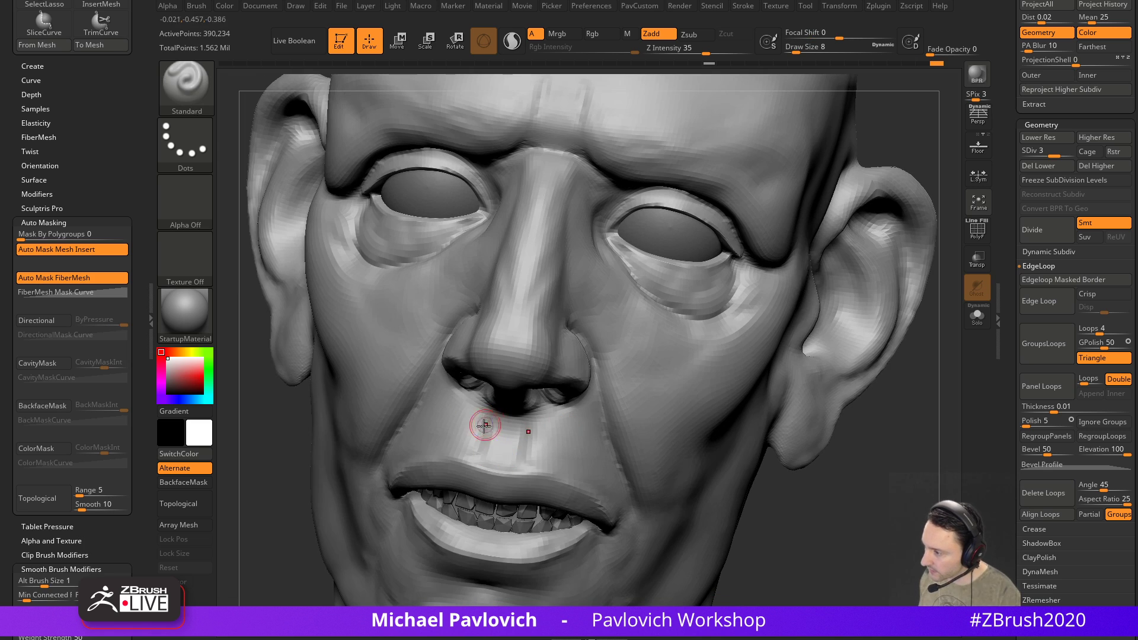
# Sharpen the mouth corners and the edges of the lips with the DamStandard brush at size 11
pyautogui.moveTo(467, 424)
pyautogui.mouseDown(button='right')
pyautogui.moveTo(818, 452)
pyautogui.moveTo(818, 381)
pyautogui.moveTo(798, 393)
pyautogui.moveTo(813, 394)
pyautogui.moveTo(754, 310)
pyautogui.moveTo(735, 314)
pyautogui.mouseUp(button='right')
pyautogui.press('b')
pyautogui.press('d')
pyautogui.press('s')
pyautogui.press('s')
pyautogui.moveTo(498, 394); pyautogui.dragTo(500, 394)
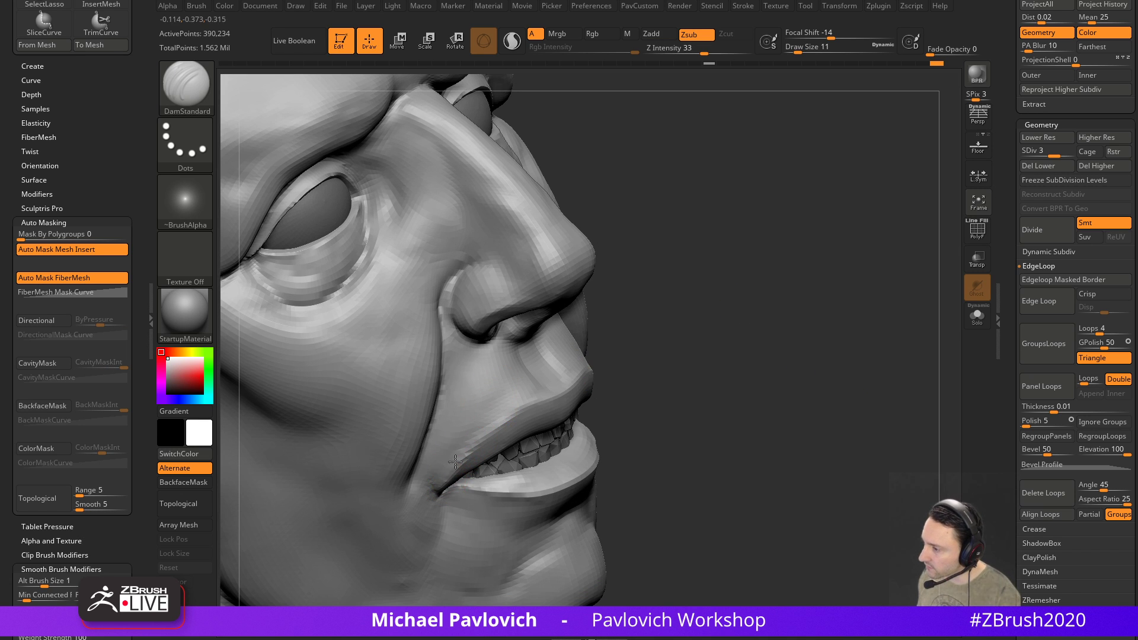
pyautogui.moveTo(591, 362); pyautogui.dragTo(501, 416, button='right')
pyautogui.moveTo(600, 364); pyautogui.dragTo(697, 304, button='right')
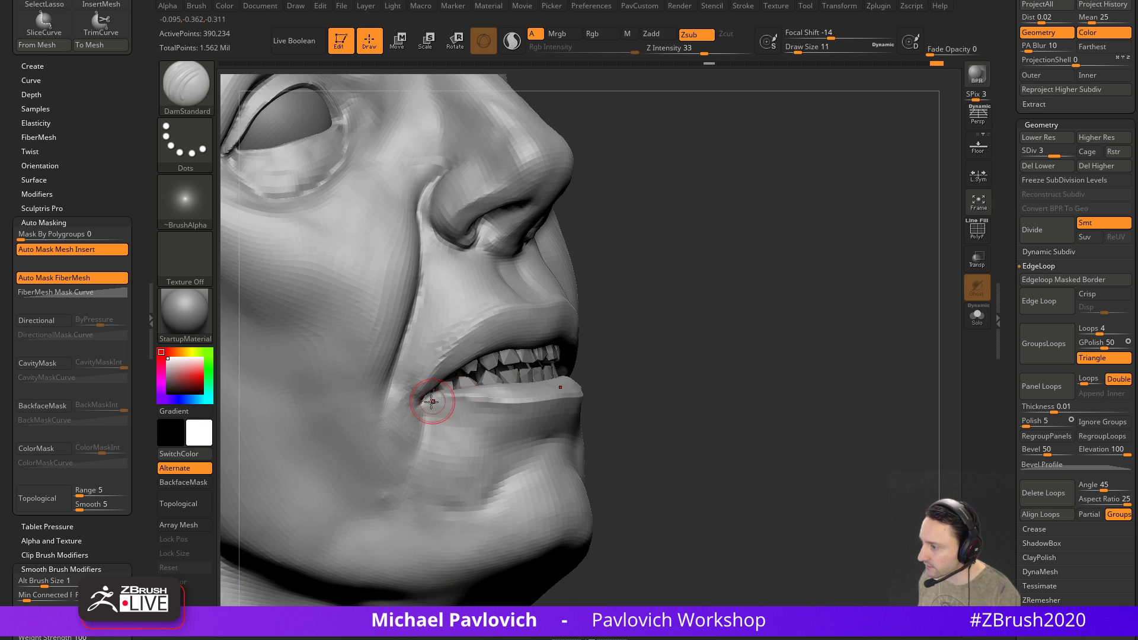
pyautogui.moveTo(577, 400); pyautogui.dragTo(709, 362, button='right')
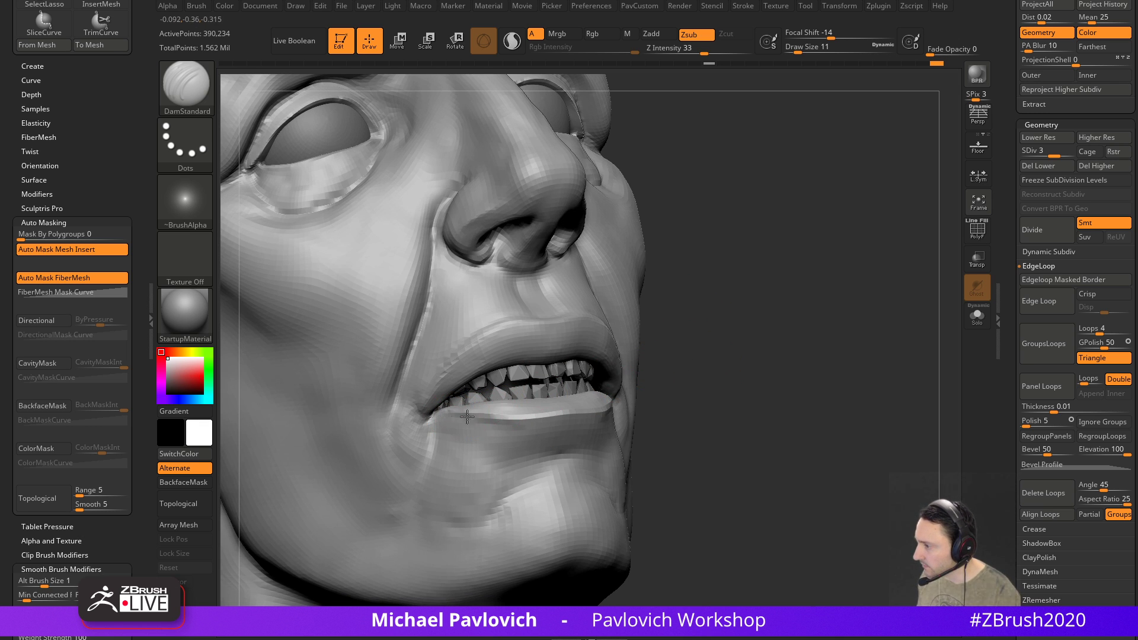
pyautogui.moveTo(653, 403); pyautogui.dragTo(507, 421, button='right')
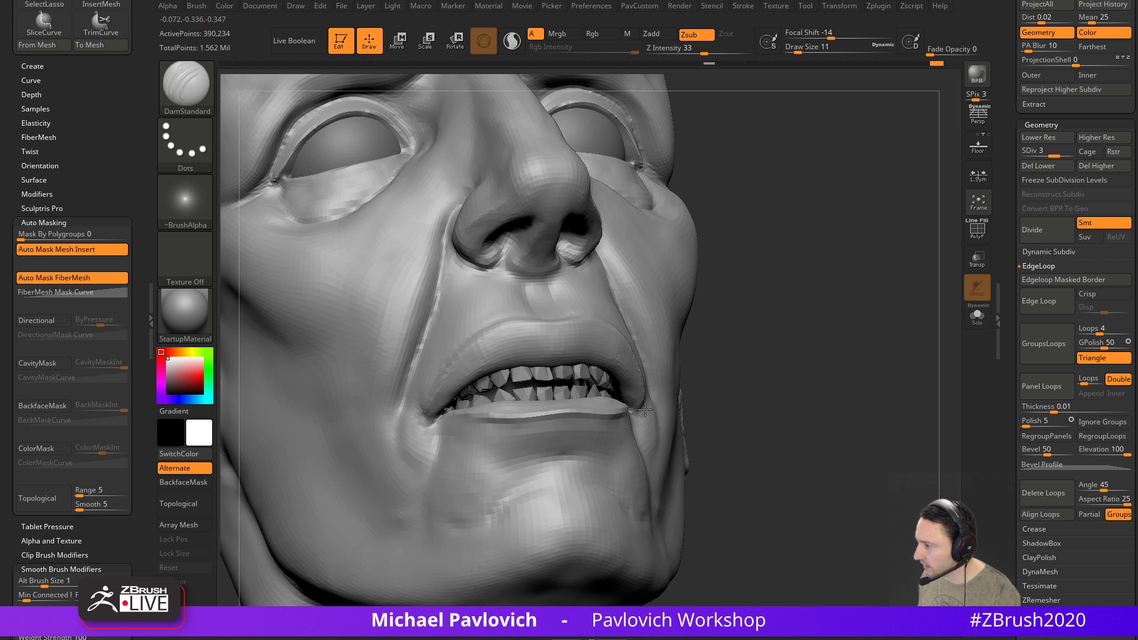
pyautogui.moveTo(620, 414); pyautogui.dragTo(716, 400, button='right')
# Solo the head mesh and isolate the lip polygroup with the Clay brush active
pyautogui.press('1')
pyautogui.click(975, 320)
pyautogui.press(']')
pyautogui.keyDown('ctrl'); pyautogui.keyDown('shift'); pyautogui.click(546, 394); pyautogui.keyUp('shift'); pyautogui.keyUp('ctrl')
pyautogui.moveTo(717, 294); pyautogui.dragTo(636, 364, button='right')
# Fill out the upper and lower lips with the Clay brush at size 9 and unhide the rest of the head
pyautogui.press('[')
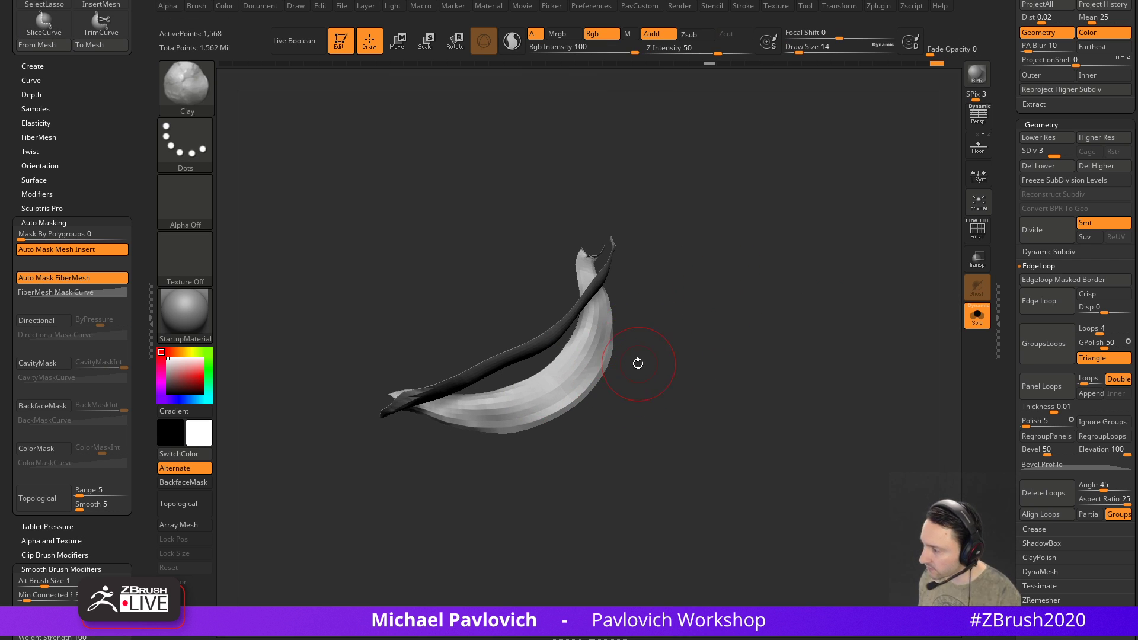
pyautogui.press('[')
pyautogui.press('[')
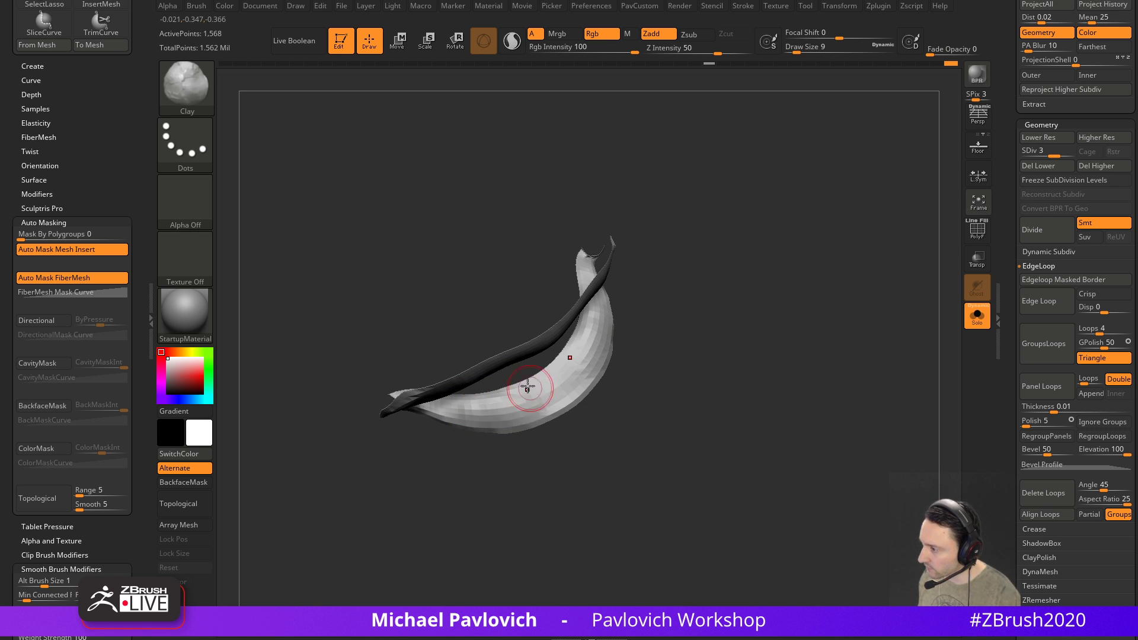
pyautogui.moveTo(735, 355)
pyautogui.mouseDown(button='right')
pyautogui.moveTo(772, 287)
pyautogui.moveTo(733, 347)
pyautogui.mouseUp(button='right')
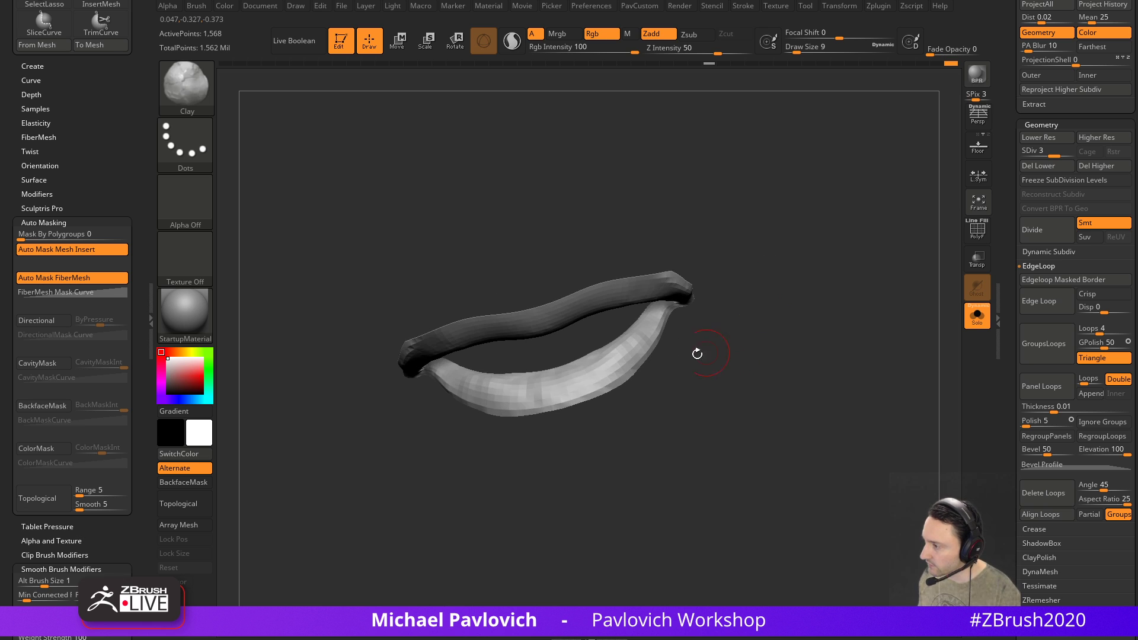
pyautogui.moveTo(633, 365); pyautogui.dragTo(521, 371, button='right')
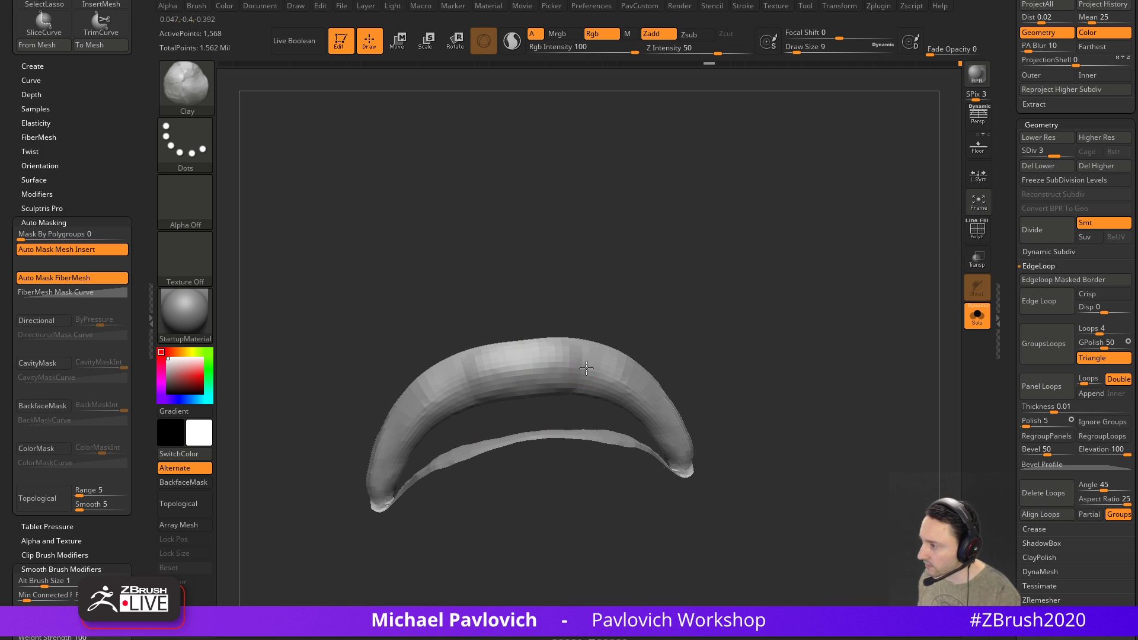
pyautogui.moveTo(640, 374)
pyautogui.mouseDown(button='right')
pyautogui.moveTo(810, 315)
pyautogui.moveTo(882, 374)
pyautogui.moveTo(887, 338)
pyautogui.moveTo(854, 352)
pyautogui.moveTo(889, 386)
pyautogui.moveTo(823, 320)
pyautogui.moveTo(860, 320)
pyautogui.mouseUp(button='right')
pyautogui.keyDown('ctrl'); pyautogui.keyDown('shift'); pyautogui.click(884, 368); pyautogui.keyUp('shift'); pyautogui.keyUp('ctrl')
# Define the lip borders and mouth corners with the DamStandard brush at size 7
pyautogui.press('b')
pyautogui.press('d')
pyautogui.press('s')
pyautogui.press('s')
pyautogui.moveTo(542, 430); pyautogui.dragTo(502, 436)
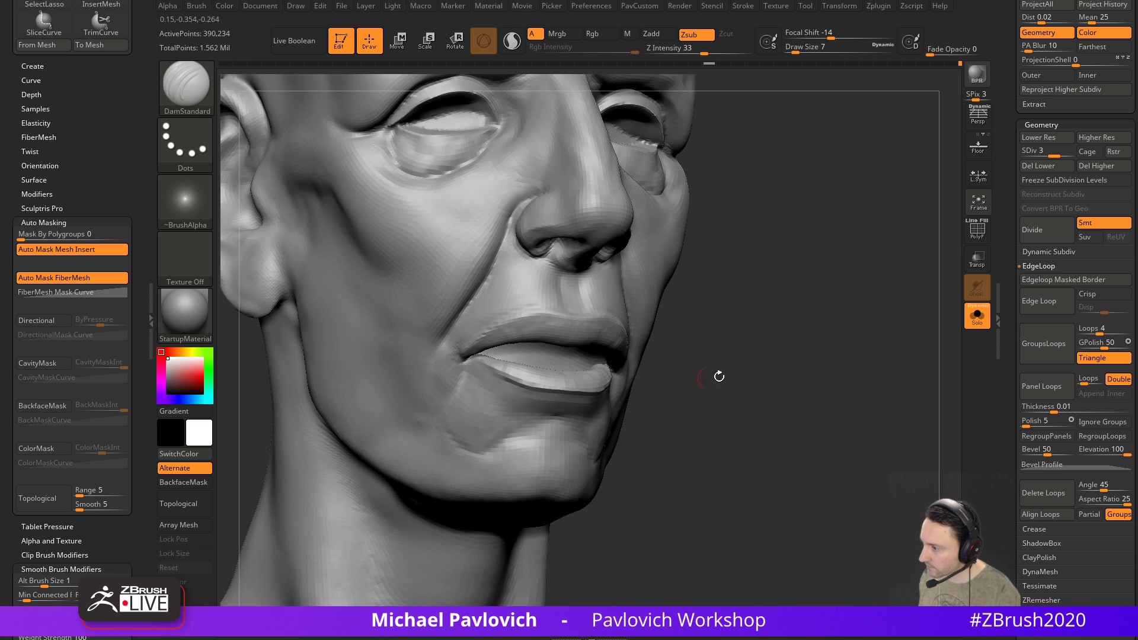
pyautogui.moveTo(696, 380); pyautogui.dragTo(602, 409, button='right')
# Carve the vertical crease of the cheek hollow with an enlarged DamStandard brush
pyautogui.press('s')
pyautogui.moveTo(602, 411); pyautogui.dragTo(649, 411)
pyautogui.moveTo(853, 383); pyautogui.dragTo(827, 409, button='right')
pyautogui.moveTo(338, 455)
pyautogui.mouseDown(button='right')
pyautogui.moveTo(767, 371)
pyautogui.moveTo(726, 331)
pyautogui.moveTo(759, 363)
pyautogui.moveTo(783, 328)
pyautogui.mouseUp(button='right')
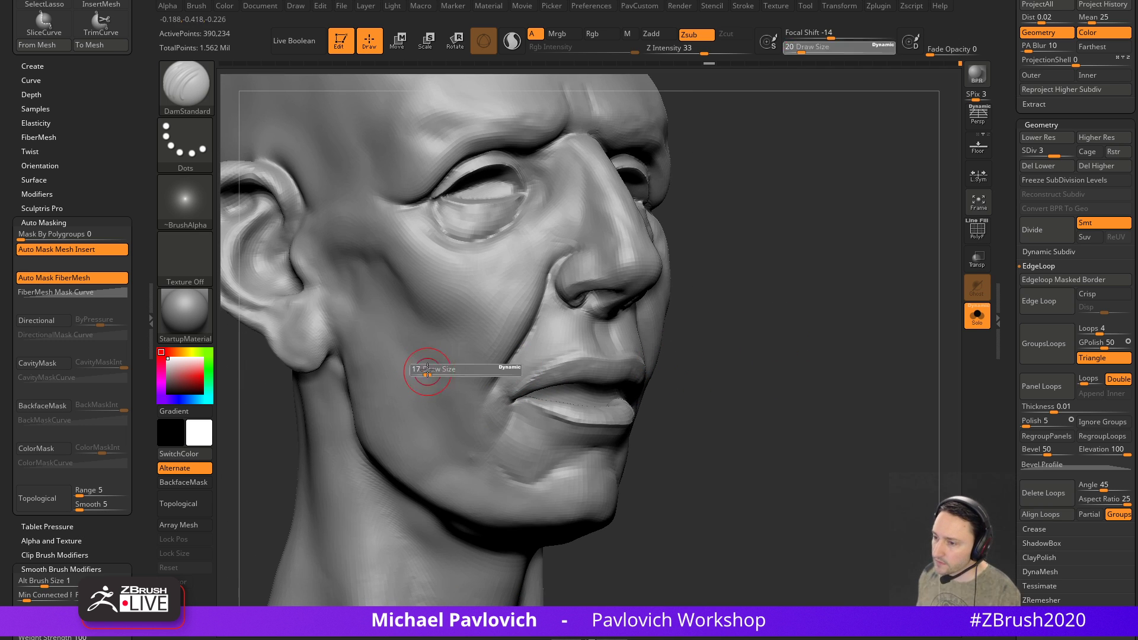
pyautogui.moveTo(689, 365); pyautogui.dragTo(716, 333, button='right')
# Build up the cheek beside the hollow and the jaw with the Clay brush at sizes 31 and 18
pyautogui.press('[')
pyautogui.press('2')
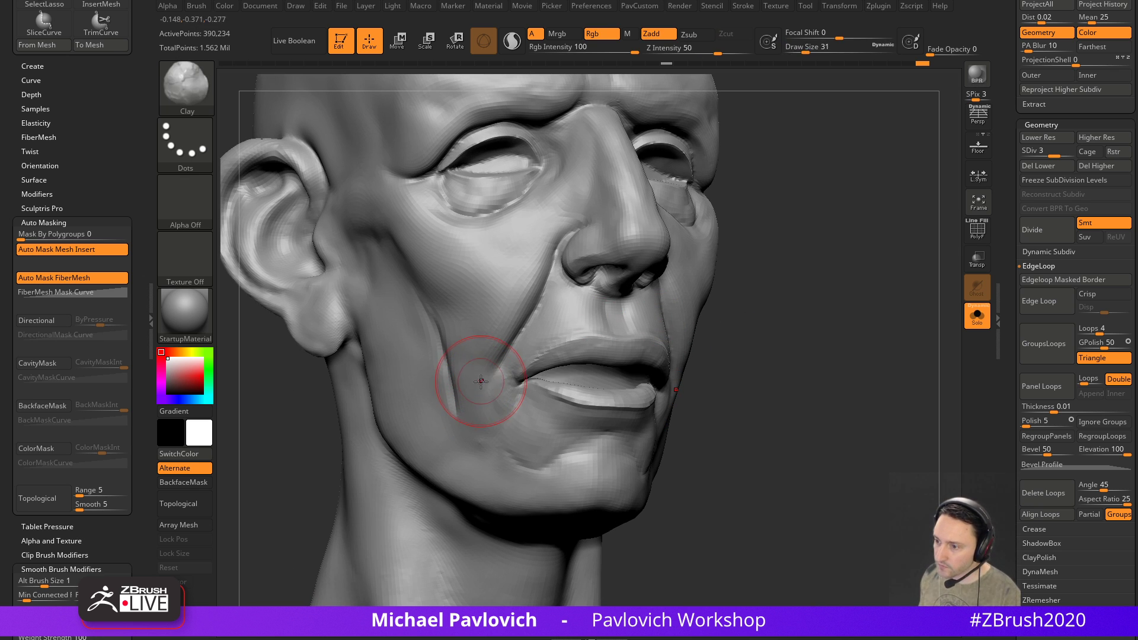
pyautogui.moveTo(463, 347); pyautogui.dragTo(493, 464)
pyautogui.moveTo(764, 409); pyautogui.dragTo(545, 406, button='right')
pyautogui.moveTo(638, 457); pyautogui.dragTo(662, 349, button='right')
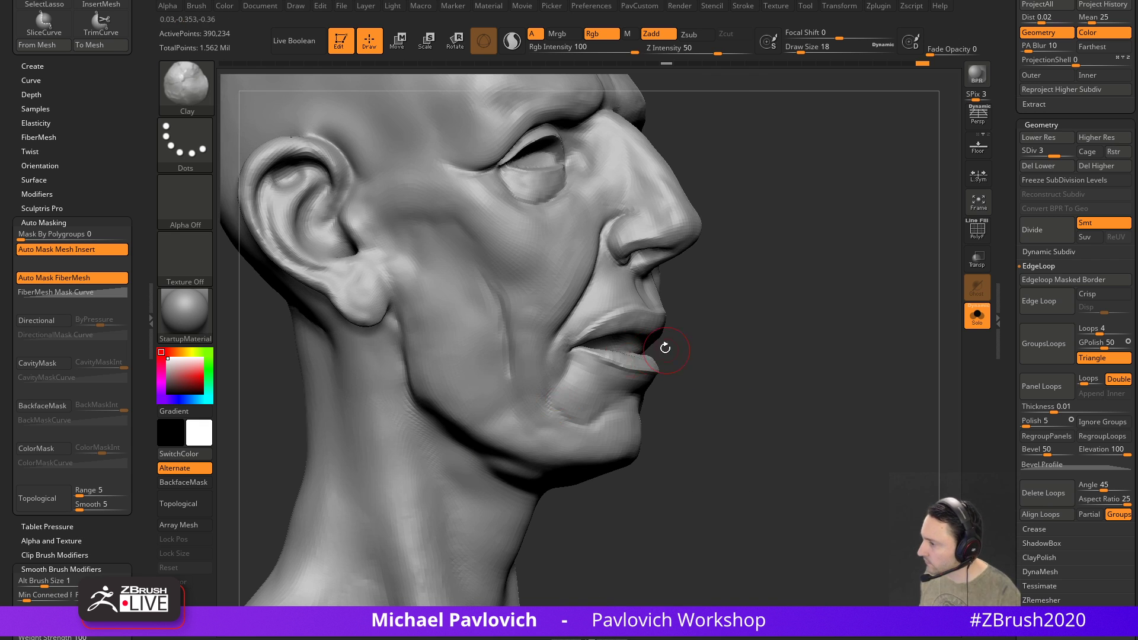
pyautogui.moveTo(649, 434); pyautogui.dragTo(568, 443, button='right')
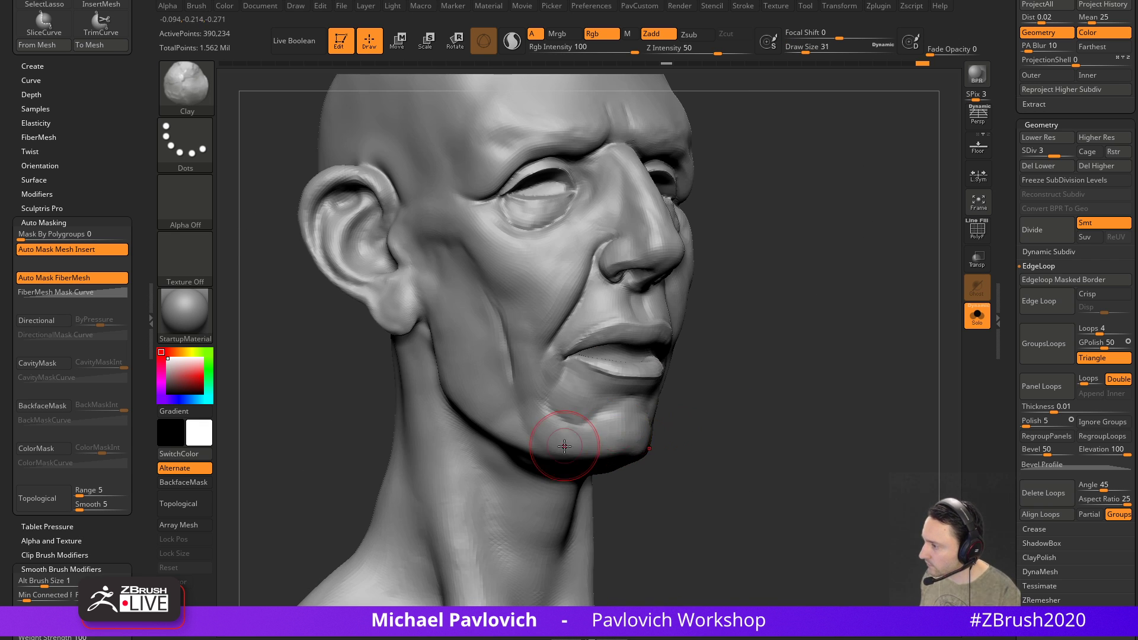
pyautogui.moveTo(680, 417); pyautogui.dragTo(762, 422)
# Reshape the chin and jawline with the Move brush at varied sizes
pyautogui.press('b')
pyautogui.press('m')
pyautogui.press('v')
pyautogui.press('s')
pyautogui.click(670, 439)
pyautogui.press('s')
pyautogui.click(598, 468)
pyautogui.moveTo(600, 446)
pyautogui.mouseDown()
pyautogui.moveTo(609, 442)
pyautogui.moveTo(600, 453)
pyautogui.mouseUp()
pyautogui.moveTo(656, 437)
pyautogui.mouseDown(button='right')
pyautogui.moveTo(765, 433)
pyautogui.moveTo(905, 356)
pyautogui.moveTo(818, 386)
pyautogui.moveTo(810, 350)
pyautogui.moveTo(788, 389)
pyautogui.moveTo(832, 368)
pyautogui.mouseUp(button='right')
# Carve the frown lines between the eyebrows with the DamStandard brush at sizes 25 and 18
pyautogui.press('b')
pyautogui.press('d')
pyautogui.press('s')
pyautogui.press('s')
pyautogui.moveTo(626, 399); pyautogui.dragTo(611, 399)
pyautogui.moveTo(776, 350)
pyautogui.mouseDown(button='right')
pyautogui.moveTo(853, 307)
pyautogui.moveTo(843, 386)
pyautogui.moveTo(831, 239)
pyautogui.moveTo(789, 357)
pyautogui.mouseUp(button='right')
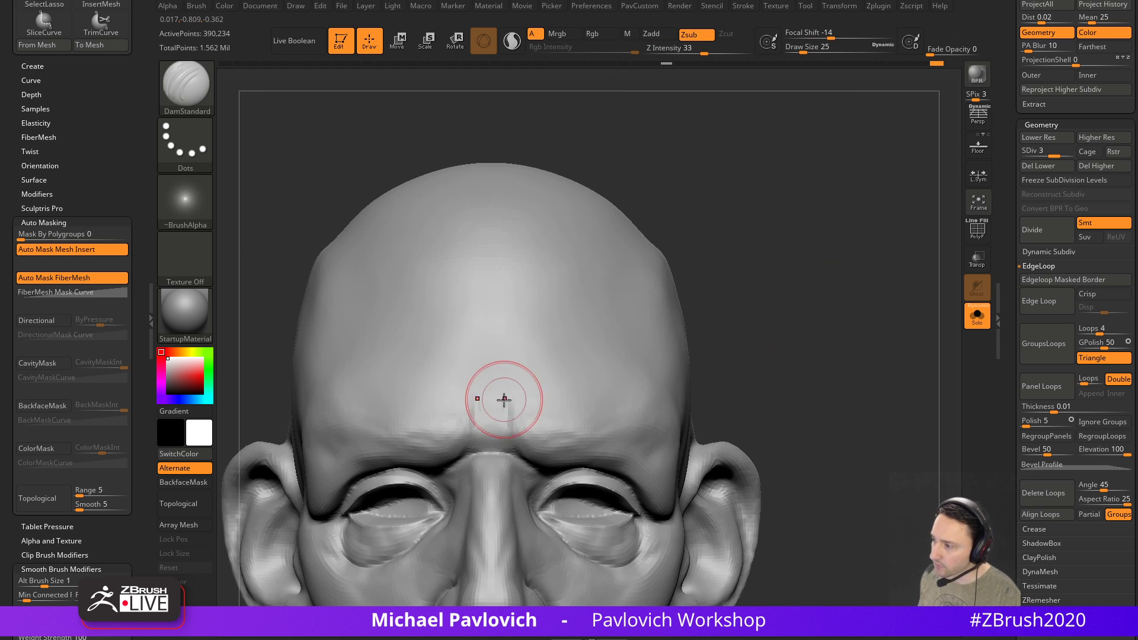
pyautogui.moveTo(493, 454); pyautogui.dragTo(519, 389, button='right')
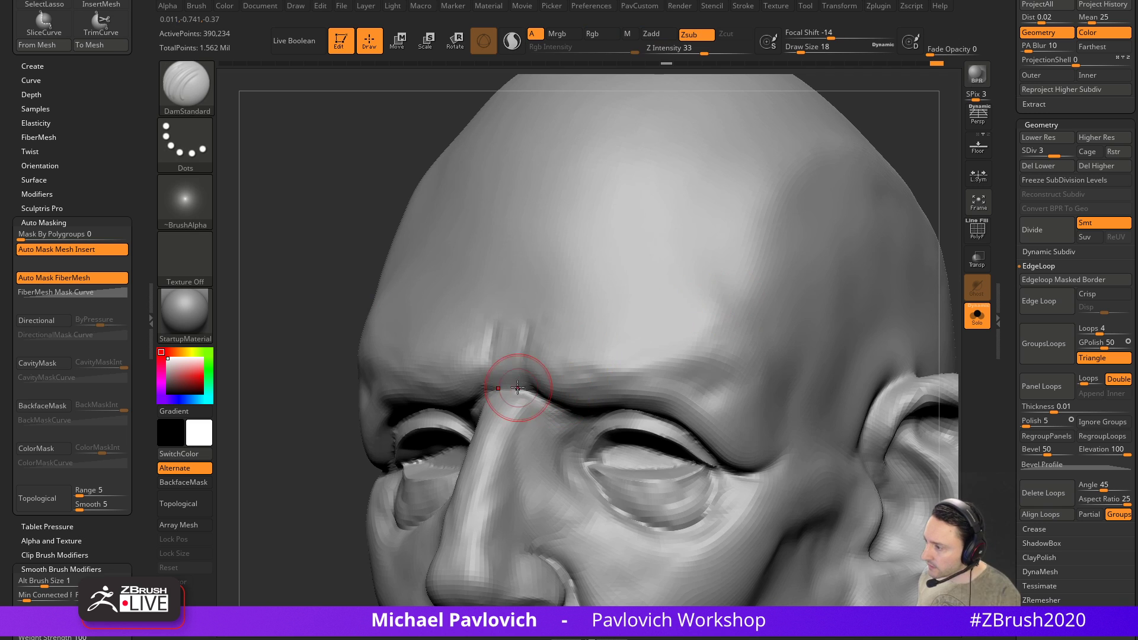
# Build up the area between the eyebrows around the frown lines with the Clay brush at size 18
pyautogui.press('b')
pyautogui.press('c')
pyautogui.press('l')
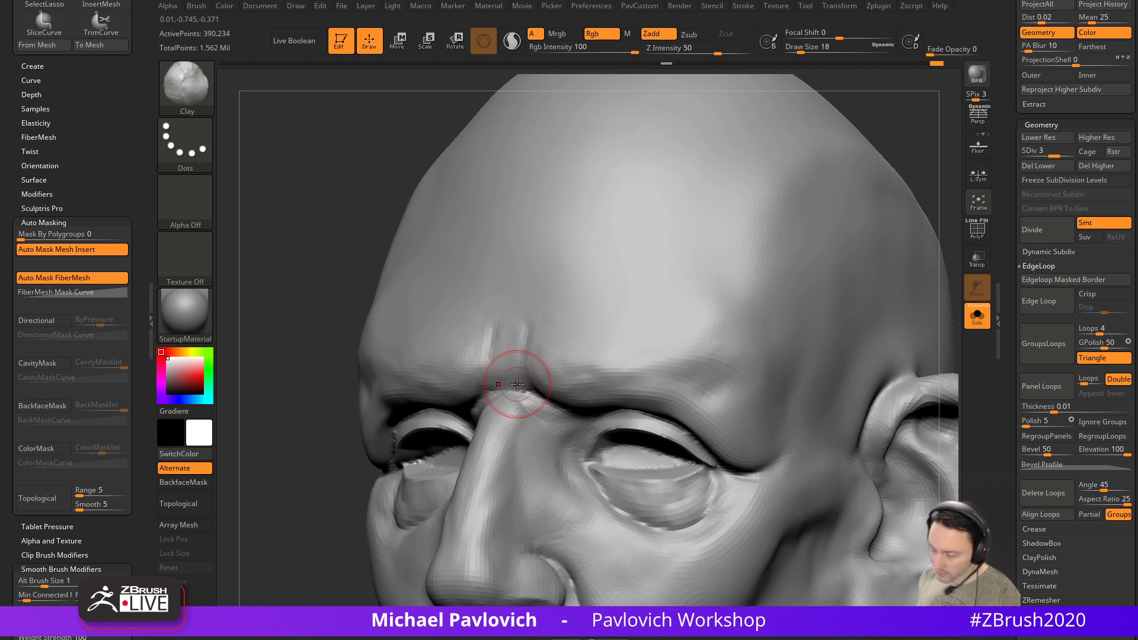
pyautogui.moveTo(855, 212); pyautogui.dragTo(792, 178, button='right')
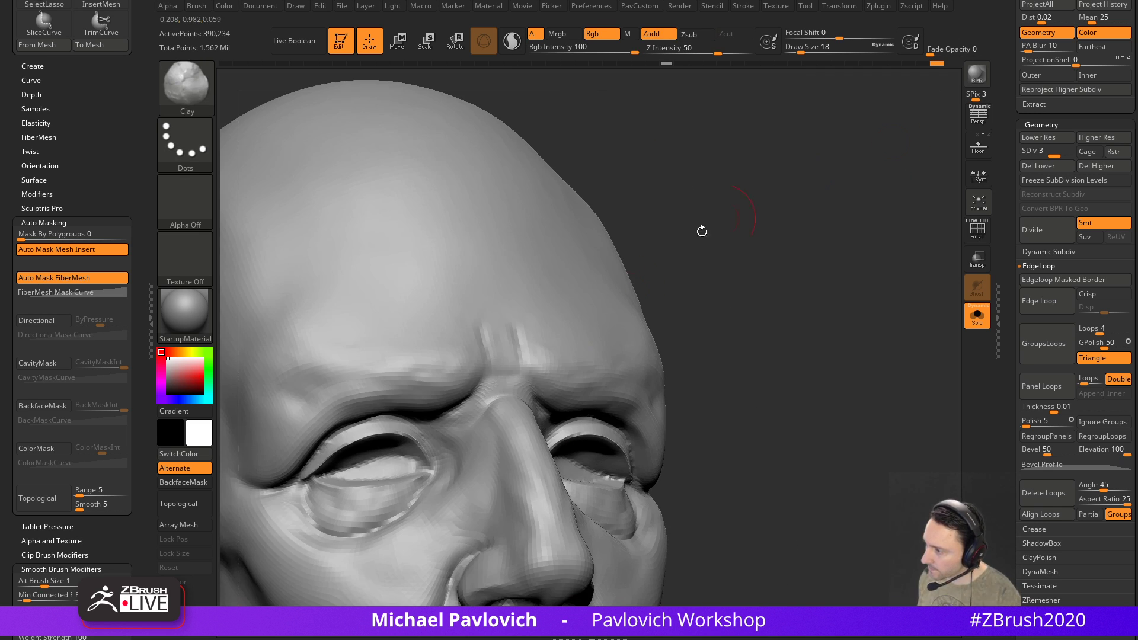
pyautogui.moveTo(697, 263)
pyautogui.mouseDown()
pyautogui.moveTo(706, 292)
pyautogui.moveTo(691, 290)
pyautogui.mouseUp()
pyautogui.moveTo(561, 376); pyautogui.dragTo(567, 401)
pyautogui.moveTo(845, 317); pyautogui.dragTo(811, 305)
# Carve horizontal wrinkles across the forehead with the DamStandard brush at size 17
pyautogui.moveTo(810, 305)
pyautogui.mouseDown(button='right')
pyautogui.moveTo(654, 300)
pyautogui.moveTo(889, 213)
pyautogui.moveTo(803, 224)
pyautogui.mouseUp(button='right')
pyautogui.press('b')
pyautogui.press('d')
pyautogui.press('s')
pyautogui.press(']')
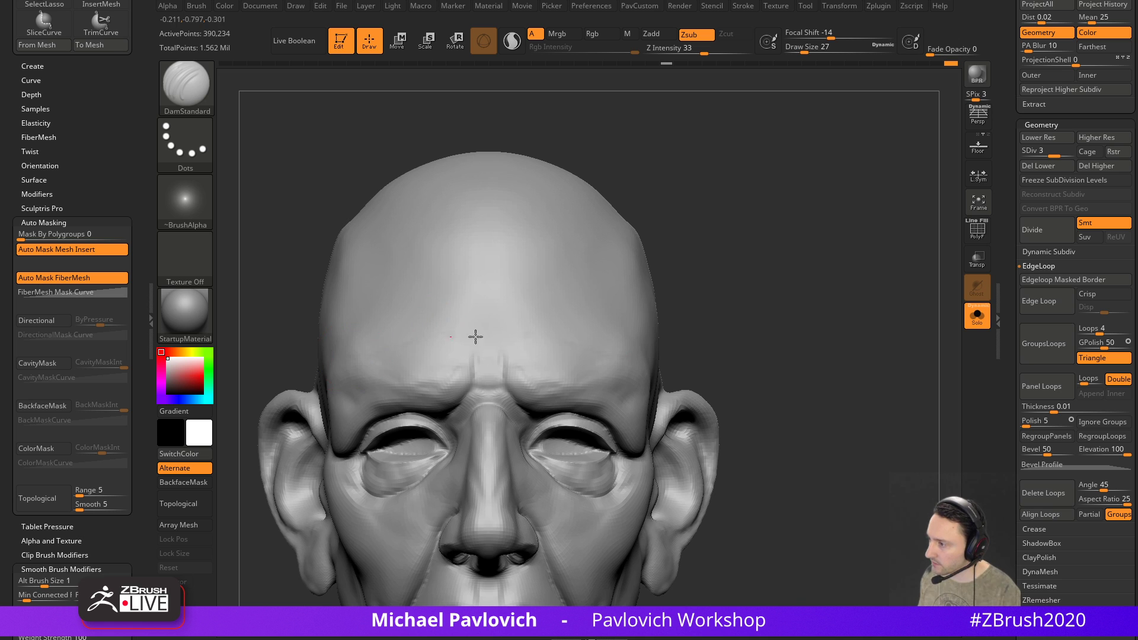
pyautogui.moveTo(460, 337); pyautogui.dragTo(665, 297, button='right')
pyautogui.press('[')
pyautogui.press('[')
pyautogui.moveTo(461, 332); pyautogui.dragTo(570, 340)
pyautogui.moveTo(473, 307); pyautogui.dragTo(571, 318)
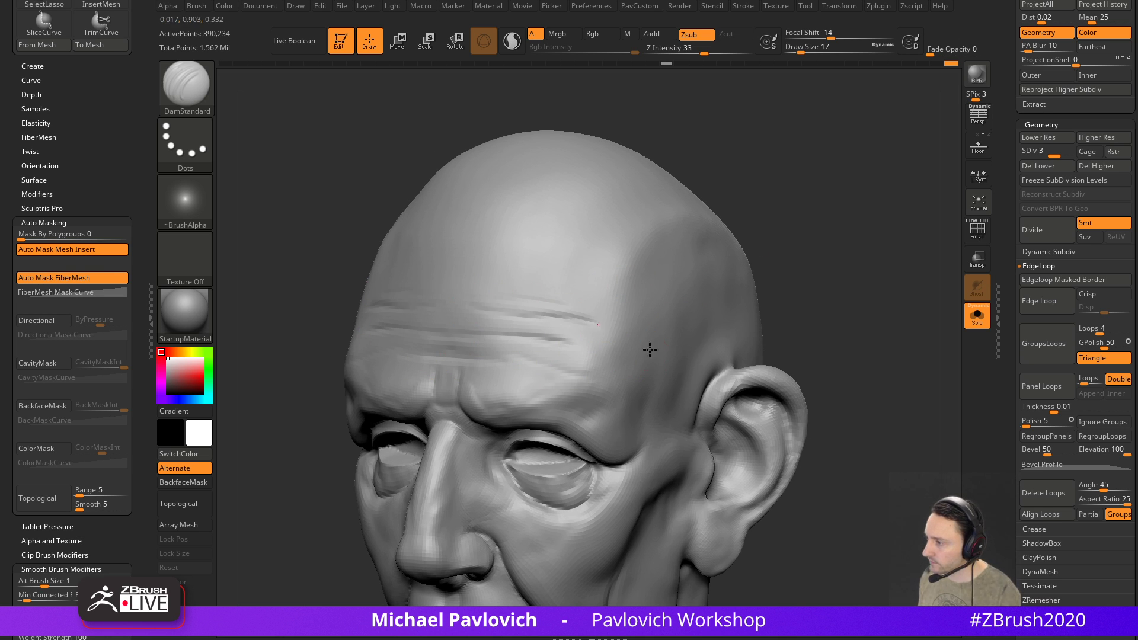
pyautogui.moveTo(611, 328); pyautogui.dragTo(579, 310, button='right')
# Deepen the ear's inner hollow with the DamStandard brush at size 17 and smooth the surface inside it
pyautogui.moveTo(765, 196)
pyautogui.mouseDown(button='right')
pyautogui.moveTo(767, 259)
pyautogui.moveTo(490, 267)
pyautogui.mouseUp(button='right')
pyautogui.moveTo(422, 267)
pyautogui.mouseDown(button='right')
pyautogui.moveTo(593, 273)
pyautogui.moveTo(871, 246)
pyautogui.moveTo(616, 307)
pyautogui.mouseUp(button='right')
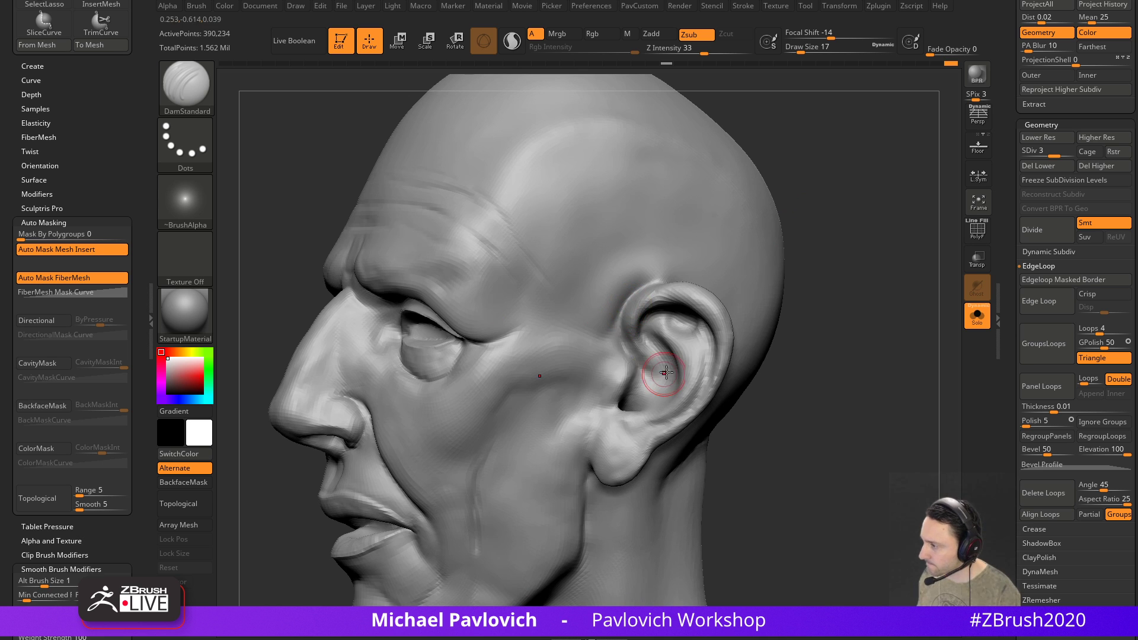
pyautogui.moveTo(770, 332)
pyautogui.mouseDown(button='right')
pyautogui.moveTo(772, 348)
pyautogui.moveTo(837, 323)
pyautogui.moveTo(816, 310)
pyautogui.mouseUp(button='right')
pyautogui.moveTo(637, 400); pyautogui.dragTo(636, 406)
pyautogui.moveTo(816, 336)
pyautogui.mouseDown()
pyautogui.moveTo(843, 333)
pyautogui.moveTo(817, 351)
pyautogui.mouseUp()
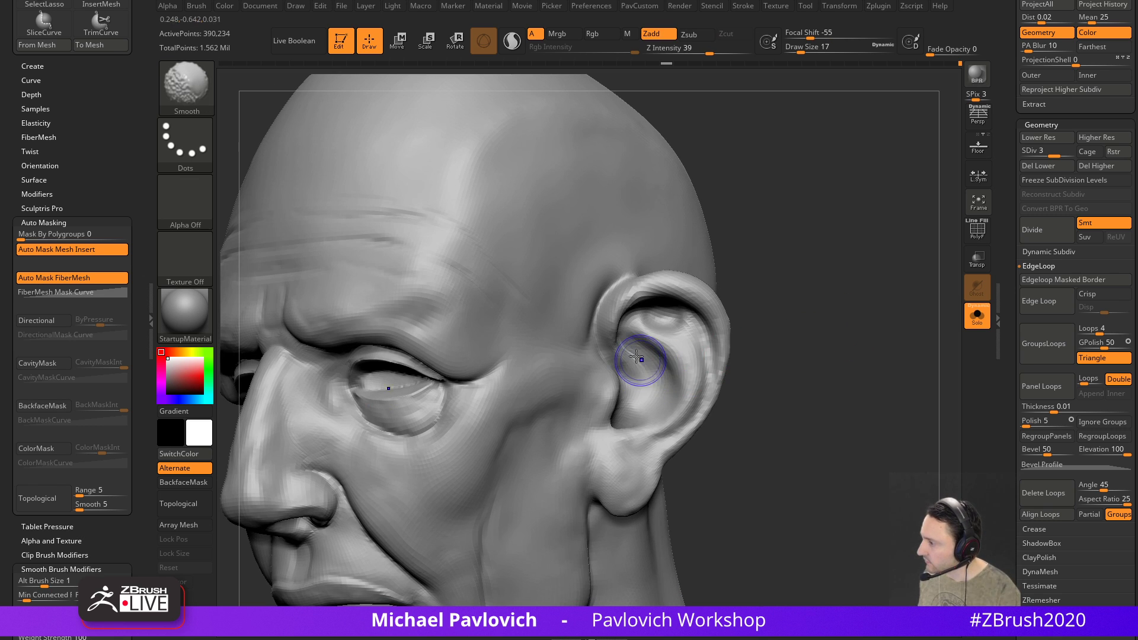
pyautogui.keyDown('shift'); pyautogui.moveTo(644, 364); pyautogui.dragTo(684, 378); pyautogui.keyUp('shift')
pyautogui.moveTo(821, 323)
pyautogui.mouseDown()
pyautogui.moveTo(774, 338)
pyautogui.moveTo(762, 318)
pyautogui.mouseUp()
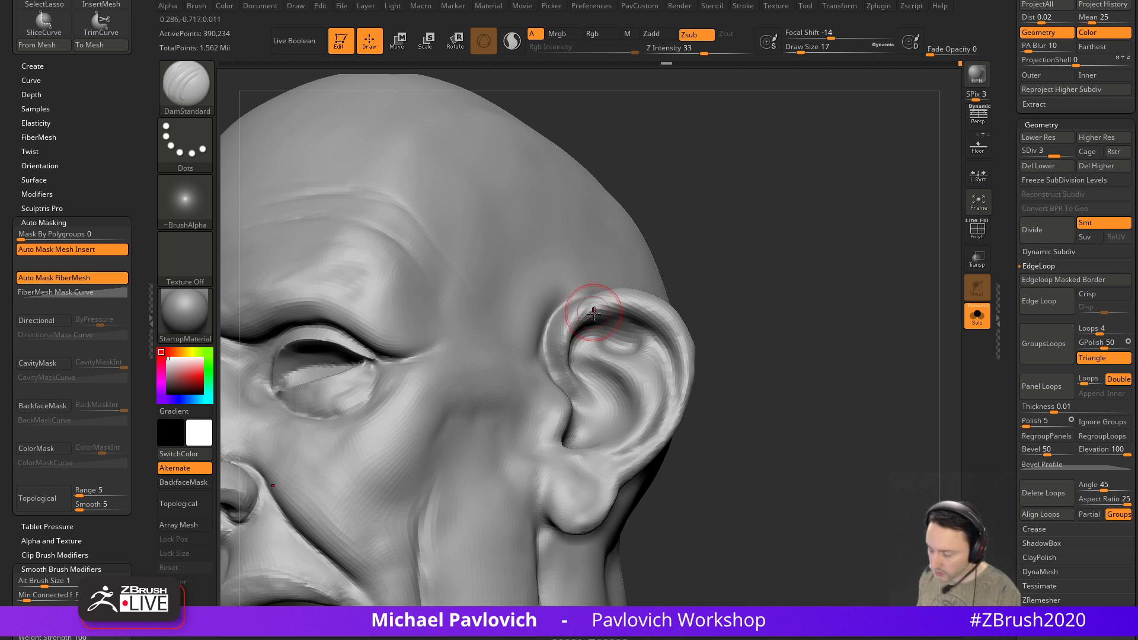
# Carve the folds beneath the ear's upper rim with the DamStandard brush at sizes 17 and 23
pyautogui.moveTo(583, 323); pyautogui.dragTo(612, 330)
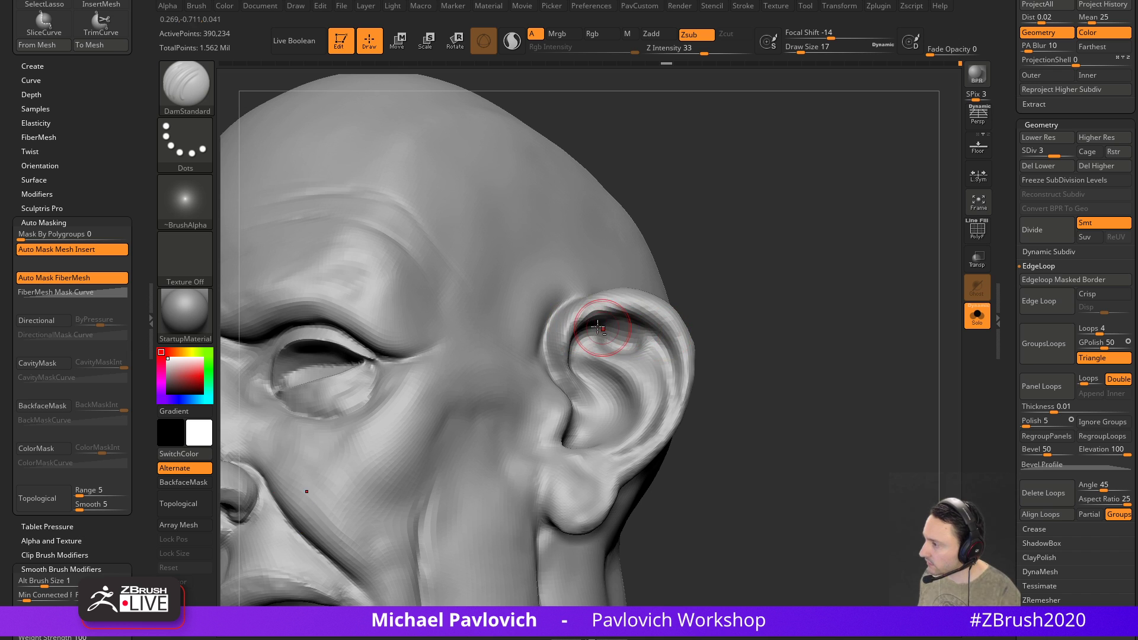
pyautogui.moveTo(763, 314); pyautogui.dragTo(785, 338)
pyautogui.press('s')
pyautogui.moveTo(666, 340); pyautogui.dragTo(662, 340)
pyautogui.moveTo(639, 324)
pyautogui.mouseDown()
pyautogui.moveTo(667, 391)
pyautogui.moveTo(681, 348)
pyautogui.moveTo(667, 363)
pyautogui.mouseUp()
pyautogui.press('s')
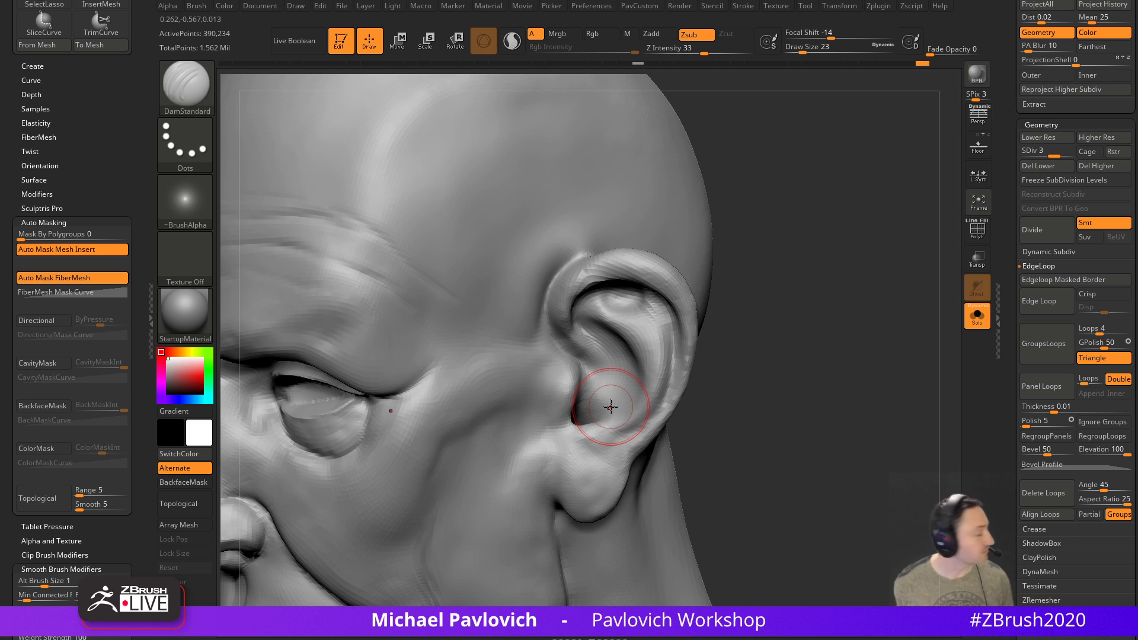
# Raise the head to subdivision level 4 and carve along the ear's lower rim with the DamStandard brush at sizes 13 and 14
pyautogui.moveTo(729, 331); pyautogui.dragTo(744, 295)
pyautogui.hotkey('ctrl', 'd')
pyautogui.press('s')
pyautogui.moveTo(725, 354); pyautogui.dragTo(698, 356)
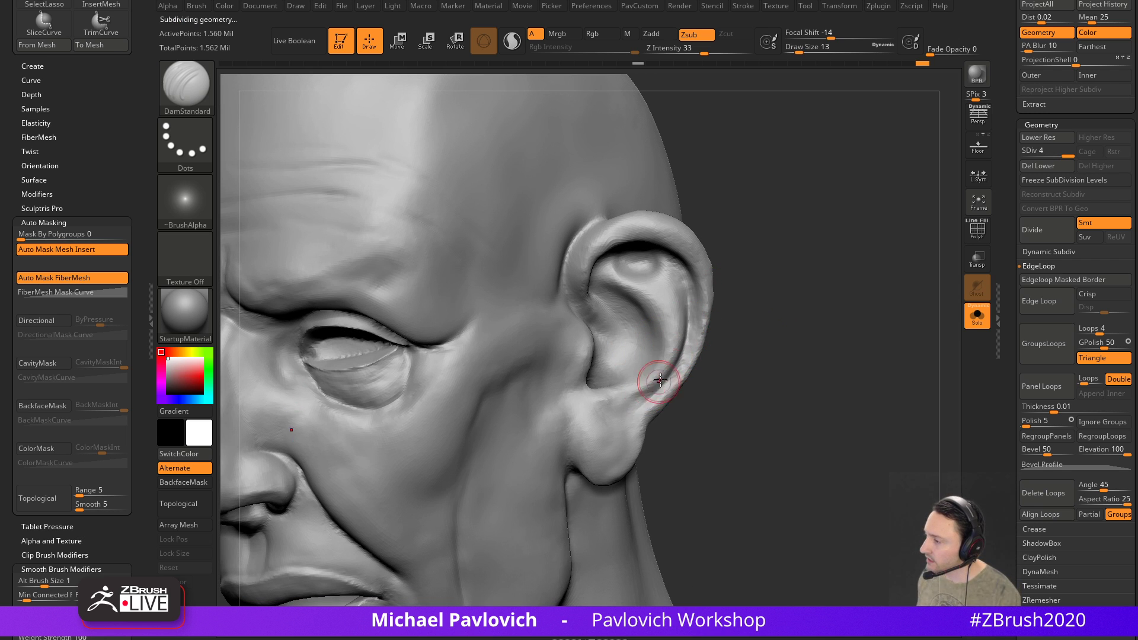
pyautogui.moveTo(686, 397); pyautogui.dragTo(759, 386)
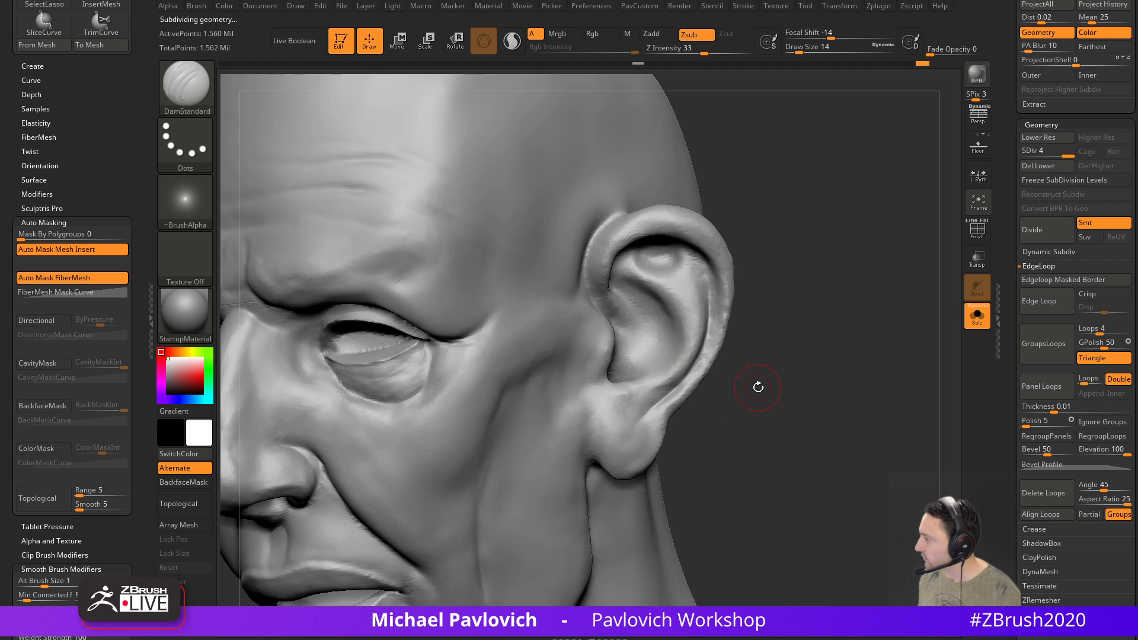
pyautogui.moveTo(761, 306)
pyautogui.mouseDown()
pyautogui.moveTo(771, 349)
pyautogui.moveTo(643, 391)
pyautogui.mouseUp()
# Build up the ear's lower rim and lobe area with the Clay brush at size 13
pyautogui.press('b')
pyautogui.press('c')
pyautogui.press('l')
pyautogui.press('s')
pyautogui.press('s')
pyautogui.moveTo(717, 369); pyautogui.dragTo(682, 380)
pyautogui.moveTo(658, 403); pyautogui.dragTo(623, 394)
pyautogui.moveTo(741, 380)
pyautogui.mouseDown()
pyautogui.moveTo(808, 358)
pyautogui.moveTo(586, 344)
pyautogui.mouseUp()
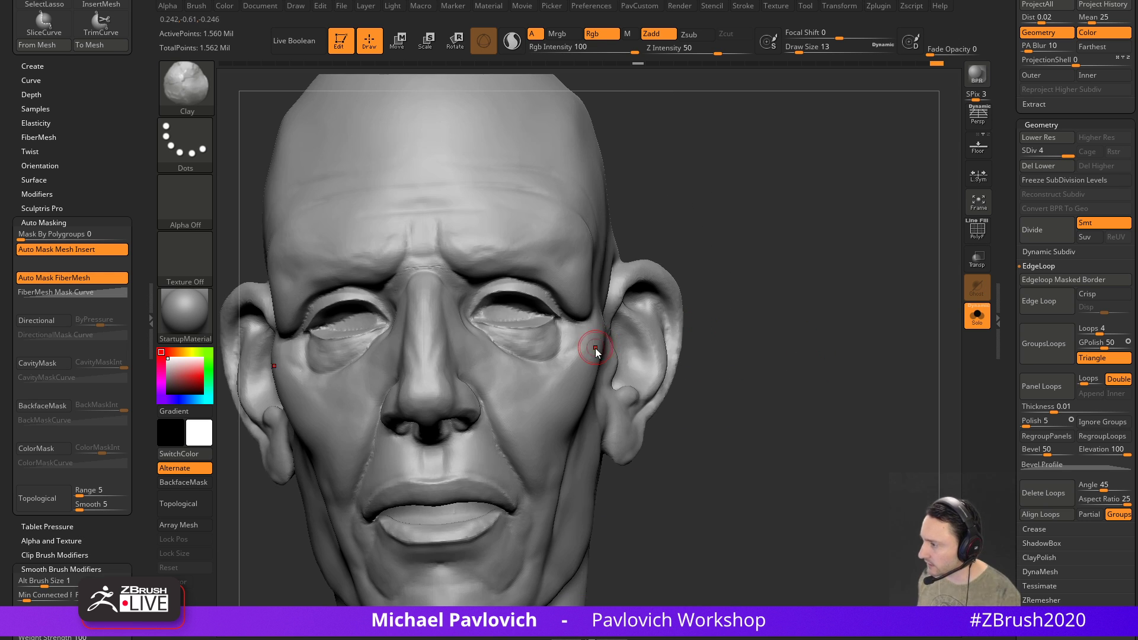
# Smooth the surface of the eye bag and lower eyelid with the brush at size 12
pyautogui.moveTo(707, 233)
pyautogui.keyDown('alt'); pyautogui.mouseDown()
pyautogui.moveTo(749, 296)
pyautogui.moveTo(720, 281)
pyautogui.moveTo(777, 292)
pyautogui.moveTo(806, 278)
pyautogui.mouseUp(); pyautogui.keyUp('alt')
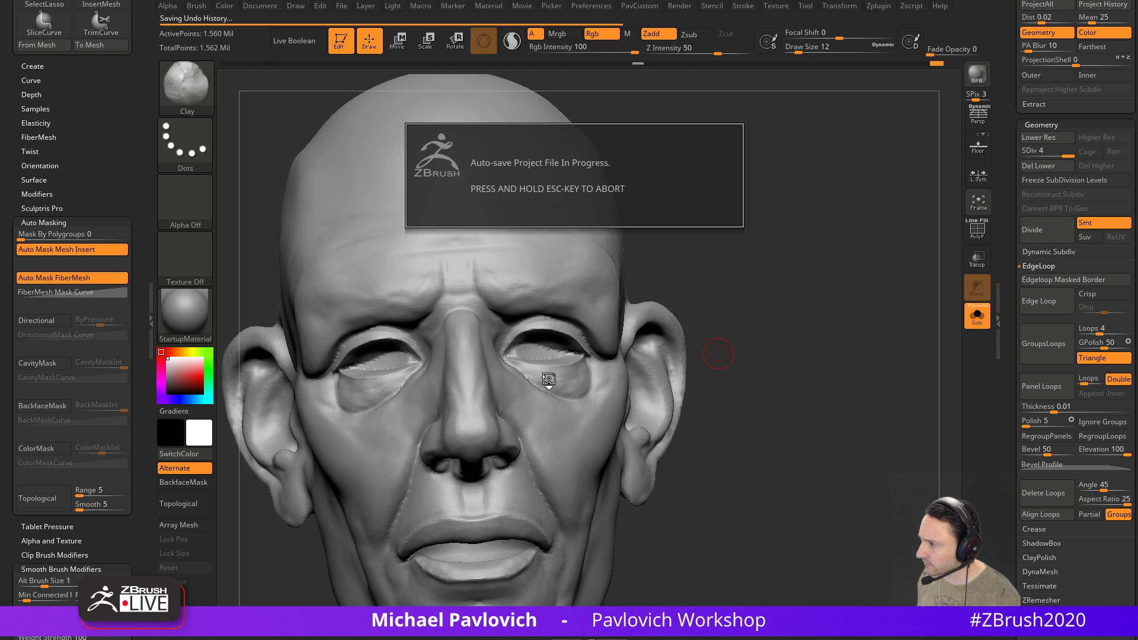
pyautogui.moveTo(764, 332); pyautogui.dragTo(699, 323)
pyautogui.keyDown('shift'); pyautogui.moveTo(535, 380); pyautogui.dragTo(572, 392); pyautogui.keyUp('shift')
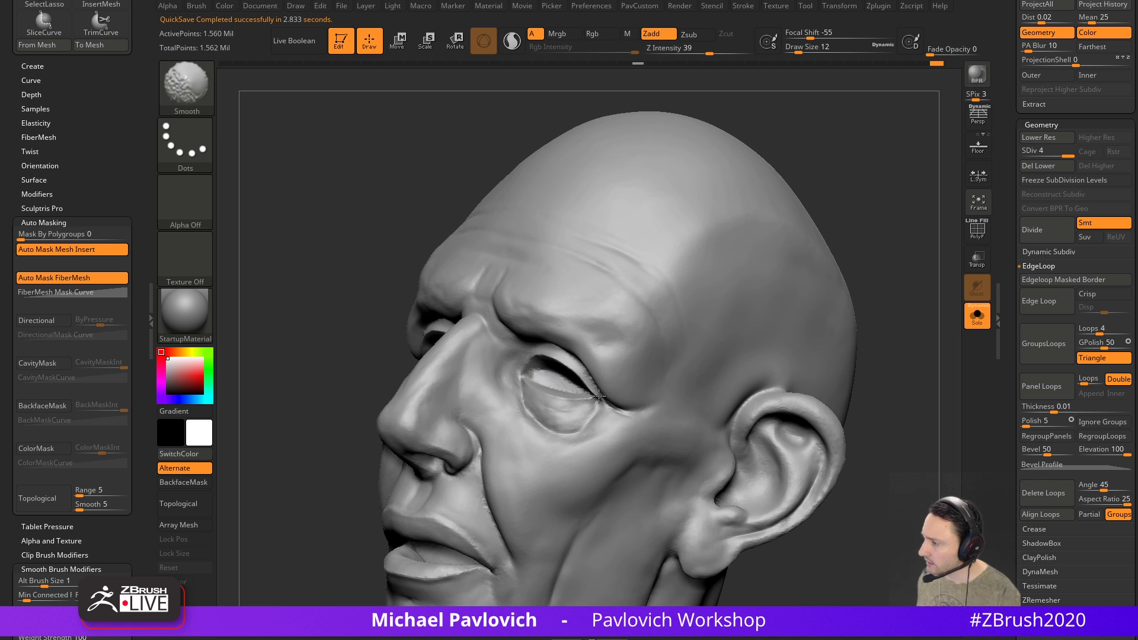
pyautogui.keyDown('shift'); pyautogui.moveTo(741, 352); pyautogui.dragTo(546, 380); pyautogui.keyUp('shift')
pyautogui.moveTo(729, 305)
pyautogui.mouseDown()
pyautogui.moveTo(733, 333)
pyautogui.moveTo(790, 368)
pyautogui.moveTo(784, 308)
pyautogui.moveTo(741, 317)
pyautogui.mouseUp()
# Enlarge the Clay brush to size 31 and lower the head to subdivision level 1
pyautogui.moveTo(820, 344)
pyautogui.keyDown('alt'); pyautogui.mouseDown()
pyautogui.moveTo(772, 357)
pyautogui.moveTo(783, 357)
pyautogui.mouseUp(); pyautogui.keyUp('alt')
pyautogui.press('s')
pyautogui.moveTo(786, 360)
pyautogui.mouseDown()
pyautogui.moveTo(765, 366)
pyautogui.moveTo(786, 366)
pyautogui.mouseUp()
pyautogui.press('s')
pyautogui.moveTo(787, 366); pyautogui.dragTo(780, 366)
pyautogui.moveTo(780, 366)
pyautogui.keyDown('alt'); pyautogui.mouseDown()
pyautogui.moveTo(772, 396)
pyautogui.moveTo(840, 308)
pyautogui.mouseUp(); pyautogui.keyUp('alt')
pyautogui.click(1024, 151)
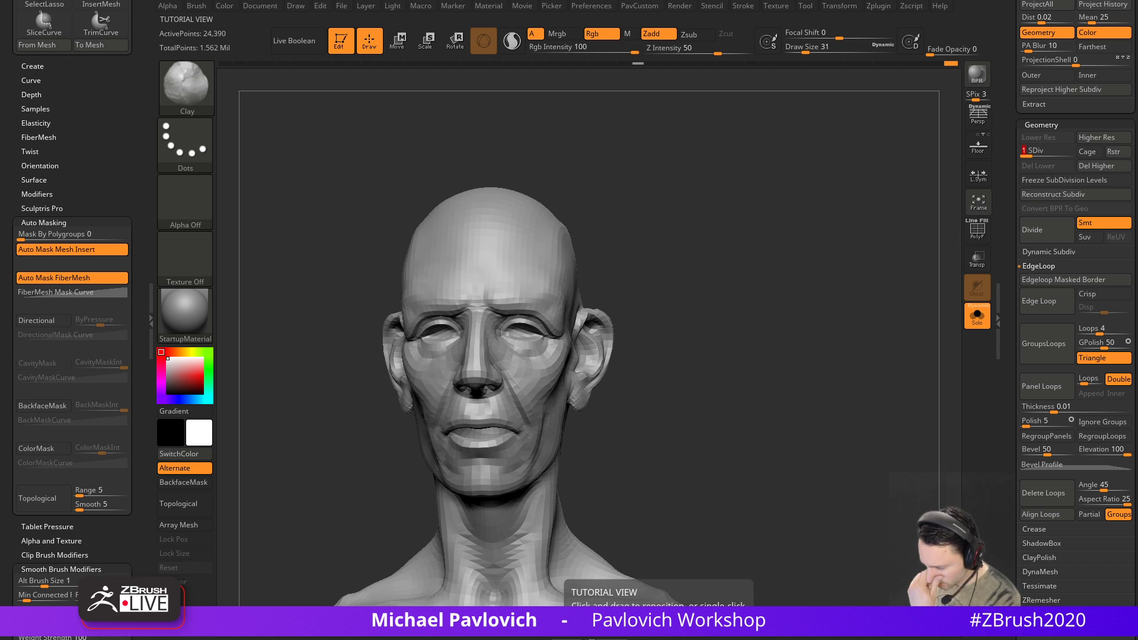
# Switch to the web browser, return to the YouTube channel's playlists page and replace the site search text with "blend"
pyautogui.hotkey('alt', 'Tab')
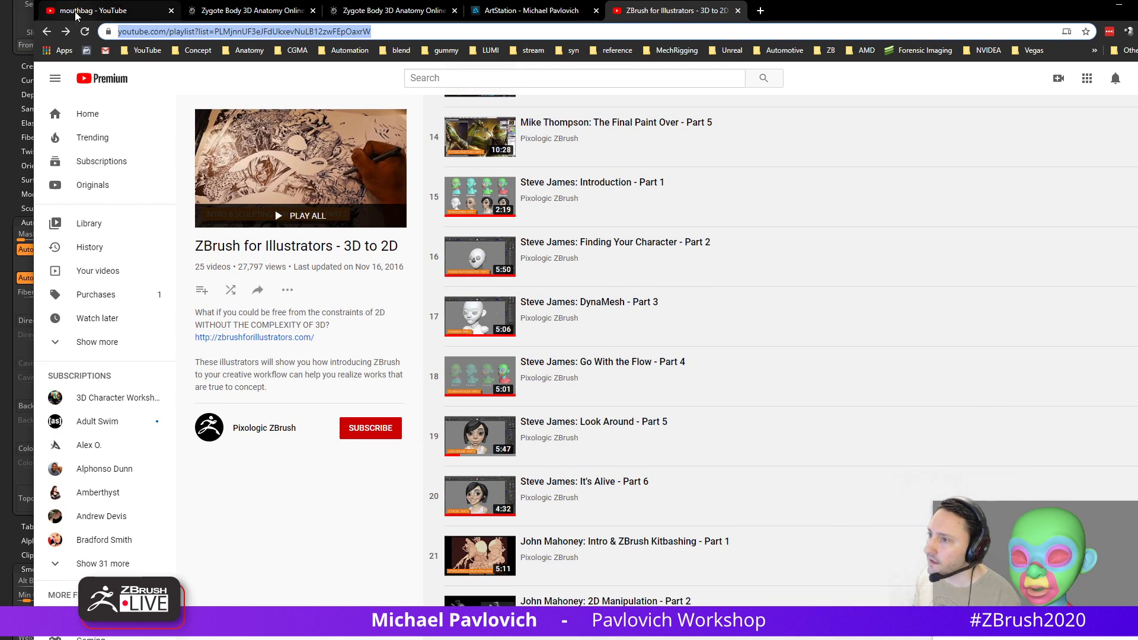
pyautogui.click(106, 10)
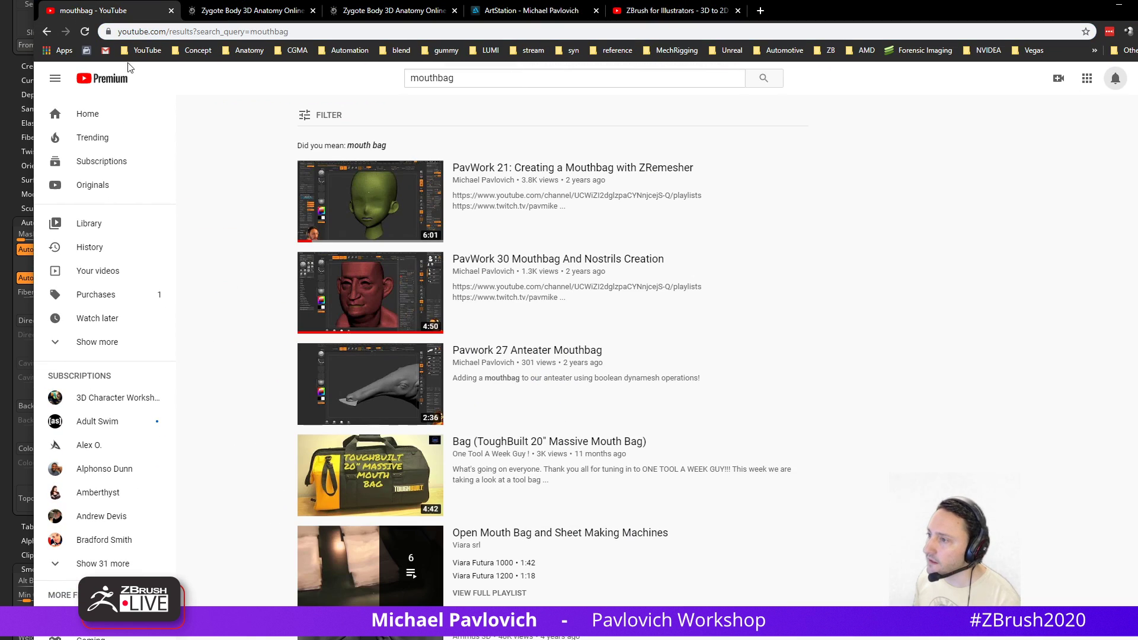
pyautogui.click(45, 35)
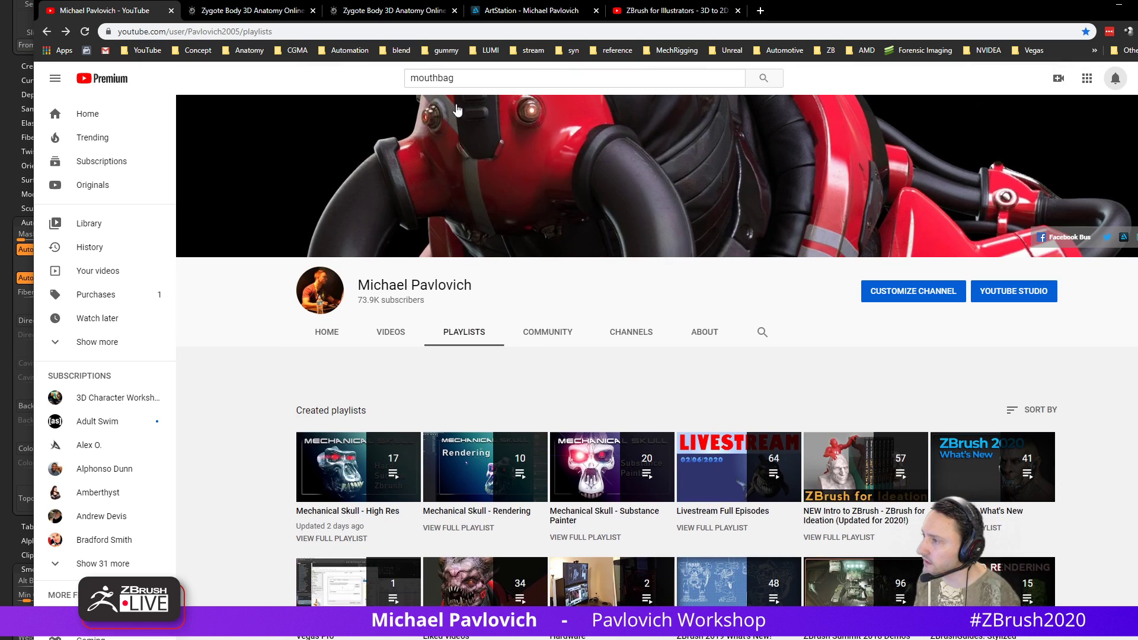
pyautogui.doubleClick(432, 78)
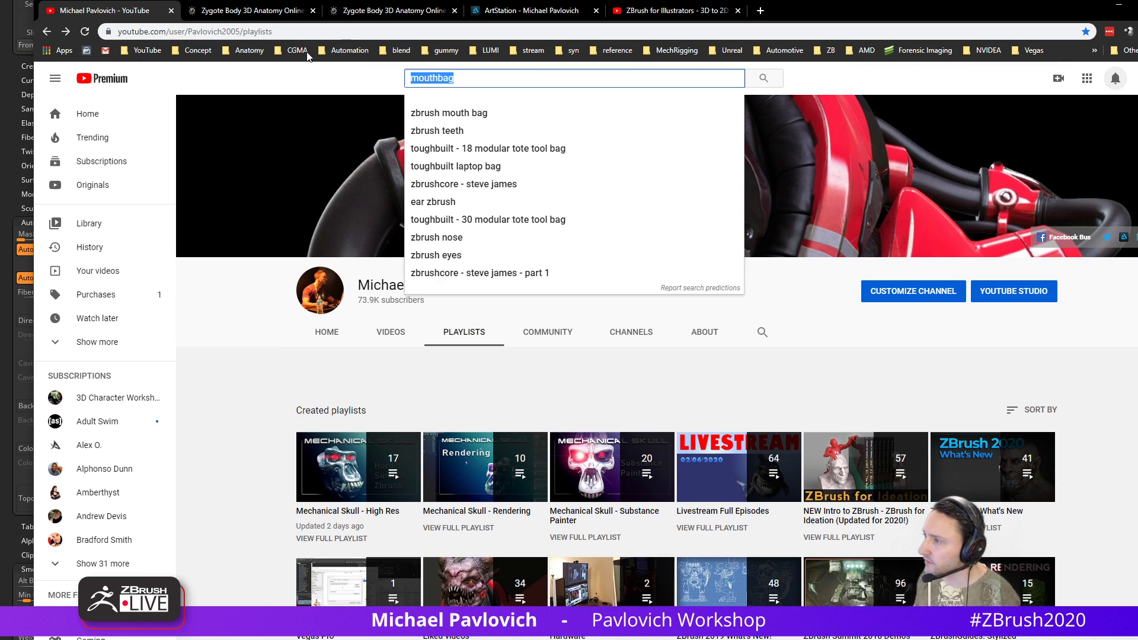
pyautogui.write('blendsh')
pyautogui.press('BackSpace')
pyautogui.press('BackSpace')
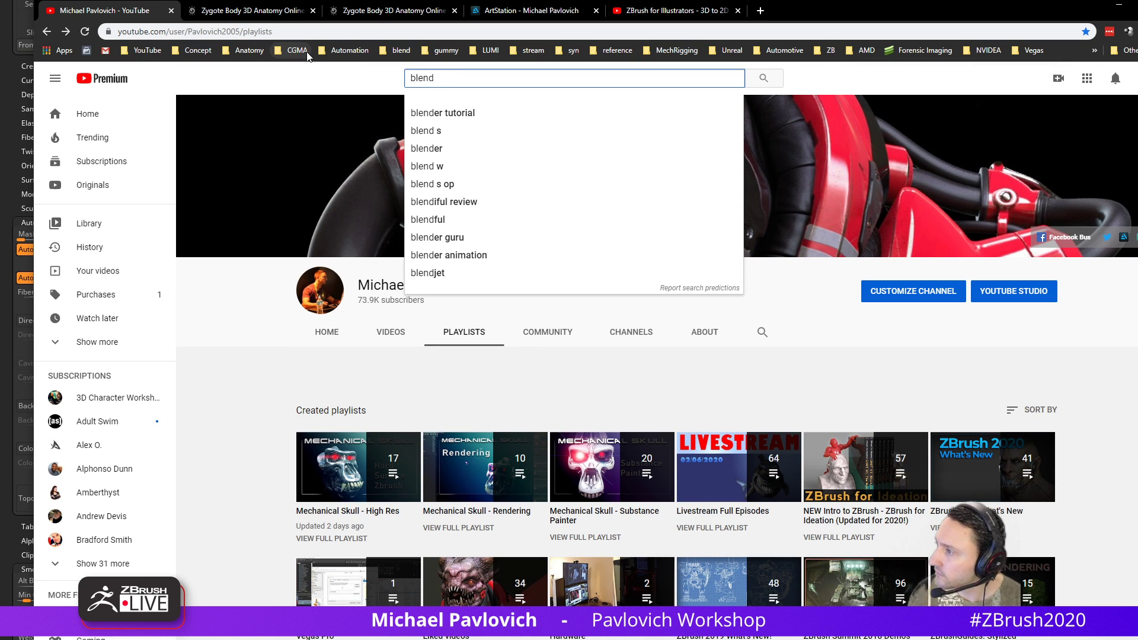
# Search within the channel for "blendshape" and skip ahead in the ZBrush Maya Blendshapes Plugin video
pyautogui.click(757, 332)
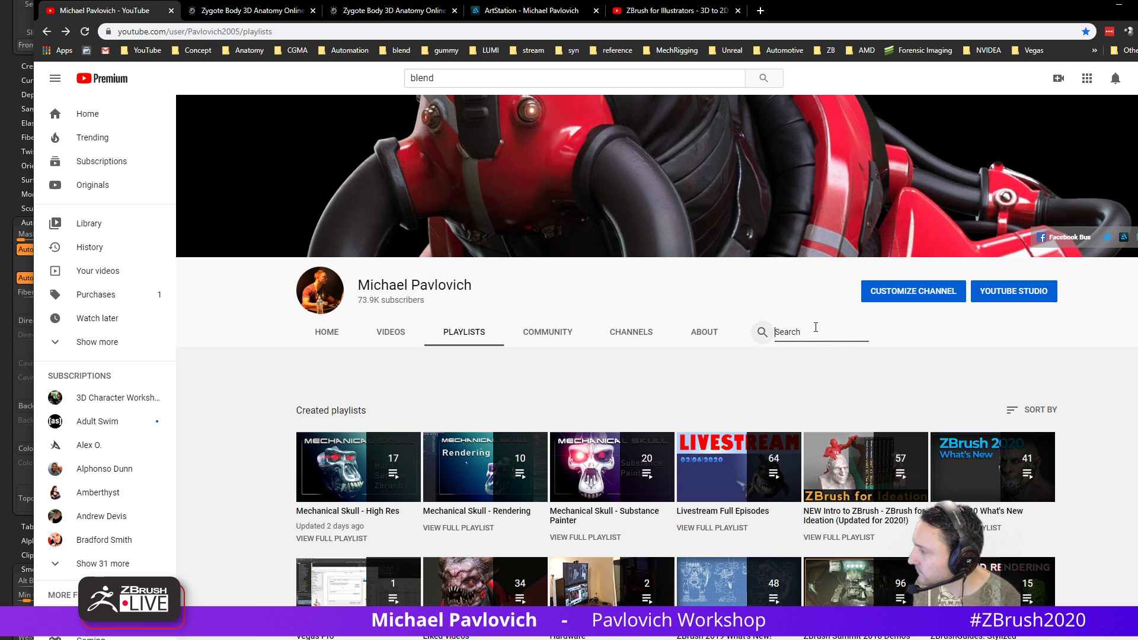
pyautogui.write('blendshape')
pyautogui.press('Return')
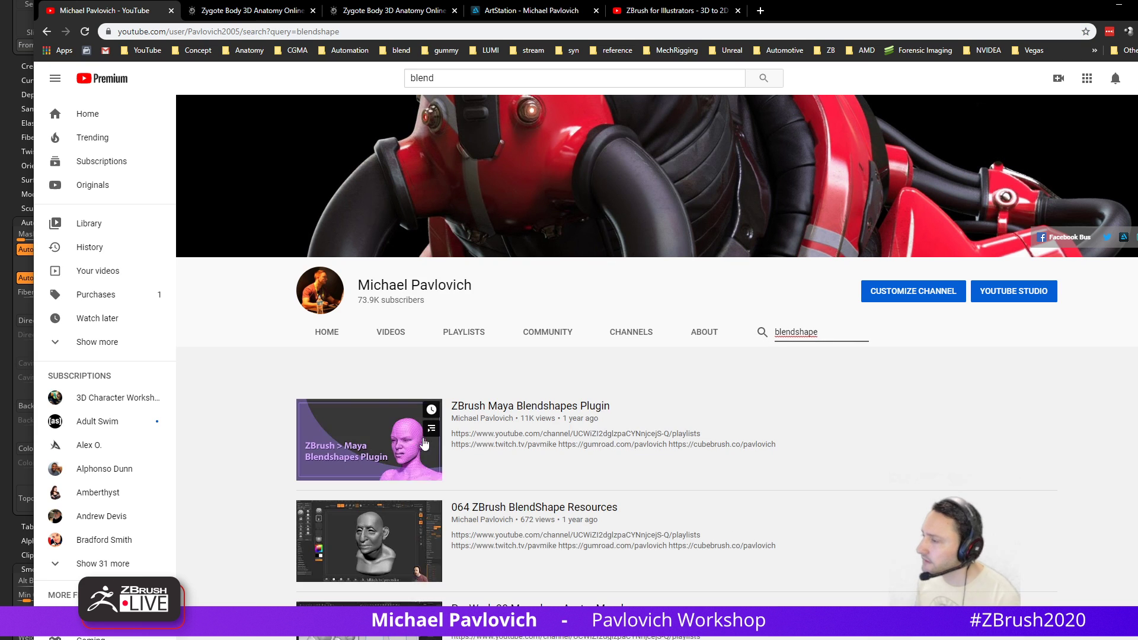
pyautogui.click(514, 412)
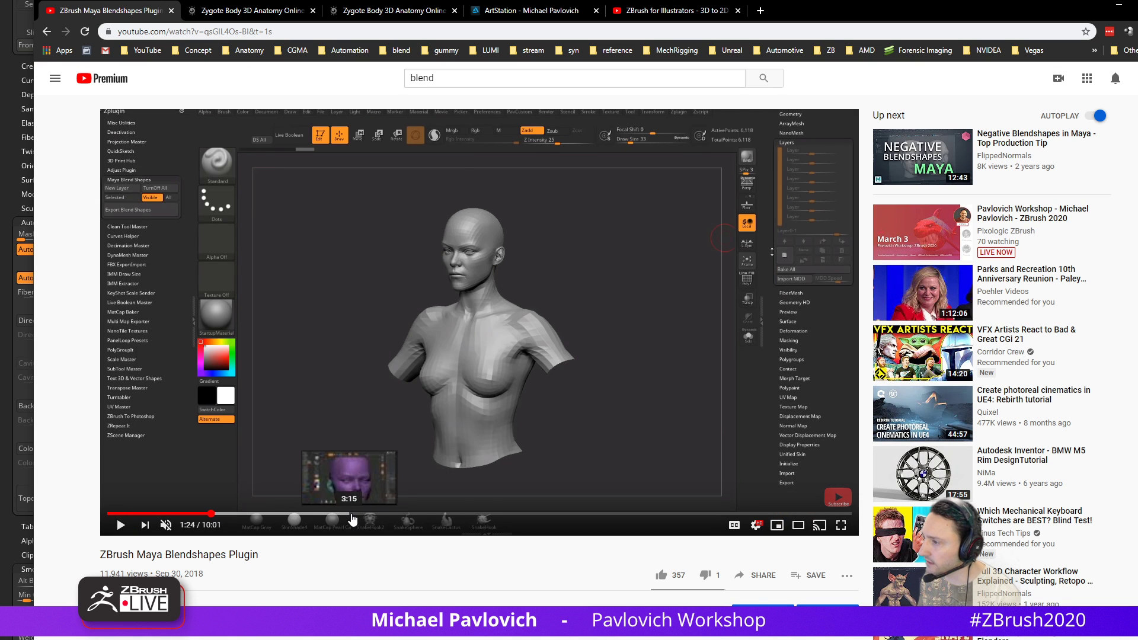
pyautogui.moveTo(350, 514); pyautogui.dragTo(694, 516)
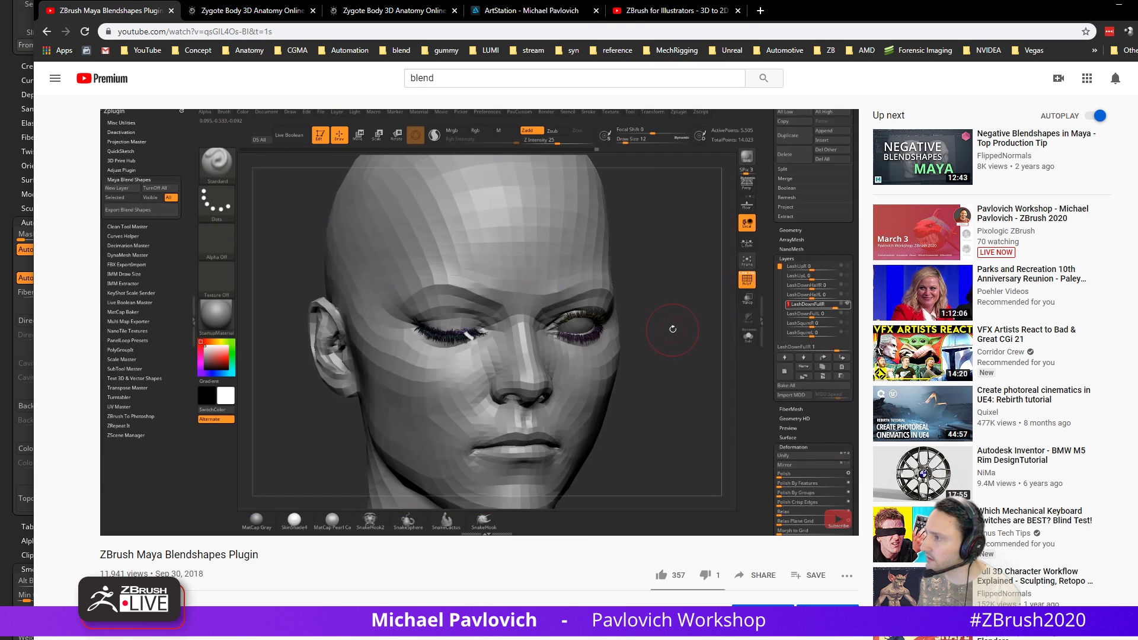
# Open the ZBrush Summit 2018 Demo Tutorial Series project on ArtStation and play its Certain Affinity video
pyautogui.click(648, 15)
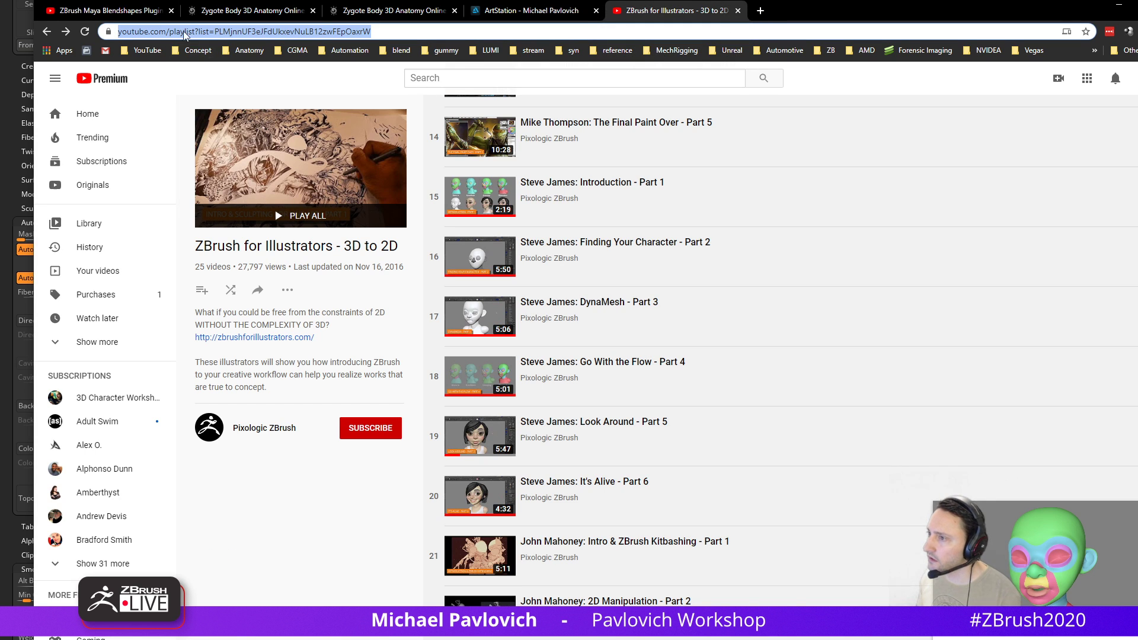
pyautogui.click(518, 12)
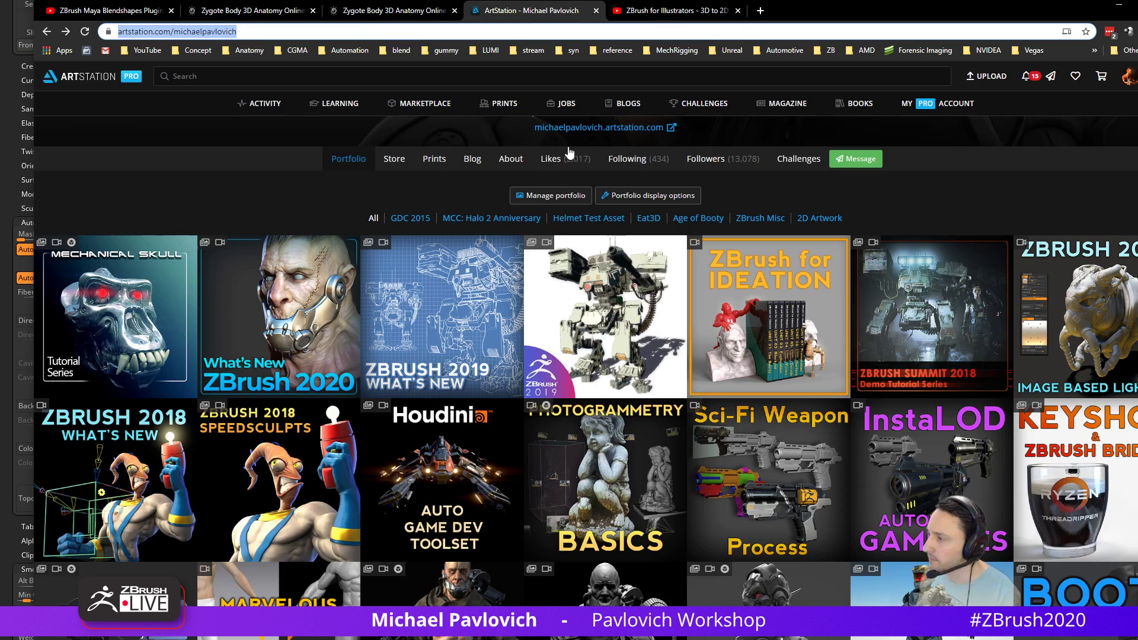
pyautogui.click(898, 304)
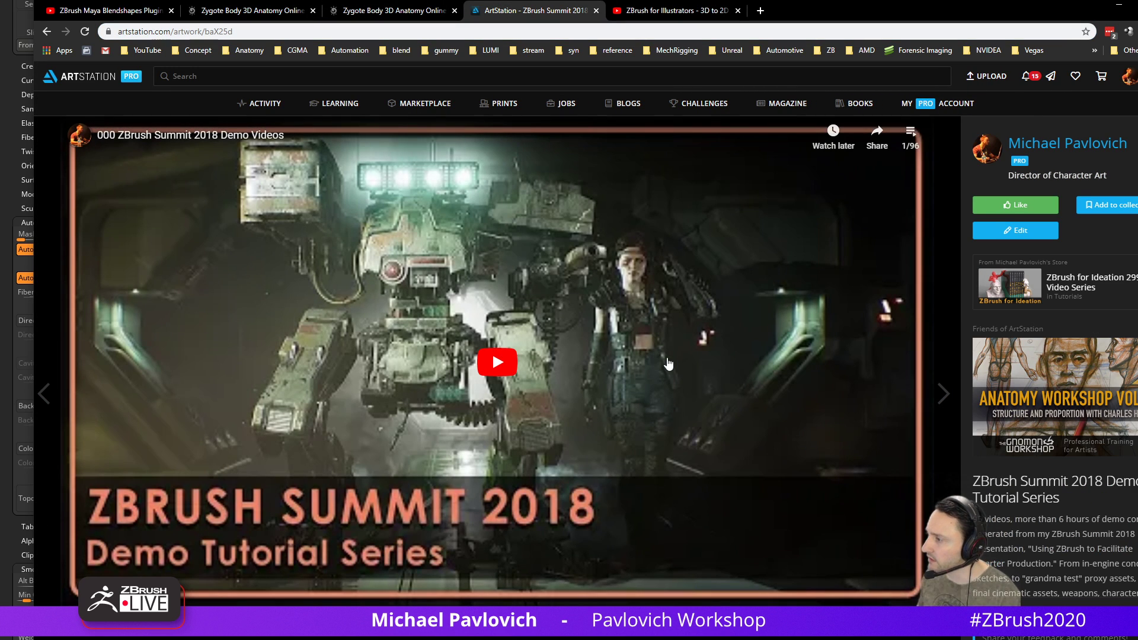
pyautogui.click(909, 131)
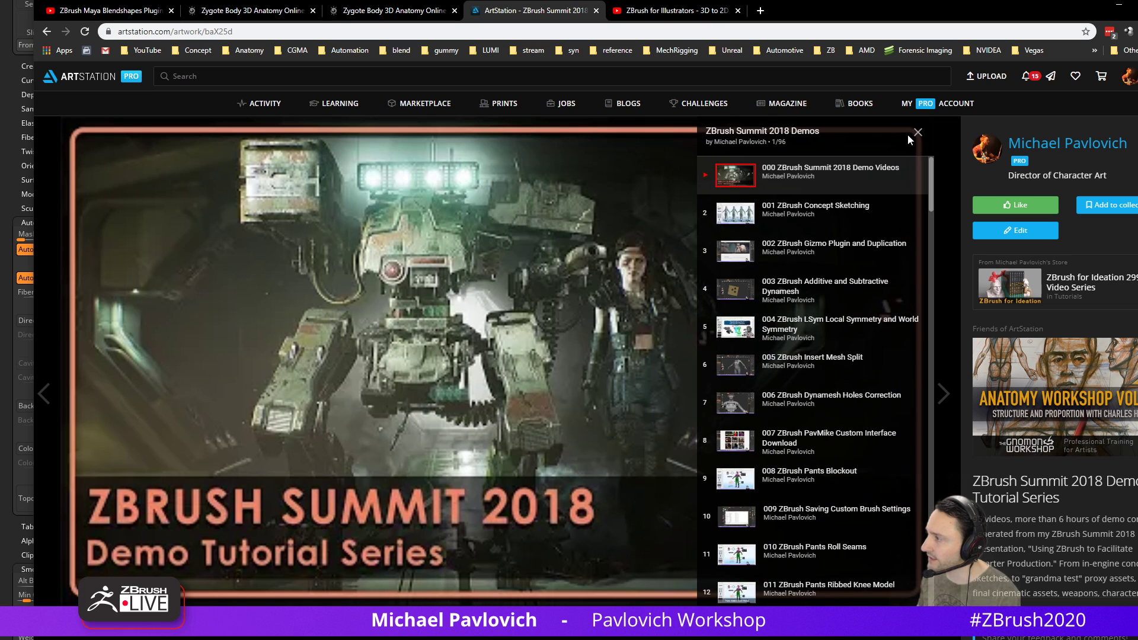
pyautogui.scroll(-7, 547, 327)
pyautogui.scroll(-2, 547, 326)
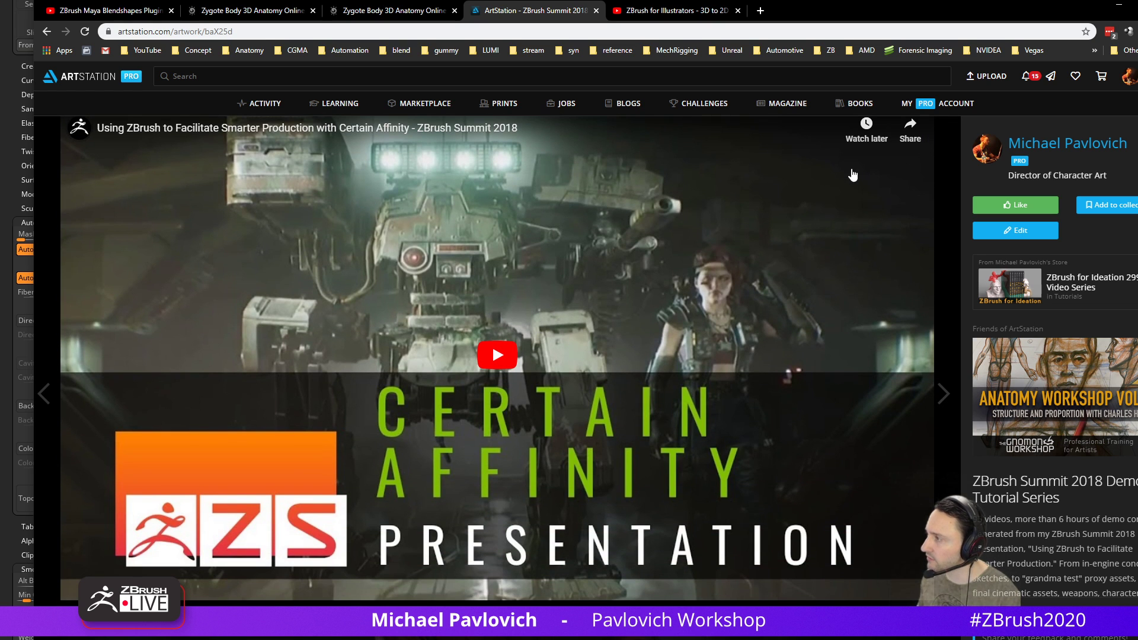
pyautogui.scroll(-6, 503, 332)
pyautogui.scroll(-2, 449, 386)
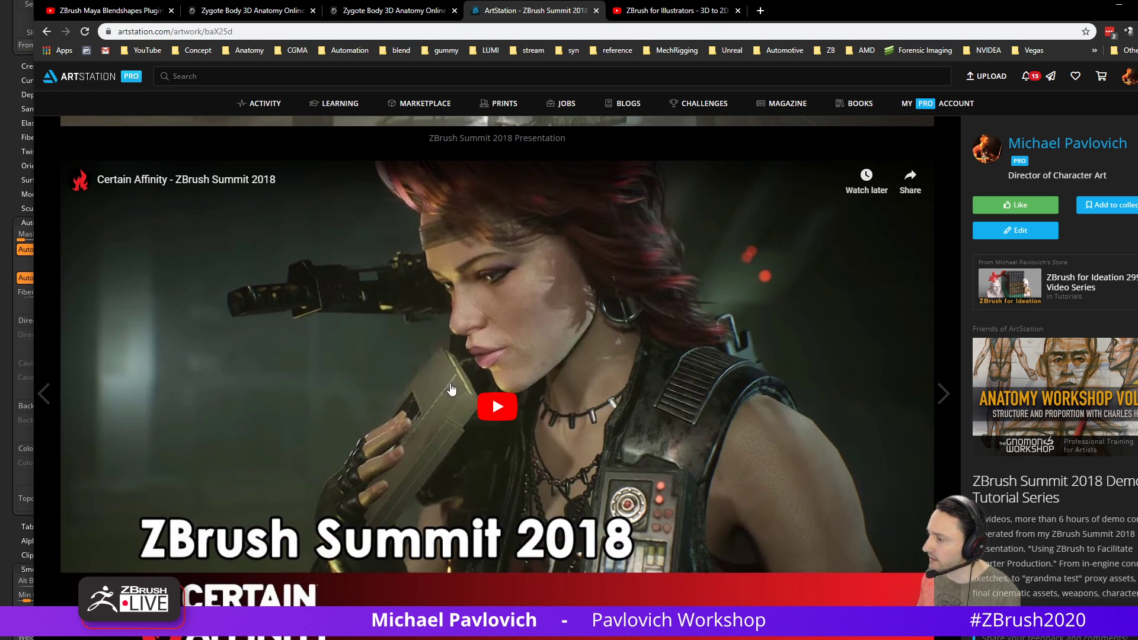
pyautogui.click(492, 406)
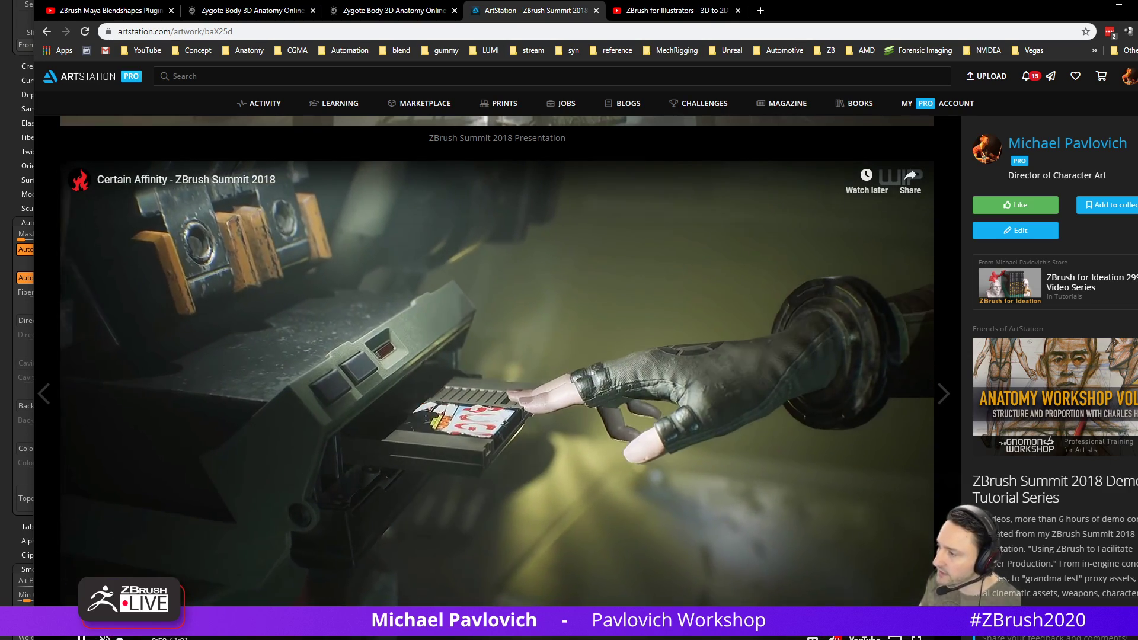
# Skim through the ZBrush Maya Blendshapes Plugin video again and return to the channel's blendshape search results
pyautogui.click(659, 12)
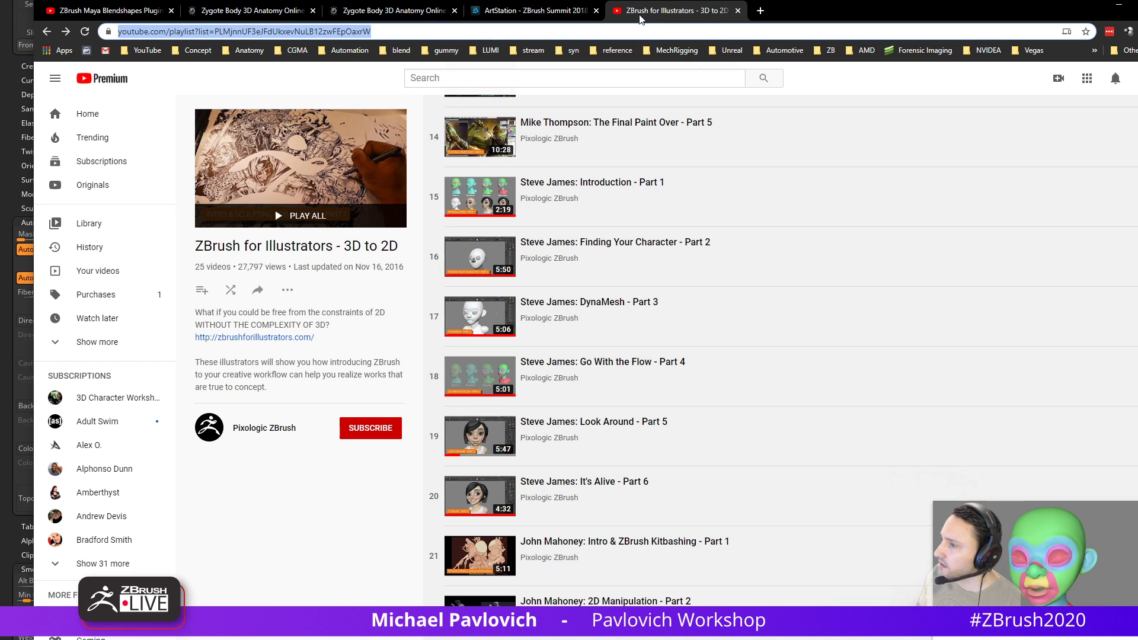
pyautogui.click(502, 14)
pyautogui.click(118, 12)
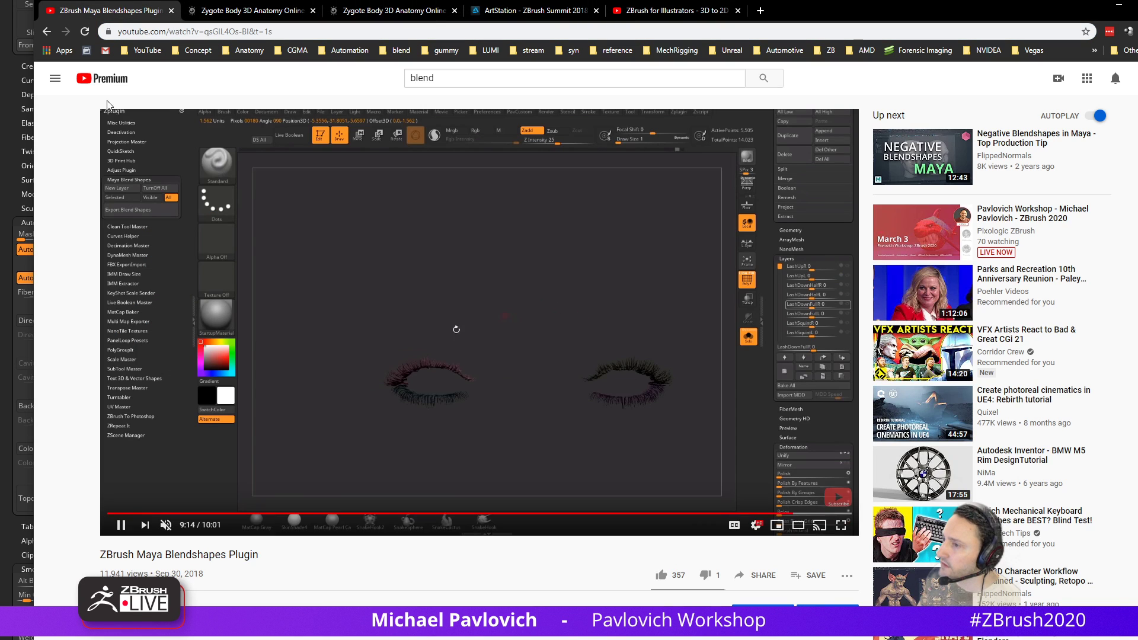
pyautogui.click(536, 513)
pyautogui.click(582, 515)
pyautogui.click(624, 515)
pyautogui.click(671, 514)
pyautogui.click(706, 514)
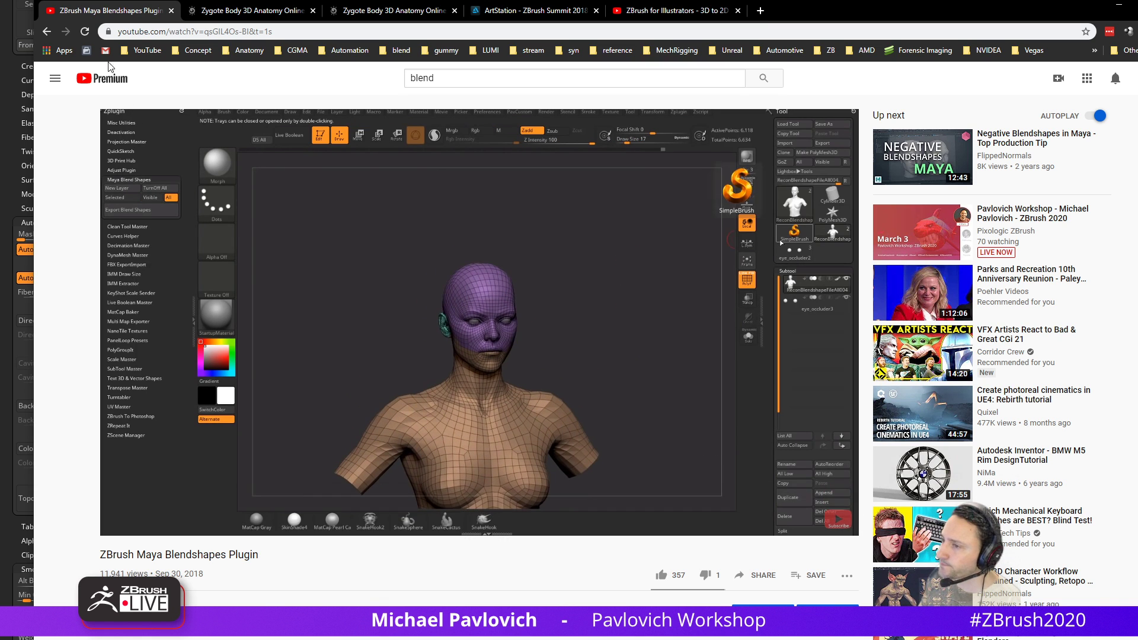
pyautogui.click(46, 32)
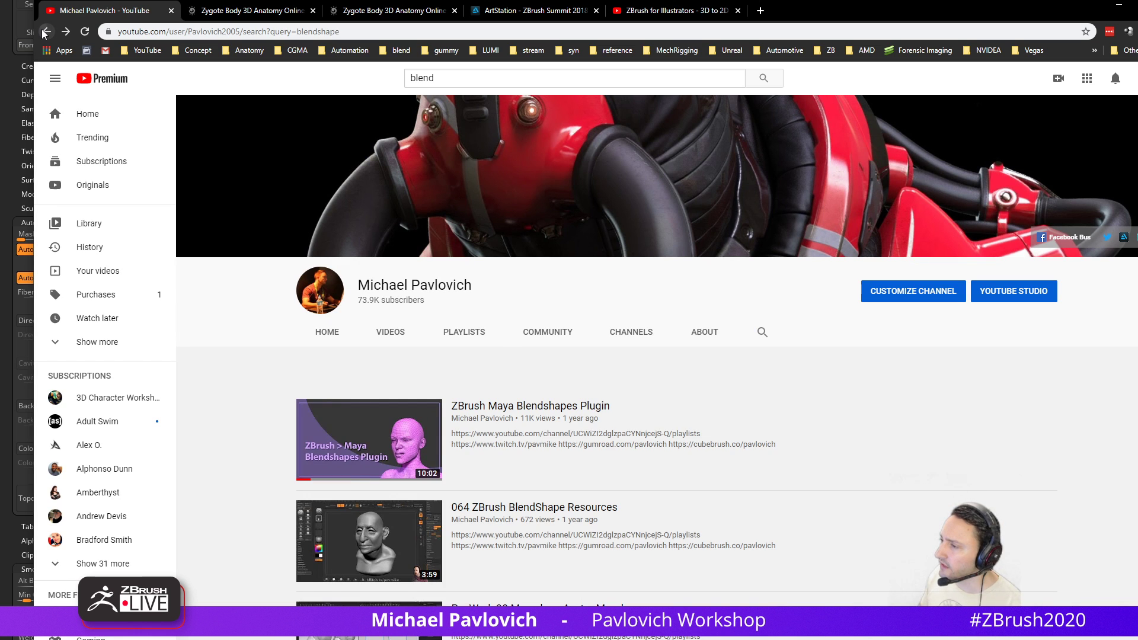
# Return to the NEW Intro to ZBrush playlist, open the ZBrush for Ideation Video Series video and pause it near the start
pyautogui.click(46, 32)
pyautogui.scroll(-3, 812, 367)
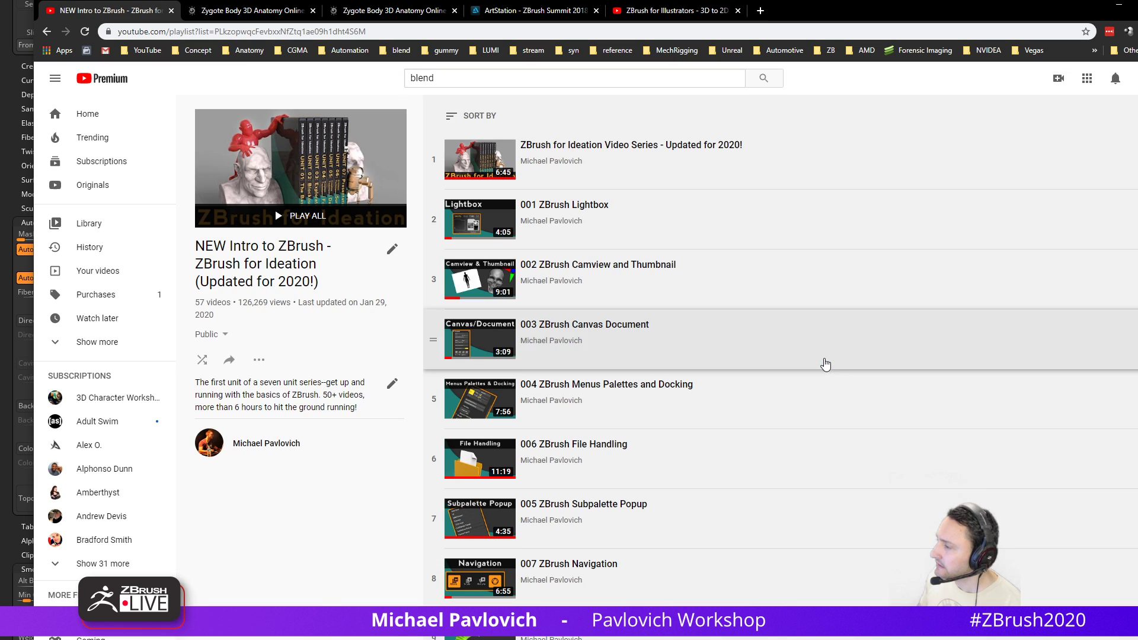
pyautogui.click(573, 152)
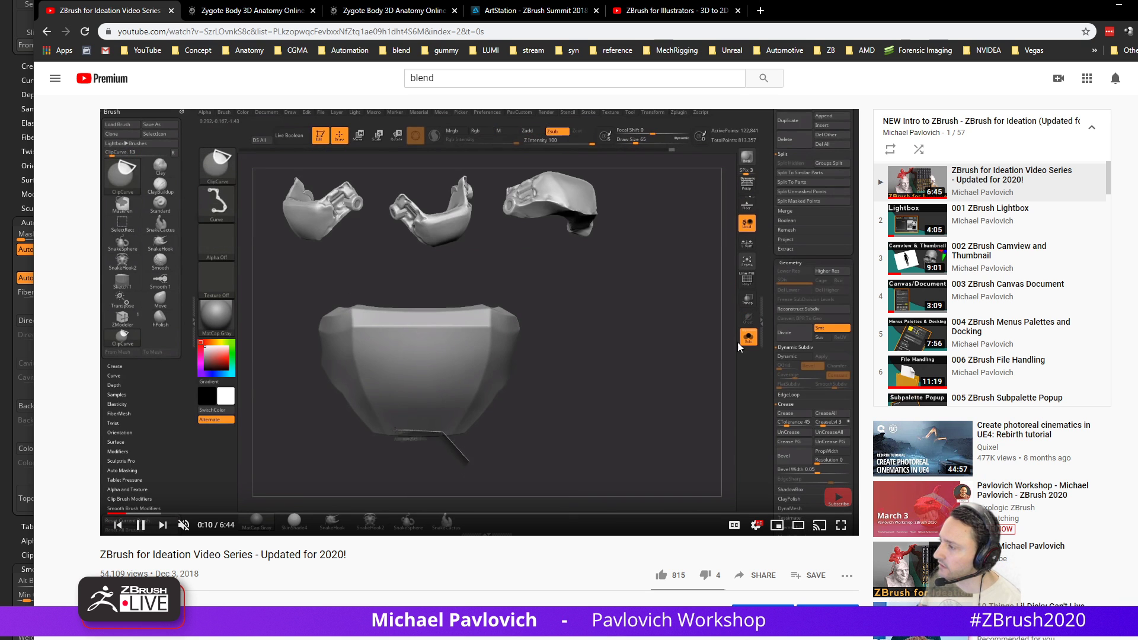
pyautogui.click(115, 515)
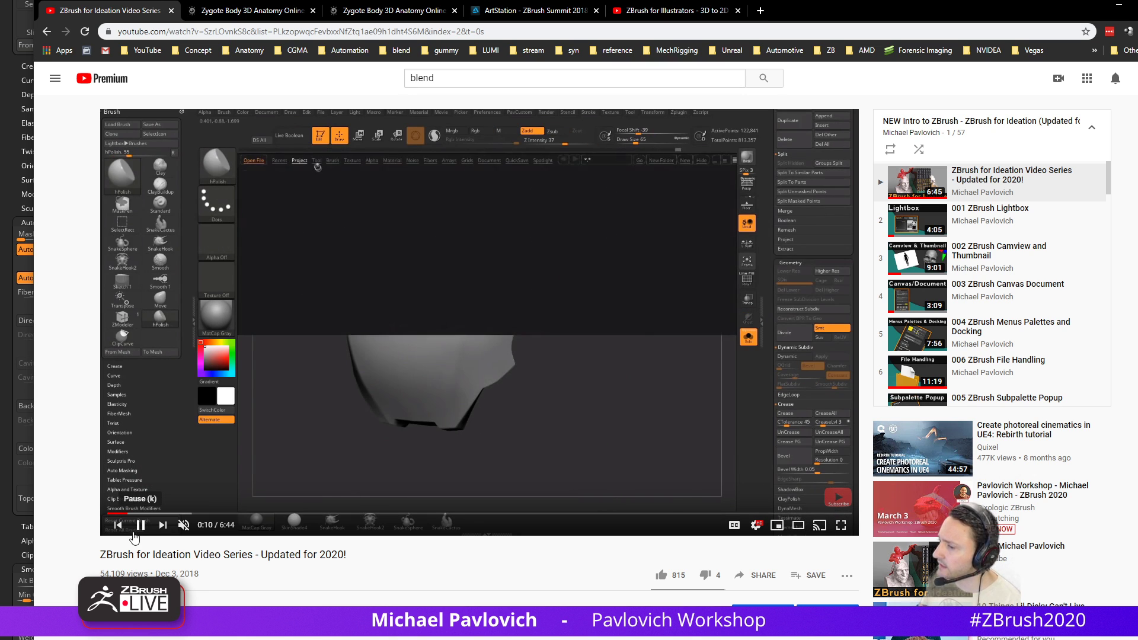
# Switch to ZBrush, raise the bust to subdivision level 4 and choose the Standard brush
pyautogui.moveTo(773, 18); pyautogui.dragTo(889, 639)
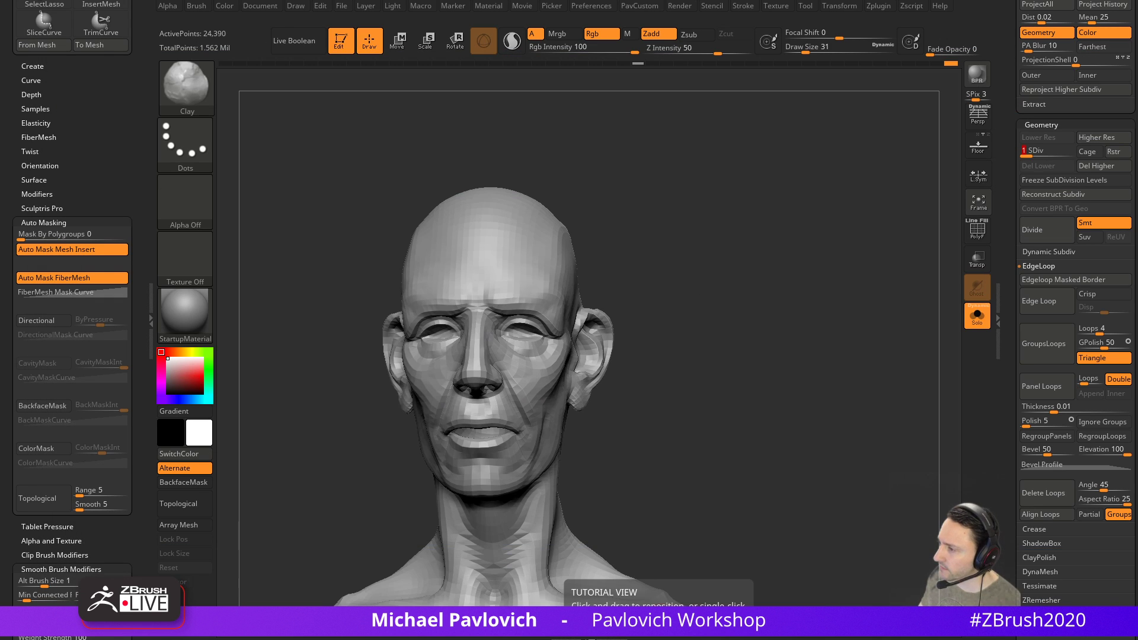
pyautogui.moveTo(688, 265); pyautogui.dragTo(738, 272)
pyautogui.keyDown('shift'); pyautogui.moveTo(893, 313); pyautogui.dragTo(858, 309); pyautogui.keyUp('shift')
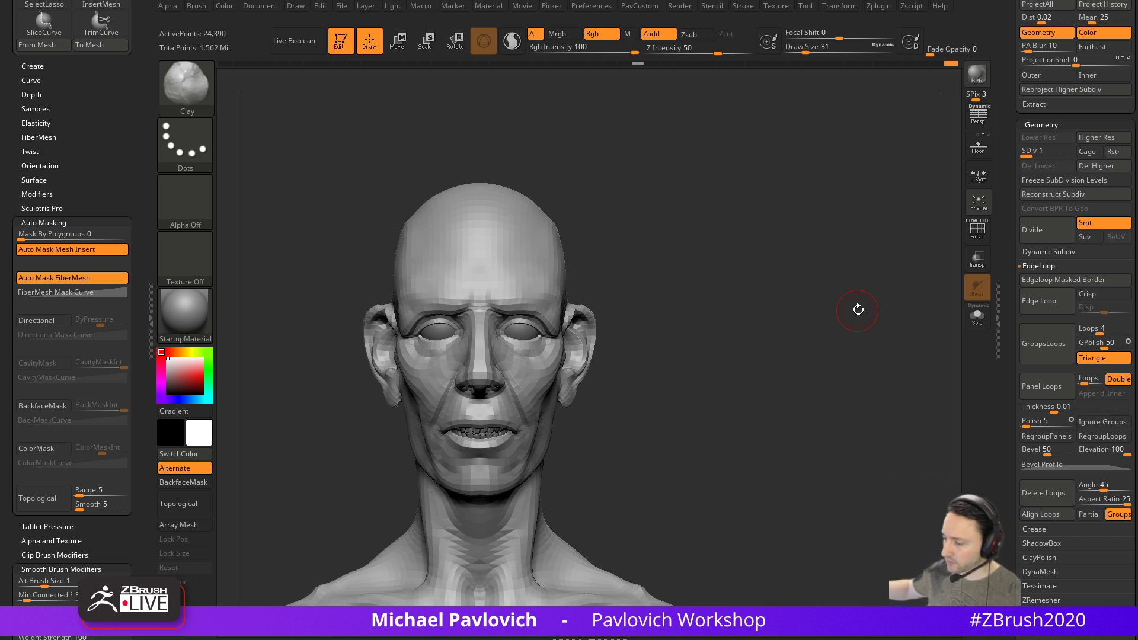
pyautogui.moveTo(768, 243); pyautogui.dragTo(792, 292)
pyautogui.scroll(5, 1060, 368)
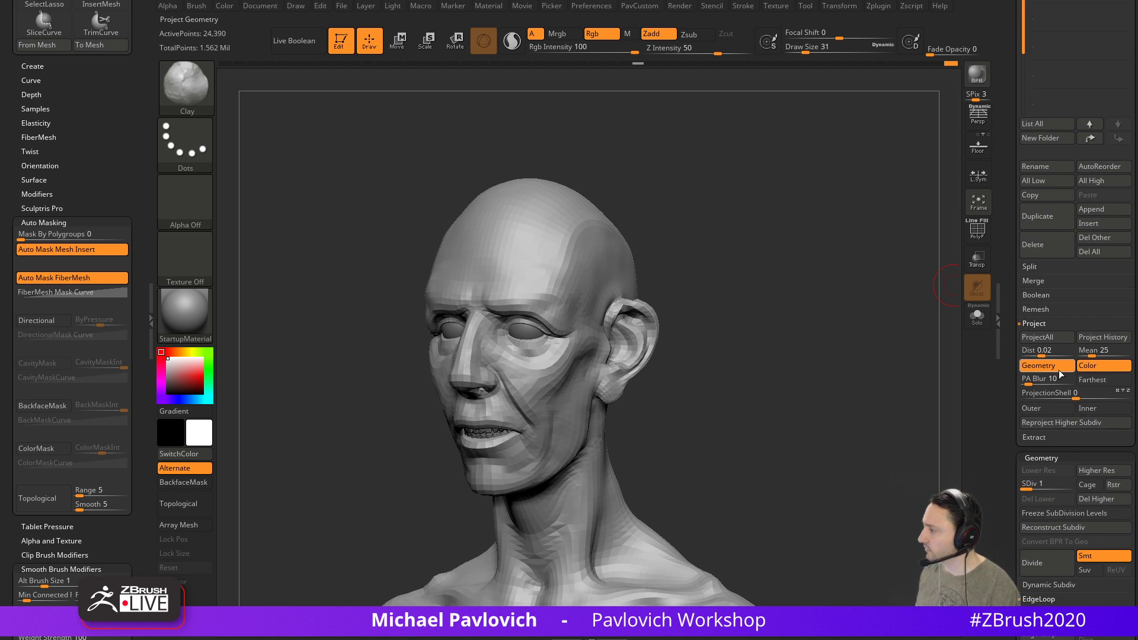
pyautogui.click(1065, 481)
pyautogui.moveTo(749, 349)
pyautogui.keyDown('shift'); pyautogui.mouseDown()
pyautogui.moveTo(783, 350)
pyautogui.moveTo(792, 421)
pyautogui.moveTo(827, 342)
pyautogui.moveTo(722, 338)
pyautogui.moveTo(767, 359)
pyautogui.moveTo(827, 346)
pyautogui.mouseUp(); pyautogui.keyUp('shift')
pyautogui.press('b')
pyautogui.press('s')
pyautogui.press('t')
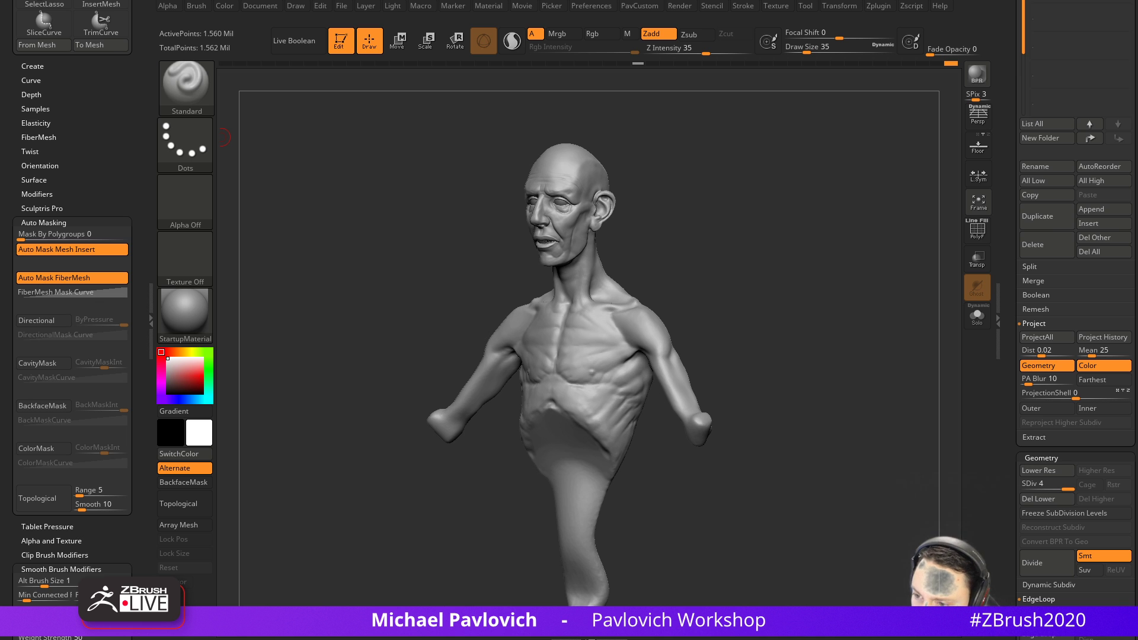
# Switch to the browser, open the ZBrush 2020 What's New project from the ArtStation portfolio and look through its video list
pyautogui.moveTo(889, 639); pyautogui.dragTo(826, 66)
pyautogui.click(585, 70)
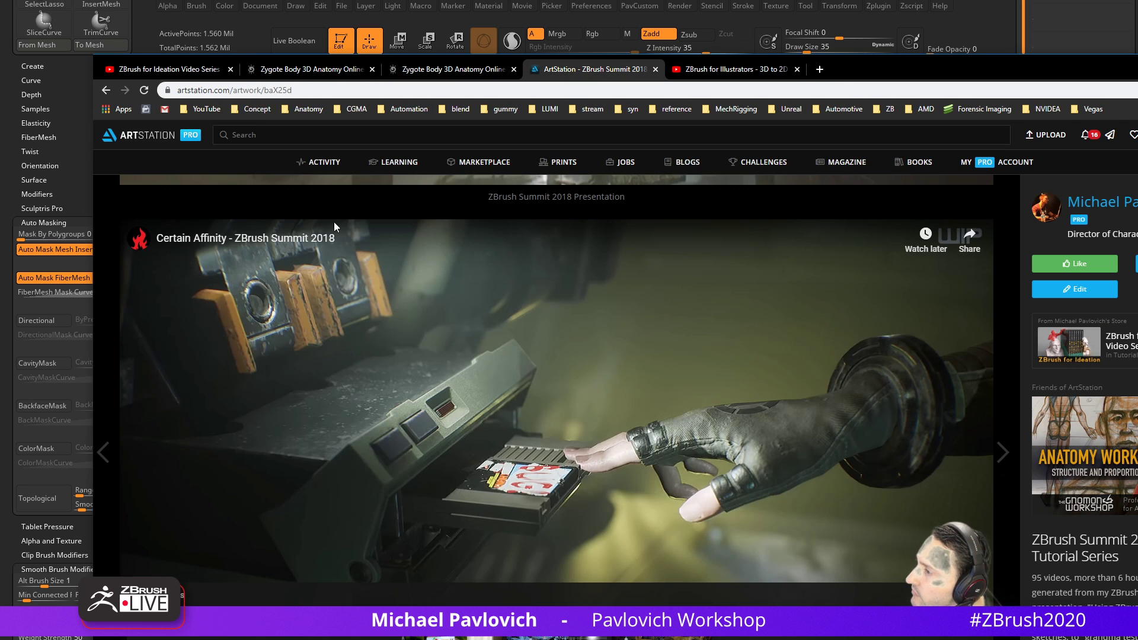
pyautogui.click(107, 90)
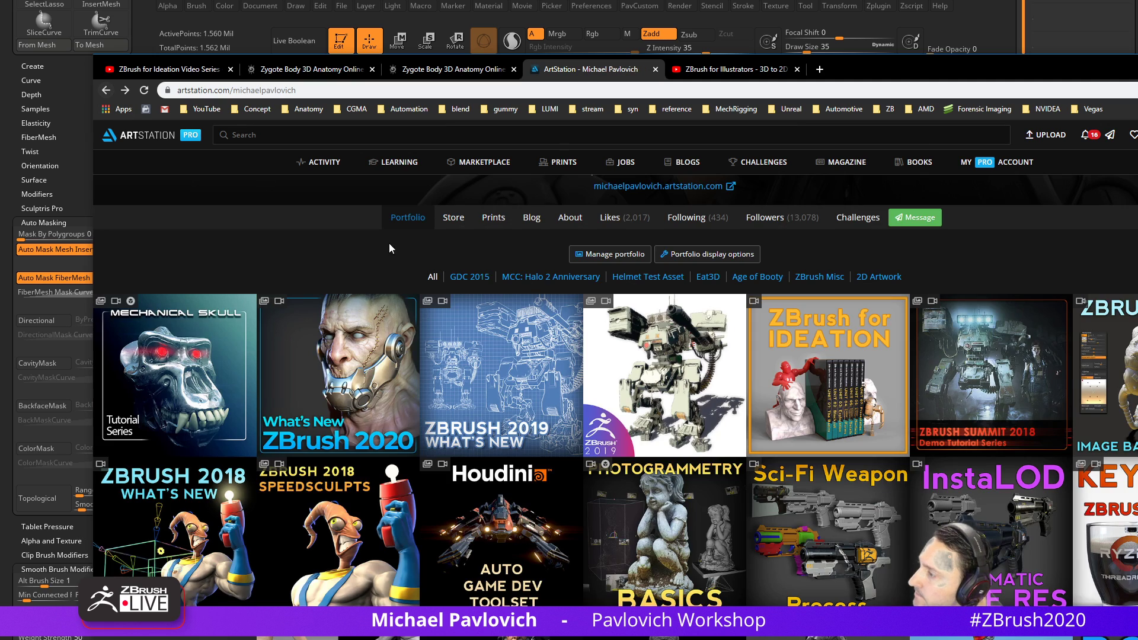
pyautogui.click(359, 346)
pyautogui.click(969, 191)
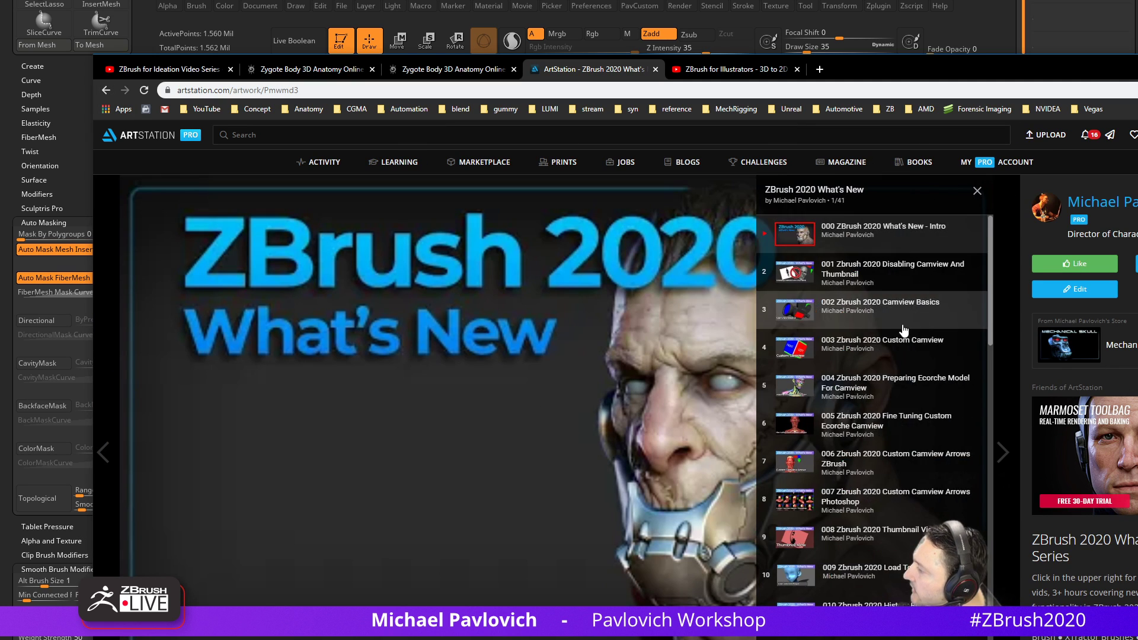
pyautogui.scroll(-4, 880, 340)
pyautogui.scroll(-2, 879, 339)
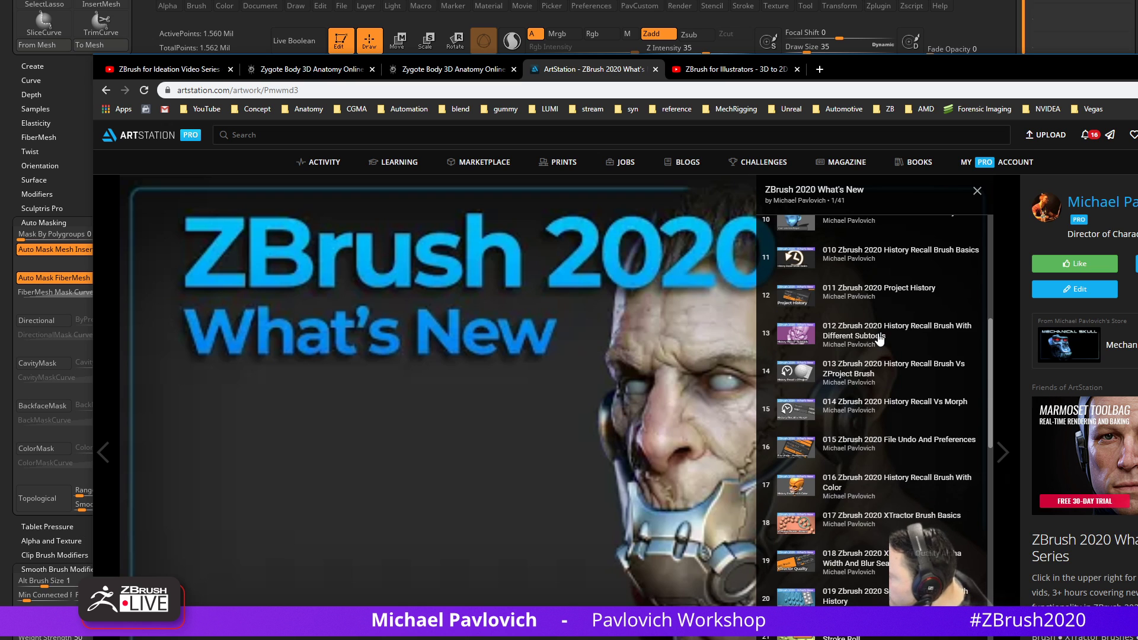
pyautogui.scroll(-2, 879, 337)
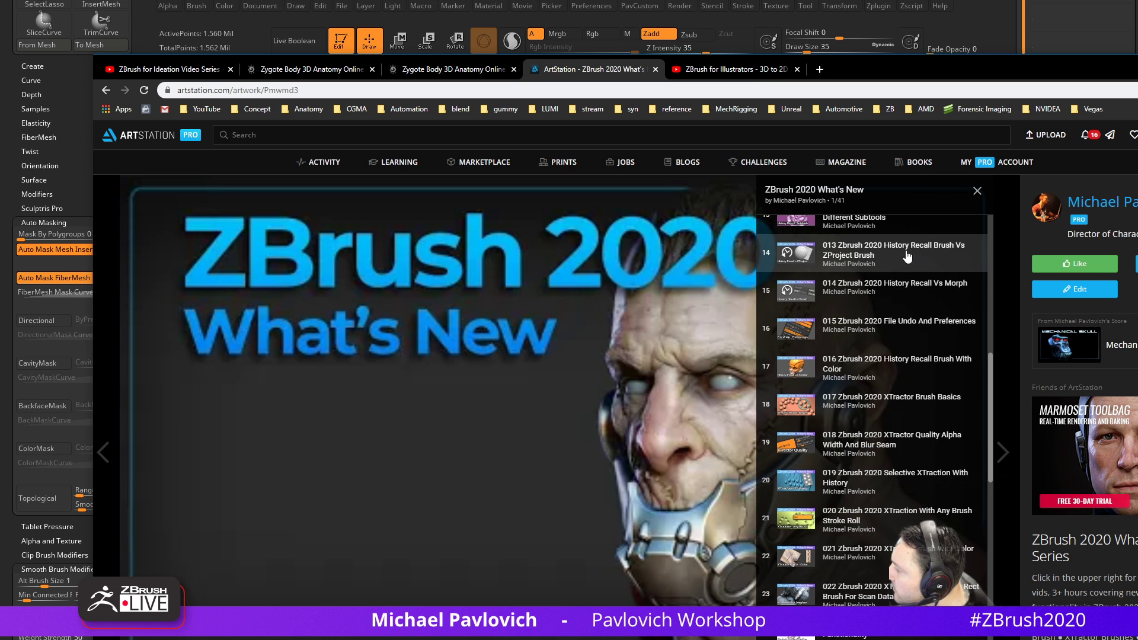
pyautogui.scroll(-2, 907, 256)
pyautogui.scroll(-4, 905, 256)
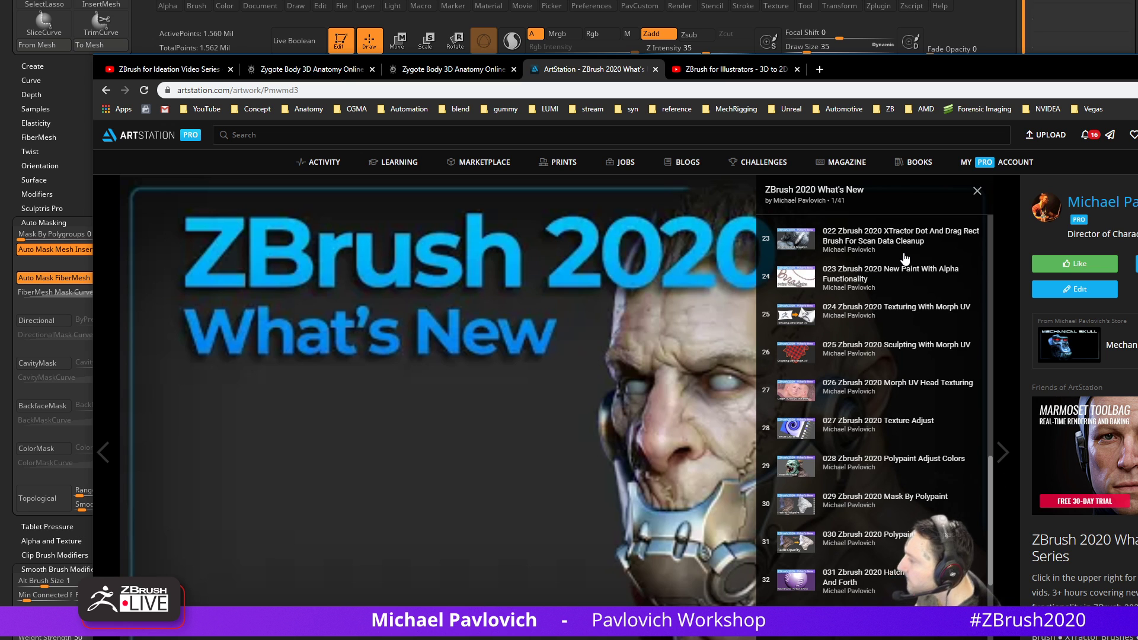
pyautogui.click(612, 91)
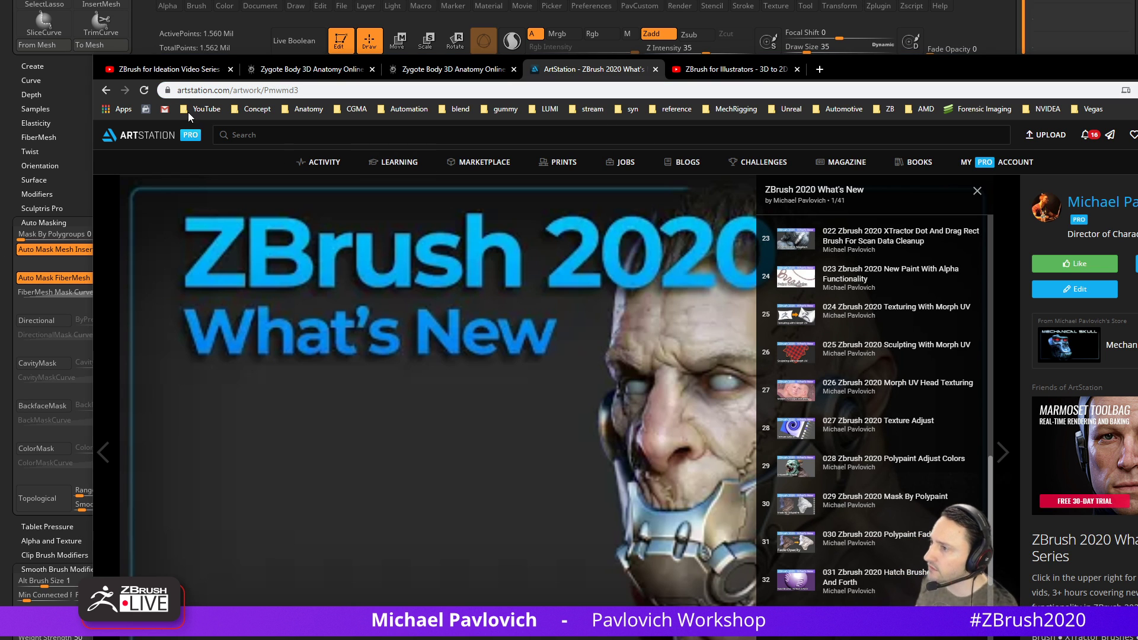
# Go back to the YouTube channel's playlists page and search the channel for "project history"
pyautogui.click(180, 71)
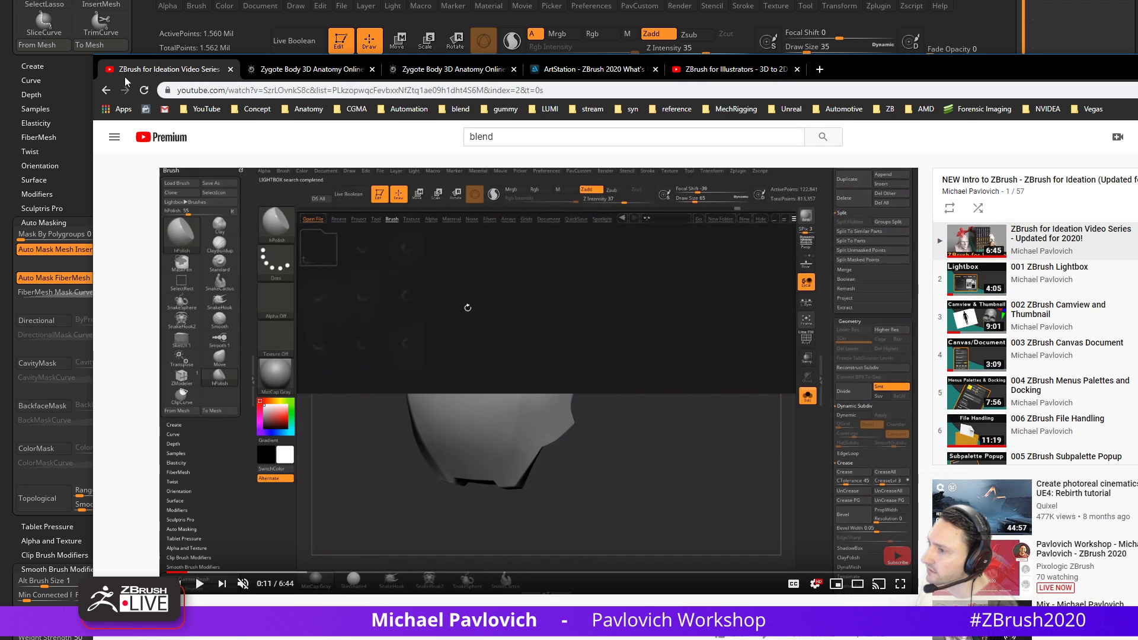
pyautogui.click(107, 91)
pyautogui.click(107, 91)
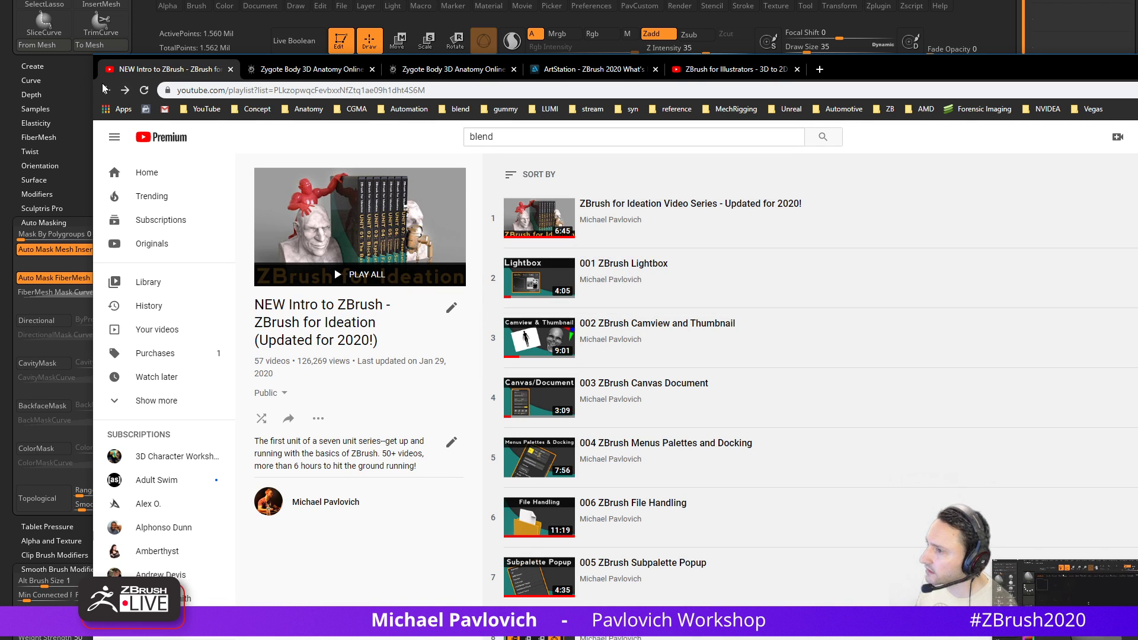
pyautogui.click(821, 215)
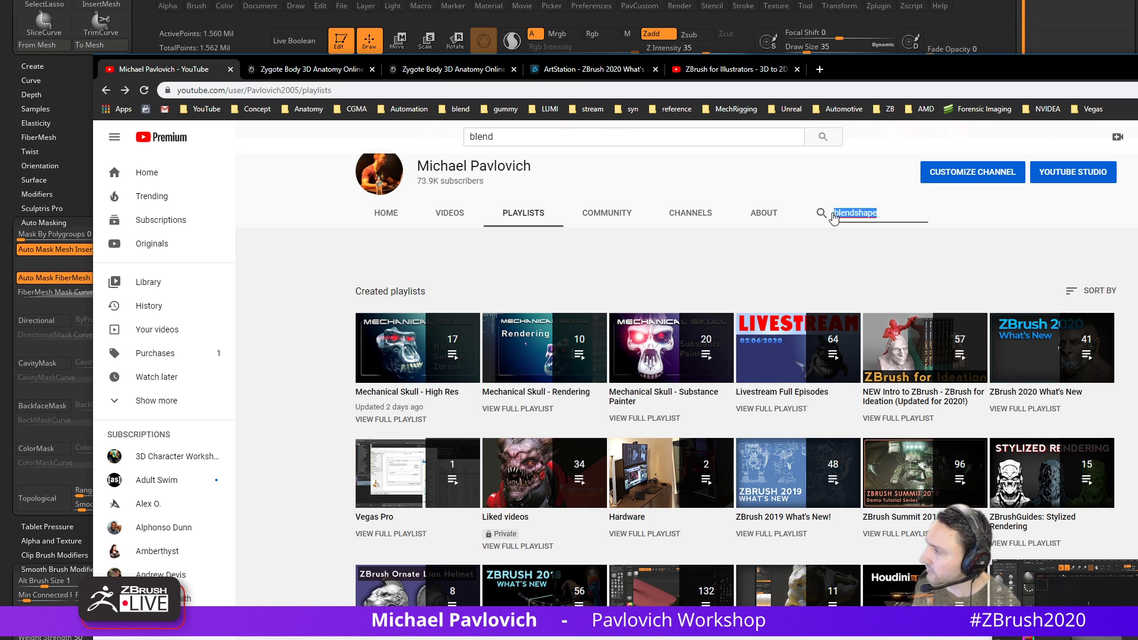
pyautogui.write('proj')
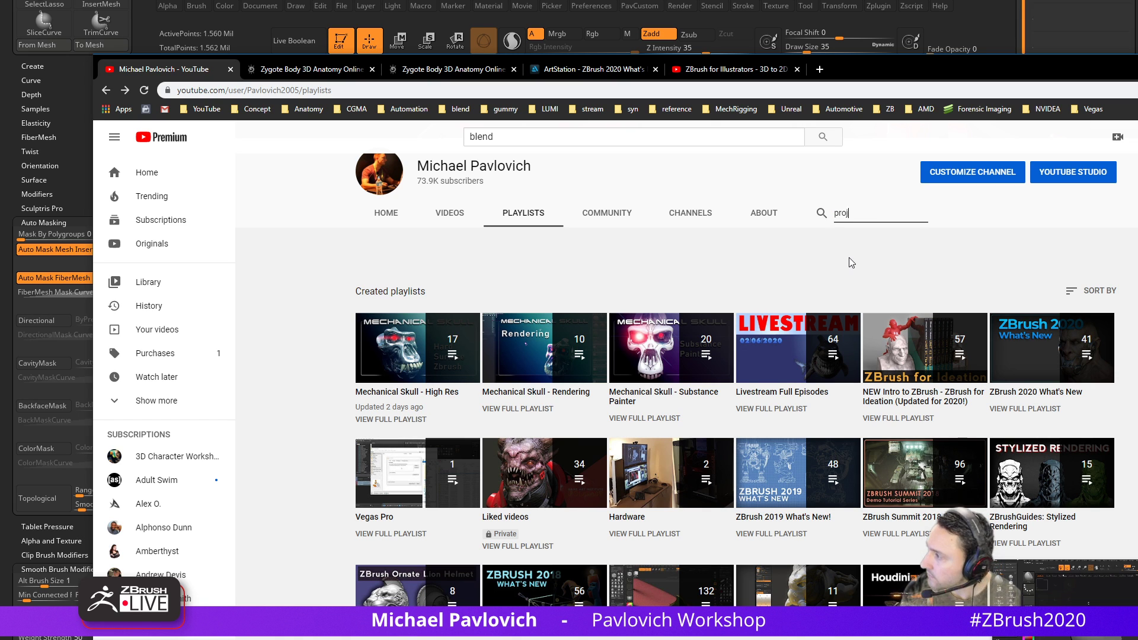
pyautogui.write('ect history')
pyautogui.press('Return')
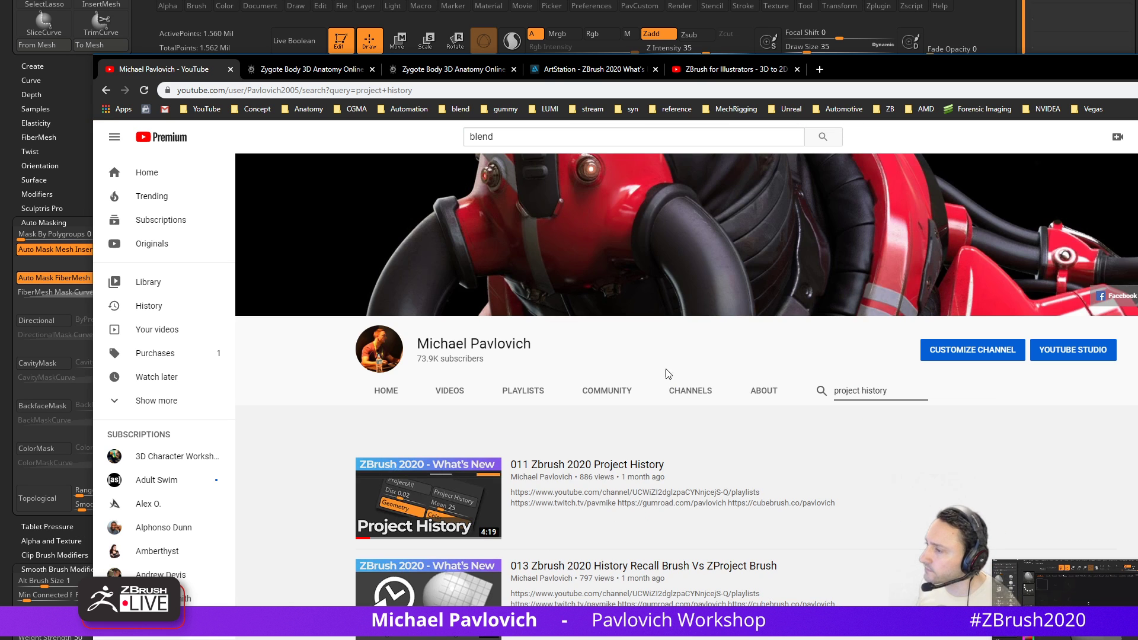
# Open the 011 ZBrush 2020 Project History video and skim through it to the projection demonstration near the end
pyautogui.scroll(-2, 380, 359)
pyautogui.click(595, 350)
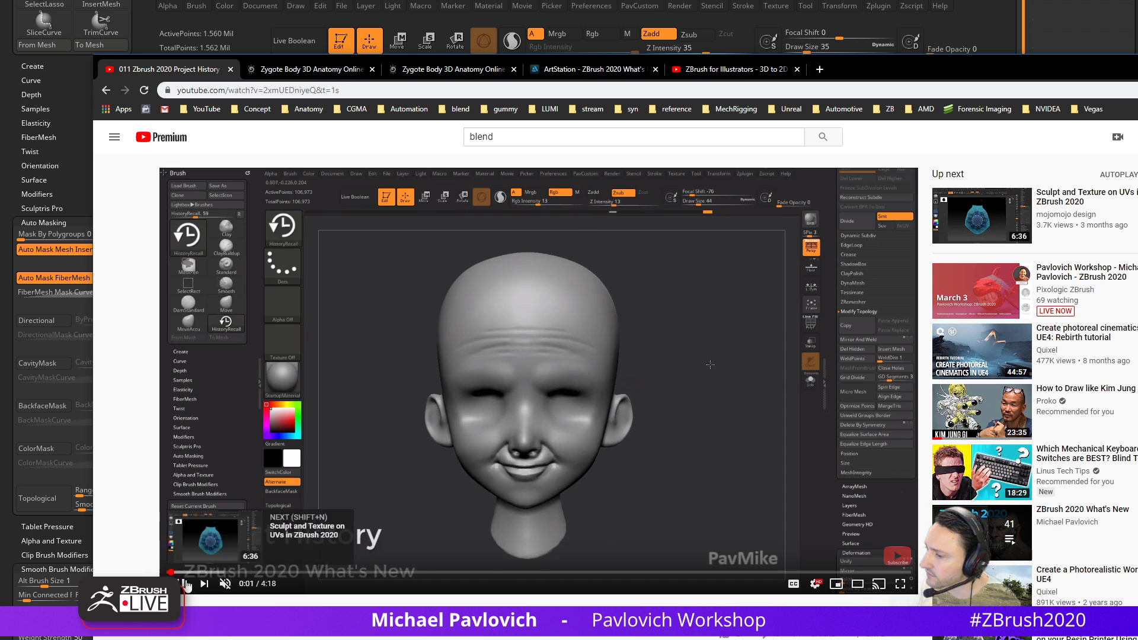
pyautogui.click(185, 584)
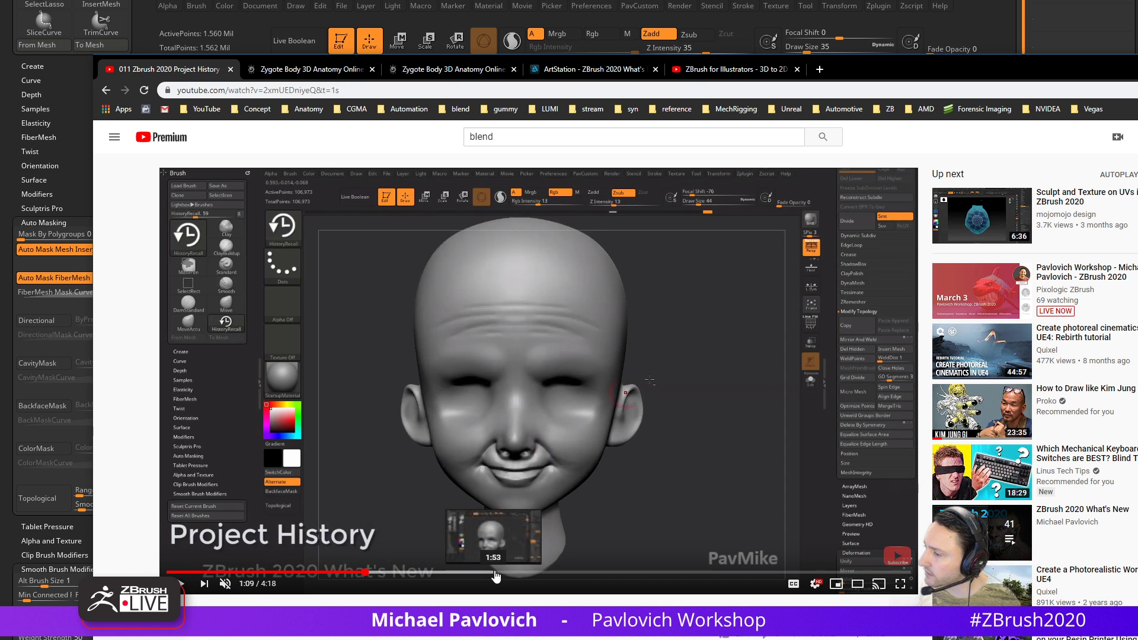
pyautogui.click(499, 573)
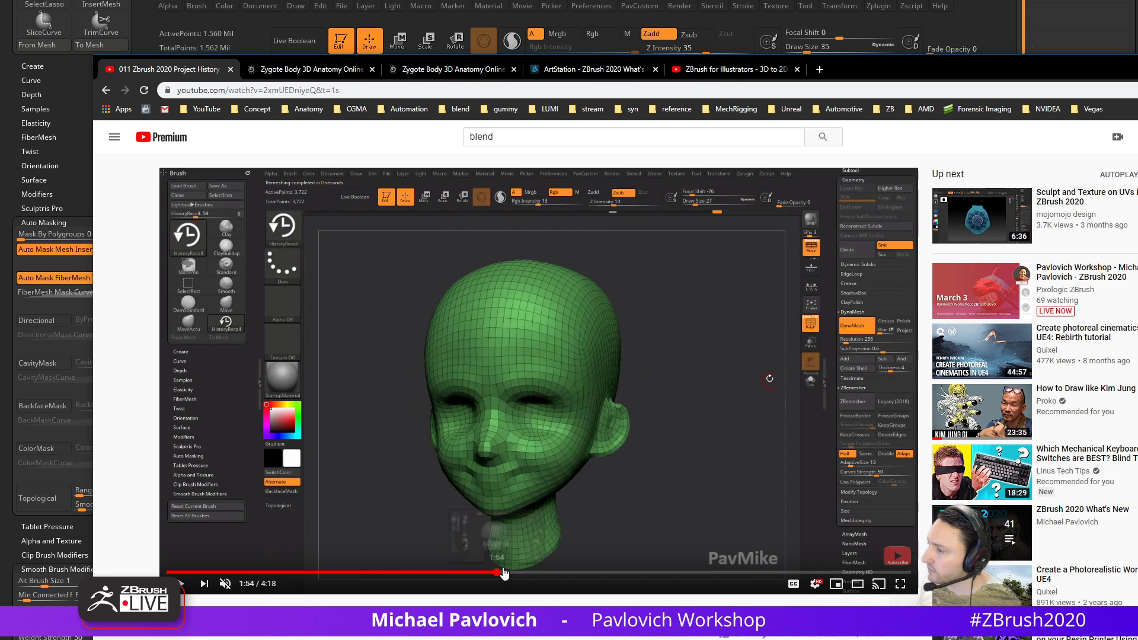
pyautogui.click(607, 573)
pyautogui.click(649, 573)
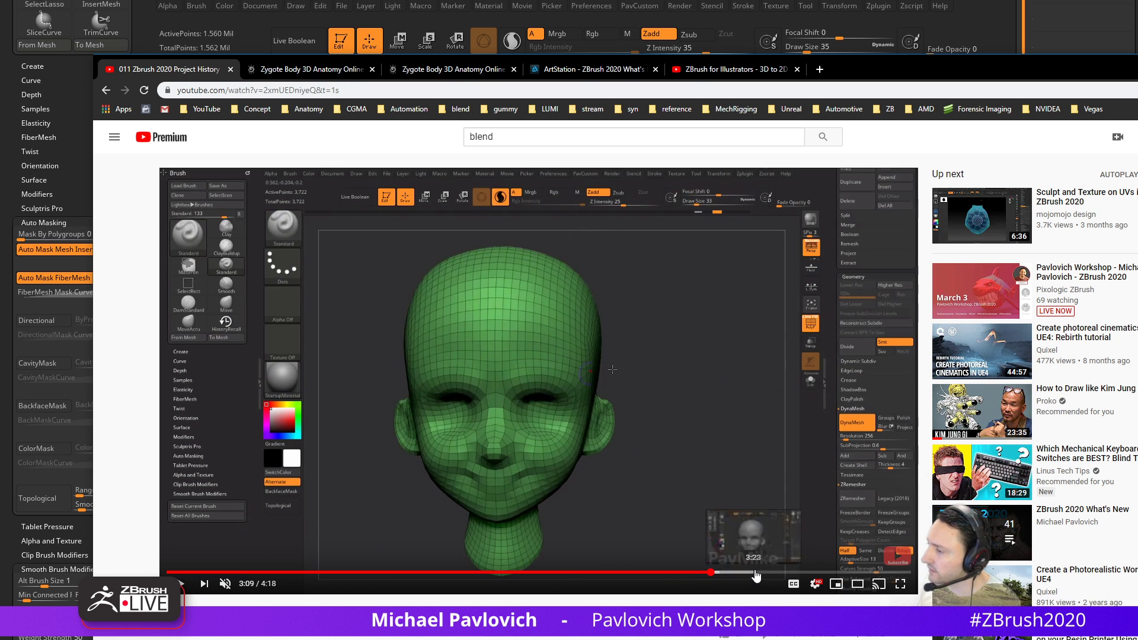
pyautogui.click(804, 573)
pyautogui.click(852, 572)
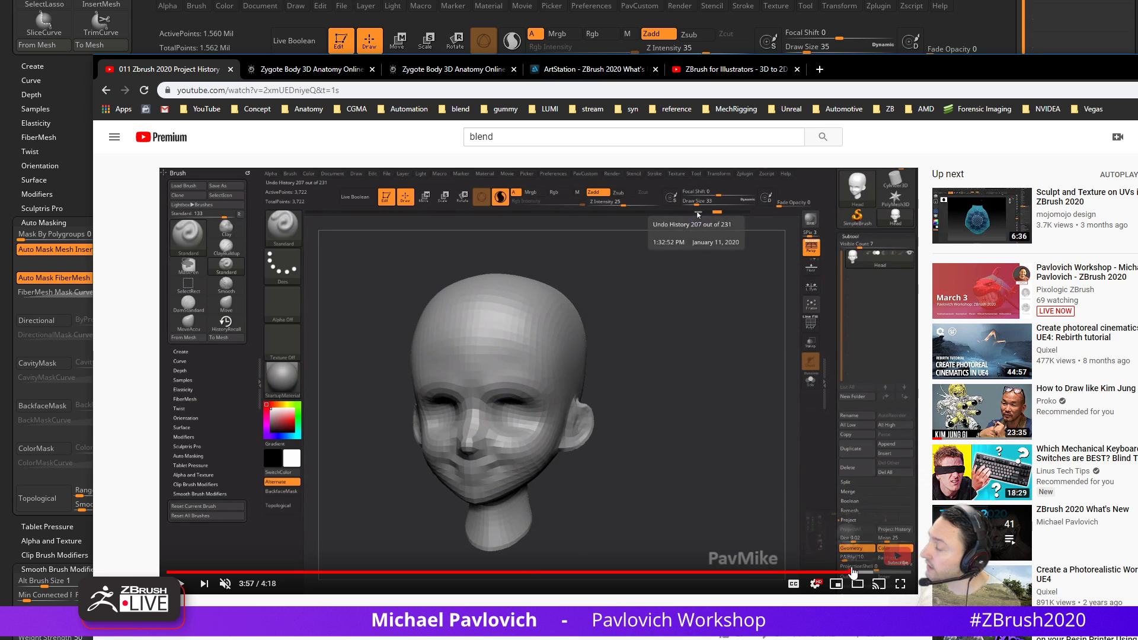
pyautogui.click(180, 584)
pyautogui.click(182, 584)
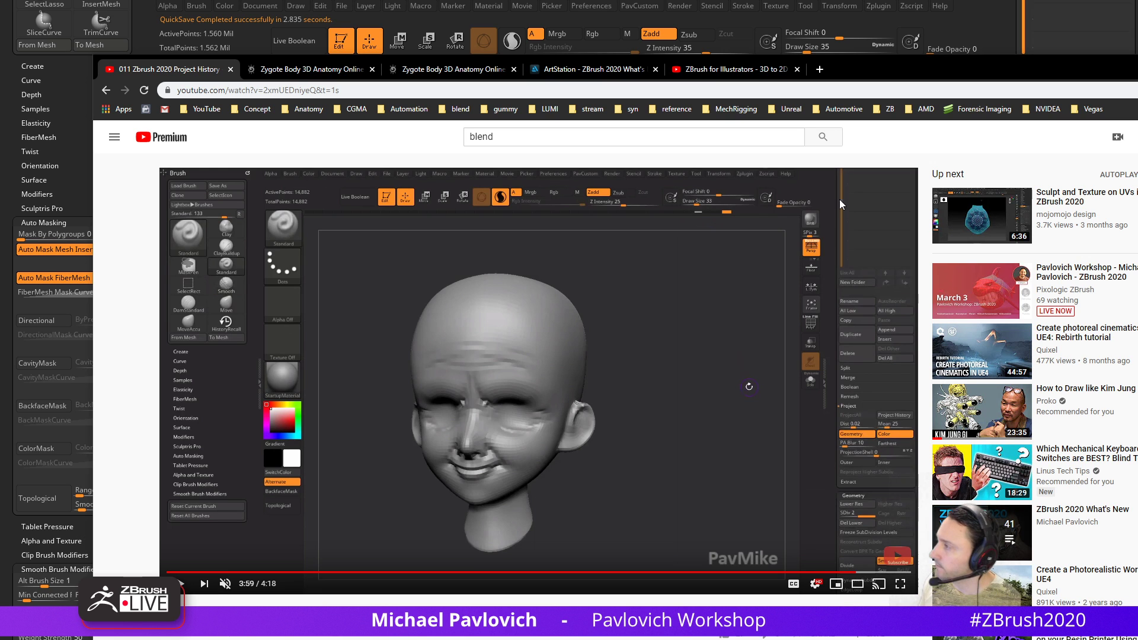
# Check the ZBrush for Illustrators playlist, and reopen the bookmarked YouTube channel at its playlists page
pyautogui.moveTo(858, 78); pyautogui.dragTo(805, 62)
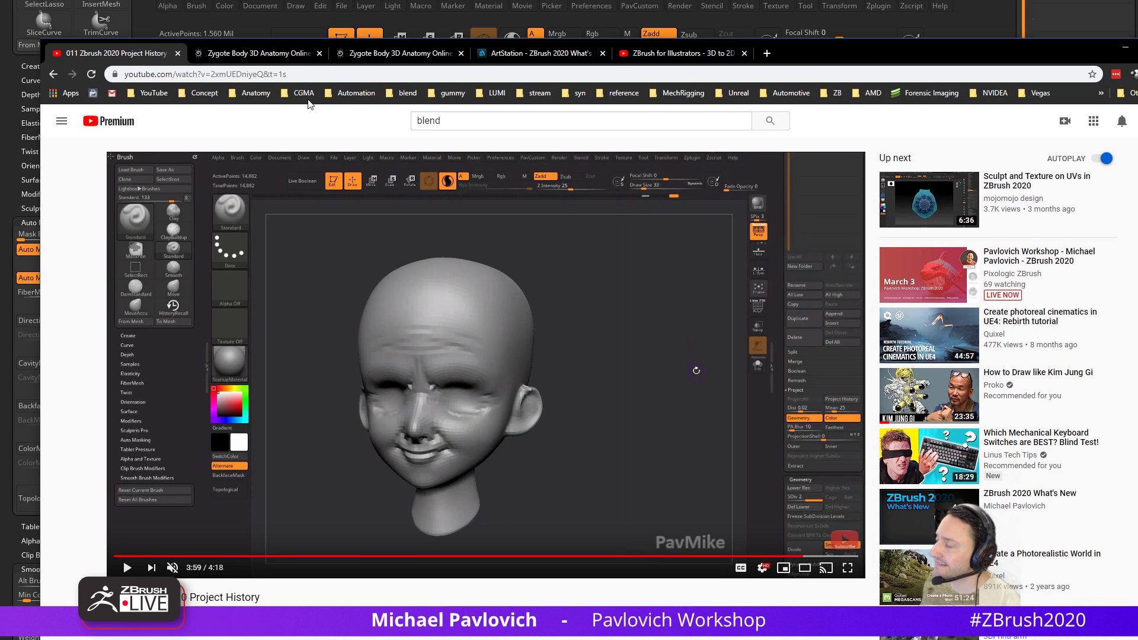
pyautogui.click(667, 55)
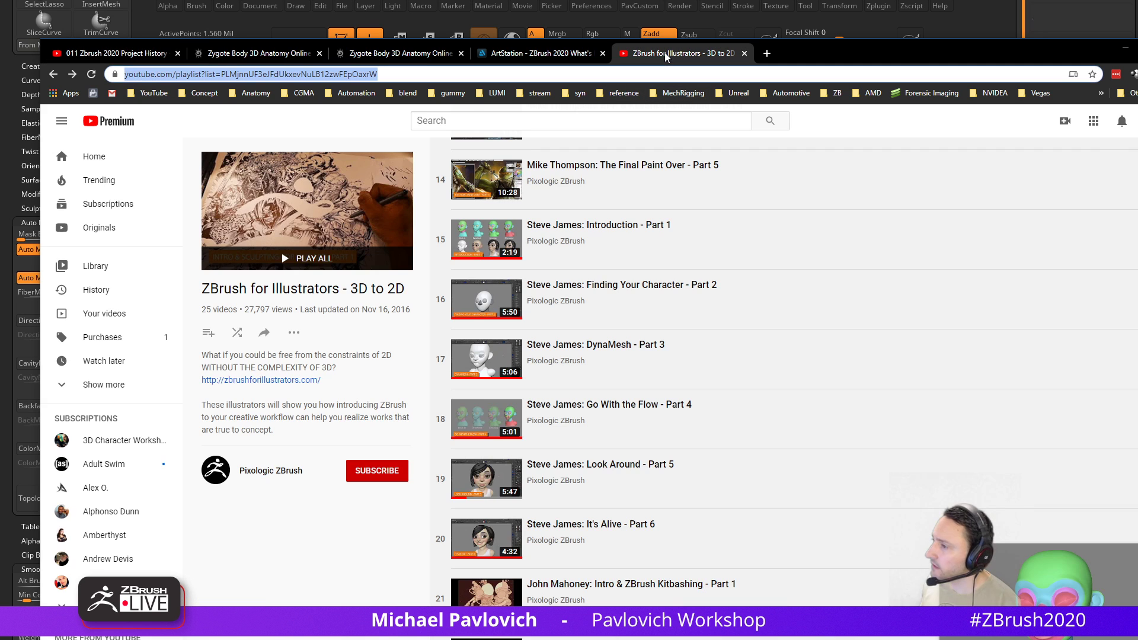
pyautogui.click(116, 53)
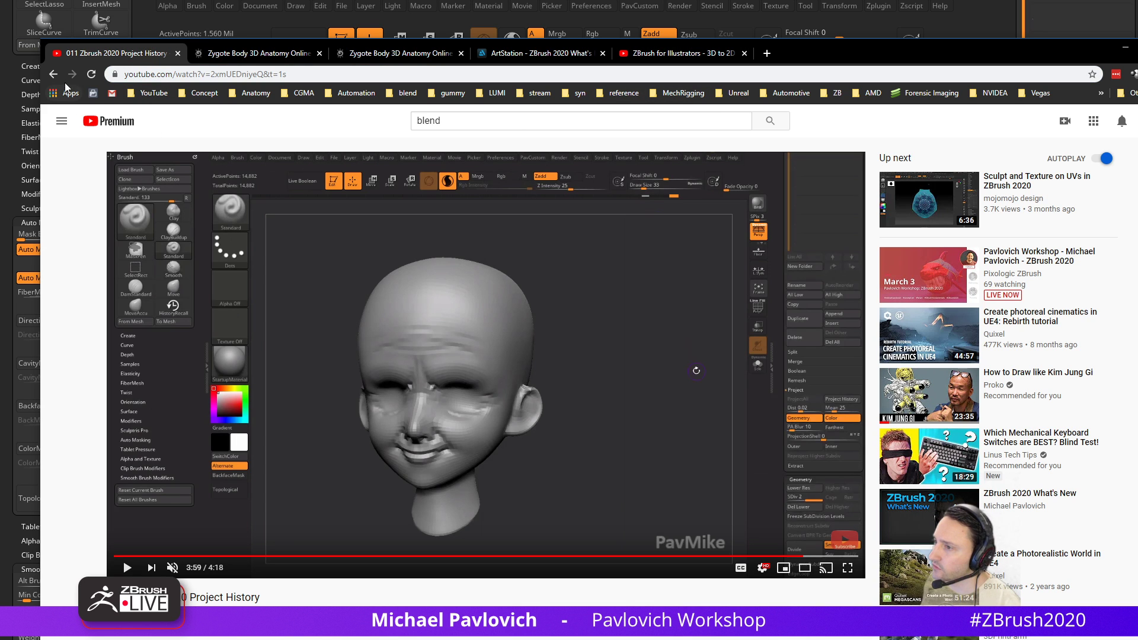
pyautogui.click(154, 93)
pyautogui.click(166, 160)
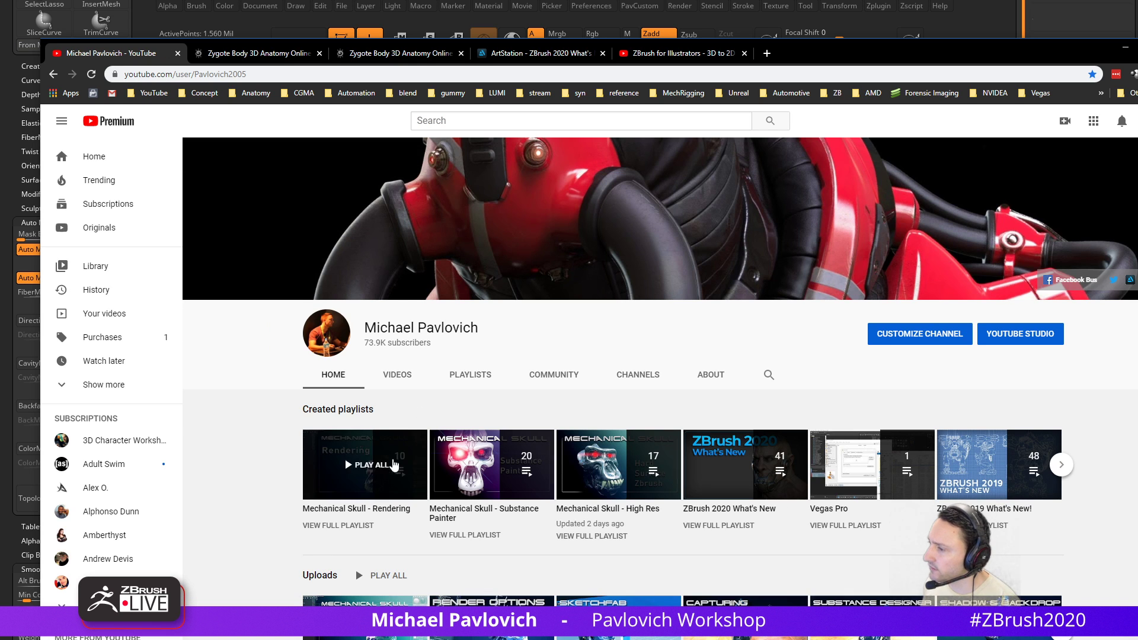
pyautogui.click(470, 374)
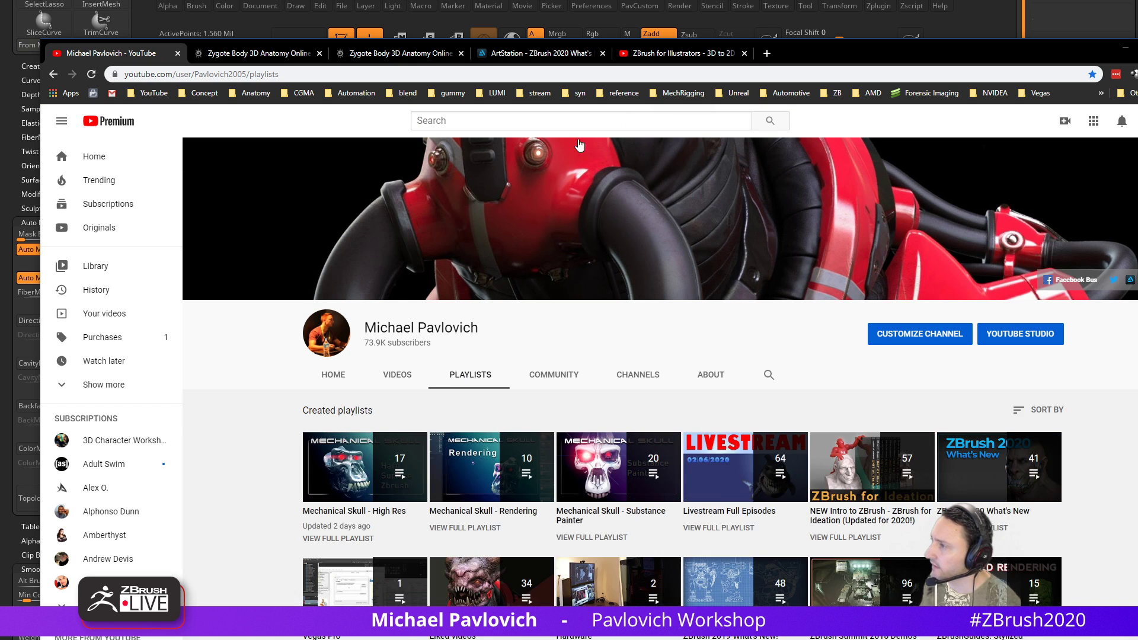
# Open the bookmarked Pavlovich Workshop playlist in a new browser tab and look over its episodes
pyautogui.click(766, 52)
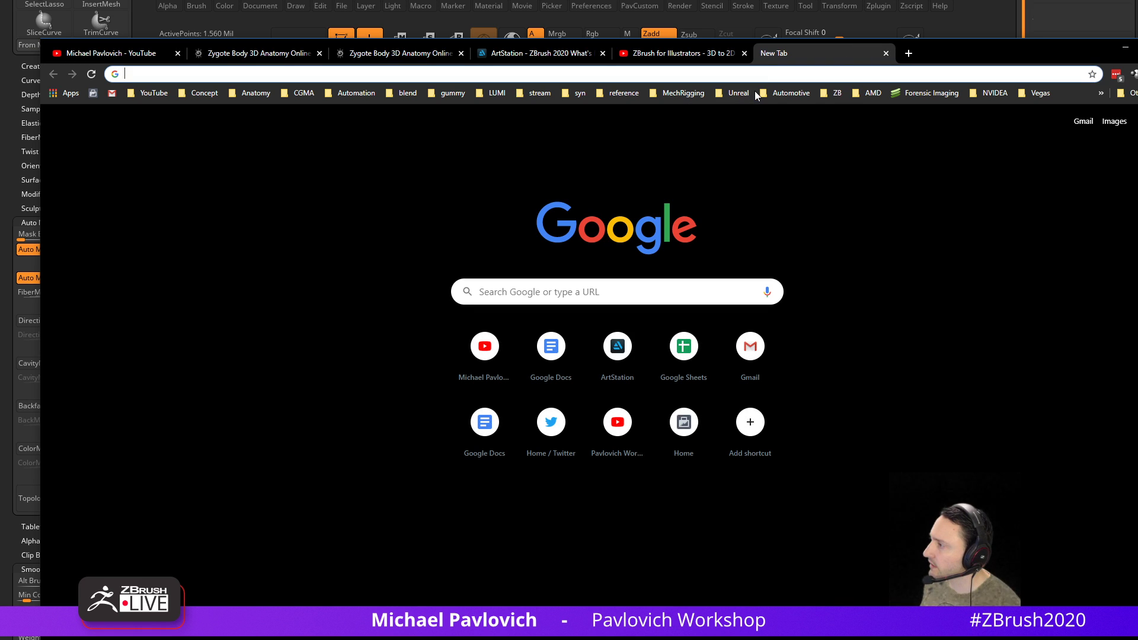
pyautogui.click(539, 94)
pyautogui.click(556, 180)
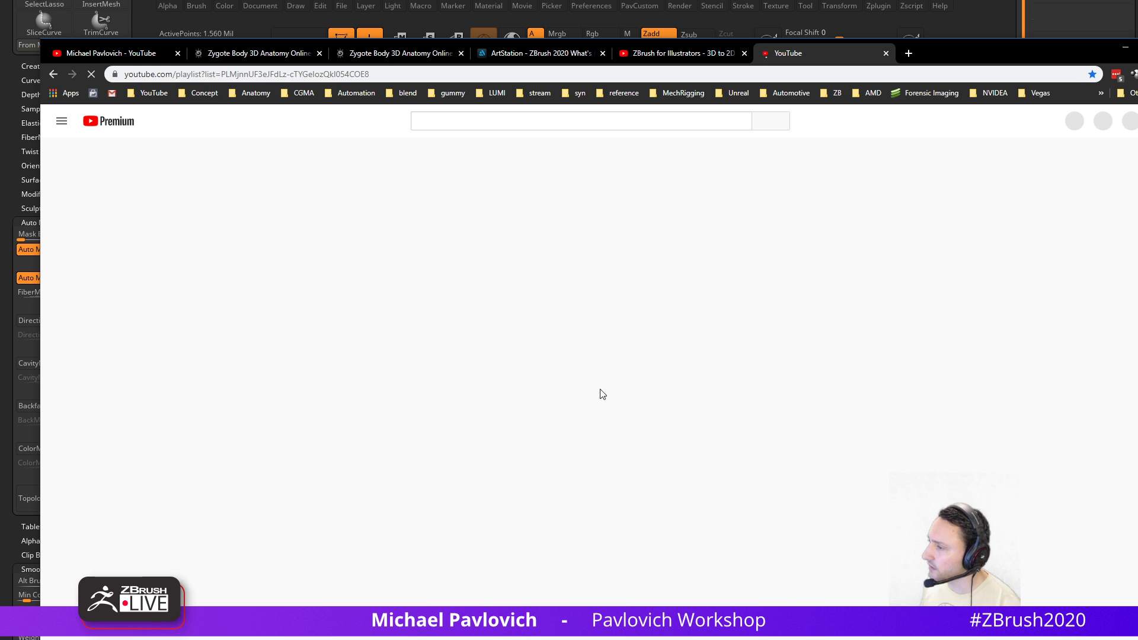
pyautogui.scroll(-4, 665, 254)
pyautogui.scroll(4, 652, 255)
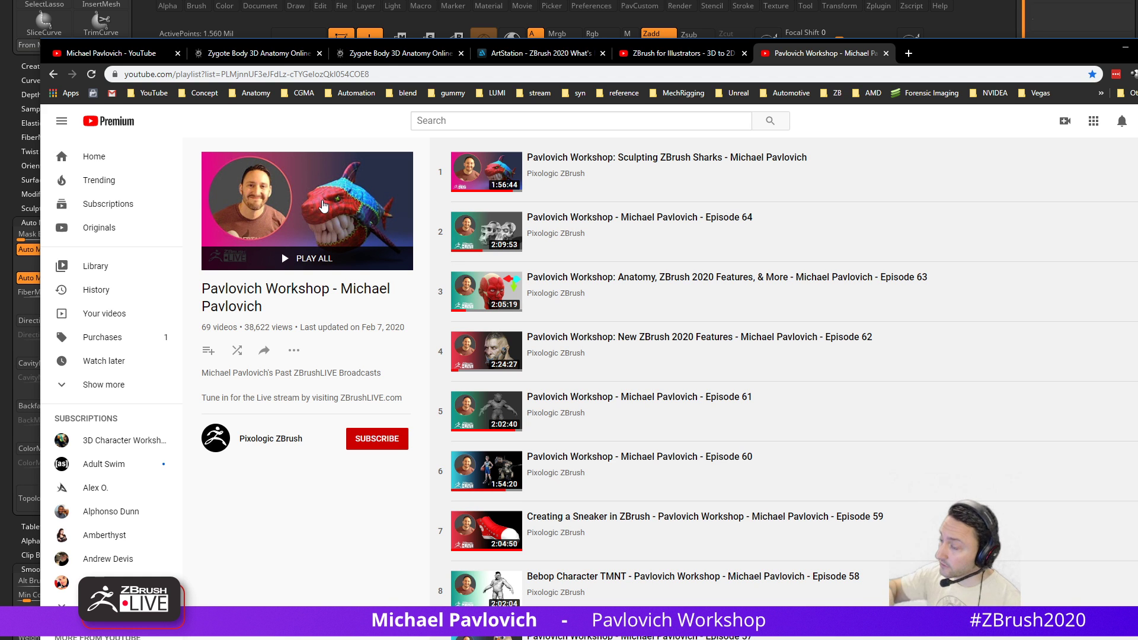
# Browse the created playlists on the YouTube channel's page
pyautogui.click(144, 55)
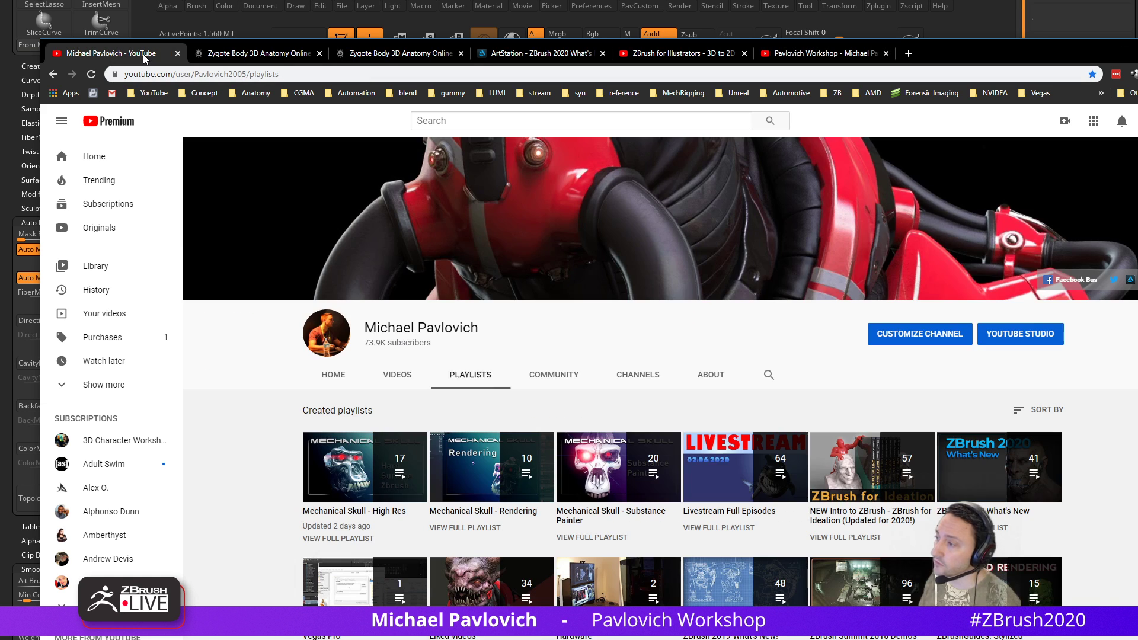
pyautogui.scroll(-10, 276, 329)
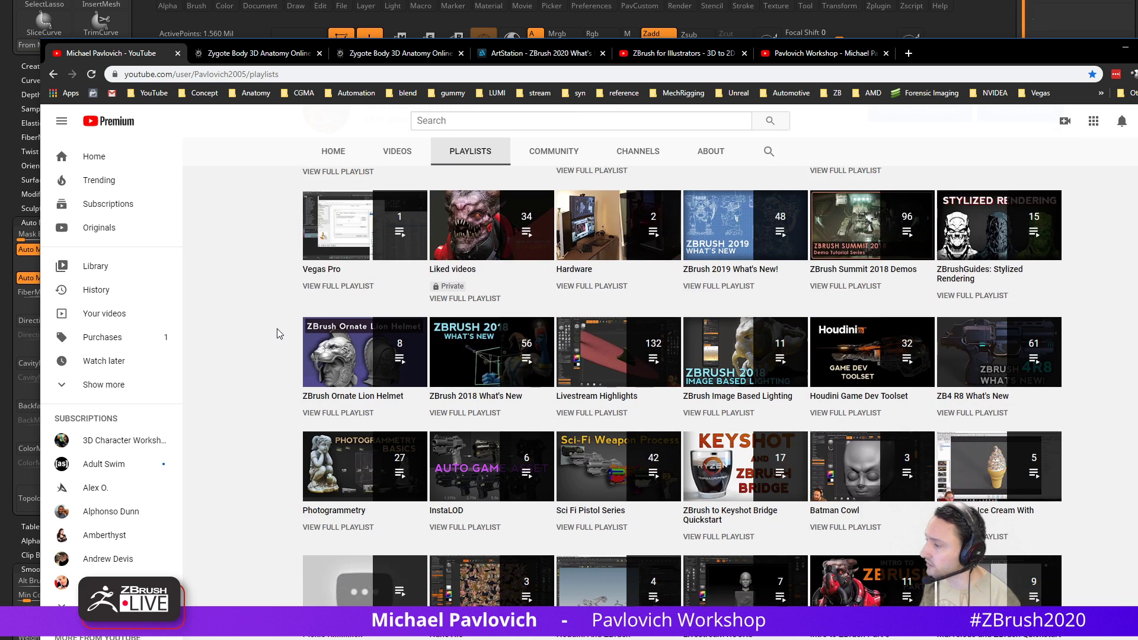
pyautogui.scroll(10, 360, 427)
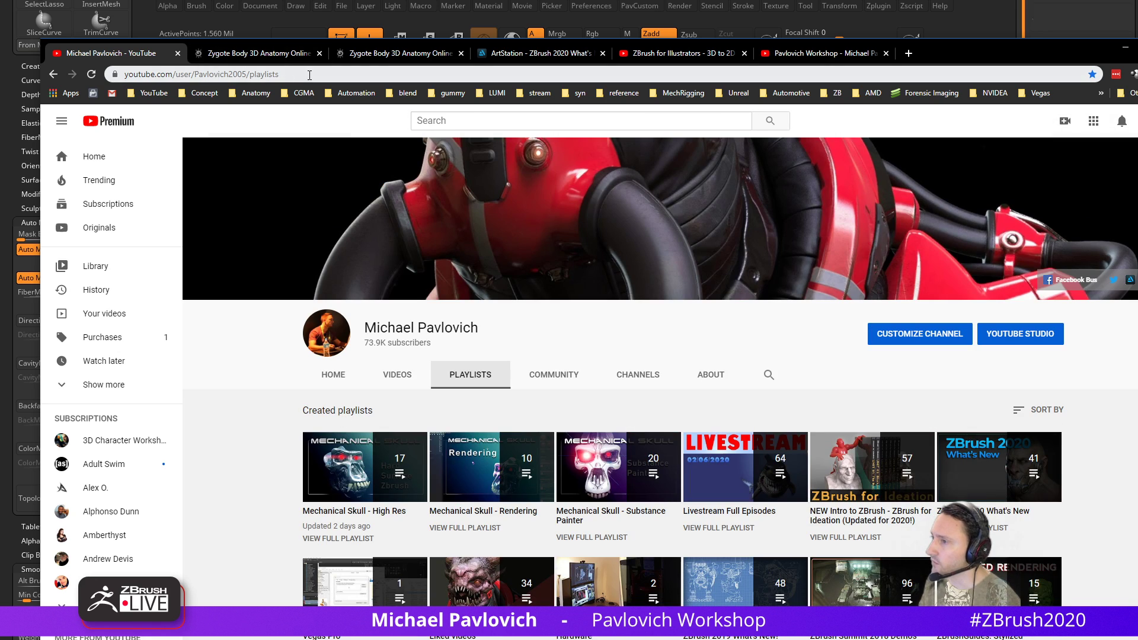
# Select the web addresses of the workshop playlist and the channel's playlists page, and return to ZBrush
pyautogui.click(807, 56)
pyautogui.click(799, 70)
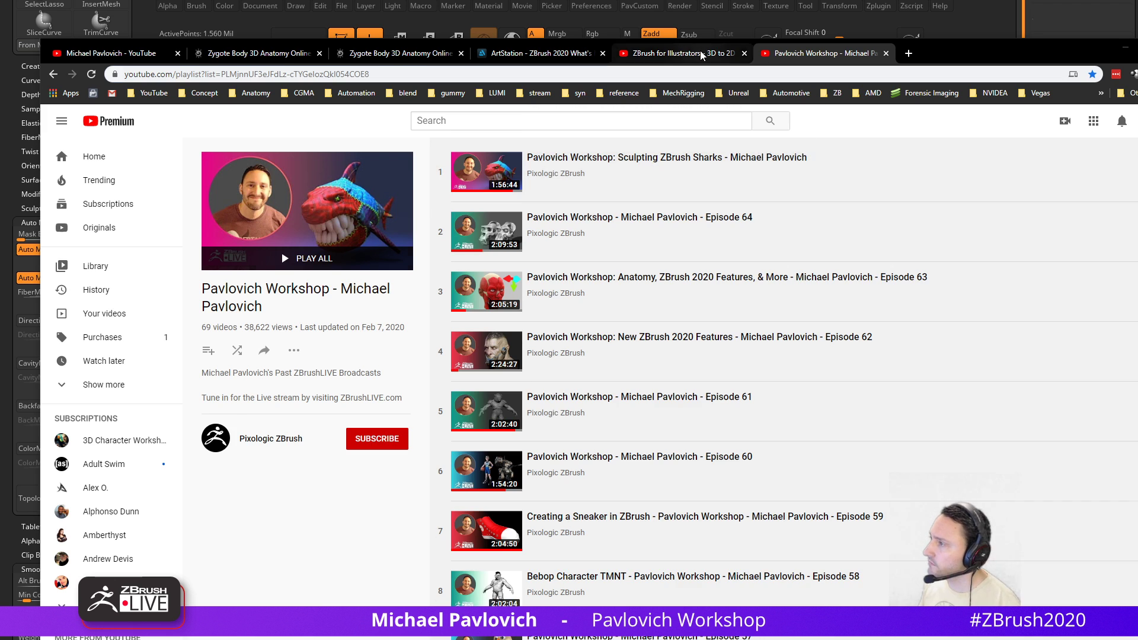
pyautogui.click(681, 53)
pyautogui.click(144, 55)
pyautogui.tripleClick(200, 77)
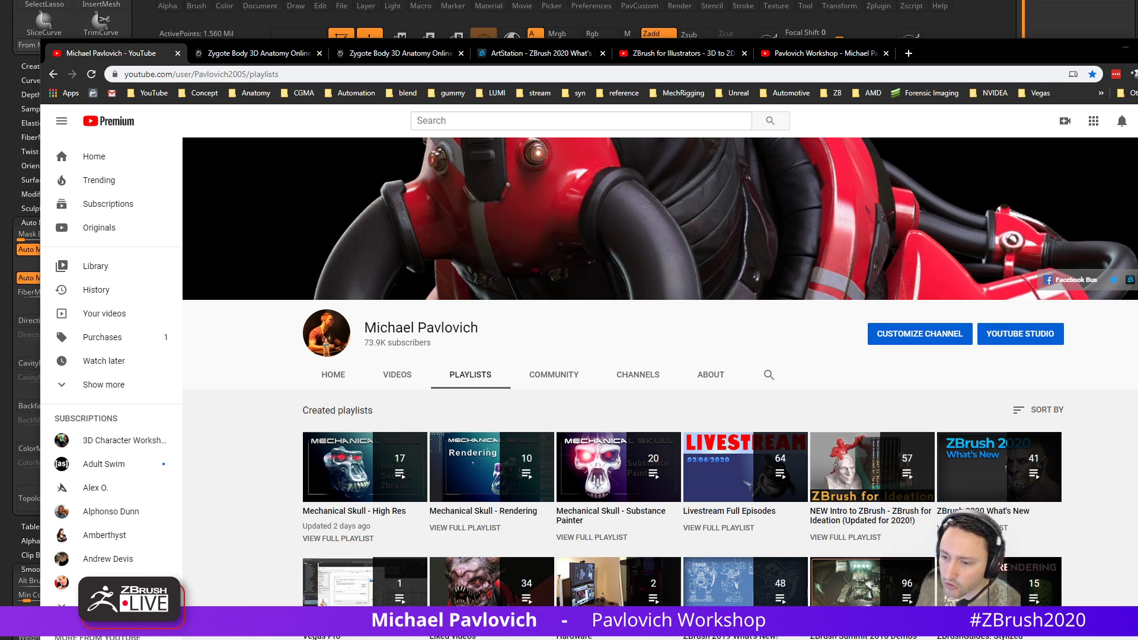
pyautogui.click(1125, 48)
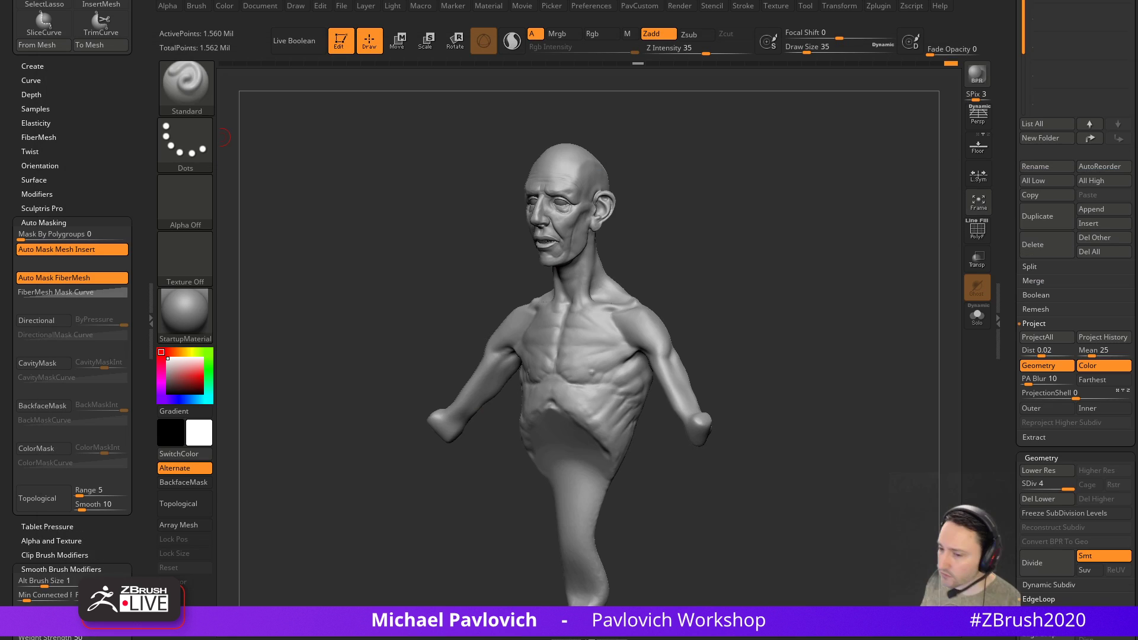